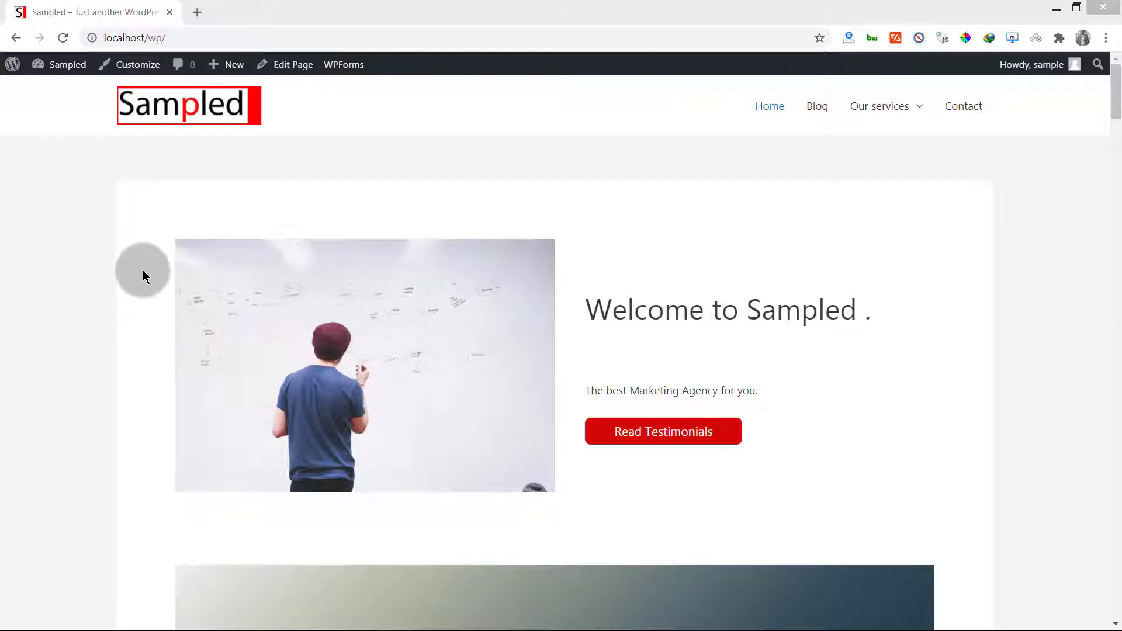
# Browse the Sampled site's Our services and Contact pages
pyautogui.middleClick(85, 264)
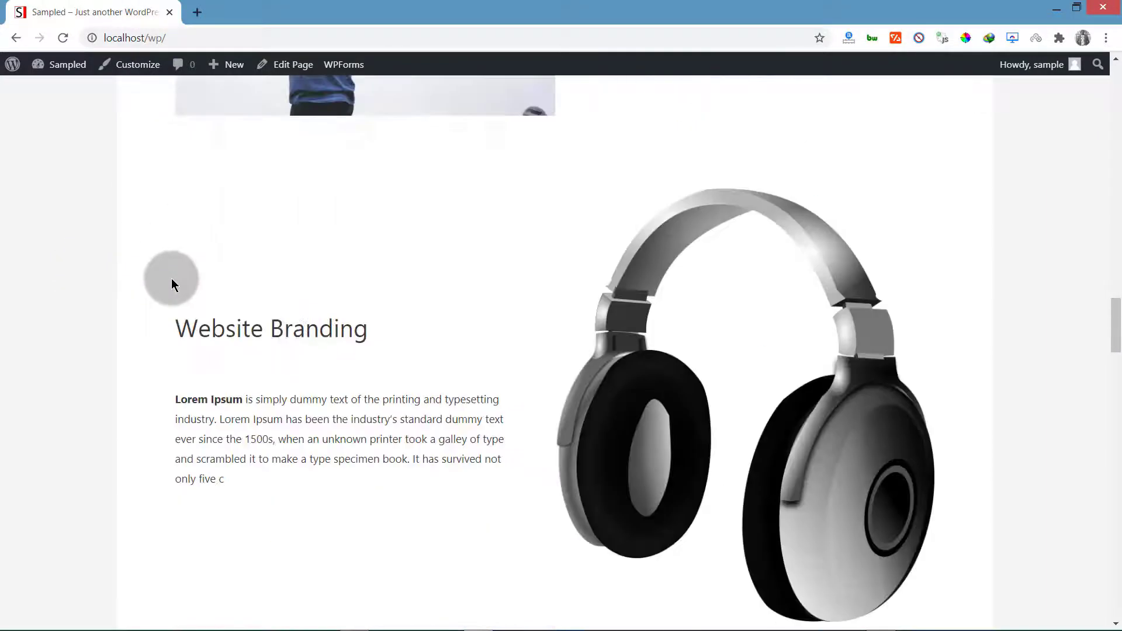
pyautogui.scroll(20, 175, 272)
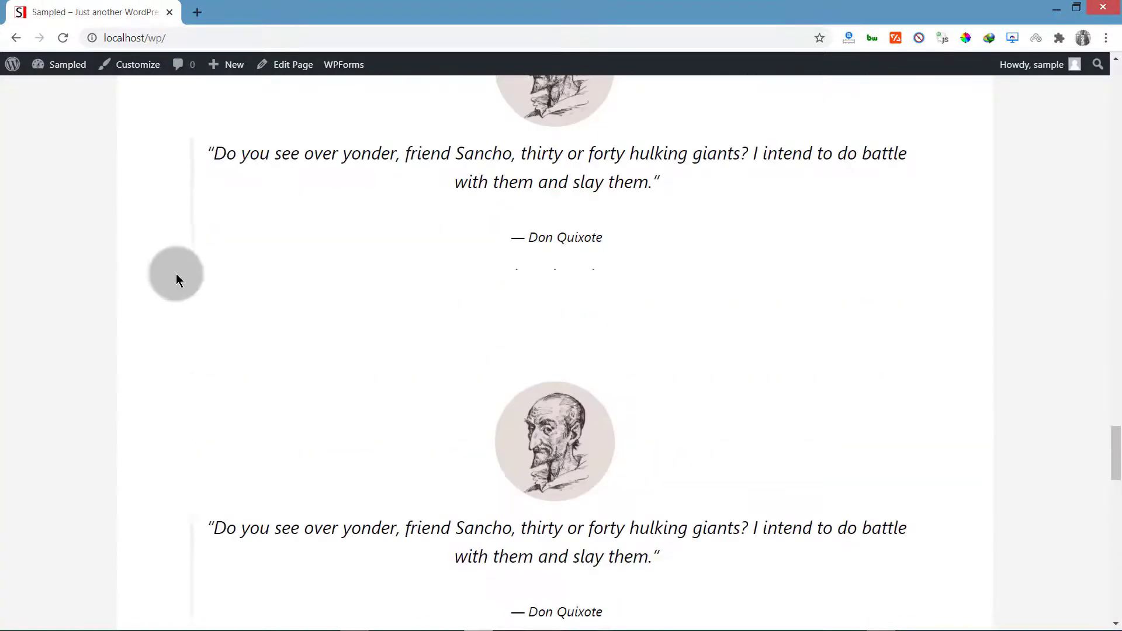
pyautogui.scroll(20, 179, 274)
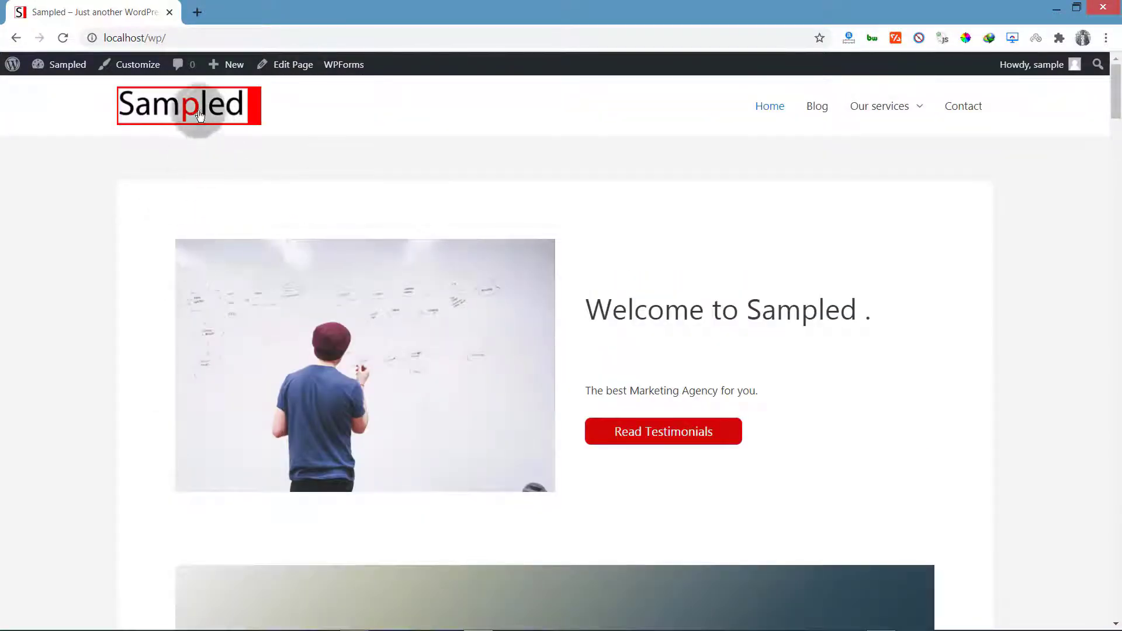
pyautogui.moveTo(854, 119)
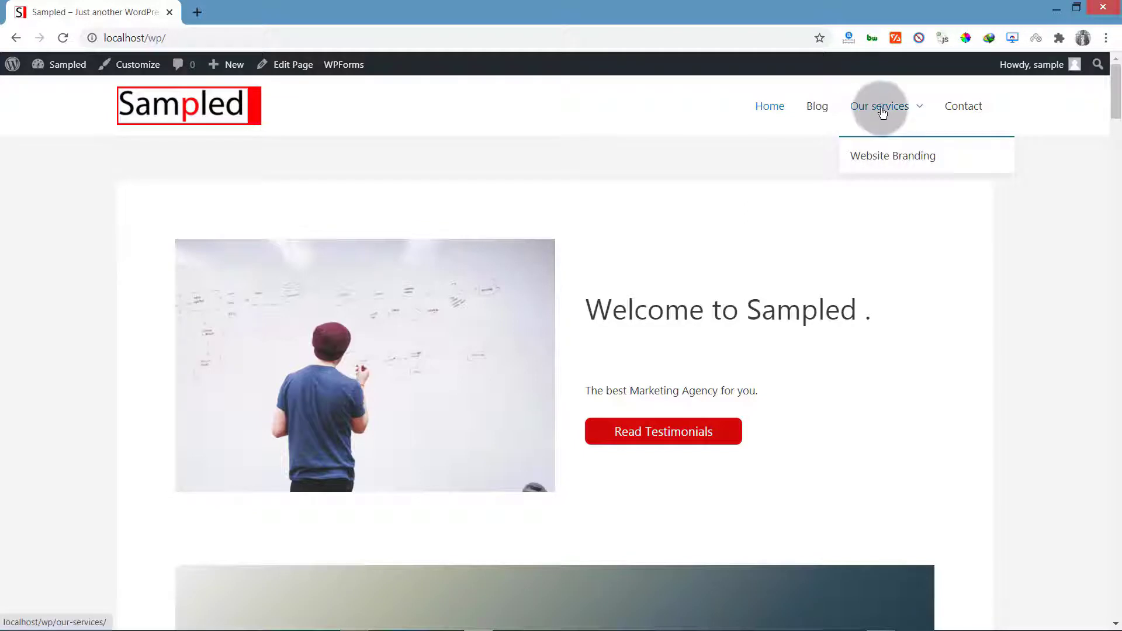
pyautogui.click(880, 105)
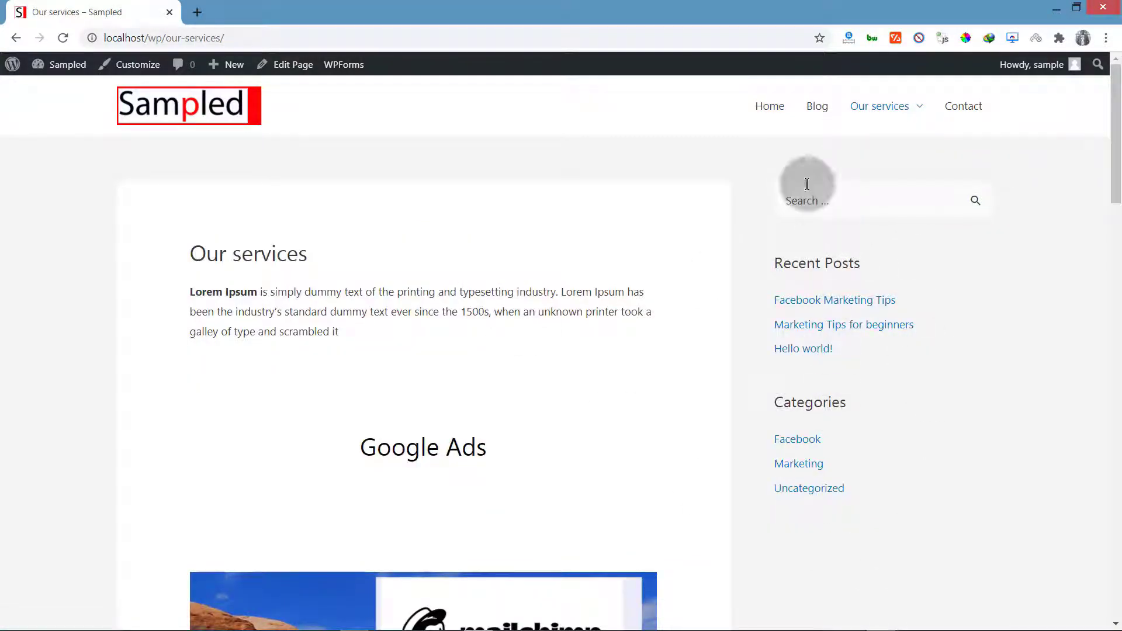
pyautogui.scroll(-7, 444, 351)
pyautogui.scroll(7, 464, 338)
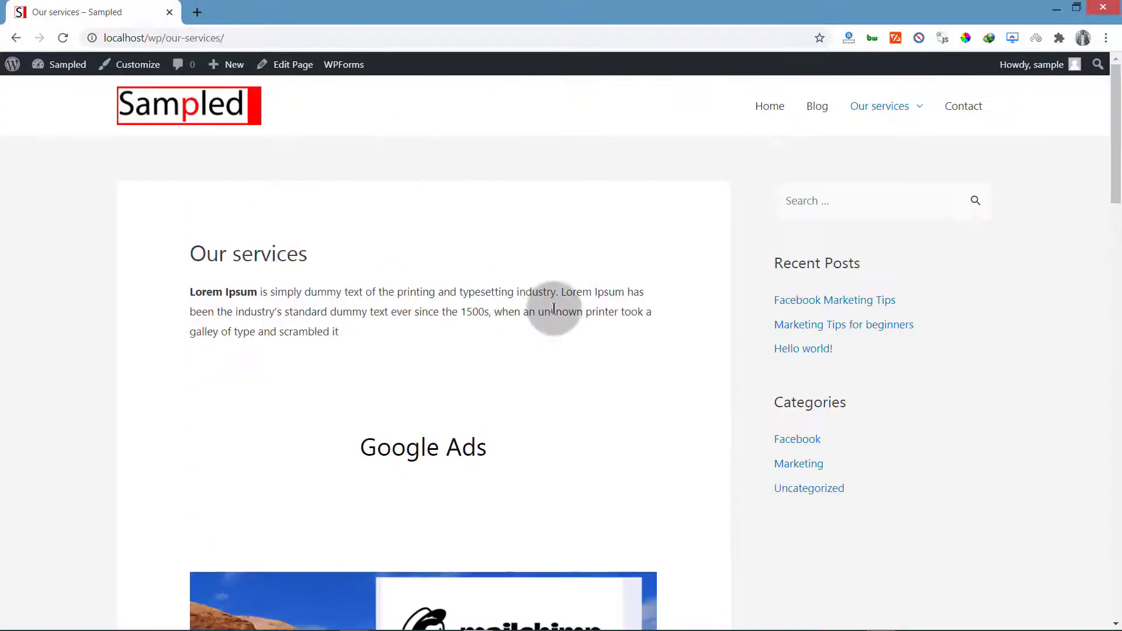
pyautogui.click(963, 107)
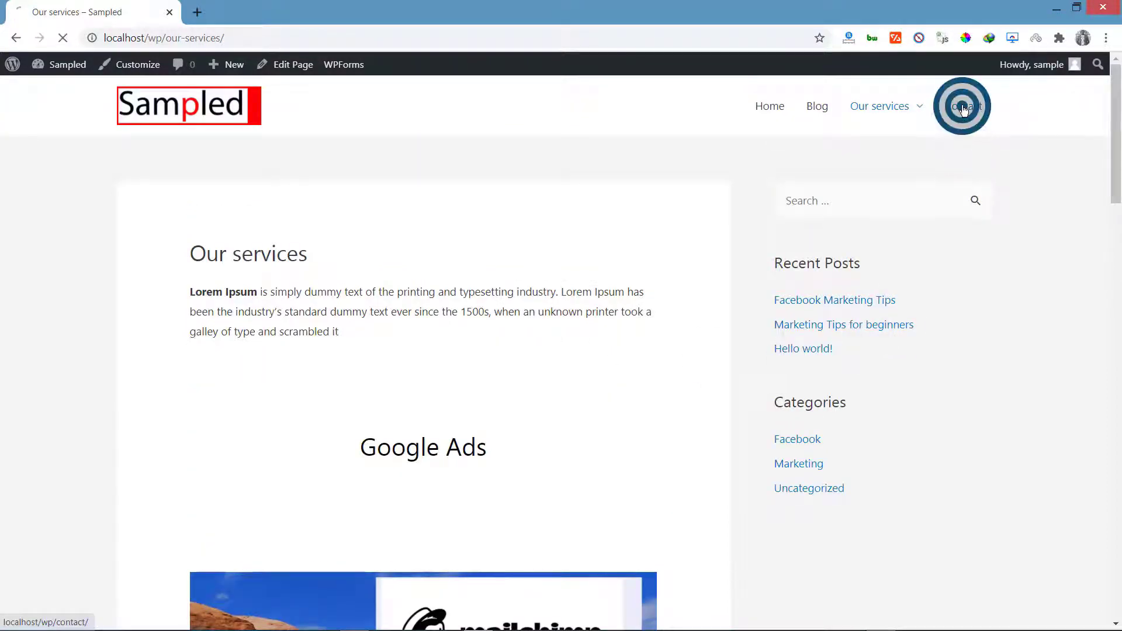
pyautogui.scroll(-10, 338, 386)
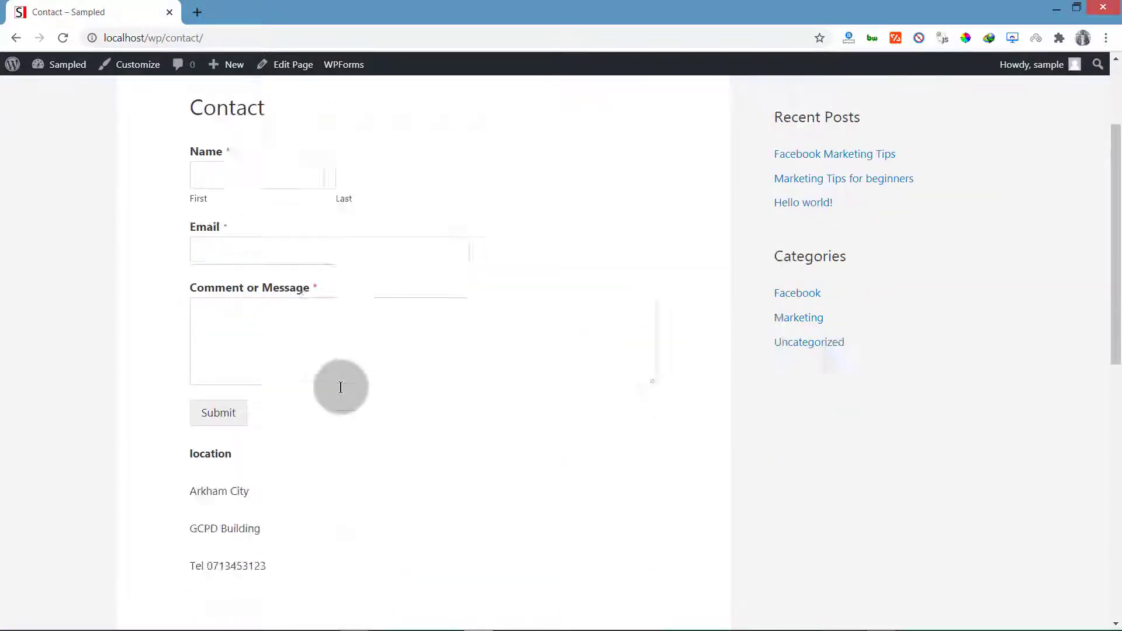
pyautogui.scroll(5, 345, 375)
pyautogui.scroll(5, 363, 370)
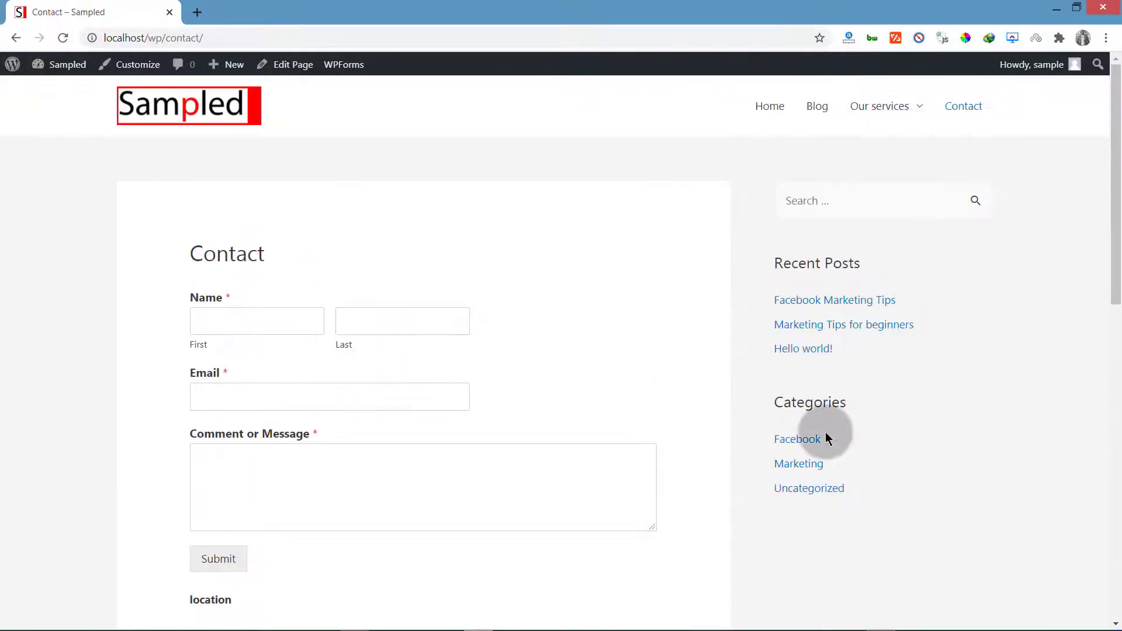
# Return to the home page, revisit Our services, then scroll through the home page
pyautogui.click(766, 107)
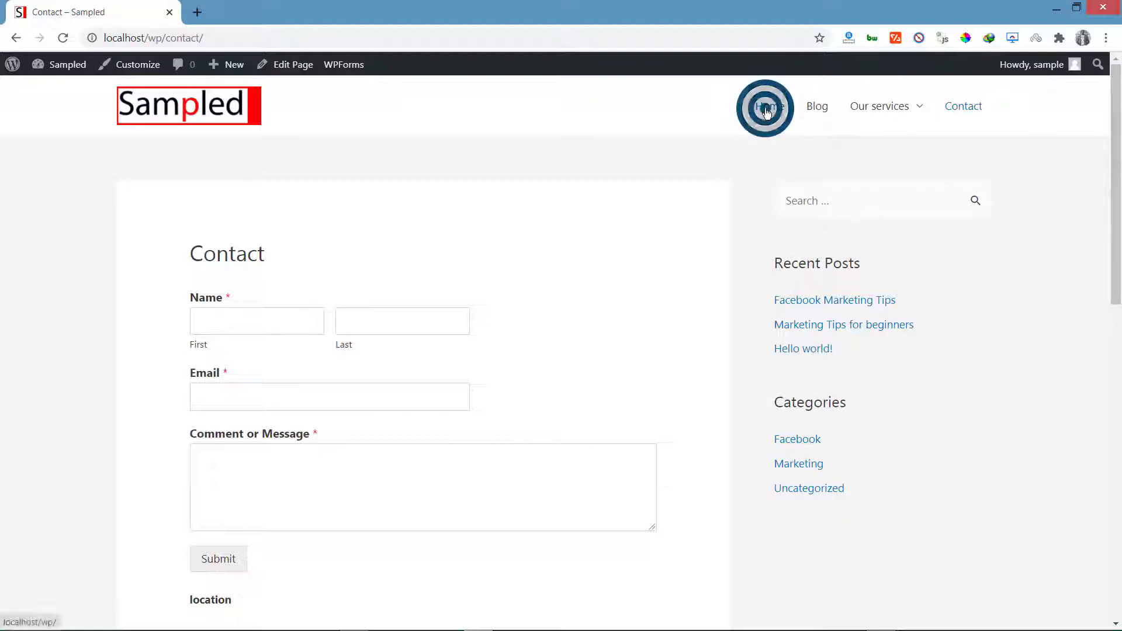
pyautogui.click(879, 107)
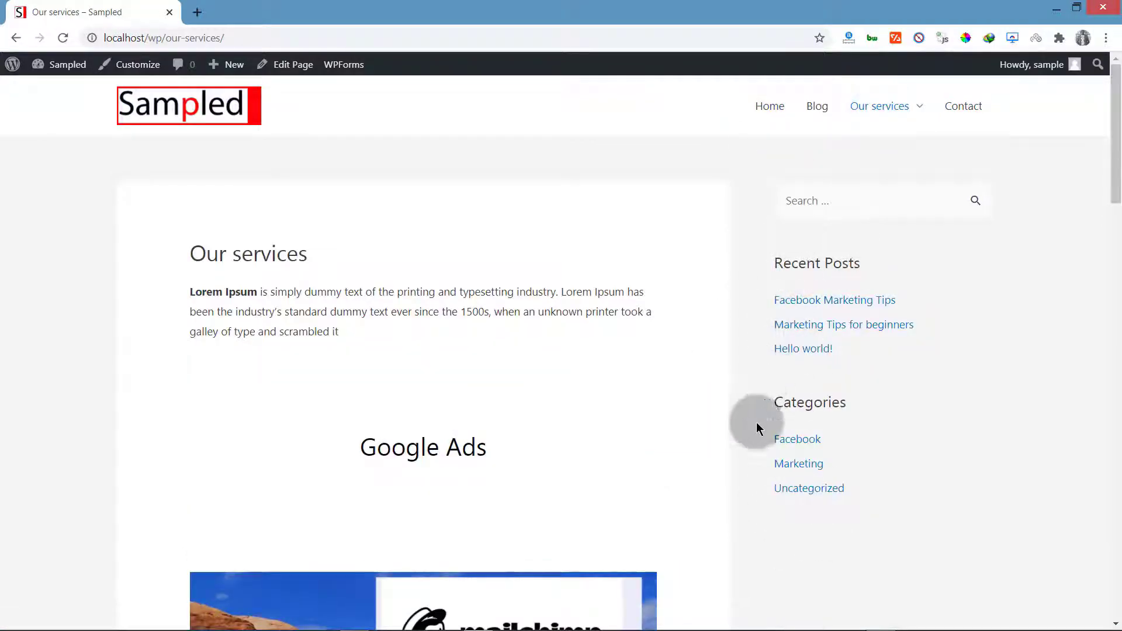
pyautogui.click(151, 108)
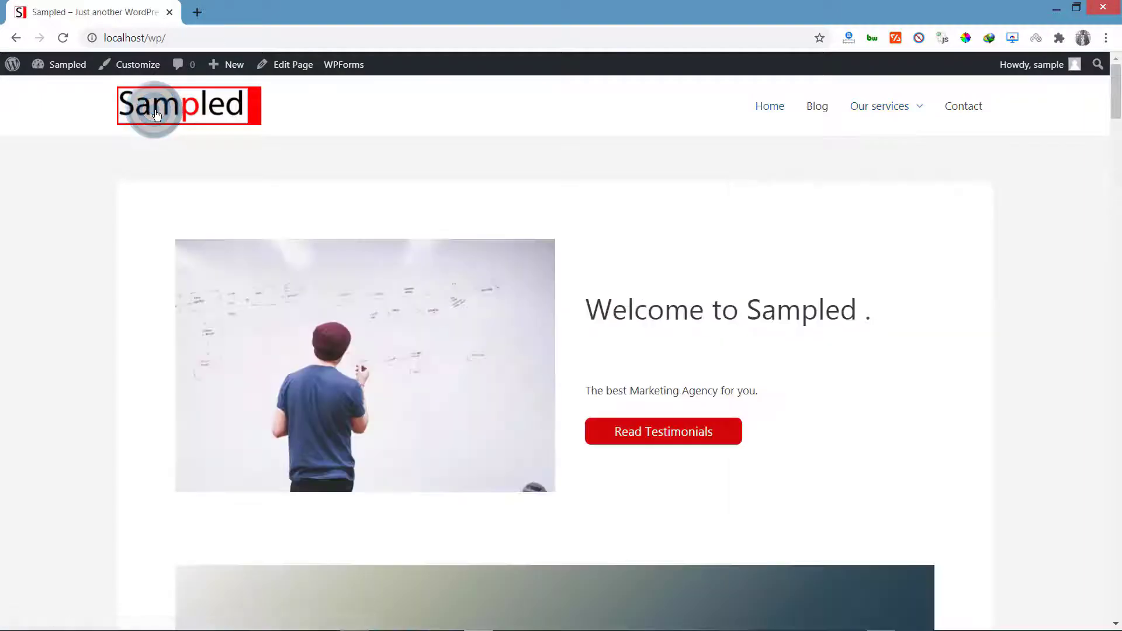
pyautogui.scroll(-20, 367, 304)
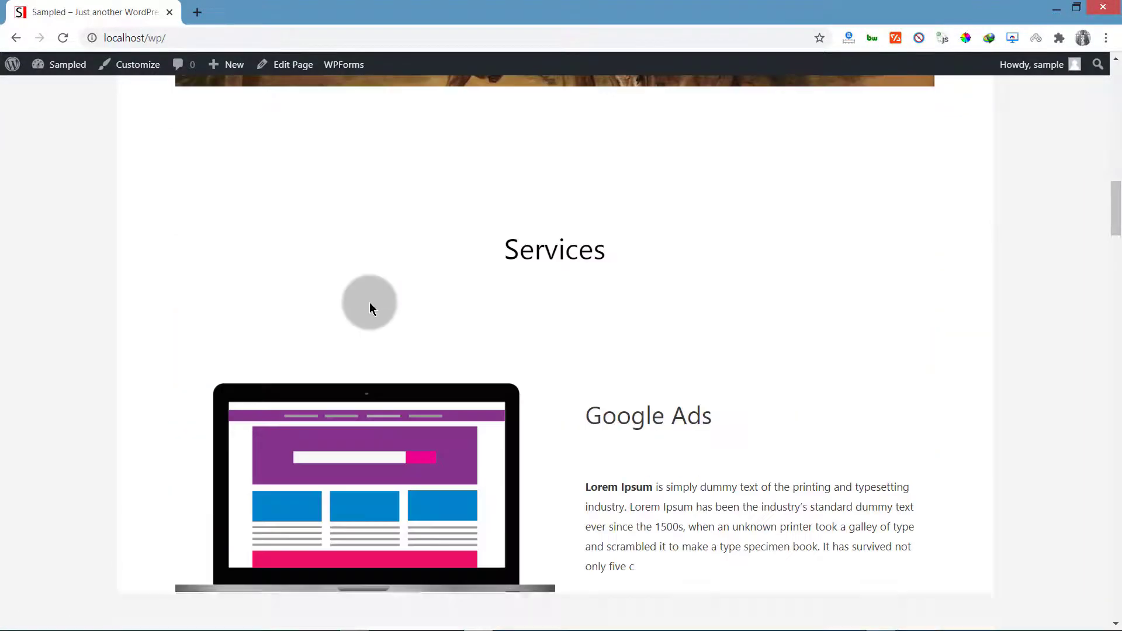
pyautogui.scroll(-20, 371, 303)
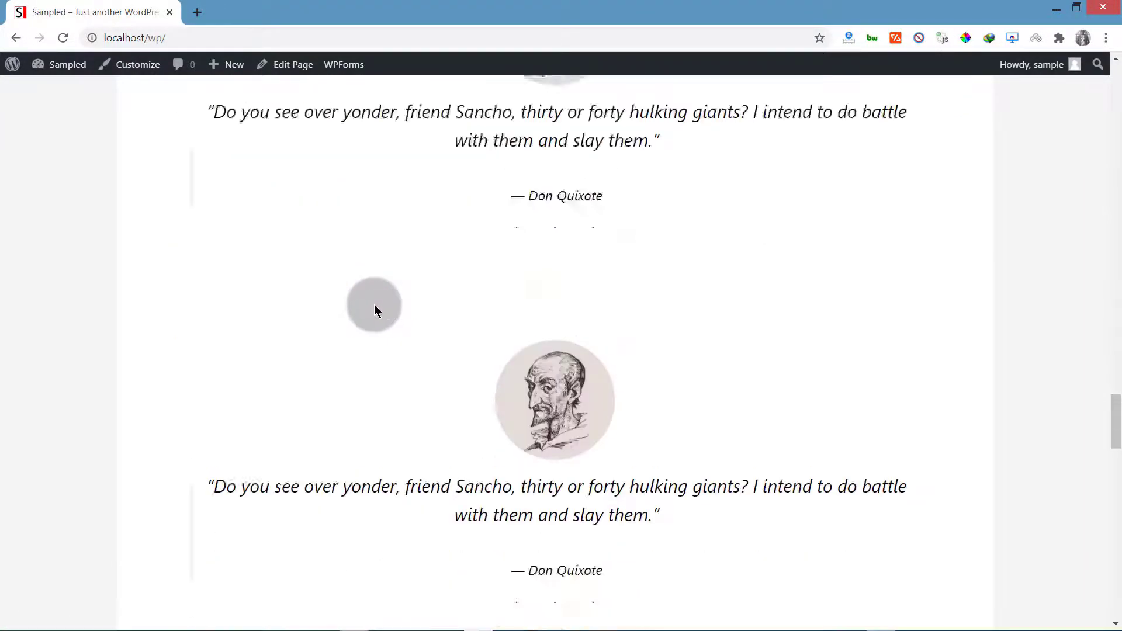
pyautogui.scroll(-6, 375, 311)
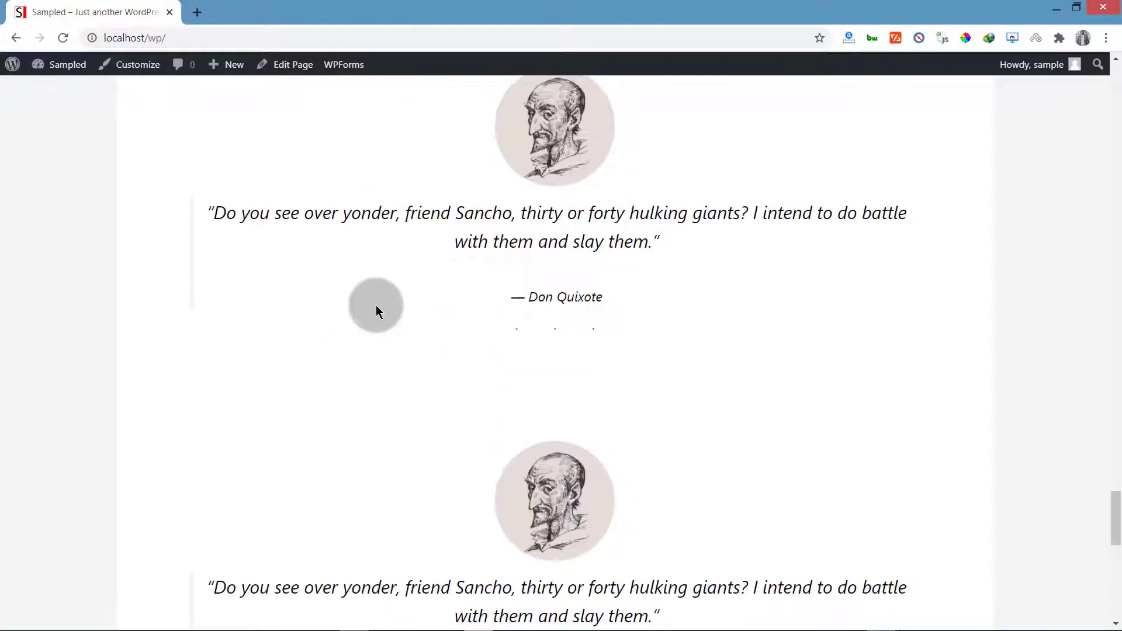
pyautogui.scroll(-7, 377, 305)
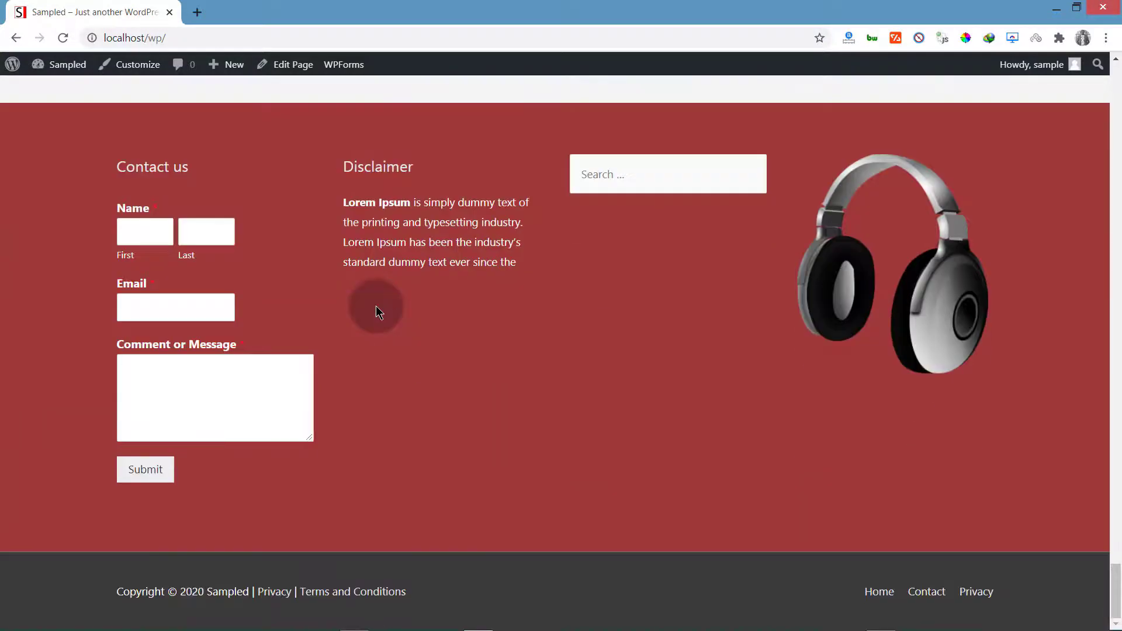
pyautogui.scroll(10, 377, 303)
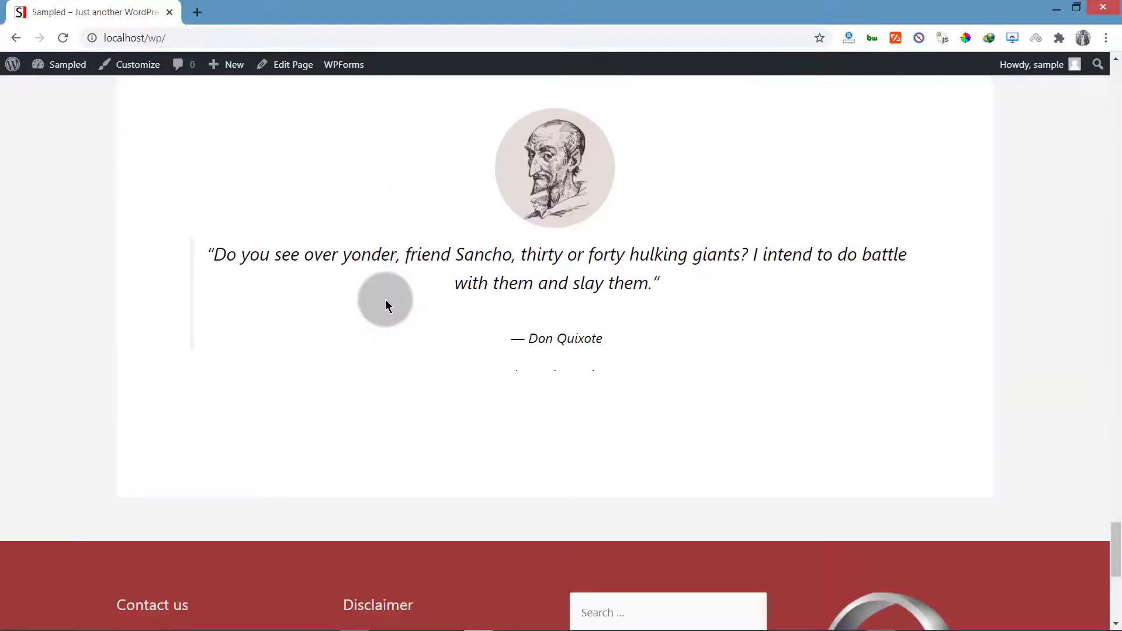
pyautogui.scroll(15, 390, 296)
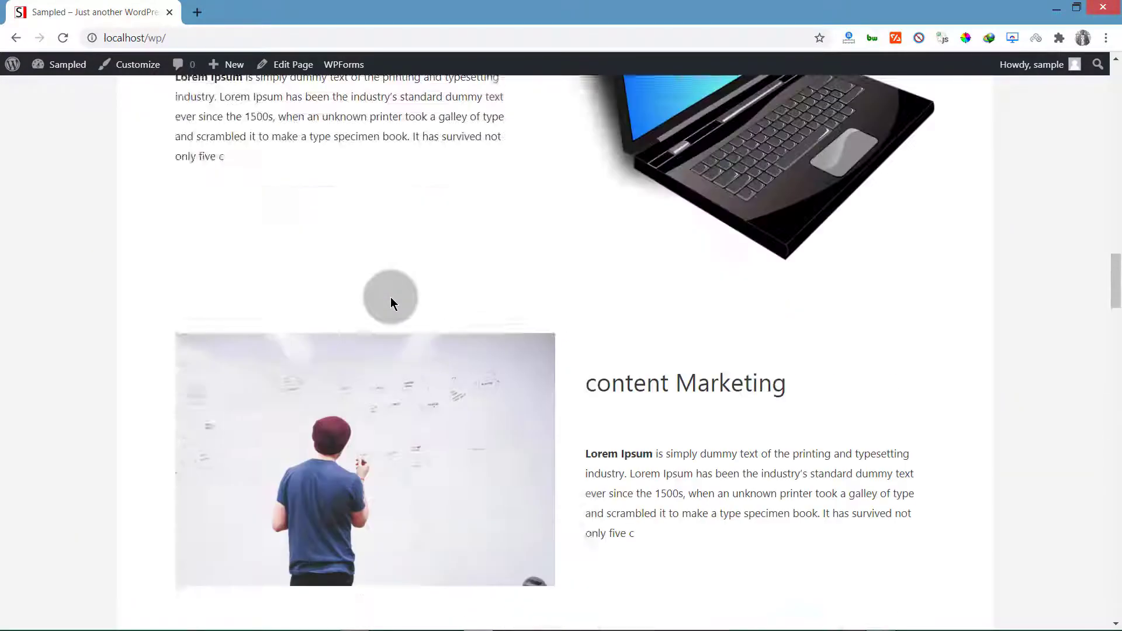
pyautogui.scroll(8, 392, 297)
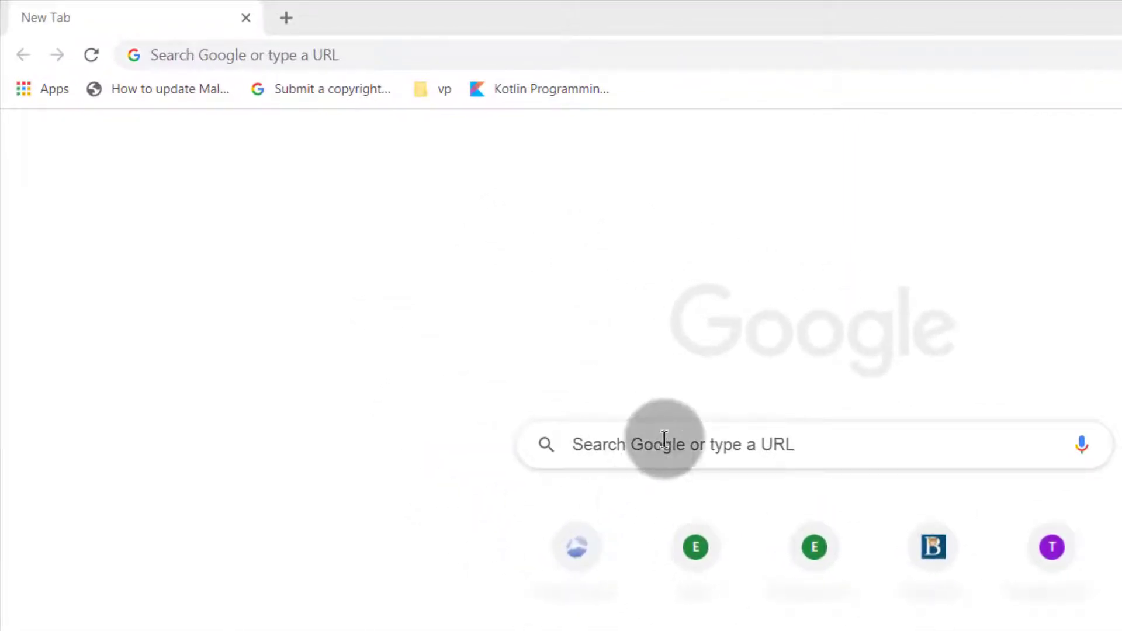
# Search Google for 'xampp' and open the XAMPP Installers and Downloads result
pyautogui.click(663, 439)
pyautogui.write('xampp')
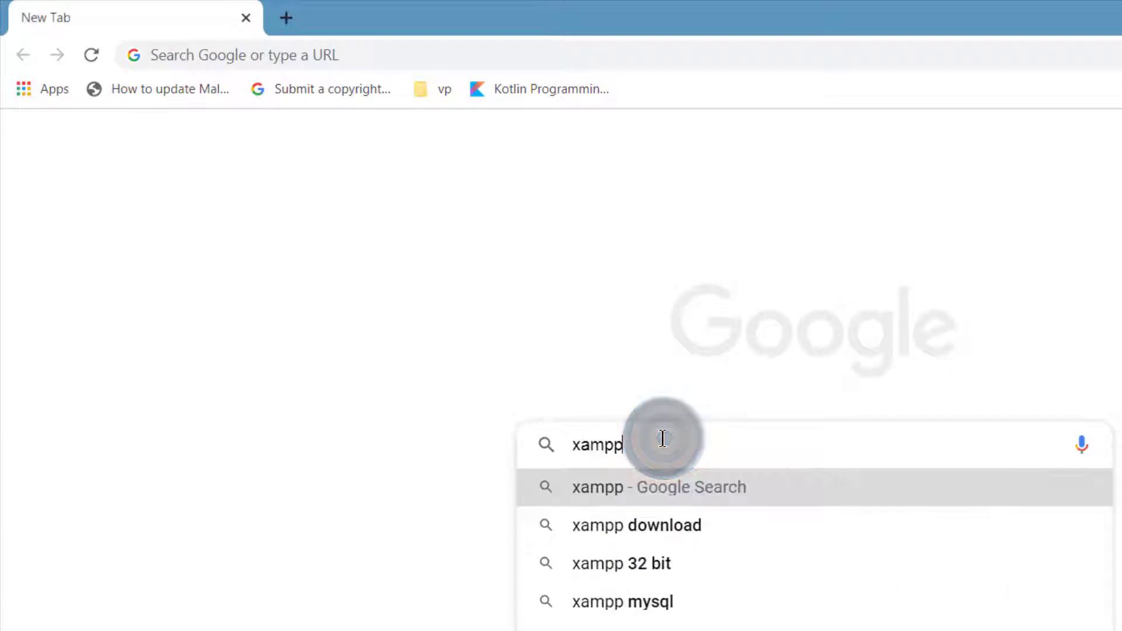
pyautogui.press('Return')
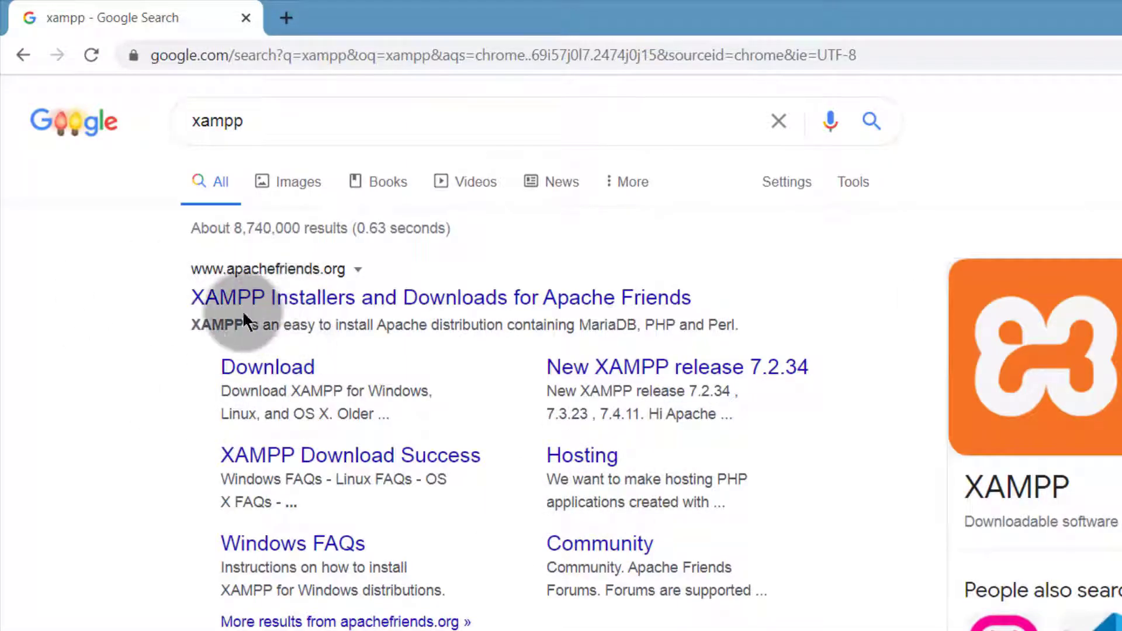
pyautogui.click(268, 292)
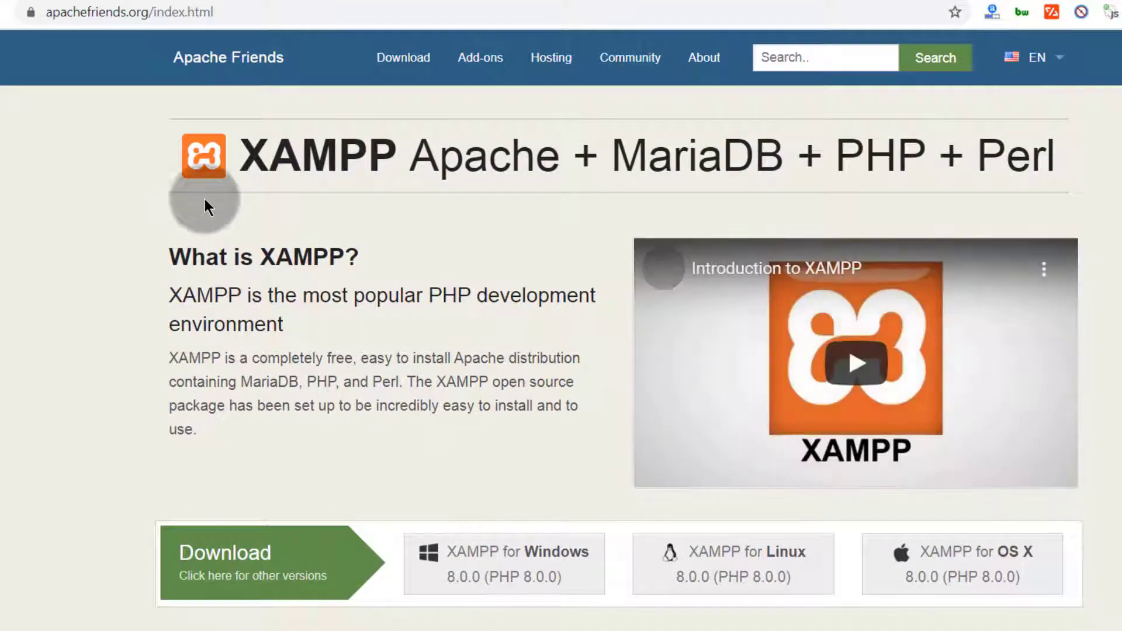
# Check WordPress's recommended PHP version, then go back to the apachefriends.org page
pyautogui.scroll(-5, 266, 345)
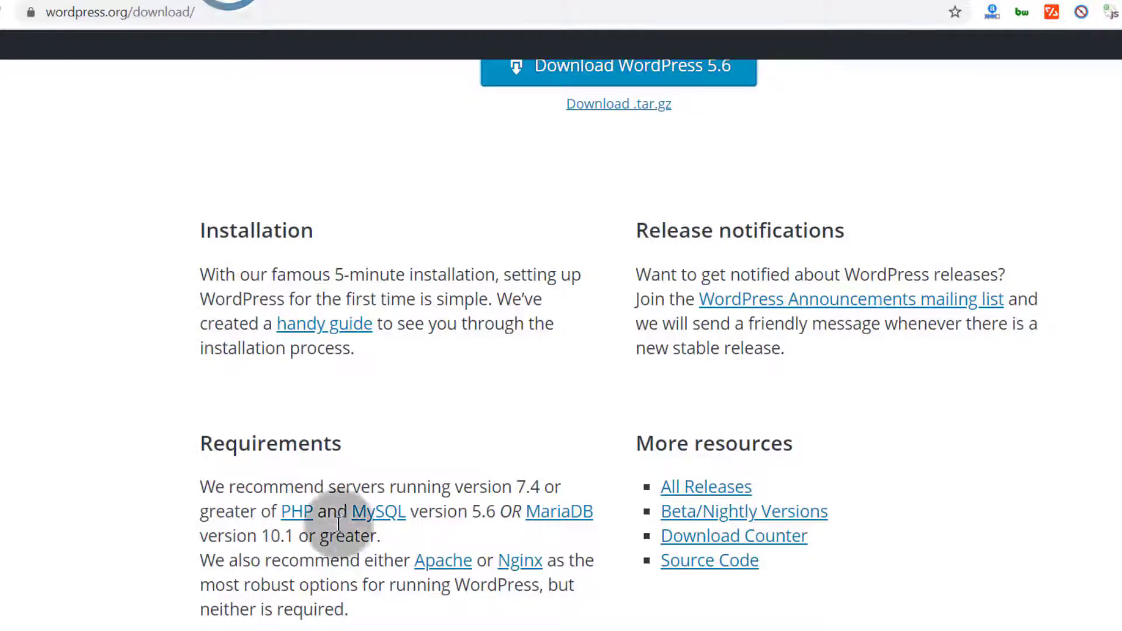
pyautogui.moveTo(464, 486); pyautogui.dragTo(554, 486)
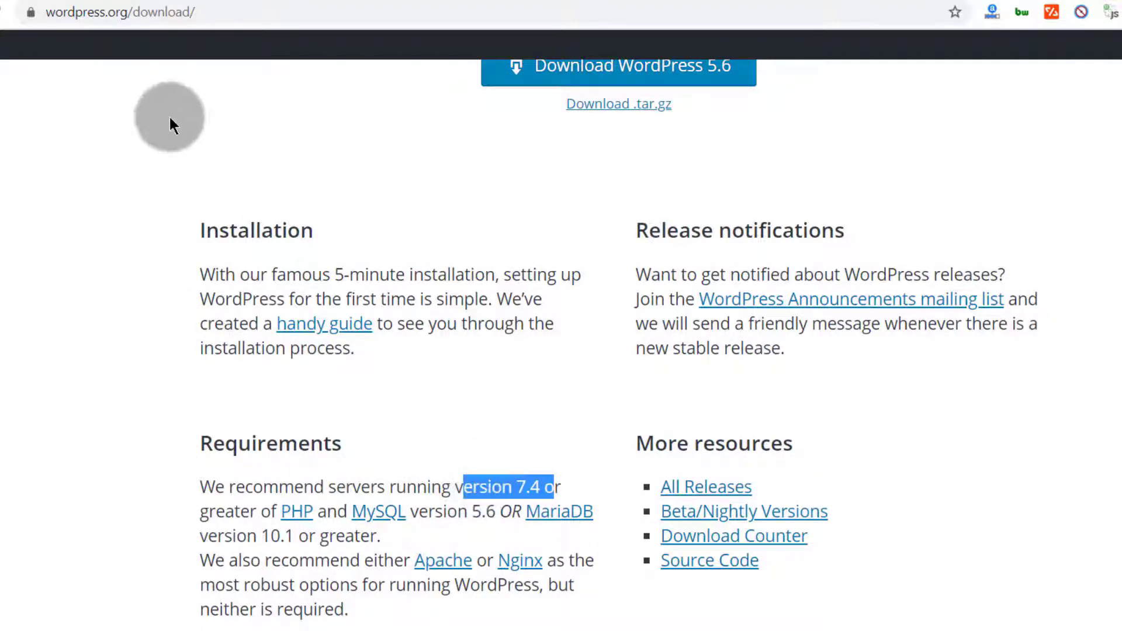
pyautogui.click(20, 0)
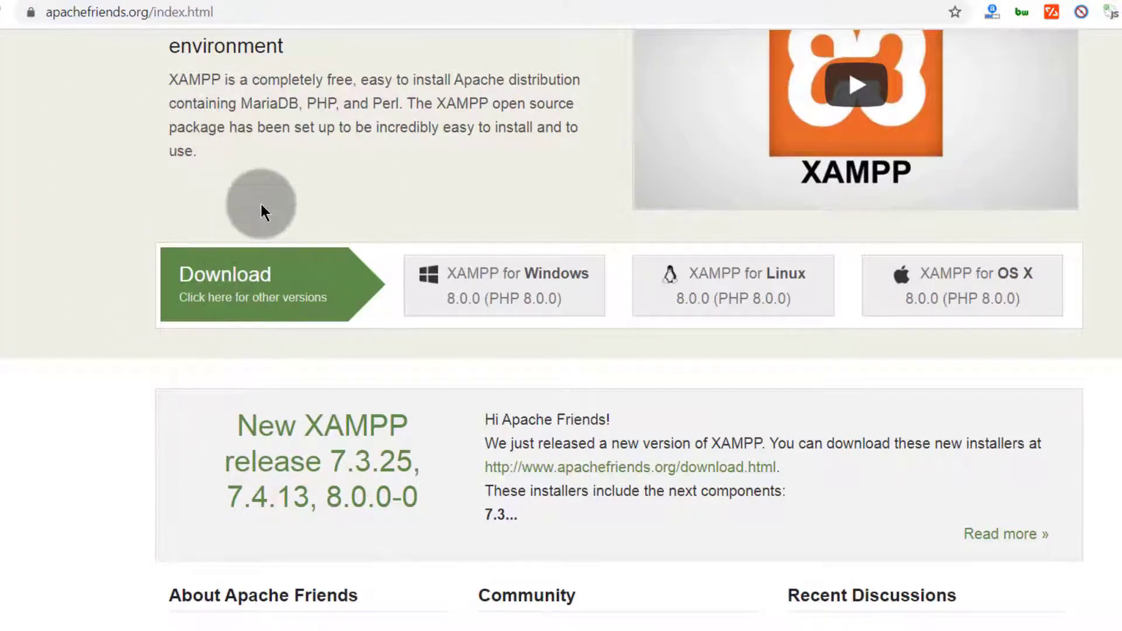
# Find the 7.4.13 / PHP 7.4.13 Windows version on the other XAMPP versions page
pyautogui.click(236, 303)
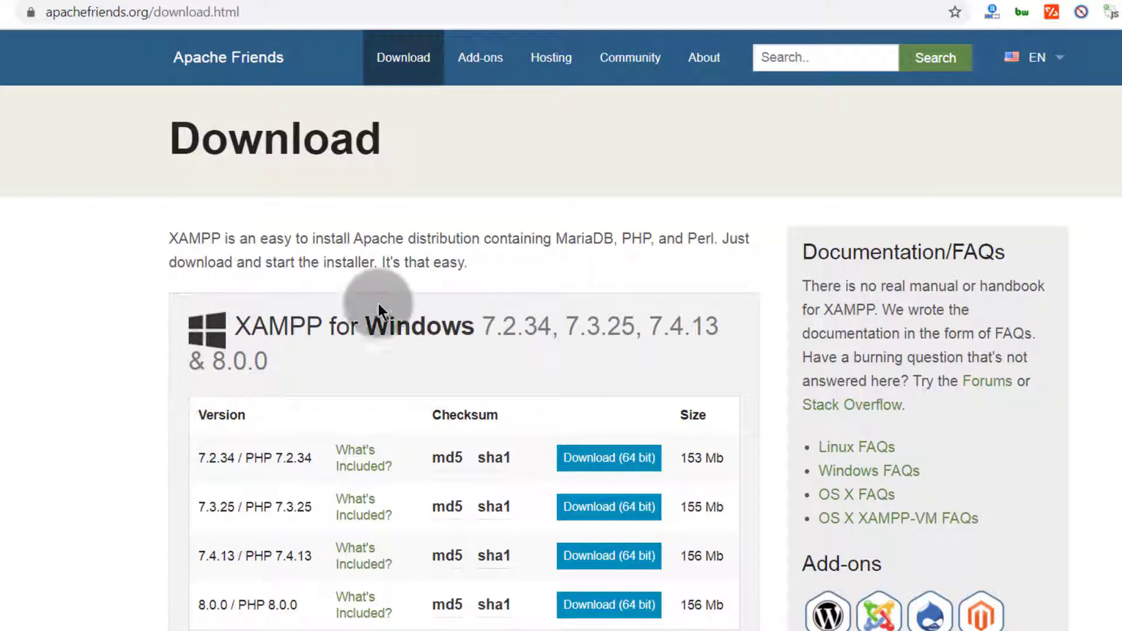
pyautogui.scroll(-3, 266, 492)
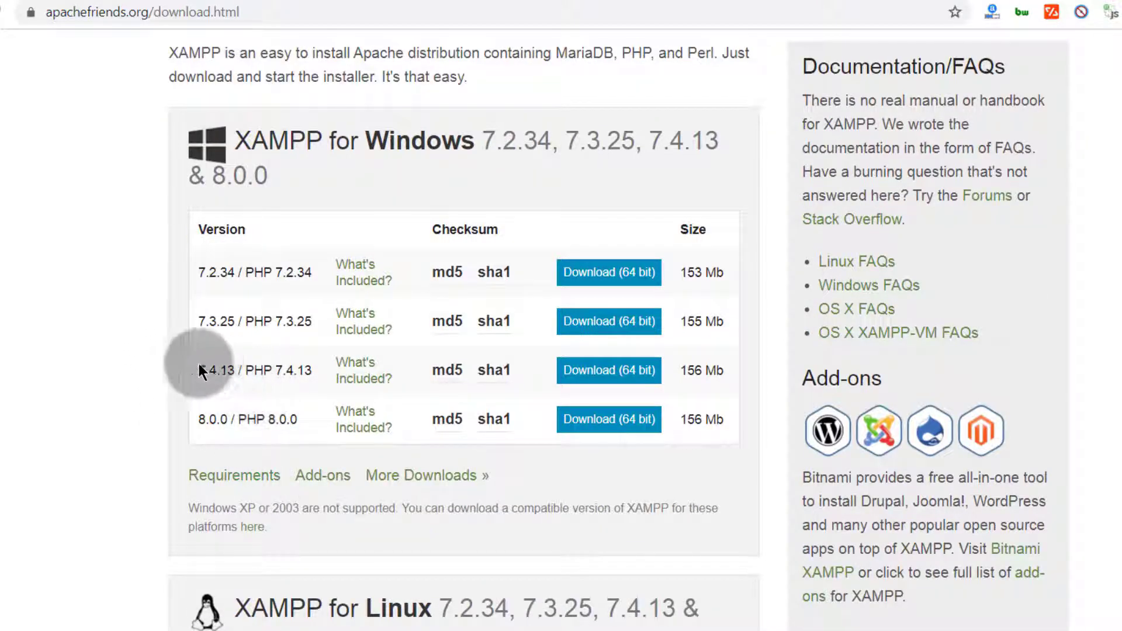
pyautogui.moveTo(196, 370); pyautogui.dragTo(313, 383)
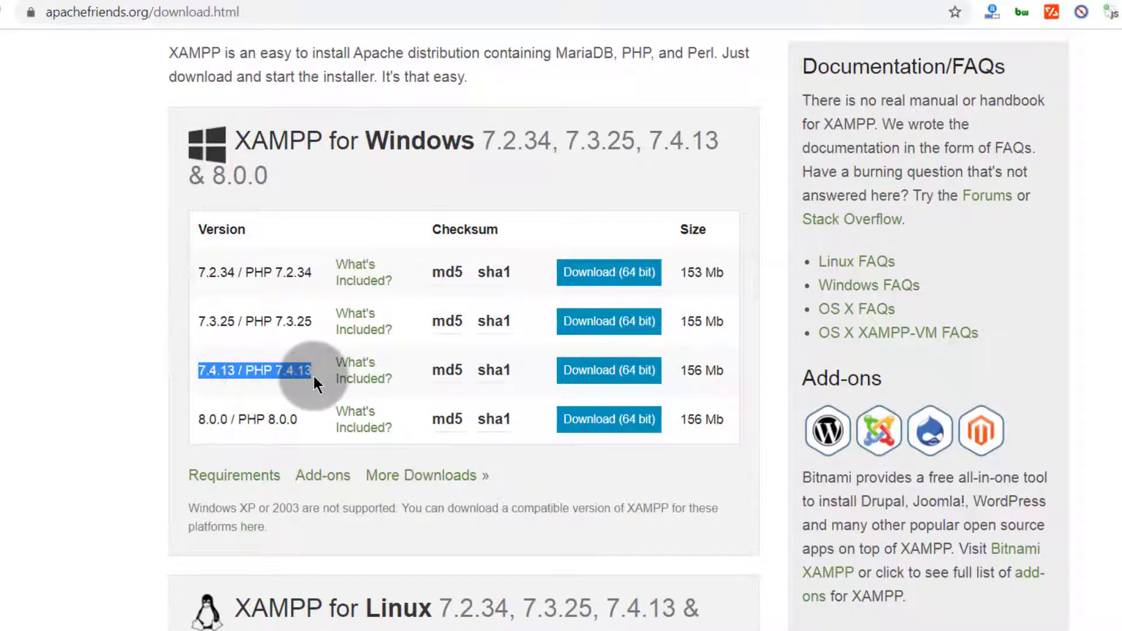
pyautogui.scroll(-6, 180, 457)
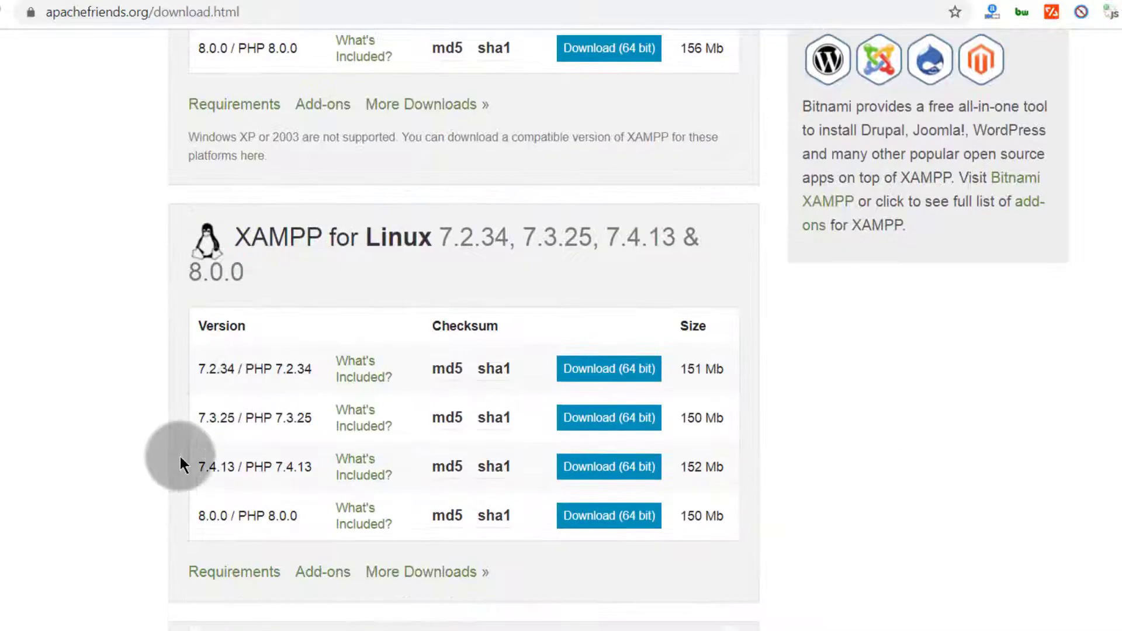
pyautogui.scroll(-8, 288, 383)
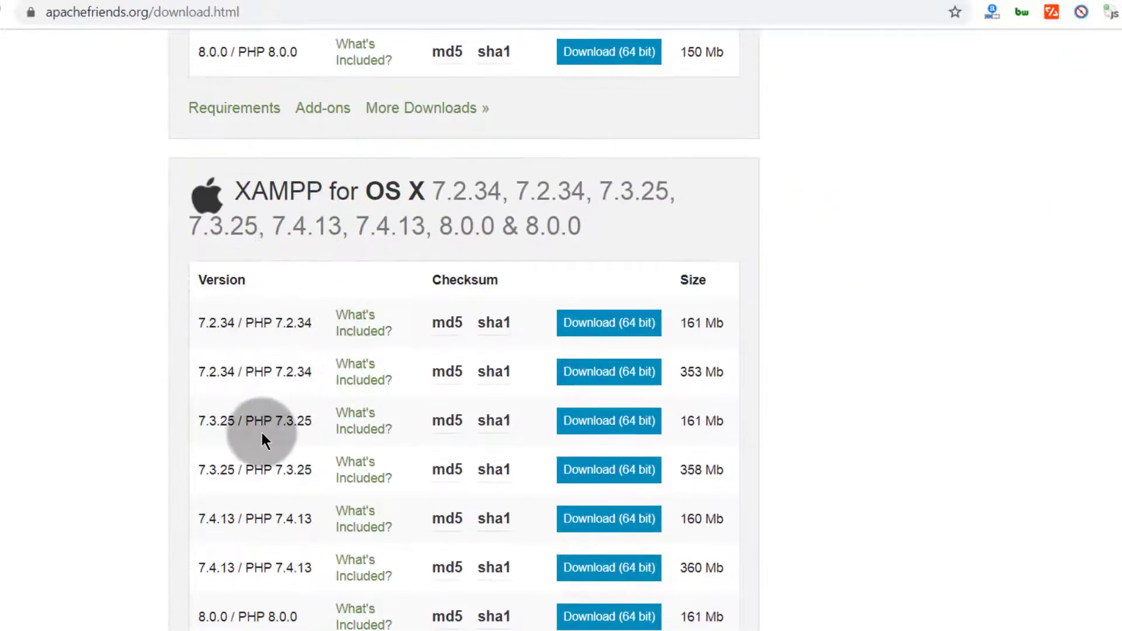
pyautogui.scroll(-8, 261, 424)
pyautogui.scroll(6, 233, 409)
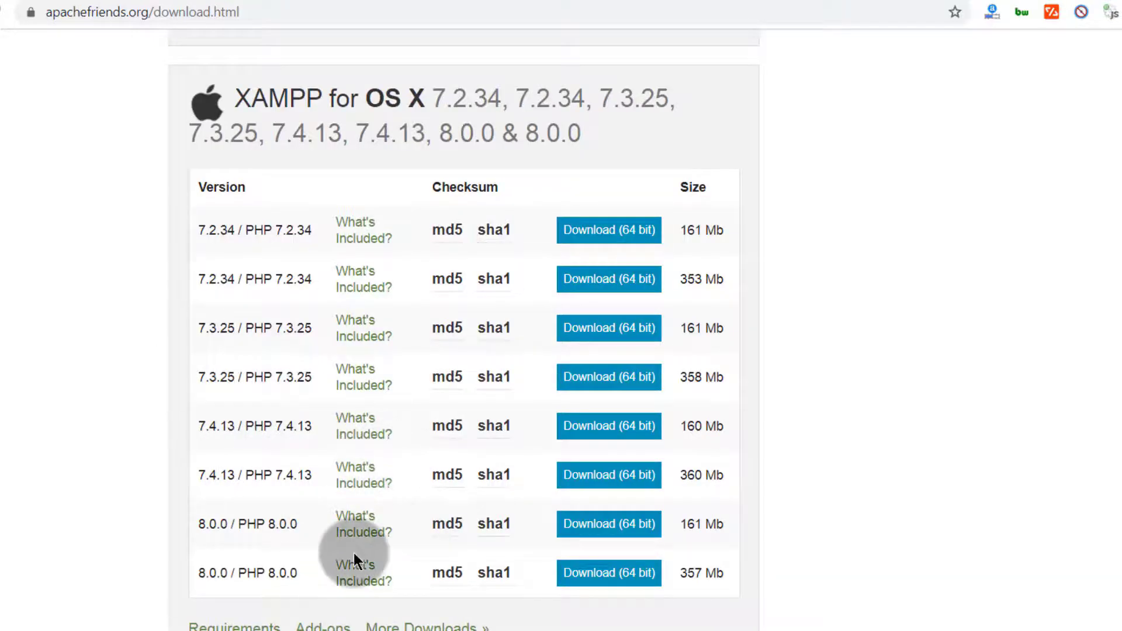
pyautogui.scroll(10, 273, 485)
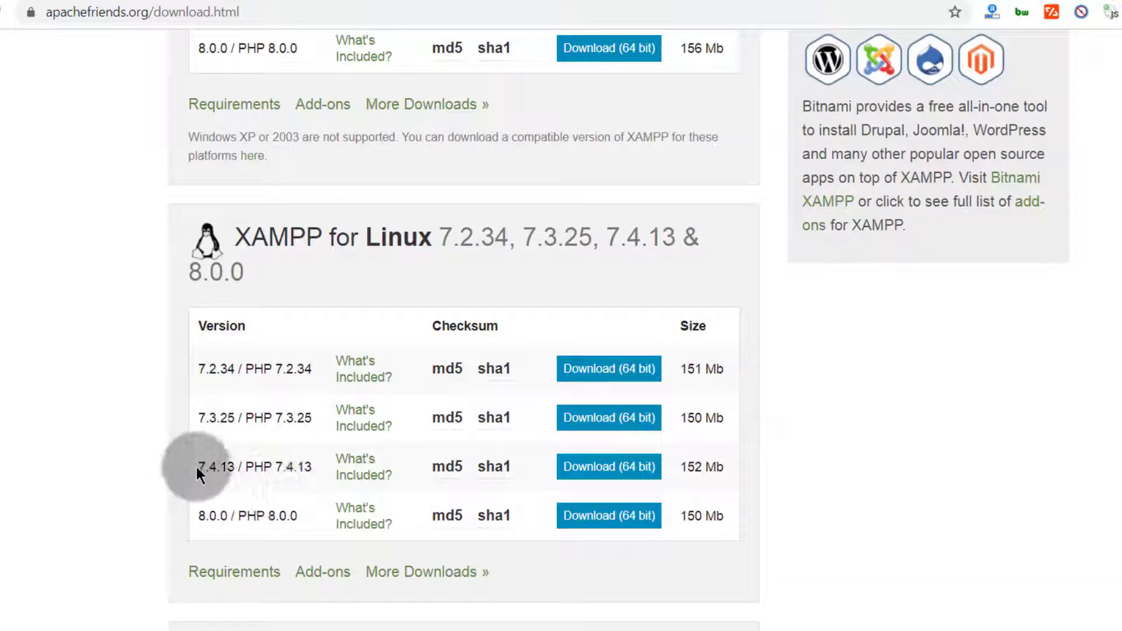
# Download the 64-bit Windows XAMPP 7.4.13 installer
pyautogui.moveTo(196, 467); pyautogui.dragTo(220, 467)
pyautogui.scroll(-3, 159, 541)
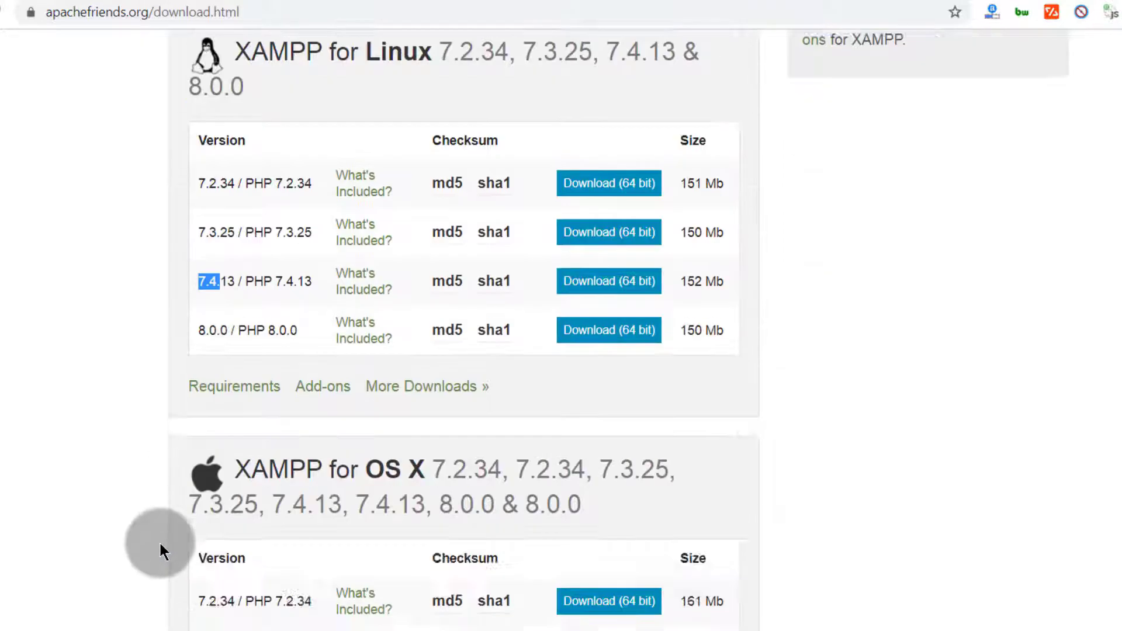
pyautogui.scroll(-5, 159, 542)
pyautogui.moveTo(188, 515); pyautogui.dragTo(235, 521)
pyautogui.click(175, 525)
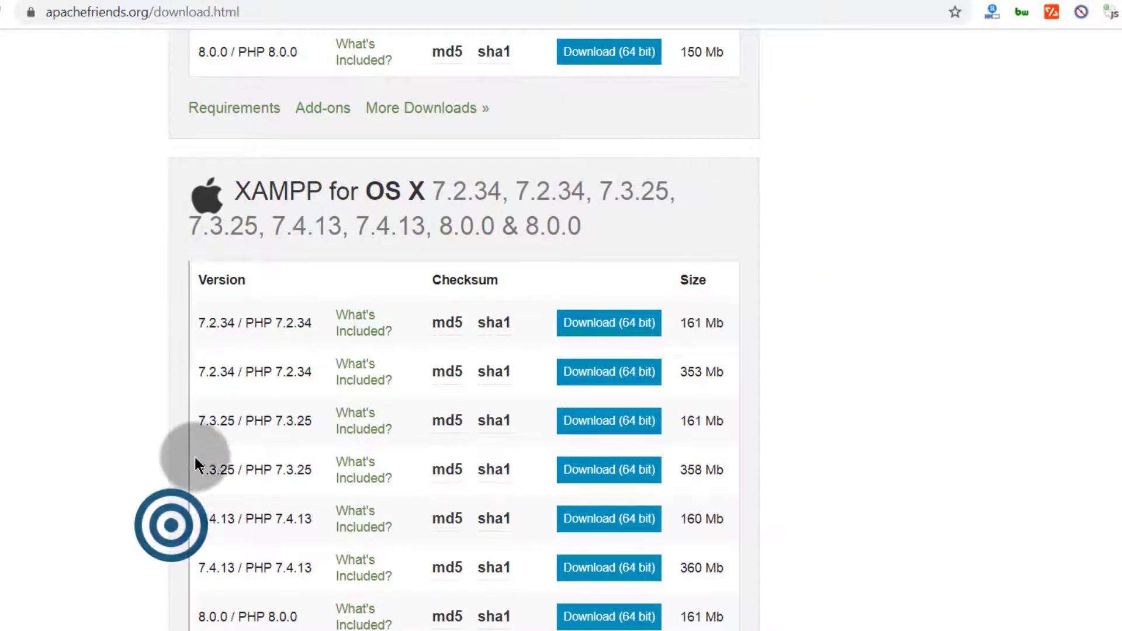
pyautogui.scroll(10, 195, 460)
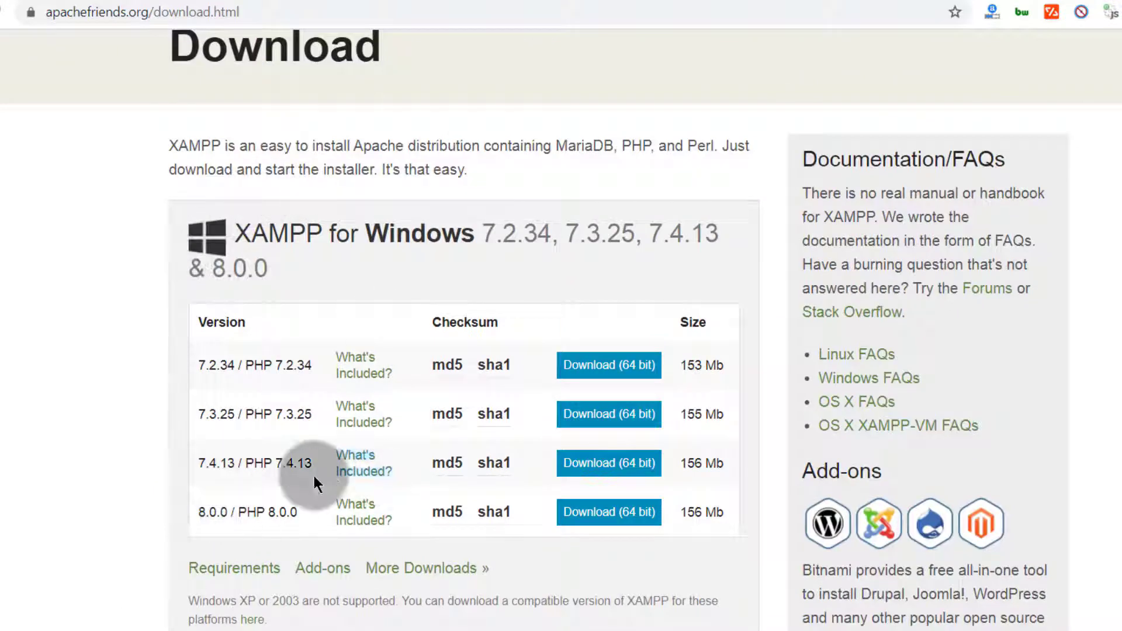
pyautogui.click(620, 464)
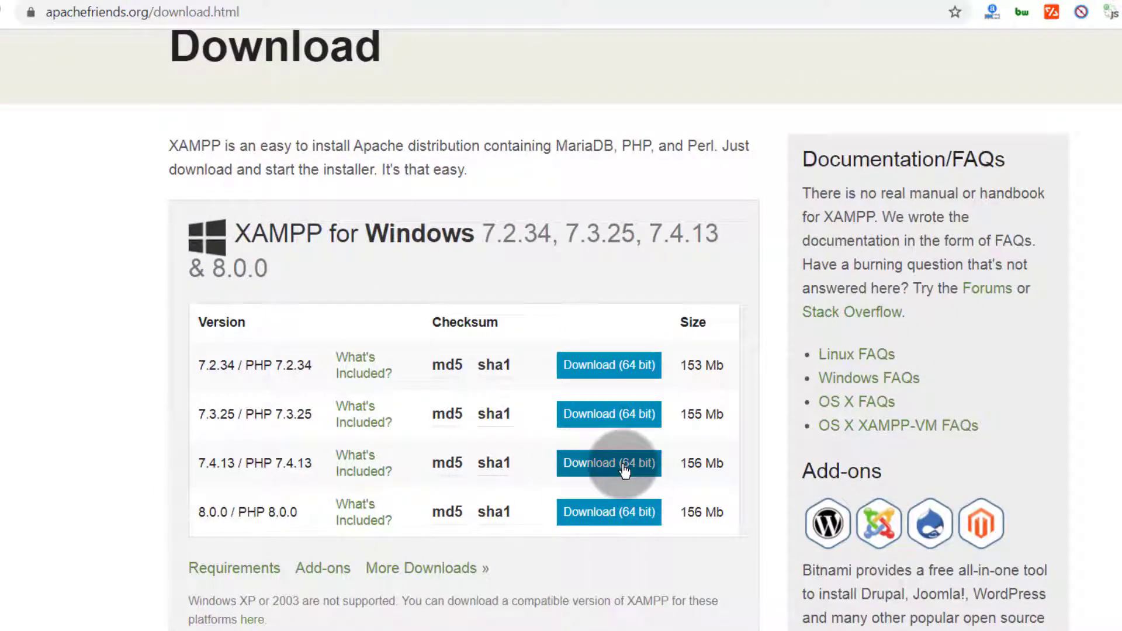
pyautogui.click(623, 464)
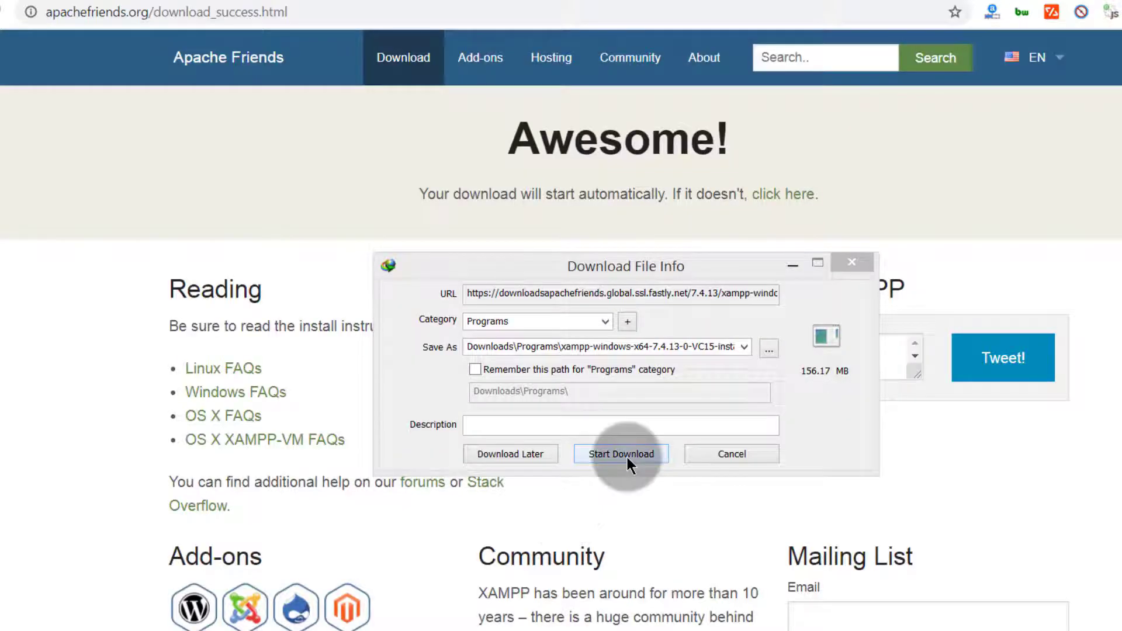
# Start the download, launch the XAMPP installer from 1 Tutorial Files, and minimize Explorer
pyautogui.click(621, 454)
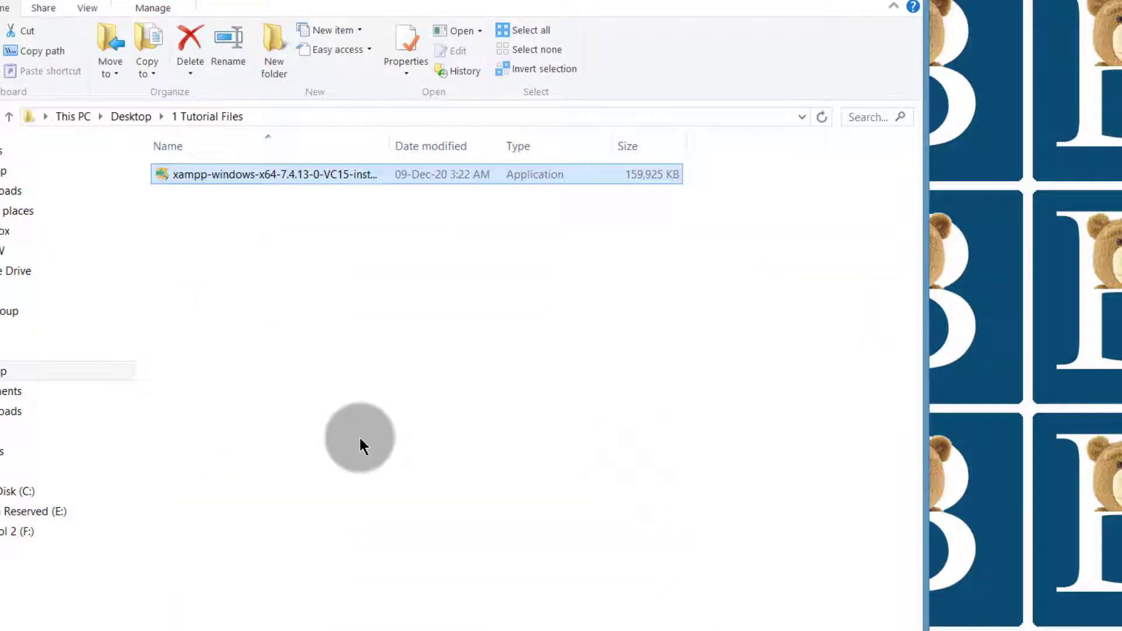
pyautogui.click(310, 259)
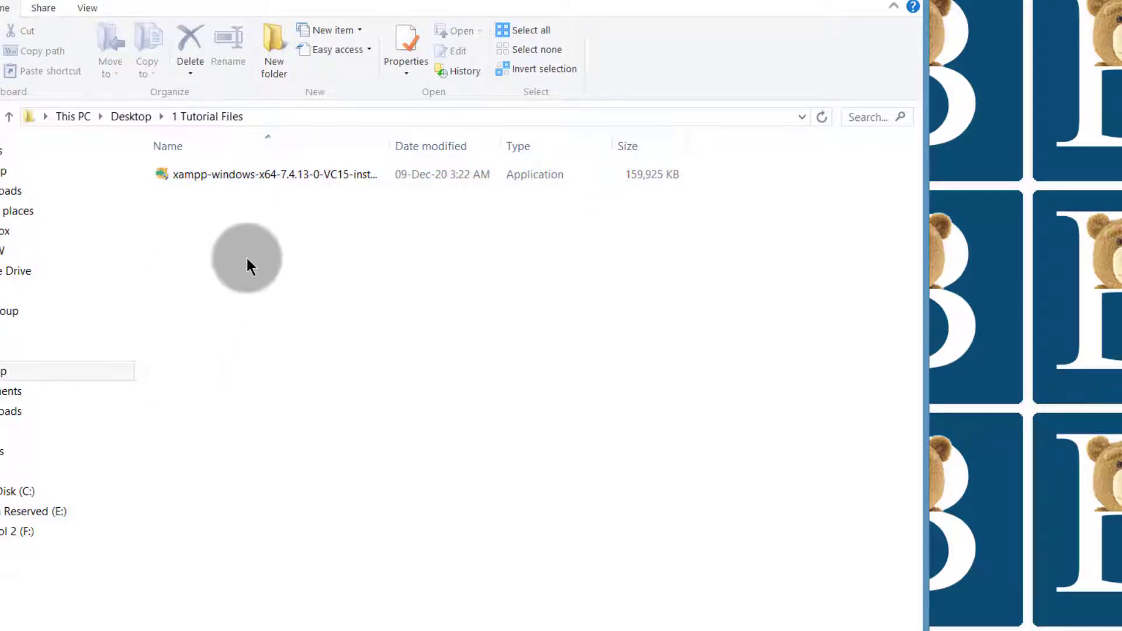
pyautogui.doubleClick(240, 173)
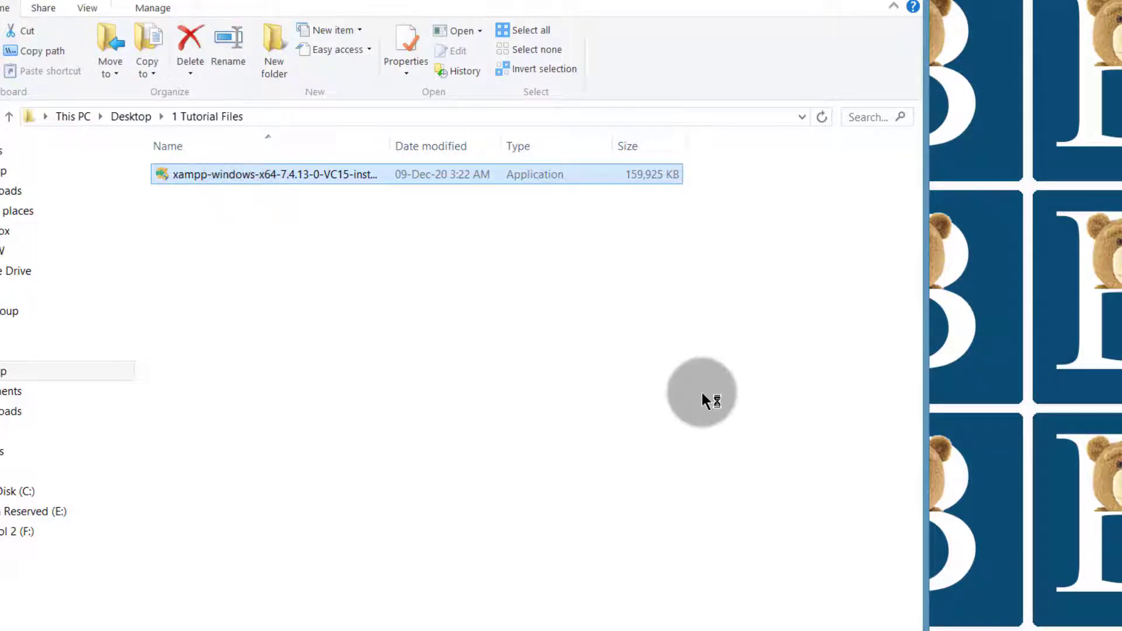
pyautogui.click(836, 0)
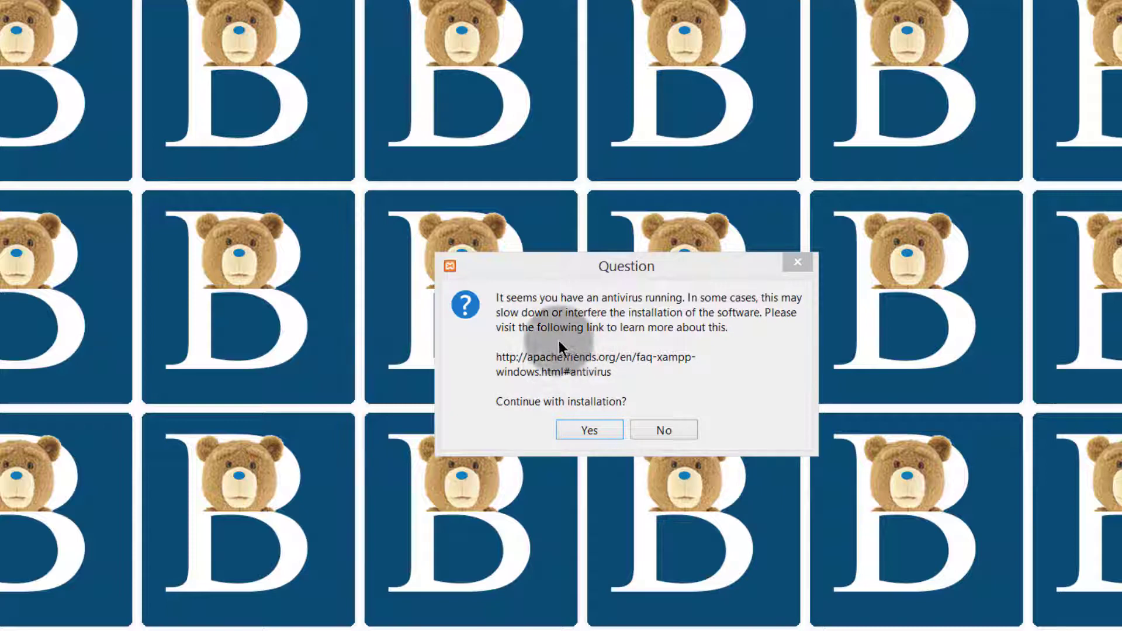
# Get past the antivirus and UAC warnings and move on to component selection
pyautogui.click(582, 430)
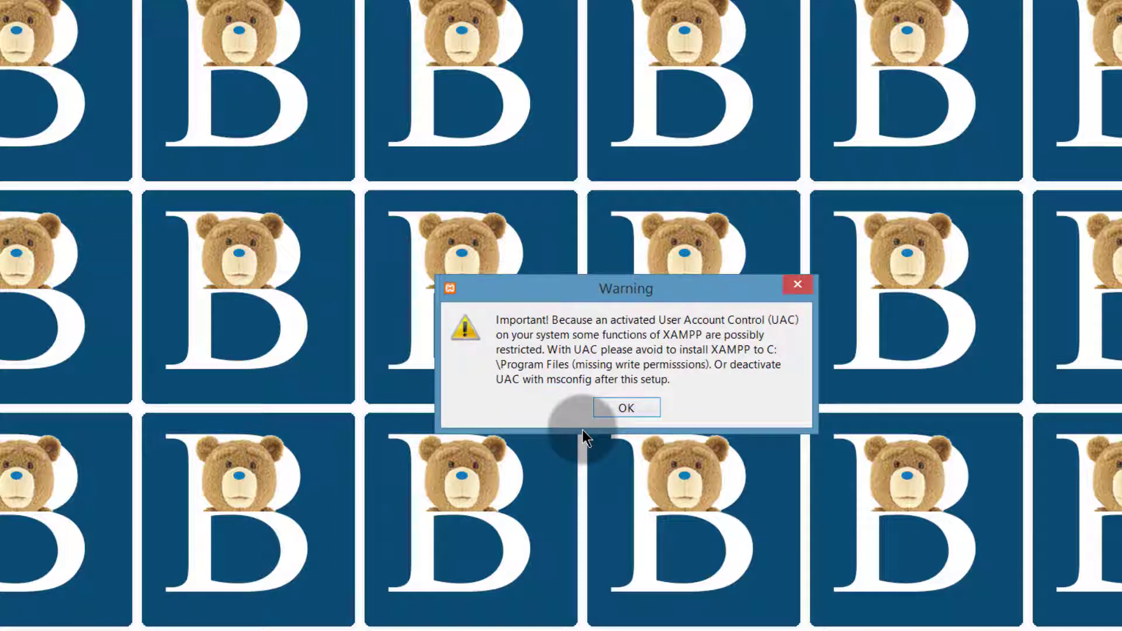
pyautogui.press('Return')
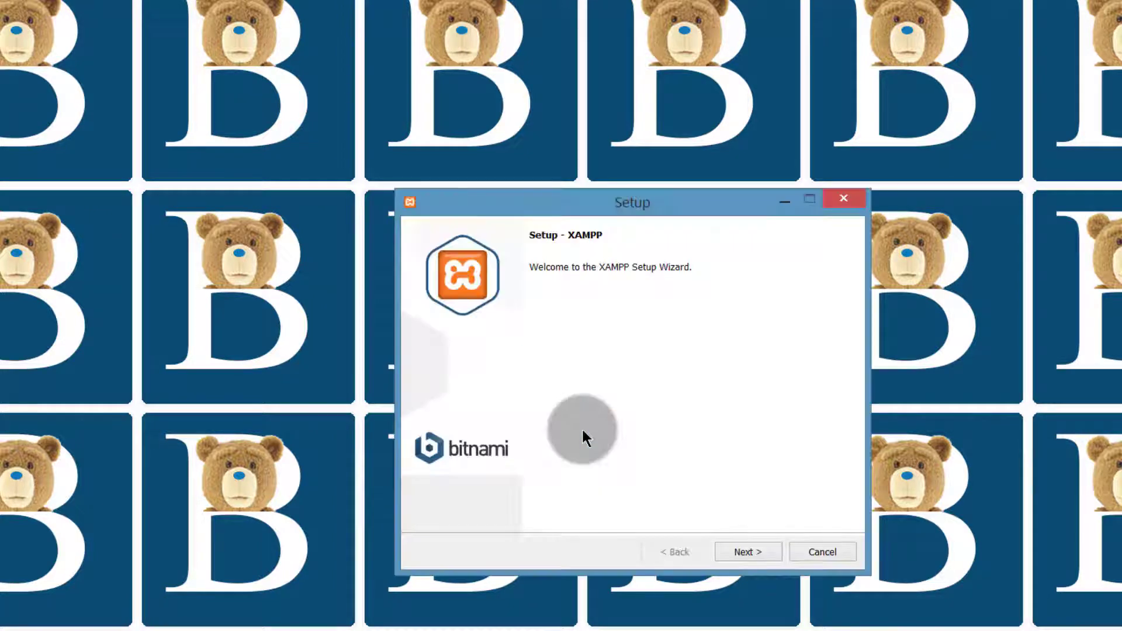
pyautogui.press('super+Left')
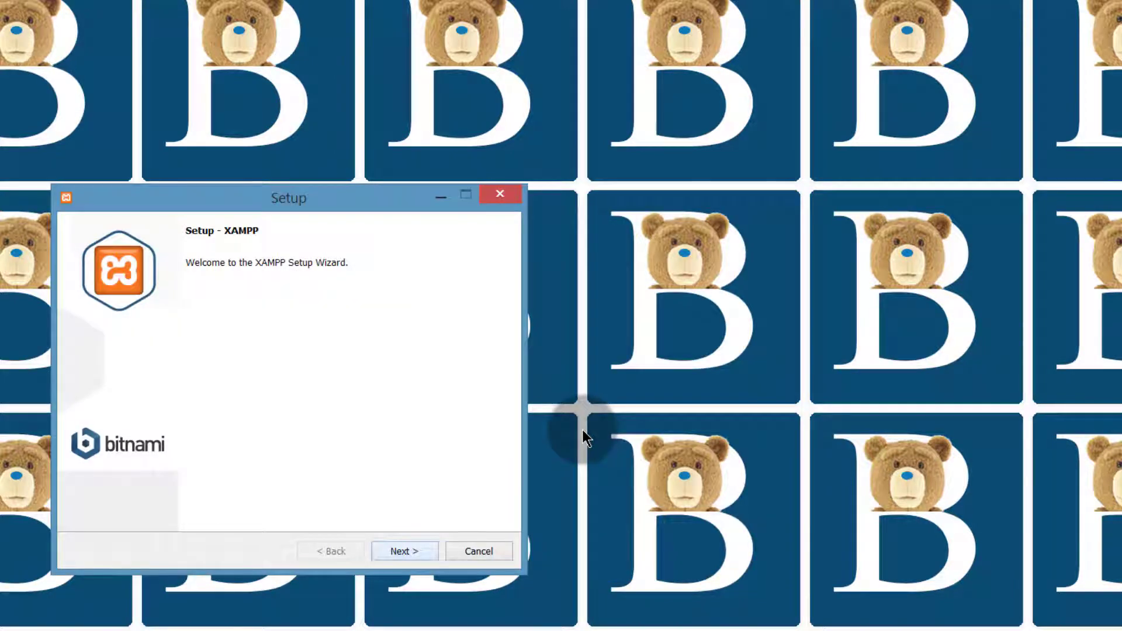
pyautogui.press('Return')
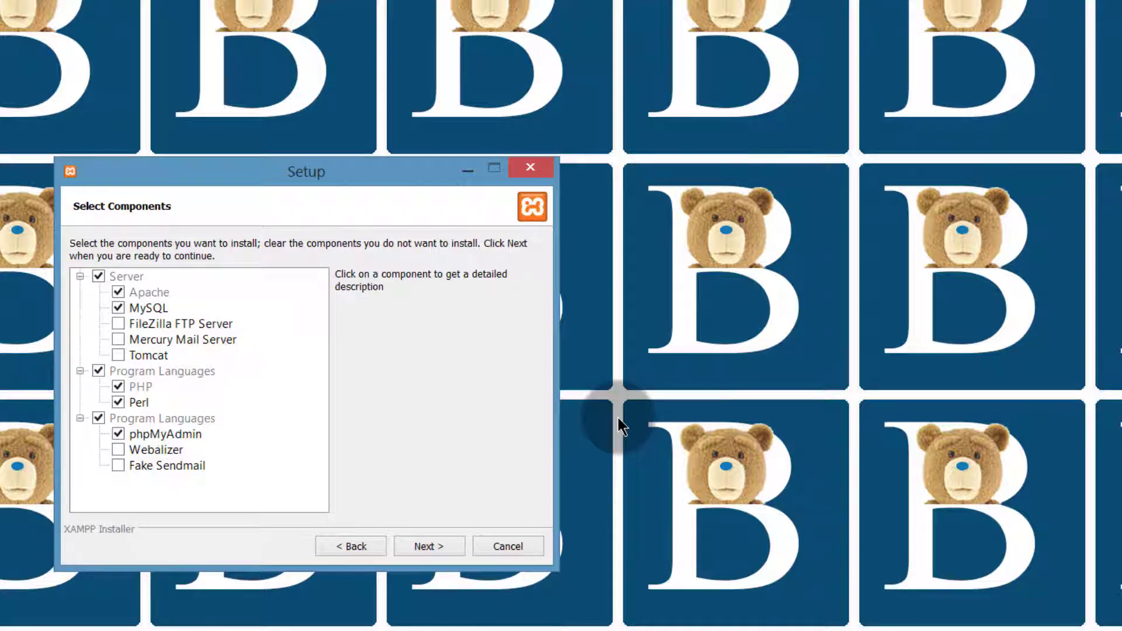
# Install XAMPP with the chosen components into C:\xampp in English
pyautogui.press('Return')
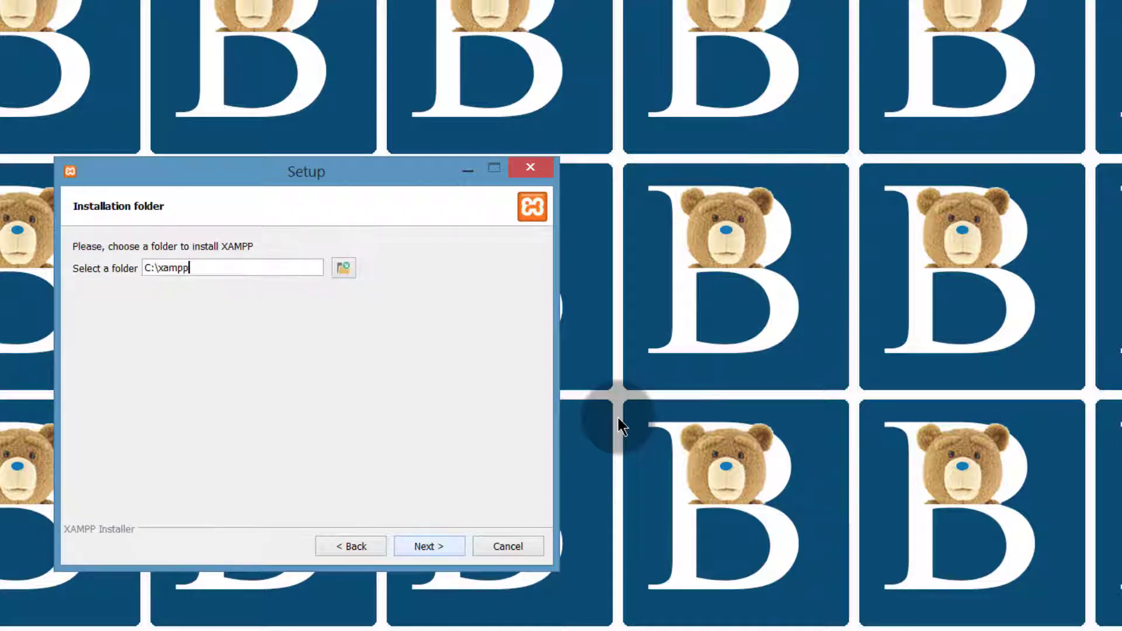
pyautogui.hotkey('shift', 'Left')
pyautogui.hotkey('shift', 'Left')
pyautogui.hotkey('shift', 'Left')
pyautogui.hotkey('shift', 'Left')
pyautogui.hotkey('shift', 'Left')
pyautogui.hotkey('shift', 'Left')
pyautogui.hotkey('shift', 'Left')
pyautogui.hotkey('shift', 'Left')
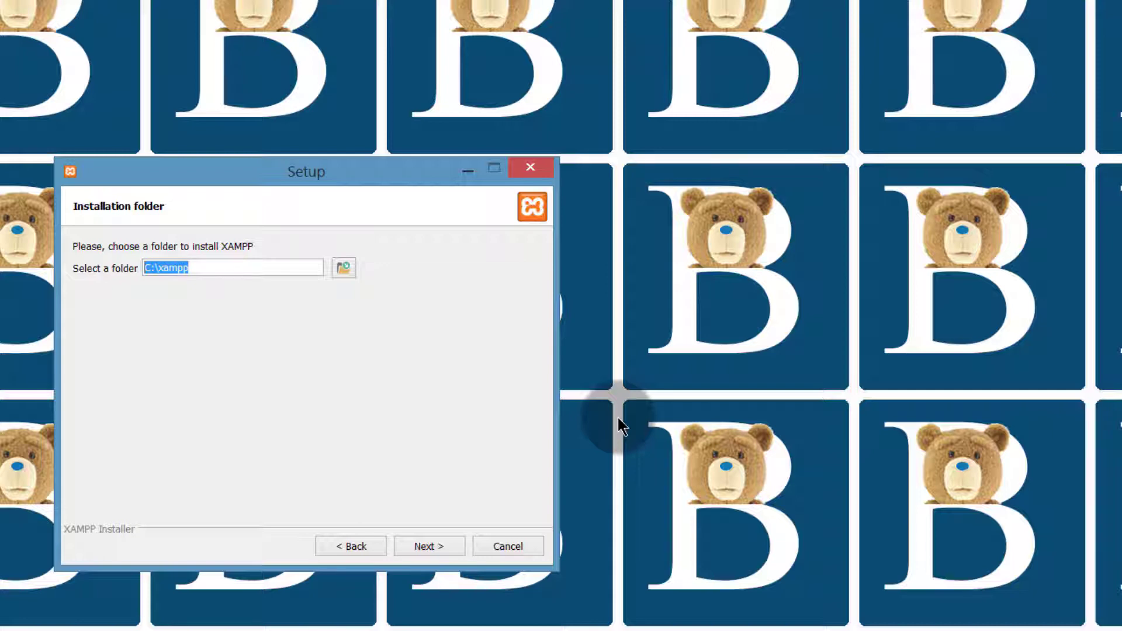
pyautogui.press('Return')
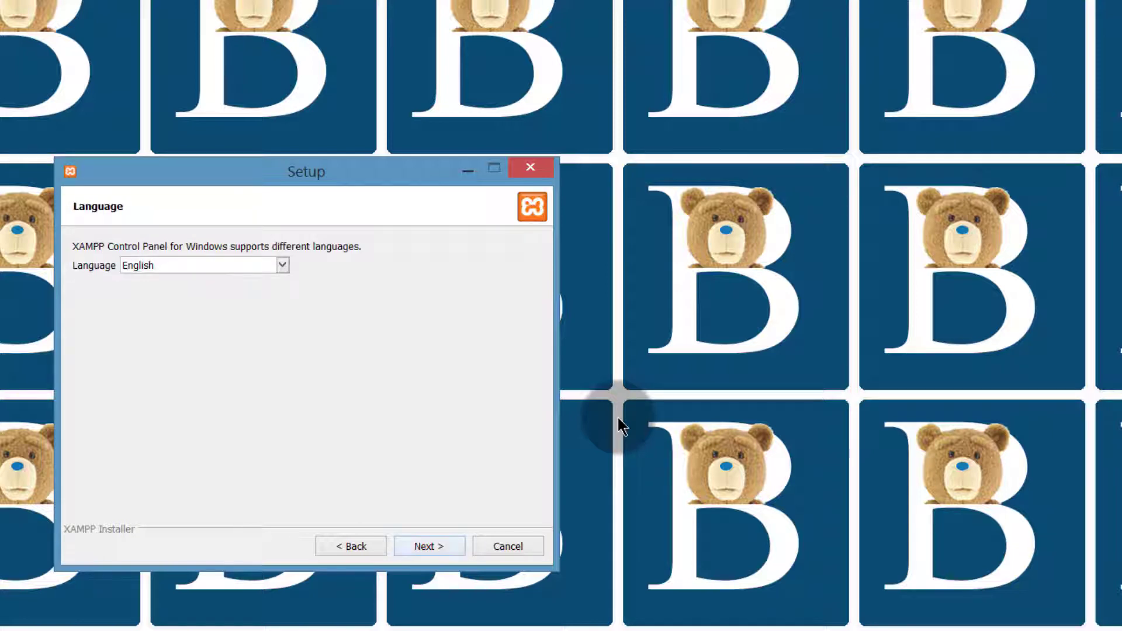
pyautogui.press('Return')
pyautogui.press('Return')
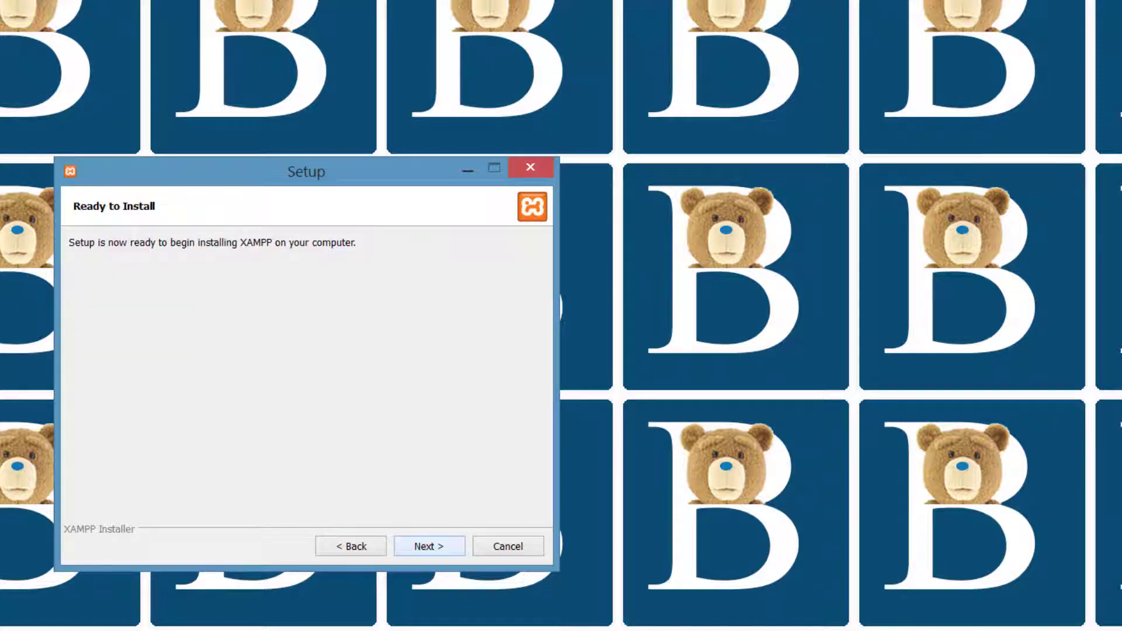
pyautogui.press('Return')
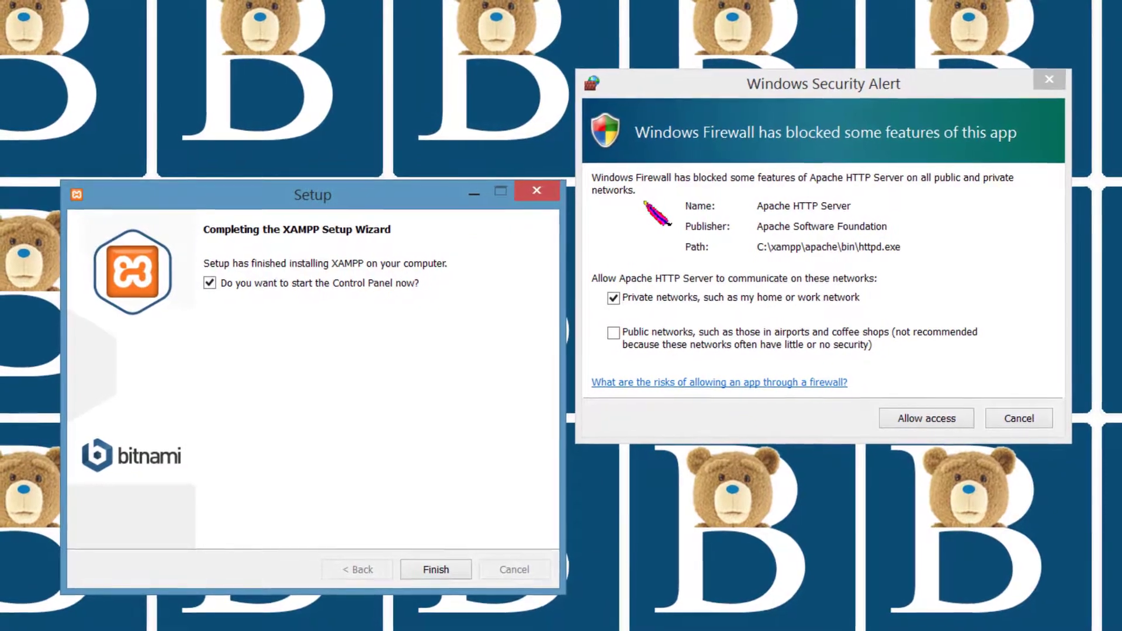
# Allow Apache through the firewall, finish setup, and start Apache and MySQL with mysqld.exe allowed
pyautogui.click(936, 425)
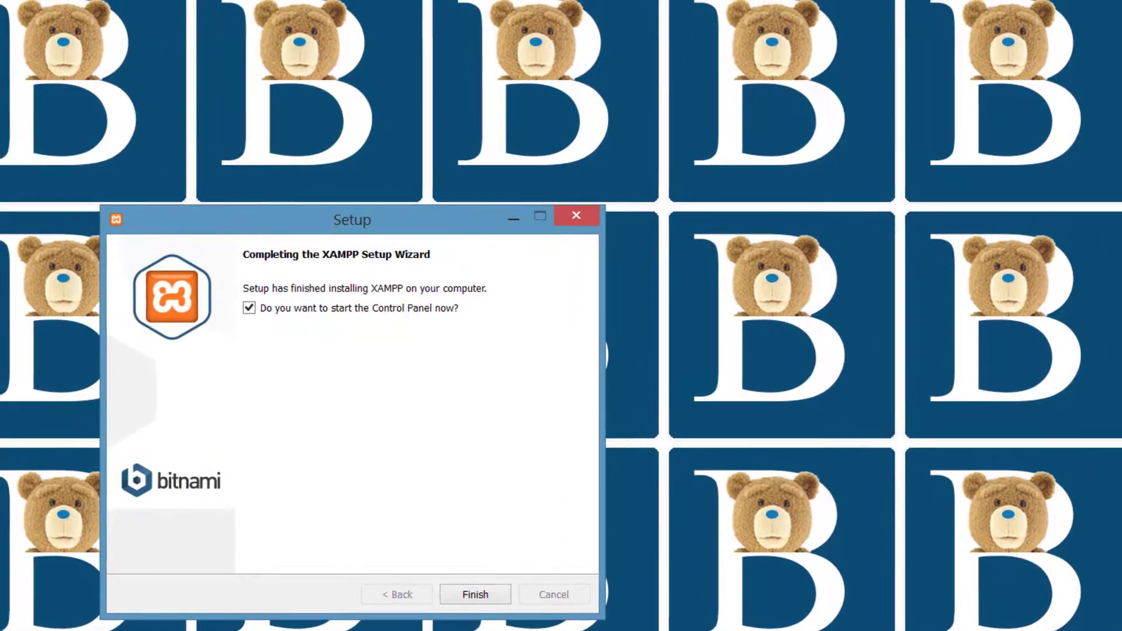
pyautogui.click(494, 606)
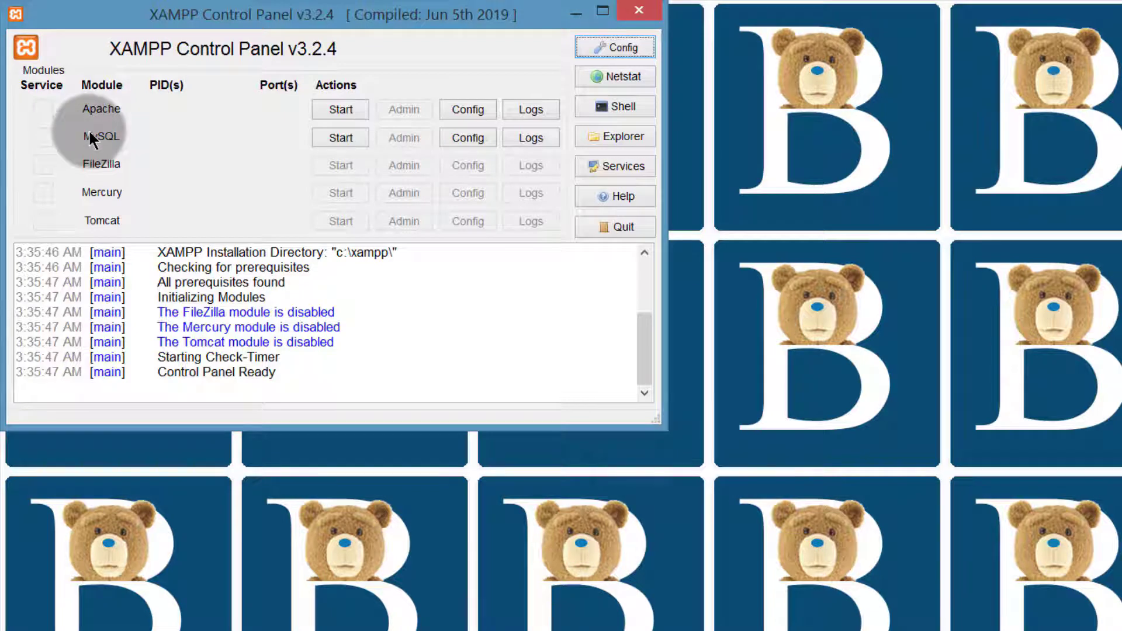
pyautogui.click(340, 109)
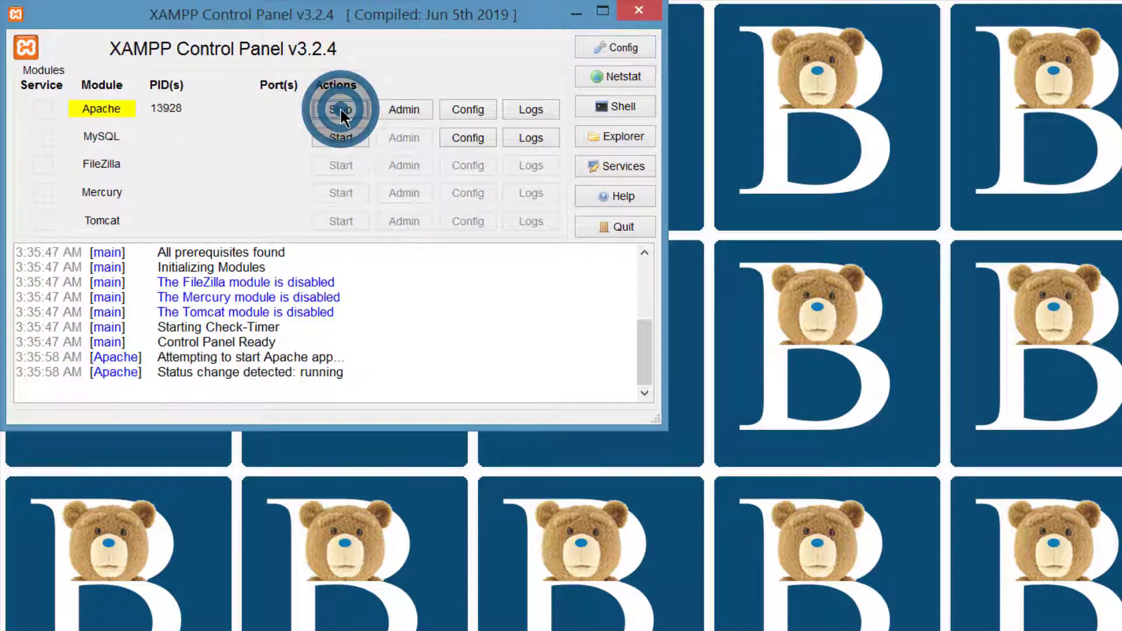
pyautogui.click(338, 138)
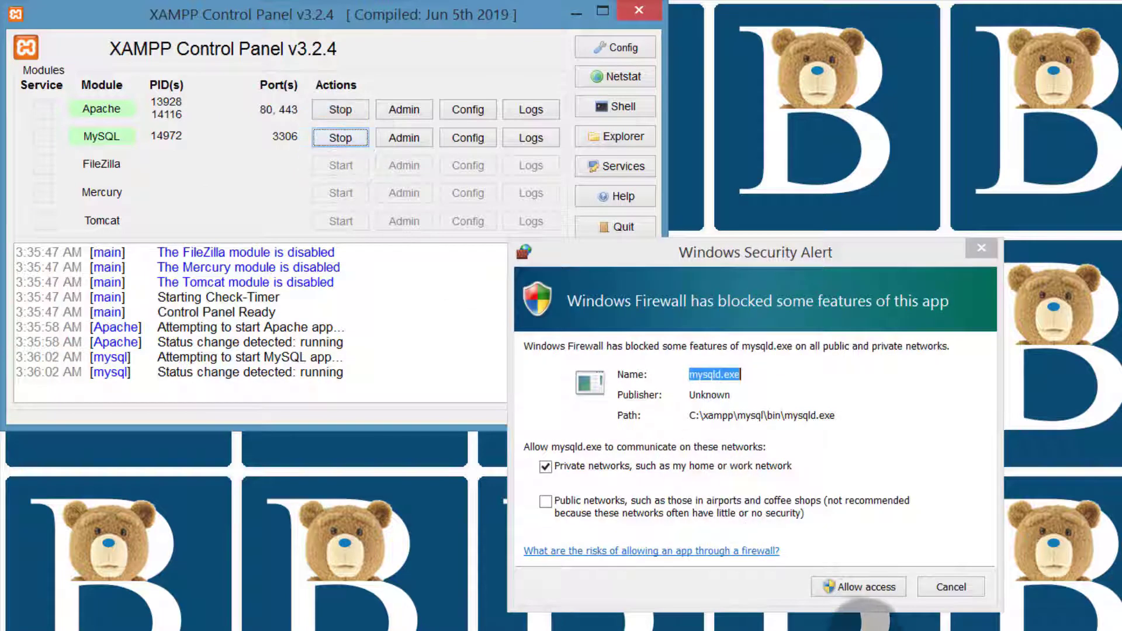
pyautogui.click(866, 586)
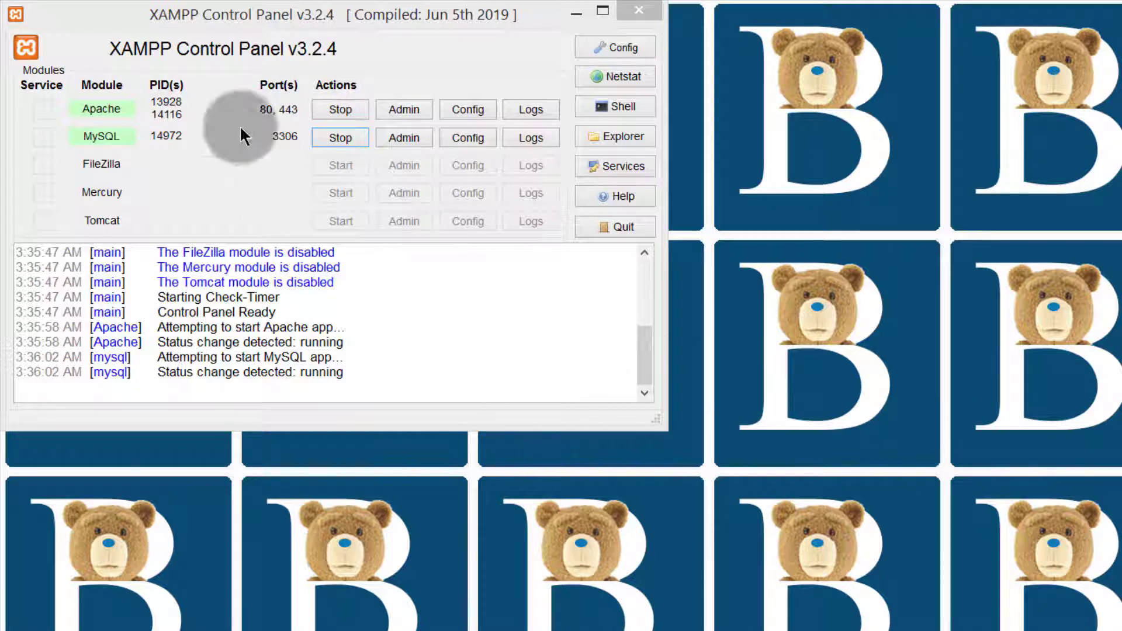
pyautogui.moveTo(211, 12); pyautogui.dragTo(239, 82)
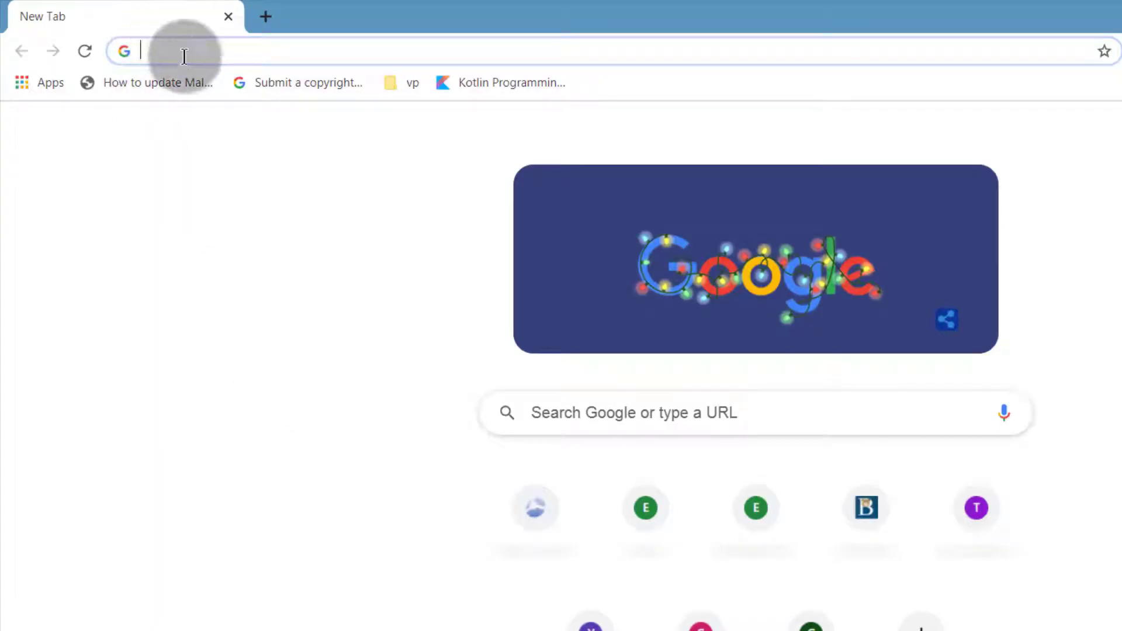
# Load localhost in Chrome and open phpMyAdmin from the XAMPP dashboard
pyautogui.click(183, 56)
pyautogui.write('localhost')
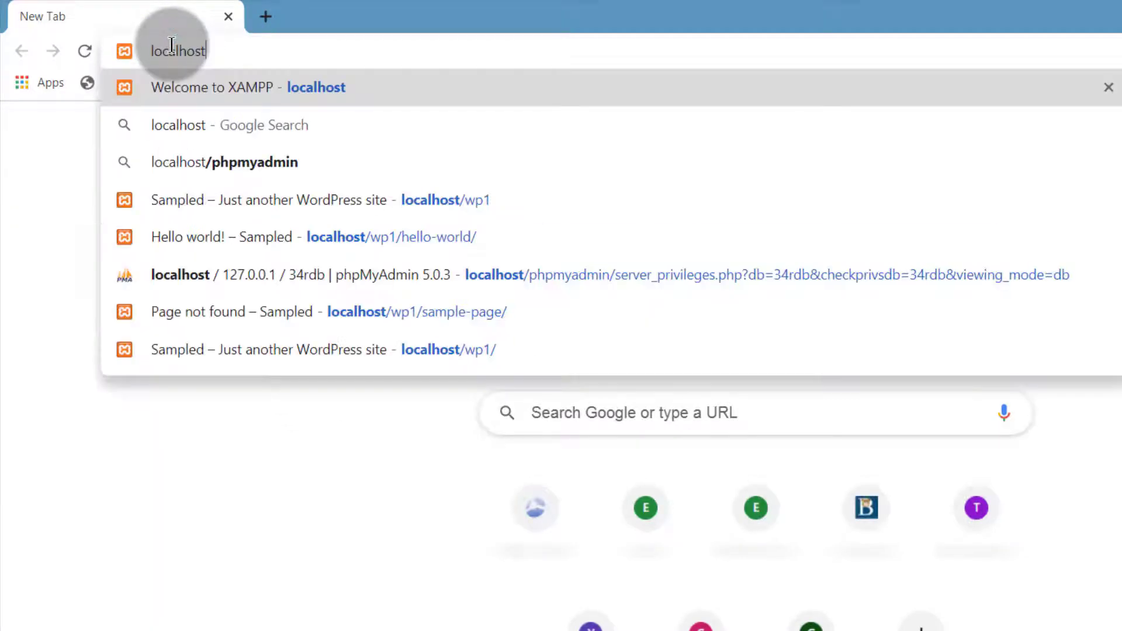
pyautogui.press('Return')
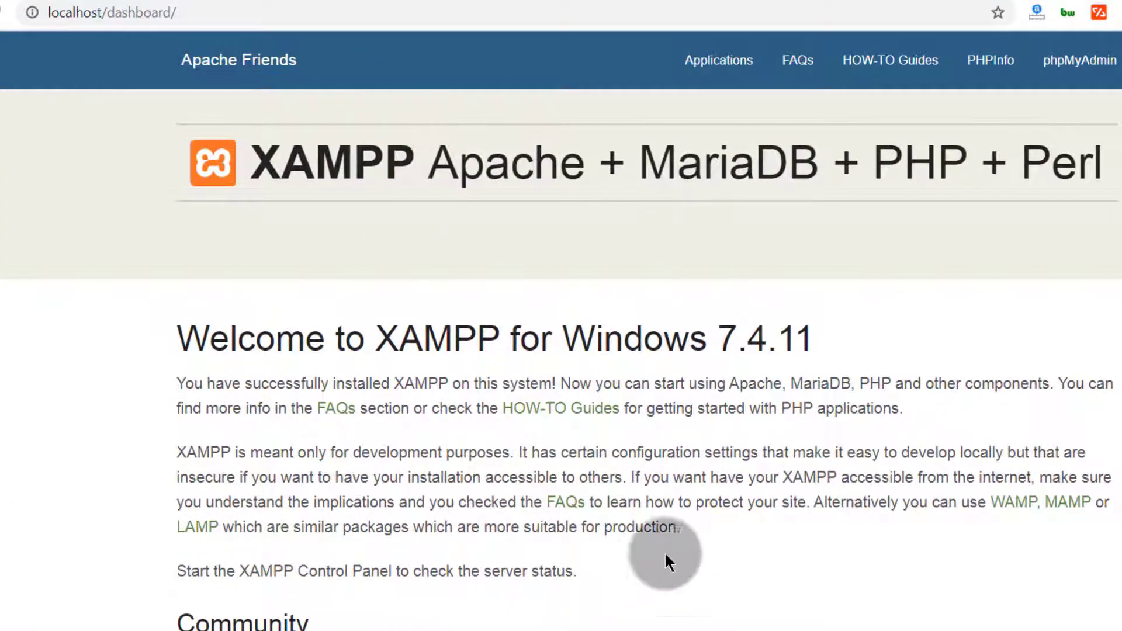
pyautogui.scroll(-5, 282, 469)
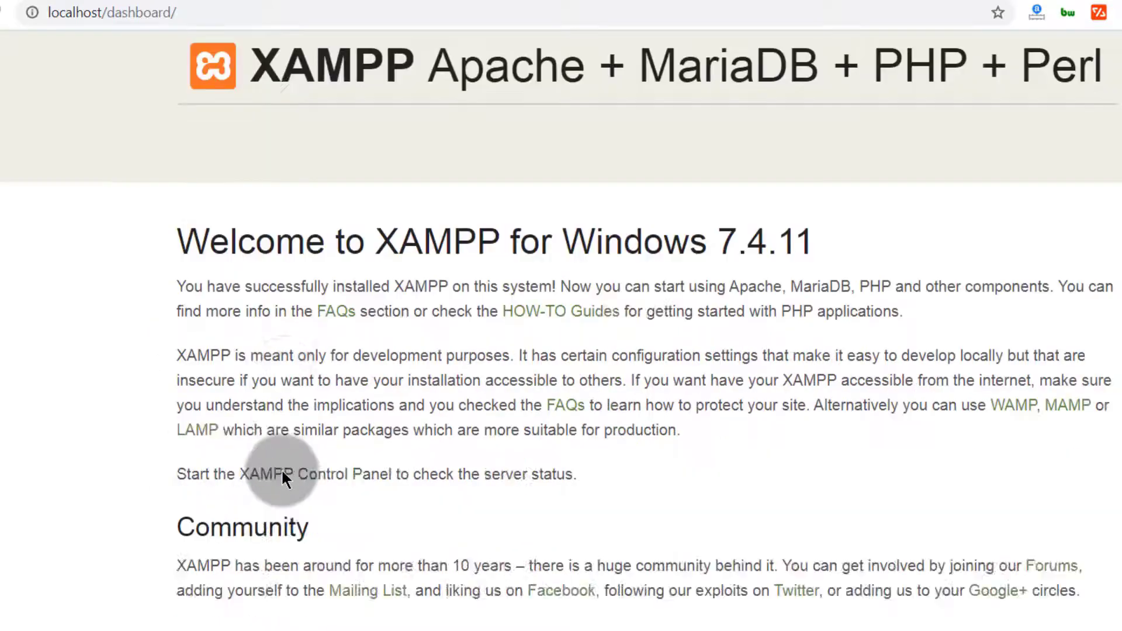
pyautogui.scroll(5, 279, 457)
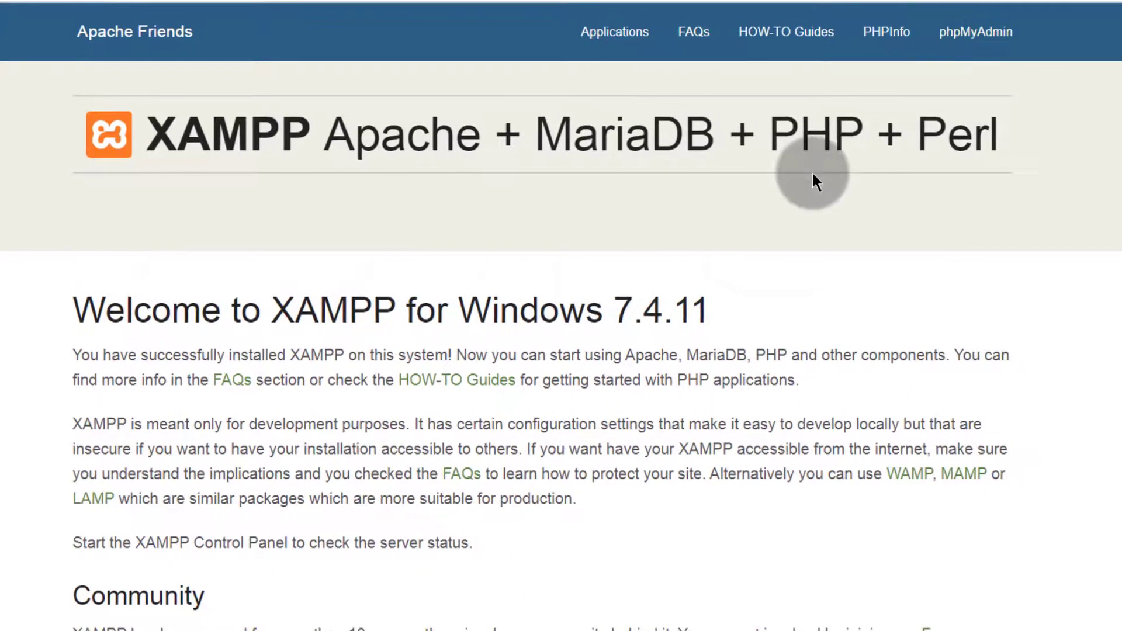
pyautogui.click(971, 39)
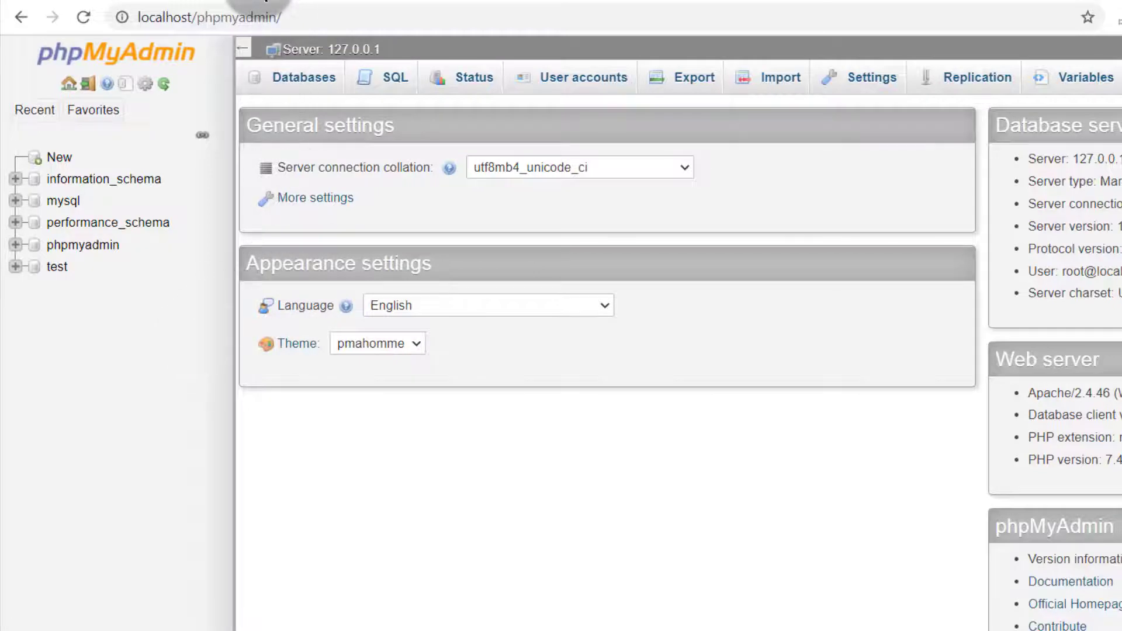
pyautogui.click(259, 4)
# Download WordPress 5.6 from wordpress.org, dismiss the dialogs, and return to phpMyAdmin
pyautogui.click(244, 18)
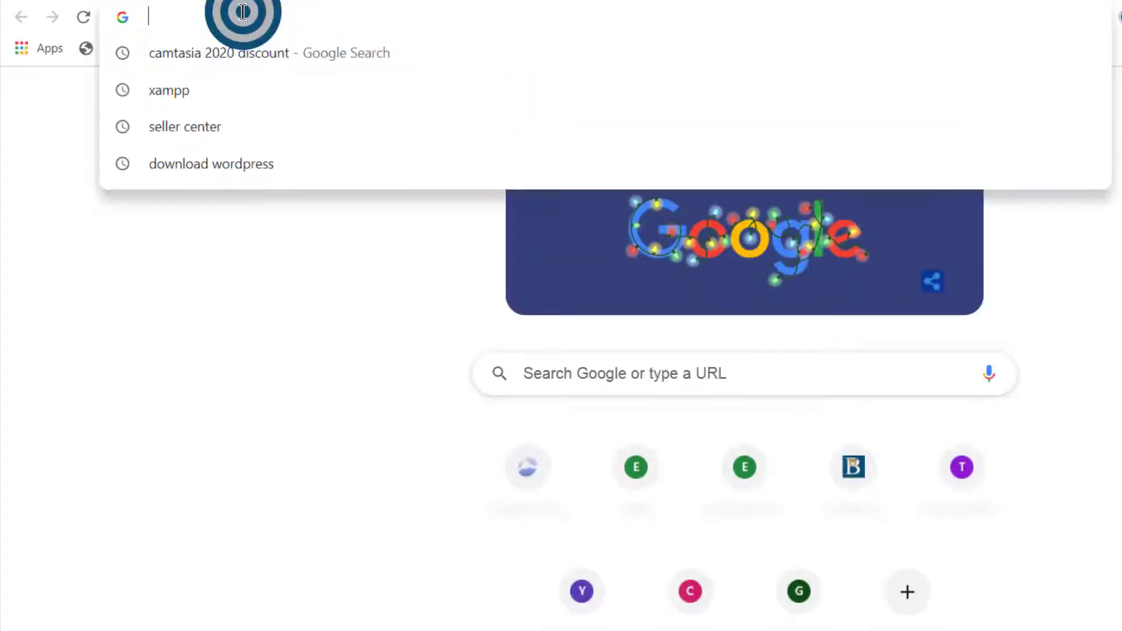
pyautogui.write('wordpress.org')
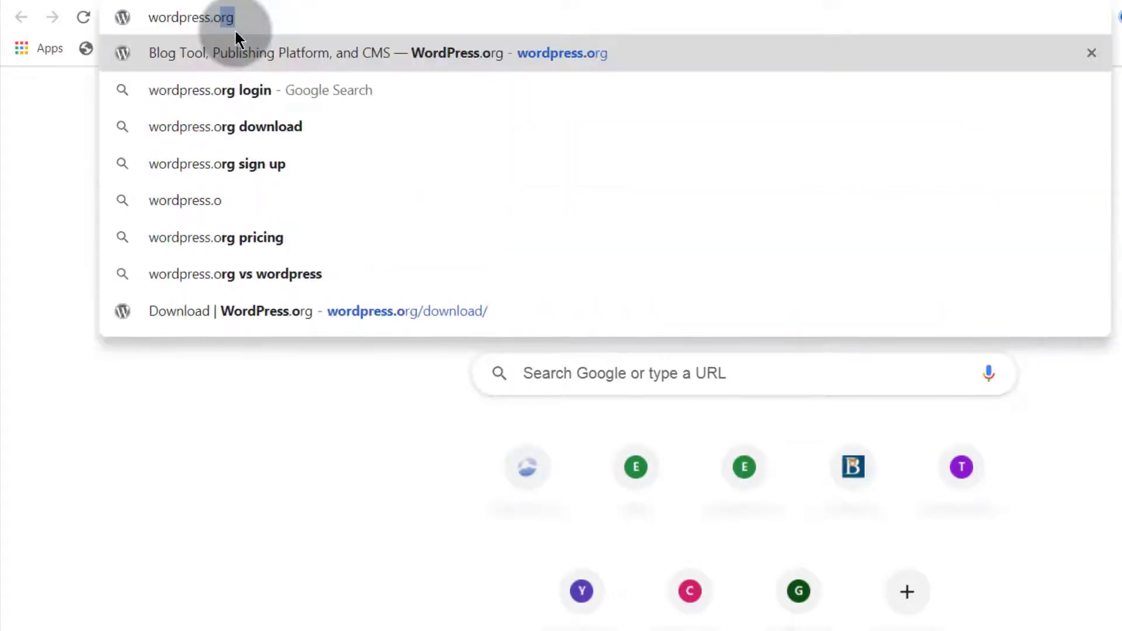
pyautogui.press('Return')
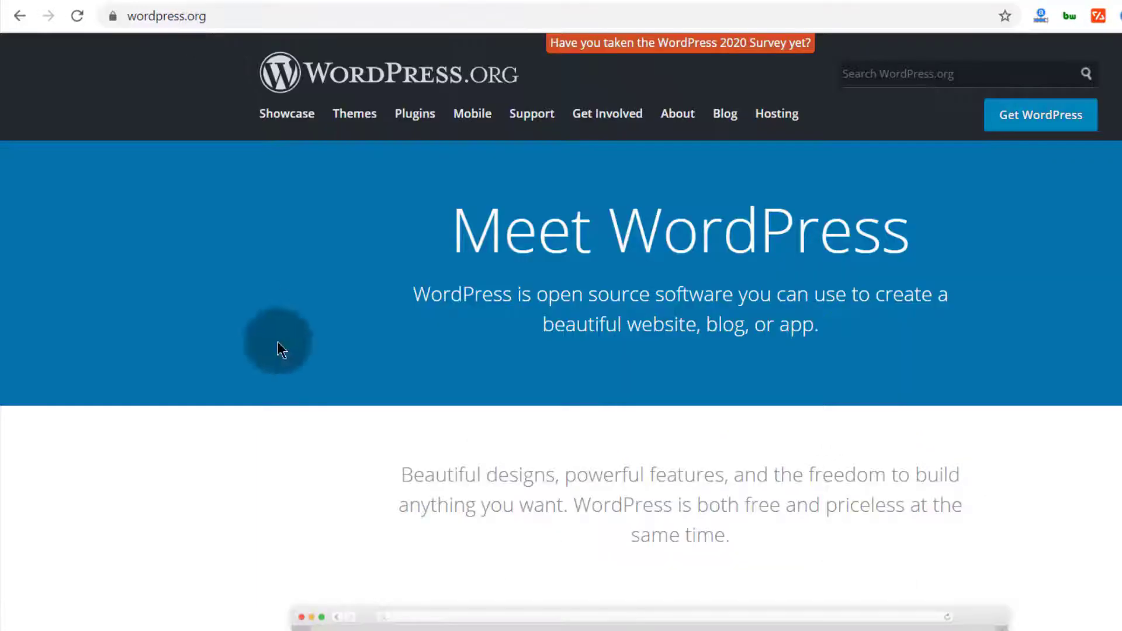
pyautogui.click(1030, 110)
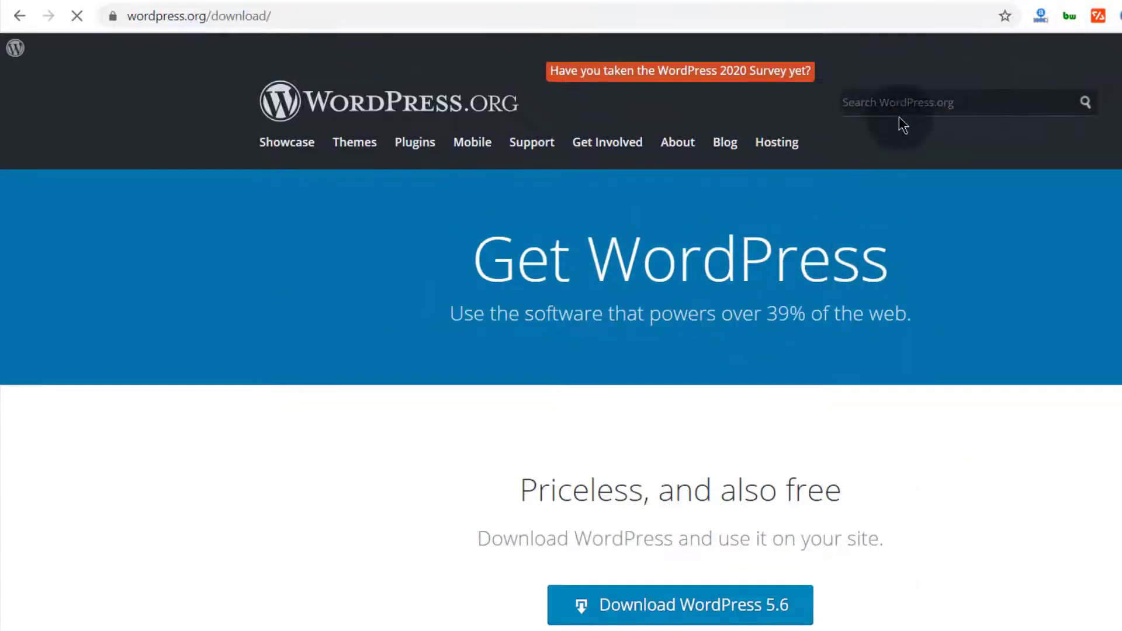
pyautogui.scroll(-2, 700, 585)
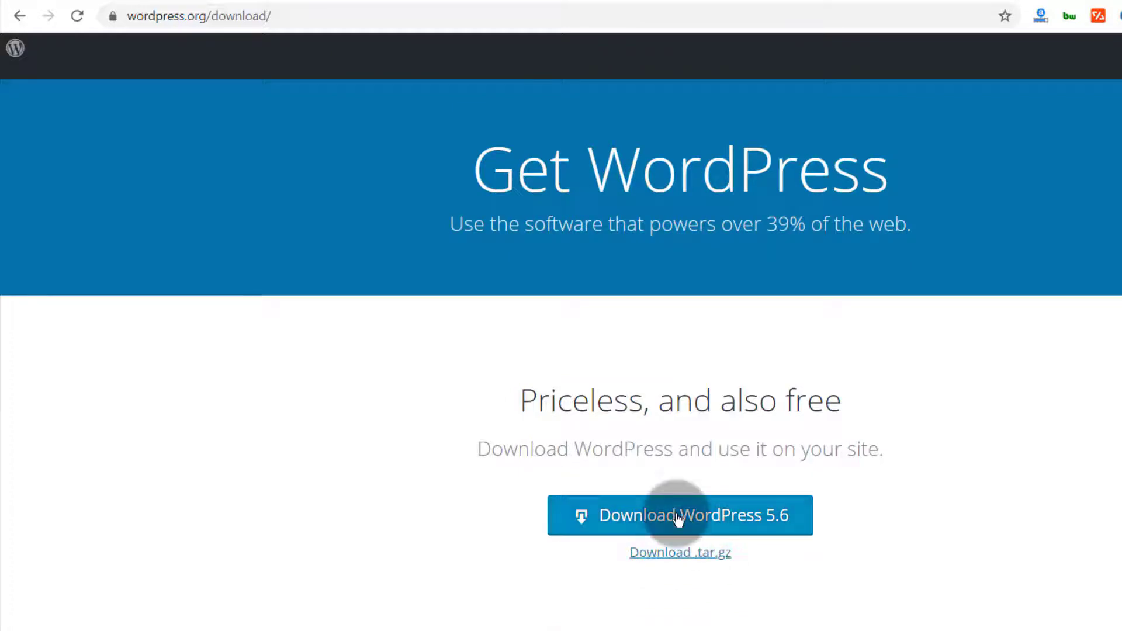
pyautogui.click(695, 519)
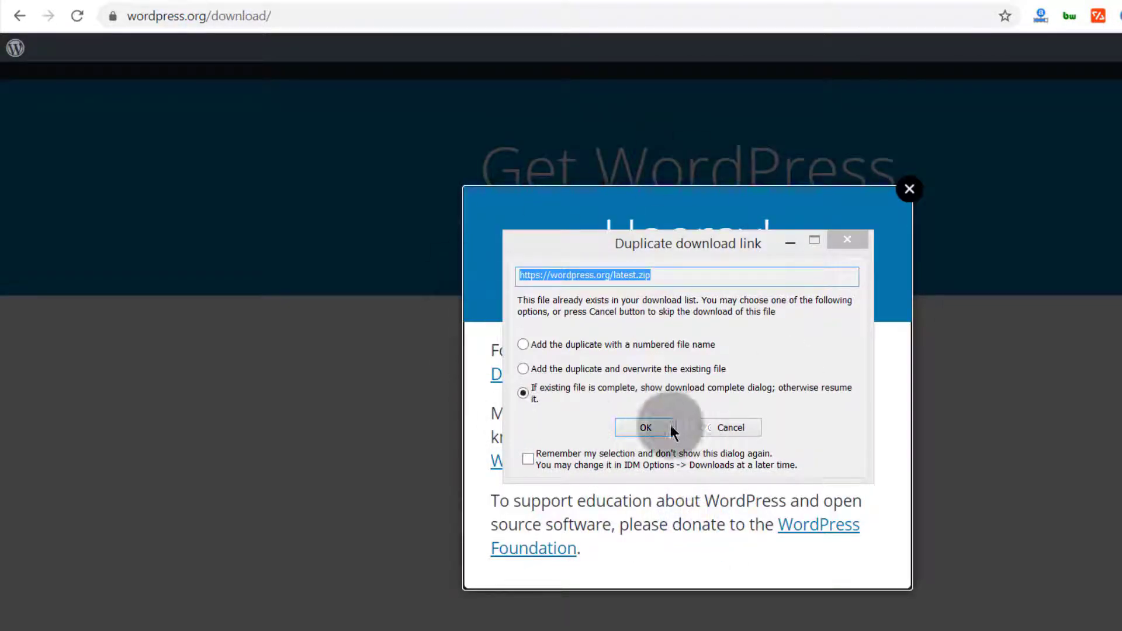
pyautogui.click(731, 428)
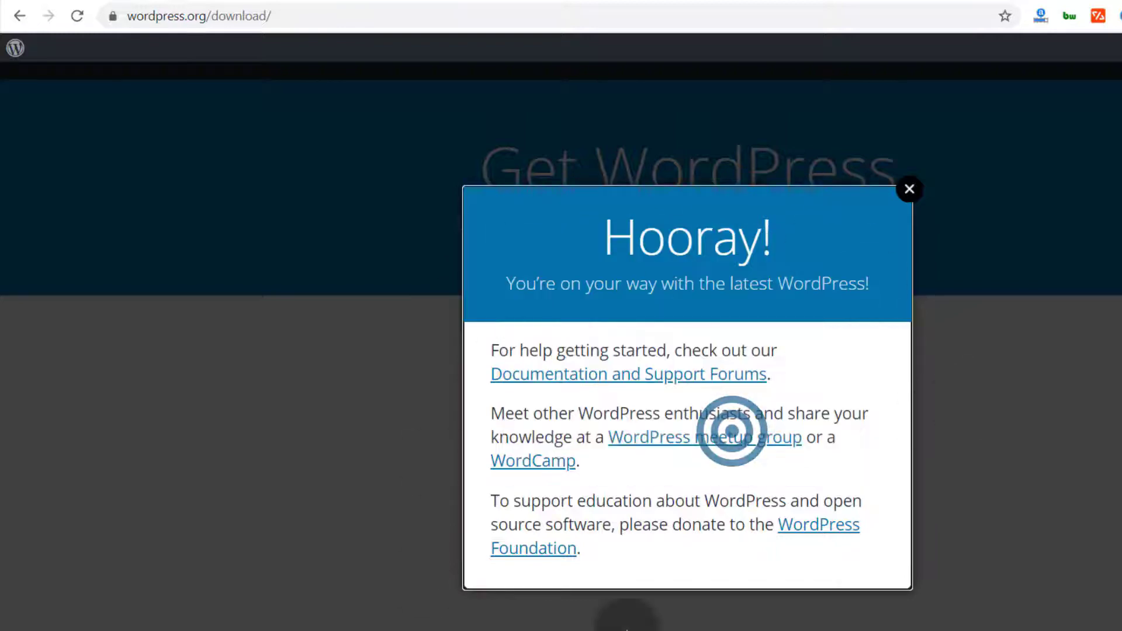
pyautogui.click(916, 190)
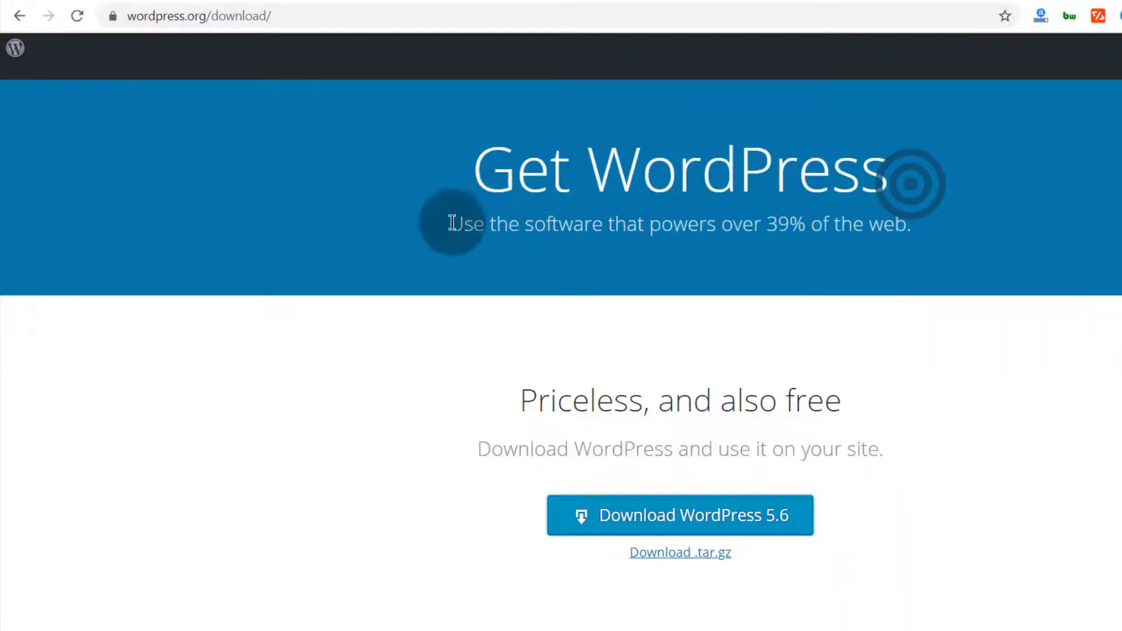
pyautogui.click(424, 3)
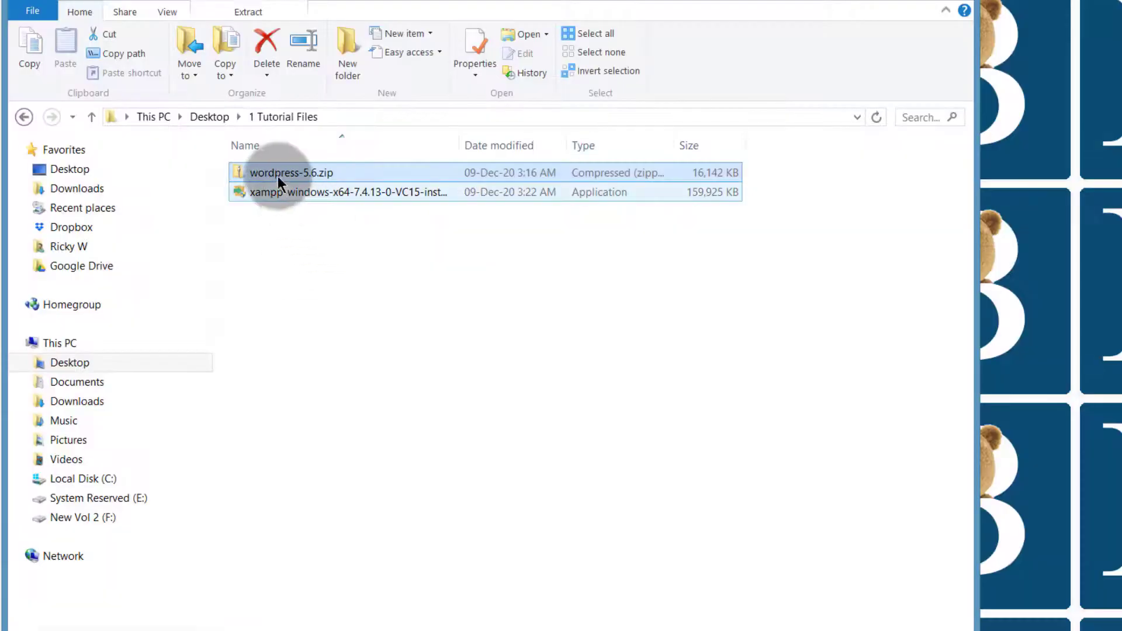
# Open wordpress-5.6.zip in 1 Tutorial Files to see the wordpress folder inside
pyautogui.click(277, 175)
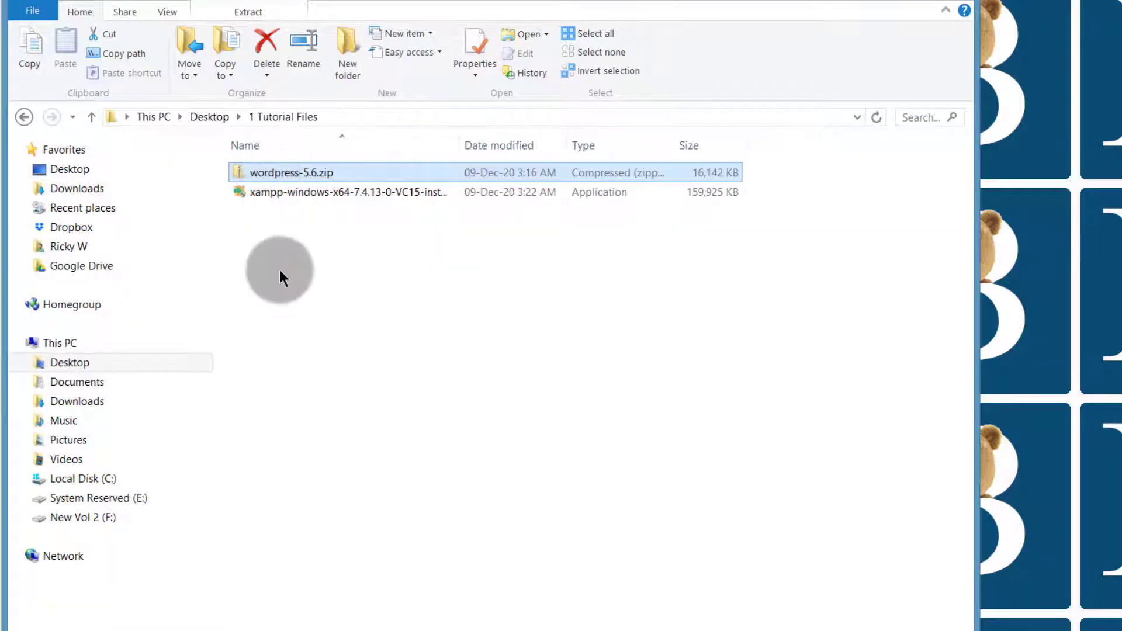
pyautogui.doubleClick(262, 172)
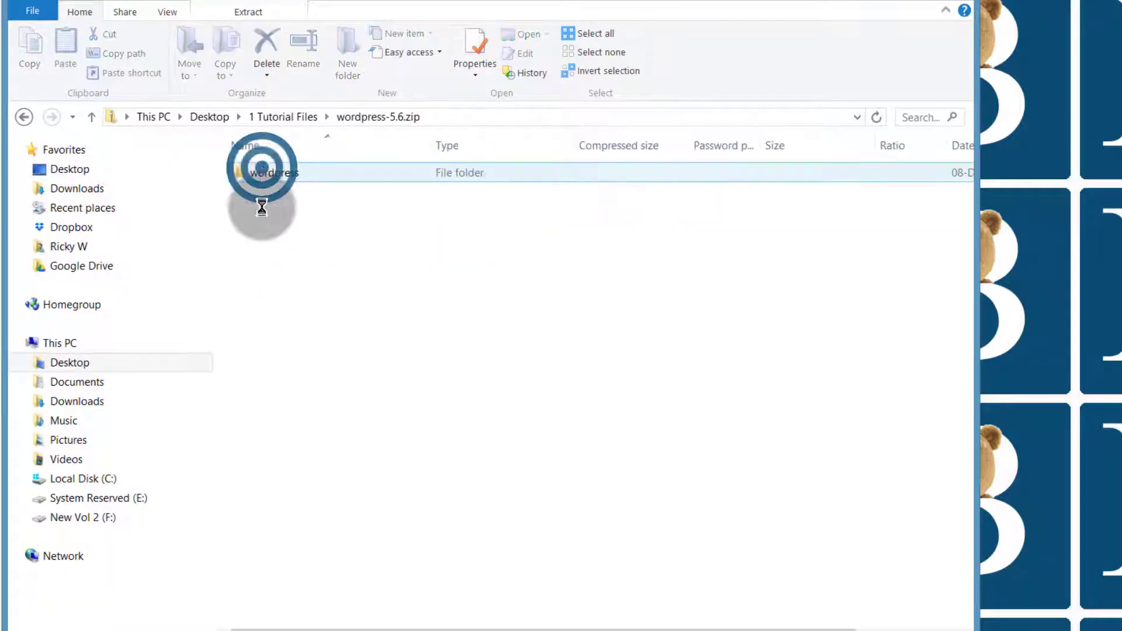
pyautogui.click(296, 169)
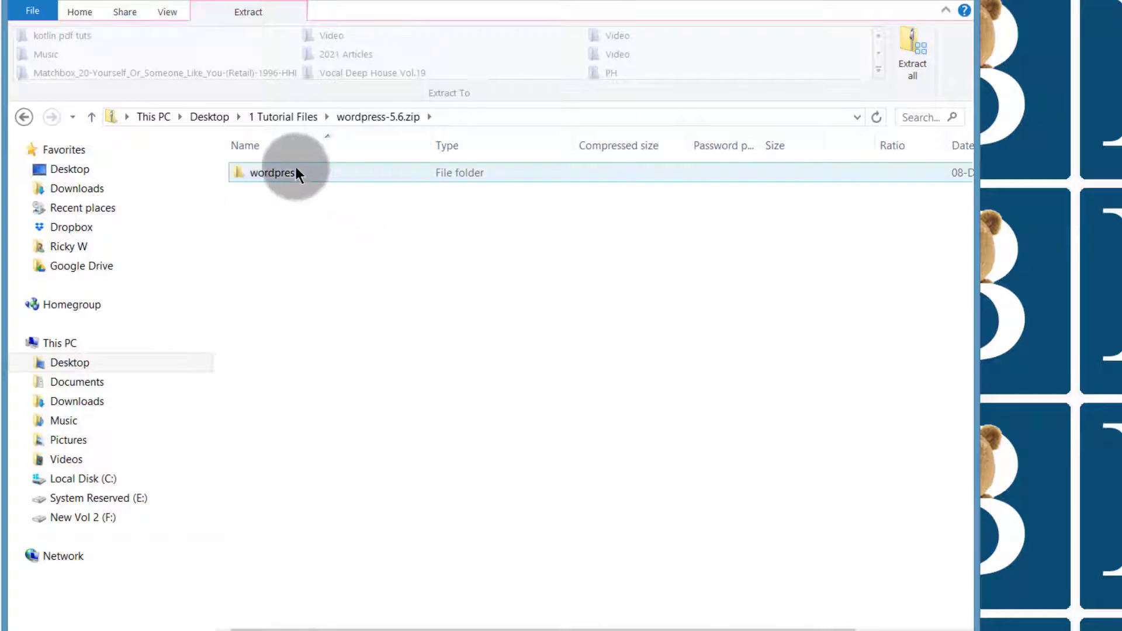
pyautogui.click(348, 223)
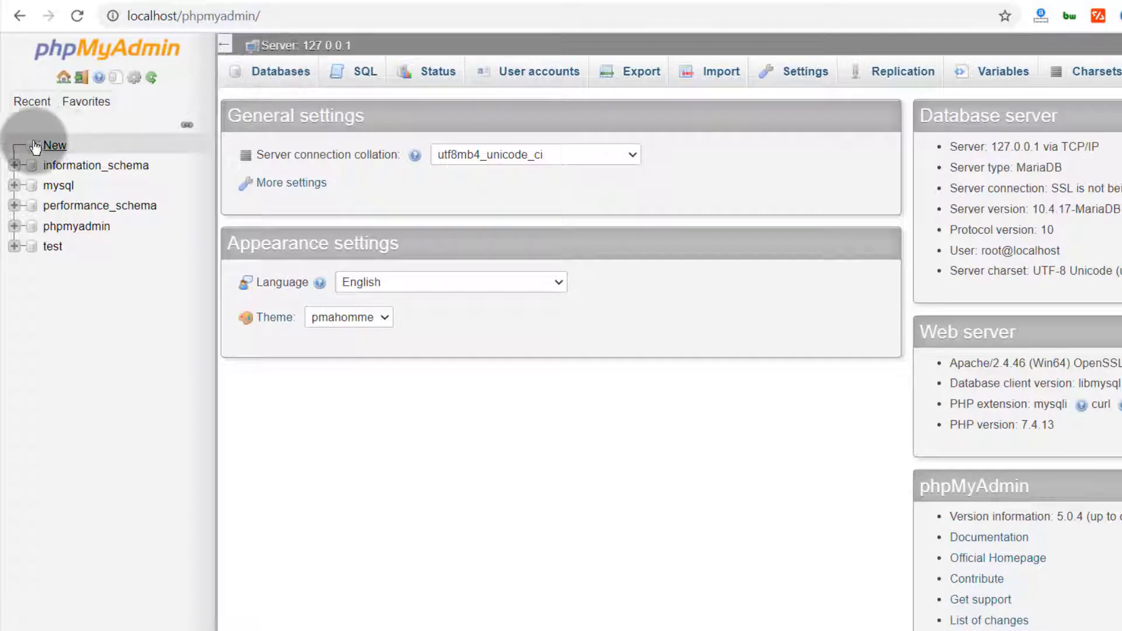
# Create a database named wpdb1 with utf8mb4_general_ci collation in phpMyAdmin
pyautogui.click(54, 149)
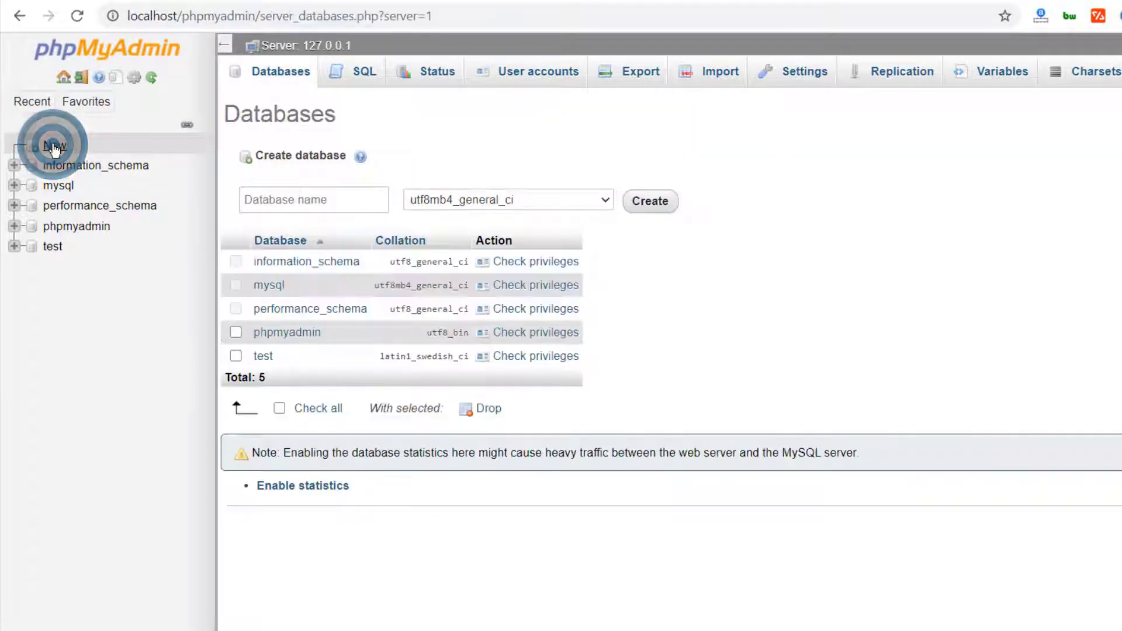
pyautogui.click(266, 194)
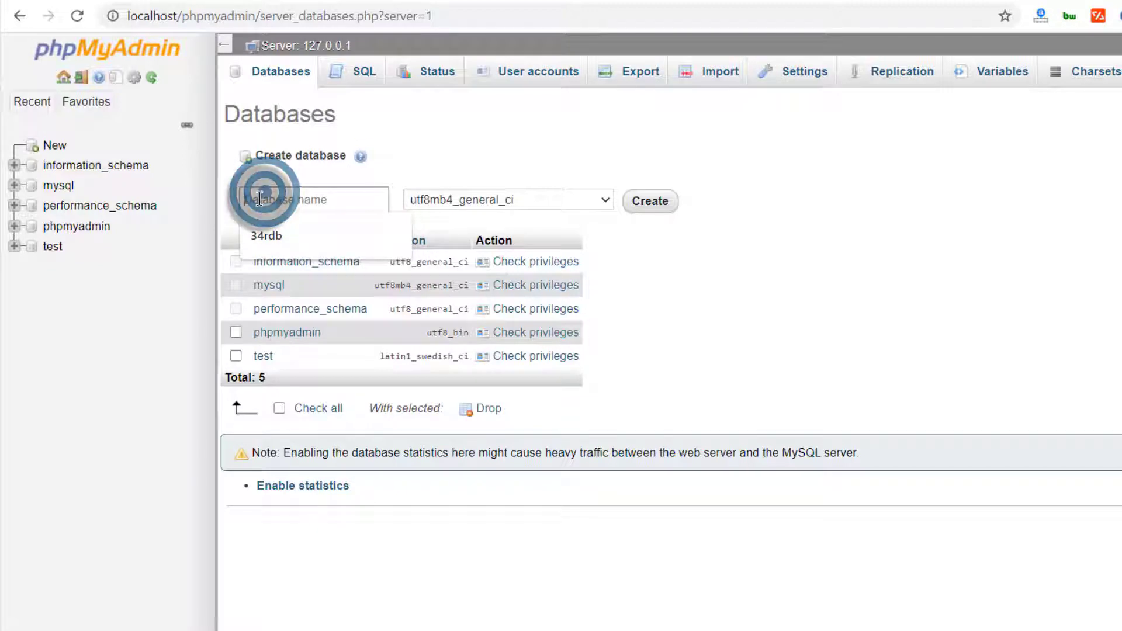
pyautogui.click(233, 196)
pyautogui.click(263, 194)
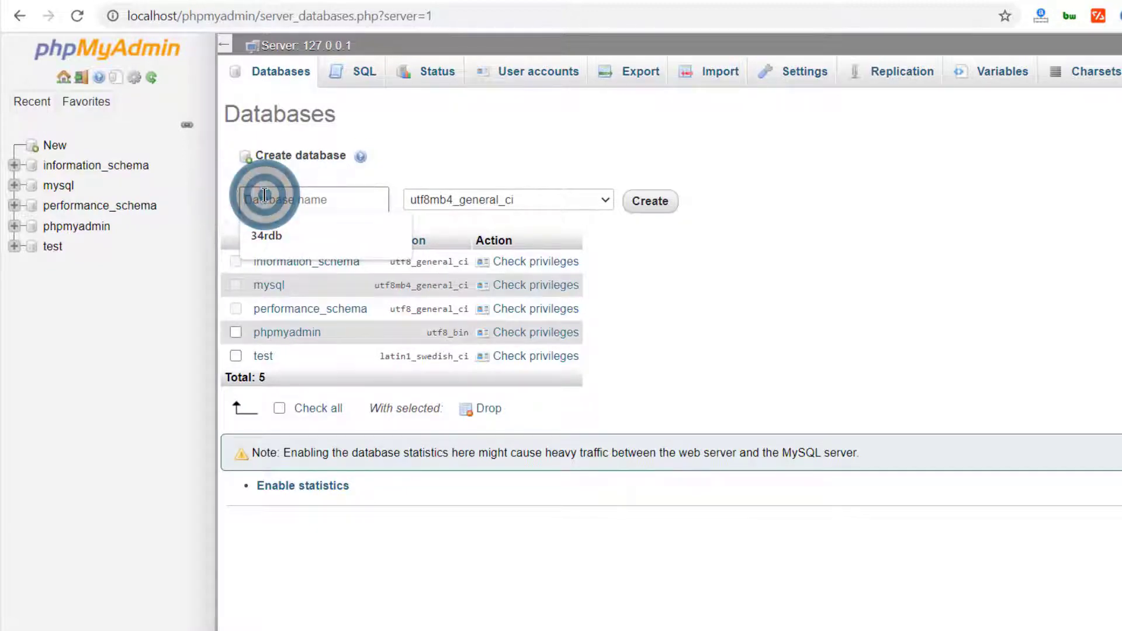
pyautogui.write('wpdb1')
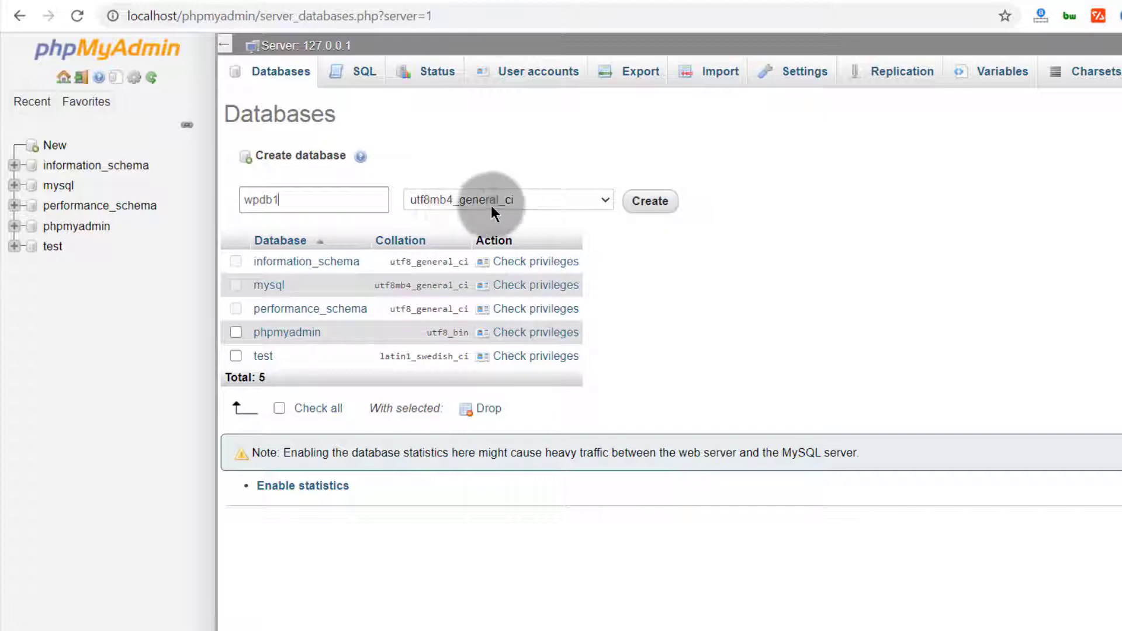
pyautogui.click(649, 201)
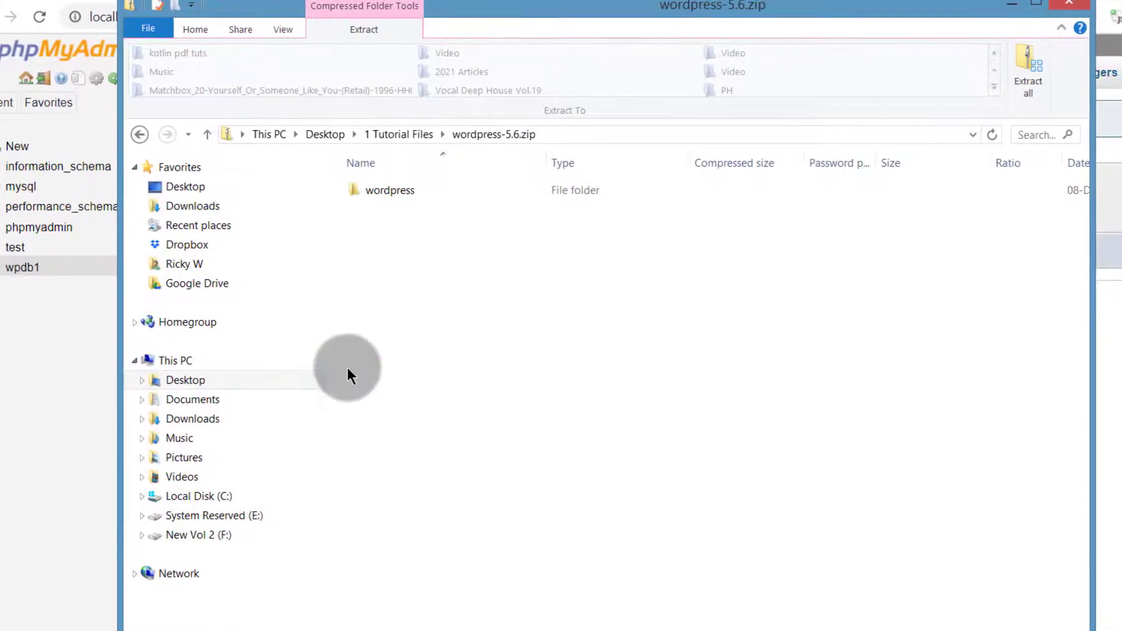
# Create a new folder named wp in C:\xampp\htdocs
pyautogui.click(161, 360)
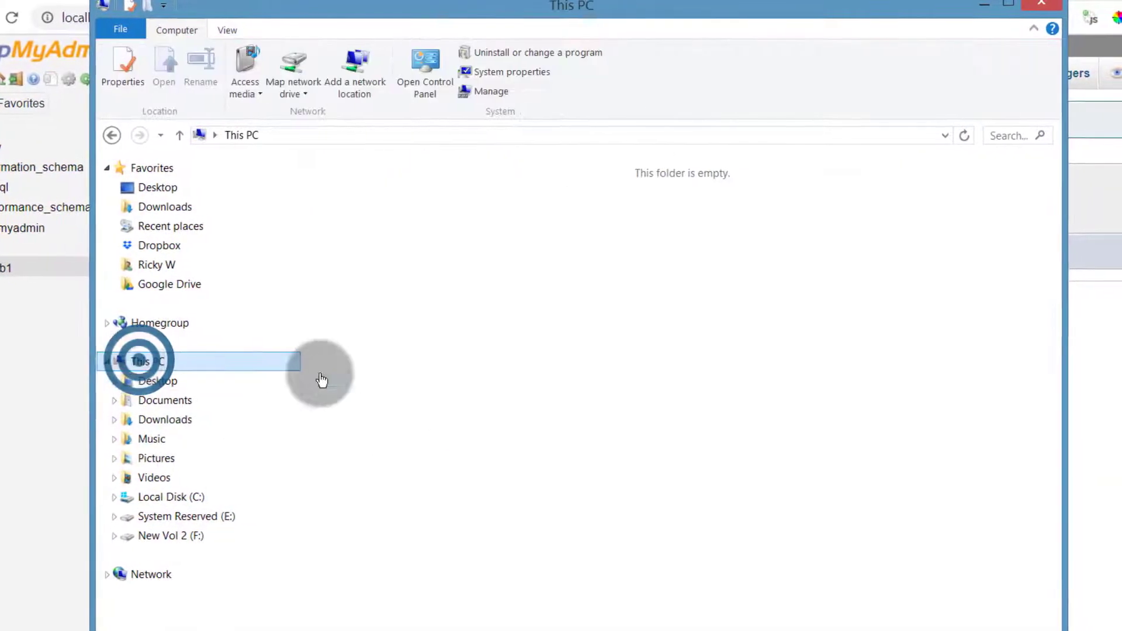
pyautogui.click(399, 331)
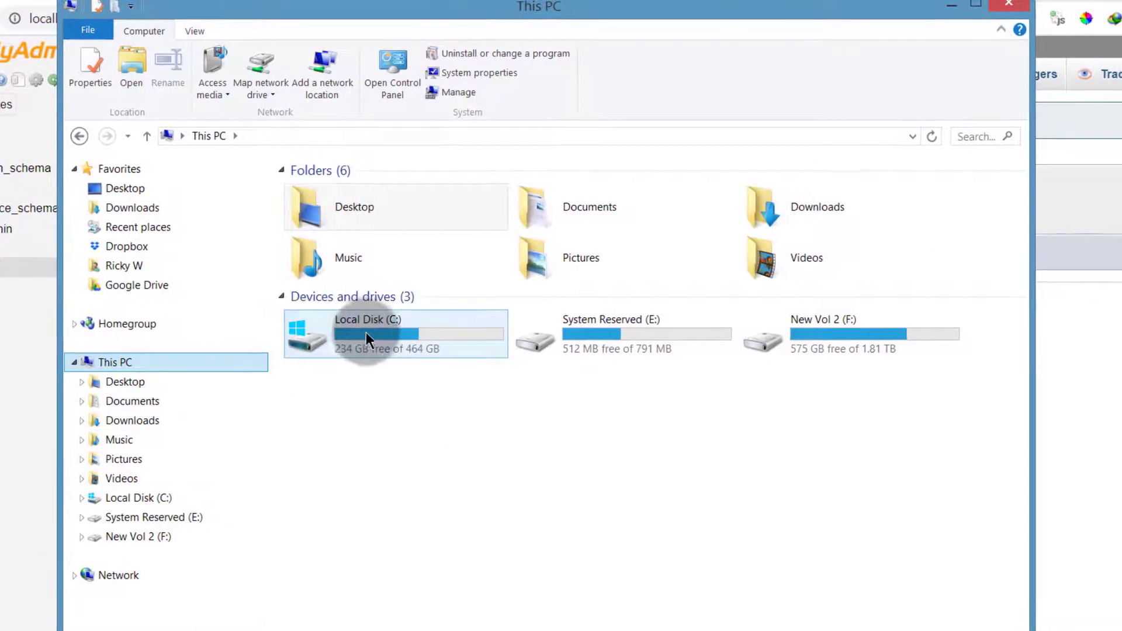
pyautogui.doubleClick(365, 332)
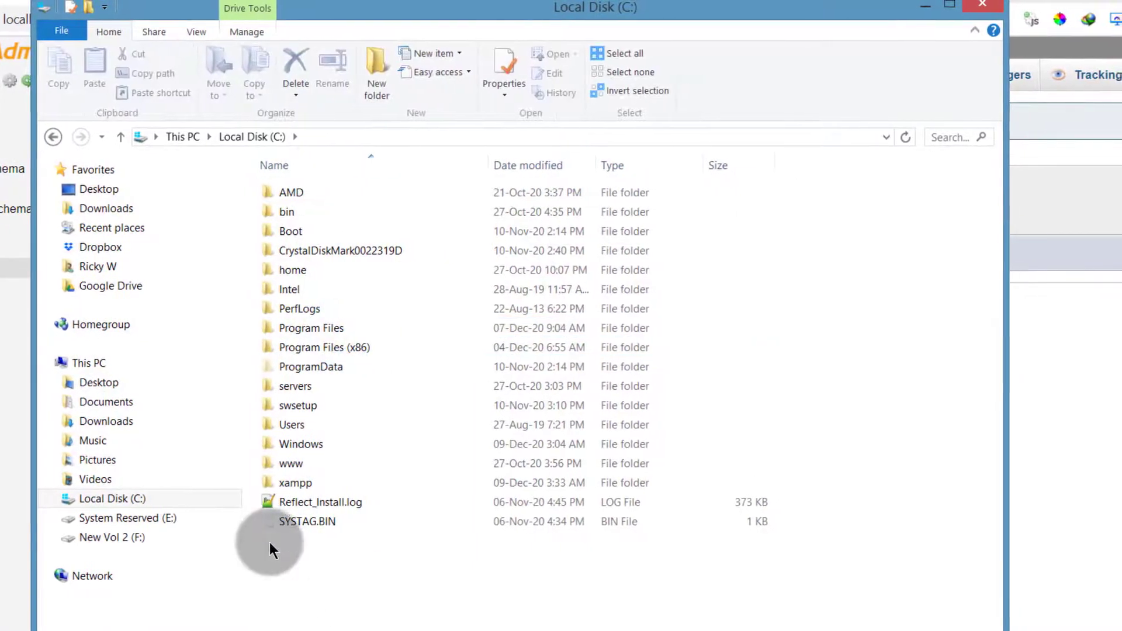
pyautogui.doubleClick(285, 482)
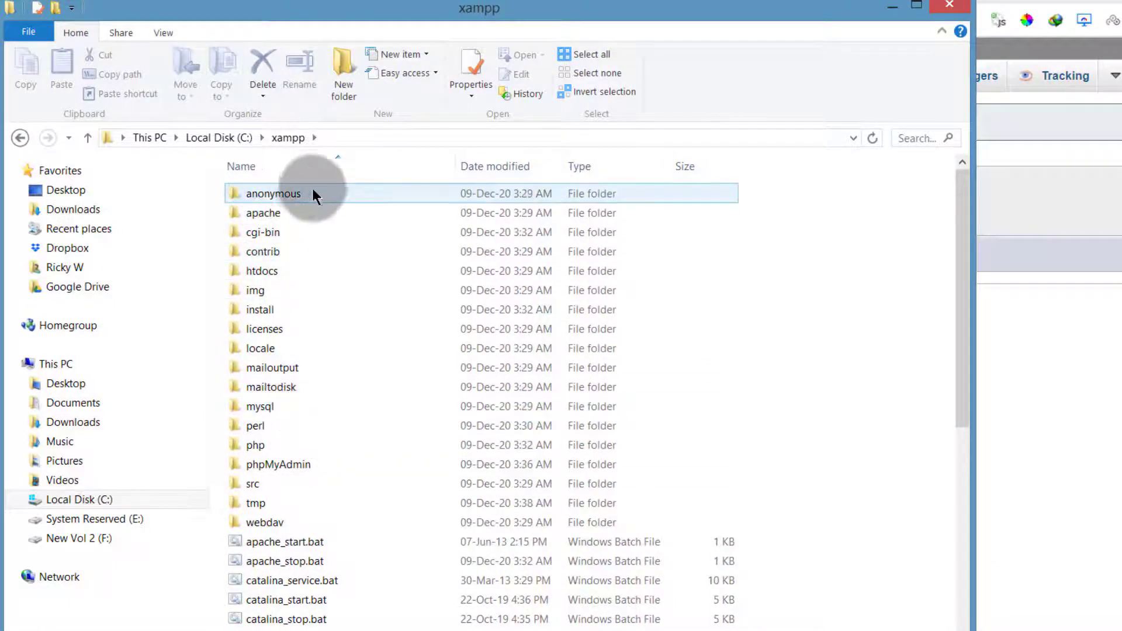
pyautogui.click(262, 271)
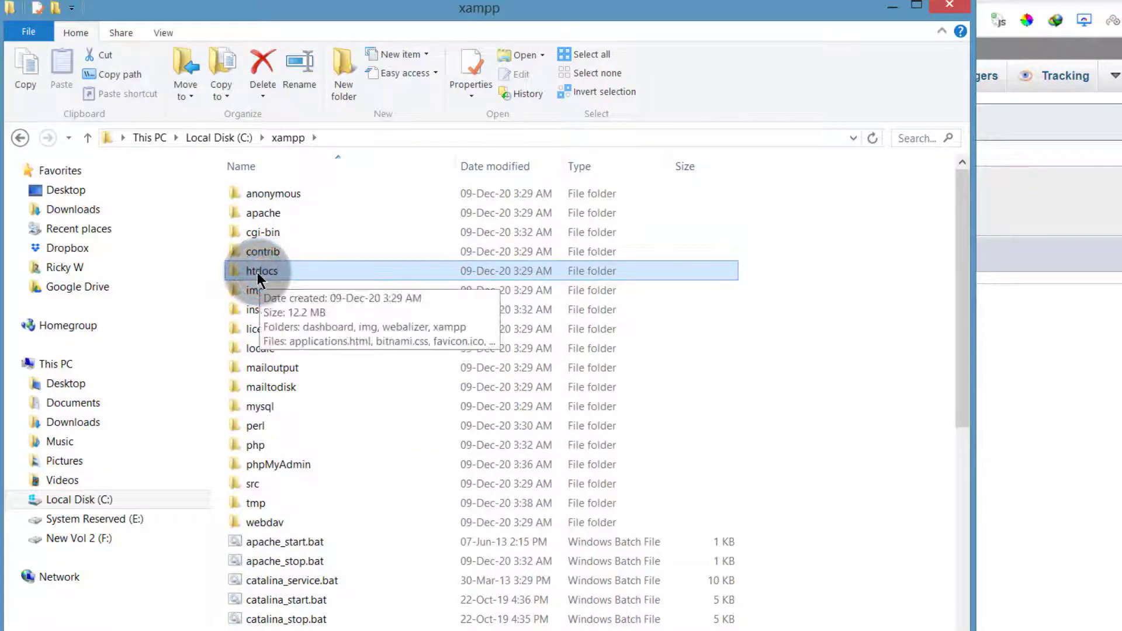
pyautogui.doubleClick(258, 273)
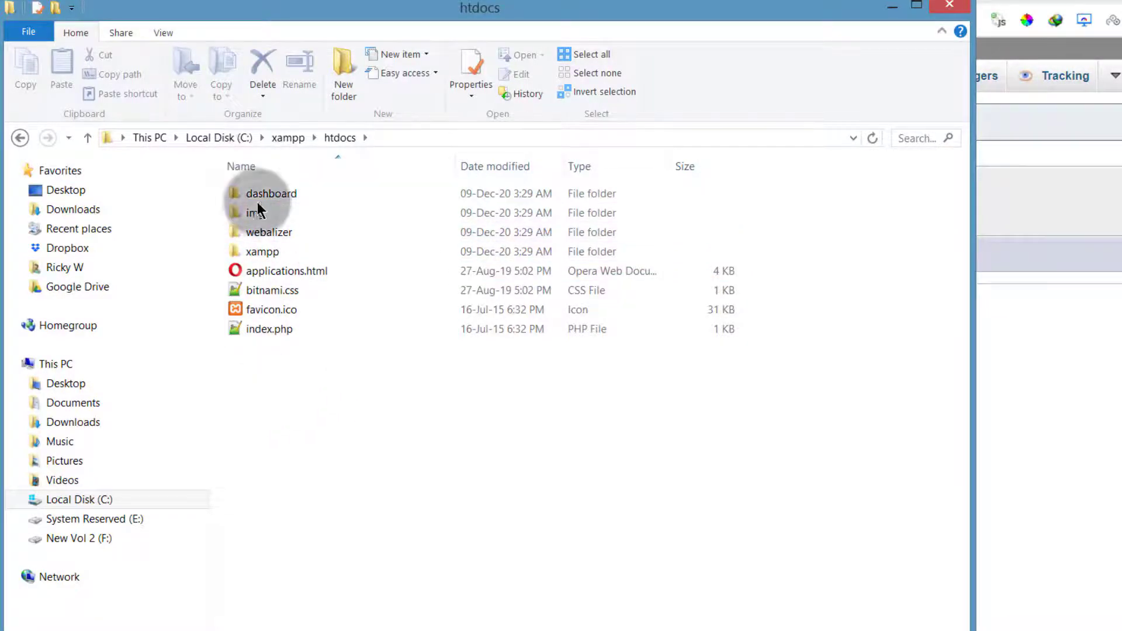
pyautogui.click(267, 390)
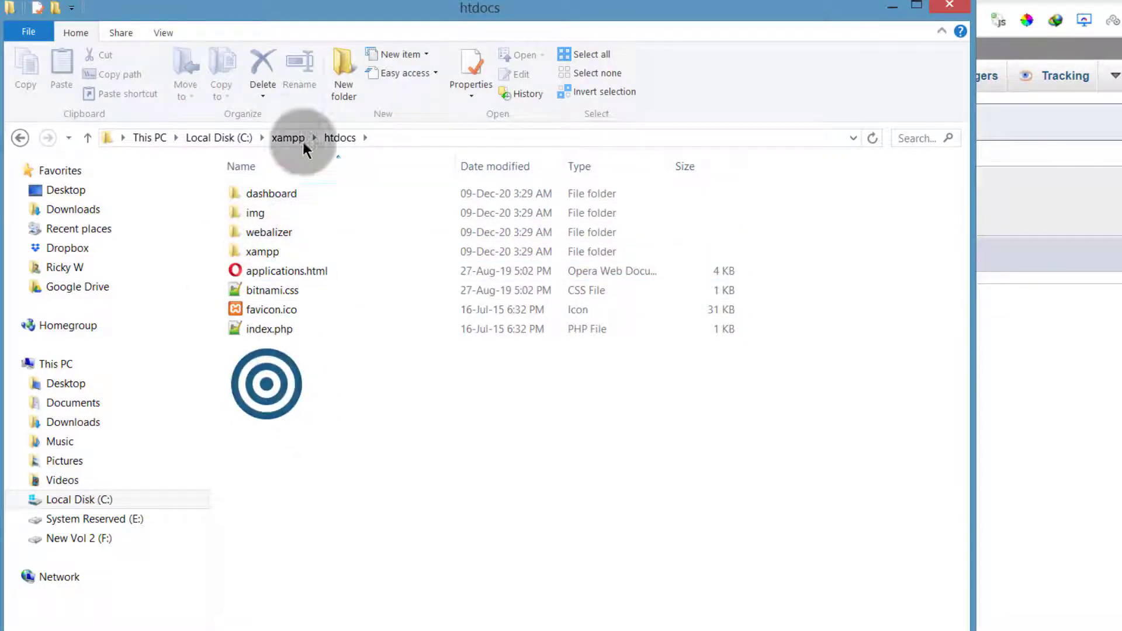
pyautogui.click(344, 64)
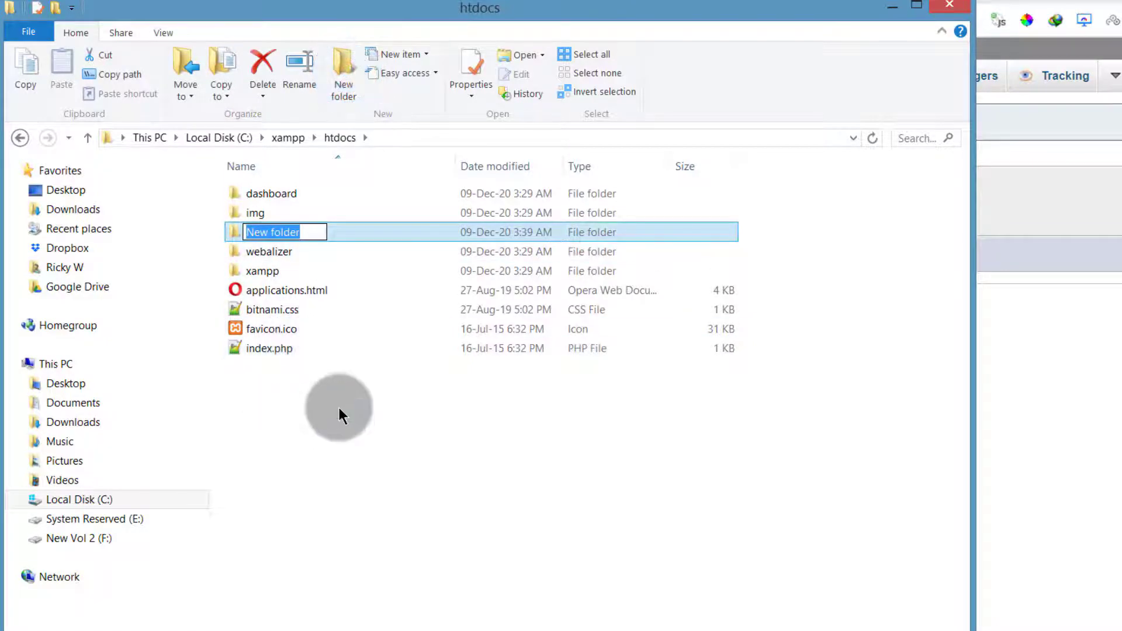
pyautogui.write('wp')
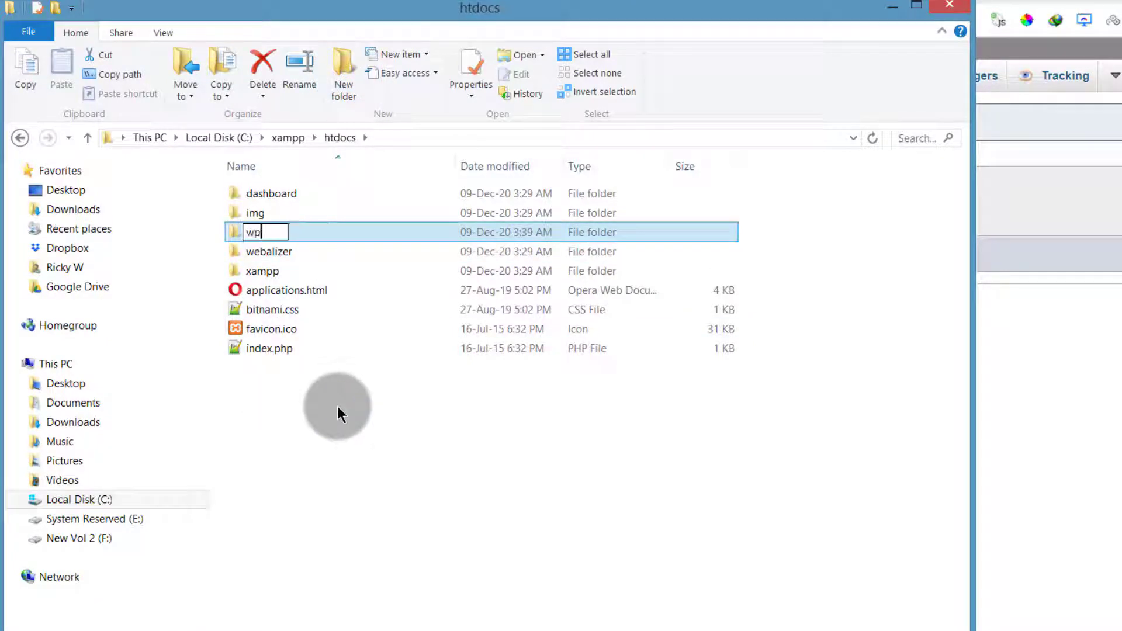
pyautogui.press('Return')
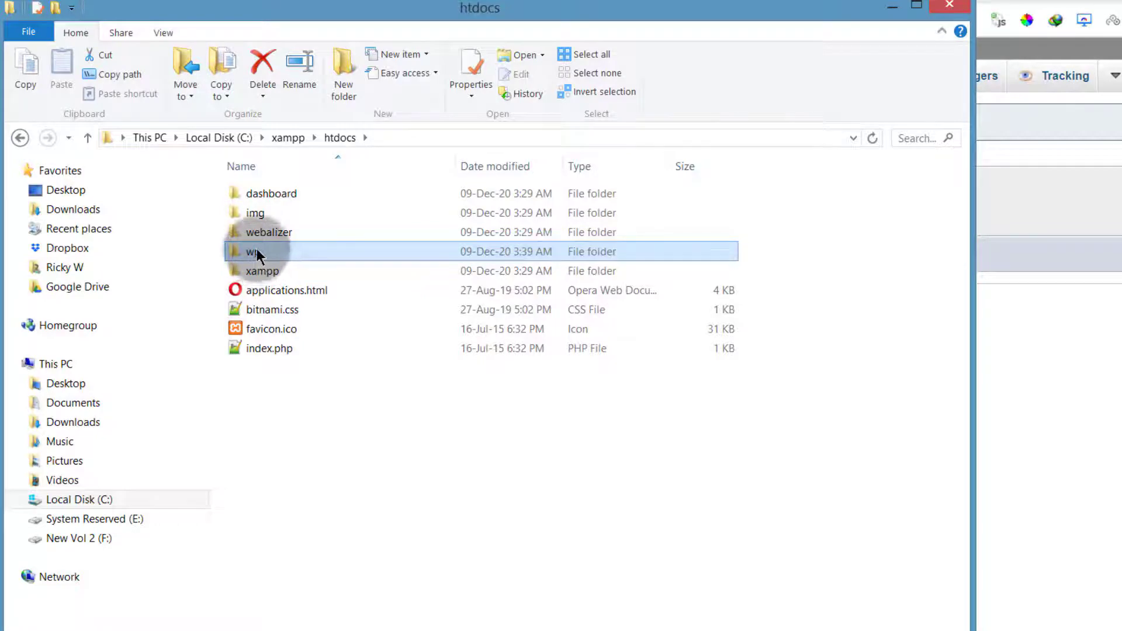
# Load localhost/wp in a new Chrome tab, which returns a Not Found page
pyautogui.click(156, 1)
pyautogui.click(97, 1)
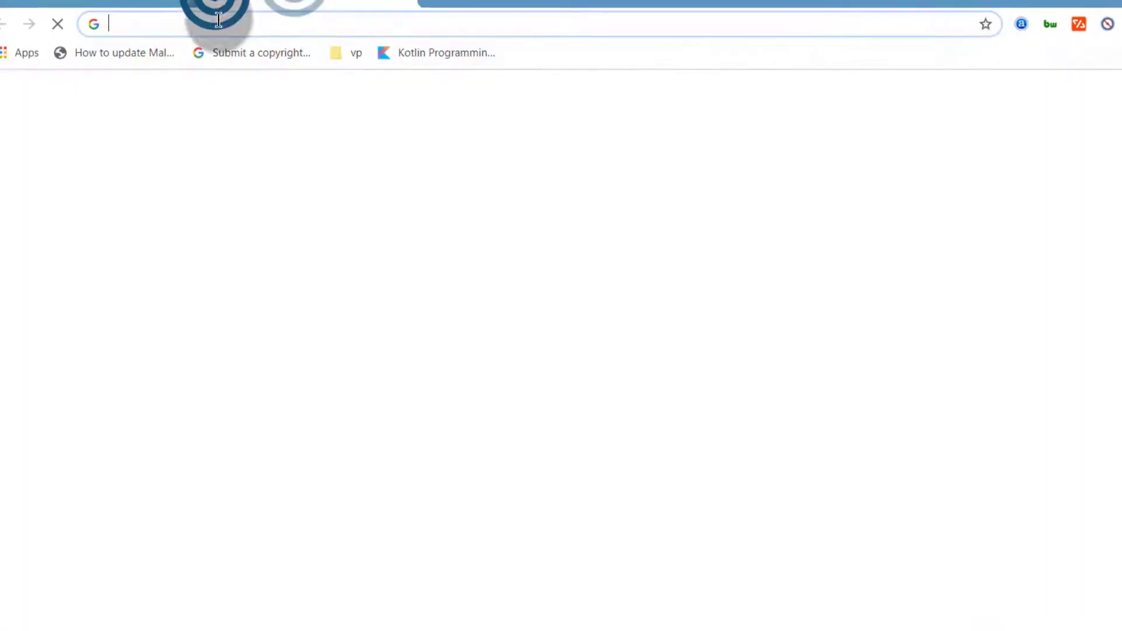
pyautogui.click(238, 21)
pyautogui.write('localhos')
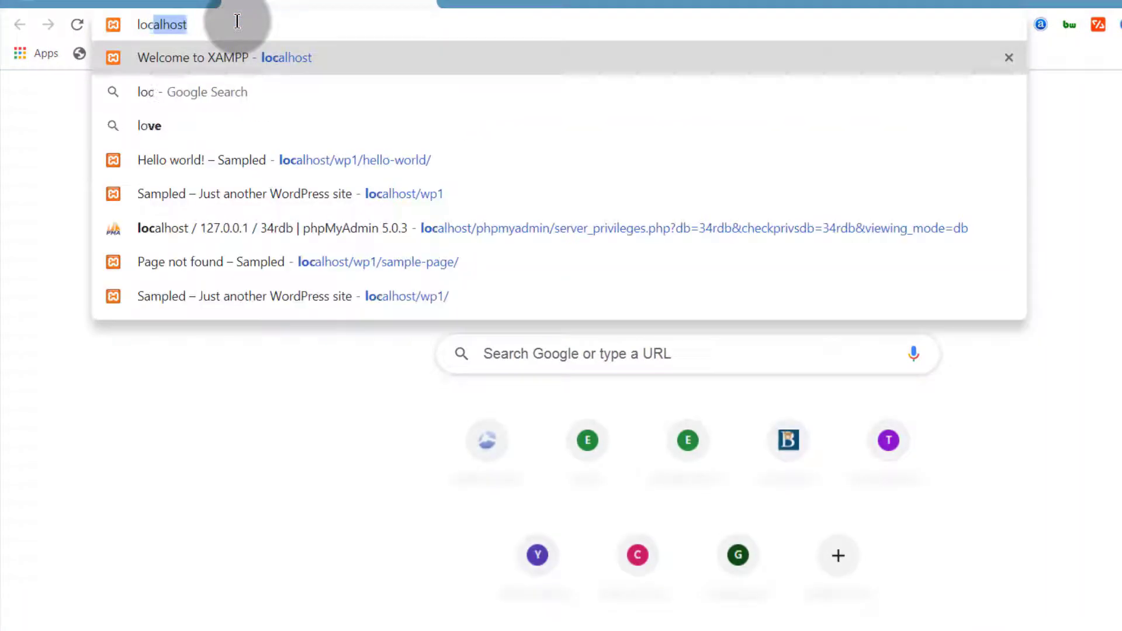
pyautogui.write('t/wp')
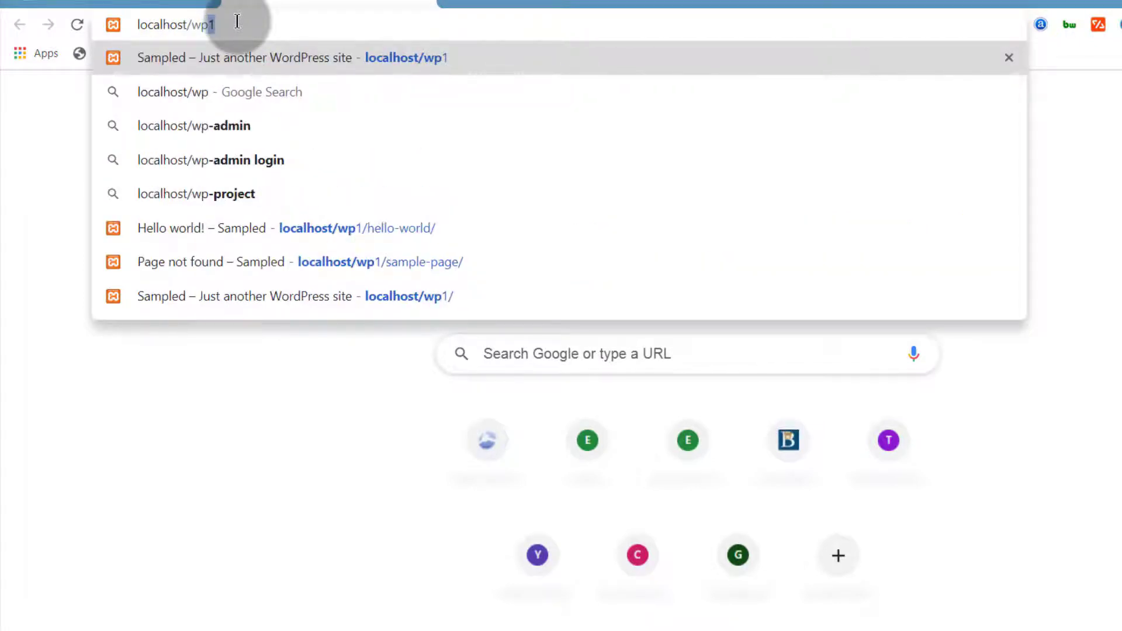
pyautogui.press('Return')
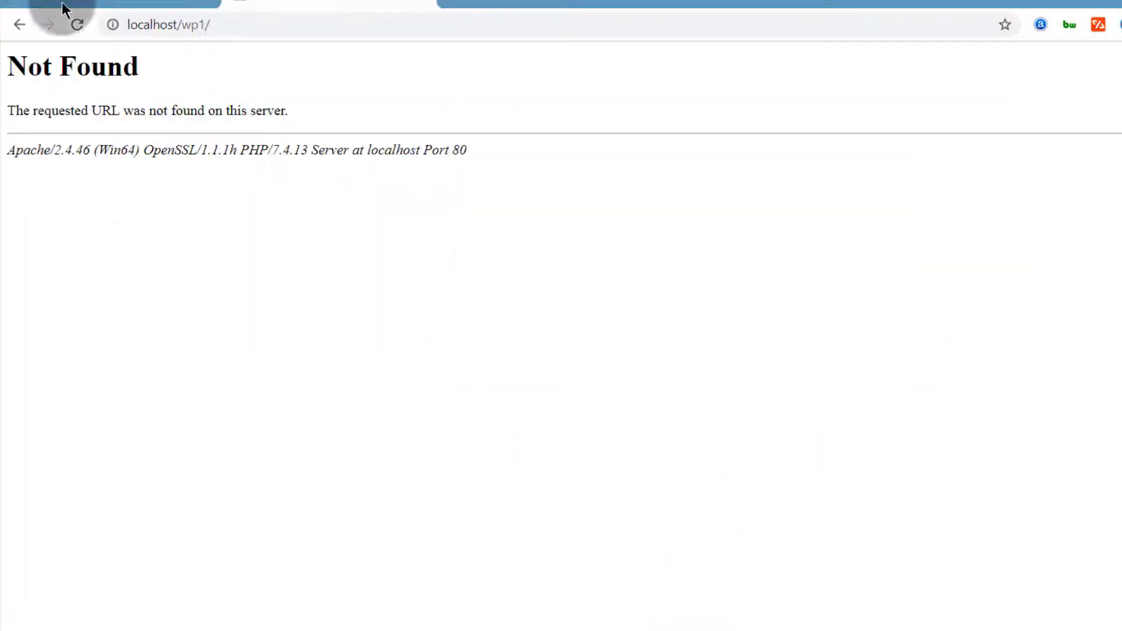
pyautogui.click(234, 24)
# Correct the address to localhost/wp to show the empty Index of /wp listing
pyautogui.click(230, 24)
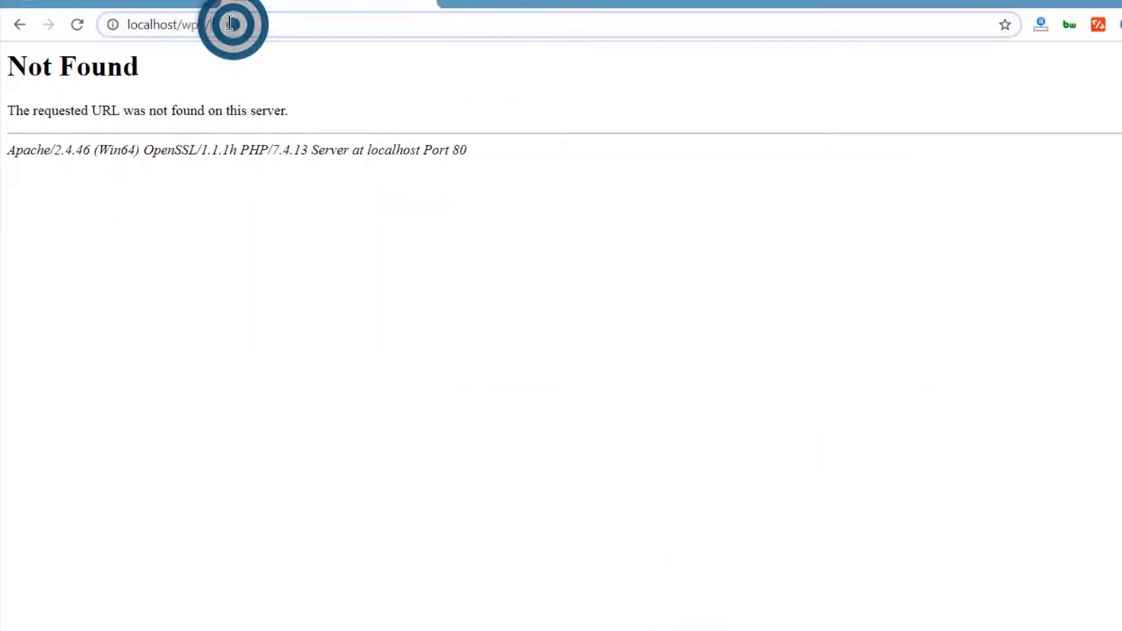
pyautogui.press('BackSpace')
pyautogui.press('BackSpace')
pyautogui.press('Return')
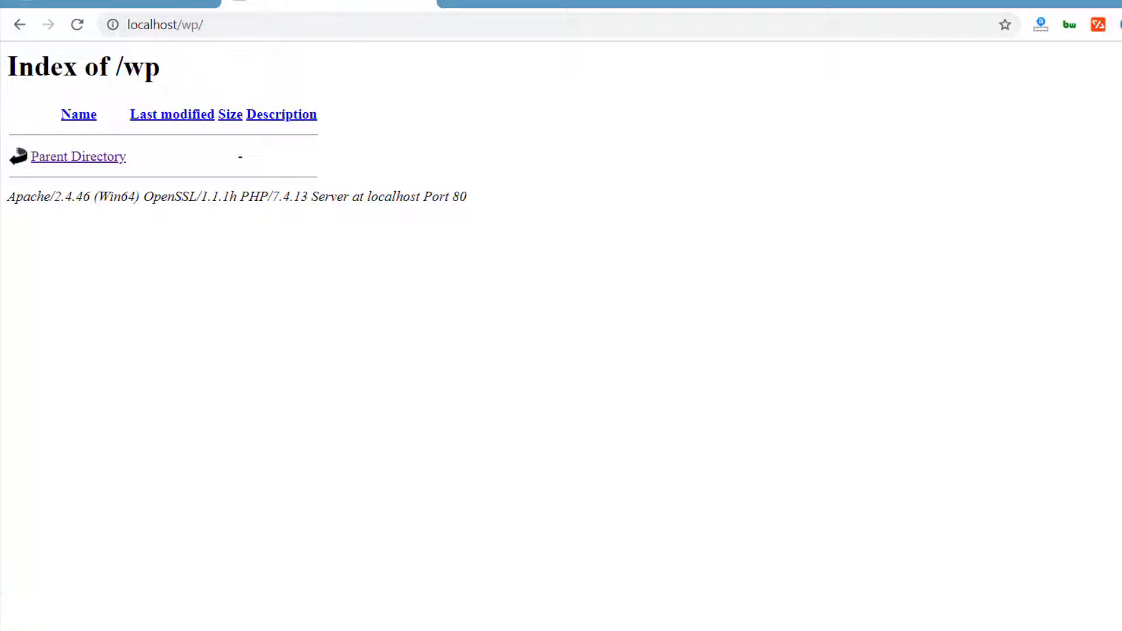
# Create a joom folder in htdocs and open the empty wp folder
pyautogui.click(223, 630)
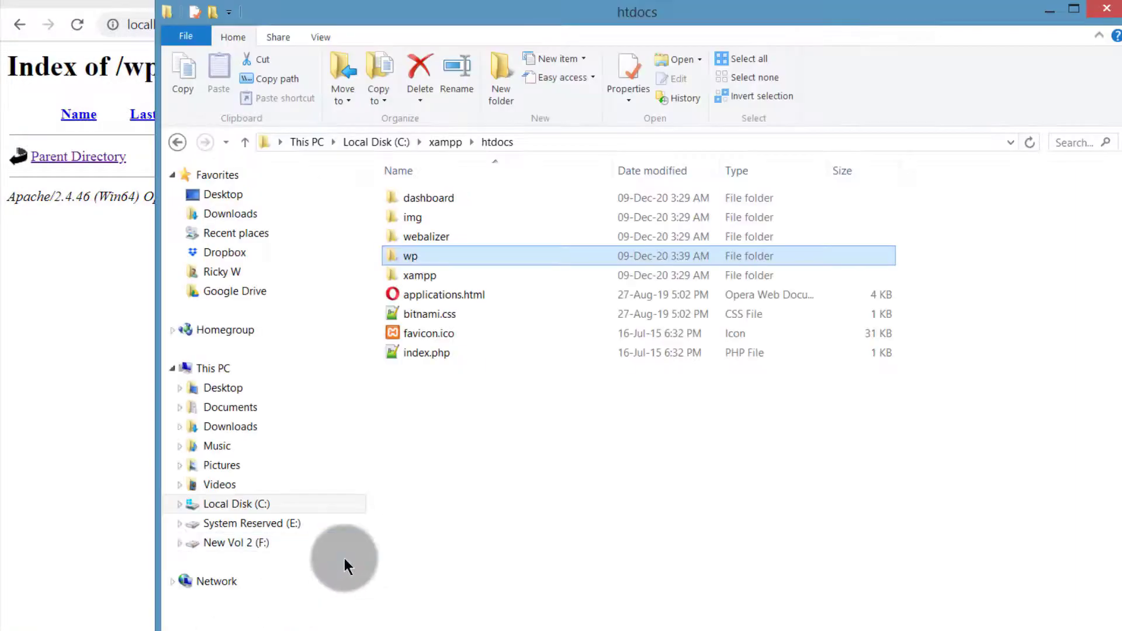
pyautogui.click(494, 87)
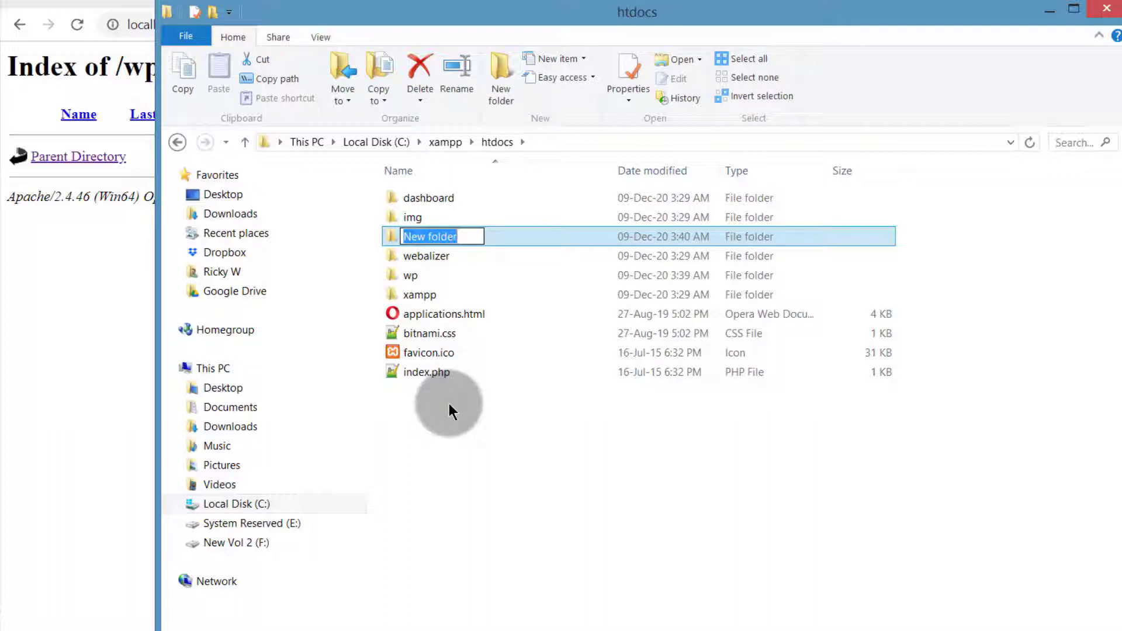
pyautogui.write('joom')
pyautogui.press('Return')
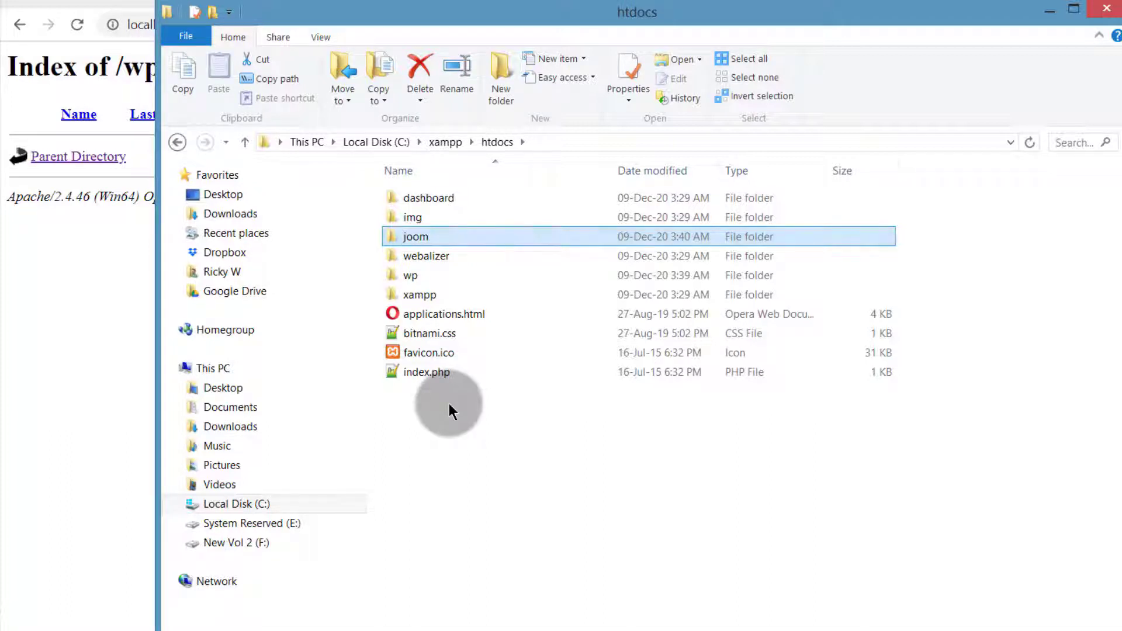
pyautogui.click(452, 602)
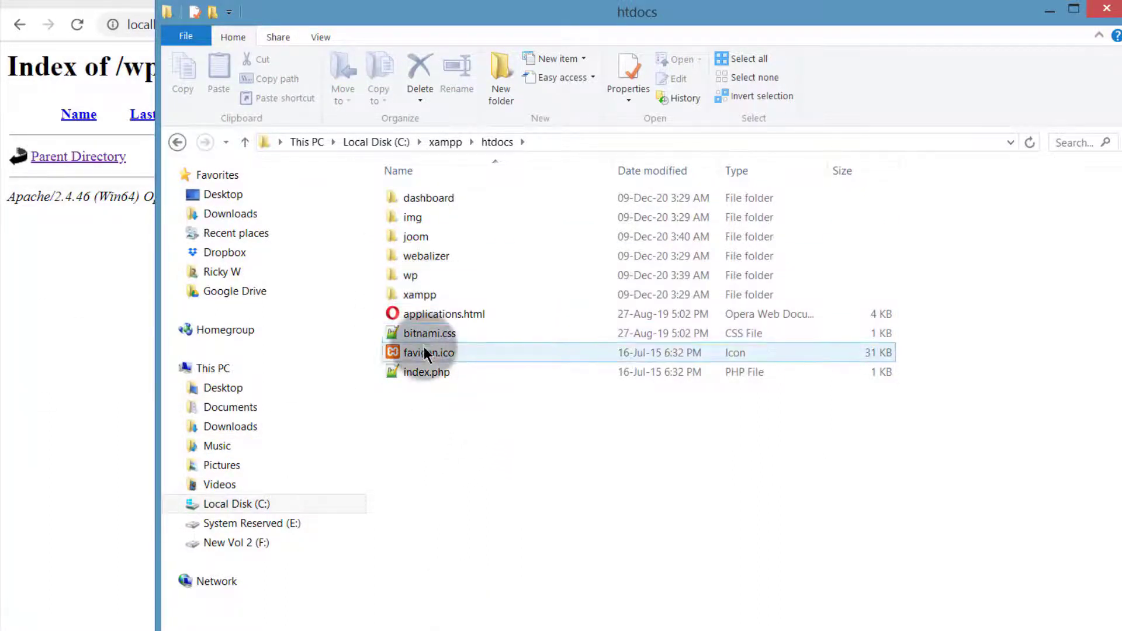
pyautogui.doubleClick(409, 273)
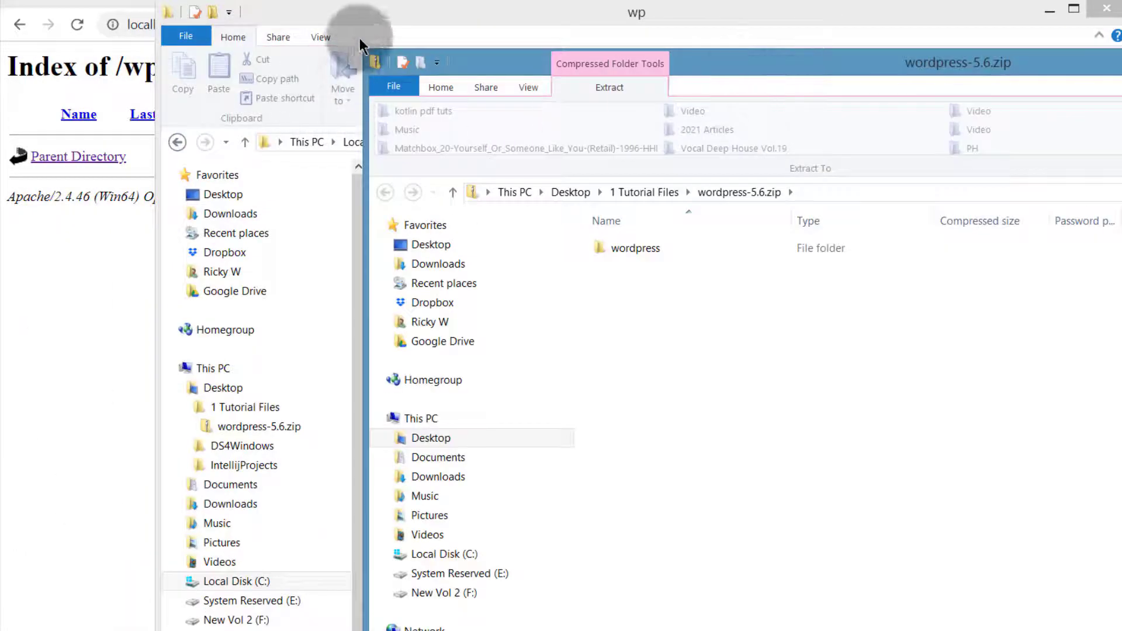
# Open the wordpress folder inside wordpress-5.6.zip and select all its files
pyautogui.moveTo(378, 12); pyautogui.dragTo(206, 27)
pyautogui.click(1032, 331)
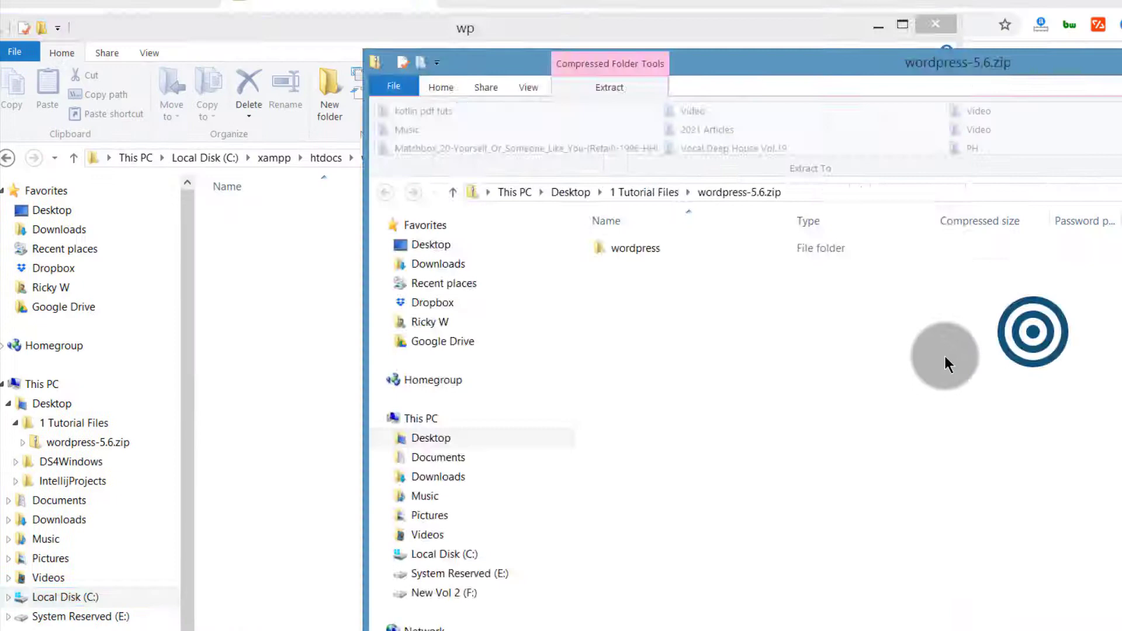
pyautogui.doubleClick(626, 247)
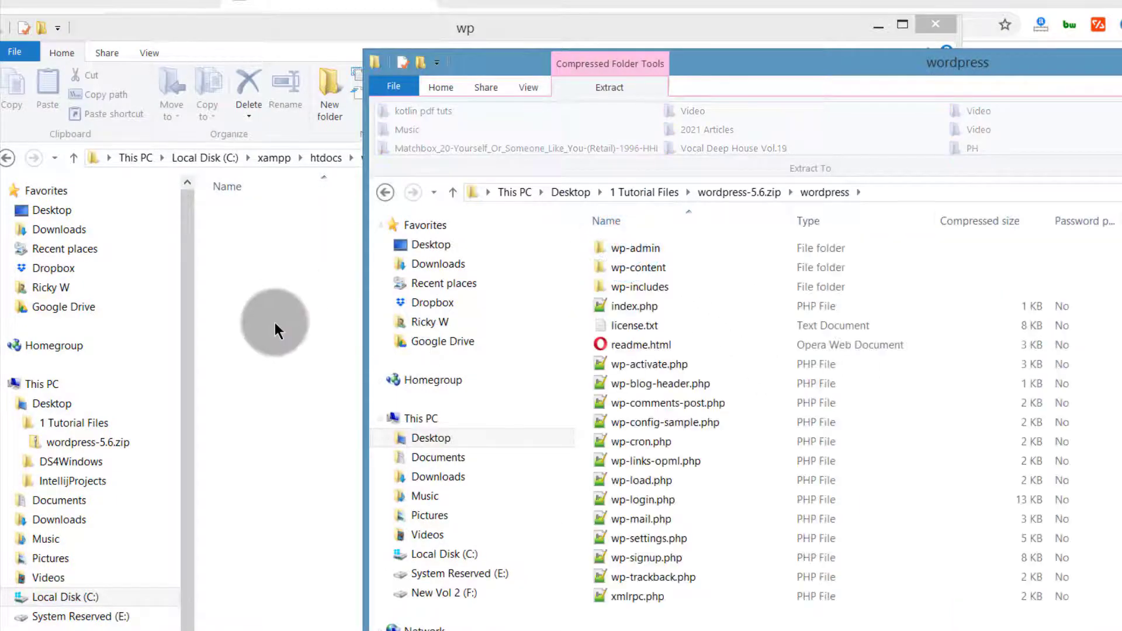
pyautogui.moveTo(660, 624); pyautogui.dragTo(262, 297)
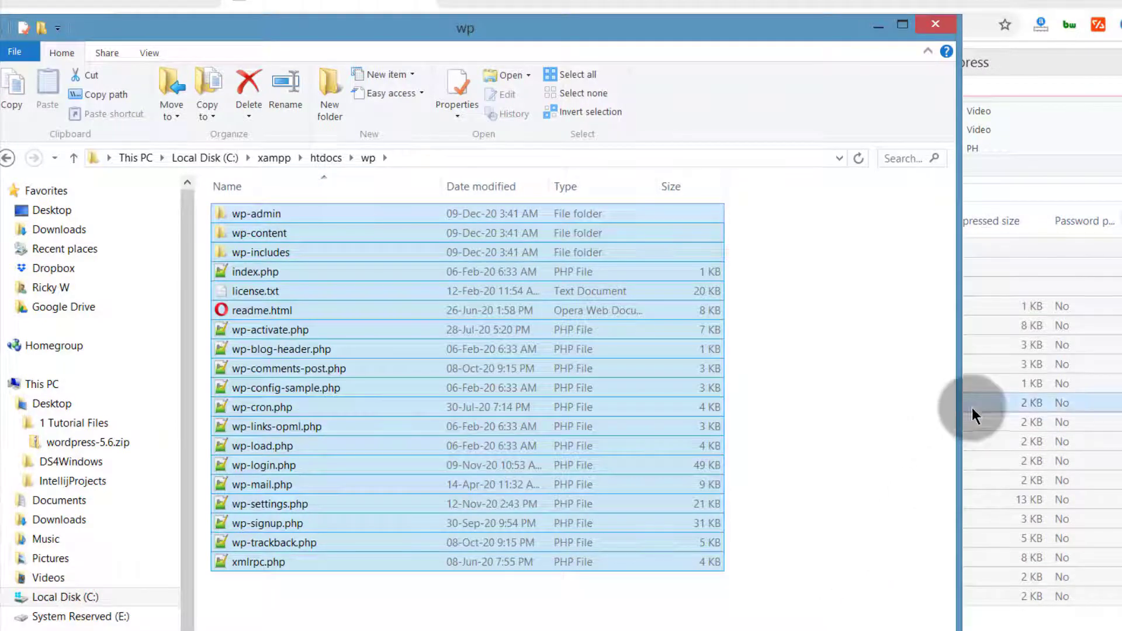
# Copy the WordPress files into htdocs\wp and reopen wp to verify its contents
pyautogui.click(1040, 620)
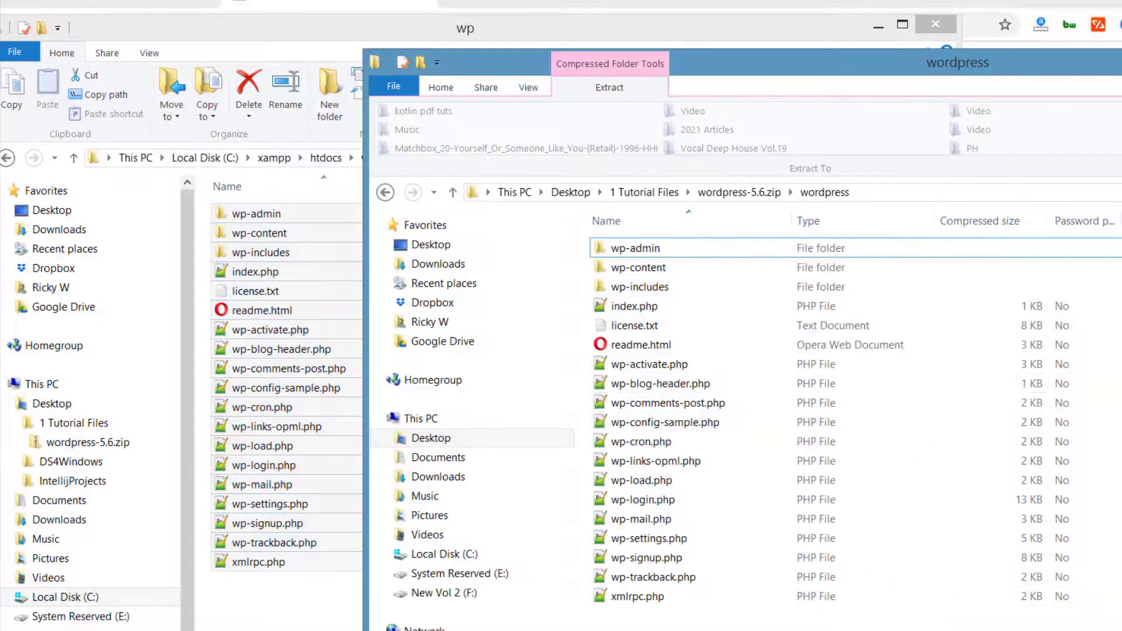
pyautogui.click(362, 292)
pyautogui.click(330, 156)
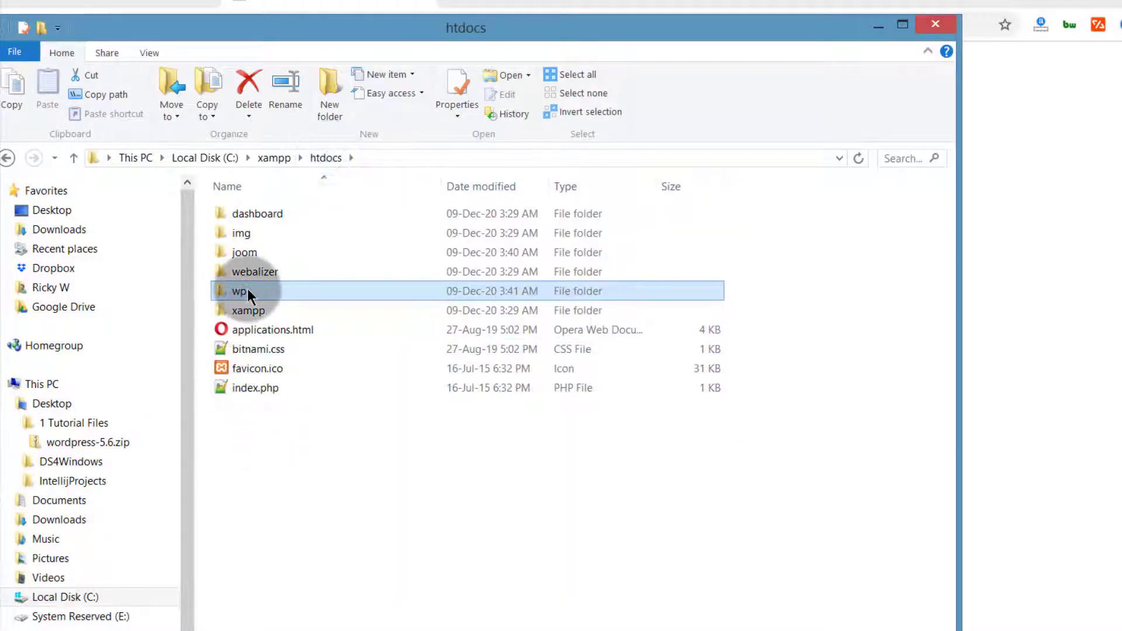
pyautogui.doubleClick(237, 292)
pyautogui.click(226, 509)
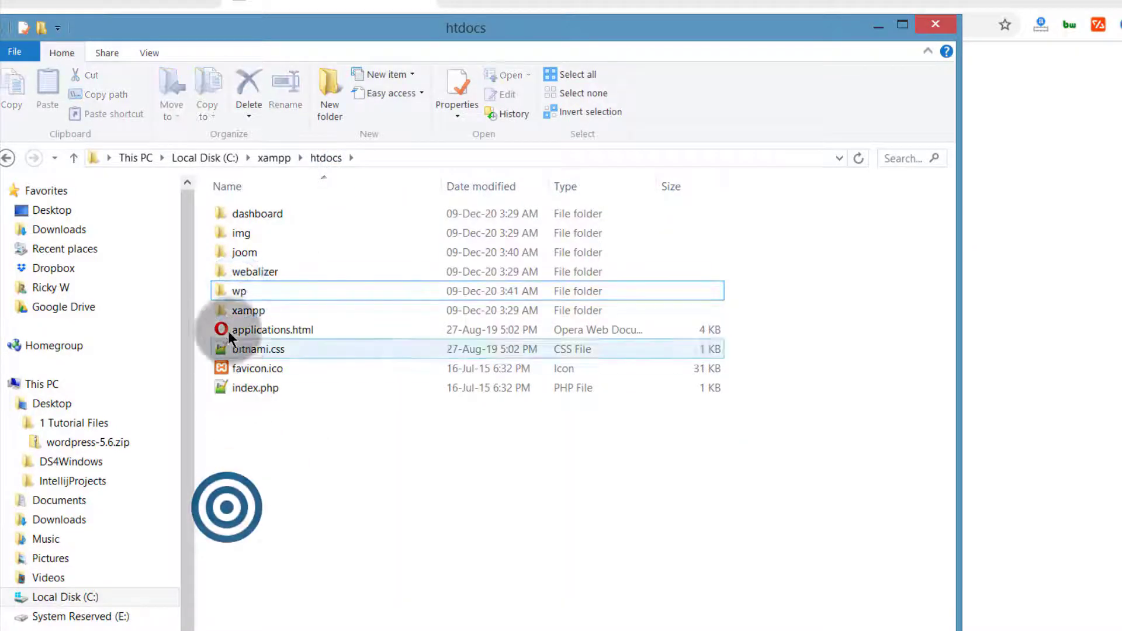
pyautogui.click(235, 295)
pyautogui.click(250, 463)
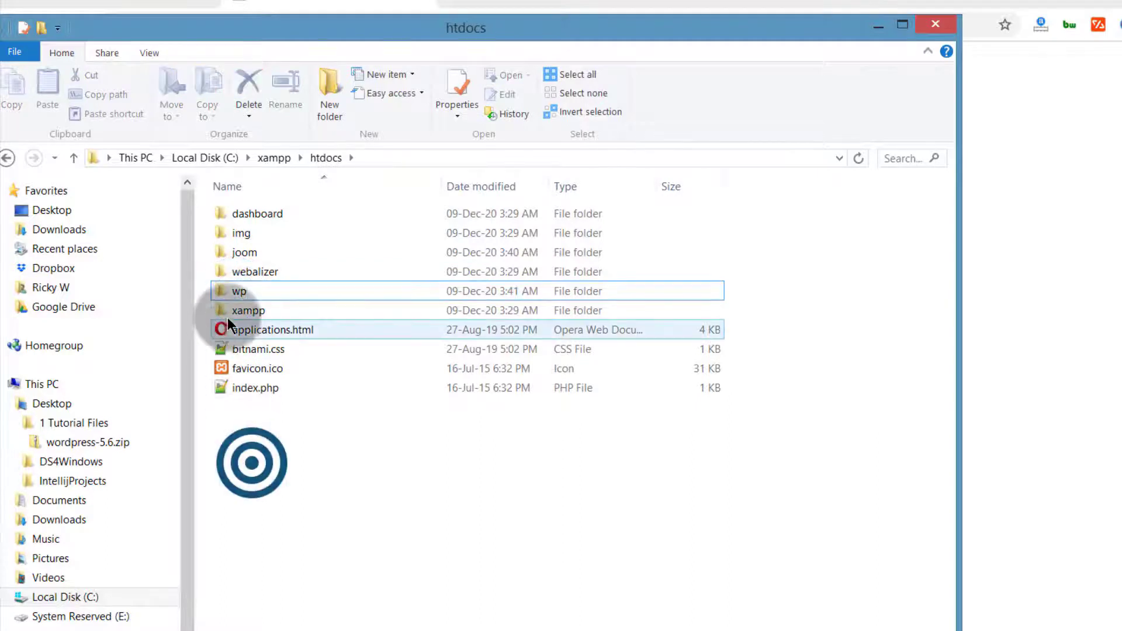
pyautogui.click(231, 296)
pyautogui.doubleClick(232, 297)
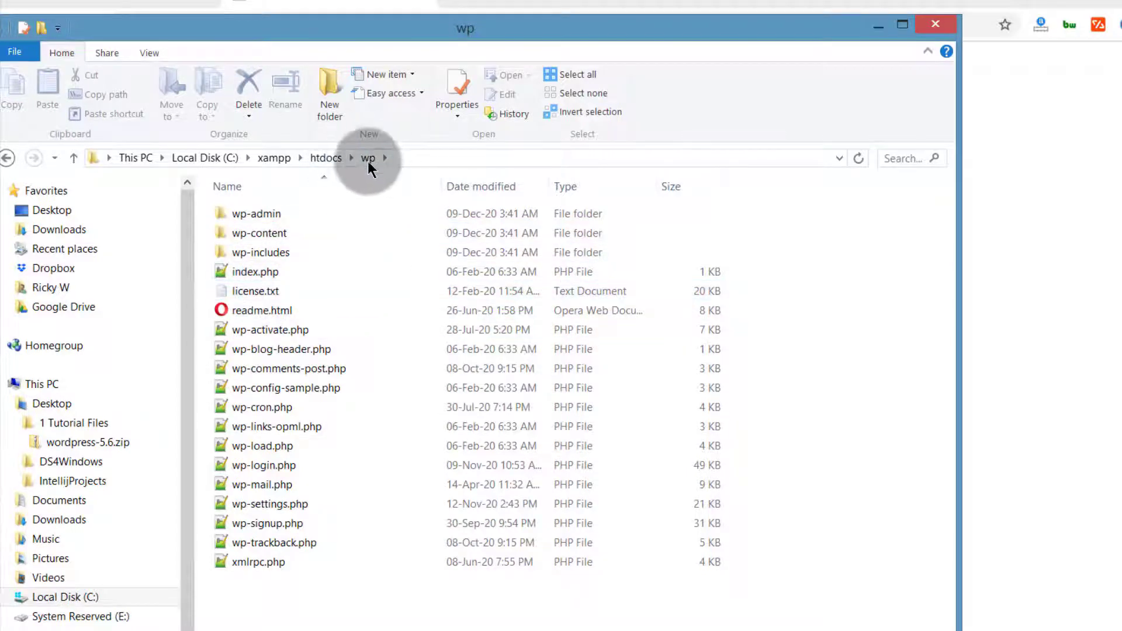
# Reload localhost/wp and continue setup in English (United States) to the database details page
pyautogui.click(283, 4)
pyautogui.click(230, 24)
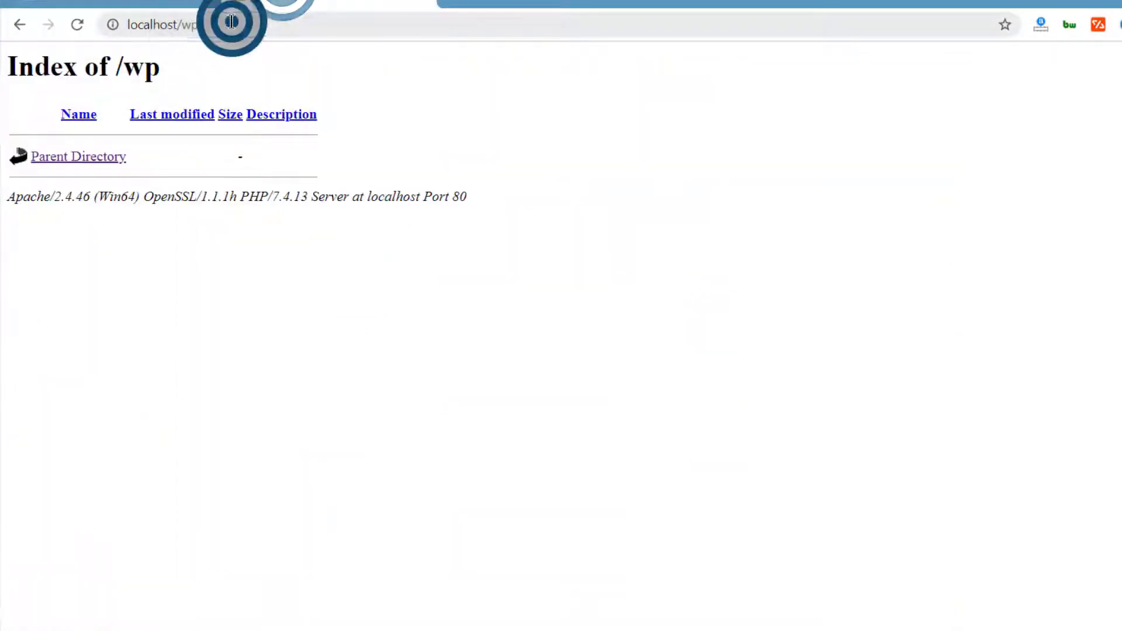
pyautogui.click(78, 23)
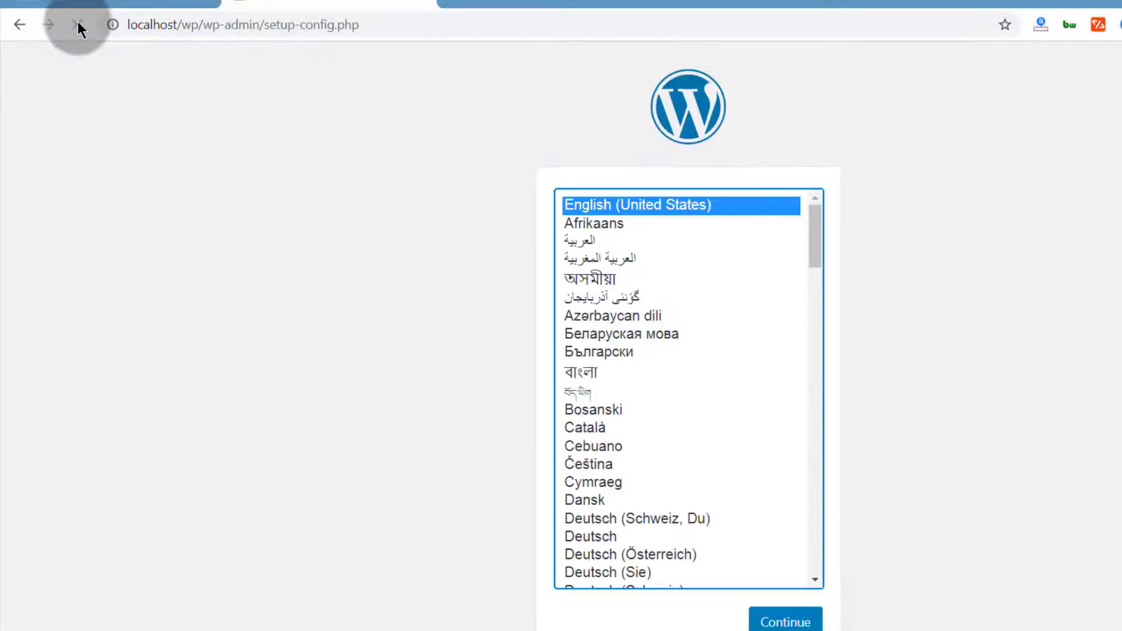
pyautogui.click(784, 618)
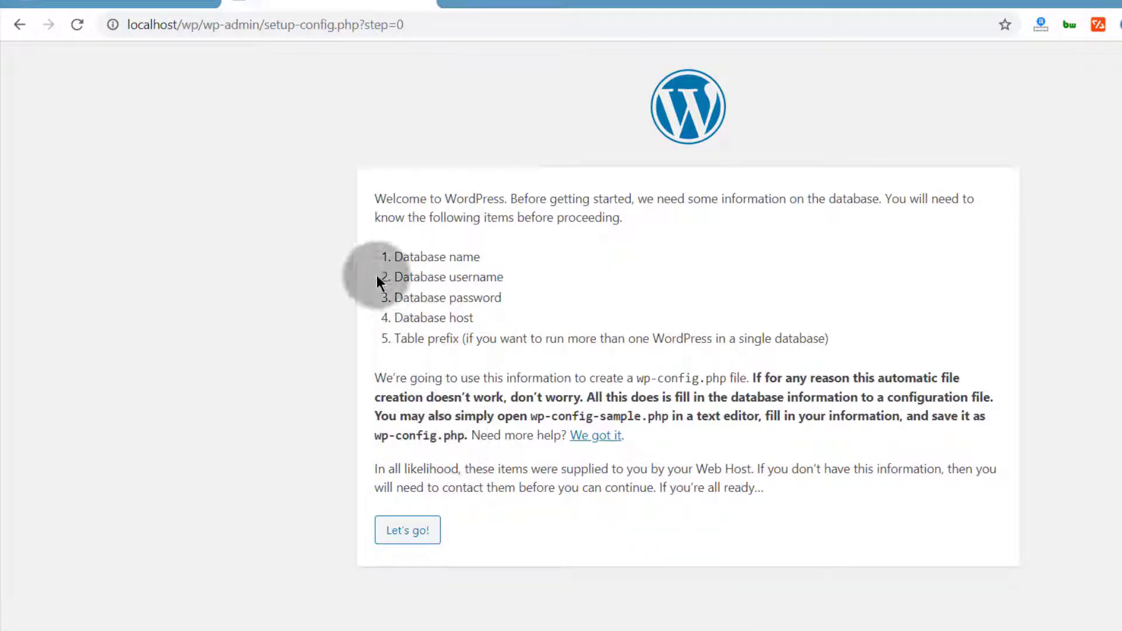
pyautogui.tripleClick(404, 257)
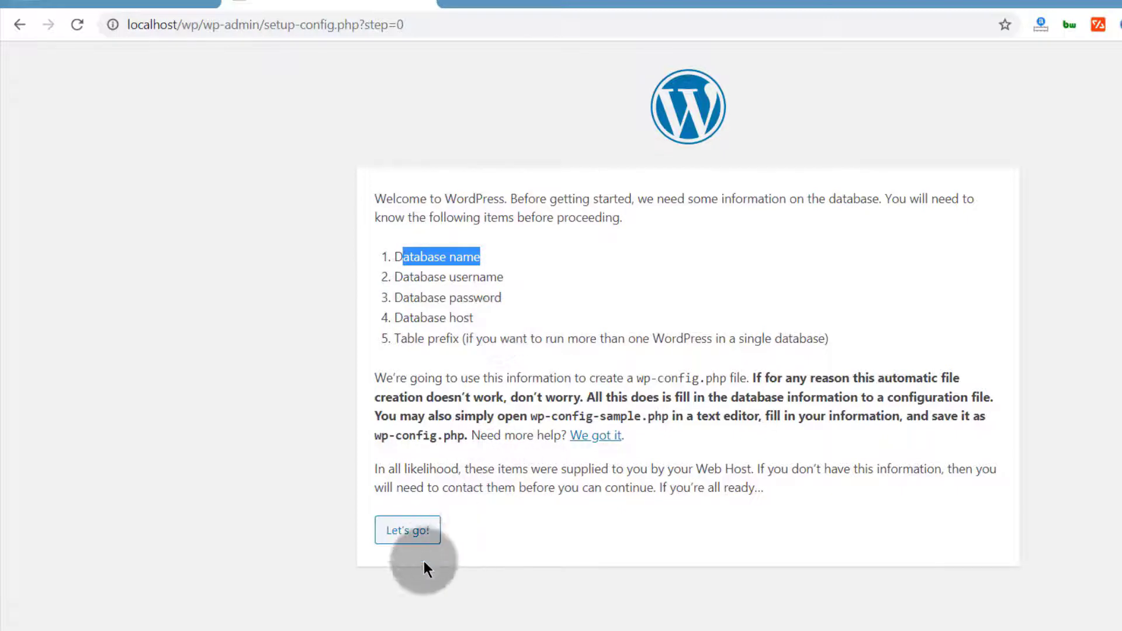
# Enter database name wpdb1 and username root, after checking the name in phpMyAdmin
pyautogui.click(414, 535)
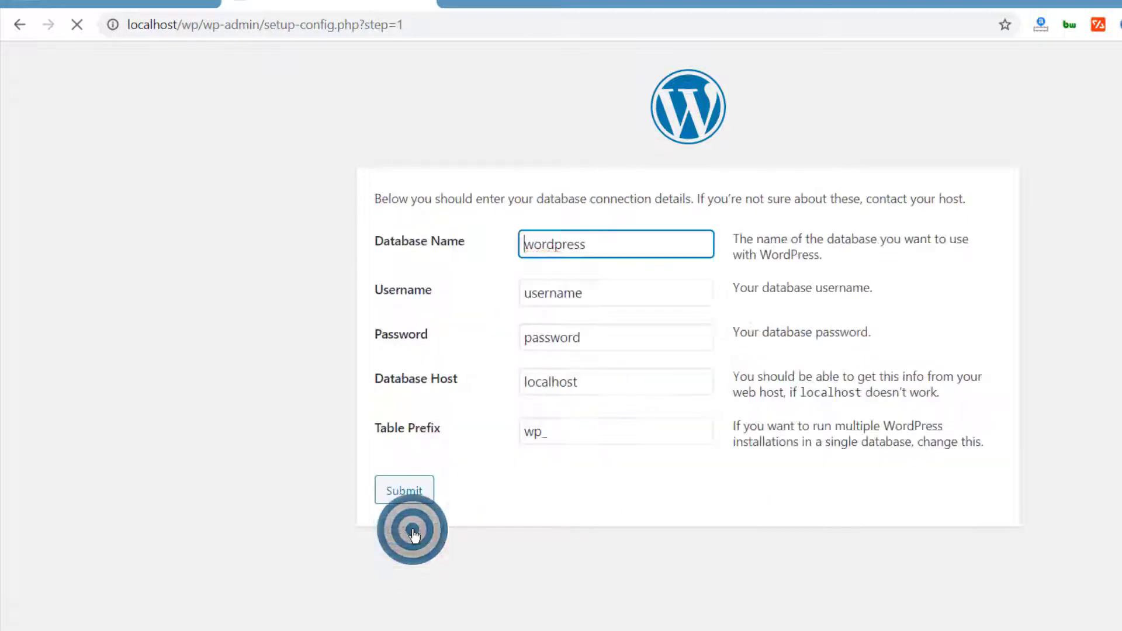
pyautogui.click(108, 4)
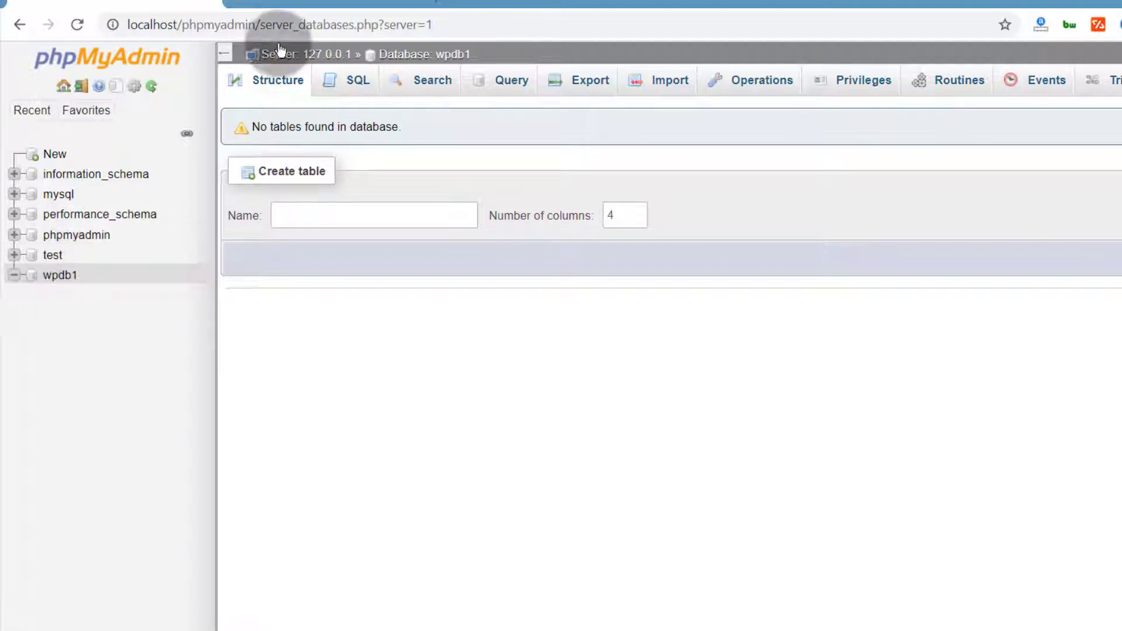
pyautogui.click(300, 7)
pyautogui.moveTo(588, 250); pyautogui.dragTo(465, 241)
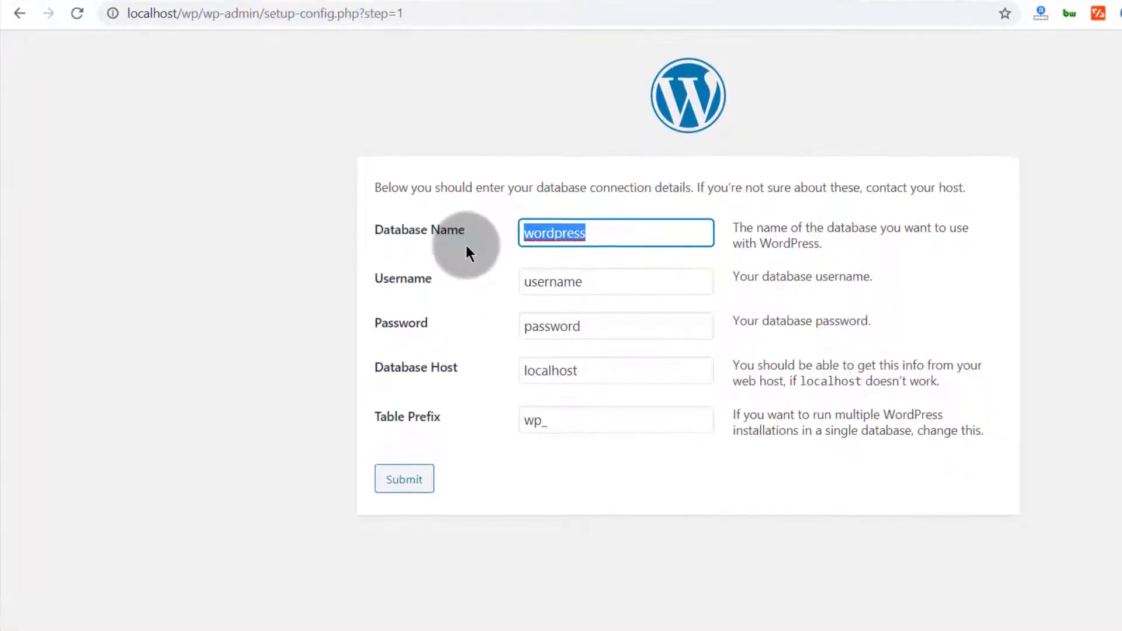
pyautogui.write('wpdb1')
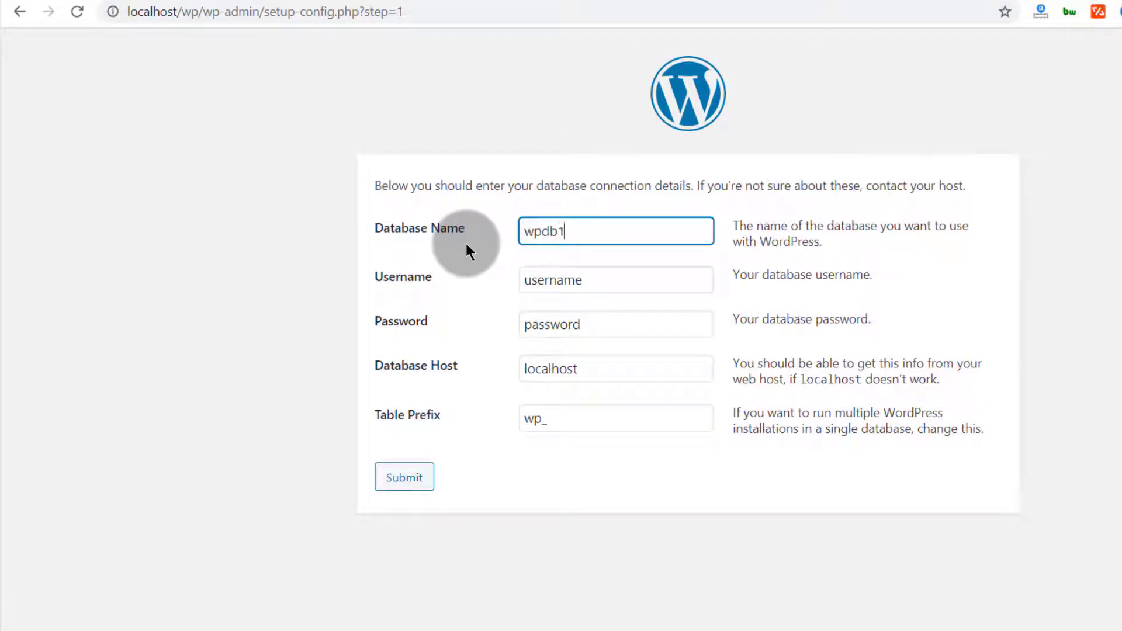
pyautogui.click(607, 277)
pyautogui.moveTo(607, 278); pyautogui.dragTo(532, 281)
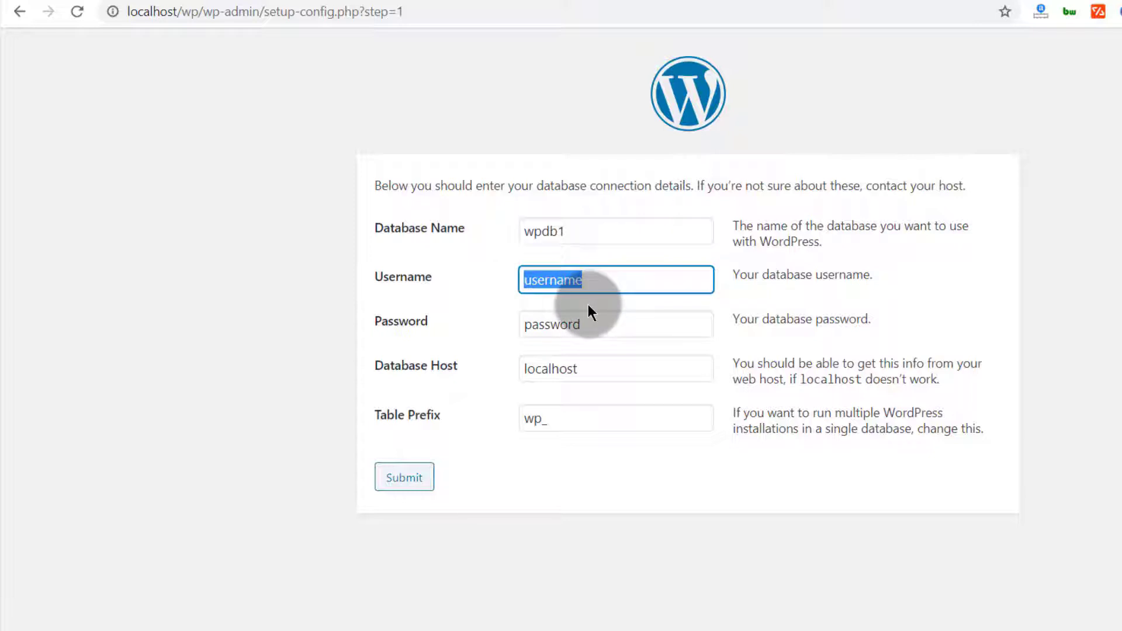
pyautogui.write('root')
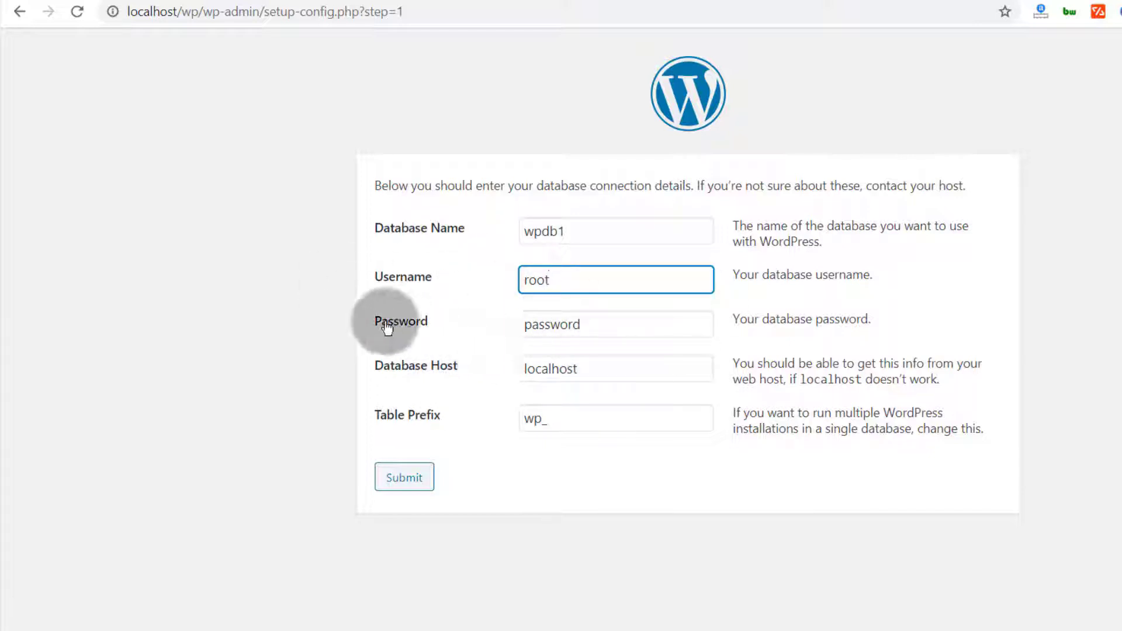
# Leave the password blank, set table prefix w33p_, and submit the connection details
pyautogui.doubleClick(595, 322)
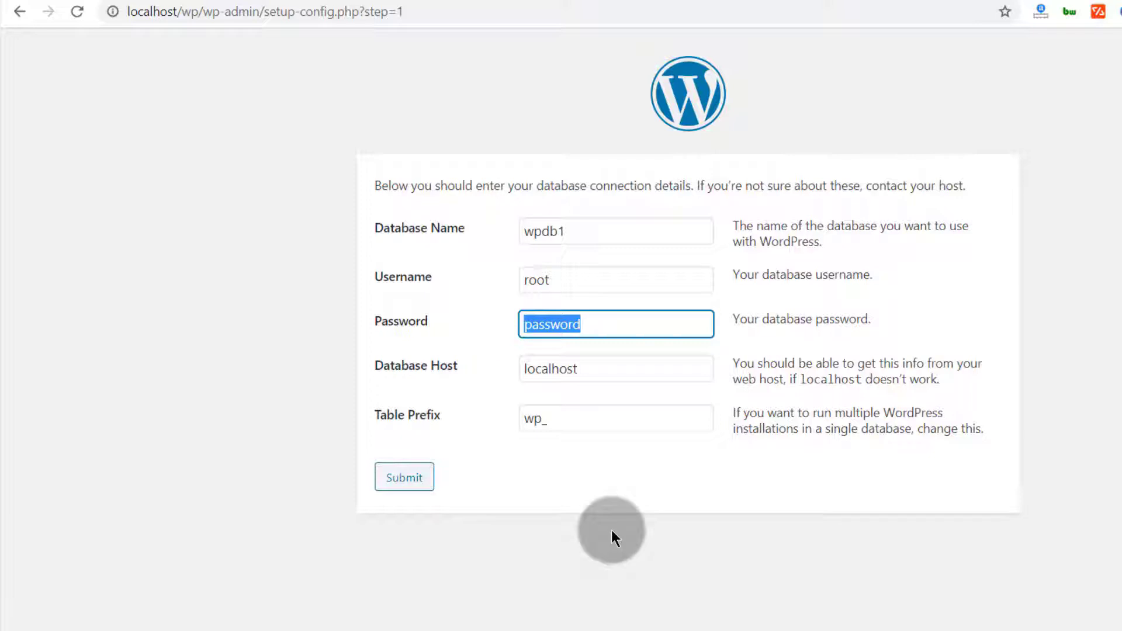
pyautogui.press('BackSpace')
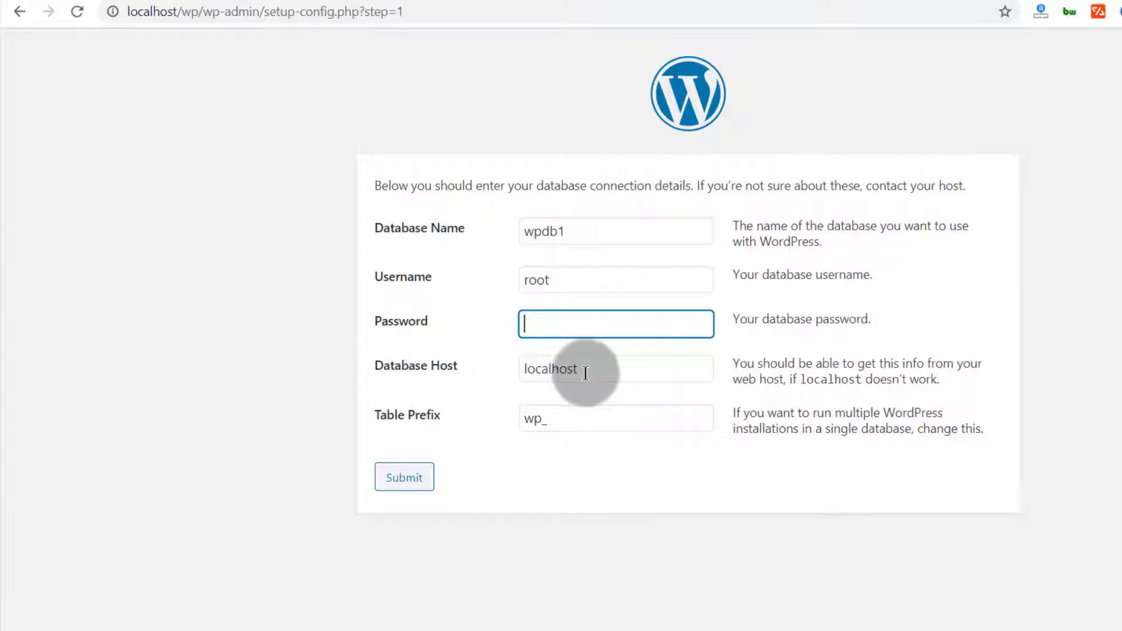
pyautogui.click(532, 420)
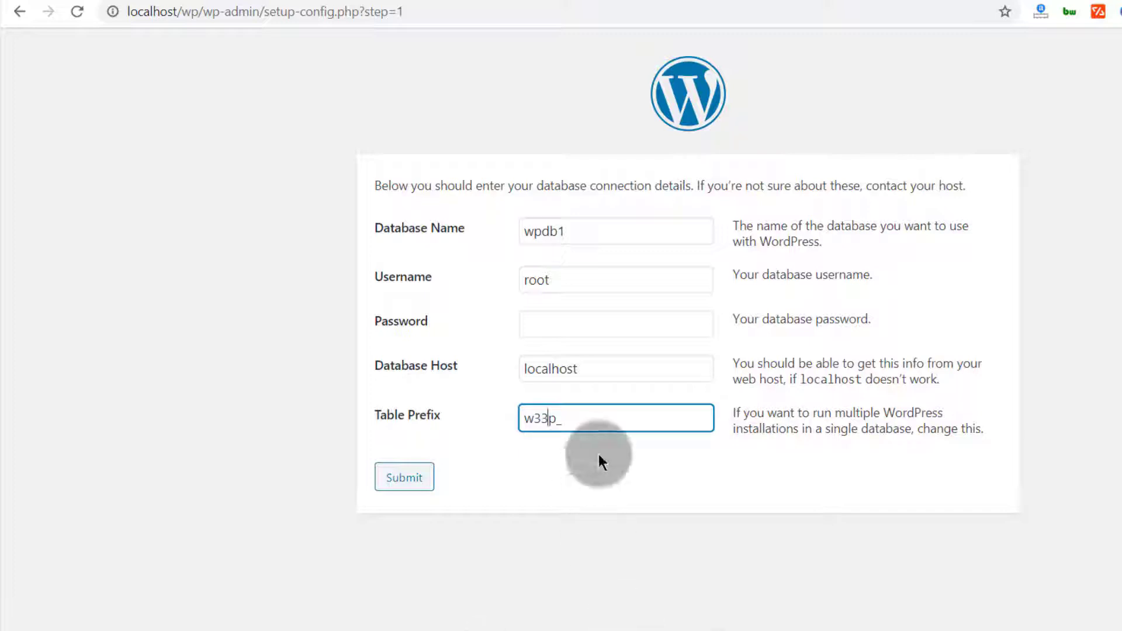
pyautogui.click(402, 491)
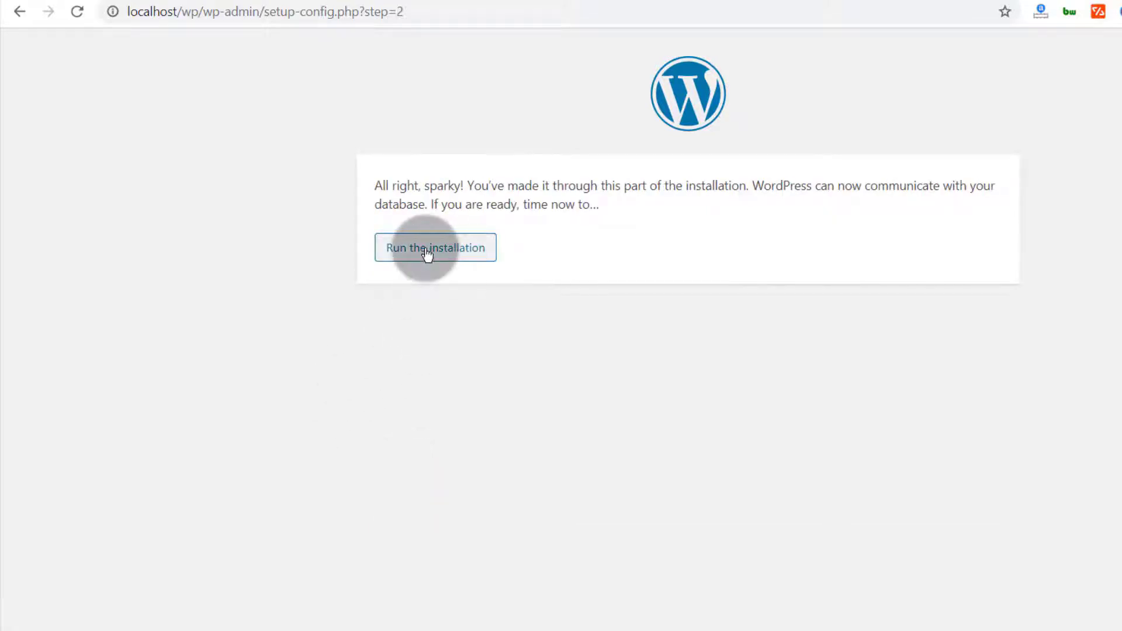
# Proceed from the database success message to run the installation
pyautogui.moveTo(376, 185); pyautogui.dragTo(475, 206)
pyautogui.click(492, 323)
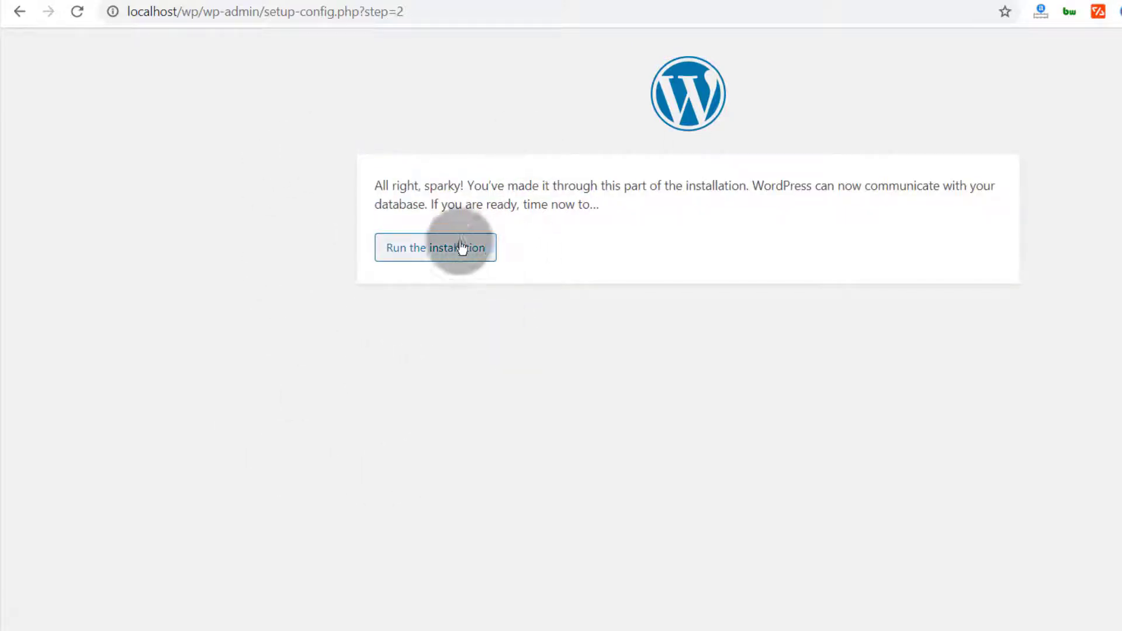
pyautogui.click(415, 251)
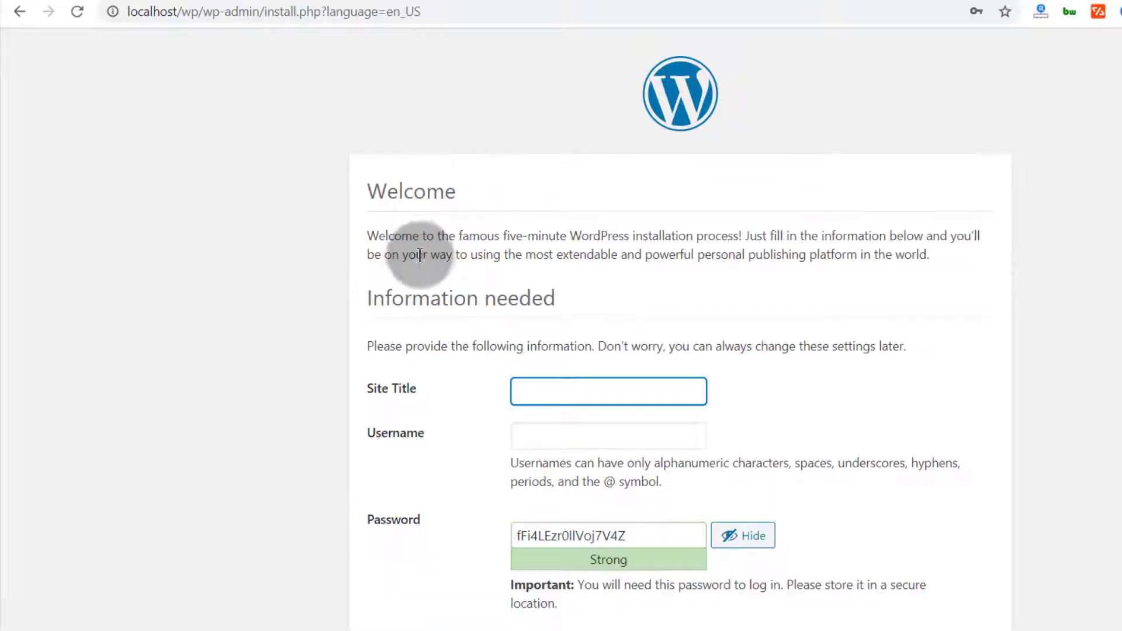
# Fill in site title Sampled and the suggested admin username
pyautogui.scroll(-2, 432, 263)
pyautogui.click(541, 282)
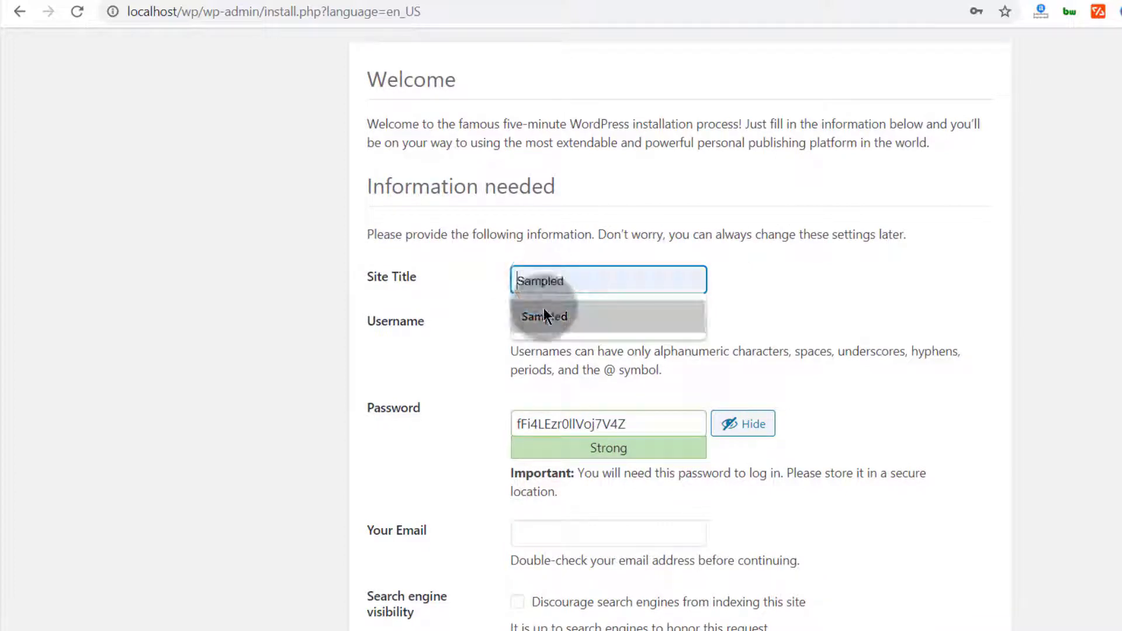
pyautogui.click(545, 308)
pyautogui.click(470, 302)
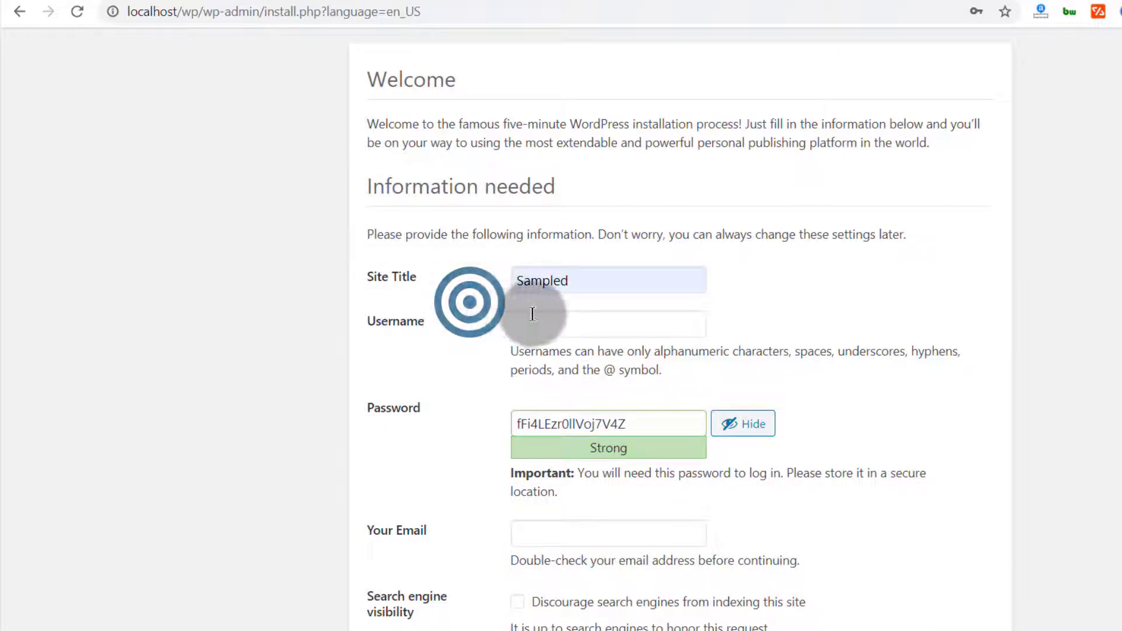
pyautogui.click(548, 322)
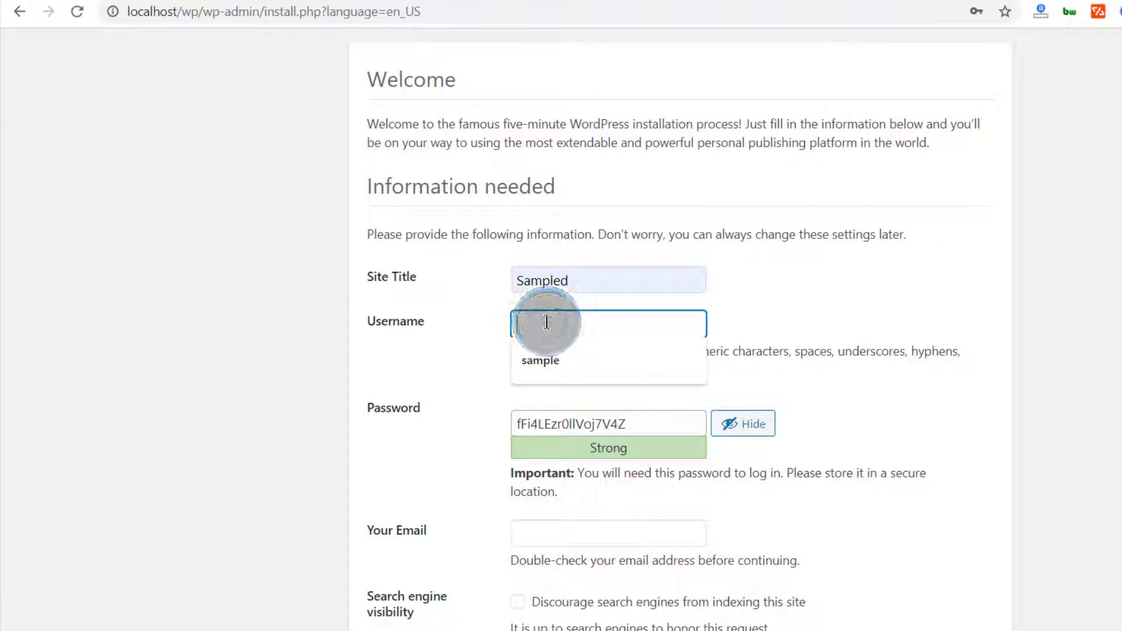
pyautogui.click(430, 345)
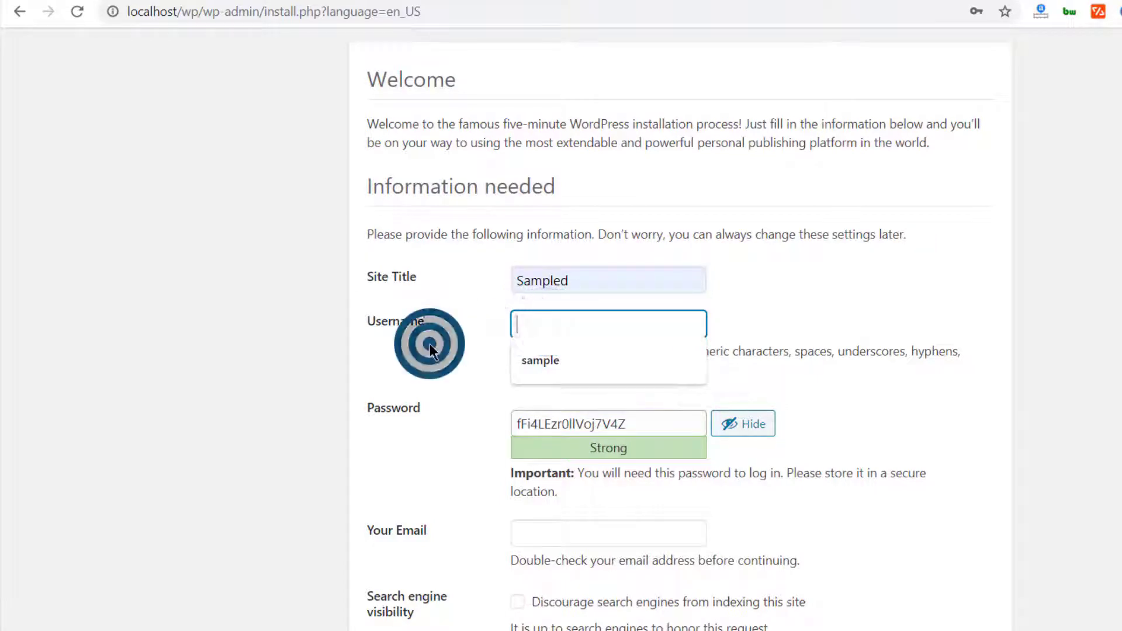
pyautogui.click(556, 319)
pyautogui.click(558, 357)
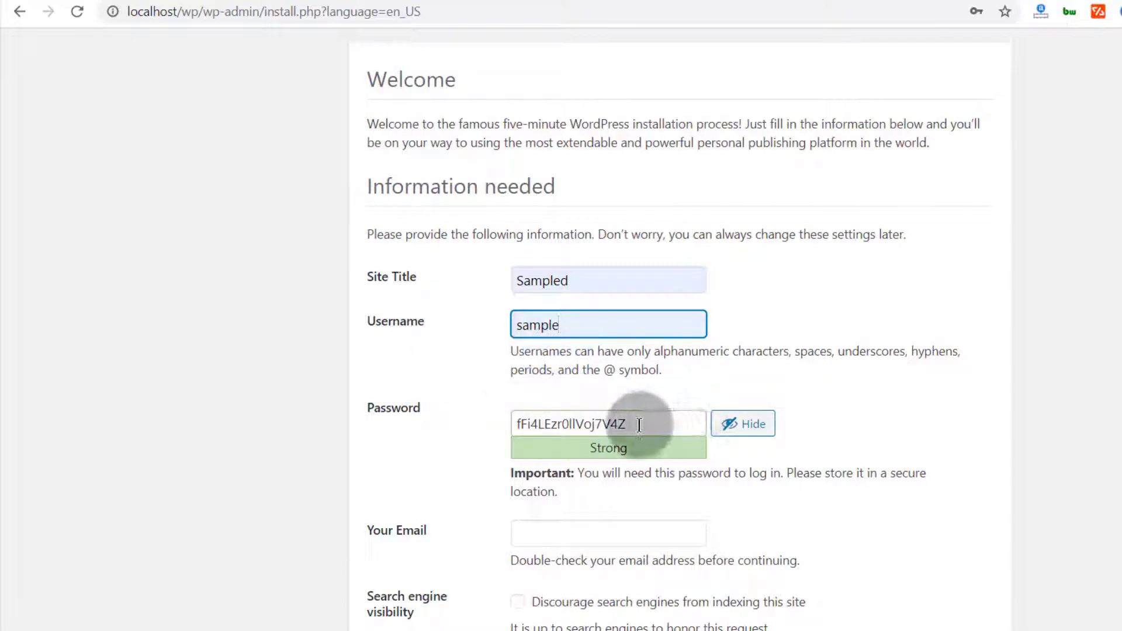
# Replace the generated password with a weak one and confirm its use
pyautogui.moveTo(639, 426); pyautogui.dragTo(501, 409)
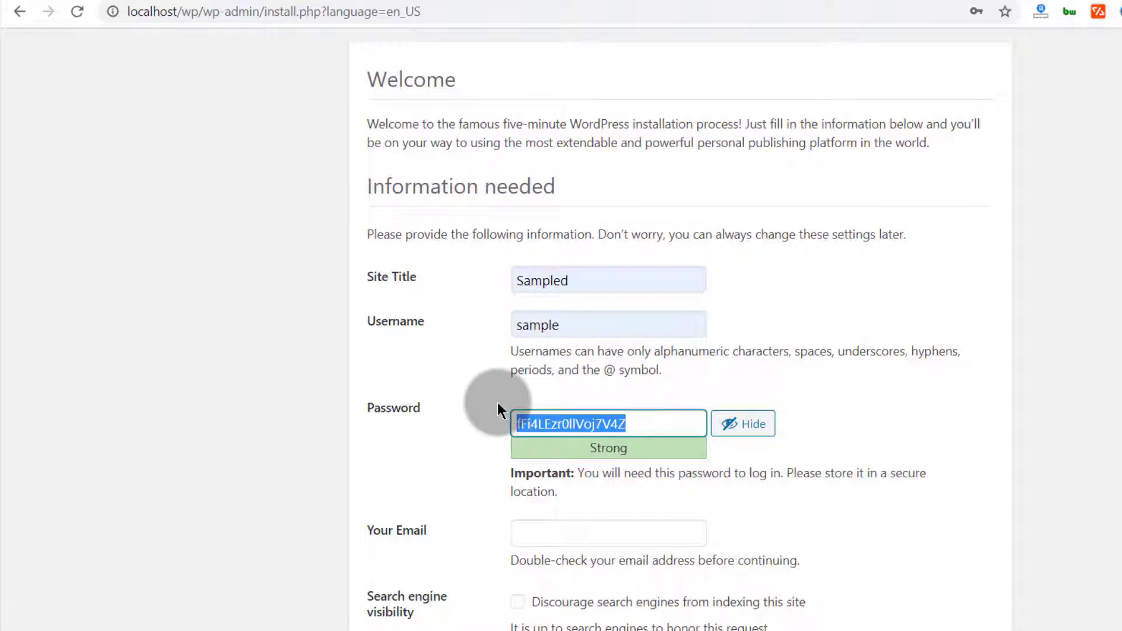
pyautogui.write('sample')
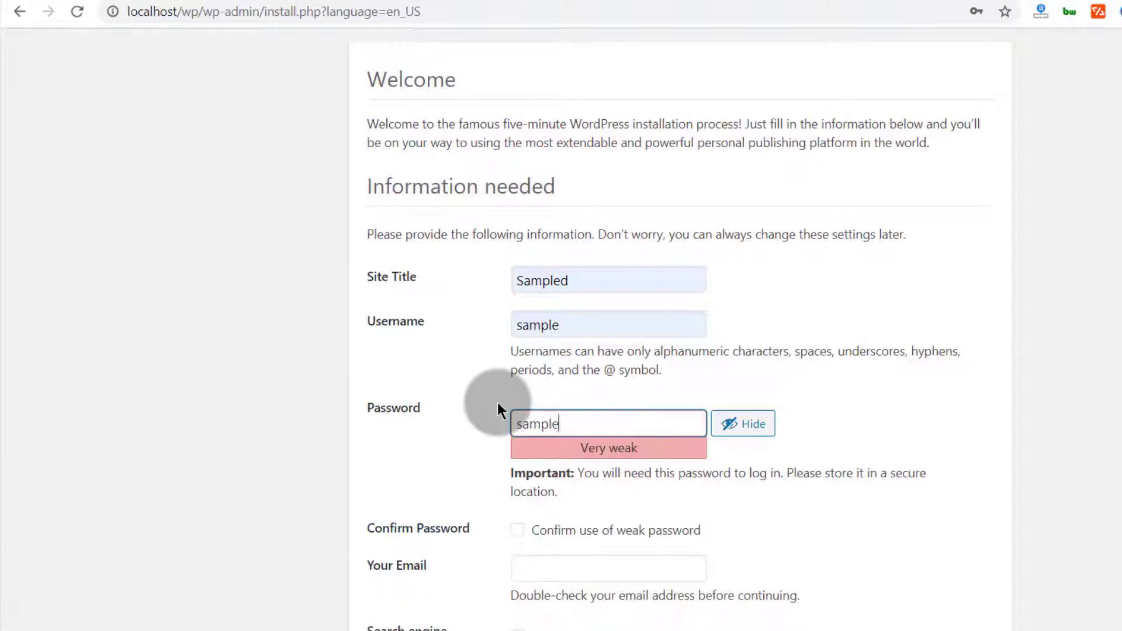
pyautogui.click(411, 461)
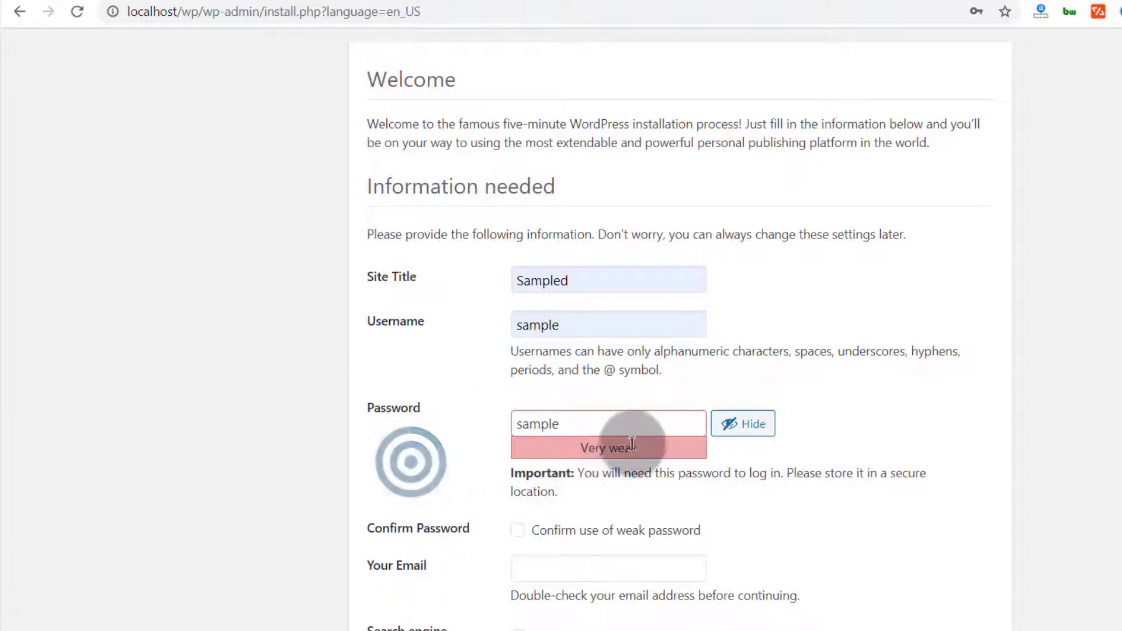
pyautogui.scroll(-1, 506, 463)
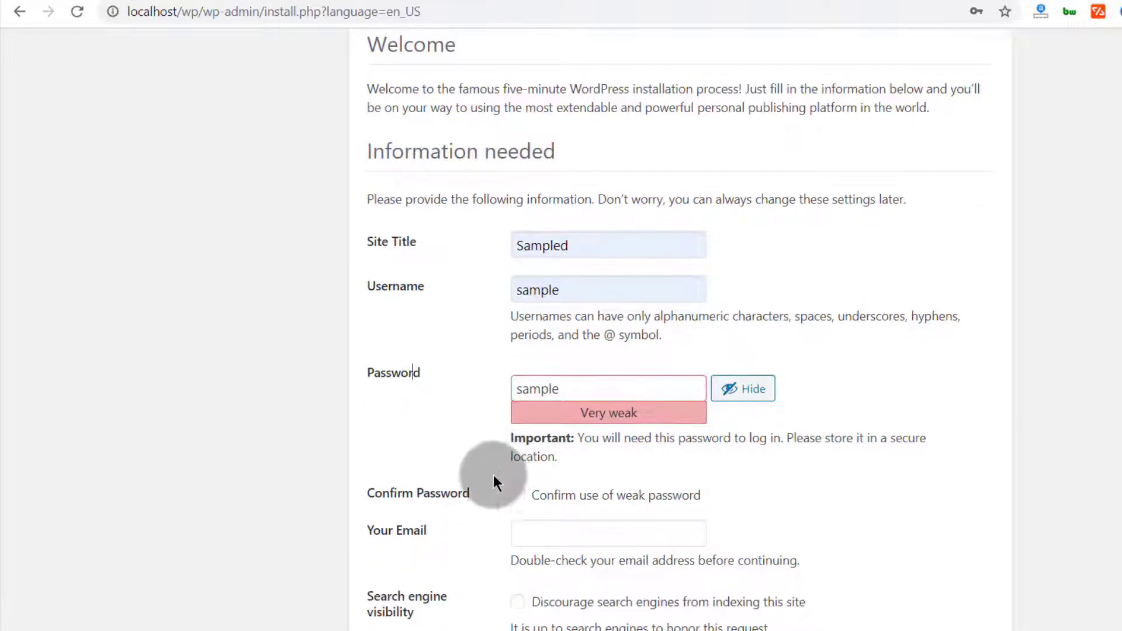
pyautogui.click(517, 495)
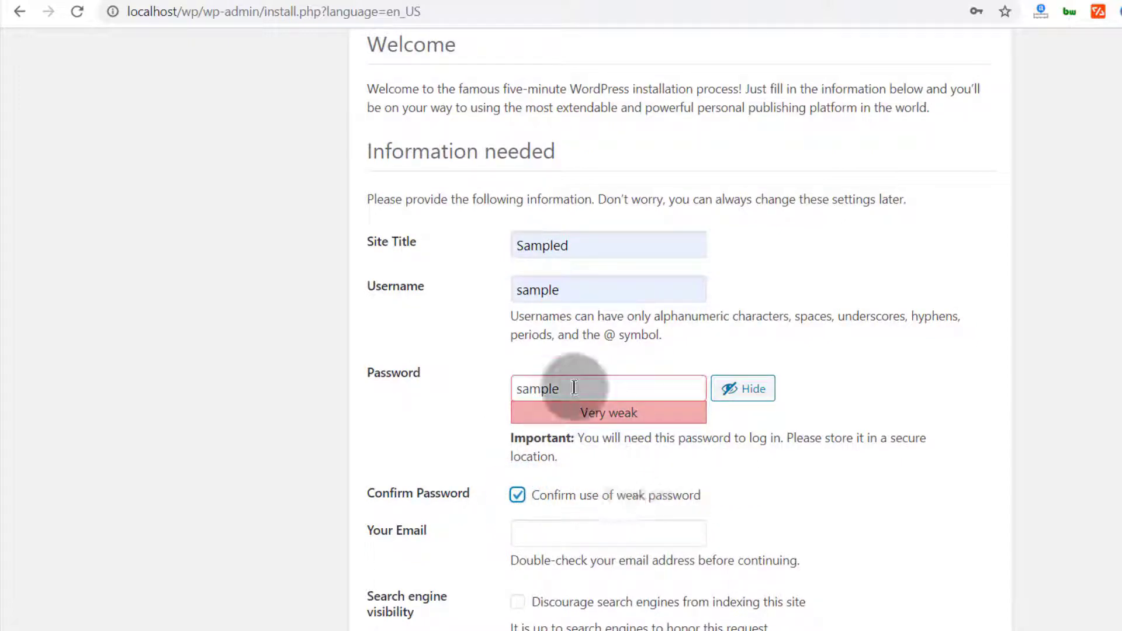
pyautogui.click(526, 388)
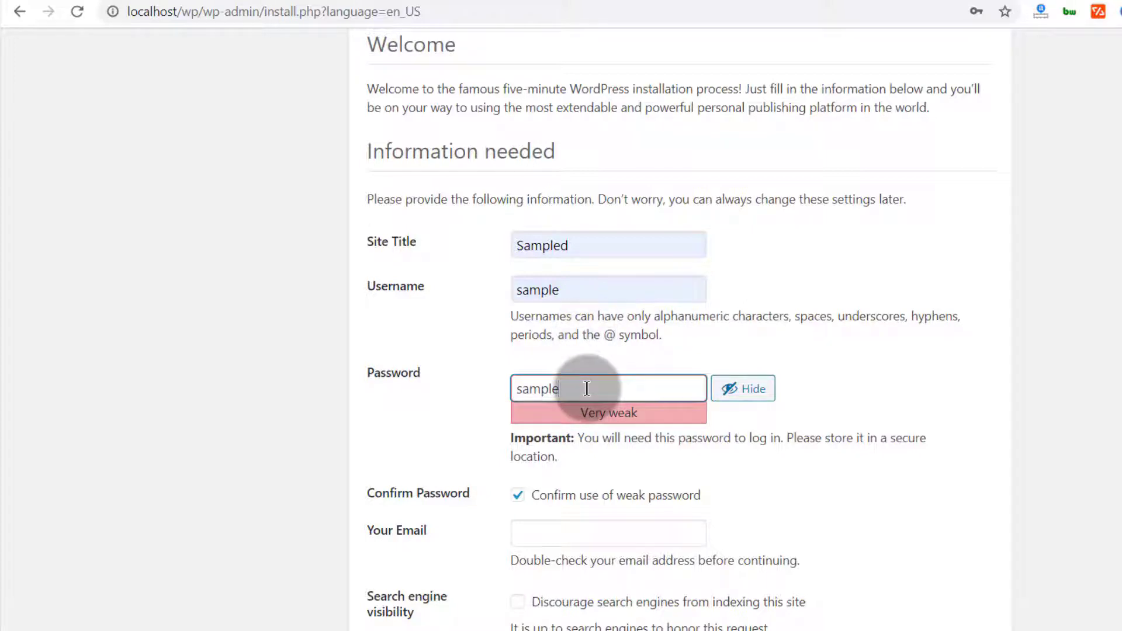
pyautogui.moveTo(573, 388); pyautogui.dragTo(513, 389)
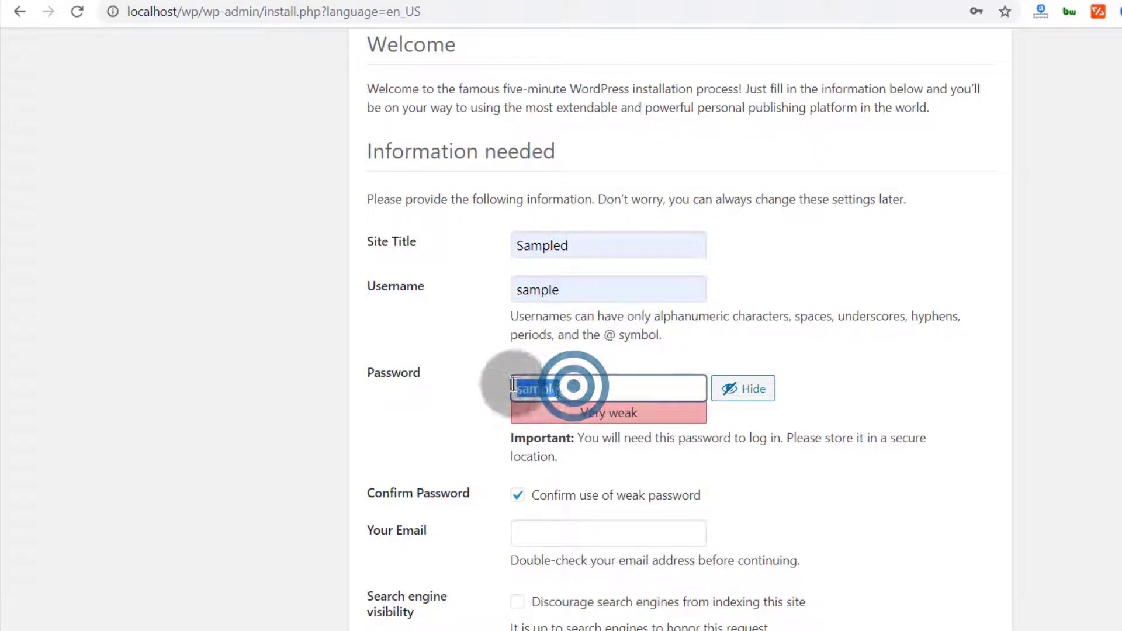
pyautogui.click(412, 454)
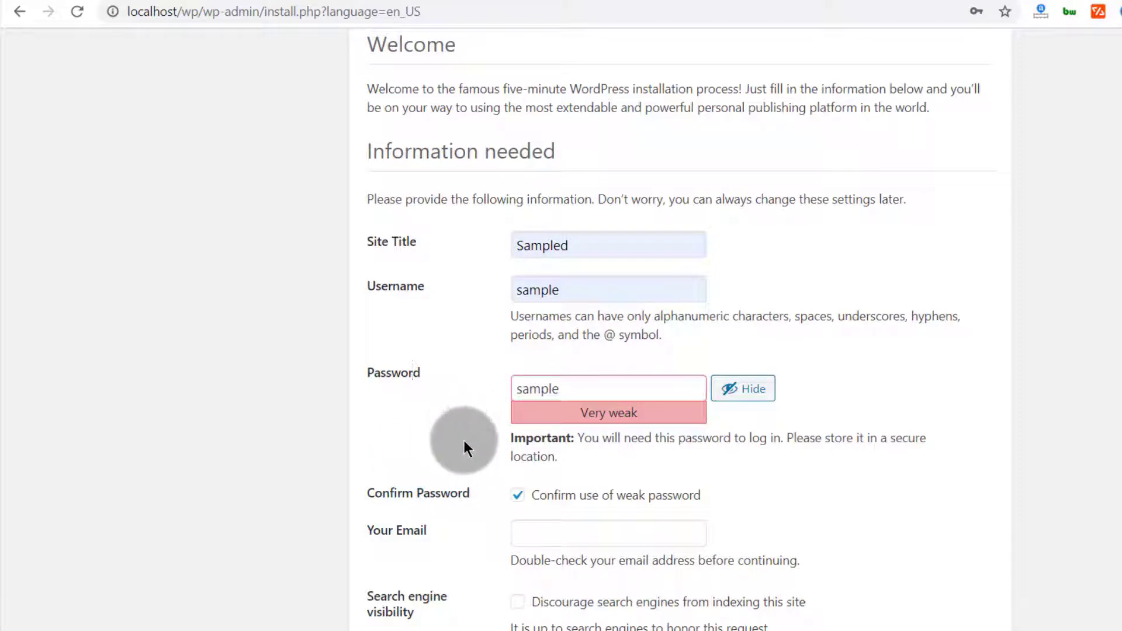
# Enter the suggested email, discourage search engine indexing, and install WordPress
pyautogui.click(543, 524)
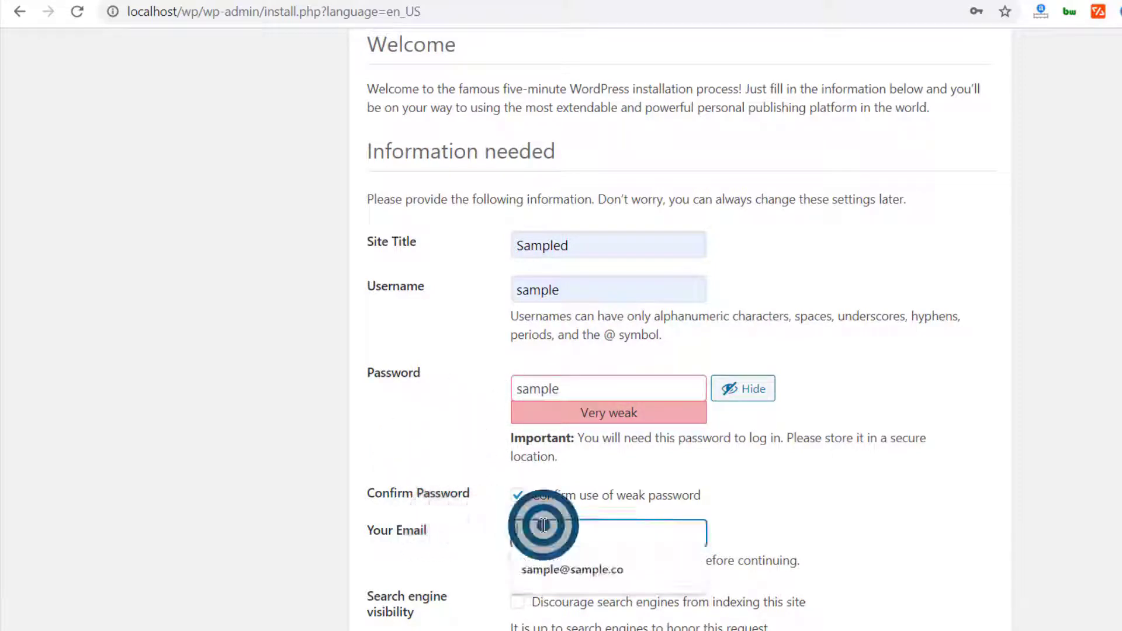
pyautogui.click(554, 570)
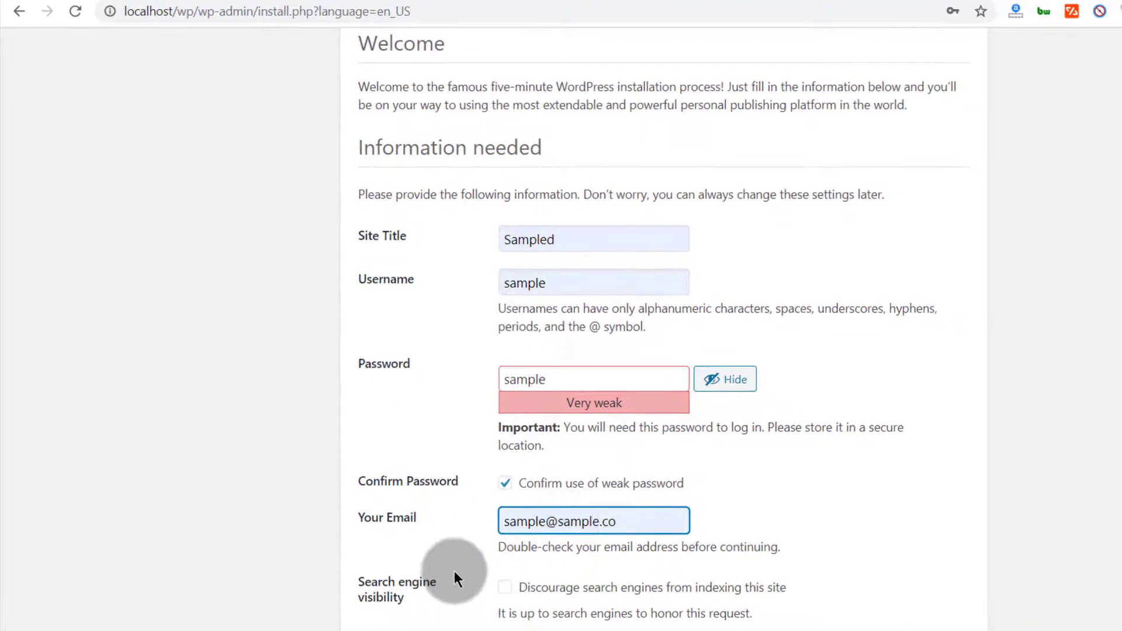
pyautogui.click(500, 611)
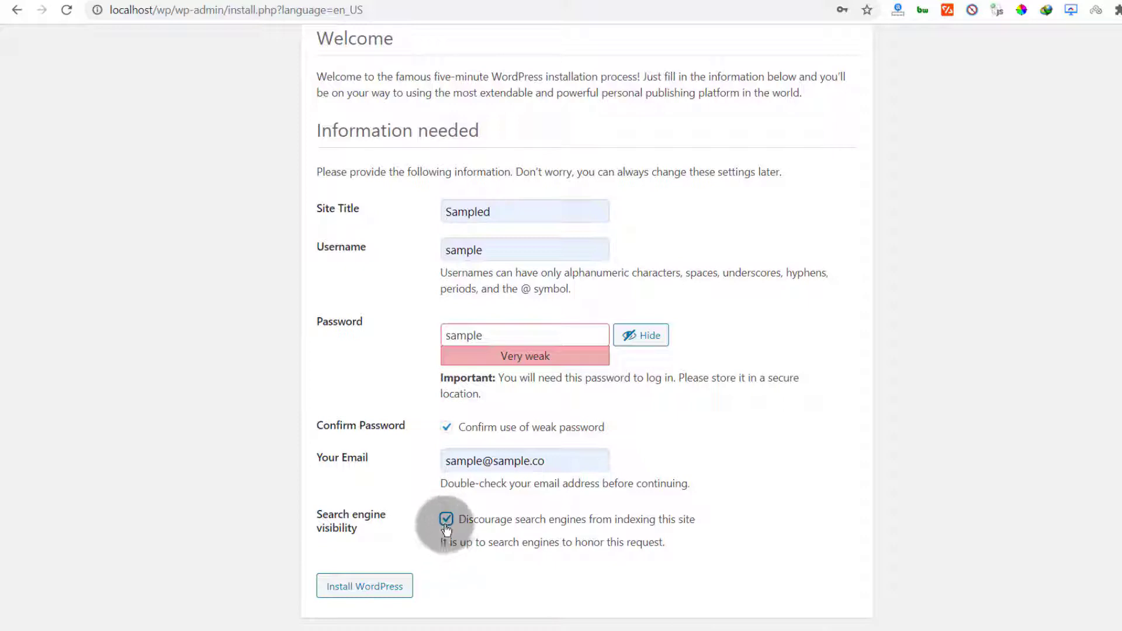
pyautogui.click(362, 589)
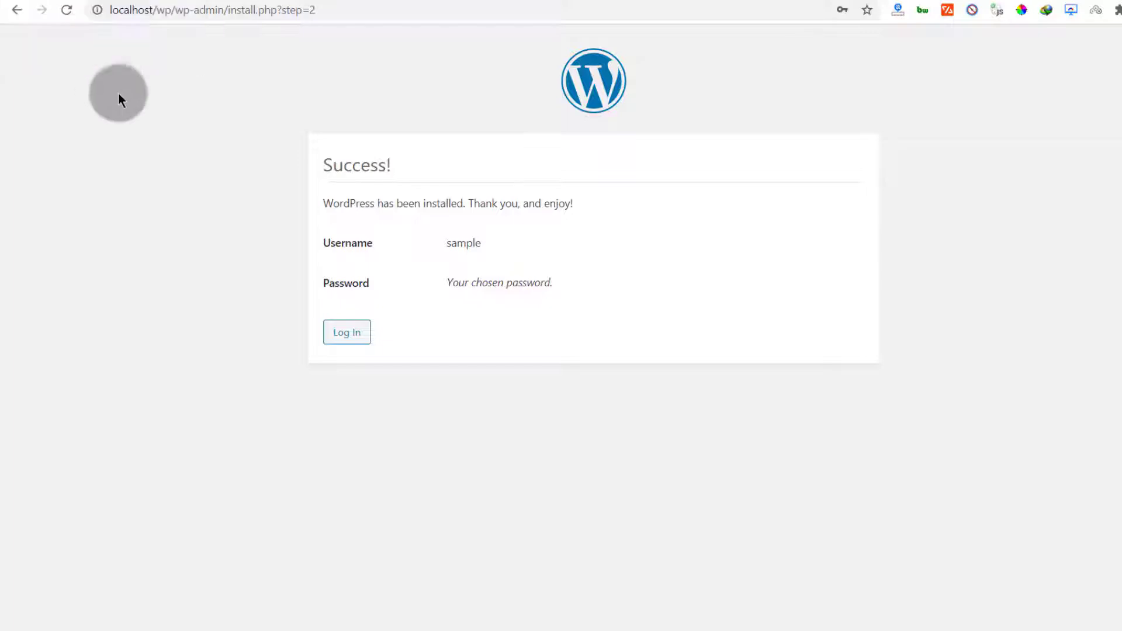
# Log in with the admin account and dismiss the browser's password warning
pyautogui.click(347, 332)
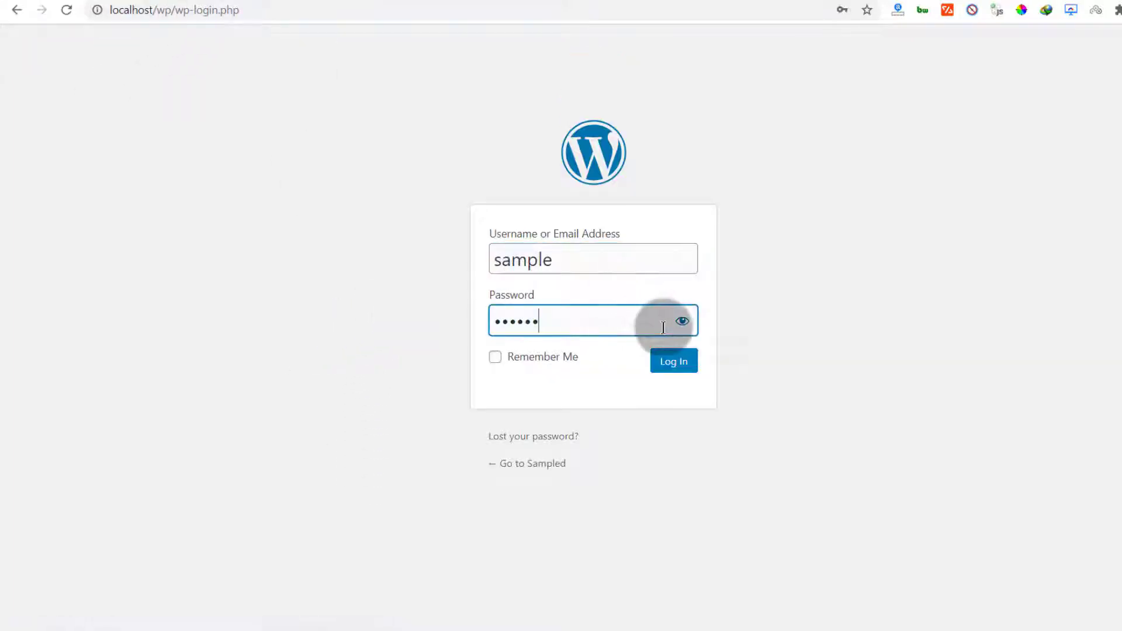
pyautogui.click(676, 361)
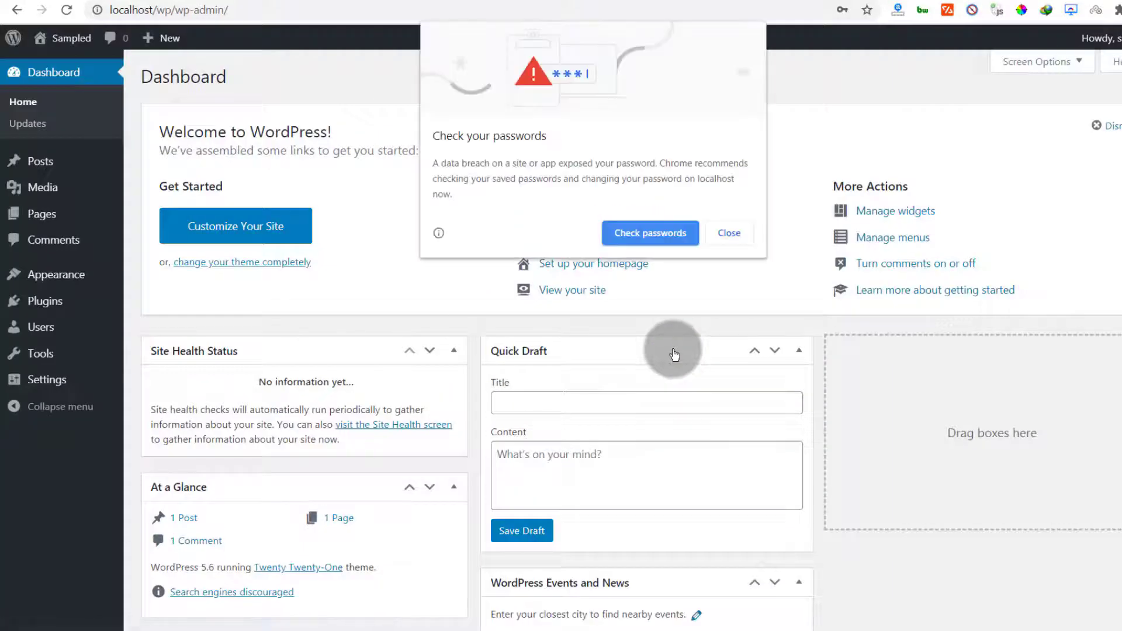
pyautogui.click(731, 232)
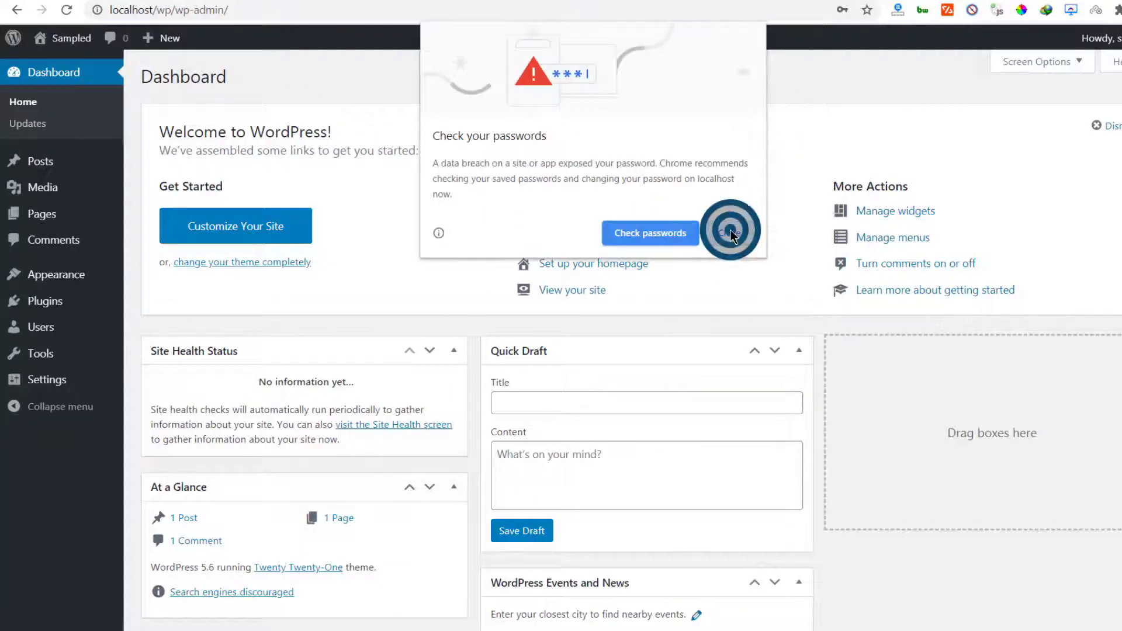
pyautogui.scroll(-5, 184, 198)
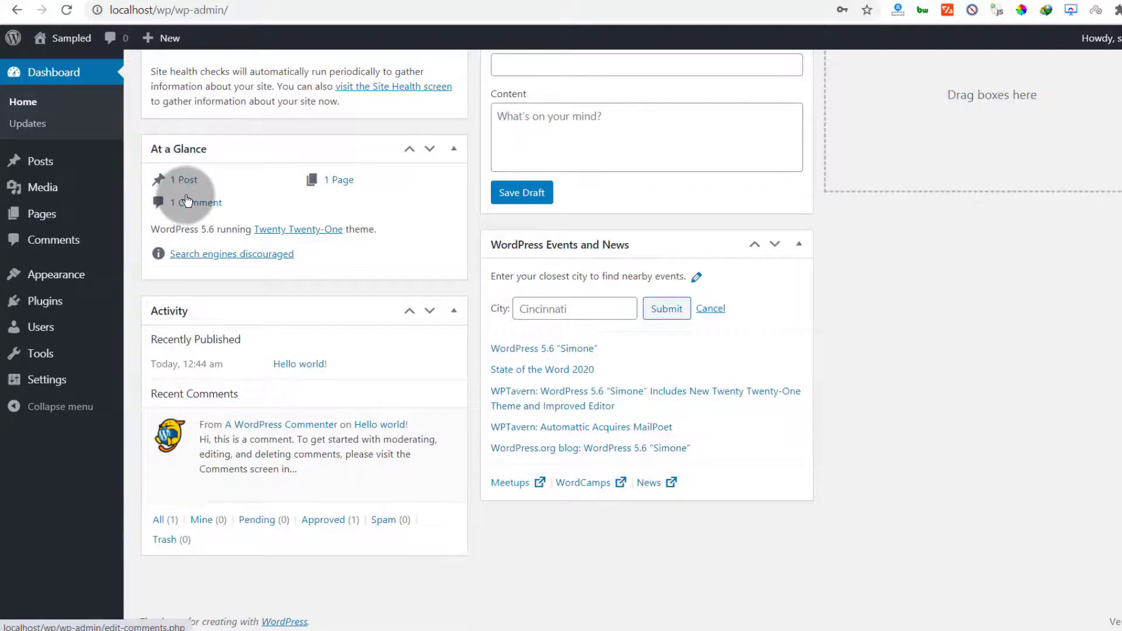
pyautogui.scroll(5, 183, 198)
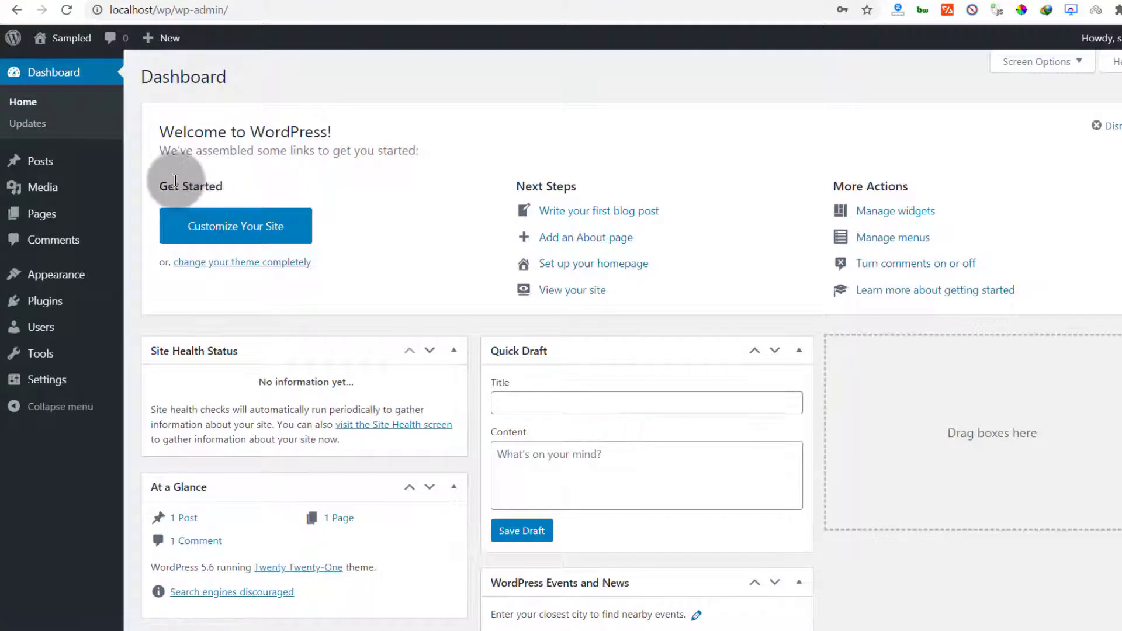
# Check the w33p_-prefixed tables in wpdb1 via phpMyAdmin, then go back to the Dashboard
pyautogui.click(125, 2)
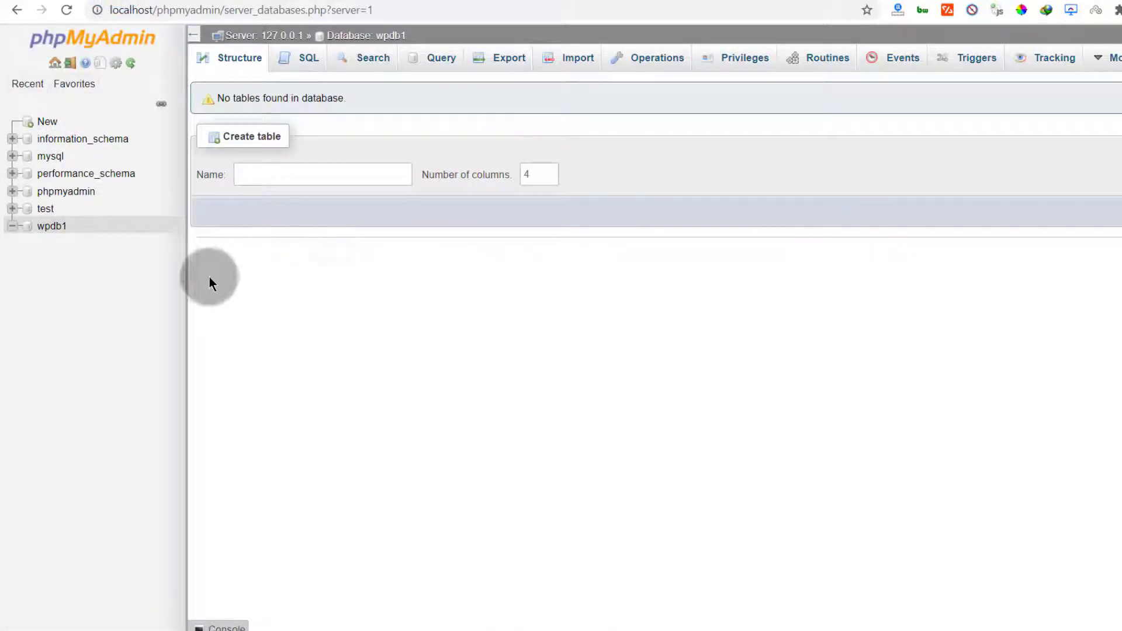
pyautogui.click(49, 227)
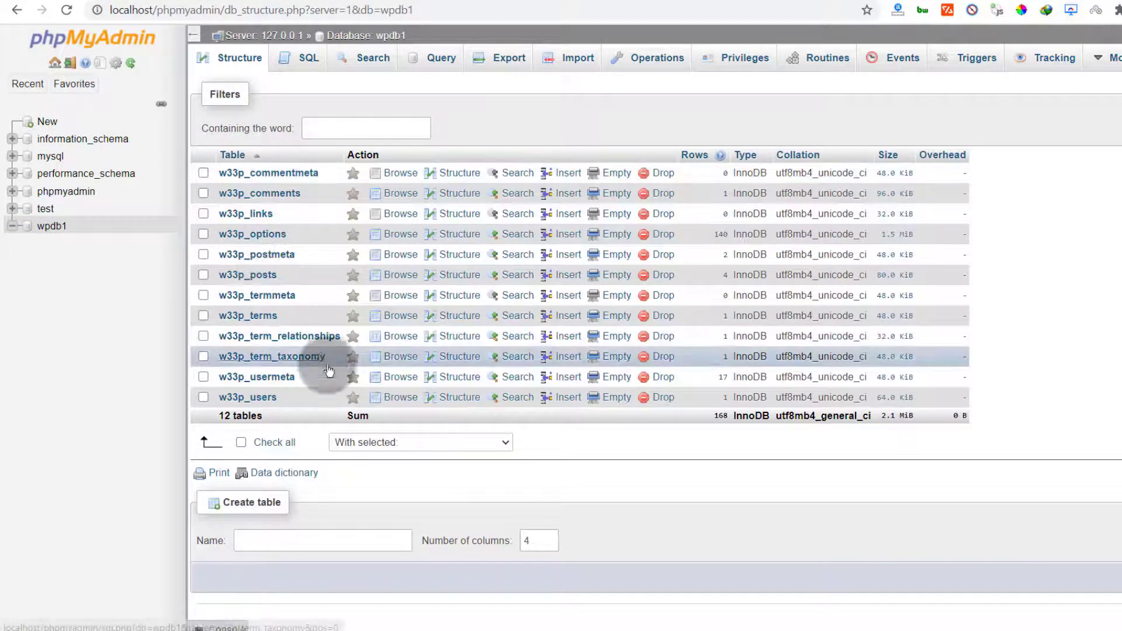
pyautogui.click(215, 173)
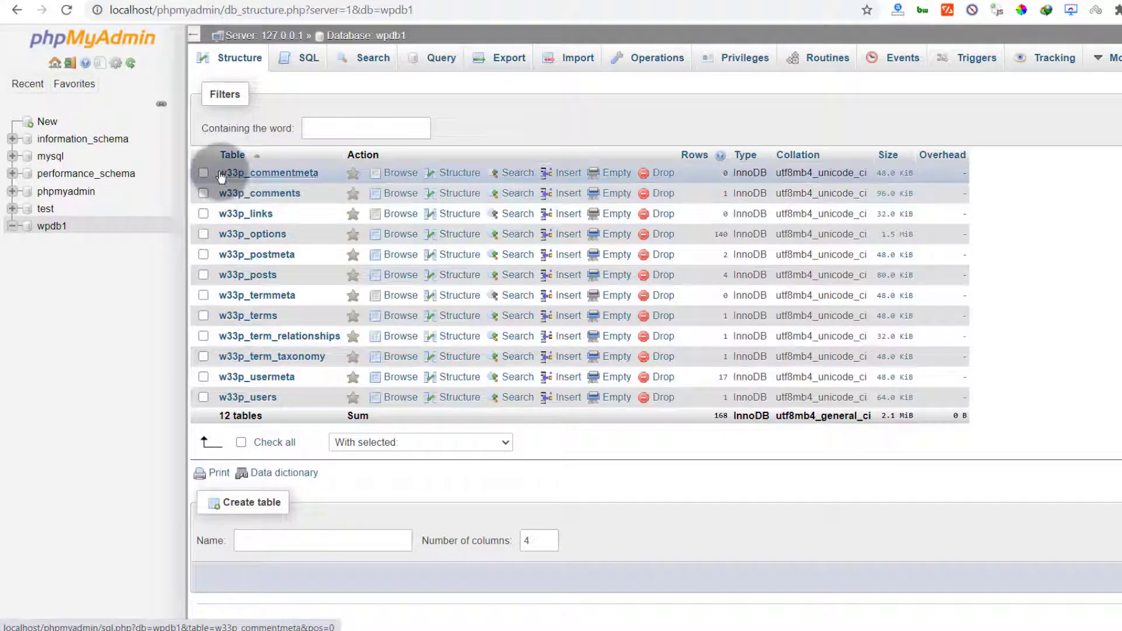
pyautogui.moveTo(215, 170); pyautogui.dragTo(244, 173)
pyautogui.click(94, 403)
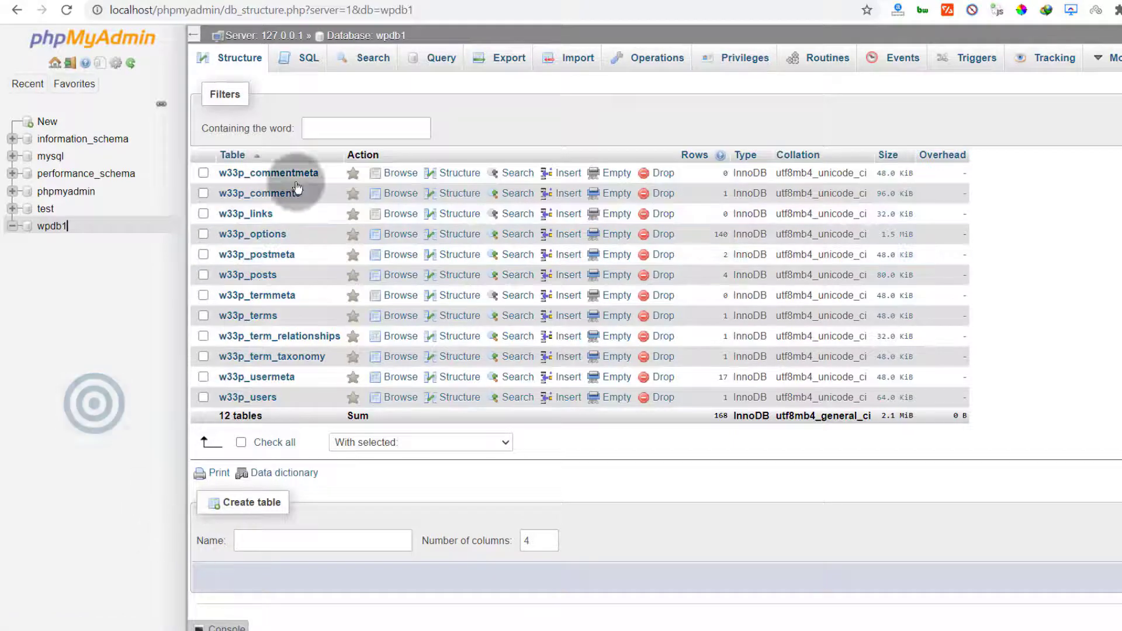
pyautogui.click(274, 0)
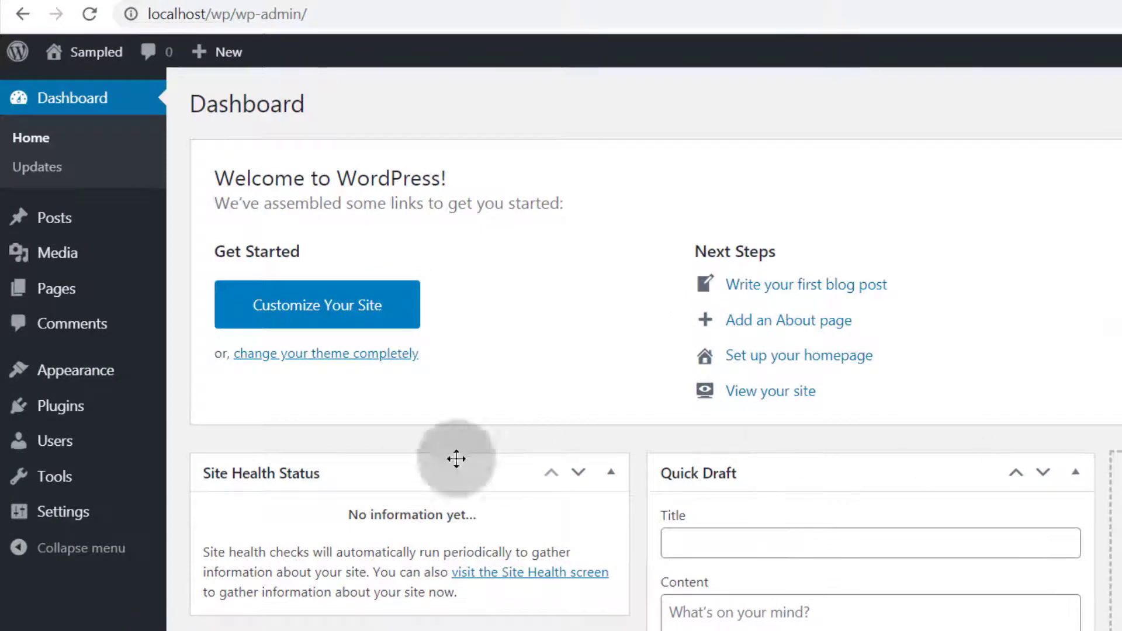
# Search the WordPress theme directory for astra from Appearance > Themes > Add New
pyautogui.moveTo(91, 374)
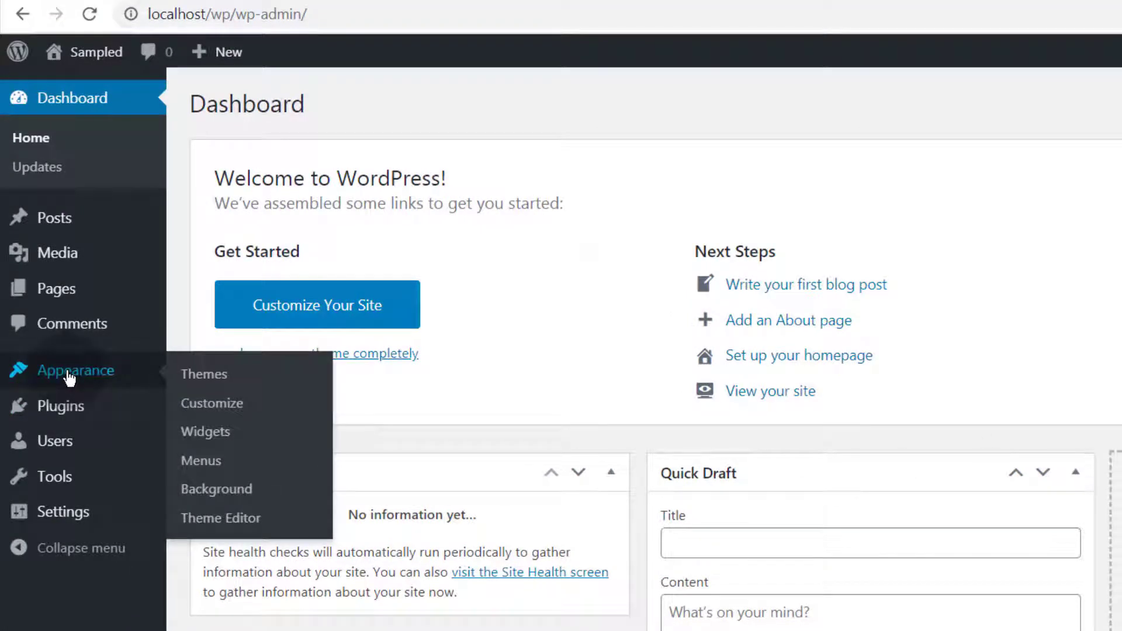
pyautogui.click(215, 376)
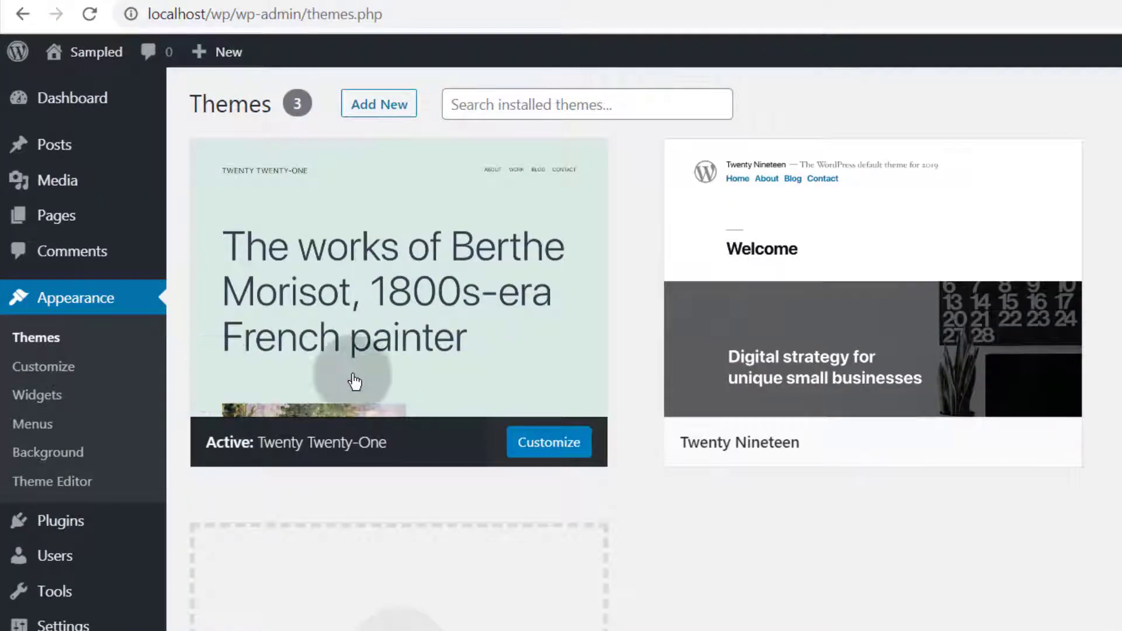
pyautogui.click(379, 107)
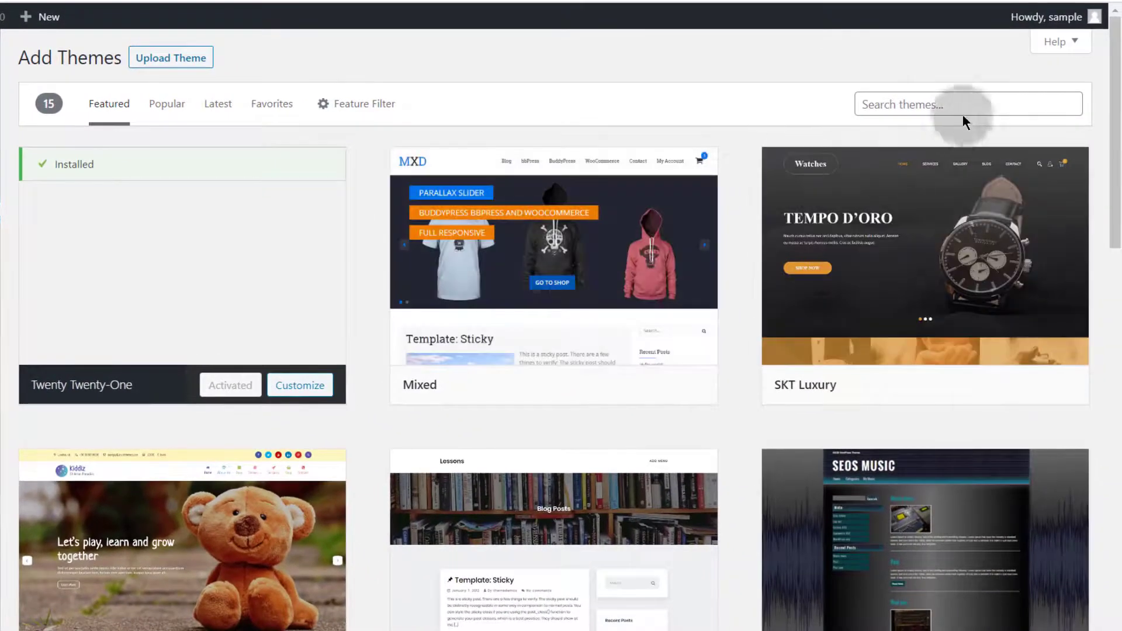
pyautogui.click(900, 102)
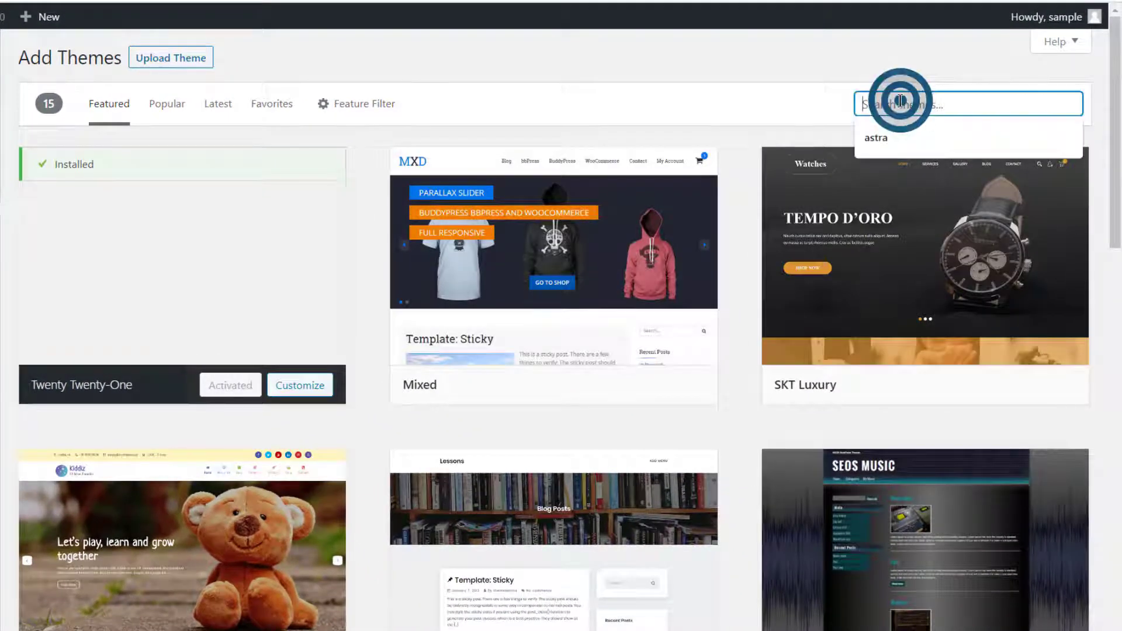
pyautogui.click(895, 135)
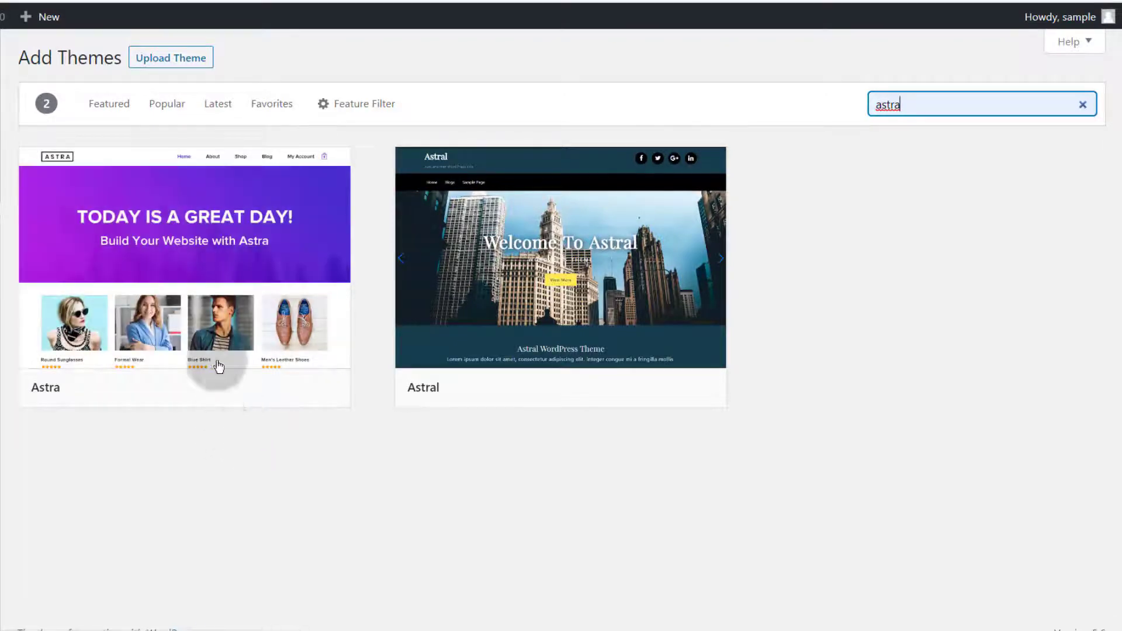
# Reveal the Upload Theme panel and start choosing a theme .zip file
pyautogui.click(165, 54)
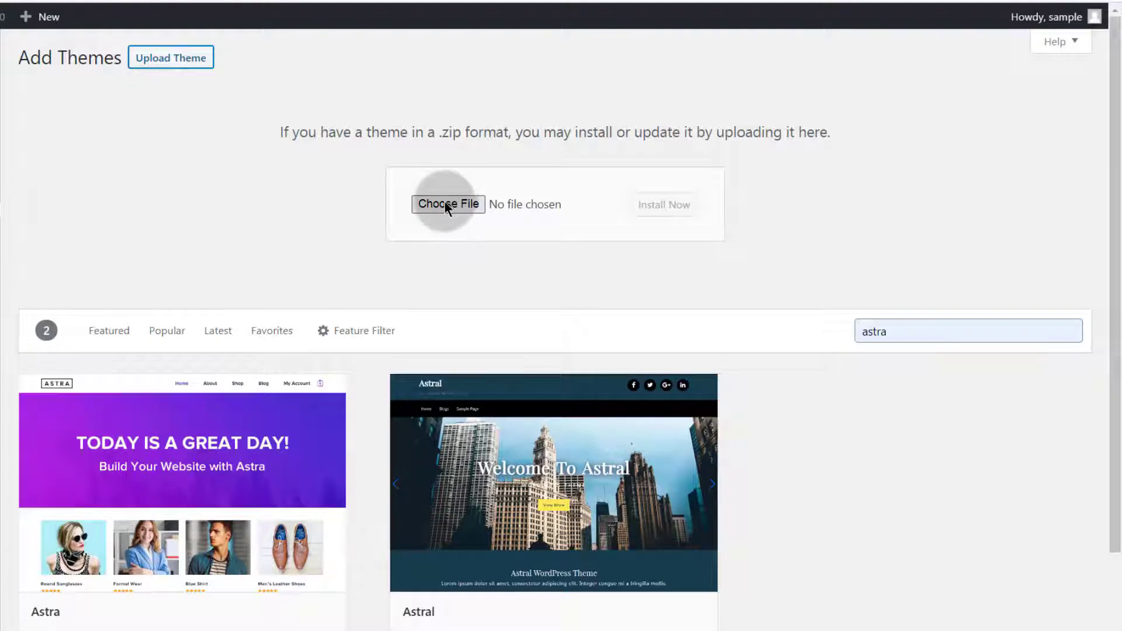
pyautogui.doubleClick(446, 134)
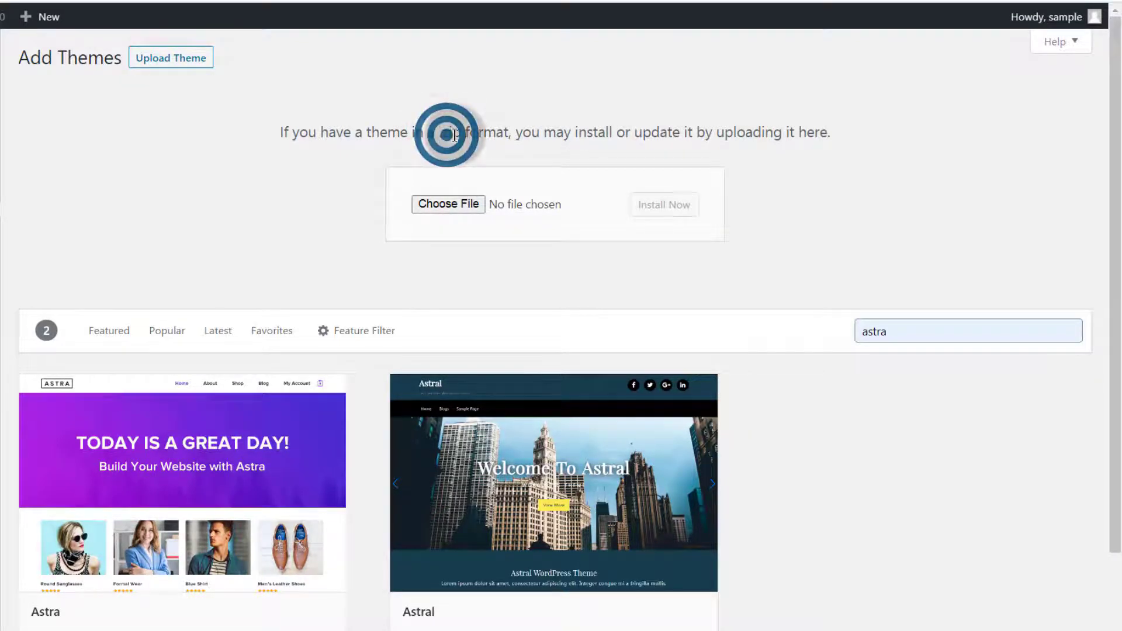
pyautogui.click(462, 213)
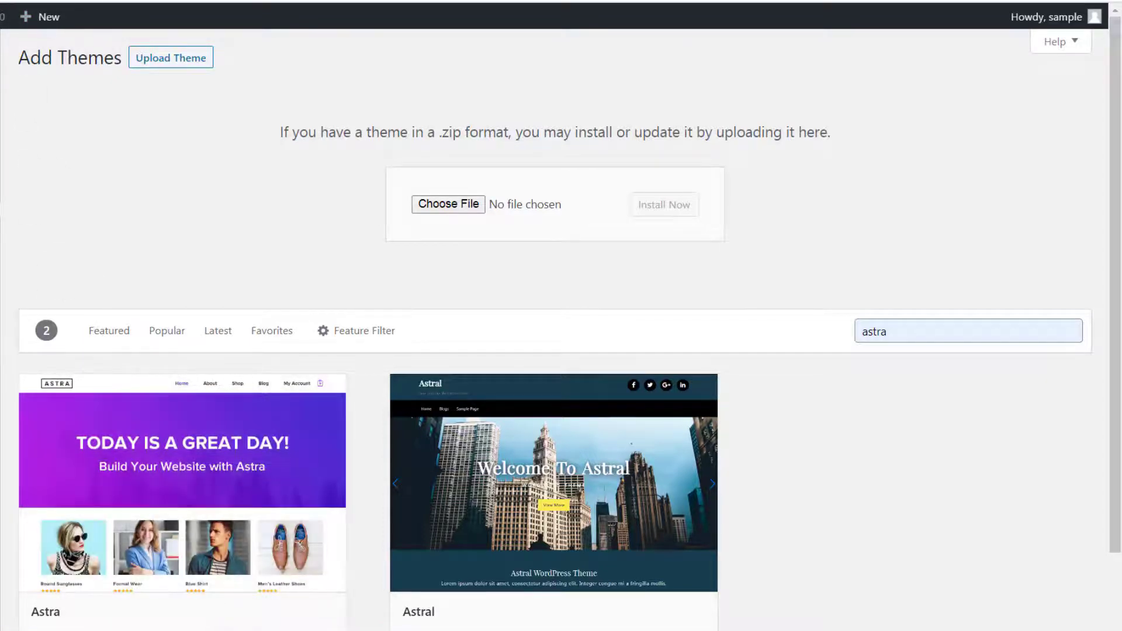
pyautogui.moveTo(96, 486)
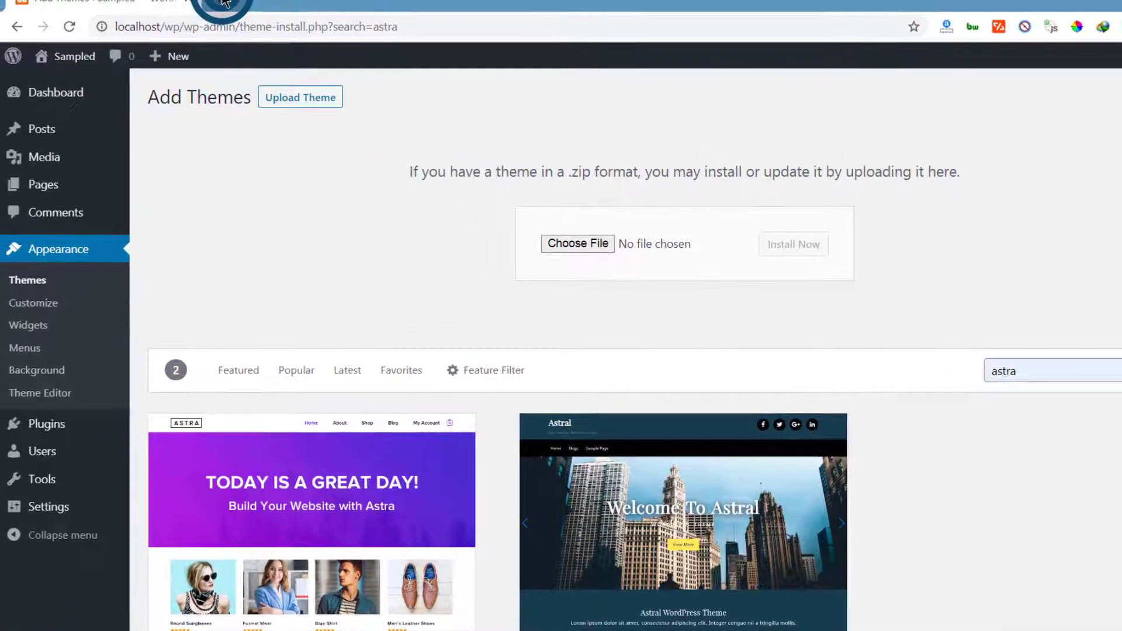
# Google 'astra theme' and open the Astra theme page on WordPress.org
pyautogui.click(225, 2)
pyautogui.write('astra theme')
pyautogui.press('Return')
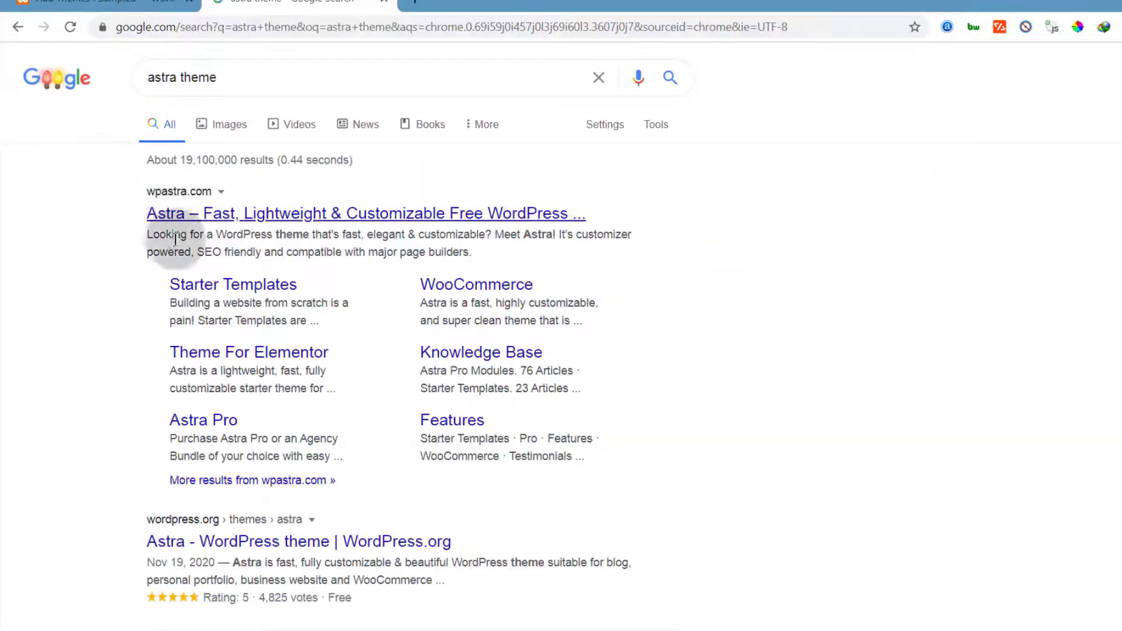
pyautogui.scroll(-4, 179, 273)
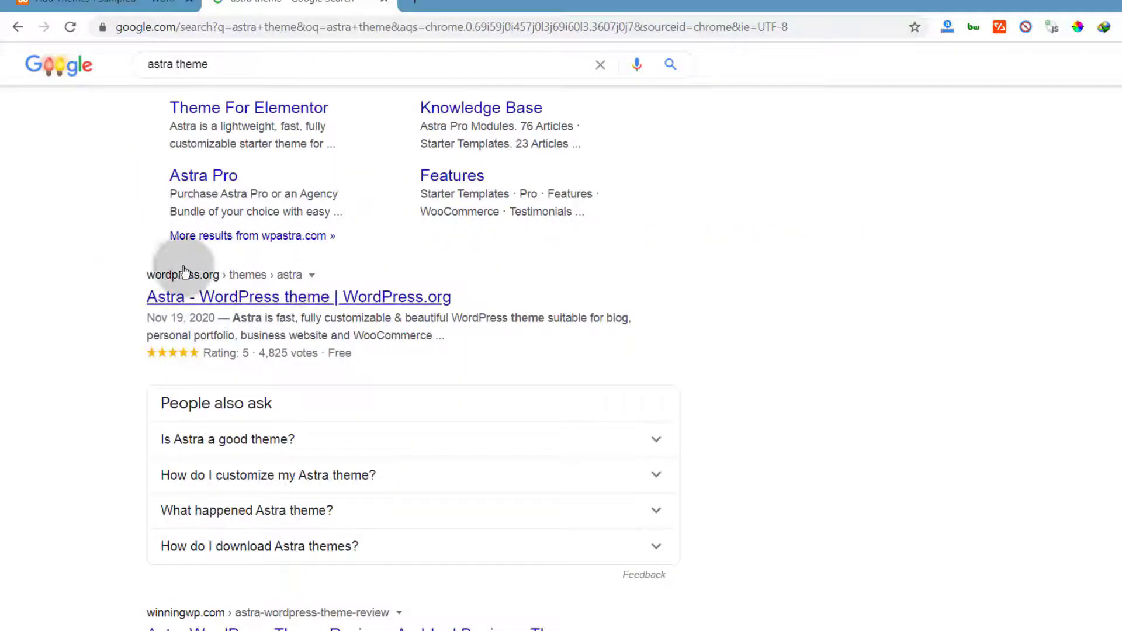
pyautogui.click(220, 299)
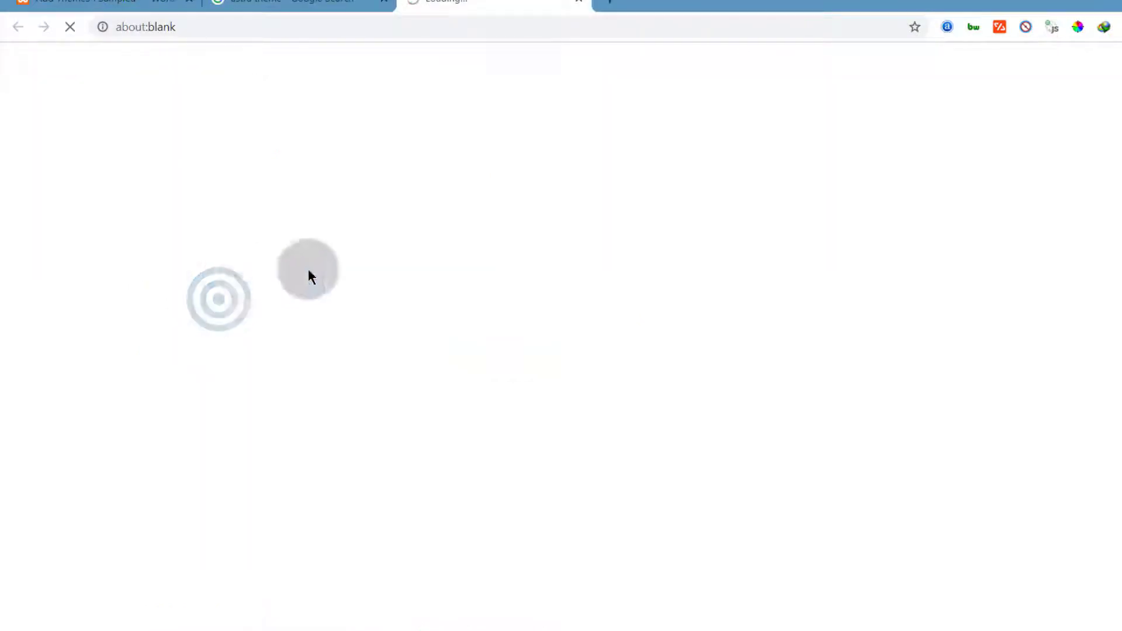
pyautogui.click(383, 2)
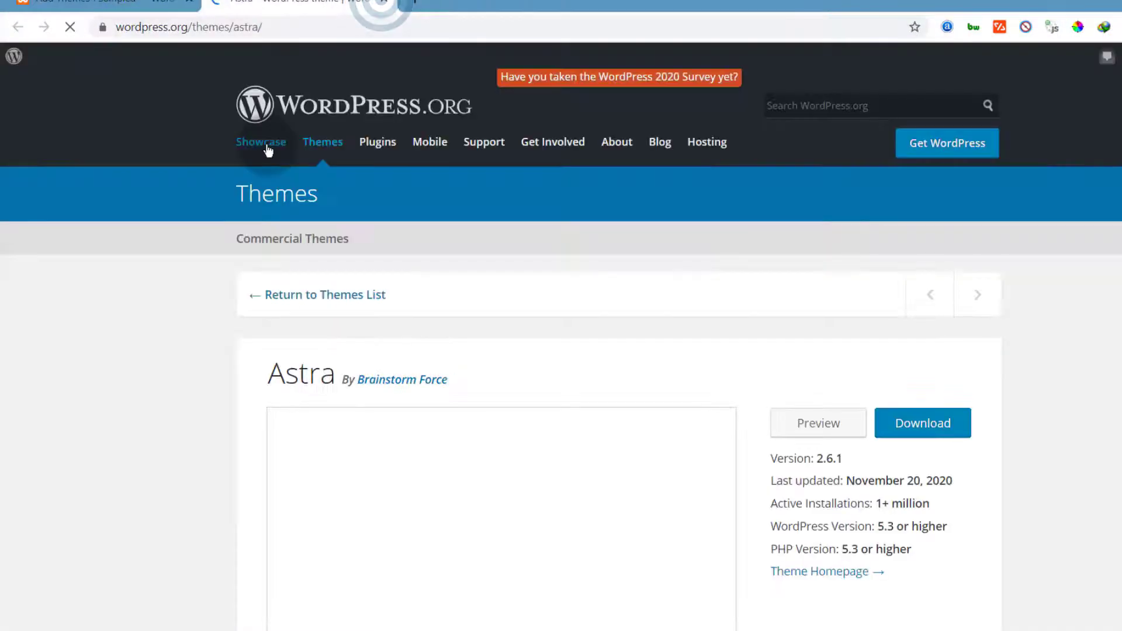
# Download astra.2.6.1.zip and open its Downloads\Compressed folder
pyautogui.scroll(-4, 414, 381)
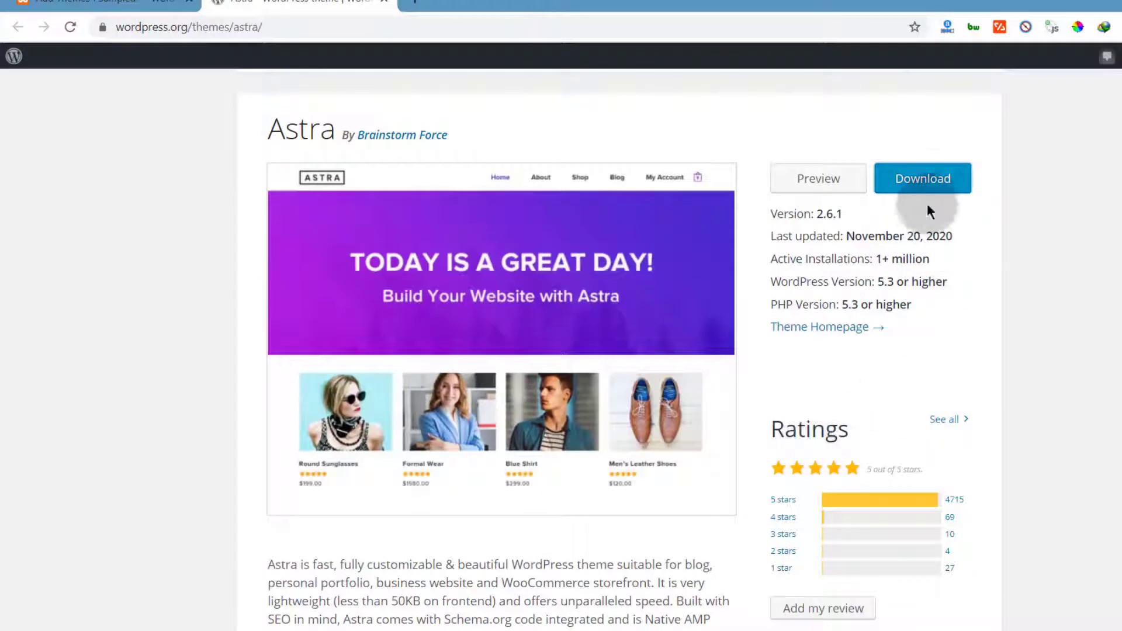
pyautogui.click(935, 183)
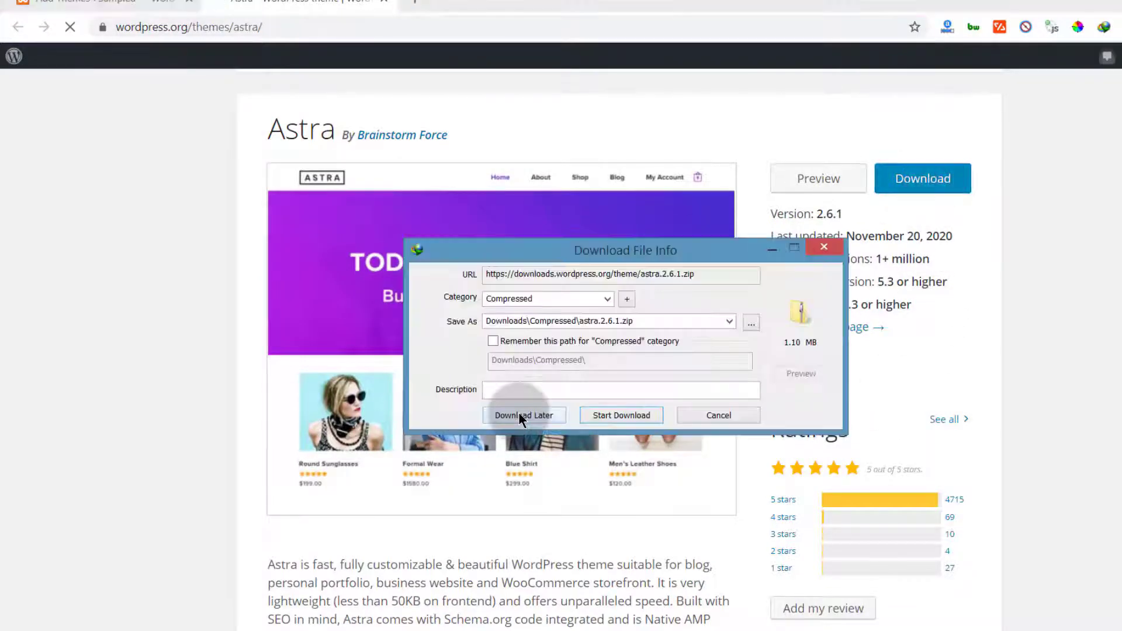
pyautogui.moveTo(633, 251); pyautogui.dragTo(375, 361)
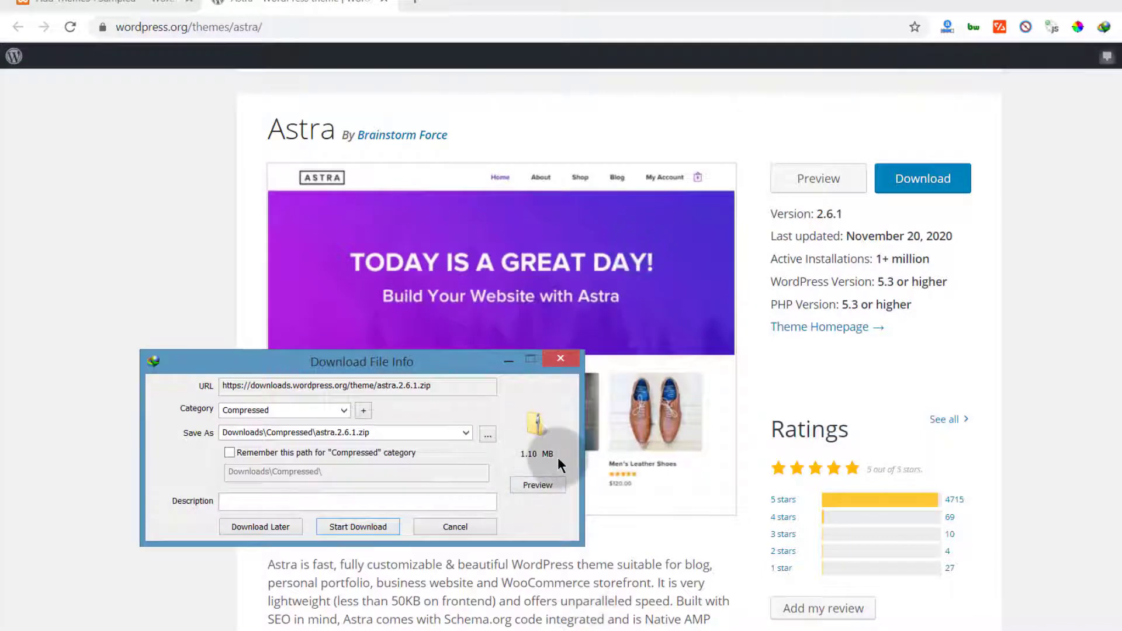
pyautogui.click(355, 526)
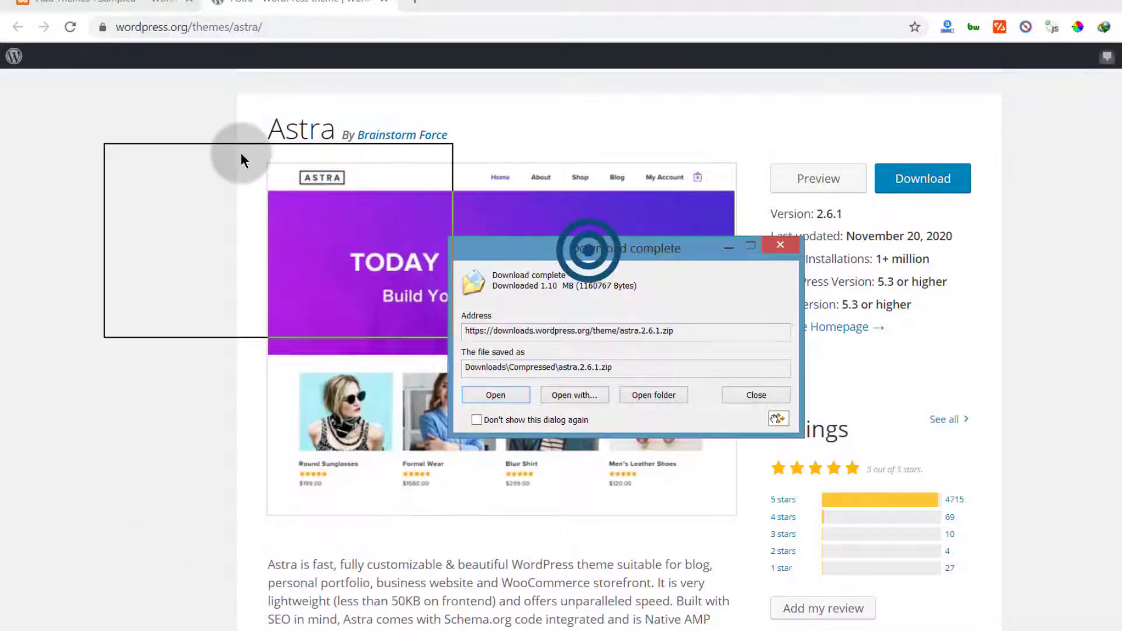
pyautogui.moveTo(241, 153); pyautogui.dragTo(241, 153)
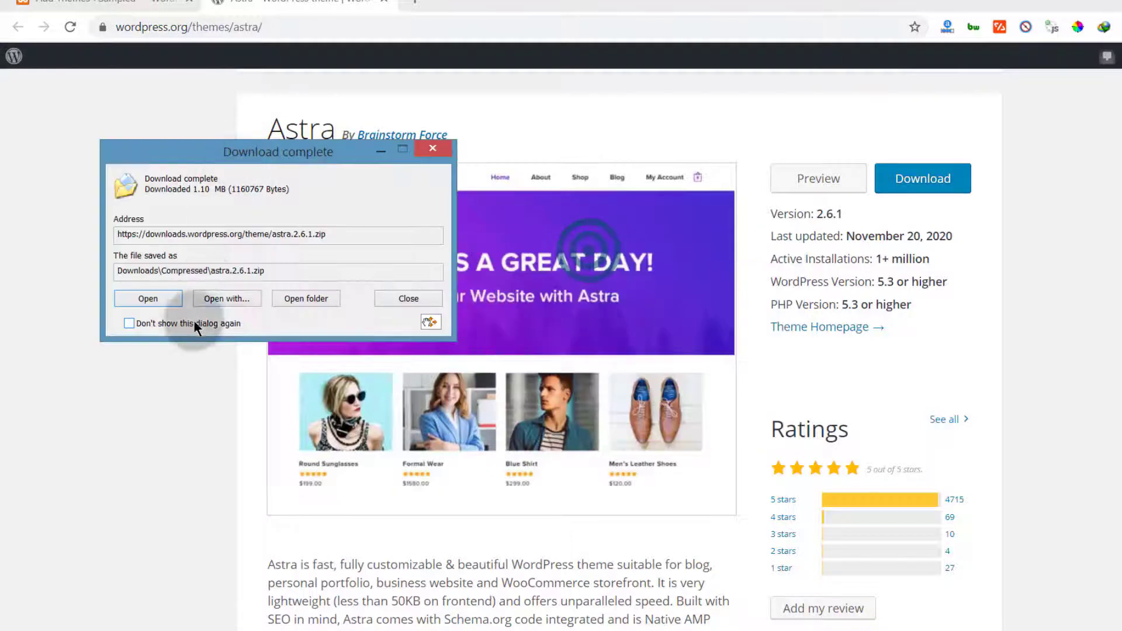
pyautogui.click(301, 299)
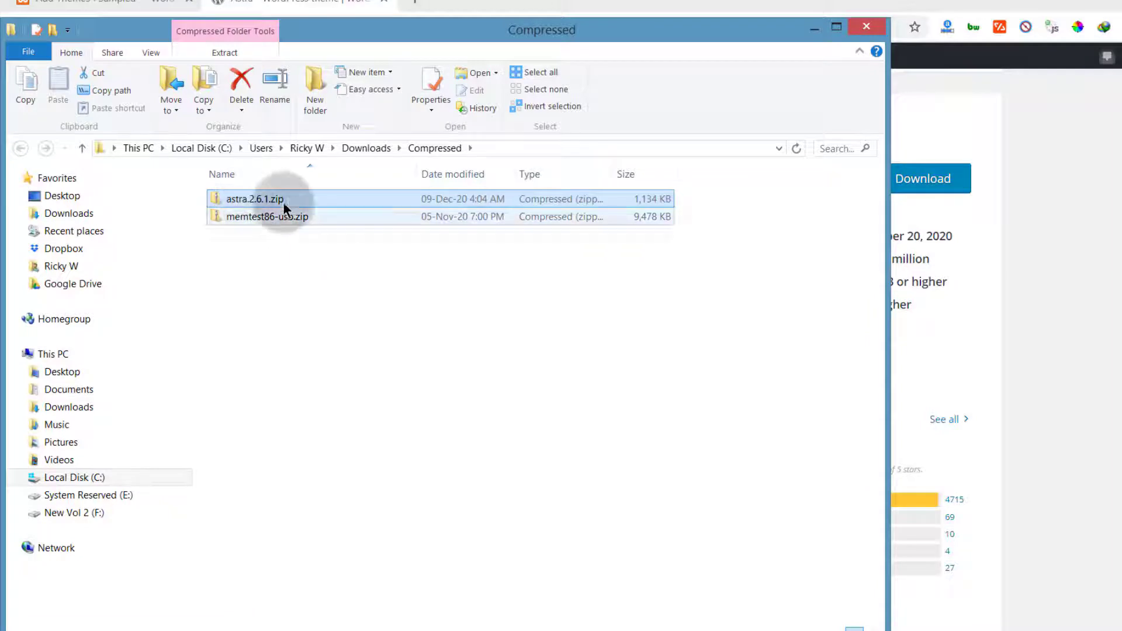
# Open the astra.2.6.1.zip archive and browse into C:\xampp in another window
pyautogui.moveTo(332, 27); pyautogui.dragTo(453, 93)
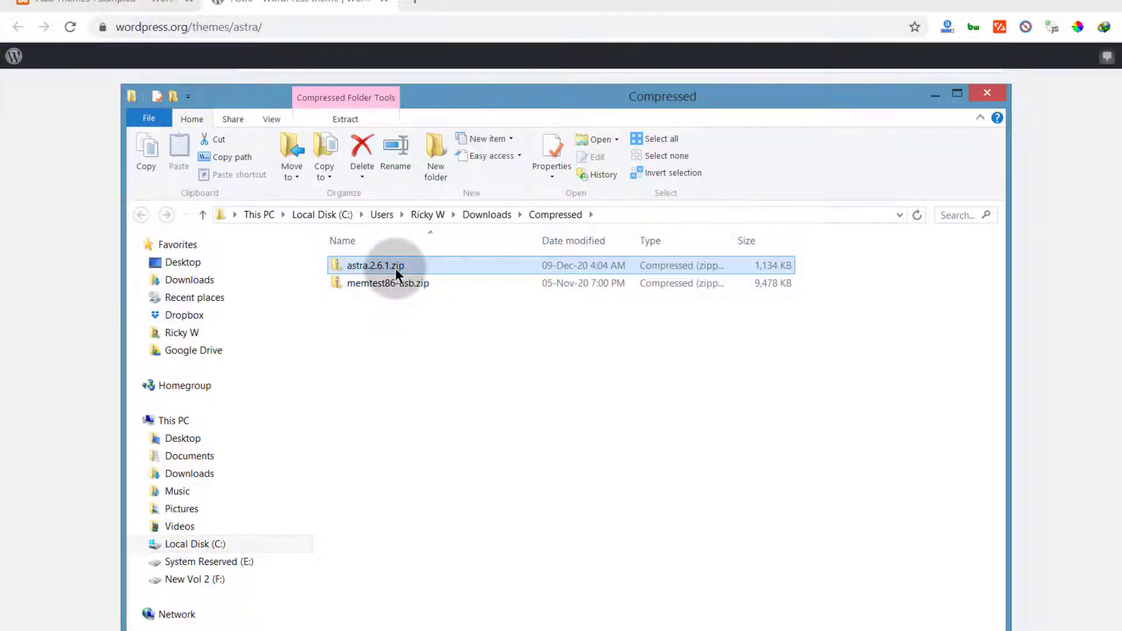
pyautogui.doubleClick(353, 263)
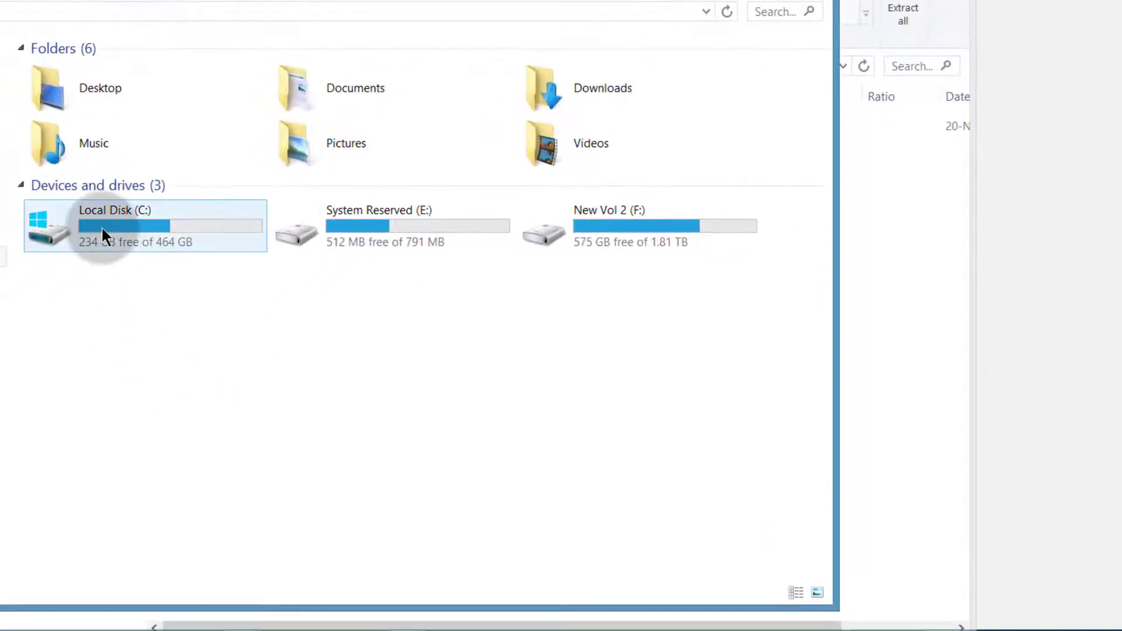
pyautogui.click(130, 226)
pyautogui.doubleClick(128, 225)
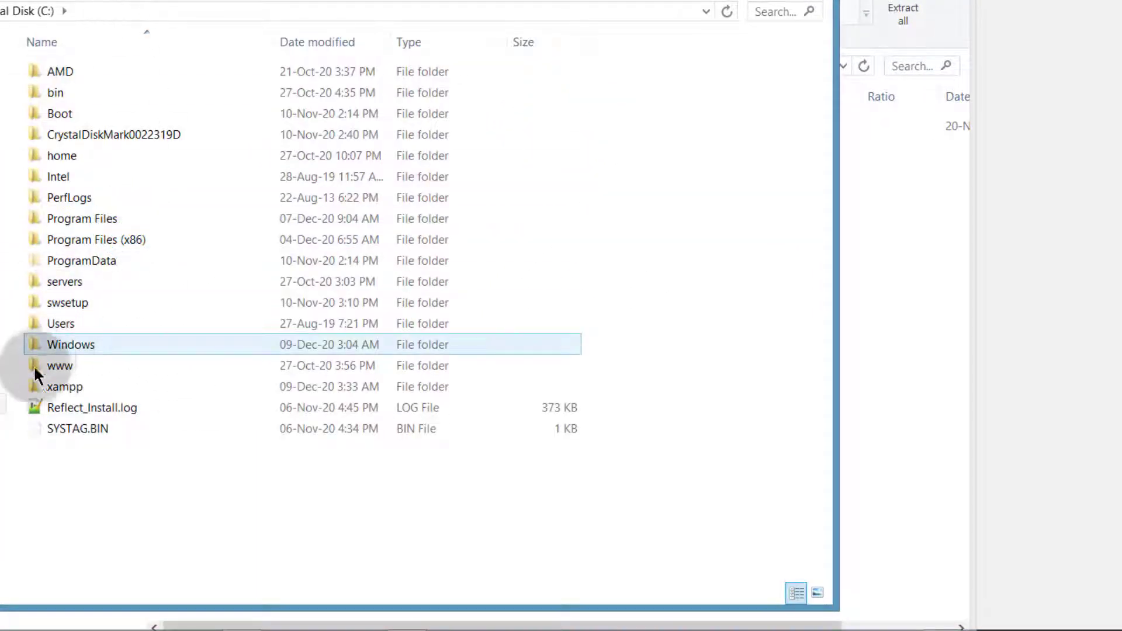
pyautogui.click(63, 385)
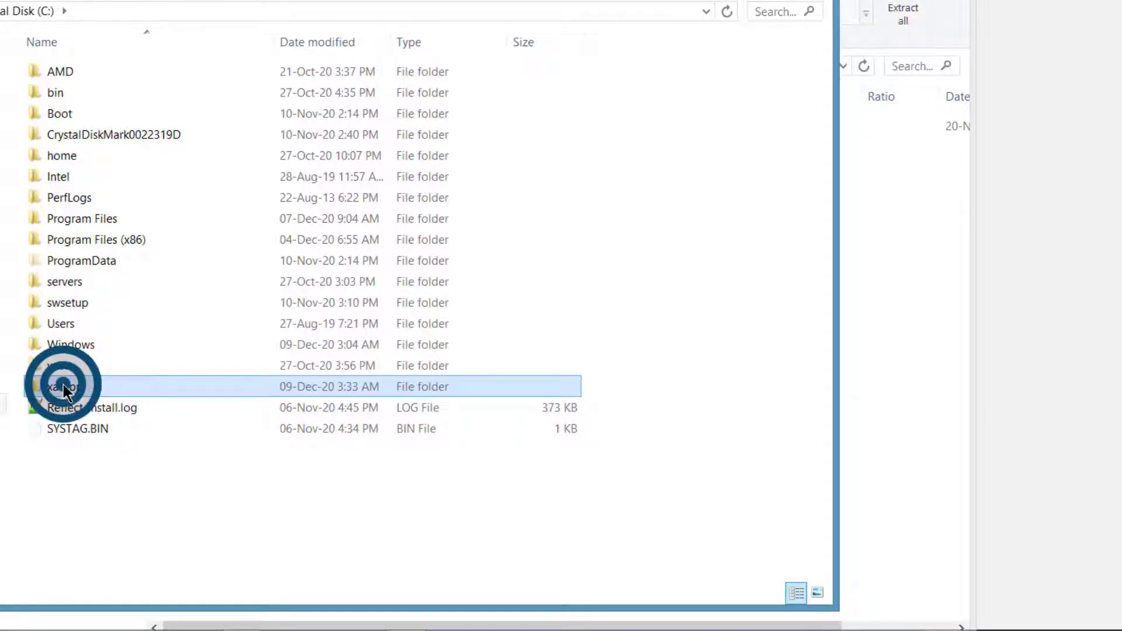
pyautogui.doubleClick(63, 385)
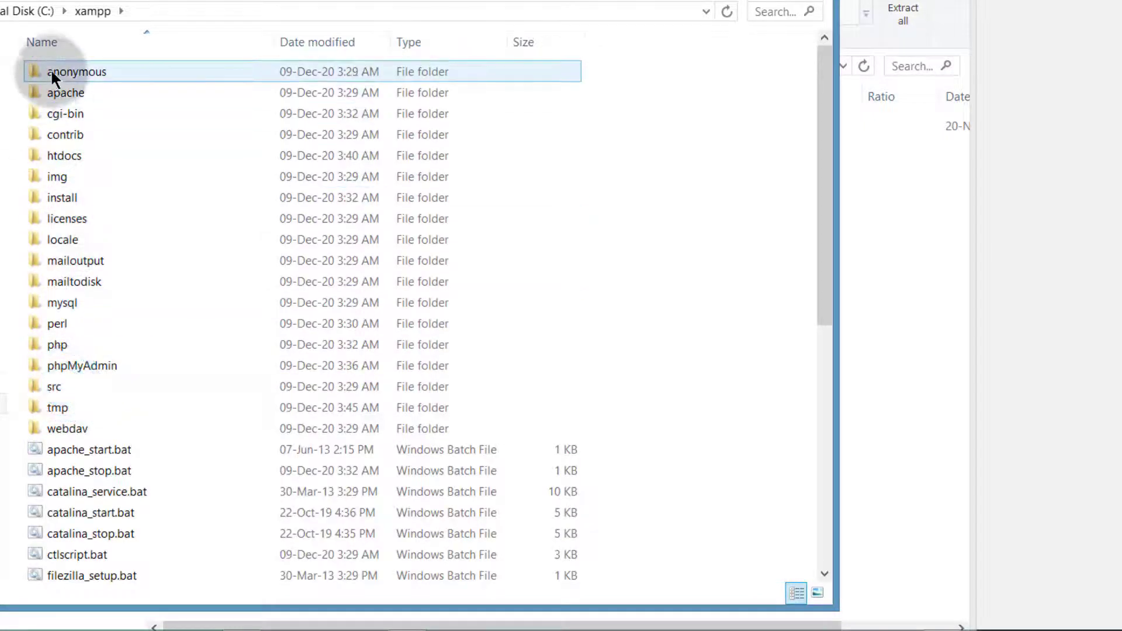
# Continue through htdocs\wp\wp-content into the plugins folder
pyautogui.click(77, 155)
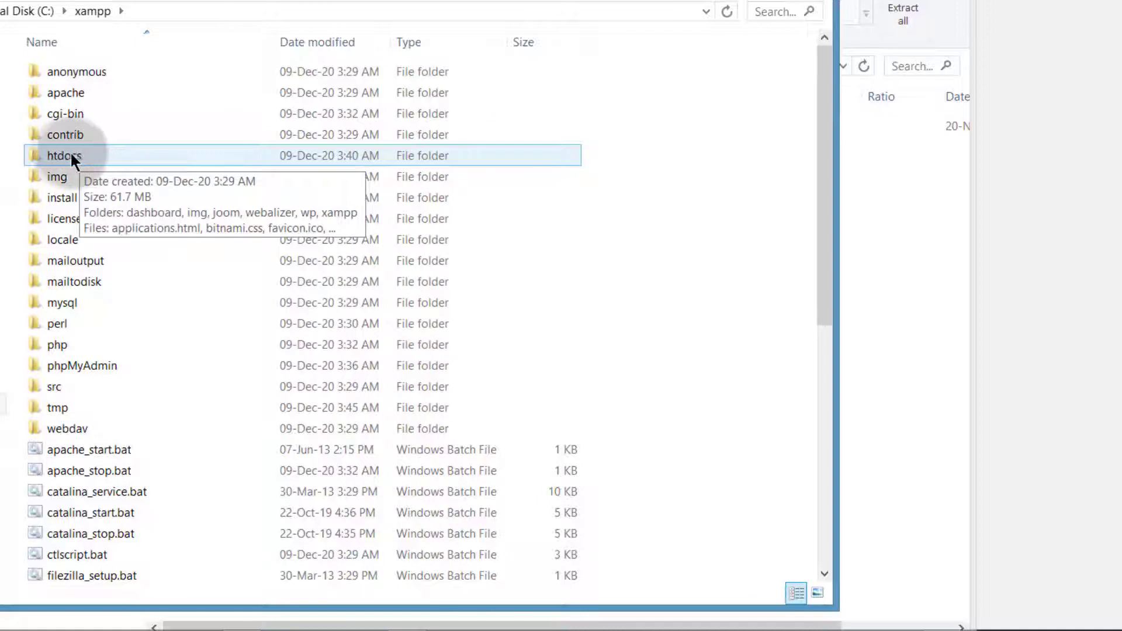
pyautogui.doubleClick(67, 156)
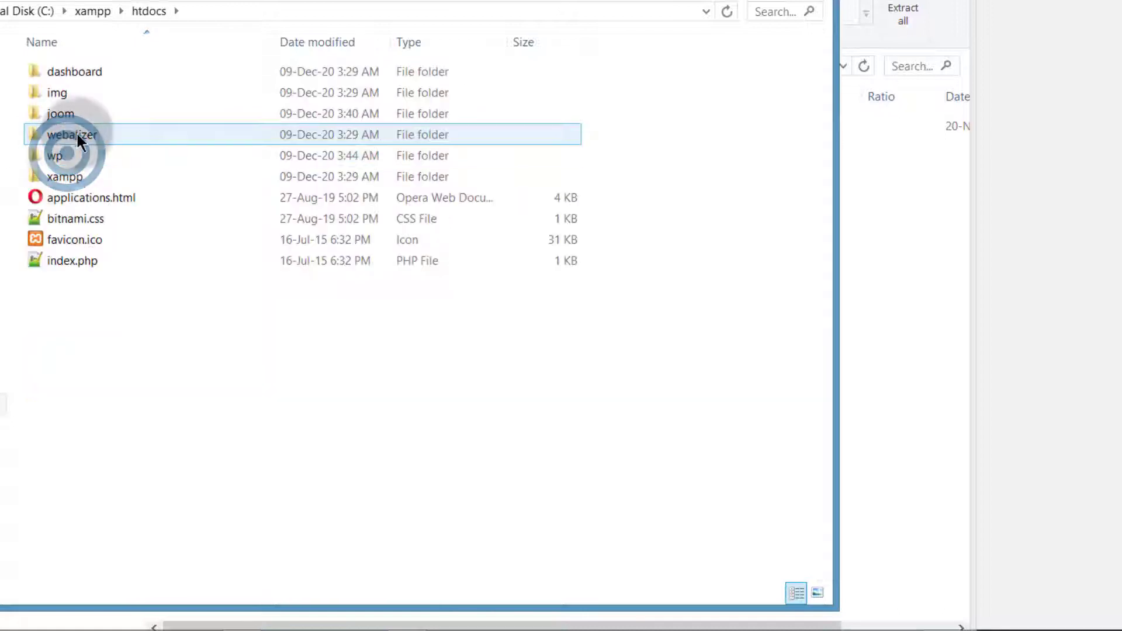
pyautogui.doubleClick(49, 154)
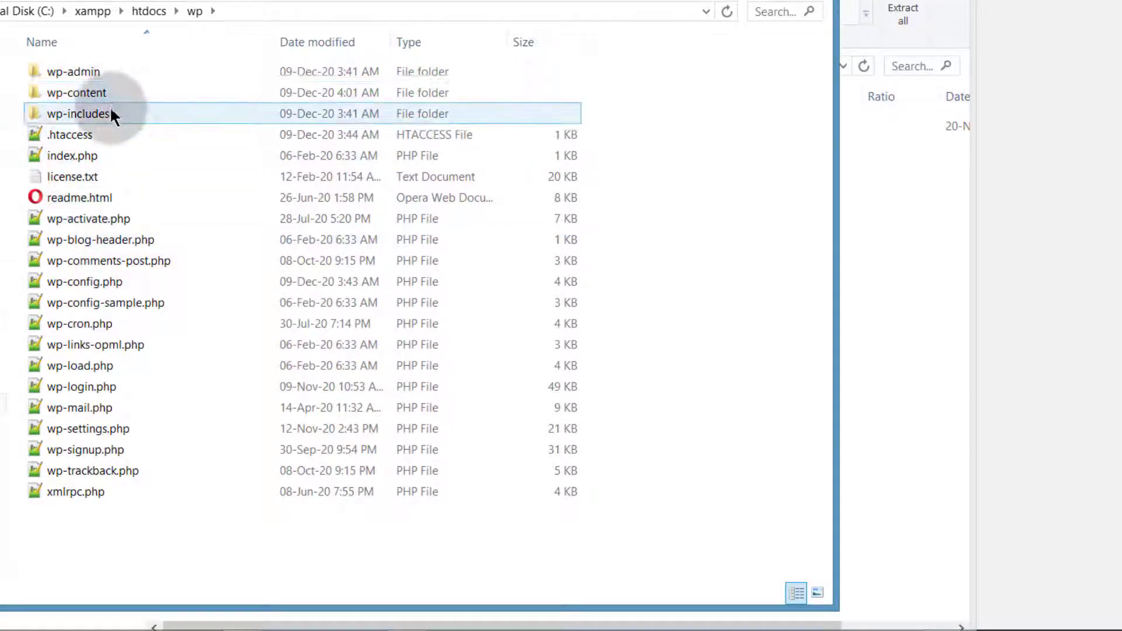
pyautogui.doubleClick(64, 92)
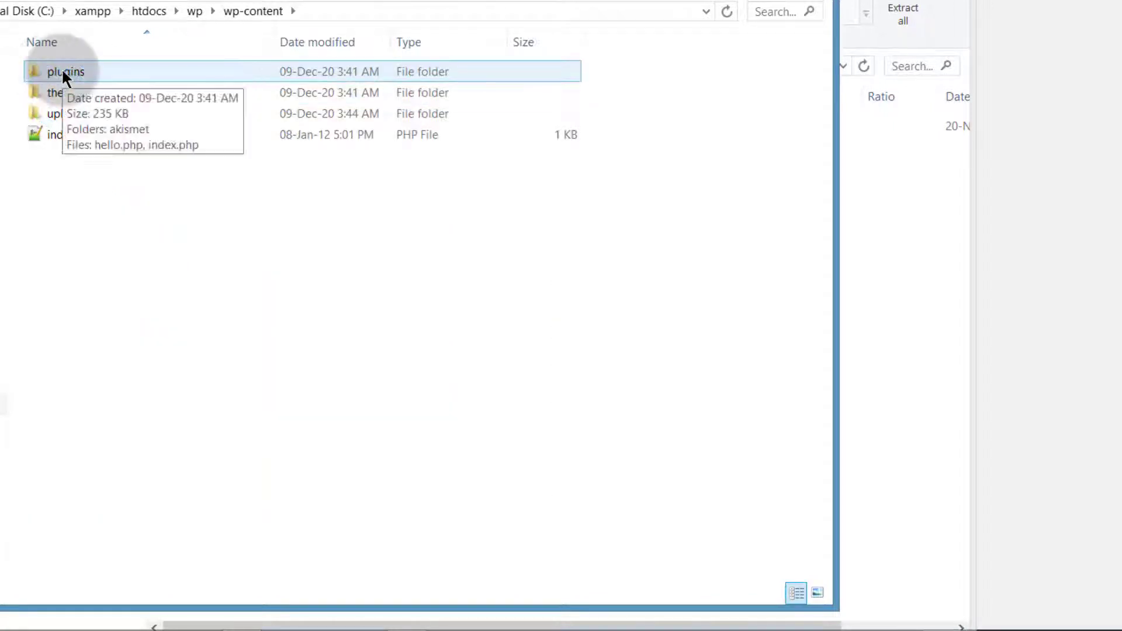
pyautogui.click(64, 70)
pyautogui.doubleClick(64, 70)
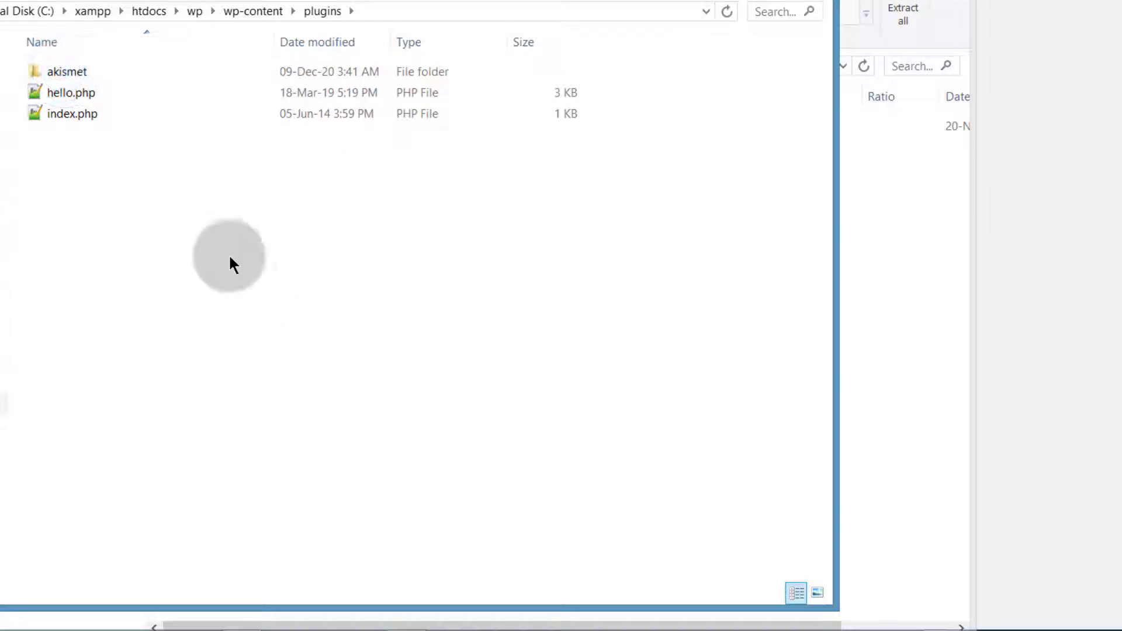
# Copy the astra folder from the zip into the wp-content\themes folder
pyautogui.moveTo(226, 0); pyautogui.dragTo(597, 2)
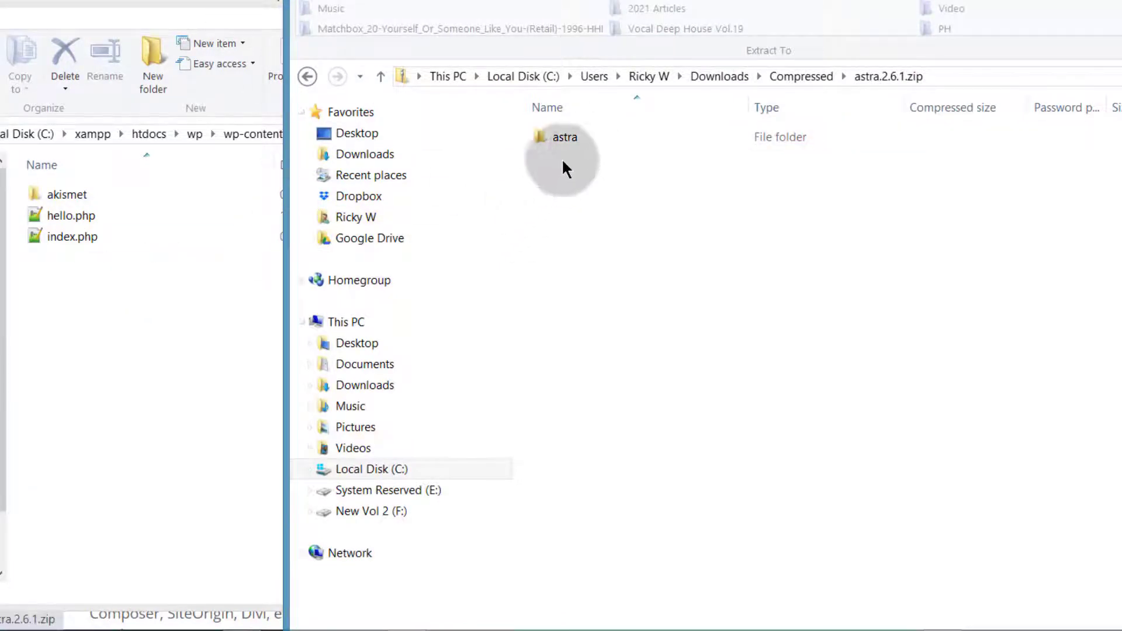
pyautogui.click(71, 339)
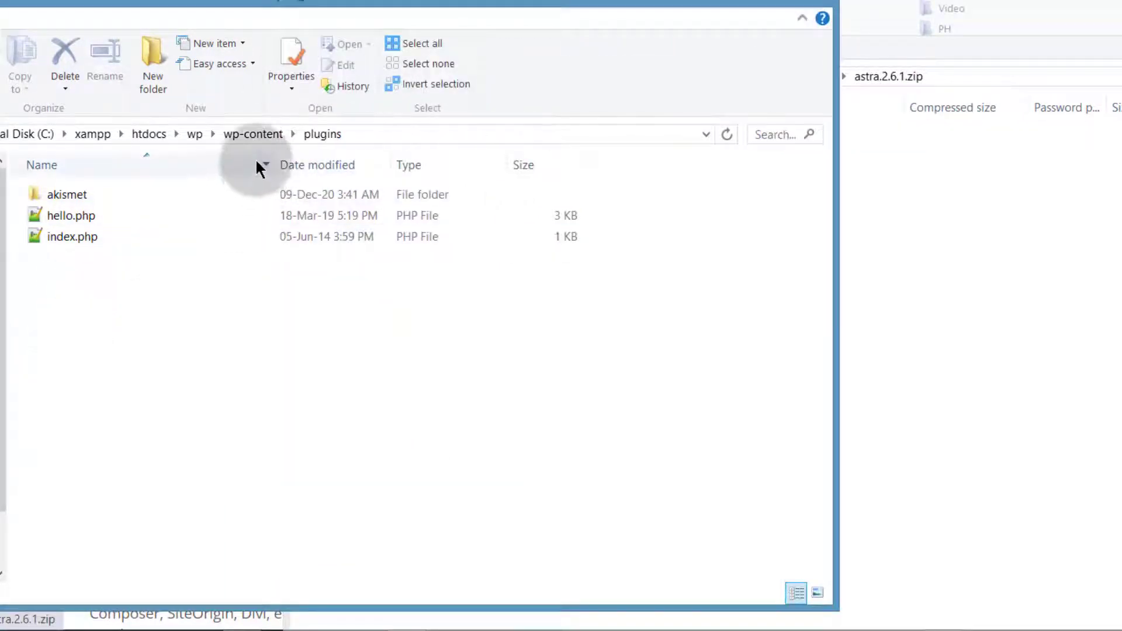
pyautogui.click(251, 139)
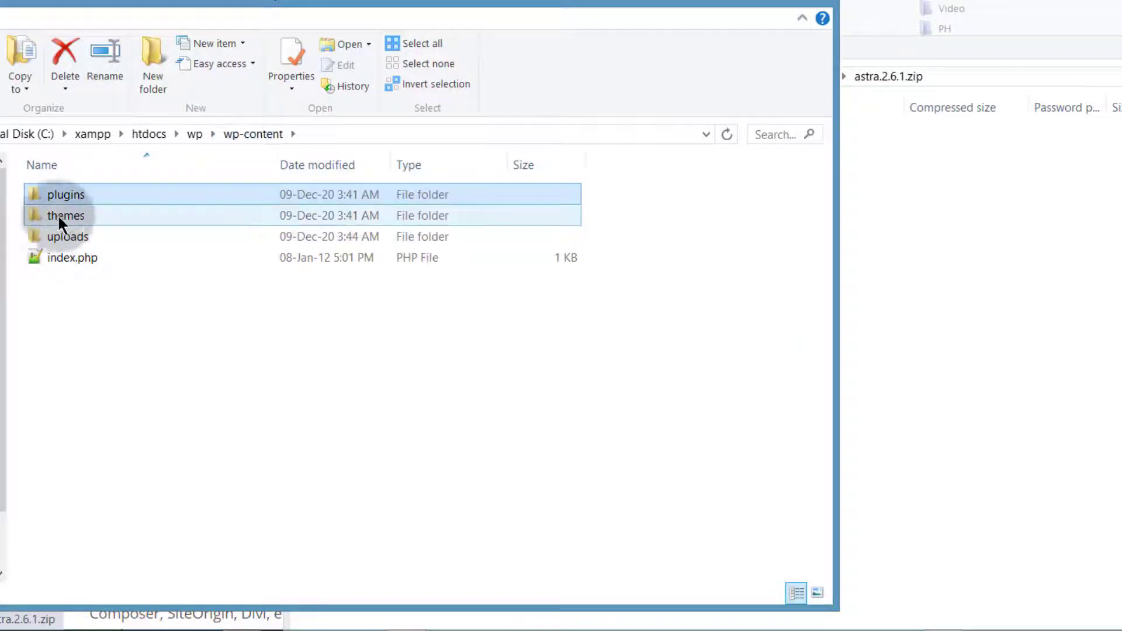
pyautogui.doubleClick(57, 215)
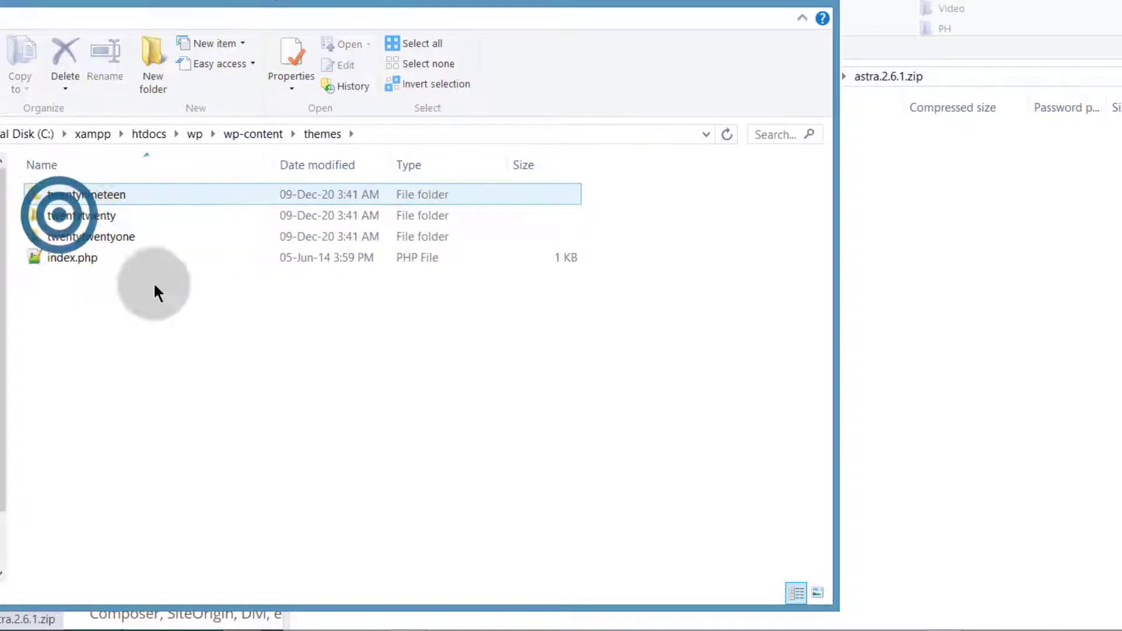
pyautogui.click(894, 330)
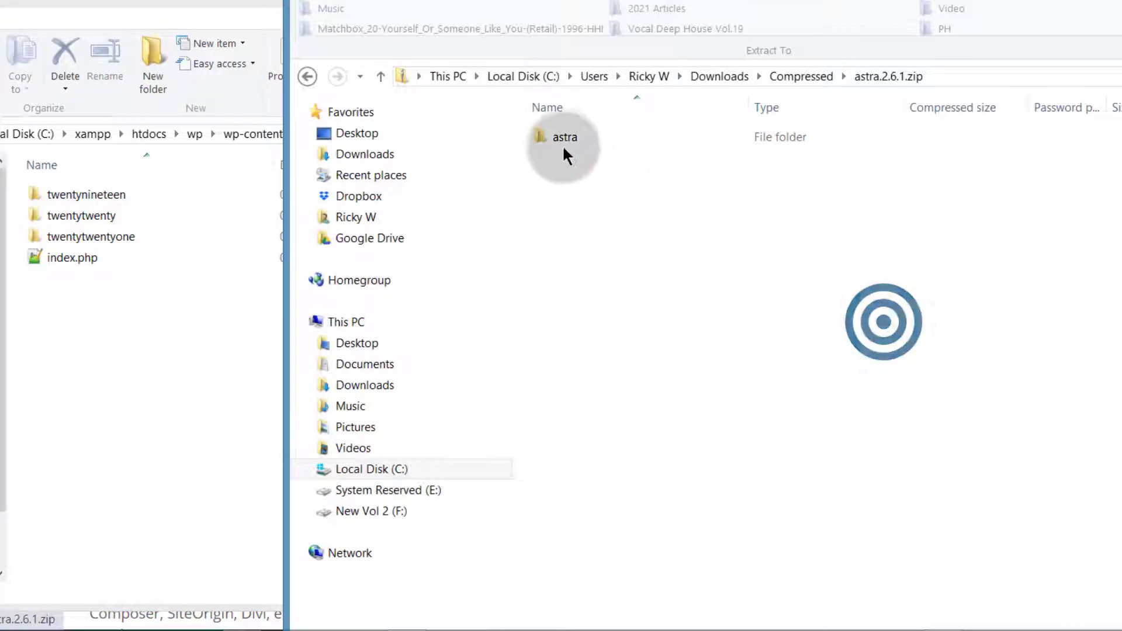
pyautogui.moveTo(566, 135); pyautogui.dragTo(72, 322)
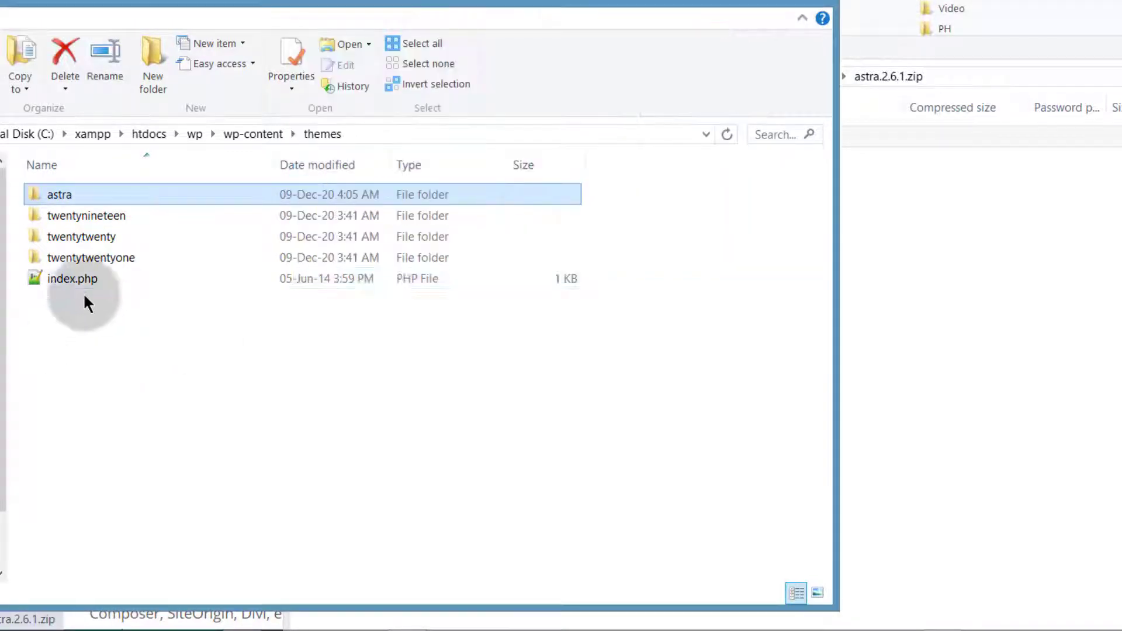
# Select the three default theme folders, twentynineteen through twentytwentyone
pyautogui.click(96, 215)
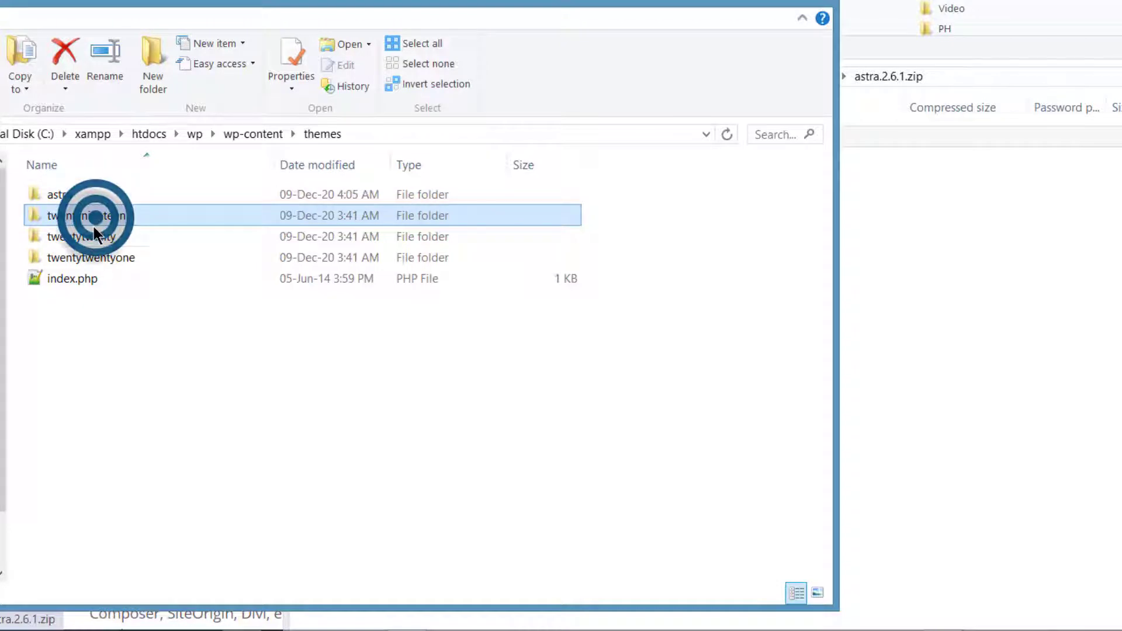
pyautogui.keyDown('shift'); pyautogui.click(90, 257); pyautogui.keyUp('shift')
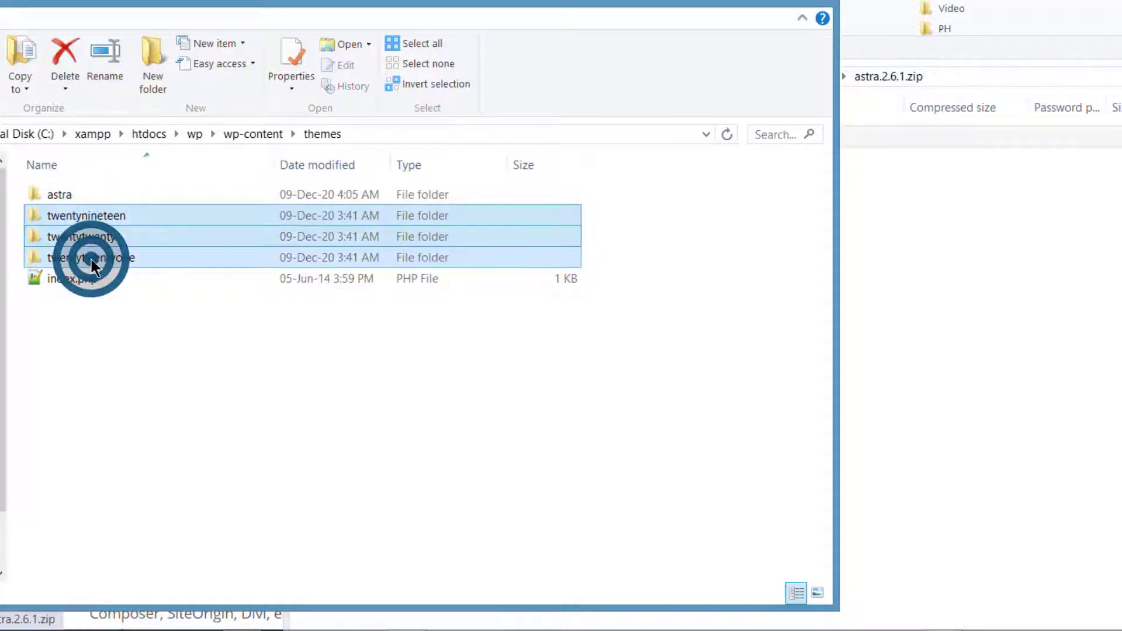
pyautogui.click(101, 353)
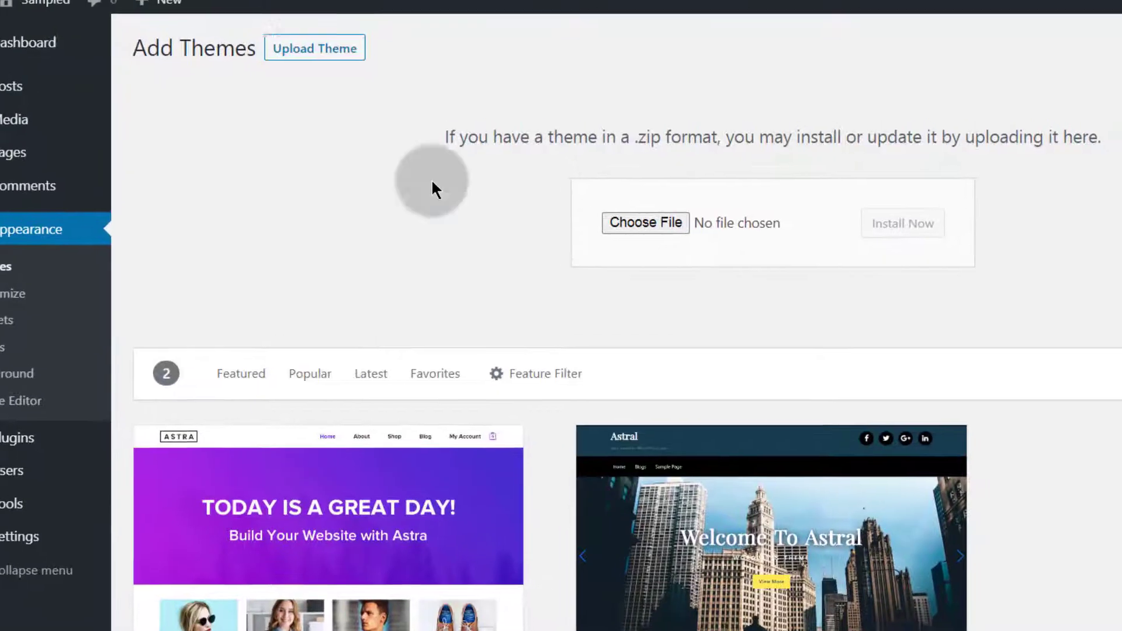
pyautogui.scroll(-2, 198, 298)
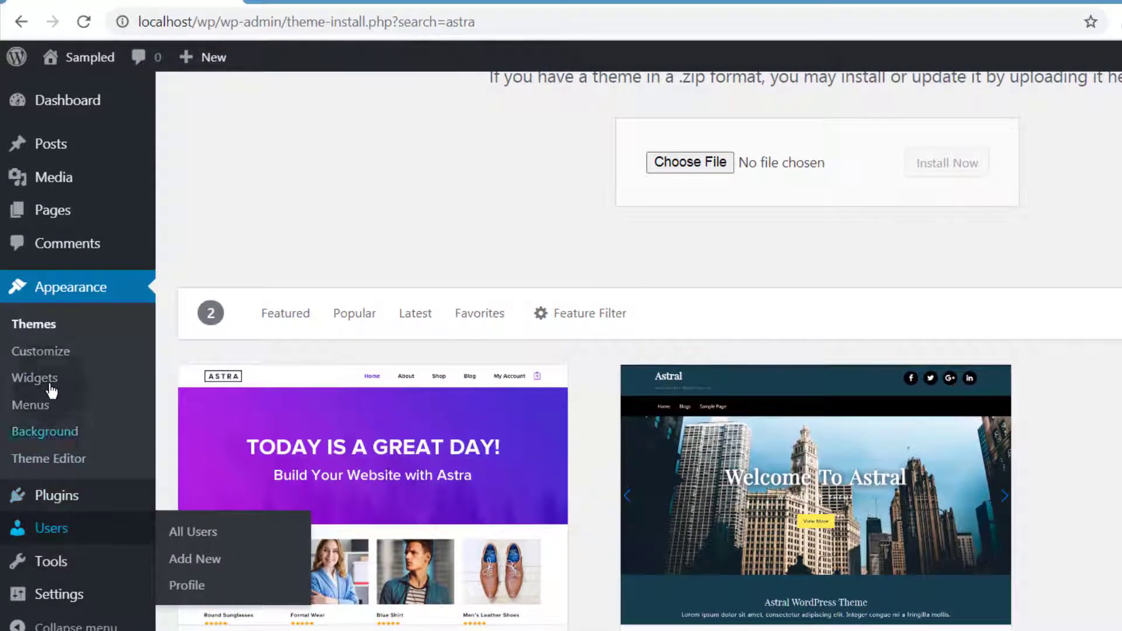
# Delete the Twenty Twenty and Twenty Nineteen themes from Appearance > Themes
pyautogui.click(35, 319)
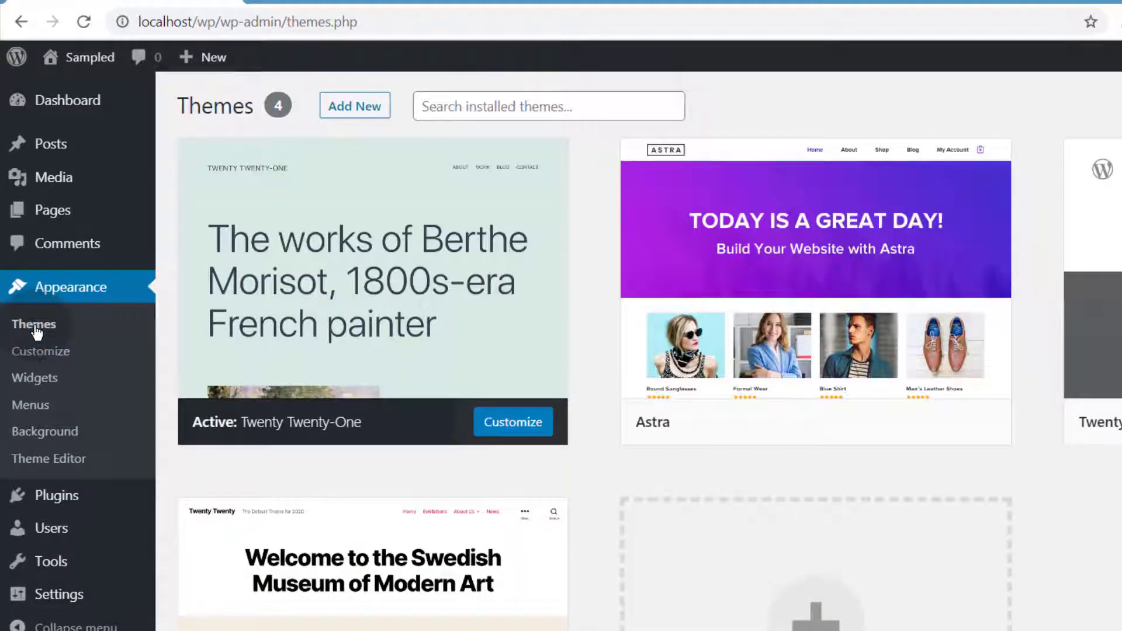
pyautogui.moveTo(804, 283)
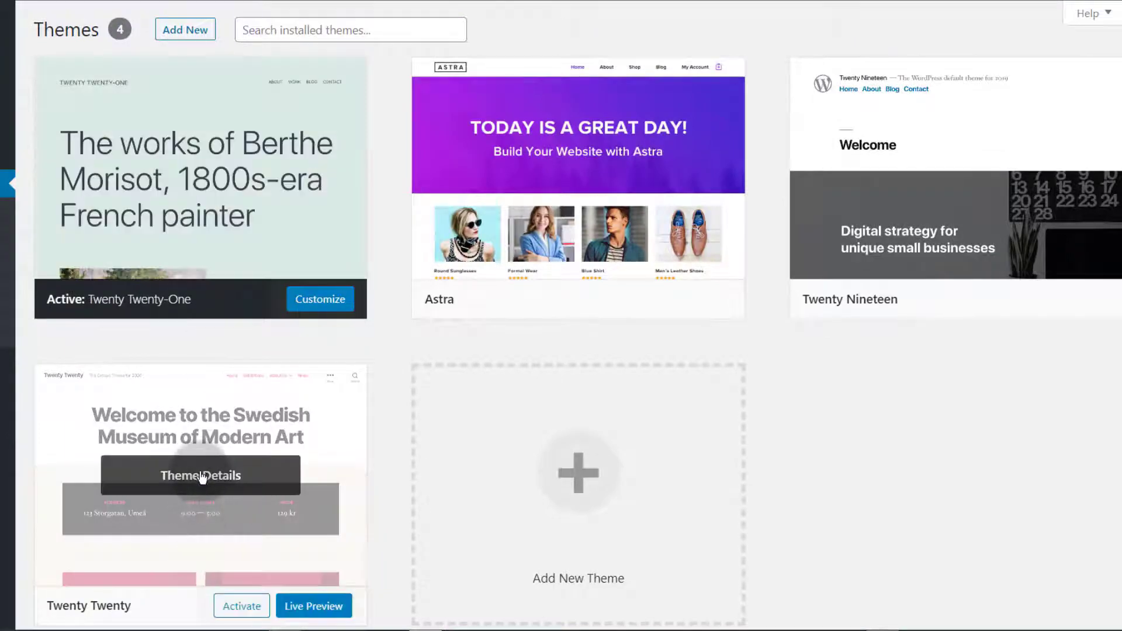
pyautogui.click(199, 476)
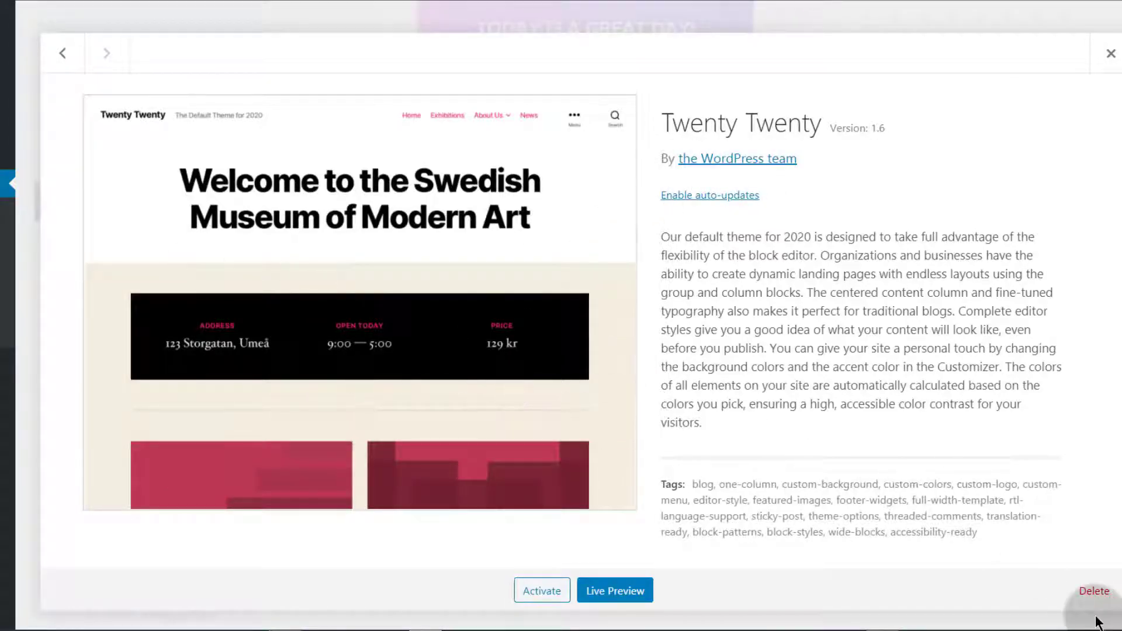
pyautogui.click(1093, 591)
pyautogui.click(597, 82)
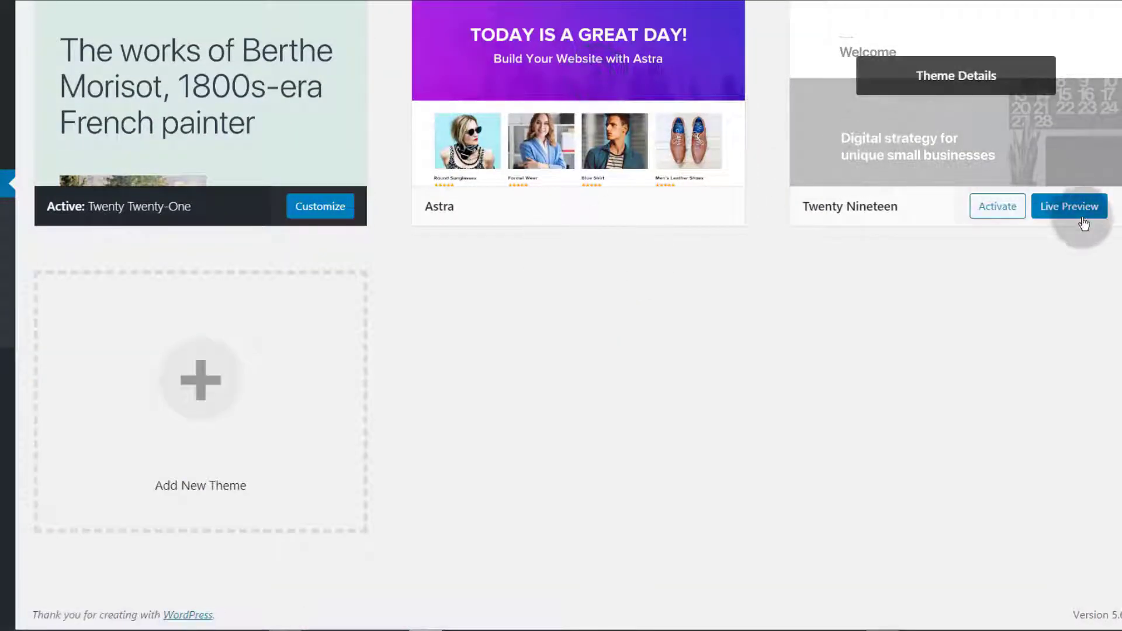
pyautogui.click(948, 74)
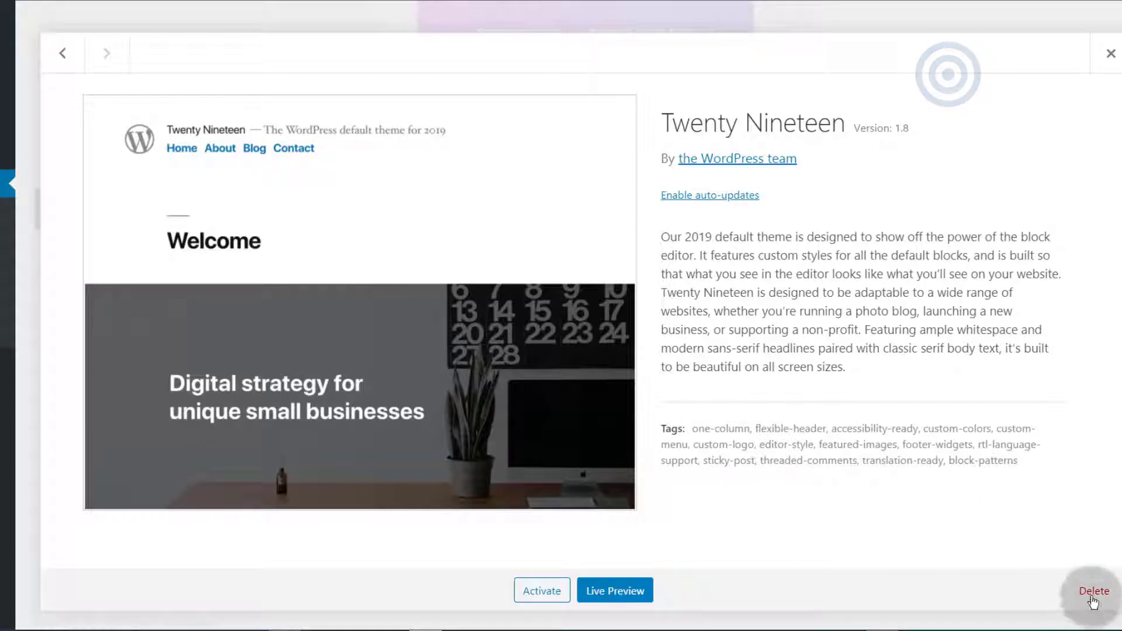
pyautogui.click(1092, 593)
pyautogui.click(596, 83)
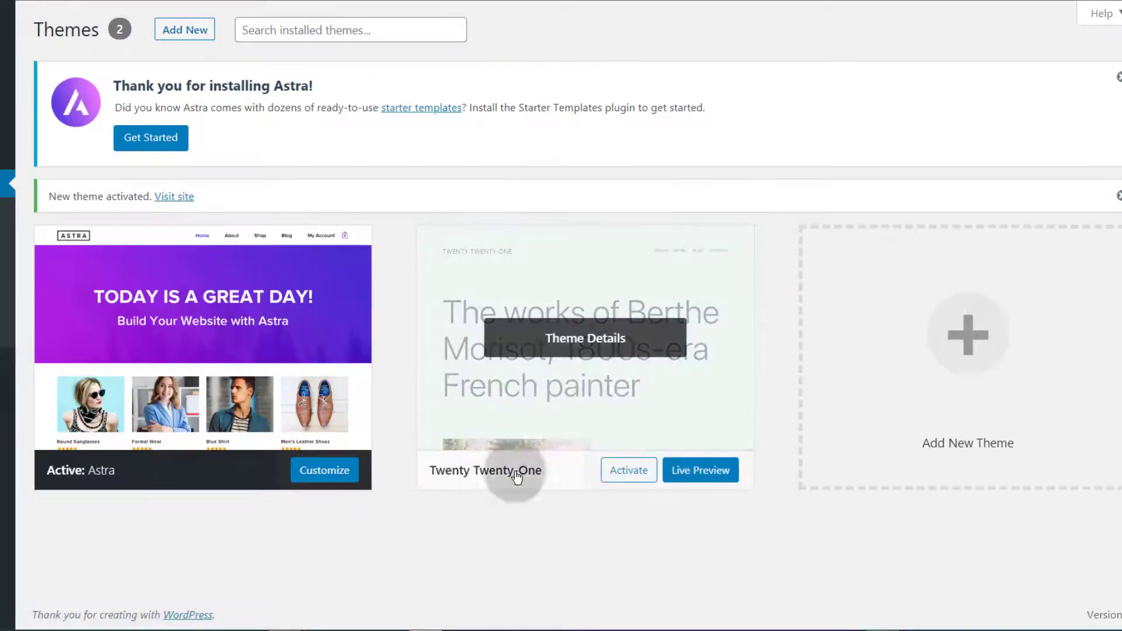
# Delete Twenty Twenty-One and view the active Astra theme's details
pyautogui.click(584, 340)
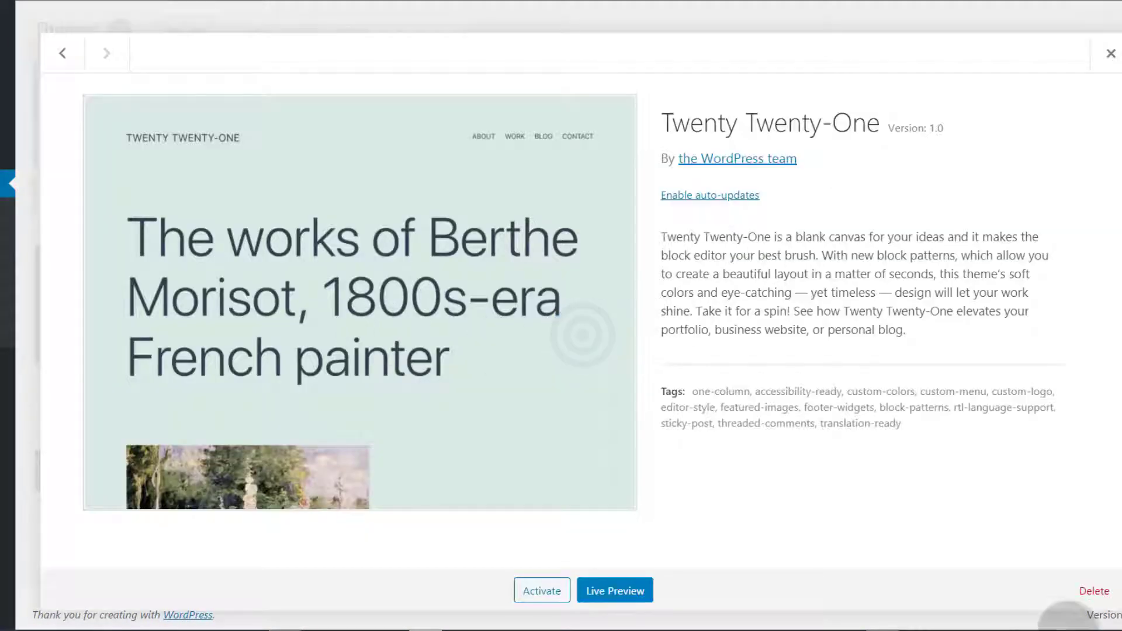
pyautogui.click(1094, 590)
pyautogui.click(600, 85)
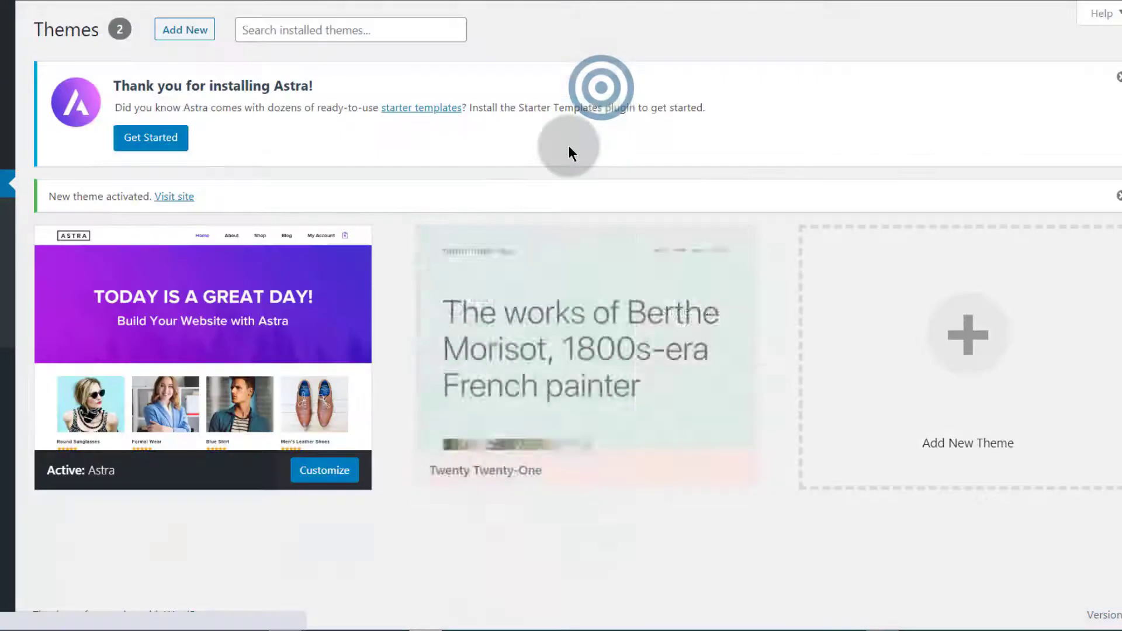
pyautogui.click(349, 259)
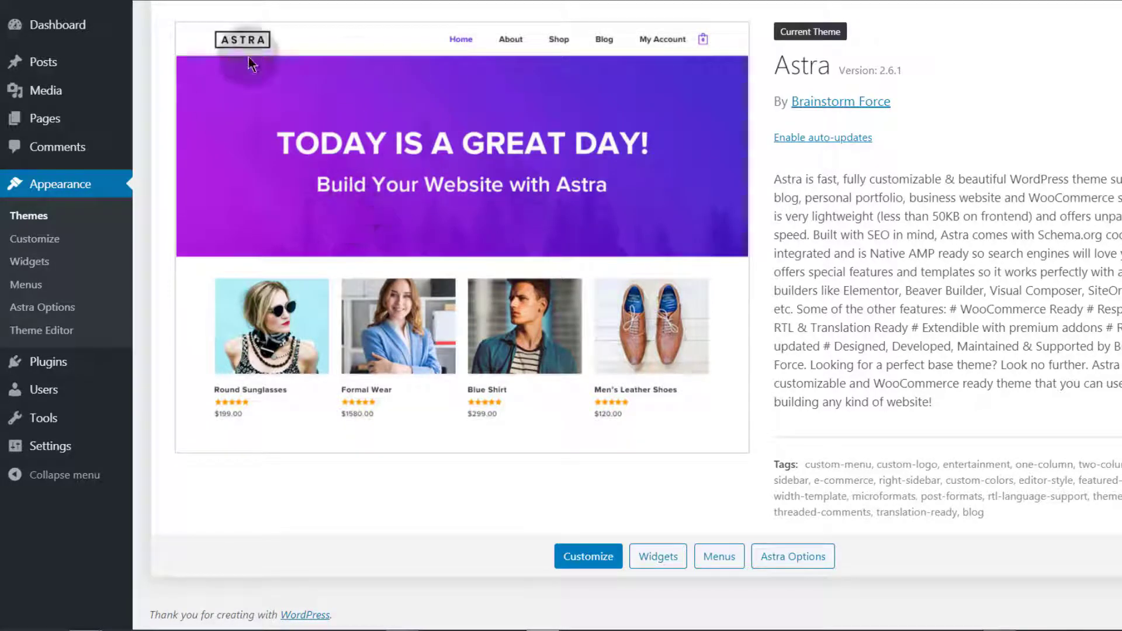
# Search plugins for 'child theme', then install and activate Child Theme Configurator
pyautogui.moveTo(47, 365)
pyautogui.click(166, 393)
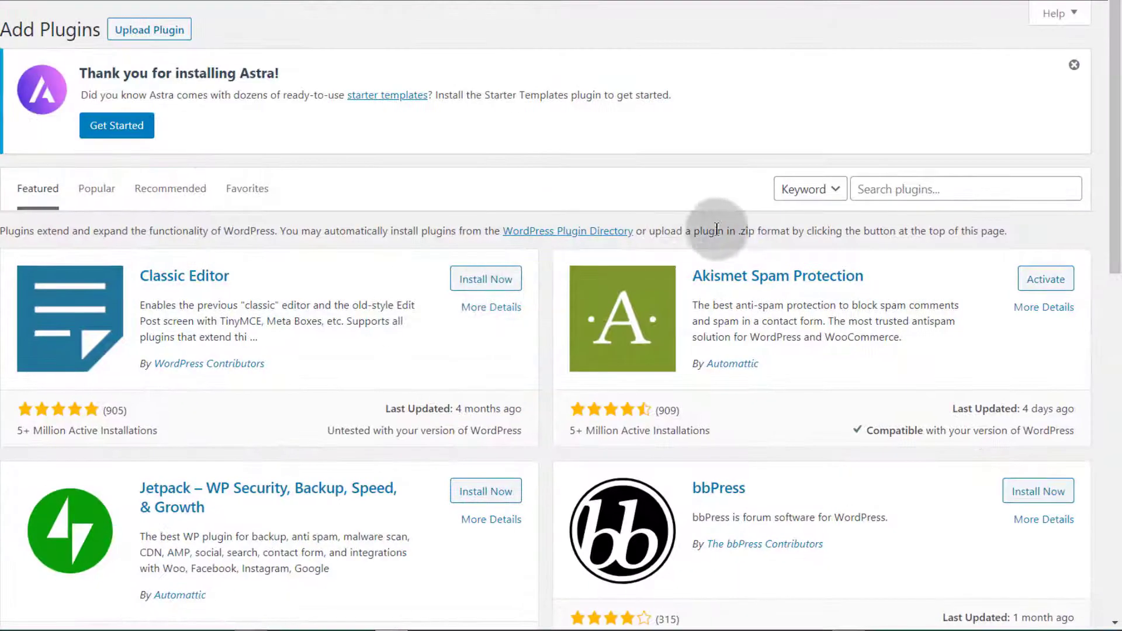
pyautogui.click(894, 187)
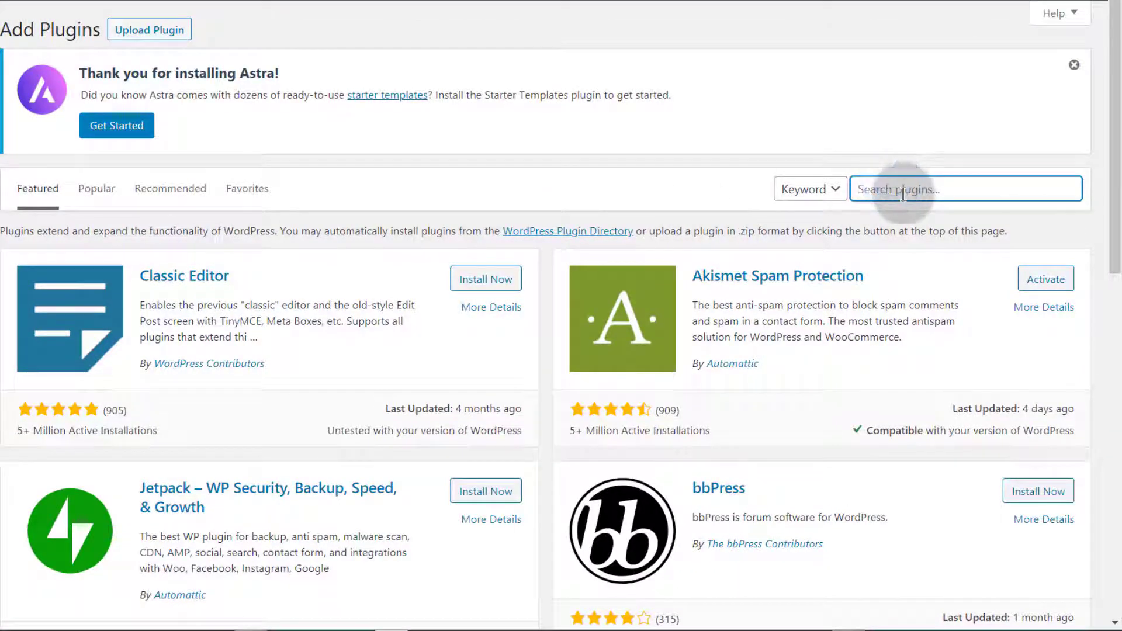
pyautogui.write('child theme')
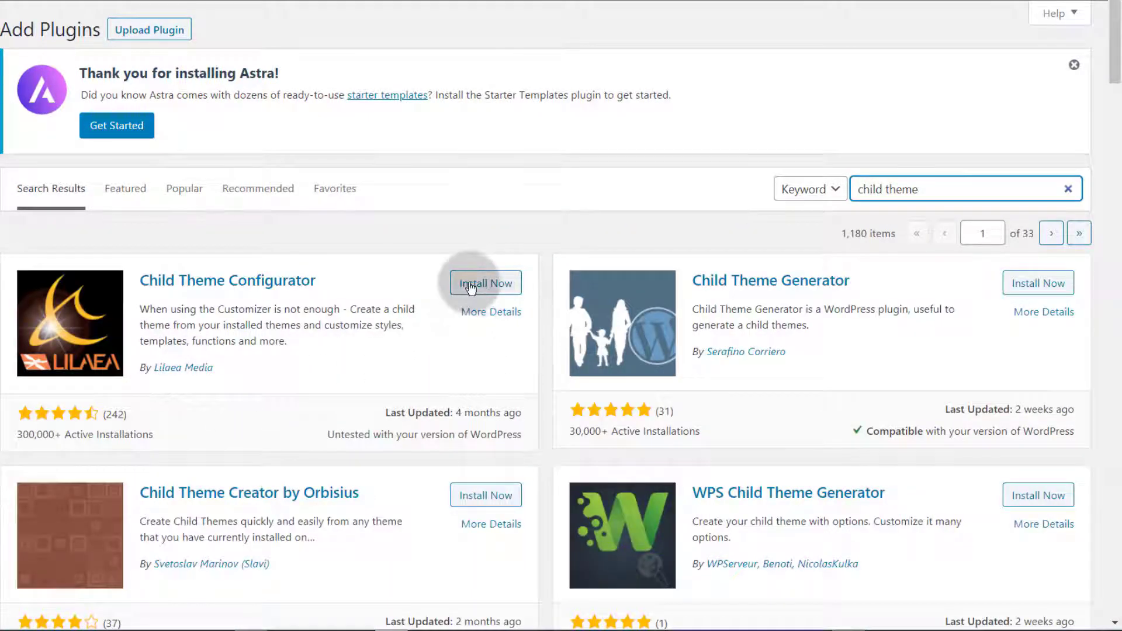
pyautogui.click(469, 285)
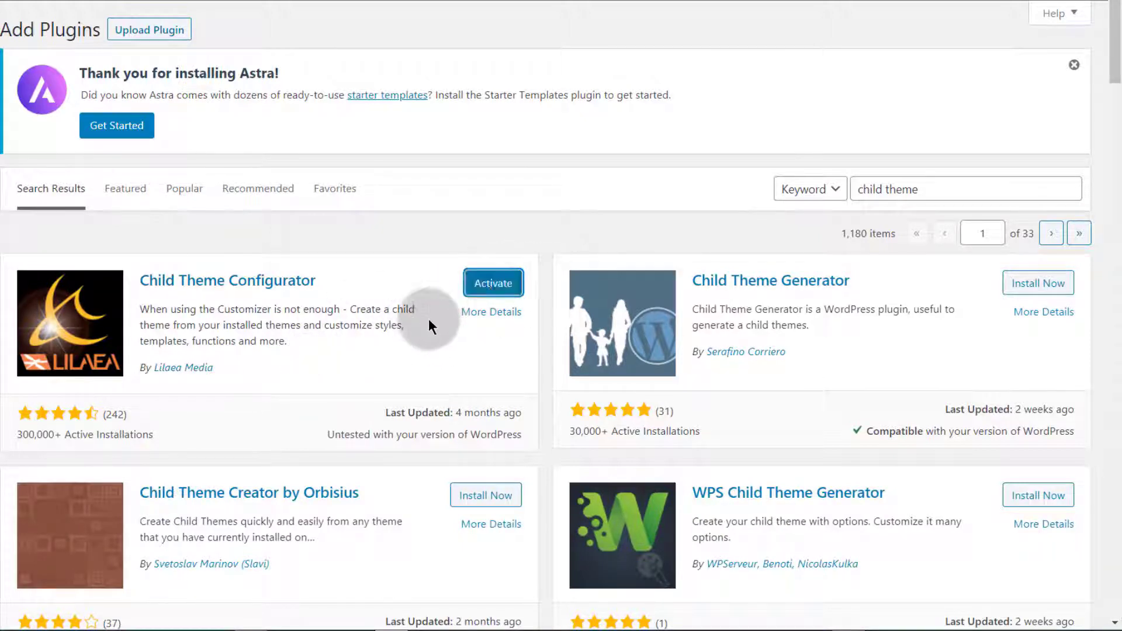
pyautogui.click(489, 287)
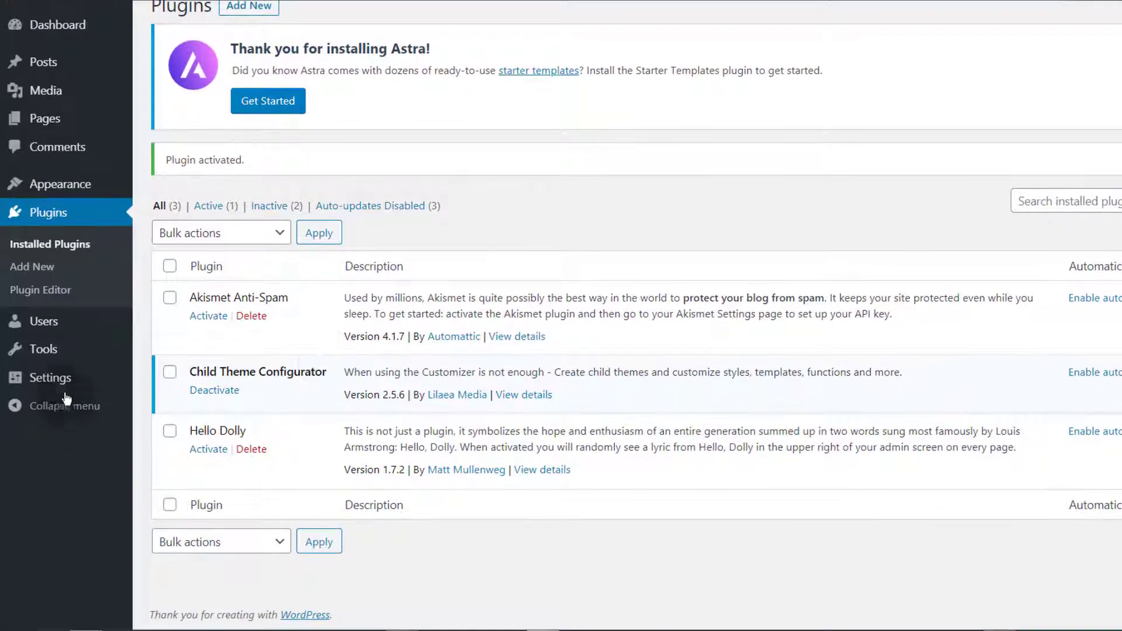
pyautogui.moveTo(59, 354)
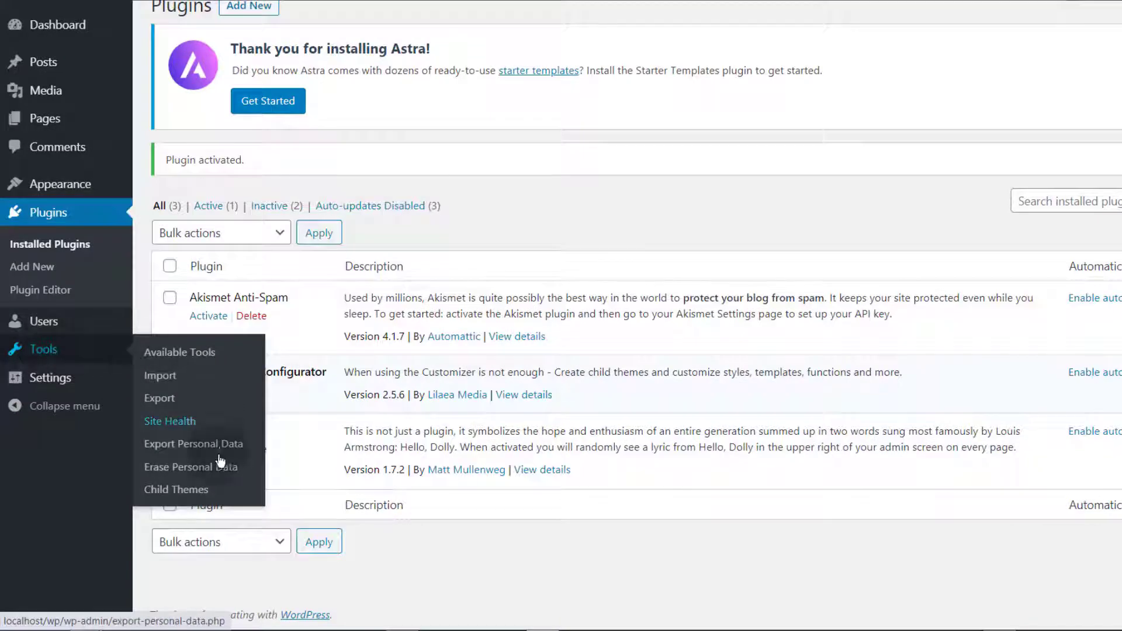
pyautogui.click(173, 493)
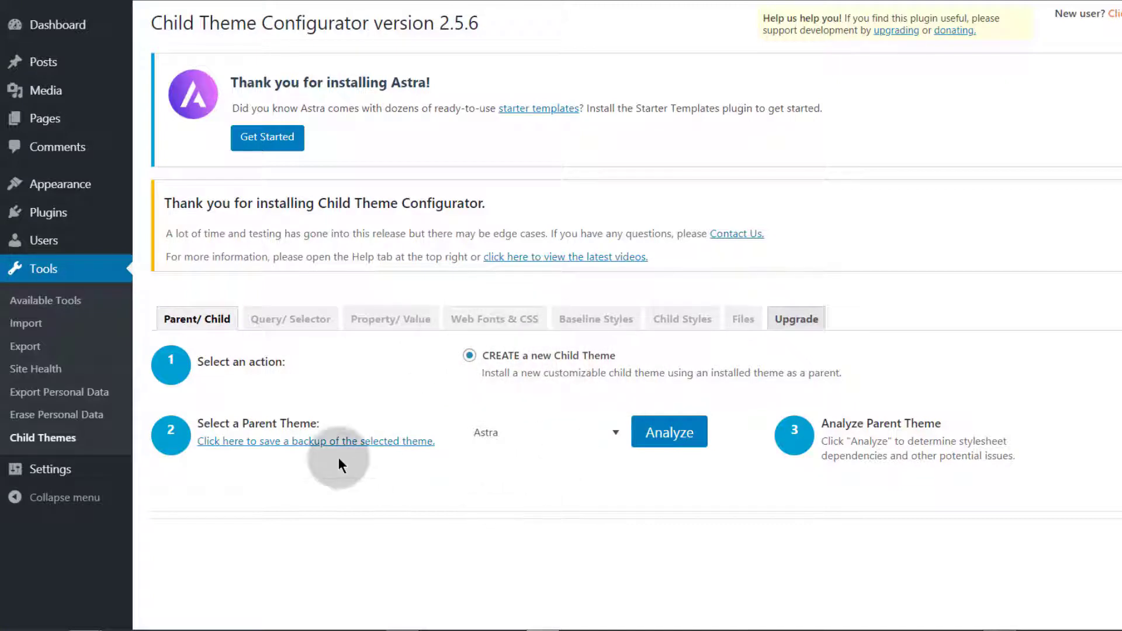
pyautogui.click(607, 433)
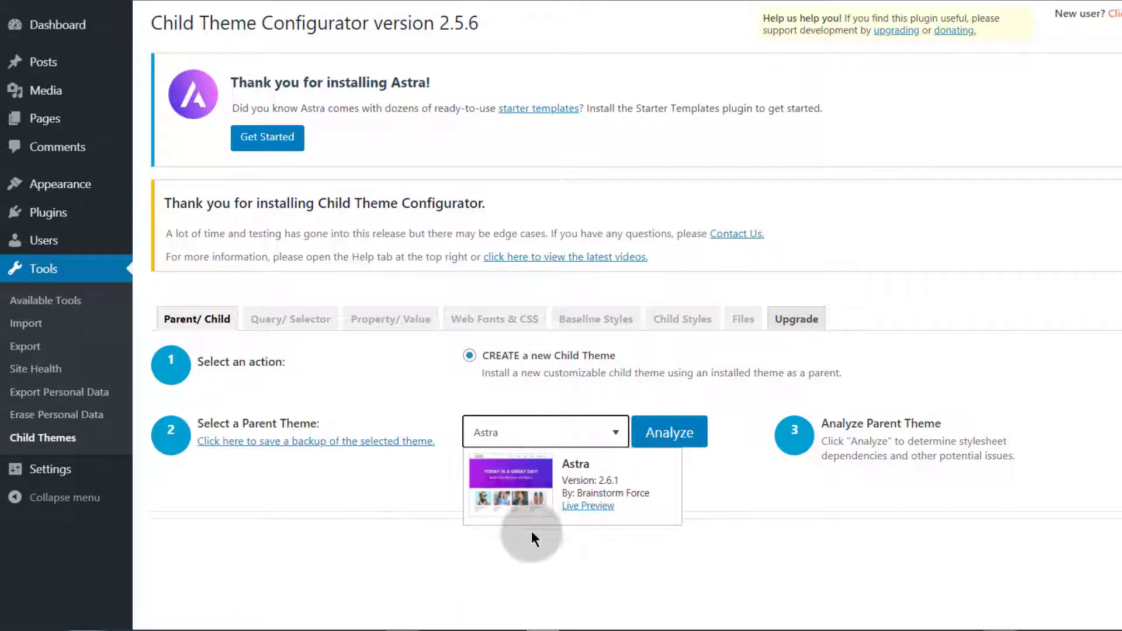
pyautogui.click(670, 433)
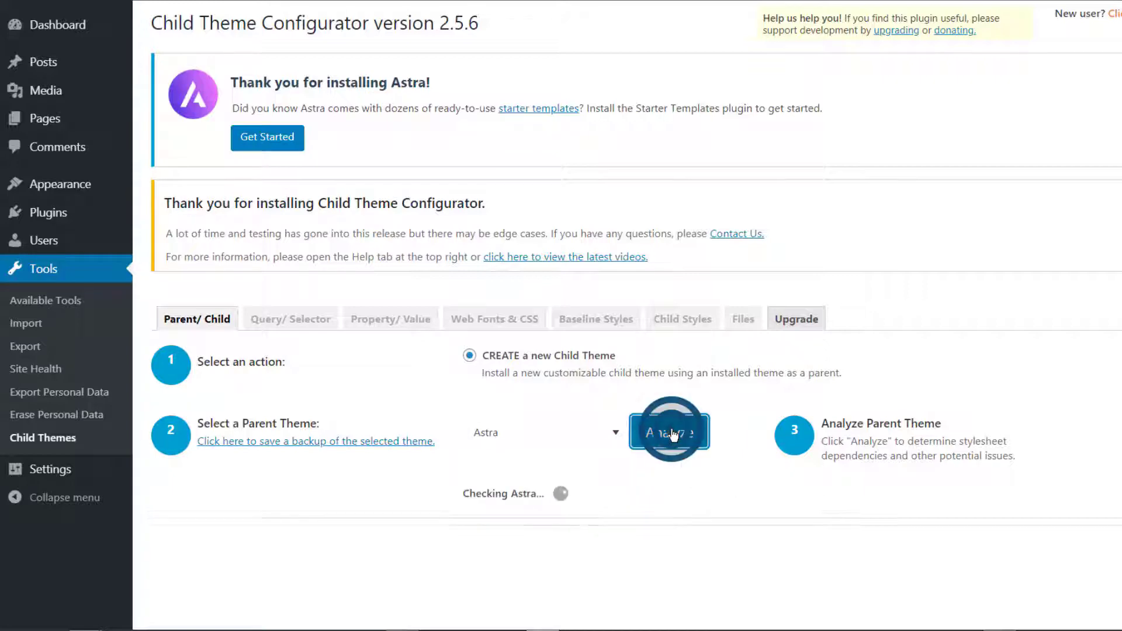
pyautogui.scroll(-8, 406, 189)
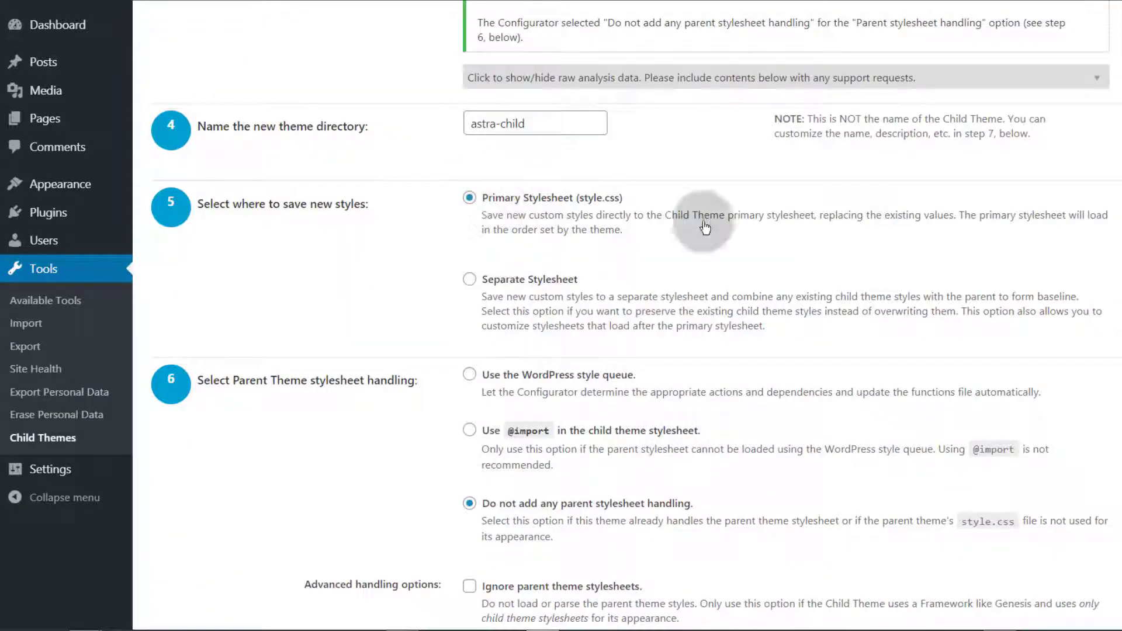
pyautogui.scroll(-3, 416, 280)
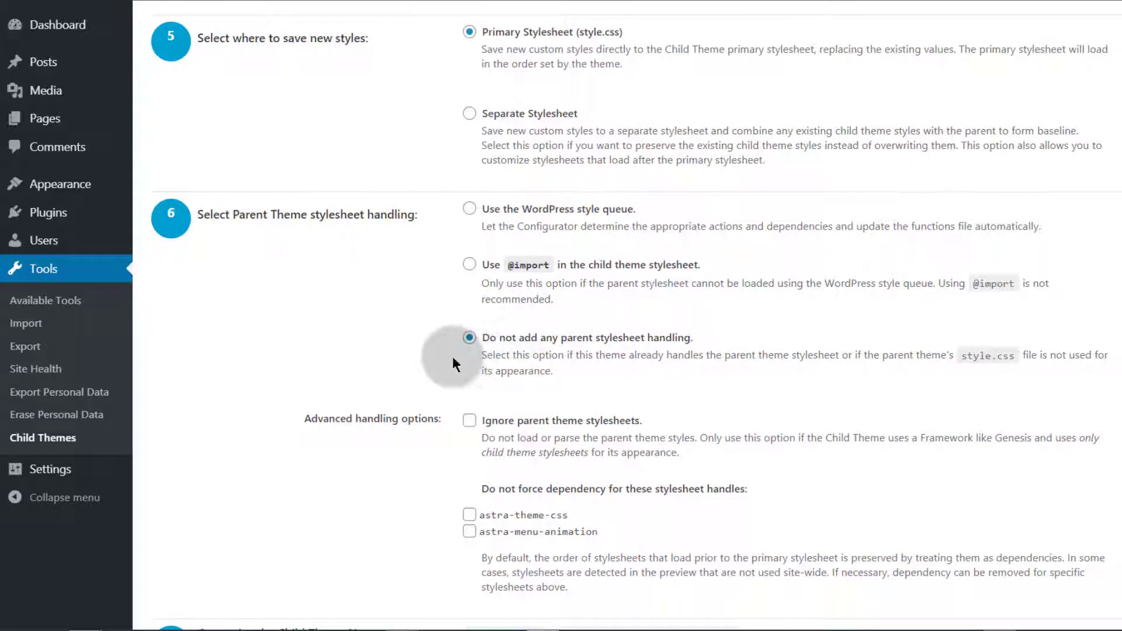
pyautogui.scroll(-2, 374, 339)
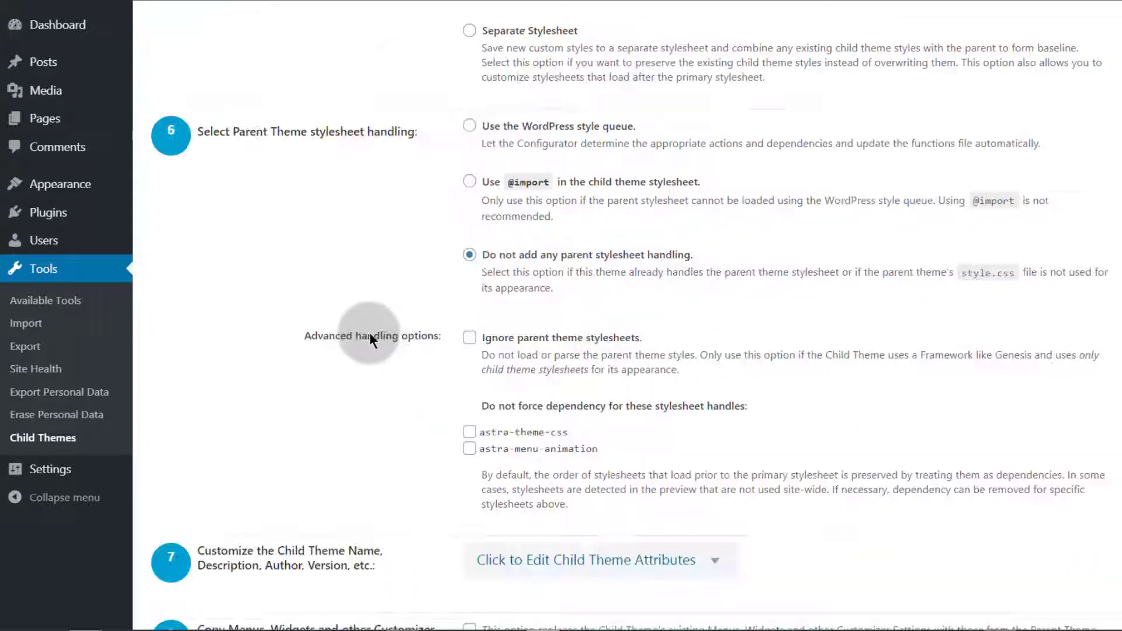
pyautogui.scroll(-3, 327, 368)
pyautogui.scroll(-2, 355, 383)
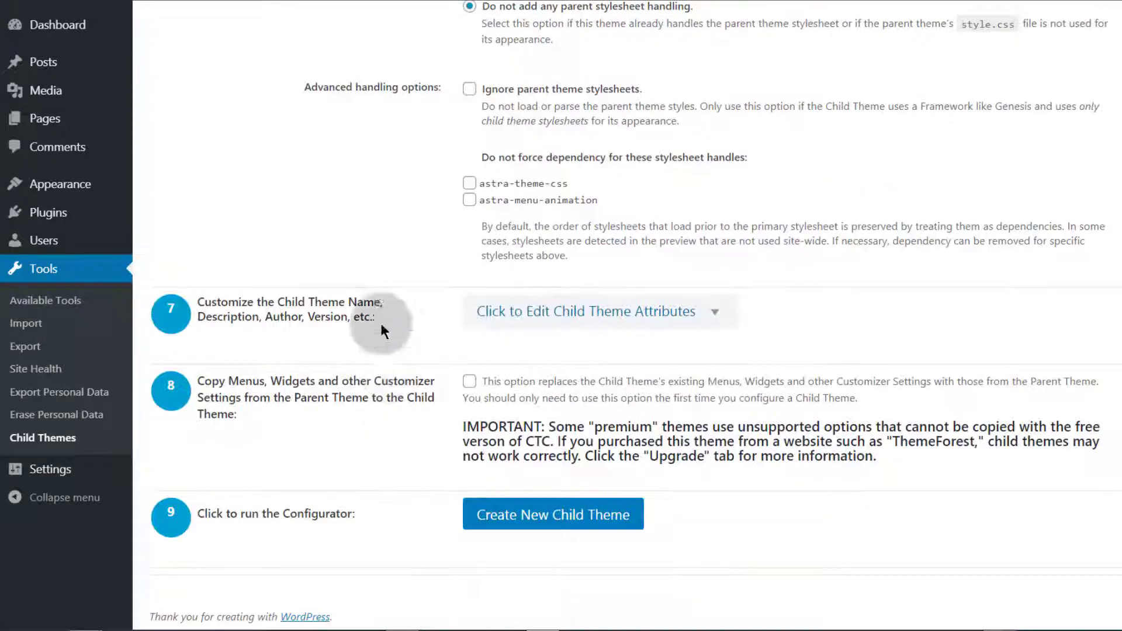
pyautogui.scroll(2, 476, 293)
pyautogui.scroll(-2, 376, 300)
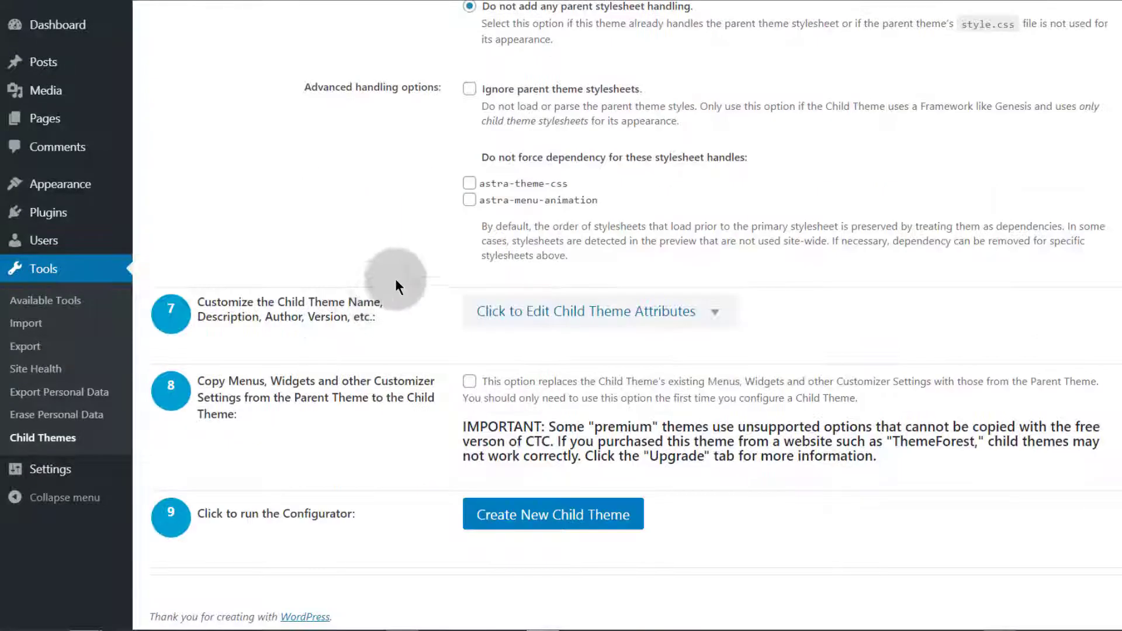
pyautogui.scroll(5, 266, 305)
pyautogui.scroll(3, 353, 307)
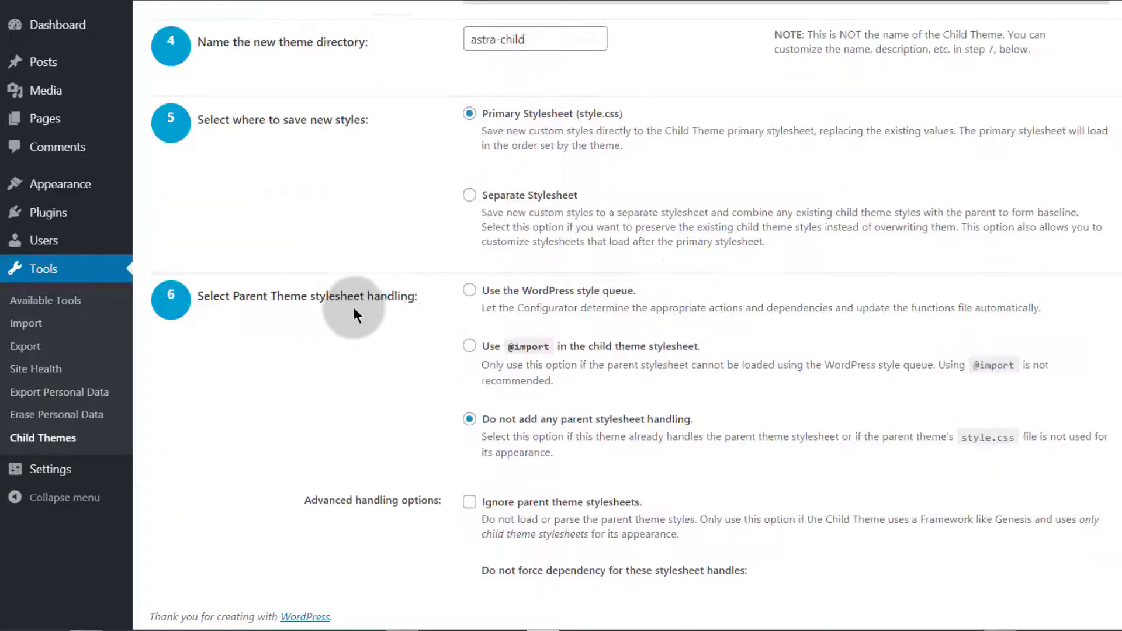
pyautogui.scroll(3, 400, 288)
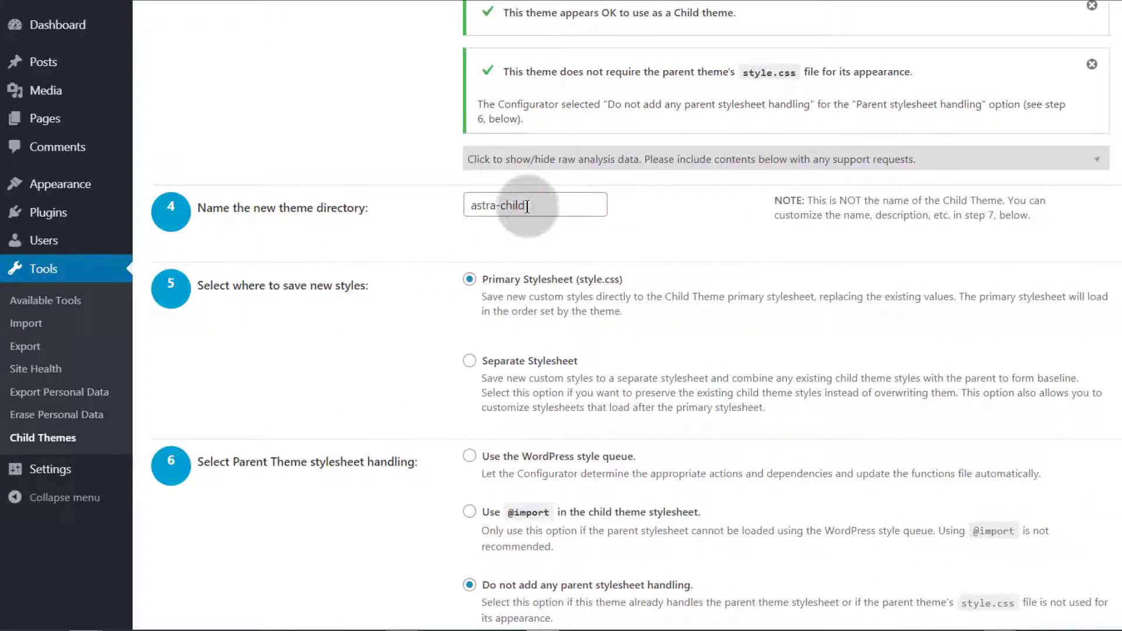
# Rename the child theme directory to baby-child and expand its attributes
pyautogui.click(483, 206)
pyautogui.doubleClick(483, 206)
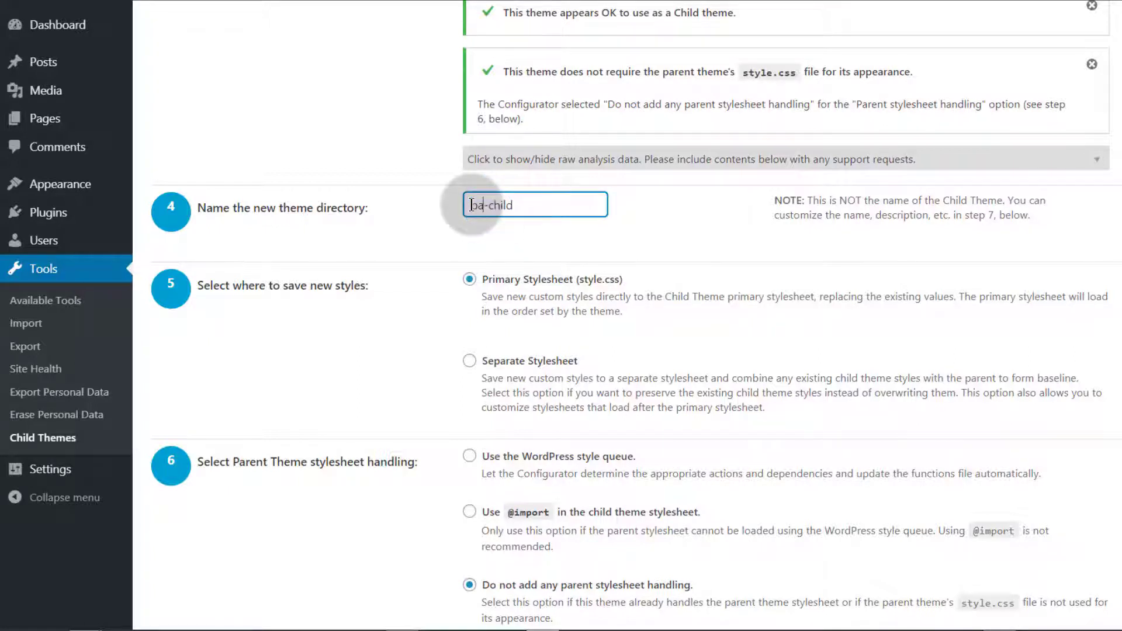
pyautogui.write('baby')
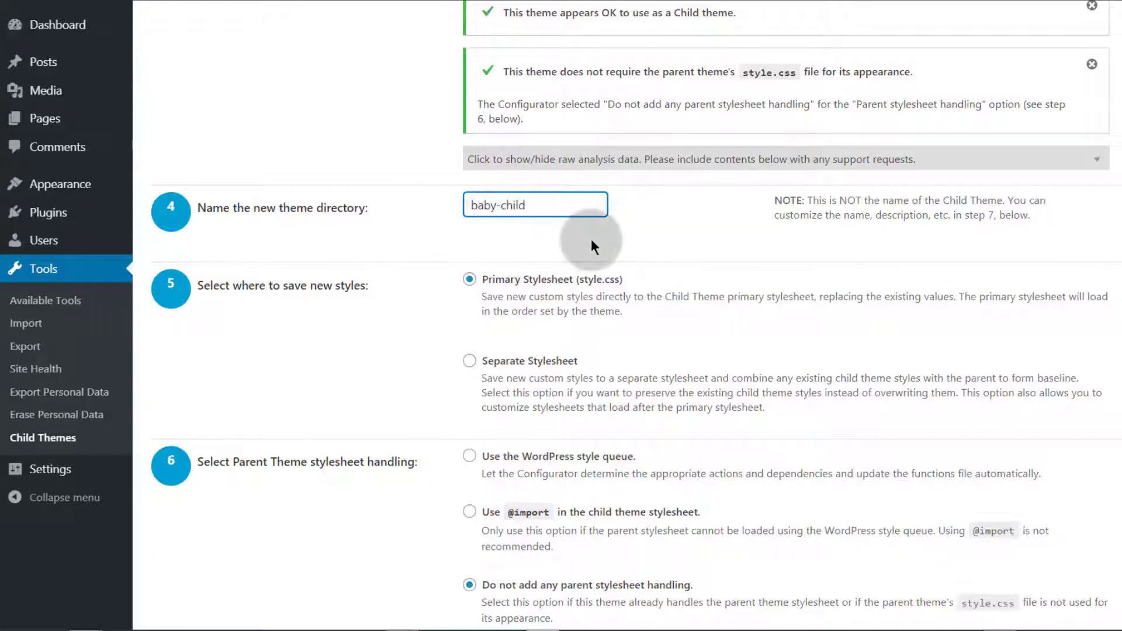
pyautogui.scroll(-3, 462, 286)
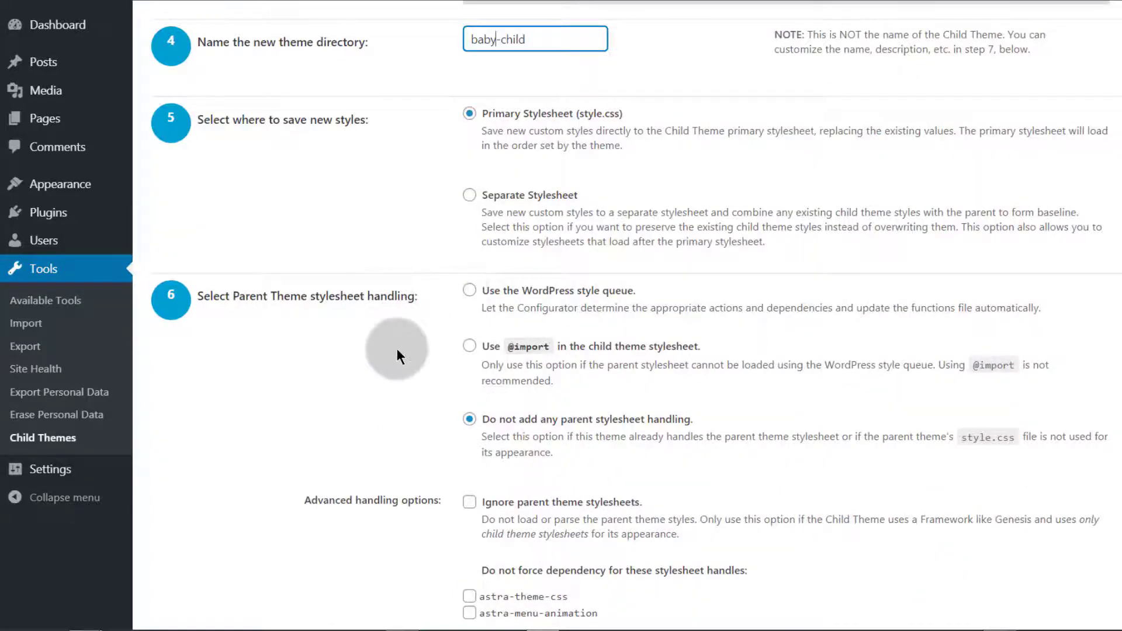
pyautogui.scroll(-4, 398, 348)
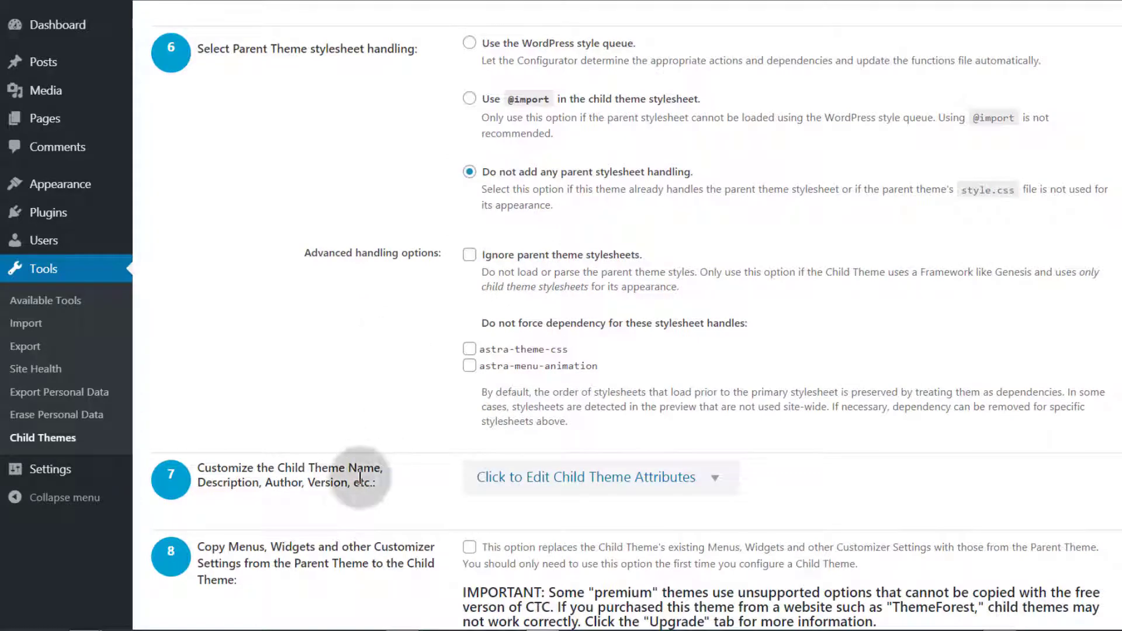
pyautogui.click(578, 476)
pyautogui.scroll(-5, 342, 462)
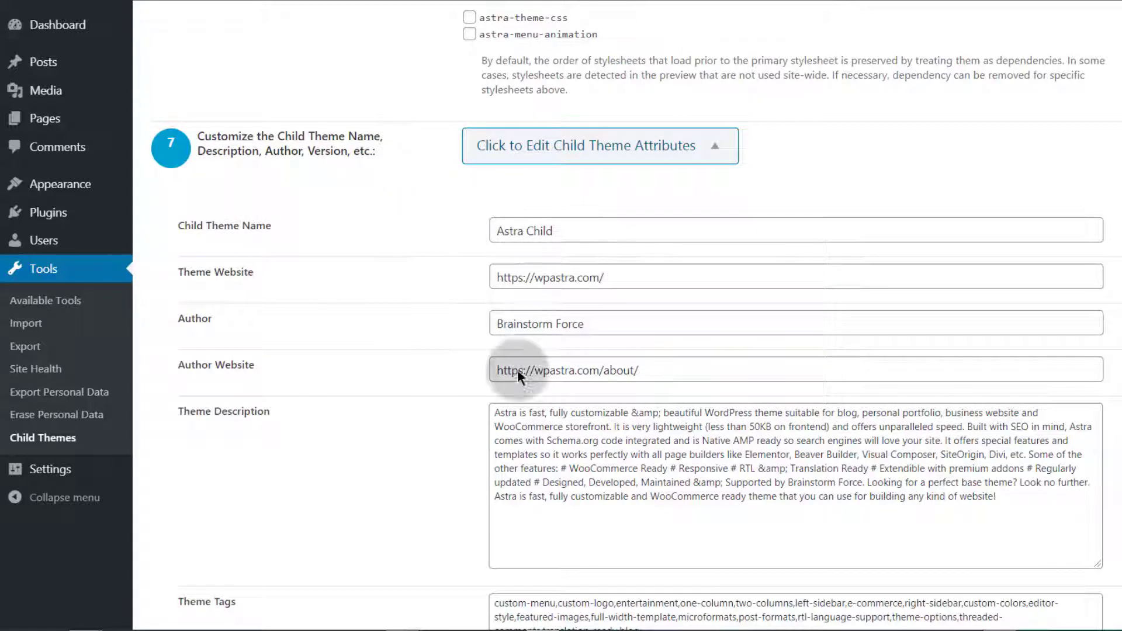
# Rename the child theme to bay Child and clear Theme Website and Author
pyautogui.doubleClick(523, 230)
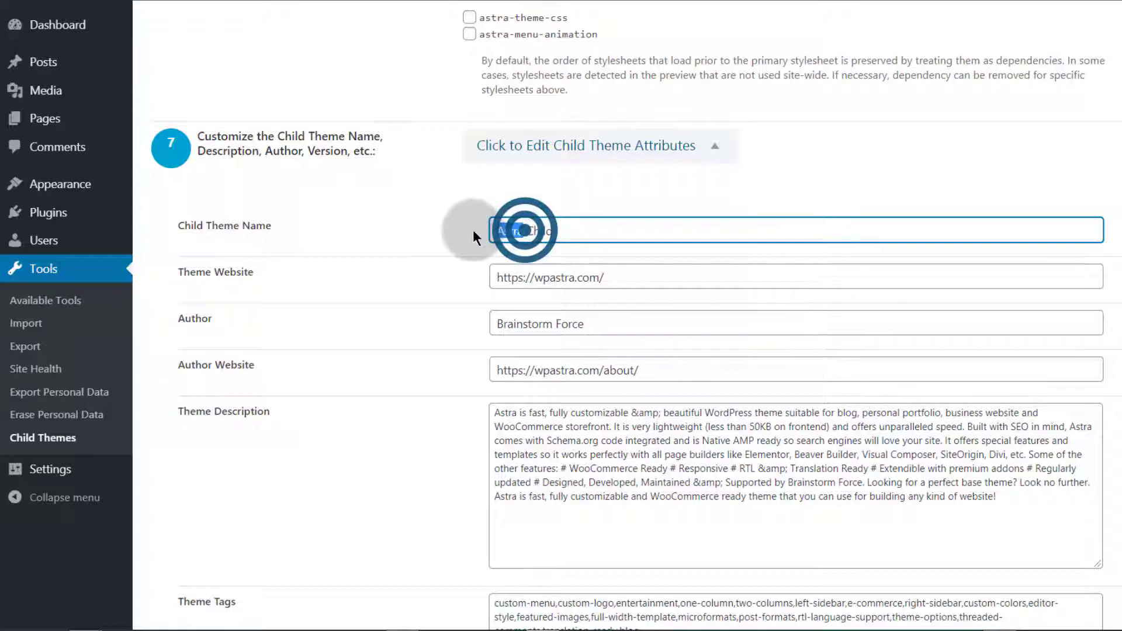
pyautogui.write('bay')
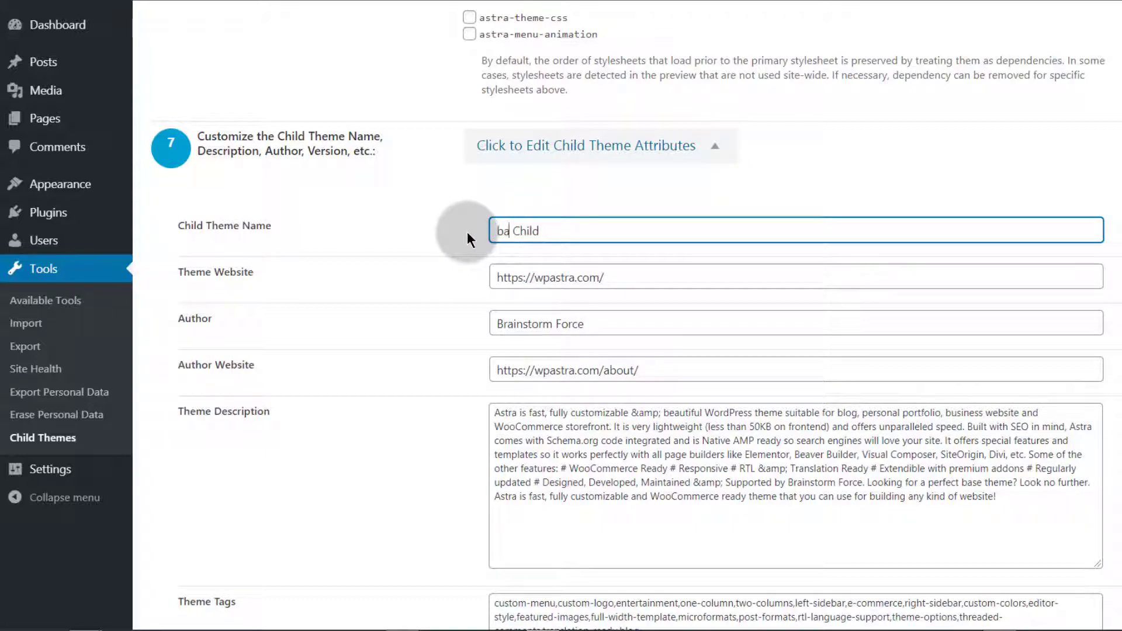
pyautogui.tripleClick(622, 278)
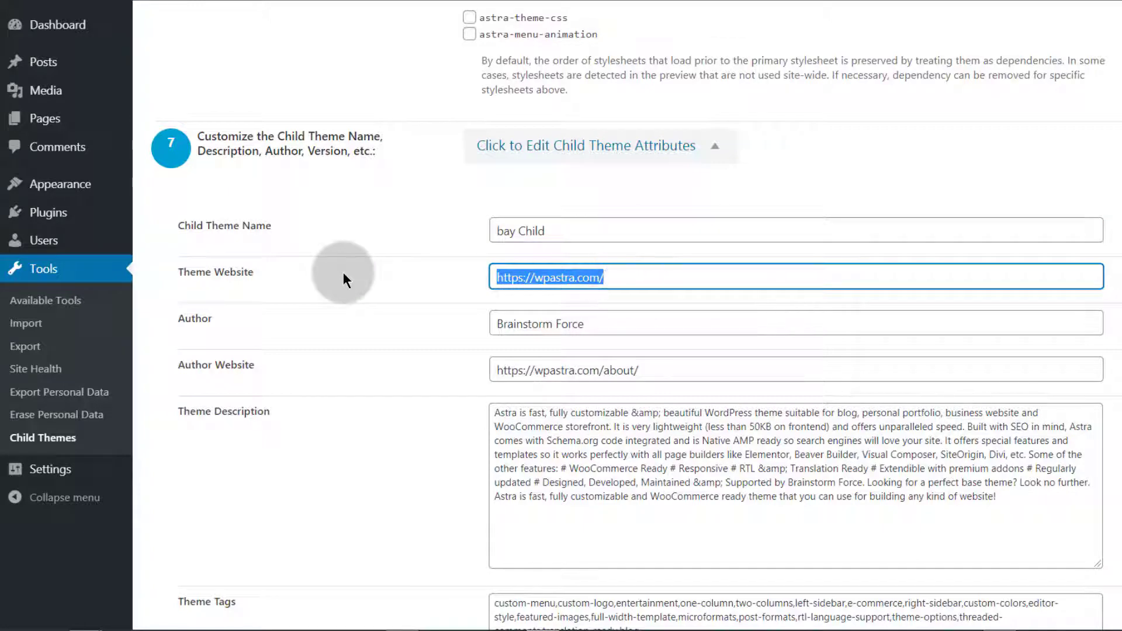
pyautogui.press('BackSpace')
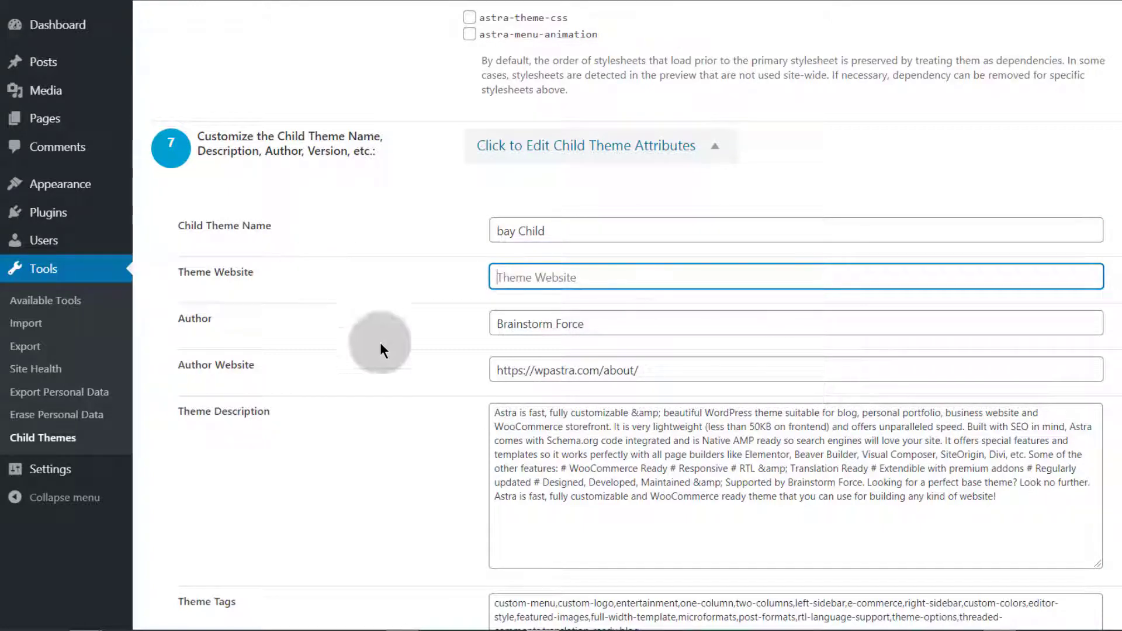
pyautogui.tripleClick(595, 321)
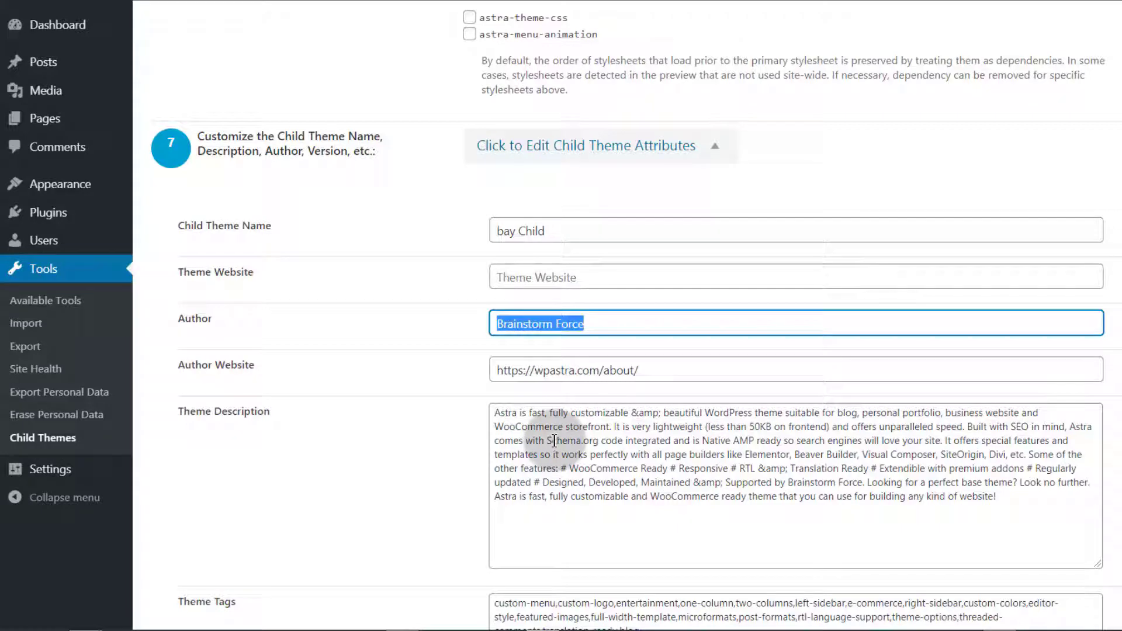
pyautogui.press('BackSpace')
pyautogui.scroll(-4, 554, 441)
pyautogui.press('Tab')
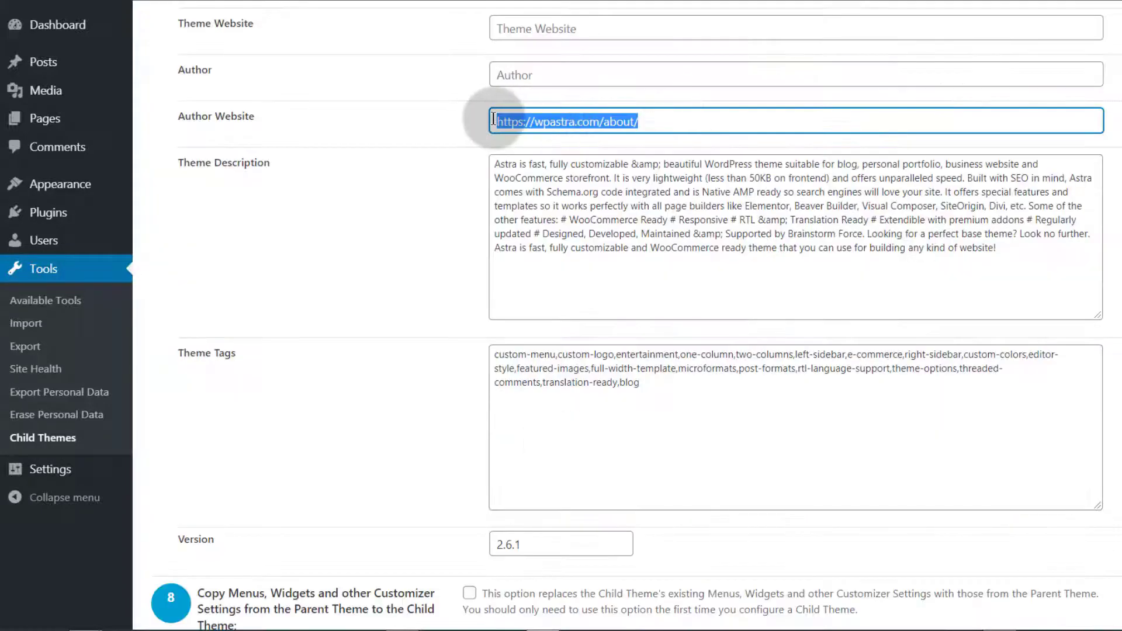
# Change the child theme version from 2.6.1 to 1.1
pyautogui.scroll(-1, 372, 442)
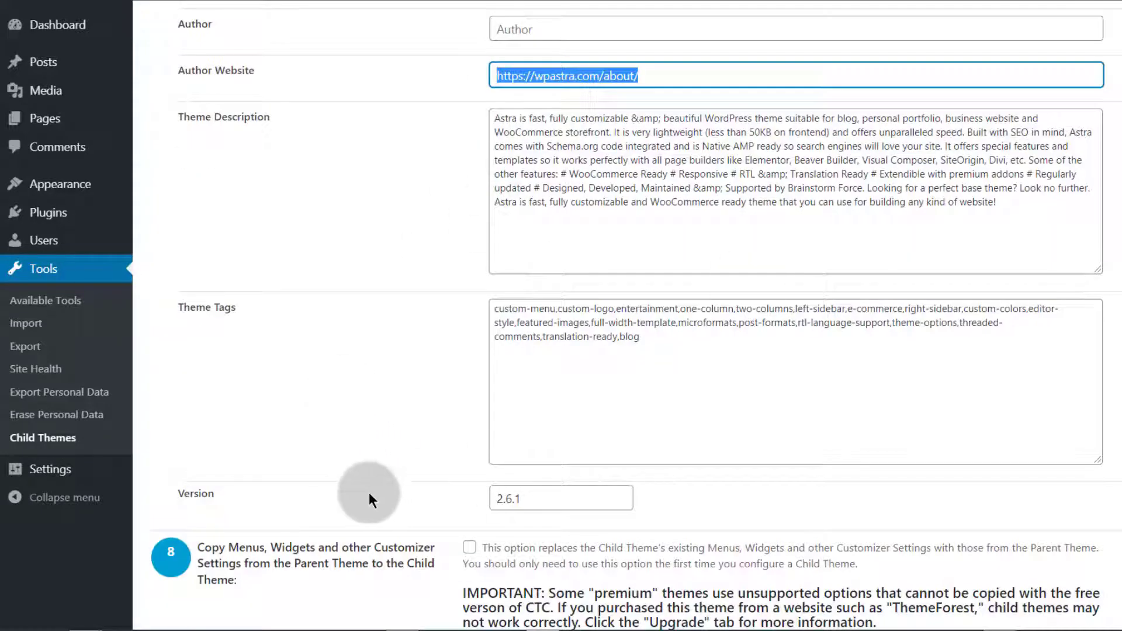
pyautogui.scroll(-3, 368, 493)
pyautogui.moveTo(550, 332); pyautogui.dragTo(451, 325)
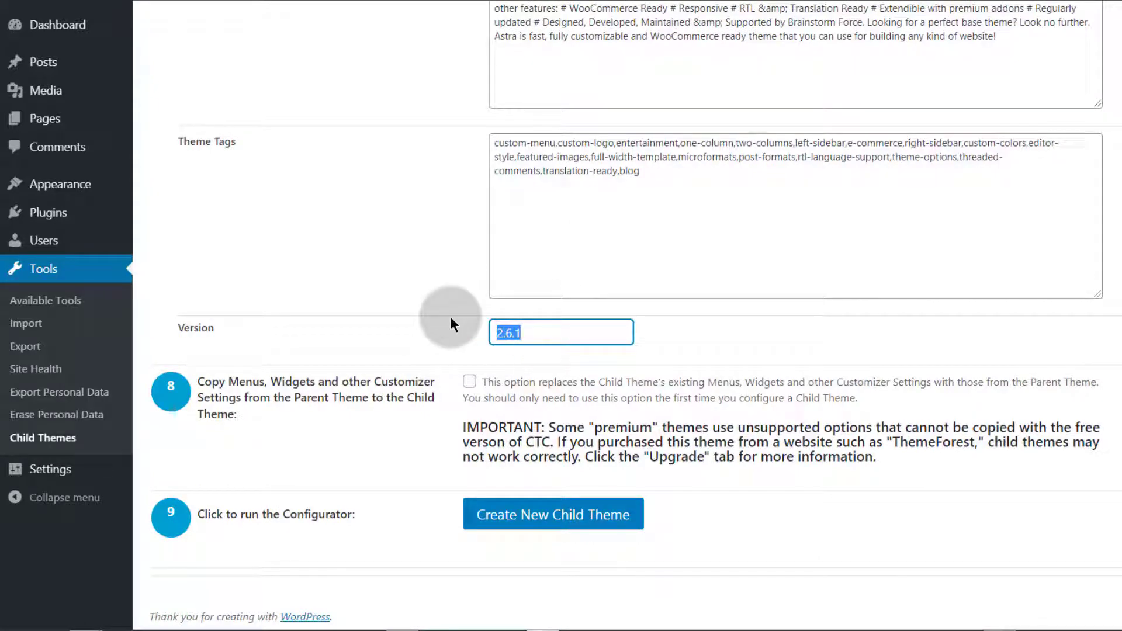
pyautogui.write('1.1')
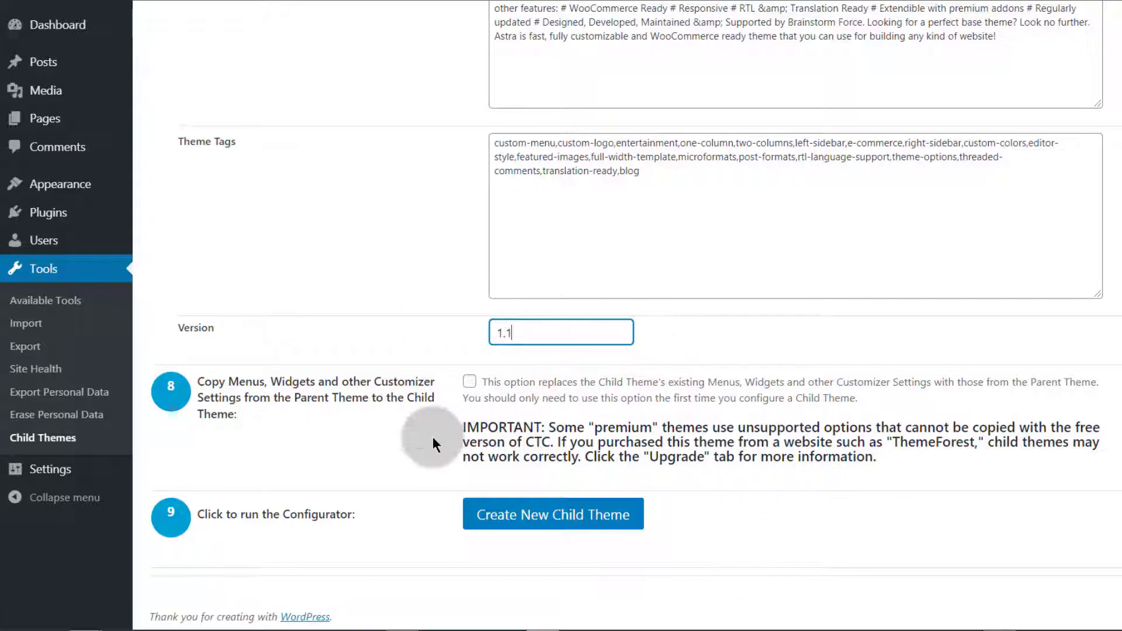
pyautogui.scroll(-1, 319, 416)
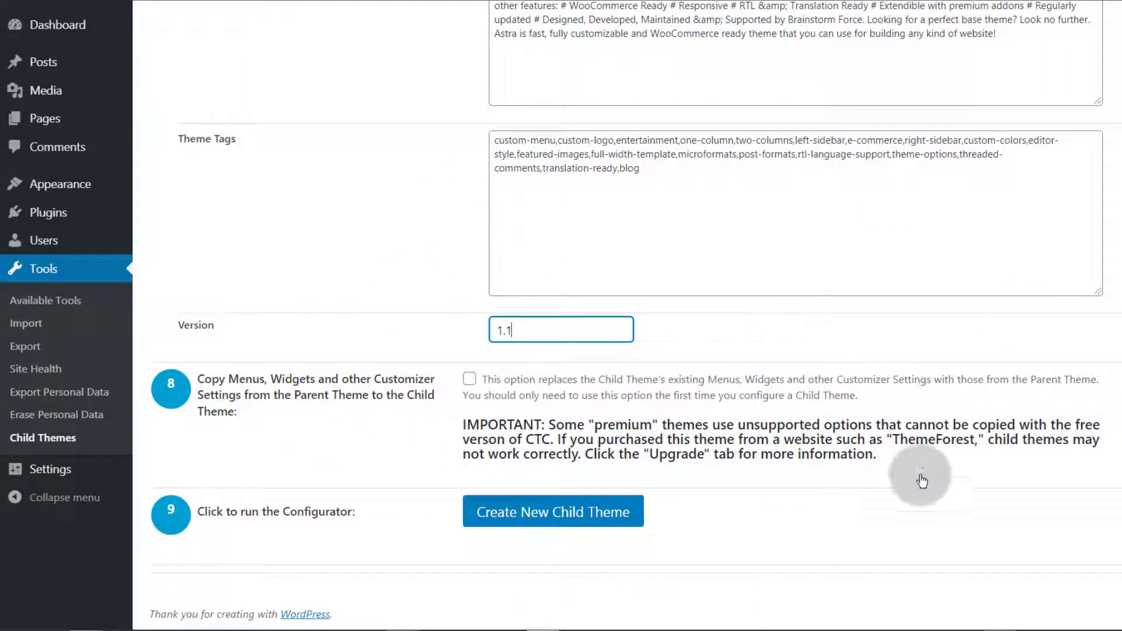
# Create the bay Child theme, preview it in the Customizer, then Activate & Publish
pyautogui.click(550, 524)
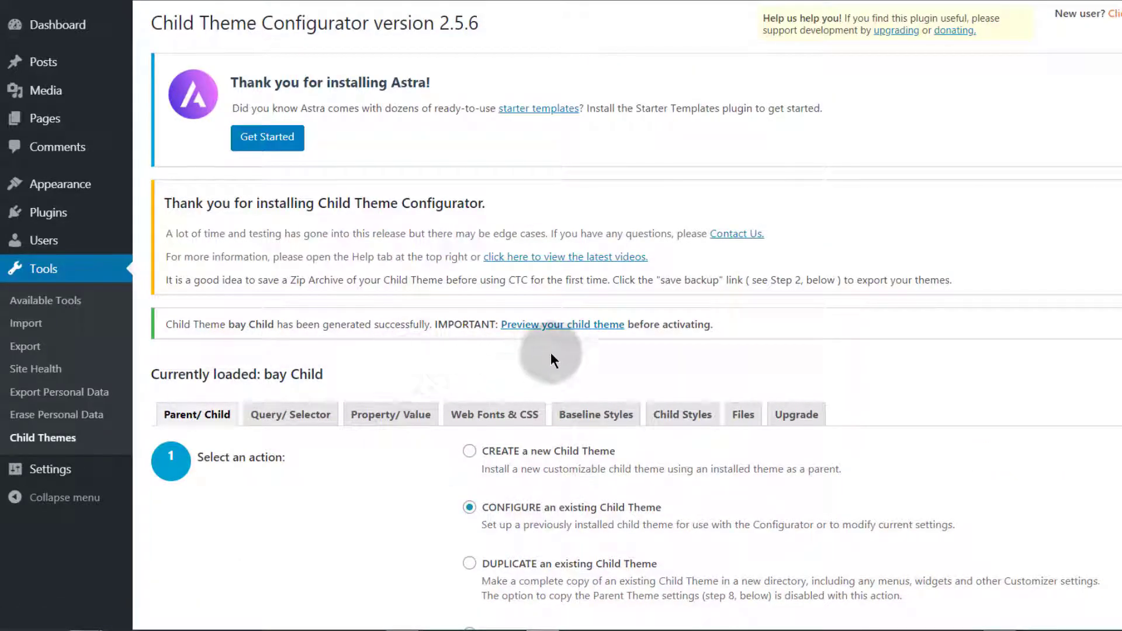
pyautogui.click(565, 326)
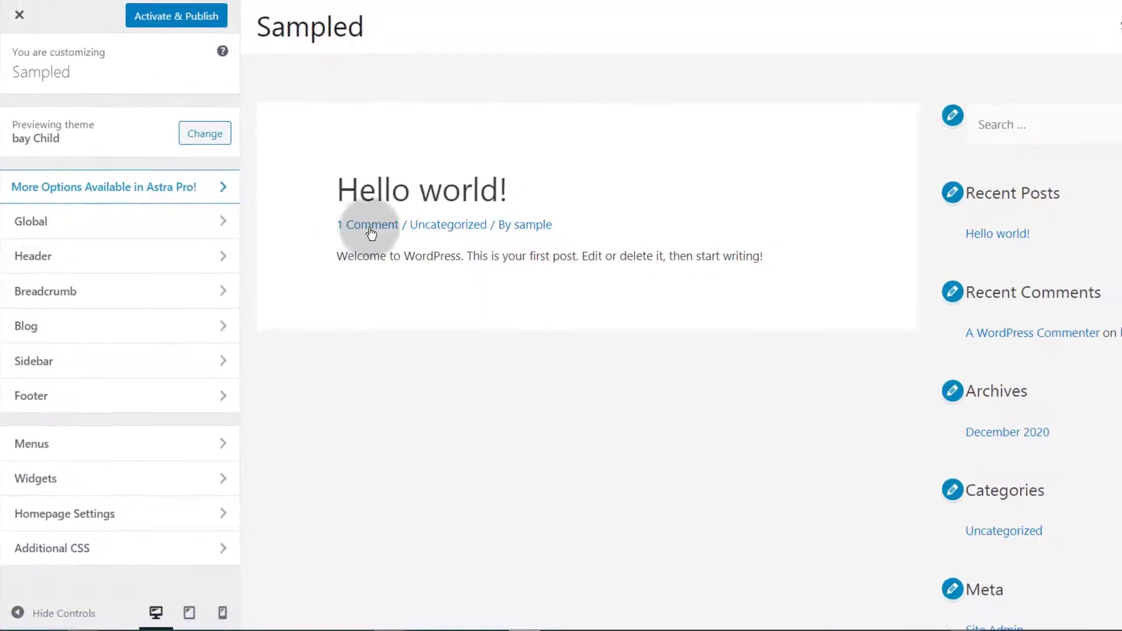
pyautogui.scroll(-4, 438, 197)
pyautogui.scroll(4, 437, 196)
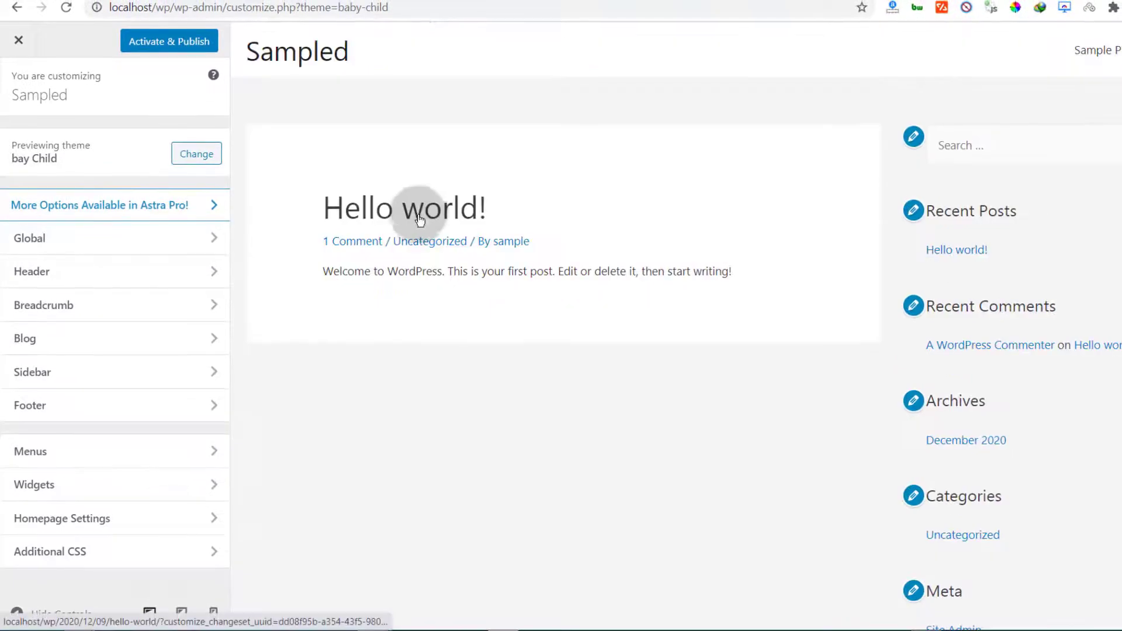
pyautogui.click(162, 46)
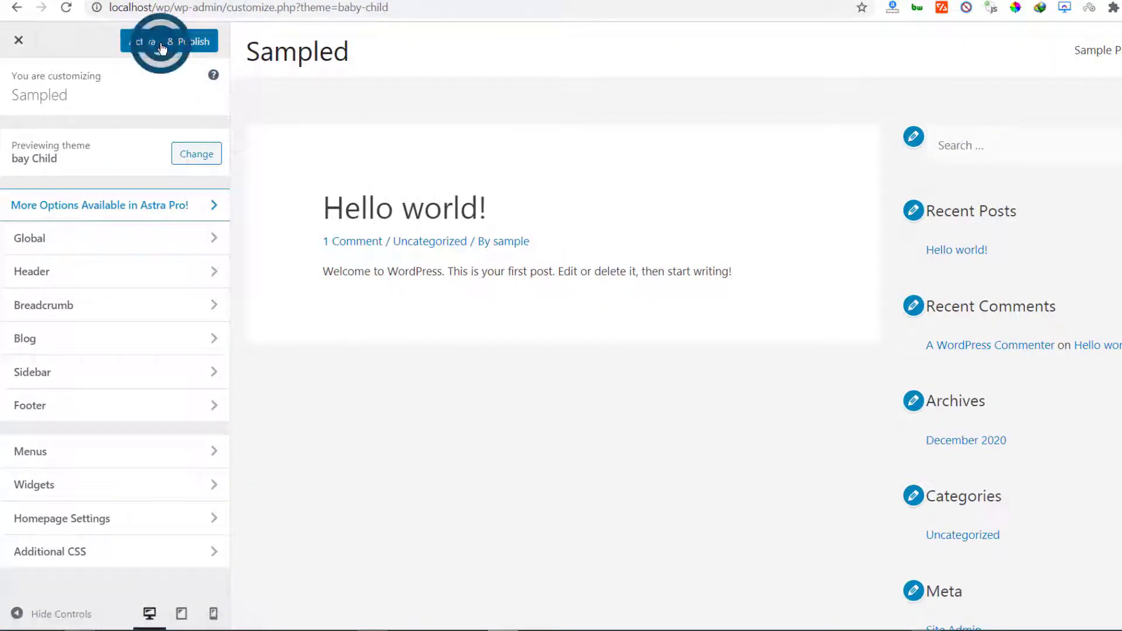
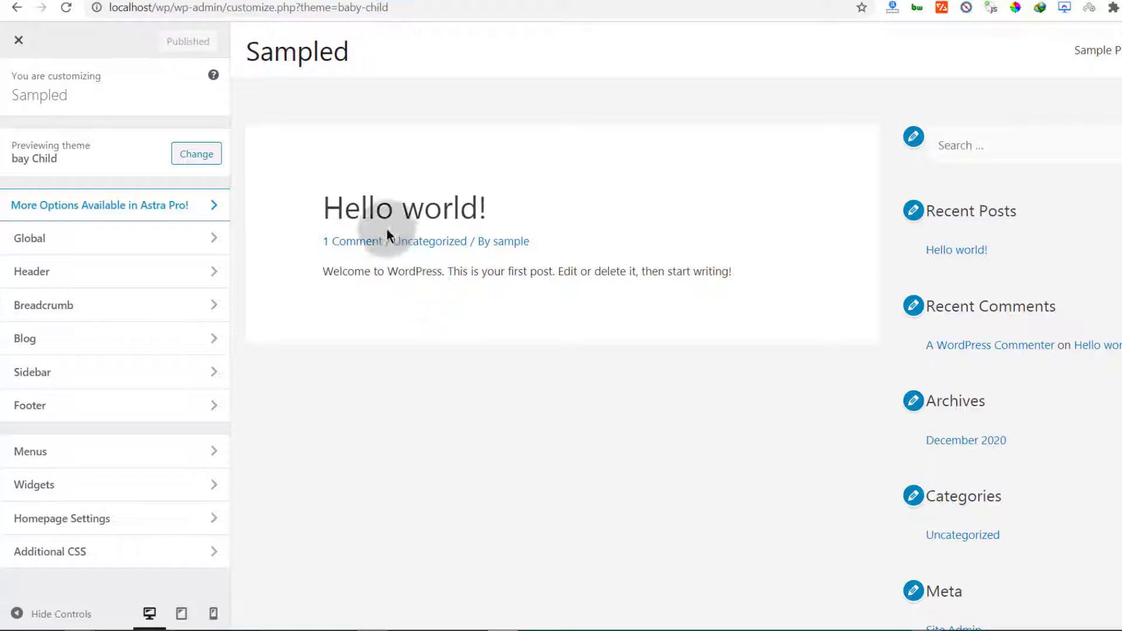
# In the themes folder window, look inside the baby-child folder and then the astra folder
pyautogui.click(79, 621)
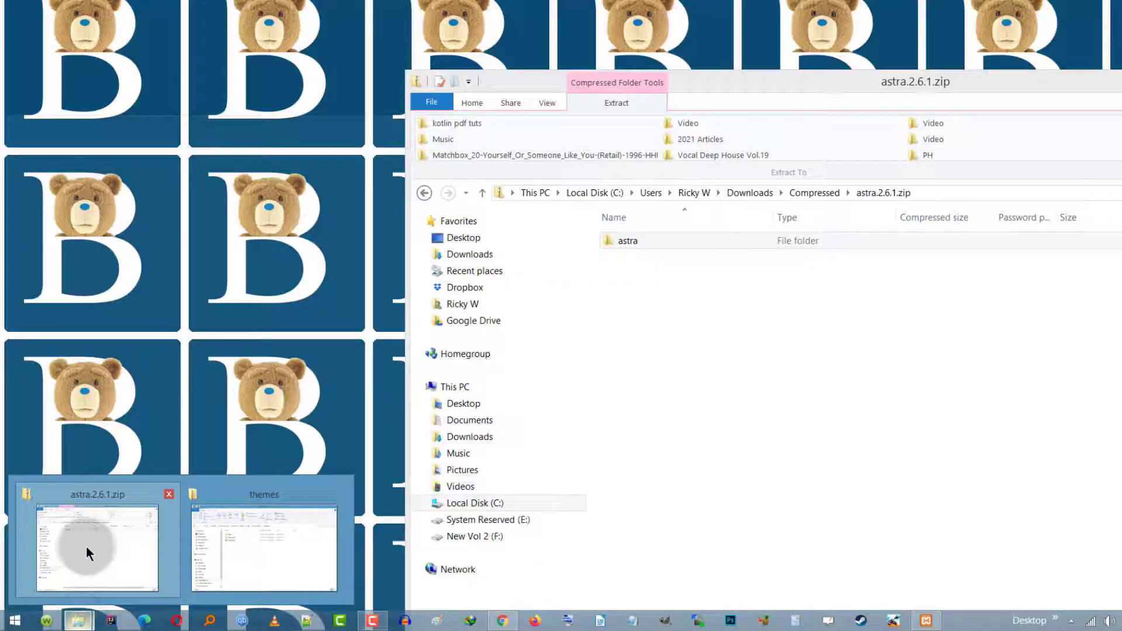
pyautogui.moveTo(209, 542)
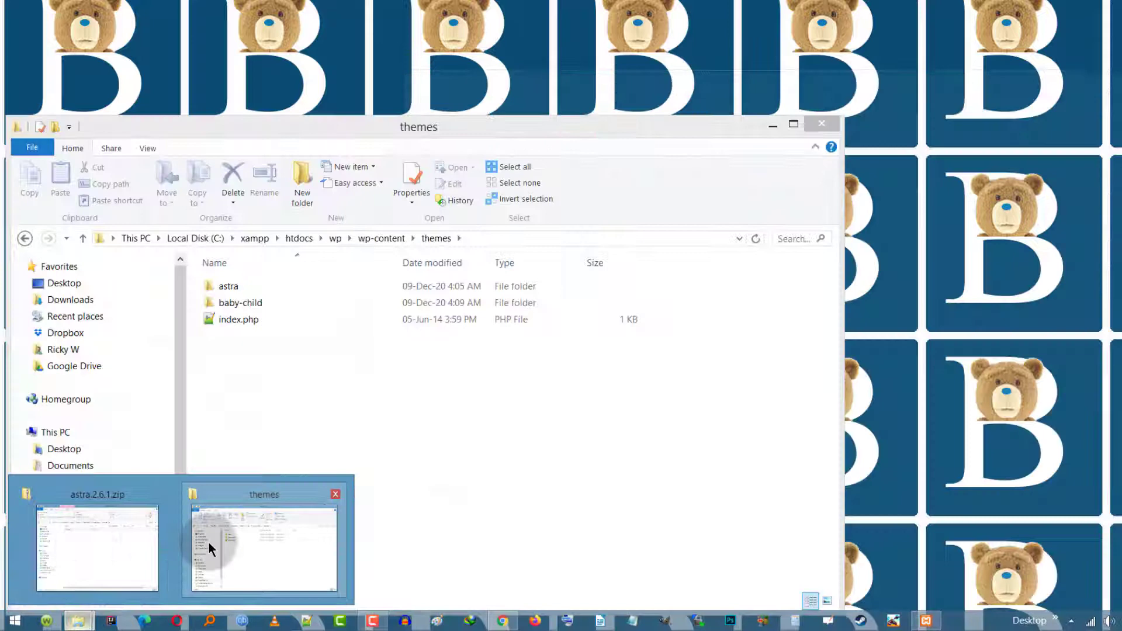
pyautogui.click(268, 543)
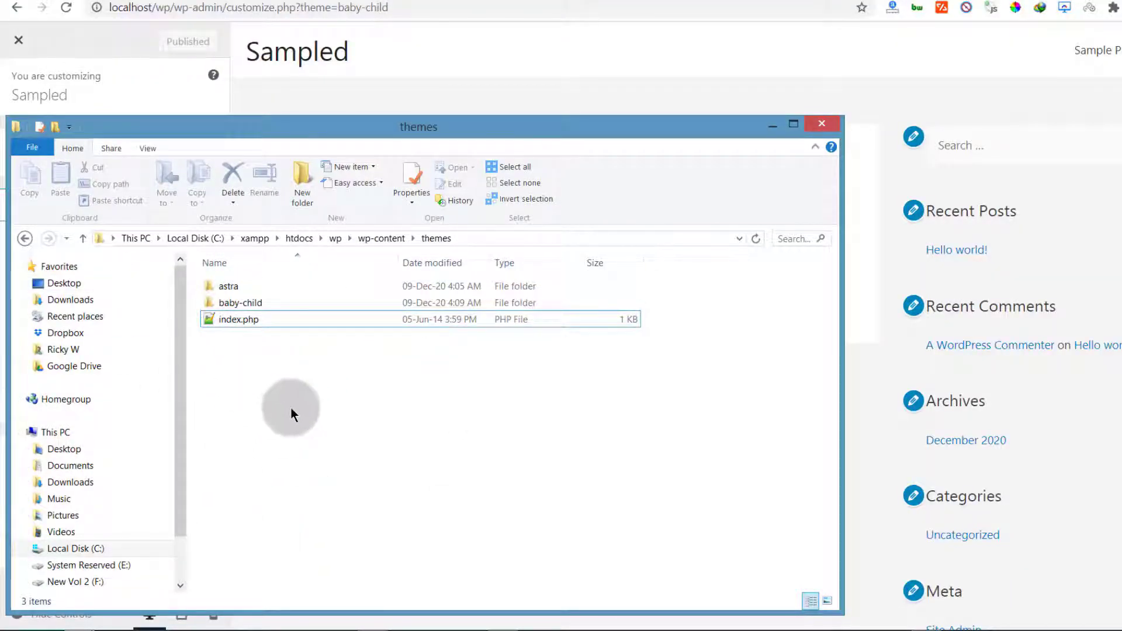
pyautogui.click(238, 302)
pyautogui.doubleClick(237, 302)
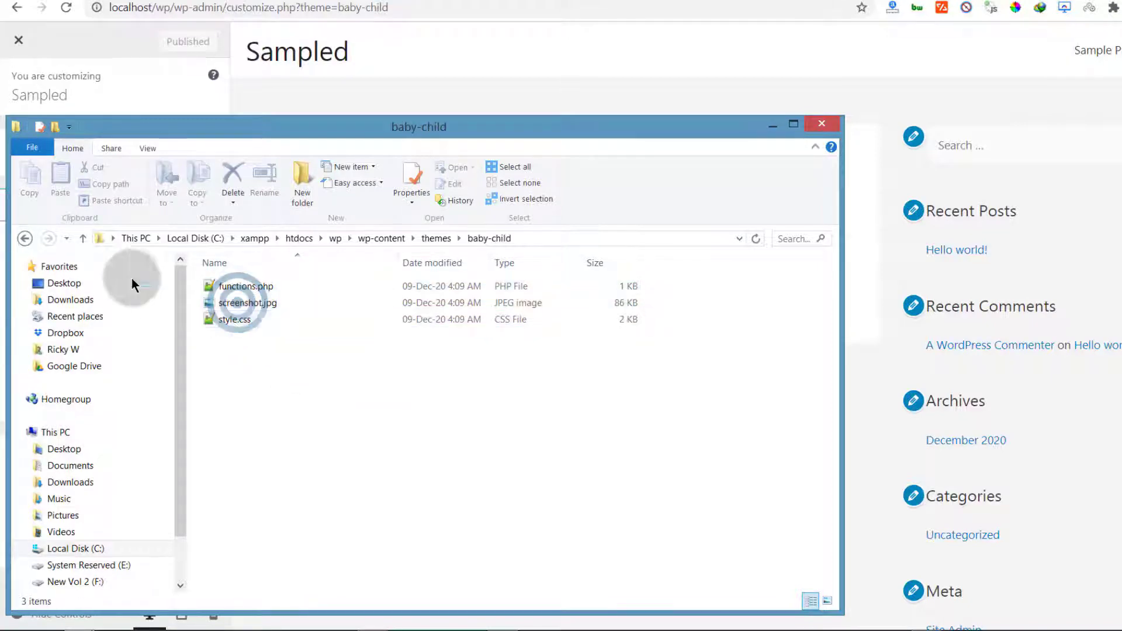
pyautogui.click(23, 239)
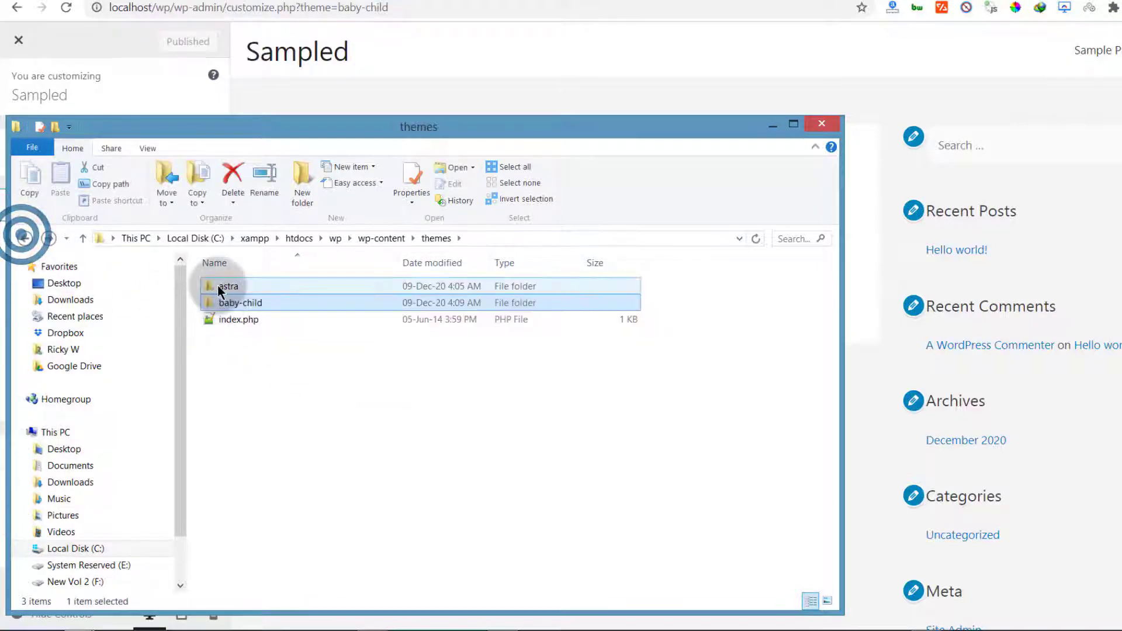
pyautogui.doubleClick(218, 285)
pyautogui.click(23, 239)
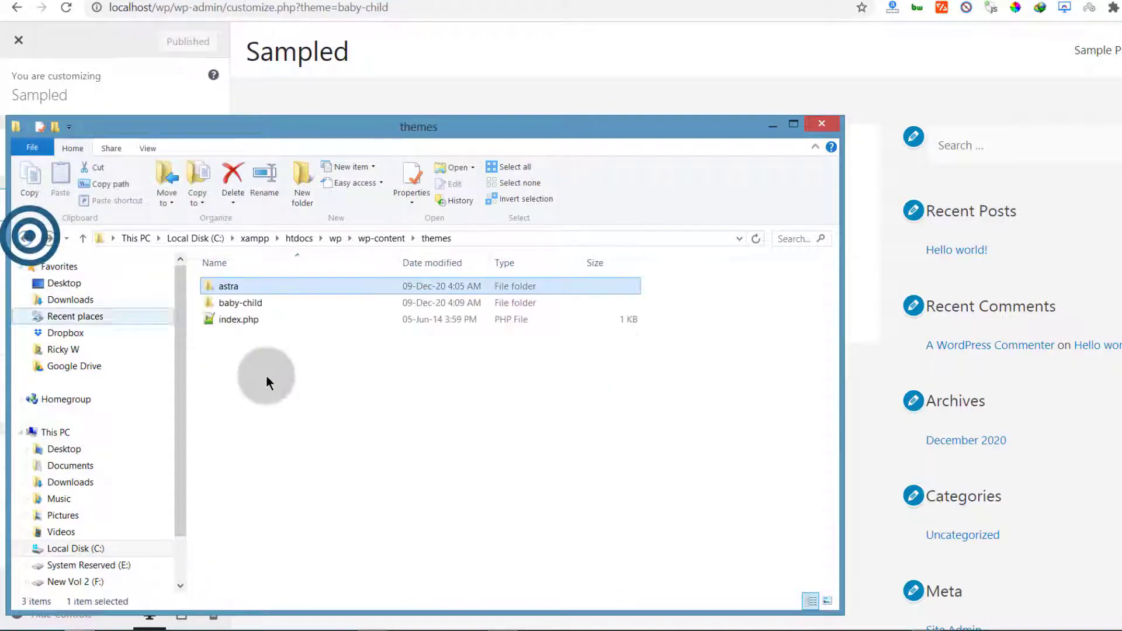
pyautogui.doubleClick(232, 301)
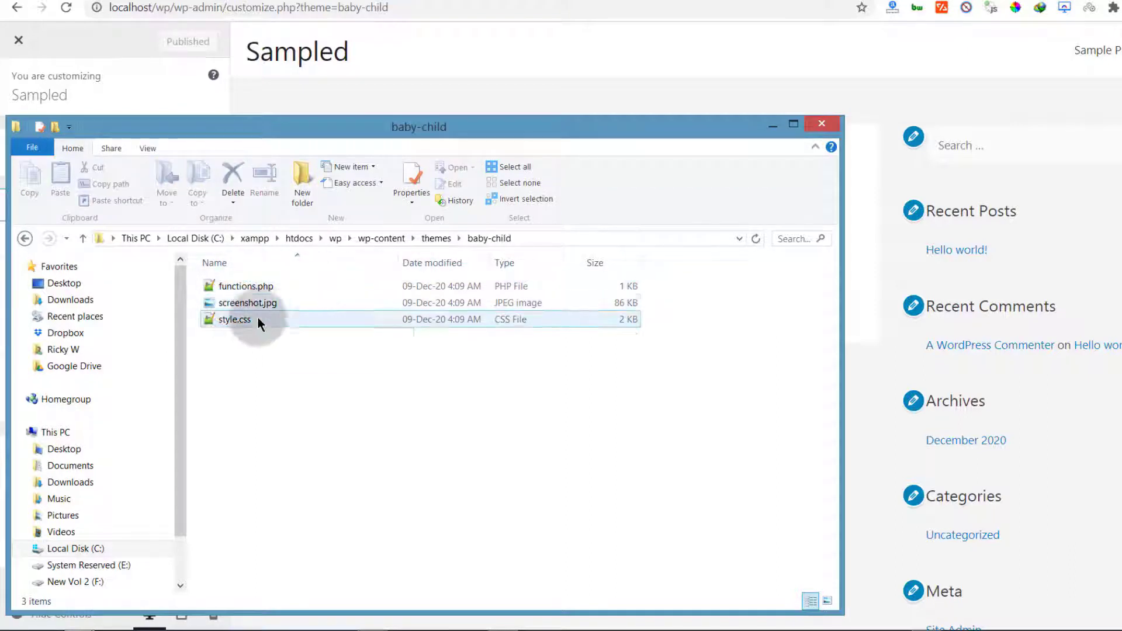
# Browse the astra theme's files, including archive.php, changelog.txt, index.php and page.php
pyautogui.click(436, 240)
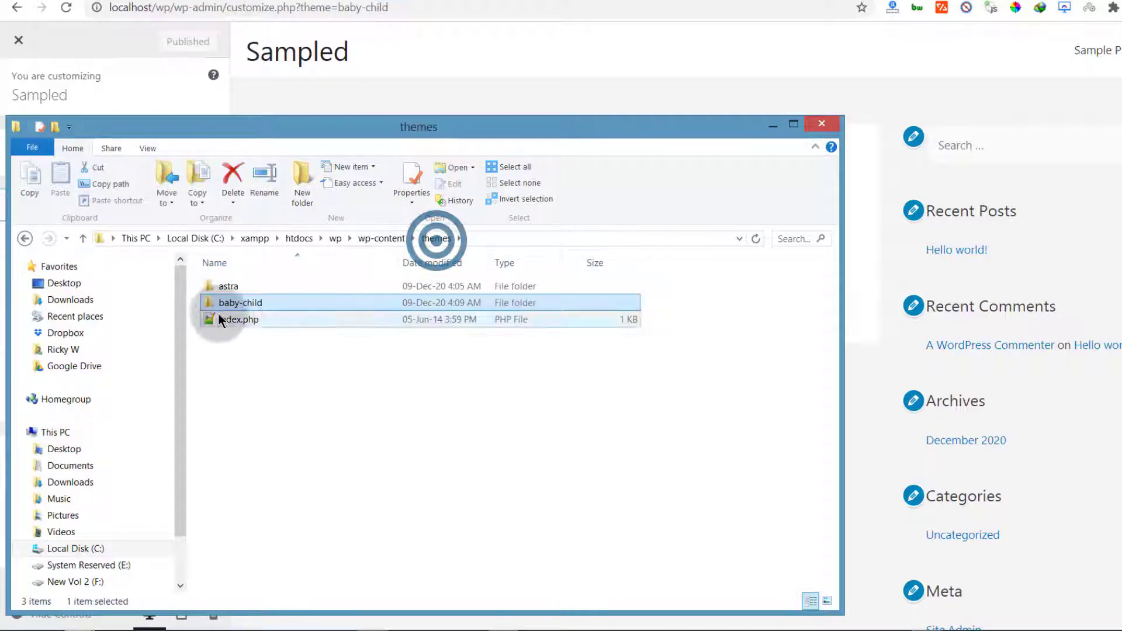
pyautogui.click(235, 288)
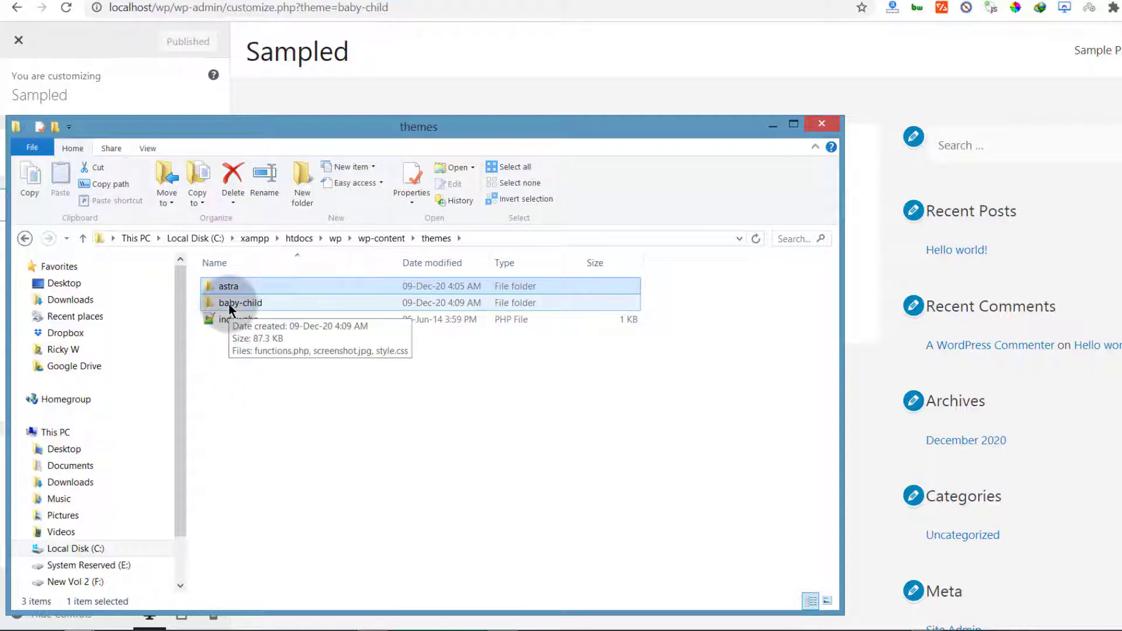
pyautogui.doubleClick(229, 304)
pyautogui.click(24, 238)
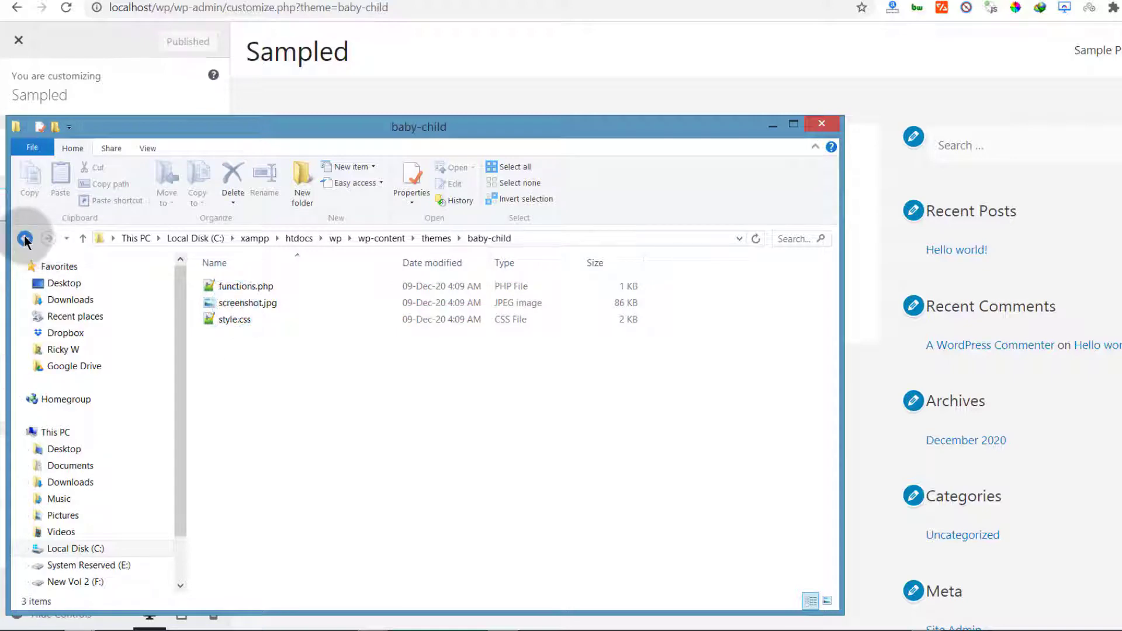
pyautogui.doubleClick(219, 286)
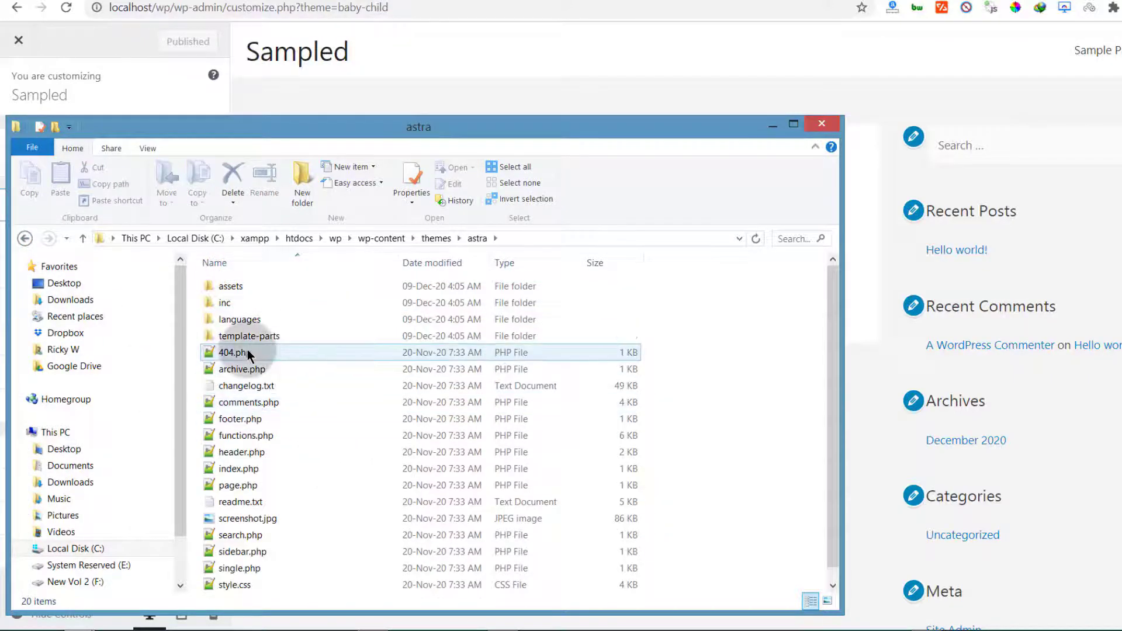
pyautogui.click(270, 372)
pyautogui.scroll(-1, 238, 363)
pyautogui.click(237, 372)
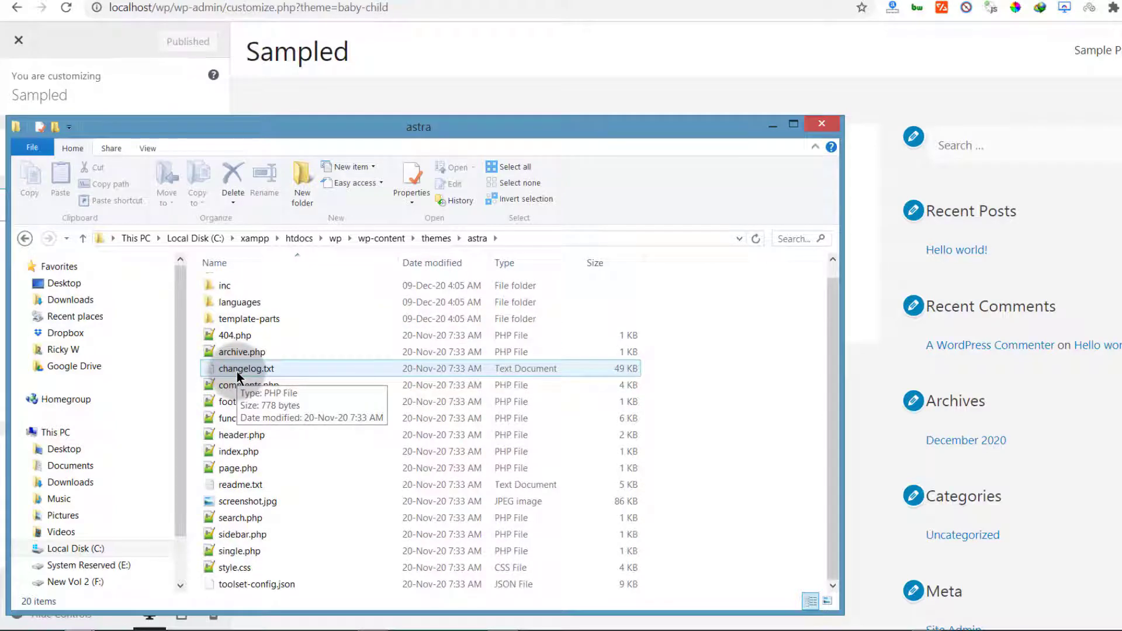
pyautogui.click(259, 452)
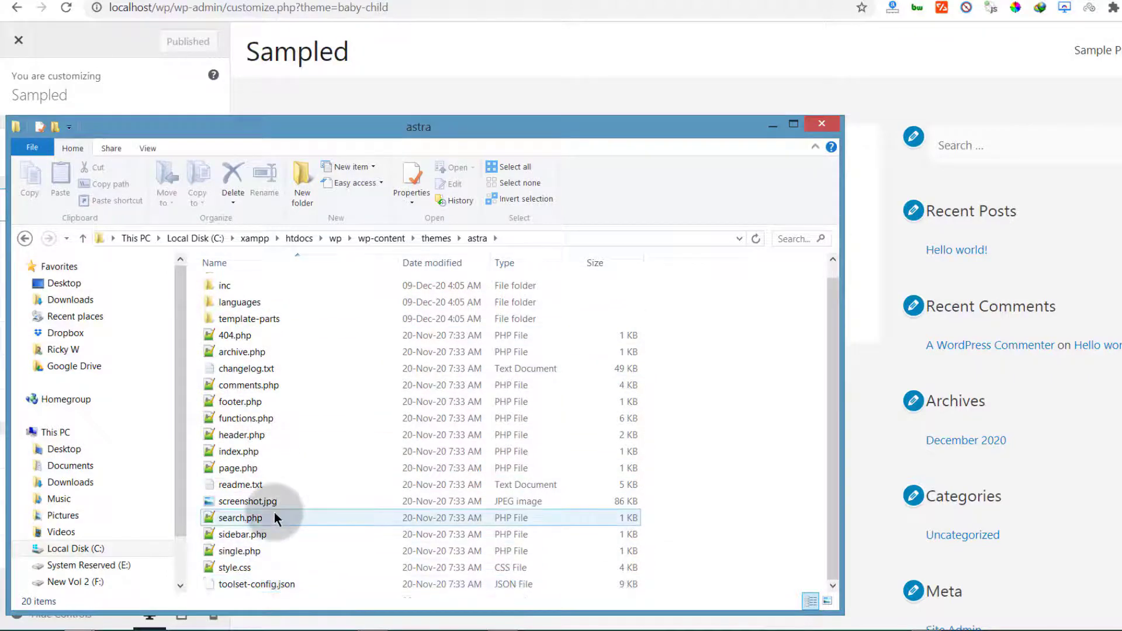
pyautogui.click(404, 464)
pyautogui.click(287, 453)
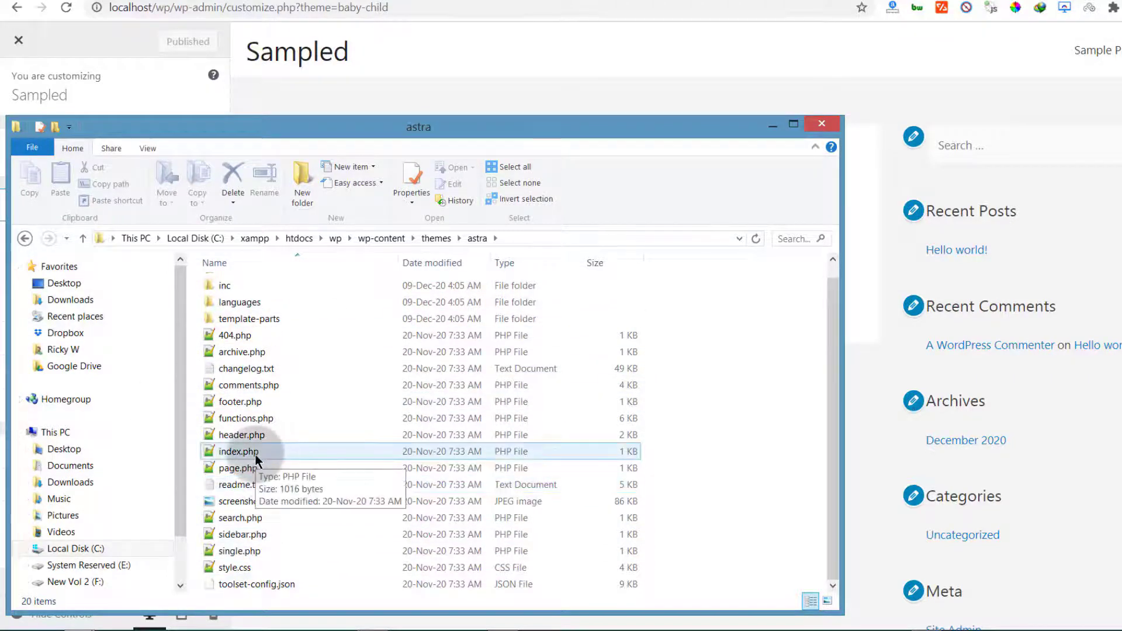
# Back in the themes folder, select the baby-child folder and the index.php file
pyautogui.click(437, 238)
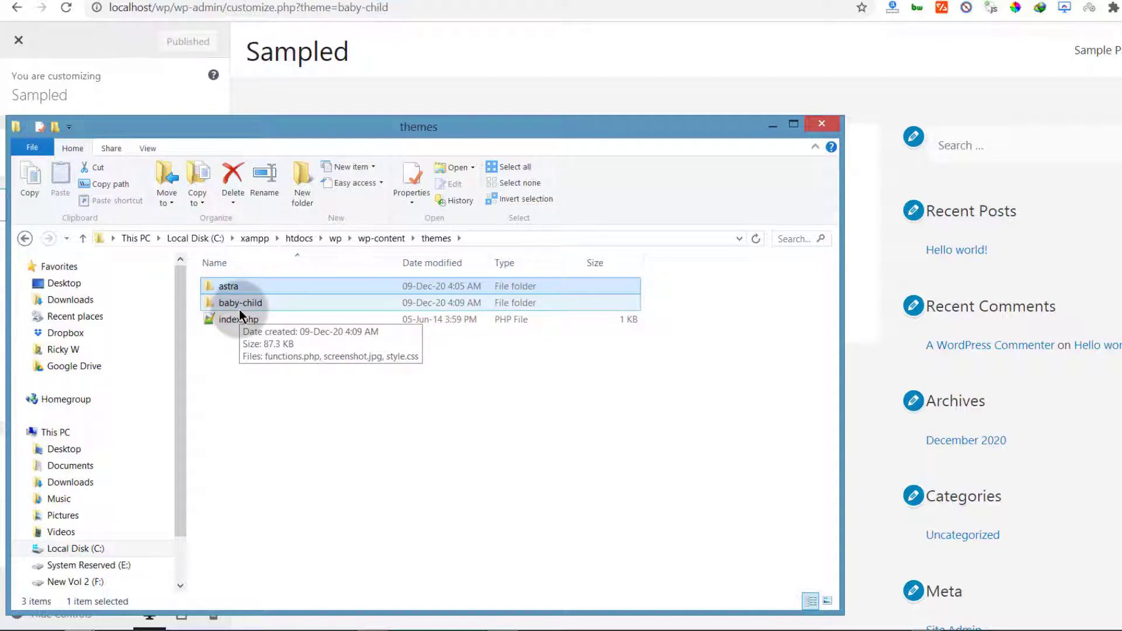
pyautogui.click(237, 391)
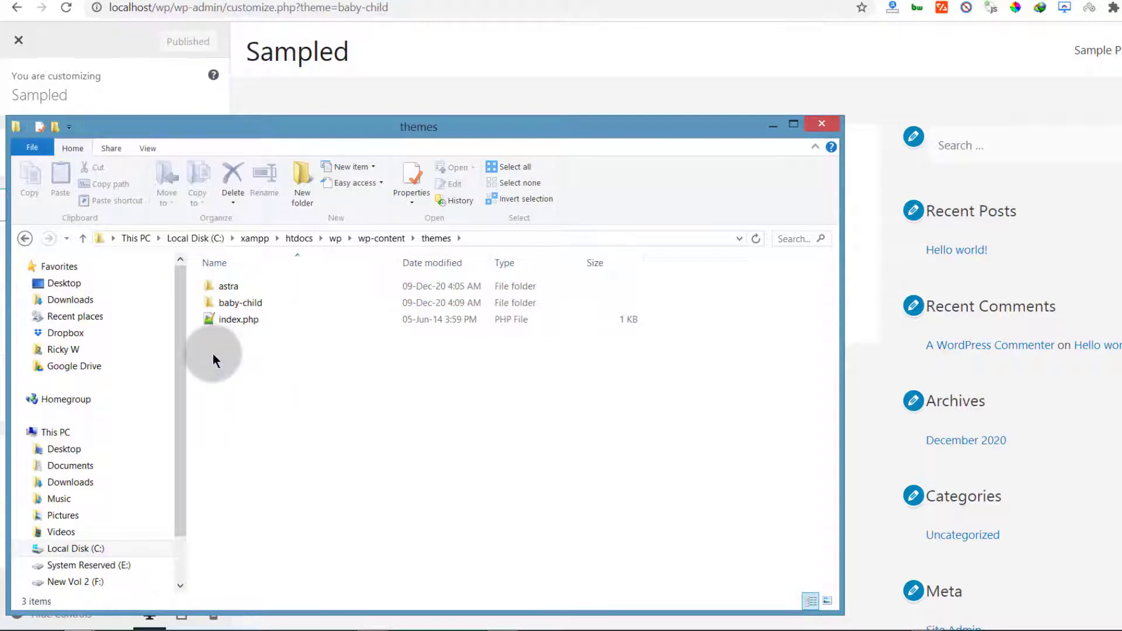
pyautogui.click(236, 303)
pyautogui.click(227, 318)
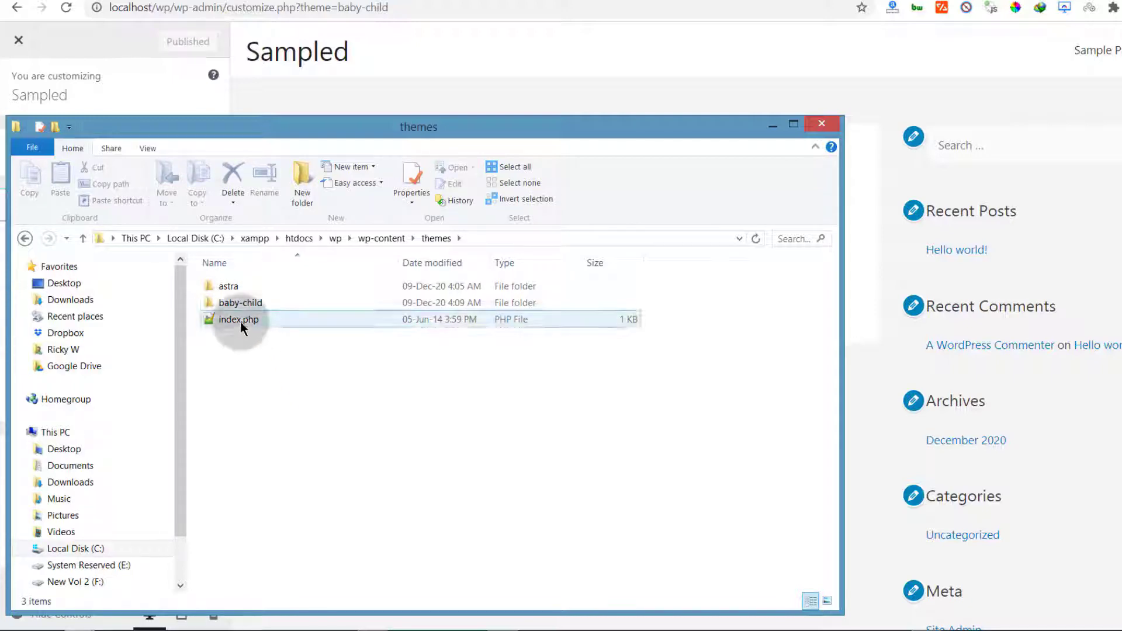
pyautogui.click(235, 304)
pyautogui.click(232, 355)
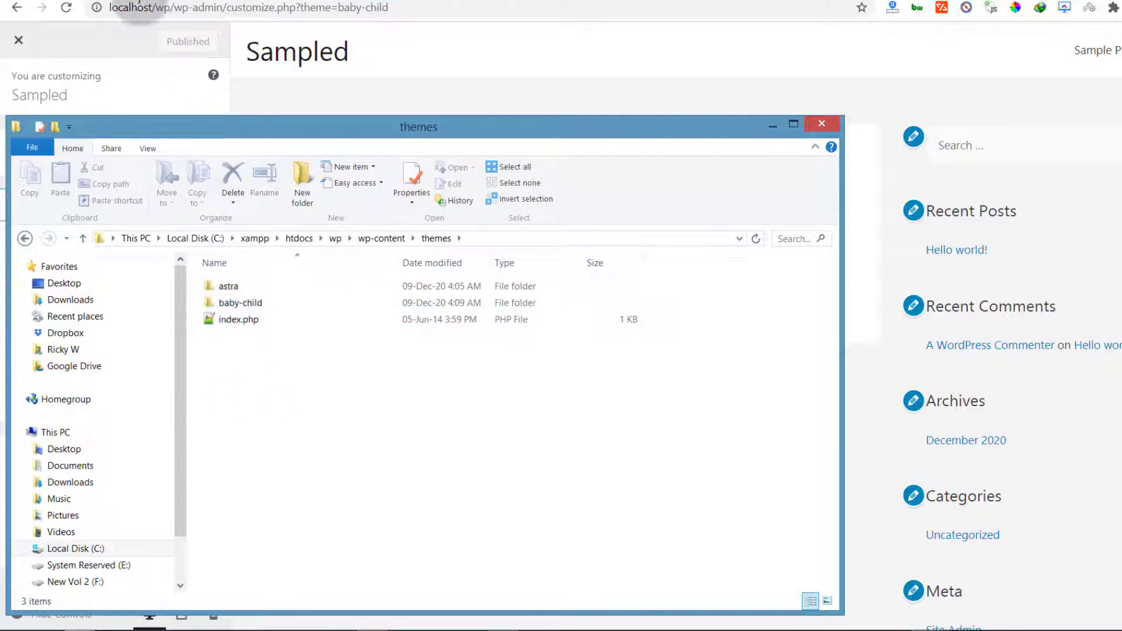
# Close the Customizer, go to Plugins, and deactivate Child Theme Configurator
pyautogui.click(115, 36)
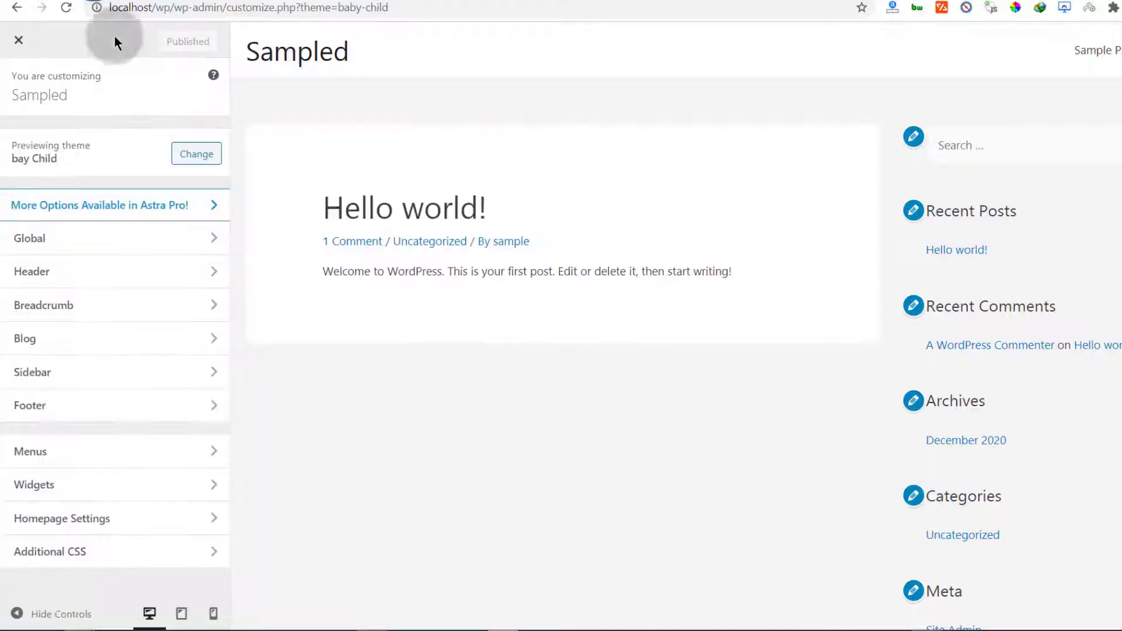
pyautogui.click(31, 46)
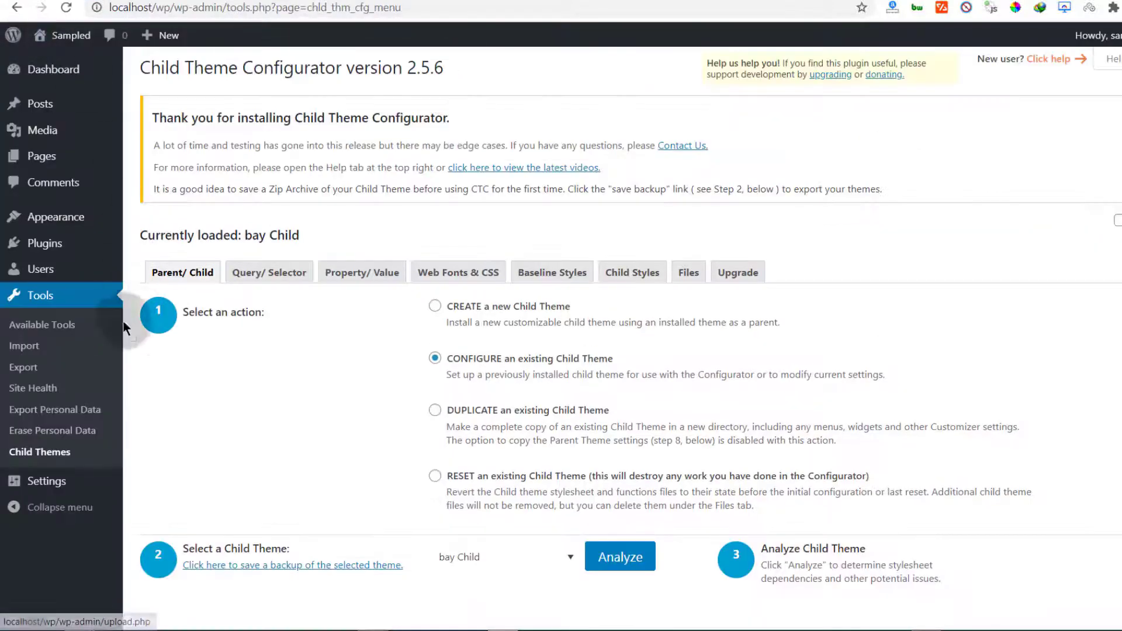
pyautogui.scroll(-3, 123, 327)
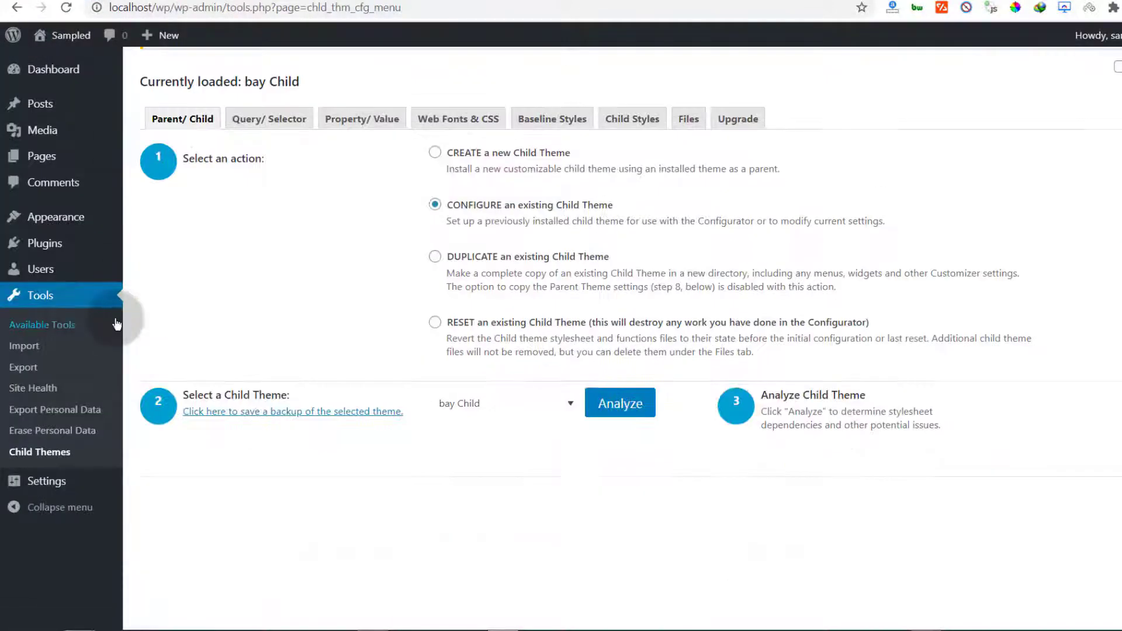
pyautogui.click(51, 250)
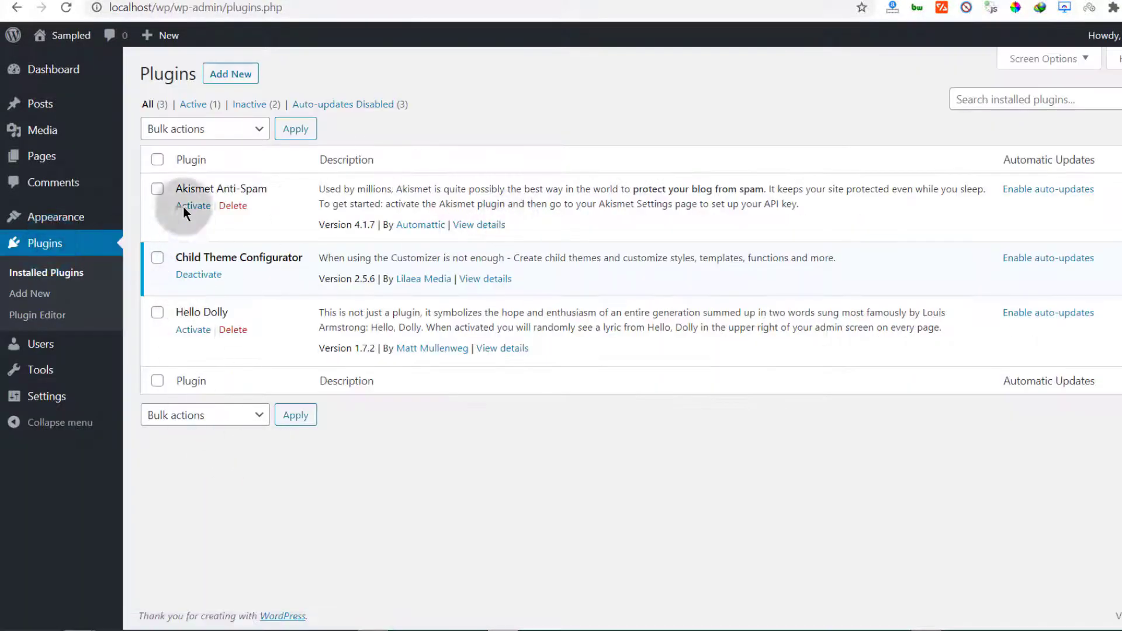
pyautogui.click(198, 276)
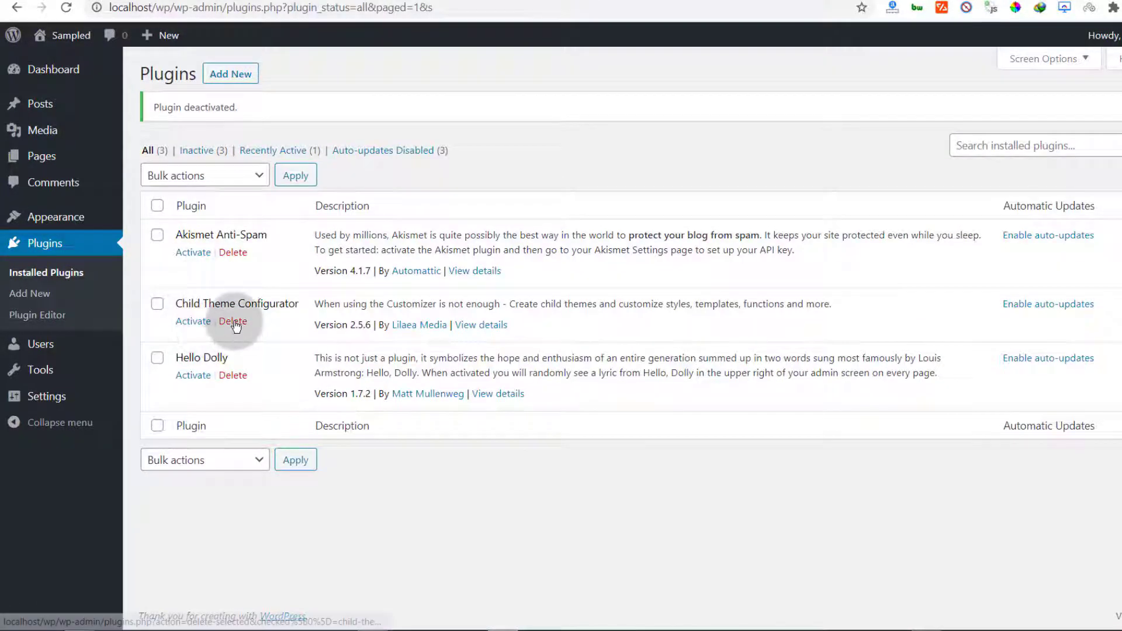
pyautogui.click(233, 321)
pyautogui.click(719, 109)
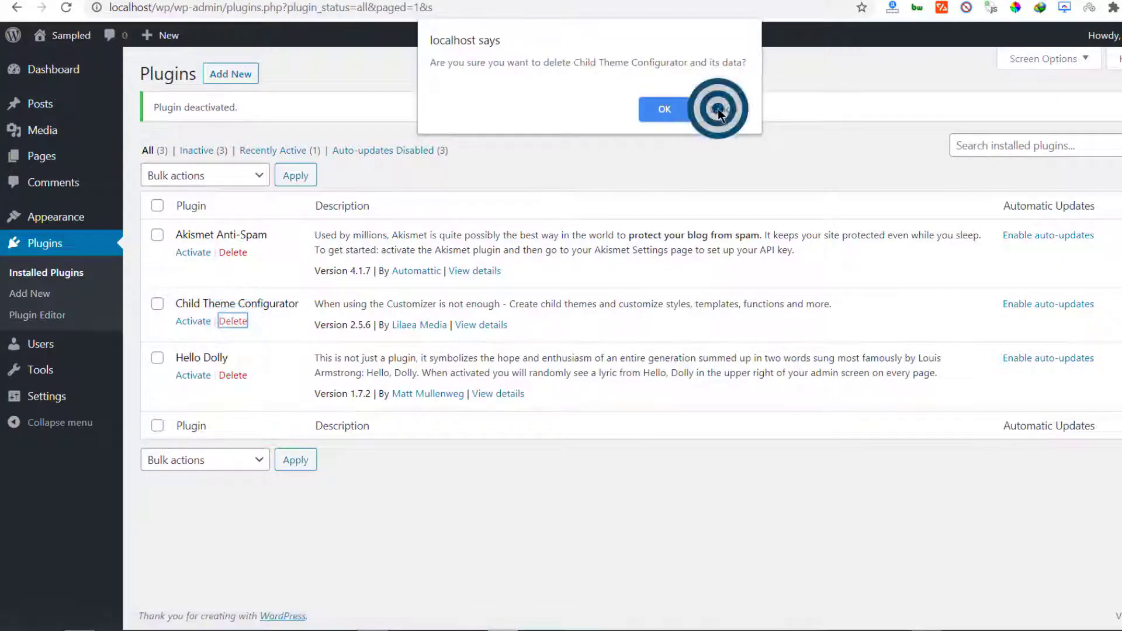
# Bulk-delete Child Theme Configurator and Hello Dolly from the installed plugins
pyautogui.click(158, 303)
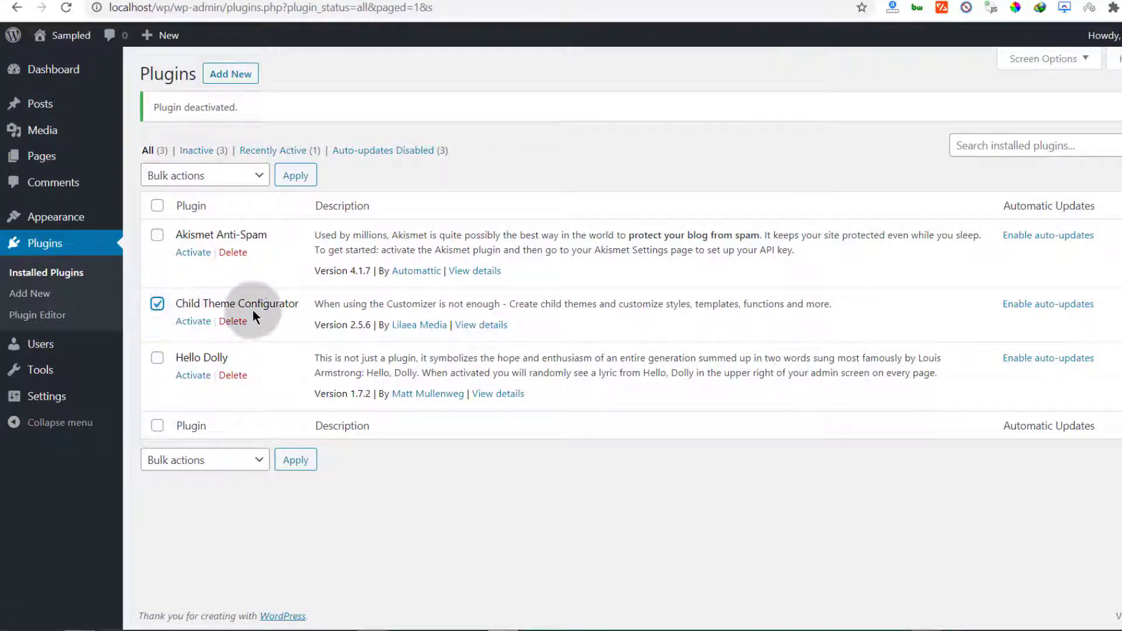
pyautogui.click(158, 358)
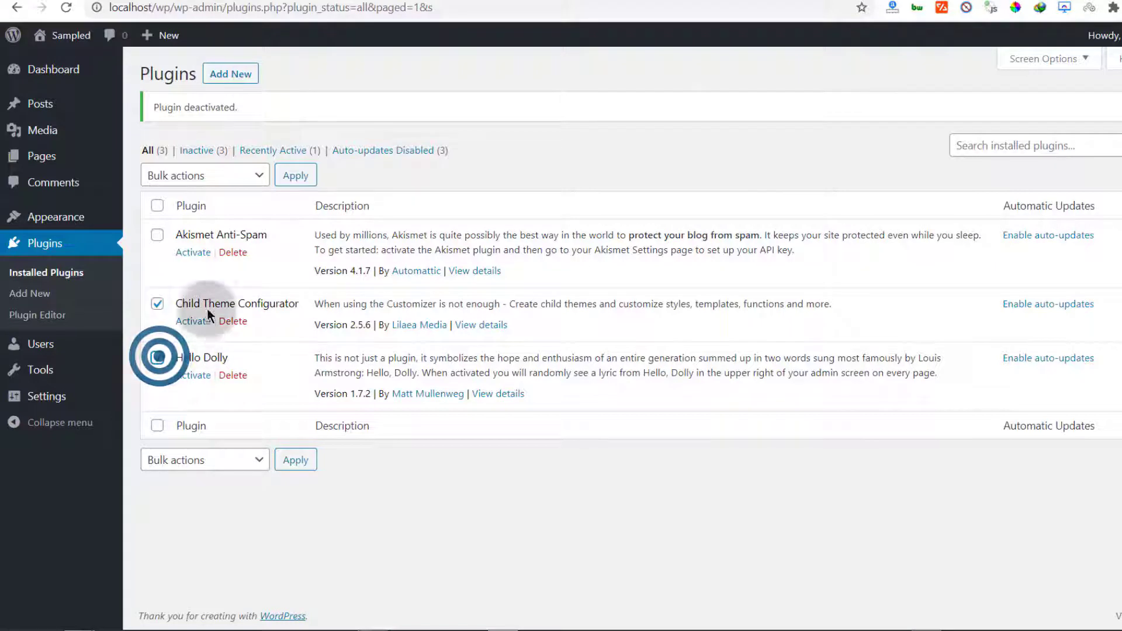
pyautogui.click(261, 178)
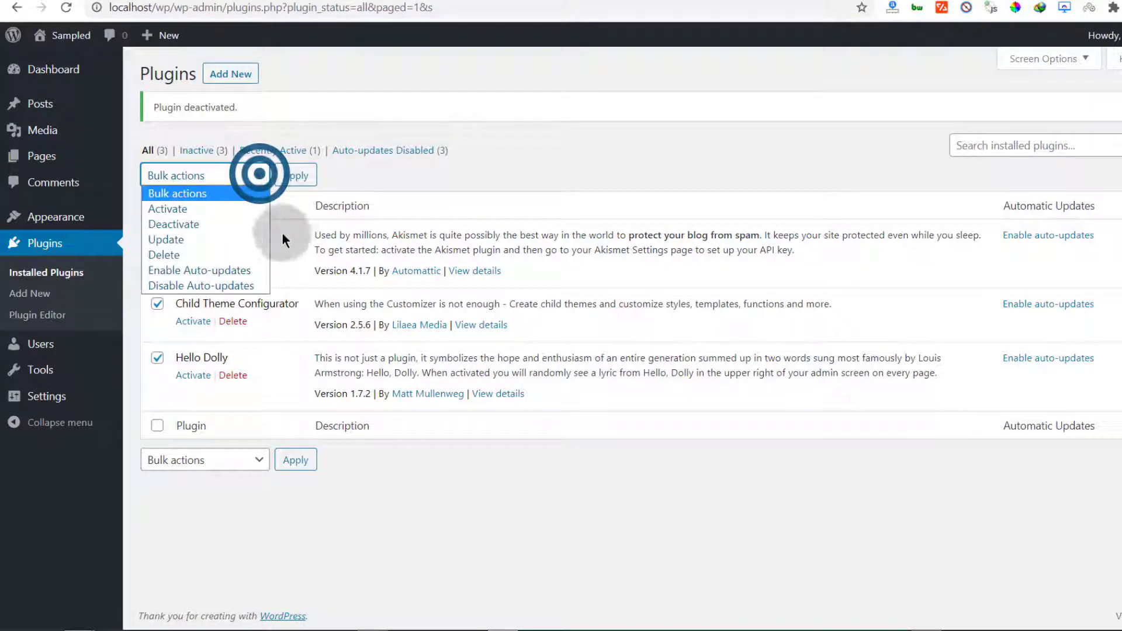
pyautogui.click(166, 256)
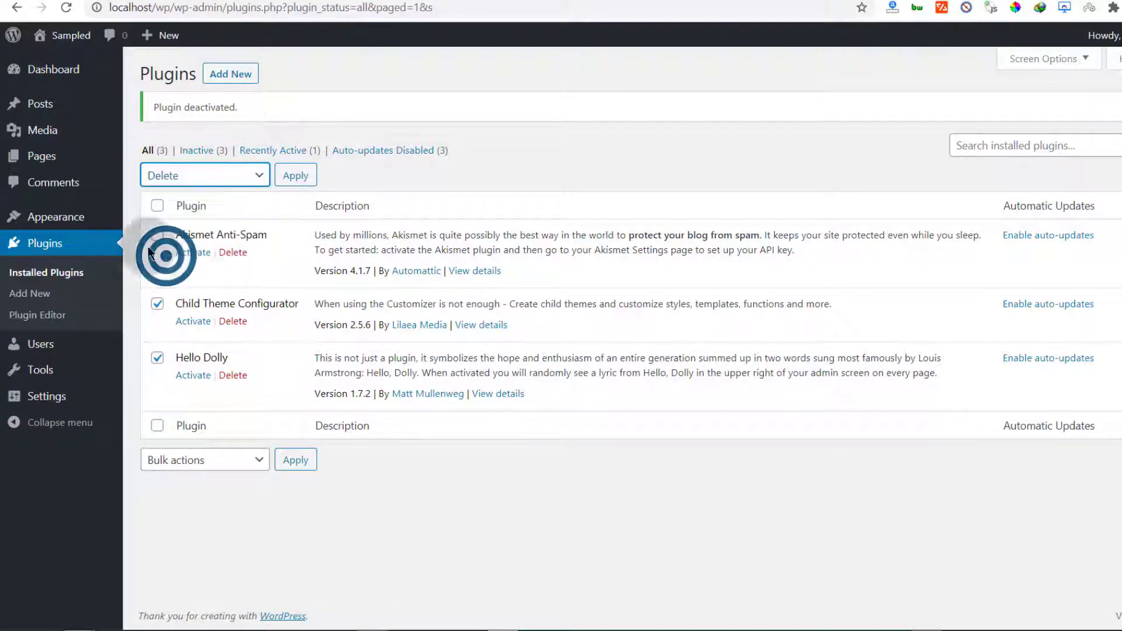
pyautogui.click(295, 177)
pyautogui.click(667, 109)
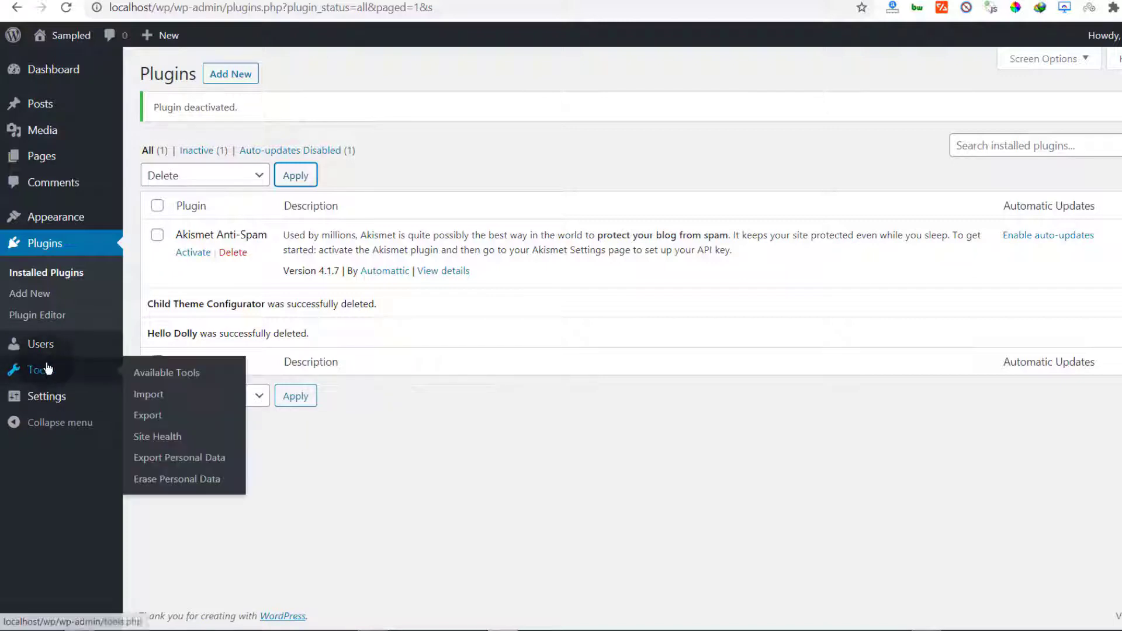
# Bring up the browser's link options for the 'Sampled' site name in the admin bar
pyautogui.moveTo(49, 403)
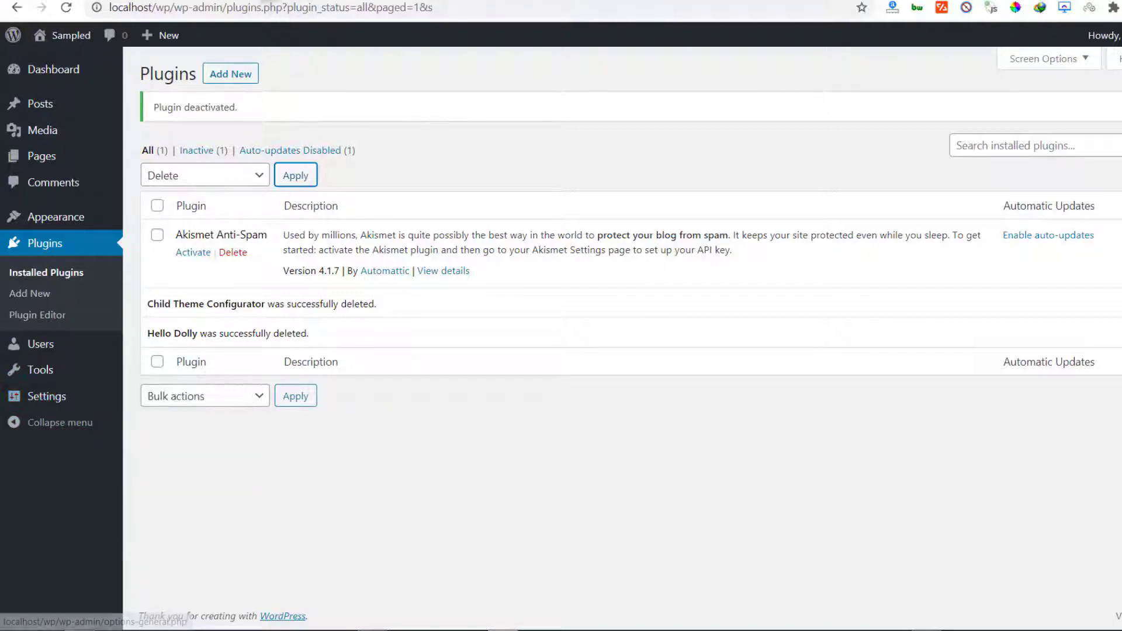
pyautogui.rightClick(64, 37)
pyautogui.click(105, 45)
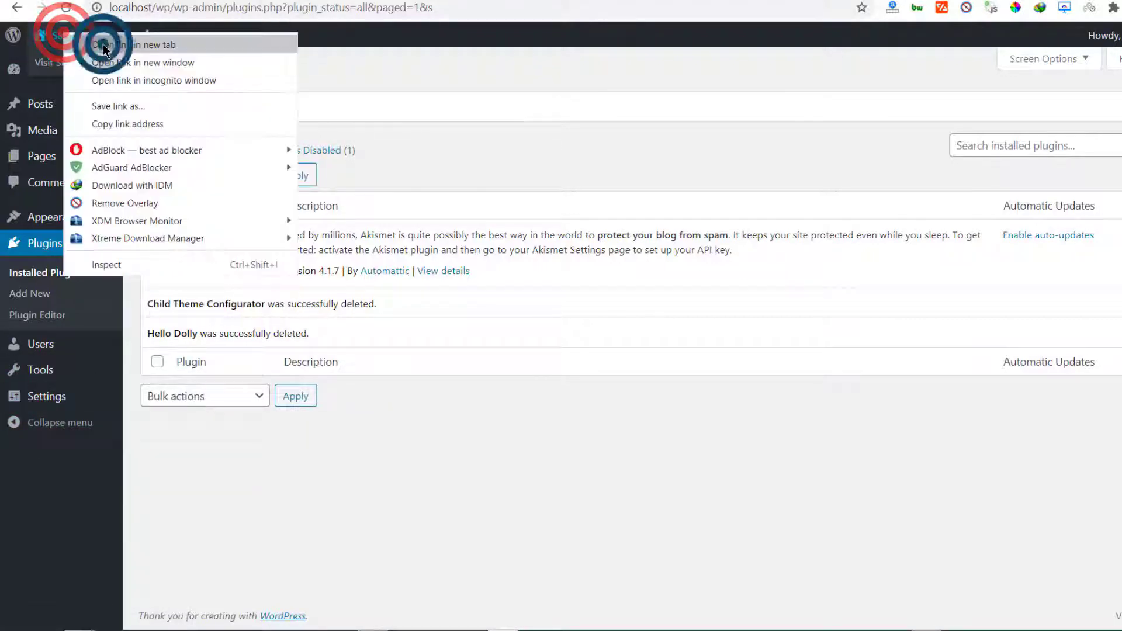
# Open the site in a new tab and go to the Hello world! post's comments
pyautogui.click(250, 1)
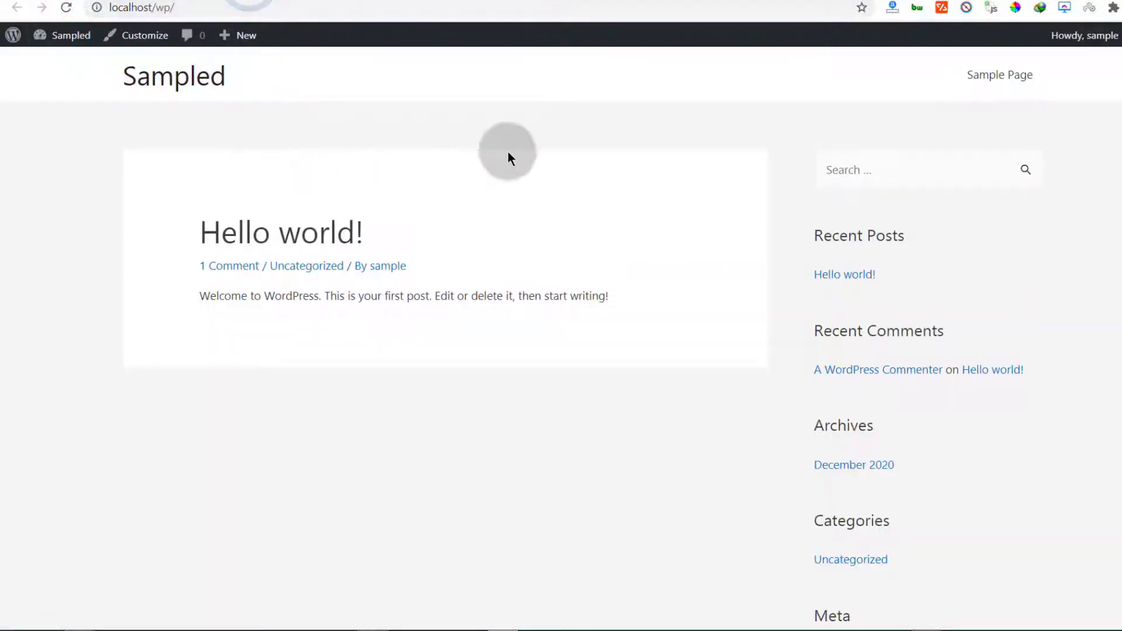
pyautogui.click(229, 265)
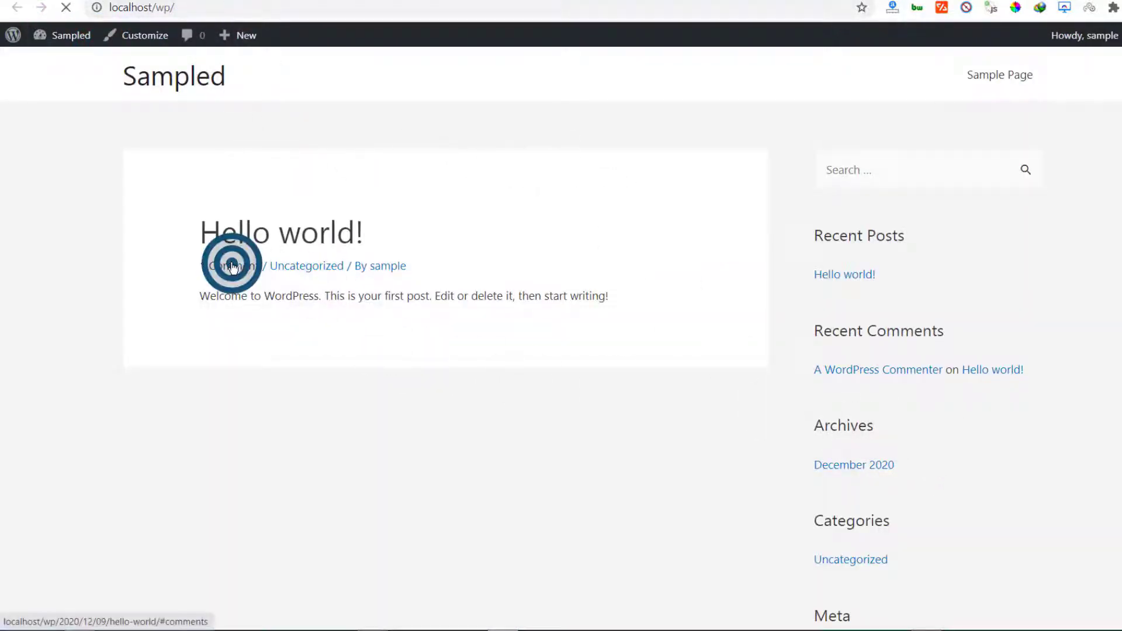
pyautogui.scroll(6, 280, 125)
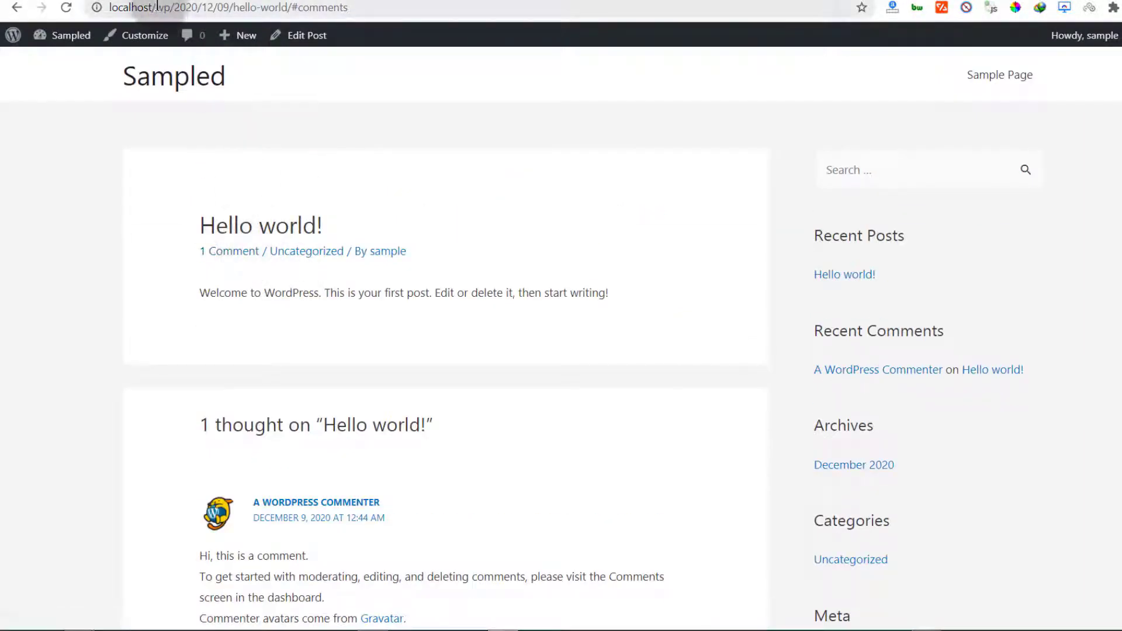
pyautogui.moveTo(154, 8); pyautogui.dragTo(353, 5)
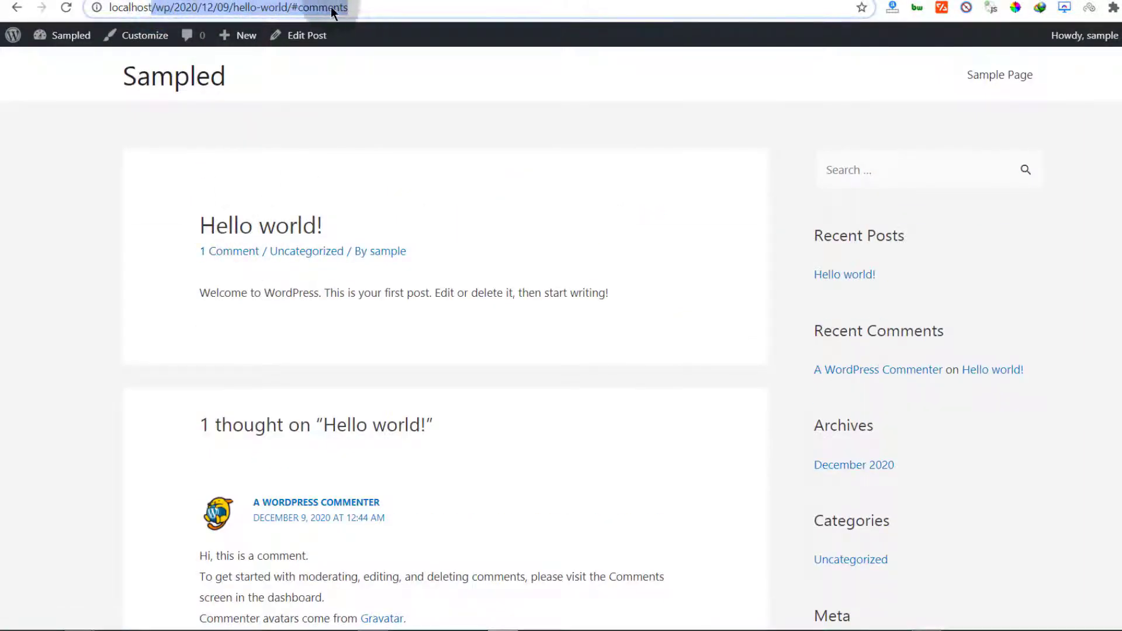
pyautogui.click(255, 7)
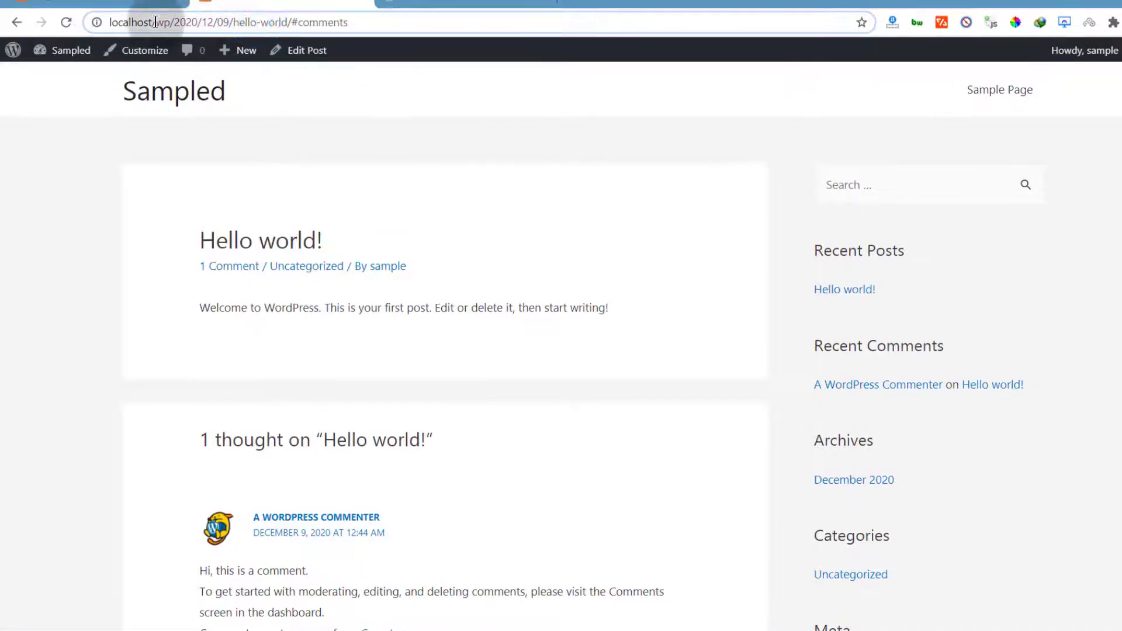
# Highlight the date 2020/12/09 and the hello-world slug in the post's address
pyautogui.moveTo(155, 22); pyautogui.dragTo(350, 21)
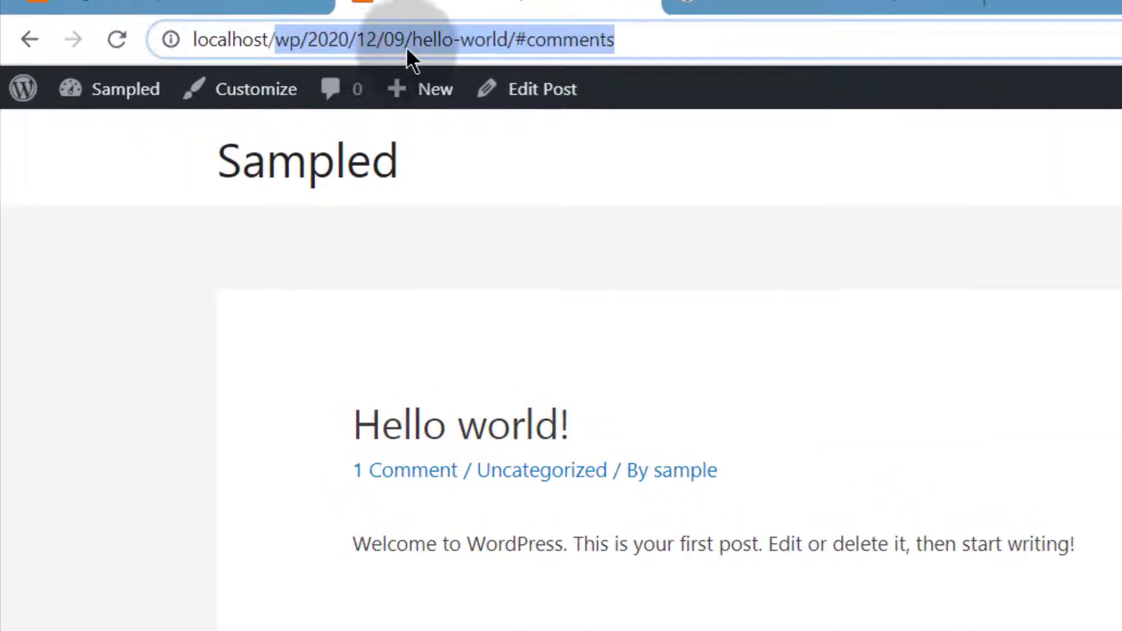
pyautogui.moveTo(413, 38); pyautogui.dragTo(303, 48)
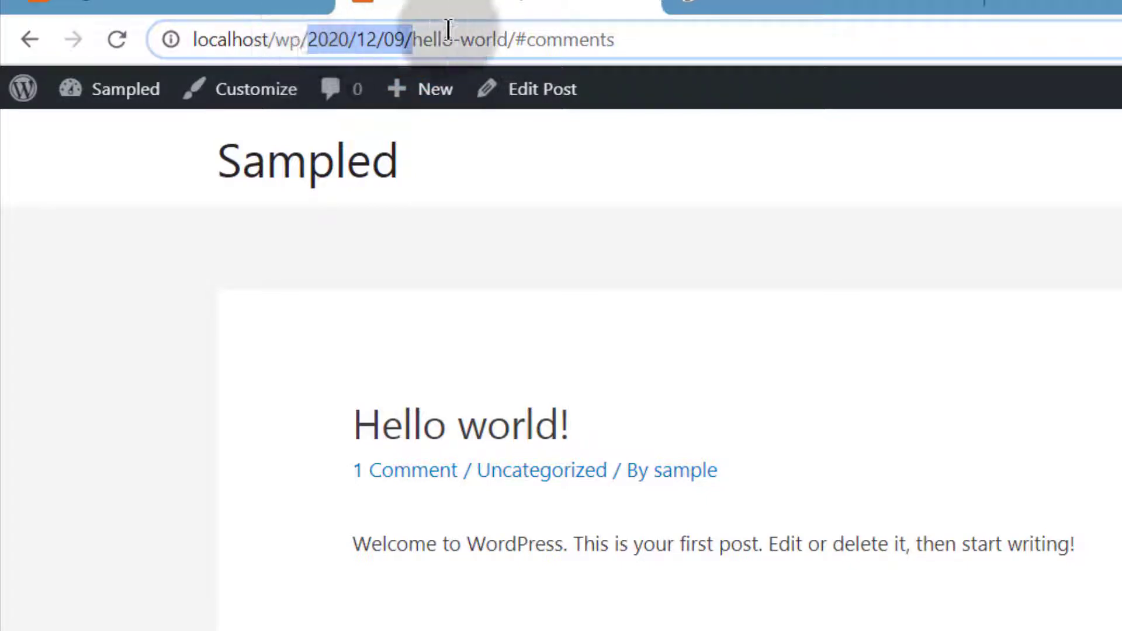
pyautogui.moveTo(412, 36); pyautogui.dragTo(413, 36)
pyautogui.doubleClick(411, 37)
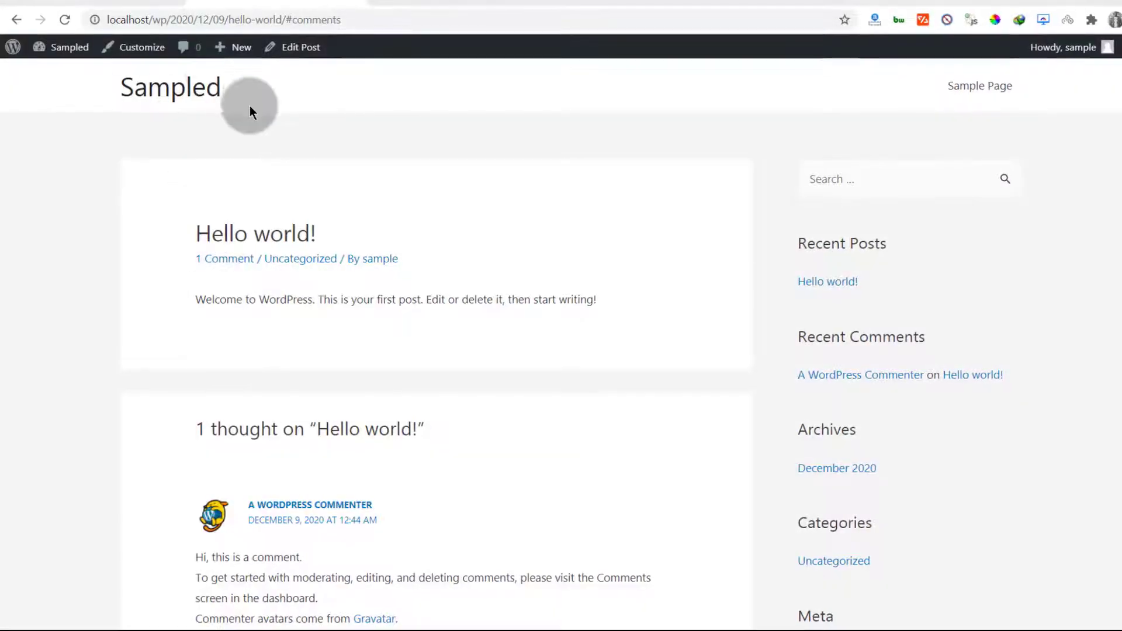
pyautogui.click(153, 14)
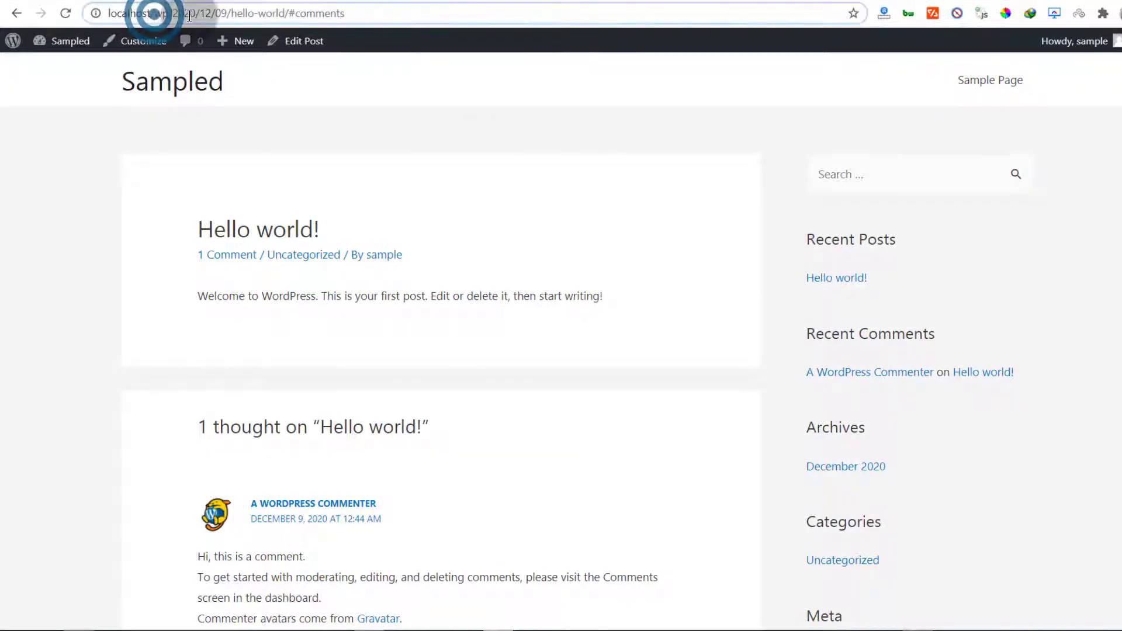
pyautogui.moveTo(175, 13); pyautogui.dragTo(232, 15)
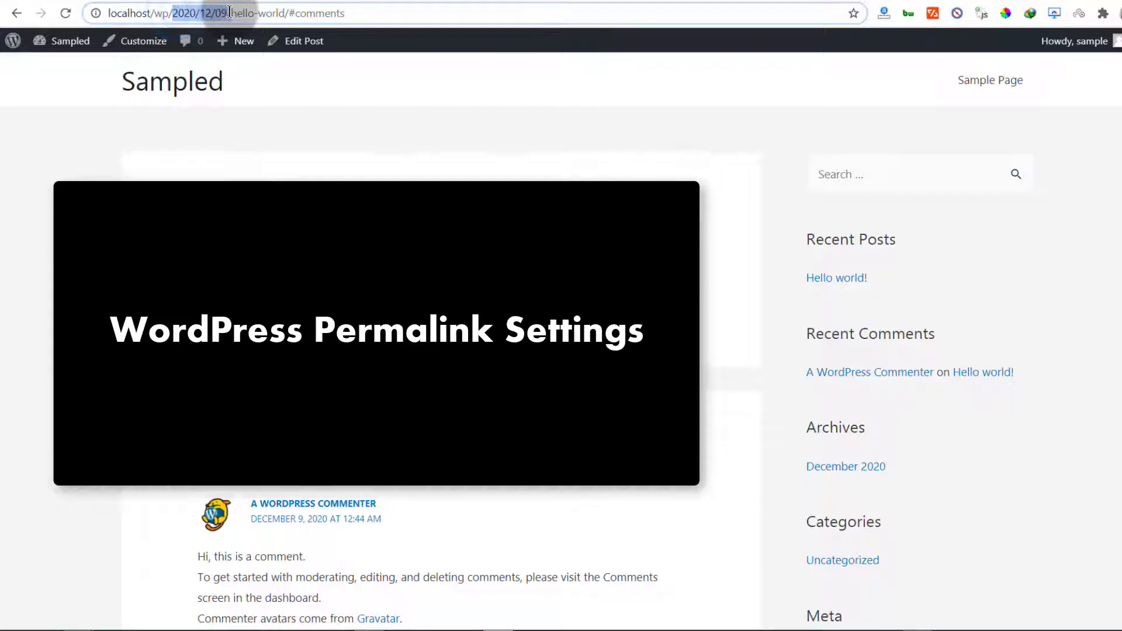
pyautogui.click(232, 13)
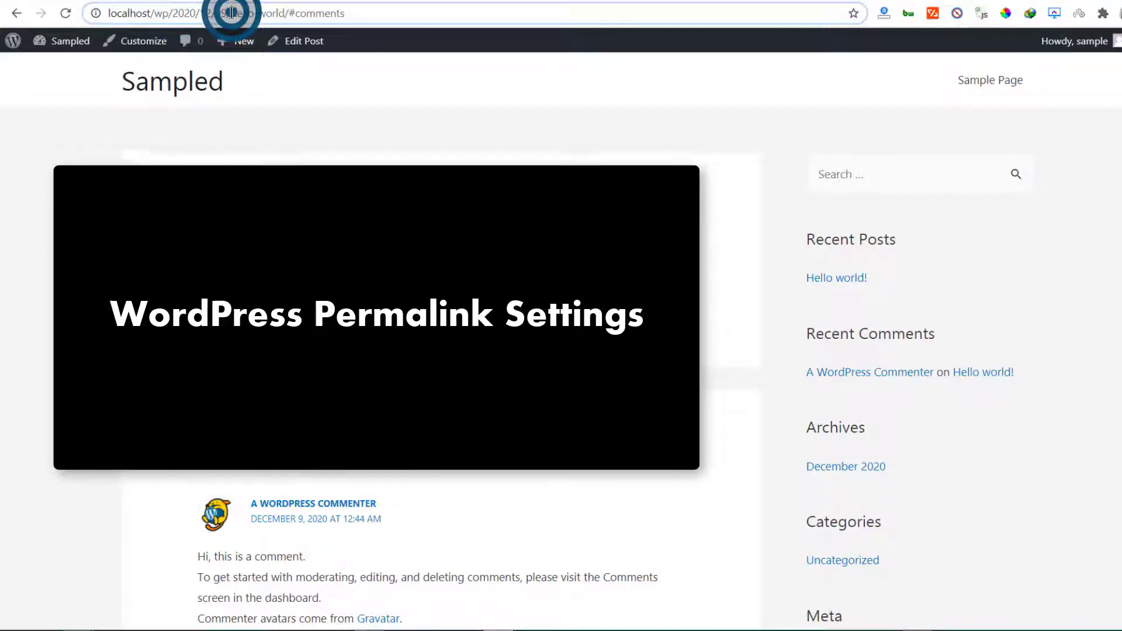
pyautogui.moveTo(232, 13); pyautogui.dragTo(286, 13)
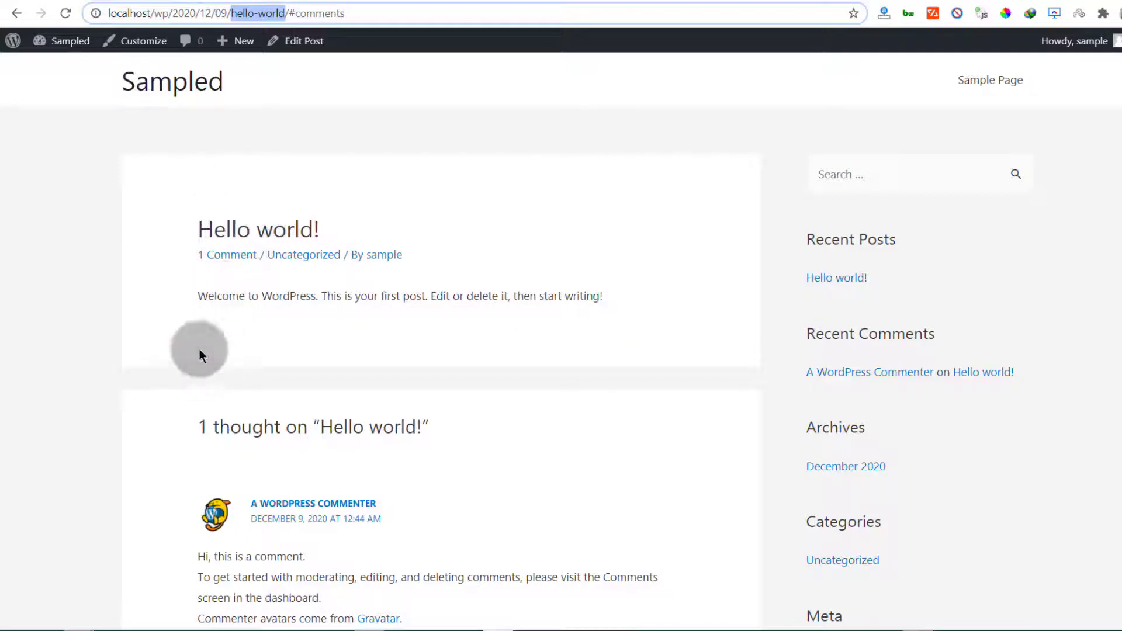
pyautogui.click(232, 13)
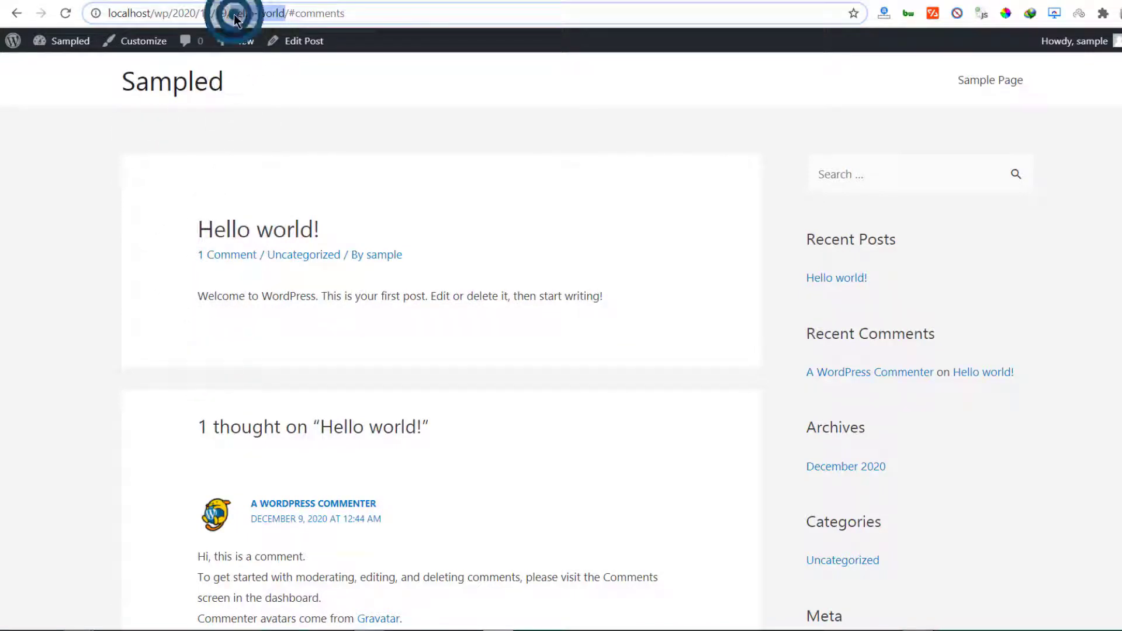
pyautogui.moveTo(232, 12); pyautogui.dragTo(281, 10)
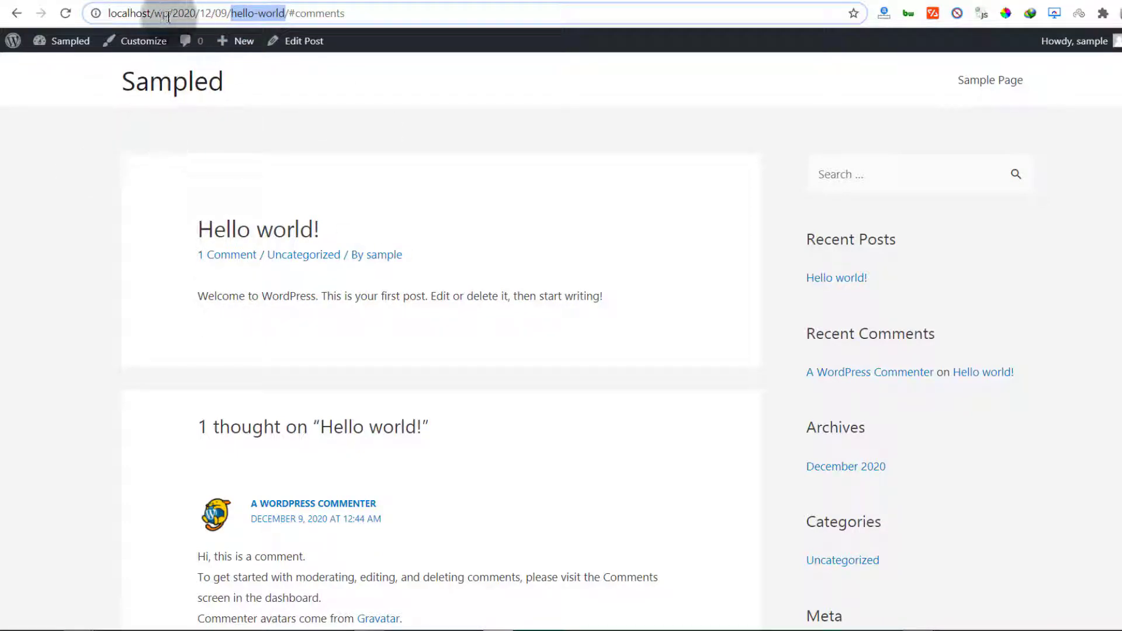
pyautogui.moveTo(177, 13); pyautogui.dragTo(226, 13)
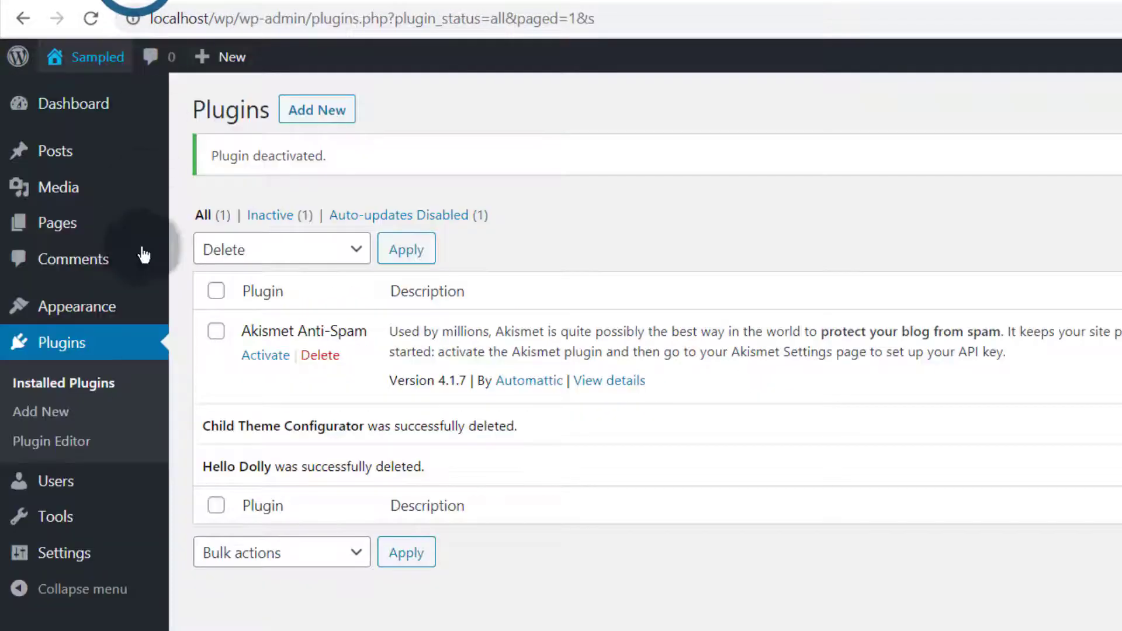
# Switch permalinks to the Post name structure /%postname%/ and save the changes
pyautogui.moveTo(80, 563)
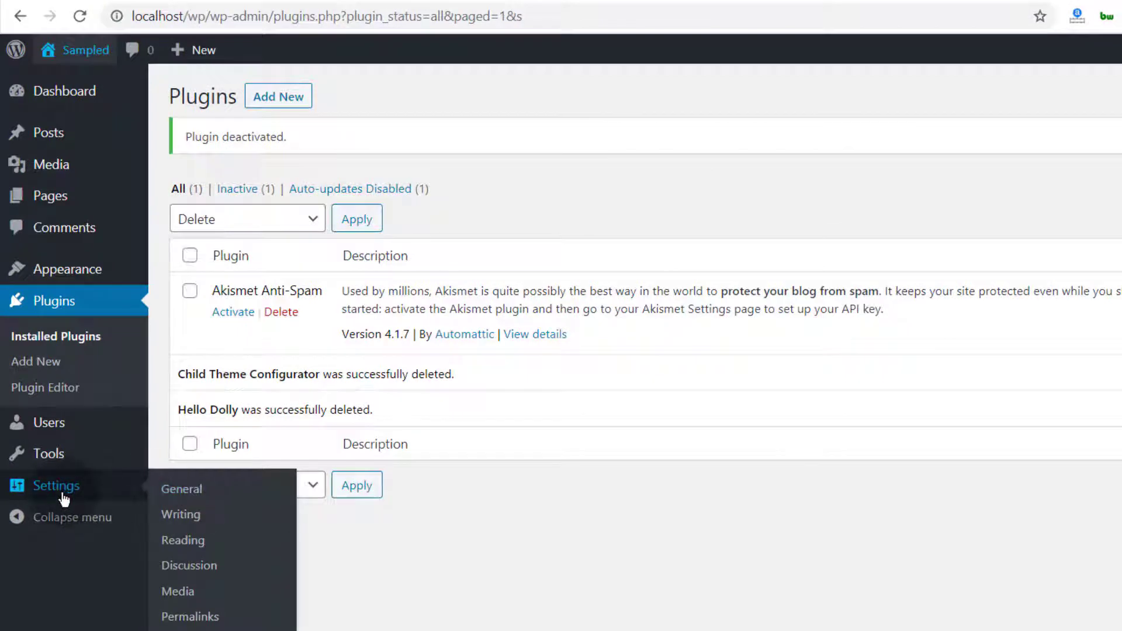
pyautogui.click(202, 618)
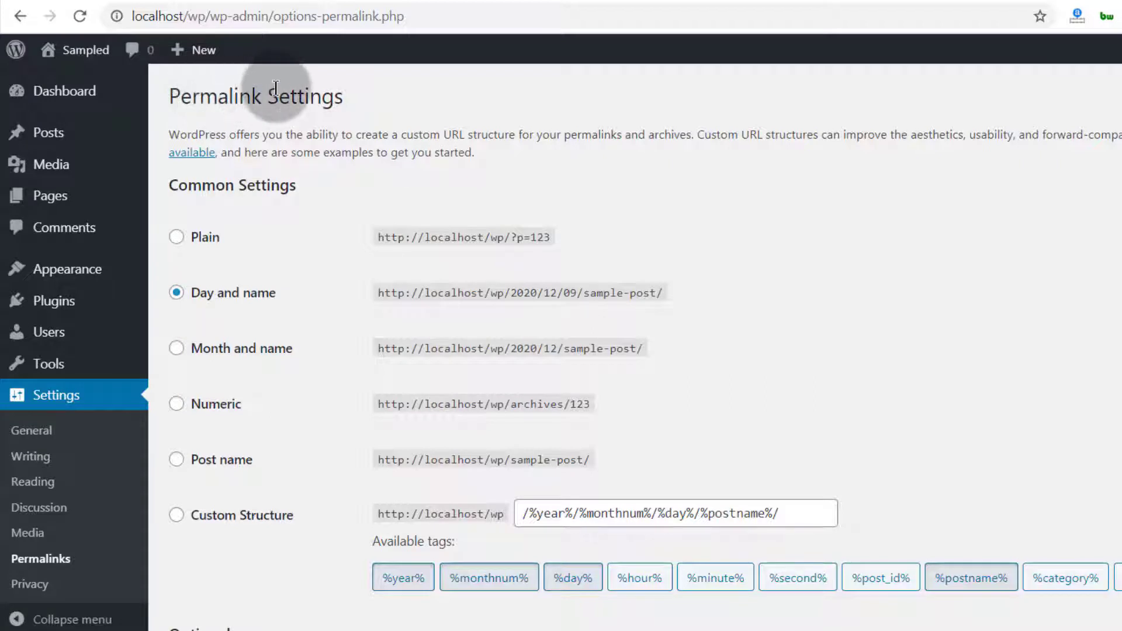
pyautogui.click(176, 460)
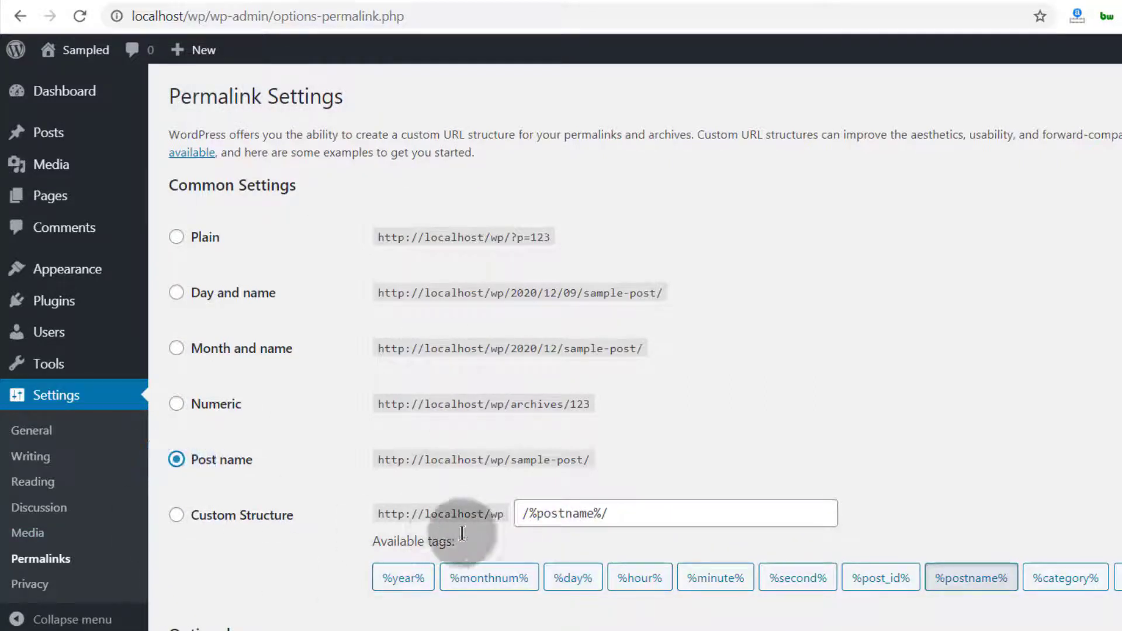
pyautogui.tripleClick(514, 514)
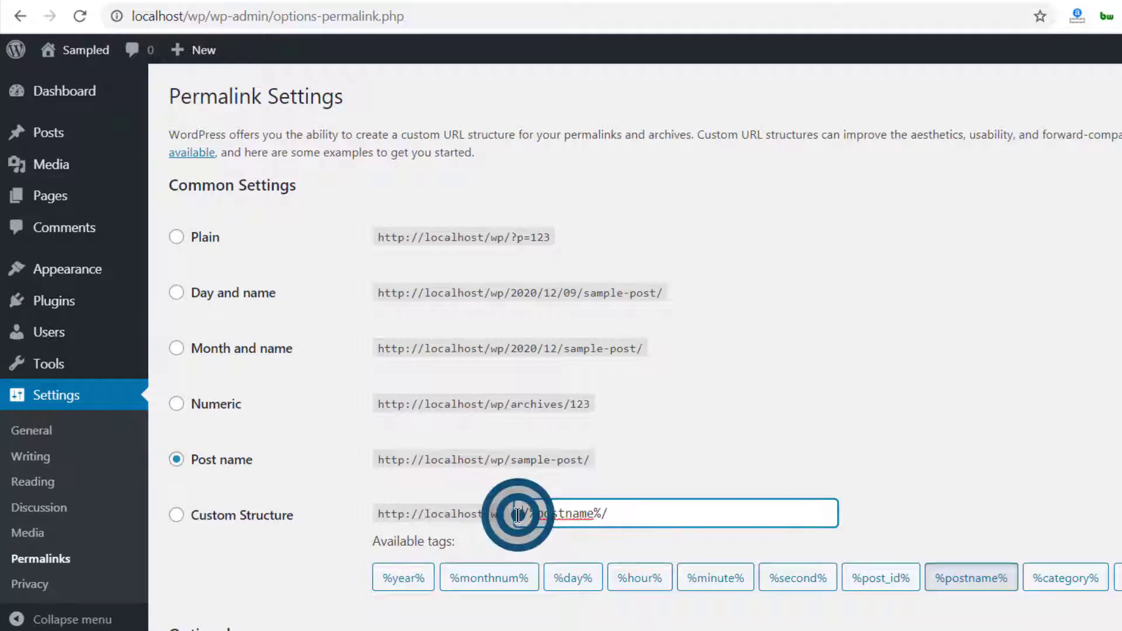
pyautogui.click(563, 523)
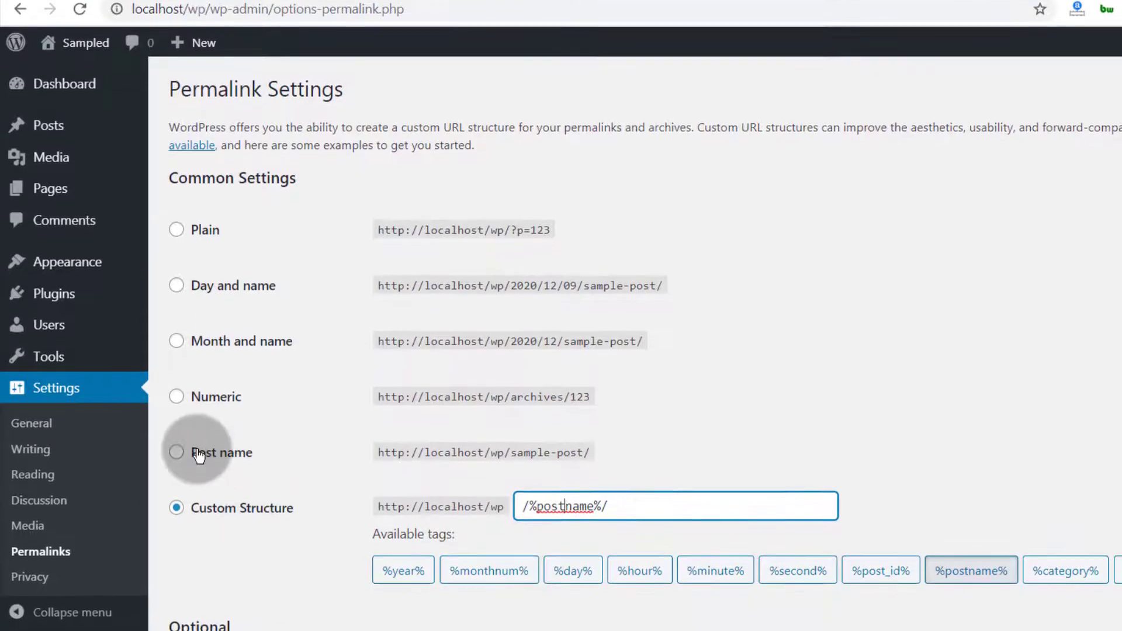
pyautogui.click(206, 460)
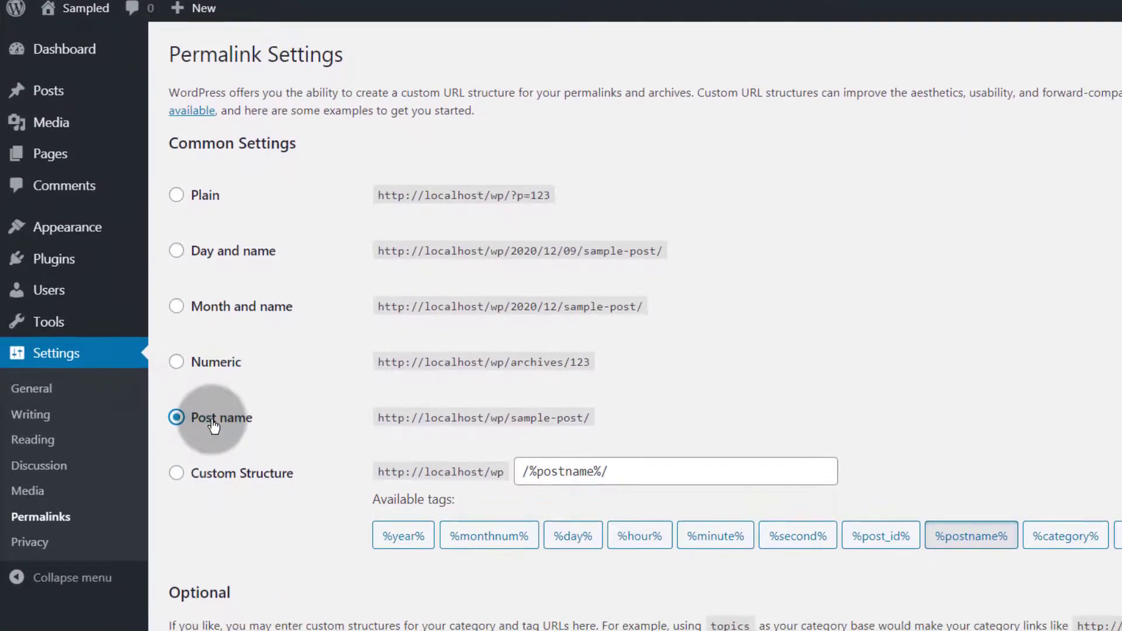
pyautogui.scroll(-3, 309, 497)
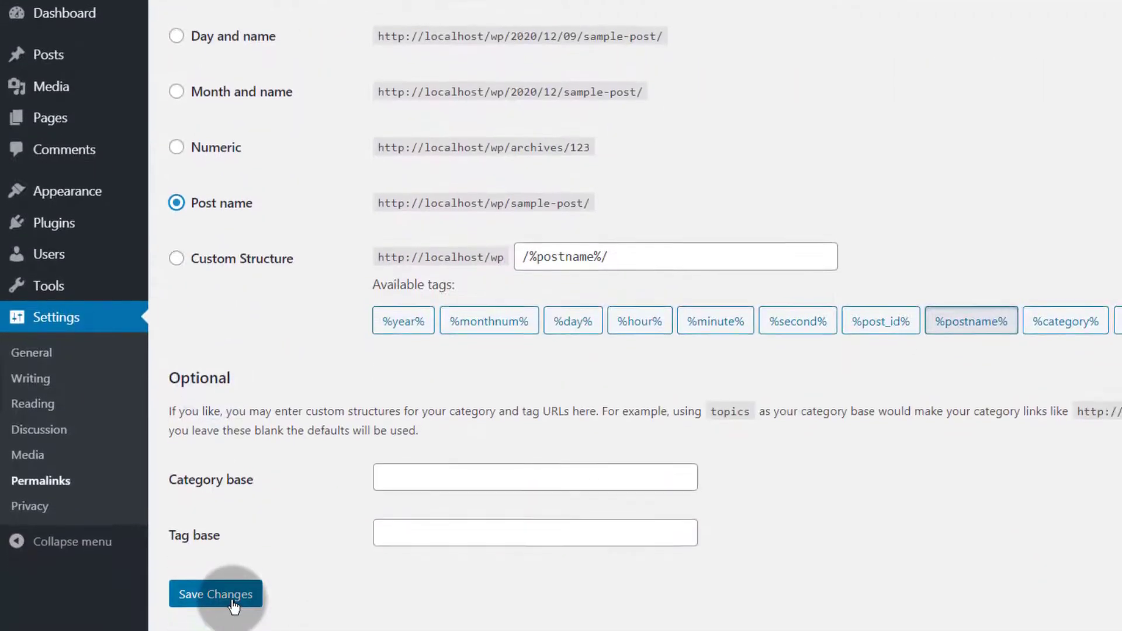
pyautogui.click(232, 600)
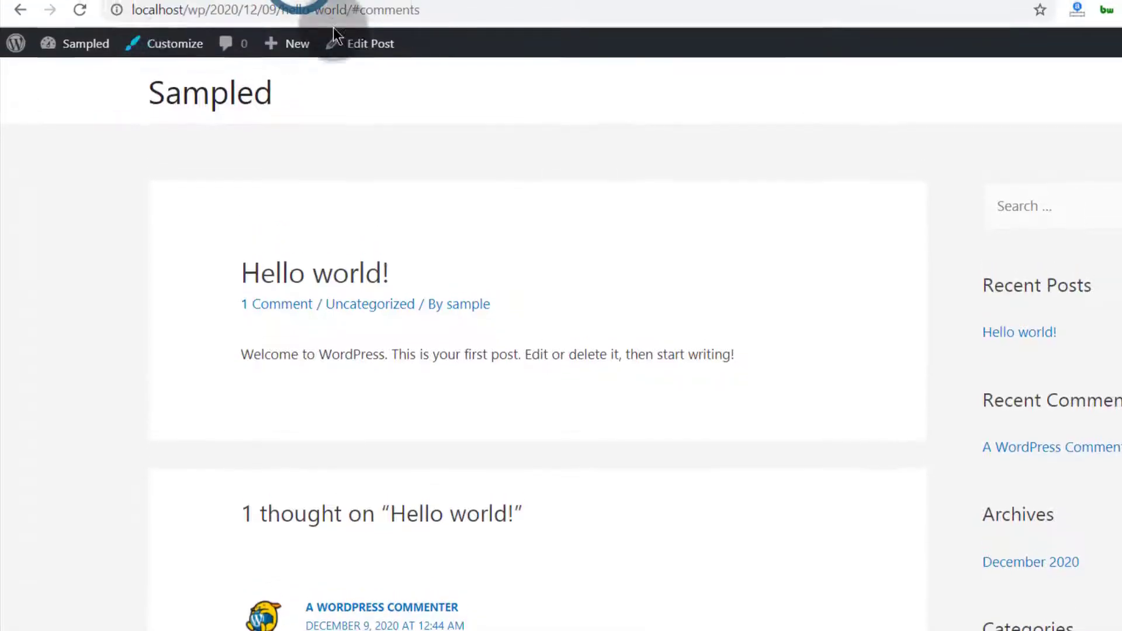
# Reload to test the new permalinks and reopen the Hello world! post's comments
pyautogui.click(80, 12)
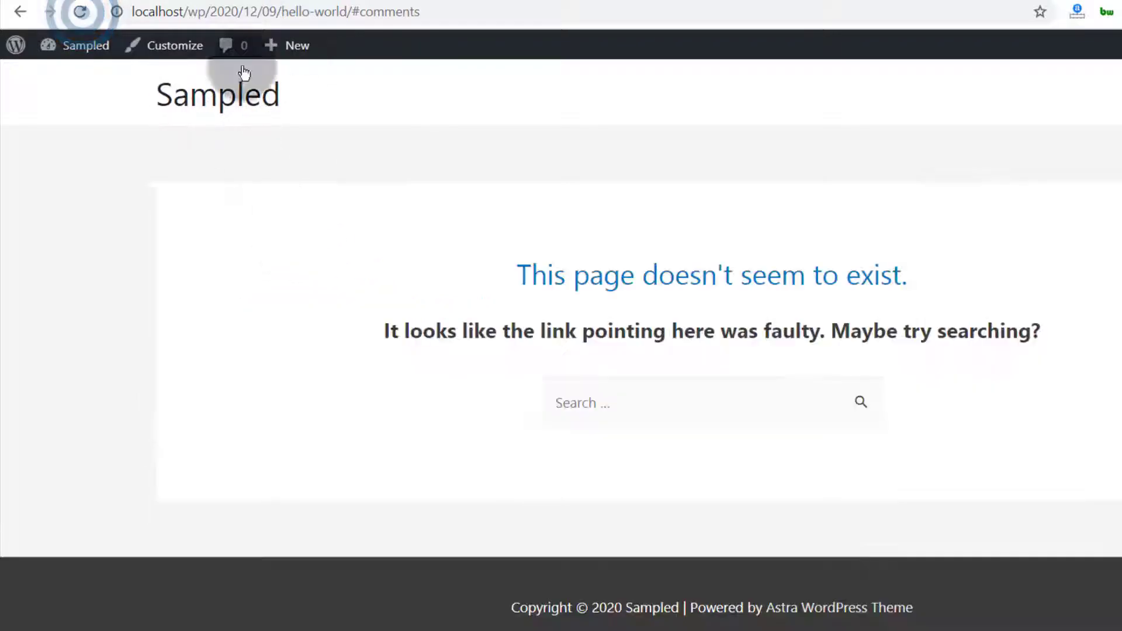
pyautogui.click(219, 92)
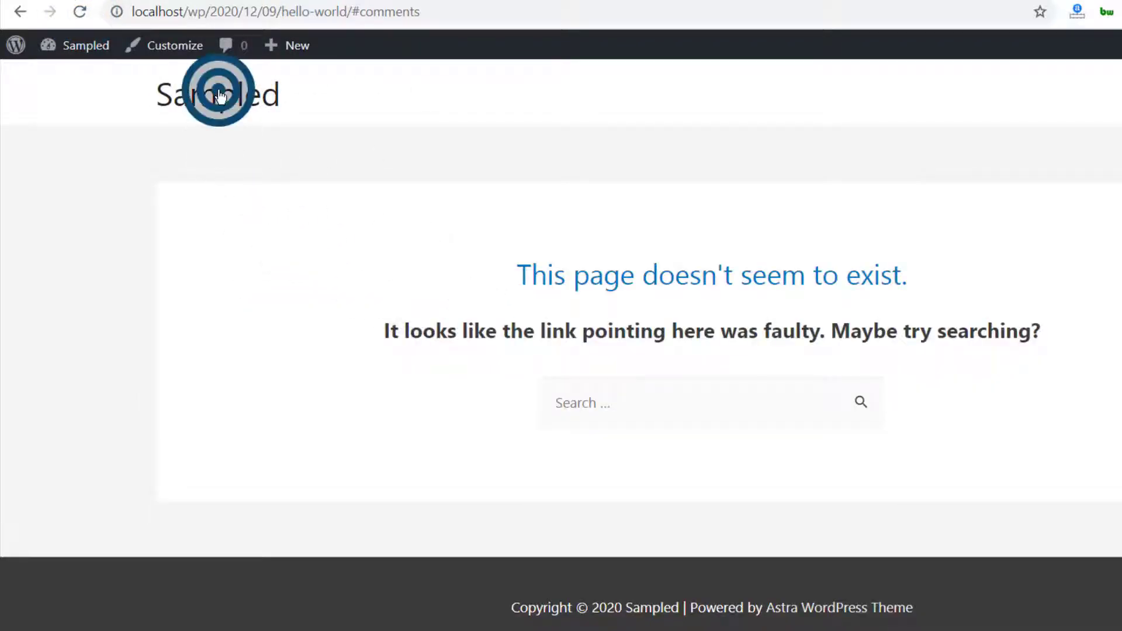
pyautogui.click(287, 324)
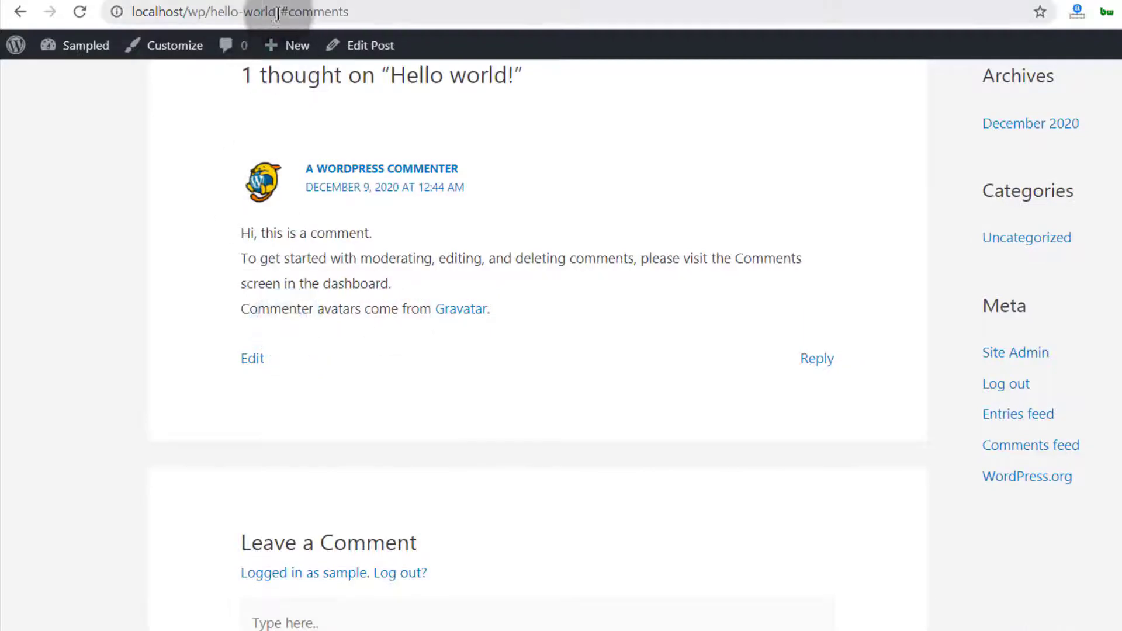
pyautogui.scroll(5, 404, 343)
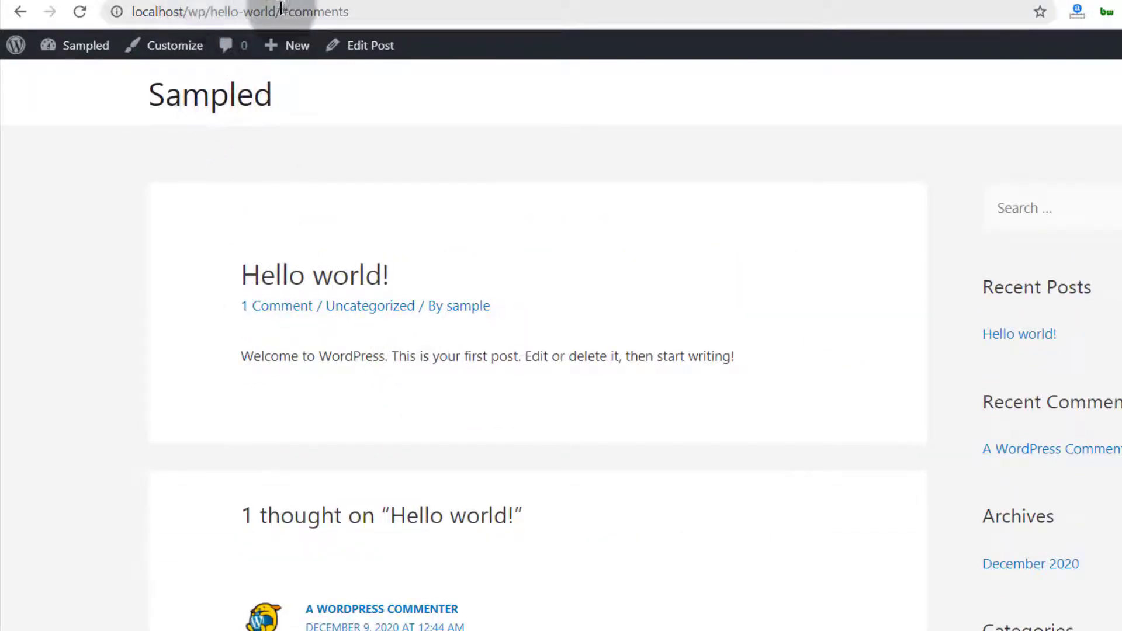
# Remove #comments from the address, leaving localhost/wp/hello-world/, then scroll through the post
pyautogui.moveTo(286, 9); pyautogui.dragTo(430, 7)
pyautogui.press('BackSpace')
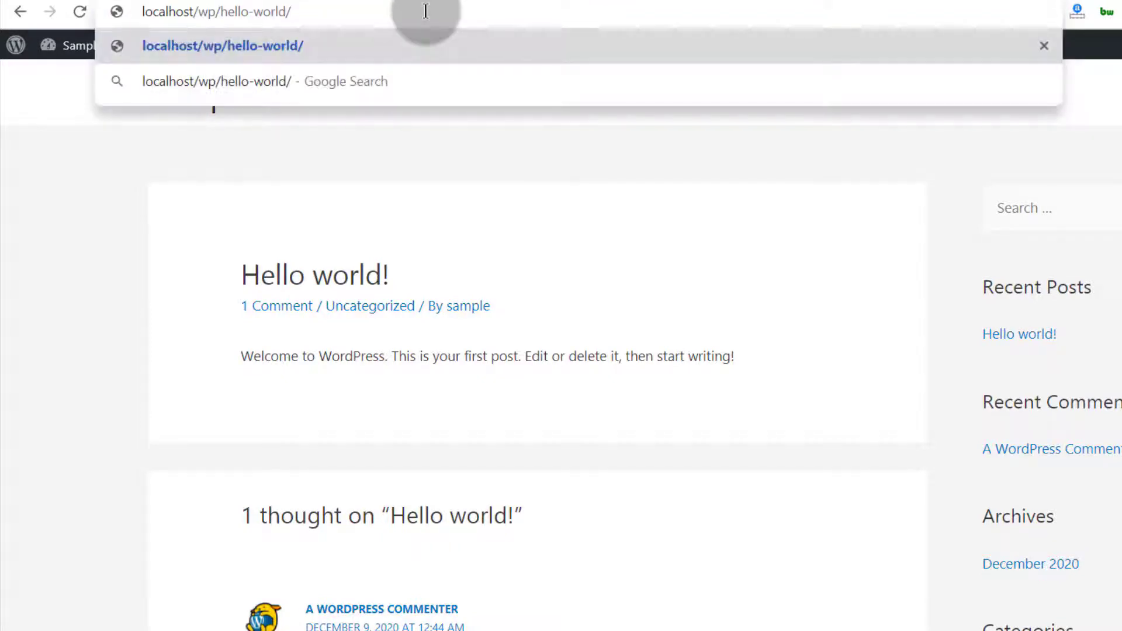
pyautogui.click(144, 9)
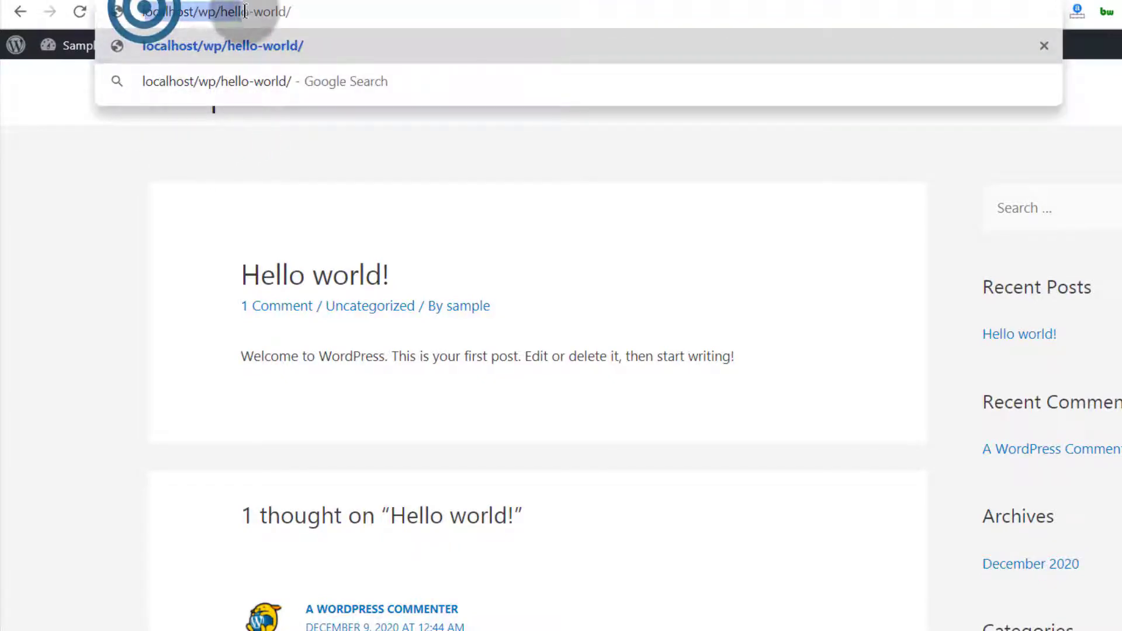
pyautogui.moveTo(145, 10); pyautogui.dragTo(220, 11)
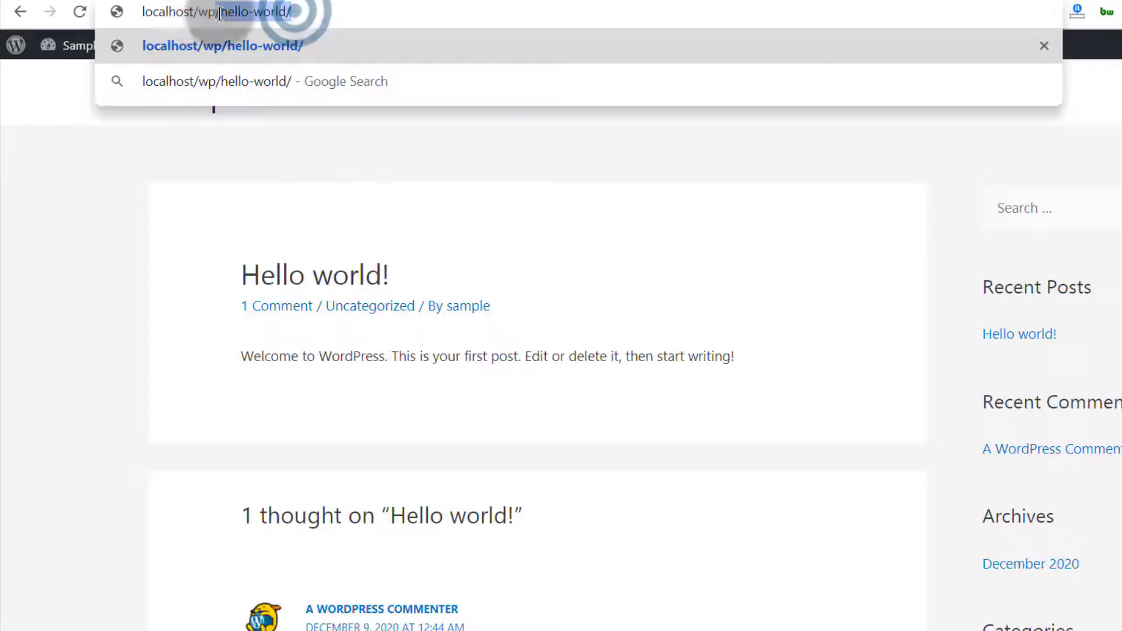
pyautogui.click(86, 257)
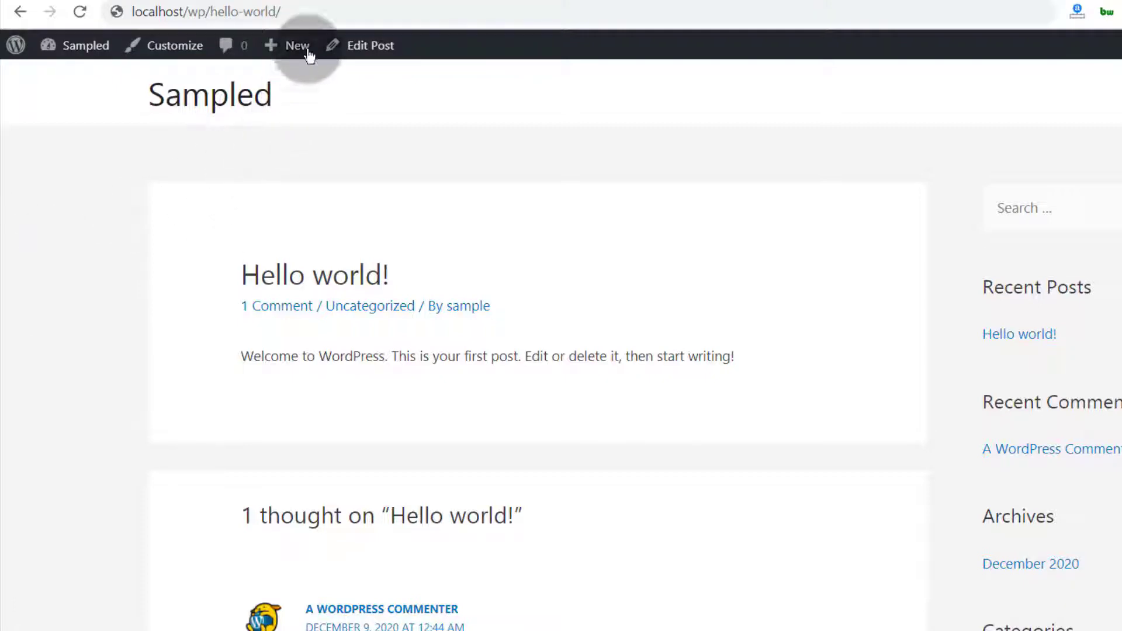
pyautogui.moveTo(283, 8); pyautogui.dragTo(209, 9)
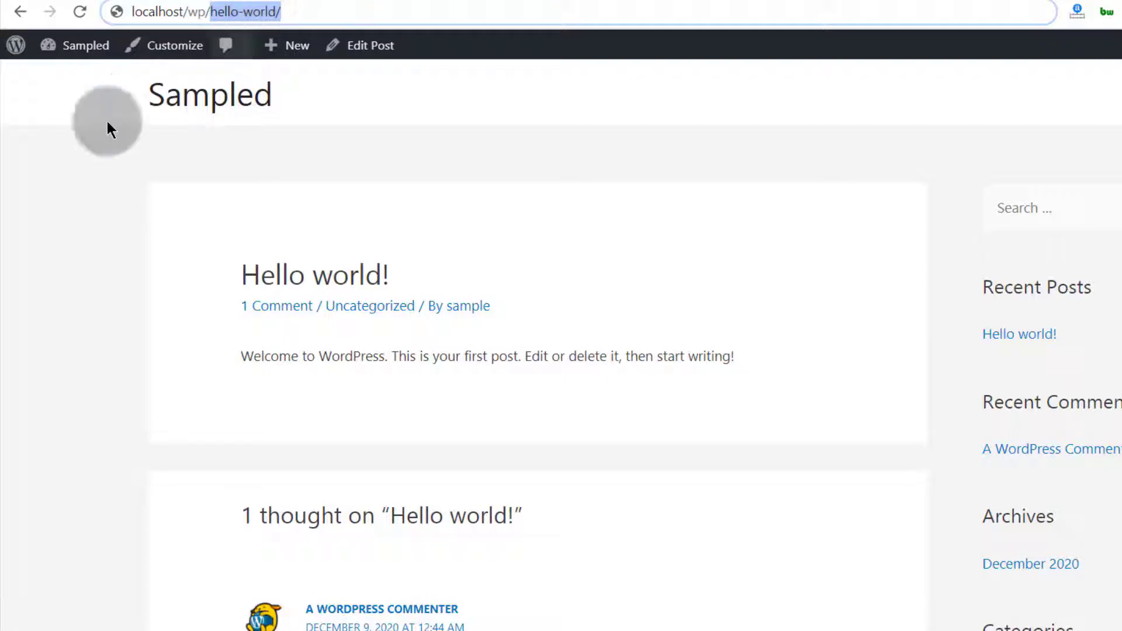
pyautogui.click(24, 286)
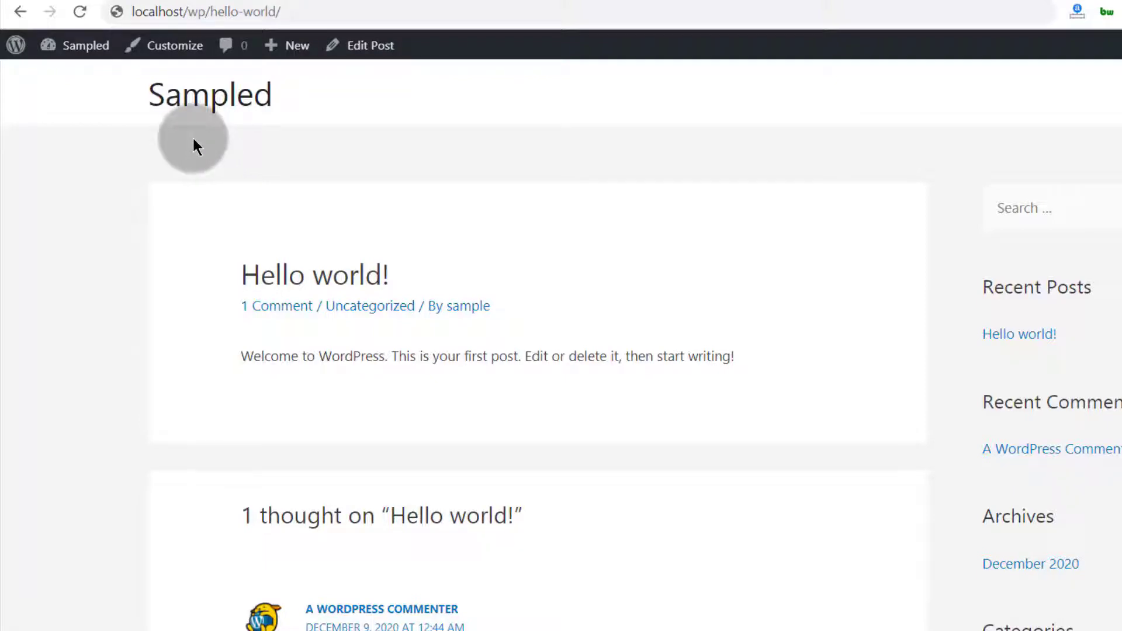
pyautogui.scroll(-8, 218, 247)
pyautogui.scroll(-4, 219, 244)
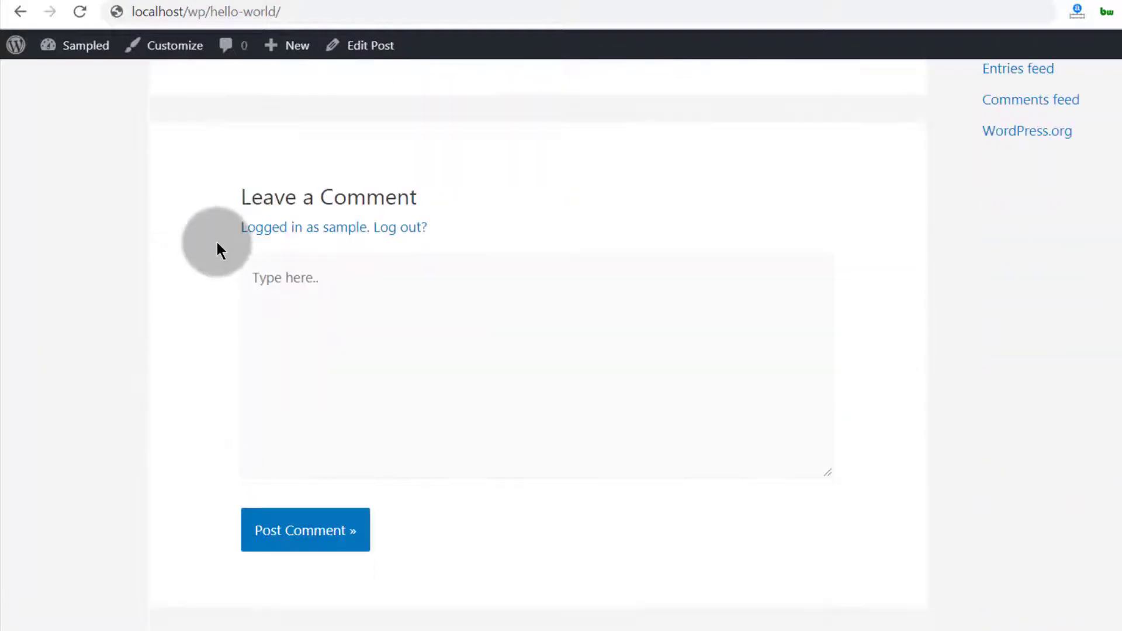
pyautogui.scroll(13, 216, 239)
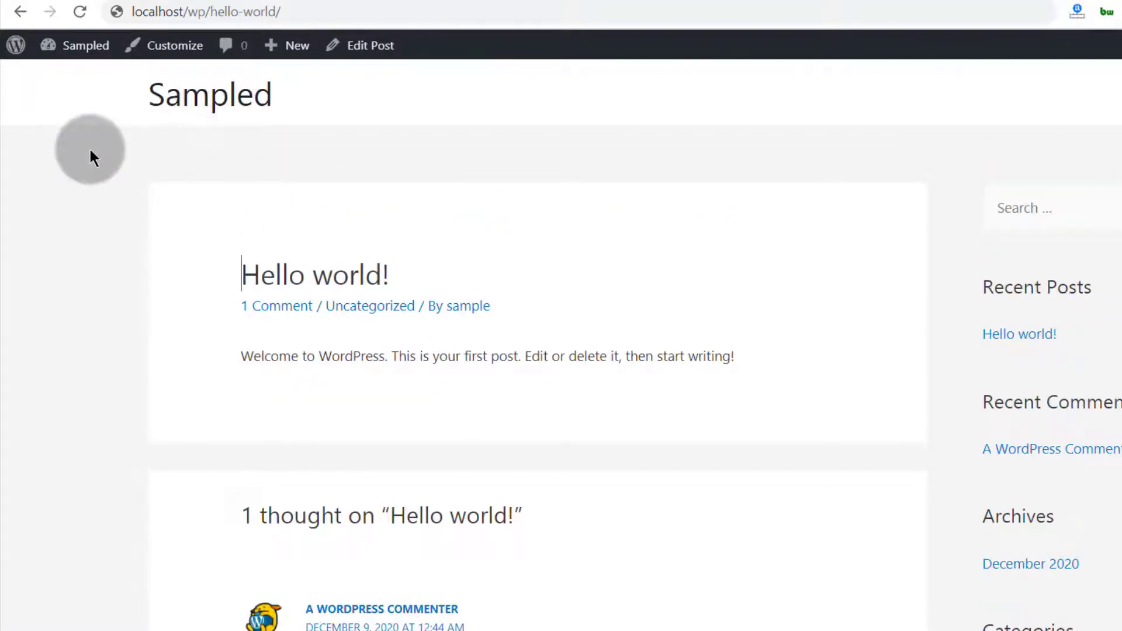
pyautogui.scroll(-12, 89, 169)
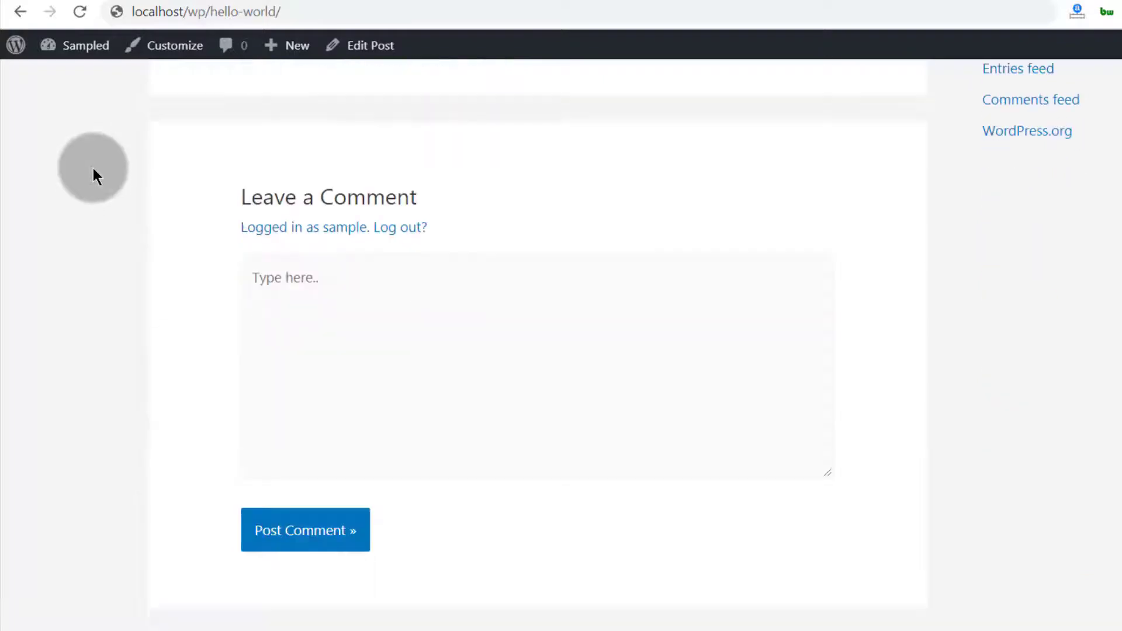
pyautogui.scroll(6, 93, 167)
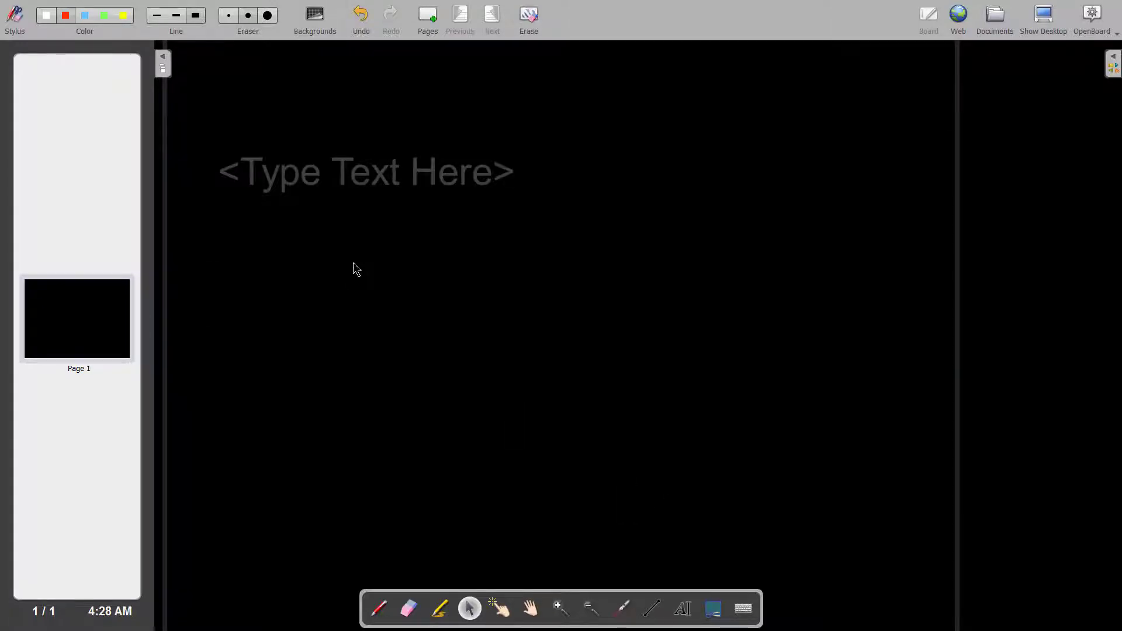
# Type the heading 'Post Type' into the board's placeholder and nudge it slightly right
pyautogui.click(272, 177)
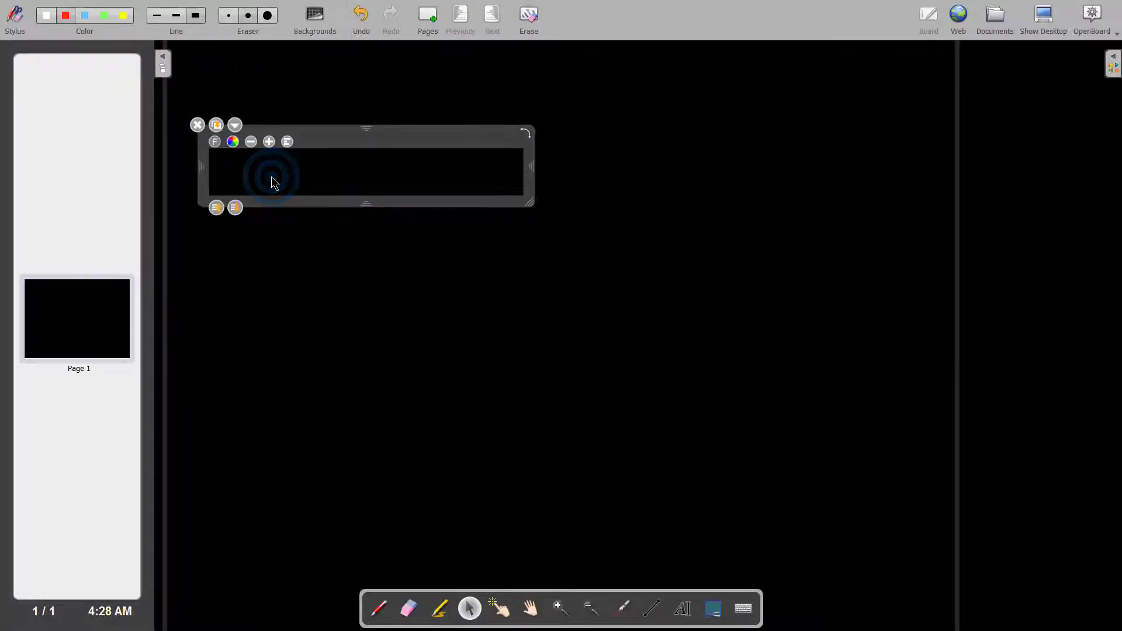
pyautogui.write('Post Type')
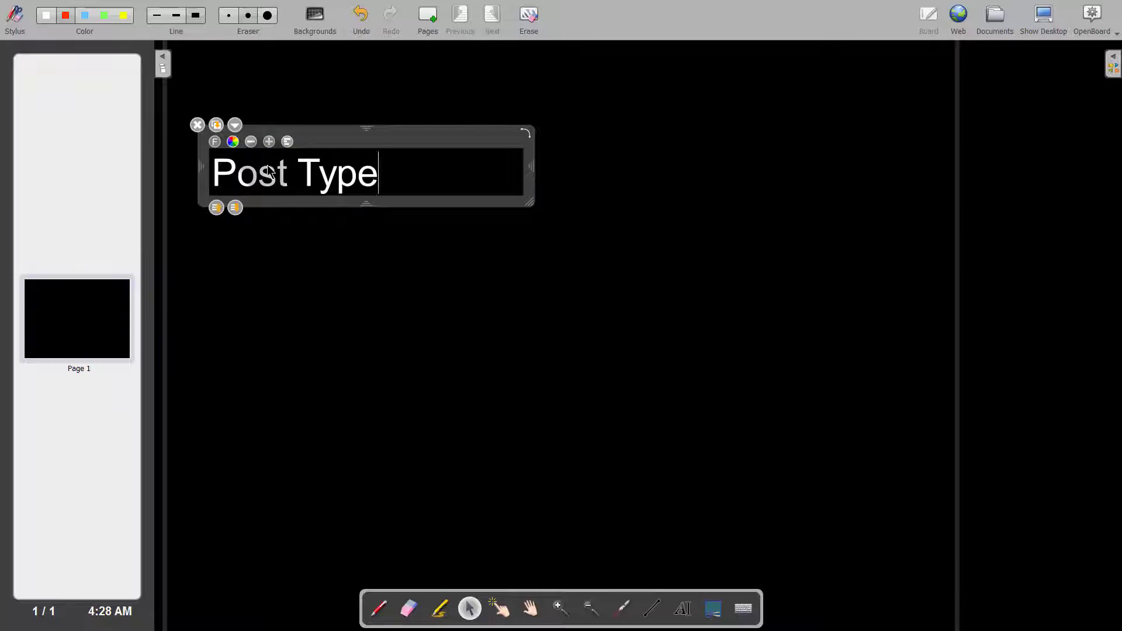
pyautogui.click(430, 245)
pyautogui.click(273, 178)
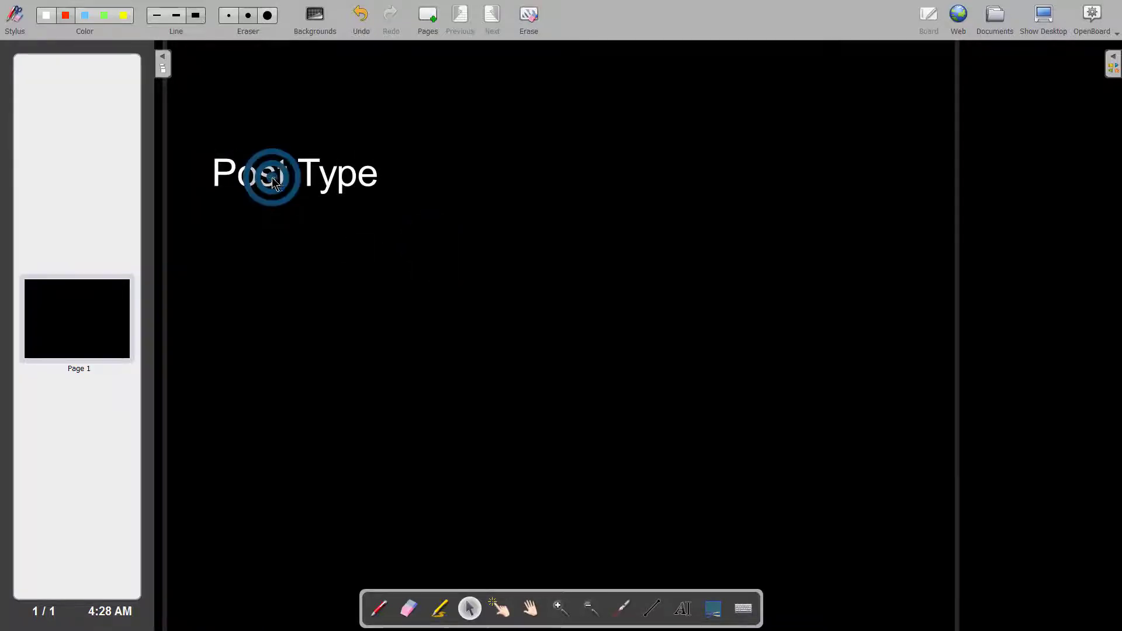
pyautogui.moveTo(272, 177); pyautogui.dragTo(285, 173)
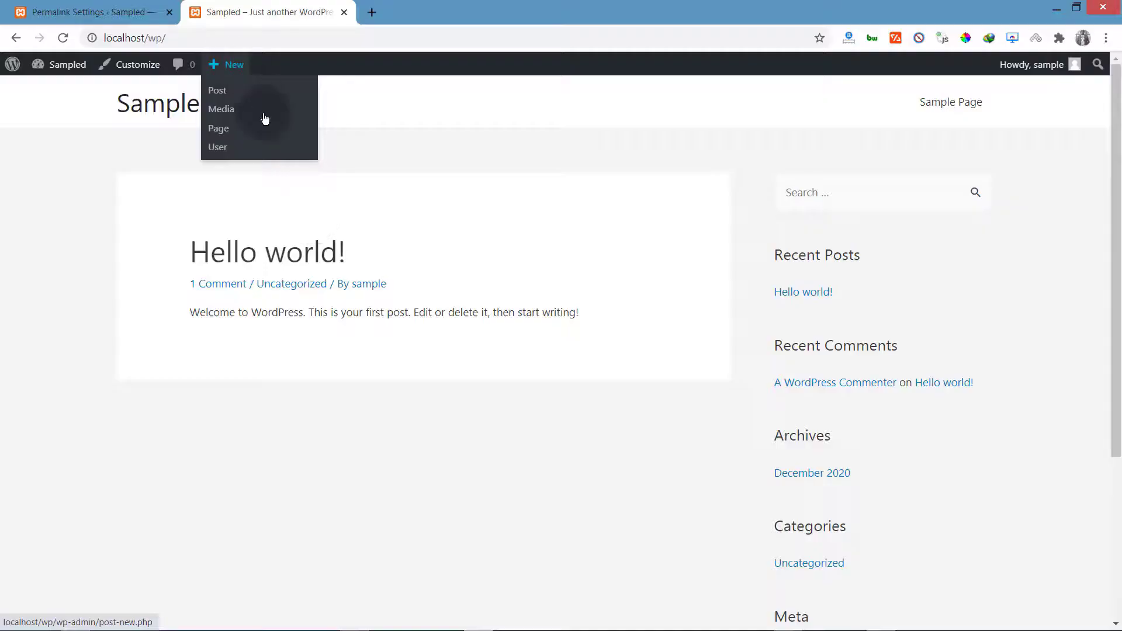
pyautogui.moveTo(229, 65)
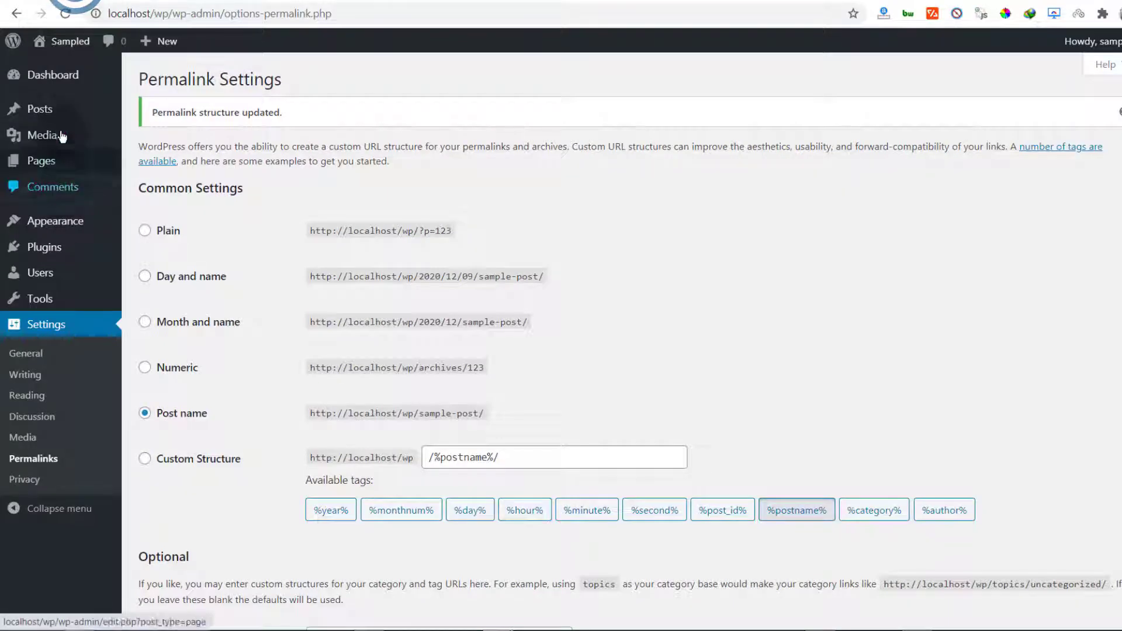
pyautogui.moveTo(41, 111)
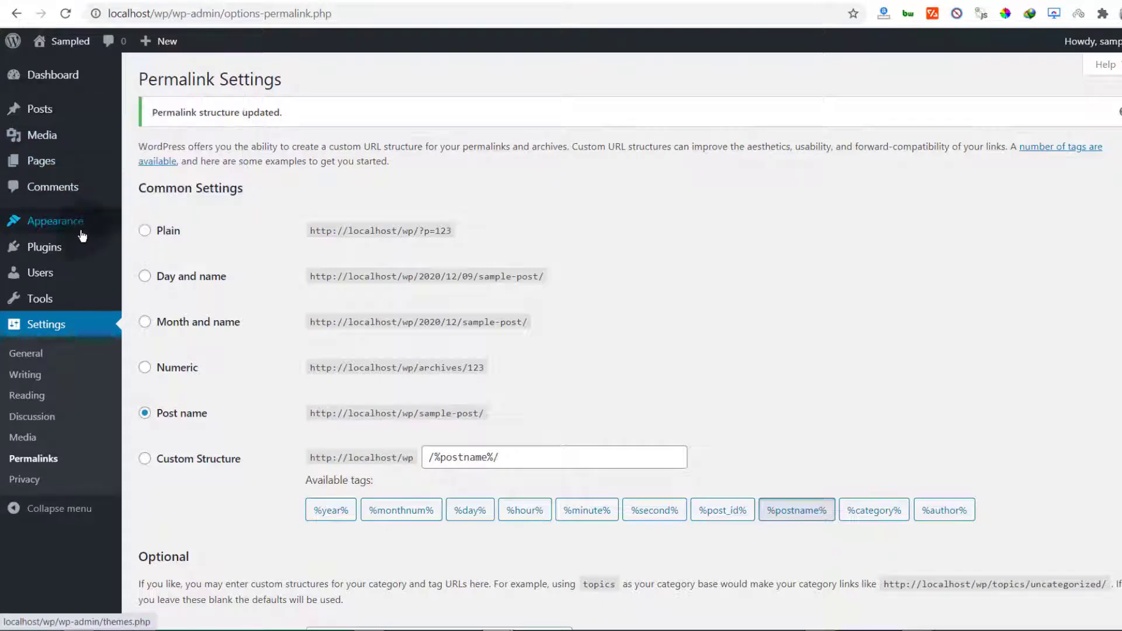
pyautogui.moveTo(54, 168)
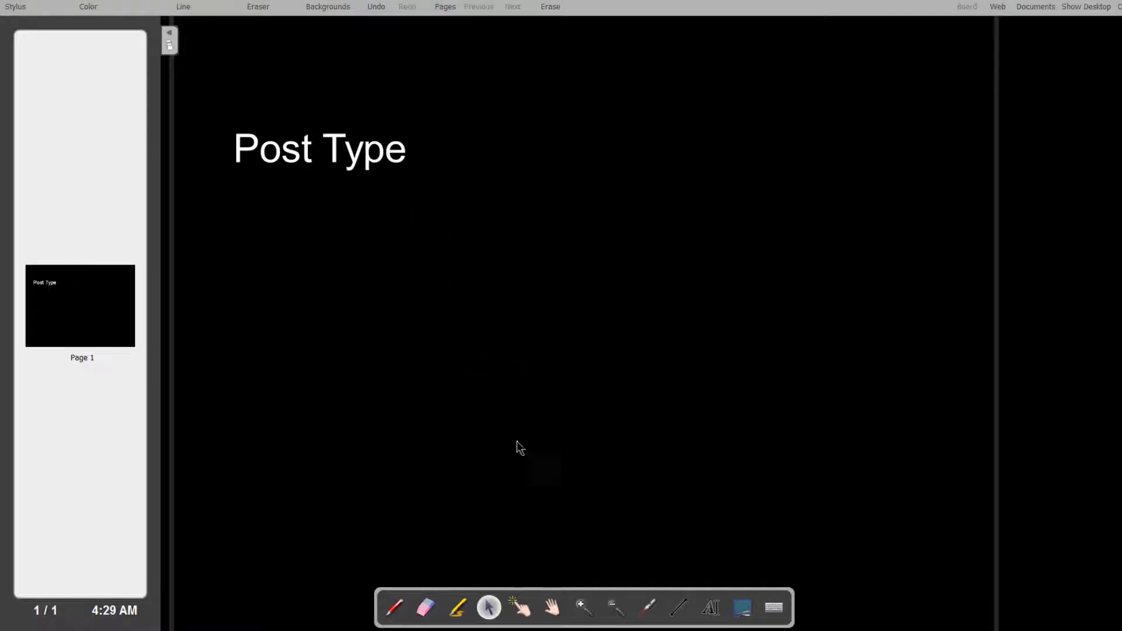
# Move Post Type up and add 'Pages' and 'Posts' text entries below it
pyautogui.moveTo(301, 151); pyautogui.dragTo(296, 125)
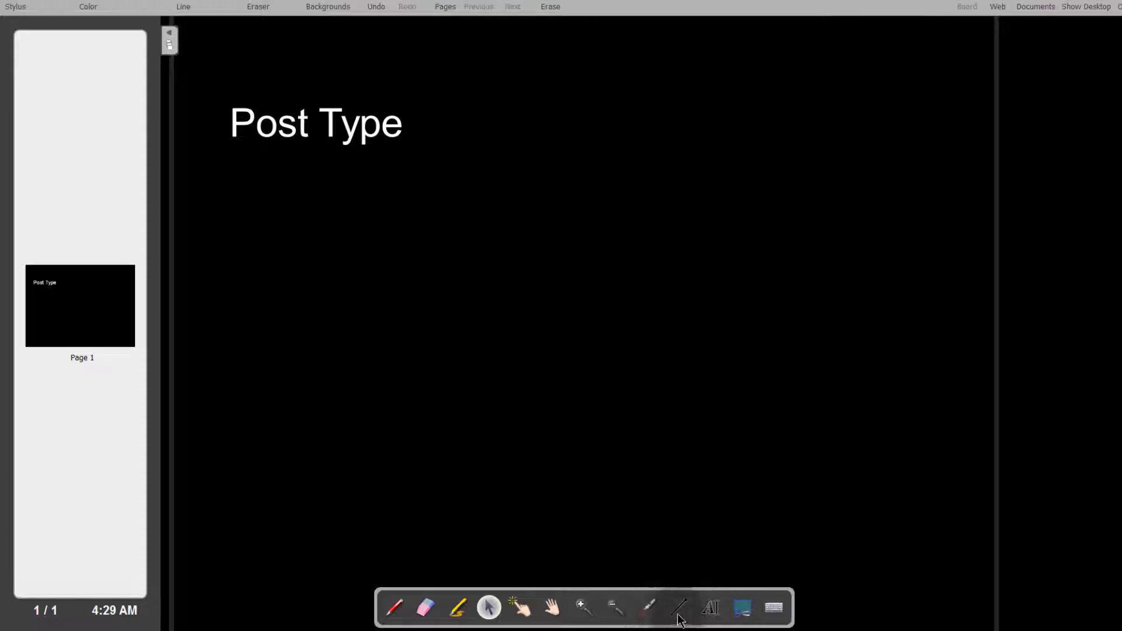
pyautogui.write('P')
pyautogui.write('ages')
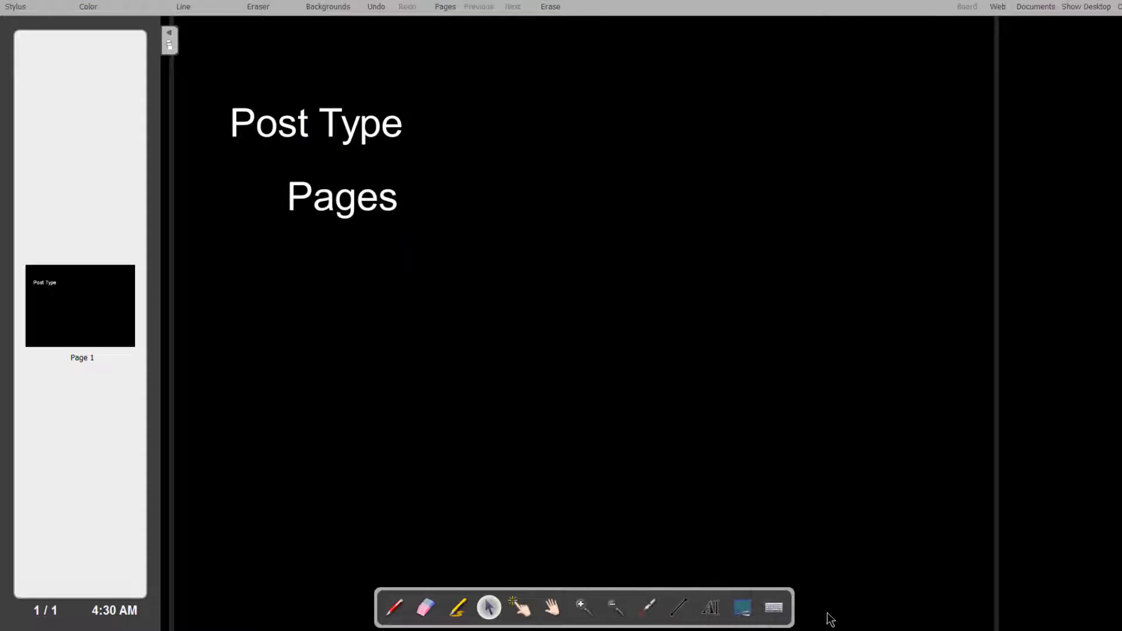
pyautogui.click(411, 285)
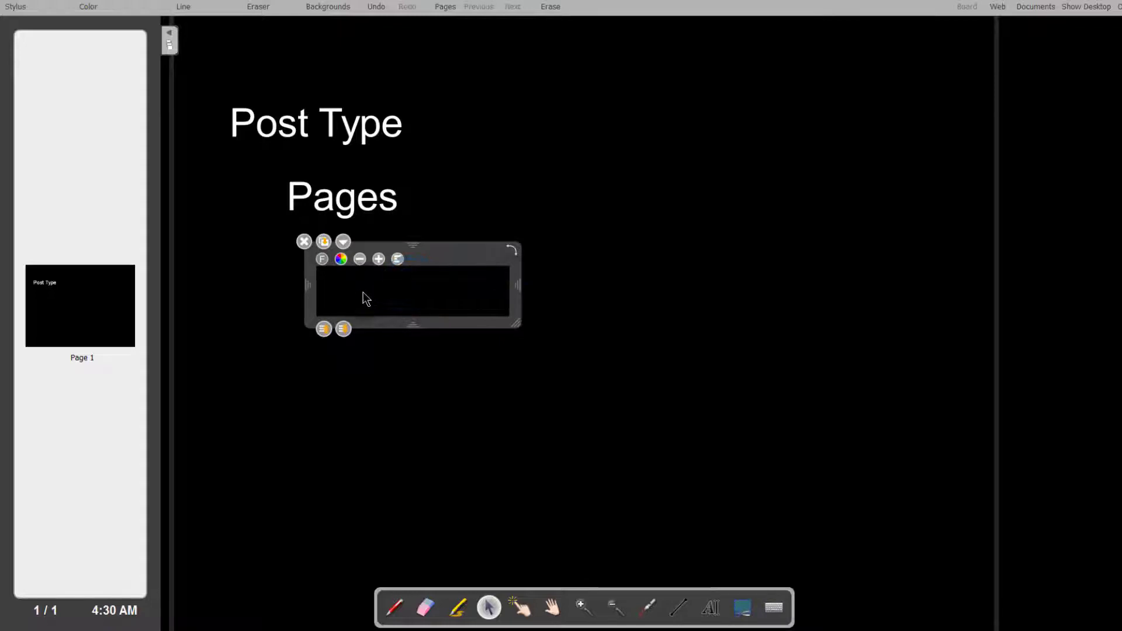
pyautogui.write('Posts')
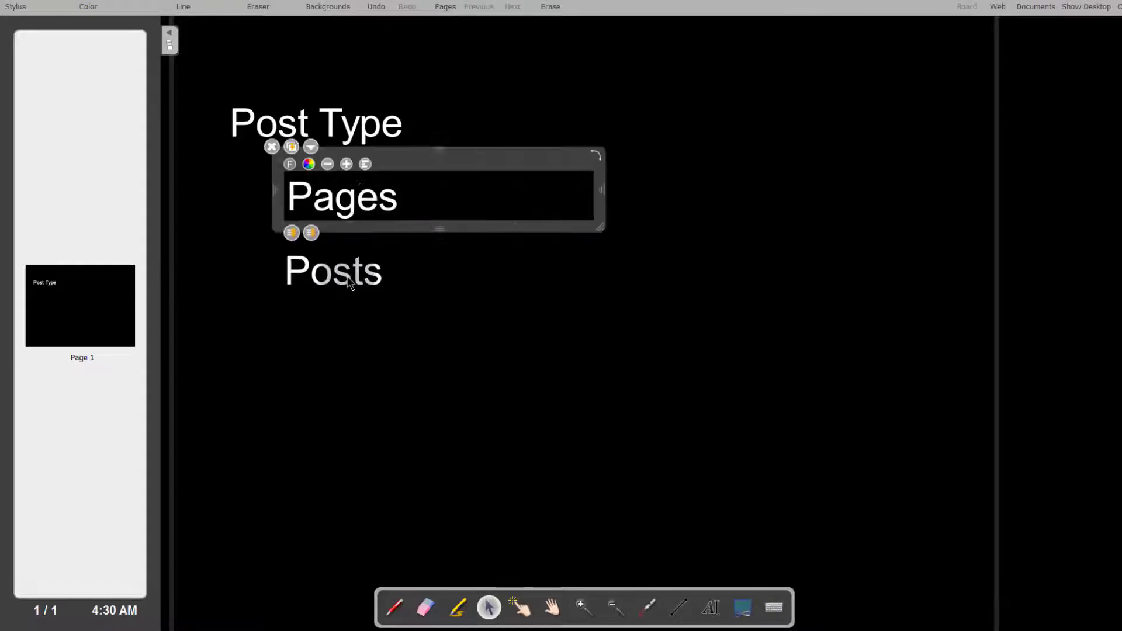
pyautogui.click(348, 279)
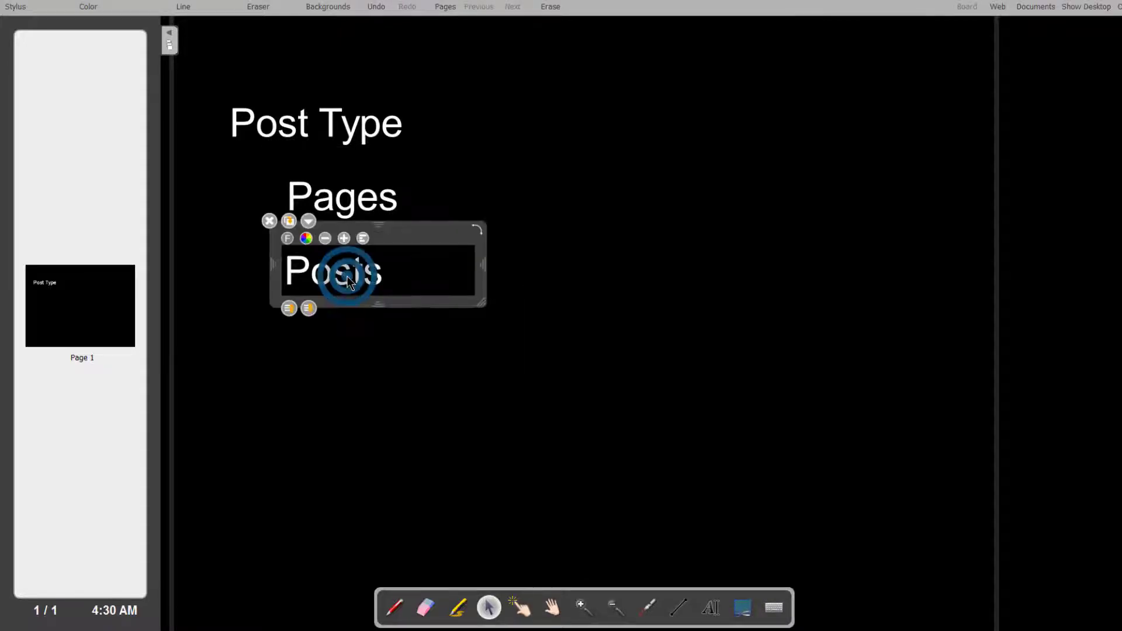
pyautogui.click(290, 437)
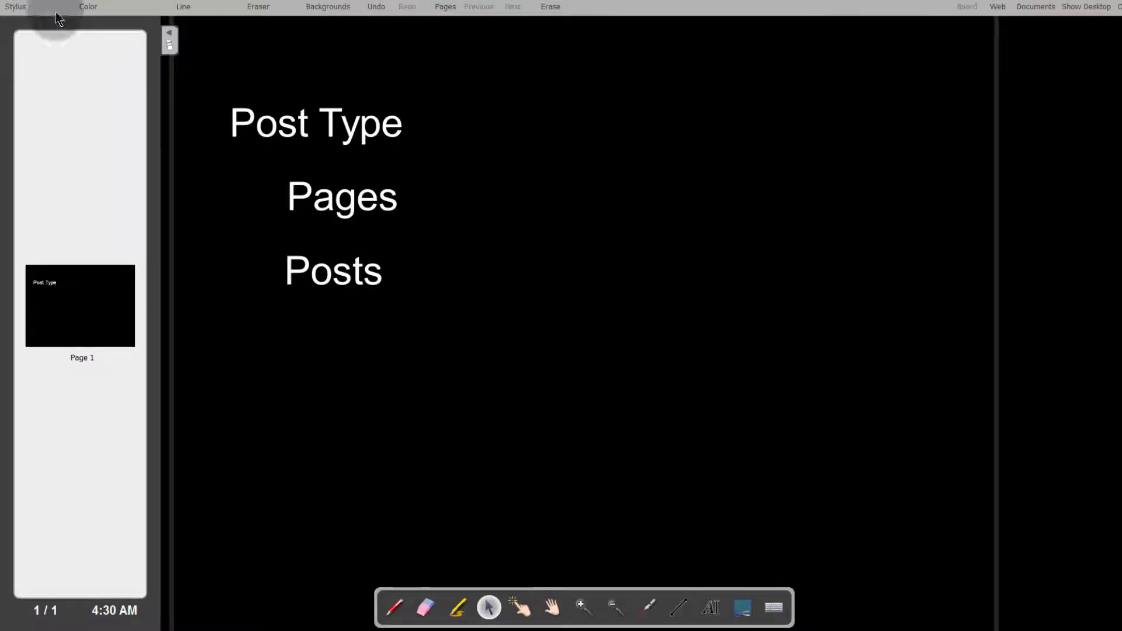
pyautogui.moveTo(298, 267); pyautogui.dragTo(297, 312)
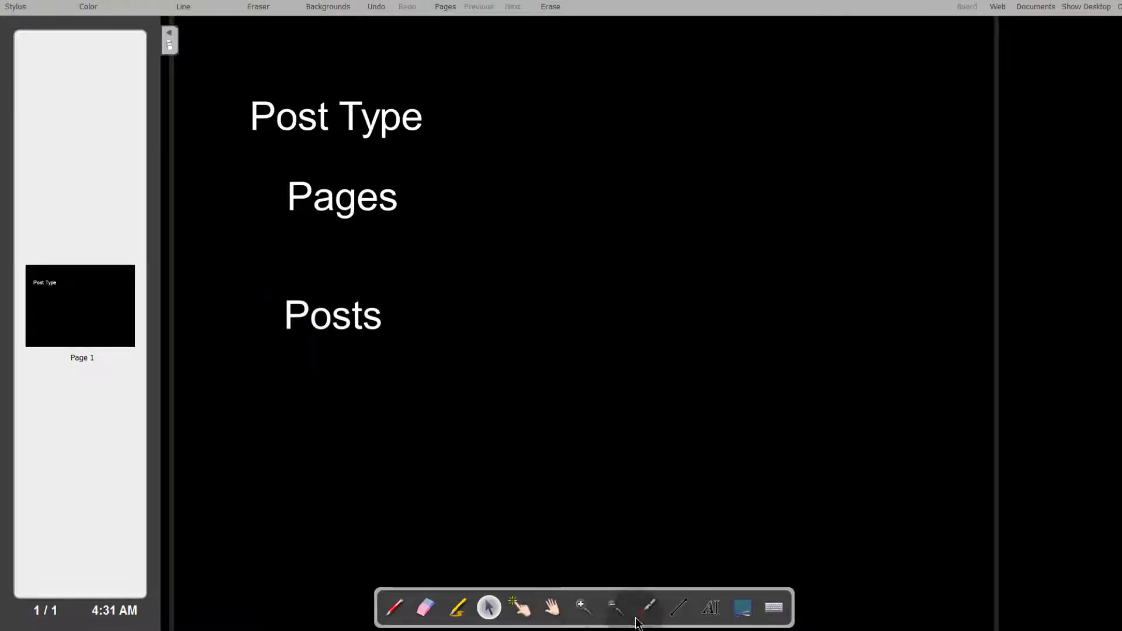
# With the red pen, draw dashes after Pages and Posts and handwrite 'static' after Pages
pyautogui.click(647, 607)
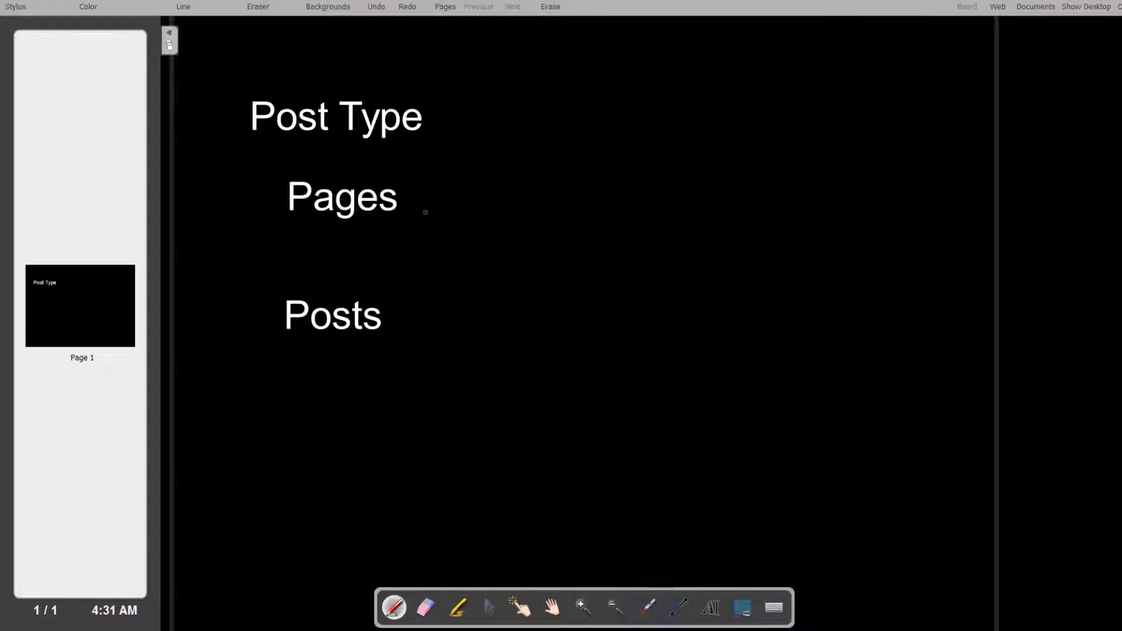
pyautogui.moveTo(407, 204); pyautogui.dragTo(459, 204)
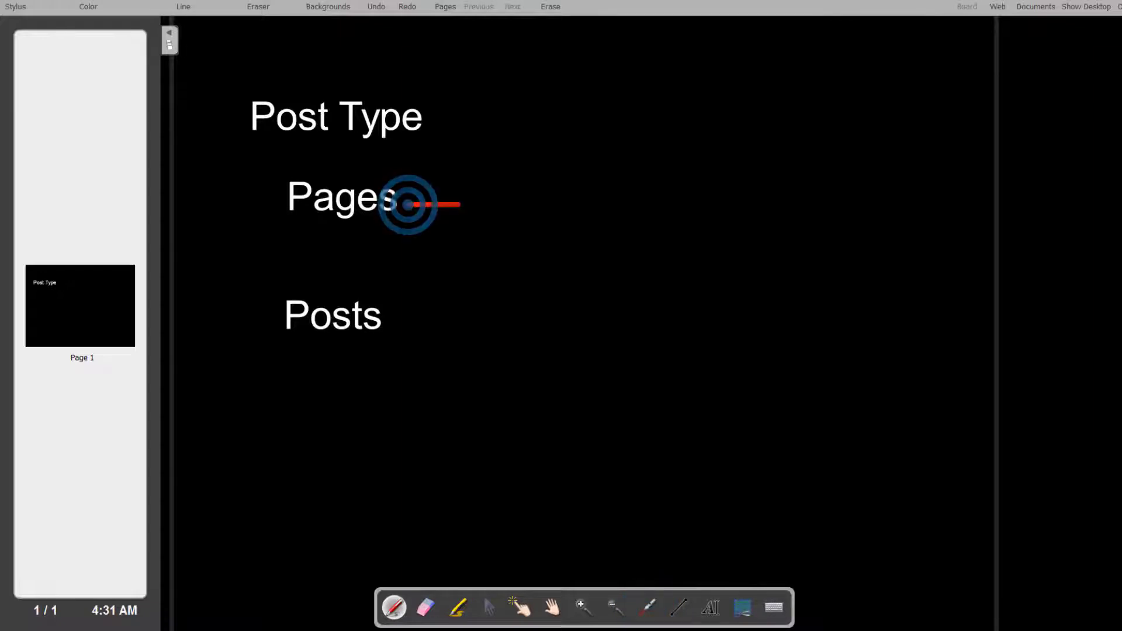
pyautogui.click(391, 325)
pyautogui.moveTo(392, 326); pyautogui.dragTo(427, 325)
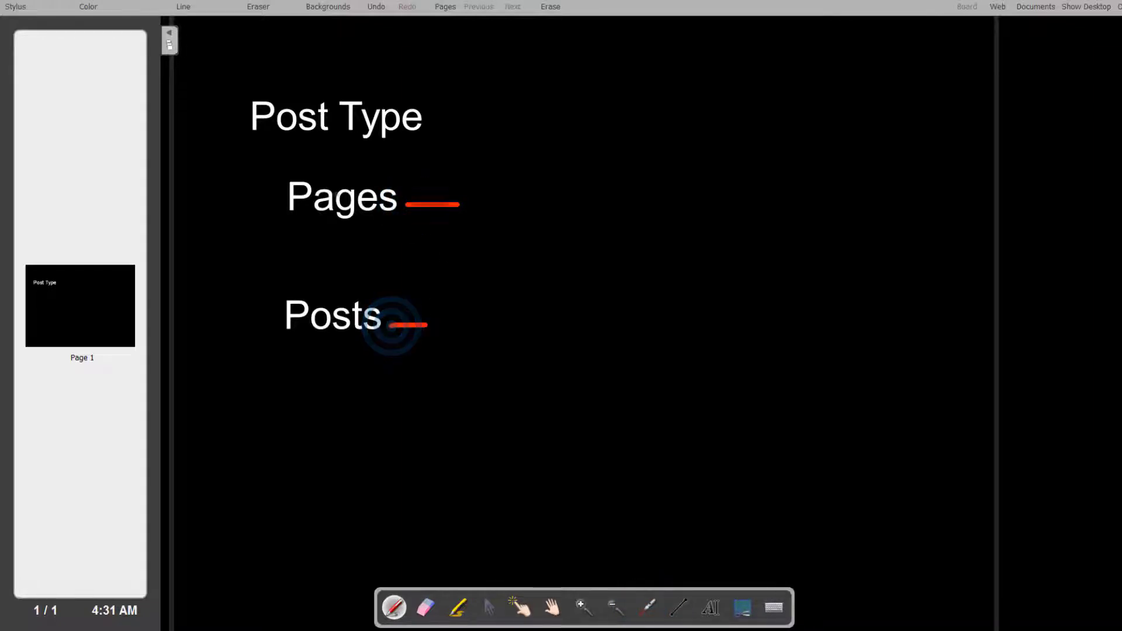
pyautogui.click(502, 186)
pyautogui.moveTo(503, 186)
pyautogui.mouseDown()
pyautogui.moveTo(496, 211)
pyautogui.moveTo(468, 212)
pyautogui.mouseUp()
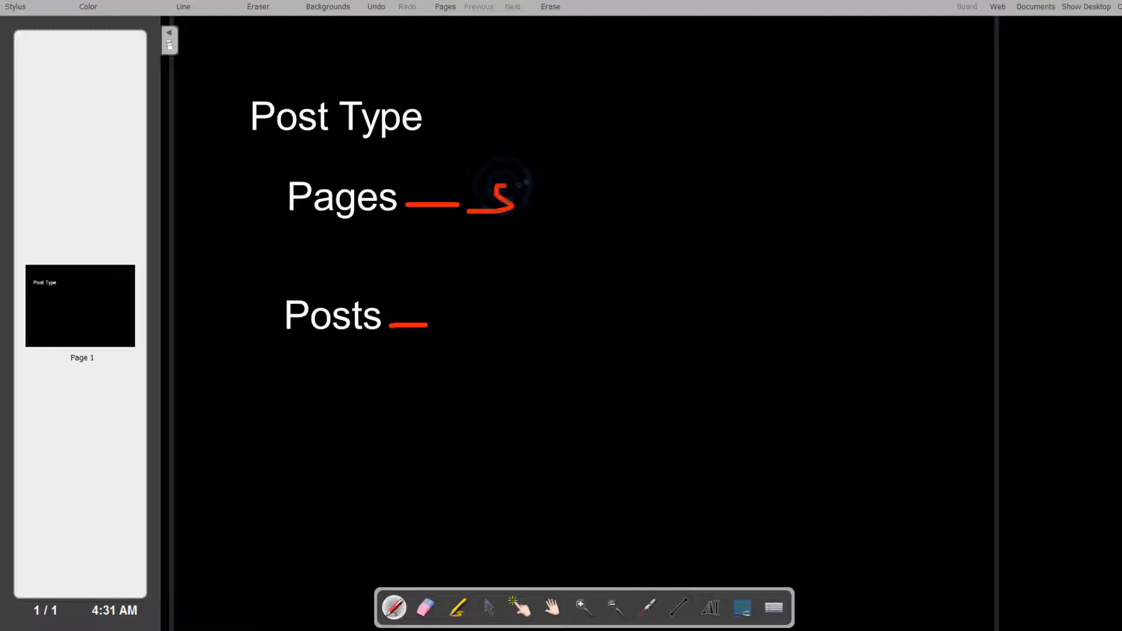
pyautogui.moveTo(541, 173)
pyautogui.mouseDown()
pyautogui.moveTo(542, 210)
pyautogui.moveTo(559, 218)
pyautogui.moveTo(557, 195)
pyautogui.mouseUp()
pyautogui.moveTo(602, 194)
pyautogui.mouseDown()
pyautogui.moveTo(602, 211)
pyautogui.moveTo(605, 196)
pyautogui.moveTo(620, 220)
pyautogui.mouseUp()
pyautogui.moveTo(636, 154); pyautogui.dragTo(664, 219)
pyautogui.moveTo(629, 190)
pyautogui.mouseDown()
pyautogui.moveTo(690, 202)
pyautogui.moveTo(704, 190)
pyautogui.moveTo(728, 204)
pyautogui.mouseUp()
pyautogui.click(676, 162)
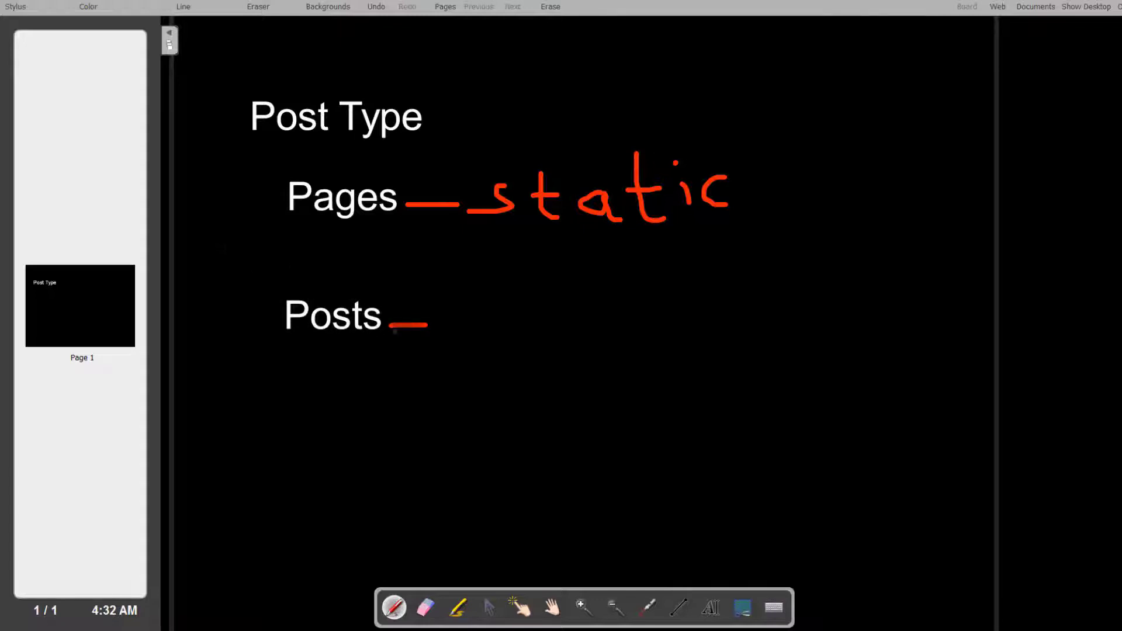
# Handwrite 'cat' after Posts and 'tag' beneath it
pyautogui.moveTo(488, 310)
pyautogui.mouseDown()
pyautogui.moveTo(454, 321)
pyautogui.moveTo(473, 334)
pyautogui.moveTo(509, 319)
pyautogui.moveTo(496, 330)
pyautogui.moveTo(528, 338)
pyautogui.mouseUp()
pyautogui.moveTo(550, 292); pyautogui.dragTo(553, 341)
pyautogui.moveTo(541, 316); pyautogui.dragTo(573, 314)
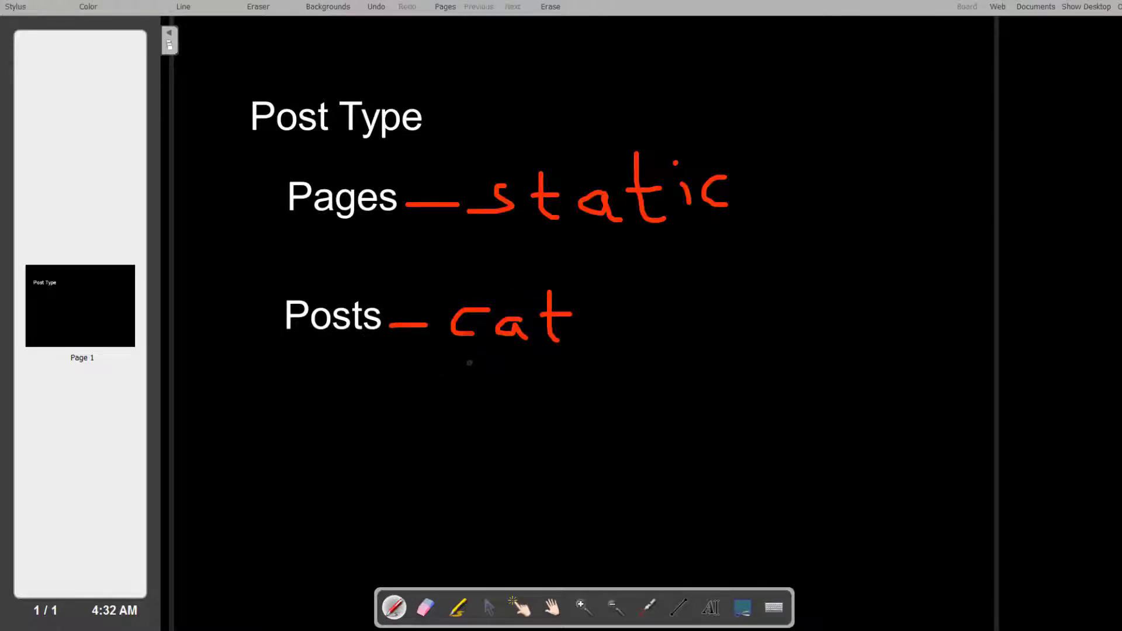
pyautogui.moveTo(477, 354)
pyautogui.mouseDown()
pyautogui.moveTo(479, 391)
pyautogui.moveTo(459, 369)
pyautogui.moveTo(526, 366)
pyautogui.moveTo(512, 379)
pyautogui.moveTo(535, 366)
pyautogui.moveTo(547, 386)
pyautogui.moveTo(565, 360)
pyautogui.moveTo(587, 413)
pyautogui.moveTo(526, 432)
pyautogui.mouseUp()
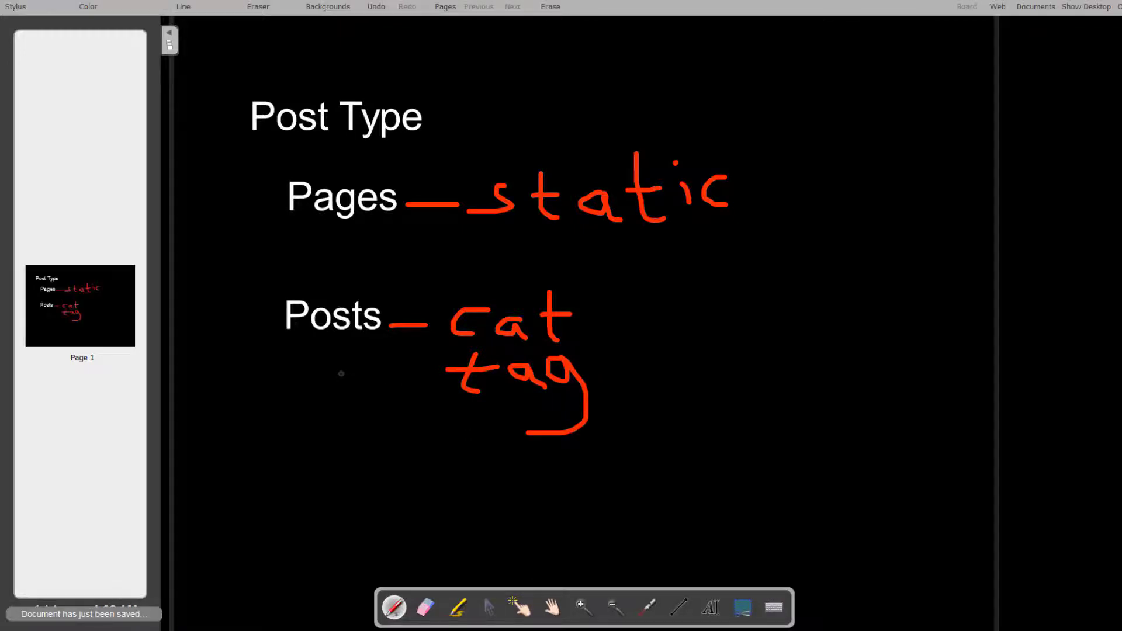
# Add dashes under Posts and Pages, write '→ rss' below tag, and draw an arrow at Posts
pyautogui.moveTo(345, 343)
pyautogui.mouseDown()
pyautogui.moveTo(369, 344)
pyautogui.moveTo(357, 365)
pyautogui.mouseUp()
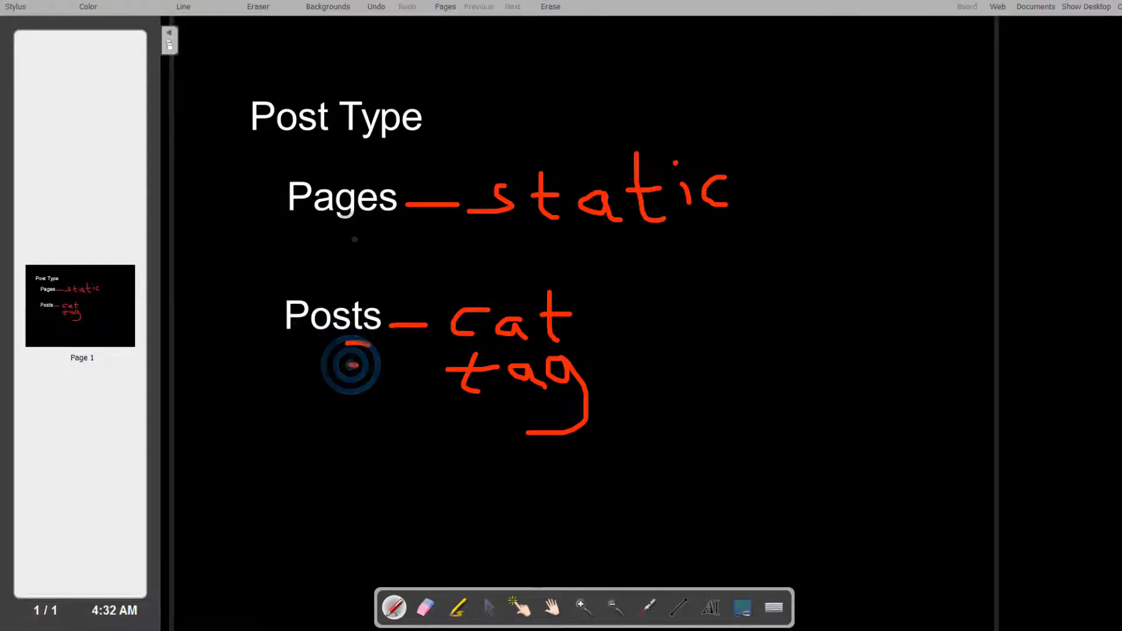
pyautogui.moveTo(358, 228)
pyautogui.mouseDown()
pyautogui.moveTo(370, 229)
pyautogui.moveTo(364, 243)
pyautogui.mouseUp()
pyautogui.moveTo(374, 430)
pyautogui.mouseDown()
pyautogui.moveTo(412, 432)
pyautogui.moveTo(465, 462)
pyautogui.moveTo(503, 437)
pyautogui.moveTo(528, 444)
pyautogui.moveTo(513, 461)
pyautogui.mouseUp()
pyautogui.click(470, 425)
pyautogui.moveTo(576, 435)
pyautogui.mouseDown()
pyautogui.moveTo(580, 458)
pyautogui.moveTo(555, 473)
pyautogui.mouseUp()
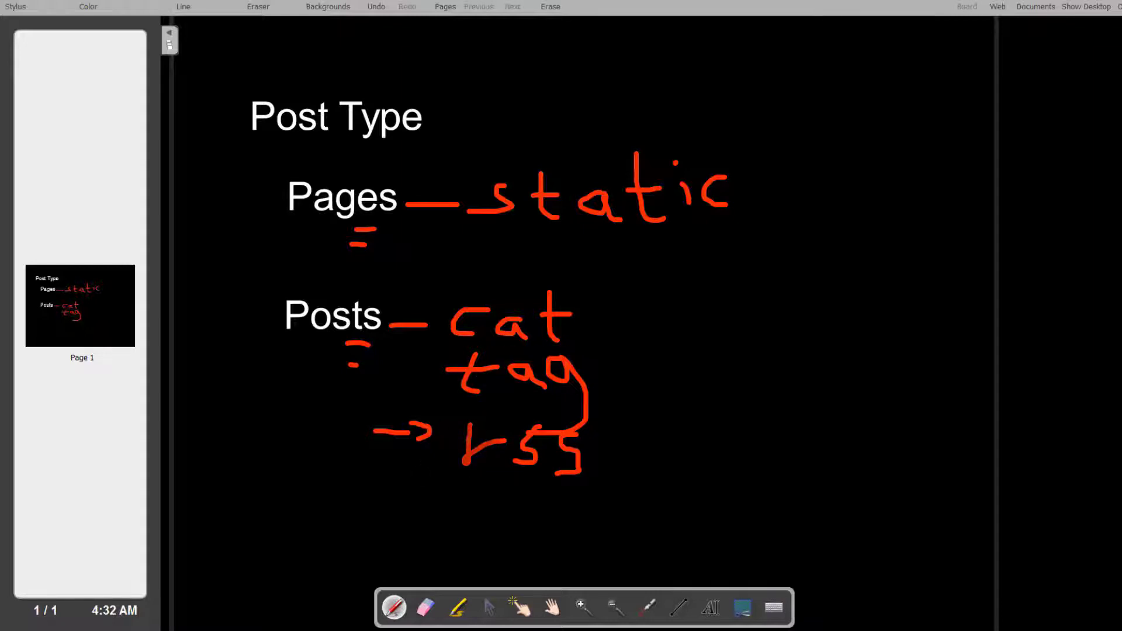
pyautogui.moveTo(467, 437); pyautogui.dragTo(464, 479)
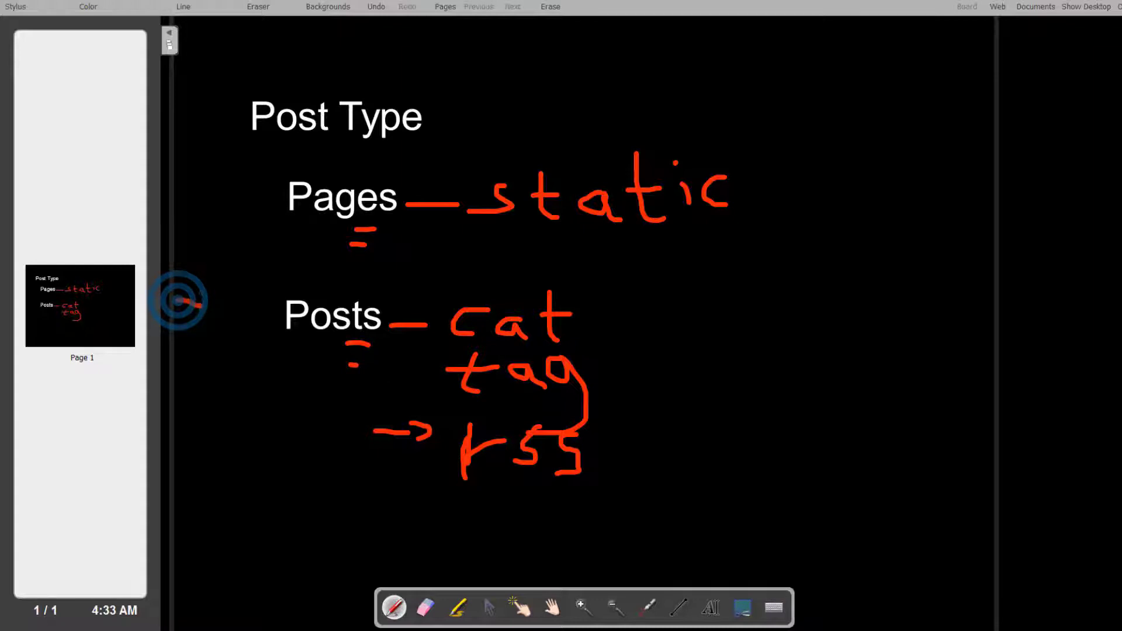
pyautogui.moveTo(176, 299); pyautogui.dragTo(216, 314)
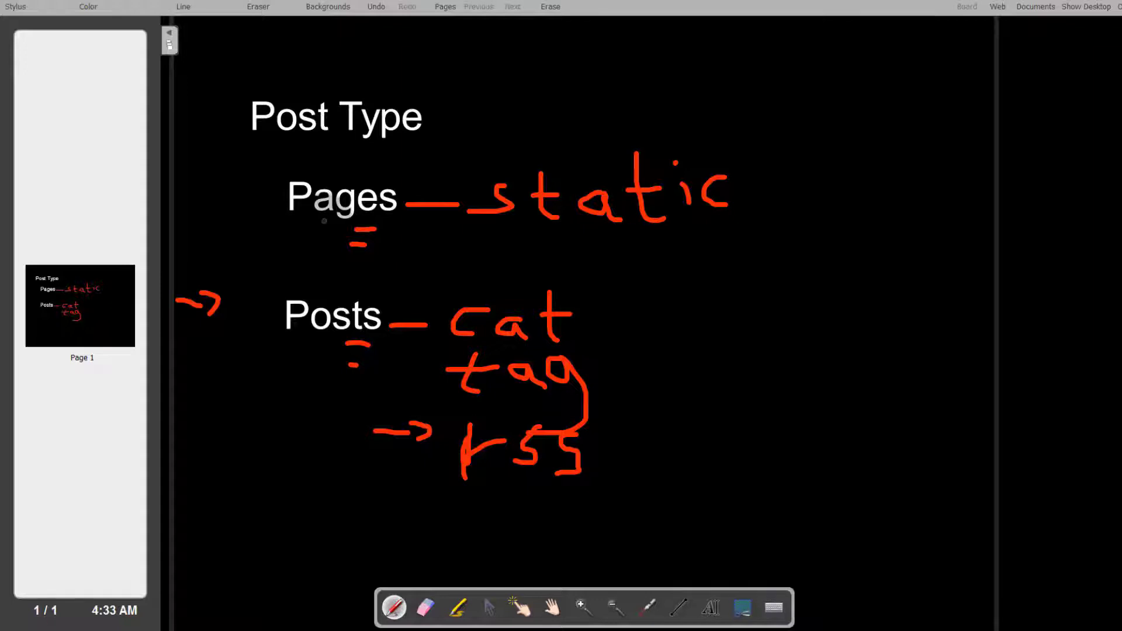
# Draw an arrow under Posts and handwrite 'Blog Pg' right of cat
pyautogui.moveTo(353, 384); pyautogui.dragTo(385, 392)
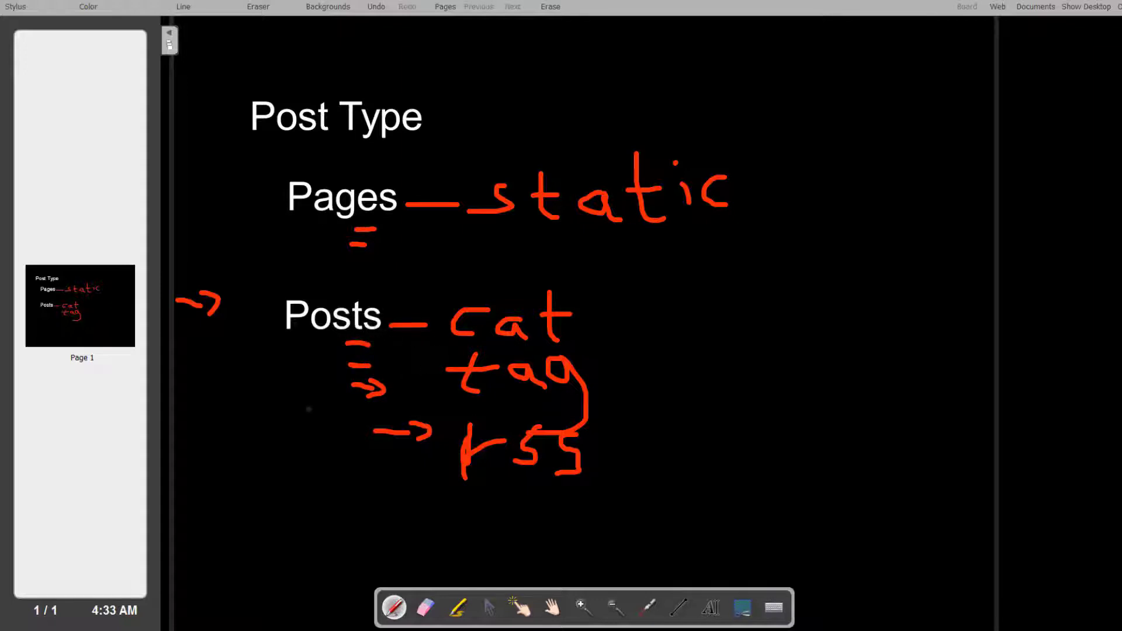
pyautogui.moveTo(638, 275)
pyautogui.mouseDown()
pyautogui.moveTo(640, 321)
pyautogui.moveTo(682, 283)
pyautogui.moveTo(634, 331)
pyautogui.mouseUp()
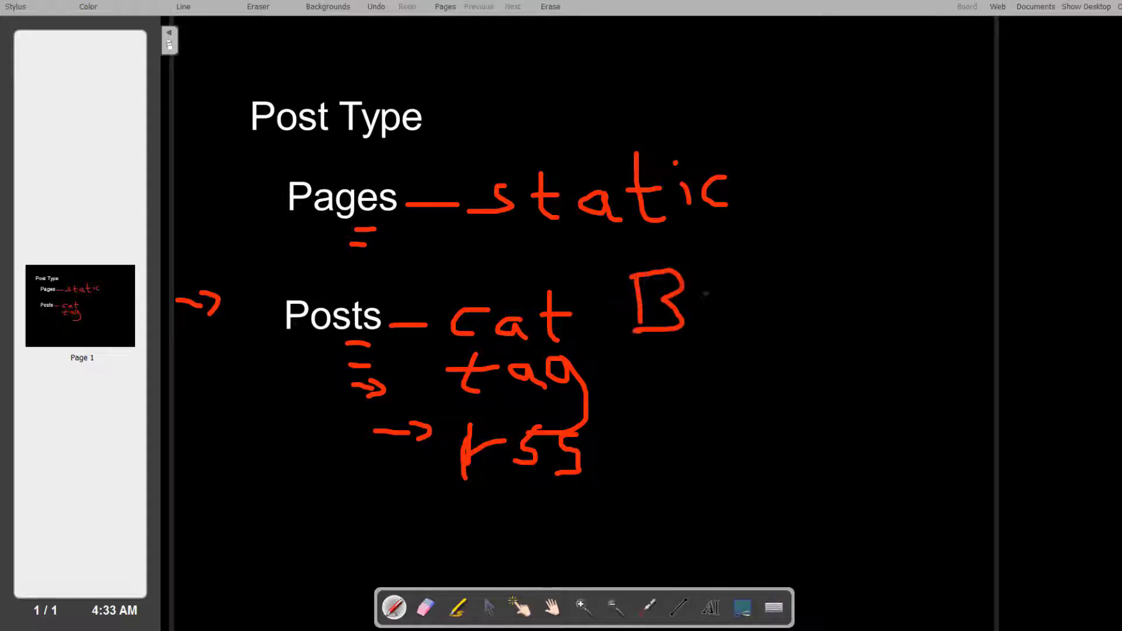
pyautogui.moveTo(710, 275); pyautogui.dragTo(723, 323)
pyautogui.moveTo(735, 283)
pyautogui.mouseDown()
pyautogui.moveTo(732, 304)
pyautogui.moveTo(751, 287)
pyautogui.mouseUp()
pyautogui.moveTo(782, 288)
pyautogui.mouseDown()
pyautogui.moveTo(774, 295)
pyautogui.moveTo(809, 293)
pyautogui.moveTo(787, 379)
pyautogui.mouseUp()
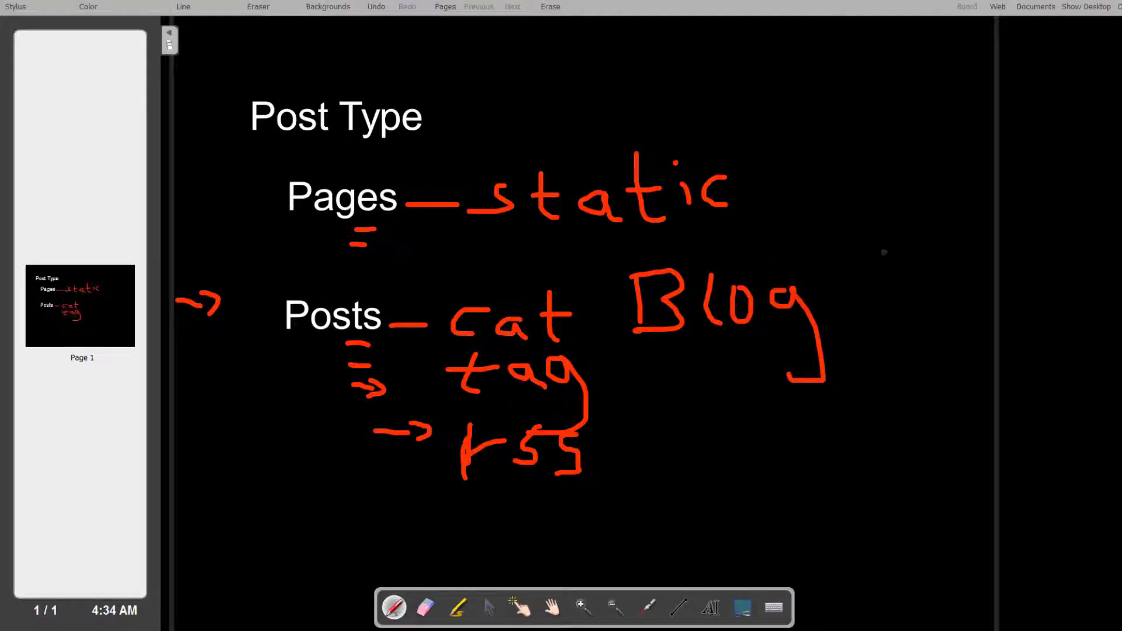
pyautogui.moveTo(882, 253)
pyautogui.mouseDown()
pyautogui.moveTo(888, 331)
pyautogui.moveTo(922, 236)
pyautogui.moveTo(890, 263)
pyautogui.moveTo(904, 290)
pyautogui.moveTo(920, 287)
pyautogui.moveTo(894, 379)
pyautogui.mouseUp()
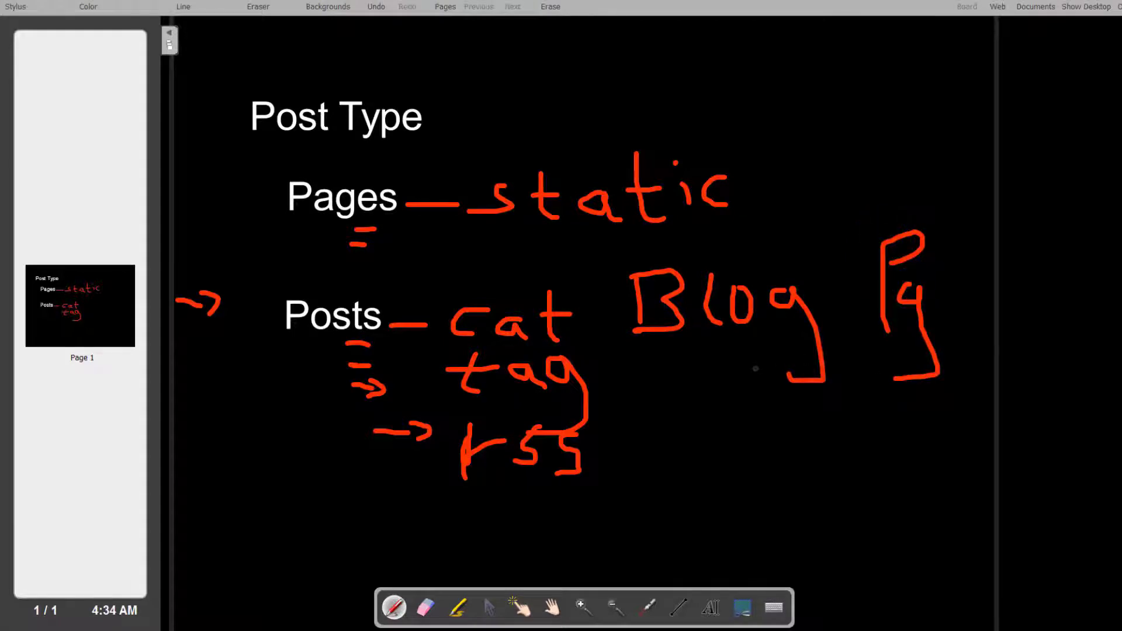
# Draw arrows to Pages and from tag to Blog, then add a blank second page
pyautogui.click(241, 200)
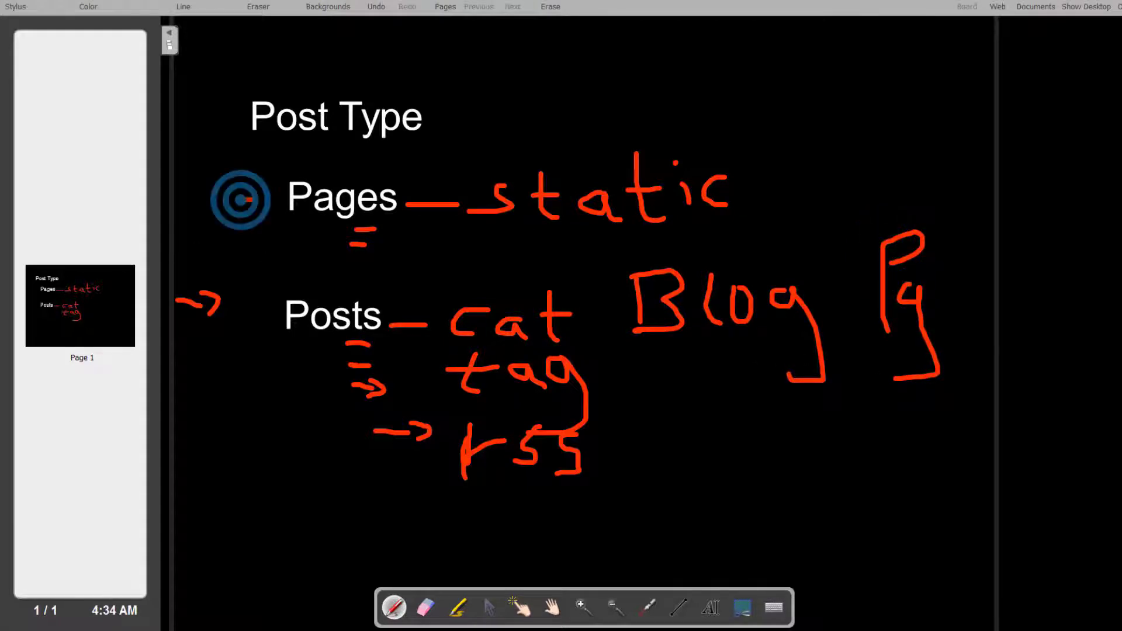
pyautogui.moveTo(239, 199); pyautogui.dragTo(275, 210)
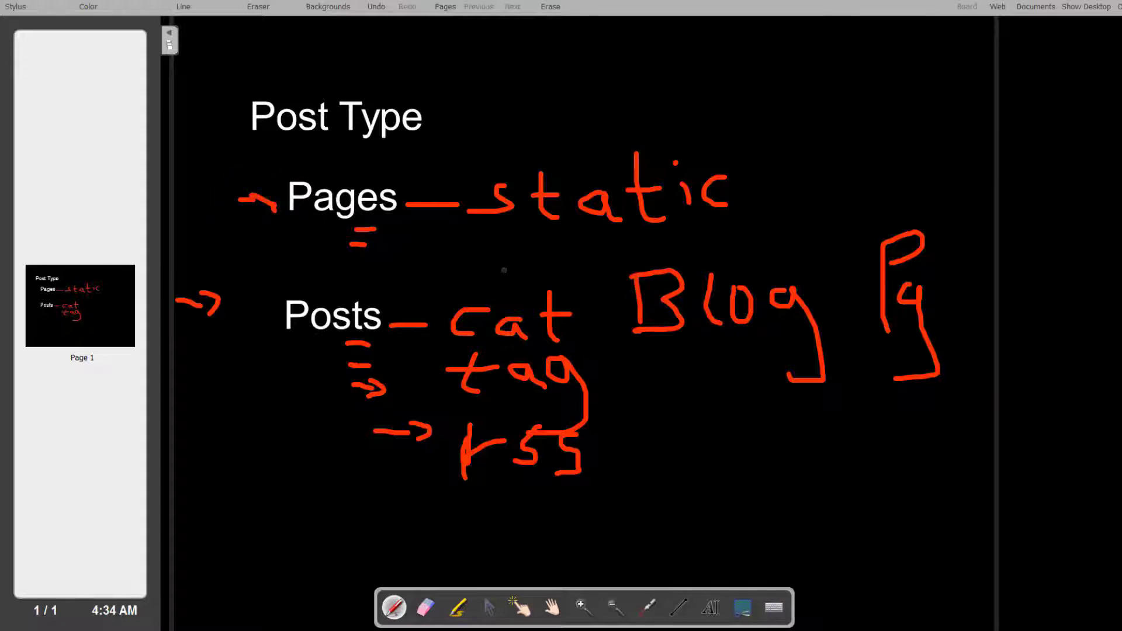
pyautogui.moveTo(567, 371)
pyautogui.mouseDown()
pyautogui.moveTo(643, 374)
pyautogui.moveTo(689, 351)
pyautogui.moveTo(688, 377)
pyautogui.mouseUp()
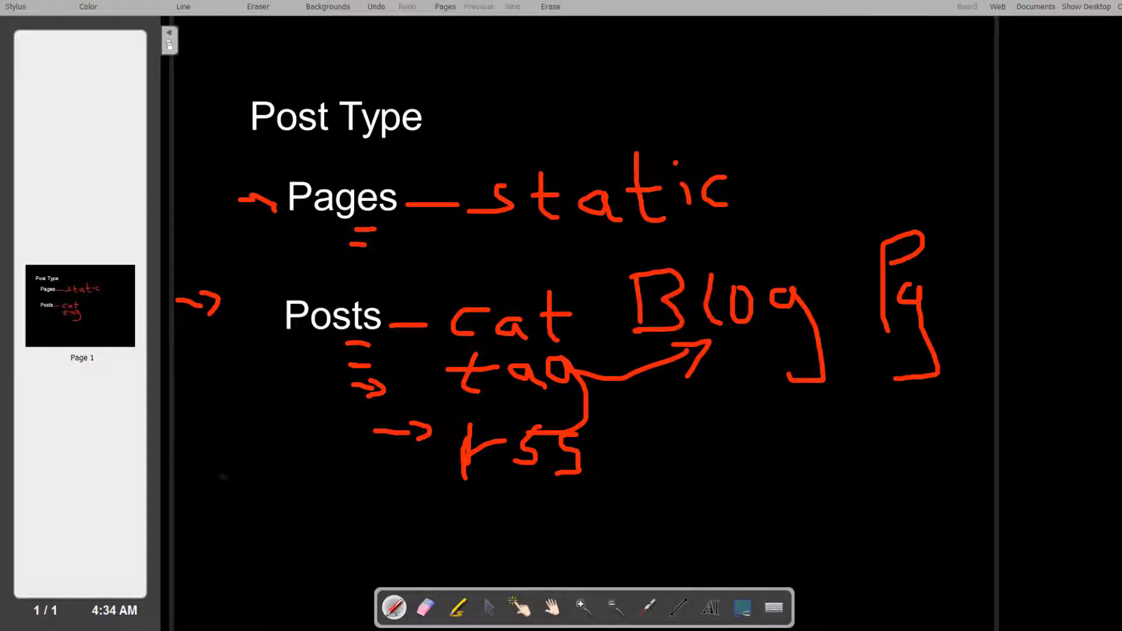
pyautogui.moveTo(217, 472); pyautogui.dragTo(226, 500)
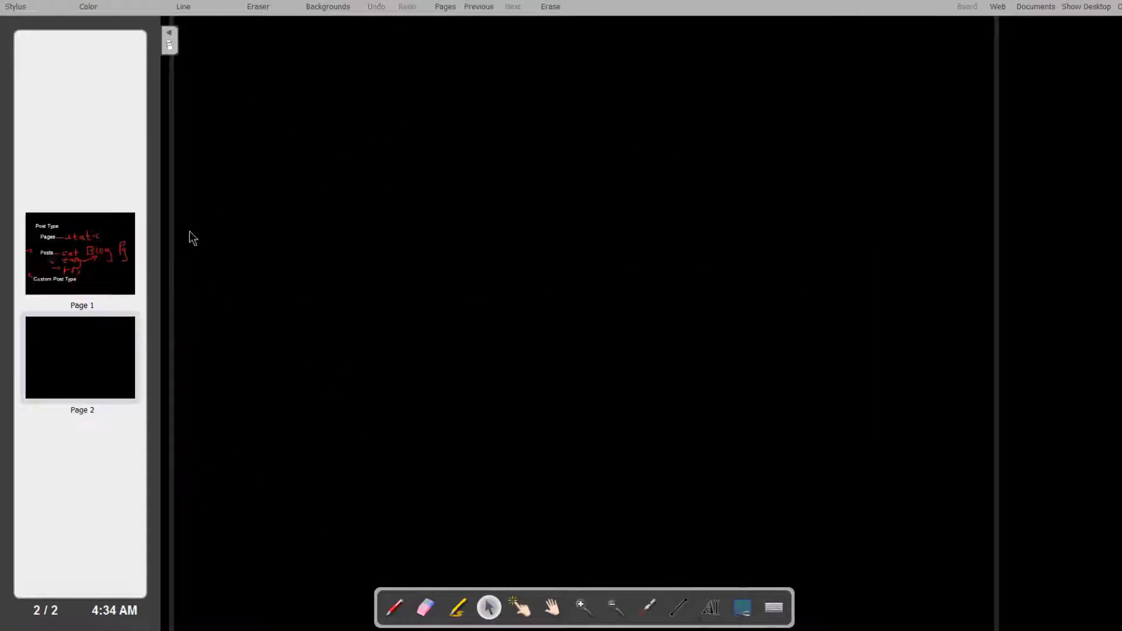
pyautogui.click(101, 347)
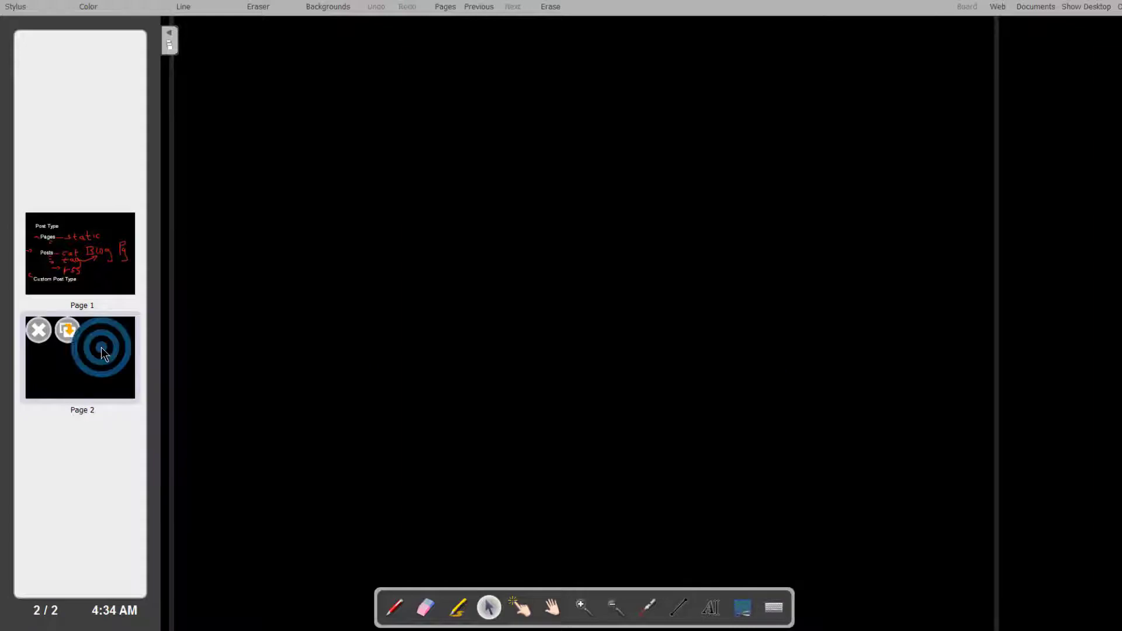
# Add the typed title 'custom Post Types' at the top left of page 2
pyautogui.click(709, 606)
pyautogui.click(301, 236)
pyautogui.write('custom P')
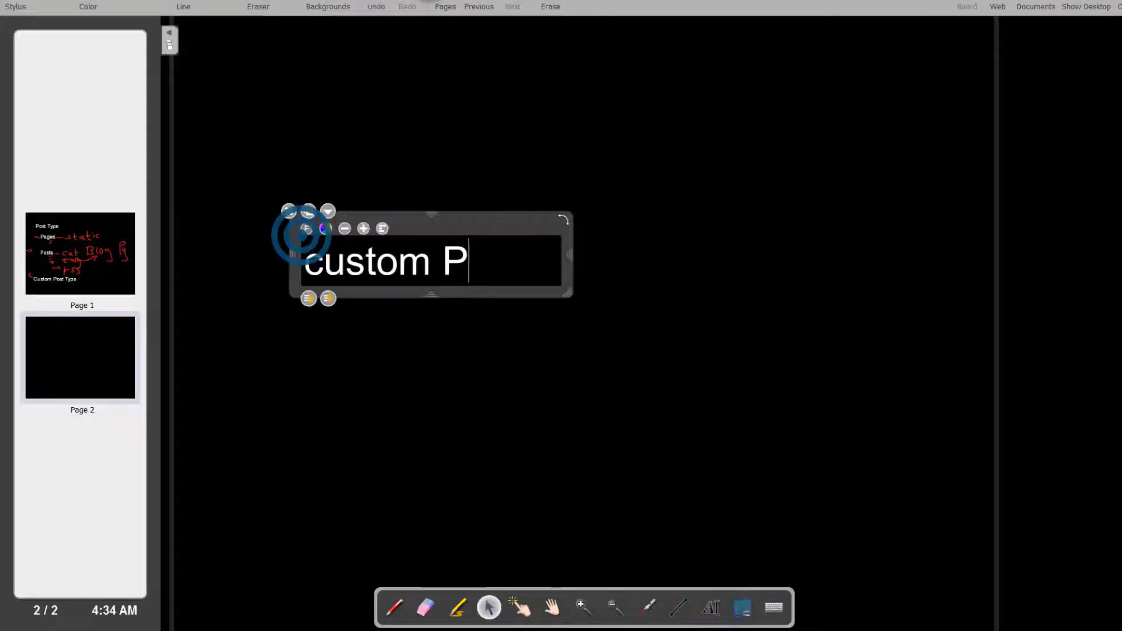
pyautogui.write('ost Types')
pyautogui.moveTo(569, 275); pyautogui.dragTo(696, 275)
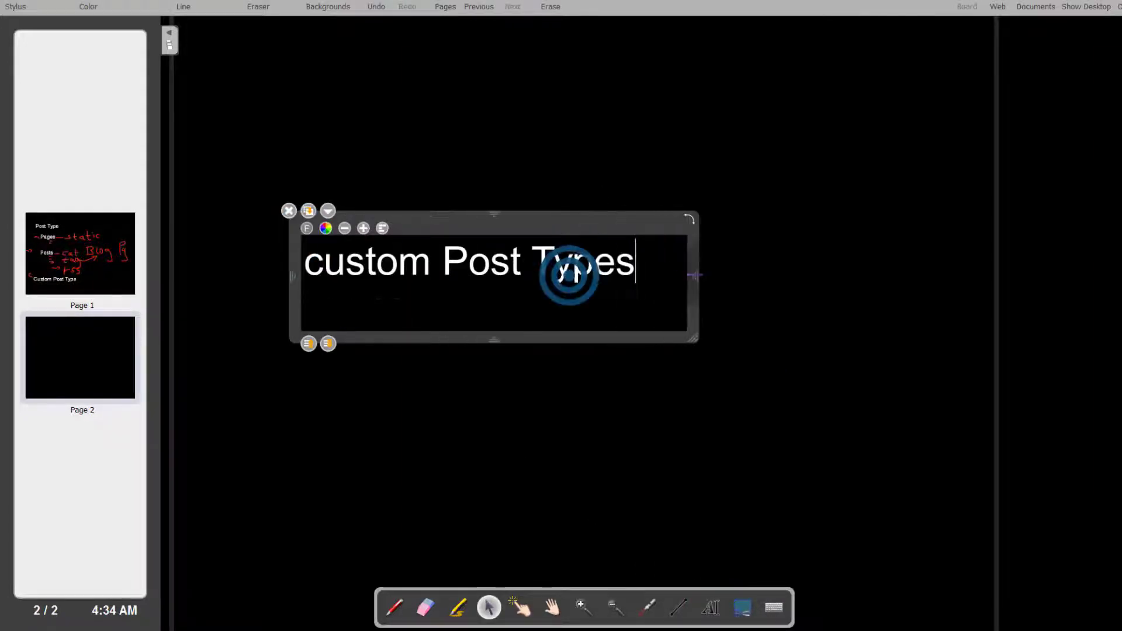
pyautogui.moveTo(465, 224); pyautogui.dragTo(377, 104)
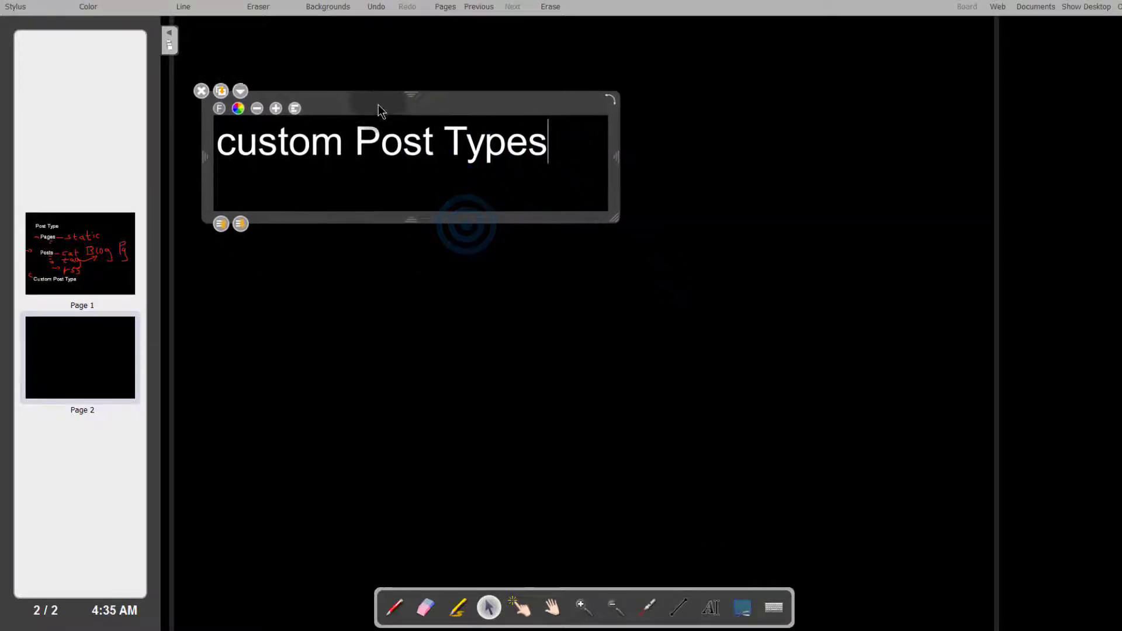
pyautogui.click(313, 318)
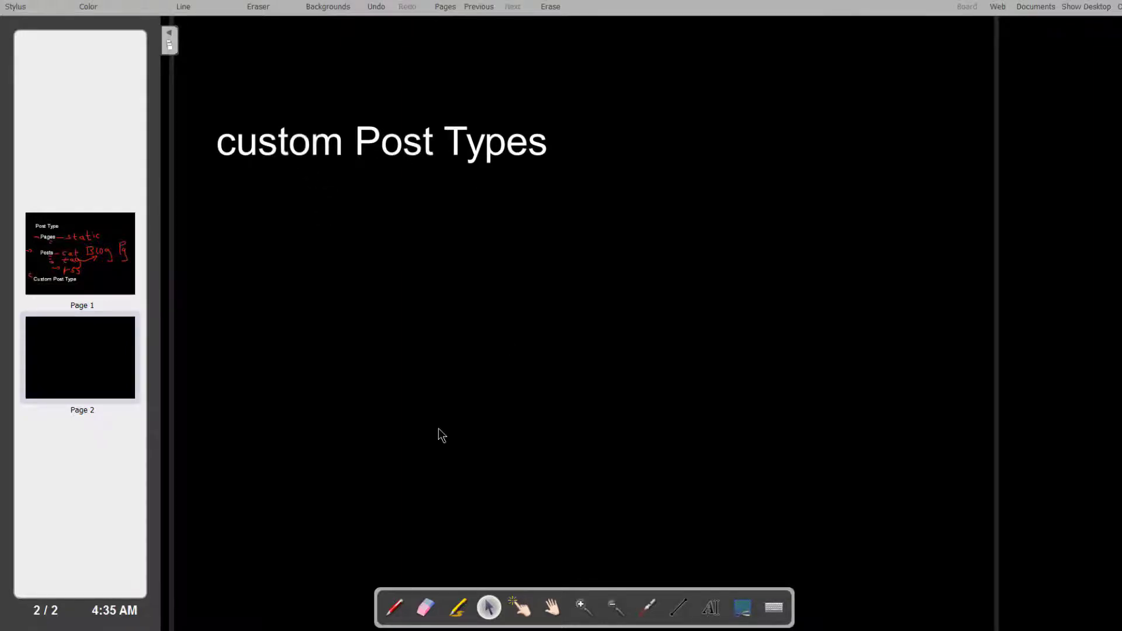
# Handwrite '- video' in red beneath the title
pyautogui.click(394, 608)
pyautogui.moveTo(283, 184)
pyautogui.mouseDown()
pyautogui.moveTo(337, 194)
pyautogui.moveTo(366, 168)
pyautogui.moveTo(393, 202)
pyautogui.moveTo(431, 185)
pyautogui.moveTo(442, 159)
pyautogui.mouseUp()
pyautogui.moveTo(456, 204)
pyautogui.mouseDown()
pyautogui.moveTo(469, 194)
pyautogui.moveTo(489, 209)
pyautogui.moveTo(515, 206)
pyautogui.moveTo(510, 183)
pyautogui.moveTo(470, 186)
pyautogui.mouseUp()
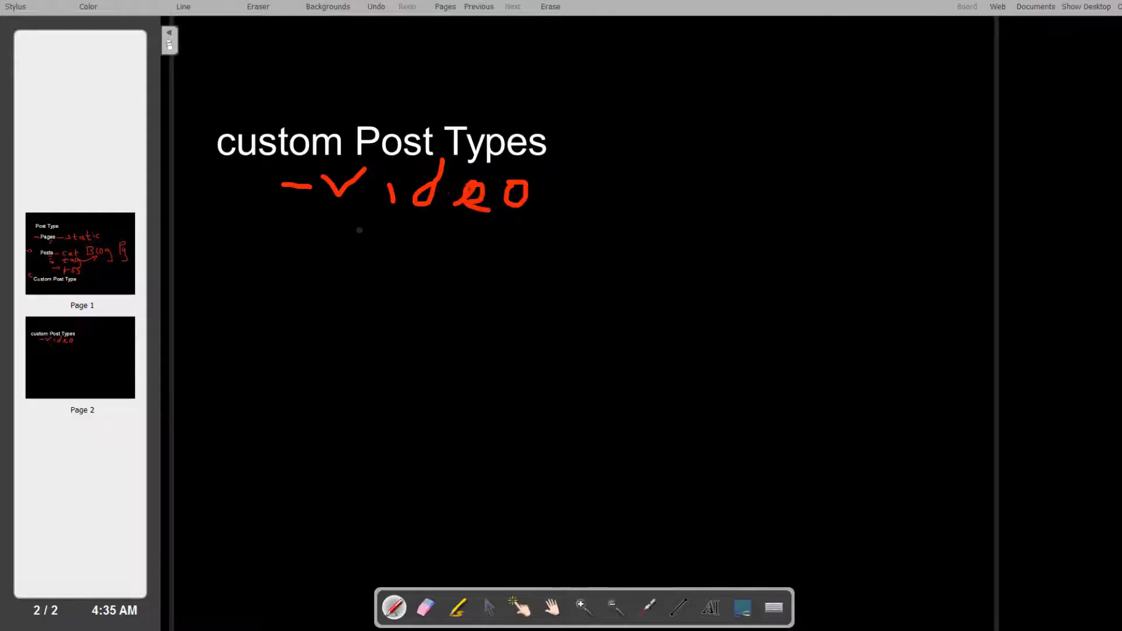
# On OpenBoard page 2, write '- news' below video and underline the c of custom
pyautogui.click(286, 240)
pyautogui.moveTo(286, 240)
pyautogui.mouseDown()
pyautogui.moveTo(385, 233)
pyautogui.moveTo(374, 264)
pyautogui.moveTo(399, 266)
pyautogui.moveTo(428, 247)
pyautogui.moveTo(488, 237)
pyautogui.moveTo(494, 271)
pyautogui.mouseUp()
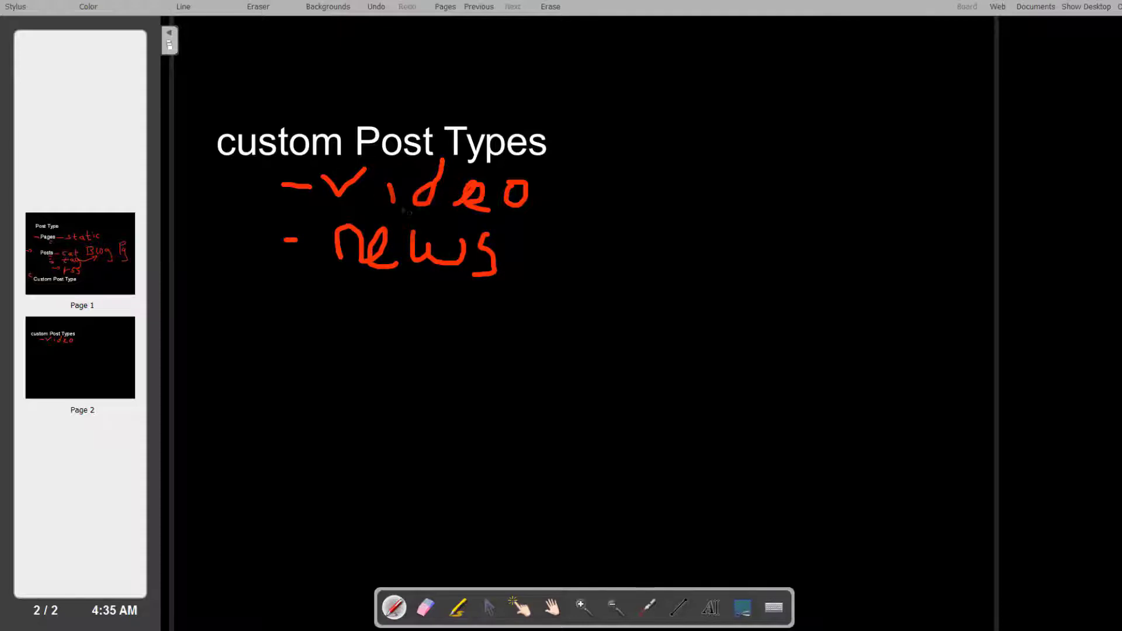
pyautogui.moveTo(214, 163); pyautogui.dragTo(239, 167)
# Handwrite '- articles' as the third list item
pyautogui.moveTo(279, 285); pyautogui.dragTo(343, 314)
pyautogui.moveTo(356, 296)
pyautogui.mouseDown()
pyautogui.moveTo(396, 290)
pyautogui.moveTo(399, 320)
pyautogui.moveTo(412, 297)
pyautogui.moveTo(439, 318)
pyautogui.moveTo(465, 310)
pyautogui.moveTo(486, 319)
pyautogui.mouseUp()
pyautogui.click(427, 279)
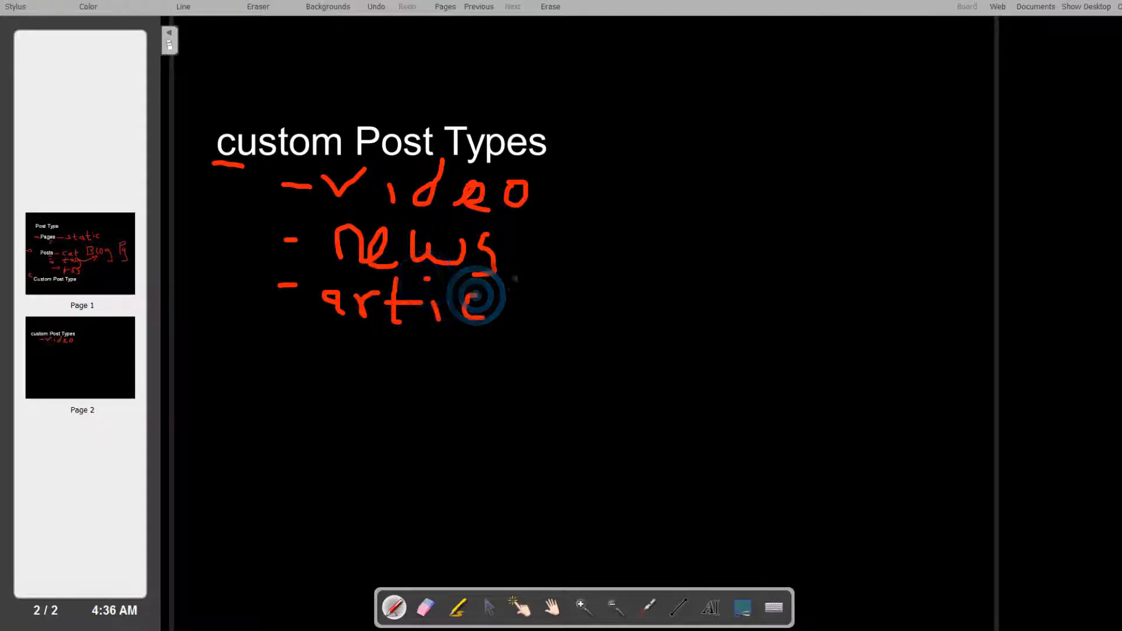
pyautogui.moveTo(514, 282)
pyautogui.mouseDown()
pyautogui.moveTo(514, 315)
pyautogui.moveTo(532, 322)
pyautogui.mouseUp()
pyautogui.moveTo(553, 330); pyautogui.dragTo(542, 361)
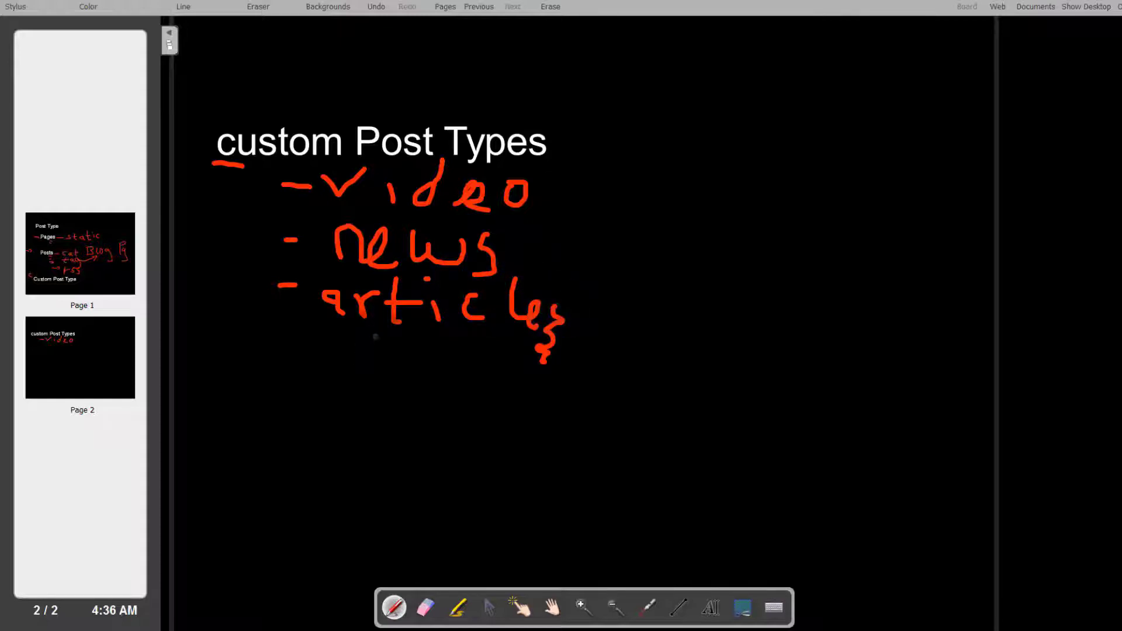
pyautogui.click(611, 301)
# Draw an arrow after video, write '- images' as the fourth item, and return to page 1
pyautogui.moveTo(562, 189); pyautogui.dragTo(599, 192)
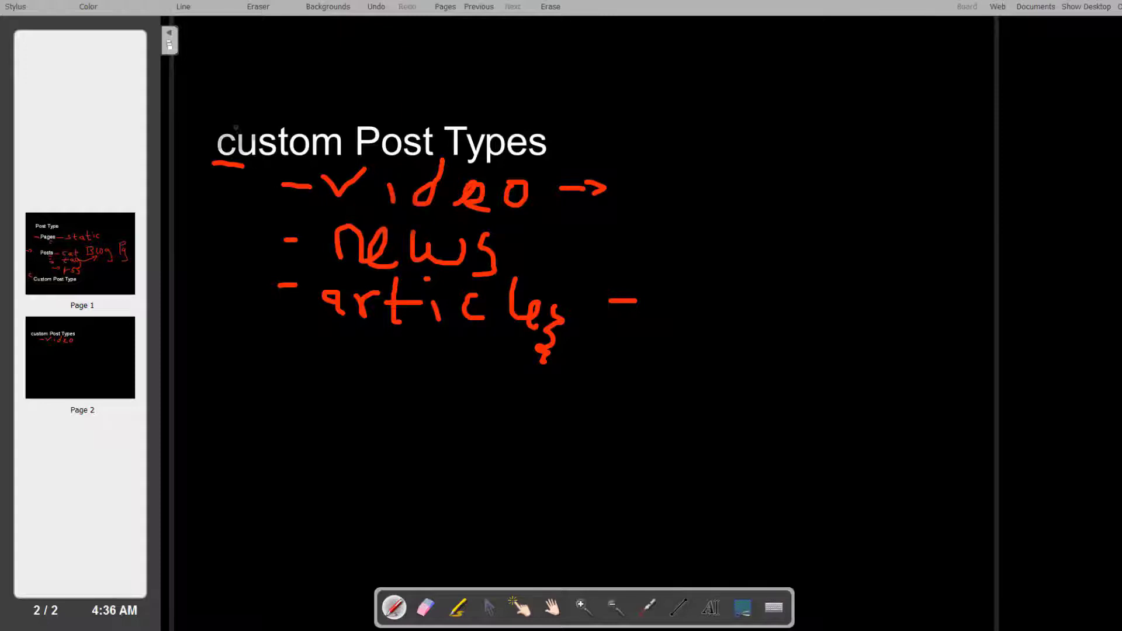
pyautogui.click(279, 353)
pyautogui.moveTo(333, 350)
pyautogui.mouseDown()
pyautogui.moveTo(334, 368)
pyautogui.moveTo(359, 370)
pyautogui.moveTo(386, 348)
pyautogui.moveTo(430, 377)
pyautogui.moveTo(445, 359)
pyautogui.moveTo(466, 377)
pyautogui.moveTo(459, 403)
pyautogui.mouseUp()
pyautogui.click(332, 338)
pyautogui.moveTo(502, 363); pyautogui.dragTo(517, 377)
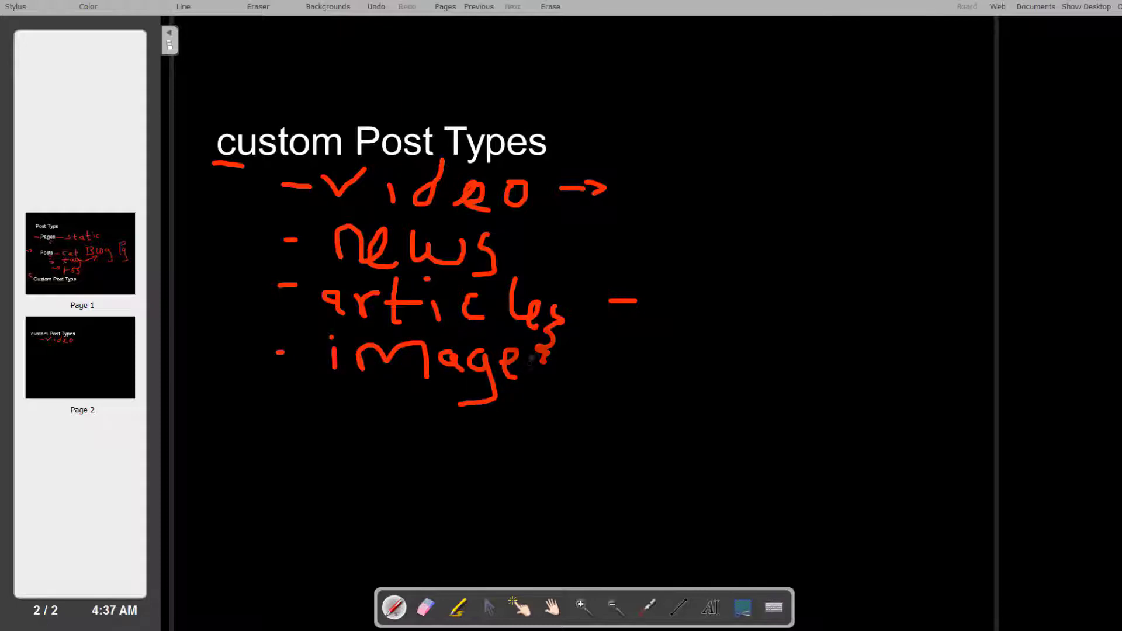
pyautogui.moveTo(536, 358)
pyautogui.mouseDown()
pyautogui.moveTo(544, 351)
pyautogui.moveTo(525, 383)
pyautogui.mouseUp()
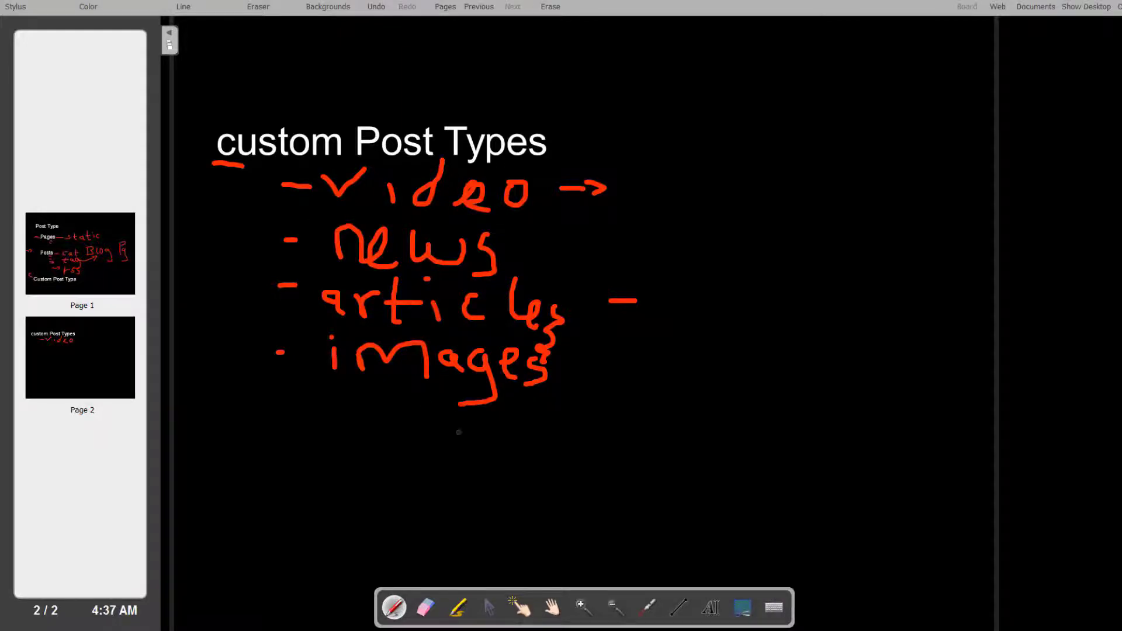
pyautogui.click(47, 251)
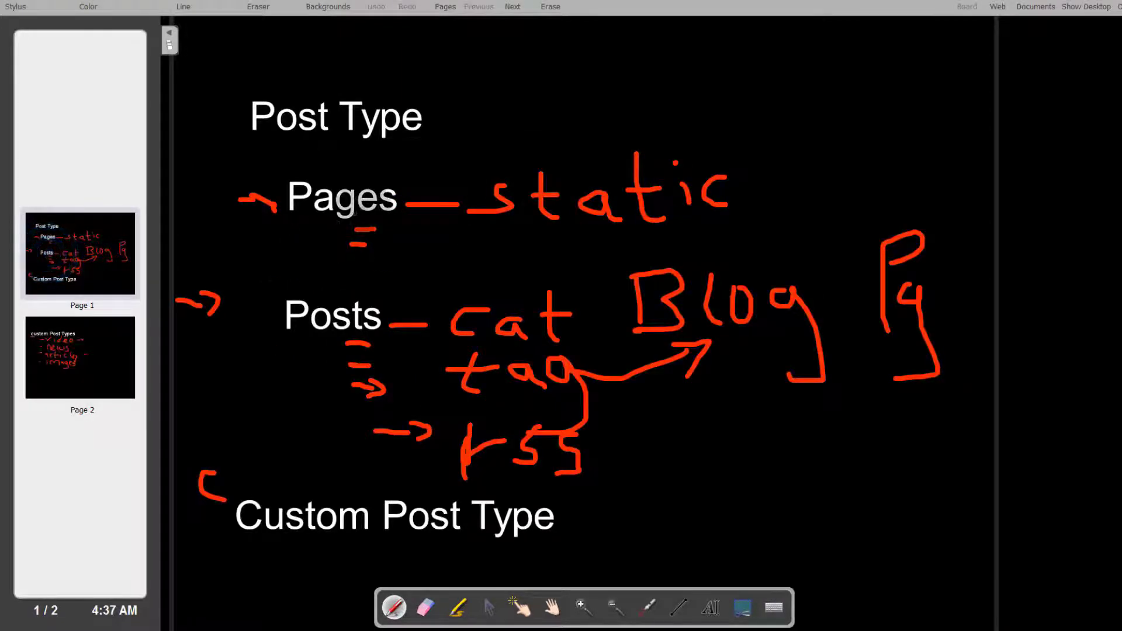
# Thicken the arrow to Pages, tick 'static', add a wavy line under Blog Pg and a brace by Posts
pyautogui.click(224, 200)
pyautogui.moveTo(265, 200)
pyautogui.mouseDown()
pyautogui.moveTo(280, 201)
pyautogui.moveTo(277, 211)
pyautogui.mouseUp()
pyautogui.moveTo(517, 147)
pyautogui.mouseDown()
pyautogui.moveTo(487, 164)
pyautogui.moveTo(473, 153)
pyautogui.moveTo(487, 168)
pyautogui.mouseUp()
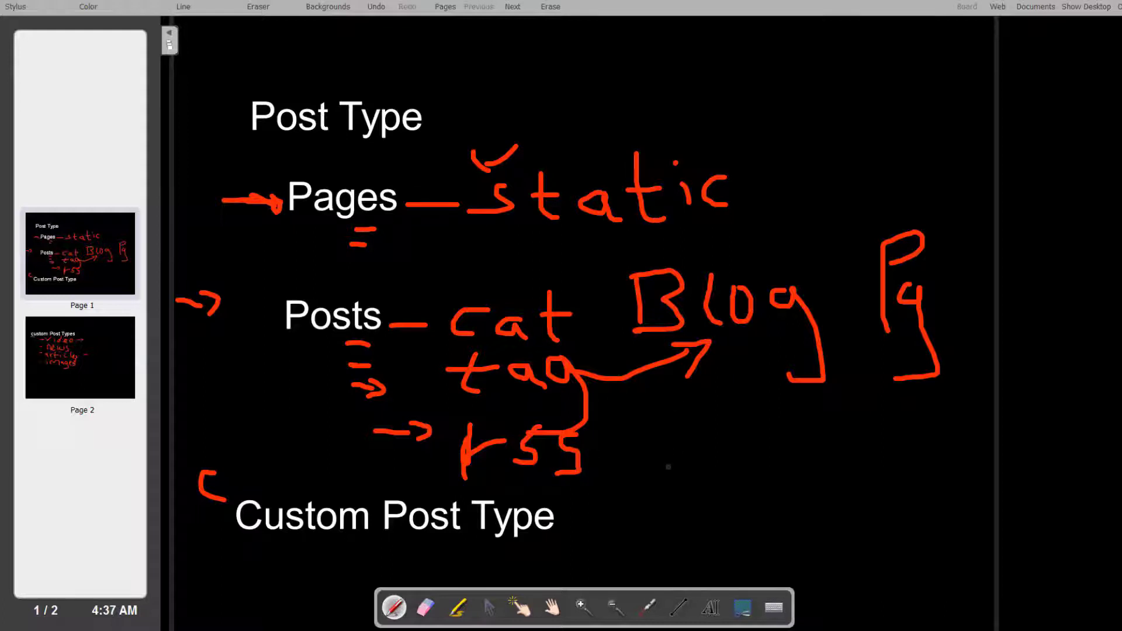
pyautogui.click(670, 441)
pyautogui.moveTo(663, 375)
pyautogui.mouseDown()
pyautogui.moveTo(725, 403)
pyautogui.moveTo(947, 360)
pyautogui.mouseUp()
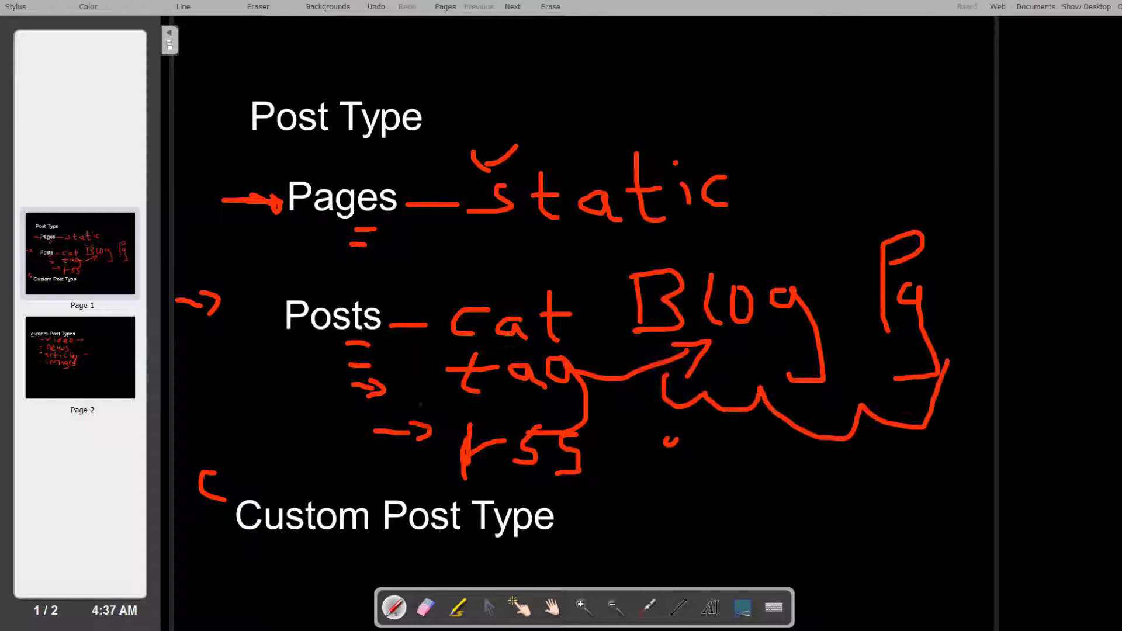
pyautogui.moveTo(303, 286)
pyautogui.mouseDown()
pyautogui.moveTo(248, 298)
pyautogui.moveTo(248, 340)
pyautogui.moveTo(220, 368)
pyautogui.moveTo(270, 383)
pyautogui.mouseUp()
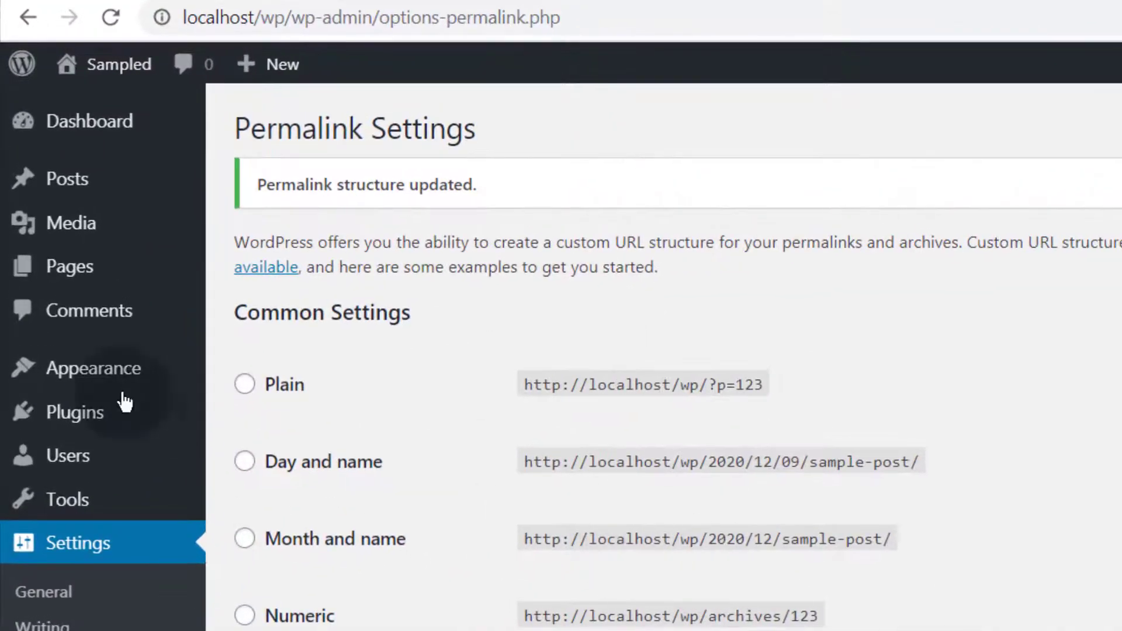
# Move the Sample Page to the Trash, then delete it permanently from the Trash view
pyautogui.moveTo(92, 277)
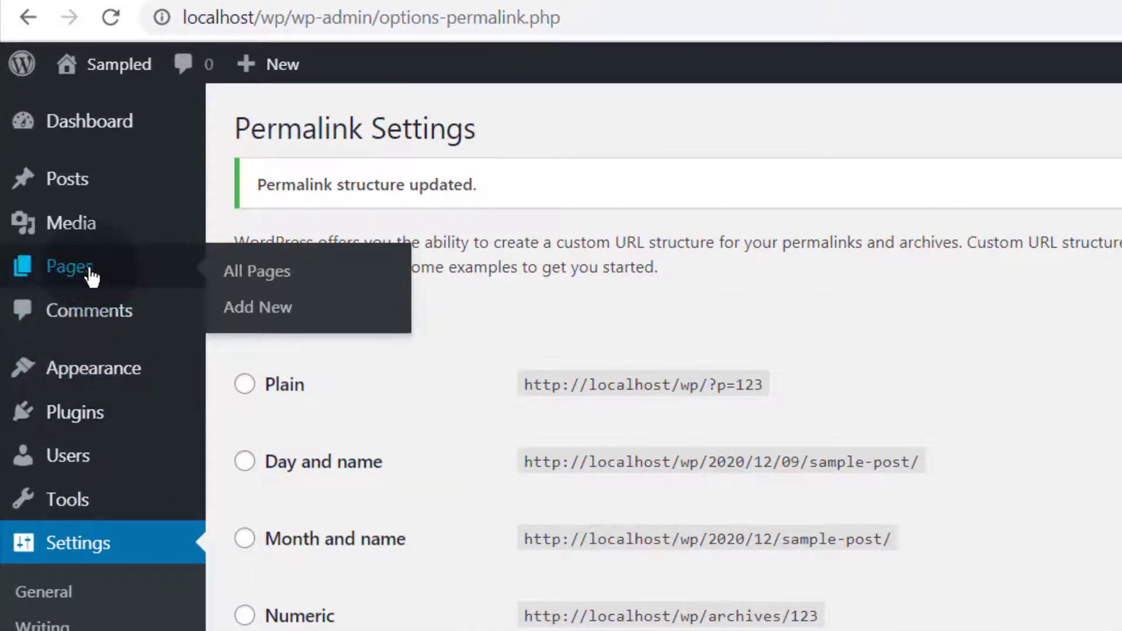
pyautogui.click(257, 320)
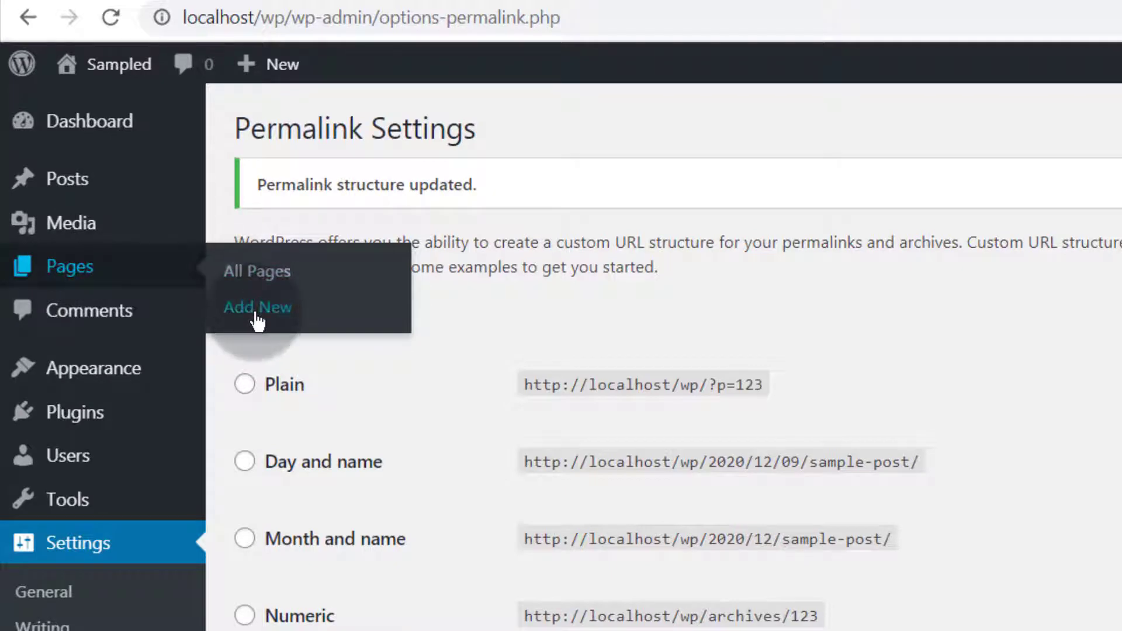
pyautogui.click(64, 273)
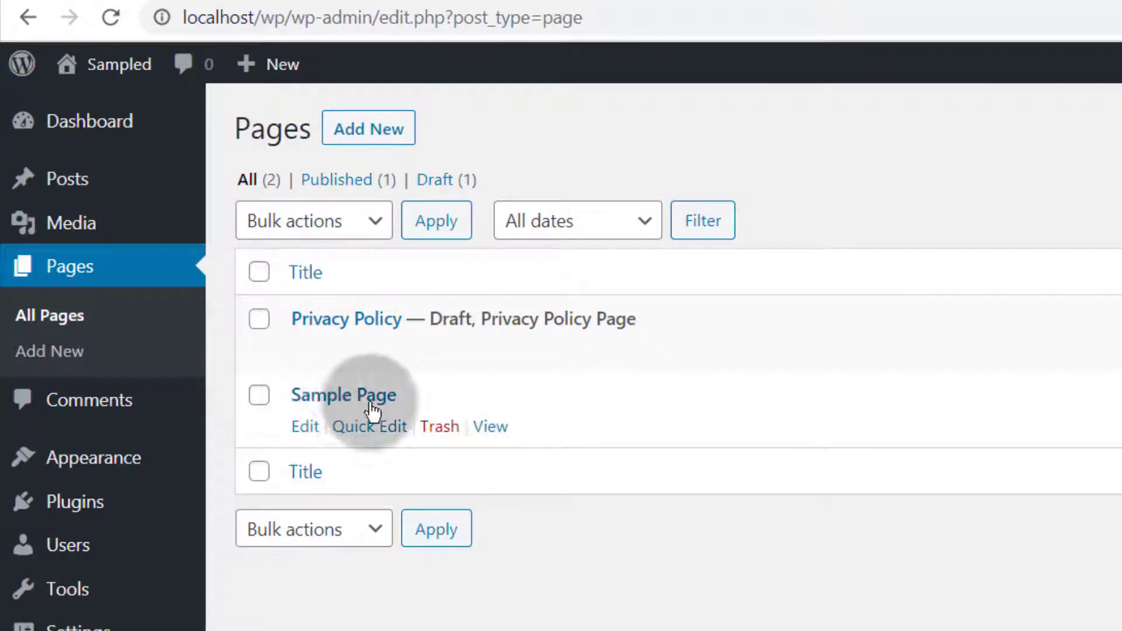
pyautogui.click(439, 429)
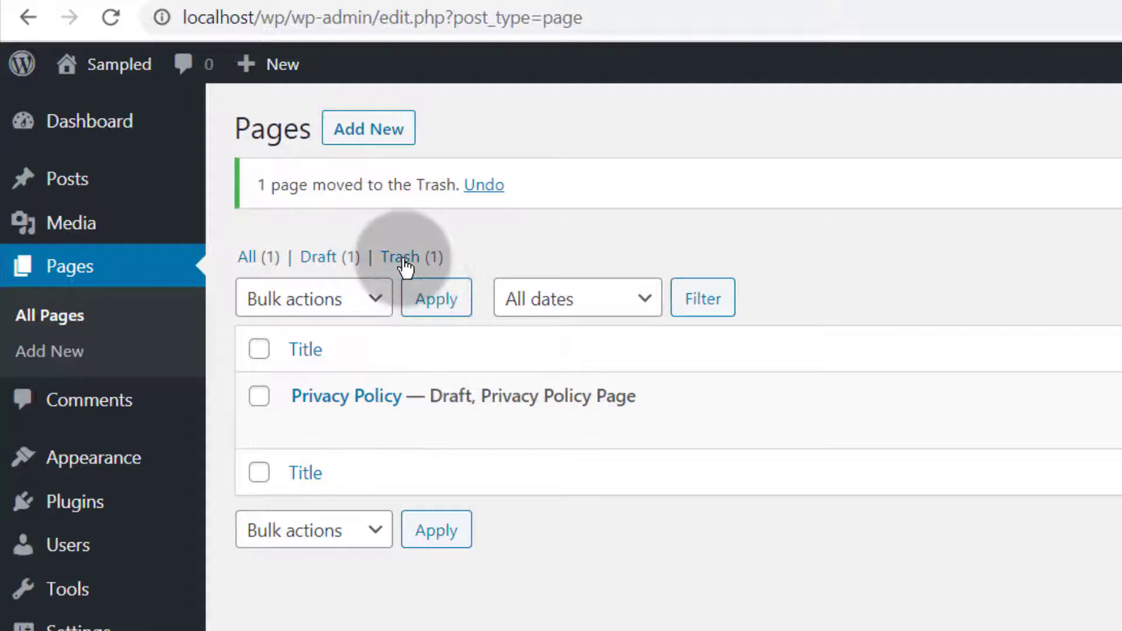
pyautogui.click(403, 260)
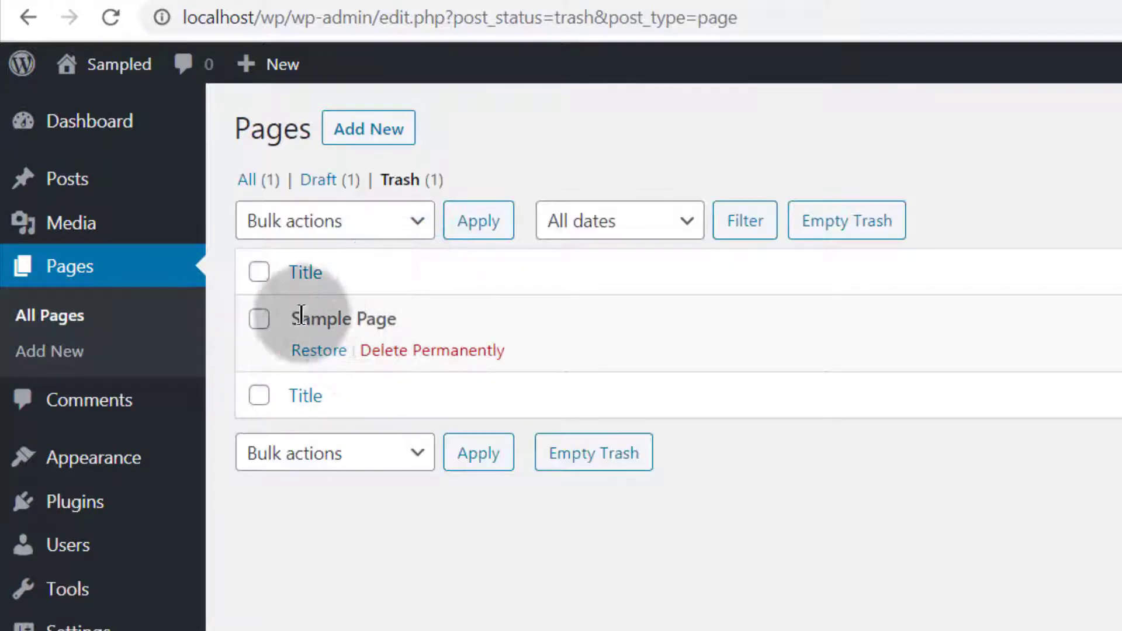
pyautogui.click(431, 350)
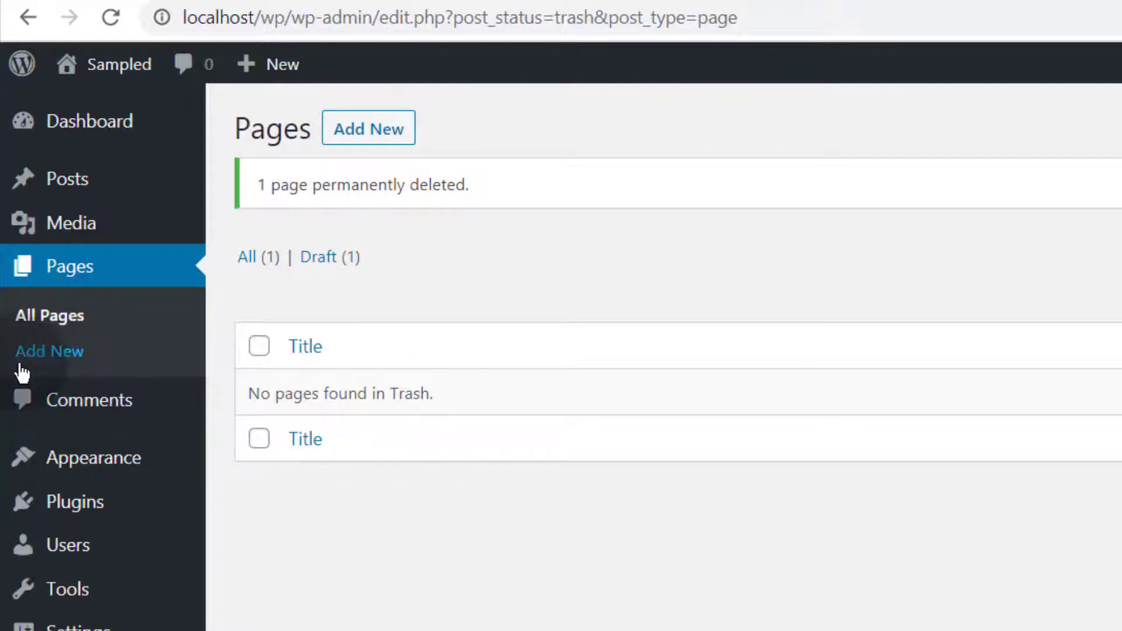
# Create a new page titled 'Blog Page' and publish it
pyautogui.click(58, 358)
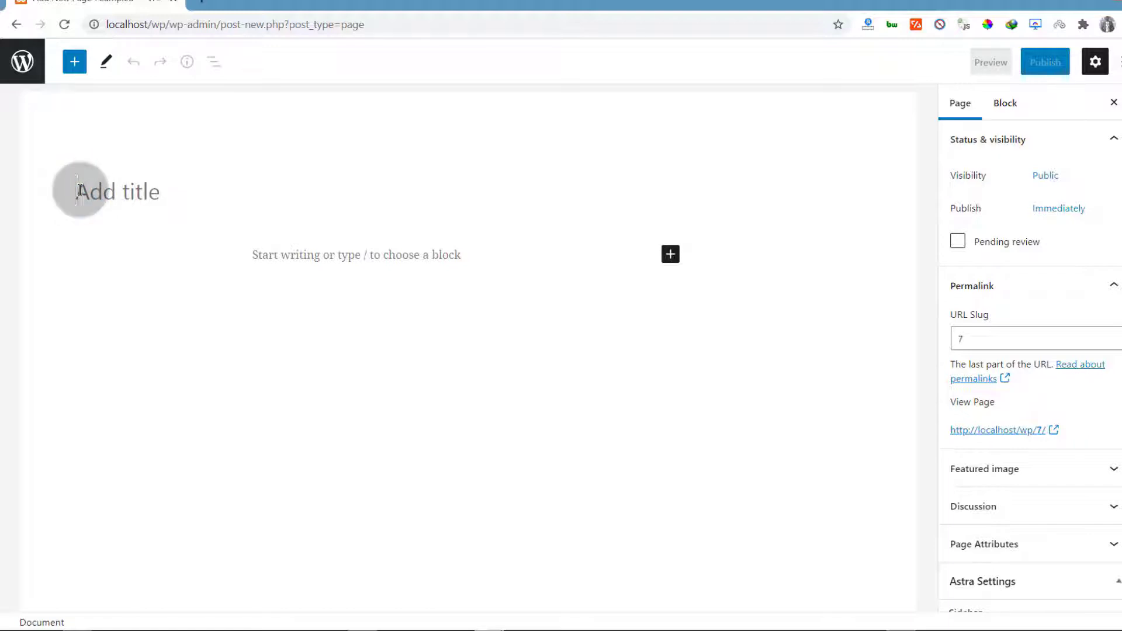
pyautogui.write('Blog Page')
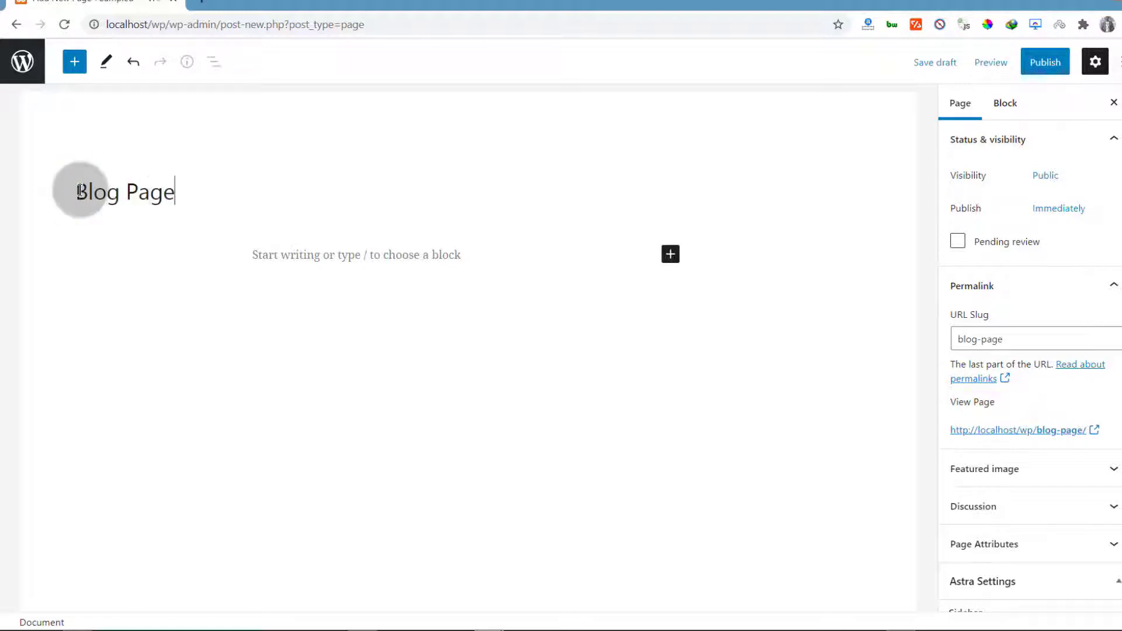
pyautogui.click(250, 263)
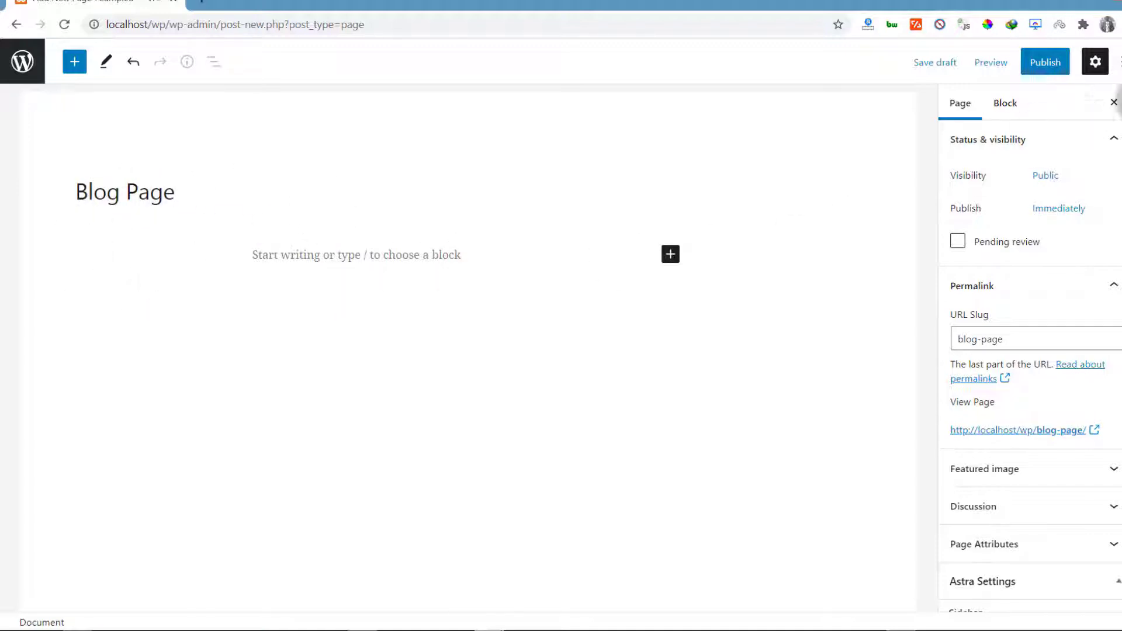
pyautogui.click(1062, 73)
pyautogui.click(1000, 65)
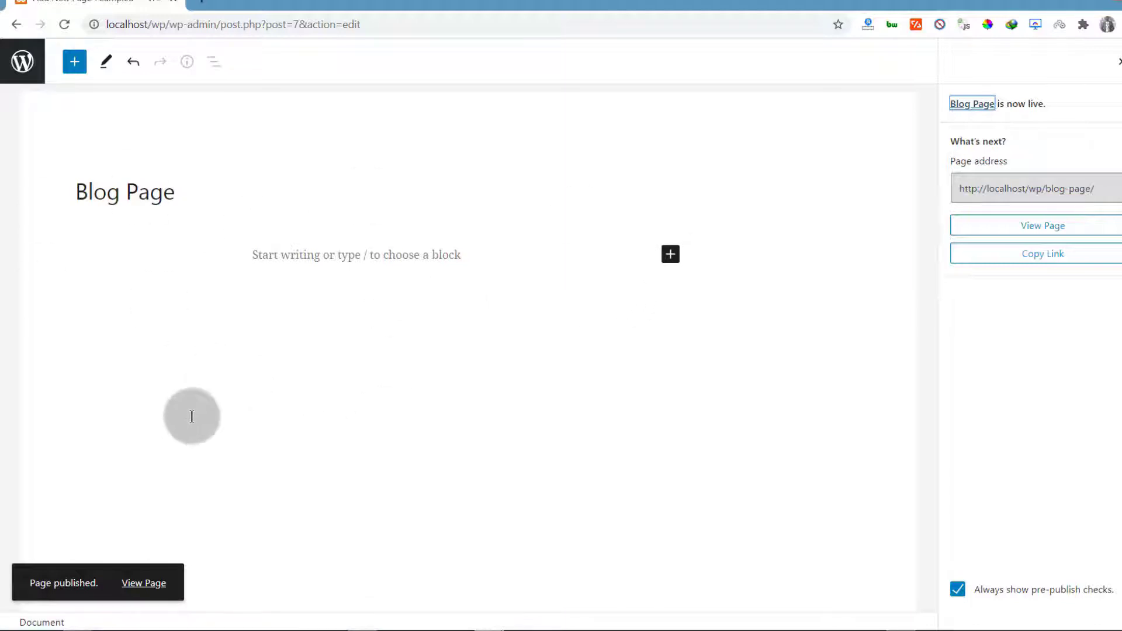
# Close the block library and post-publish summary, then return to the Pages list
pyautogui.click(670, 253)
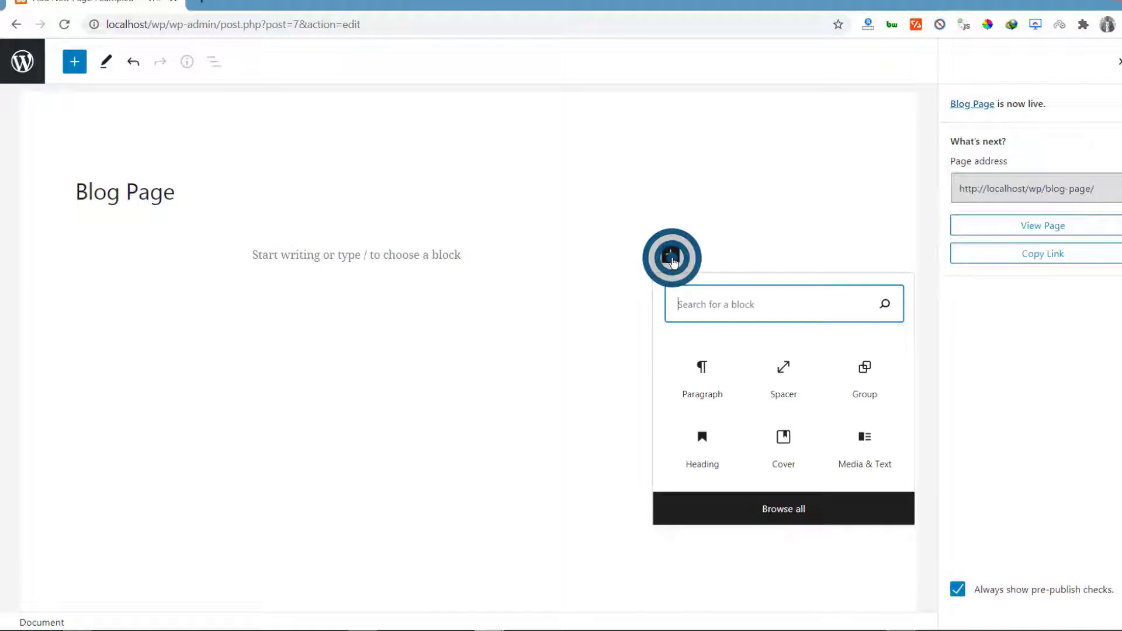
pyautogui.click(806, 509)
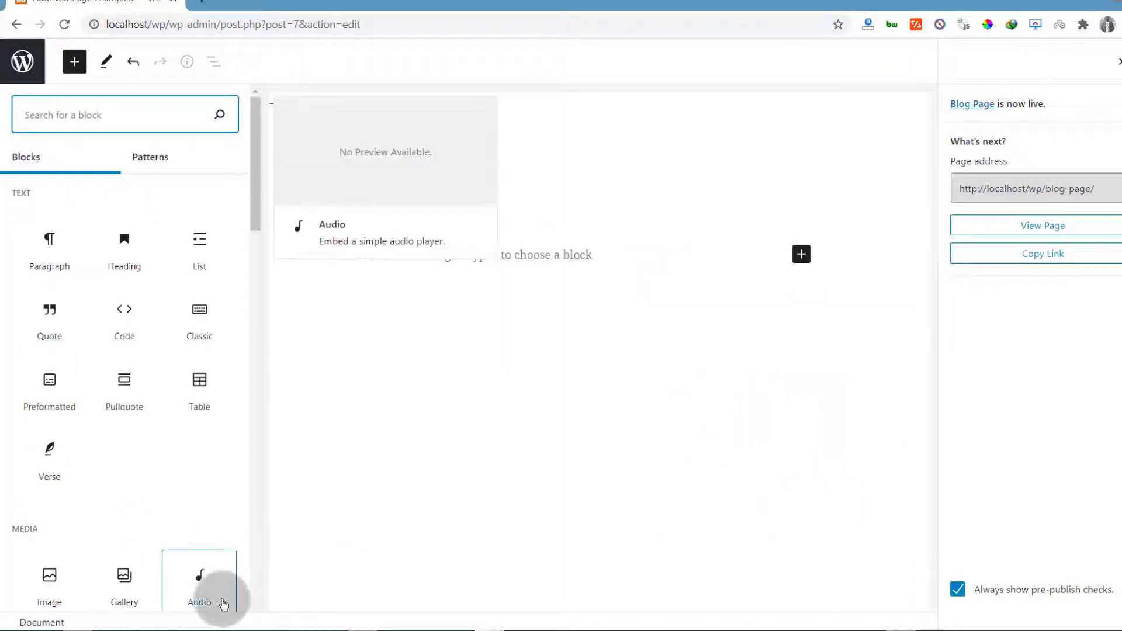
pyautogui.click(785, 131)
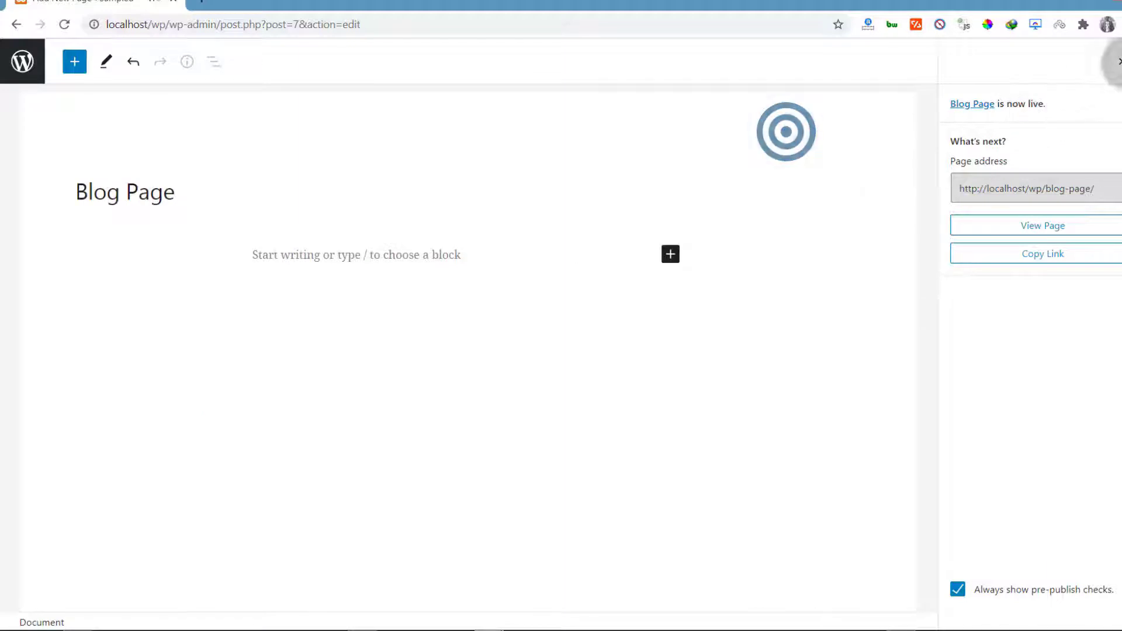
pyautogui.click(1118, 61)
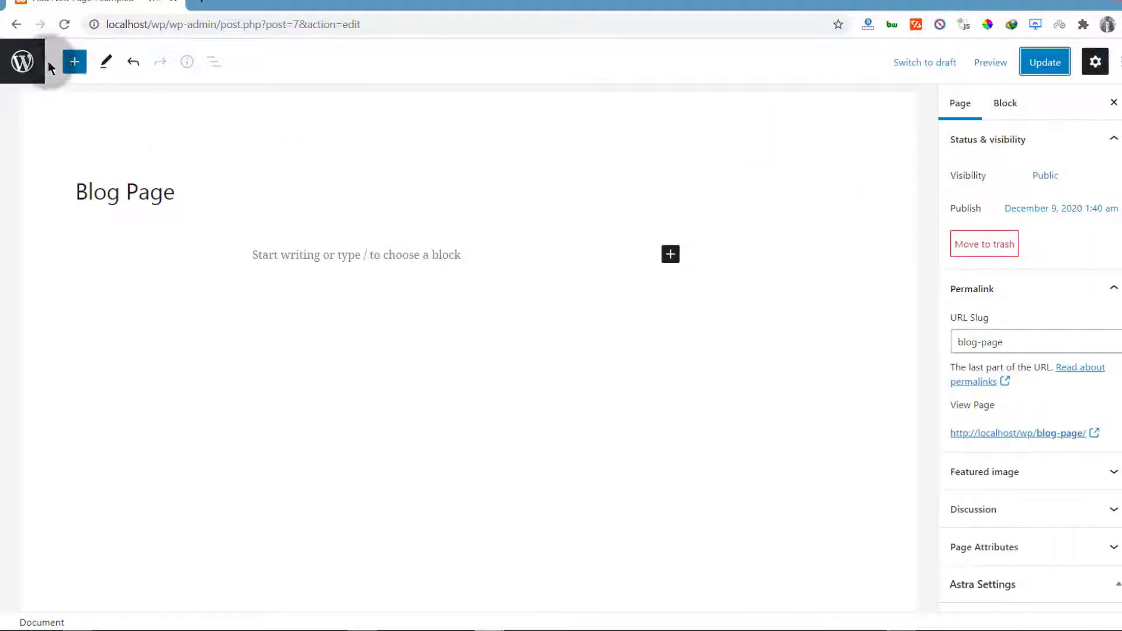
pyautogui.click(22, 59)
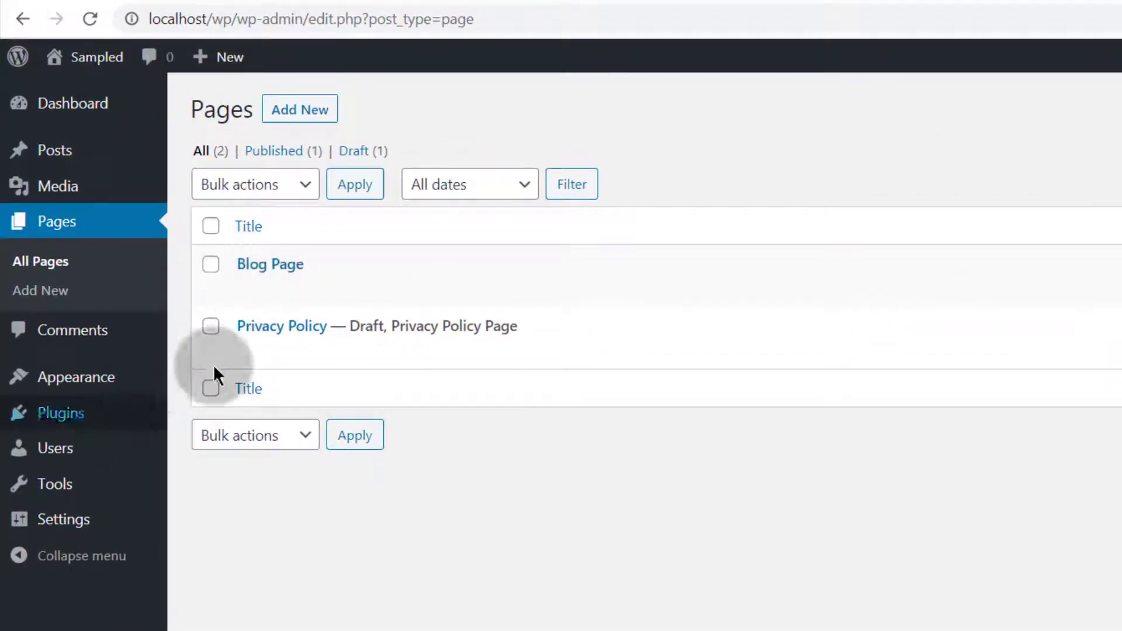
# Create a page titled 'Contact', confirm its URL slug is contact, and publish it
pyautogui.click(303, 111)
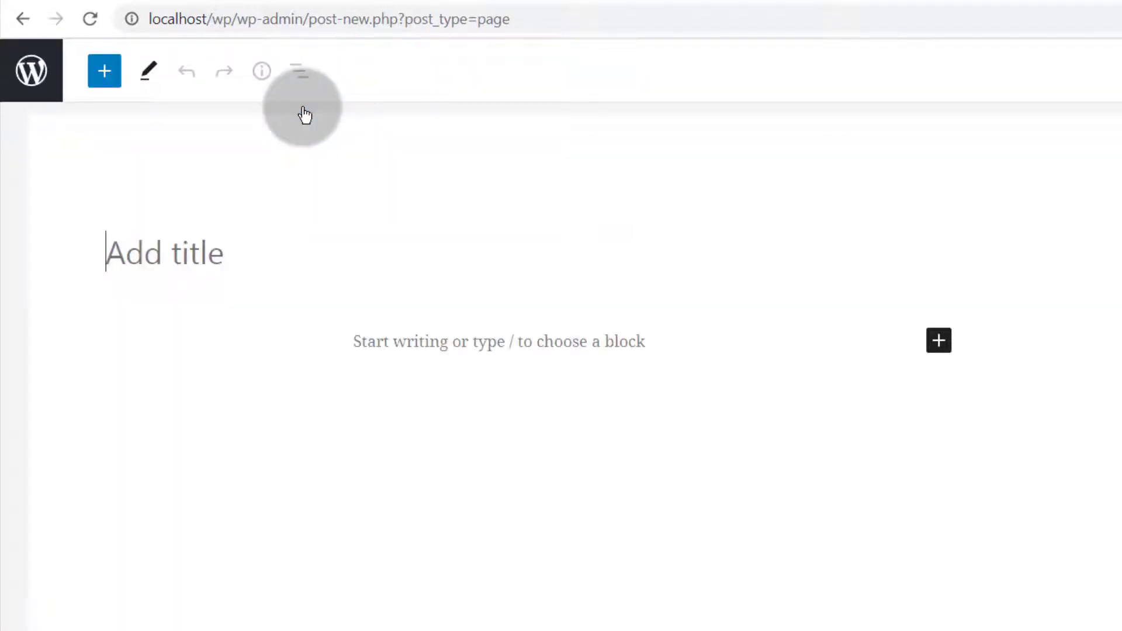
pyautogui.click(154, 244)
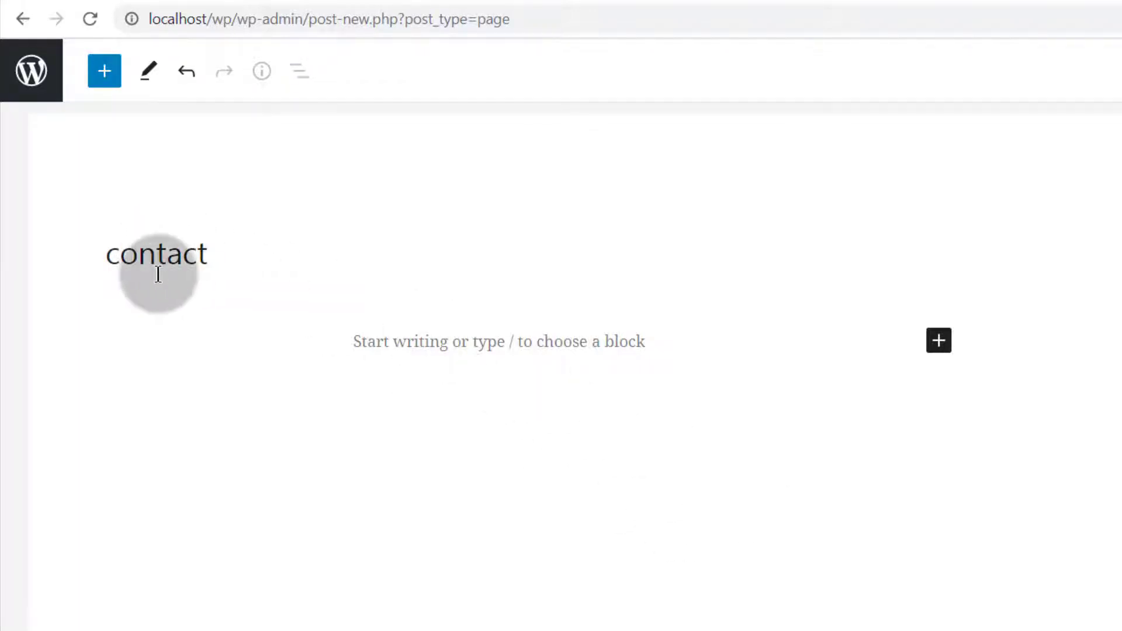
pyautogui.moveTo(118, 257); pyautogui.dragTo(104, 261)
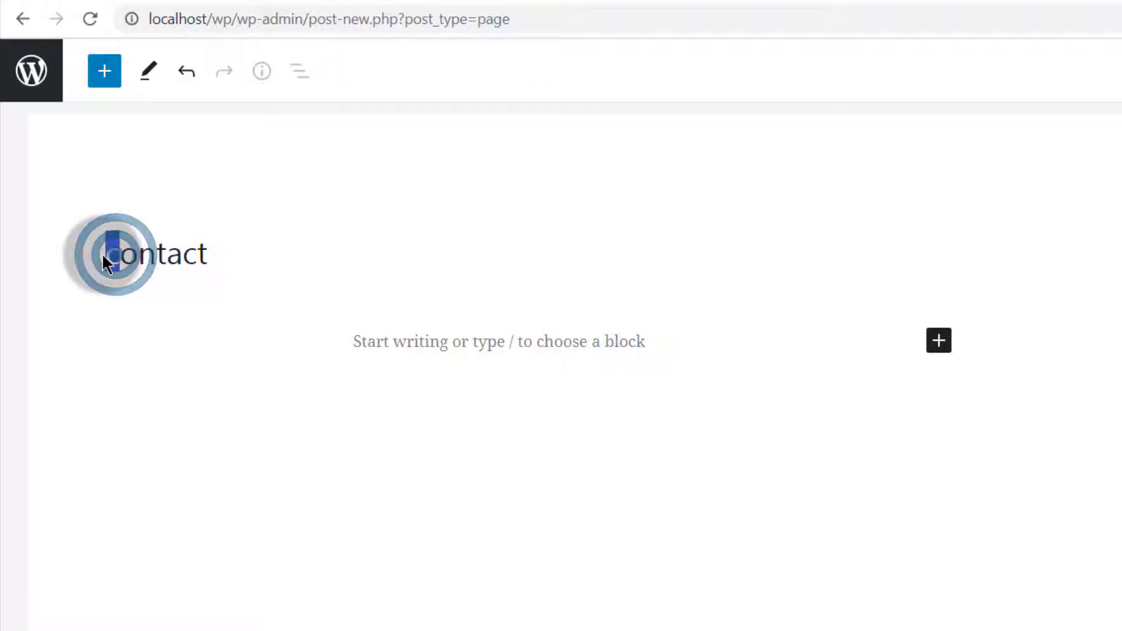
pyautogui.write('C')
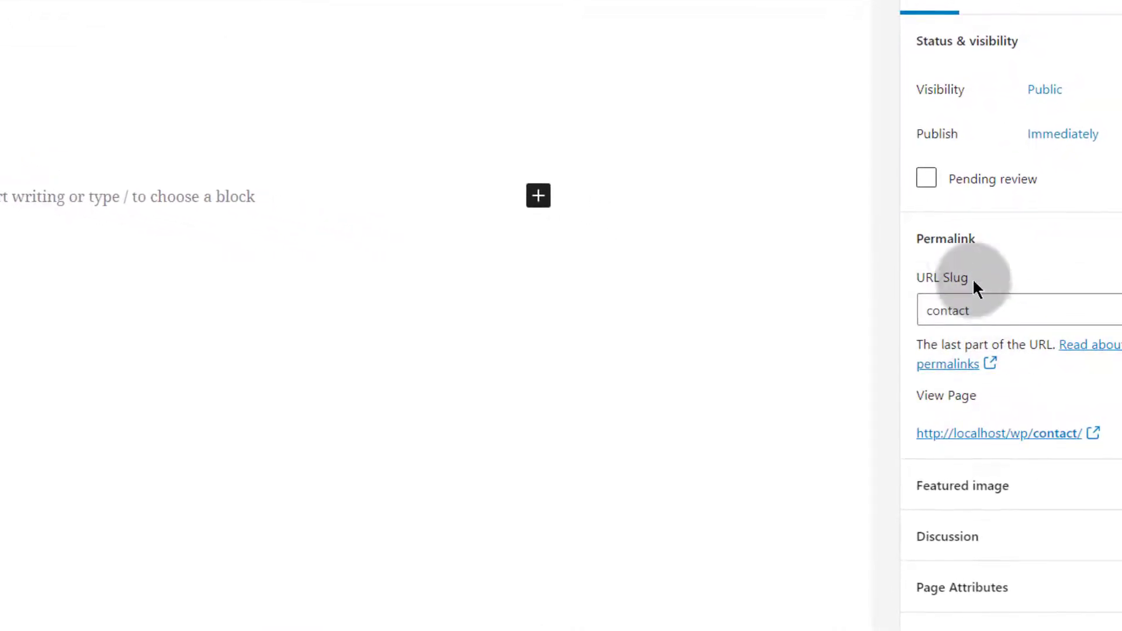
pyautogui.click(974, 310)
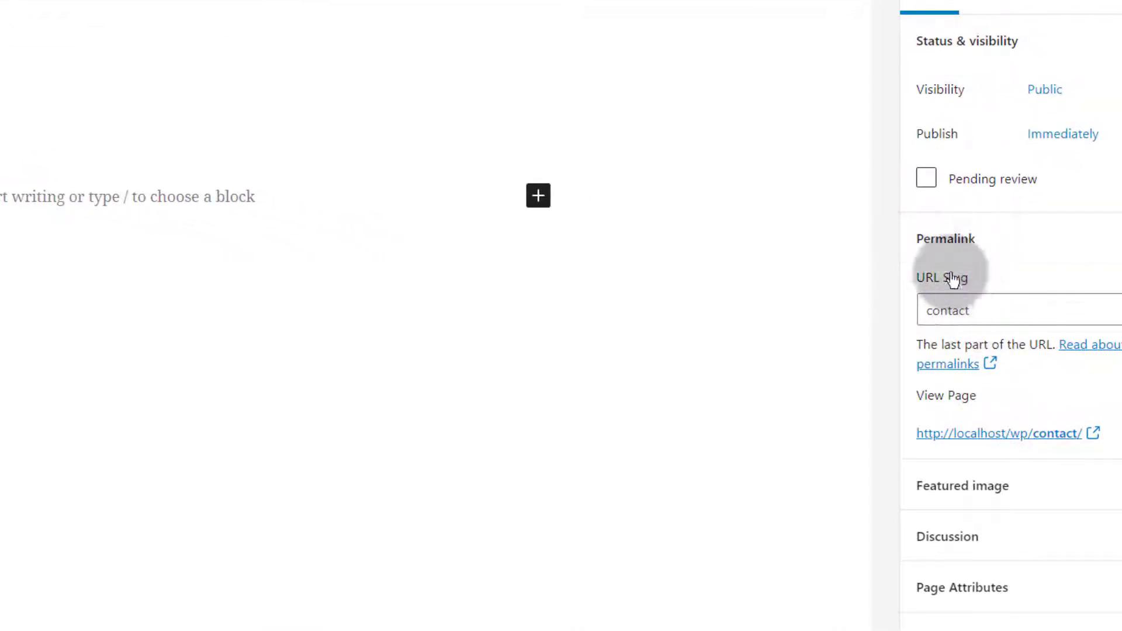
pyautogui.doubleClick(992, 308)
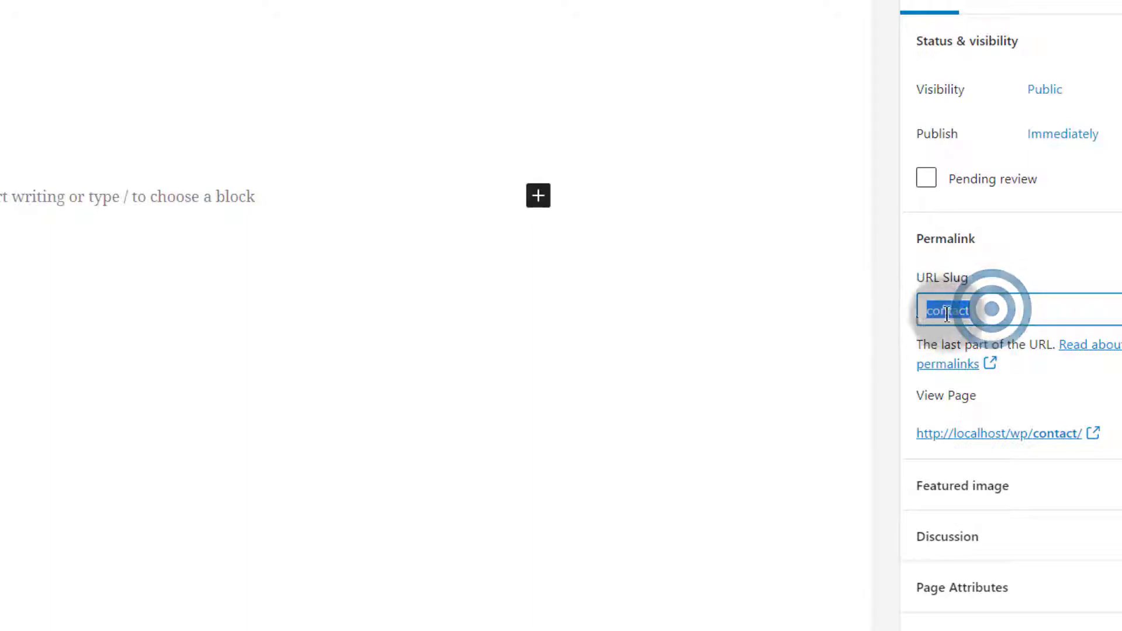
pyautogui.click(991, 308)
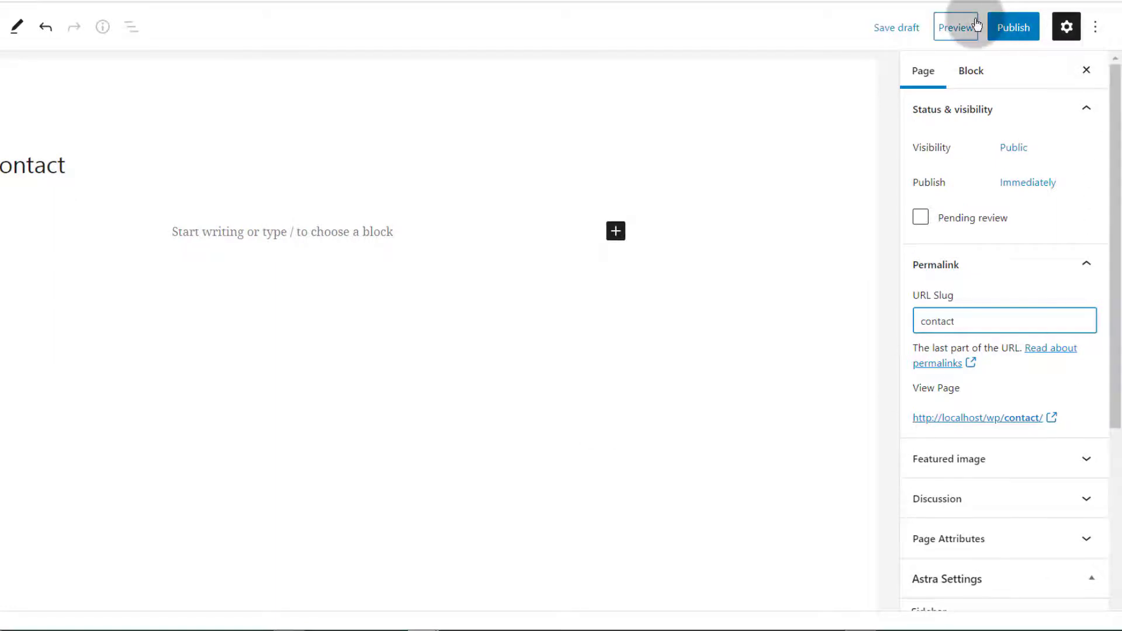
pyautogui.click(1019, 34)
pyautogui.click(947, 27)
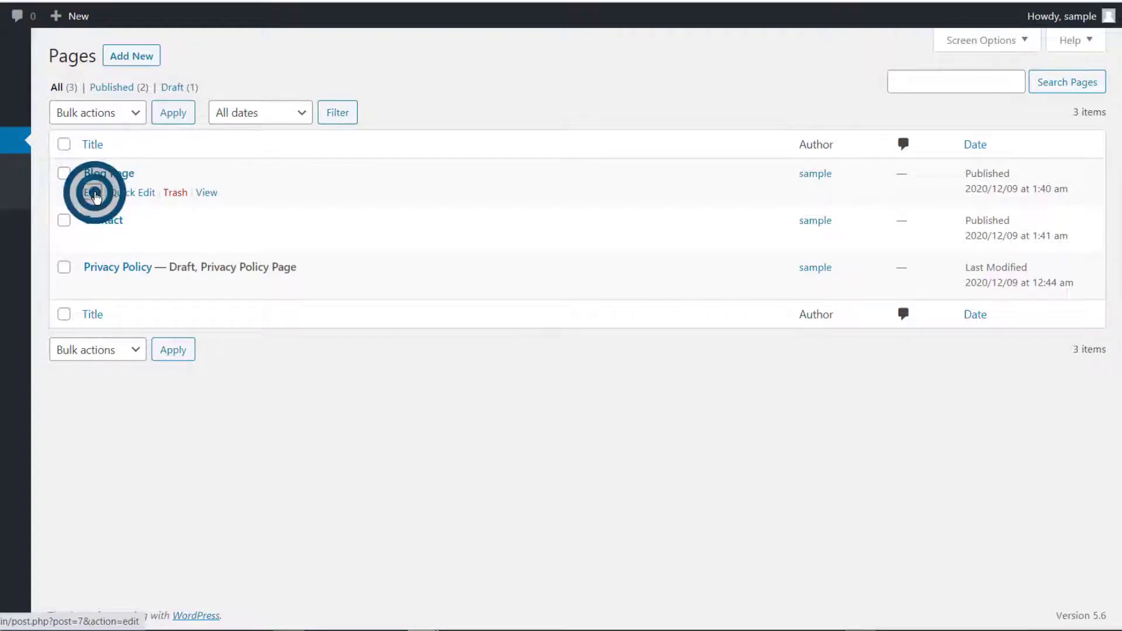
# Change Blog Page's URL slug from blog-page to blog and update the page
pyautogui.click(95, 195)
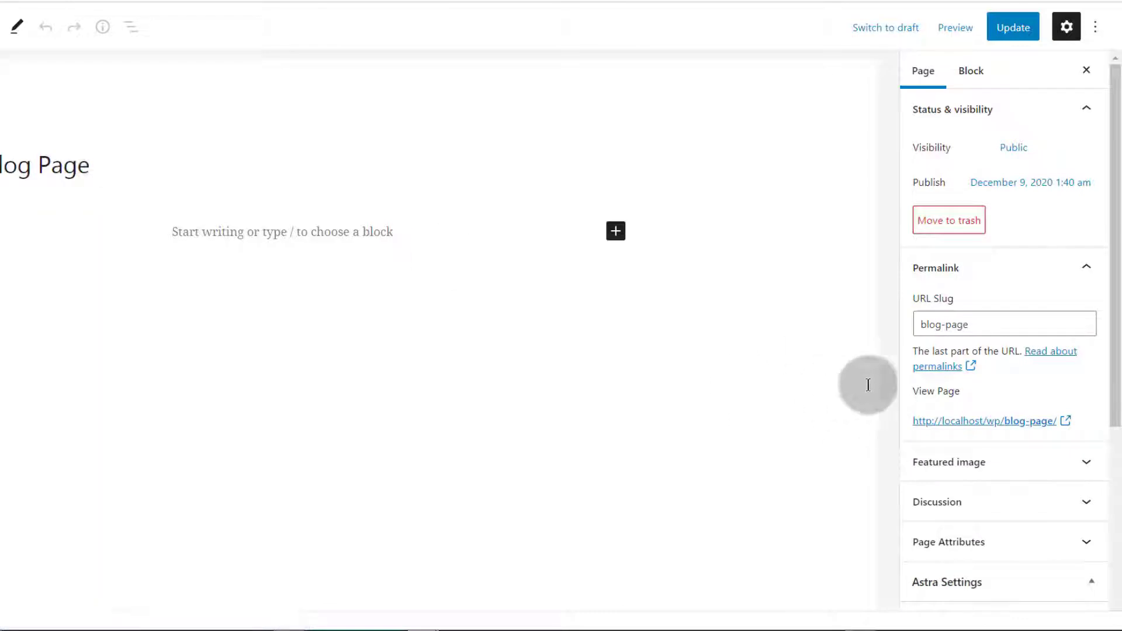
pyautogui.moveTo(995, 322); pyautogui.dragTo(940, 324)
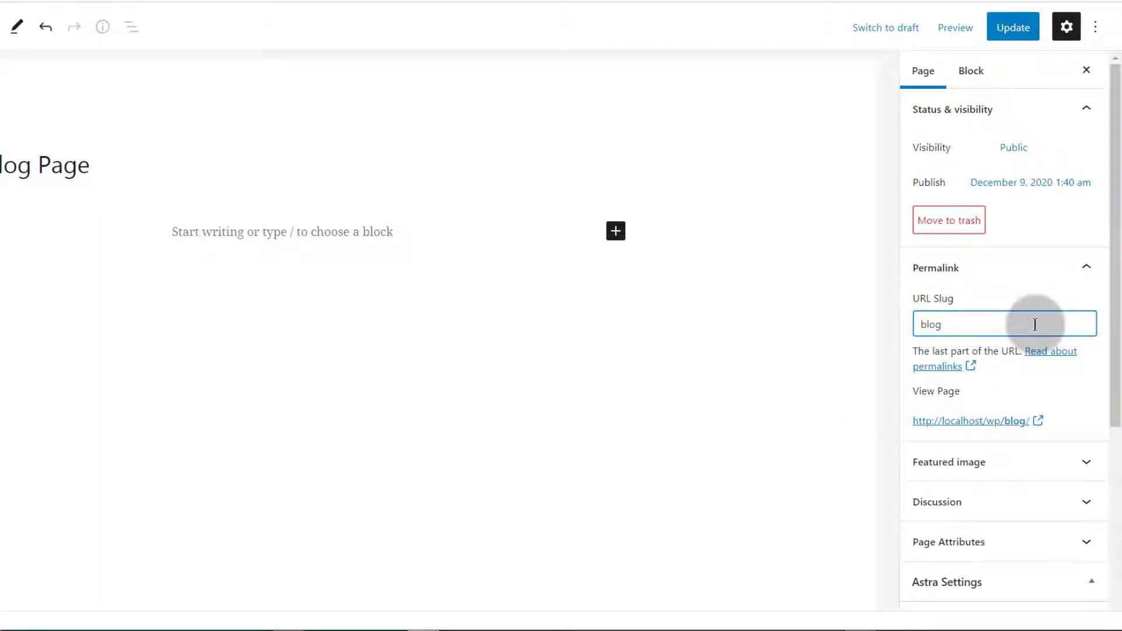
pyautogui.click(1021, 29)
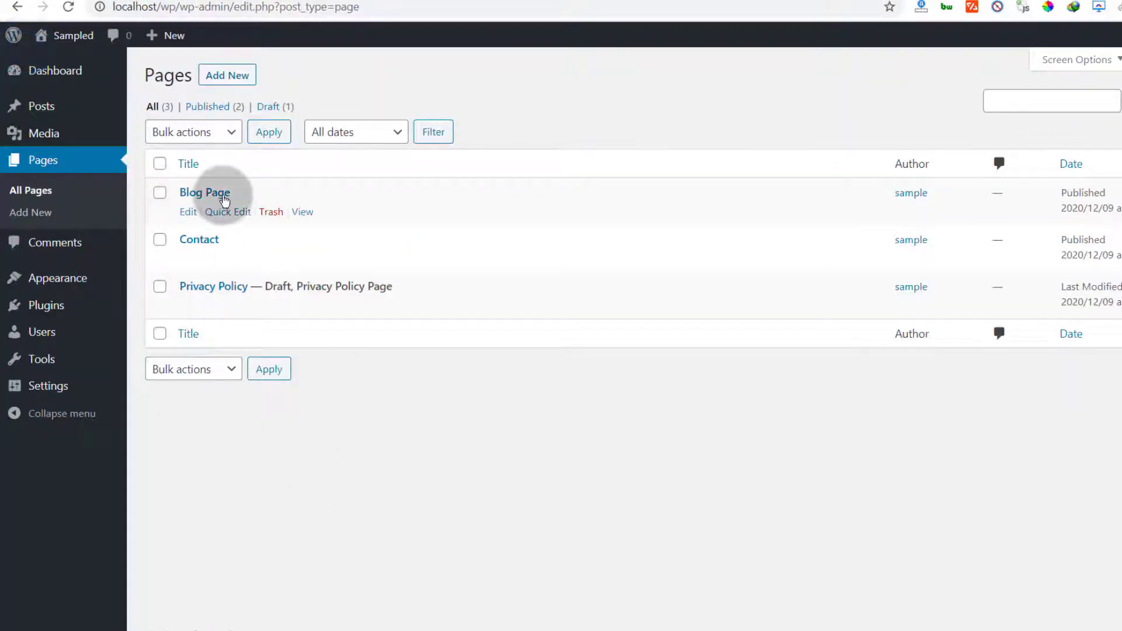
pyautogui.moveTo(46, 108)
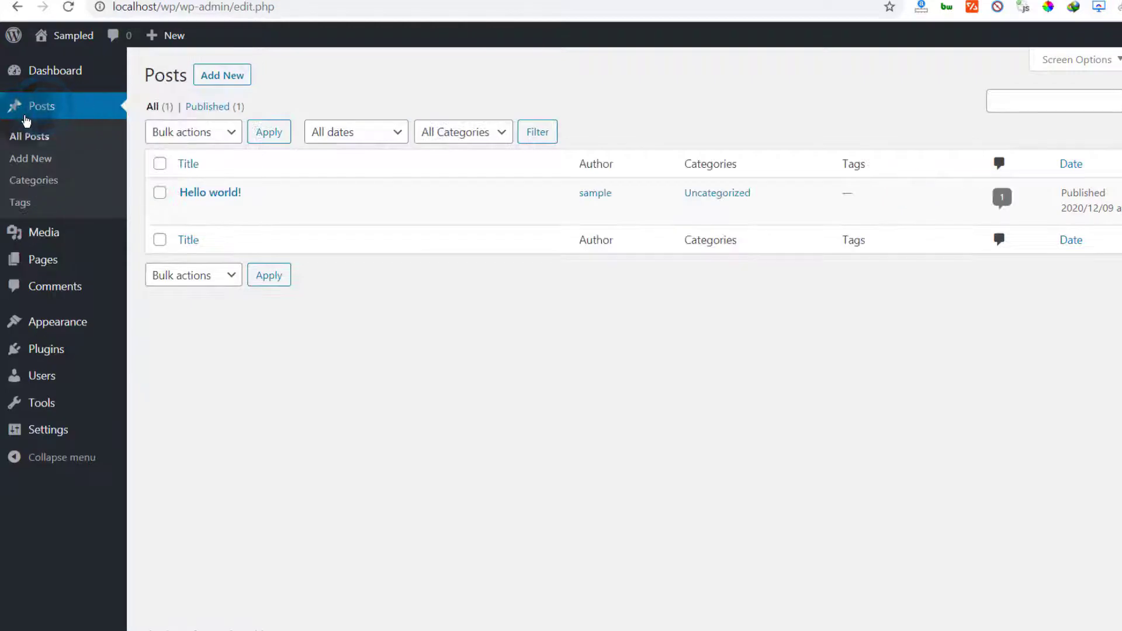
# Paste in the post title 'Marketing Tips for beginners', capitalising its first M
pyautogui.moveTo(203, 209)
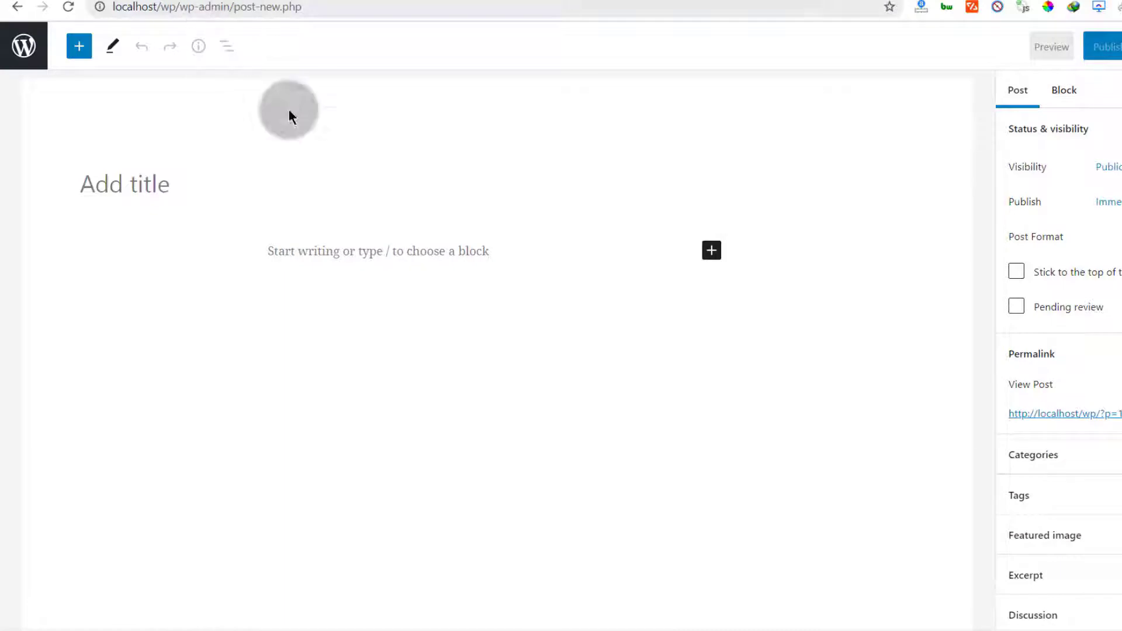
pyautogui.click(121, 183)
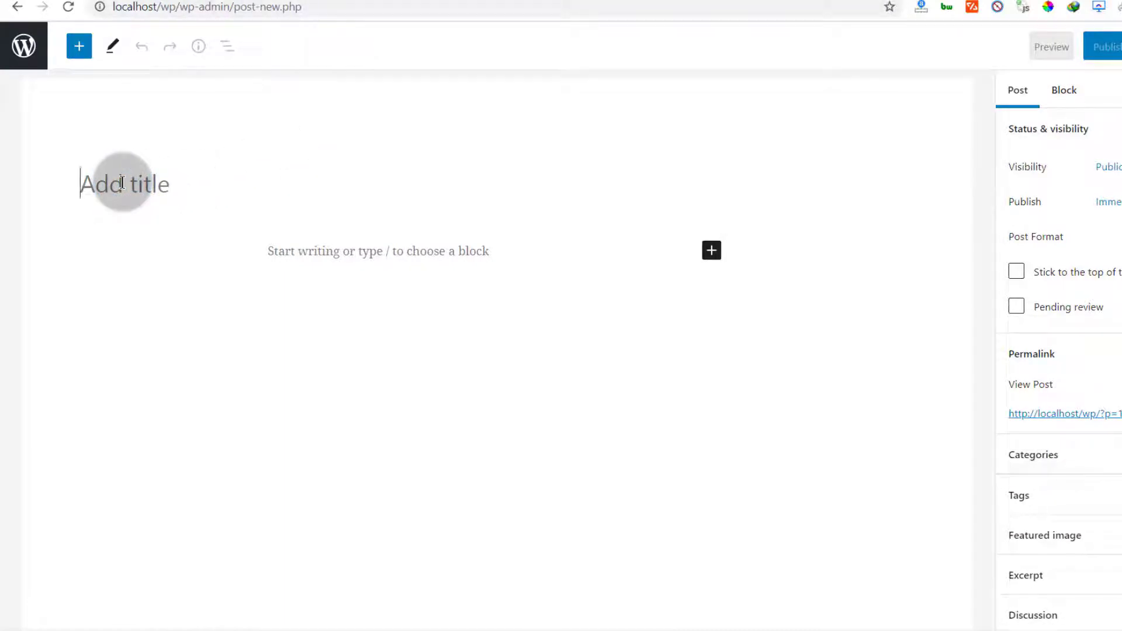
pyautogui.write('marketing Tips for beginners')
pyautogui.moveTo(82, 186); pyautogui.dragTo(107, 190)
pyautogui.write('M')
# Add an empty Paragraph block below the title
pyautogui.click(382, 259)
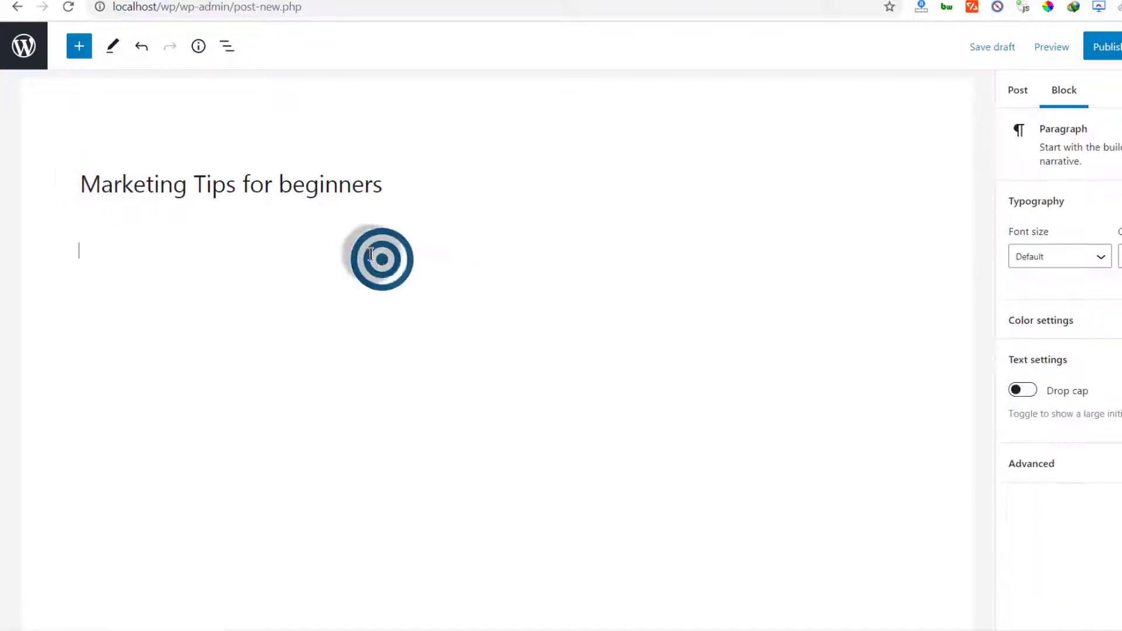
pyautogui.click(166, 263)
pyautogui.click(422, 277)
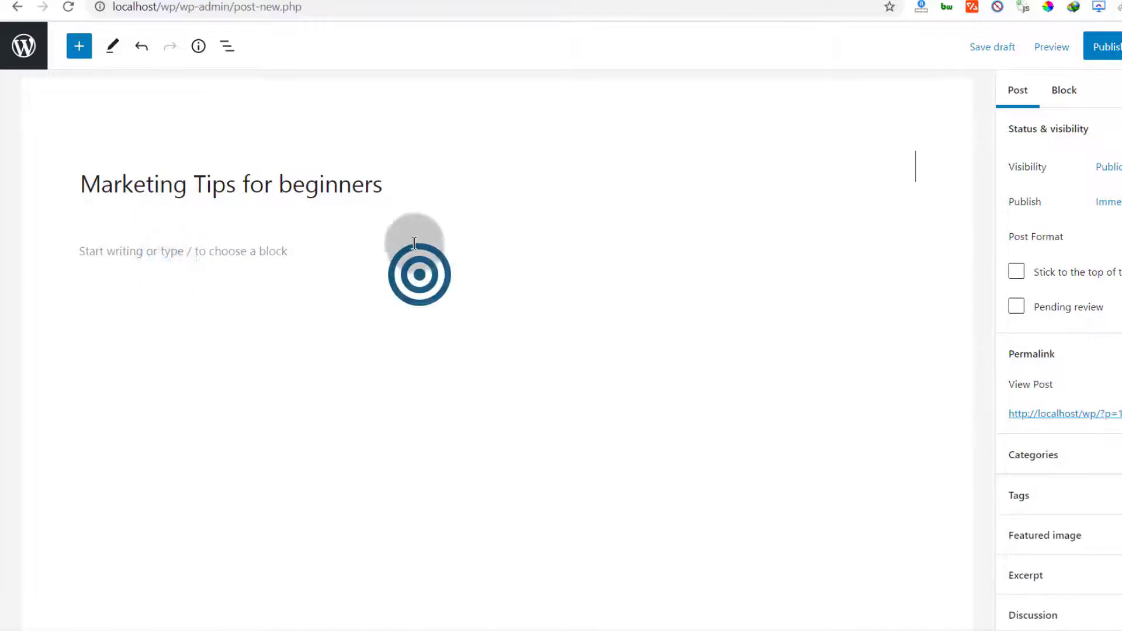
pyautogui.click(415, 242)
pyautogui.click(900, 248)
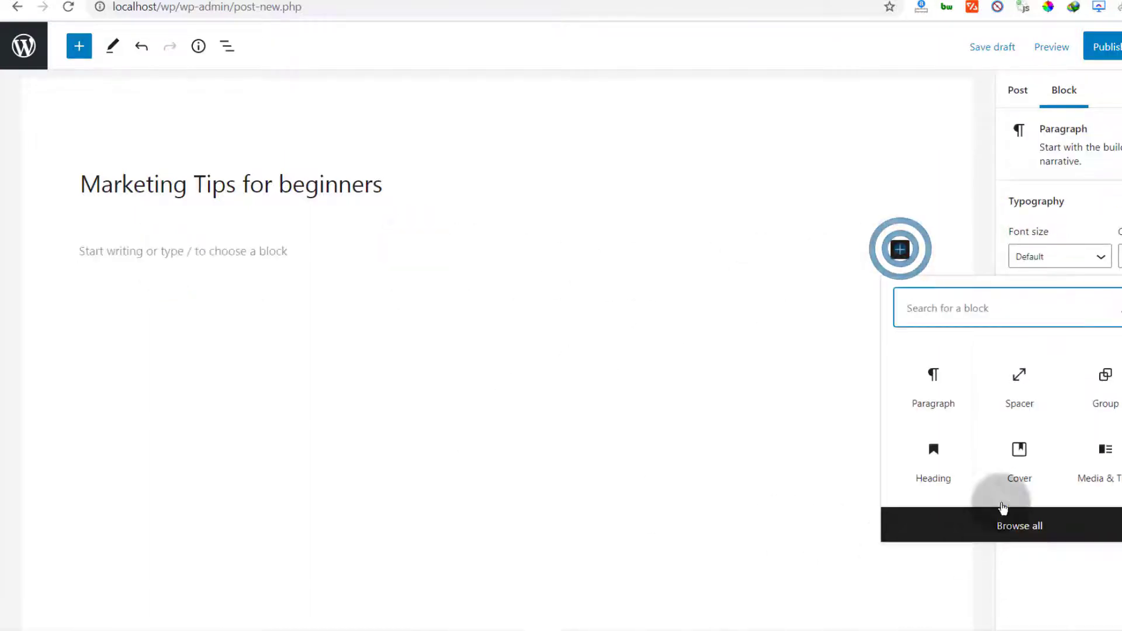
pyautogui.click(929, 389)
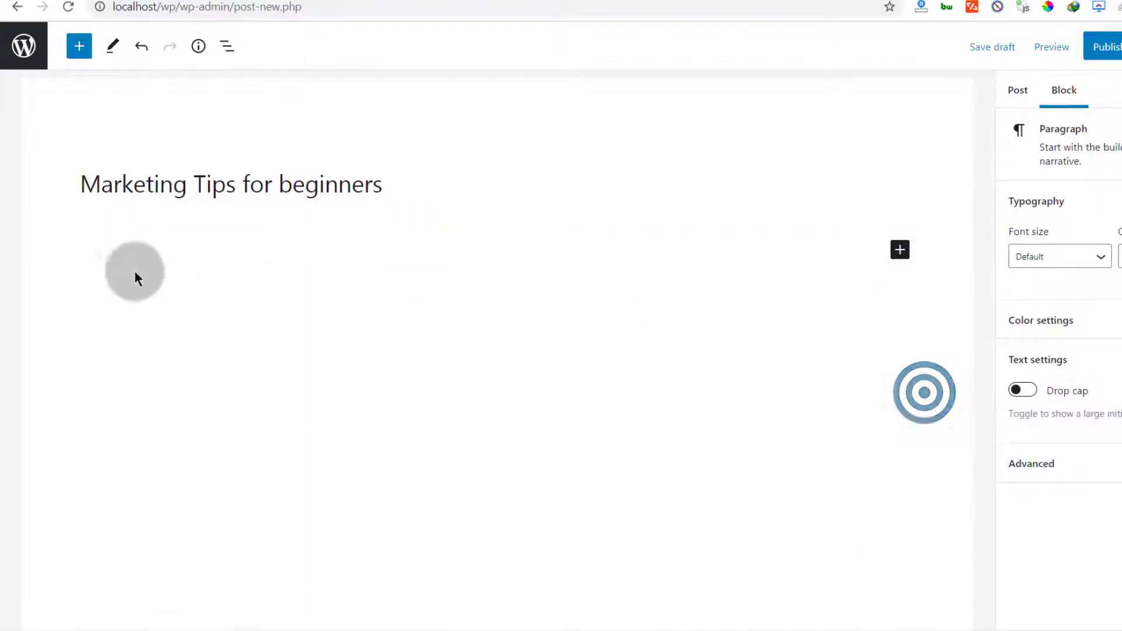
# Copy the 'What is Lorem Ipsum?' and 'Why do we use it?' passages from lipsum.com
pyautogui.click(218, 4)
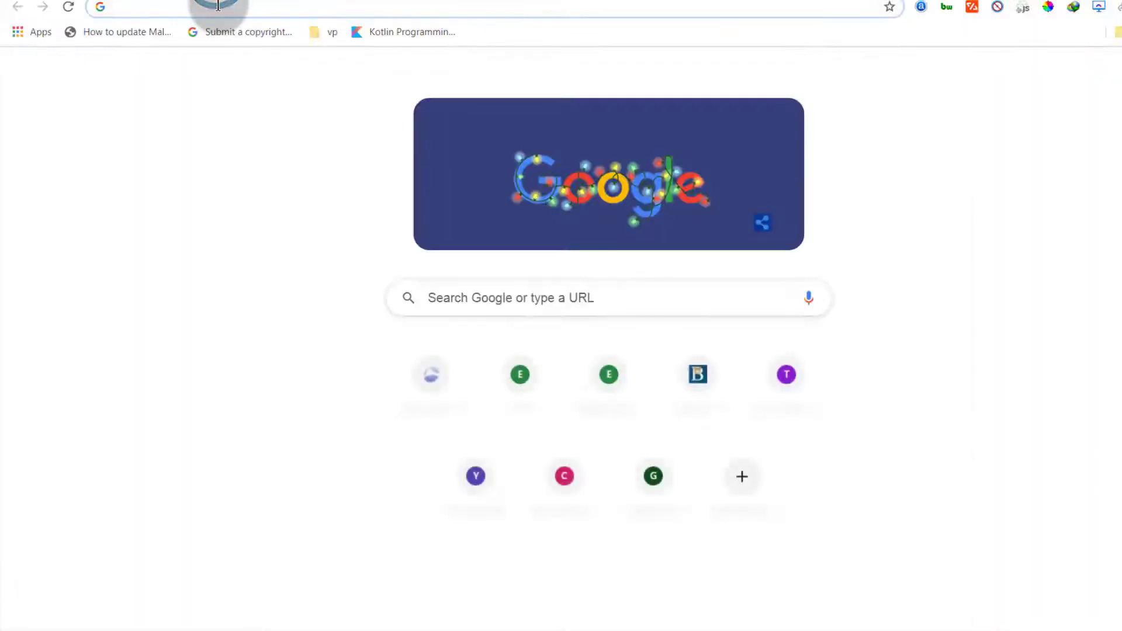
pyautogui.click(218, 6)
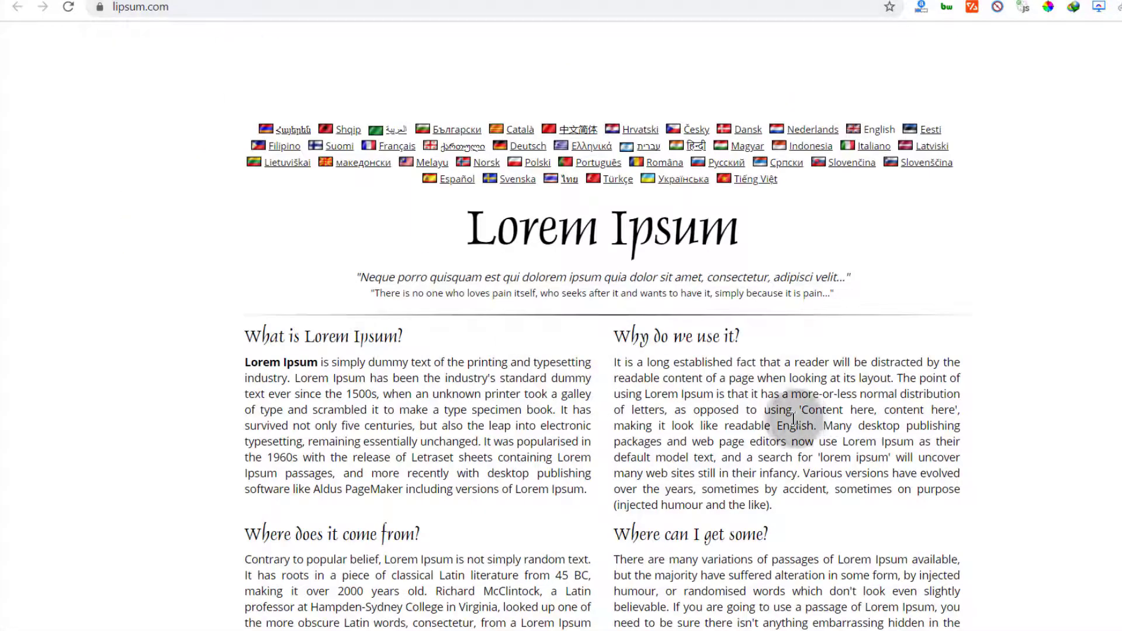
pyautogui.scroll(-3, 550, 359)
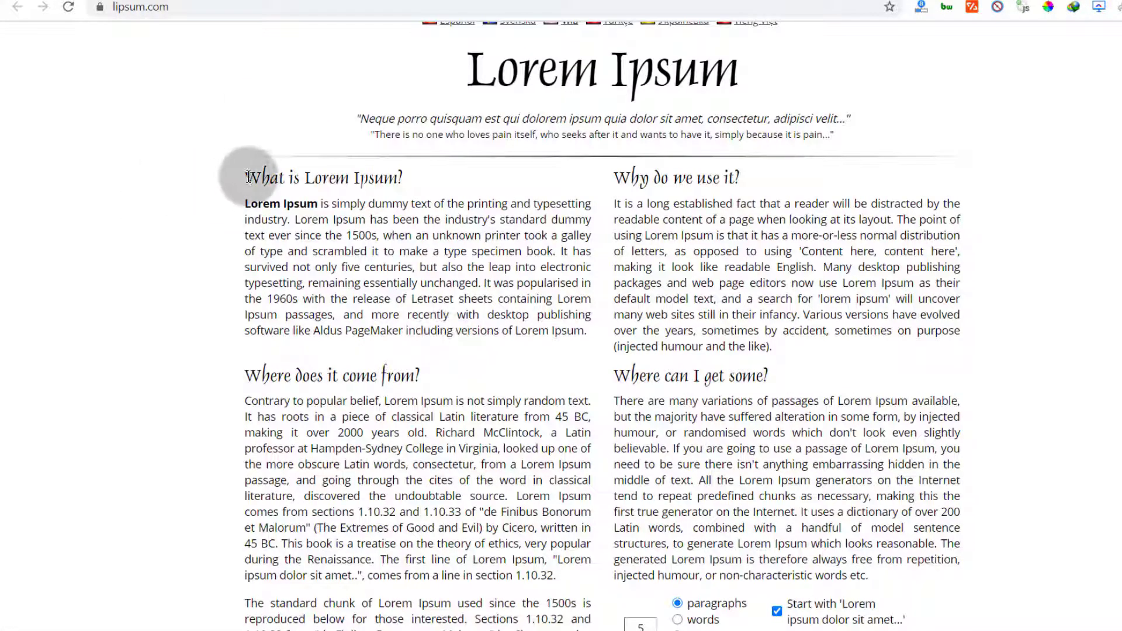
pyautogui.moveTo(244, 174); pyautogui.dragTo(809, 365)
pyautogui.rightClick(450, 292)
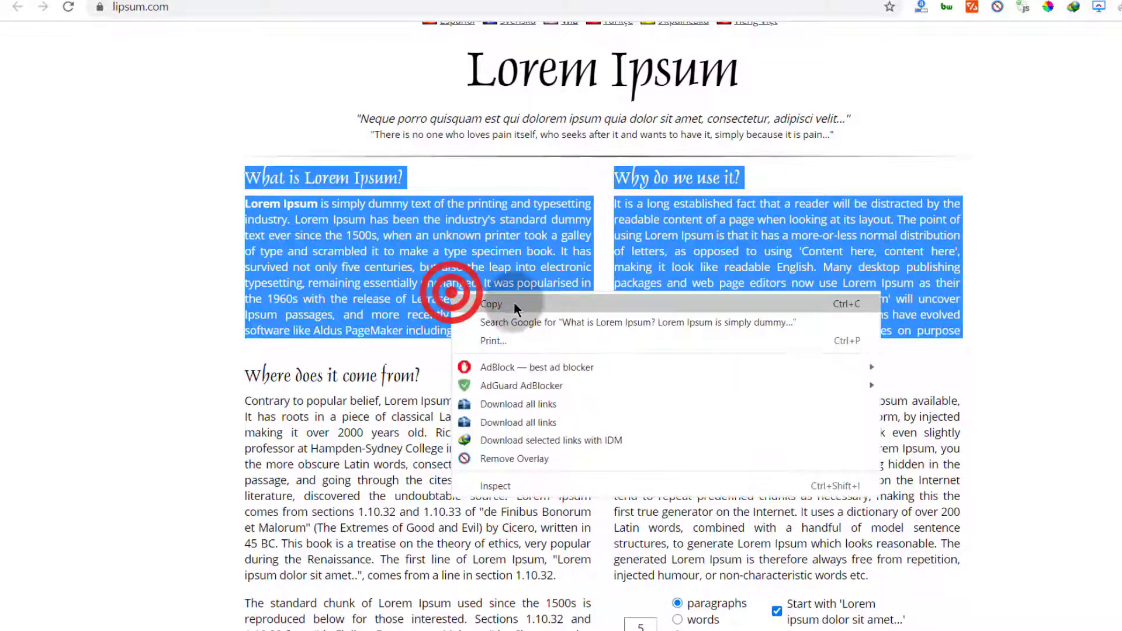
pyautogui.click(514, 305)
pyautogui.click(162, 240)
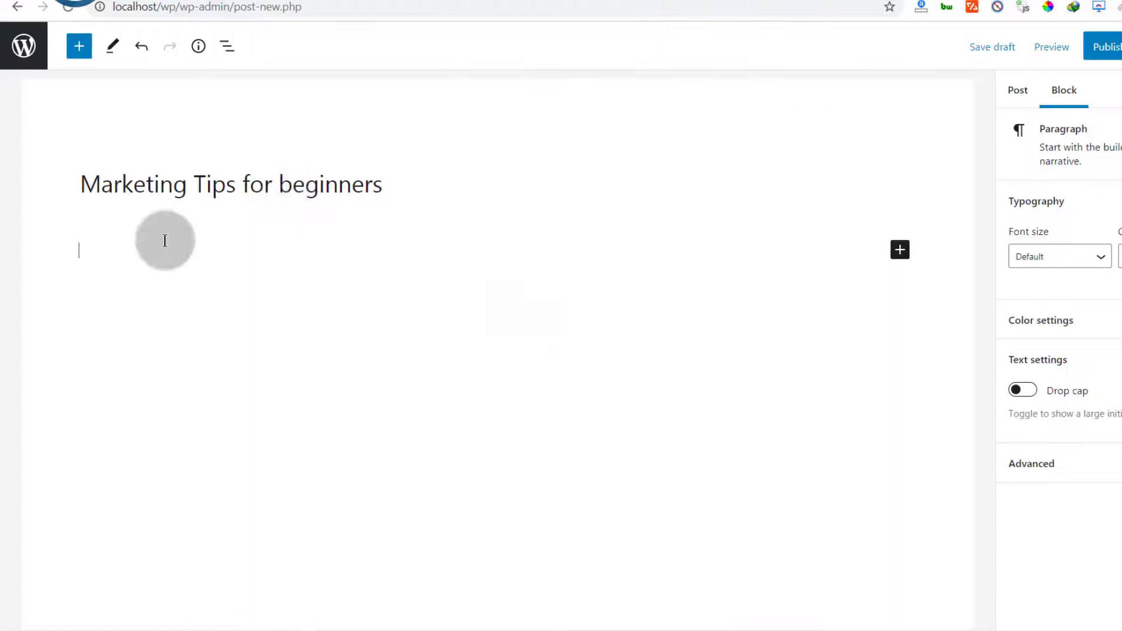
# Paste the Lorem Ipsum text and add a shortened Spacer above 'Why do we use it?'
pyautogui.rightClick(92, 255)
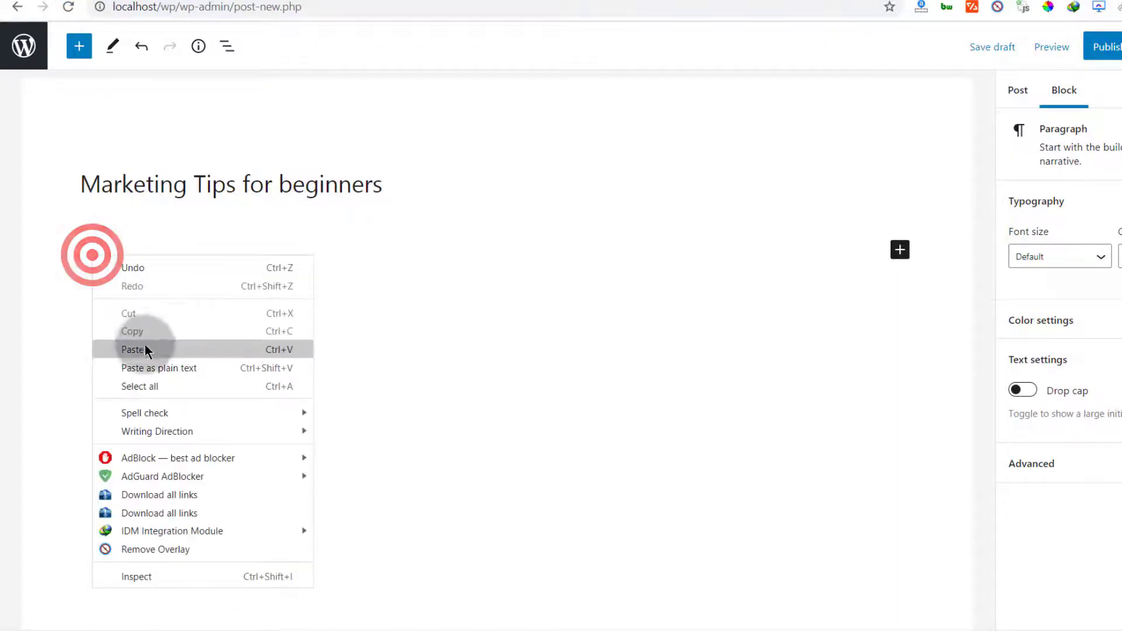
pyautogui.click(145, 350)
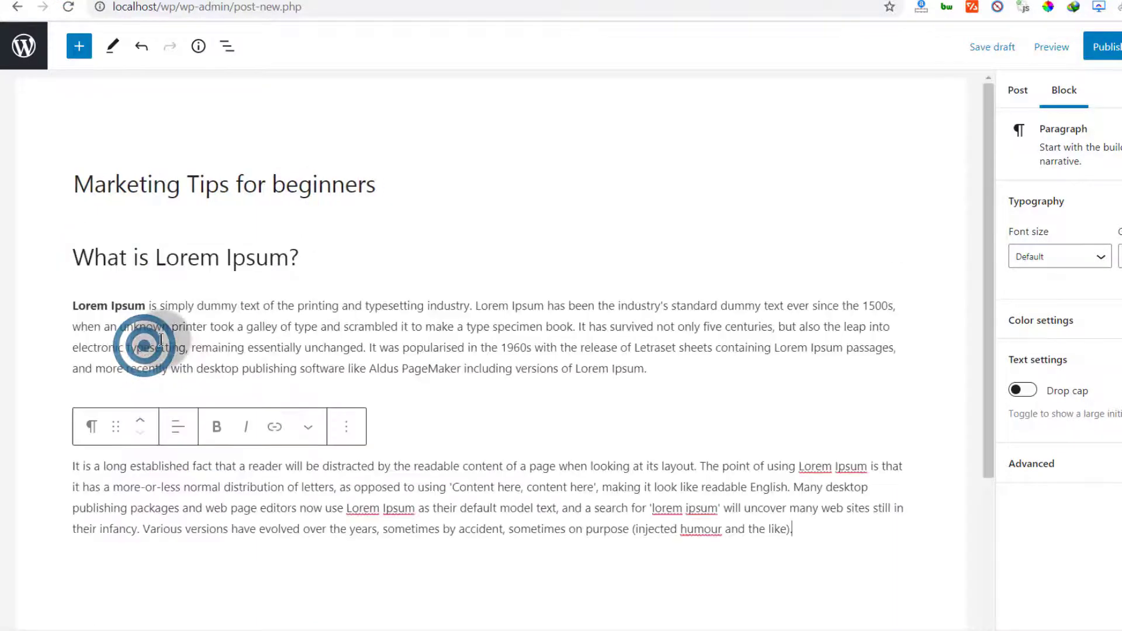
pyautogui.scroll(-5, 227, 264)
pyautogui.click(339, 135)
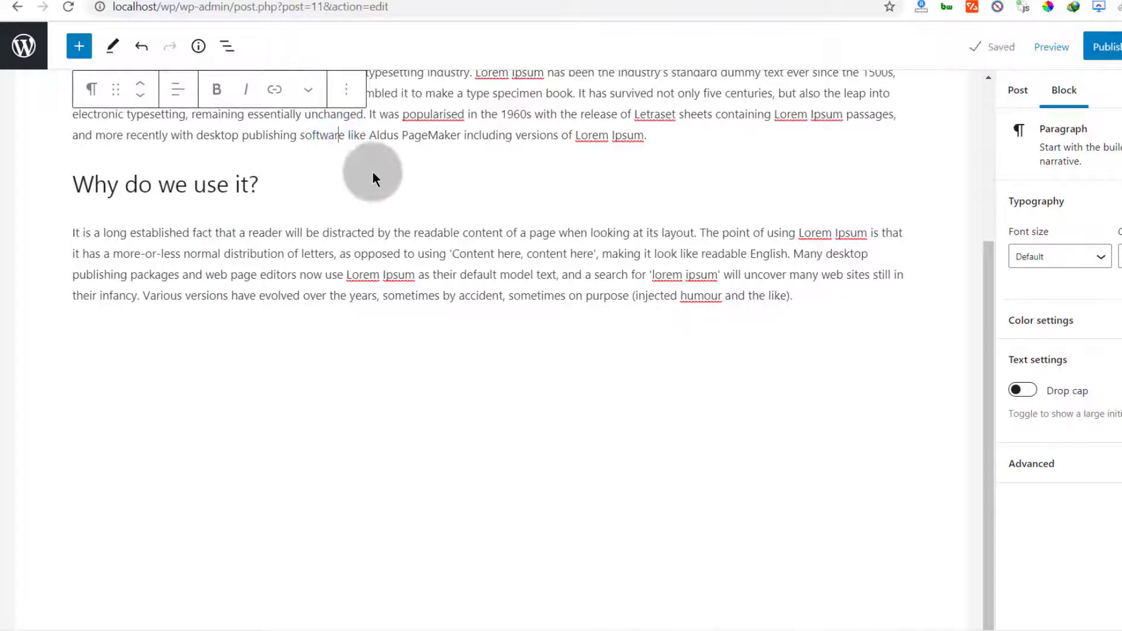
pyautogui.click(489, 157)
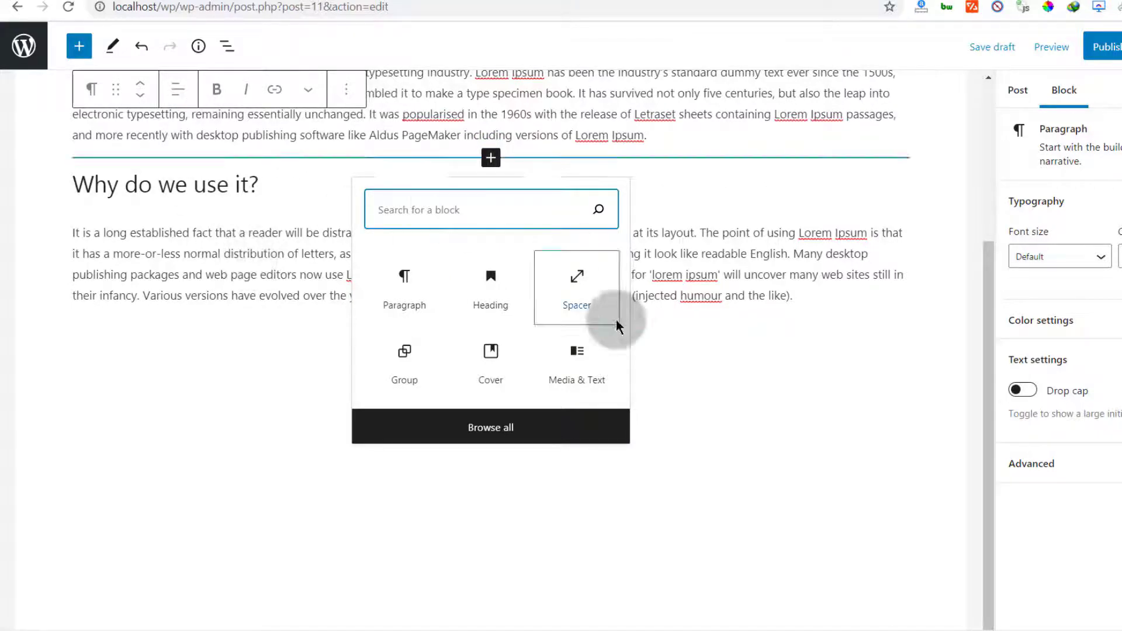
pyautogui.click(564, 277)
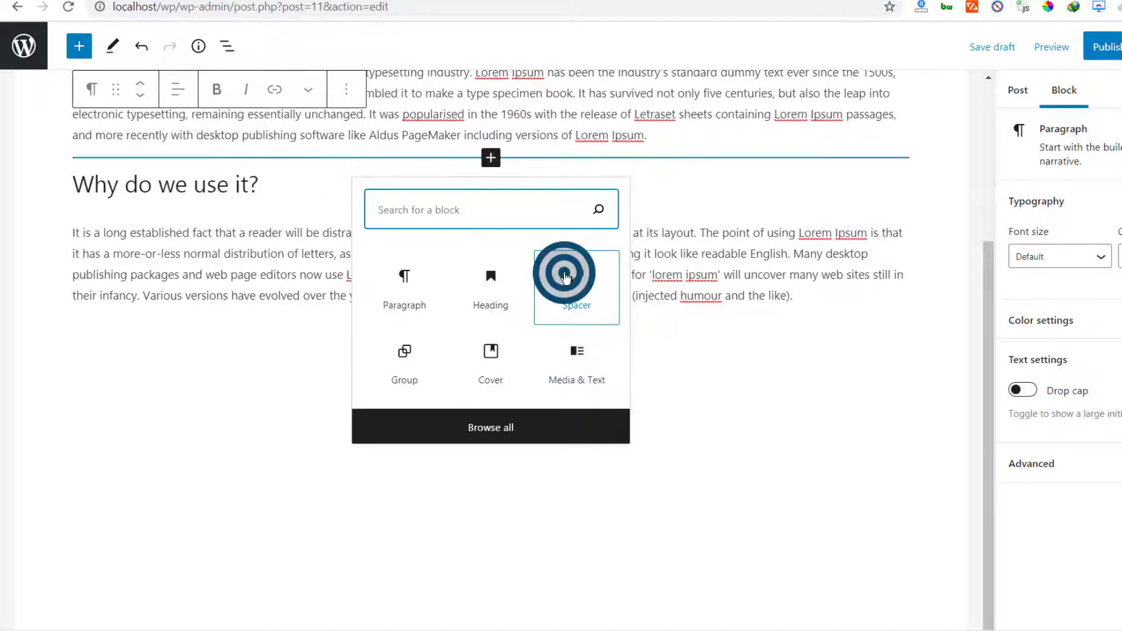
pyautogui.click(492, 243)
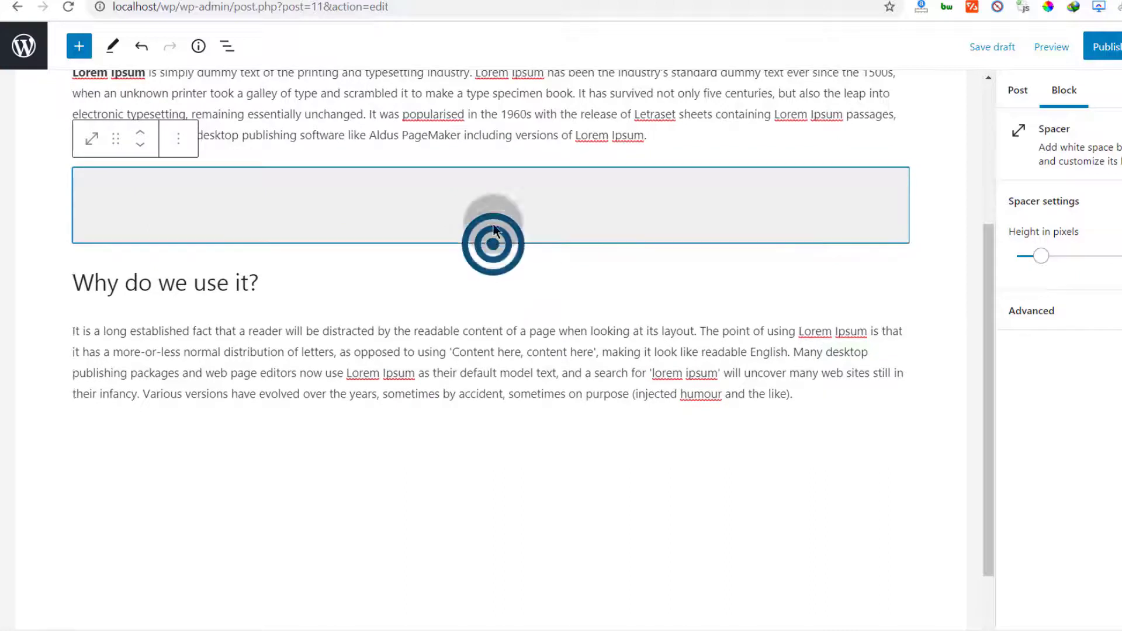
pyautogui.moveTo(493, 225); pyautogui.dragTo(493, 206)
# Add a new empty paragraph after the last Lorem Ipsum paragraph
pyautogui.click(457, 357)
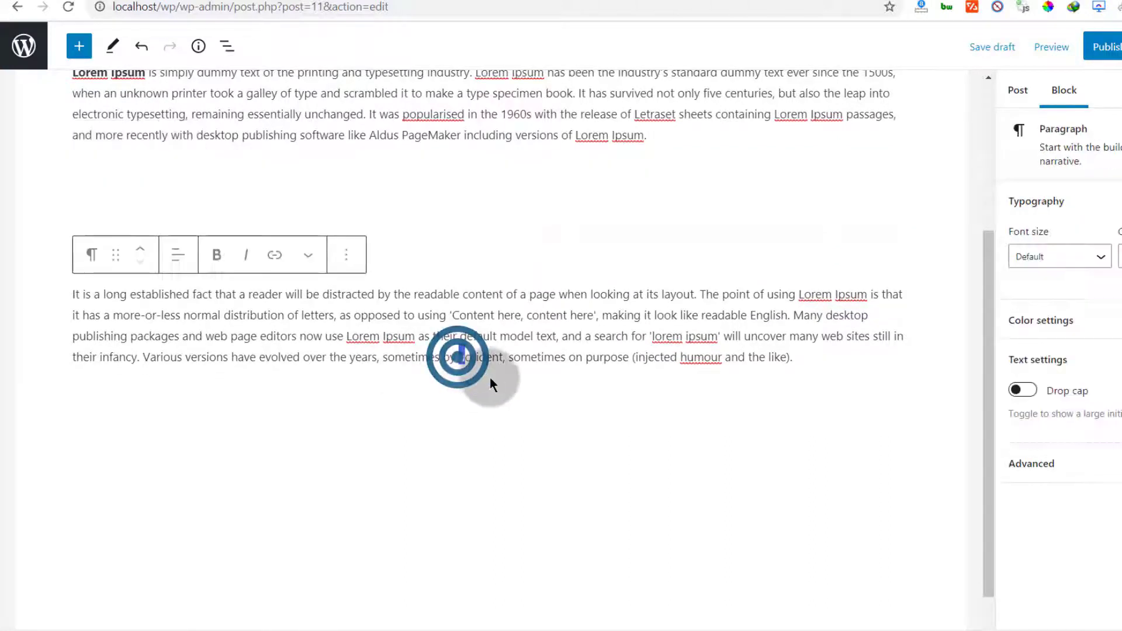
pyautogui.click(490, 379)
pyautogui.click(363, 405)
pyautogui.scroll(-1, 435, 374)
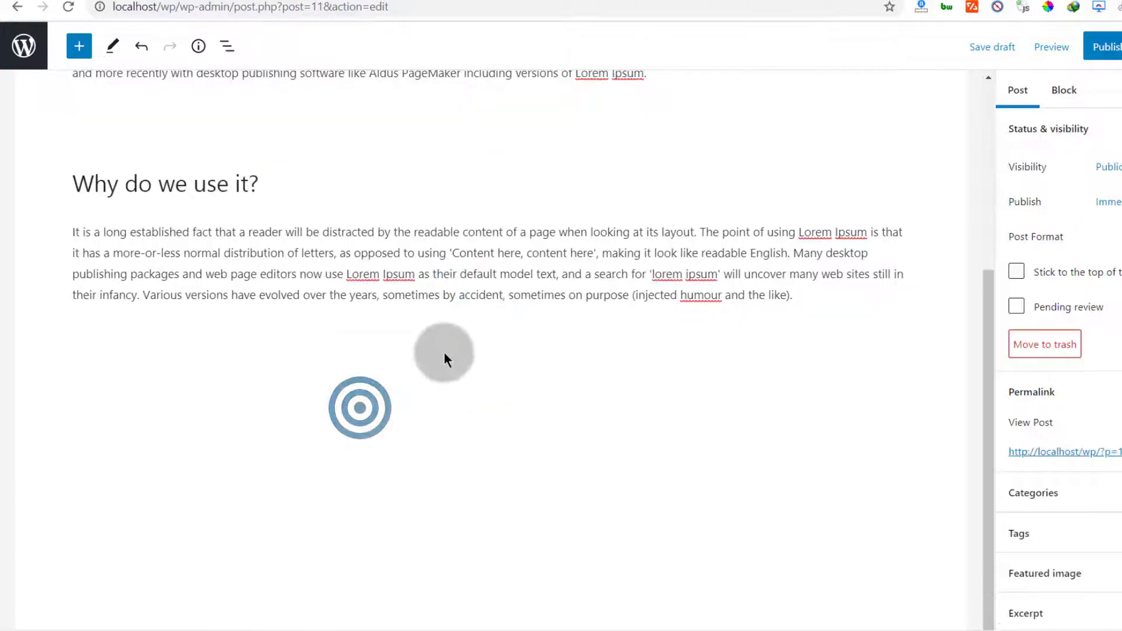
pyautogui.click(836, 309)
pyautogui.click(811, 292)
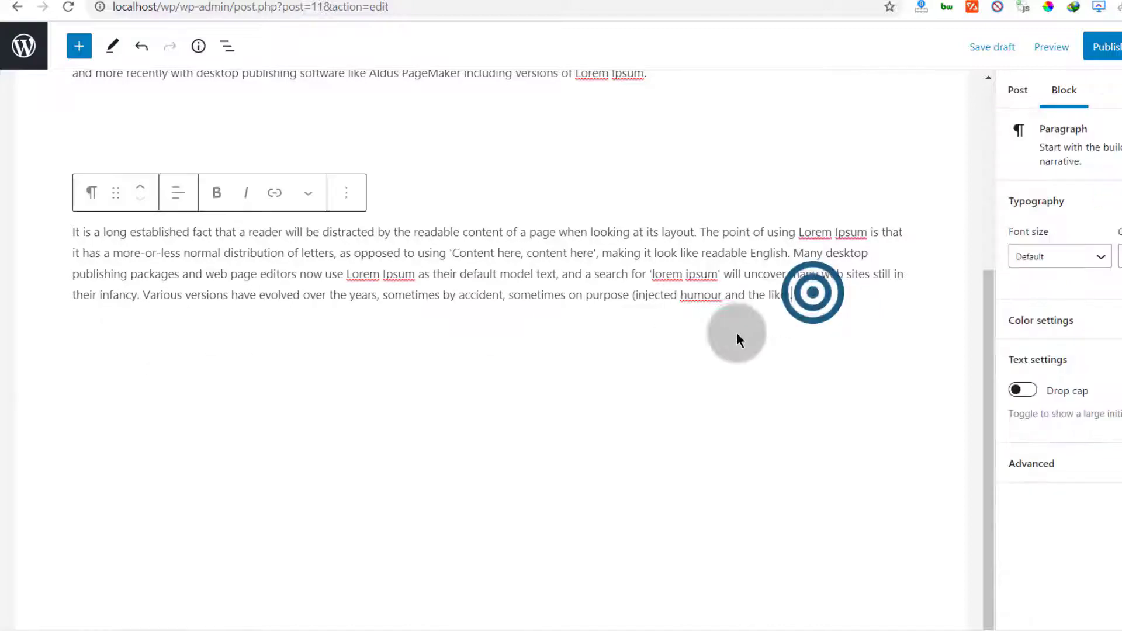
pyautogui.press('Return')
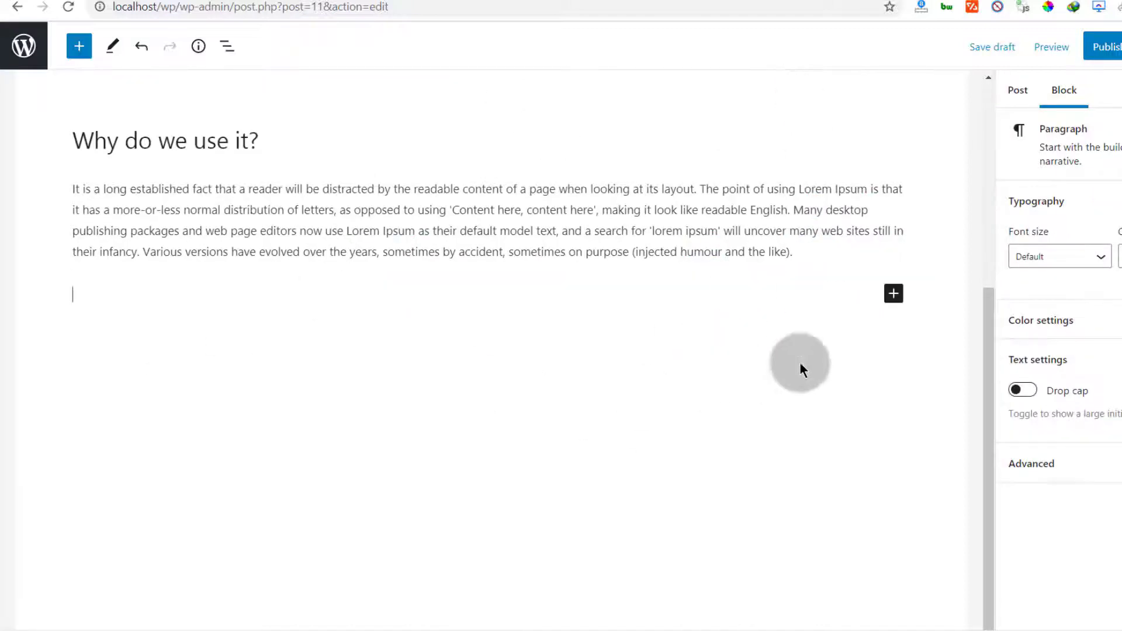
# Insert an Image block with the uploaded file '1 duplicate squarespace.jpg'
pyautogui.click(893, 293)
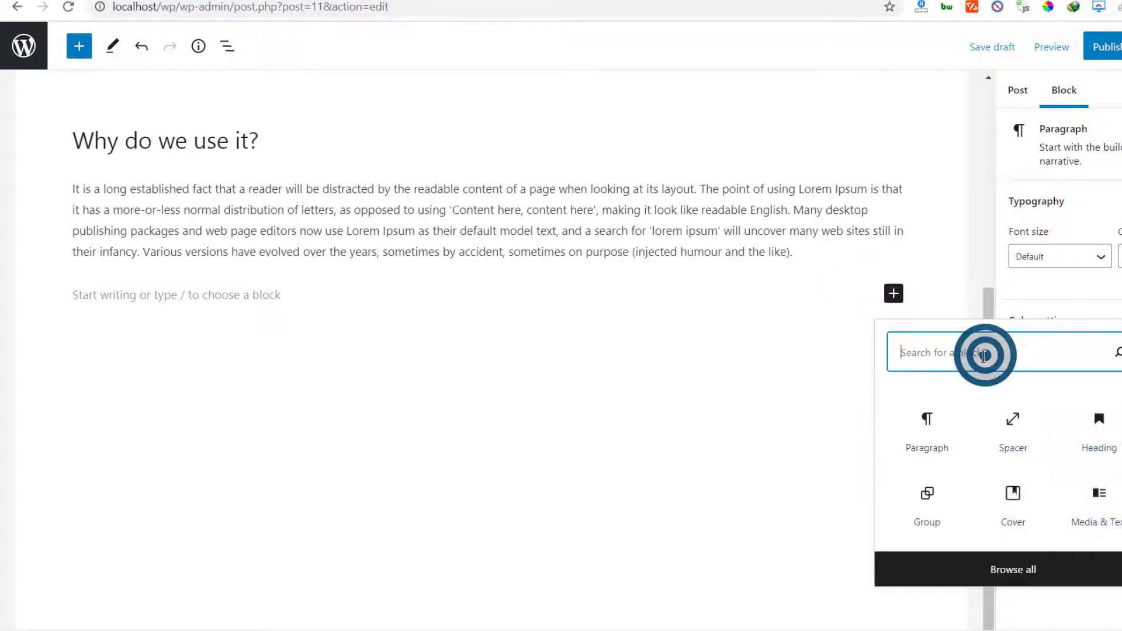
pyautogui.write('image')
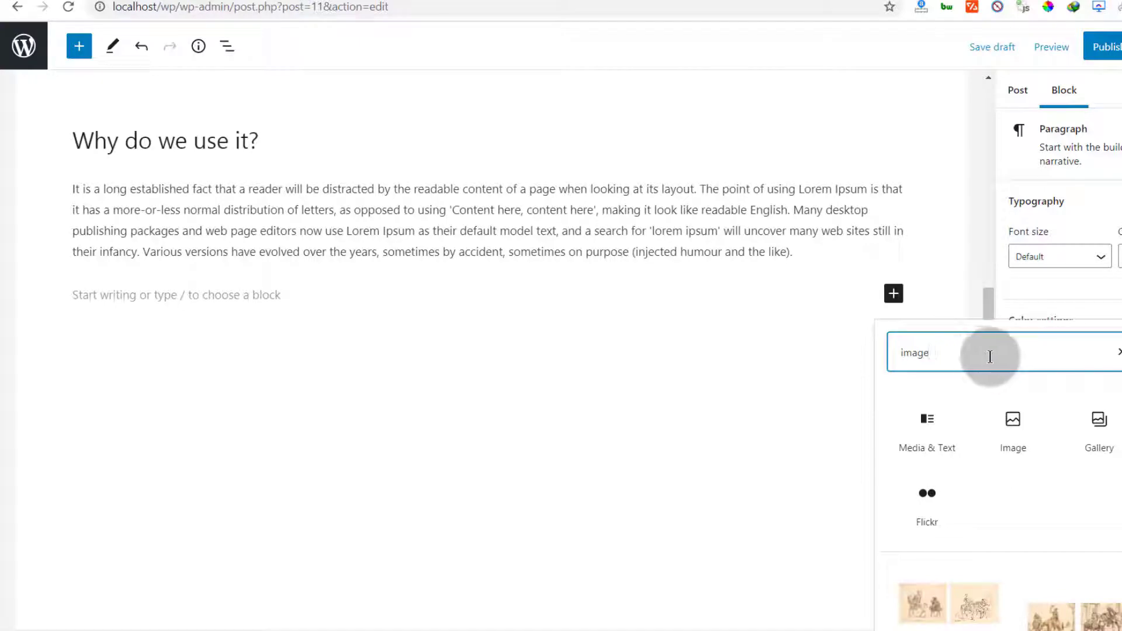
pyautogui.click(1039, 431)
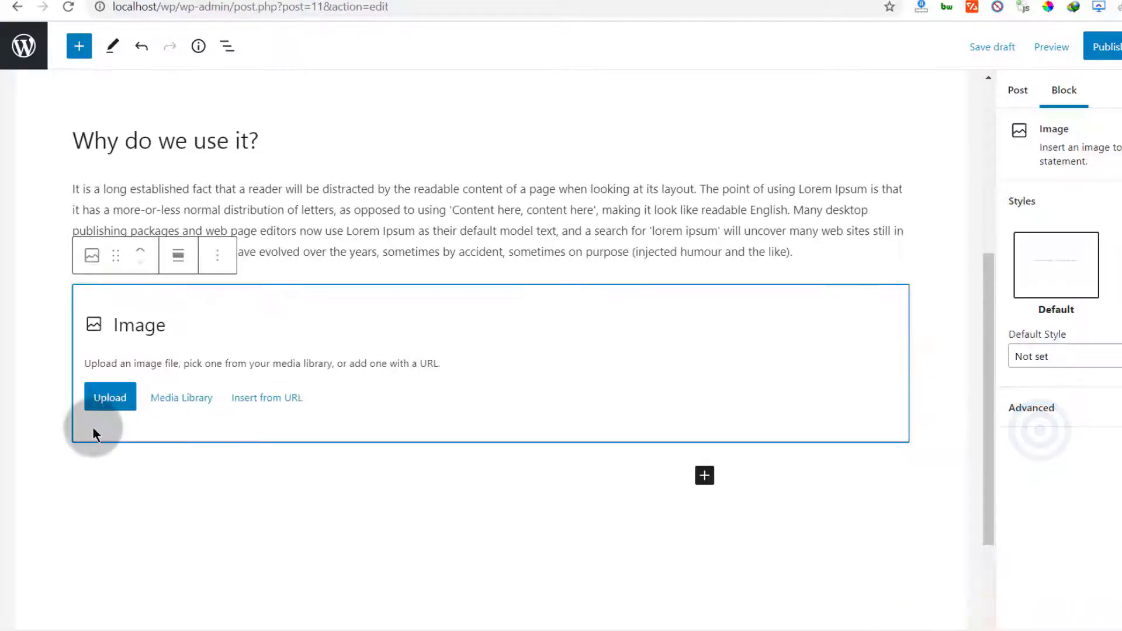
pyautogui.click(95, 395)
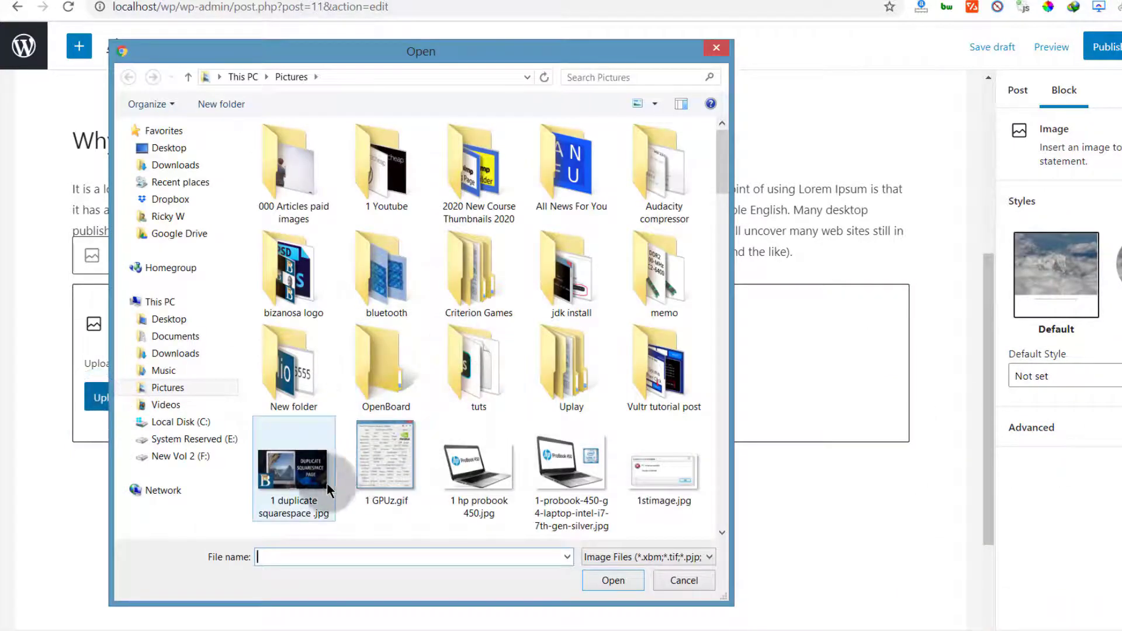
pyautogui.doubleClick(320, 479)
pyautogui.scroll(7, 756, 348)
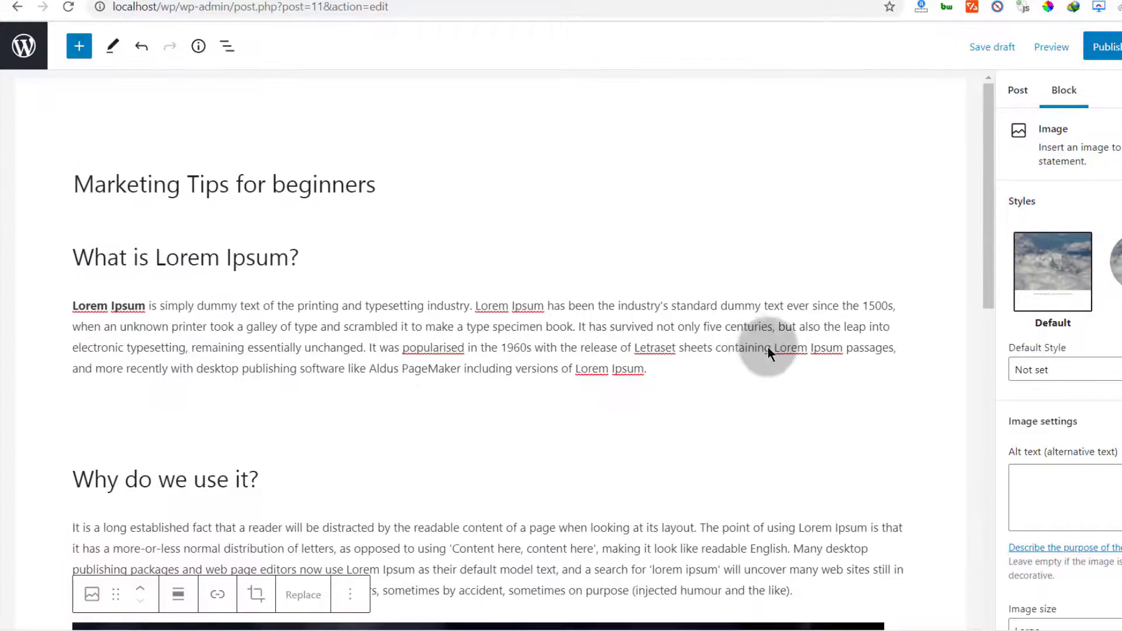
pyautogui.scroll(-4, 768, 347)
pyautogui.scroll(5, 768, 345)
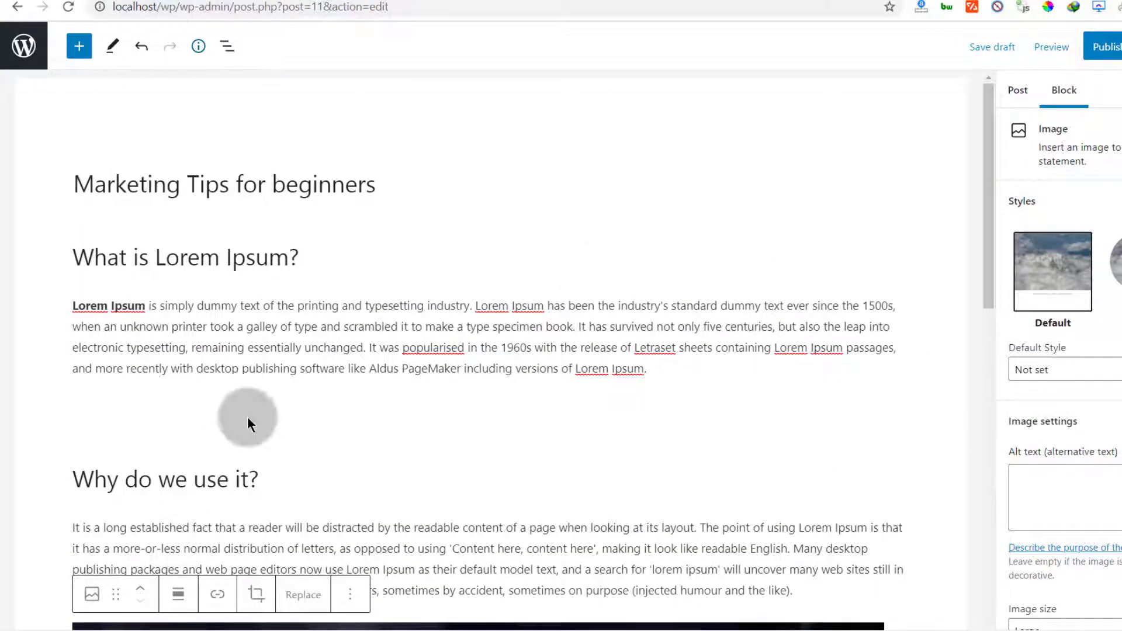
pyautogui.moveTo(521, 305); pyautogui.dragTo(515, 305)
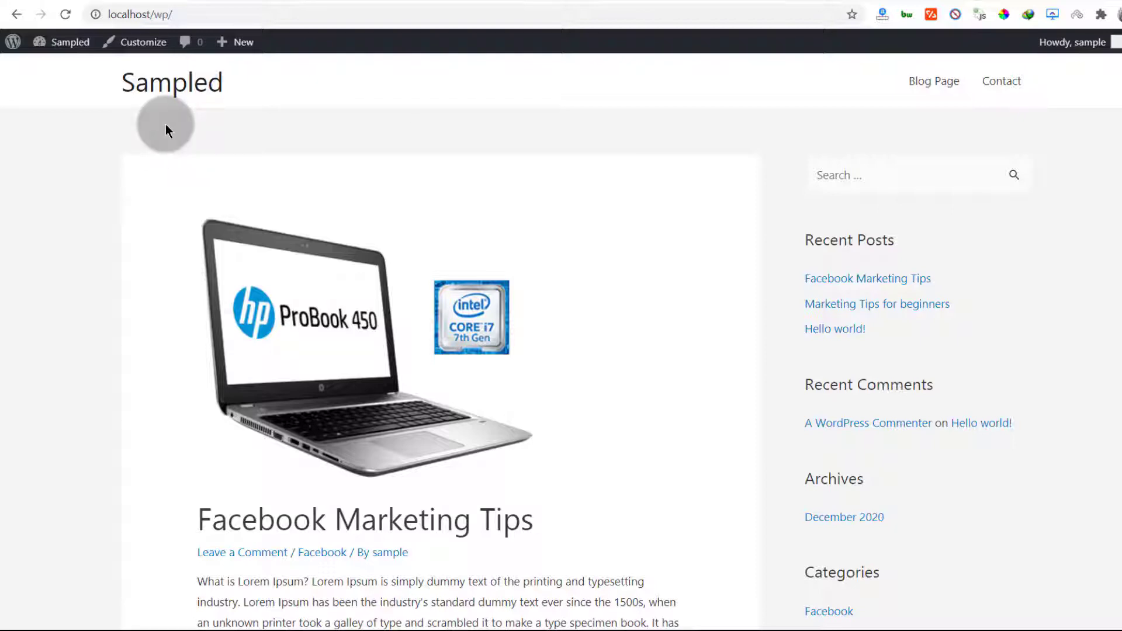
# Glance over the live site's front page
pyautogui.click(286, 3)
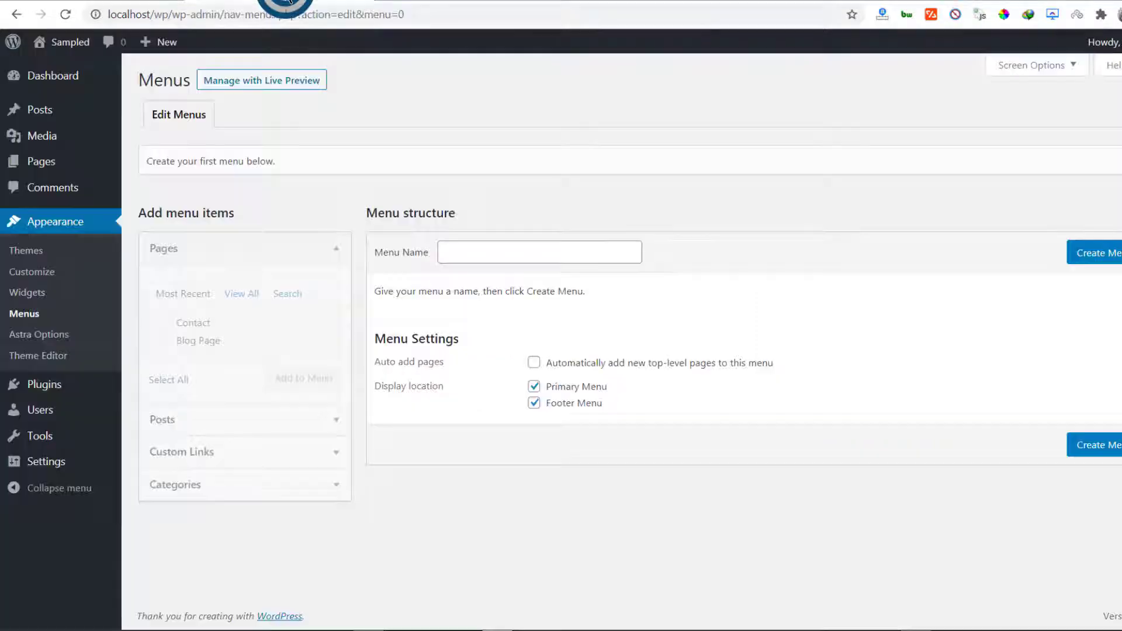
pyautogui.click(104, 1)
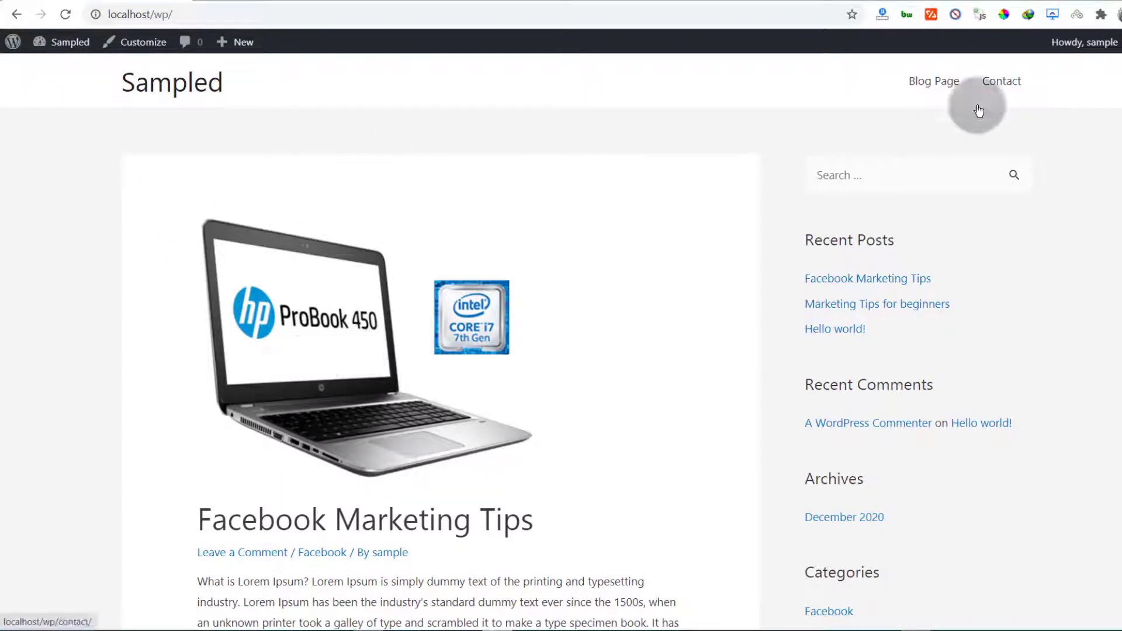
pyautogui.scroll(-10, 442, 345)
pyautogui.scroll(-8, 441, 346)
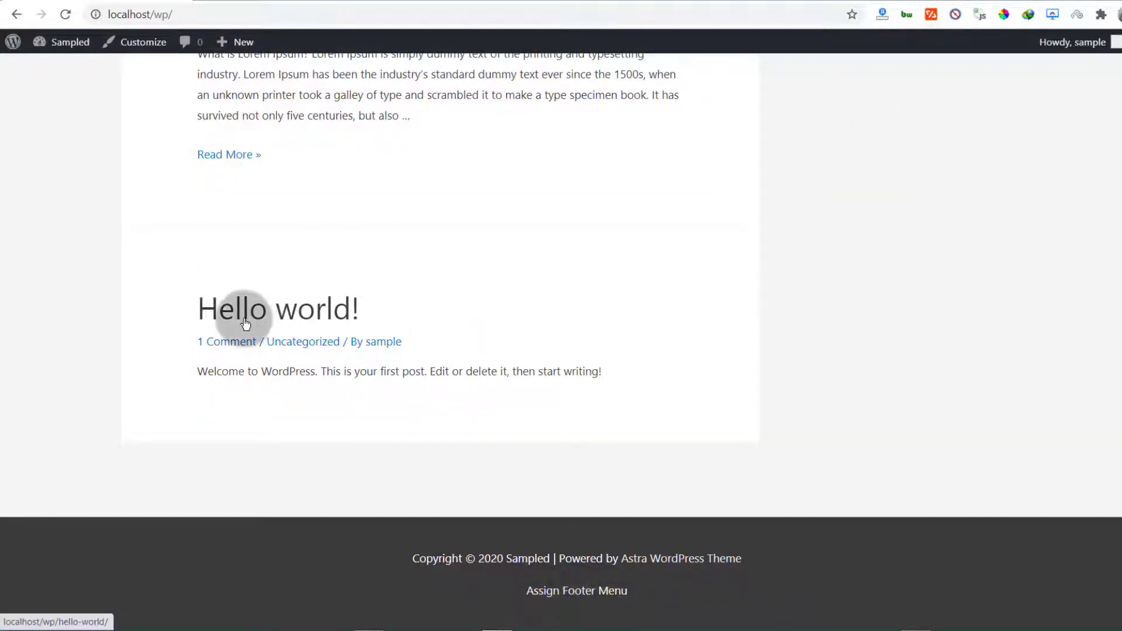
pyautogui.scroll(18, 237, 318)
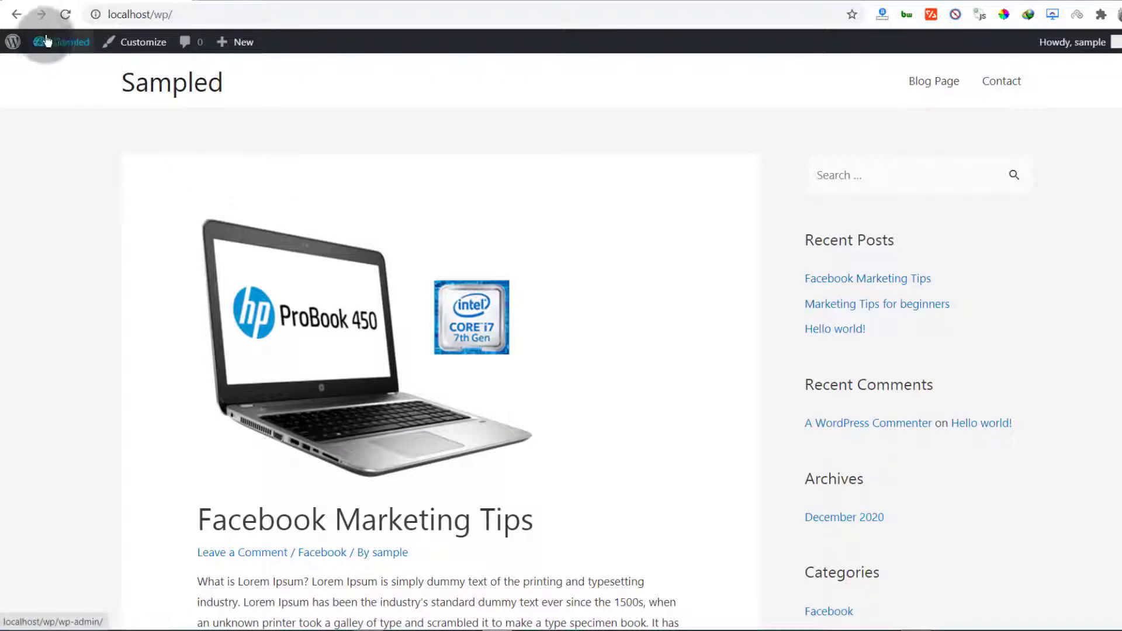
# Open the Menus page from the site-name menu and start naming a new menu
pyautogui.moveTo(62, 42)
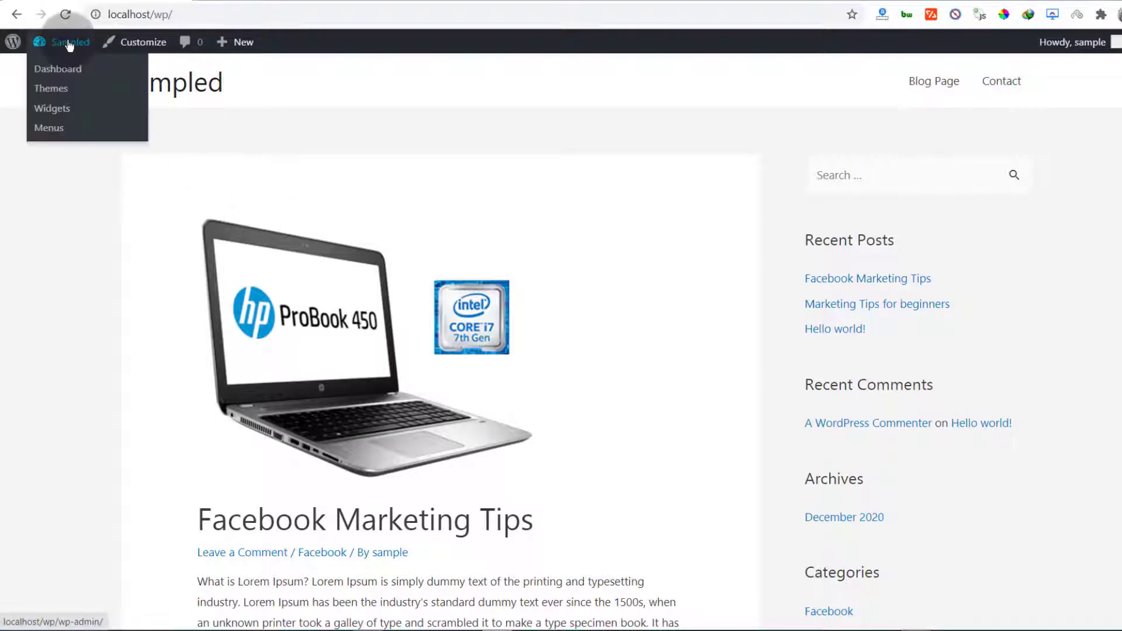
pyautogui.click(63, 130)
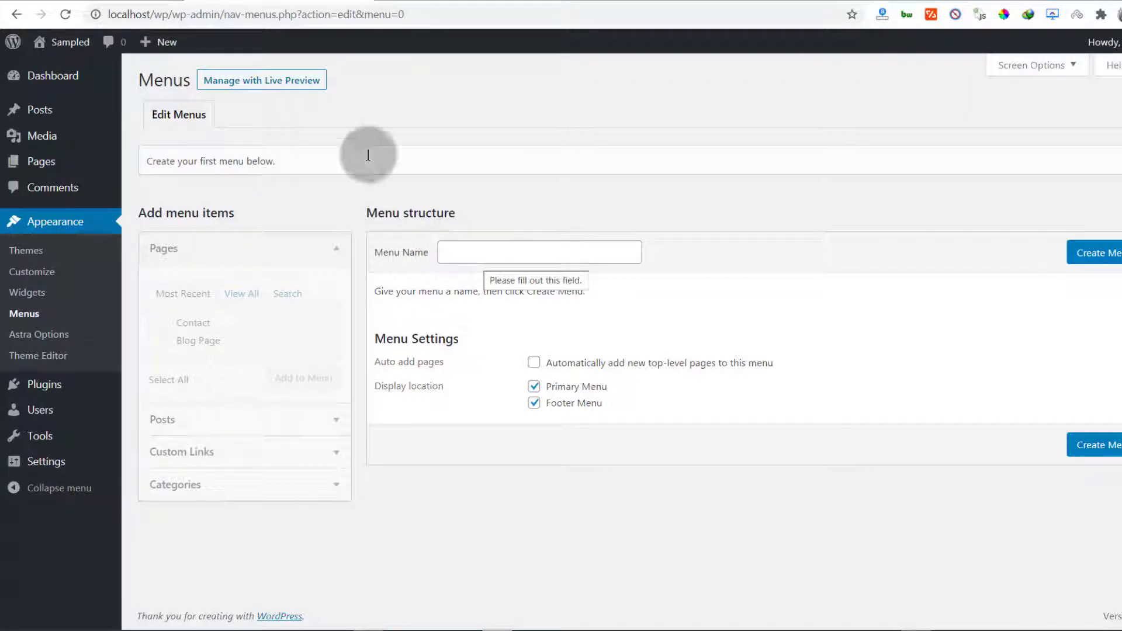
pyautogui.click(115, 1)
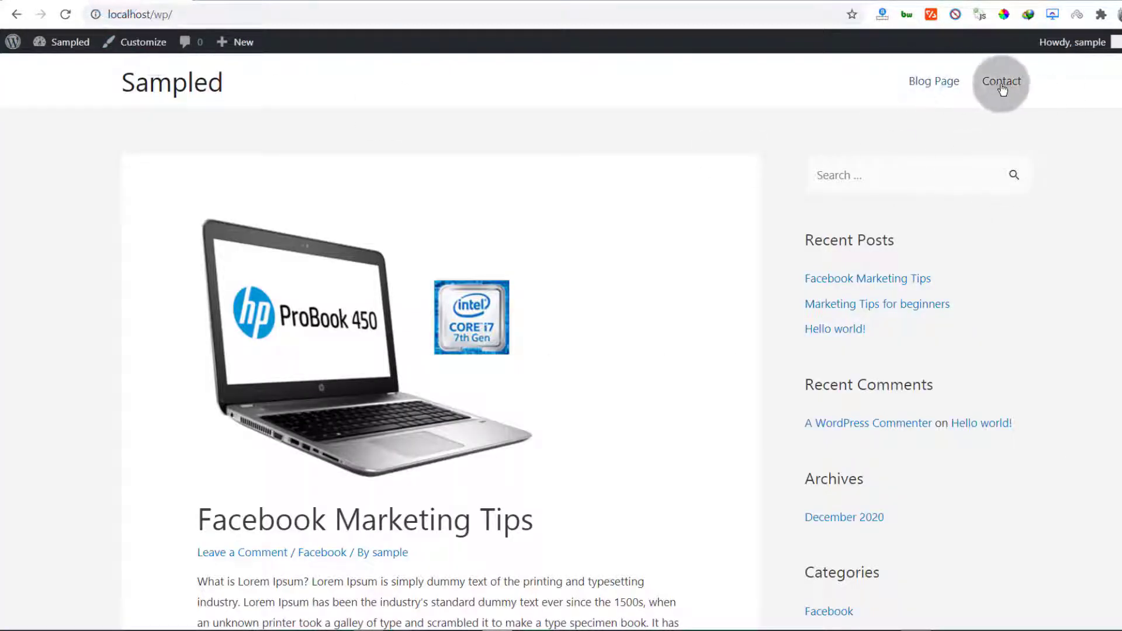
pyautogui.click(246, 1)
pyautogui.click(451, 253)
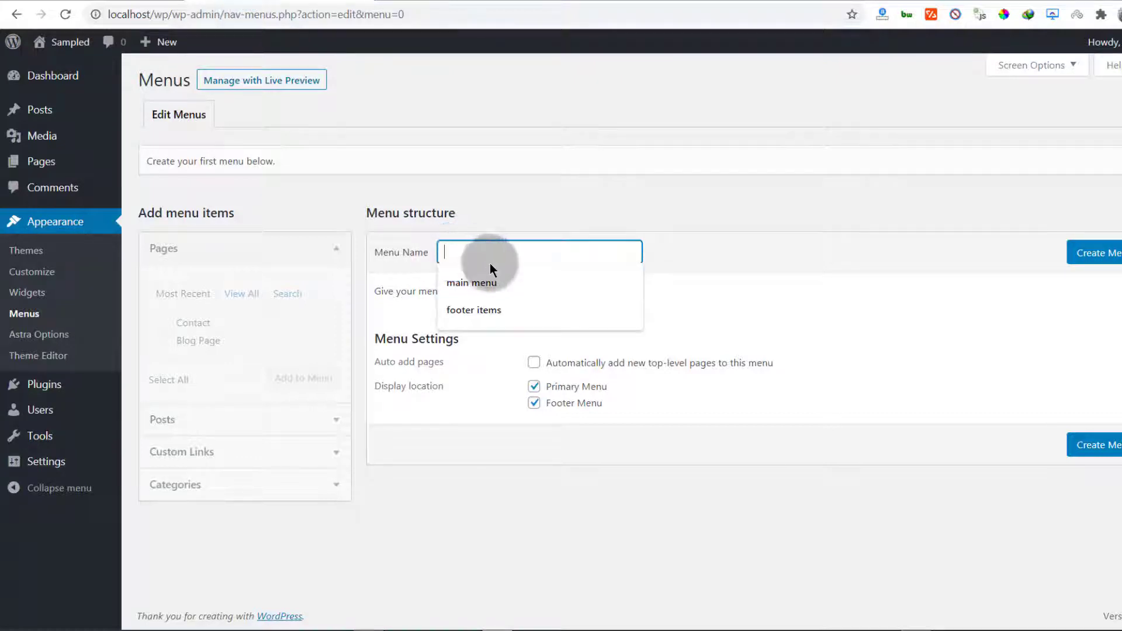
# Create a menu named 'main menu' and pick the Home, Blog Page and Contact pages
pyautogui.click(475, 282)
pyautogui.click(1117, 250)
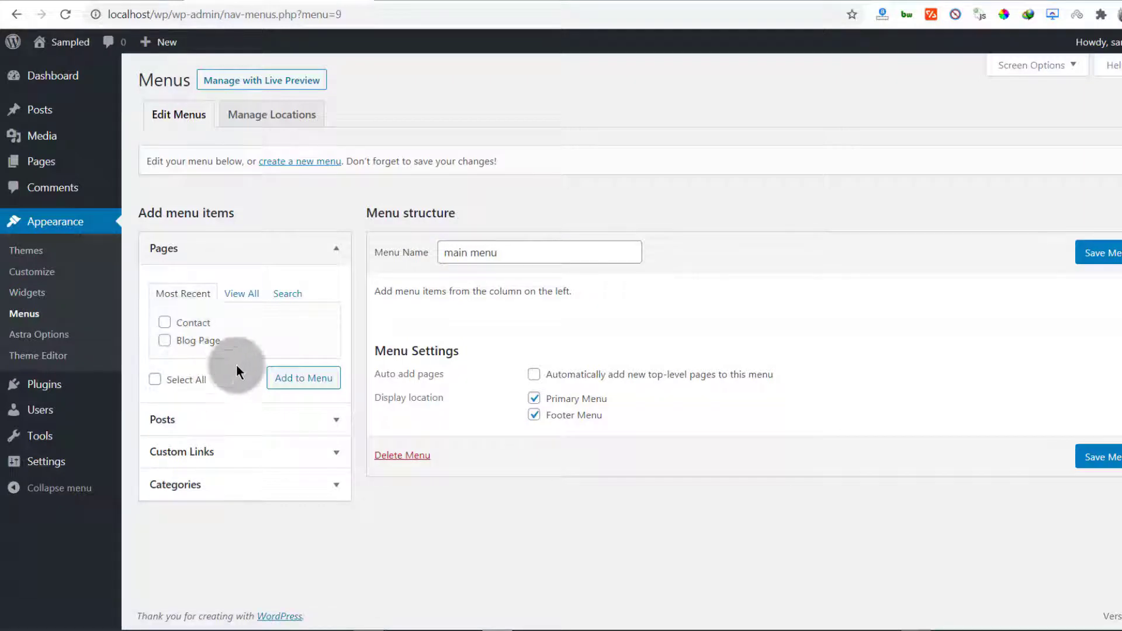
pyautogui.click(237, 299)
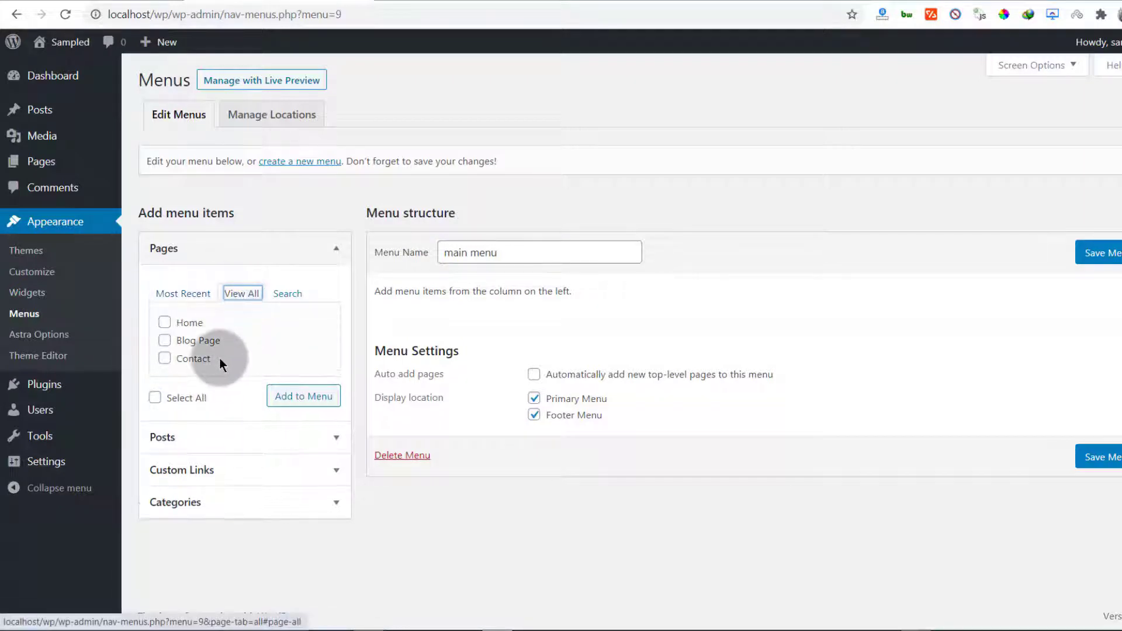
pyautogui.click(163, 320)
pyautogui.click(164, 346)
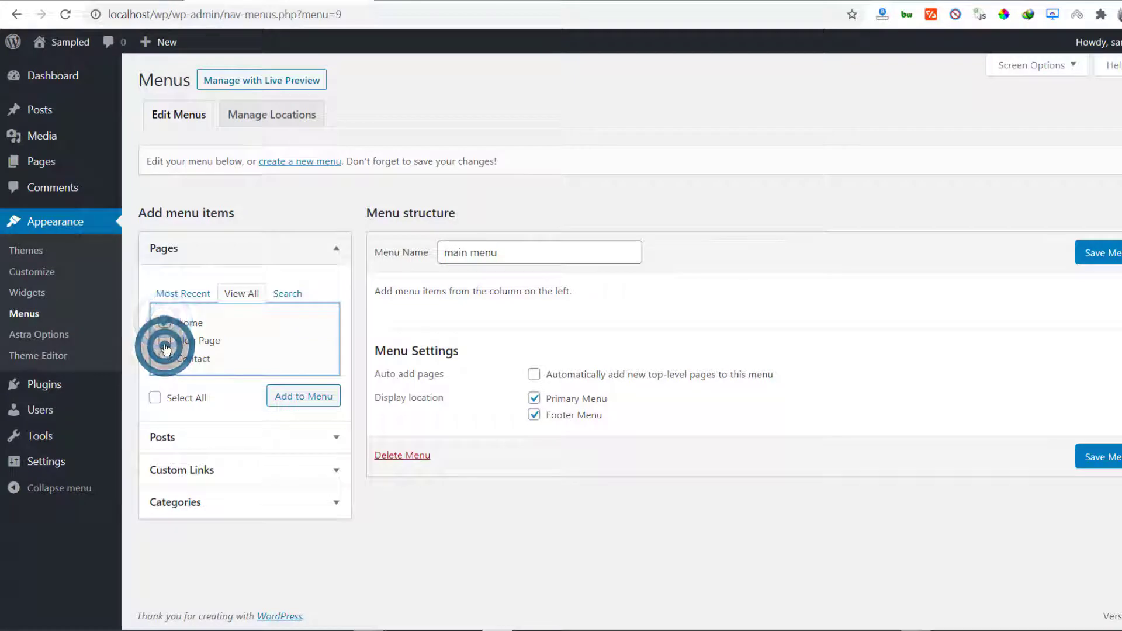
pyautogui.click(165, 343)
pyautogui.click(166, 361)
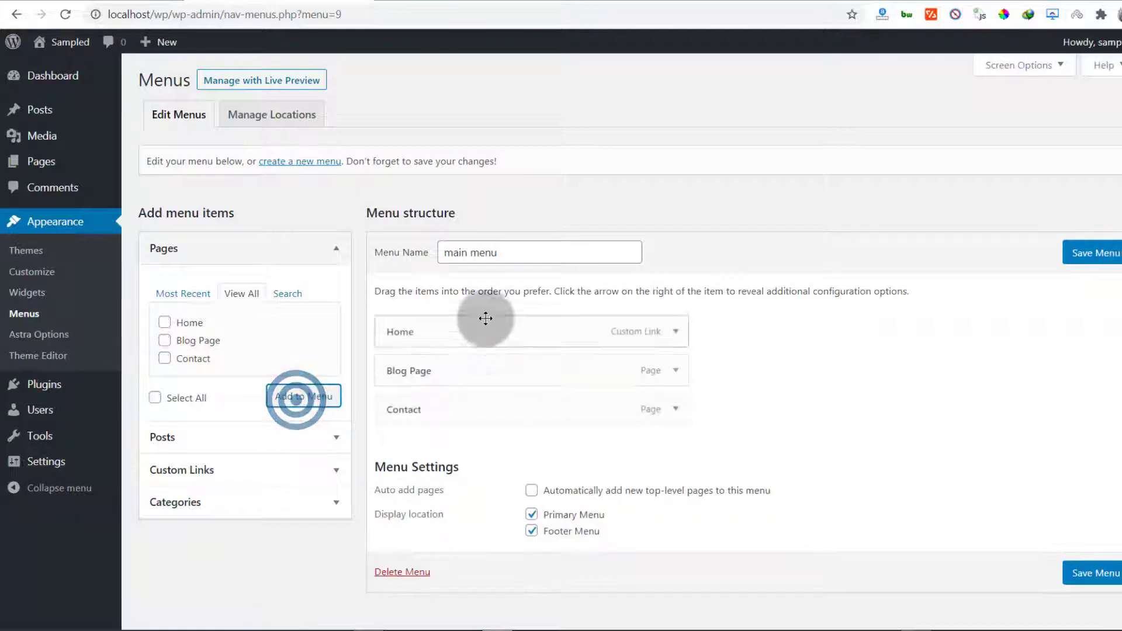
# Assign main menu only to the Primary Menu location and save it
pyautogui.scroll(-1, 407, 414)
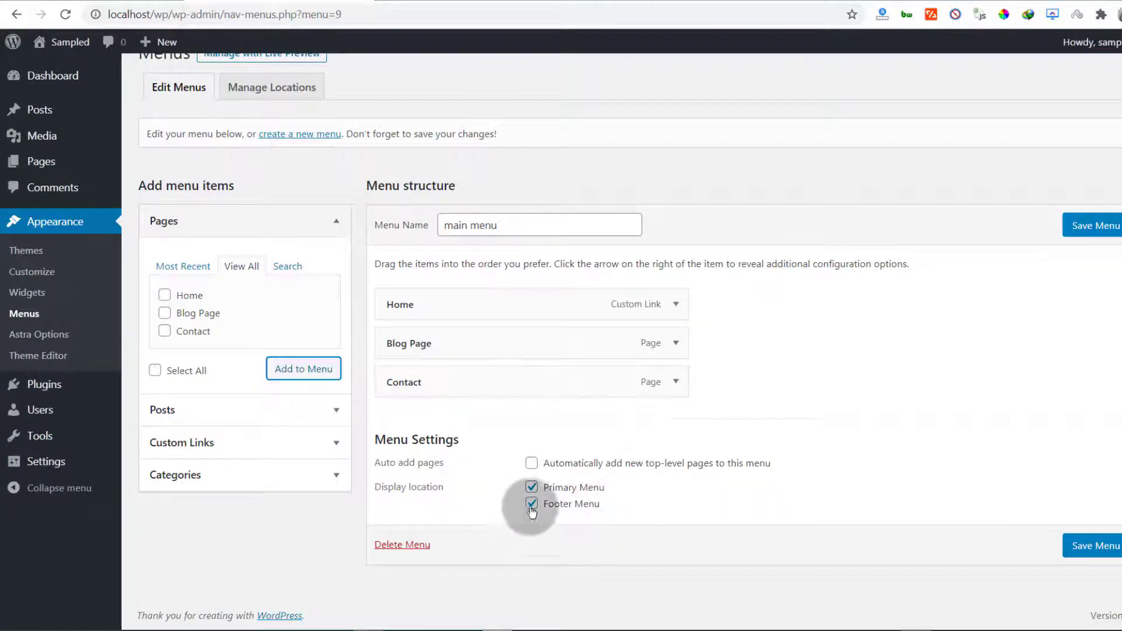
pyautogui.click(531, 487)
pyautogui.click(531, 504)
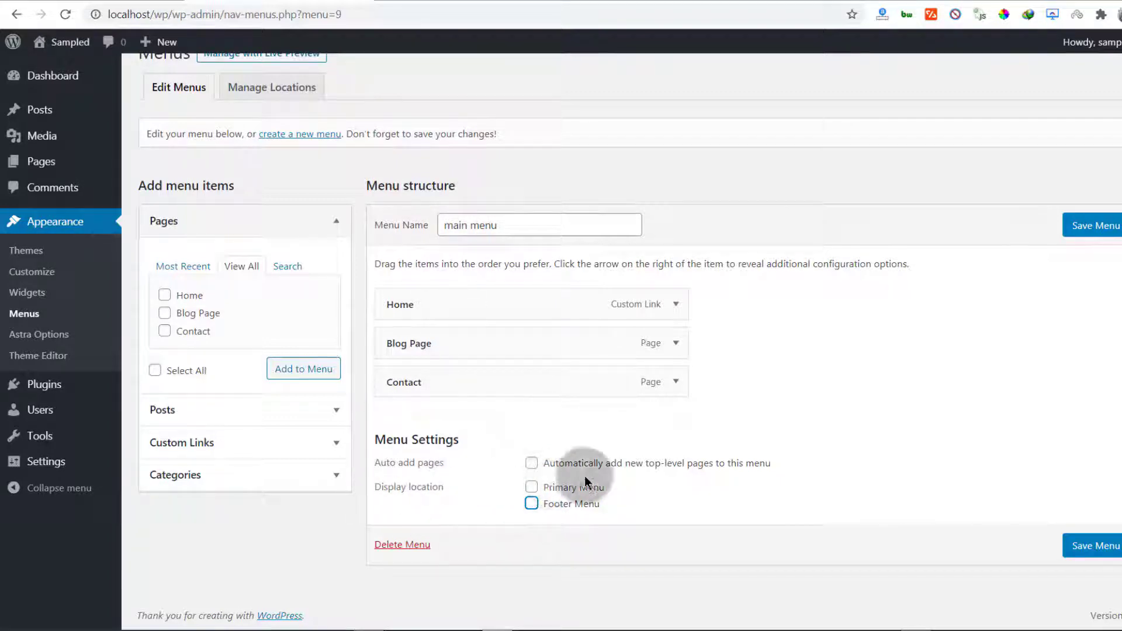
pyautogui.click(531, 487)
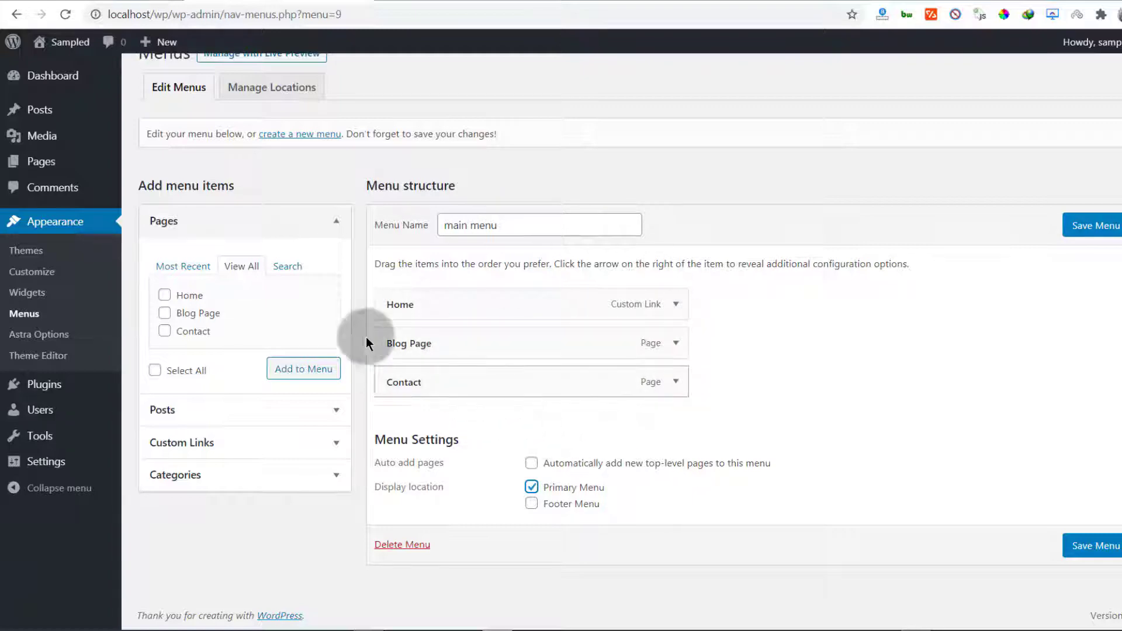
pyautogui.click(126, 1)
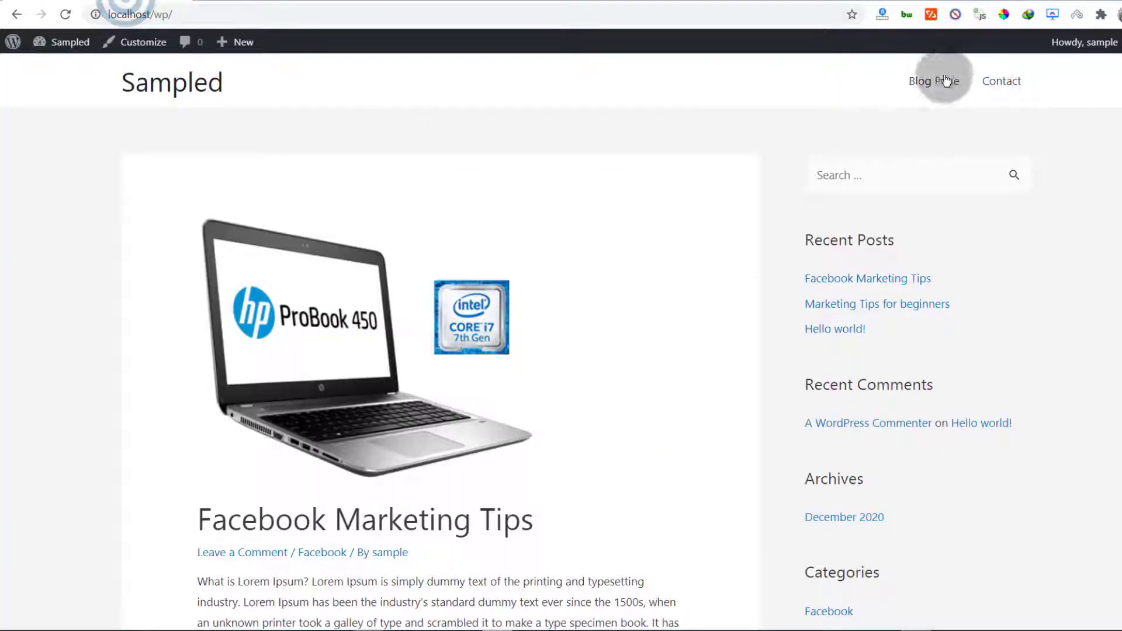
pyautogui.click(274, 2)
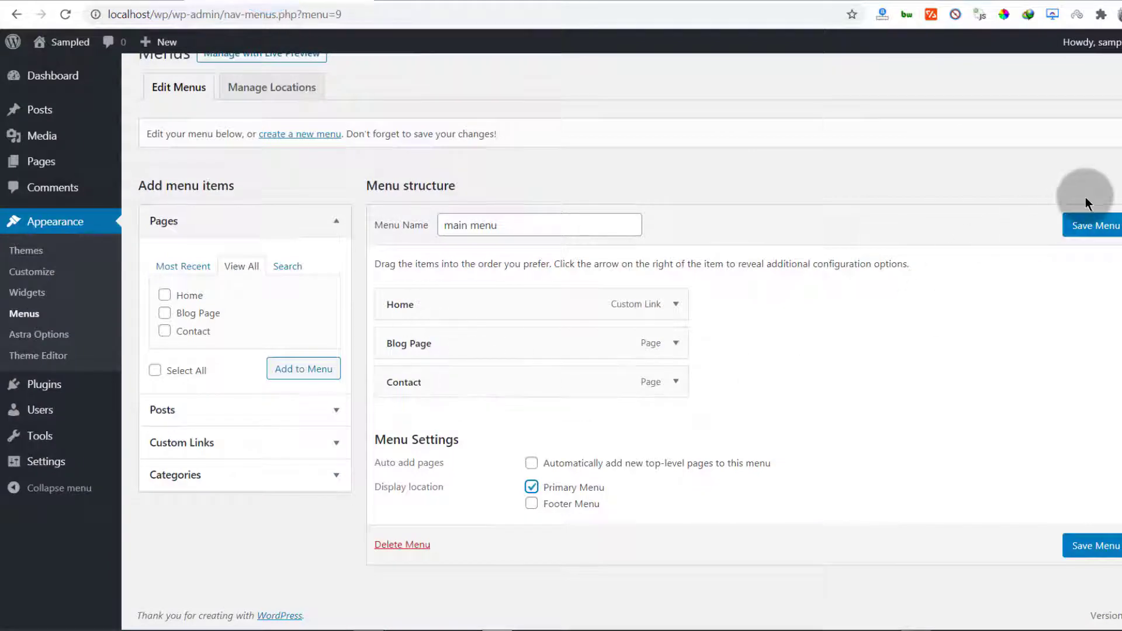
pyautogui.click(1099, 228)
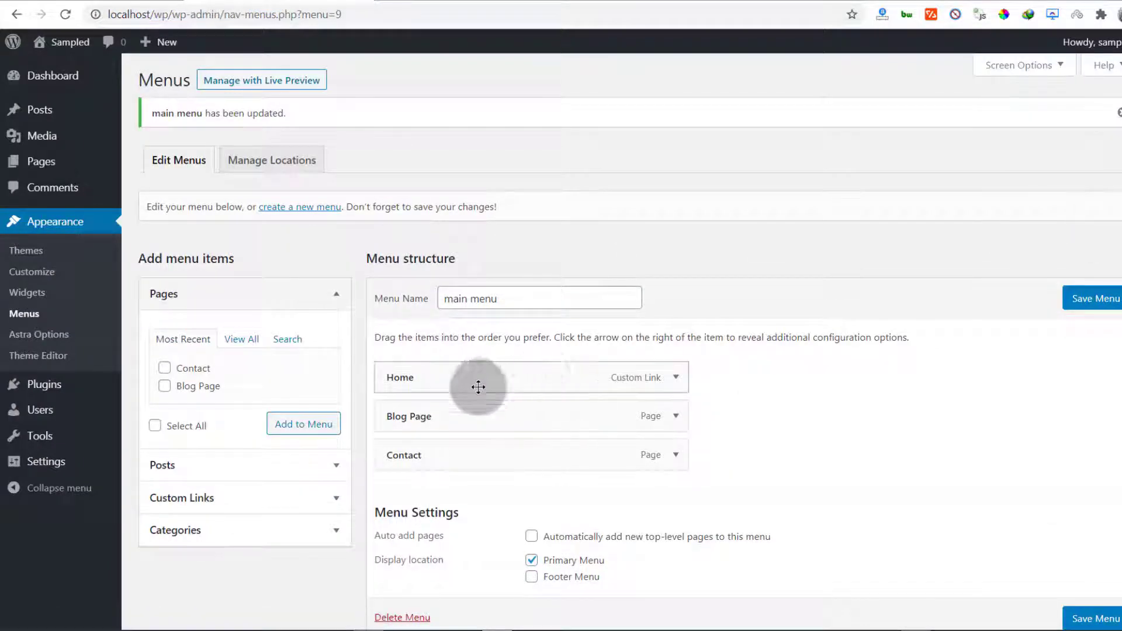
# Reload the live site to see Home in the header
pyautogui.click(109, 3)
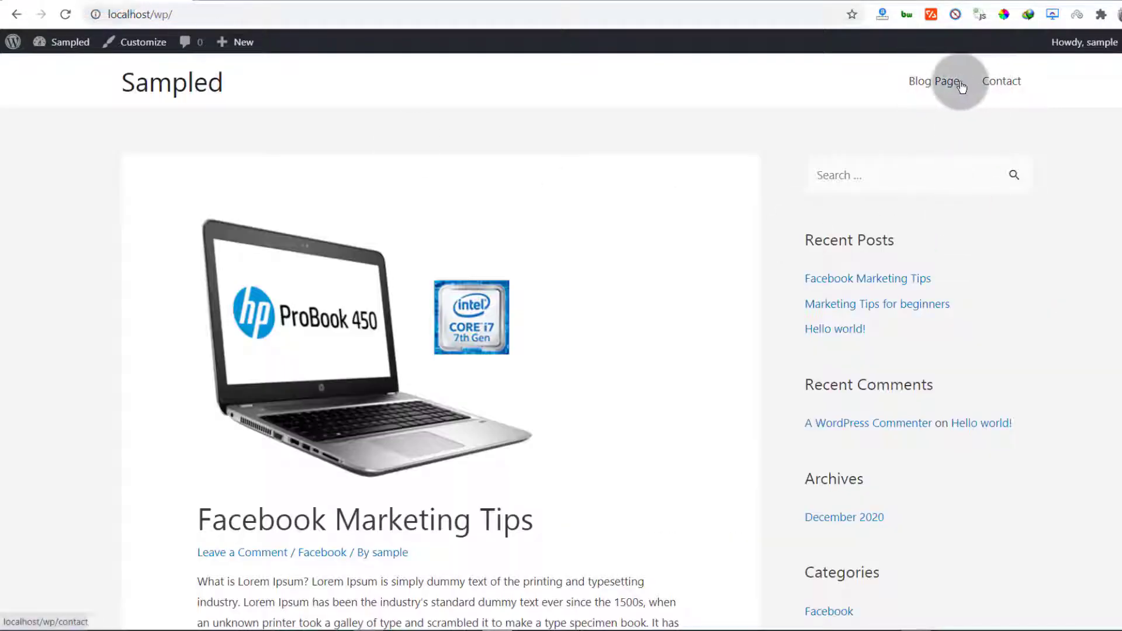
pyautogui.click(66, 14)
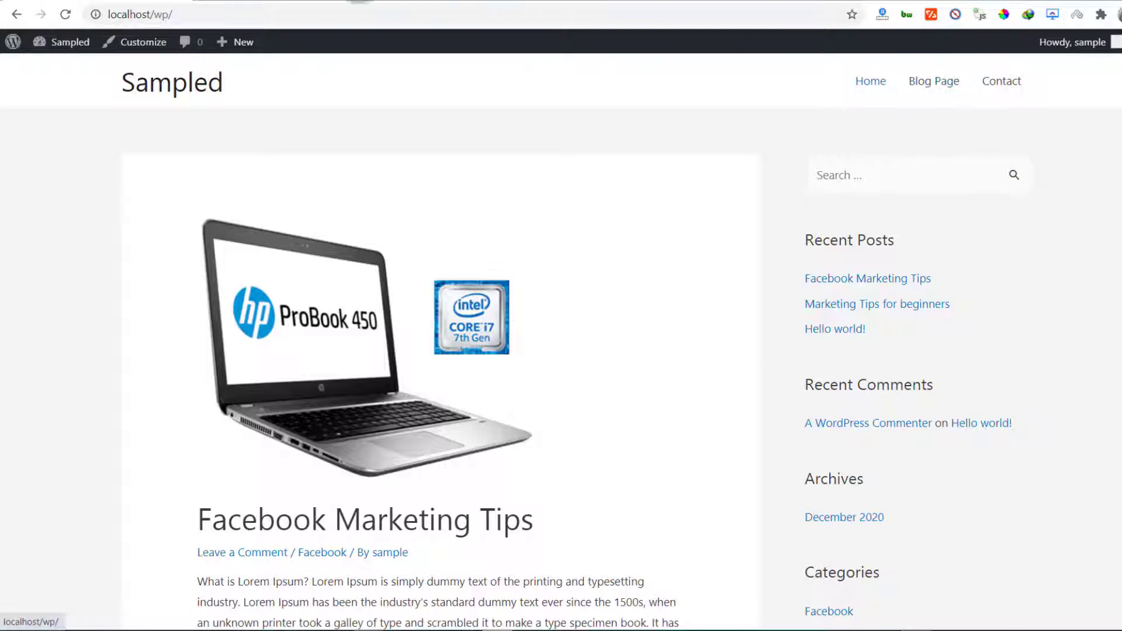
pyautogui.click(276, 1)
# Relabel the Blog Page menu item to 'Blog' and save the menu
pyautogui.scroll(-1, 439, 414)
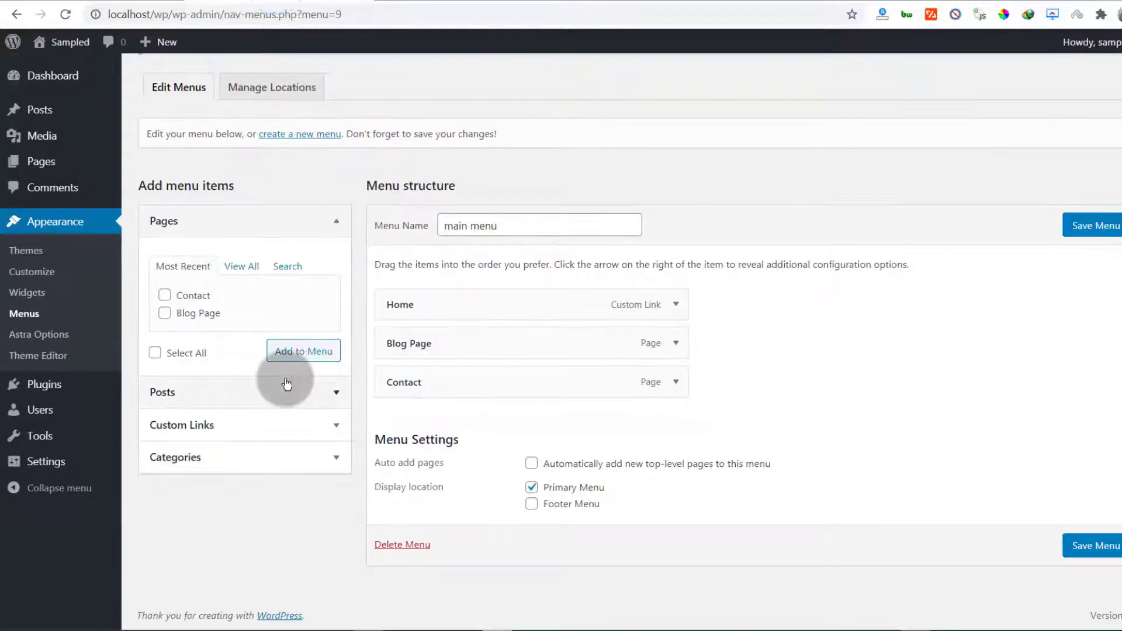
pyautogui.click(676, 344)
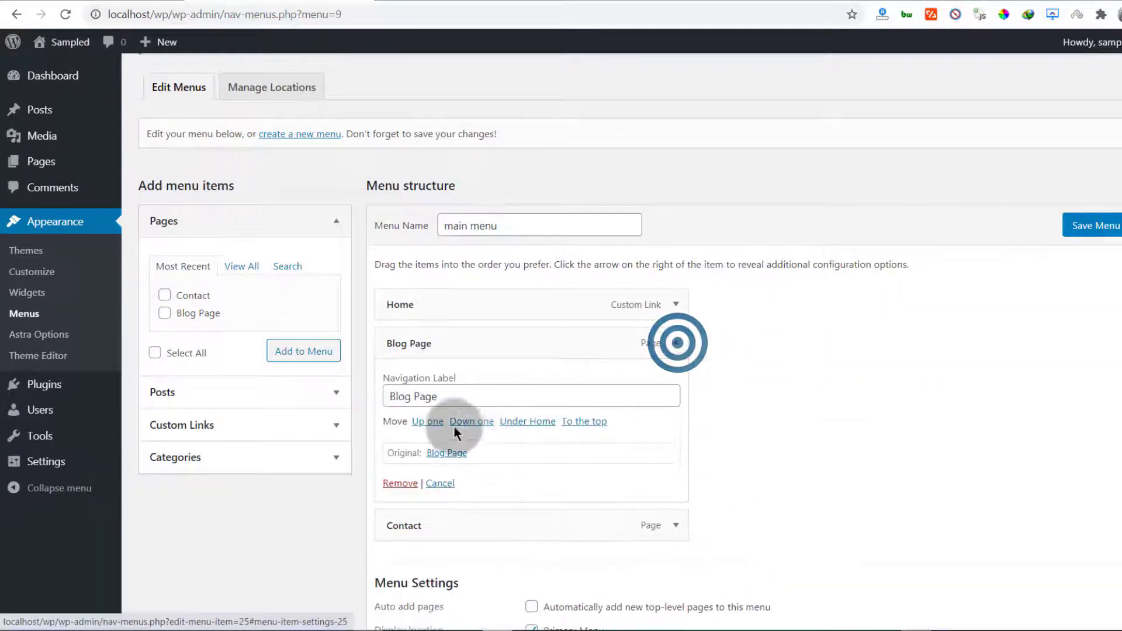
pyautogui.moveTo(411, 396); pyautogui.dragTo(466, 392)
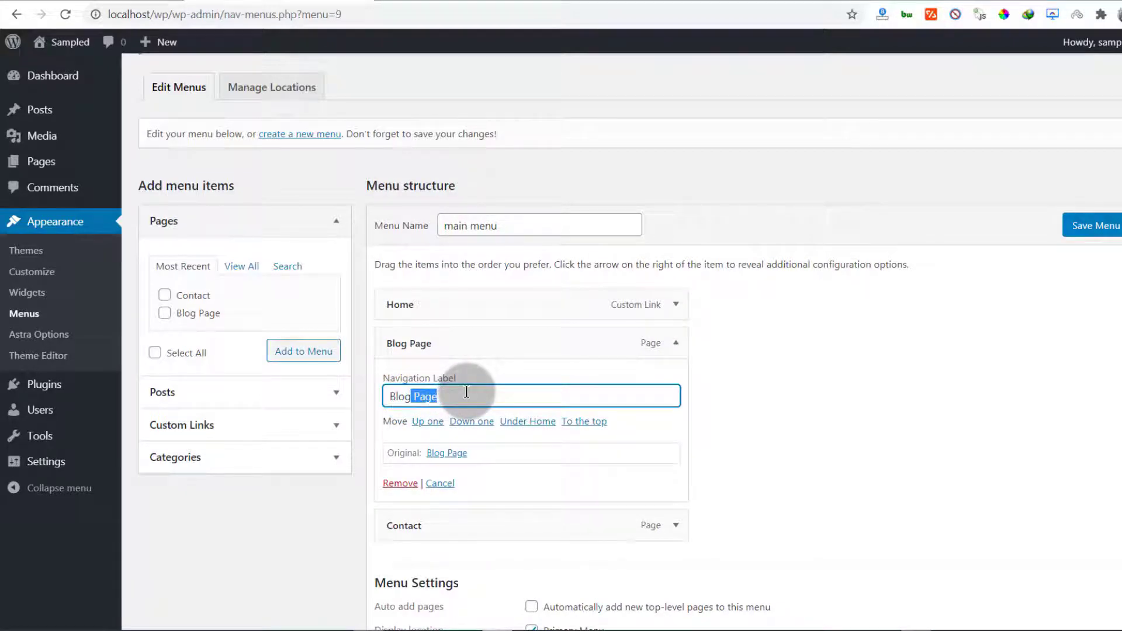
pyautogui.click(1094, 226)
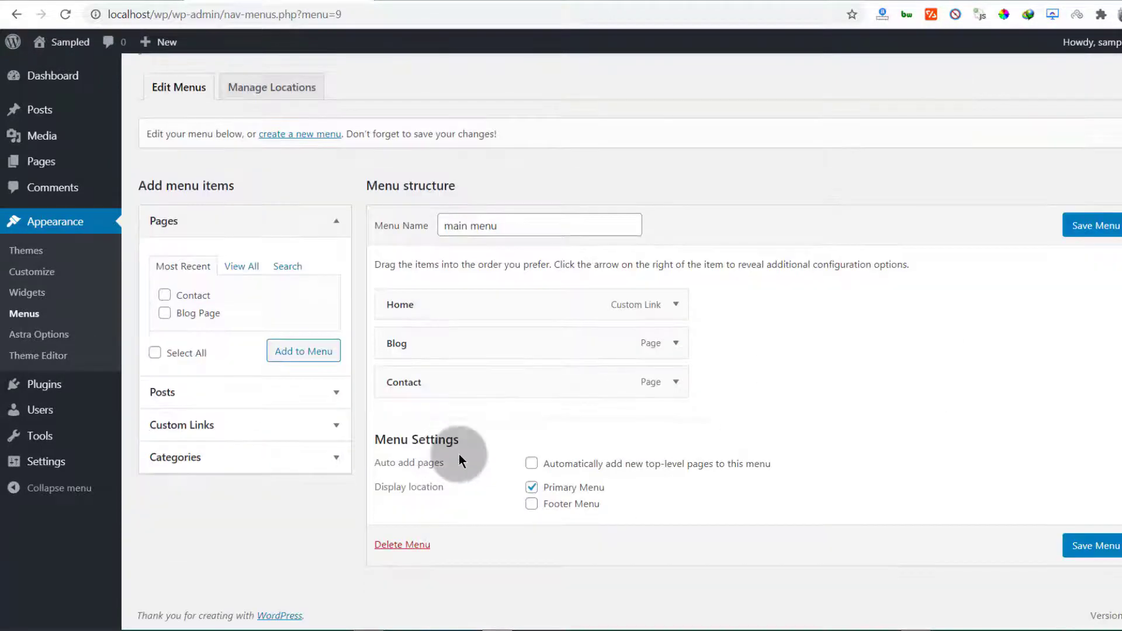
pyautogui.click(203, 427)
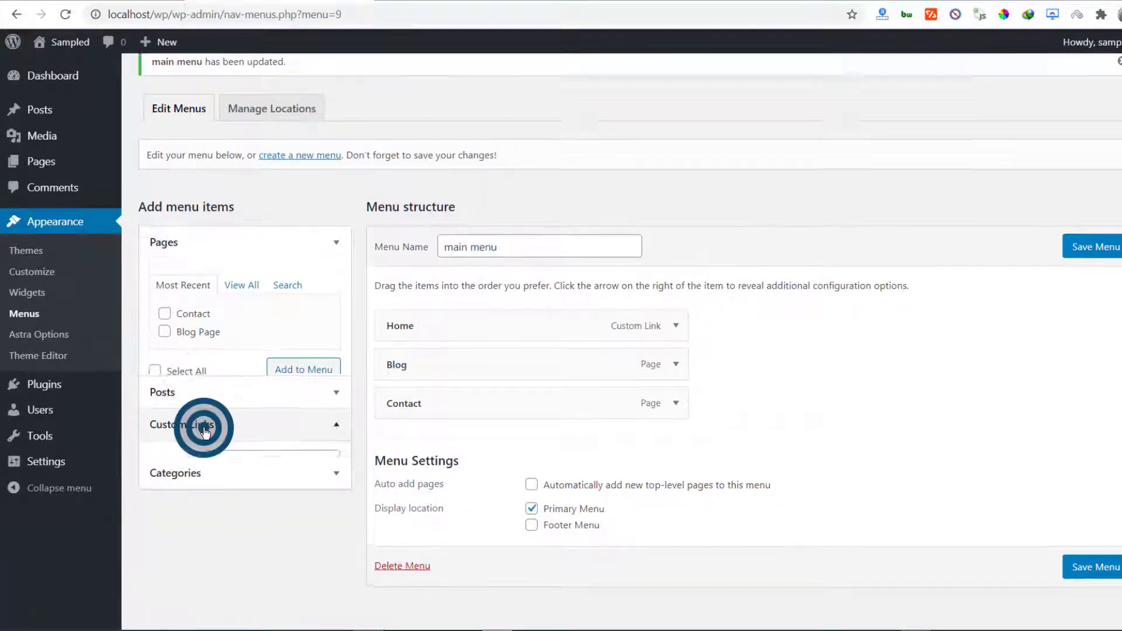
# Copy the site's address from the browser address bar
pyautogui.click(91, 4)
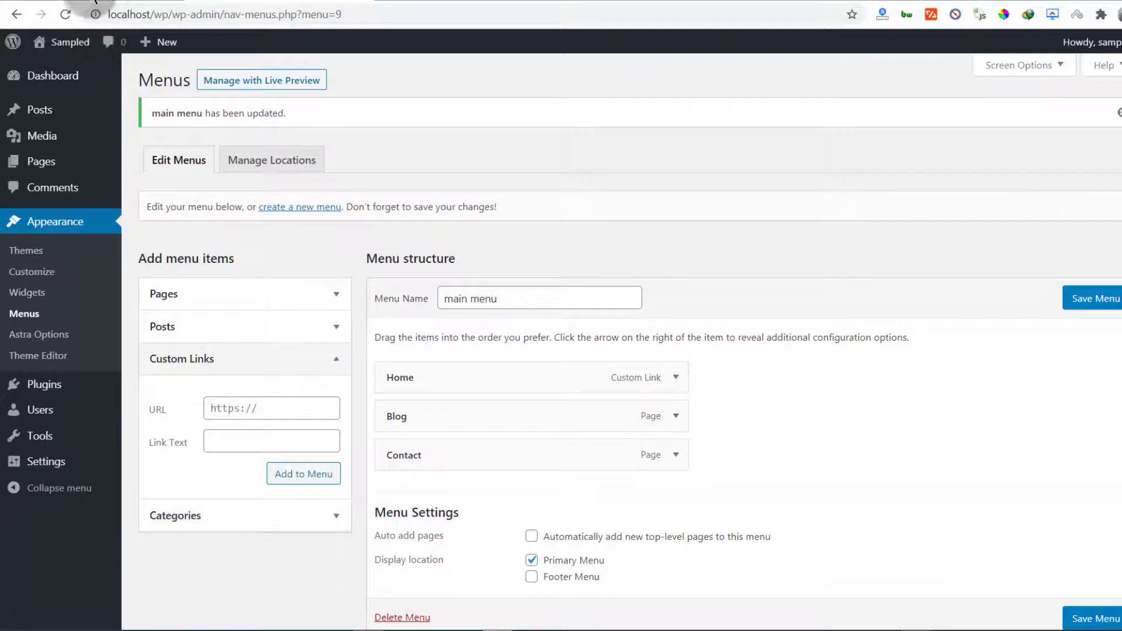
pyautogui.rightClick(153, 14)
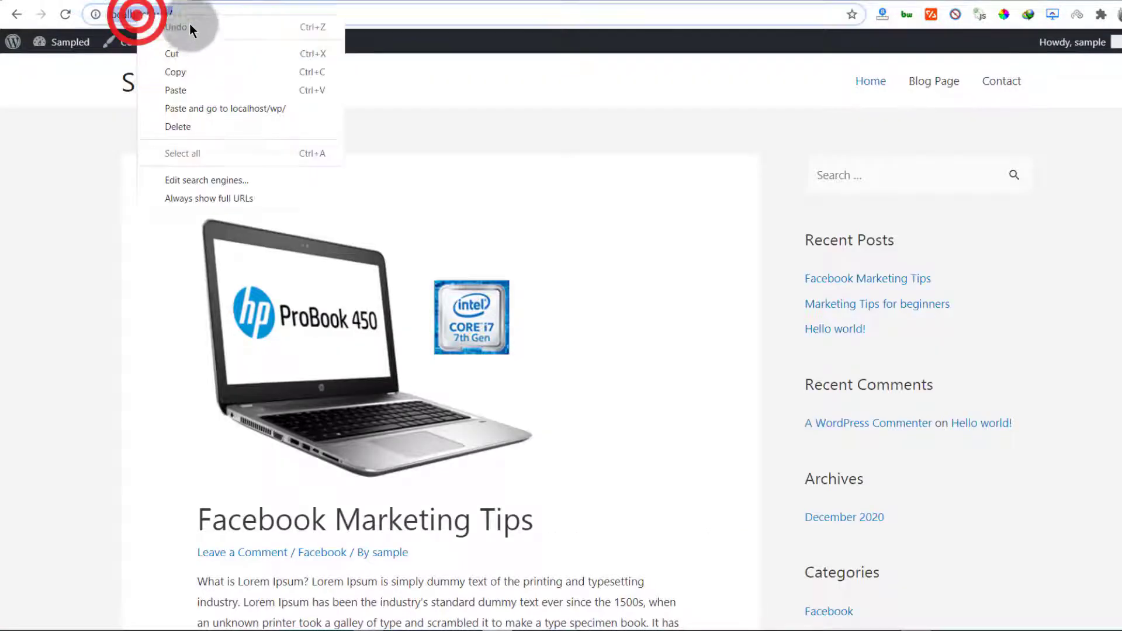
pyautogui.click(188, 69)
pyautogui.click(233, 5)
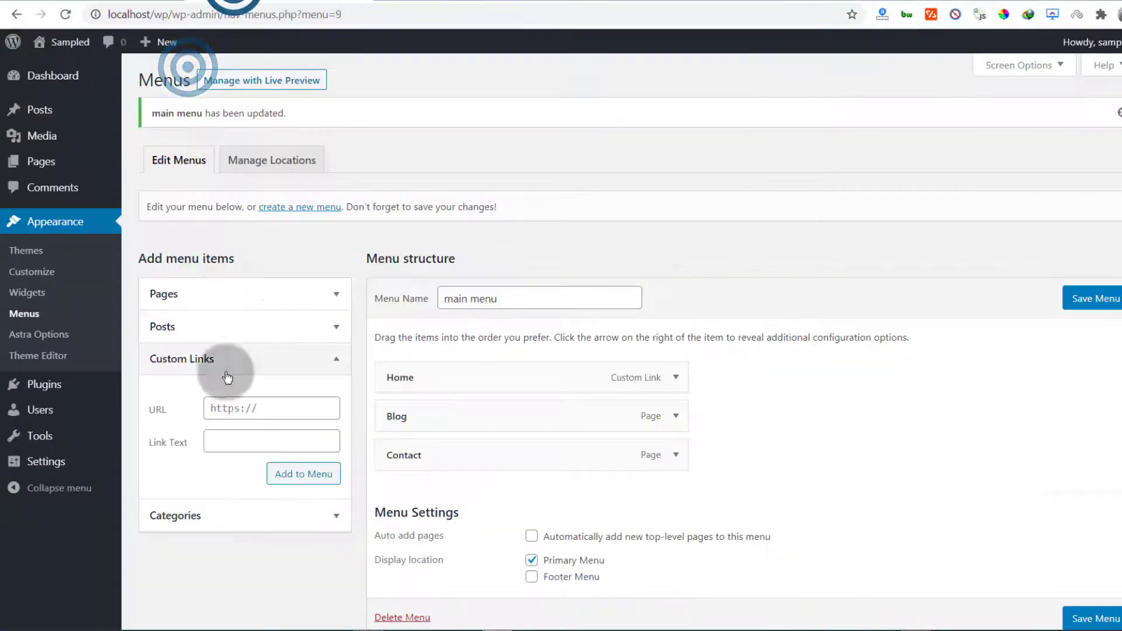
# Add a custom link labelled 'Store' pointing to localhost/wp/store to main menu
pyautogui.click(271, 410)
pyautogui.rightClick(220, 405)
pyautogui.click(266, 173)
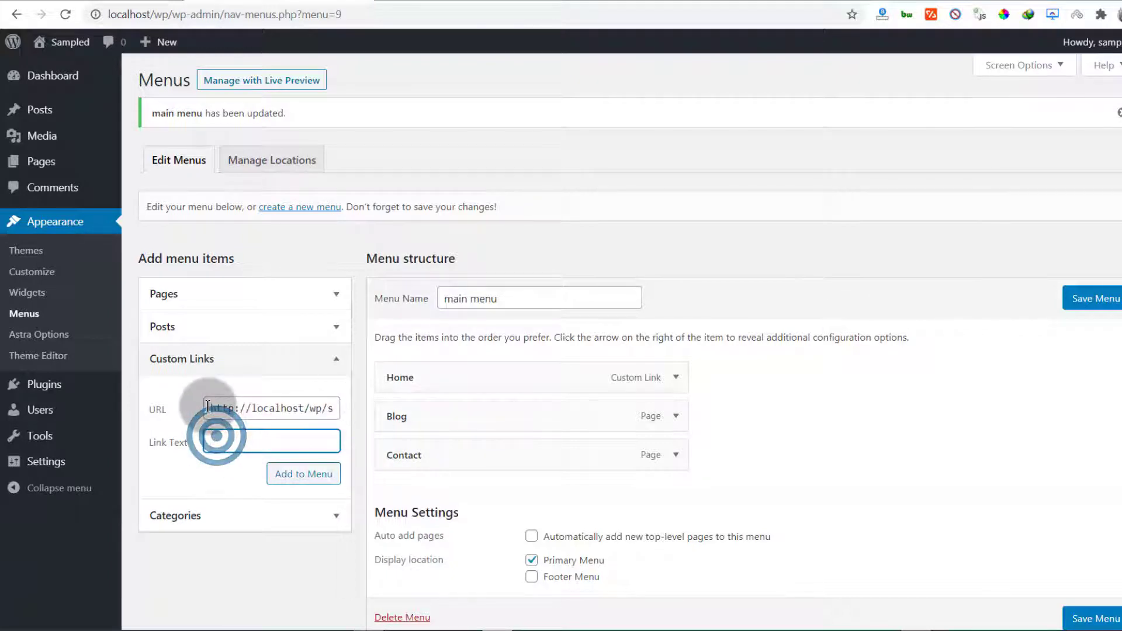
pyautogui.click(222, 441)
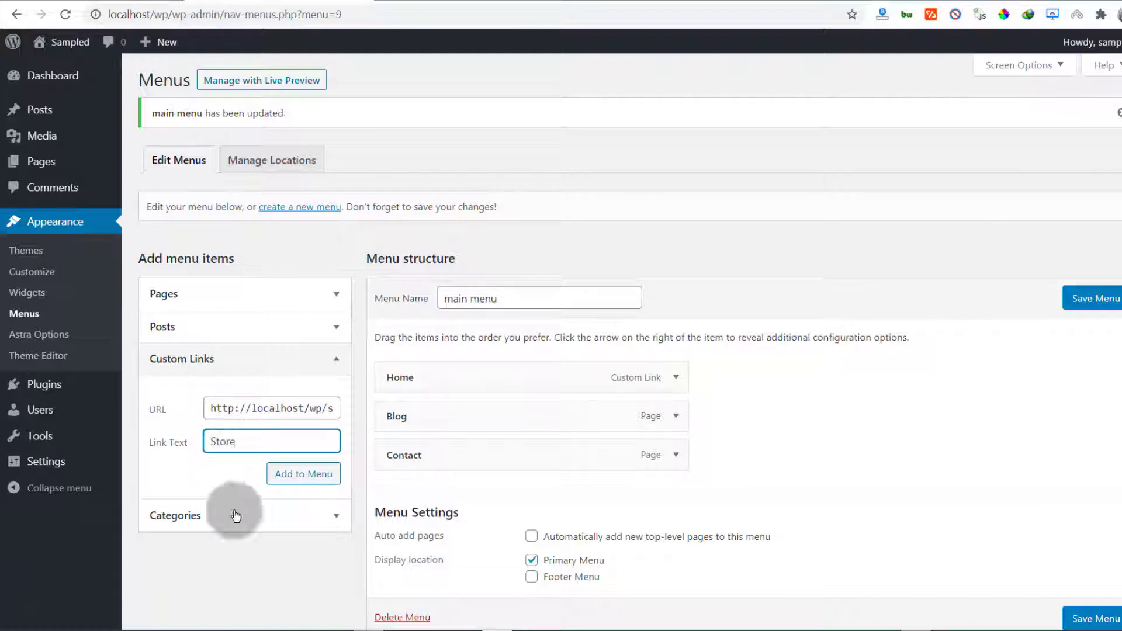
pyautogui.click(287, 475)
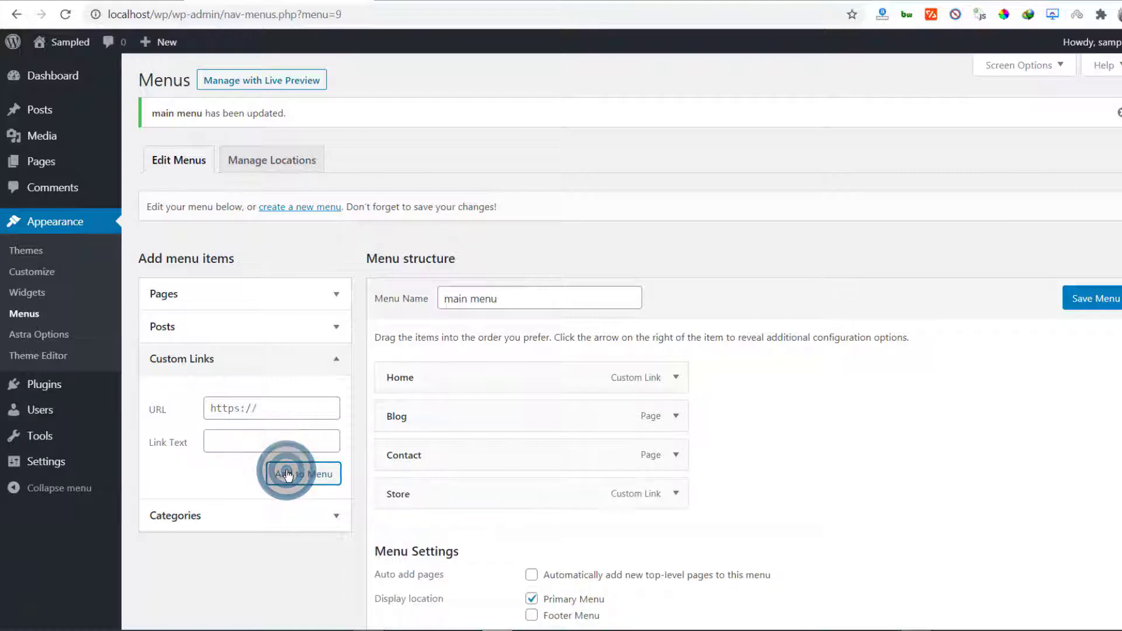
pyautogui.scroll(-2, 766, 459)
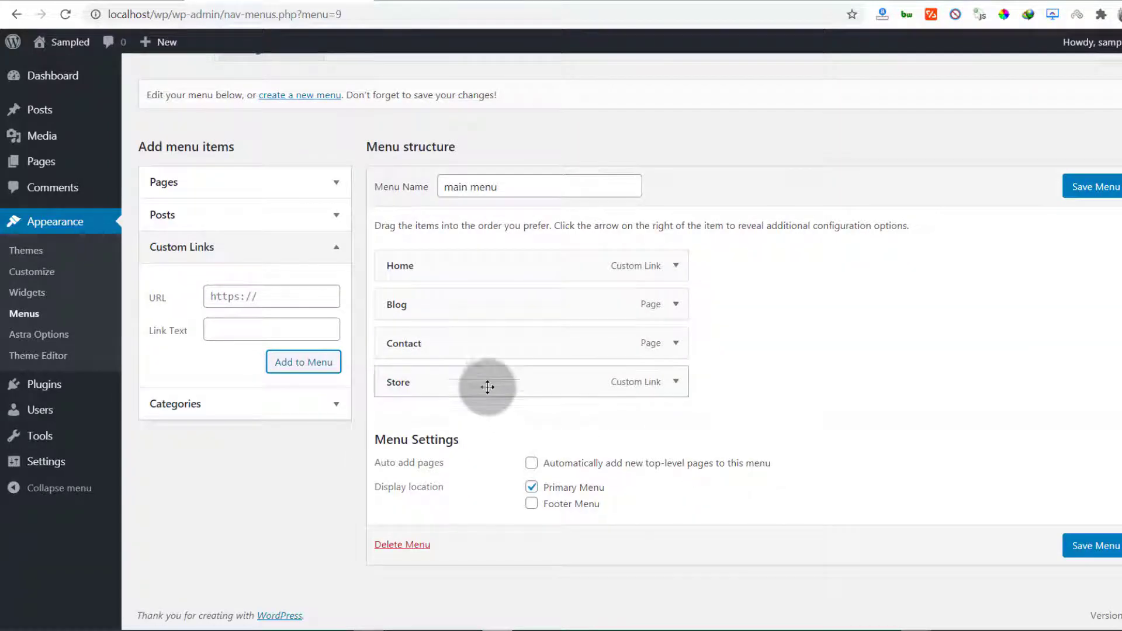
# Reorder main menu to Home, Store, Contact, Blog, save it, and reload the homepage
pyautogui.moveTo(487, 386); pyautogui.dragTo(444, 419)
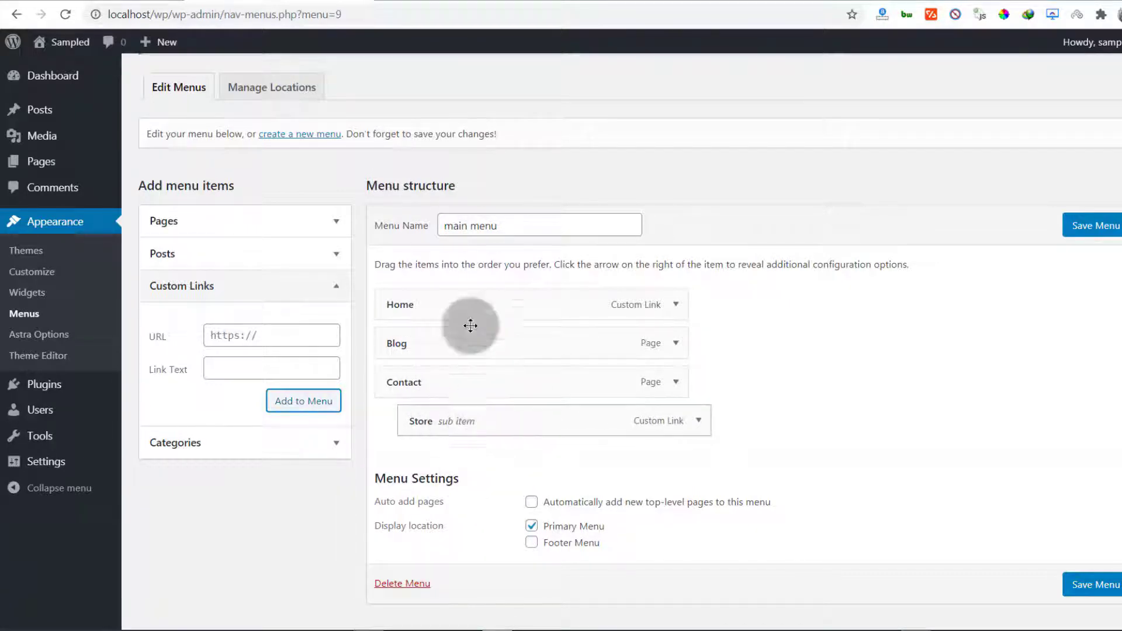
pyautogui.moveTo(502, 417); pyautogui.dragTo(479, 421)
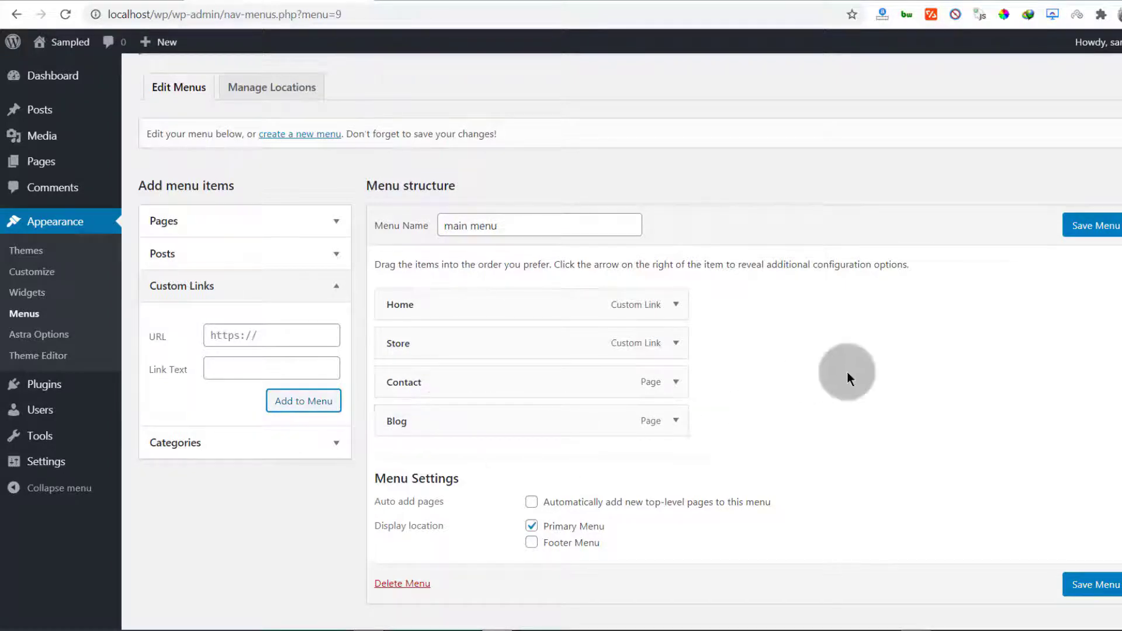
pyautogui.click(1088, 228)
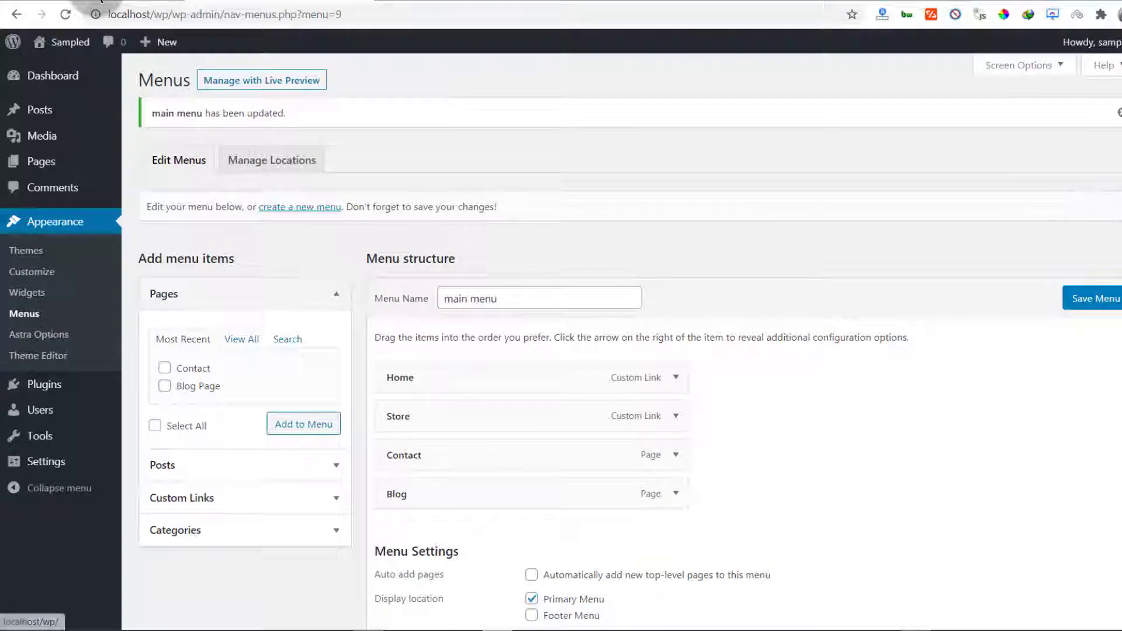
pyautogui.click(92, 38)
pyautogui.click(65, 14)
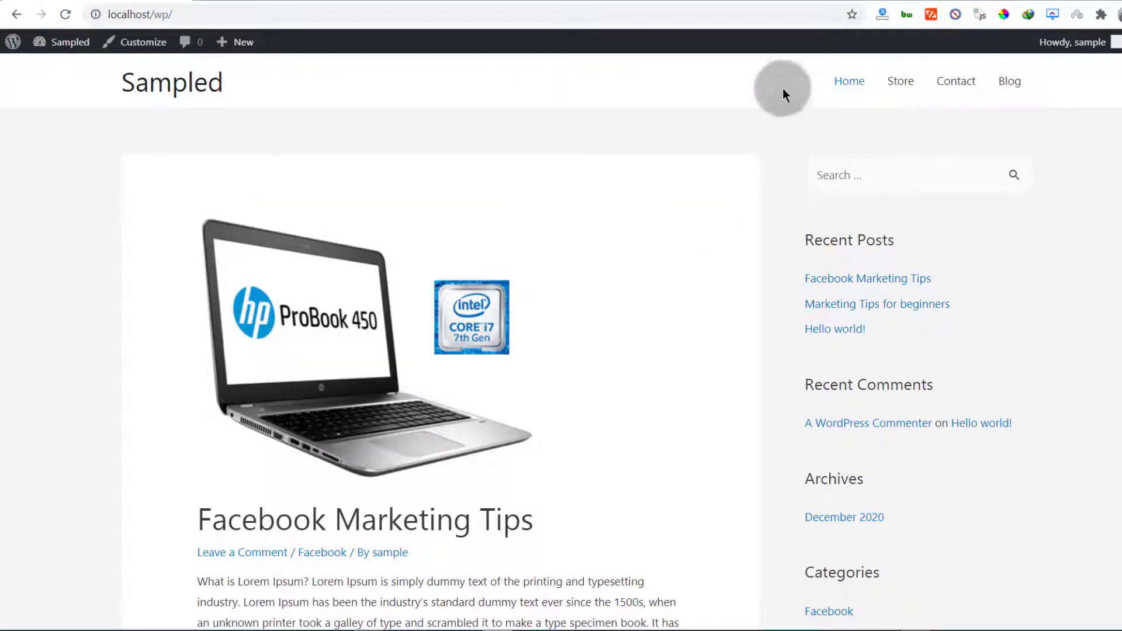
# Scroll the live homepage down to the footer and back to review it
pyautogui.scroll(-15, 556, 258)
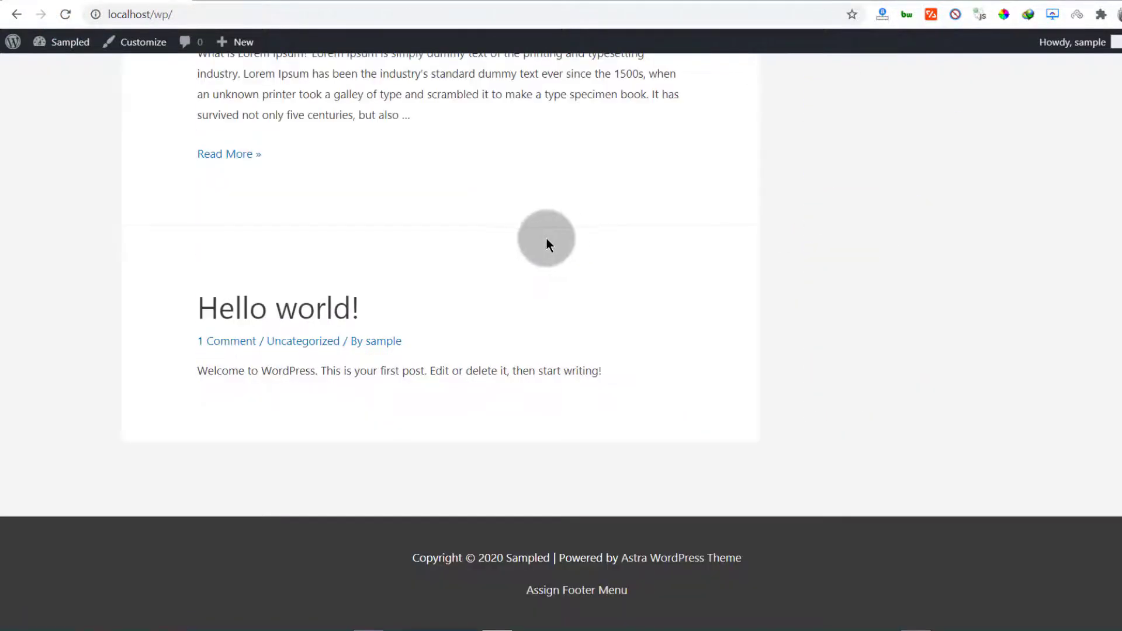
pyautogui.scroll(15, 549, 241)
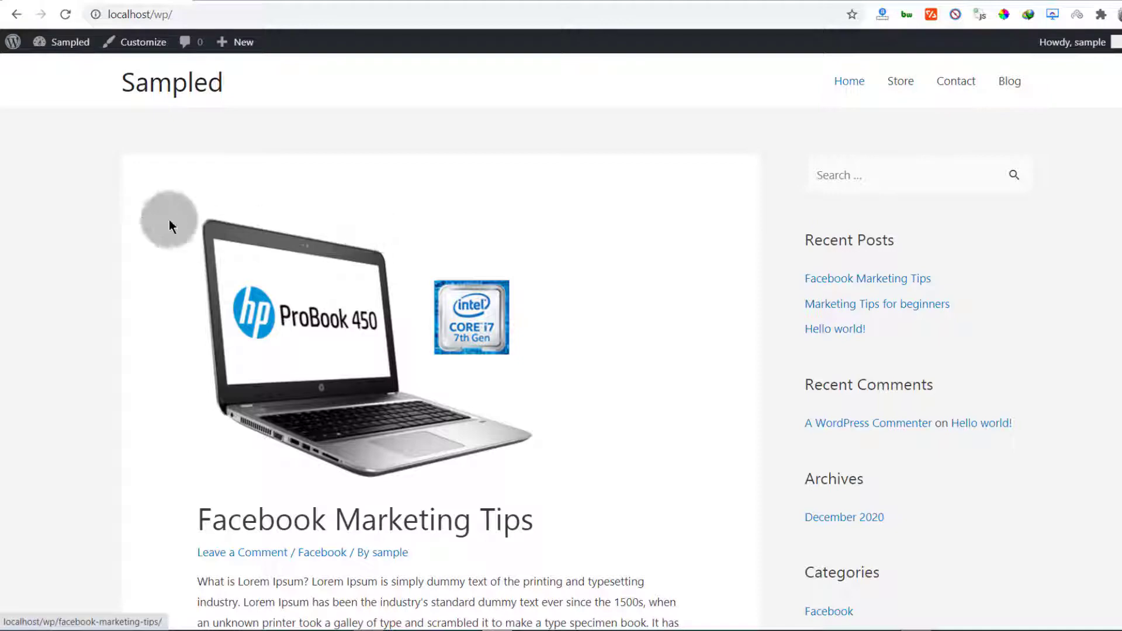
pyautogui.scroll(-20, 171, 171)
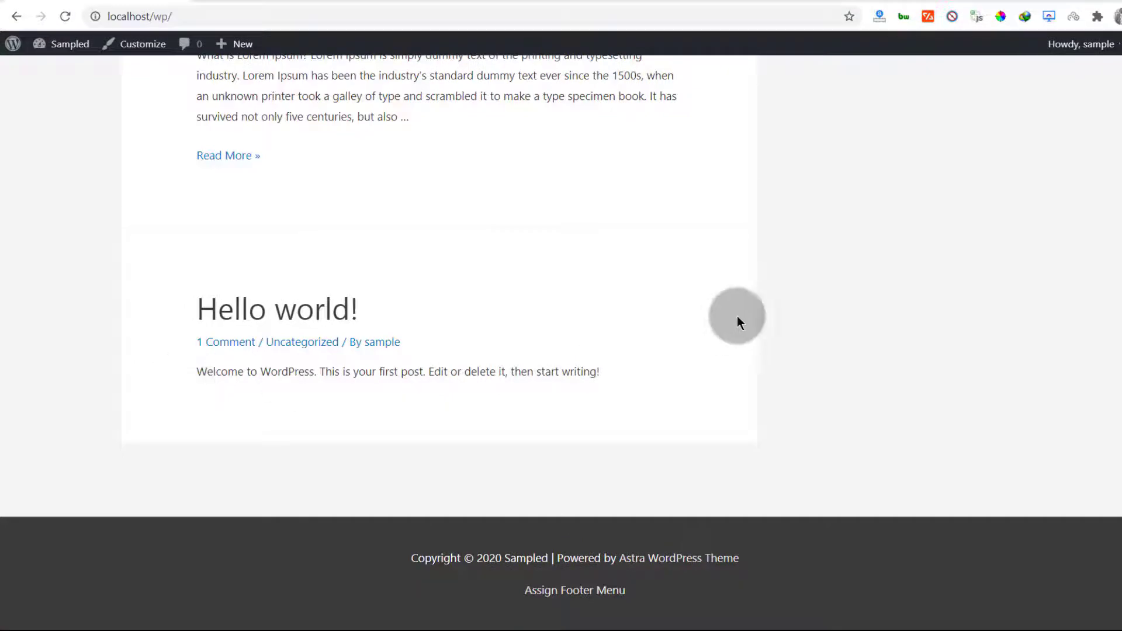
pyautogui.scroll(20, 376, 263)
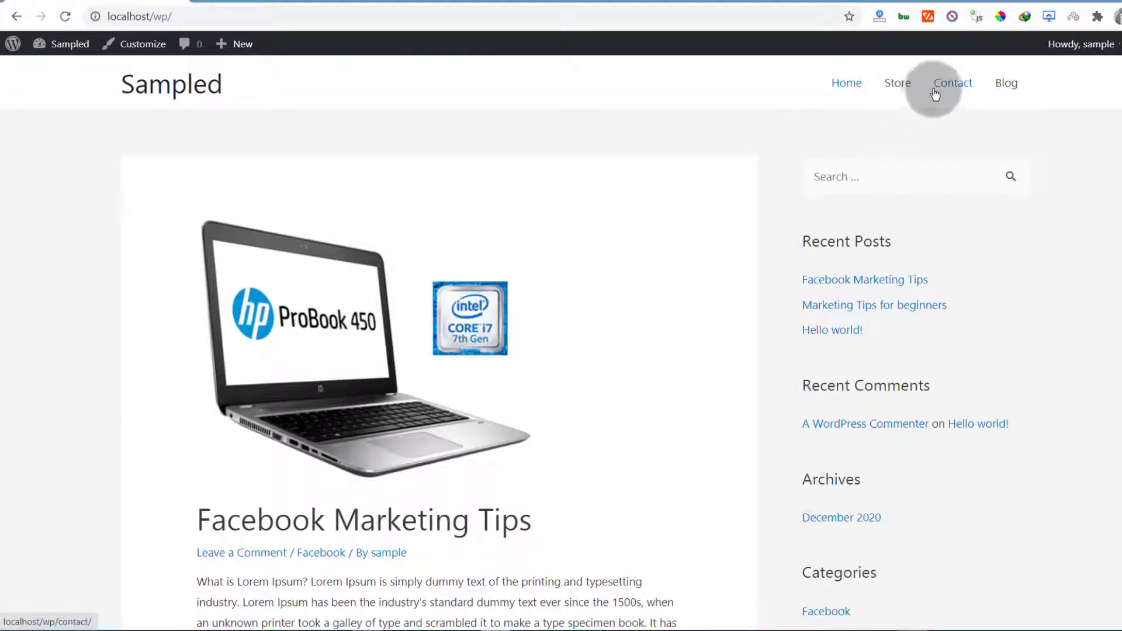
pyautogui.scroll(-10, 316, 236)
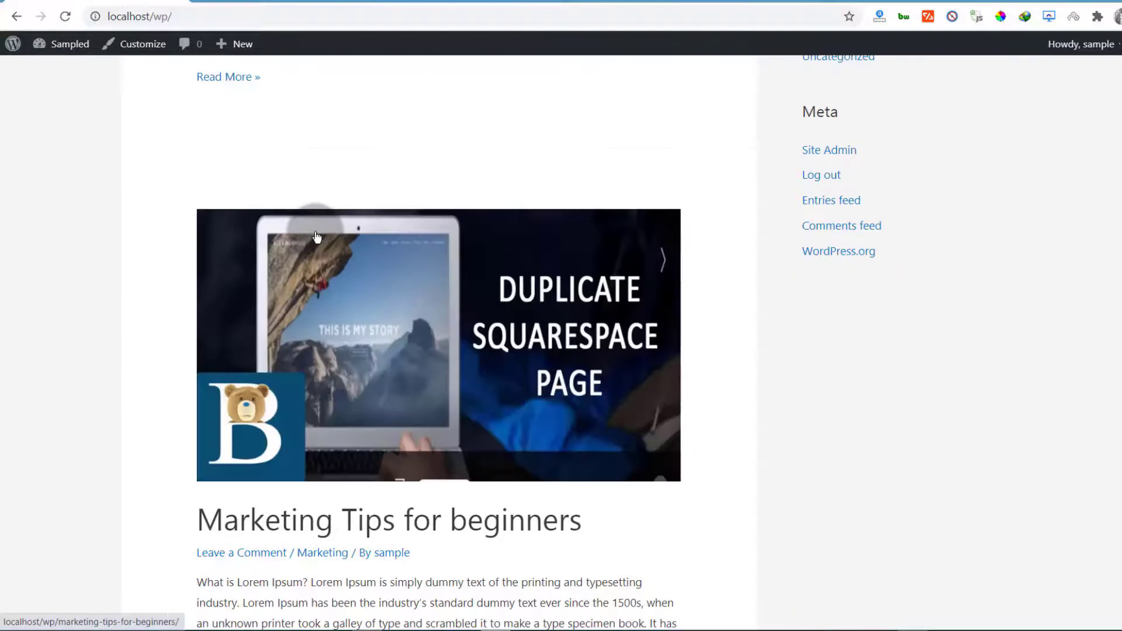
pyautogui.scroll(-9, 317, 236)
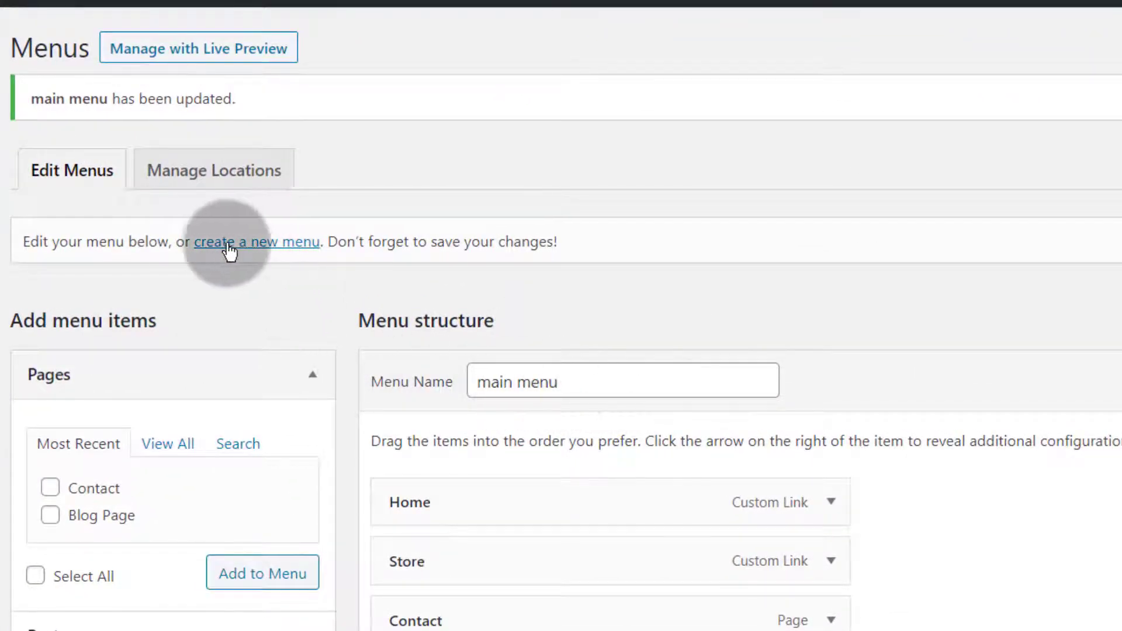
# Create a menu named 'footer menu' and add the Home and Contact pages to it
pyautogui.click(246, 245)
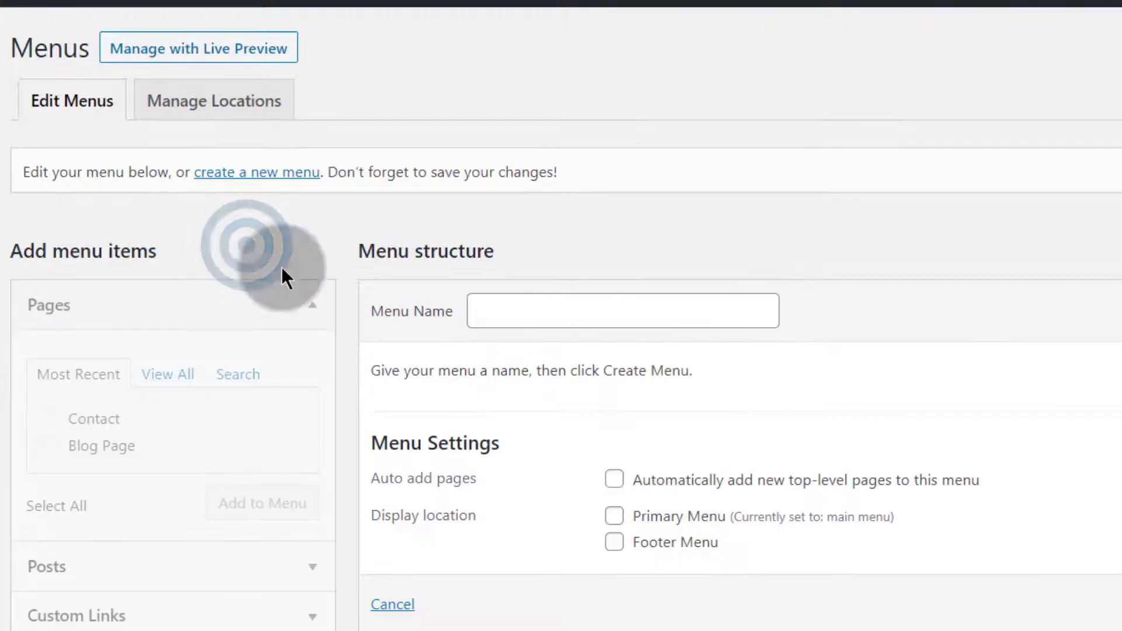
pyautogui.click(508, 302)
pyautogui.write('f')
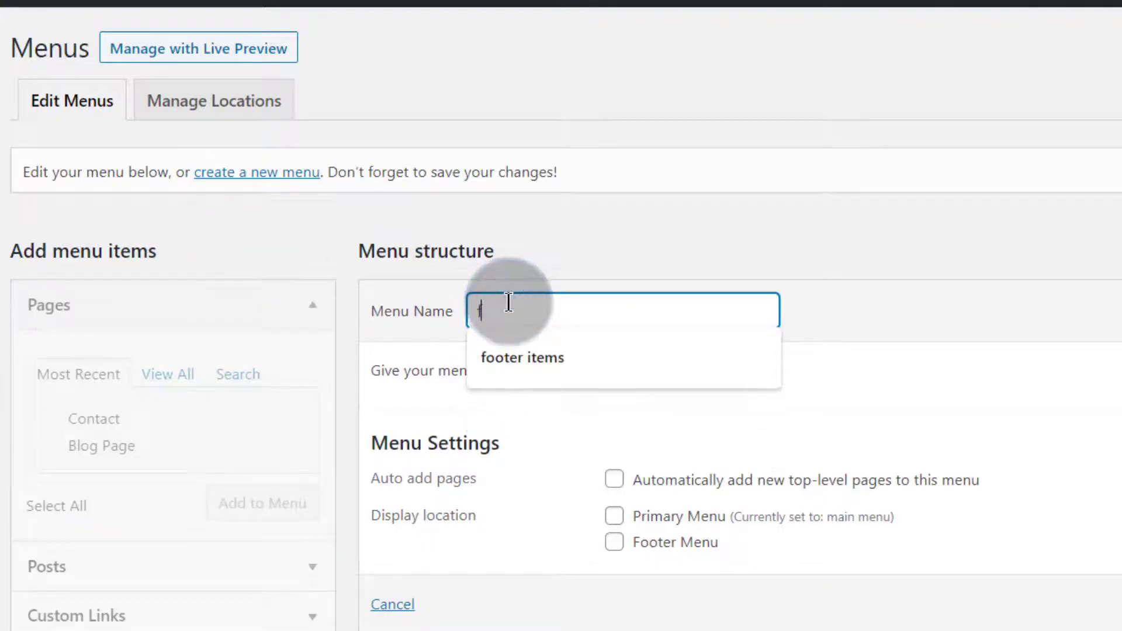
pyautogui.write('ooter me')
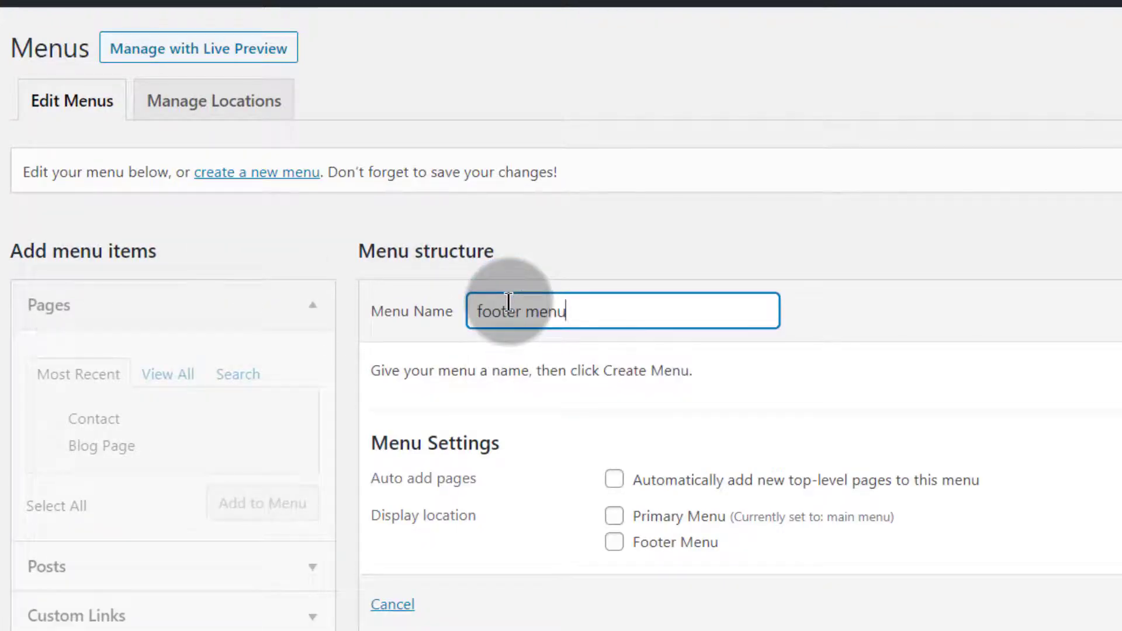
pyautogui.write('nu')
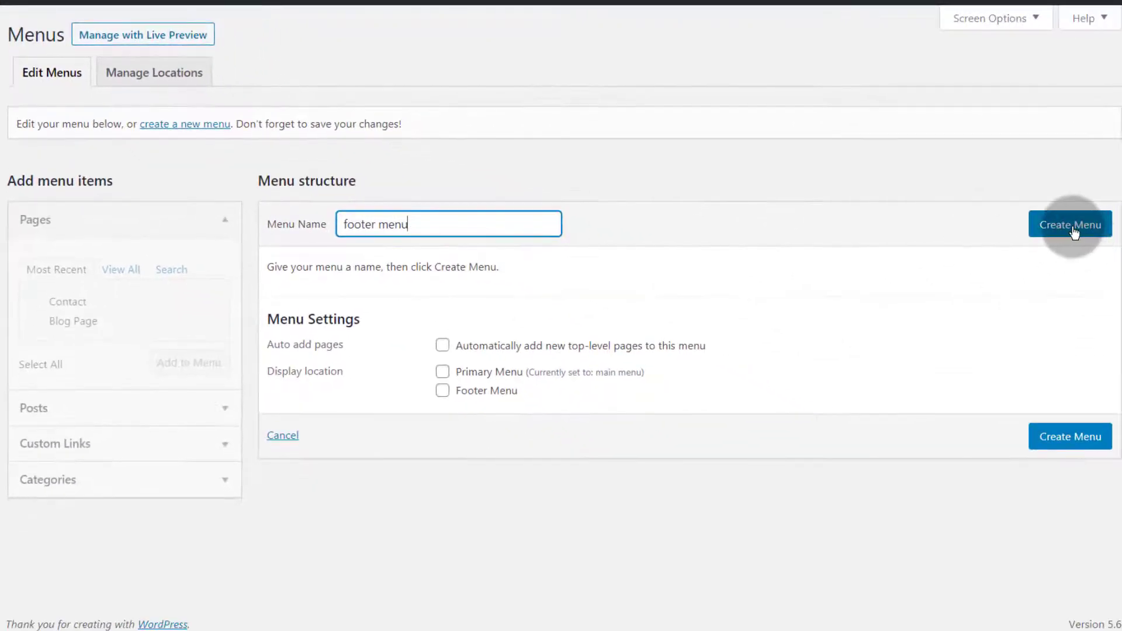
pyautogui.click(1046, 231)
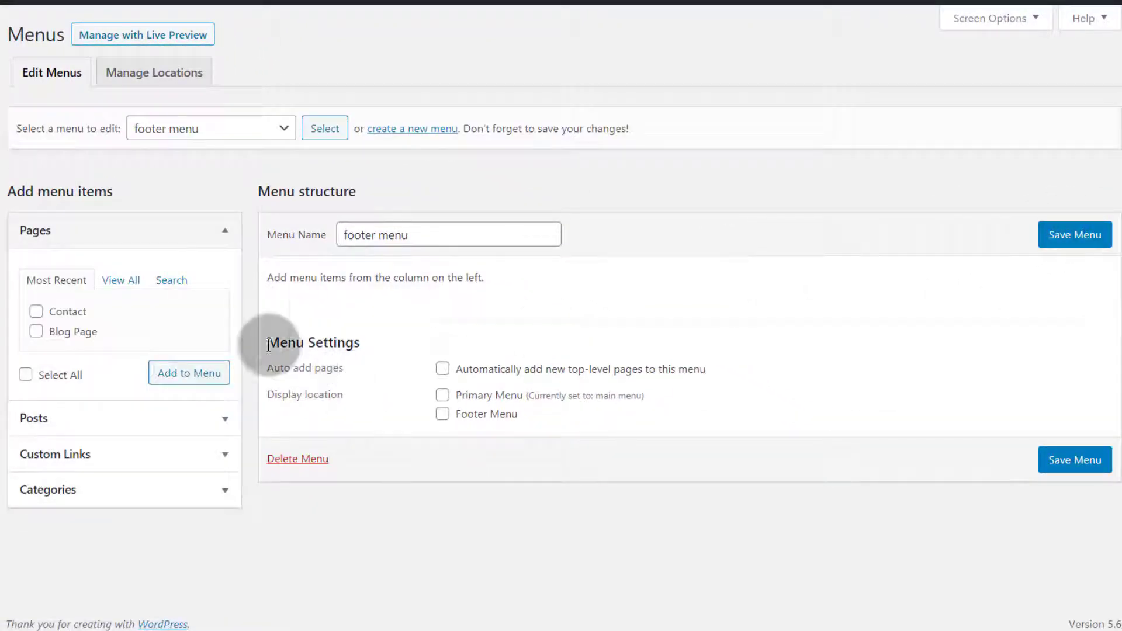
pyautogui.click(36, 311)
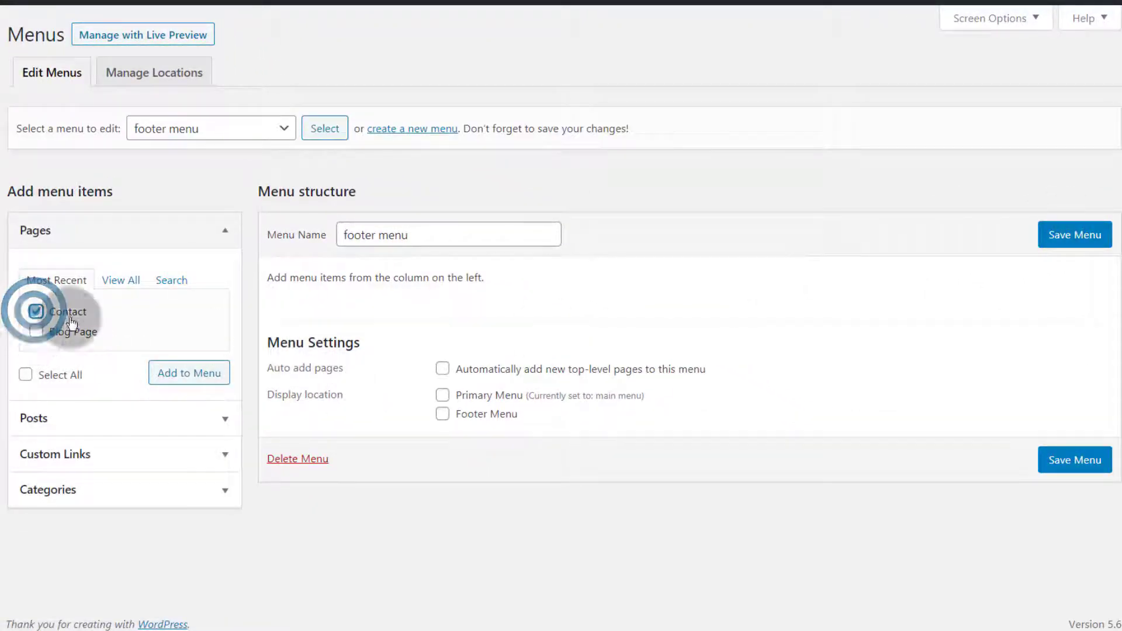
pyautogui.click(121, 280)
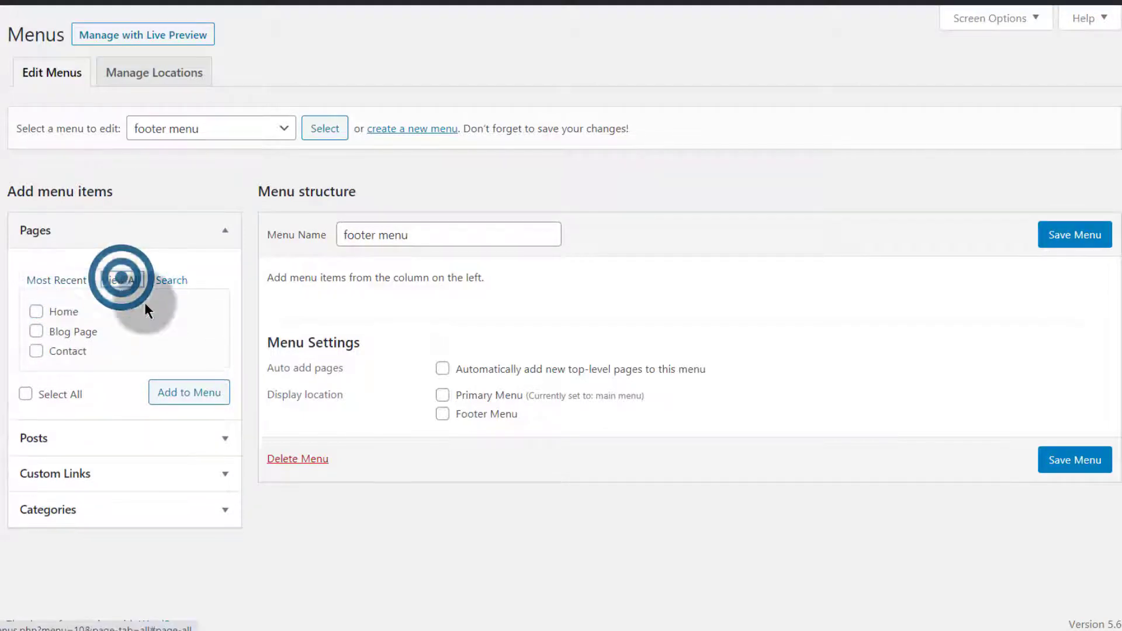
pyautogui.click(35, 312)
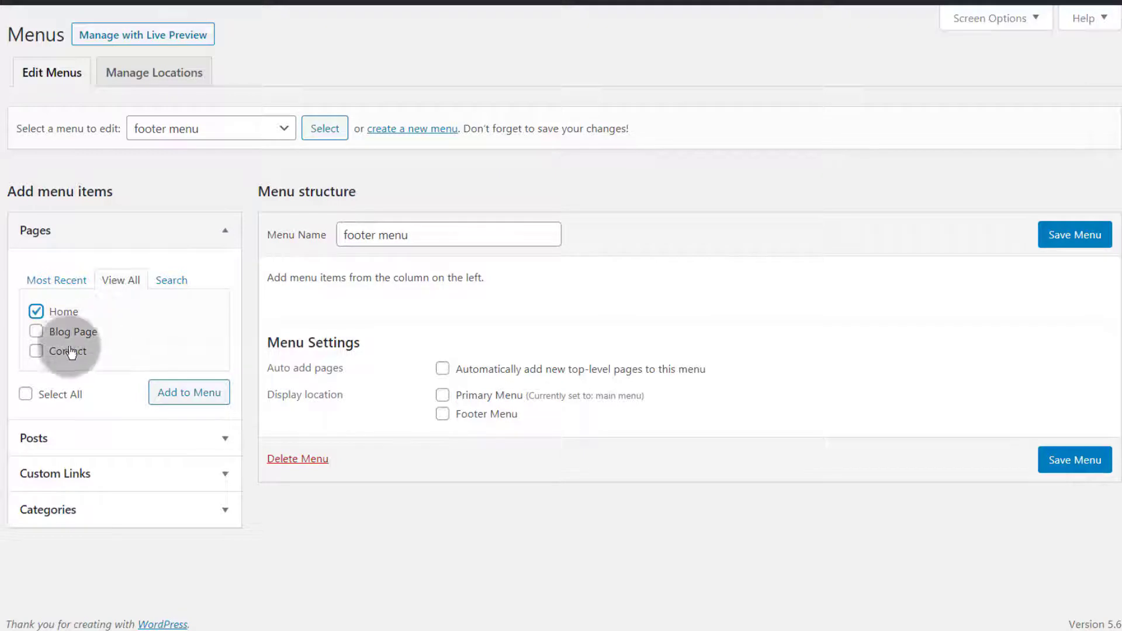
pyautogui.click(36, 351)
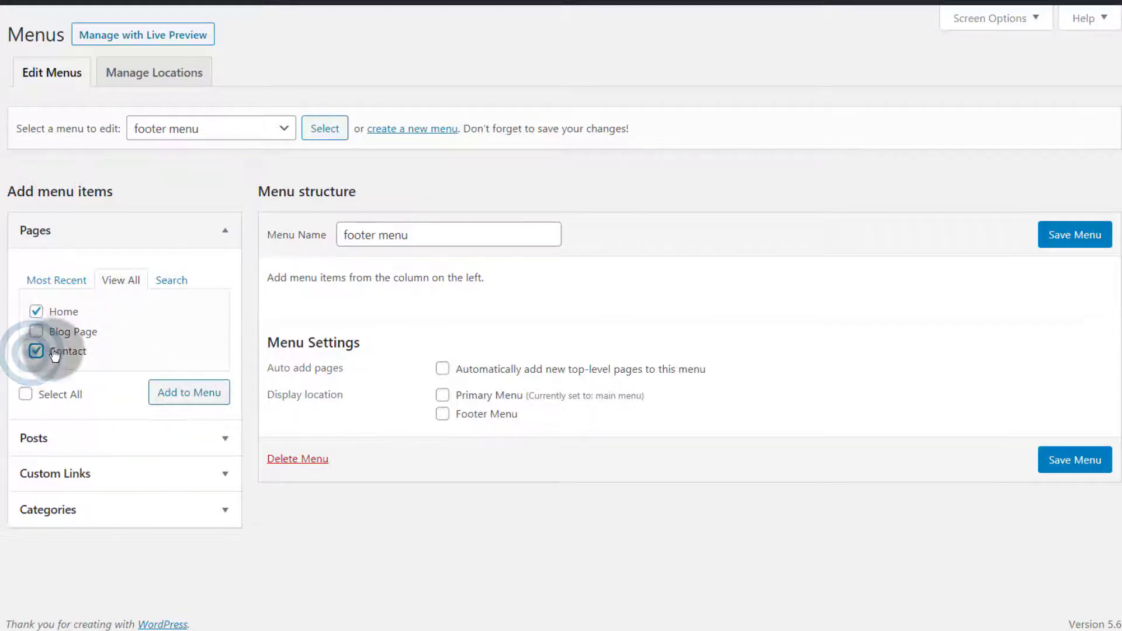
pyautogui.click(180, 403)
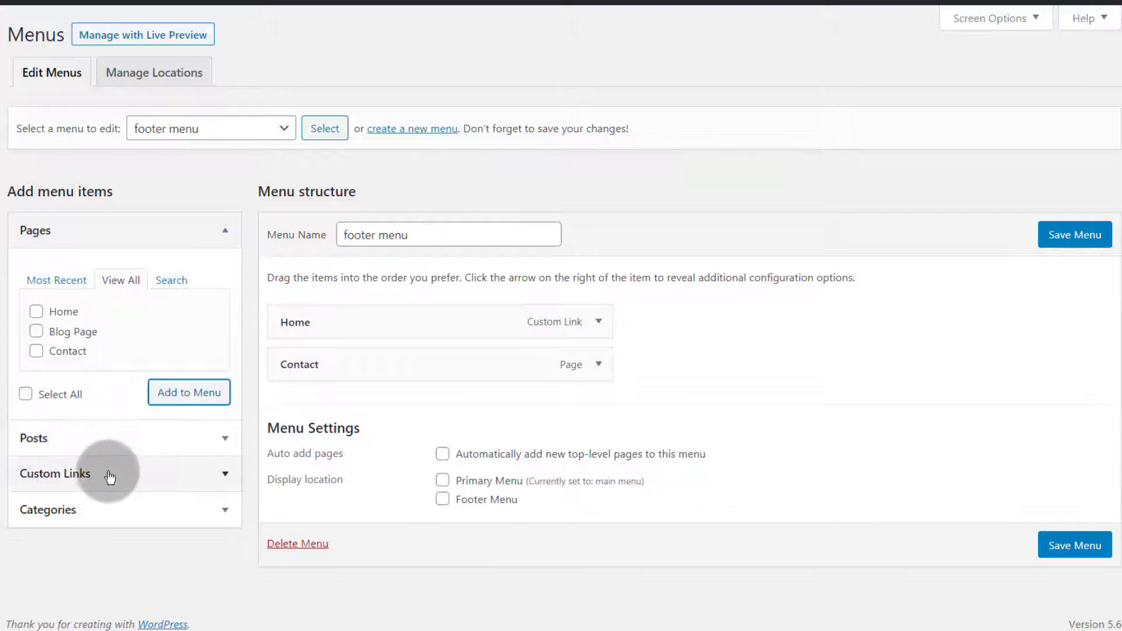
# Add a privacy custom link pointing to localhost/wp/privacy to footer menu
pyautogui.click(154, 477)
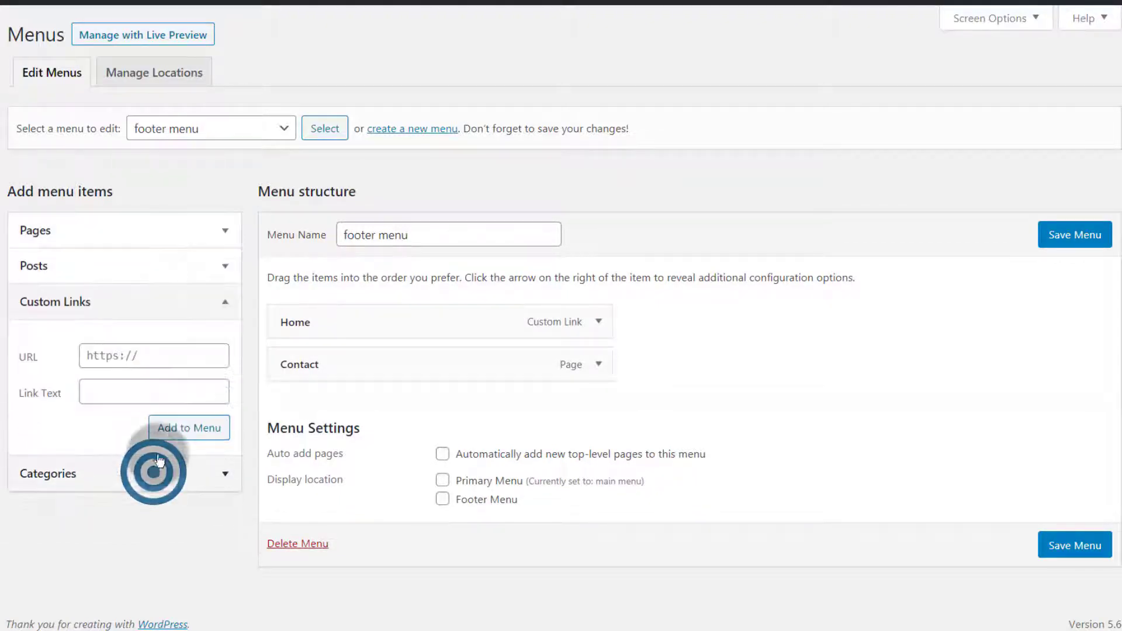
pyautogui.click(143, 353)
pyautogui.rightClick(140, 351)
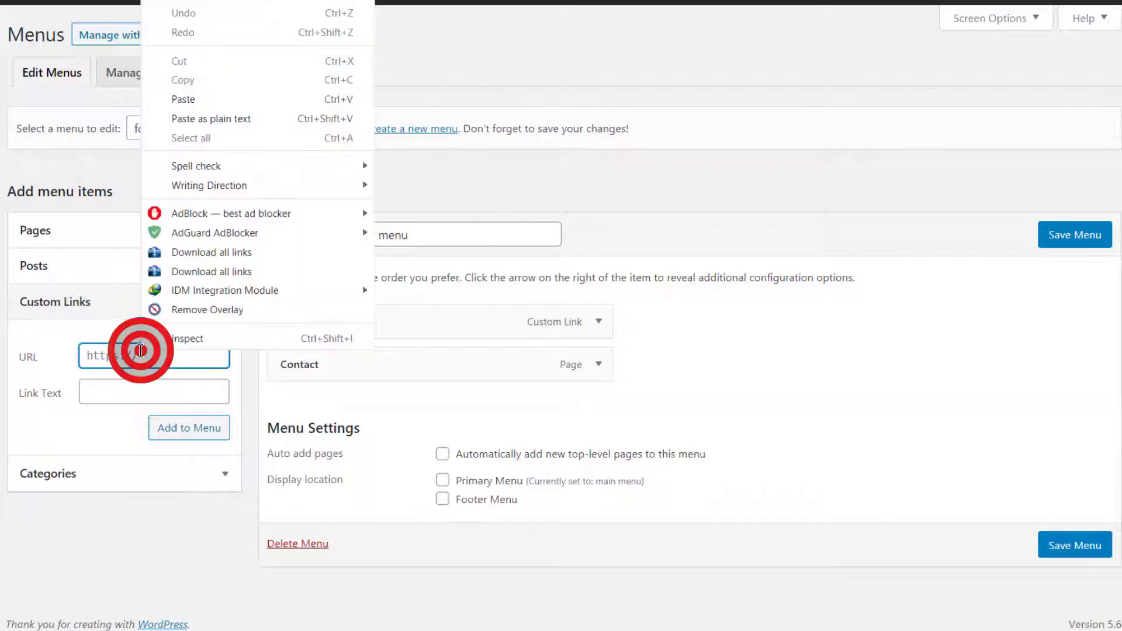
pyautogui.click(205, 97)
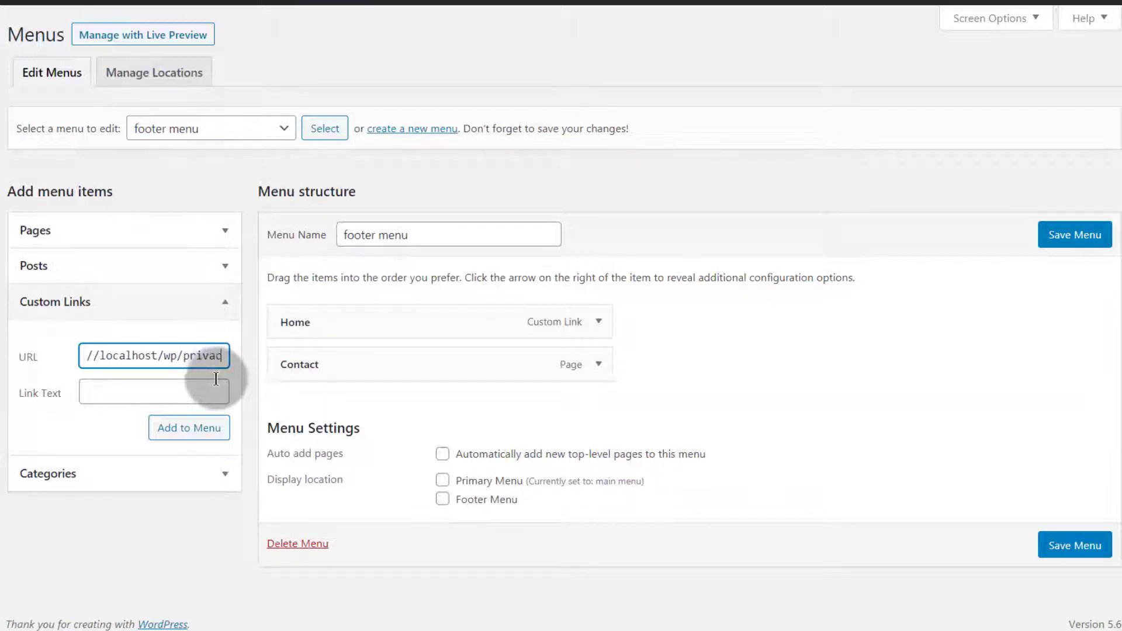
pyautogui.click(95, 390)
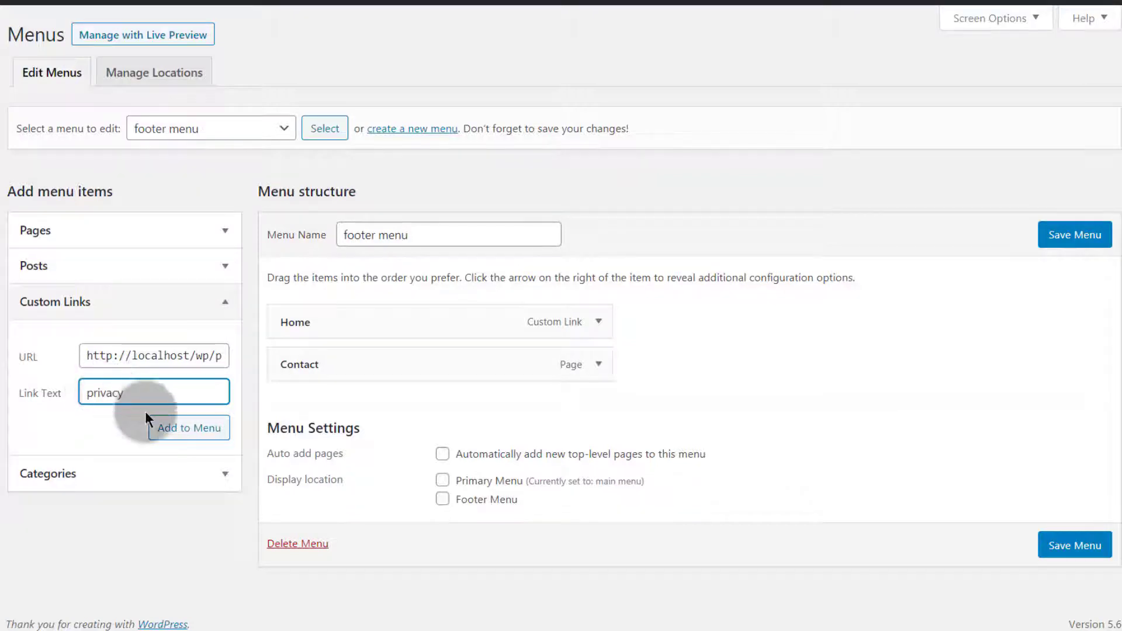
pyautogui.click(184, 430)
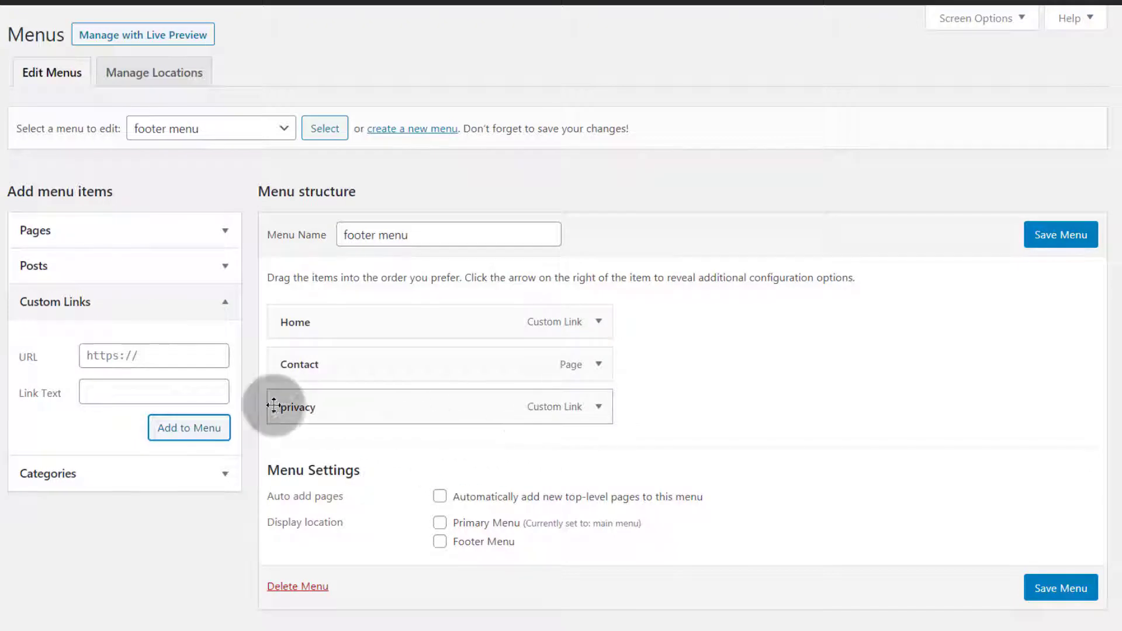
# Relabel the link 'Privacy', assign footer menu to the Footer Menu location, and save
pyautogui.click(601, 407)
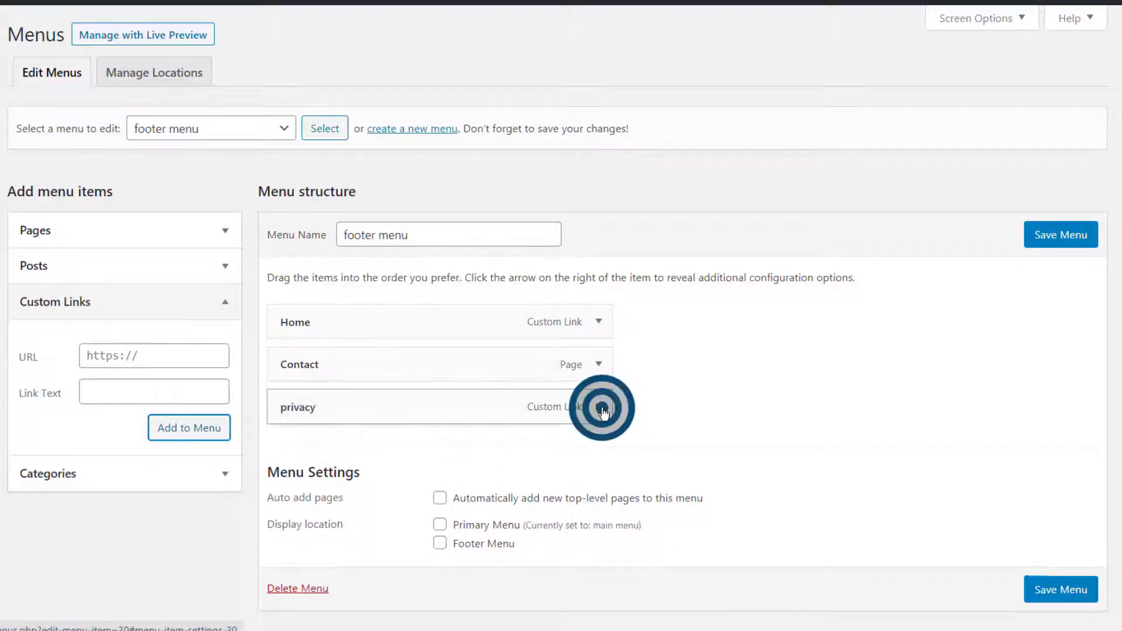
pyautogui.click(290, 515)
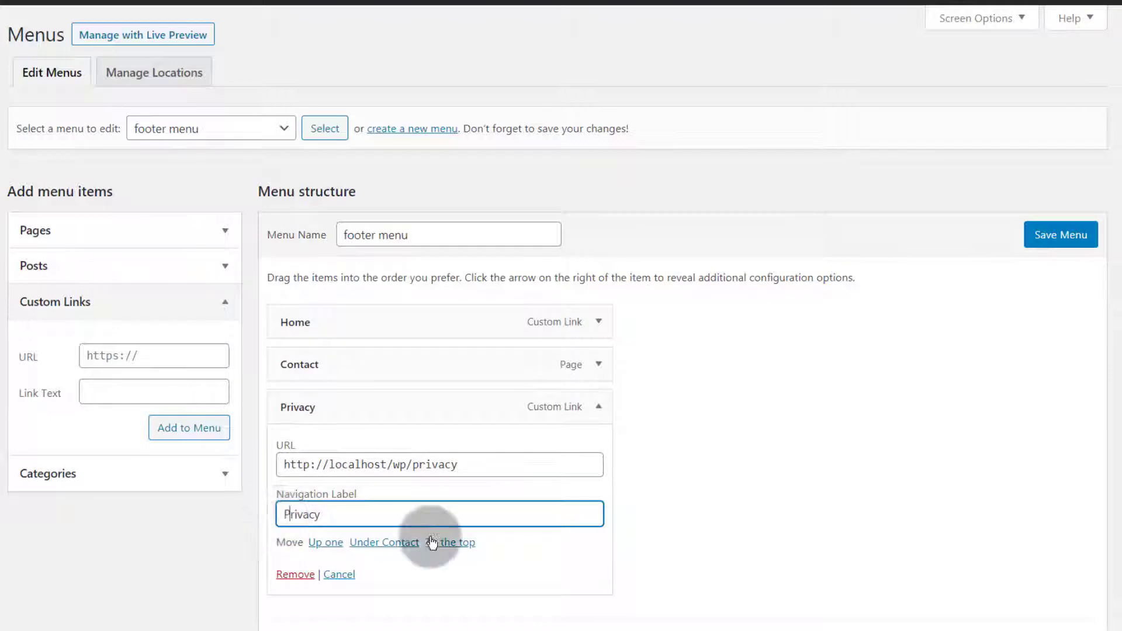
pyautogui.click(1059, 233)
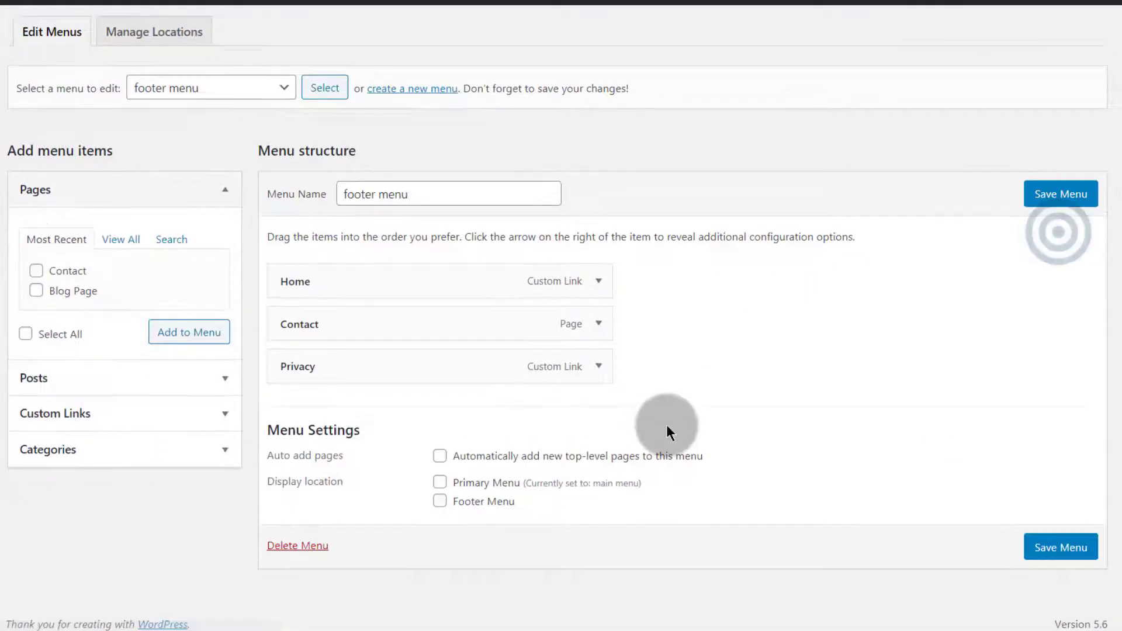
pyautogui.click(440, 502)
pyautogui.click(1070, 206)
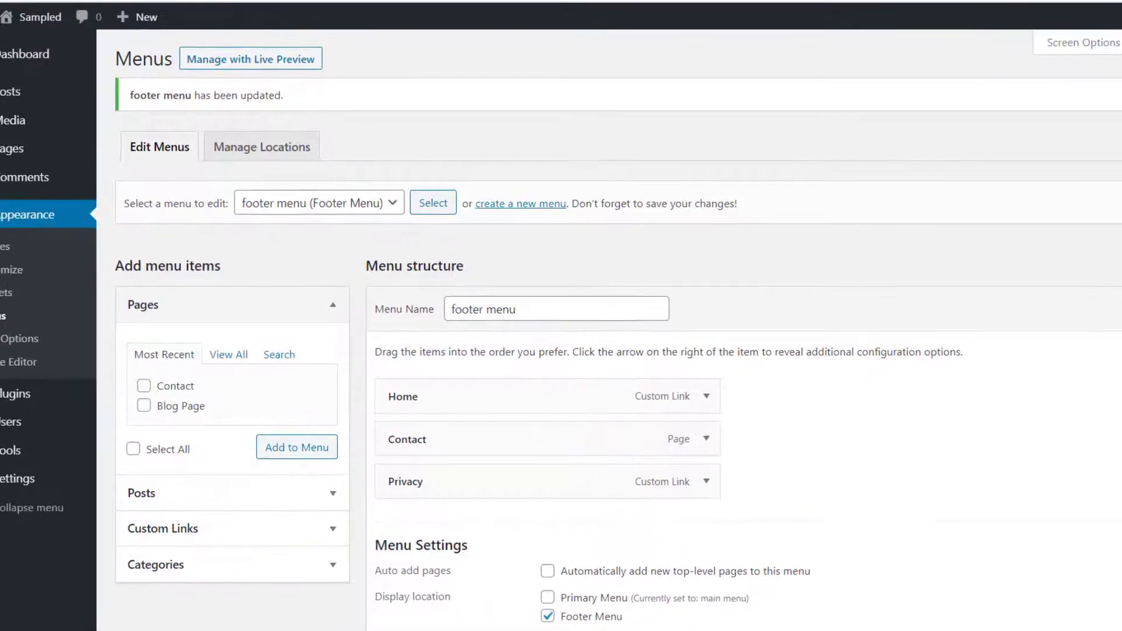
pyautogui.moveTo(64, 28)
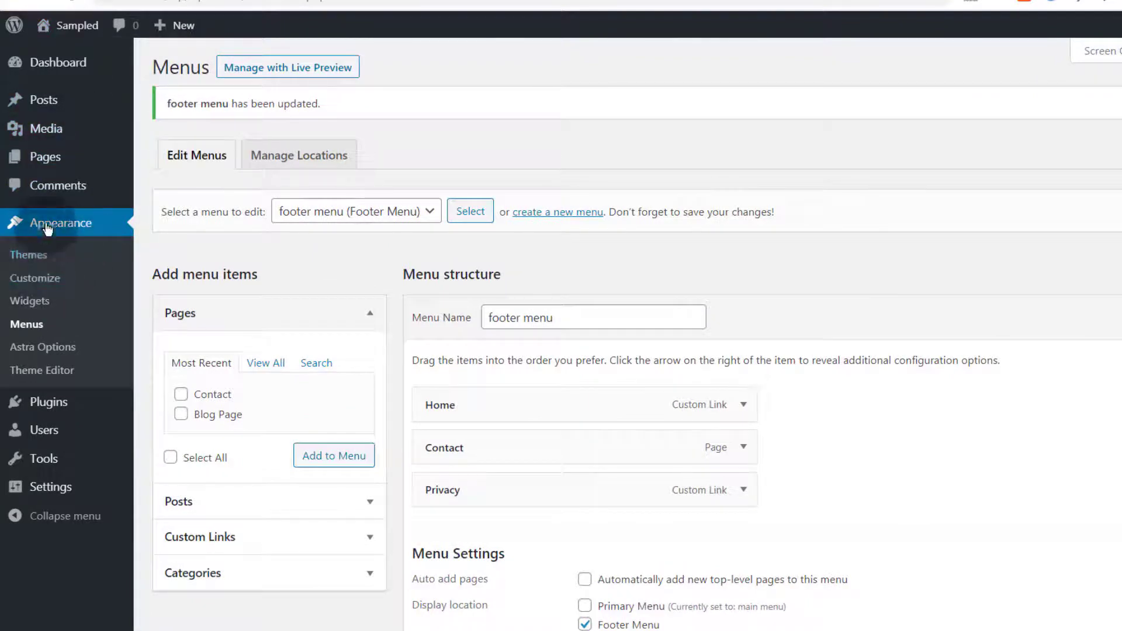
# Open the Footer > Footer Bar settings in the Customizer
pyautogui.click(27, 281)
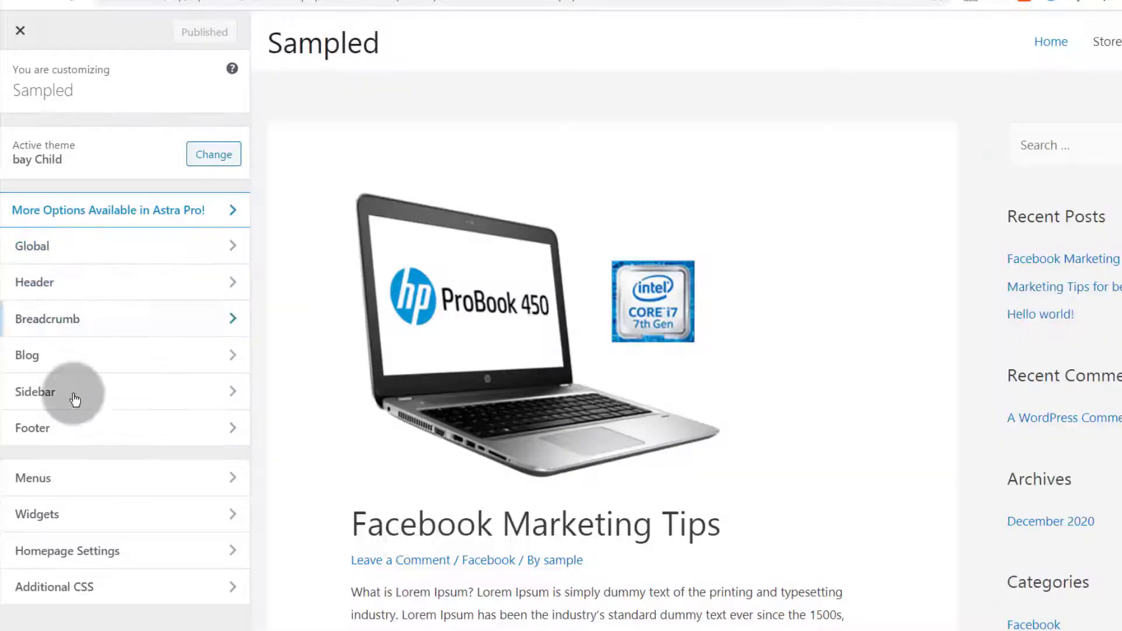
pyautogui.click(49, 430)
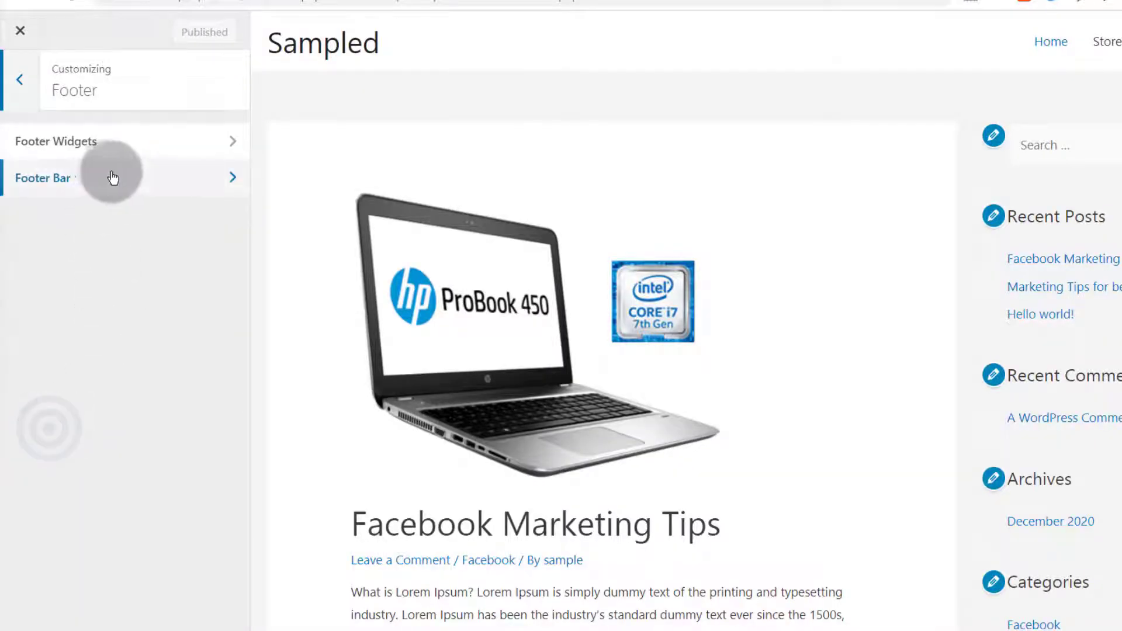
pyautogui.click(100, 178)
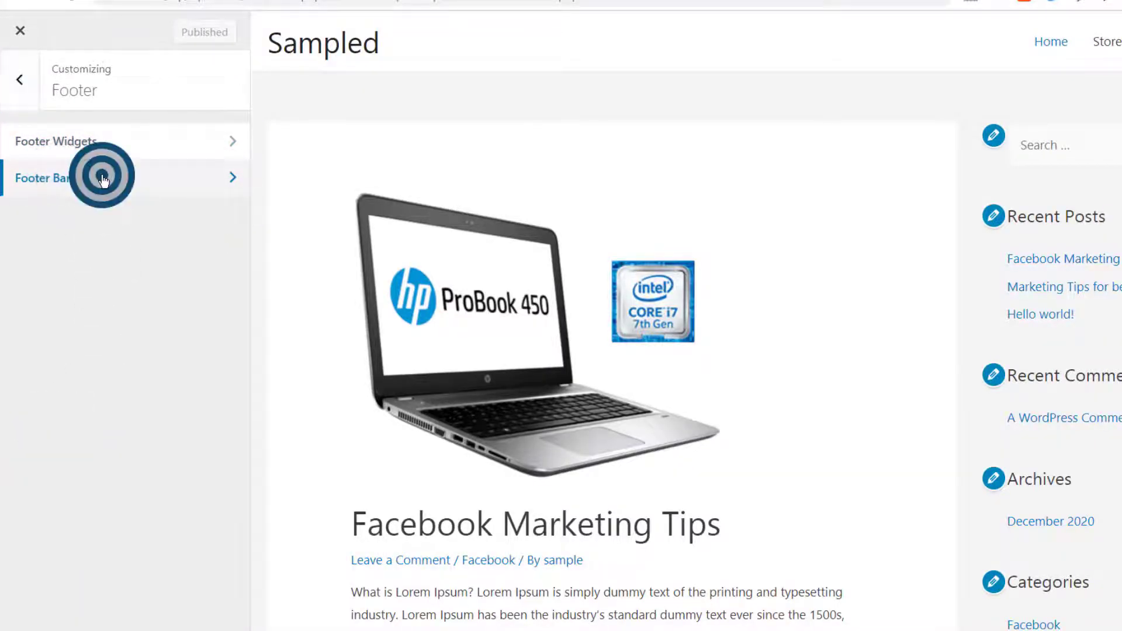
pyautogui.scroll(-3, 133, 297)
pyautogui.scroll(3, 80, 213)
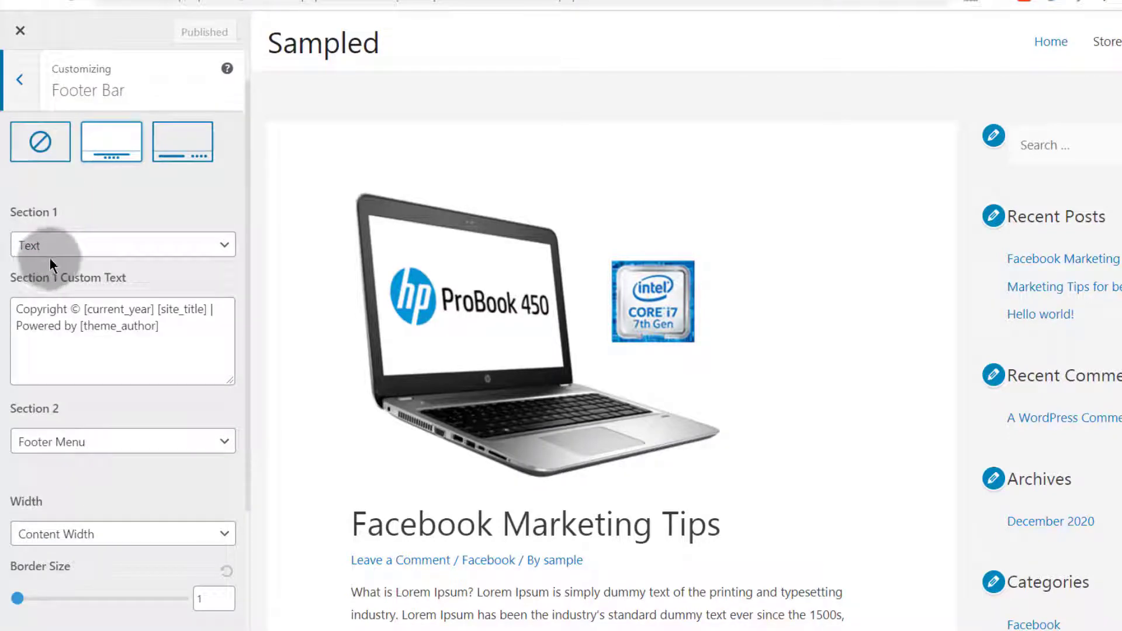
pyautogui.scroll(-3, 67, 406)
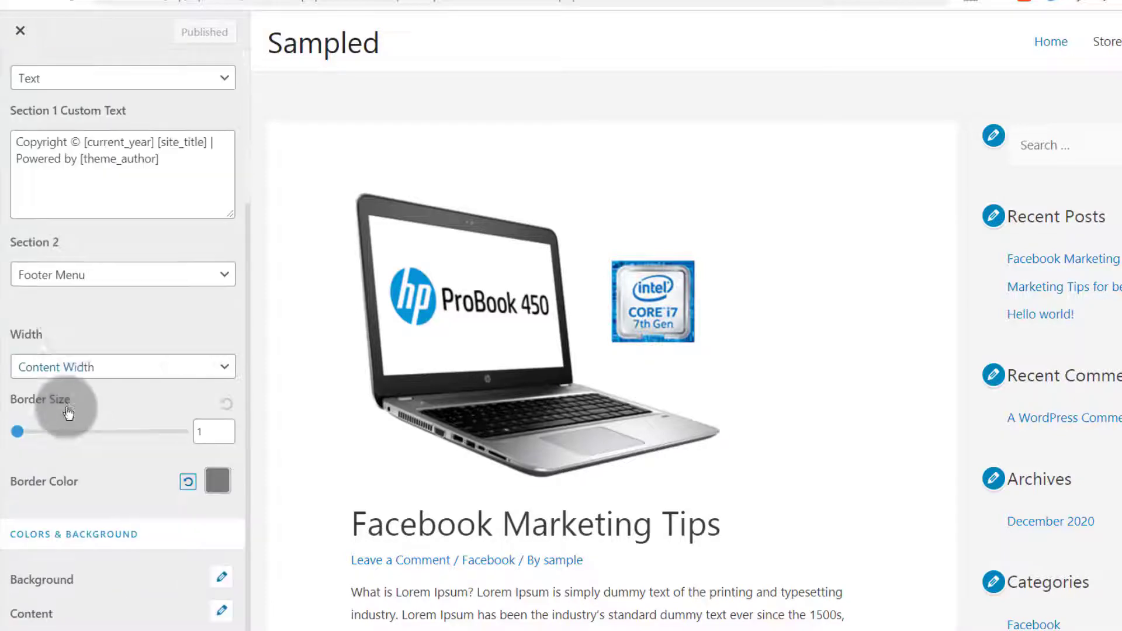
# Try Text and Widget for Section 2, settle on Footer Menu, and publish
pyautogui.click(93, 279)
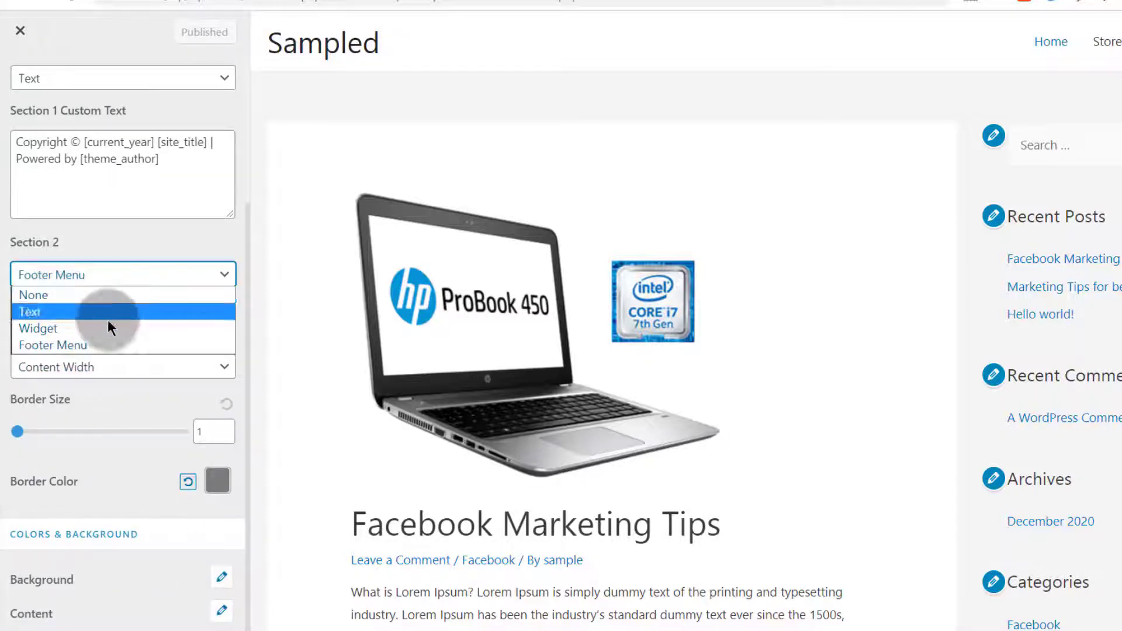
pyautogui.click(58, 346)
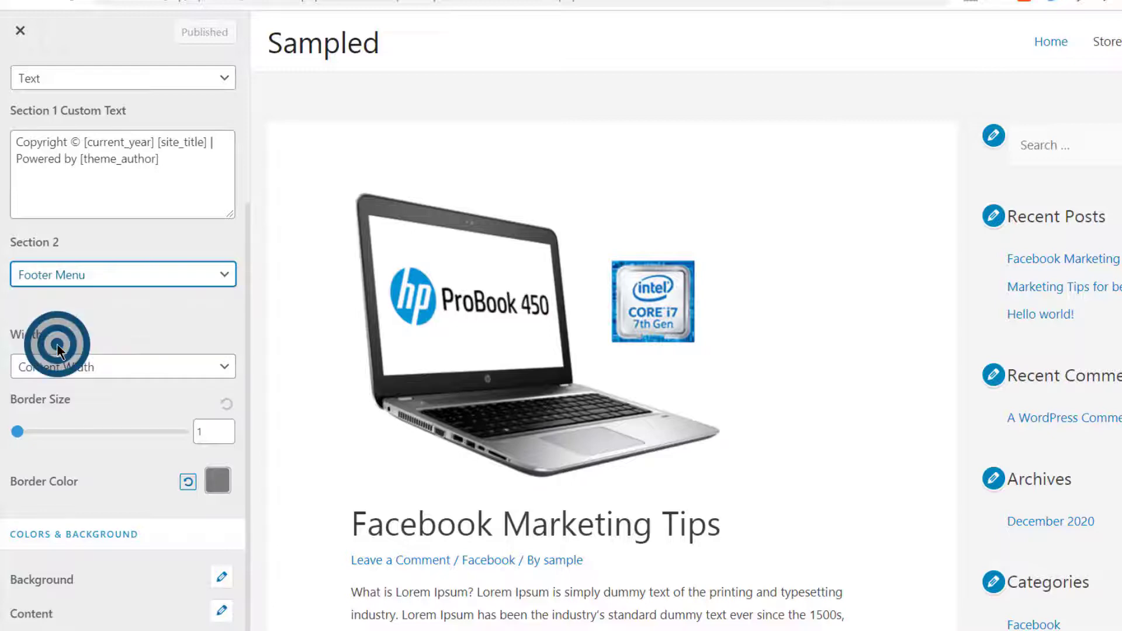
pyautogui.click(83, 272)
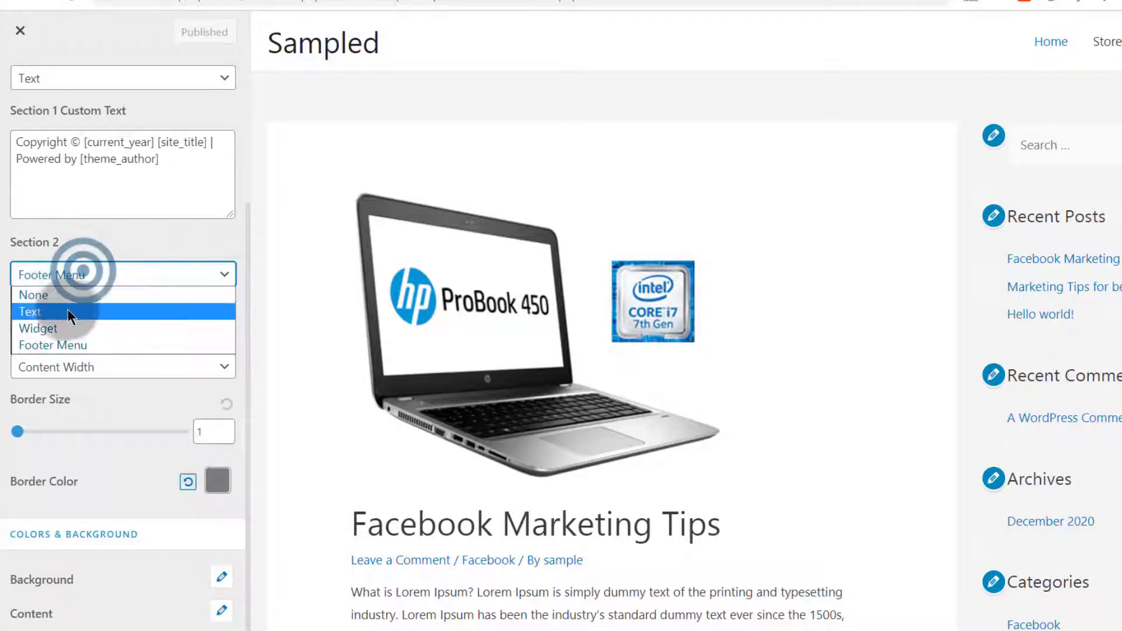
pyautogui.click(39, 311)
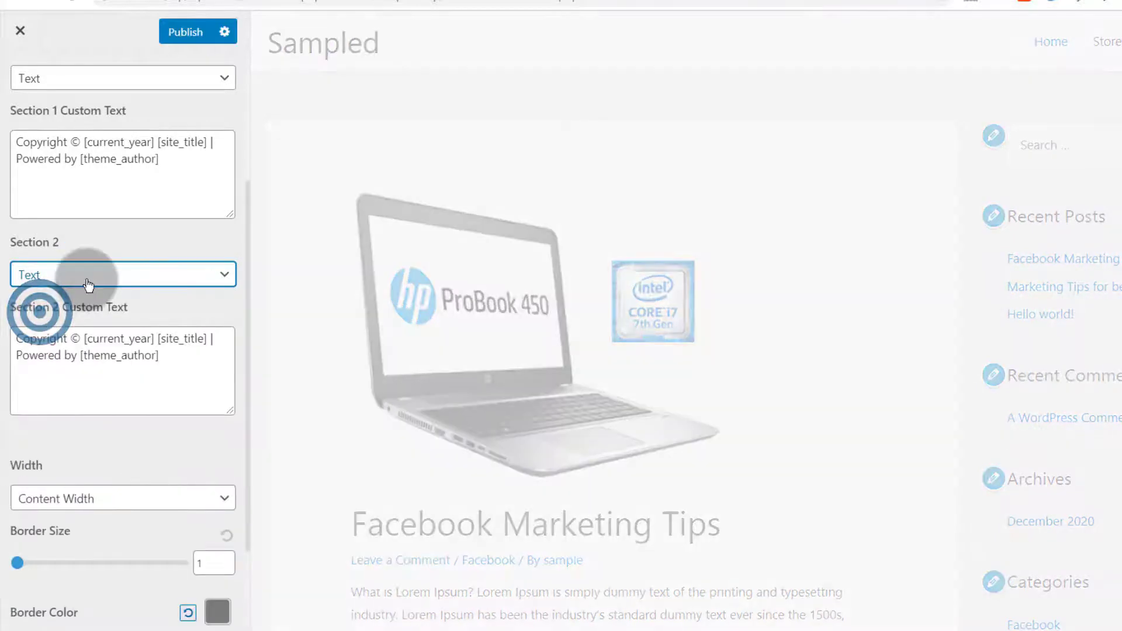
pyautogui.click(87, 285)
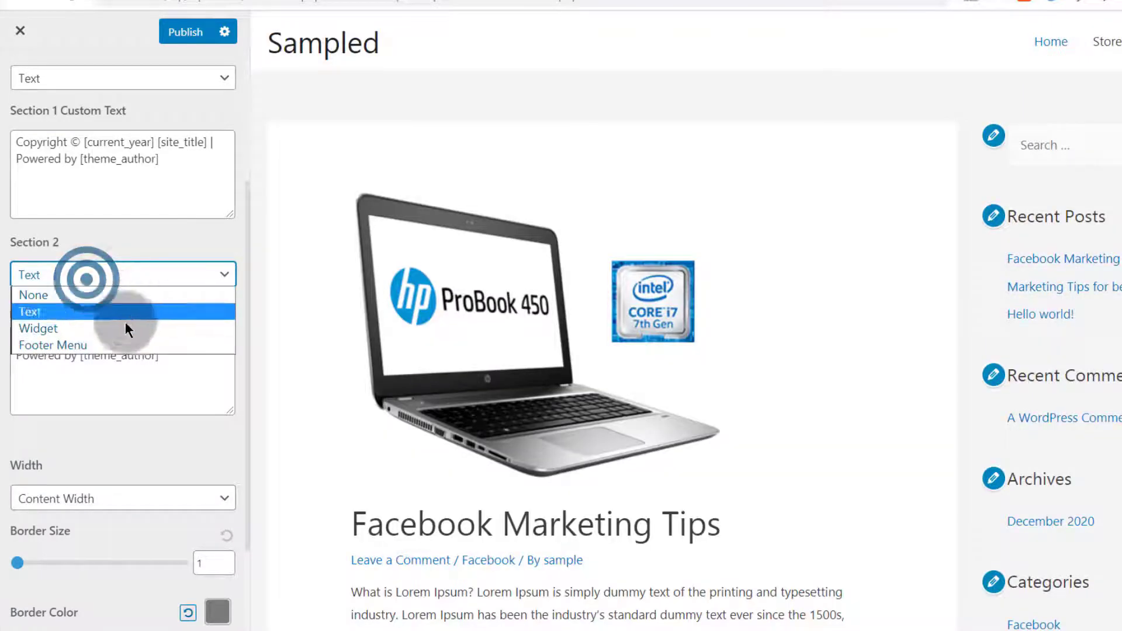
pyautogui.click(53, 327)
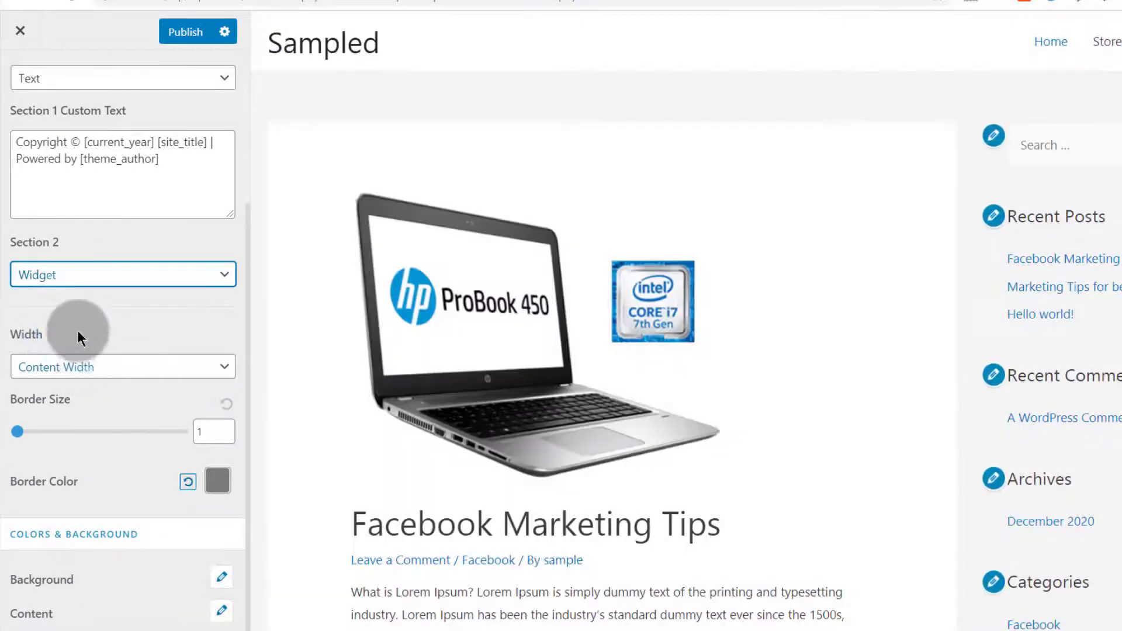
pyautogui.click(72, 279)
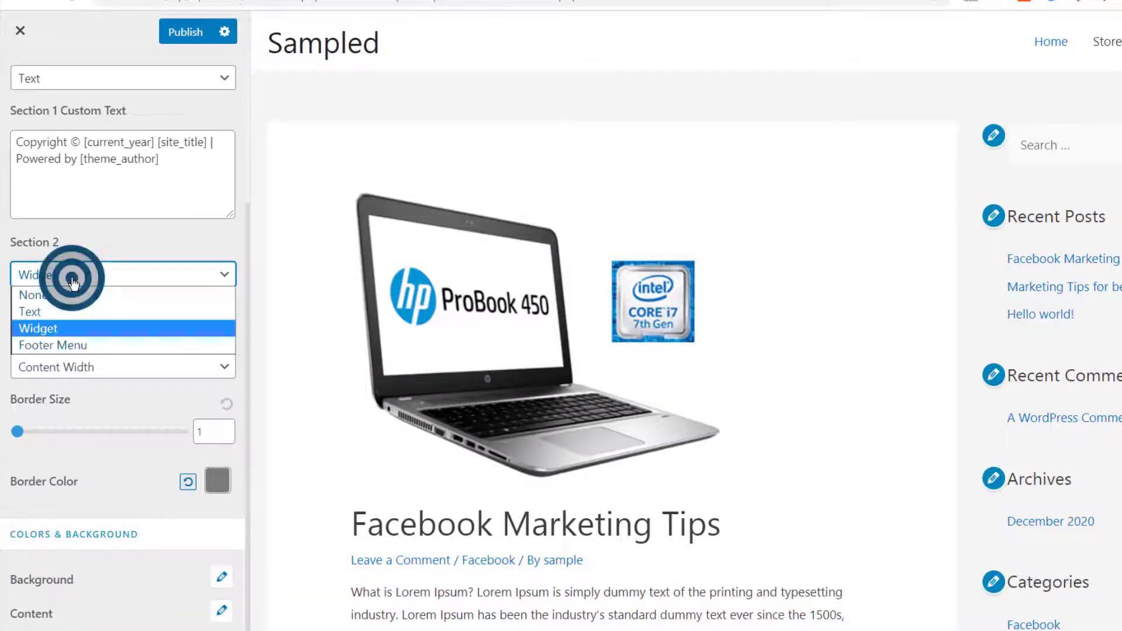
pyautogui.click(69, 346)
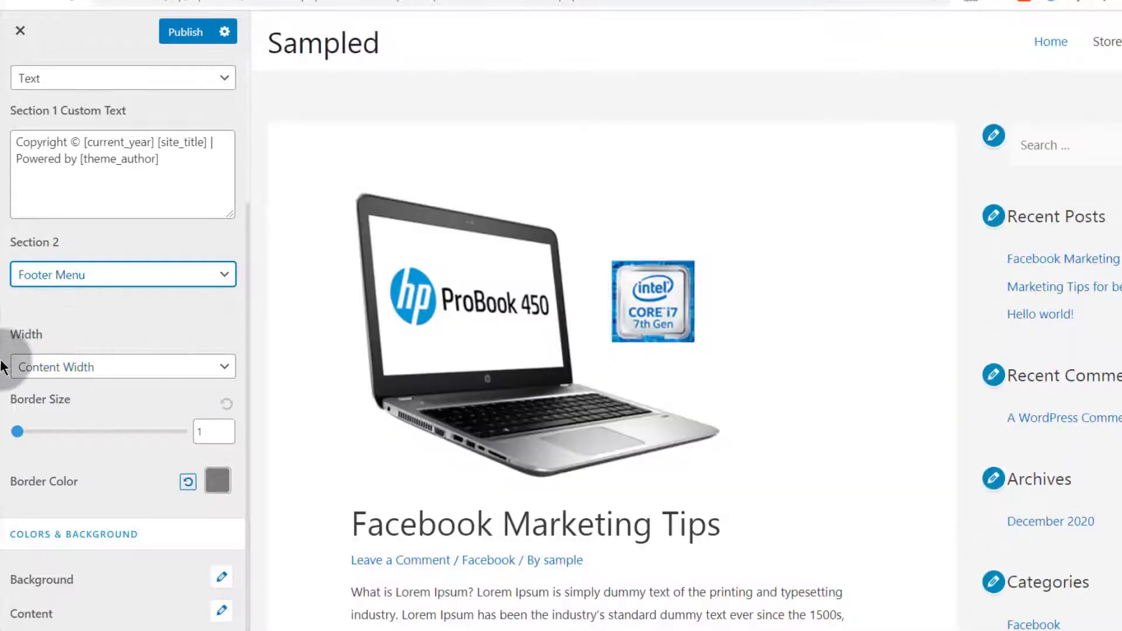
pyautogui.click(187, 32)
pyautogui.scroll(-15, 579, 503)
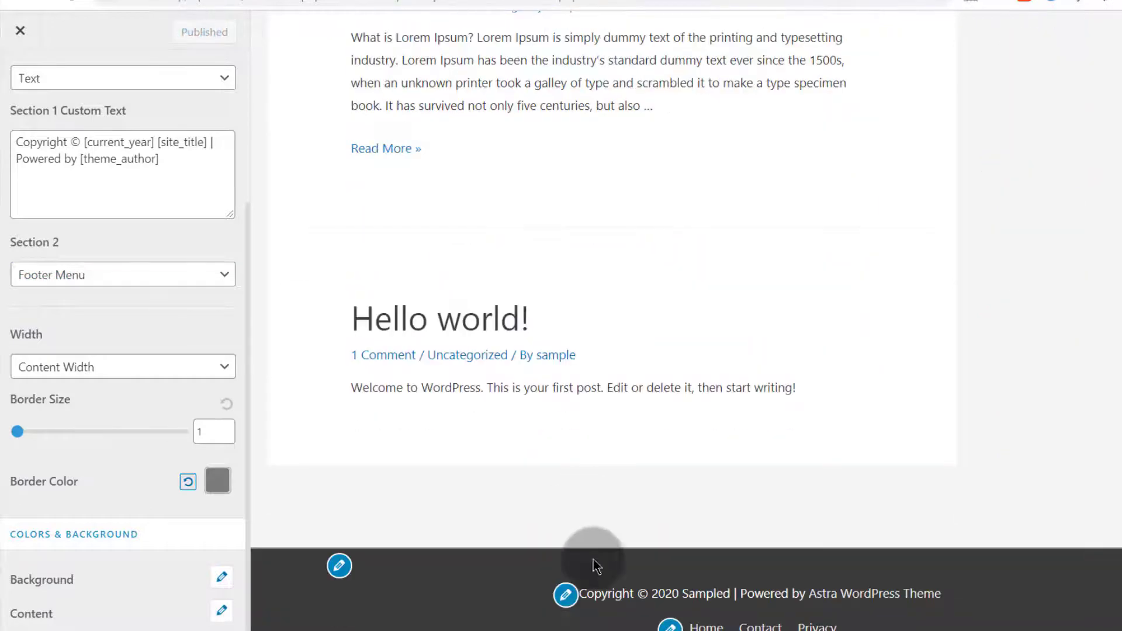
# Reload the live site and inspect the footer copyright line and Home, Contact, Privacy links
pyautogui.click(166, 1)
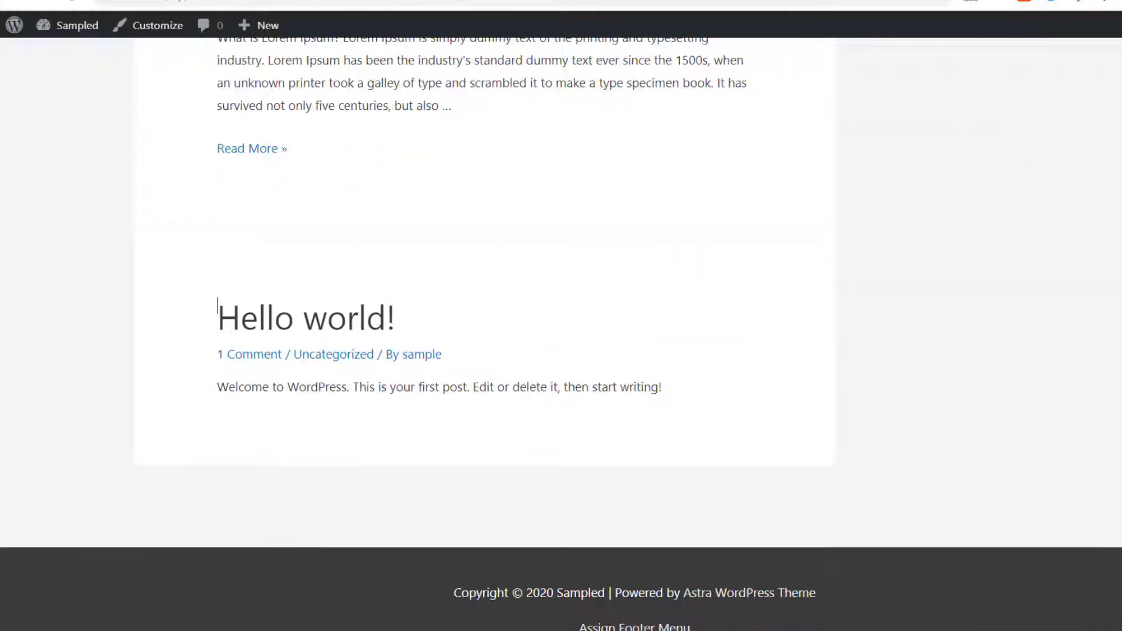
pyautogui.click(69, 5)
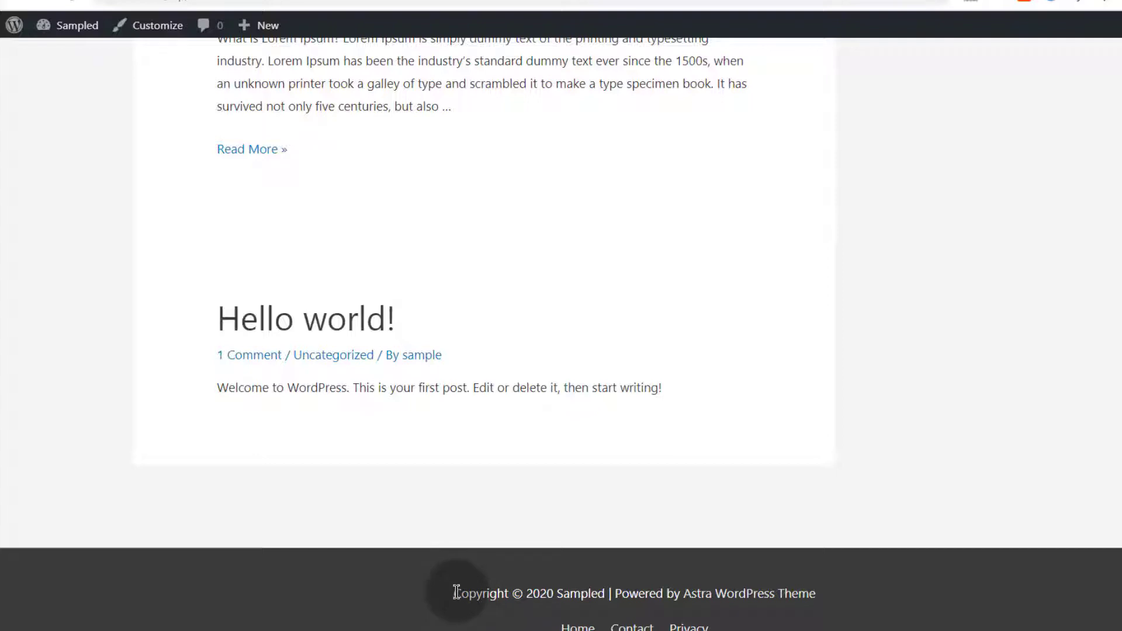
pyautogui.moveTo(456, 592); pyautogui.dragTo(788, 614)
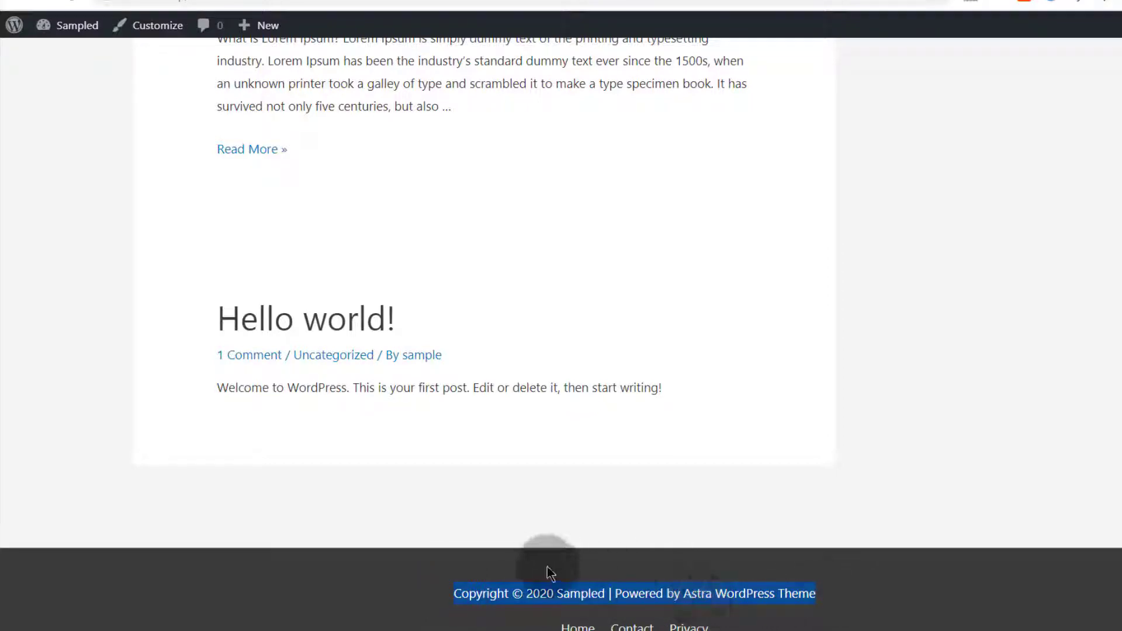
pyautogui.click(534, 594)
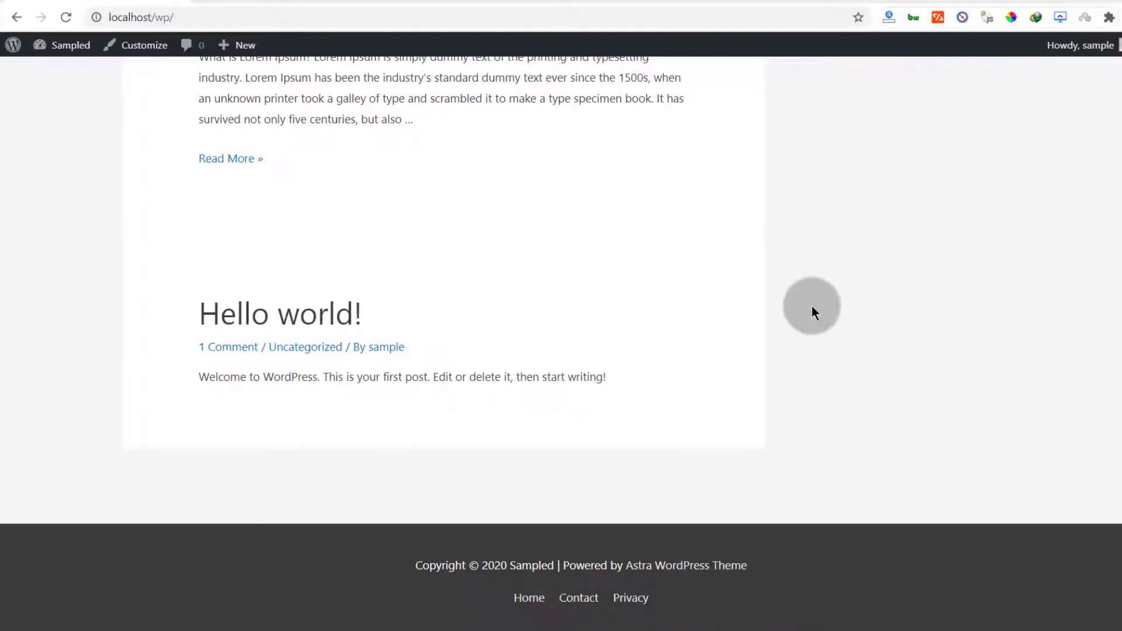
pyautogui.moveTo(508, 608); pyautogui.dragTo(689, 606)
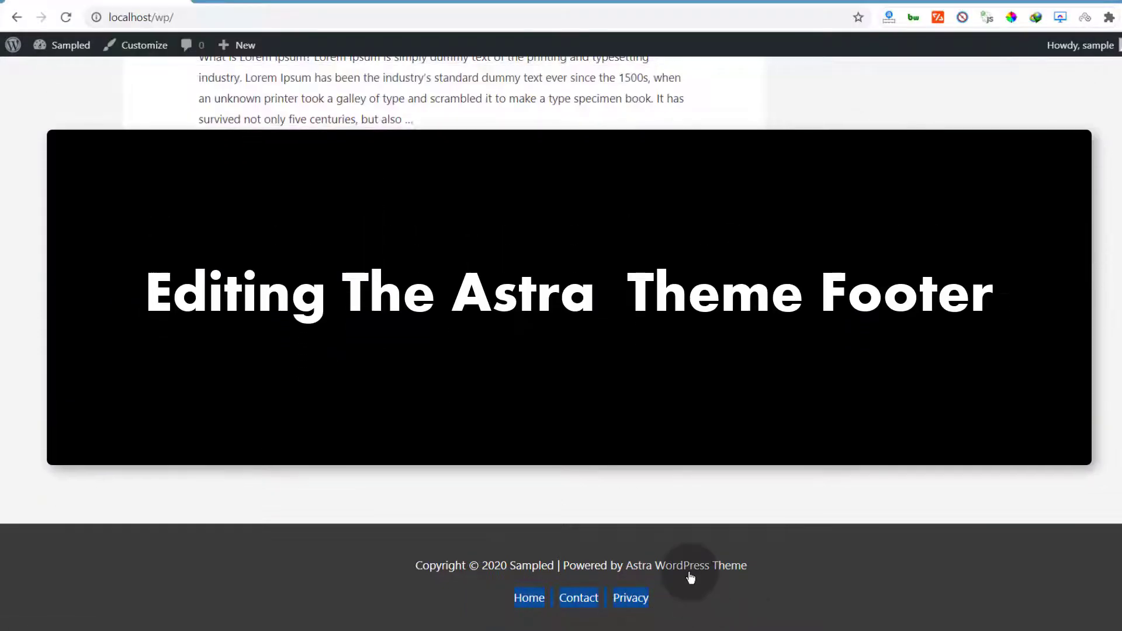
pyautogui.click(798, 568)
pyautogui.moveTo(765, 576); pyautogui.dragTo(412, 567)
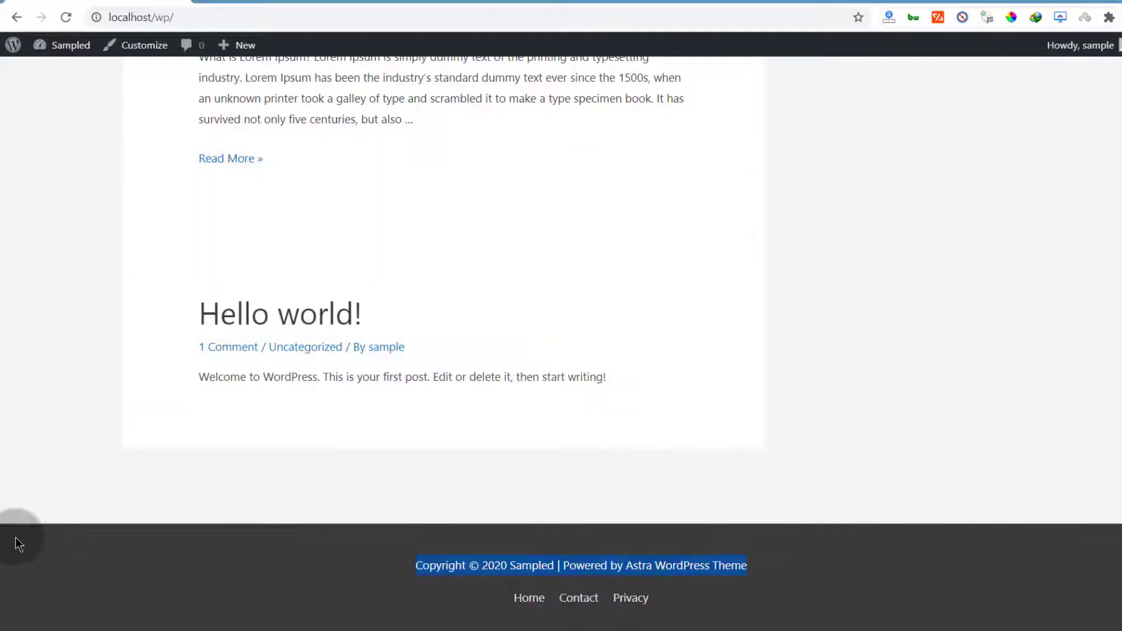
pyautogui.click(75, 352)
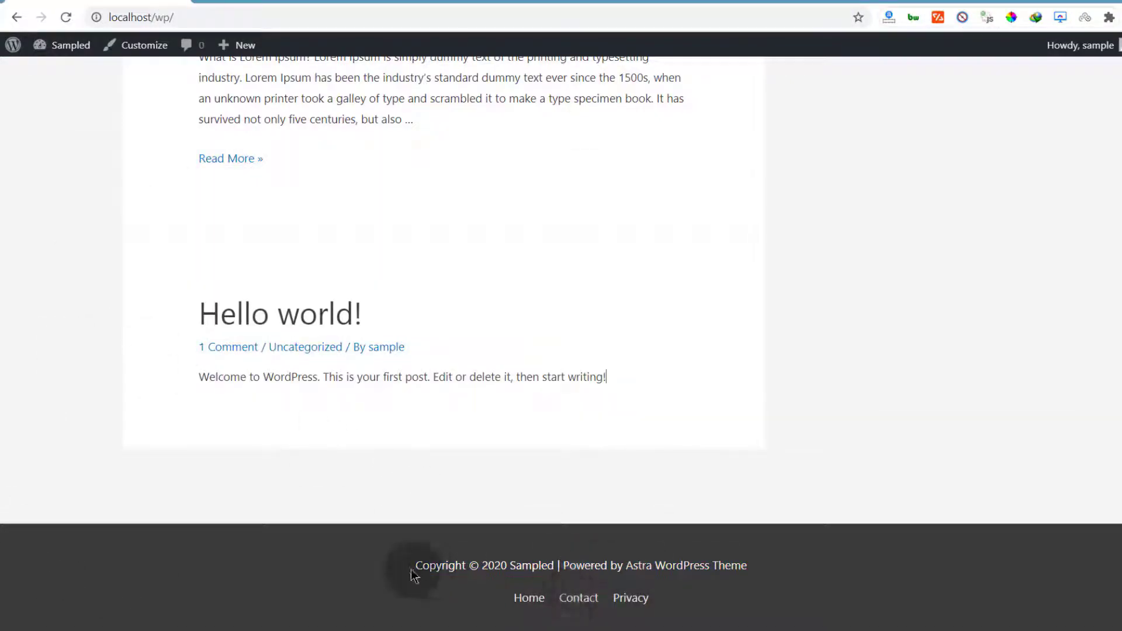
pyautogui.moveTo(417, 568); pyautogui.dragTo(546, 572)
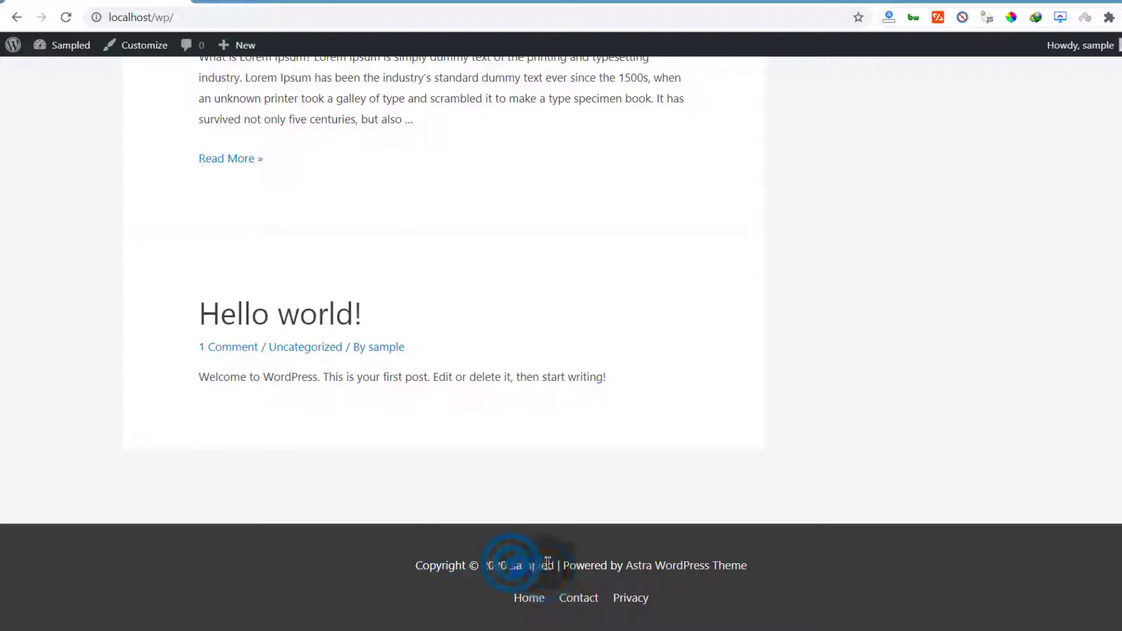
pyautogui.click(401, 426)
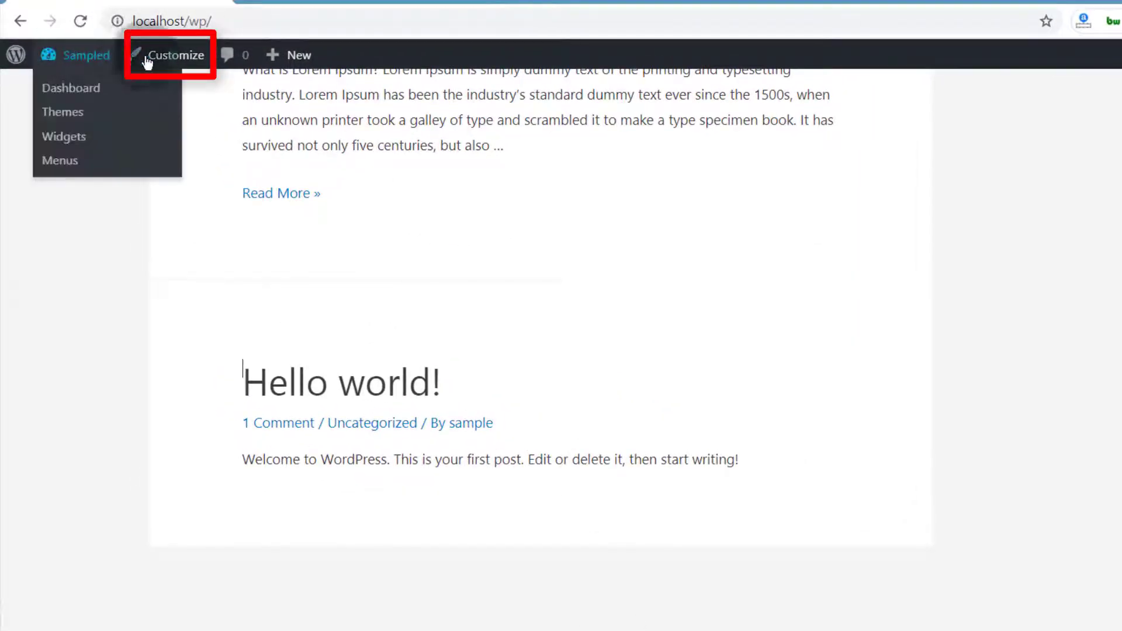
# Open the Customizer in a new tab and go to its Footer panel
pyautogui.click(177, 58)
pyautogui.click(254, 73)
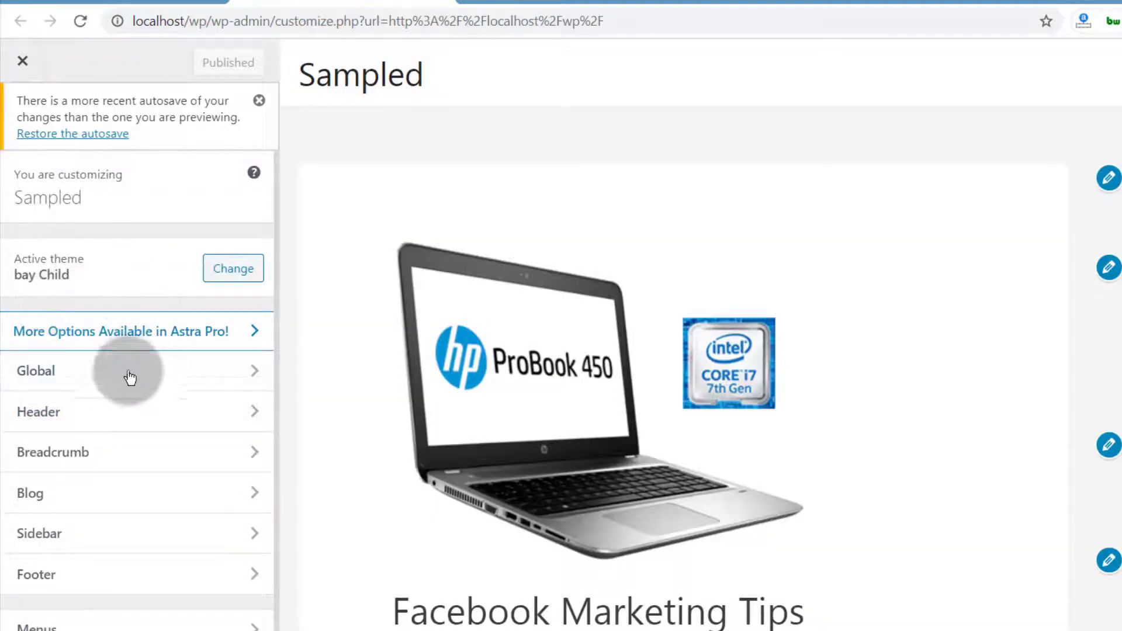
pyautogui.scroll(-1, 99, 502)
pyautogui.click(103, 541)
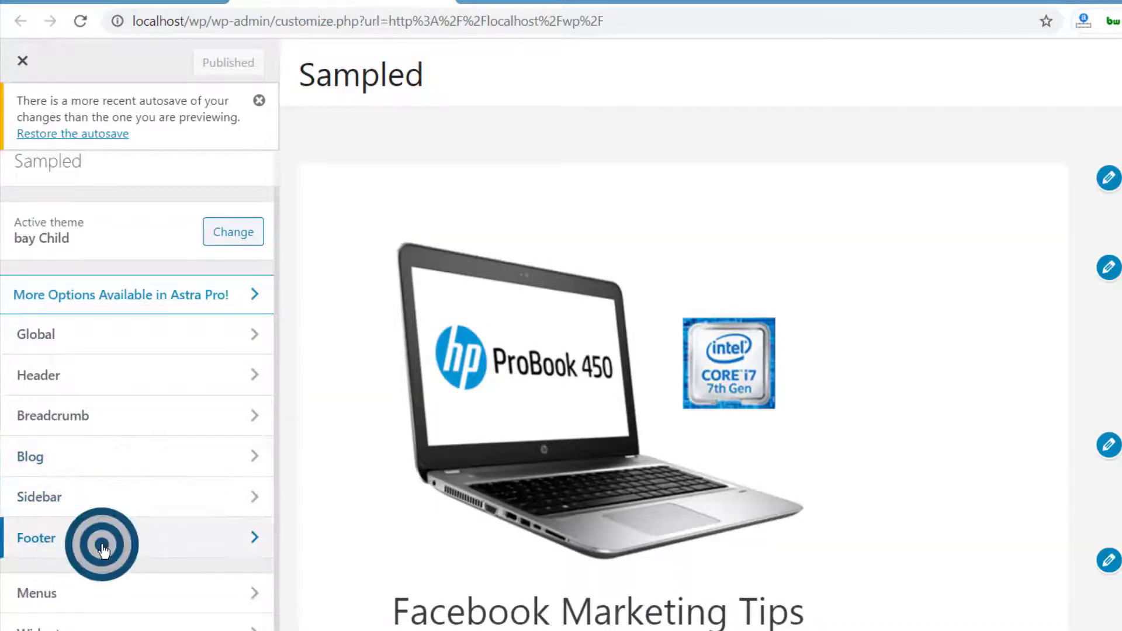
pyautogui.scroll(-8, 429, 475)
pyautogui.scroll(-2, 430, 468)
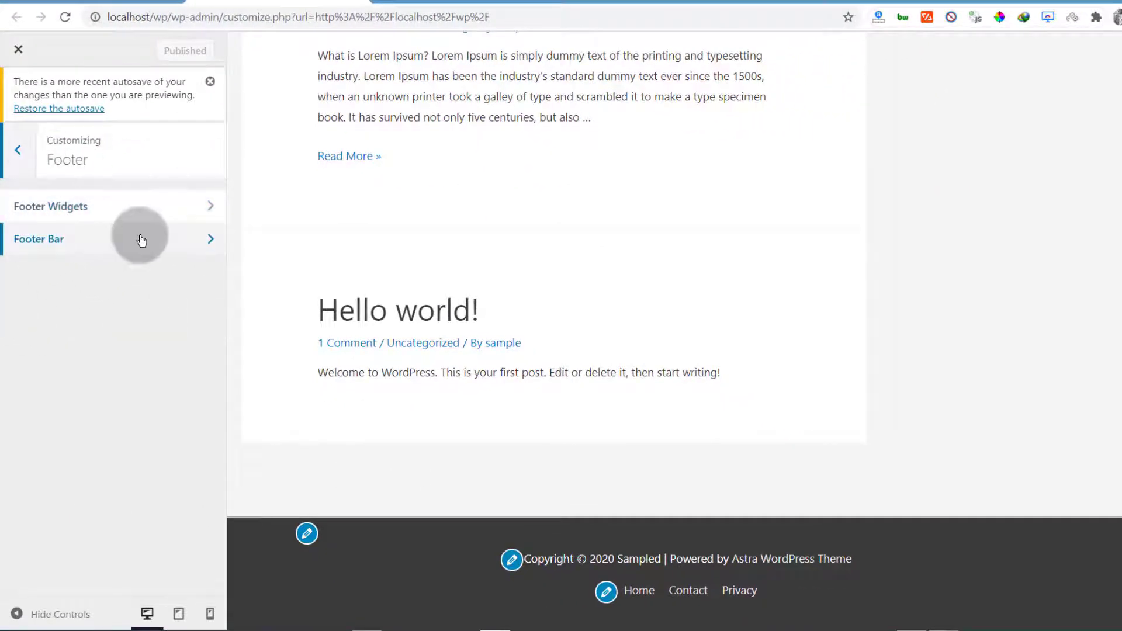
# Open the Footer Bar settings and highlight the copyright line in the footer preview
pyautogui.click(162, 247)
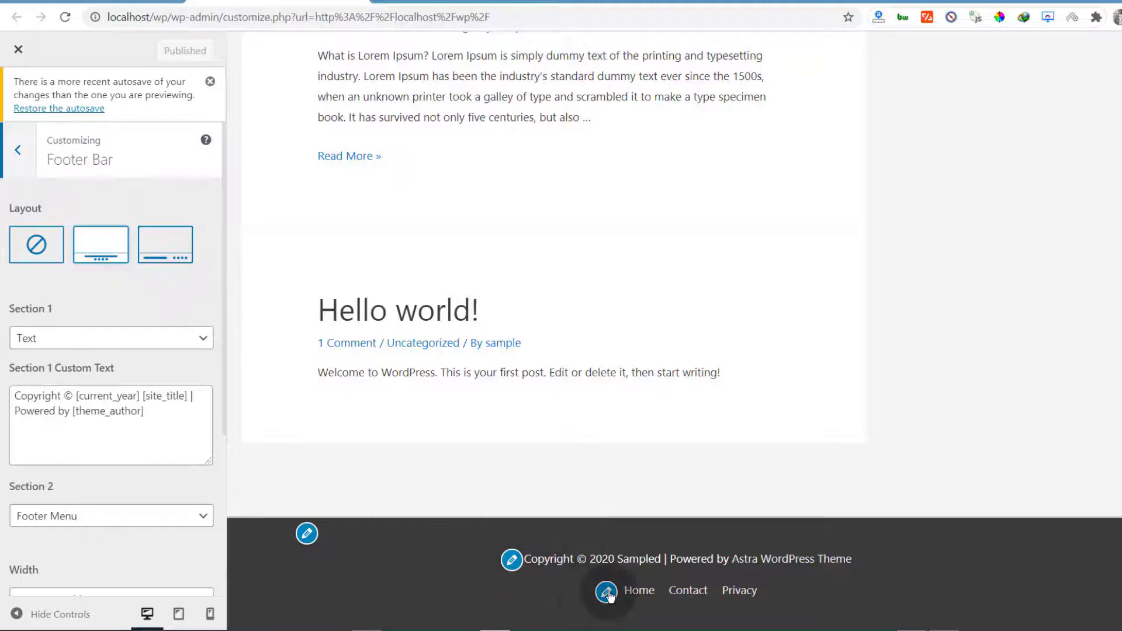
pyautogui.doubleClick(19, 308)
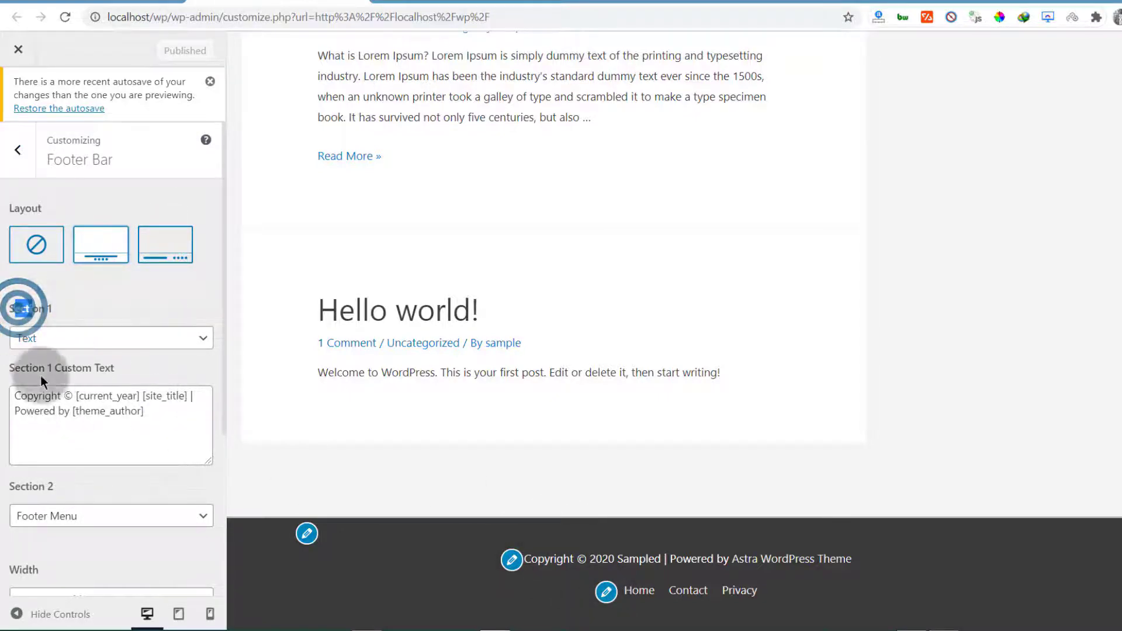
pyautogui.click(33, 486)
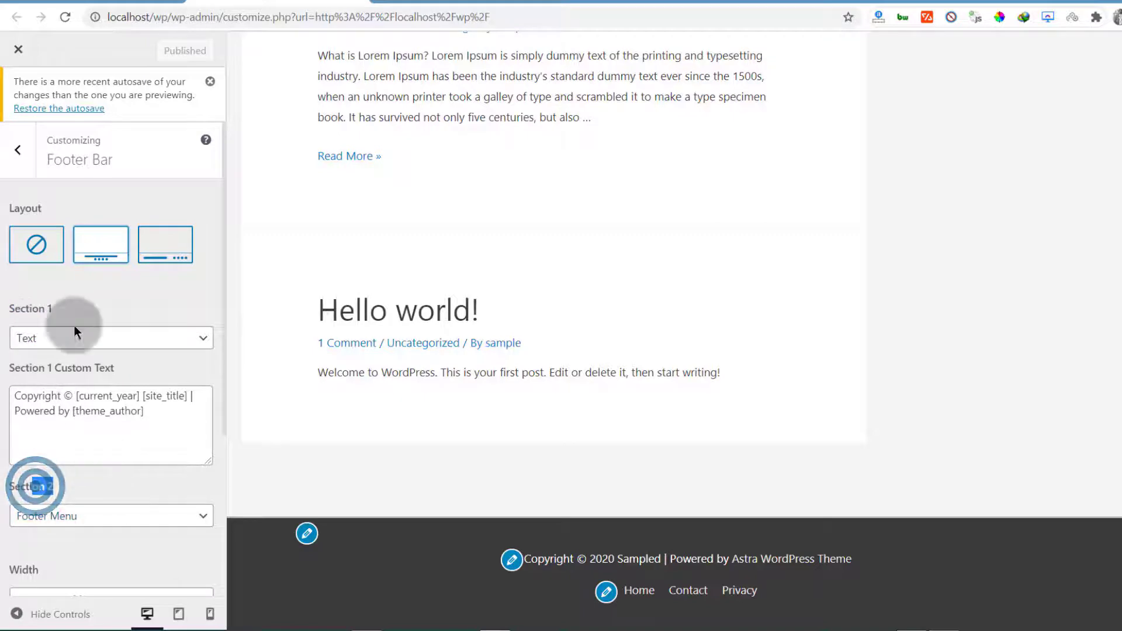
pyautogui.click(68, 283)
pyautogui.moveTo(538, 558); pyautogui.dragTo(589, 559)
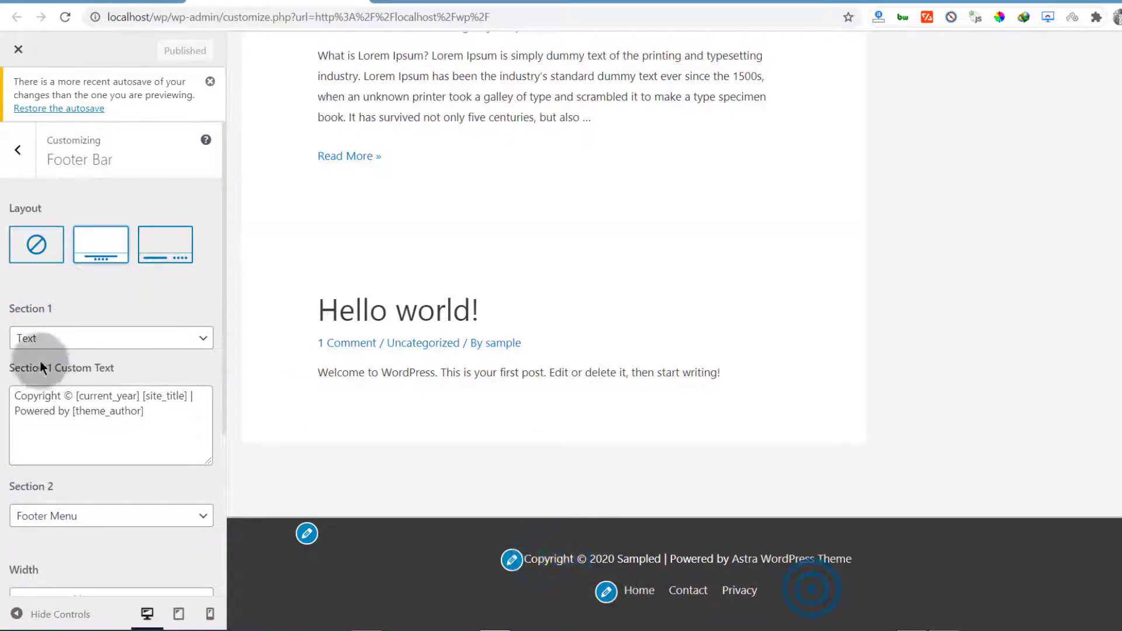
# Dismiss the autosave notice and return to the Layout settings
pyautogui.scroll(-4, 138, 360)
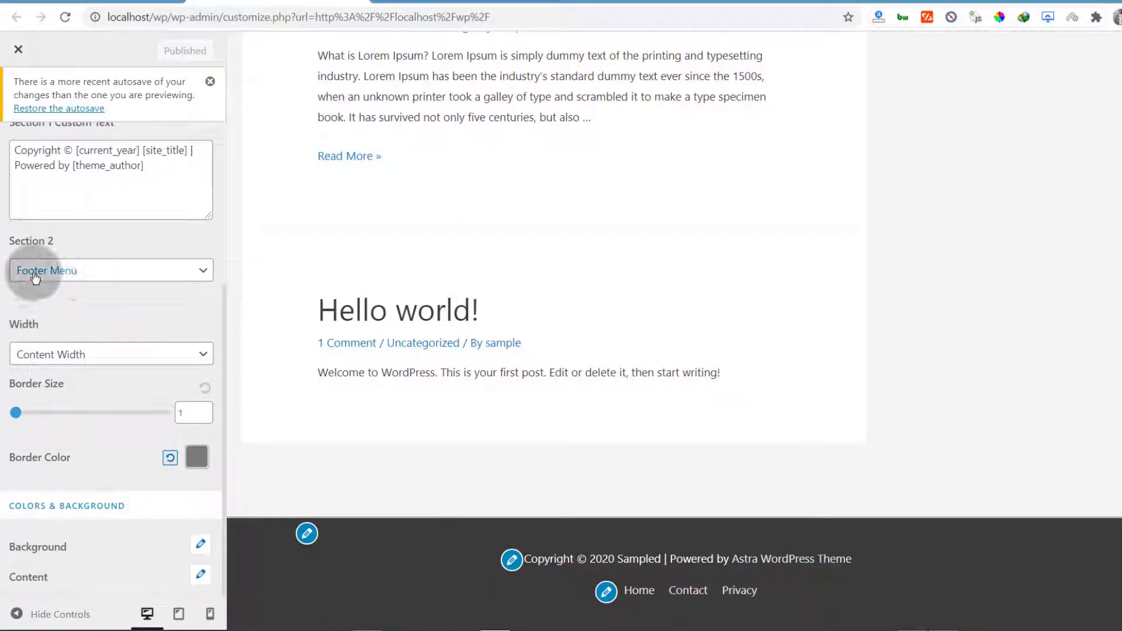
pyautogui.scroll(2, 63, 268)
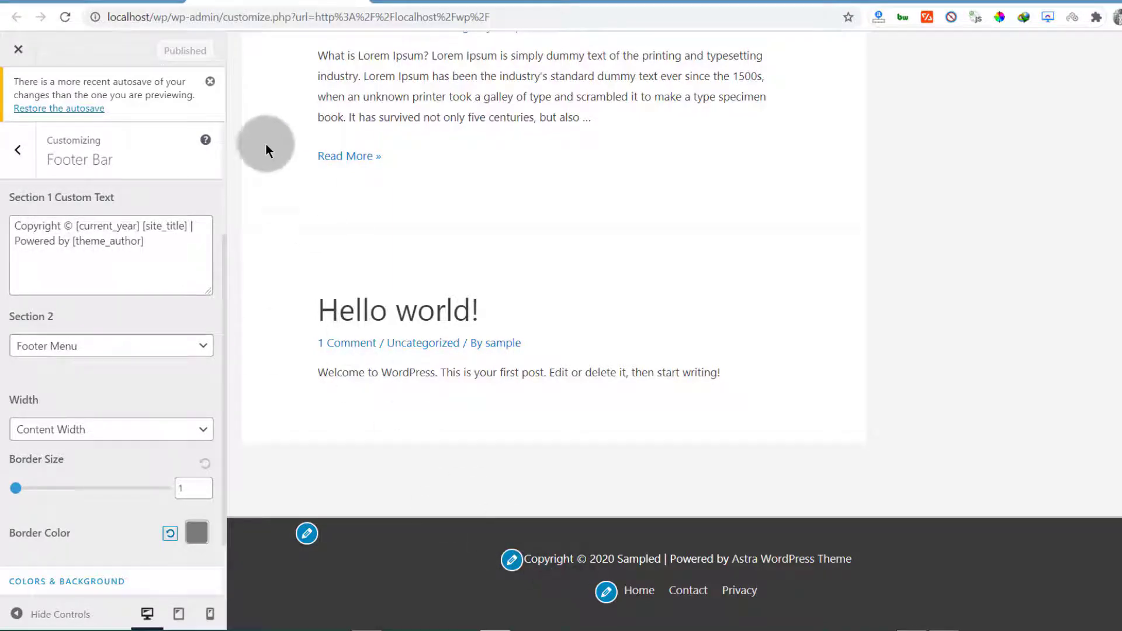
pyautogui.click(209, 83)
pyautogui.scroll(5, 142, 356)
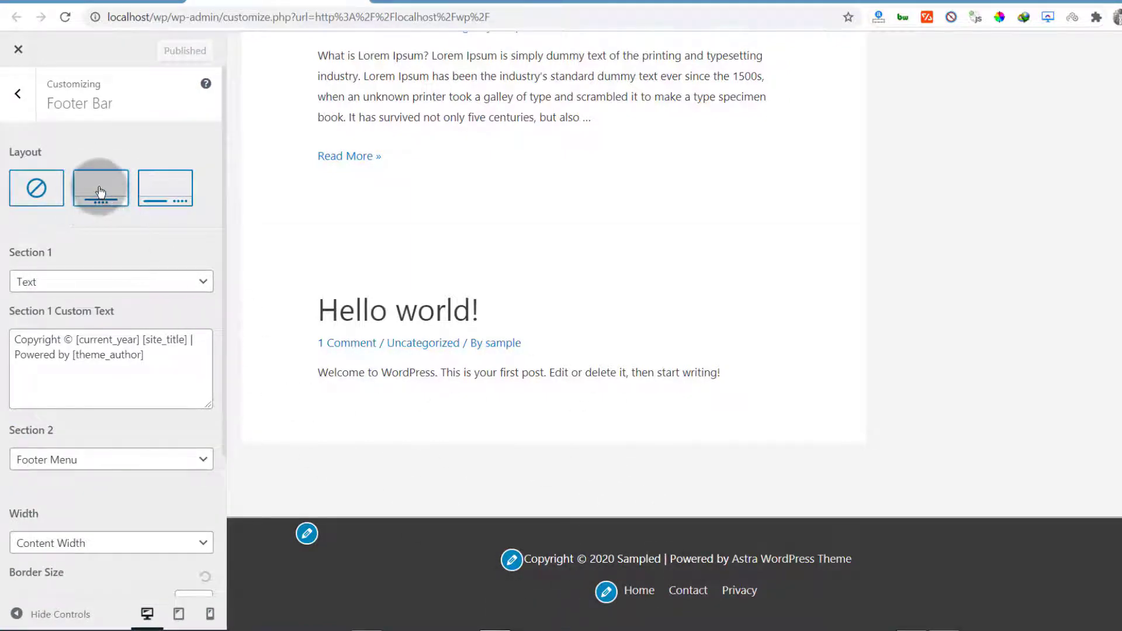
pyautogui.click(154, 185)
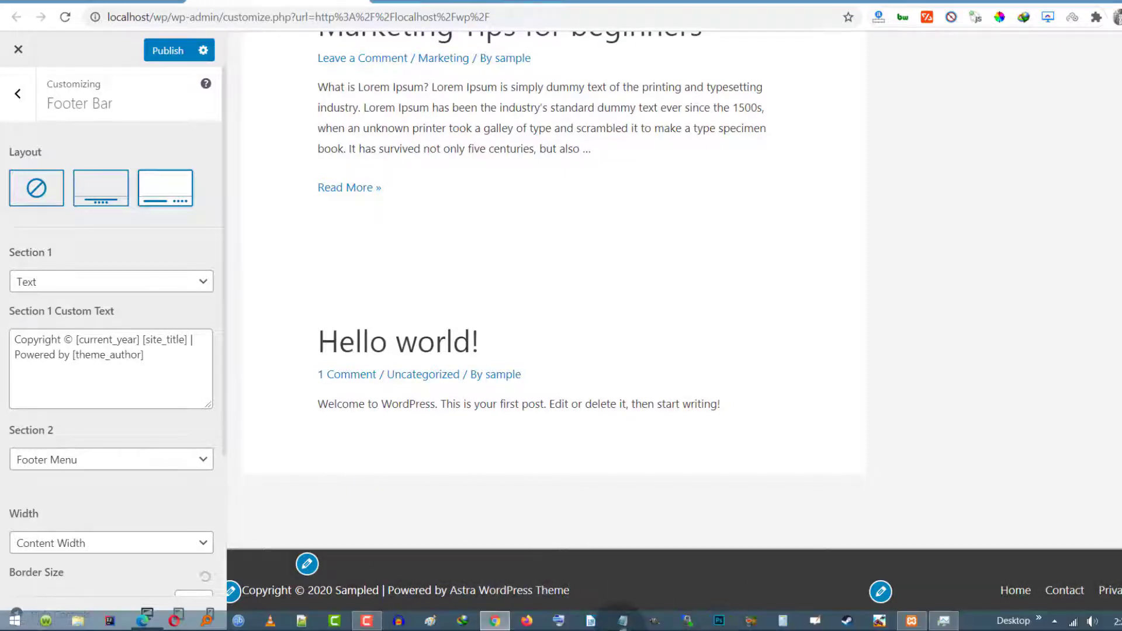
pyautogui.click(41, 192)
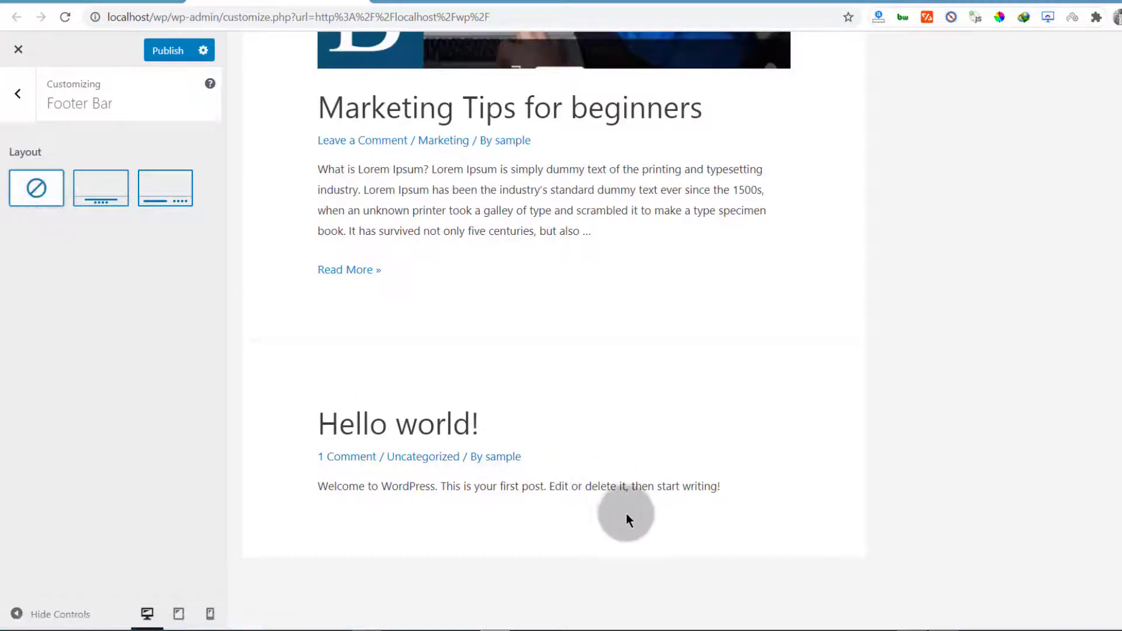
pyautogui.click(114, 191)
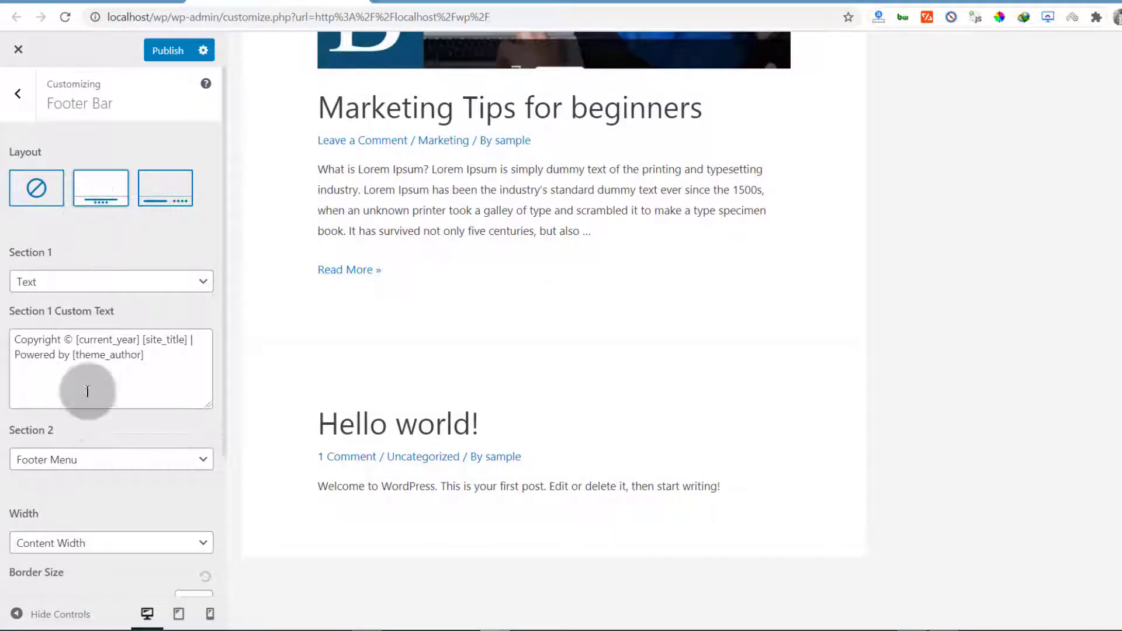
pyautogui.scroll(-2, 533, 476)
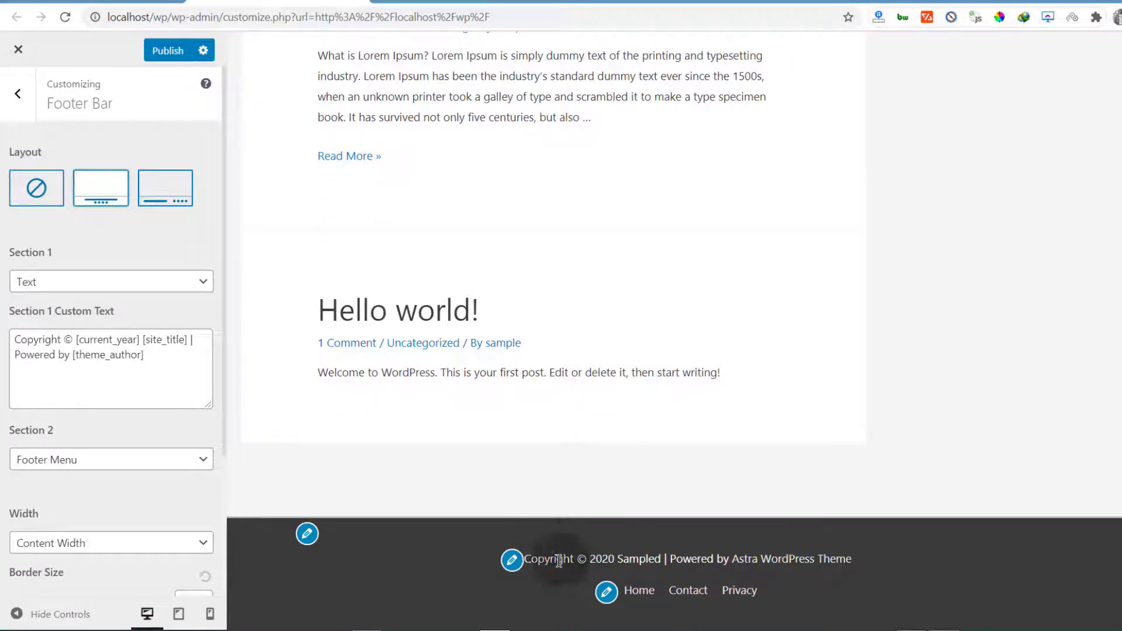
# Point out the Copyright, [current_year] and [site_title] parts of the Section 1 custom text
pyautogui.click(14, 342)
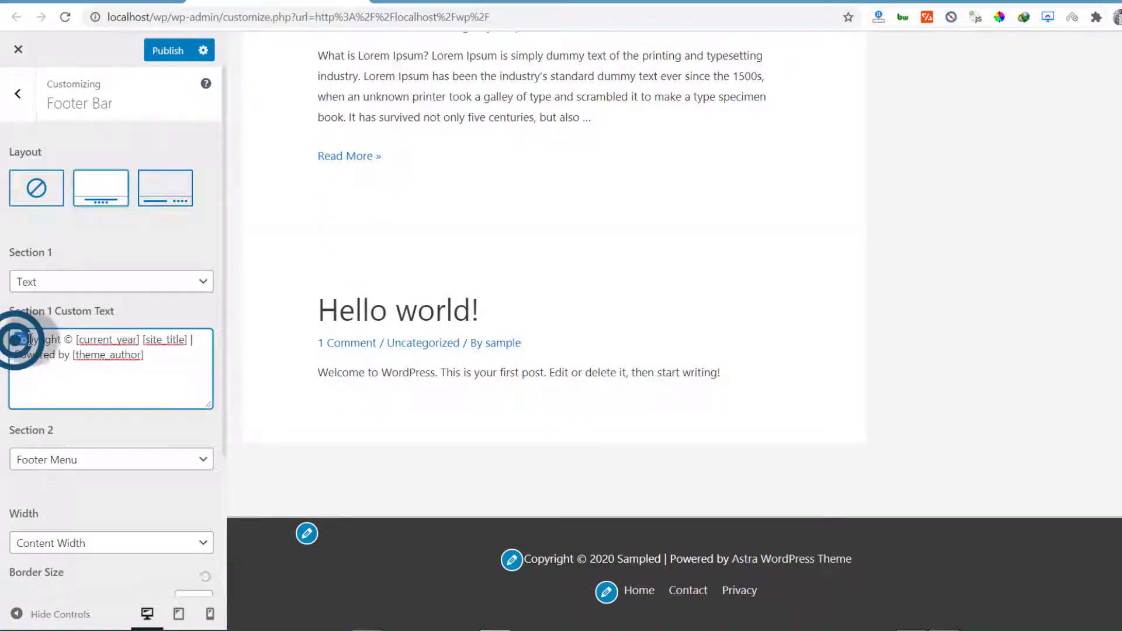
pyautogui.moveTo(15, 342); pyautogui.dragTo(59, 339)
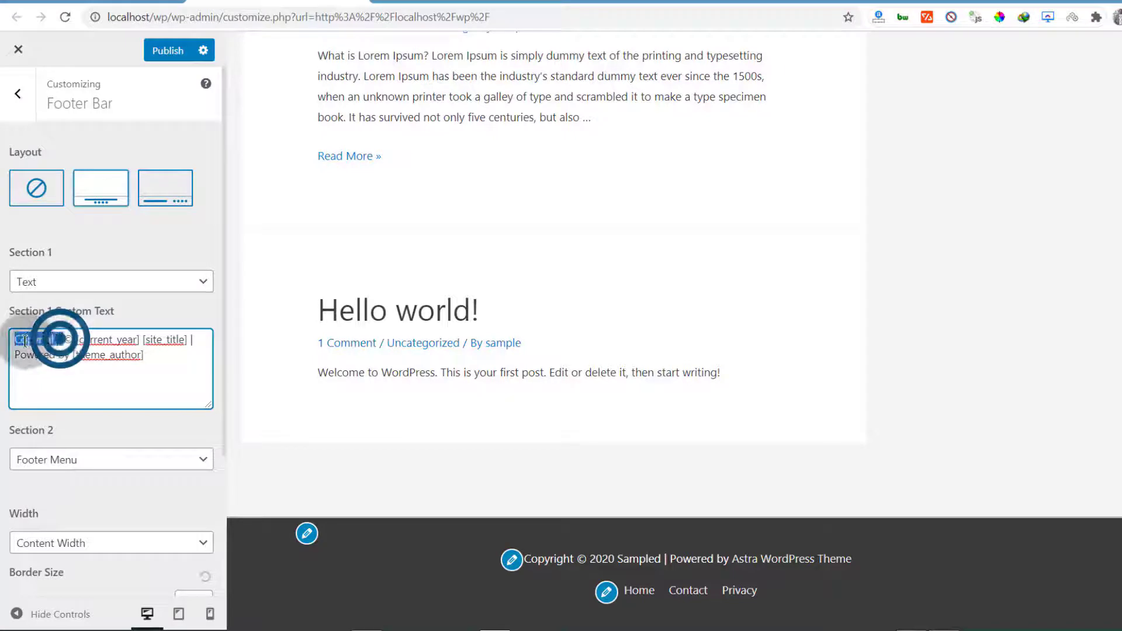
pyautogui.click(77, 349)
pyautogui.click(75, 337)
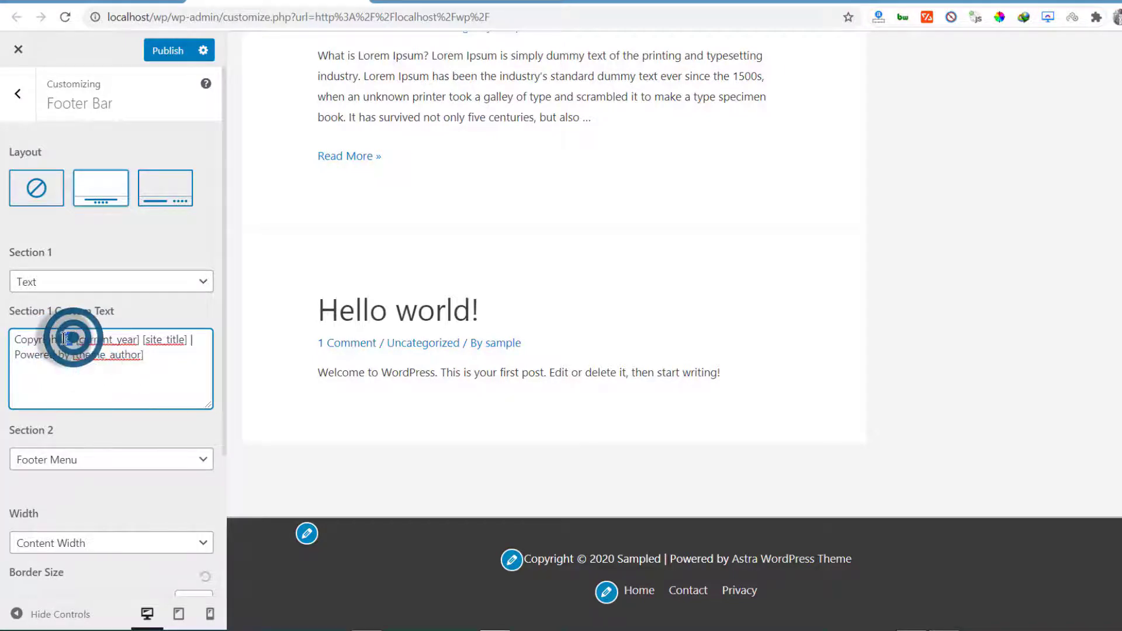
pyautogui.click(76, 340)
pyautogui.moveTo(76, 341); pyautogui.dragTo(132, 340)
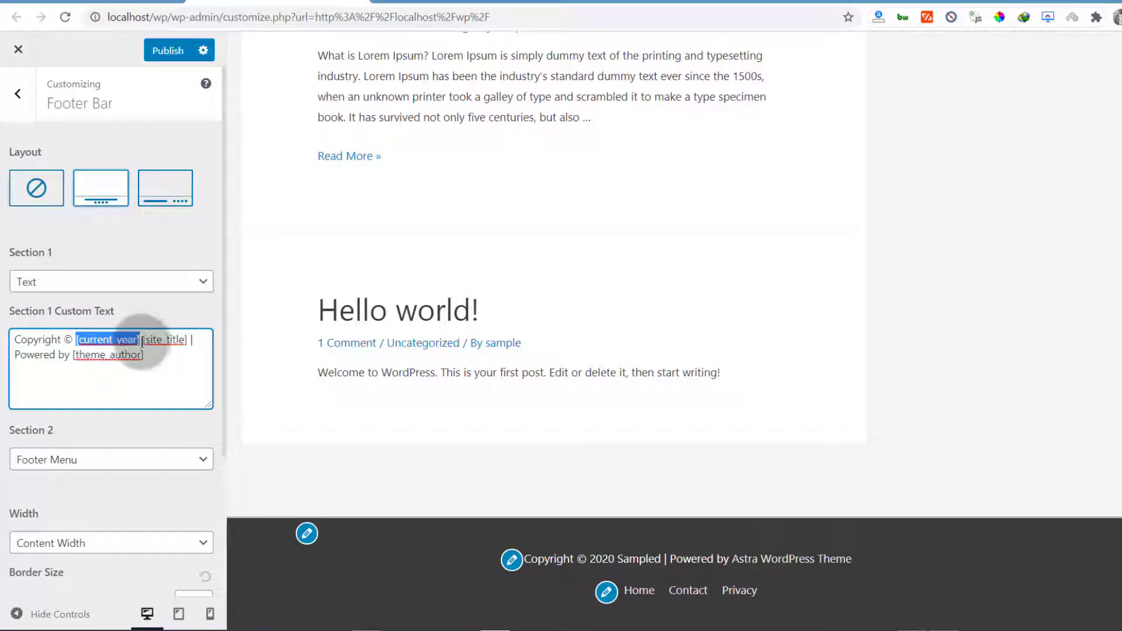
pyautogui.click(142, 340)
pyautogui.moveTo(142, 340); pyautogui.dragTo(188, 340)
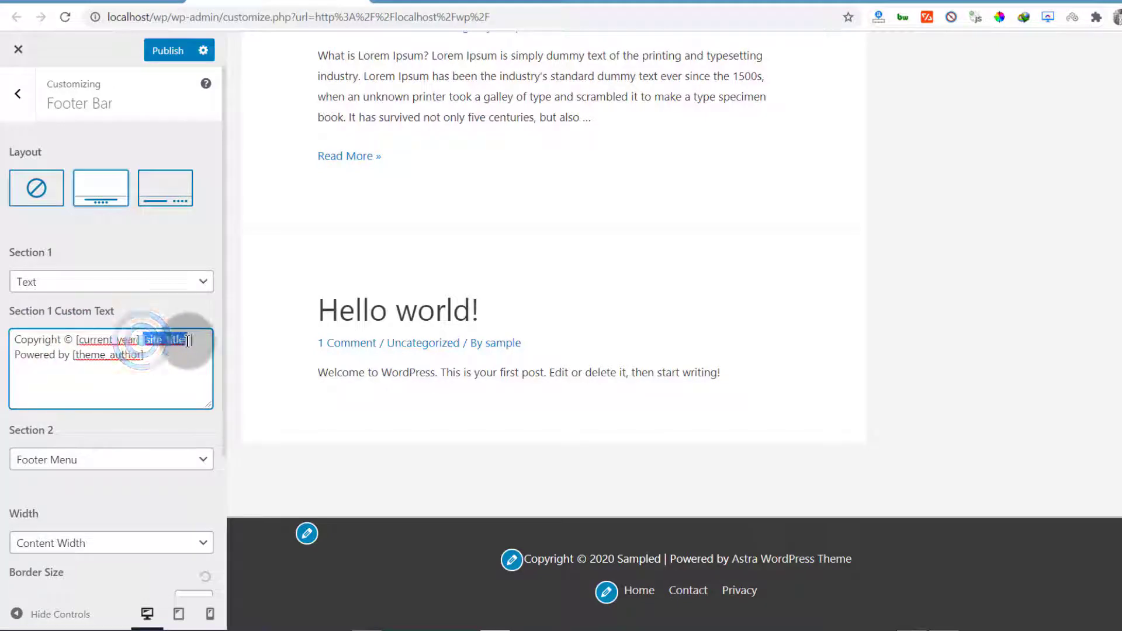
pyautogui.click(137, 366)
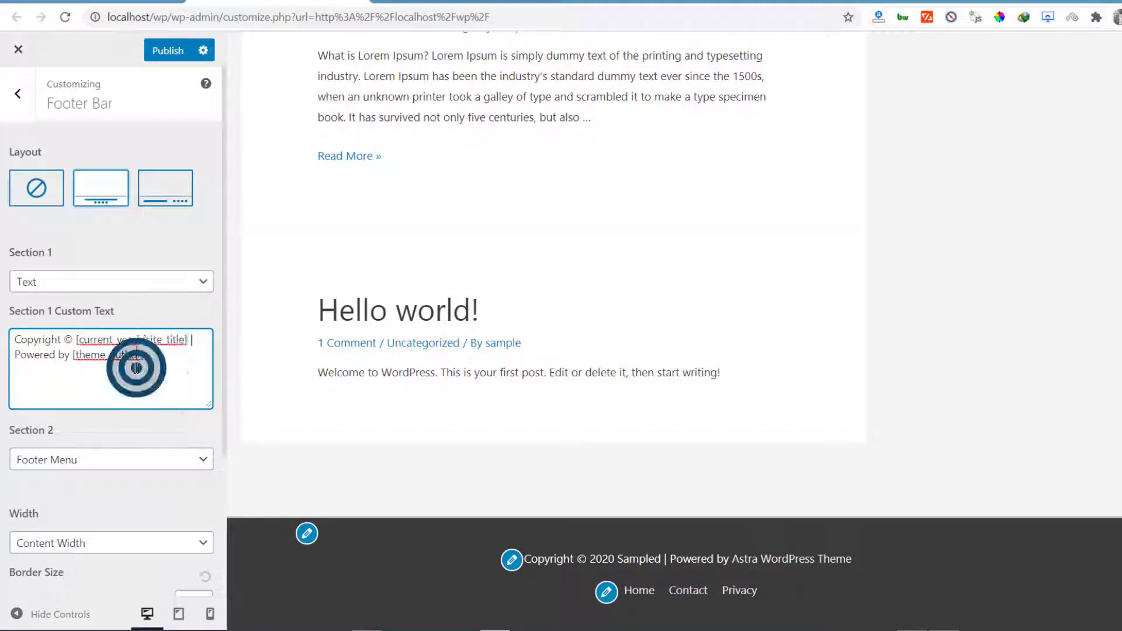
pyautogui.click(199, 268)
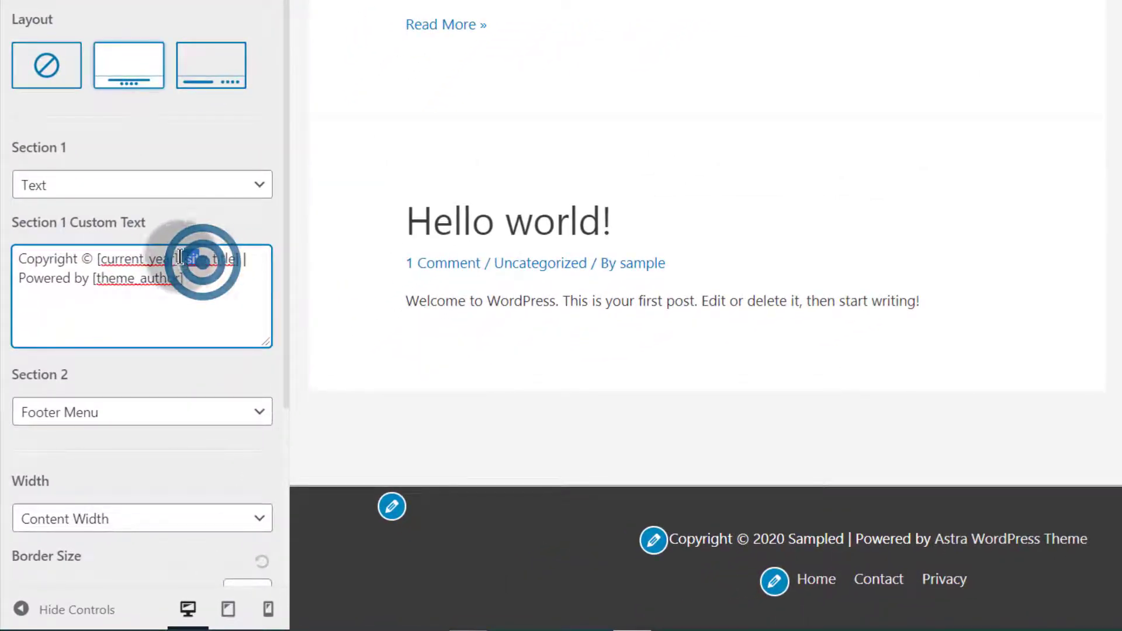
pyautogui.click(179, 263)
pyautogui.click(179, 263)
pyautogui.moveTo(183, 257); pyautogui.dragTo(242, 257)
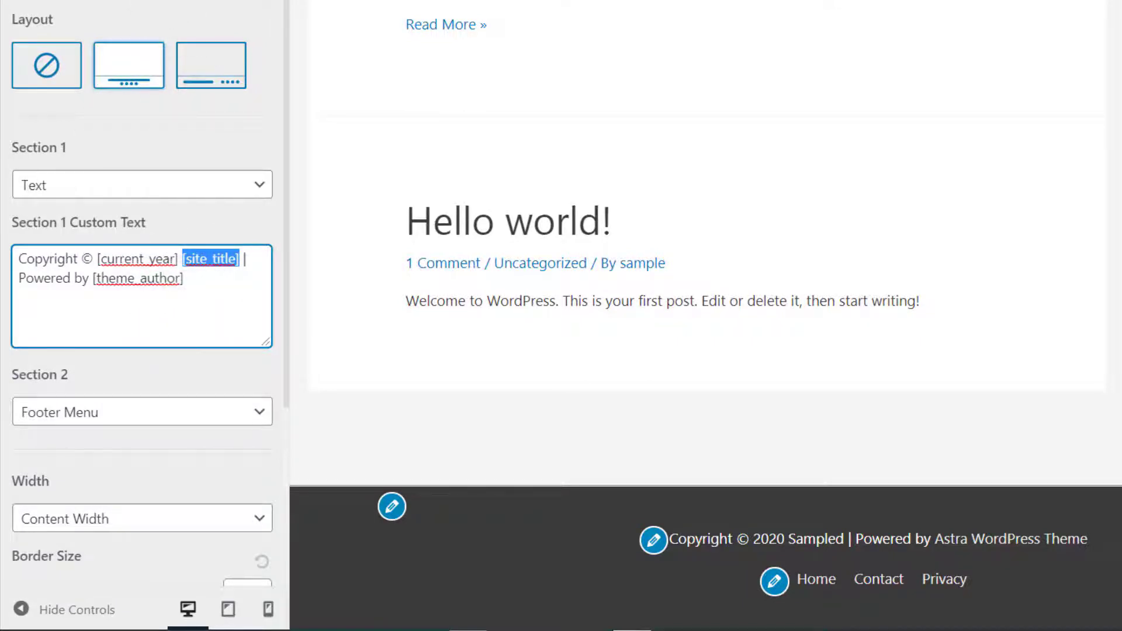
# Delete 'Powered by [theme_author]' from the Section 1 custom text
pyautogui.click(191, 284)
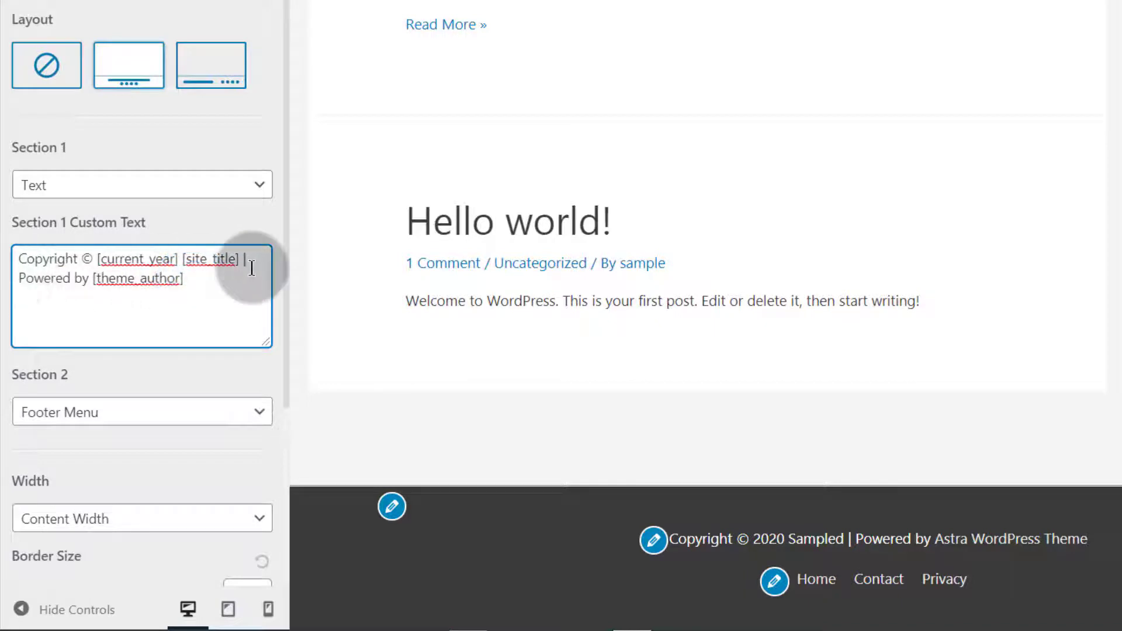
pyautogui.moveTo(19, 278); pyautogui.dragTo(198, 281)
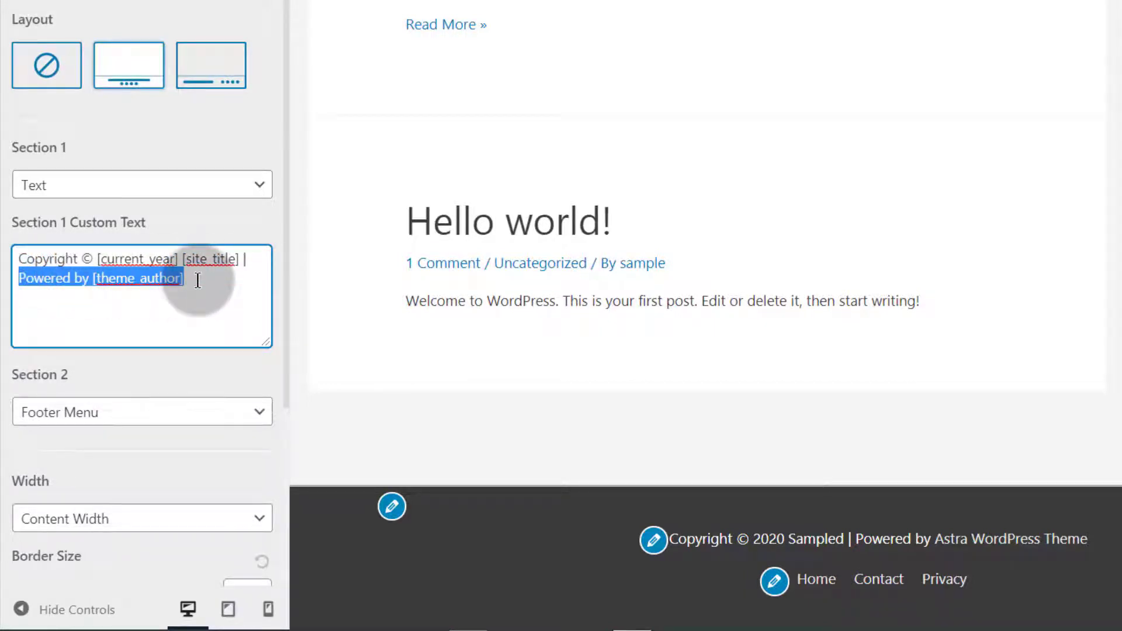
pyautogui.press('BackSpace')
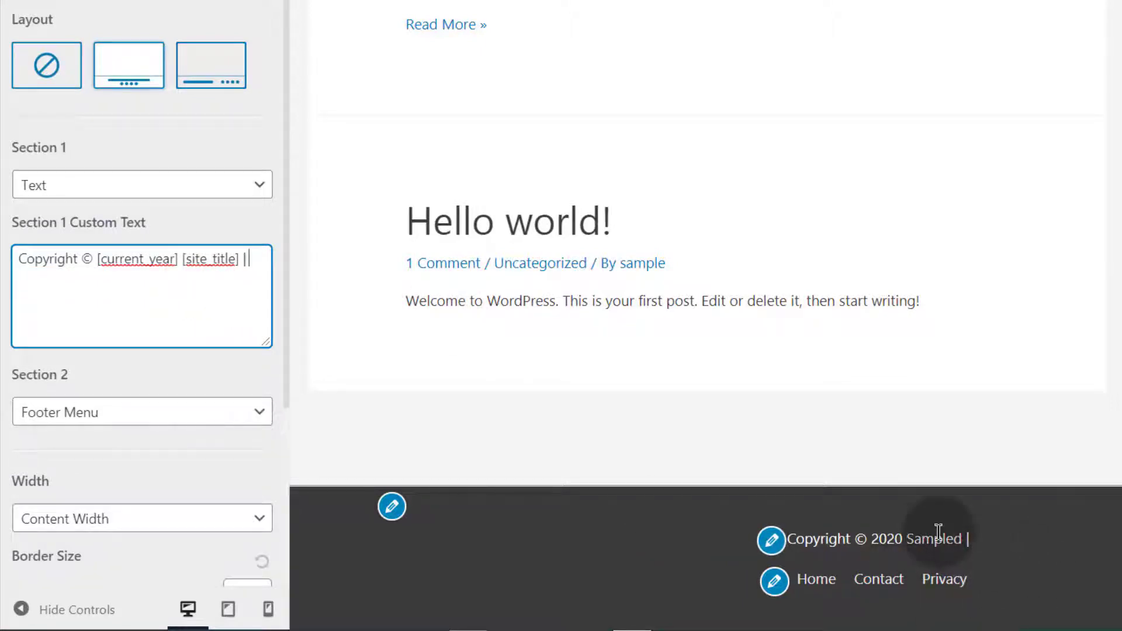
# Switch the footer bar to the split layout and add a second line after the copyright text
pyautogui.click(220, 71)
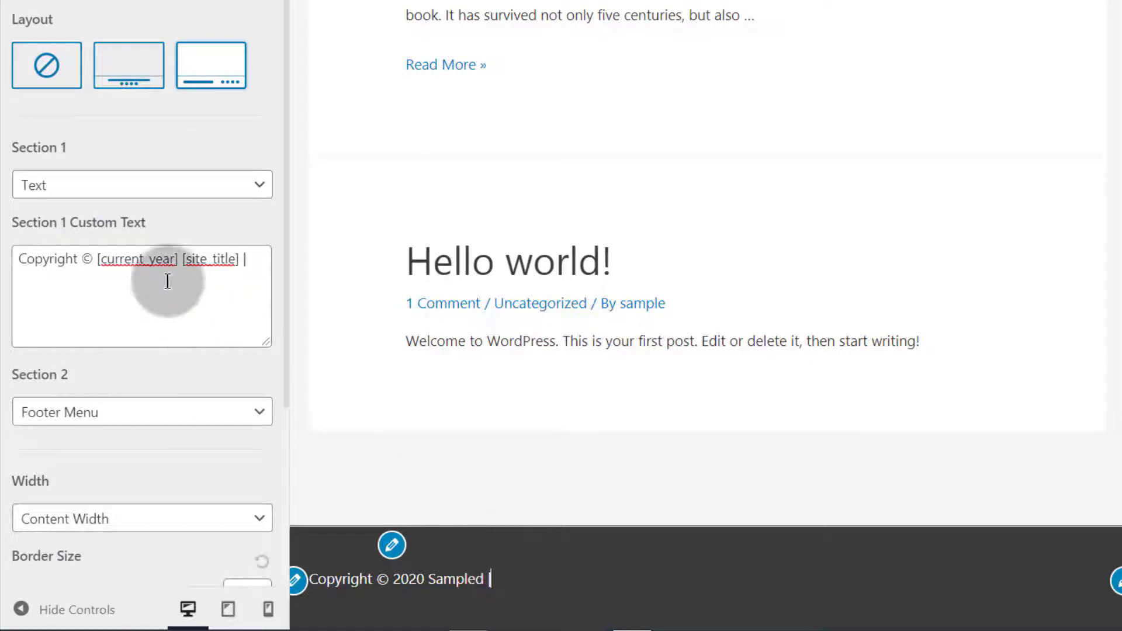
pyautogui.click(261, 258)
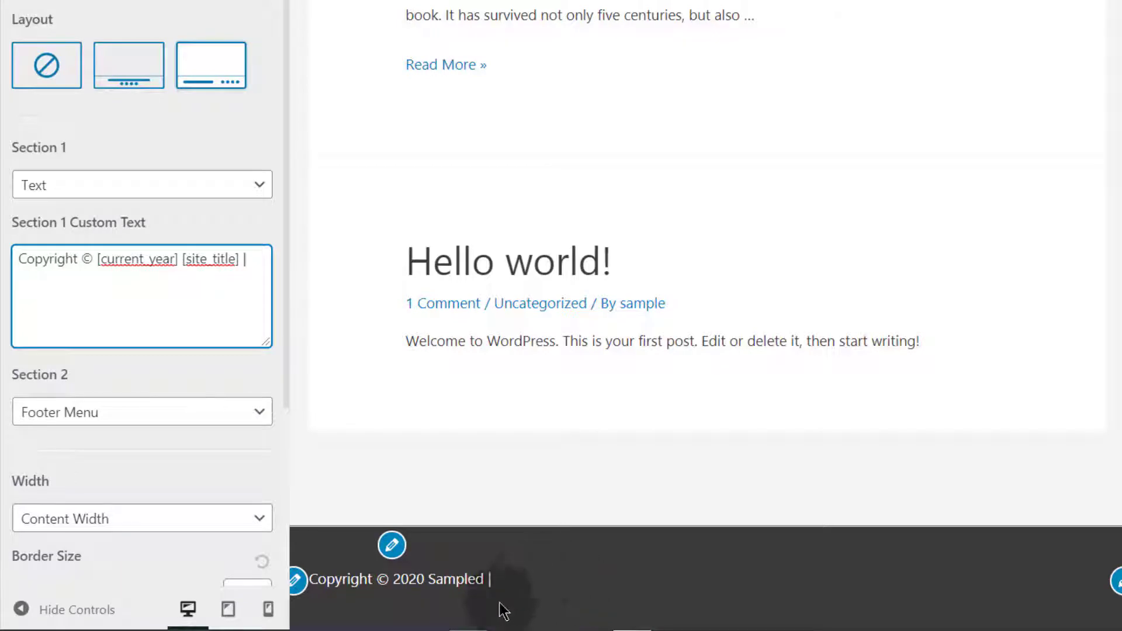
pyautogui.press('Return')
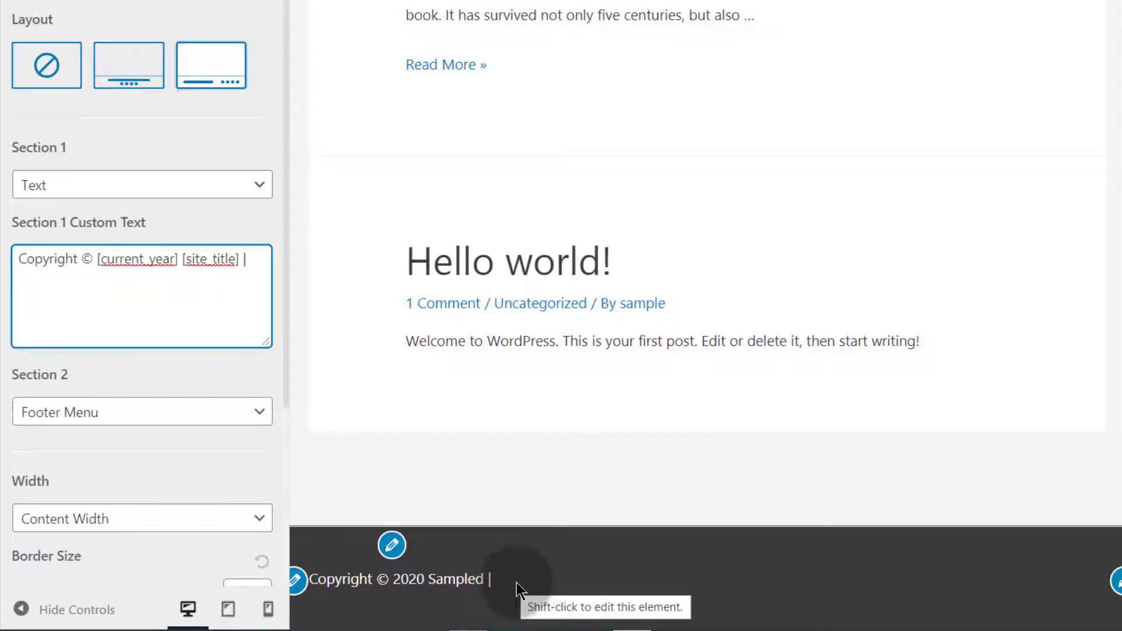
pyautogui.scroll(20, 892, 238)
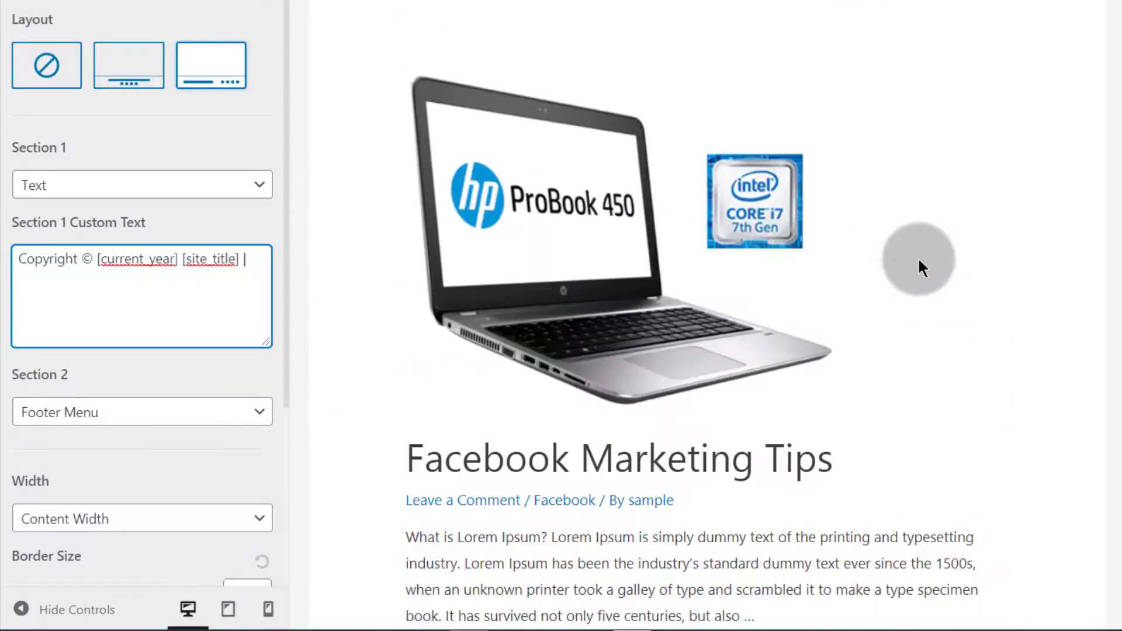
pyautogui.scroll(-10, 891, 327)
pyautogui.click(1117, 579)
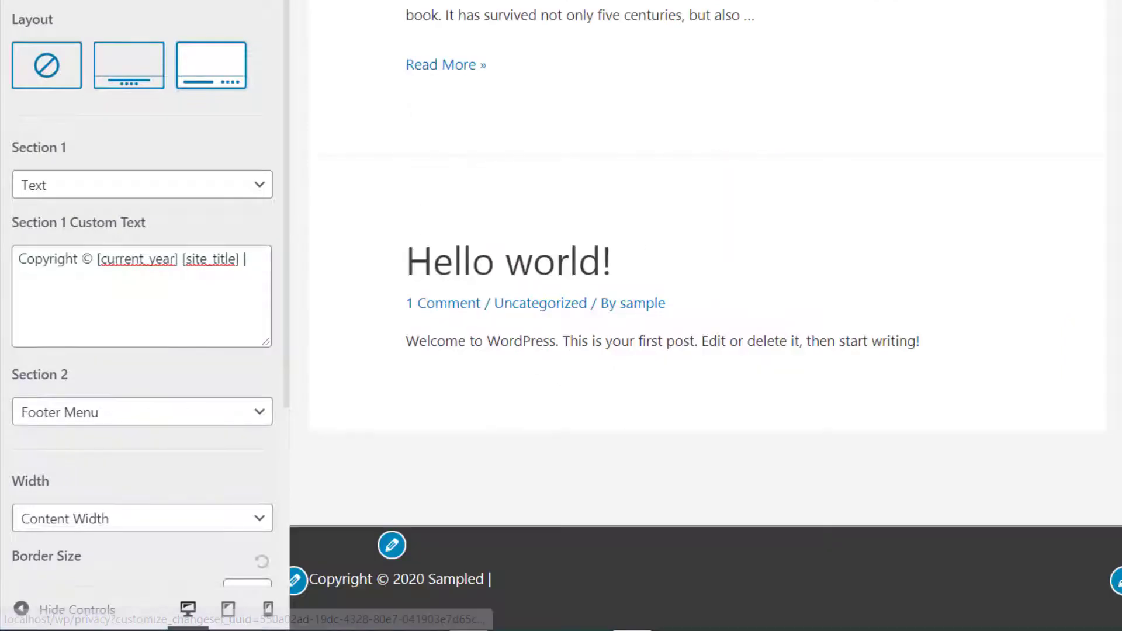
pyautogui.click(28, 282)
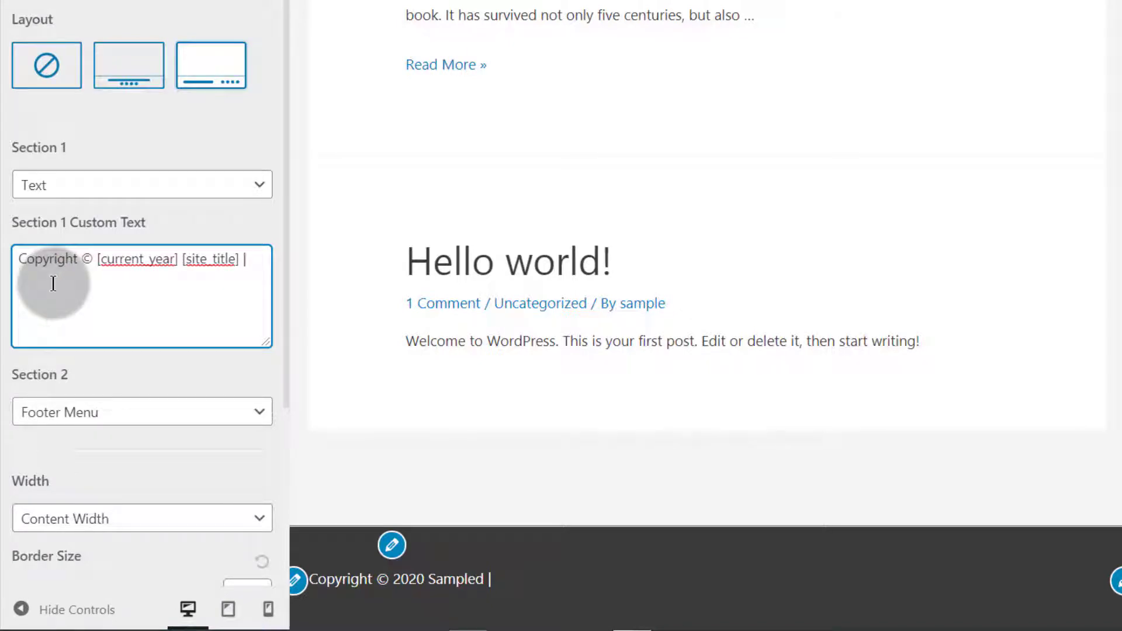
# Start a link tag '<a href=' on the custom text's second line
pyautogui.write('<a href')
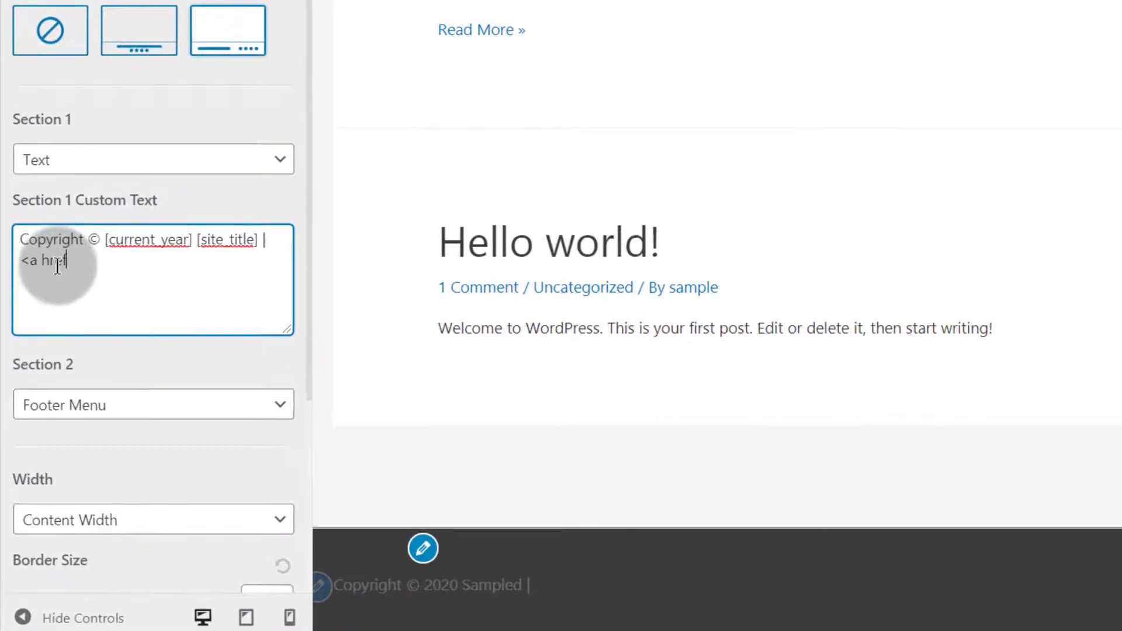
pyautogui.write('=""><aa>')
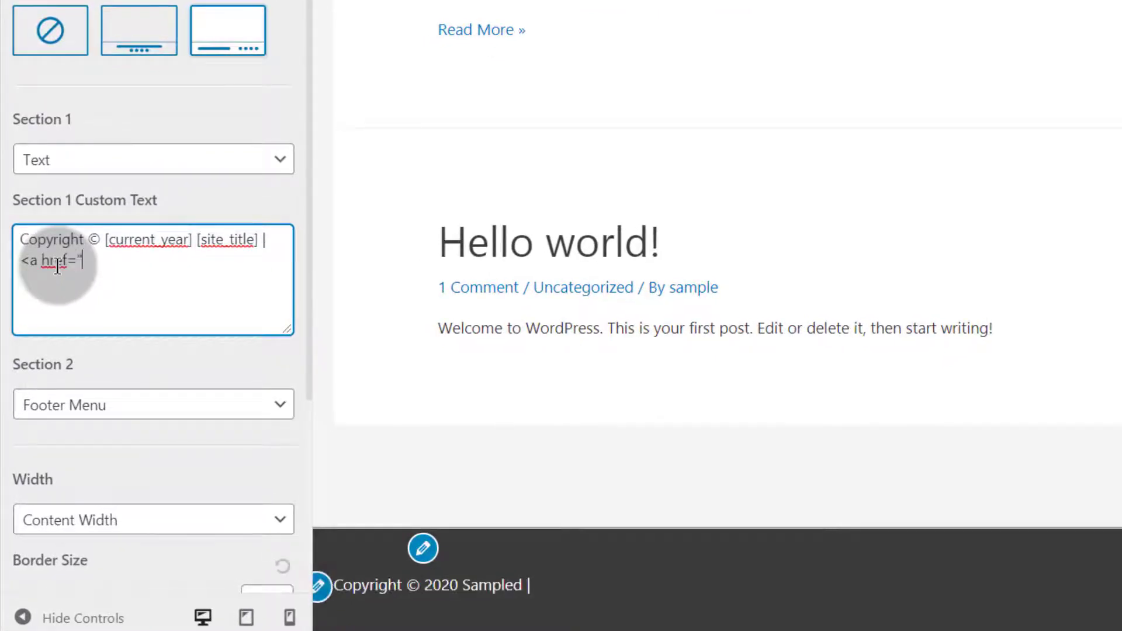
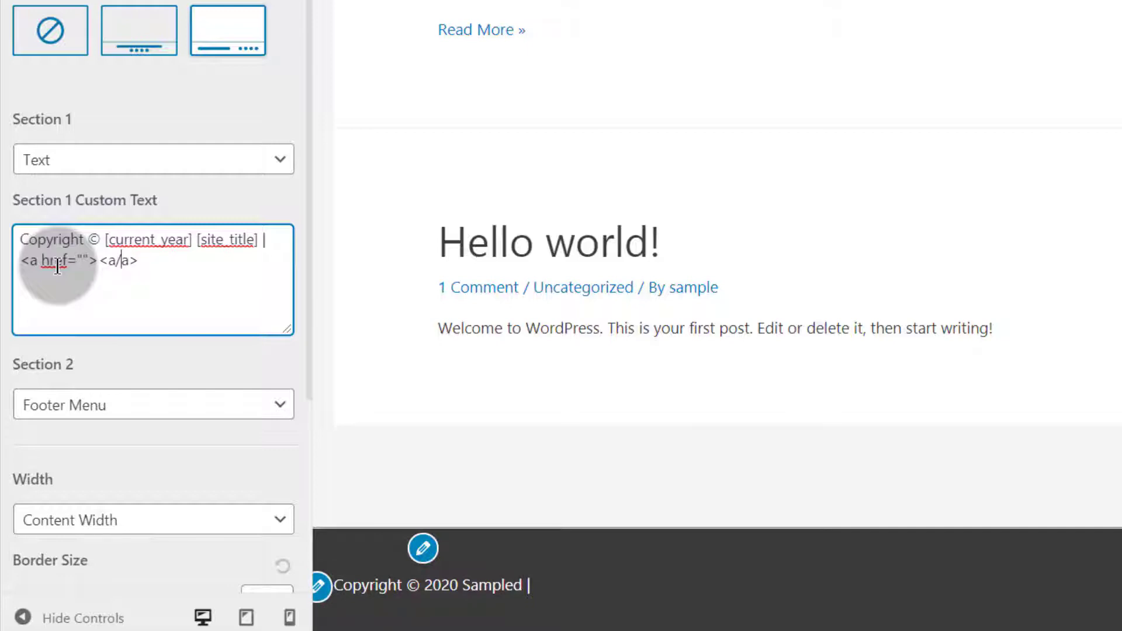
pyautogui.press('BackSpace')
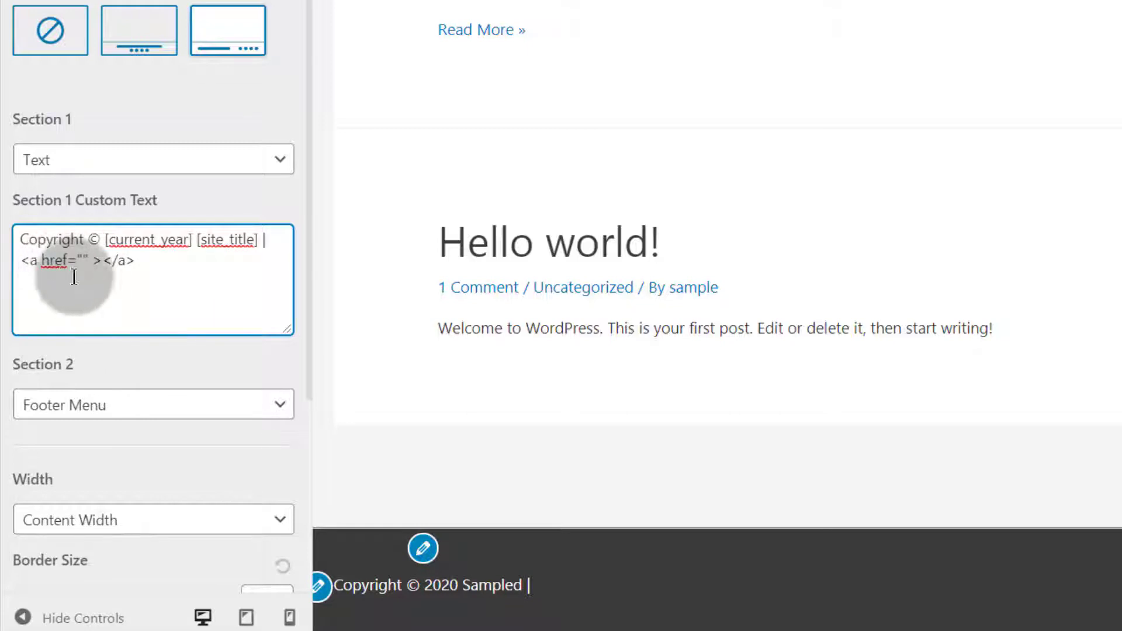
pyautogui.click(33, 262)
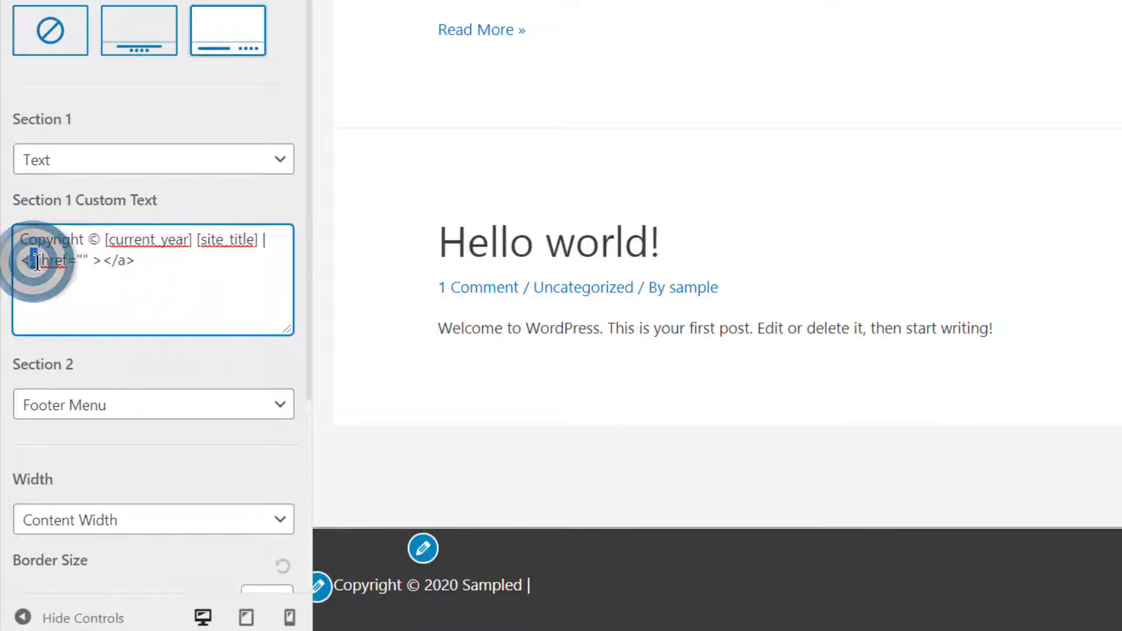
pyautogui.click(53, 264)
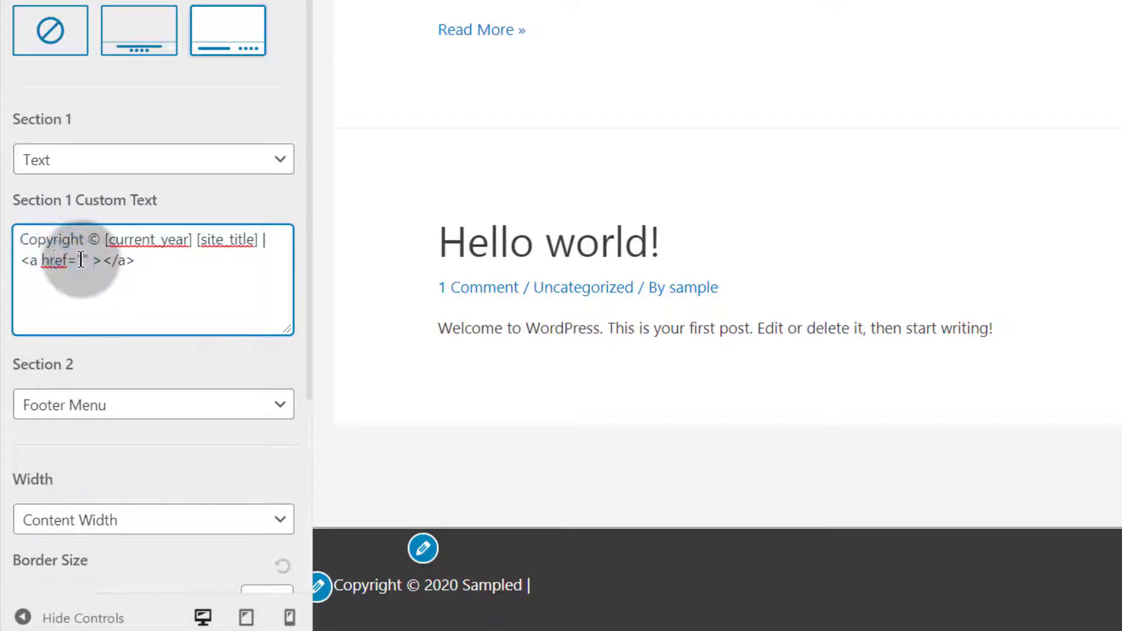
pyautogui.click(80, 259)
pyautogui.rightClick(81, 258)
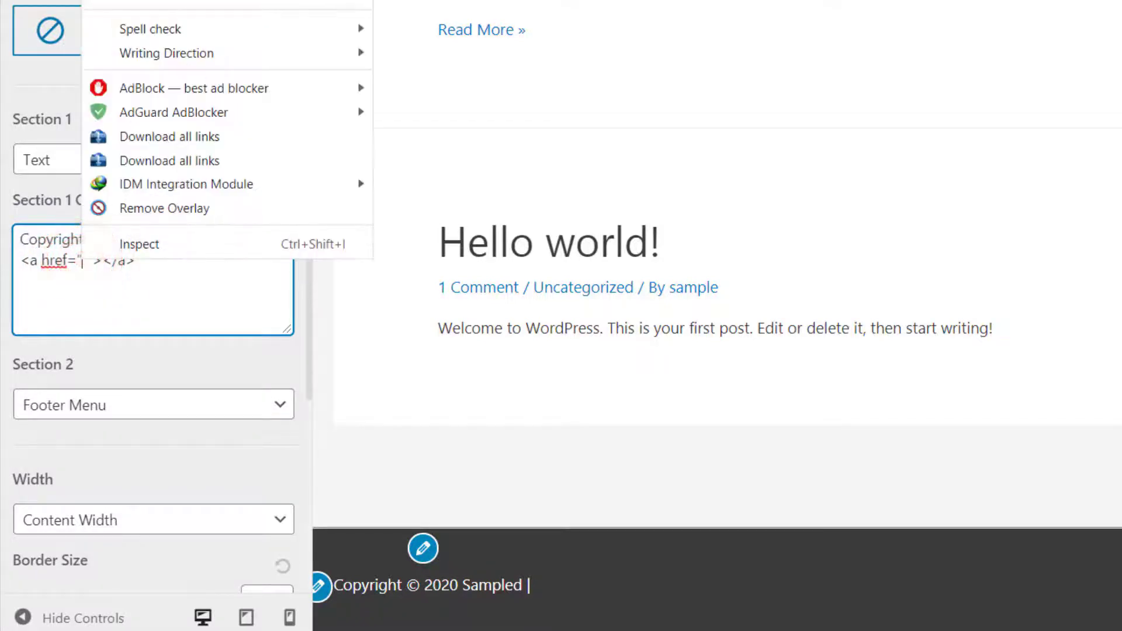
pyautogui.click(158, 1)
pyautogui.scroll(2, 263, 261)
pyautogui.moveTo(262, 258); pyautogui.dragTo(84, 329)
pyautogui.press('BackSpace')
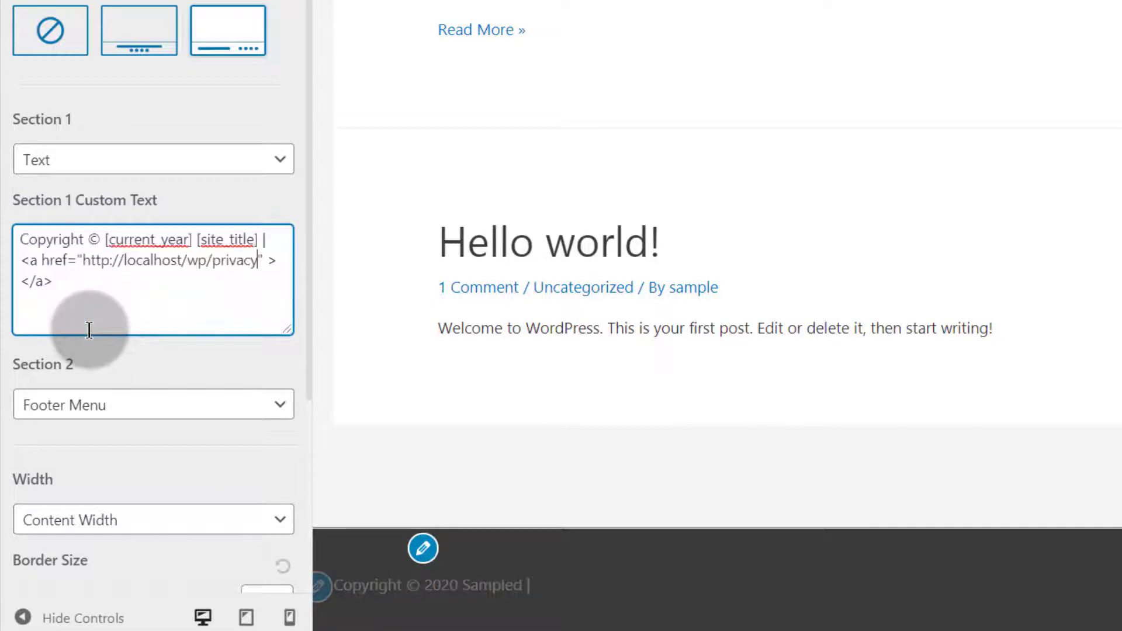
pyautogui.moveTo(82, 261); pyautogui.dragTo(271, 255)
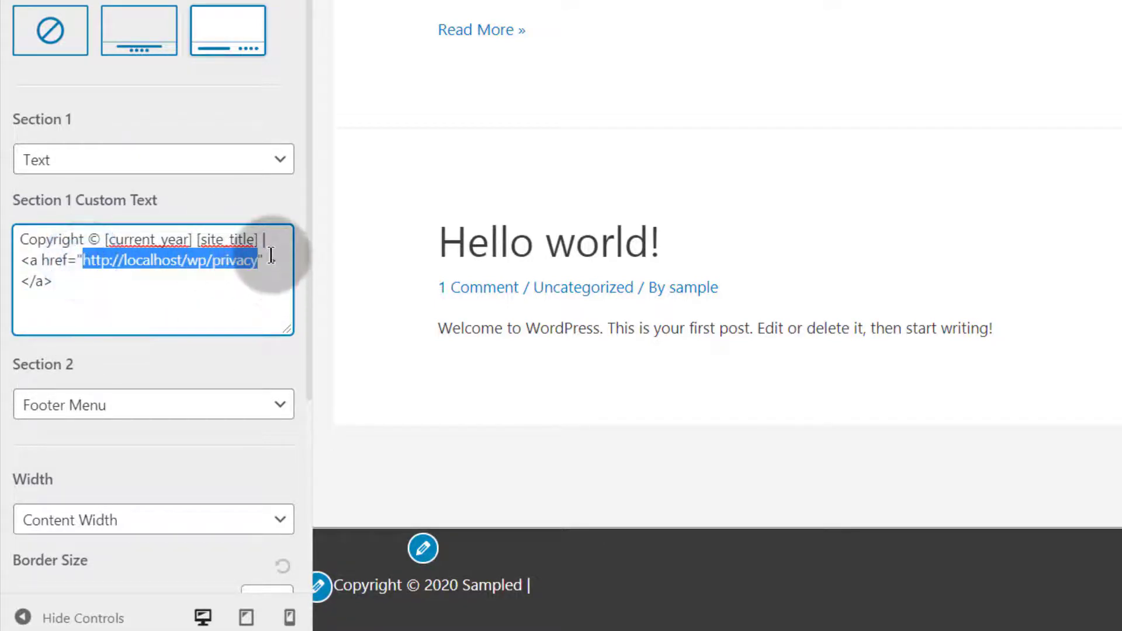
# Add target="_blank" to the link tag so it opens in a new tab
pyautogui.click(267, 258)
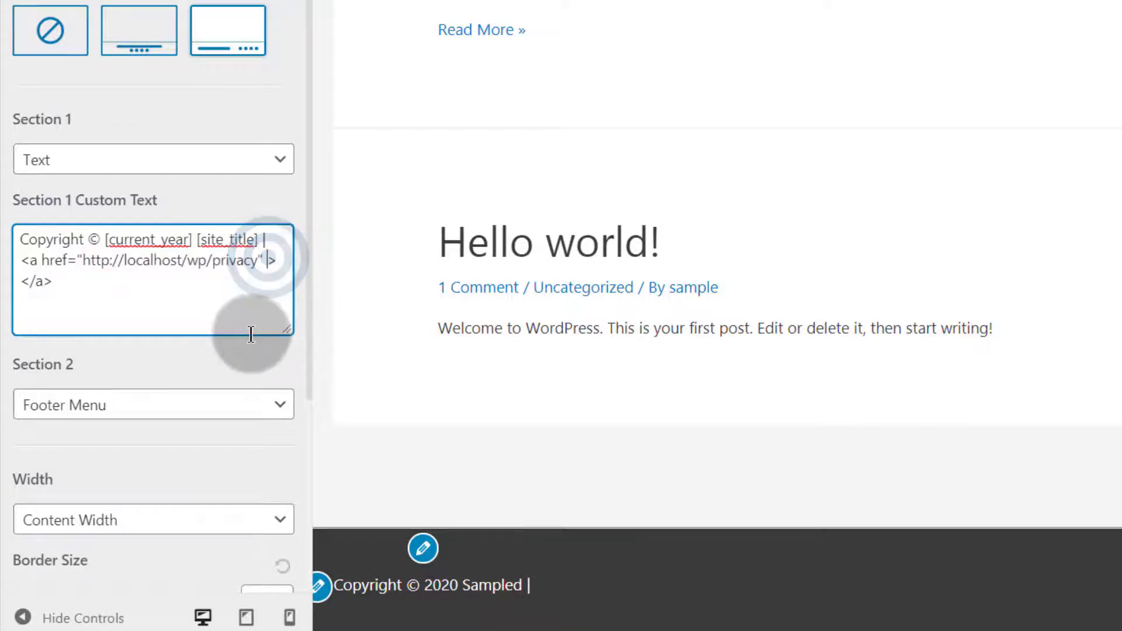
pyautogui.write('t')
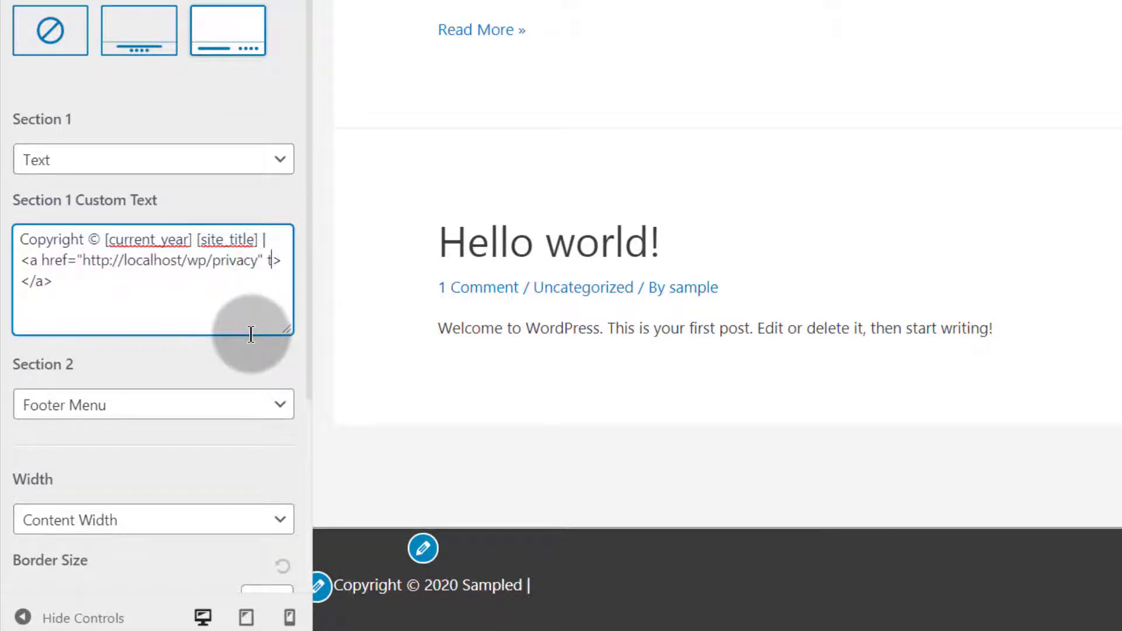
pyautogui.write('arget=')
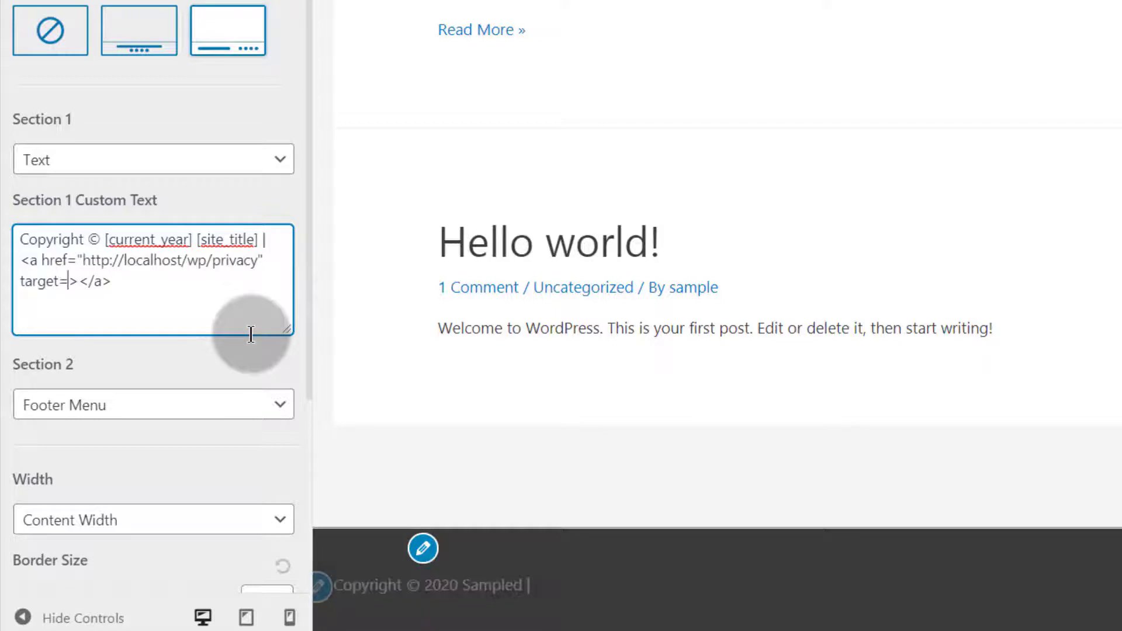
pyautogui.write('_b')
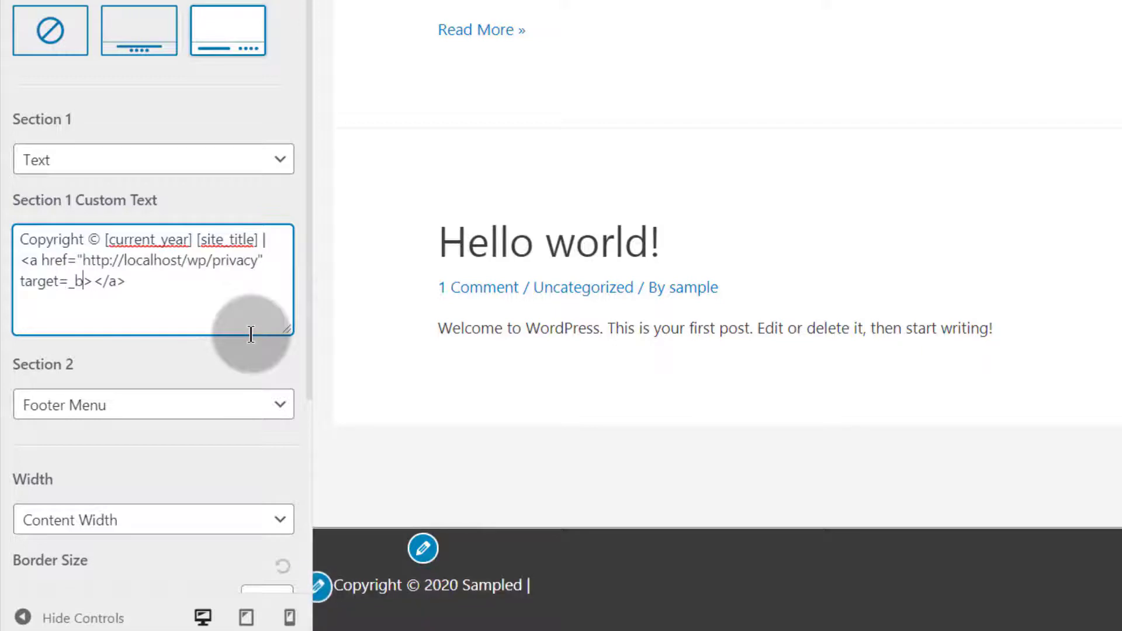
pyautogui.write('lank')
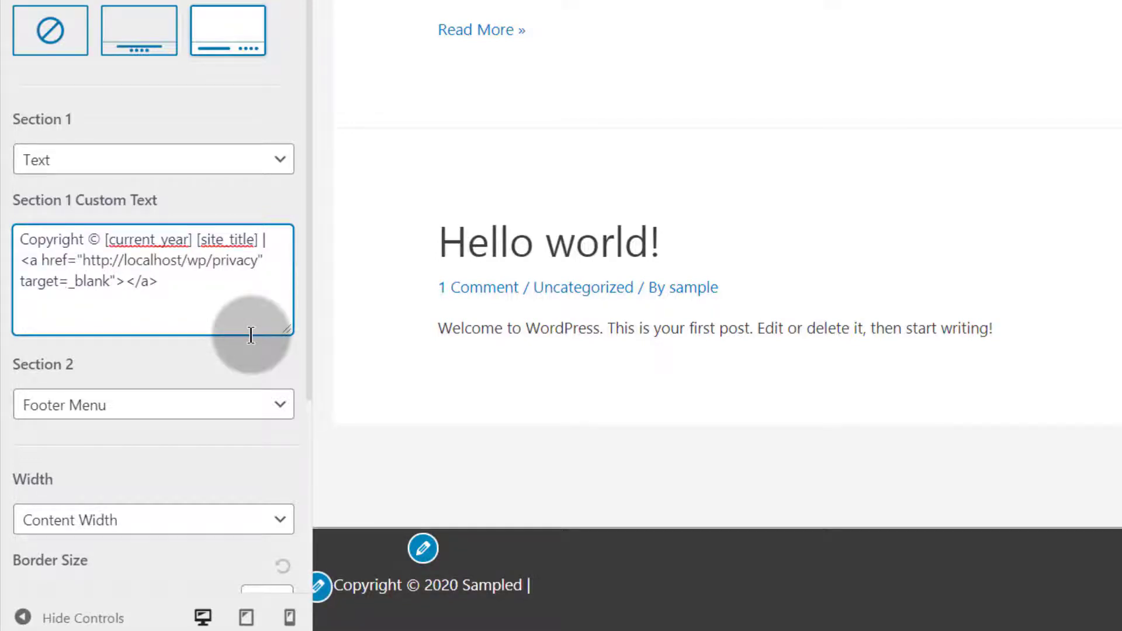
pyautogui.write('"')
# Give the link the text 'Privacy' with a capital P
pyautogui.click(133, 281)
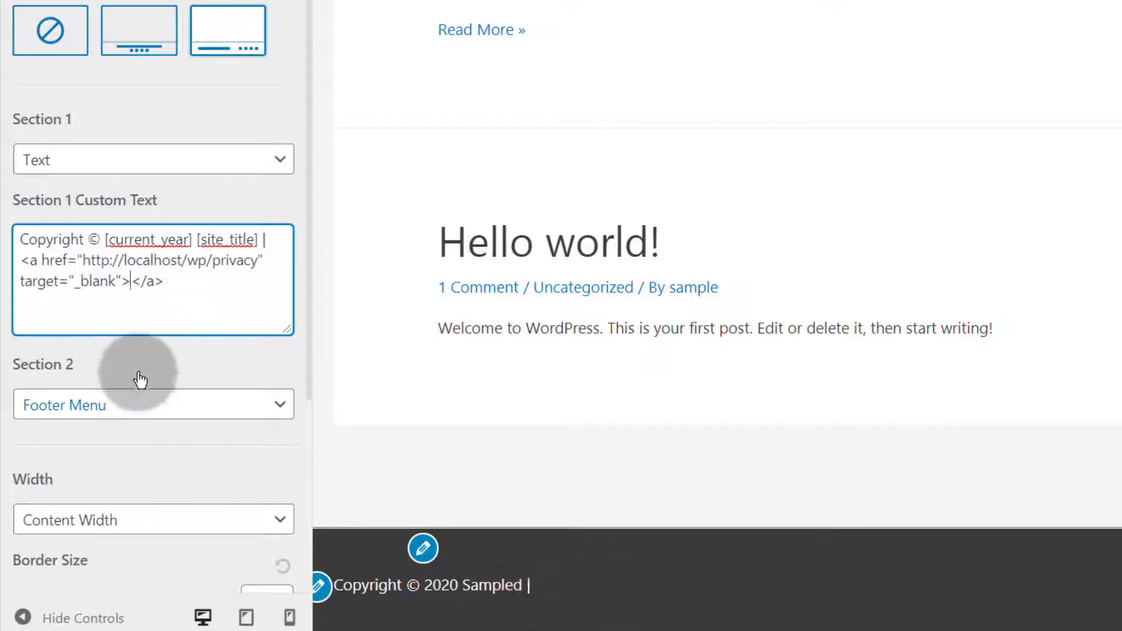
pyautogui.click(130, 279)
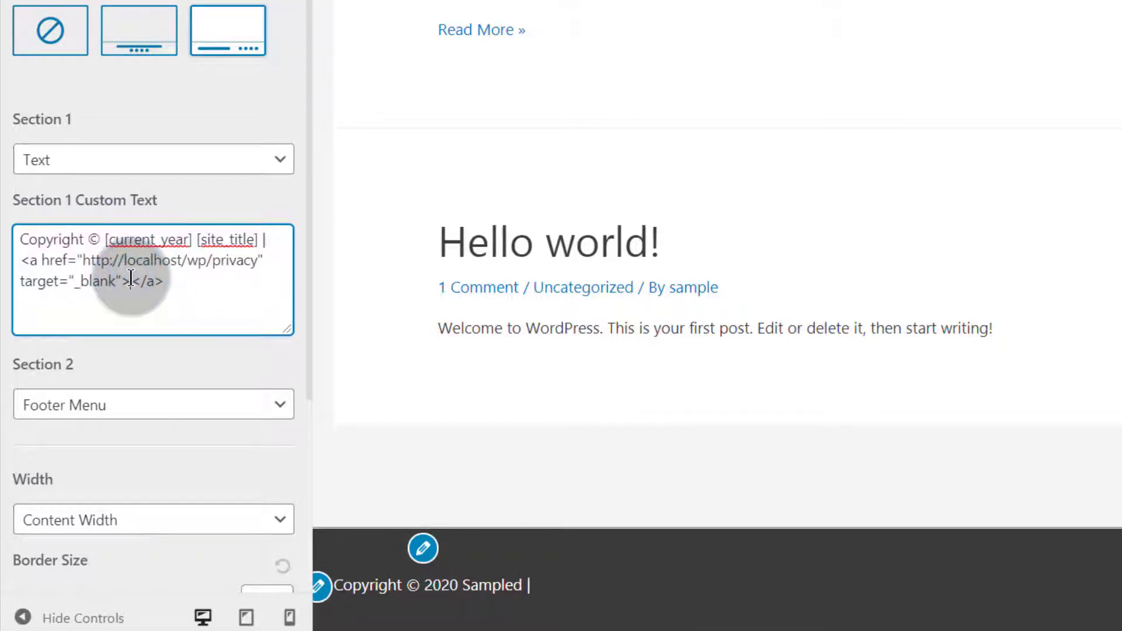
pyautogui.write('Pr')
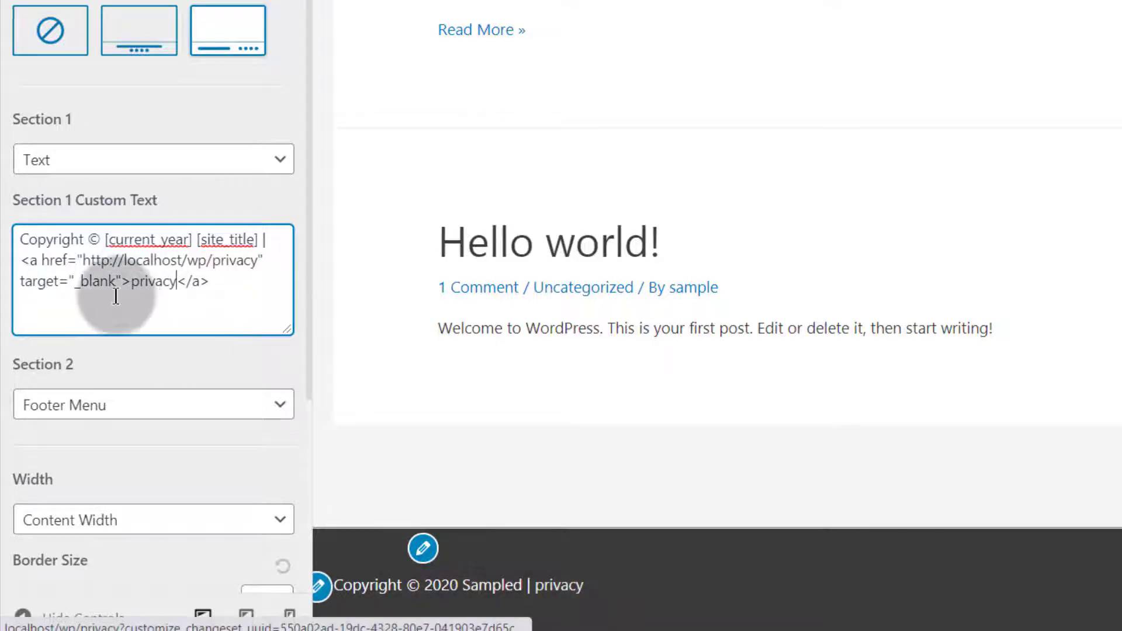
pyautogui.click(130, 285)
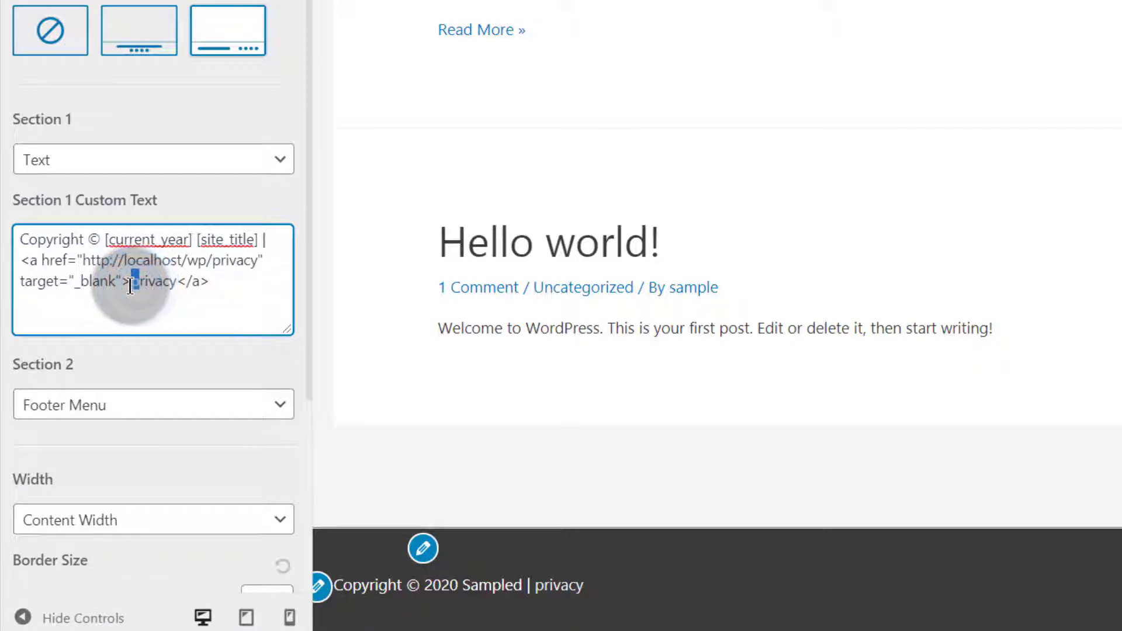
pyautogui.write('P')
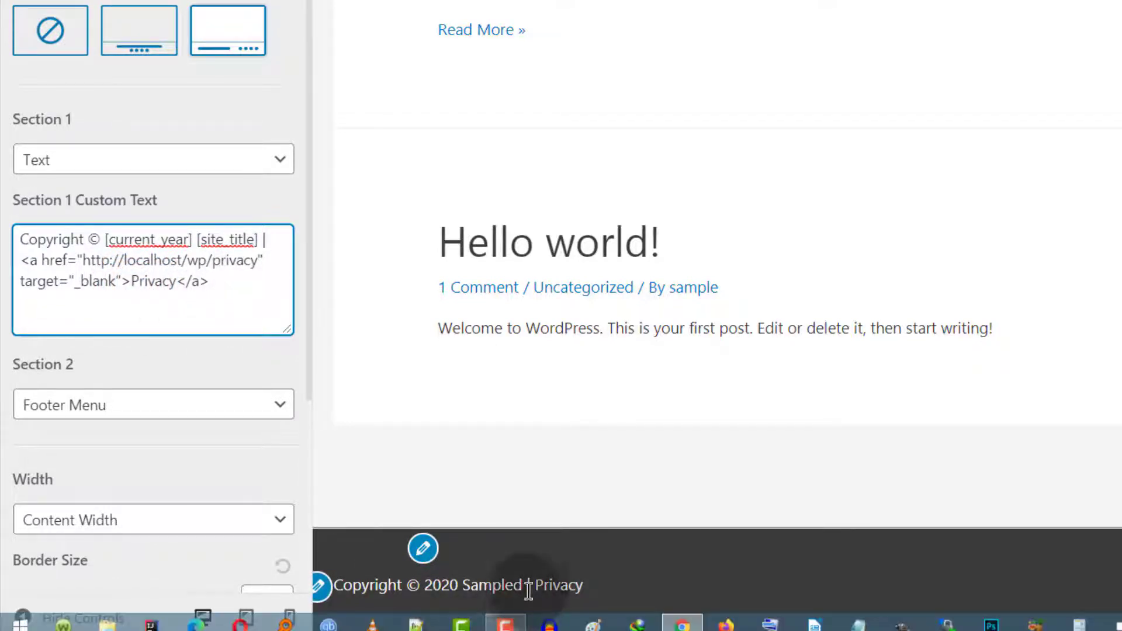
pyautogui.click(24, 260)
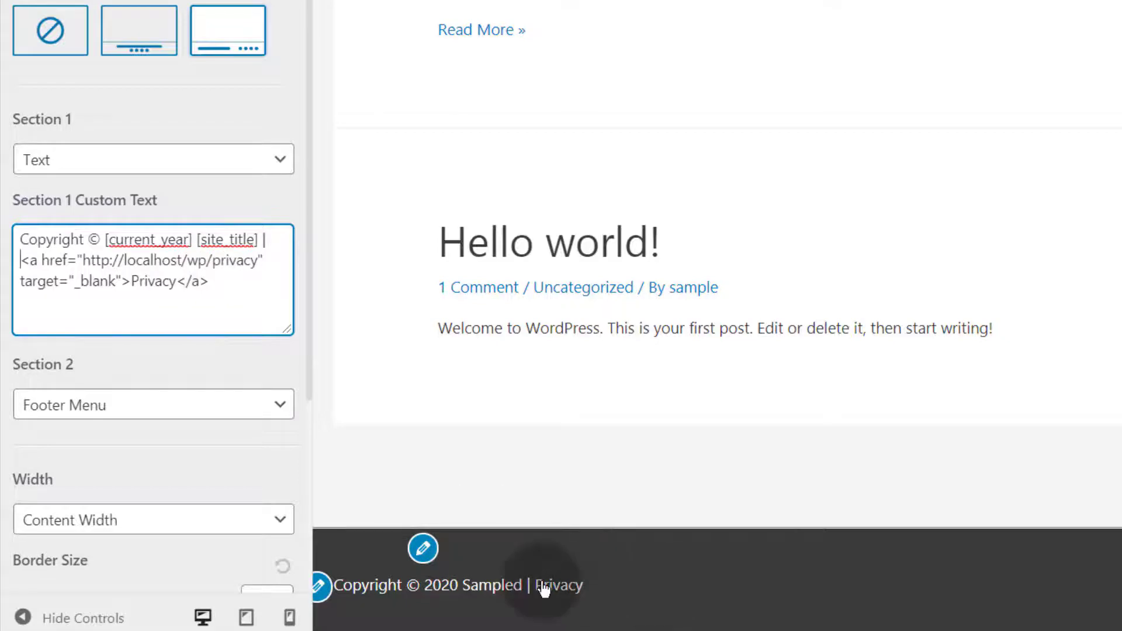
# Copy the ' | ' separator and Privacy link markup, and paste a second copy after it
pyautogui.moveTo(21, 260); pyautogui.dragTo(208, 286)
pyautogui.rightClick(196, 281)
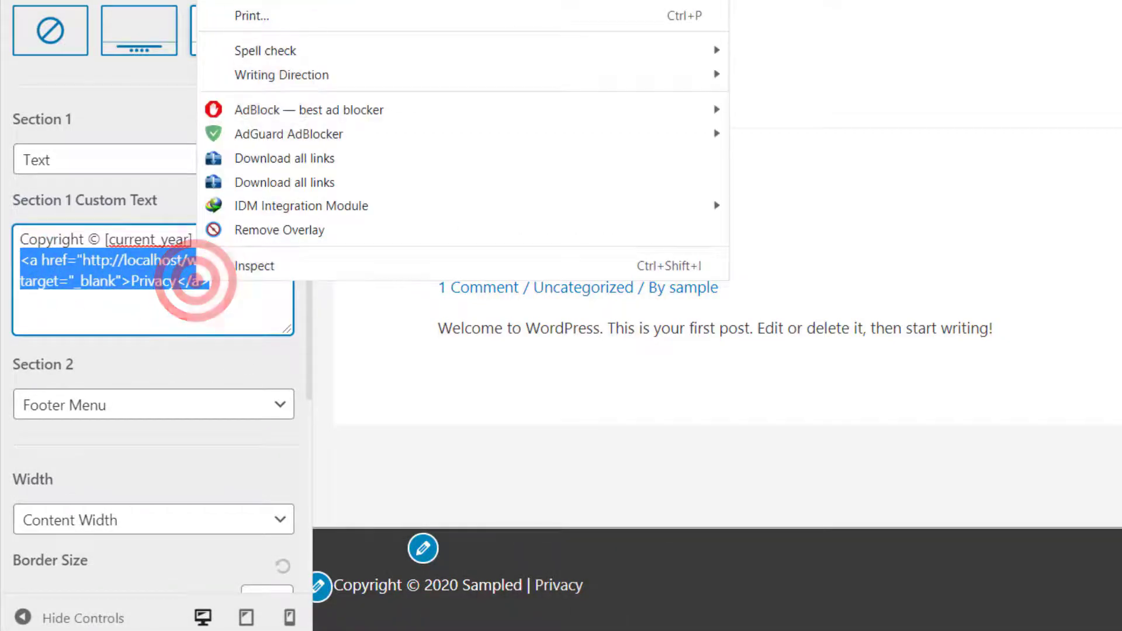
pyautogui.click(275, 0)
pyautogui.click(216, 282)
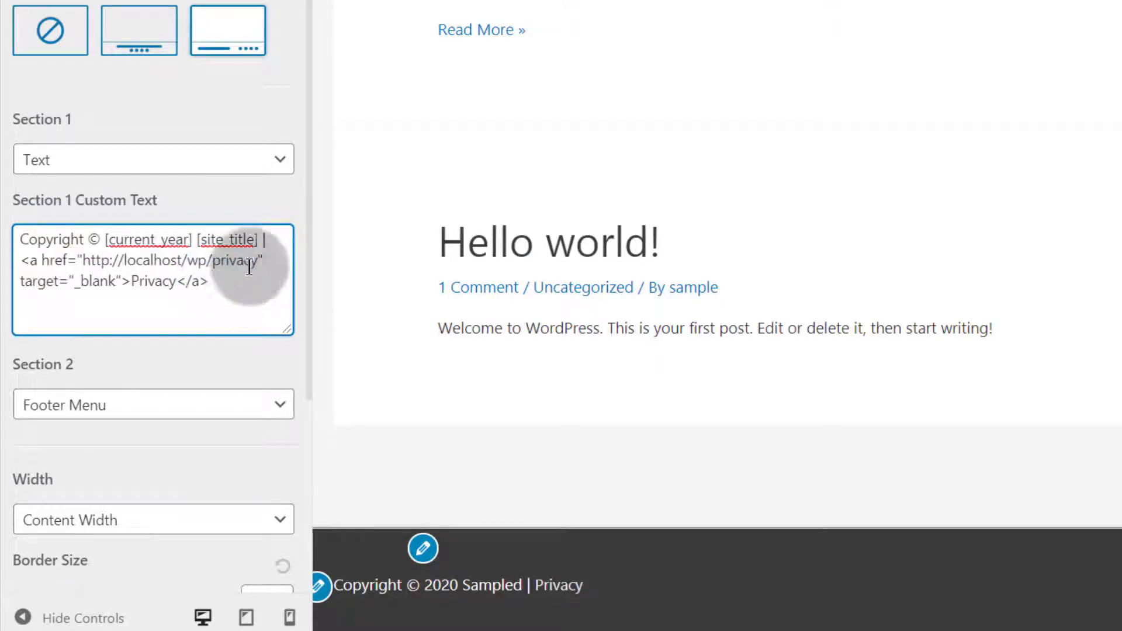
pyautogui.moveTo(258, 239); pyautogui.dragTo(187, 273)
pyautogui.hotkey('ctrl', 'c')
pyautogui.rightClick(187, 273)
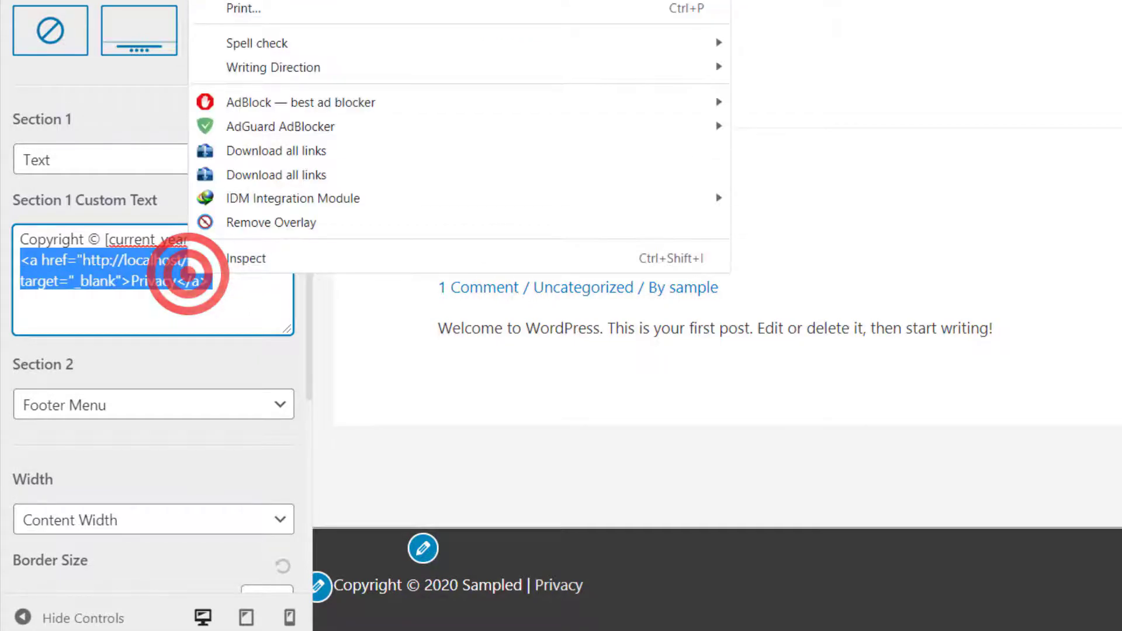
pyautogui.click(257, 0)
pyautogui.click(234, 281)
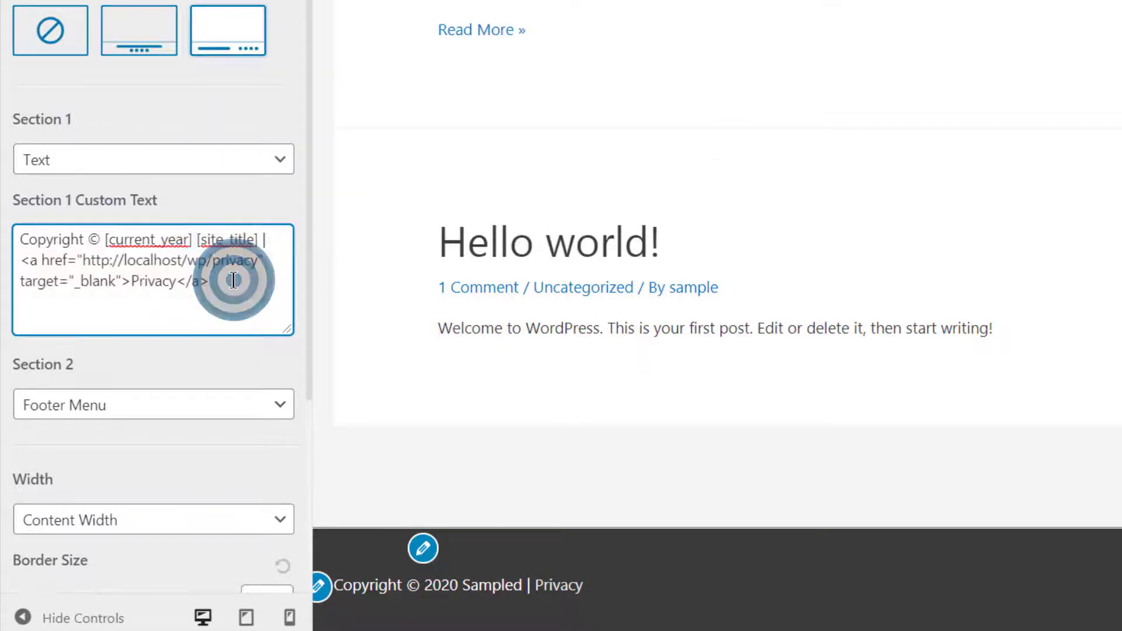
pyautogui.hotkey('ctrl', 'v')
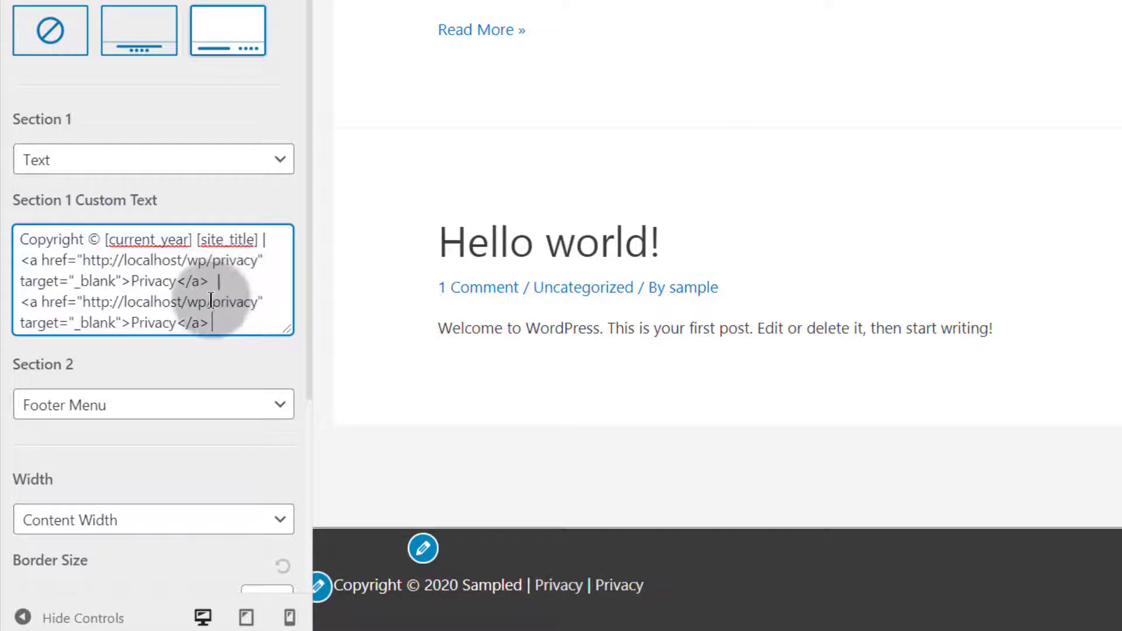
pyautogui.moveTo(215, 303); pyautogui.dragTo(260, 302)
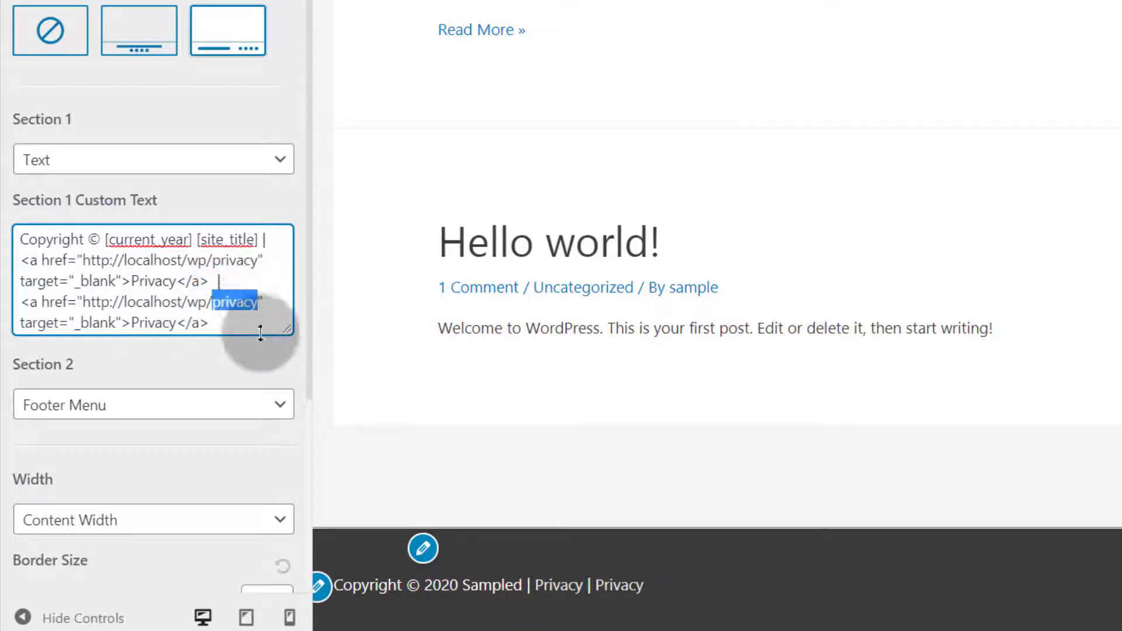
pyautogui.scroll(-2, 243, 303)
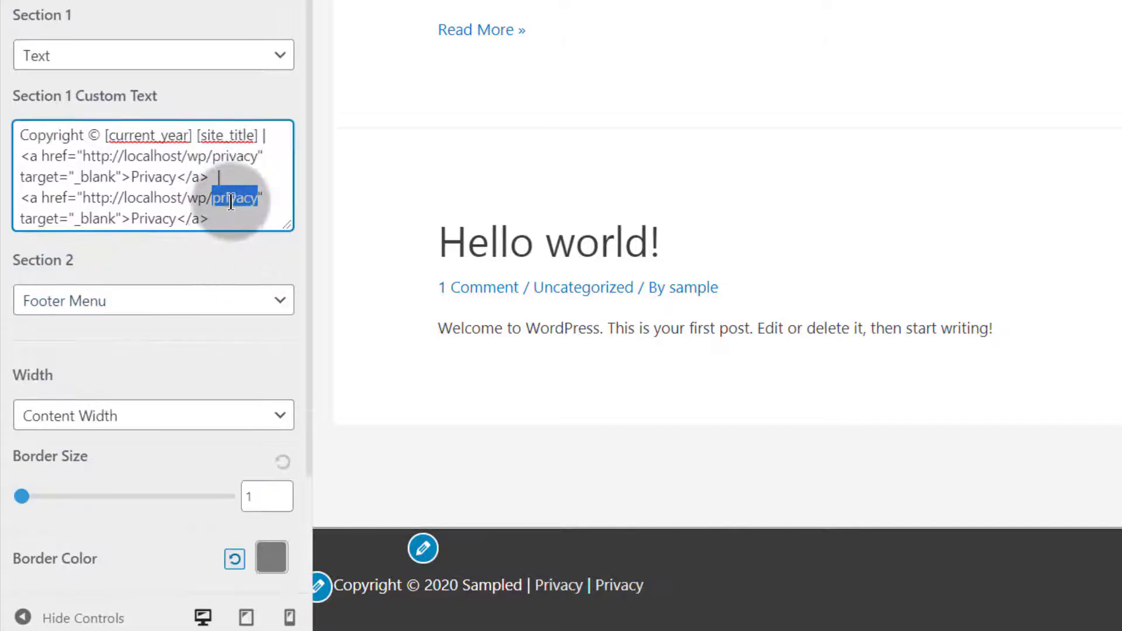
# Change the second link's text from Privacy to 'Terms and Conditions'
pyautogui.click(133, 218)
pyautogui.moveTo(132, 218); pyautogui.dragTo(173, 218)
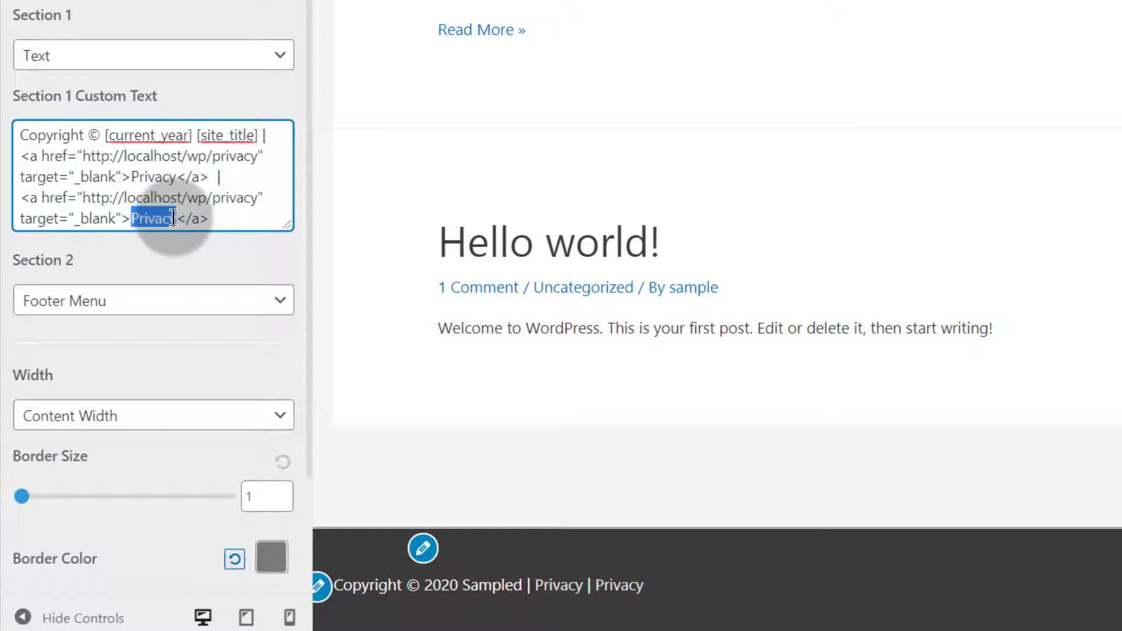
pyautogui.write('terms and Cond')
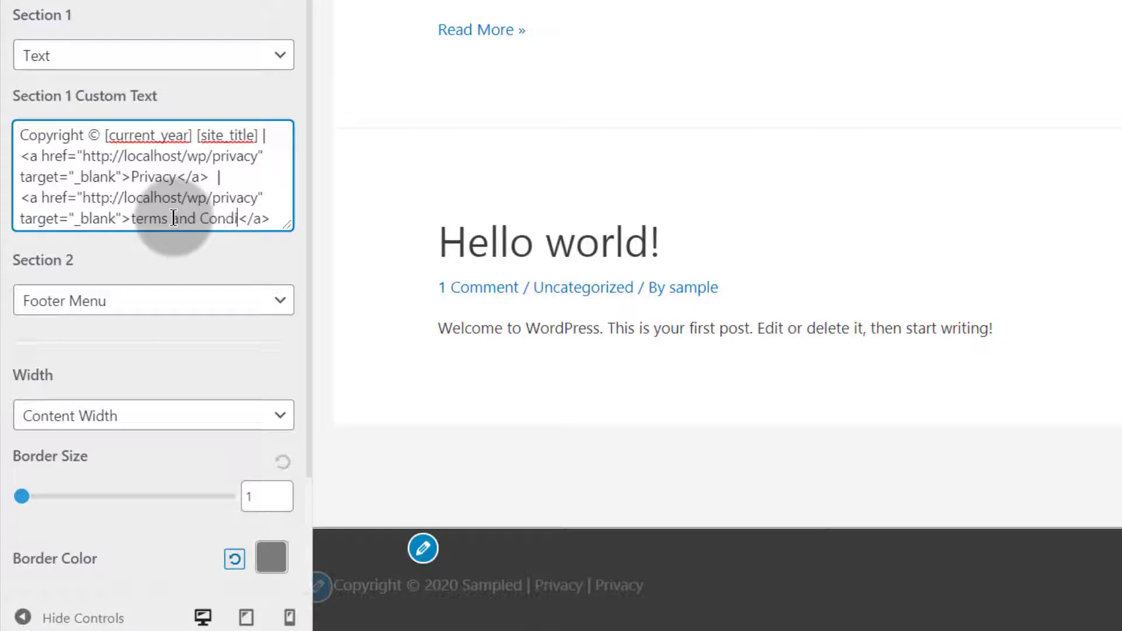
pyautogui.write('ons')
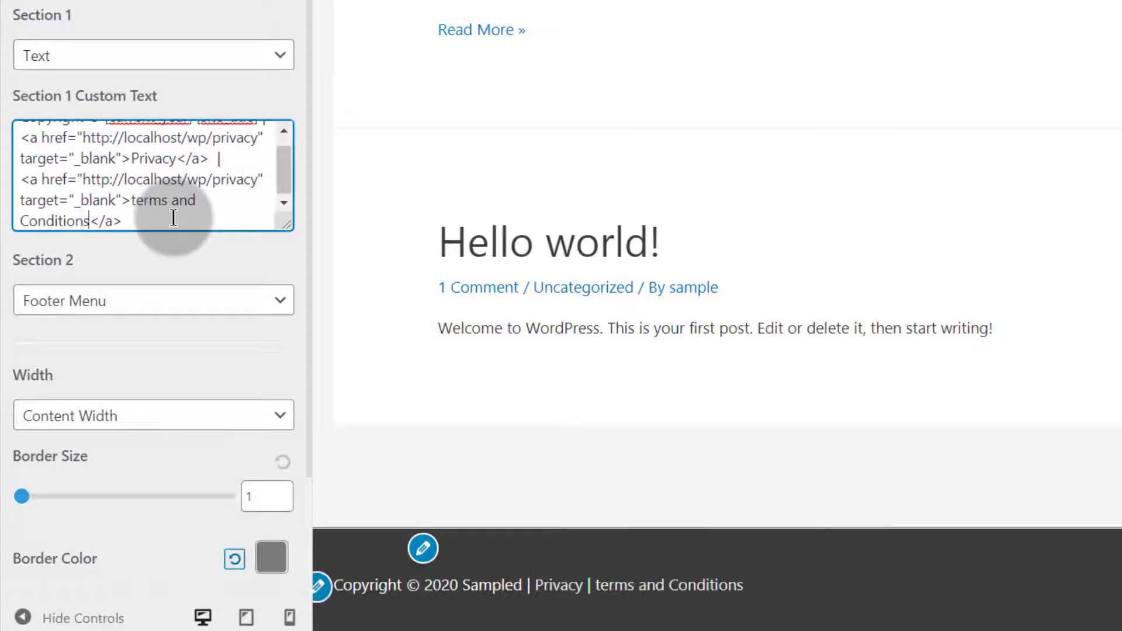
pyautogui.click(133, 198)
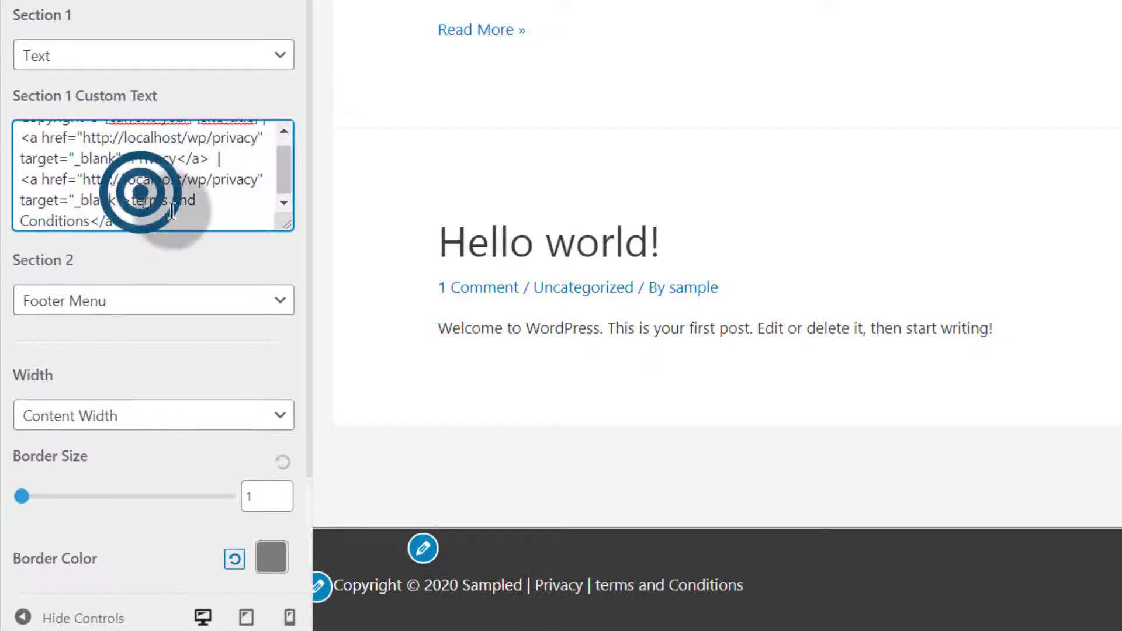
pyautogui.press('Delete')
pyautogui.write('T')
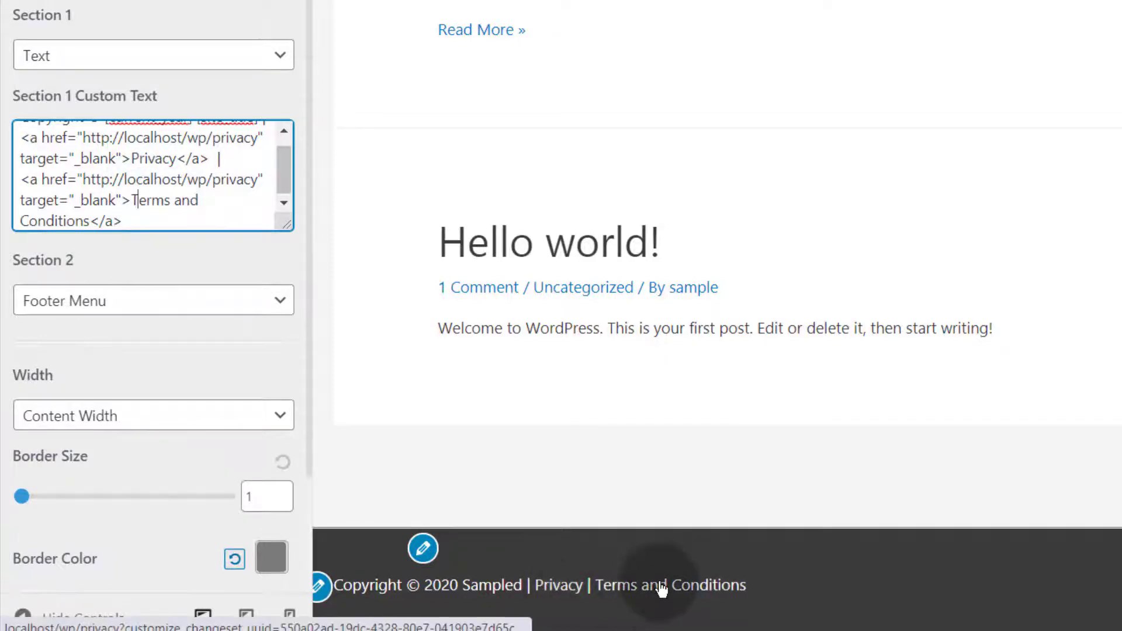
# Publish the footer changes and view the live home page at localhost/wp/
pyautogui.click(188, 17)
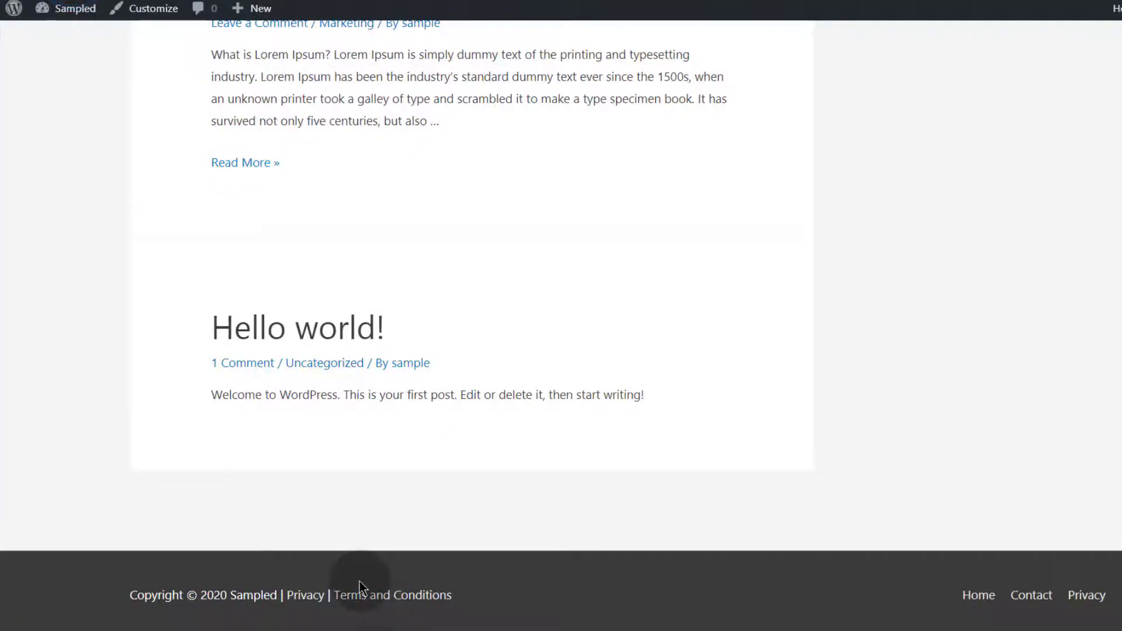
pyautogui.moveTo(359, 581); pyautogui.dragTo(449, 607)
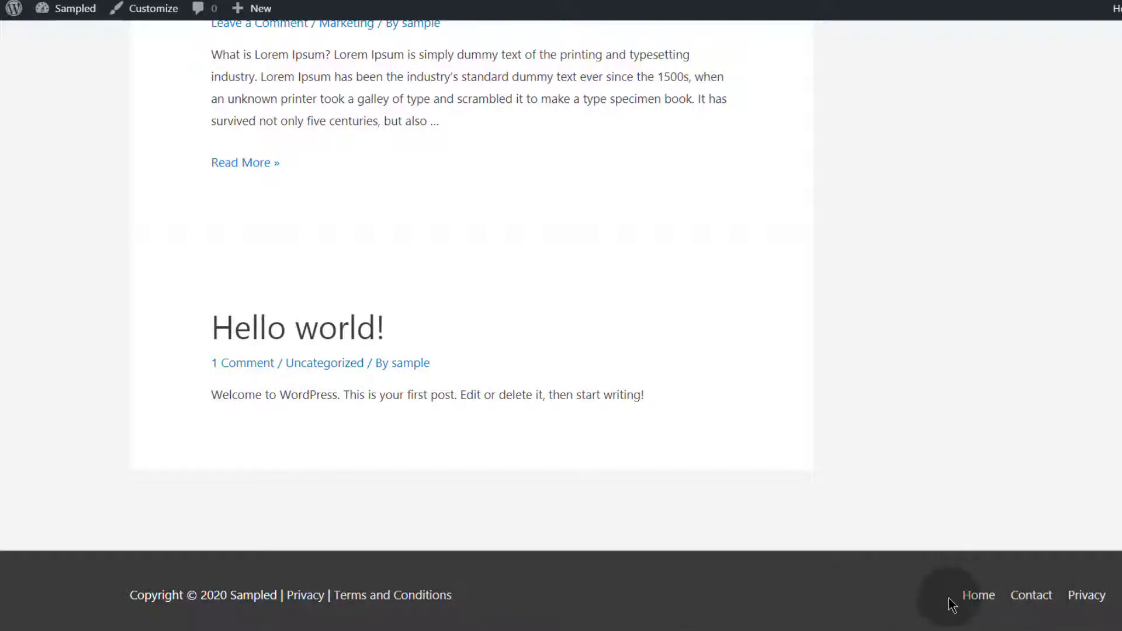
pyautogui.moveTo(953, 595); pyautogui.dragTo(1008, 601)
pyautogui.click(915, 603)
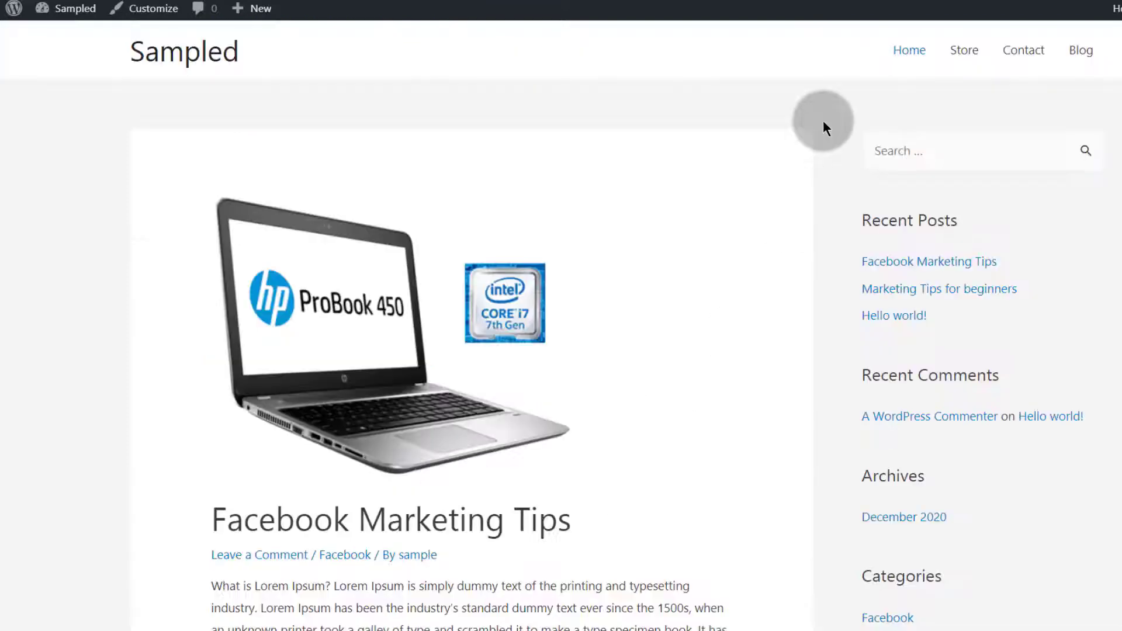
pyautogui.moveTo(838, 46); pyautogui.dragTo(1114, 48)
pyautogui.click(601, 139)
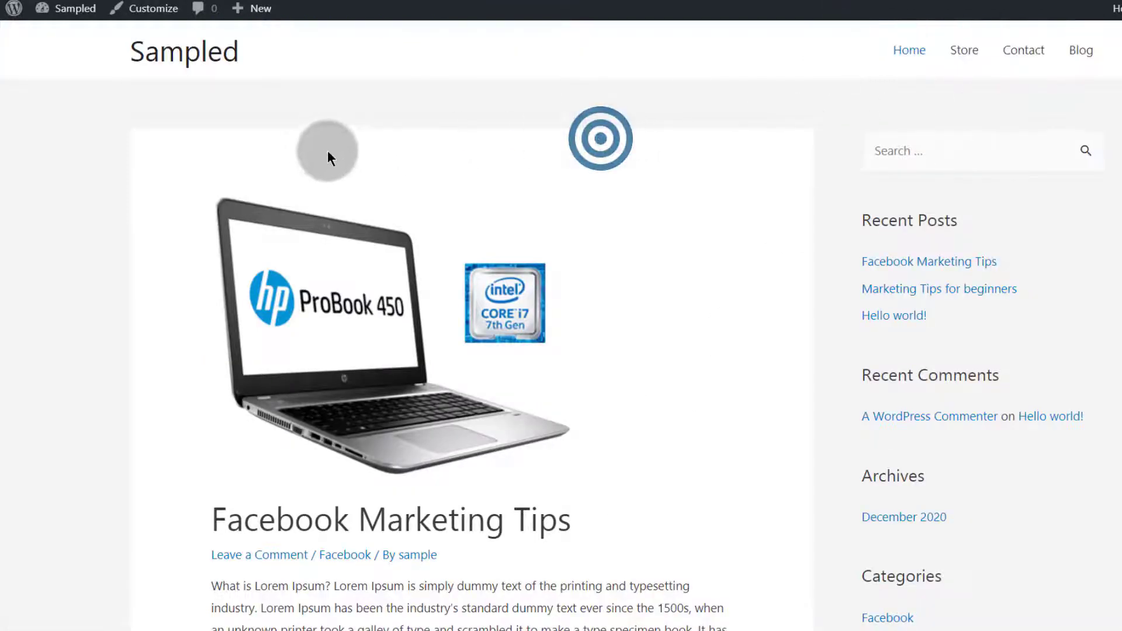
pyautogui.scroll(-20, 205, 240)
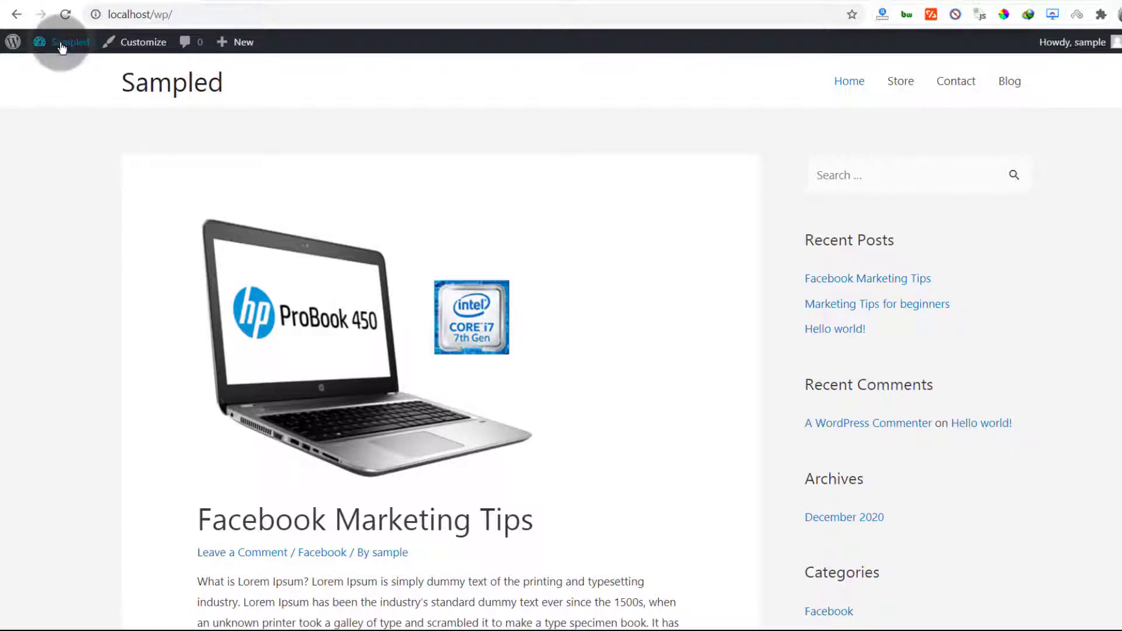
# From the Dashboard, list Pages filtered to Drafts and start a new page
pyautogui.moveTo(62, 48)
pyautogui.click(51, 69)
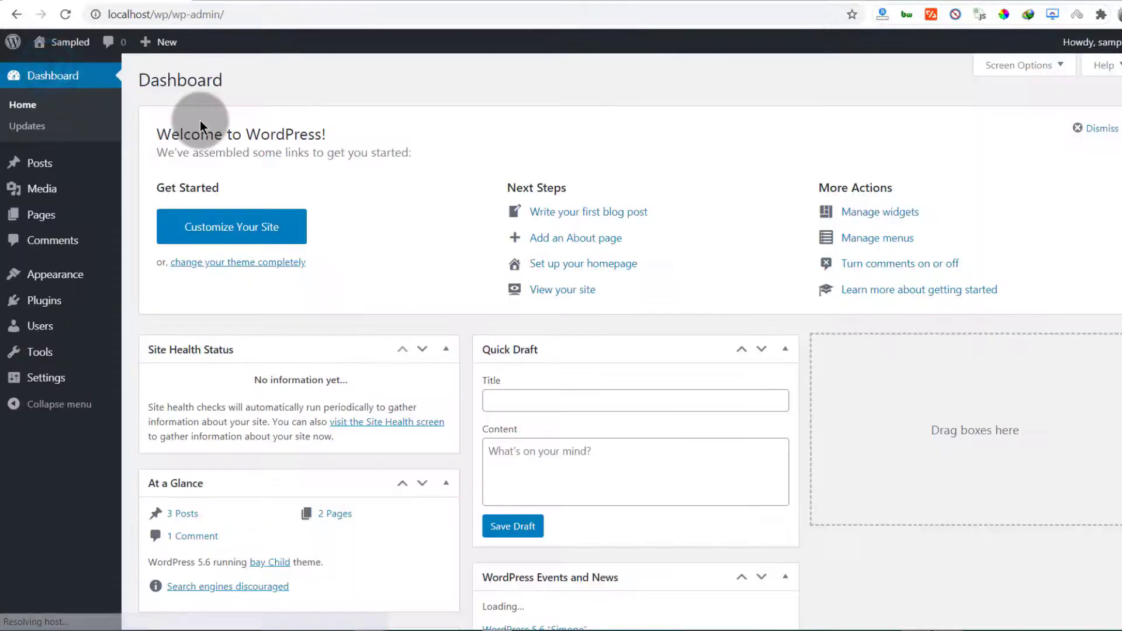
pyautogui.click(39, 220)
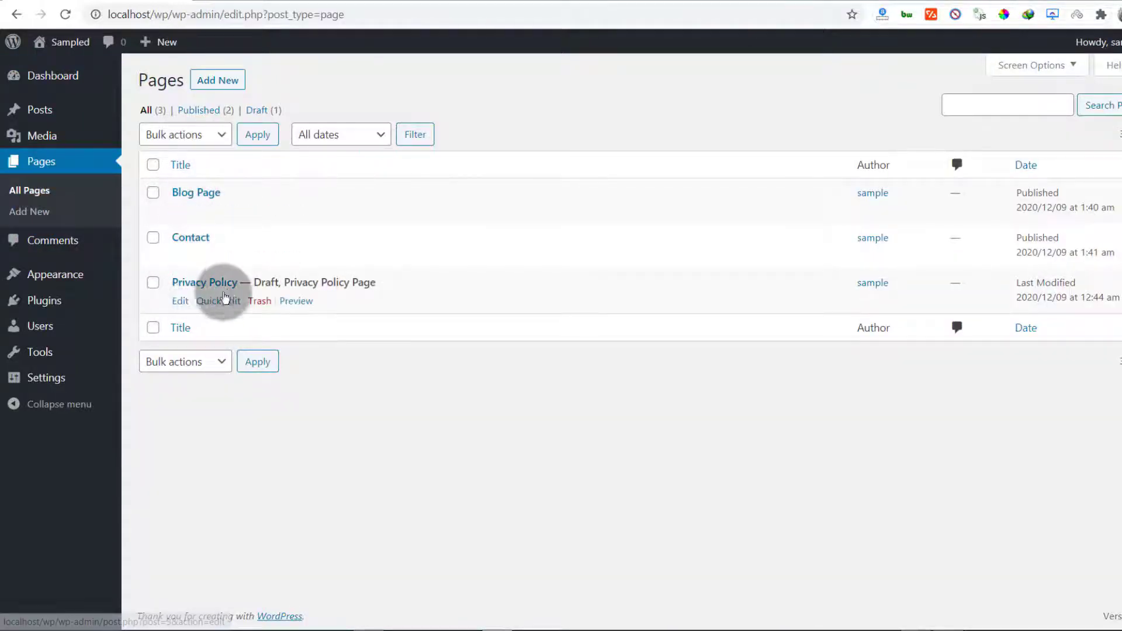
pyautogui.click(255, 112)
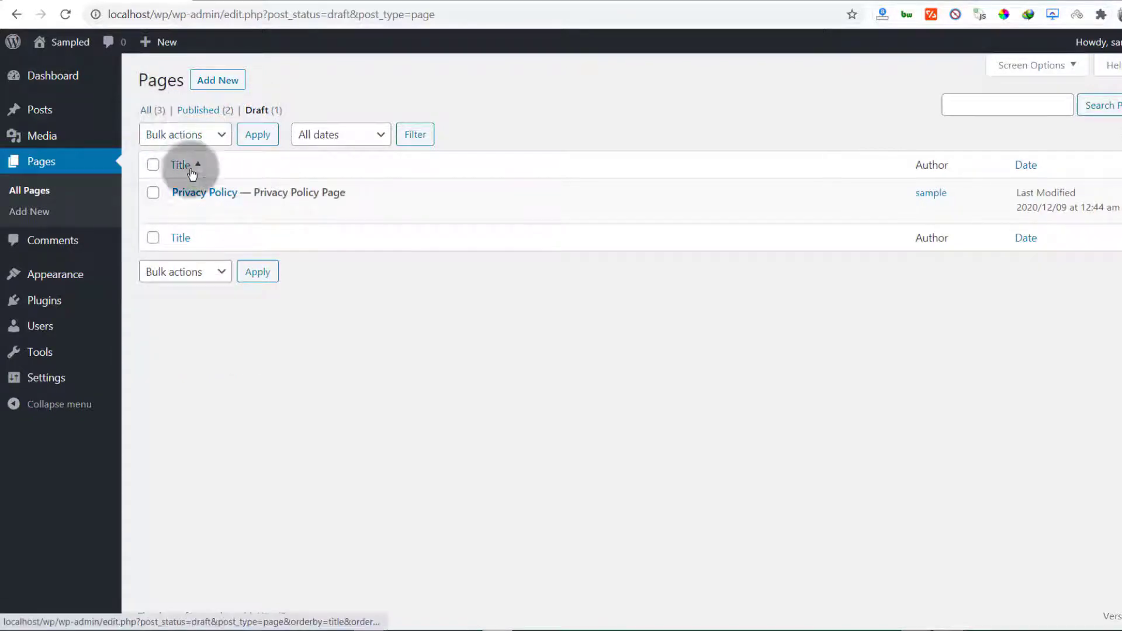
pyautogui.click(218, 80)
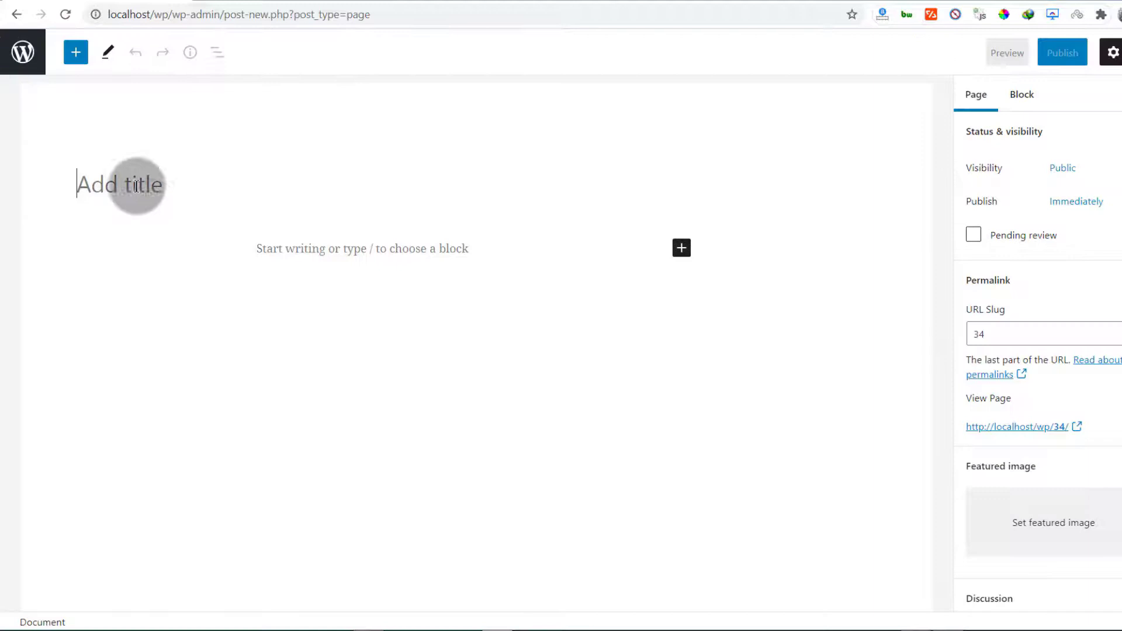
# Title the new page 'Home Page' and move into the empty paragraph below it
pyautogui.click(137, 186)
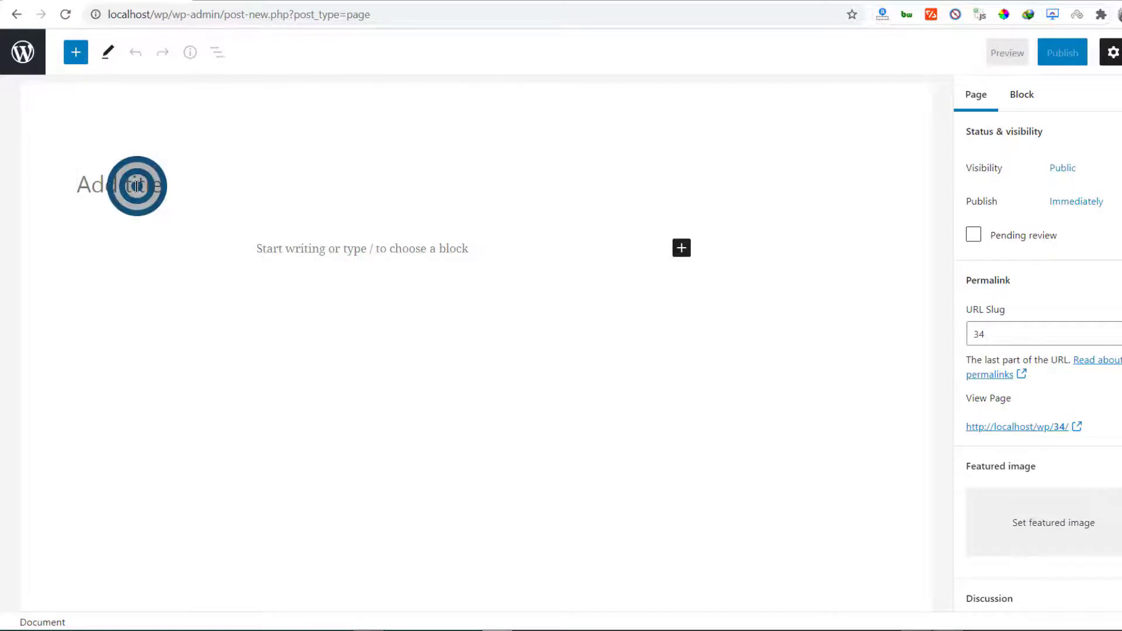
pyautogui.write('Home page')
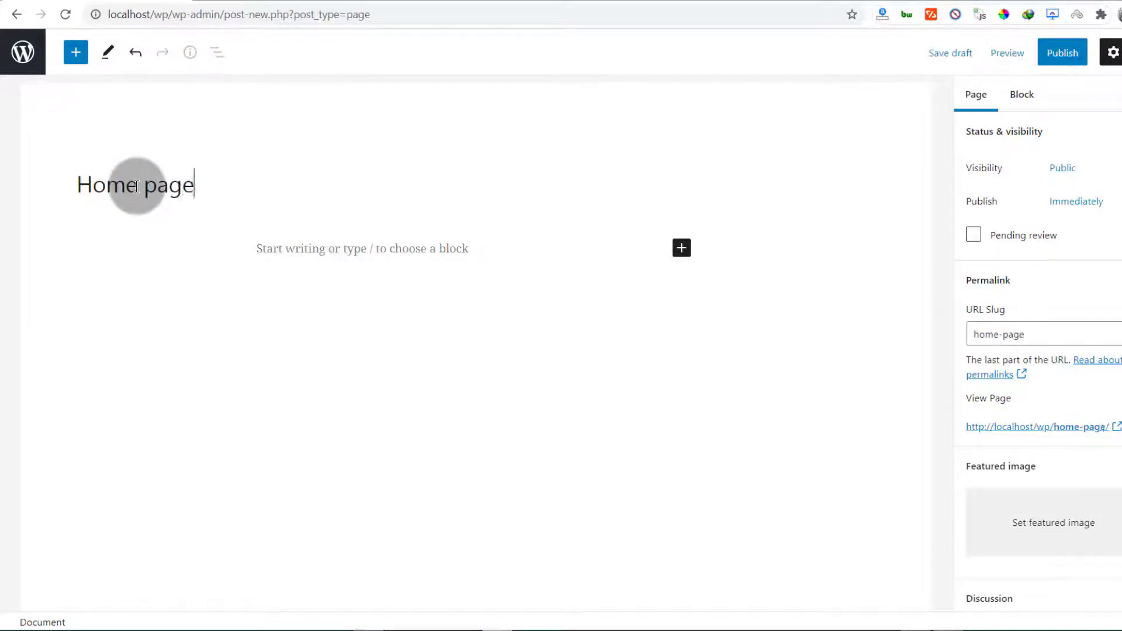
pyautogui.click(322, 256)
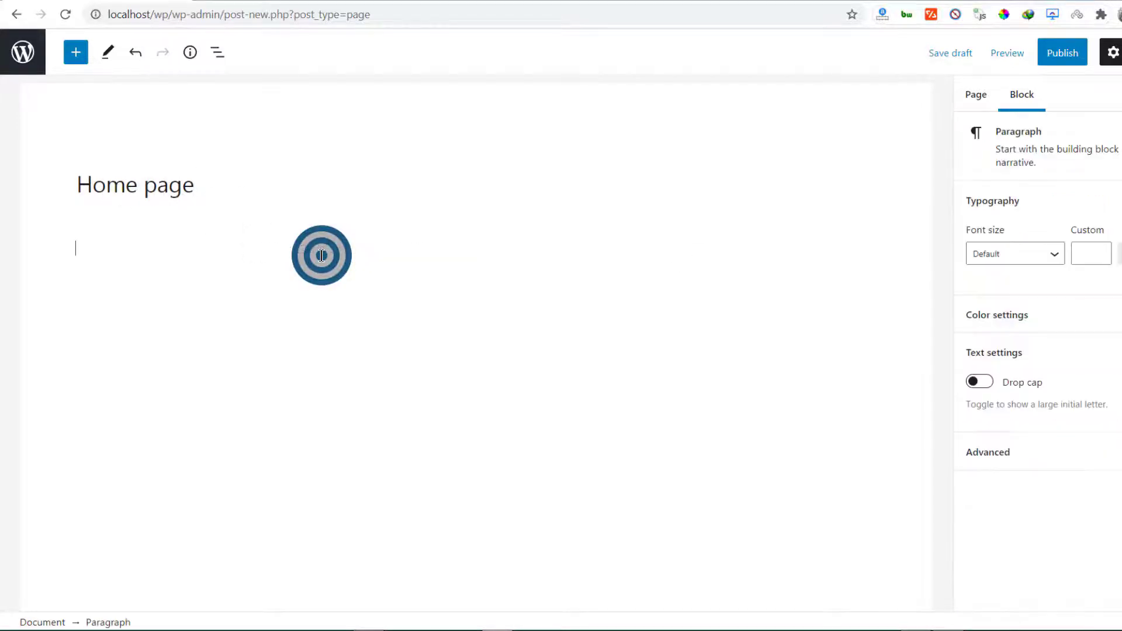
pyautogui.click(55, 201)
pyautogui.click(99, 248)
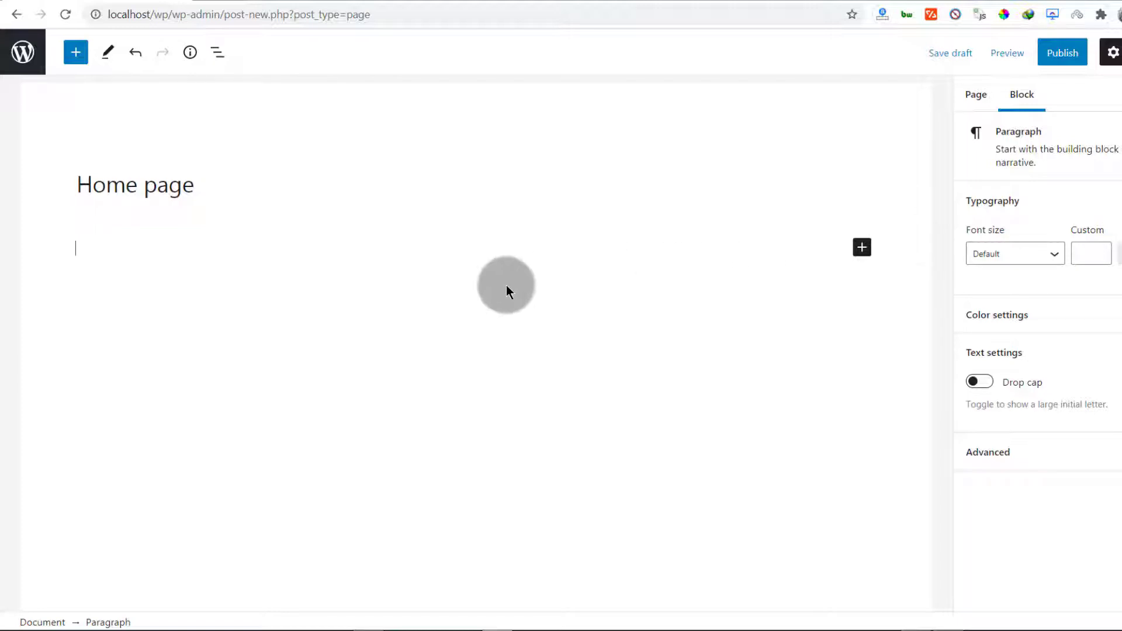
pyautogui.click(149, 185)
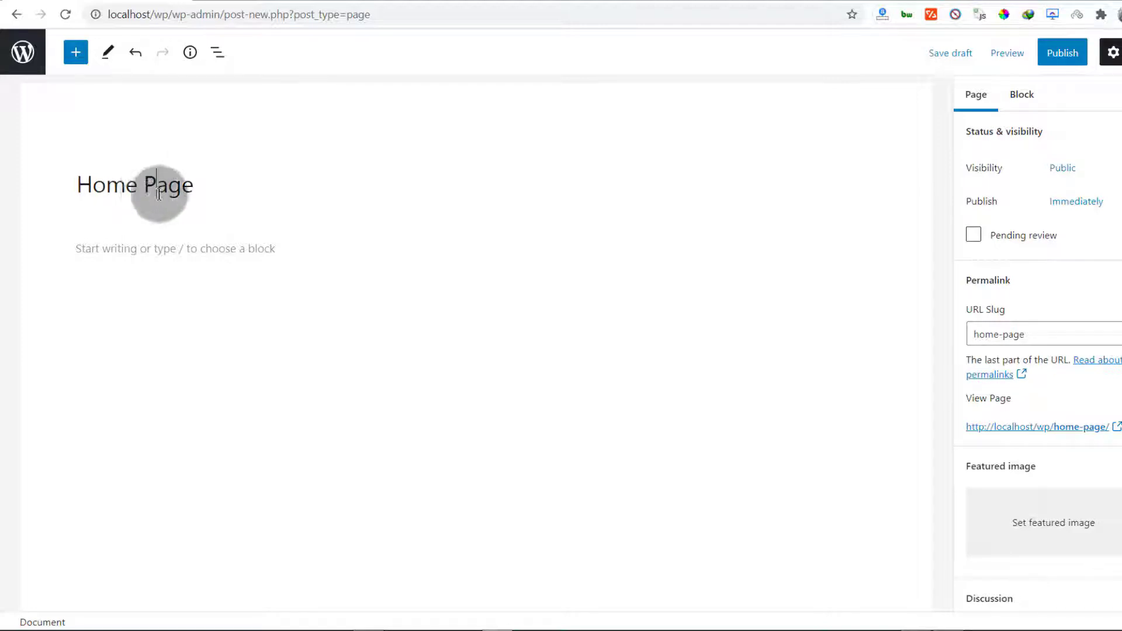
pyautogui.moveTo(193, 185); pyautogui.dragTo(149, 185)
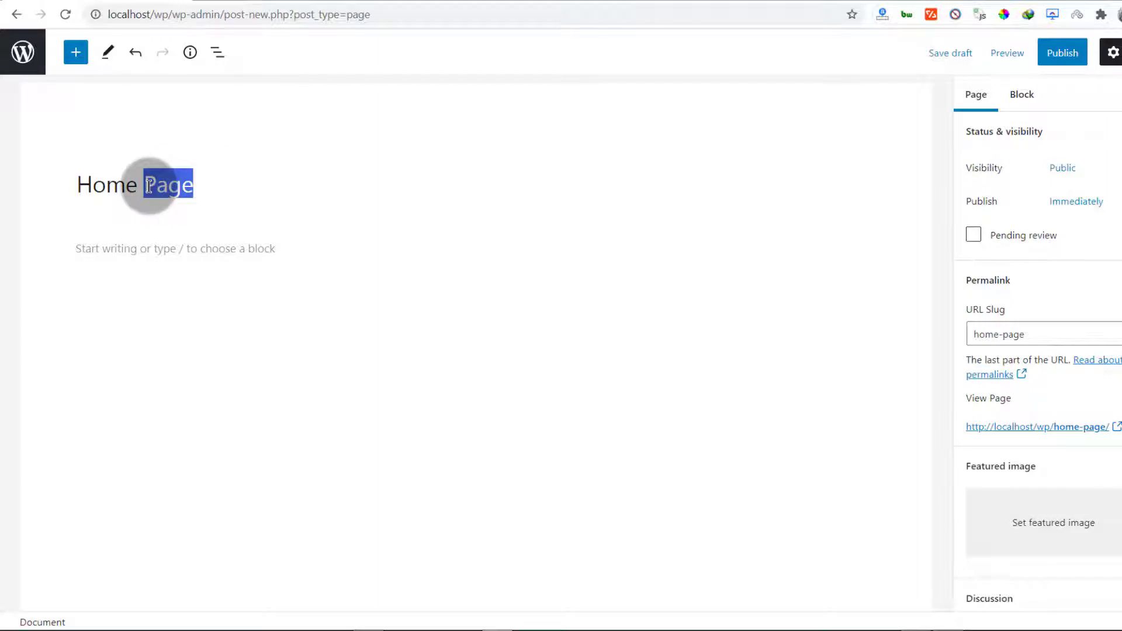
pyautogui.click(155, 249)
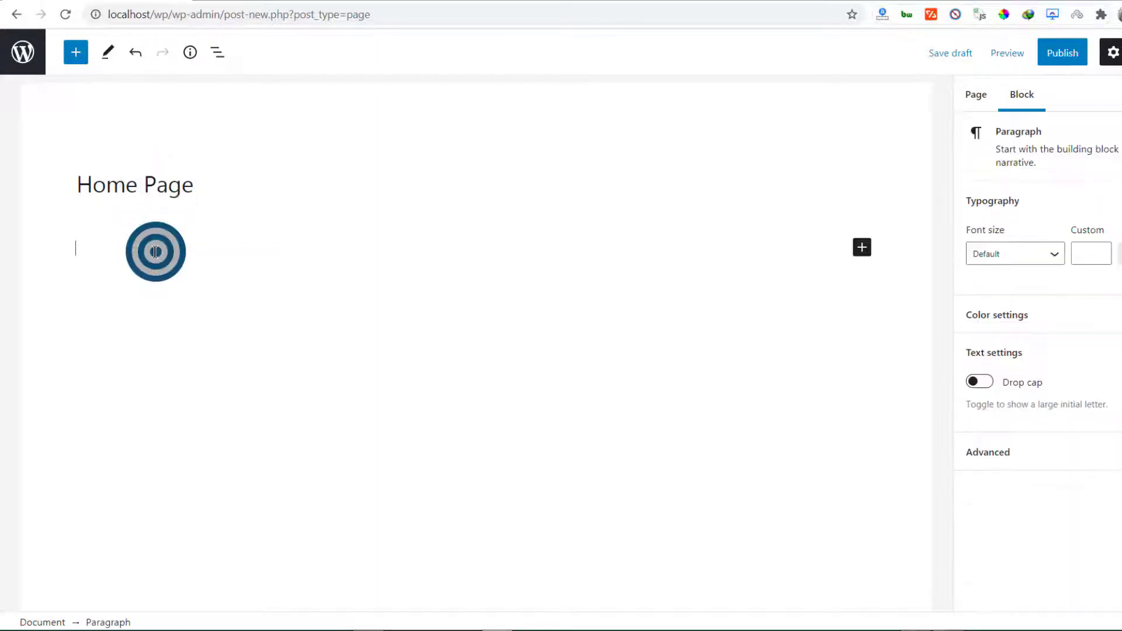
pyautogui.moveTo(198, 183); pyautogui.dragTo(62, 184)
pyautogui.click(117, 242)
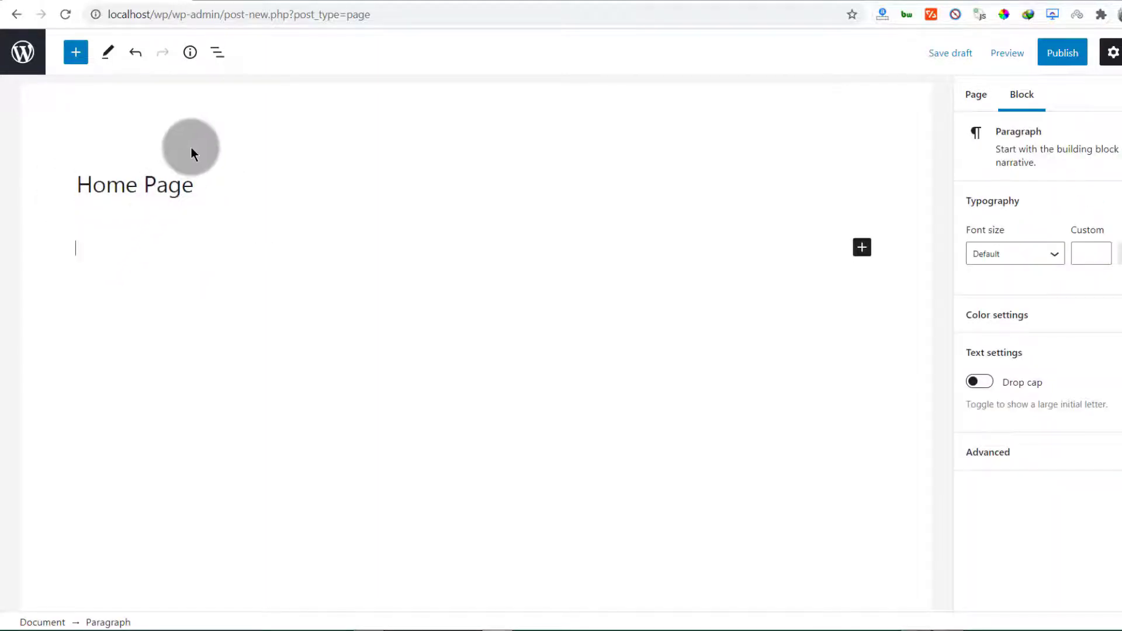
pyautogui.click(860, 249)
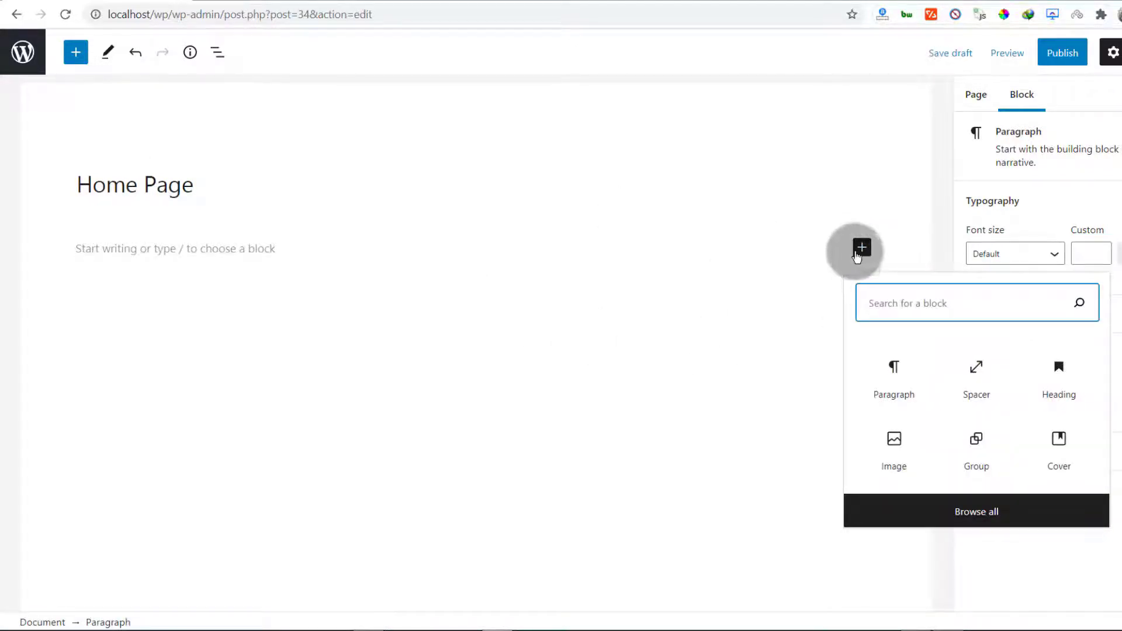
# Close and reopen the quick block picker beside the empty paragraph
pyautogui.click(131, 245)
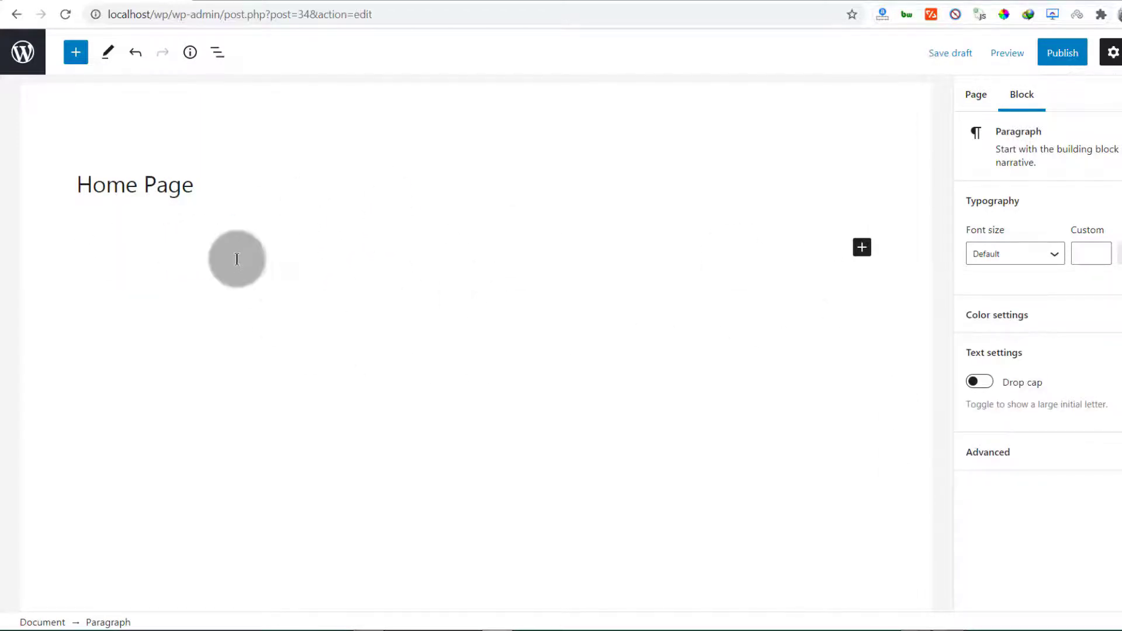
pyautogui.click(863, 247)
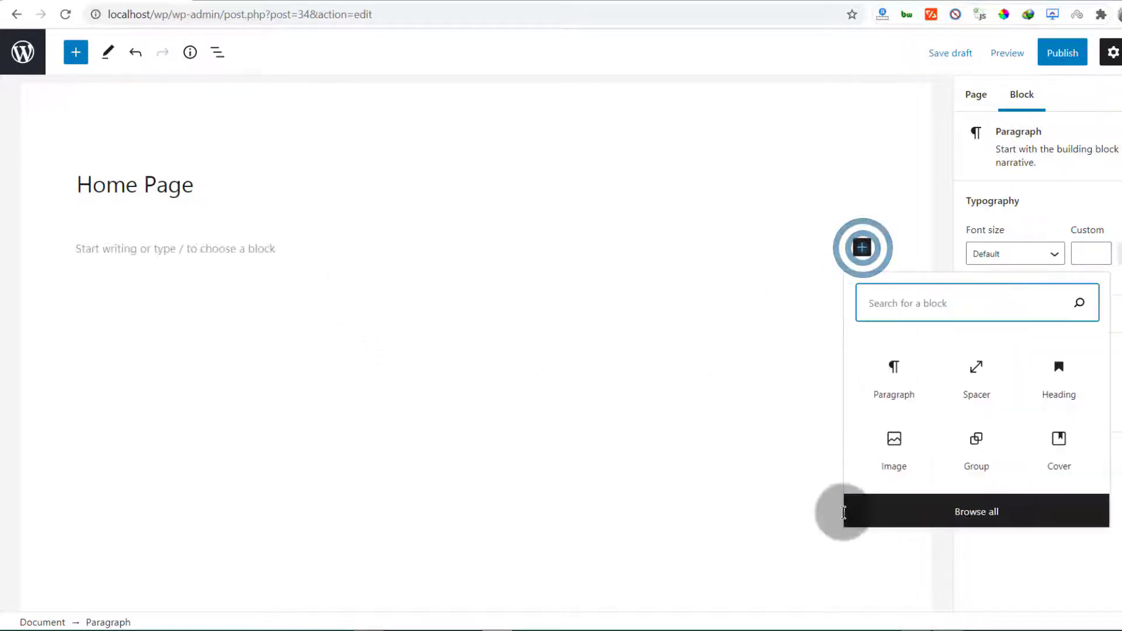
# Open the full block library on its Patterns section, showing Buttons patterns
pyautogui.click(974, 514)
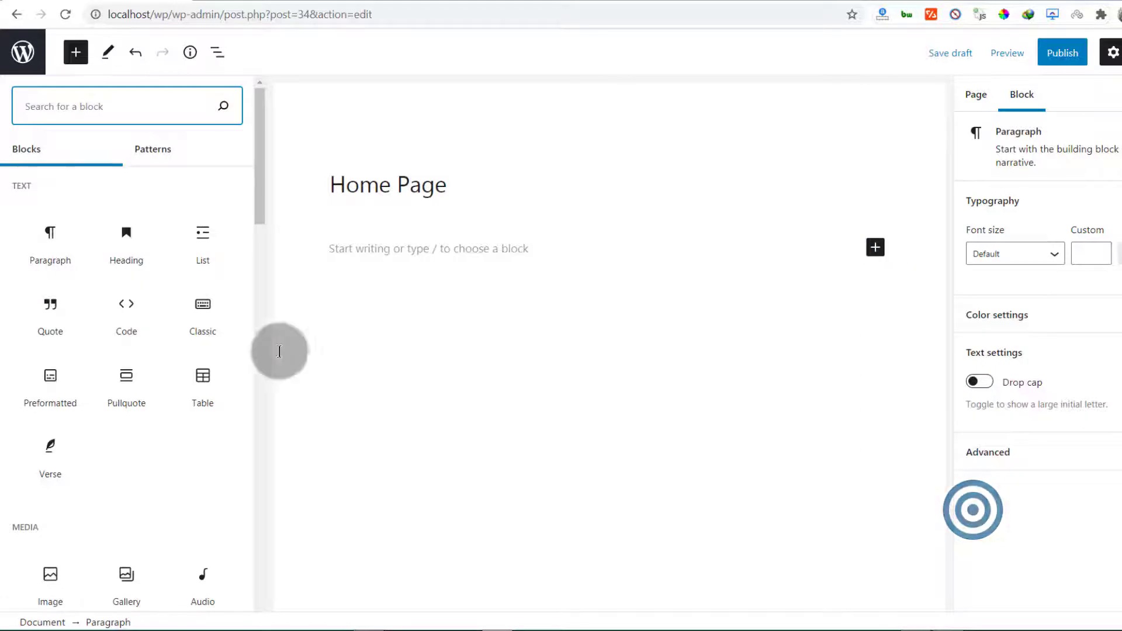
pyautogui.moveTo(258, 167); pyautogui.dragTo(257, 130)
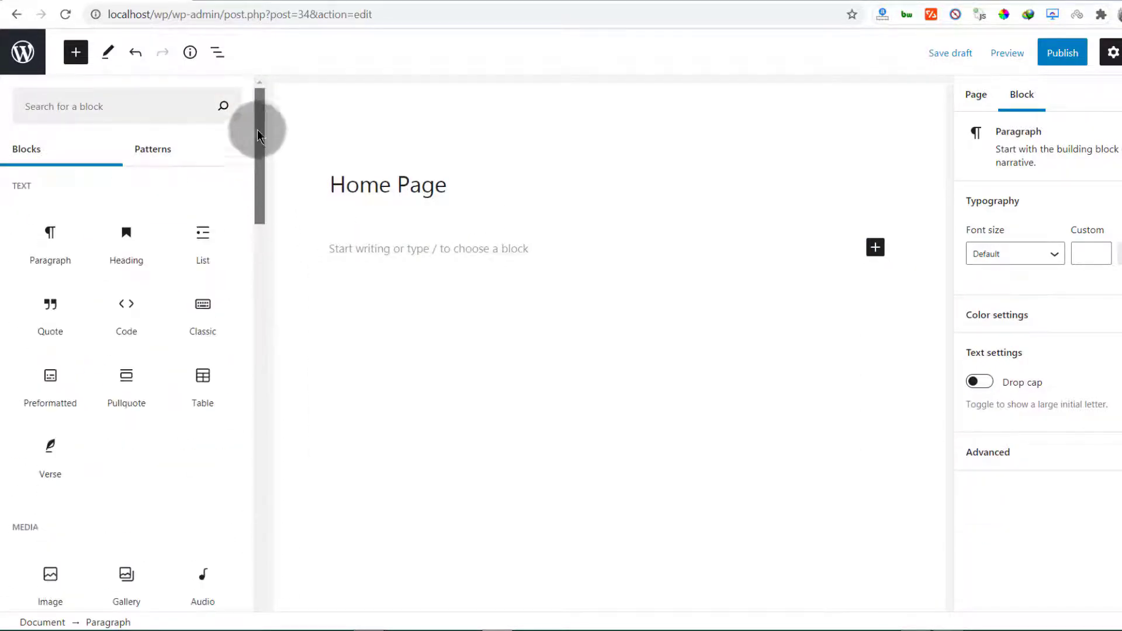
pyautogui.moveTo(126, 310); pyautogui.dragTo(447, 296)
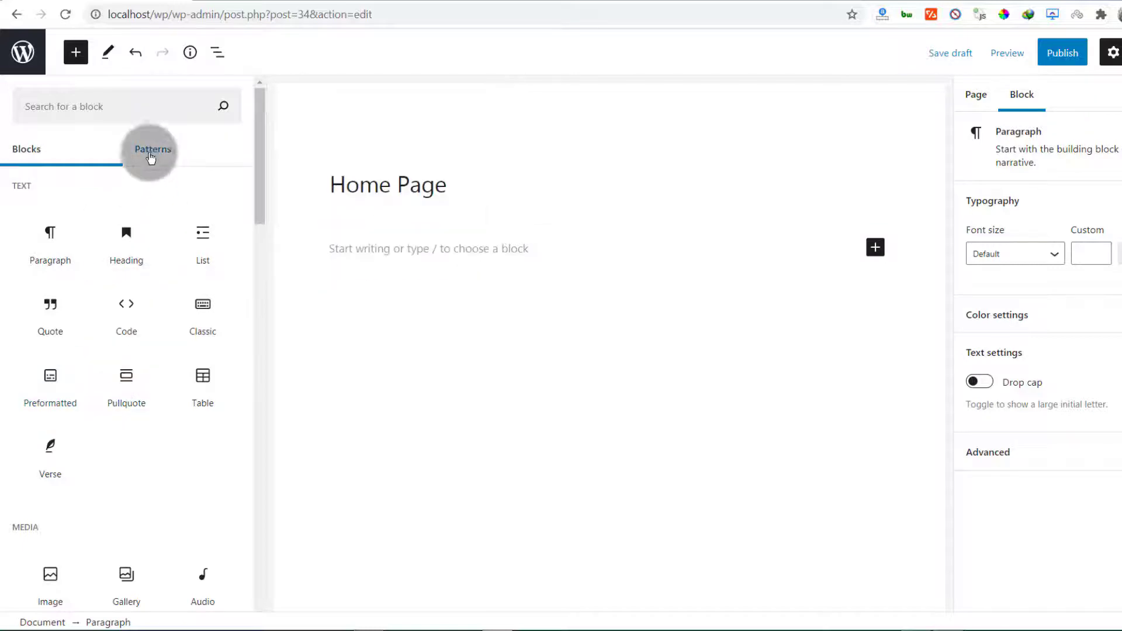
pyautogui.click(153, 152)
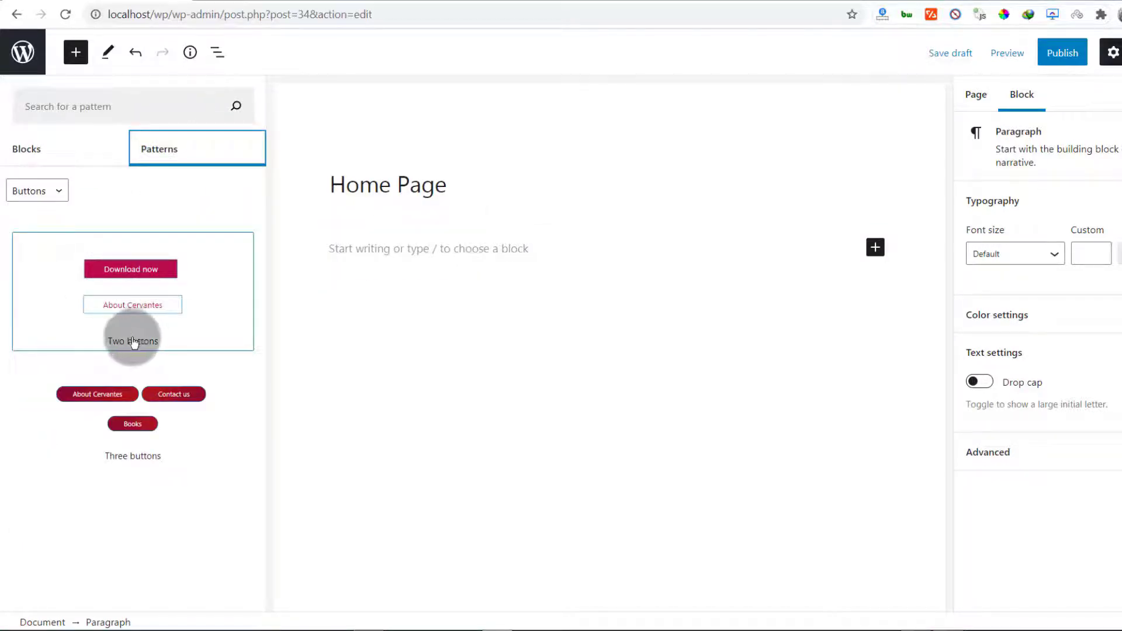
pyautogui.click(53, 190)
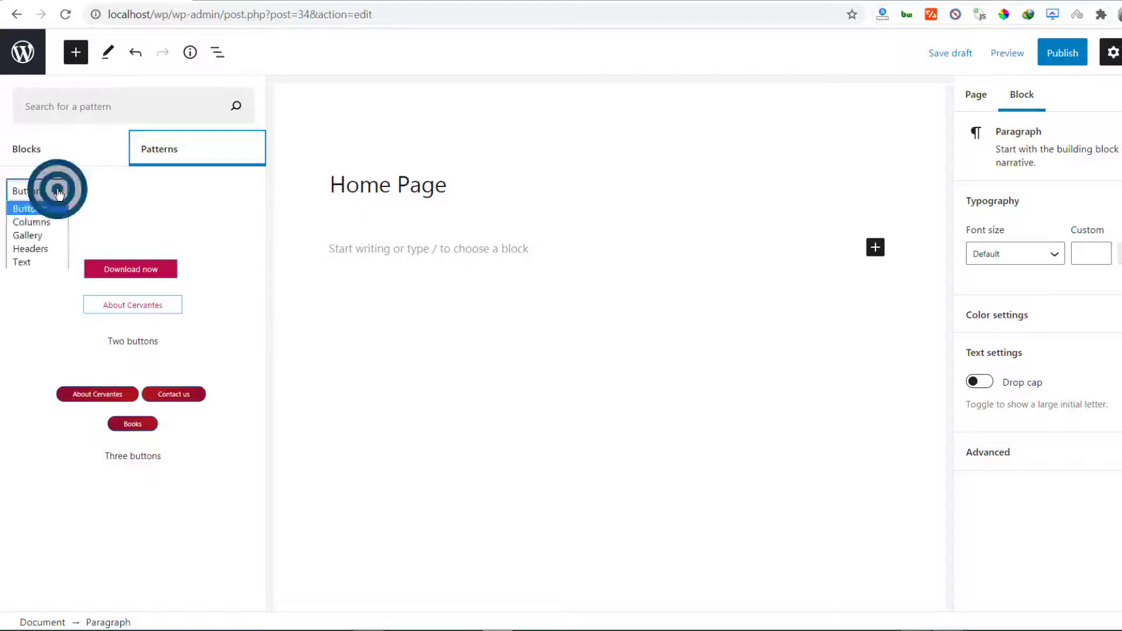
pyautogui.click(28, 222)
pyautogui.scroll(-10, 175, 345)
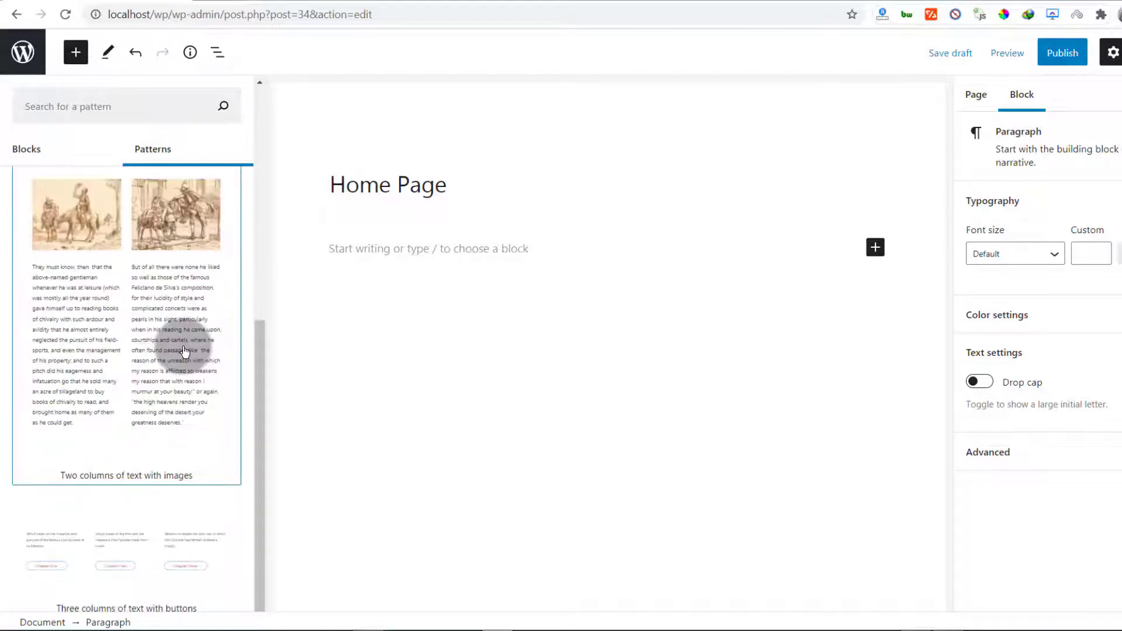
pyautogui.scroll(10, 184, 351)
pyautogui.click(61, 192)
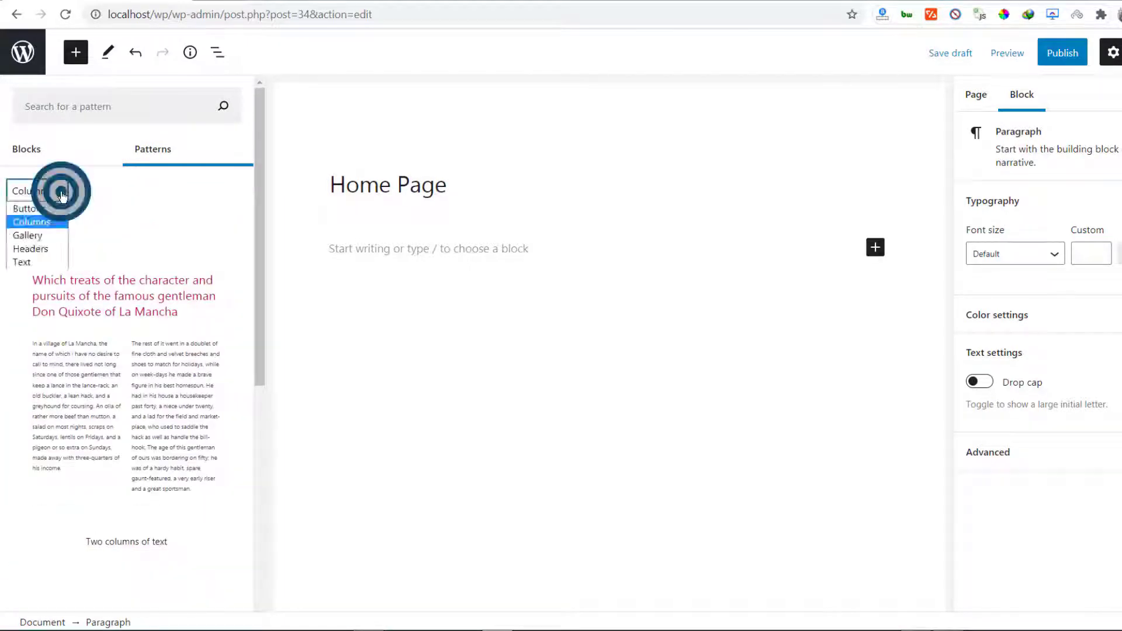
pyautogui.click(36, 236)
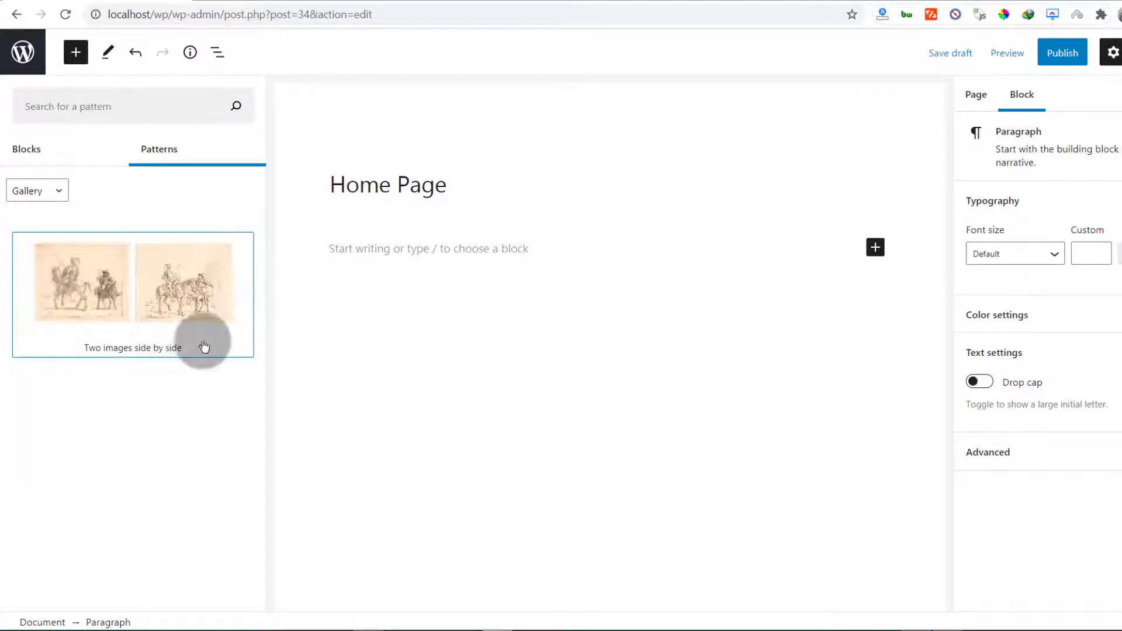
pyautogui.click(59, 188)
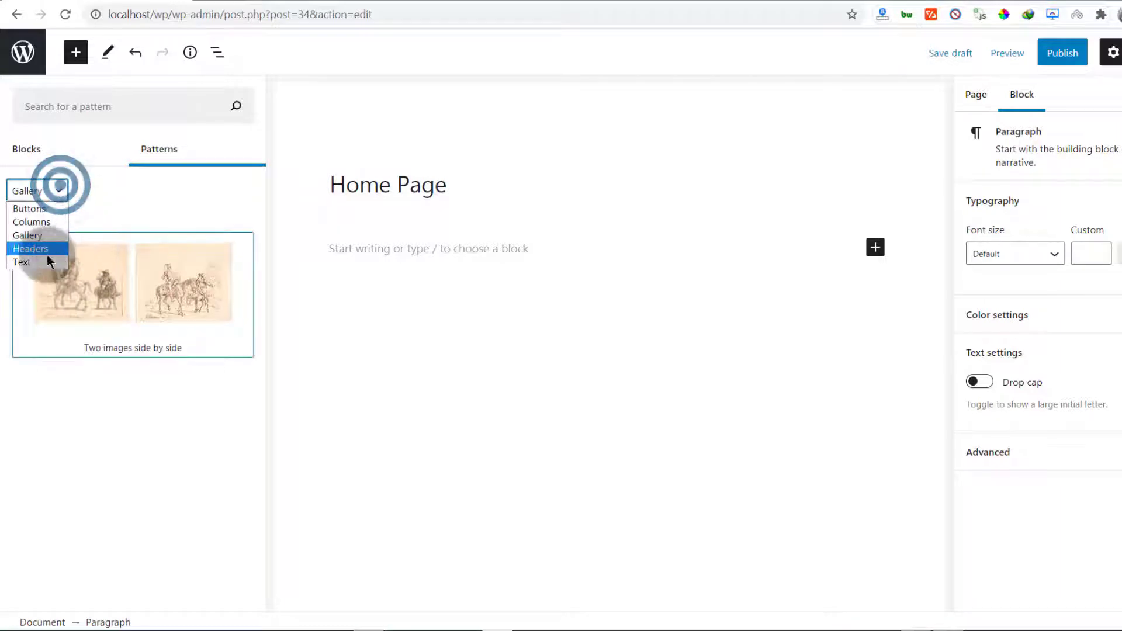
pyautogui.click(33, 248)
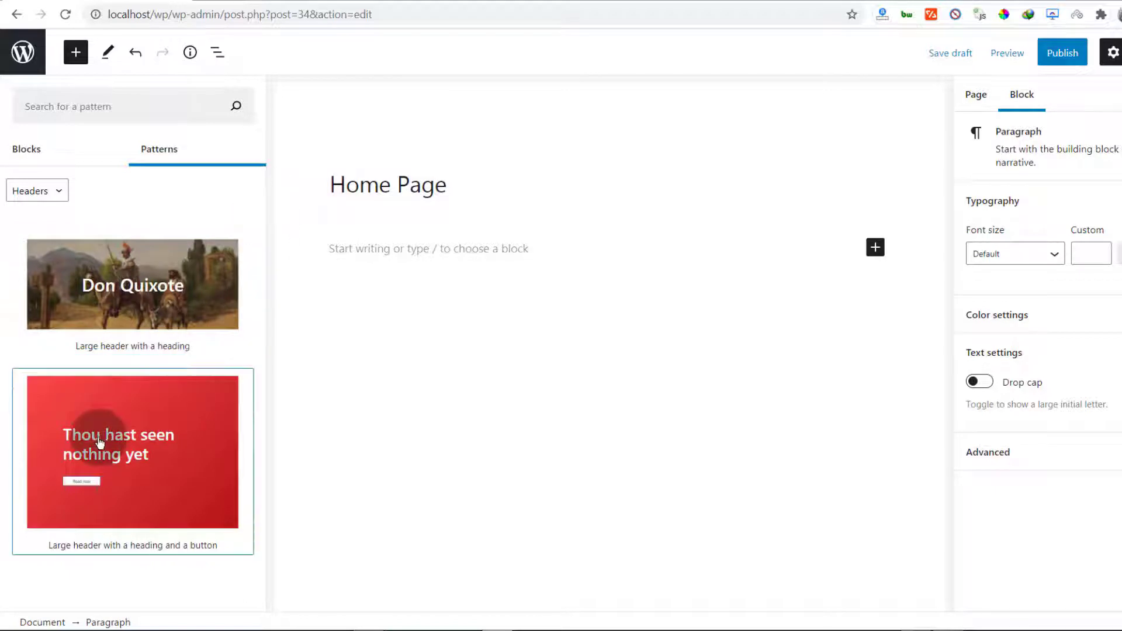
pyautogui.click(59, 192)
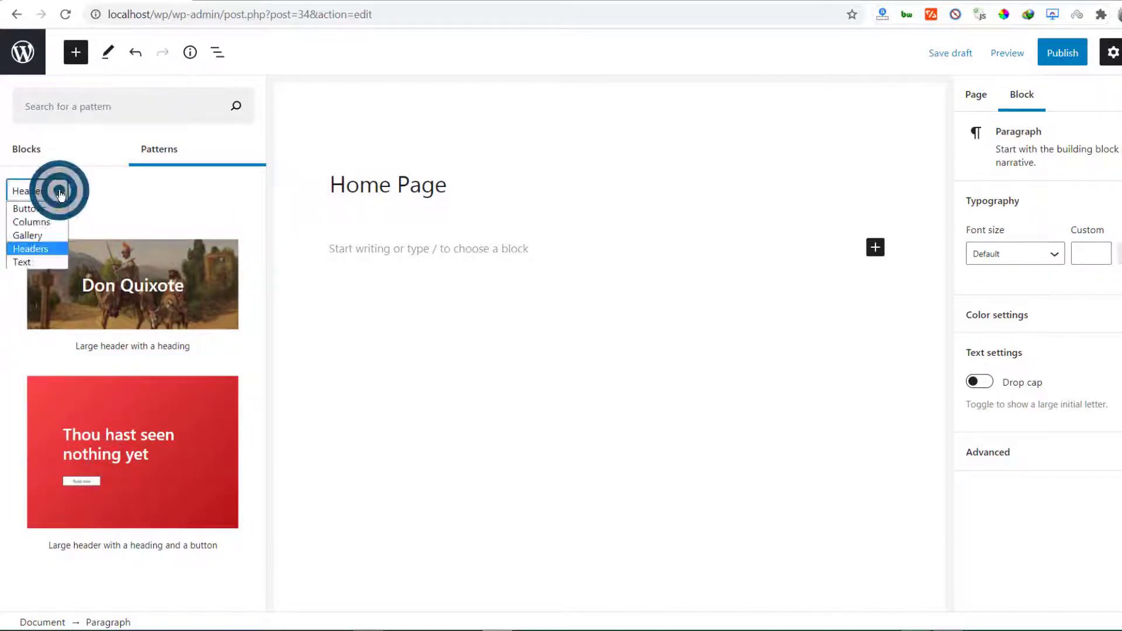
pyautogui.click(34, 261)
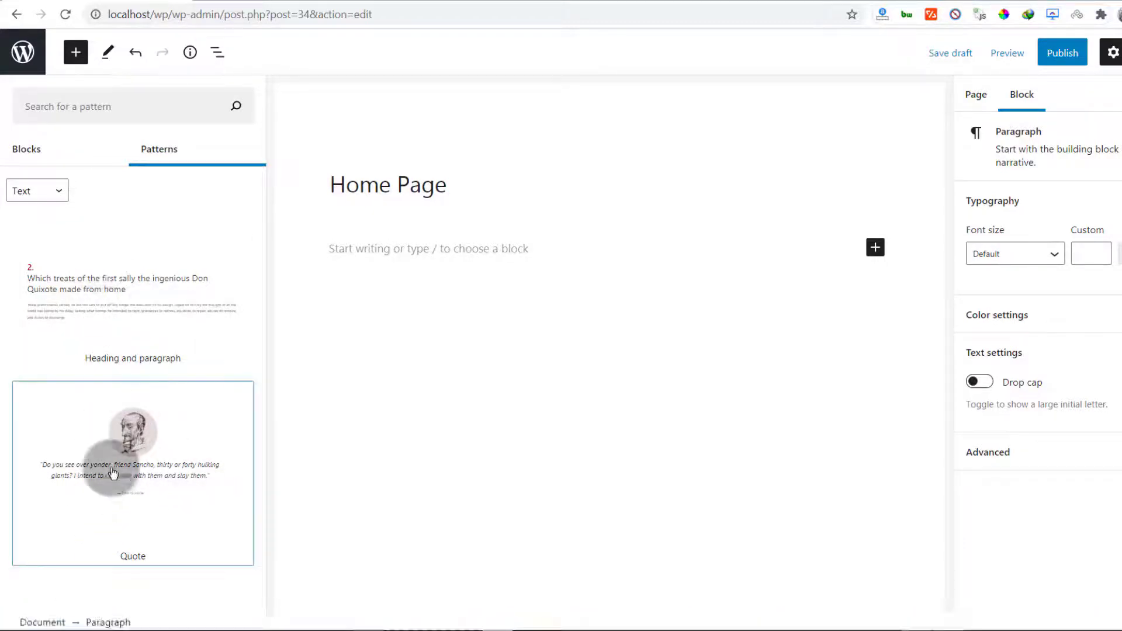
pyautogui.click(59, 192)
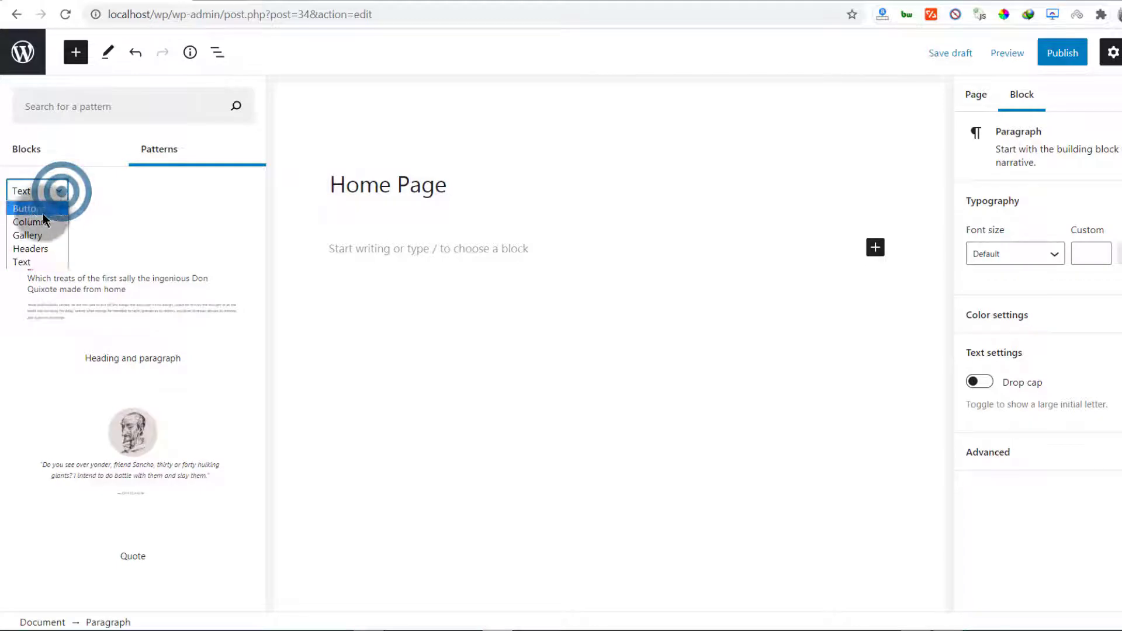
pyautogui.click(26, 224)
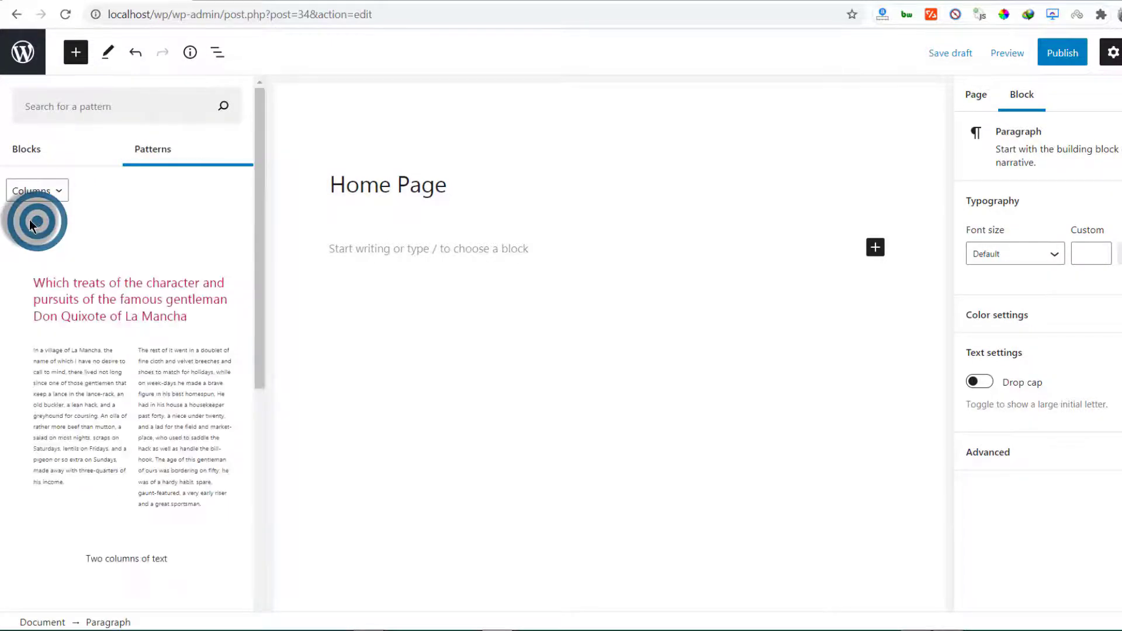
pyautogui.scroll(-8, 193, 359)
pyautogui.scroll(10, 169, 356)
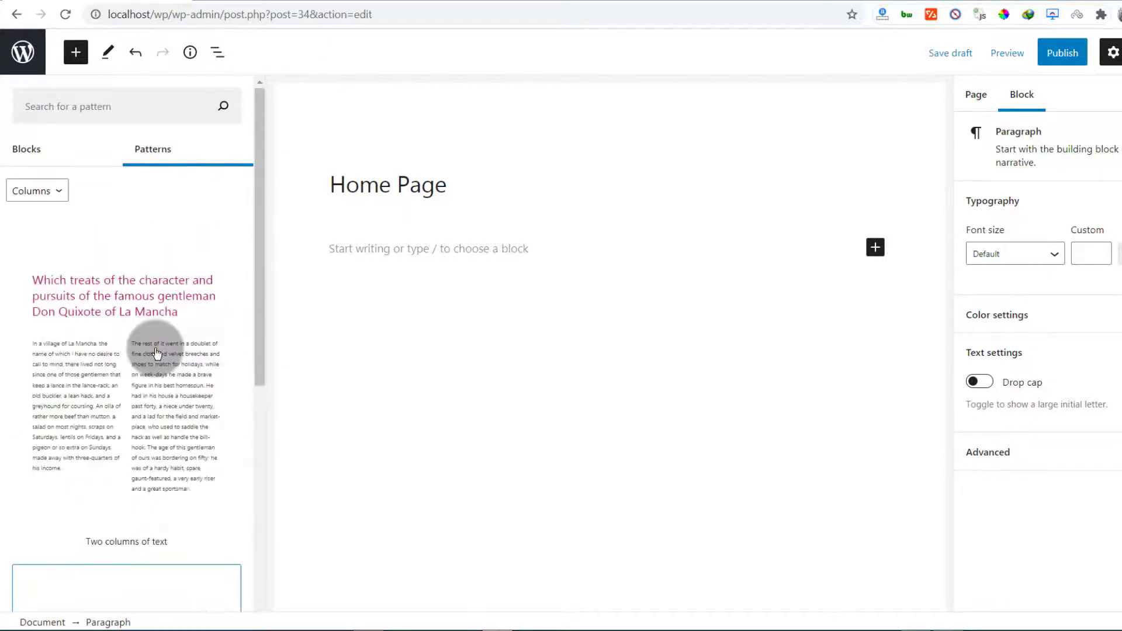
pyautogui.click(61, 193)
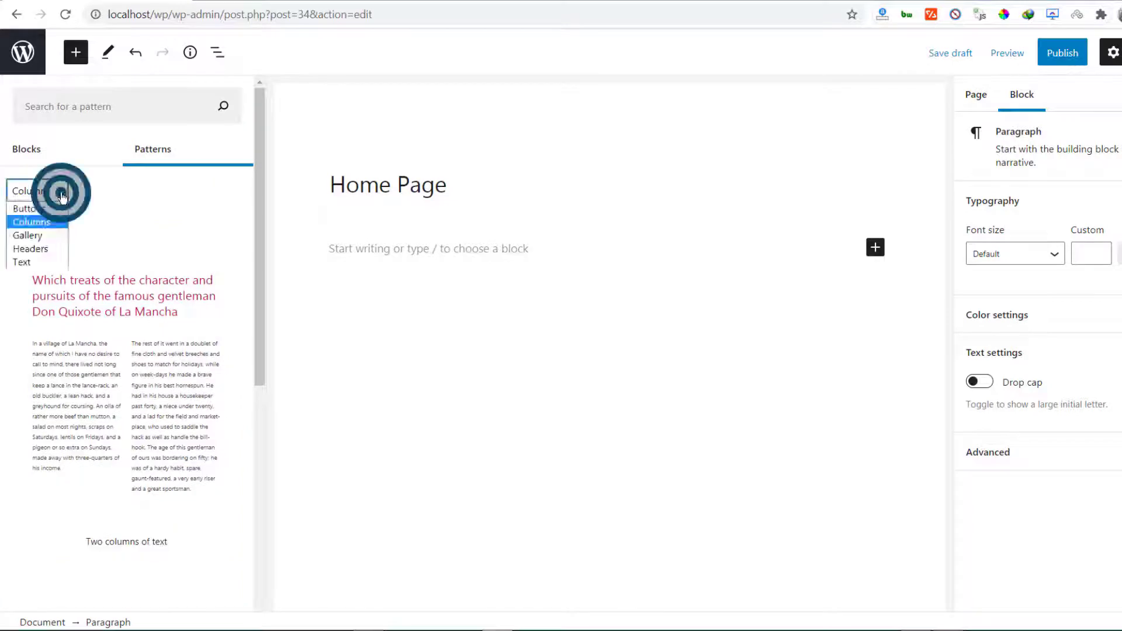
pyautogui.click(41, 236)
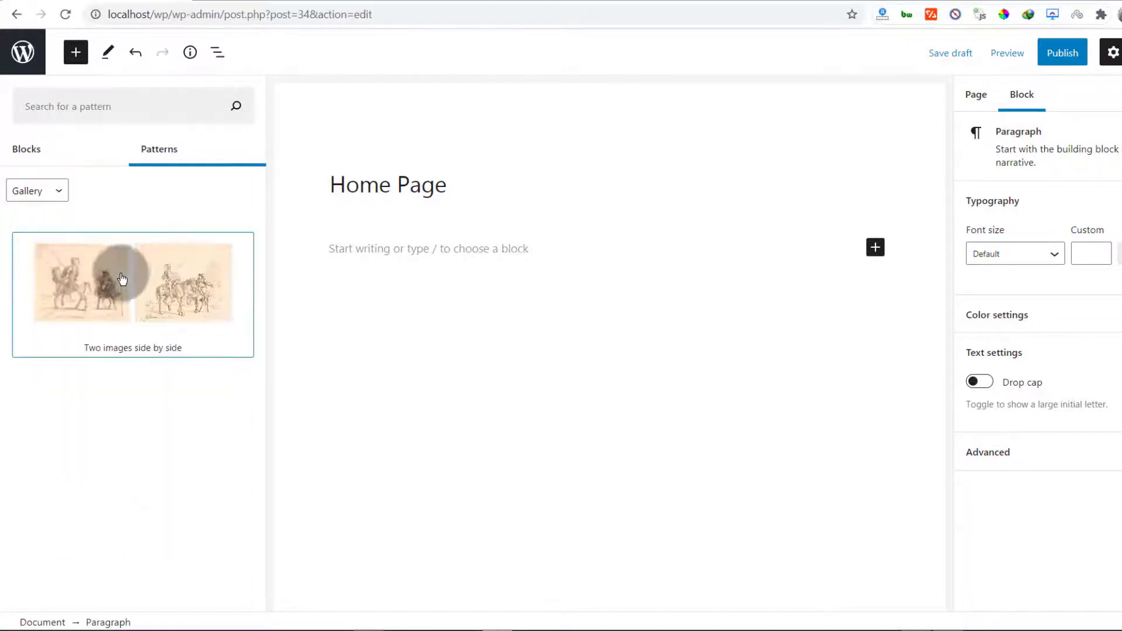
pyautogui.click(61, 191)
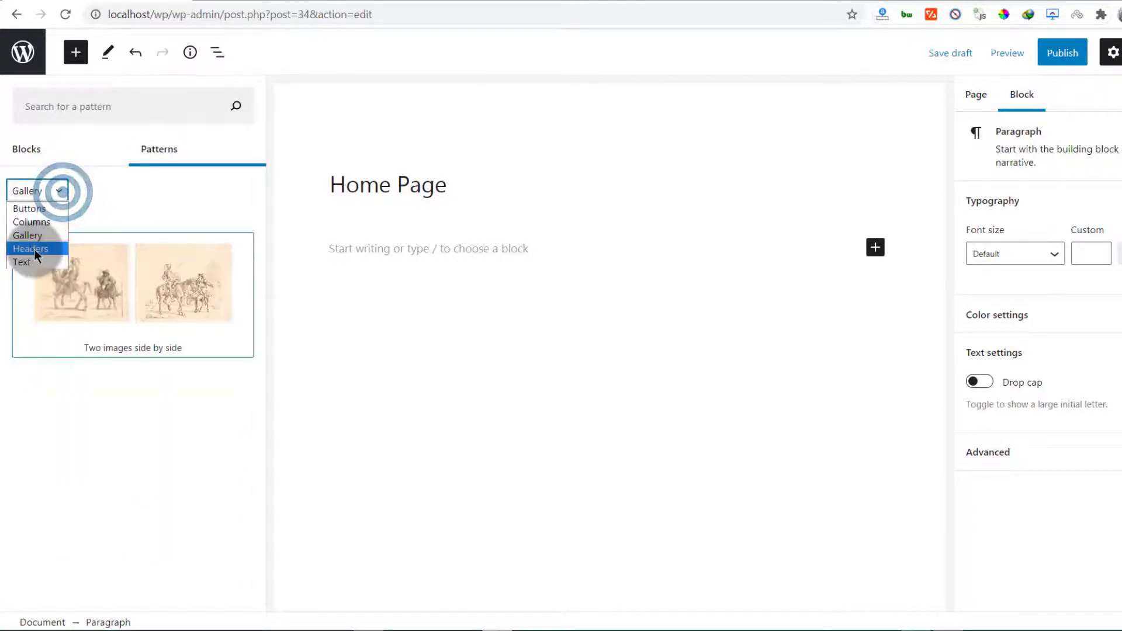
pyautogui.click(34, 248)
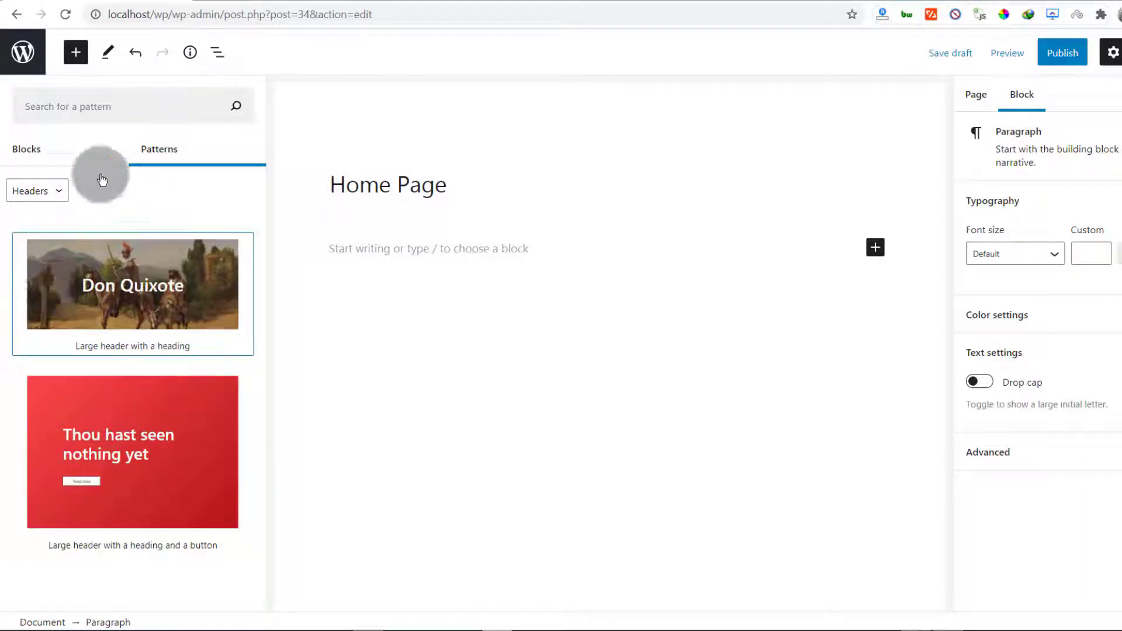
pyautogui.click(29, 156)
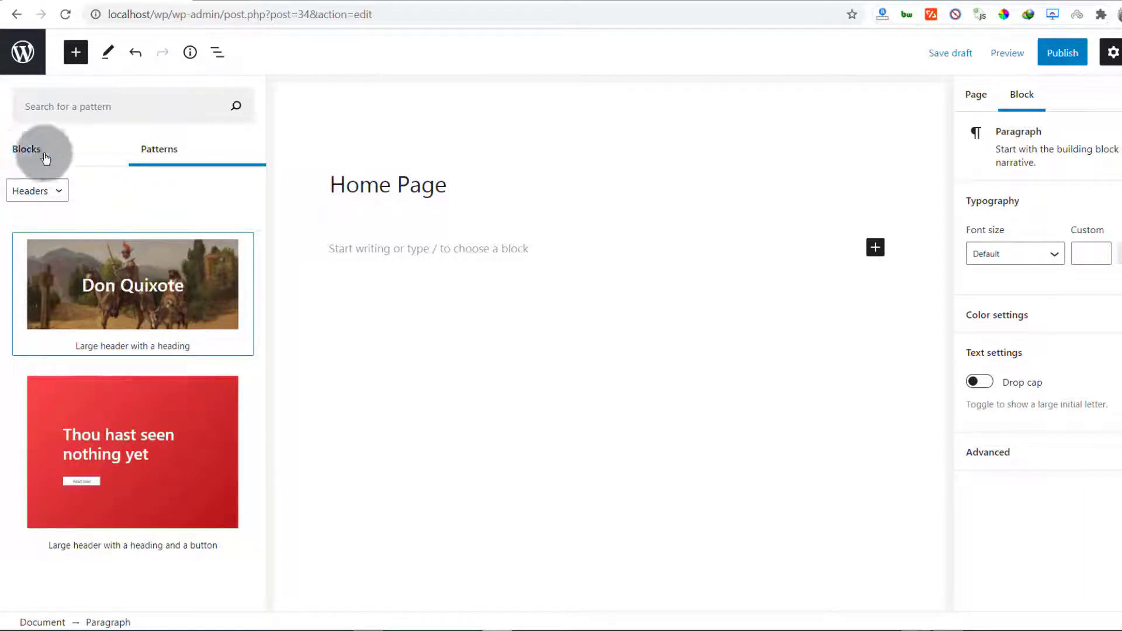
# Insert a Media & Text block with '1 Software developers getting paid.jpg' uploaded as its image
pyautogui.moveTo(258, 170); pyautogui.dragTo(257, 271)
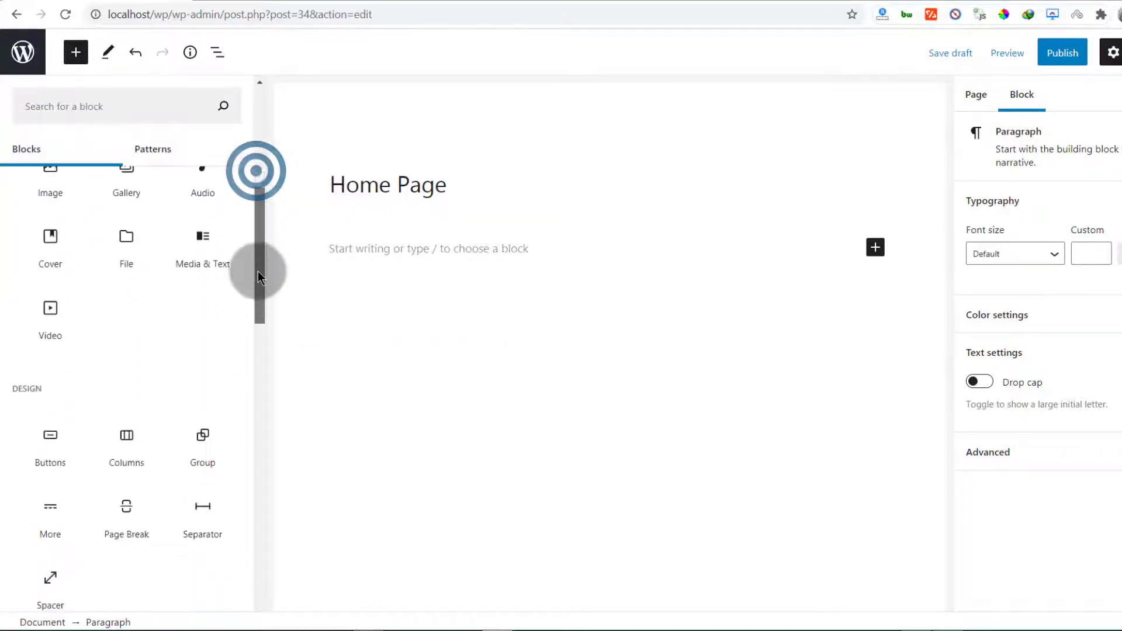
pyautogui.click(203, 263)
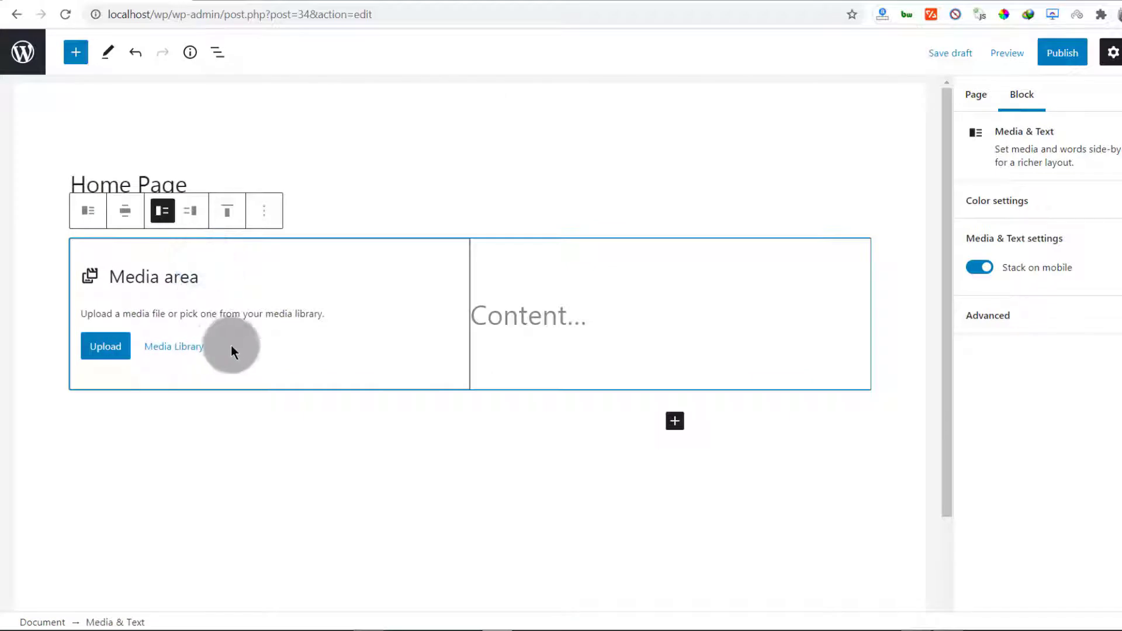
pyautogui.click(104, 349)
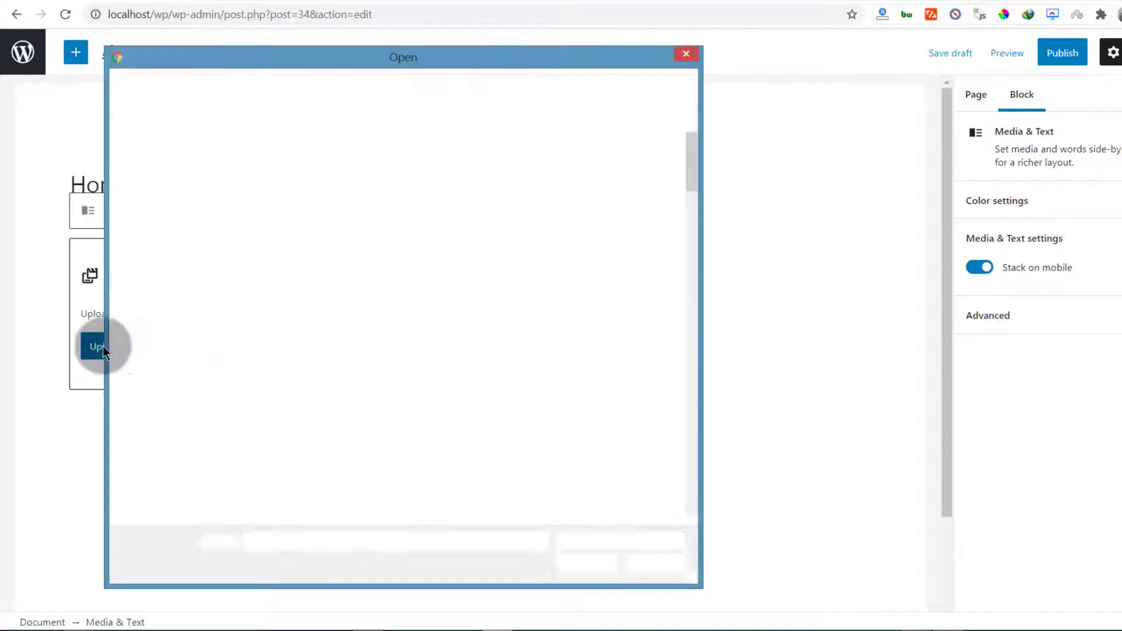
pyautogui.click(686, 54)
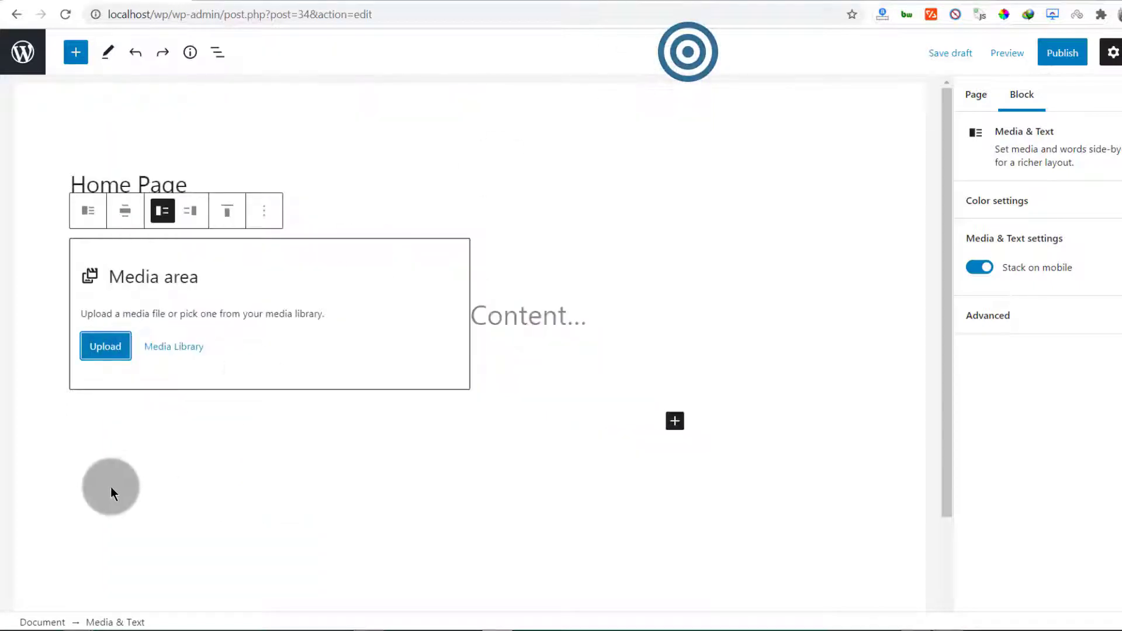
pyautogui.click(170, 349)
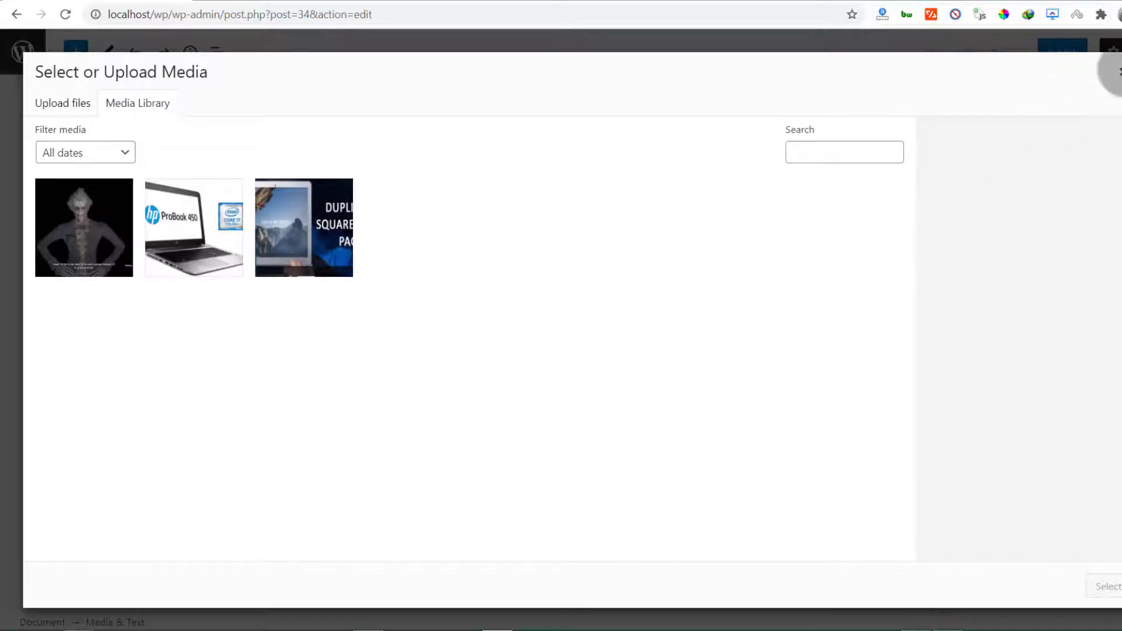
pyautogui.click(1118, 72)
pyautogui.click(107, 350)
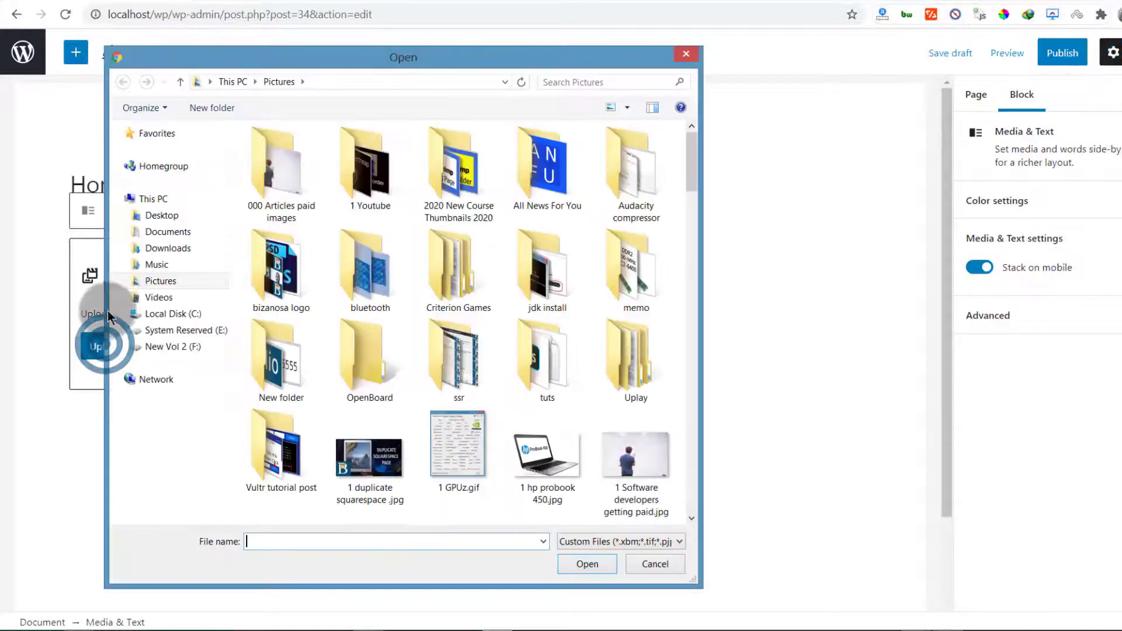
pyautogui.click(275, 177)
pyautogui.doubleClick(274, 177)
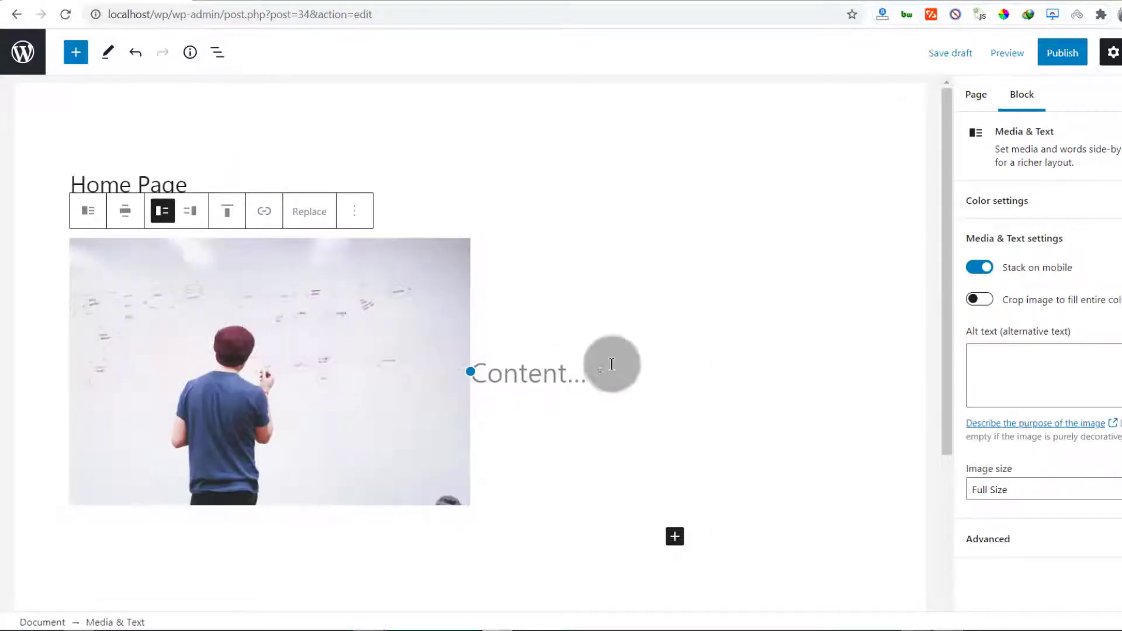
pyautogui.click(517, 372)
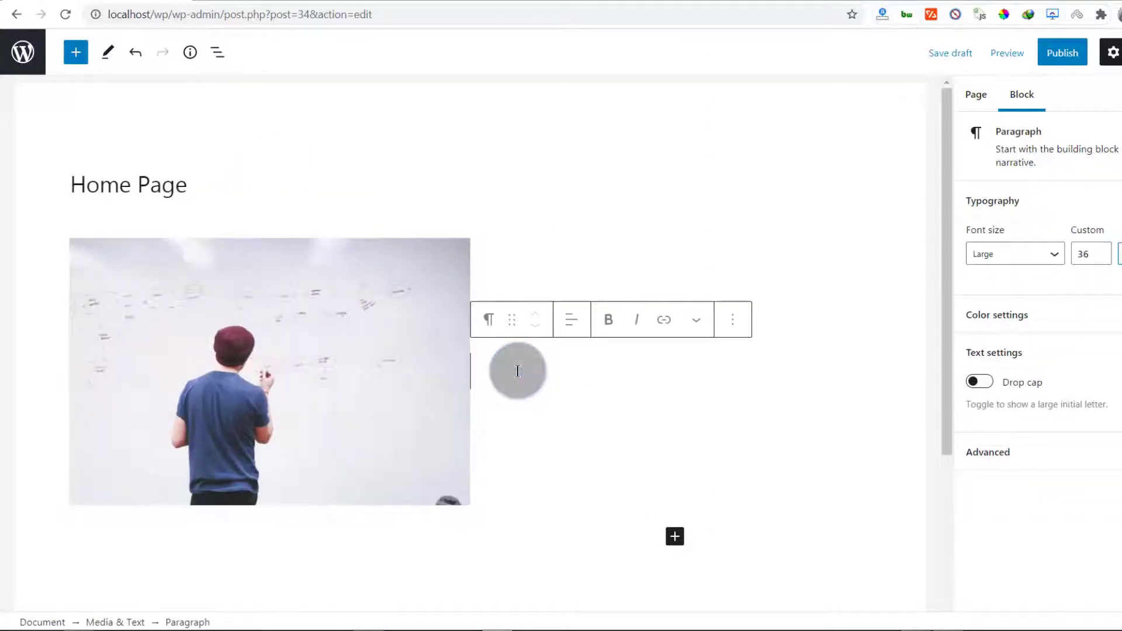
# Type 'Welcome to Sampled .' and, as a new paragraph, 'The best Marketing Agency for you.'
pyautogui.click(490, 376)
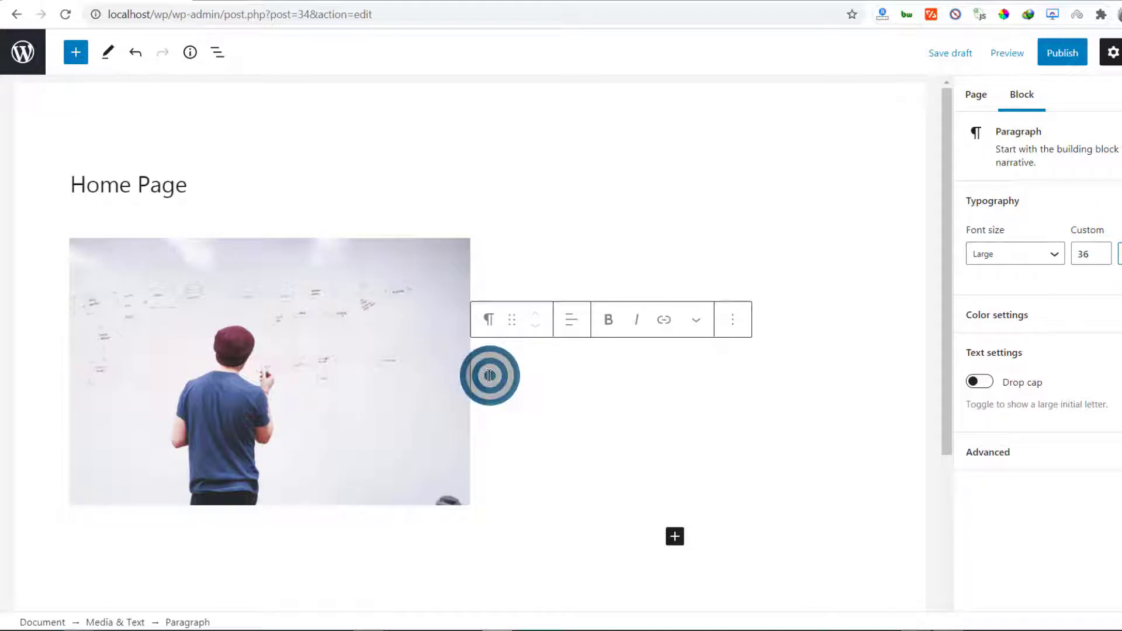
pyautogui.write('We')
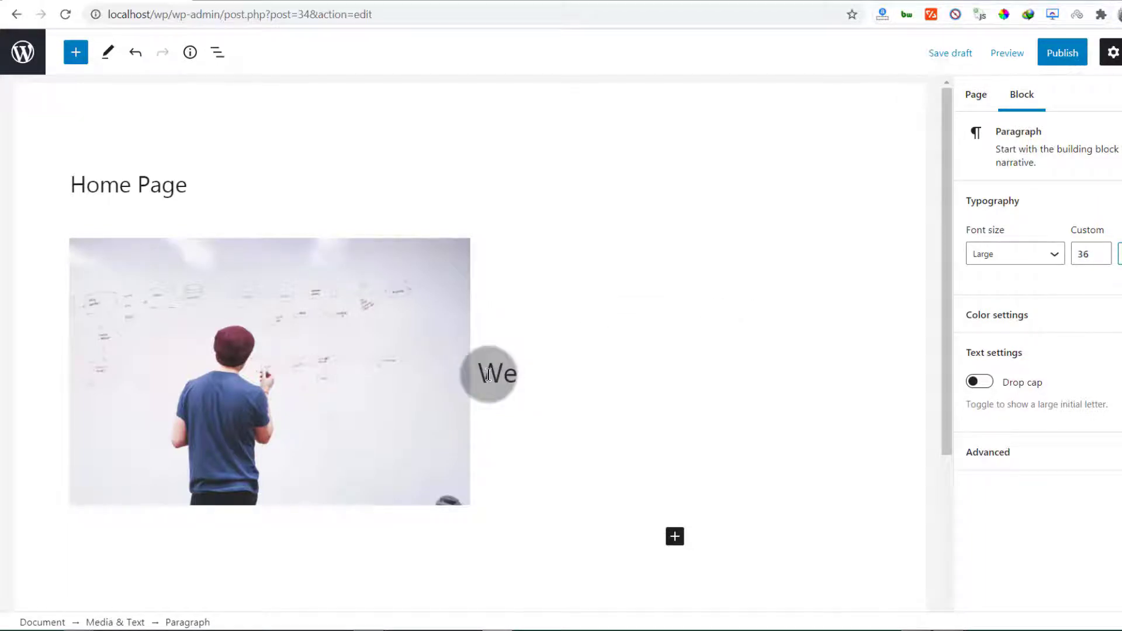
pyautogui.write('lcome to Sampled')
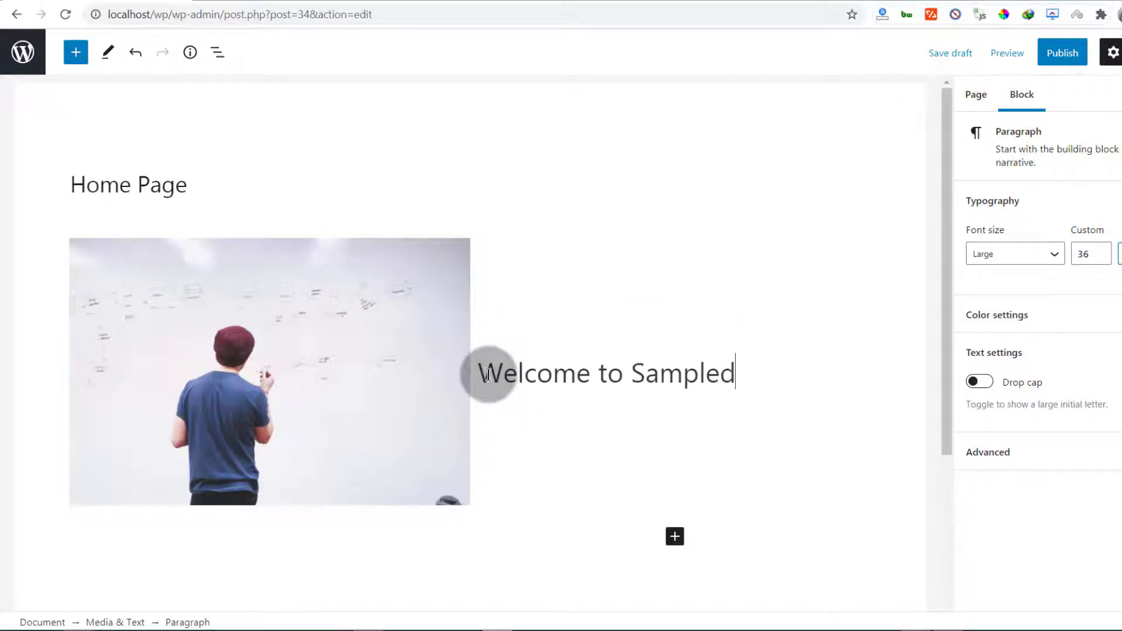
pyautogui.write(' .')
pyautogui.press('Return')
pyautogui.write('The best Marketing Agency for y')
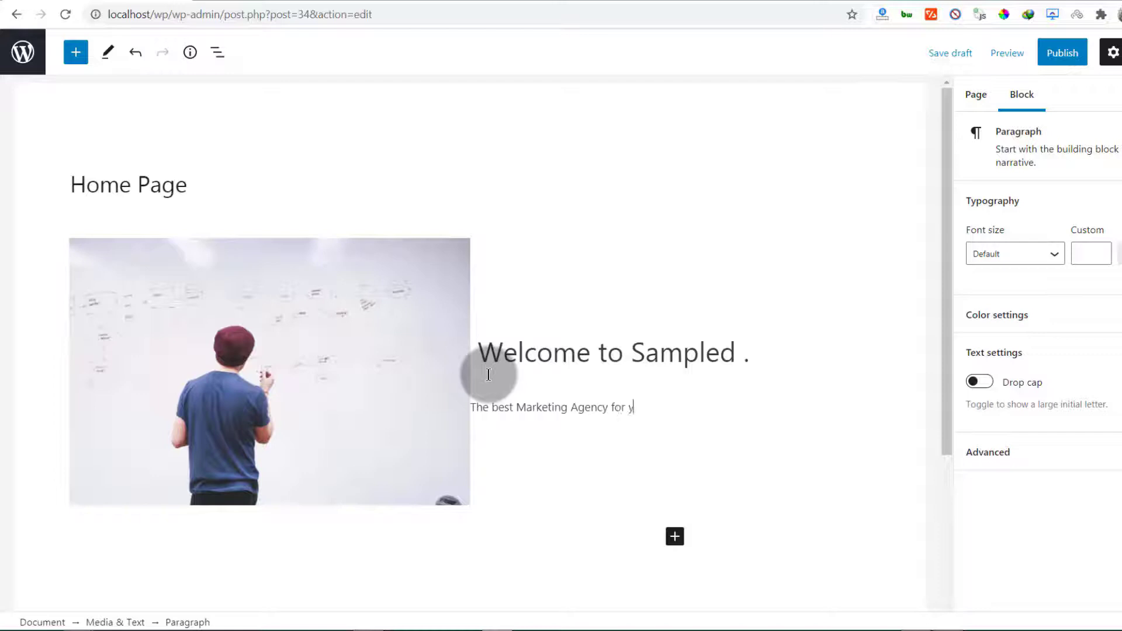
pyautogui.write('.')
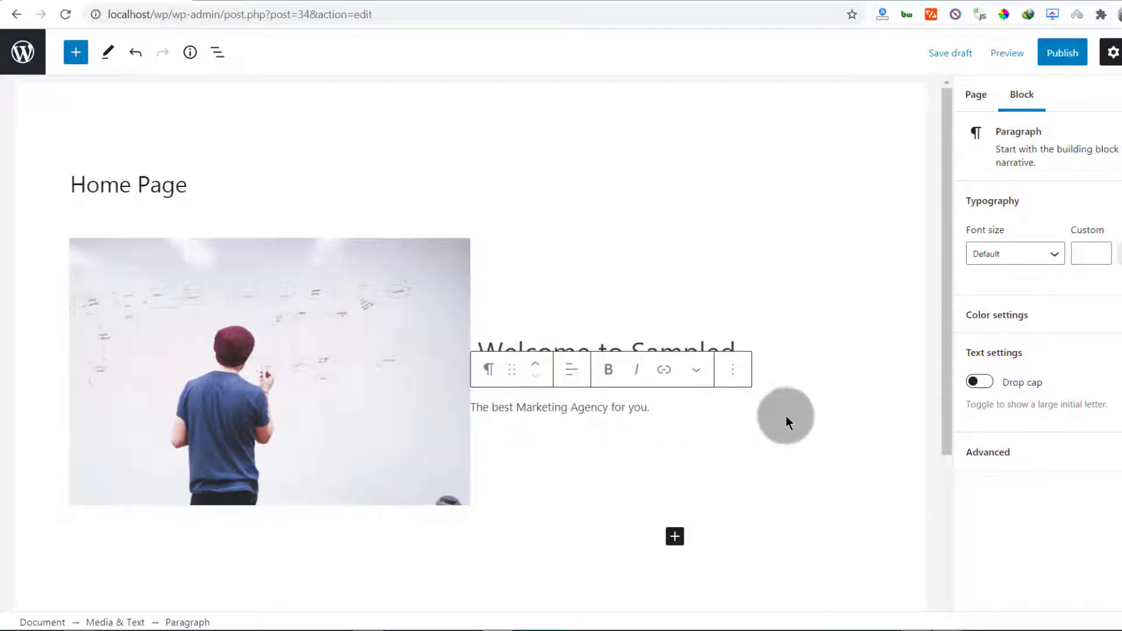
pyautogui.tripleClick(553, 408)
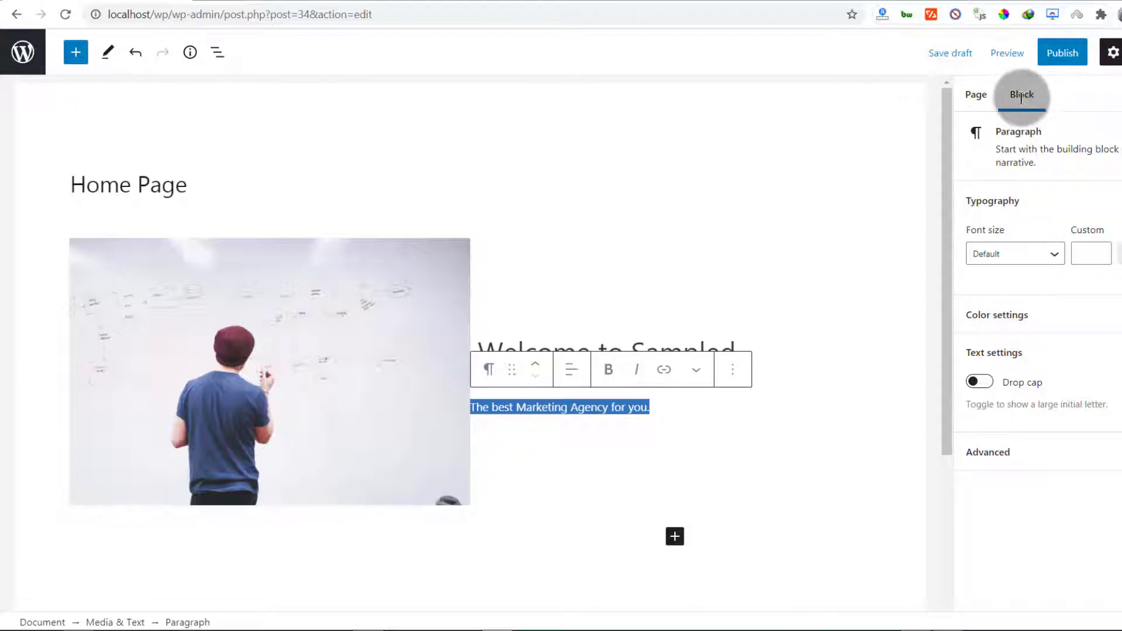
# Set the tagline paragraph's font size to Medium (20)
pyautogui.click(1053, 258)
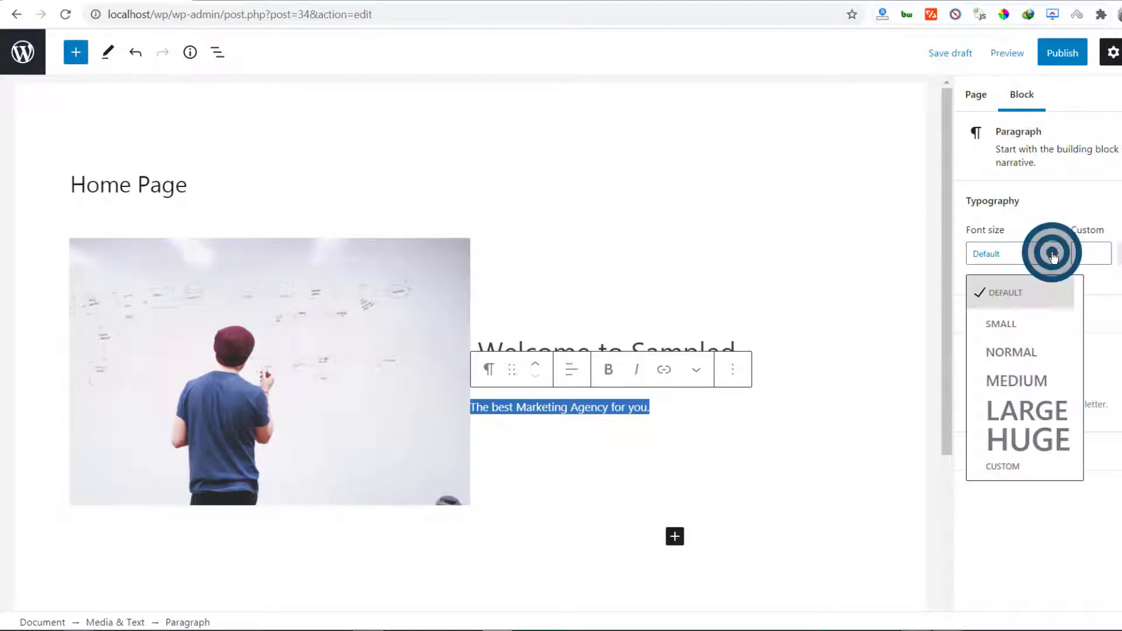
pyautogui.click(1024, 383)
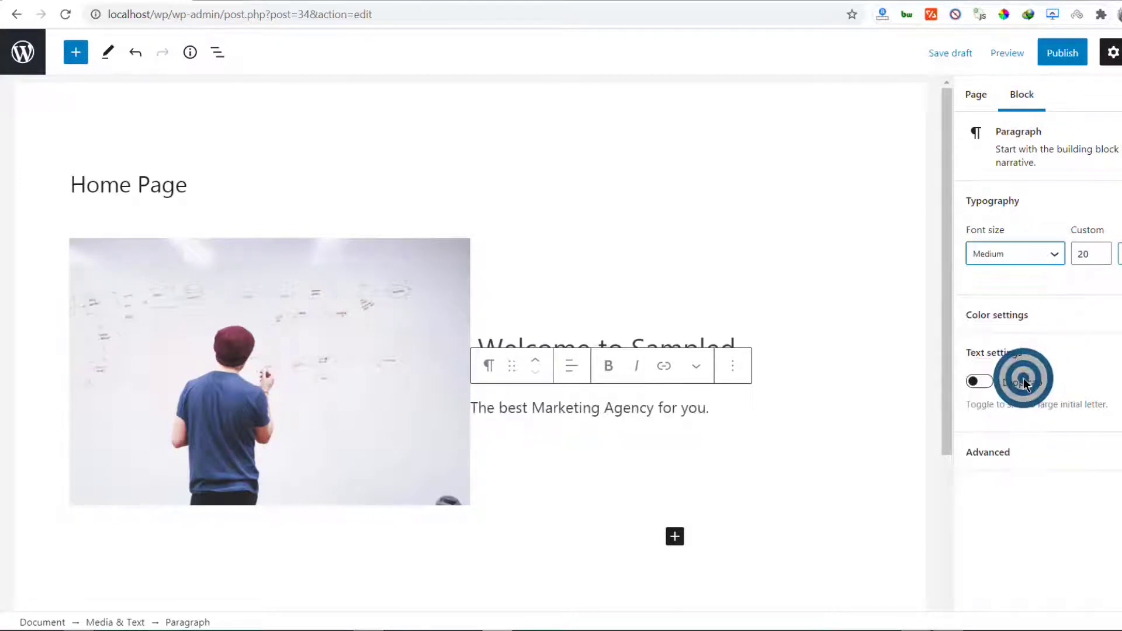
pyautogui.click(1055, 255)
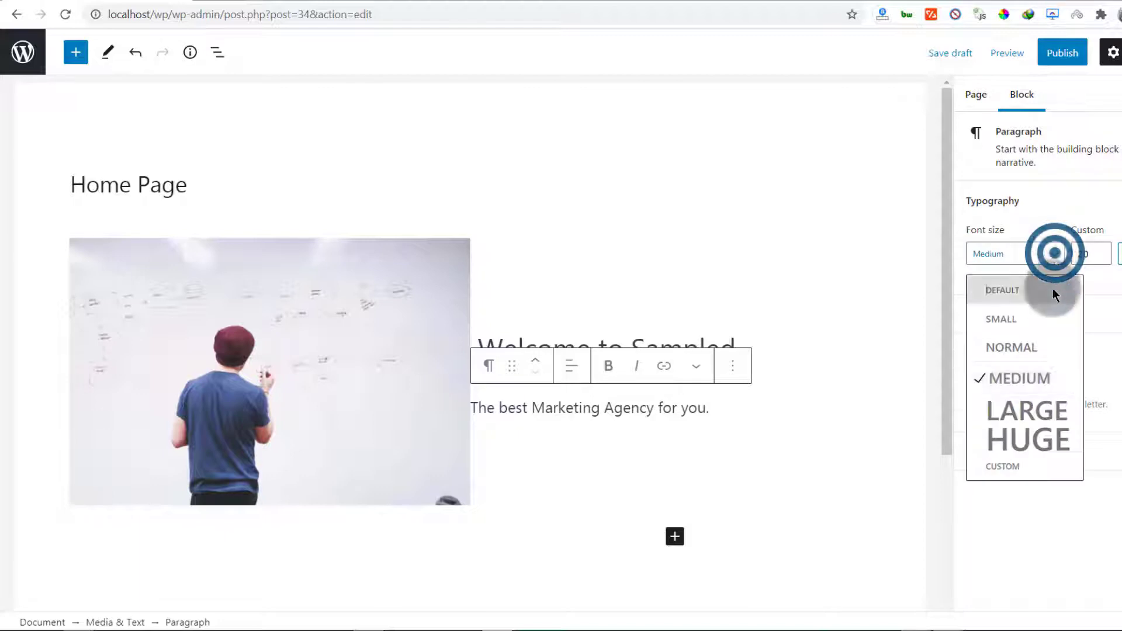
pyautogui.click(1023, 411)
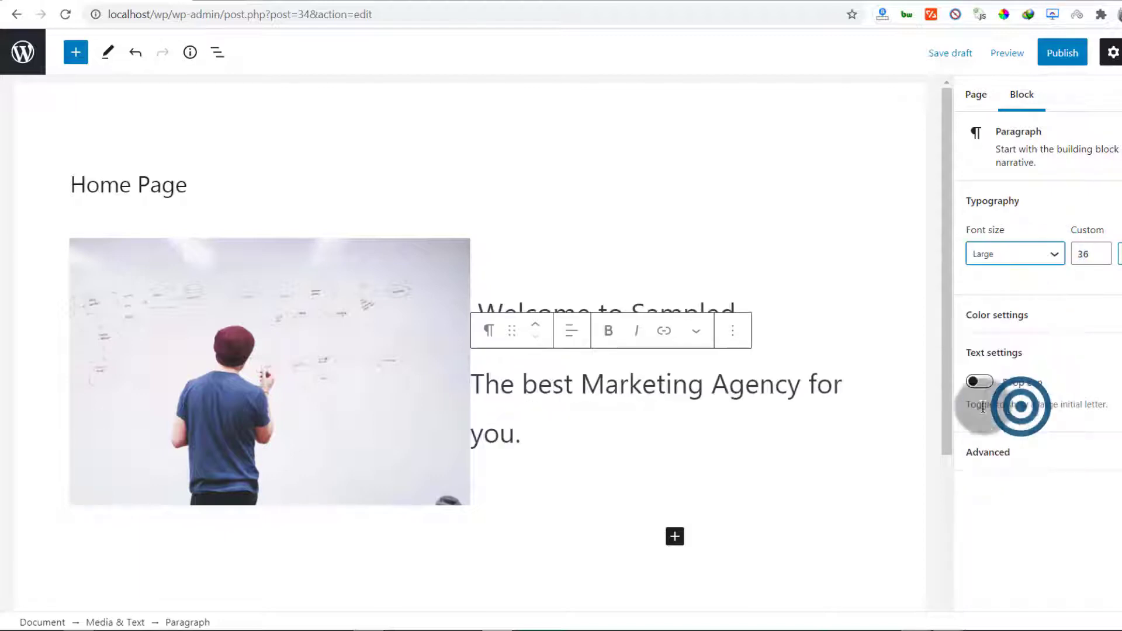
pyautogui.click(1053, 255)
pyautogui.click(1019, 380)
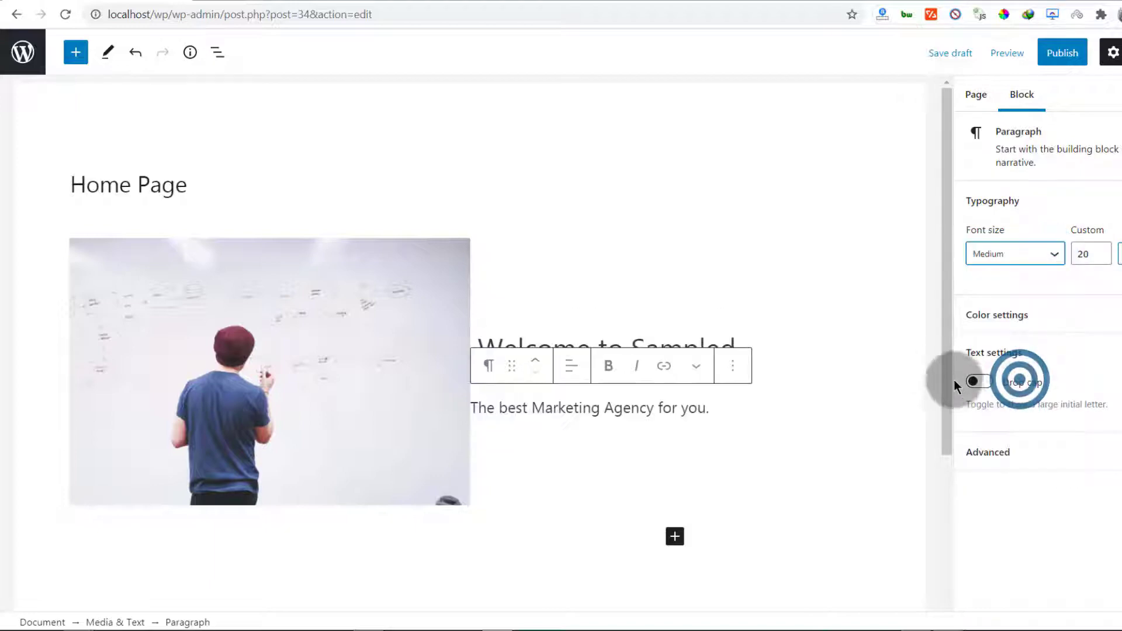
# Set the 'Welcome to Sampled .' line to the Huge font size
pyautogui.click(696, 321)
pyautogui.click(669, 354)
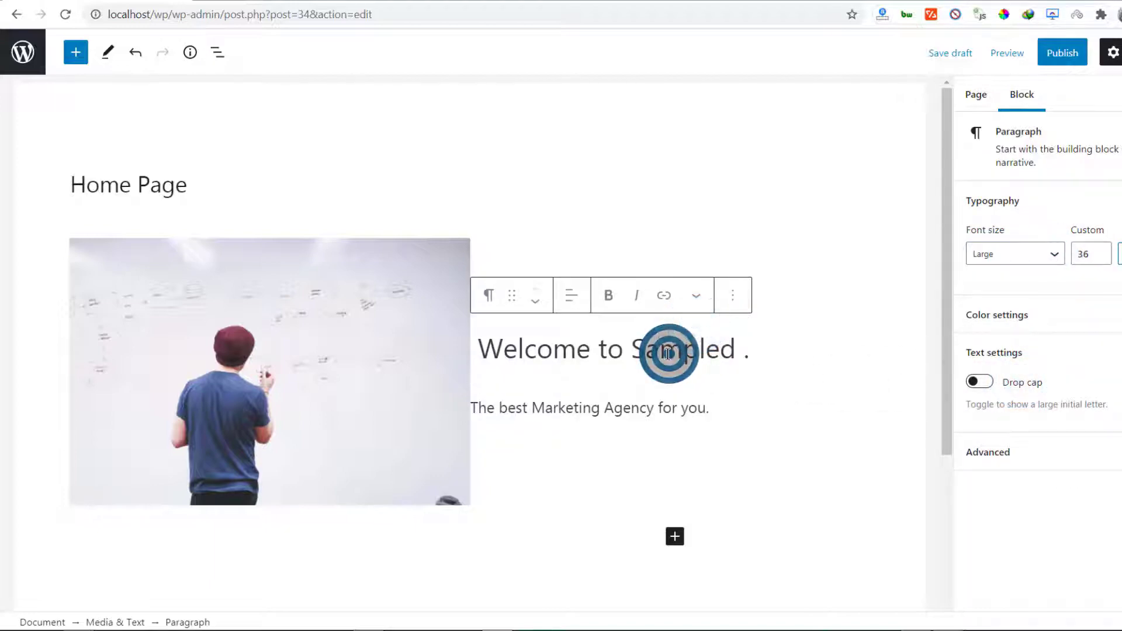
pyautogui.click(1064, 253)
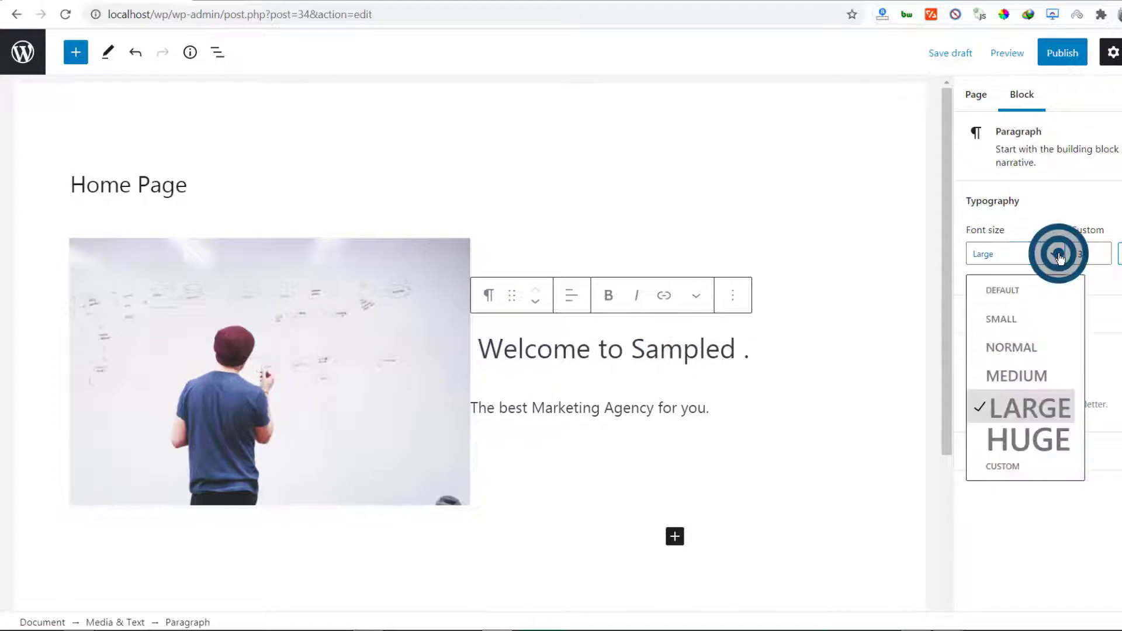
pyautogui.click(1032, 444)
pyautogui.click(660, 407)
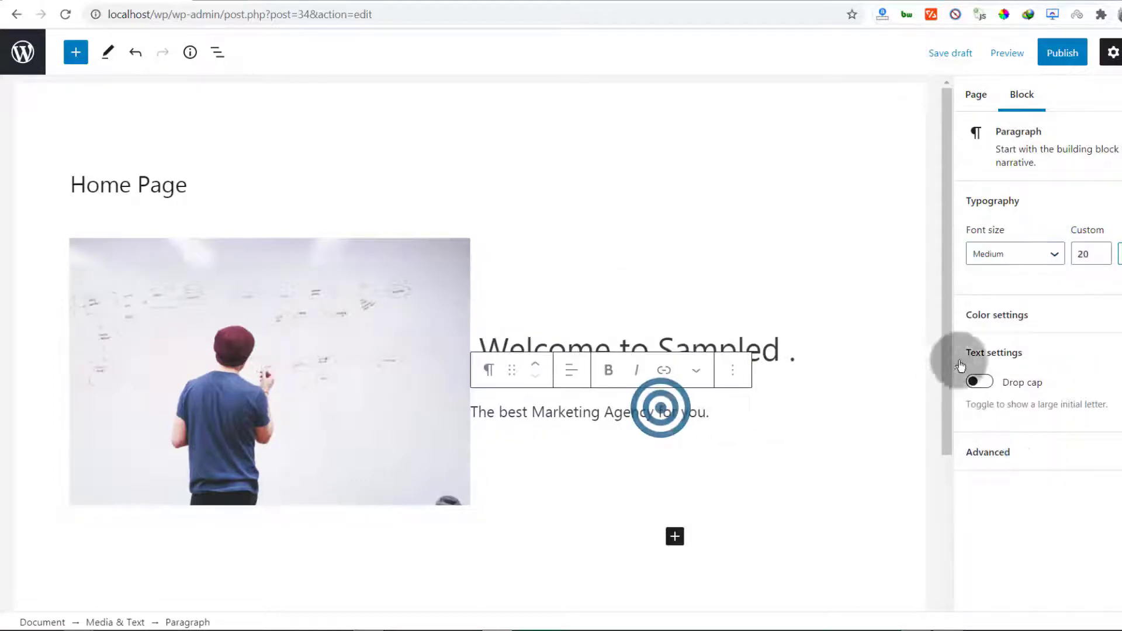
pyautogui.scroll(-3, 618, 380)
pyautogui.scroll(3, 591, 310)
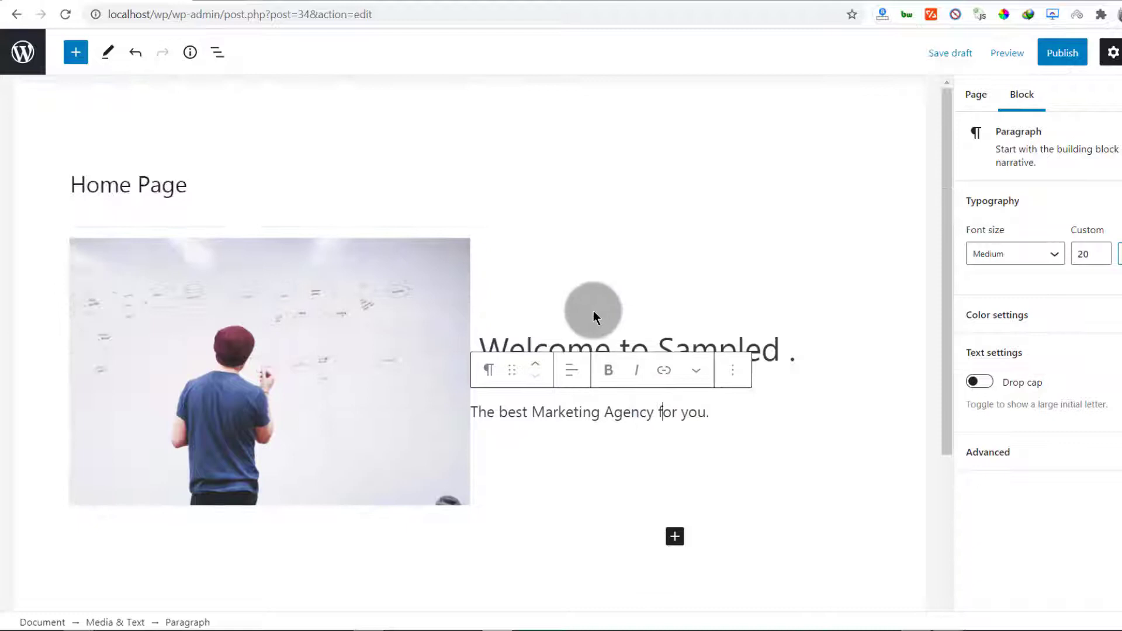
pyautogui.click(718, 416)
pyautogui.click(548, 451)
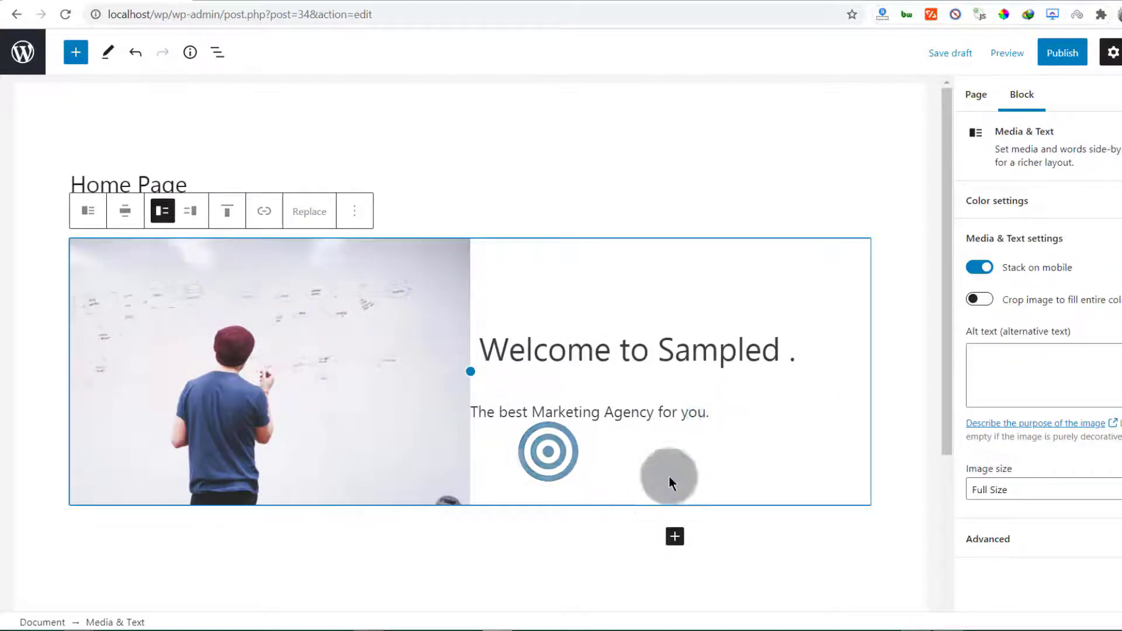
pyautogui.click(658, 447)
pyautogui.click(726, 411)
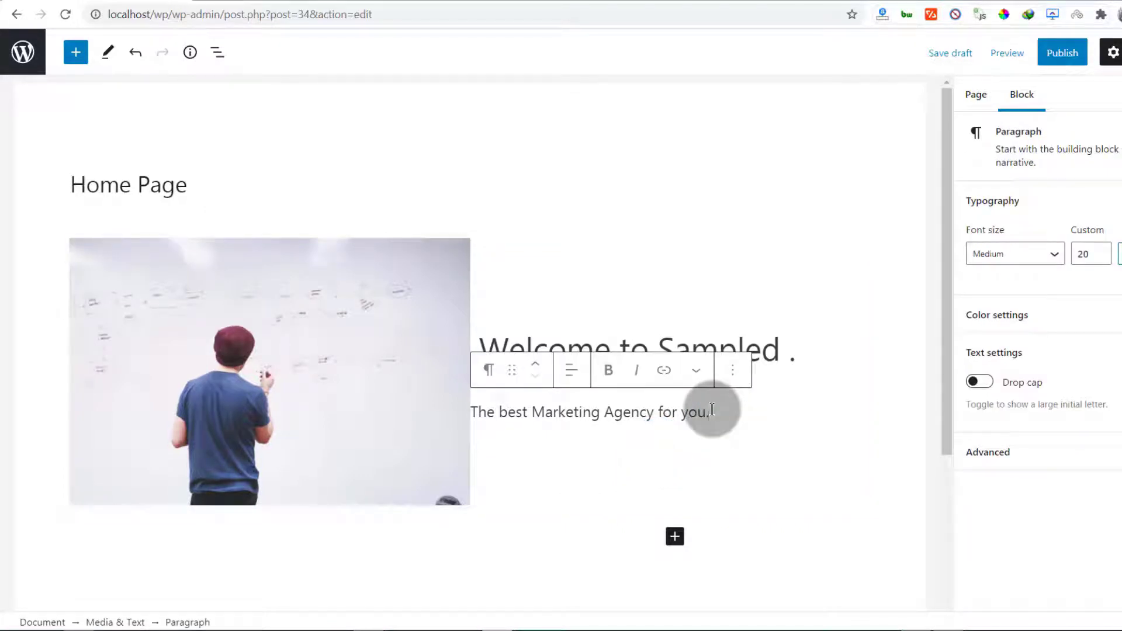
# Insert a Buttons block below 'The best Marketing Agency for you.' by searching 'bu'
pyautogui.press('Return')
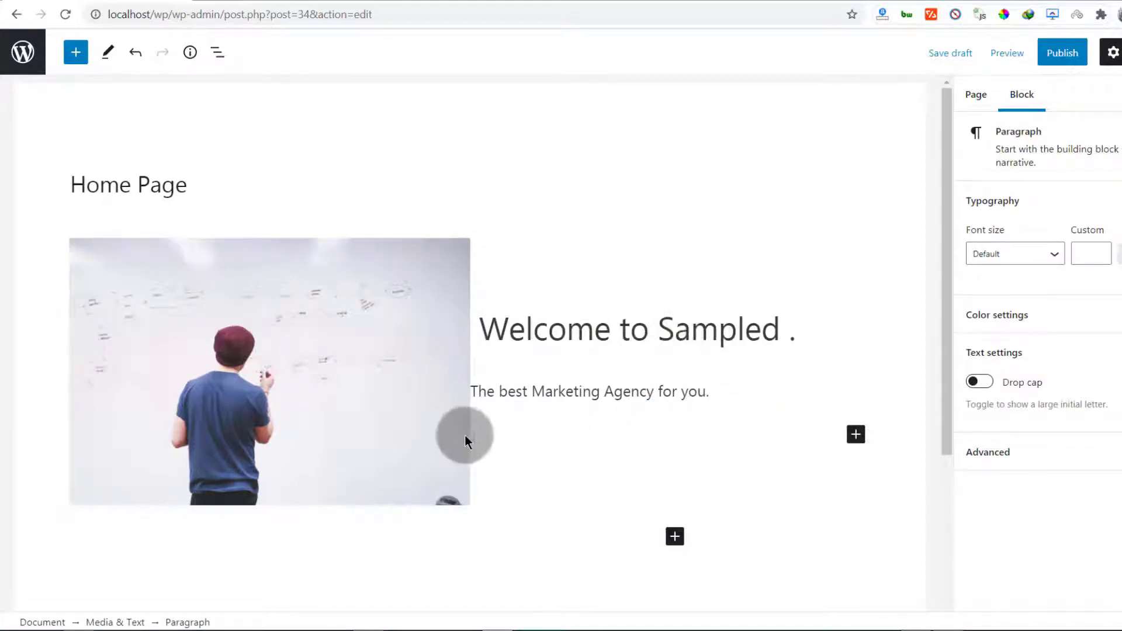
pyautogui.click(853, 434)
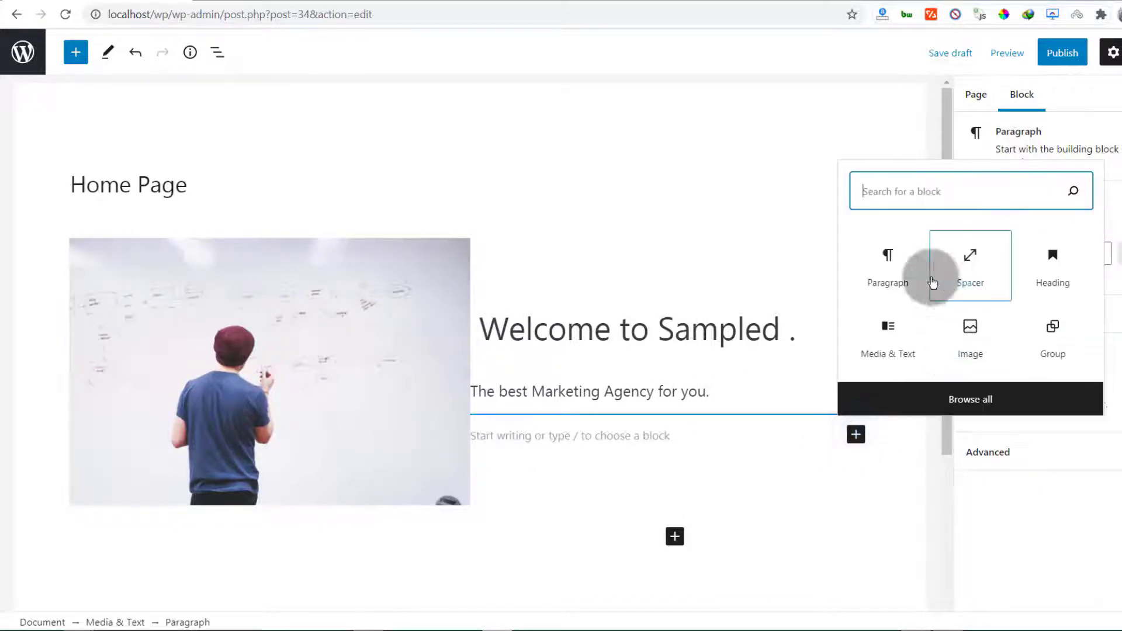
pyautogui.click(900, 191)
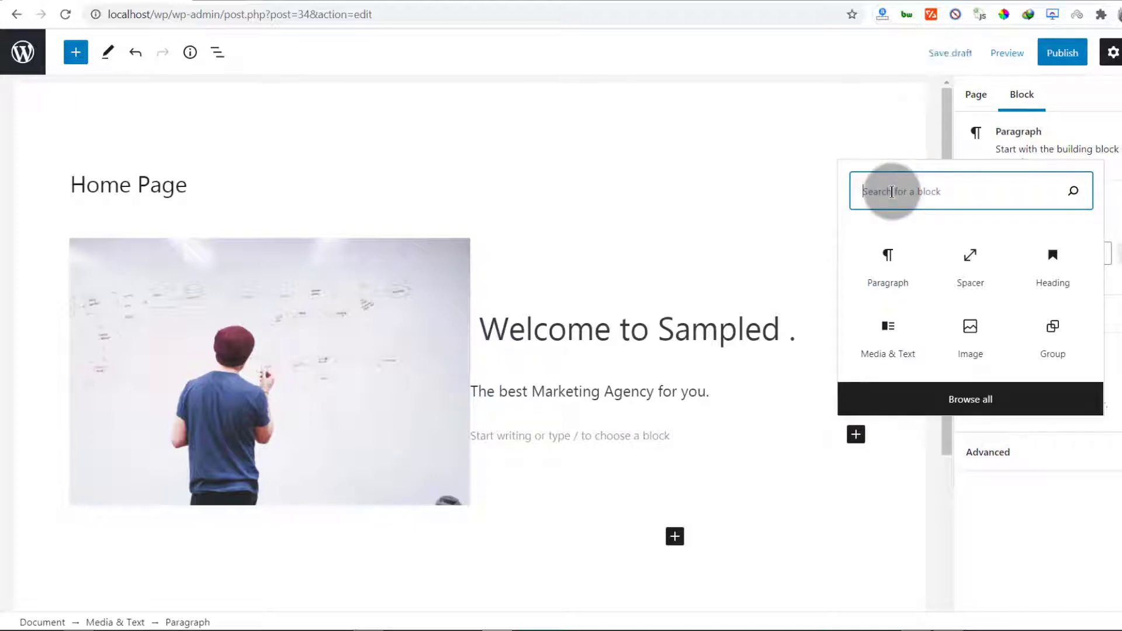
pyautogui.write('button')
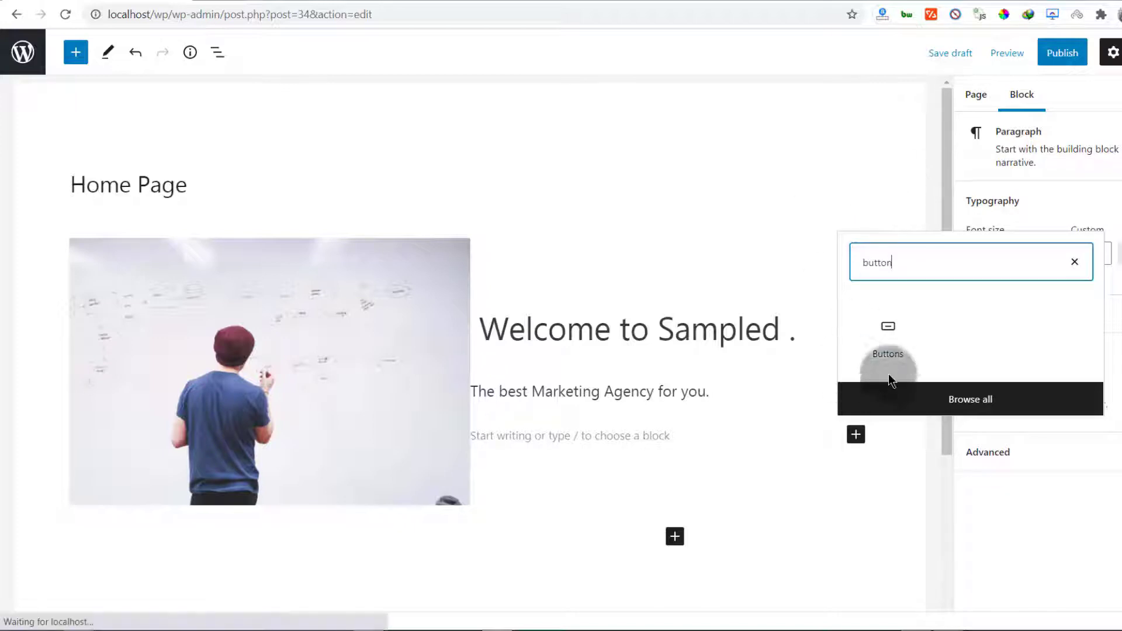
pyautogui.click(889, 340)
# Label the new button 'Read Testimonials' and select the button
pyautogui.click(513, 457)
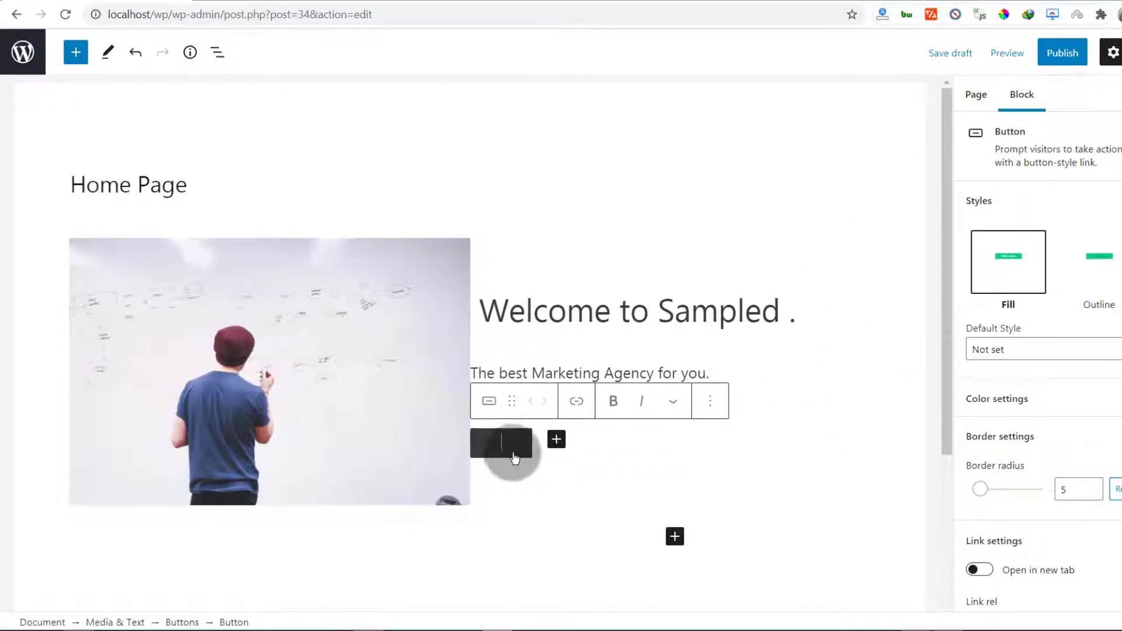
pyautogui.click(498, 449)
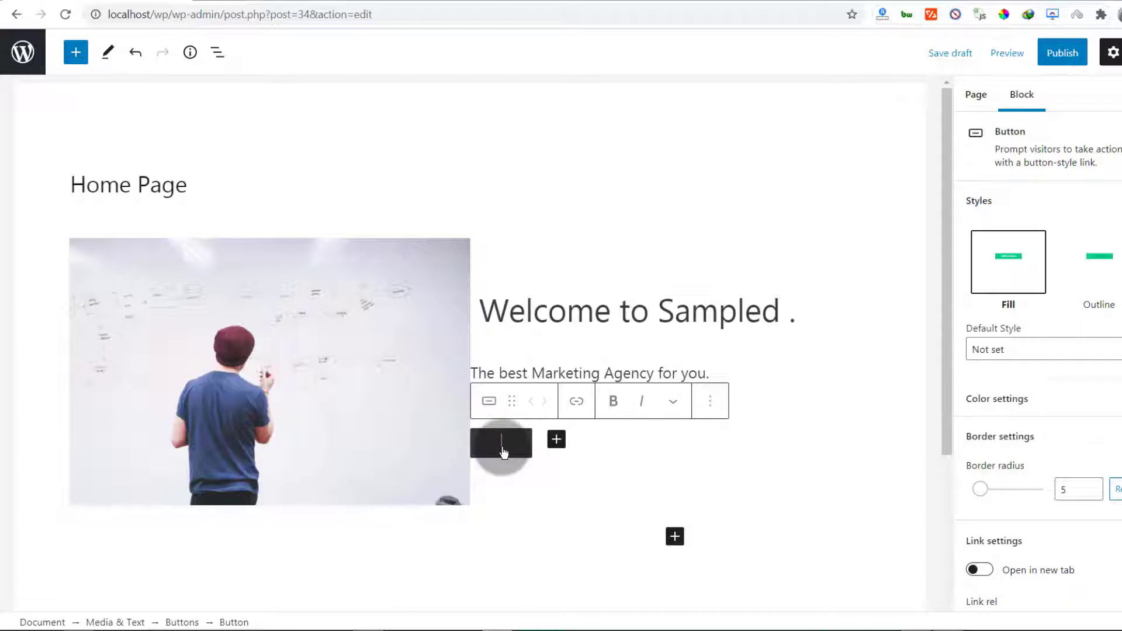
pyautogui.write('stimonials')
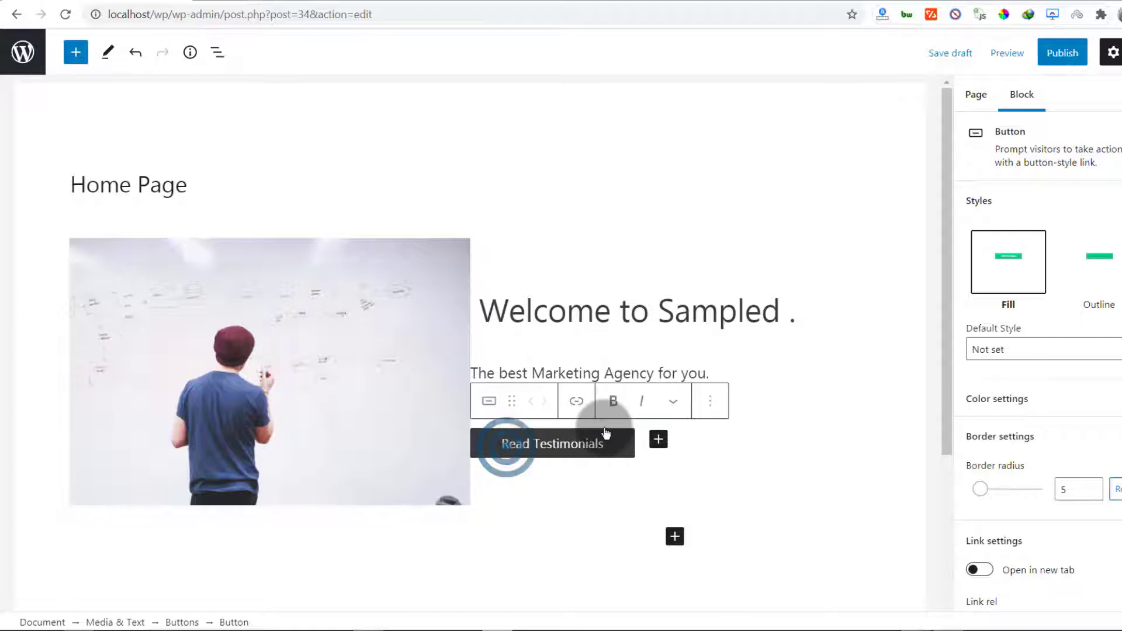
pyautogui.click(538, 427)
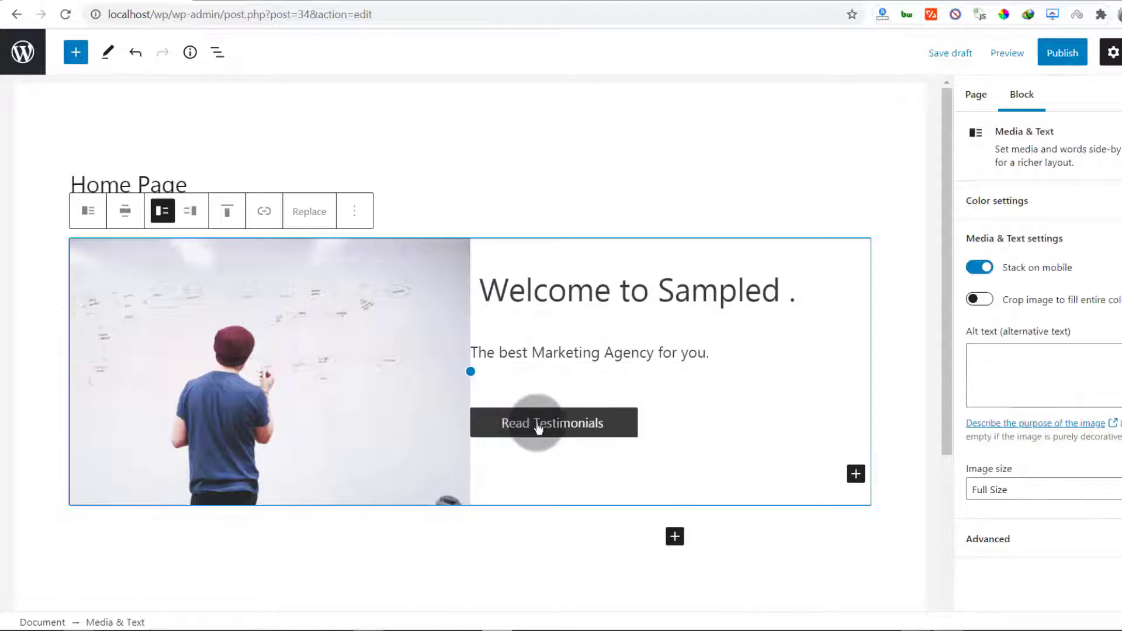
pyautogui.click(542, 428)
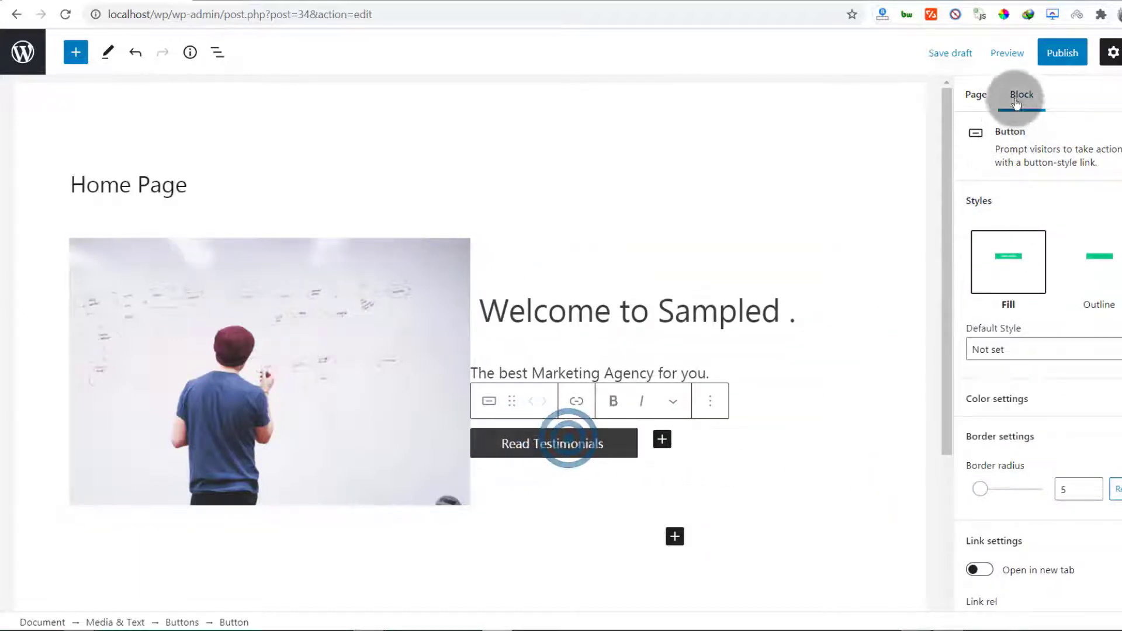
pyautogui.scroll(-2, 1010, 345)
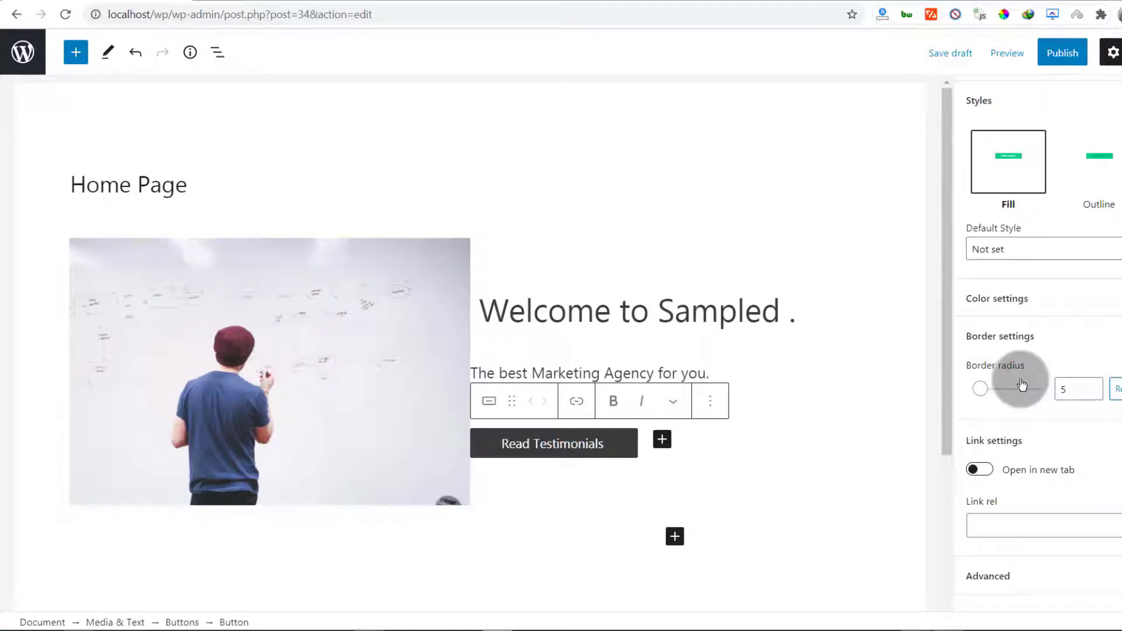
# Give the Read Testimonials button a red background, refined to custom bright red #d30808
pyautogui.click(1017, 299)
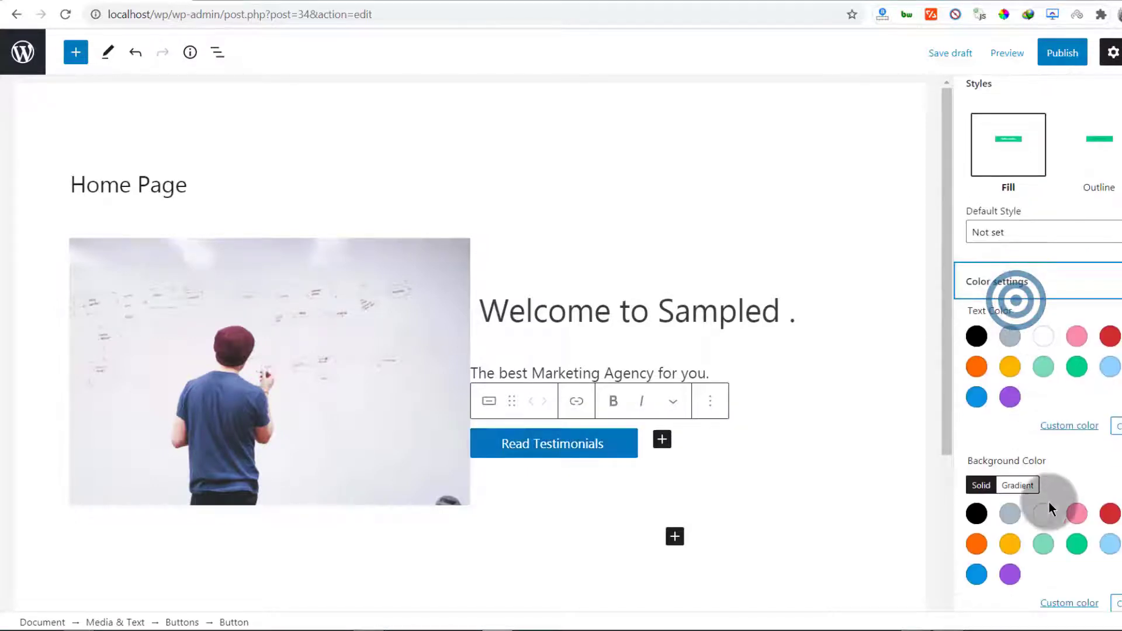
pyautogui.scroll(-3, 1030, 505)
pyautogui.click(1109, 362)
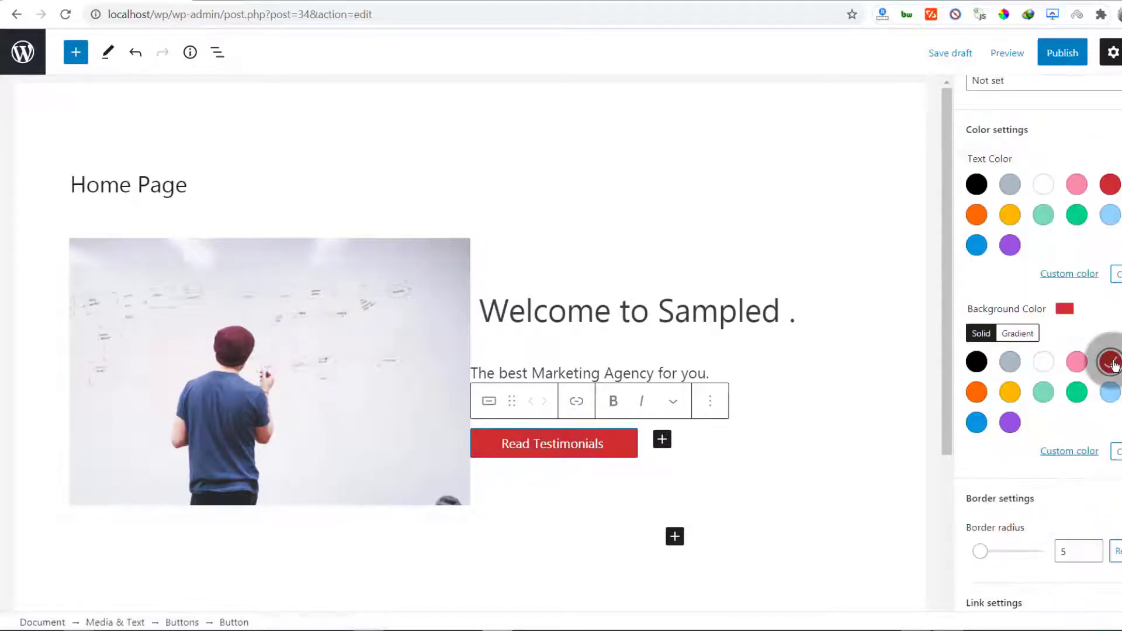
pyautogui.click(1068, 457)
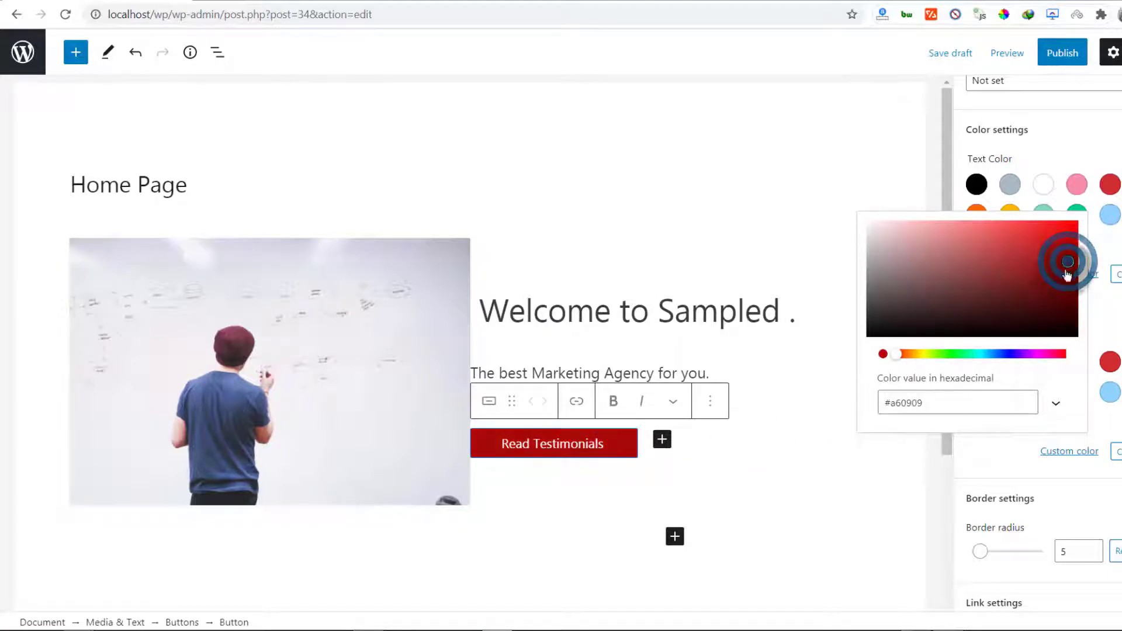
pyautogui.moveTo(948, 410); pyautogui.dragTo(877, 409)
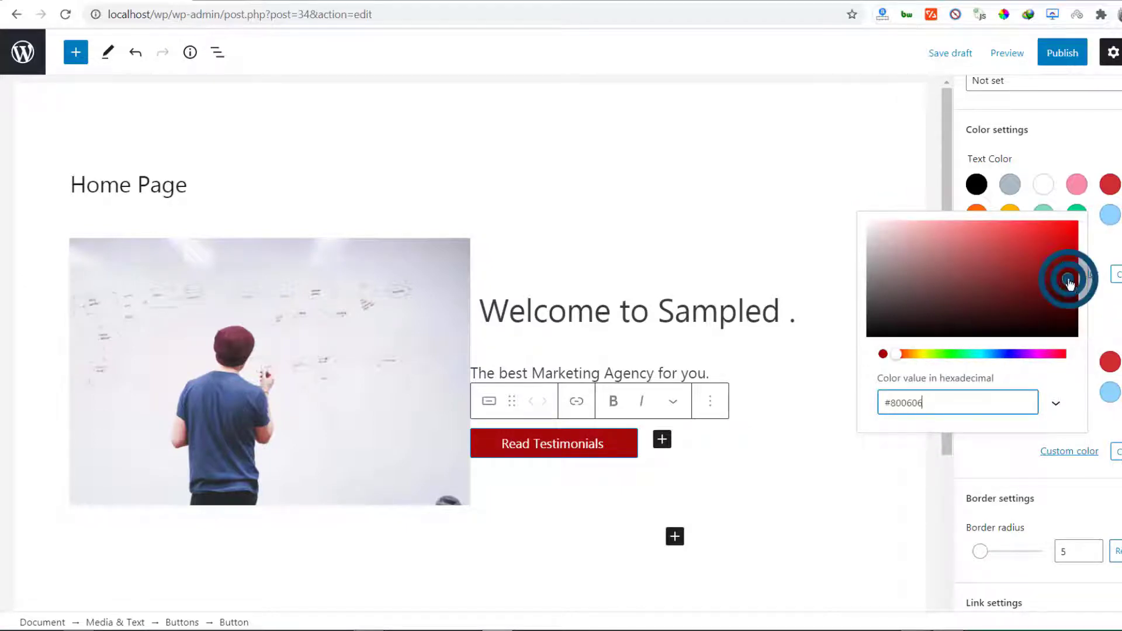
pyautogui.click(1068, 255)
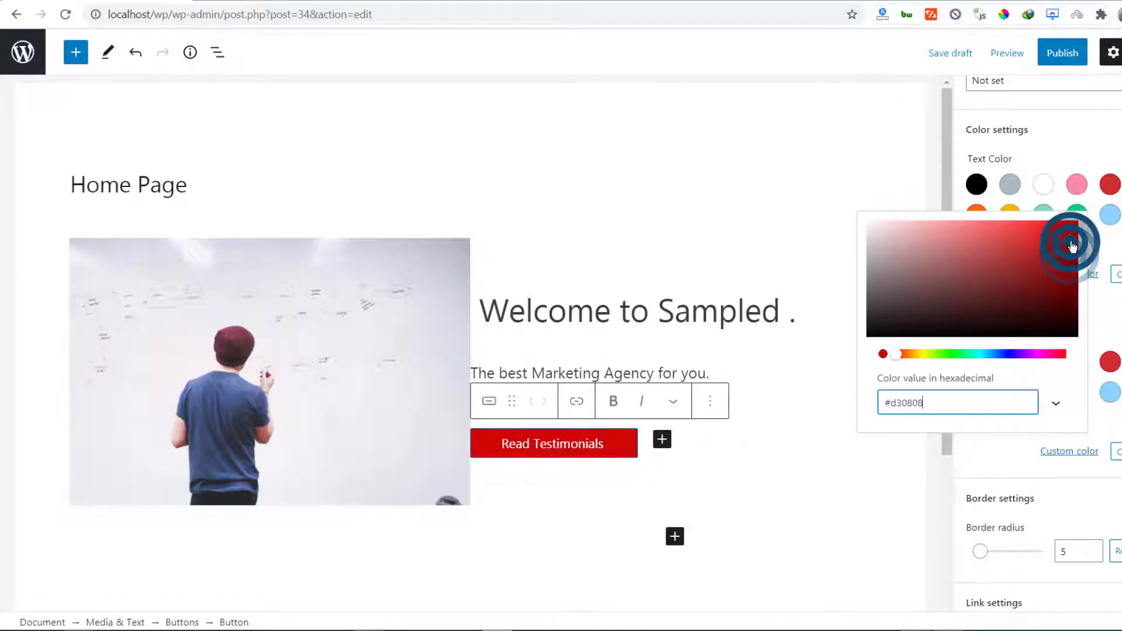
pyautogui.click(861, 463)
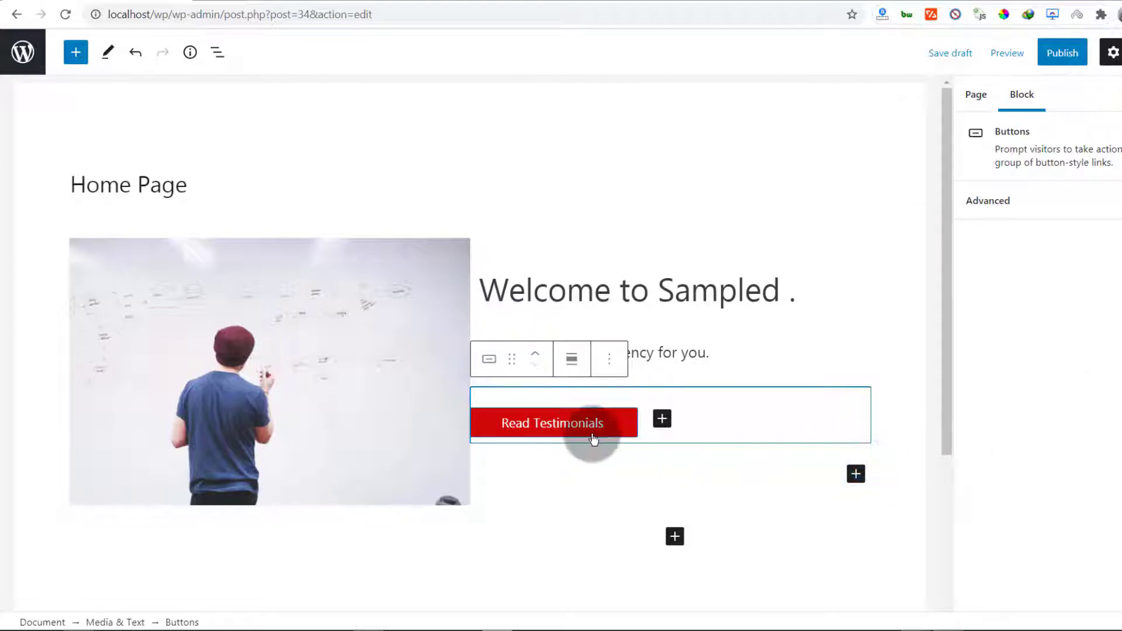
pyautogui.click(565, 426)
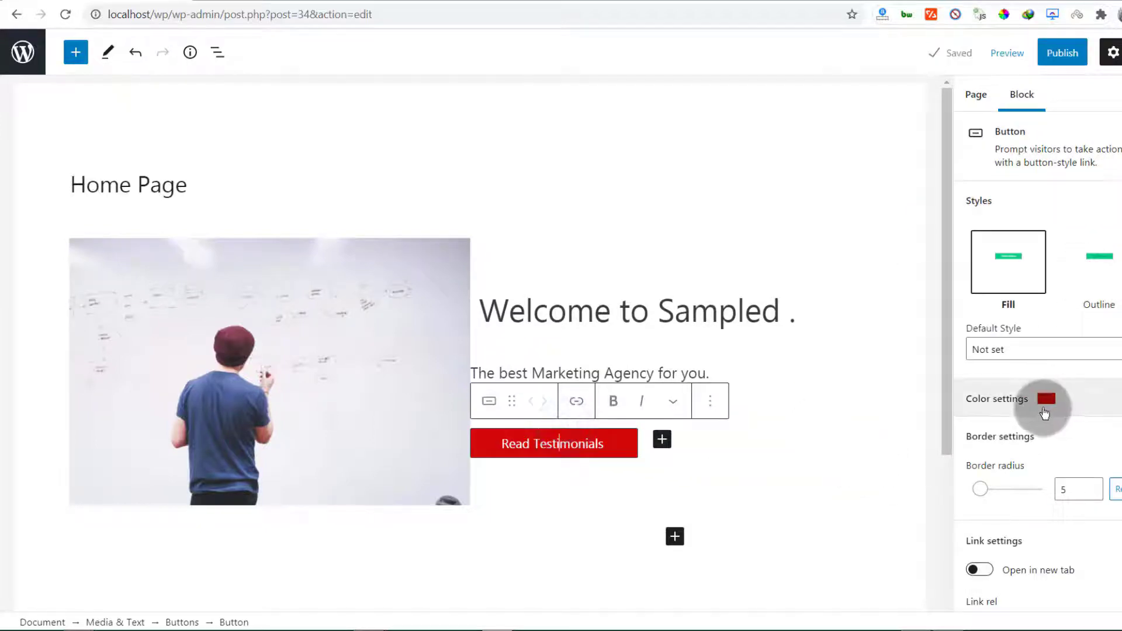
# Round the Read Testimonials button's corners to a border radius of 8
pyautogui.click(1018, 403)
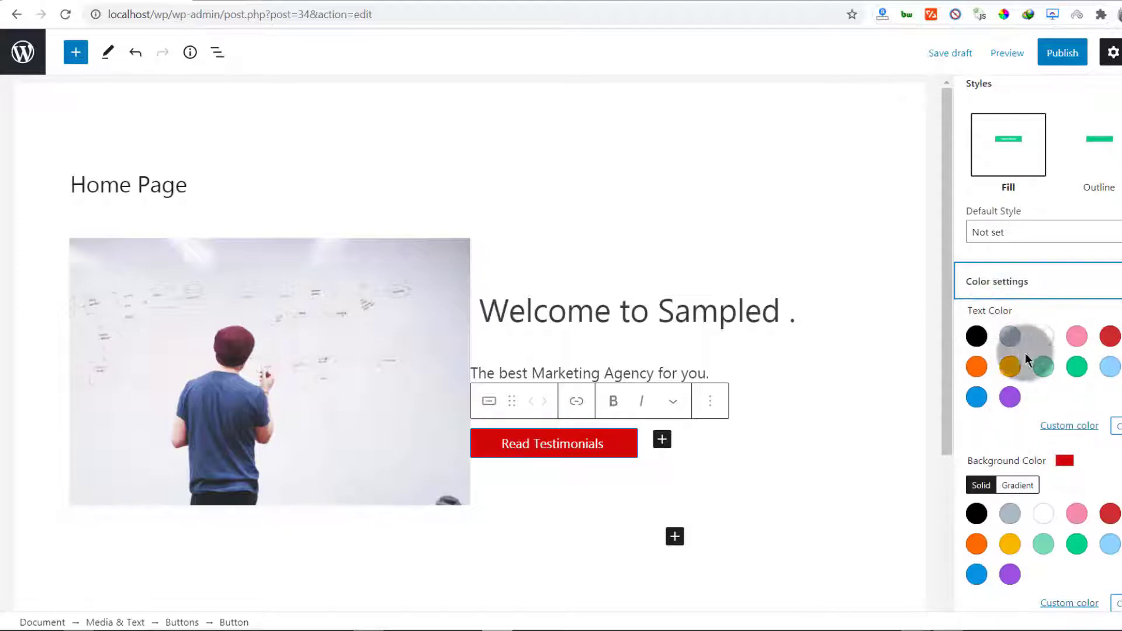
pyautogui.scroll(-5, 1046, 374)
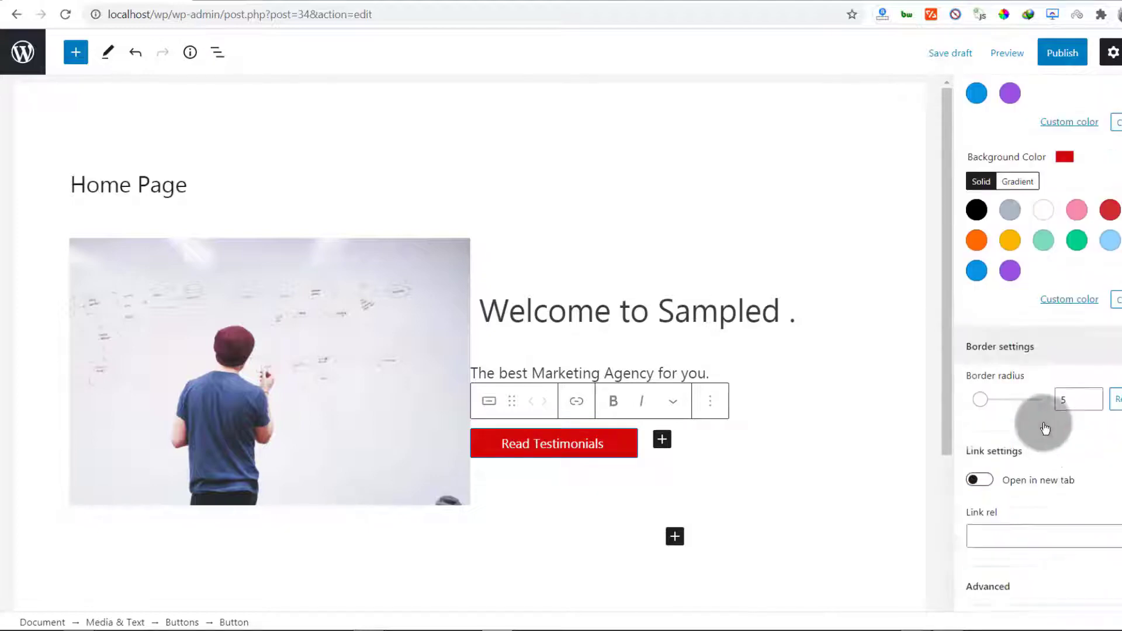
pyautogui.click(1002, 397)
pyautogui.moveTo(997, 393)
pyautogui.mouseDown()
pyautogui.moveTo(1028, 395)
pyautogui.moveTo(979, 393)
pyautogui.moveTo(1034, 398)
pyautogui.moveTo(976, 396)
pyautogui.moveTo(995, 403)
pyautogui.mouseUp()
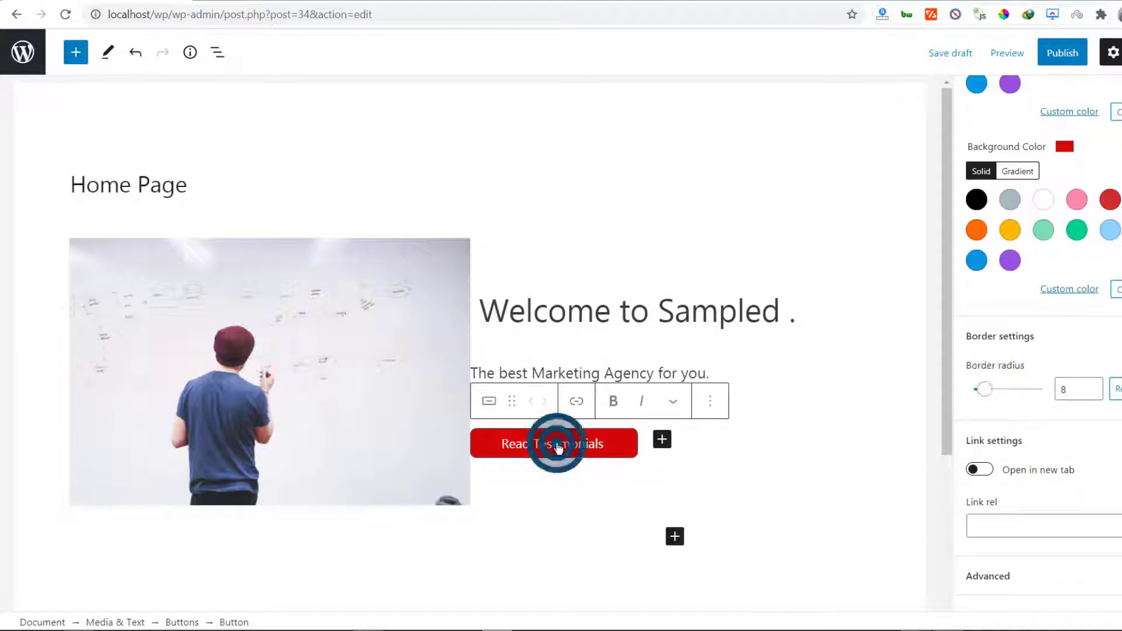
# Open the button's link editor, dismiss it without a link, and select the paragraph below
pyautogui.click(576, 401)
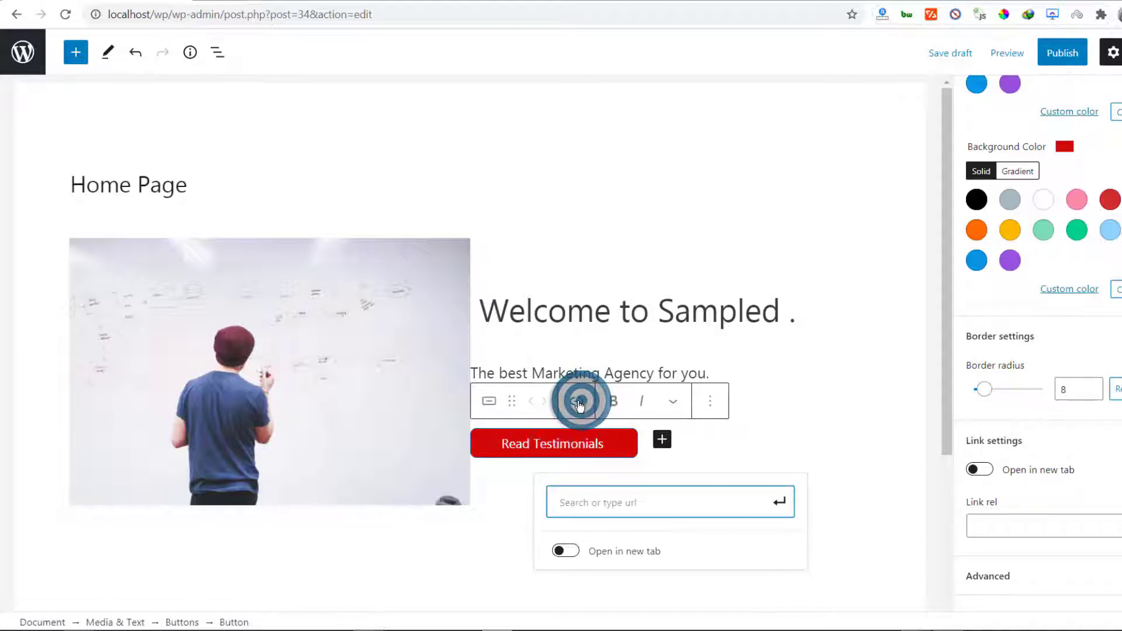
pyautogui.click(579, 506)
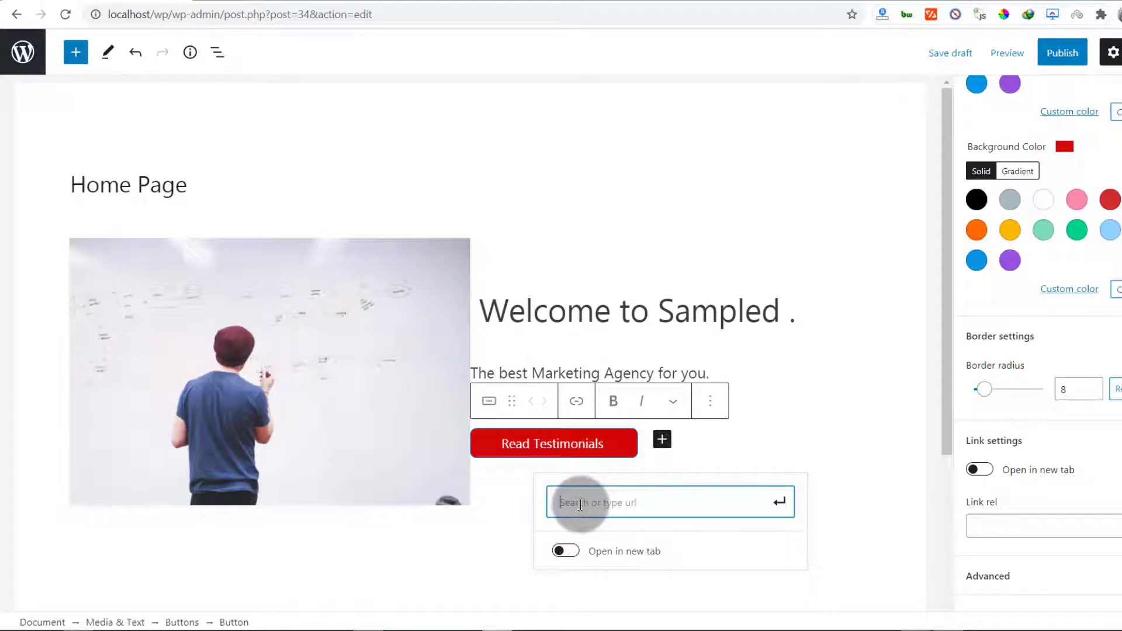
pyautogui.scroll(-4, 368, 438)
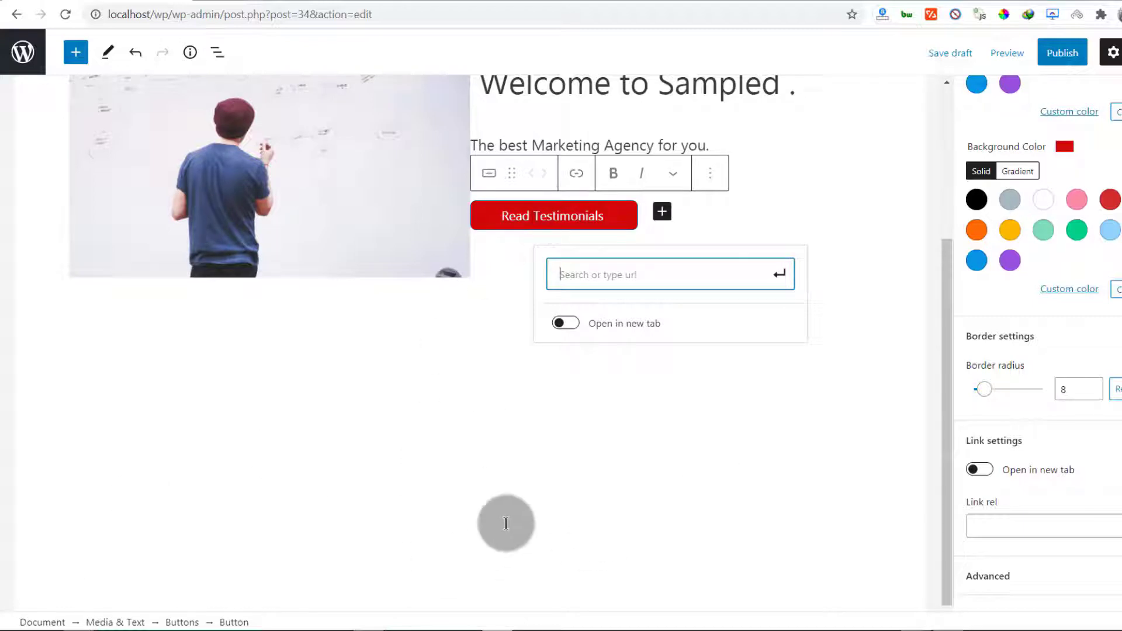
pyautogui.click(415, 443)
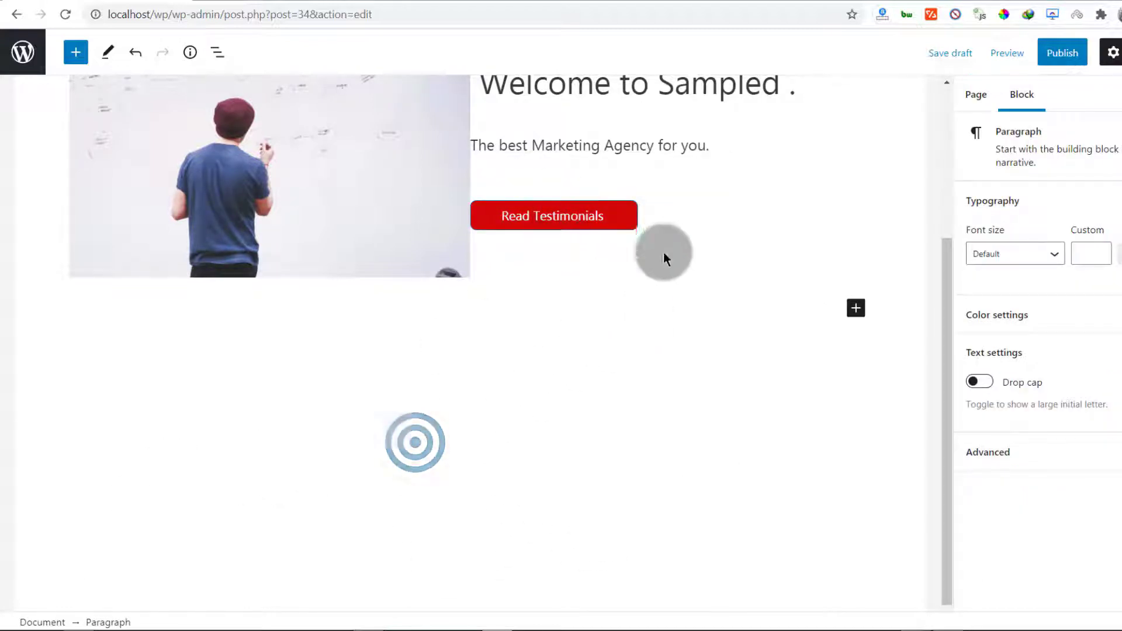
pyautogui.click(522, 217)
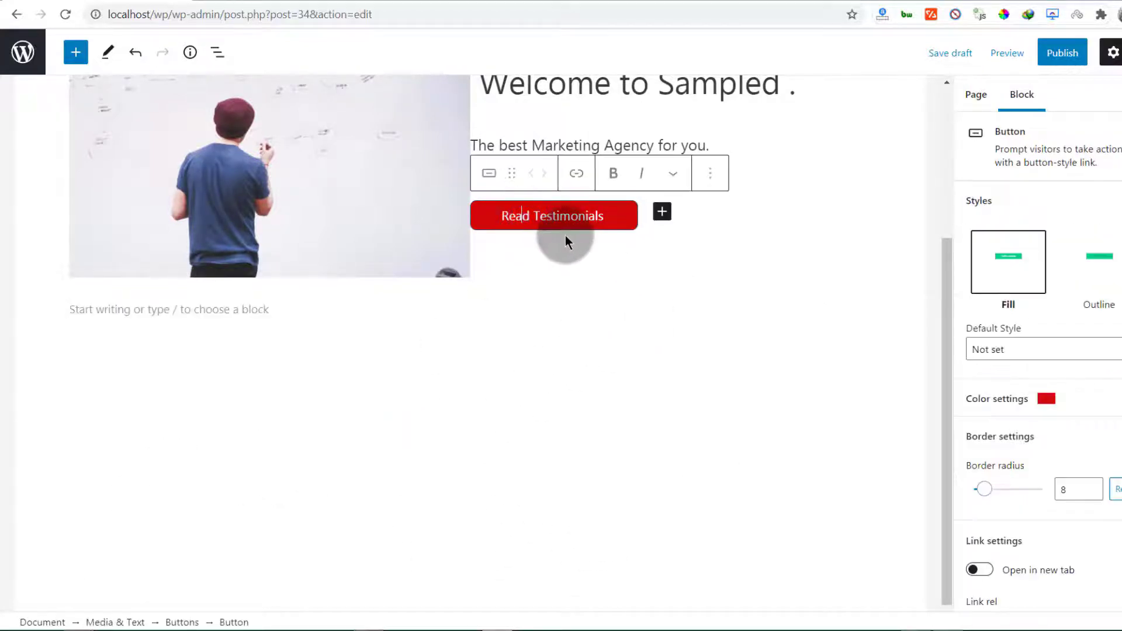
pyautogui.click(579, 175)
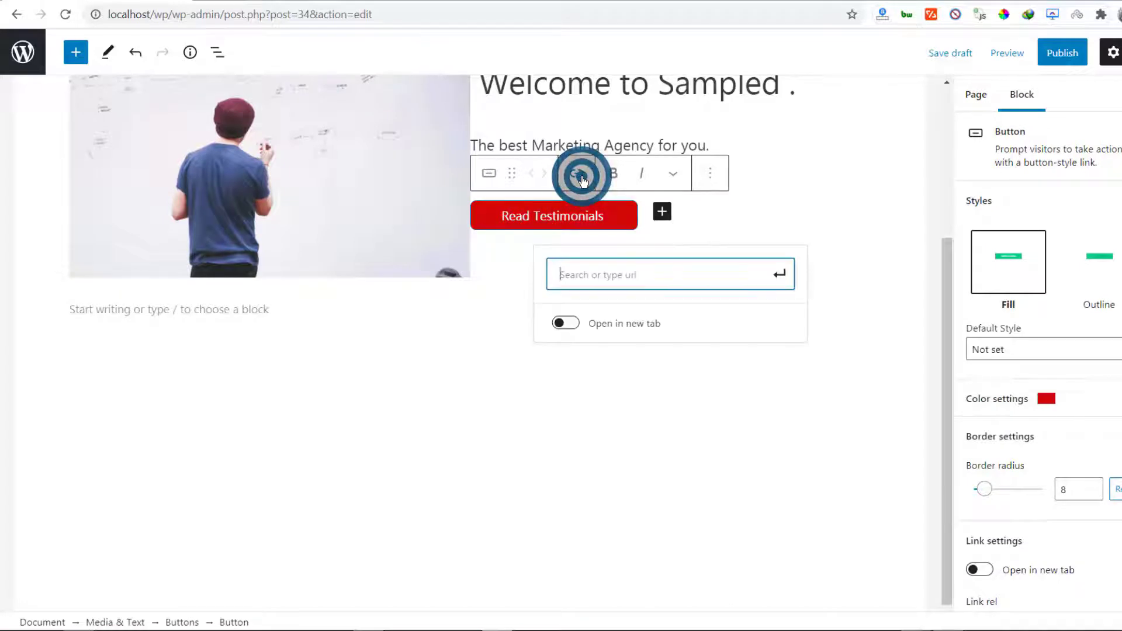
pyautogui.click(380, 403)
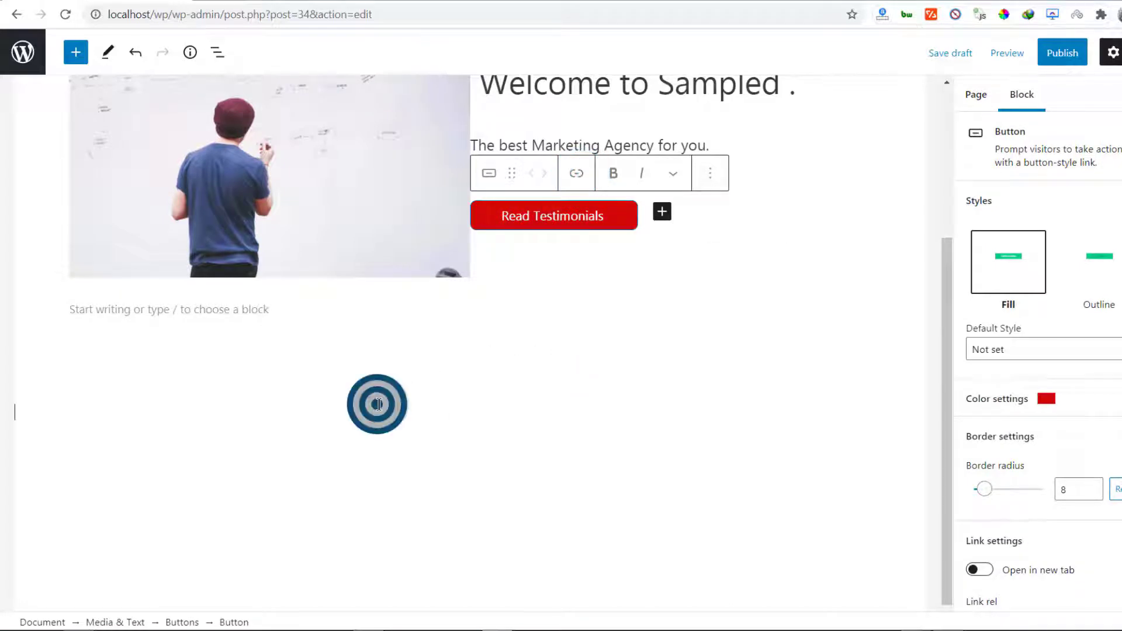
pyautogui.click(296, 318)
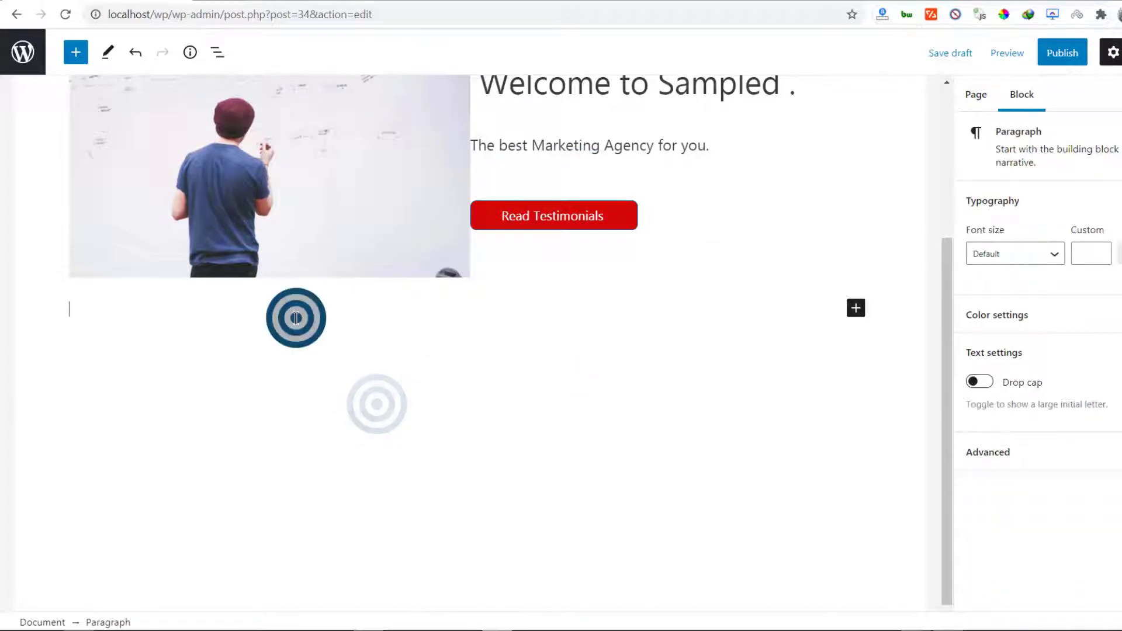
# Add a slightly taller Spacer block below the Media & Text section
pyautogui.click(855, 308)
pyautogui.click(967, 430)
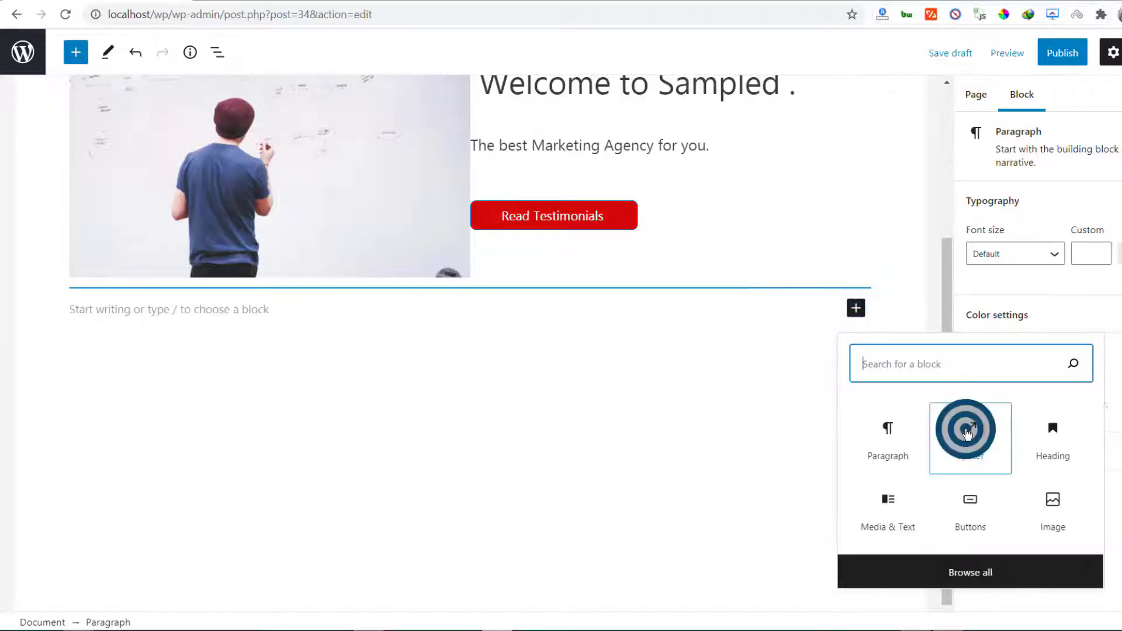
pyautogui.click(474, 375)
pyautogui.moveTo(474, 374); pyautogui.dragTo(471, 357)
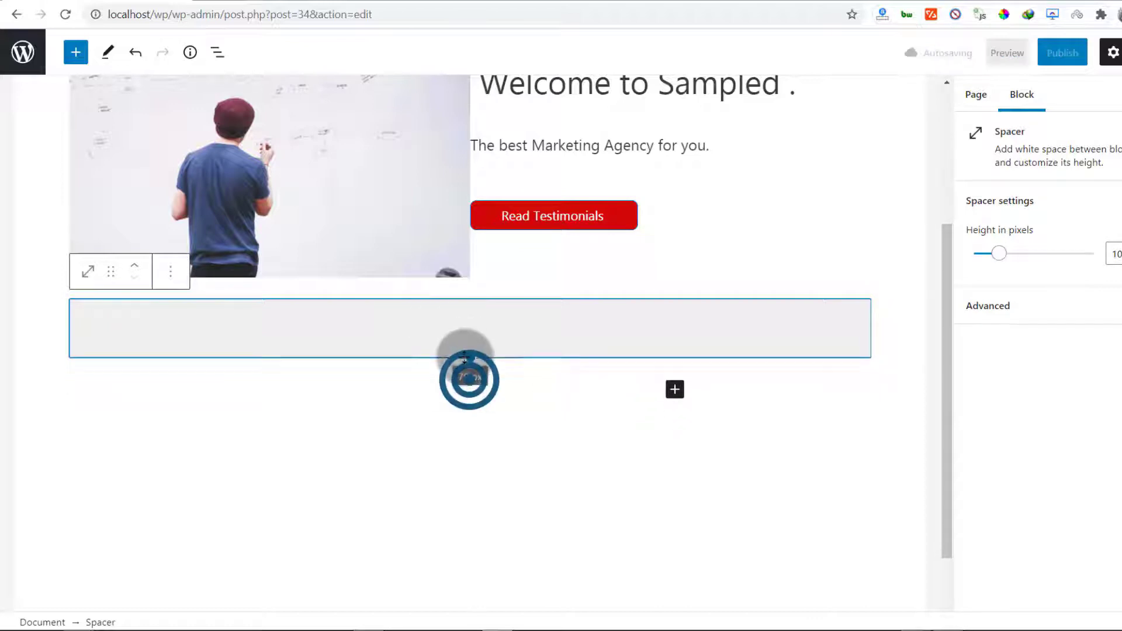
# Add a 'Testimonials' paragraph under the spacer and convert it to an H2 heading
pyautogui.click(674, 389)
pyautogui.click(707, 239)
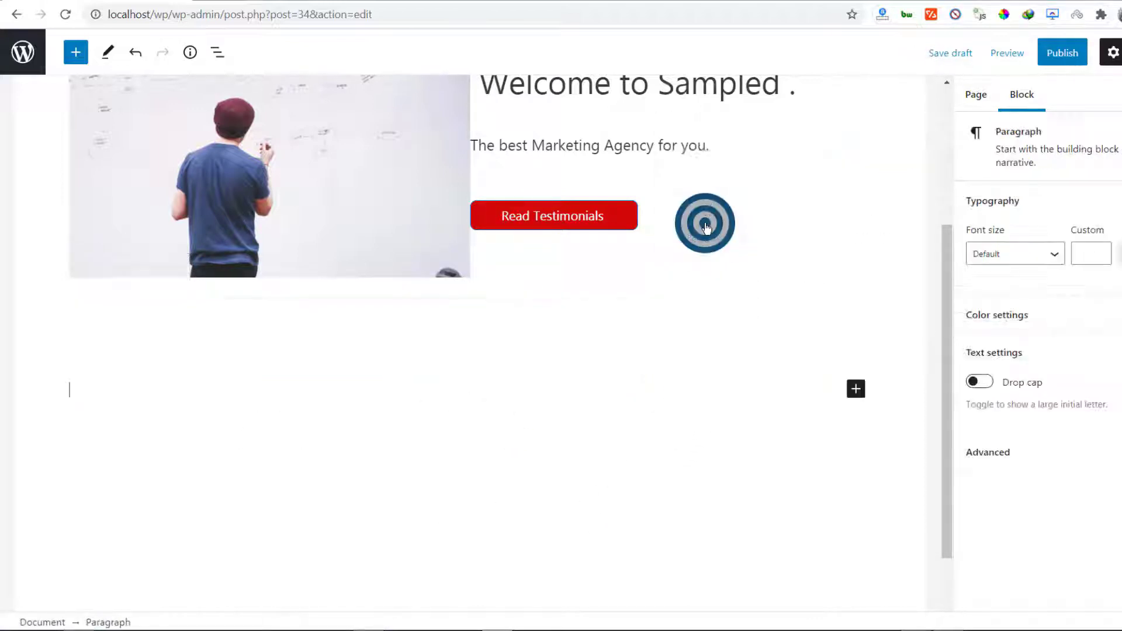
pyautogui.click(270, 396)
pyautogui.click(82, 383)
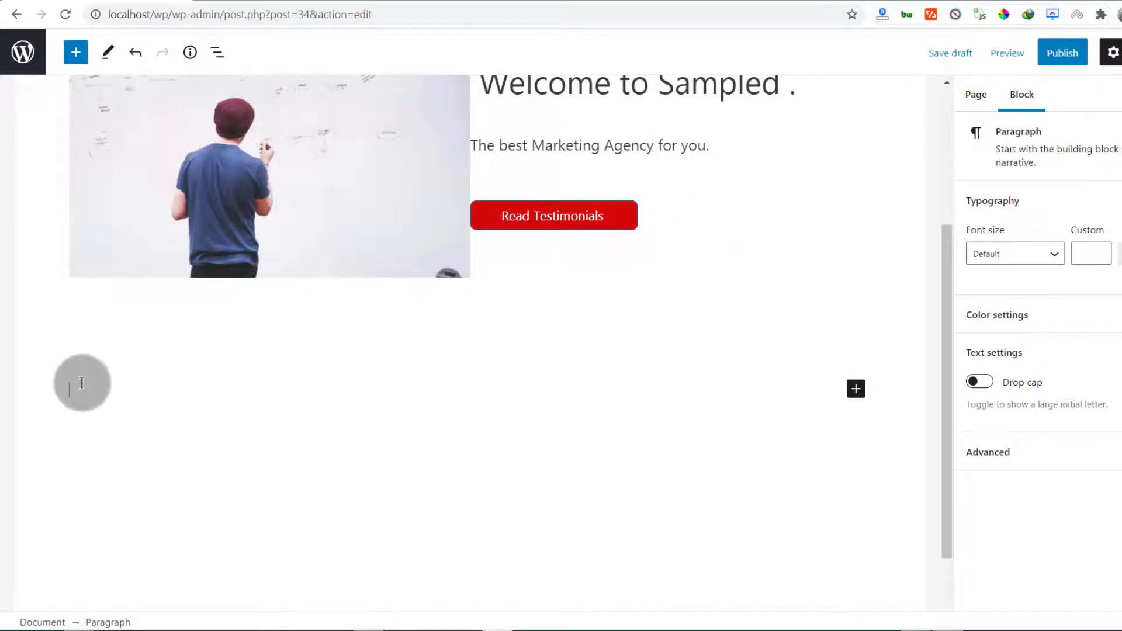
pyautogui.write('Testimonials')
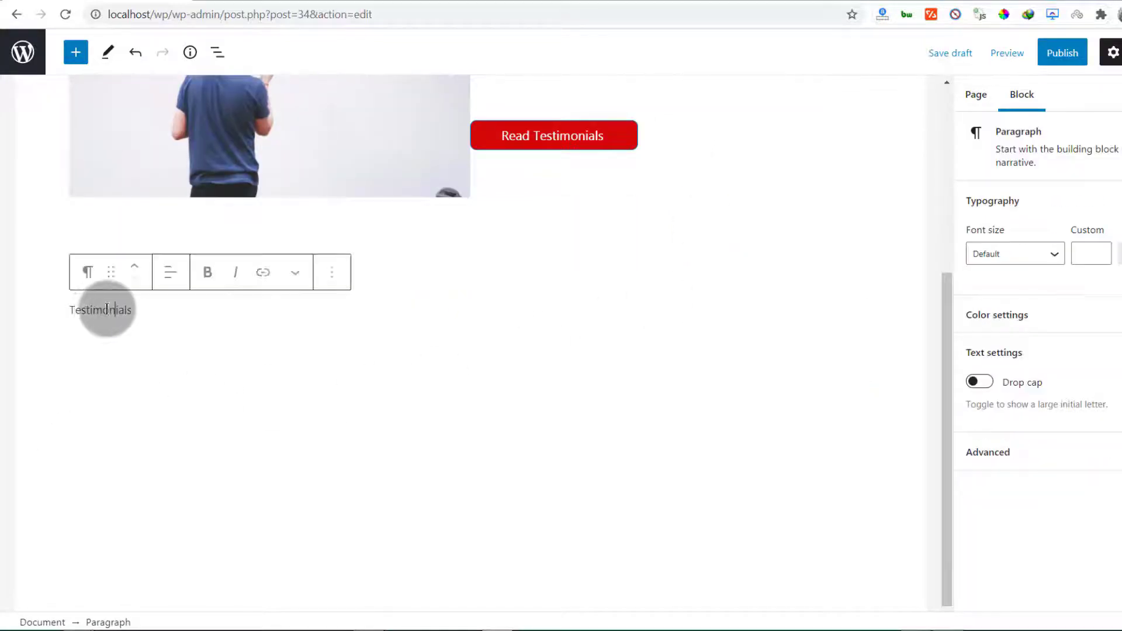
pyautogui.click(88, 273)
pyautogui.click(142, 350)
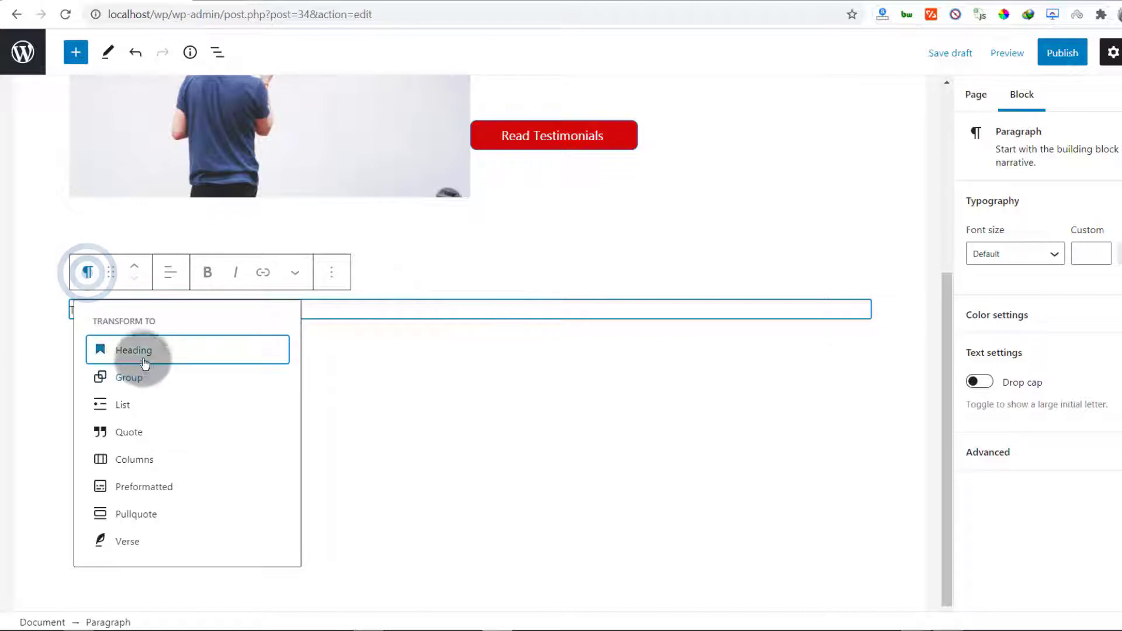
pyautogui.click(214, 270)
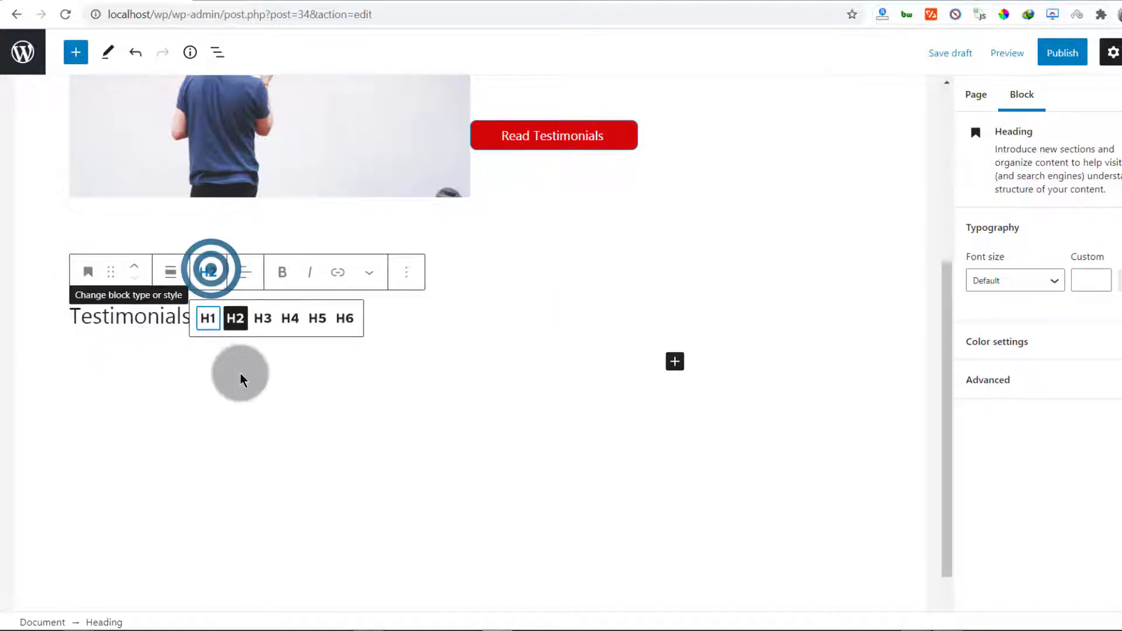
pyautogui.click(235, 320)
pyautogui.click(237, 392)
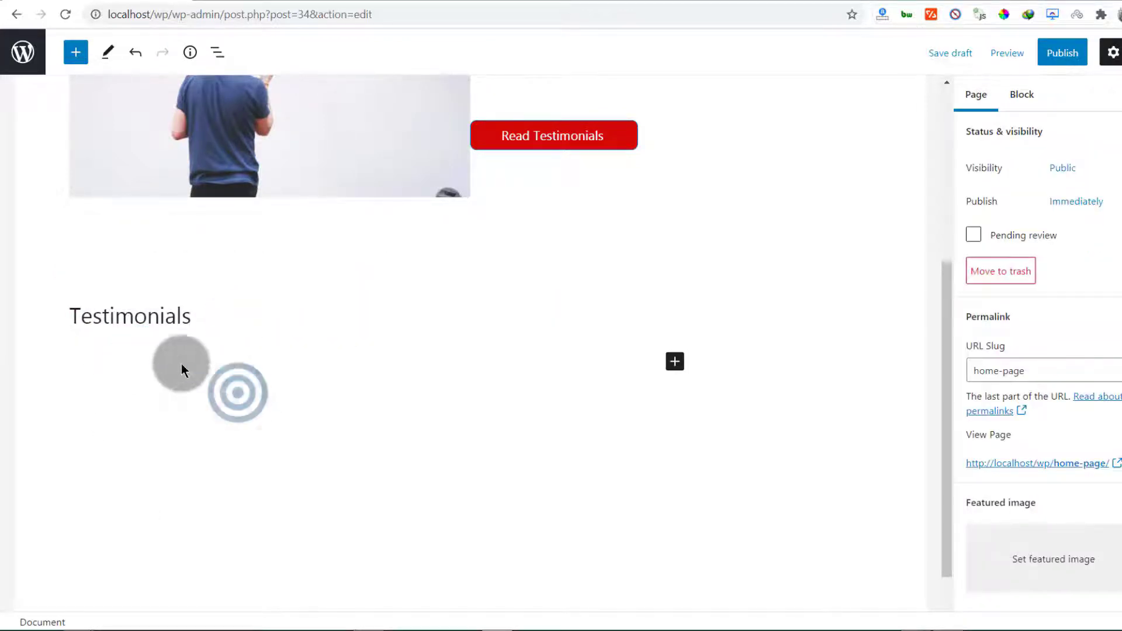
# Insert the Quote pattern from the Text patterns category, with its Don Quixote portrait and quotation
pyautogui.click(672, 361)
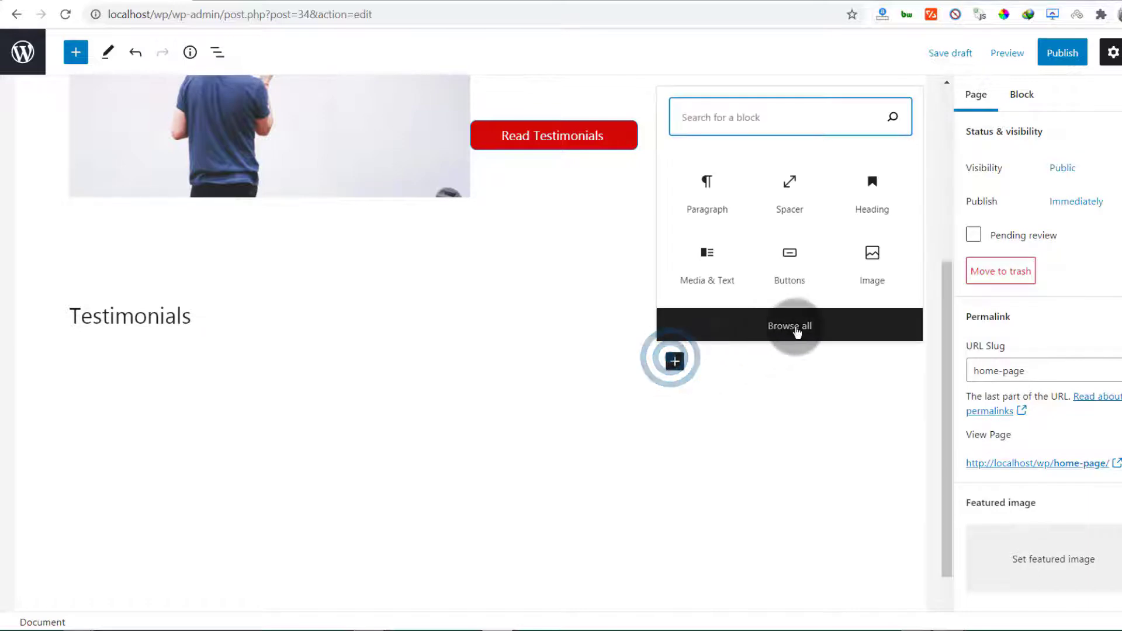
pyautogui.click(676, 363)
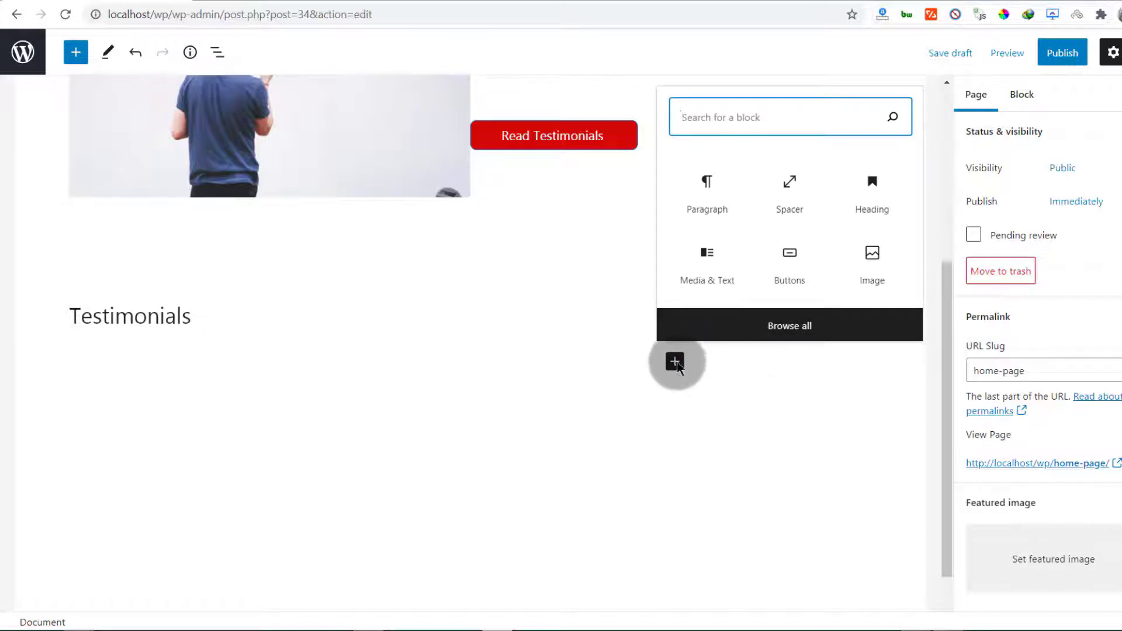
pyautogui.click(675, 362)
pyautogui.click(677, 365)
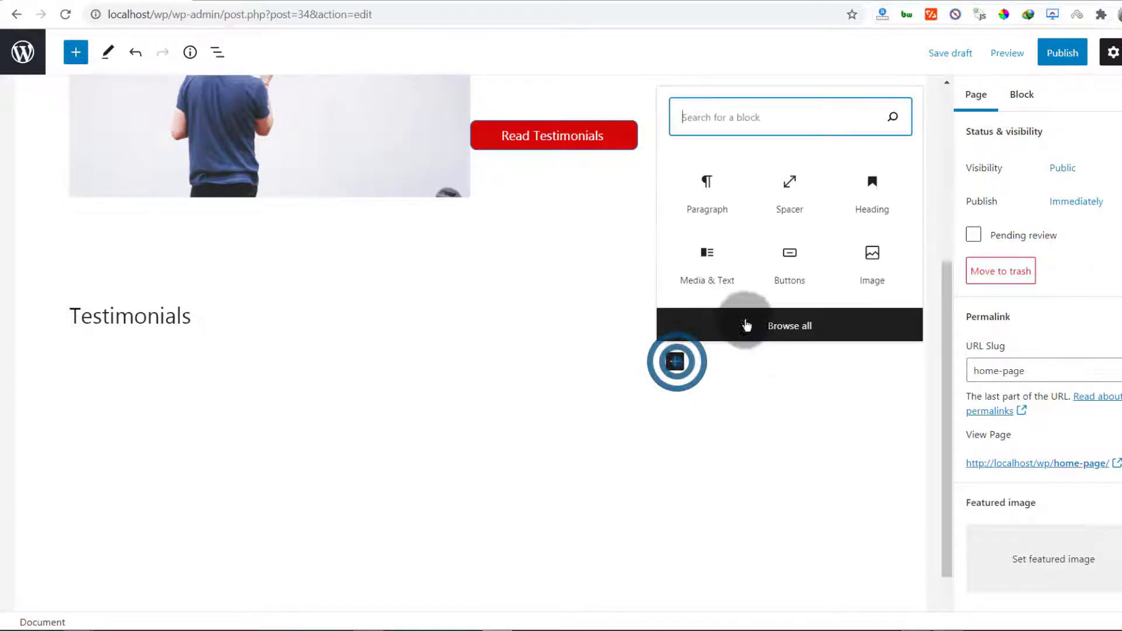
pyautogui.click(769, 321)
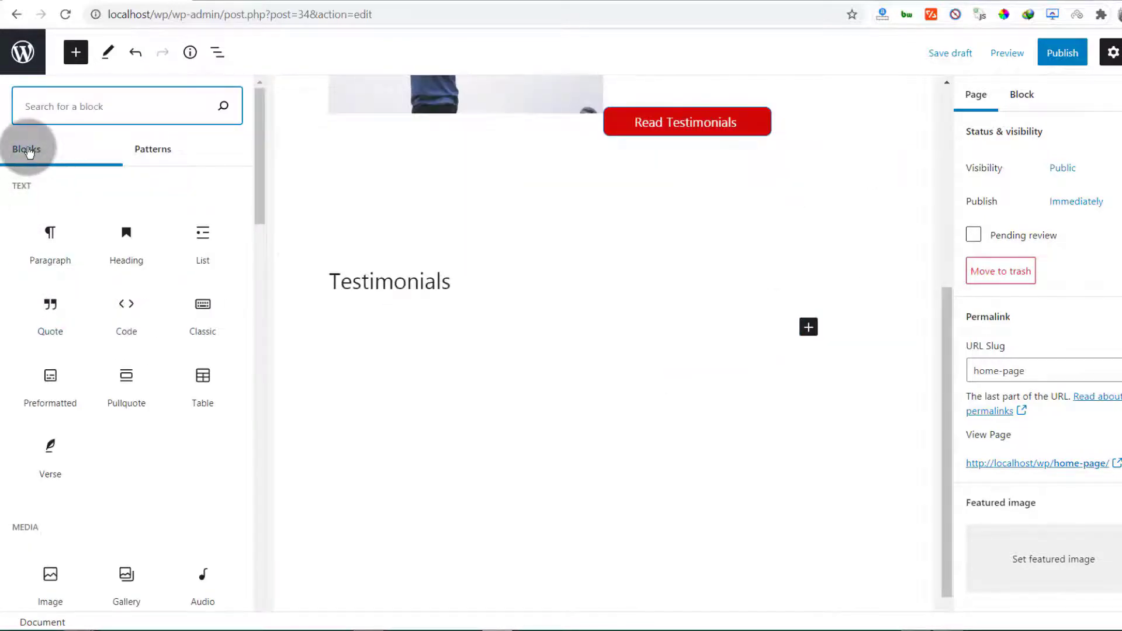
pyautogui.click(147, 157)
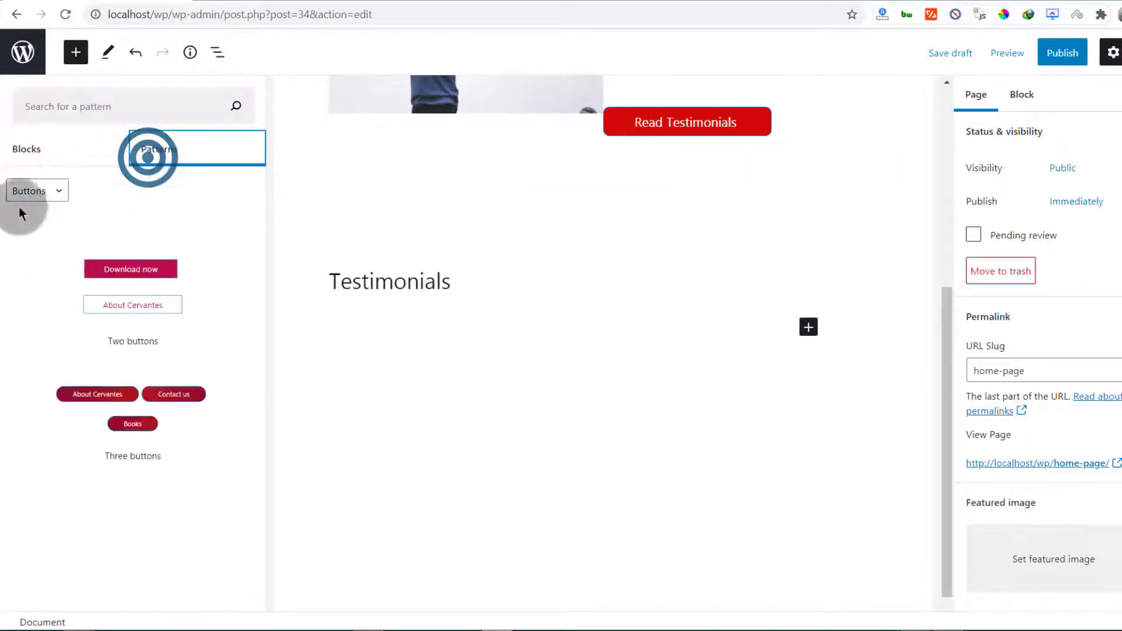
pyautogui.click(51, 191)
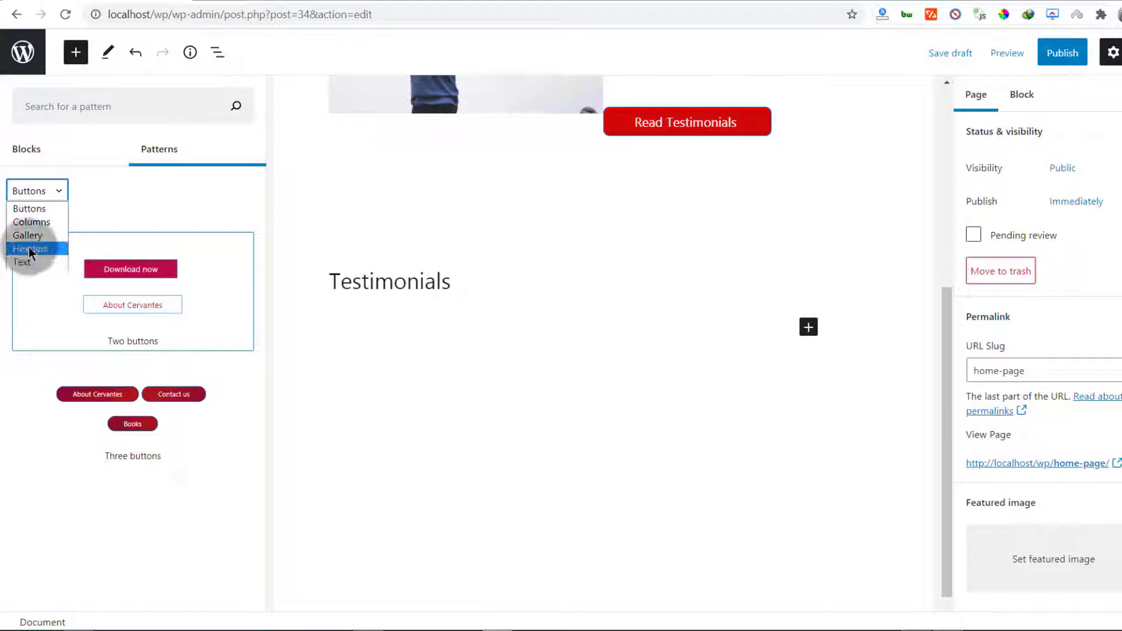
pyautogui.click(31, 261)
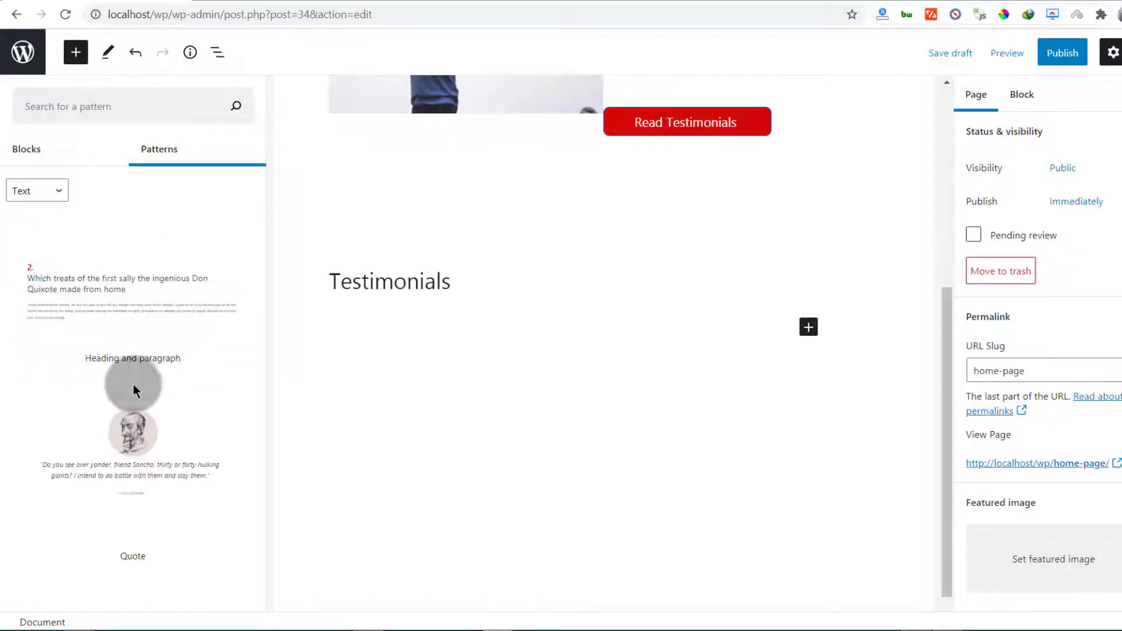
pyautogui.click(134, 451)
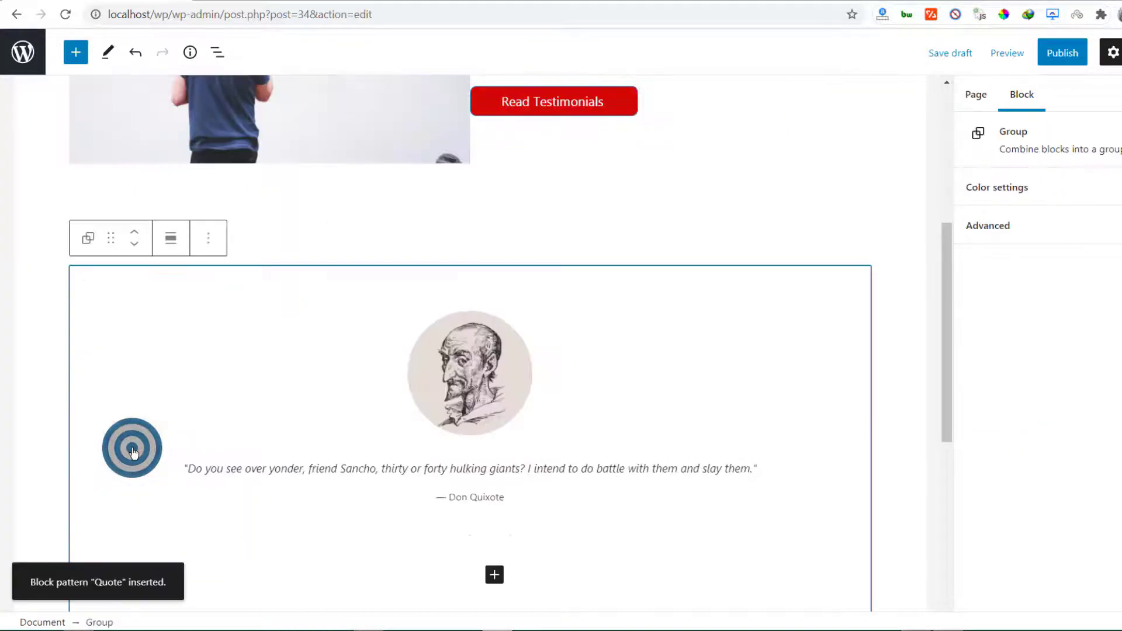
pyautogui.scroll(-3, 263, 370)
pyautogui.scroll(4, 265, 370)
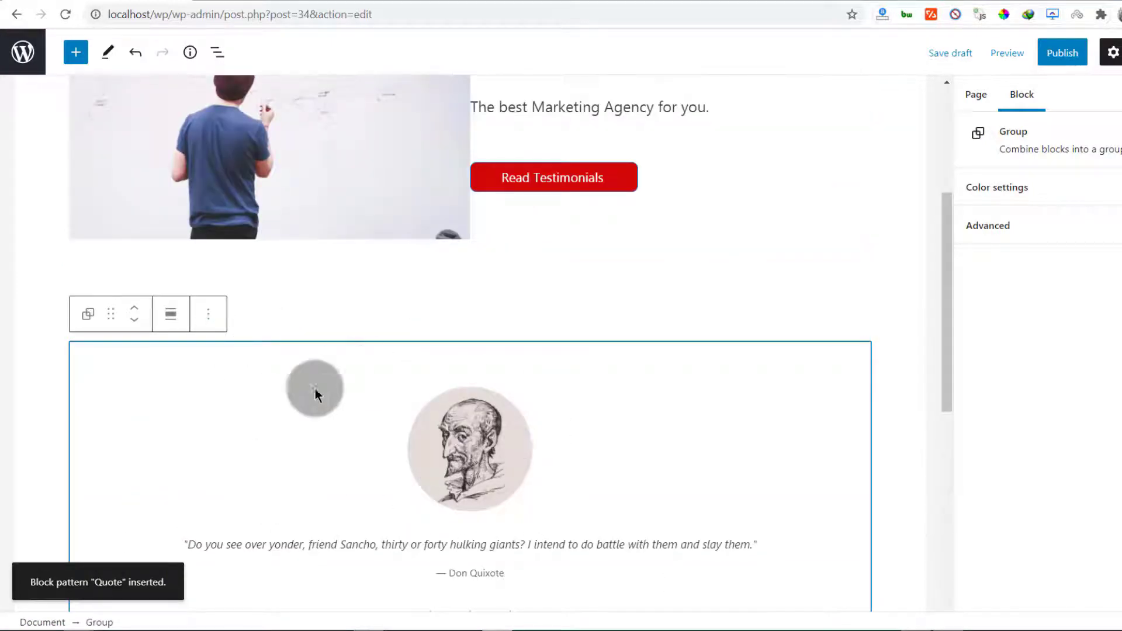
pyautogui.scroll(-1, 415, 461)
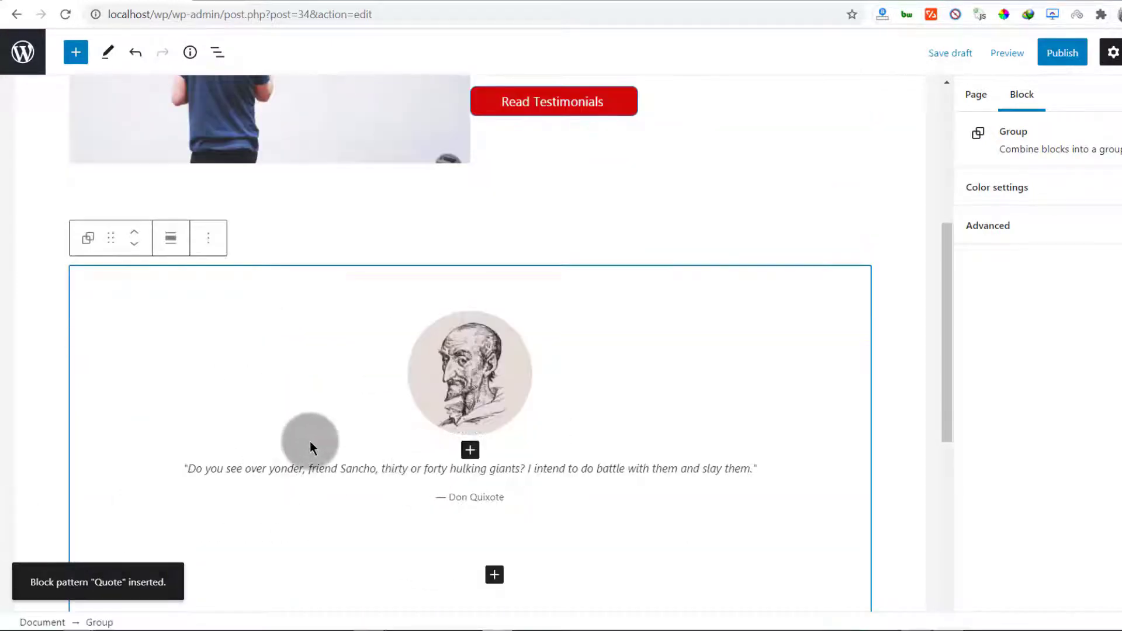
pyautogui.scroll(-4, 311, 446)
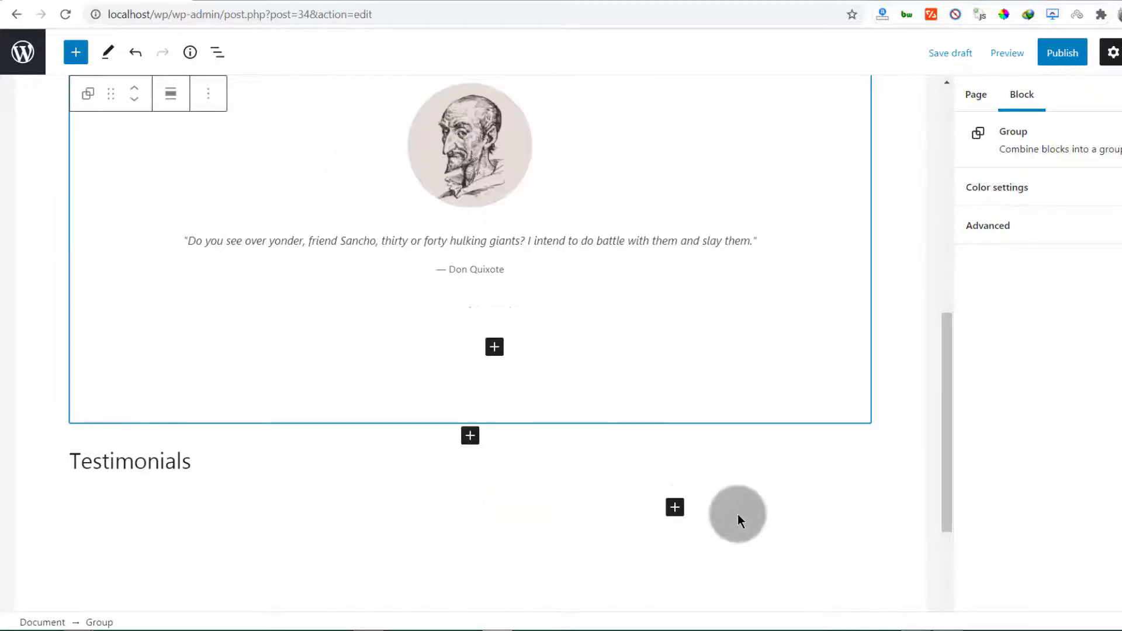
pyautogui.click(675, 506)
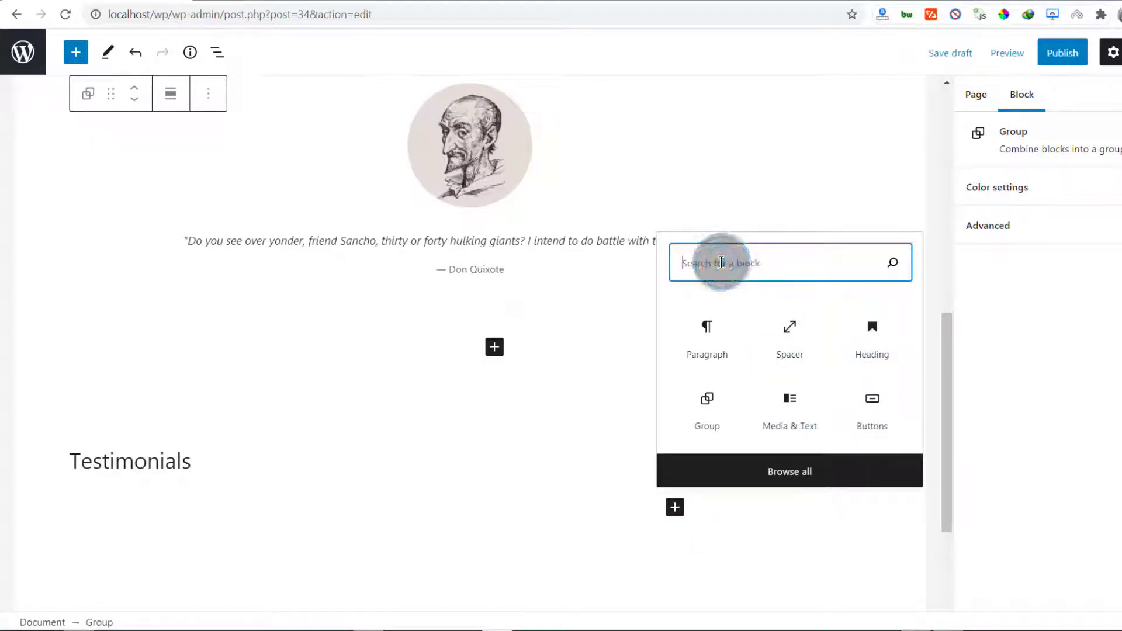
pyautogui.write('col')
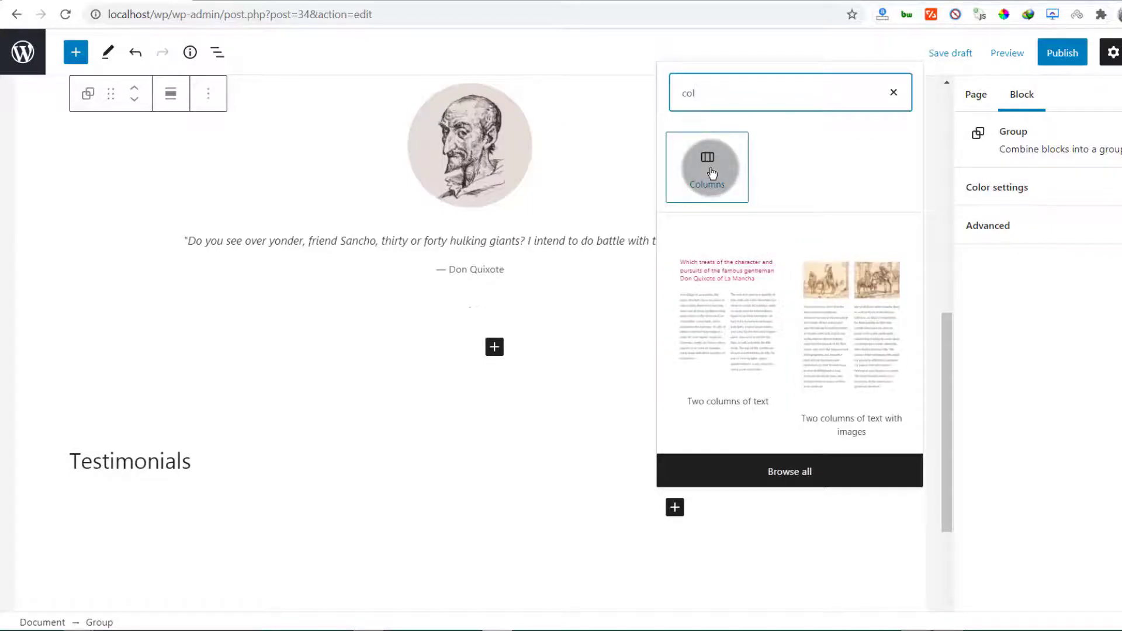
pyautogui.click(275, 355)
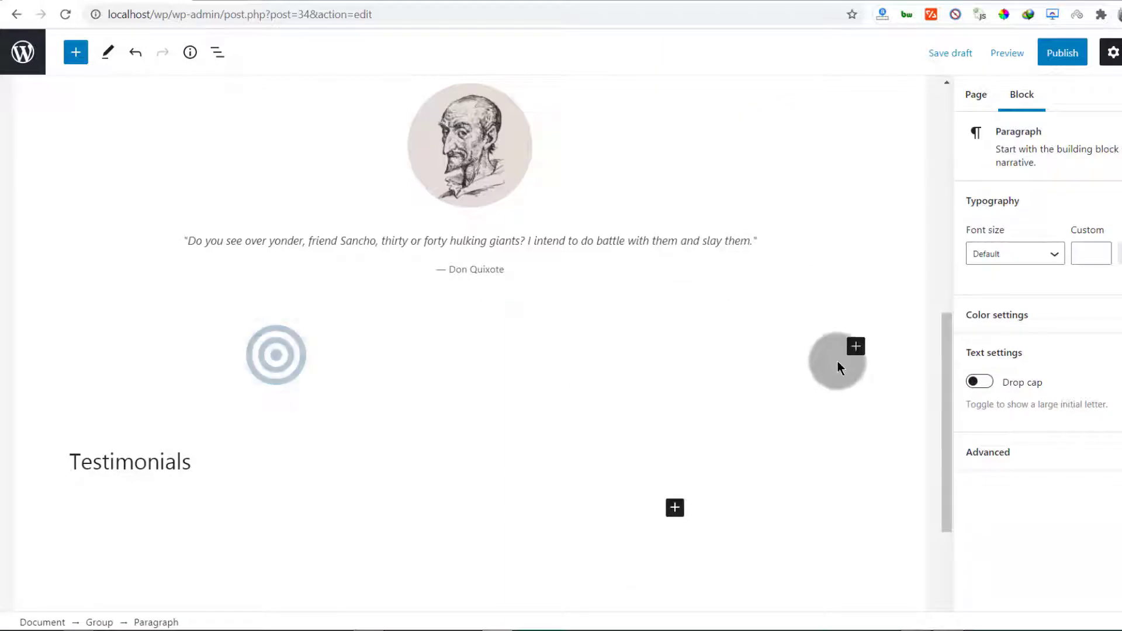
pyautogui.scroll(3, 471, 384)
pyautogui.click(407, 406)
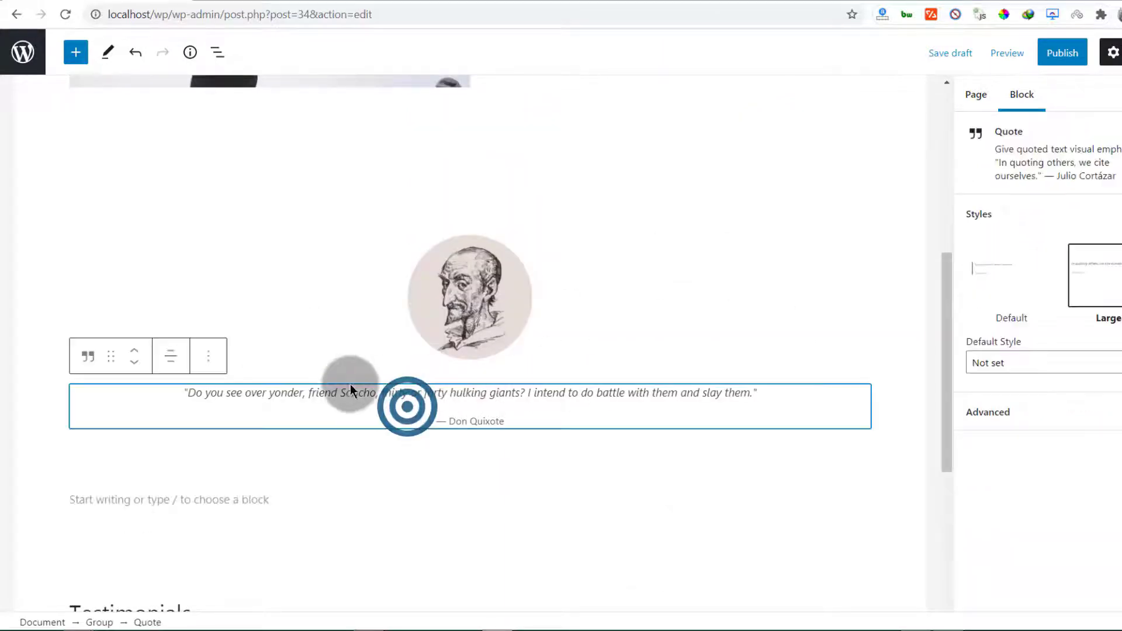
pyautogui.click(450, 270)
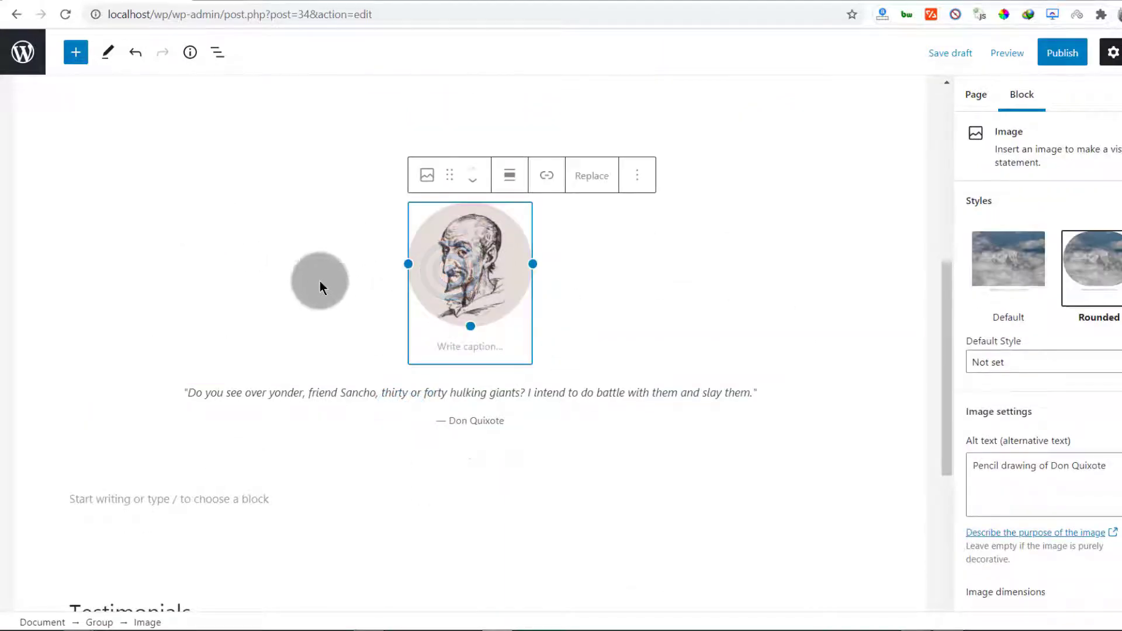
pyautogui.scroll(3, 280, 281)
pyautogui.click(236, 275)
pyautogui.scroll(-7, 264, 383)
pyautogui.click(133, 353)
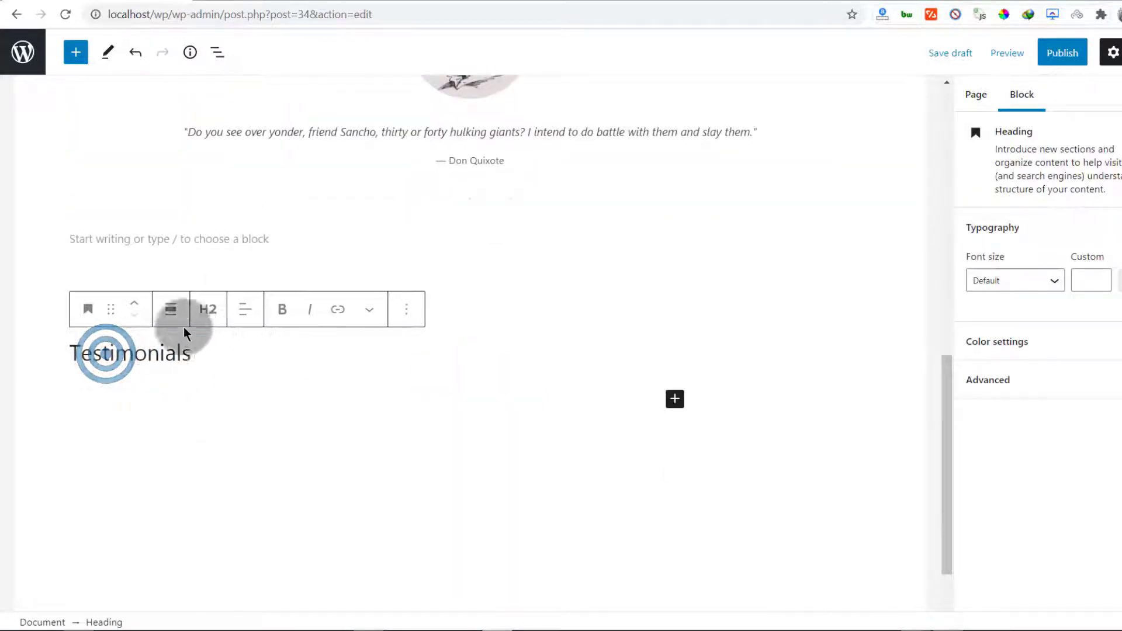
pyautogui.click(133, 305)
pyautogui.click(133, 305)
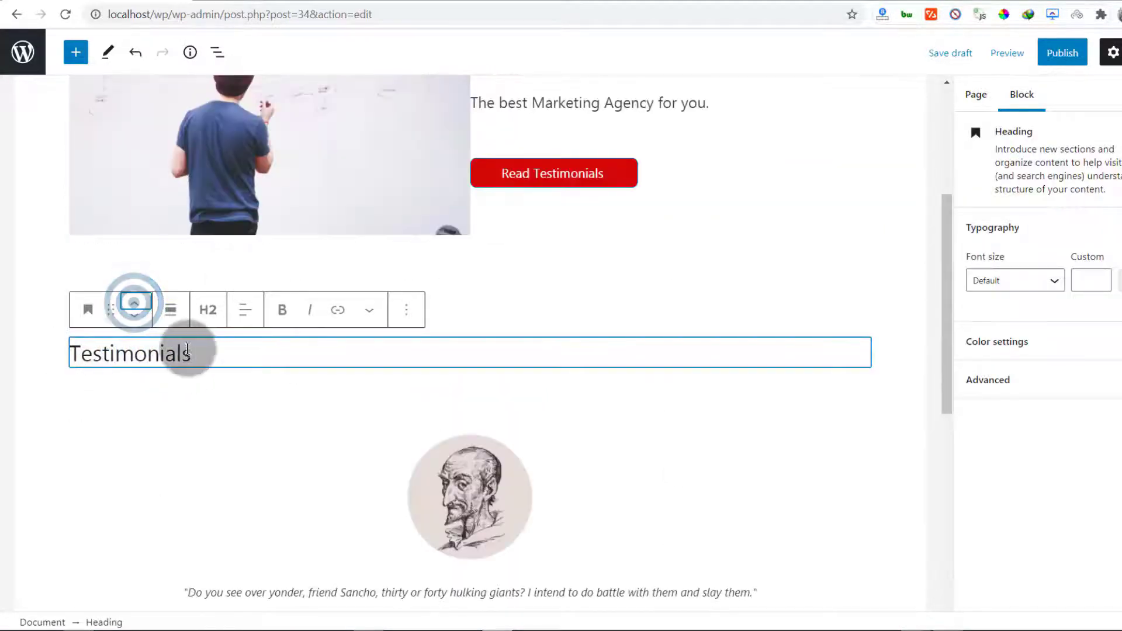
pyautogui.scroll(-3, 388, 437)
pyautogui.click(250, 317)
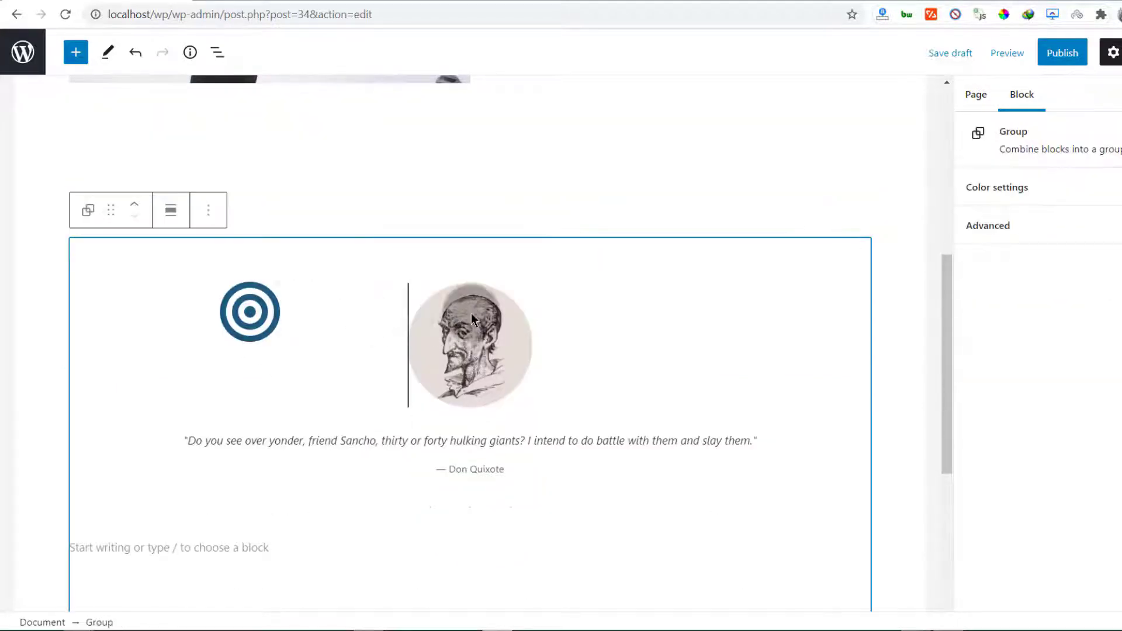
pyautogui.scroll(-4, 262, 353)
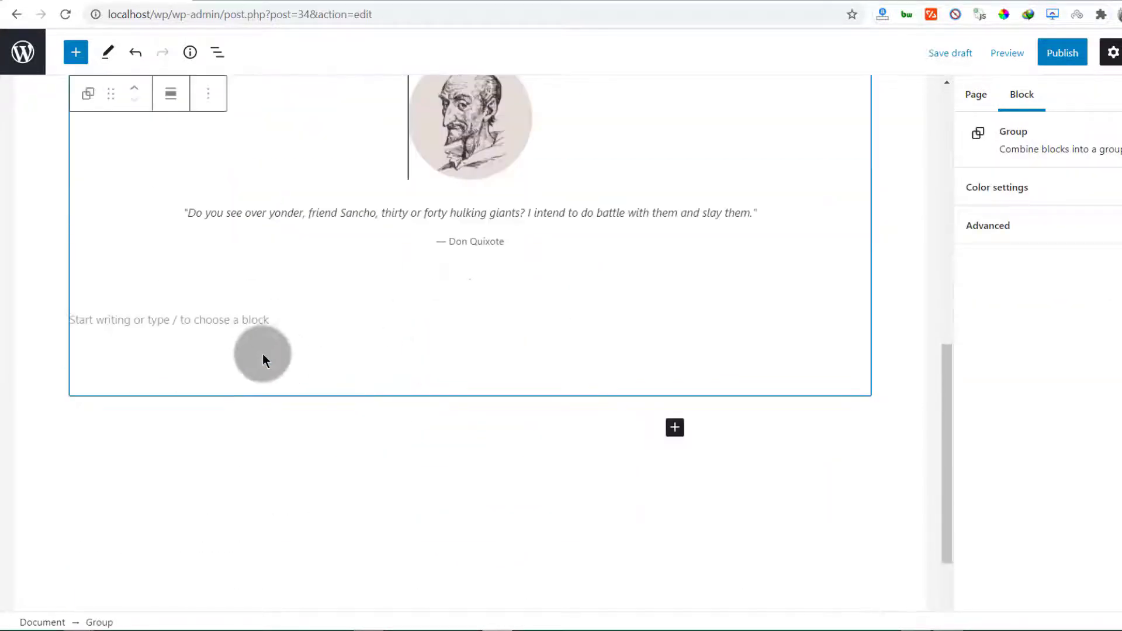
pyautogui.scroll(3, 262, 353)
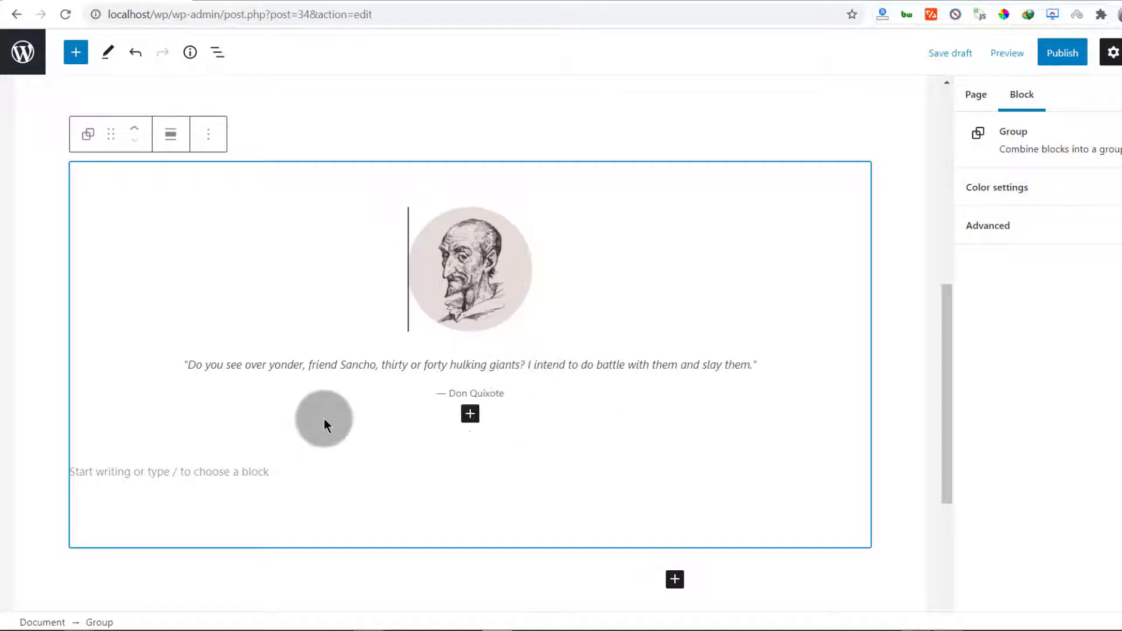
pyautogui.click(450, 251)
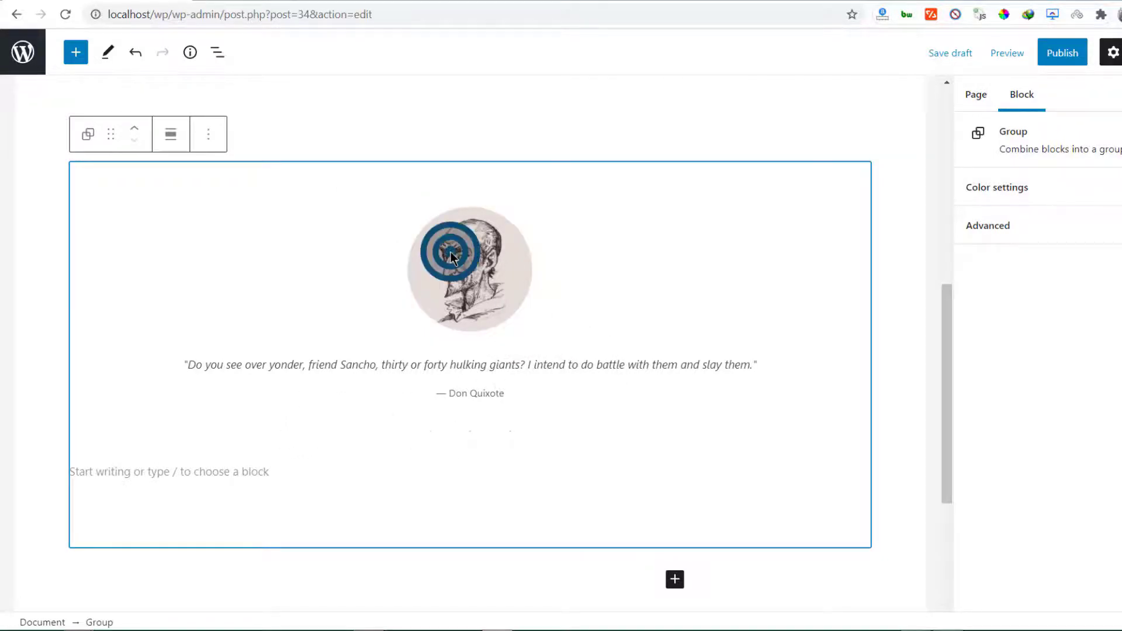
pyautogui.click(339, 399)
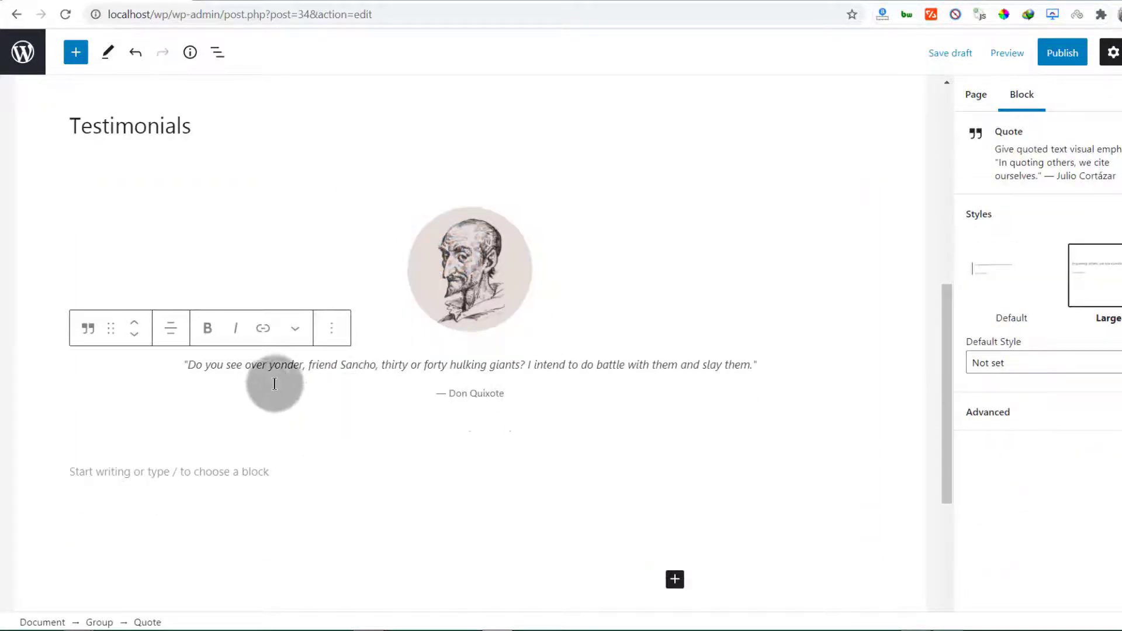
pyautogui.scroll(3, 396, 376)
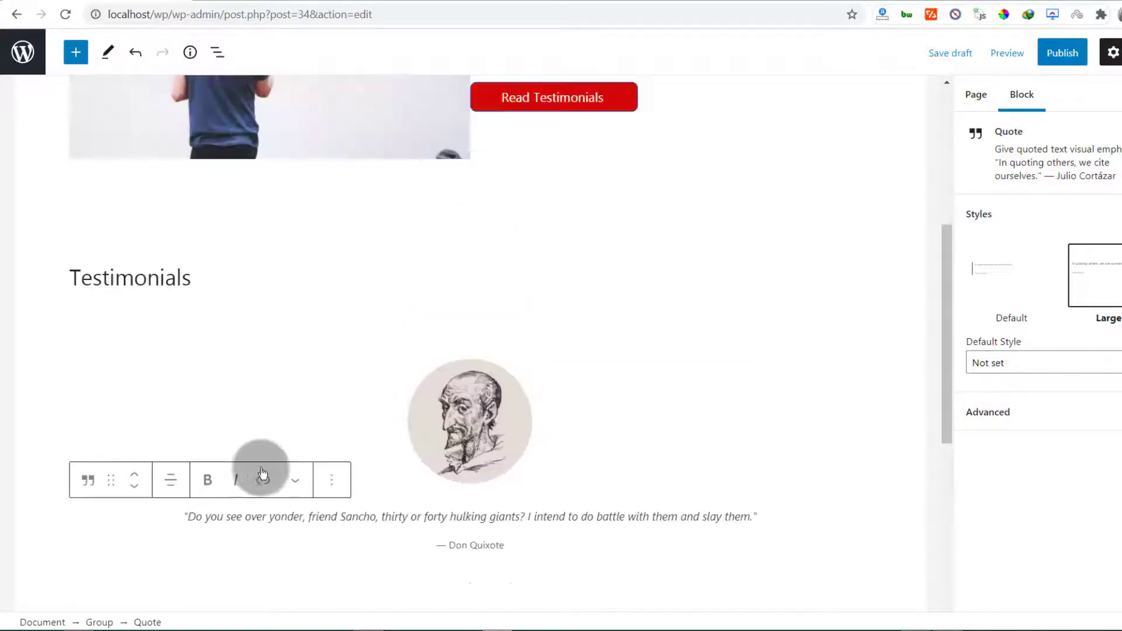
pyautogui.click(108, 326)
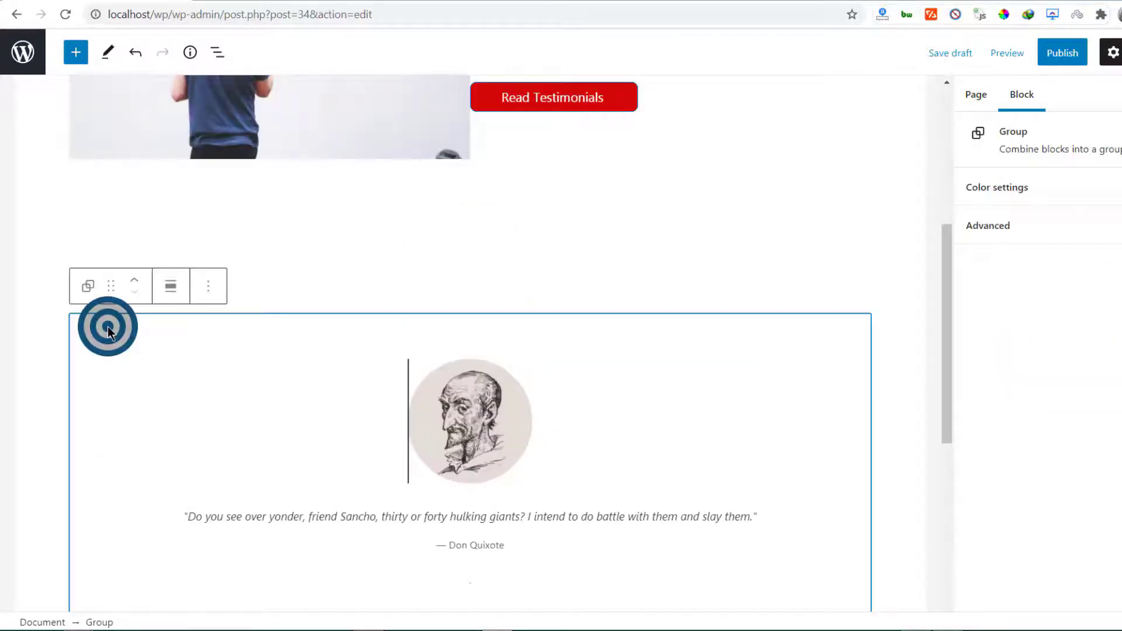
# Duplicate the Don Quixote testimonial group four times using More options > Duplicate
pyautogui.click(208, 285)
pyautogui.click(228, 397)
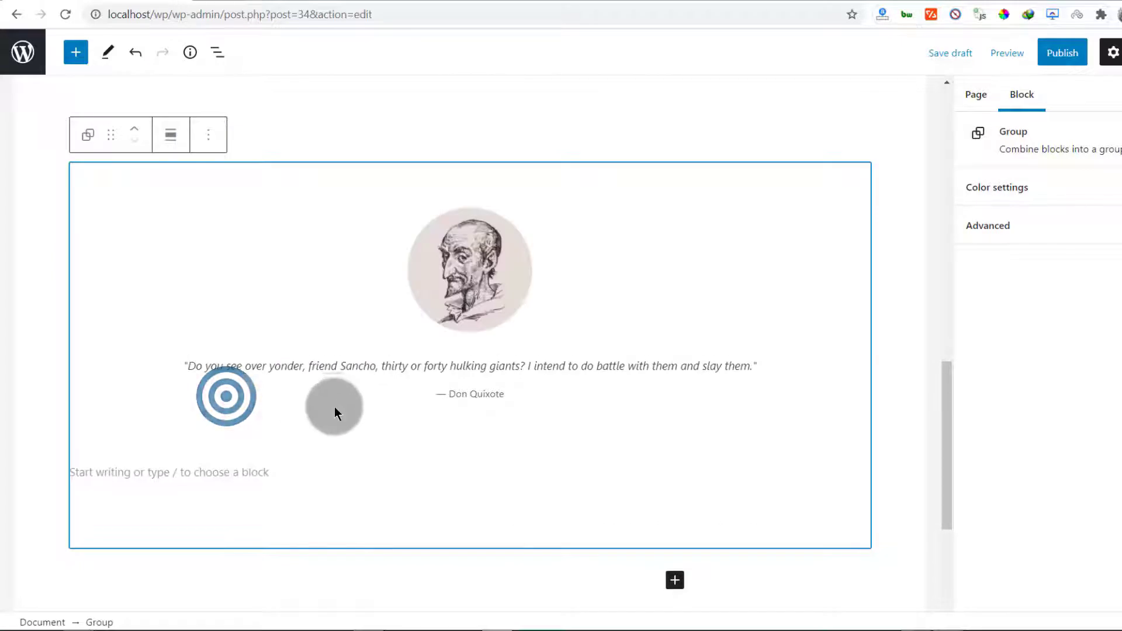
pyautogui.click(201, 137)
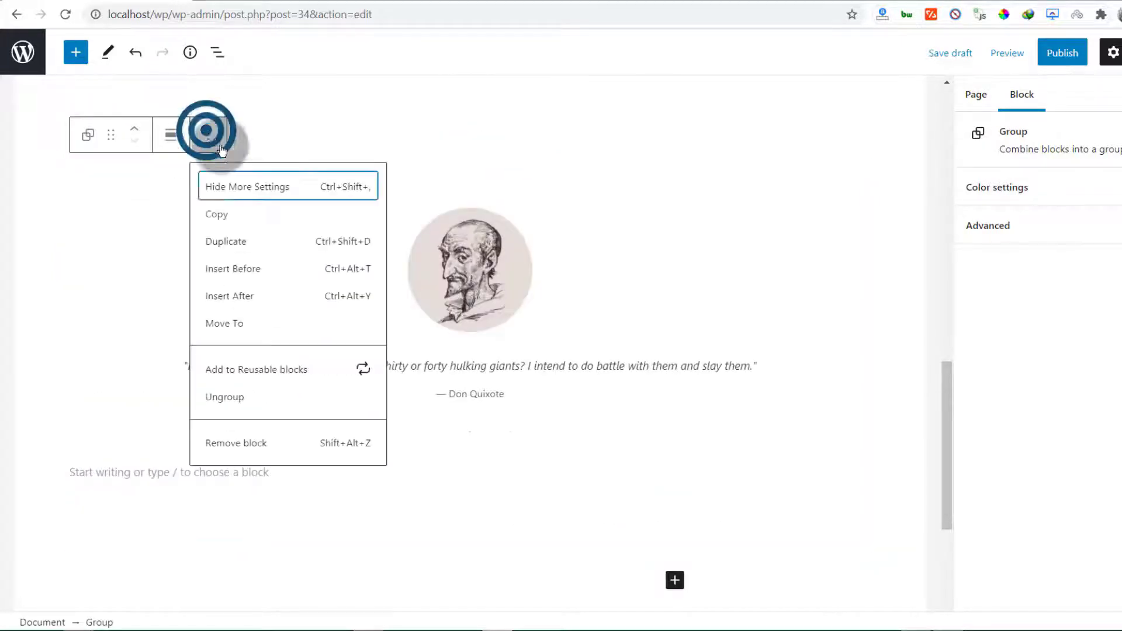
pyautogui.click(237, 243)
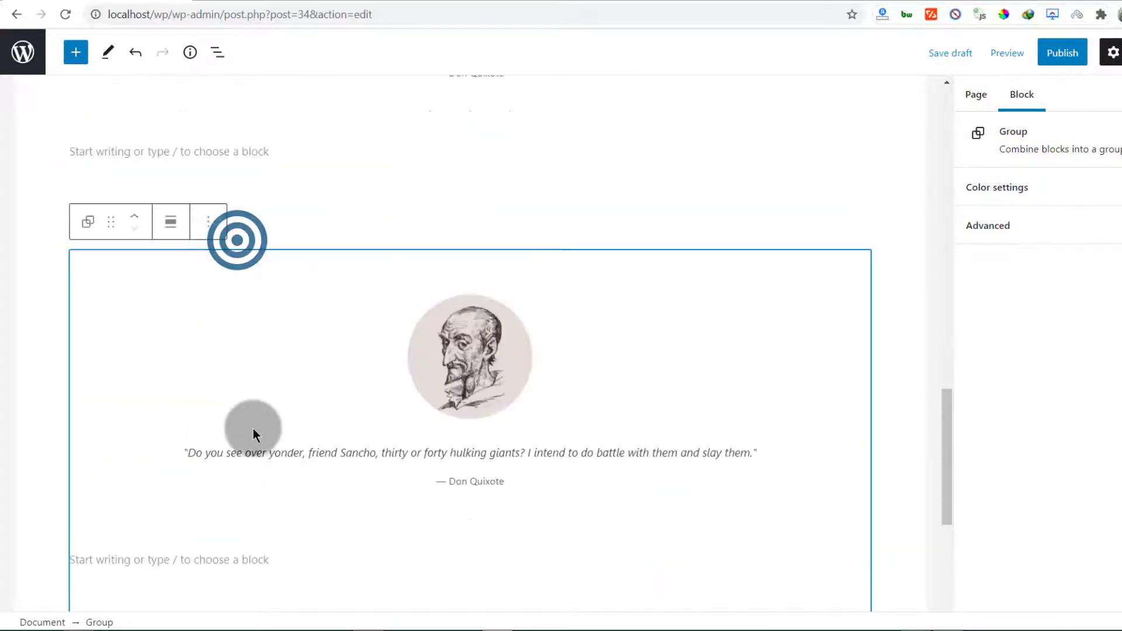
pyautogui.click(208, 93)
pyautogui.click(241, 207)
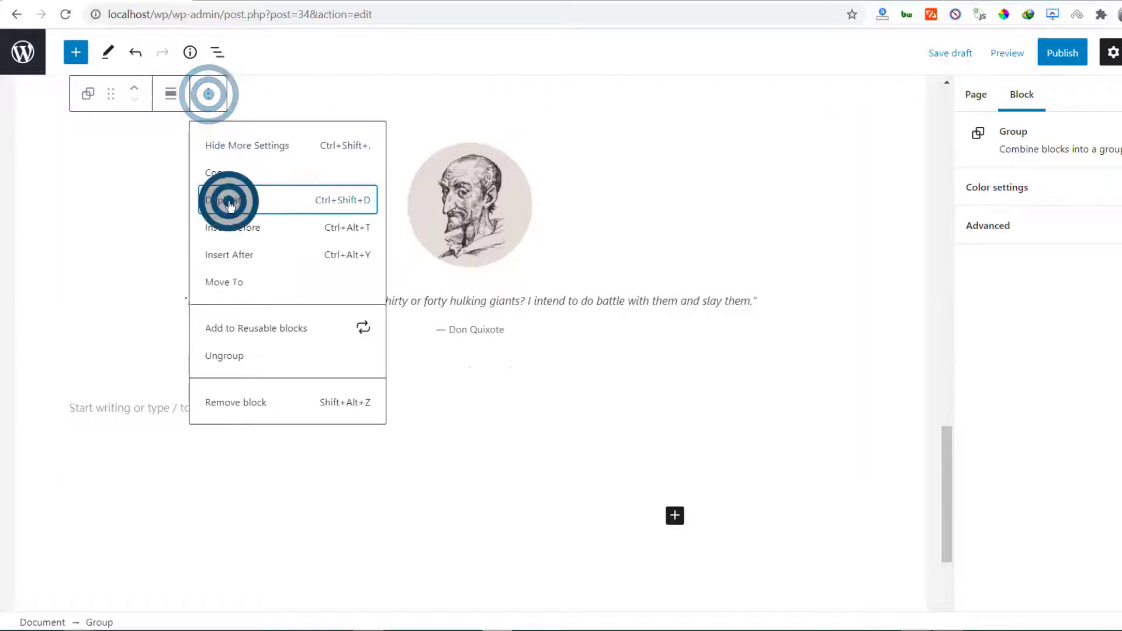
pyautogui.click(210, 225)
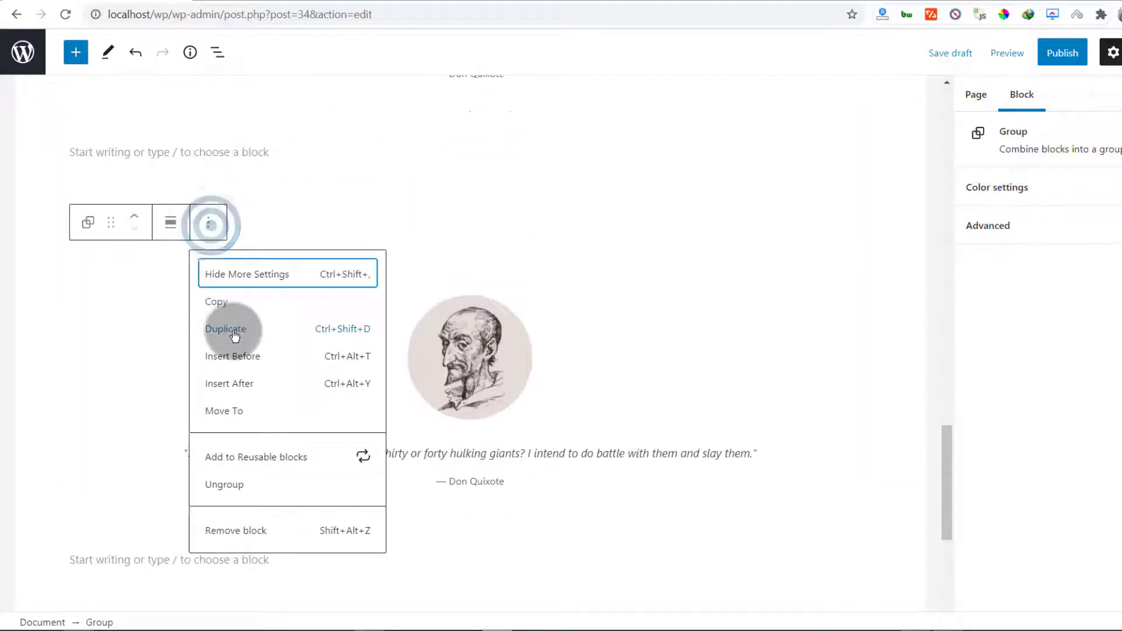
pyautogui.click(224, 328)
pyautogui.scroll(15, 313, 420)
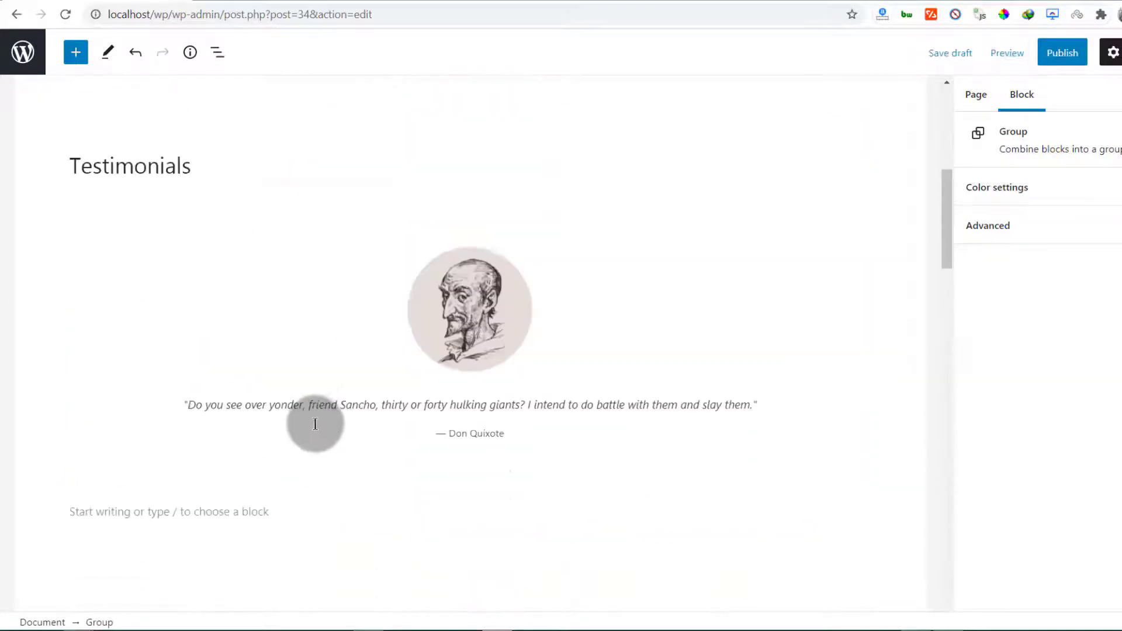
pyautogui.scroll(-4, 113, 438)
pyautogui.scroll(-10, 430, 503)
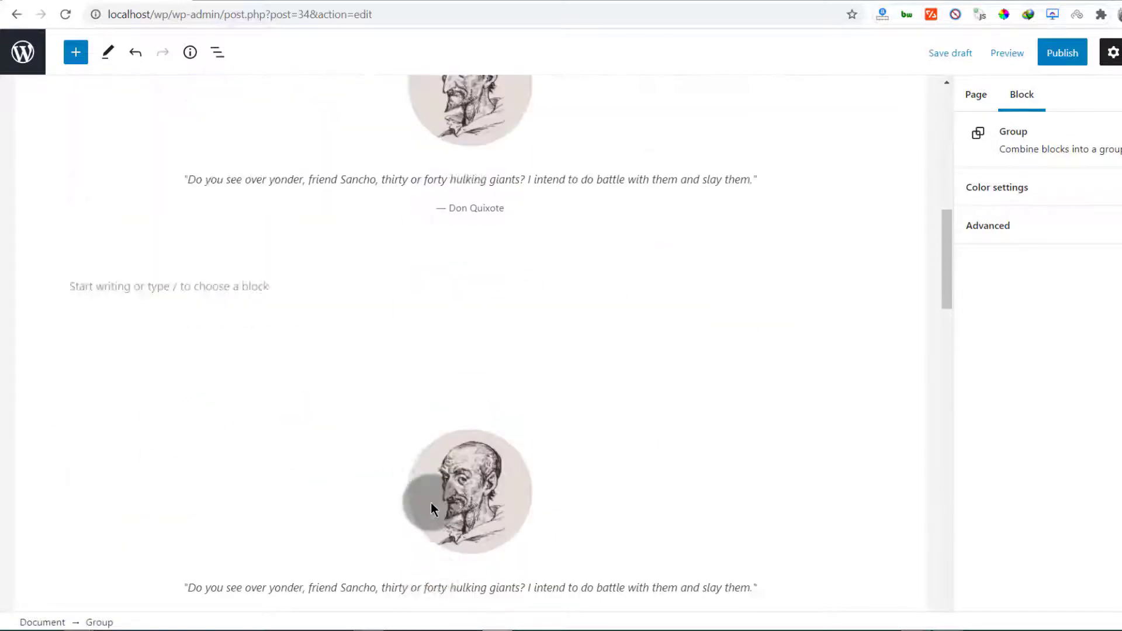
pyautogui.scroll(9, 430, 502)
pyautogui.scroll(5, 430, 498)
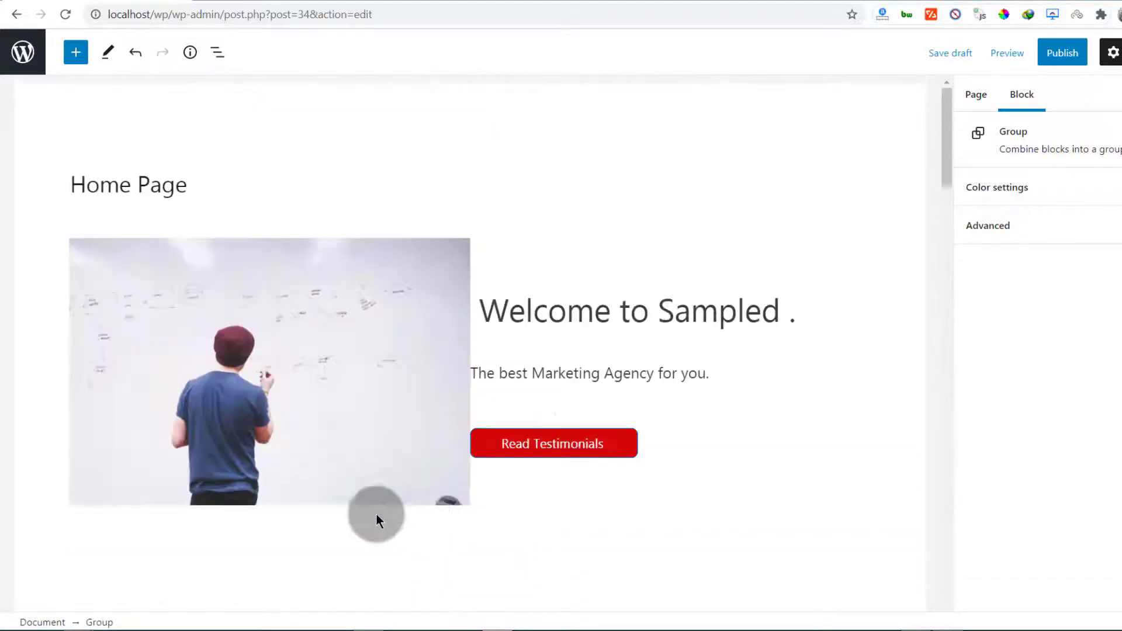
pyautogui.scroll(-5, 356, 347)
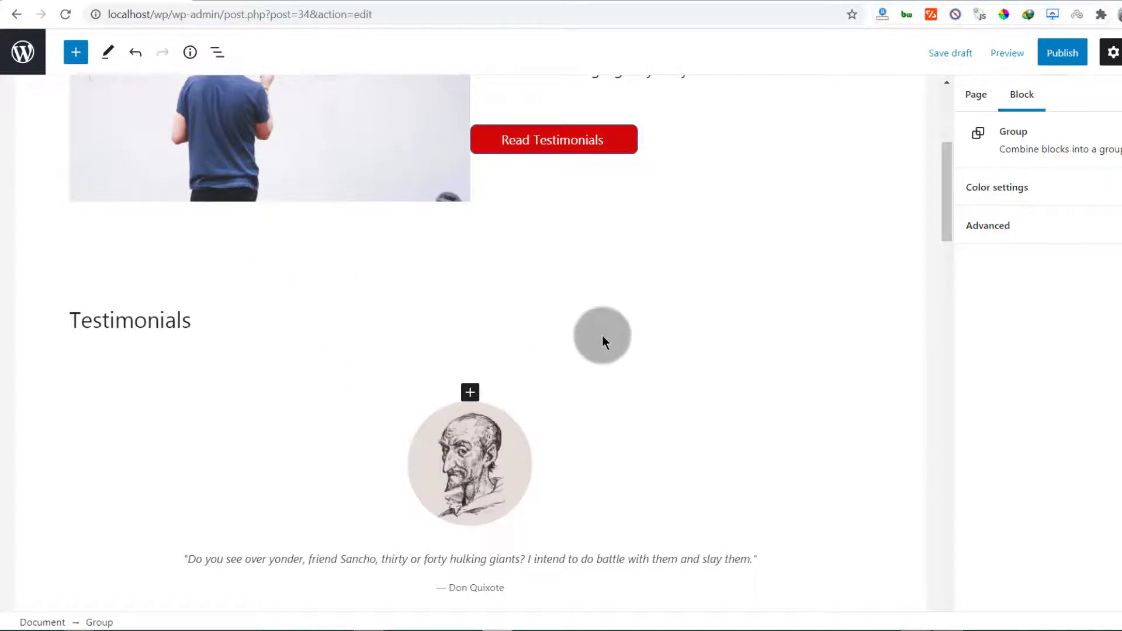
# Save the Home Page as a draft, cancelling a first publish attempt
pyautogui.scroll(5, 730, 316)
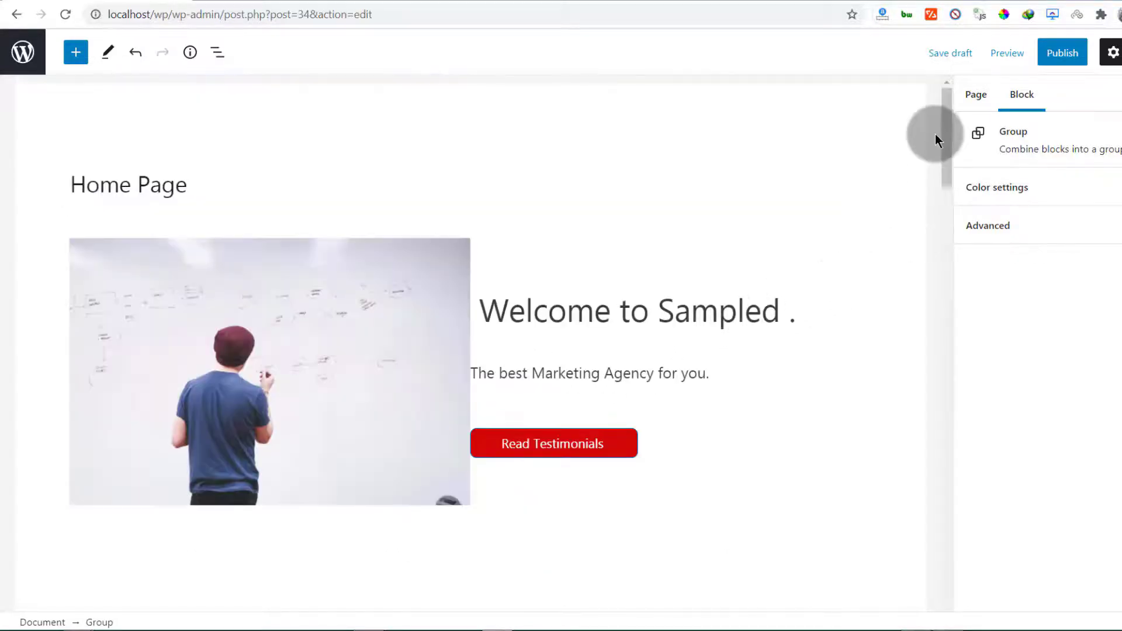
pyautogui.click(945, 54)
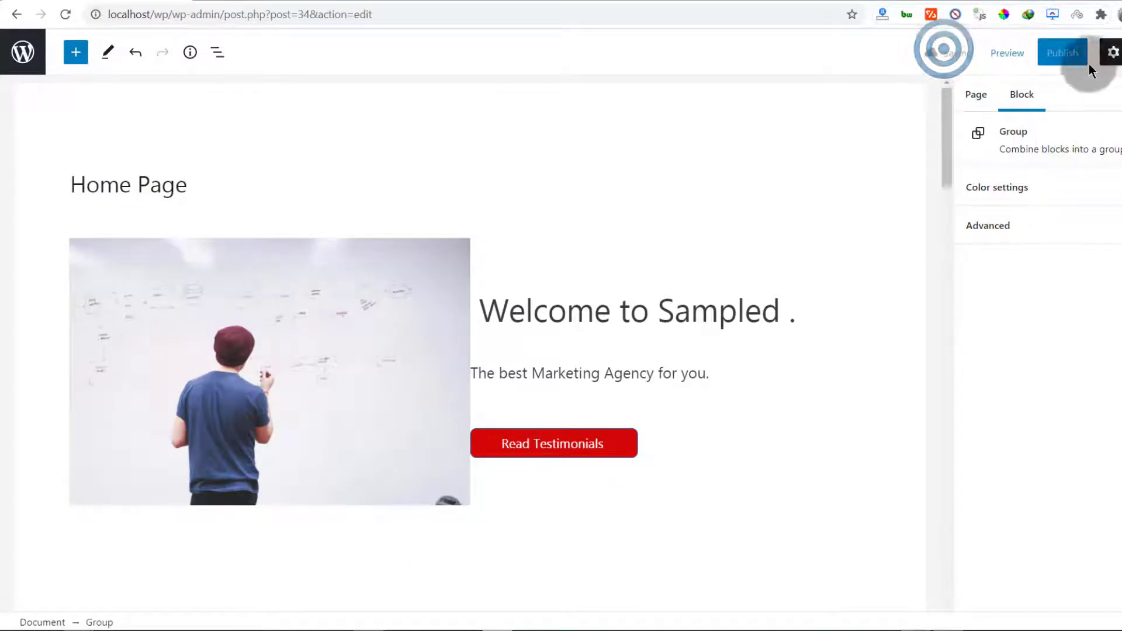
pyautogui.click(1061, 52)
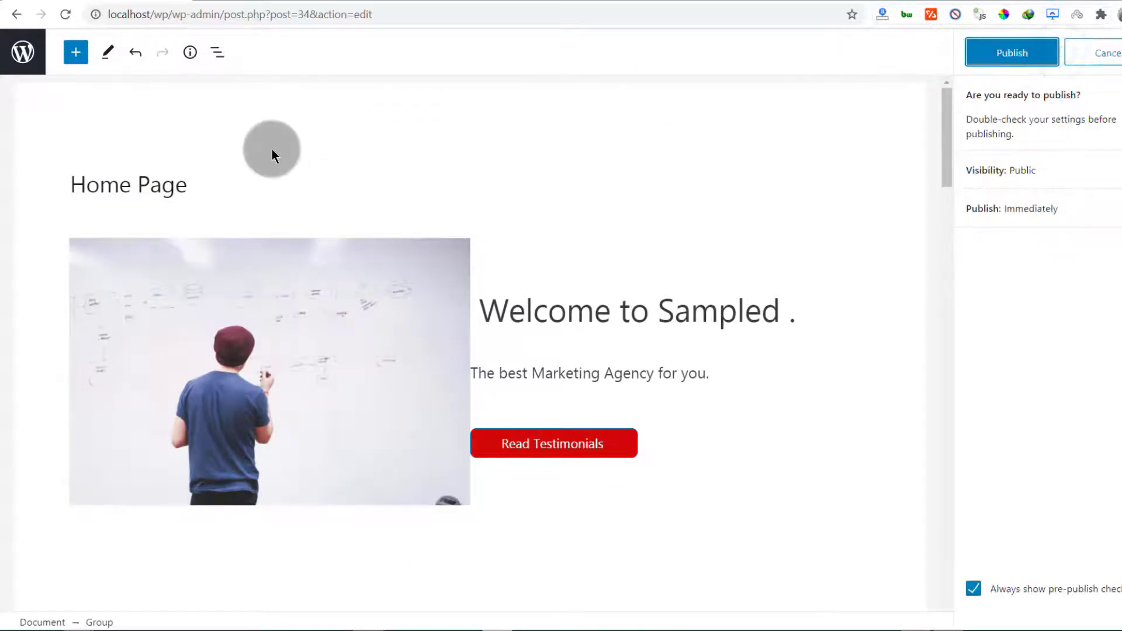
pyautogui.click(1010, 56)
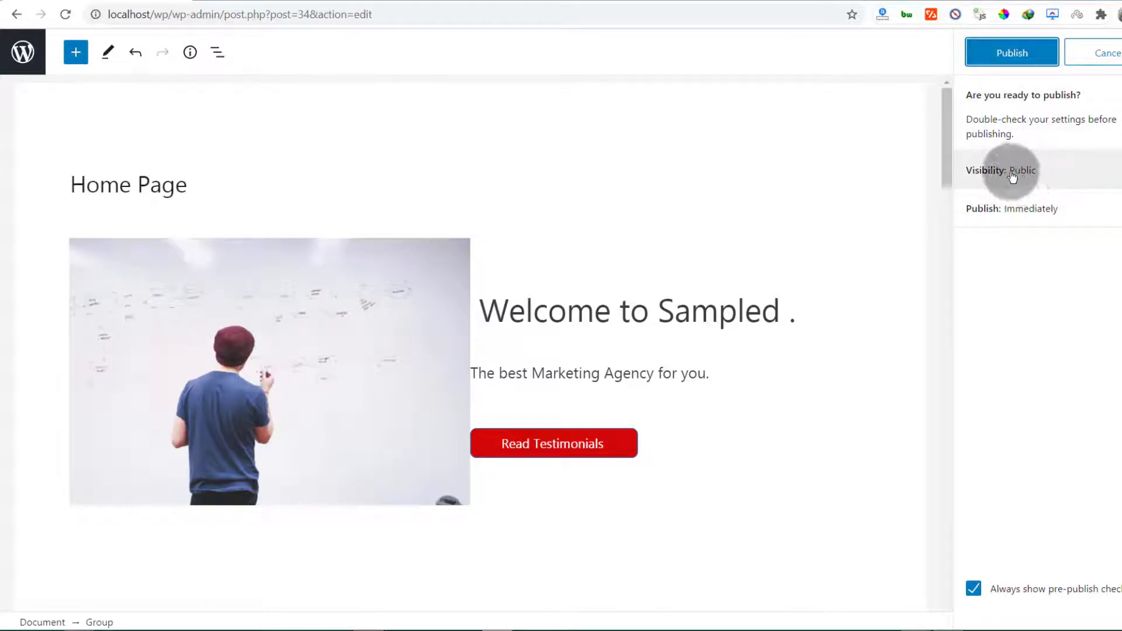
pyautogui.click(1116, 56)
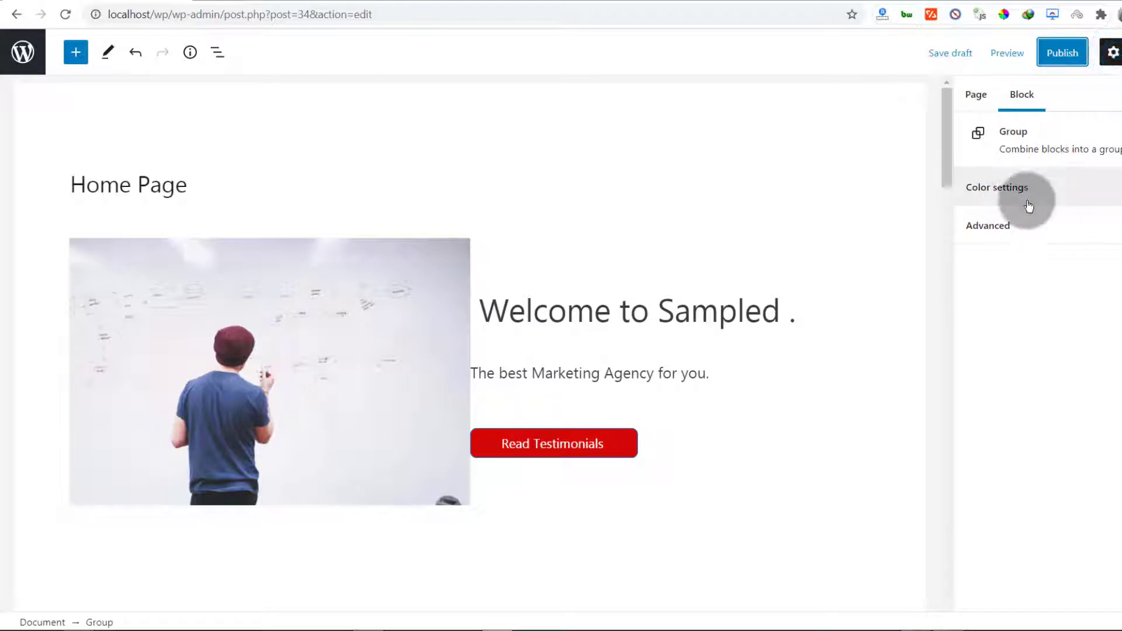
# Change the page's URL slug to 'home' in the Page settings
pyautogui.click(1008, 230)
pyautogui.click(977, 97)
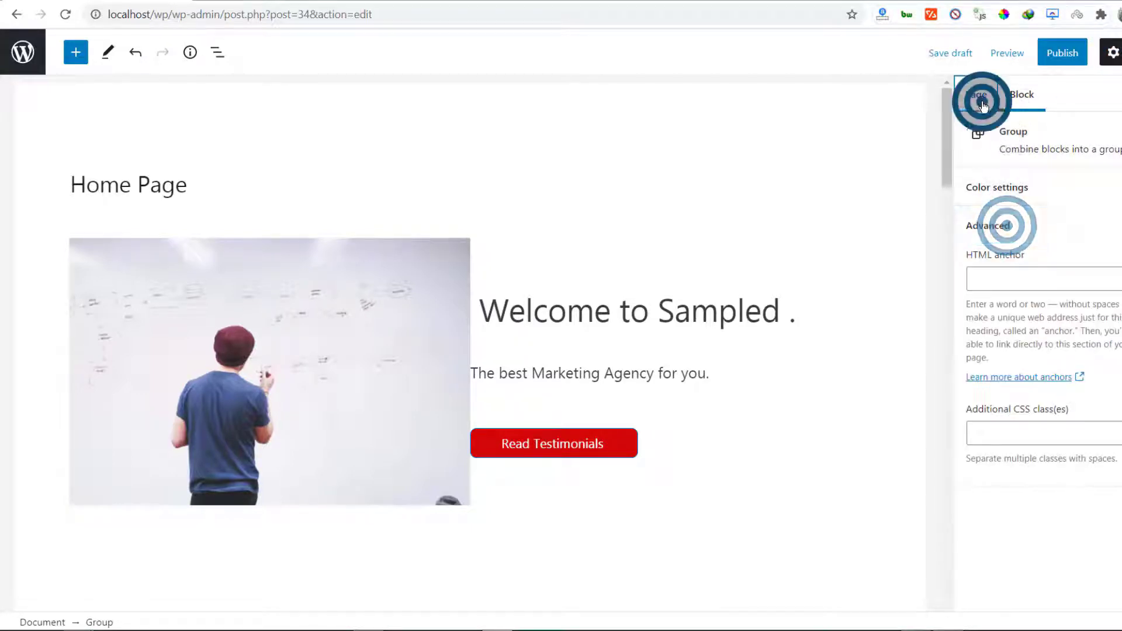
pyautogui.scroll(-2, 1033, 389)
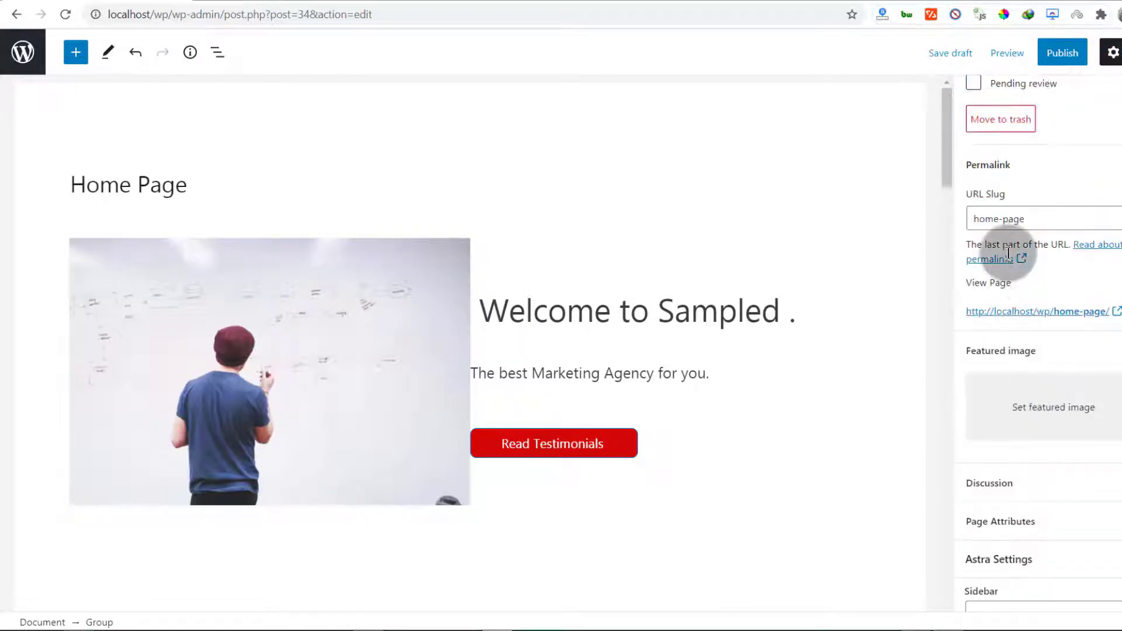
pyautogui.click(1030, 217)
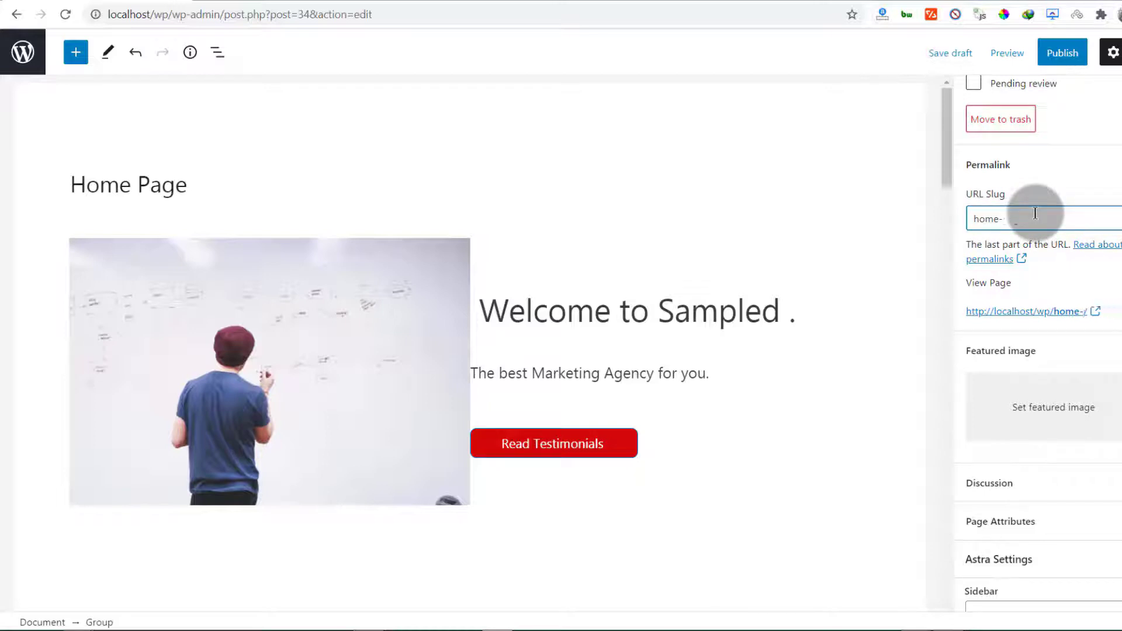
# Publish the Home Page and open the live page at localhost/wp/home/ in a new tab
pyautogui.click(1065, 53)
pyautogui.click(1019, 51)
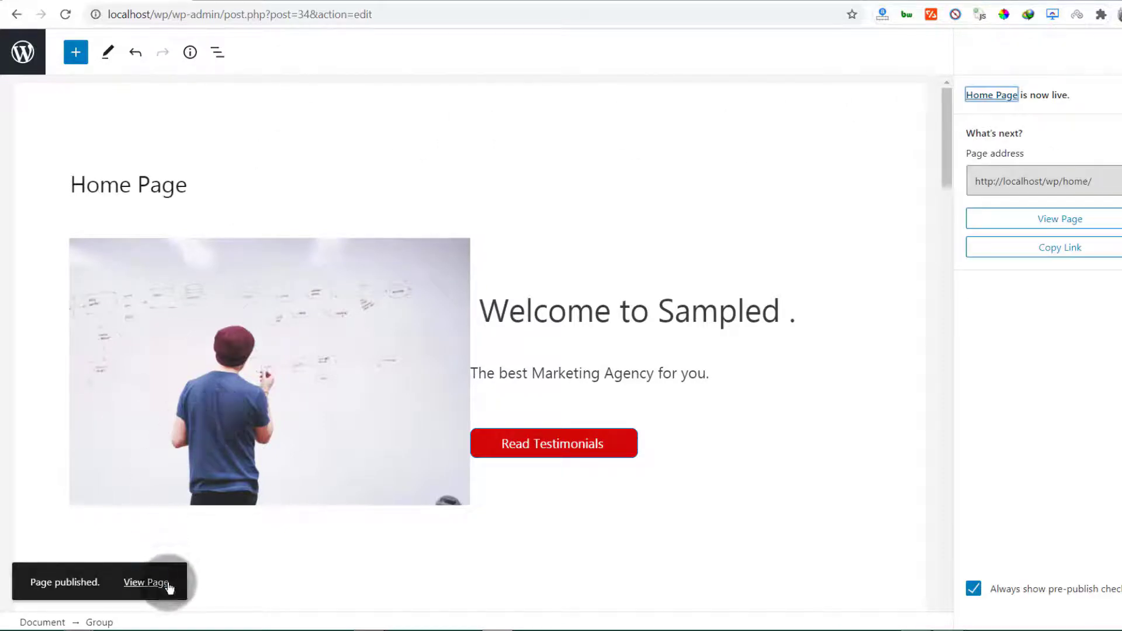
pyautogui.rightClick(169, 586)
pyautogui.click(205, 353)
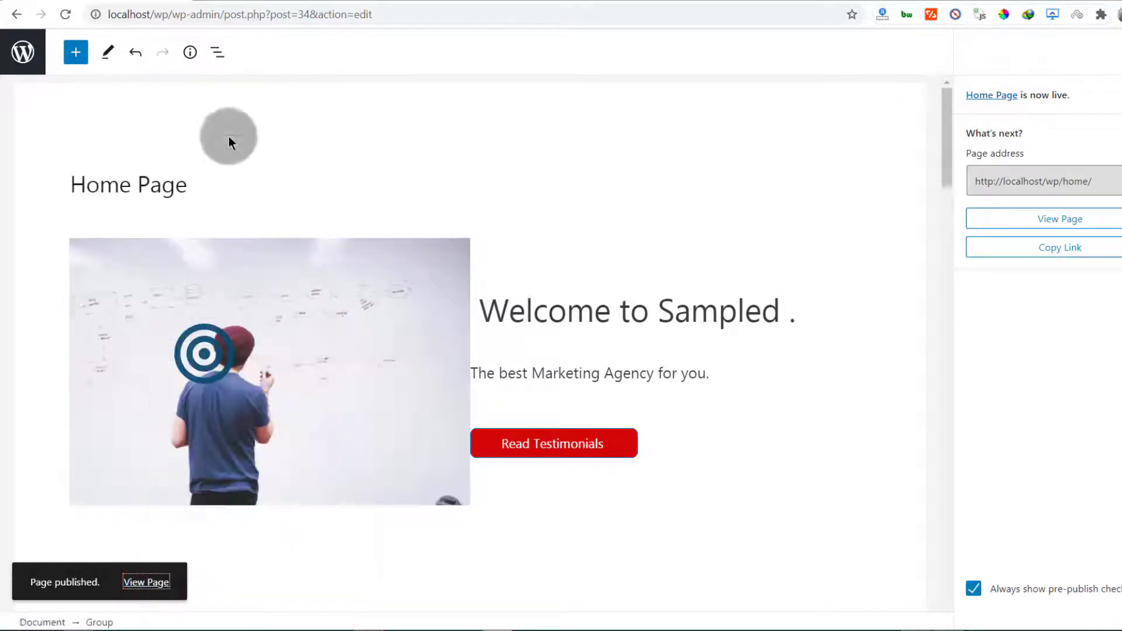
pyautogui.click(260, 1)
pyautogui.scroll(-5, 312, 289)
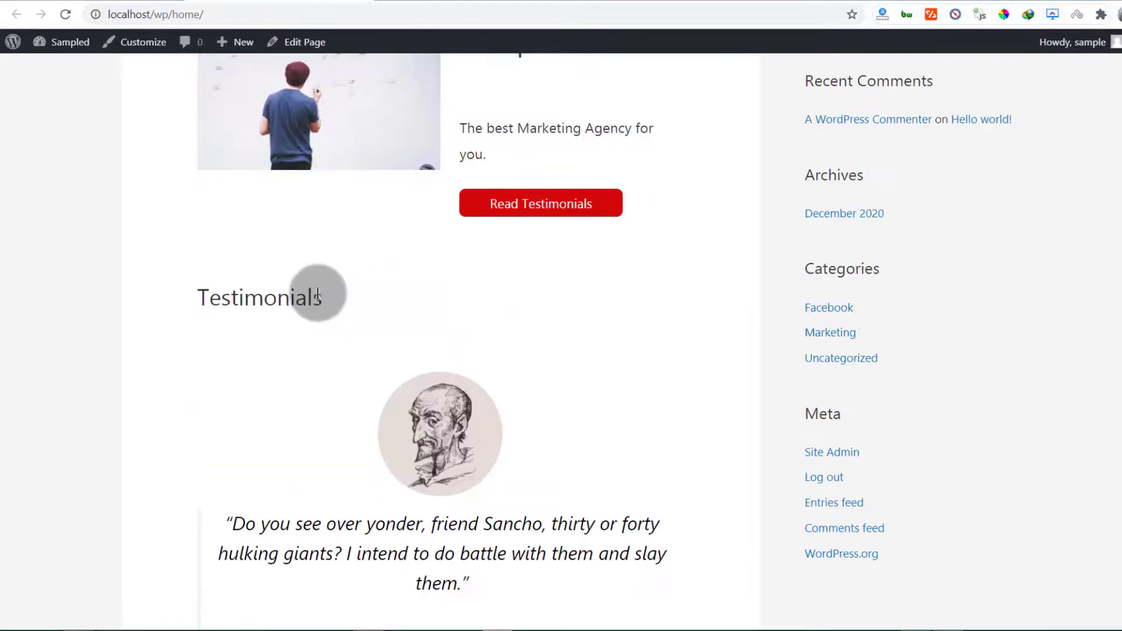
pyautogui.scroll(5, 317, 293)
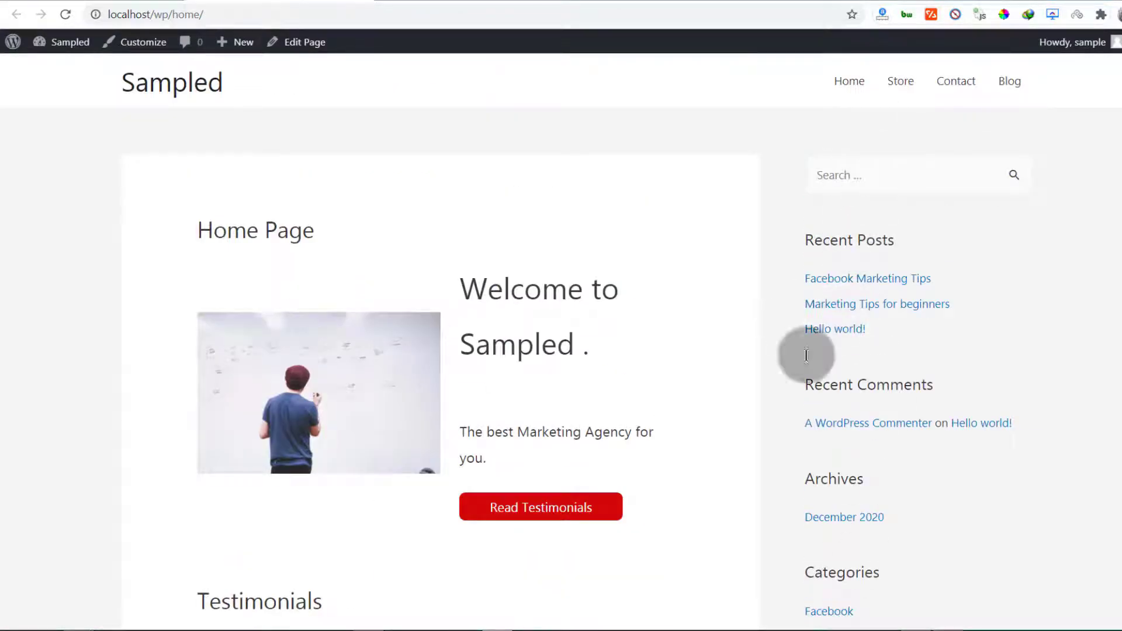
pyautogui.scroll(-5, 474, 432)
pyautogui.click(121, 1)
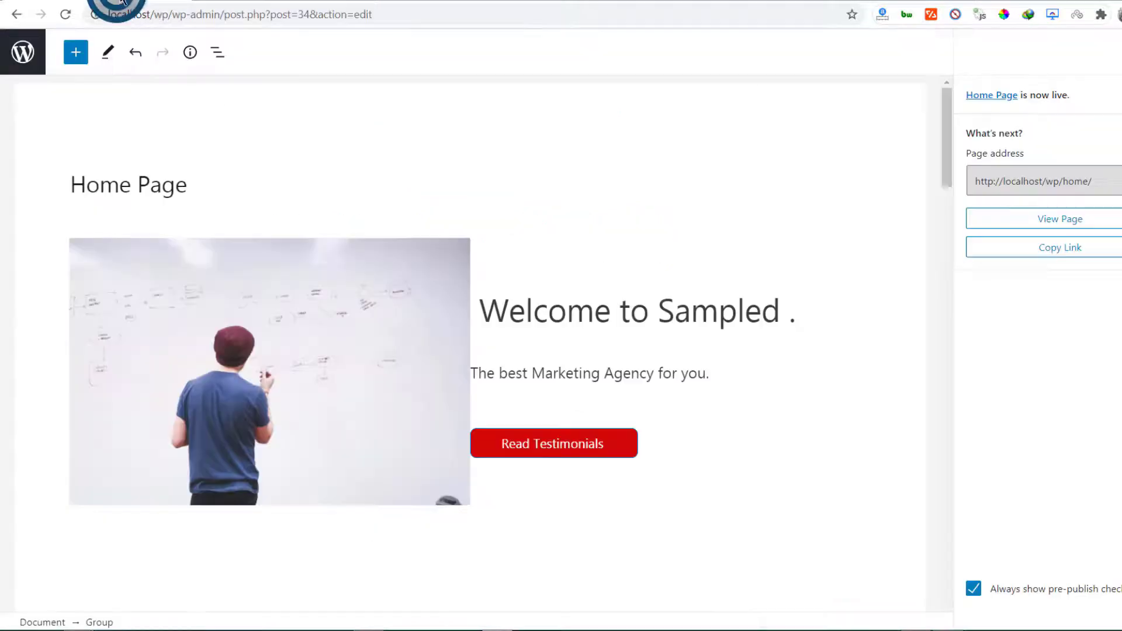
pyautogui.scroll(-3, 826, 474)
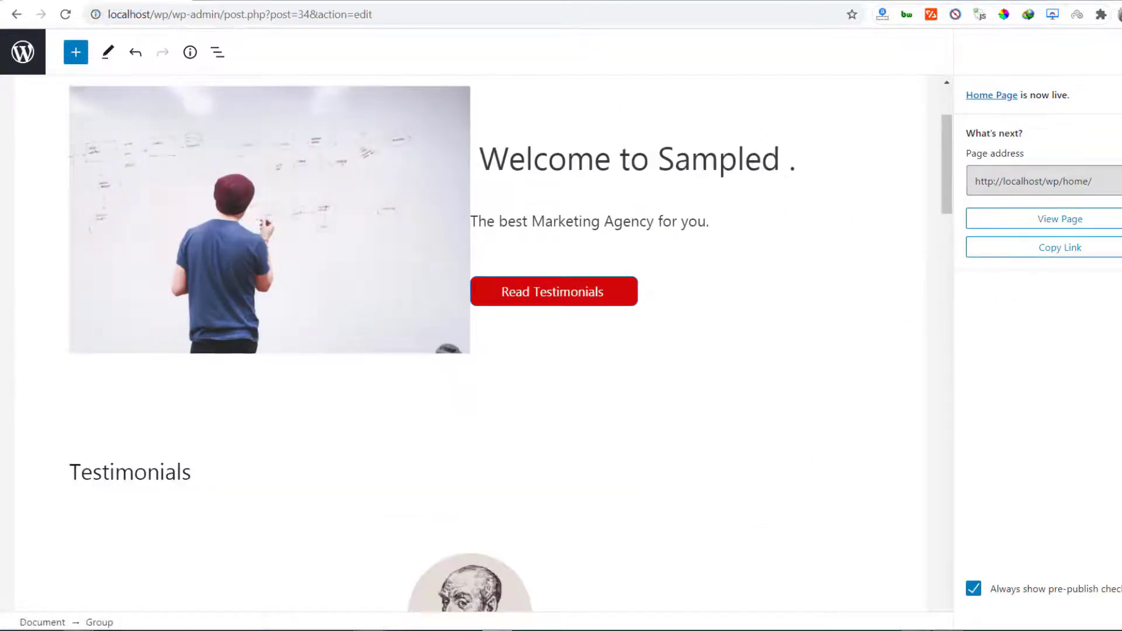
# Set the Home Page's Astra sidebar to No Sidebar, update, and reload the live home page
pyautogui.click(1117, 51)
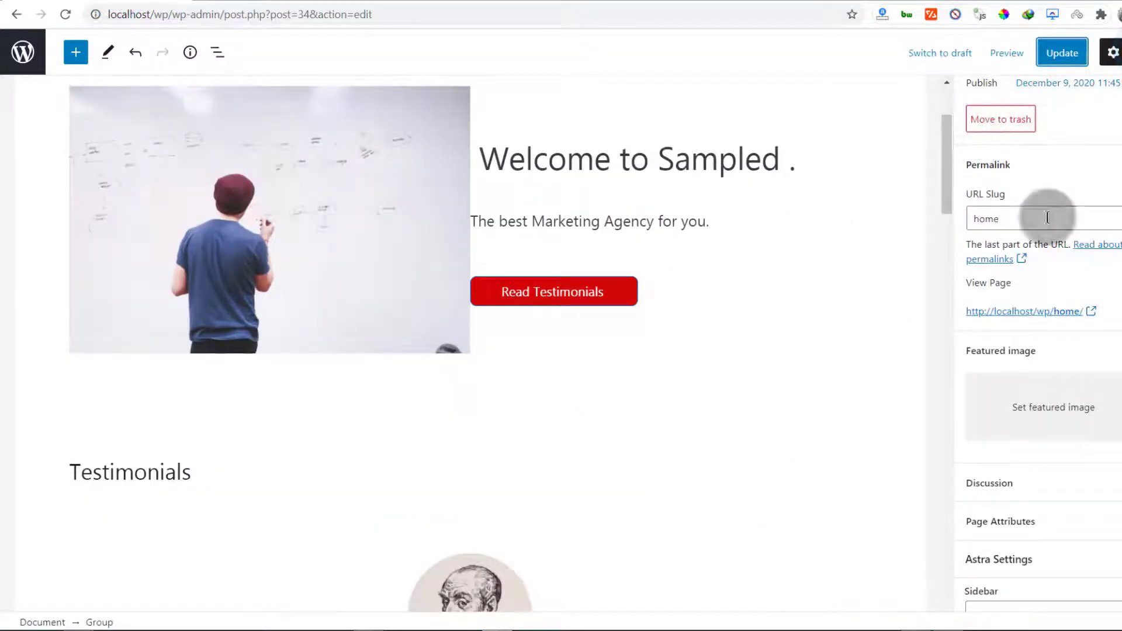
pyautogui.scroll(-3, 1027, 386)
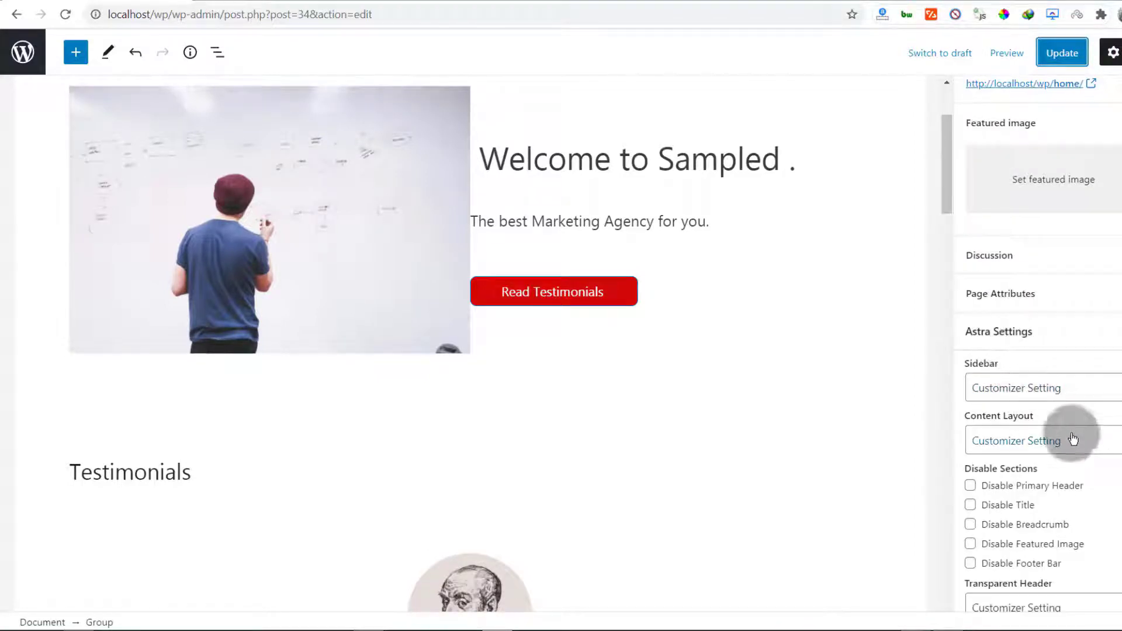
pyautogui.click(1022, 386)
pyautogui.click(1021, 468)
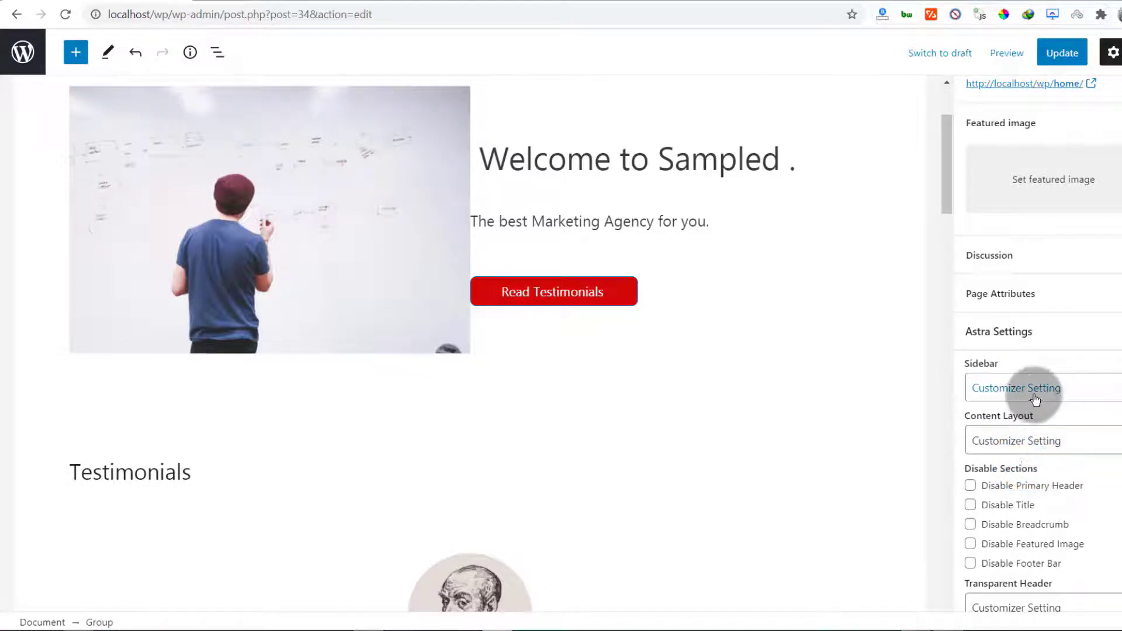
pyautogui.click(1034, 393)
pyautogui.click(1012, 455)
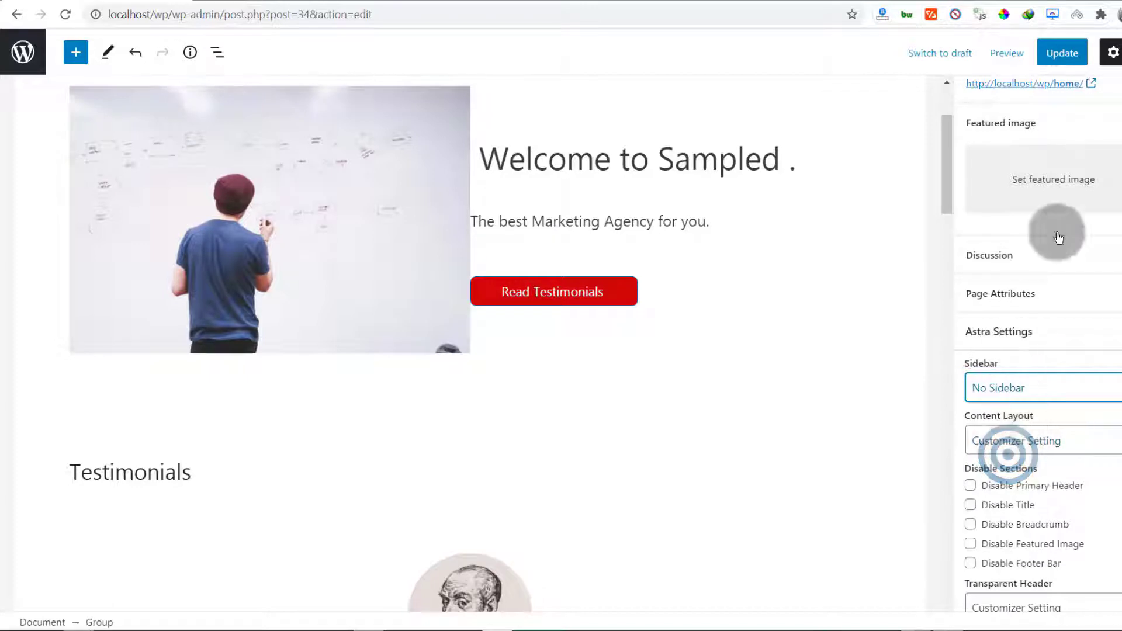
pyautogui.click(1062, 52)
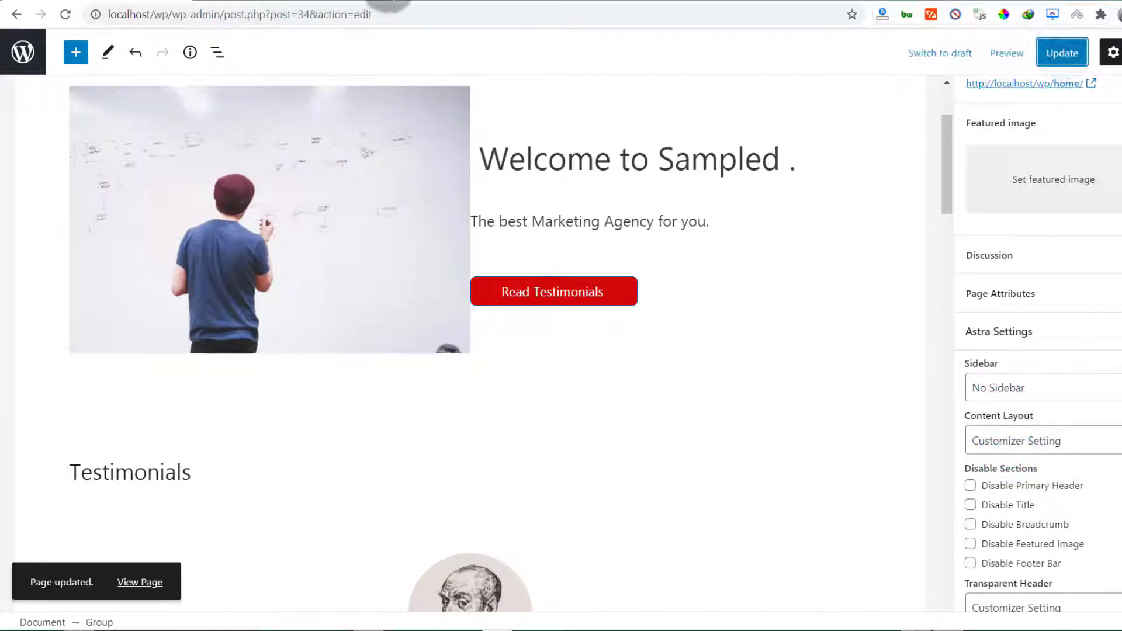
pyautogui.click(250, 1)
pyautogui.click(63, 16)
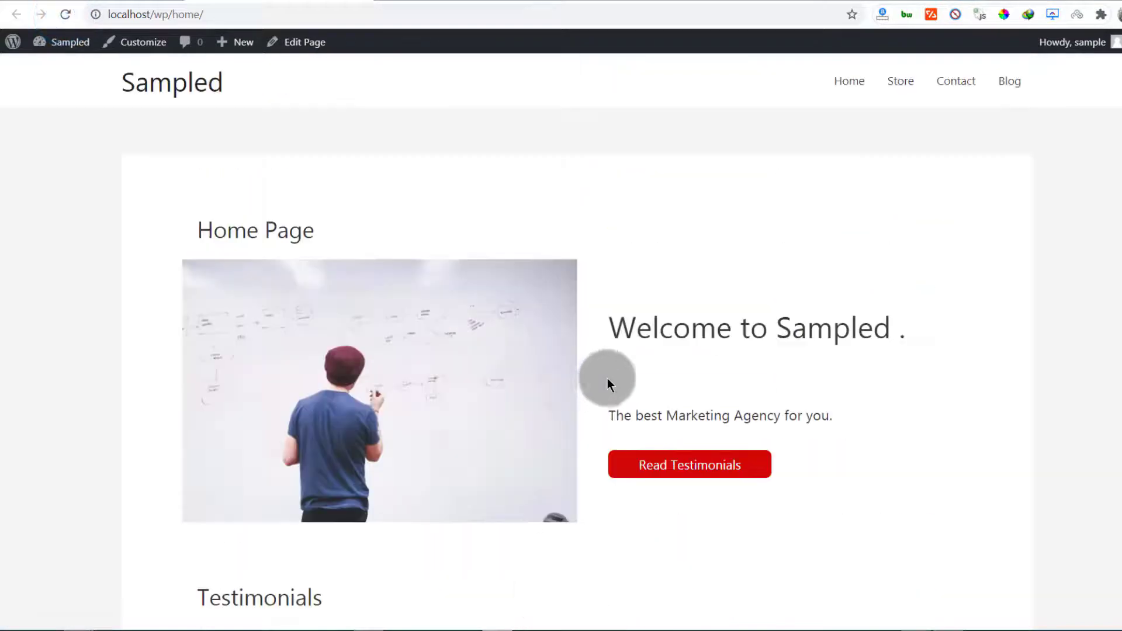
# View the site's front page, which still shows the blog post listing
pyautogui.scroll(-10, 471, 310)
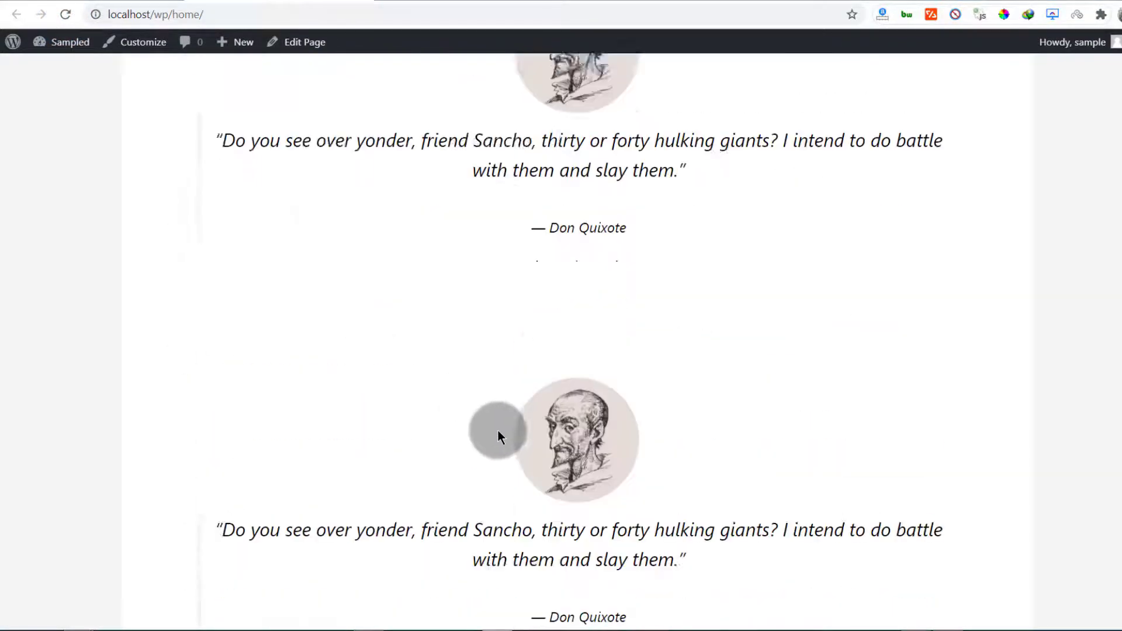
pyautogui.scroll(-5, 498, 428)
pyautogui.scroll(18, 500, 426)
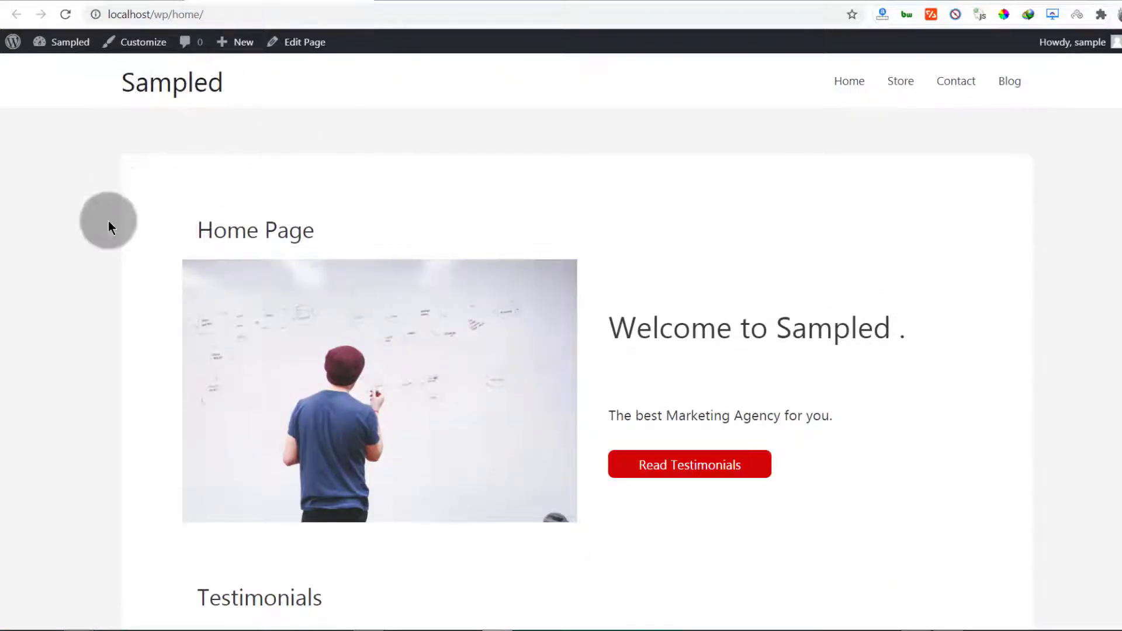
pyautogui.click(168, 92)
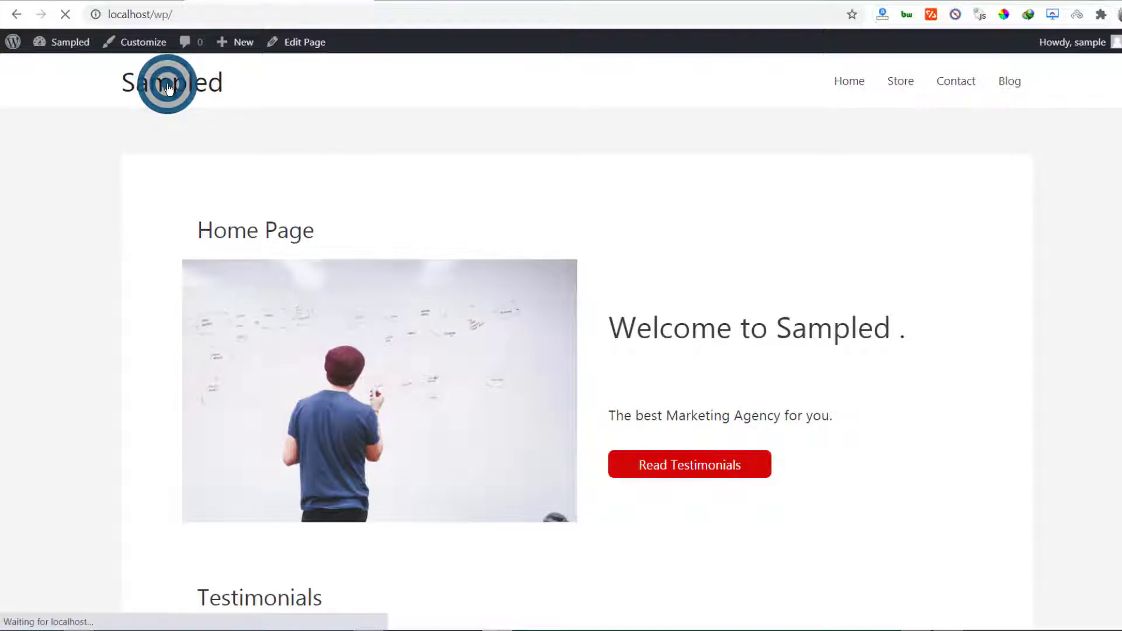
pyautogui.scroll(-20, 406, 303)
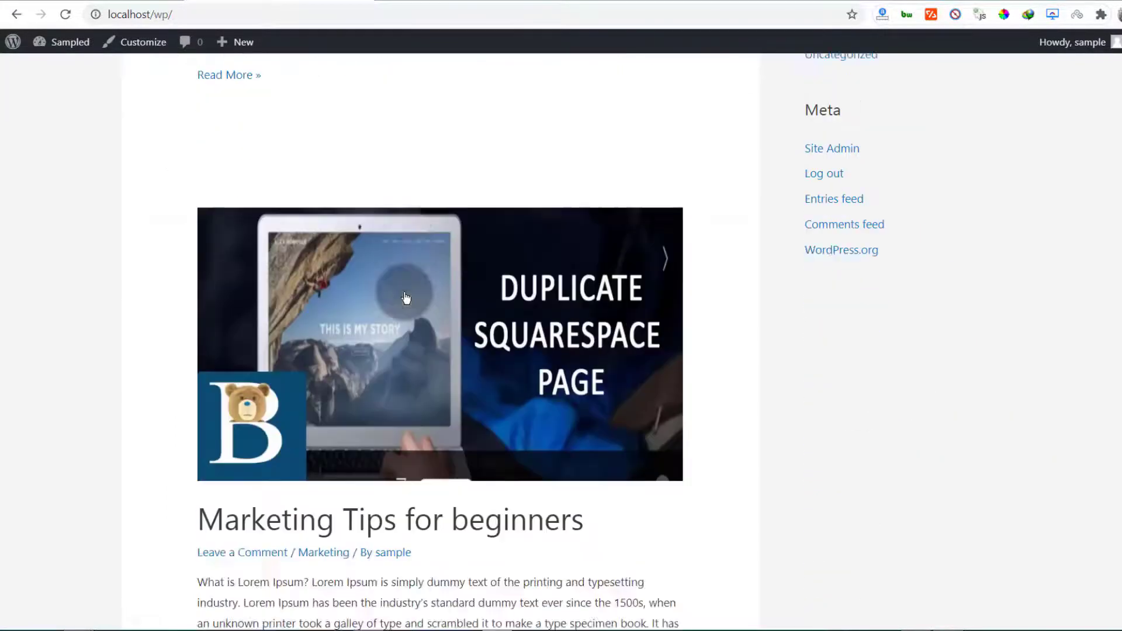
pyautogui.scroll(15, 400, 290)
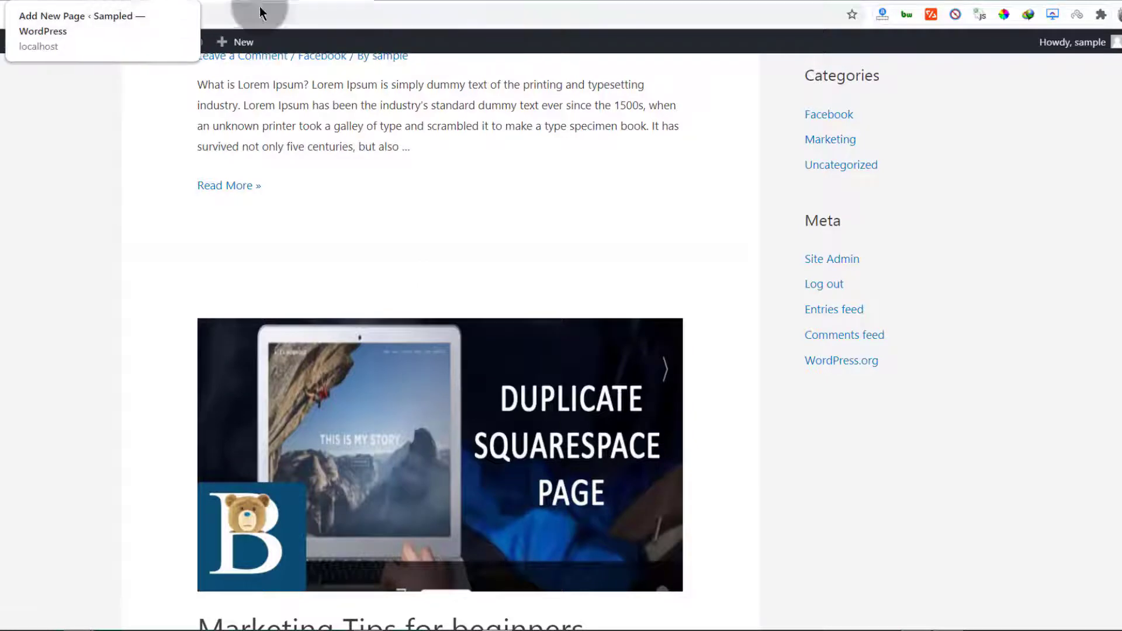
# Open the admin Dashboard from the admin bar in a new tab and switch to it
pyautogui.click(444, 1)
pyautogui.click(117, 2)
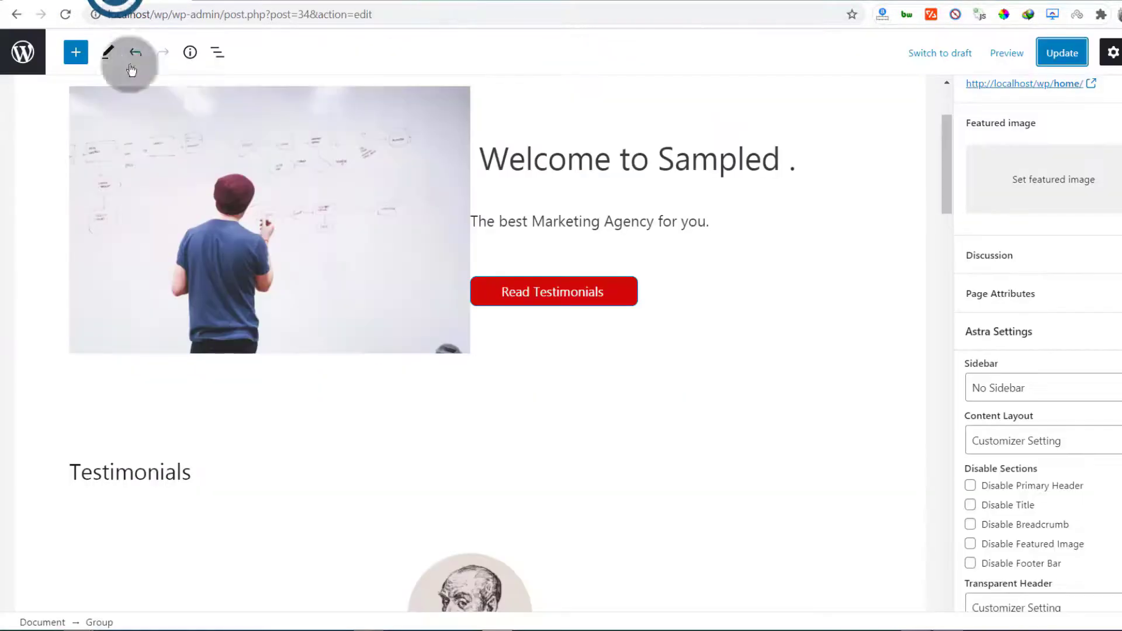
pyautogui.click(308, 2)
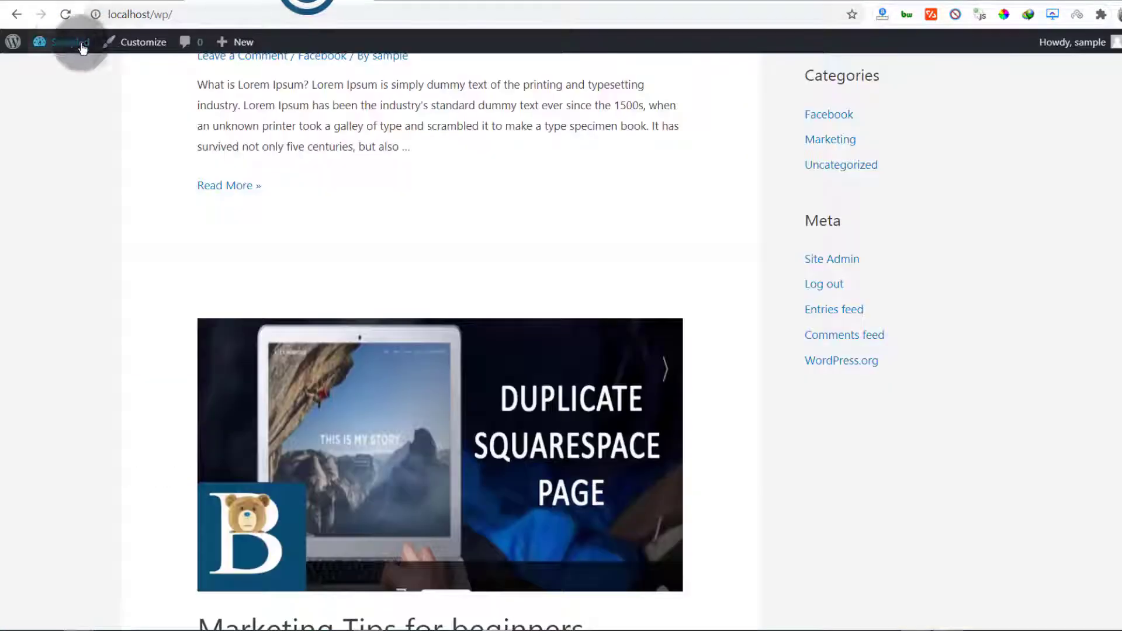
pyautogui.moveTo(64, 43)
pyautogui.rightClick(54, 72)
pyautogui.click(84, 79)
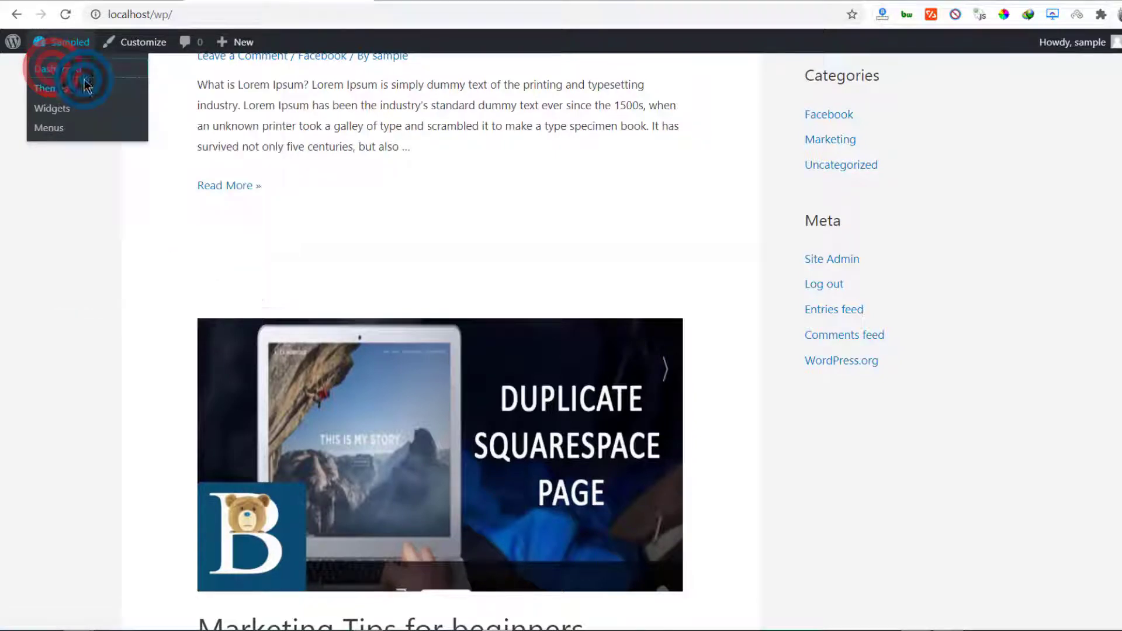
pyautogui.click(422, 5)
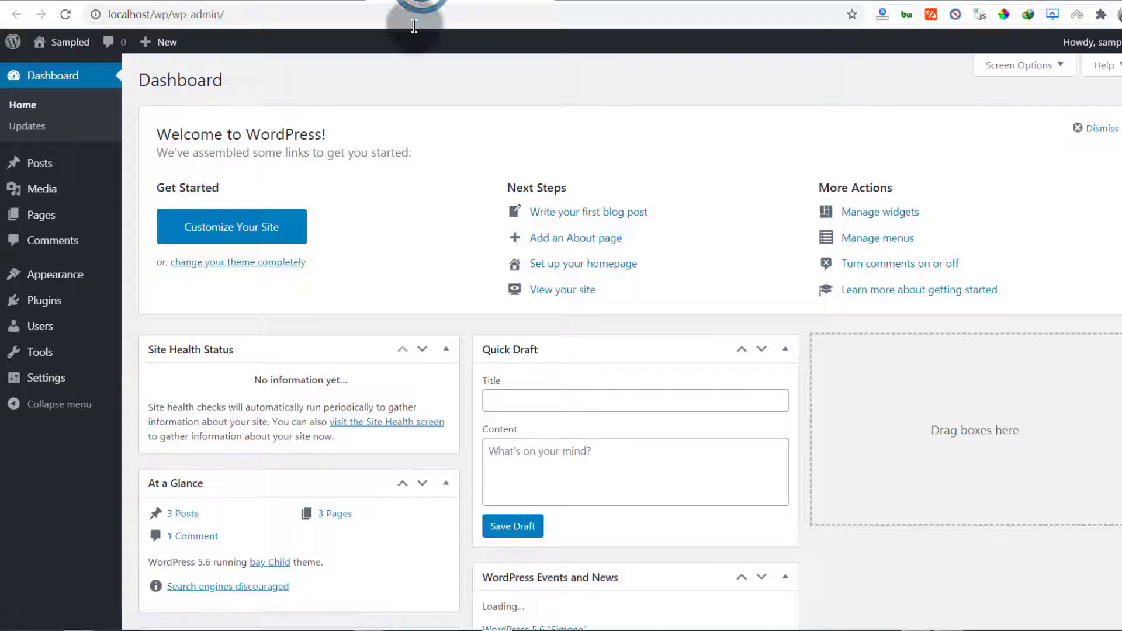
# Set Reading Settings to a static homepage, Home Page, with Blog Page as posts page, and save
pyautogui.moveTo(38, 306)
pyautogui.moveTo(39, 378)
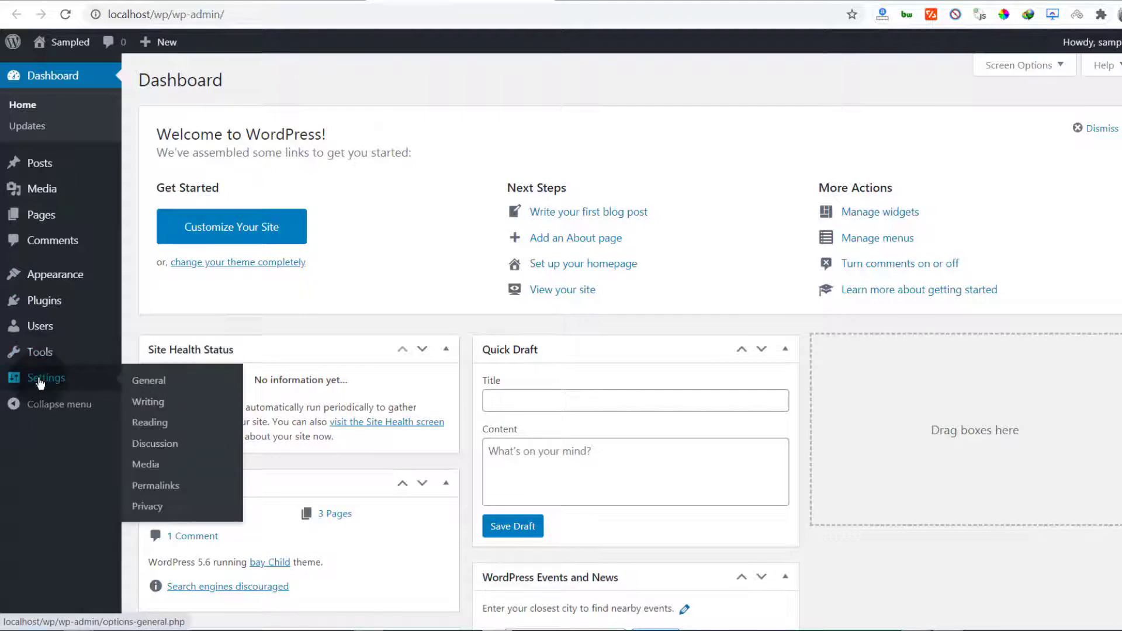
pyautogui.click(151, 429)
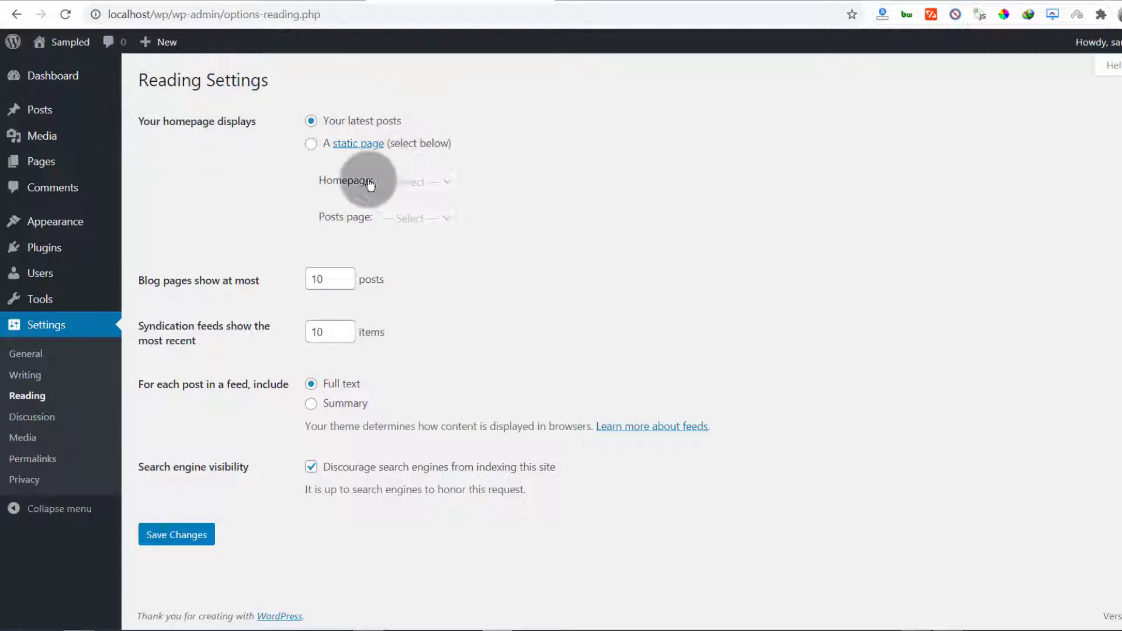
pyautogui.click(310, 144)
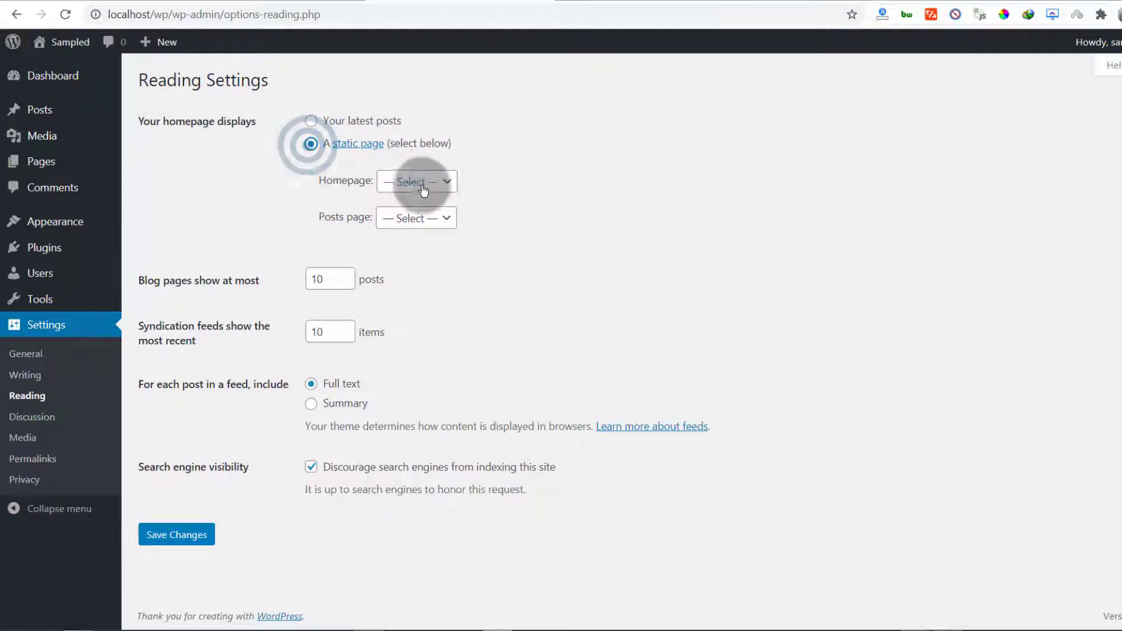
pyautogui.click(449, 183)
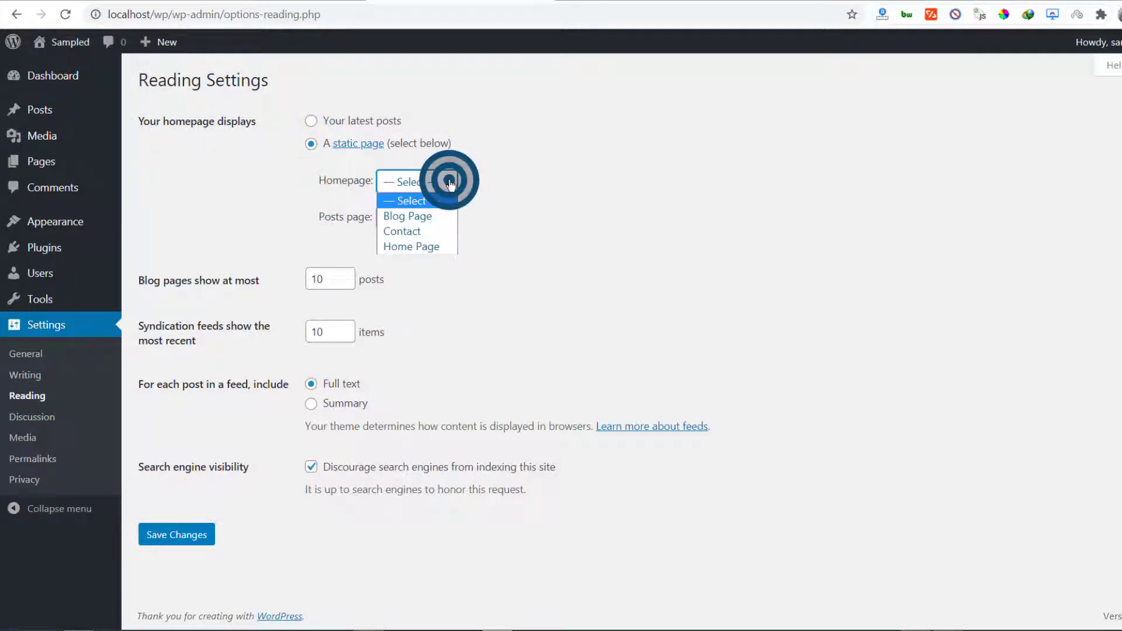
pyautogui.click(402, 243)
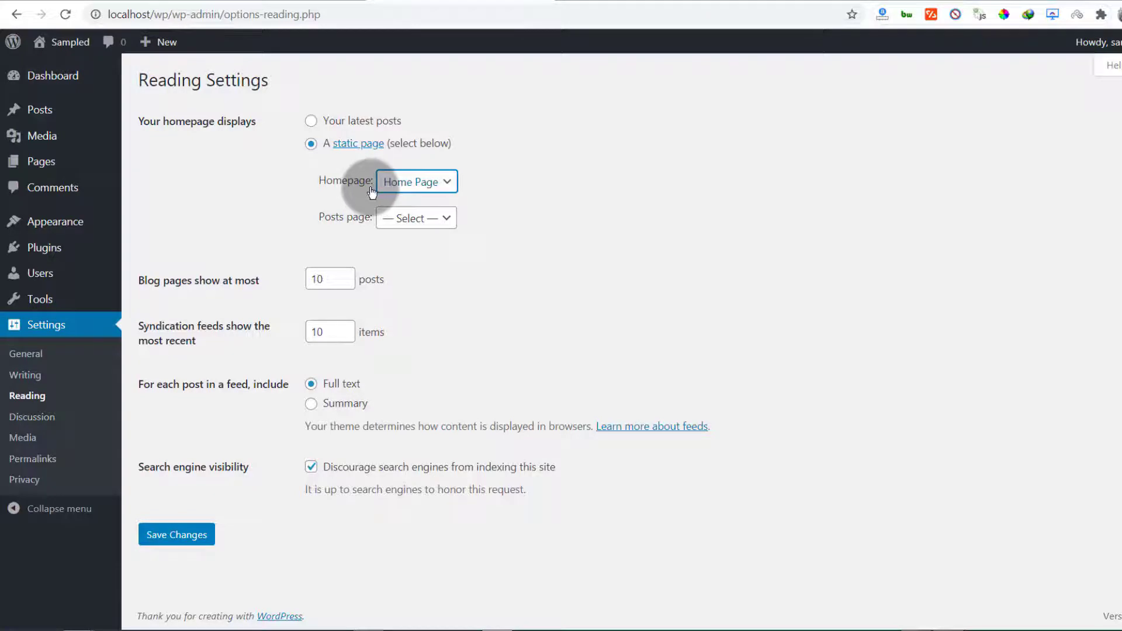
pyautogui.click(450, 219)
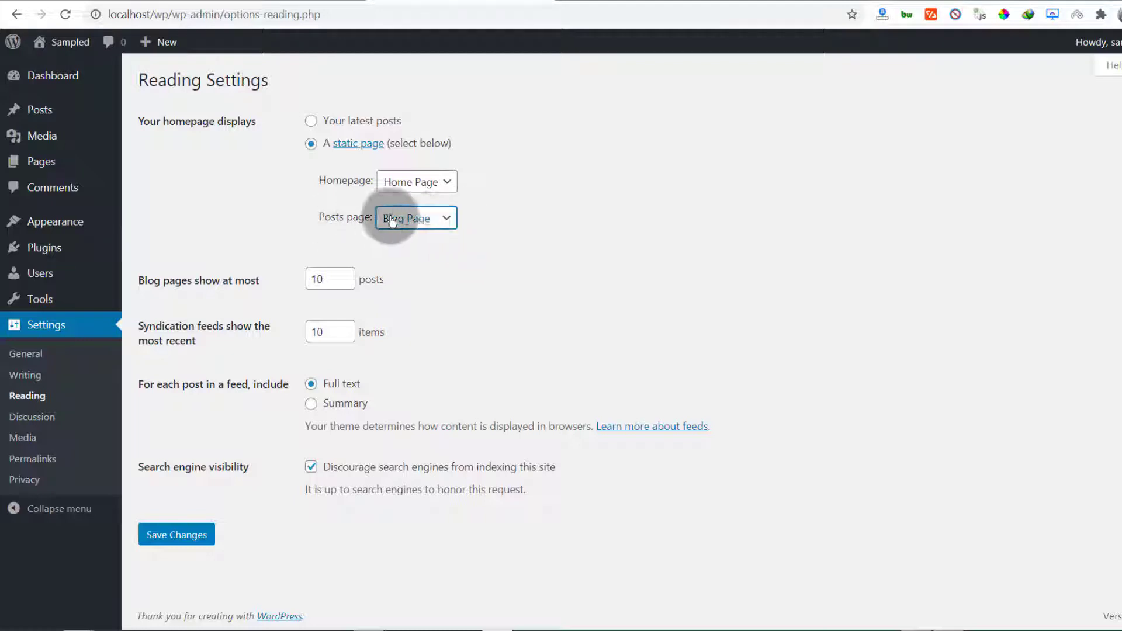
pyautogui.click(434, 262)
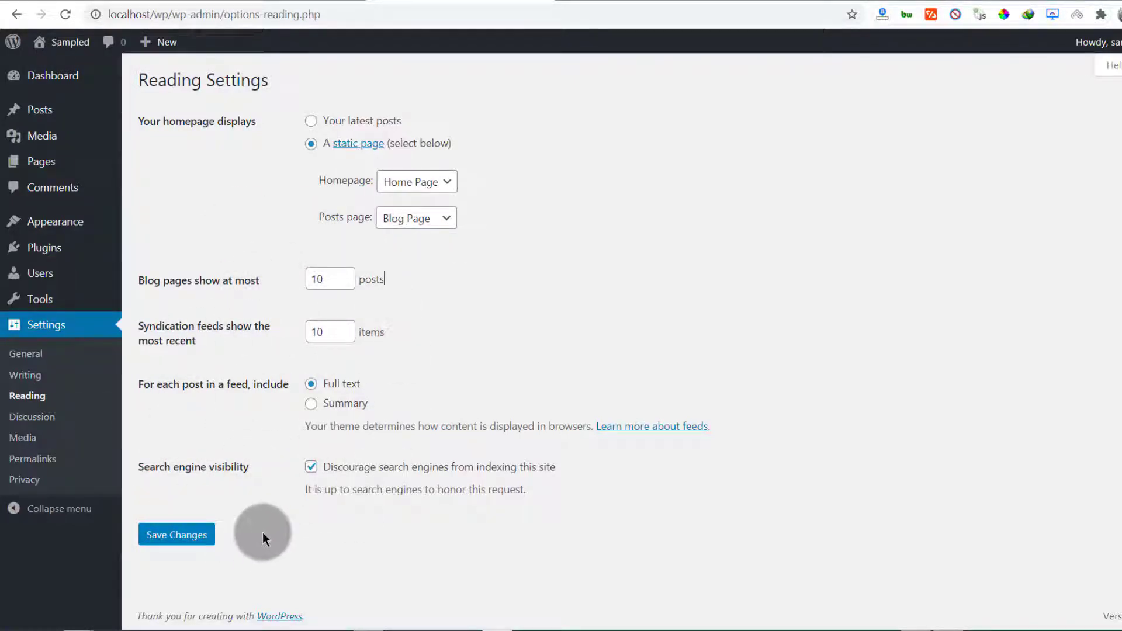
pyautogui.click(309, 474)
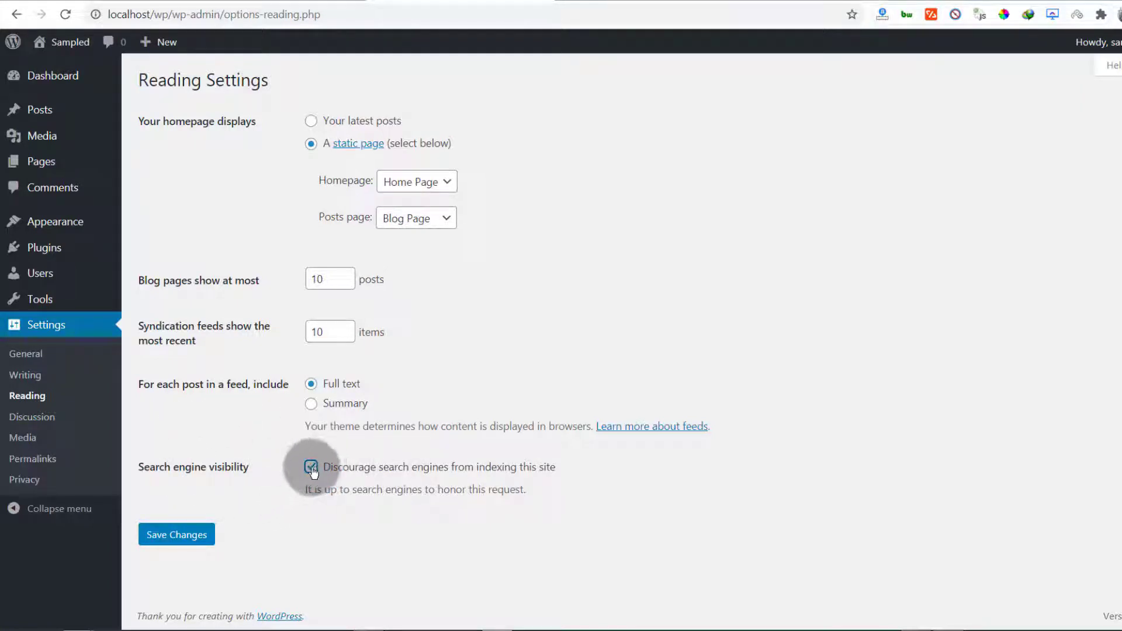
pyautogui.click(173, 540)
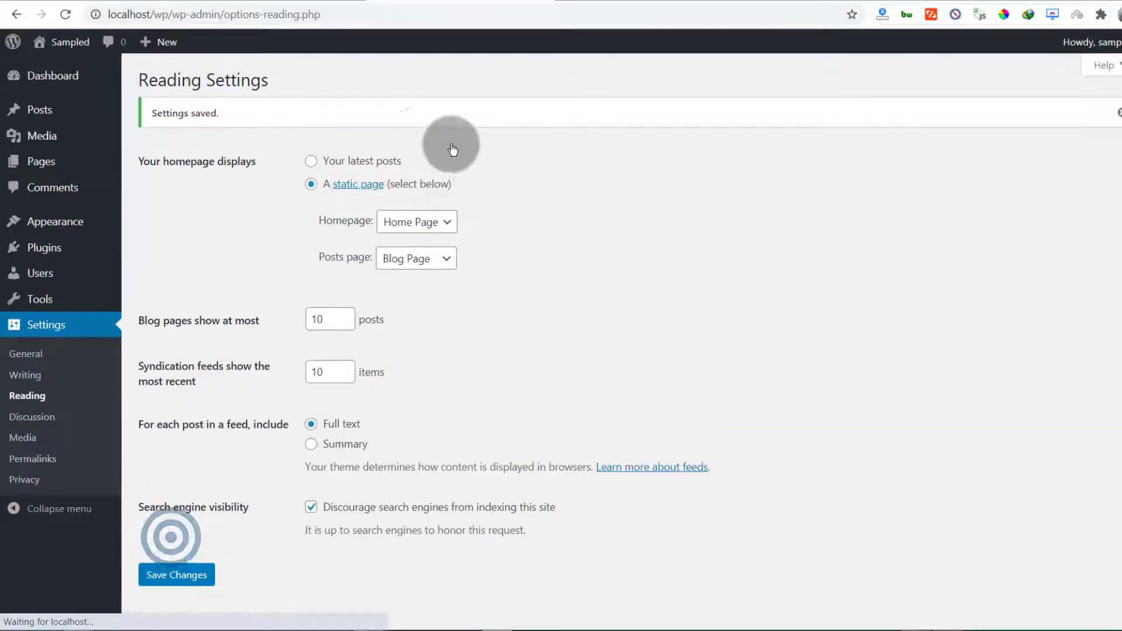
pyautogui.click(280, 2)
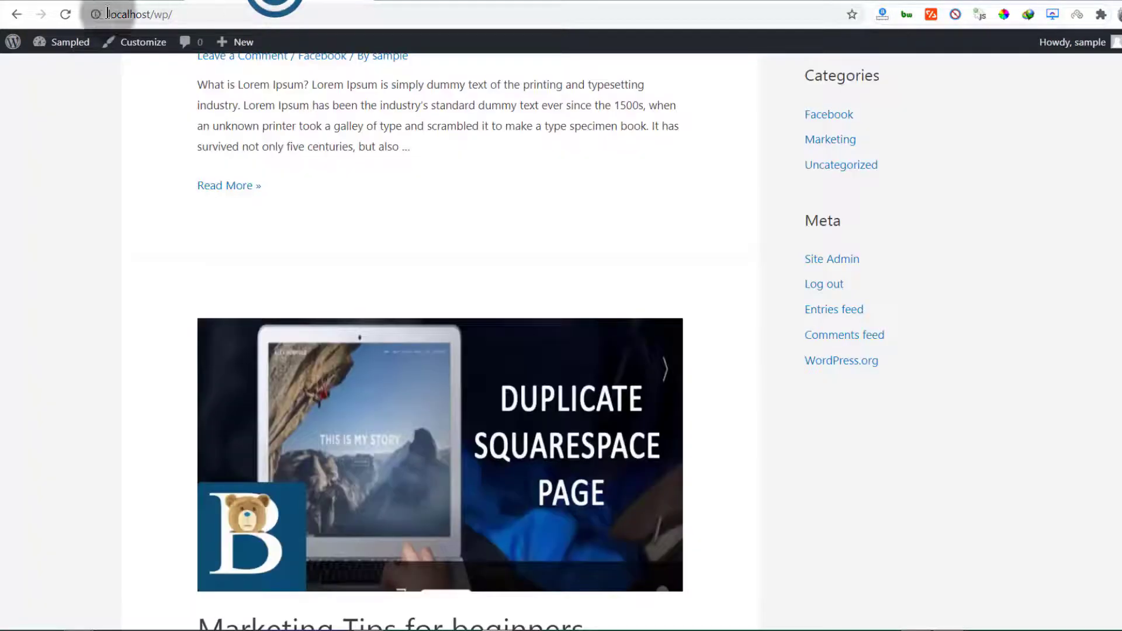
# Reload localhost/wp and scroll the front page to confirm Home Page shows, title still above the welcome section
pyautogui.click(65, 14)
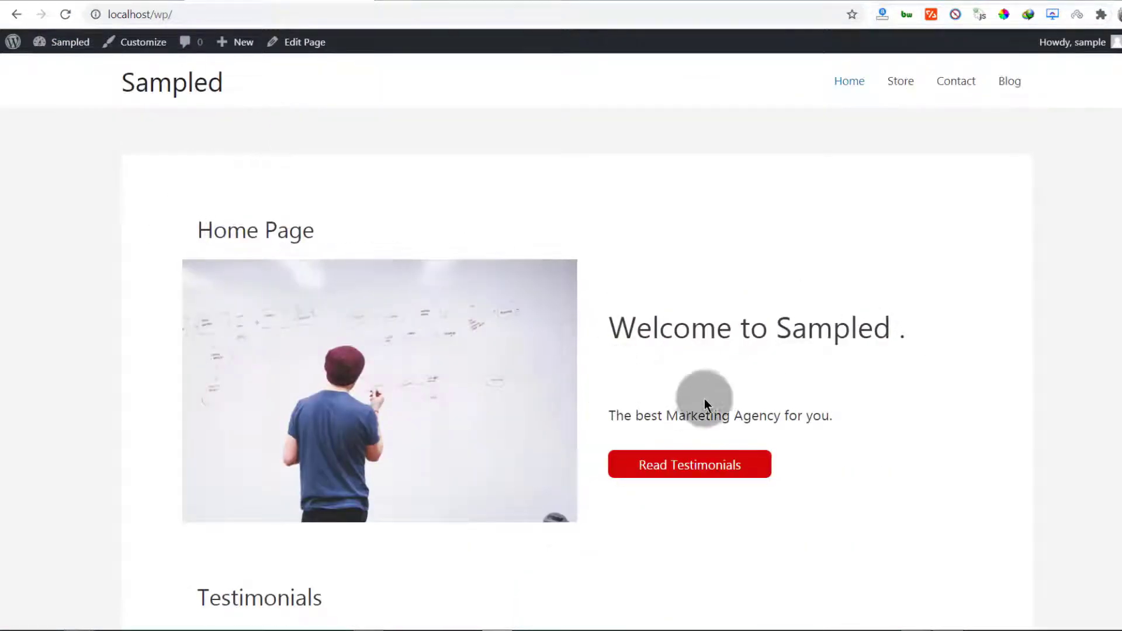
pyautogui.scroll(-12, 601, 461)
pyautogui.scroll(12, 605, 430)
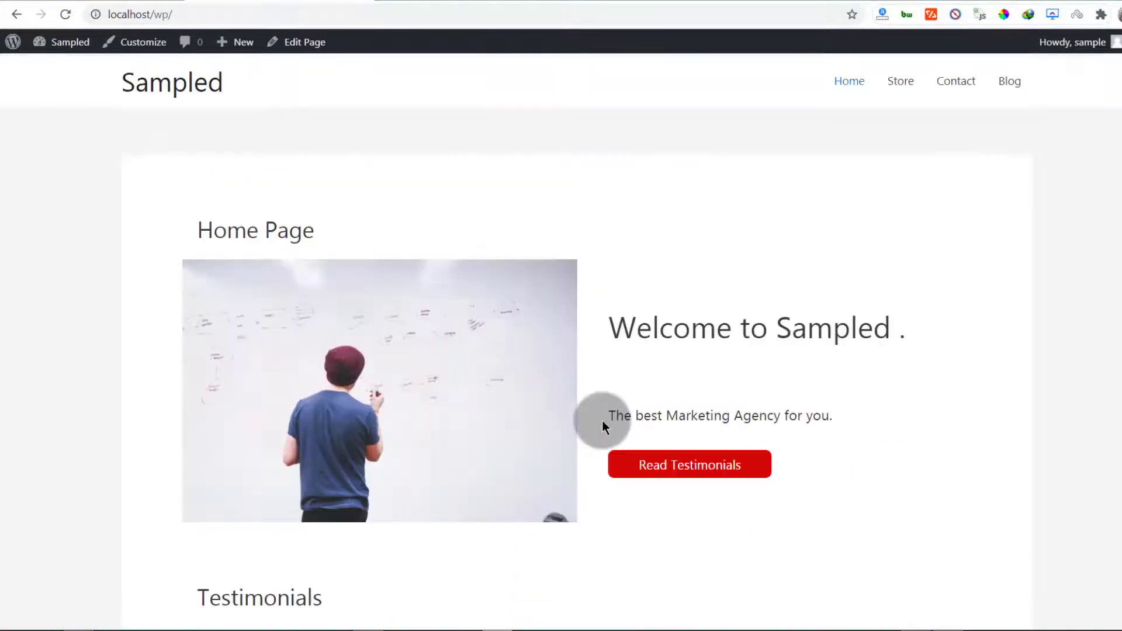
pyautogui.scroll(-6, 602, 420)
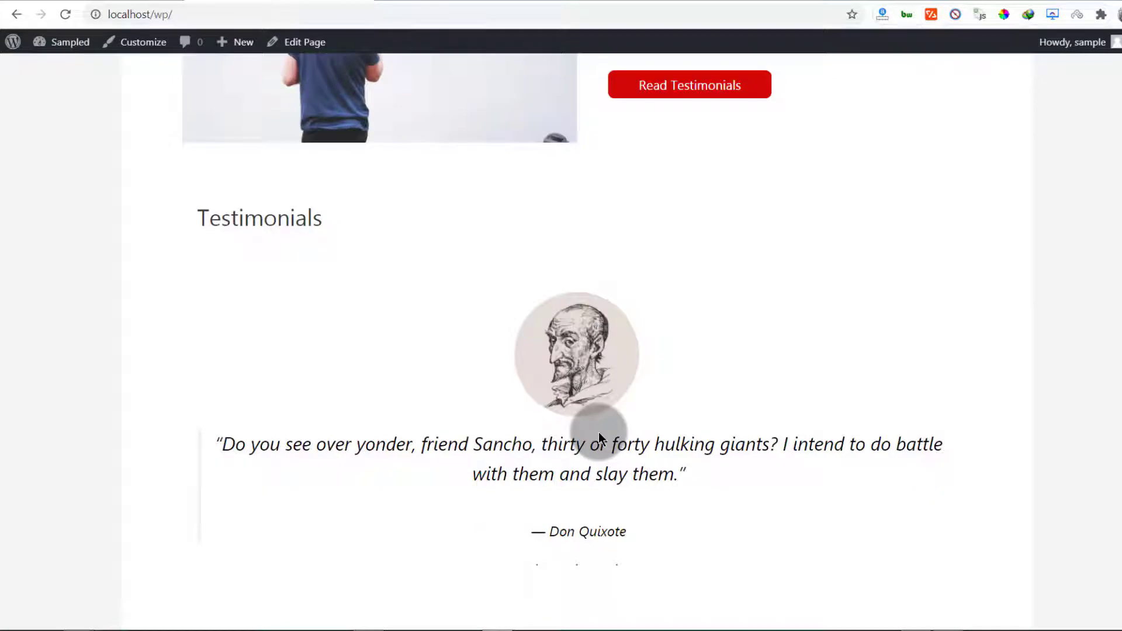
pyautogui.scroll(6, 551, 407)
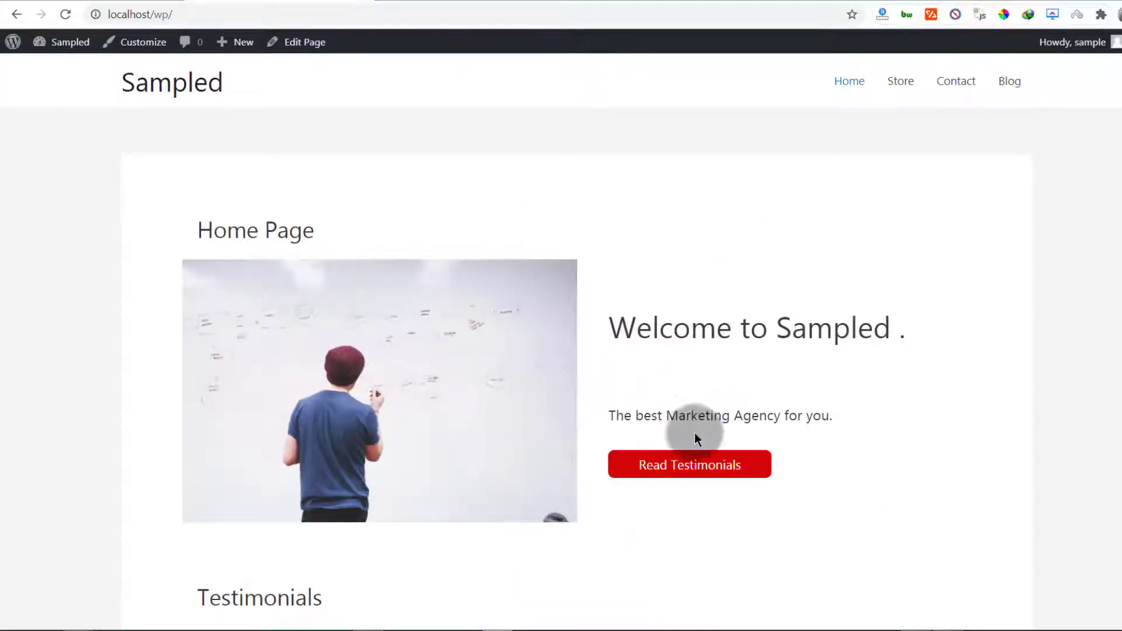
pyautogui.click(666, 467)
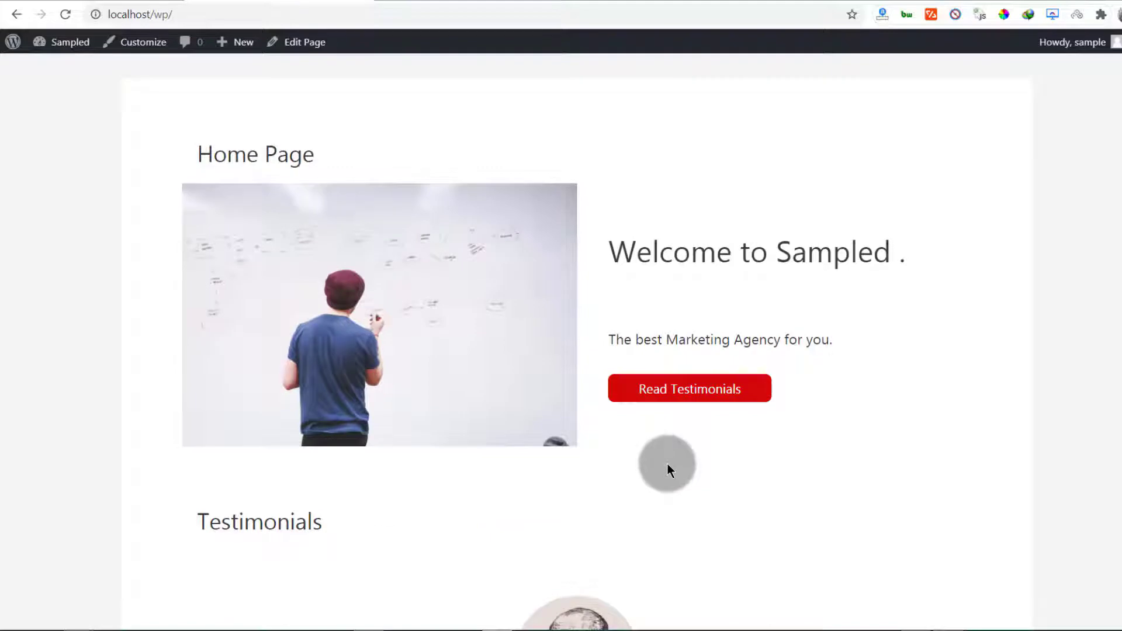
pyautogui.scroll(-10, 589, 484)
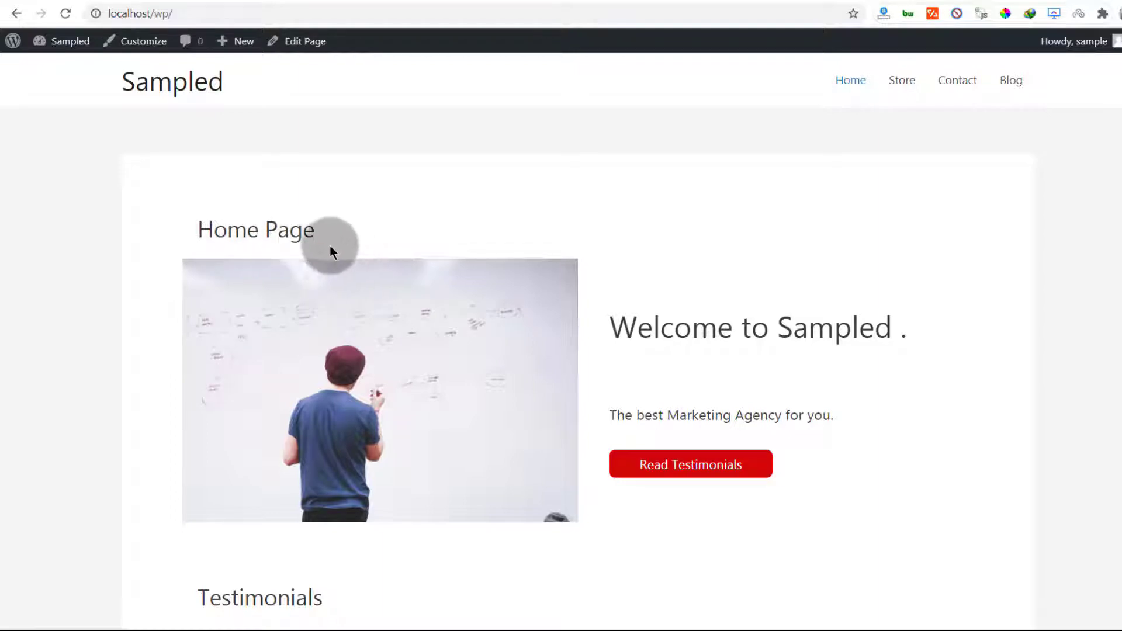
pyautogui.moveTo(320, 233); pyautogui.dragTo(192, 233)
pyautogui.click(135, 229)
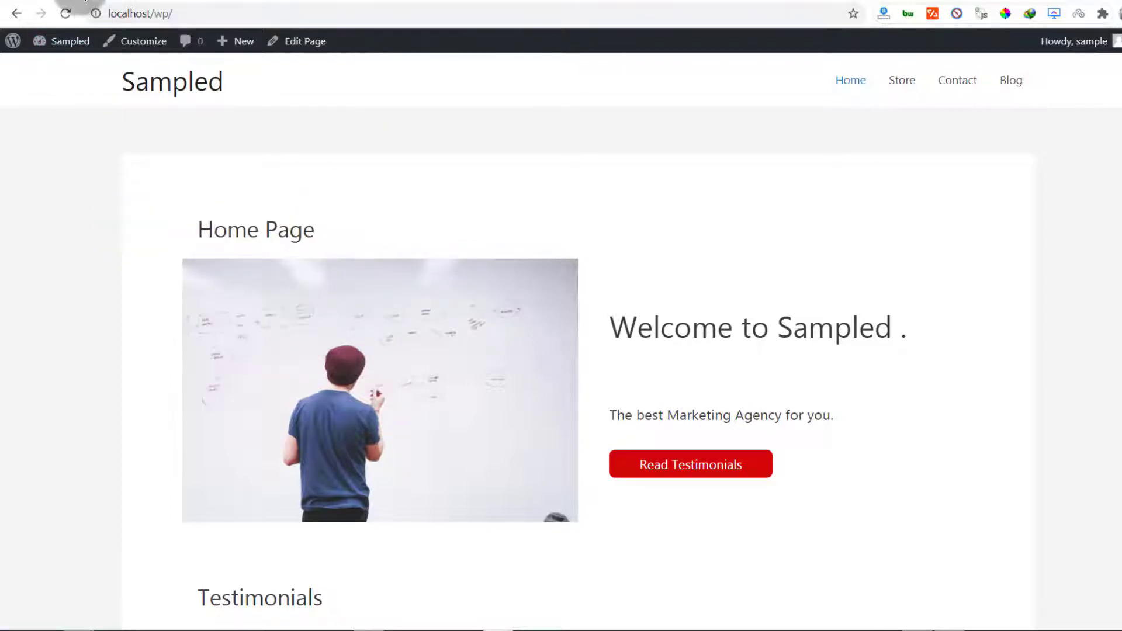
pyautogui.click(78, 1)
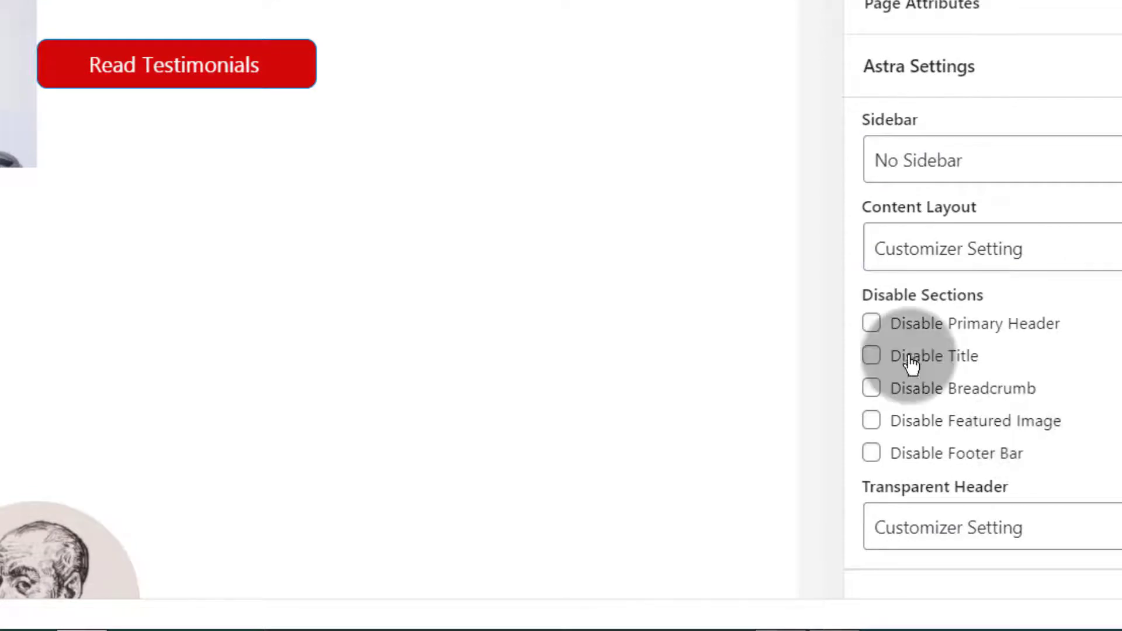
# Tick Disable Title in Astra Settings, update the Home Page and view it live
pyautogui.click(930, 360)
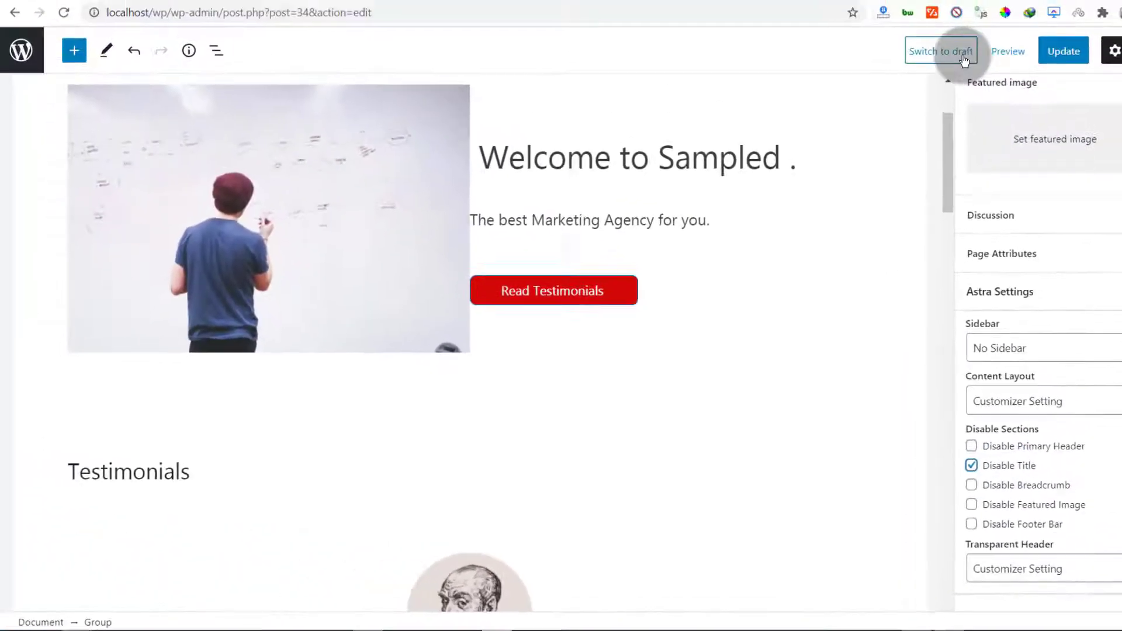
pyautogui.click(1062, 50)
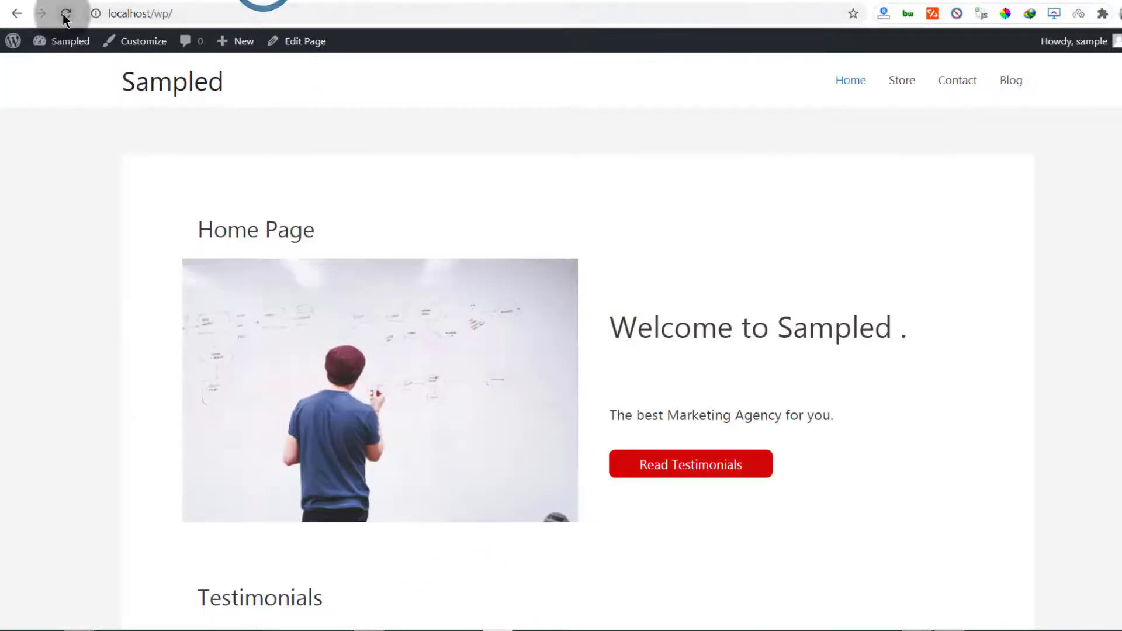
pyautogui.click(64, 13)
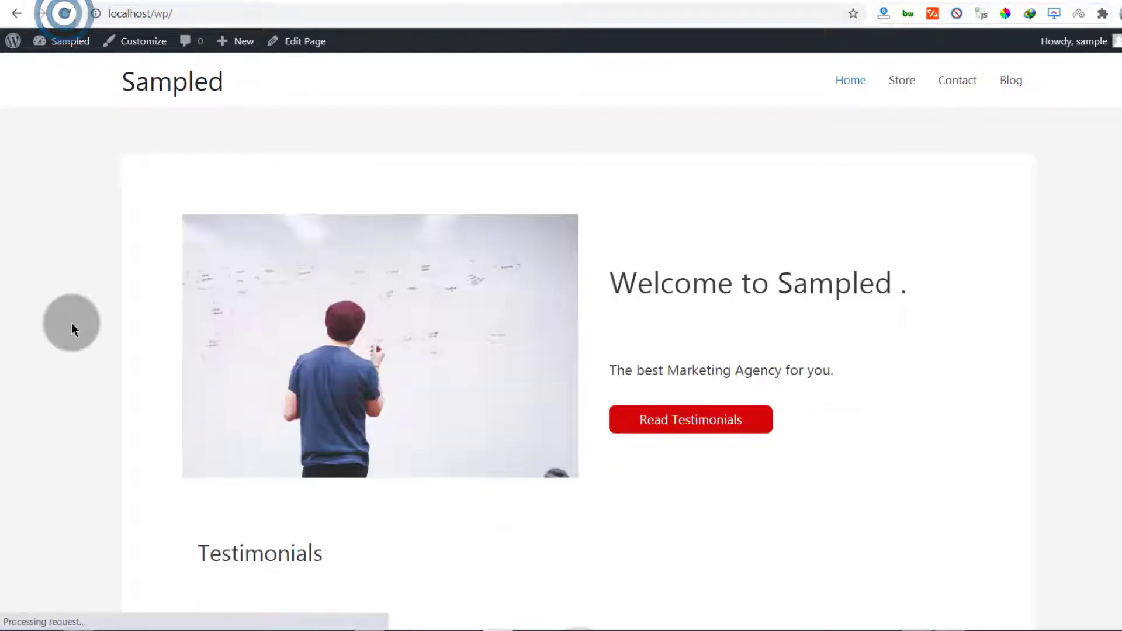
# Scroll the live front page to confirm the Home Page heading no longer appears
pyautogui.scroll(-5, 433, 281)
pyautogui.scroll(5, 443, 339)
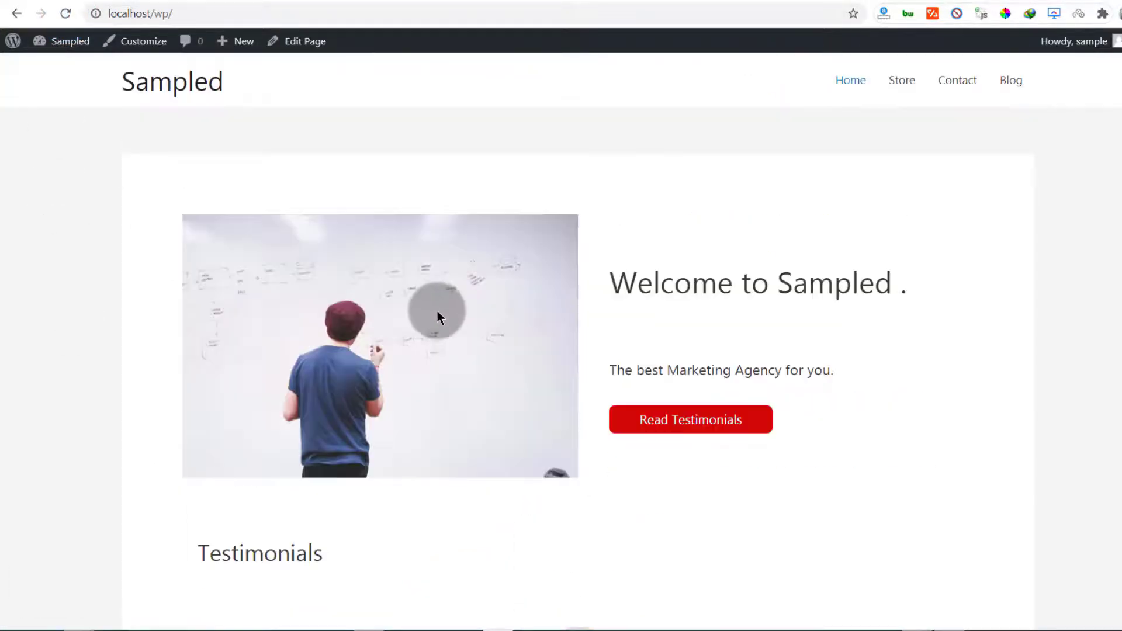
pyautogui.scroll(-8, 439, 310)
pyautogui.scroll(8, 440, 310)
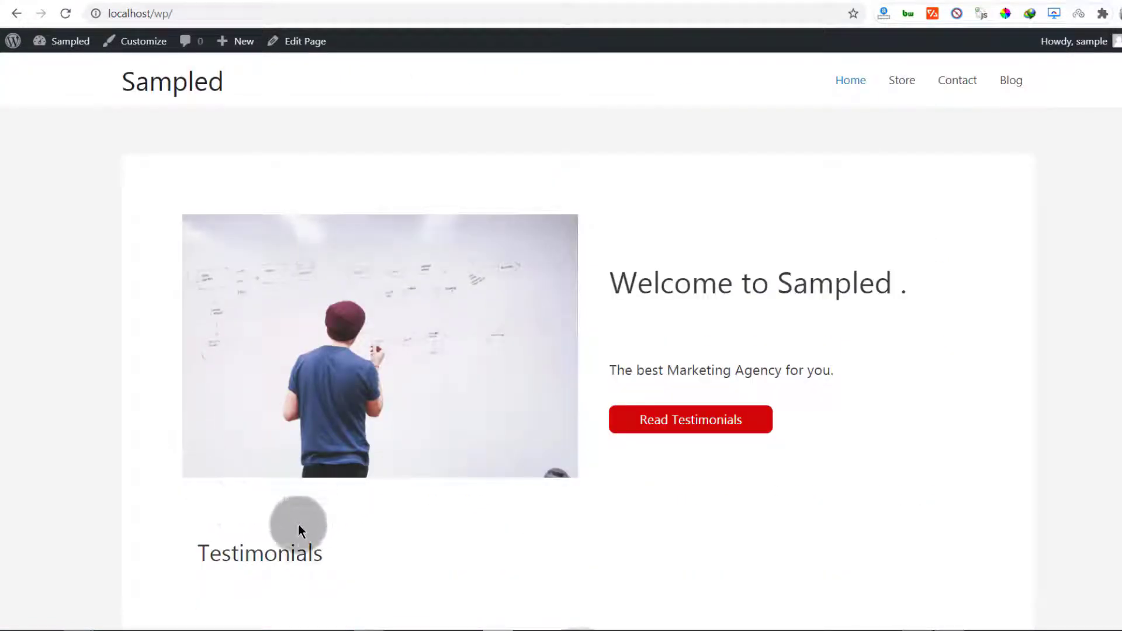
pyautogui.scroll(-4, 298, 524)
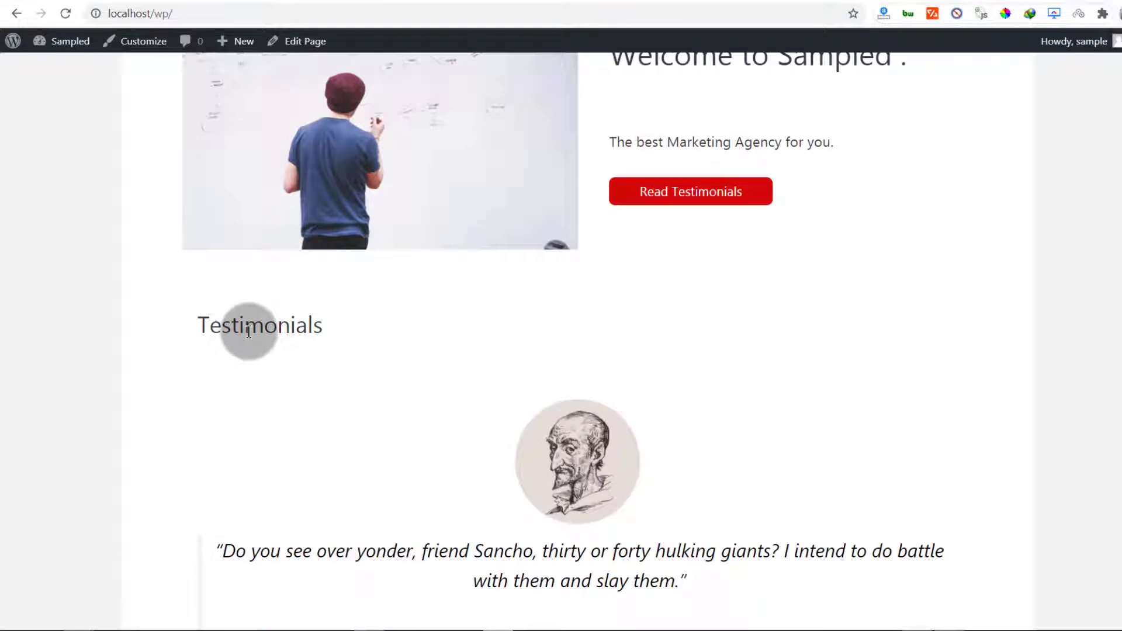
pyautogui.click(353, 230)
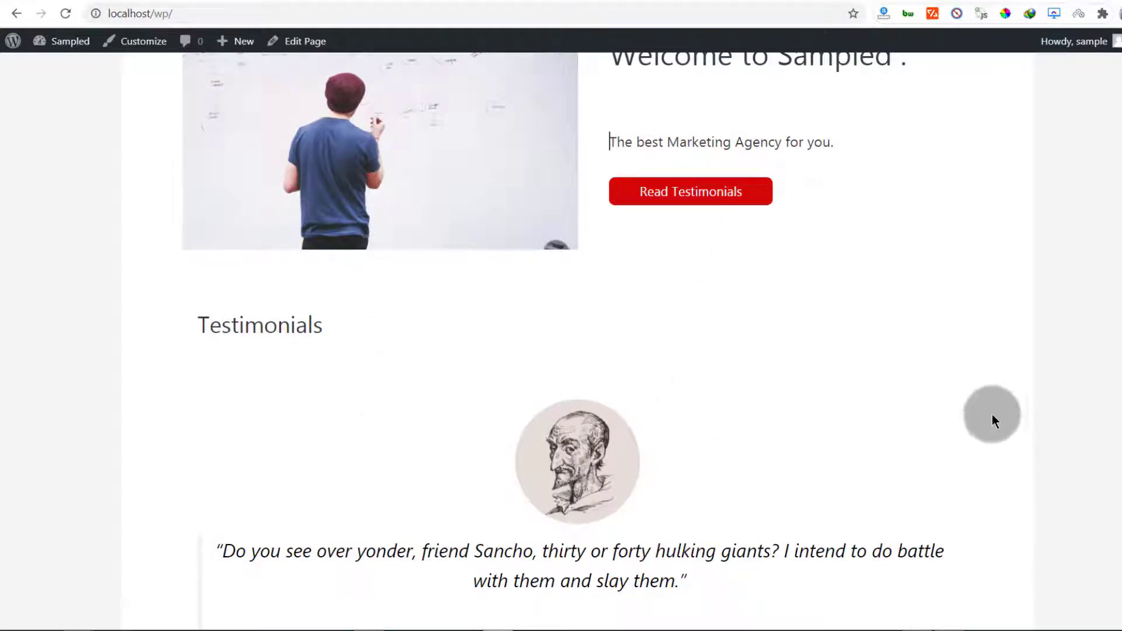
pyautogui.scroll(-4, 603, 457)
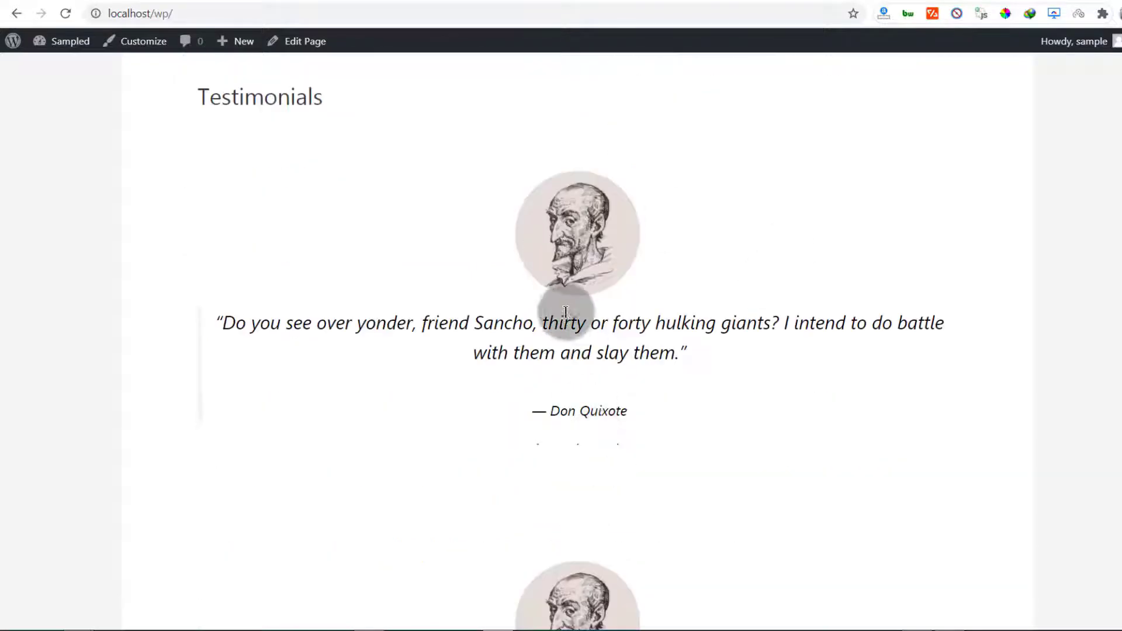
pyautogui.scroll(-8, 566, 311)
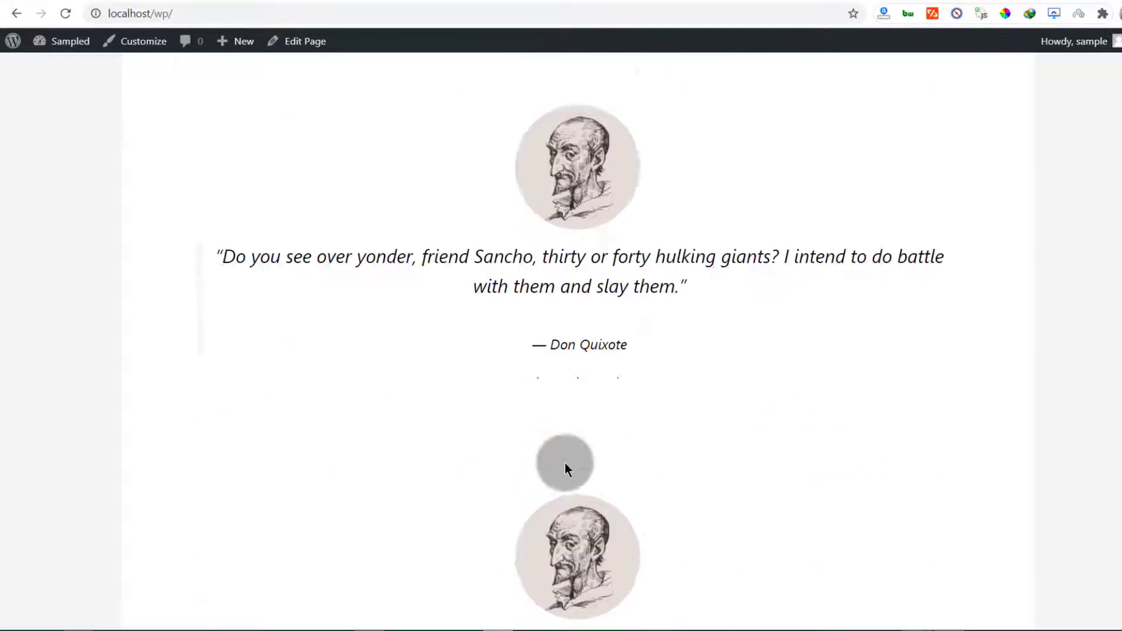
pyautogui.scroll(12, 564, 462)
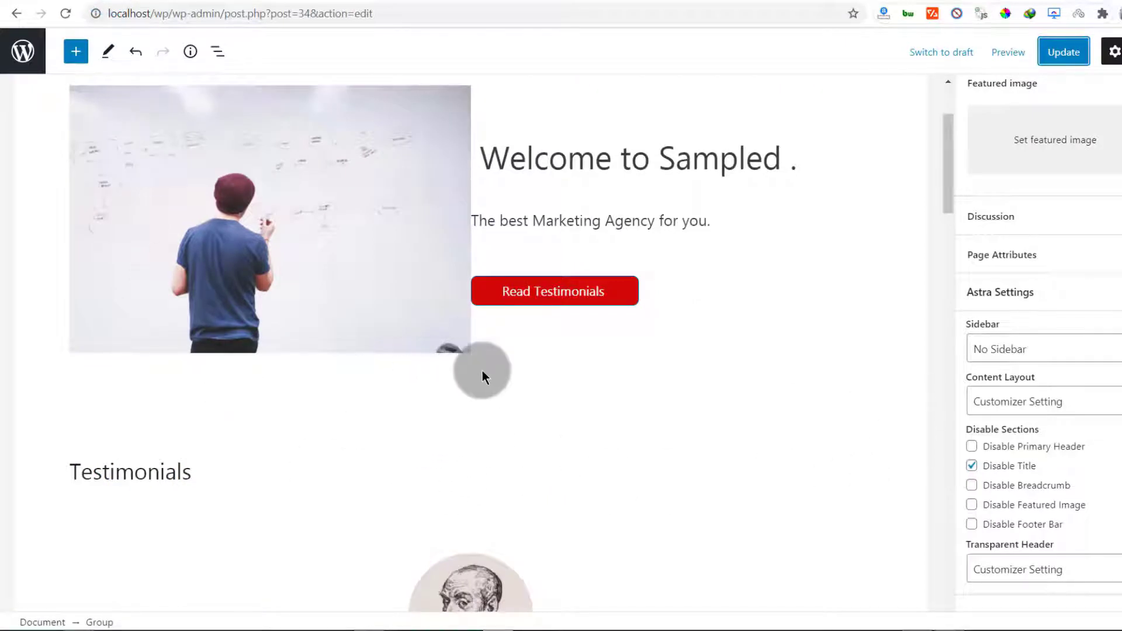
# Insert the red 'Thou hast seen nothing yet' pattern from the Headers pattern category below the welcome section
pyautogui.click(471, 363)
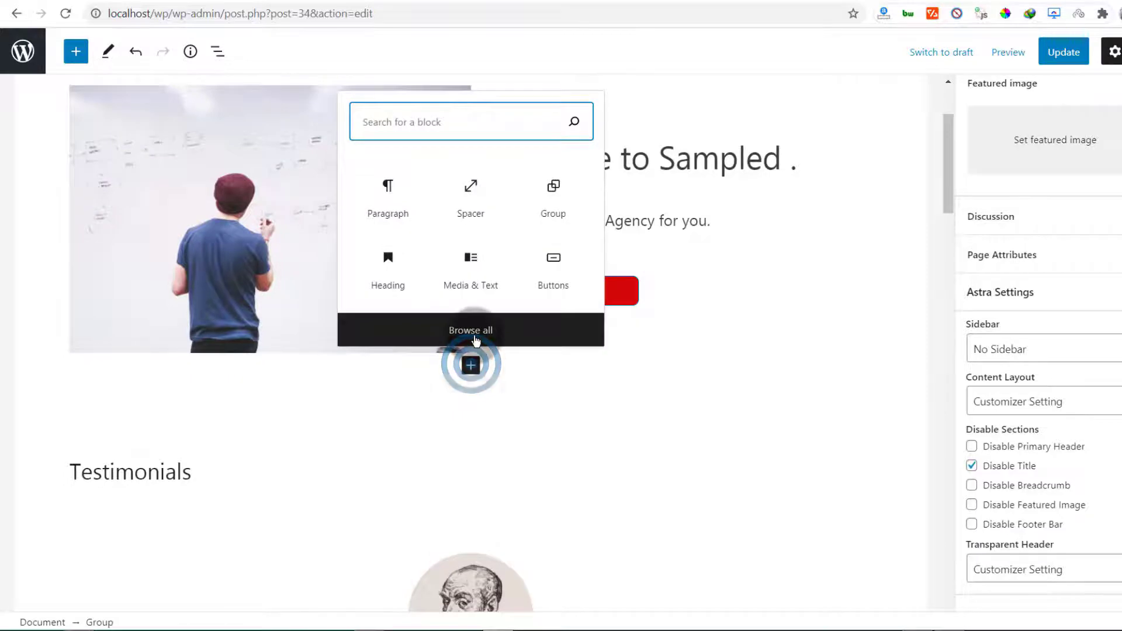
pyautogui.click(474, 338)
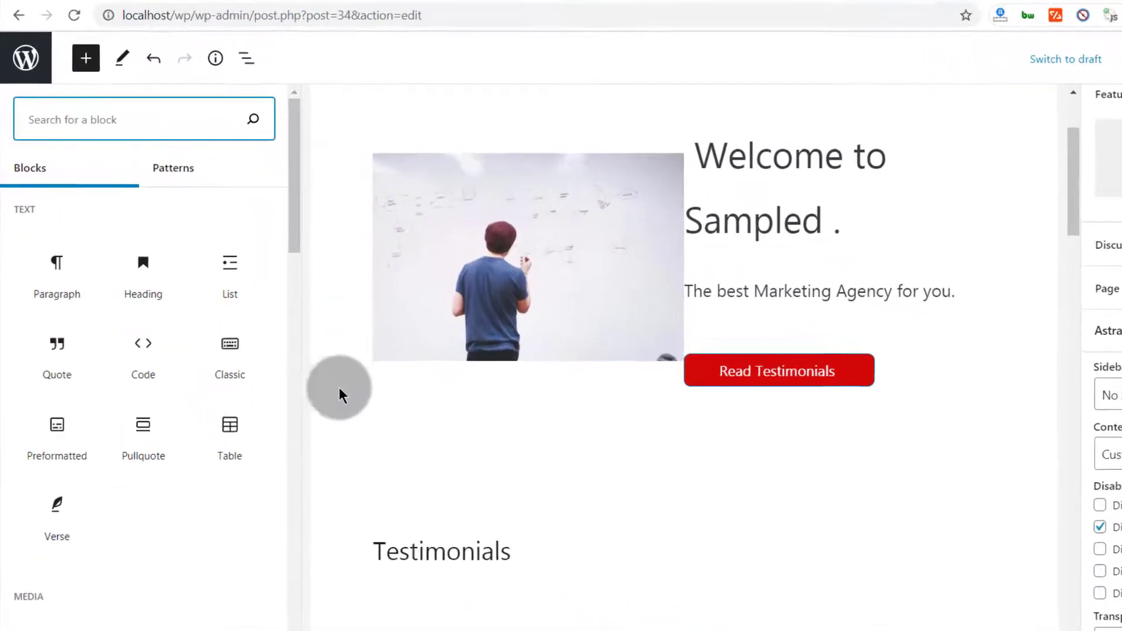
pyautogui.click(171, 186)
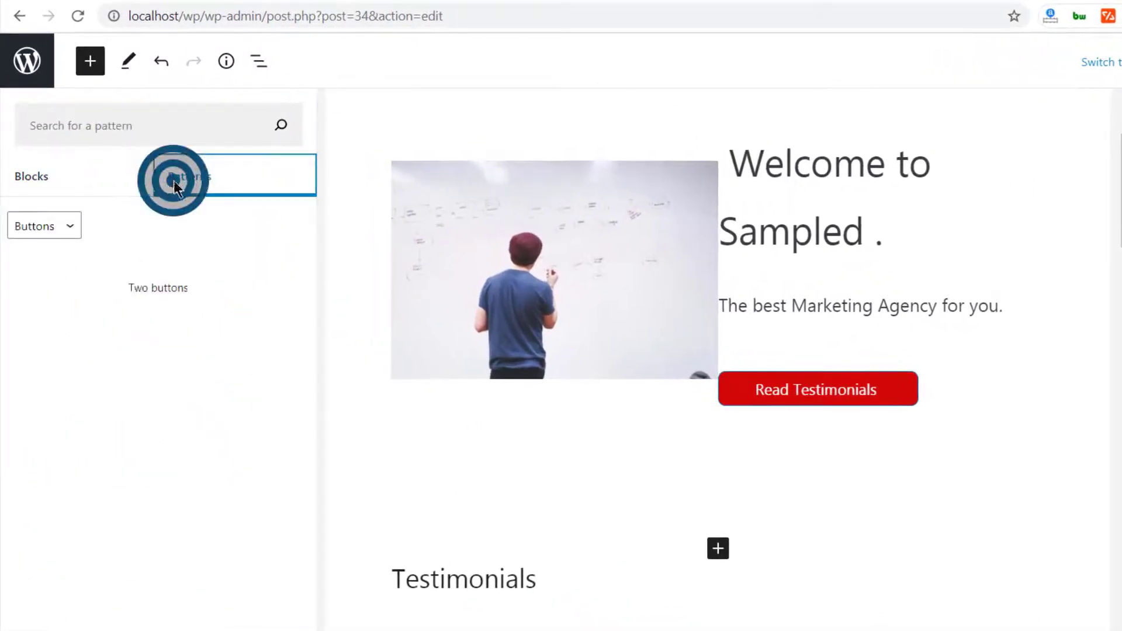
pyautogui.click(70, 226)
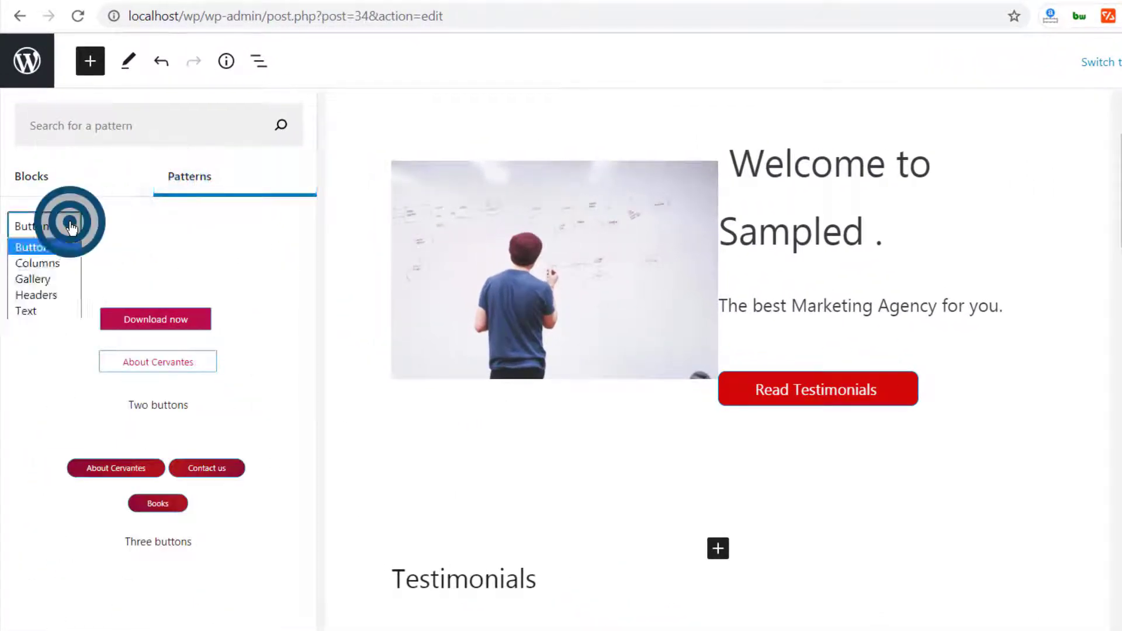
pyautogui.click(32, 310)
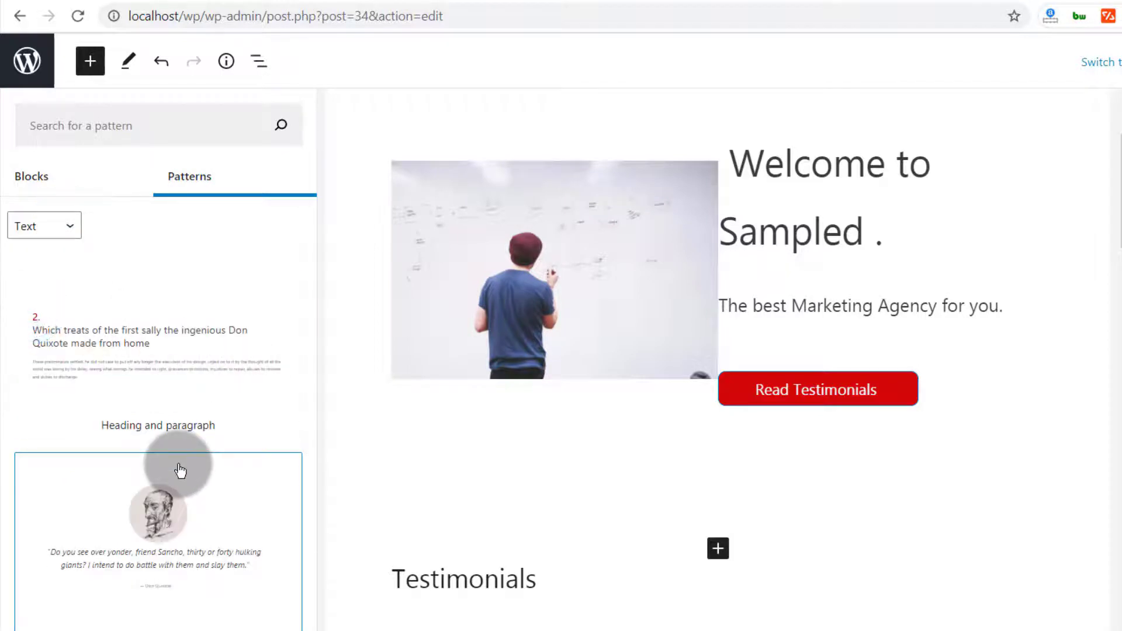
pyautogui.click(44, 226)
pyautogui.click(44, 295)
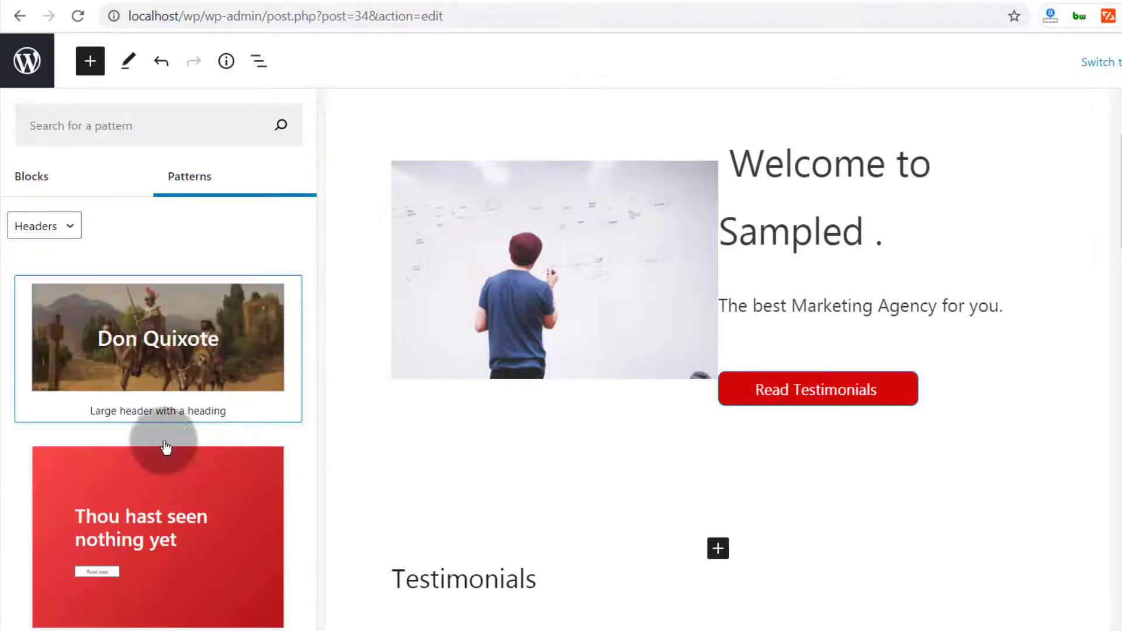
pyautogui.click(131, 522)
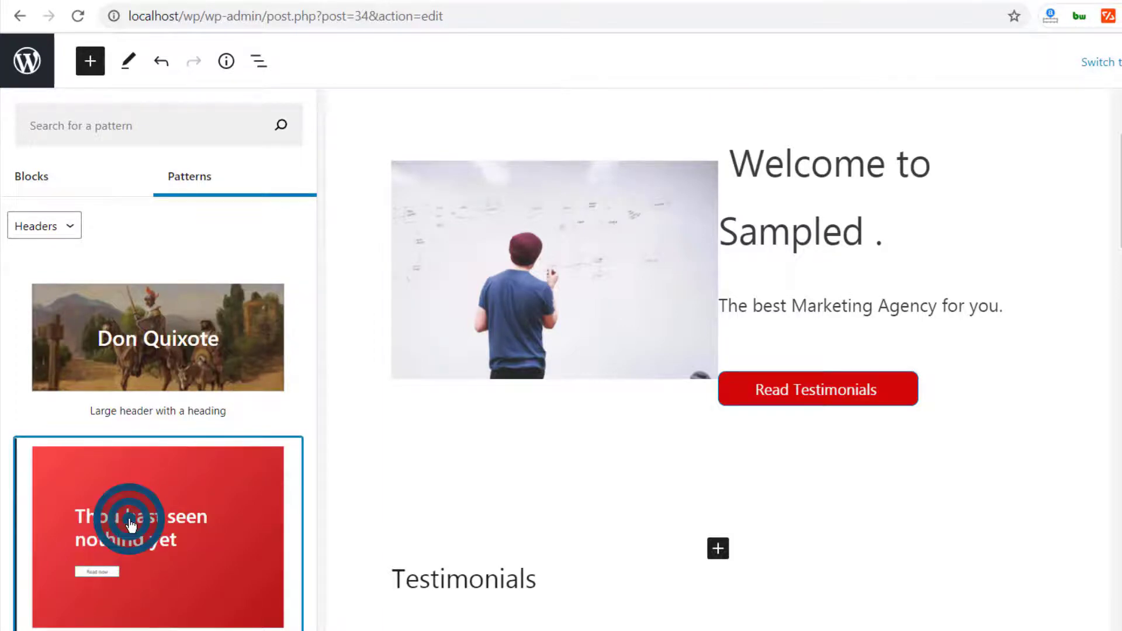
# Select the new red cover block and place an insertion point below its Read now button
pyautogui.scroll(-8, 510, 436)
pyautogui.scroll(10, 510, 436)
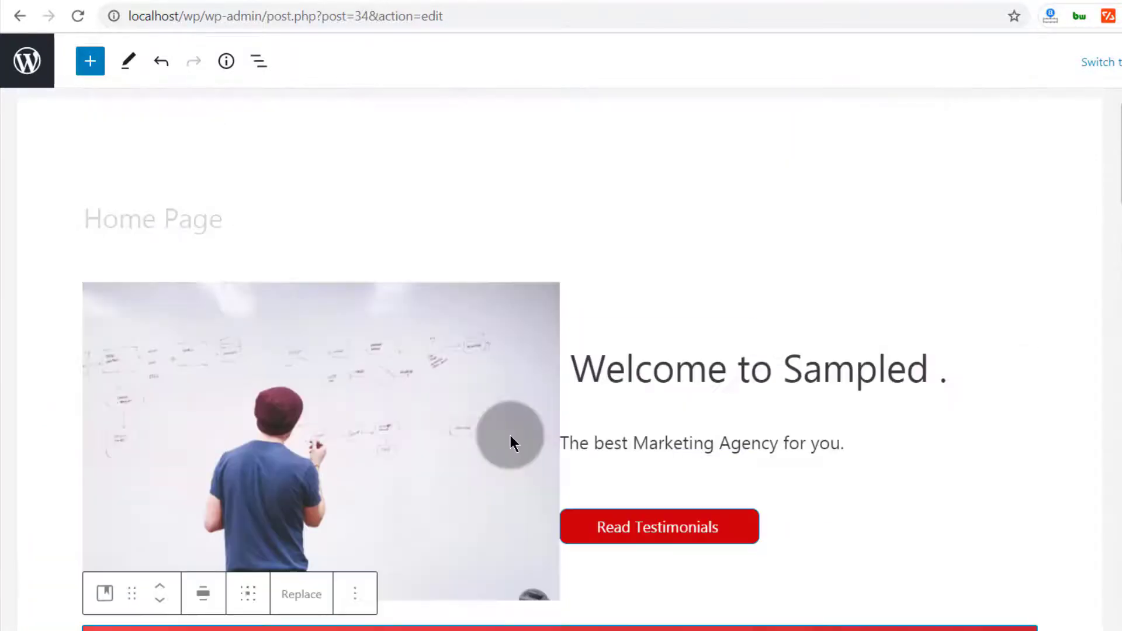
pyautogui.scroll(-10, 511, 444)
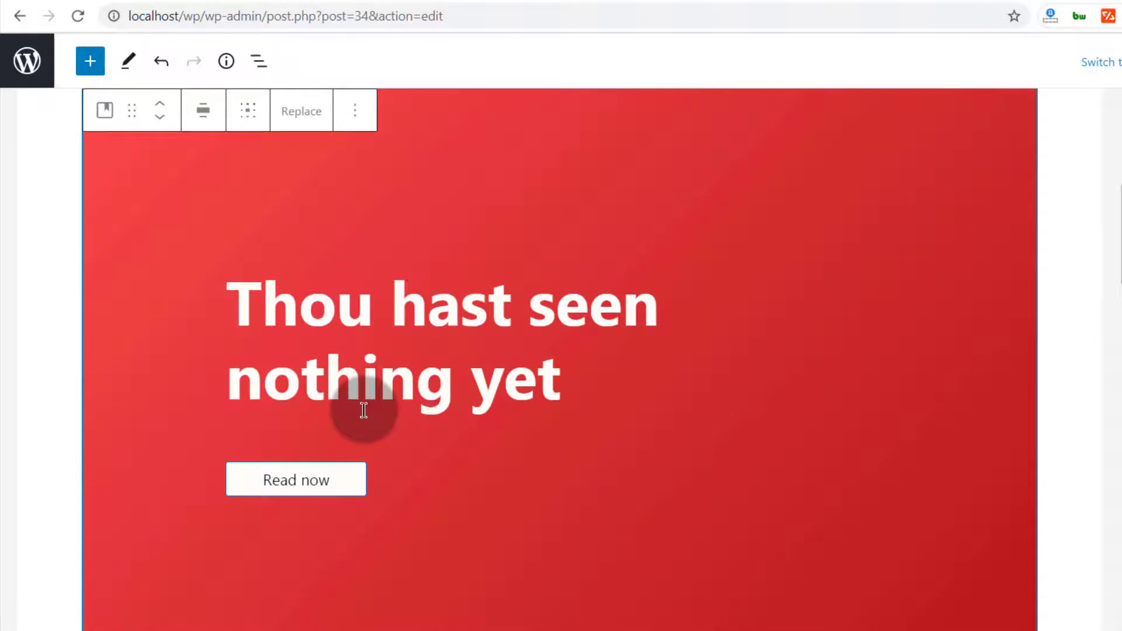
pyautogui.scroll(-5, 366, 414)
pyautogui.scroll(5, 387, 419)
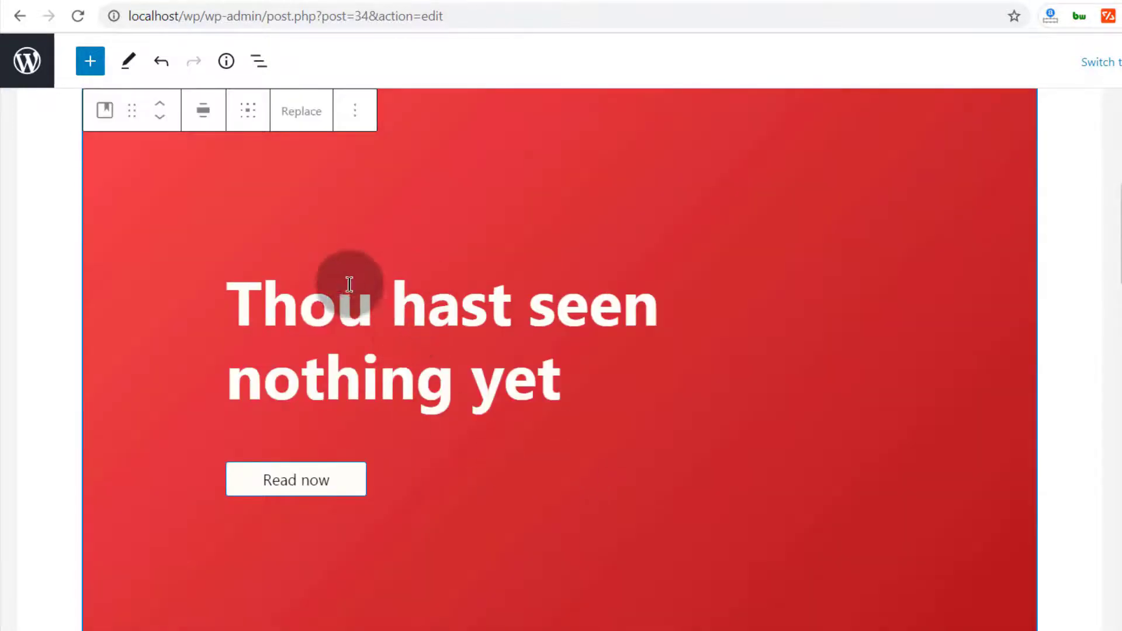
pyautogui.tripleClick(326, 283)
pyautogui.click(169, 147)
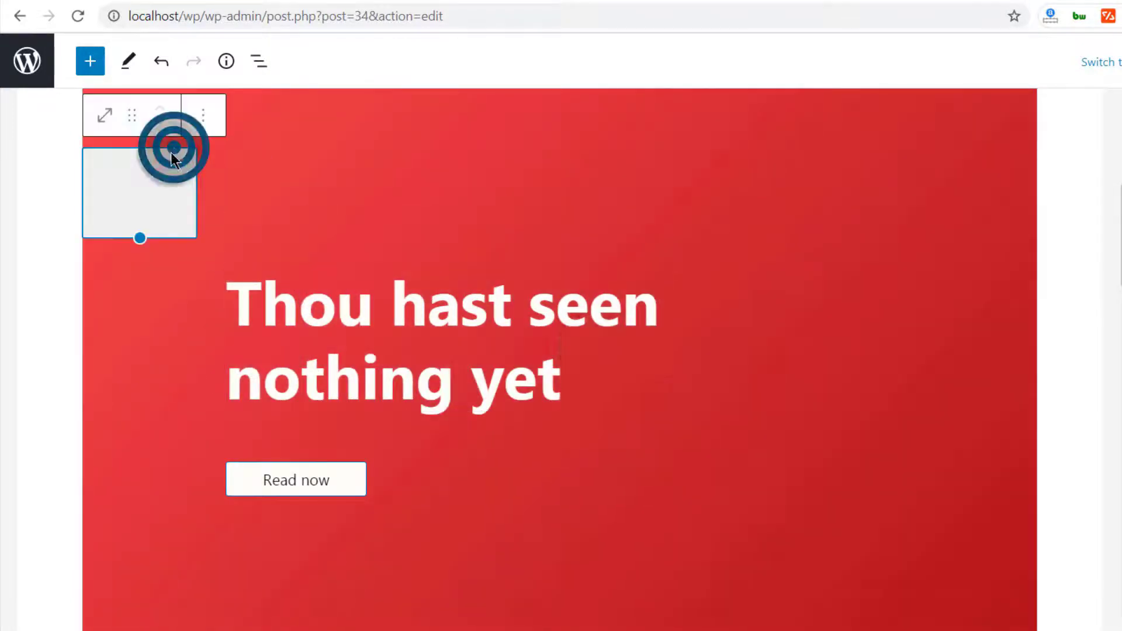
pyautogui.click(198, 356)
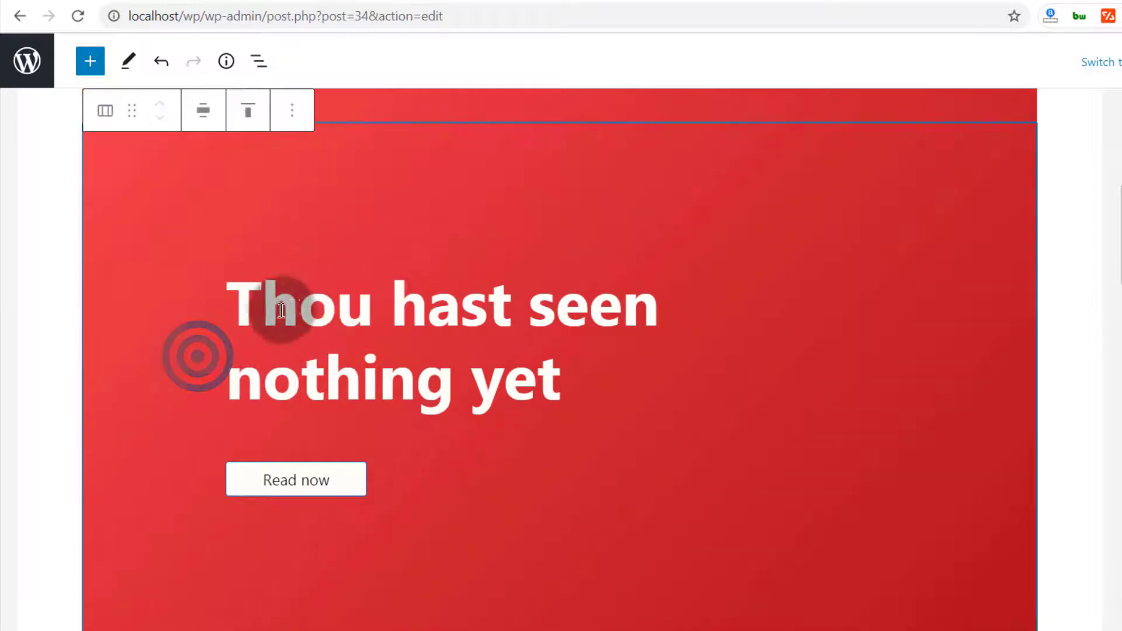
pyautogui.click(209, 272)
pyautogui.click(433, 531)
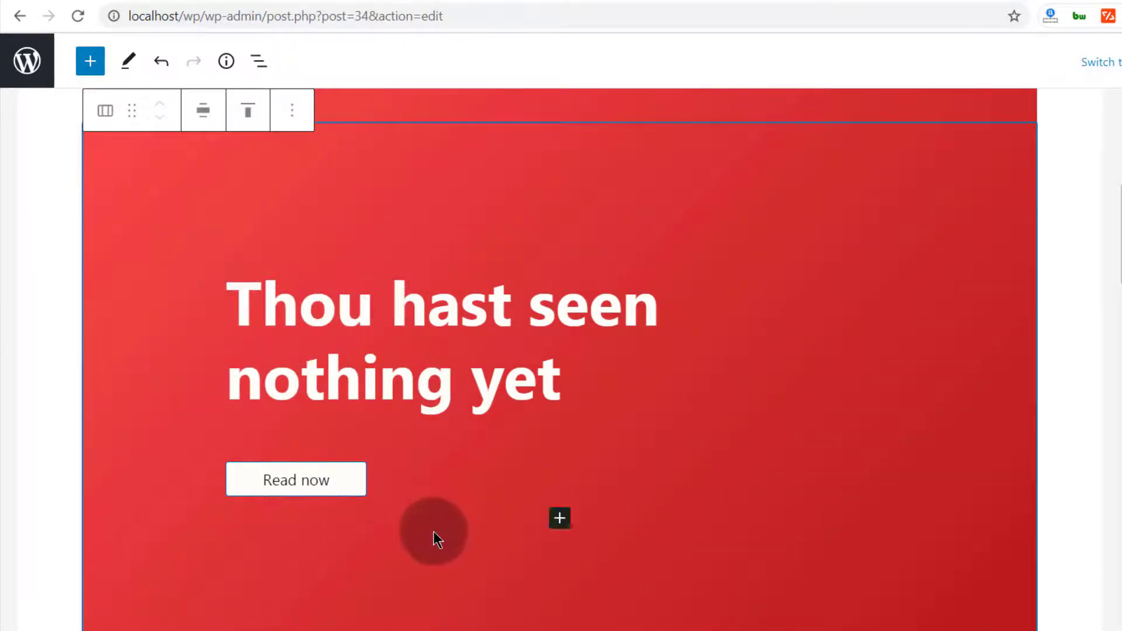
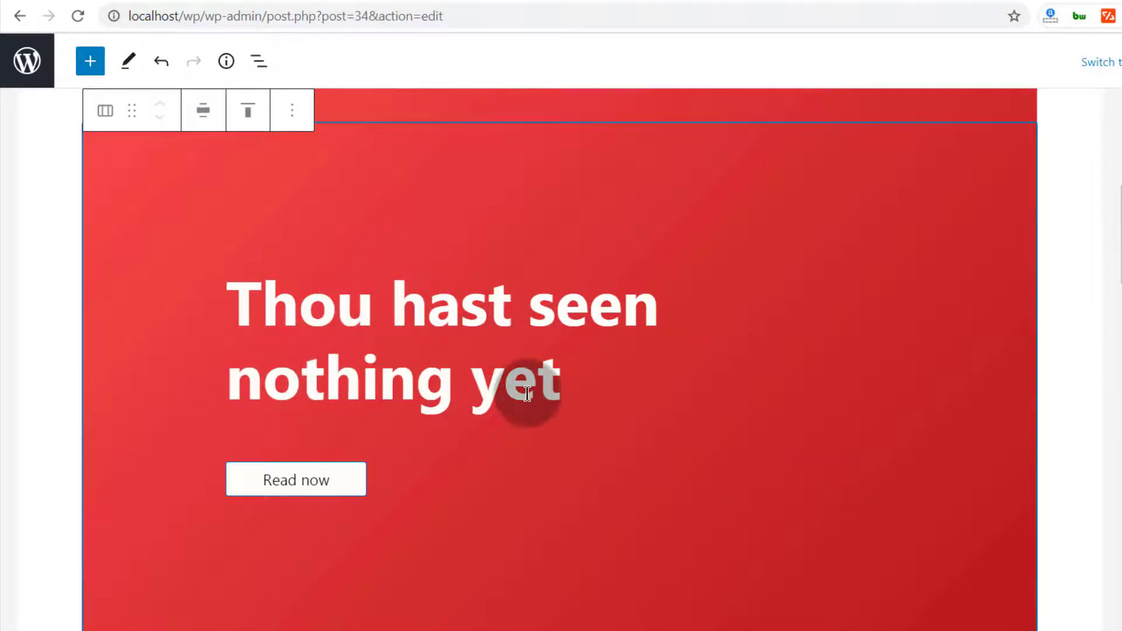
# Search the block inserter below the red cover for 'cove', then dismiss it without inserting
pyautogui.scroll(-5, 527, 393)
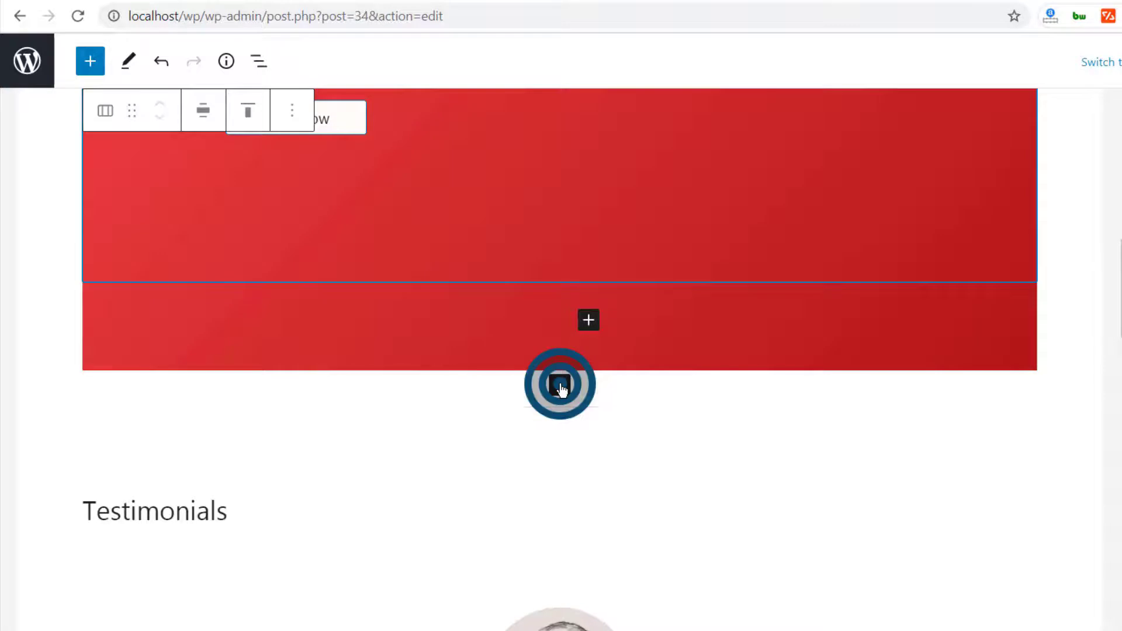
pyautogui.click(560, 386)
pyautogui.click(527, 444)
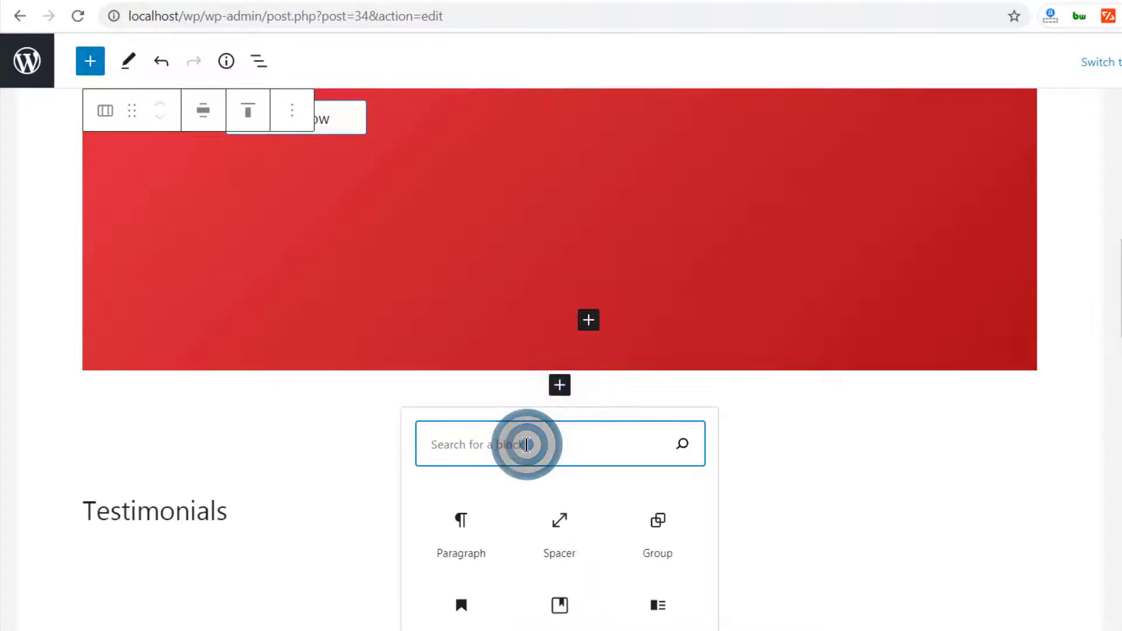
pyautogui.write('cover')
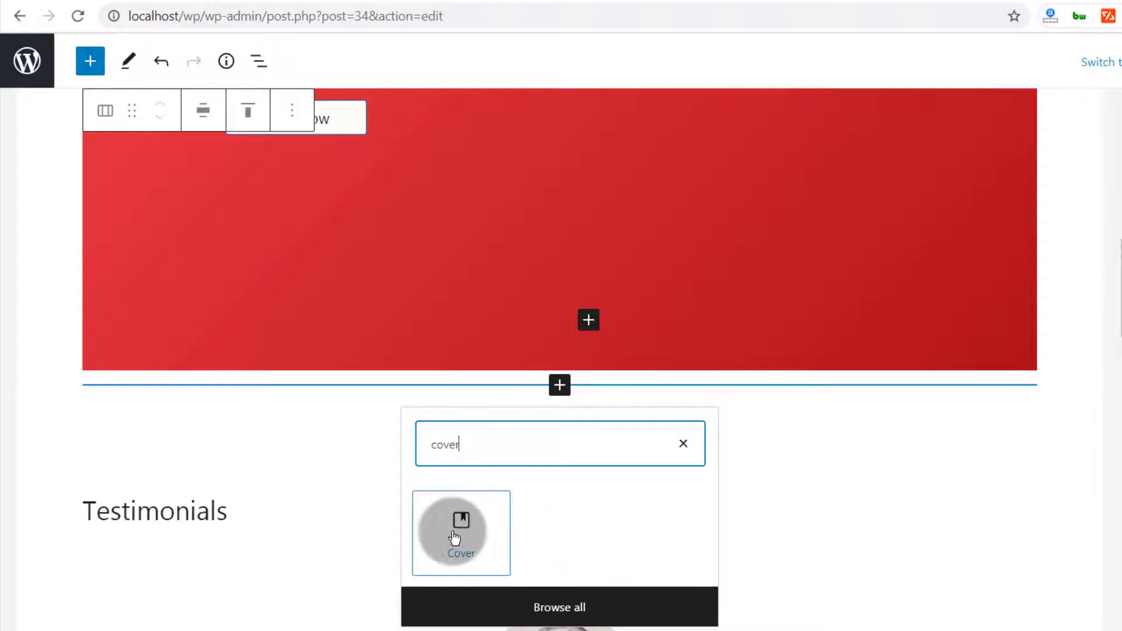
pyautogui.click(685, 447)
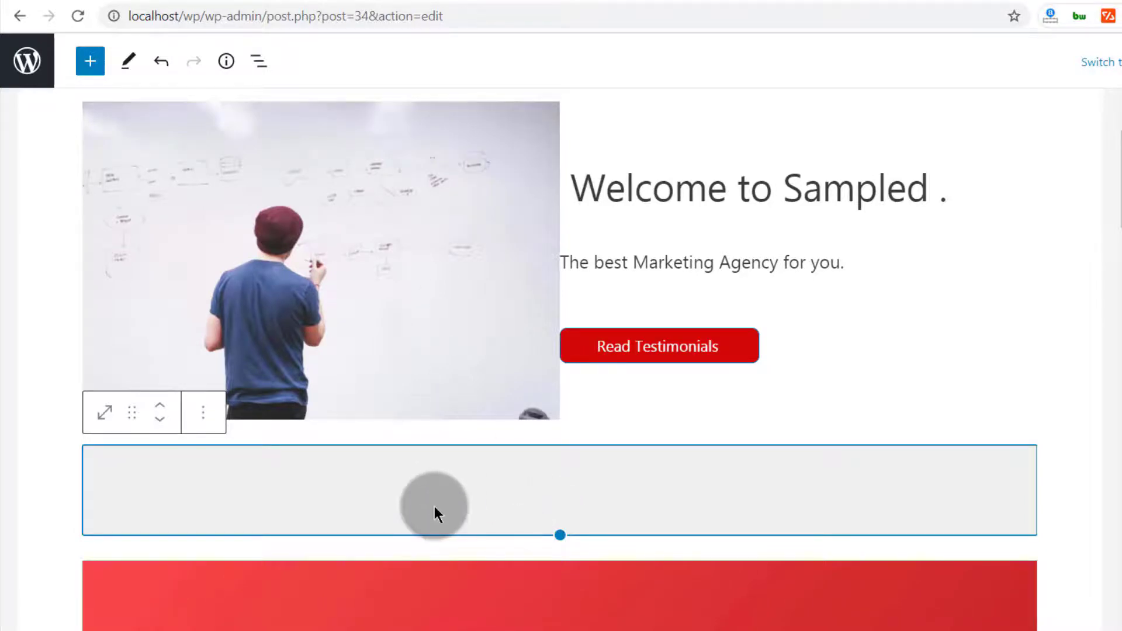
# Select the spacer below the red cover and open its block picker
pyautogui.scroll(-8, 443, 614)
pyautogui.scroll(-2, 443, 576)
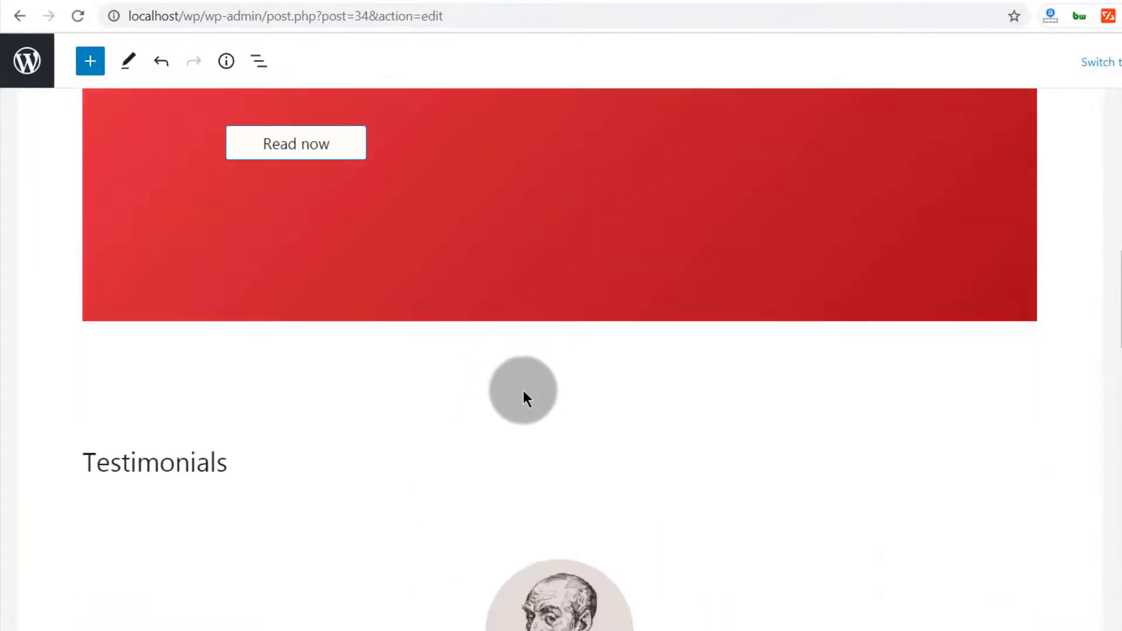
pyautogui.click(518, 396)
pyautogui.click(559, 431)
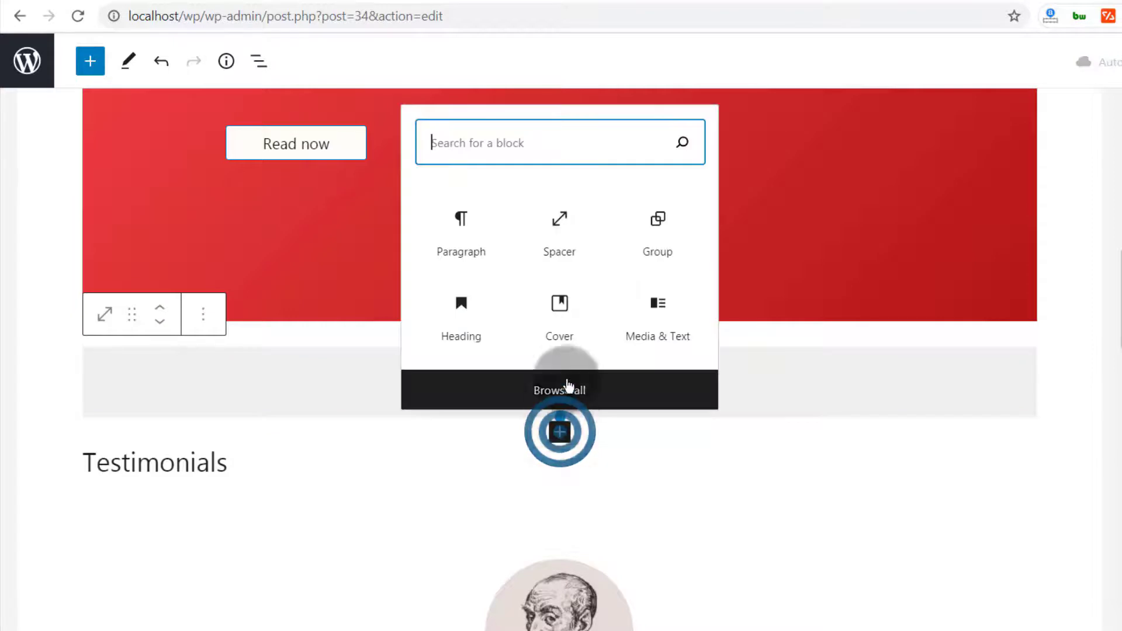
# Insert the Don Quixote 'Large header with a heading' pattern from the Headers patterns
pyautogui.click(561, 389)
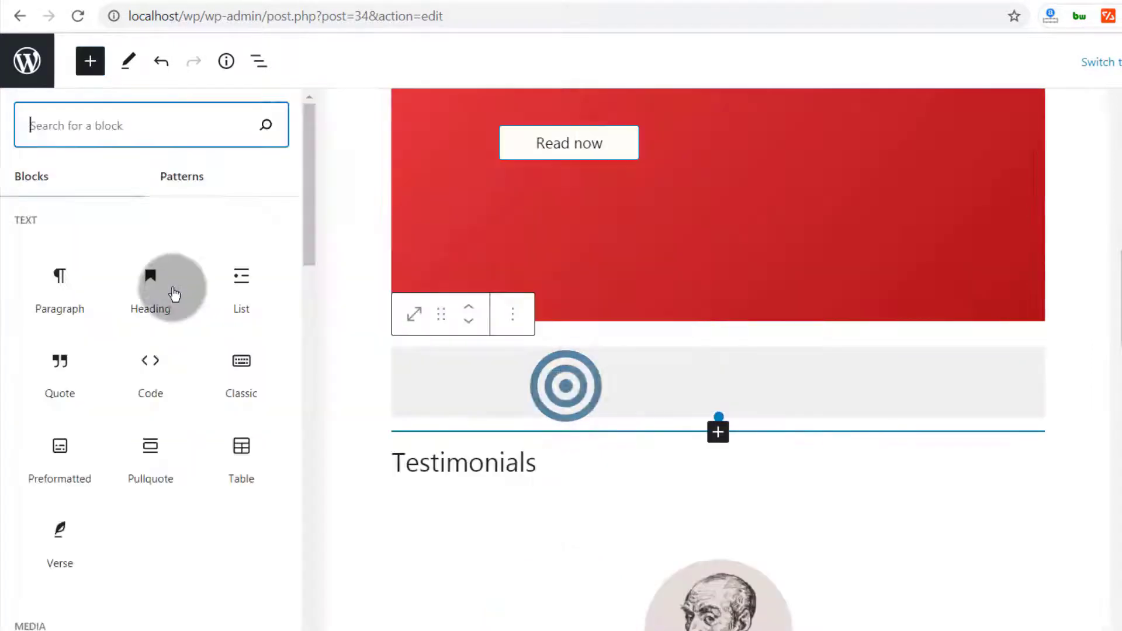
pyautogui.click(181, 176)
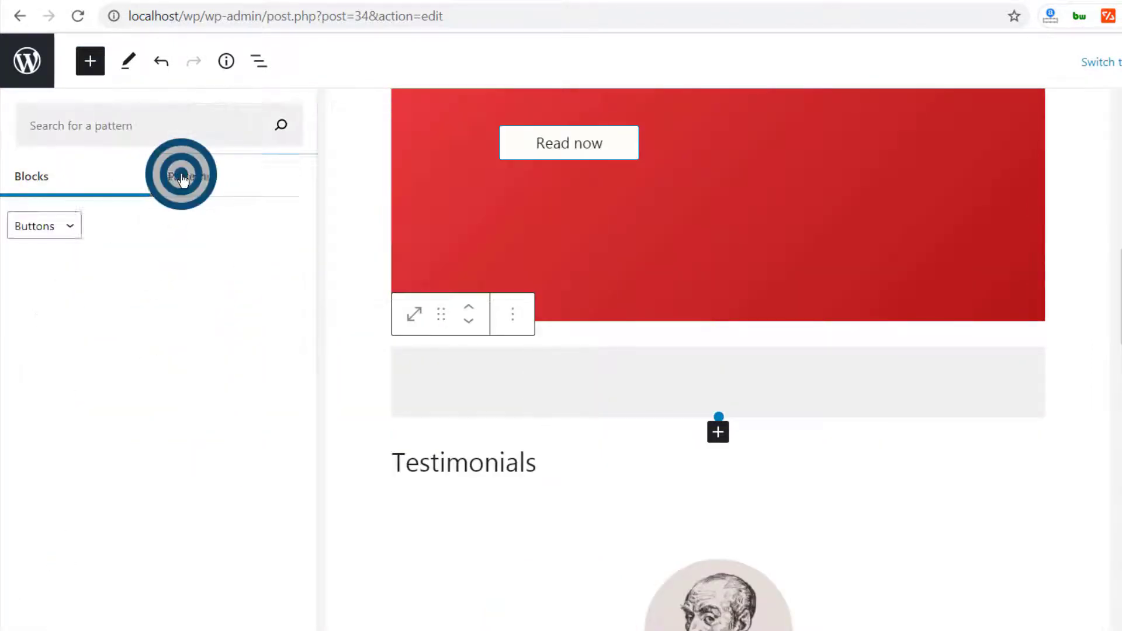
pyautogui.click(74, 226)
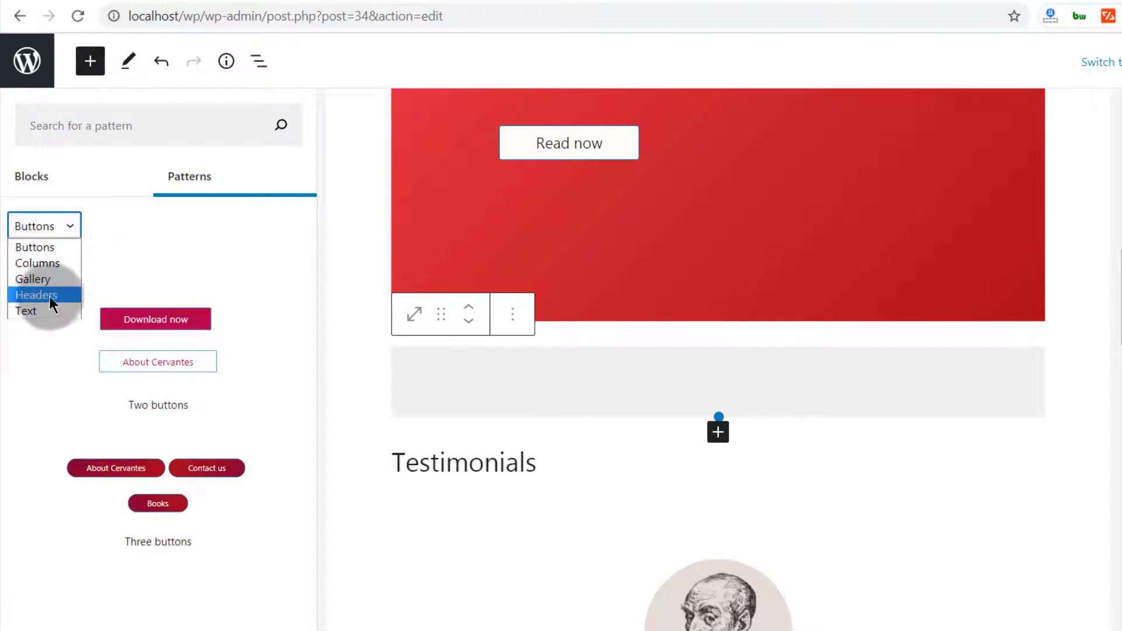
pyautogui.click(30, 295)
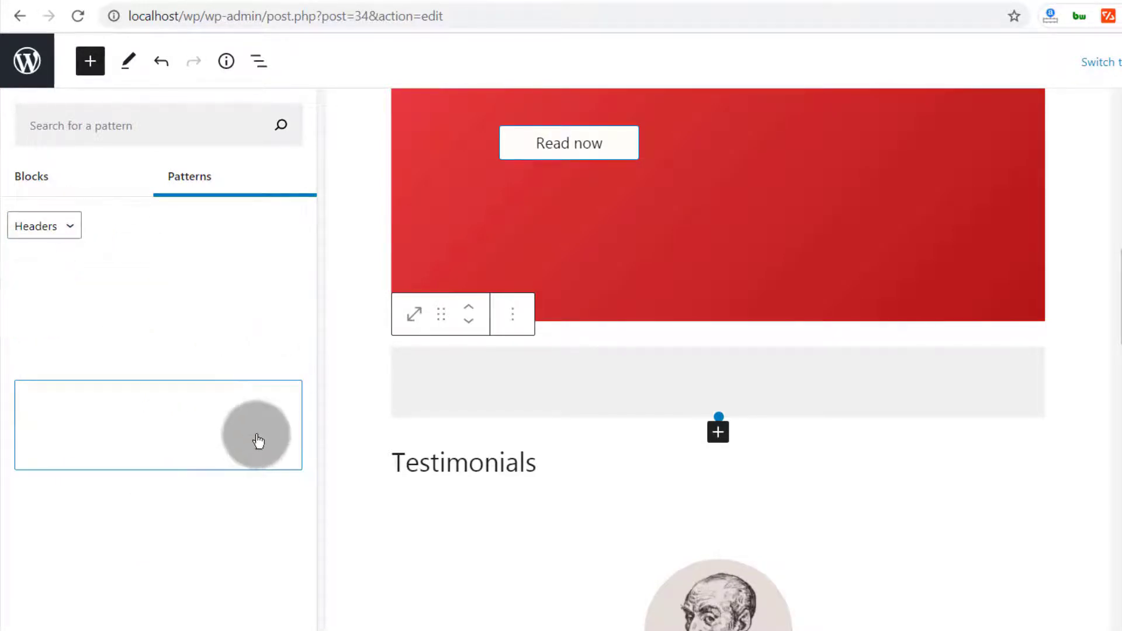
pyautogui.click(150, 328)
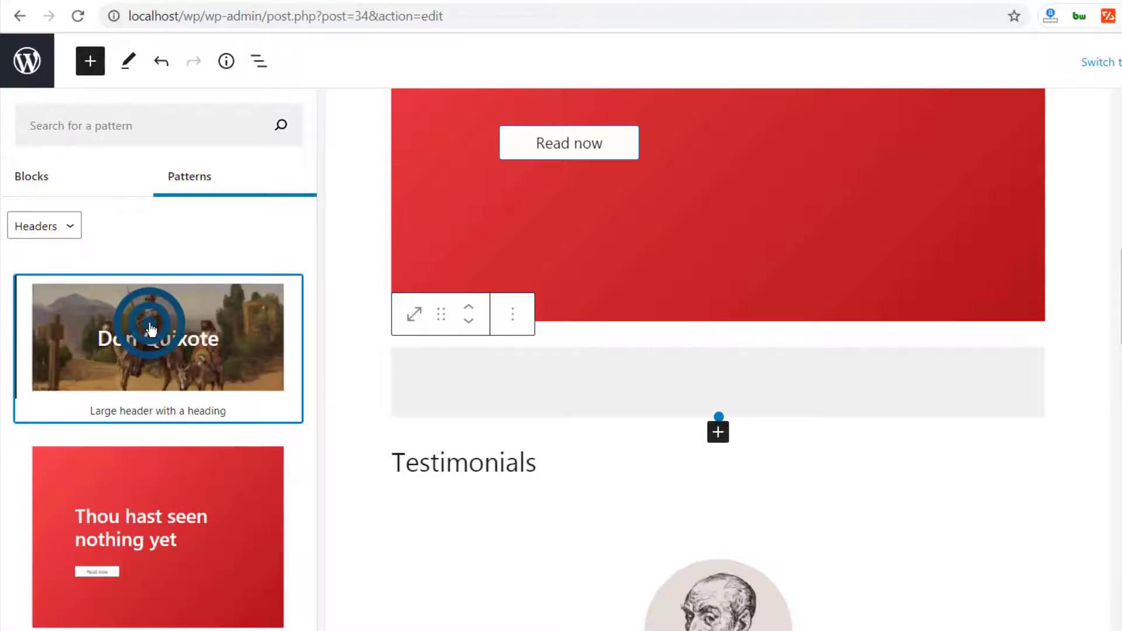
# Add a Spacer block below the new Don Quixote cover
pyautogui.scroll(-5, 552, 507)
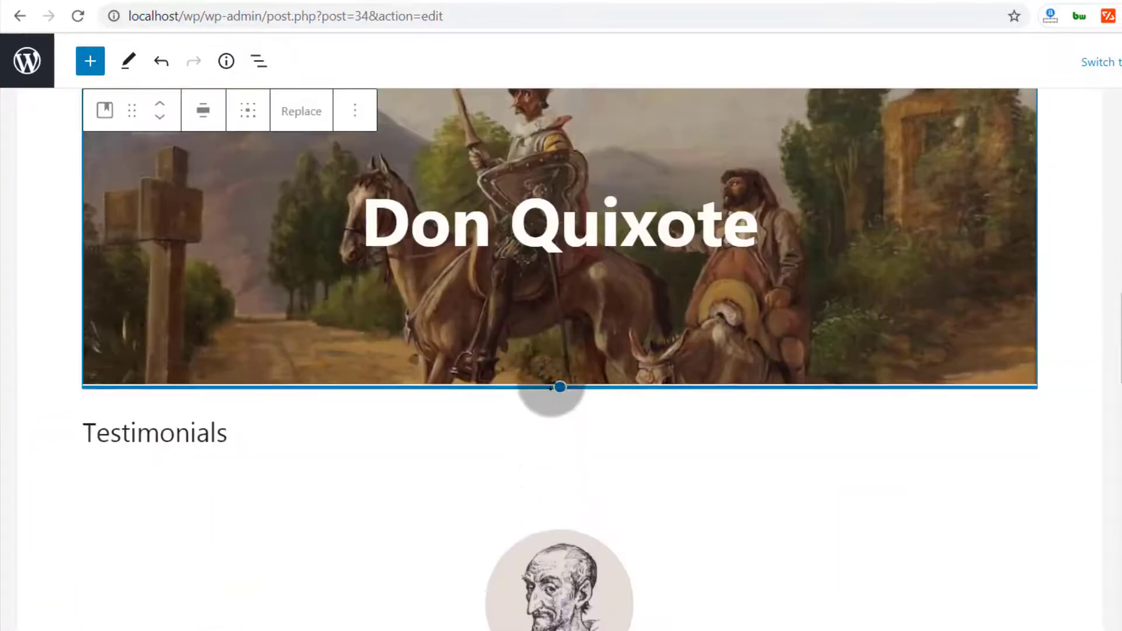
pyautogui.click(559, 402)
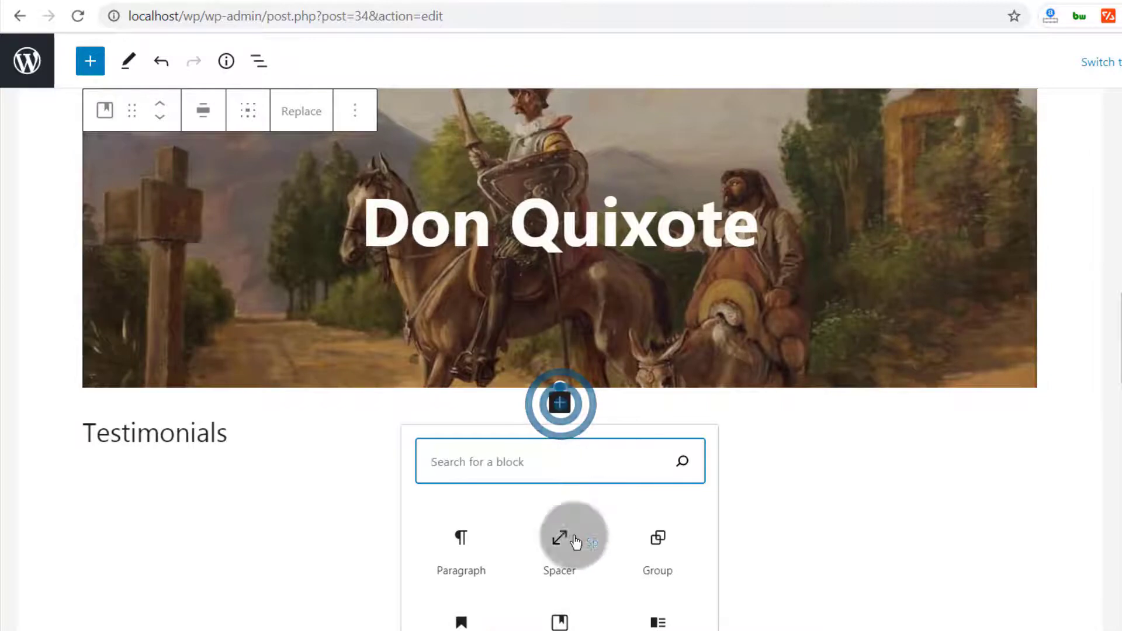
pyautogui.click(555, 558)
pyautogui.scroll(-9, 453, 559)
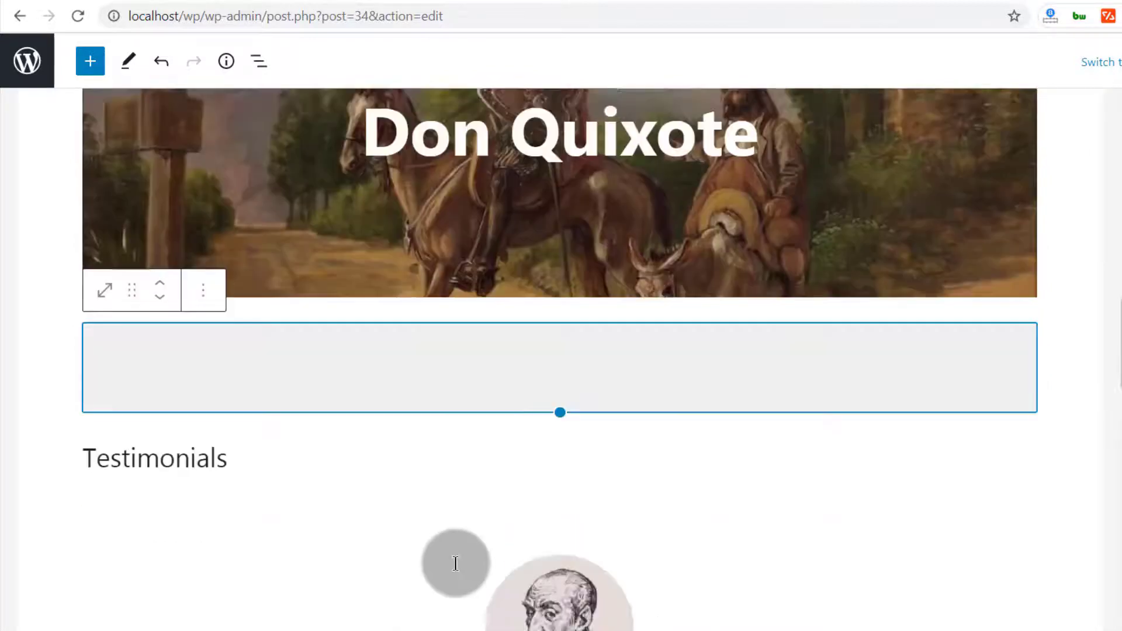
pyautogui.scroll(15, 453, 558)
pyautogui.scroll(-6, 454, 556)
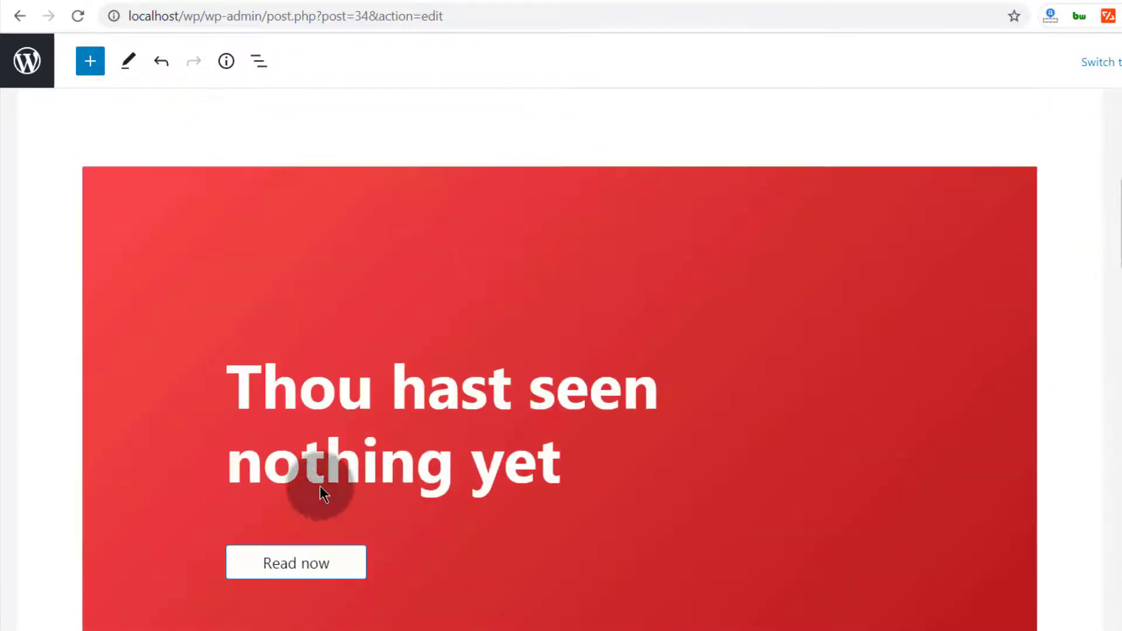
# Replace the red cover heading with 'We can help you tripple your sales.'
pyautogui.click(313, 399)
pyautogui.moveTo(231, 379); pyautogui.dragTo(461, 563)
pyautogui.click(461, 558)
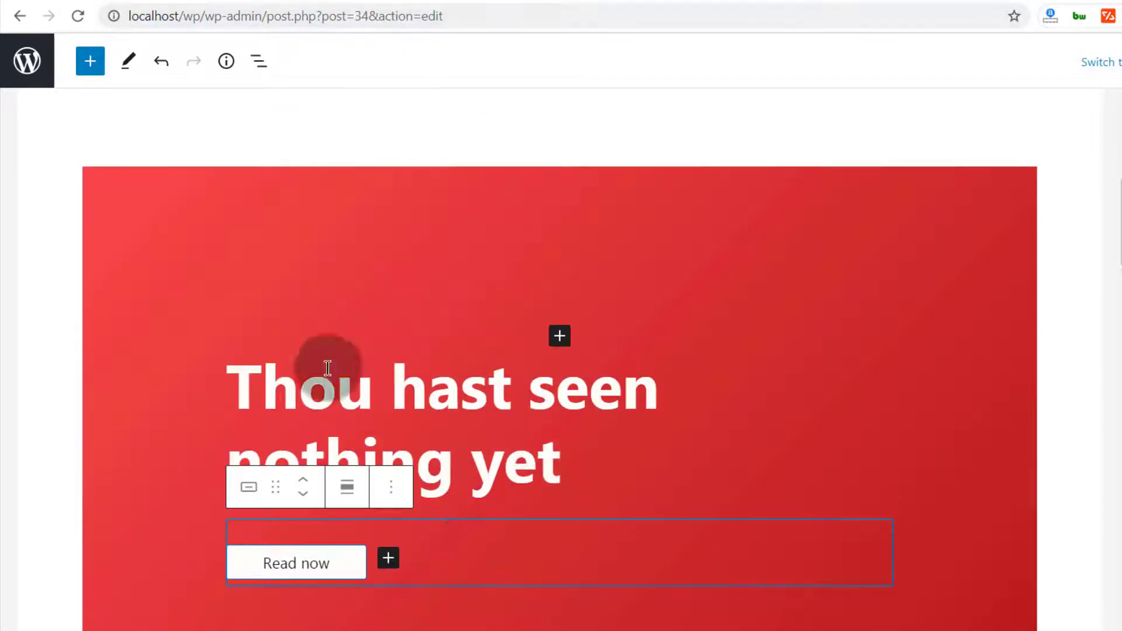
pyautogui.moveTo(228, 372); pyautogui.dragTo(580, 448)
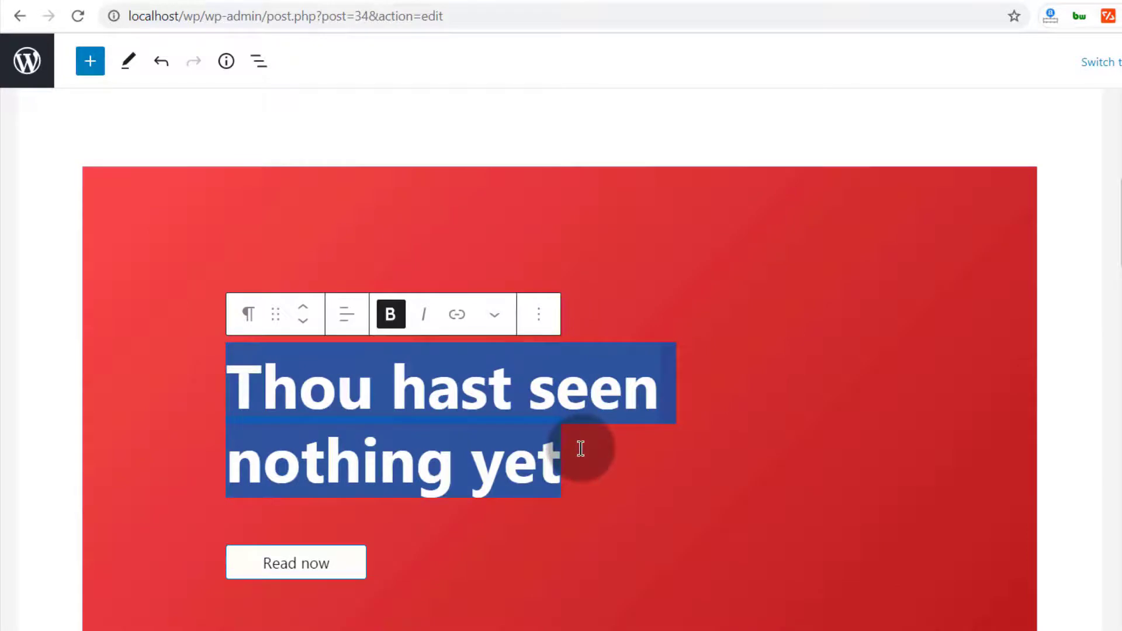
pyautogui.write('We can ')
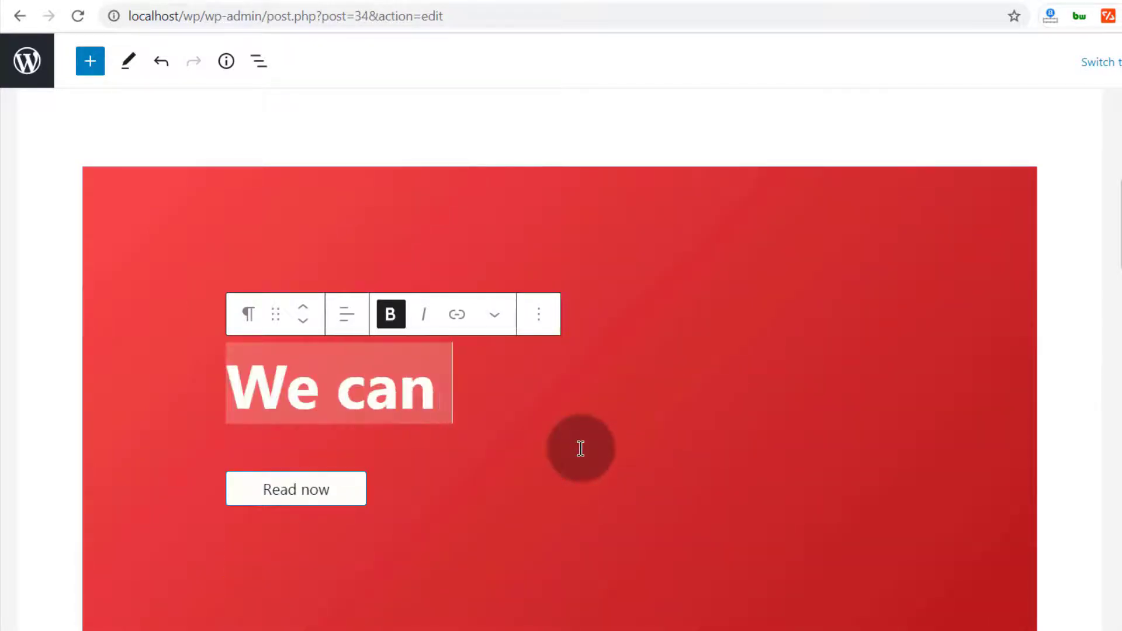
pyautogui.write('help you')
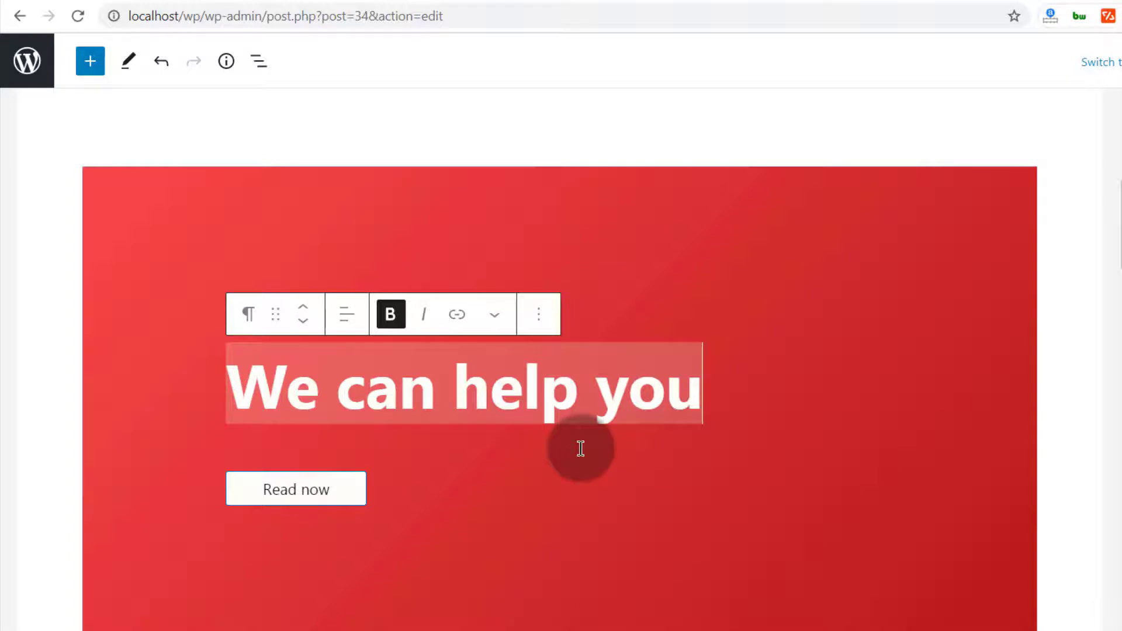
pyautogui.write(' tripple your sal')
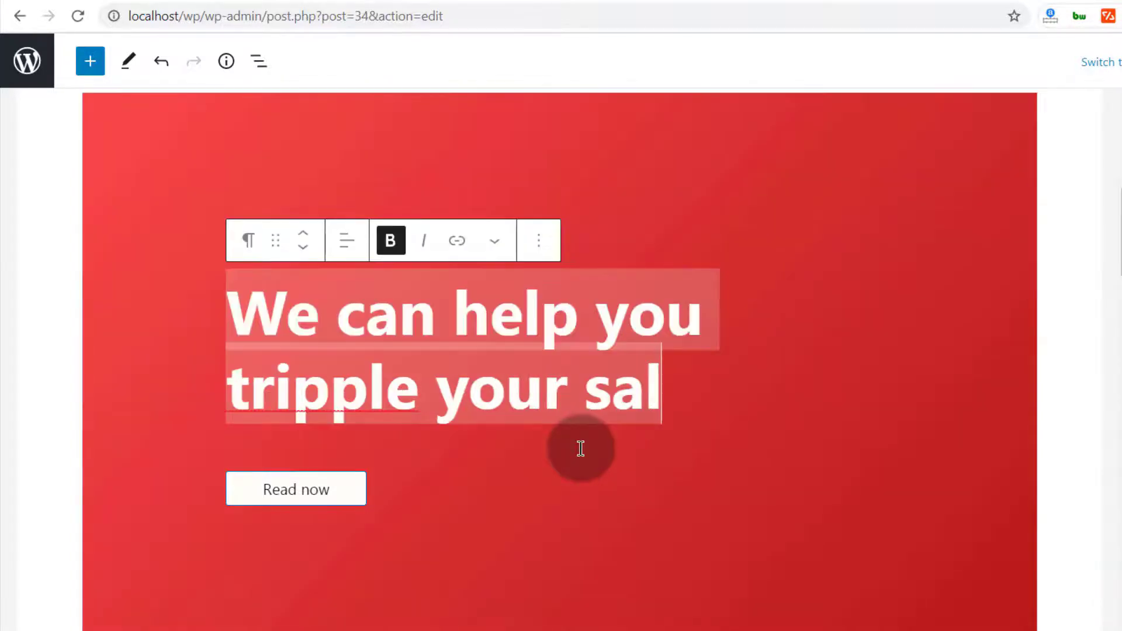
pyautogui.write('es')
pyautogui.write('.')
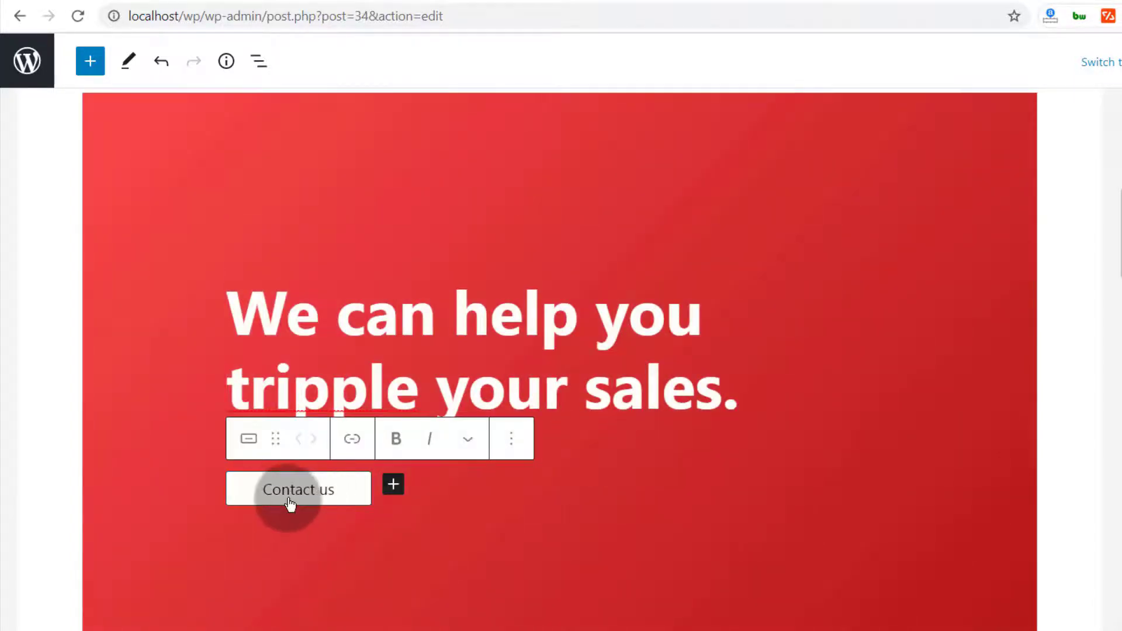
# Check the Contact us button's link popup without changes, then select the Contact us button
pyautogui.click(352, 440)
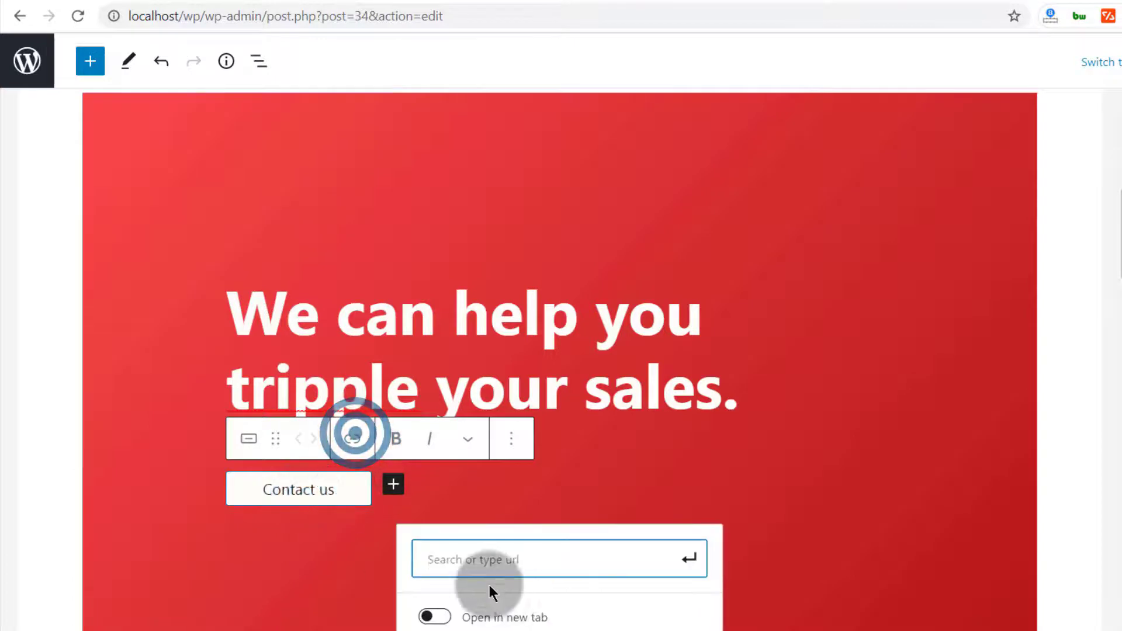
pyautogui.click(438, 549)
pyautogui.click(300, 577)
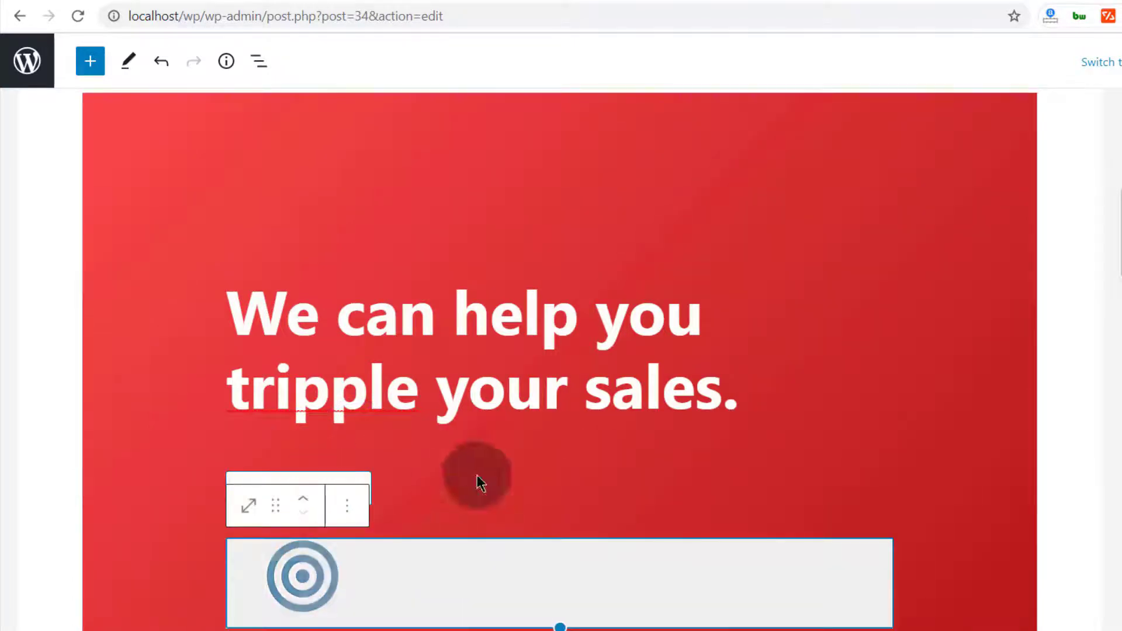
pyautogui.click(495, 480)
pyautogui.click(313, 486)
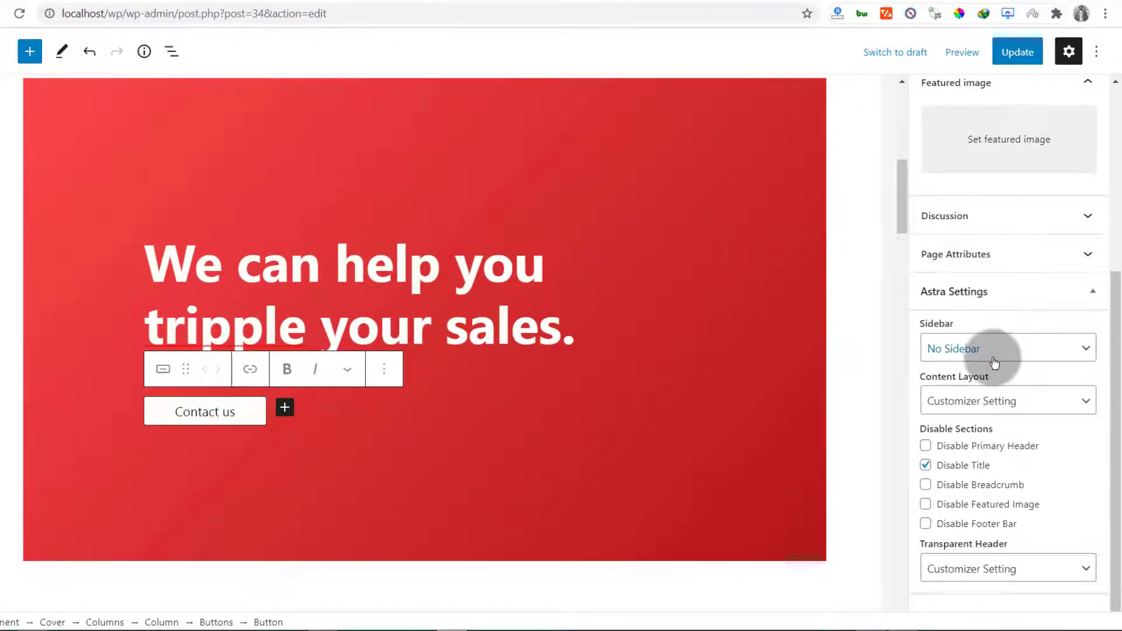
# Give the Contact us button a yellow background colour, after briefly trying orange
pyautogui.click(199, 414)
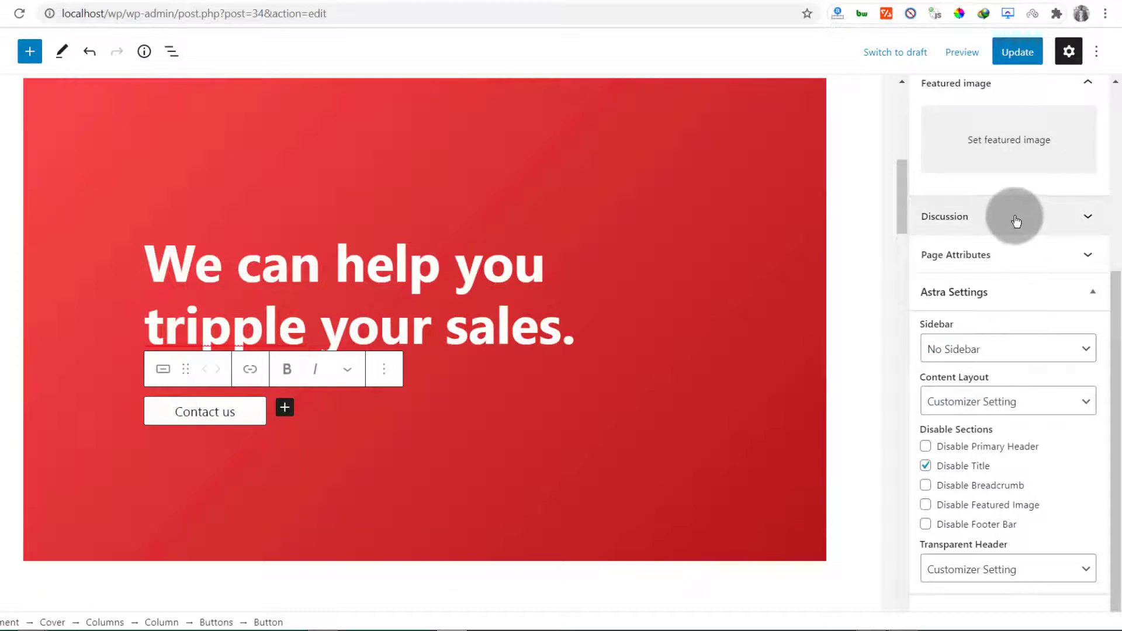
pyautogui.scroll(5, 1014, 222)
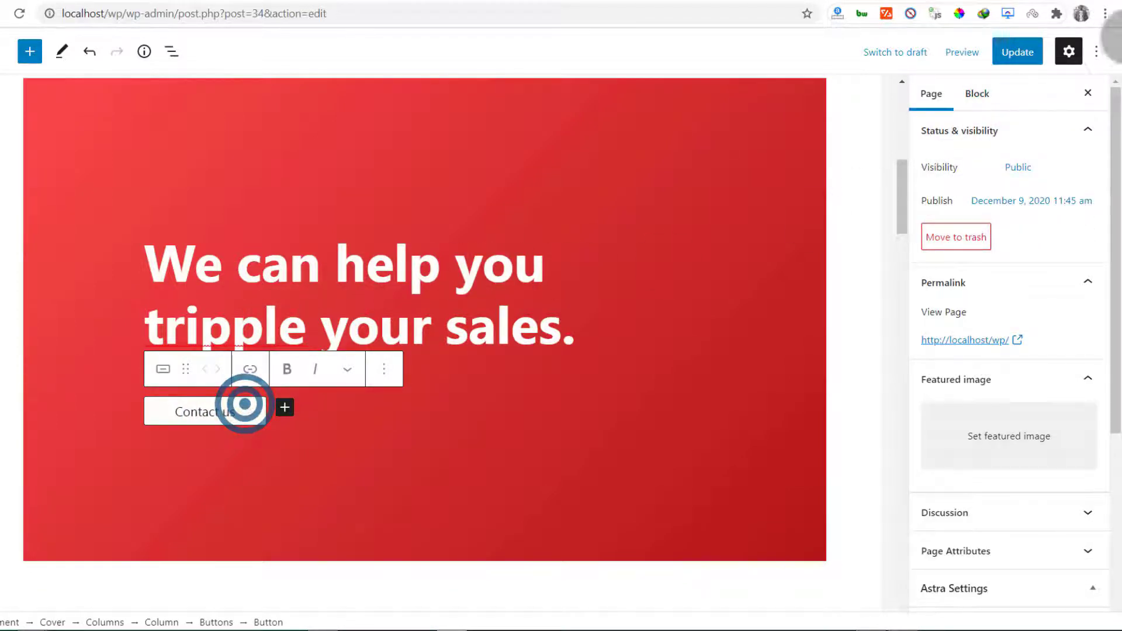
pyautogui.click(982, 95)
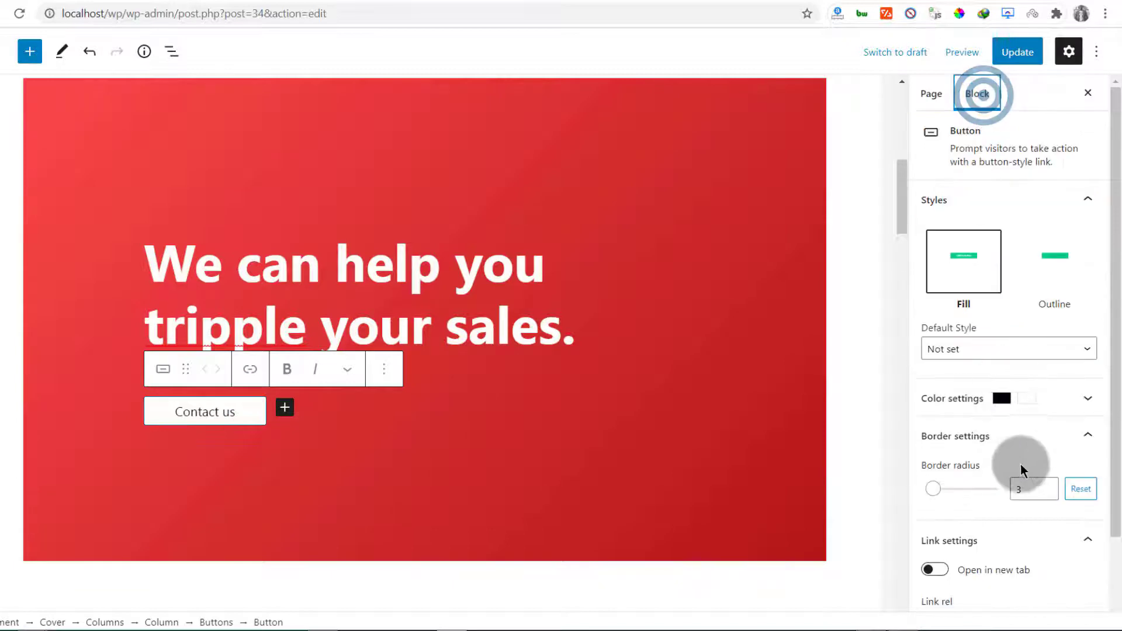
pyautogui.scroll(-2, 1014, 467)
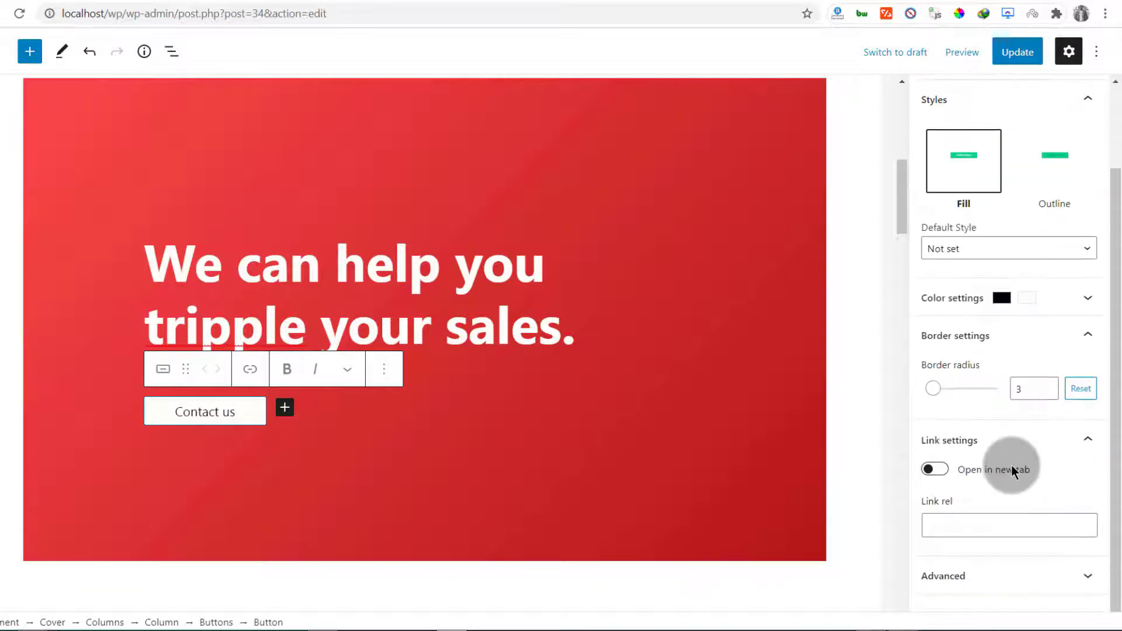
pyautogui.click(964, 296)
pyautogui.scroll(-3, 1043, 470)
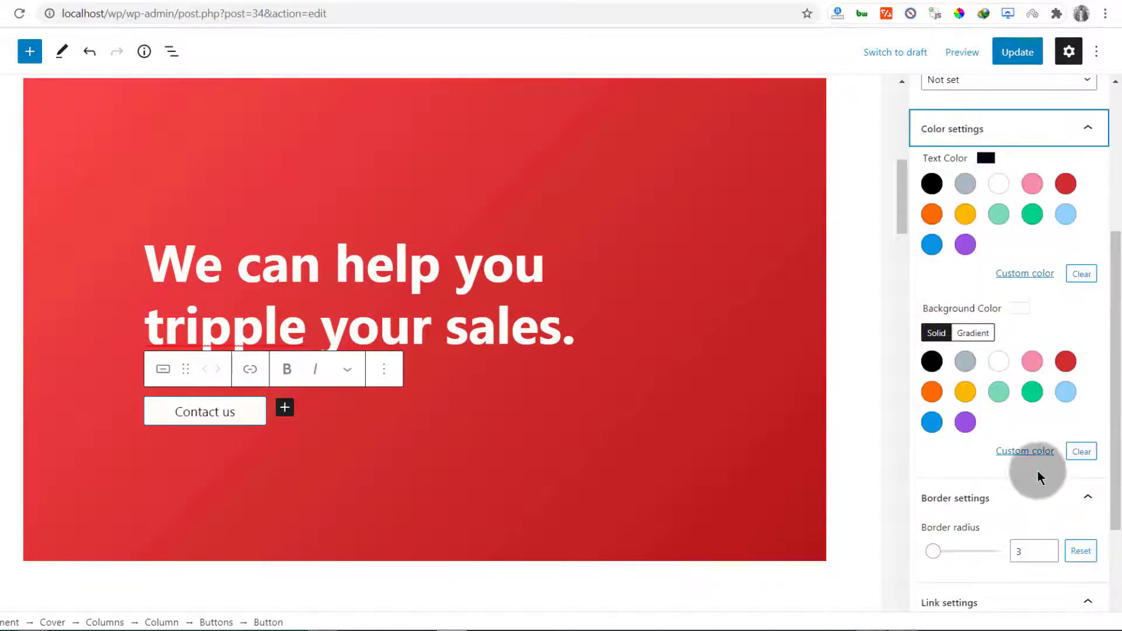
pyautogui.click(934, 391)
pyautogui.click(966, 391)
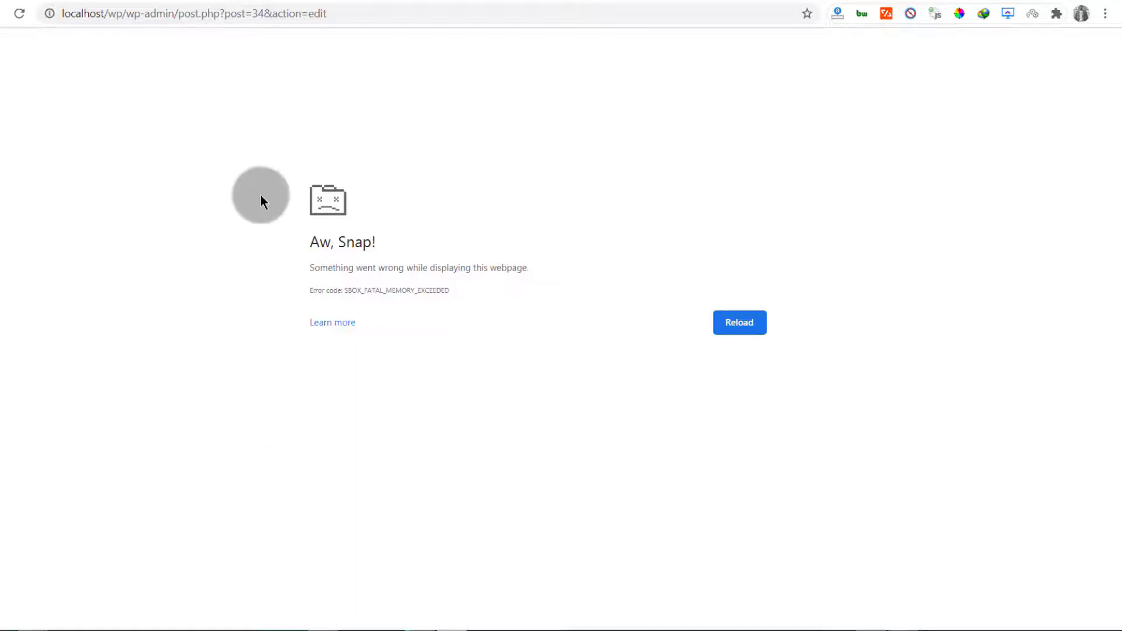
# Reload the crashed editor and restore the more recent Home Page autosave
pyautogui.click(725, 323)
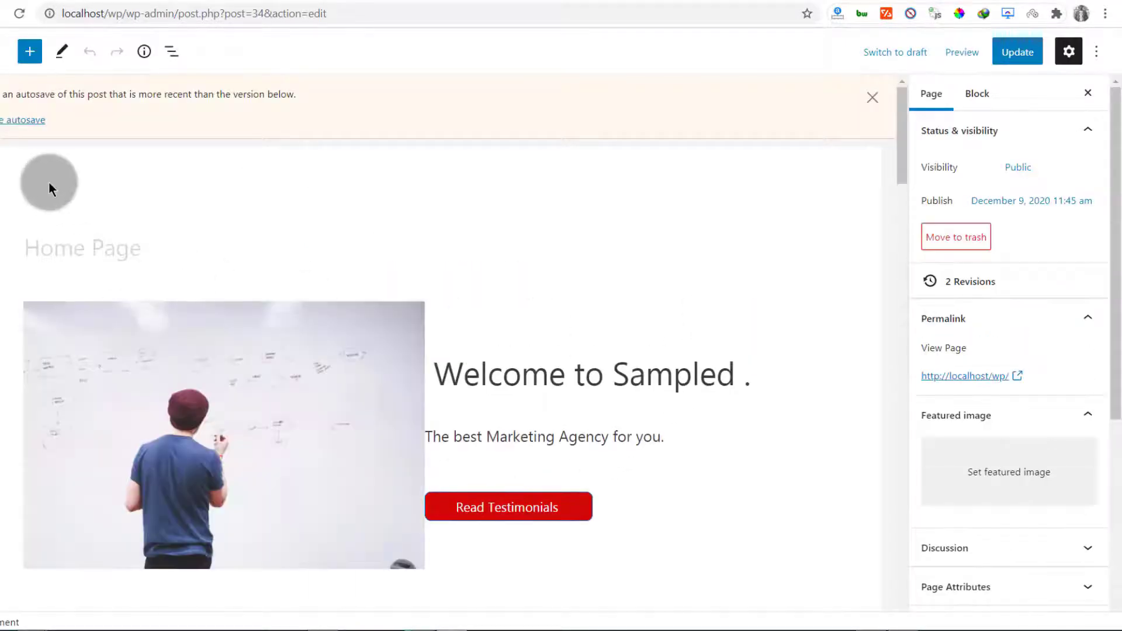
pyautogui.scroll(-9, 349, 465)
pyautogui.scroll(9, 304, 415)
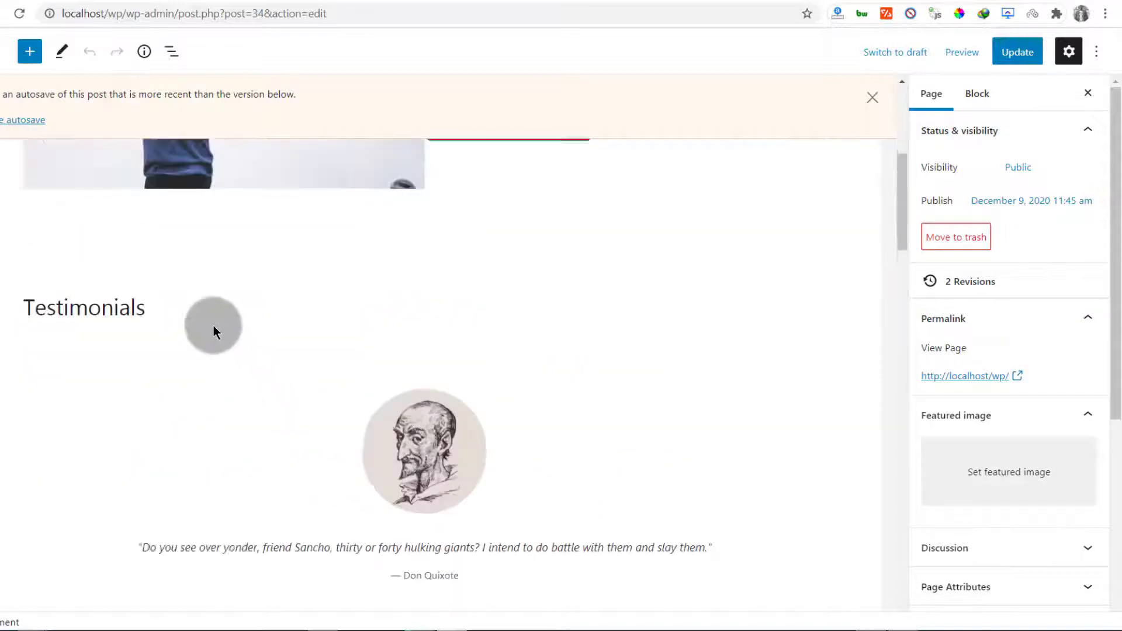
pyautogui.click(3, 120)
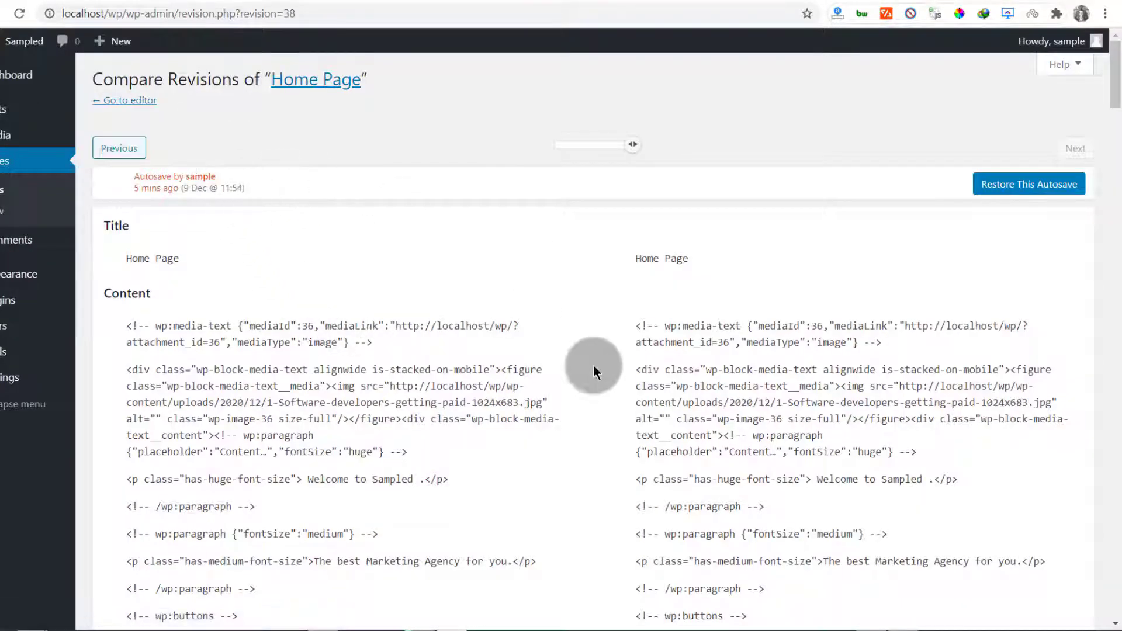
pyautogui.click(1027, 187)
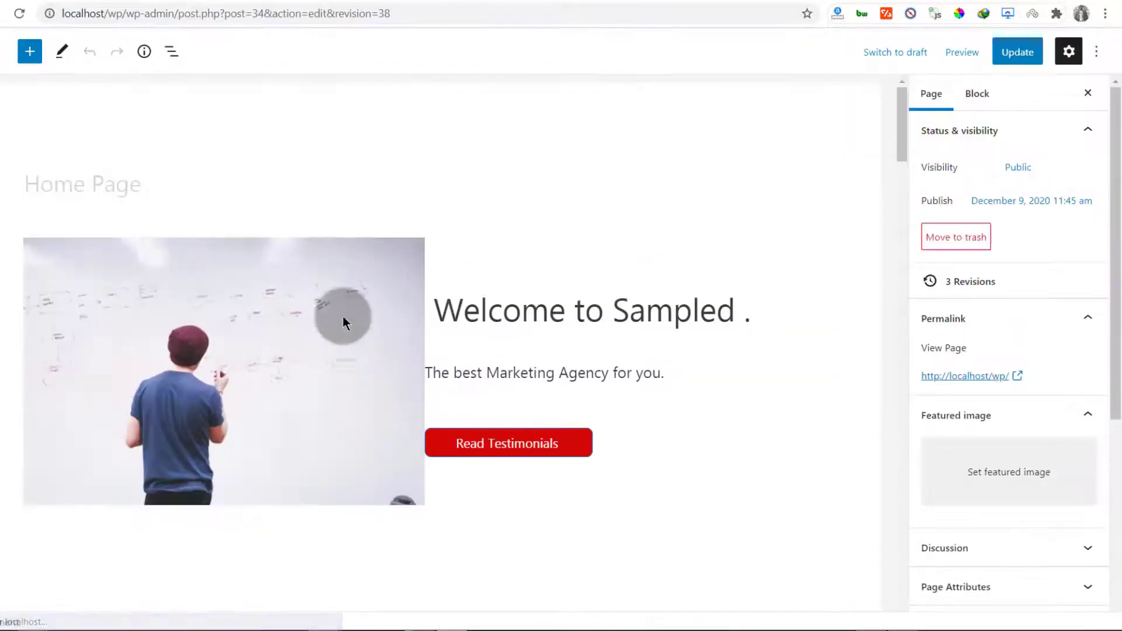
# Update the restored Home Page and check it on the live site
pyautogui.scroll(-6, 304, 316)
pyautogui.scroll(5, 257, 303)
pyautogui.scroll(-8, 254, 298)
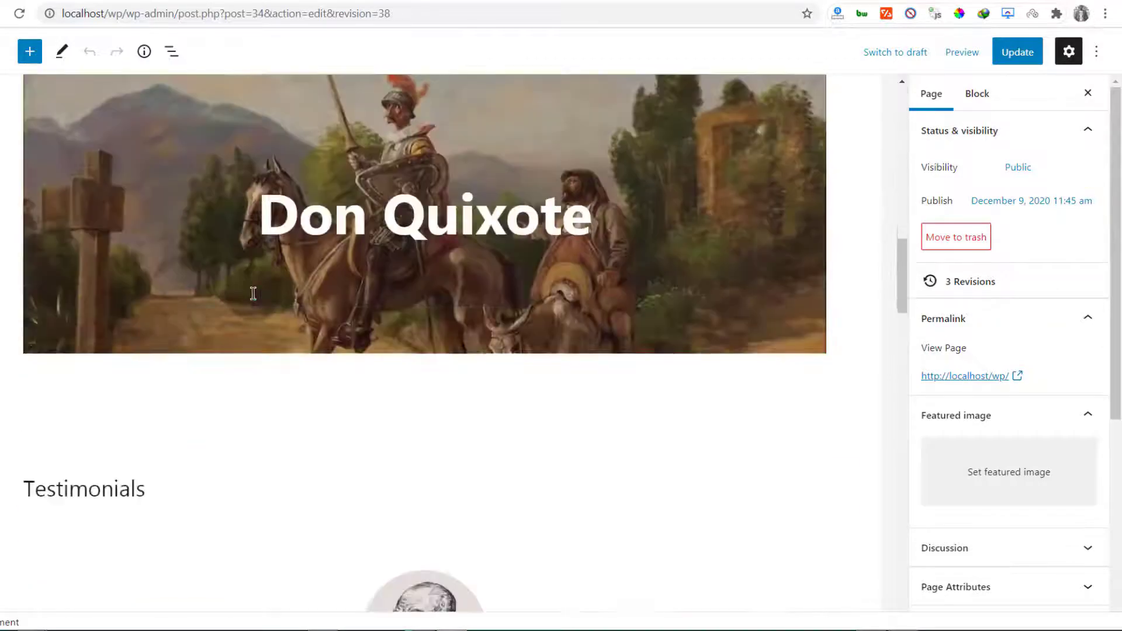
pyautogui.scroll(-5, 255, 289)
pyautogui.scroll(8, 255, 289)
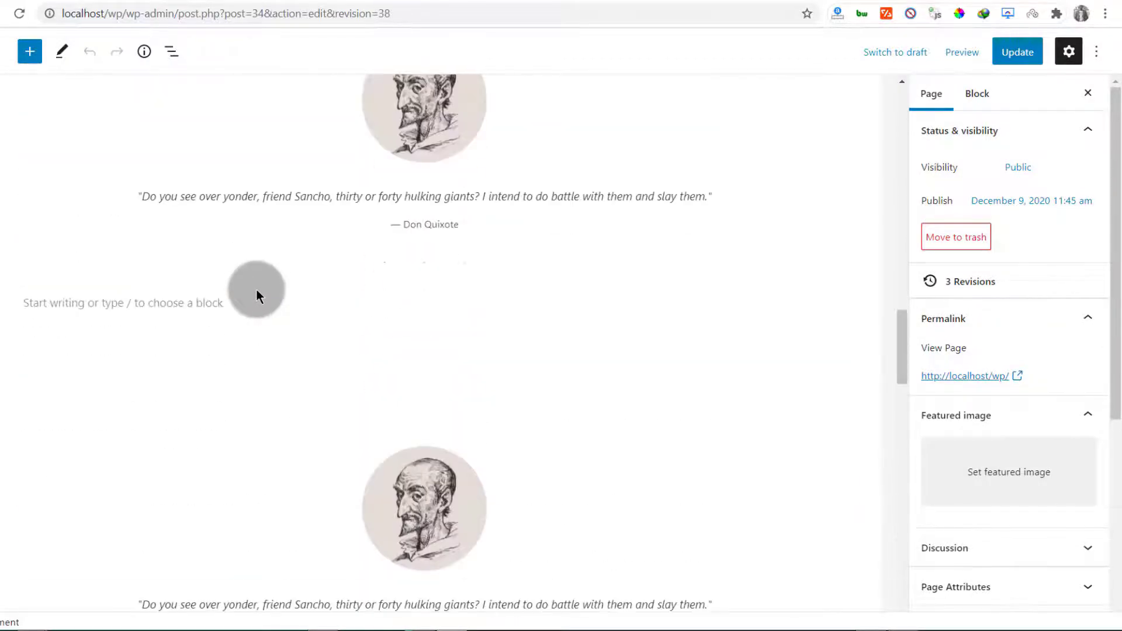
pyautogui.scroll(15, 257, 292)
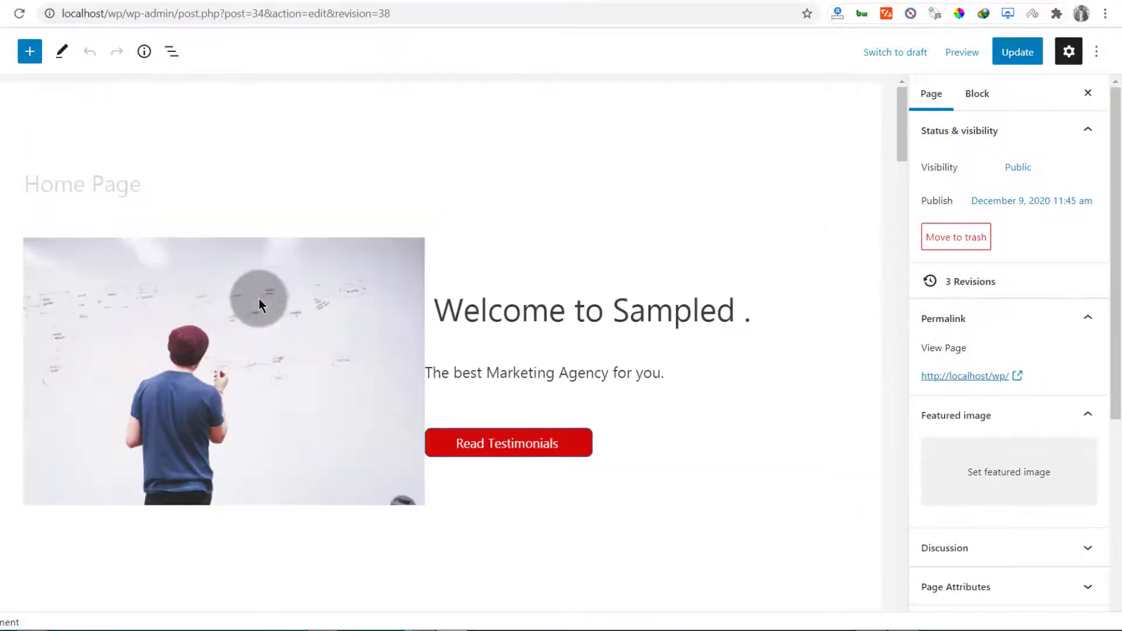
pyautogui.scroll(-1, 289, 300)
pyautogui.click(1017, 52)
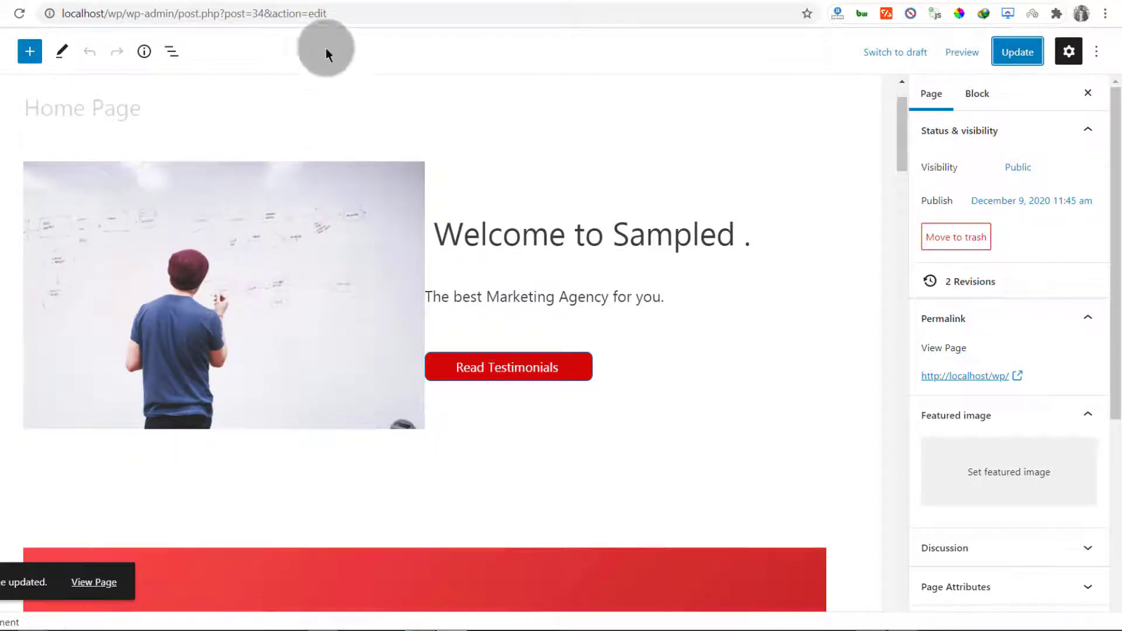
pyautogui.click(167, 1)
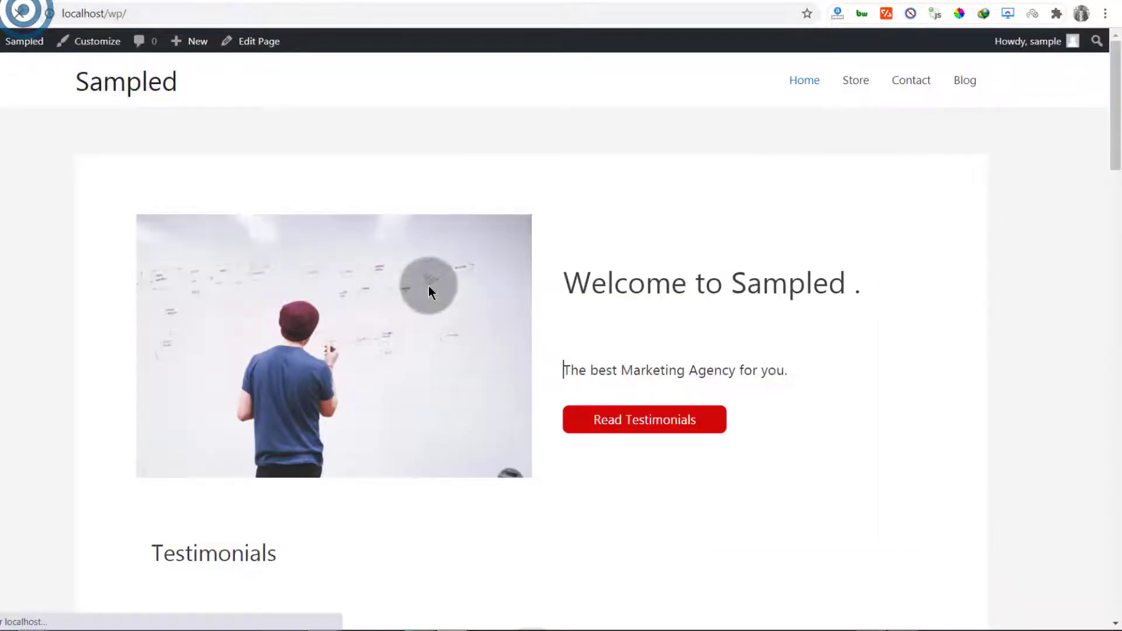
pyautogui.scroll(-15, 433, 274)
pyautogui.scroll(-12, 449, 283)
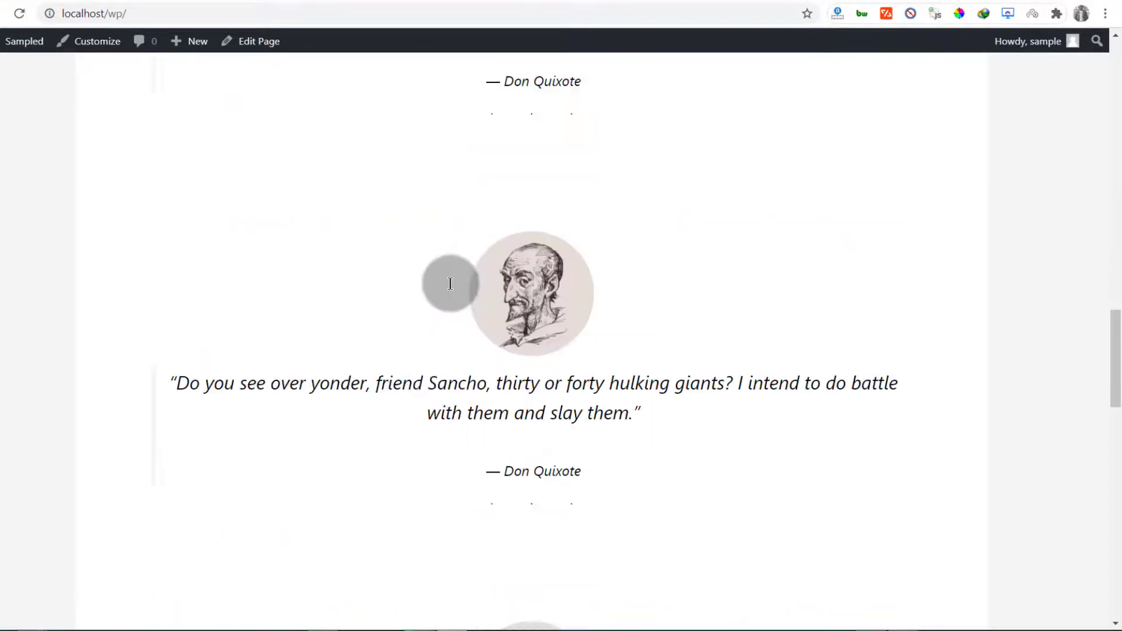
pyautogui.scroll(20, 449, 283)
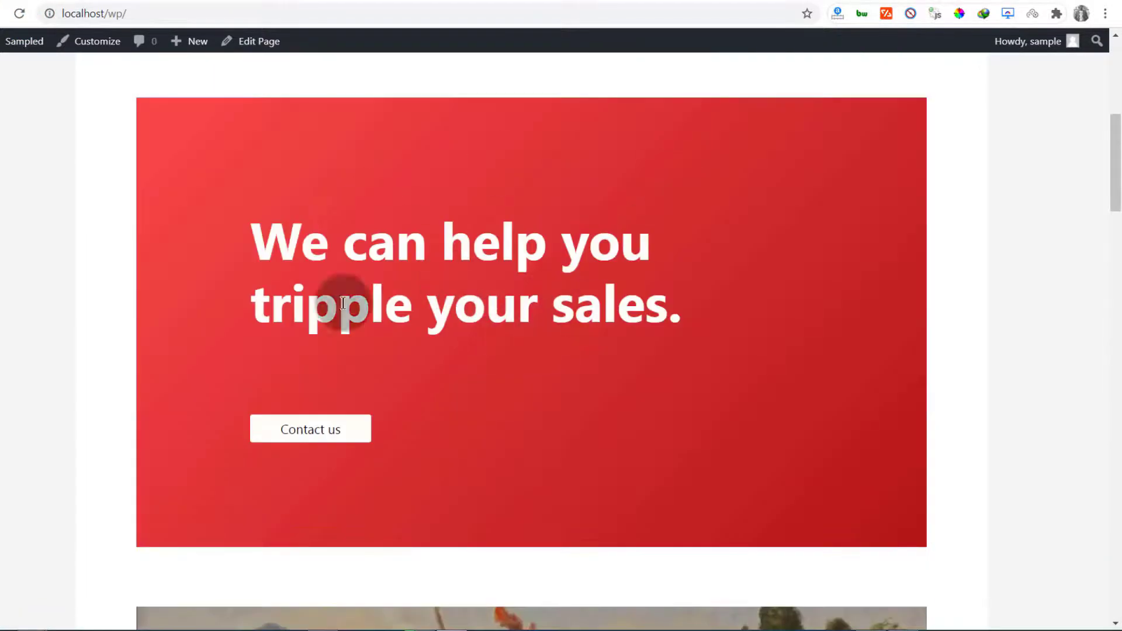
pyautogui.scroll(-18, 474, 353)
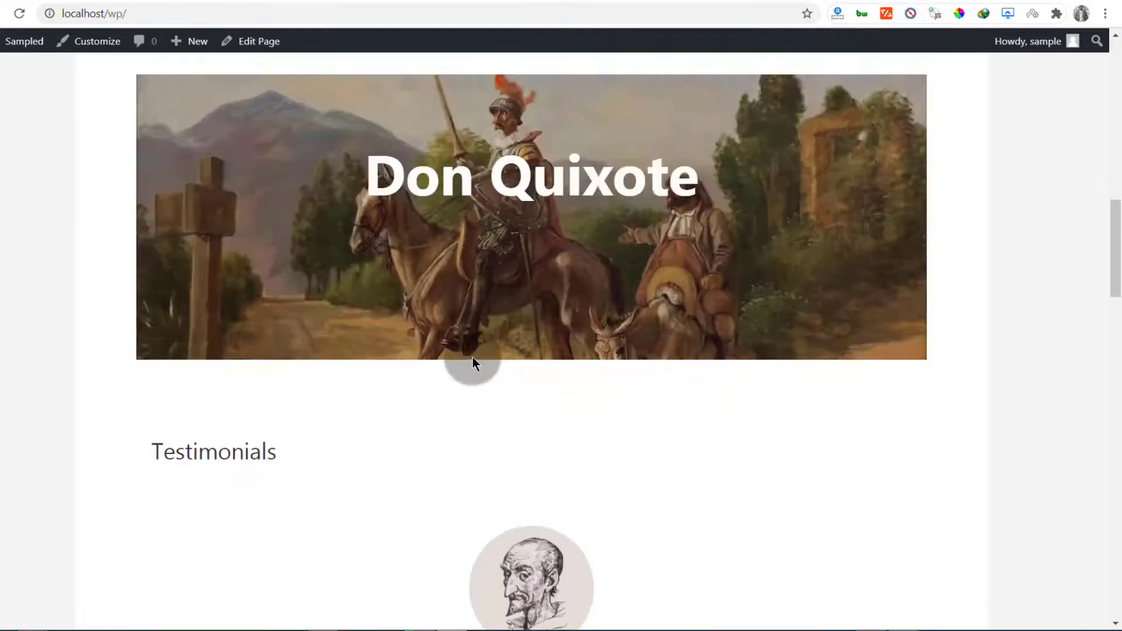
pyautogui.scroll(20, 474, 338)
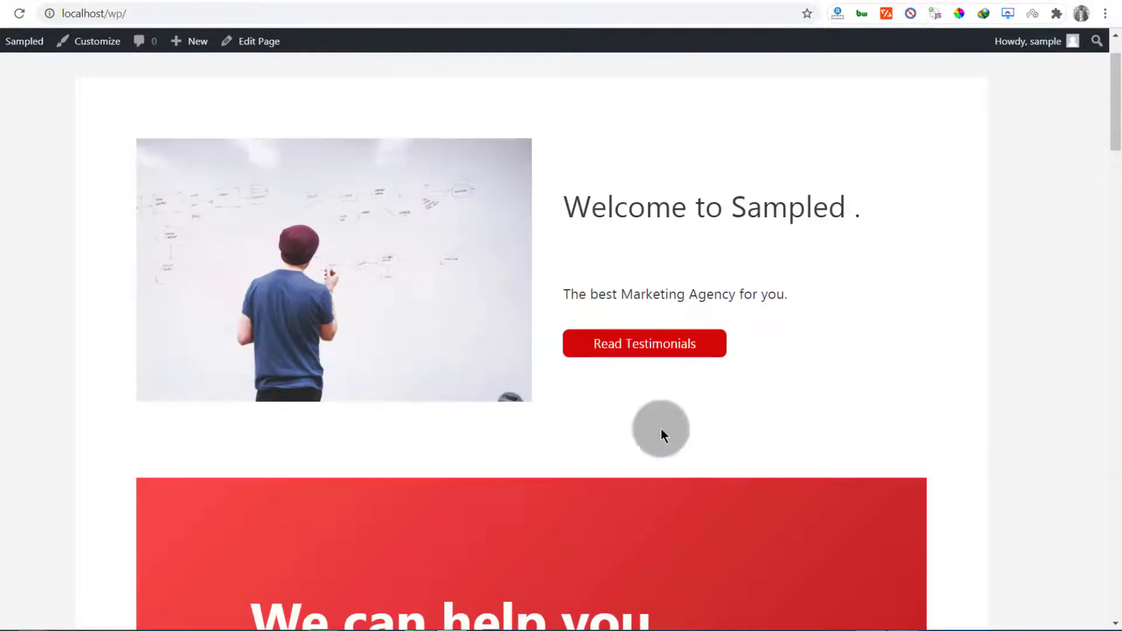
pyautogui.click(645, 345)
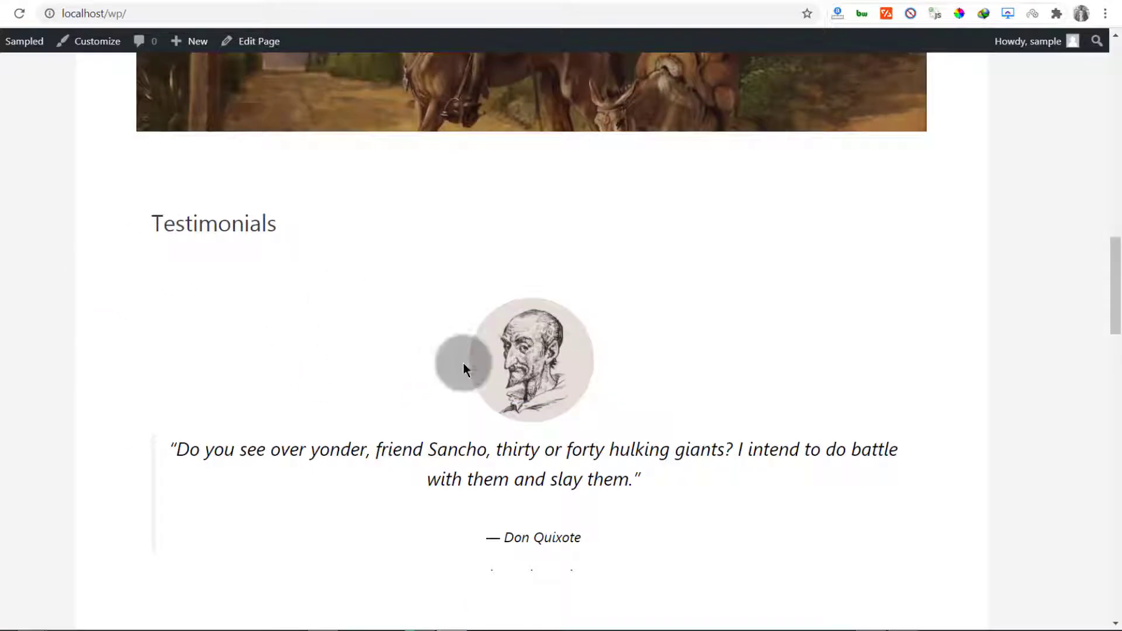
pyautogui.scroll(20, 463, 368)
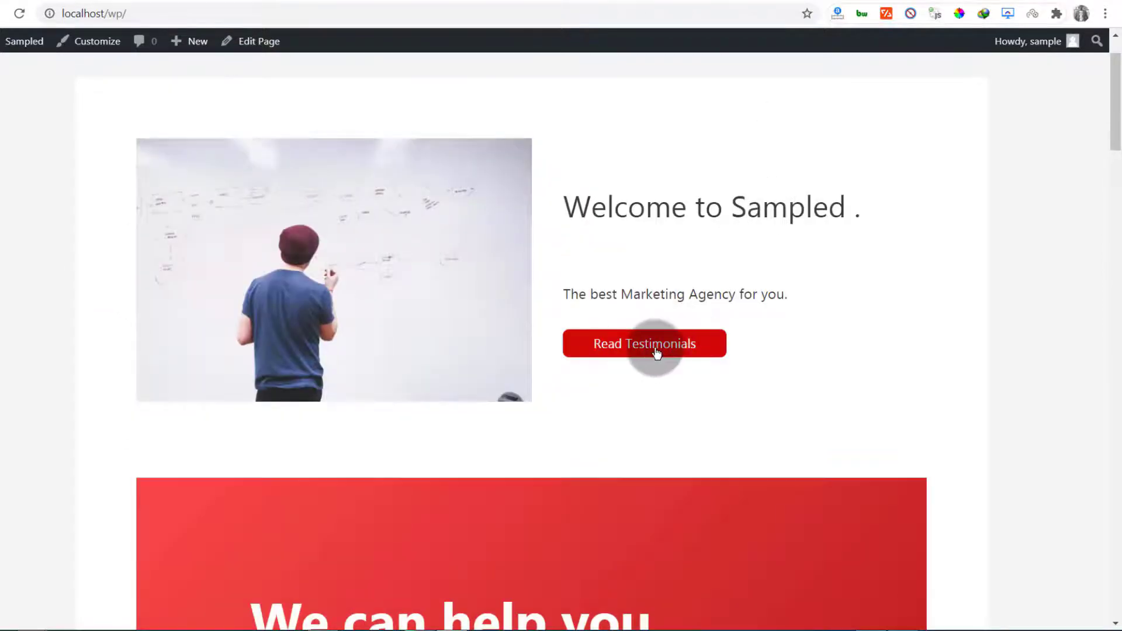
pyautogui.click(657, 353)
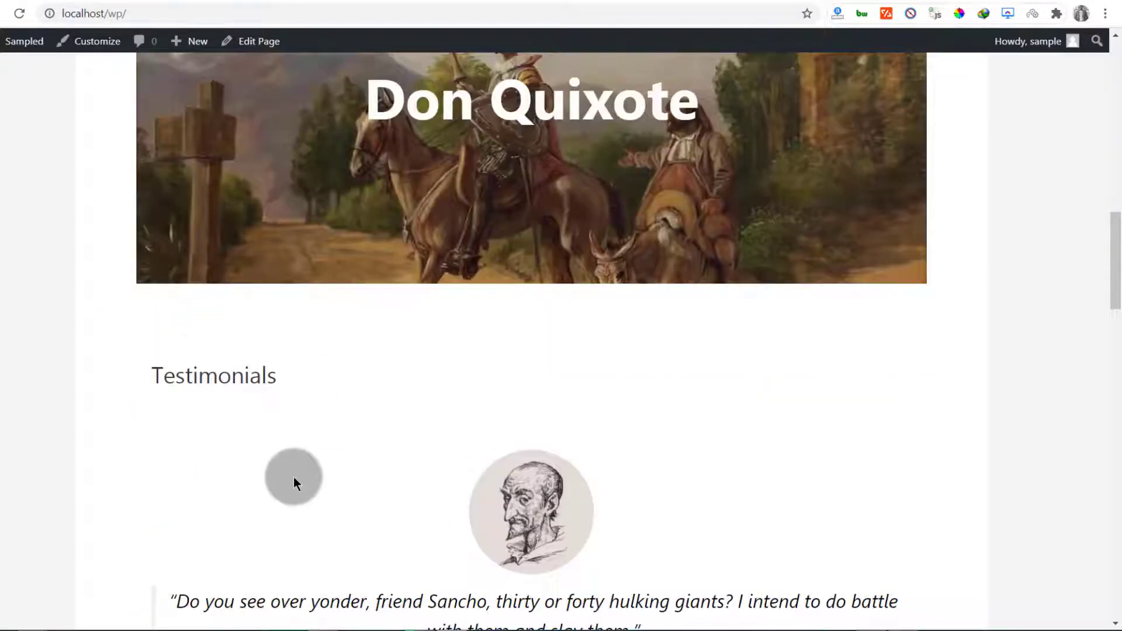
pyautogui.scroll(15, 298, 472)
pyautogui.click(48, 1)
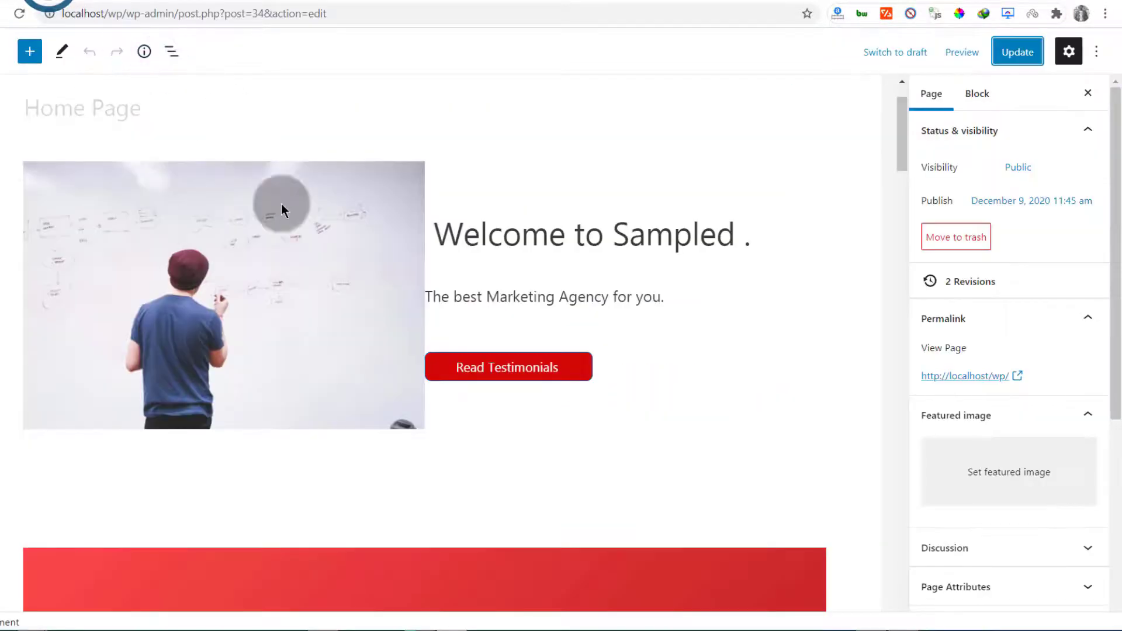
# Select the Testimonials heading and copy the word Testimonials
pyautogui.scroll(-20, 342, 299)
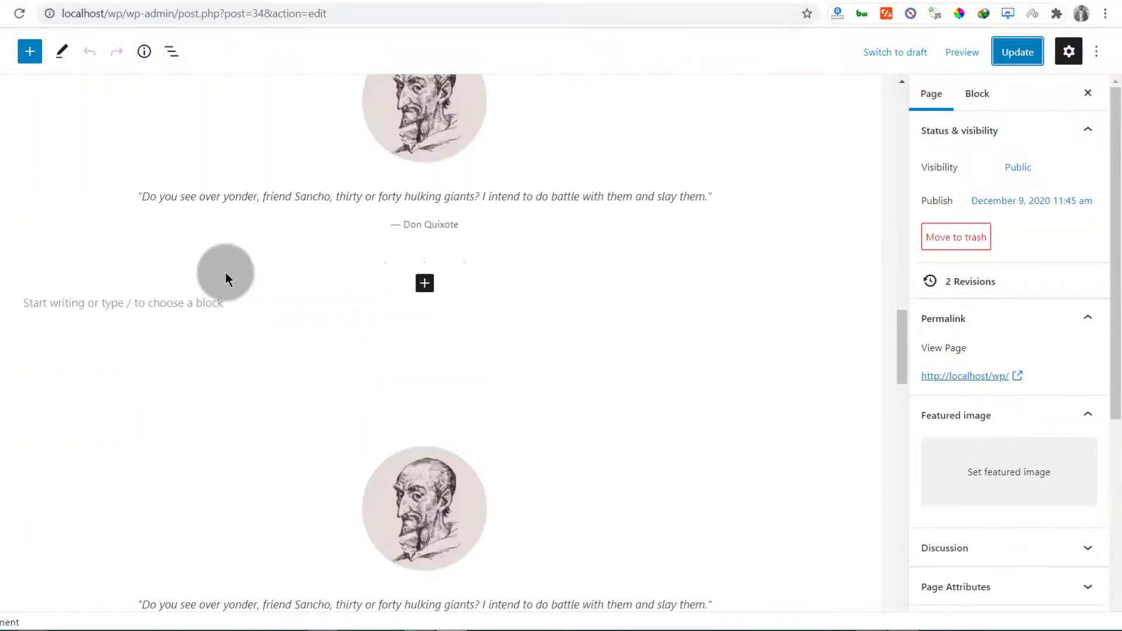
pyautogui.scroll(5, 226, 271)
pyautogui.click(97, 260)
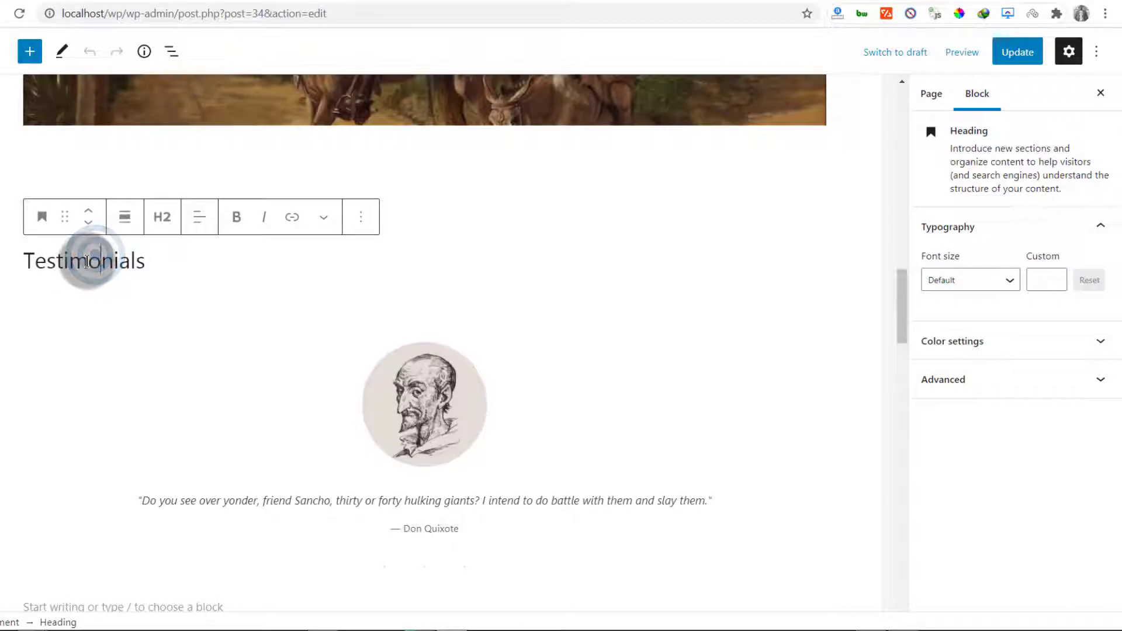
pyautogui.click(59, 261)
pyautogui.doubleClick(95, 270)
pyautogui.press('super+c')
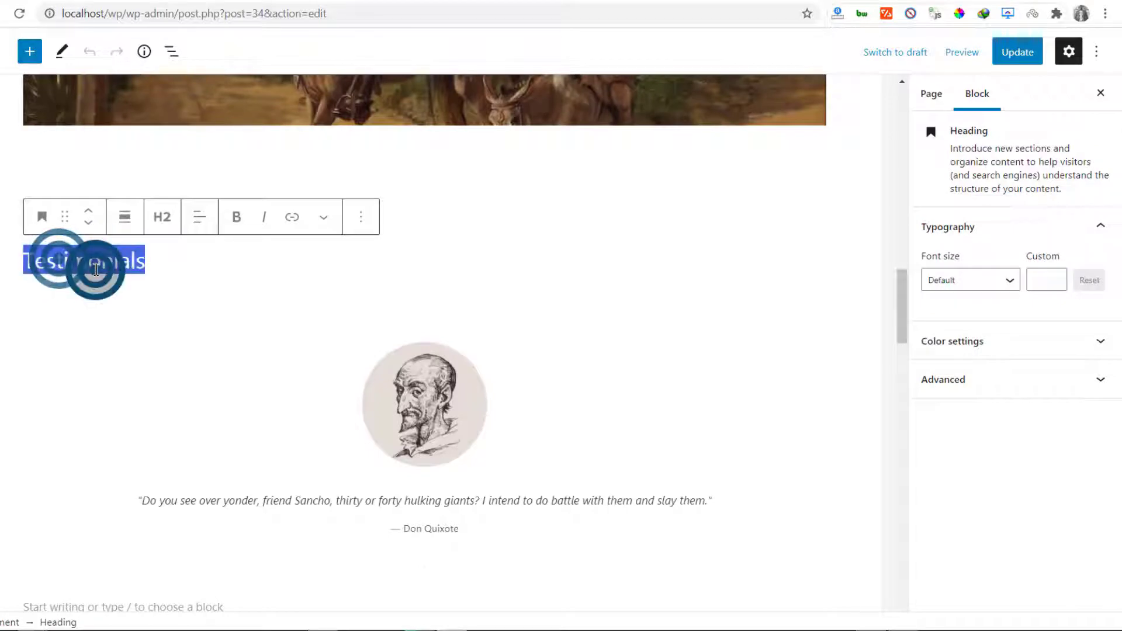
pyautogui.click(78, 264)
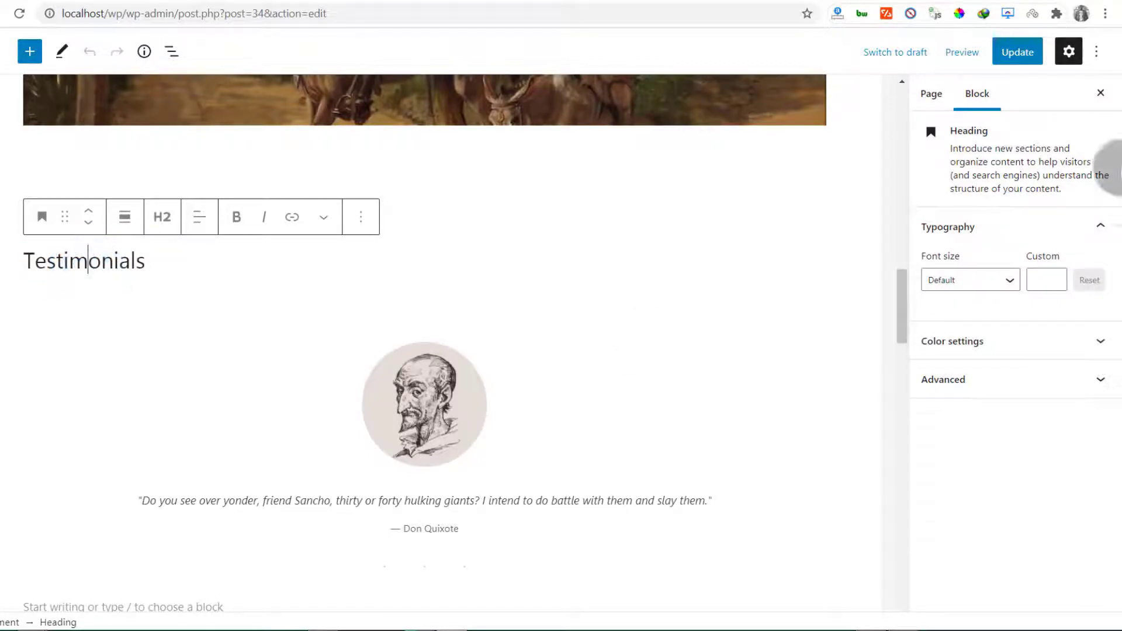
# Paste it into the heading's Advanced HTML anchor field and lowercase it to 'testimonials'
pyautogui.click(976, 92)
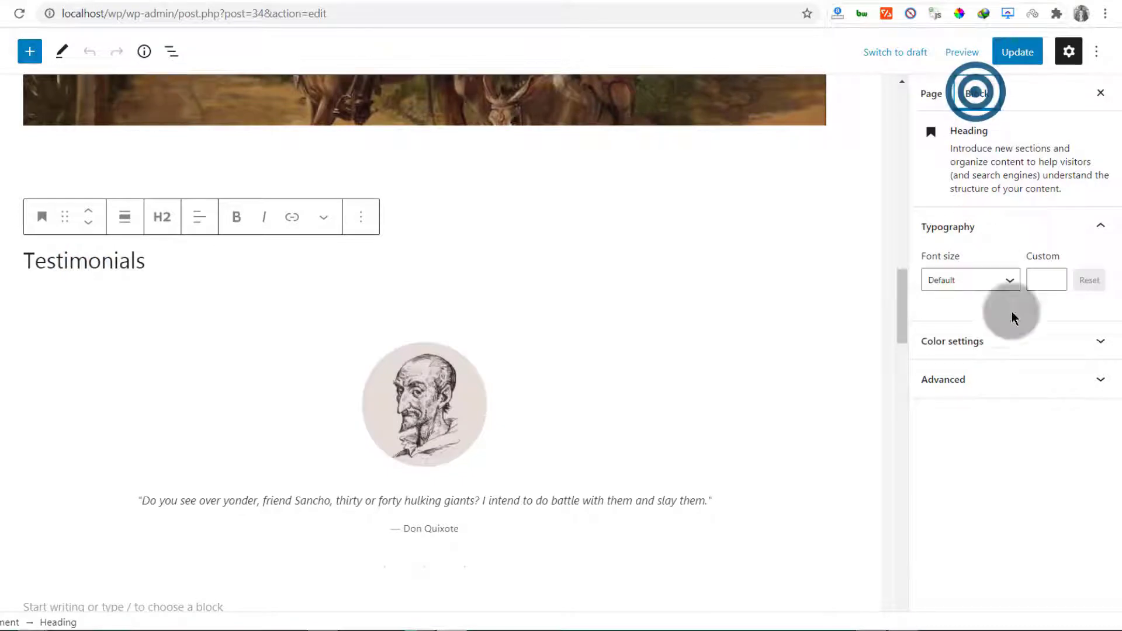
pyautogui.click(951, 383)
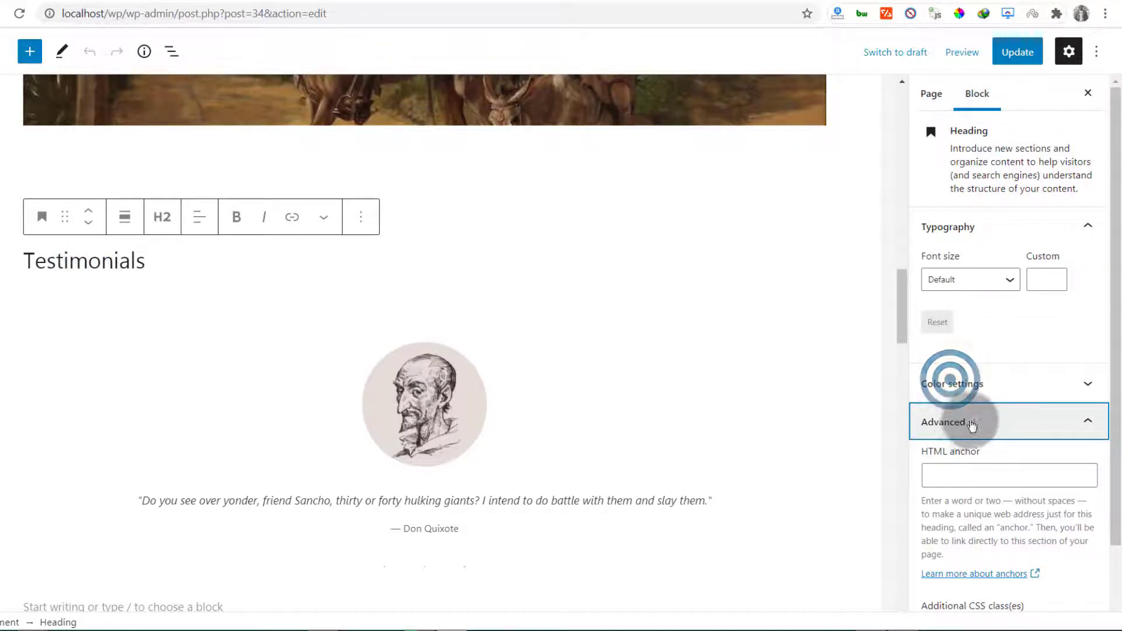
pyautogui.click(958, 471)
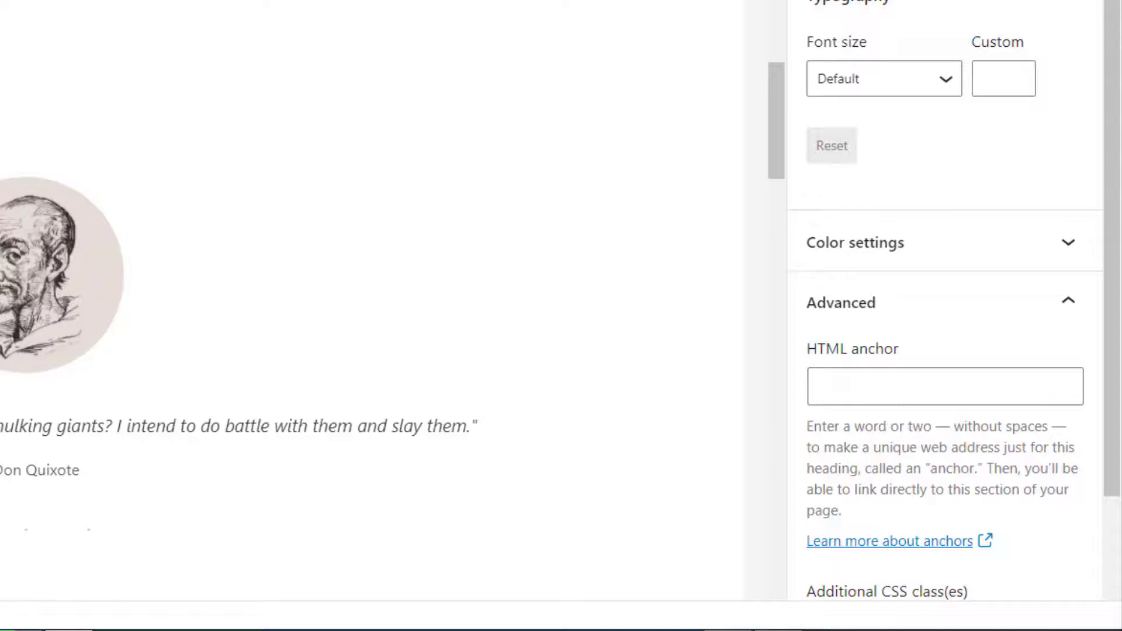
pyautogui.rightClick(865, 386)
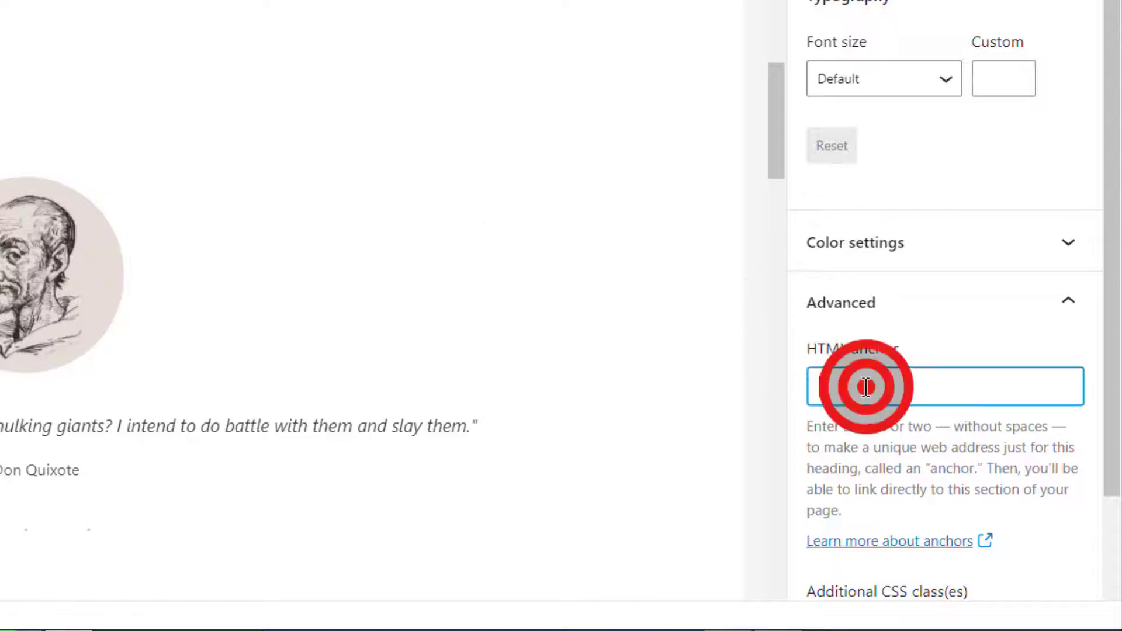
pyautogui.click(891, 28)
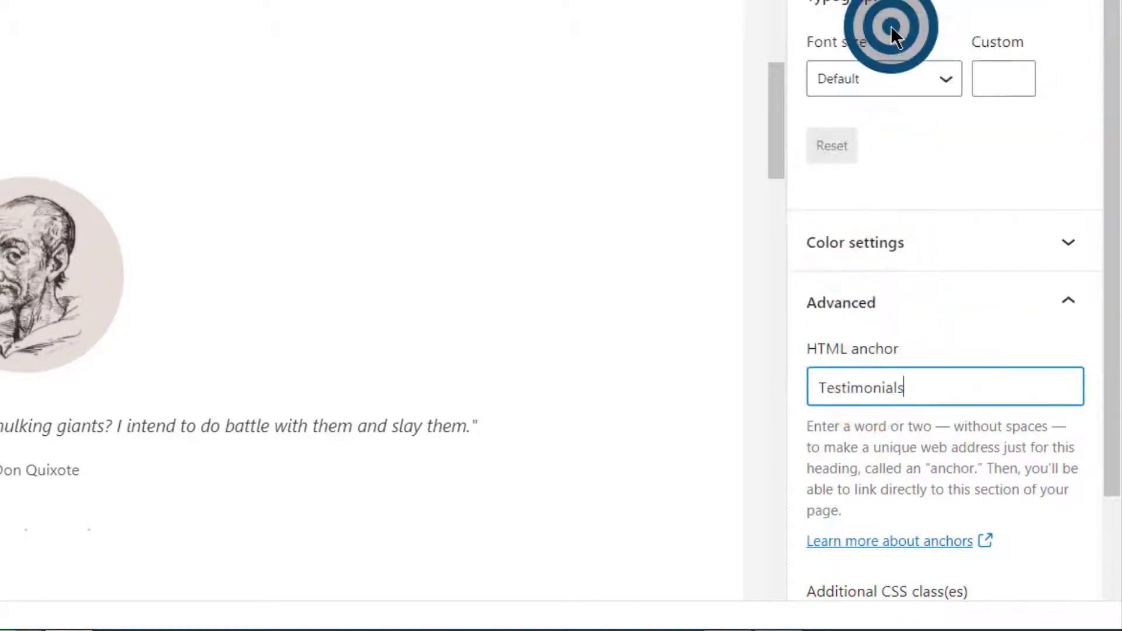
pyautogui.click(828, 378)
pyautogui.press('BackSpace')
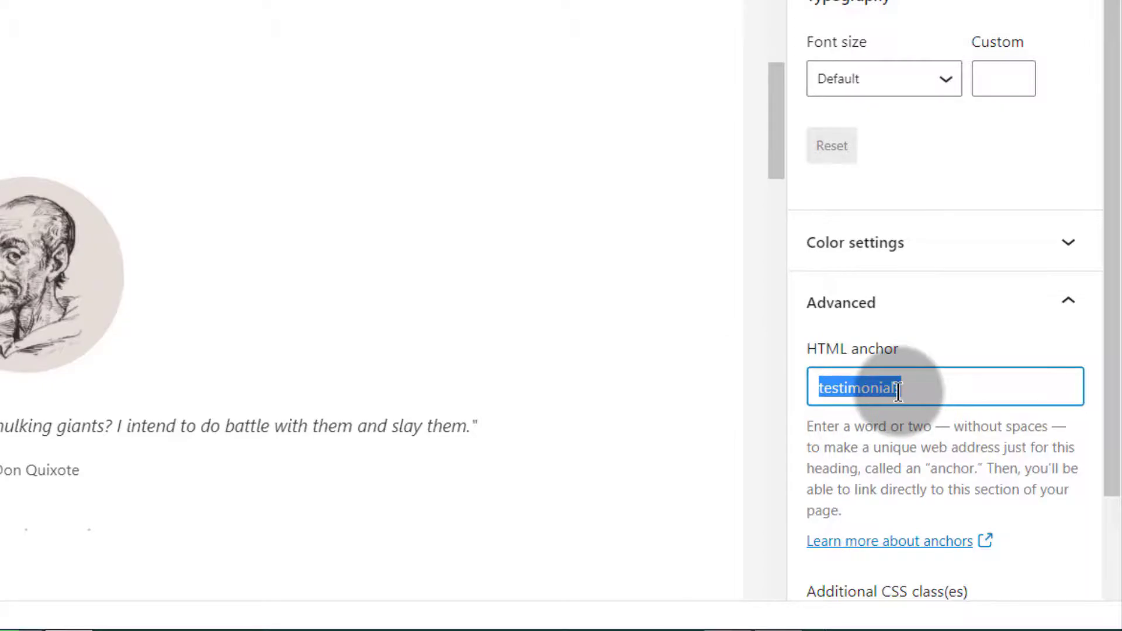
pyautogui.scroll(10, 235, 311)
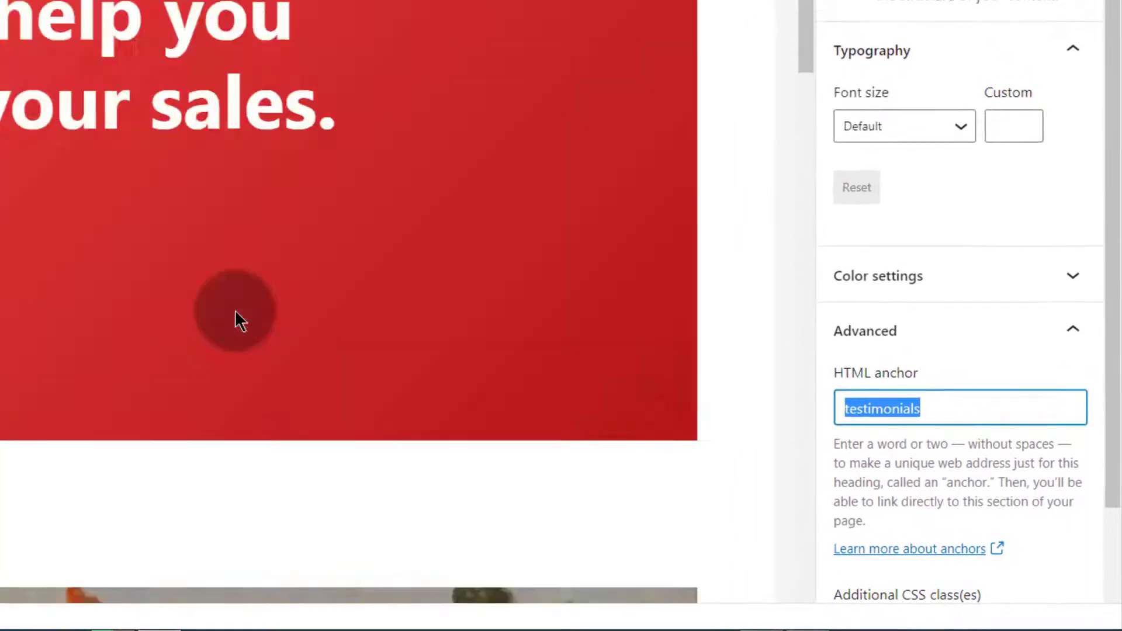
pyautogui.scroll(5, 235, 310)
# Select the Read Testimonials button, abandoning a stray link on the tagline word Marketing
pyautogui.click(259, 362)
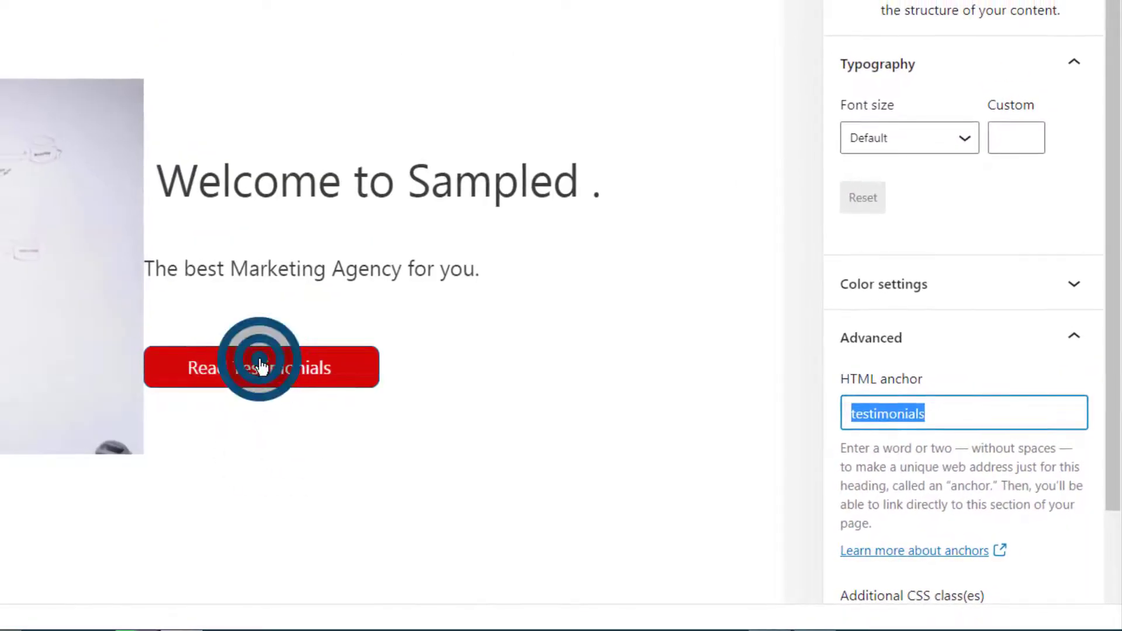
pyautogui.scroll(-12, 300, 376)
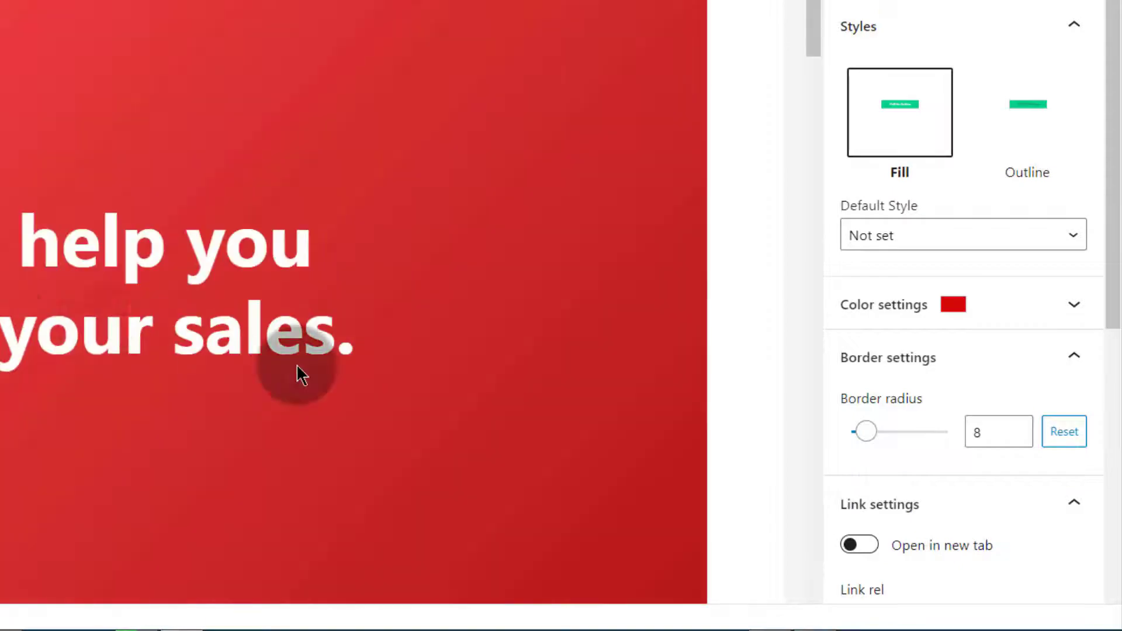
pyautogui.scroll(-3, 135, 485)
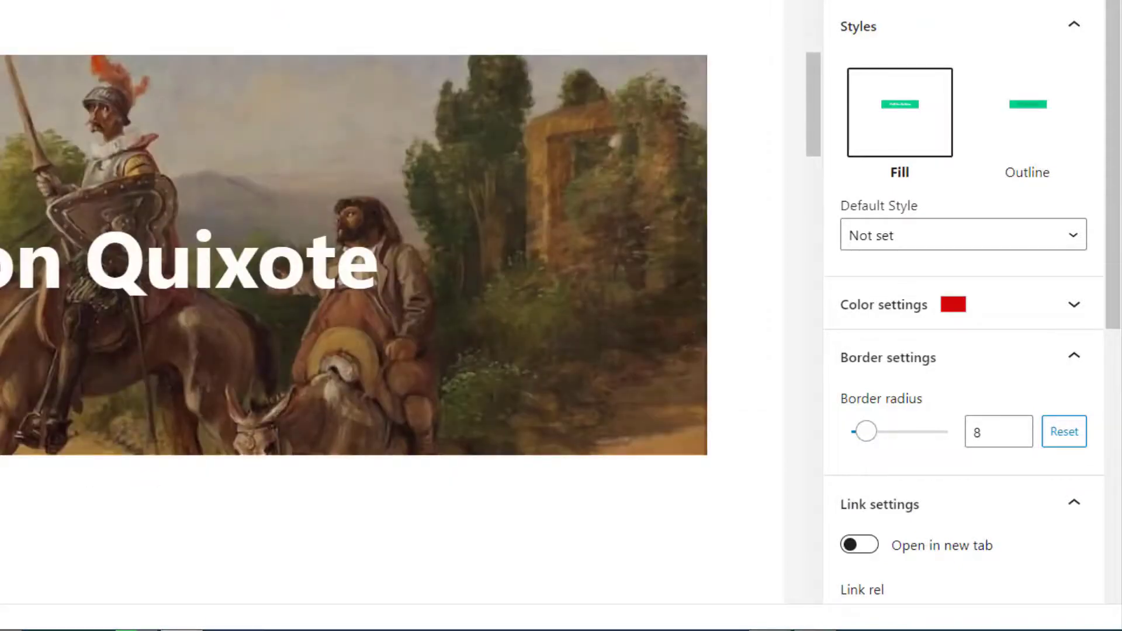
pyautogui.scroll(-5, 3, 472)
pyautogui.scroll(10, 123, 453)
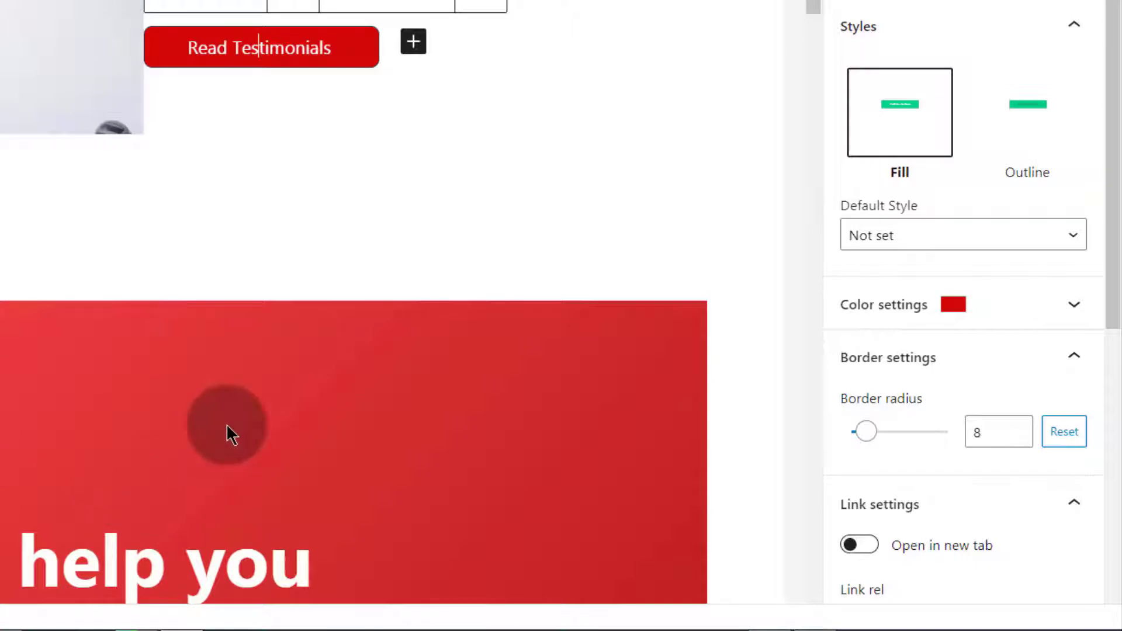
pyautogui.click(240, 51)
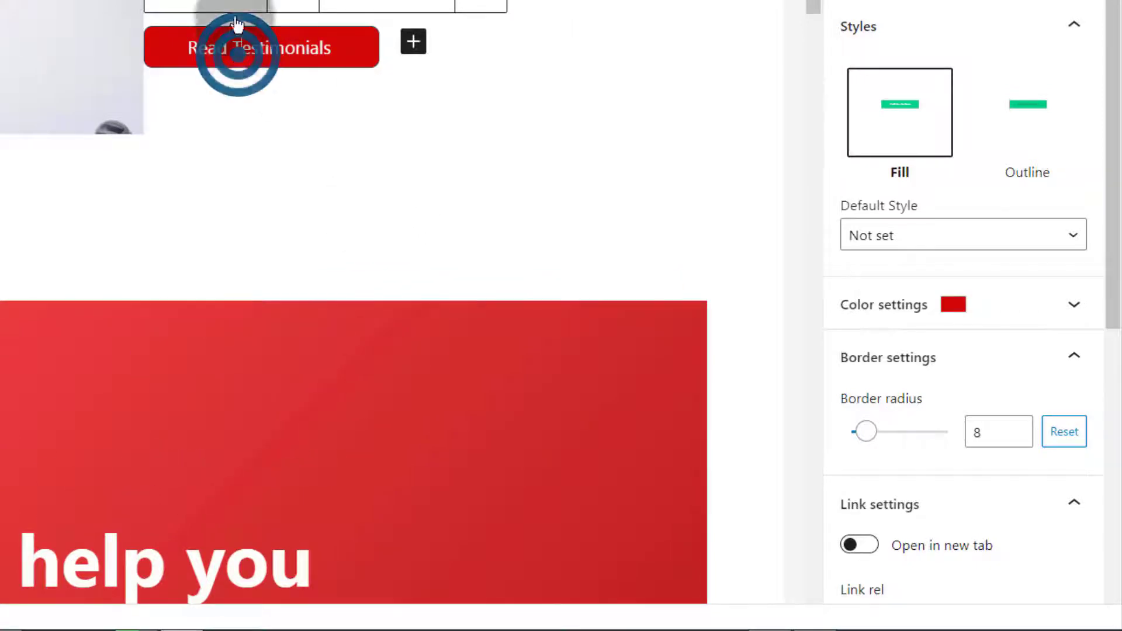
pyautogui.moveTo(376, 70); pyautogui.dragTo(490, 87)
pyautogui.click(555, 50)
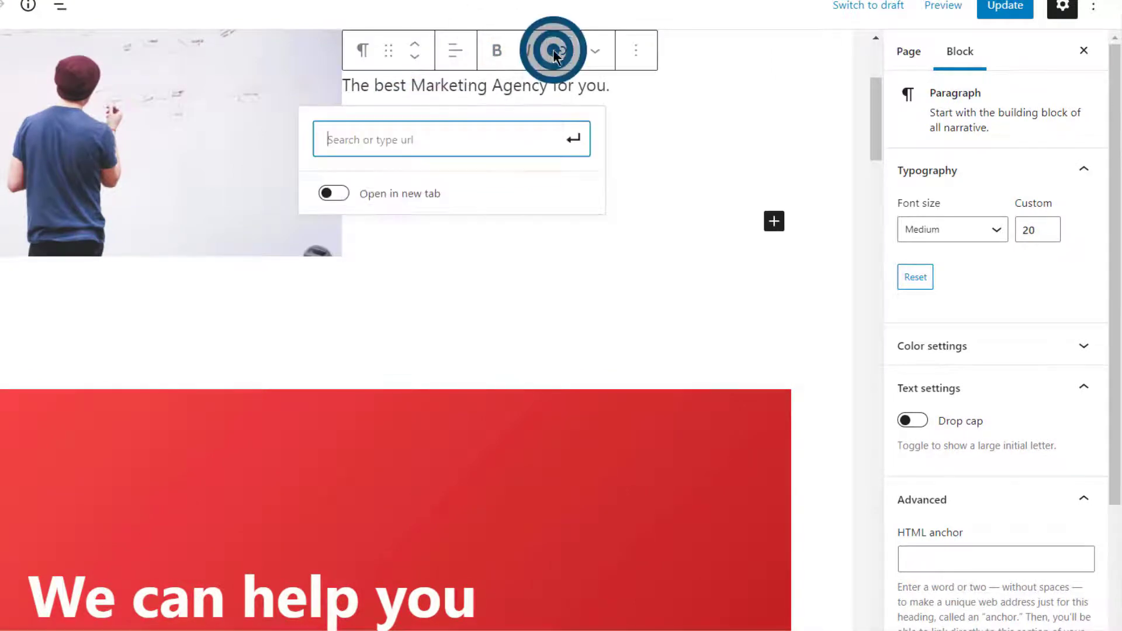
pyautogui.click(376, 313)
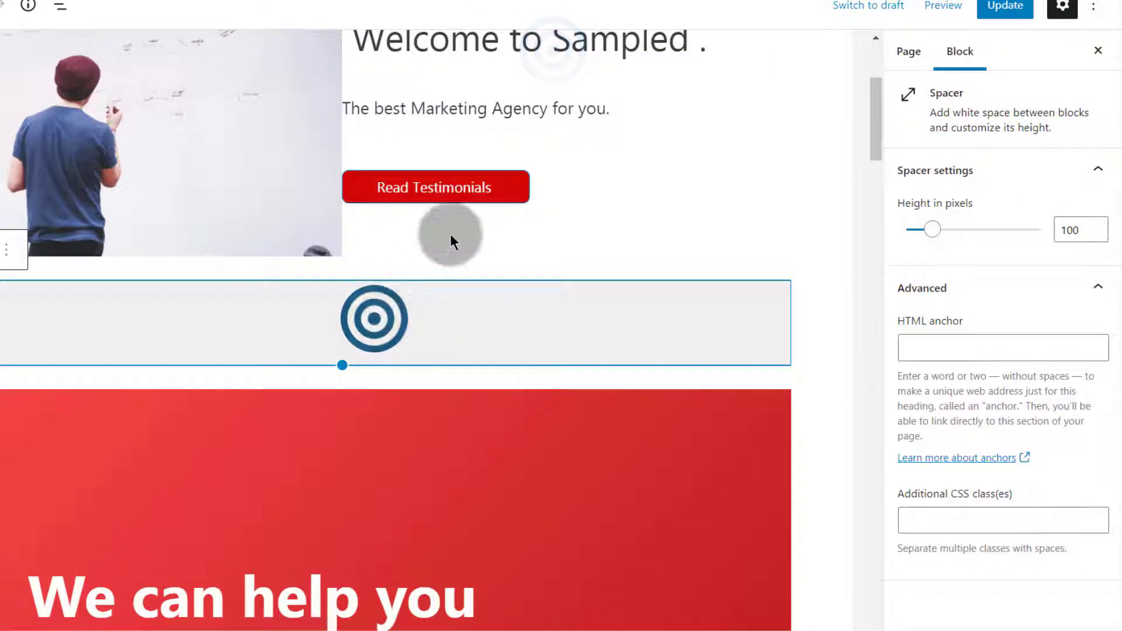
# Link the Read Testimonials button to #testimonials
pyautogui.click(413, 186)
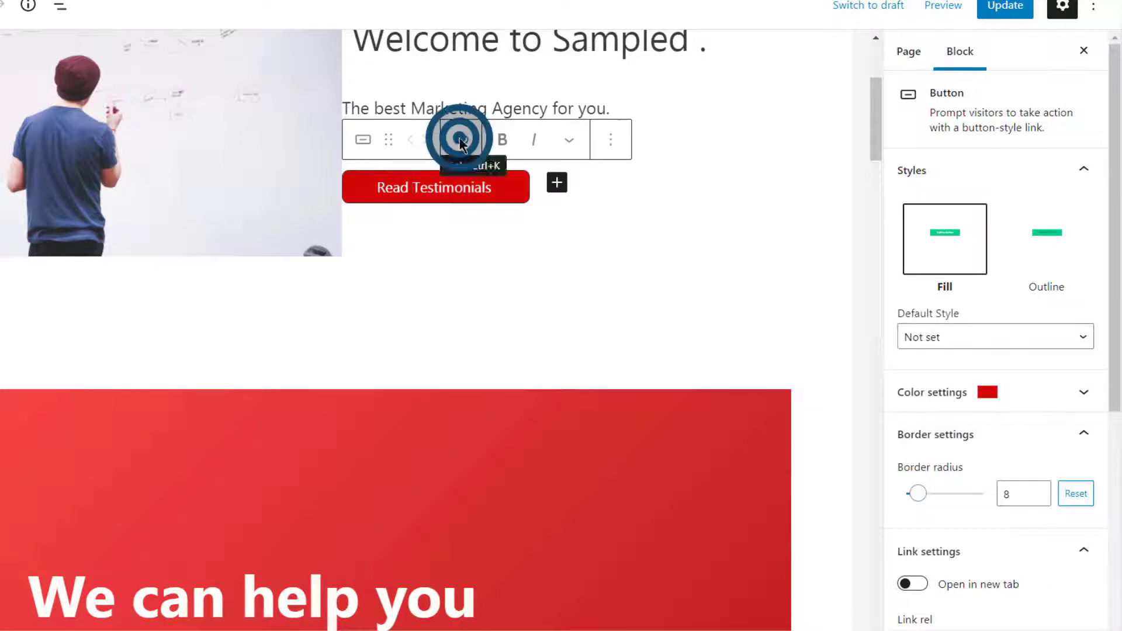
pyautogui.click(455, 142)
pyautogui.click(445, 258)
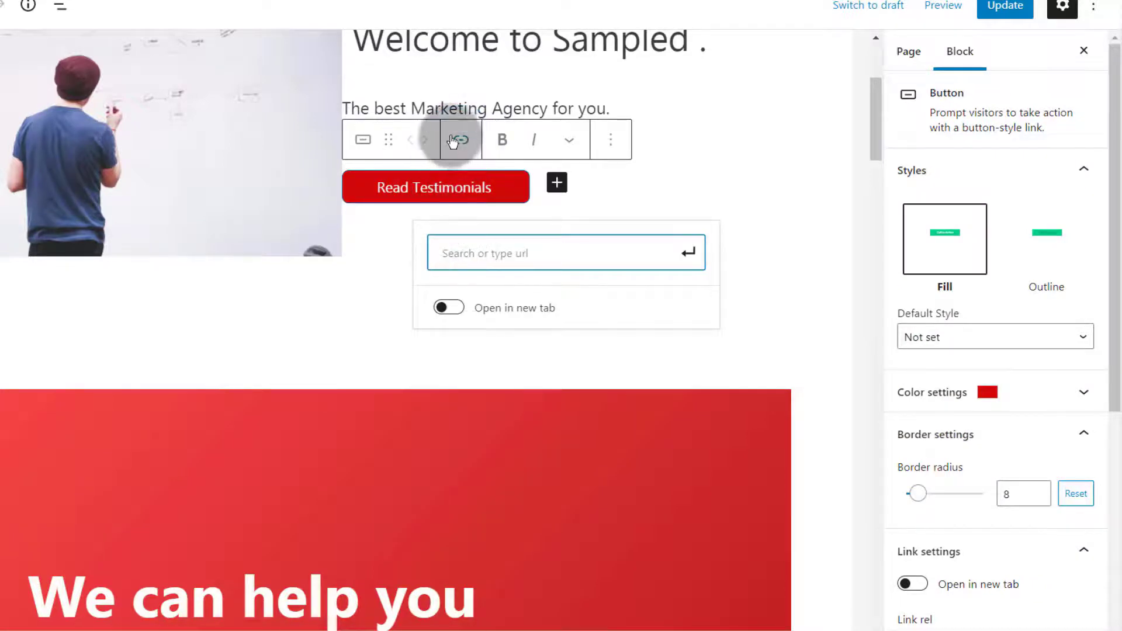
pyautogui.click(457, 252)
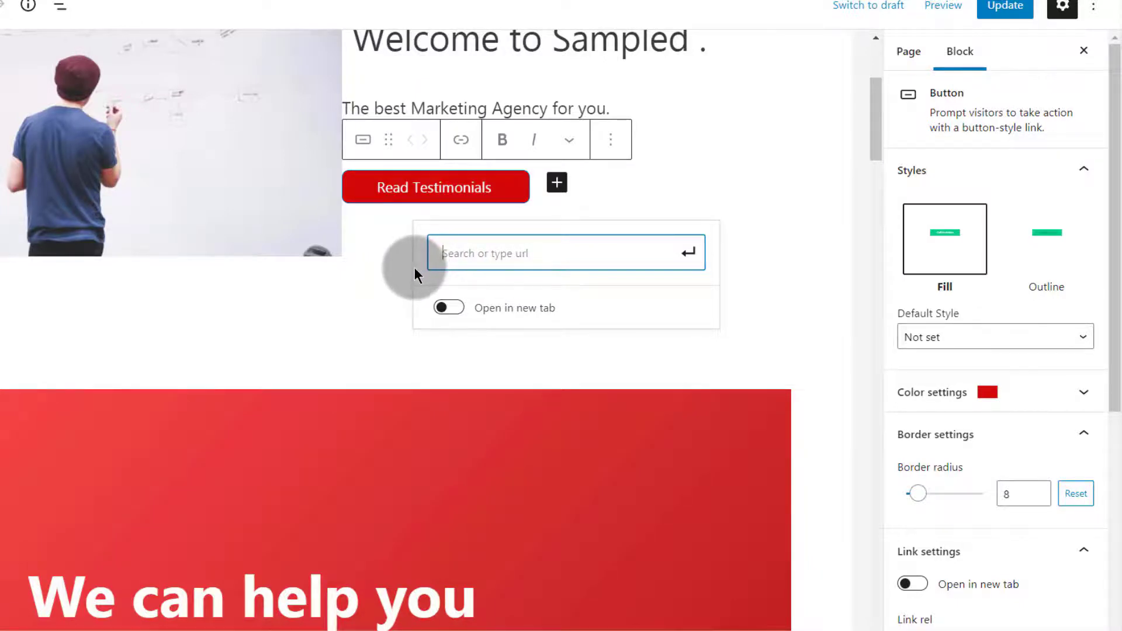
pyautogui.write('#testimonials')
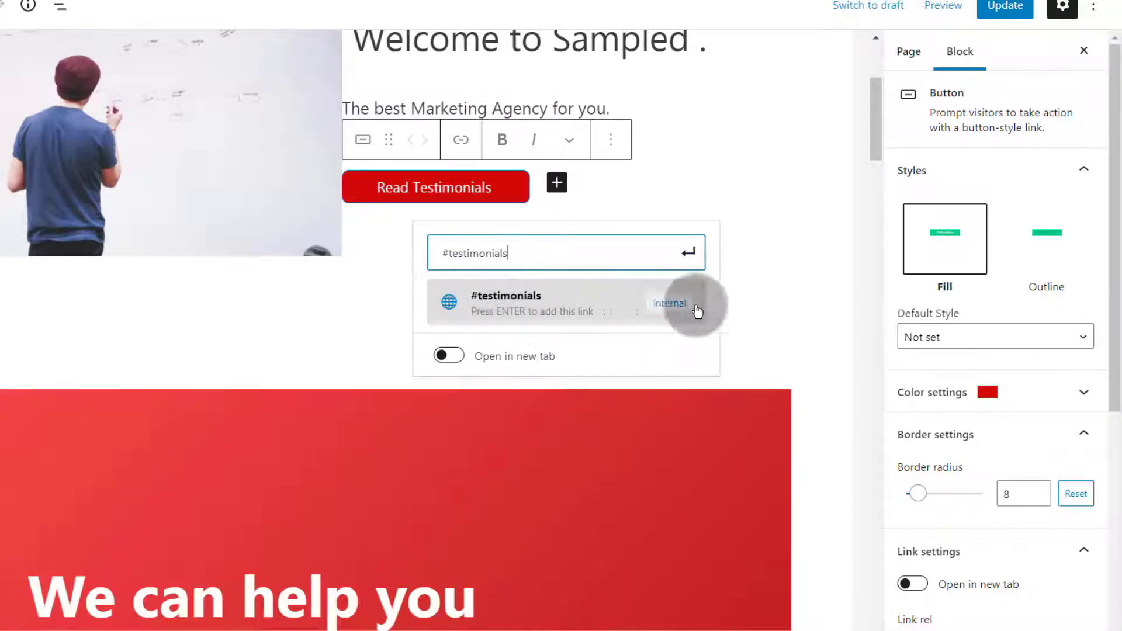
pyautogui.click(690, 255)
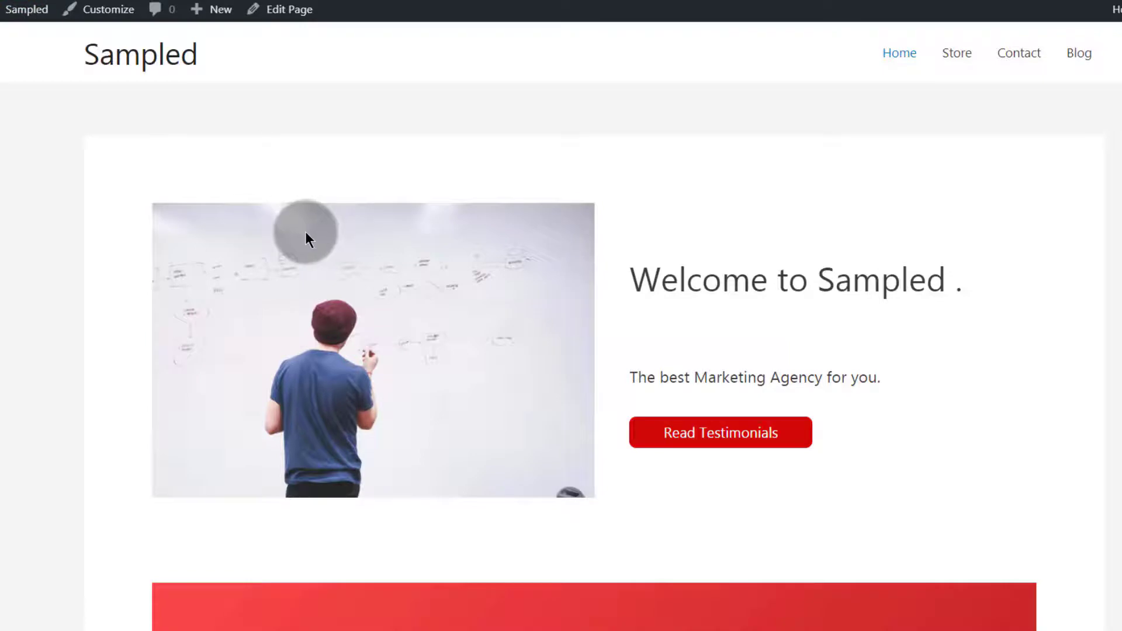
# Follow Read Testimonials on the live page and confirm it jumps to the testimonials section
pyautogui.click(720, 430)
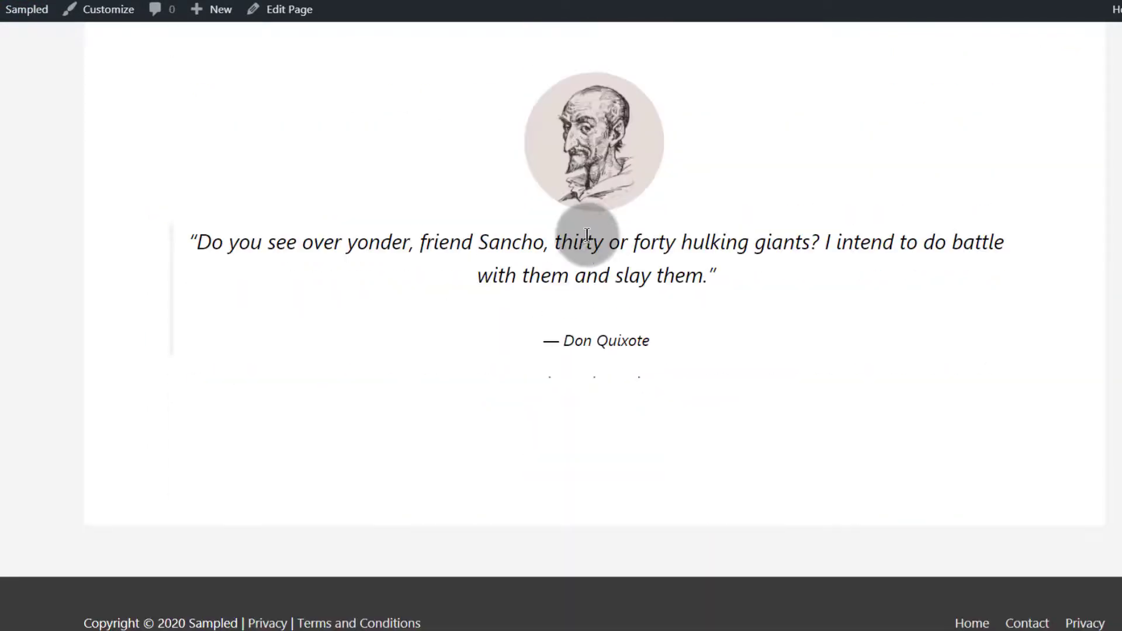
pyautogui.scroll(15, 587, 236)
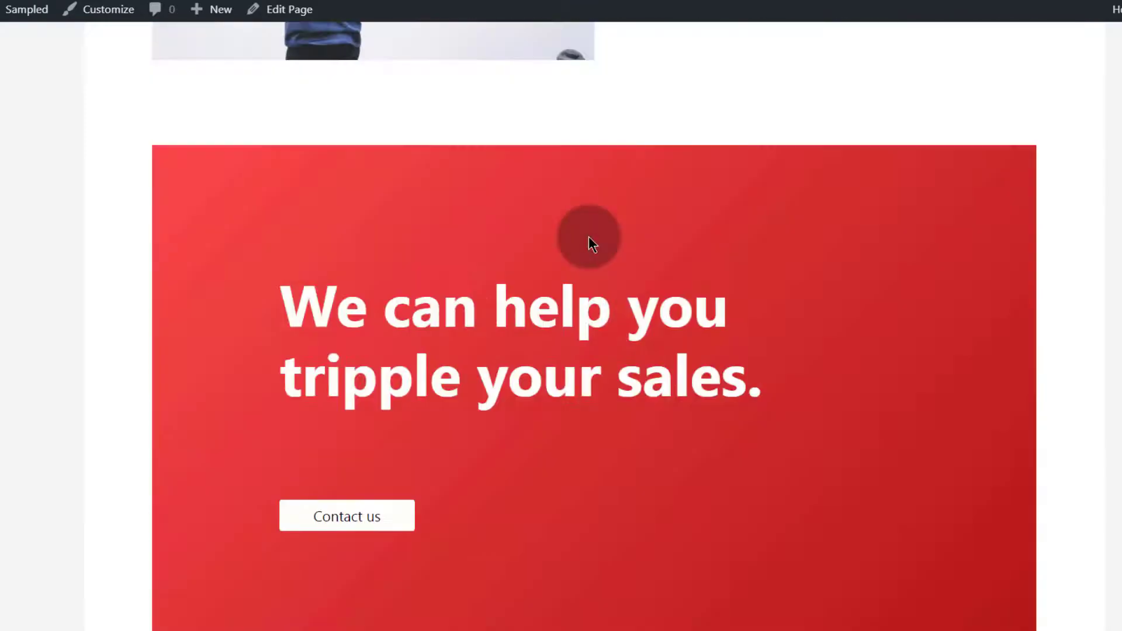
pyautogui.scroll(-8, 588, 236)
pyautogui.scroll(-9, 589, 236)
pyautogui.scroll(3, 414, 218)
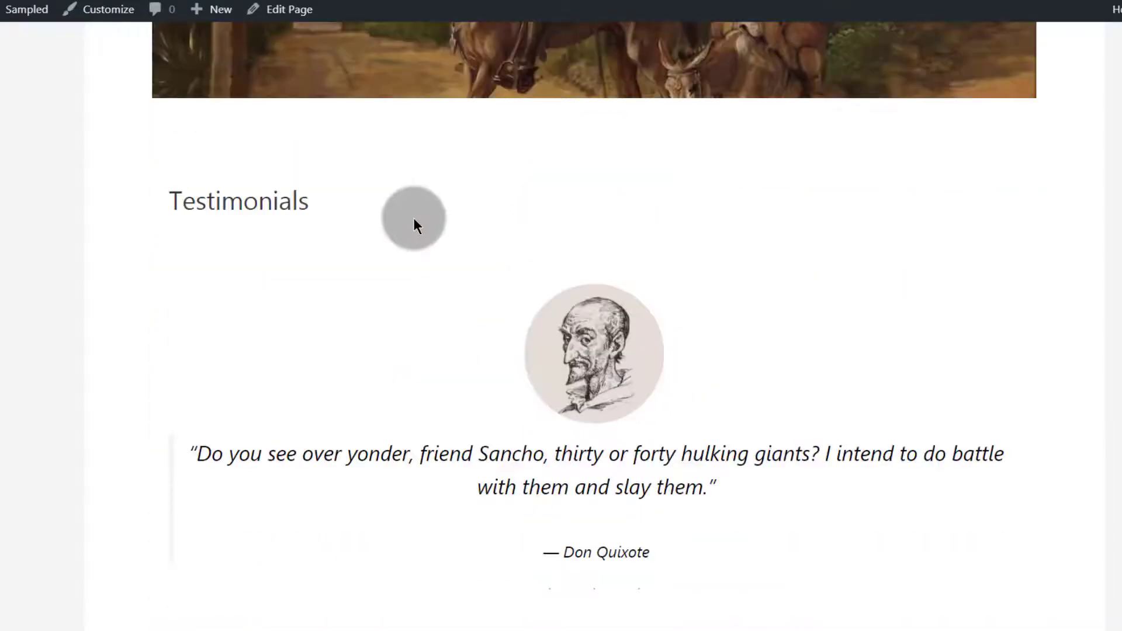
pyautogui.scroll(-6, 526, 403)
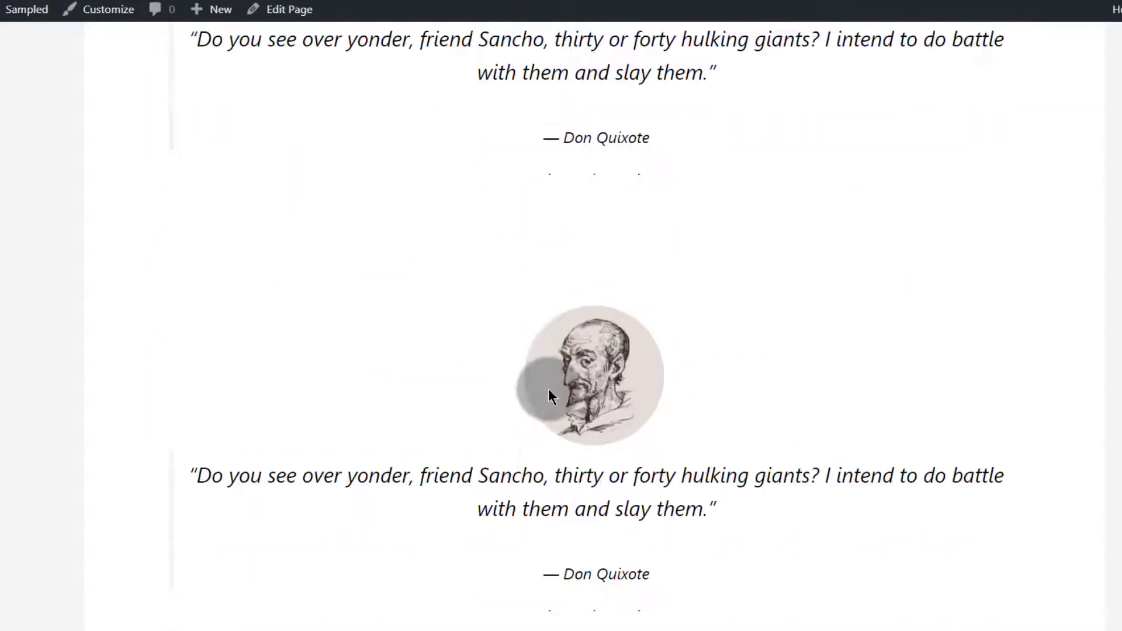
pyautogui.scroll(10, 462, 365)
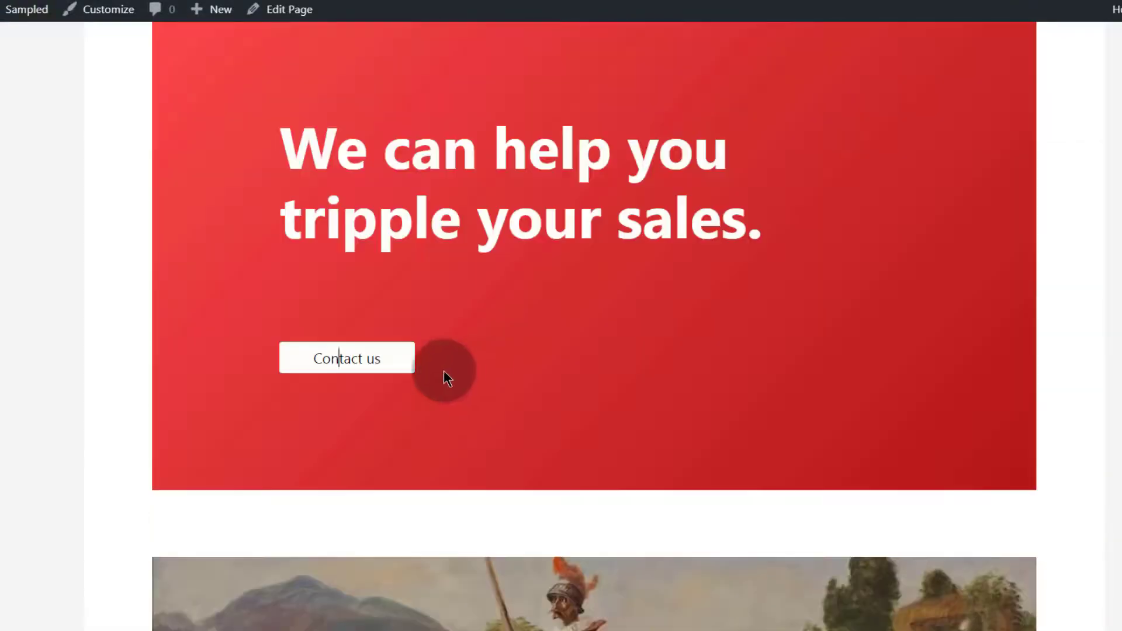
# Follow Contact us on the live page and scroll through to see where it leads
pyautogui.click(336, 356)
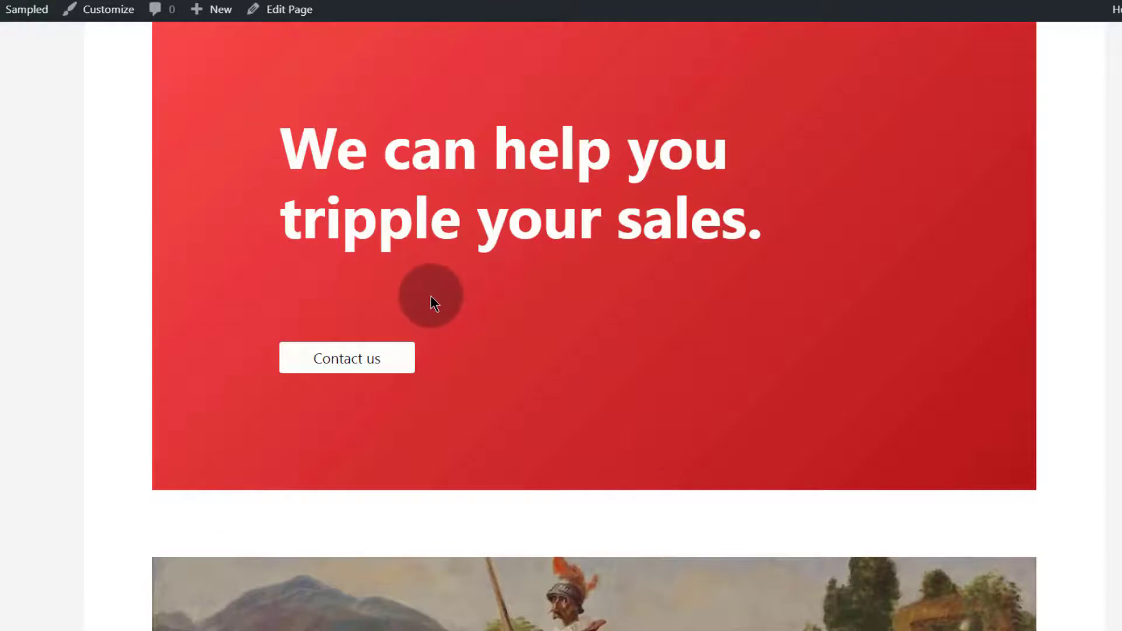
pyautogui.scroll(-10, 452, 501)
pyautogui.scroll(-5, 455, 500)
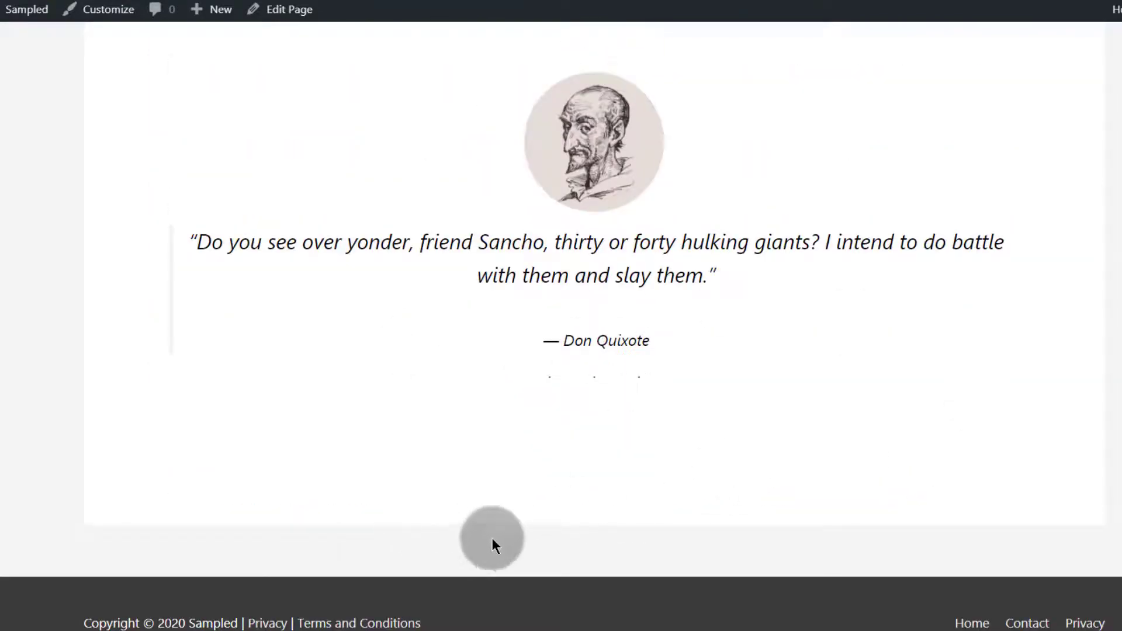
pyautogui.scroll(10, 429, 426)
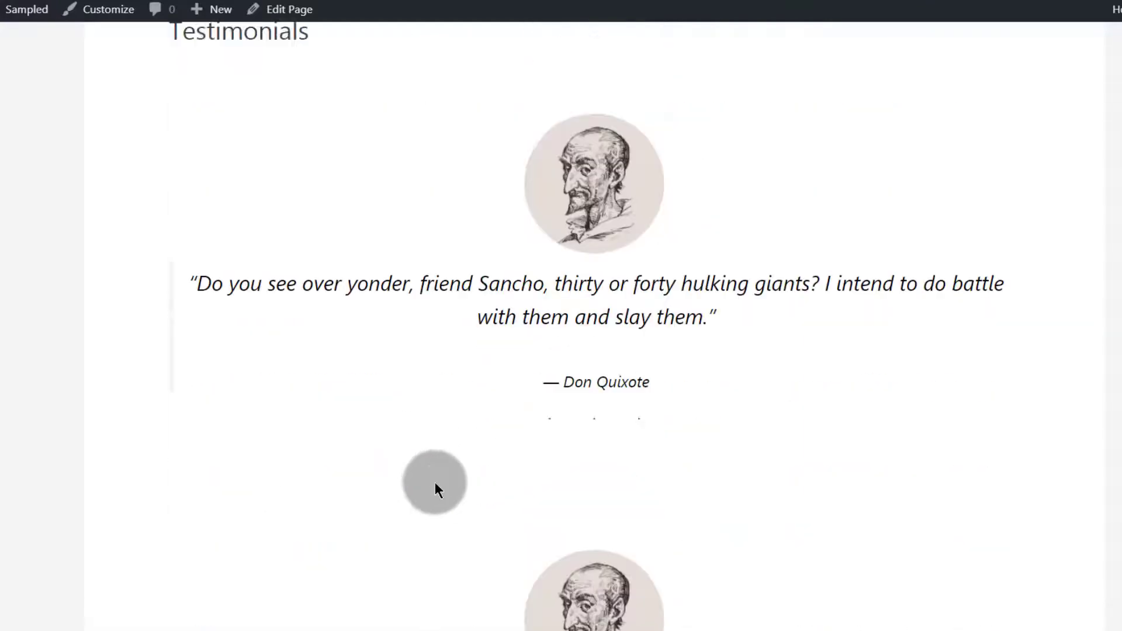
pyautogui.scroll(8, 434, 482)
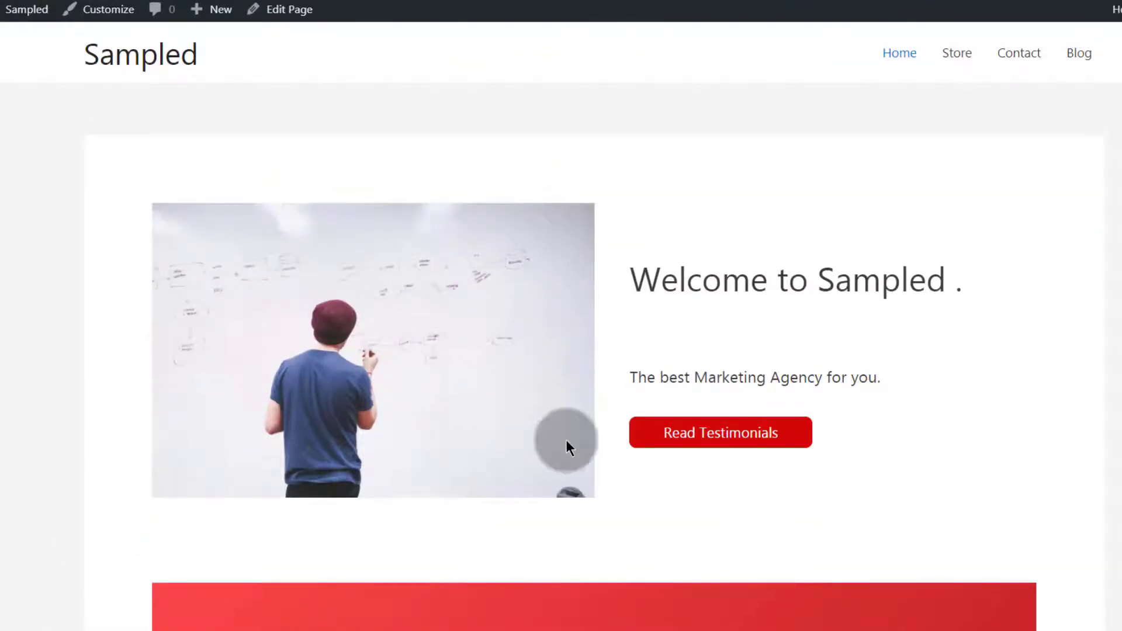
pyautogui.scroll(-13, 531, 504)
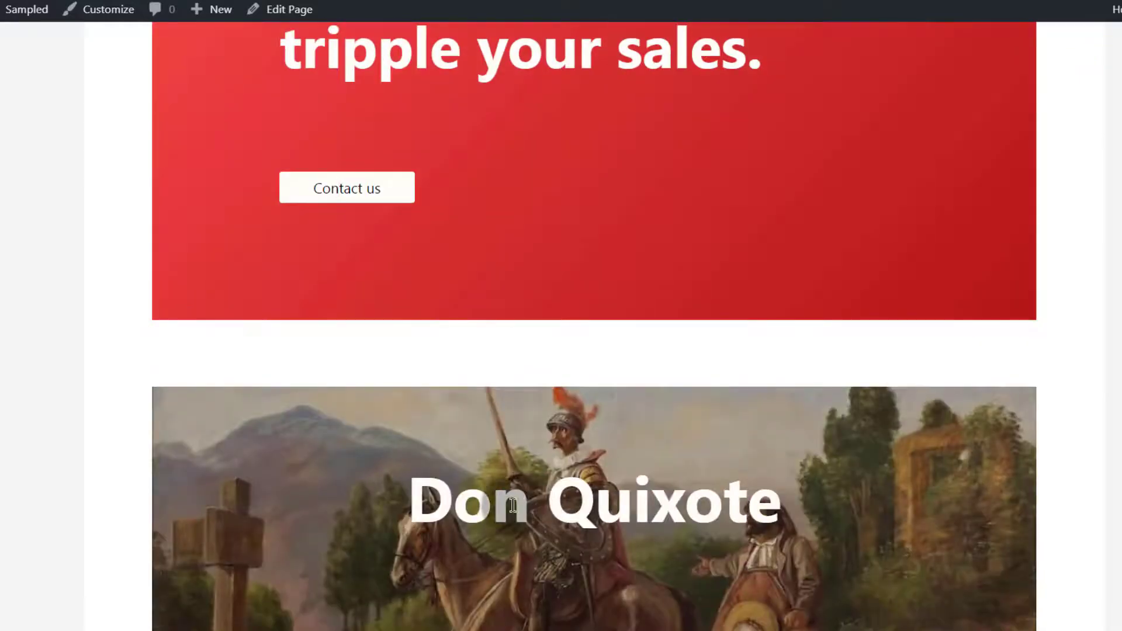
pyautogui.scroll(6, 457, 485)
pyautogui.scroll(-12, 458, 485)
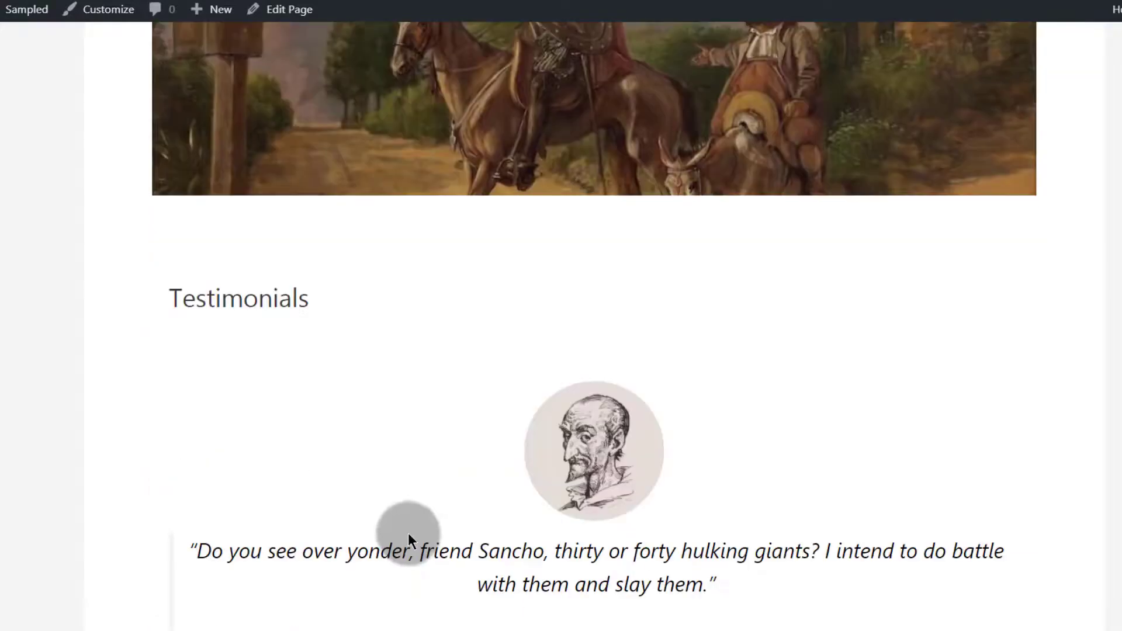
pyautogui.scroll(-8, 408, 533)
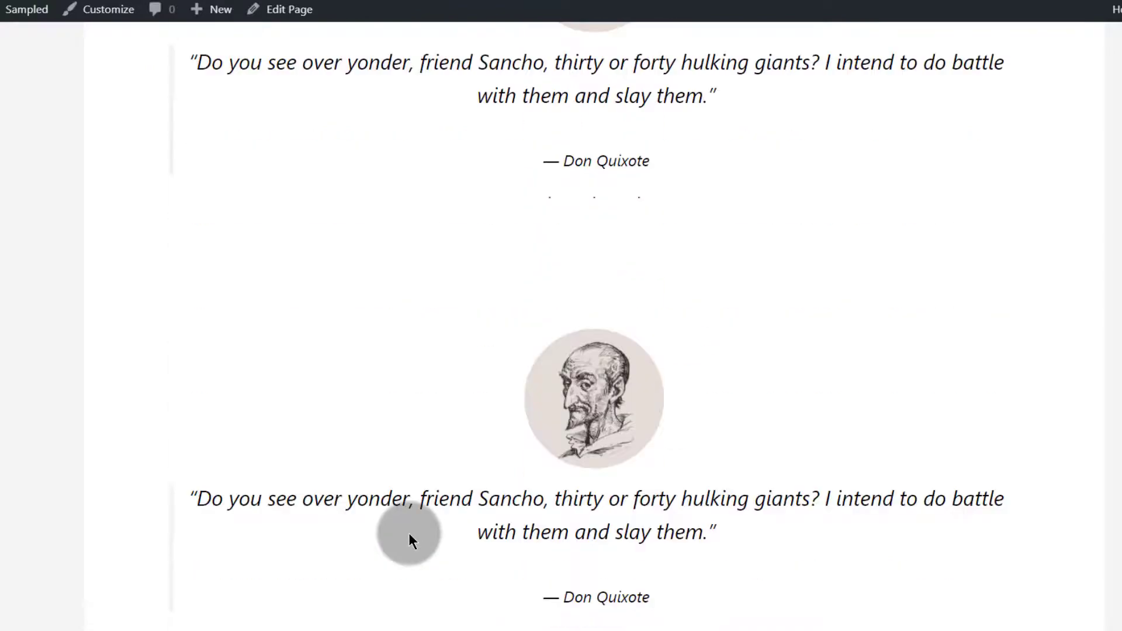
pyautogui.scroll(10, 410, 533)
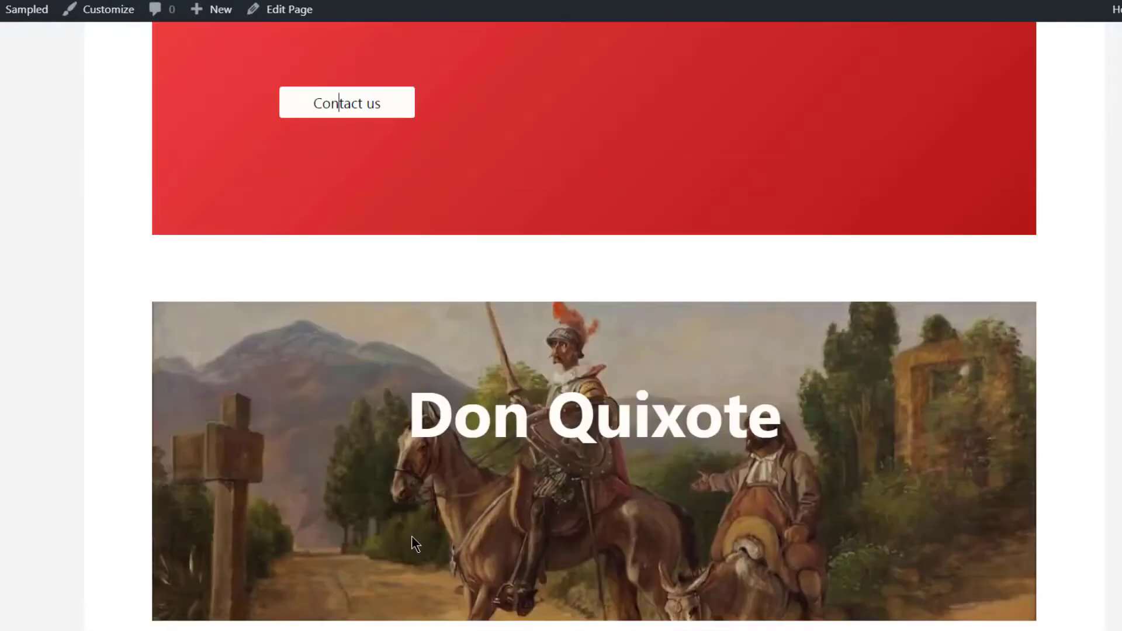
pyautogui.scroll(-12, 411, 537)
pyautogui.scroll(-1, 412, 555)
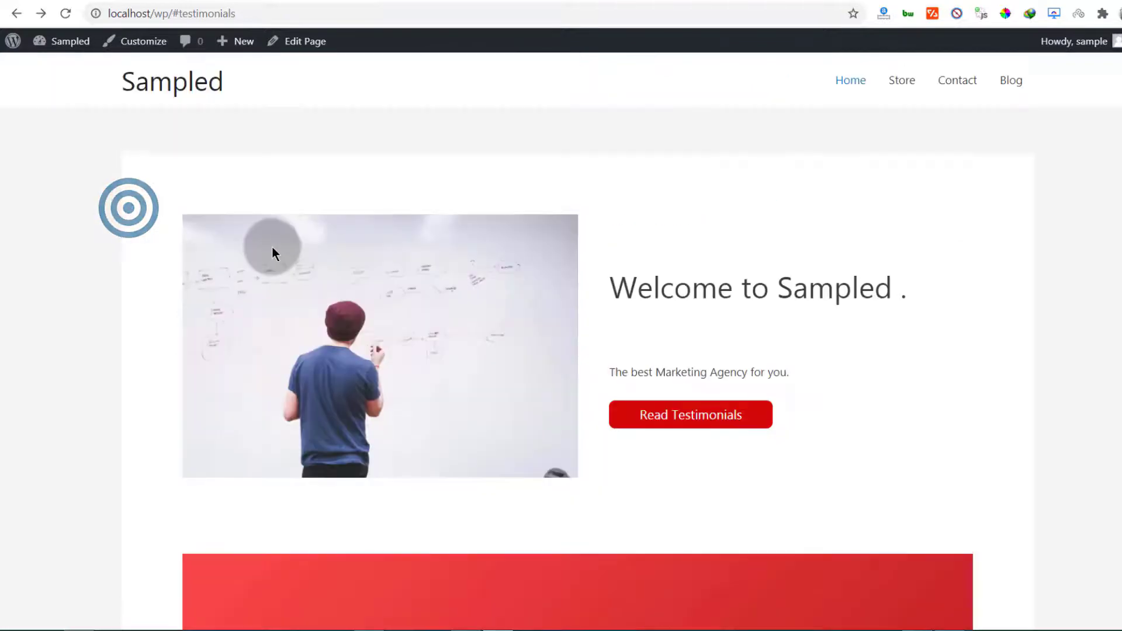
# Scroll the live home page back toward the top after the testimonials check
pyautogui.scroll(-20, 279, 250)
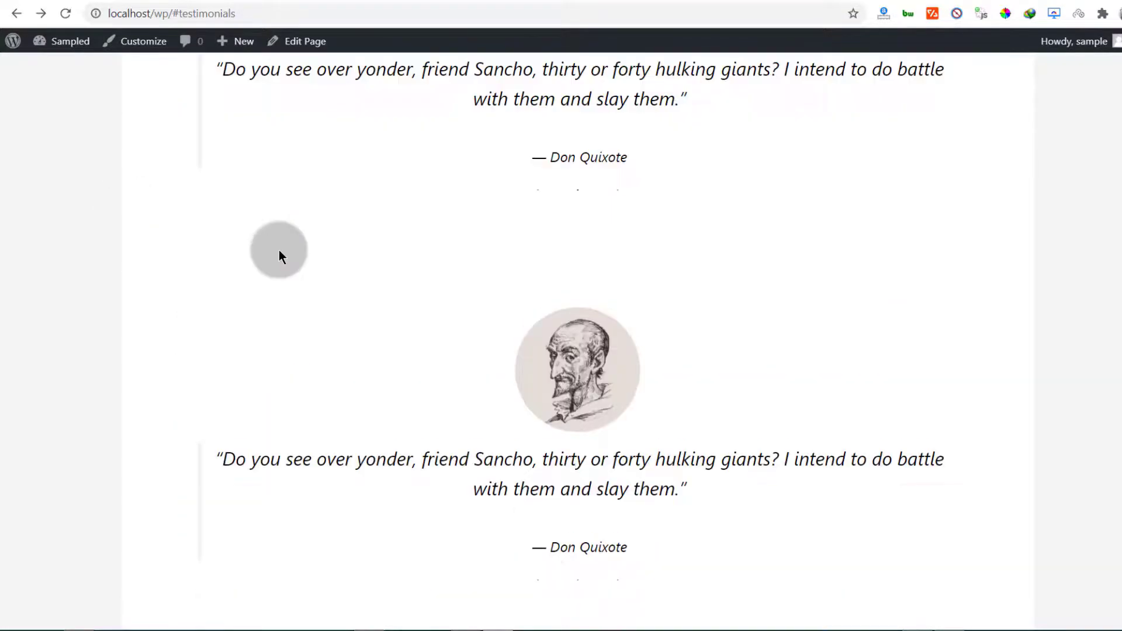
pyautogui.scroll(20, 278, 250)
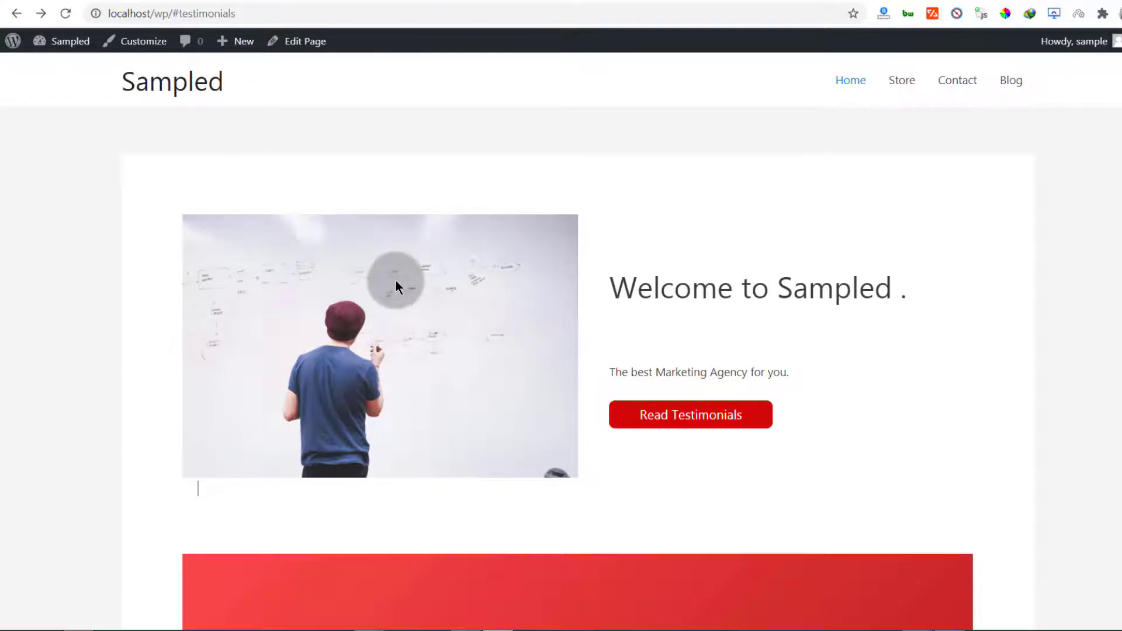
pyautogui.scroll(-9, 420, 343)
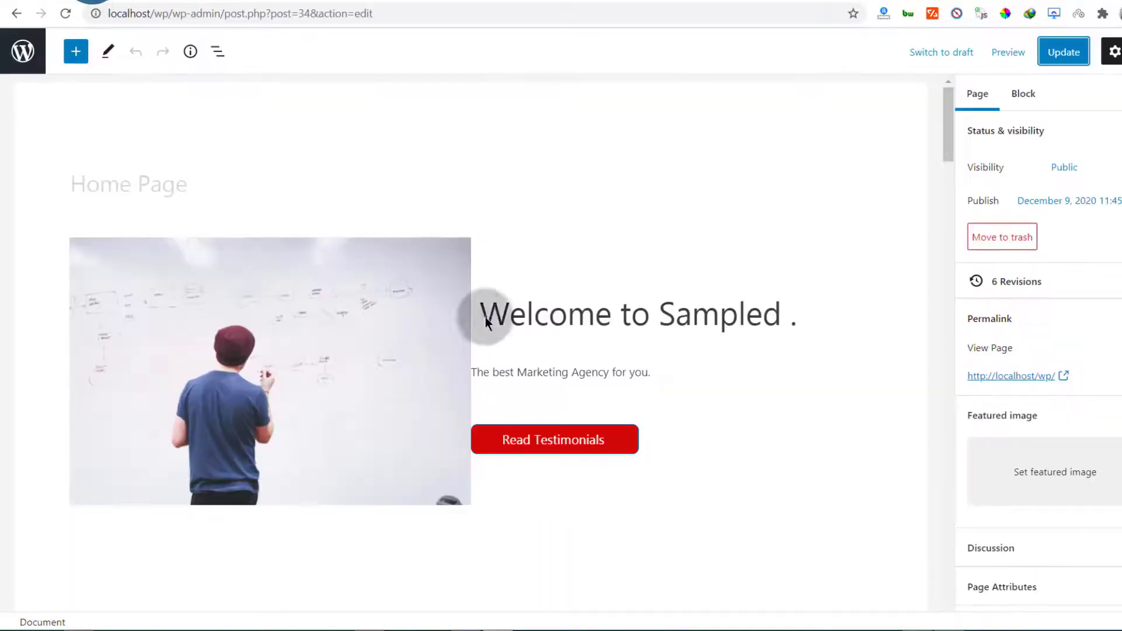
pyautogui.scroll(-1, 551, 324)
pyautogui.click(485, 160)
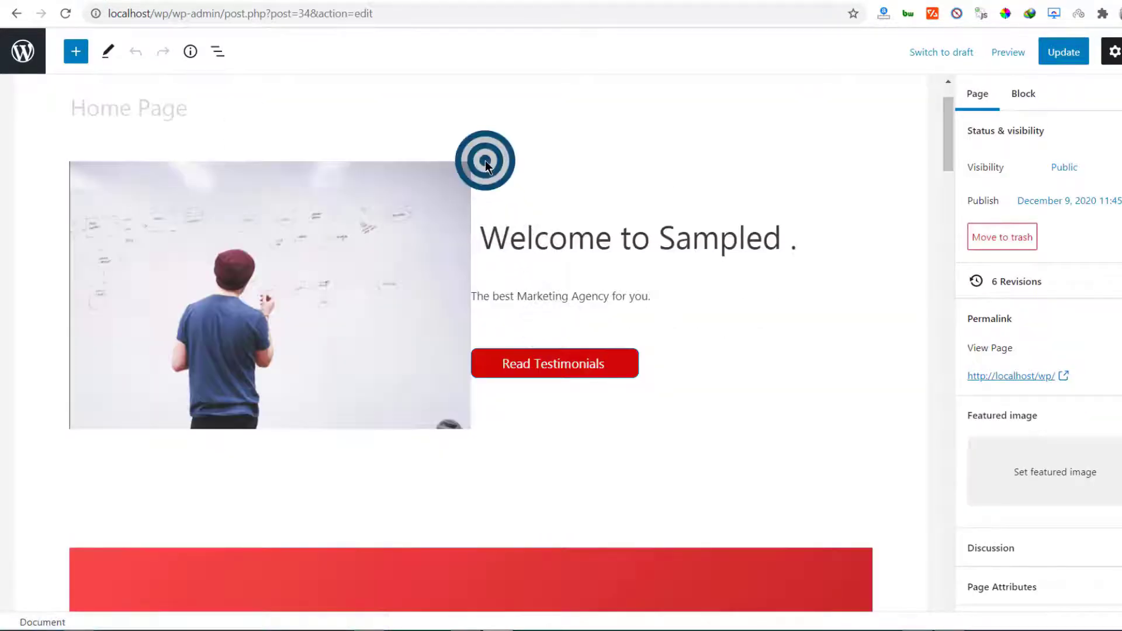
pyautogui.scroll(1, 496, 245)
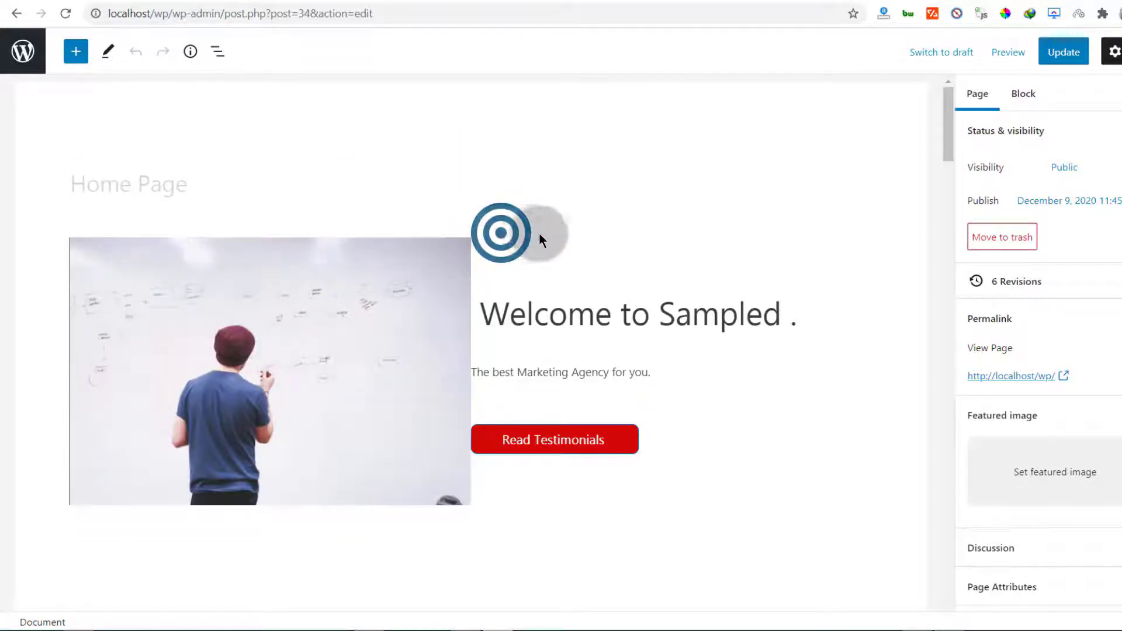
pyautogui.click(560, 262)
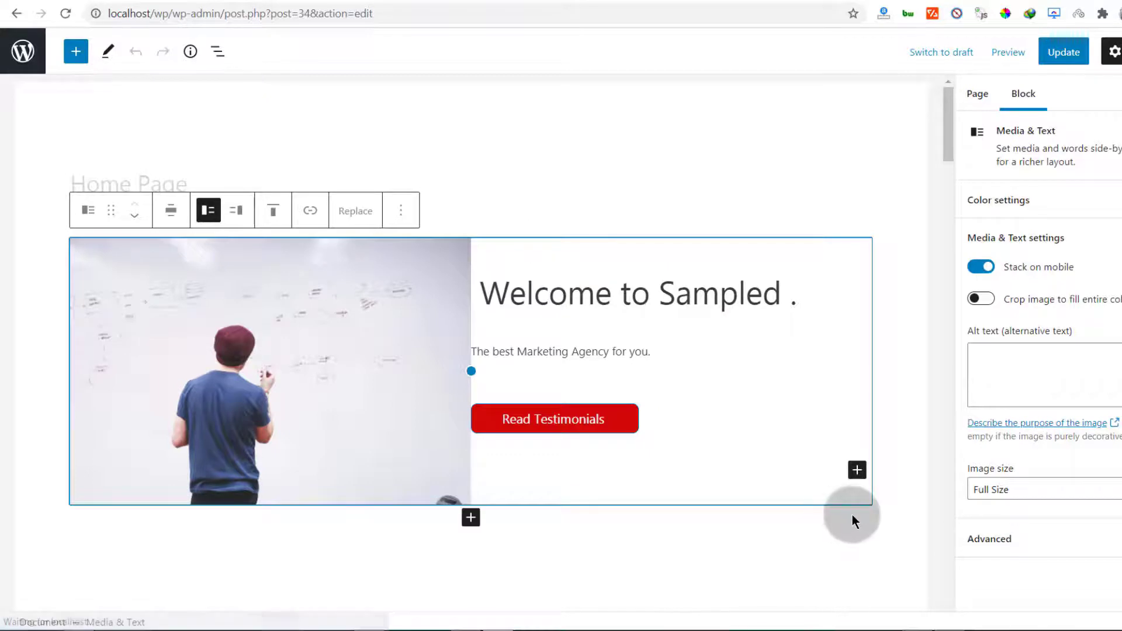
pyautogui.click(236, 210)
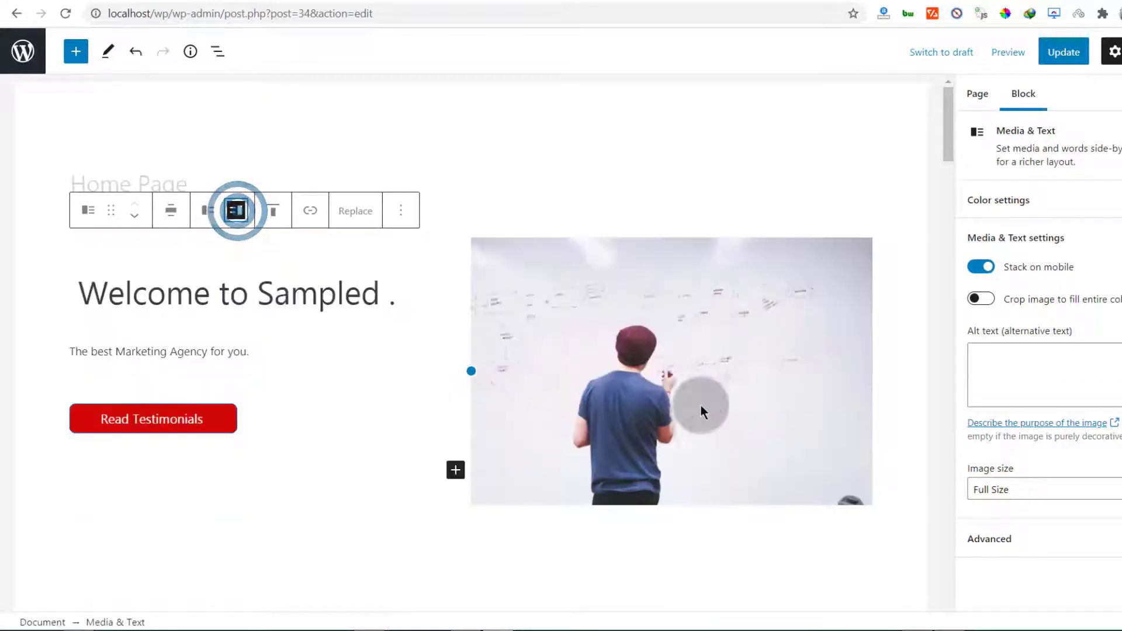
pyautogui.click(207, 210)
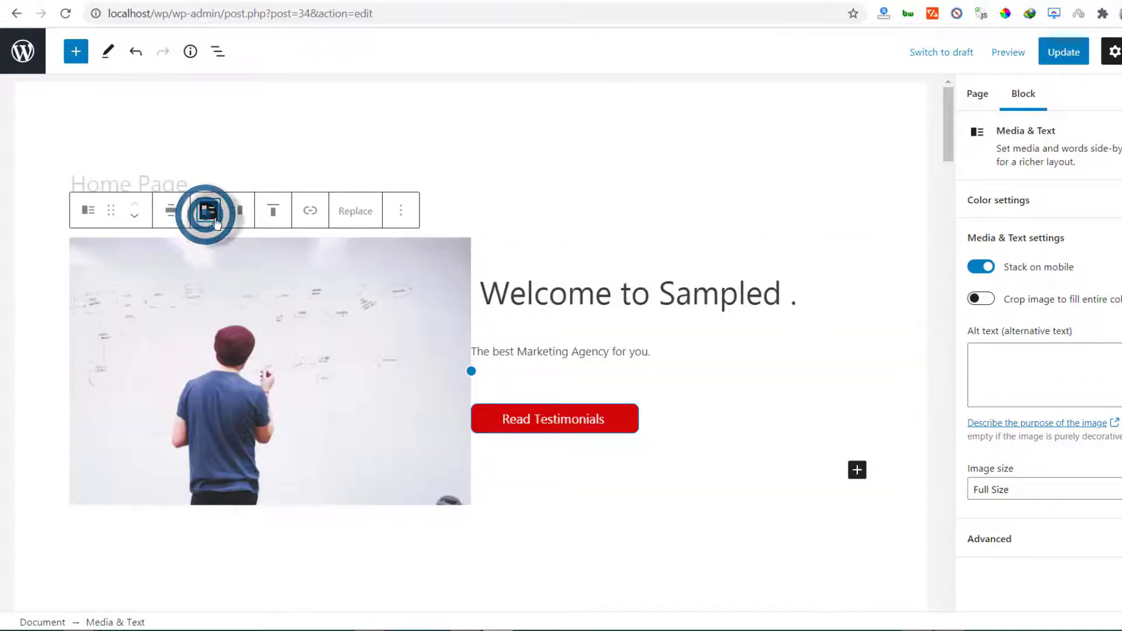
# Replace the cover heading 'Don Quixote' with 'View Services'
pyautogui.click(514, 236)
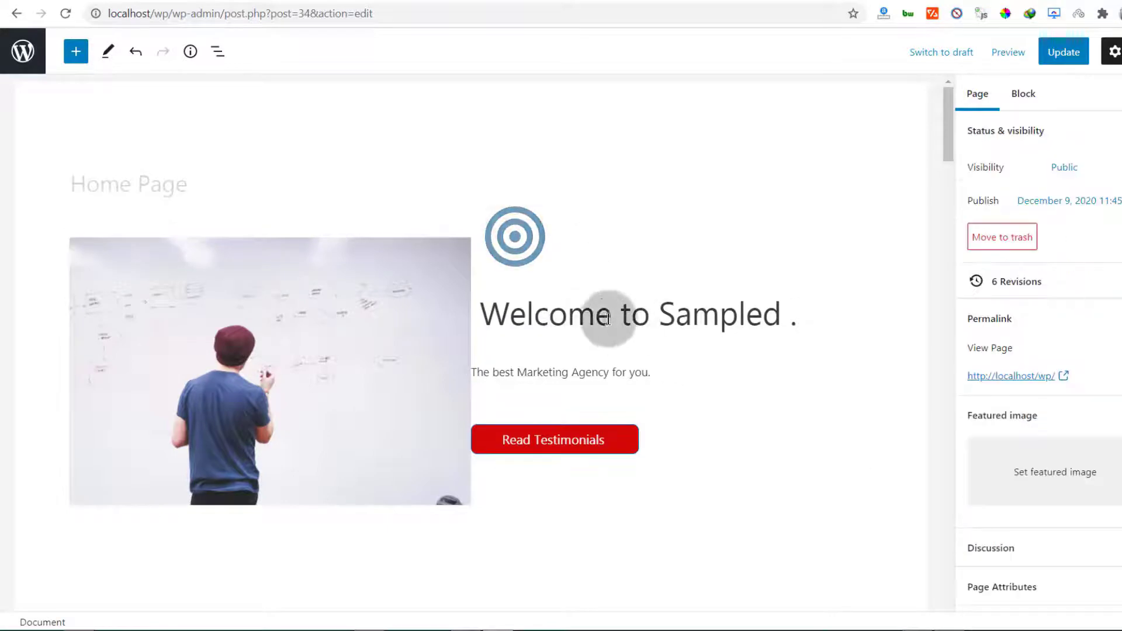
pyautogui.scroll(-6, 377, 386)
pyautogui.scroll(-16, 360, 363)
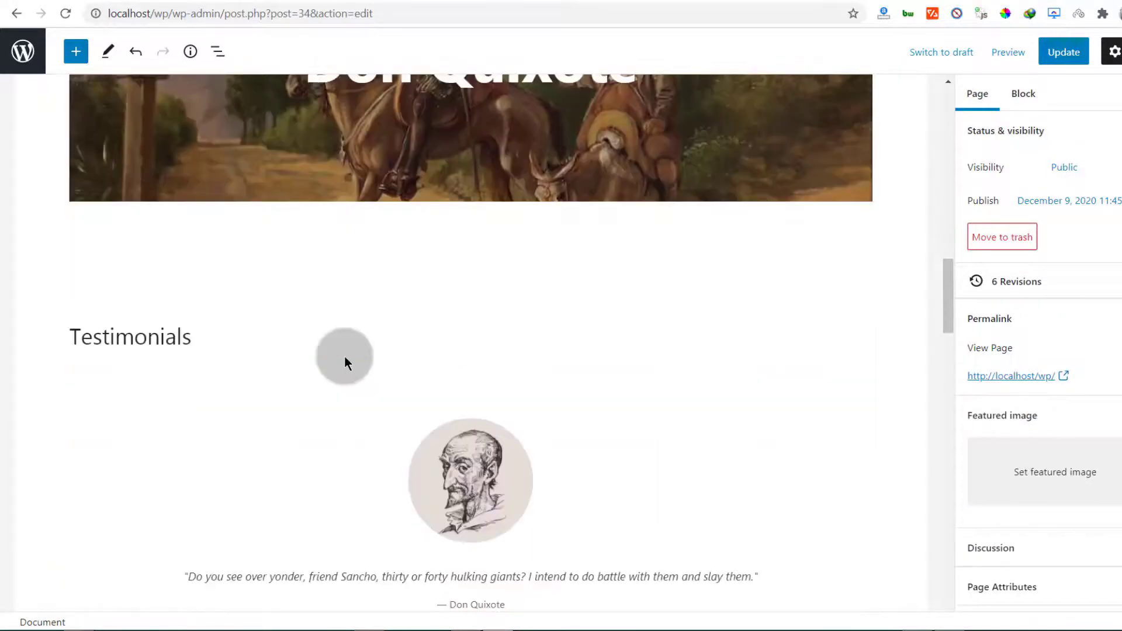
pyautogui.scroll(6, 345, 356)
pyautogui.moveTo(431, 365); pyautogui.dragTo(320, 363)
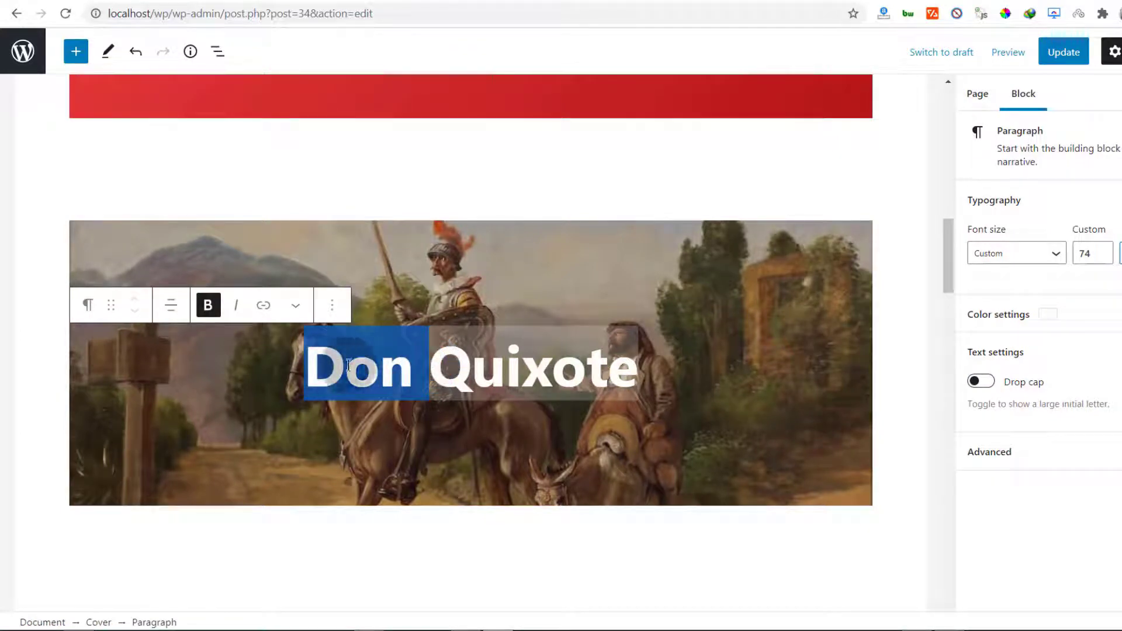
pyautogui.click(442, 369)
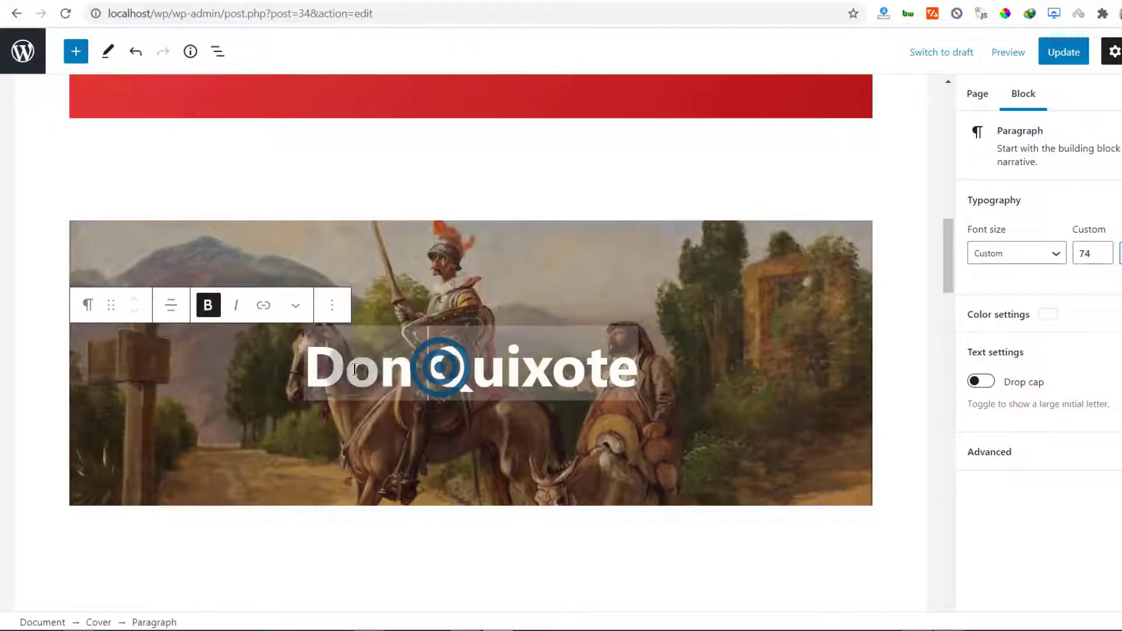
pyautogui.click(646, 372)
pyautogui.hotkey('ctrl', 'shift', 'Left')
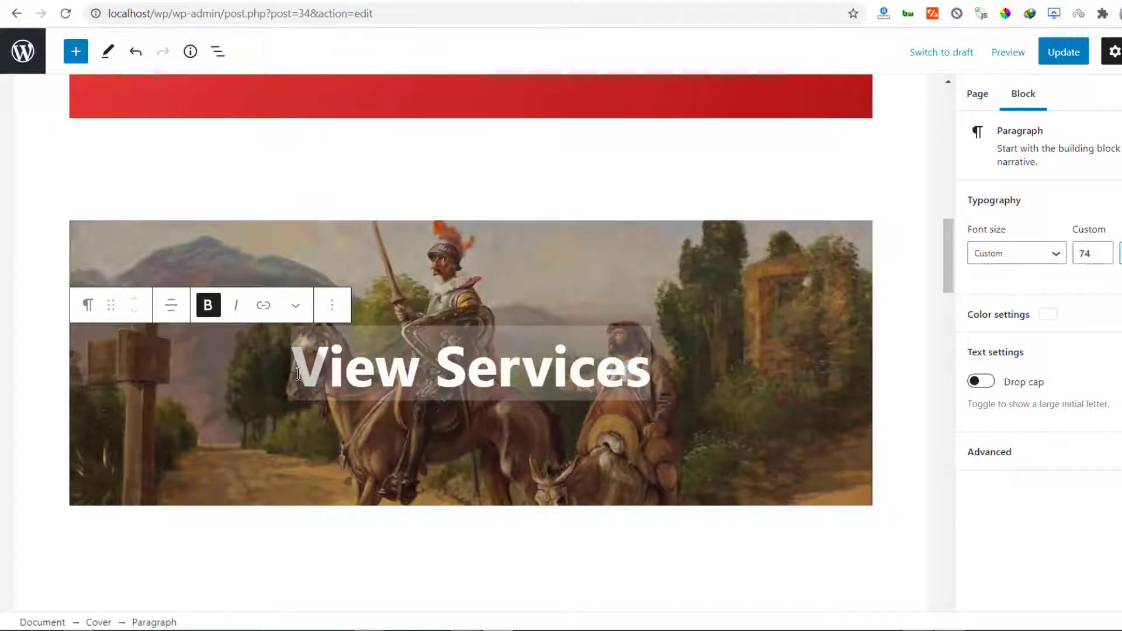
# Dismiss the heading's link box without adding a link, then select the whole cover block
pyautogui.moveTo(288, 369); pyautogui.dragTo(648, 374)
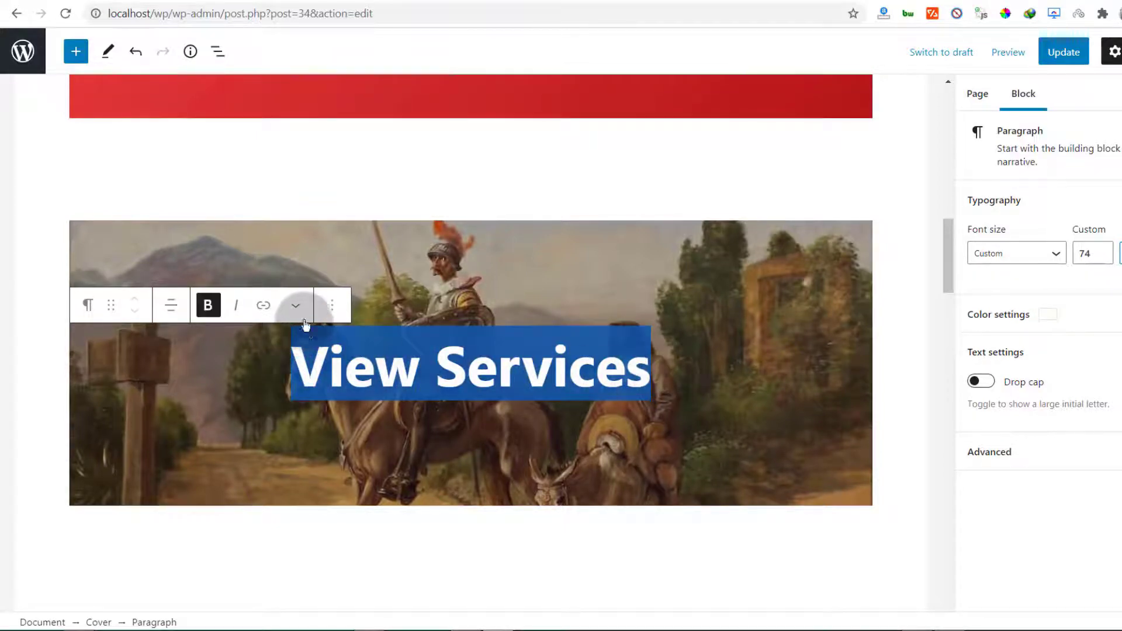
pyautogui.click(263, 305)
pyautogui.click(417, 455)
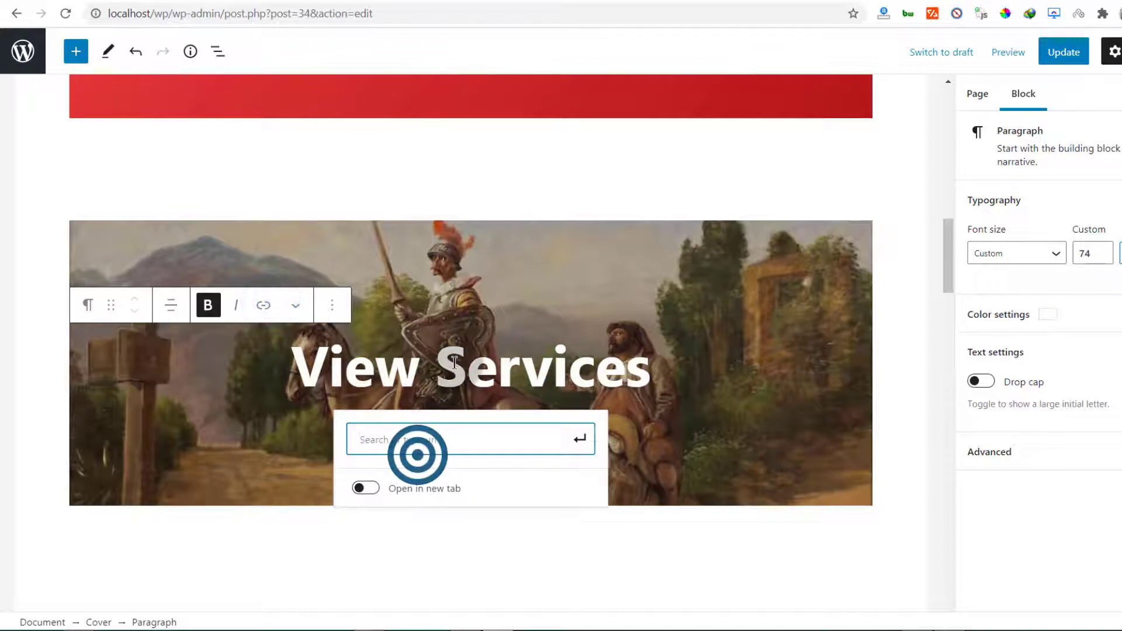
pyautogui.click(451, 363)
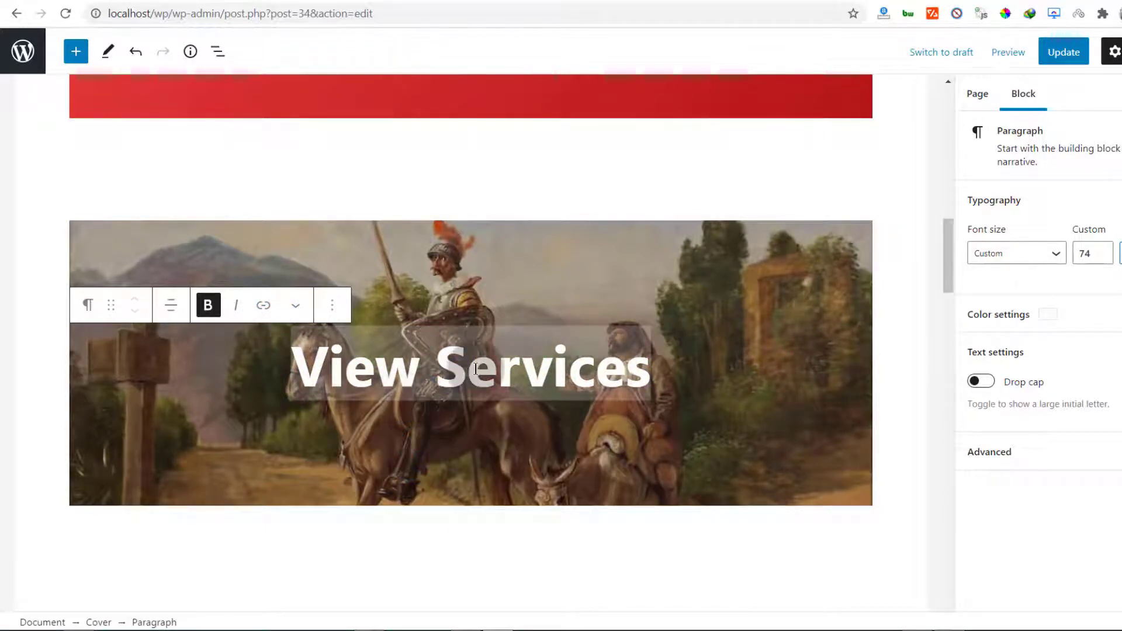
pyautogui.click(509, 433)
pyautogui.scroll(-5, 431, 409)
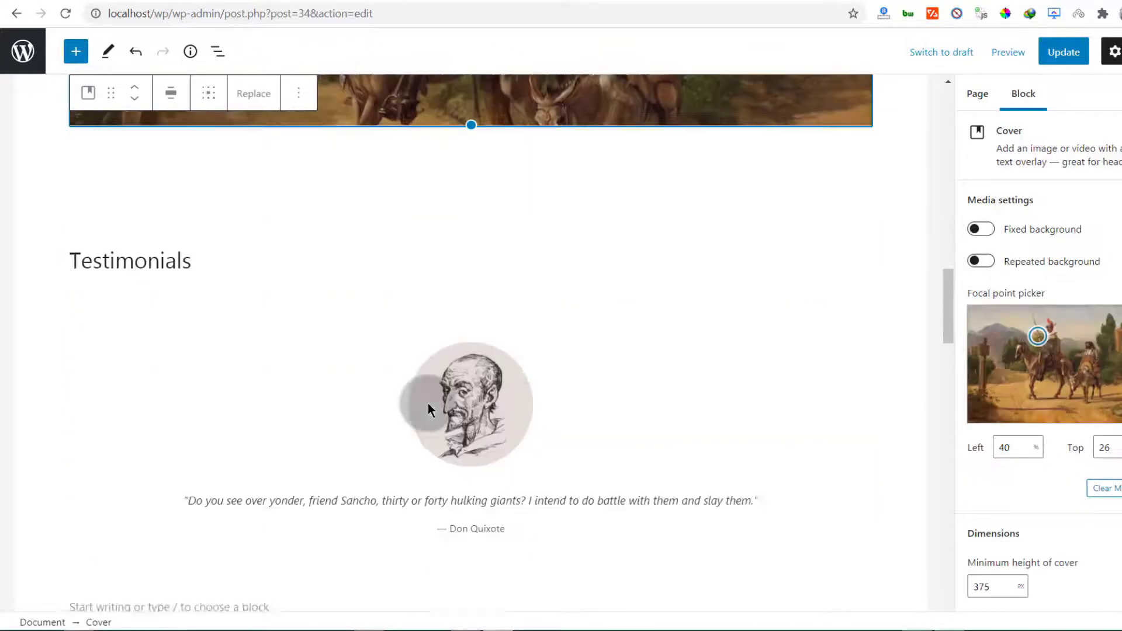
# Replace the View Services cover background with the web-page mockup image from the Media Library, then reload the editor
pyautogui.scroll(4, 431, 409)
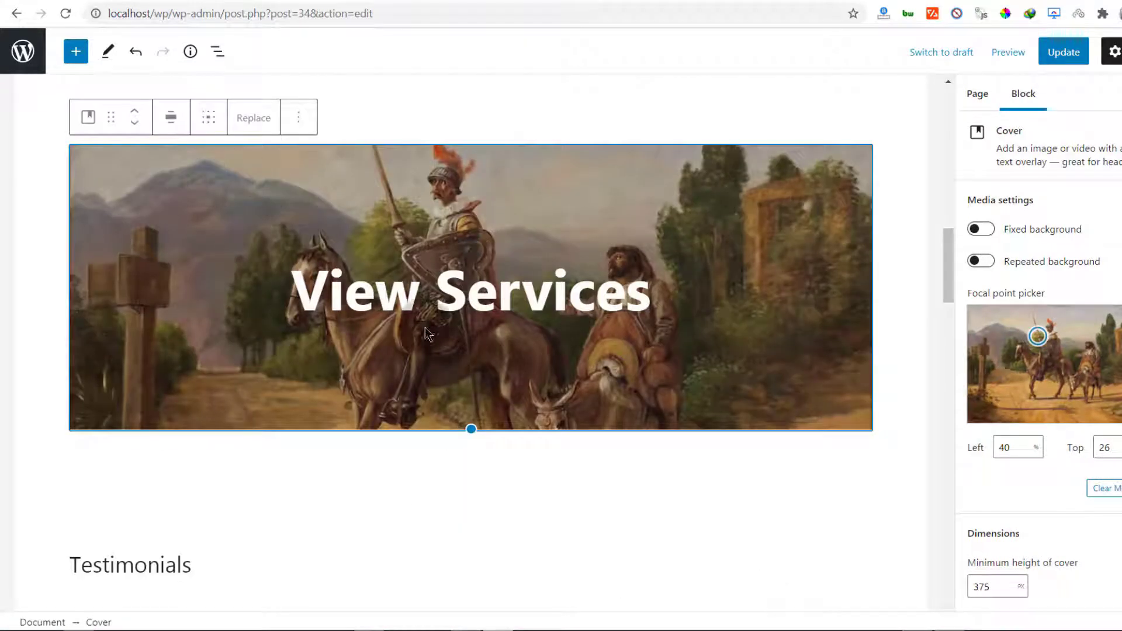
pyautogui.click(428, 106)
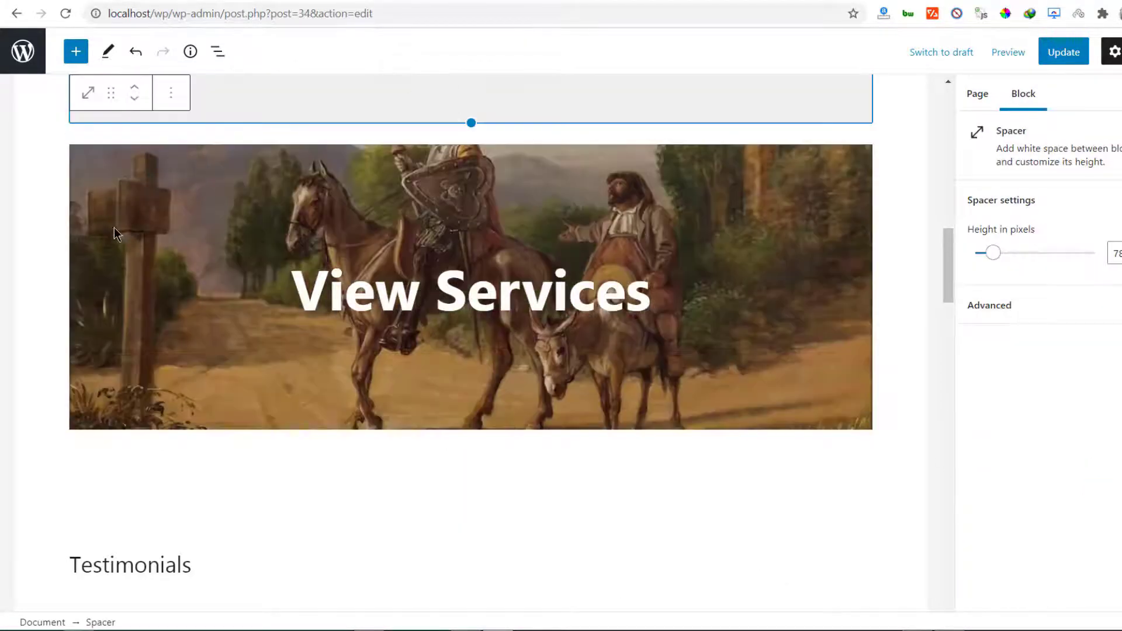
pyautogui.click(142, 190)
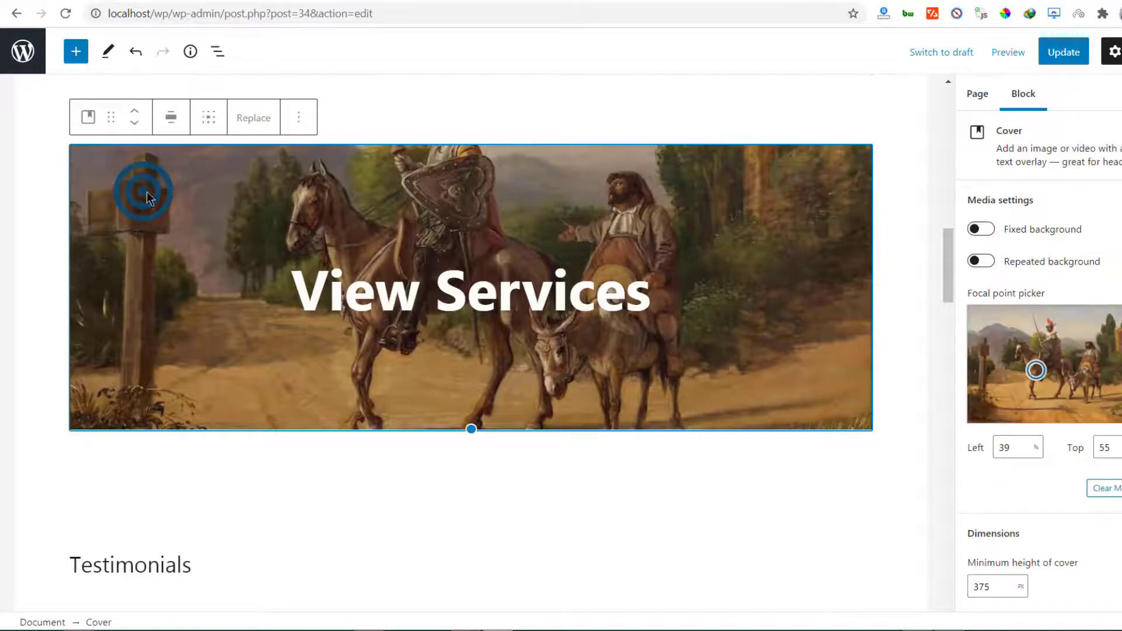
pyautogui.click(255, 120)
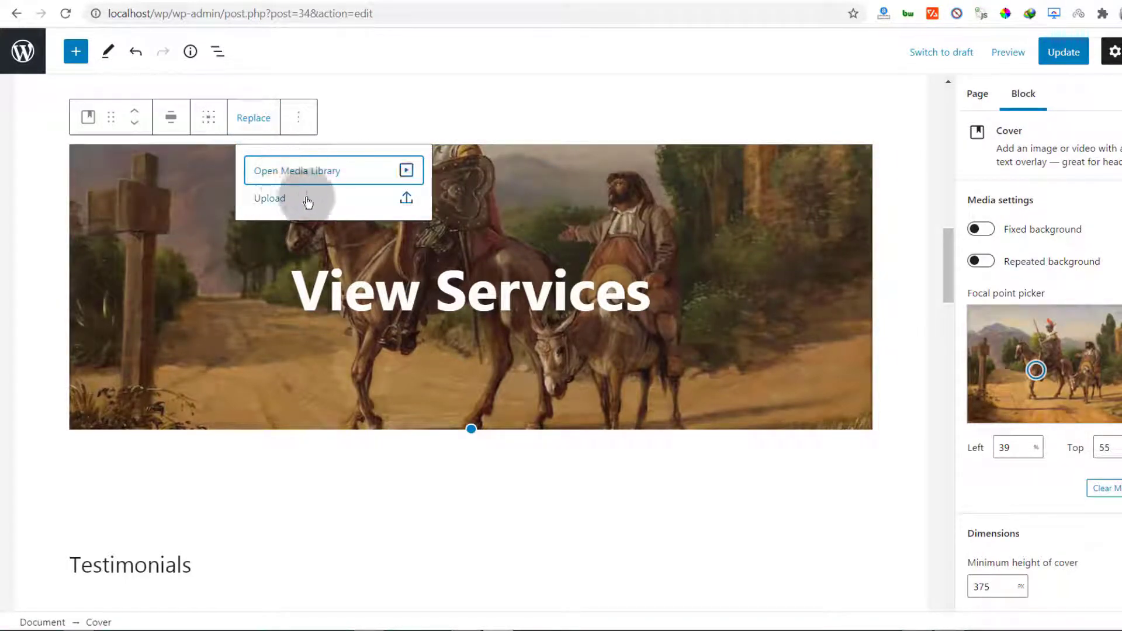
pyautogui.click(289, 172)
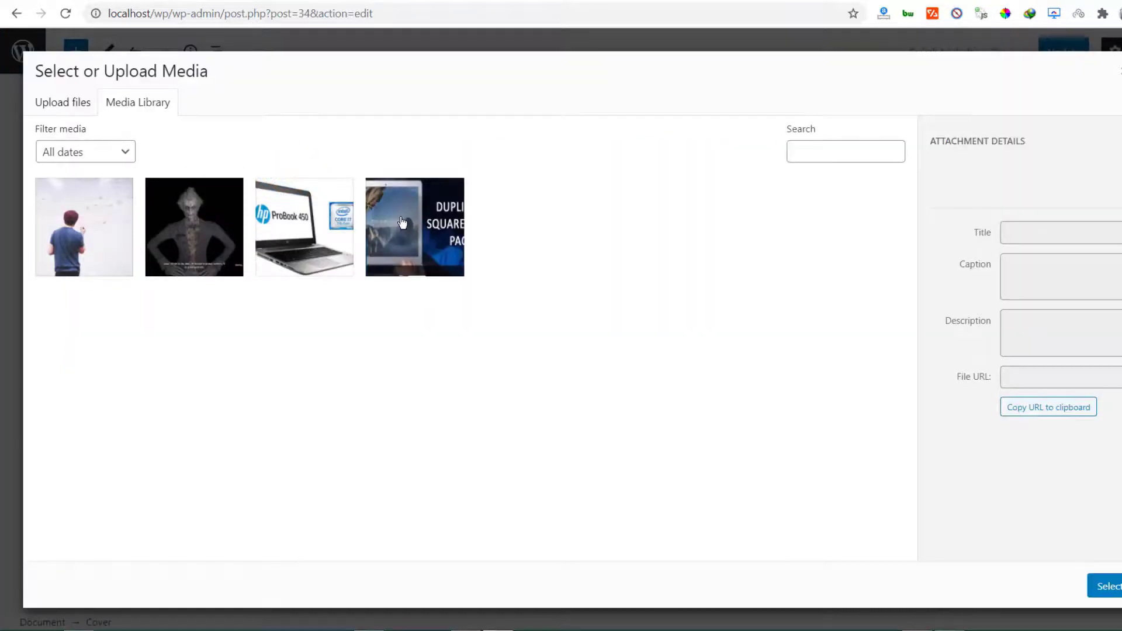
pyautogui.click(1112, 587)
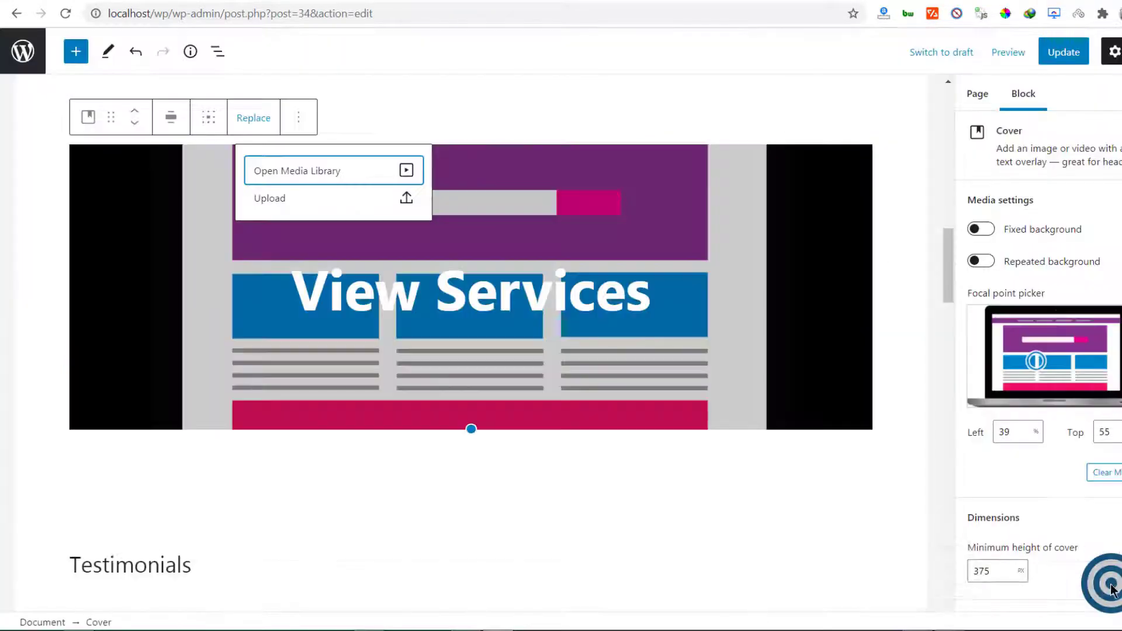
pyautogui.click(523, 214)
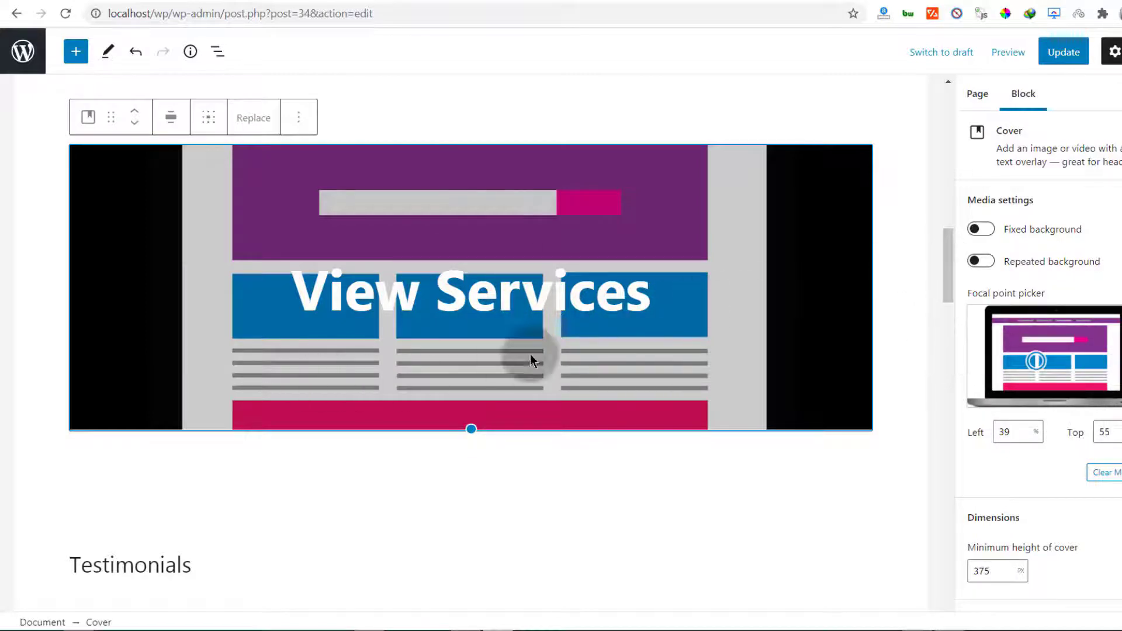
pyautogui.click(65, 13)
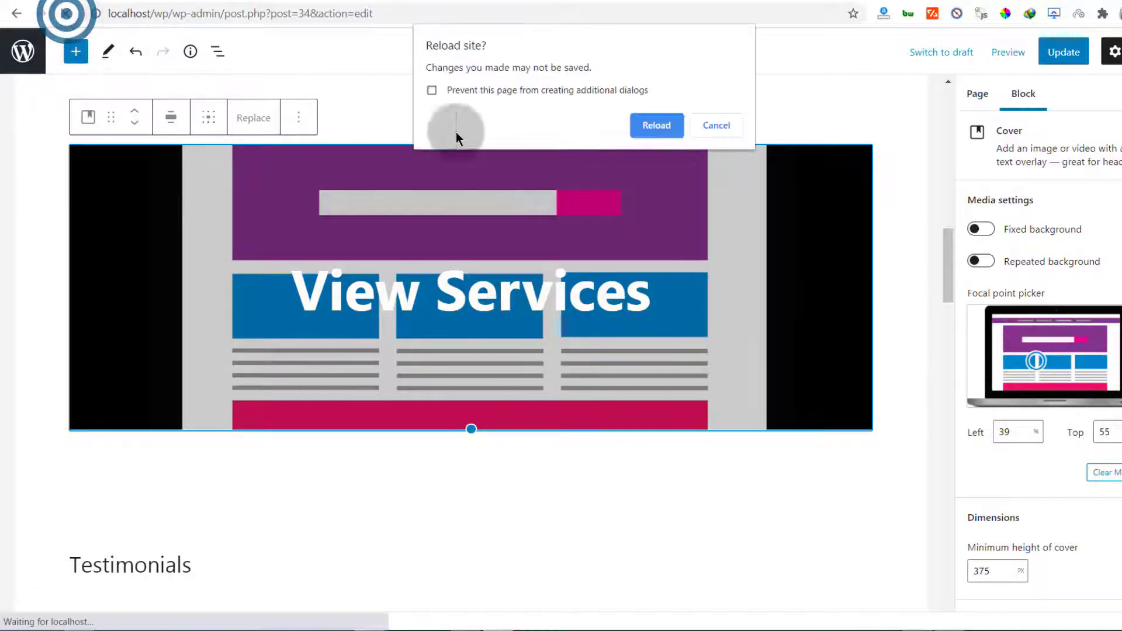
pyautogui.click(656, 125)
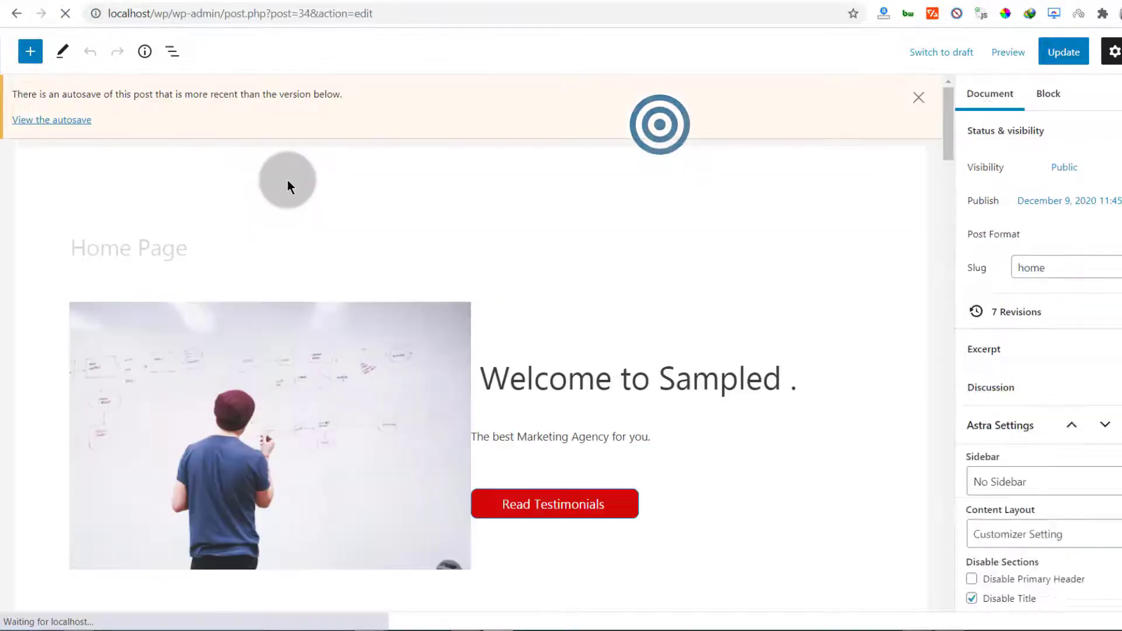
pyautogui.click(918, 97)
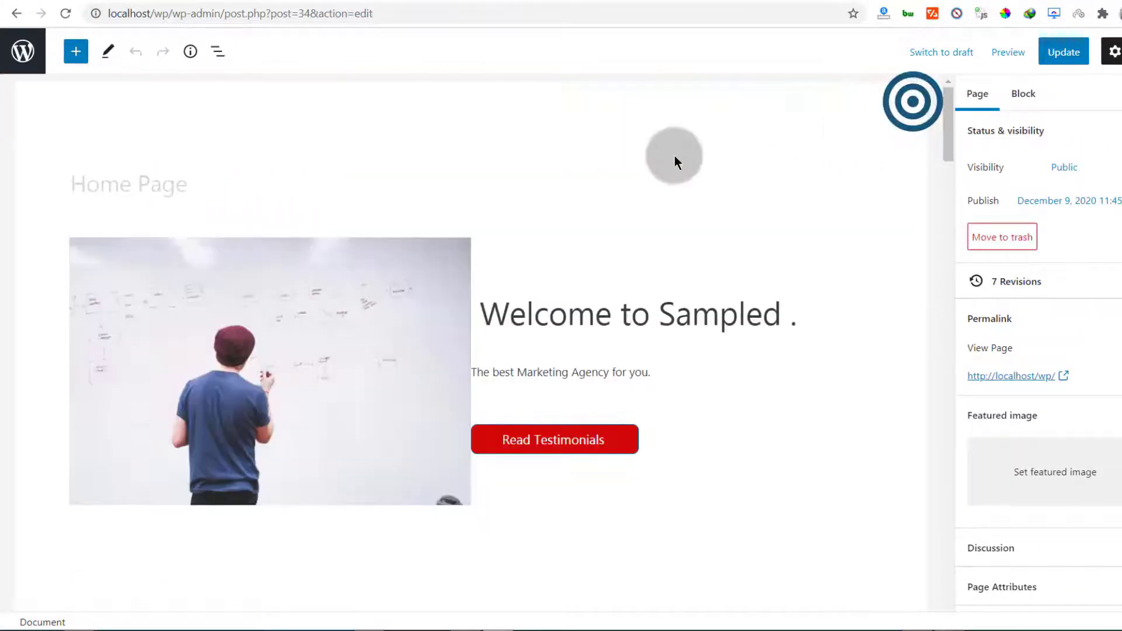
pyautogui.scroll(-15, 269, 291)
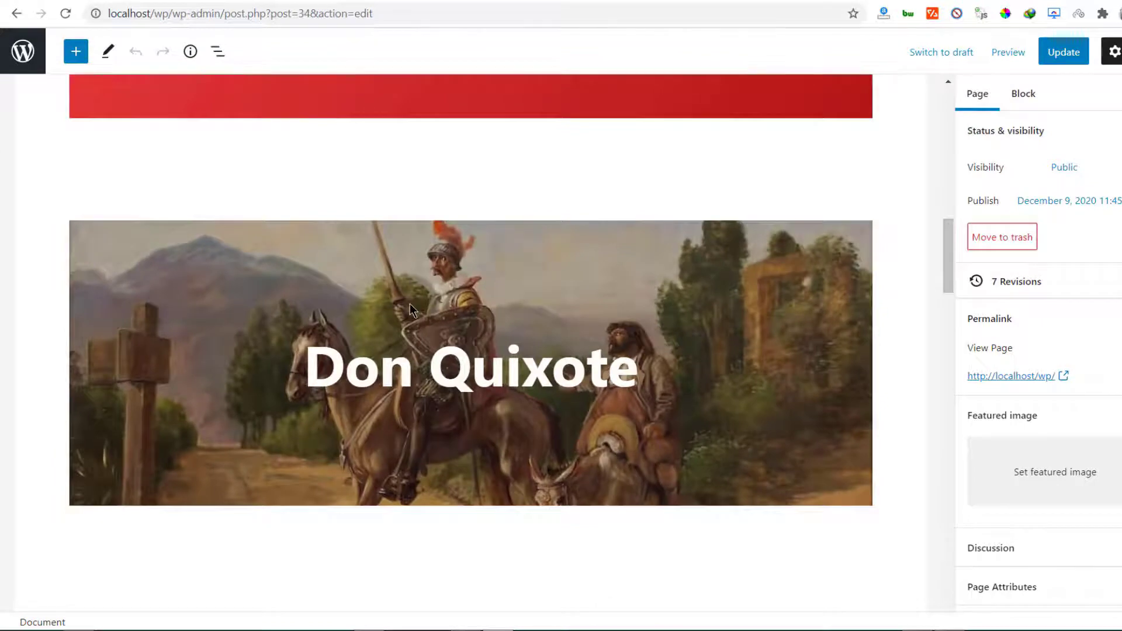
pyautogui.scroll(-8, 349, 336)
pyautogui.click(354, 332)
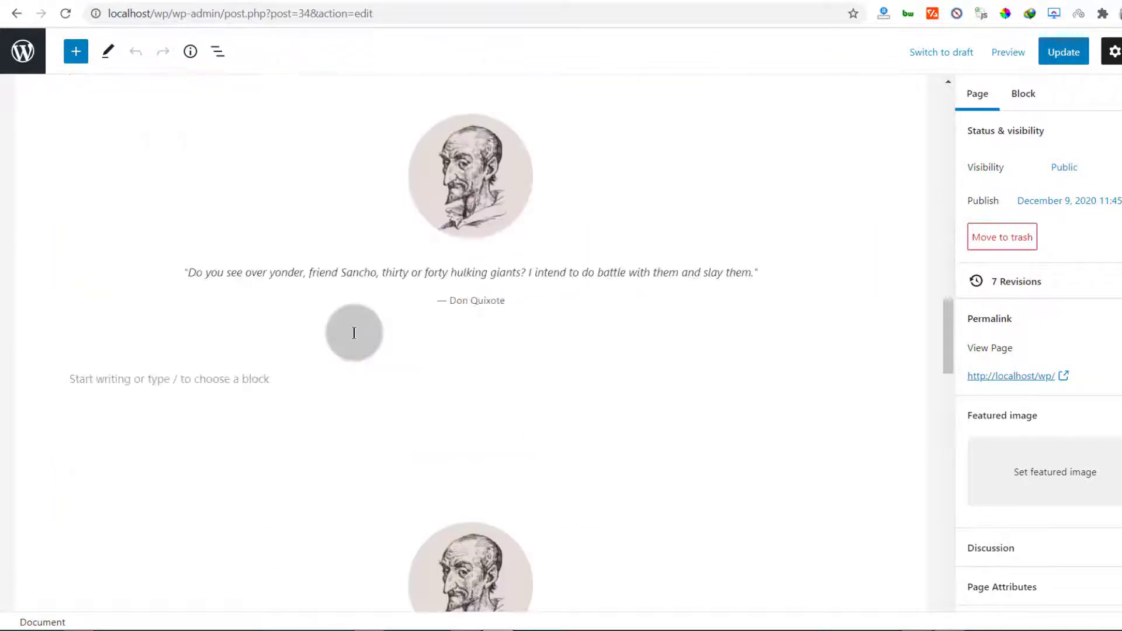
pyautogui.scroll(4, 352, 333)
pyautogui.scroll(-1, 354, 332)
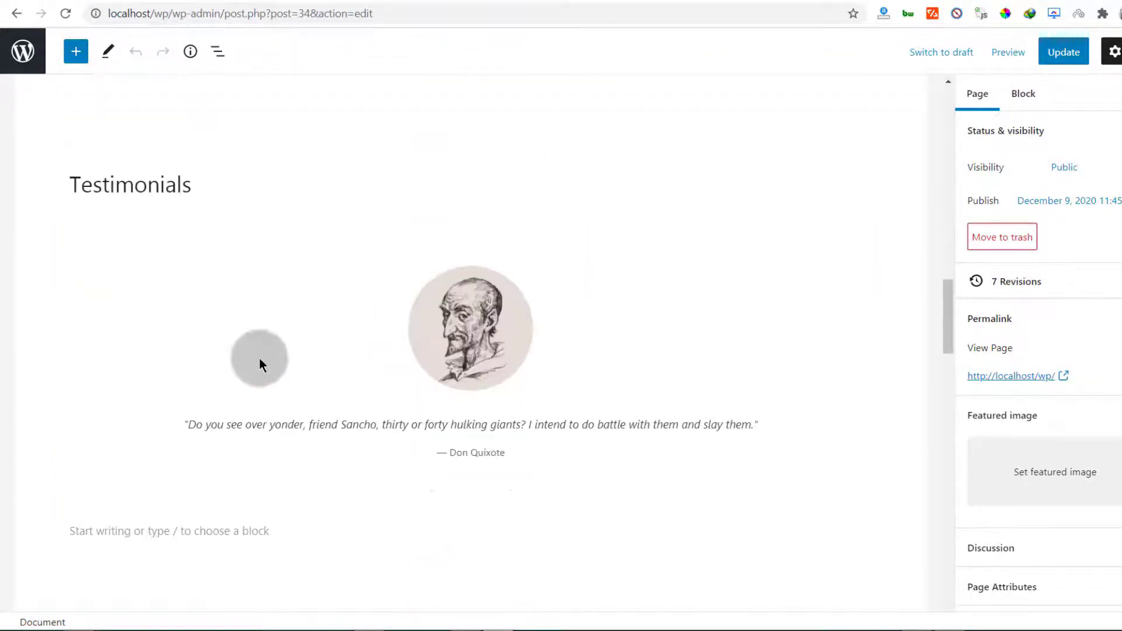
pyautogui.click(443, 330)
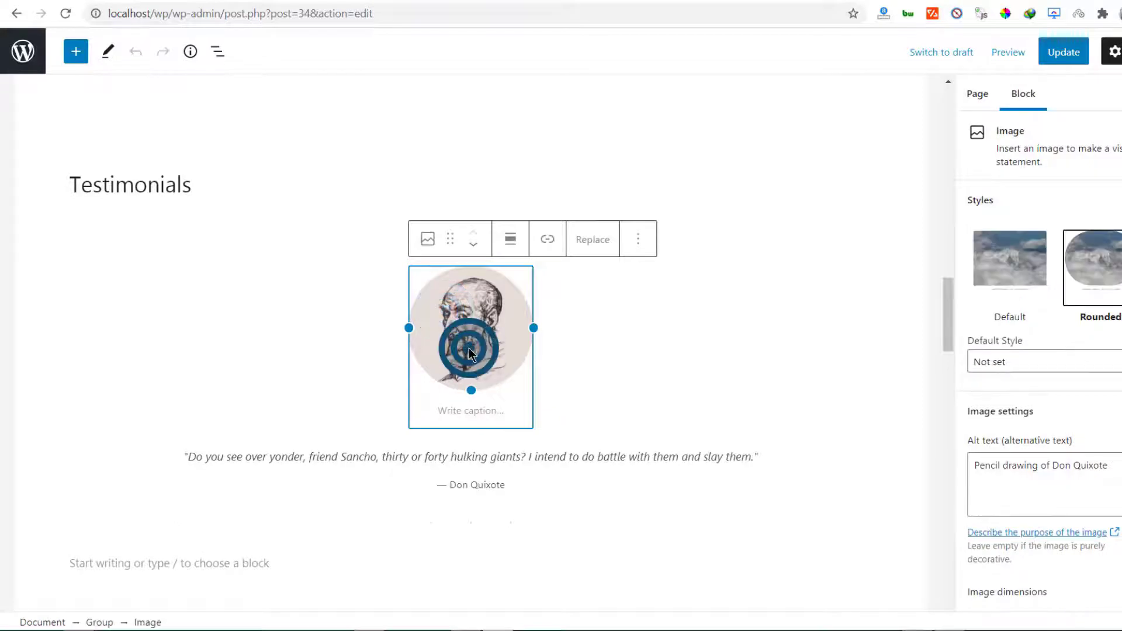
pyautogui.click(588, 234)
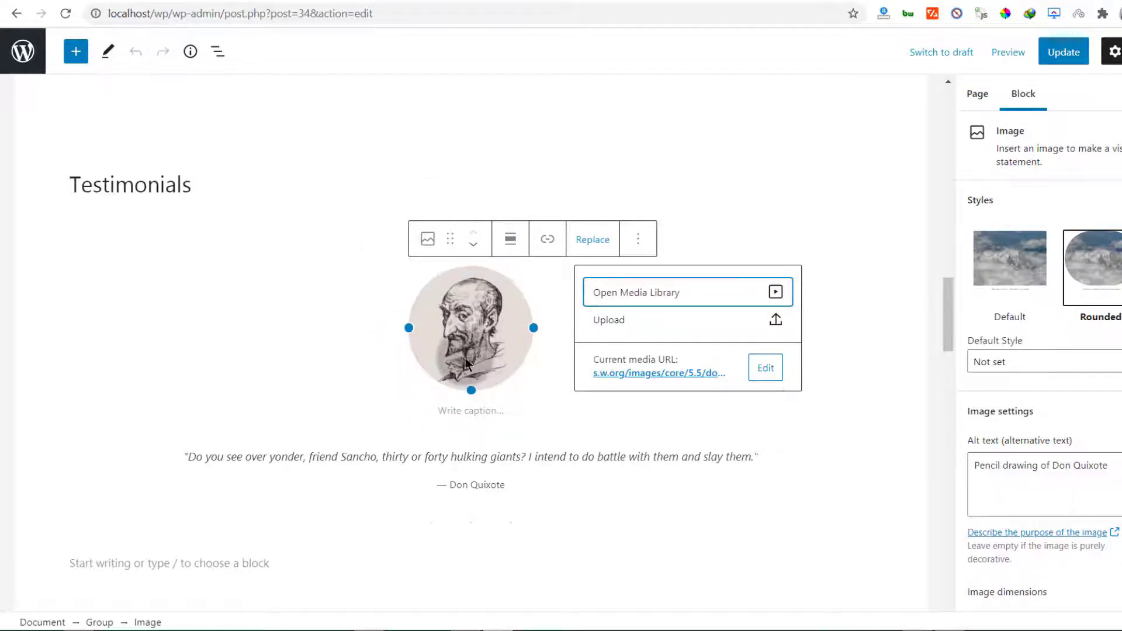
pyautogui.scroll(-4, 217, 309)
pyautogui.click(170, 258)
pyautogui.scroll(3, 394, 280)
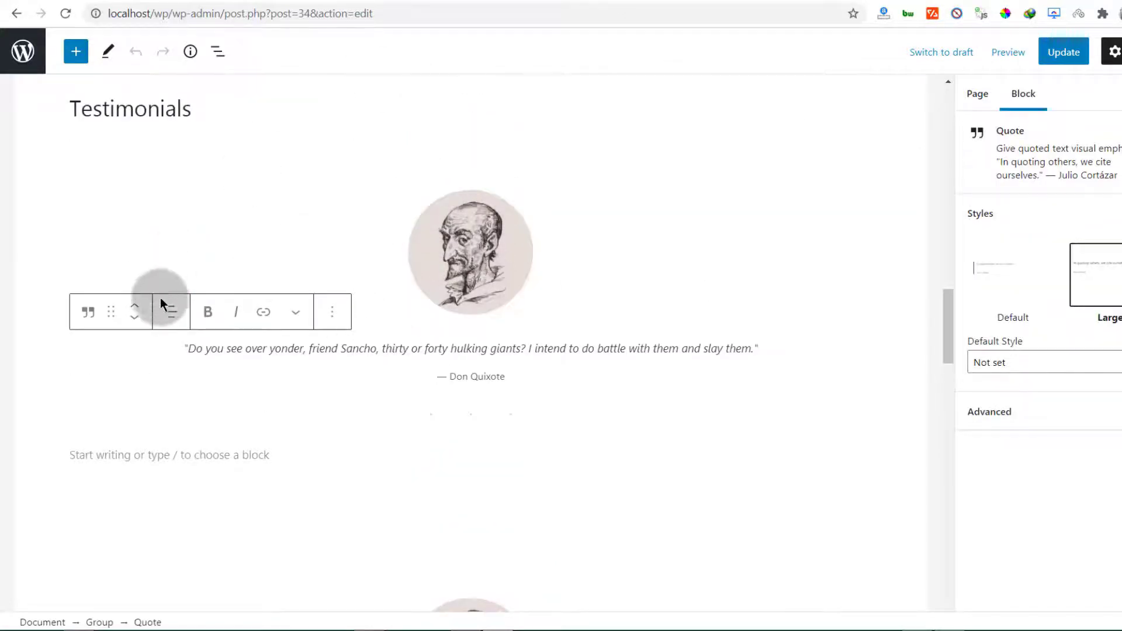
pyautogui.scroll(-4, 175, 315)
pyautogui.scroll(1, 193, 351)
pyautogui.scroll(-7, 202, 385)
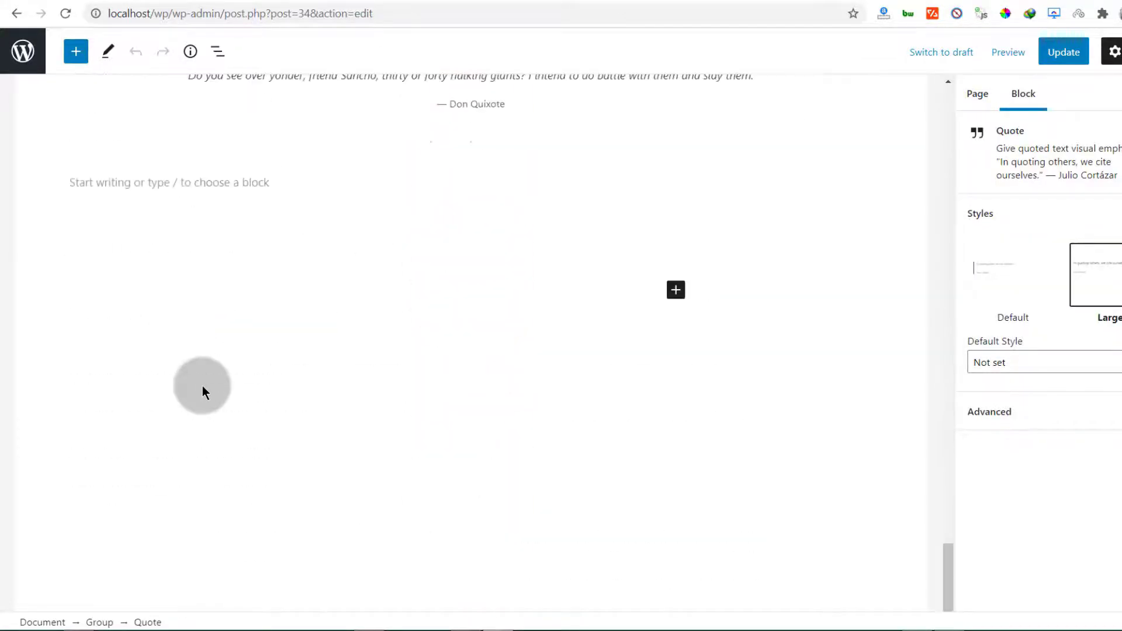
pyautogui.scroll(20, 203, 386)
# Add an H2 'Services' heading below the spacer above Testimonials, followed by an empty paragraph
pyautogui.click(167, 263)
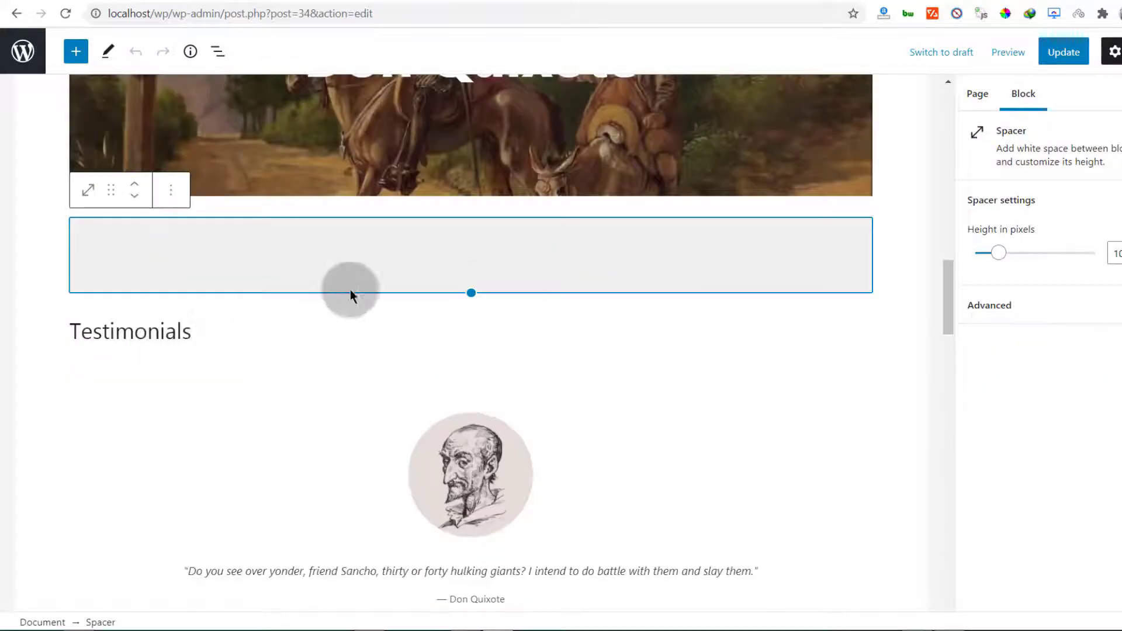
pyautogui.click(471, 305)
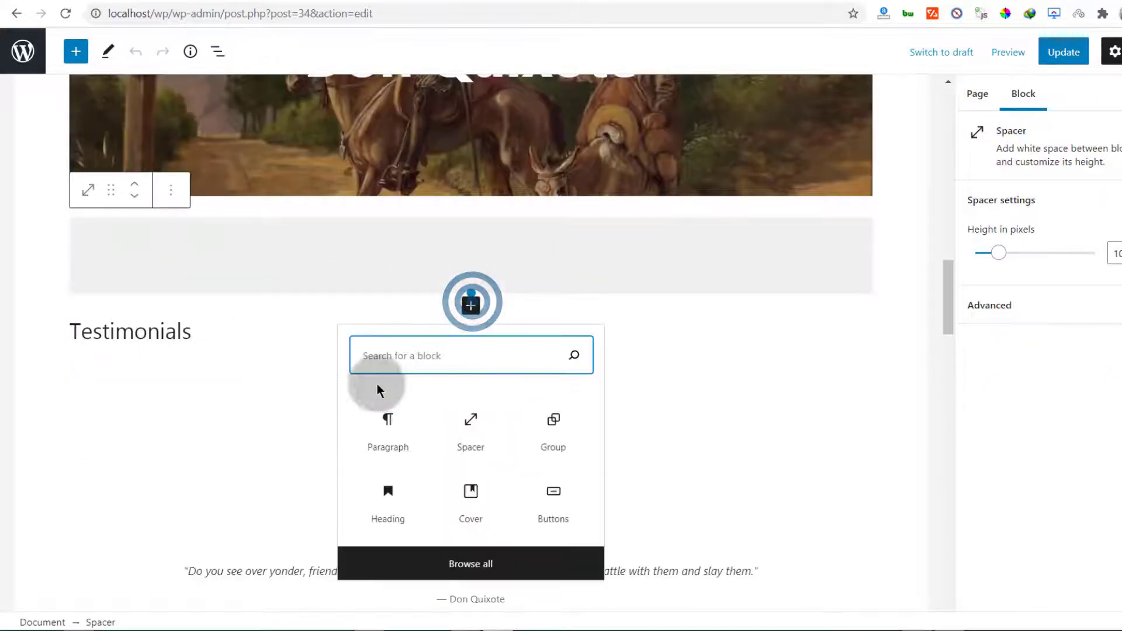
pyautogui.click(396, 436)
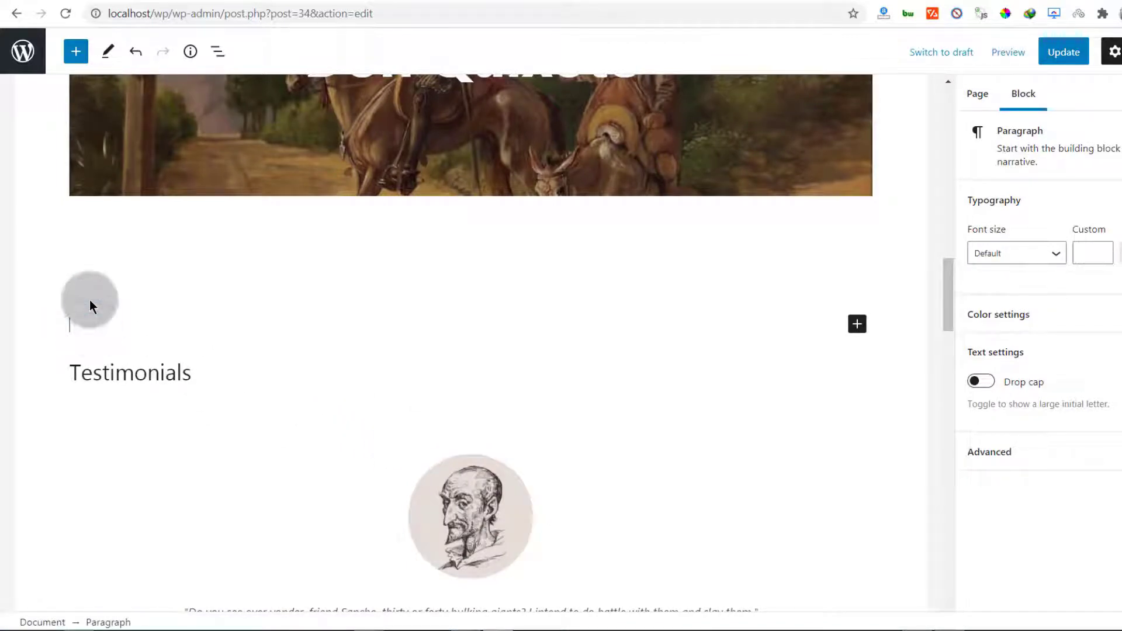
pyautogui.click(89, 287)
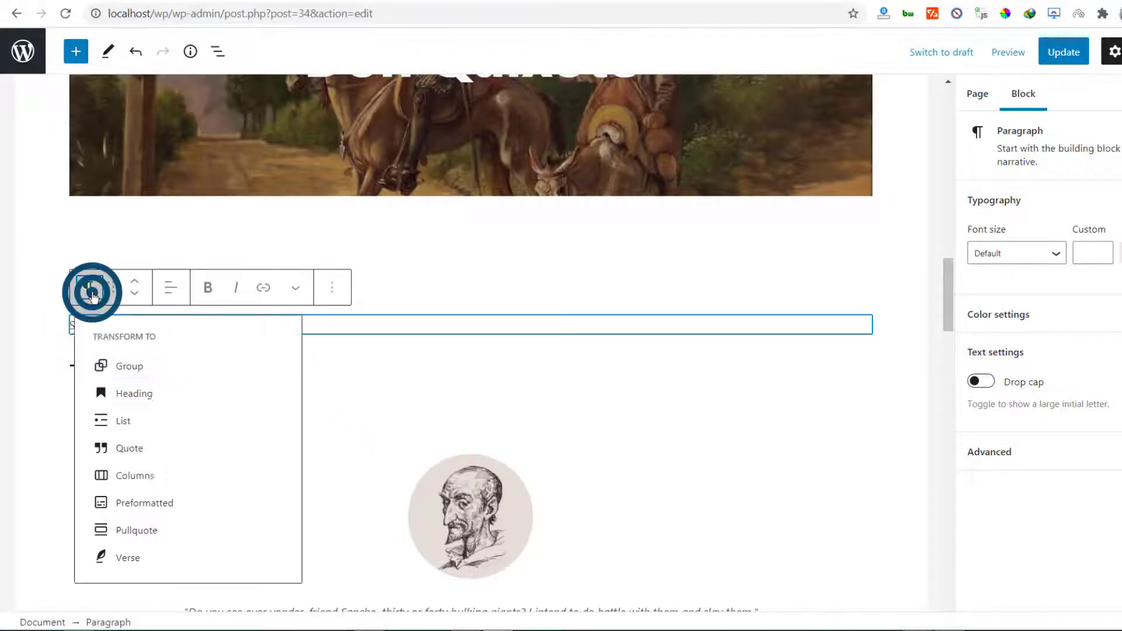
pyautogui.click(190, 390)
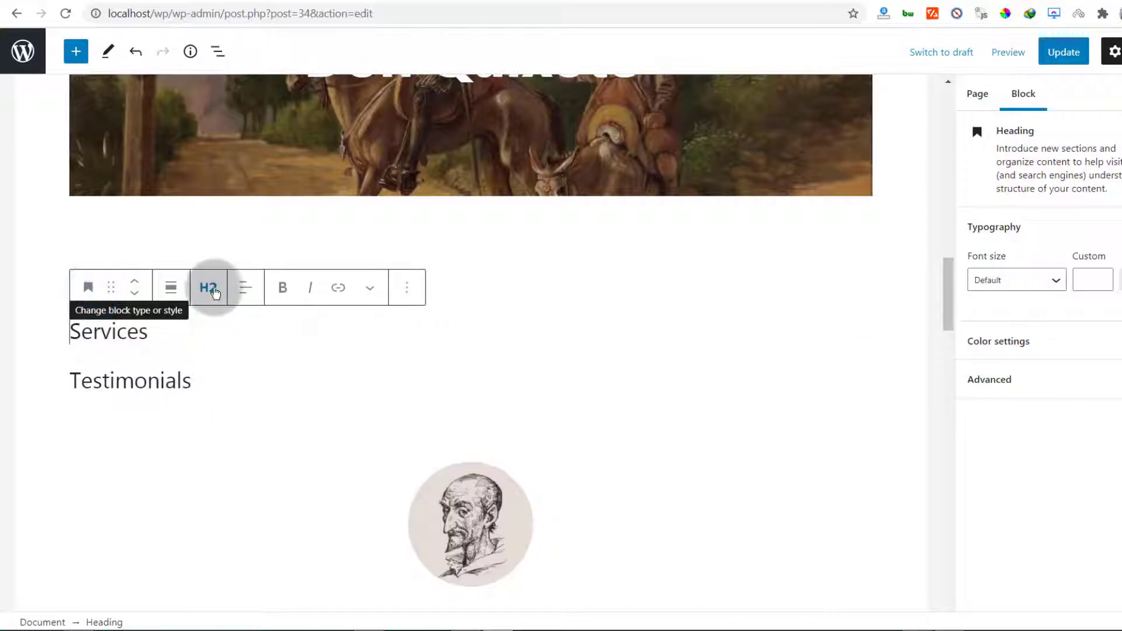
pyautogui.click(211, 288)
pyautogui.click(157, 328)
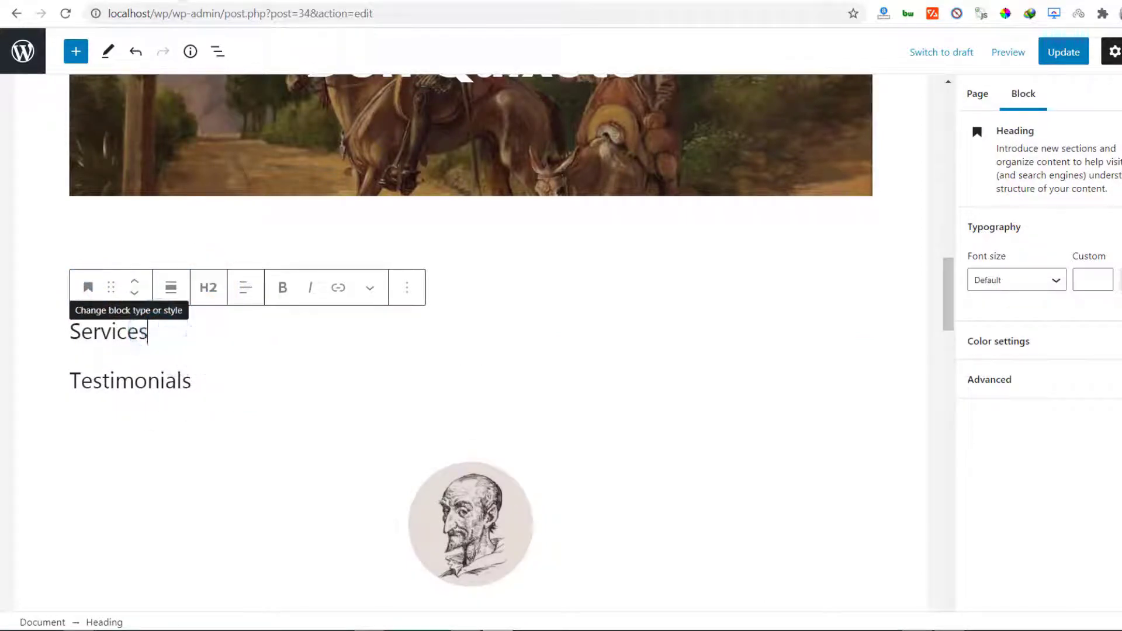
pyautogui.press('Return')
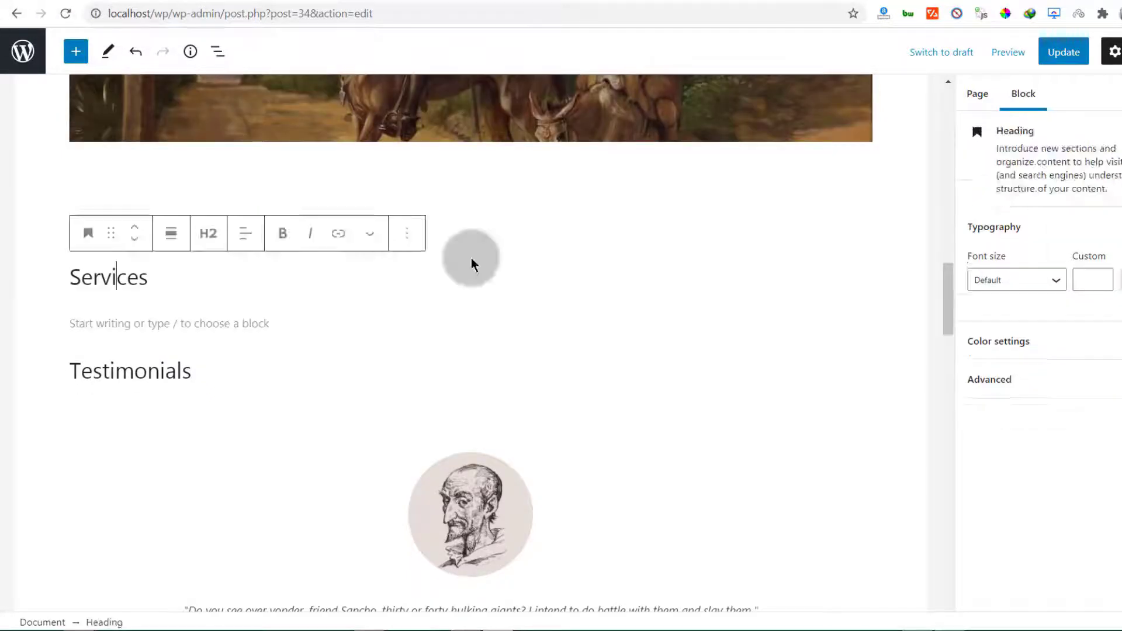
pyautogui.click(857, 322)
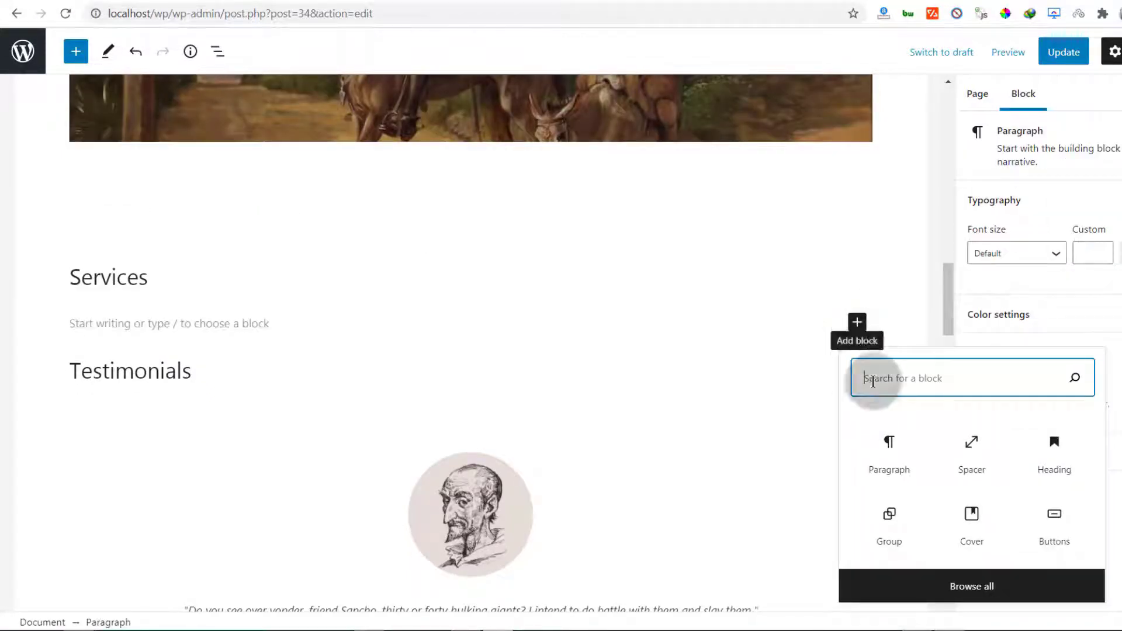
# Insert a Media & Text block with the uploaded mobile-devices laptop image and 'Google Ads' text
pyautogui.click(972, 586)
pyautogui.scroll(-3, 167, 278)
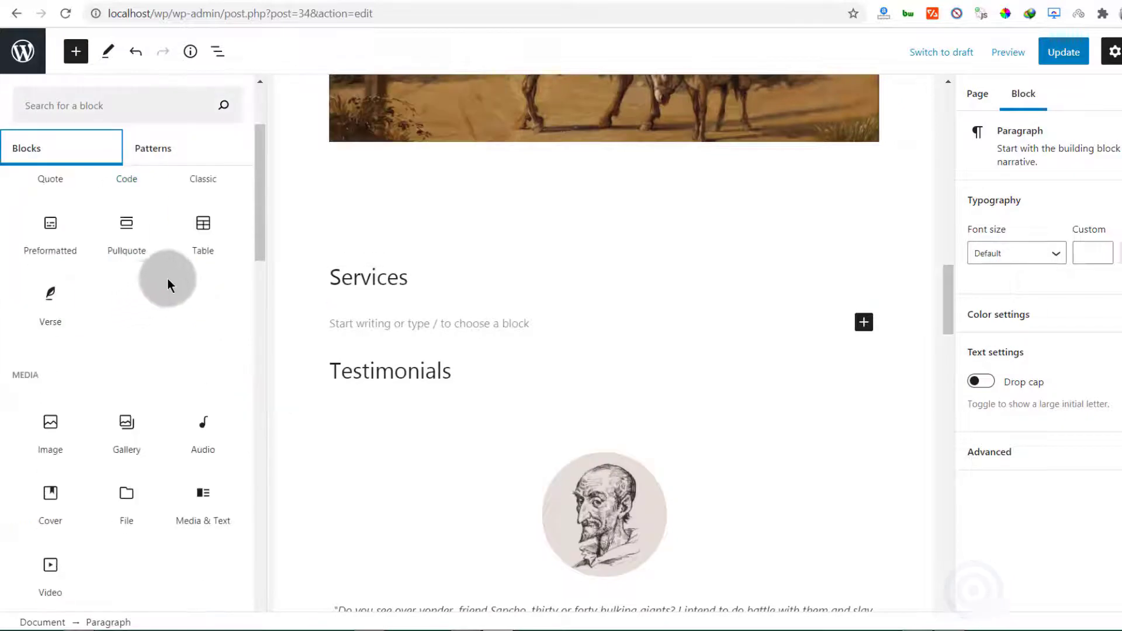
pyautogui.scroll(3, 169, 283)
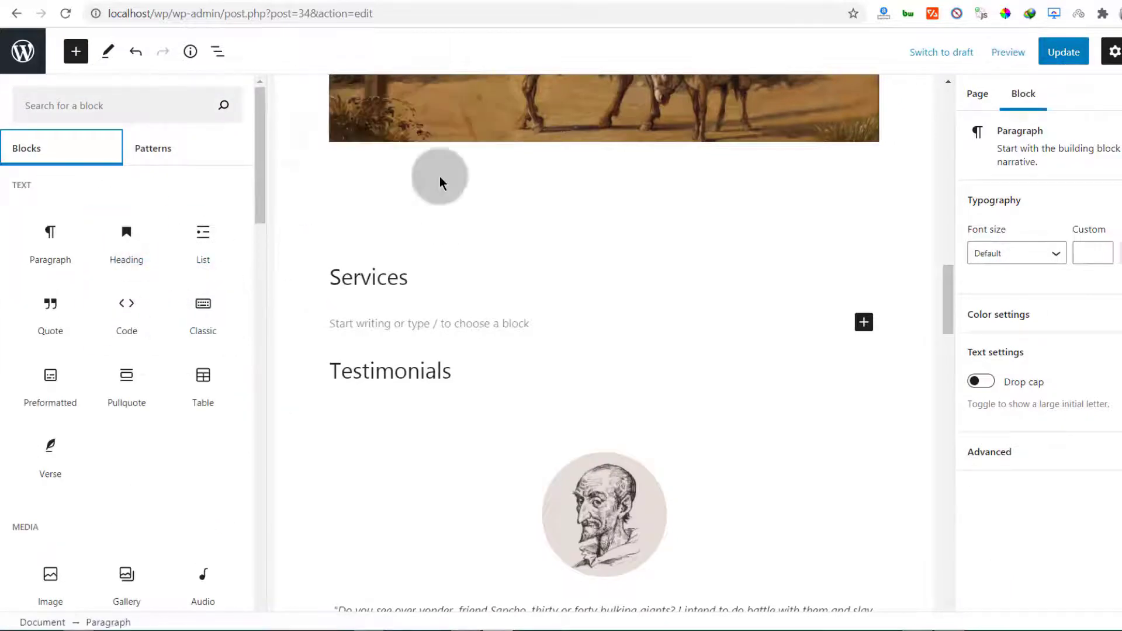
pyautogui.scroll(-6, 140, 365)
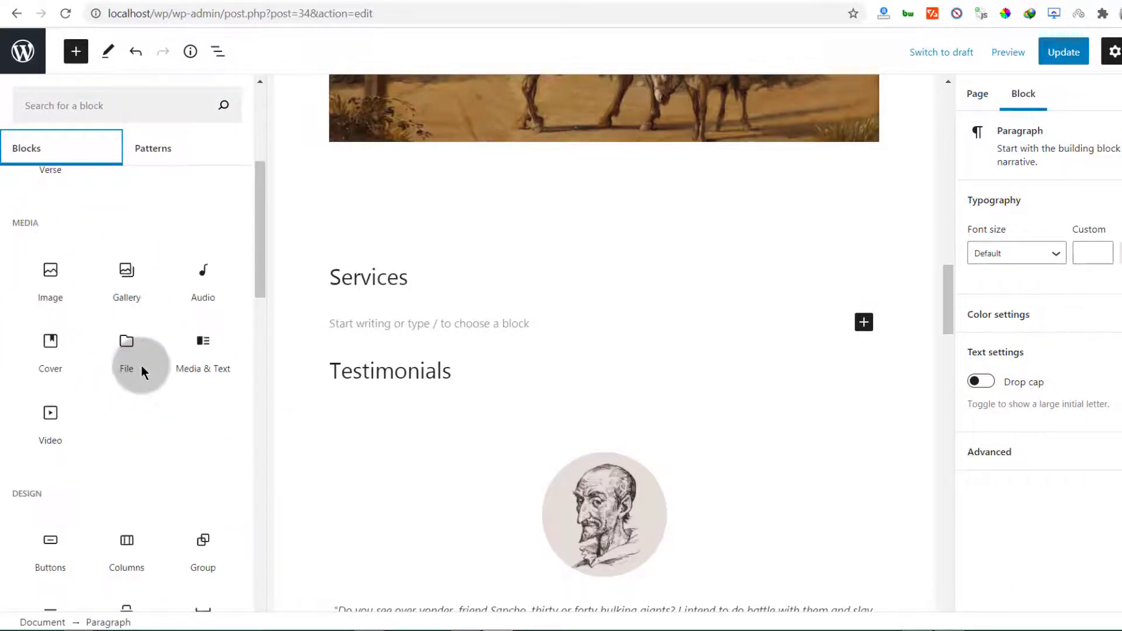
pyautogui.click(206, 359)
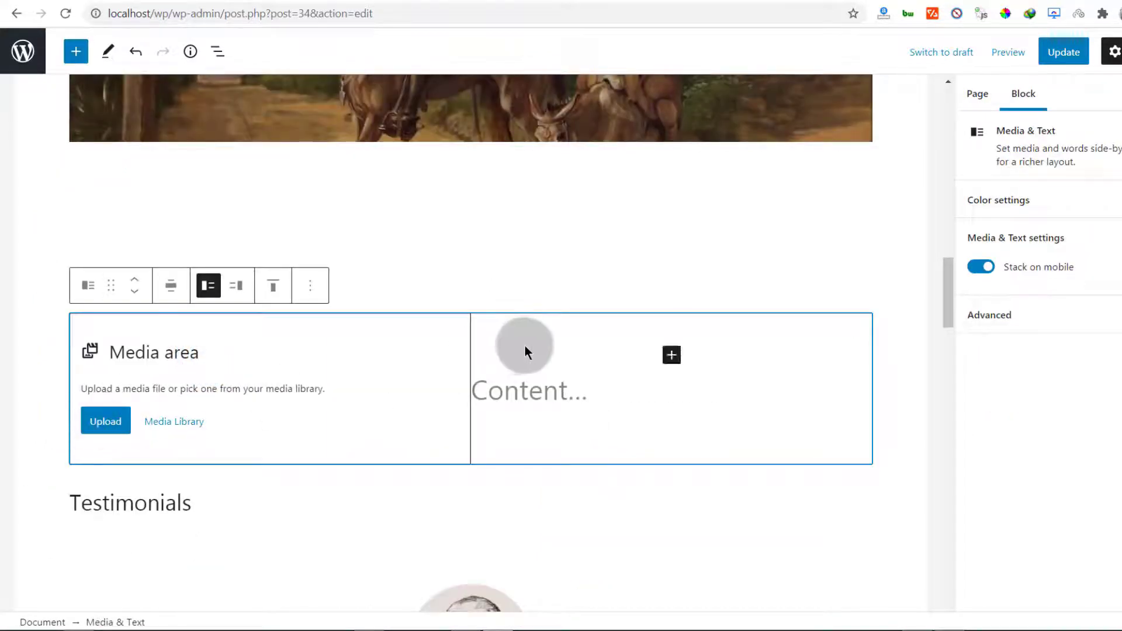
pyautogui.click(512, 391)
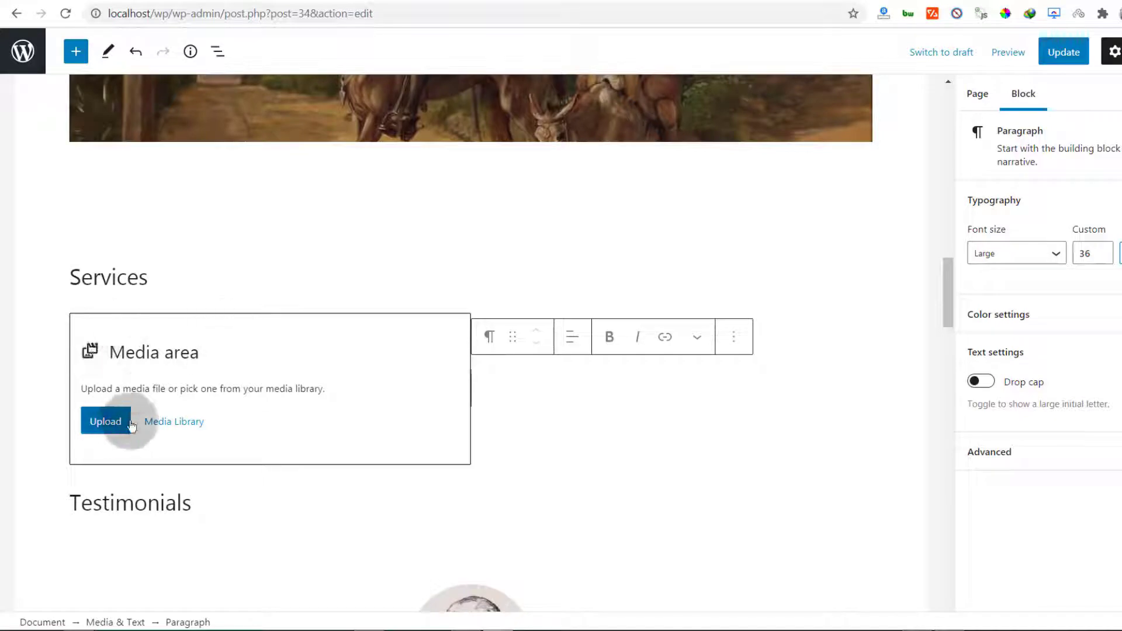
pyautogui.click(110, 422)
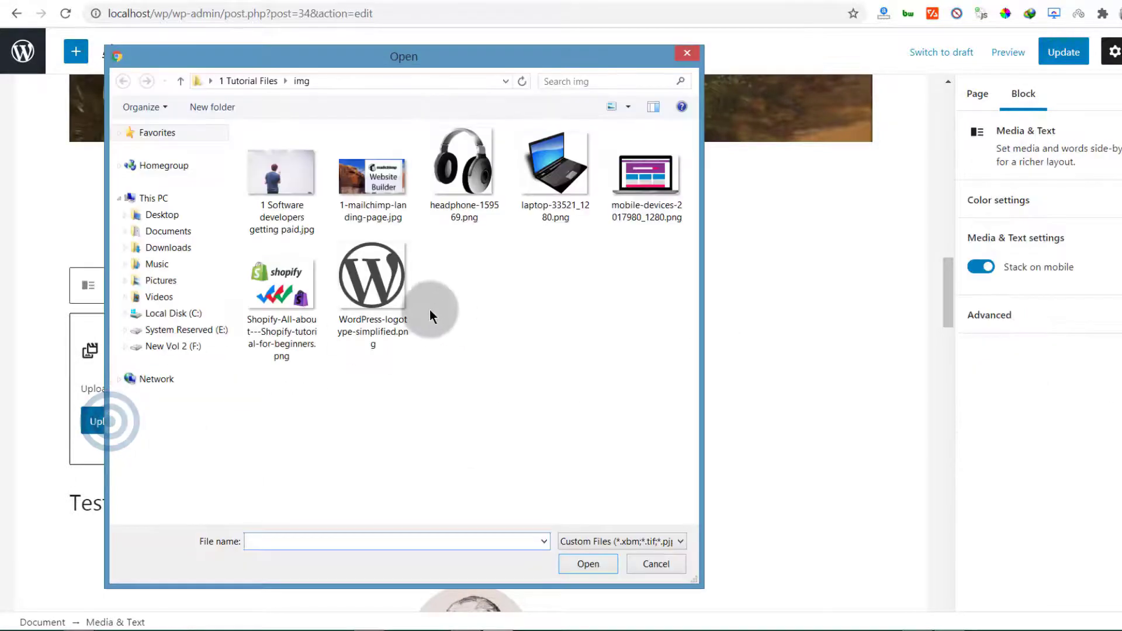
pyautogui.doubleClick(649, 187)
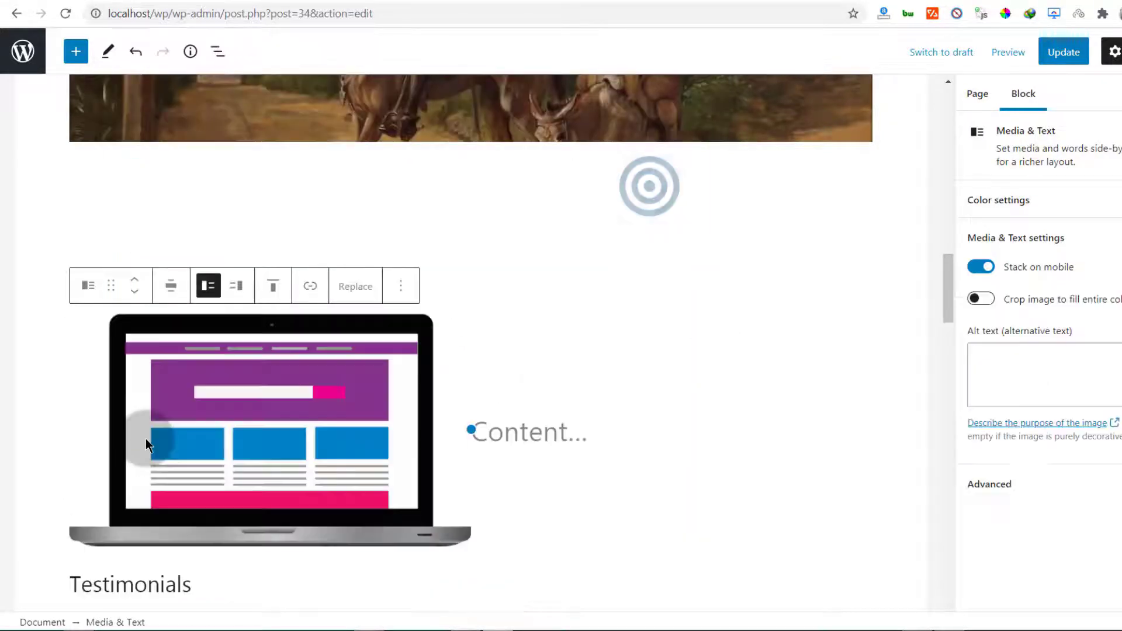
pyautogui.click(520, 432)
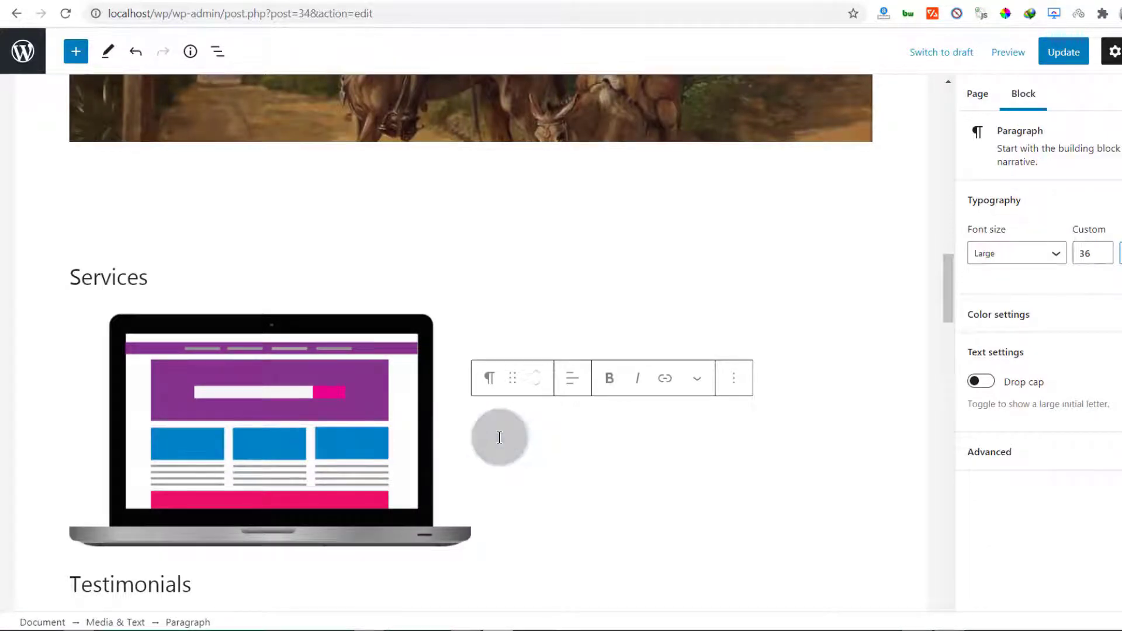
pyautogui.scroll(-1, 498, 437)
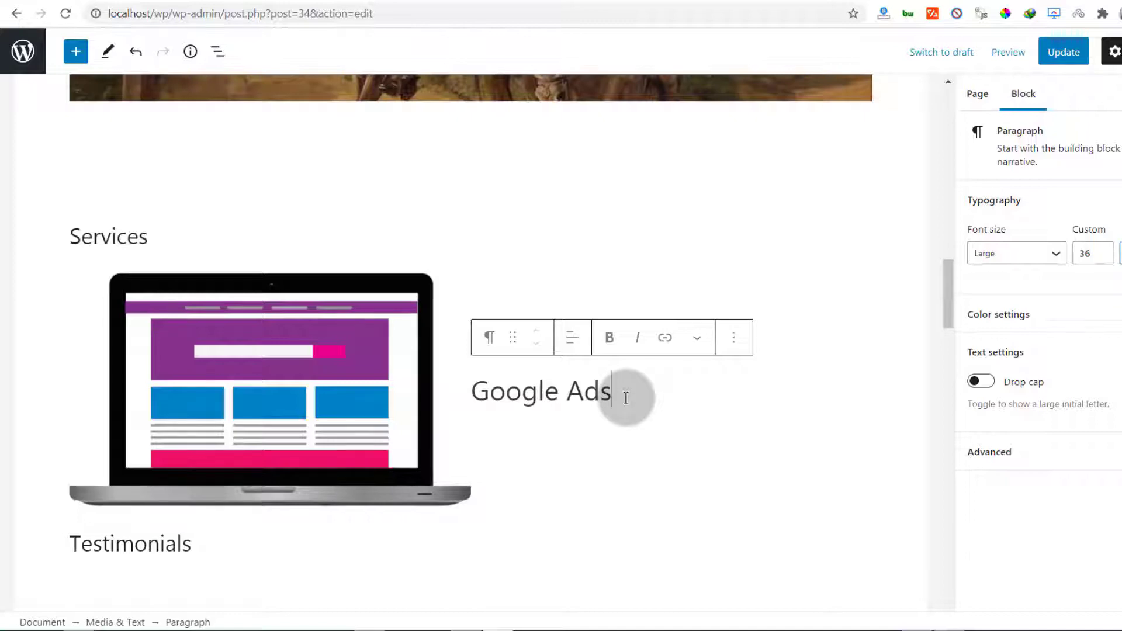
pyautogui.press('Return')
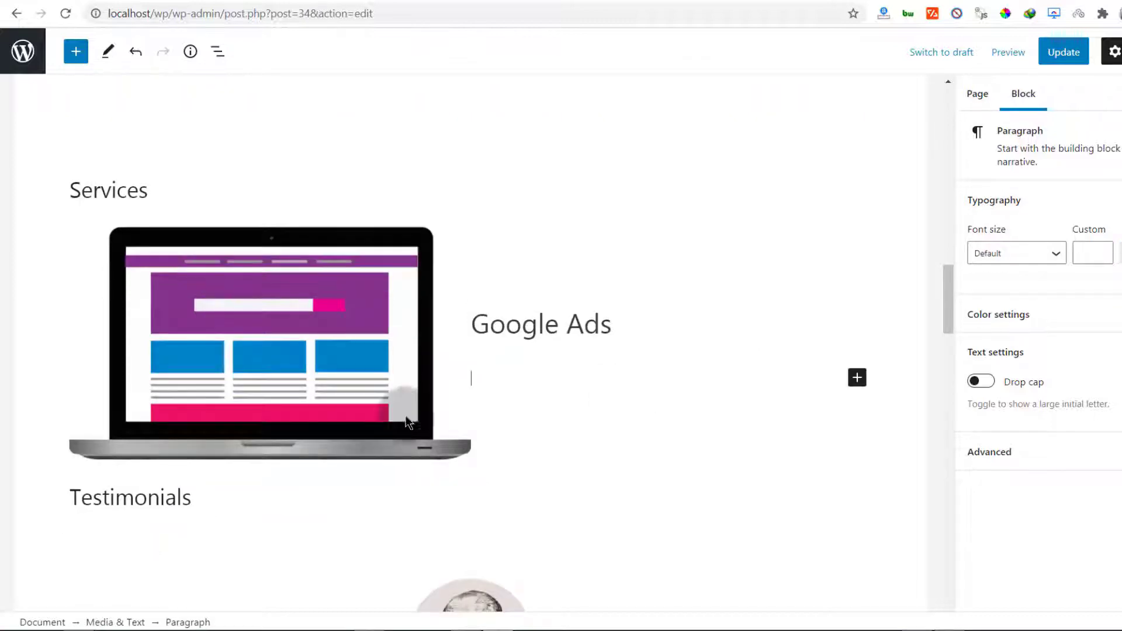
# Copy the first Lorem Ipsum paragraph from lipsum.com in a new tab
pyautogui.click(392, 0)
pyautogui.click(186, 16)
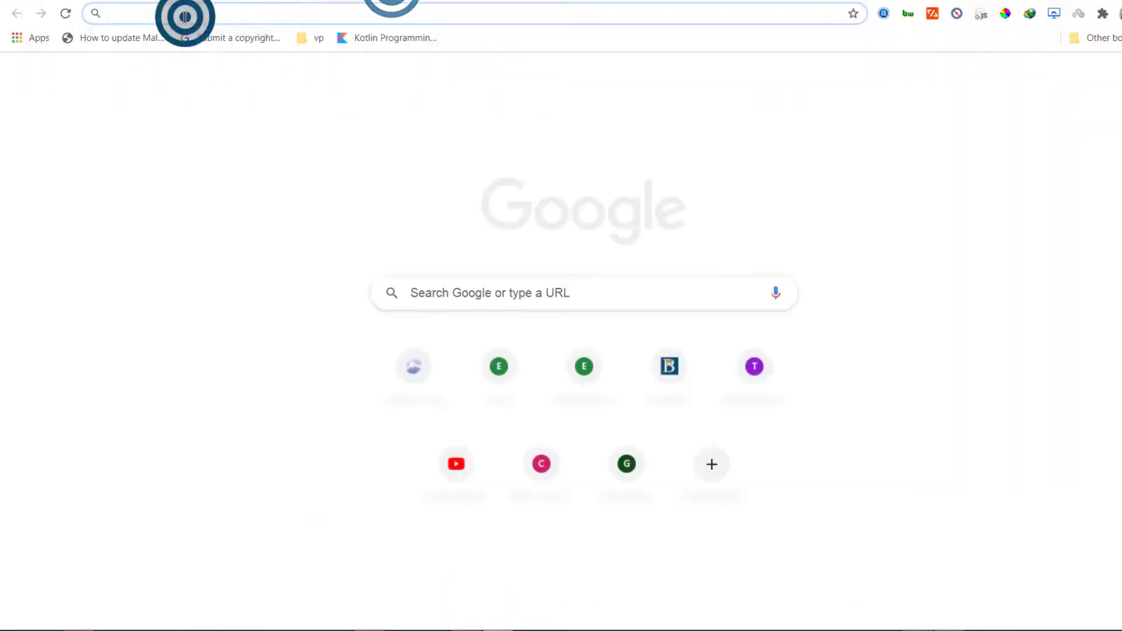
pyautogui.write('lipsum.com')
pyautogui.press('Return')
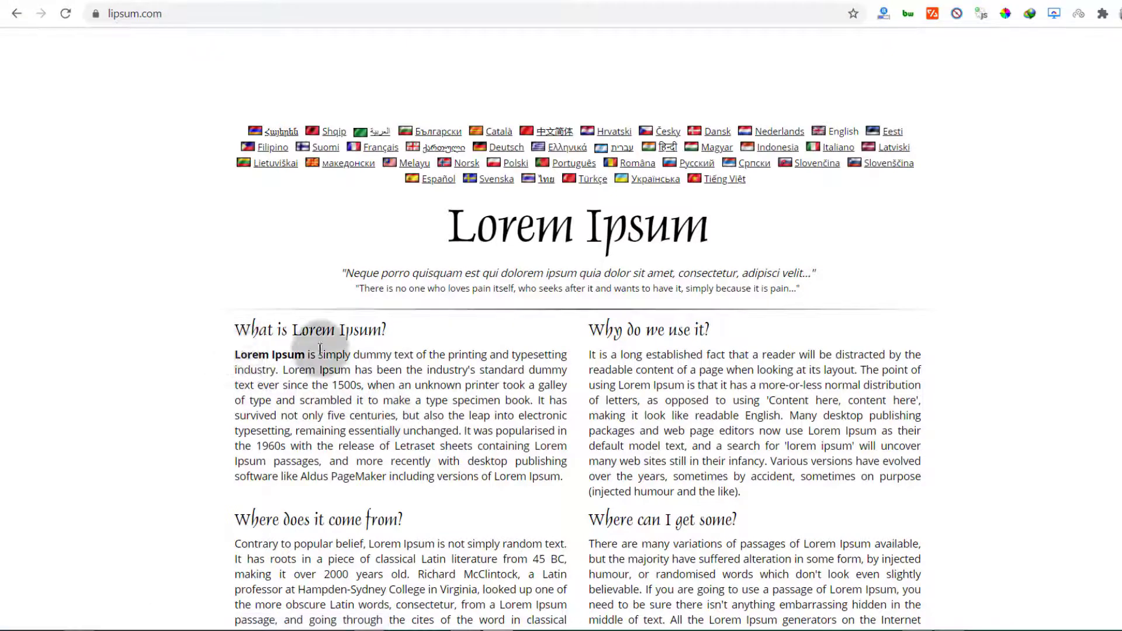
pyautogui.moveTo(234, 354); pyautogui.dragTo(356, 419)
pyautogui.rightClick(356, 419)
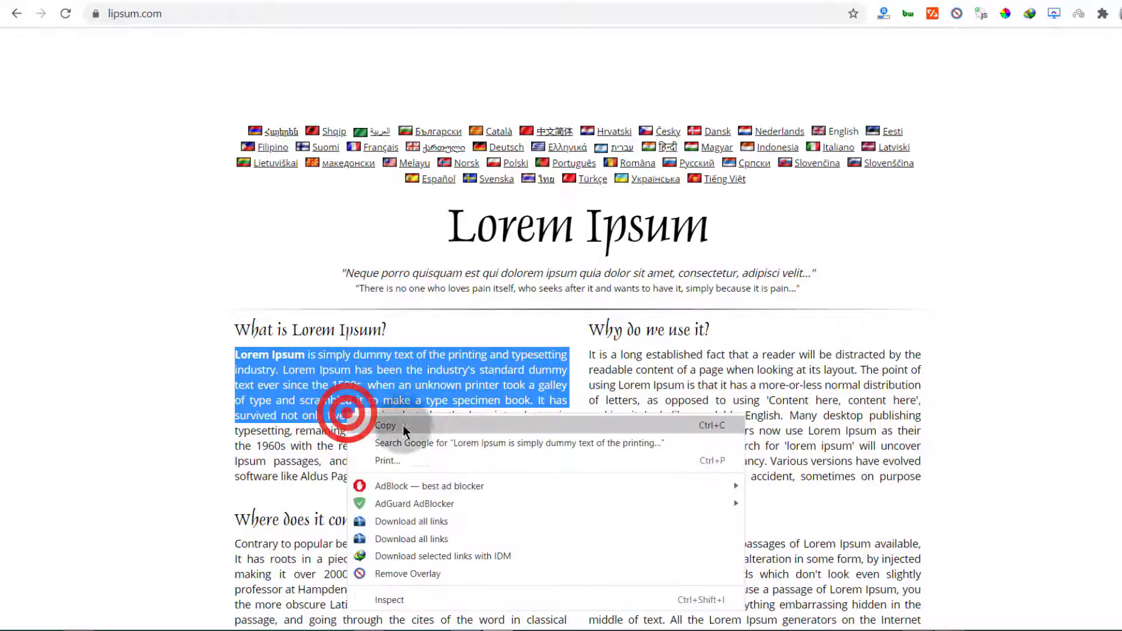
pyautogui.click(405, 431)
pyautogui.click(123, 3)
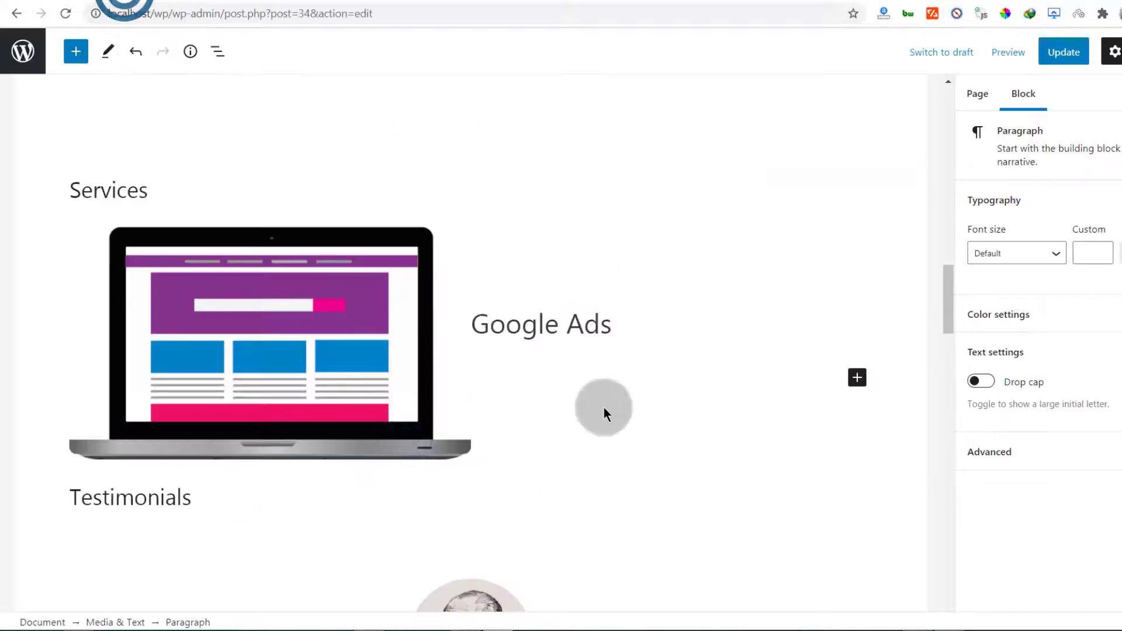
# Paste the Lorem Ipsum text under 'Google Ads' in the Media & Text block
pyautogui.rightClick(503, 378)
pyautogui.click(585, 144)
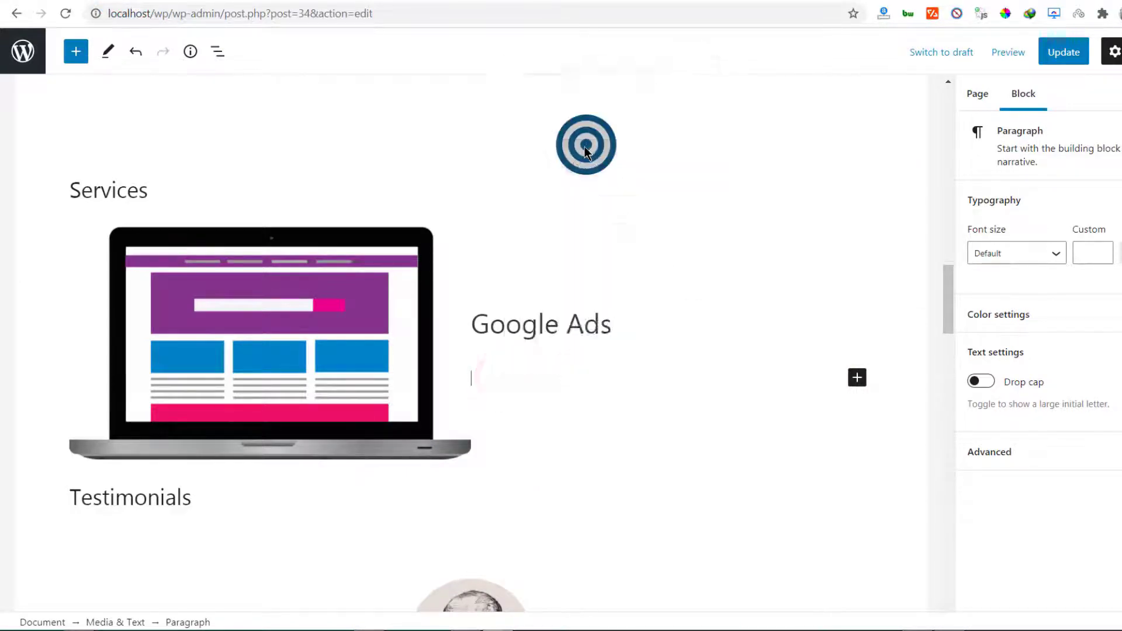
pyautogui.scroll(-3, 633, 386)
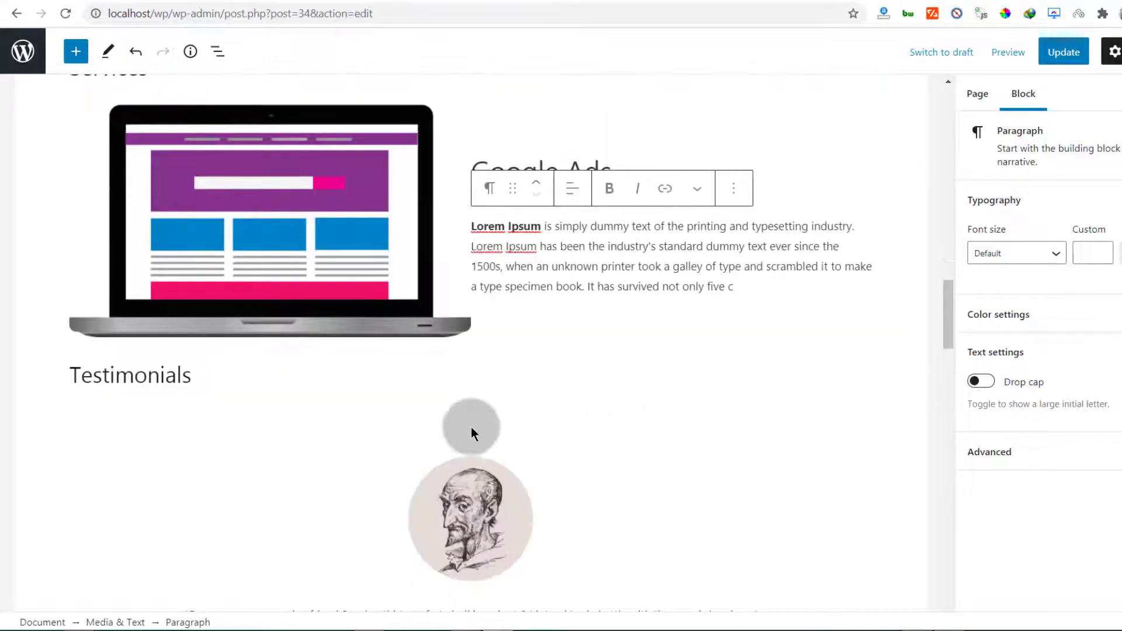
pyautogui.scroll(4, 320, 403)
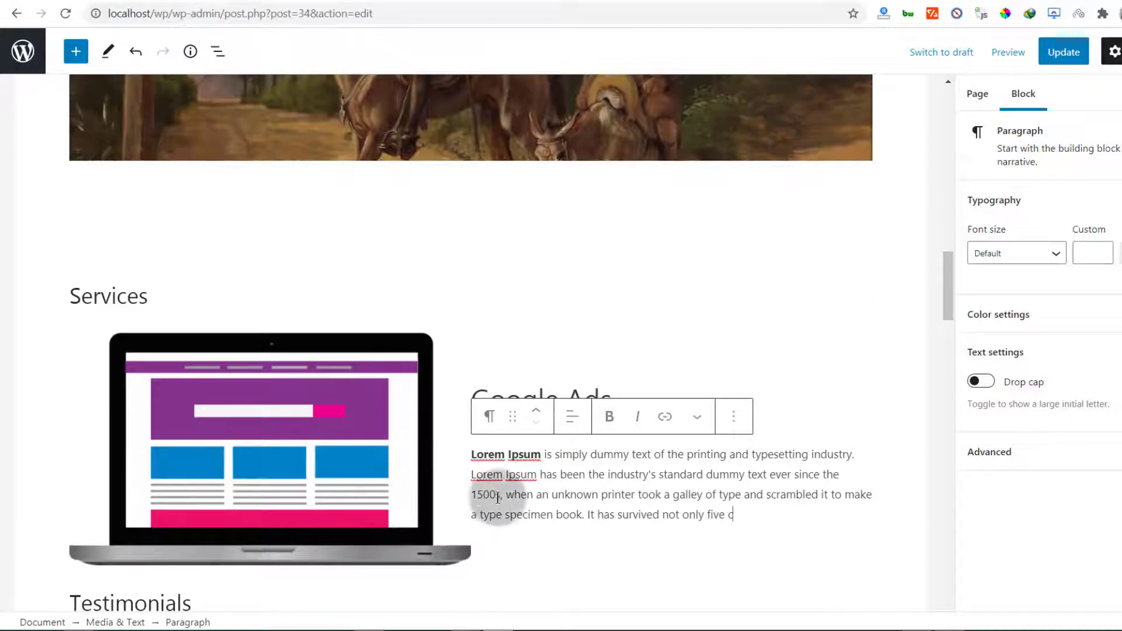
# Insert a Spacer below the Google Ads block and reselect the block
pyautogui.scroll(-2, 491, 514)
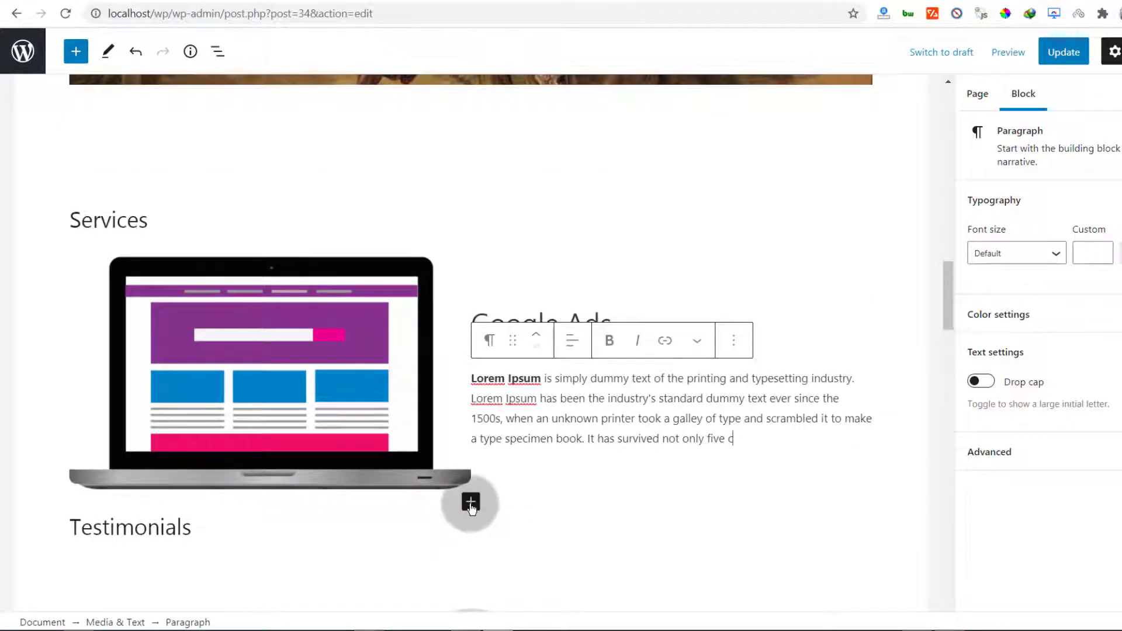
pyautogui.click(471, 503)
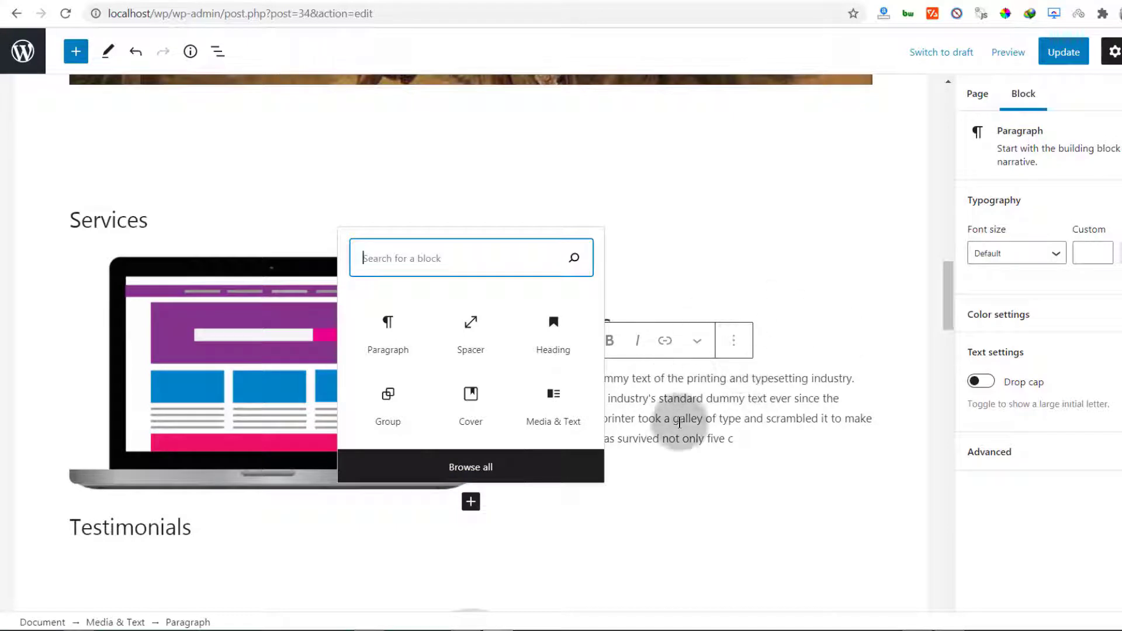
pyautogui.click(473, 337)
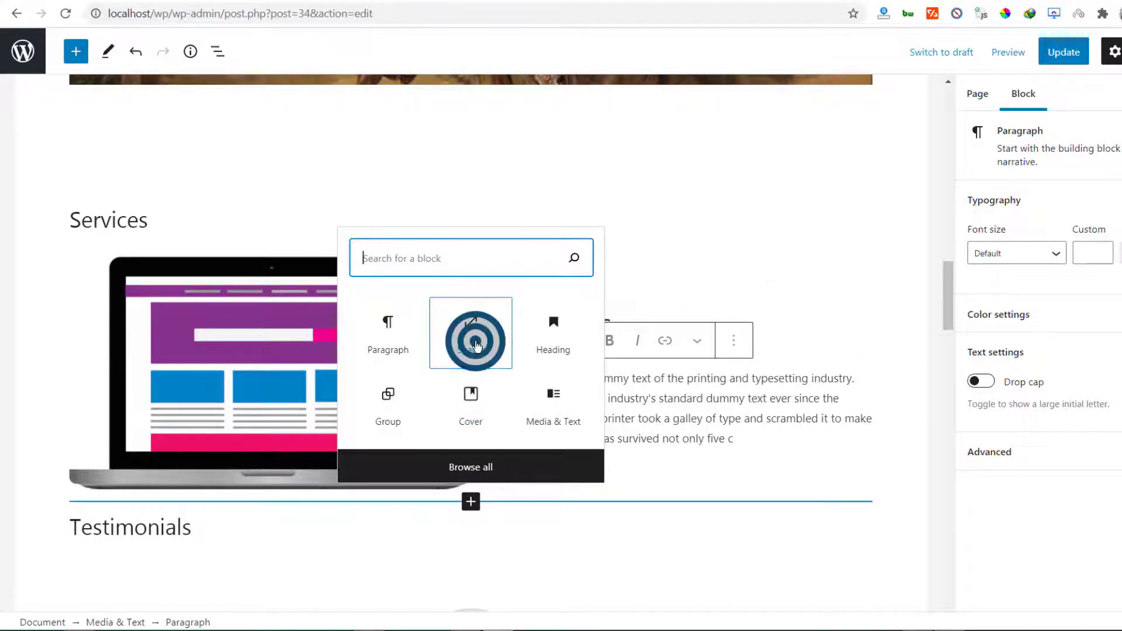
pyautogui.scroll(-4, 452, 475)
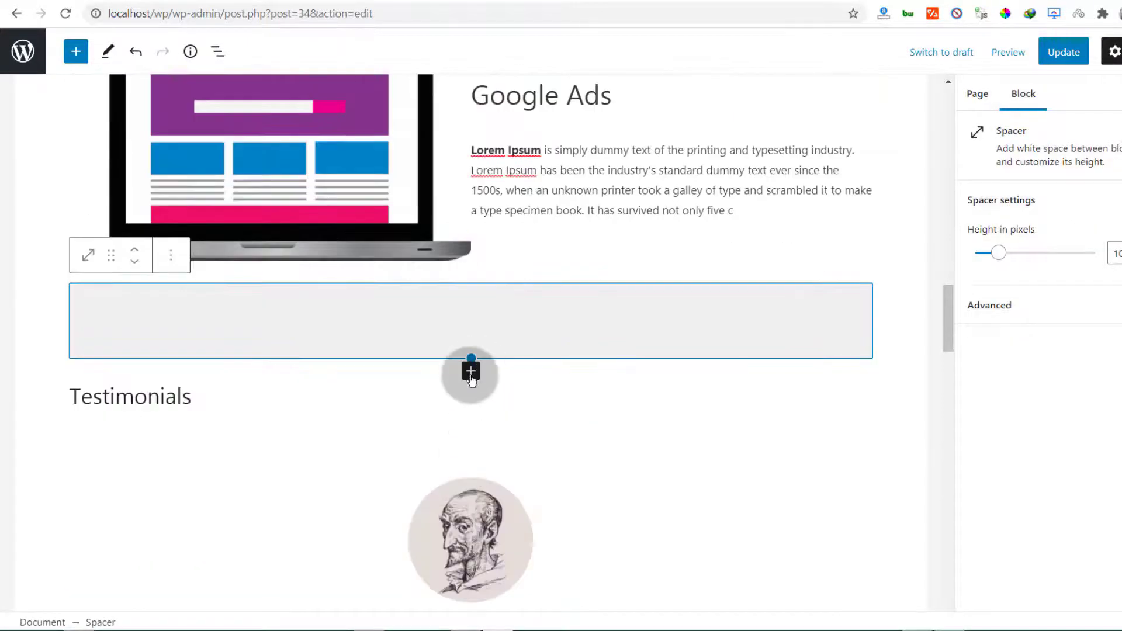
pyautogui.click(236, 165)
pyautogui.scroll(2, 228, 169)
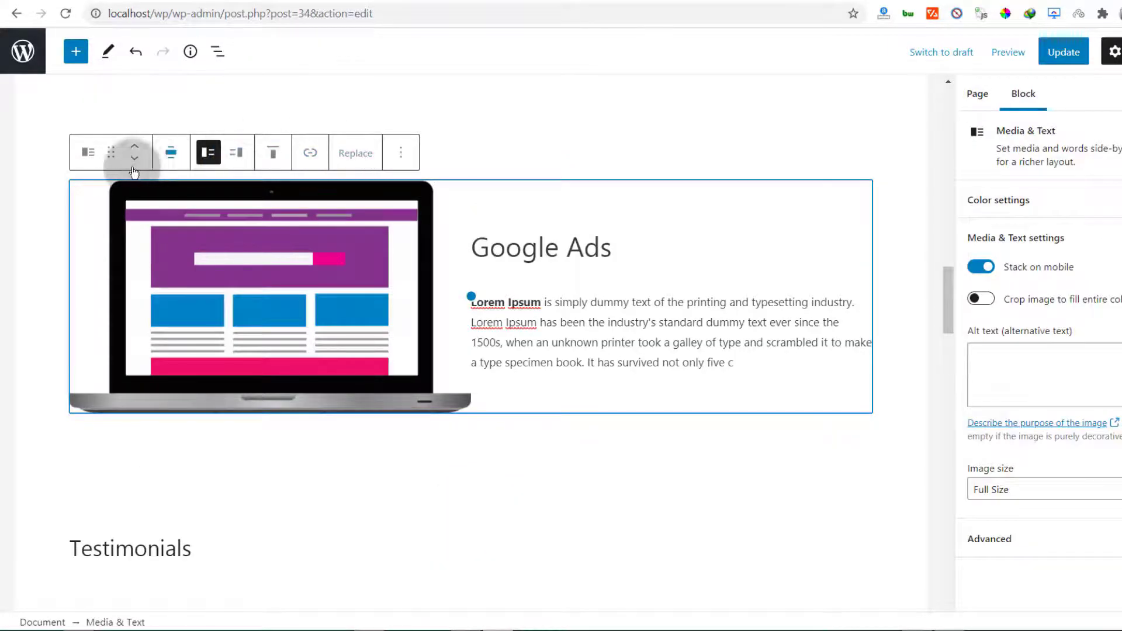
# Duplicate the Google Ads block, move the copy down, show its media on the right, and add a spacer
pyautogui.click(404, 153)
pyautogui.click(423, 257)
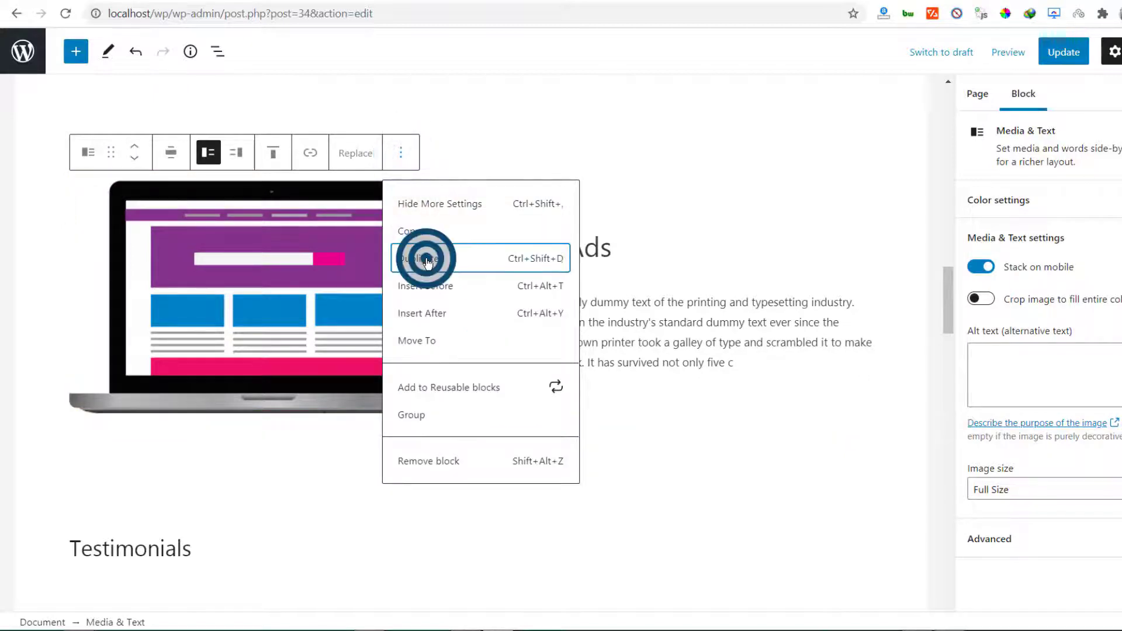
pyautogui.scroll(-2, 251, 363)
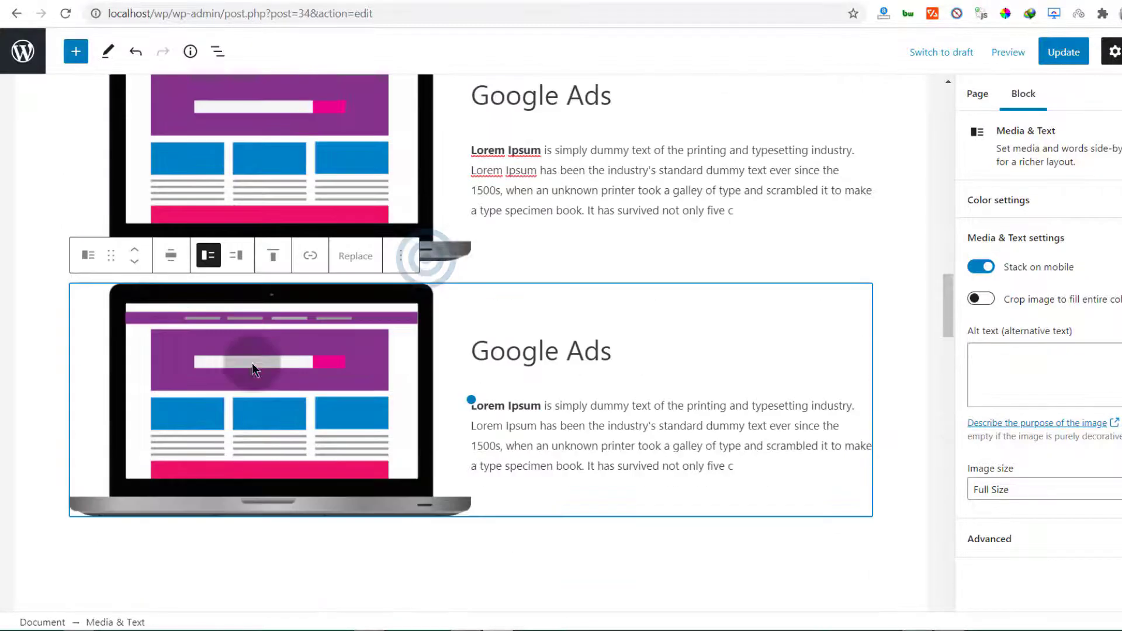
pyautogui.click(134, 266)
pyautogui.scroll(-3, 259, 289)
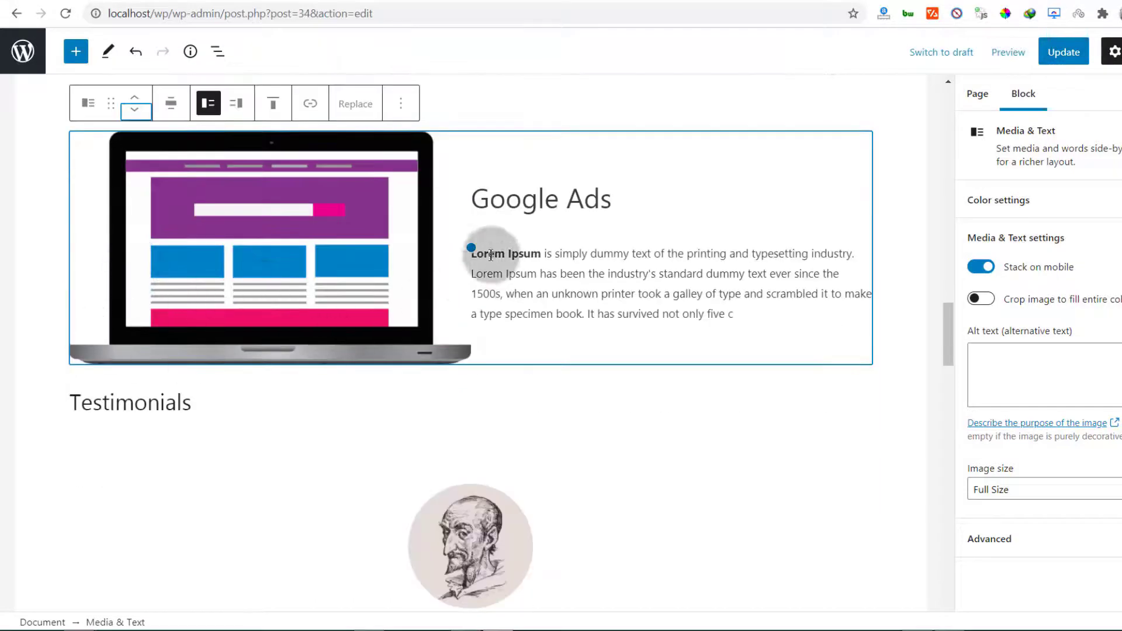
pyautogui.click(233, 105)
pyautogui.click(233, 105)
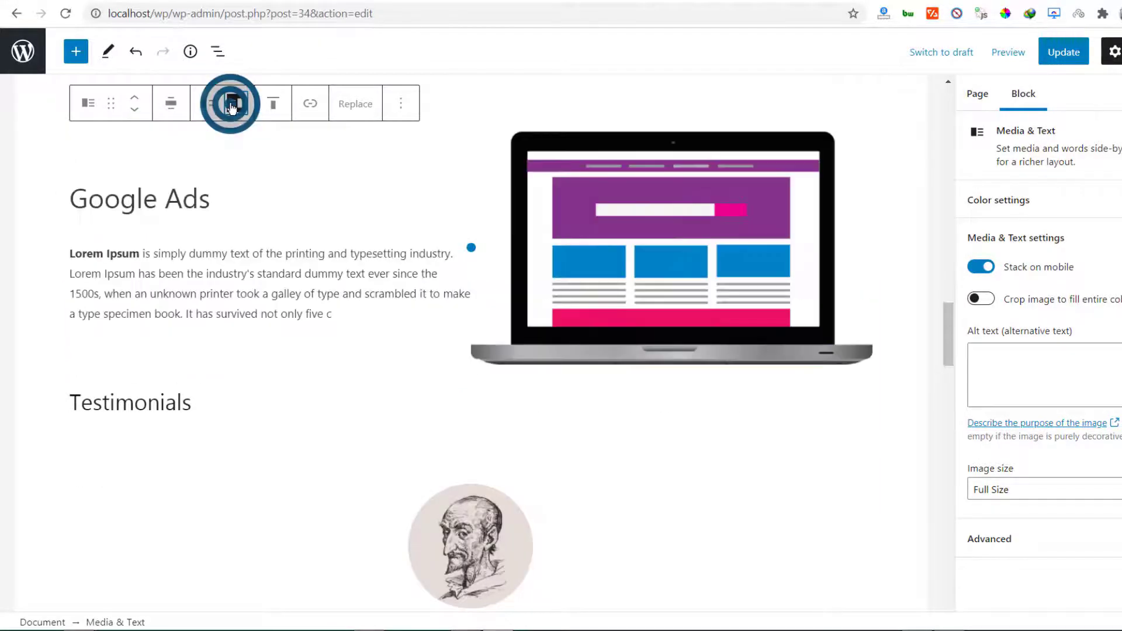
pyautogui.scroll(-4, 396, 346)
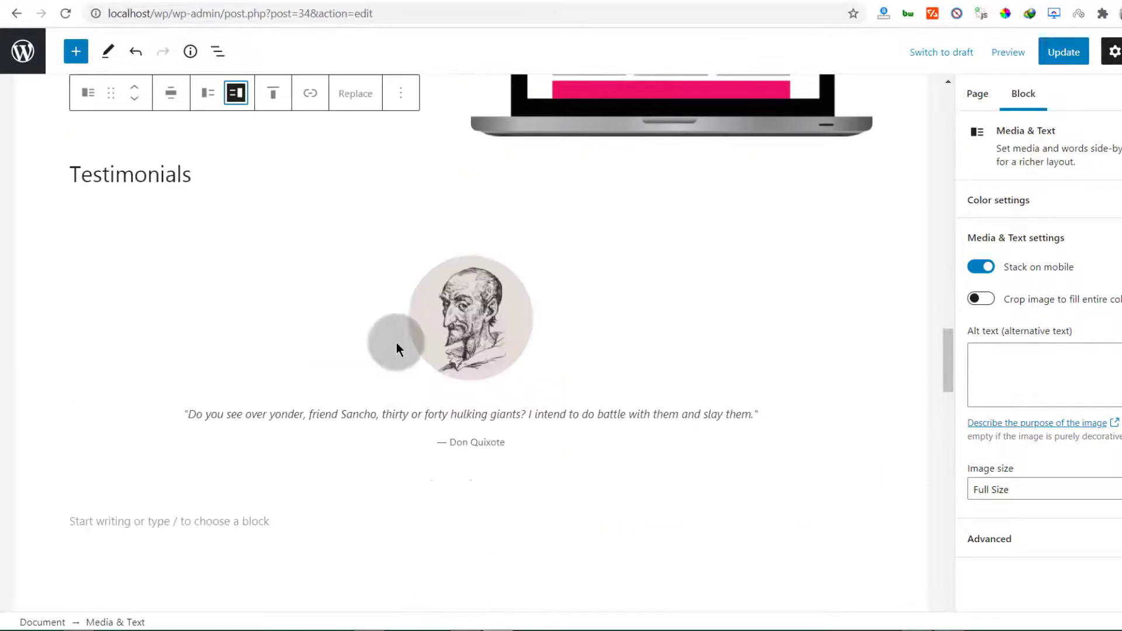
pyautogui.scroll(5, 205, 226)
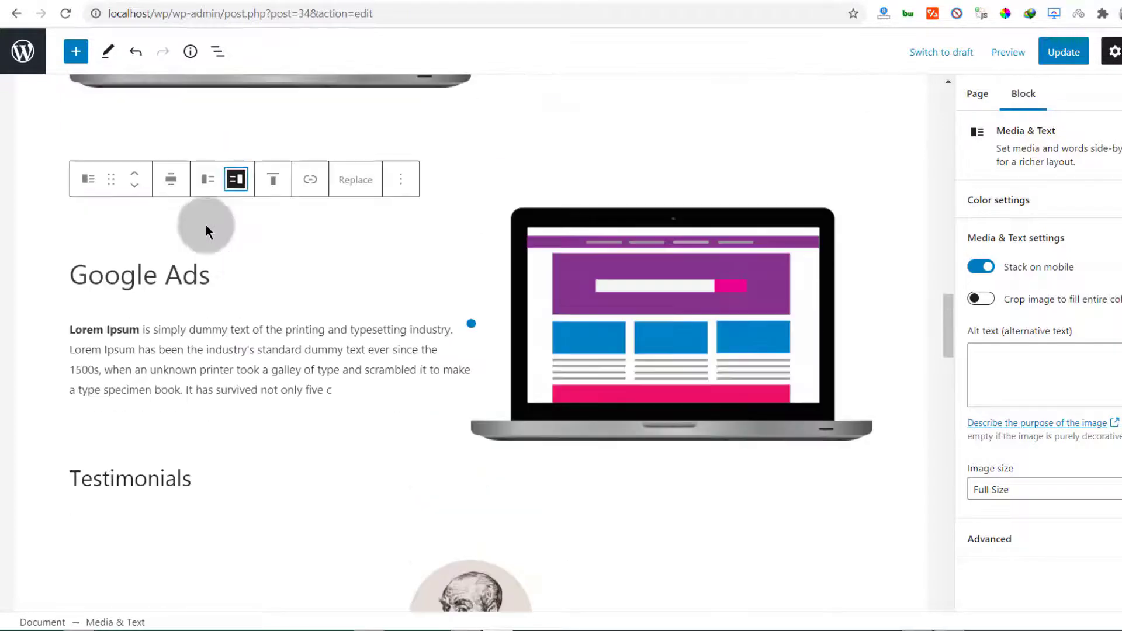
pyautogui.click(470, 454)
pyautogui.click(468, 285)
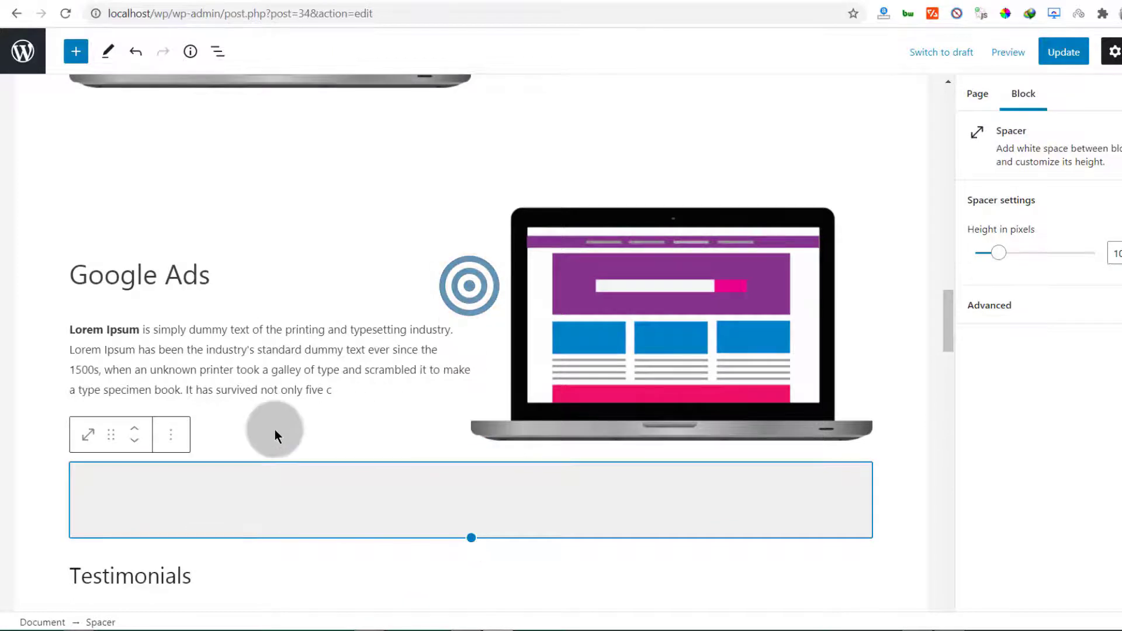
pyautogui.scroll(-3, 274, 430)
pyautogui.scroll(3, 45, 101)
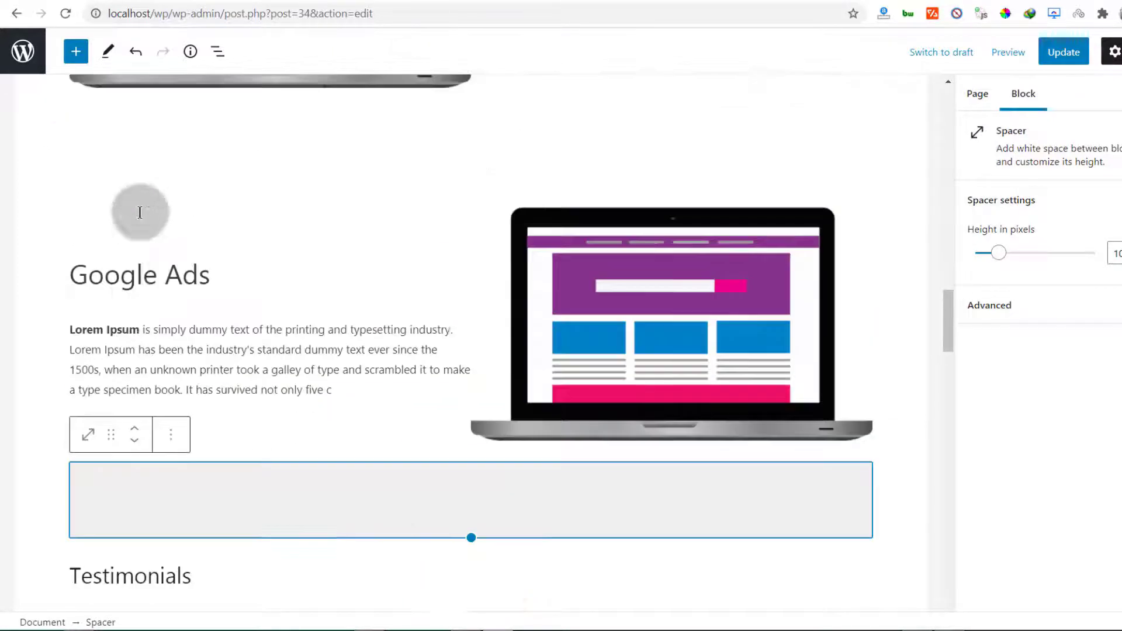
# Duplicate the image-right Google Ads block, move the new copy down, and add a spacer below it
pyautogui.click(166, 319)
pyautogui.click(218, 263)
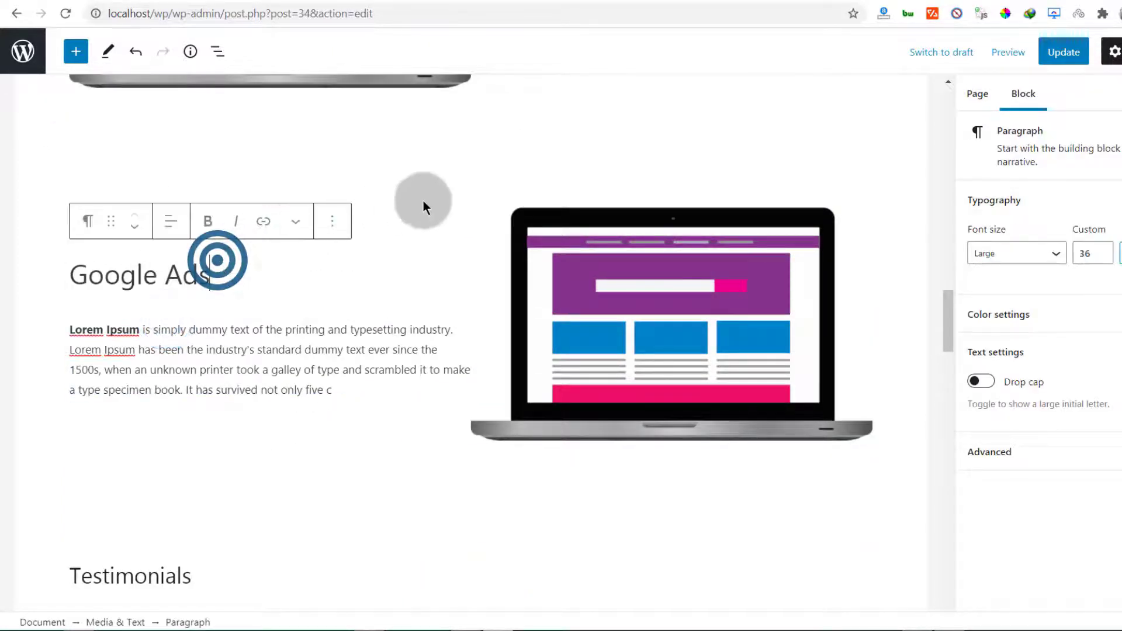
pyautogui.click(430, 201)
pyautogui.click(542, 201)
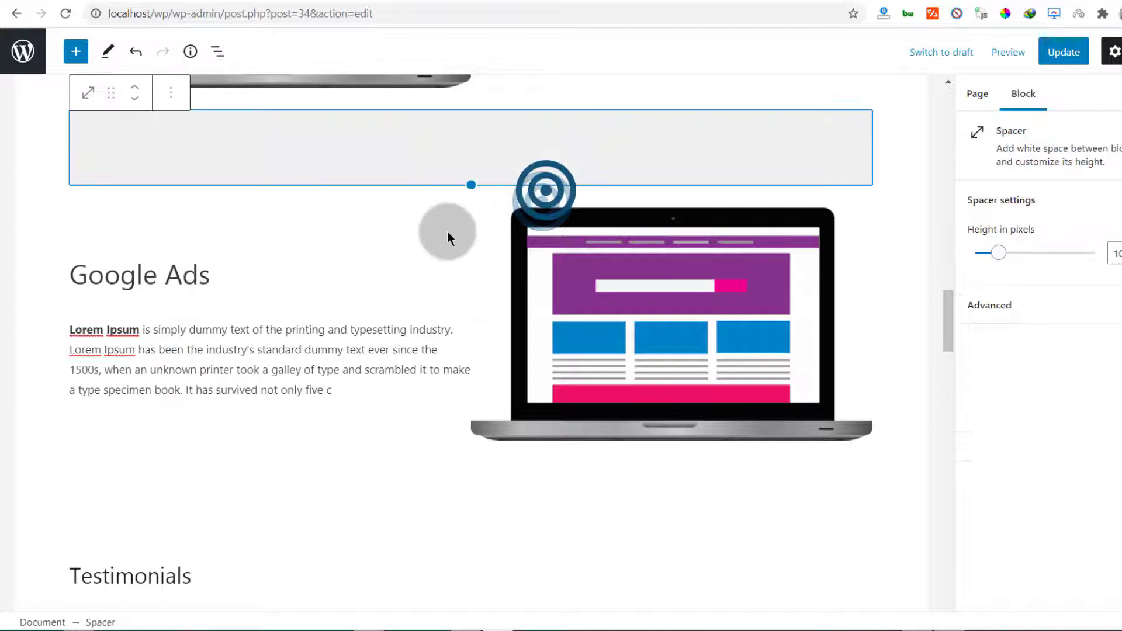
pyautogui.click(447, 232)
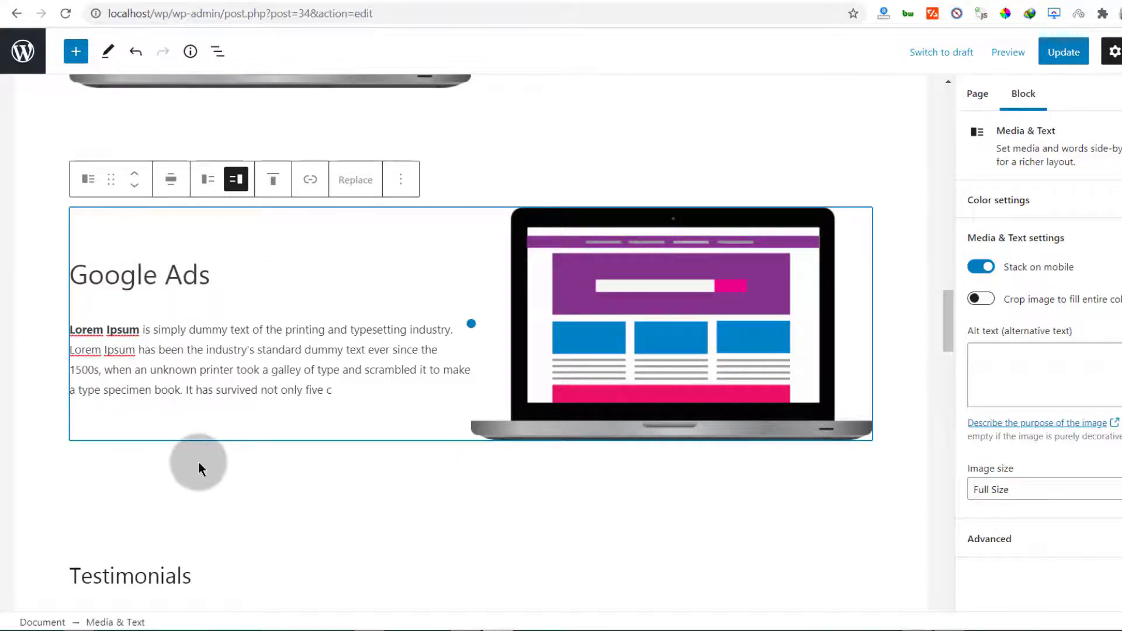
pyautogui.click(167, 188)
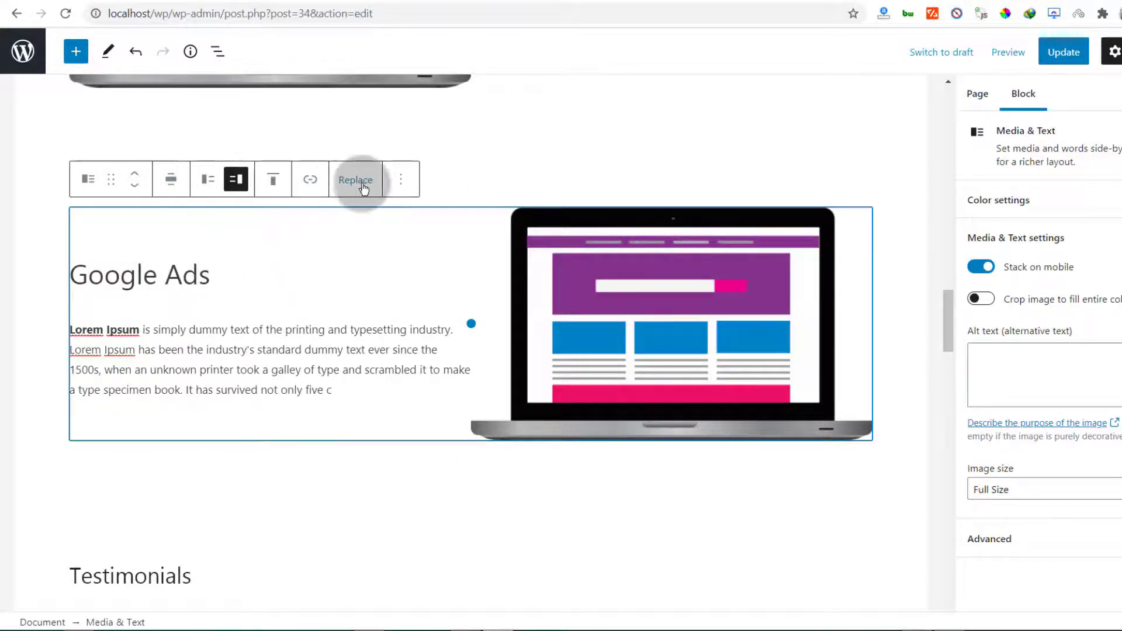
pyautogui.click(401, 180)
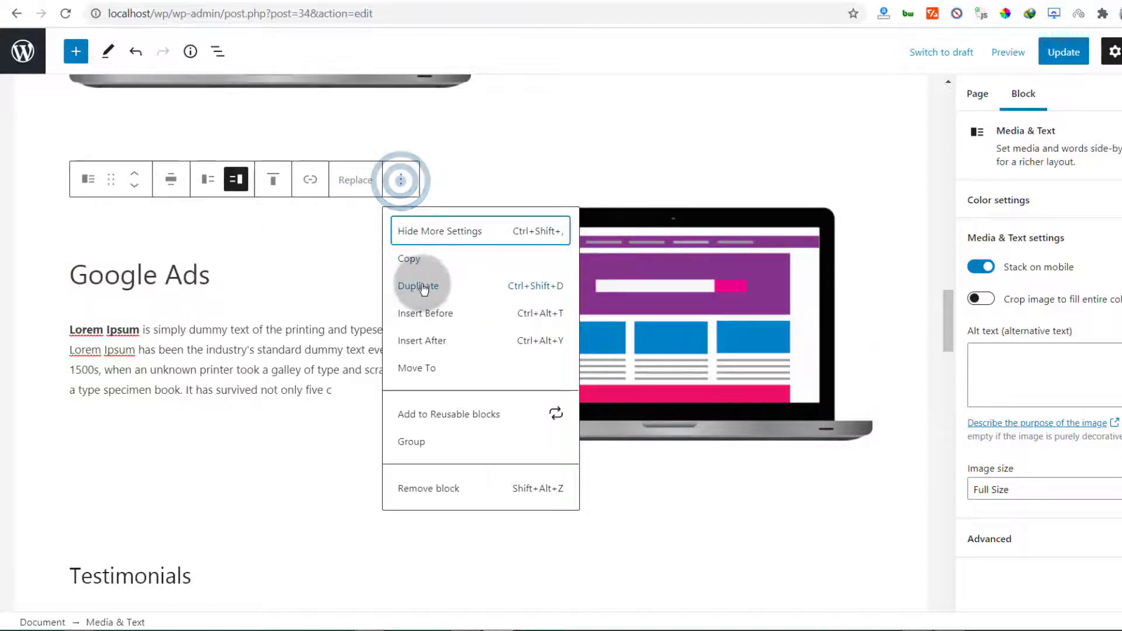
pyautogui.click(414, 286)
pyautogui.scroll(-3, 453, 345)
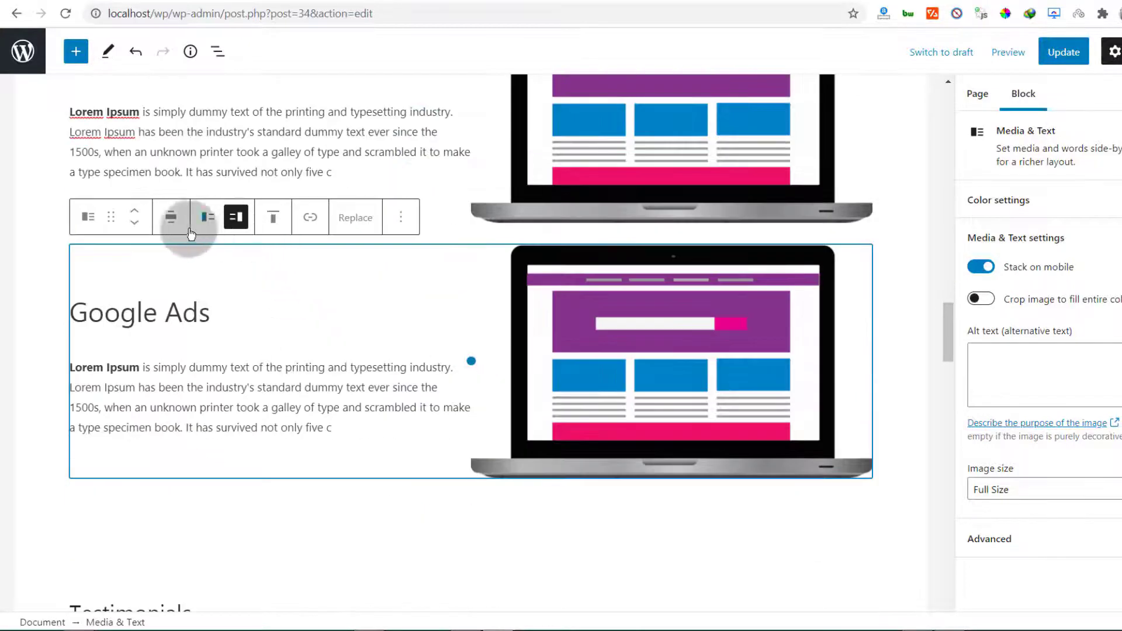
pyautogui.click(137, 222)
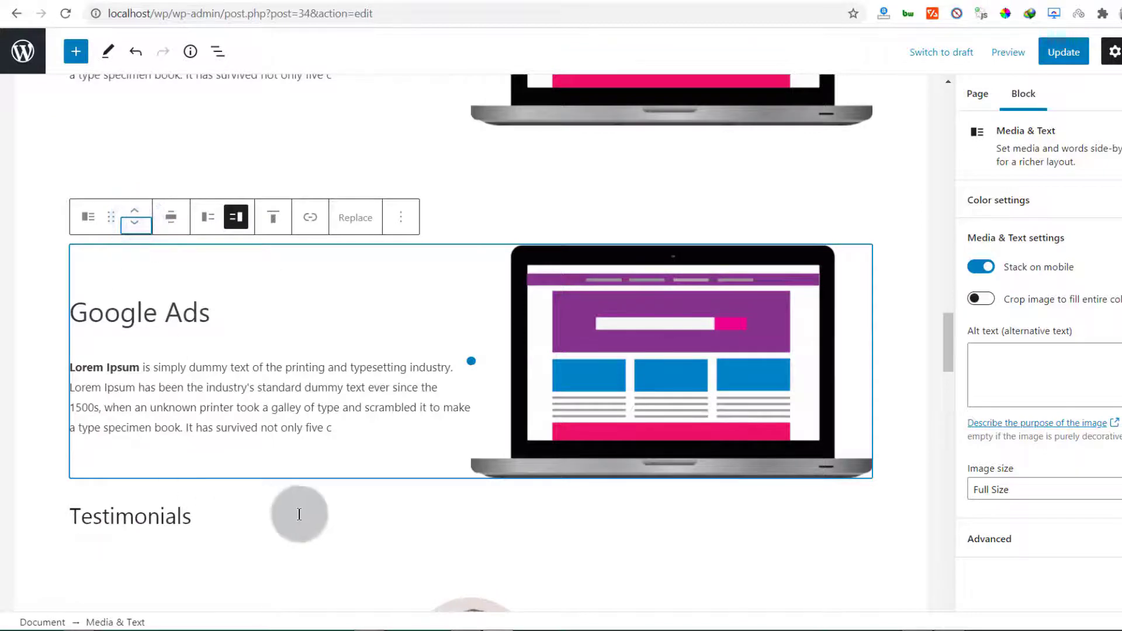
pyautogui.scroll(-3, 299, 514)
pyautogui.click(471, 340)
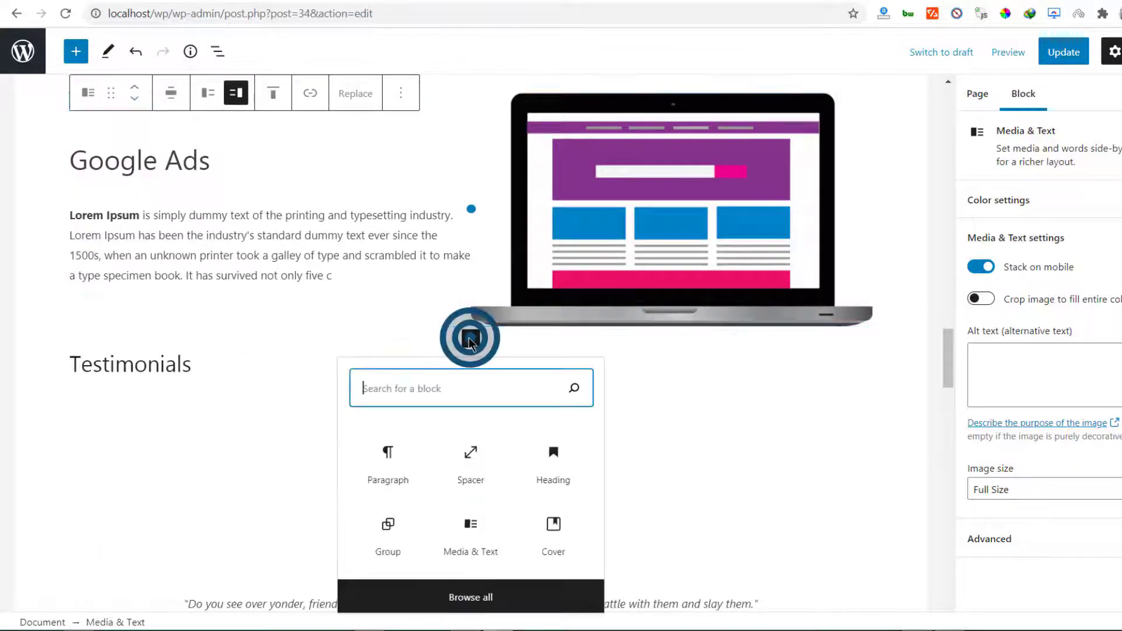
pyautogui.click(471, 459)
pyautogui.scroll(4, 229, 379)
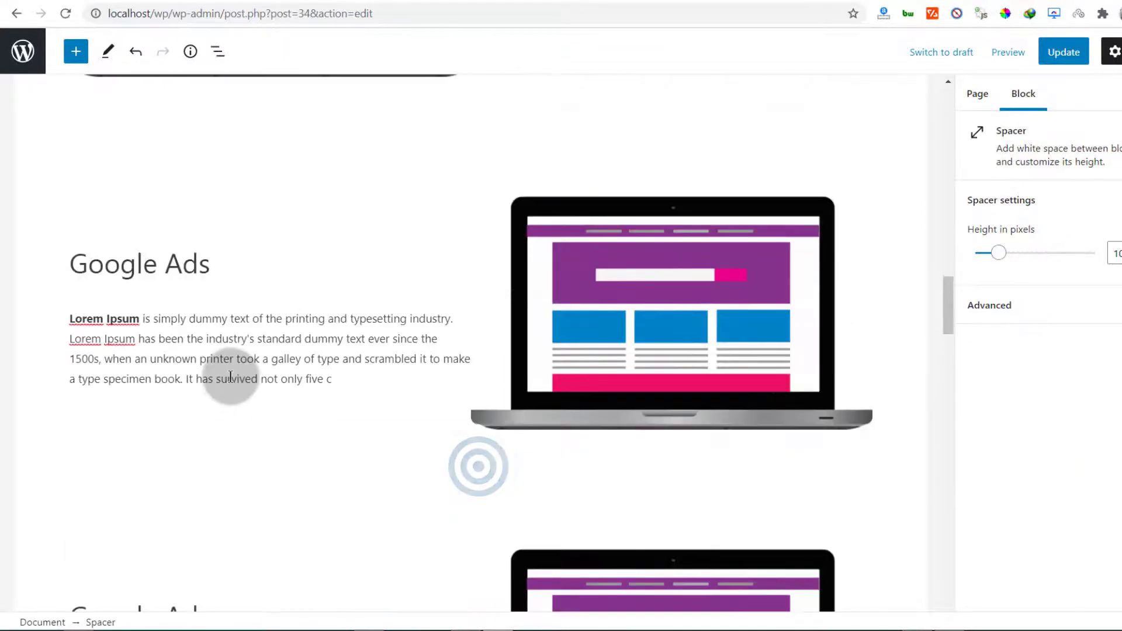
# Change the first copy's heading from 'Google Ads' to 'Facebook Marketing'
pyautogui.moveTo(76, 414); pyautogui.dragTo(151, 417)
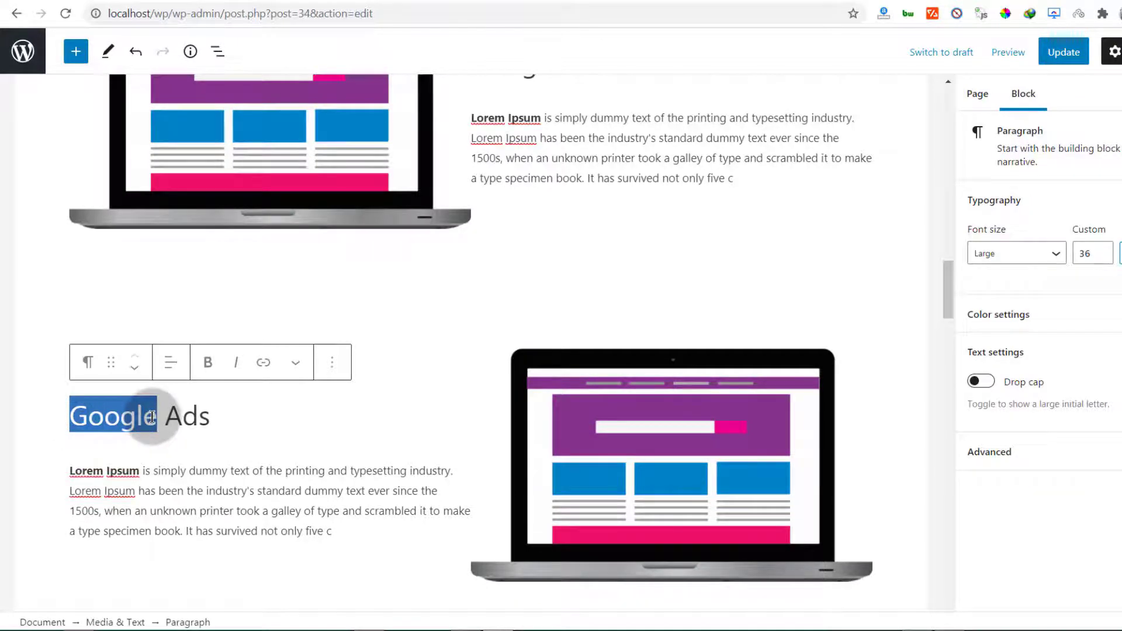
pyautogui.write('Facebook Marketing')
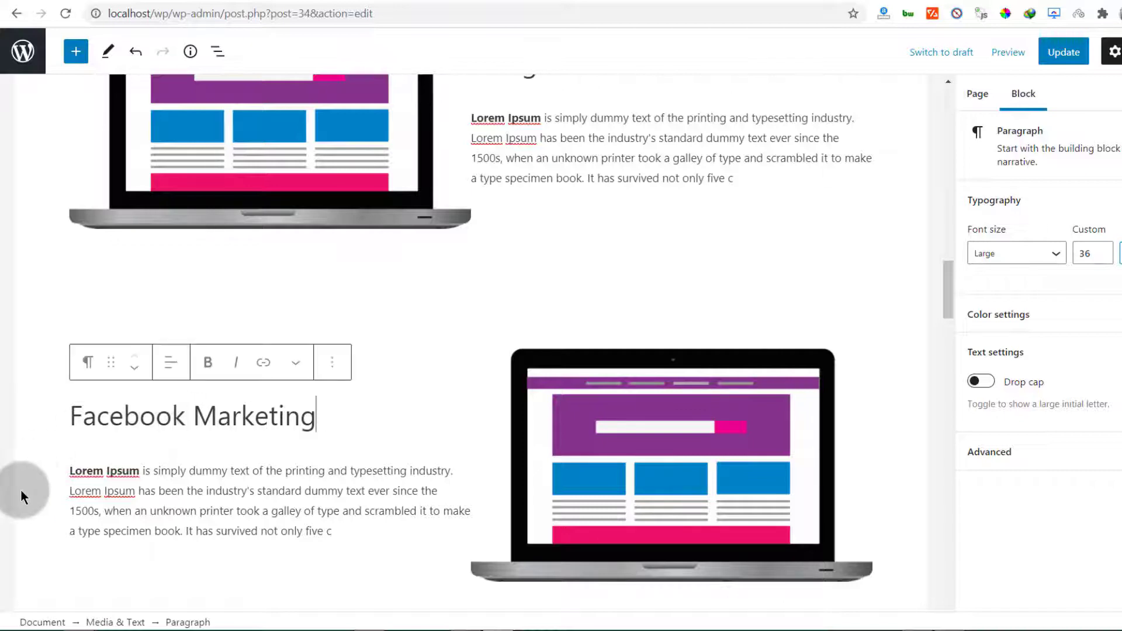
pyautogui.scroll(-2, 175, 473)
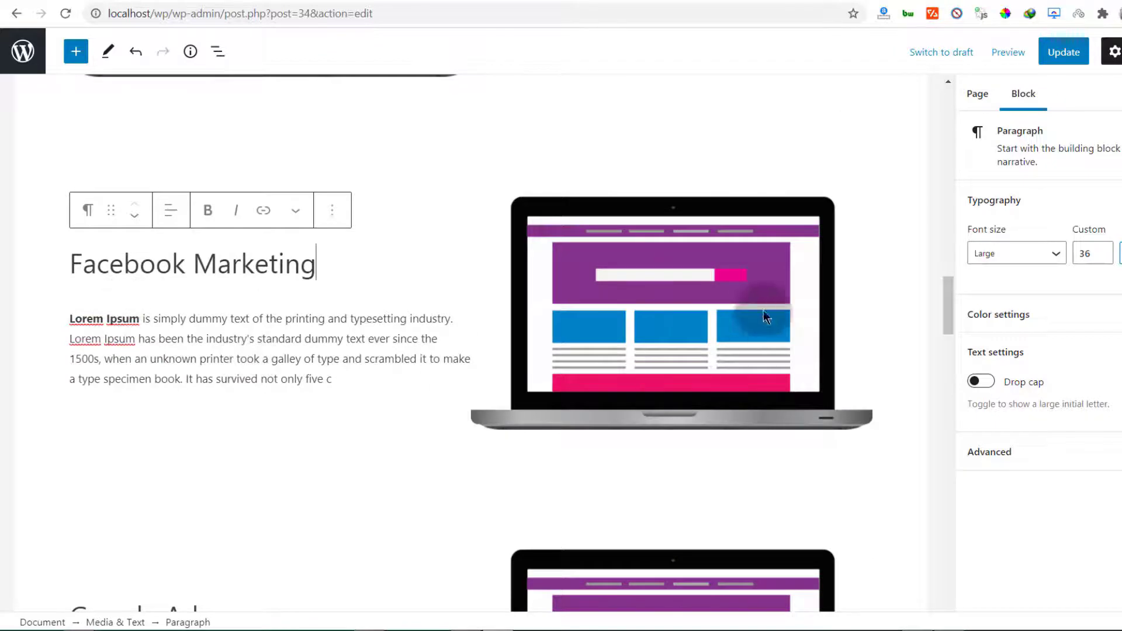
# Replace the Facebook Marketing block's image with the uploaded black laptop PNG
pyautogui.click(738, 291)
pyautogui.click(366, 169)
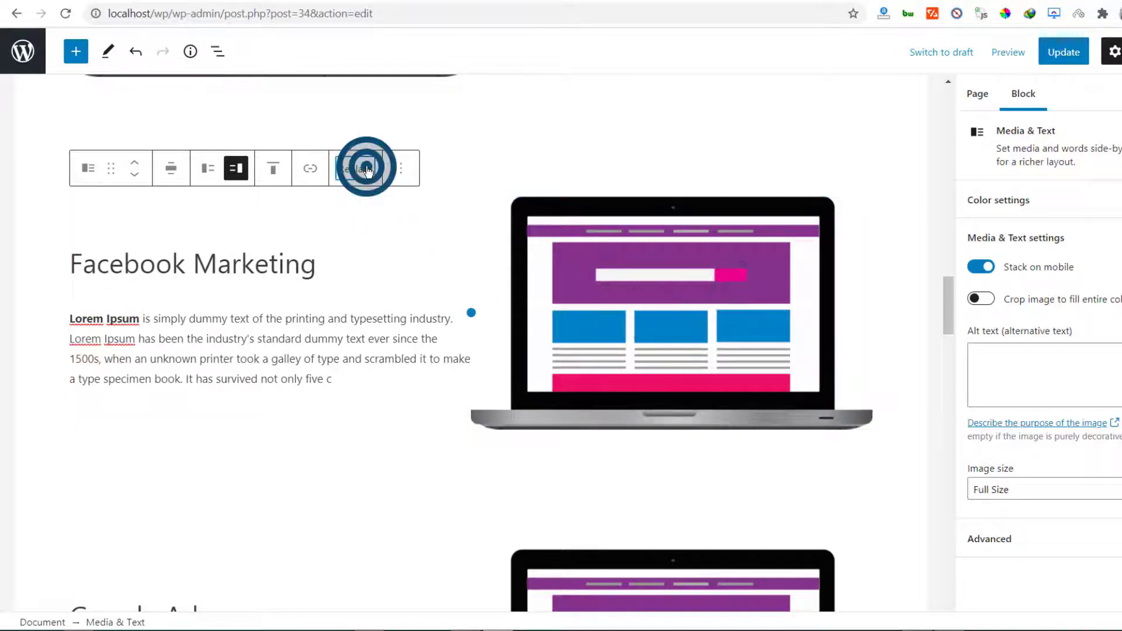
pyautogui.click(367, 254)
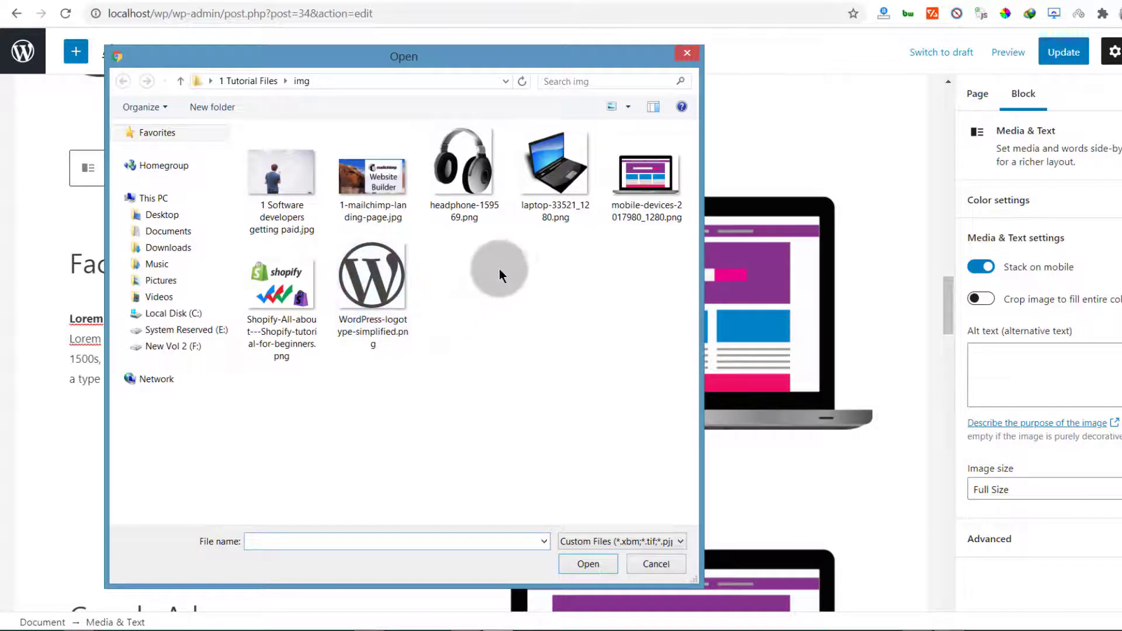
pyautogui.doubleClick(558, 166)
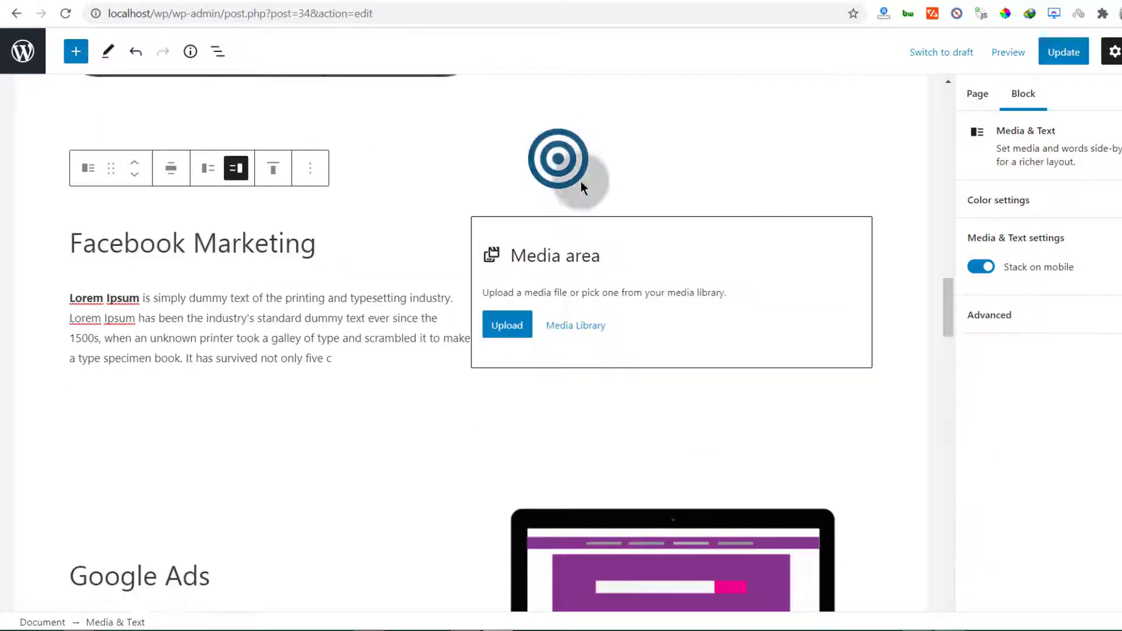
pyautogui.scroll(-2, 384, 300)
pyautogui.scroll(5, 263, 242)
pyautogui.scroll(-10, 471, 288)
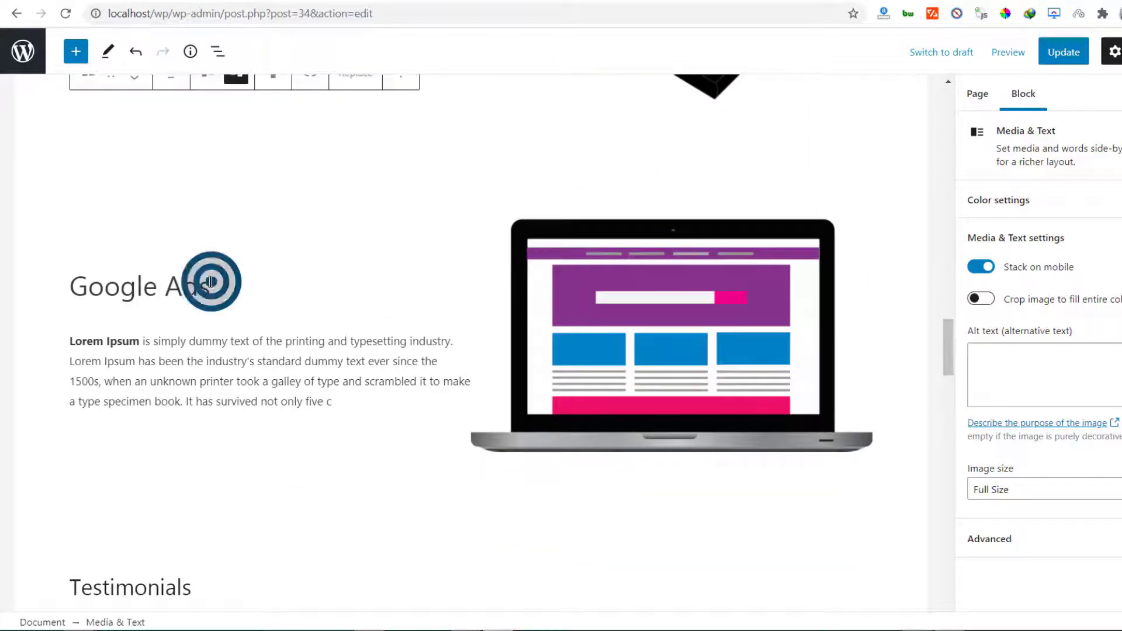
# Rename the next copy's heading from 'Google Ads' to 'content Marketing'
pyautogui.moveTo(211, 281); pyautogui.dragTo(68, 290)
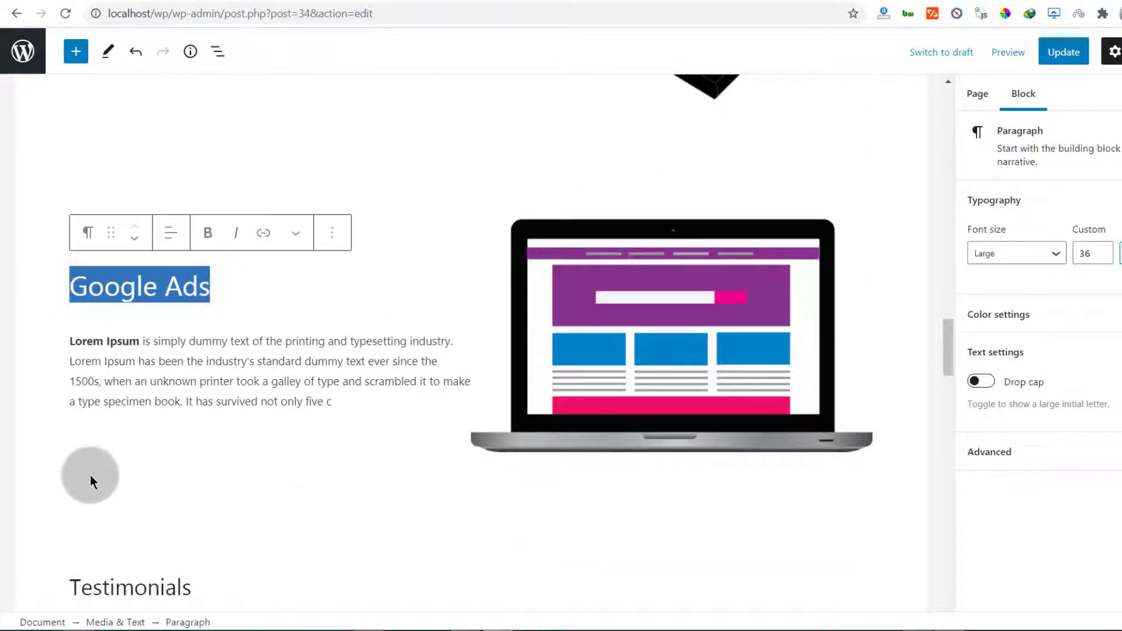
pyautogui.write('content Marketin')
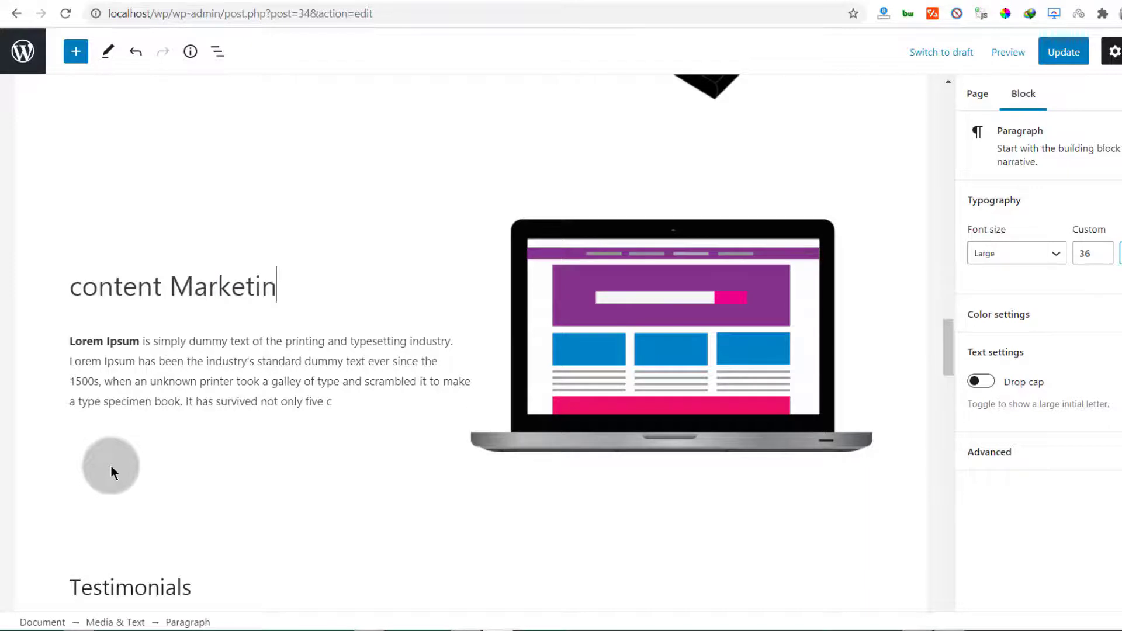
pyautogui.write('g')
pyautogui.scroll(-2, 578, 211)
pyautogui.scroll(1, 685, 197)
# Replace the content Marketing block's laptop image with the uploaded whiteboard photo
pyautogui.click(686, 197)
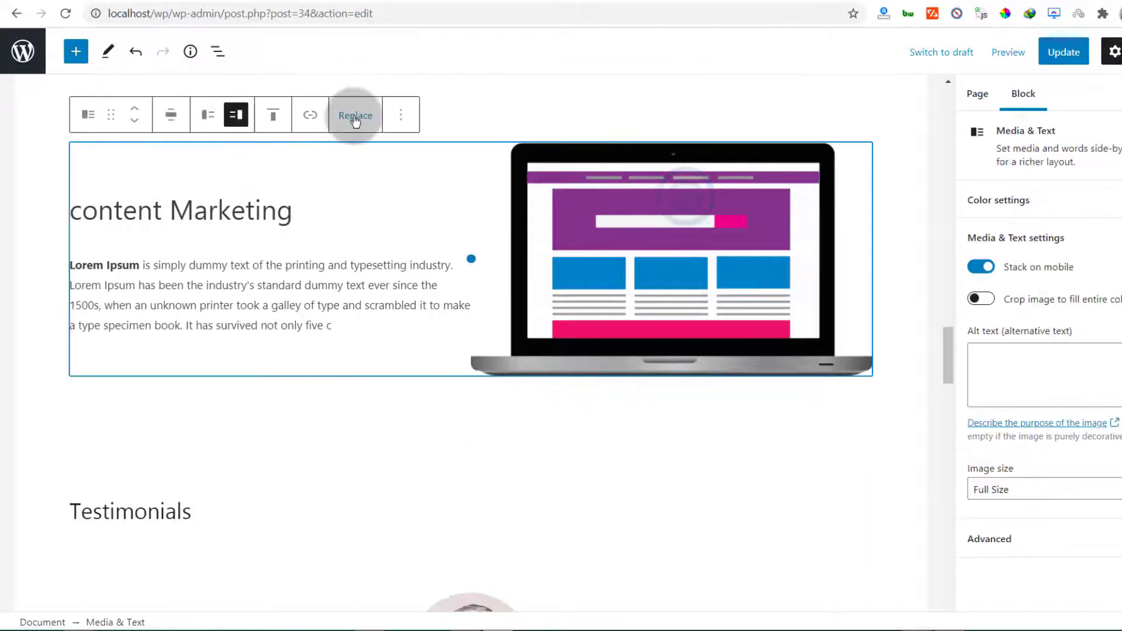
pyautogui.click(355, 117)
pyautogui.click(376, 195)
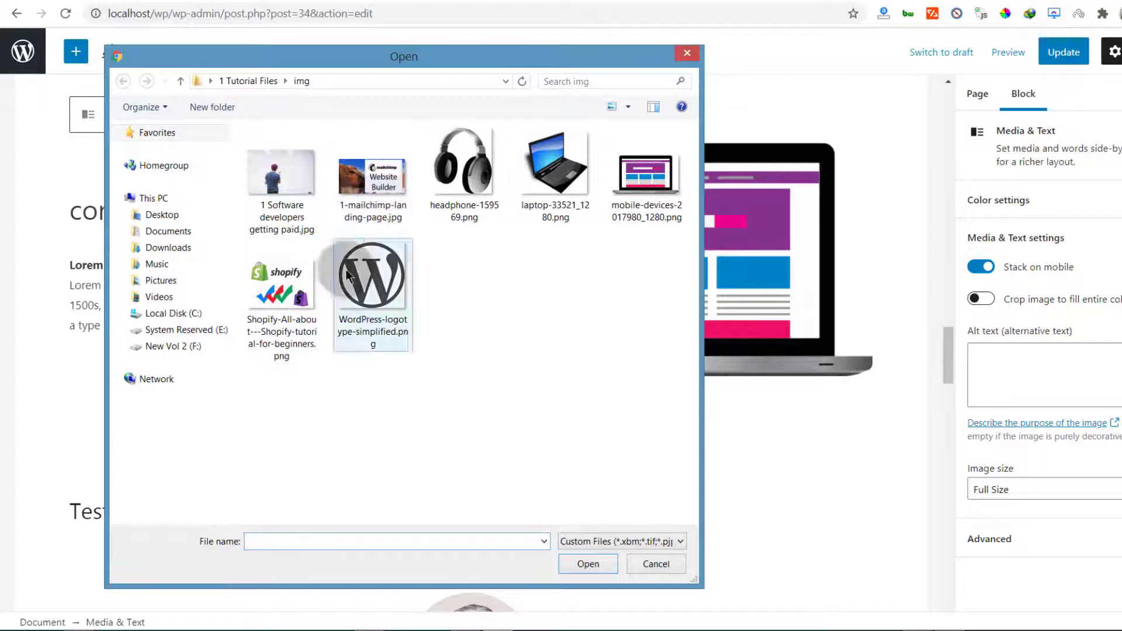
pyautogui.doubleClick(279, 176)
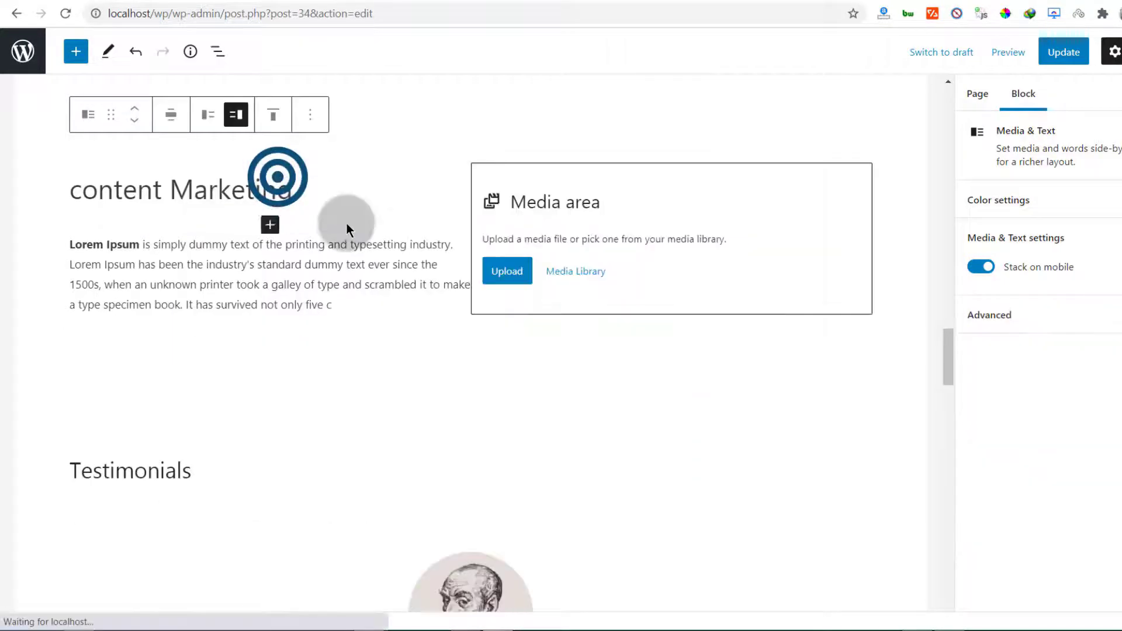
pyautogui.scroll(-1, 456, 313)
# Duplicate the content Marketing block and move the duplicate down one position
pyautogui.click(466, 393)
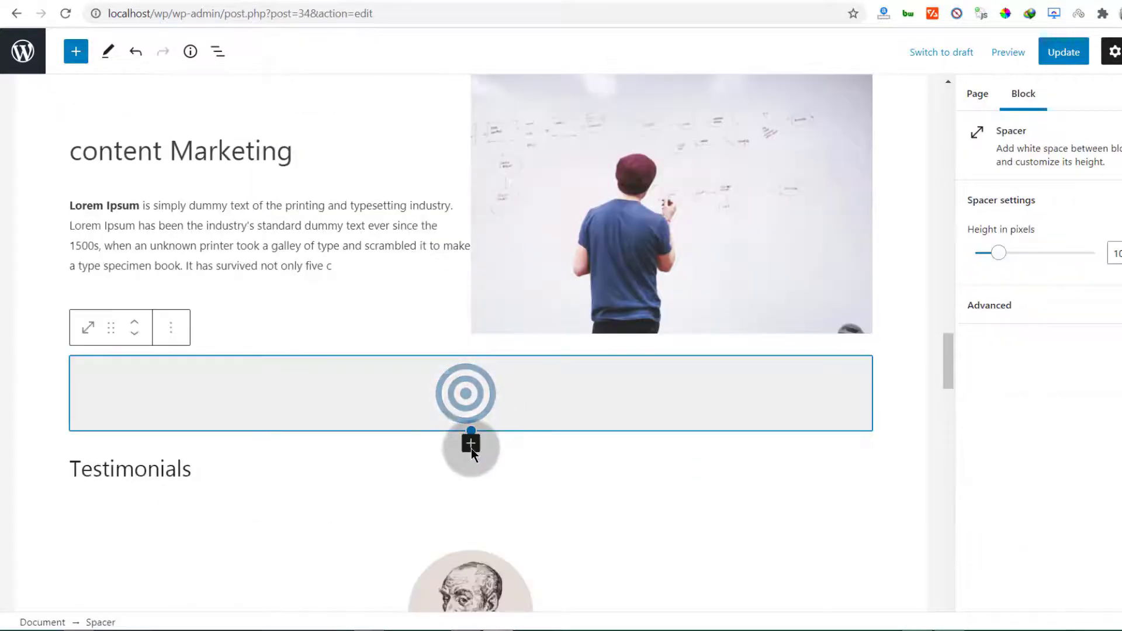
pyautogui.click(471, 444)
pyautogui.click(175, 200)
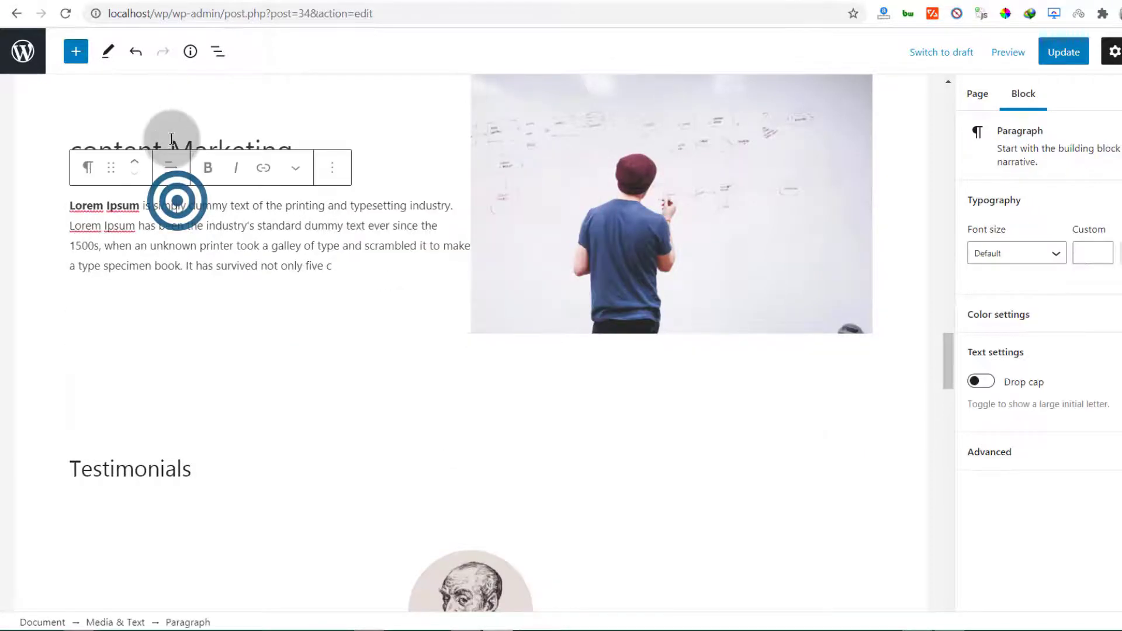
pyautogui.click(175, 144)
pyautogui.click(415, 79)
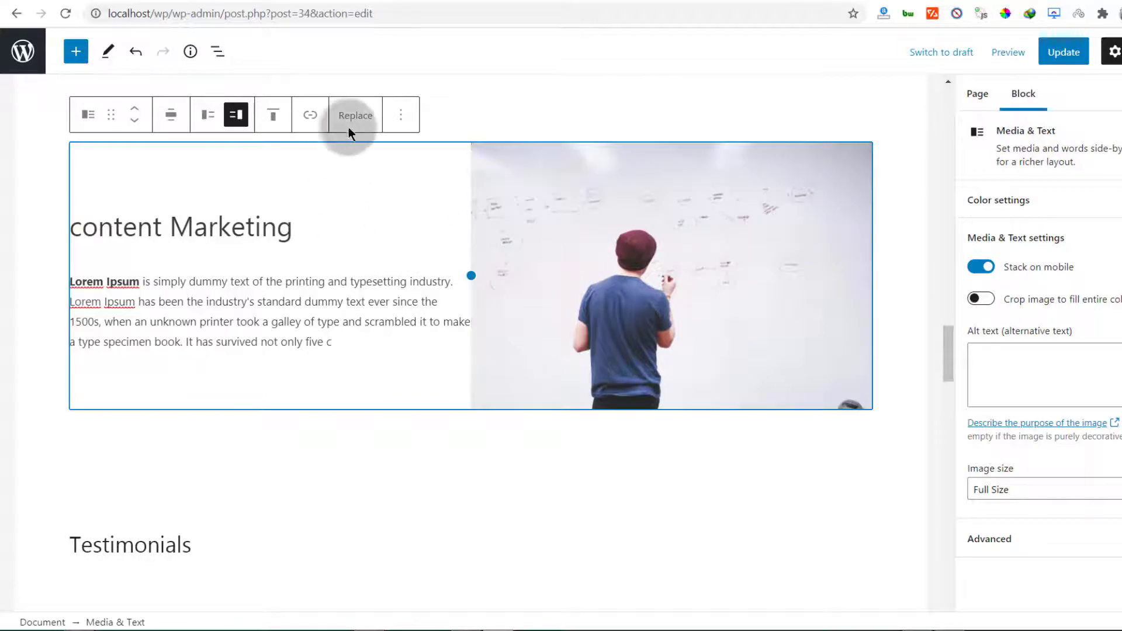
pyautogui.click(401, 115)
pyautogui.click(409, 222)
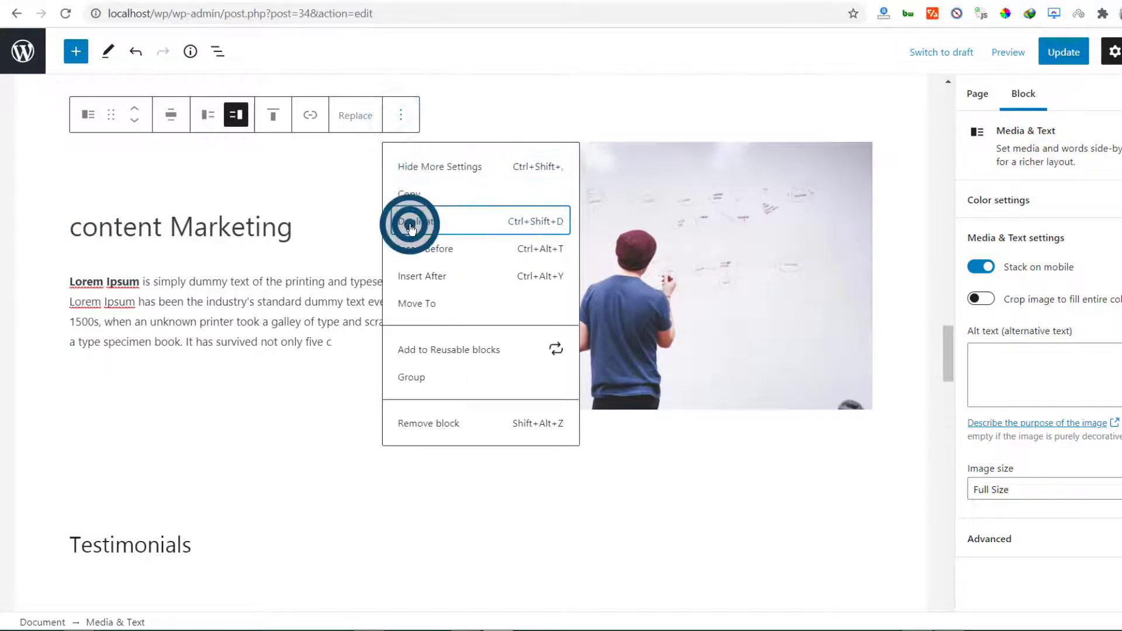
pyautogui.scroll(-3, 275, 298)
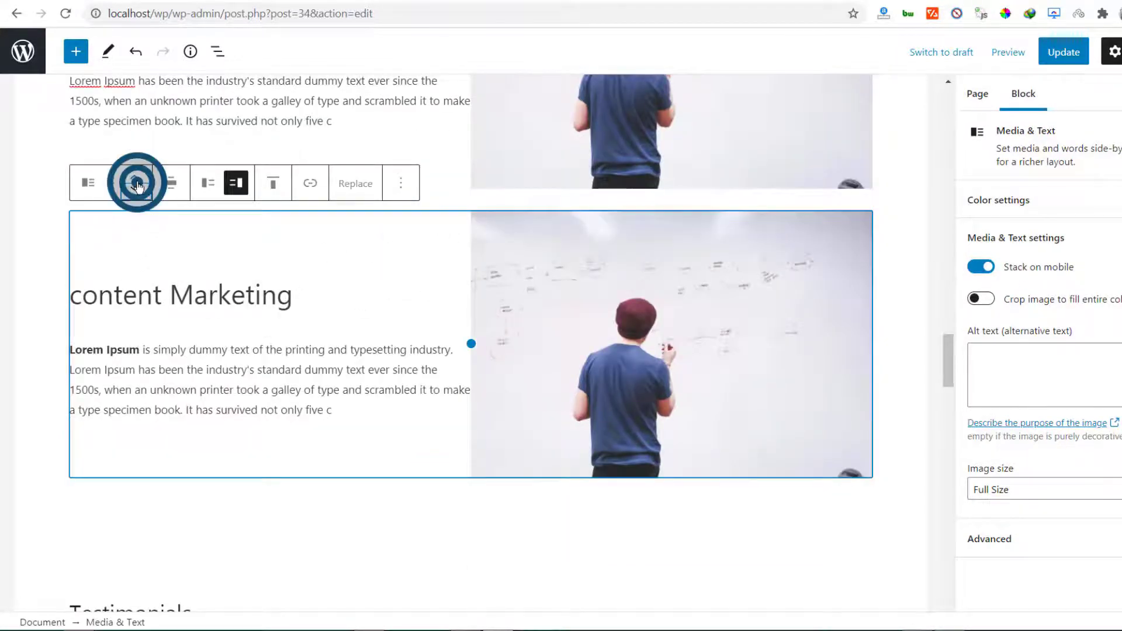
pyautogui.scroll(-3, 119, 257)
pyautogui.scroll(2, 120, 252)
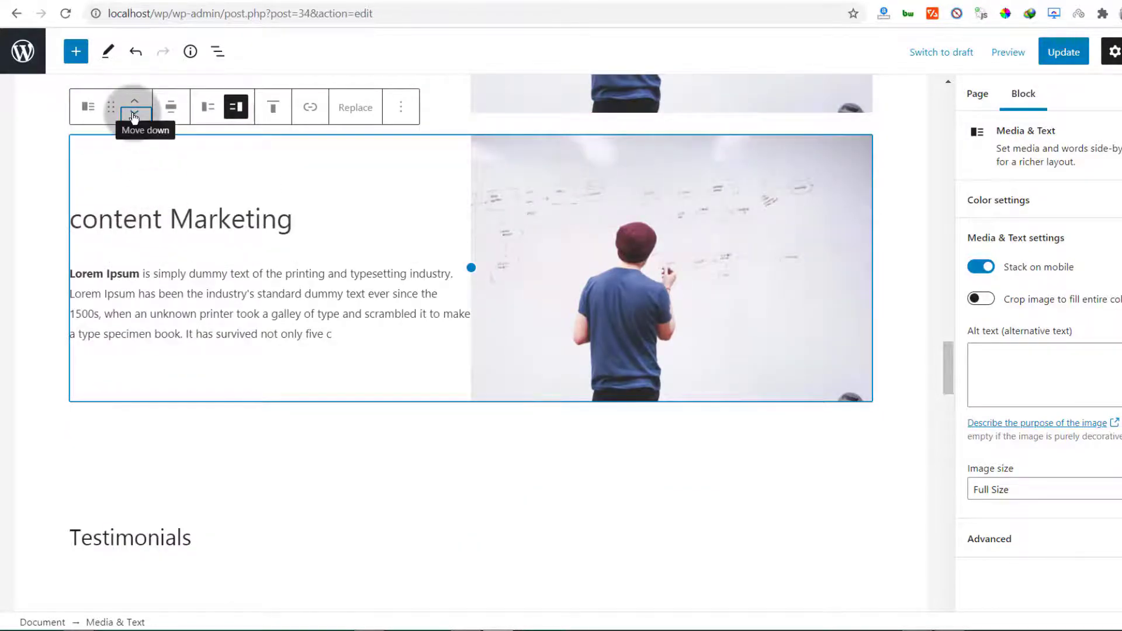
pyautogui.click(134, 113)
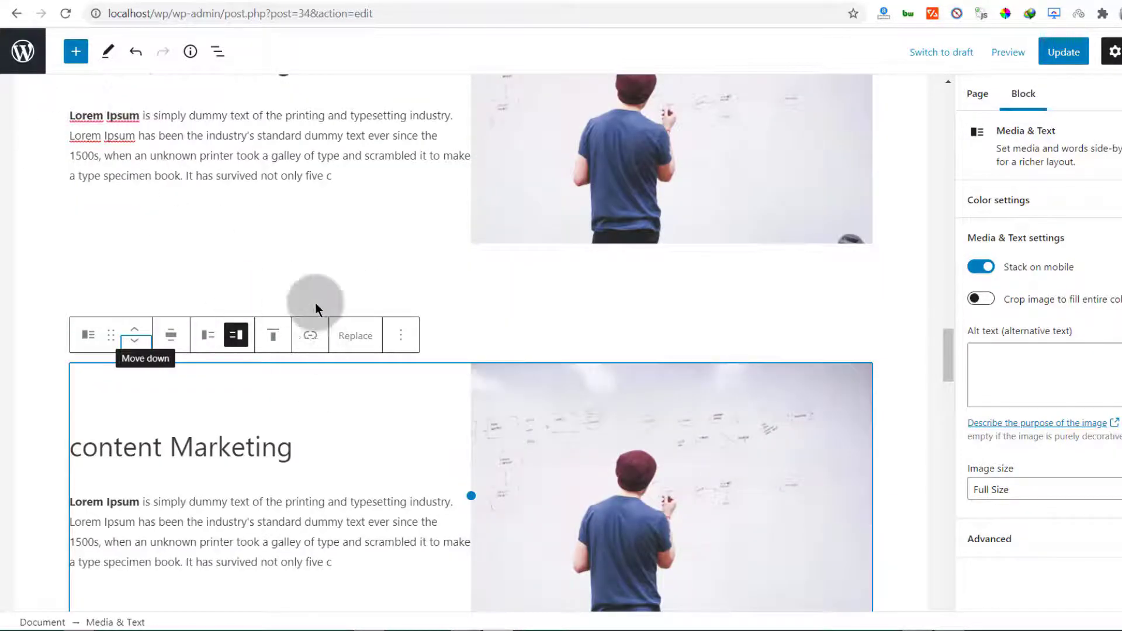
pyautogui.scroll(10, 317, 301)
# Show media on the left for the upper content Marketing block
pyautogui.scroll(-1, 318, 300)
pyautogui.scroll(-5, 409, 421)
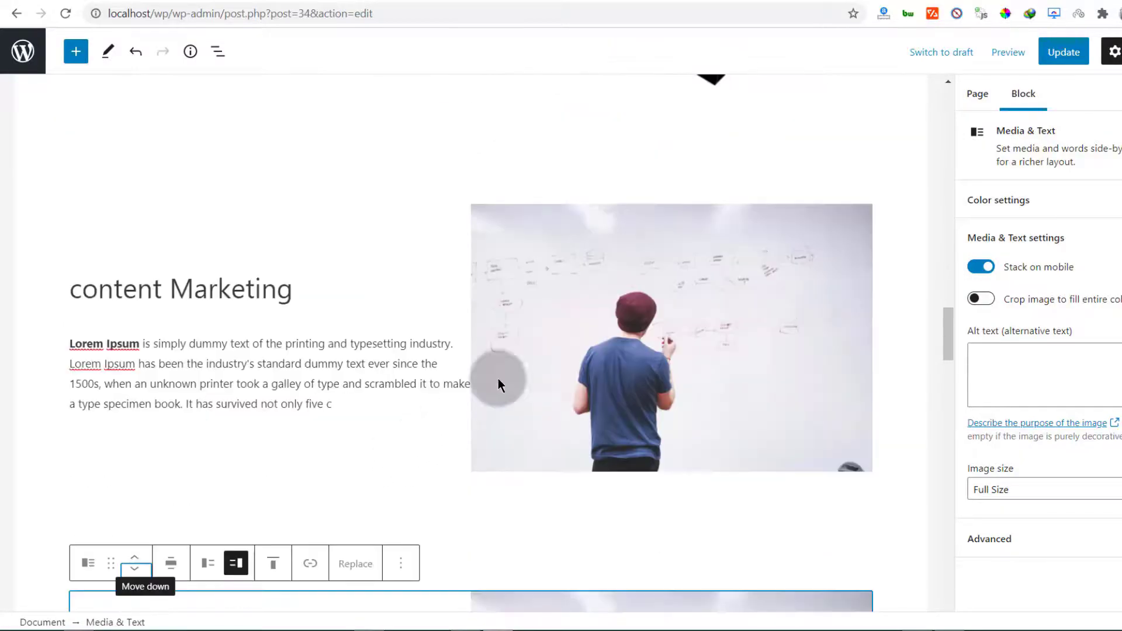
pyautogui.click(530, 219)
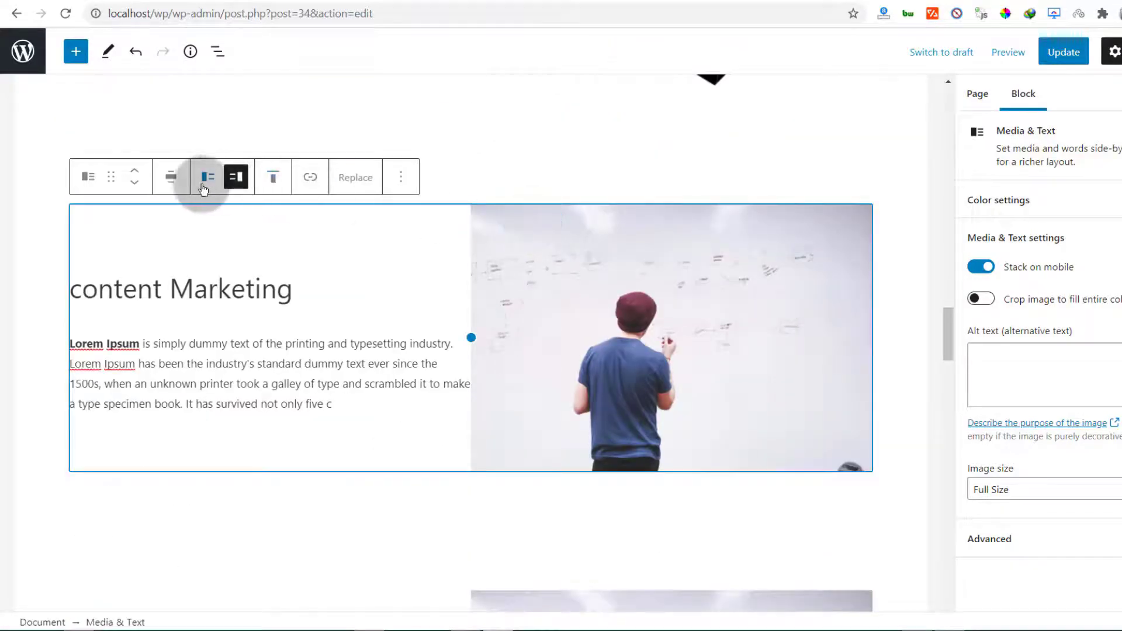
pyautogui.click(205, 178)
pyautogui.scroll(9, 304, 345)
pyautogui.scroll(-8, 380, 332)
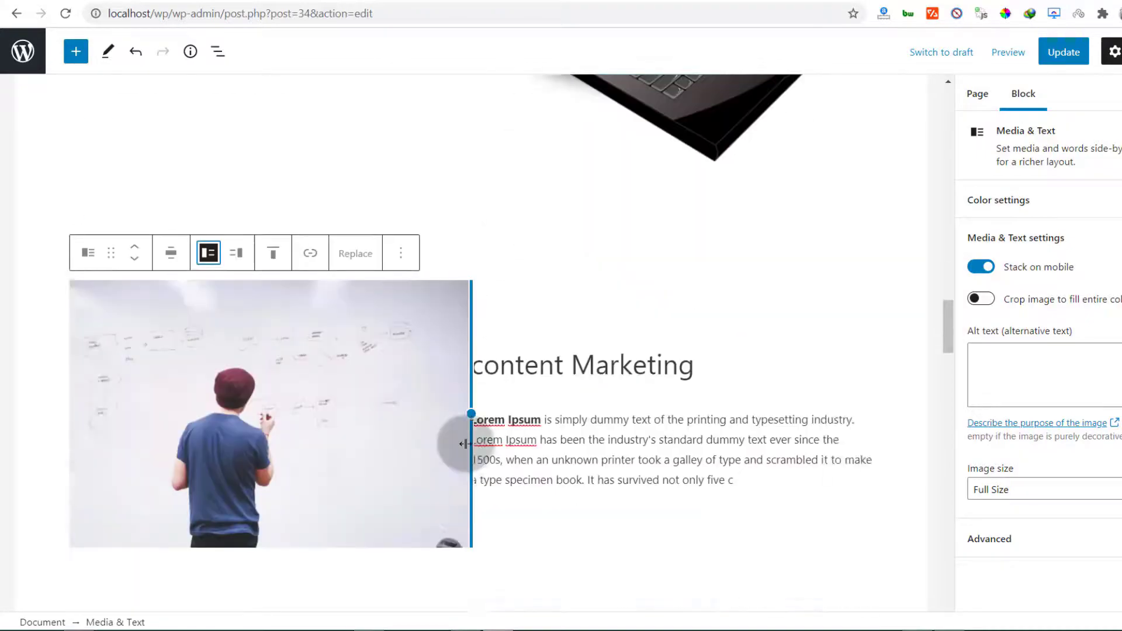
pyautogui.scroll(9, 459, 441)
pyautogui.scroll(-6, 450, 399)
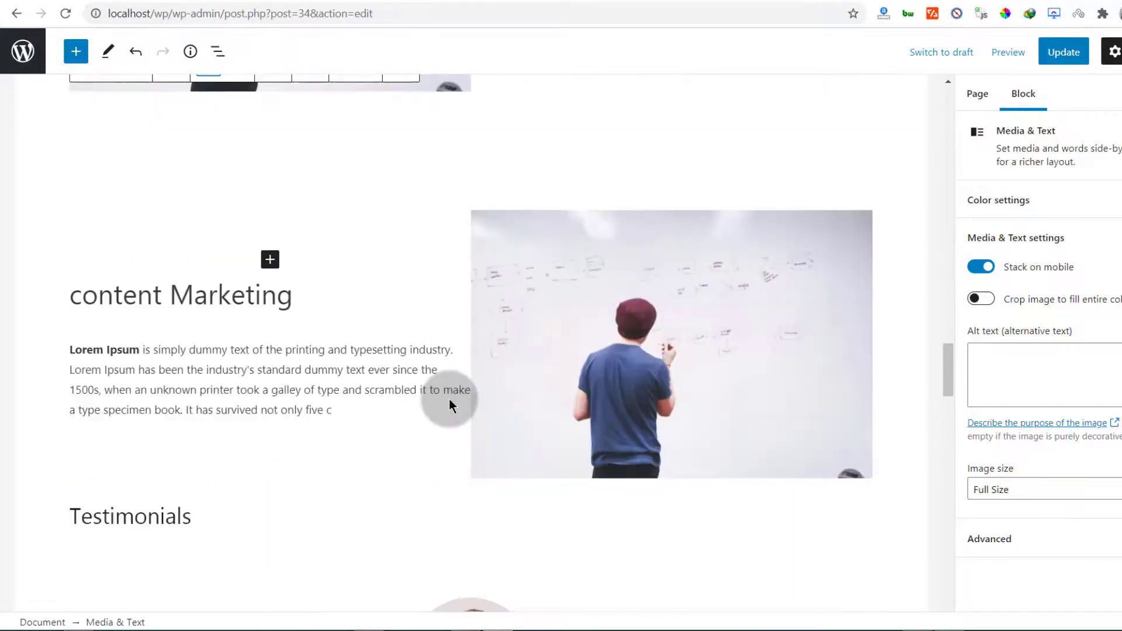
pyautogui.scroll(3, 449, 398)
pyautogui.scroll(-3, 449, 397)
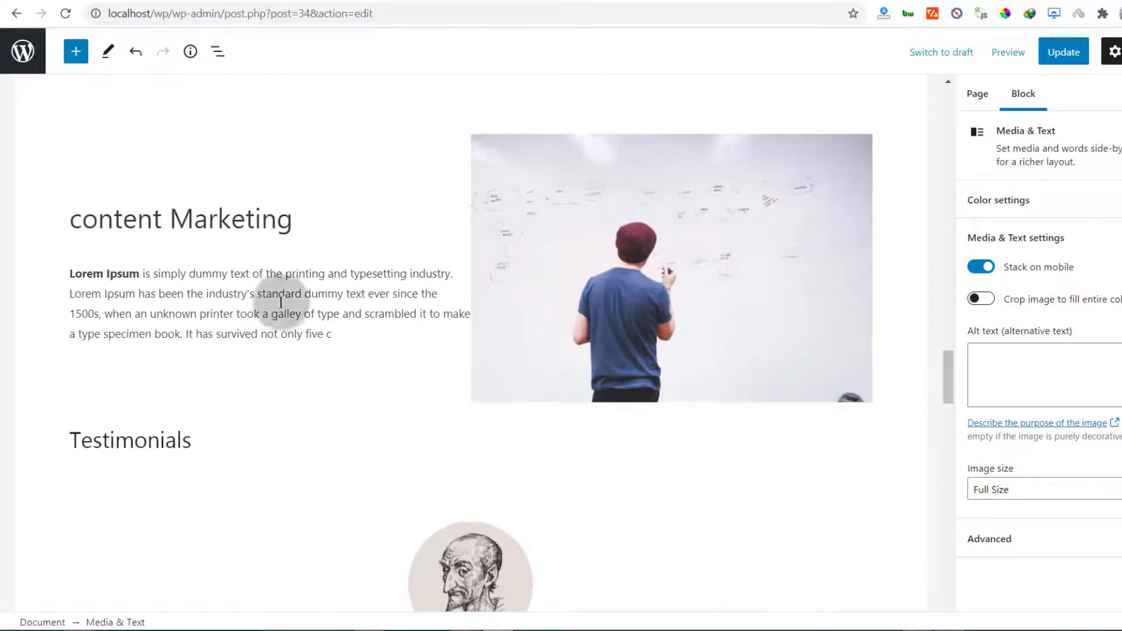
# Retitle the lower copy 'Website Branding' and replace its image with the uploaded headphone image
pyautogui.tripleClick(139, 220)
pyautogui.write('Web')
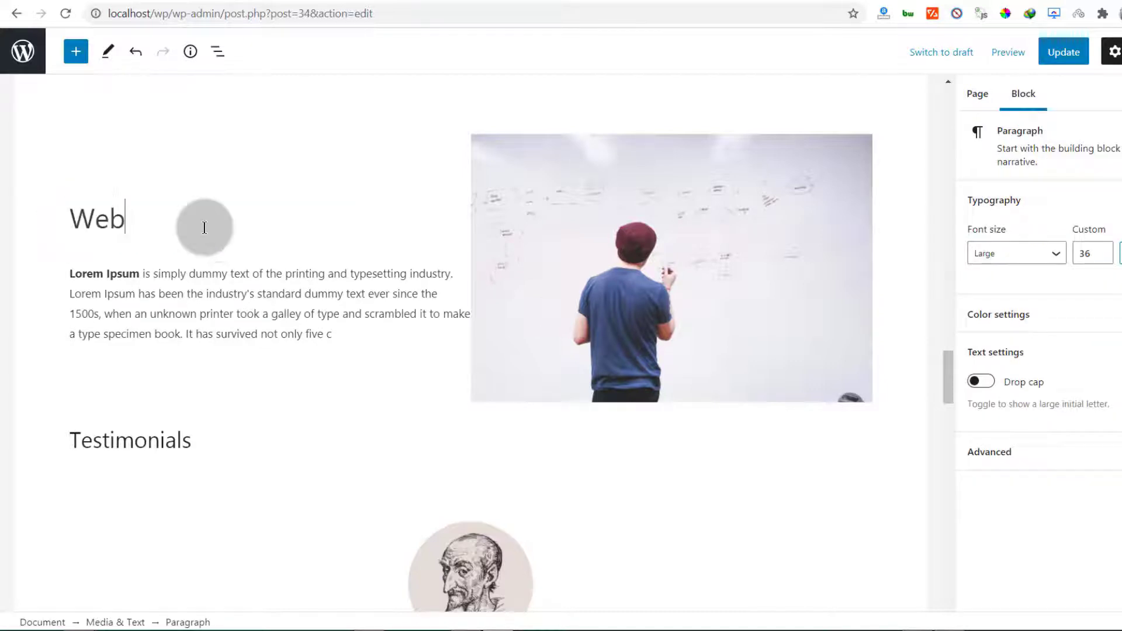
pyautogui.write('site Branding')
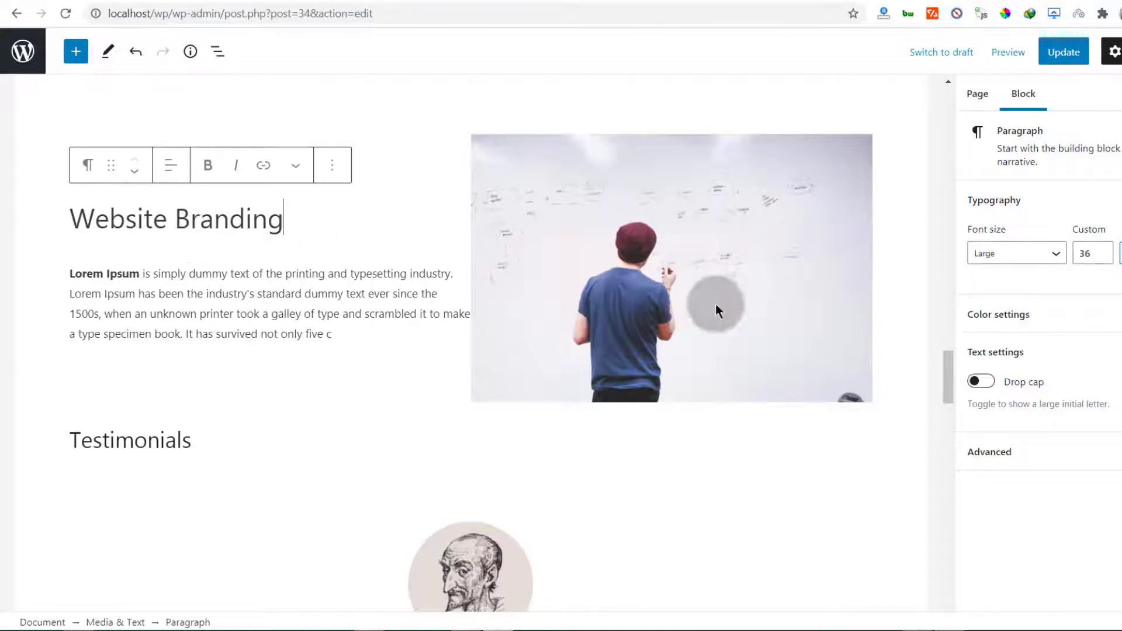
pyautogui.click(611, 257)
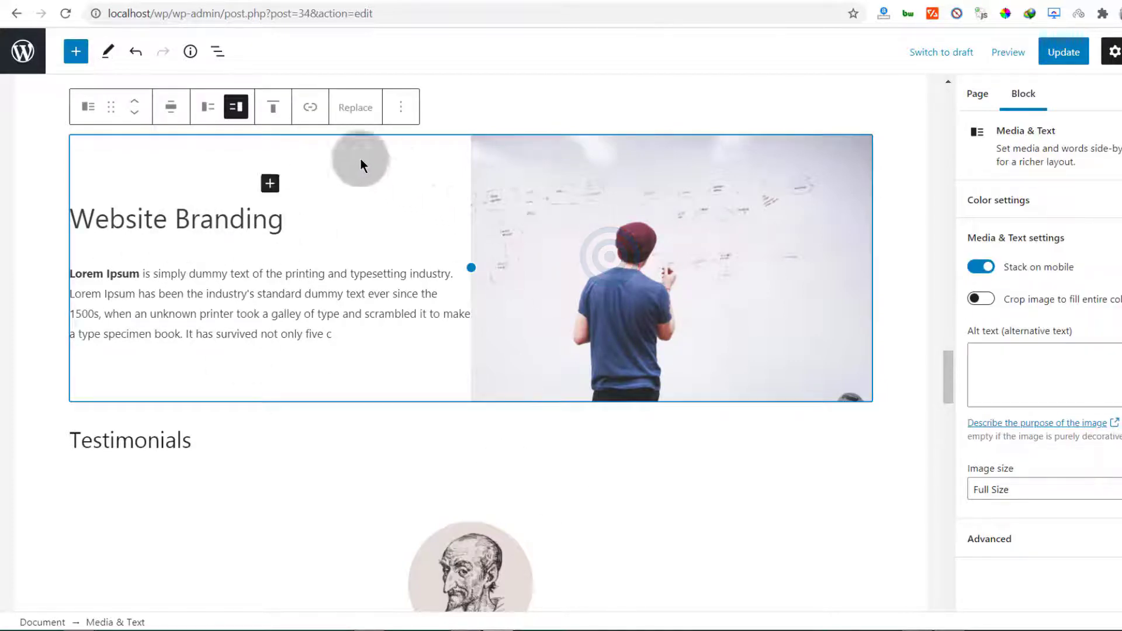
pyautogui.click(355, 107)
pyautogui.click(386, 186)
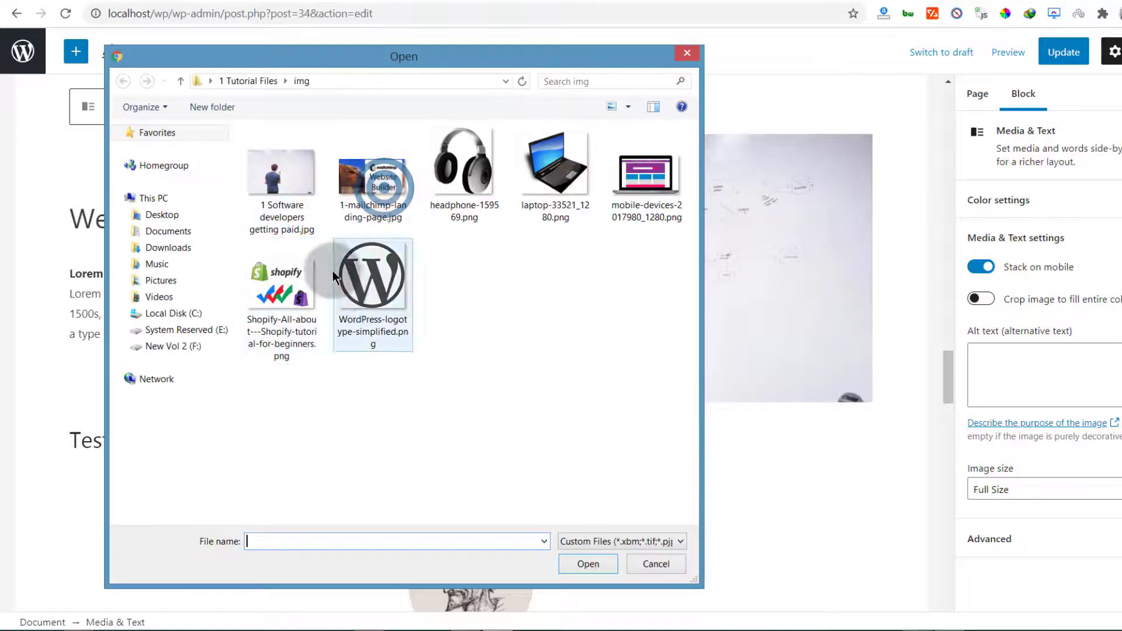
pyautogui.doubleClick(459, 170)
pyautogui.click(426, 345)
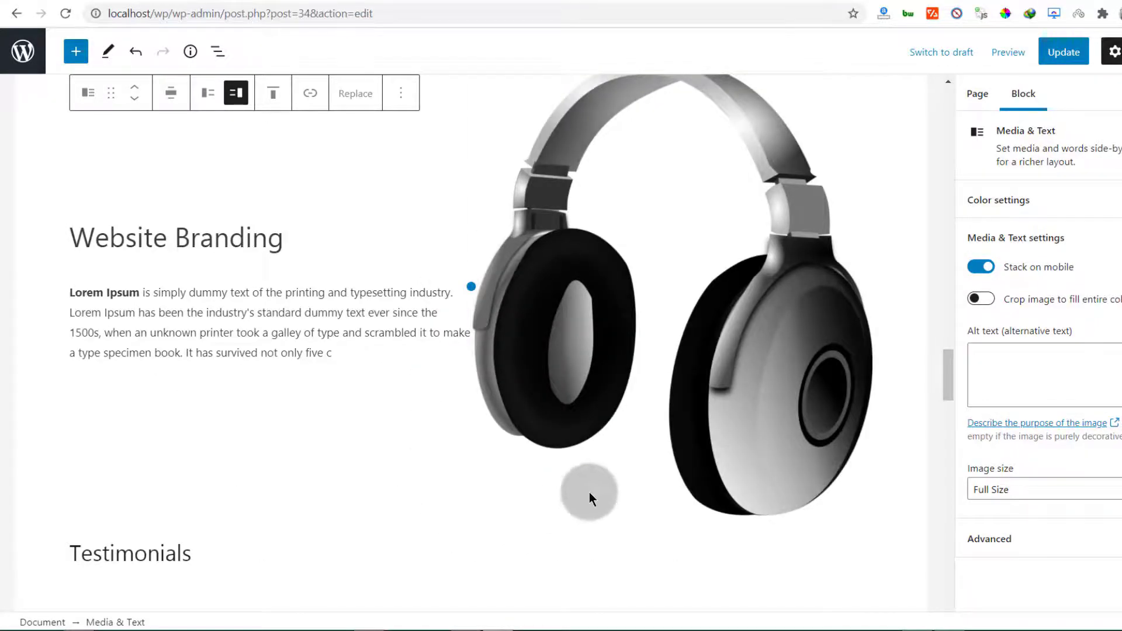
pyautogui.scroll(10, 315, 325)
pyautogui.scroll(-3, 314, 324)
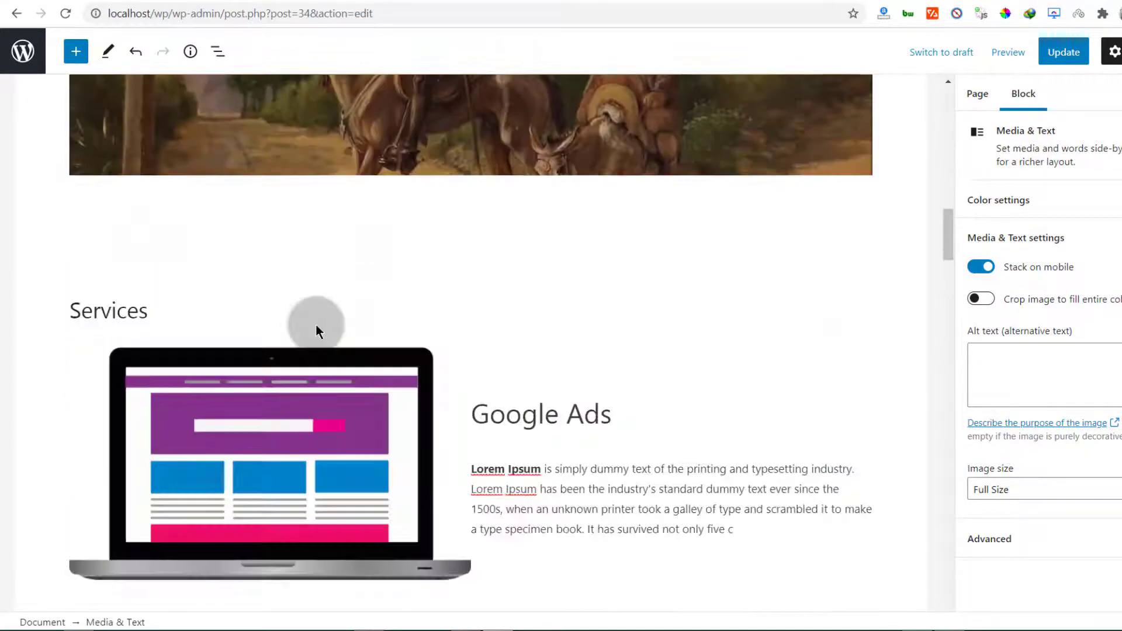
pyautogui.scroll(-8, 316, 330)
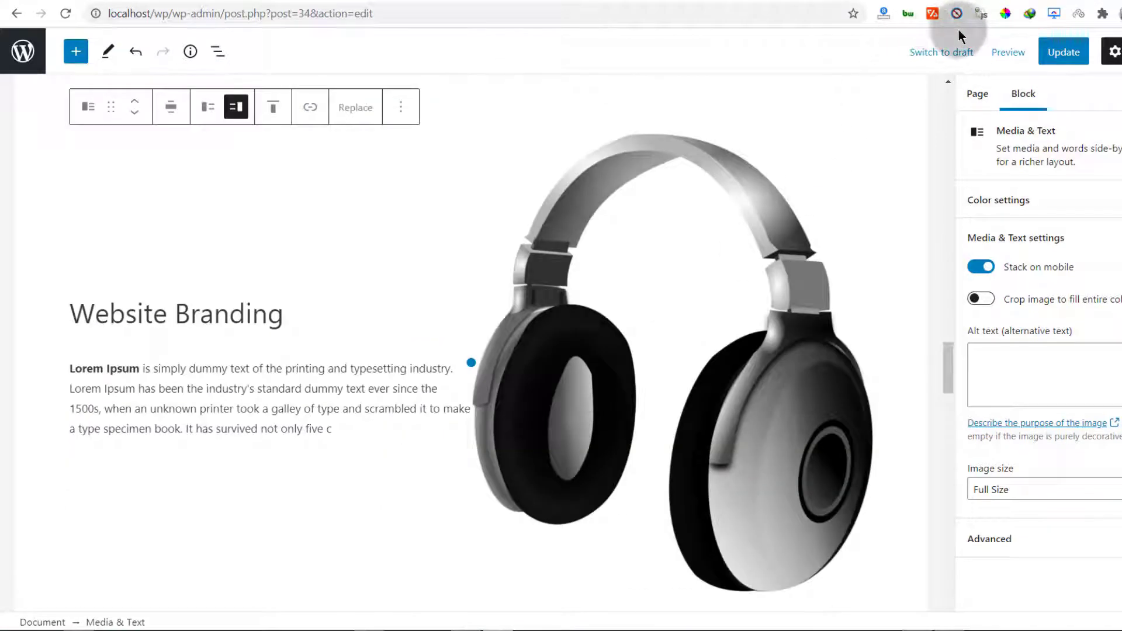
# Update the Home Page and reload the live site to check Website Branding above Testimonials
pyautogui.click(1072, 51)
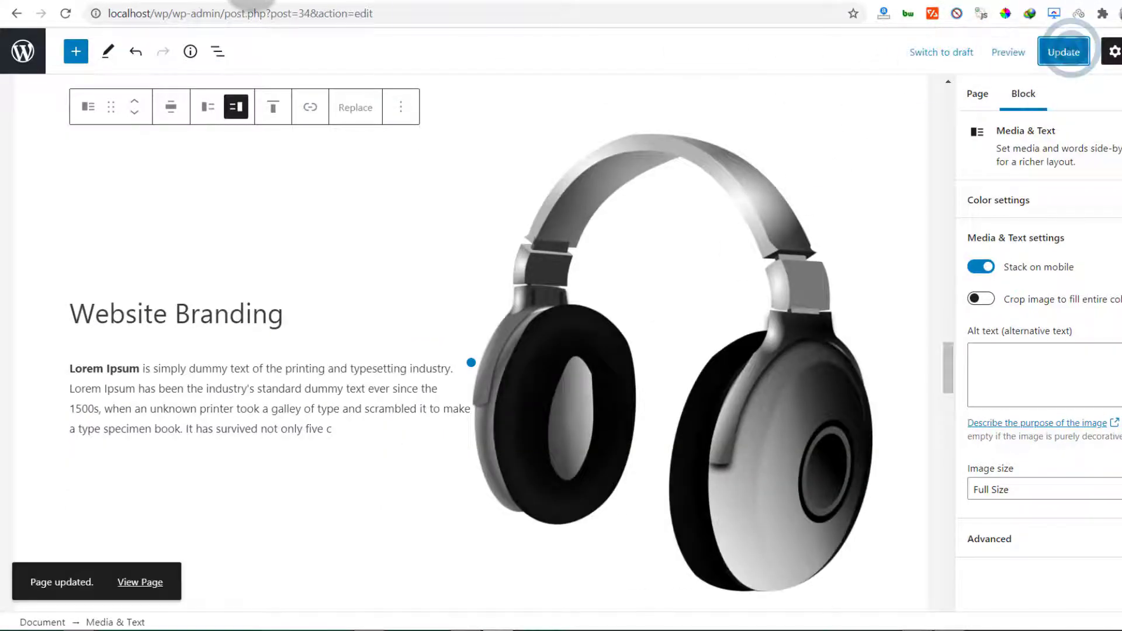
pyautogui.click(258, 0)
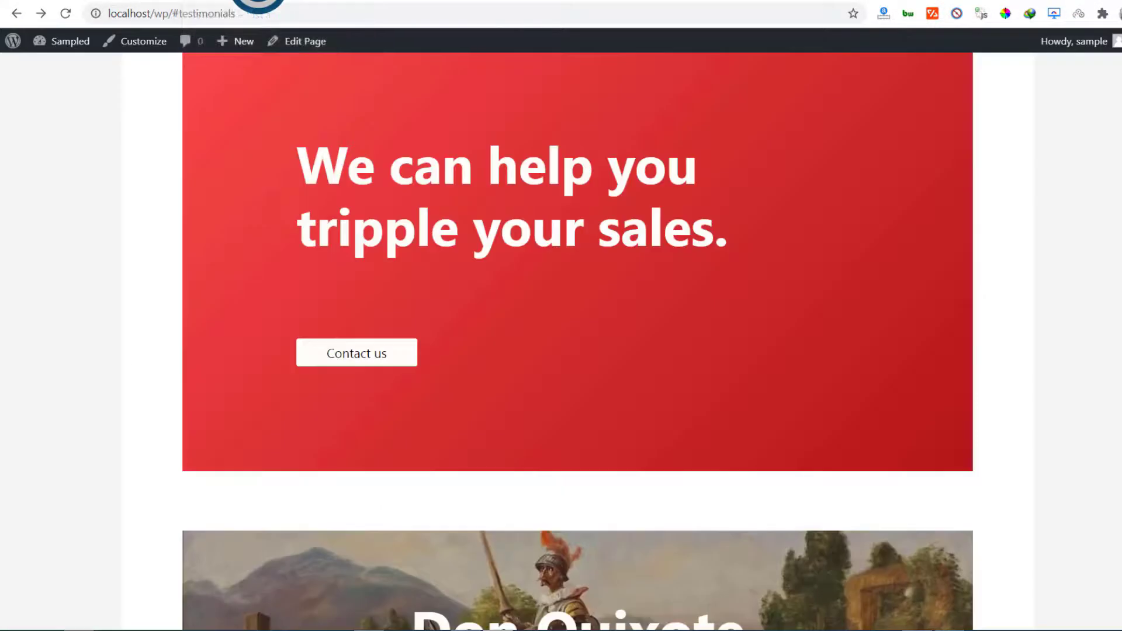
pyautogui.click(67, 16)
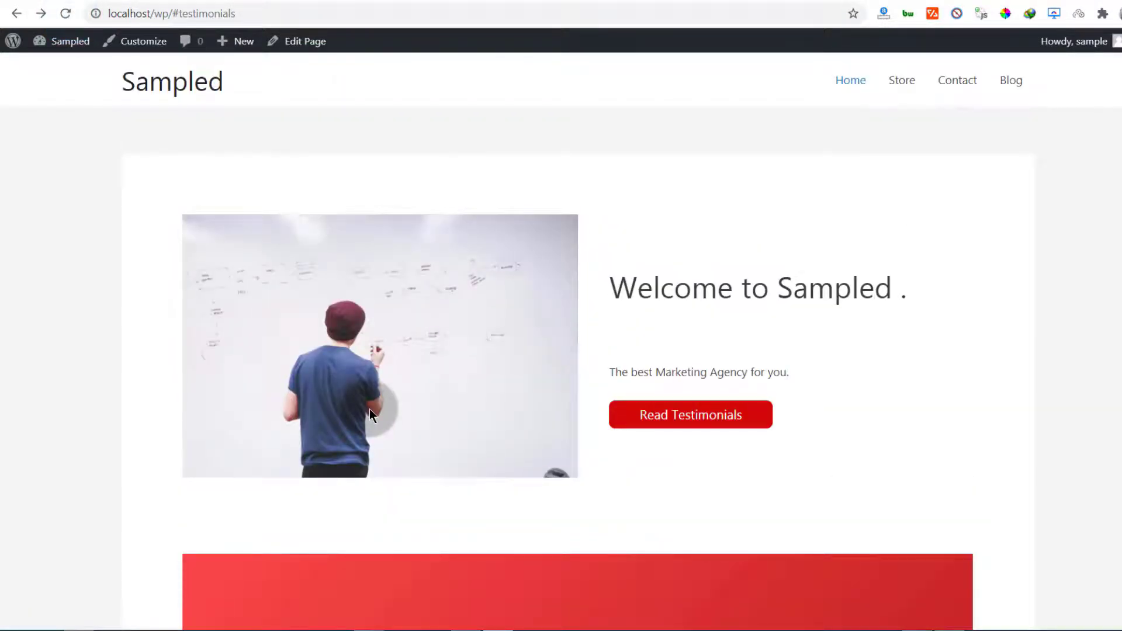
pyautogui.scroll(-20, 369, 409)
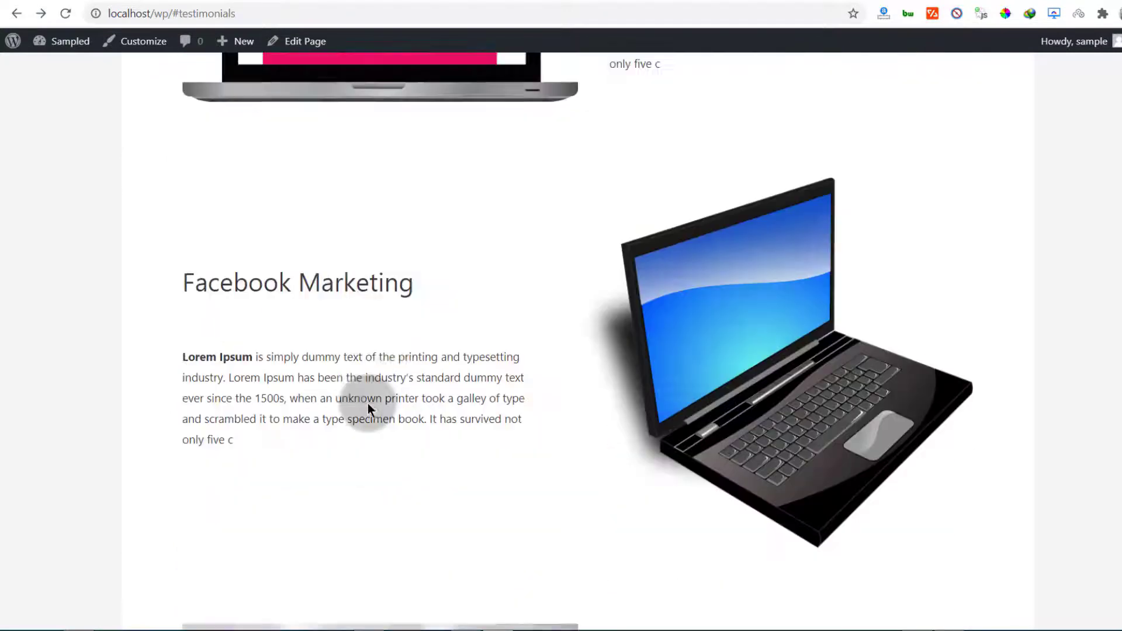
pyautogui.scroll(6, 363, 406)
pyautogui.scroll(-18, 606, 383)
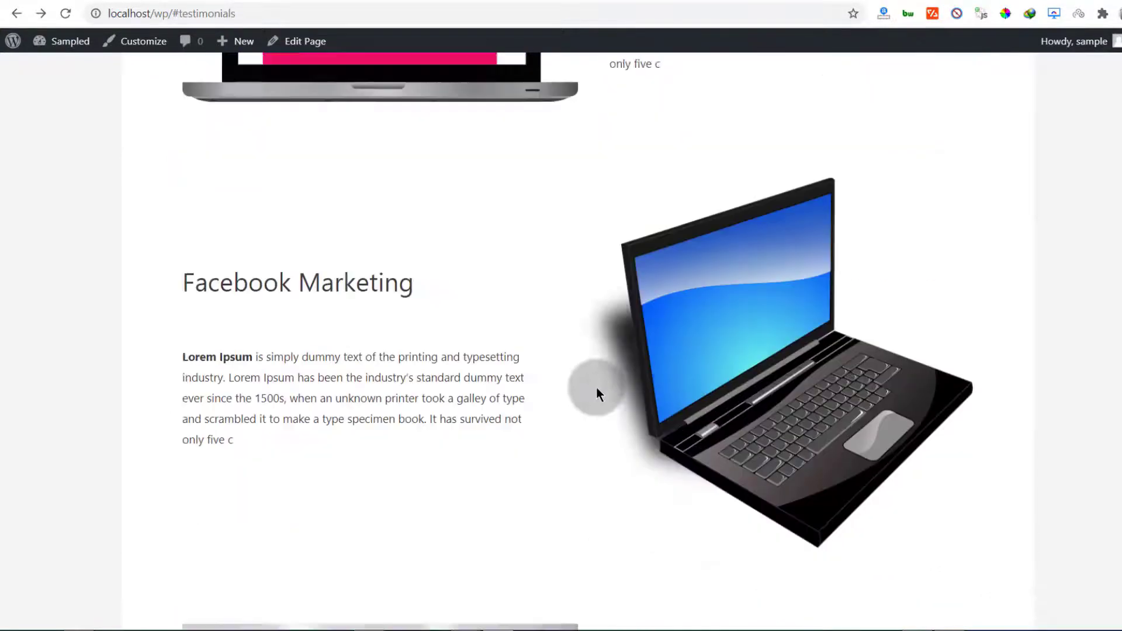
pyautogui.scroll(8, 591, 390)
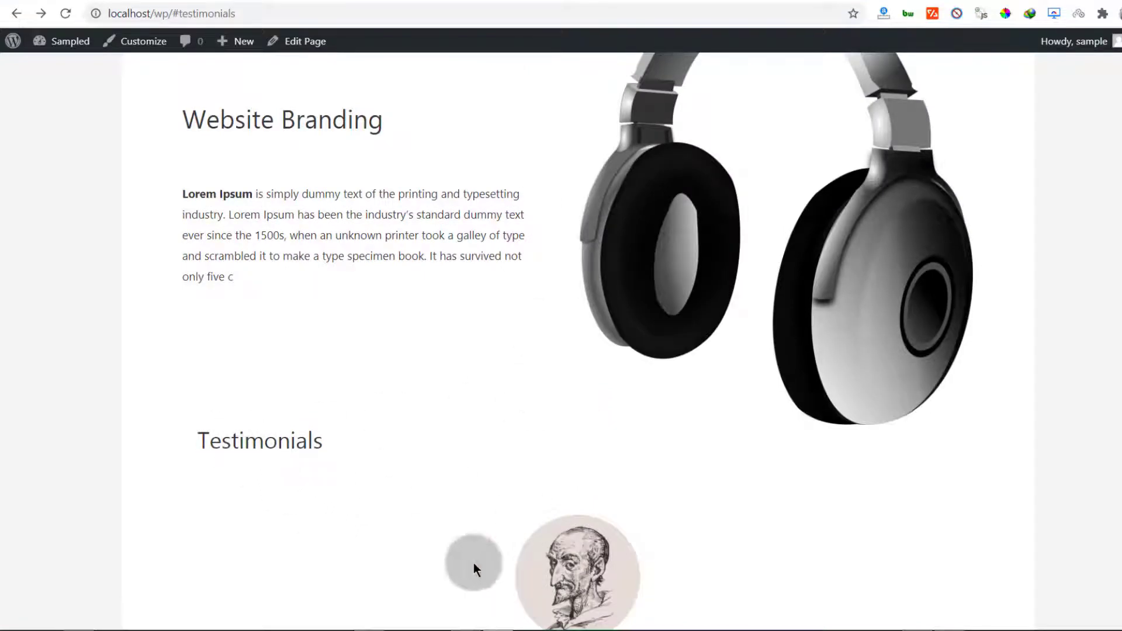
# Insert a Spacer block directly below the headphone Media & Text block
pyautogui.click(111, 2)
pyautogui.scroll(-4, 400, 468)
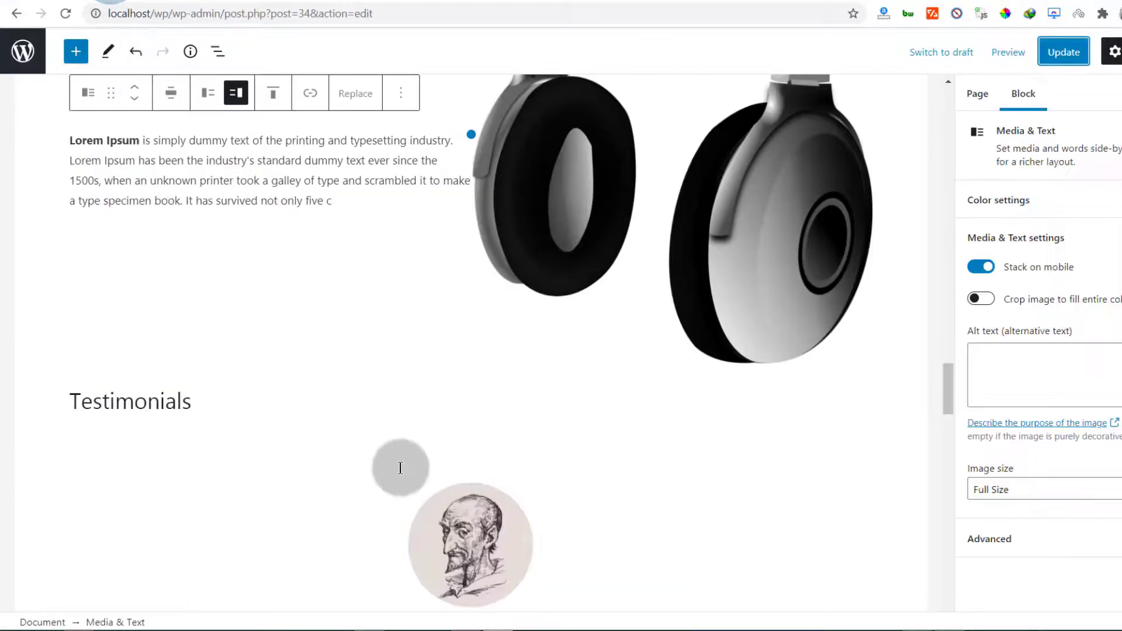
pyautogui.scroll(-1, 405, 465)
pyautogui.click(438, 321)
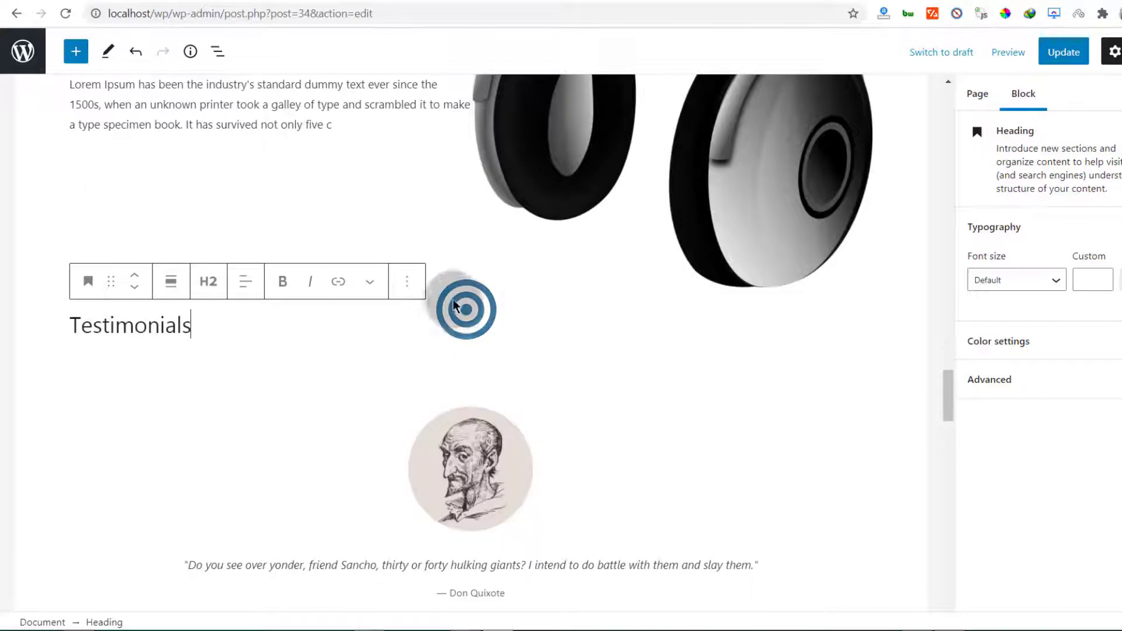
pyautogui.click(393, 296)
pyautogui.click(494, 278)
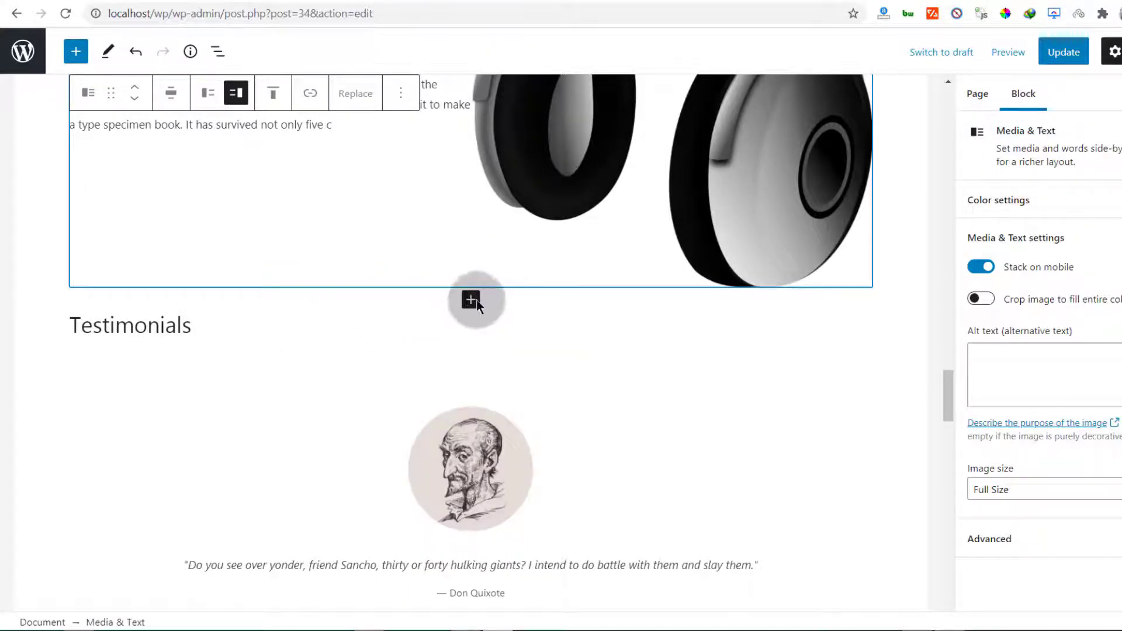
pyautogui.click(471, 300)
pyautogui.click(473, 431)
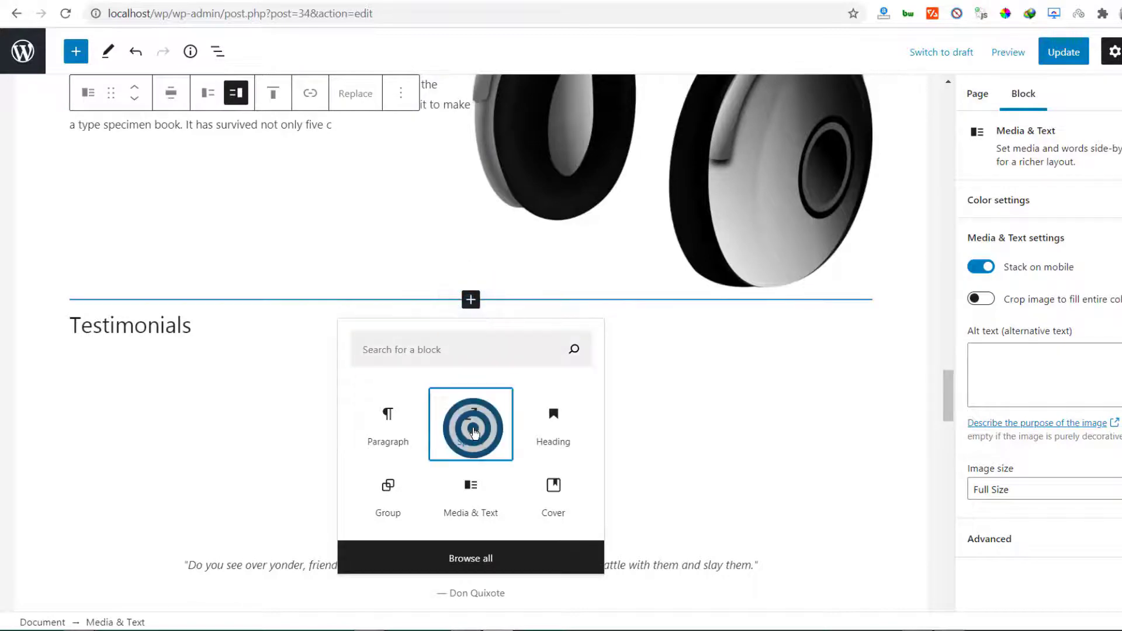
pyautogui.click(473, 384)
# Stretch the spacer to about 131 px tall and update the page
pyautogui.moveTo(474, 385); pyautogui.dragTo(475, 414)
pyautogui.scroll(-6, 231, 460)
pyautogui.scroll(-5, 243, 430)
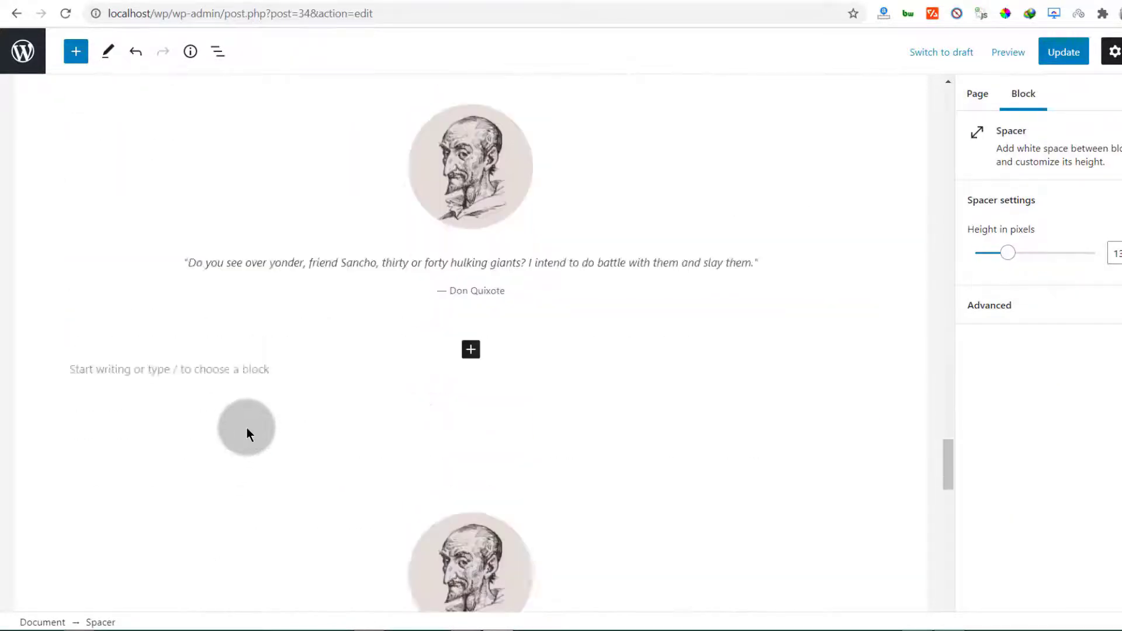
pyautogui.click(1058, 52)
pyautogui.scroll(-1, 314, 292)
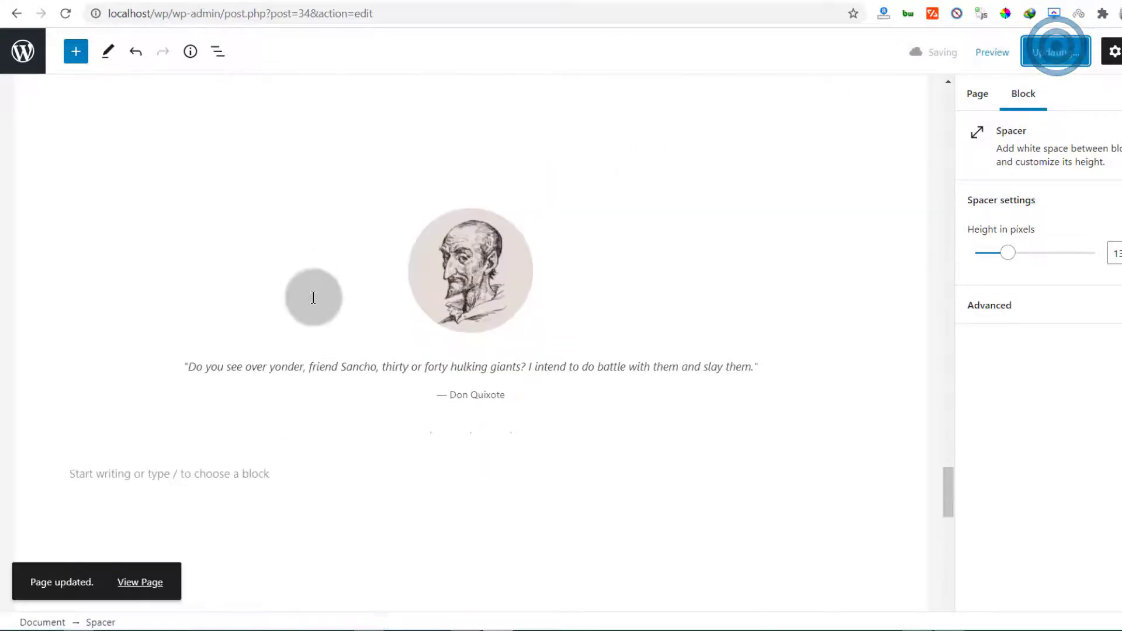
pyautogui.scroll(20, 315, 292)
# Select the whole hero Cover block rather than its inner spacer or paragraph, and show its settings
pyautogui.scroll(-1, 318, 293)
pyautogui.click(261, 142)
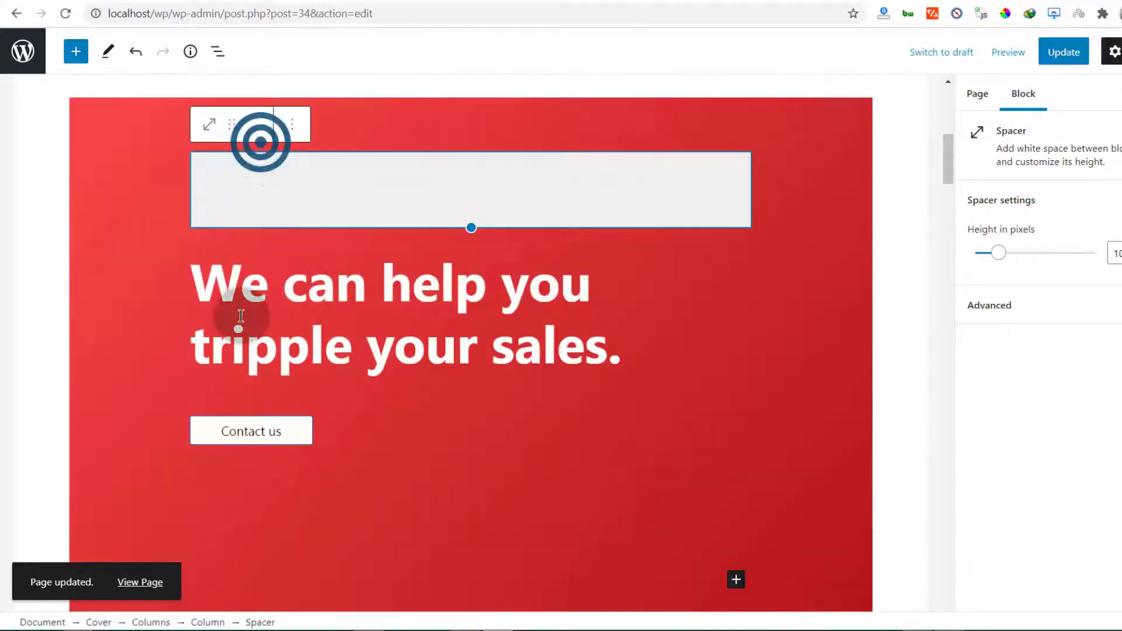
pyautogui.click(99, 115)
pyautogui.click(96, 126)
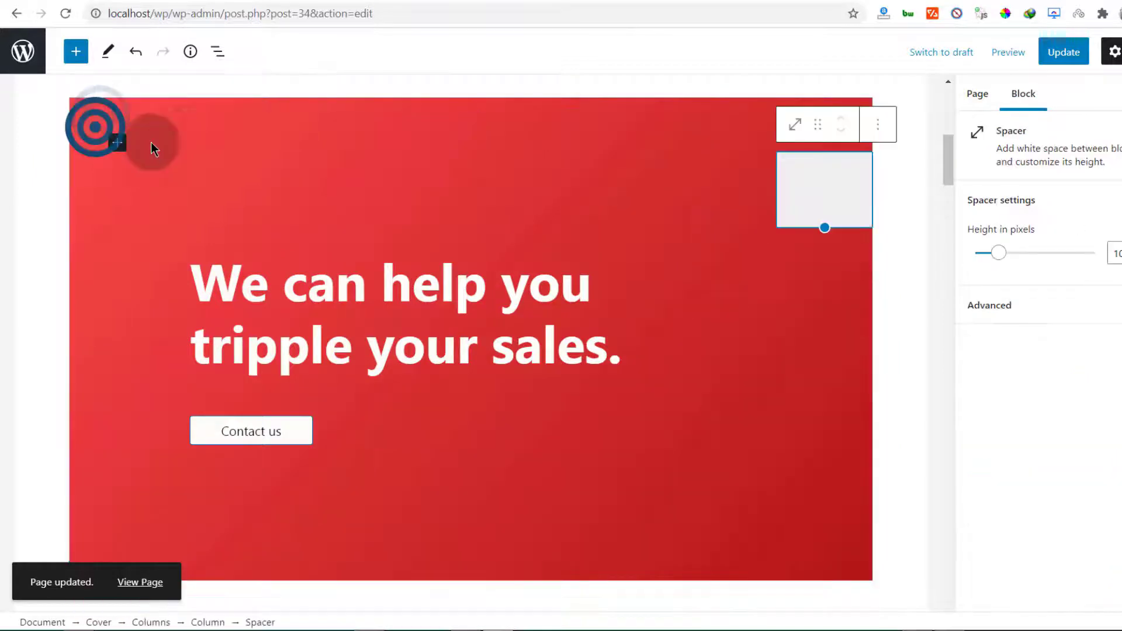
pyautogui.click(78, 127)
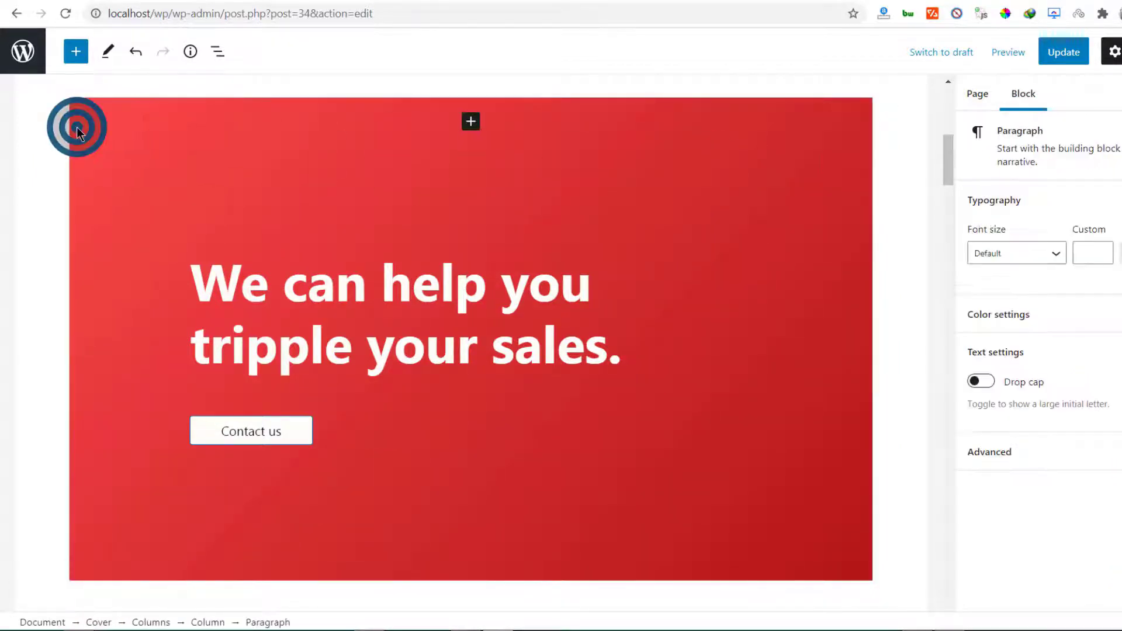
pyautogui.click(1027, 95)
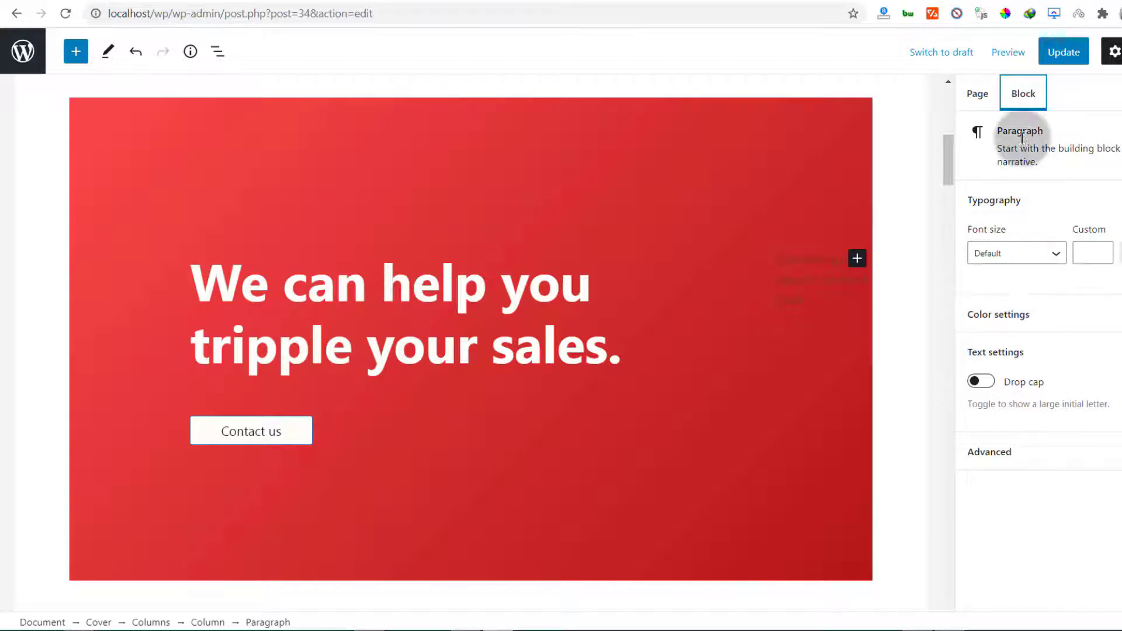
pyautogui.click(124, 108)
pyautogui.click(230, 100)
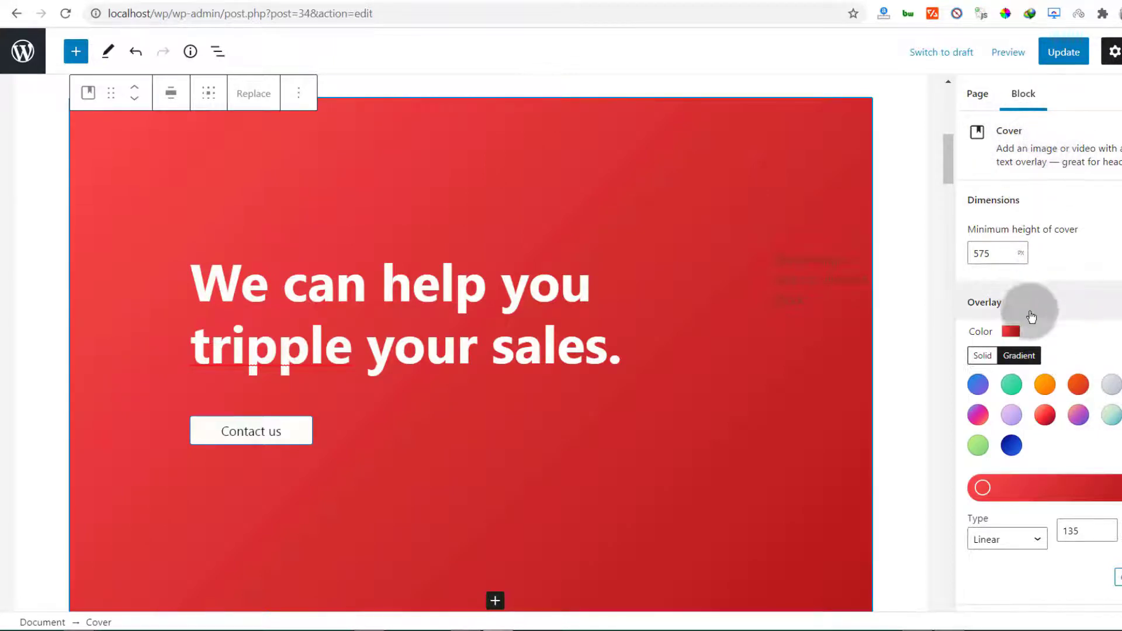
pyautogui.scroll(-1, 1027, 306)
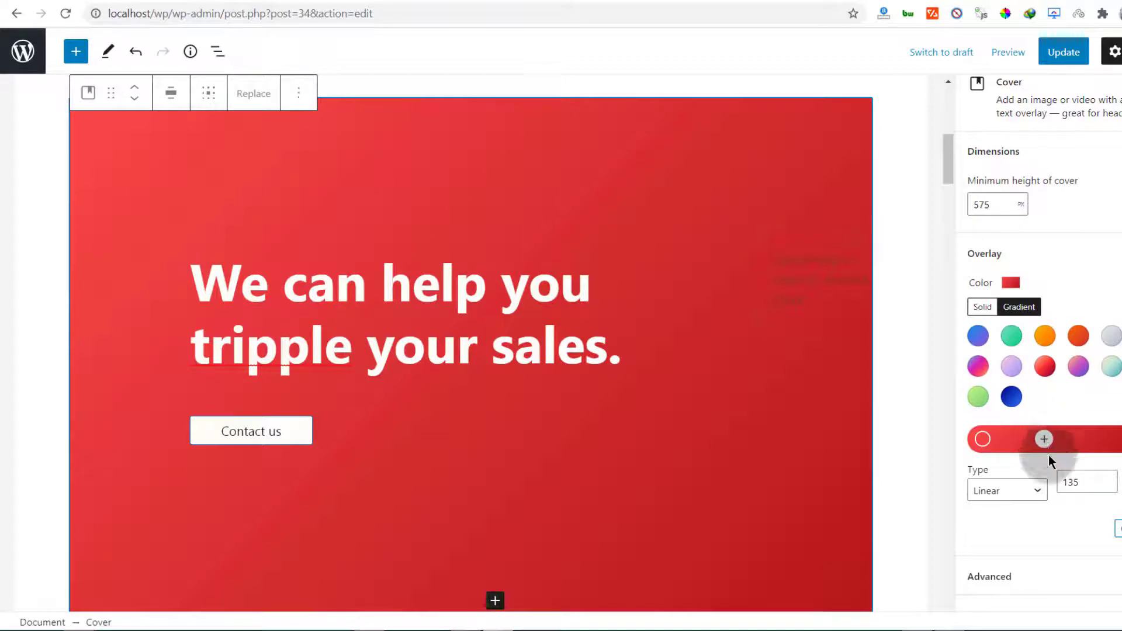
# Try the gradient presets, then set the overlay gradient's end stop to dark navy #021828
pyautogui.click(1015, 336)
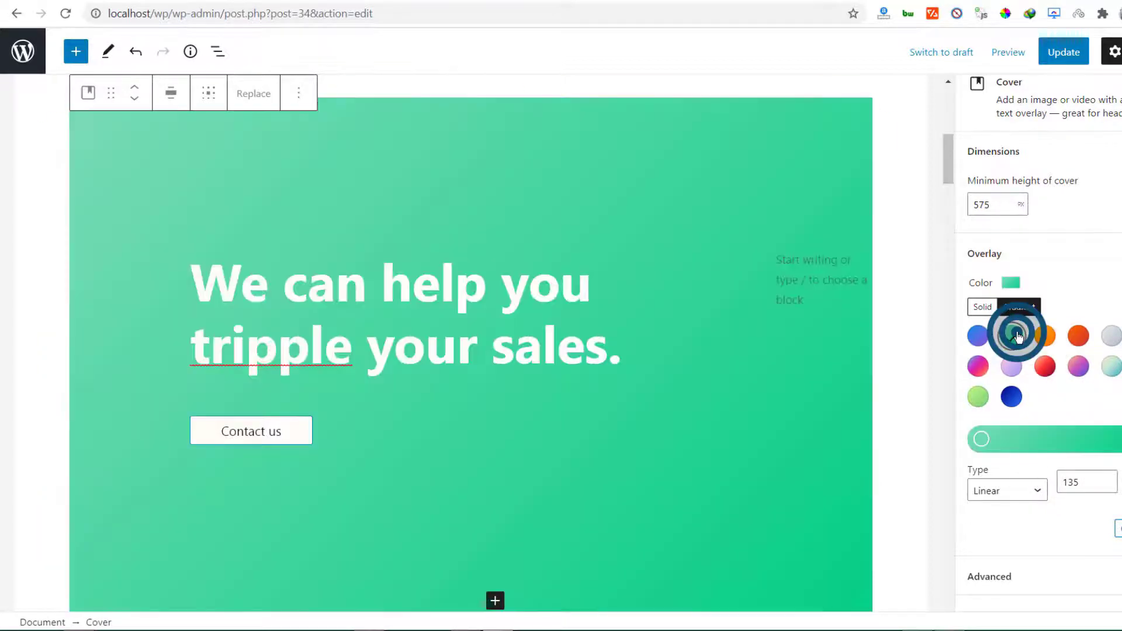
pyautogui.click(1112, 337)
pyautogui.click(983, 306)
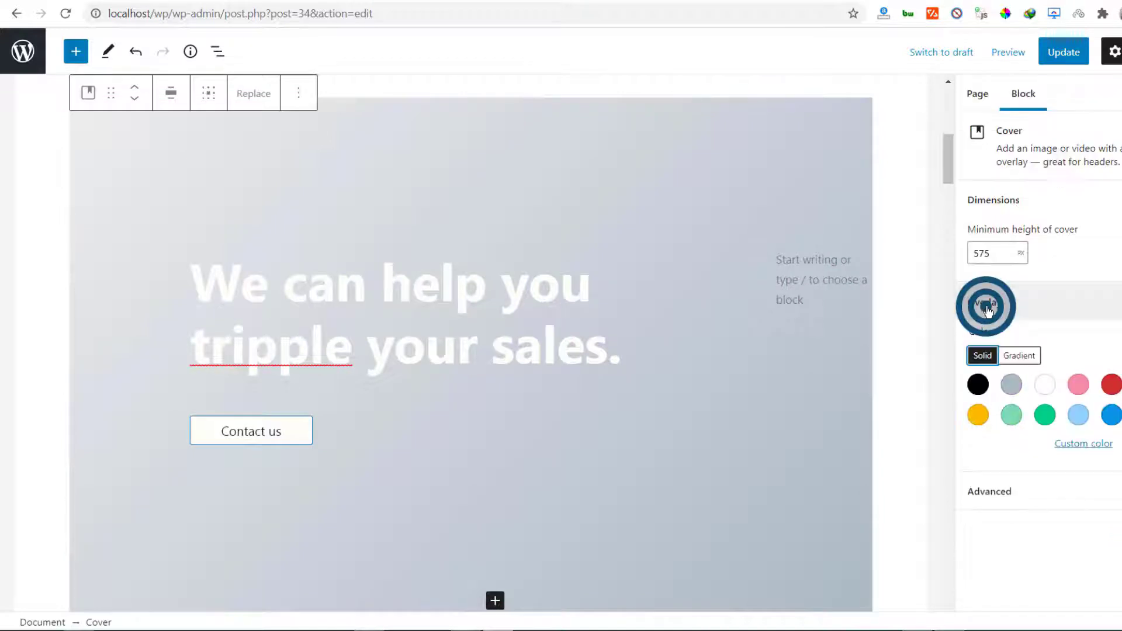
pyautogui.click(1028, 358)
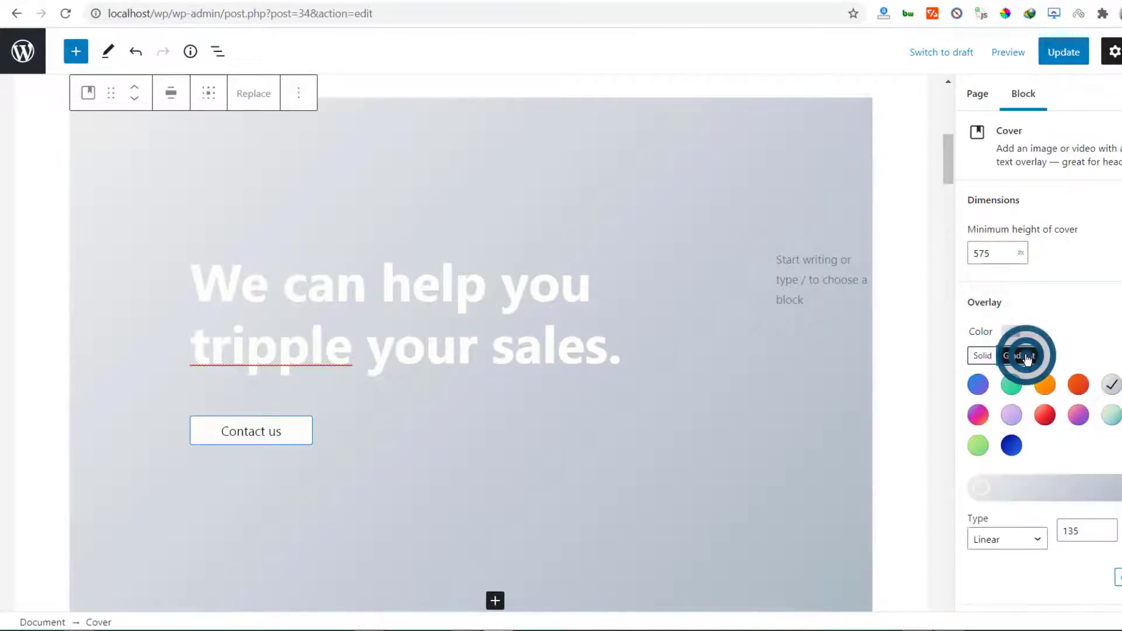
pyautogui.click(1049, 488)
pyautogui.click(1028, 486)
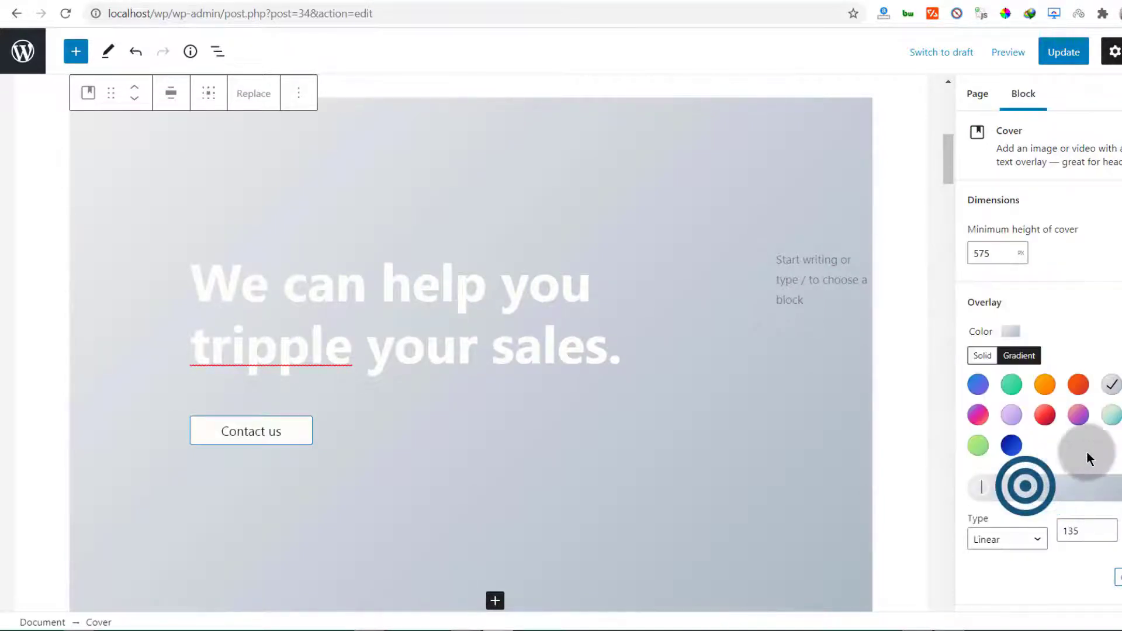
pyautogui.click(1081, 484)
pyautogui.click(1116, 484)
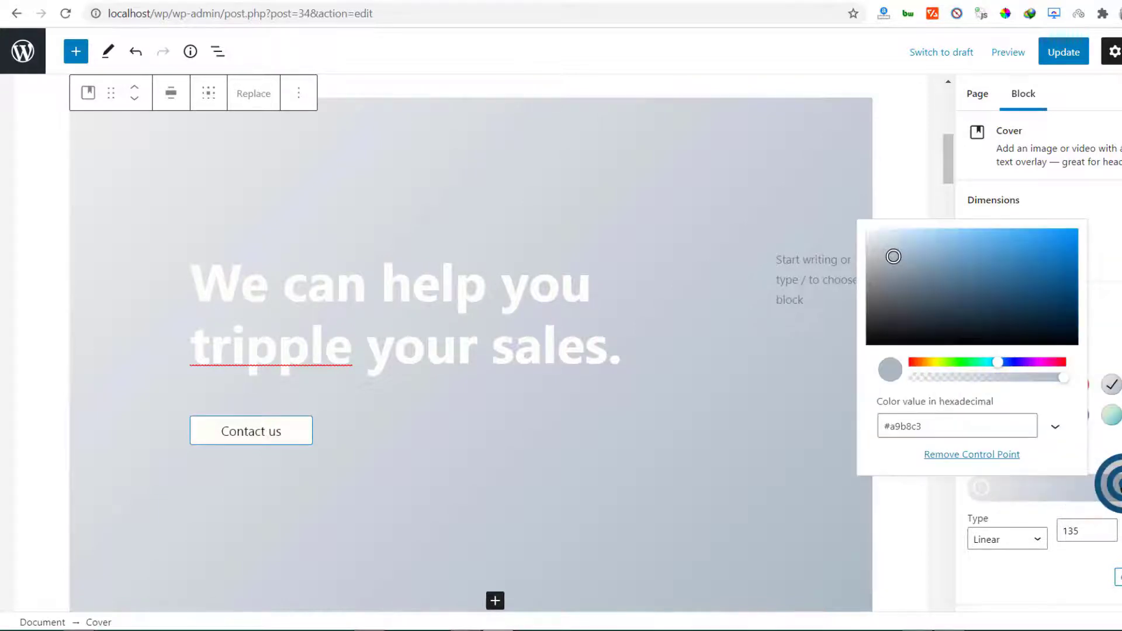
pyautogui.click(1070, 326)
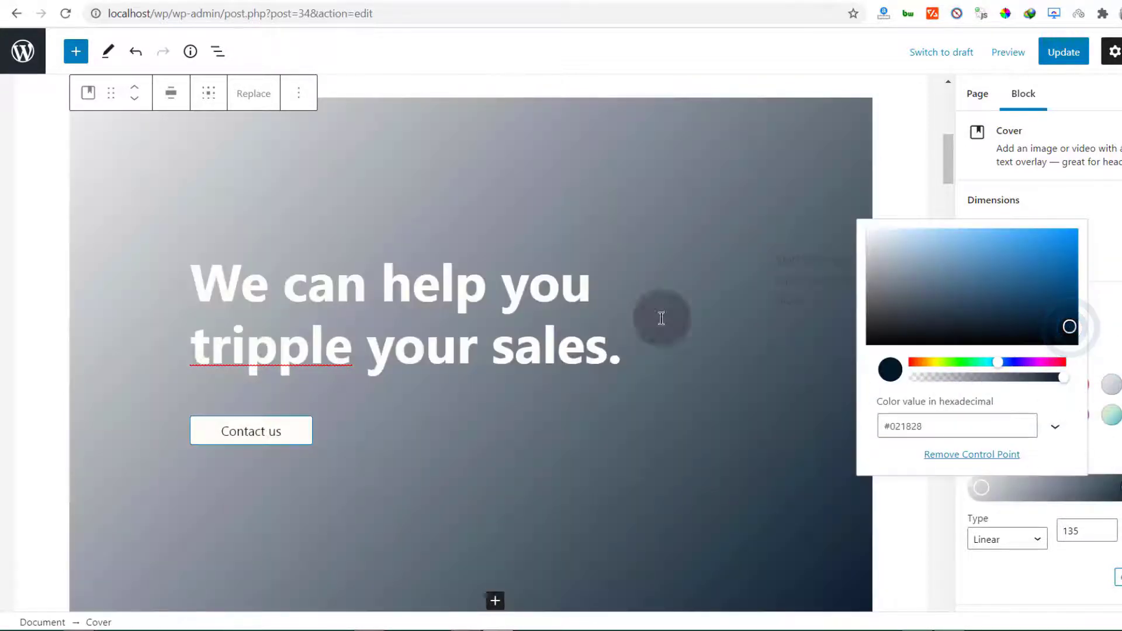
pyautogui.click(994, 483)
# Add a pale warm olive-grey stop near the start of the overlay gradient
pyautogui.click(1013, 484)
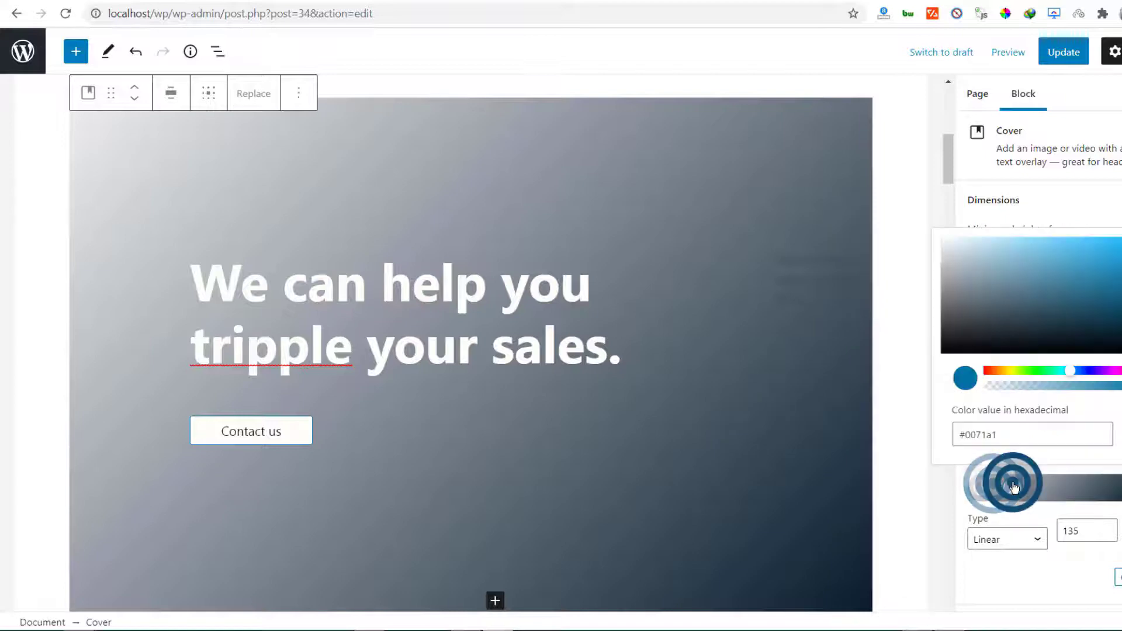
pyautogui.click(994, 265)
pyautogui.click(988, 297)
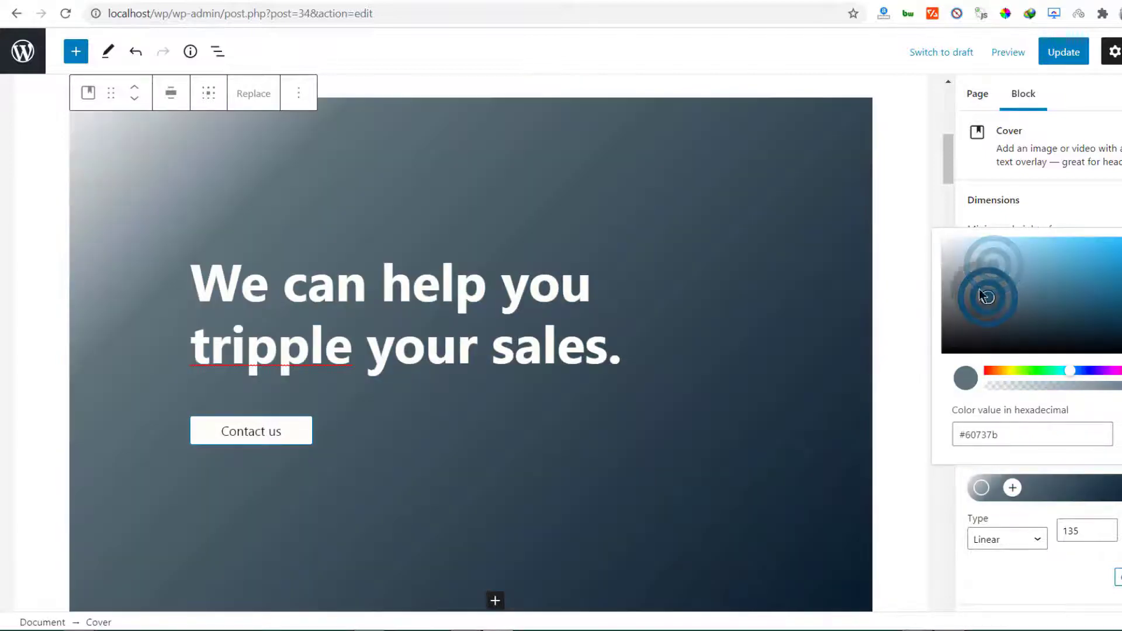
pyautogui.click(964, 269)
pyautogui.click(1013, 387)
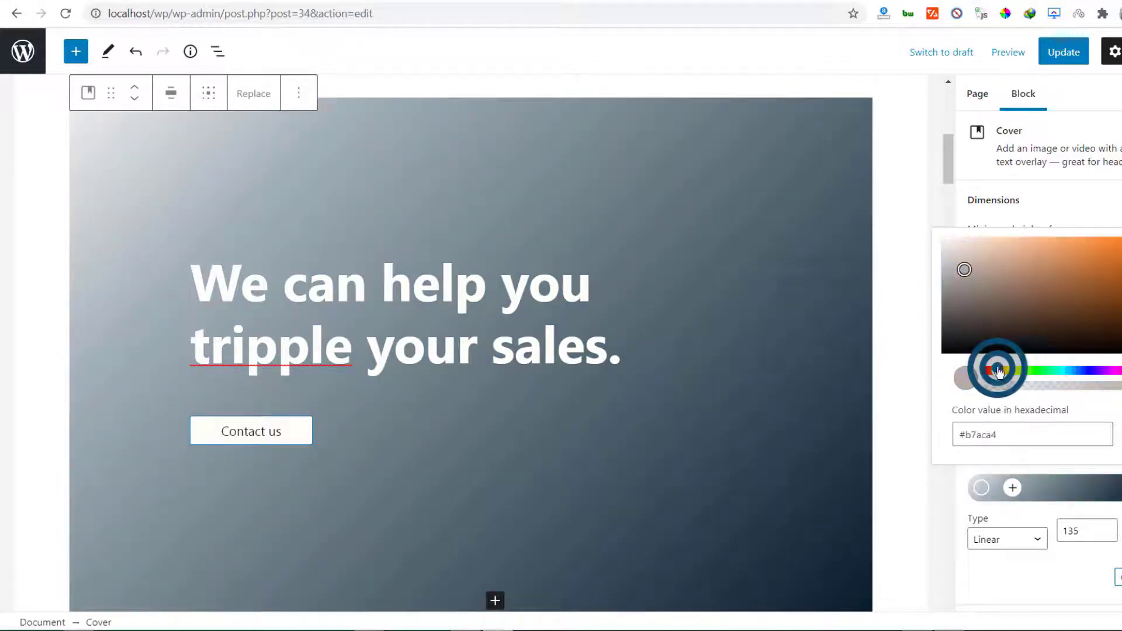
pyautogui.moveTo(1005, 369); pyautogui.dragTo(1017, 371)
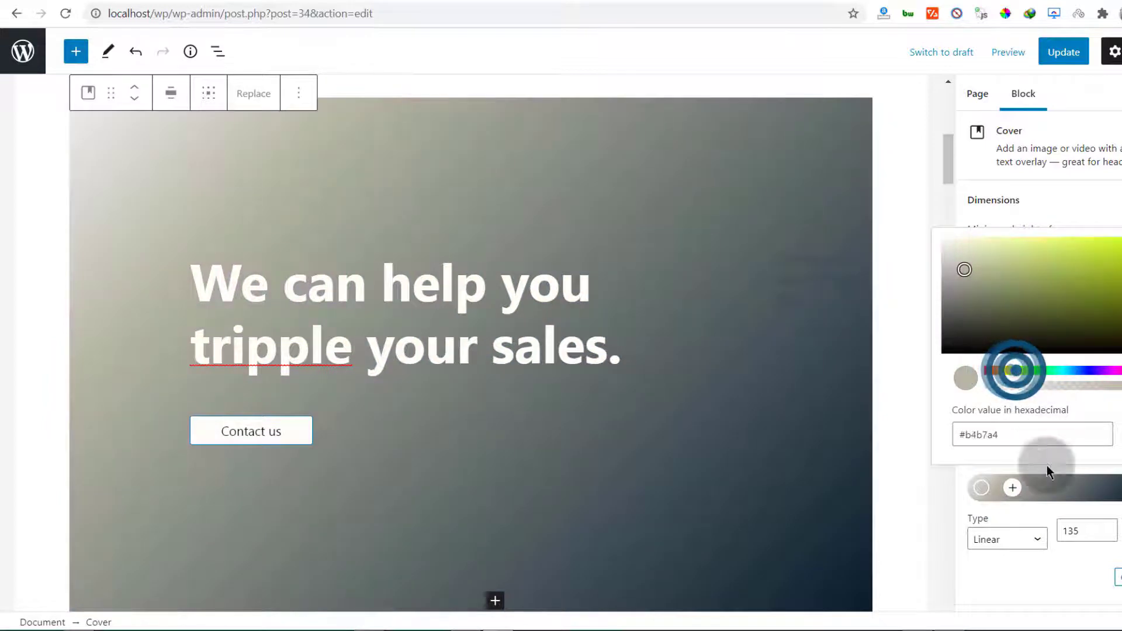
pyautogui.click(1053, 489)
# Add a slate #344e5a stop mid-gradient and deselect the cover
pyautogui.click(1066, 487)
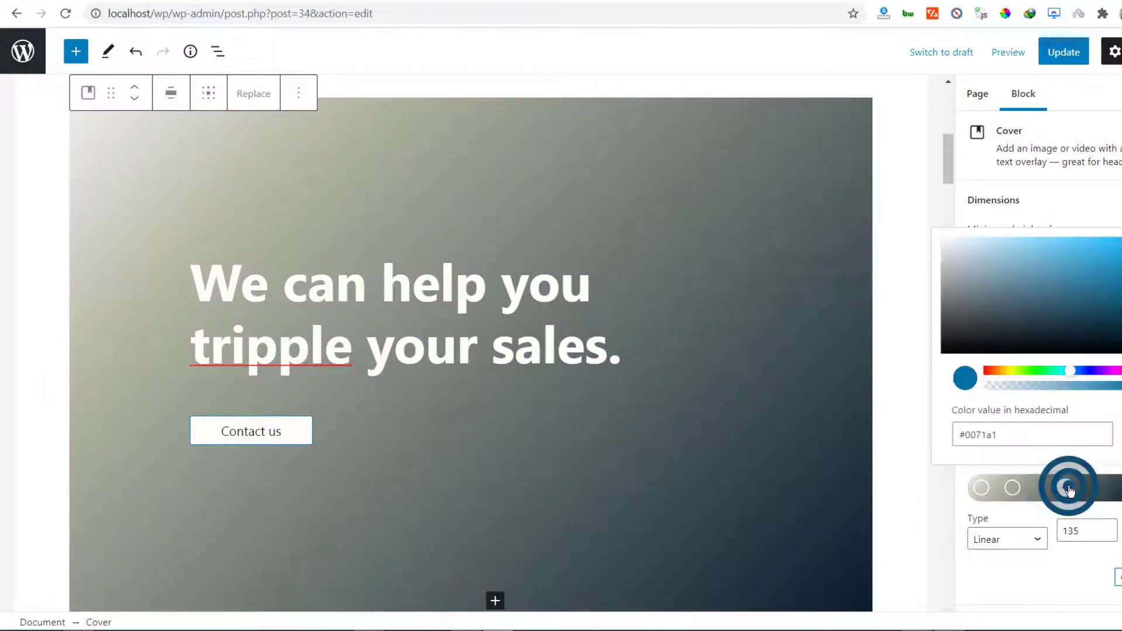
pyautogui.click(1042, 275)
pyautogui.click(1030, 313)
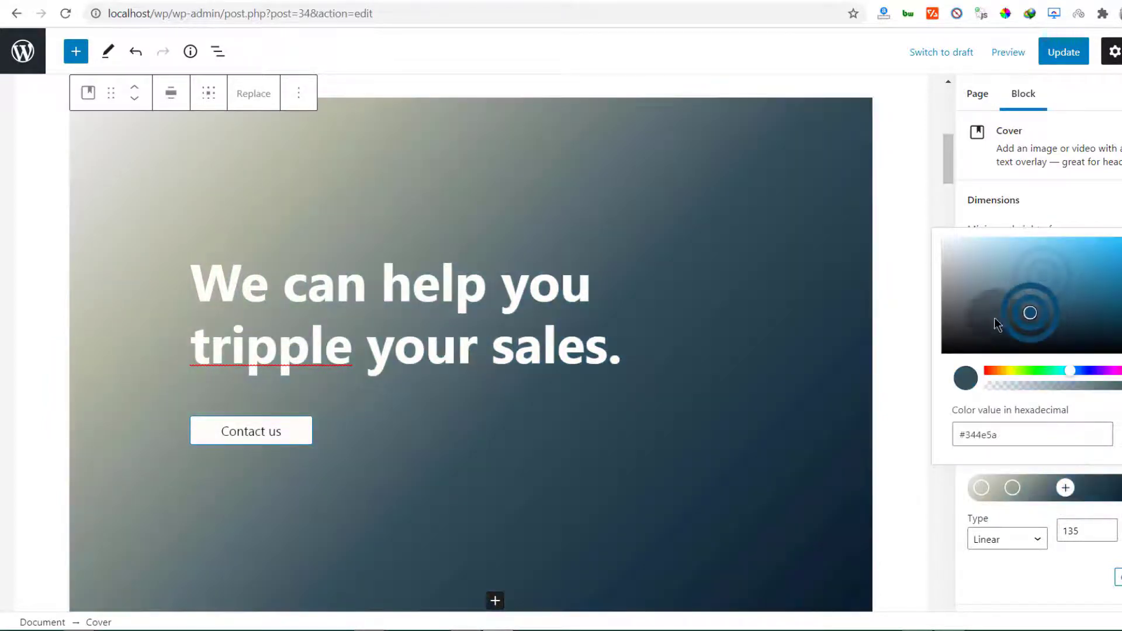
pyautogui.click(23, 311)
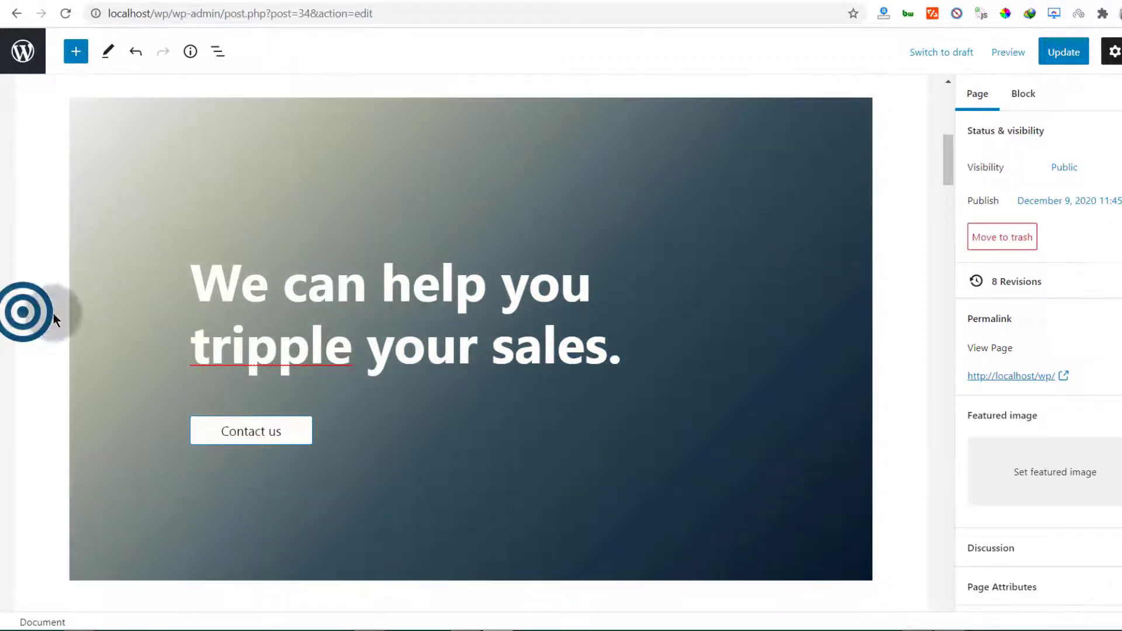
# Select the Contact us button and expand its Color settings in the Block sidebar
pyautogui.click(239, 433)
pyautogui.click(271, 431)
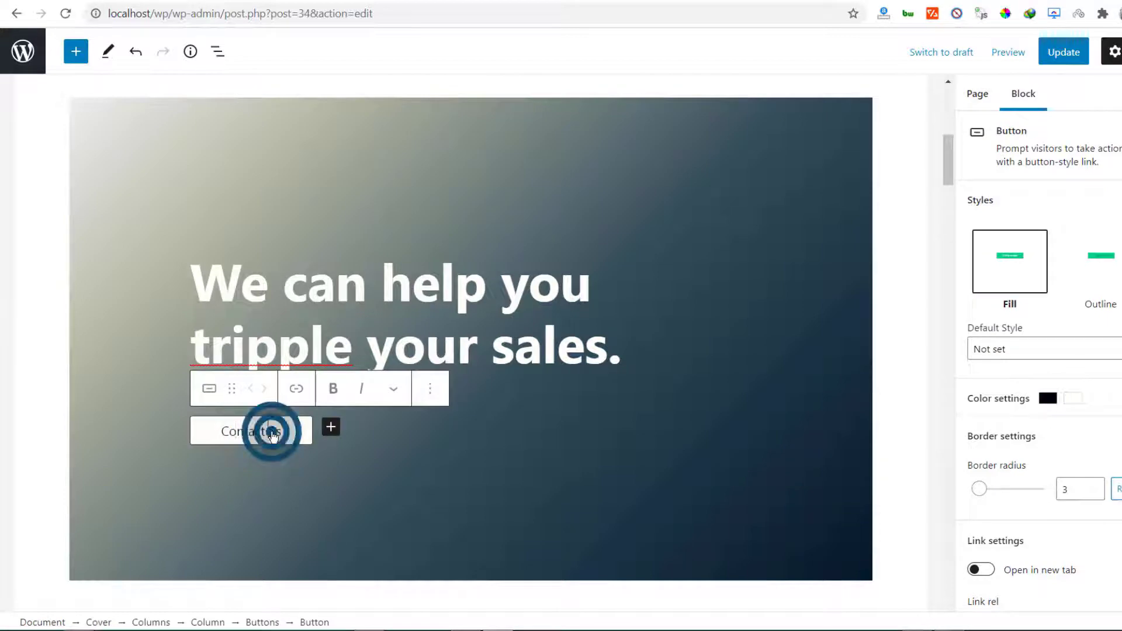
pyautogui.scroll(-2, 987, 503)
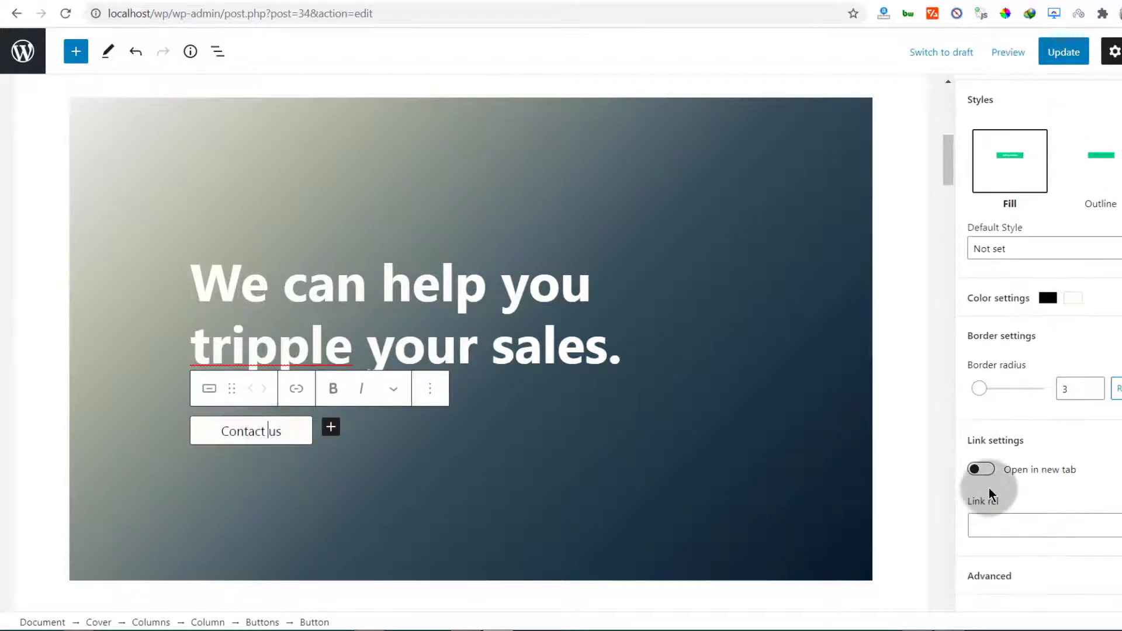
pyautogui.click(993, 296)
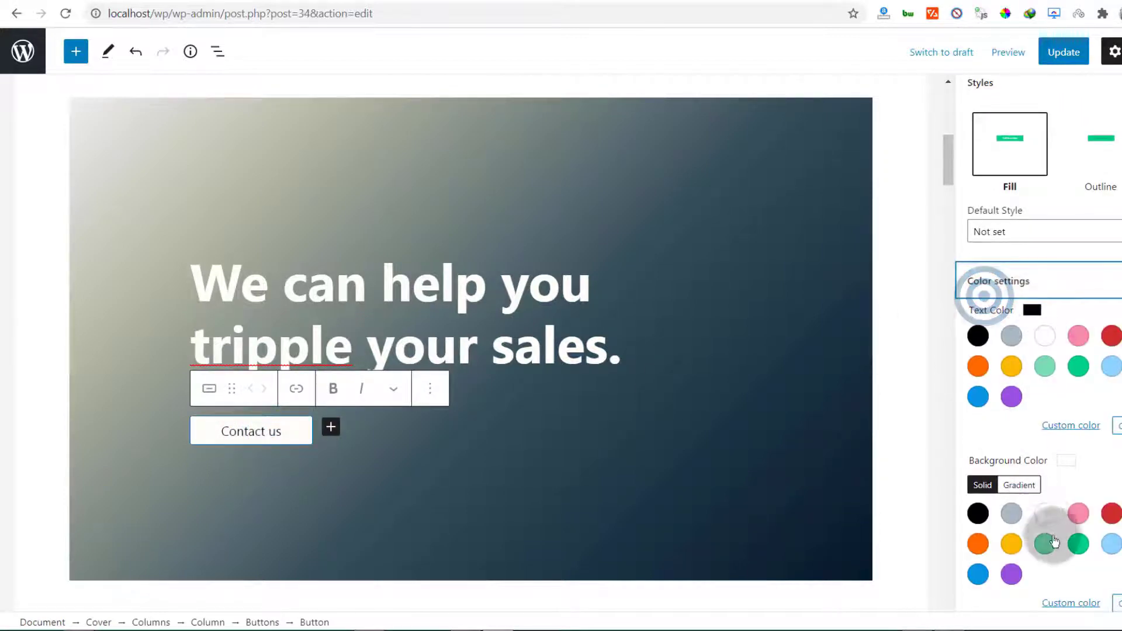
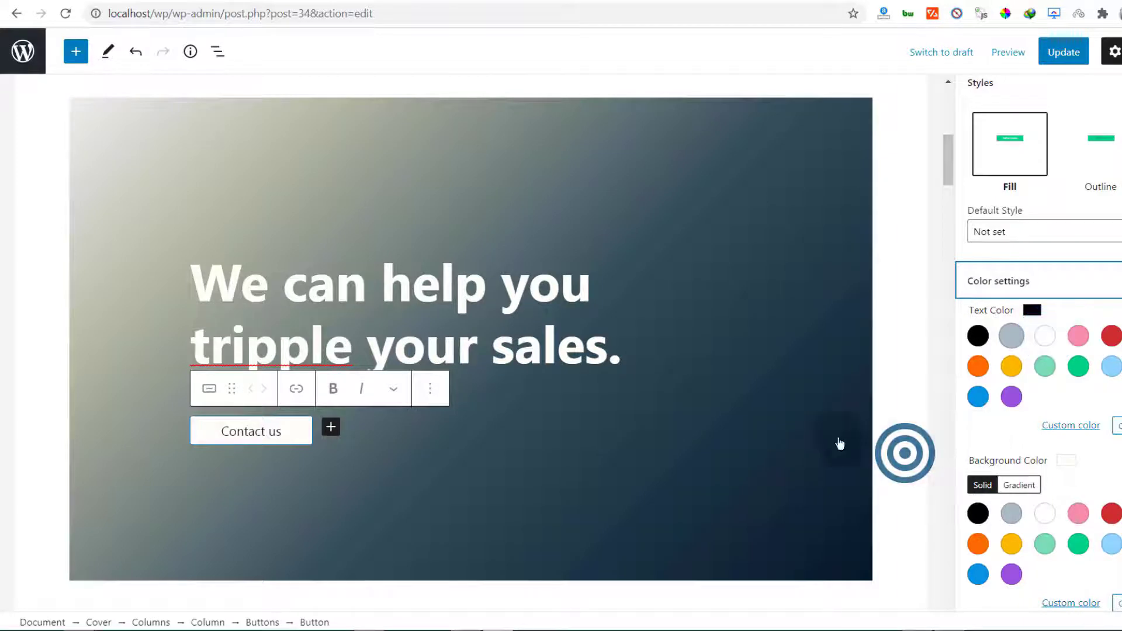
# Give the Contact us button a solid black background colour
pyautogui.click(395, 417)
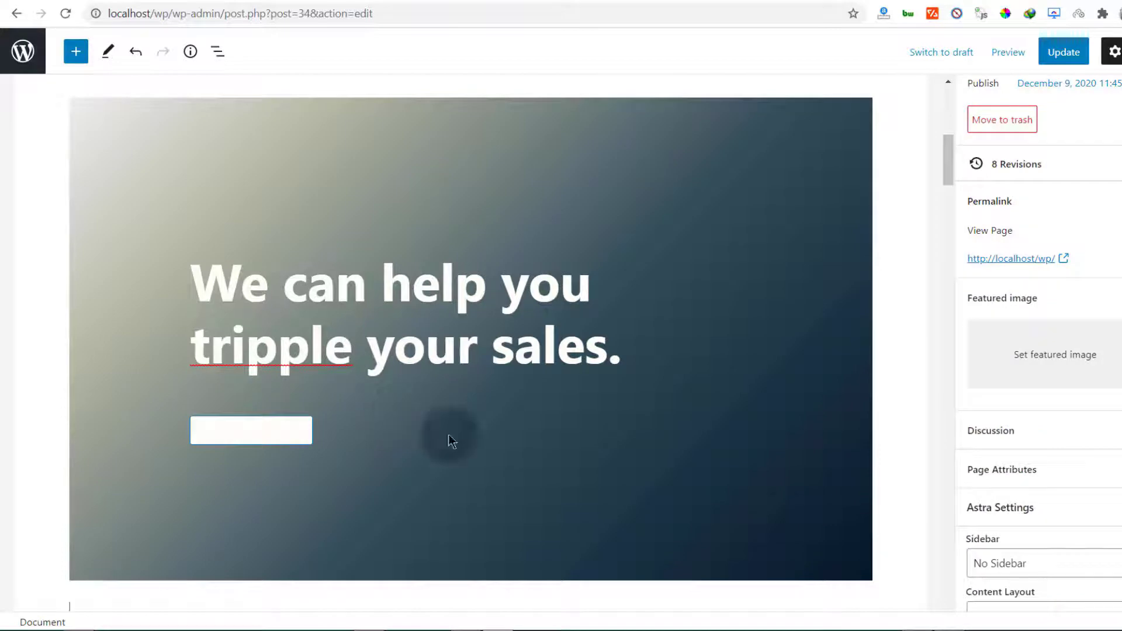
pyautogui.click(263, 427)
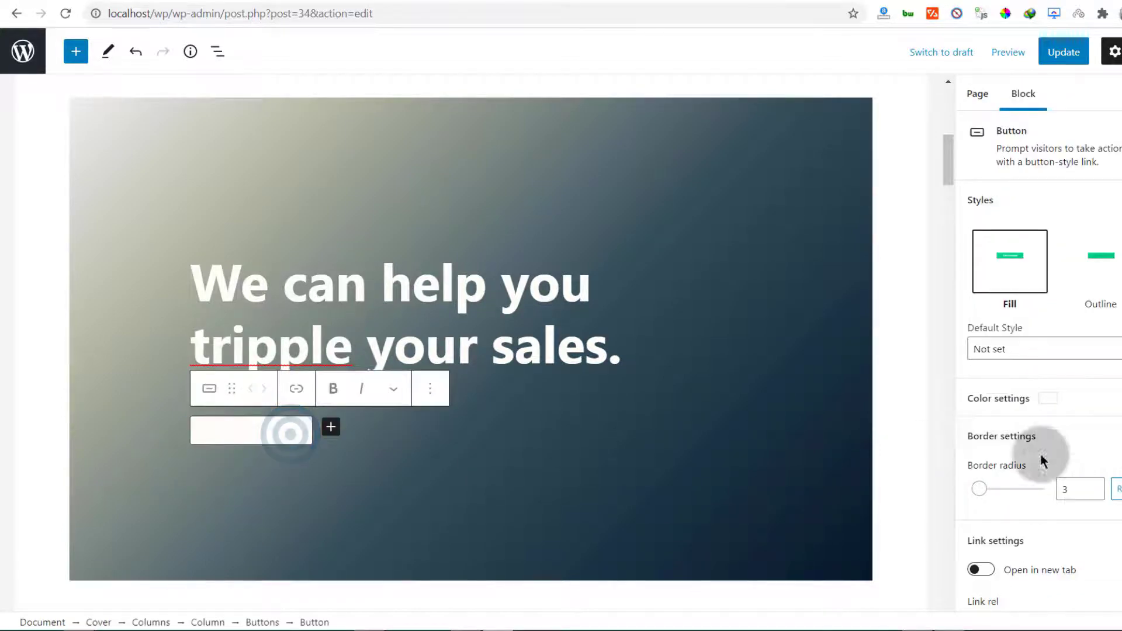
pyautogui.click(1011, 397)
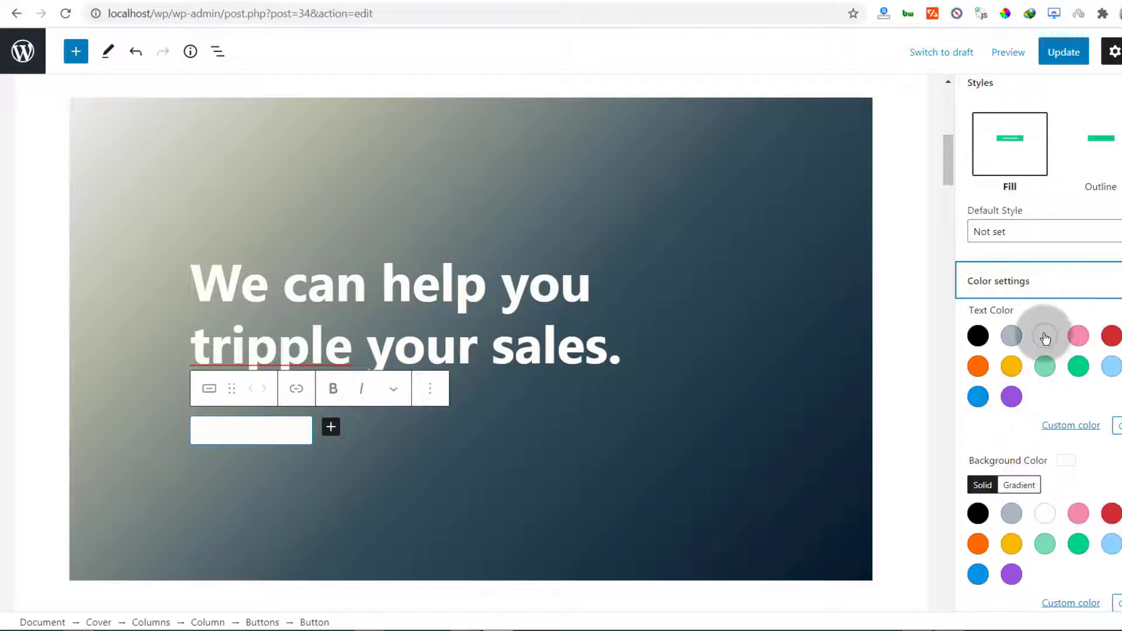
pyautogui.scroll(-1, 1067, 528)
pyautogui.click(982, 448)
pyautogui.click(1018, 444)
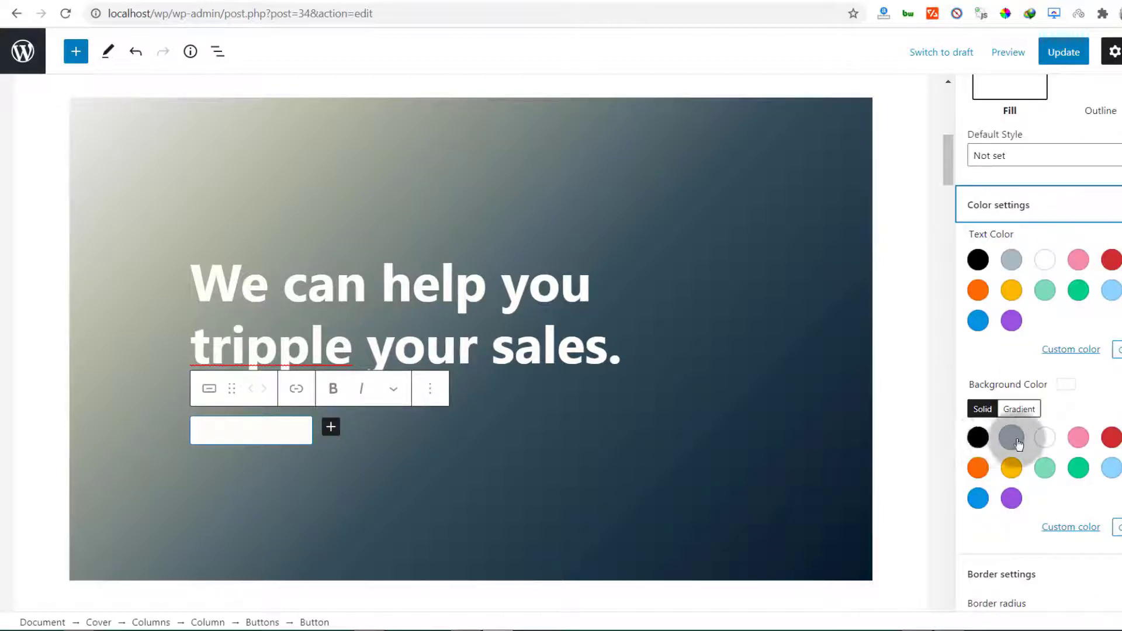
pyautogui.click(1024, 437)
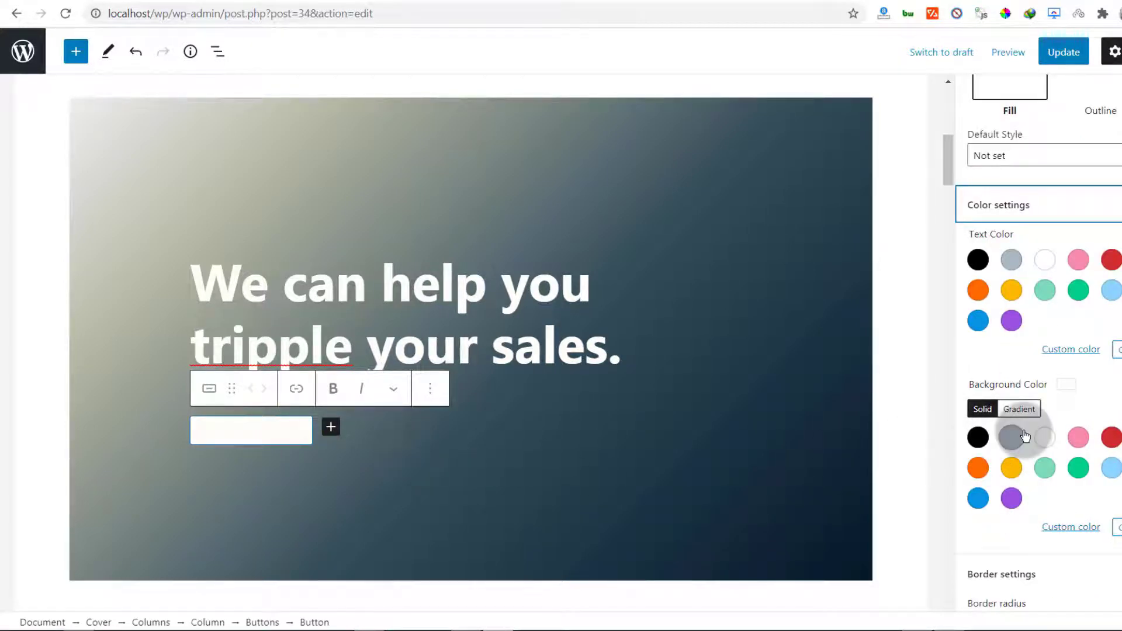
pyautogui.click(978, 439)
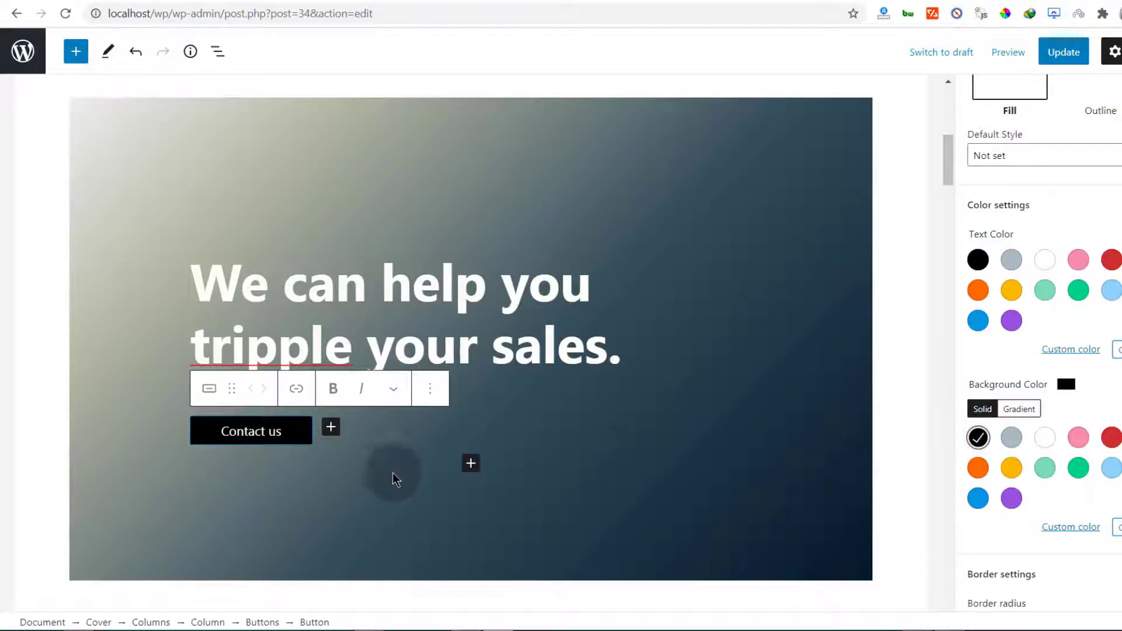
# Update the page to save the black button change
pyautogui.click(1064, 51)
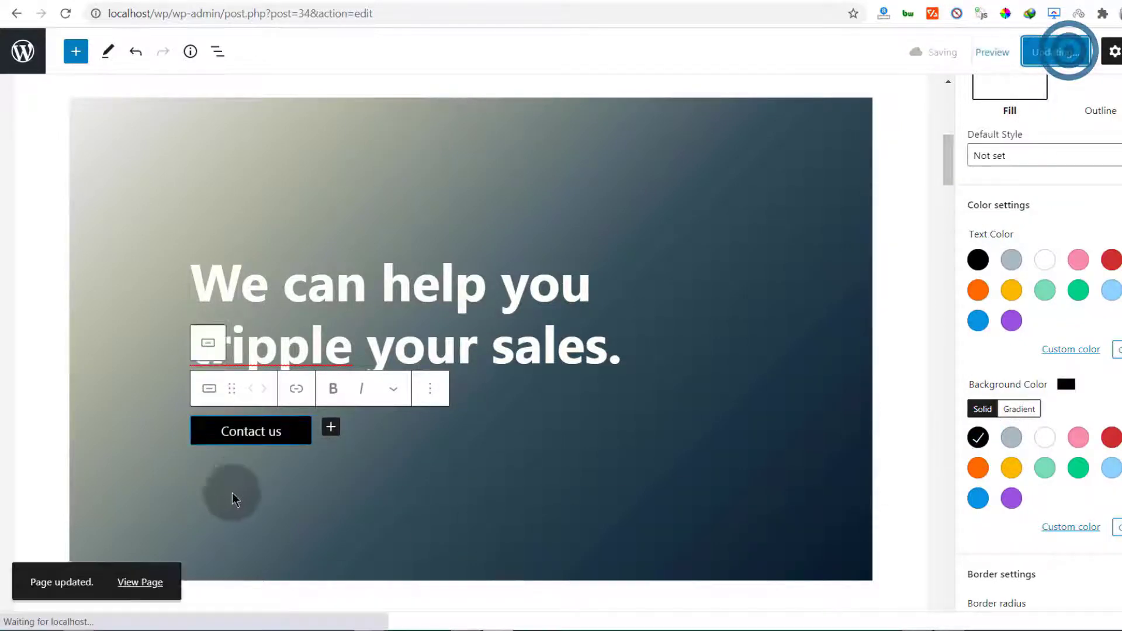
pyautogui.scroll(-5, 245, 485)
pyautogui.scroll(-13, 269, 456)
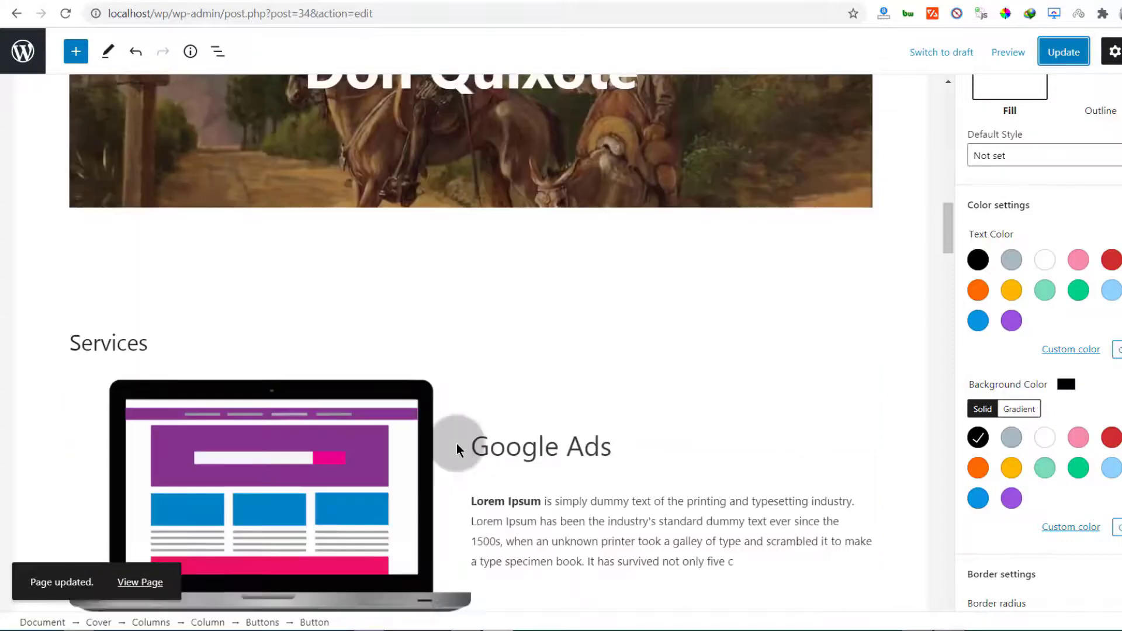
pyautogui.scroll(12, 444, 449)
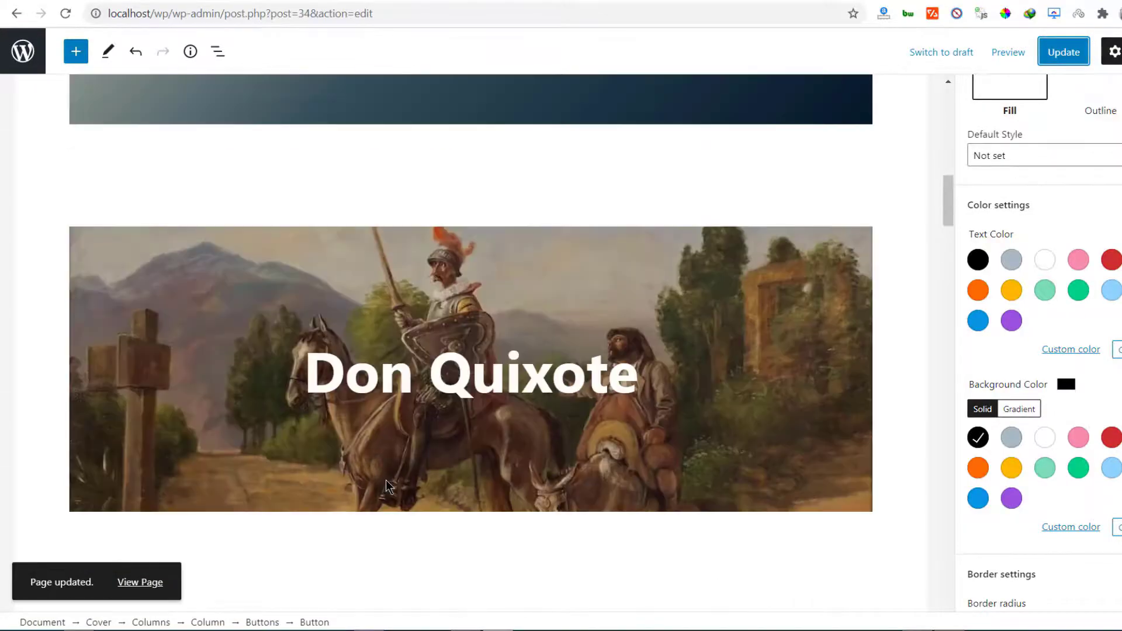
# Reload the live home page in the front-end tab
pyautogui.click(271, 2)
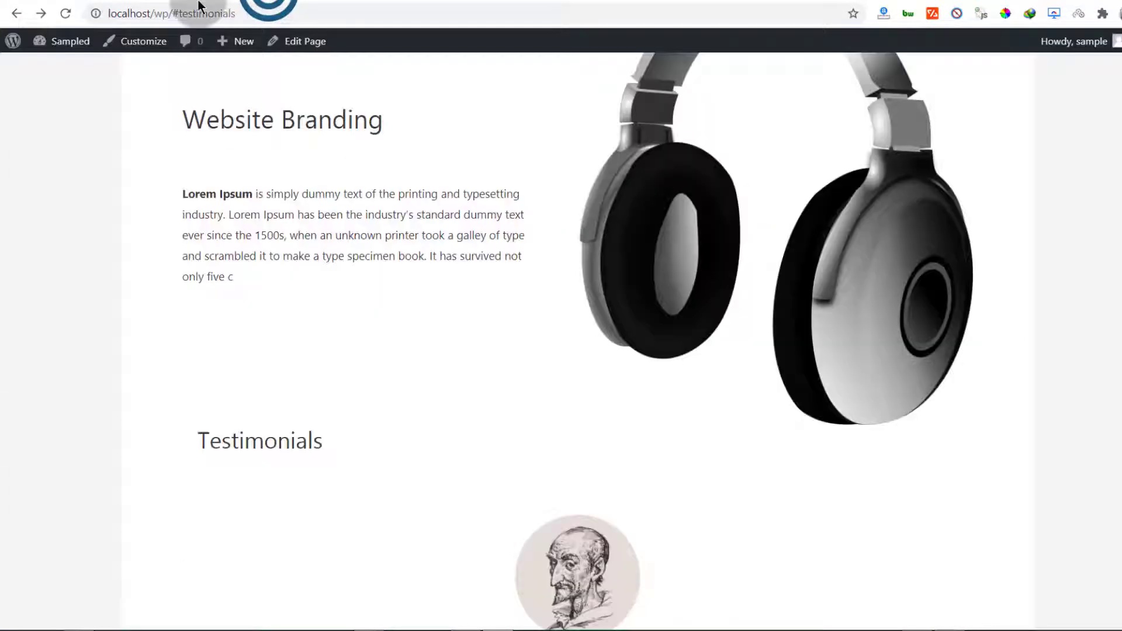
pyautogui.click(64, 14)
pyautogui.scroll(15, 359, 296)
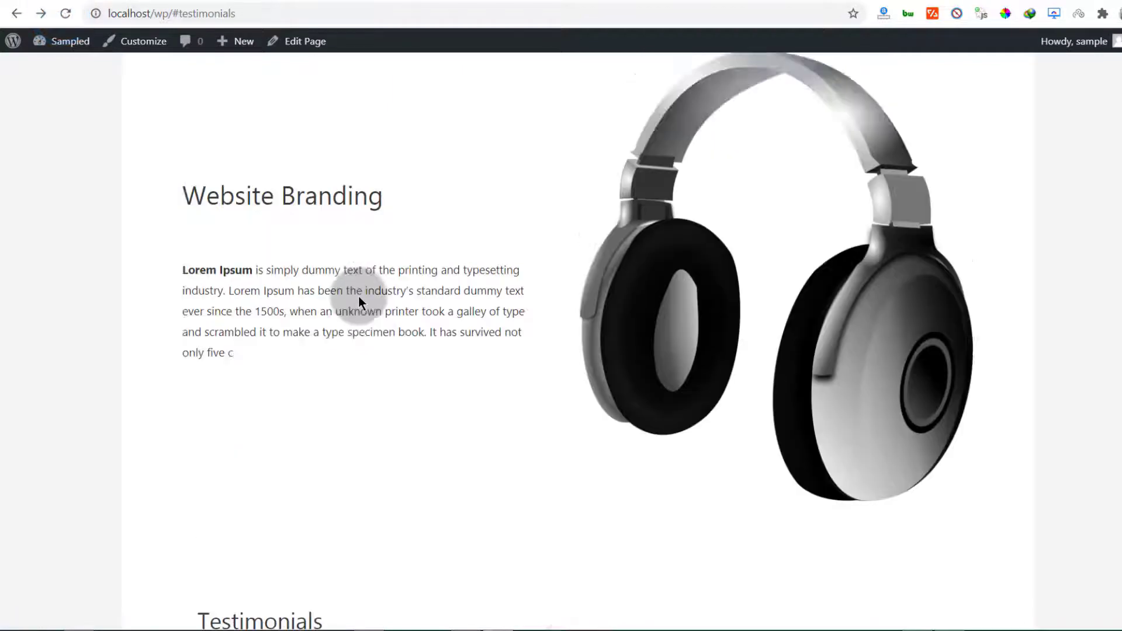
pyautogui.scroll(8, 360, 295)
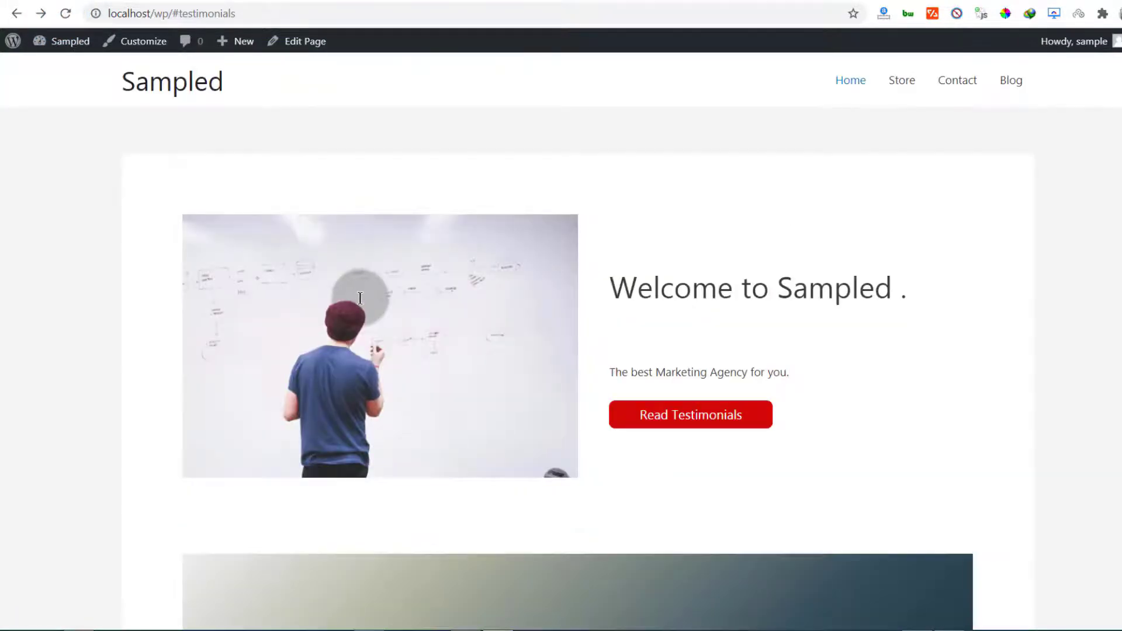
pyautogui.scroll(-15, 360, 298)
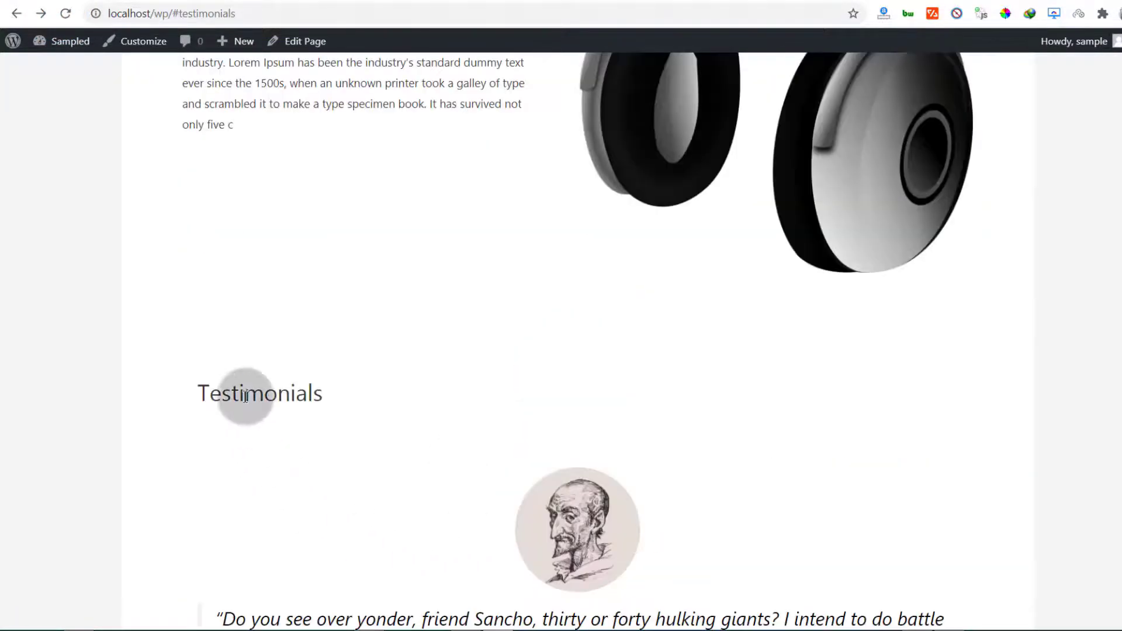
# Select and inspect the Testimonials and Services heading text on the live page
pyautogui.moveTo(245, 396); pyautogui.dragTo(331, 402)
pyautogui.click(305, 413)
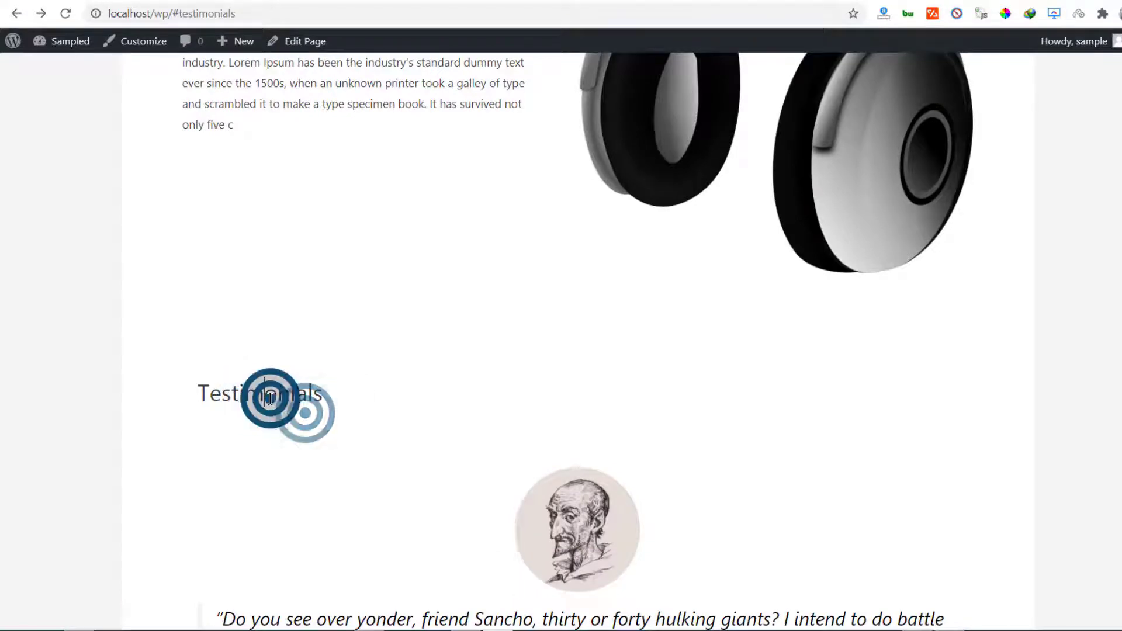
pyautogui.doubleClick(271, 398)
pyautogui.click(397, 450)
pyautogui.scroll(20, 374, 451)
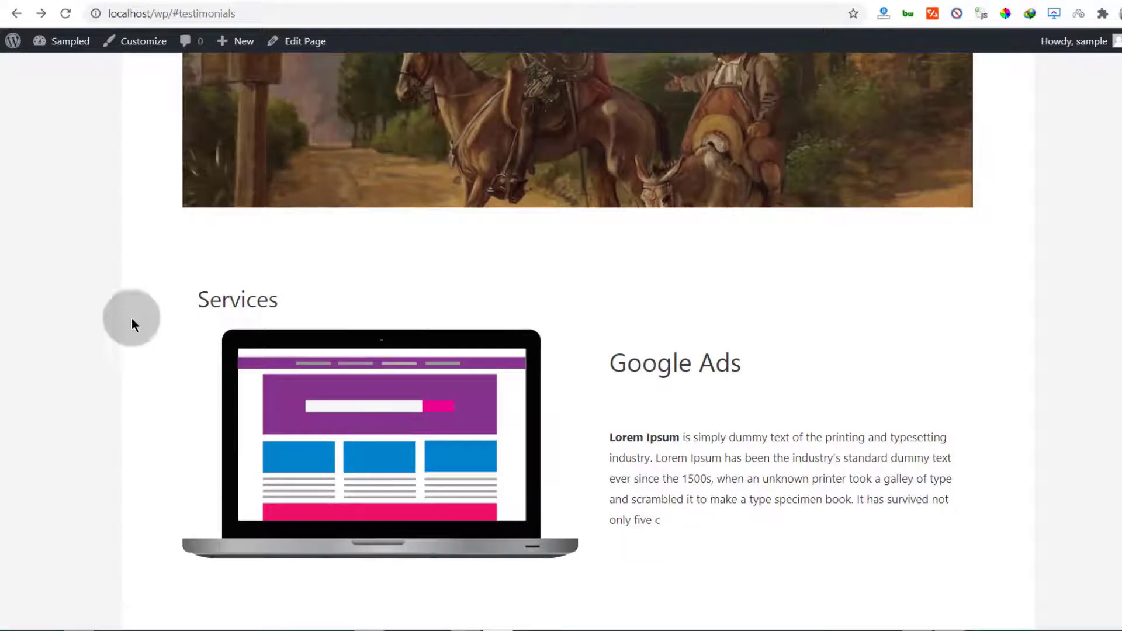
pyautogui.moveTo(200, 295); pyautogui.dragTo(222, 298)
pyautogui.doubleClick(222, 298)
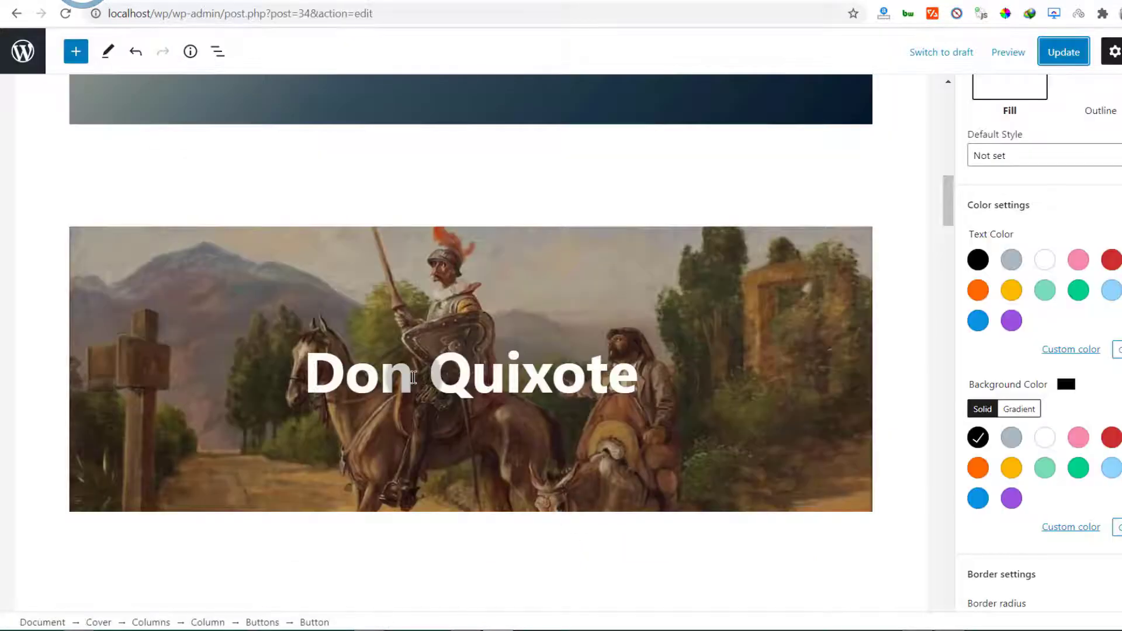
pyautogui.click(345, 351)
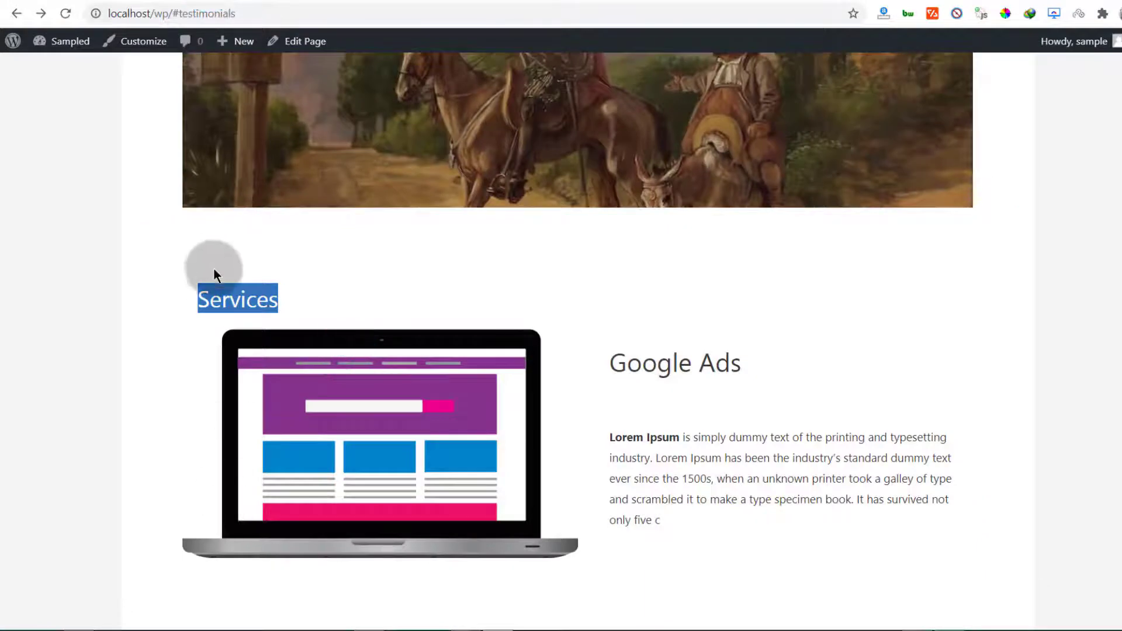
pyautogui.click(226, 299)
pyautogui.click(291, 296)
pyautogui.moveTo(290, 296); pyautogui.dragTo(179, 304)
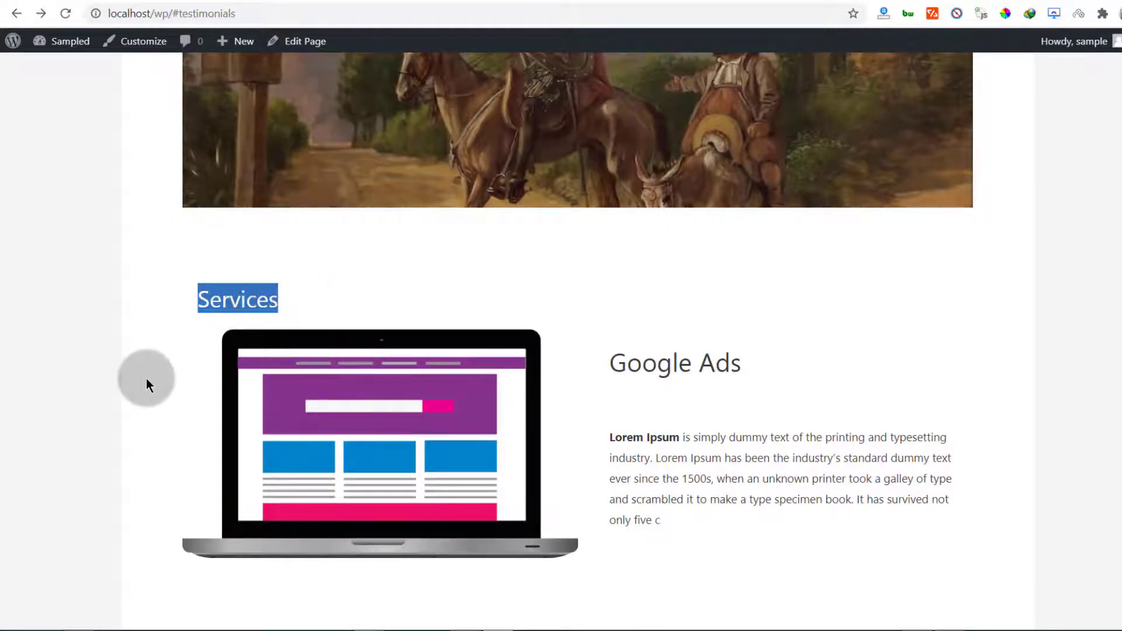
pyautogui.click(130, 377)
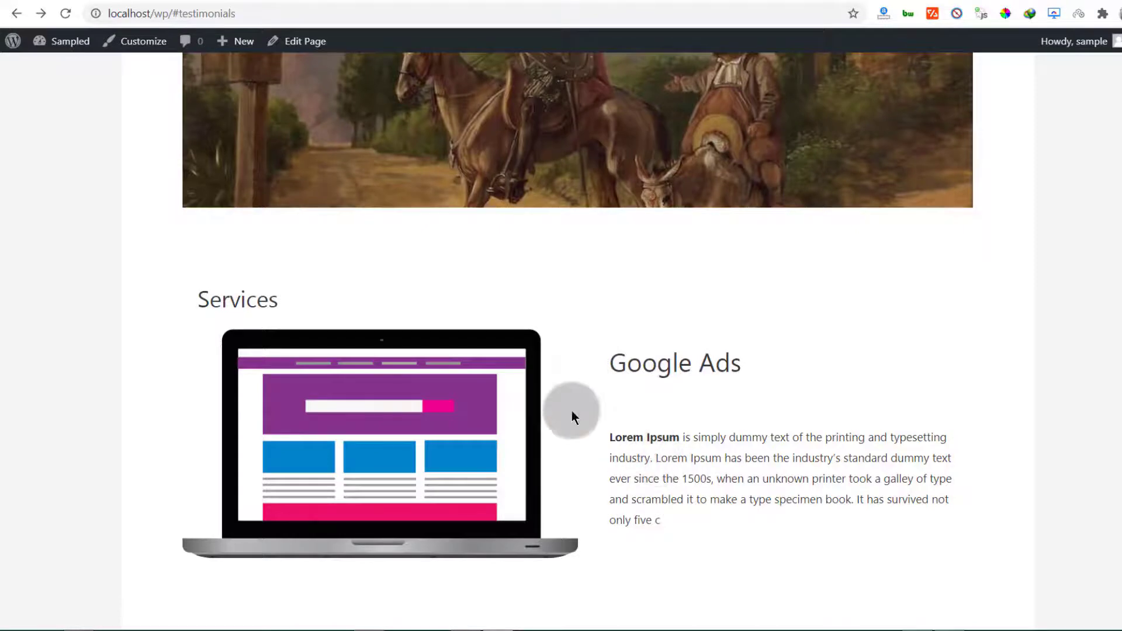
# Scroll the live page and reselect the Services heading text
pyautogui.scroll(15, 440, 365)
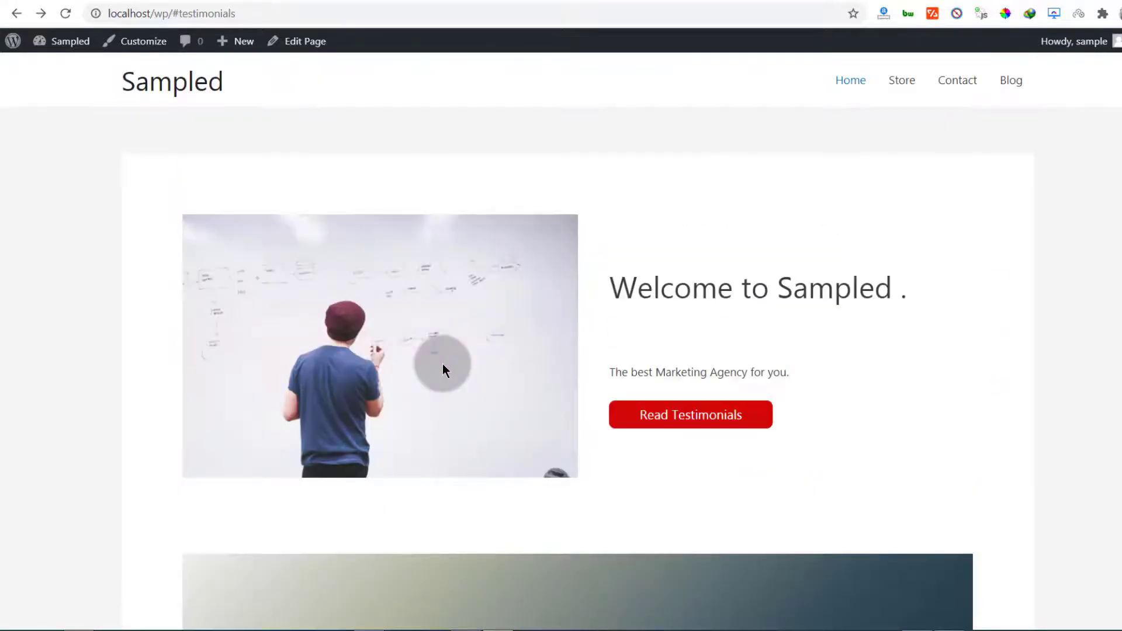
pyautogui.scroll(-8, 443, 363)
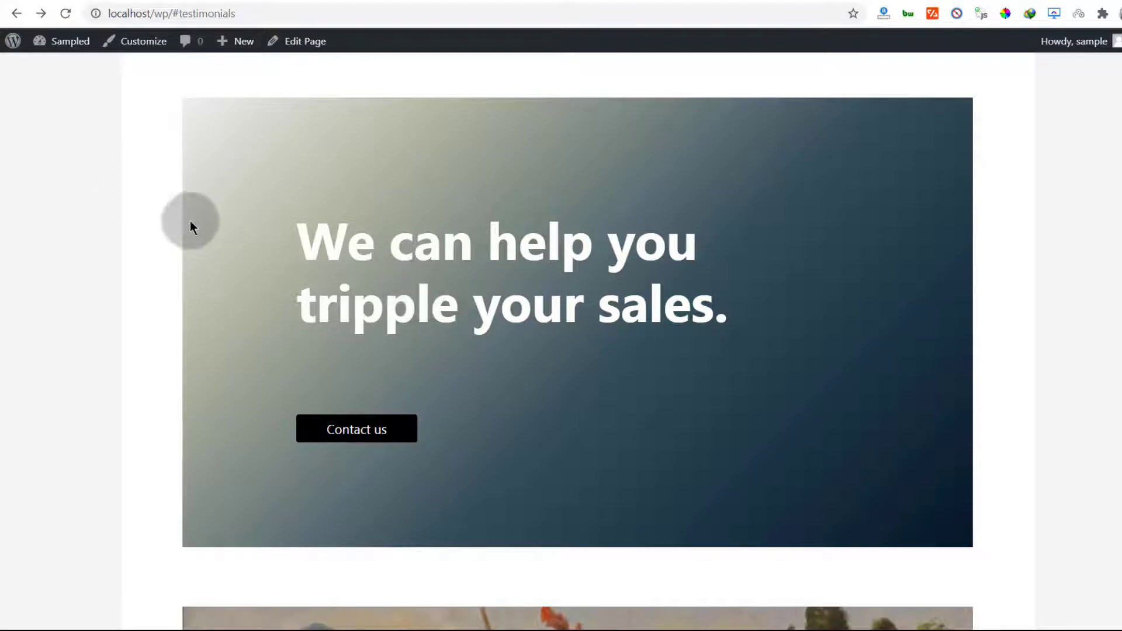
pyautogui.scroll(-10, 189, 220)
pyautogui.click(174, 222)
pyautogui.click(198, 295)
pyautogui.moveTo(198, 295); pyautogui.dragTo(267, 305)
pyautogui.scroll(-4, 275, 304)
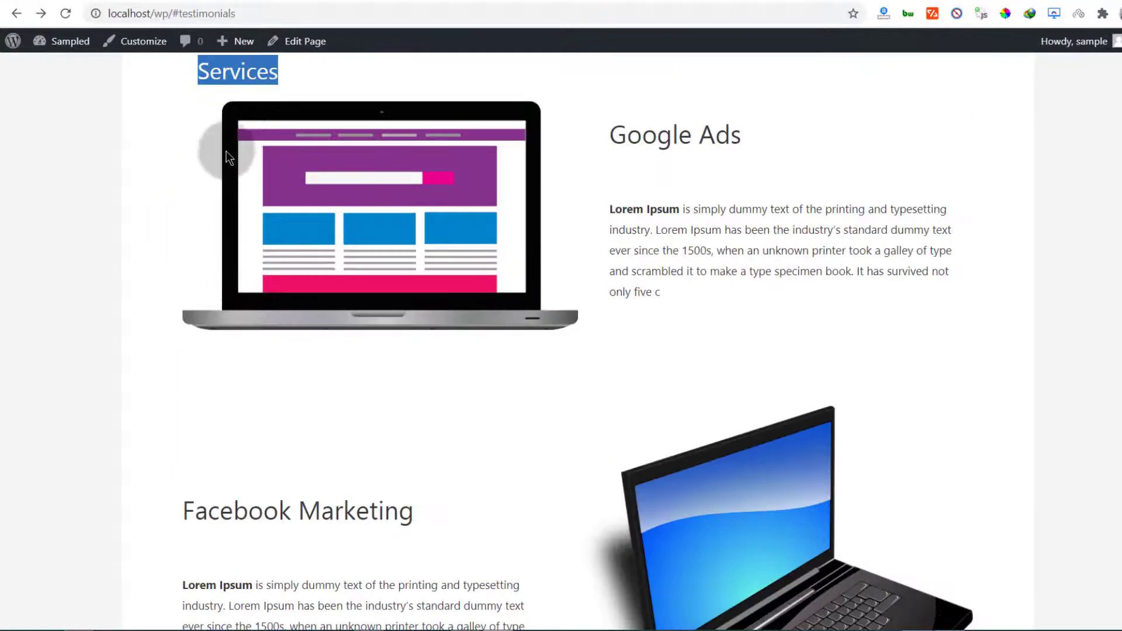
# Back in the editor, insert a Cover block found by searching 'cover' above Services
pyautogui.click(105, 1)
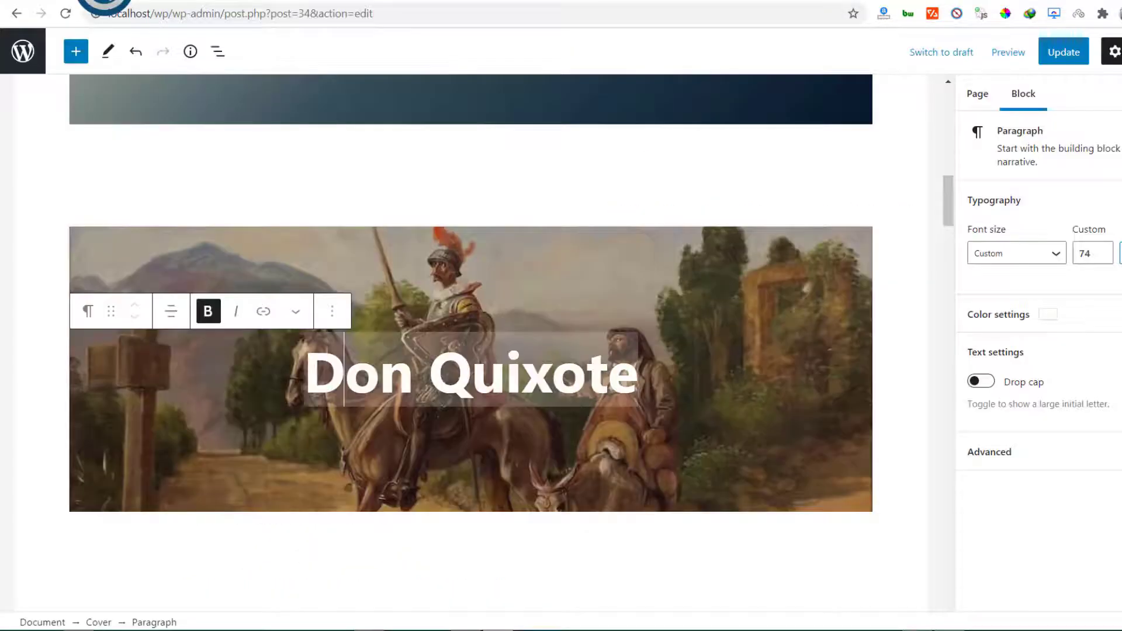
pyautogui.scroll(9, 254, 229)
pyautogui.scroll(8, 255, 227)
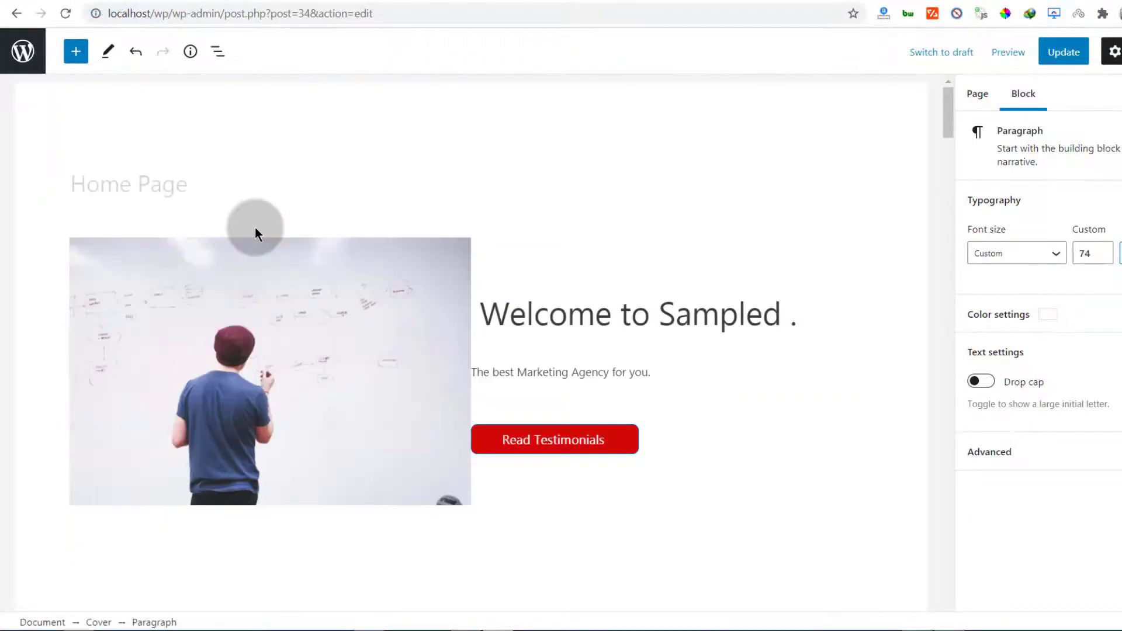
pyautogui.scroll(-9, 254, 228)
pyautogui.scroll(-18, 255, 233)
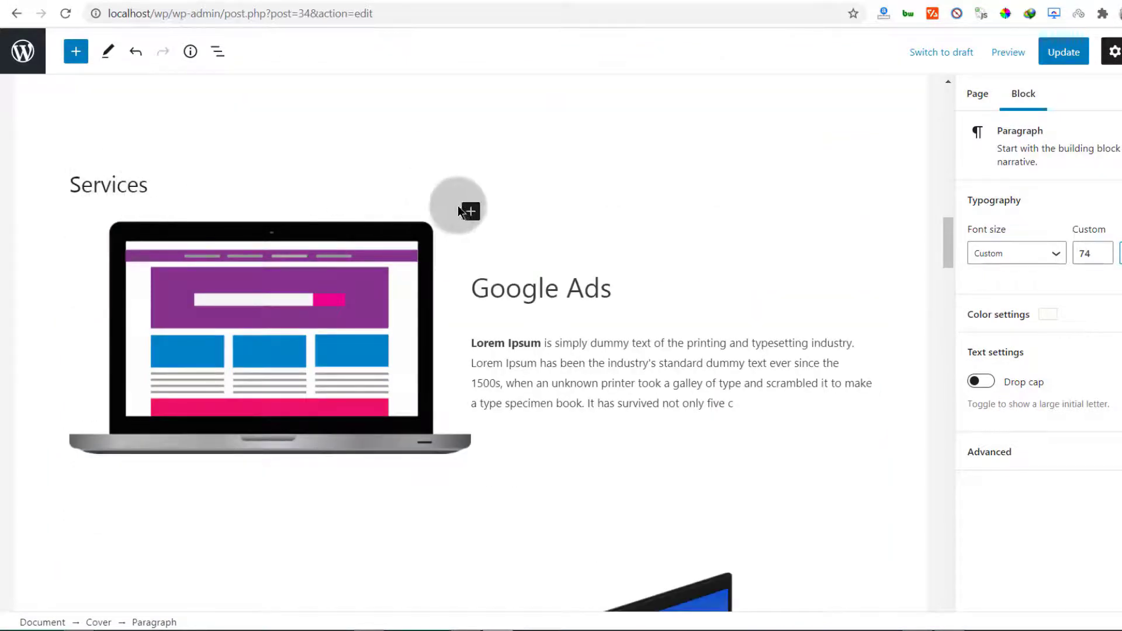
pyautogui.click(471, 158)
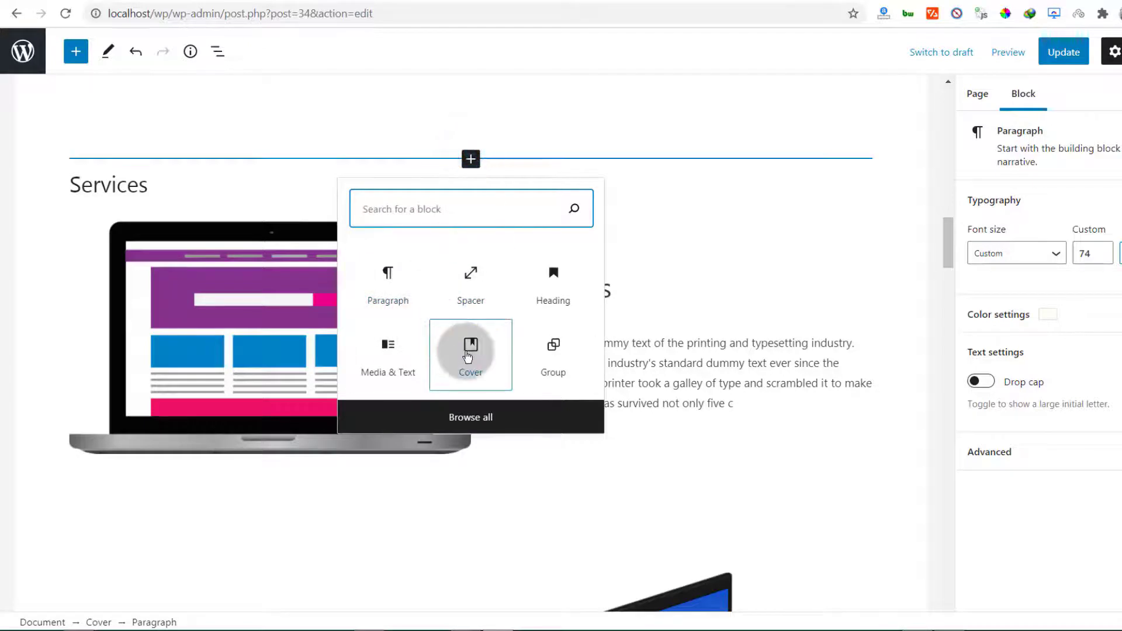
pyautogui.click(369, 208)
pyautogui.write('cover')
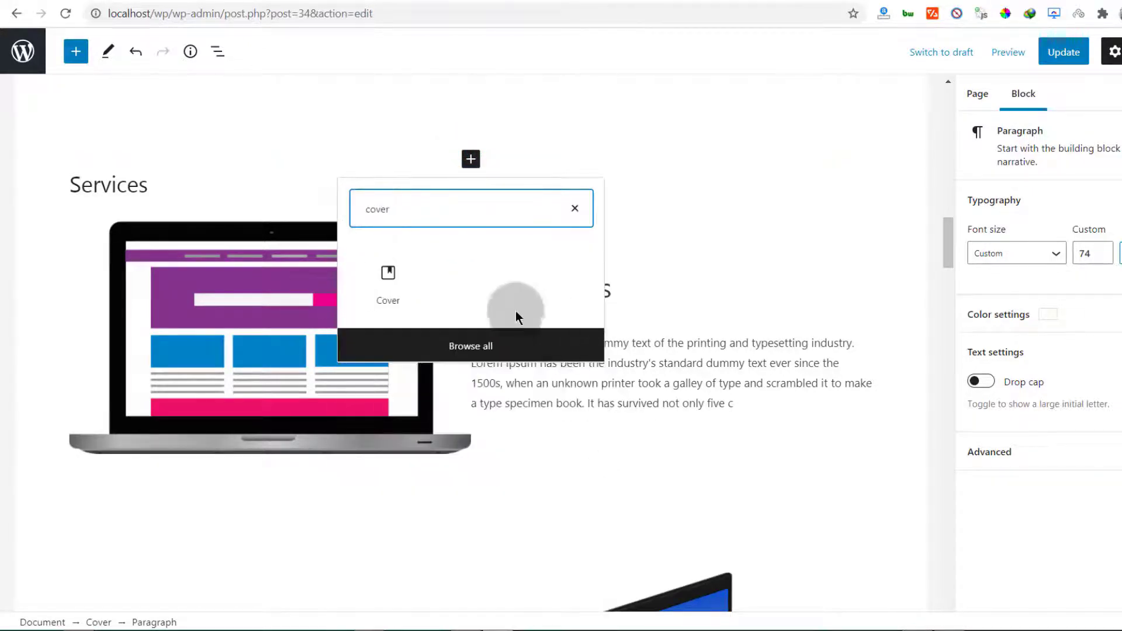
pyautogui.click(391, 280)
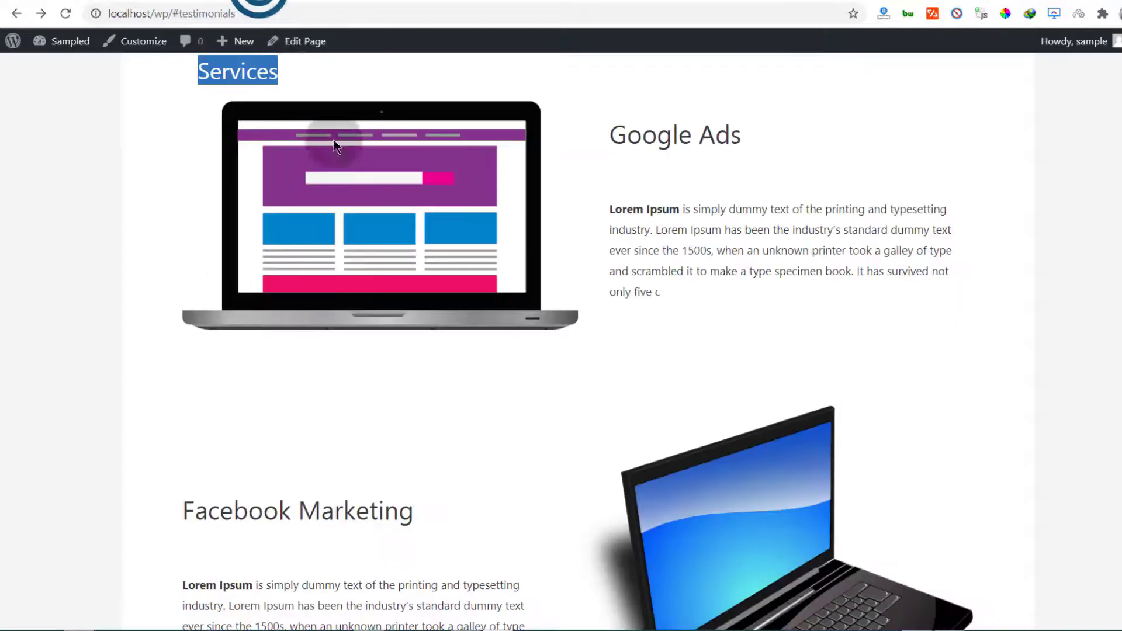
pyautogui.scroll(-5, 370, 343)
pyautogui.moveTo(250, 285); pyautogui.dragTo(334, 284)
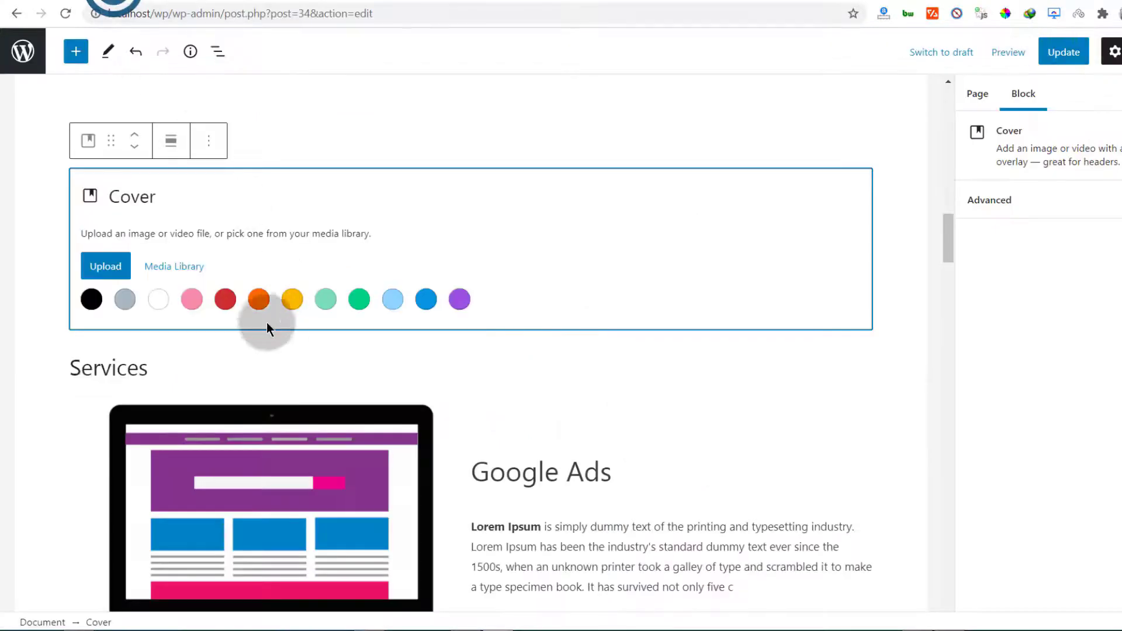
# Give the new cover a white overlay and black title text colour
pyautogui.click(156, 301)
pyautogui.click(1032, 307)
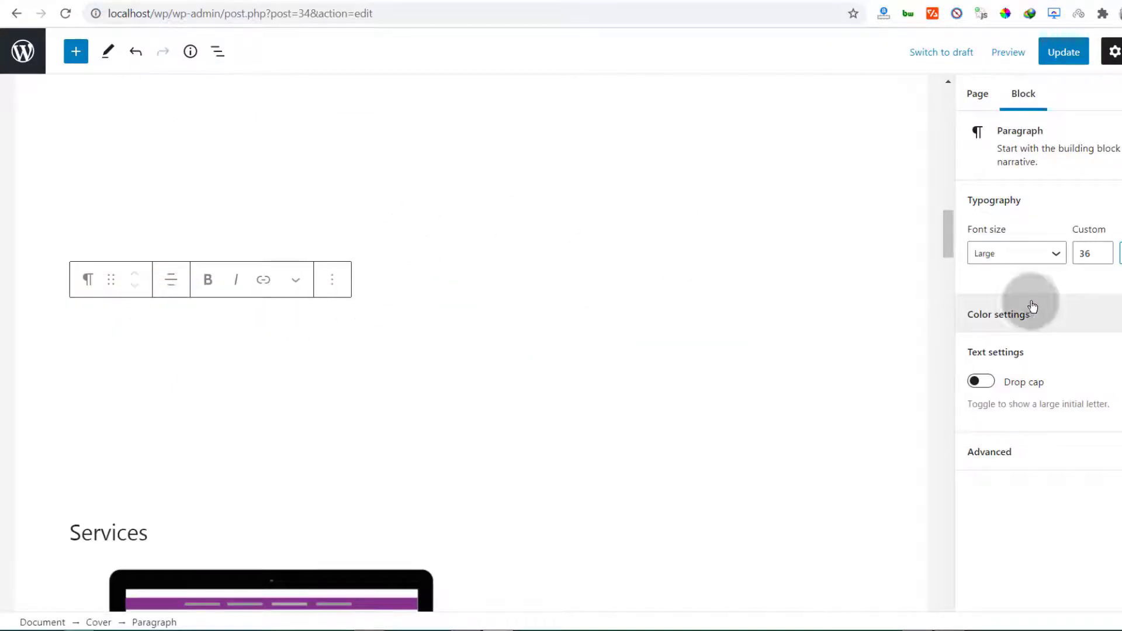
pyautogui.click(1014, 316)
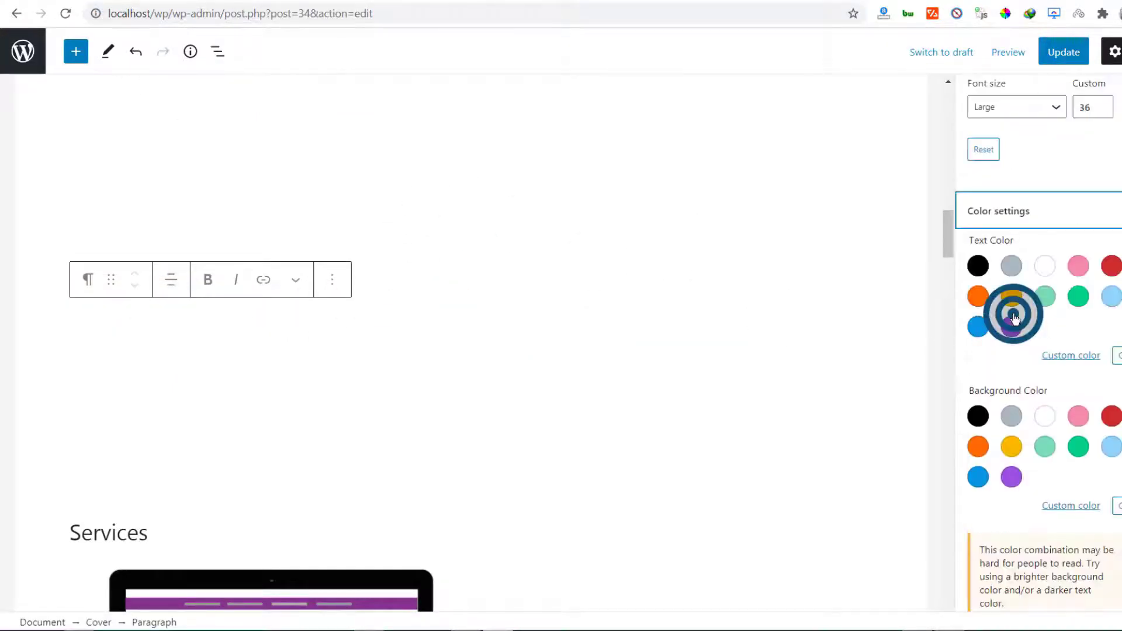
pyautogui.click(978, 266)
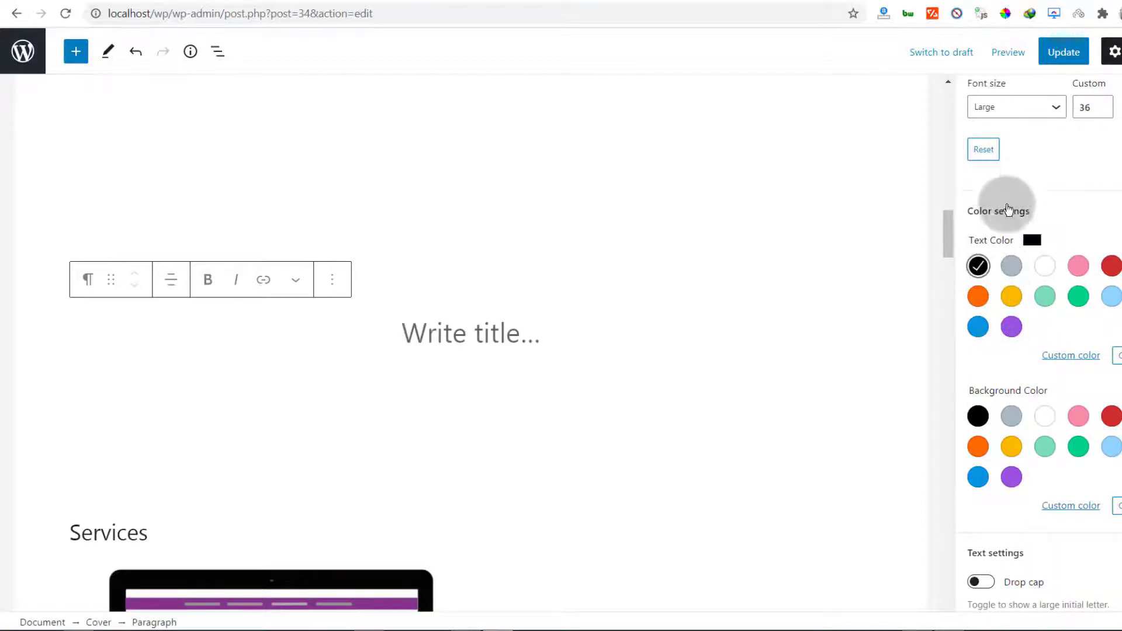
# Type 'Services' as the cover's title
pyautogui.click(421, 336)
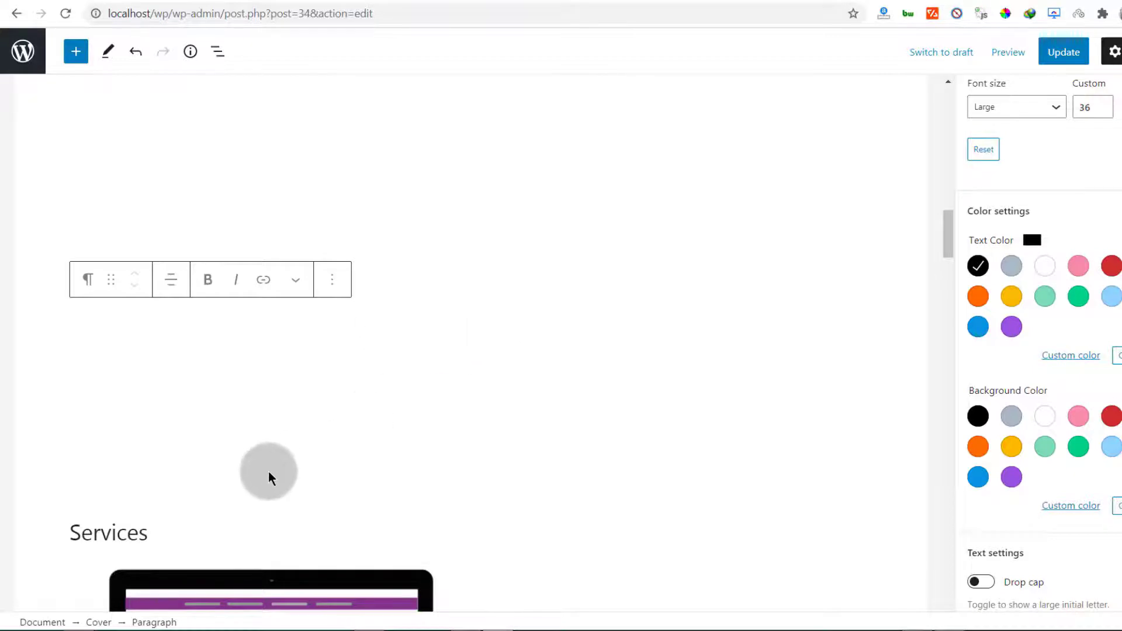
pyautogui.write('Services')
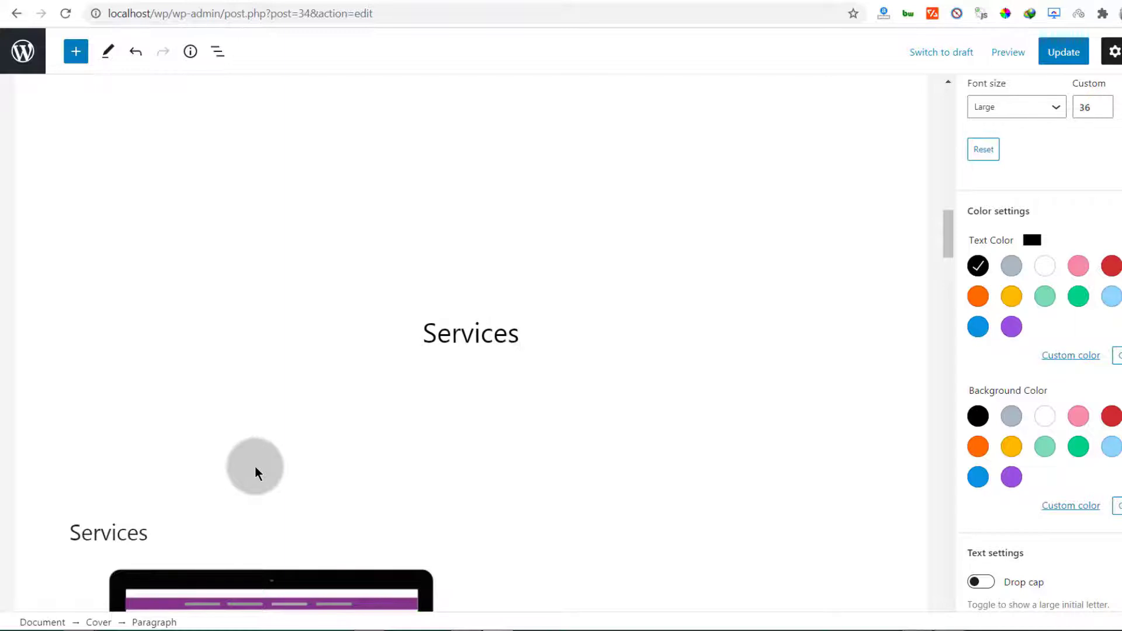
pyautogui.click(464, 337)
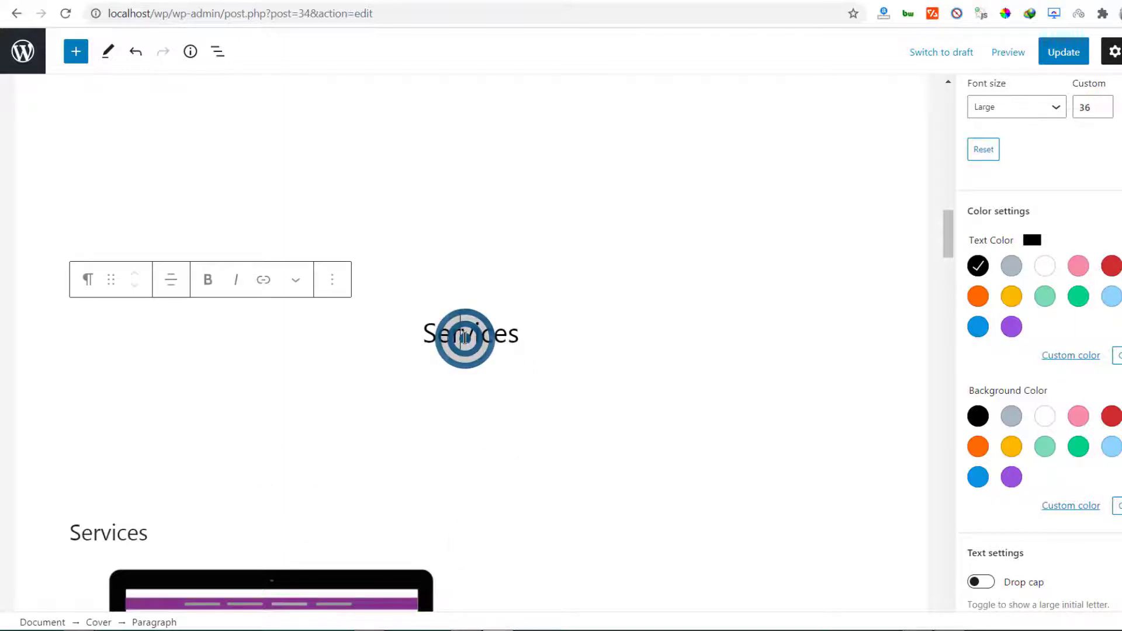
pyautogui.scroll(3, 1033, 272)
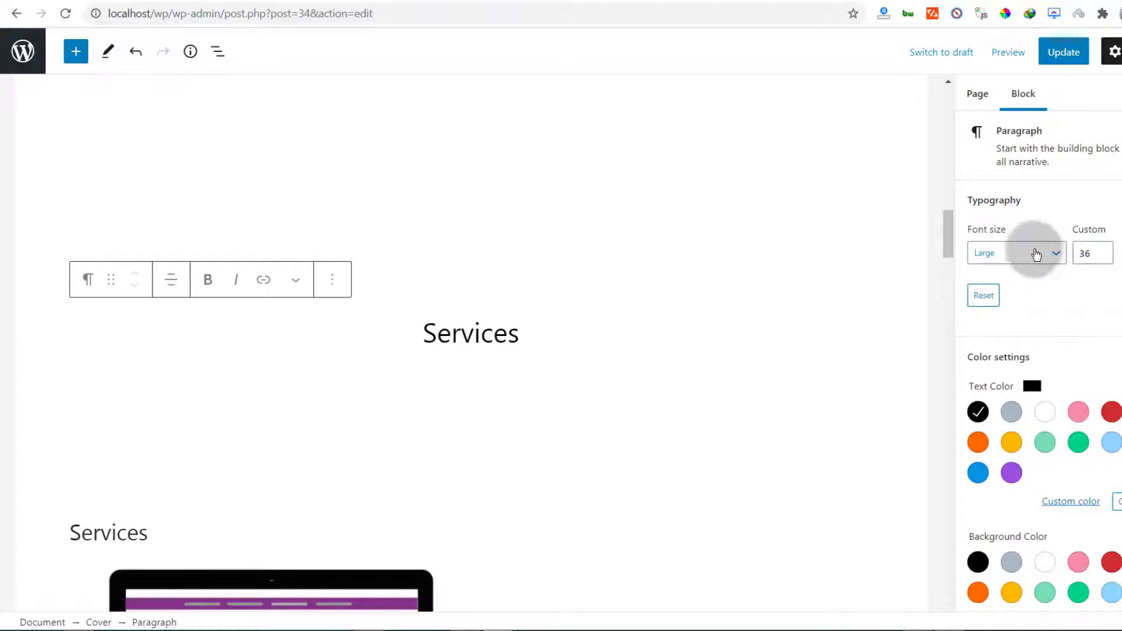
# Make the Services title Huge size and enlarge the cover to 305 px
pyautogui.click(1048, 255)
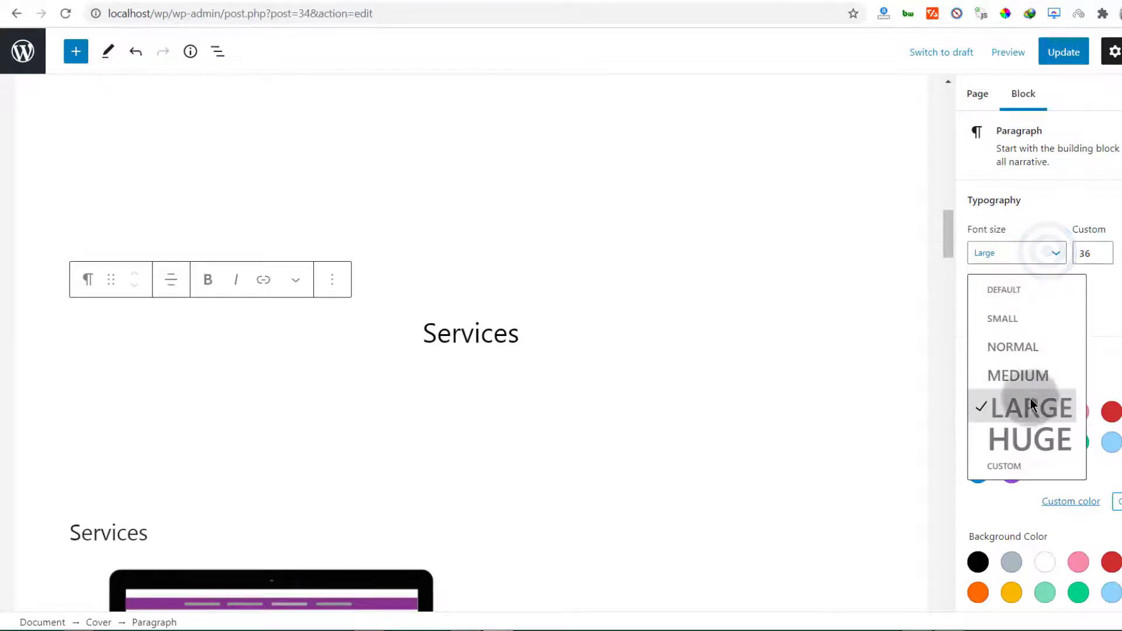
pyautogui.click(1031, 438)
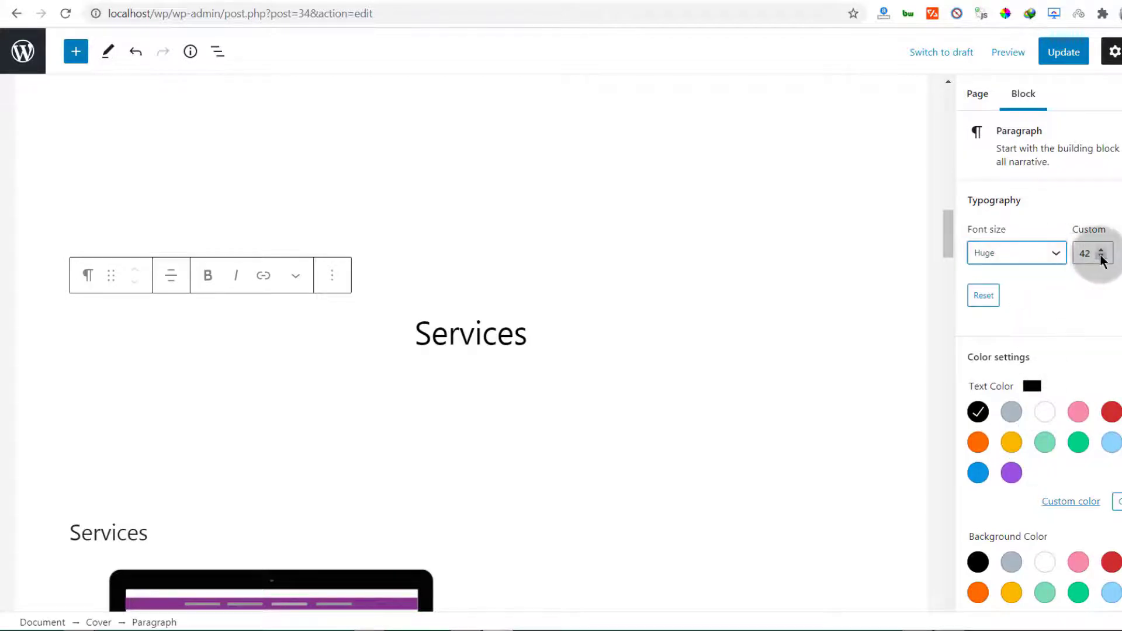
pyautogui.scroll(-5, 300, 391)
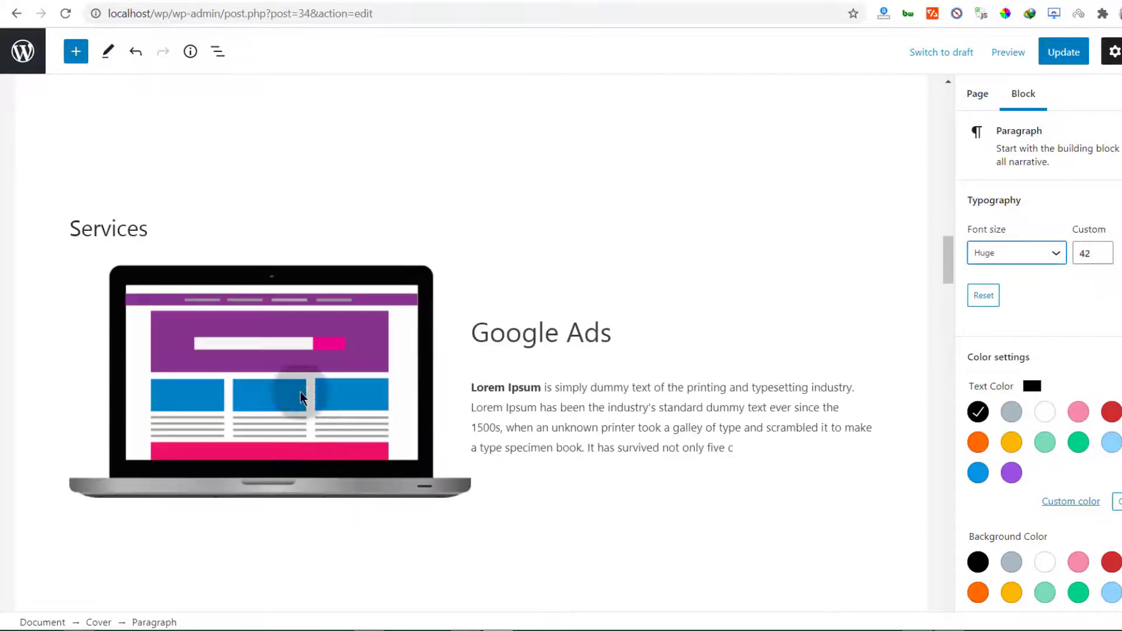
pyautogui.scroll(10, 473, 376)
pyautogui.scroll(-6, 464, 405)
pyautogui.scroll(-6, 468, 255)
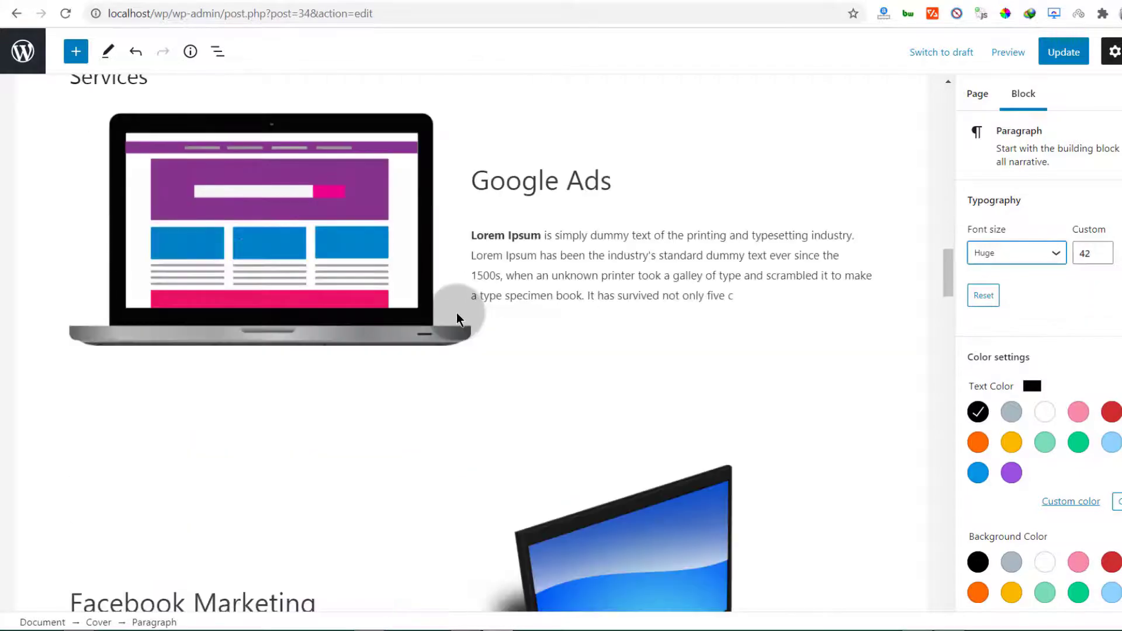
pyautogui.scroll(5, 453, 303)
pyautogui.click(465, 244)
pyautogui.moveTo(462, 332); pyautogui.dragTo(475, 473)
# Remove the old Services heading below the cover and update the page
pyautogui.scroll(-4, 939, 181)
pyautogui.click(89, 287)
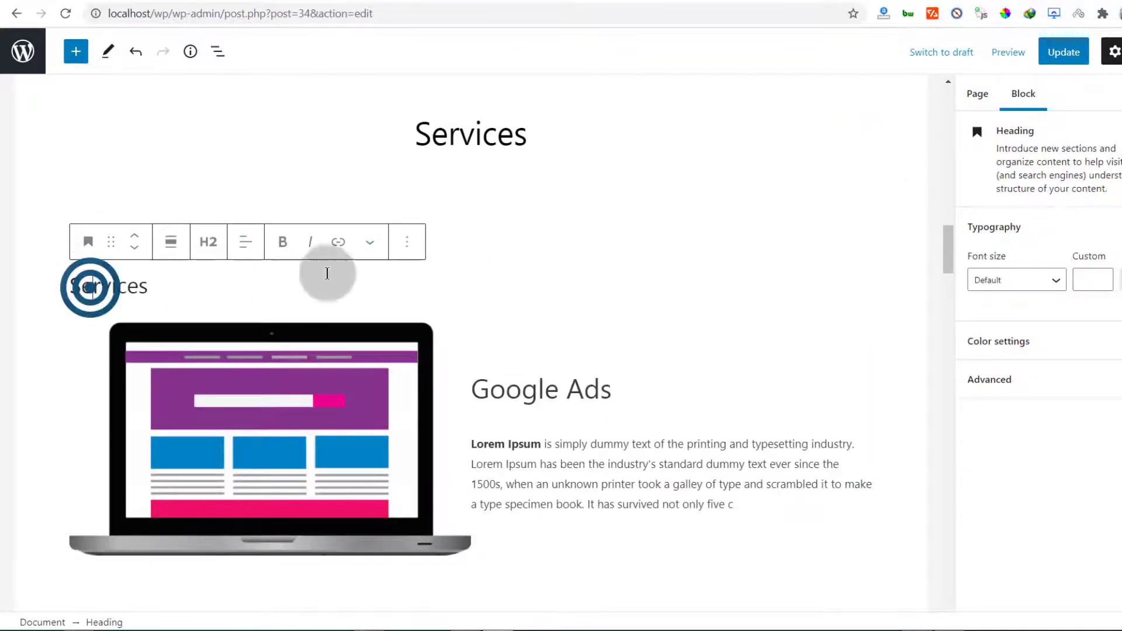
pyautogui.click(409, 241)
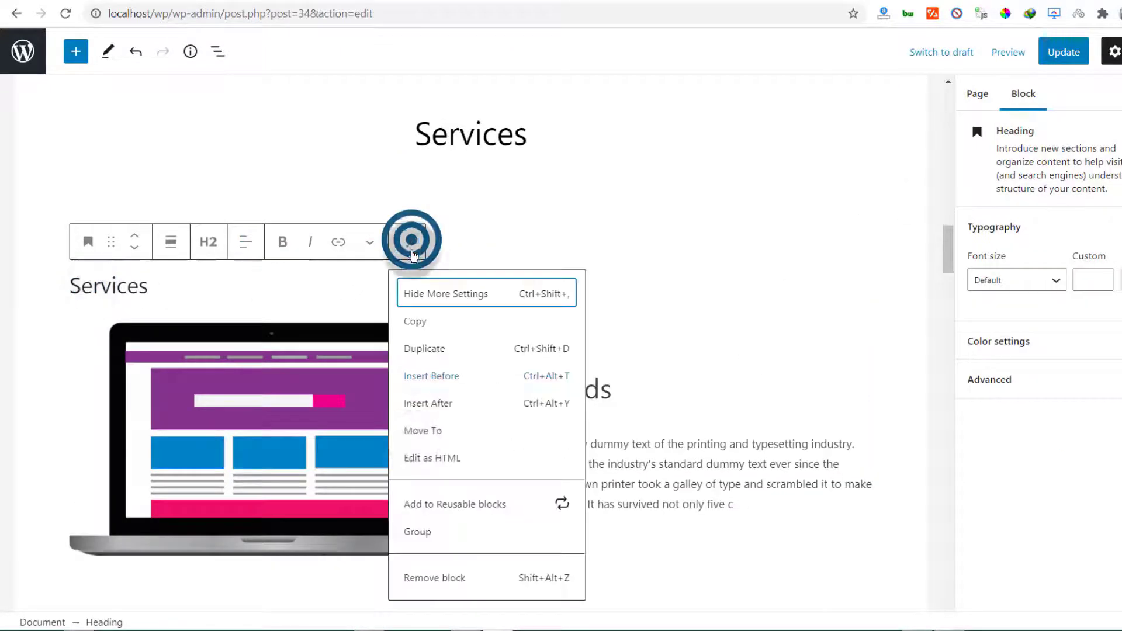
pyautogui.click(407, 576)
pyautogui.click(1071, 52)
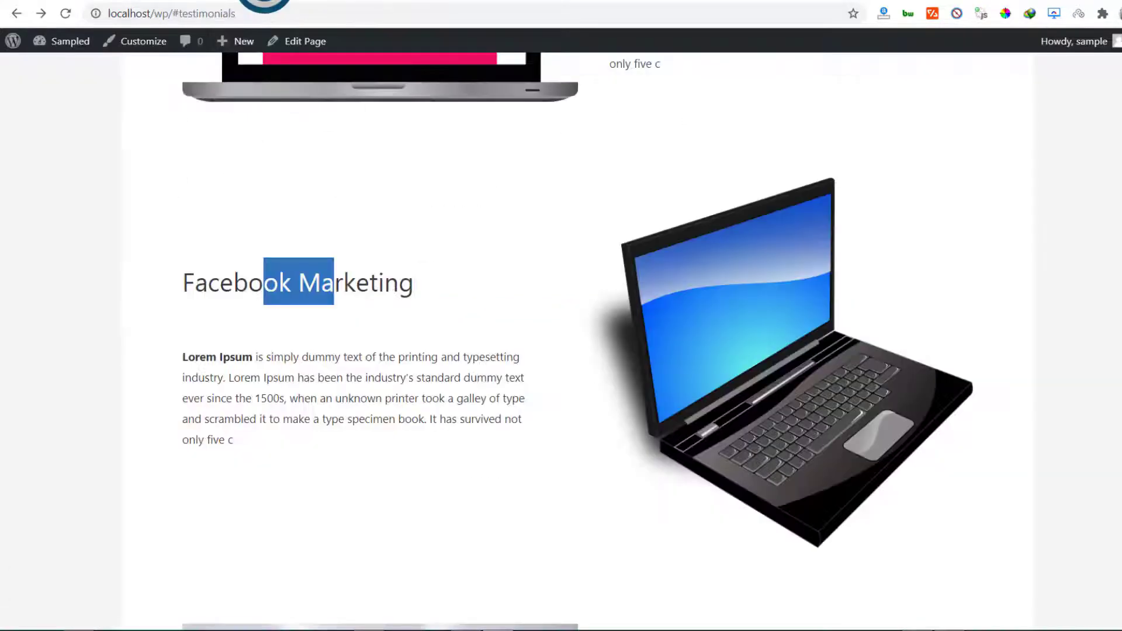
pyautogui.click(65, 16)
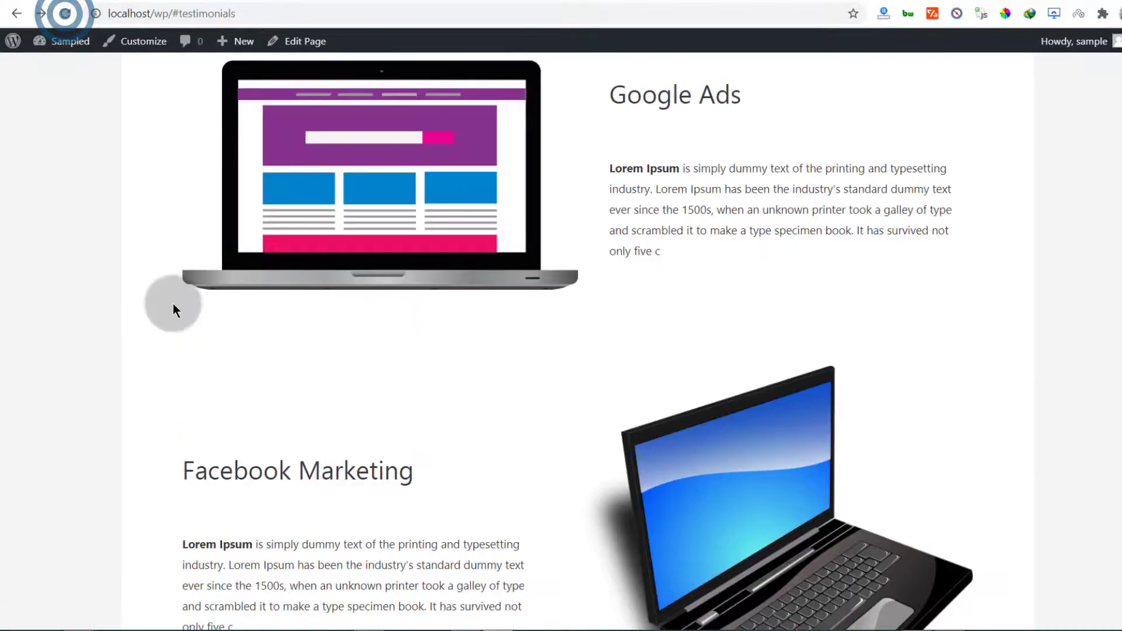
pyautogui.scroll(-6, 303, 270)
pyautogui.scroll(20, 305, 273)
pyautogui.scroll(-12, 305, 273)
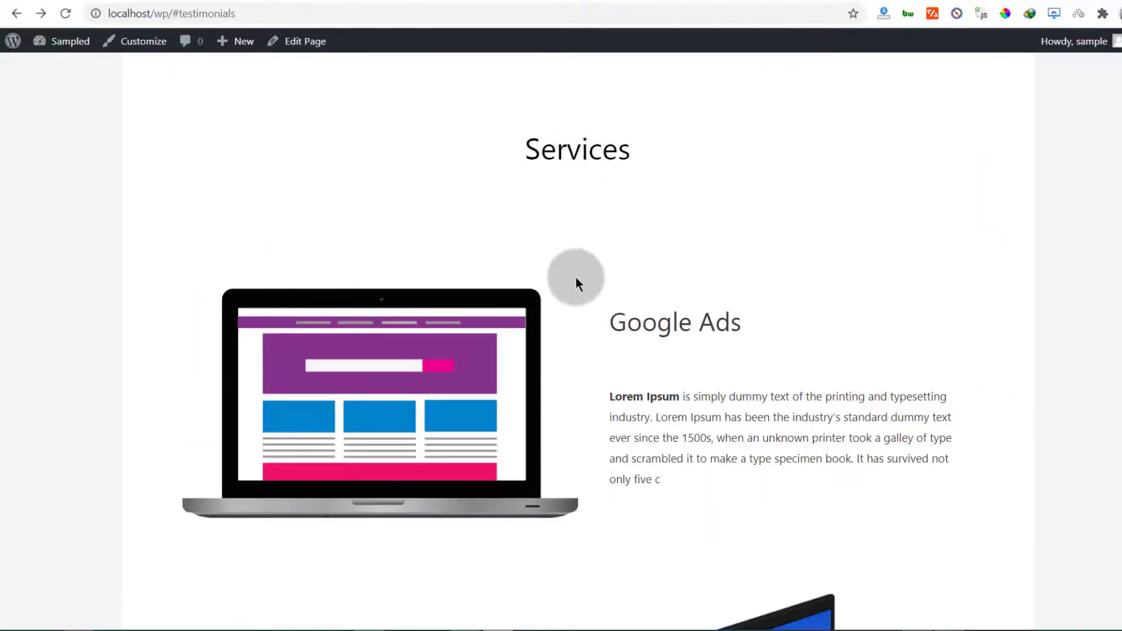
pyautogui.scroll(-15, 577, 284)
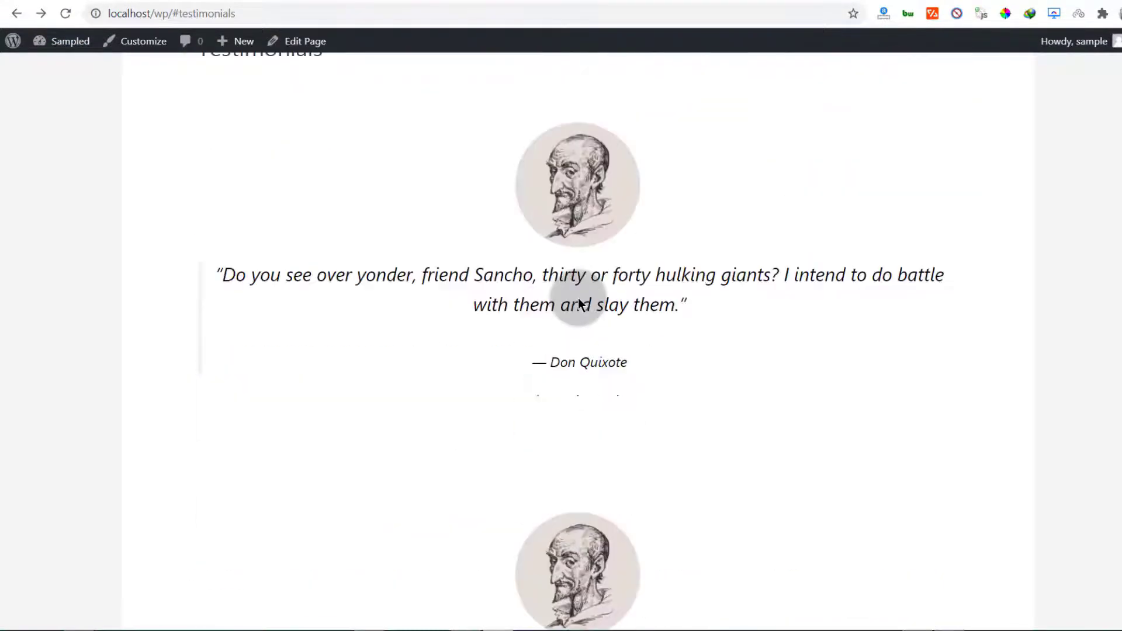
pyautogui.scroll(5, 578, 302)
pyautogui.scroll(-5, 453, 421)
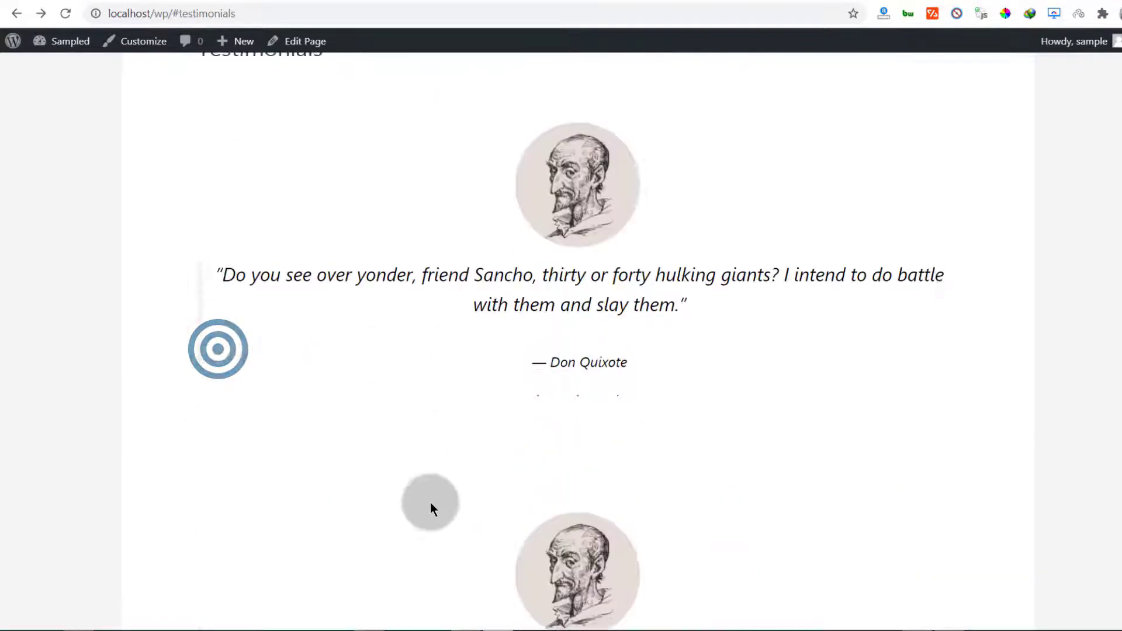
pyautogui.scroll(4, 431, 502)
pyautogui.moveTo(202, 292); pyautogui.dragTo(298, 345)
pyautogui.click(268, 292)
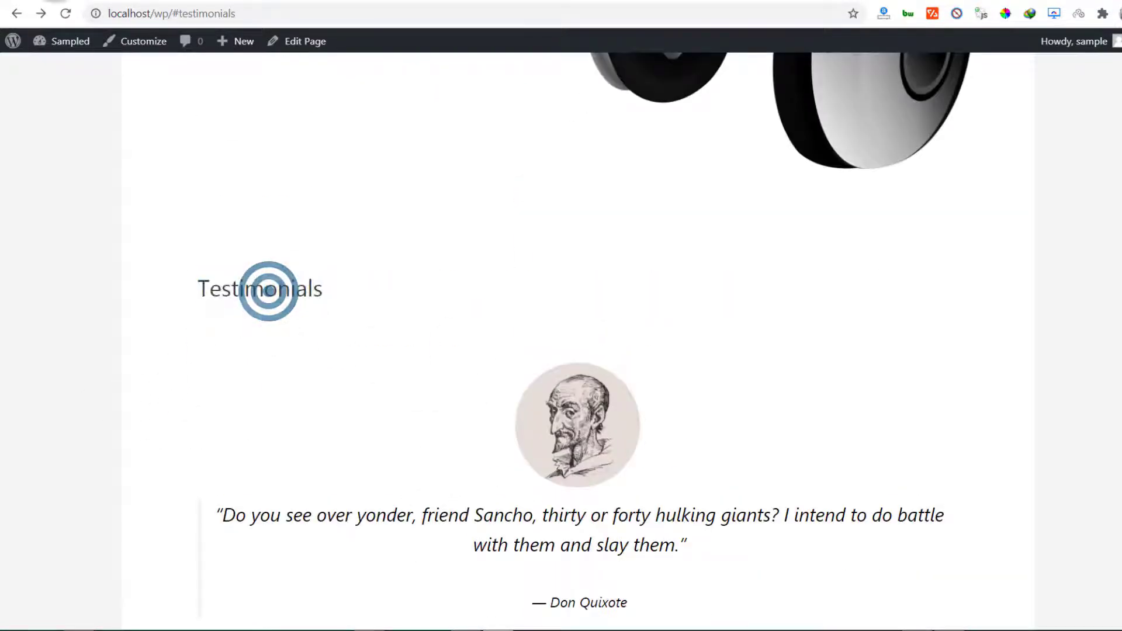
pyautogui.click(117, 1)
pyautogui.scroll(-4, 496, 353)
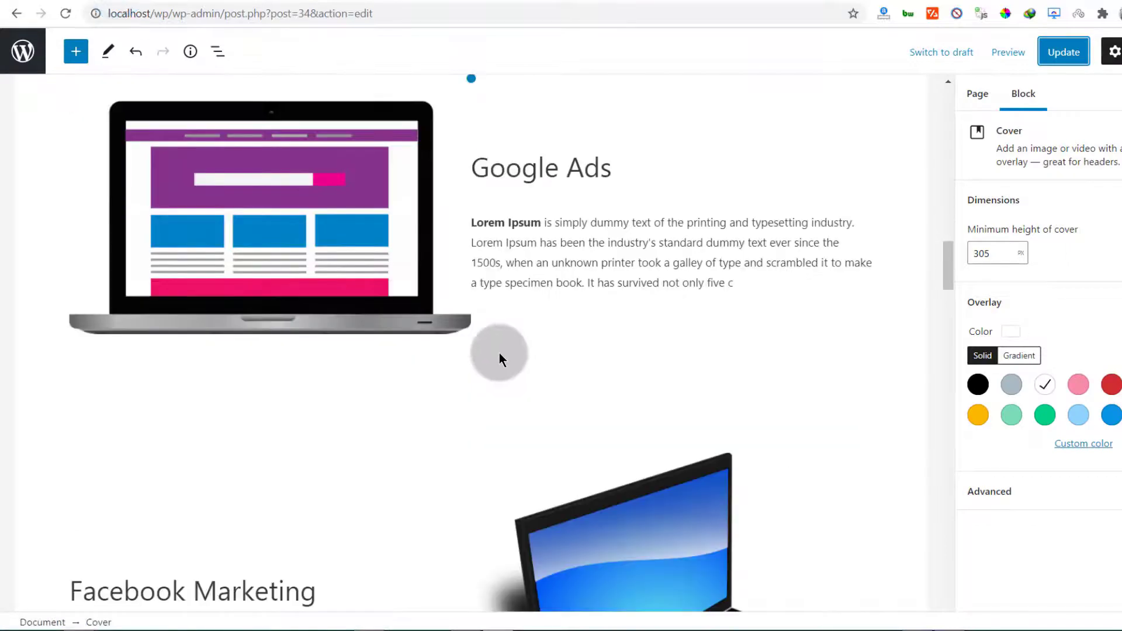
# Check the advanced anchor settings of the Services title and Testimonials heading
pyautogui.scroll(5, 495, 316)
pyautogui.click(488, 275)
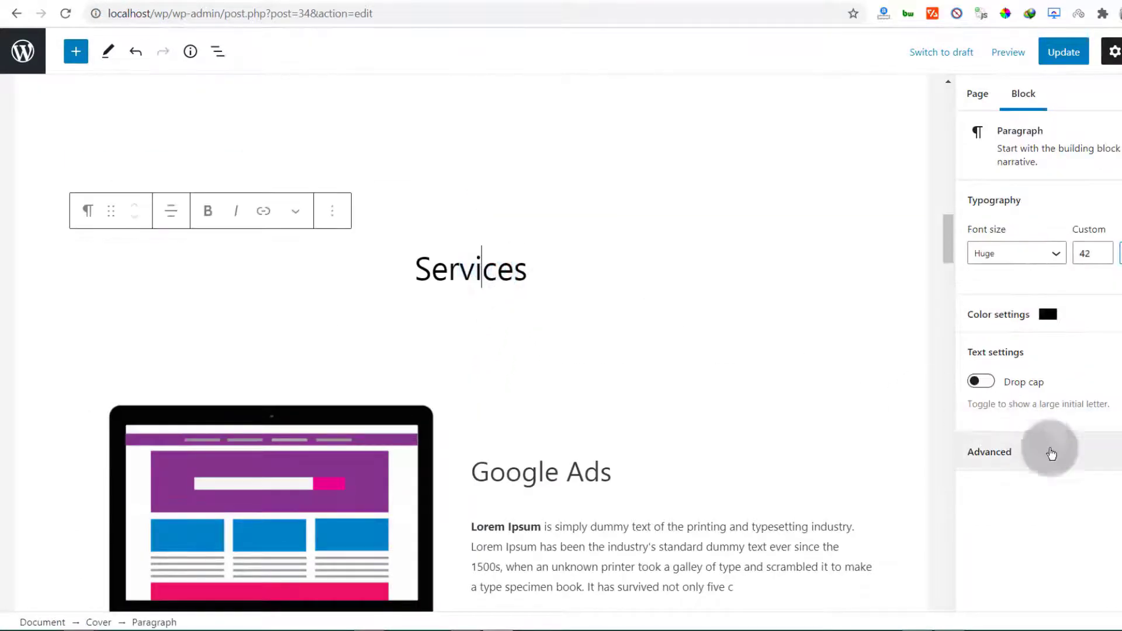
pyautogui.click(1014, 454)
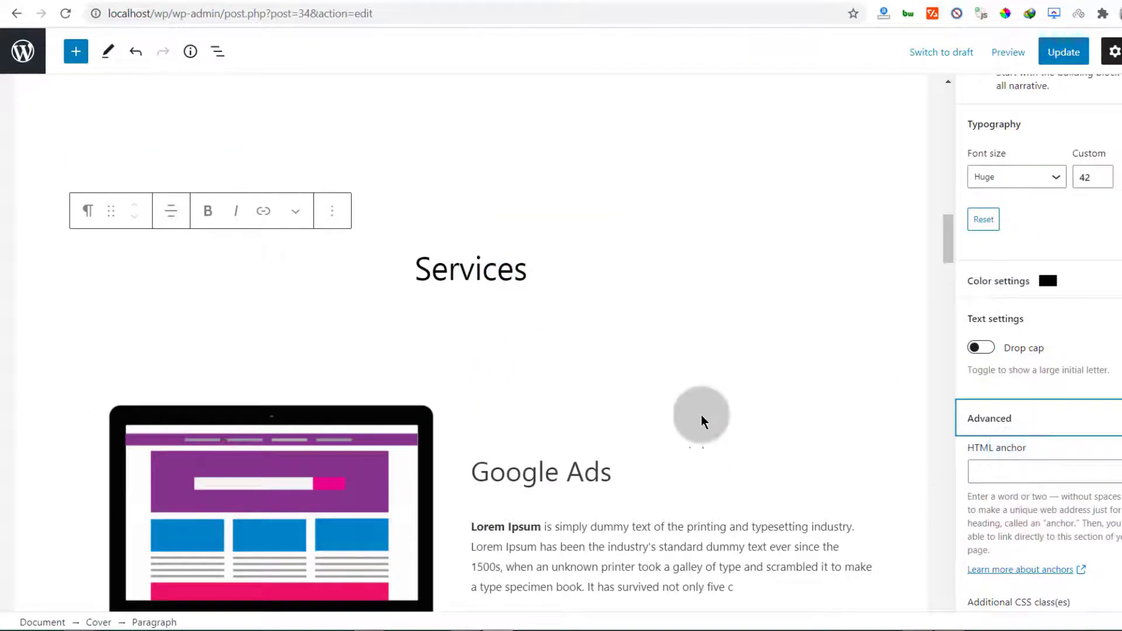
pyautogui.scroll(-20, 441, 268)
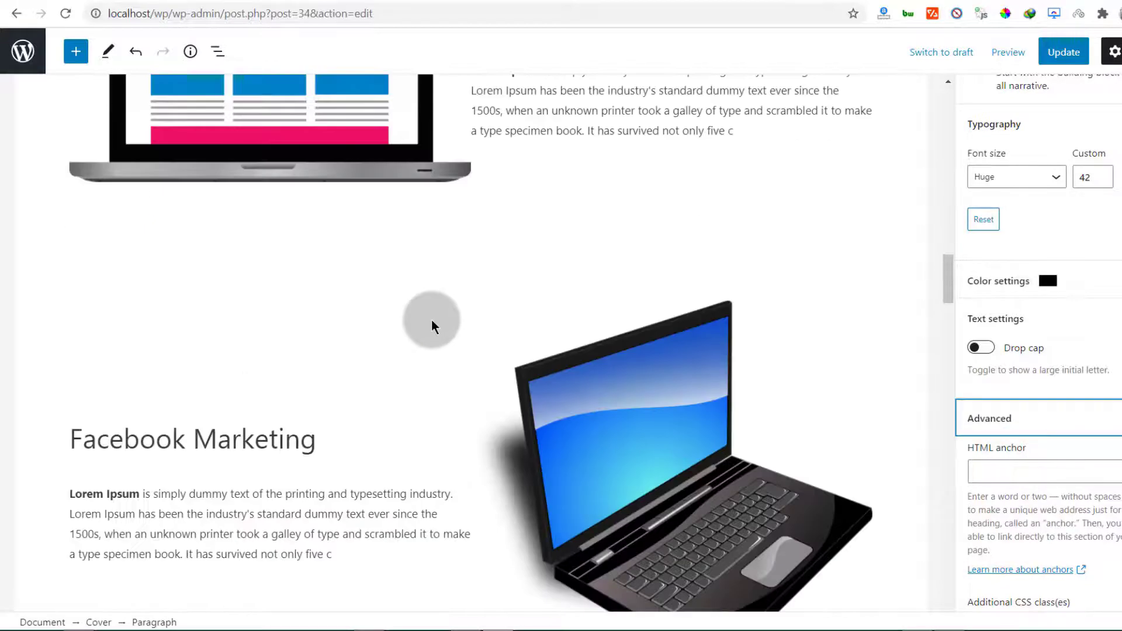
pyautogui.scroll(-10, 347, 349)
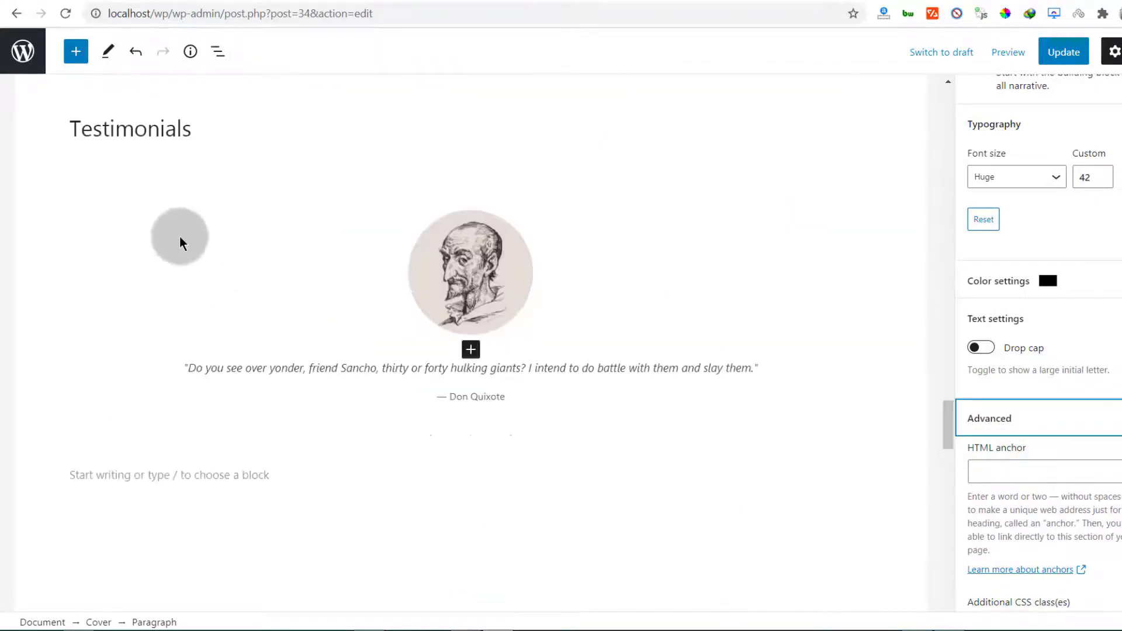
pyautogui.click(144, 131)
pyautogui.scroll(4, 266, 261)
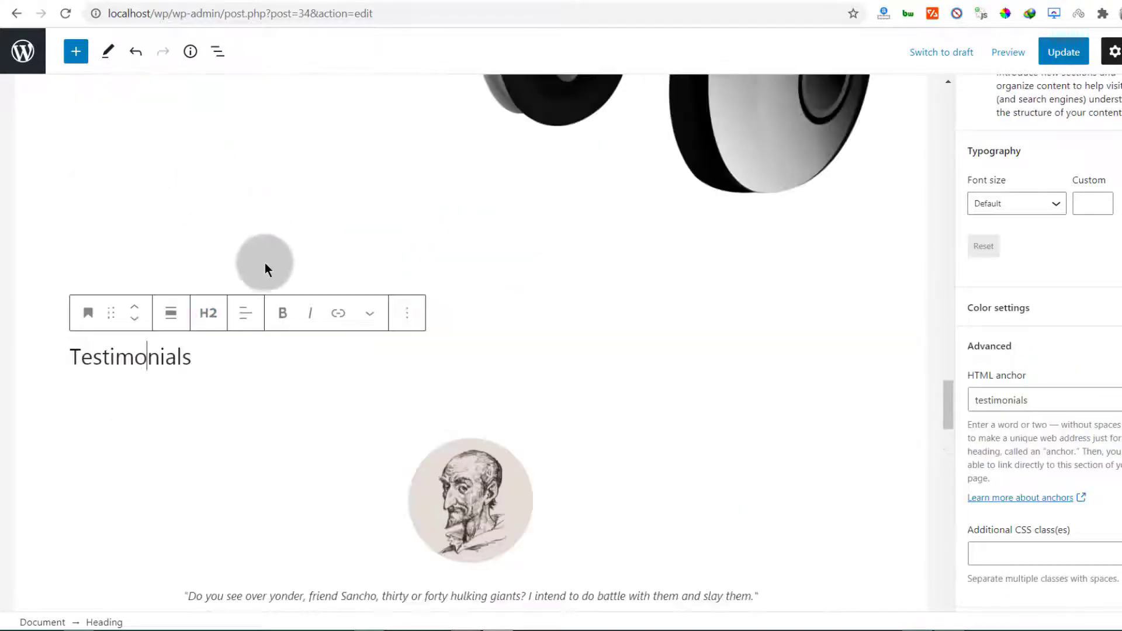
pyautogui.doubleClick(187, 359)
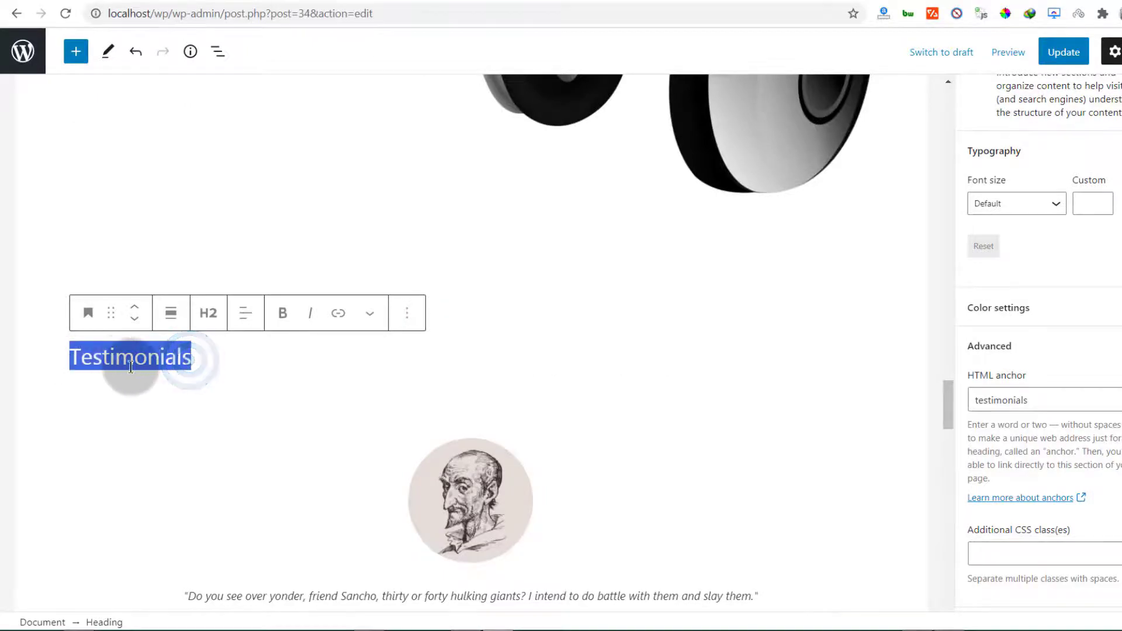
pyautogui.scroll(20, 134, 367)
pyautogui.scroll(15, 134, 367)
pyautogui.scroll(-8, 135, 367)
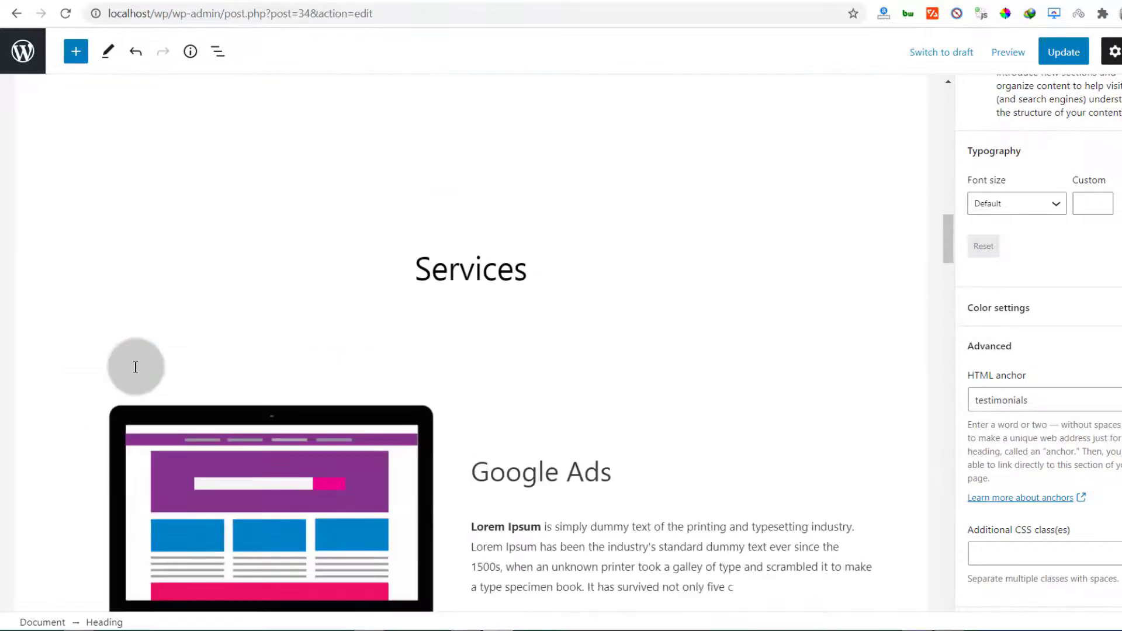
# Duplicate the Services cover and move the copy just above the Testimonials heading
pyautogui.click(400, 268)
pyautogui.click(438, 195)
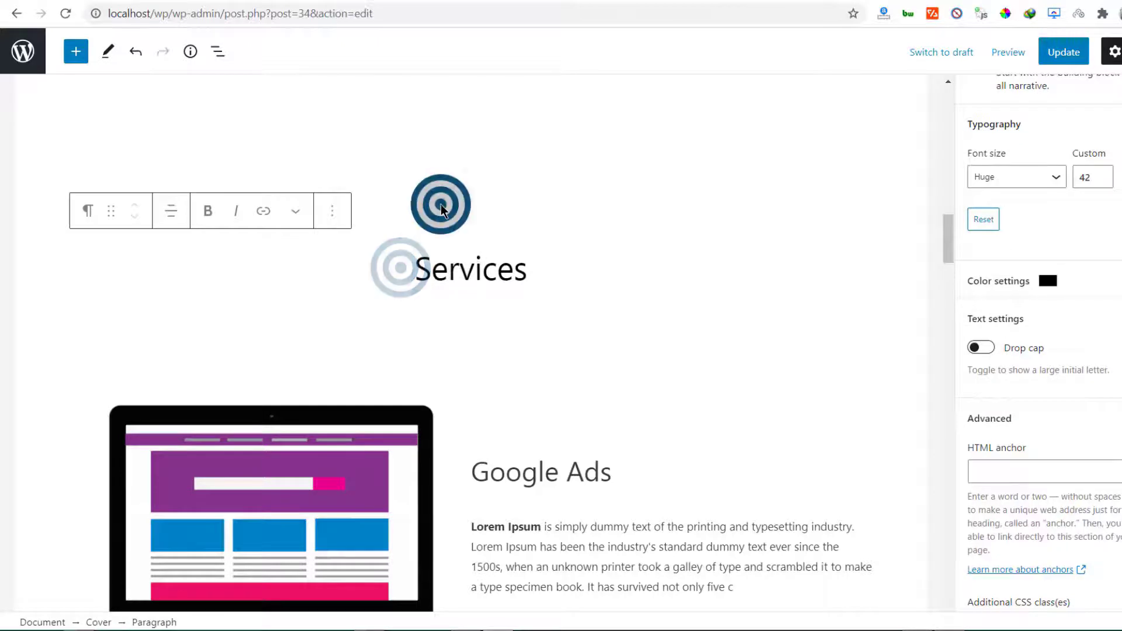
pyautogui.click(471, 224)
pyautogui.click(466, 245)
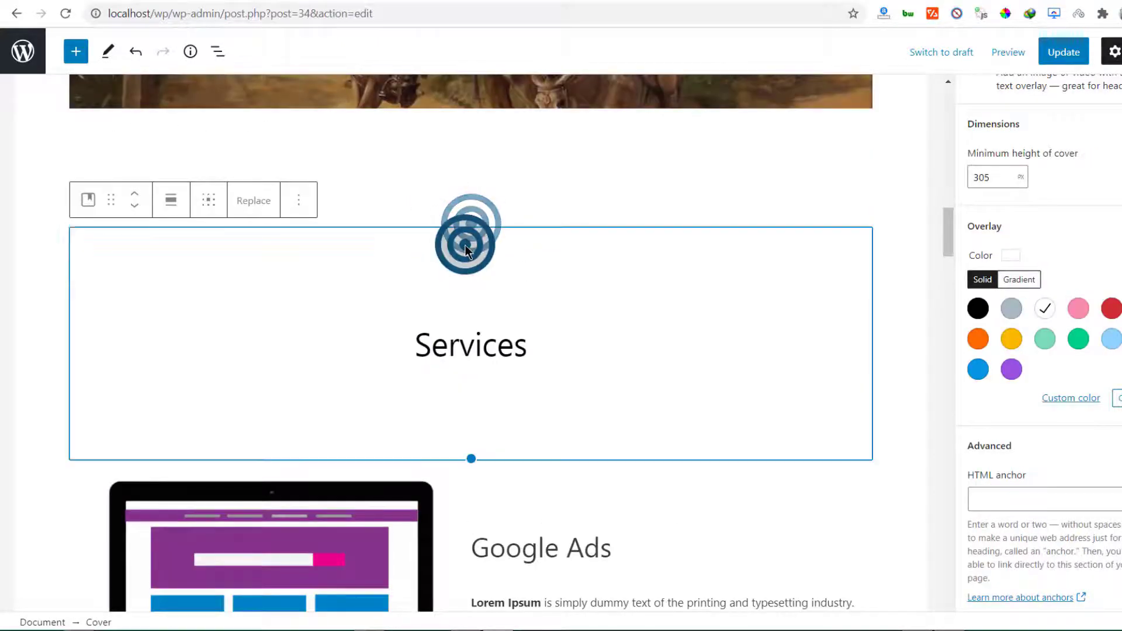
pyautogui.click(462, 245)
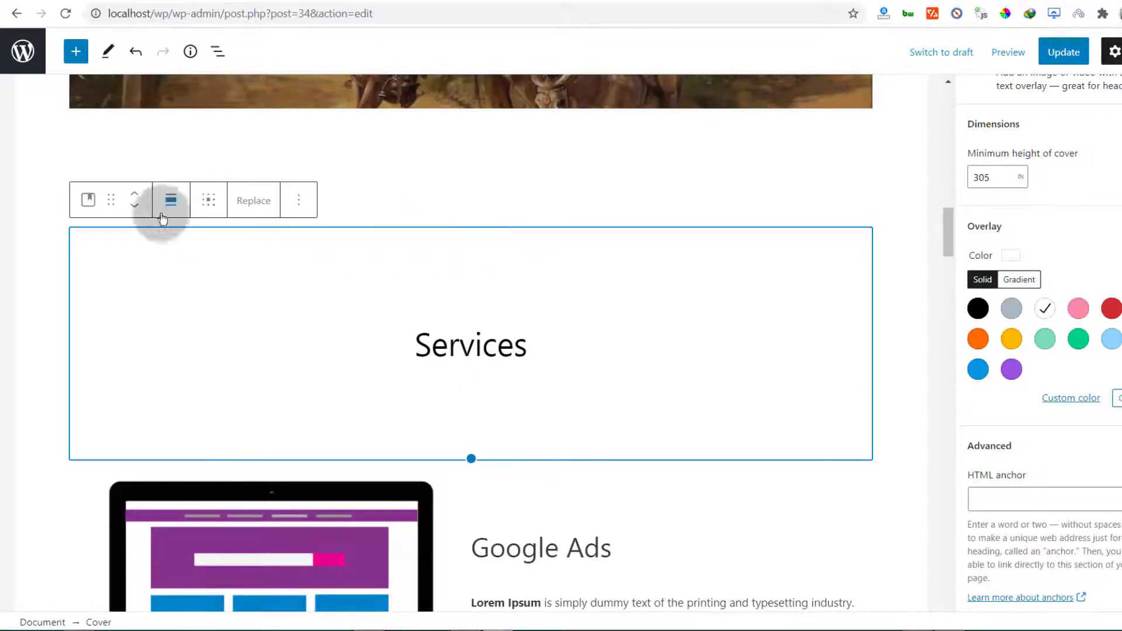
pyautogui.click(298, 200)
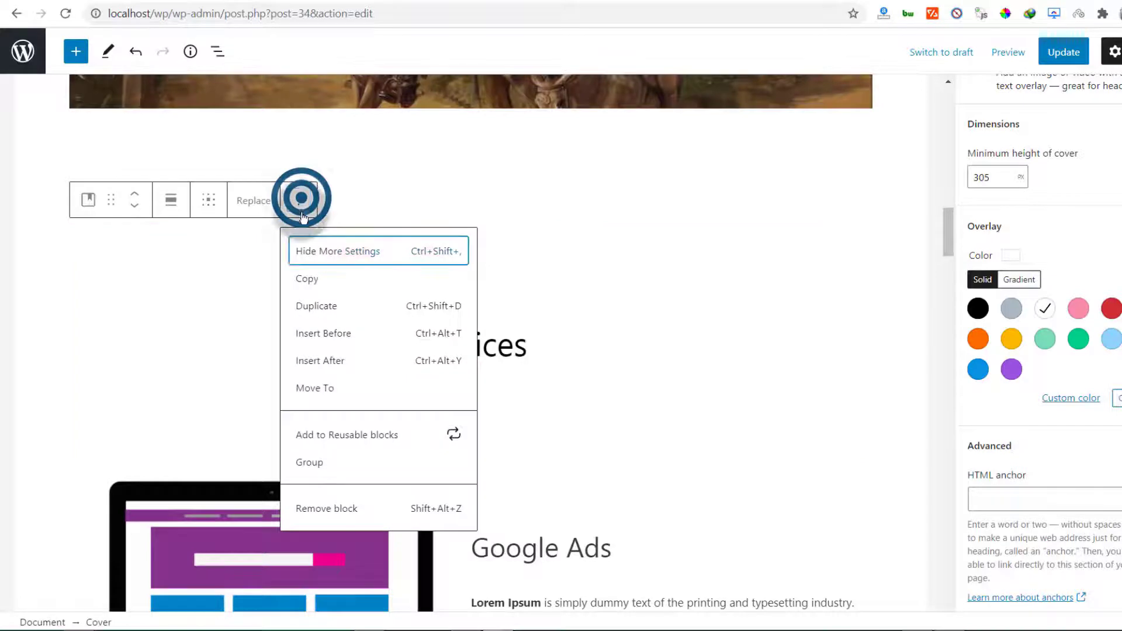
pyautogui.click(316, 306)
pyautogui.scroll(-3, 198, 258)
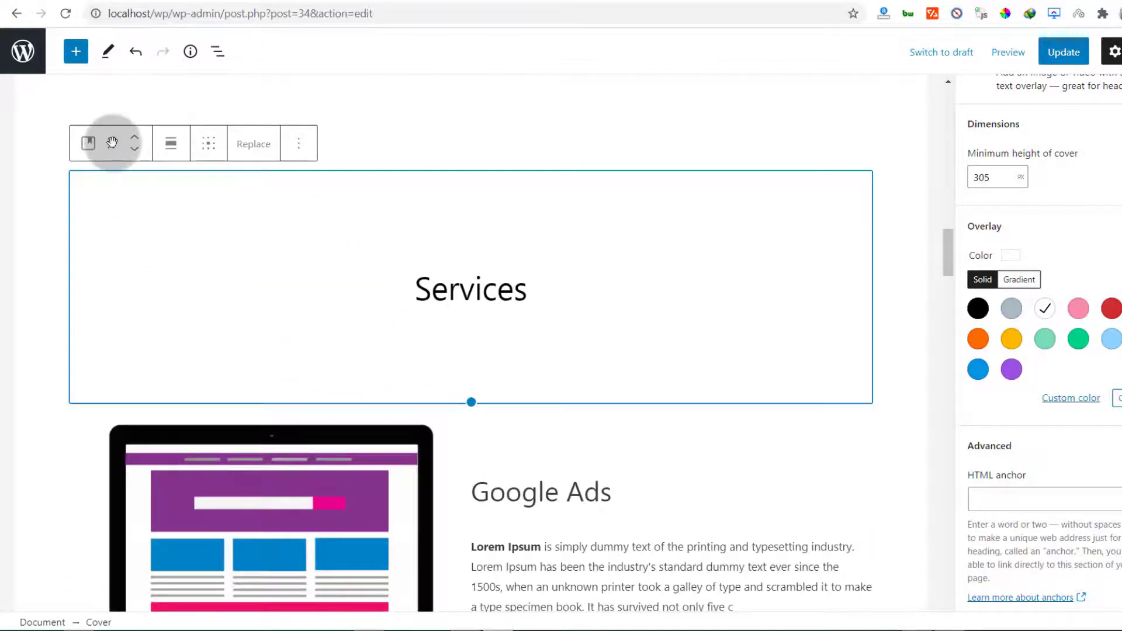
pyautogui.moveTo(112, 143); pyautogui.dragTo(210, 200)
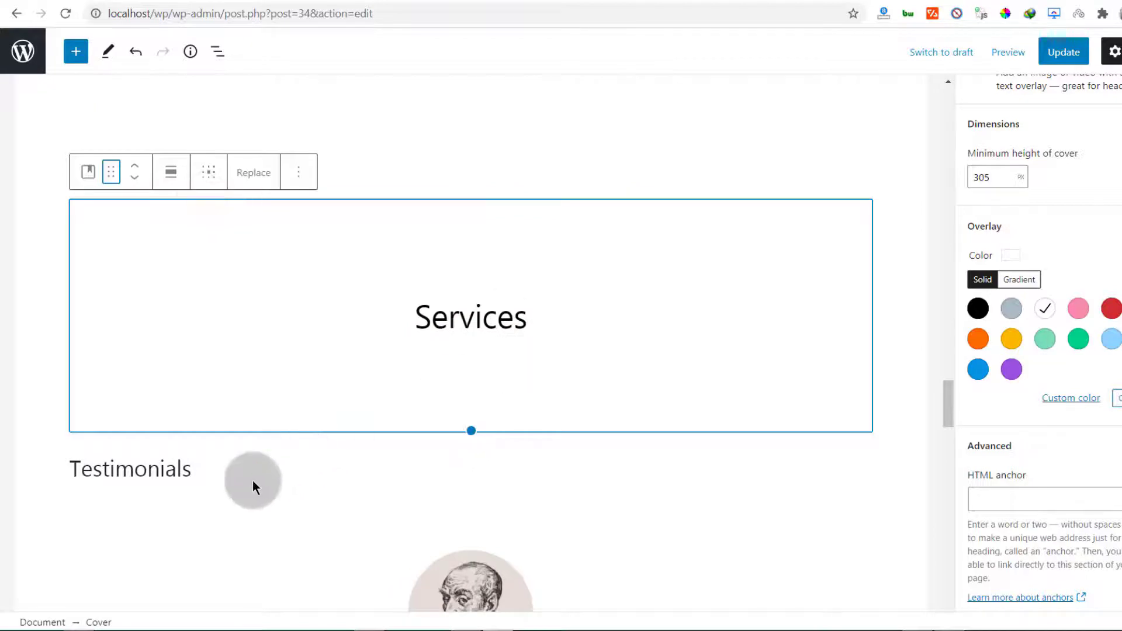
pyautogui.moveTo(420, 241); pyautogui.dragTo(529, 241)
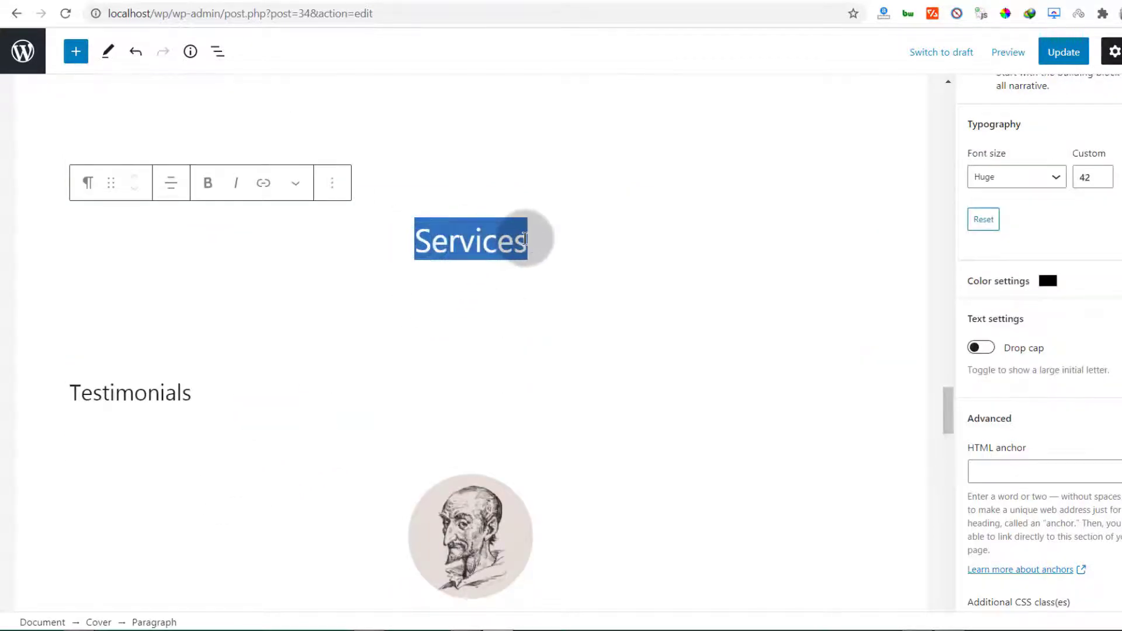
# Replace 'Services' in the duplicate cover with the copied word 'Testimonials'
pyautogui.rightClick(188, 396)
pyautogui.click(150, 110)
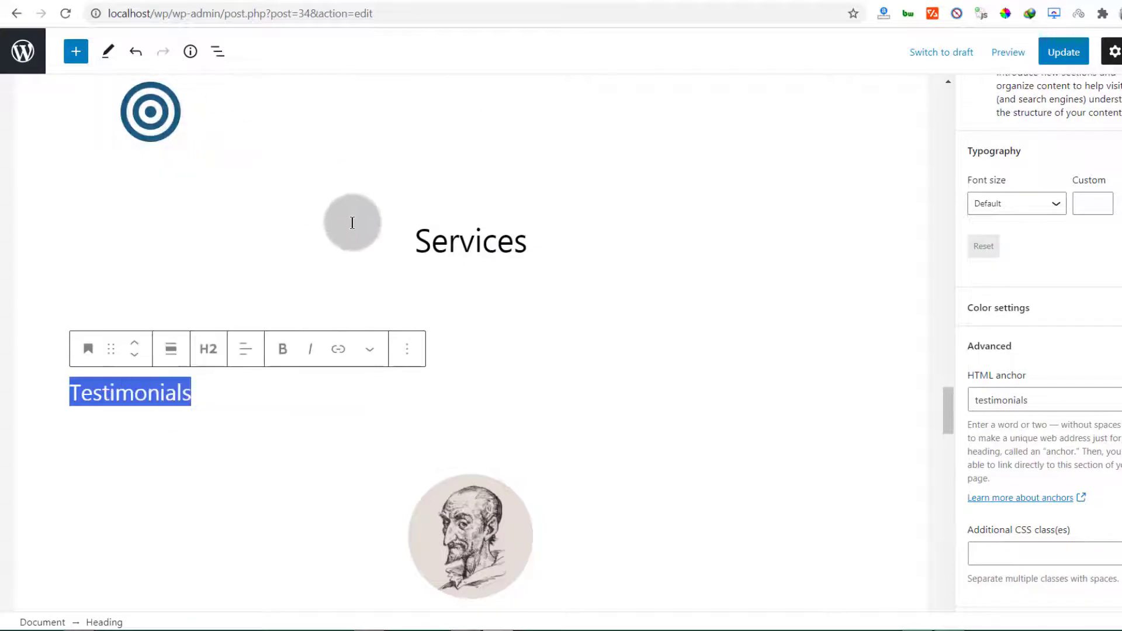
pyautogui.doubleClick(428, 244)
pyautogui.rightClick(429, 244)
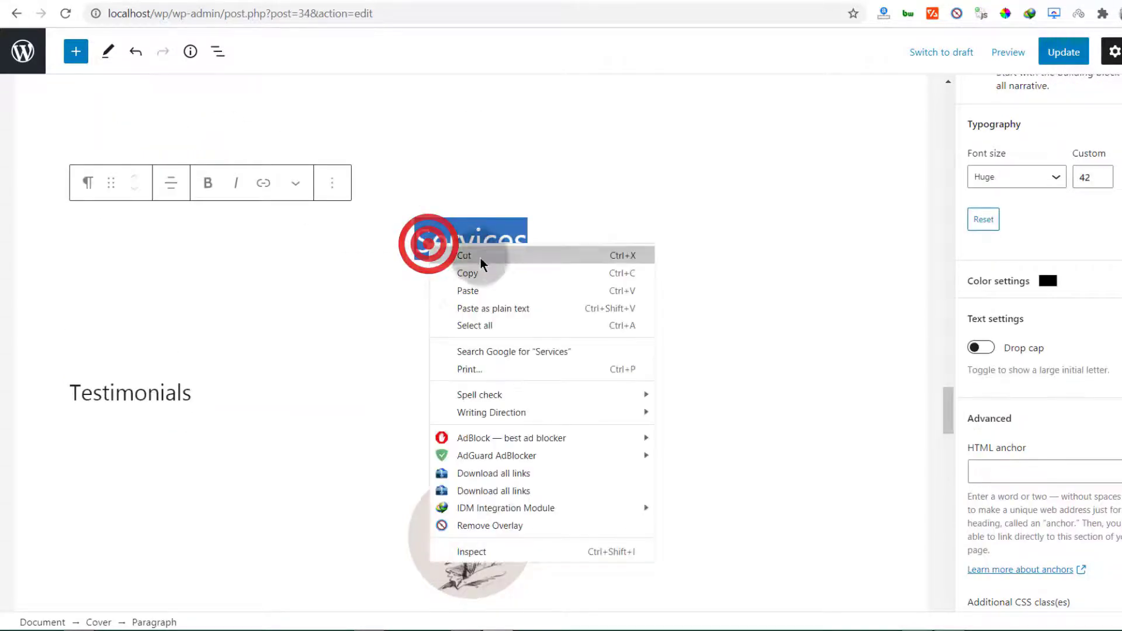
pyautogui.click(467, 293)
# Copy the old heading's 'testimonials' anchor, then remove the old Testimonials heading
pyautogui.click(161, 393)
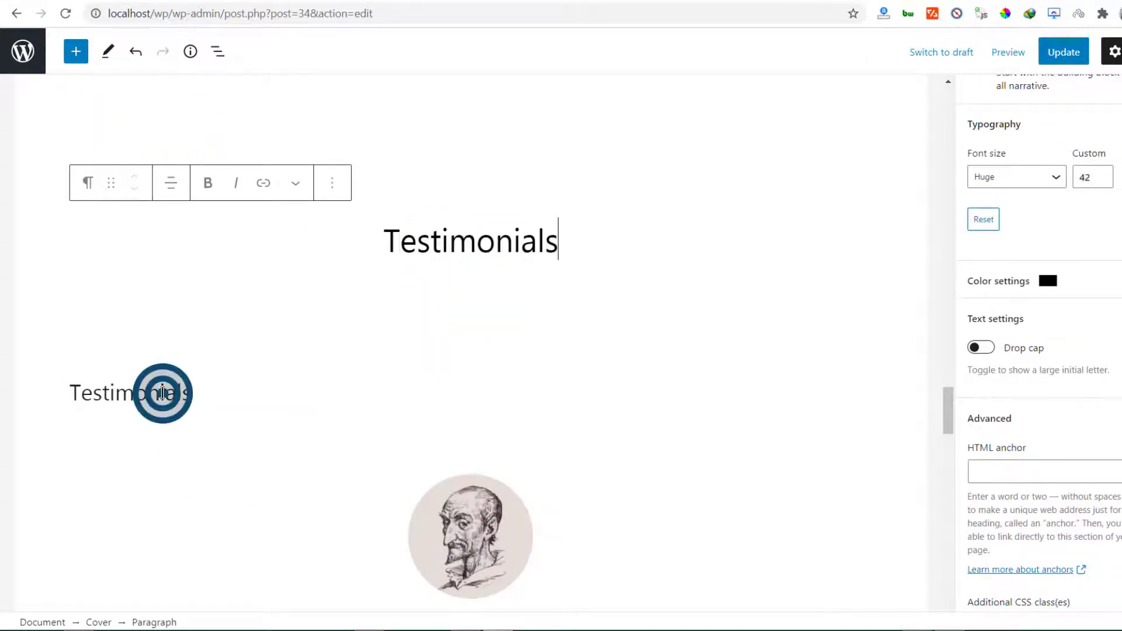
pyautogui.click(1058, 398)
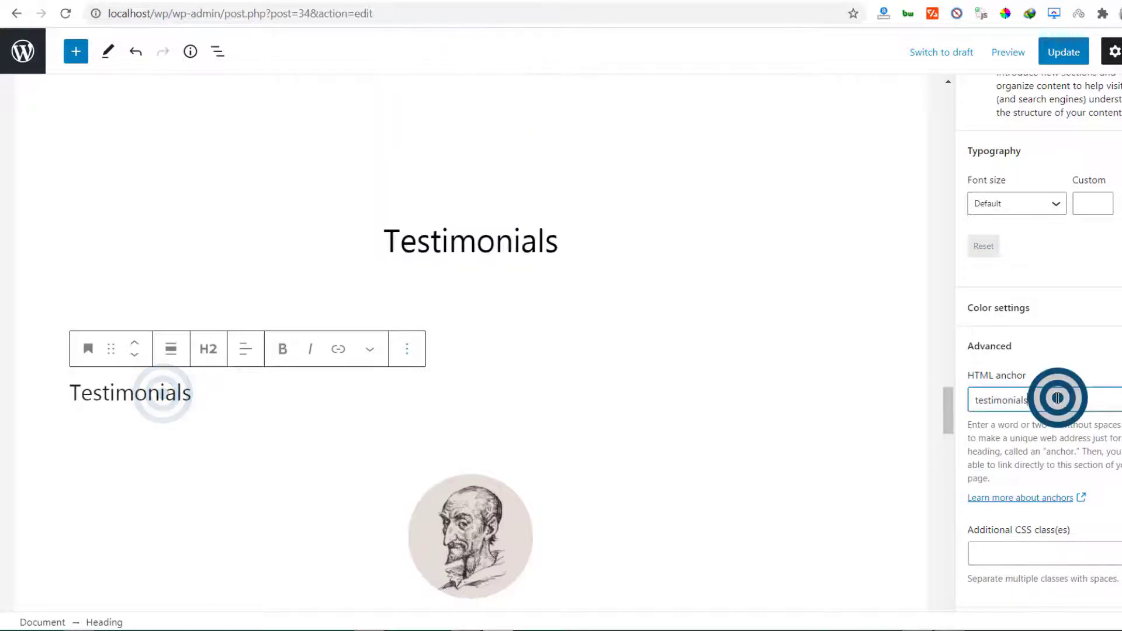
pyautogui.rightClick(1000, 399)
pyautogui.click(975, 110)
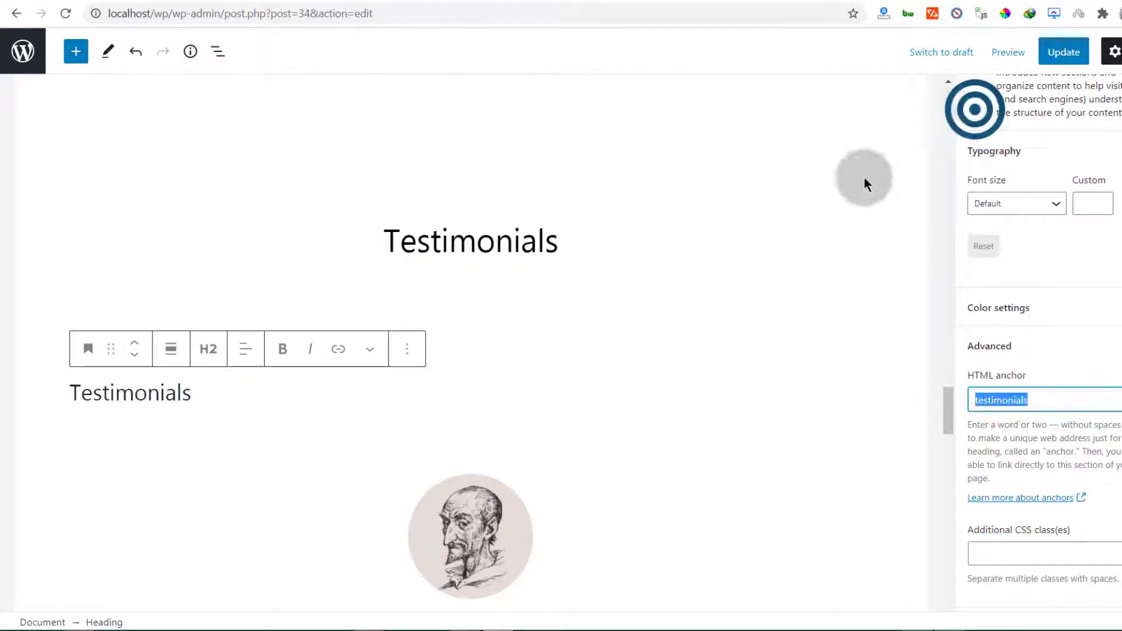
pyautogui.click(405, 355)
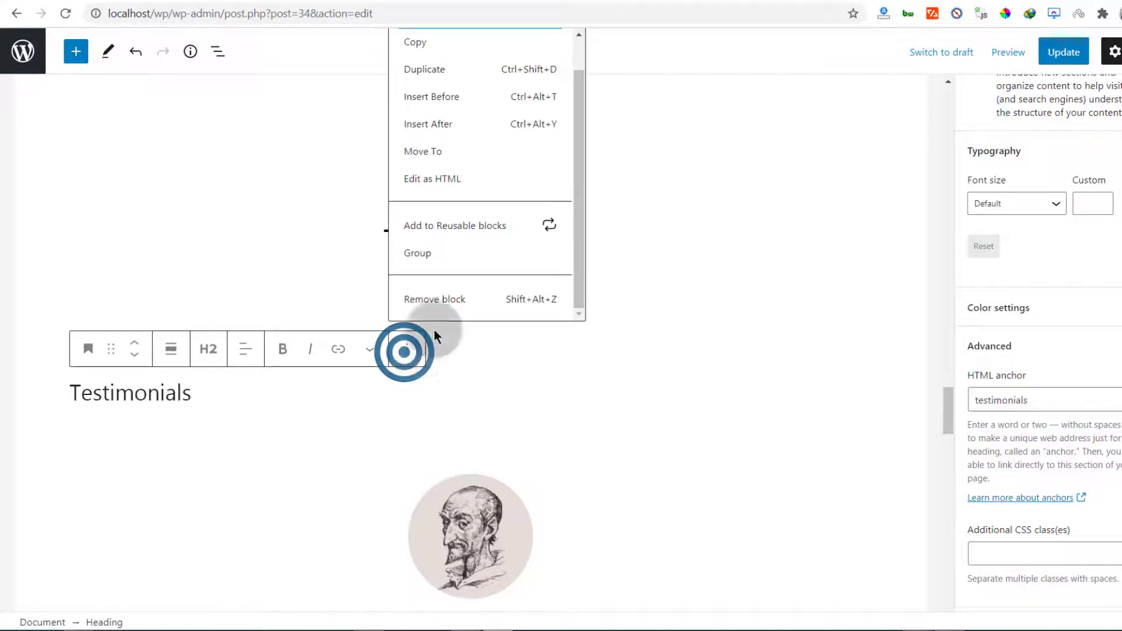
pyautogui.click(433, 298)
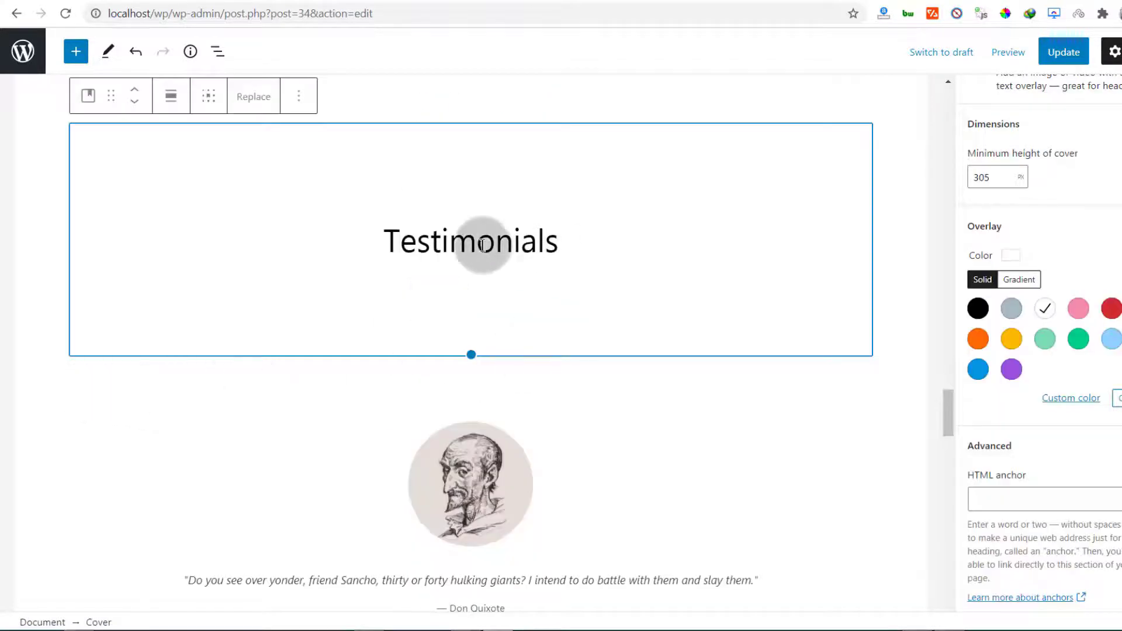
# Paste 'testimonials' as the cover text's HTML anchor and update the page
pyautogui.click(482, 242)
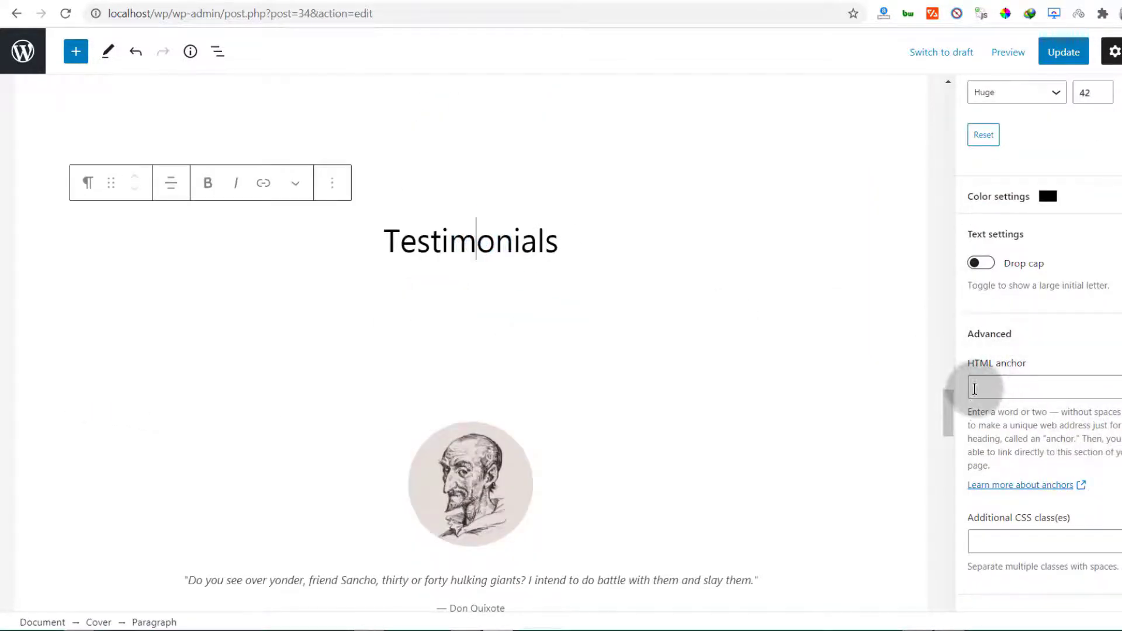
pyautogui.rightClick(1000, 384)
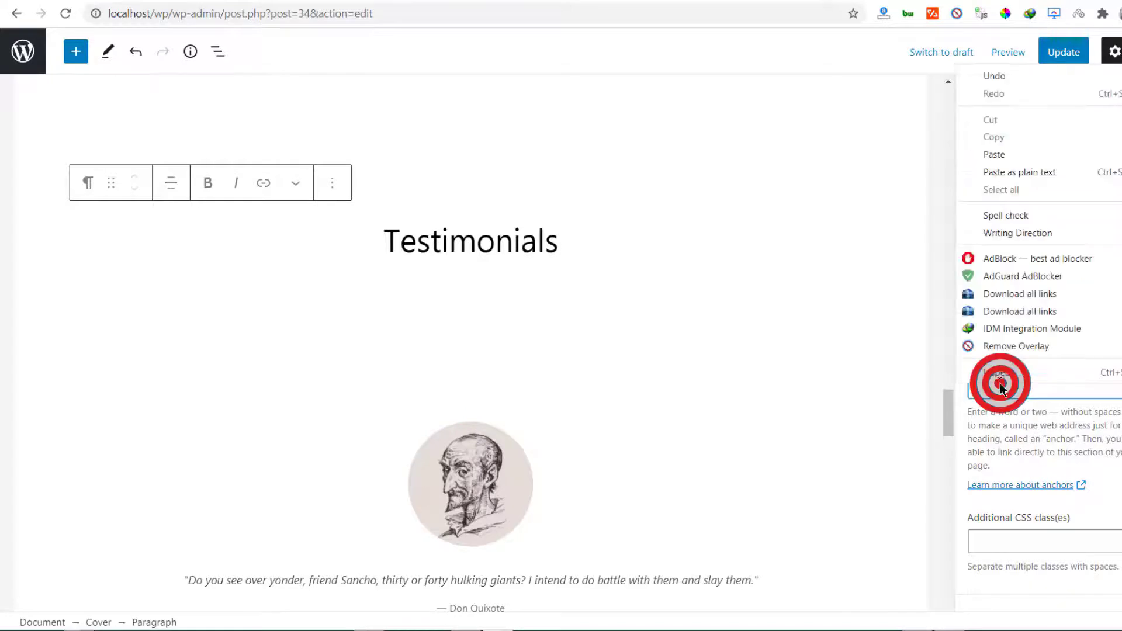
pyautogui.click(1006, 153)
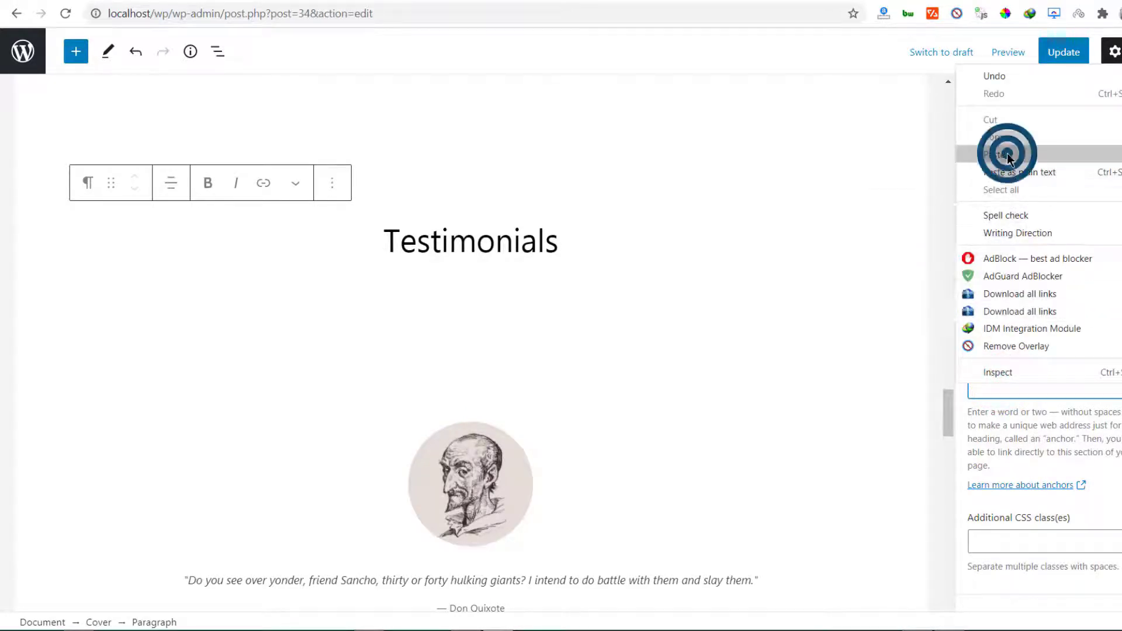
pyautogui.click(1072, 53)
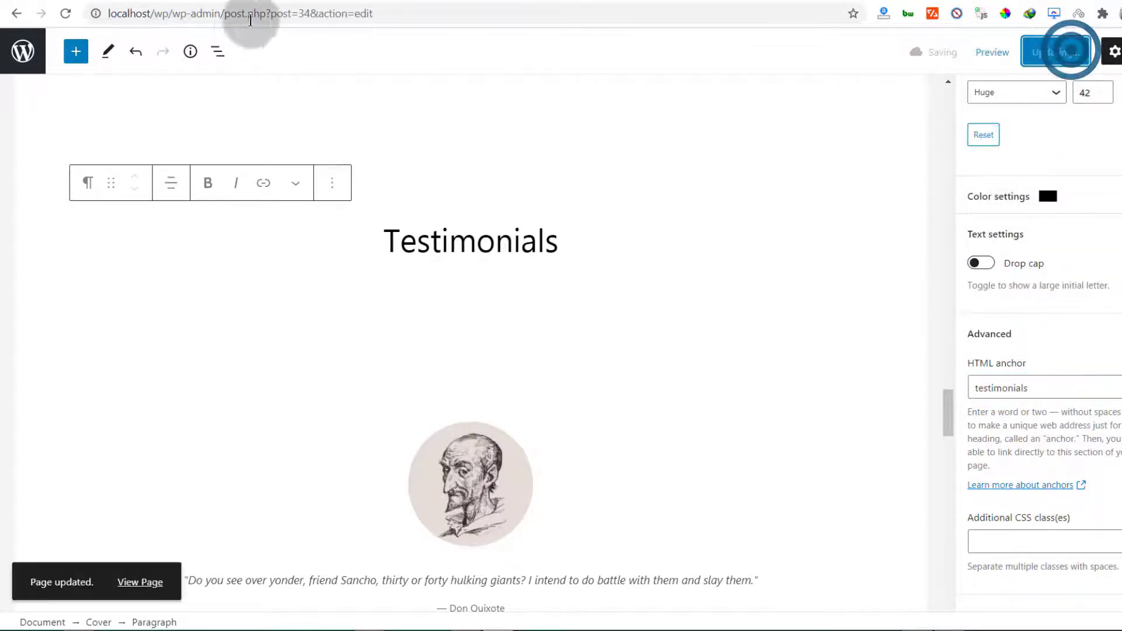
pyautogui.click(283, 0)
pyautogui.click(69, 14)
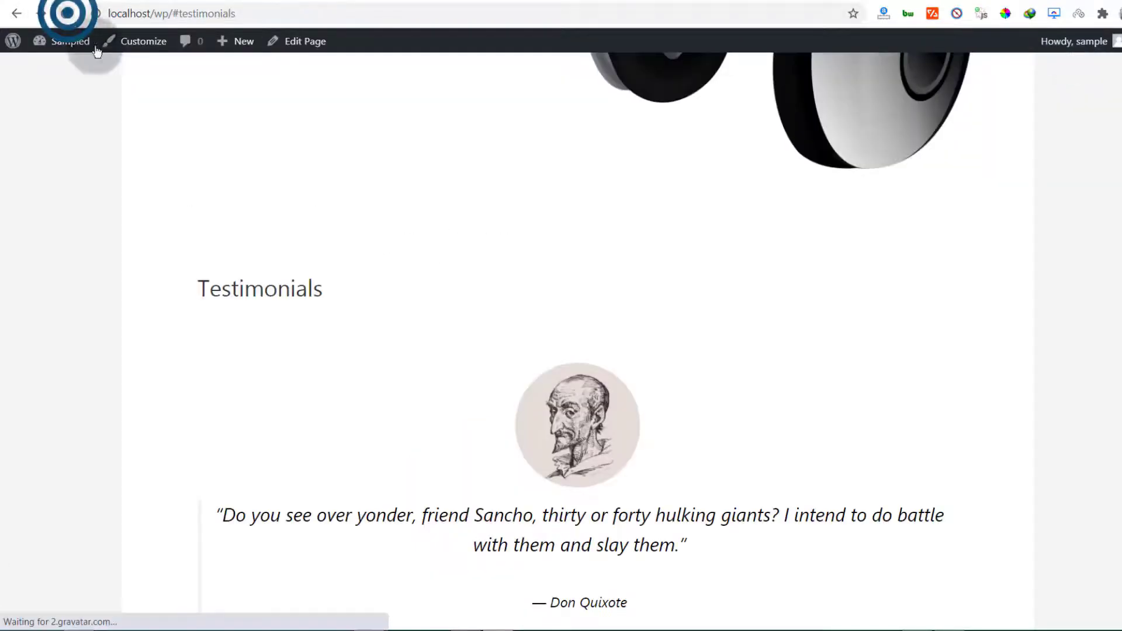
pyautogui.scroll(15, 341, 350)
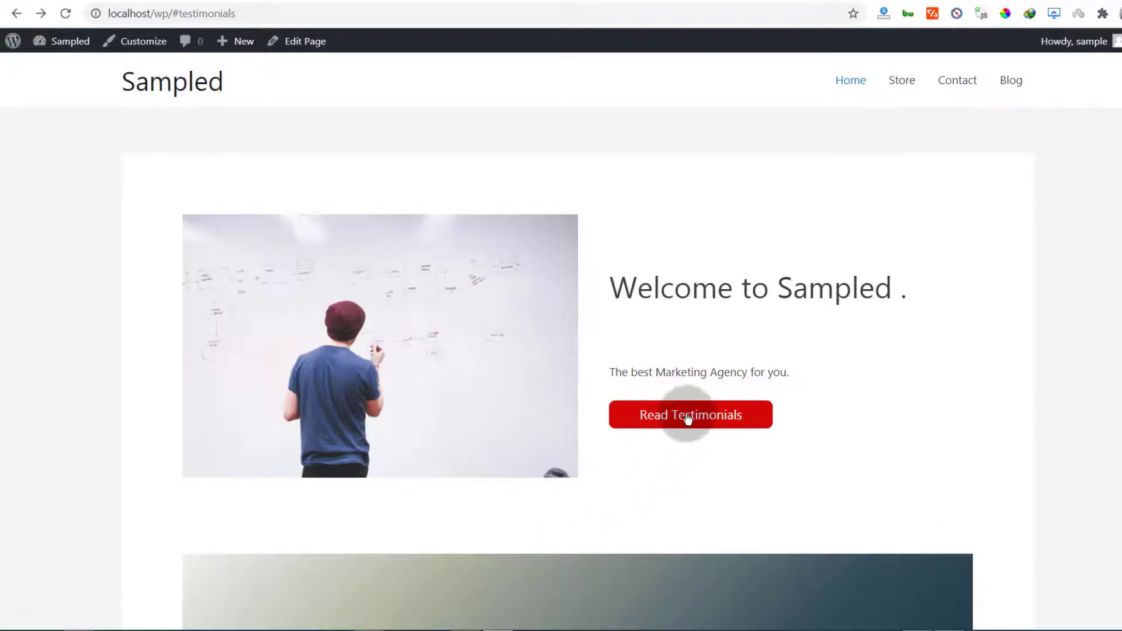
pyautogui.click(690, 416)
pyautogui.scroll(5, 458, 457)
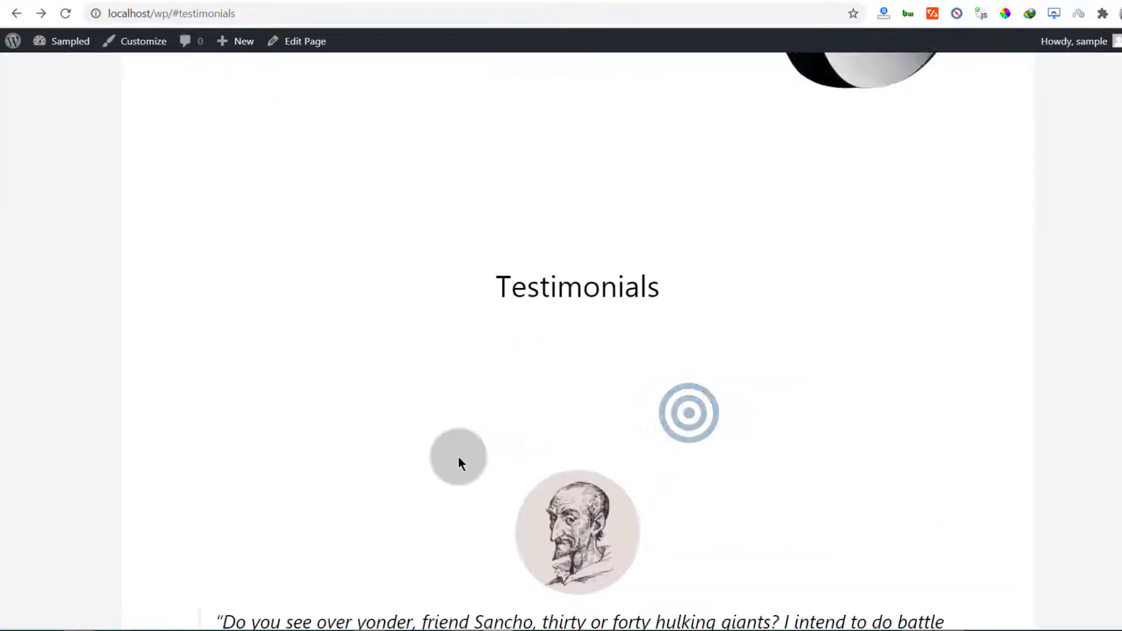
pyautogui.scroll(-3, 490, 485)
pyautogui.scroll(-4, 401, 461)
pyautogui.scroll(15, 401, 450)
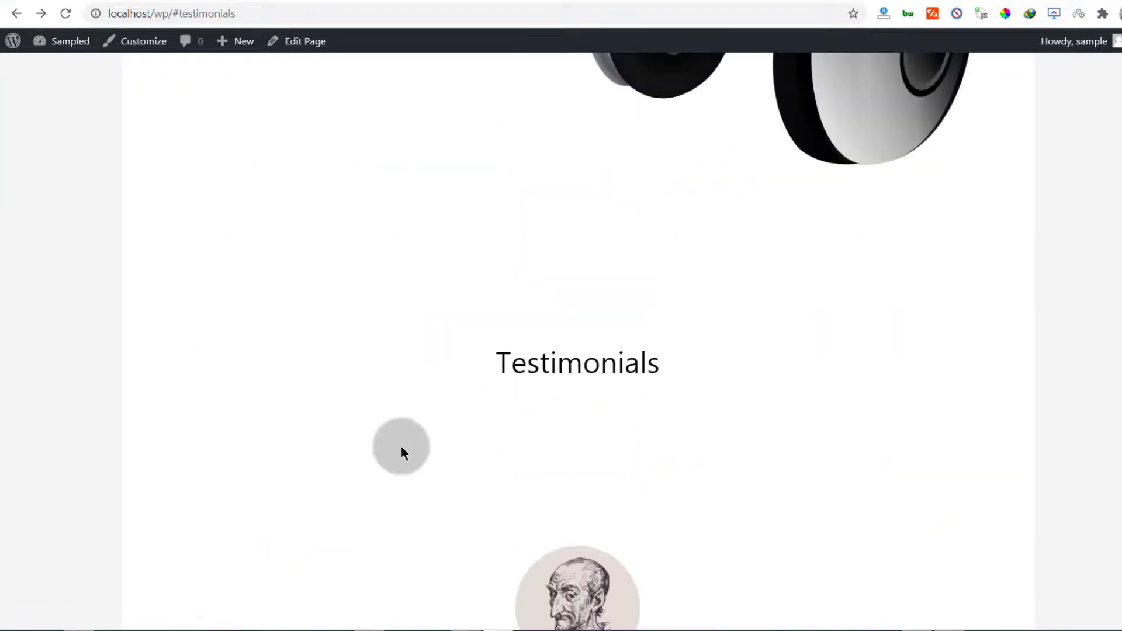
pyautogui.scroll(8, 400, 485)
pyautogui.scroll(-16, 401, 487)
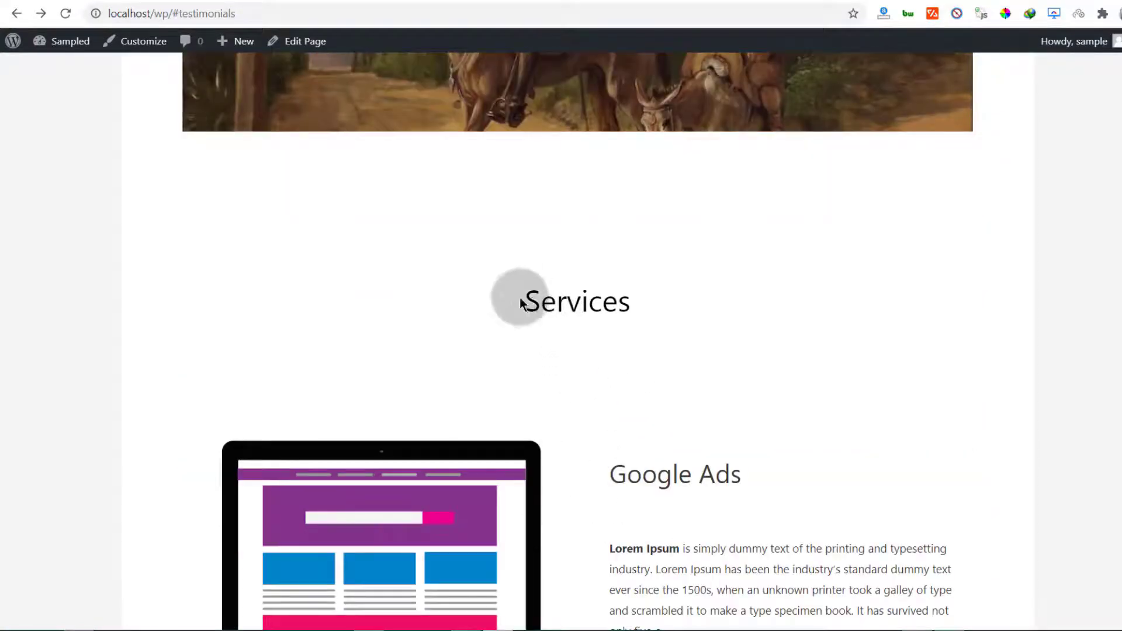
pyautogui.moveTo(518, 299); pyautogui.dragTo(623, 305)
pyautogui.click(596, 351)
pyautogui.scroll(-20, 589, 459)
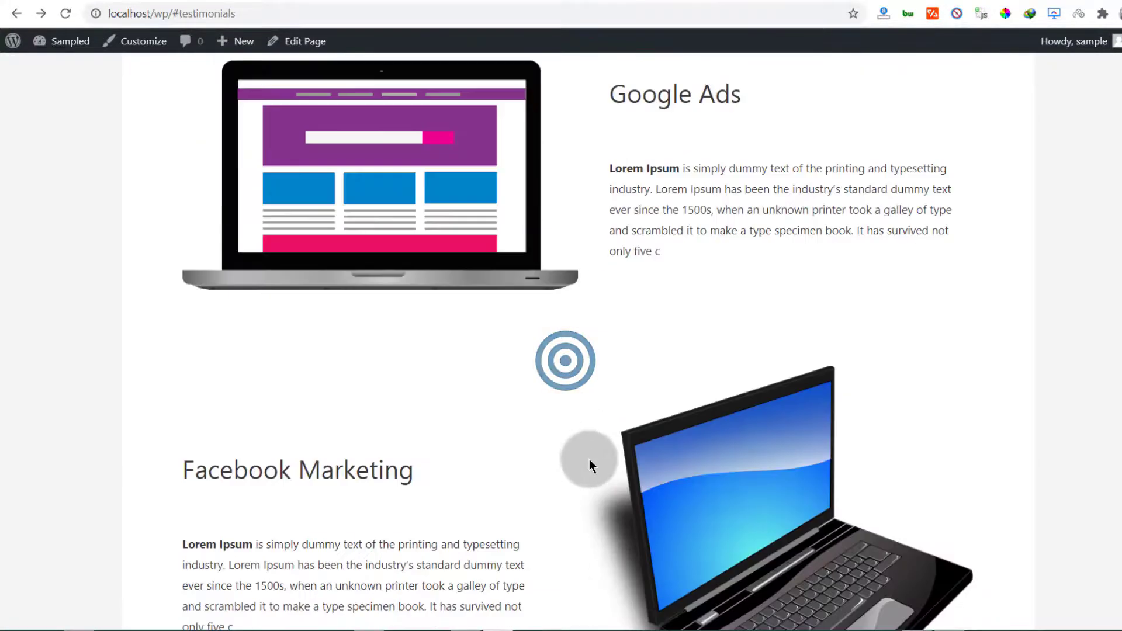
pyautogui.scroll(-18, 589, 461)
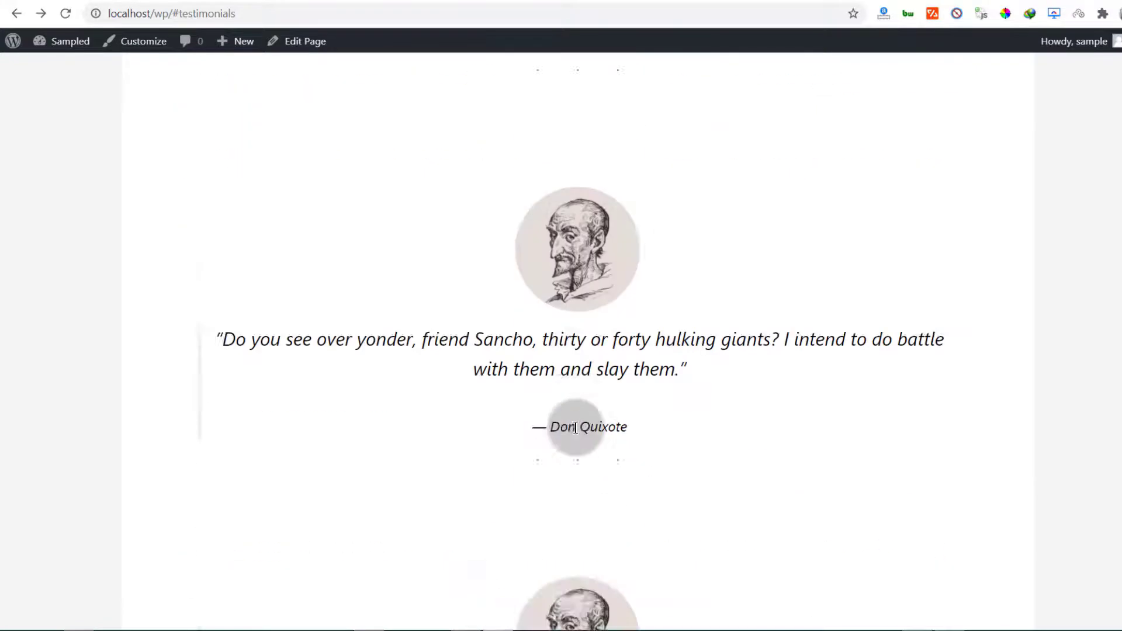
pyautogui.scroll(3, 567, 430)
pyautogui.scroll(15, 546, 429)
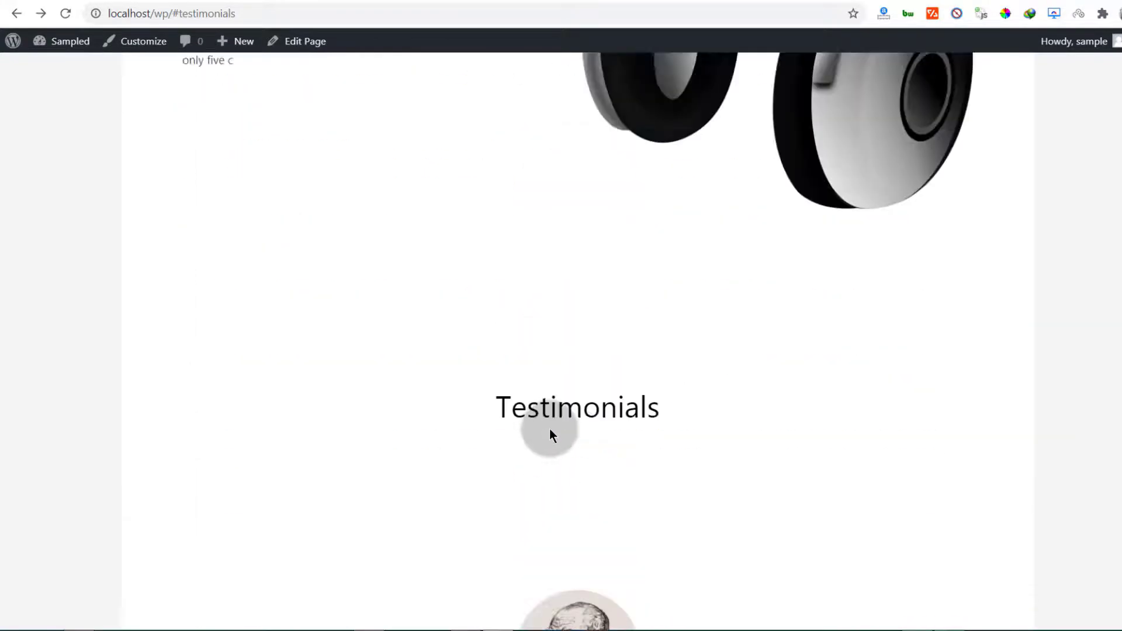
pyautogui.scroll(20, 553, 425)
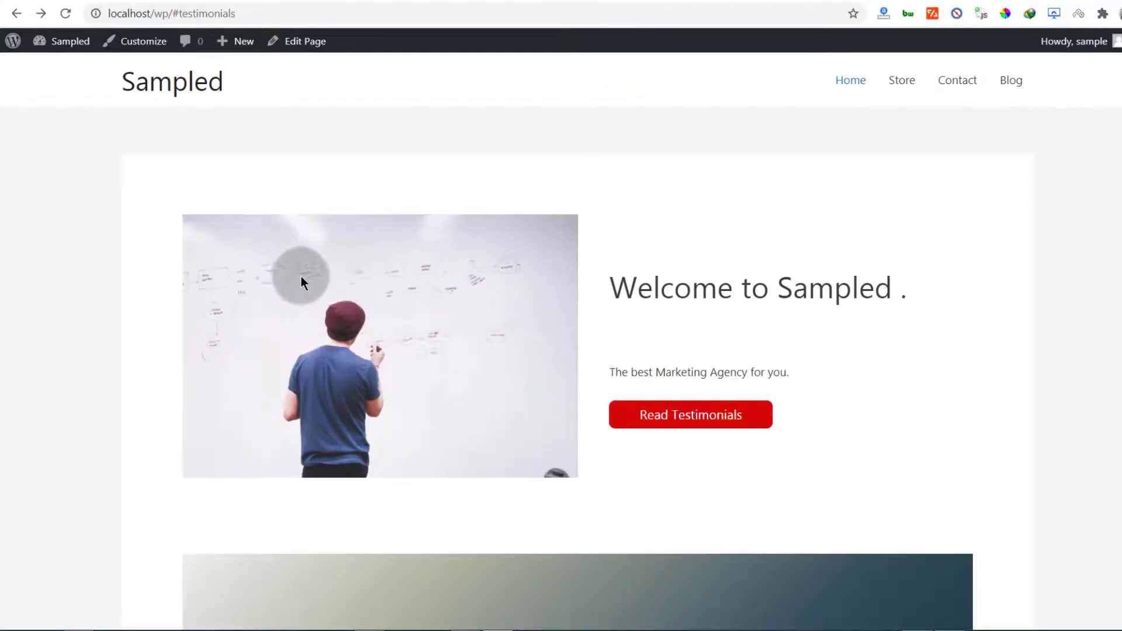
pyautogui.scroll(-20, 489, 348)
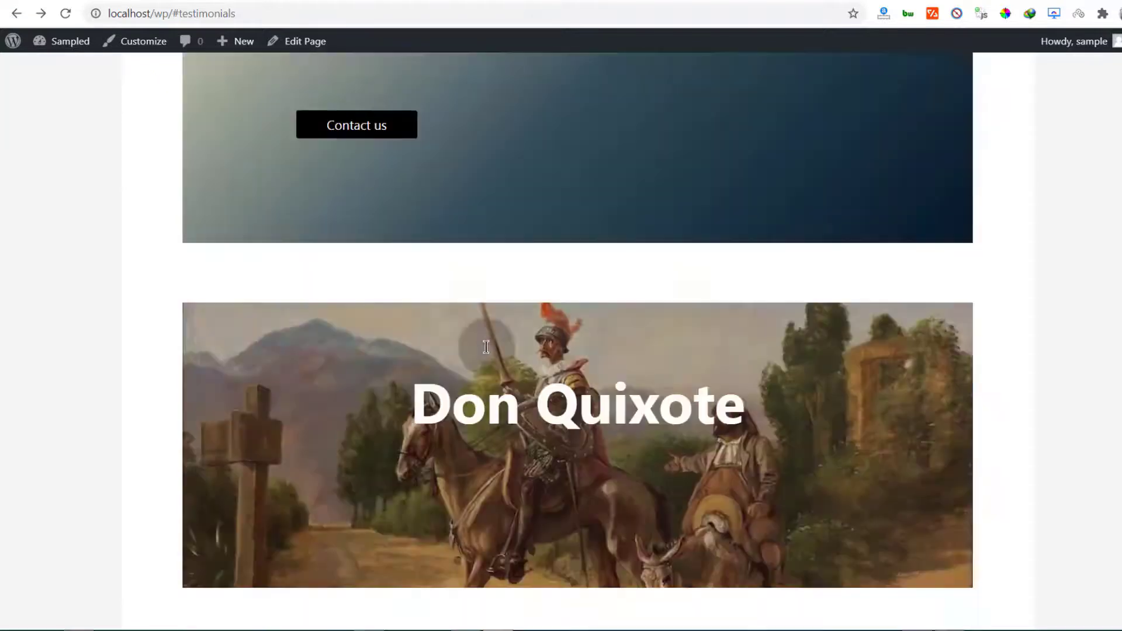
pyautogui.scroll(-15, 486, 347)
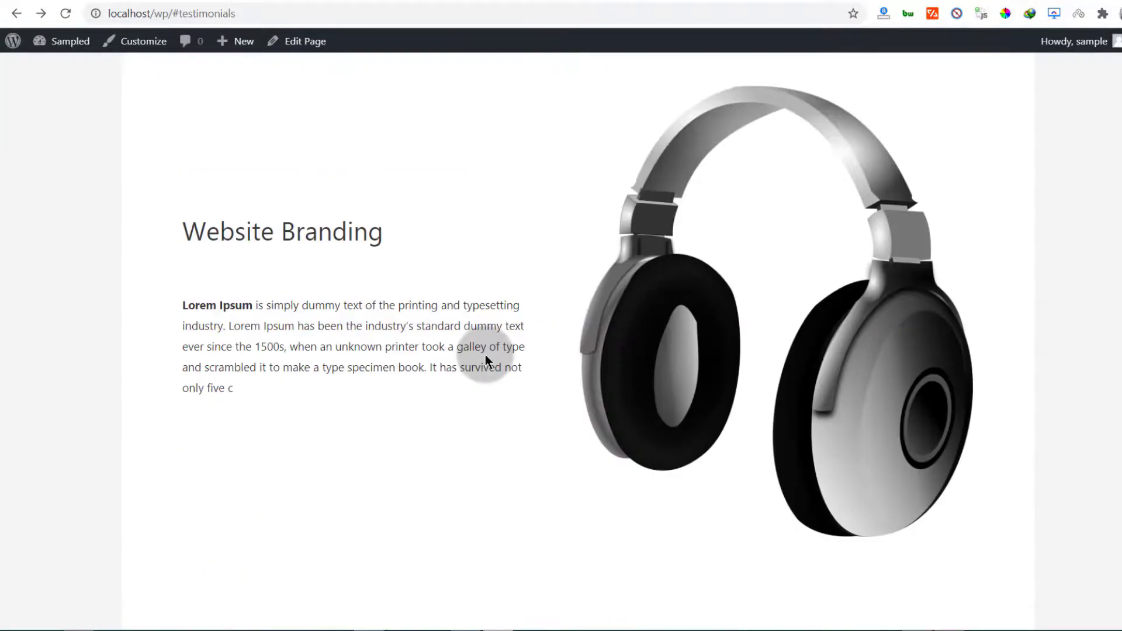
pyautogui.scroll(-10, 485, 356)
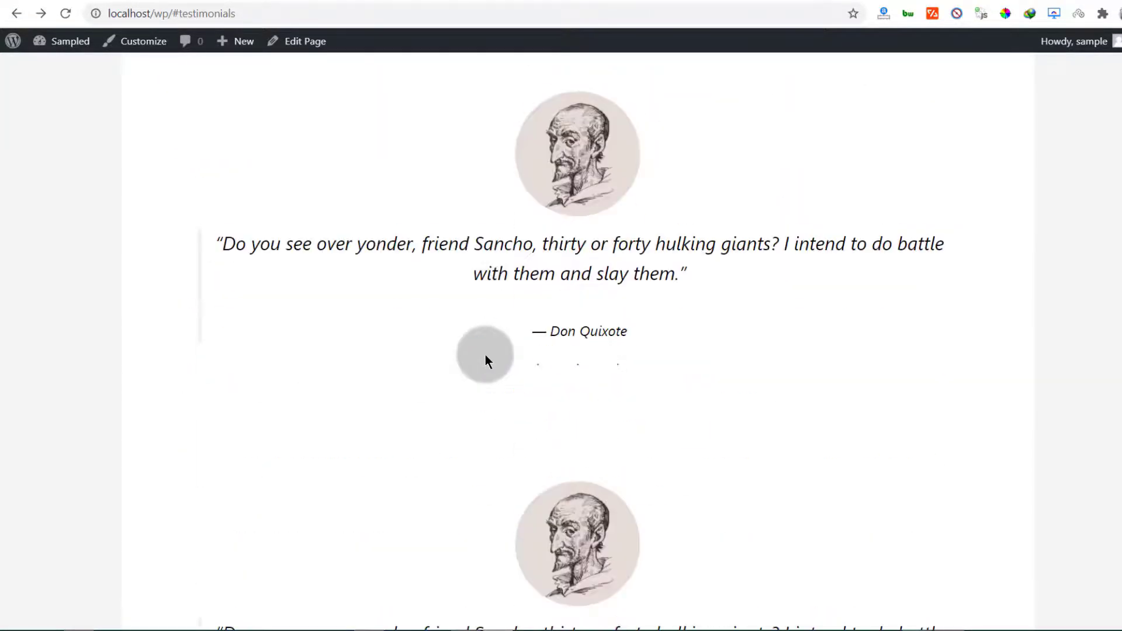
pyautogui.scroll(-5, 526, 420)
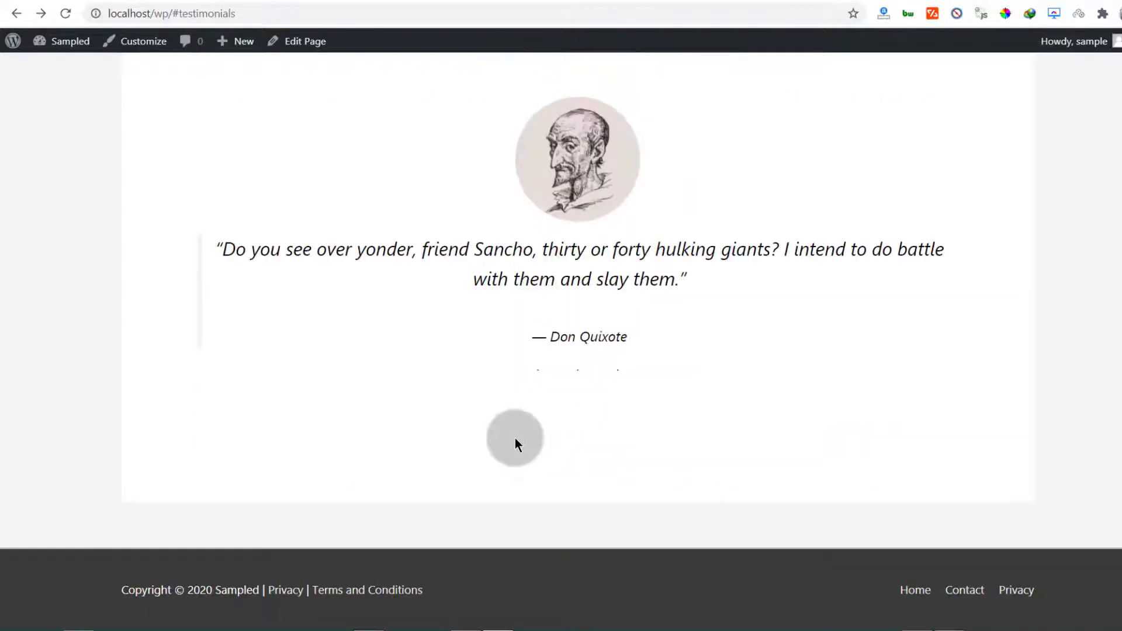
pyautogui.scroll(20, 556, 381)
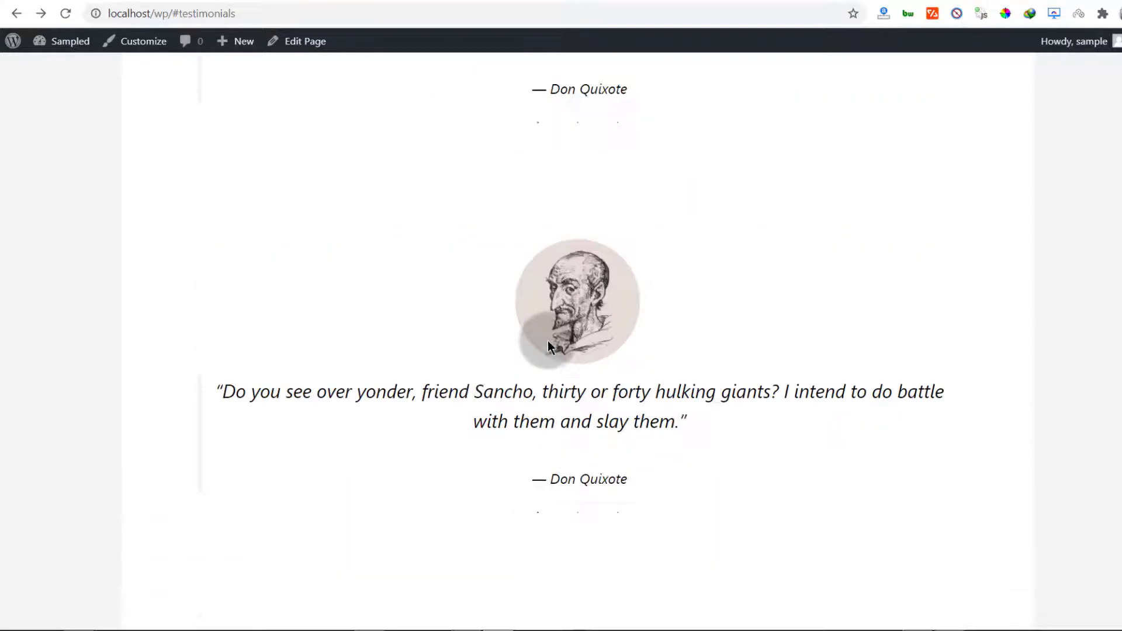
pyautogui.scroll(20, 545, 355)
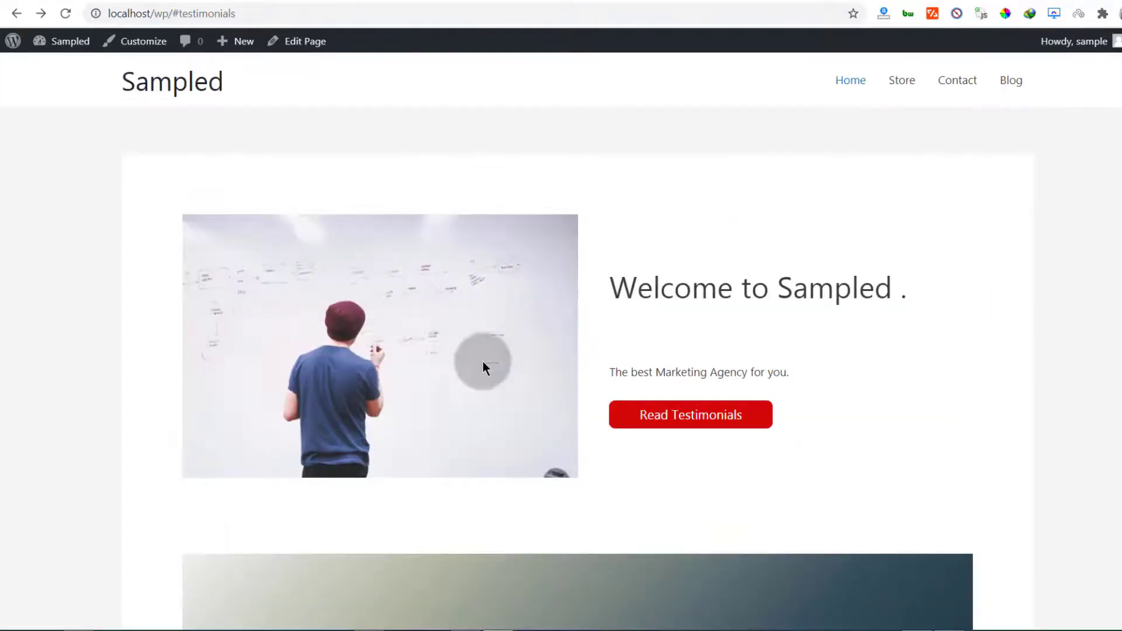
pyautogui.scroll(-8, 483, 363)
pyautogui.scroll(7, 616, 514)
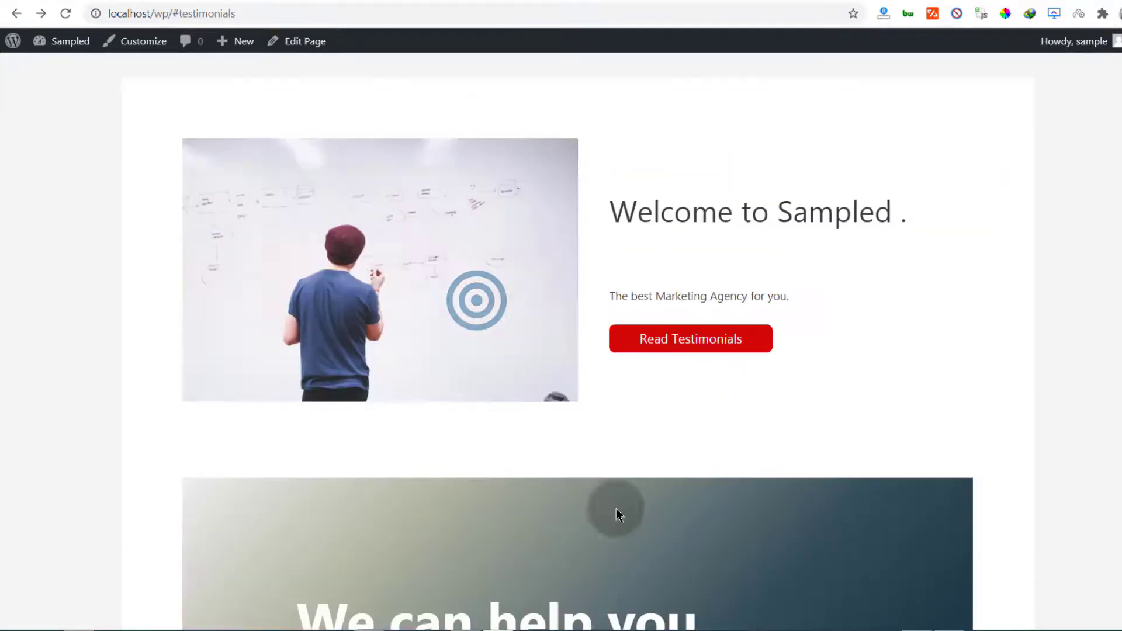
pyautogui.scroll(-7, 496, 283)
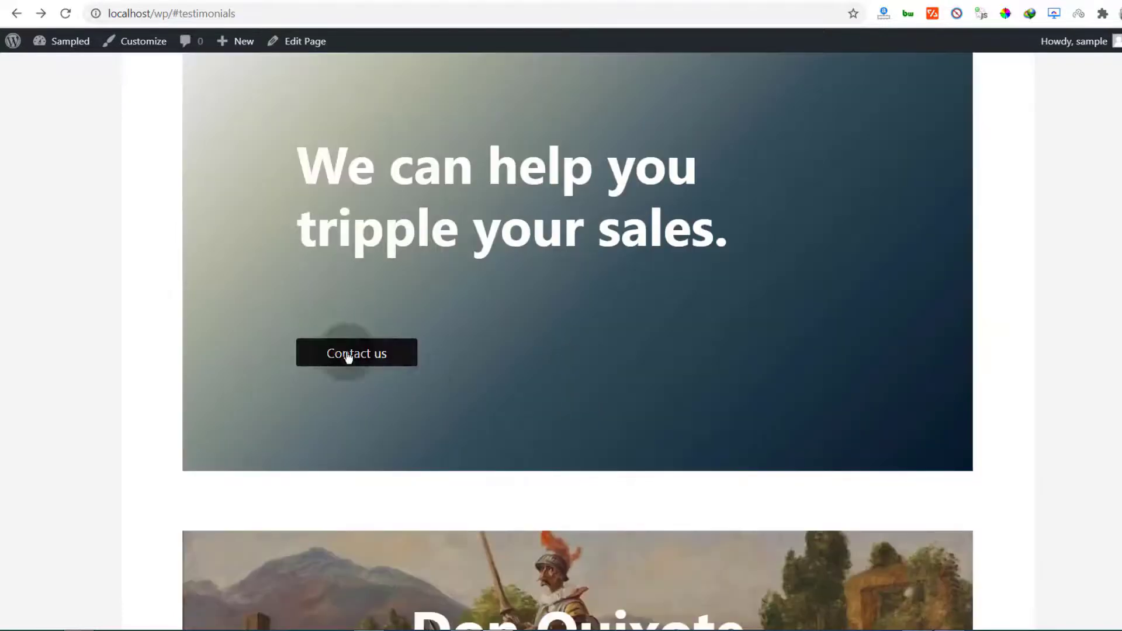
pyautogui.scroll(7, 549, 369)
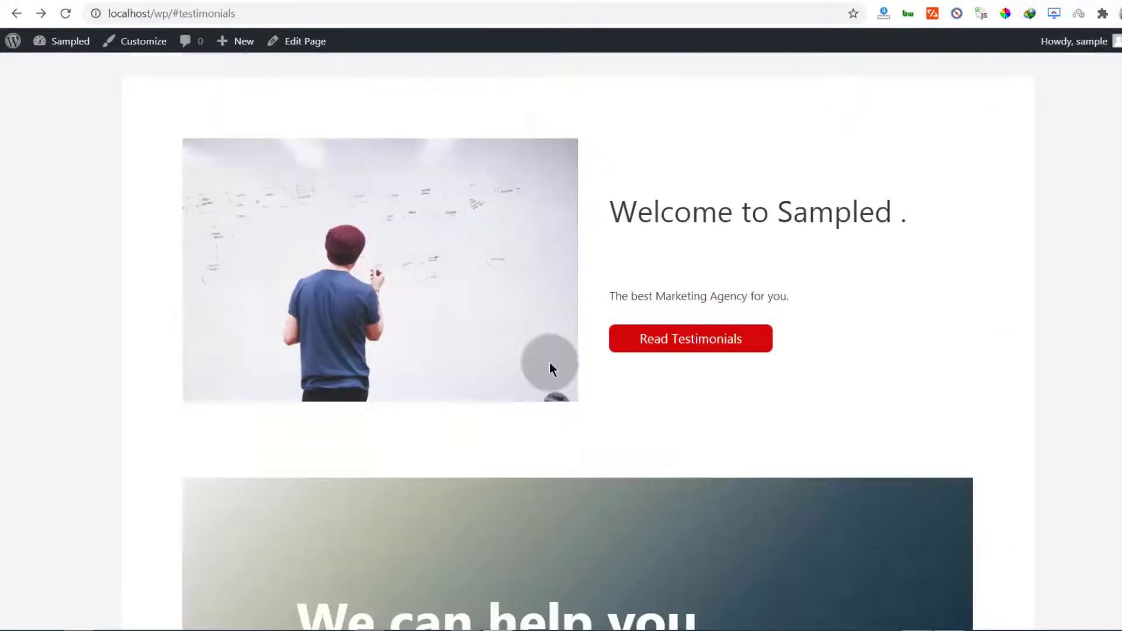
pyautogui.scroll(-7, 430, 362)
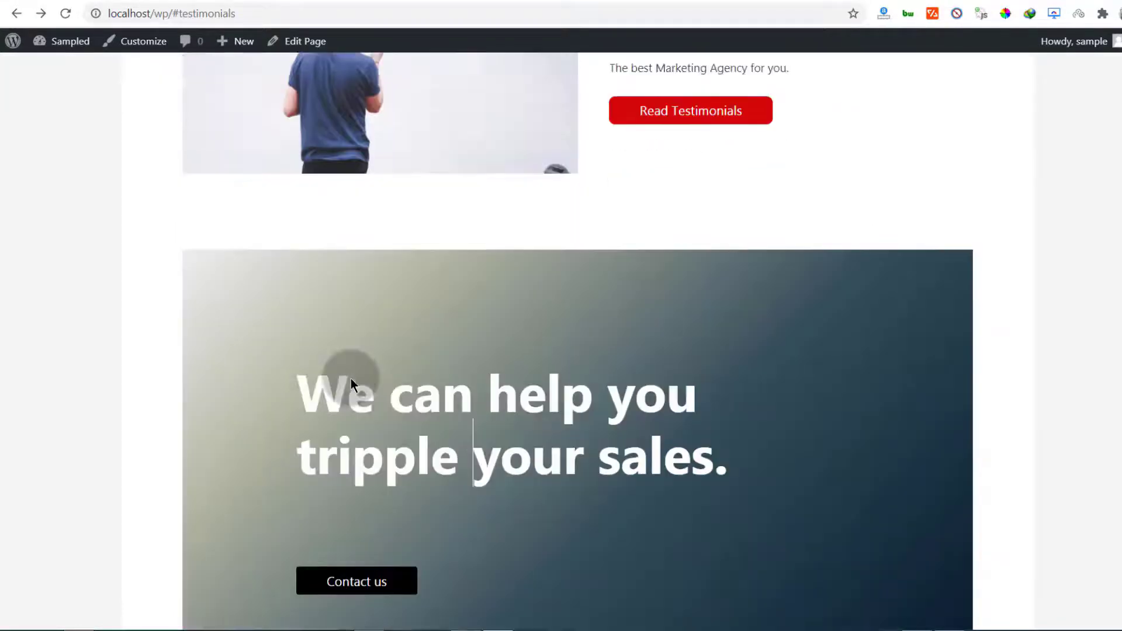
pyautogui.scroll(7, 409, 374)
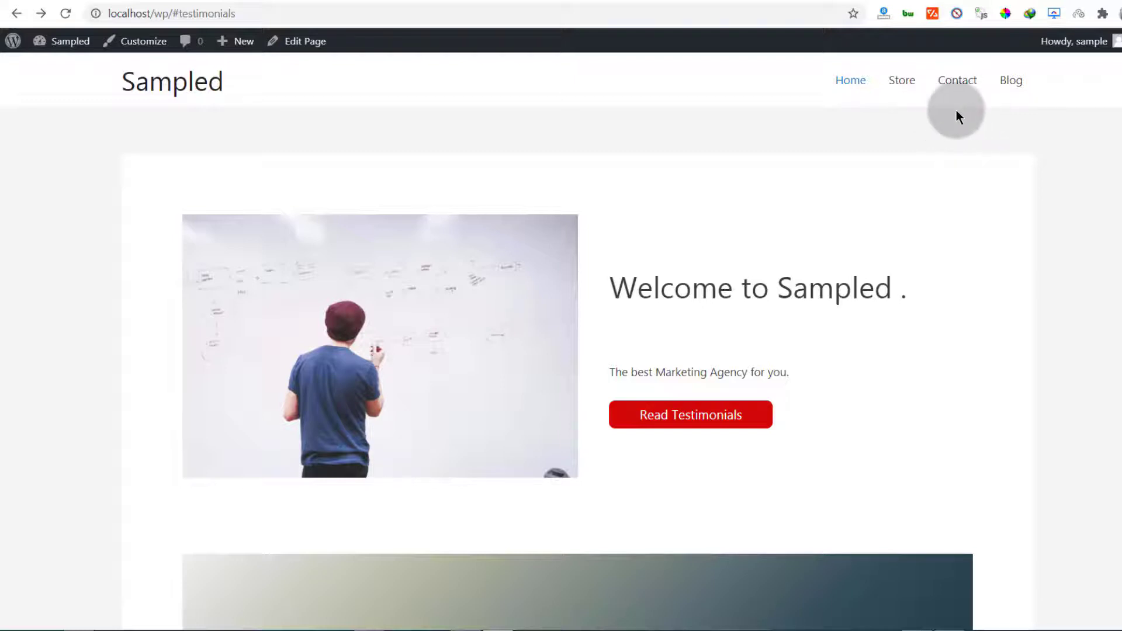
pyautogui.scroll(-20, 920, 116)
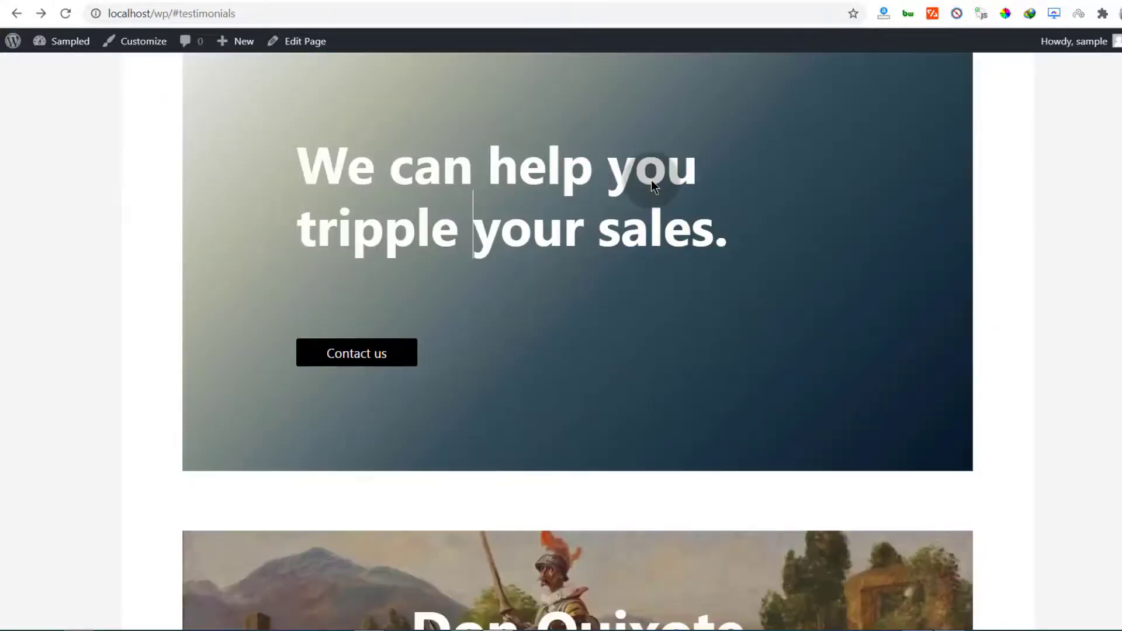
pyautogui.scroll(-20, 653, 184)
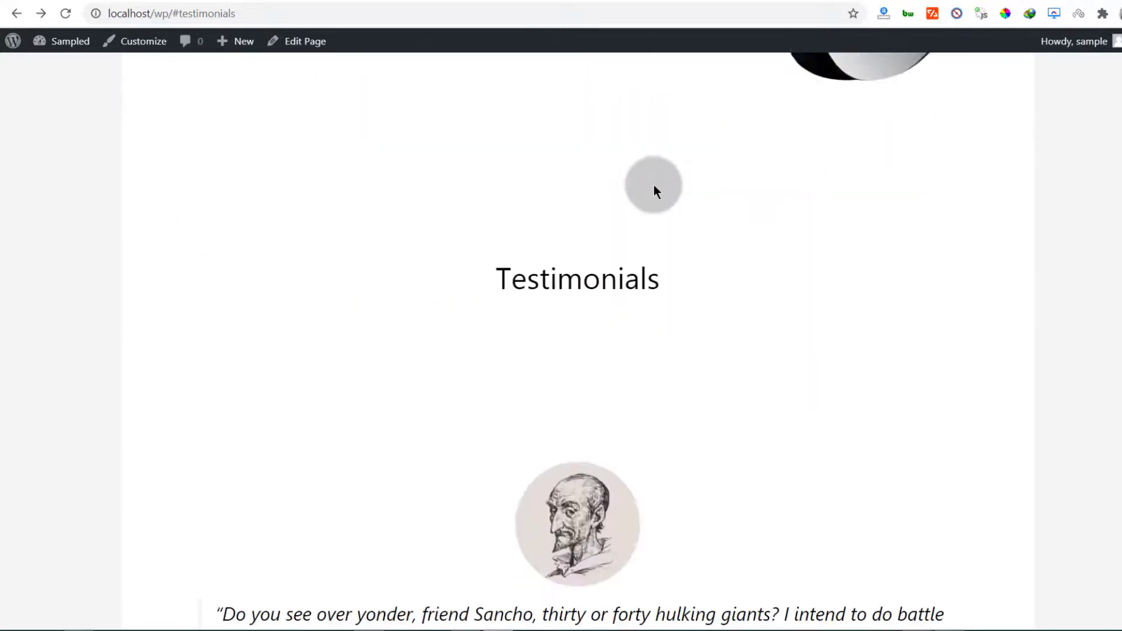
pyautogui.scroll(-3, 653, 185)
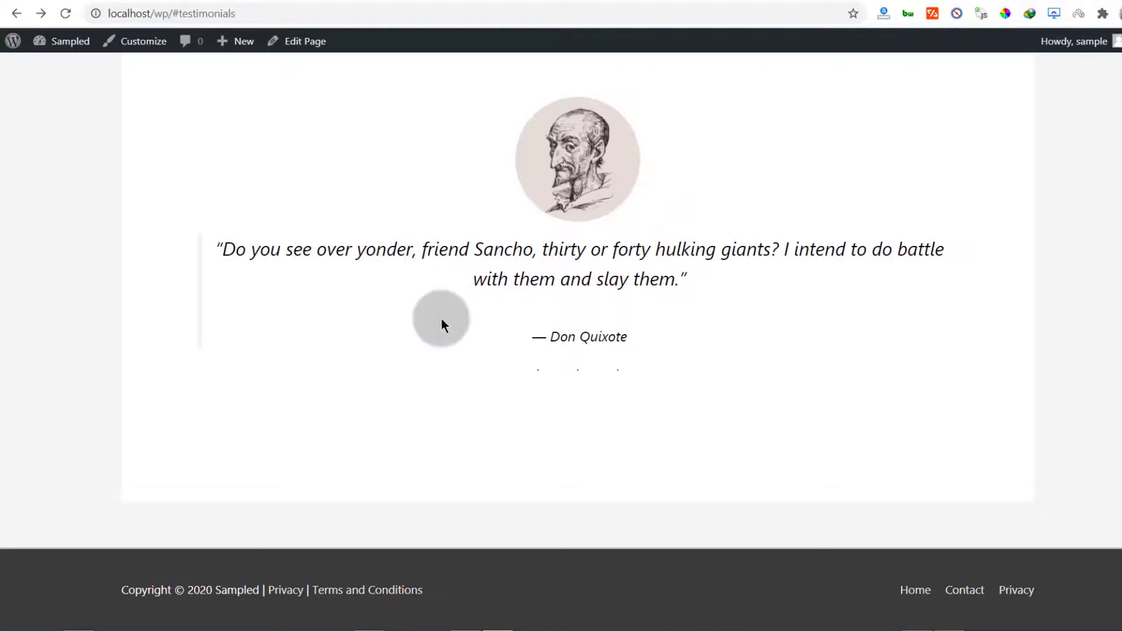
pyautogui.scroll(20, 479, 359)
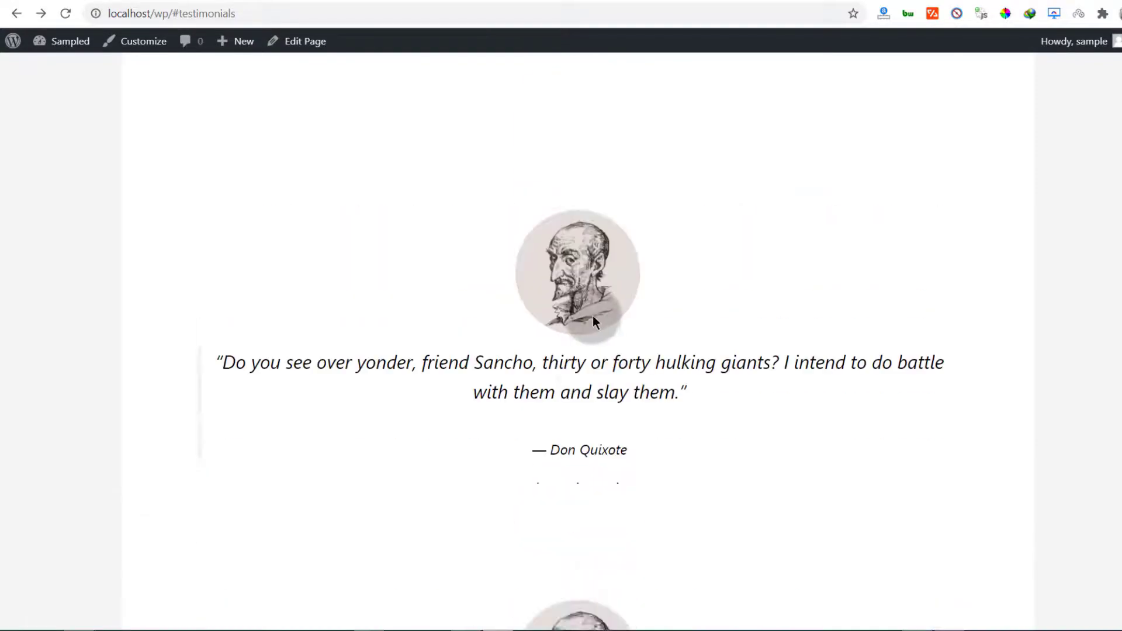
pyautogui.scroll(15, 613, 318)
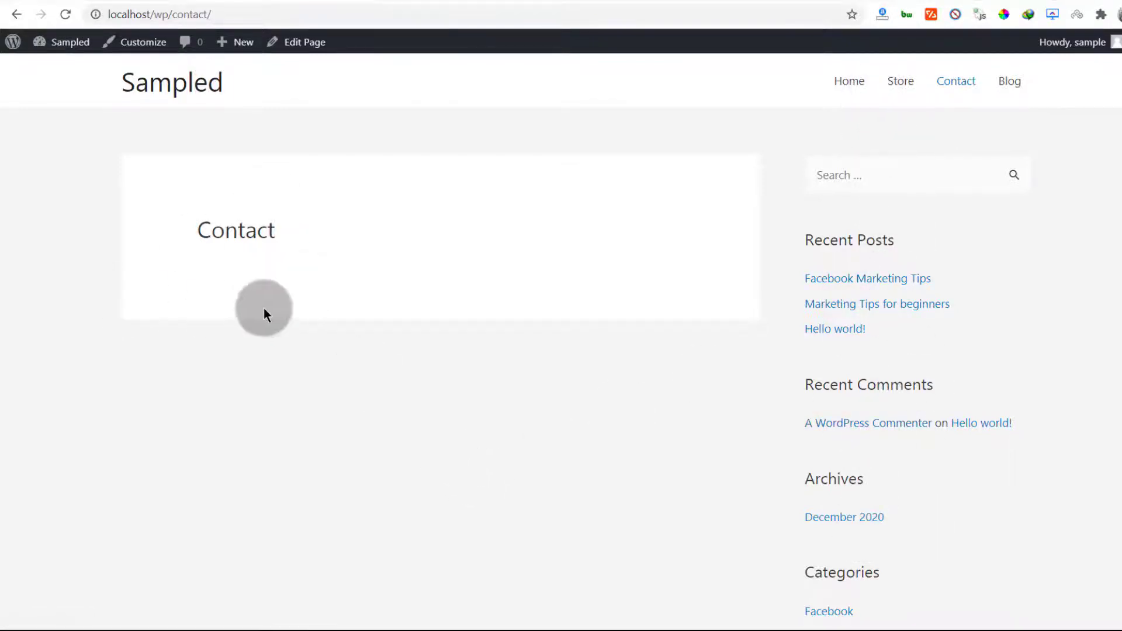
# Open the Contact page in the block editor and find its body empty
pyautogui.click(306, 42)
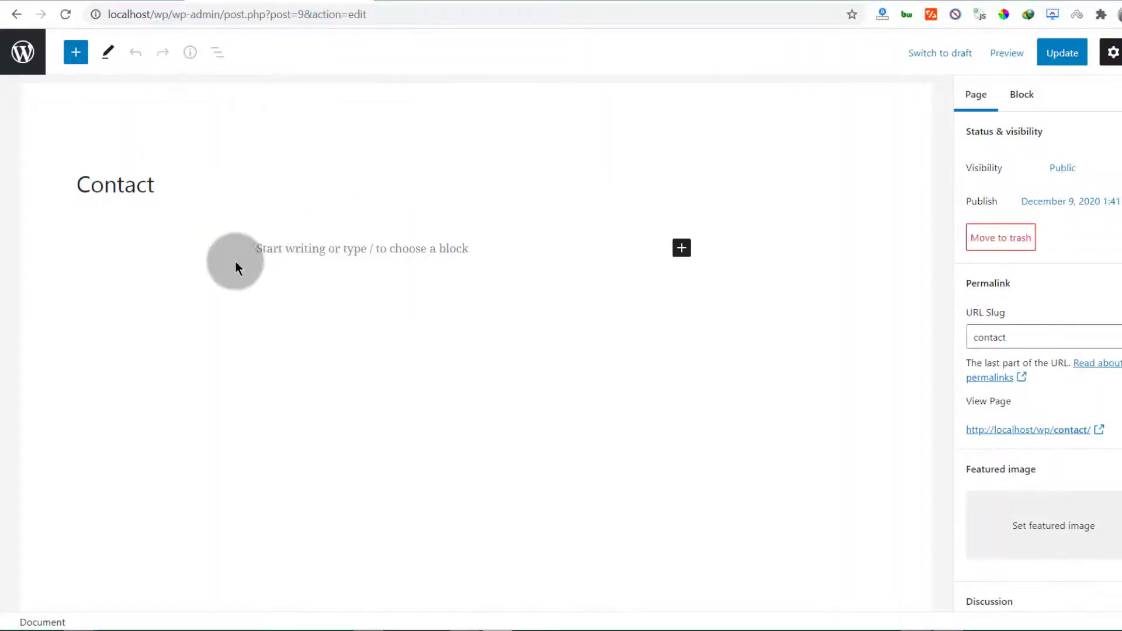
pyautogui.click(290, 243)
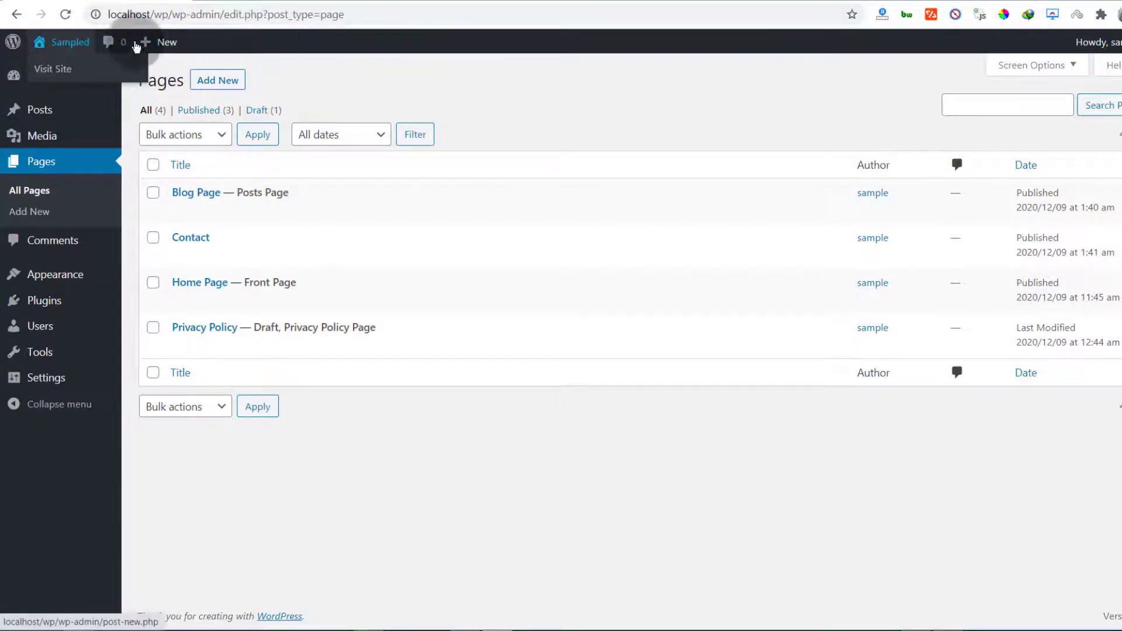
# Search the plugin directory for 'contact', then install and activate Contact Form 7
pyautogui.moveTo(60, 48)
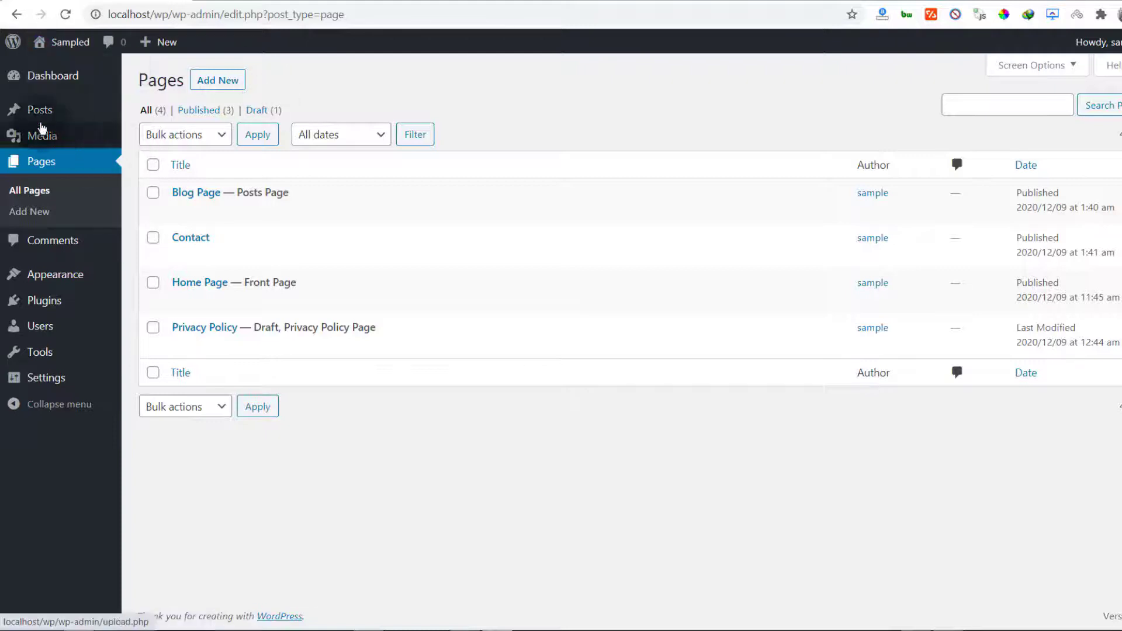
pyautogui.moveTo(51, 77)
pyautogui.moveTo(17, 301)
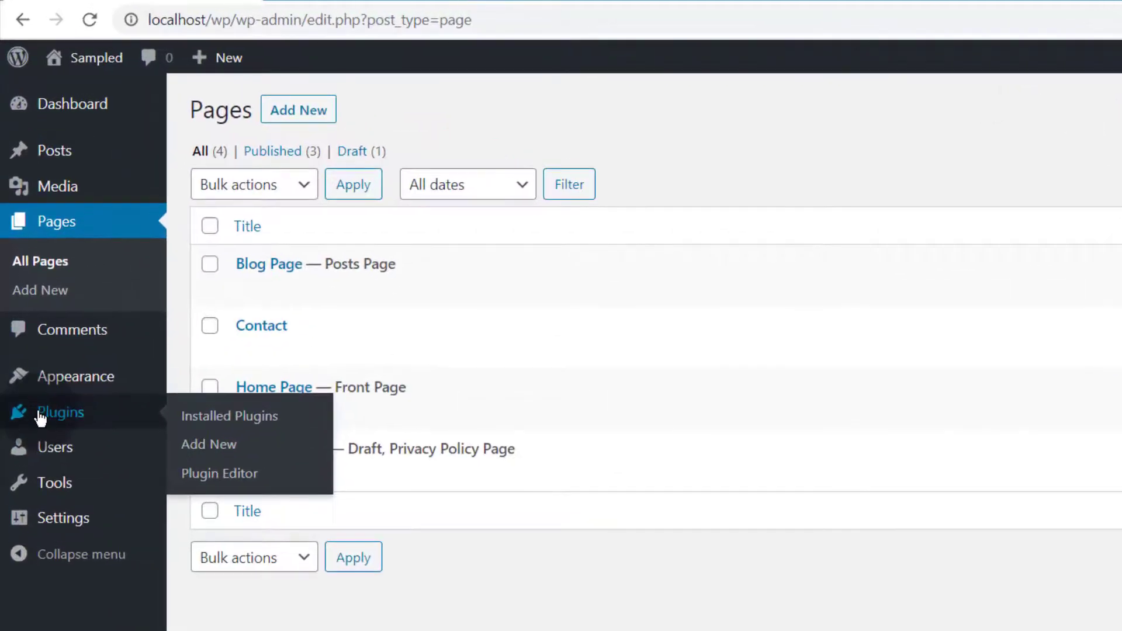
pyautogui.click(203, 448)
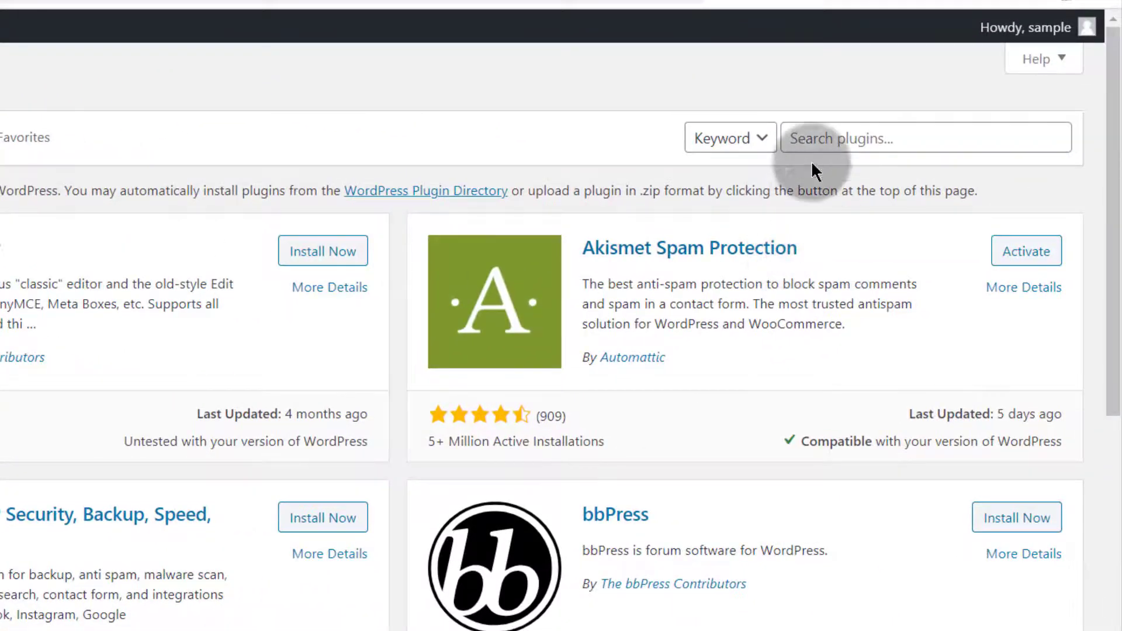
pyautogui.click(809, 136)
pyautogui.write('contact')
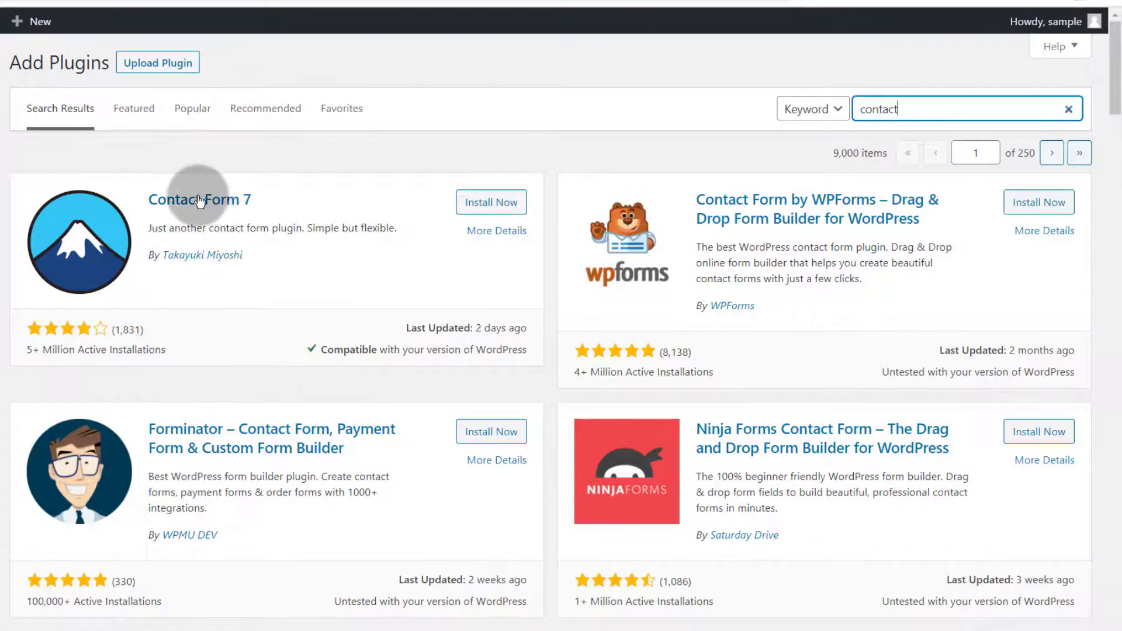
pyautogui.click(493, 204)
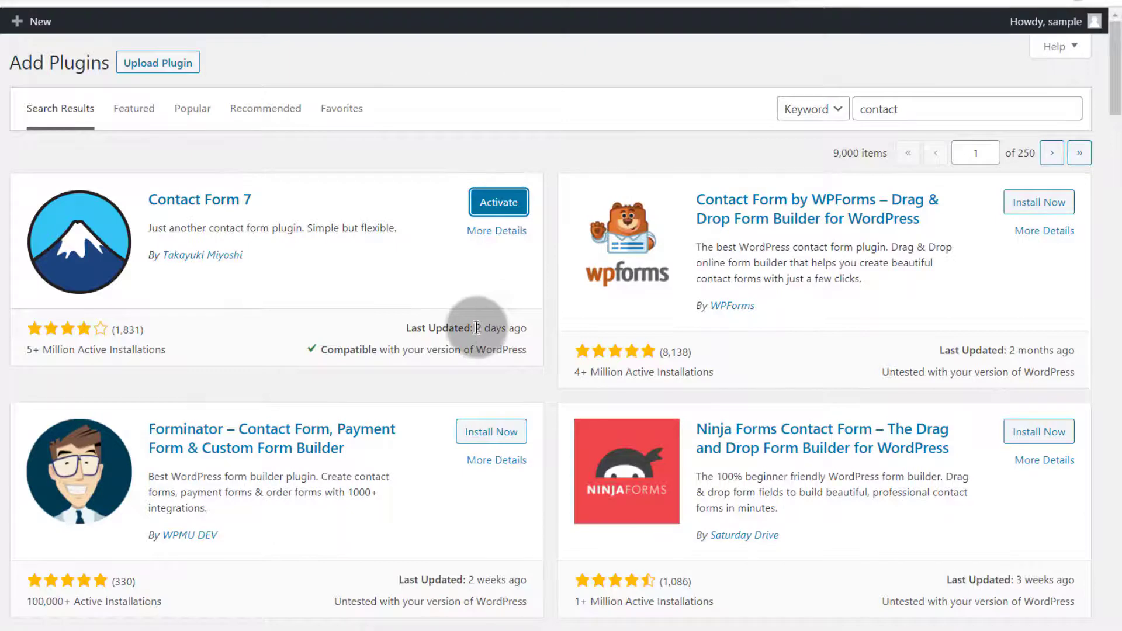
pyautogui.click(500, 204)
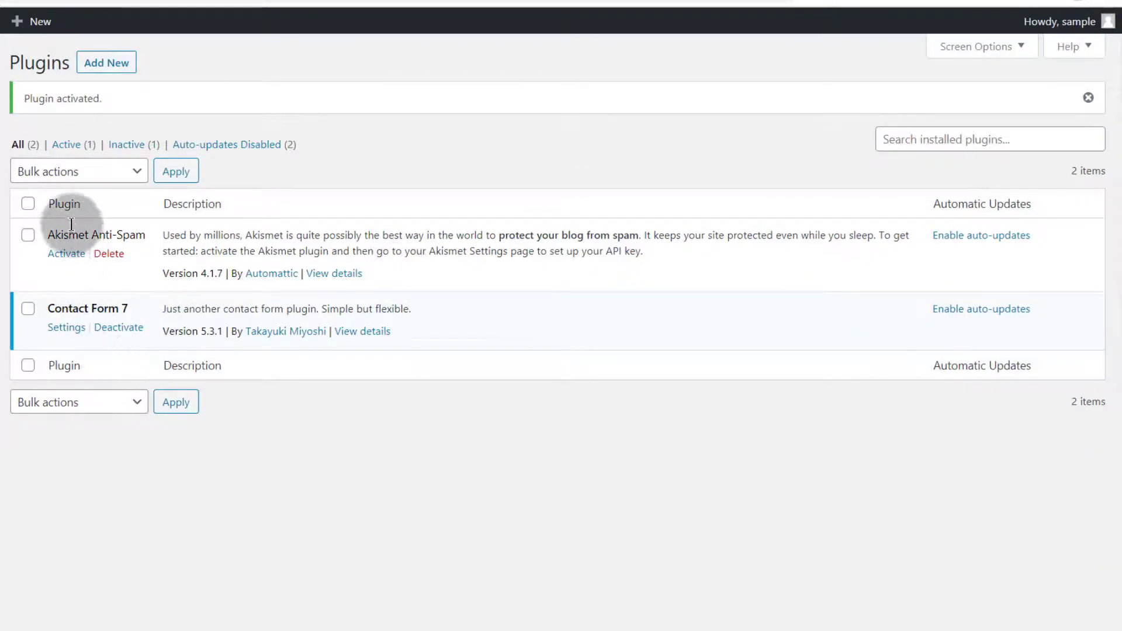
# View Contact Form 7's Integration page, then its Contact Forms list with Contact form 1
pyautogui.click(67, 329)
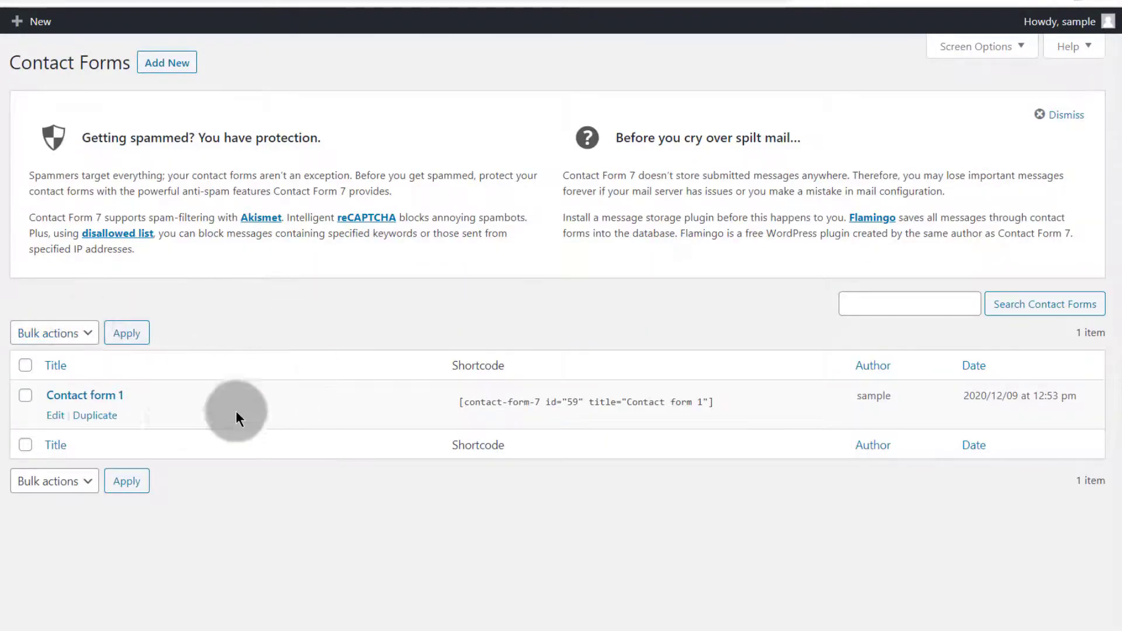
pyautogui.moveTo(156, 399)
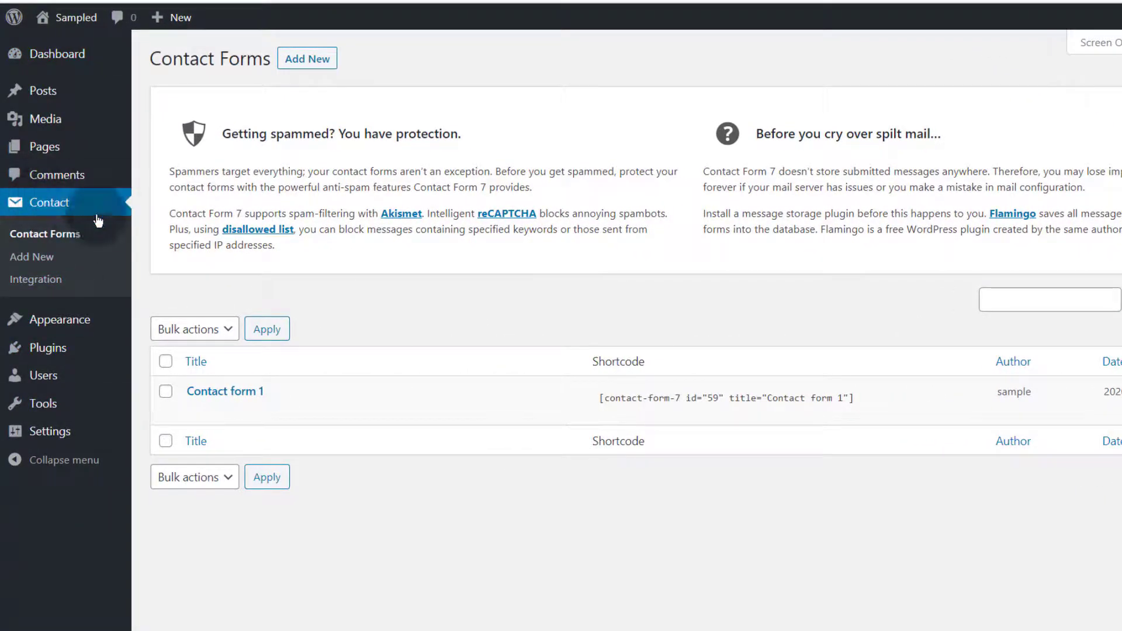
pyautogui.click(35, 285)
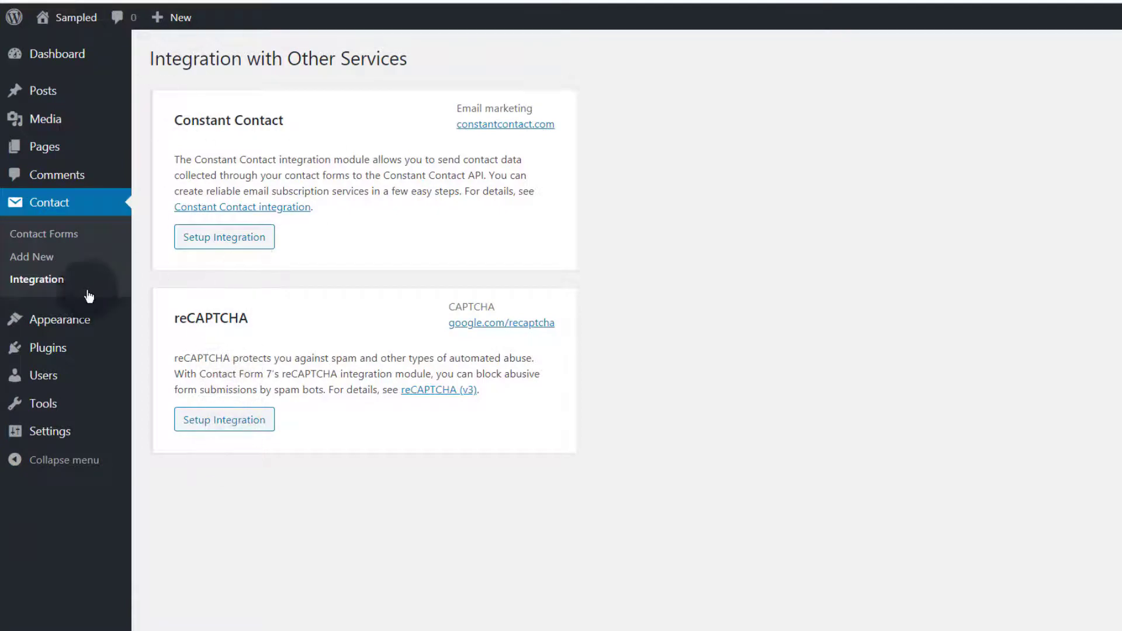
pyautogui.click(38, 238)
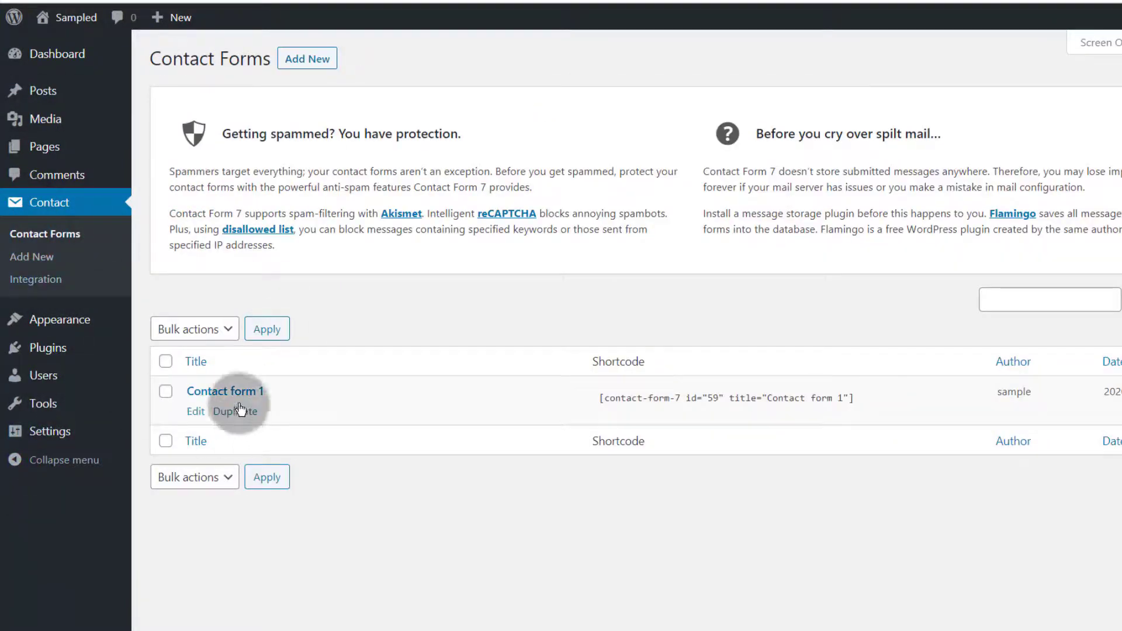
# Open Contact form 1 for editing and rename it to 'main Contact form 1'
pyautogui.click(194, 414)
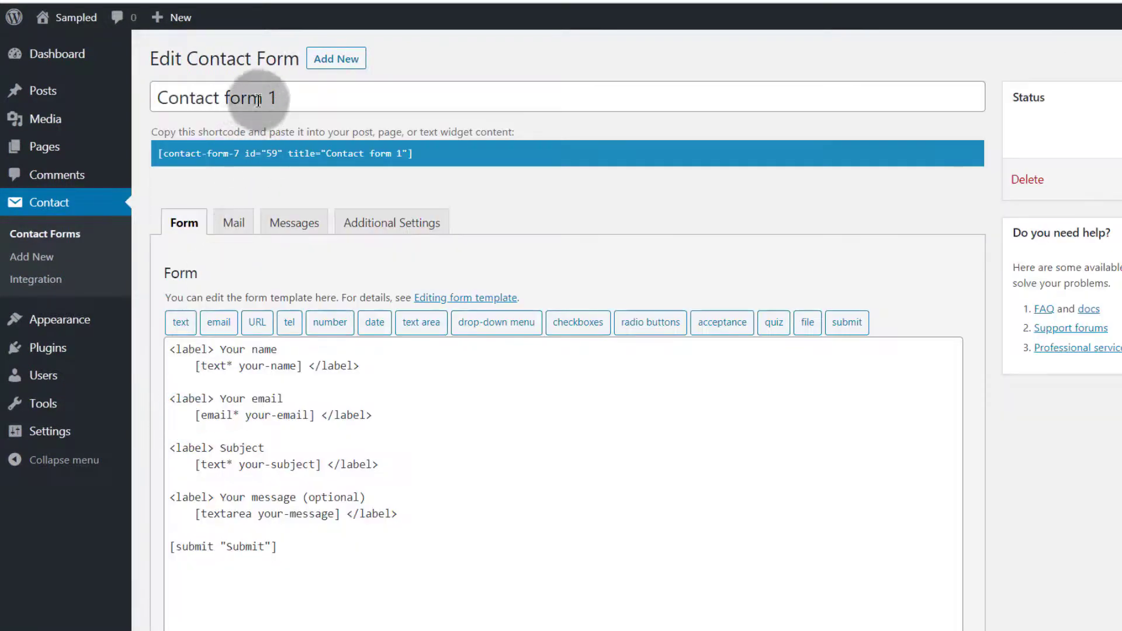
pyautogui.tripleClick(283, 94)
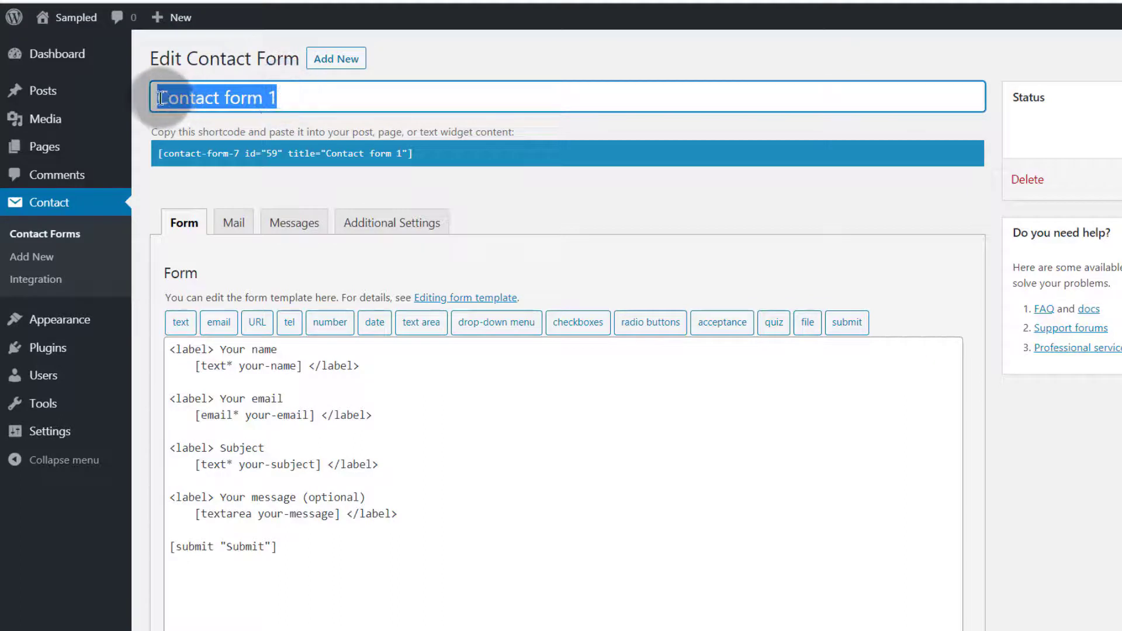
pyautogui.click(159, 98)
pyautogui.write('main')
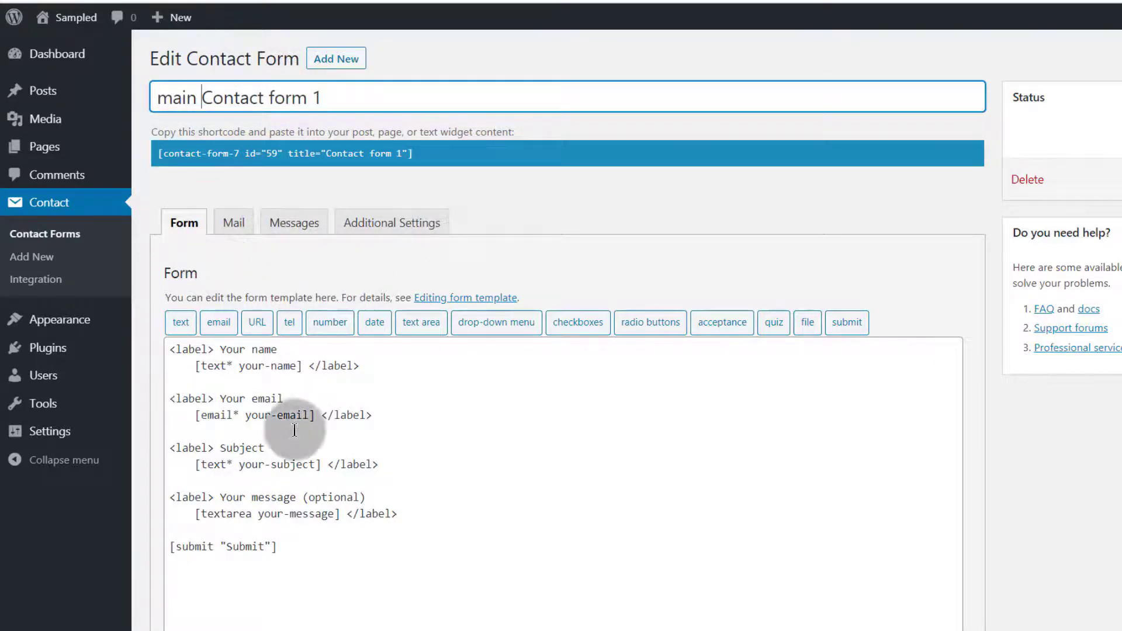
# Place the caret on the template's blank line, then bring up link options for Add Plugins
pyautogui.moveTo(220, 349); pyautogui.dragTo(267, 349)
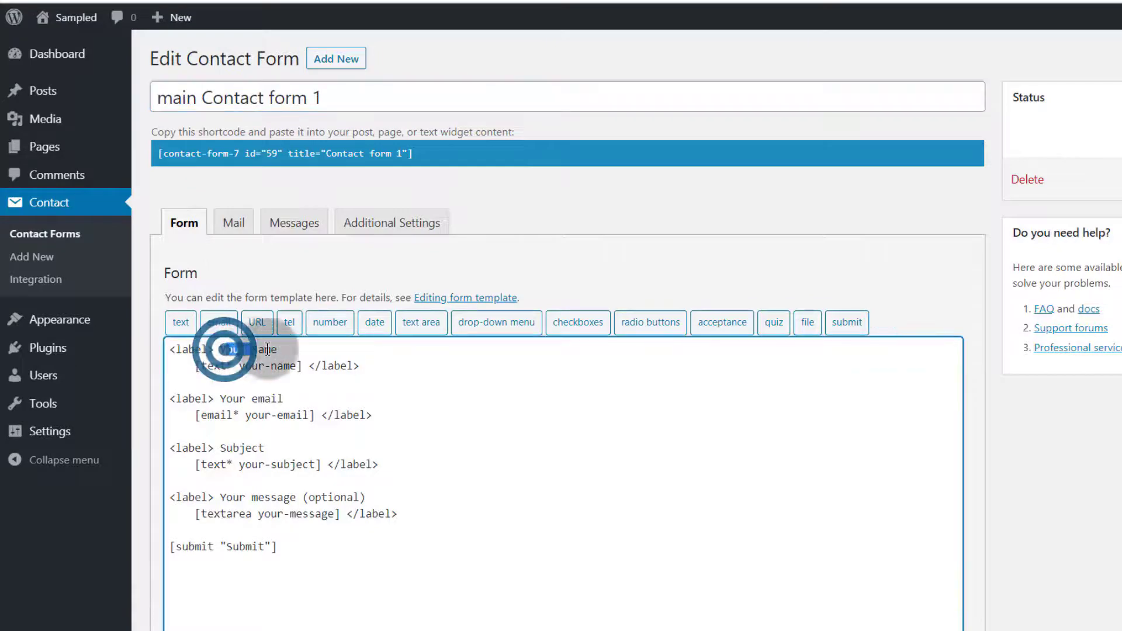
pyautogui.click(269, 381)
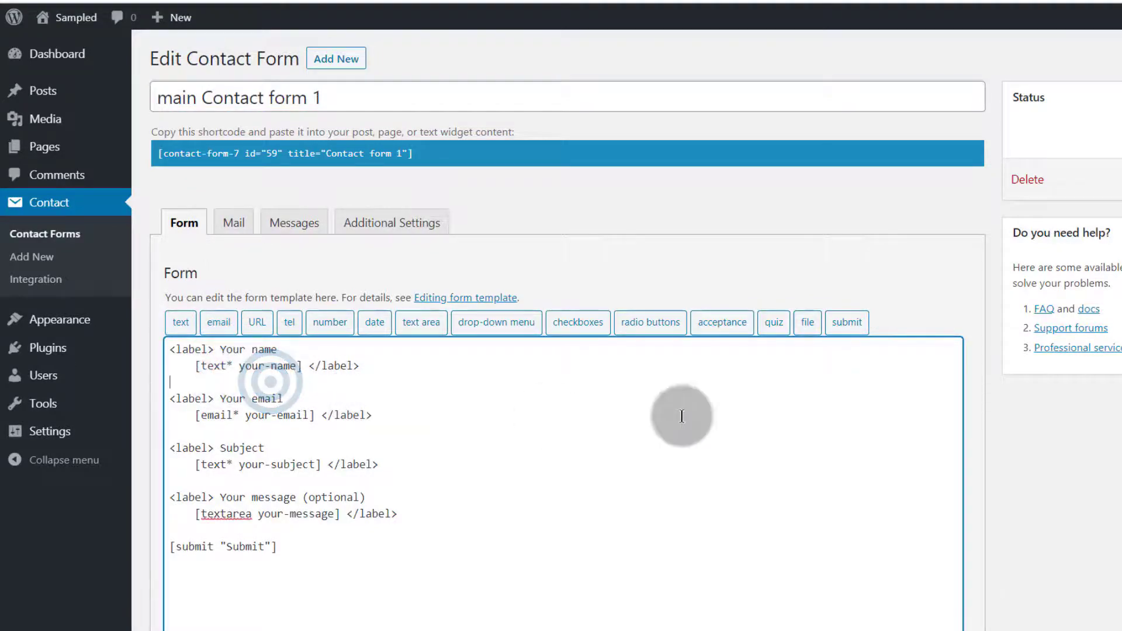
pyautogui.scroll(-4, 388, 280)
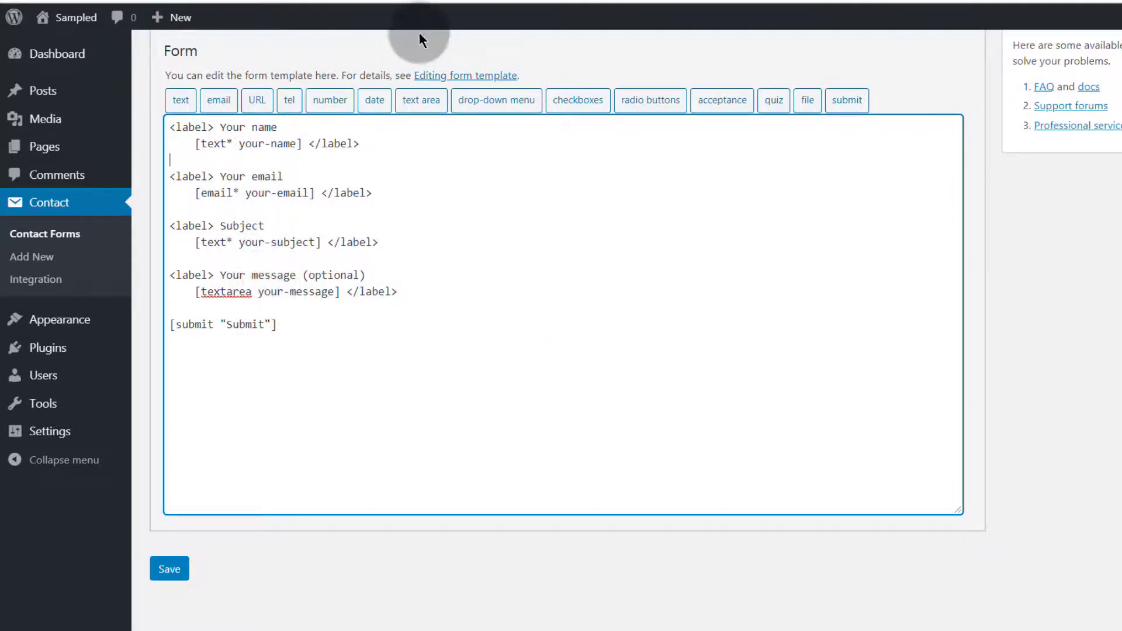
pyautogui.moveTo(53, 55)
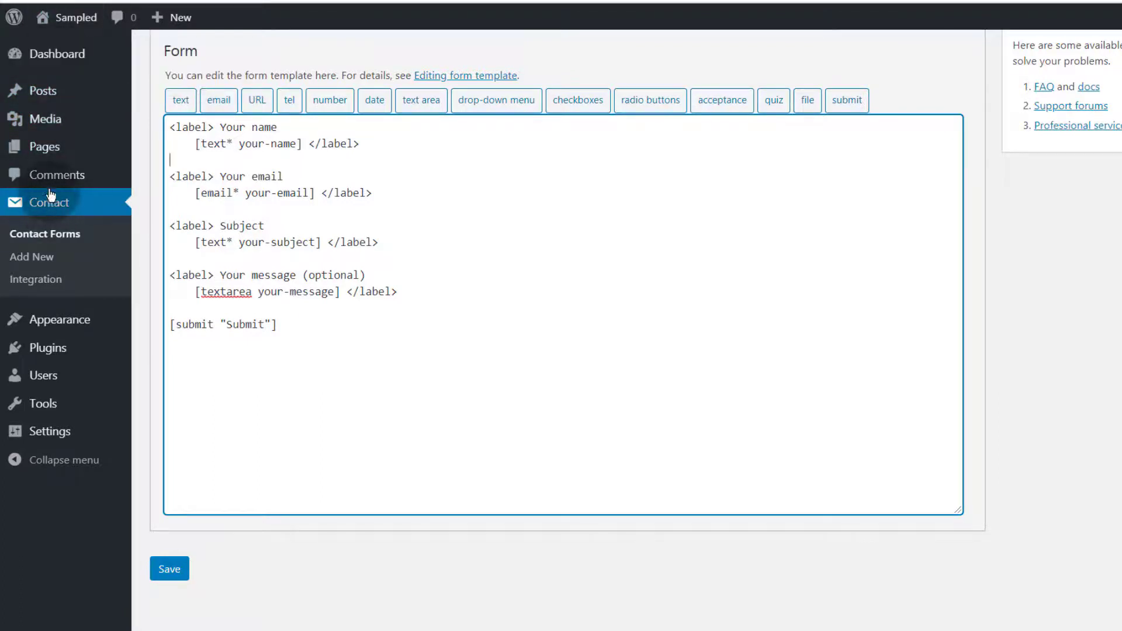
pyautogui.moveTo(53, 350)
pyautogui.rightClick(173, 373)
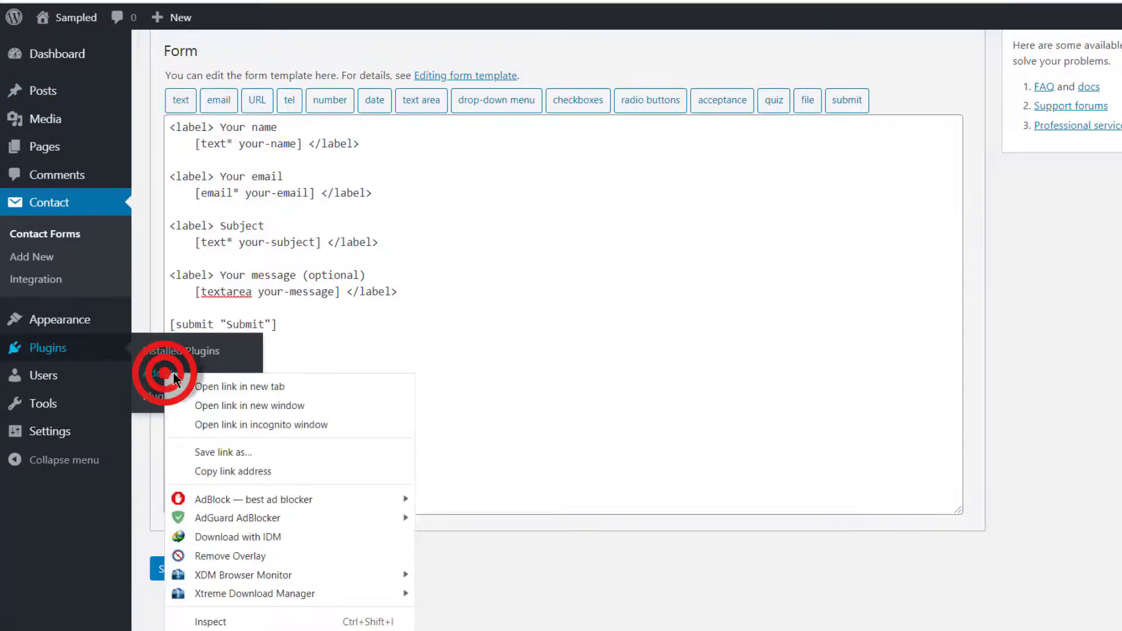
# Open Add Plugins in a new tab and search the plugin directory for 'contact'
pyautogui.click(229, 391)
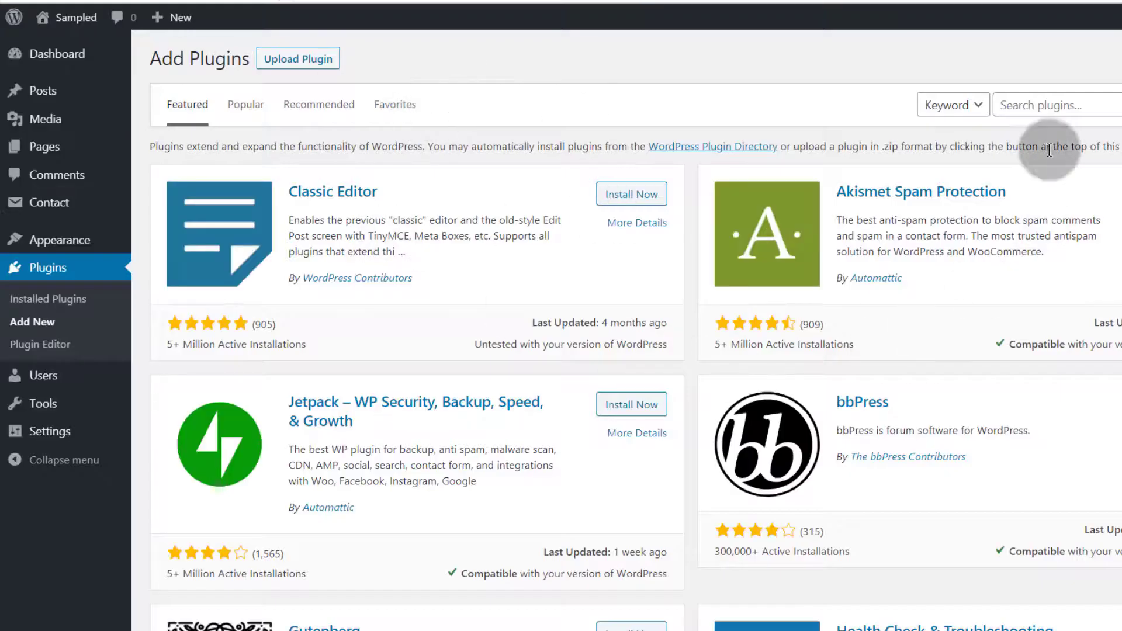
pyautogui.click(1043, 100)
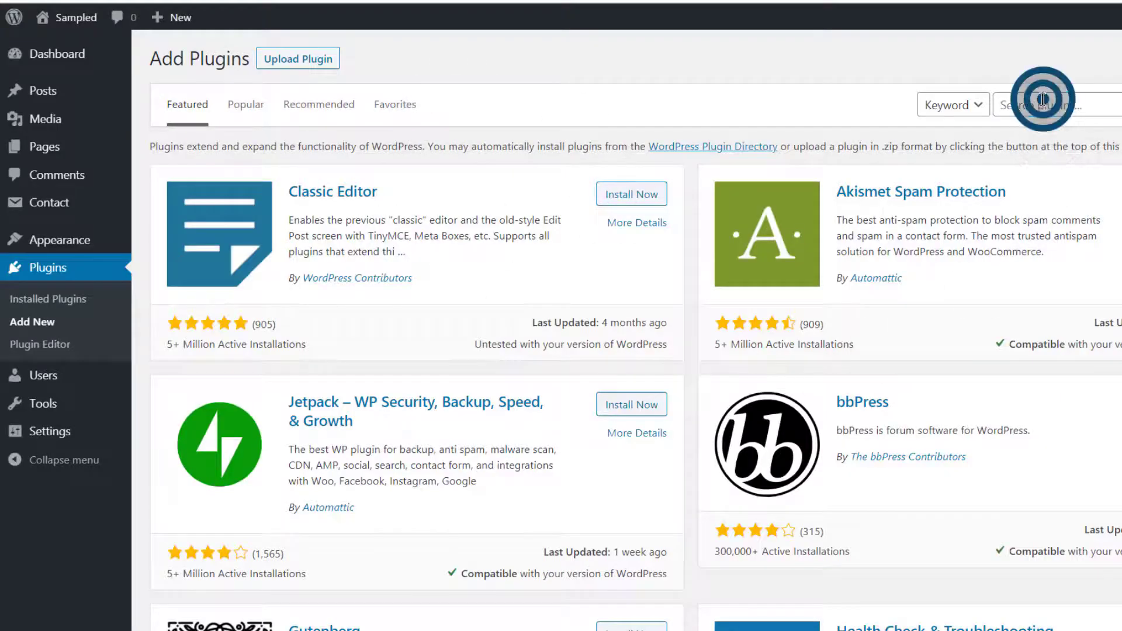
pyautogui.write('contact')
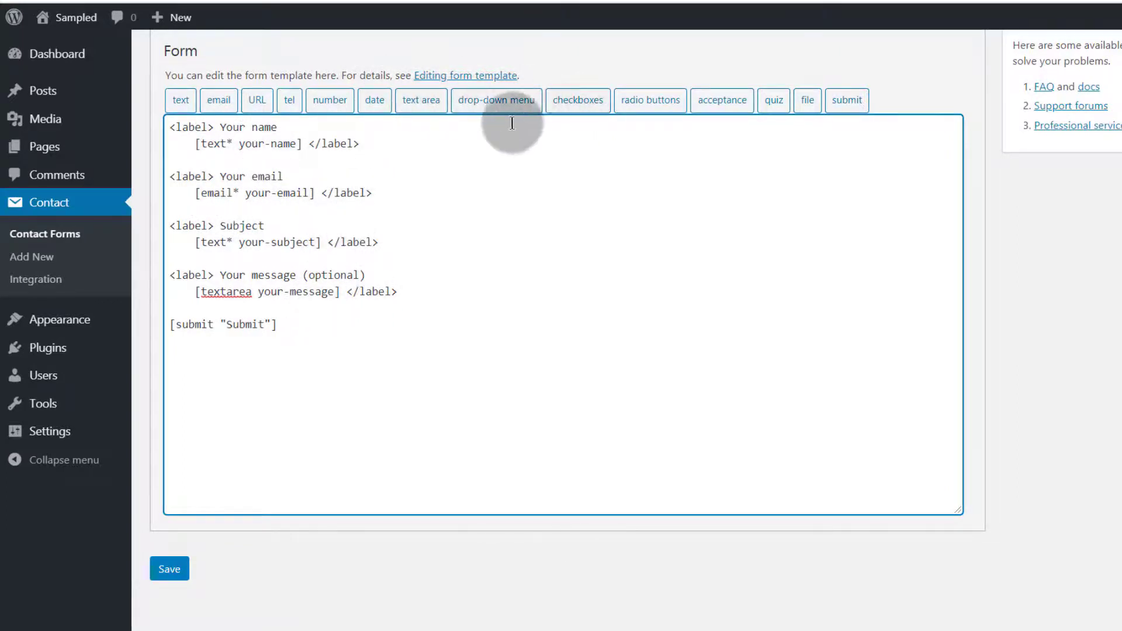
pyautogui.click(424, 292)
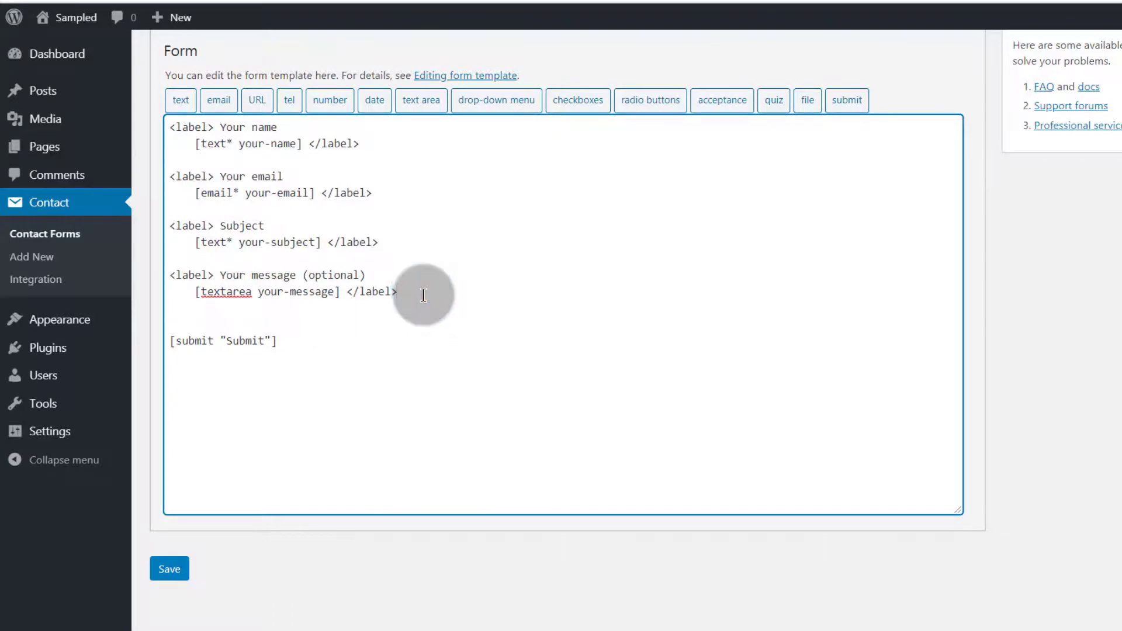
pyautogui.click(588, 100)
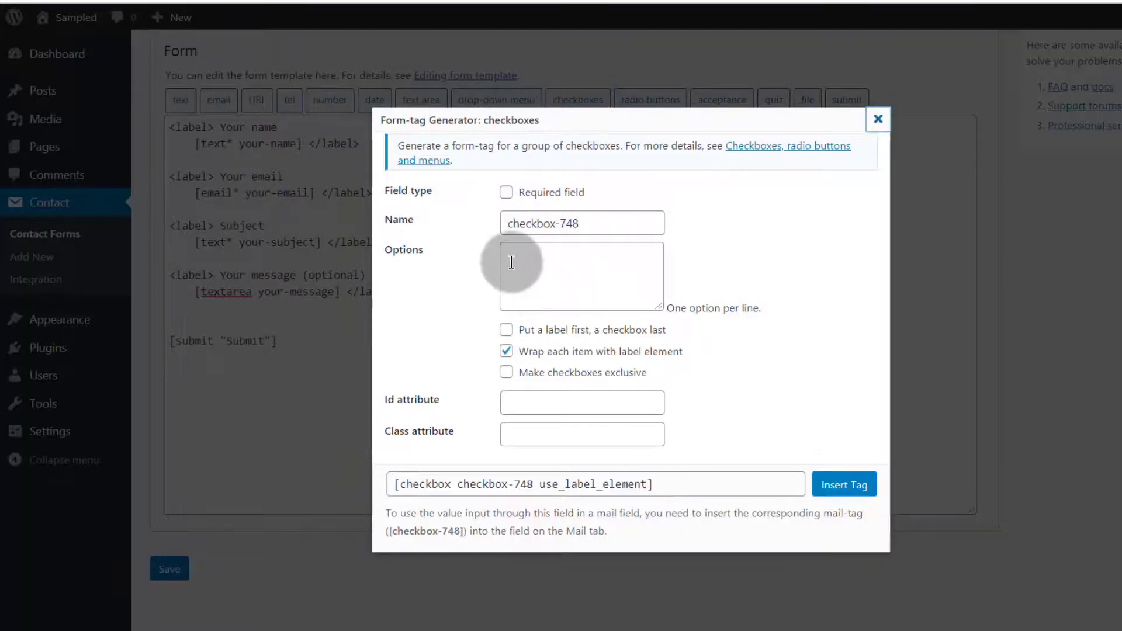
pyautogui.click(512, 257)
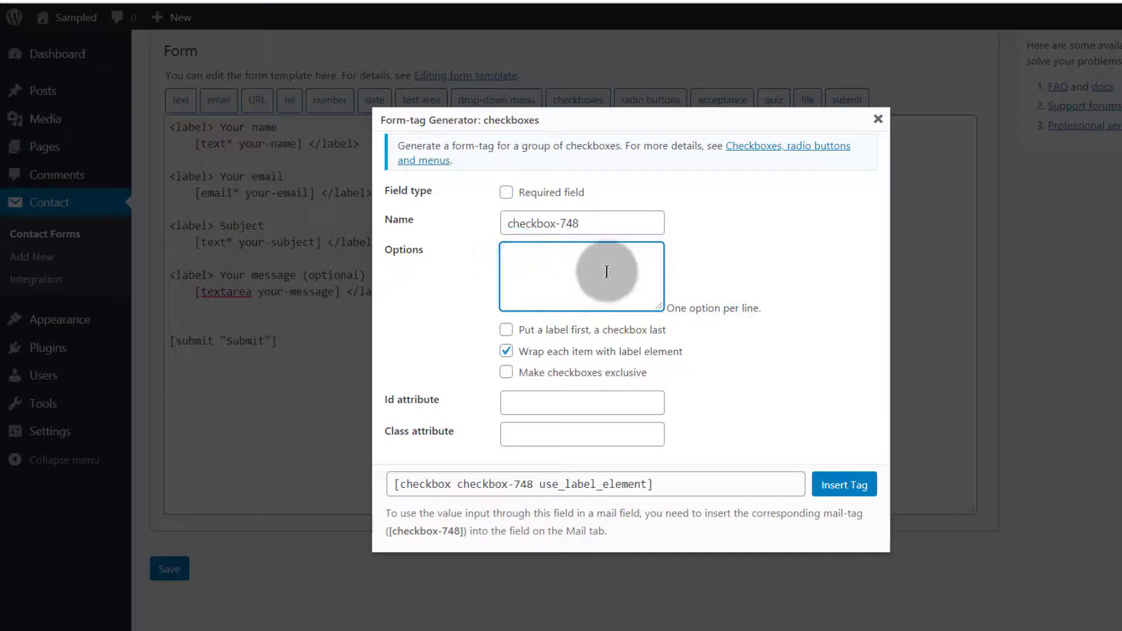
pyautogui.click(508, 195)
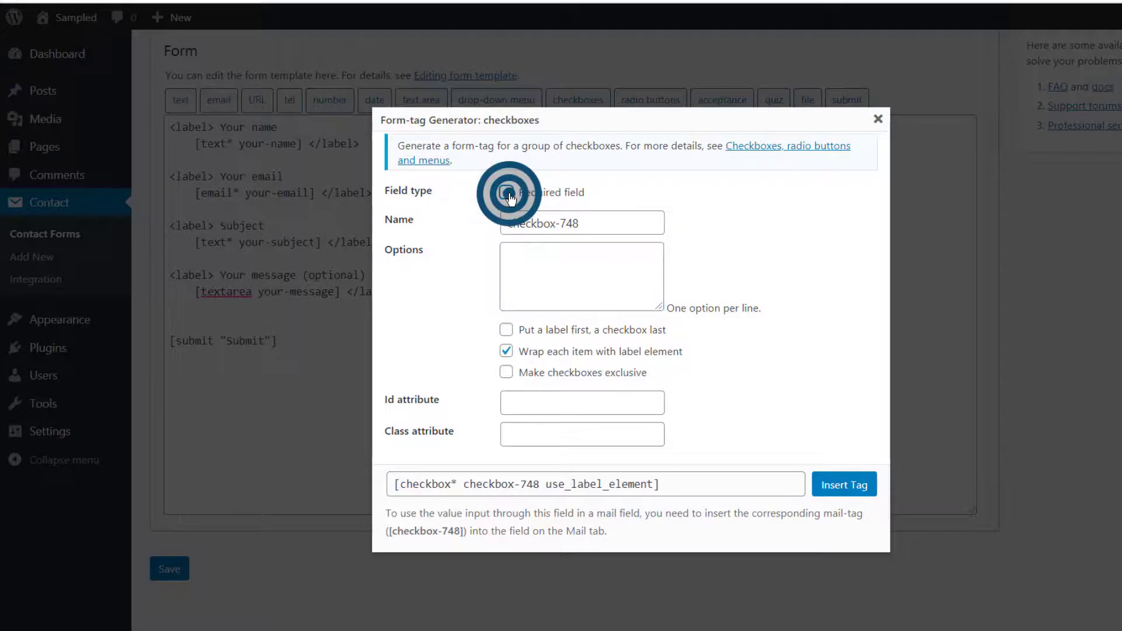
pyautogui.click(534, 395)
pyautogui.click(556, 432)
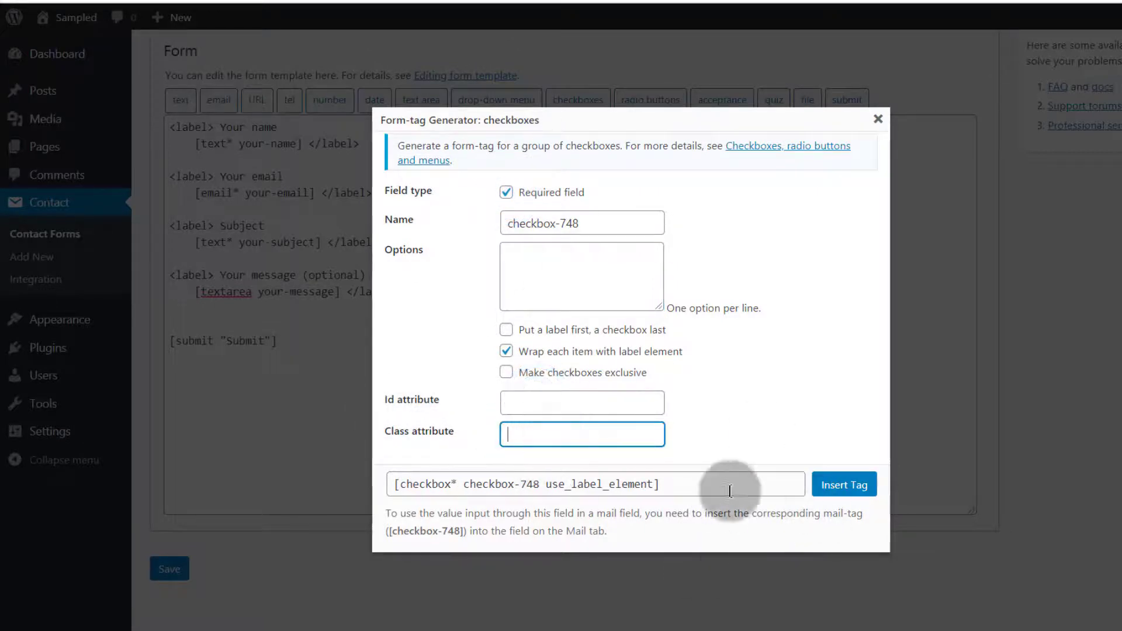
pyautogui.click(853, 487)
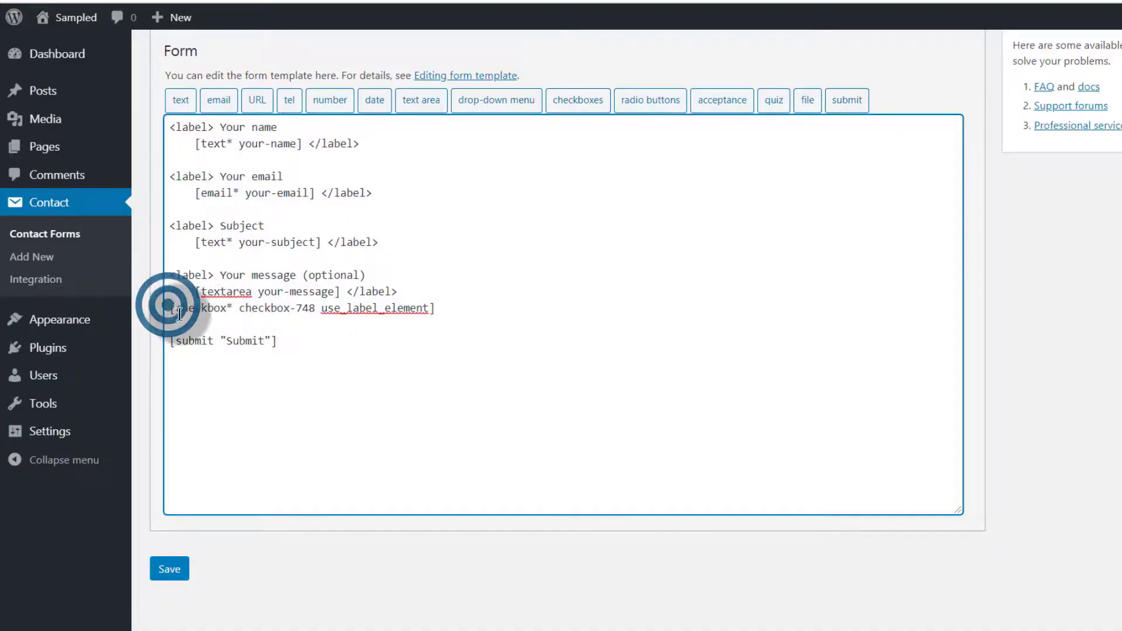
pyautogui.press('Return')
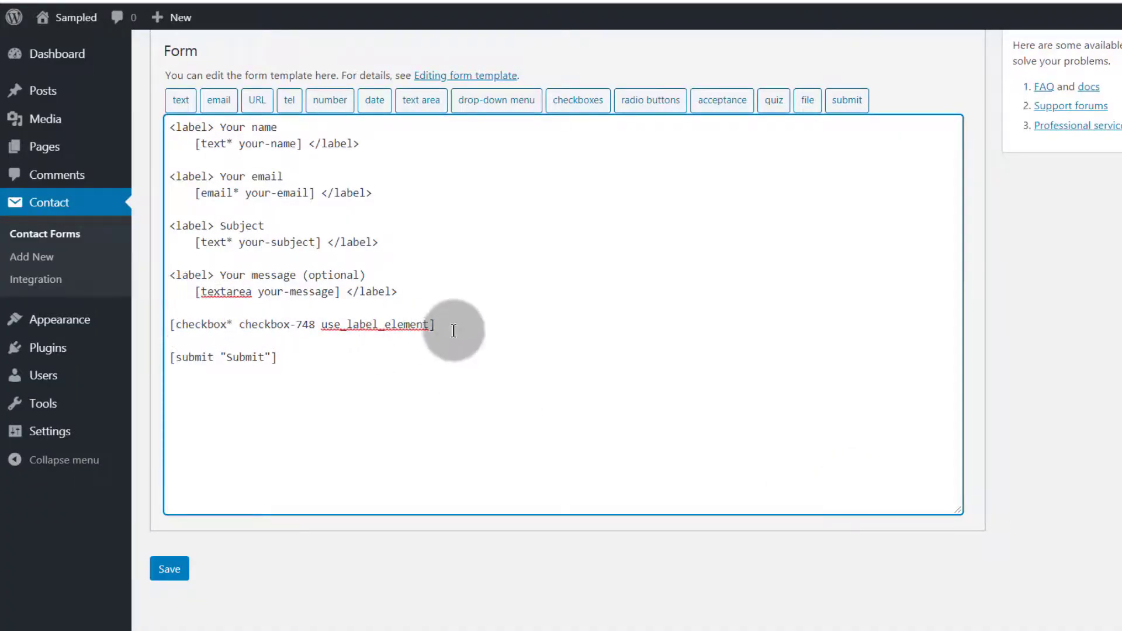
pyautogui.moveTo(450, 324); pyautogui.dragTo(182, 331)
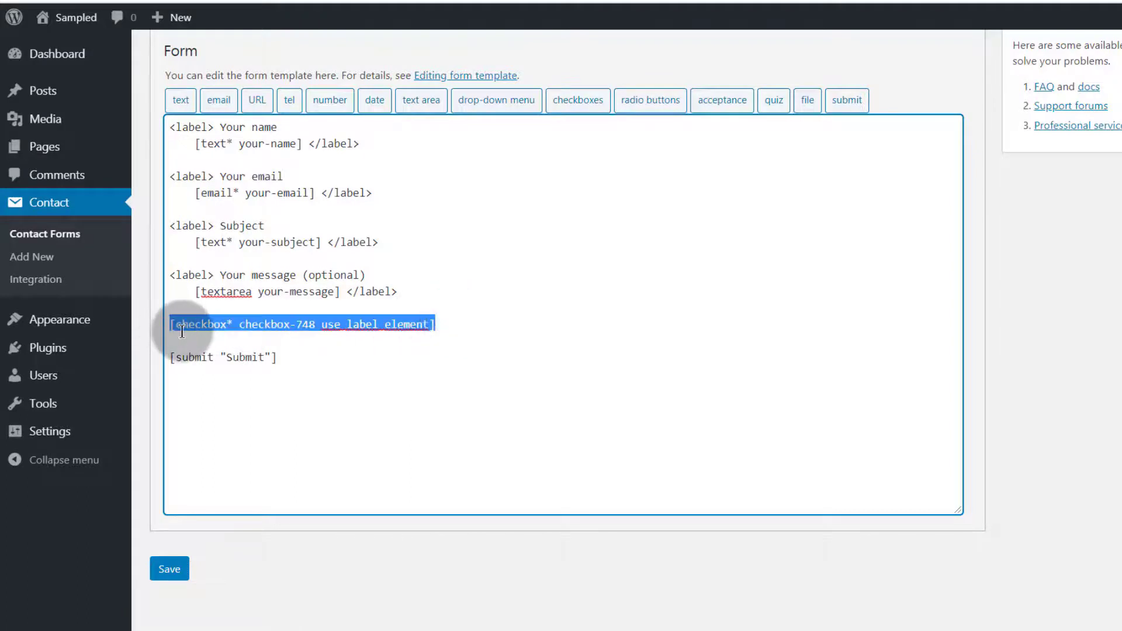
pyautogui.press('BackSpace')
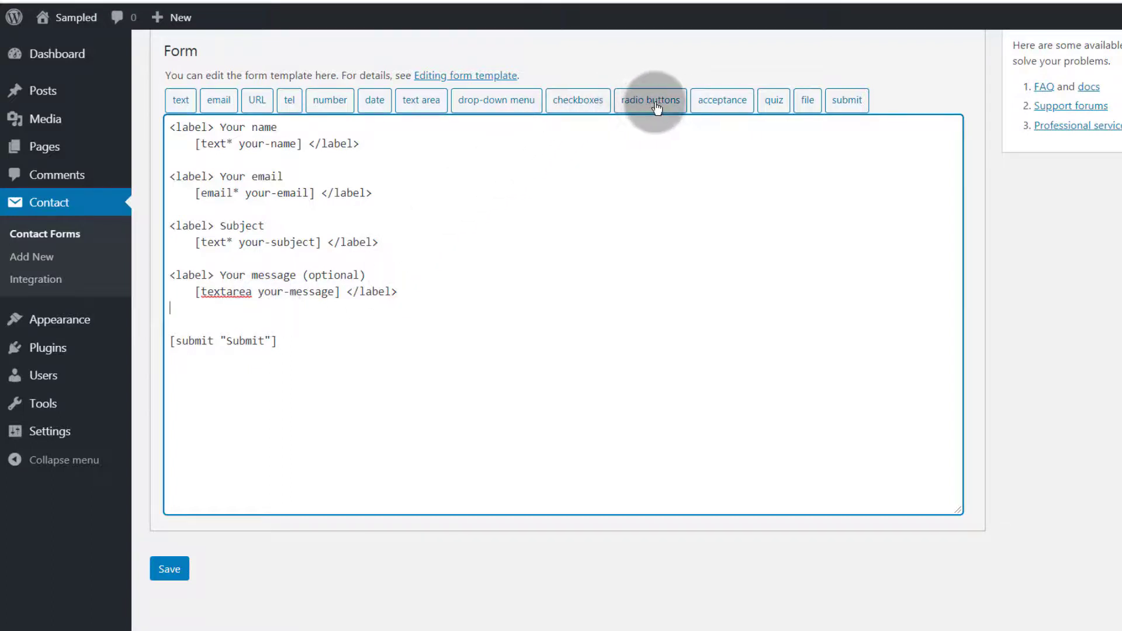
pyautogui.click(808, 102)
pyautogui.click(510, 179)
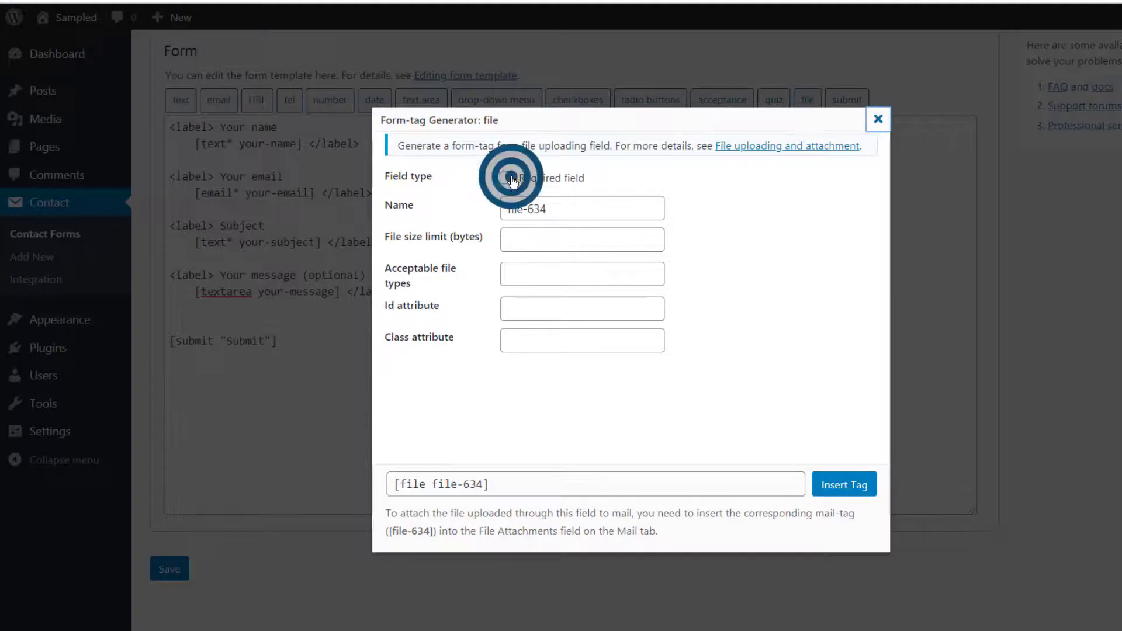
pyautogui.moveTo(562, 202); pyautogui.dragTo(508, 199)
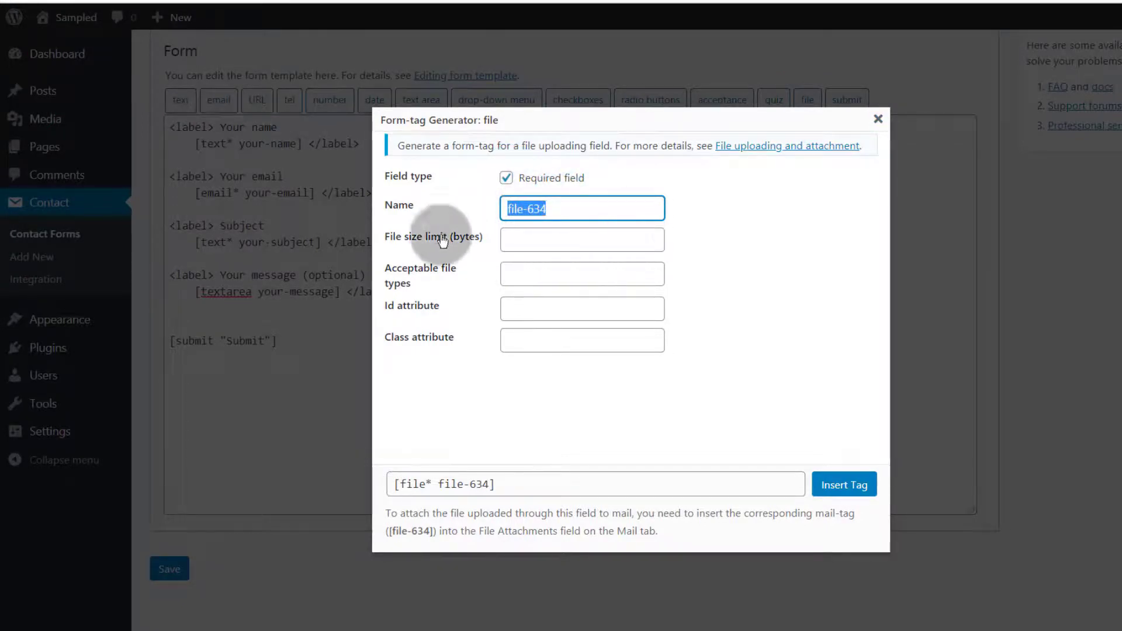
pyautogui.click(526, 236)
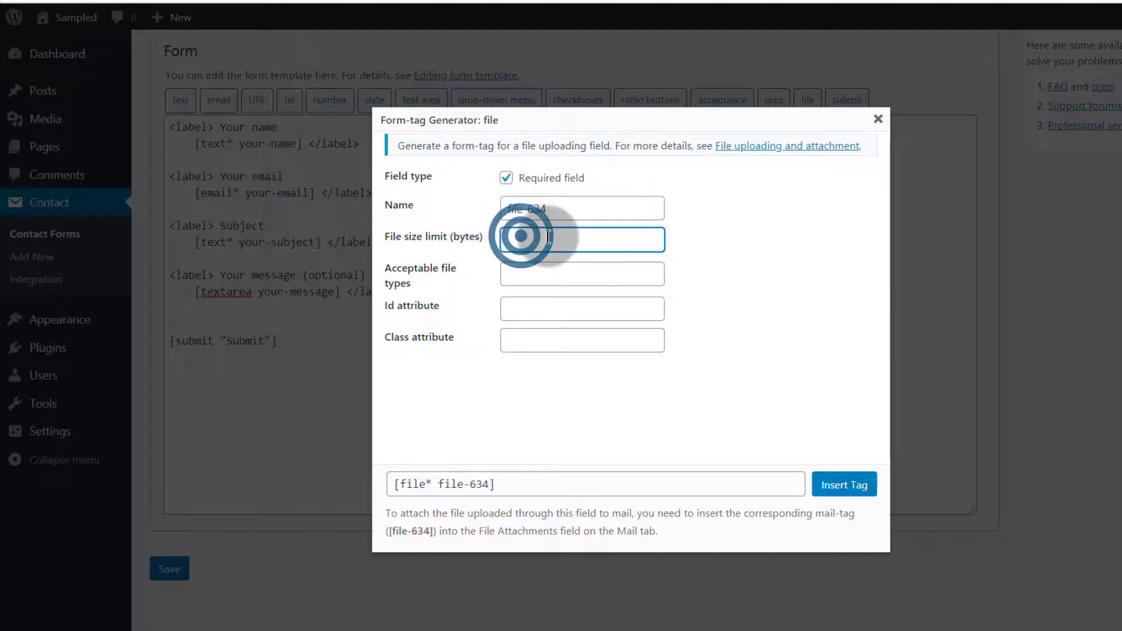
pyautogui.click(526, 236)
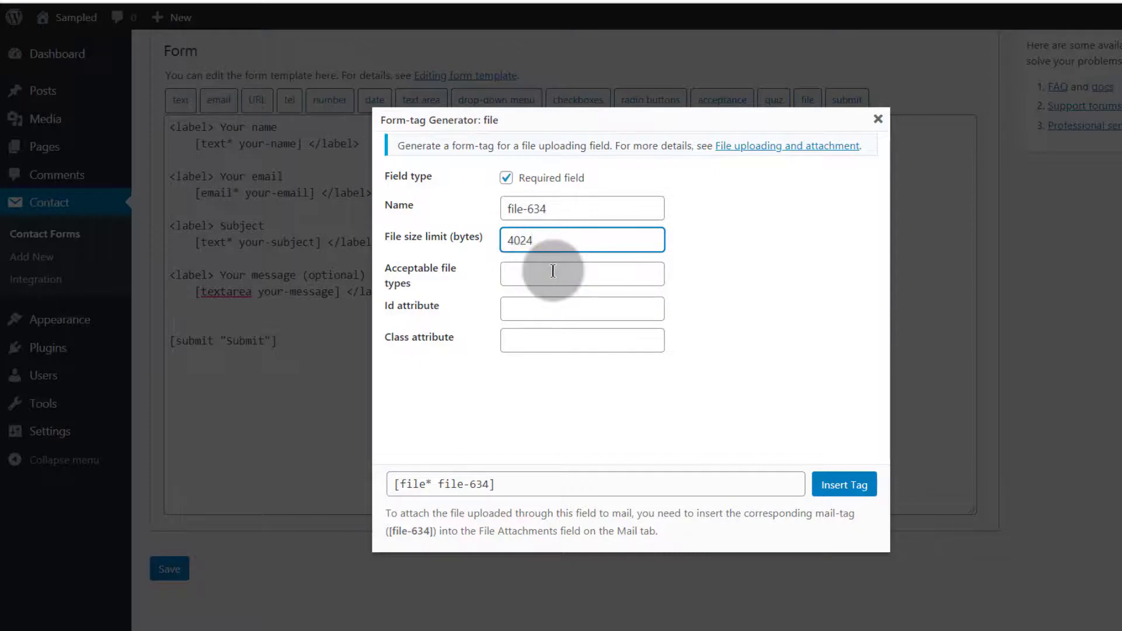
pyautogui.doubleClick(537, 238)
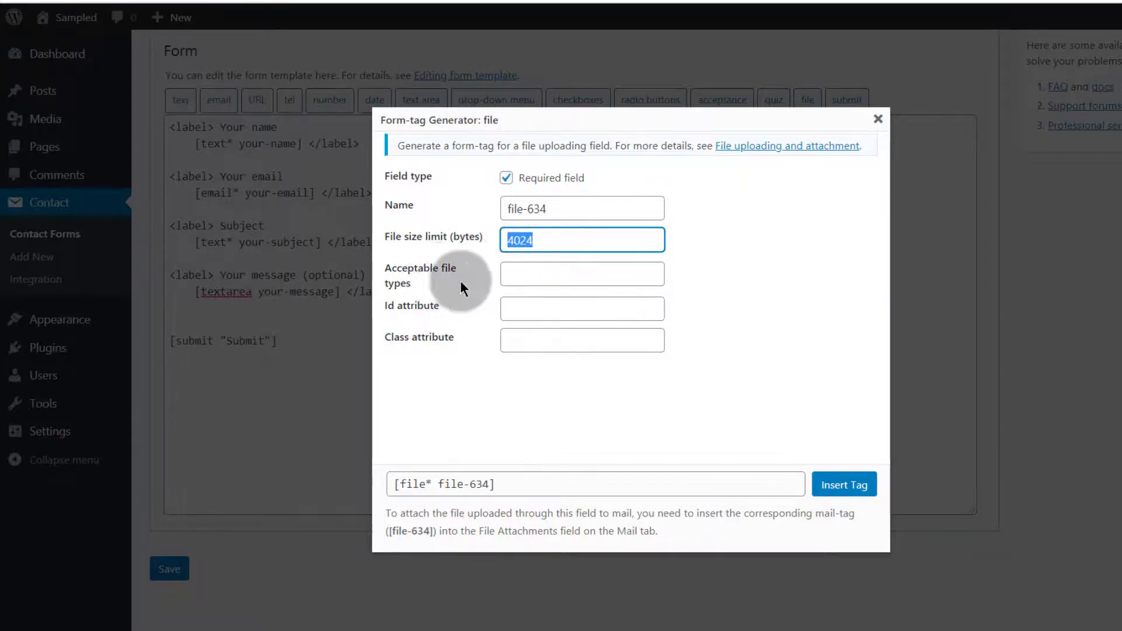
pyautogui.click(524, 270)
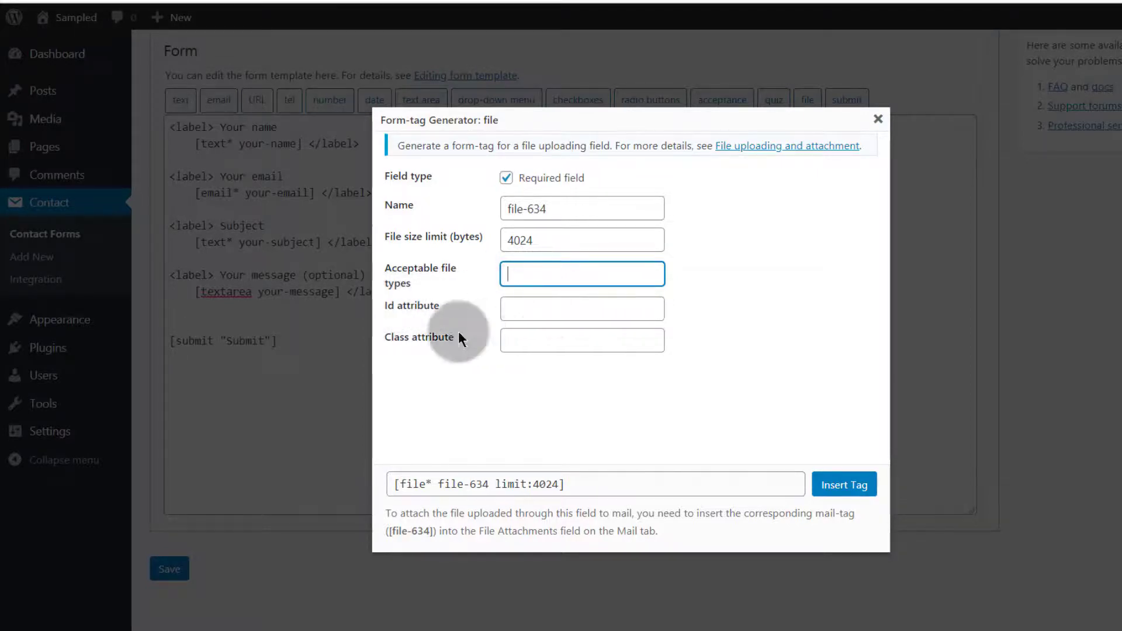
pyautogui.click(846, 484)
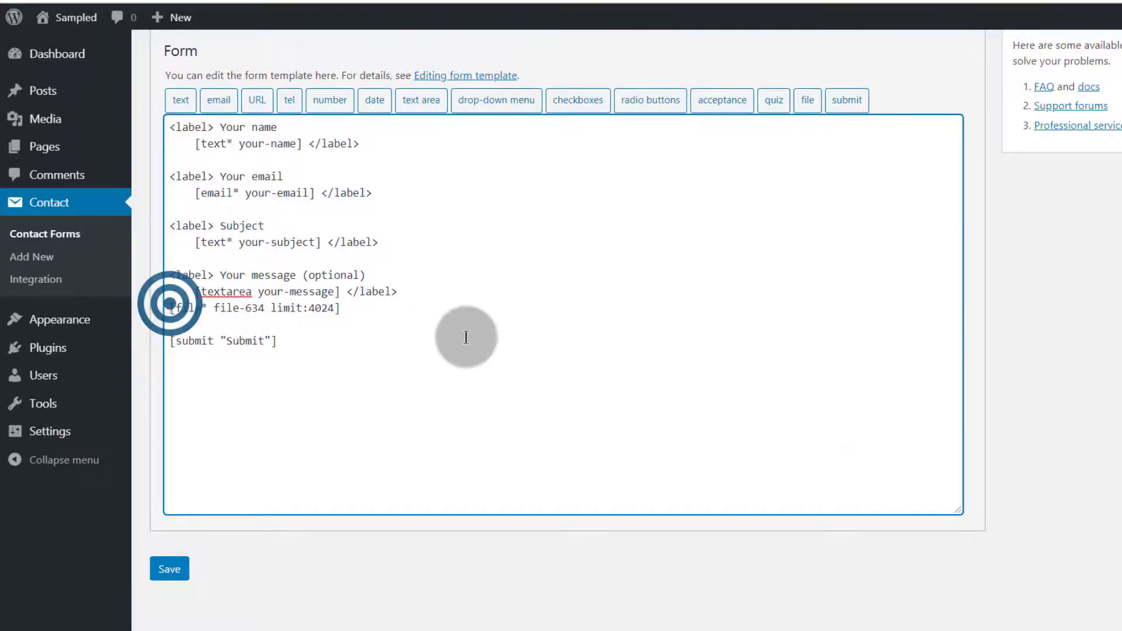
pyautogui.press('Return')
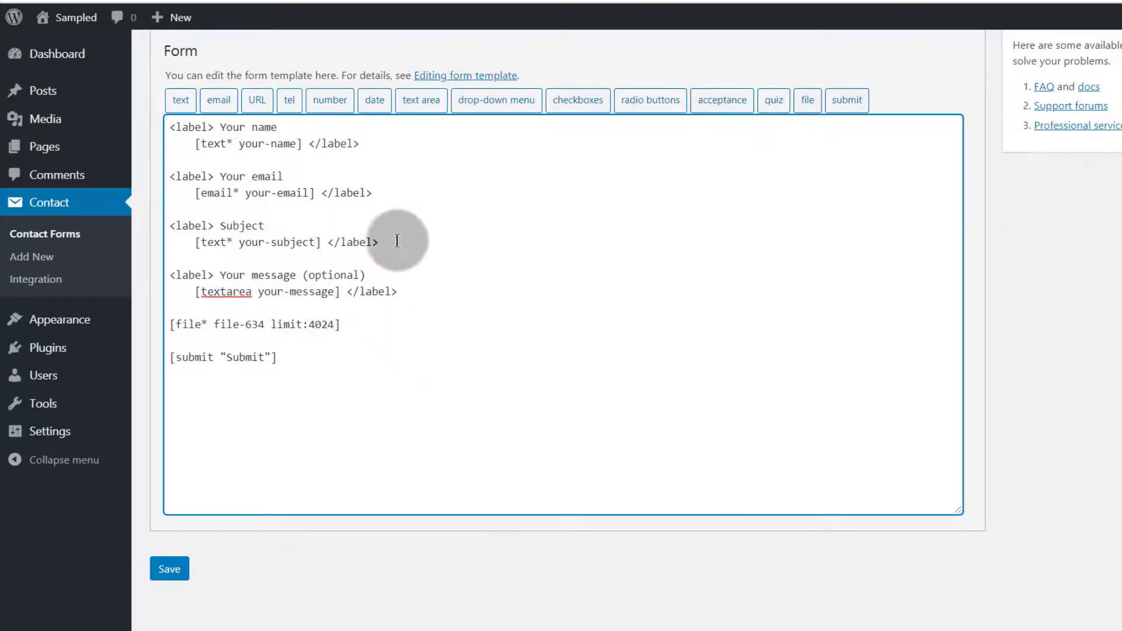
pyautogui.moveTo(171, 305); pyautogui.dragTo(364, 330)
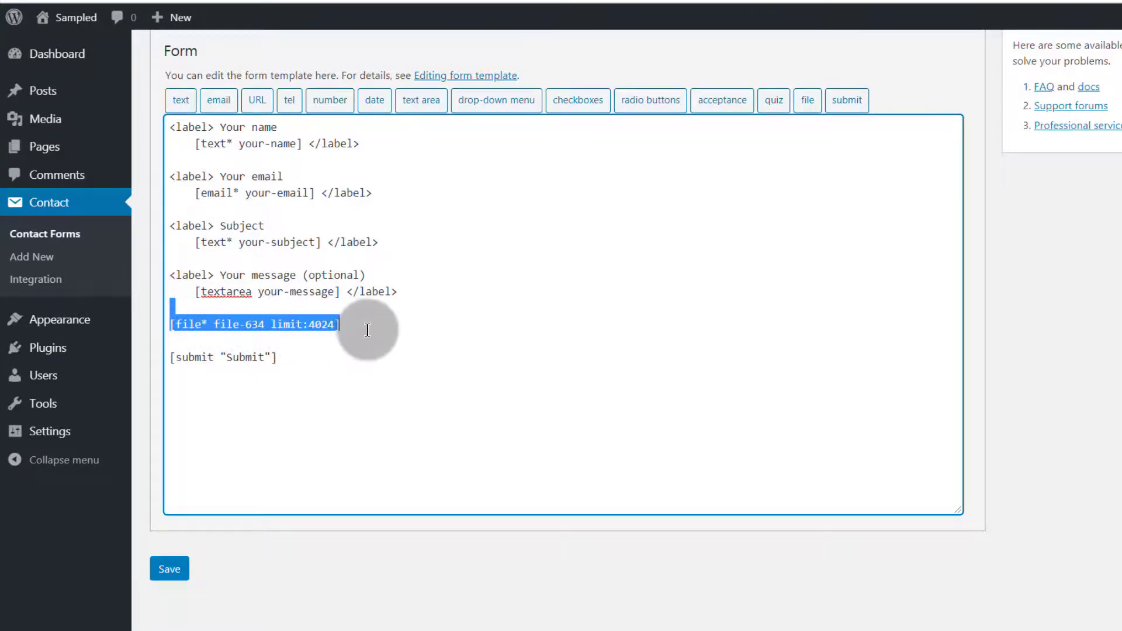
pyautogui.press('BackSpace')
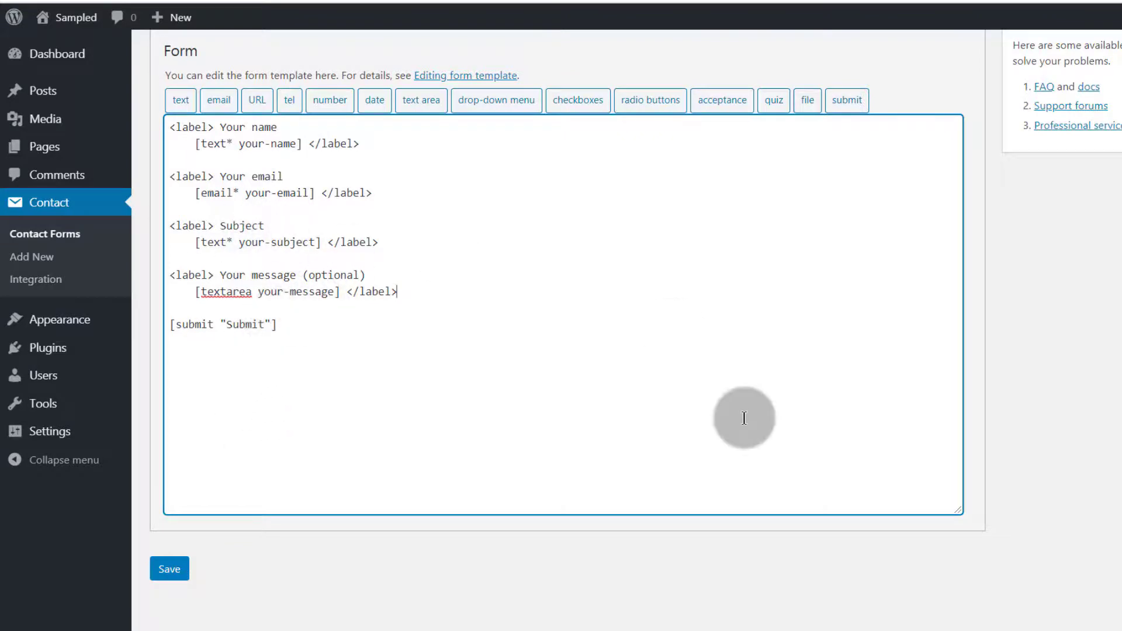
# Save main Contact form 1 and copy its shortcode from the shortcode field
pyautogui.click(270, 0)
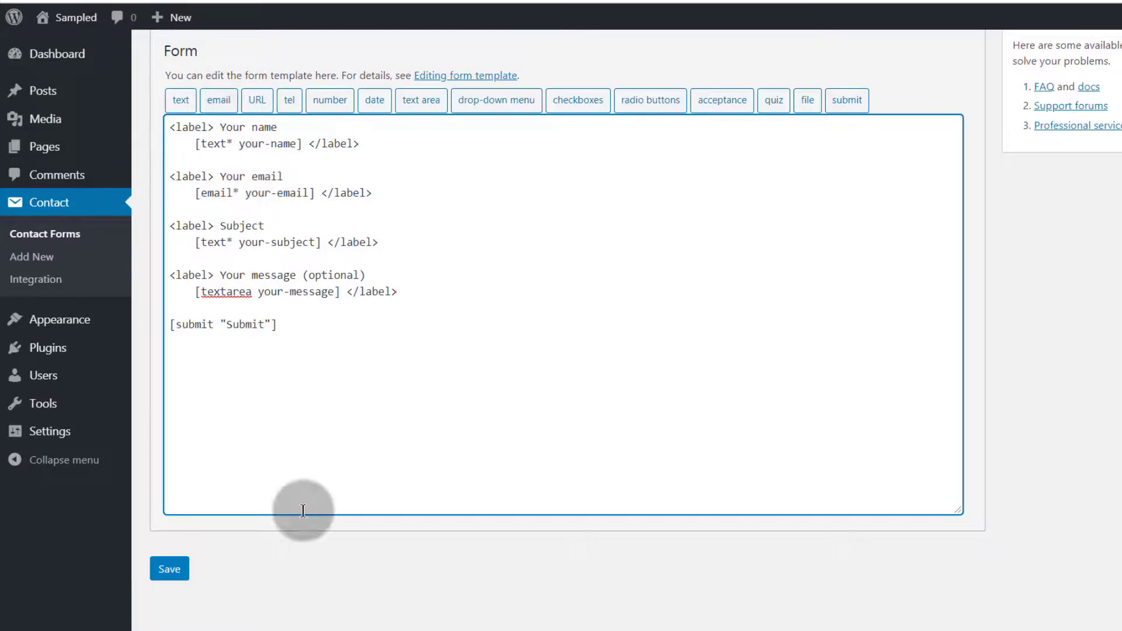
pyautogui.click(166, 575)
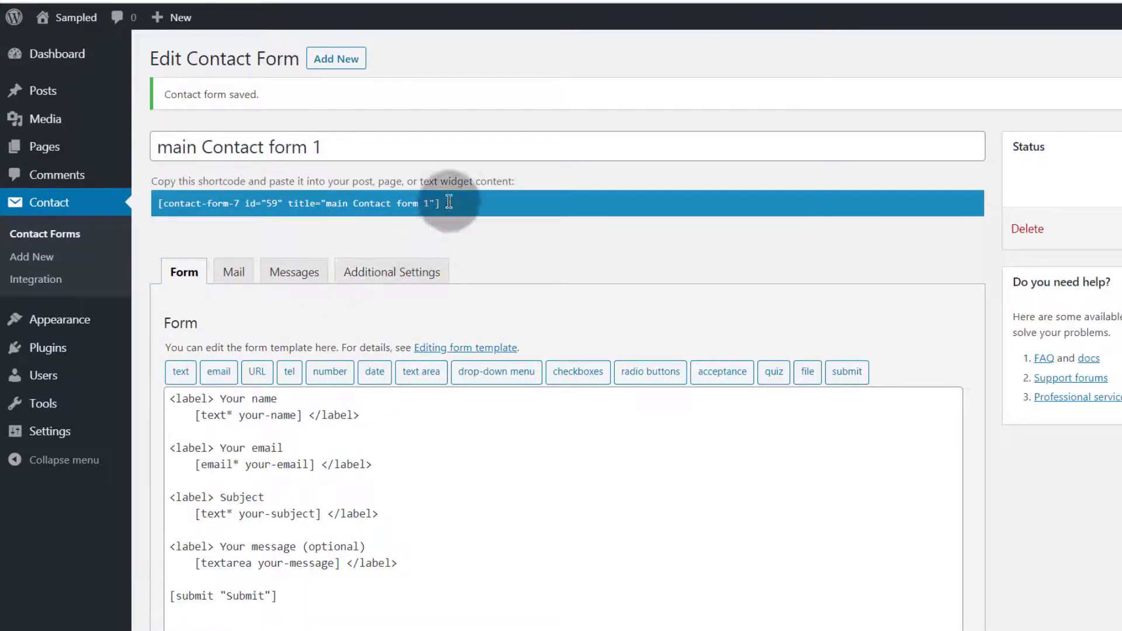
pyautogui.moveTo(449, 202); pyautogui.dragTo(231, 214)
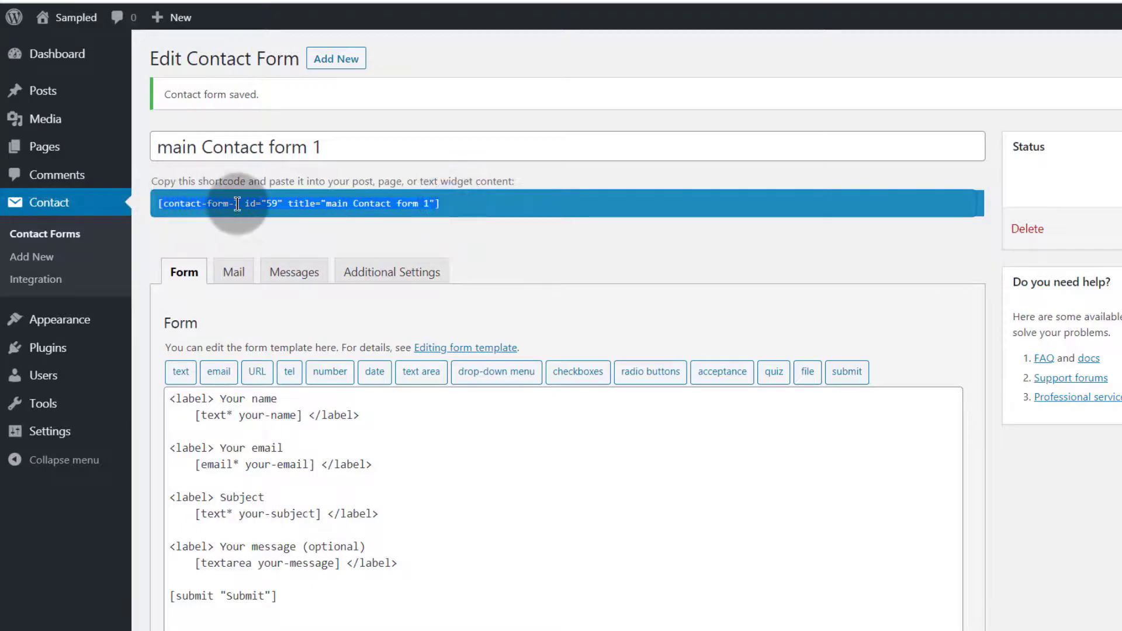
pyautogui.rightClick(236, 204)
pyautogui.click(280, 214)
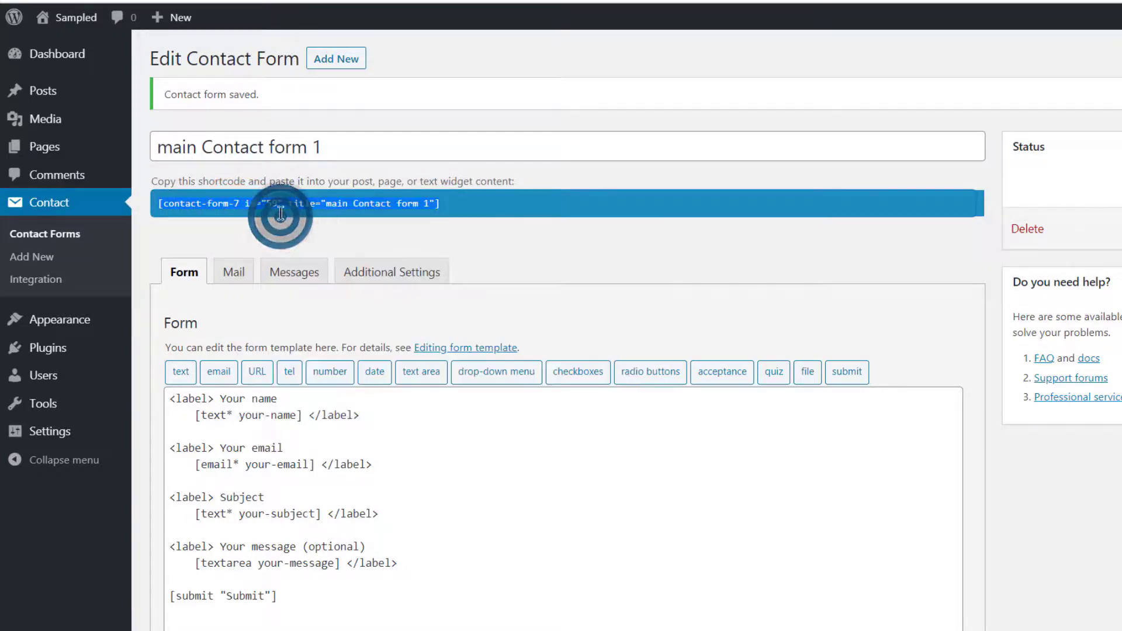
pyautogui.scroll(-5, 448, 393)
pyautogui.scroll(5, 446, 396)
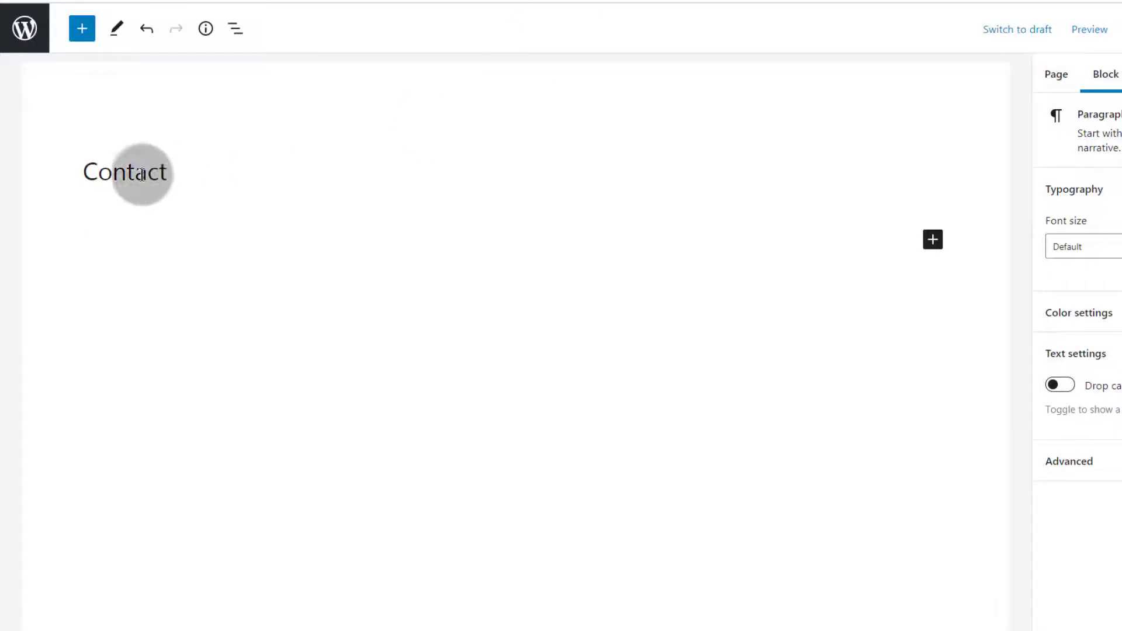
# Reload the Contact page editor and save the page with Ctrl+S
pyautogui.click(128, 237)
pyautogui.click(72, 1)
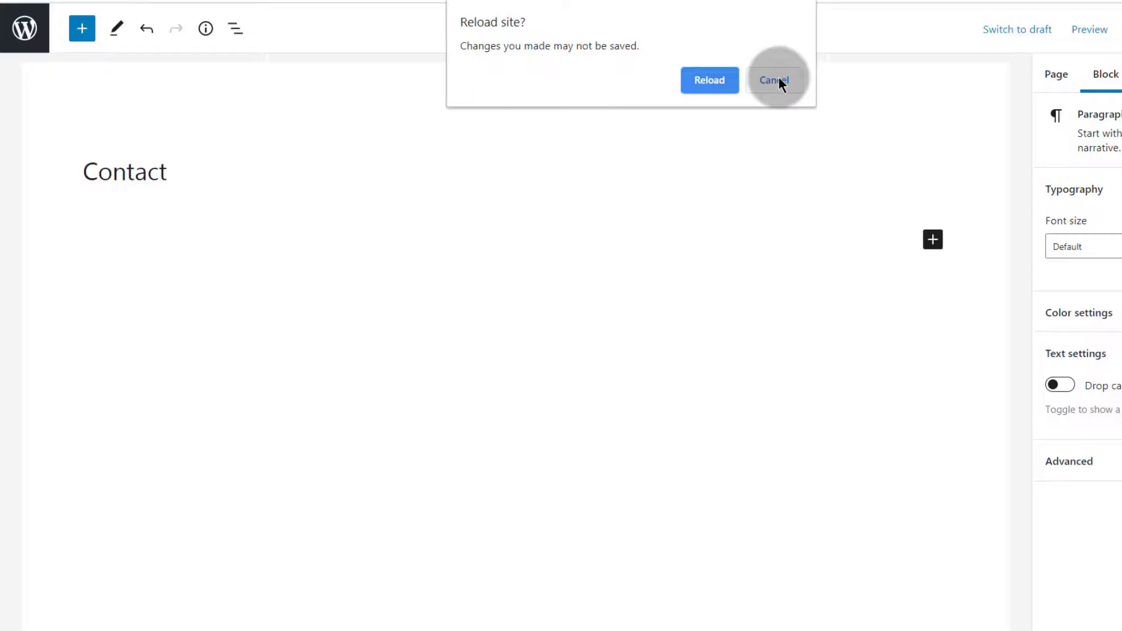
pyautogui.click(775, 80)
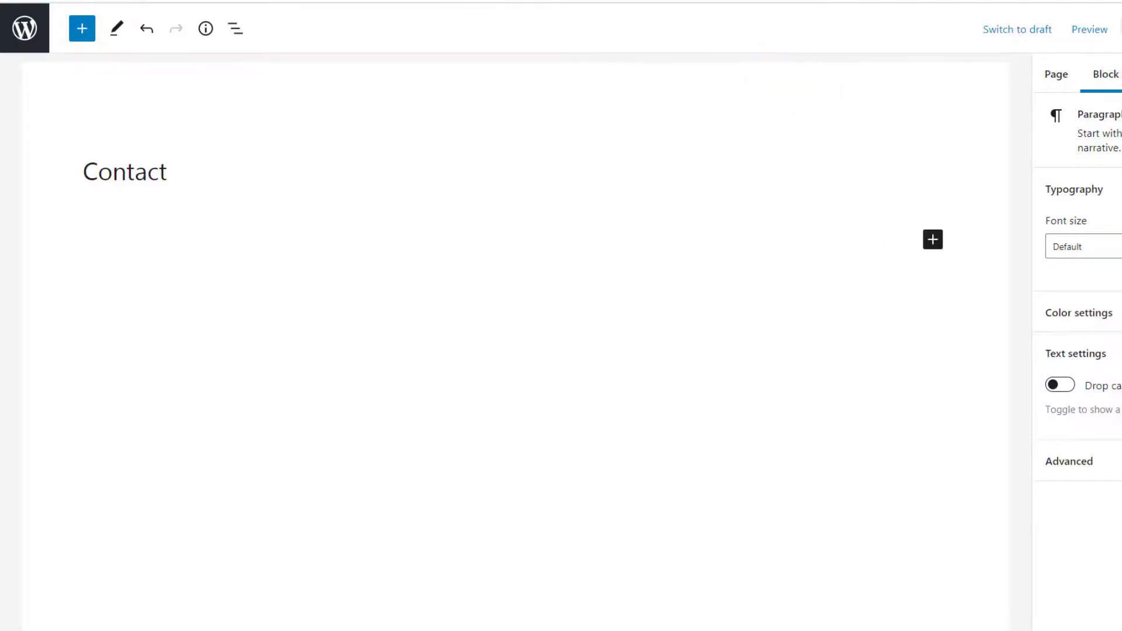
pyautogui.hotkey('ctrl', 's')
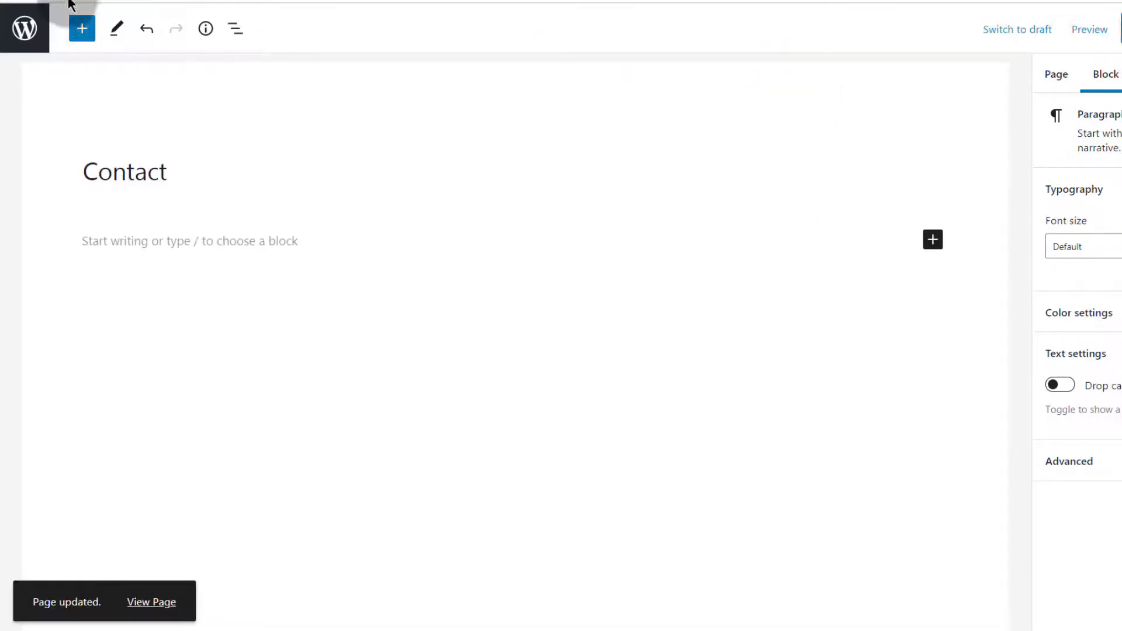
pyautogui.click(74, 2)
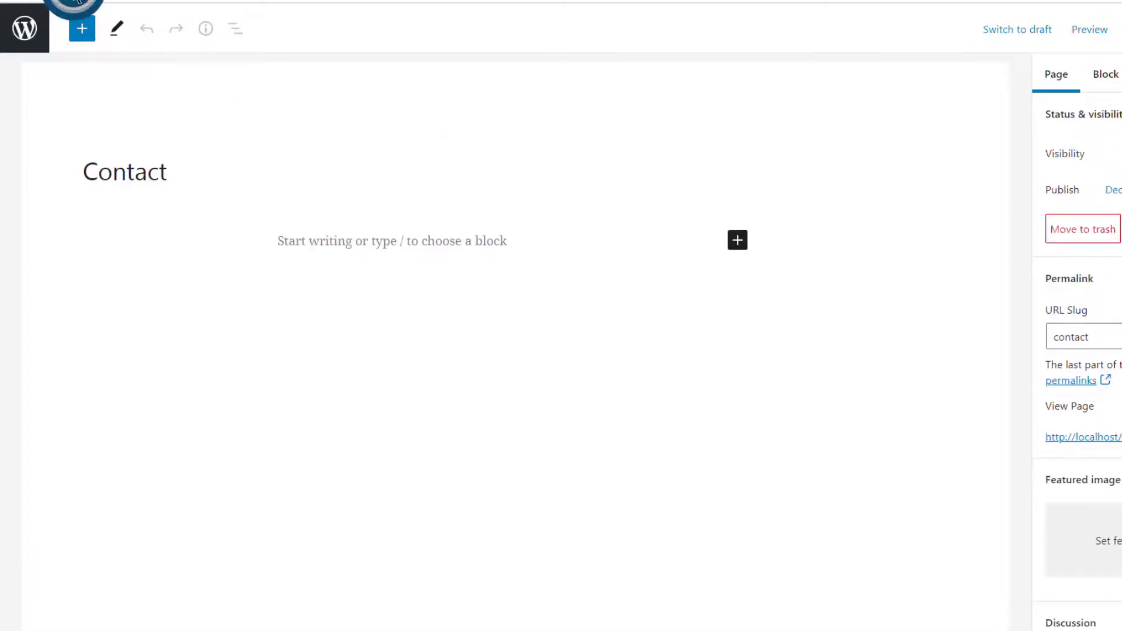
pyautogui.click(75, 0)
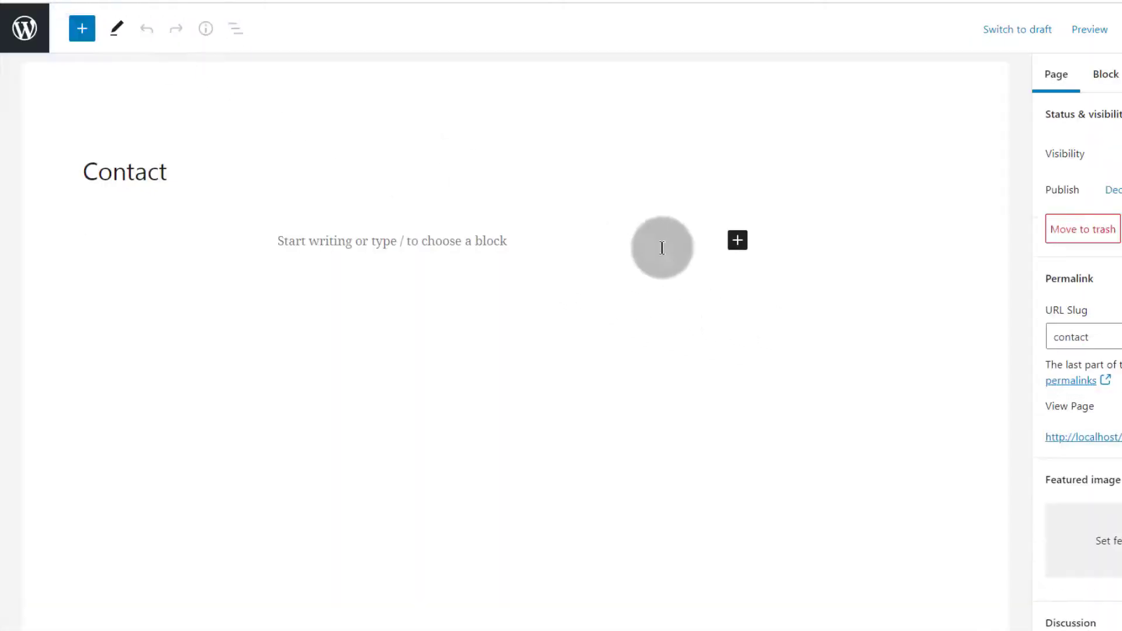
# Insert a Contact Form 7 block set to main Contact form 1, save, and view the live page
pyautogui.click(737, 248)
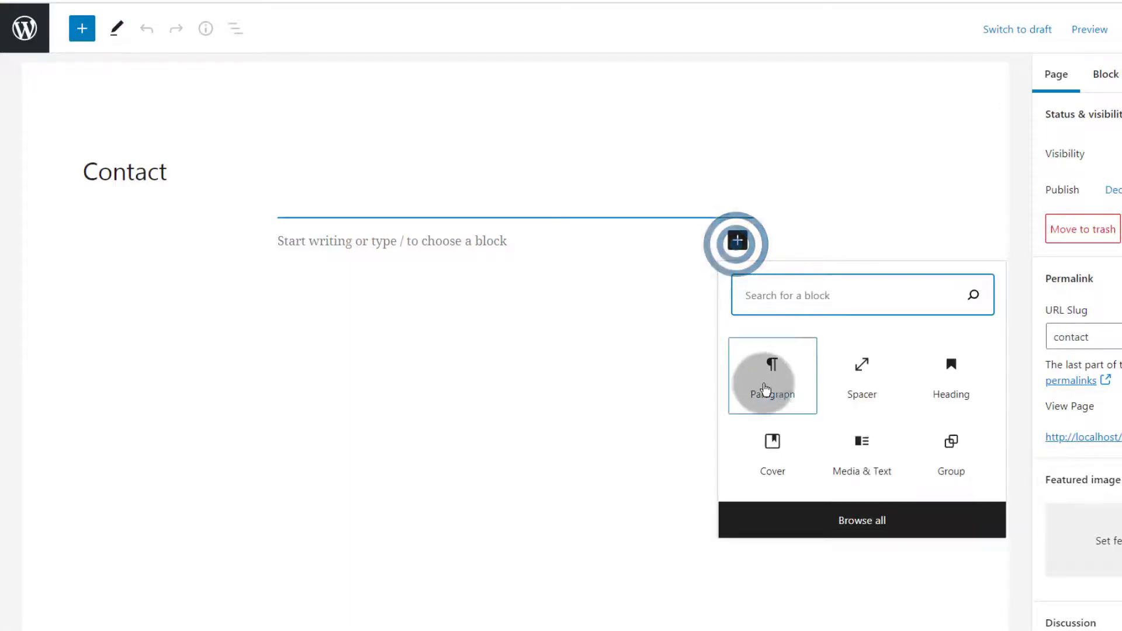
pyautogui.click(800, 290)
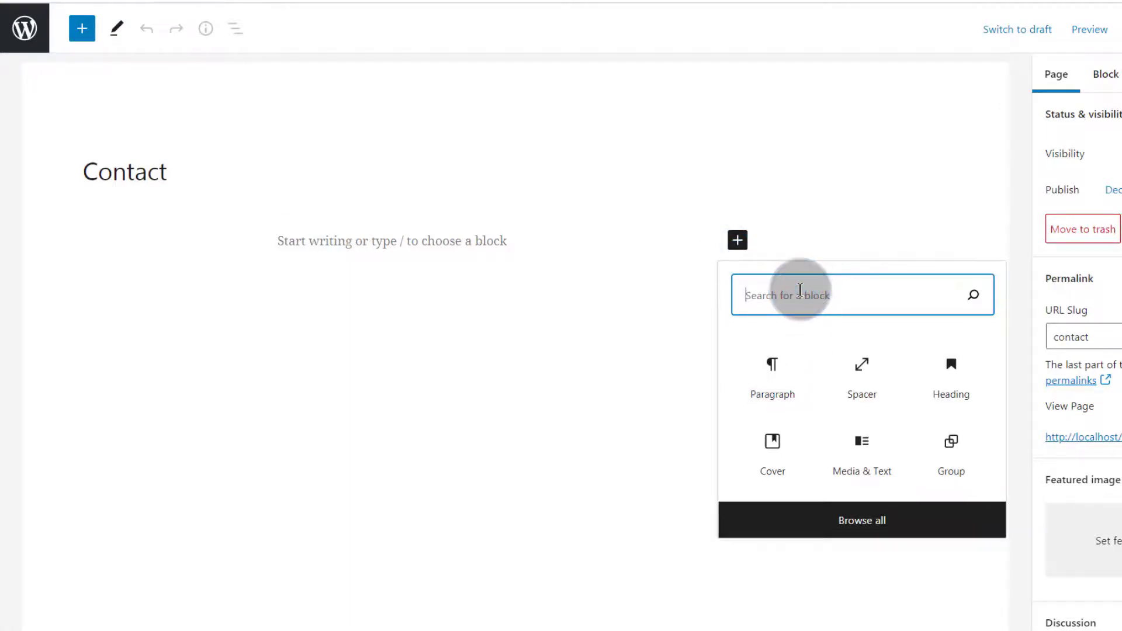
pyautogui.write('contact form')
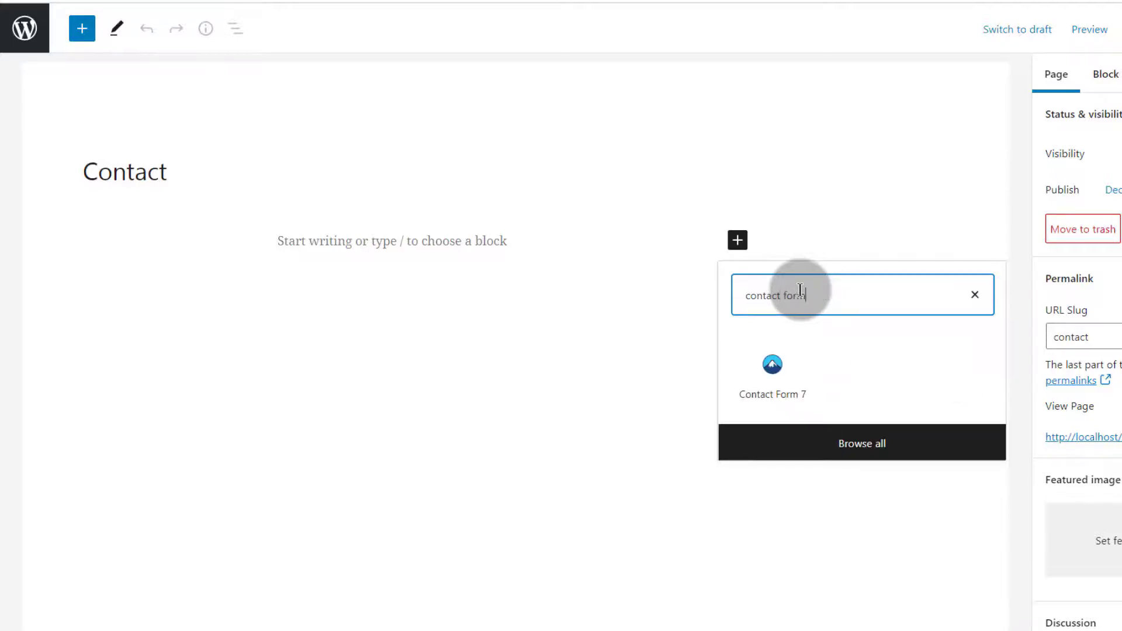
pyautogui.click(770, 380)
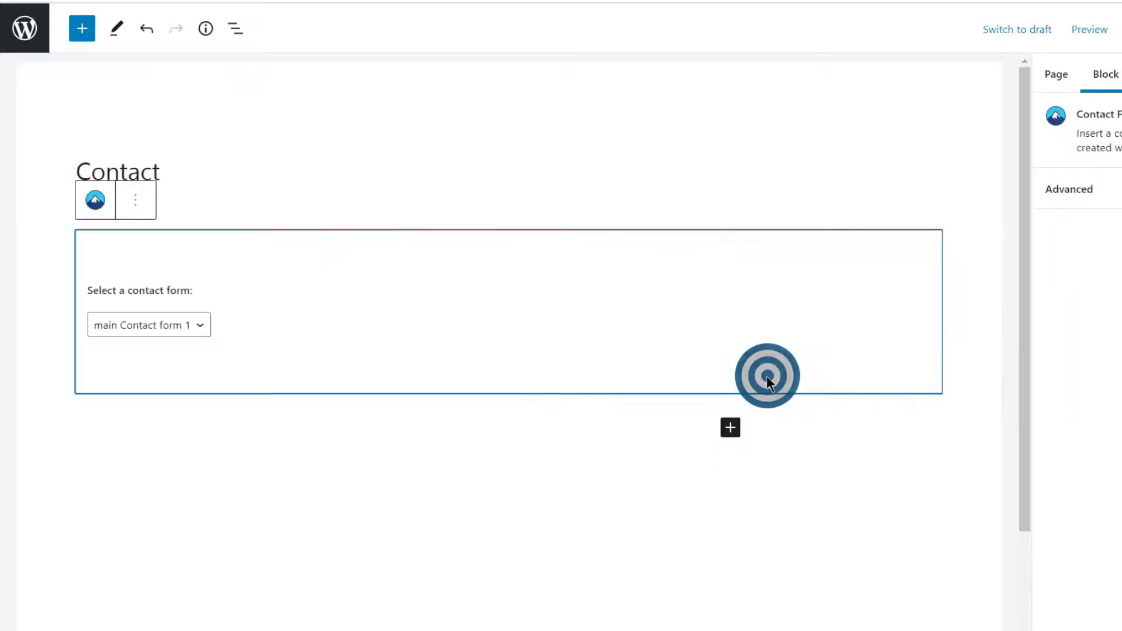
pyautogui.click(204, 326)
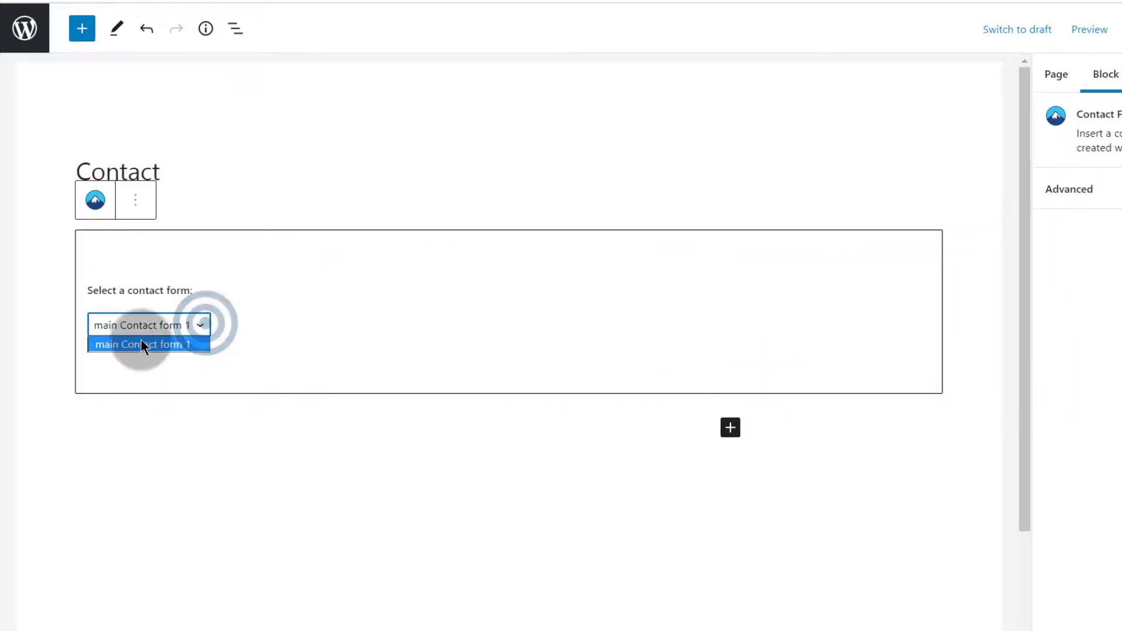
pyautogui.click(139, 346)
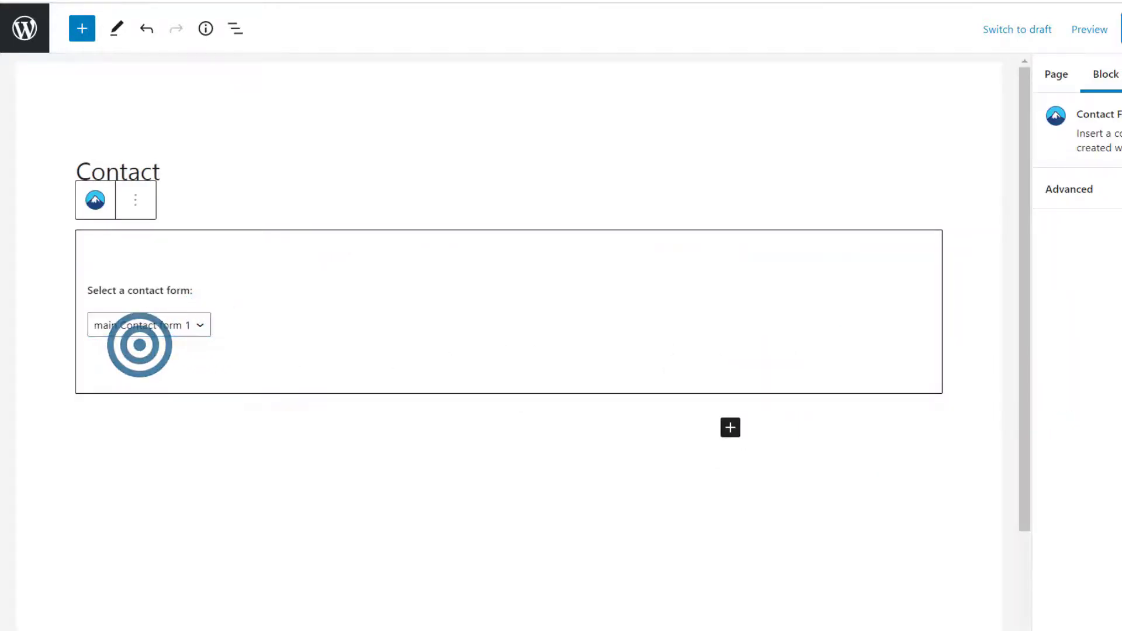
pyautogui.hotkey('ctrl', 's')
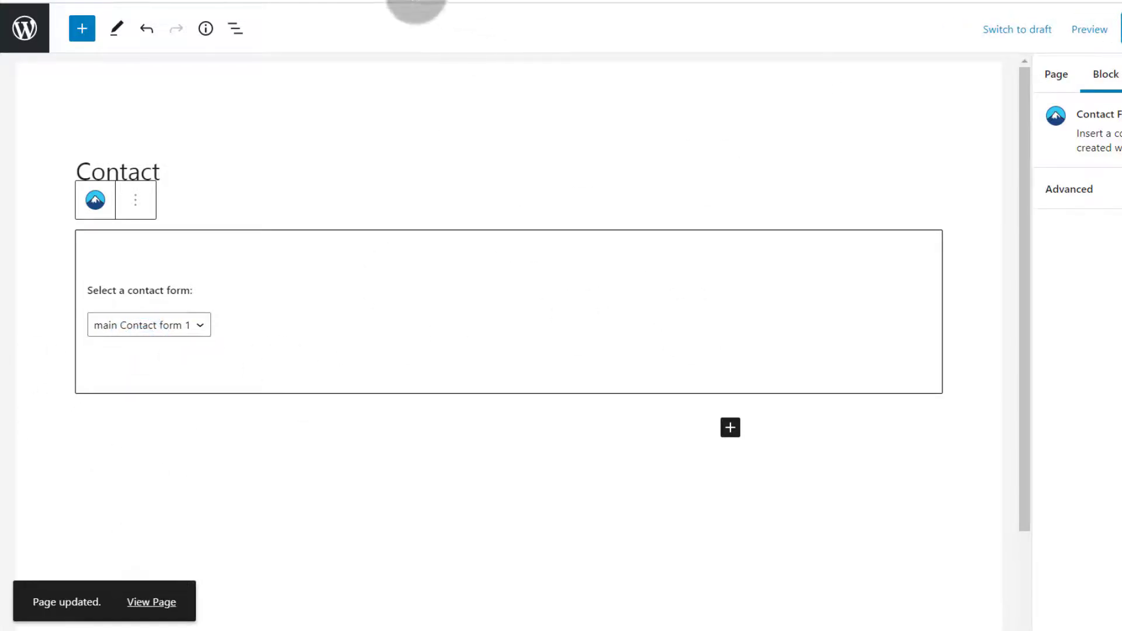
pyautogui.rightClick(150, 596)
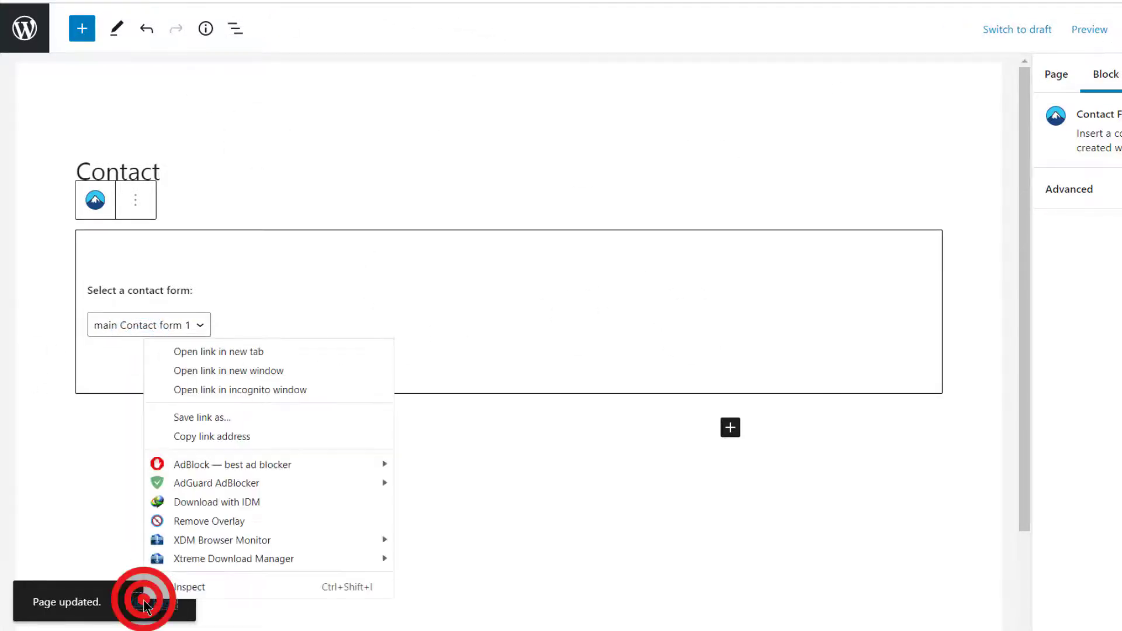
pyautogui.click(245, 351)
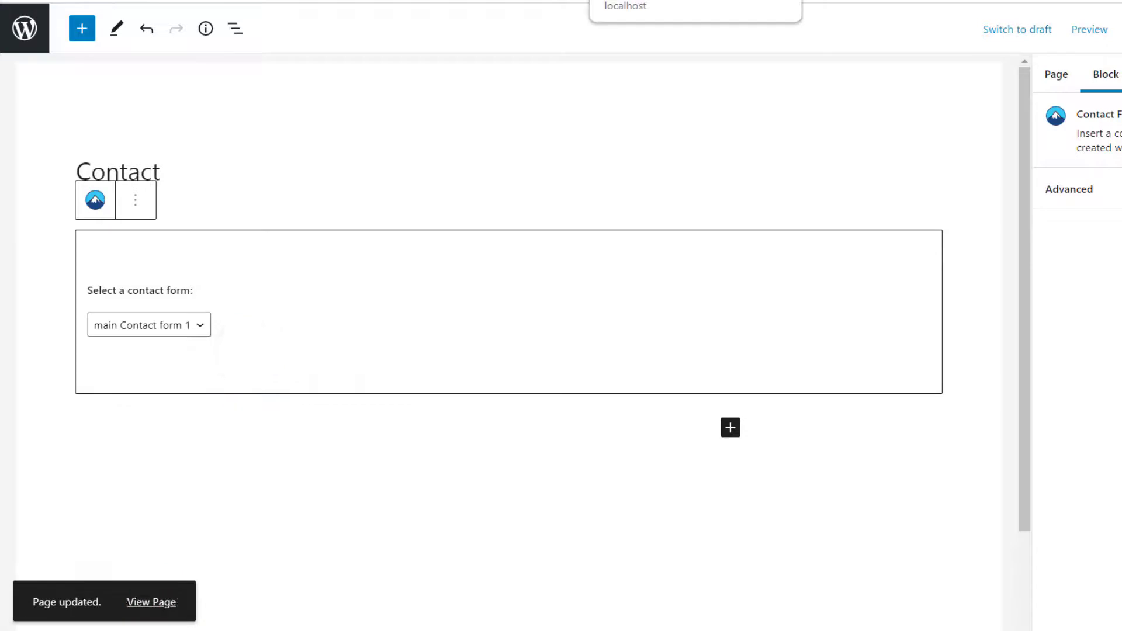
pyautogui.click(634, 1)
pyautogui.scroll(-3, 303, 133)
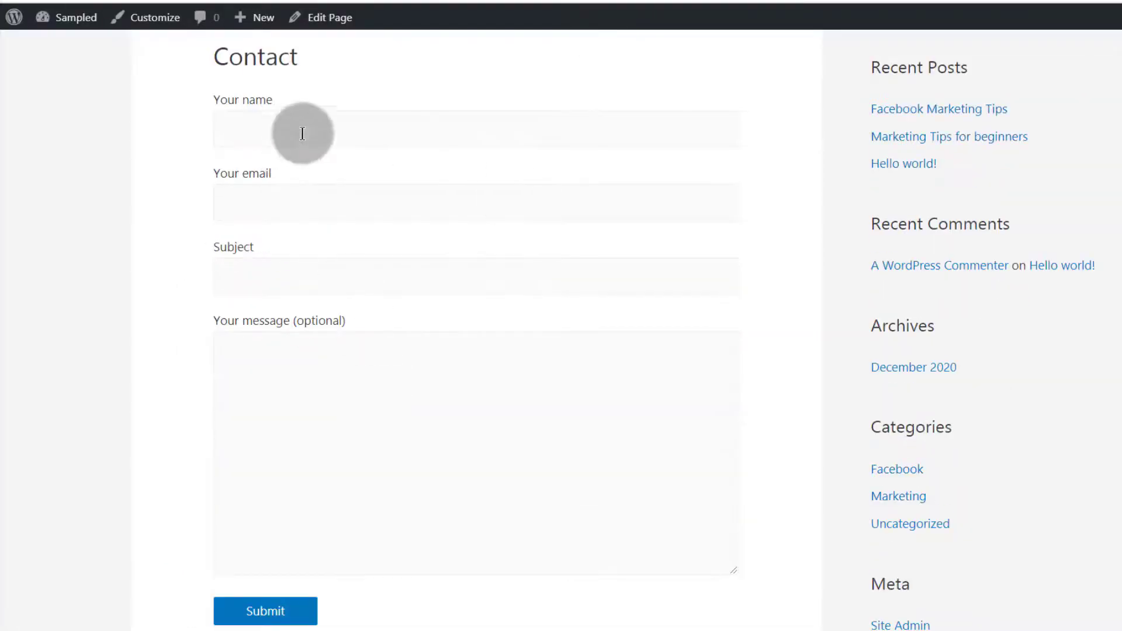
pyautogui.scroll(-3, 385, 433)
pyautogui.click(359, 292)
pyautogui.scroll(6, 328, 300)
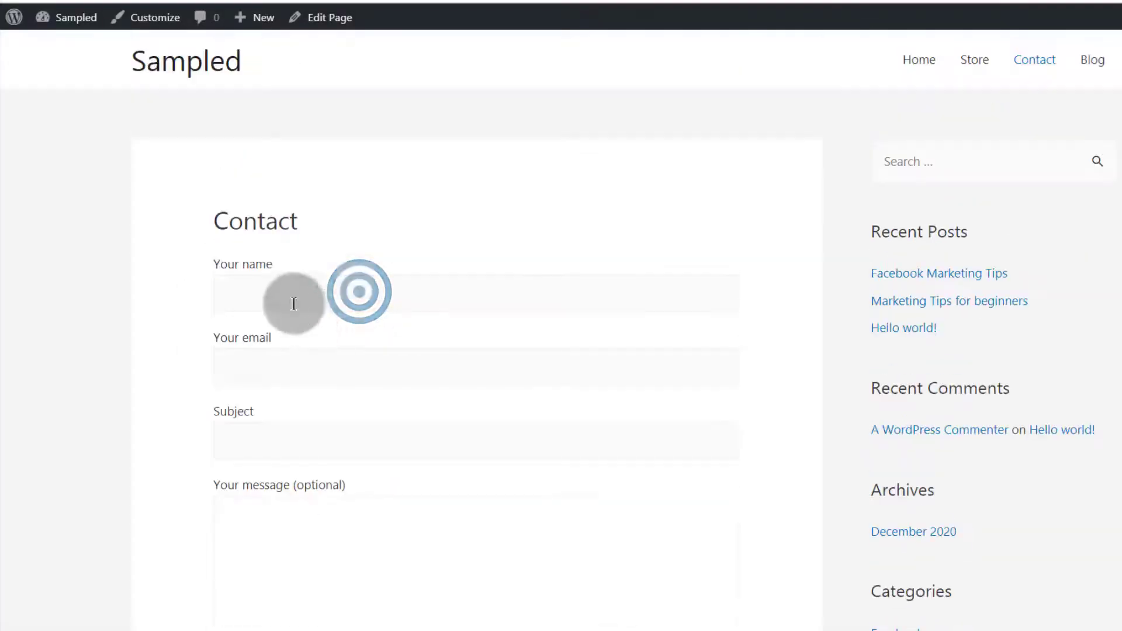
pyautogui.click(261, 289)
pyautogui.click(259, 364)
pyautogui.scroll(-3, 391, 478)
pyautogui.scroll(3, 393, 446)
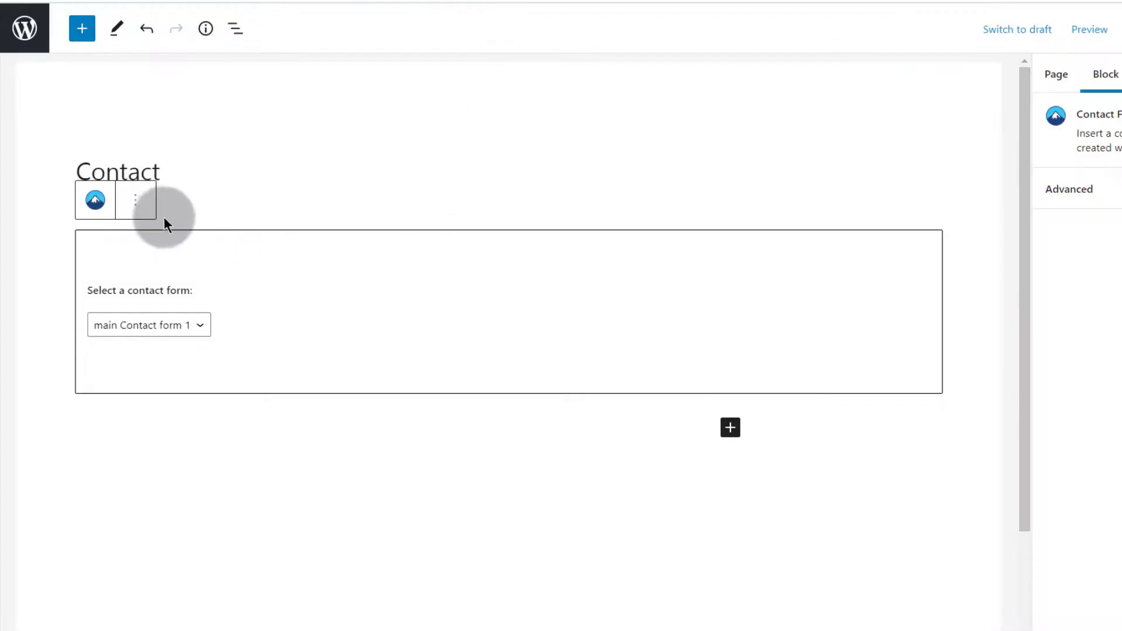
# Insert a Columns block below the contact form by searching 'column'
pyautogui.click(264, 495)
pyautogui.click(730, 428)
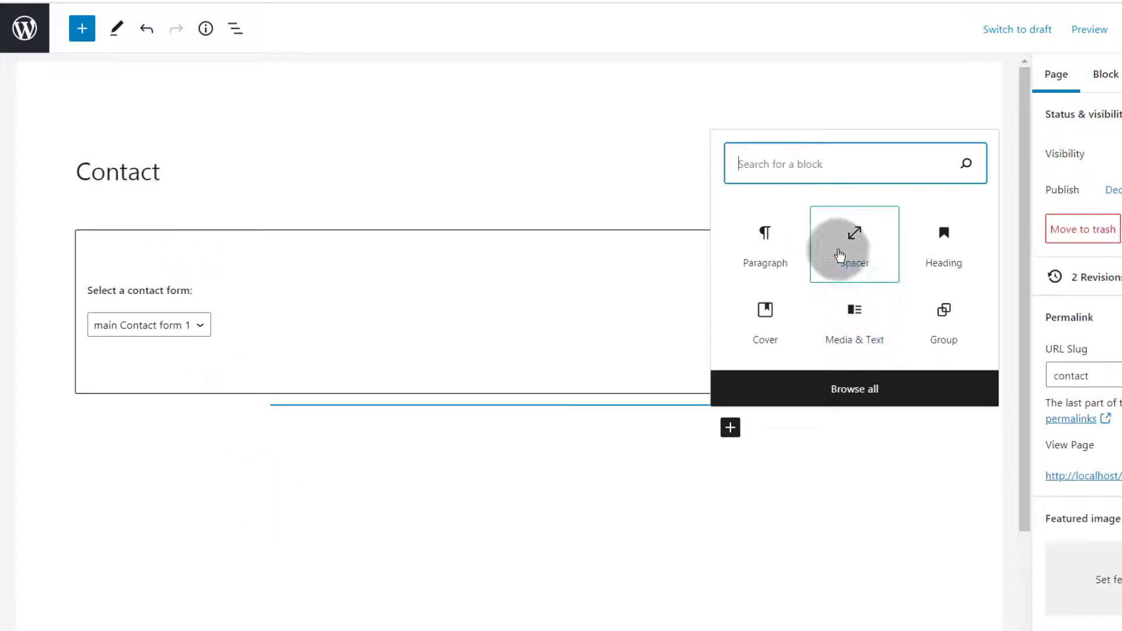
pyautogui.click(786, 164)
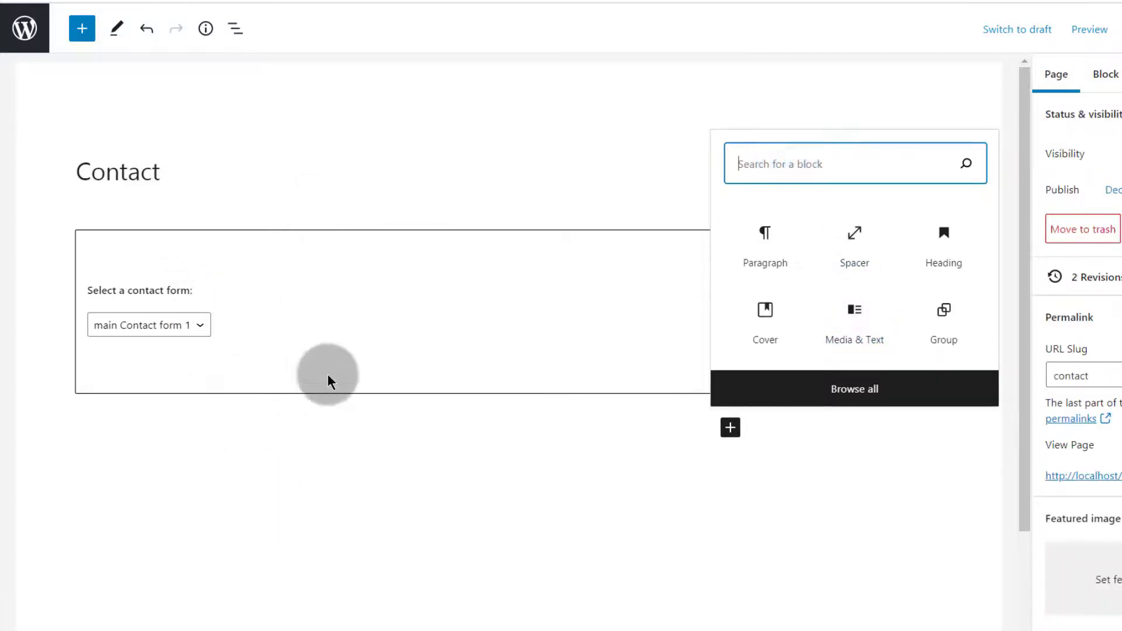
pyautogui.click(781, 162)
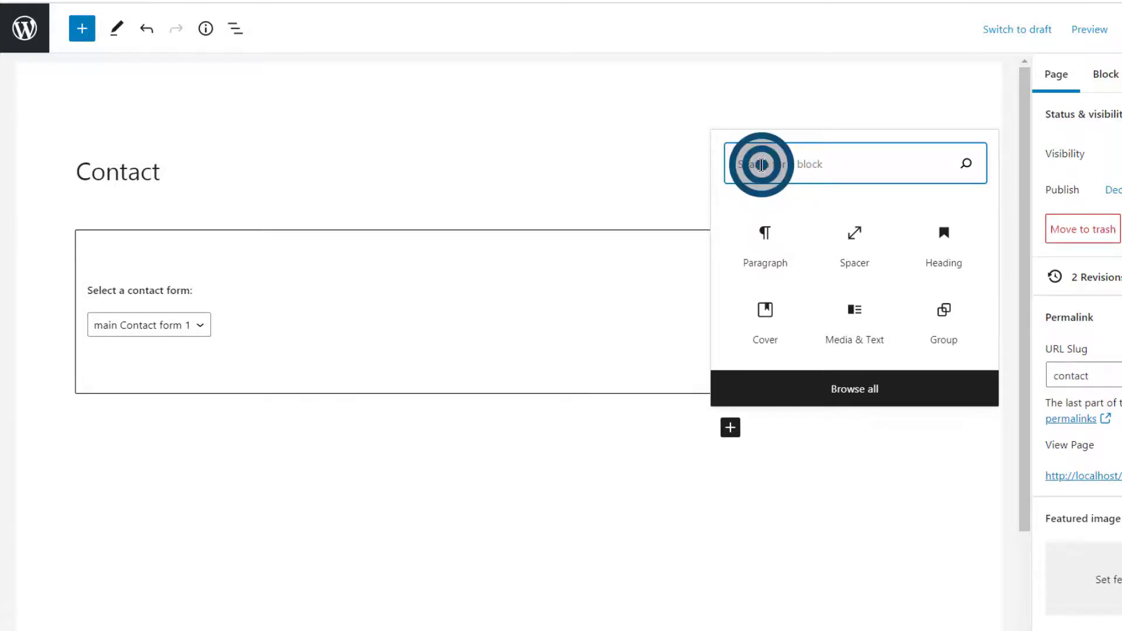
pyautogui.write('column')
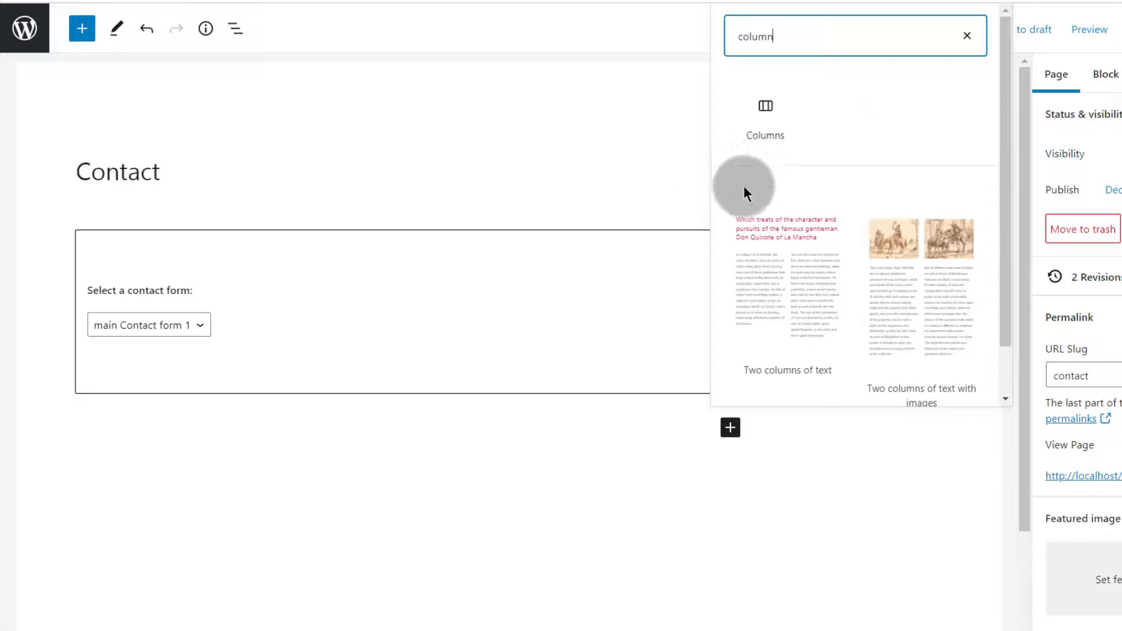
pyautogui.click(765, 108)
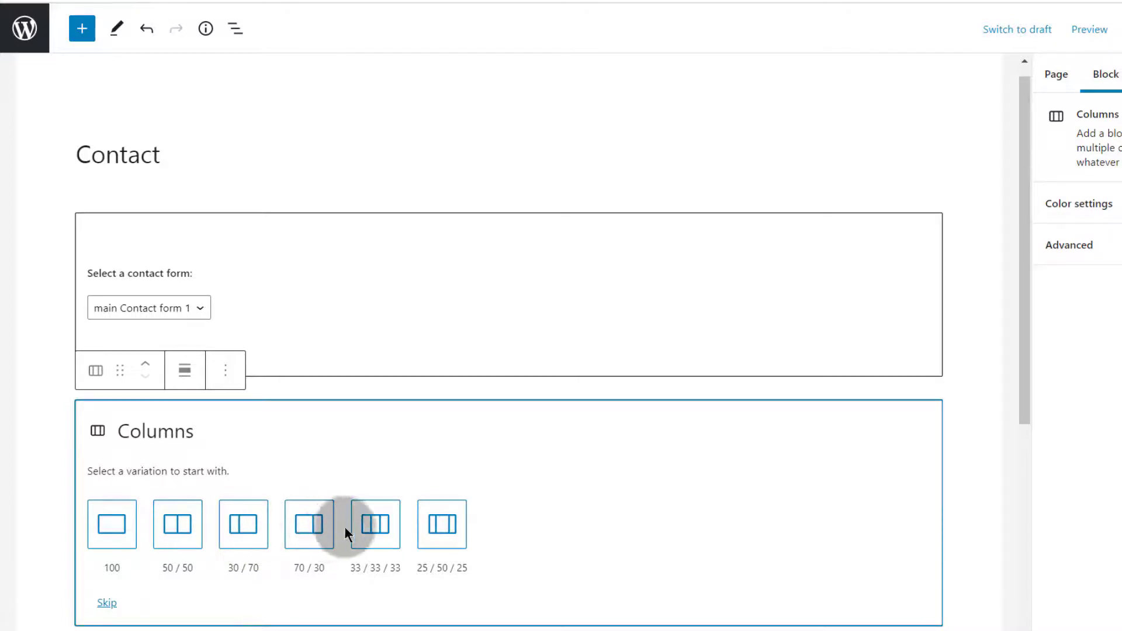
# Choose a 50/50 split, drag the contact form into the left column, and update the page
pyautogui.click(178, 527)
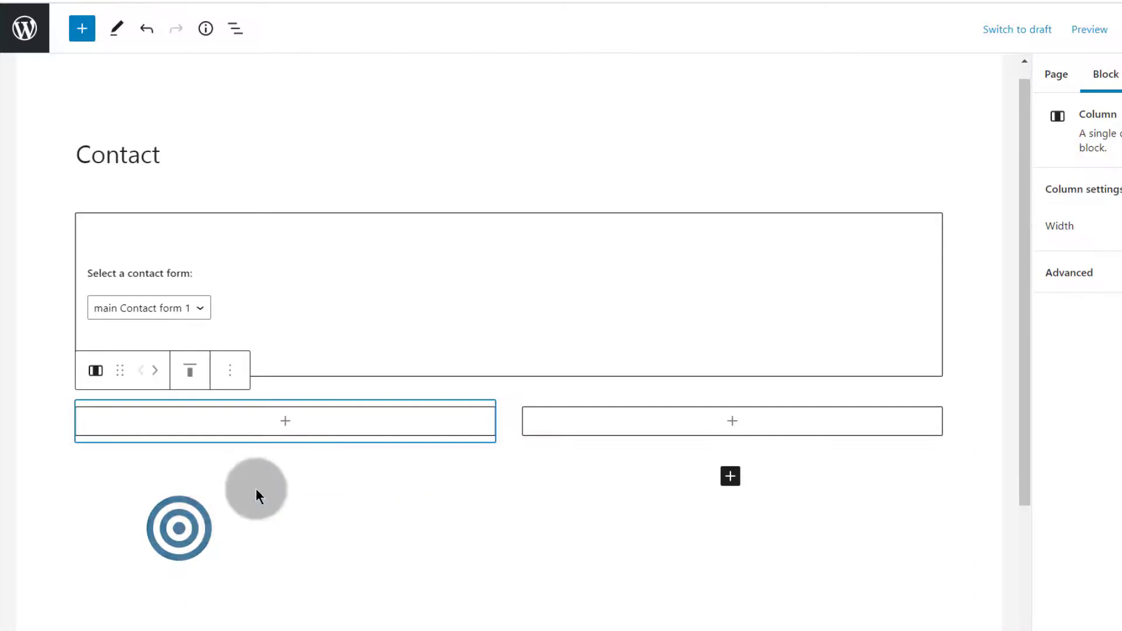
pyautogui.click(261, 242)
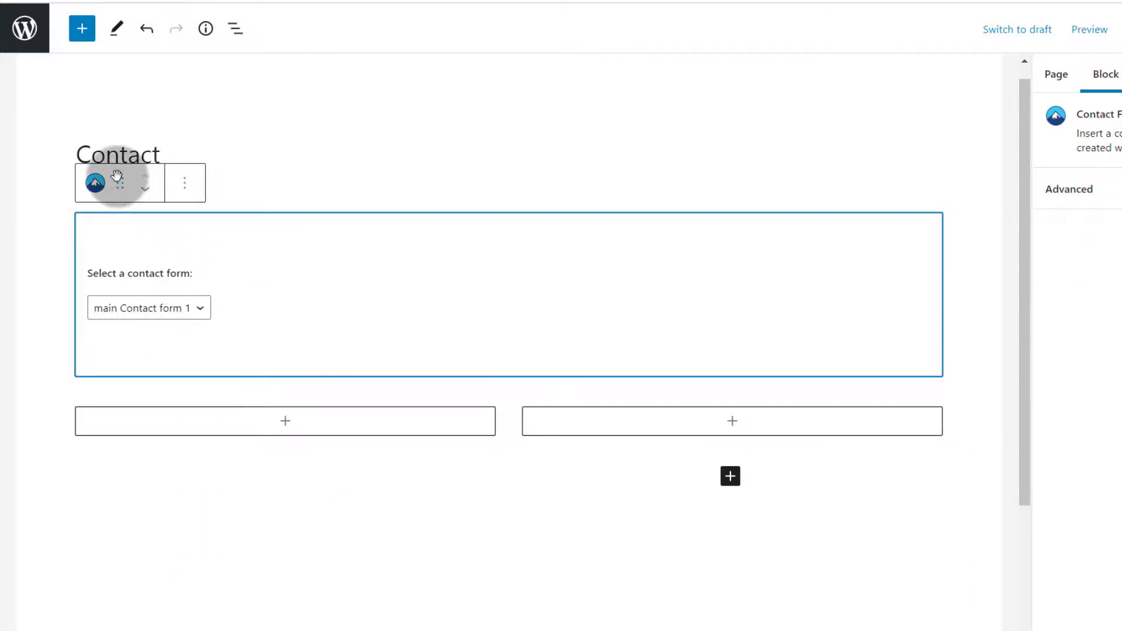
pyautogui.moveTo(117, 175); pyautogui.dragTo(222, 238)
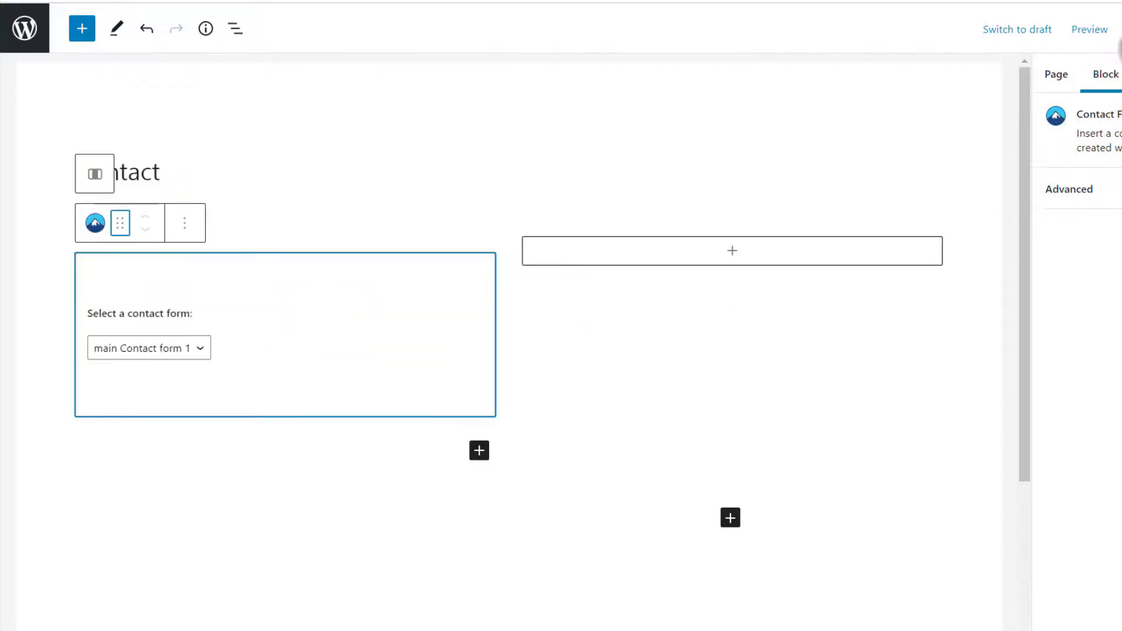
pyautogui.click(1116, 29)
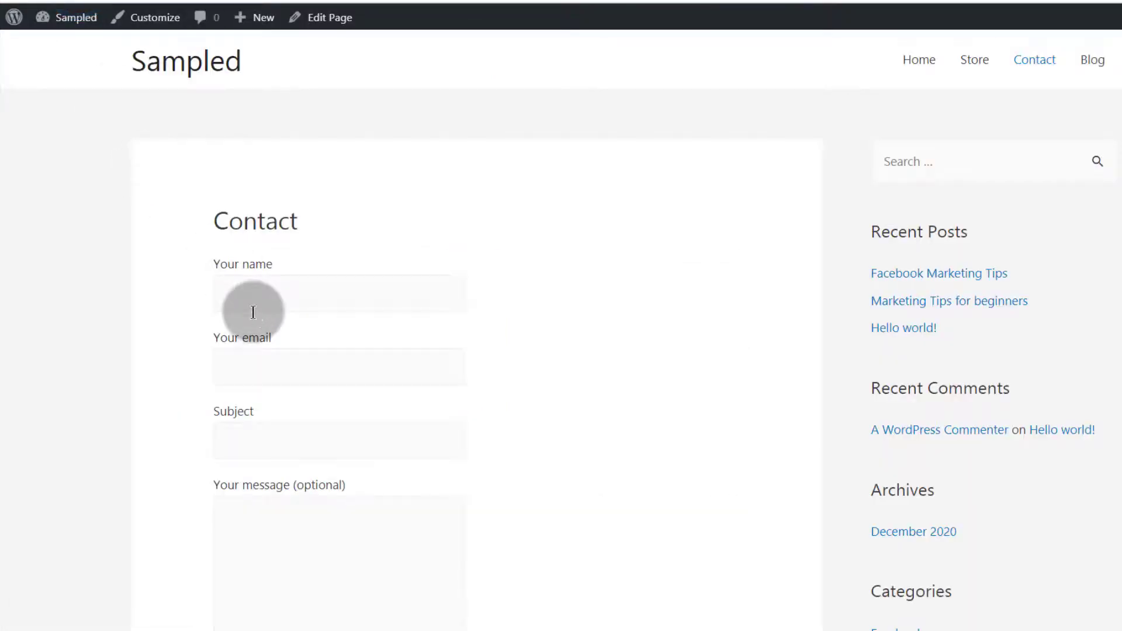
# Add a paragraph in the empty right column and make the word 'location' bold
pyautogui.scroll(-2, 379, 280)
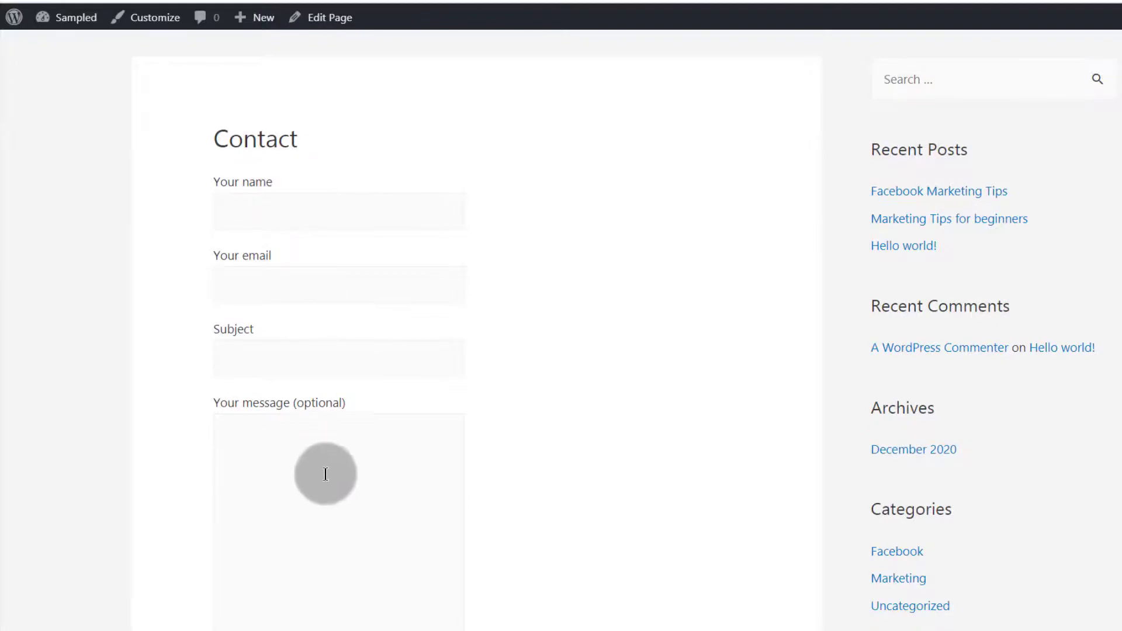
pyautogui.scroll(-4, 322, 409)
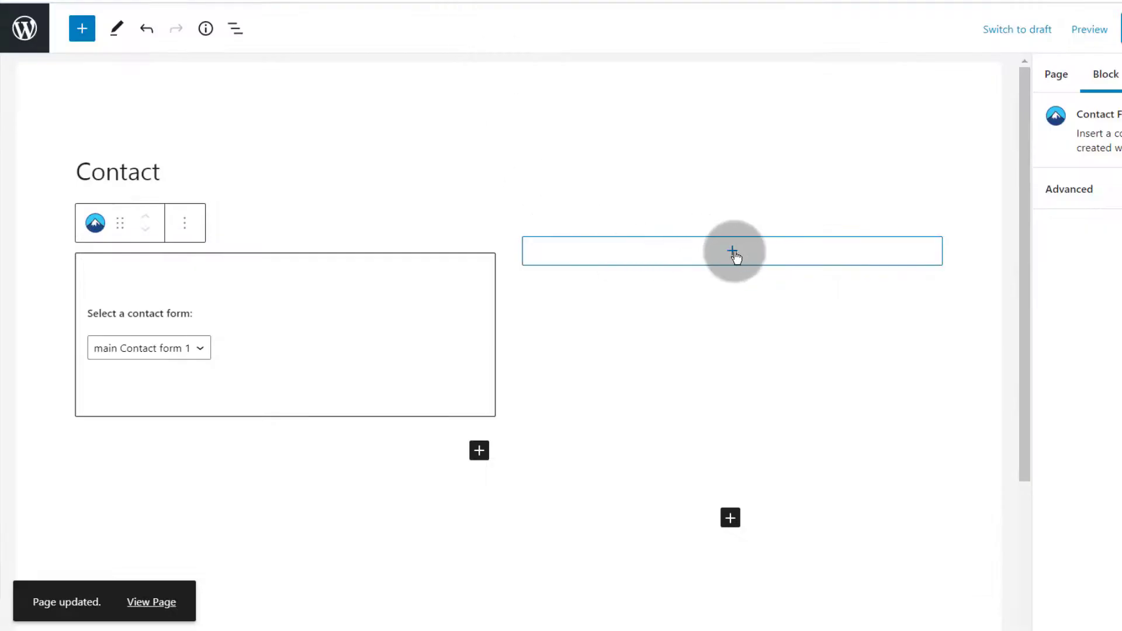
pyautogui.click(734, 252)
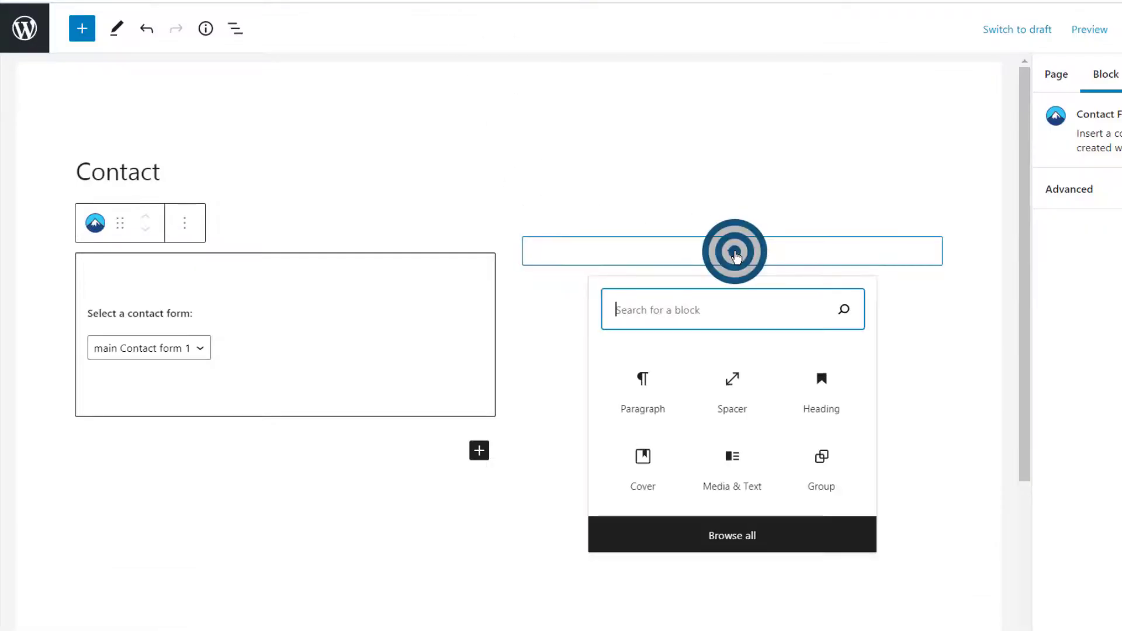
pyautogui.click(643, 388)
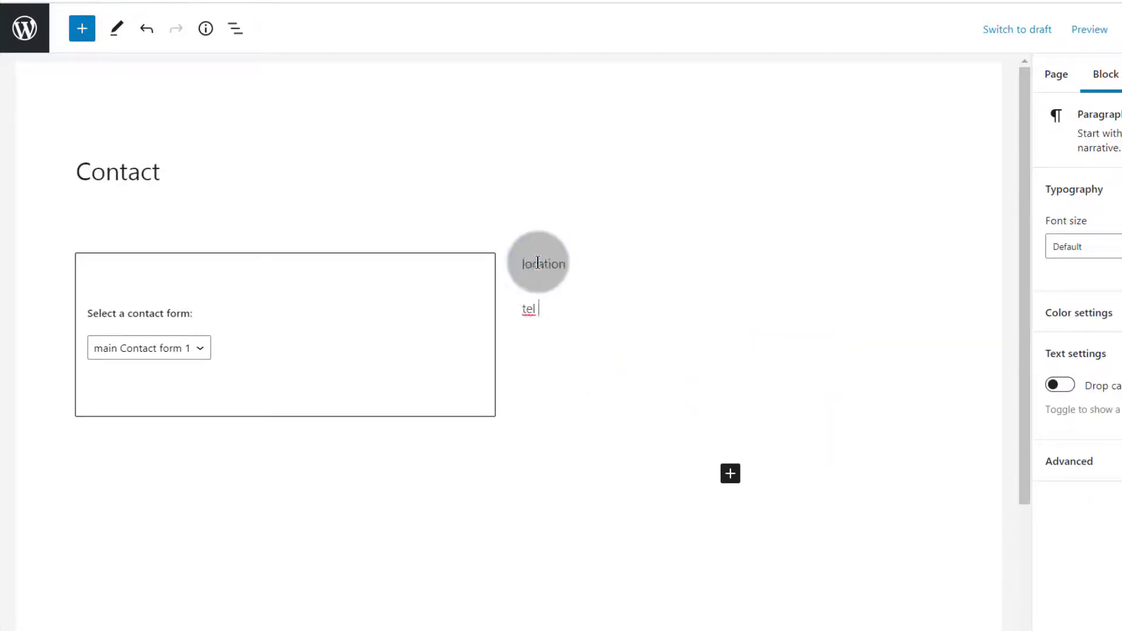
pyautogui.click(577, 262)
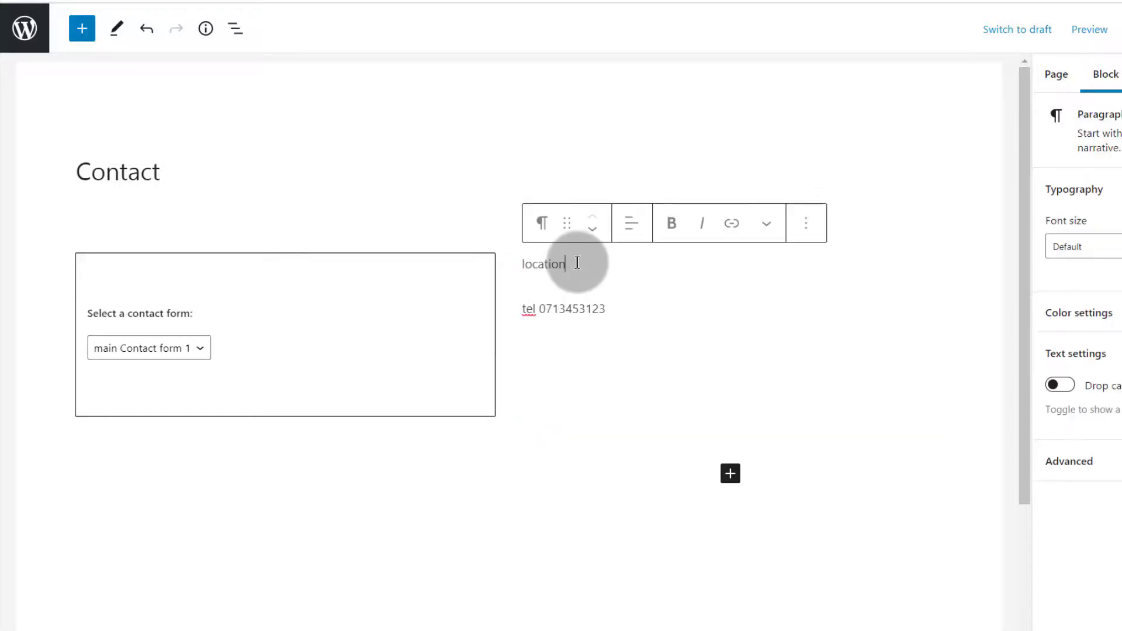
pyautogui.moveTo(575, 264); pyautogui.dragTo(523, 262)
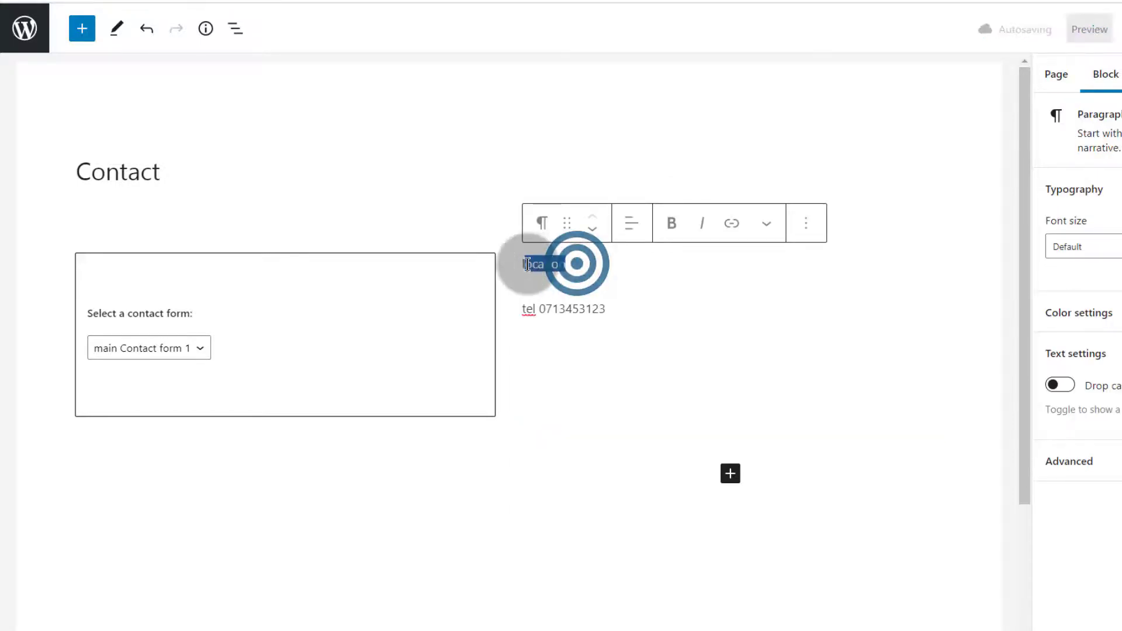
pyautogui.click(671, 223)
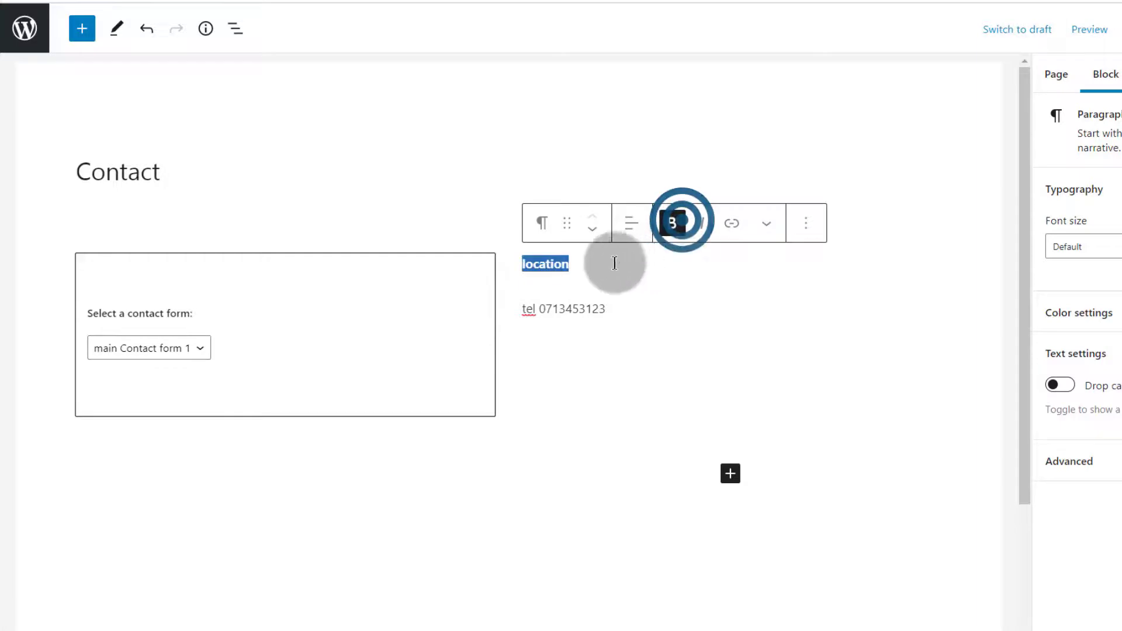
pyautogui.click(588, 264)
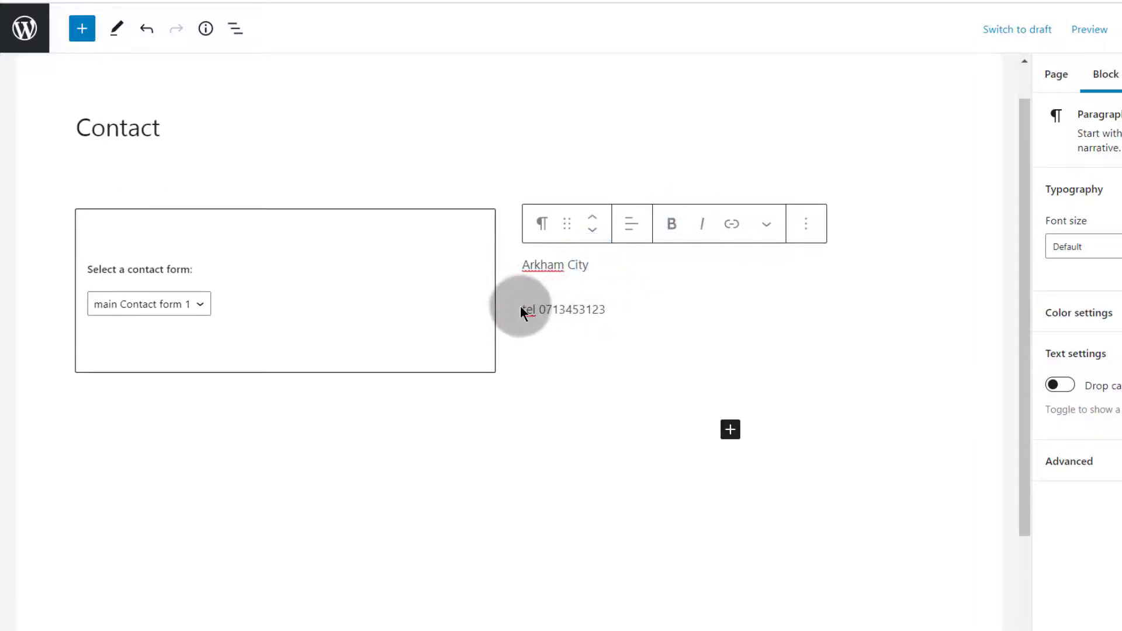
# Capitalise 'tel' to 'Tel' and place the caret after Arkham City
pyautogui.click(520, 306)
pyautogui.press('Delete')
pyautogui.write('T')
pyautogui.click(570, 287)
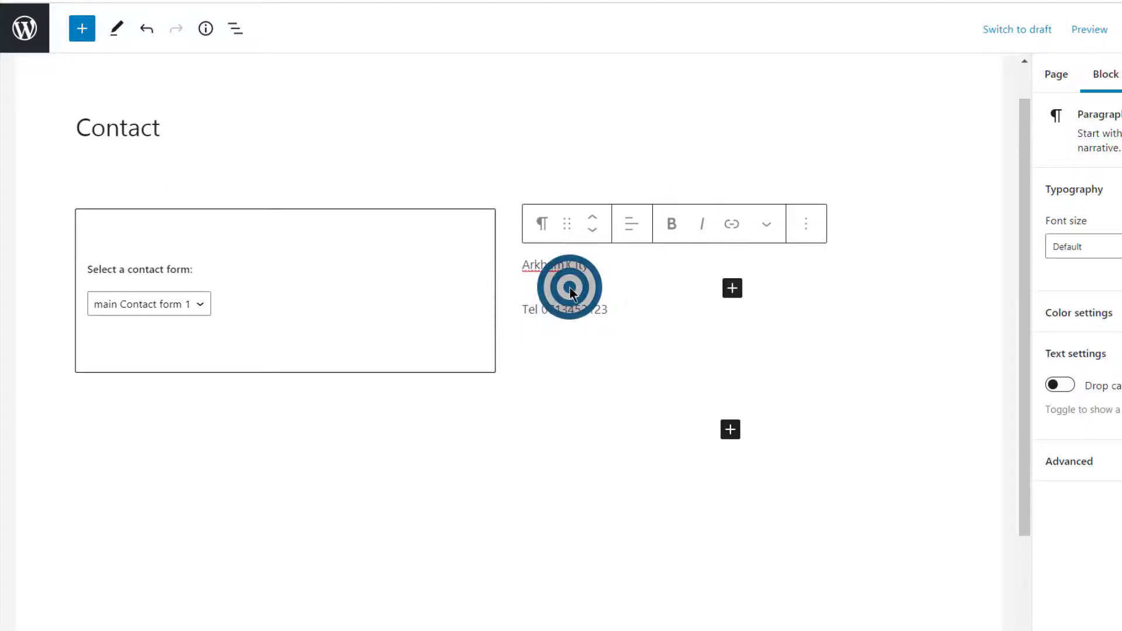
pyautogui.click(596, 262)
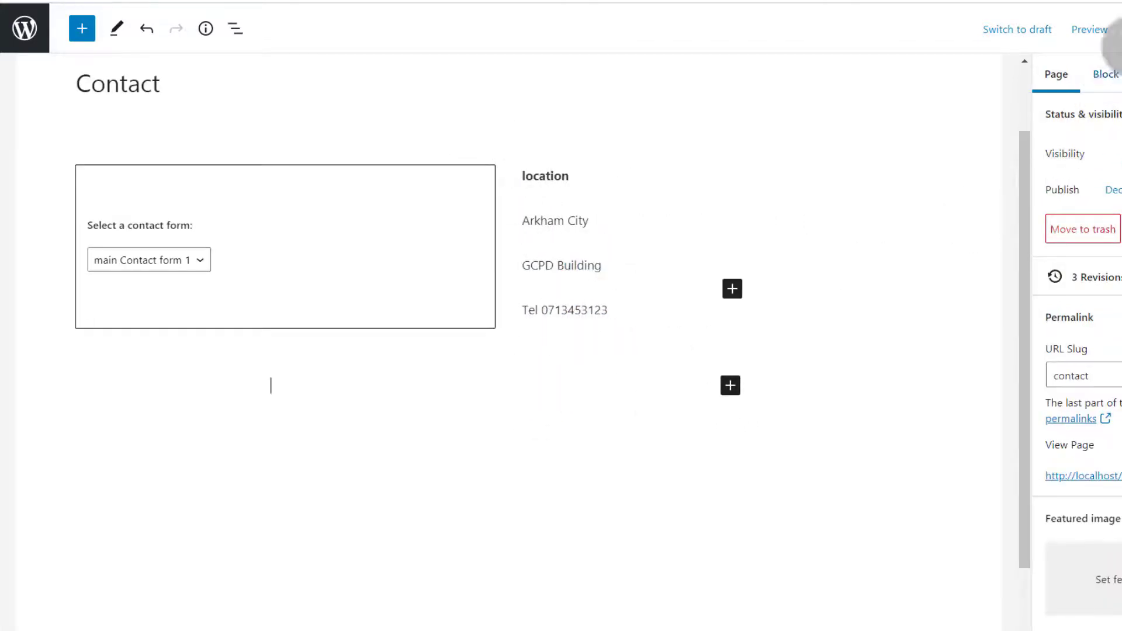
# Update the Contact page, check the stacked layout in the narrow live view, then maximize the browser
pyautogui.click(1121, 28)
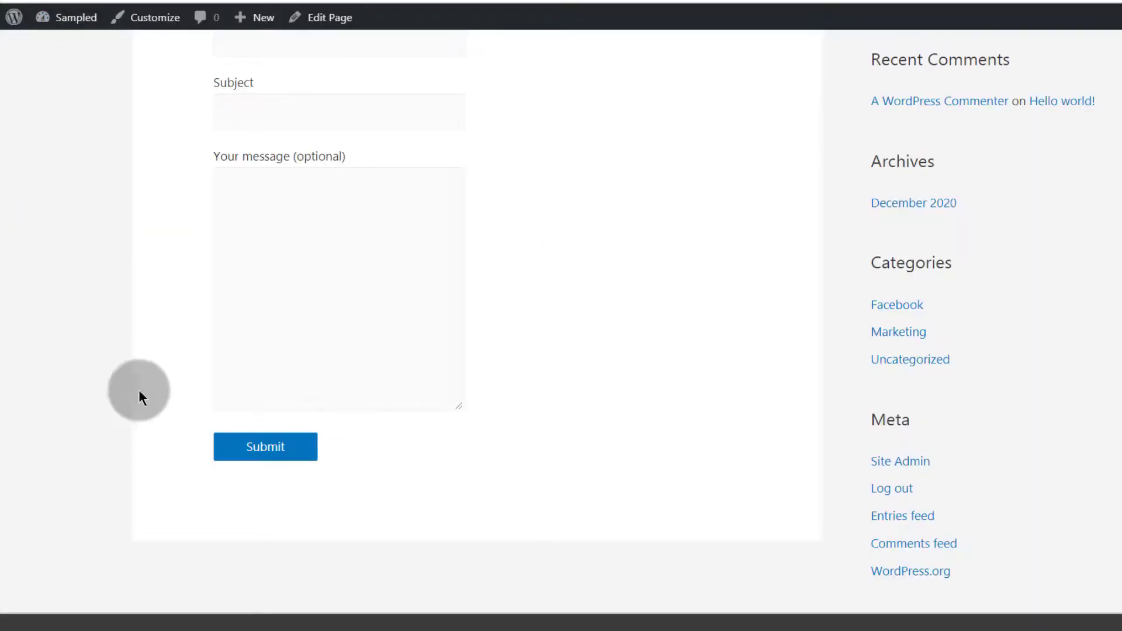
pyautogui.scroll(5, 293, 320)
pyautogui.scroll(-3, 162, 362)
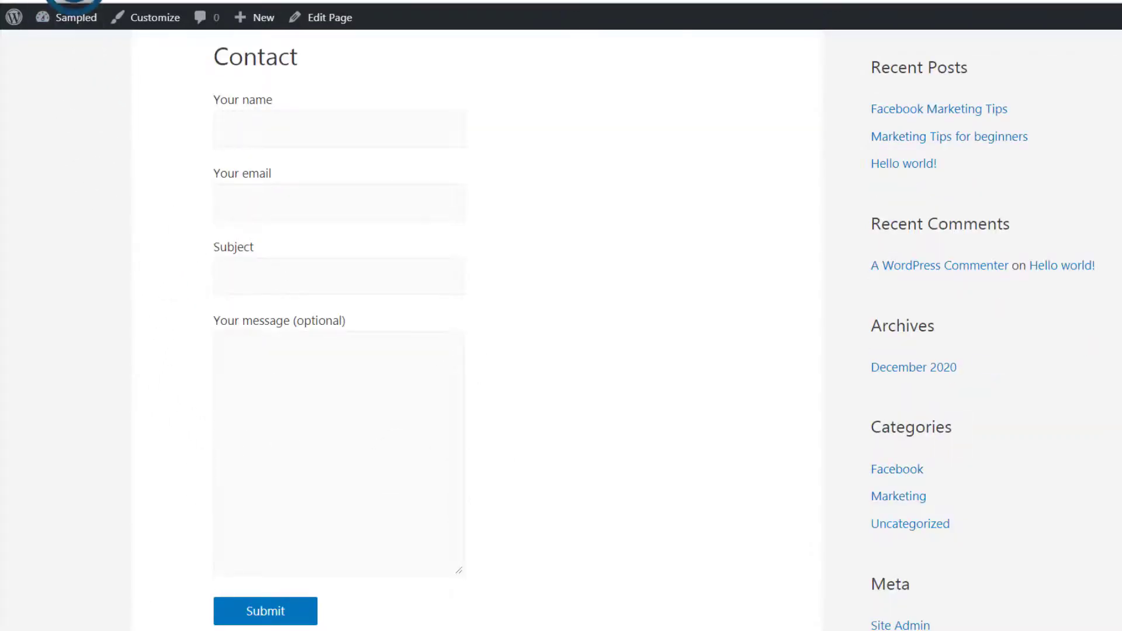
pyautogui.scroll(3, 514, 333)
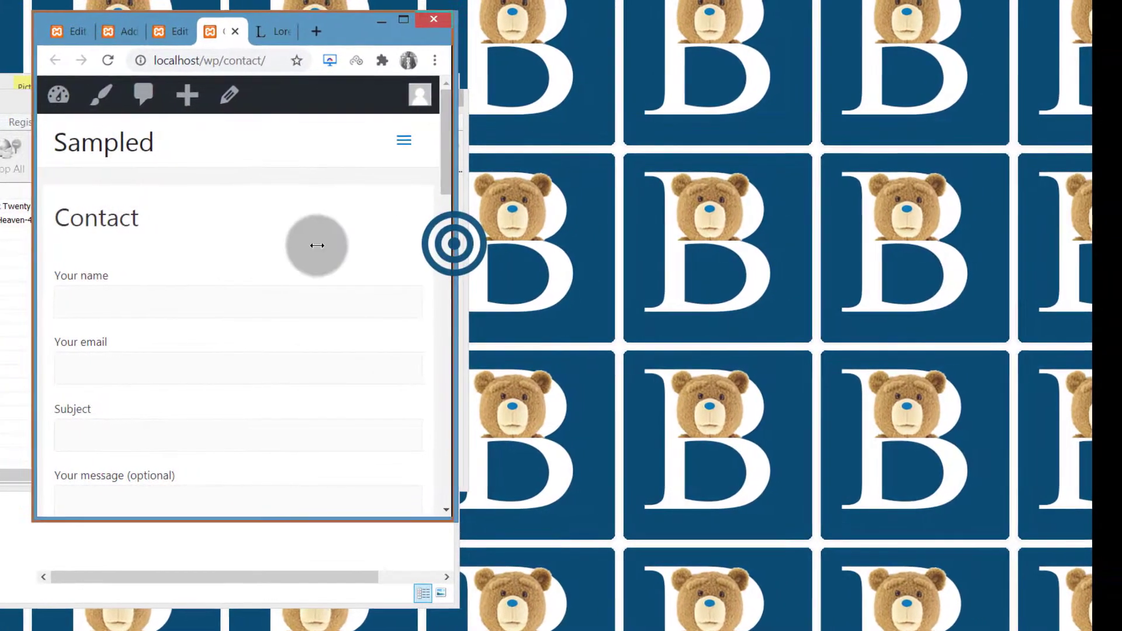
pyautogui.scroll(-8, 388, 318)
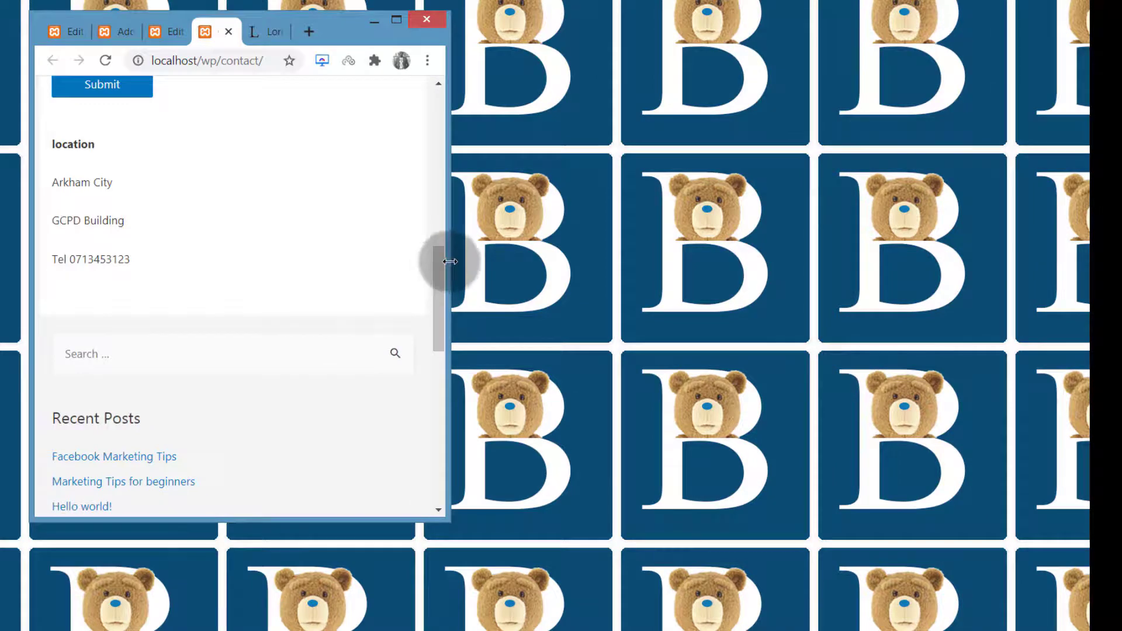
pyautogui.scroll(1, 181, 274)
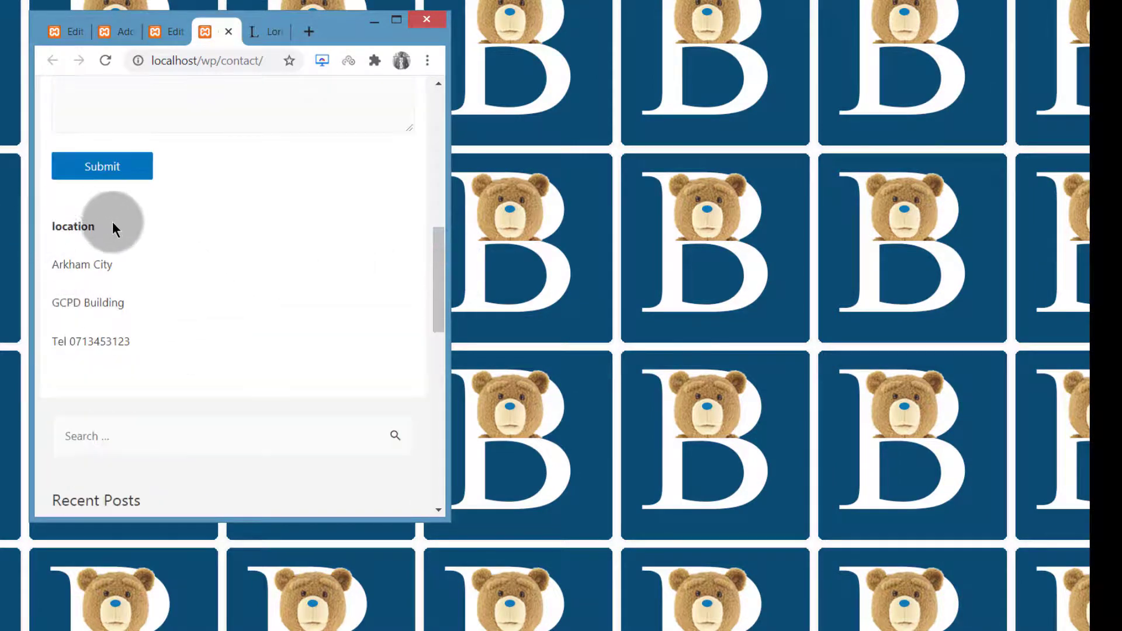
pyautogui.click(391, 21)
pyautogui.scroll(5, 322, 299)
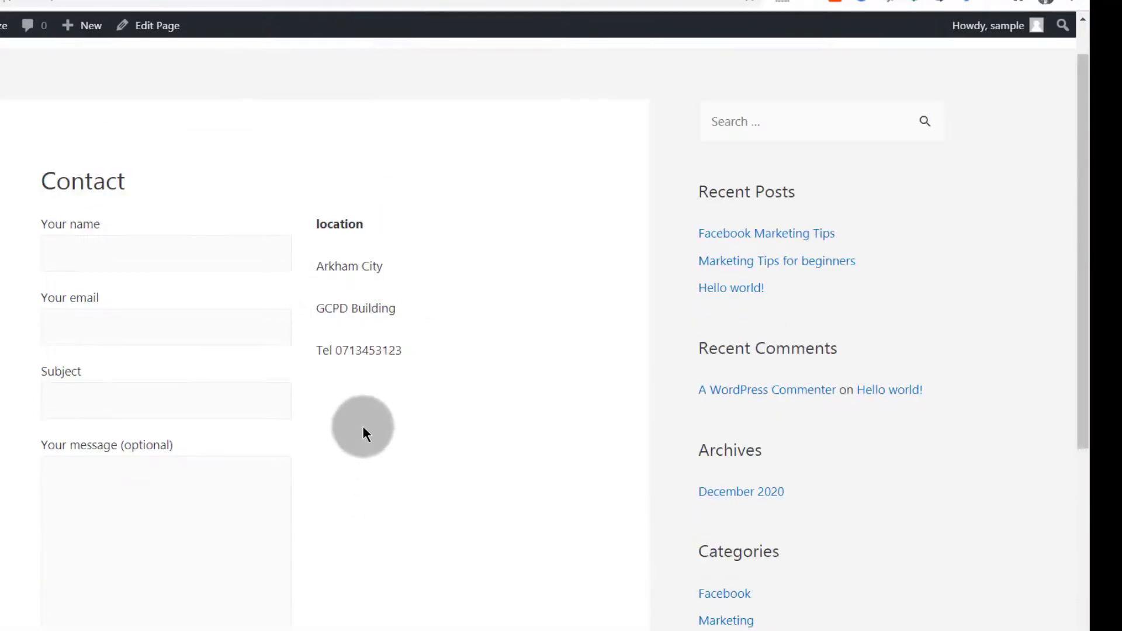
# Copy the live Contact page address localhost/wp/contact/ from the address bar
pyautogui.scroll(1, 404, 572)
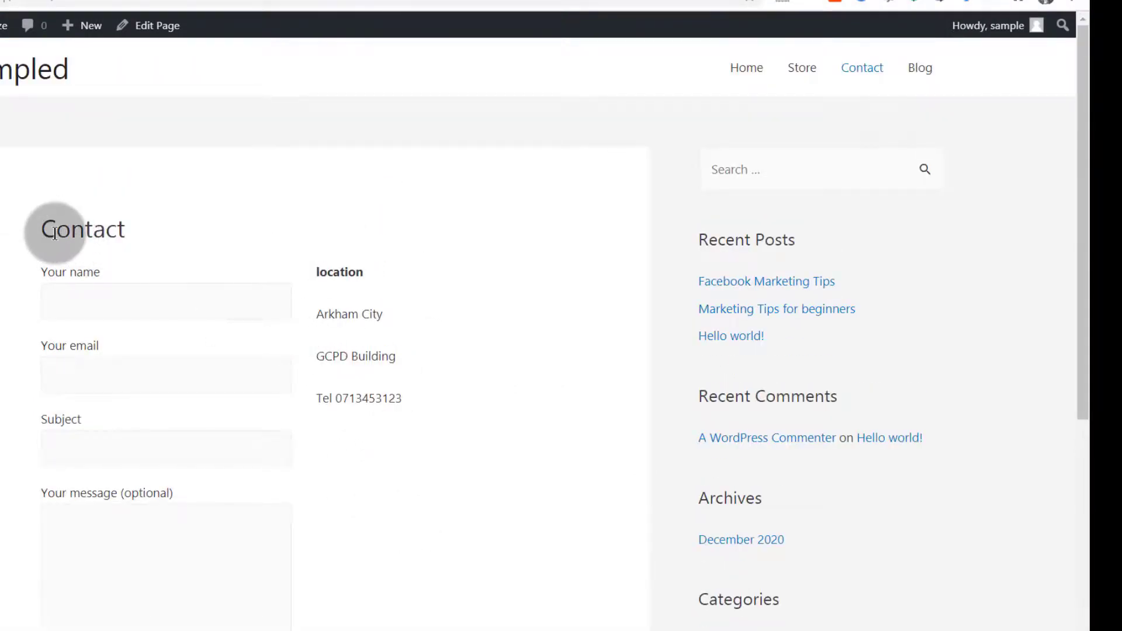
pyautogui.moveTo(41, 230); pyautogui.dragTo(141, 230)
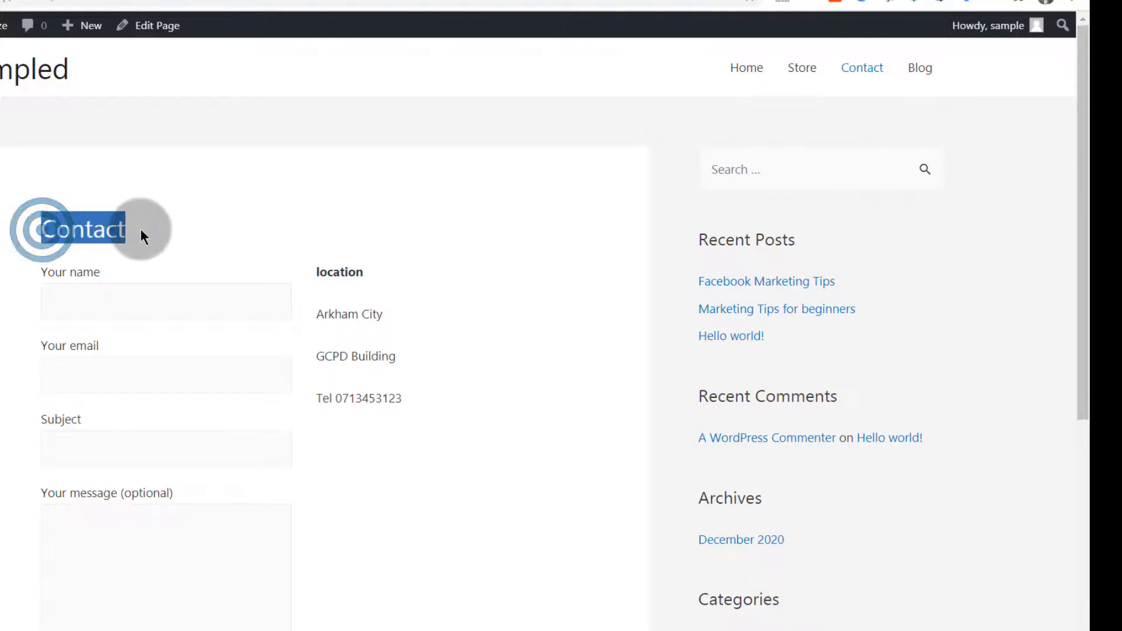
pyautogui.click(98, 301)
pyautogui.scroll(-6, 181, 298)
pyautogui.scroll(6, 90, 345)
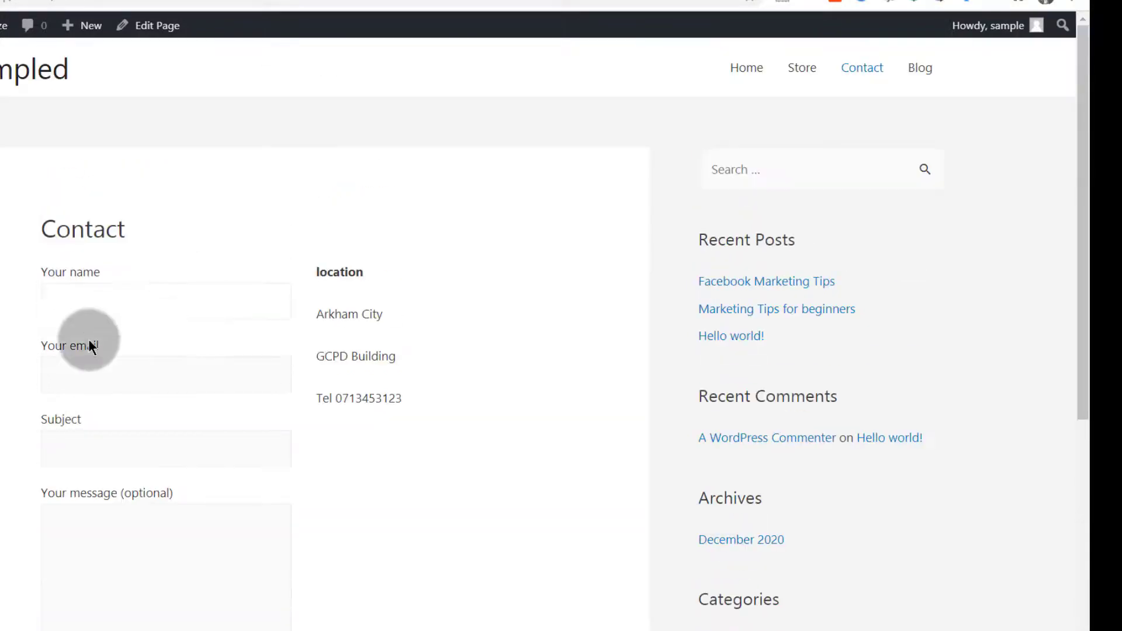
pyautogui.rightClick(50, 1)
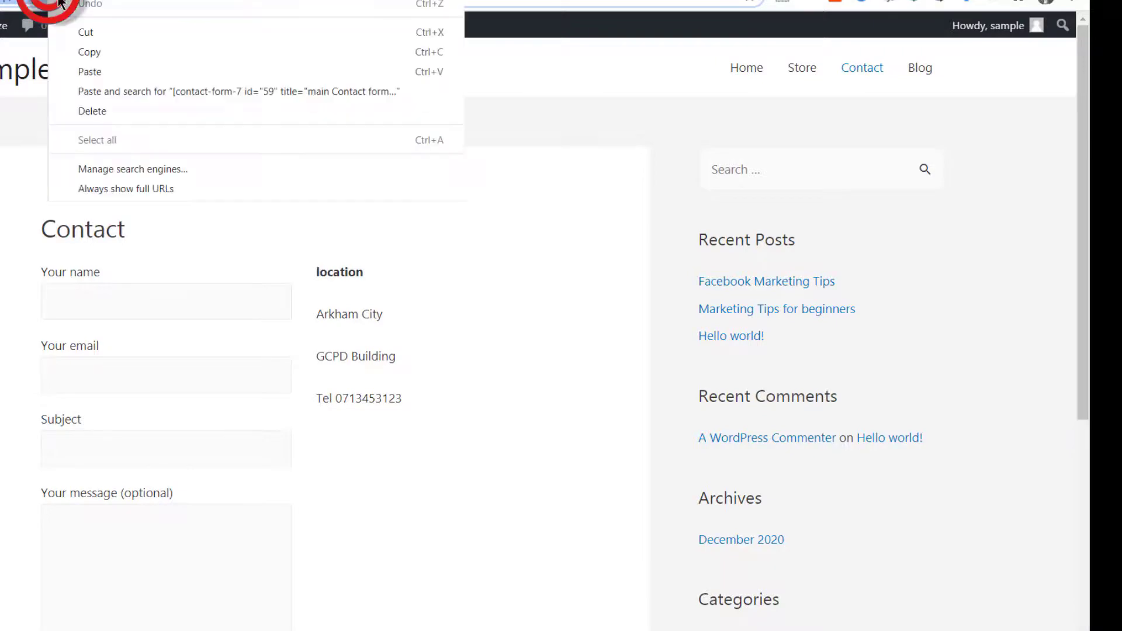
pyautogui.click(97, 49)
pyautogui.click(302, 1)
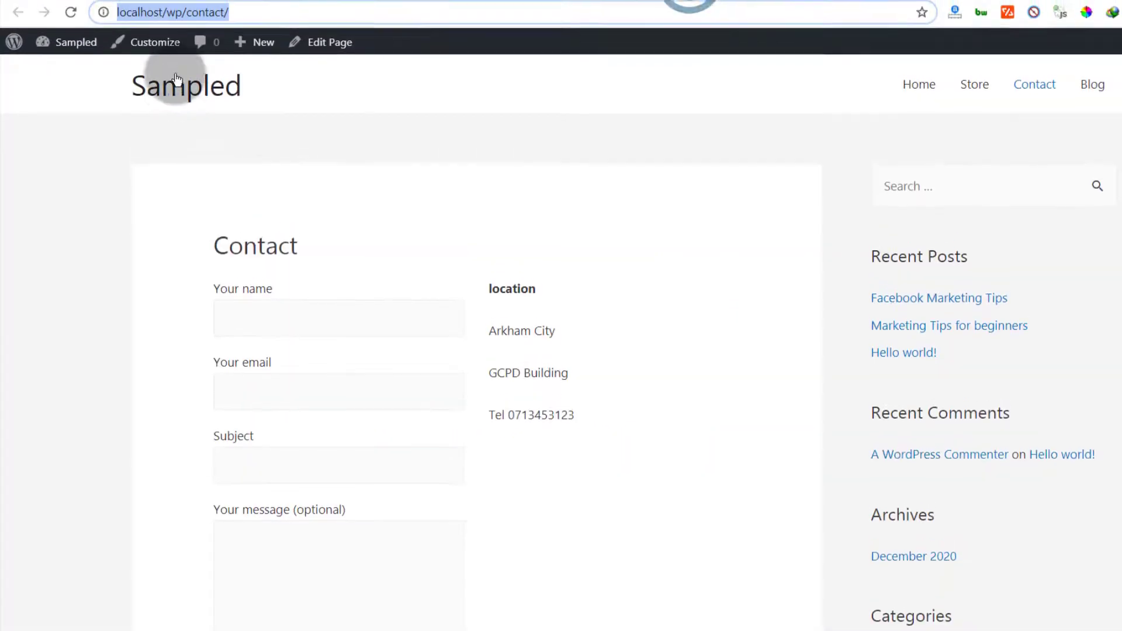
# Go to the site's home page and open it in the block editor
pyautogui.click(174, 93)
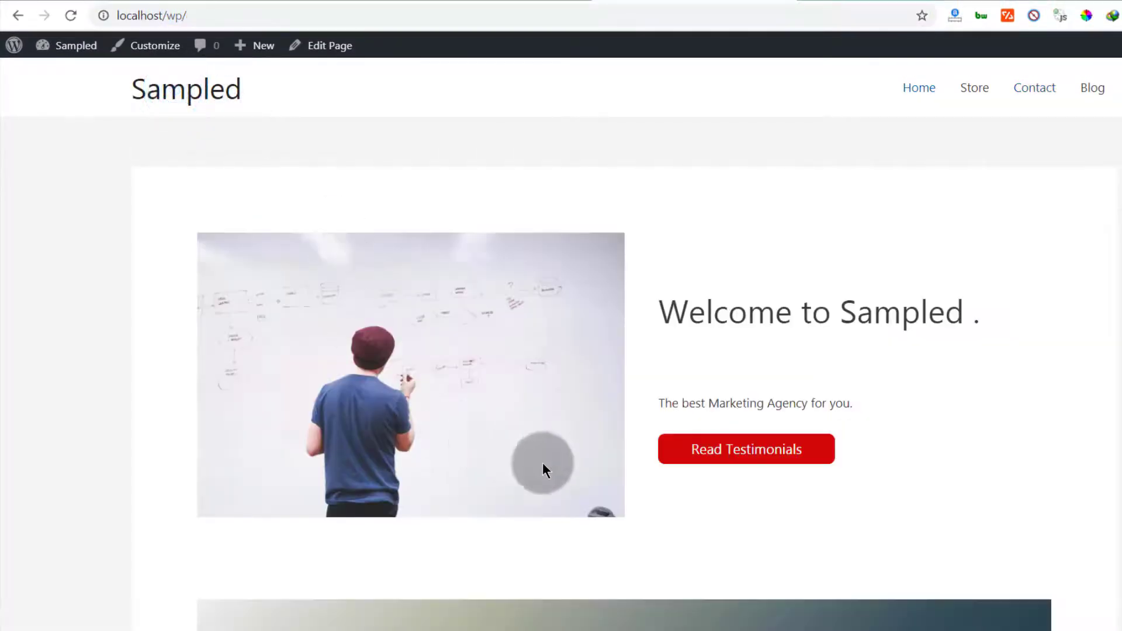
pyautogui.scroll(-5, 543, 467)
pyautogui.scroll(-2, 541, 423)
pyautogui.click(336, 45)
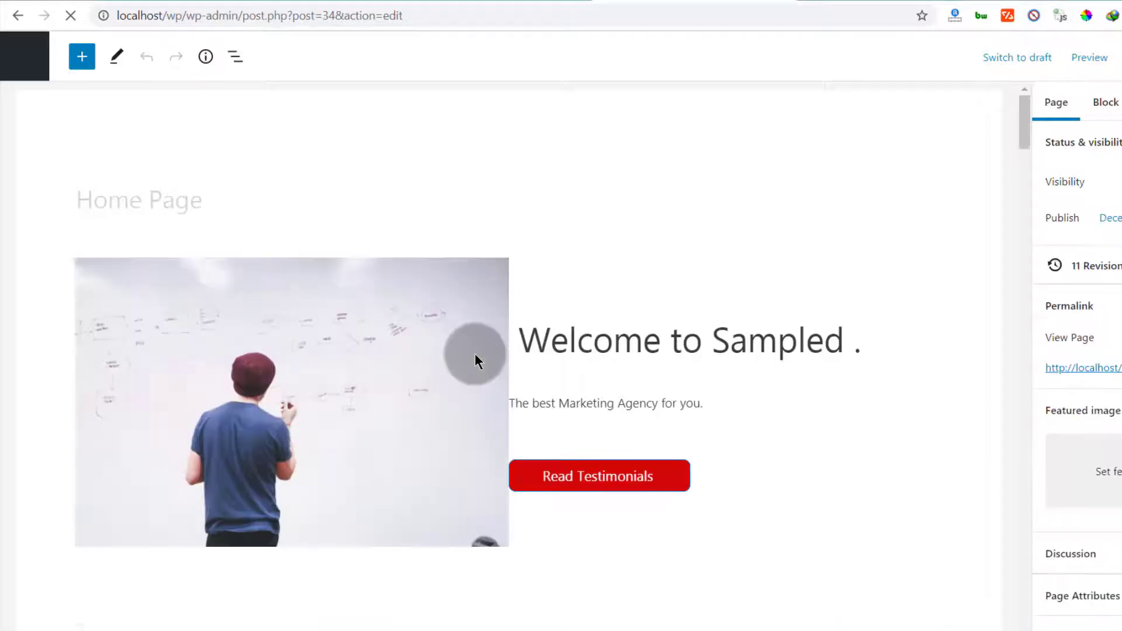
pyautogui.scroll(-4, 579, 394)
pyautogui.scroll(-8, 563, 387)
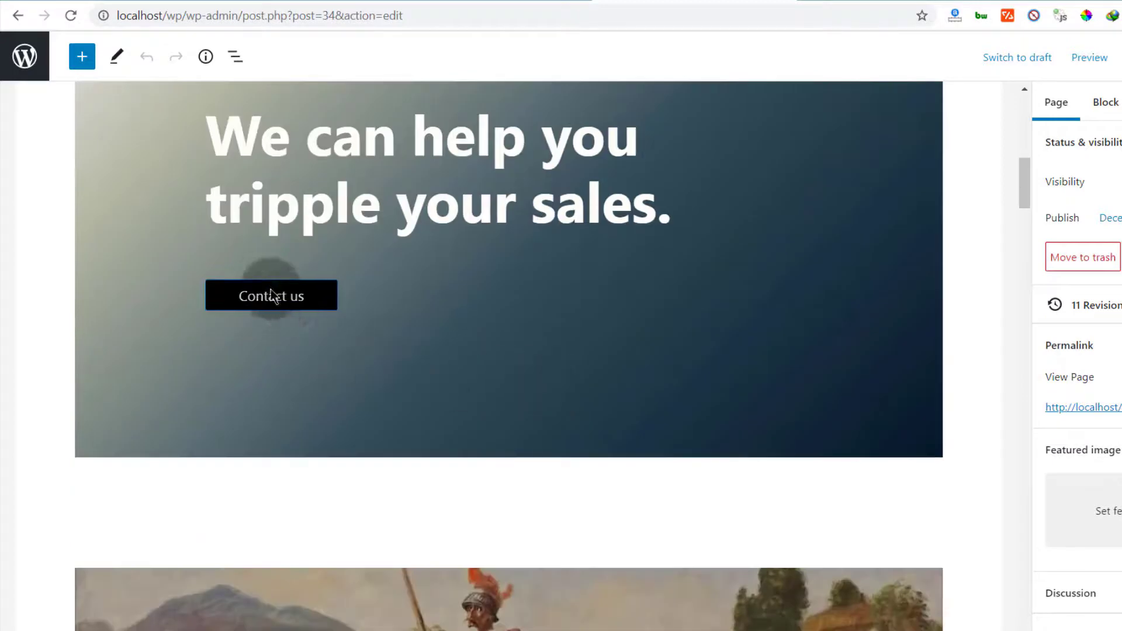
pyautogui.click(264, 284)
pyautogui.click(319, 250)
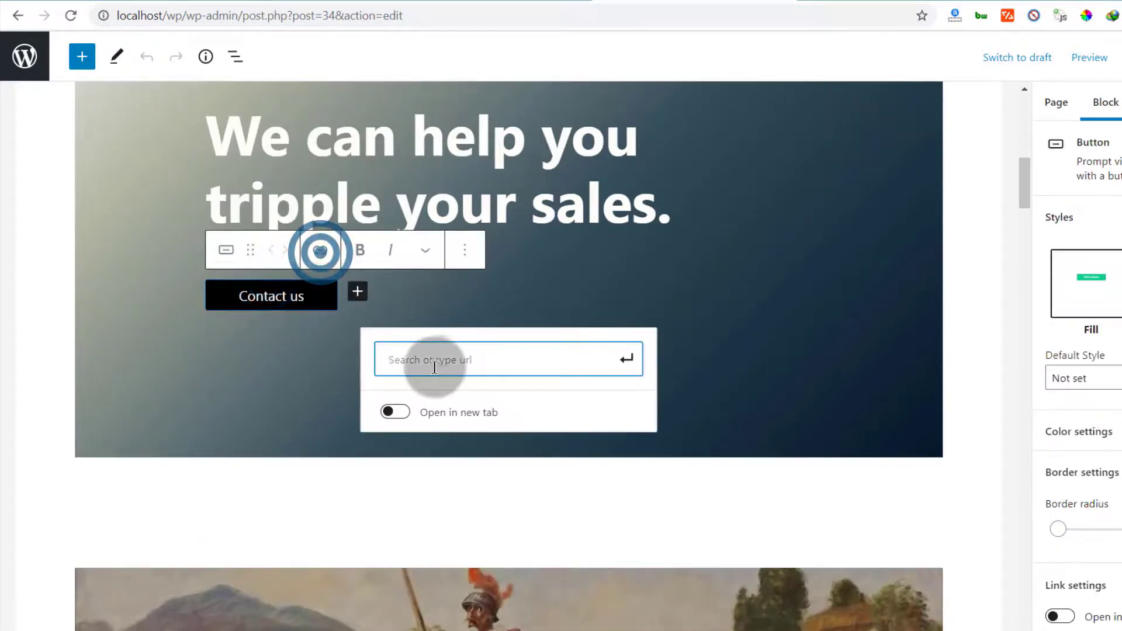
pyautogui.rightClick(408, 354)
pyautogui.click(450, 104)
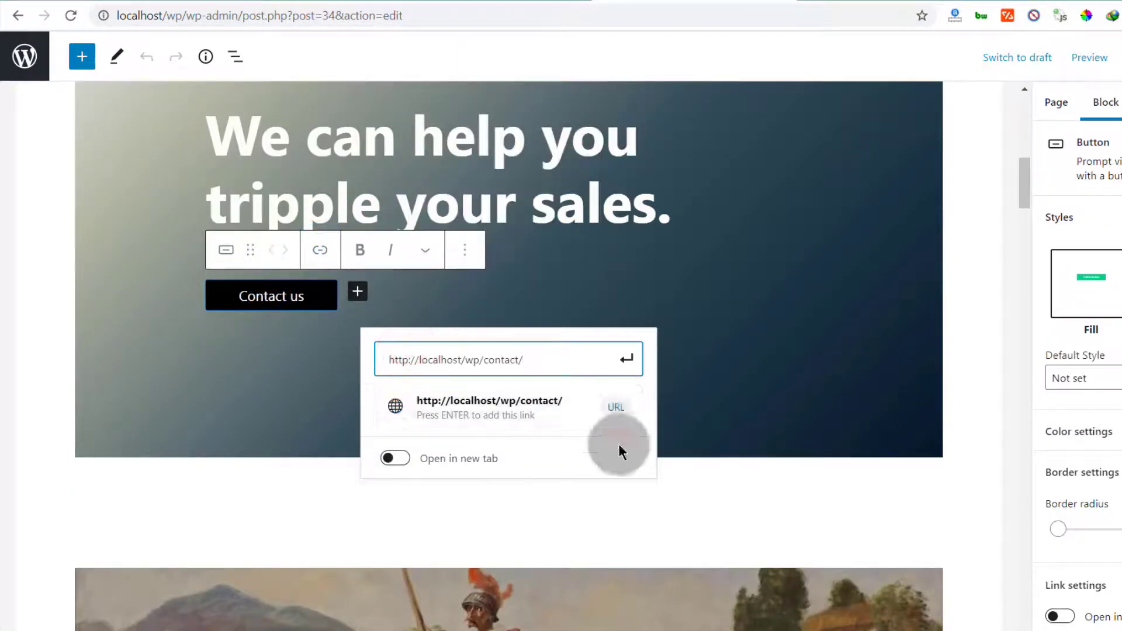
pyautogui.click(626, 358)
pyautogui.hotkey('ctrl', 's')
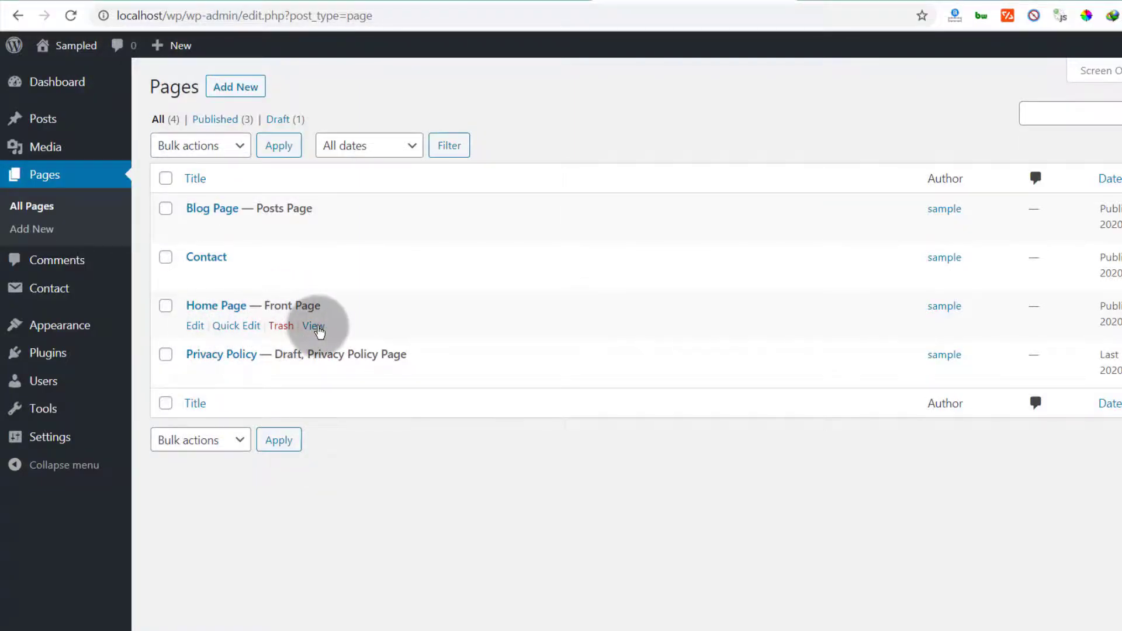
# Scroll through the live home and Contact pages to check the result
pyautogui.scroll(-12, 437, 374)
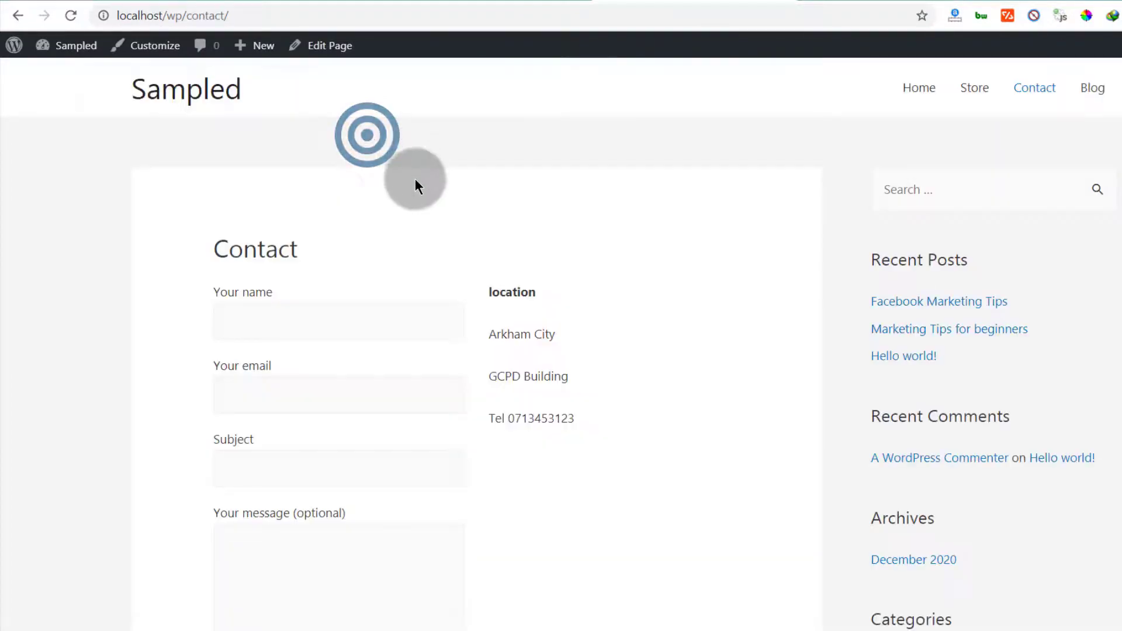
pyautogui.scroll(-3, 335, 228)
pyautogui.scroll(3, 323, 210)
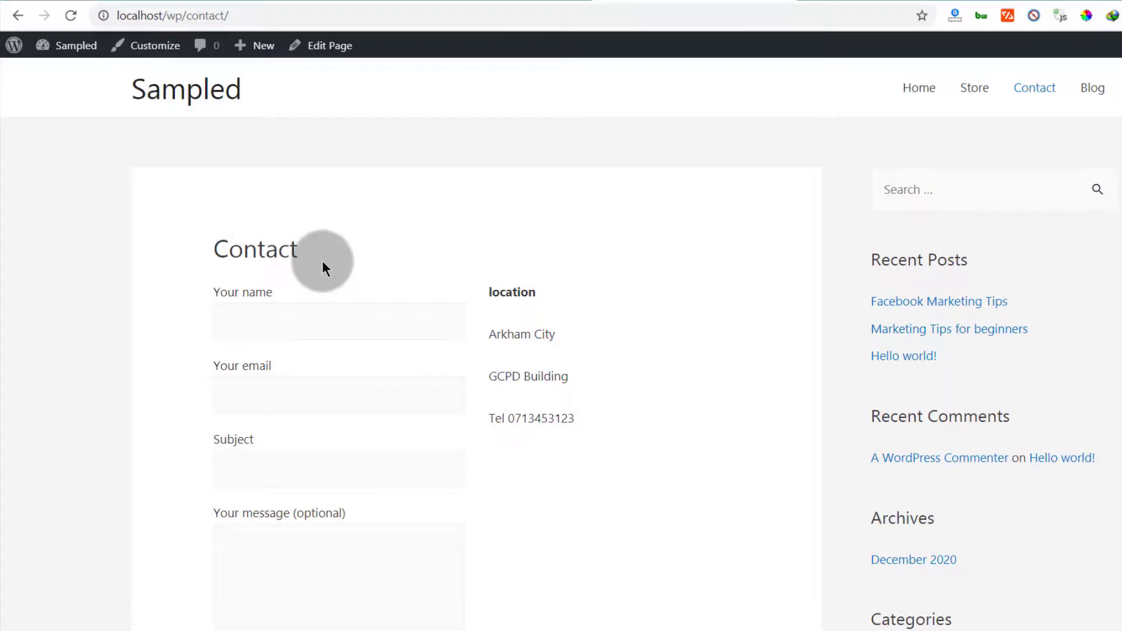
pyautogui.scroll(-5, 397, 279)
pyautogui.scroll(5, 420, 290)
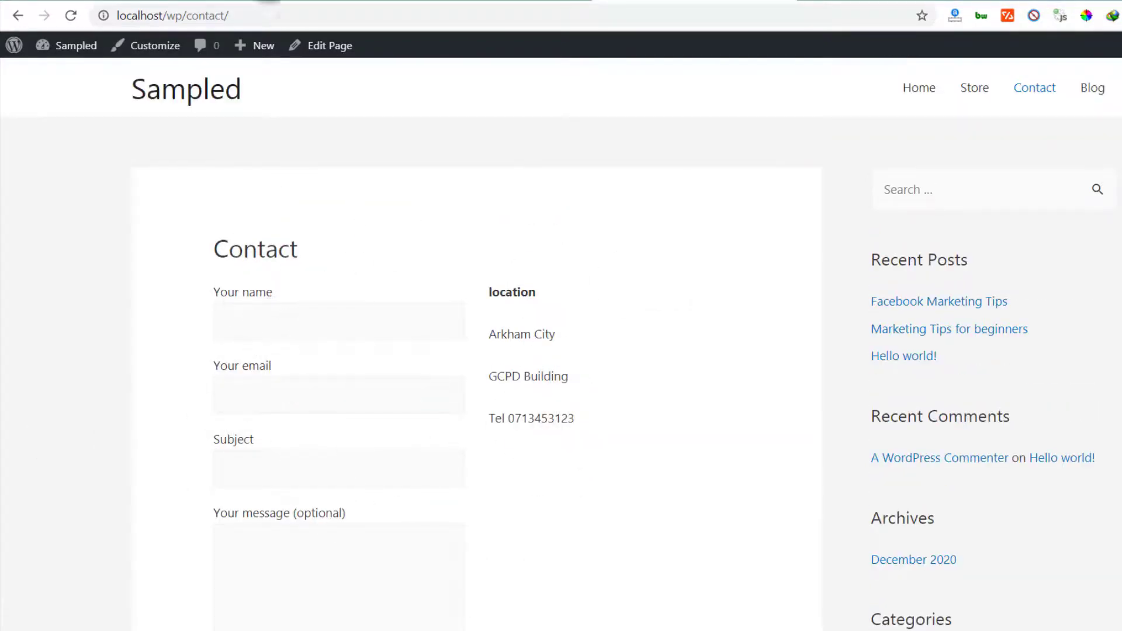
# Switch through the editor and Add Plugins tabs back to the live Contact page
pyautogui.click(488, 1)
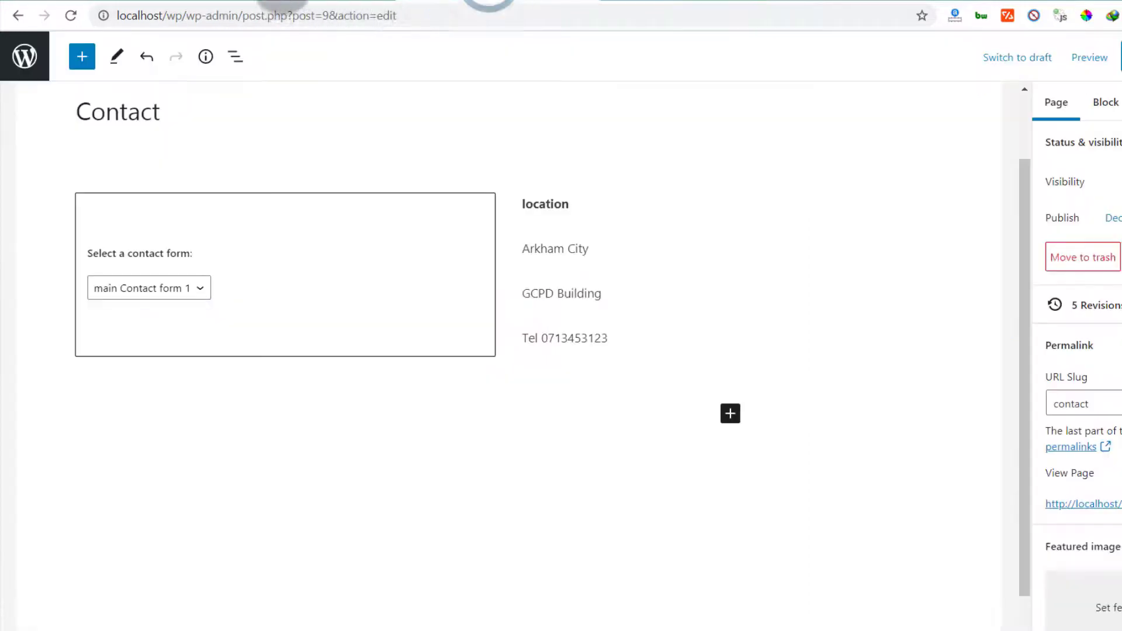
pyautogui.click(282, 2)
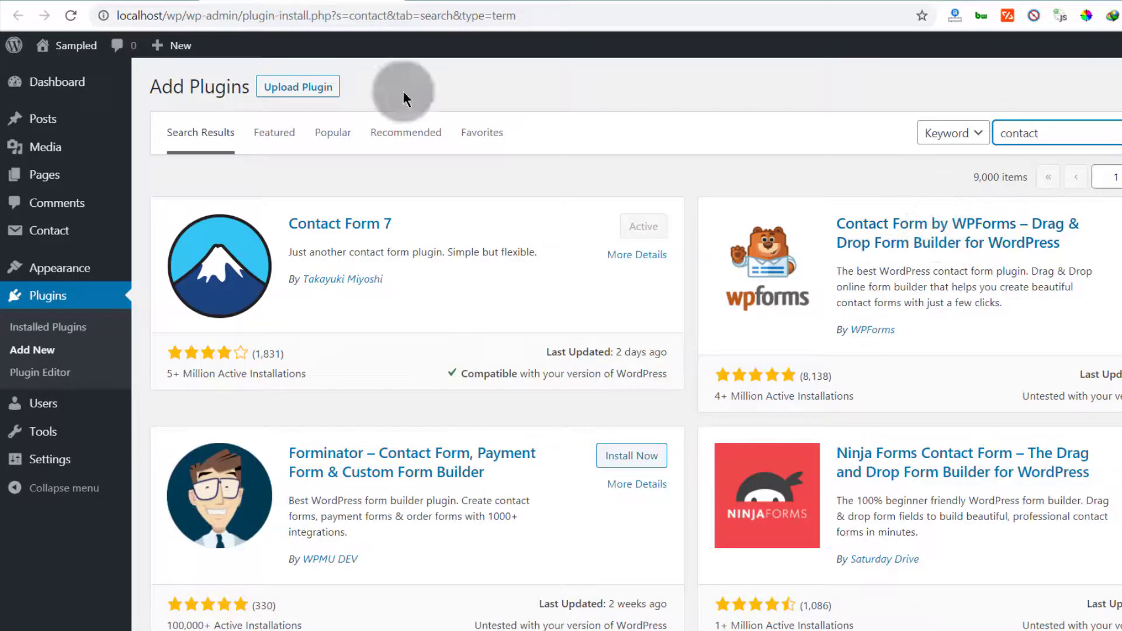
pyautogui.click(503, 2)
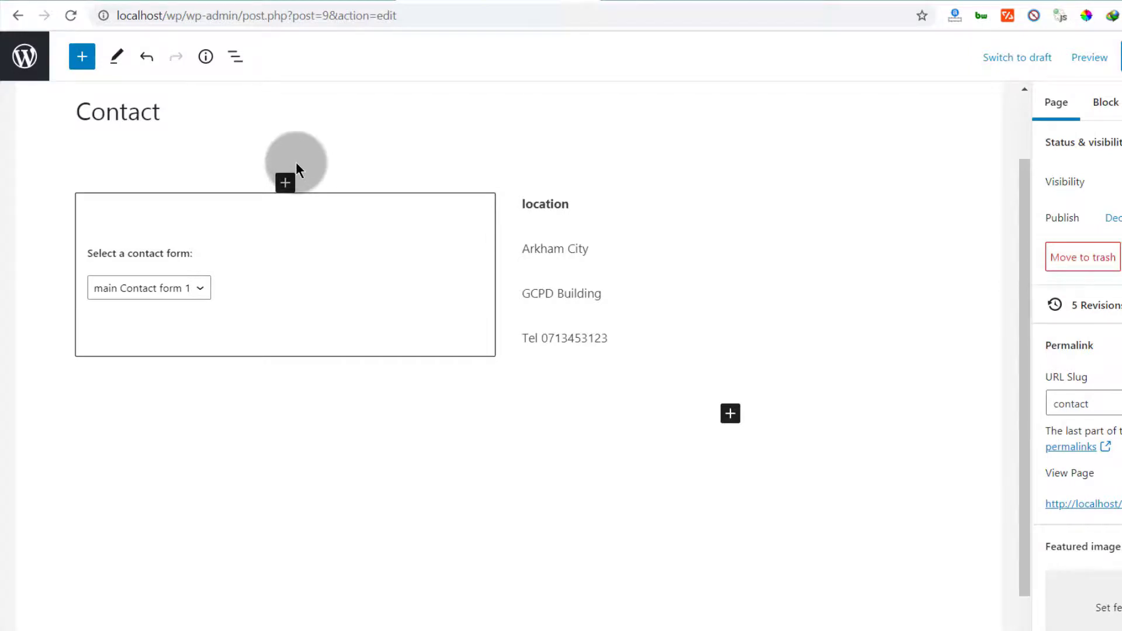
pyautogui.click(659, 1)
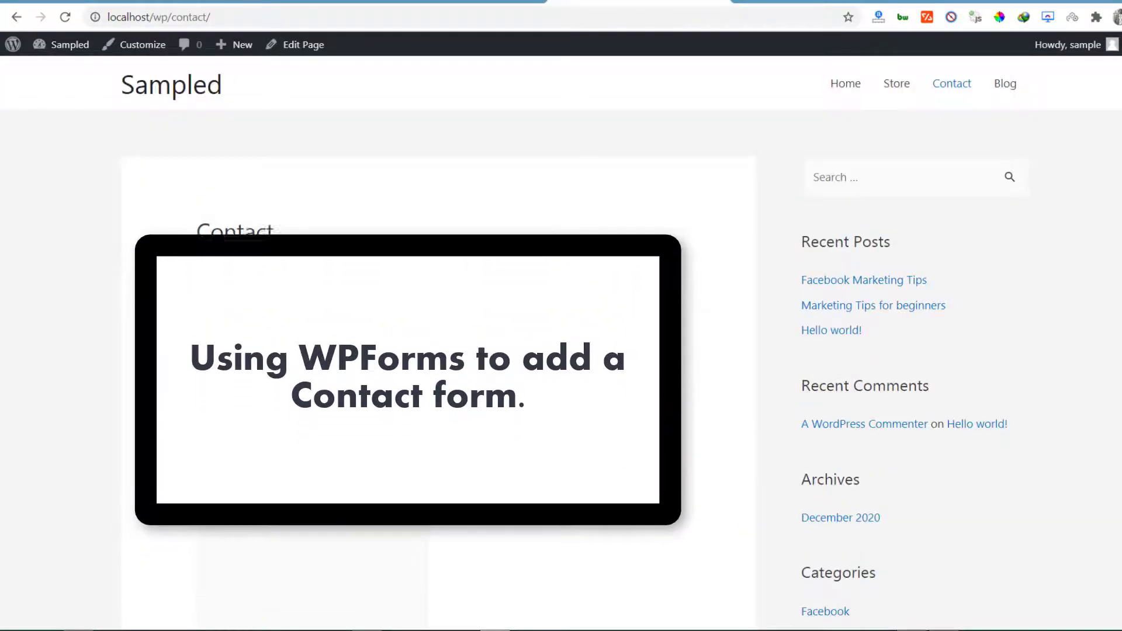
# Install Contact Form by WPForms from the search results and activate it
pyautogui.click(271, 2)
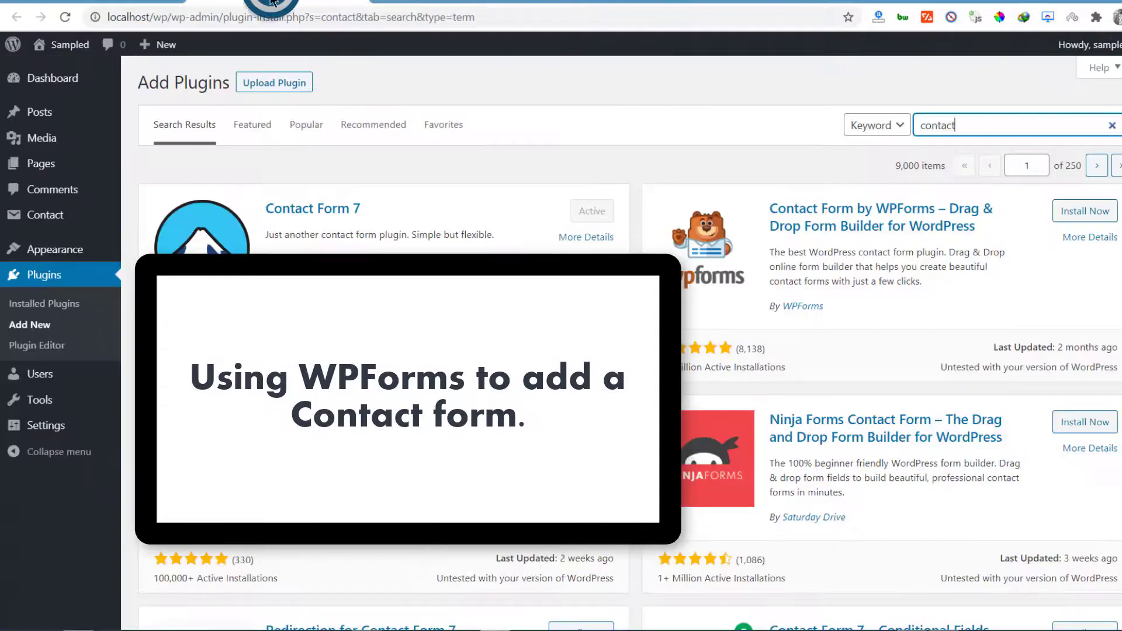
pyautogui.scroll(-3, 56, 327)
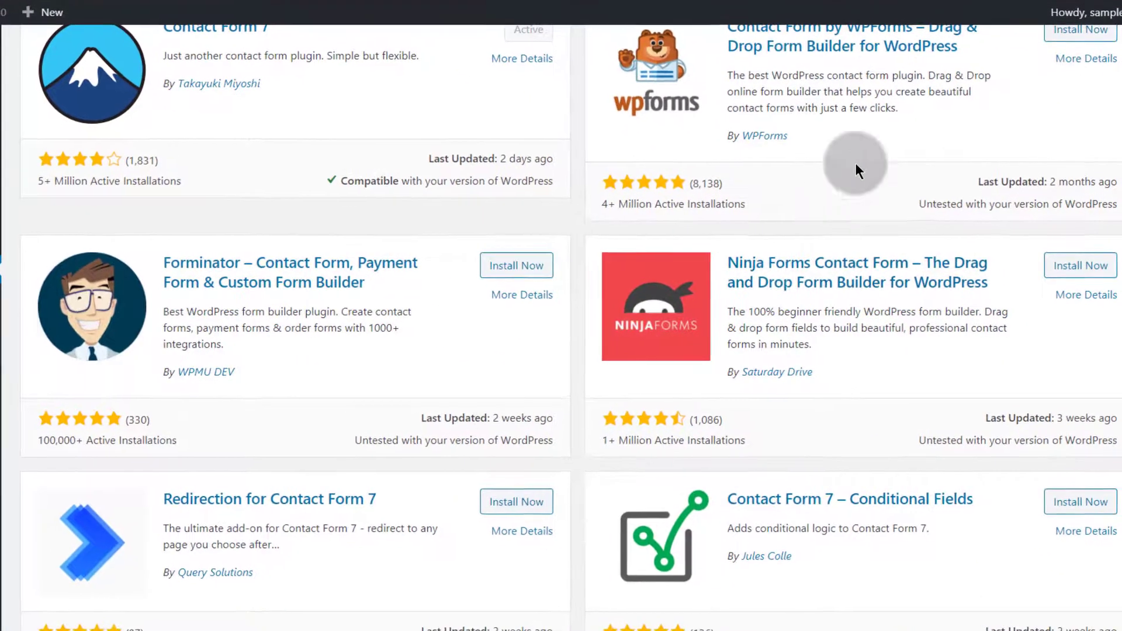
pyautogui.scroll(3, 864, 177)
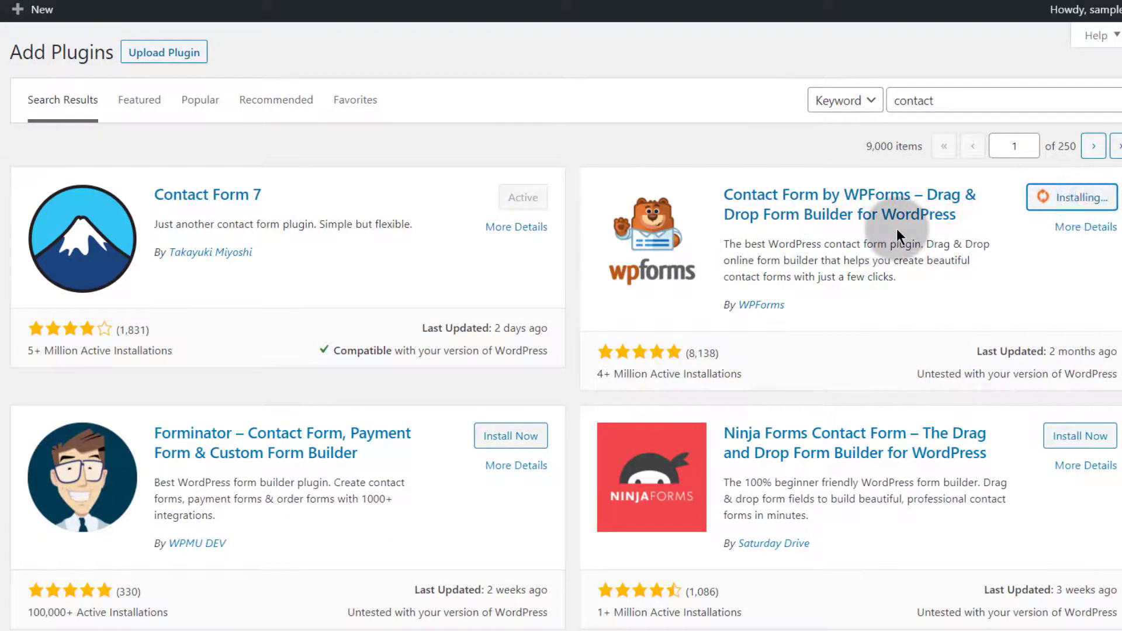
pyautogui.click(1087, 201)
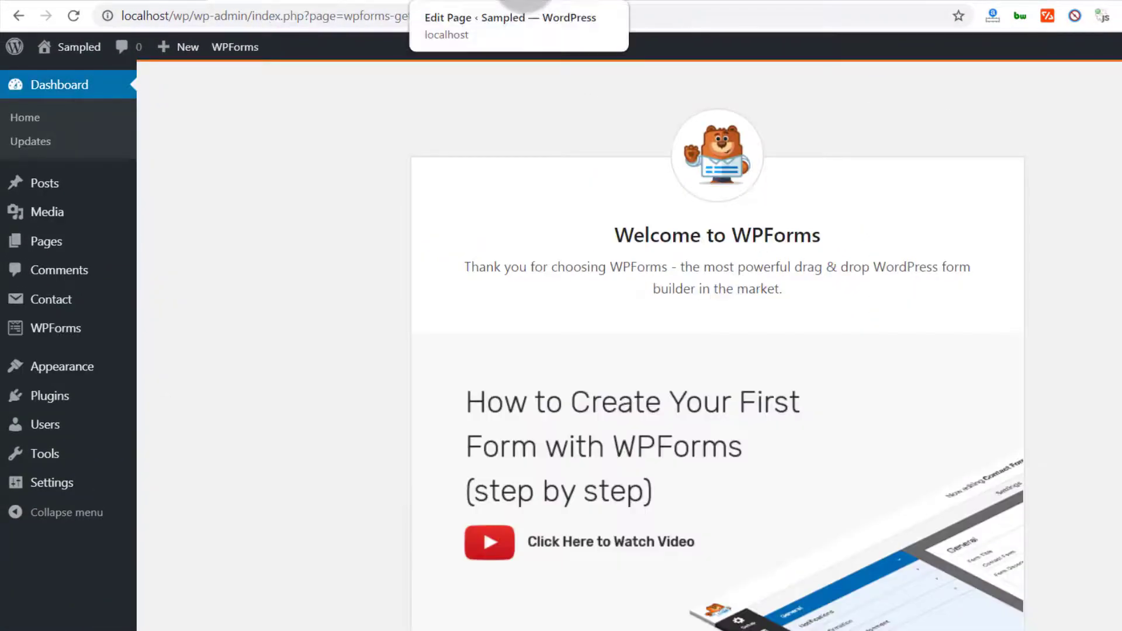
# Remove the Contact Form 7 block from the Contact page and update the page
pyautogui.click(524, 2)
pyautogui.click(167, 217)
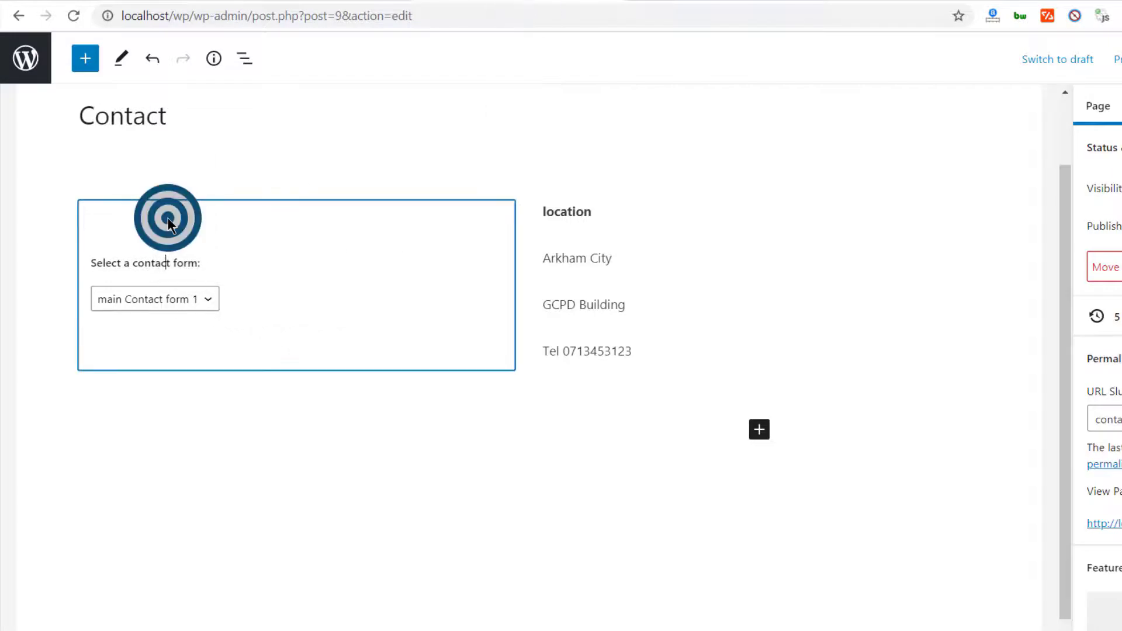
pyautogui.click(444, 226)
pyautogui.click(190, 173)
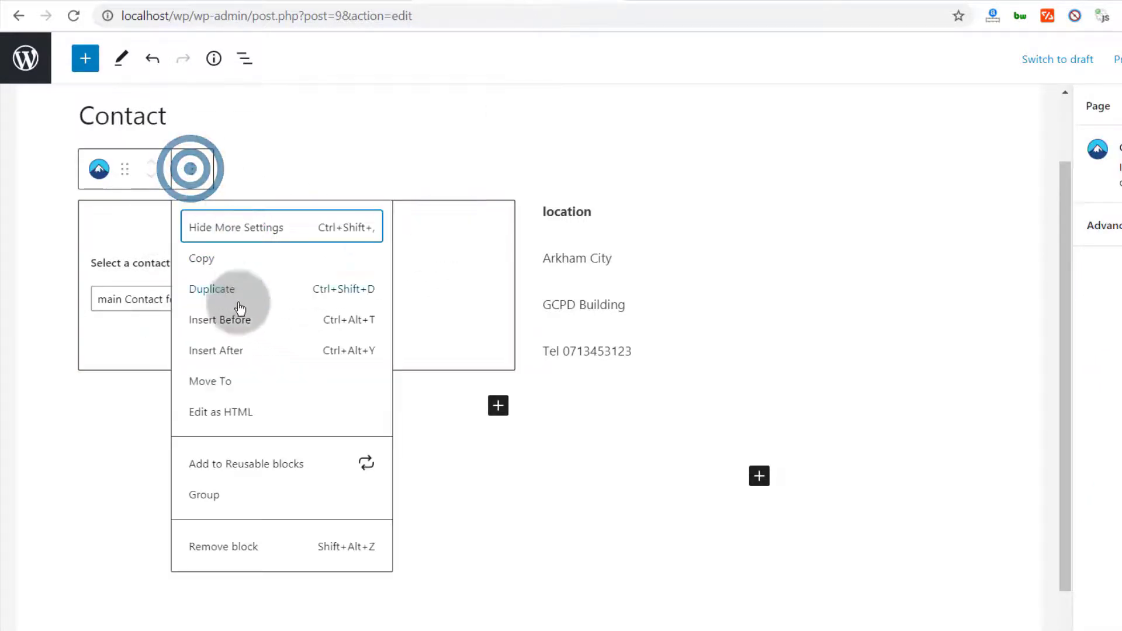
pyautogui.click(222, 546)
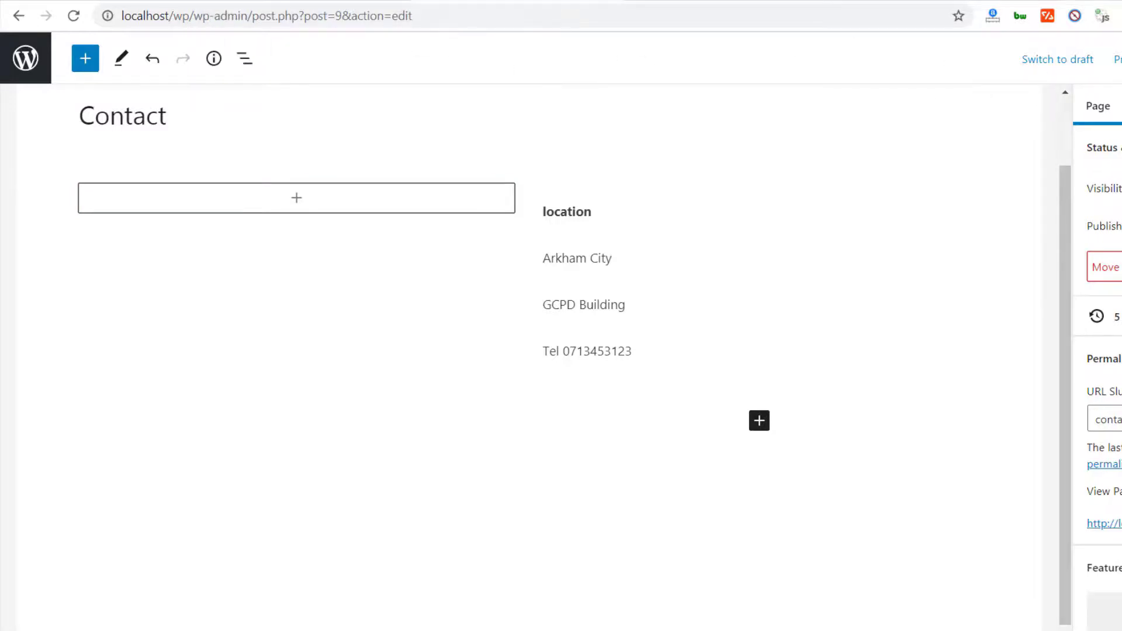
pyautogui.click(1062, 52)
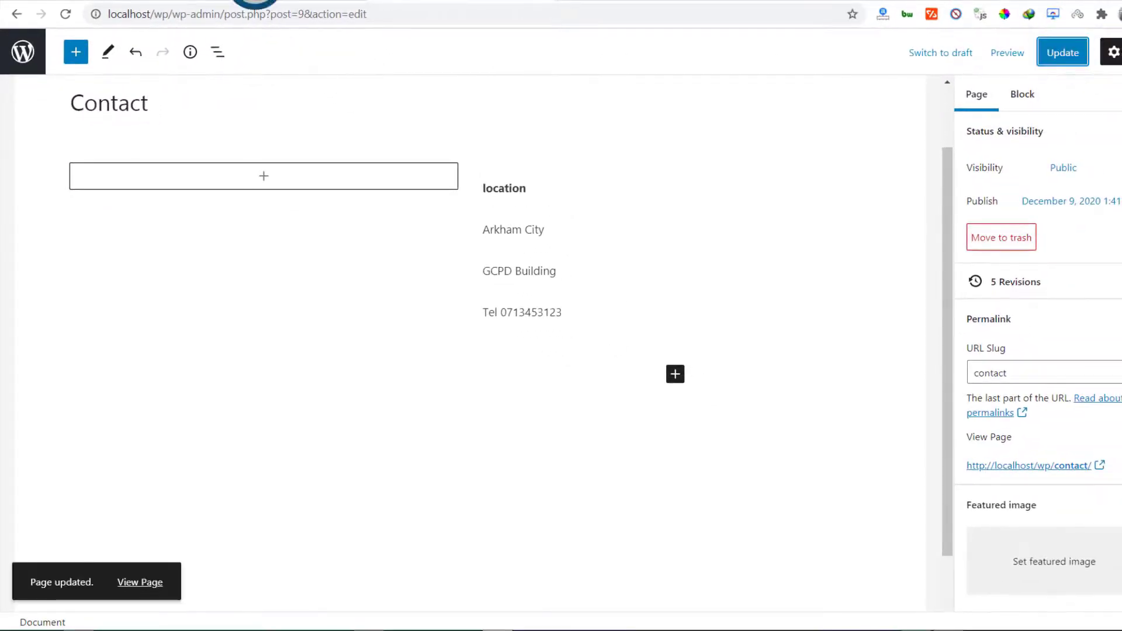
# Start a new form from WPForms > Add New in the admin sidebar
pyautogui.click(254, 1)
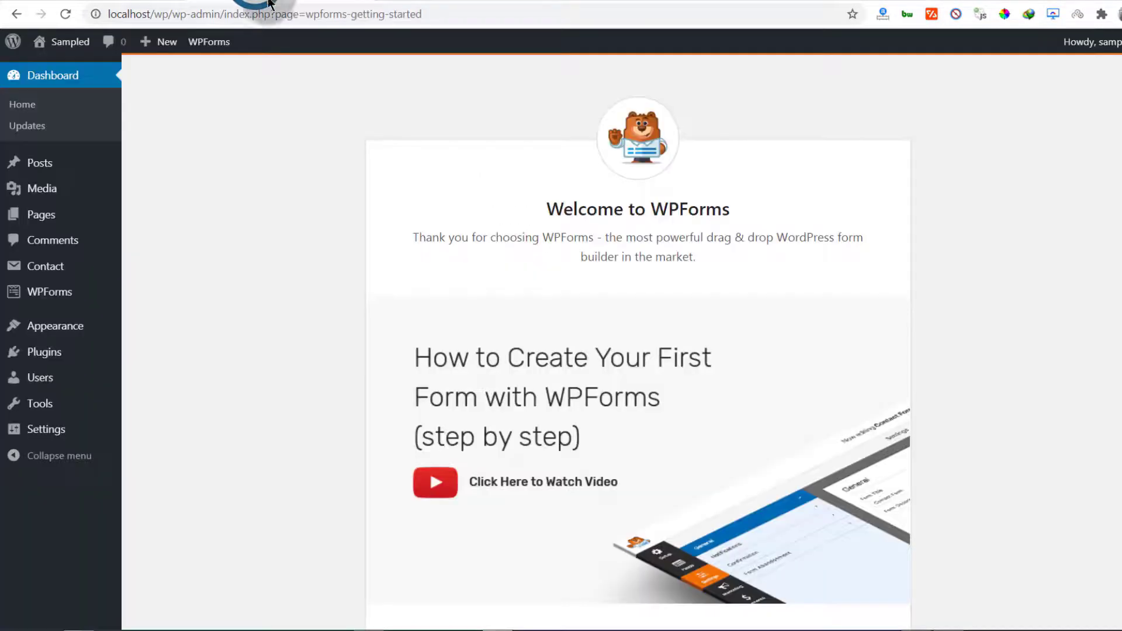
pyautogui.scroll(-5, 672, 245)
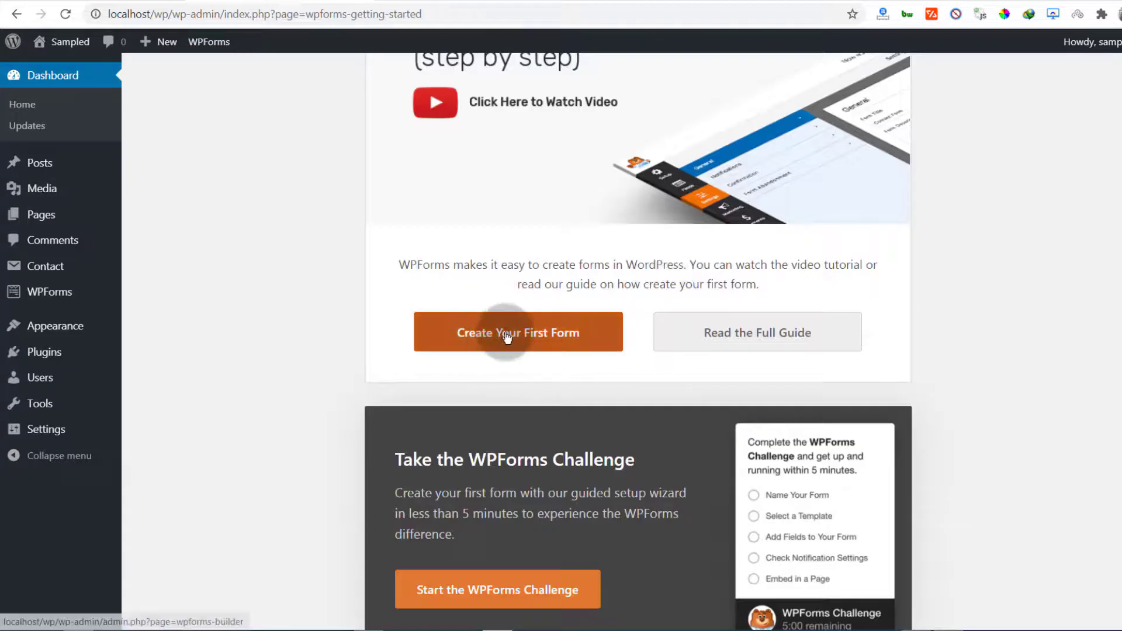
pyautogui.scroll(4, 175, 353)
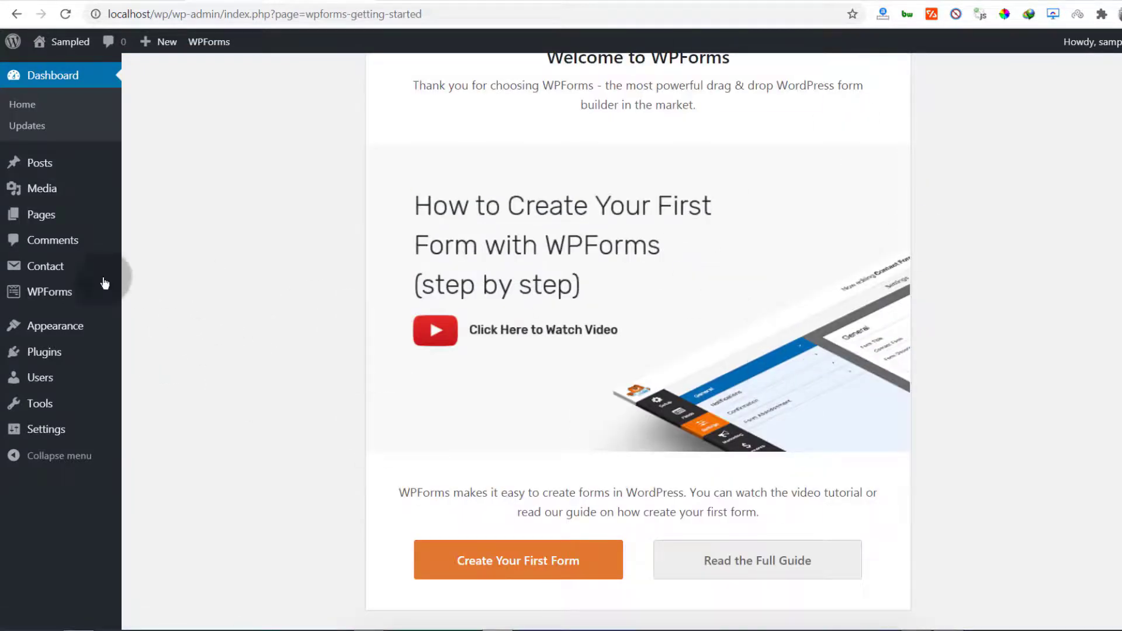
pyautogui.moveTo(37, 294)
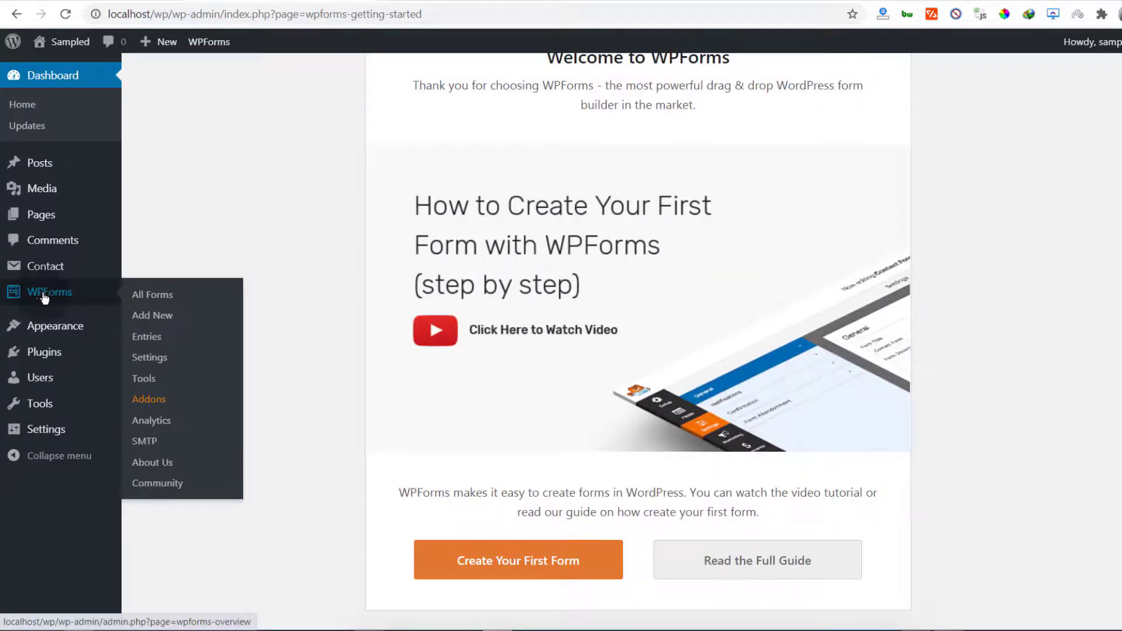
pyautogui.click(145, 319)
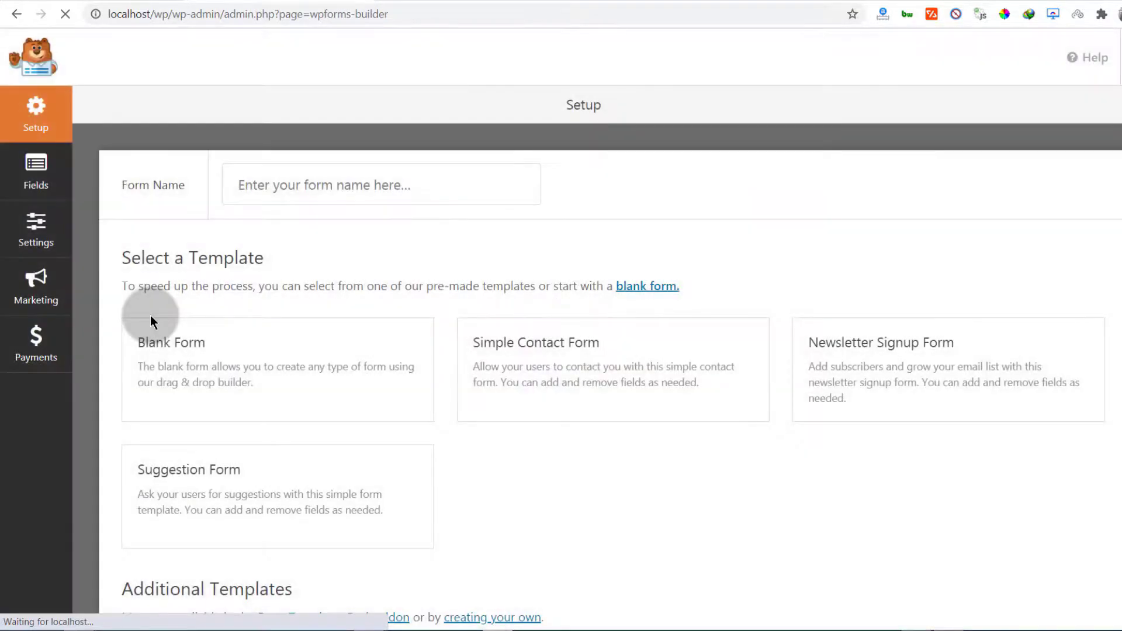
# Name the form 'Main Contact form' and build it from the Simple Contact Form template
pyautogui.click(285, 185)
pyautogui.click(276, 224)
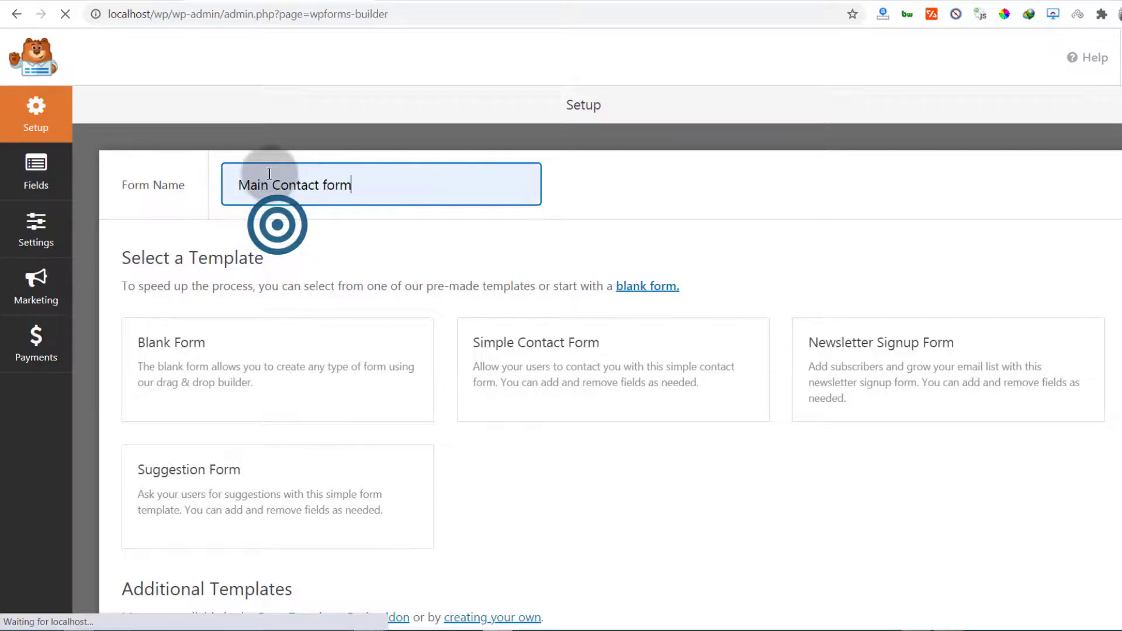
pyautogui.click(234, 260)
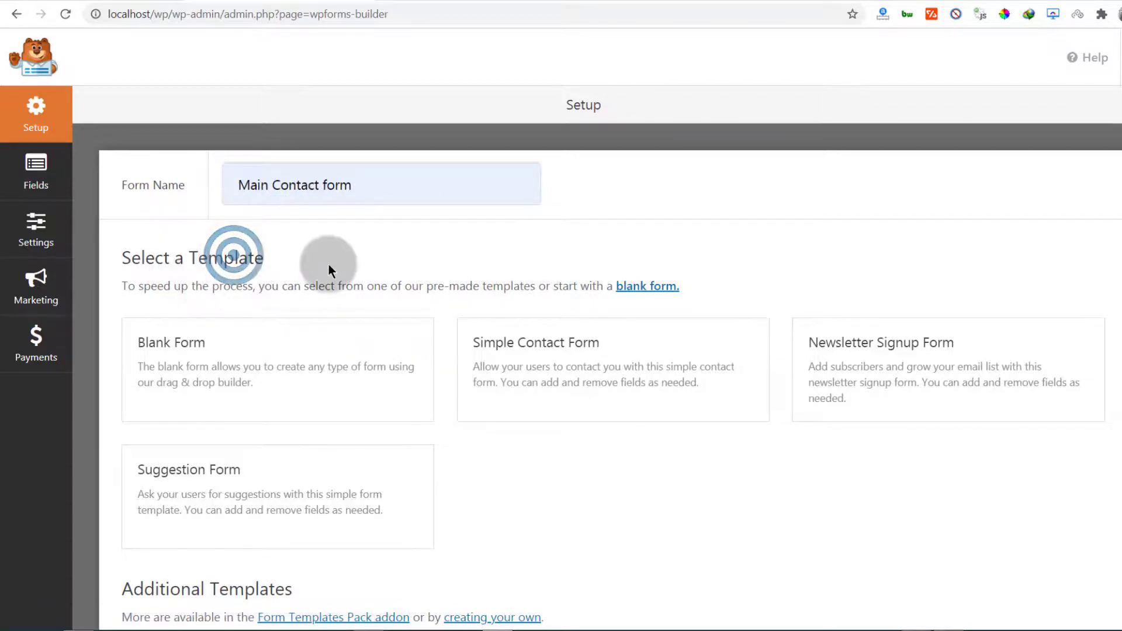
pyautogui.scroll(-2, 327, 265)
pyautogui.scroll(2, 357, 260)
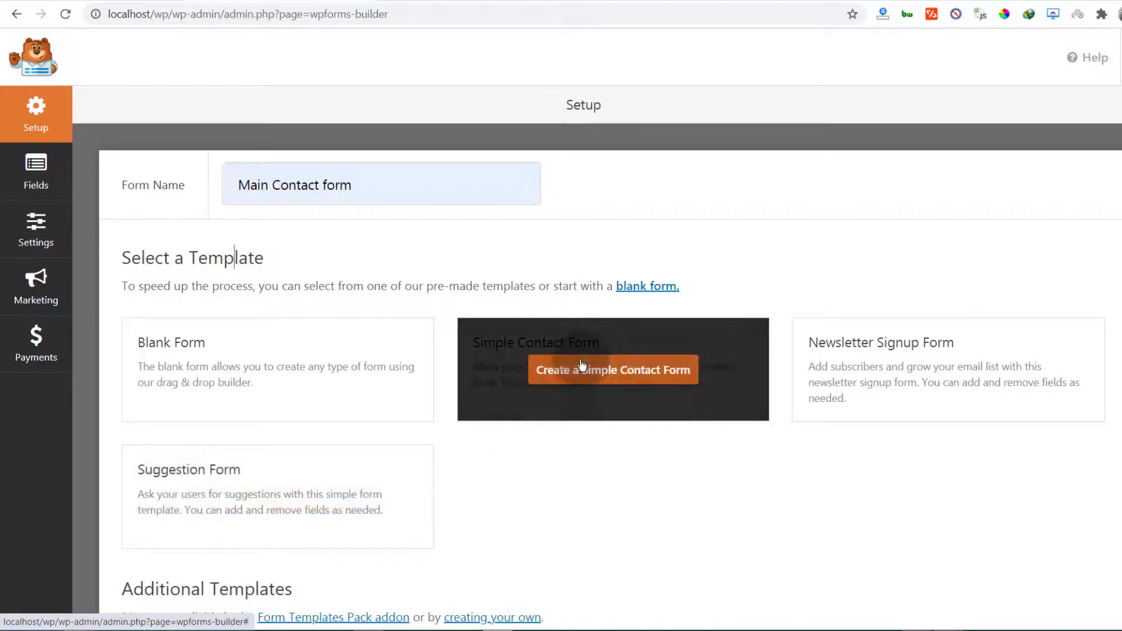
pyautogui.click(602, 371)
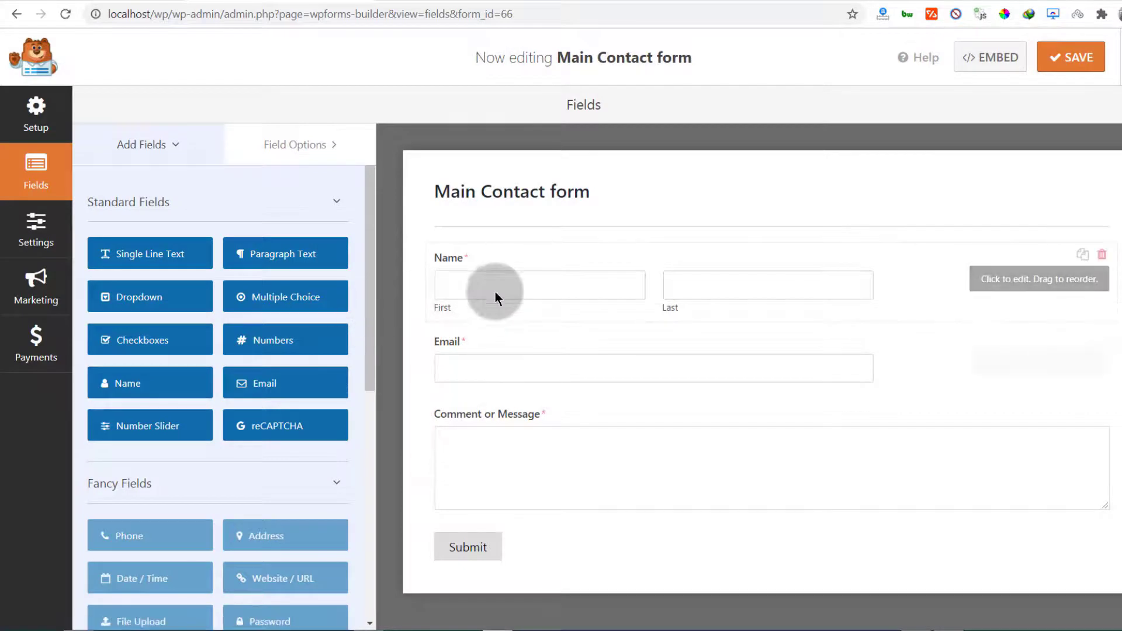
# Review the Name and Email field settings, then add and delete a trial second Name field
pyautogui.click(494, 286)
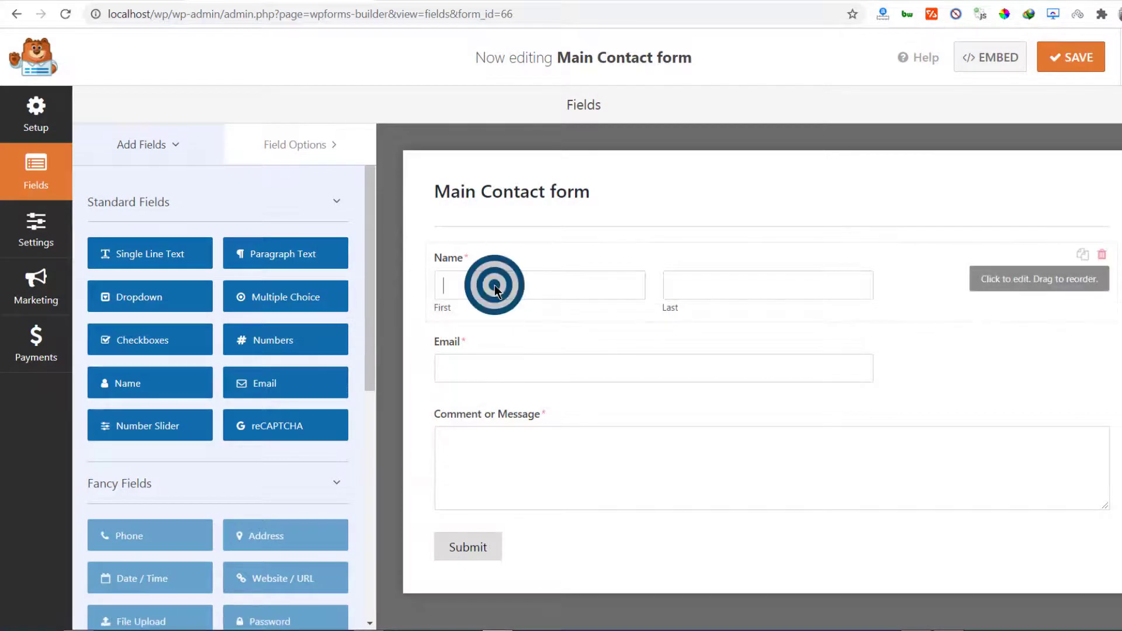
pyautogui.click(727, 291)
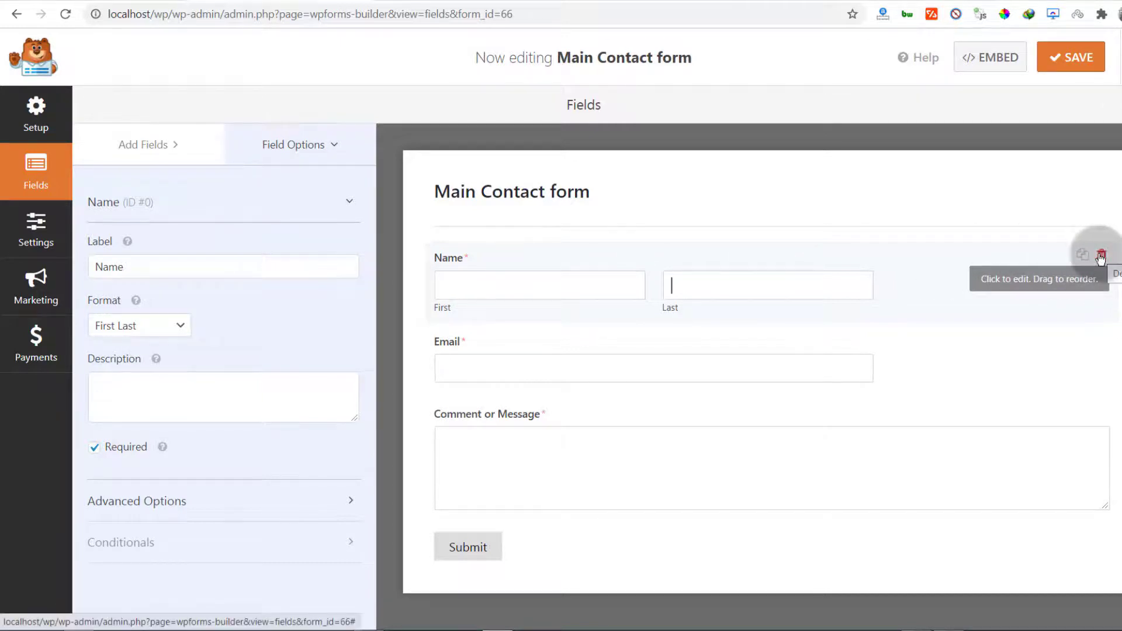
pyautogui.click(482, 338)
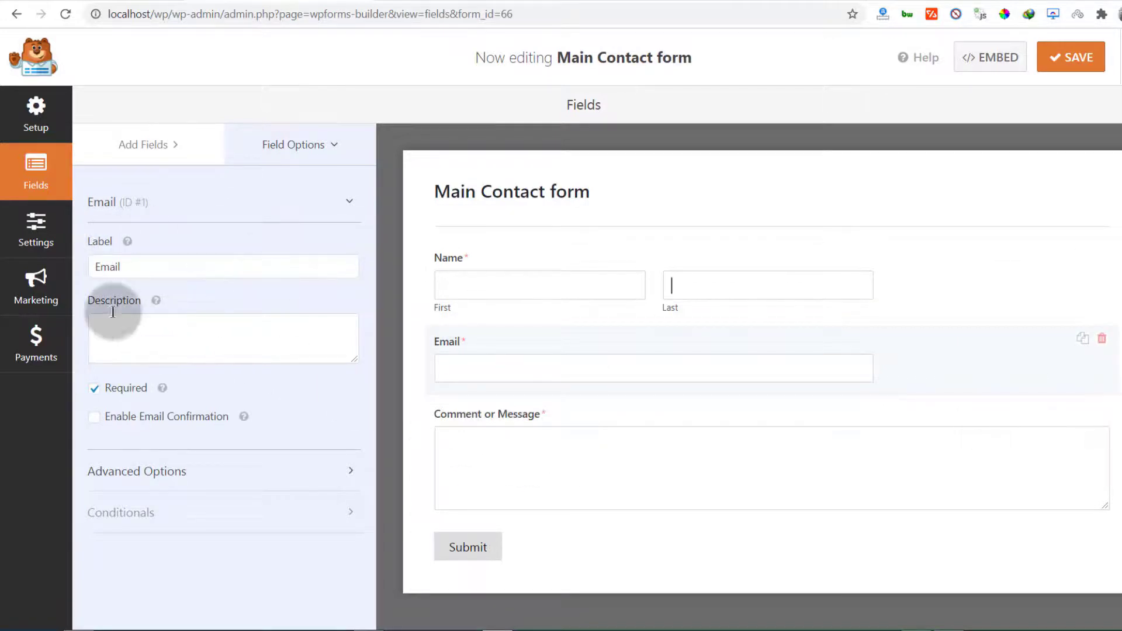
pyautogui.click(140, 149)
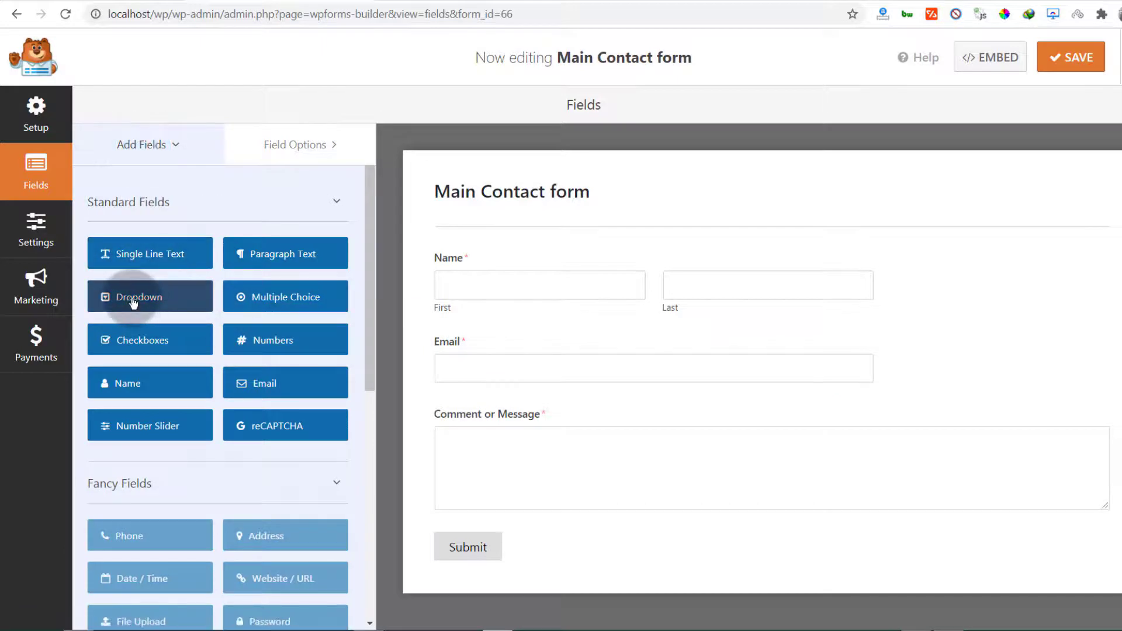
pyautogui.moveTo(127, 390); pyautogui.dragTo(443, 413)
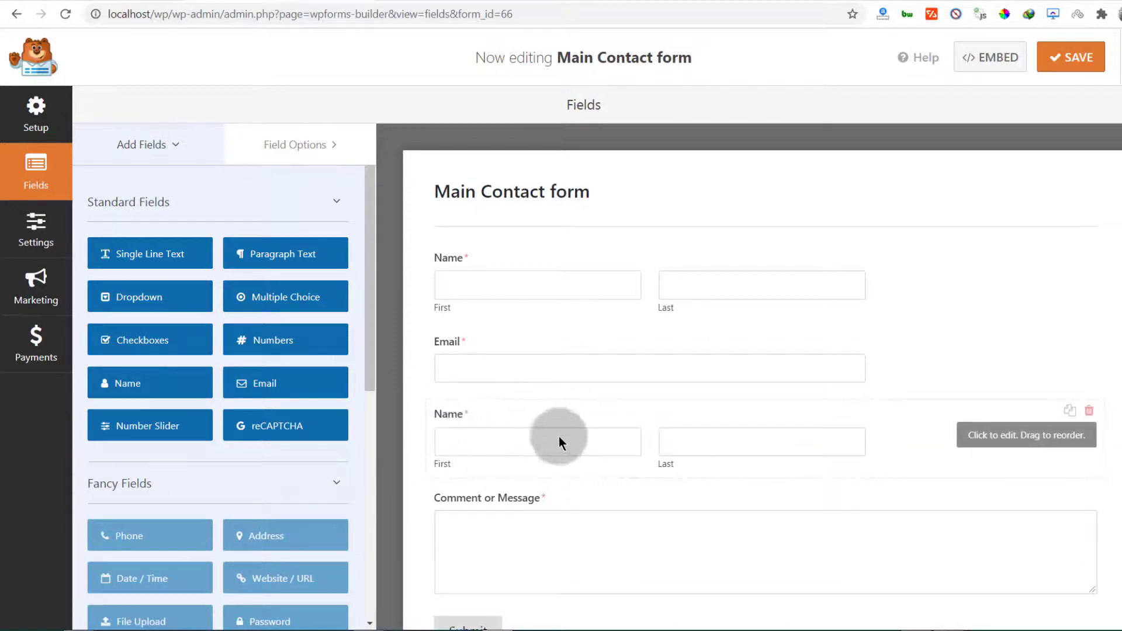
pyautogui.click(1090, 411)
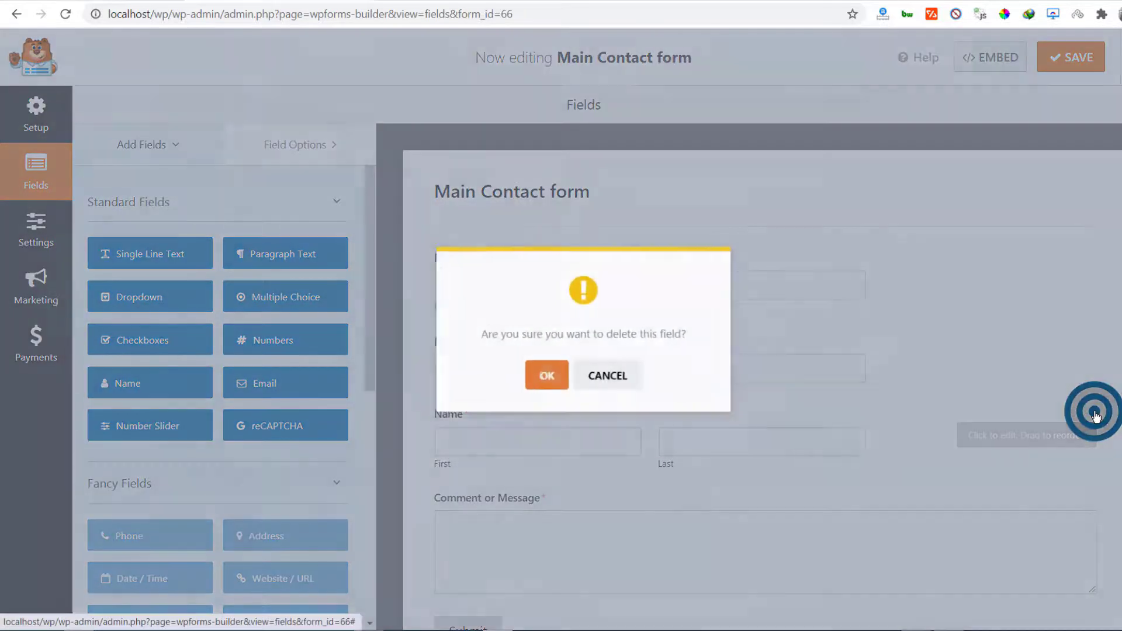
pyautogui.click(544, 377)
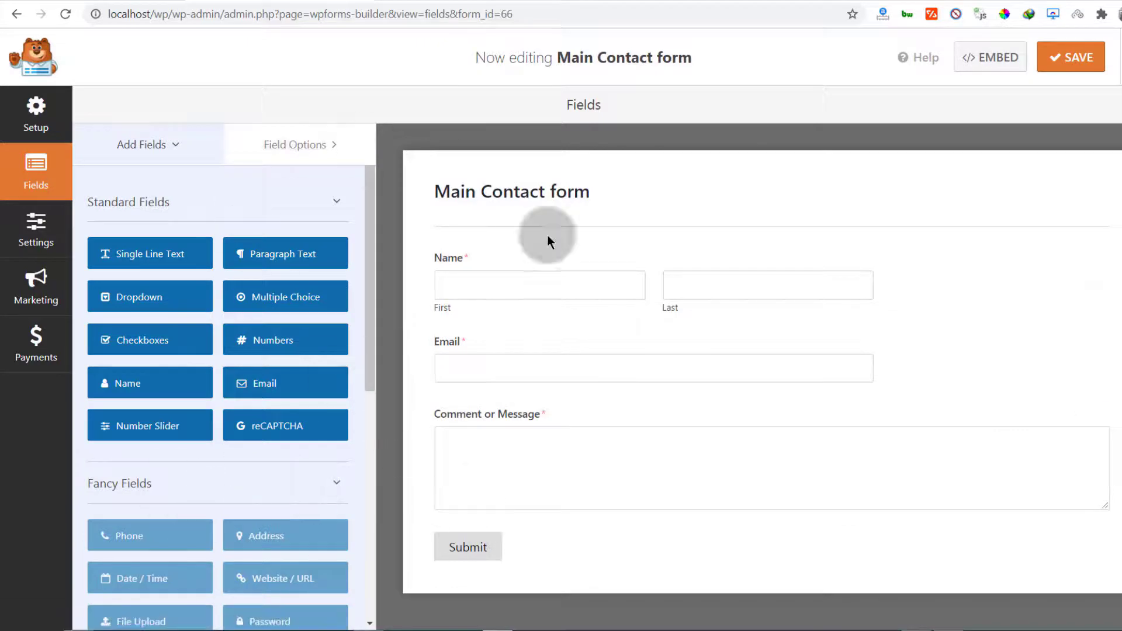
# Add a trial Number Slider between Email and Comment, then delete it again
pyautogui.scroll(-1, 153, 476)
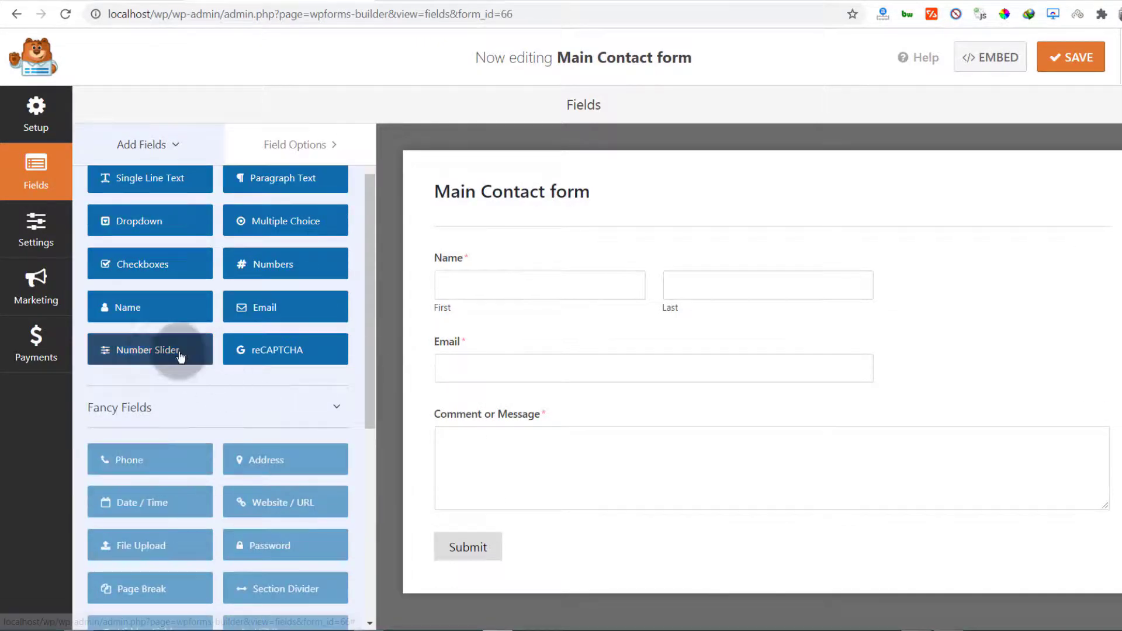
pyautogui.moveTo(180, 356); pyautogui.dragTo(471, 399)
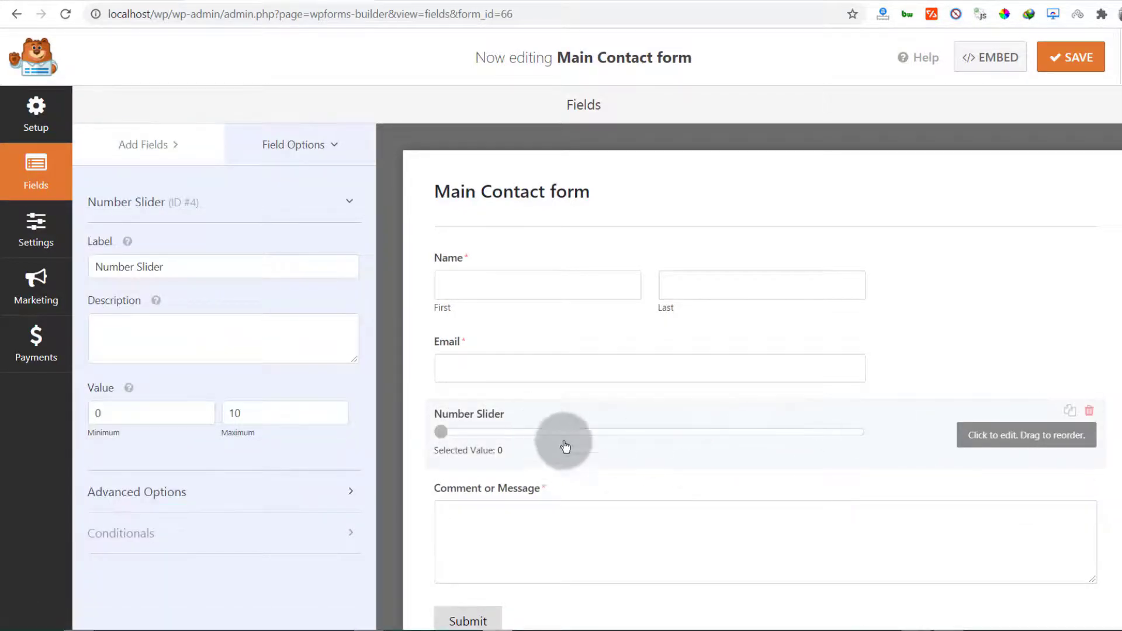
pyautogui.click(1089, 410)
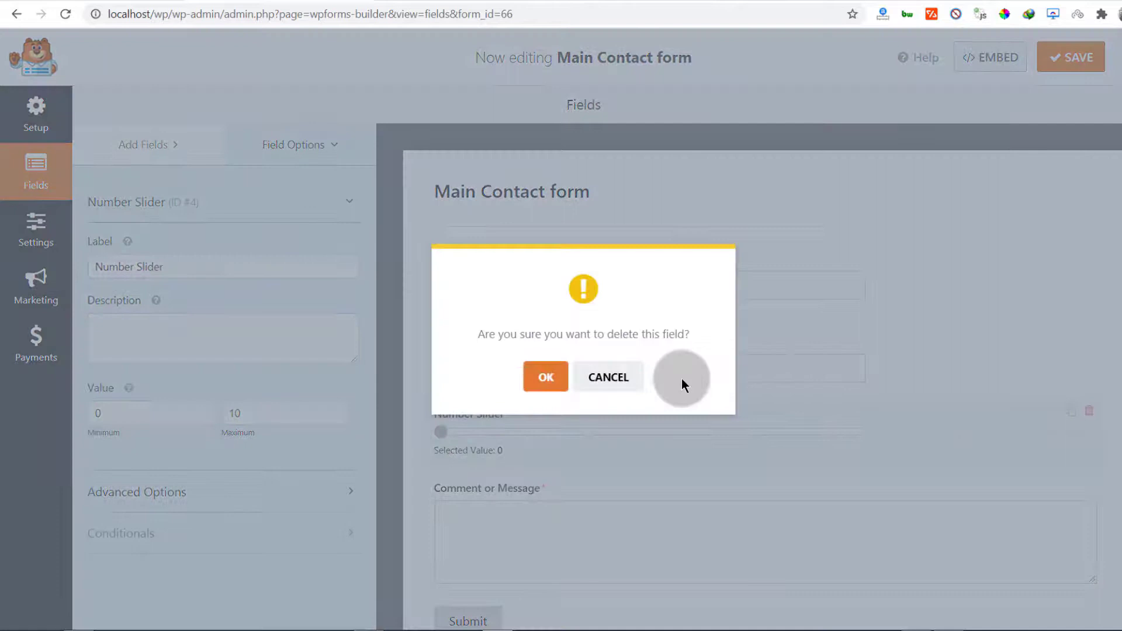
pyautogui.click(540, 377)
pyautogui.scroll(-3, 171, 444)
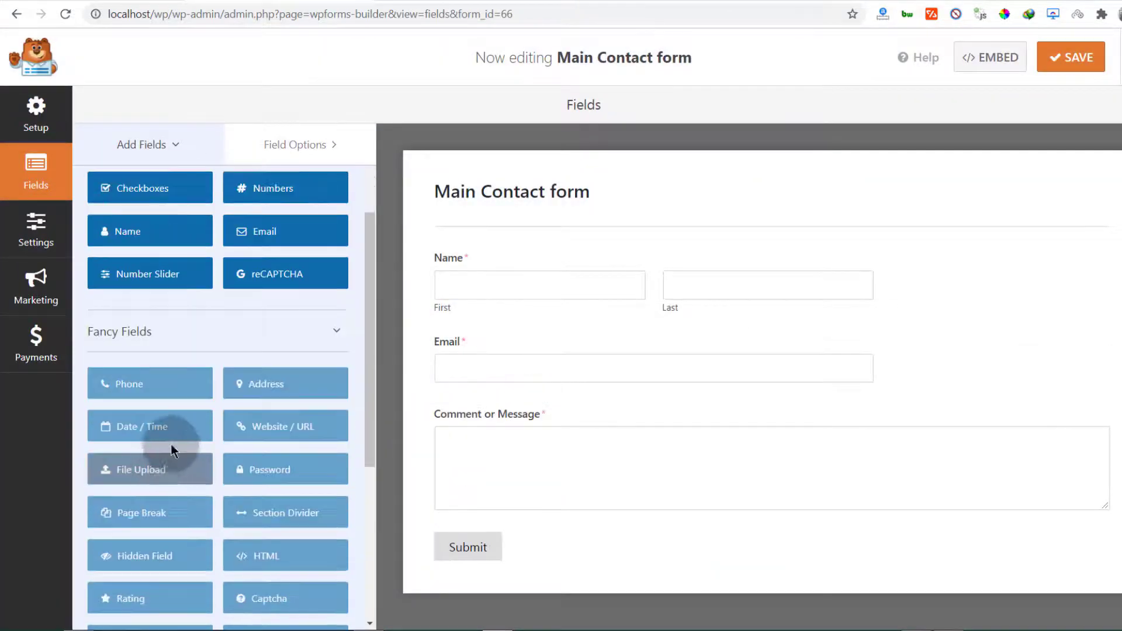
pyautogui.scroll(3, 170, 444)
pyautogui.click(519, 264)
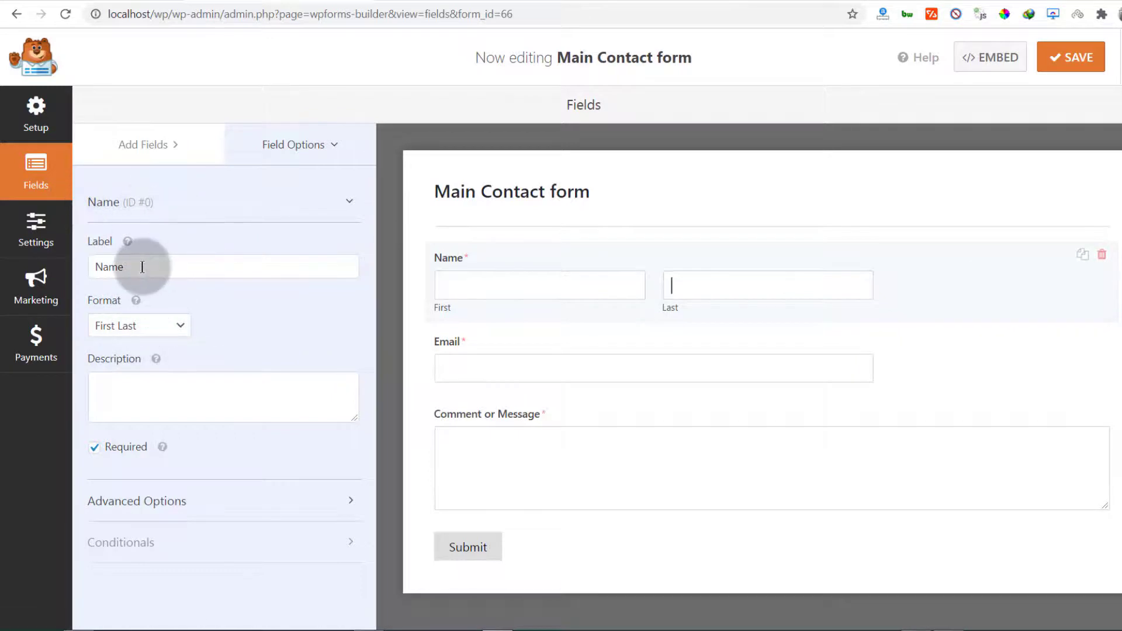
# Try the Simple format on the Name field, then set it back to First Last
pyautogui.moveTo(142, 266)
pyautogui.mouseDown()
pyautogui.moveTo(115, 265)
pyautogui.moveTo(152, 269)
pyautogui.mouseUp()
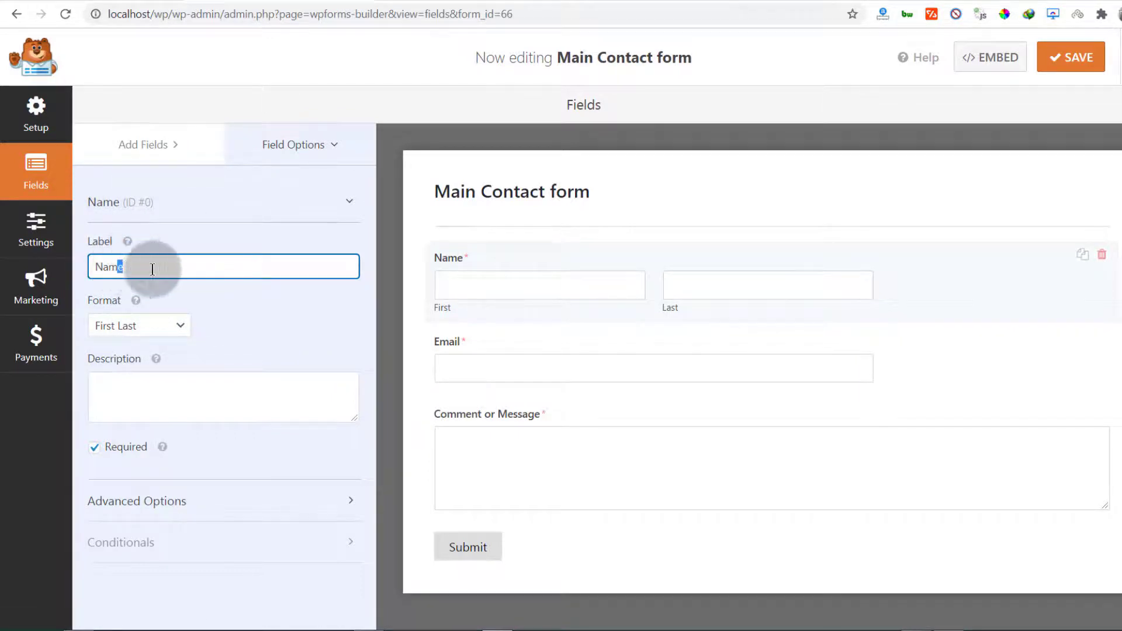
pyautogui.click(176, 267)
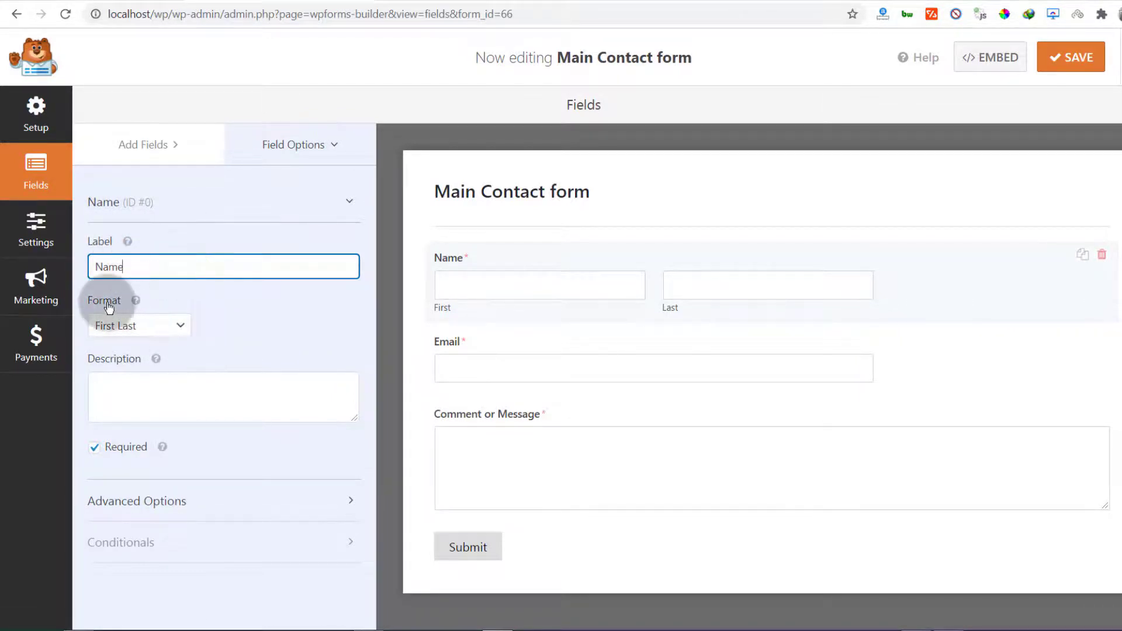
pyautogui.click(186, 325)
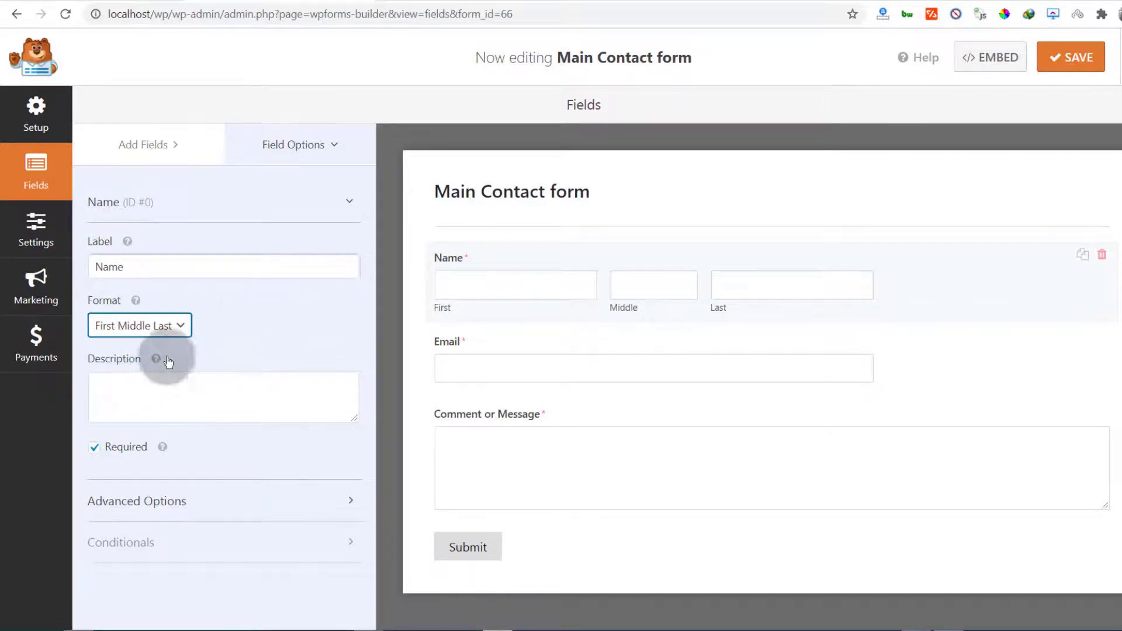
pyautogui.click(181, 325)
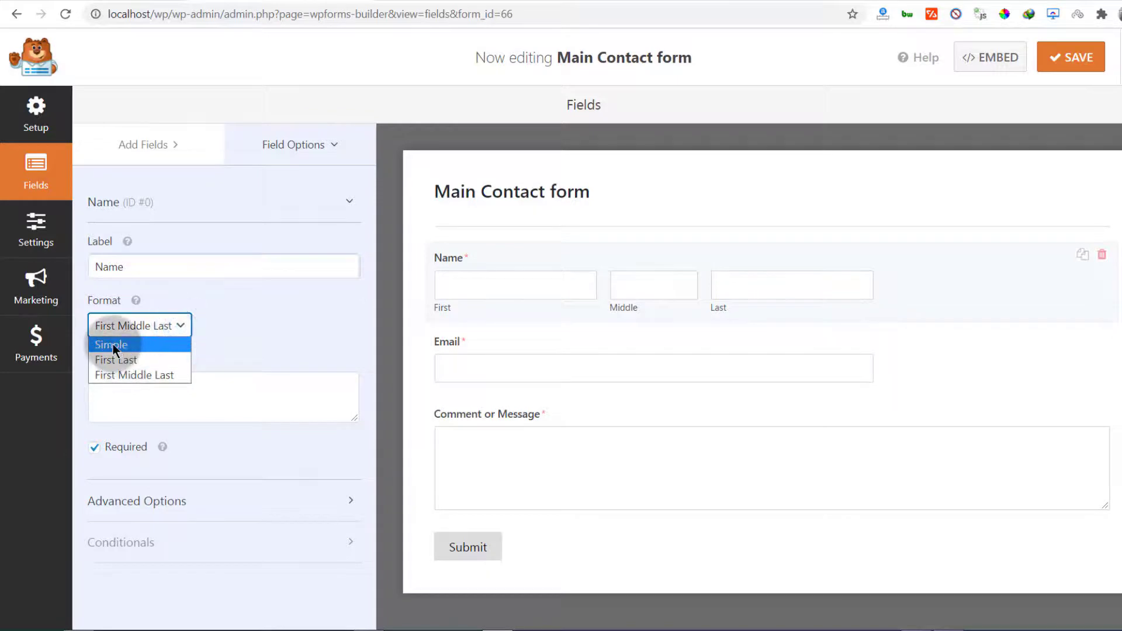
pyautogui.click(115, 346)
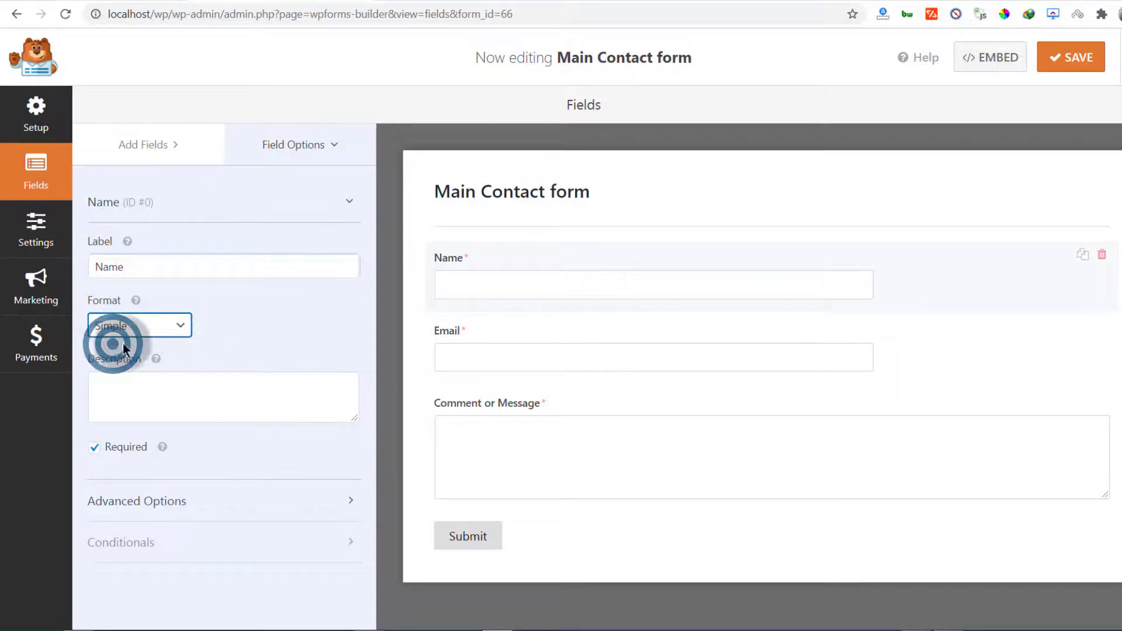
pyautogui.click(183, 325)
pyautogui.click(137, 359)
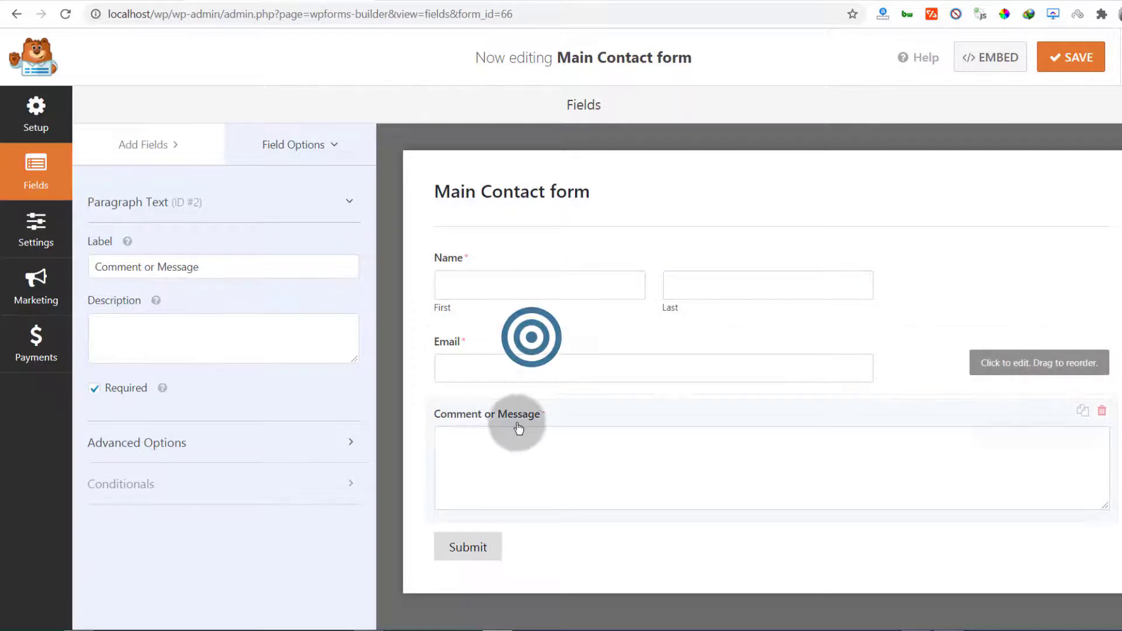
# Keep Comment or Message required with its label showing, and save the form
pyautogui.click(95, 391)
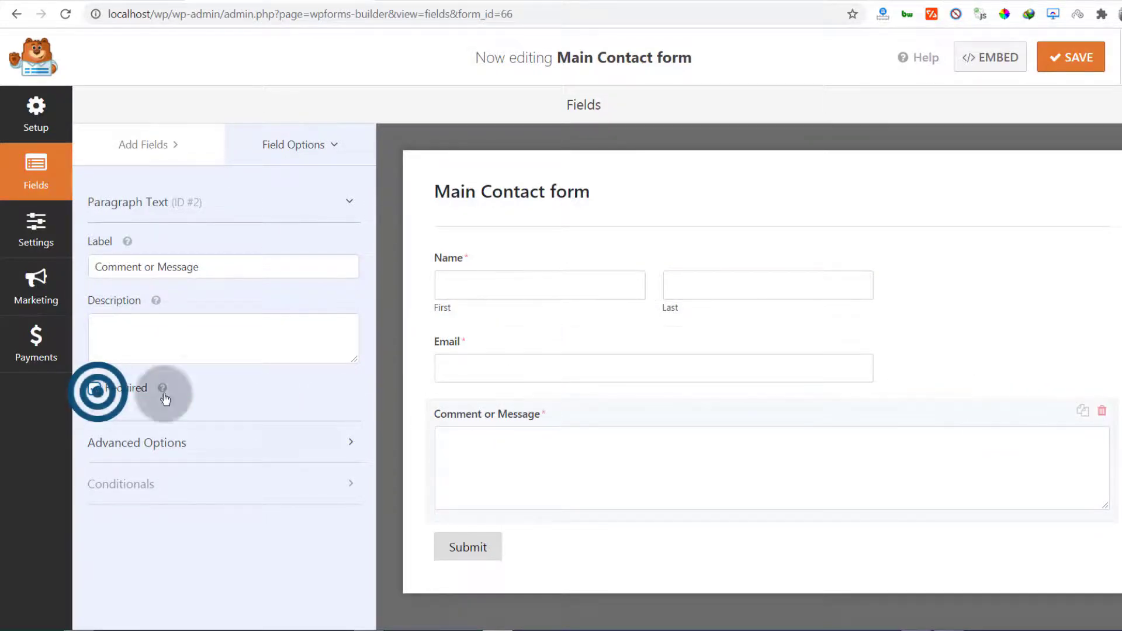
pyautogui.click(92, 388)
pyautogui.click(532, 406)
pyautogui.click(480, 322)
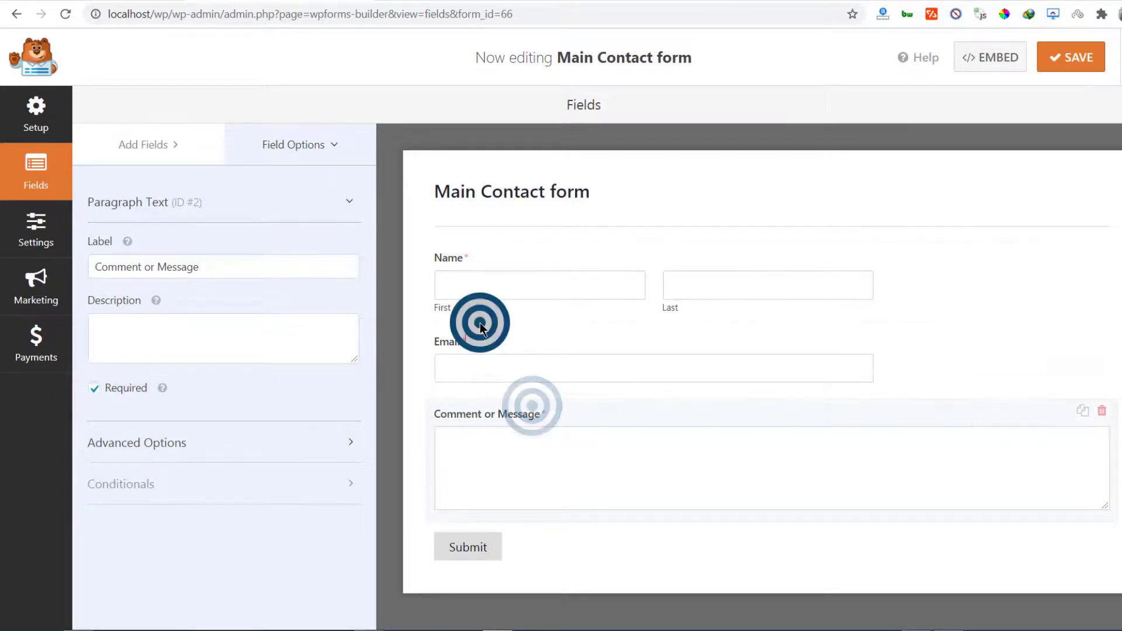
pyautogui.click(517, 408)
pyautogui.click(125, 446)
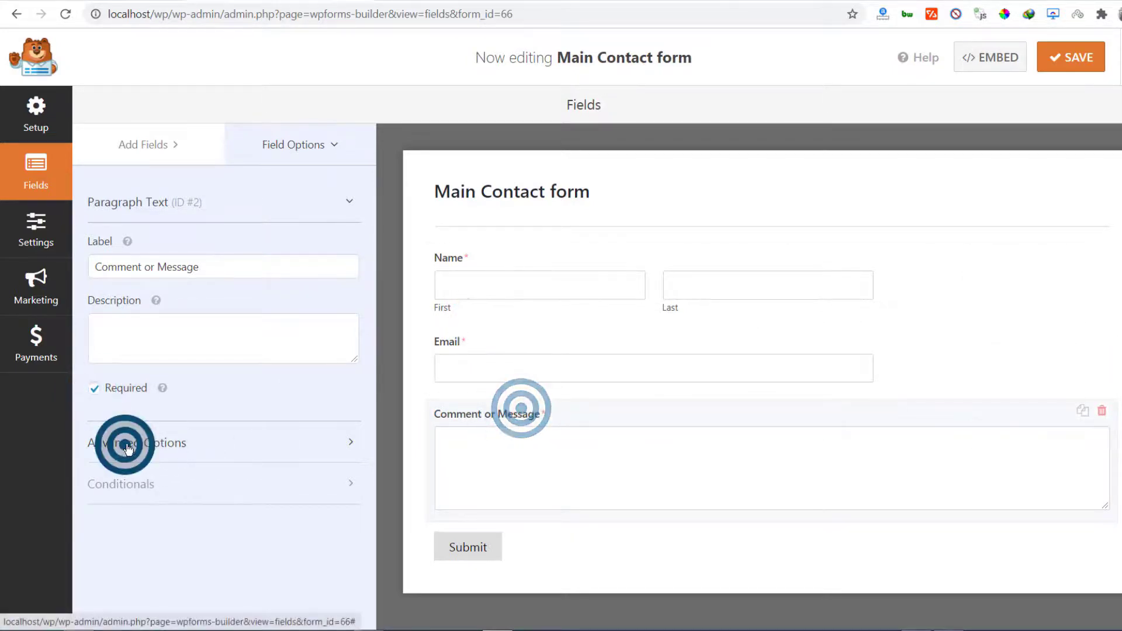
pyautogui.scroll(-4, 201, 464)
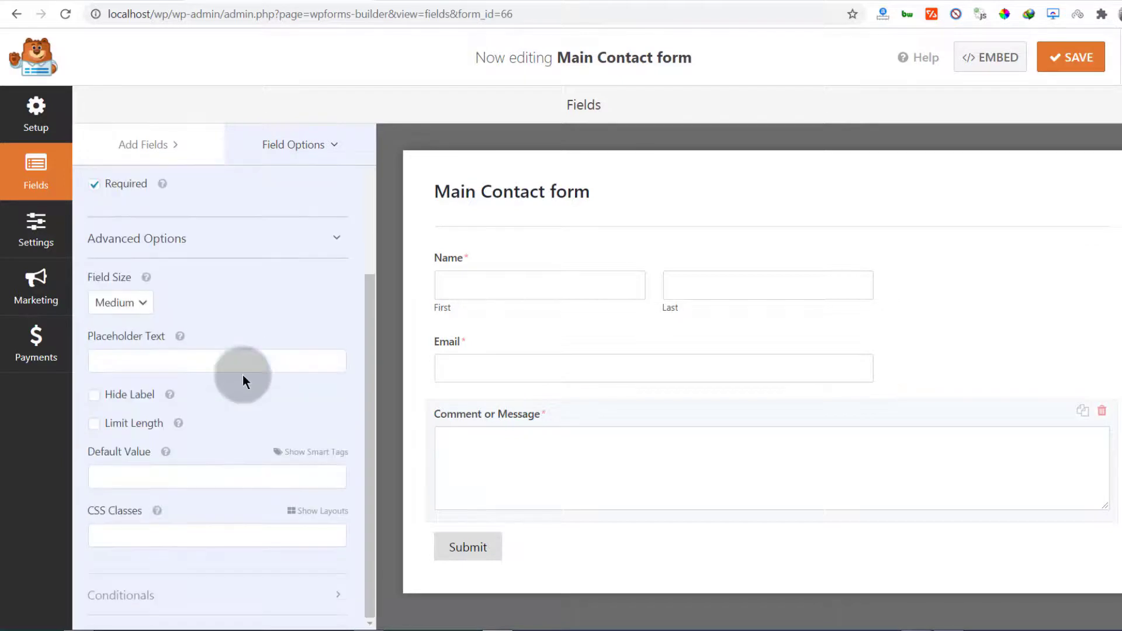
pyautogui.click(93, 395)
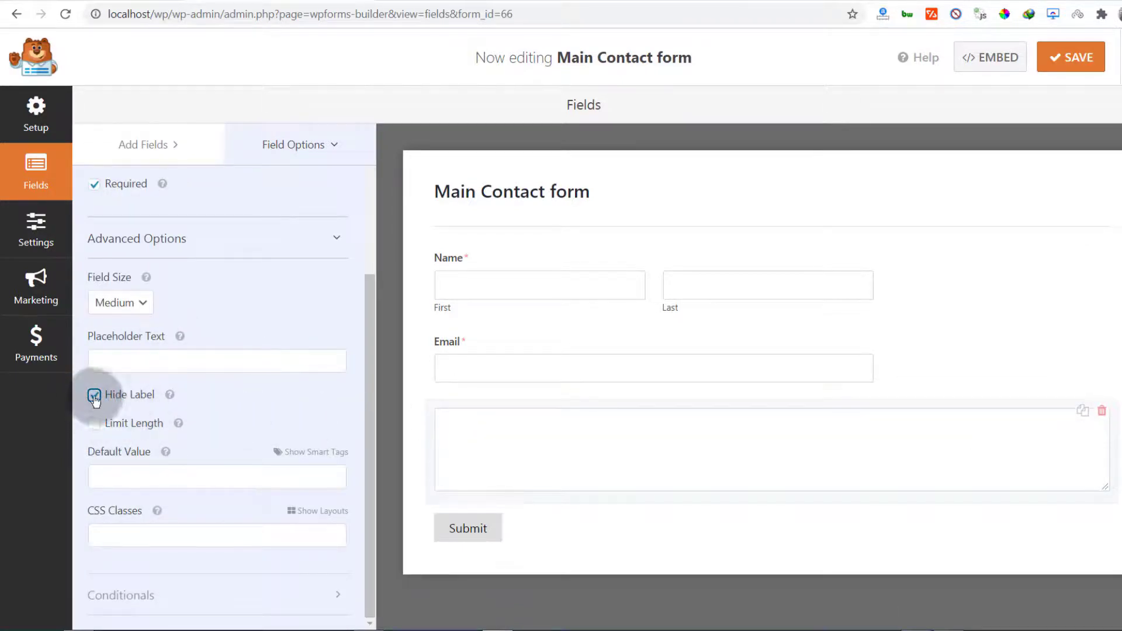
pyautogui.click(93, 396)
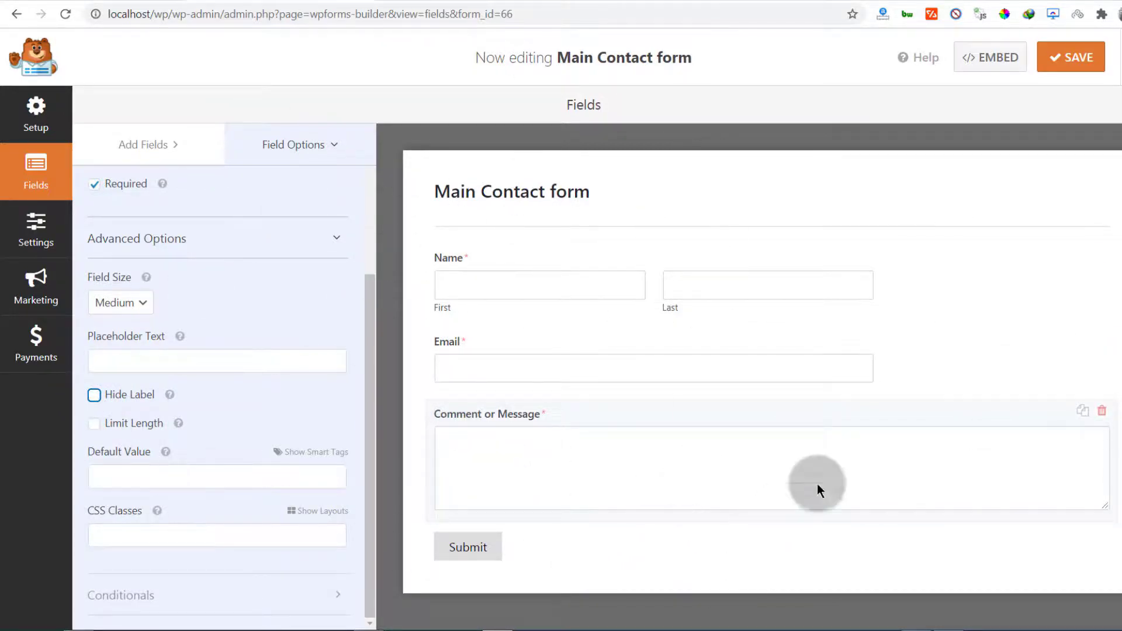
pyautogui.click(1072, 59)
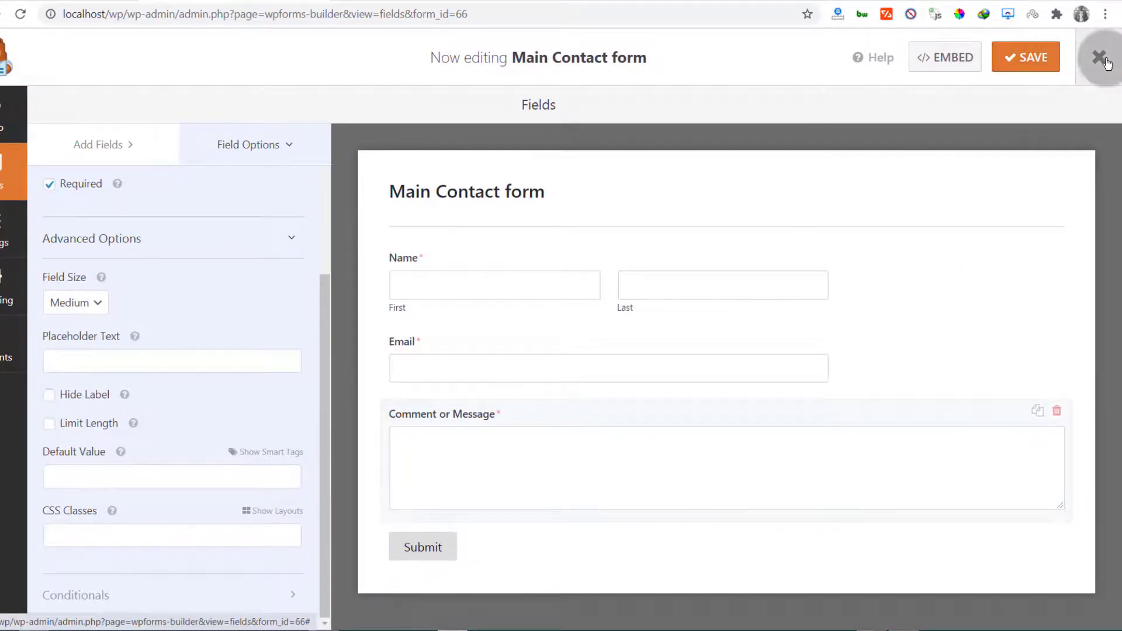
# Exit the form builder, reload the Contact page editor, and add a block to the empty left column
pyautogui.click(1099, 57)
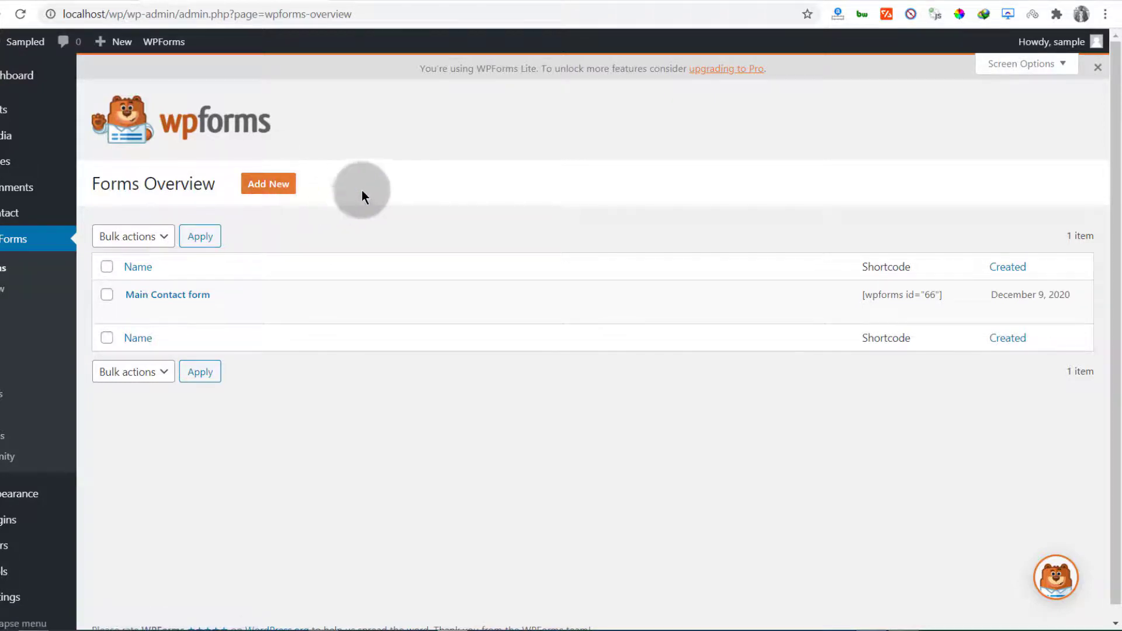
pyautogui.click(379, 1)
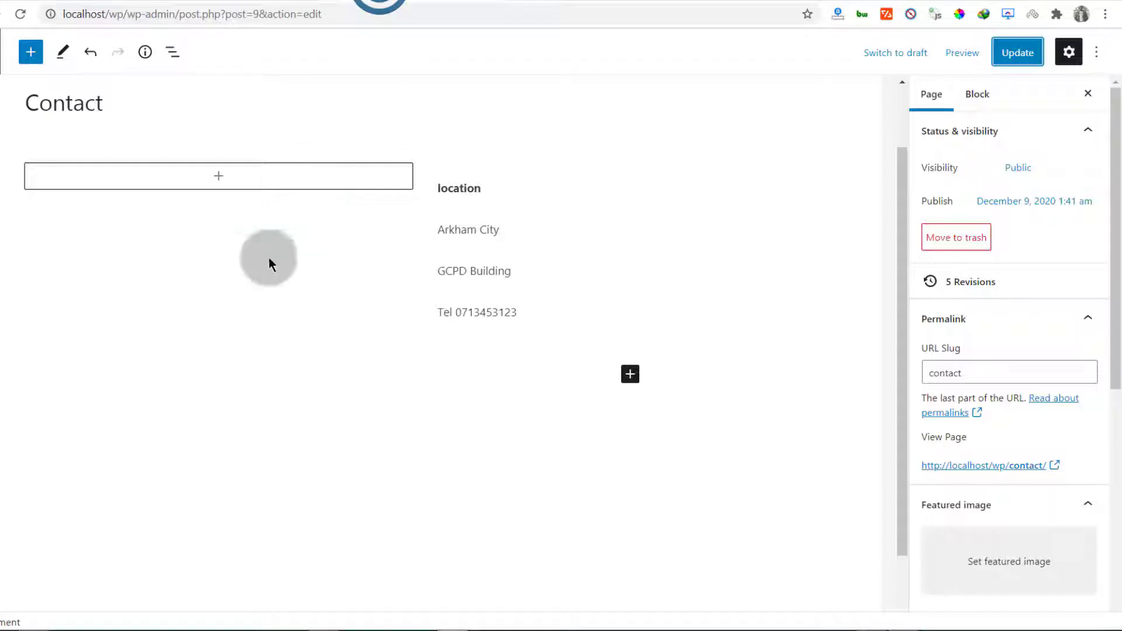
pyautogui.click(20, 13)
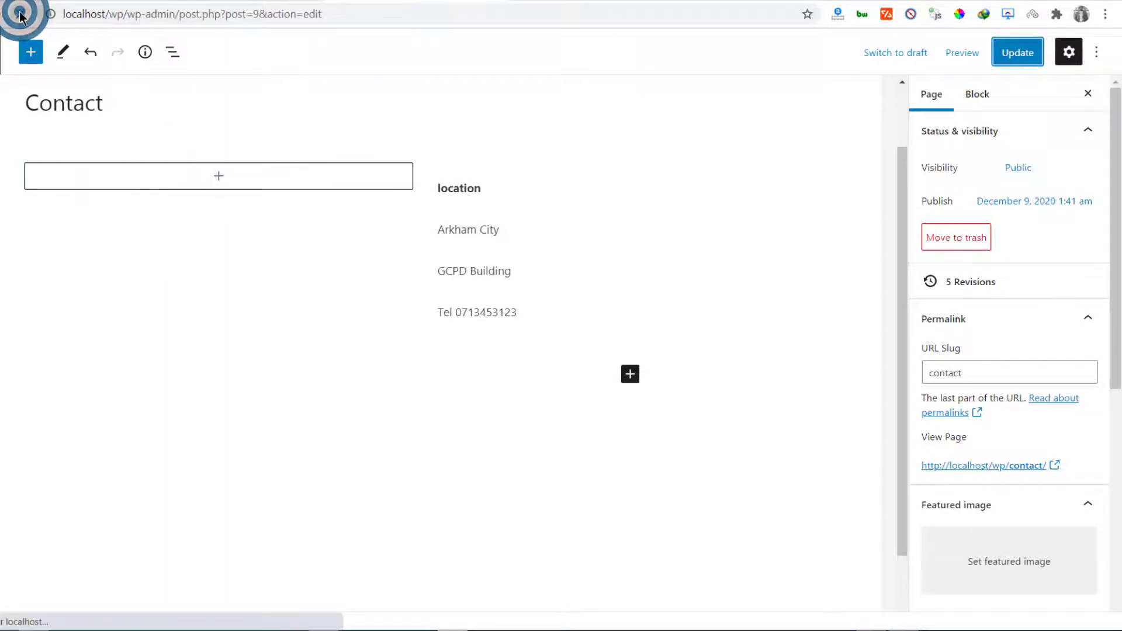
pyautogui.click(22, 15)
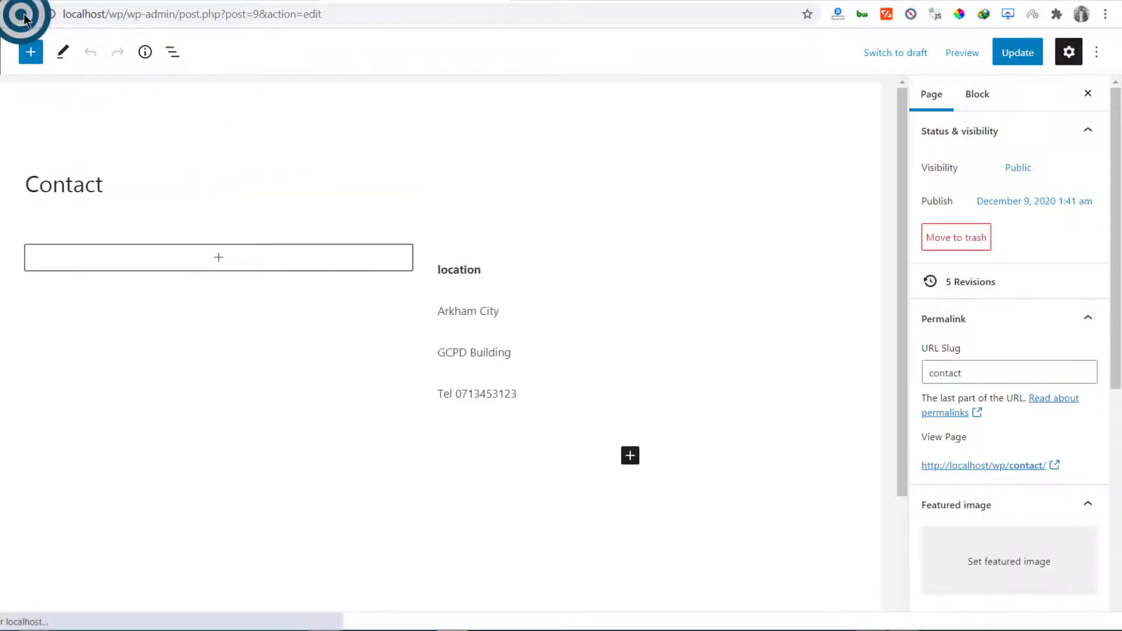
pyautogui.click(218, 257)
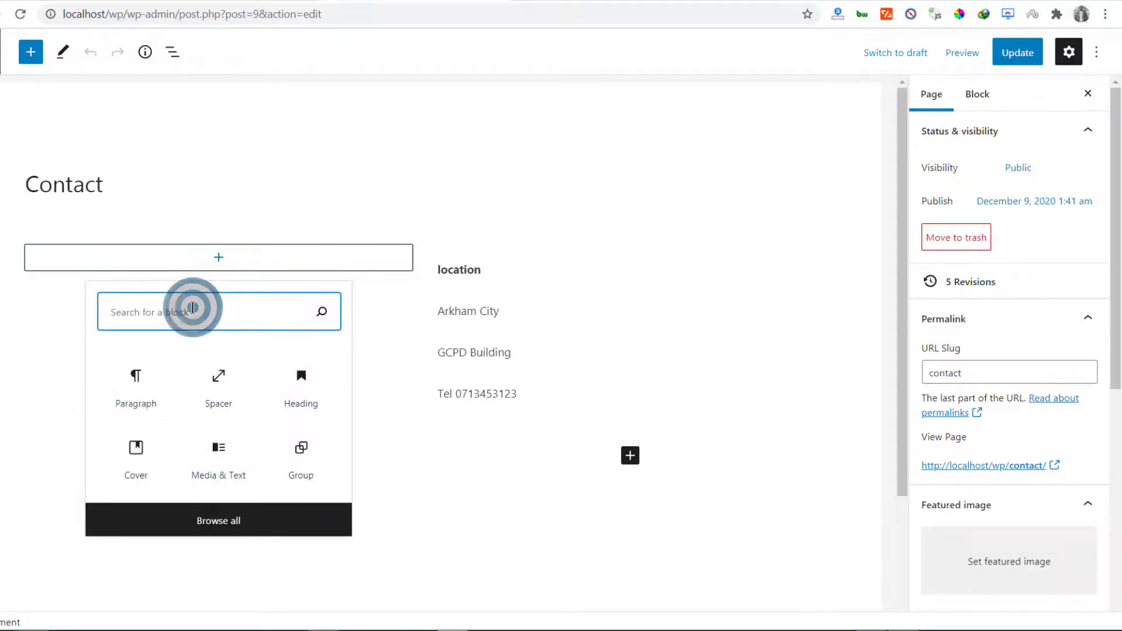
# Insert a WPForms block showing 'Main Contact form' in the left column and update the page
pyautogui.write('c')
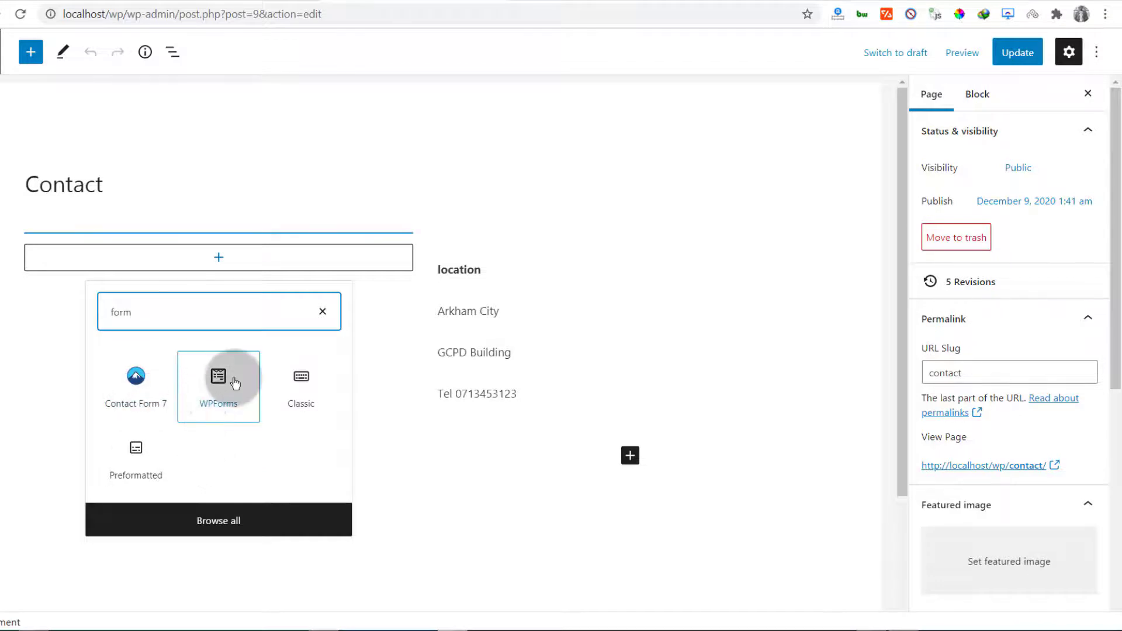
pyautogui.click(216, 389)
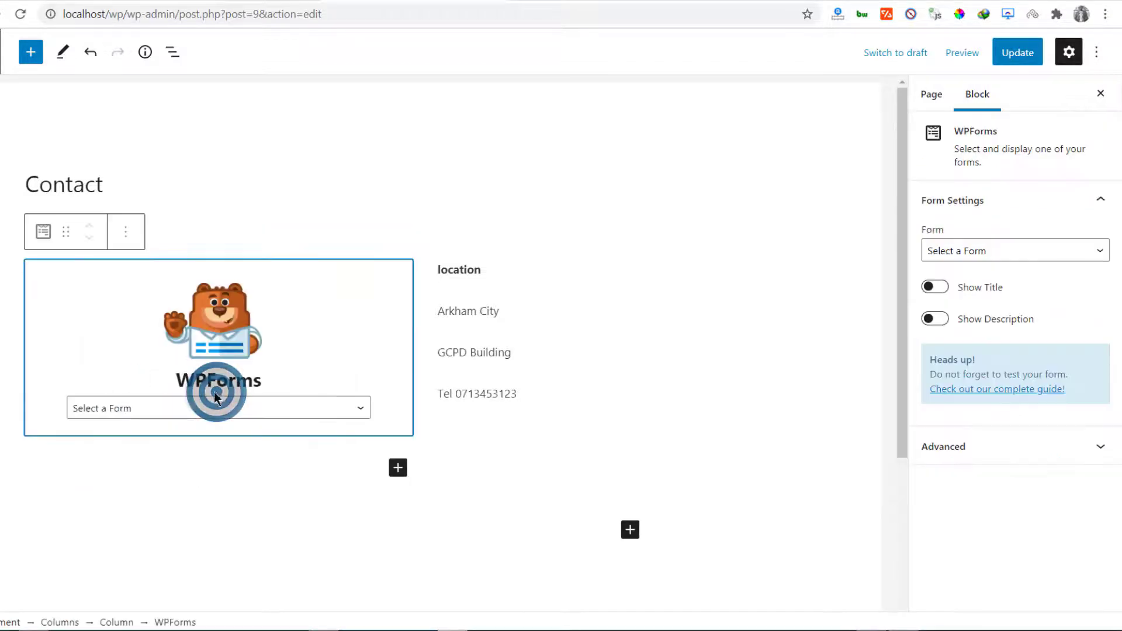
pyautogui.click(108, 408)
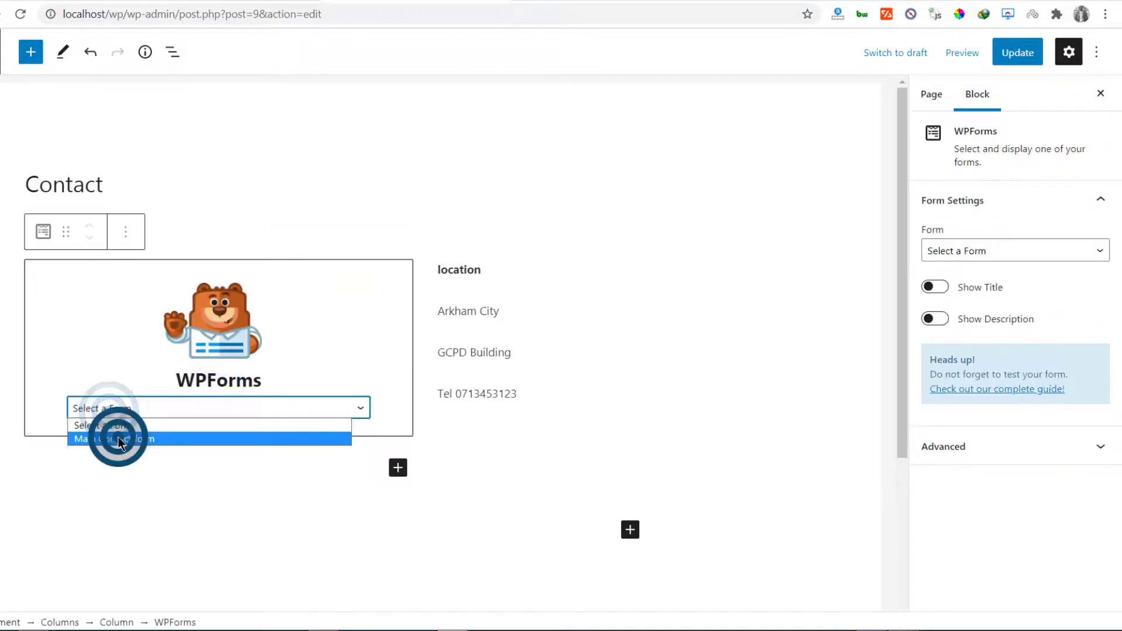
pyautogui.click(119, 439)
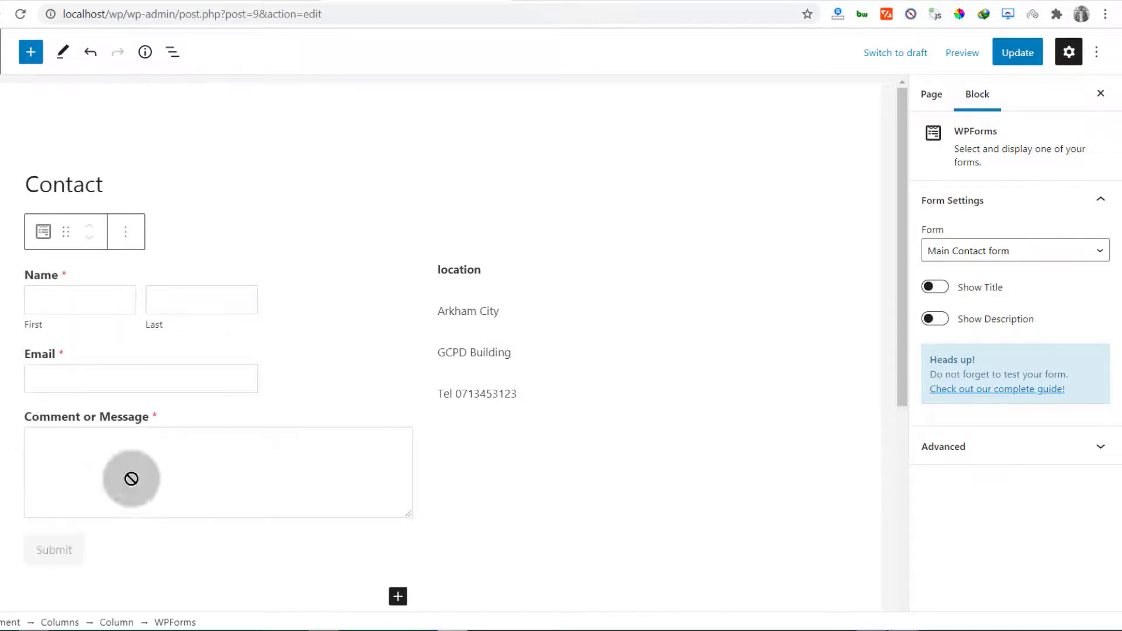
pyautogui.click(1016, 54)
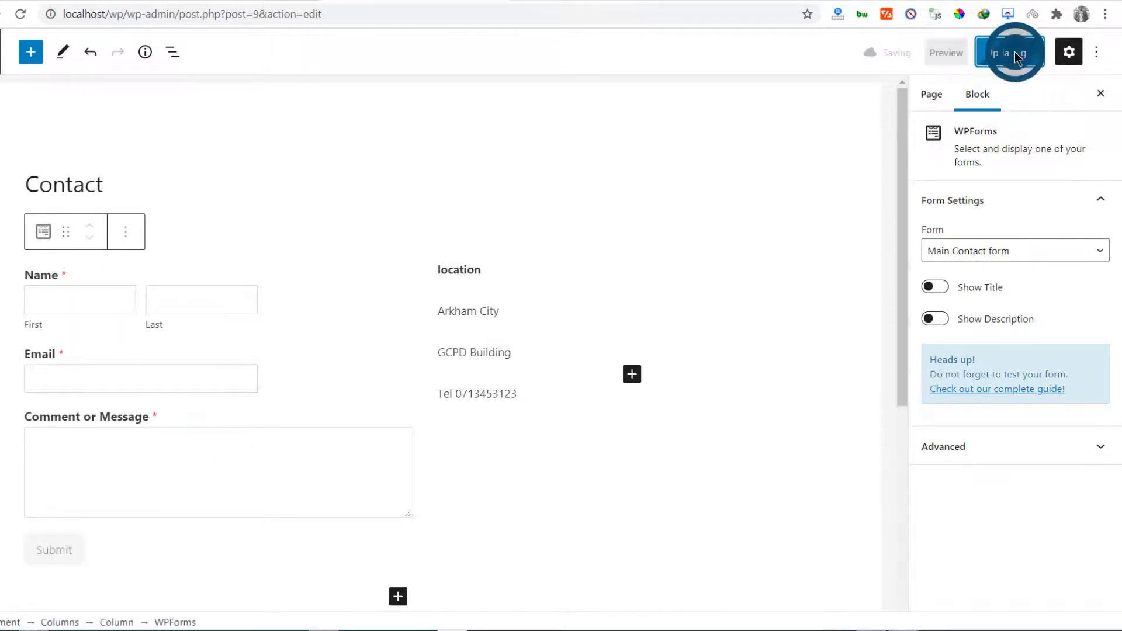
# Check the new form on the reloaded live Contact page, then return to the editor
pyautogui.click(555, 1)
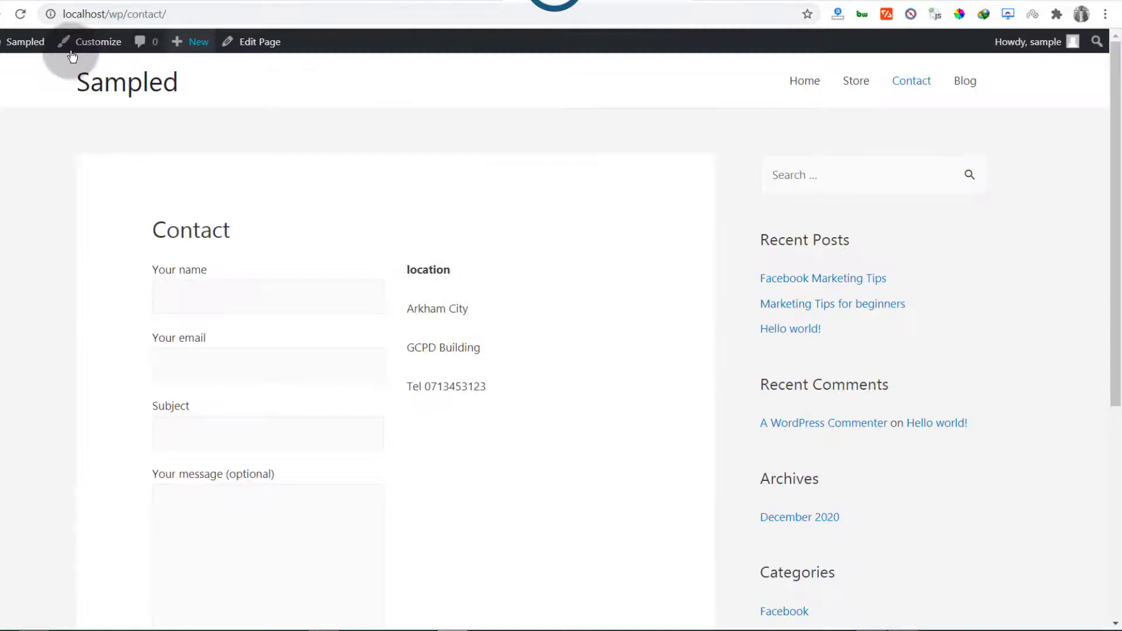
pyautogui.click(22, 15)
pyautogui.scroll(-3, 215, 170)
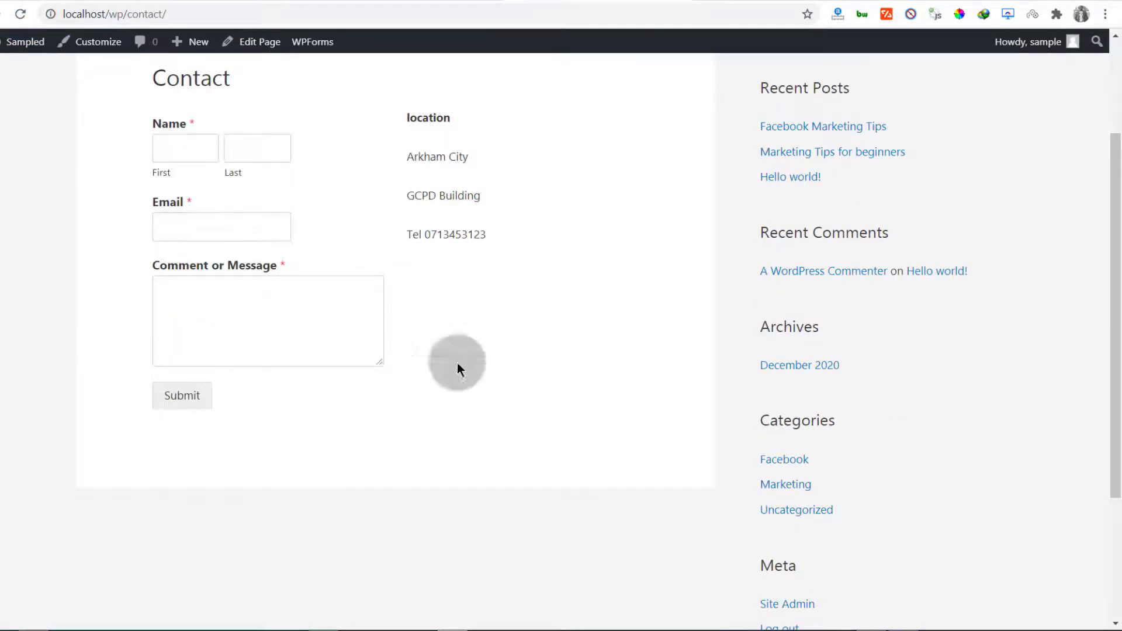
pyautogui.click(424, 1)
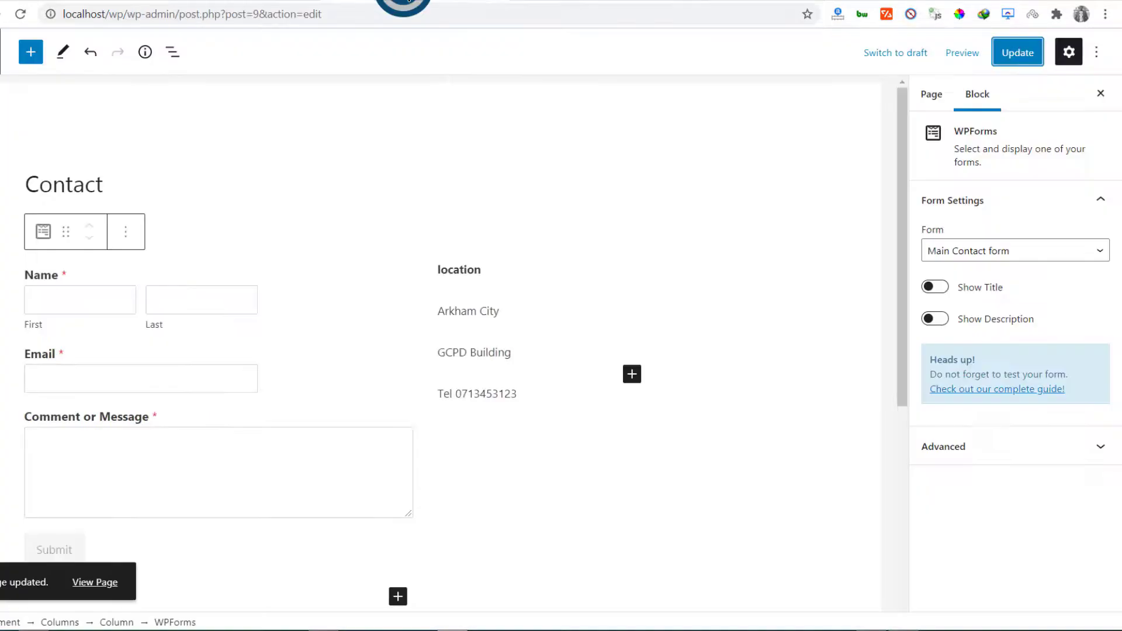
# Move the WPForms block above the columns, directly under the Contact title
pyautogui.click(433, 247)
pyautogui.scroll(-1, 421, 308)
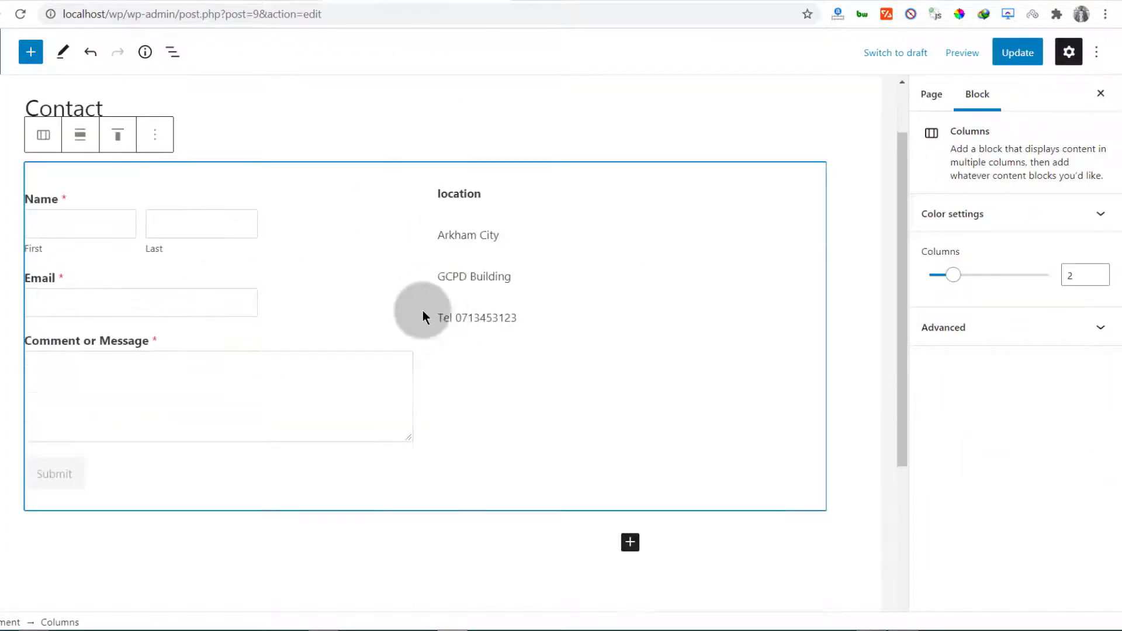
pyautogui.click(380, 253)
pyautogui.click(429, 202)
pyautogui.scroll(1, 415, 238)
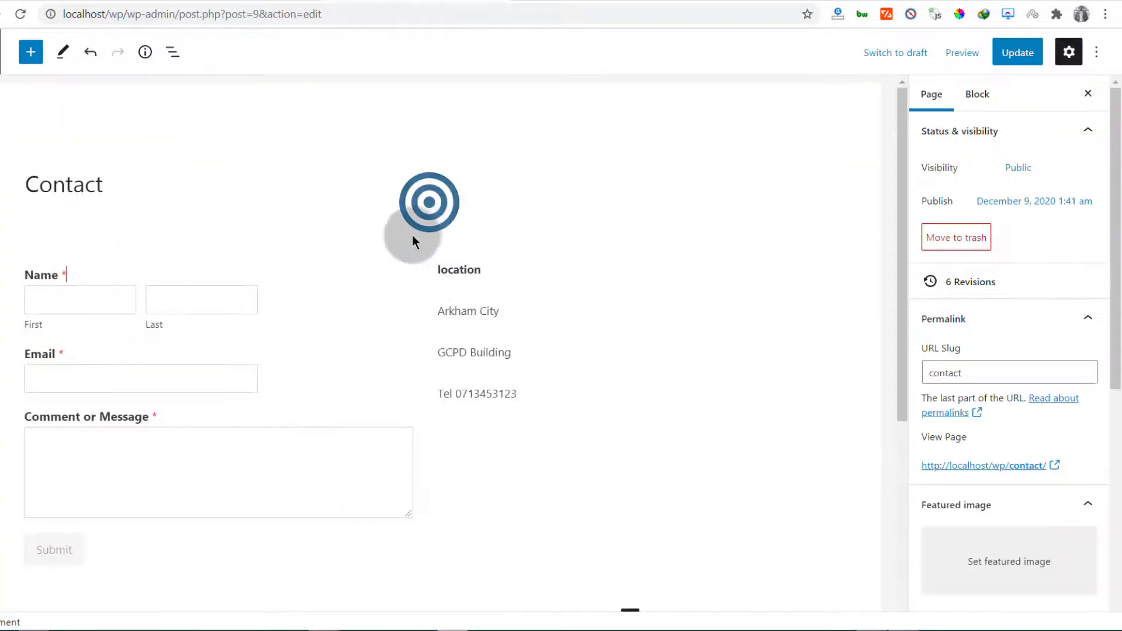
pyautogui.click(135, 189)
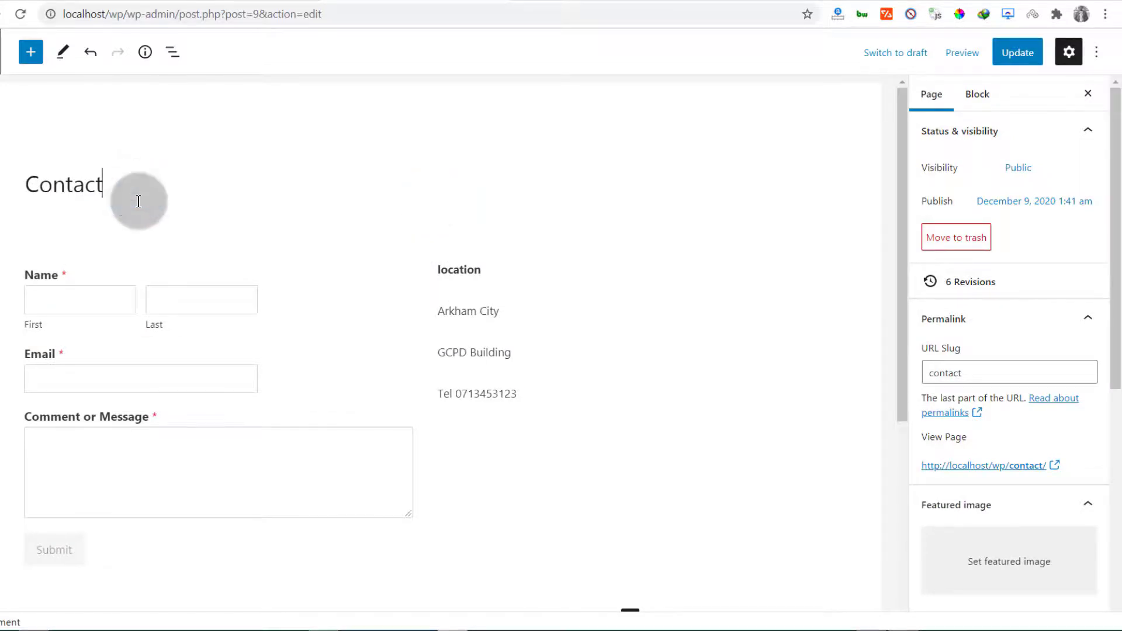
pyautogui.press('Return')
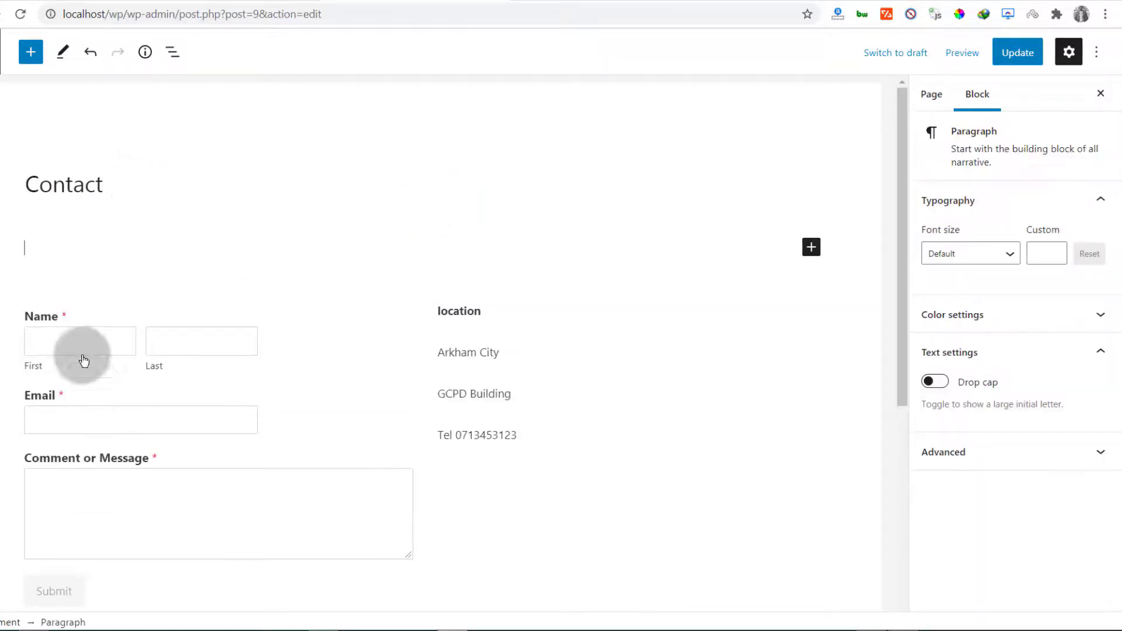
pyautogui.click(27, 328)
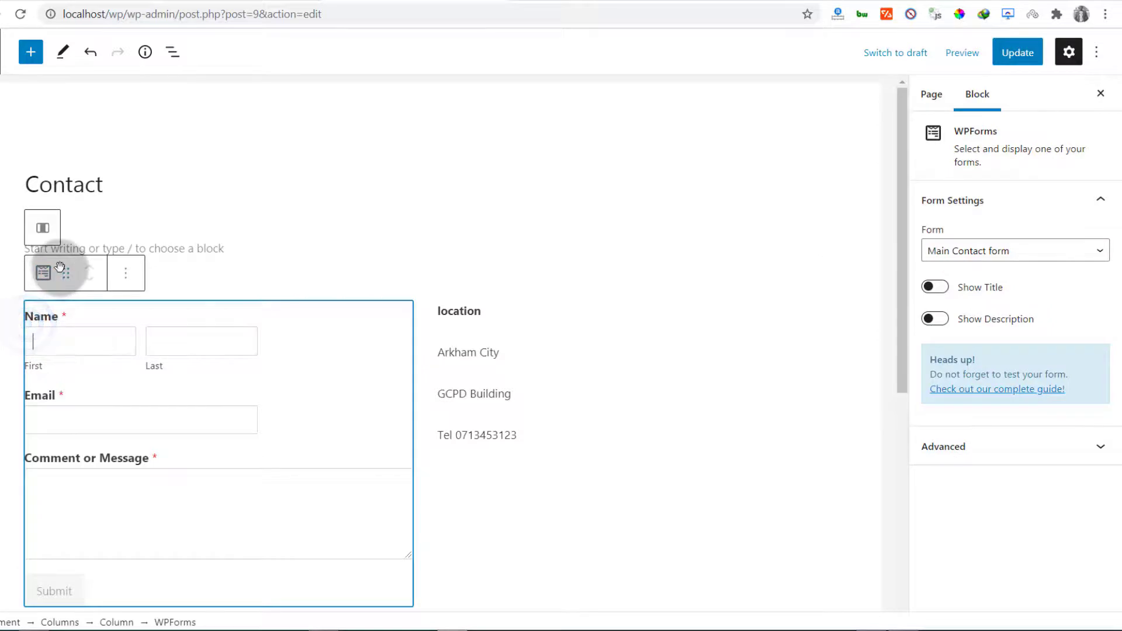
pyautogui.moveTo(65, 273); pyautogui.dragTo(74, 243)
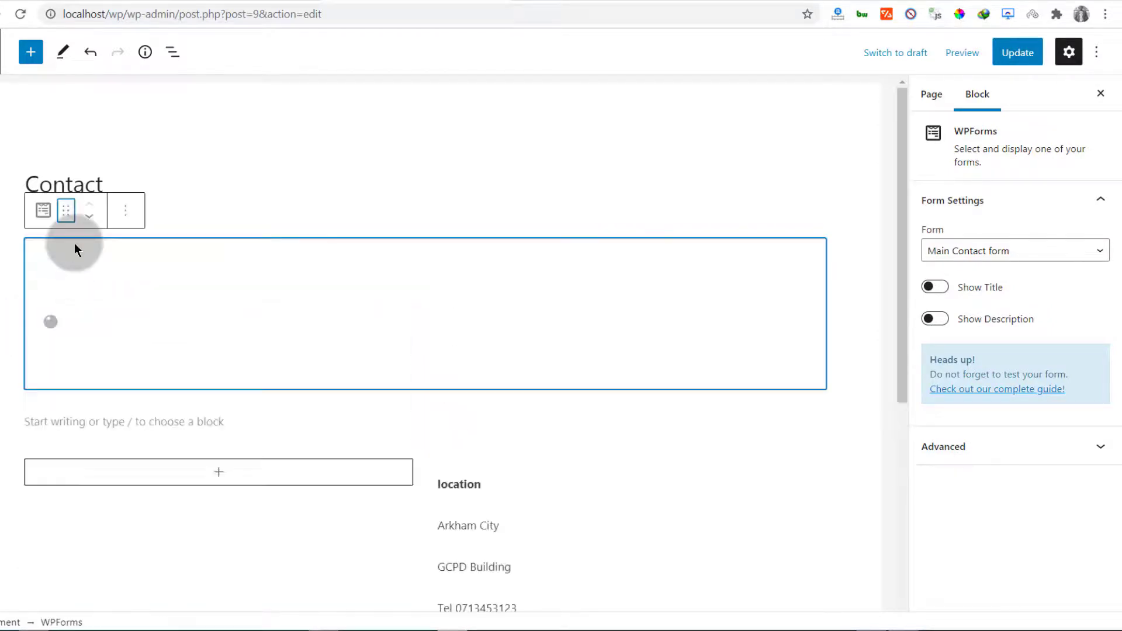
# Copy the four location paragraphs into the empty paragraph below the form
pyautogui.scroll(-5, 255, 326)
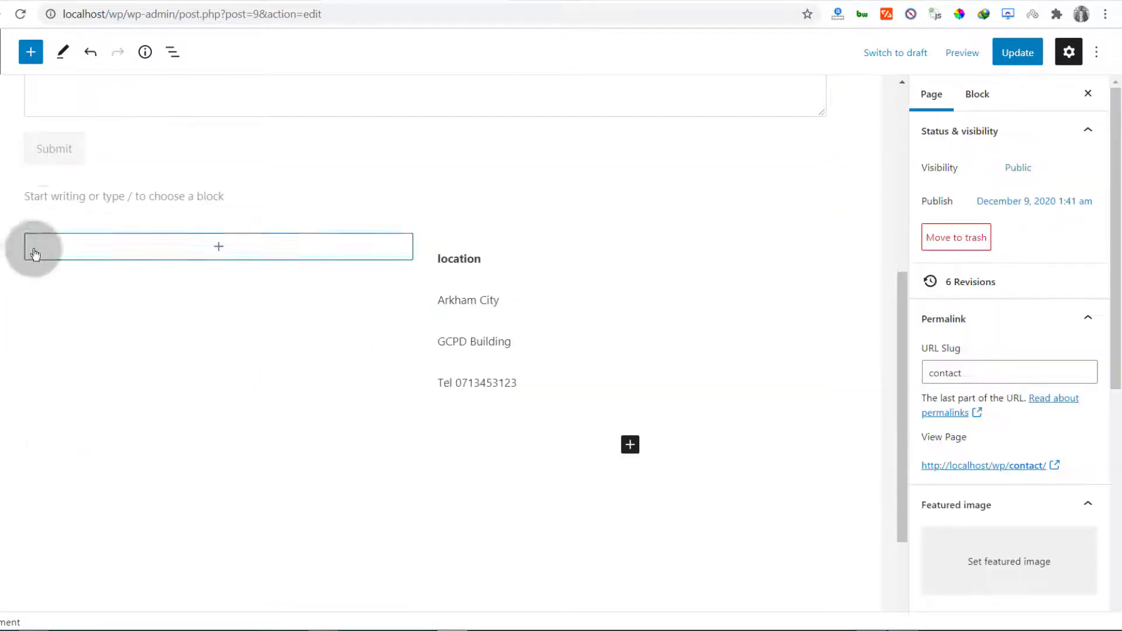
pyautogui.click(42, 215)
pyautogui.click(251, 251)
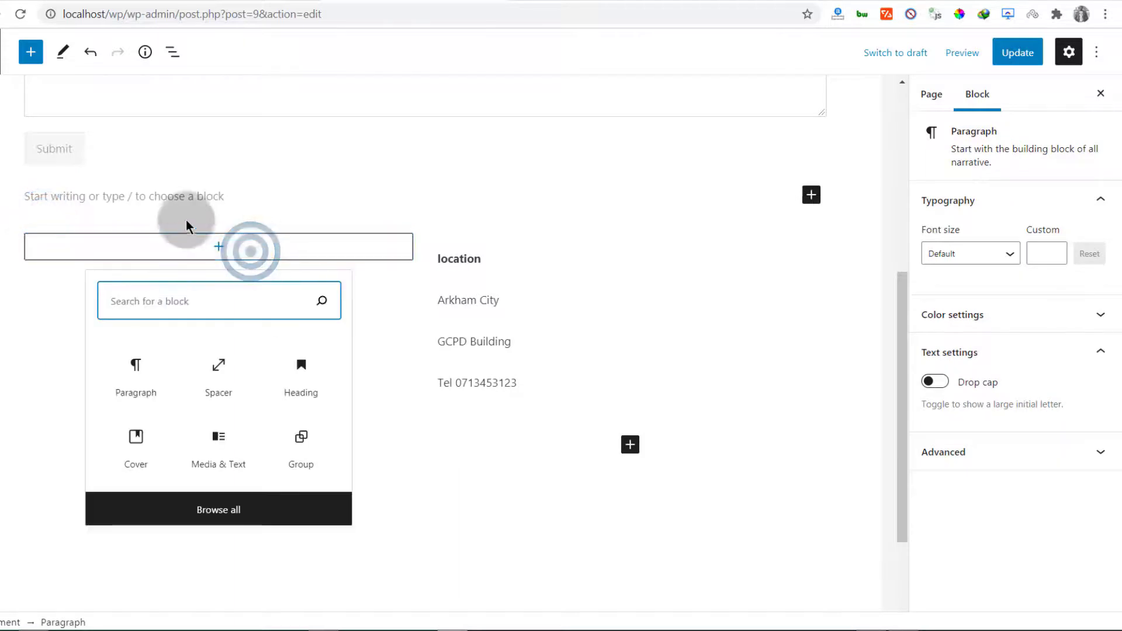
pyautogui.click(199, 201)
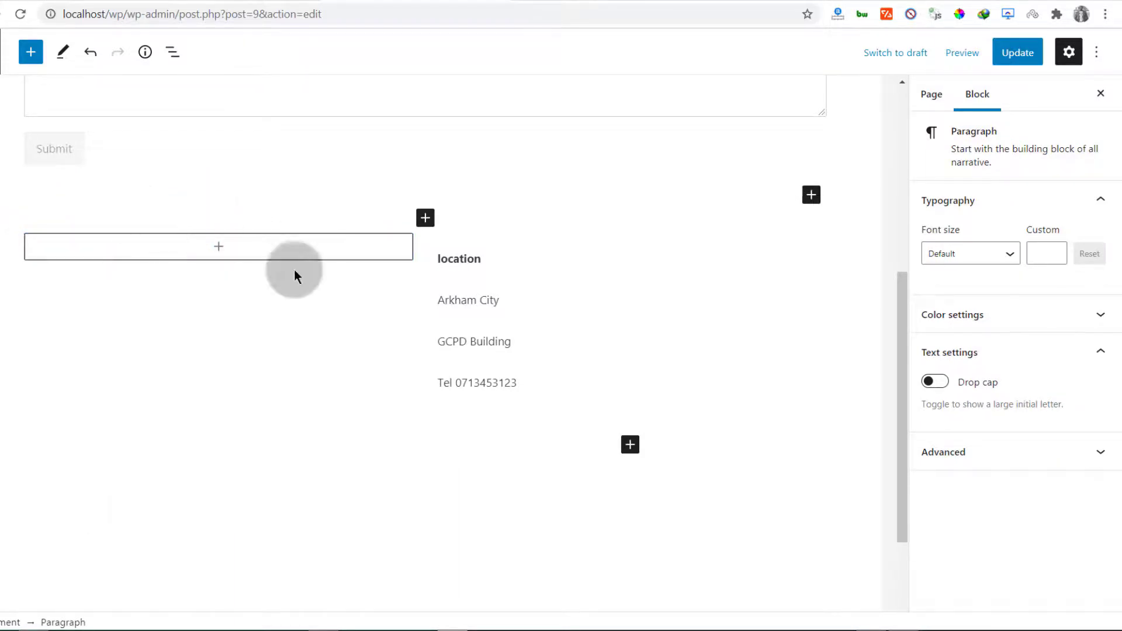
pyautogui.moveTo(540, 386)
pyautogui.mouseDown()
pyautogui.moveTo(413, 263)
pyautogui.moveTo(450, 257)
pyautogui.moveTo(439, 256)
pyautogui.moveTo(526, 383)
pyautogui.mouseUp()
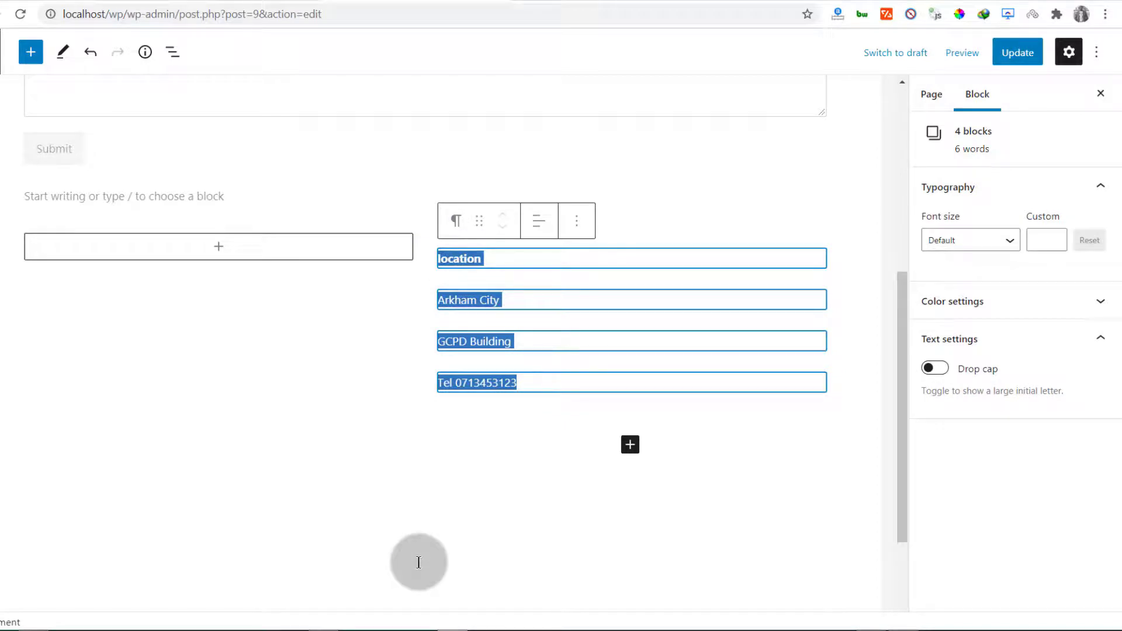
pyautogui.hotkey('ctrl', 'c')
pyautogui.hotkey('ctrl', 'c')
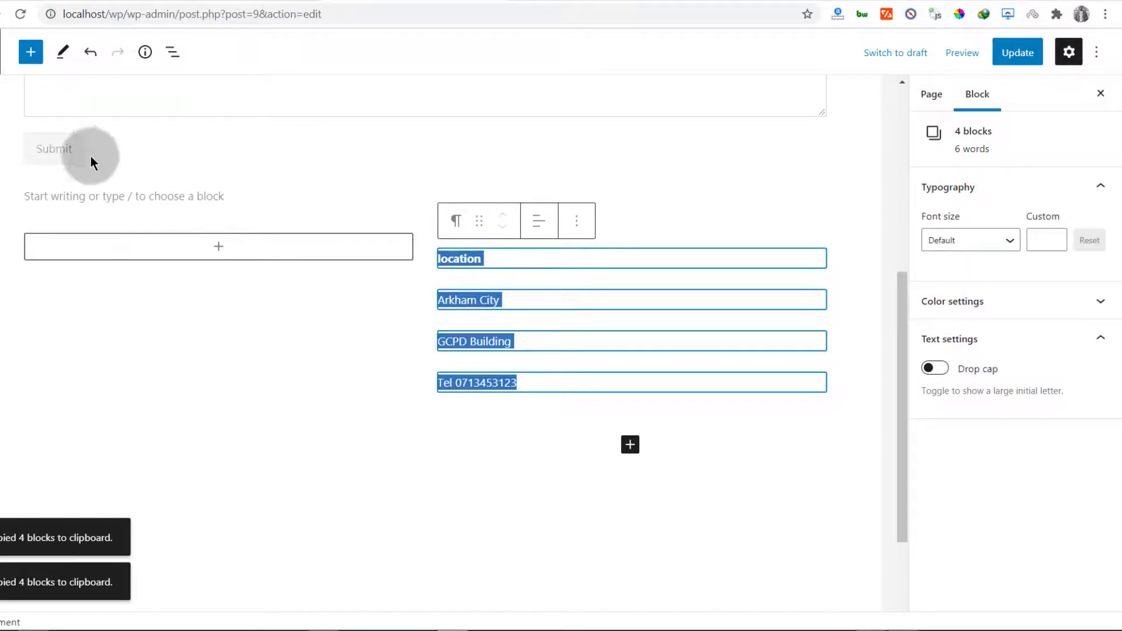
pyautogui.click(75, 193)
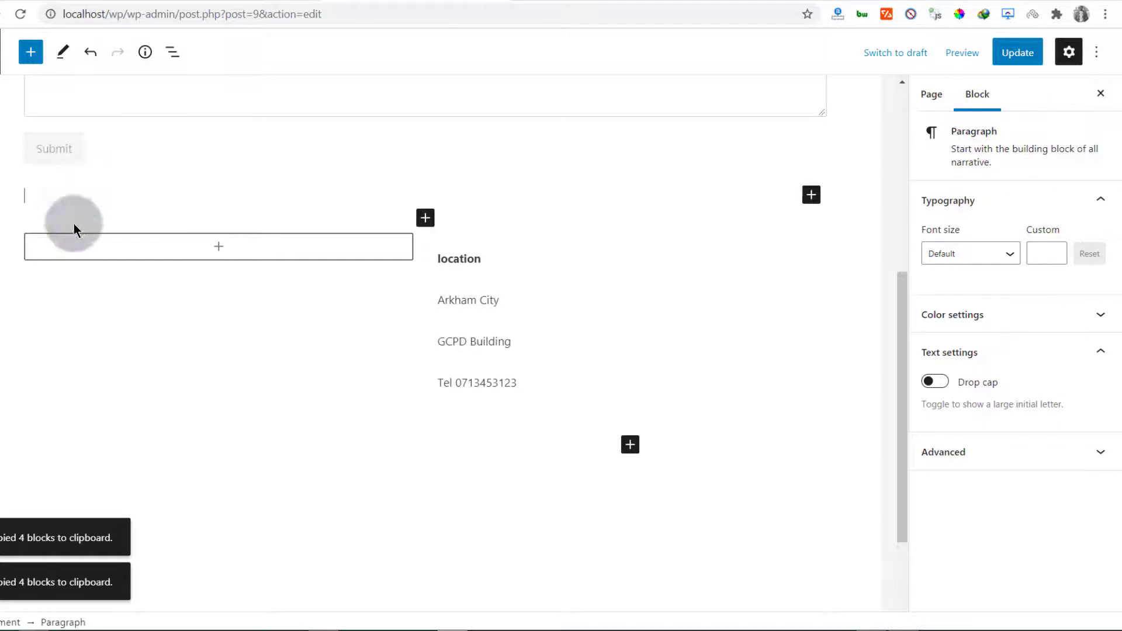
pyautogui.hotkey('ctrl', 'v')
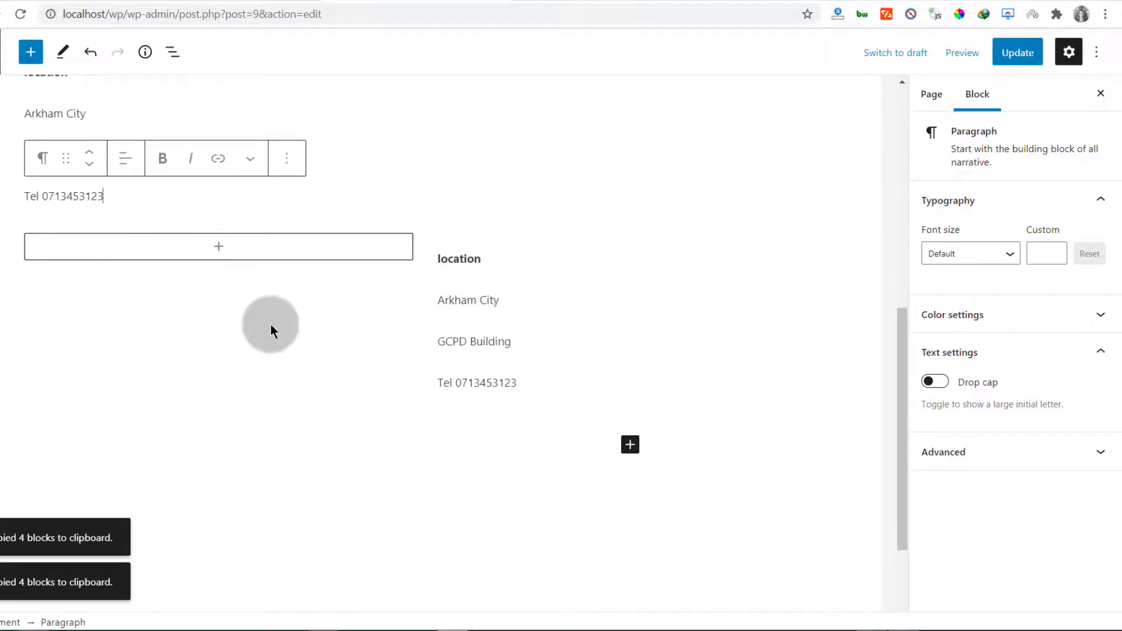
pyautogui.click(336, 268)
pyautogui.click(216, 193)
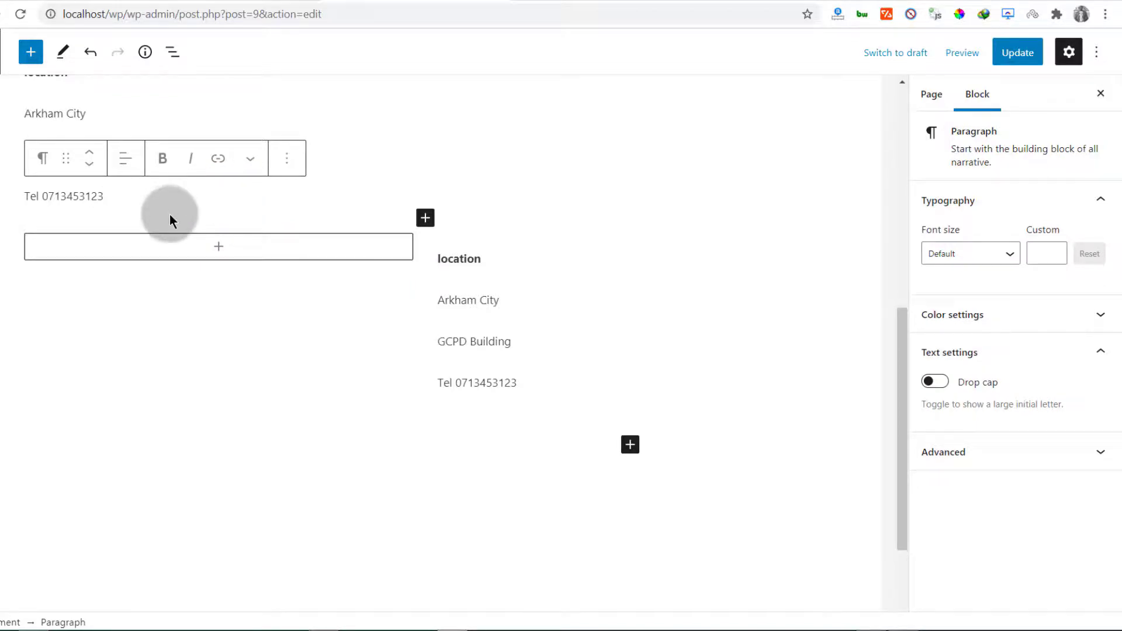
# Remove the right column with the duplicate location text, then delete the leftover empty column
pyautogui.click(536, 411)
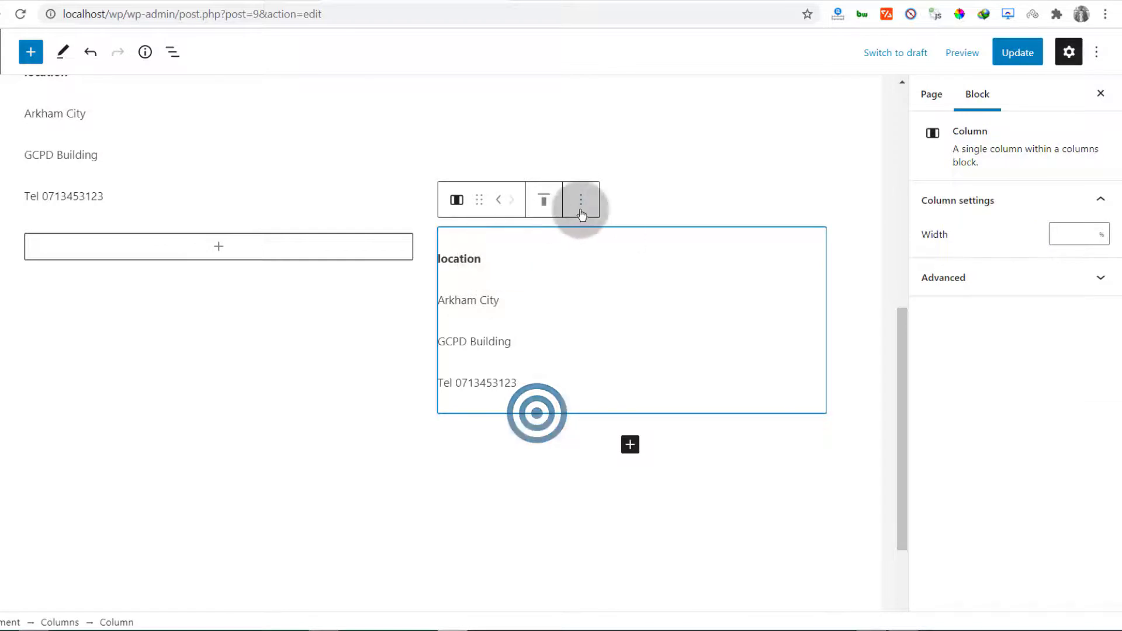
pyautogui.click(581, 211)
pyautogui.click(620, 383)
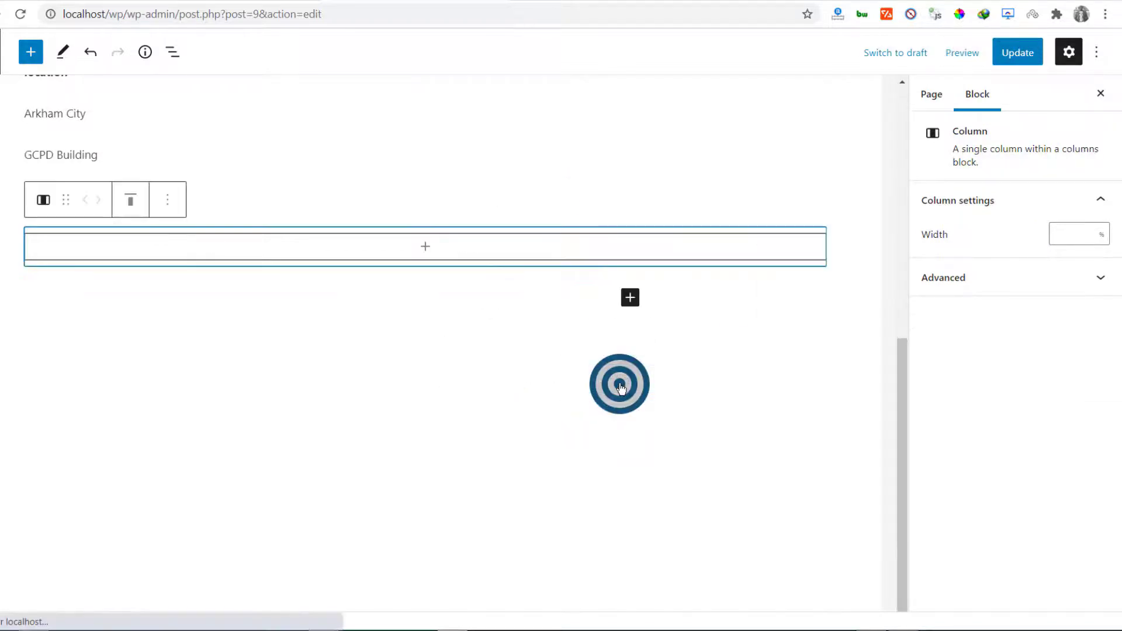
pyautogui.scroll(3, 219, 295)
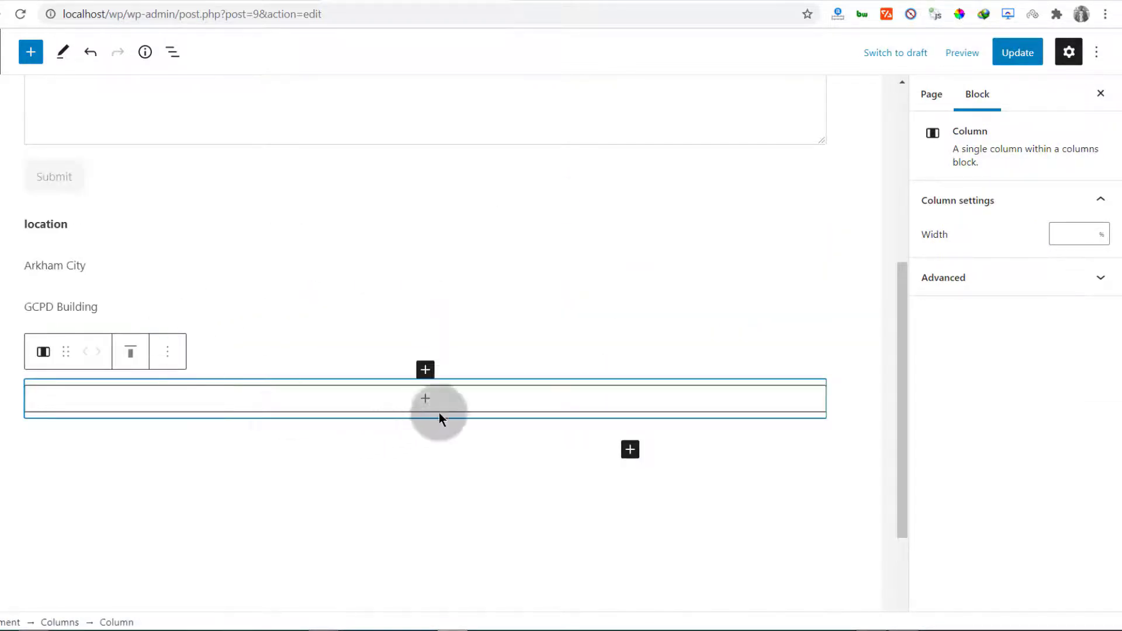
pyautogui.click(166, 351)
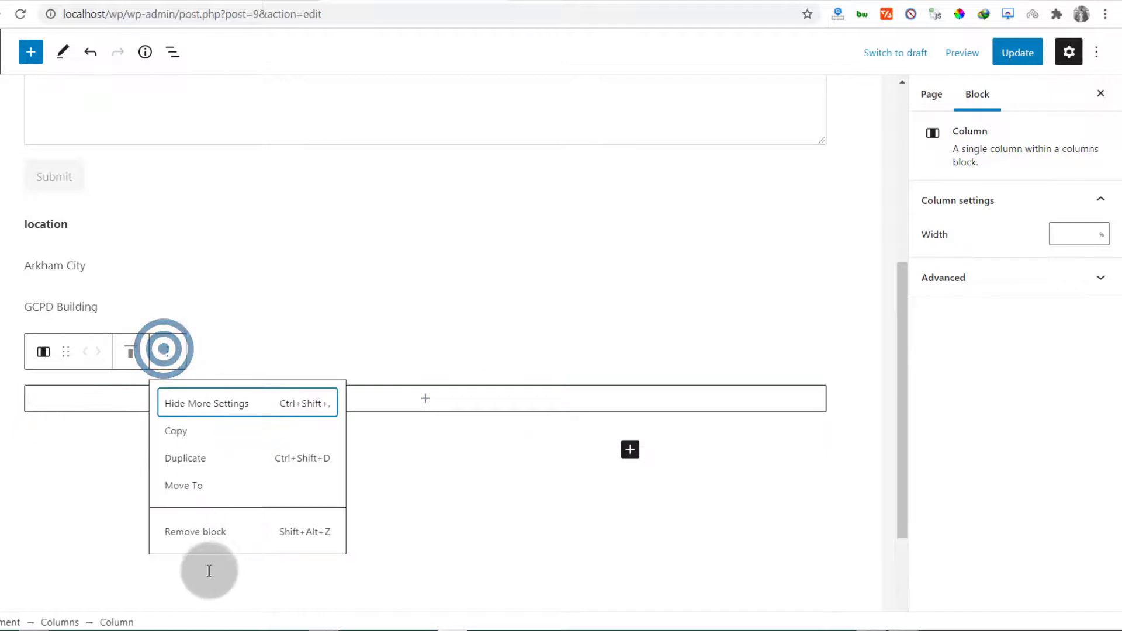
pyautogui.click(191, 530)
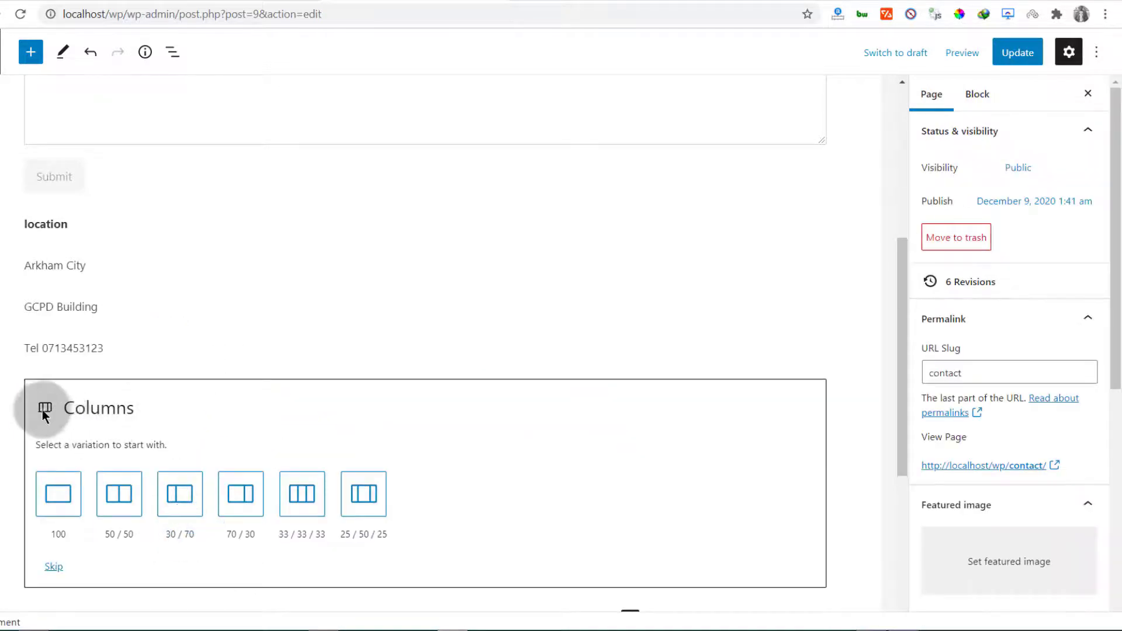
# Skip the column layout choice and remove one more empty column below the phone paragraph
pyautogui.click(144, 366)
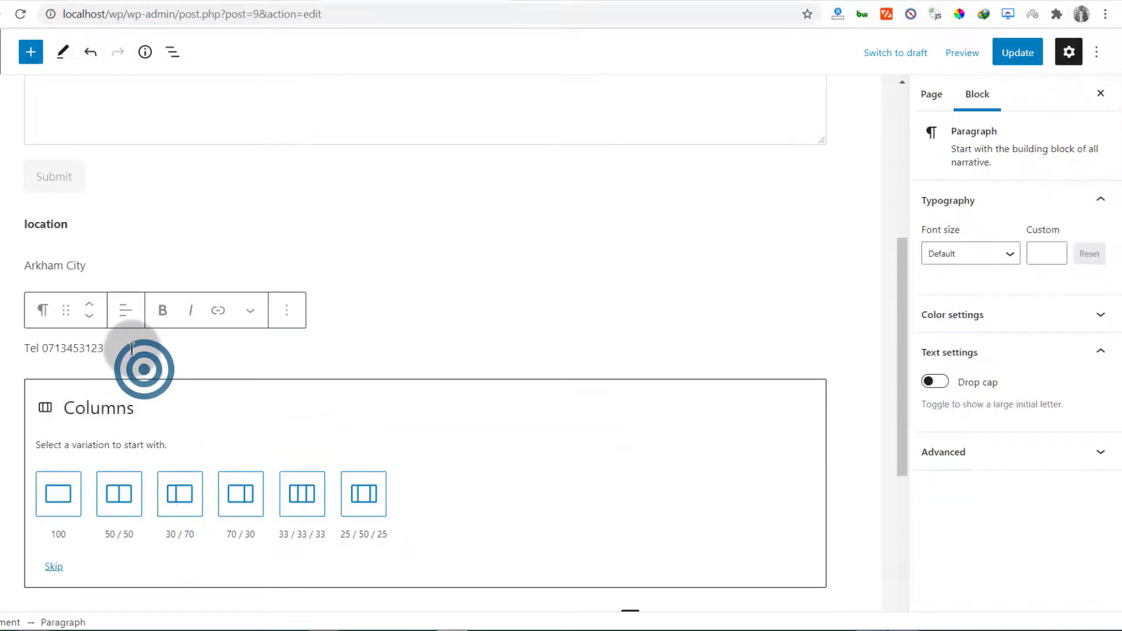
pyautogui.scroll(-3, 131, 354)
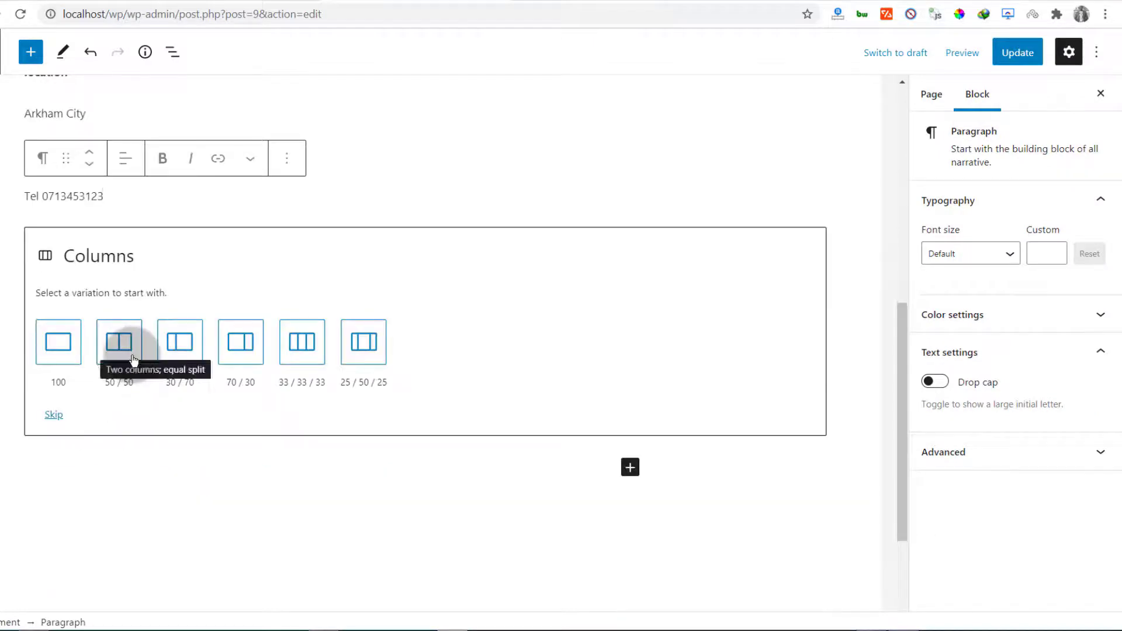
pyautogui.click(55, 413)
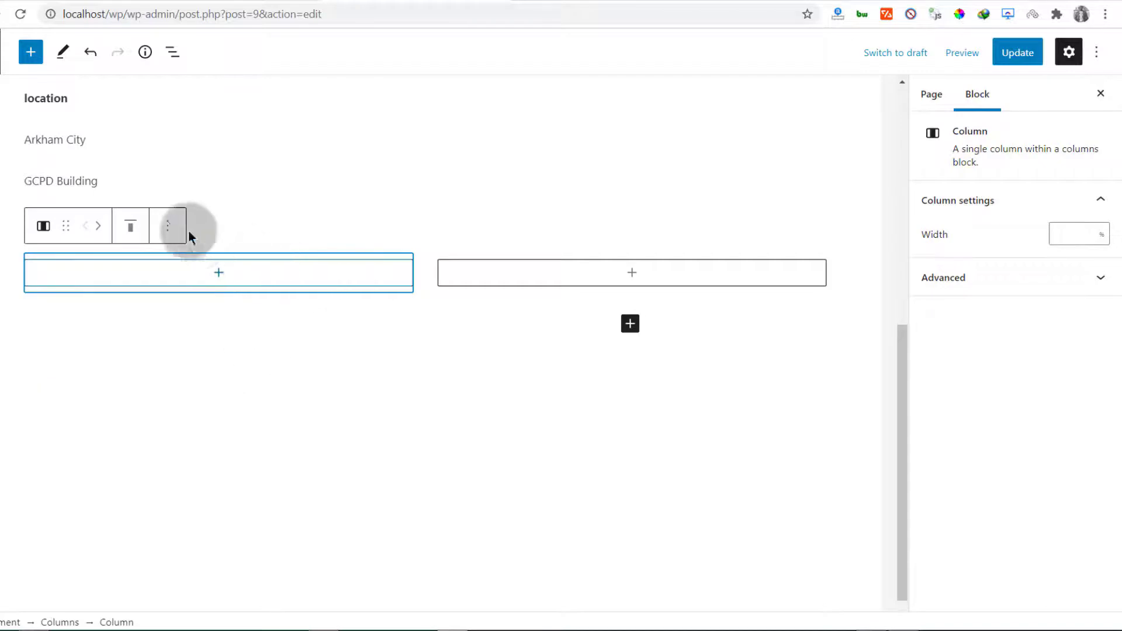
pyautogui.click(164, 224)
pyautogui.click(196, 402)
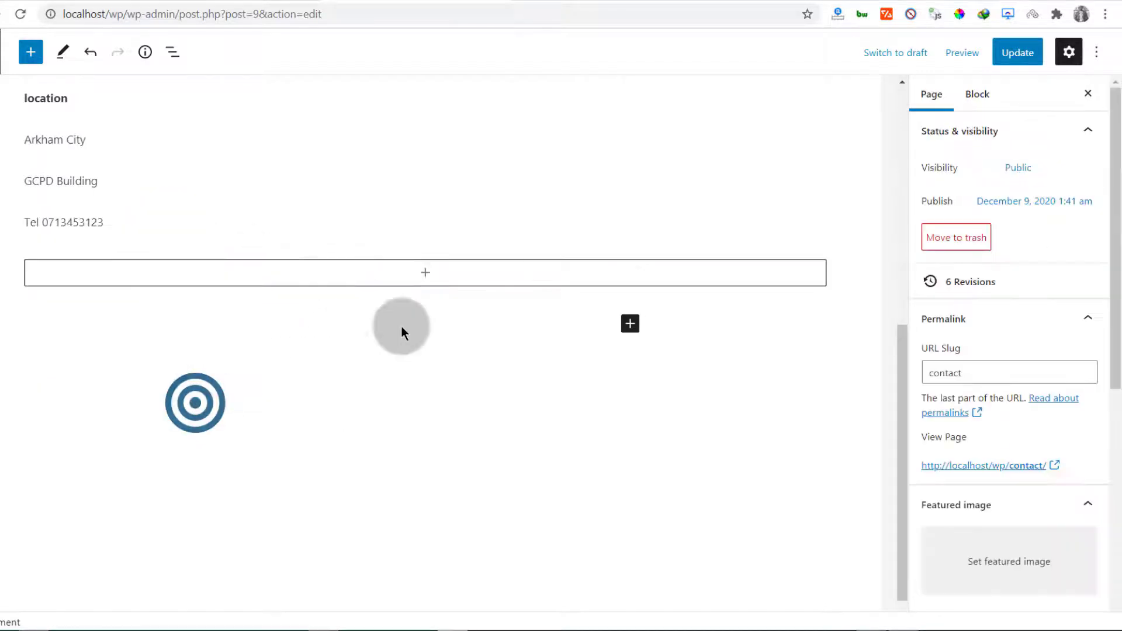
# Add a new empty paragraph after the Tel line under the location details
pyautogui.scroll(1, 97, 275)
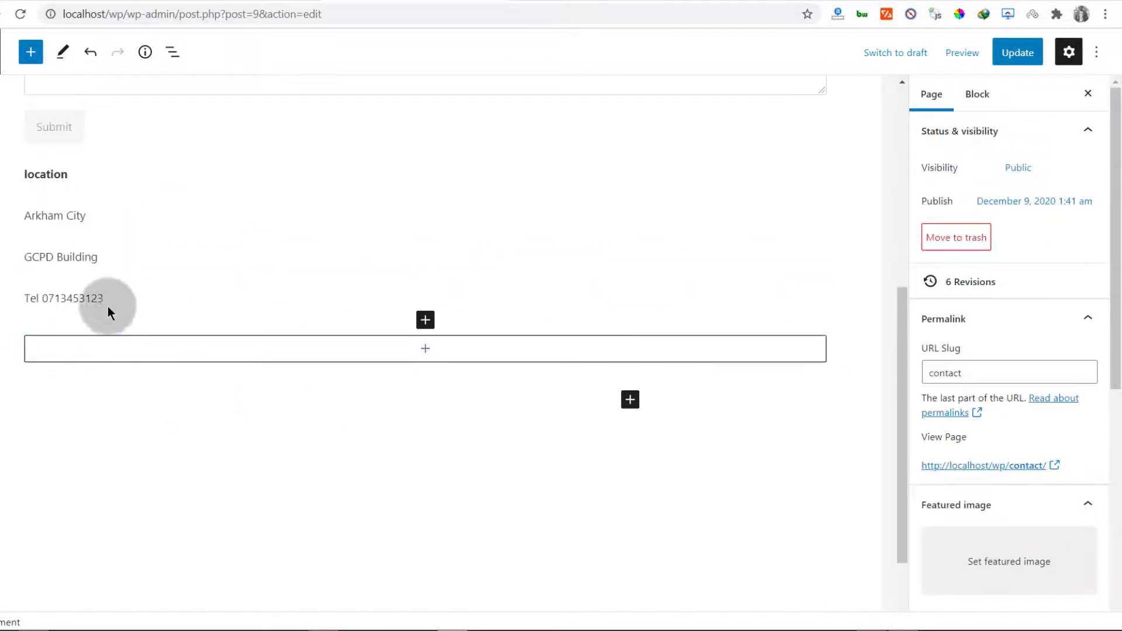
pyautogui.click(112, 298)
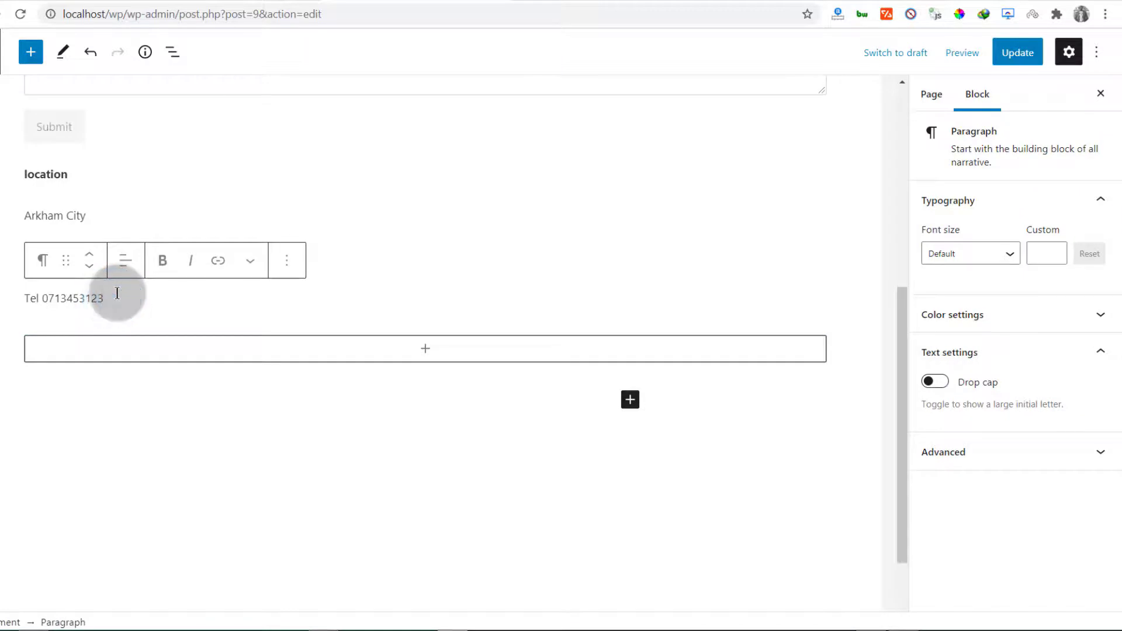
pyautogui.press('Return')
pyautogui.scroll(-2, 184, 227)
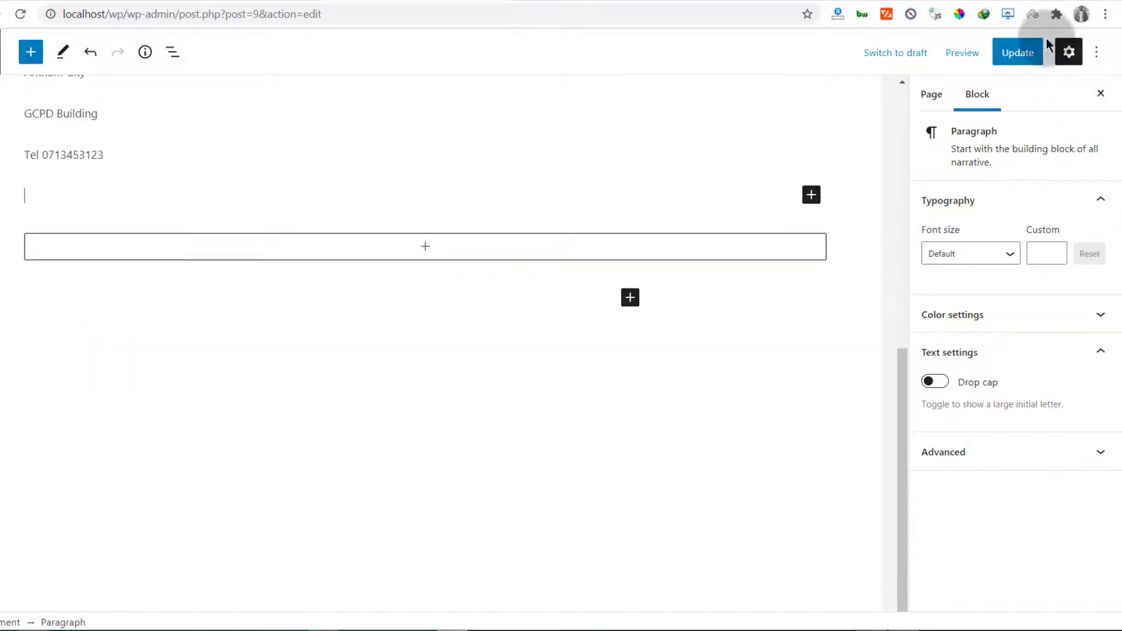
# Update the Contact page and reload it in the live-site tab
pyautogui.click(1014, 58)
pyautogui.click(558, 0)
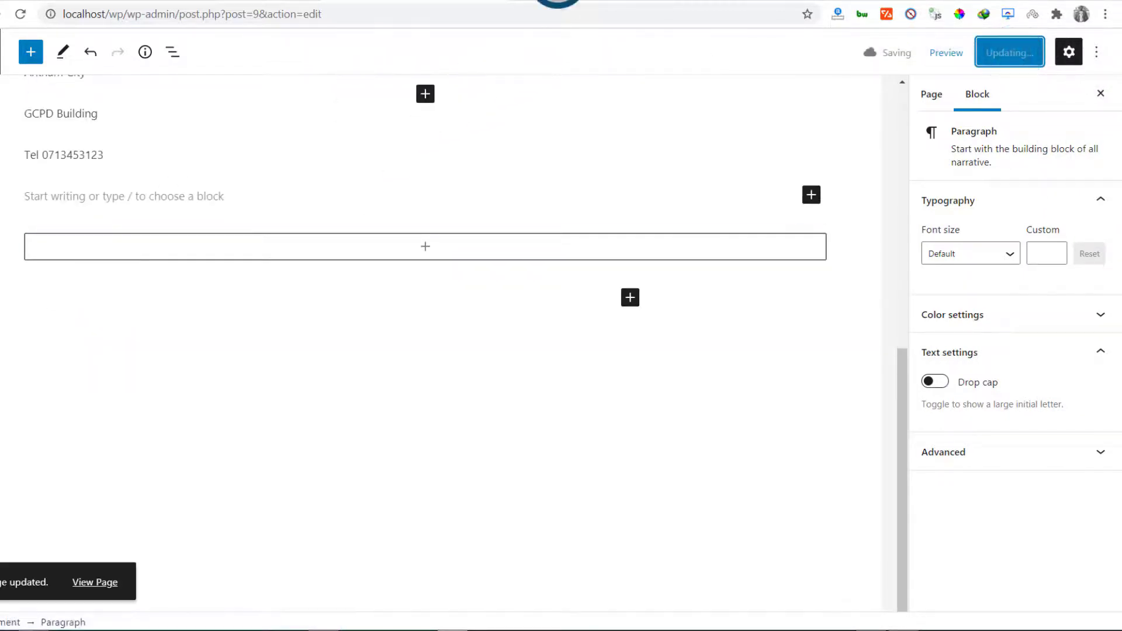
pyautogui.click(23, 15)
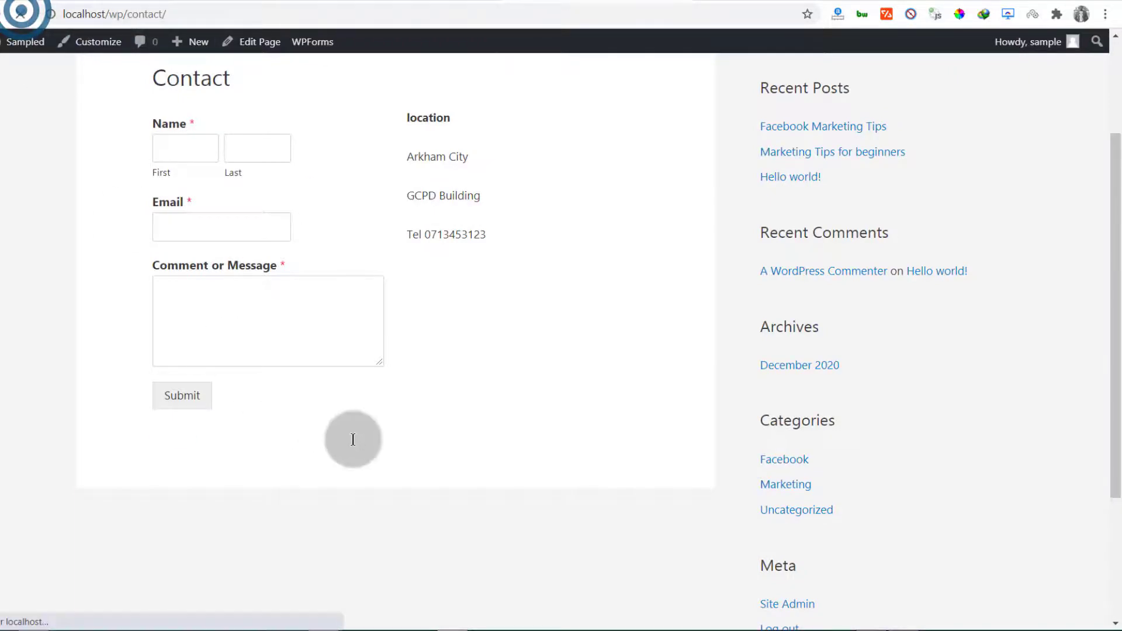
# Check that the live page stacks the location details below the form, selecting their text
pyautogui.scroll(-2, 391, 342)
pyautogui.scroll(2, 215, 384)
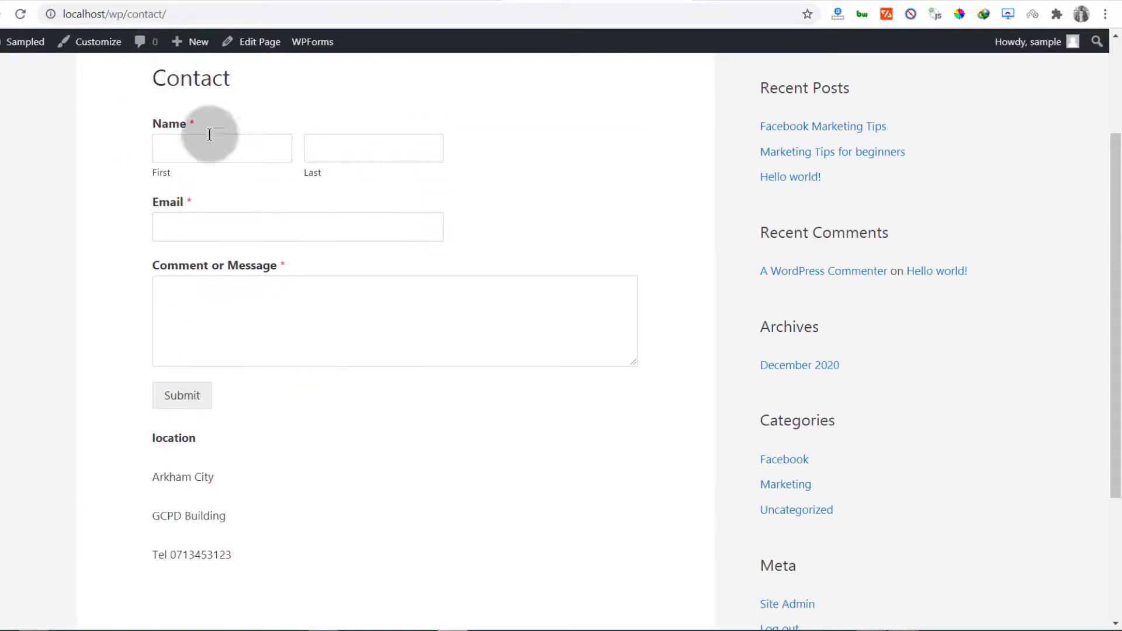
pyautogui.scroll(-2, 320, 496)
pyautogui.scroll(5, 318, 484)
pyautogui.scroll(-5, 313, 510)
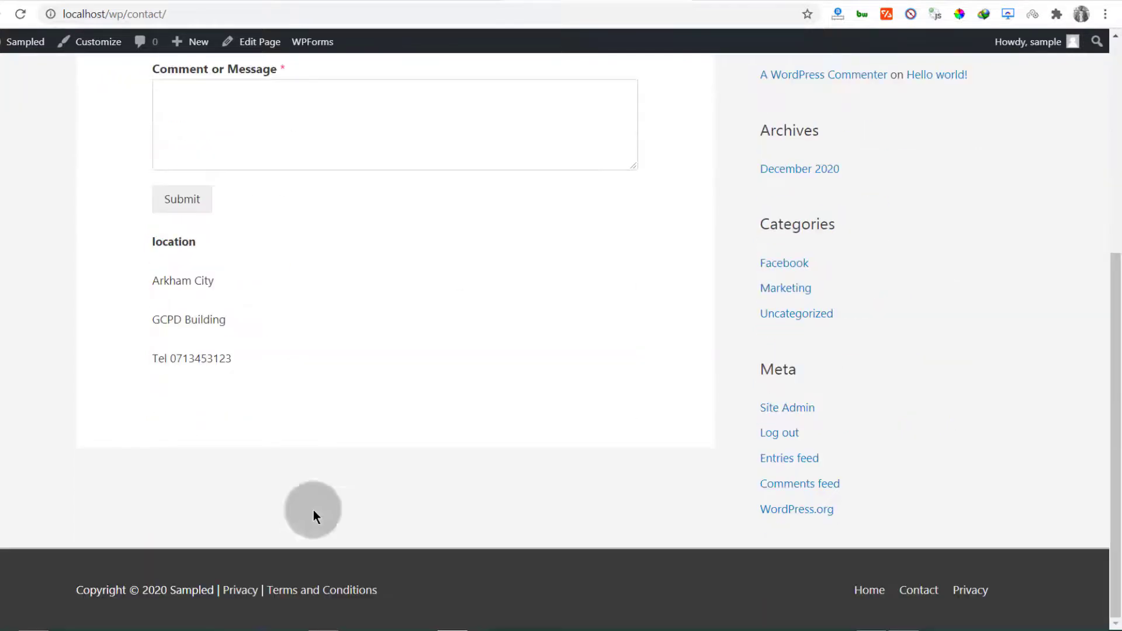
pyautogui.moveTo(150, 238); pyautogui.dragTo(204, 349)
# Clear the text selection and dismiss the block inserter popup via the empty paragraph
pyautogui.click(171, 359)
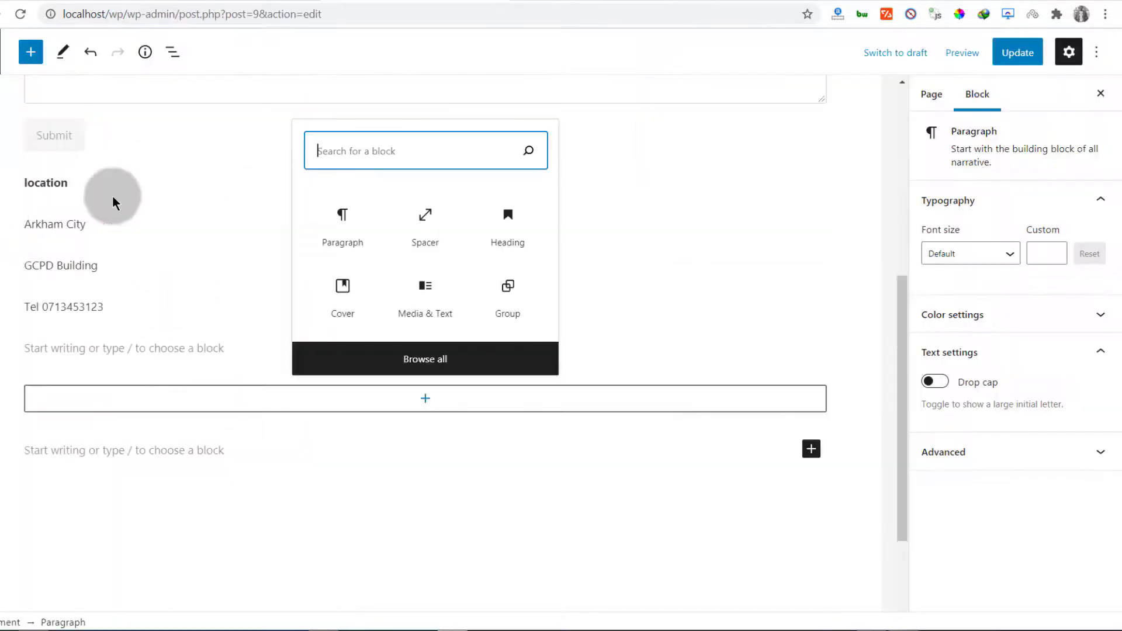
pyautogui.click(113, 330)
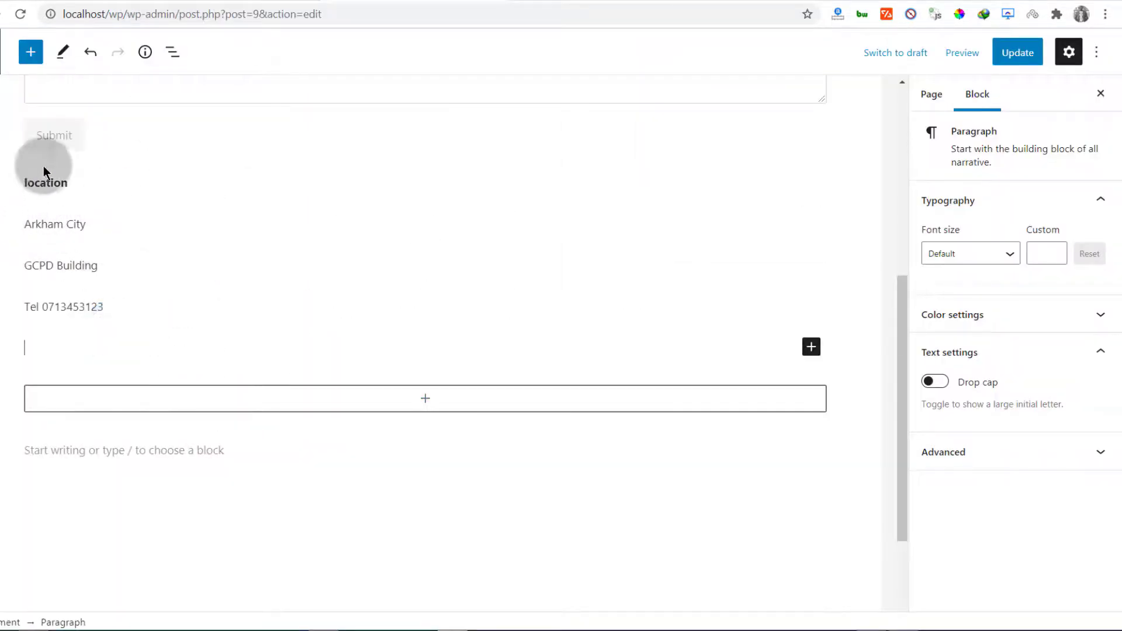
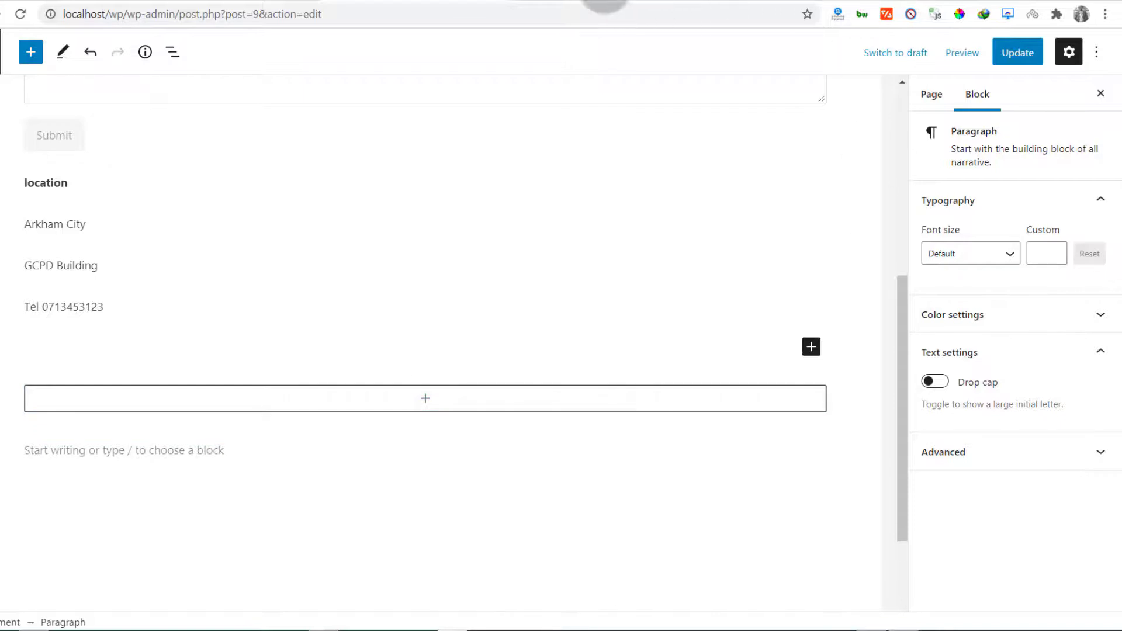
# On the live Contact page, try the first name, last name and Email form fields
pyautogui.click(604, 1)
pyautogui.scroll(6, 236, 355)
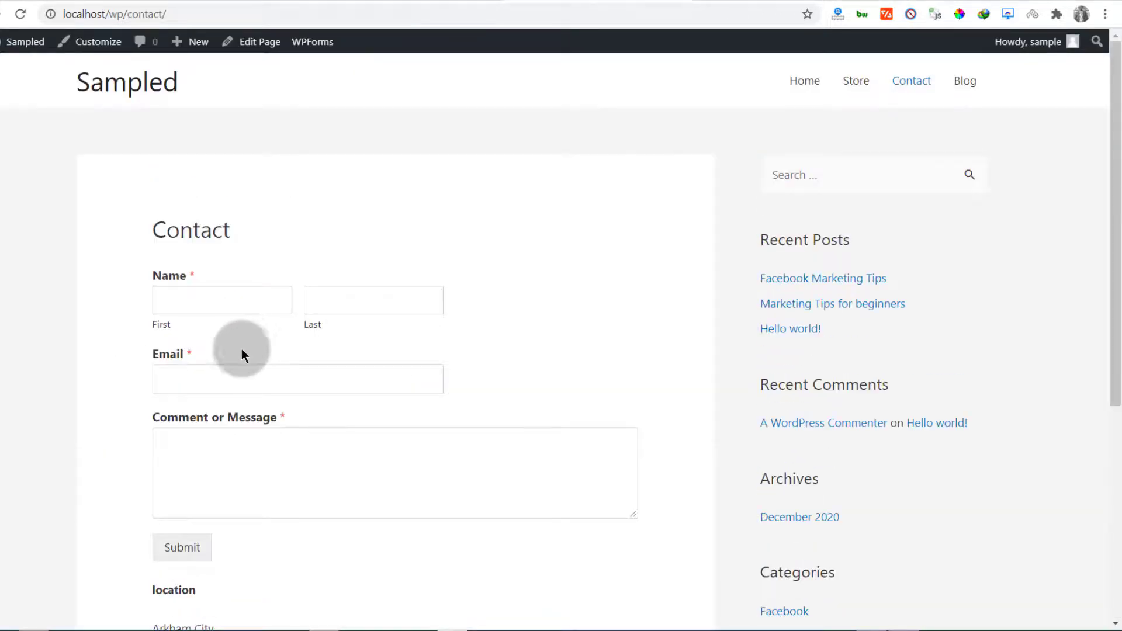
pyautogui.click(197, 297)
pyautogui.click(346, 293)
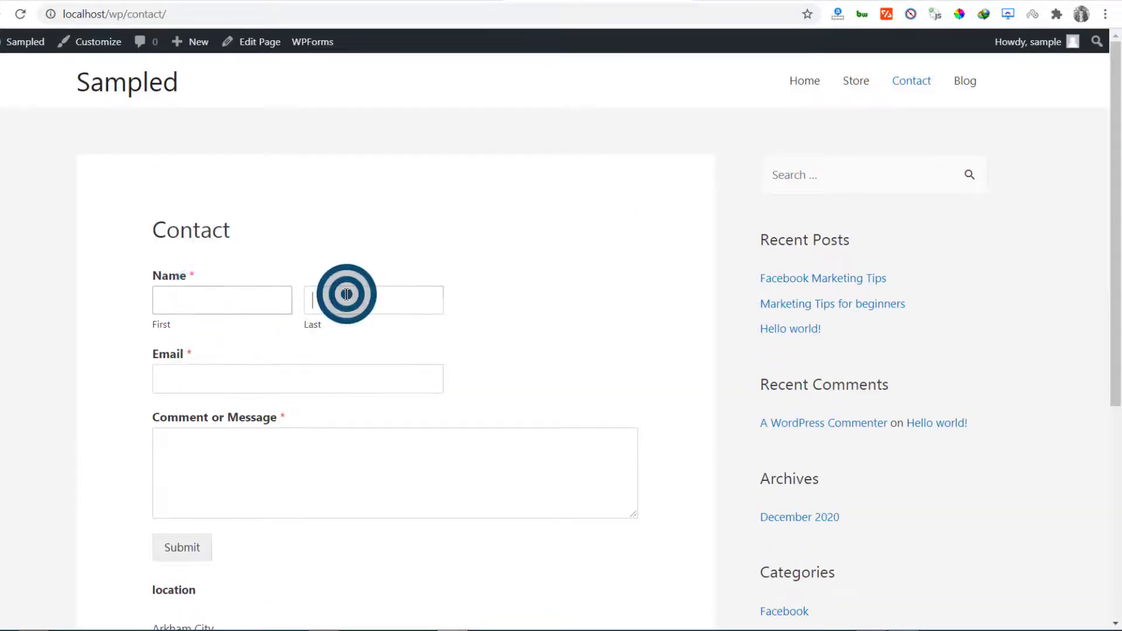
pyautogui.click(297, 377)
# Scroll through the live page and confirm the Email field accepts input
pyautogui.scroll(-5, 266, 238)
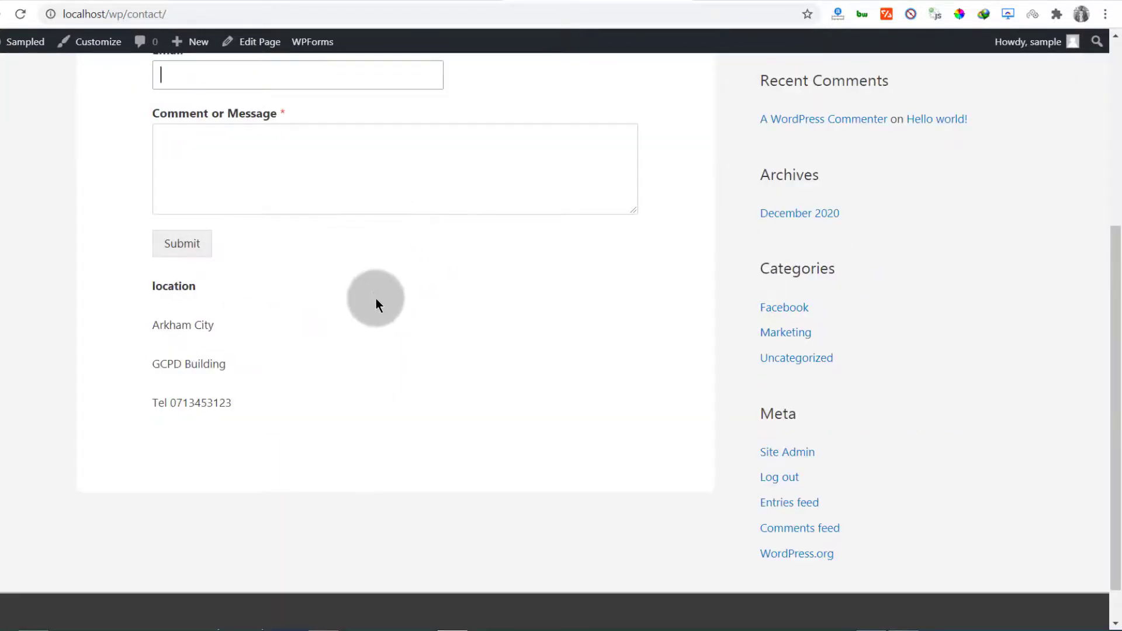
pyautogui.scroll(-1, 374, 302)
pyautogui.scroll(6, 371, 304)
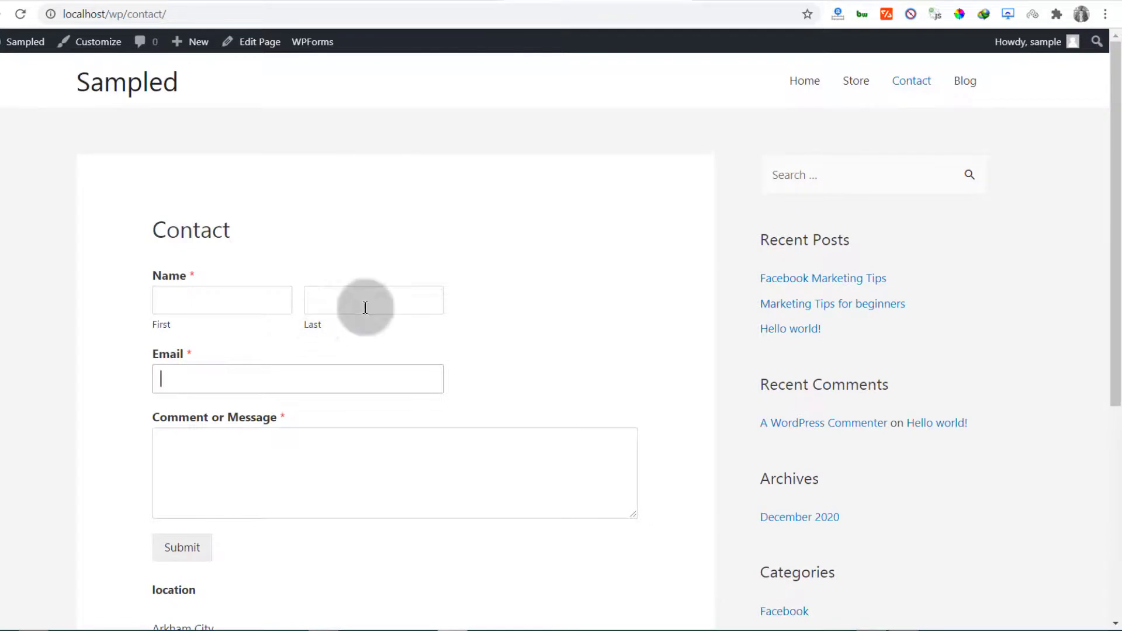
pyautogui.scroll(-6, 334, 424)
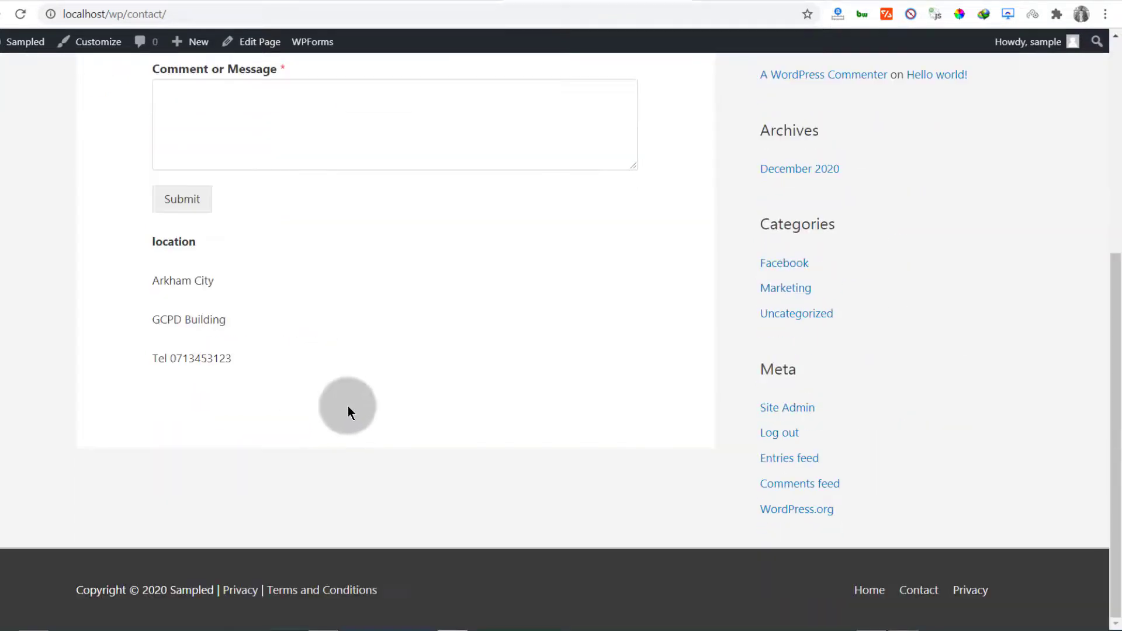
pyautogui.scroll(6, 216, 409)
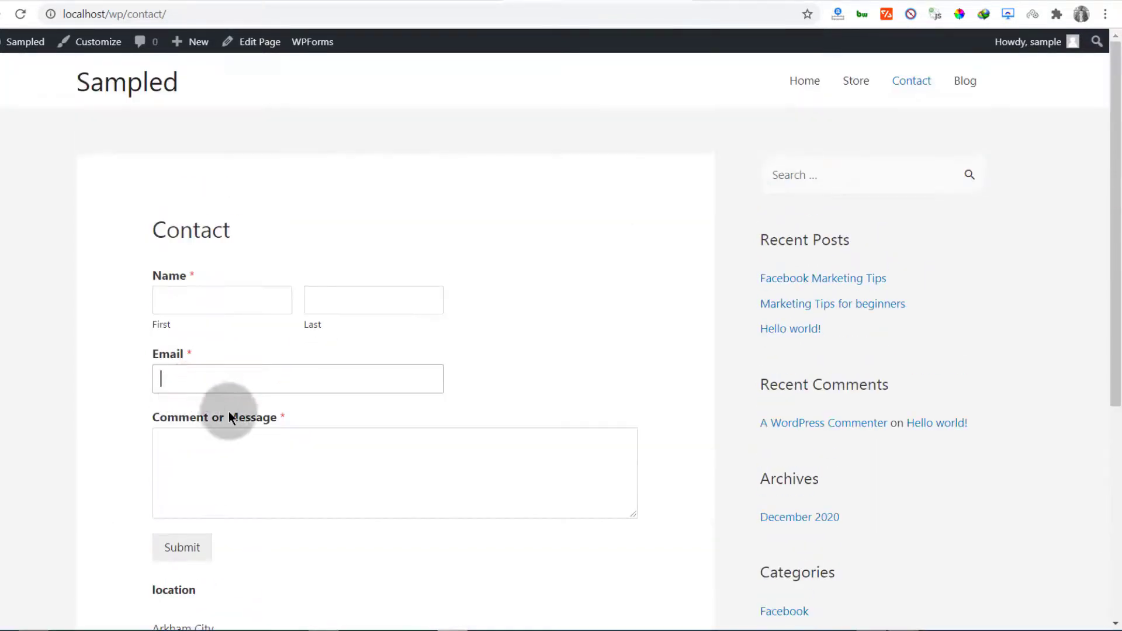
pyautogui.click(392, 385)
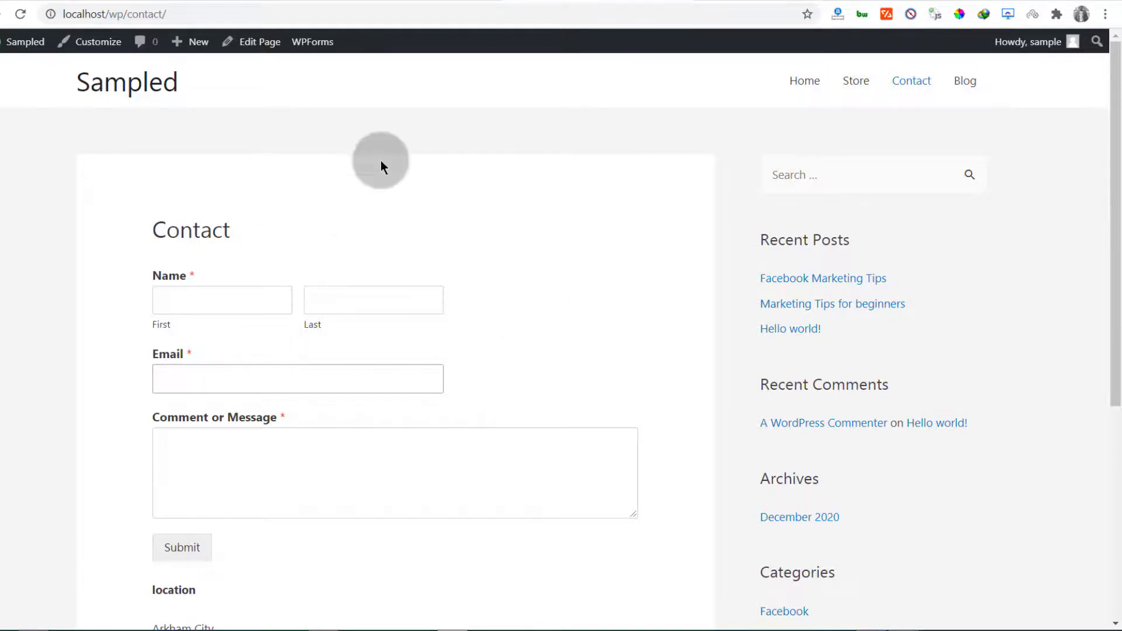
pyautogui.scroll(10, 780, 346)
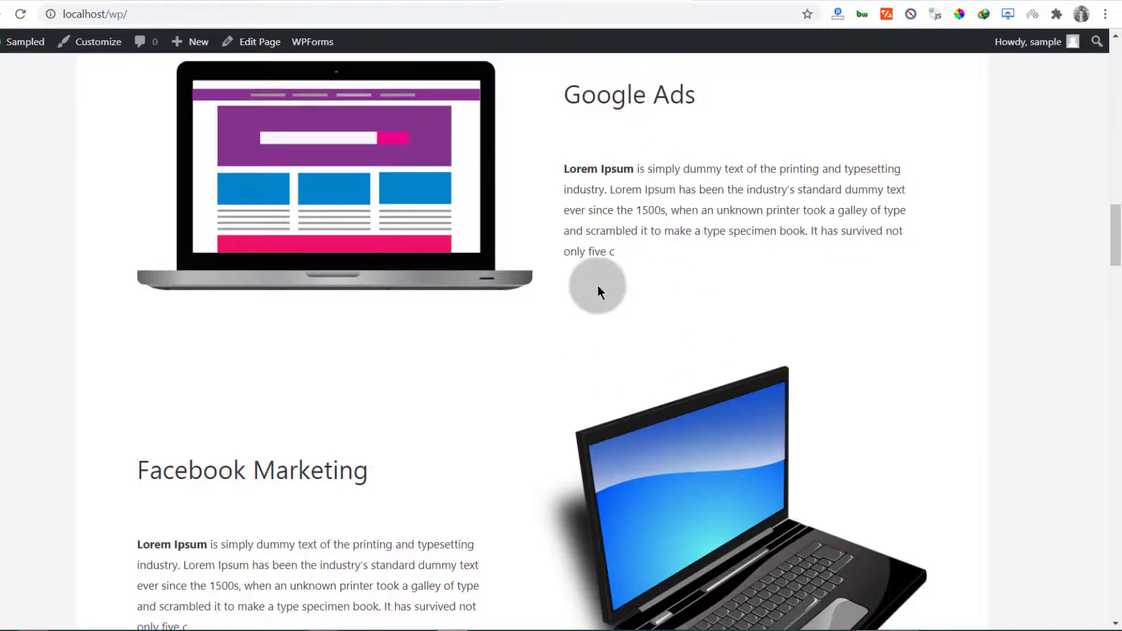
pyautogui.scroll(3, 597, 327)
pyautogui.scroll(-15, 526, 409)
pyautogui.scroll(15, 480, 431)
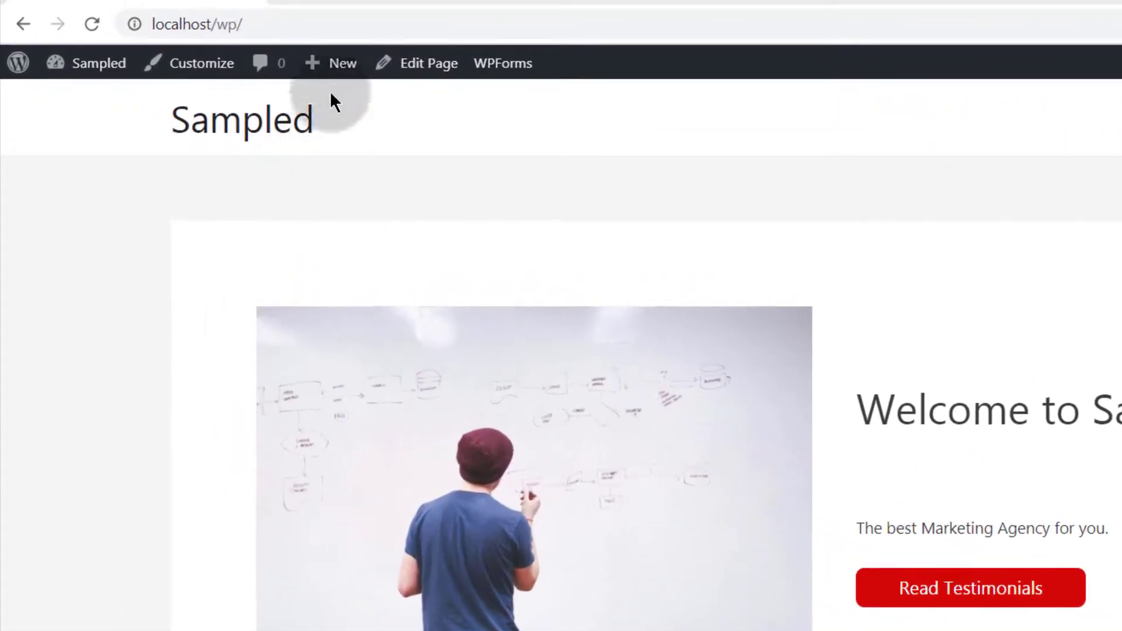
# Create a new page titled 'Our services' from the admin bar's New menu
pyautogui.moveTo(334, 64)
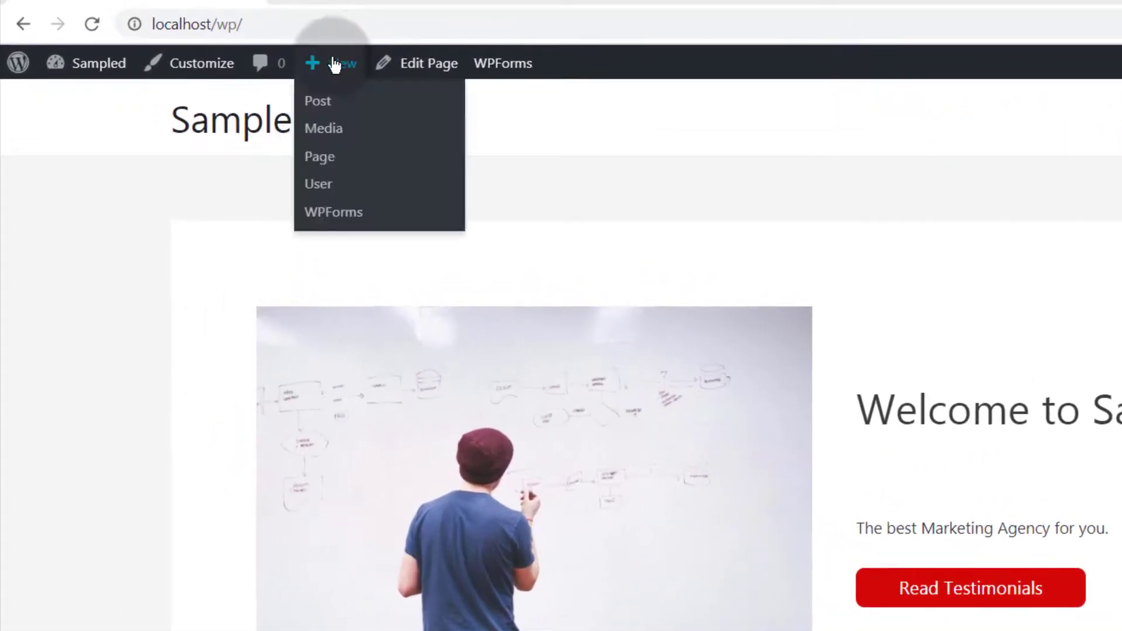
pyautogui.click(319, 158)
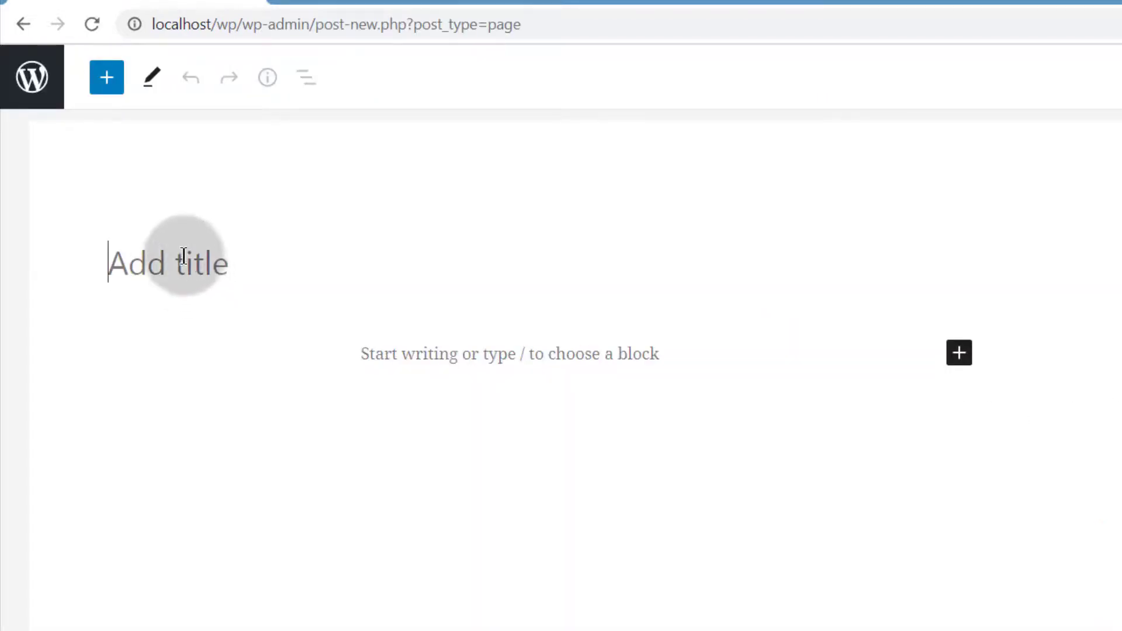
pyautogui.click(182, 254)
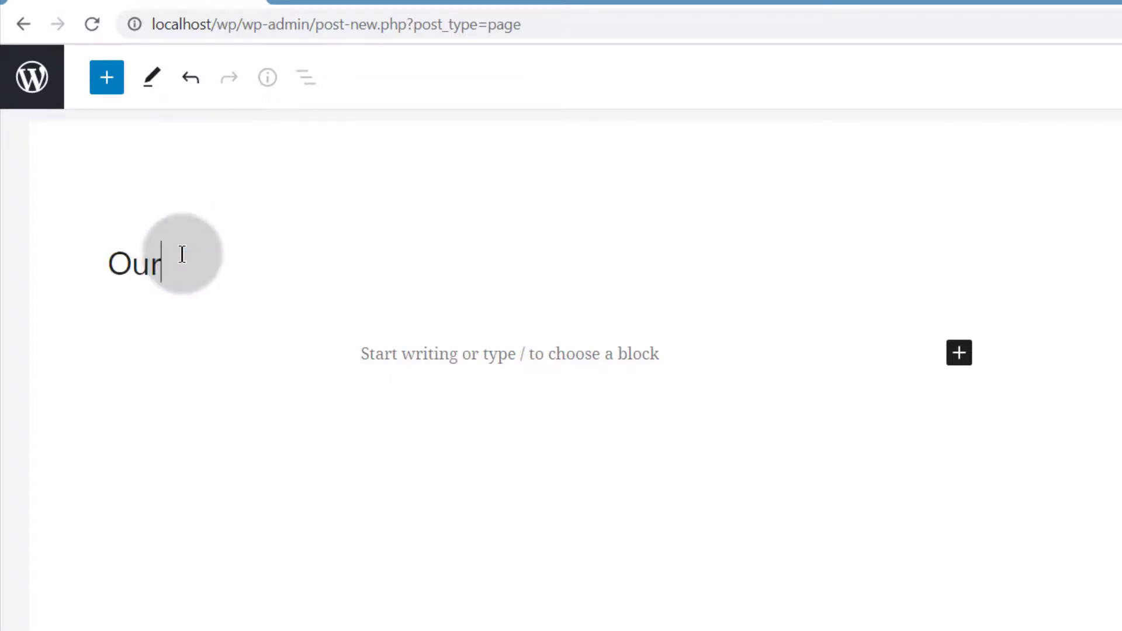
pyautogui.write('Ourse')
pyautogui.write('rvices')
pyautogui.click(163, 261)
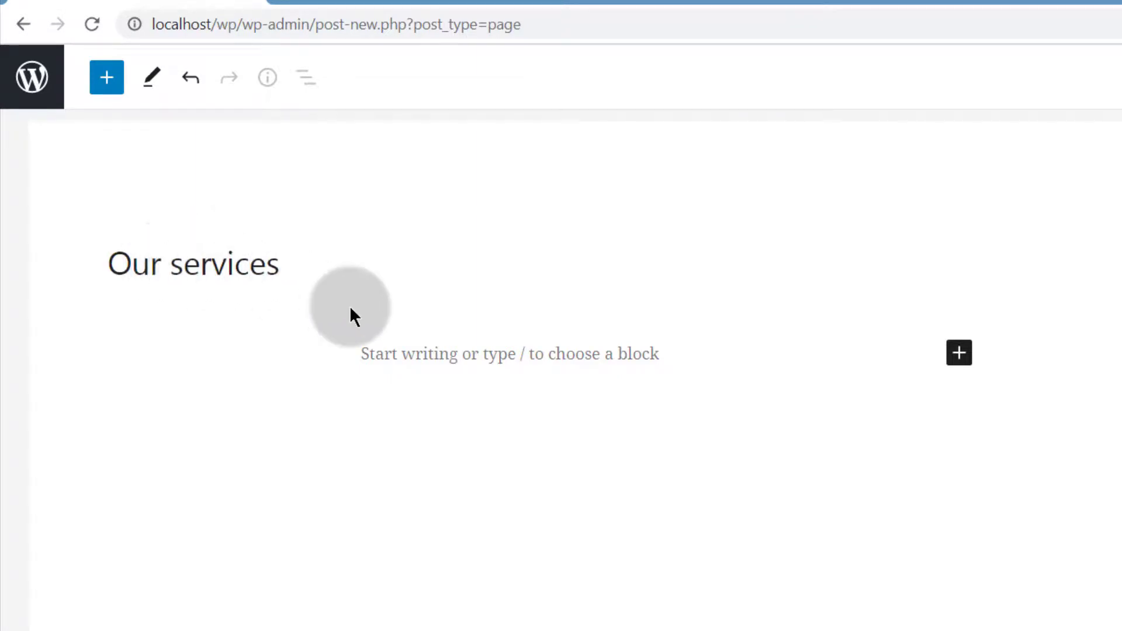
# Paste the Lorem Ipsum text as a paragraph, remove the stray trailing letter, and add an empty paragraph
pyautogui.click(346, 345)
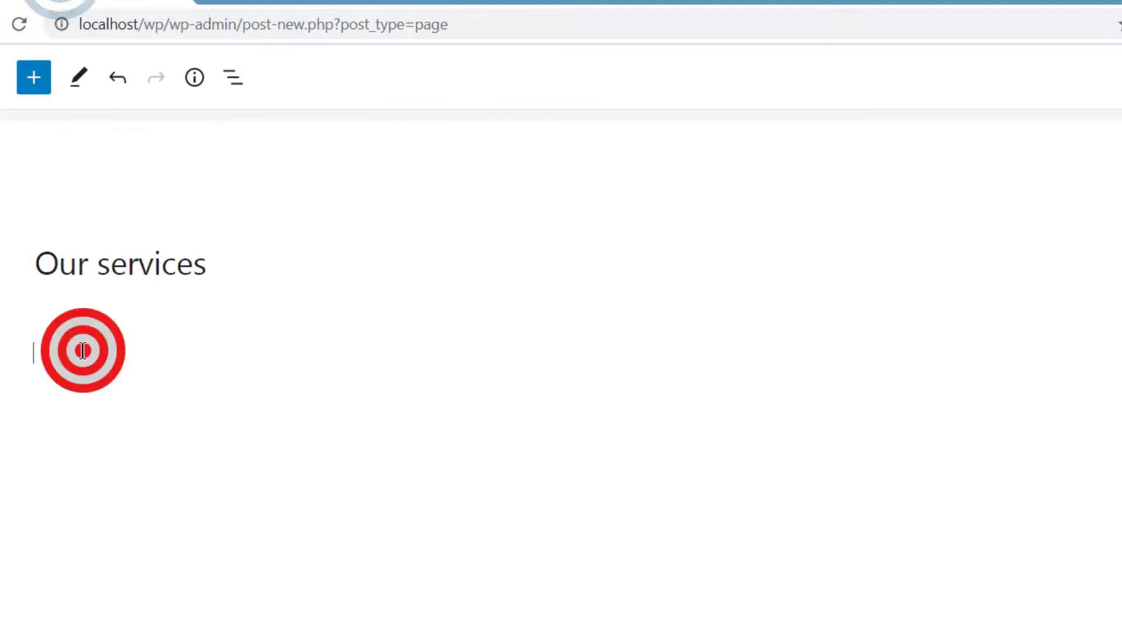
pyautogui.rightClick(83, 350)
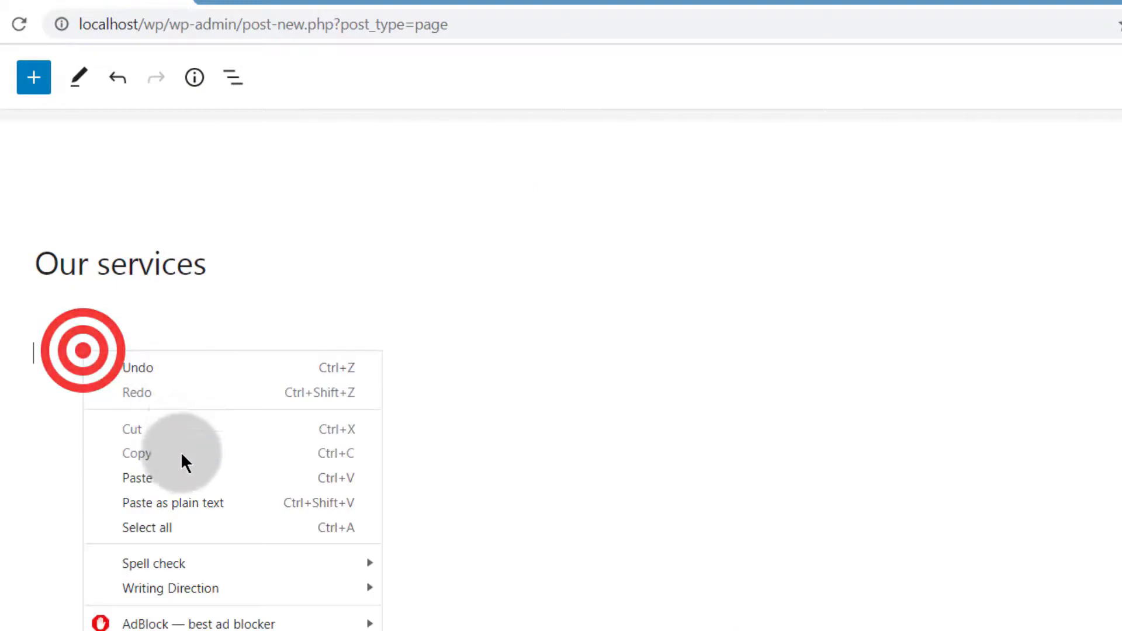
pyautogui.click(153, 482)
pyautogui.click(527, 381)
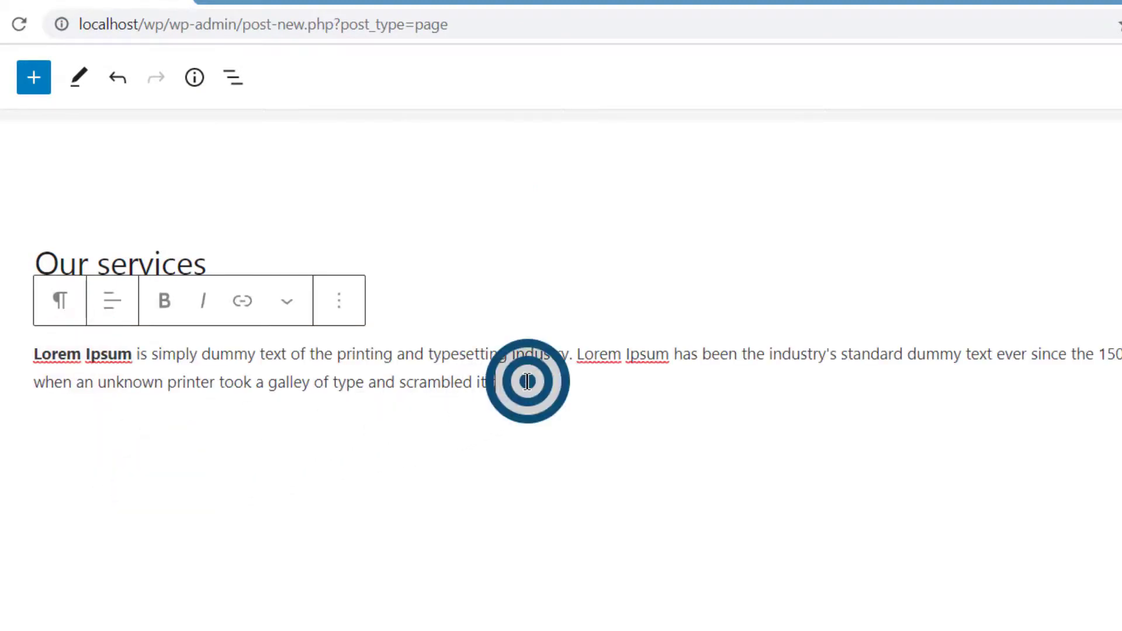
pyautogui.press('BackSpace')
pyautogui.press('Return')
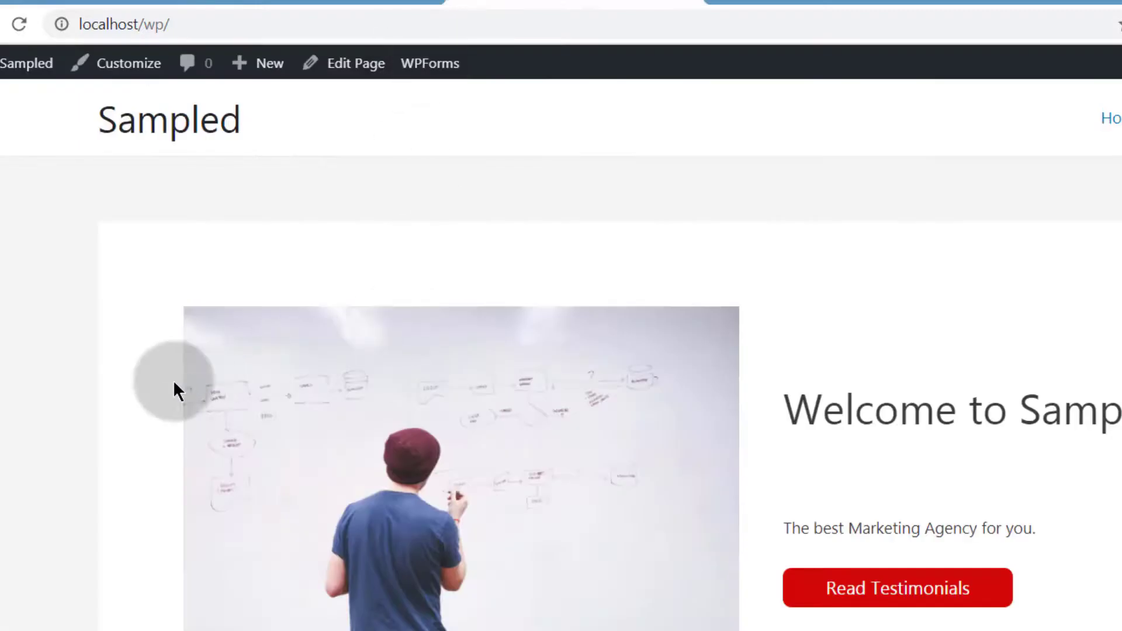
pyautogui.scroll(-20, 173, 379)
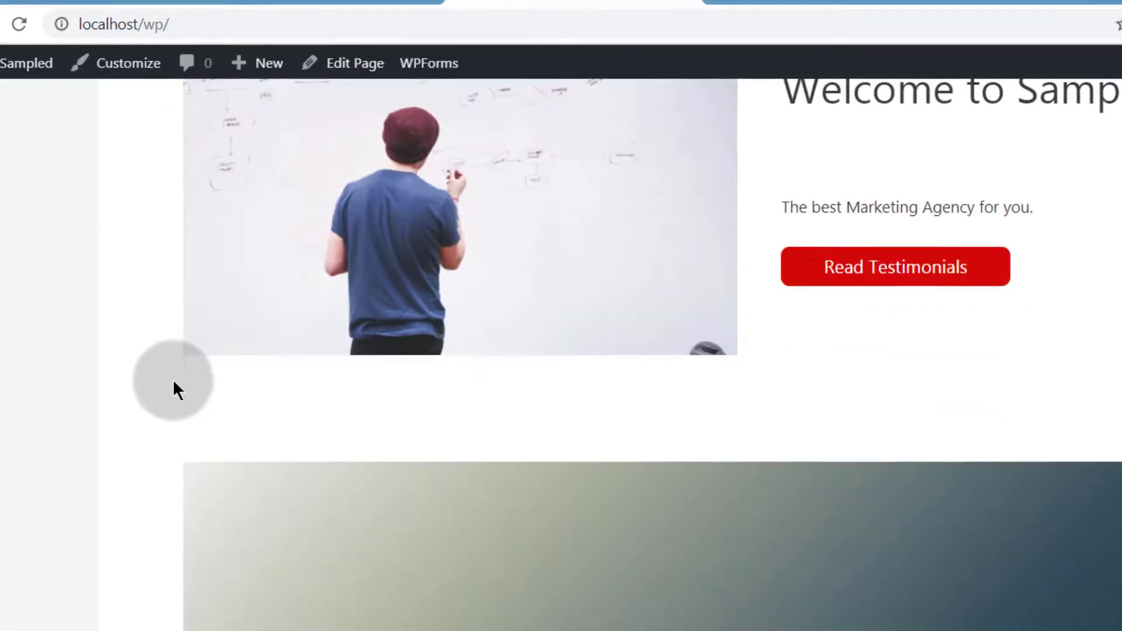
pyautogui.scroll(-5, 169, 357)
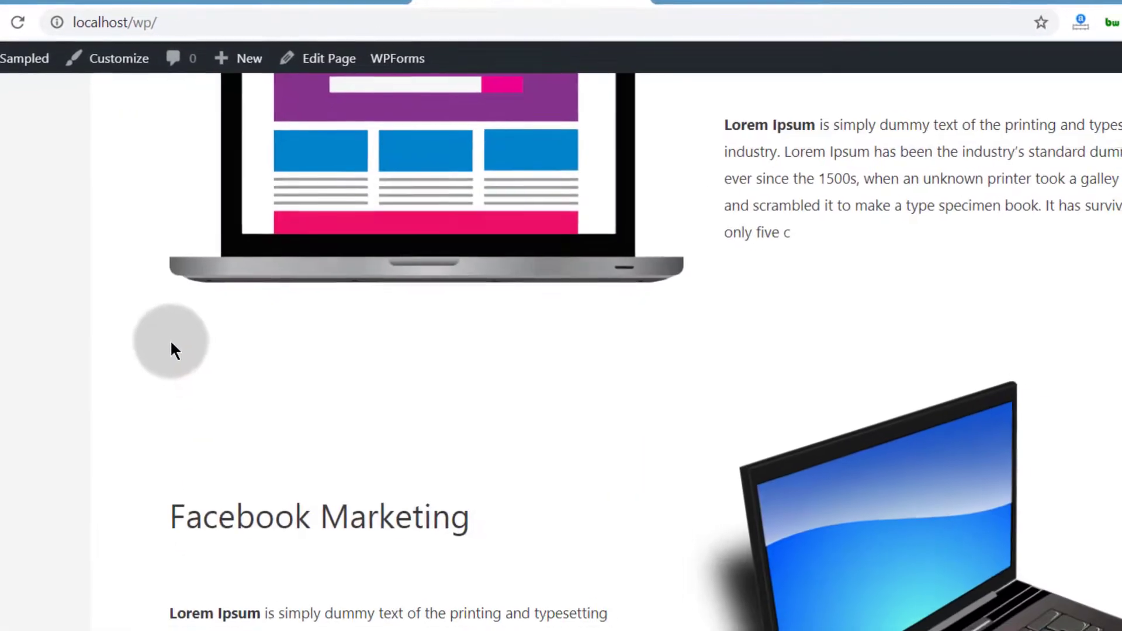
pyautogui.scroll(4, 170, 348)
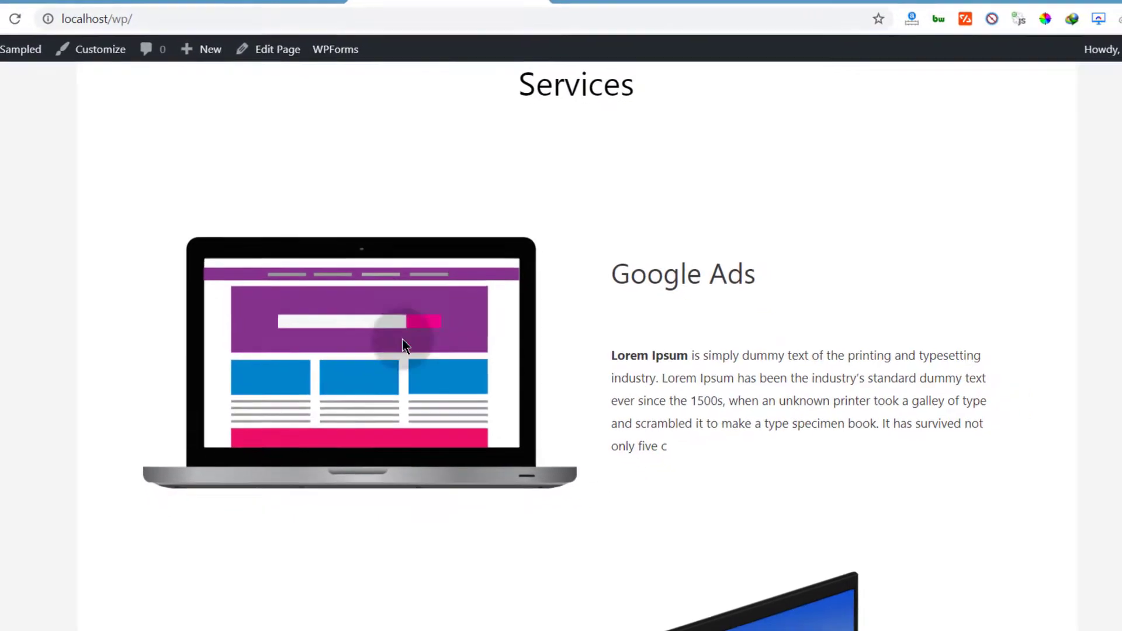
pyautogui.scroll(-10, 400, 343)
pyautogui.scroll(-4, 336, 425)
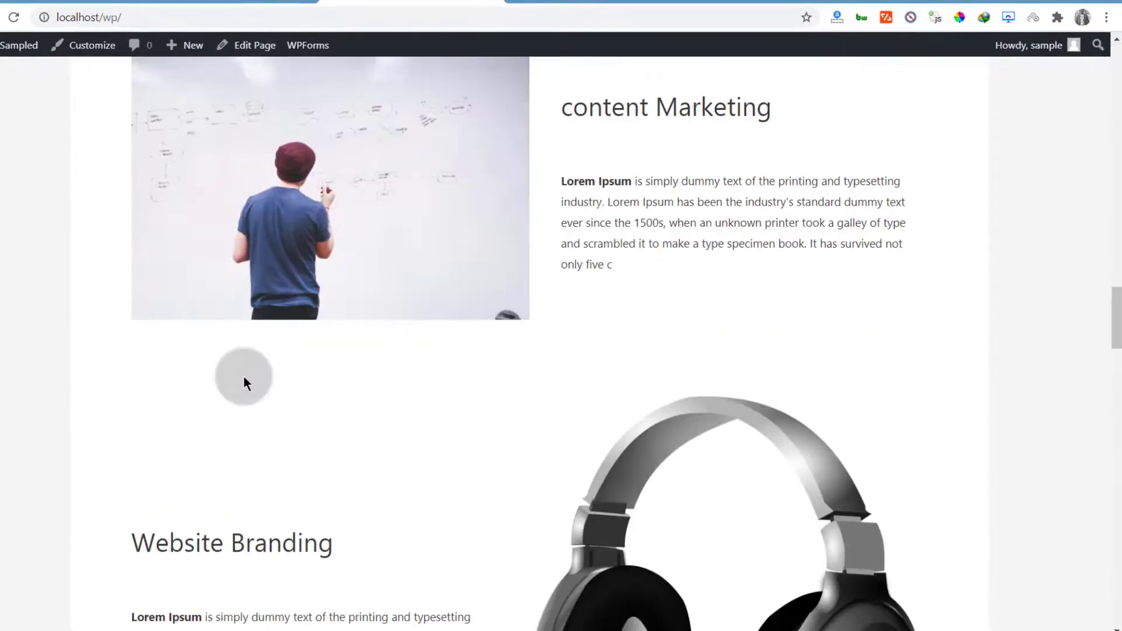
pyautogui.scroll(3, 355, 231)
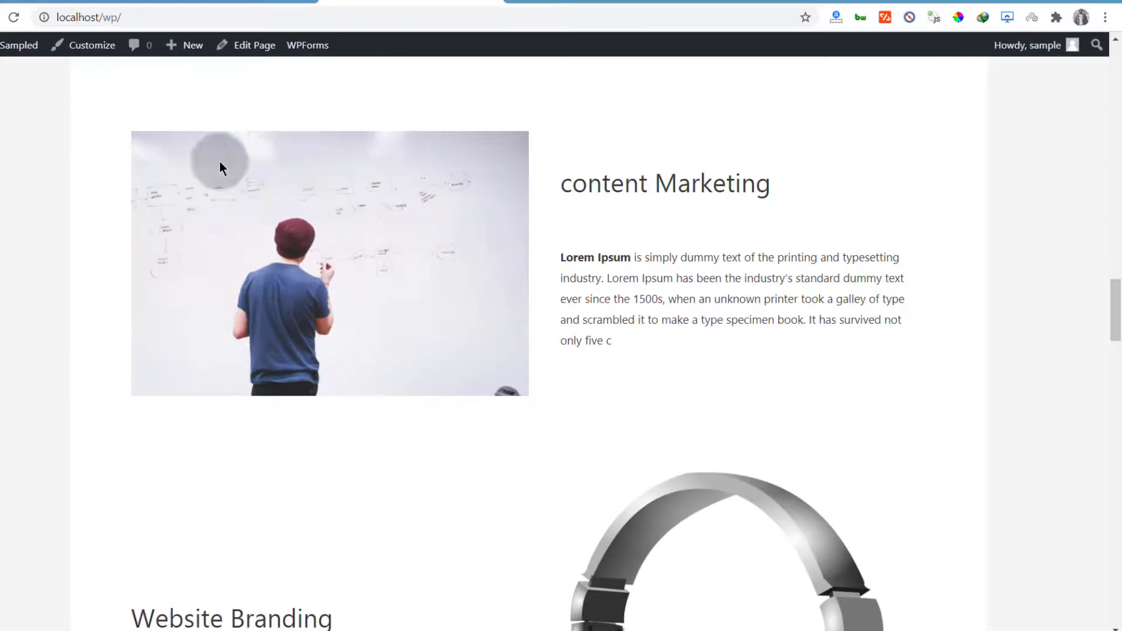
pyautogui.click(66, 2)
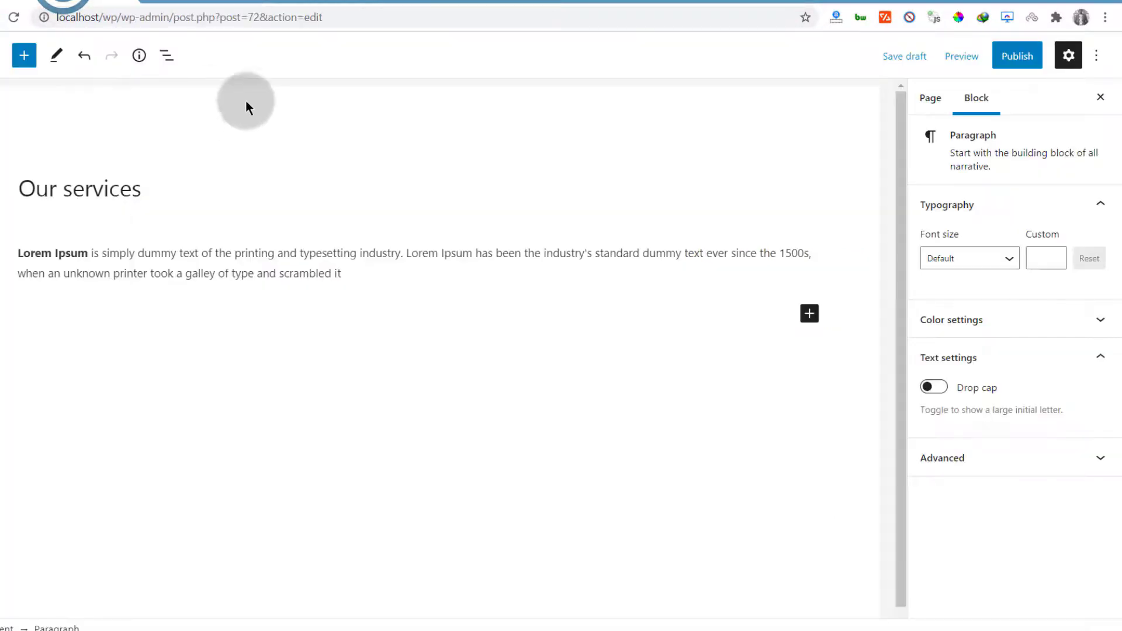
# Add an Image block uploading 1-mailchimp-landing-page.jpg below the Lorem Ipsum paragraph
pyautogui.click(810, 314)
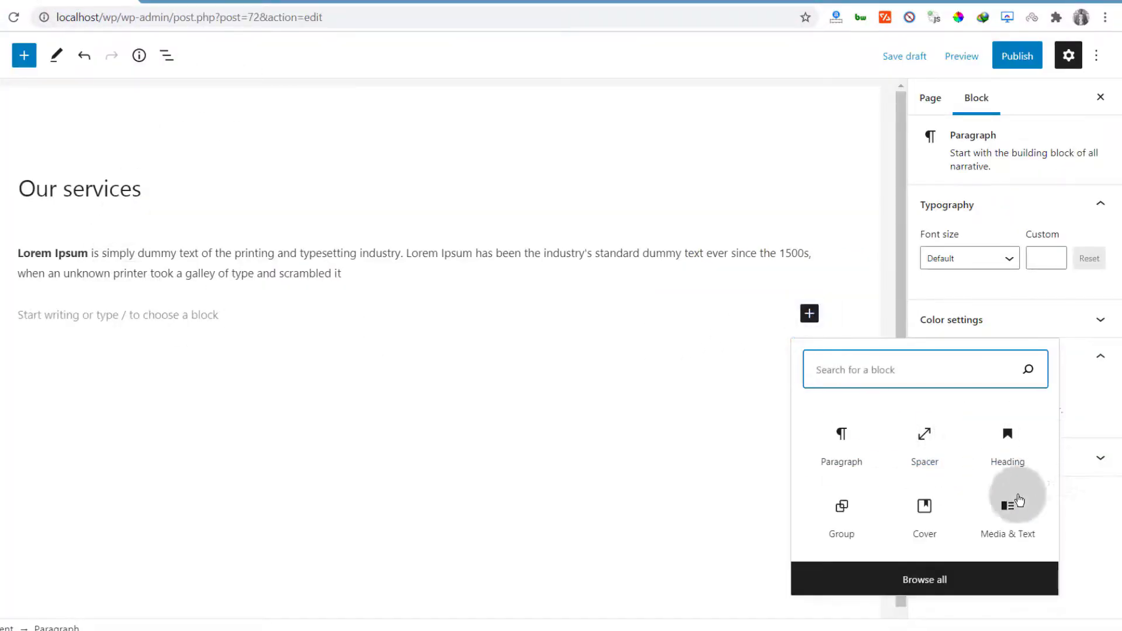
pyautogui.click(910, 372)
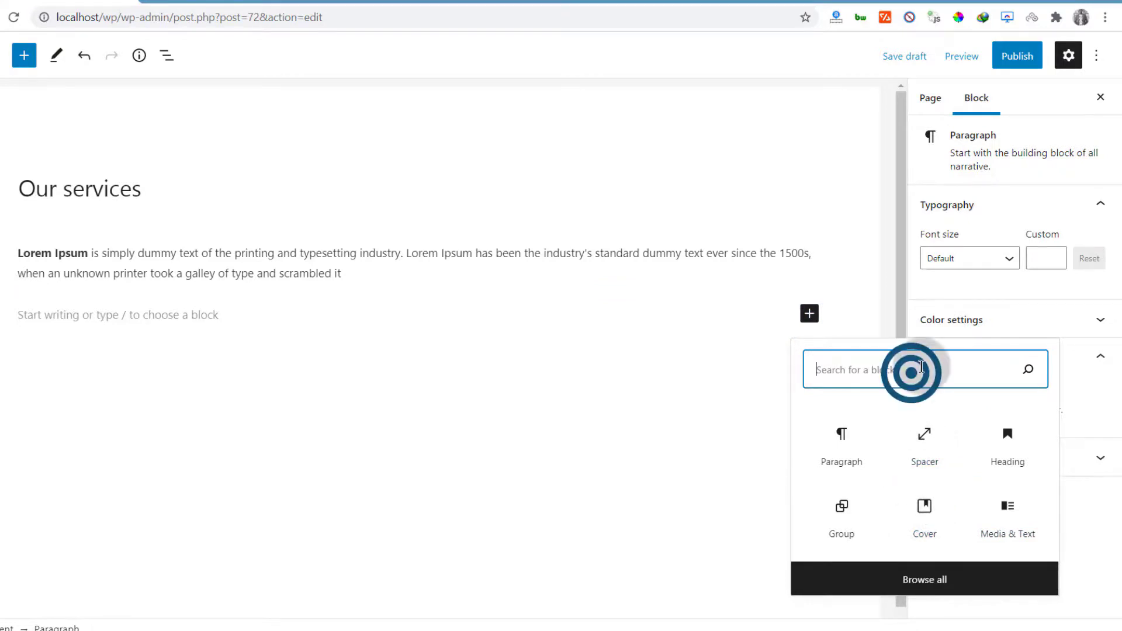
pyautogui.write('image')
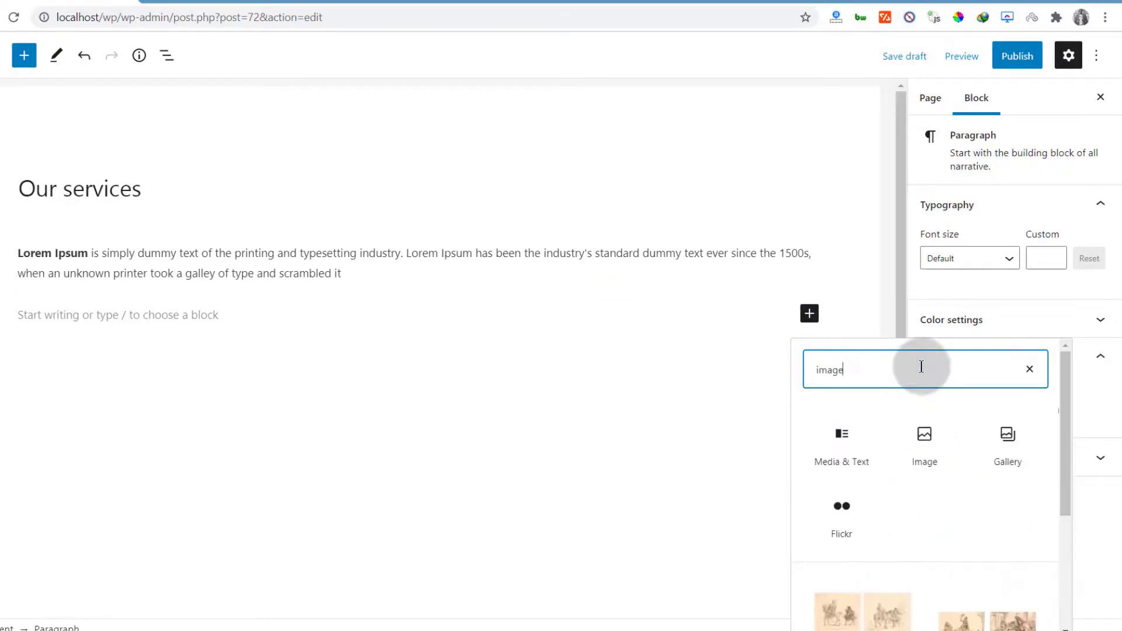
pyautogui.click(937, 453)
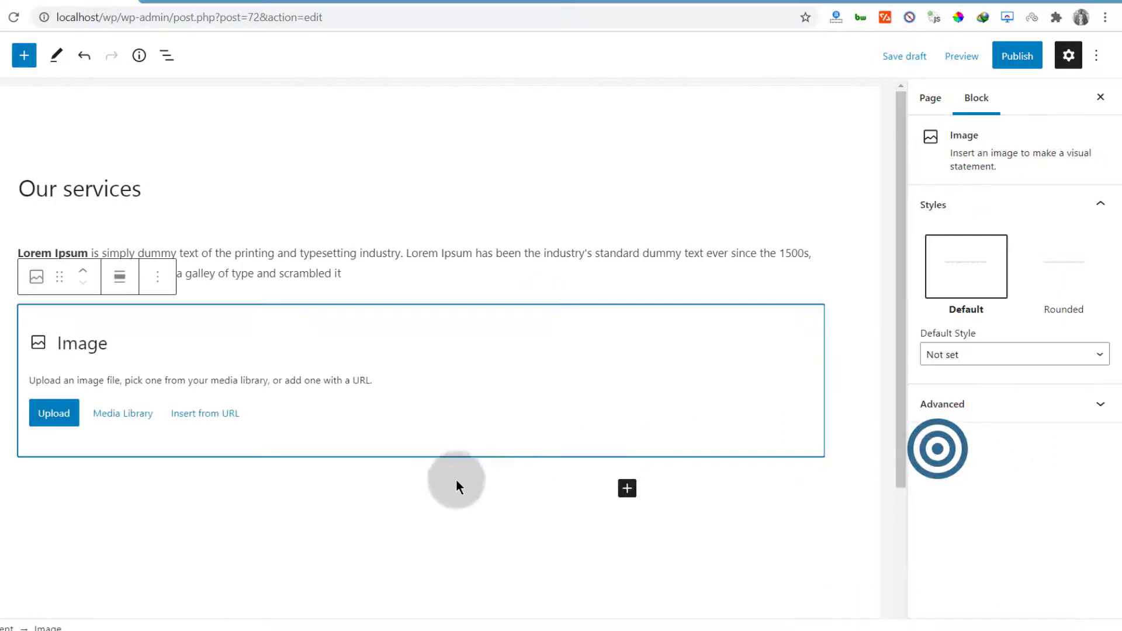
pyautogui.click(53, 413)
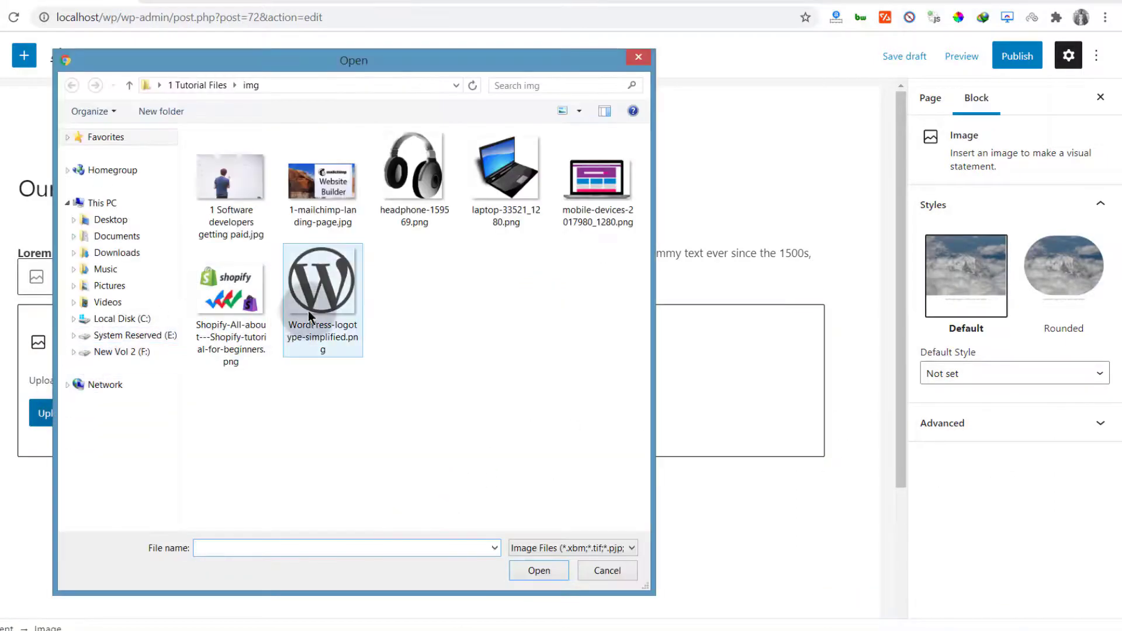
pyautogui.doubleClick(309, 193)
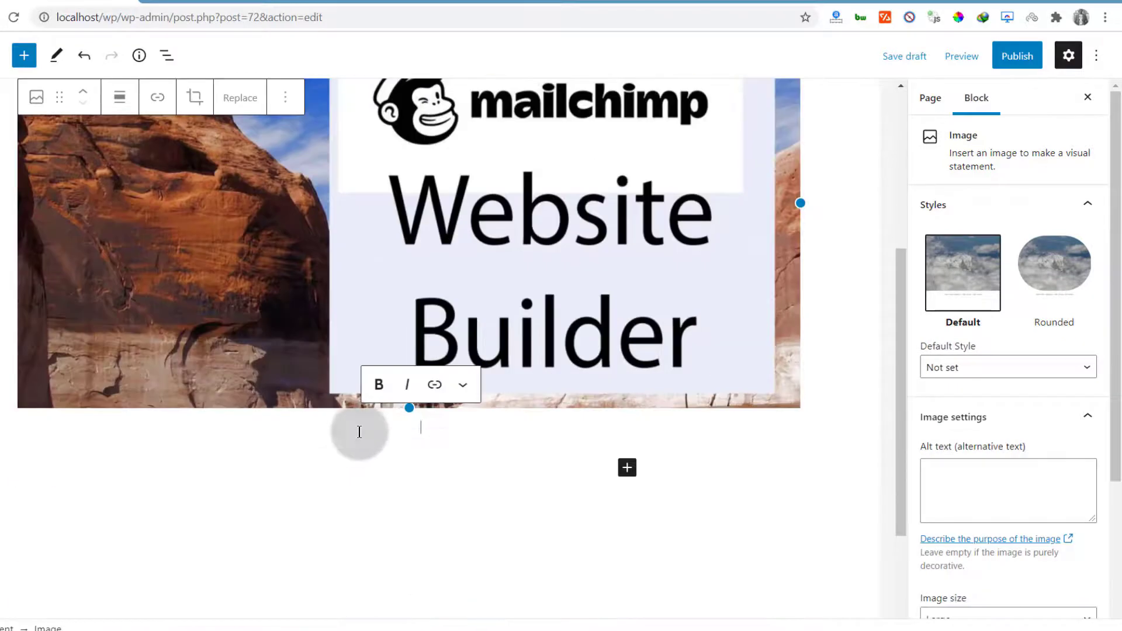
pyautogui.click(359, 432)
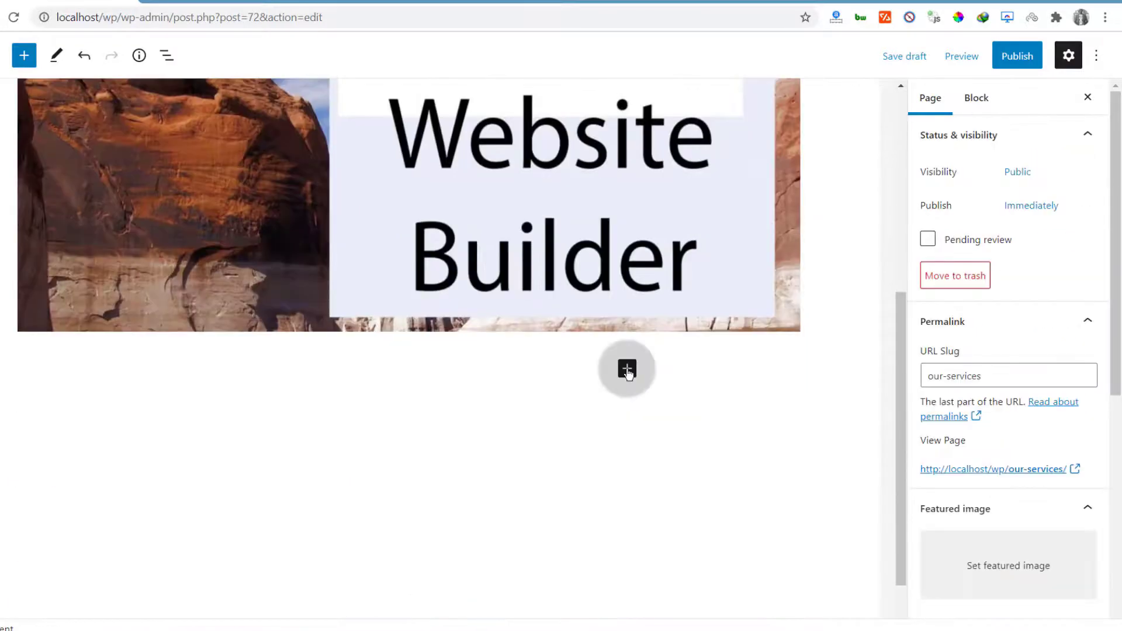
# Add a Cover block with a White background below the image
pyautogui.click(627, 369)
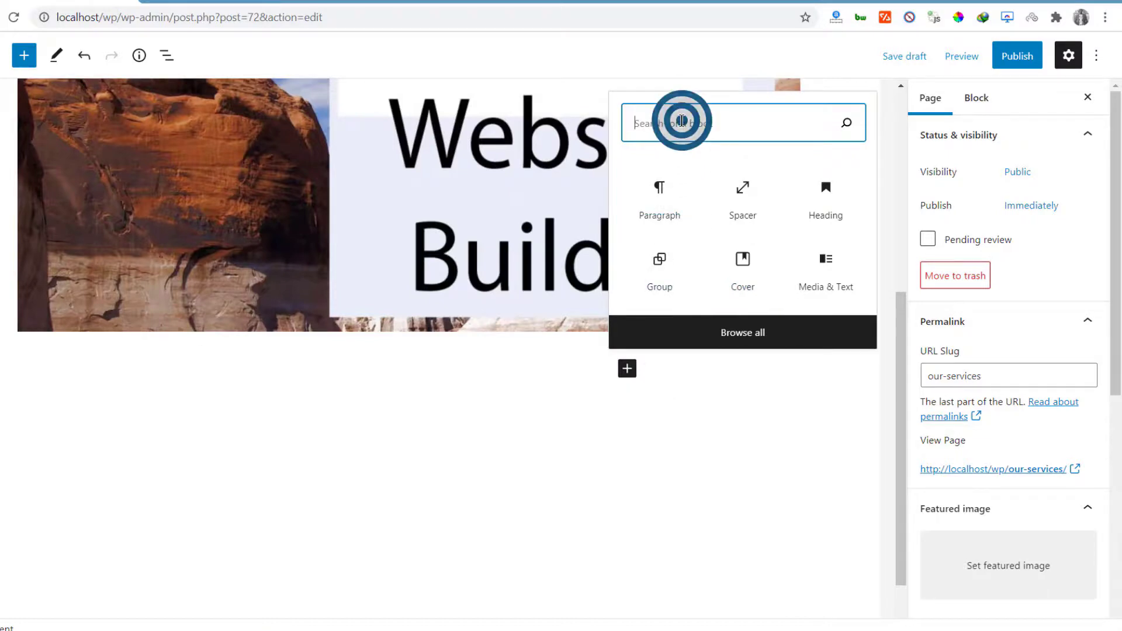
pyautogui.write('cover')
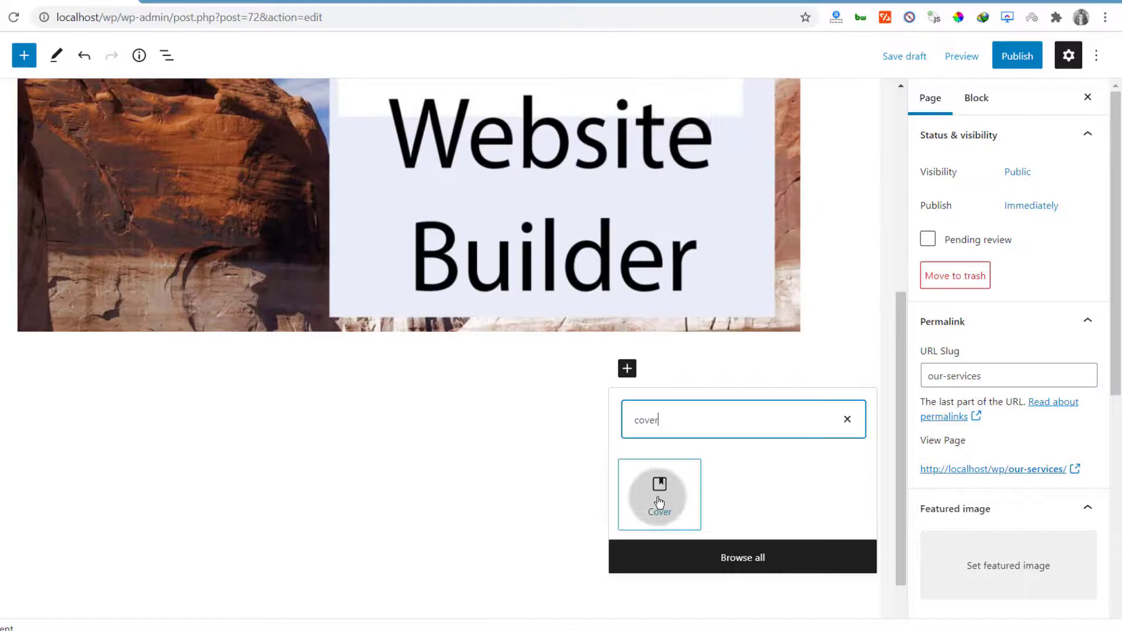
pyautogui.click(658, 502)
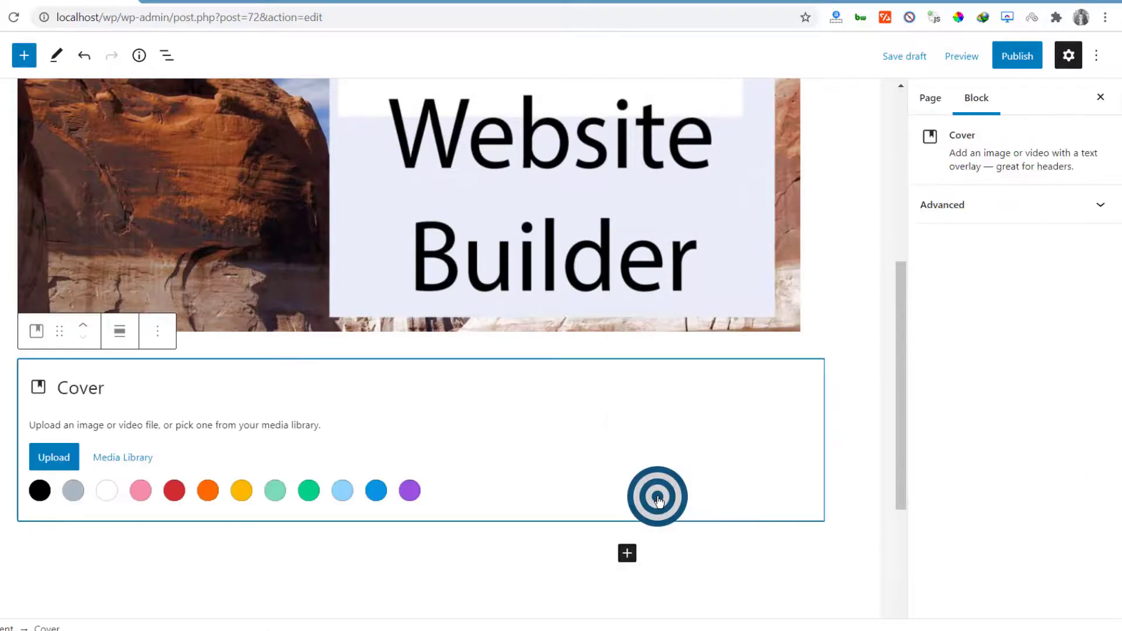
pyautogui.click(106, 493)
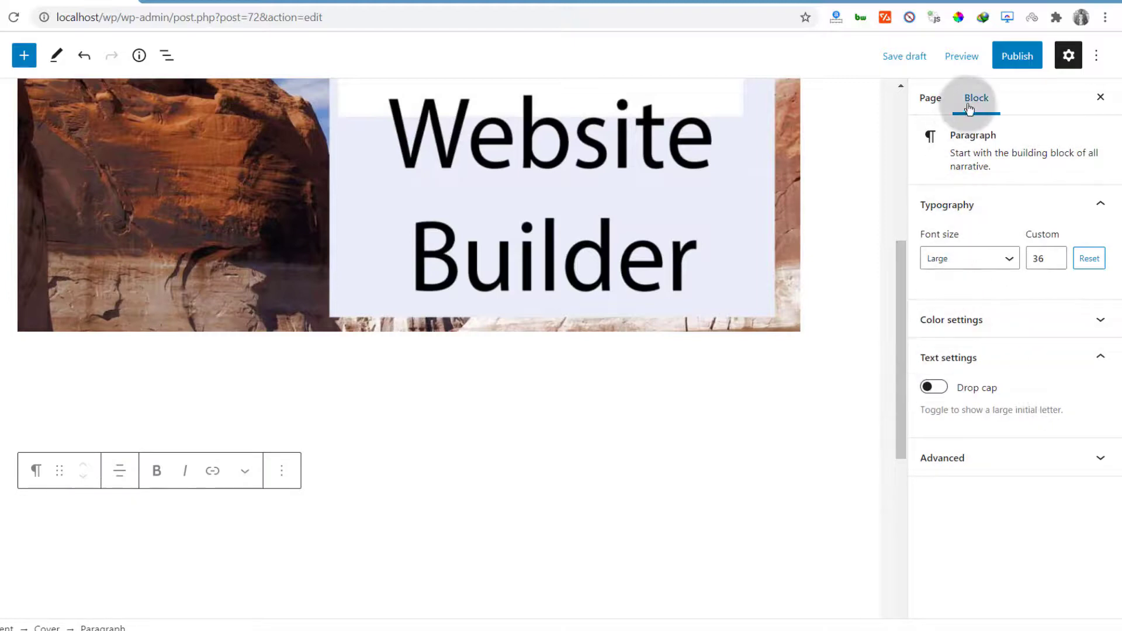
# Set the cover paragraph's text colour to black in the colour settings
pyautogui.click(948, 320)
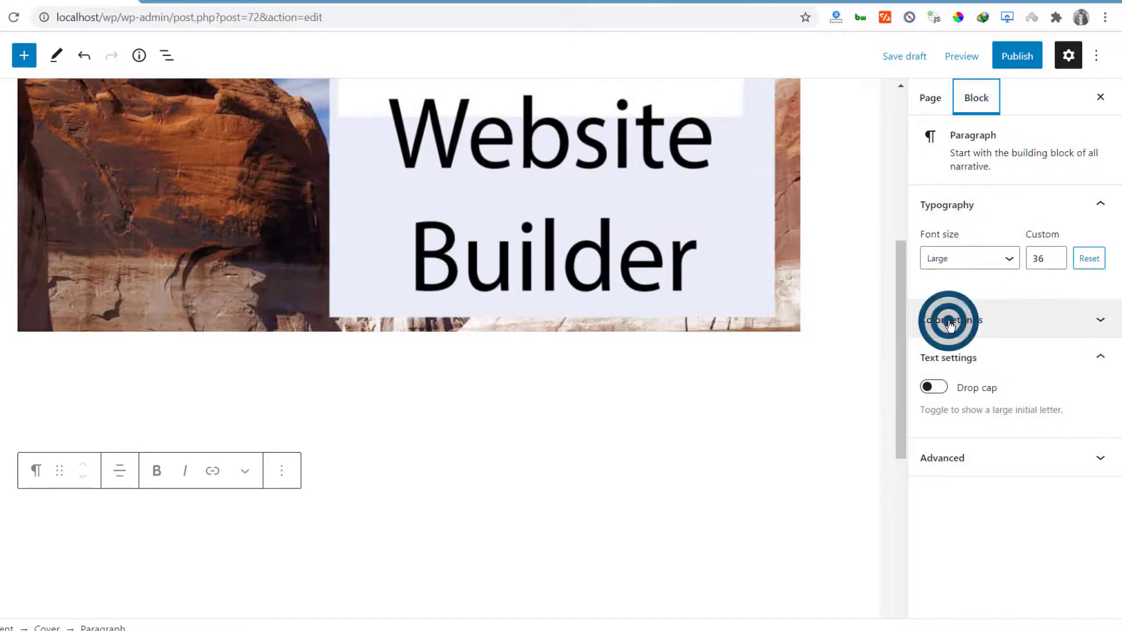
pyautogui.click(930, 250)
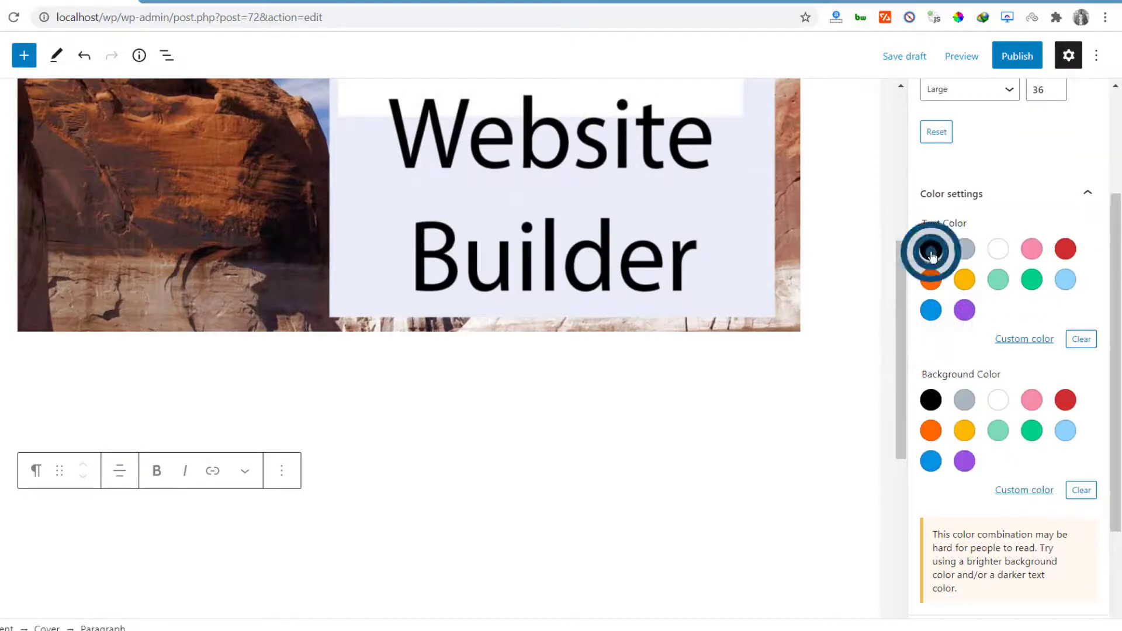
pyautogui.scroll(-1, 964, 395)
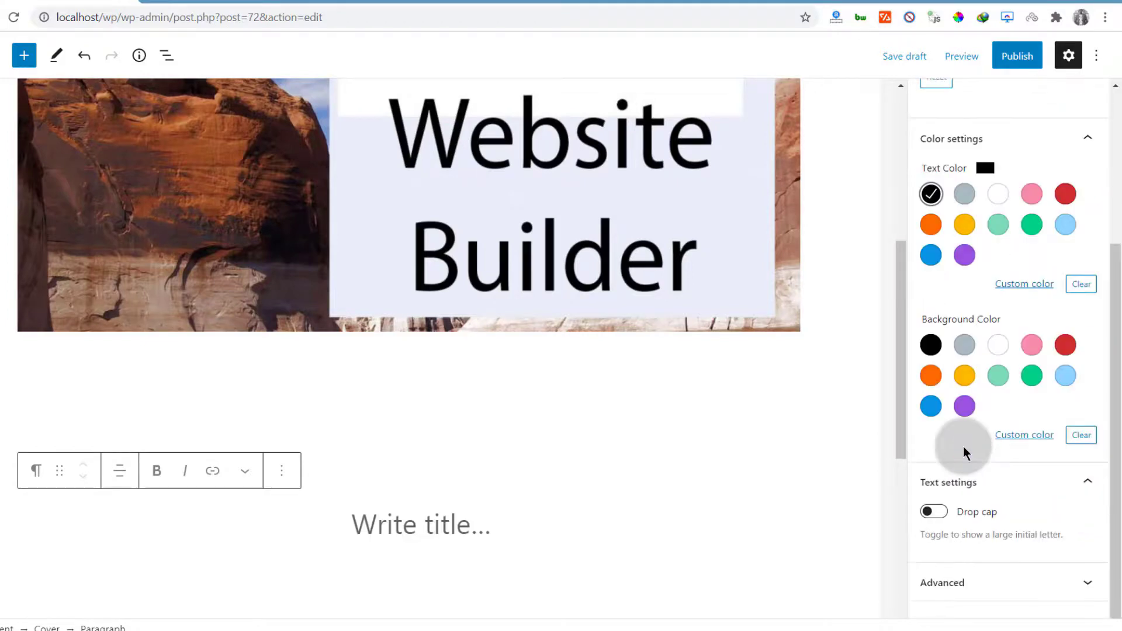
pyautogui.click(1025, 284)
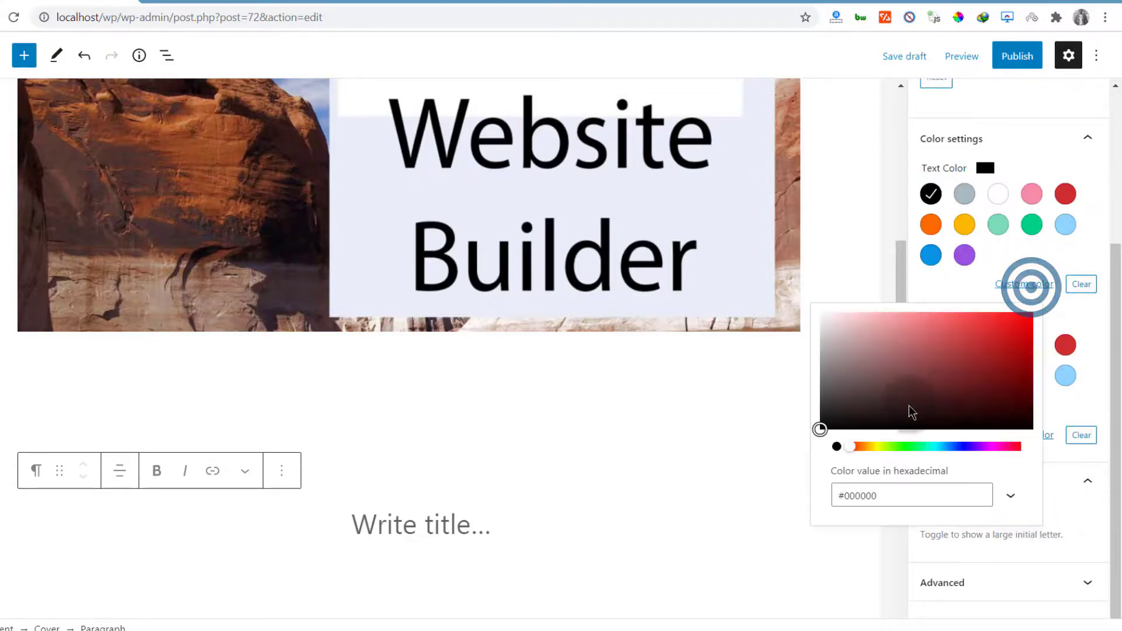
pyautogui.click(744, 423)
pyautogui.click(400, 522)
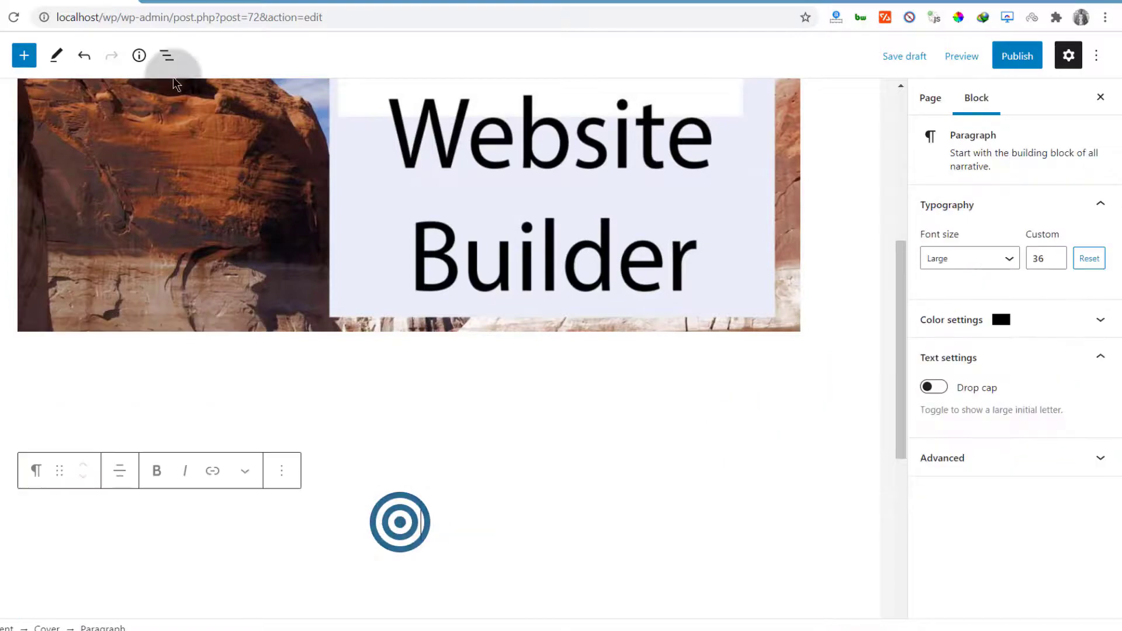
pyautogui.click(374, 2)
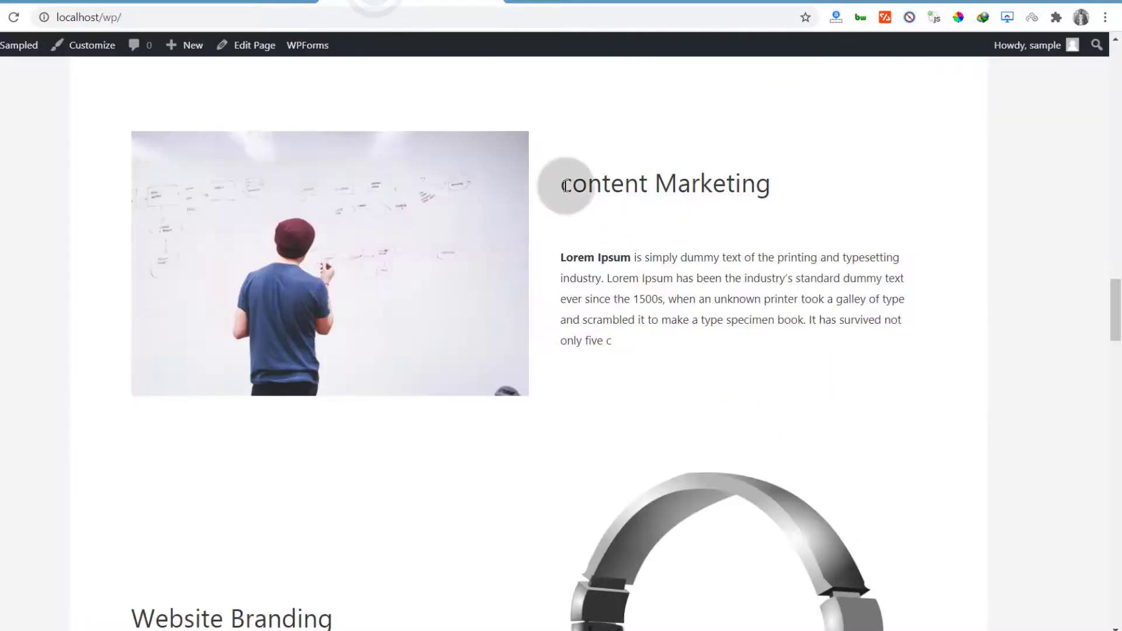
# Copy the 'Google Ads' heading from the live site into the cover's paragraph
pyautogui.scroll(15, 557, 212)
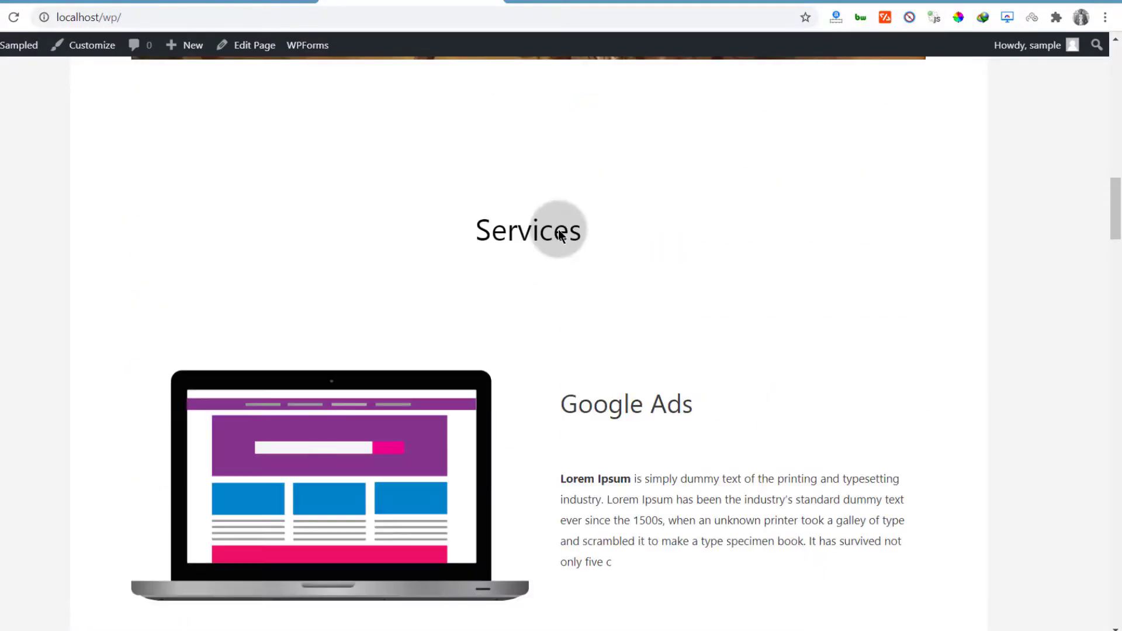
pyautogui.scroll(4, 559, 232)
pyautogui.scroll(-5, 576, 262)
pyautogui.moveTo(563, 327); pyautogui.dragTo(697, 332)
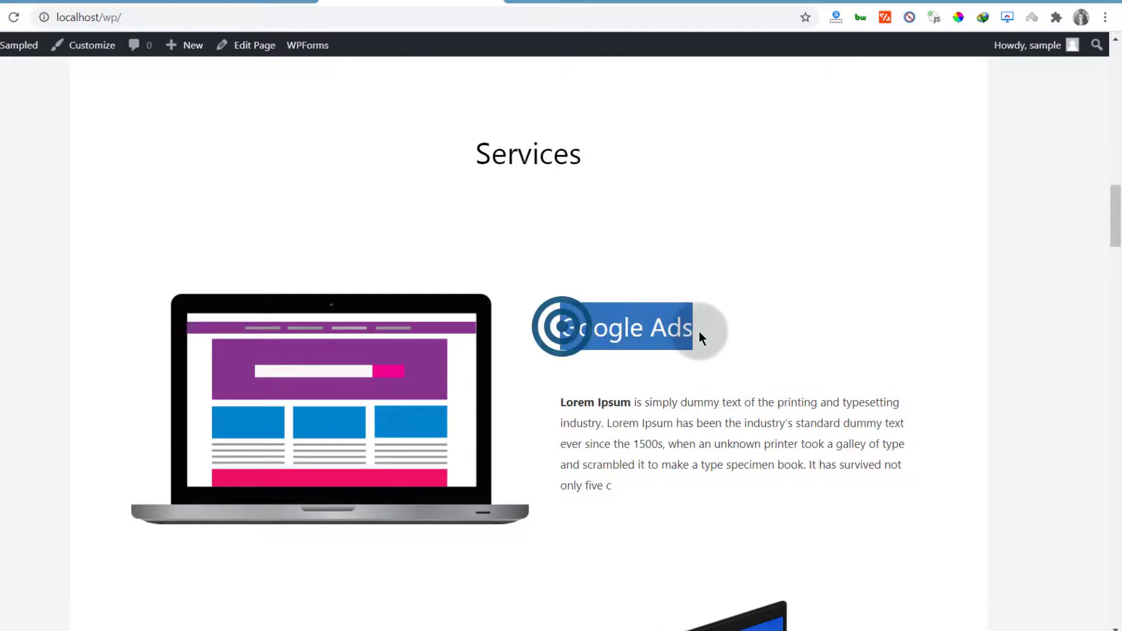
pyautogui.rightClick(647, 325)
pyautogui.click(676, 330)
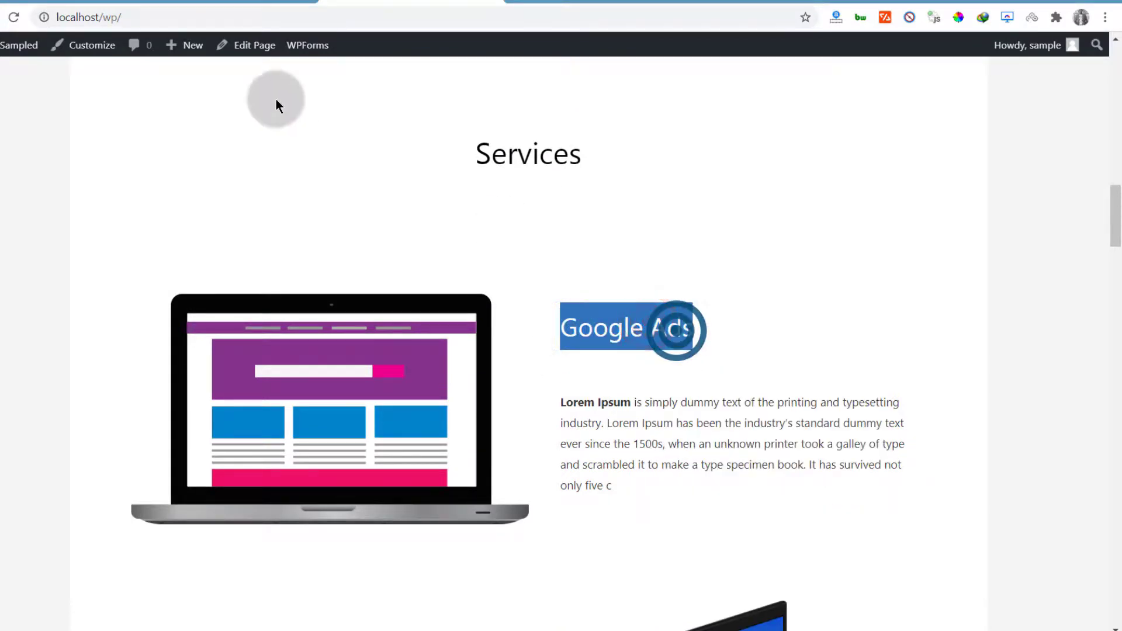
pyautogui.click(69, 2)
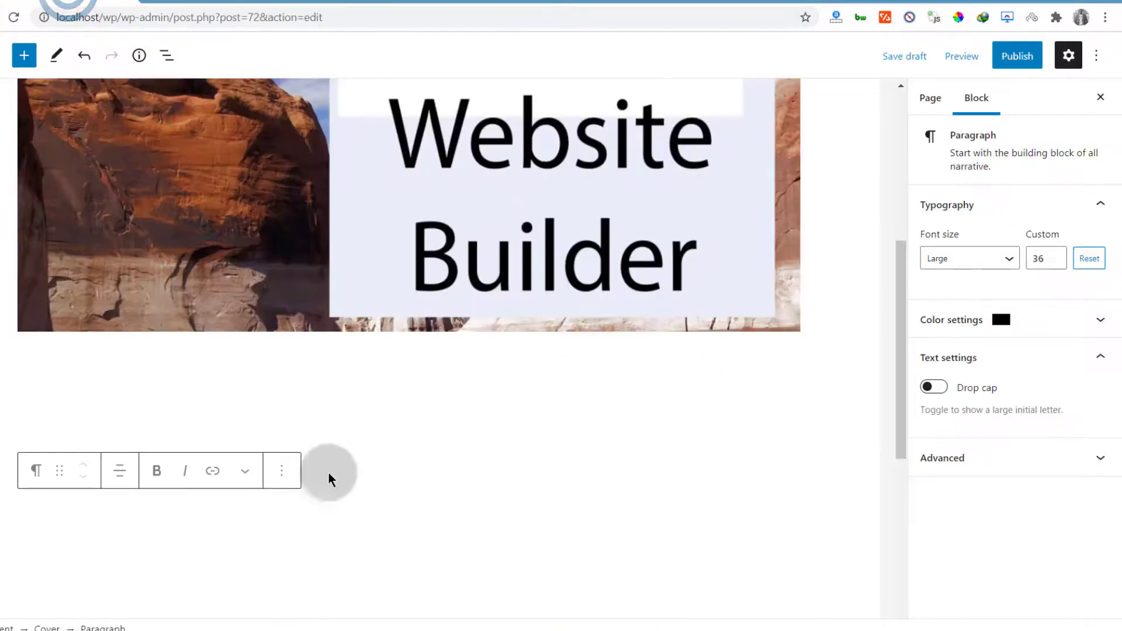
pyautogui.rightClick(423, 519)
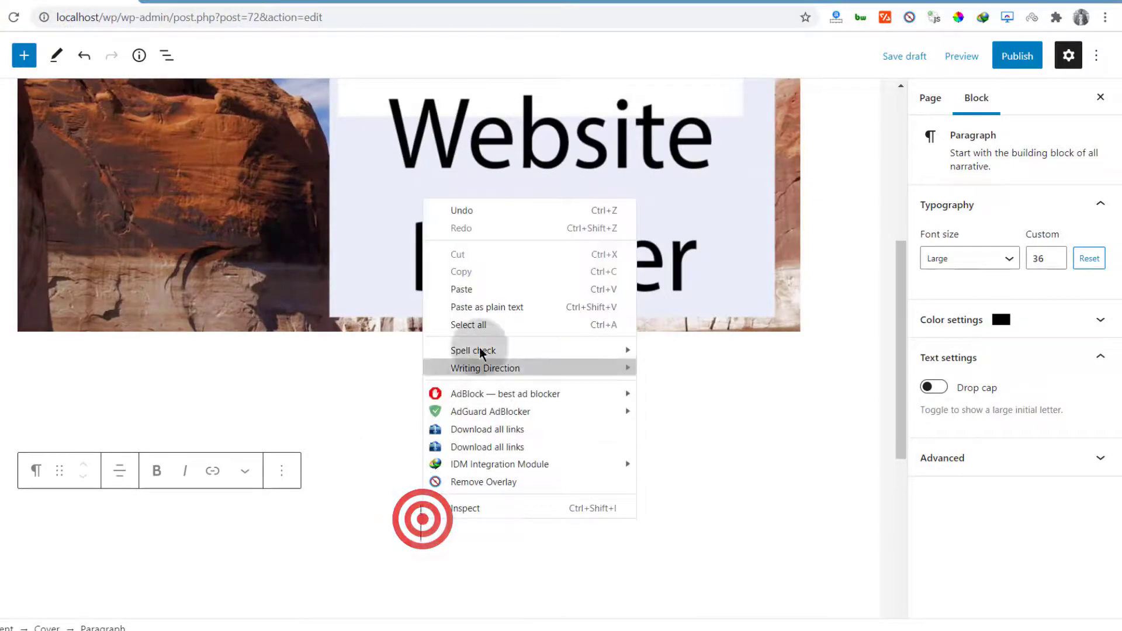
pyautogui.click(467, 288)
# Shorten the Google Ads cover and paste lipsum.com text into a new paragraph below it
pyautogui.scroll(-4, 493, 469)
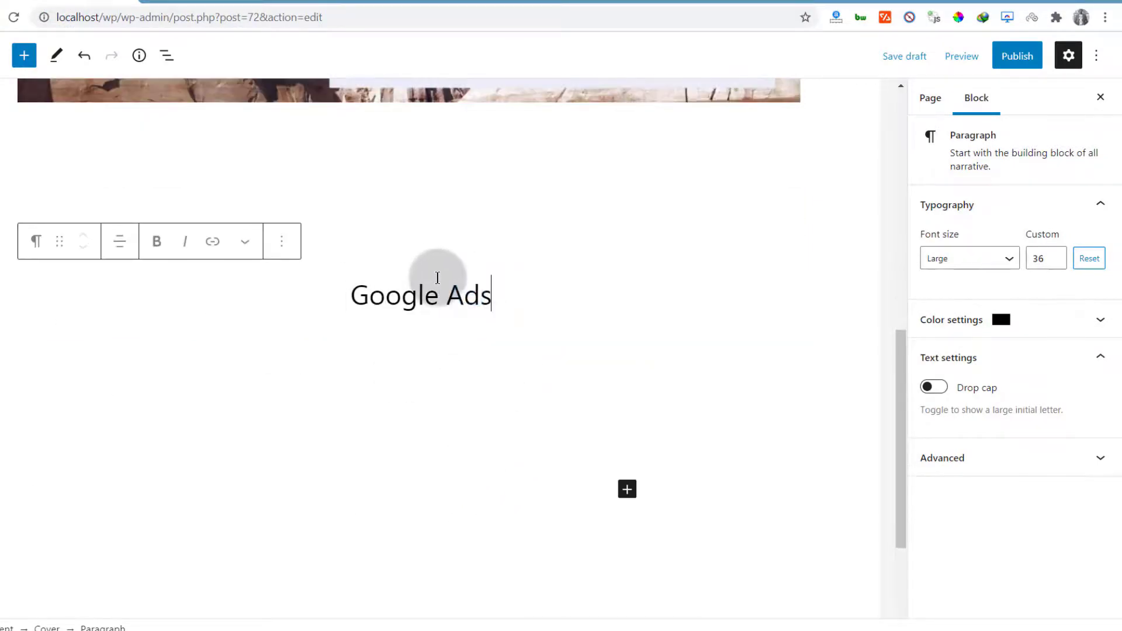
pyautogui.click(214, 2)
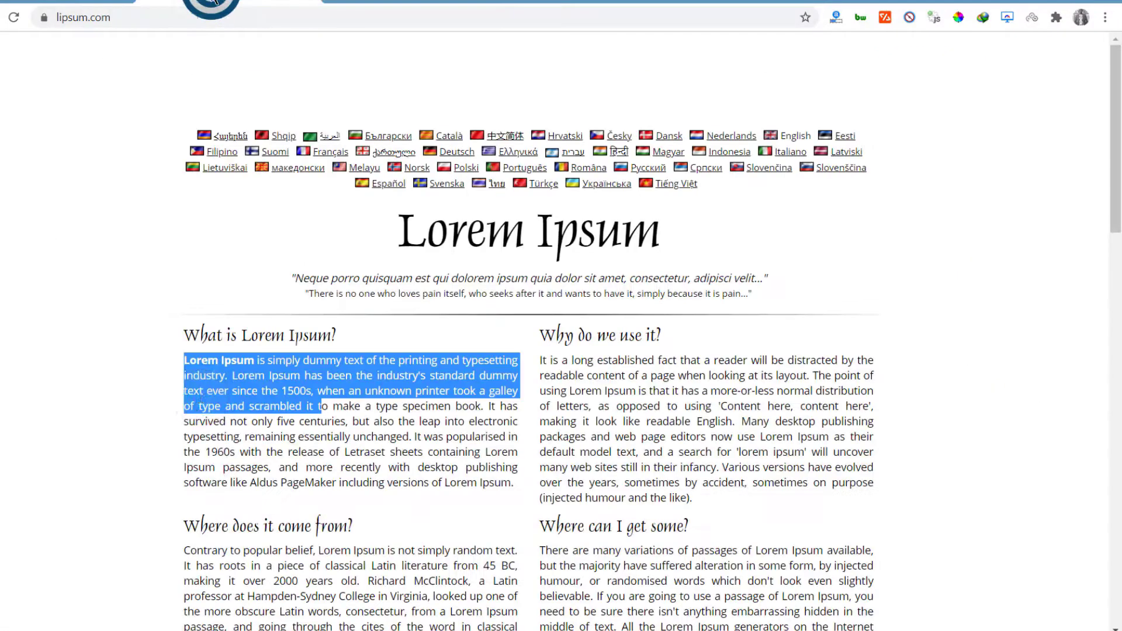
pyautogui.scroll(-3, 193, 403)
pyautogui.moveTo(183, 398); pyautogui.dragTo(344, 355)
pyautogui.click(53, 2)
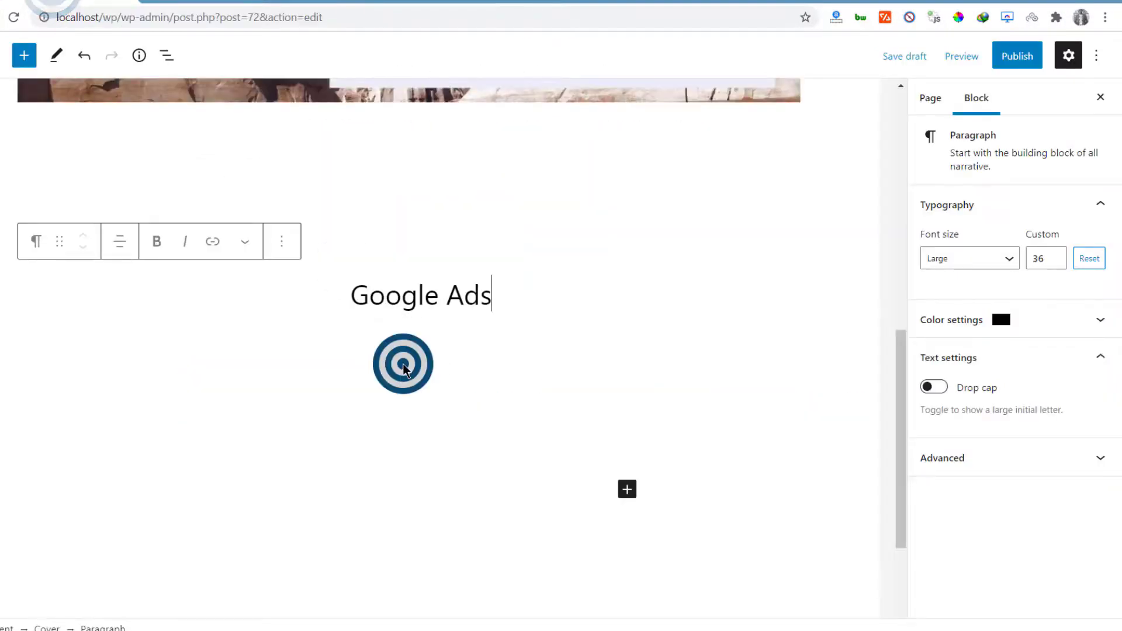
pyautogui.click(403, 365)
pyautogui.moveTo(421, 457); pyautogui.dragTo(421, 352)
pyautogui.click(631, 383)
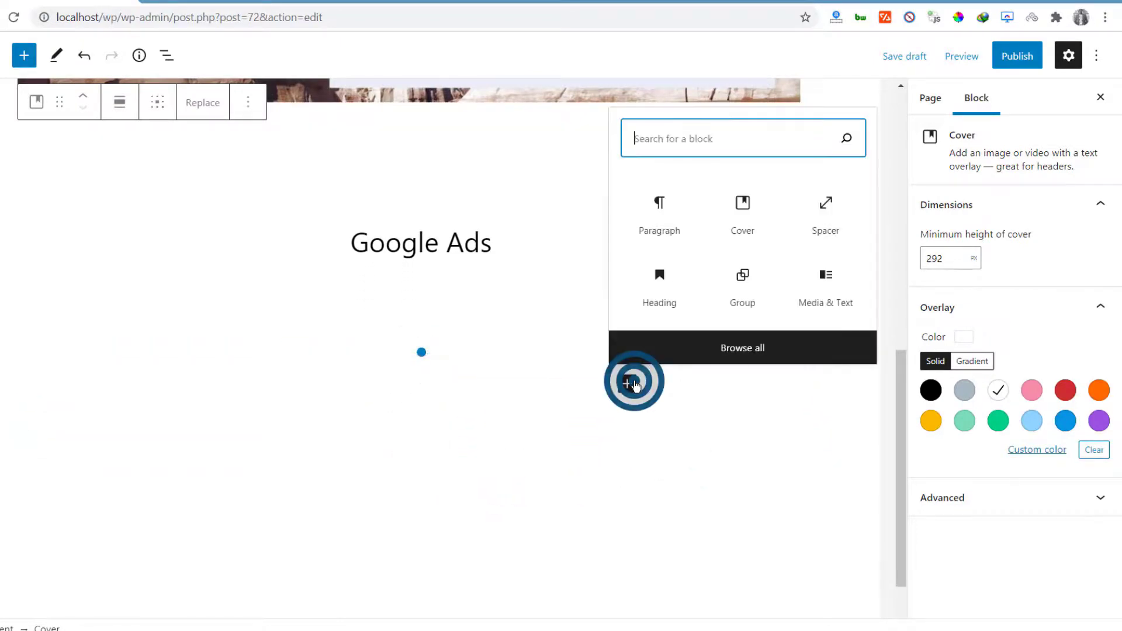
pyautogui.click(648, 208)
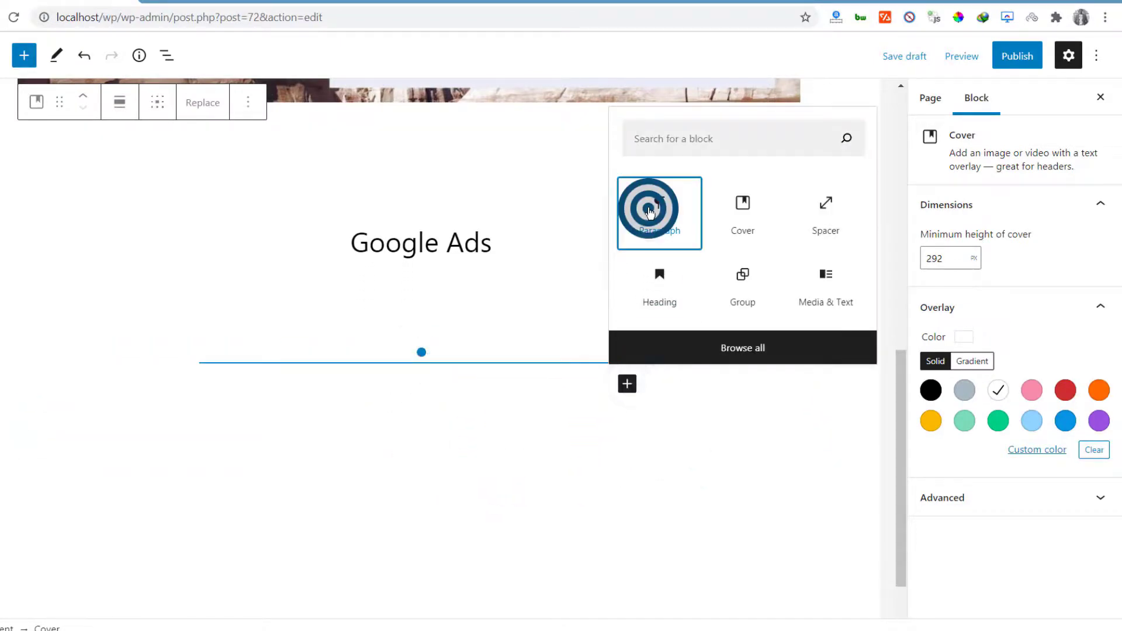
pyautogui.rightClick(30, 386)
pyautogui.click(80, 156)
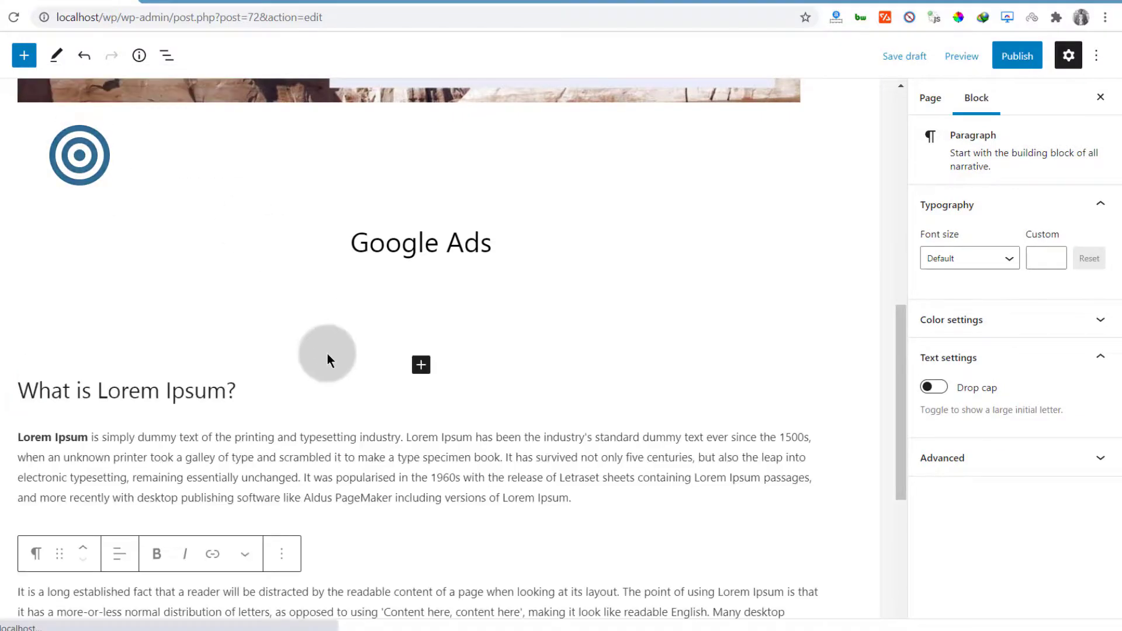
# Move the Mailchimp image block down below the Google Ads heading
pyautogui.scroll(-6, 320, 379)
pyautogui.scroll(8, 319, 380)
pyautogui.scroll(8, 319, 380)
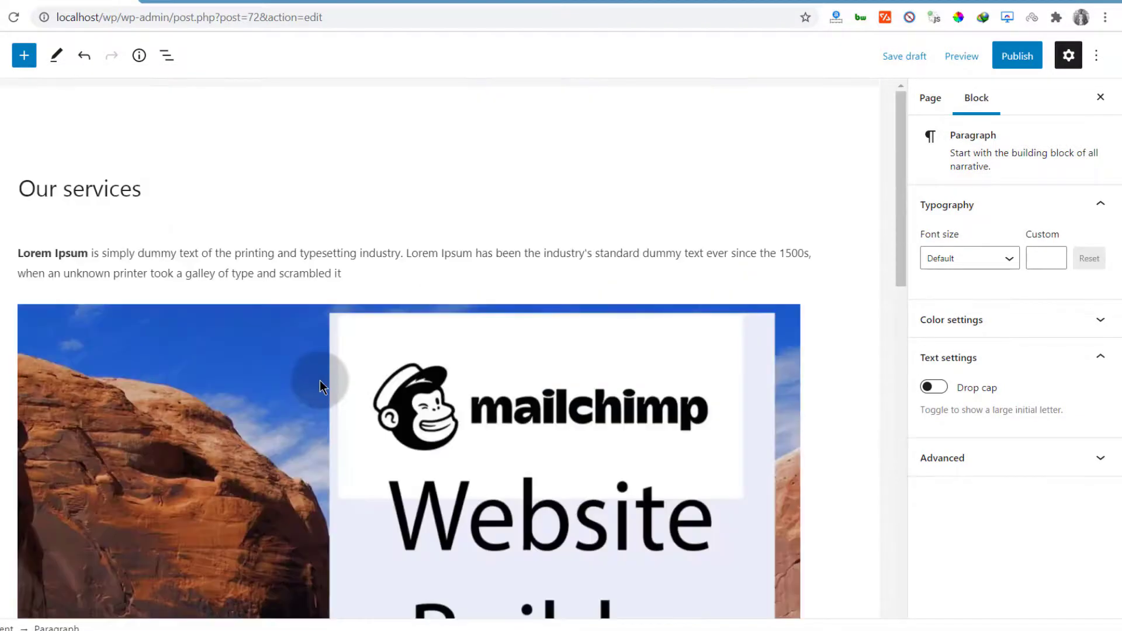
pyautogui.scroll(-12, 320, 380)
pyautogui.scroll(1, 350, 350)
pyautogui.scroll(8, 370, 306)
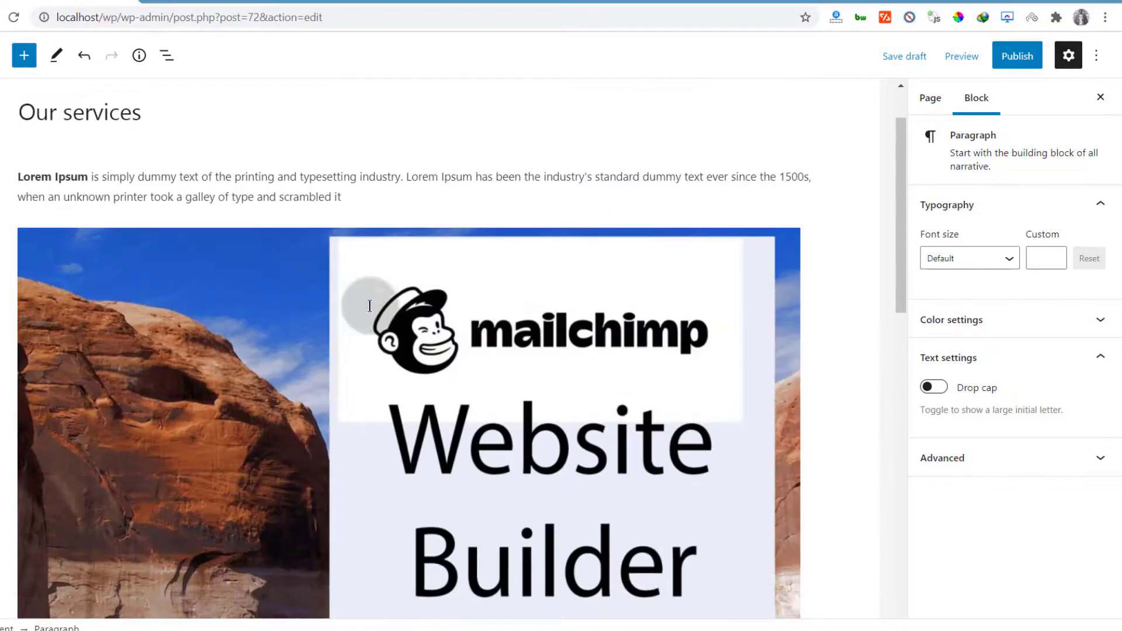
pyautogui.click(73, 305)
pyautogui.click(84, 207)
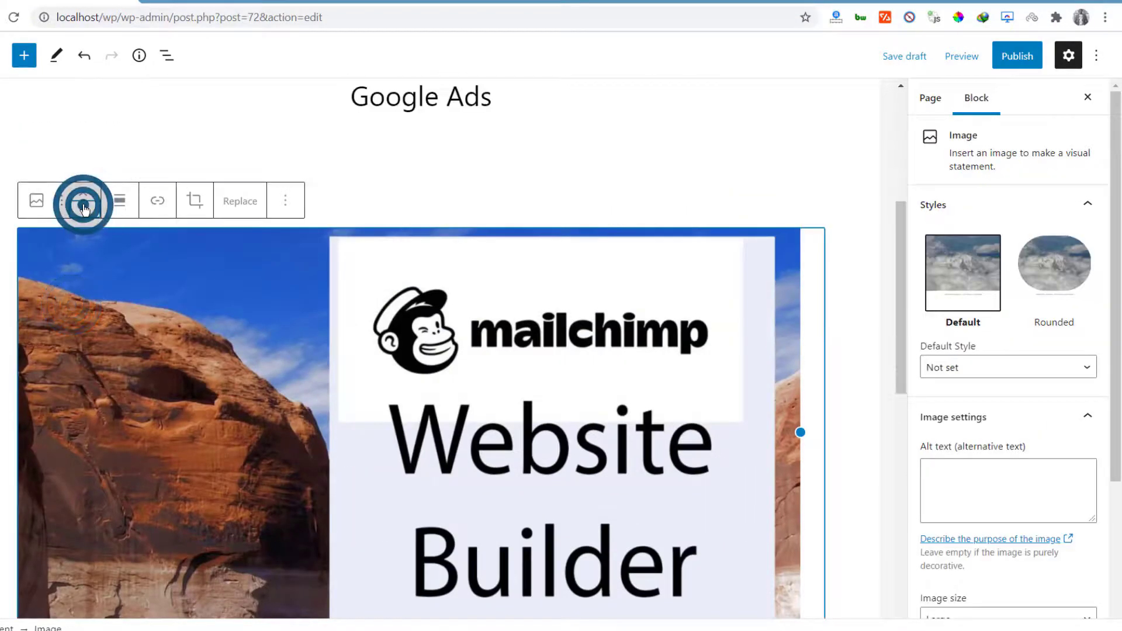
# Add an empty block below the 'Why do we use it?' paragraph
pyautogui.scroll(-10, 325, 321)
pyautogui.click(729, 299)
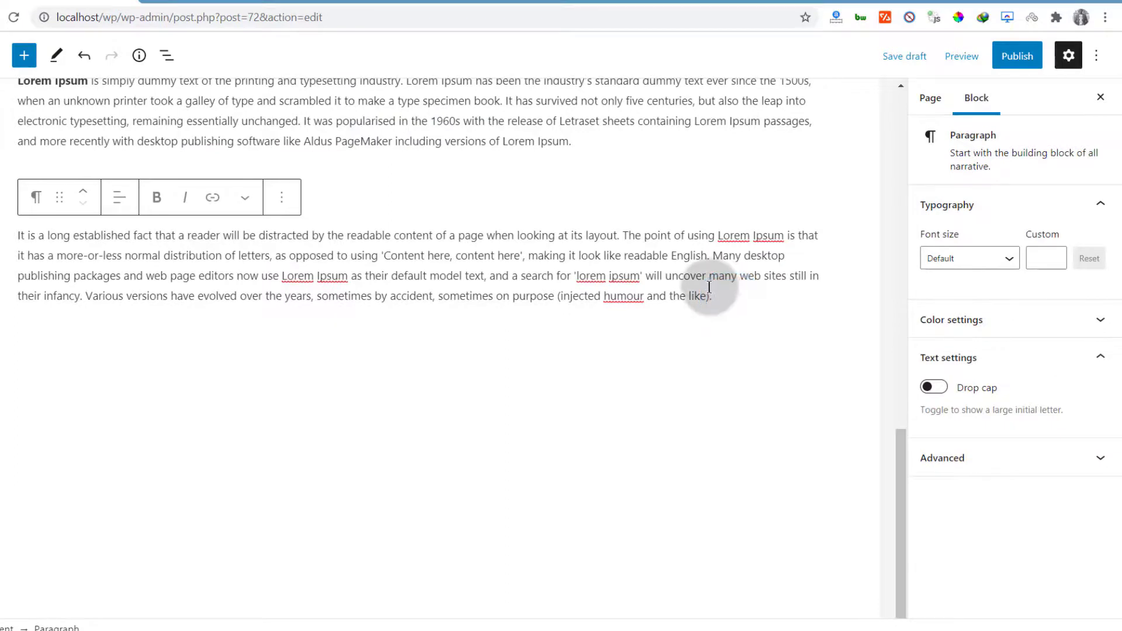
pyautogui.scroll(-1, 690, 289)
pyautogui.click(668, 292)
# Insert a Spacer block and shrink it to about 46 px
pyautogui.click(809, 294)
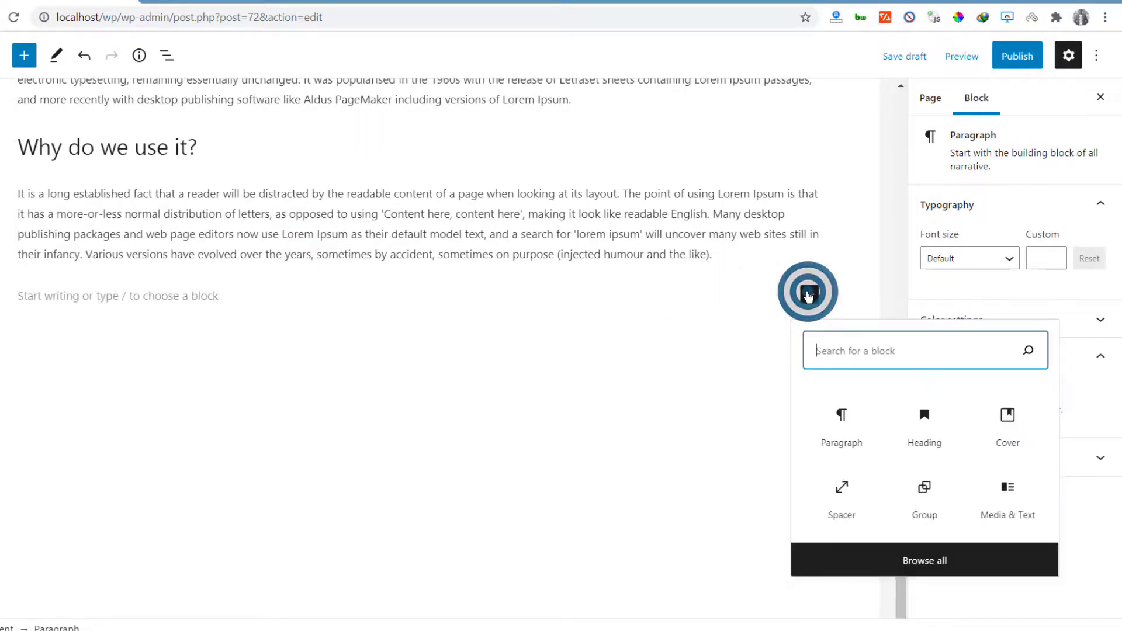
pyautogui.click(853, 497)
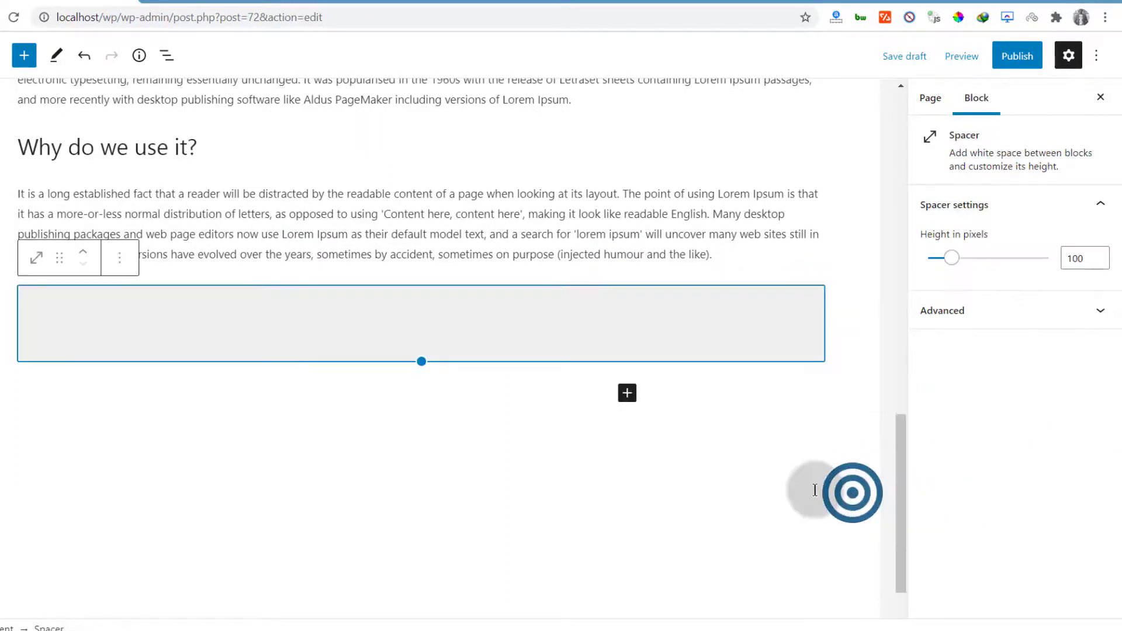
pyautogui.click(423, 363)
pyautogui.moveTo(423, 363); pyautogui.dragTo(423, 319)
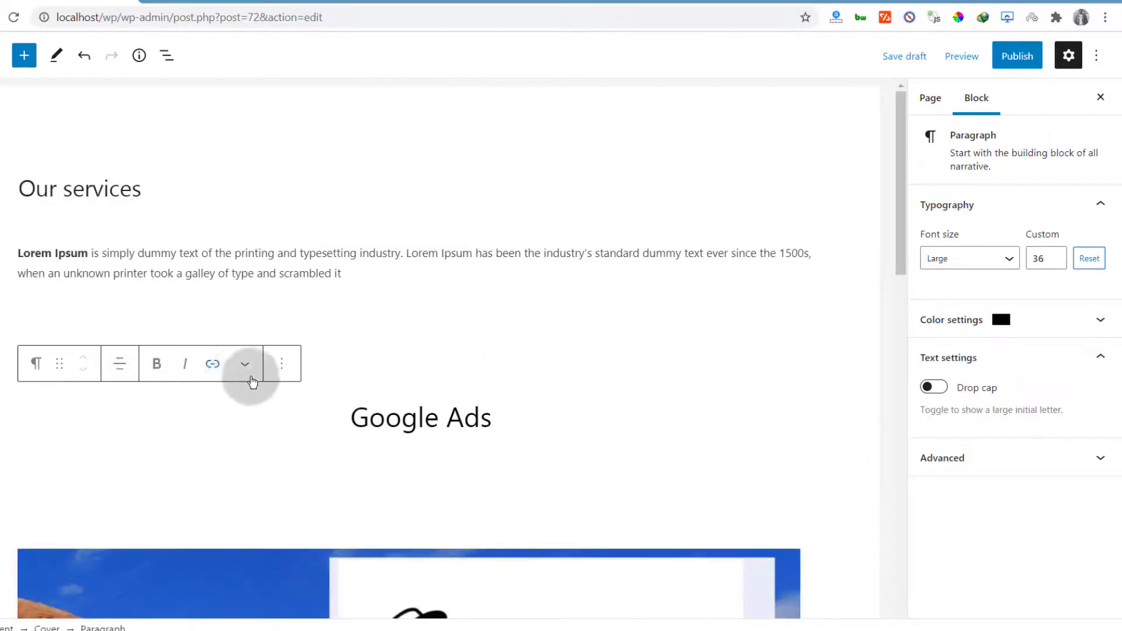
# Duplicate the Google Ads paragraph and drag the copy below the 'Why do we use it?' text
pyautogui.click(282, 363)
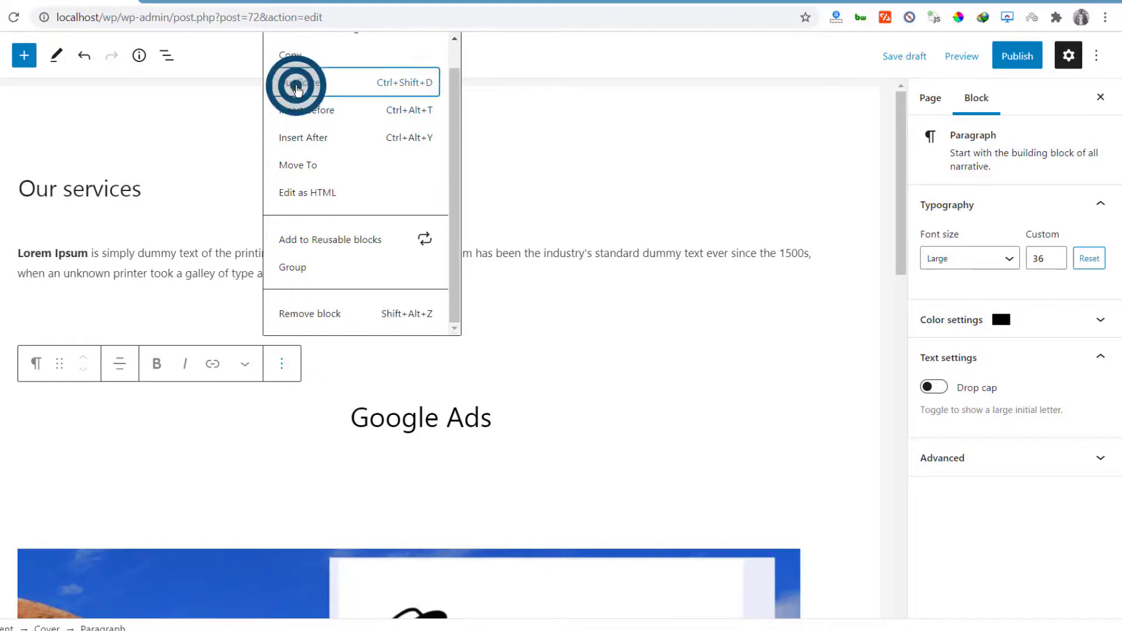
pyautogui.click(296, 87)
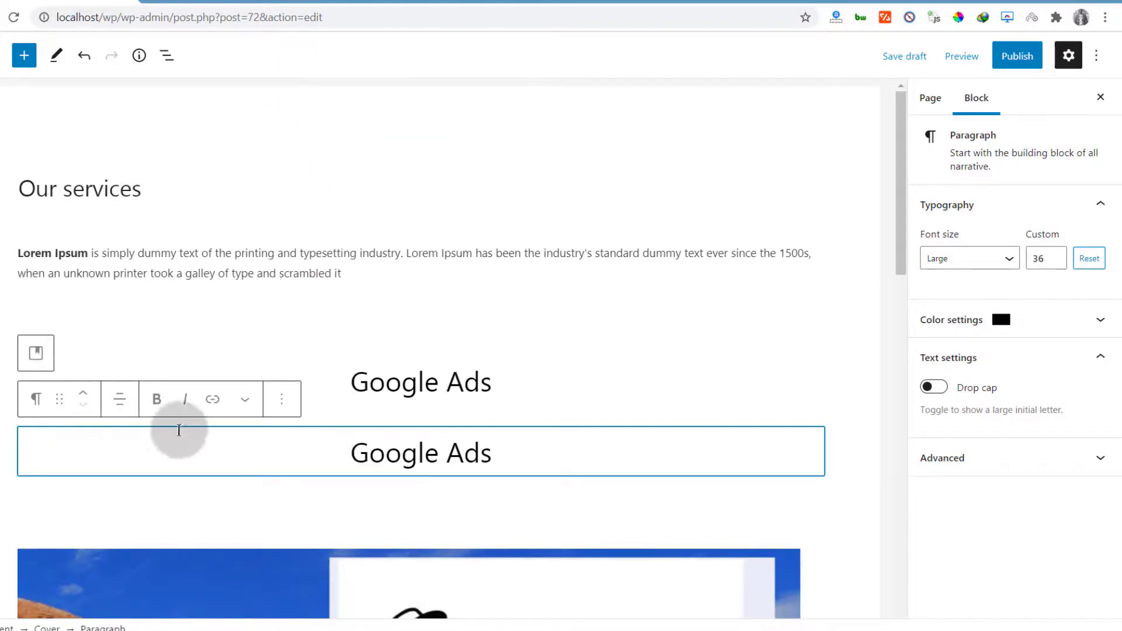
pyautogui.moveTo(59, 398); pyautogui.dragTo(110, 397)
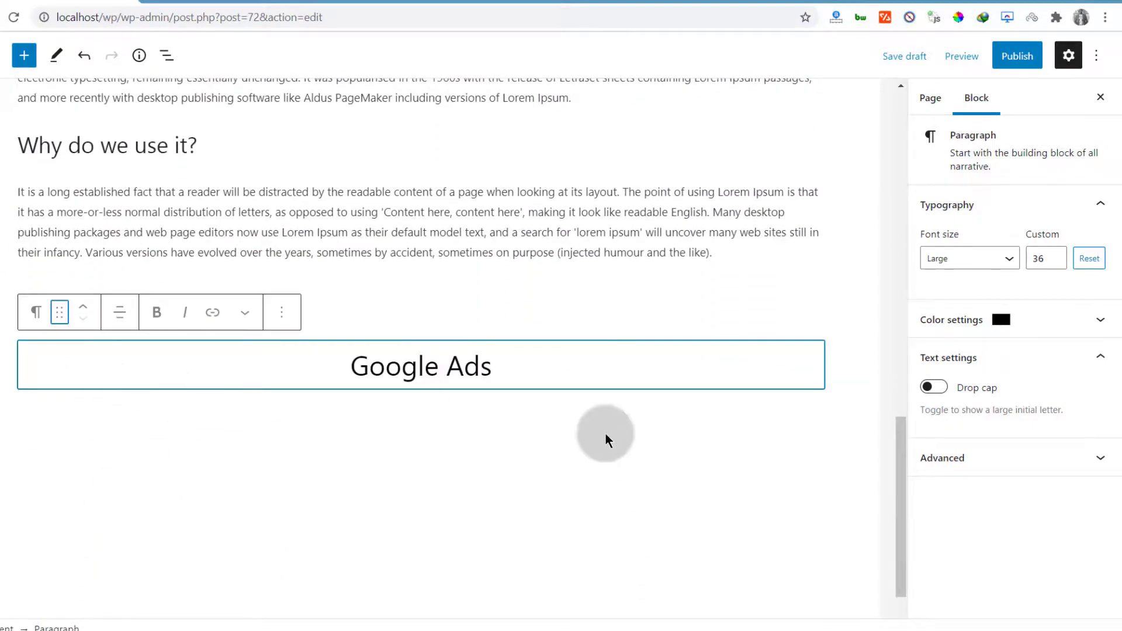
pyautogui.click(402, 333)
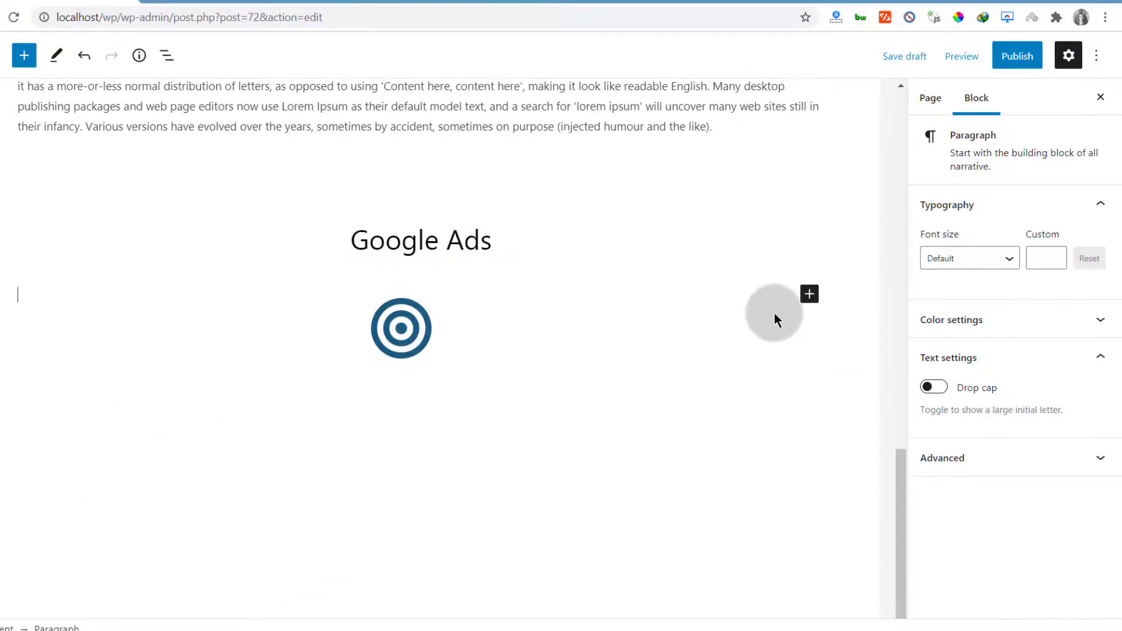
pyautogui.click(814, 292)
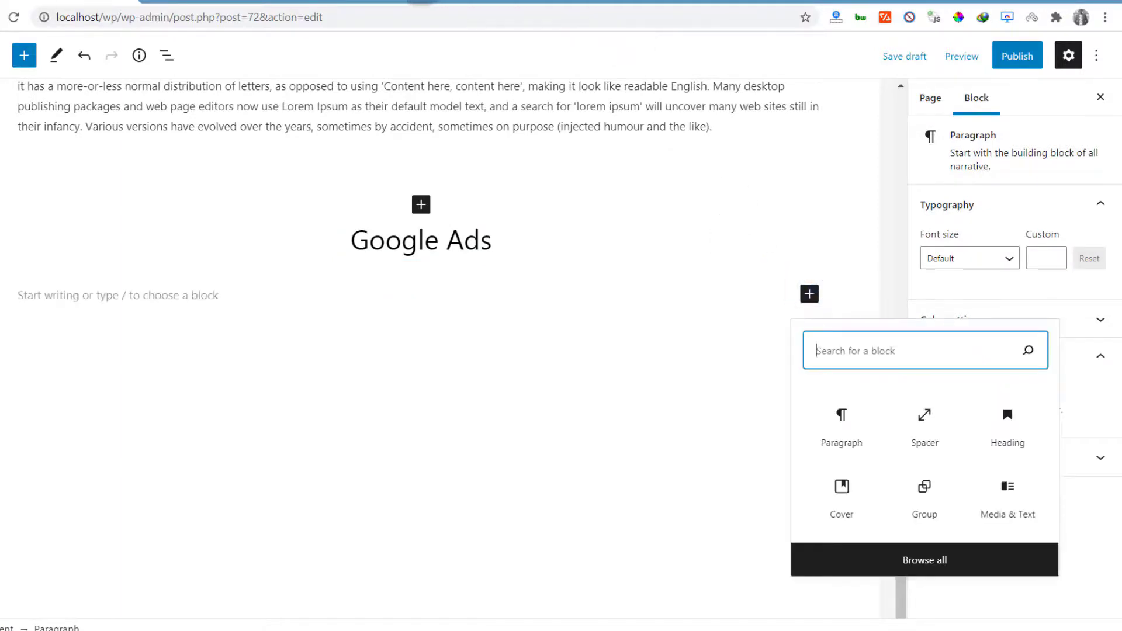
pyautogui.click(401, 1)
pyautogui.scroll(-10, 636, 358)
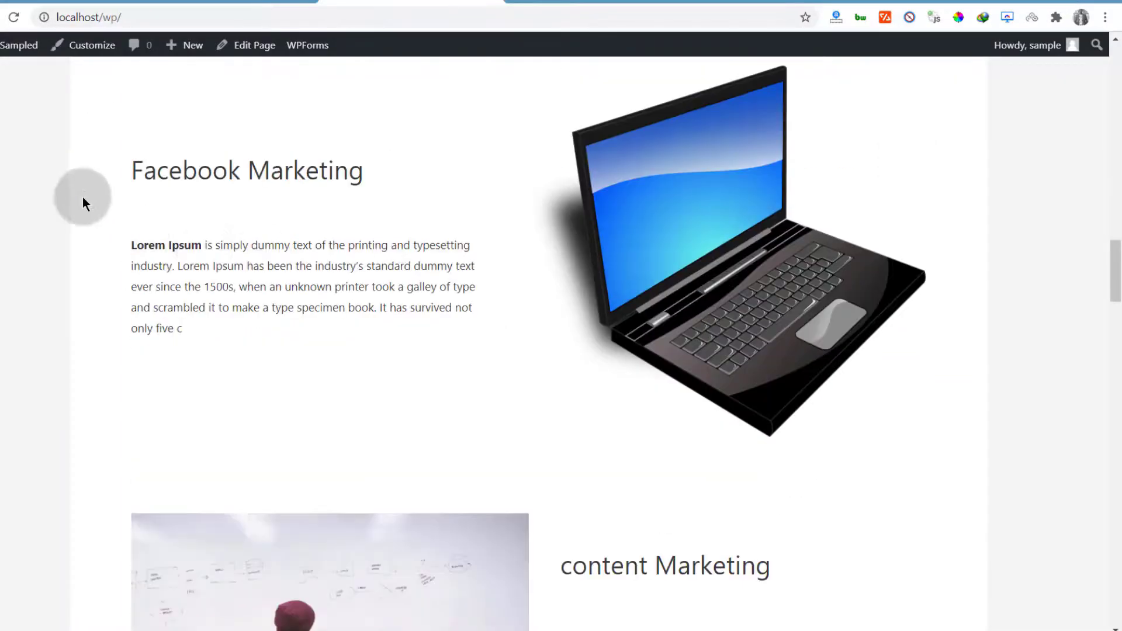
# Copy 'Facebook Marketing' from the live site and paste it into the empty paragraph
pyautogui.moveTo(135, 171); pyautogui.dragTo(377, 170)
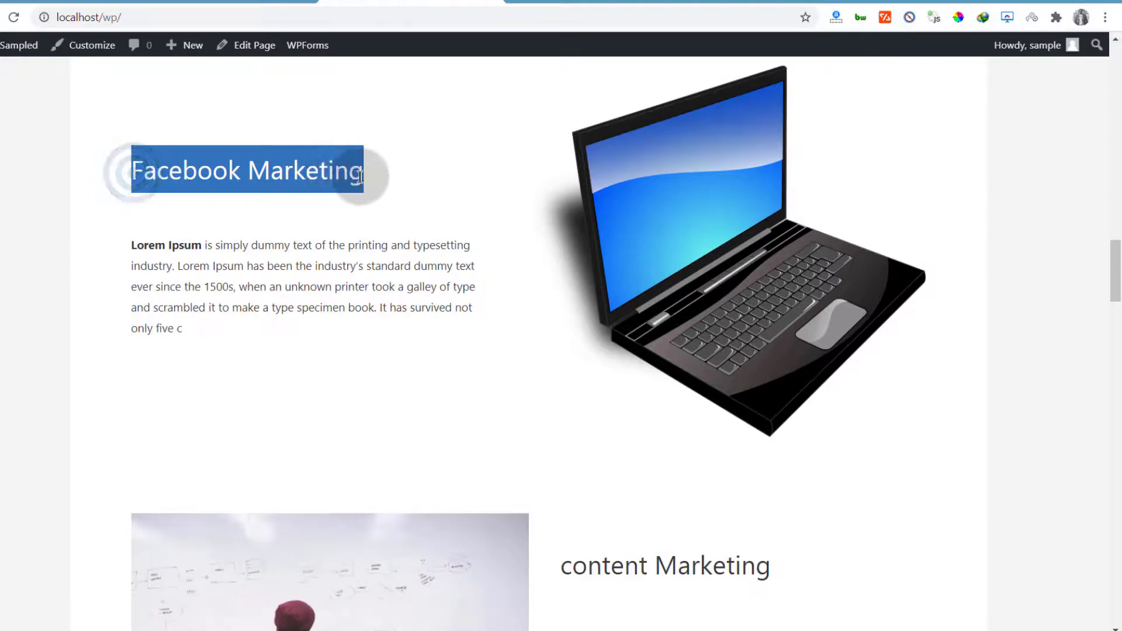
pyautogui.rightClick(320, 169)
pyautogui.click(358, 177)
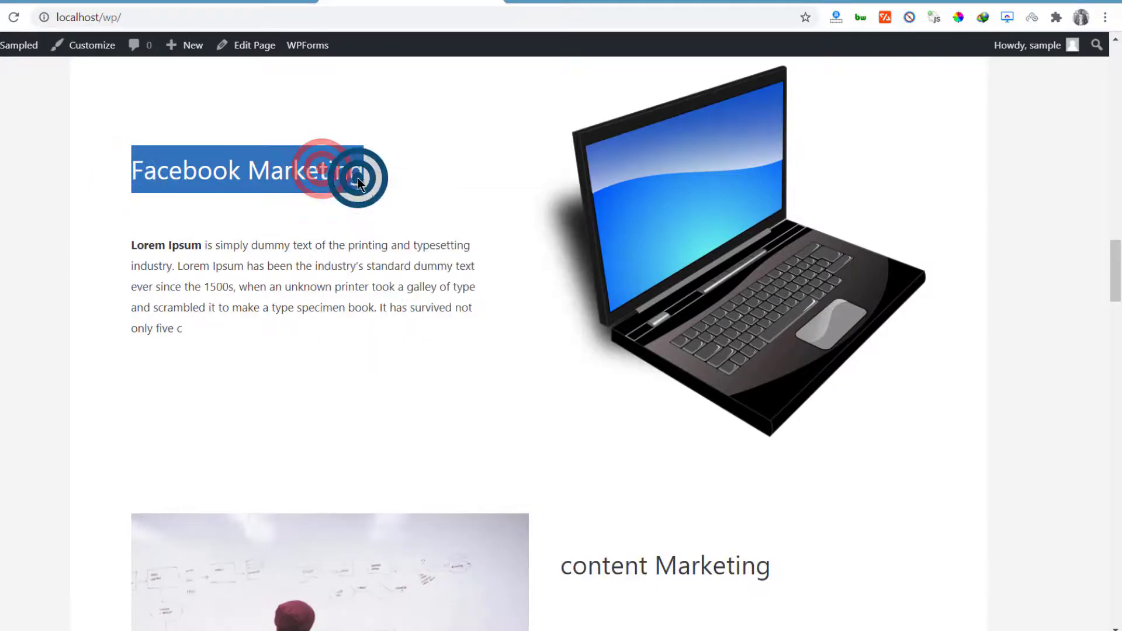
pyautogui.click(69, 2)
pyautogui.click(148, 297)
pyautogui.rightClick(147, 297)
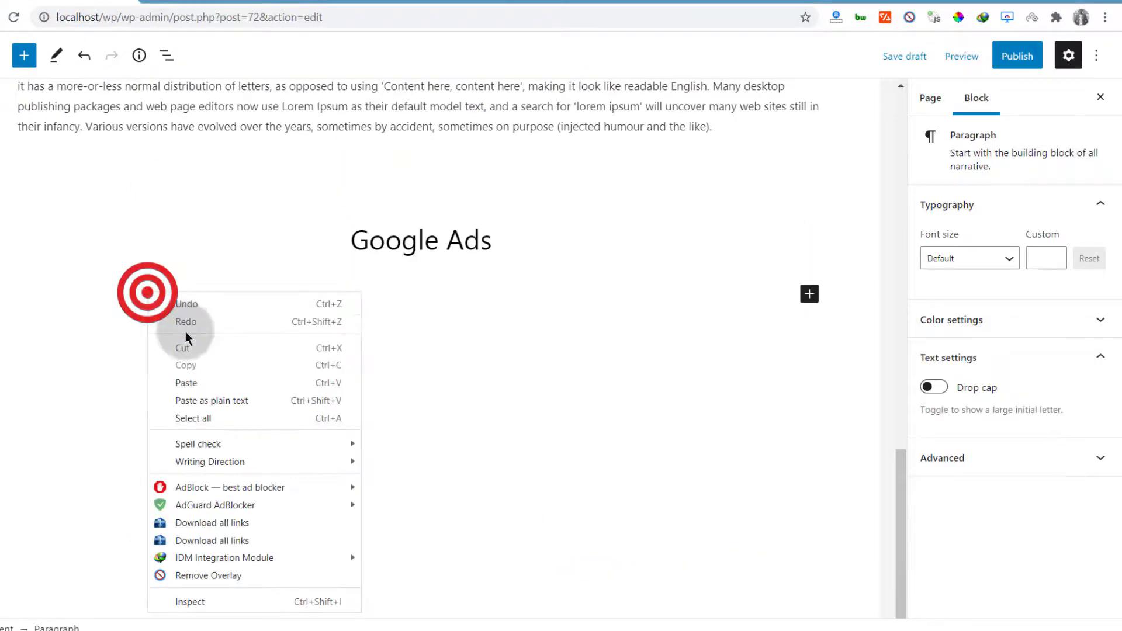
pyautogui.click(192, 382)
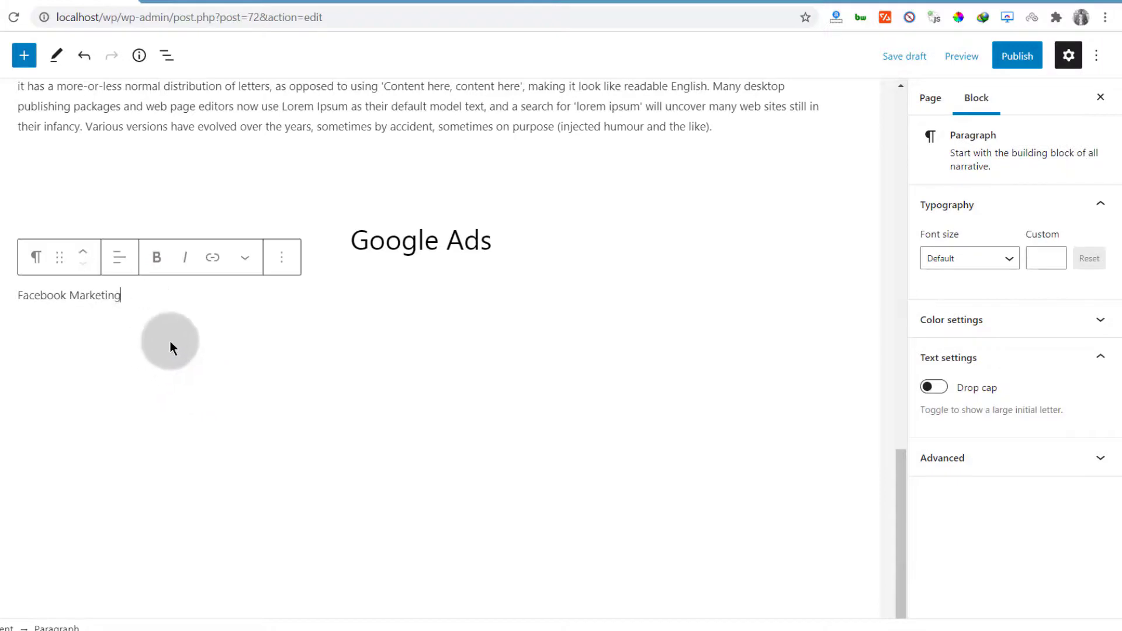
# Replace the second Google Ads heading with Facebook Marketing and delete the extra paragraph text
pyautogui.click(403, 238)
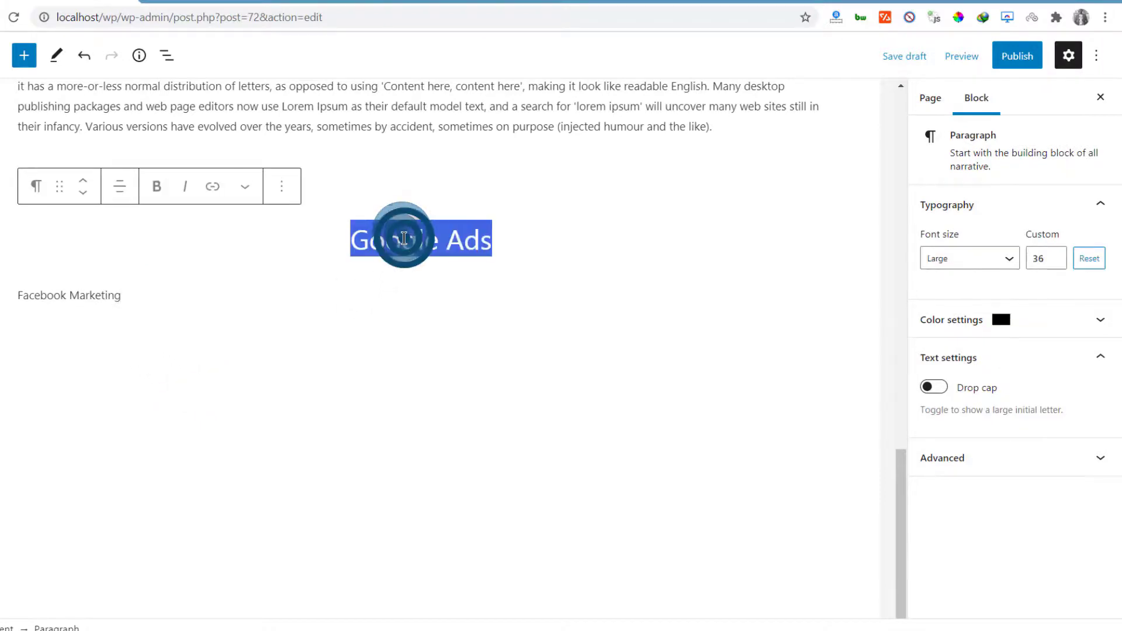
pyautogui.rightClick(404, 238)
pyautogui.click(457, 283)
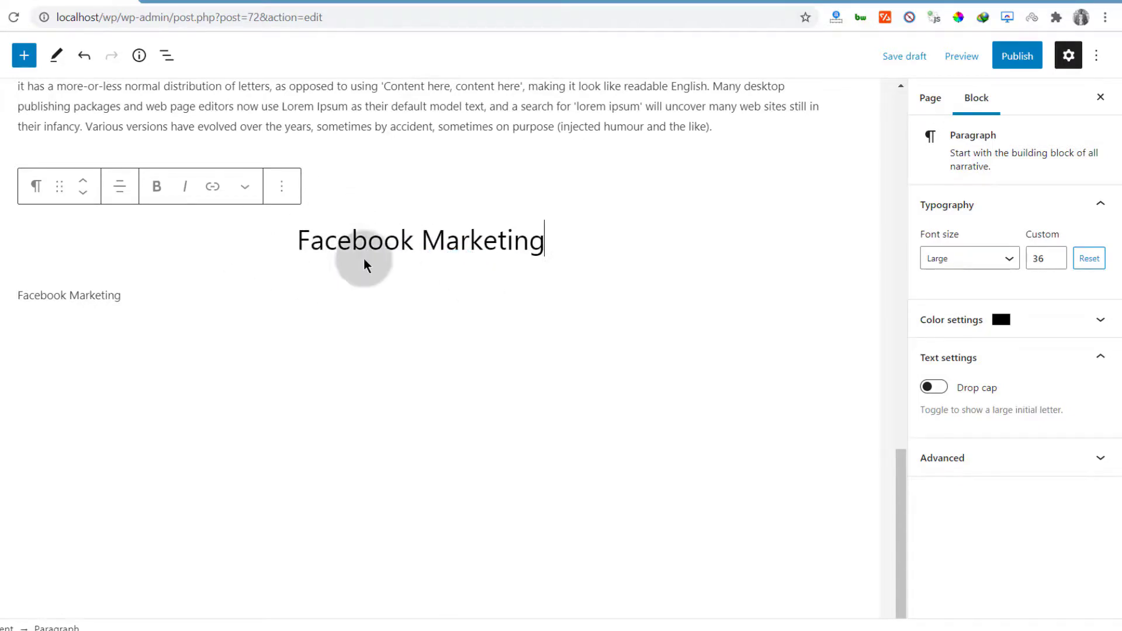
pyautogui.moveTo(131, 293); pyautogui.dragTo(17, 297)
pyautogui.press('BackSpace')
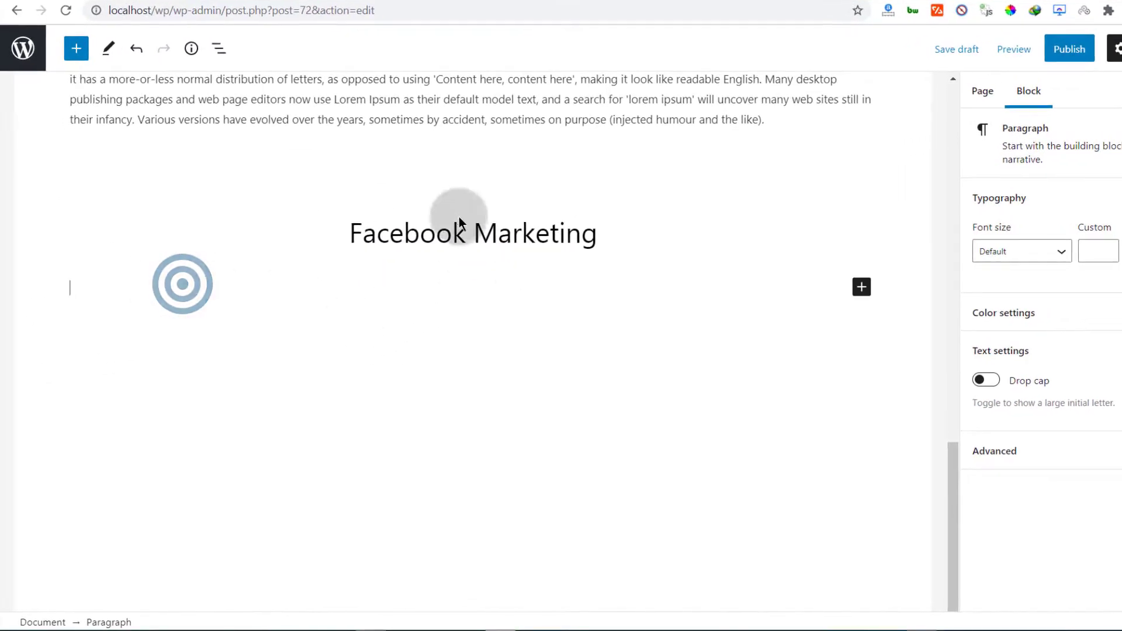
pyautogui.scroll(15, 289, 249)
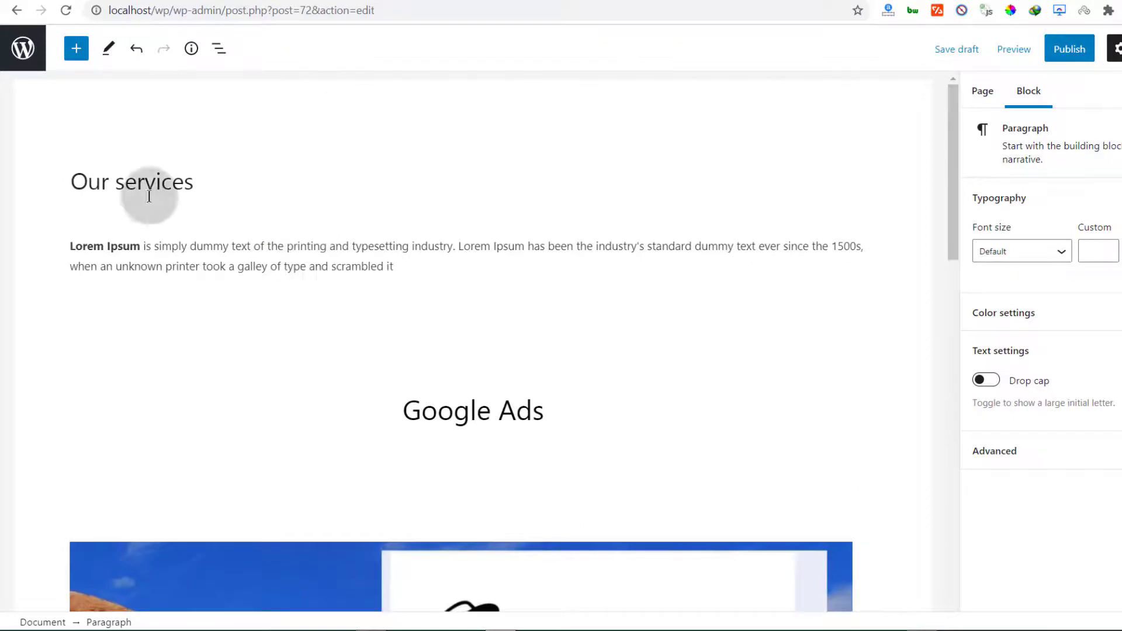
pyautogui.scroll(-15, 441, 495)
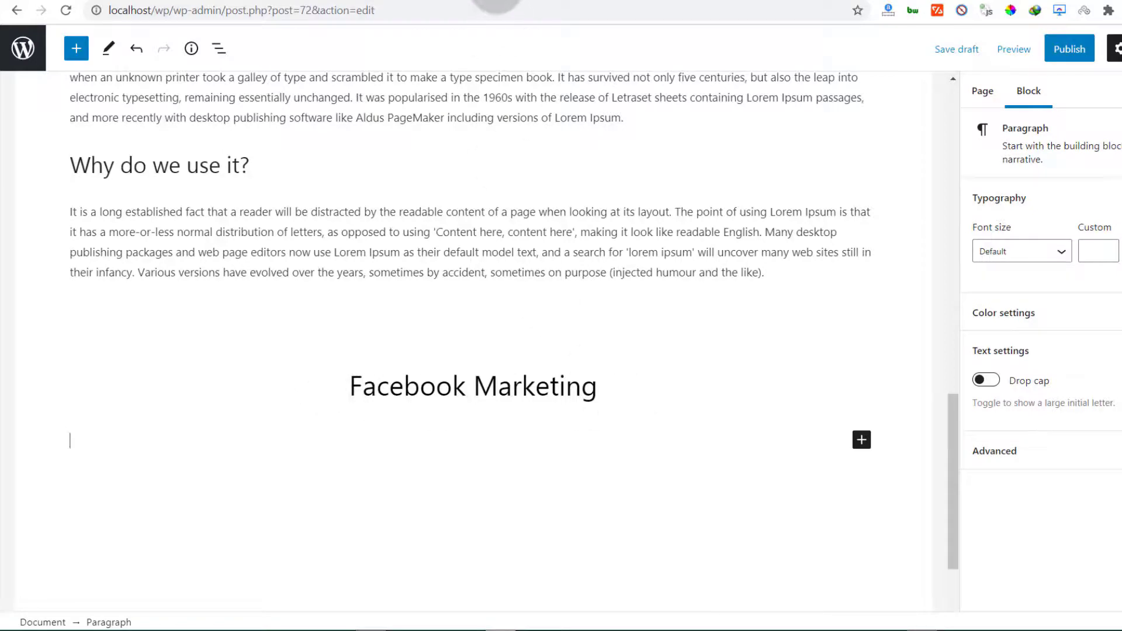
# Copy the Lorem Ipsum sections from lipsum.com and paste them below Facebook Marketing
pyautogui.click(462, 0)
pyautogui.click(240, 283)
pyautogui.click(286, 1)
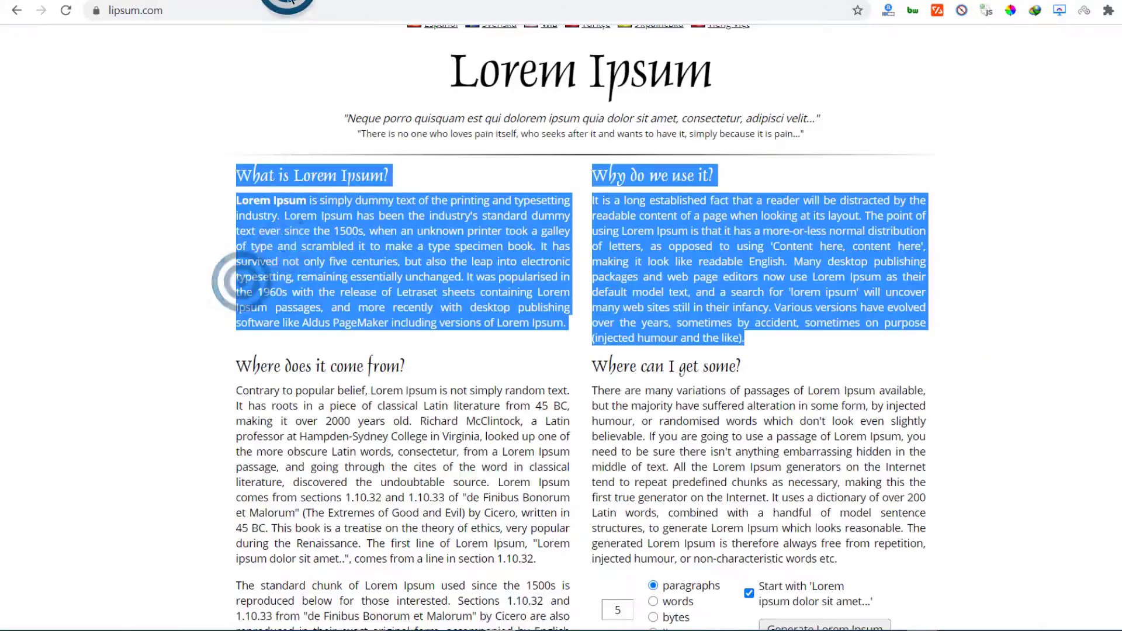
pyautogui.rightClick(264, 181)
pyautogui.click(304, 191)
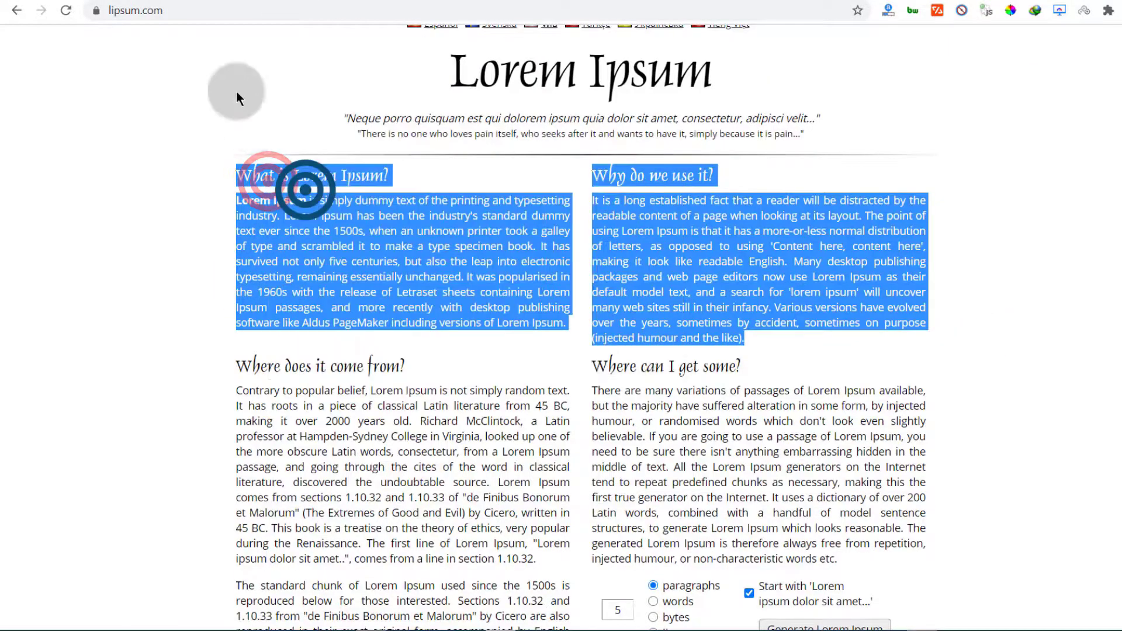
pyautogui.click(133, 0)
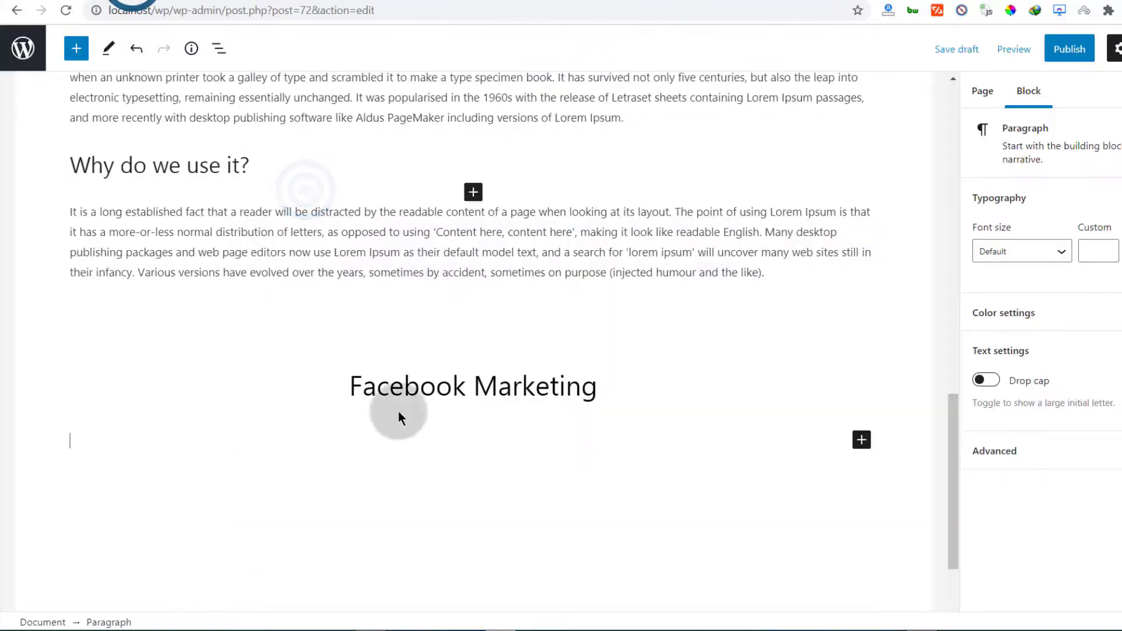
pyautogui.rightClick(89, 441)
pyautogui.click(132, 208)
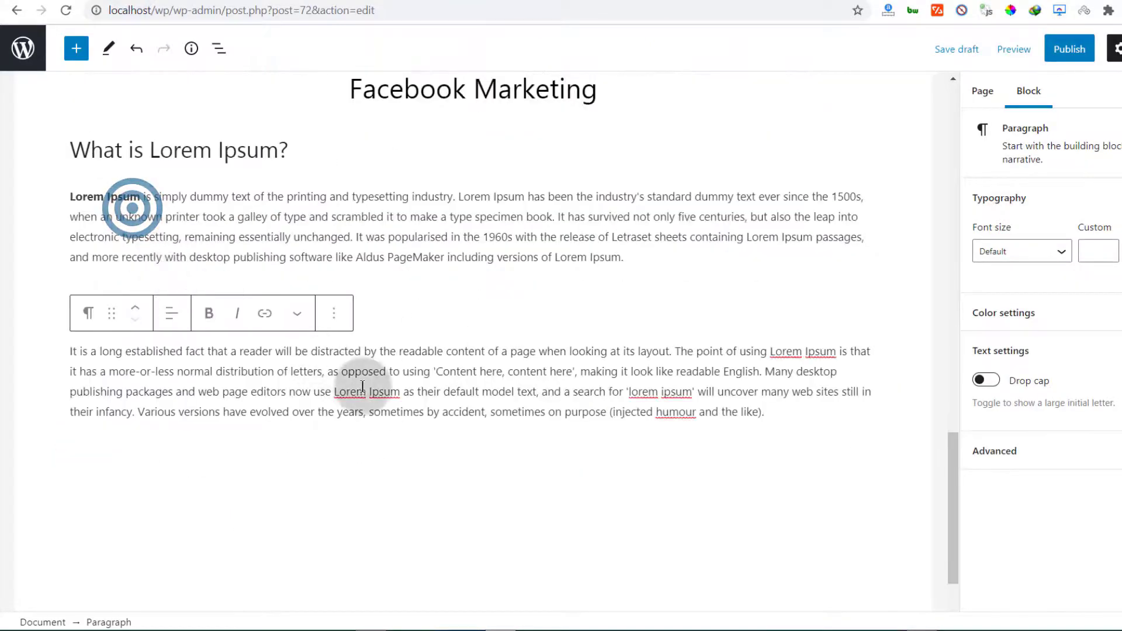
pyautogui.scroll(-2, 395, 383)
pyautogui.scroll(4, 400, 383)
pyautogui.scroll(-3, 400, 383)
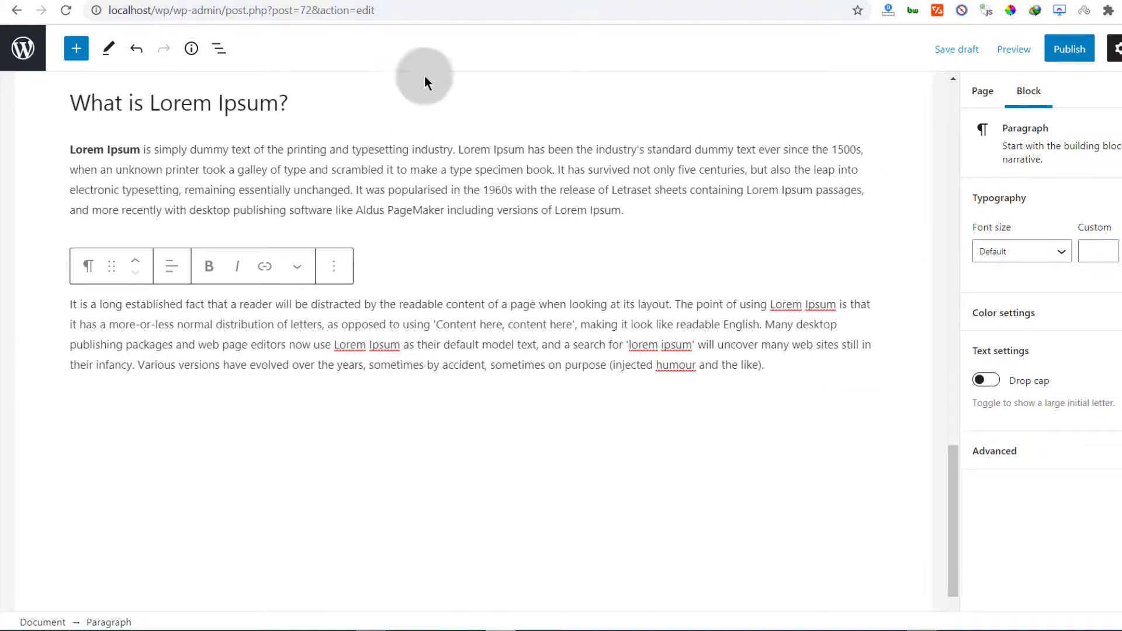
pyautogui.scroll(3, 403, 298)
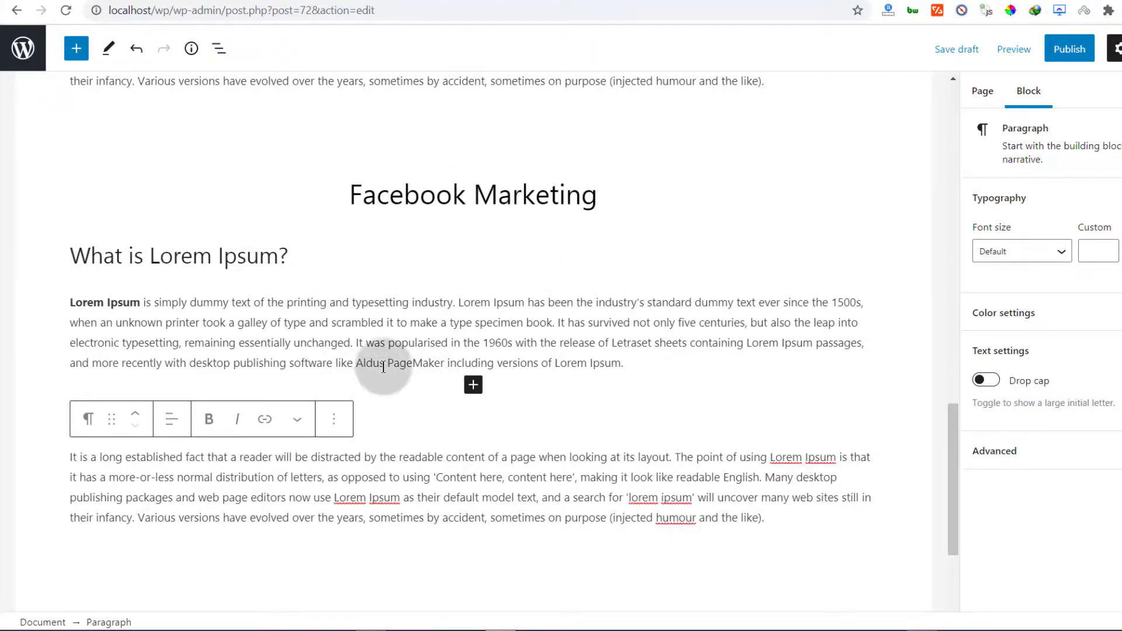
pyautogui.scroll(10, 310, 350)
pyautogui.scroll(-6, 321, 353)
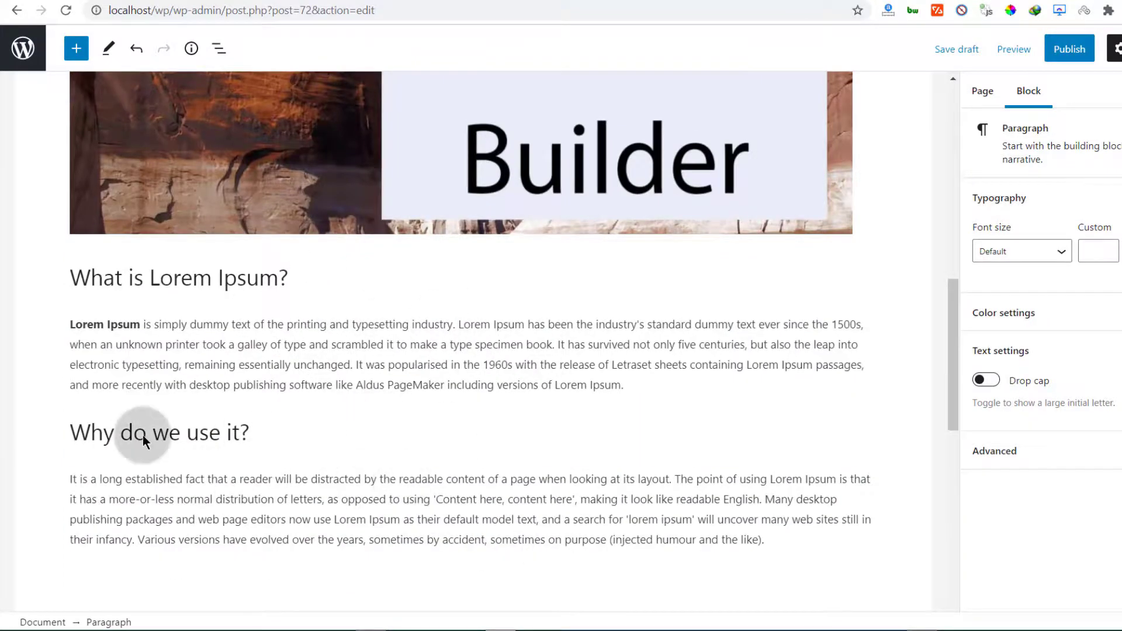
pyautogui.scroll(-4, 428, 419)
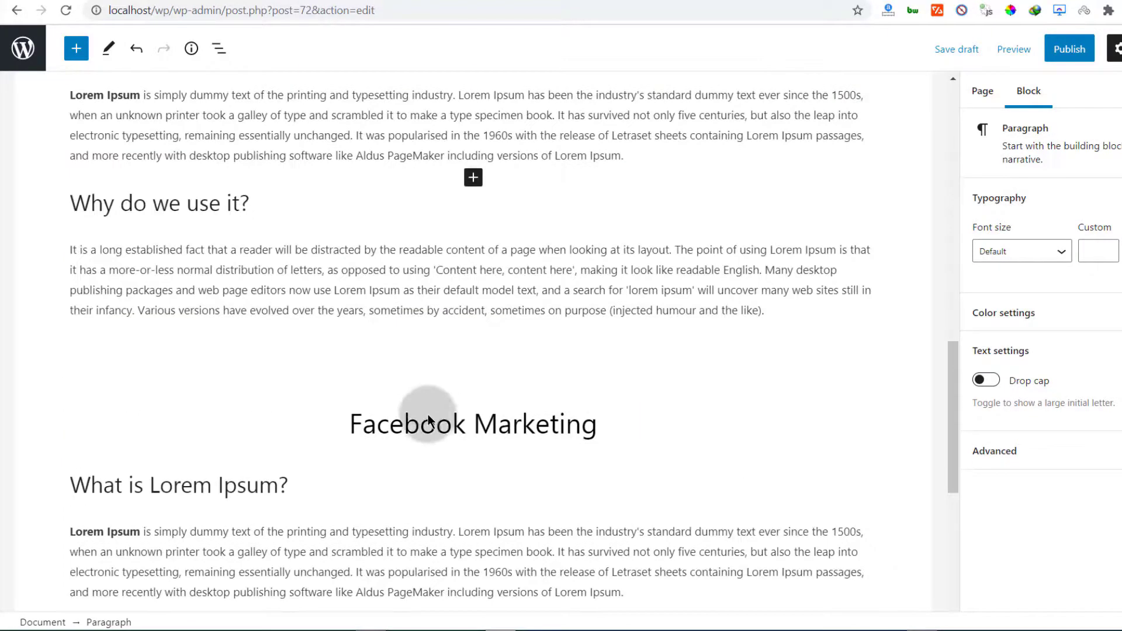
# Publish the Our services page, close the post-publish summary, and show the Page settings
pyautogui.click(1072, 62)
pyautogui.click(1040, 34)
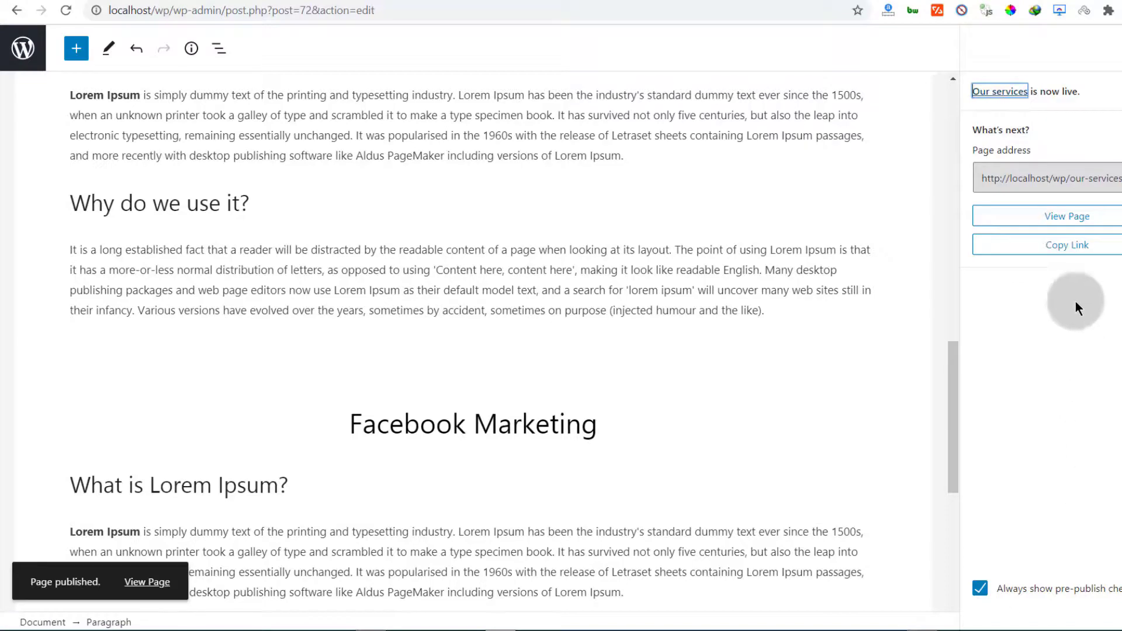
pyautogui.scroll(12, 877, 377)
pyautogui.click(1002, 165)
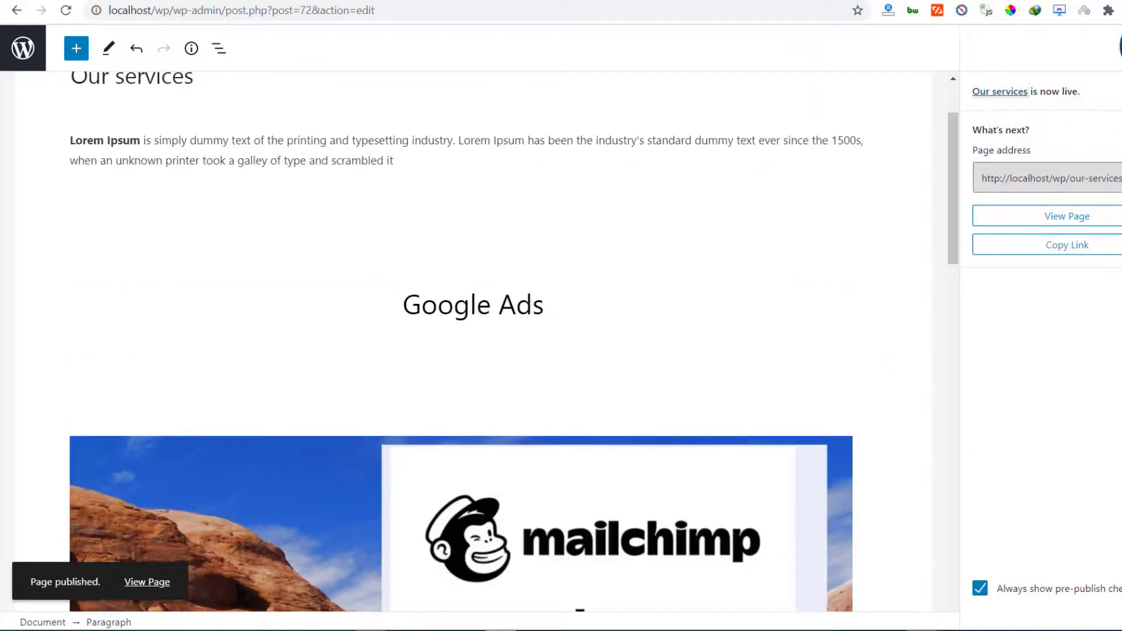
pyautogui.click(1121, 46)
pyautogui.click(984, 95)
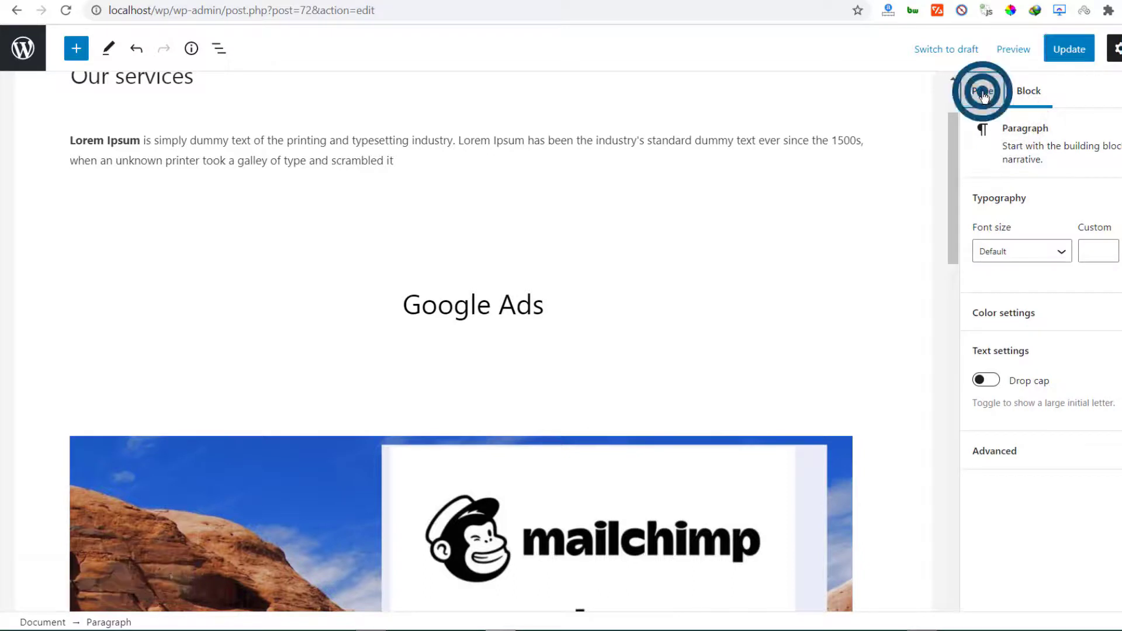
pyautogui.scroll(-6, 1023, 240)
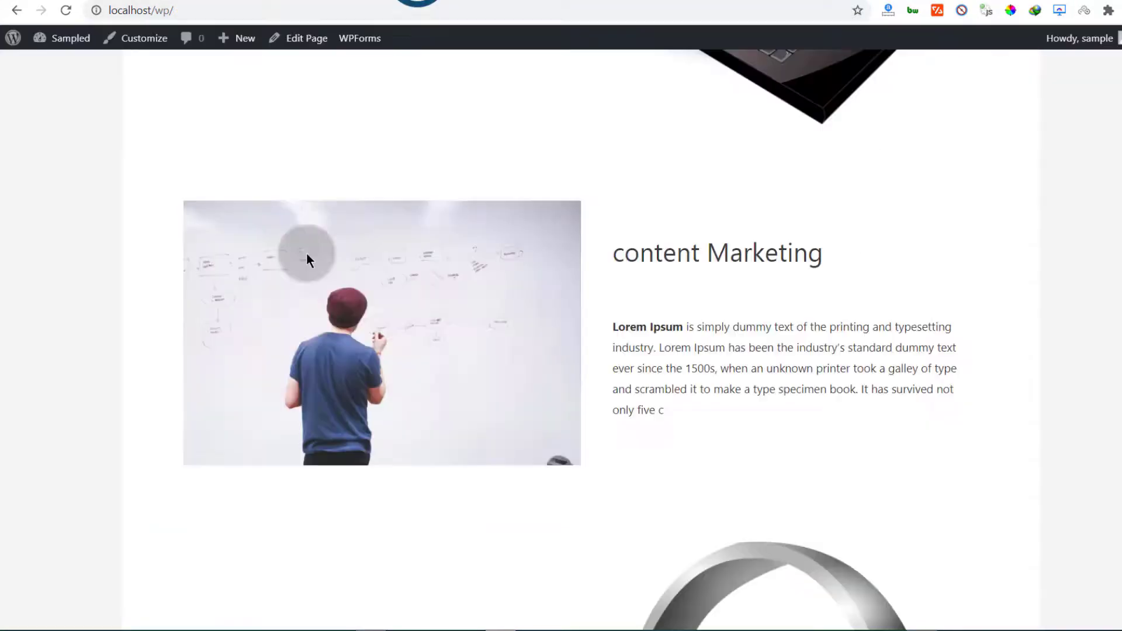
# Copy the 'Website Branding' heading from the live site and paste it as a new page's title
pyautogui.moveTo(614, 255); pyautogui.dragTo(836, 256)
pyautogui.rightClick(733, 252)
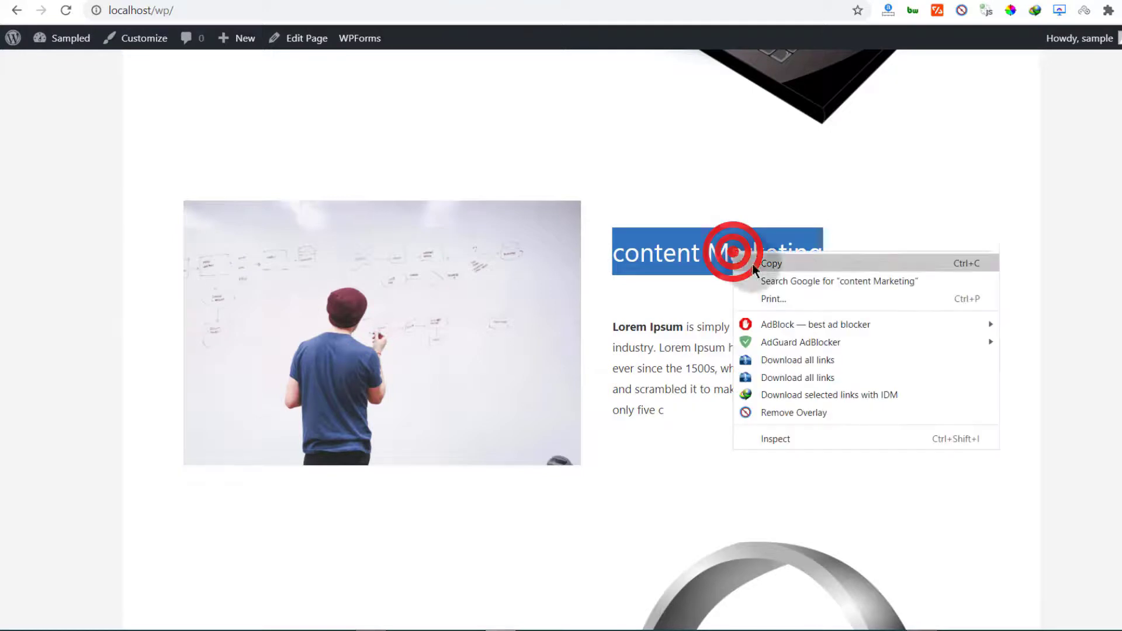
pyautogui.scroll(-6, 187, 306)
pyautogui.moveTo(186, 306); pyautogui.dragTo(363, 315)
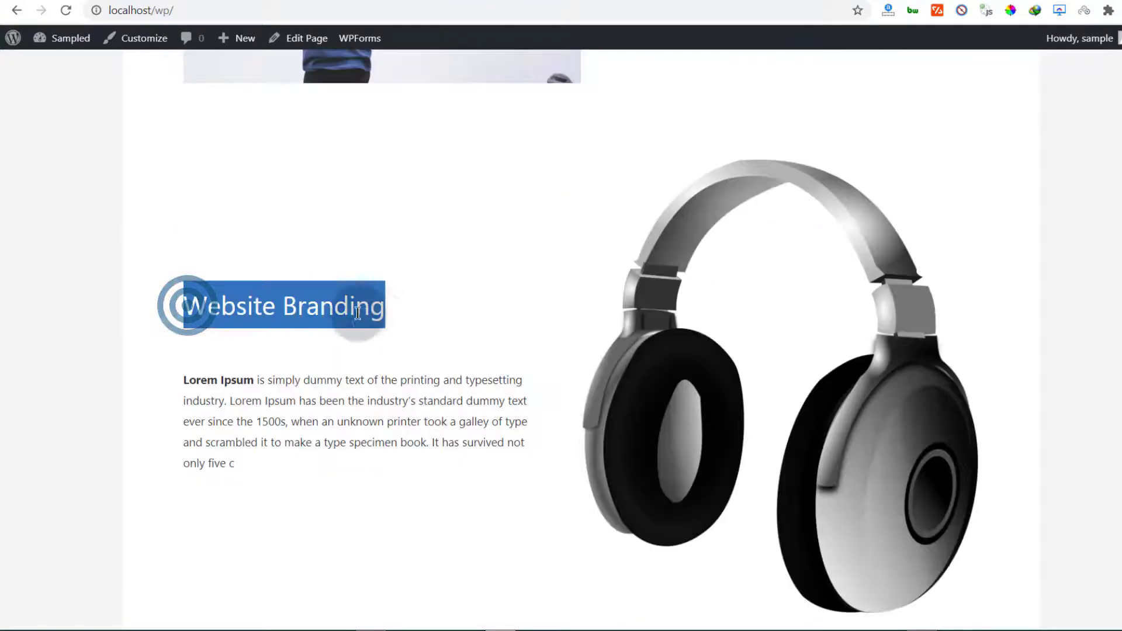
pyautogui.rightClick(358, 313)
pyautogui.click(412, 331)
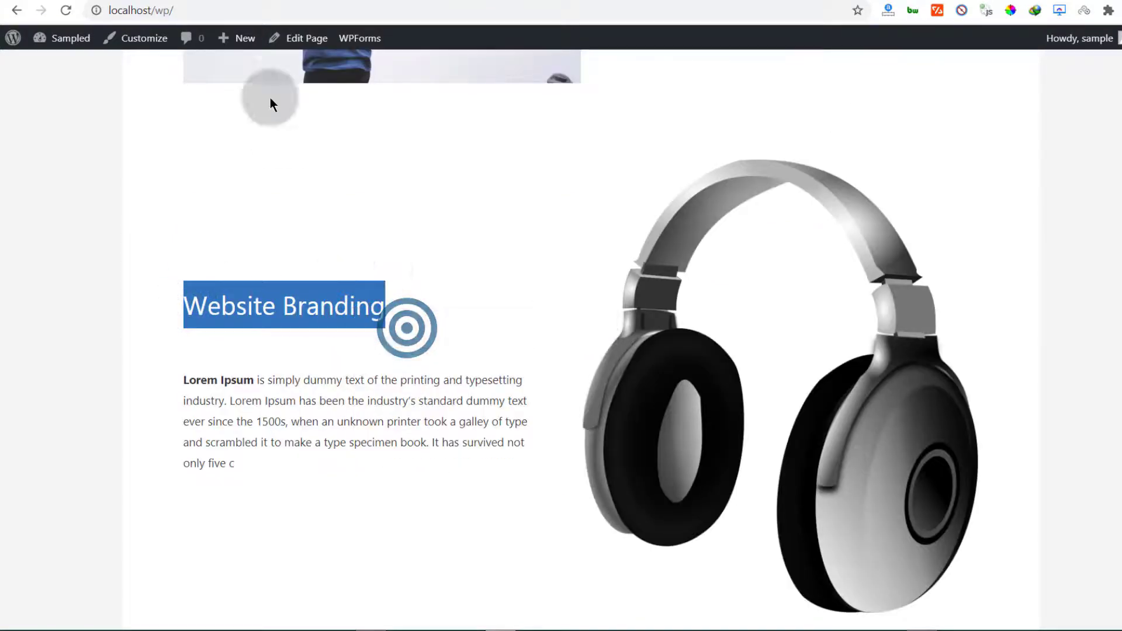
pyautogui.click(245, 39)
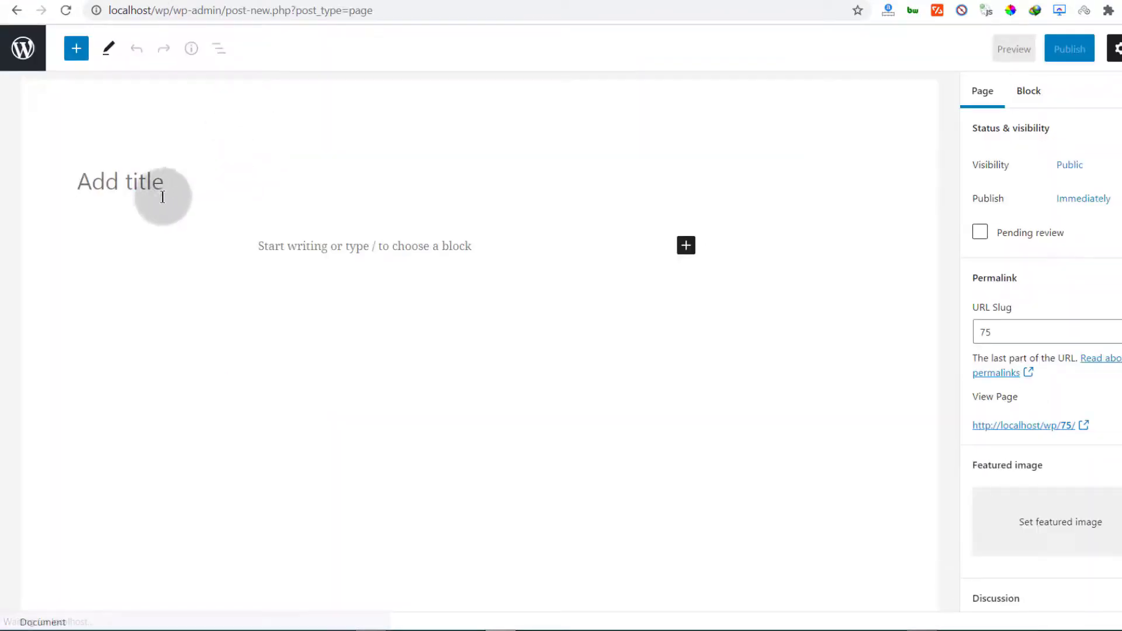
pyautogui.rightClick(124, 182)
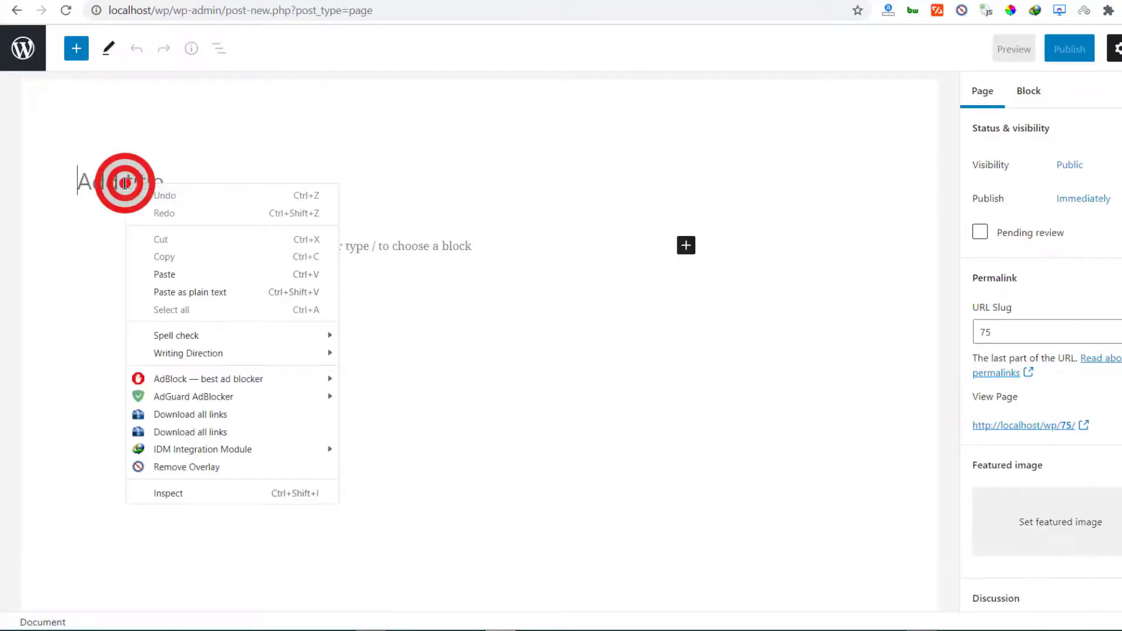
pyautogui.click(187, 274)
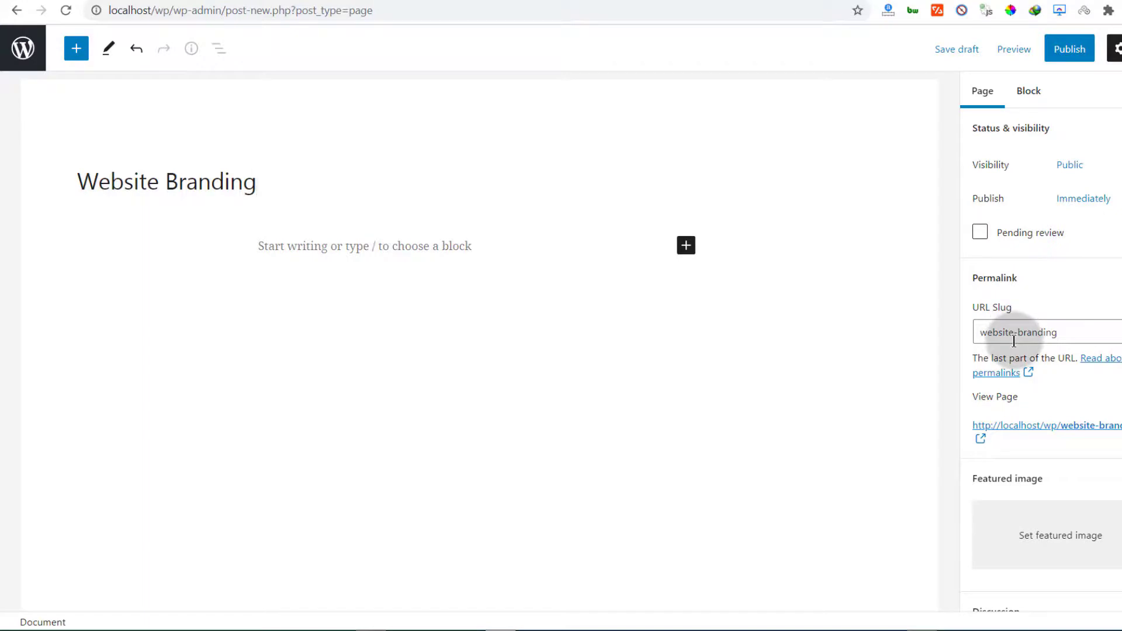
# Expand Page Attributes and show the Parent Page dropdown list
pyautogui.scroll(-5, 1075, 353)
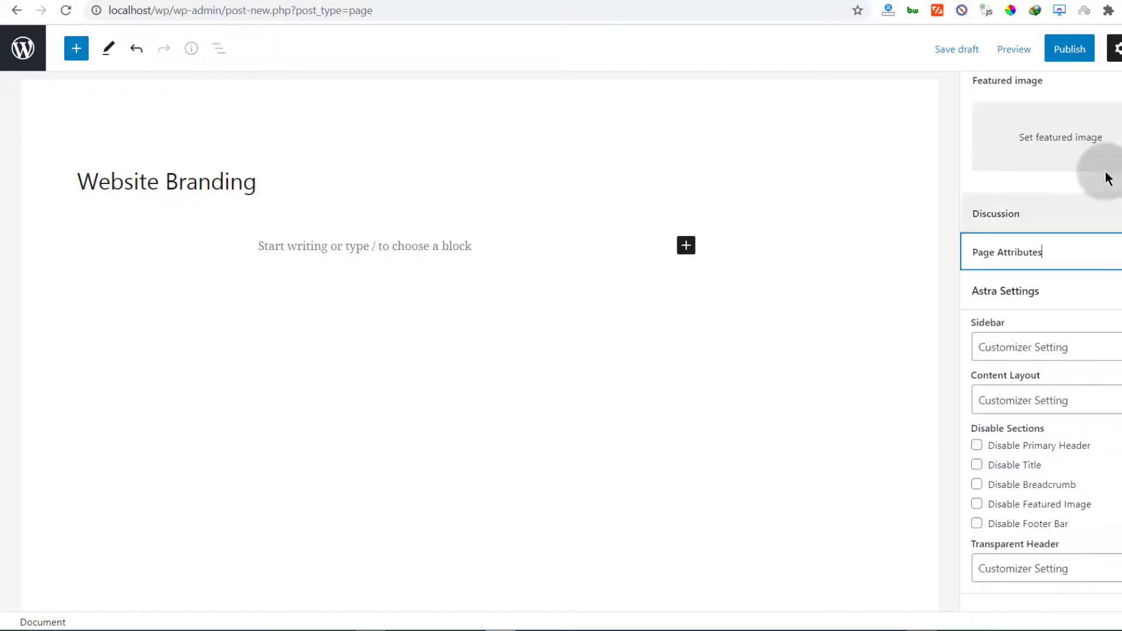
pyautogui.scroll(2, 1104, 175)
pyautogui.scroll(-2, 994, 248)
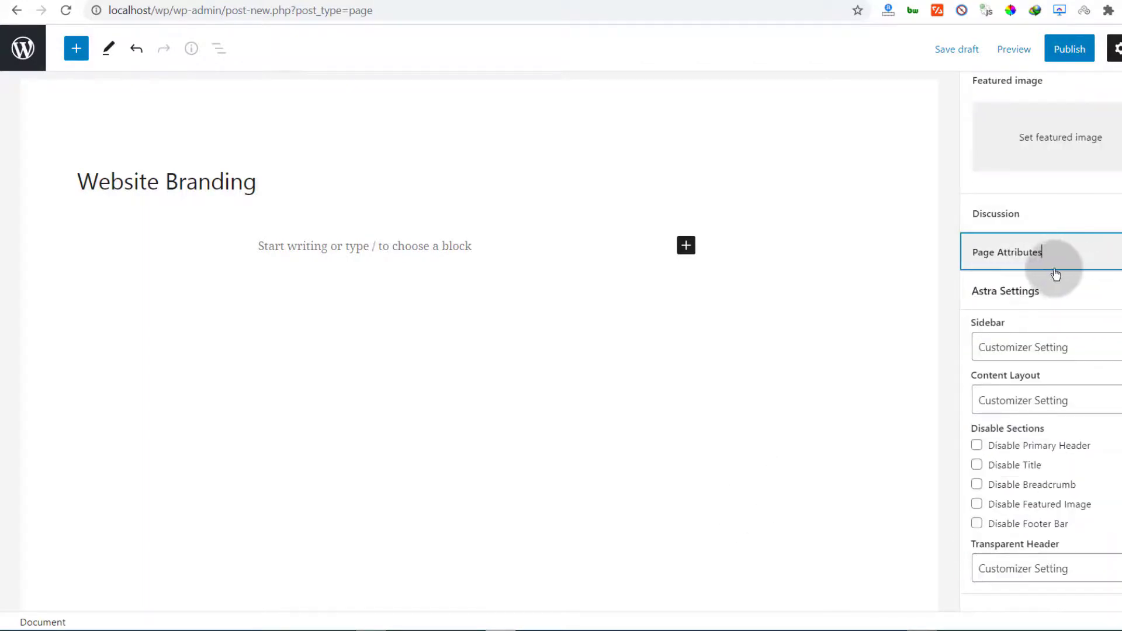
pyautogui.click(1027, 257)
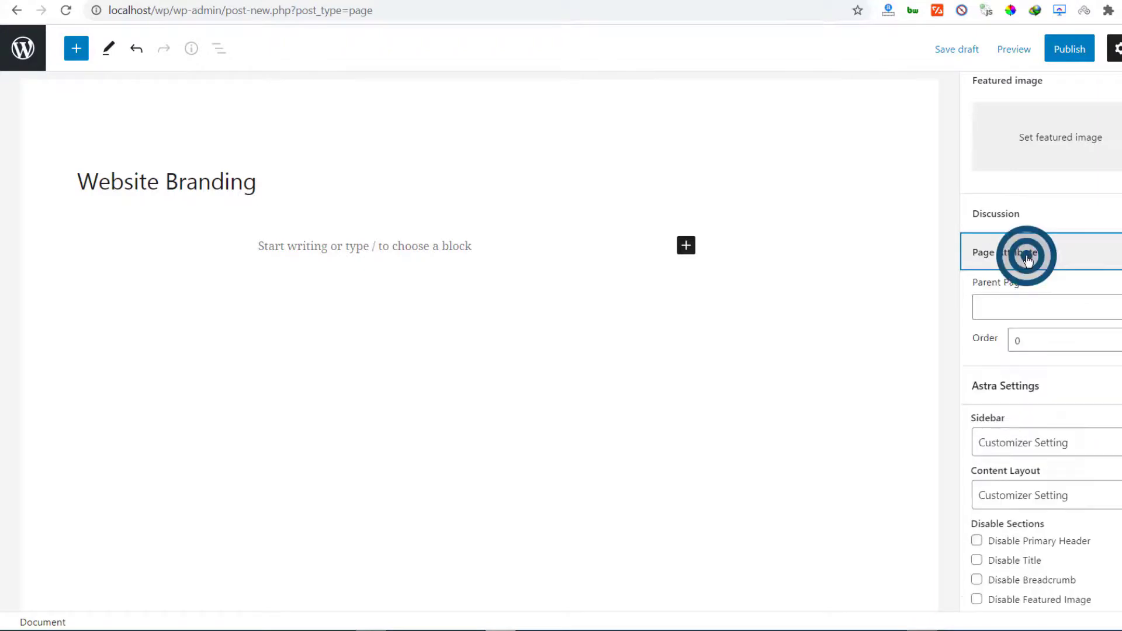
pyautogui.click(1027, 305)
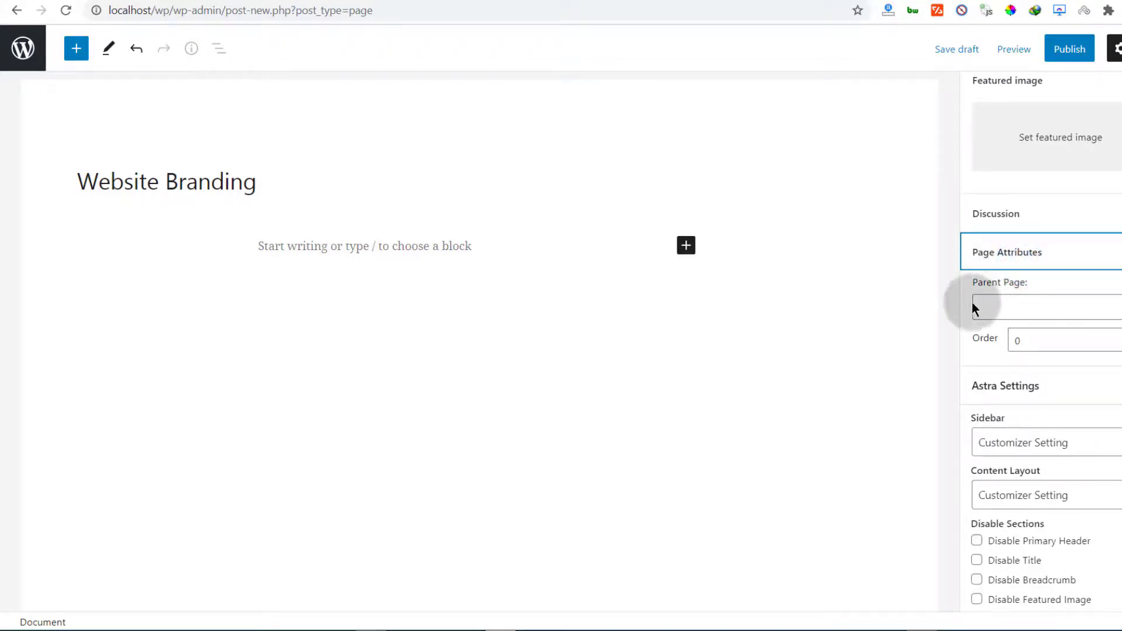
pyautogui.click(999, 306)
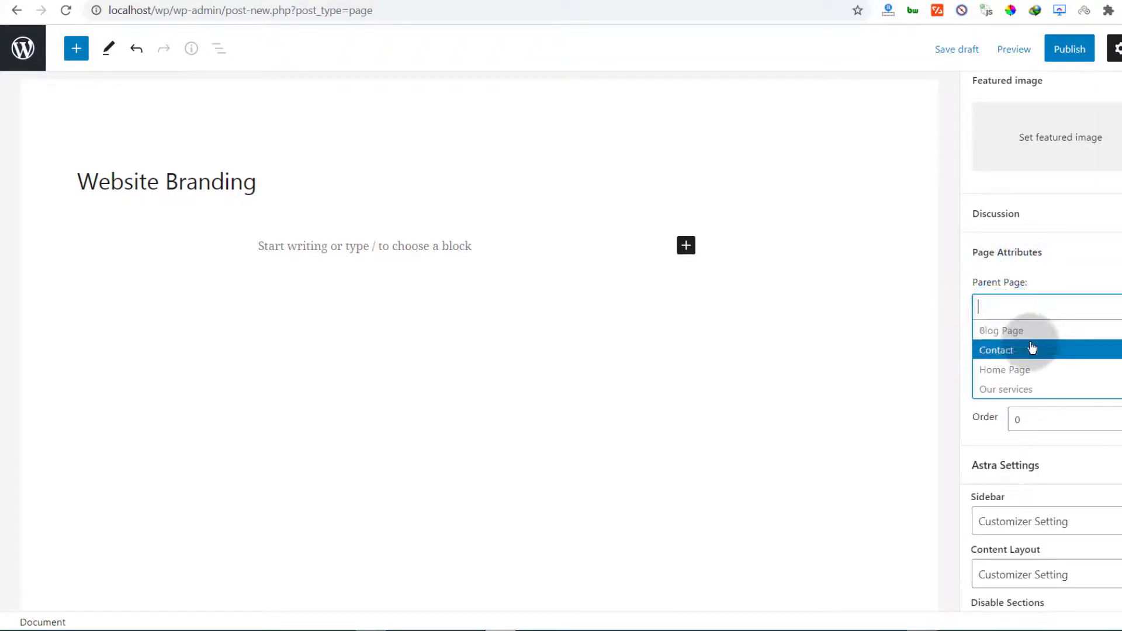
# Make Our services the parent page of the Website Branding page
pyautogui.click(1024, 388)
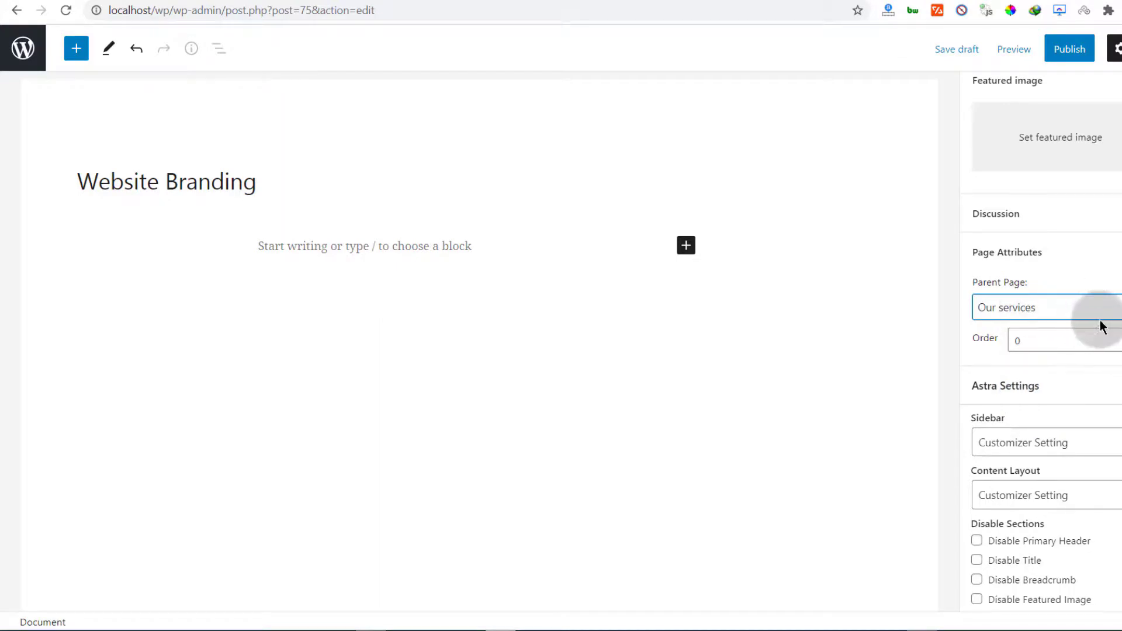
pyautogui.scroll(-2, 1097, 325)
pyautogui.click(316, 248)
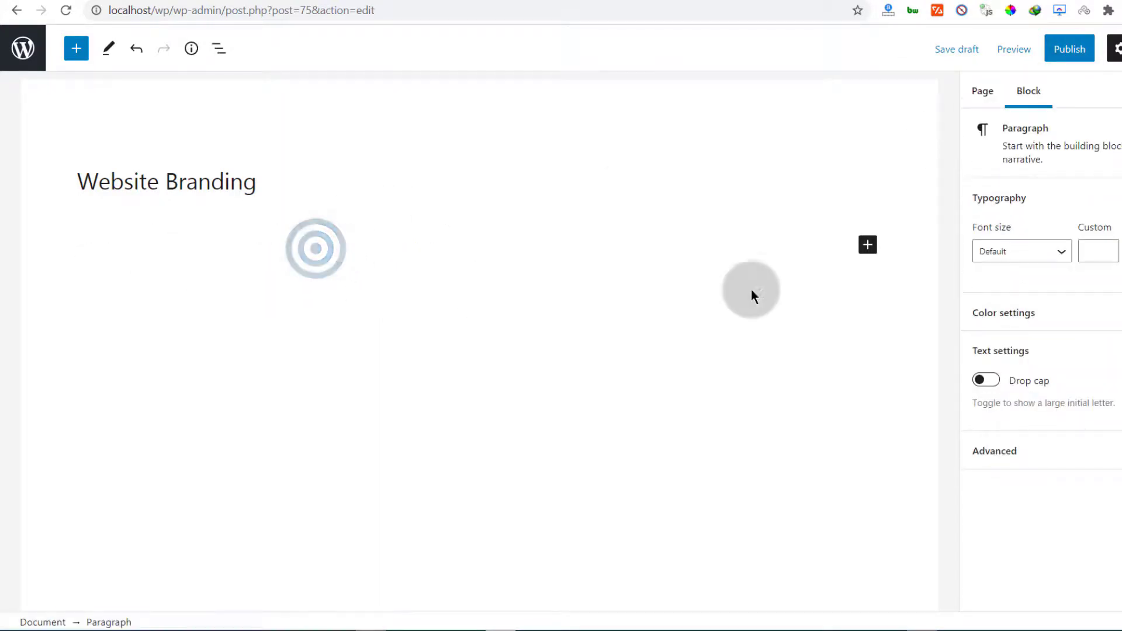
# Insert a Media & Text block and upload the headphones PNG into it
pyautogui.click(858, 247)
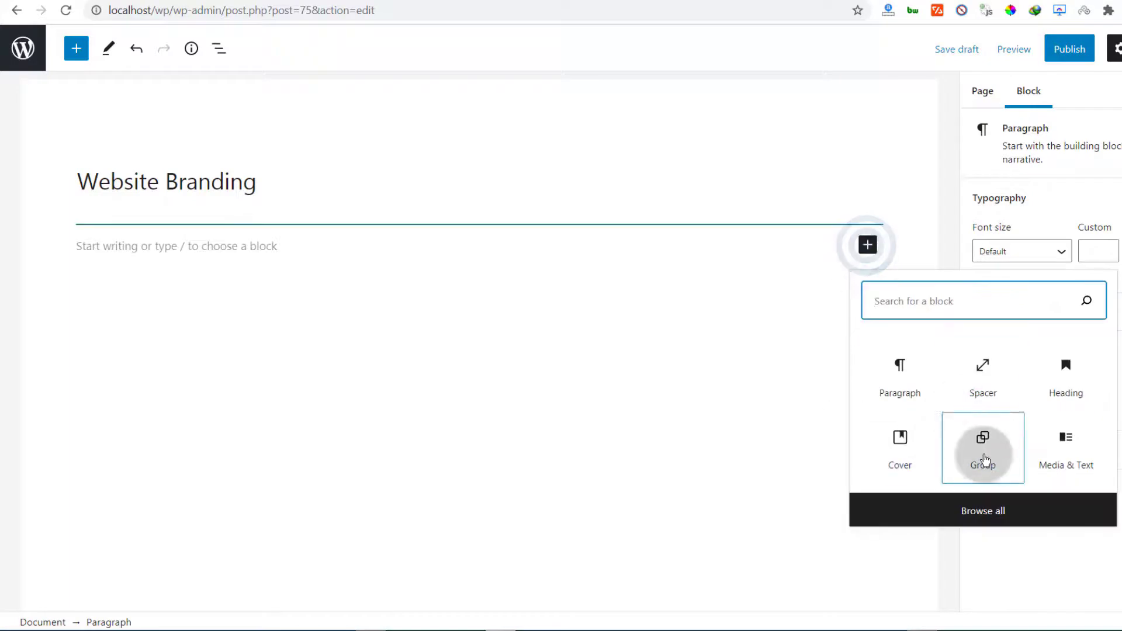
pyautogui.click(1077, 455)
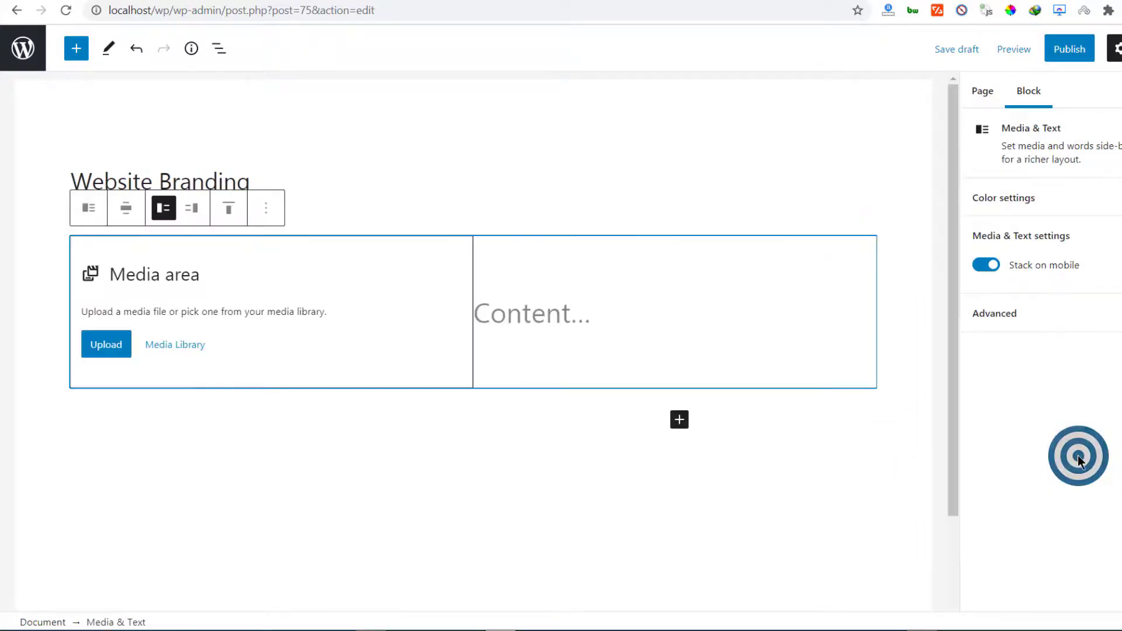
pyautogui.click(90, 349)
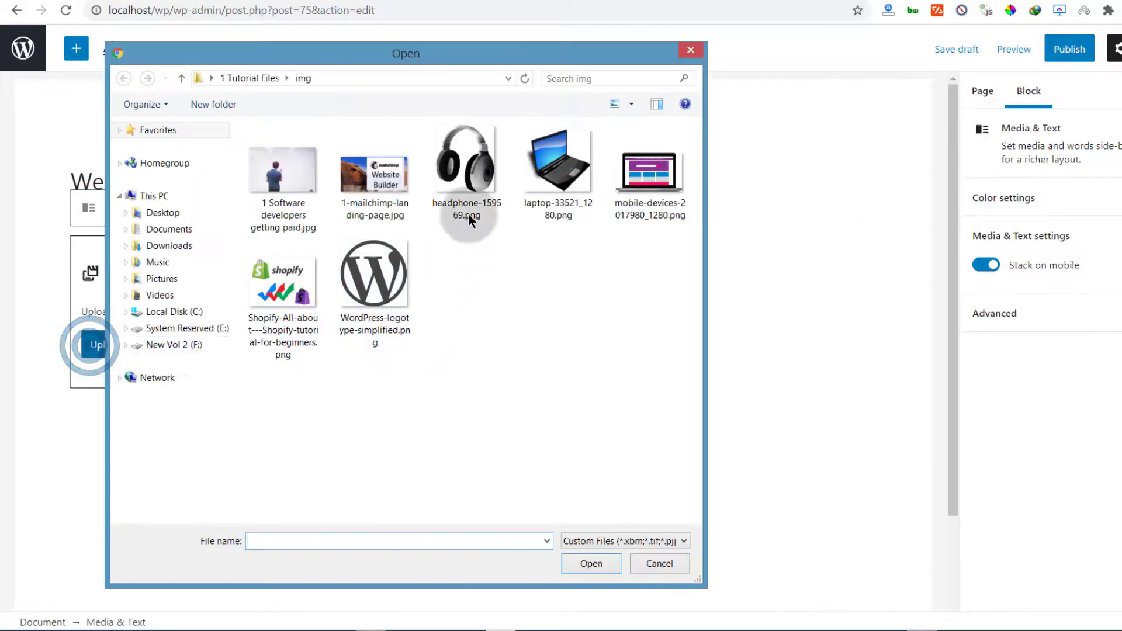
pyautogui.doubleClick(465, 170)
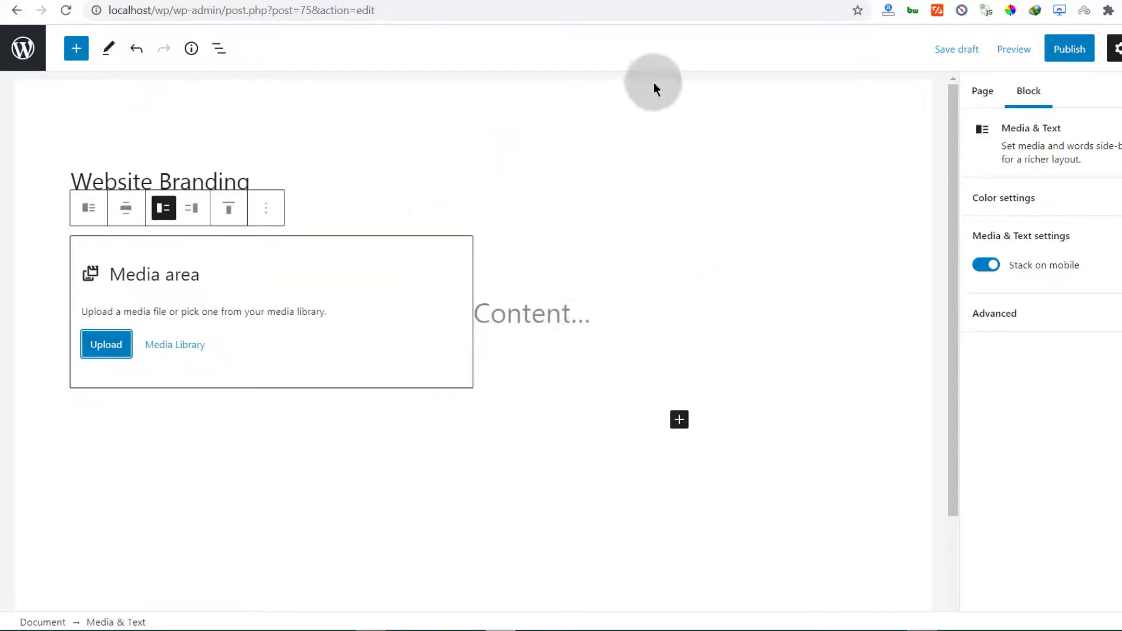
pyautogui.click(253, 0)
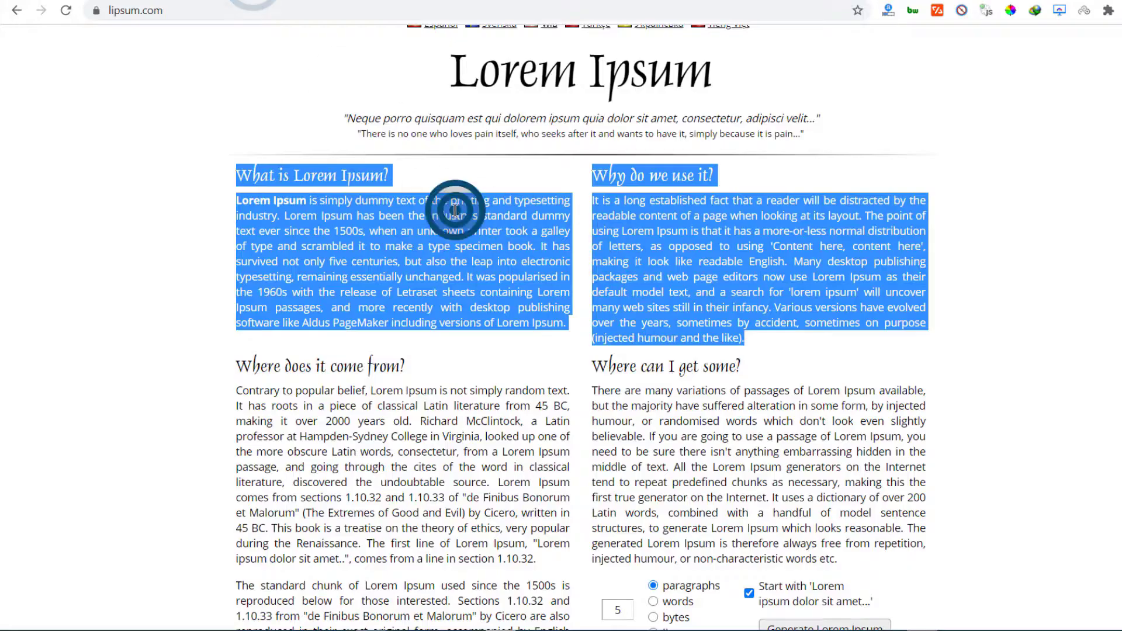
# Copy the 'What is Lorem Ipsum?' heading and paragraph from lipsum.com
pyautogui.click(241, 177)
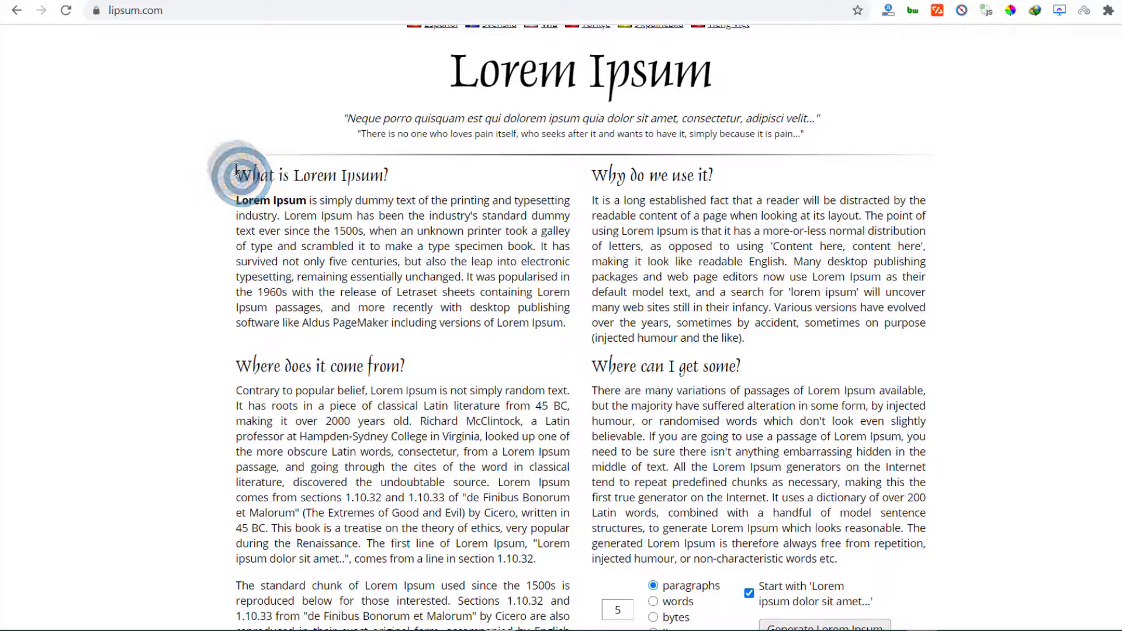
pyautogui.moveTo(239, 175); pyautogui.dragTo(563, 329)
pyautogui.rightClick(523, 308)
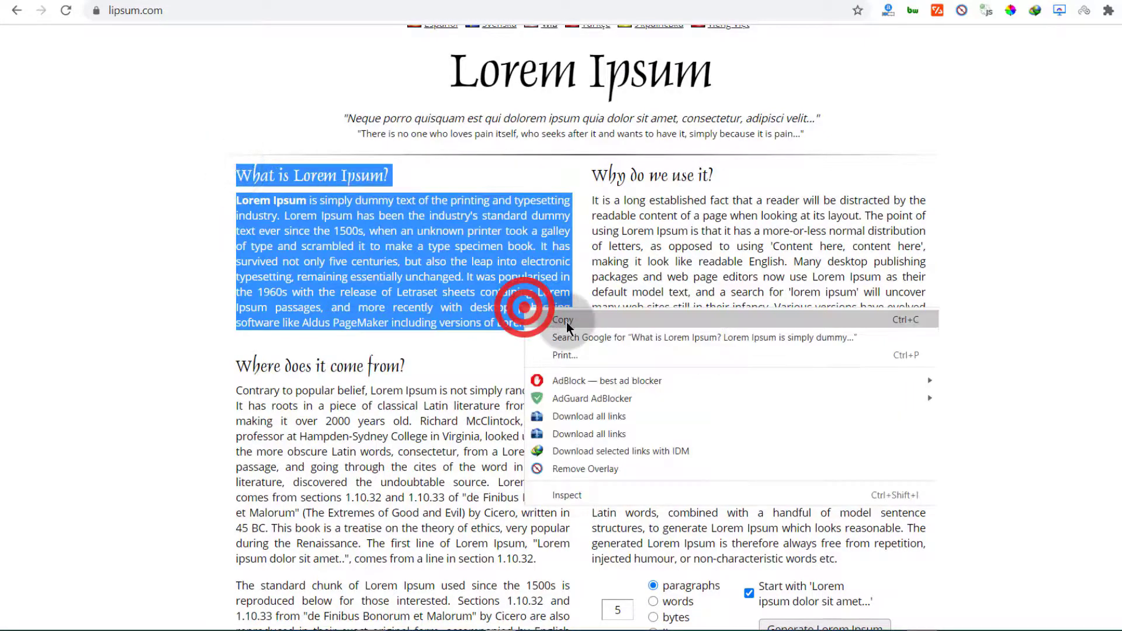
pyautogui.click(567, 322)
pyautogui.click(130, 0)
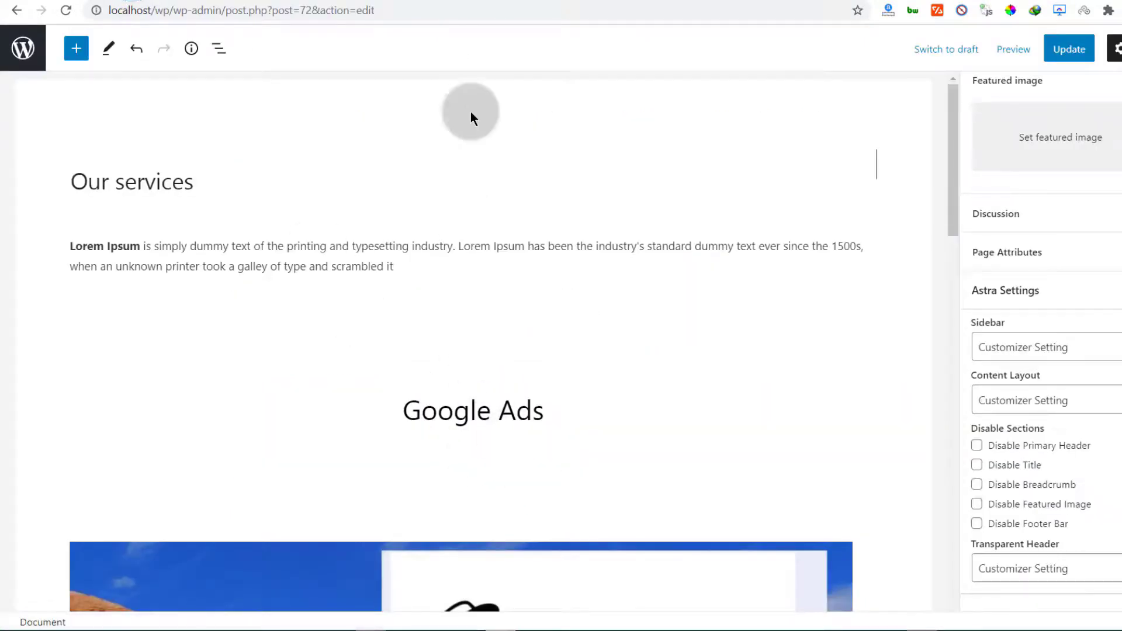
# Paste the Lorem Ipsum text into the content side beside the headphones image
pyautogui.click(474, 1)
pyautogui.scroll(-6, 562, 450)
pyautogui.scroll(5, 576, 405)
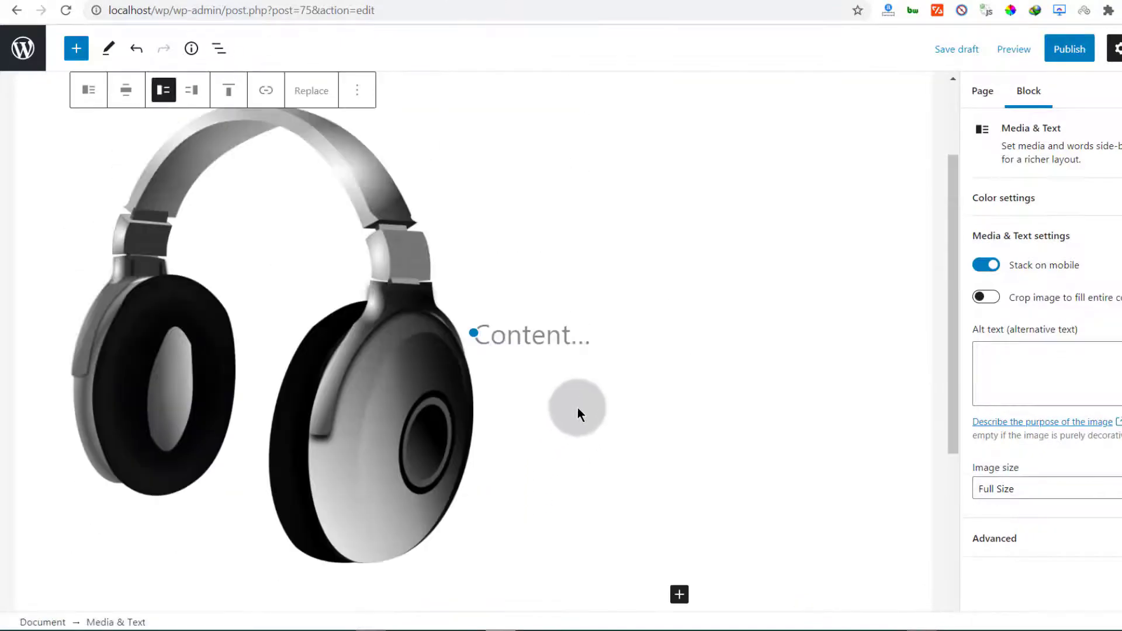
pyautogui.click(596, 331)
pyautogui.rightClick(514, 340)
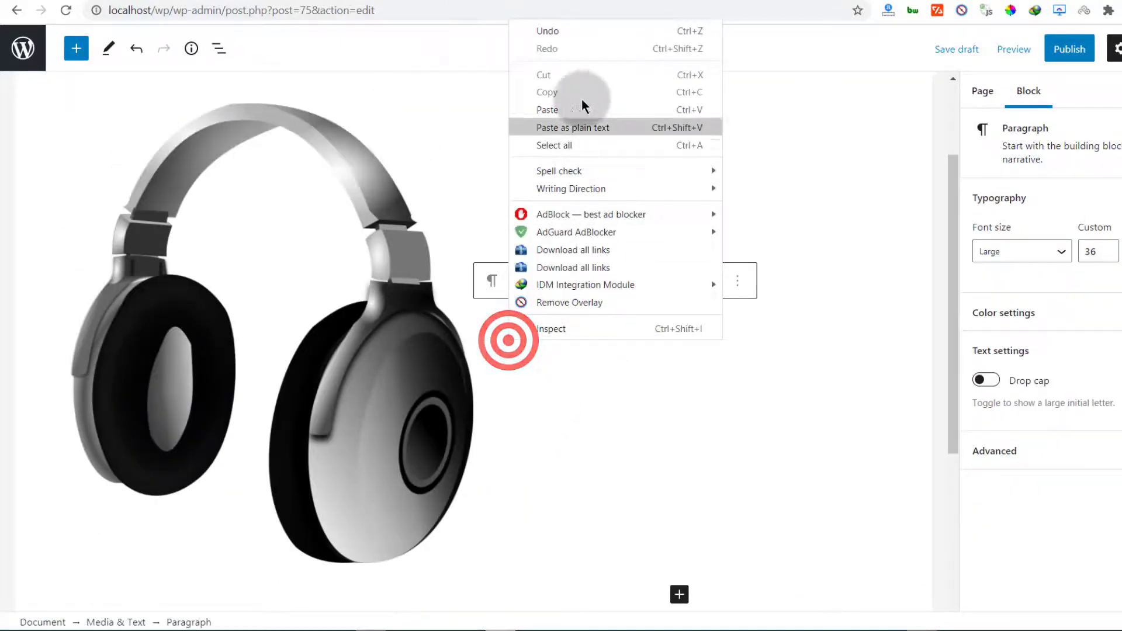
pyautogui.click(556, 107)
# Add a Spacer block below the Media & Text block, shrunk to minimum height
pyautogui.scroll(-5, 653, 362)
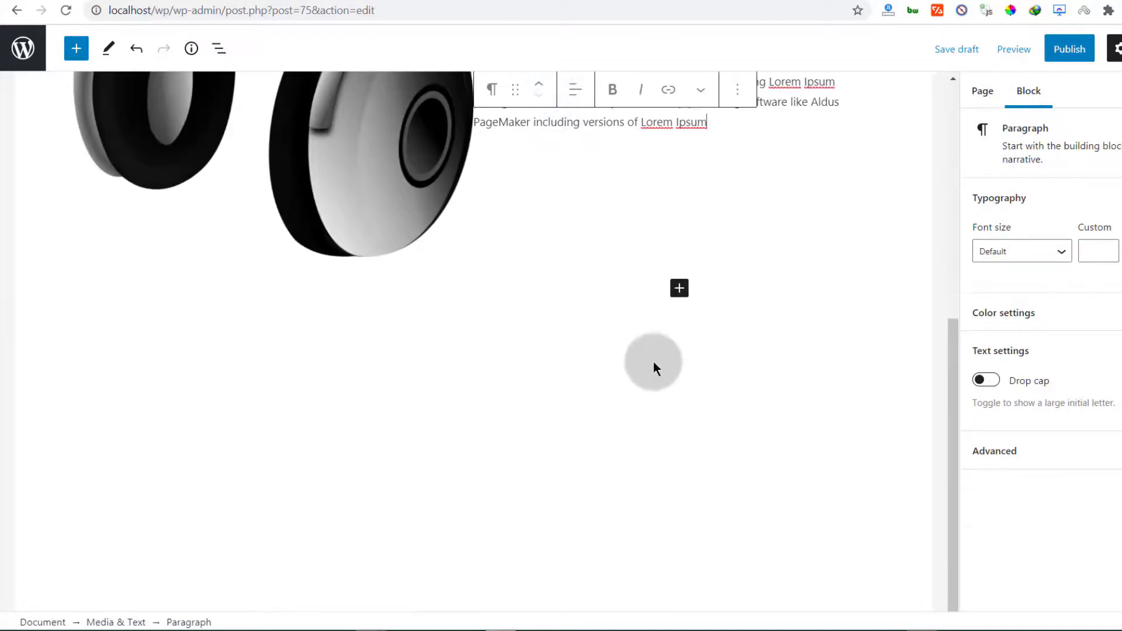
pyautogui.click(679, 289)
pyautogui.click(787, 425)
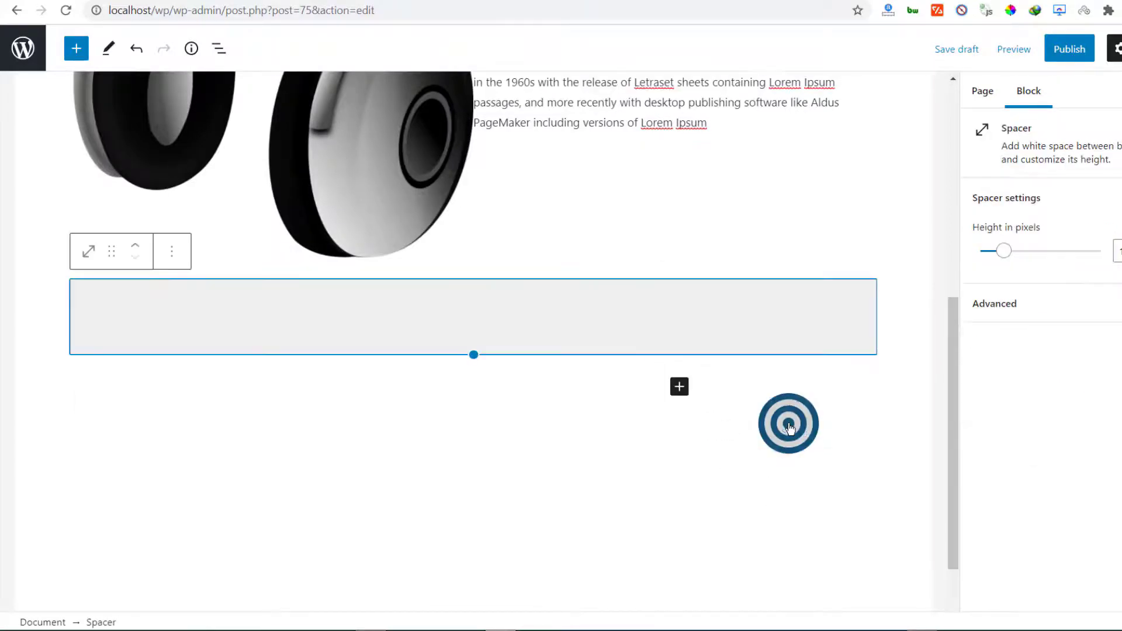
pyautogui.moveTo(473, 355); pyautogui.dragTo(472, 292)
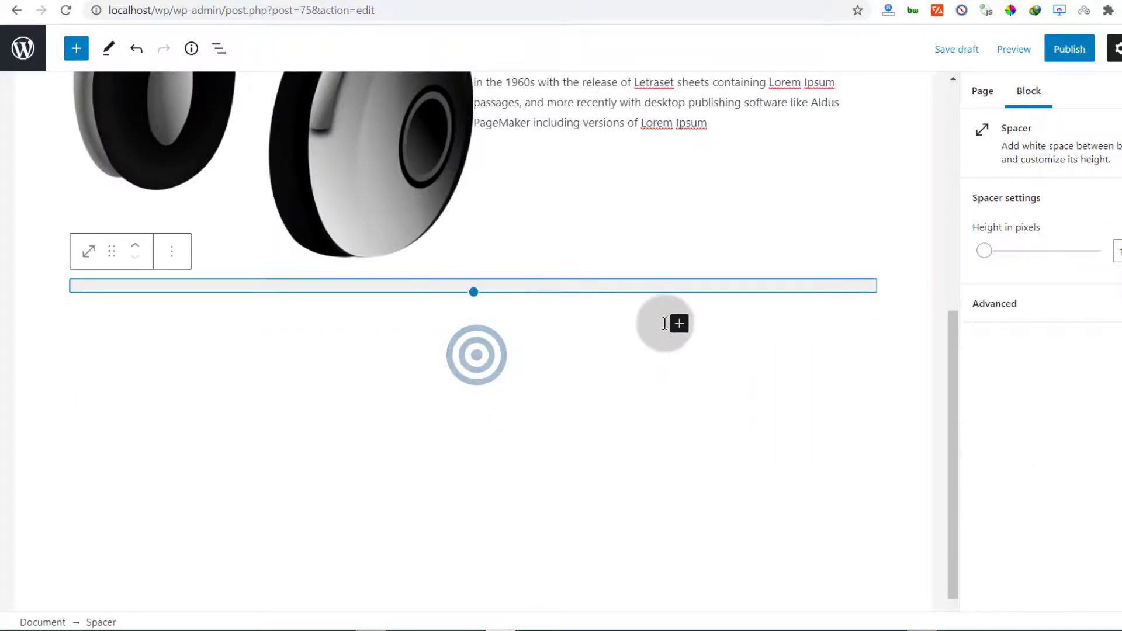
# Add a paragraph below the spacer and paste the Lorem Ipsum text into it
pyautogui.click(679, 325)
pyautogui.click(714, 455)
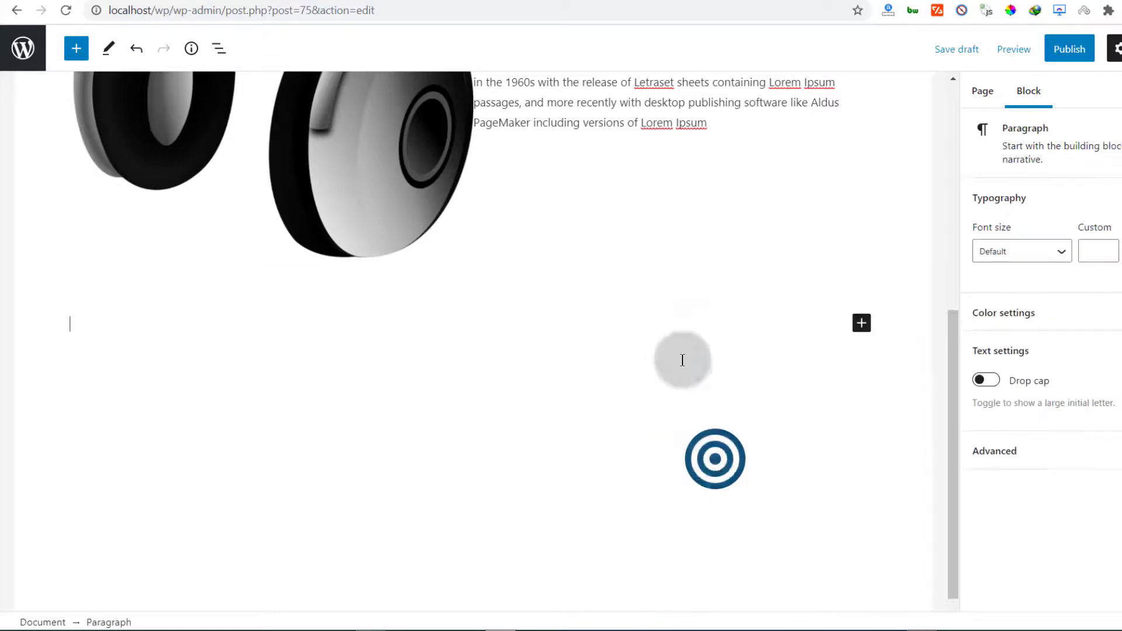
pyautogui.click(111, 344)
pyautogui.rightClick(102, 326)
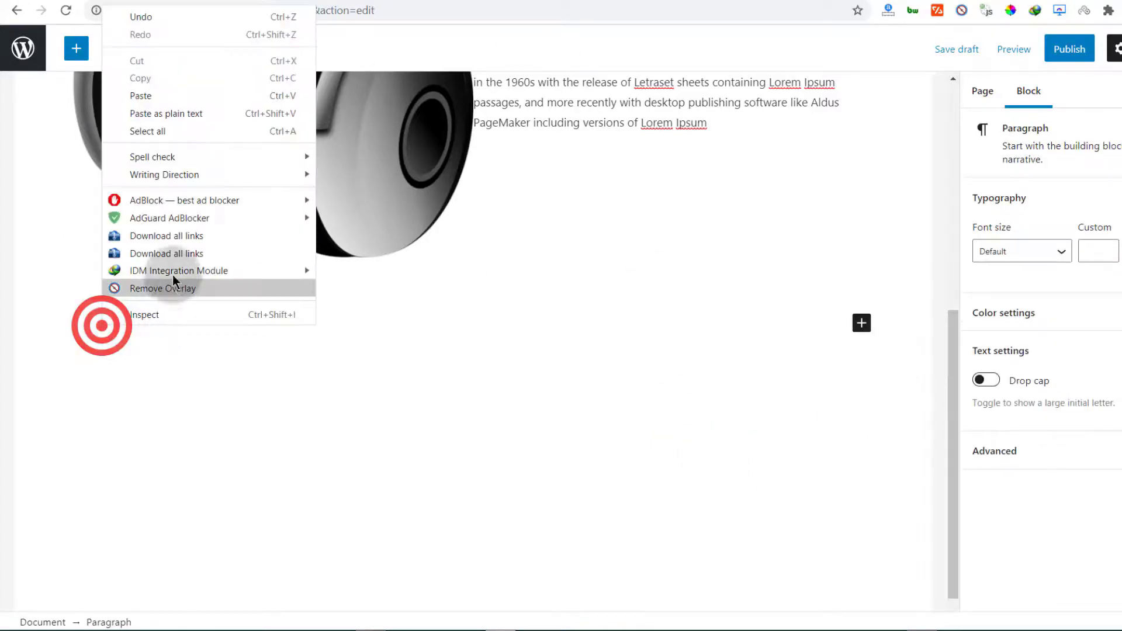
pyautogui.click(166, 102)
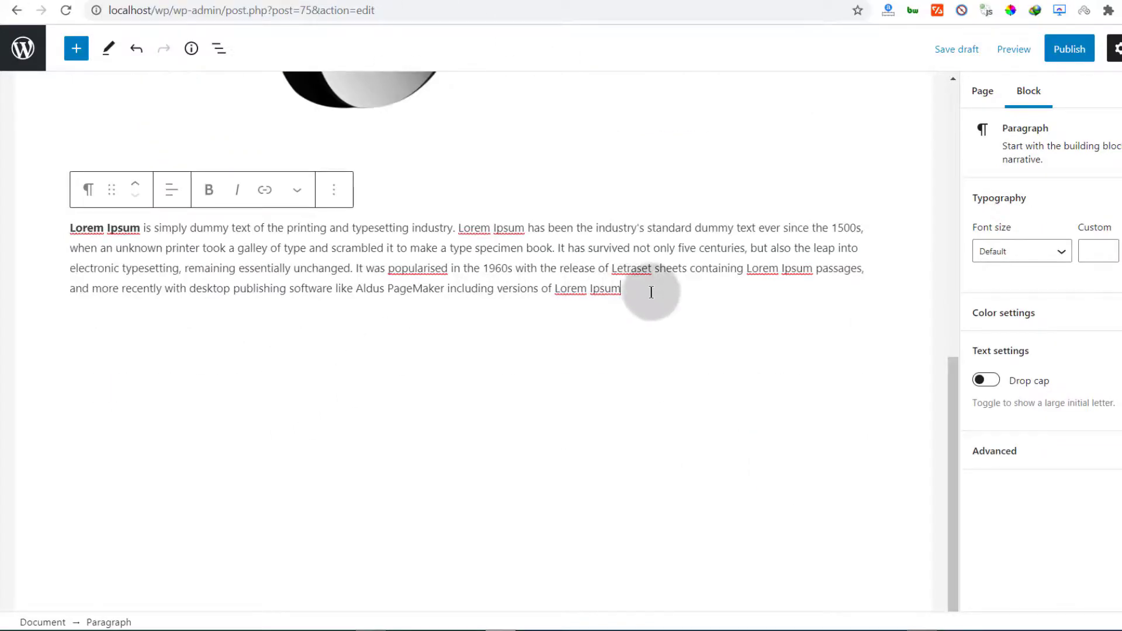
pyautogui.press('Return')
pyautogui.hotkey('ctrl', 'v')
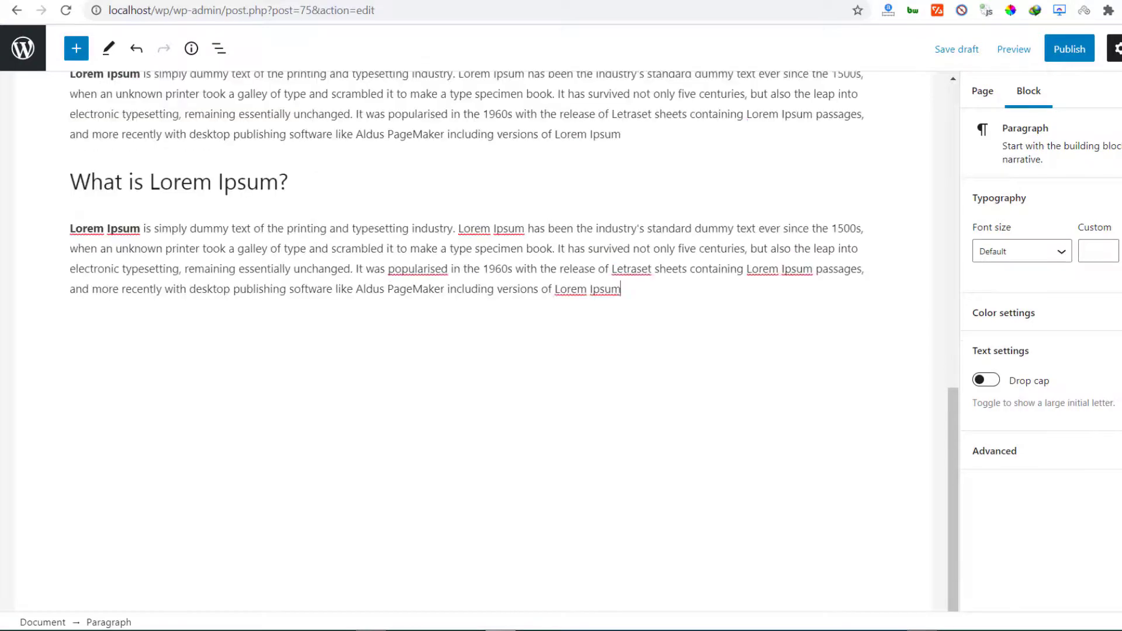
pyautogui.press('Return')
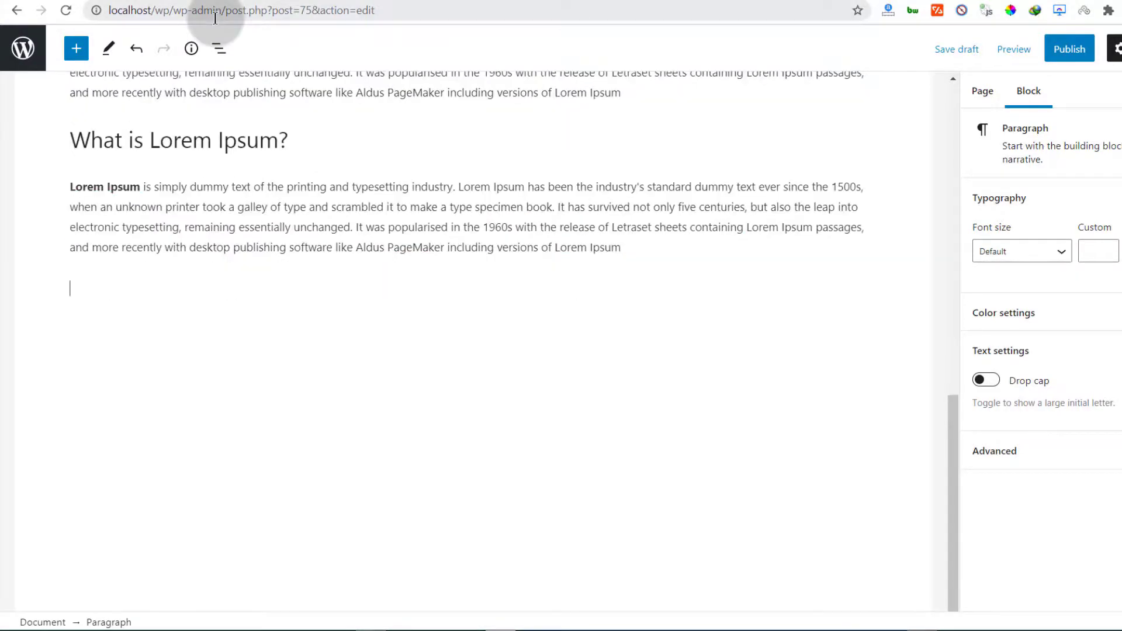
pyautogui.press('BackSpace')
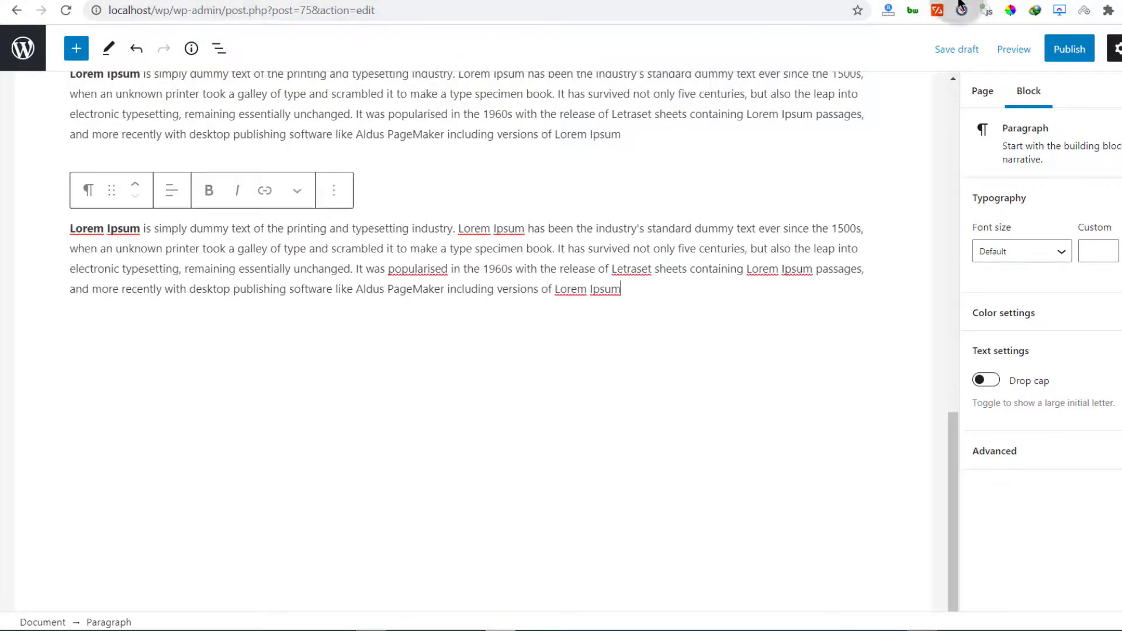
# Publish the Website Branding page and view the live page in a new tab
pyautogui.click(1069, 49)
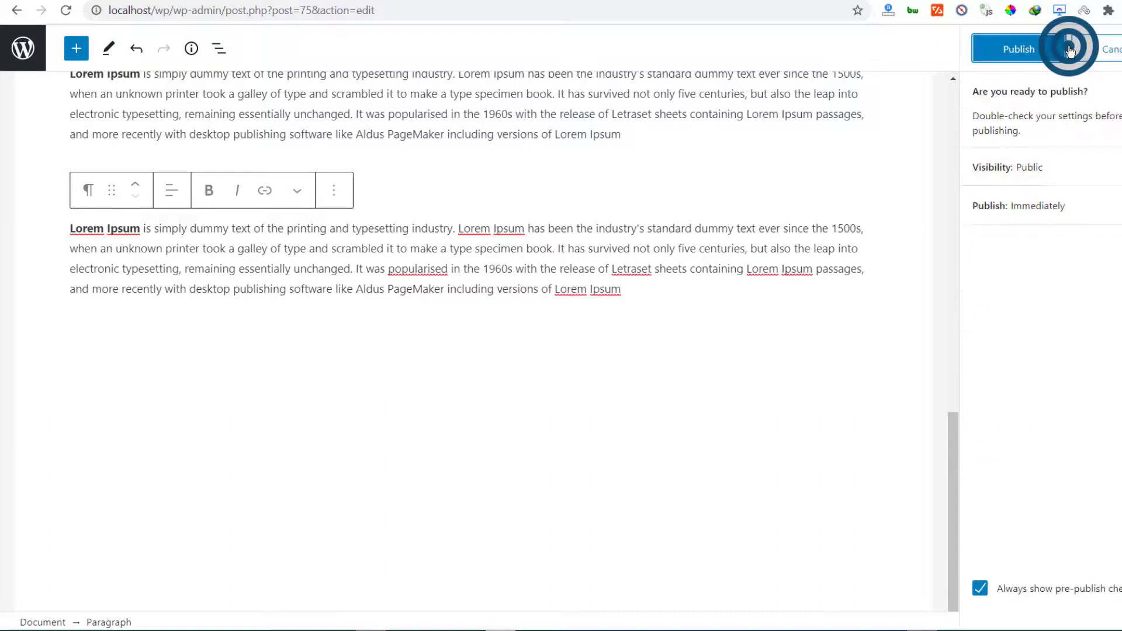
pyautogui.click(1023, 53)
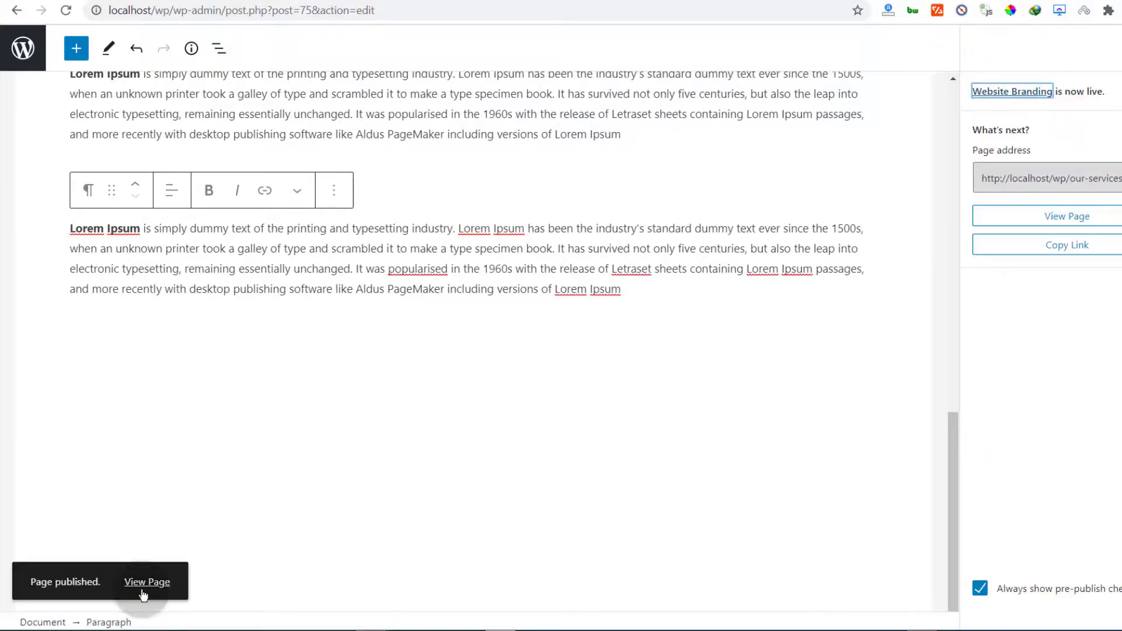
pyautogui.rightClick(141, 584)
pyautogui.click(213, 352)
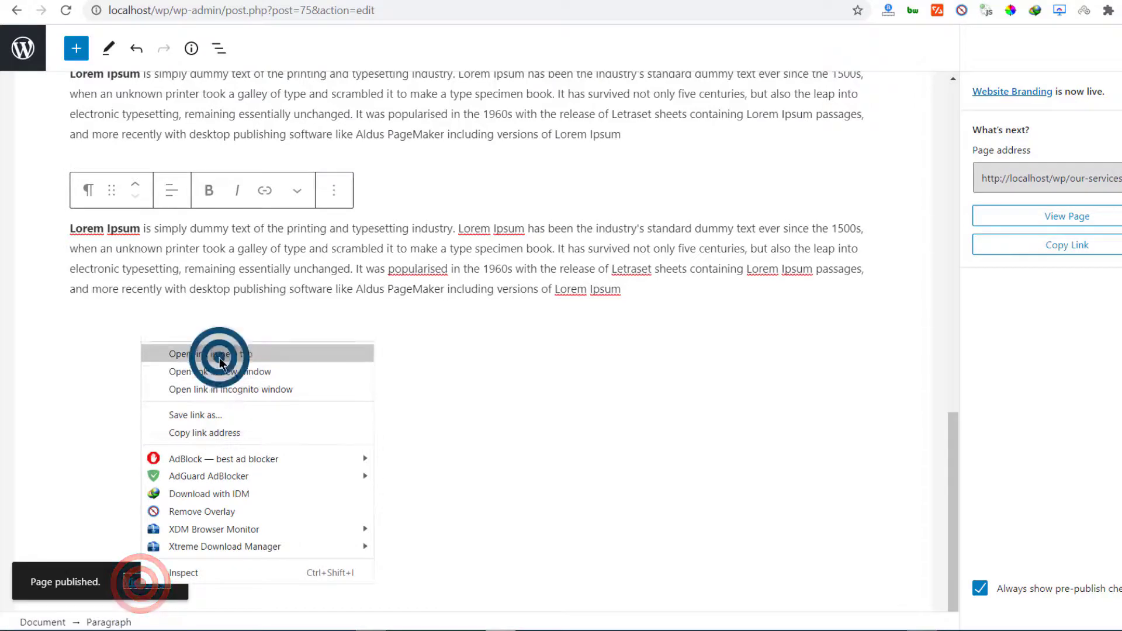
pyautogui.click(623, 0)
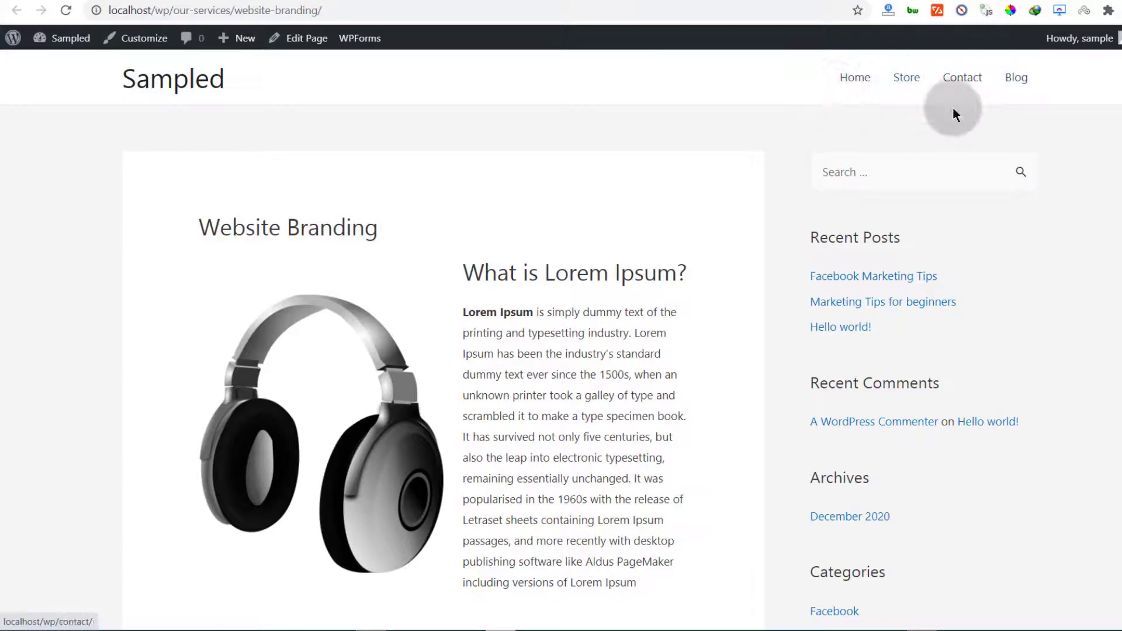
# Open the Menus admin screen in a new tab from the Sampled admin bar
pyautogui.moveTo(67, 38)
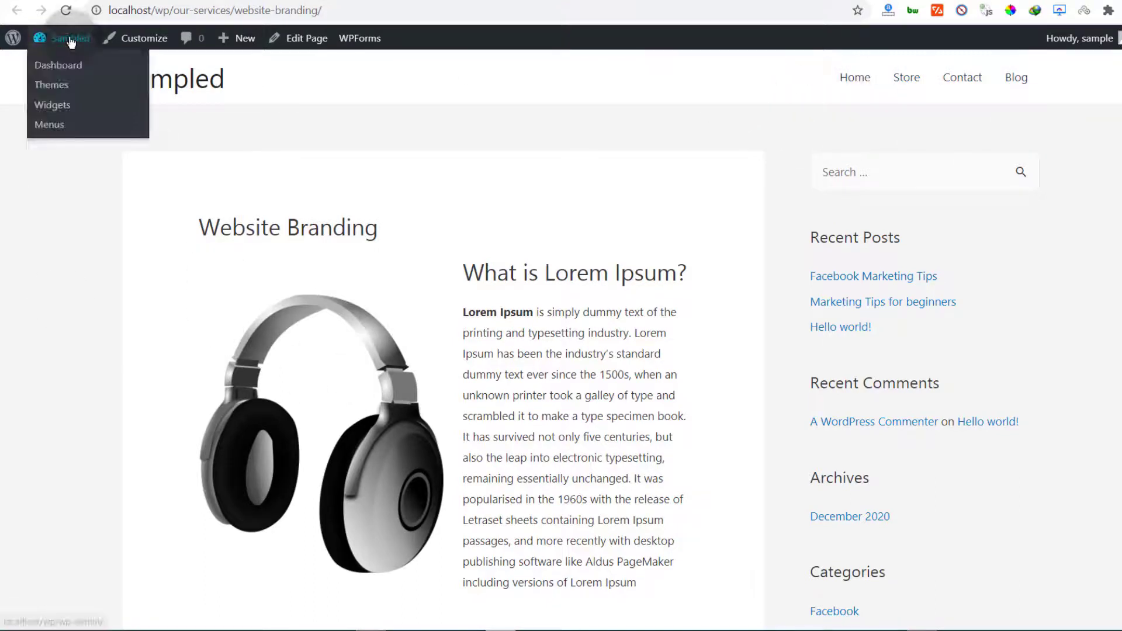
pyautogui.rightClick(49, 126)
pyautogui.click(92, 139)
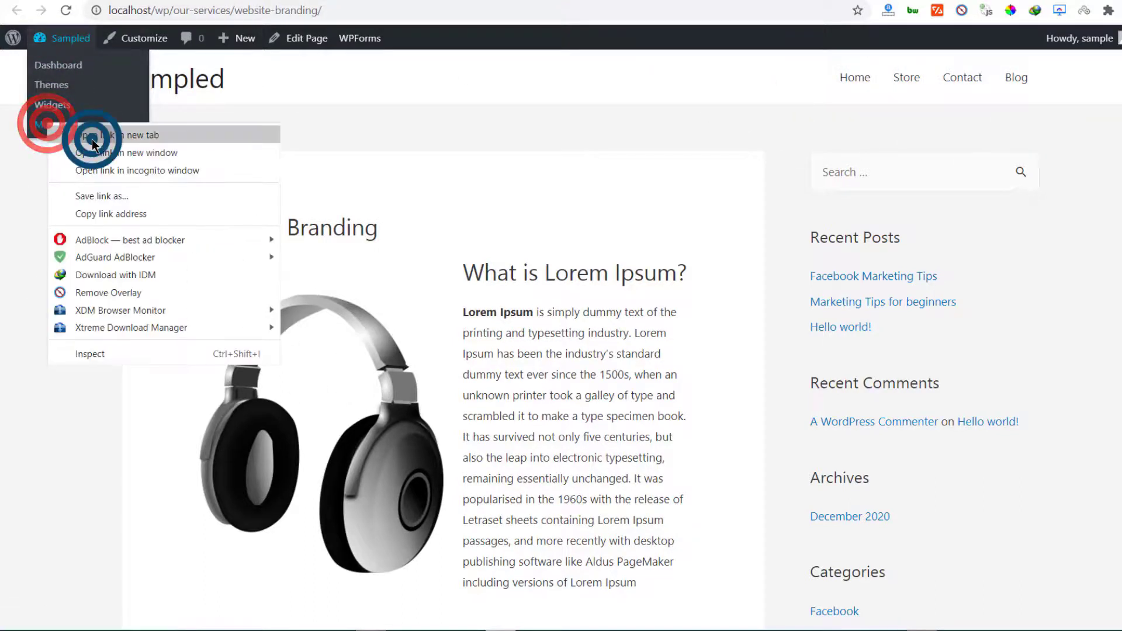
# Add the Our services and Website Branding pages to the footer menu
pyautogui.click(794, 0)
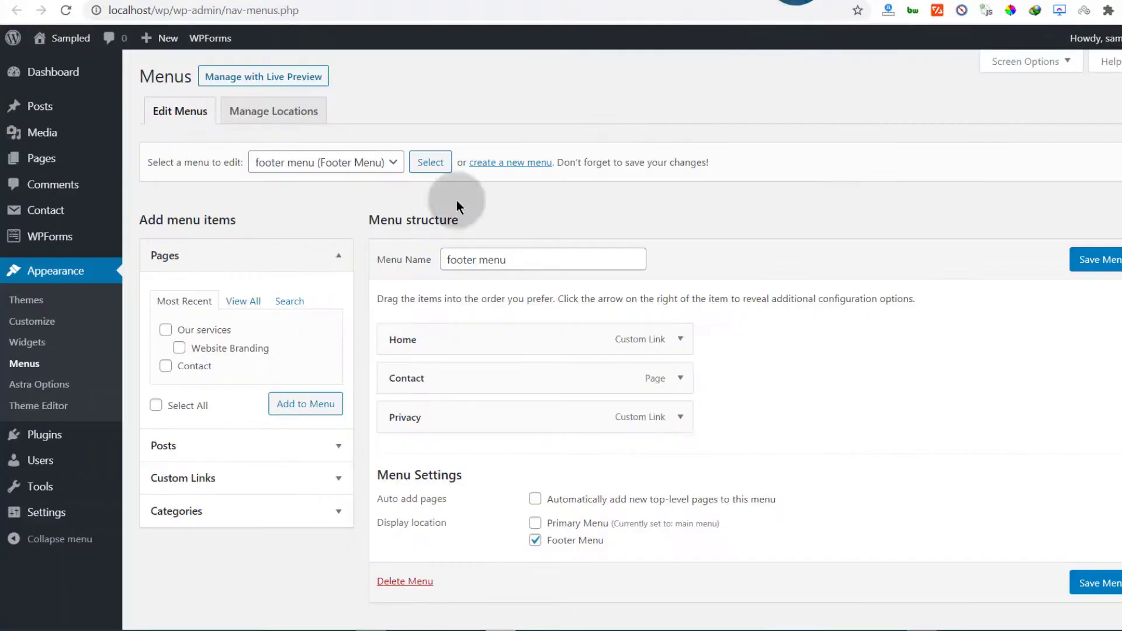
pyautogui.scroll(-1, 480, 431)
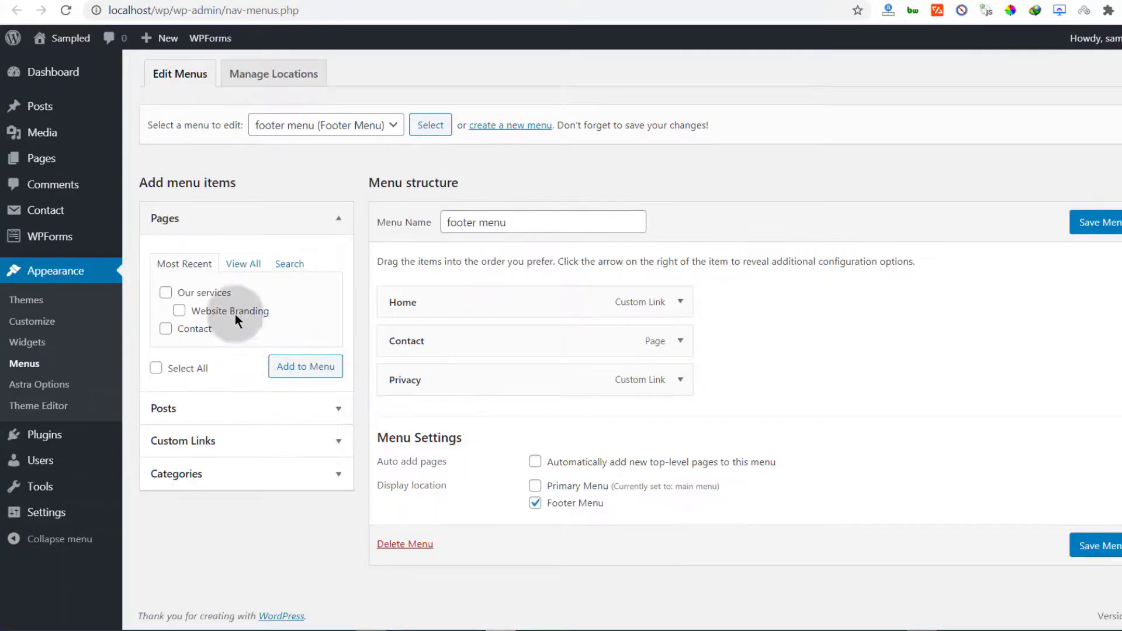
pyautogui.click(166, 294)
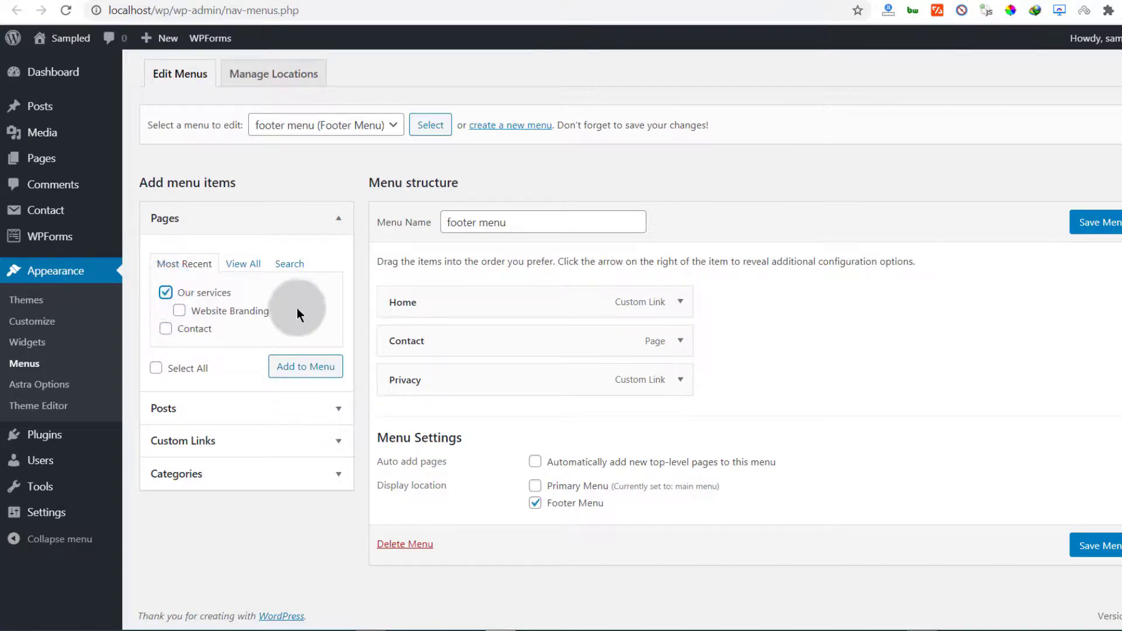
pyautogui.click(307, 369)
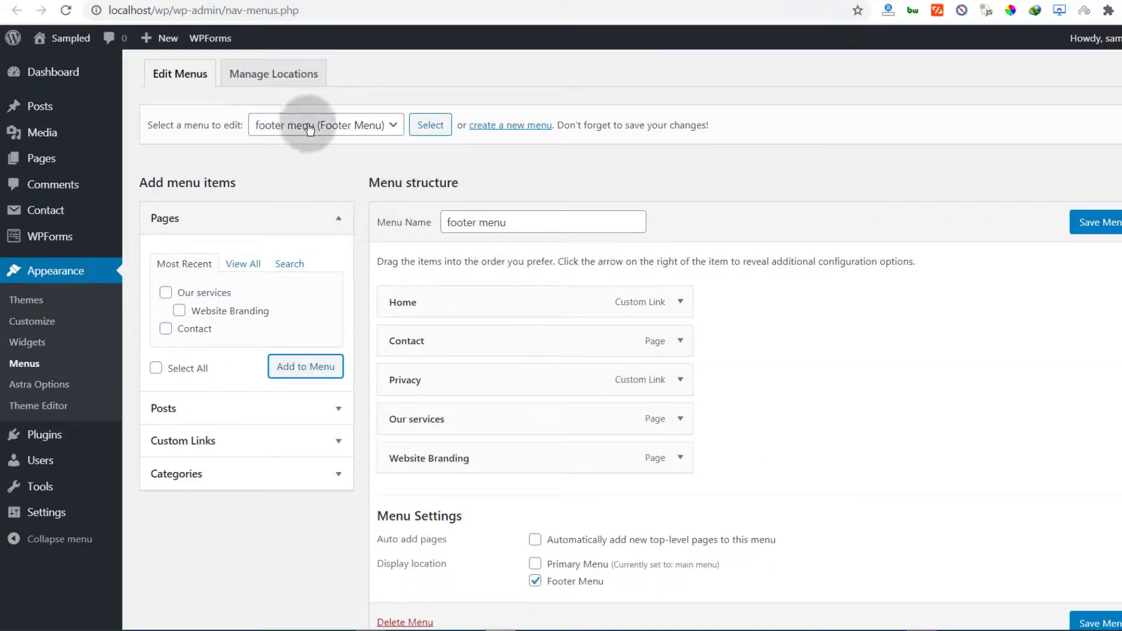
# Load 'main menu (Primary Menu)' for editing, leaving the footer menu
pyautogui.click(394, 125)
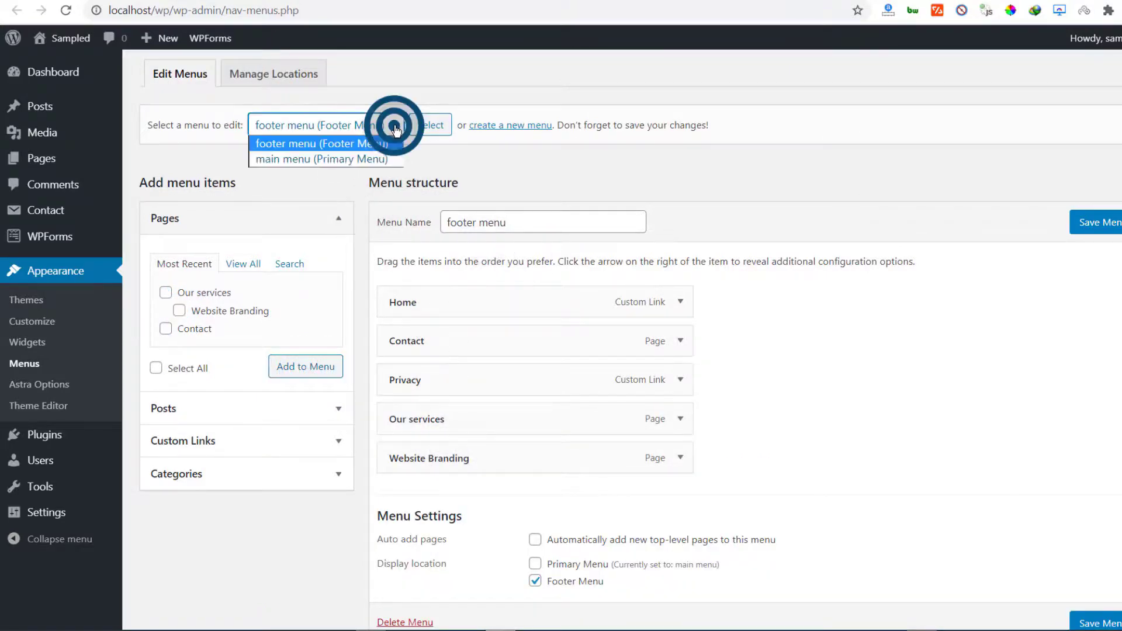
pyautogui.click(308, 159)
pyautogui.click(434, 124)
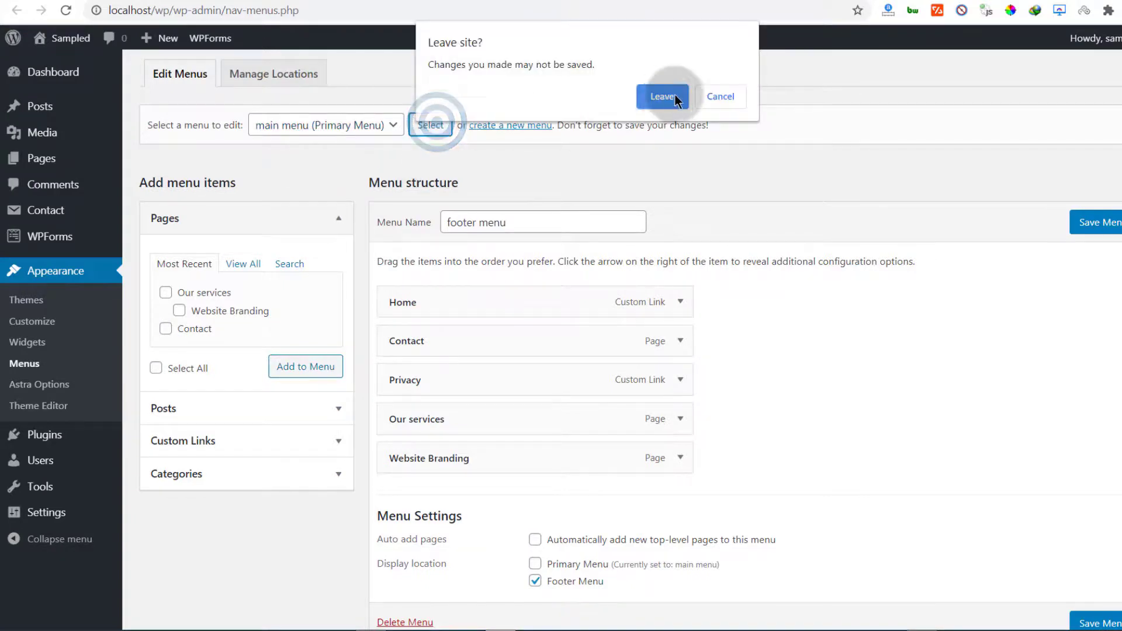
pyautogui.click(675, 98)
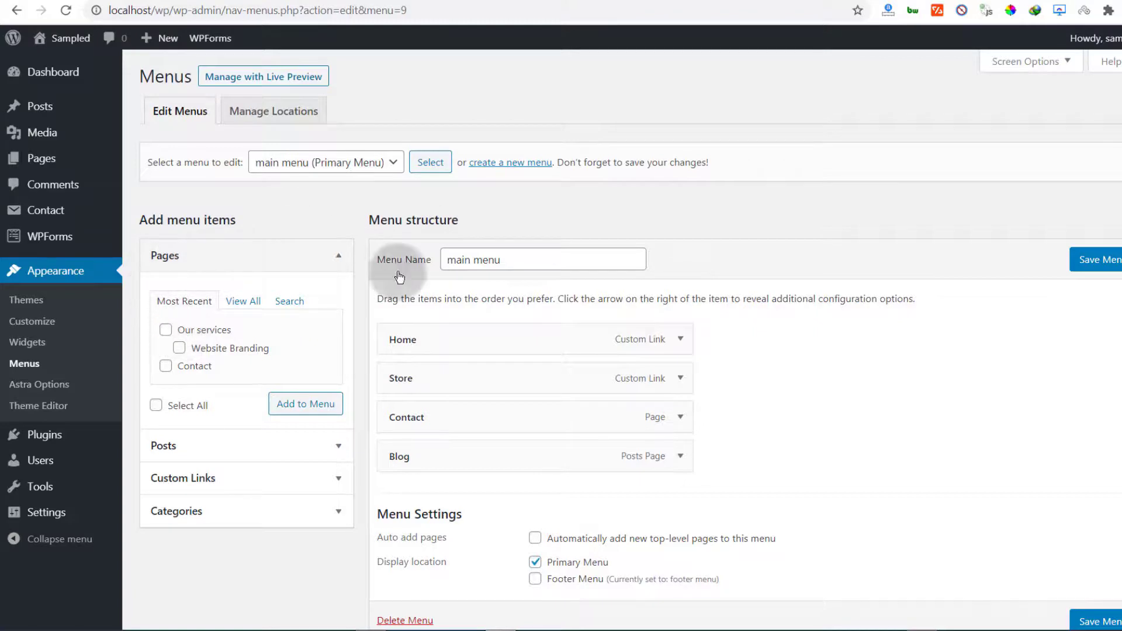
# Add Our services and Website Branding, move Contact last, and nest Website Branding under Our services
pyautogui.click(166, 329)
pyautogui.click(180, 349)
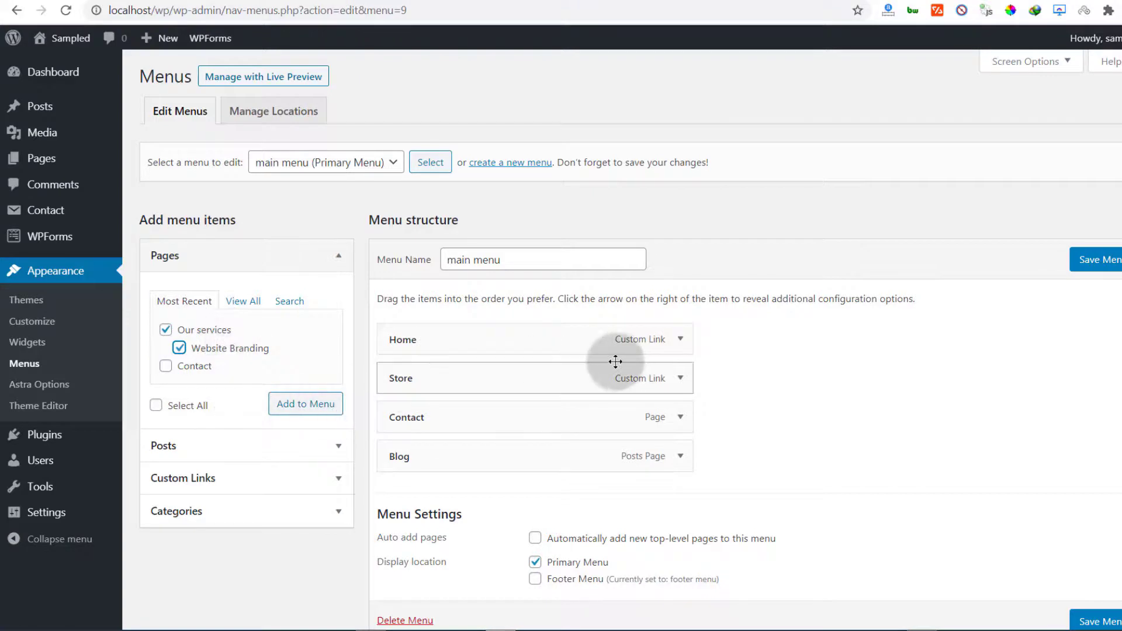
pyautogui.click(301, 408)
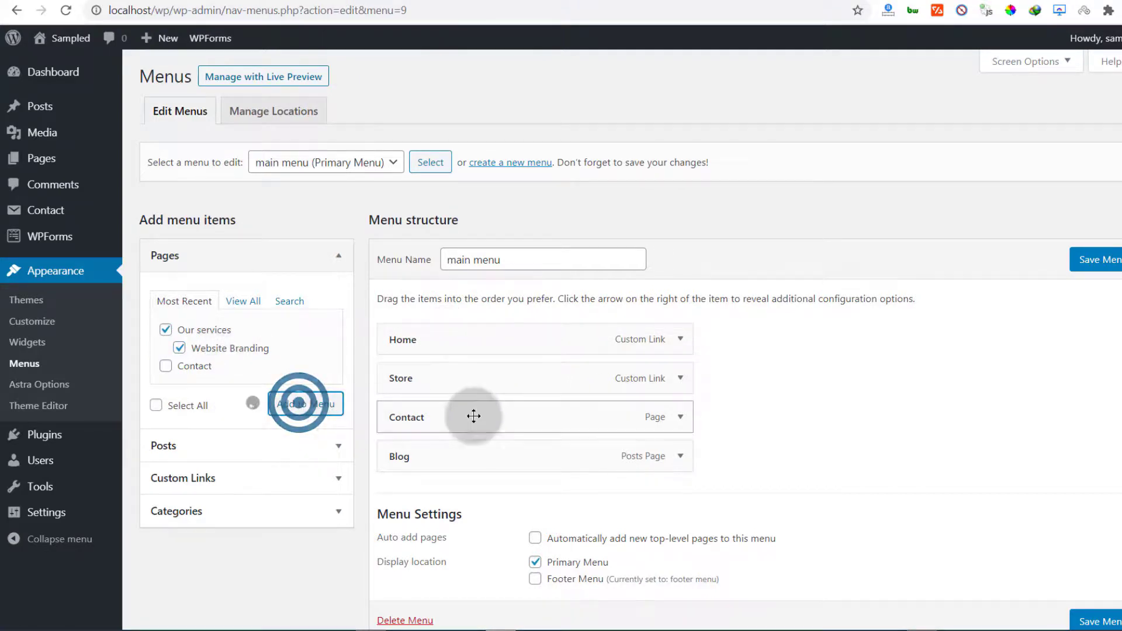
pyautogui.scroll(-3, 685, 450)
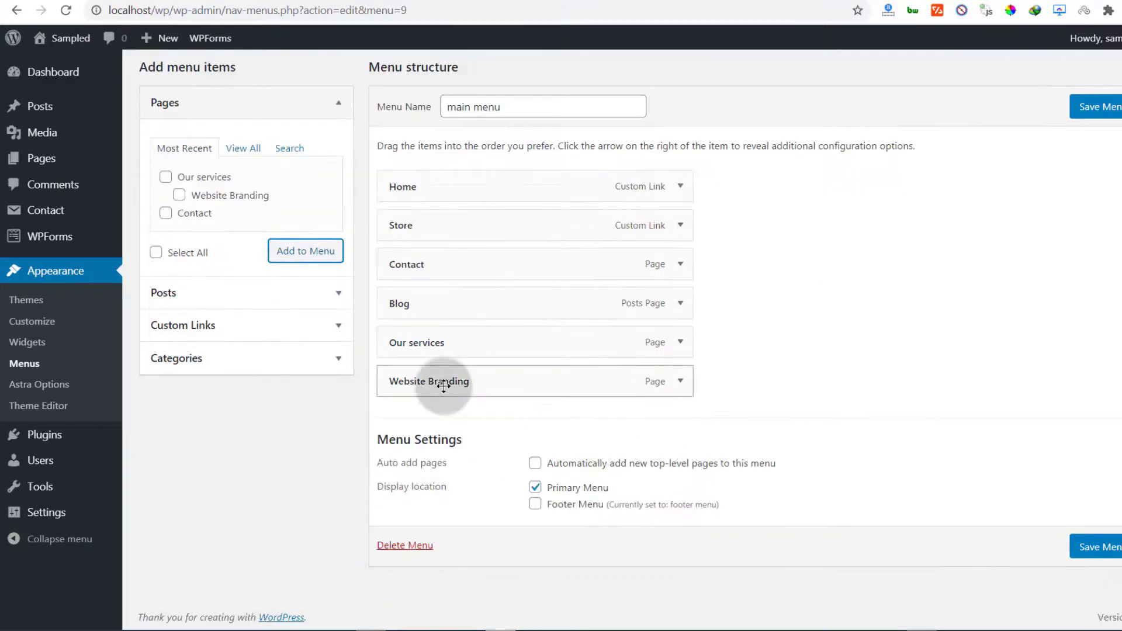
pyautogui.moveTo(442, 266); pyautogui.dragTo(451, 426)
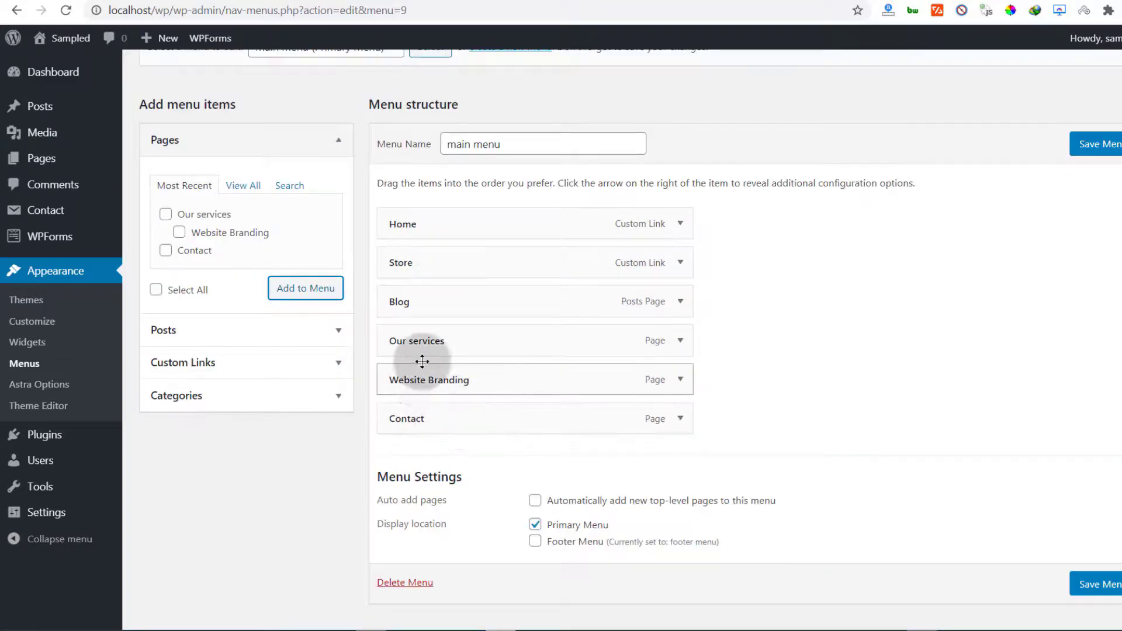
pyautogui.moveTo(427, 381)
pyautogui.mouseDown()
pyautogui.moveTo(442, 375)
pyautogui.moveTo(441, 353)
pyautogui.moveTo(447, 386)
pyautogui.mouseUp()
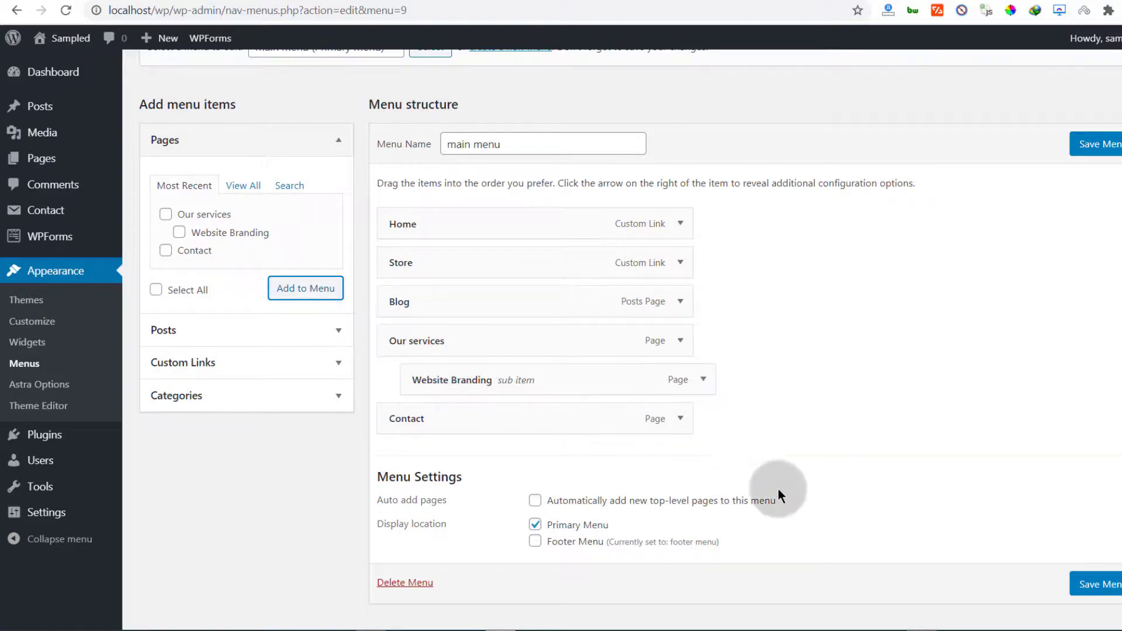
# Turn on auto-adding new top-level pages and save the main menu
pyautogui.scroll(-1, 866, 492)
pyautogui.click(543, 463)
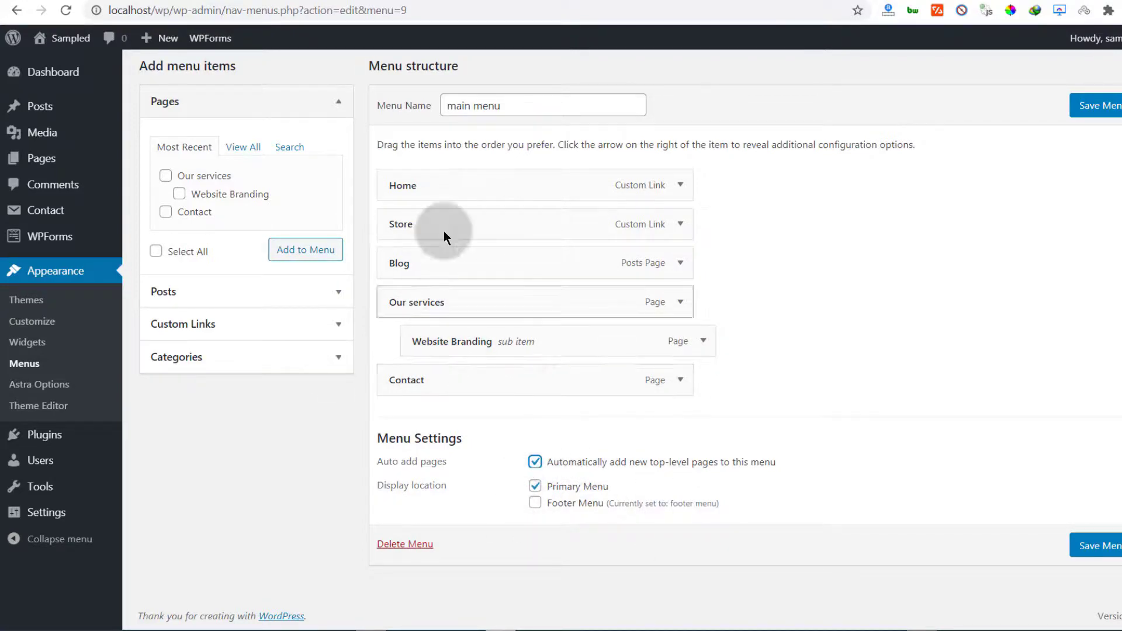
pyautogui.click(1106, 544)
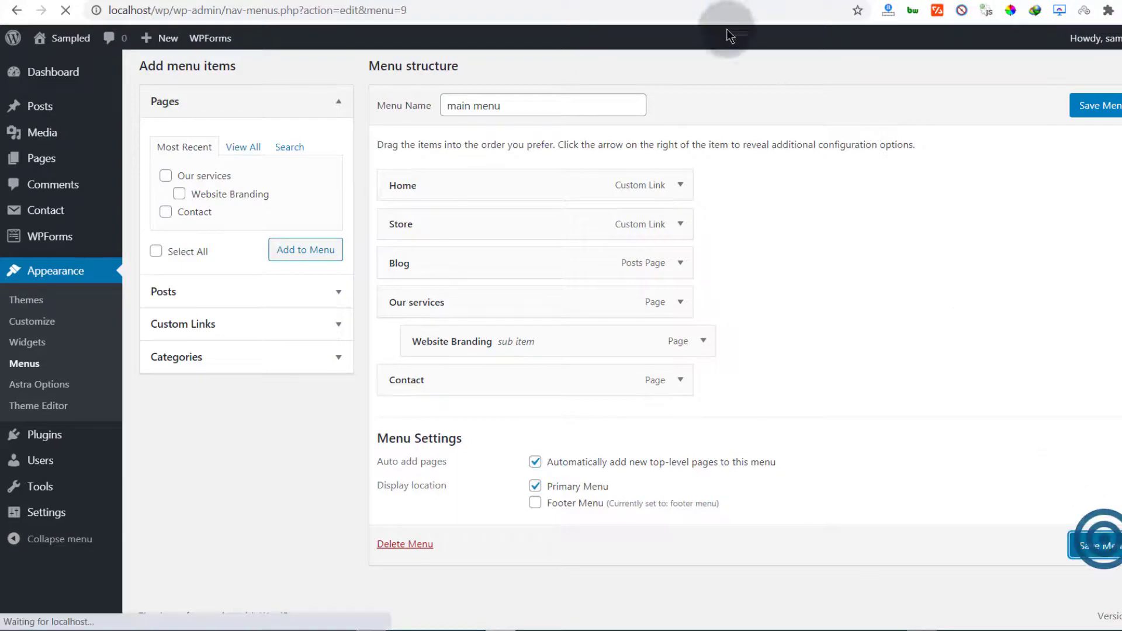
# Reload the live site and open Website Branding from the Our services submenu
pyautogui.click(615, 2)
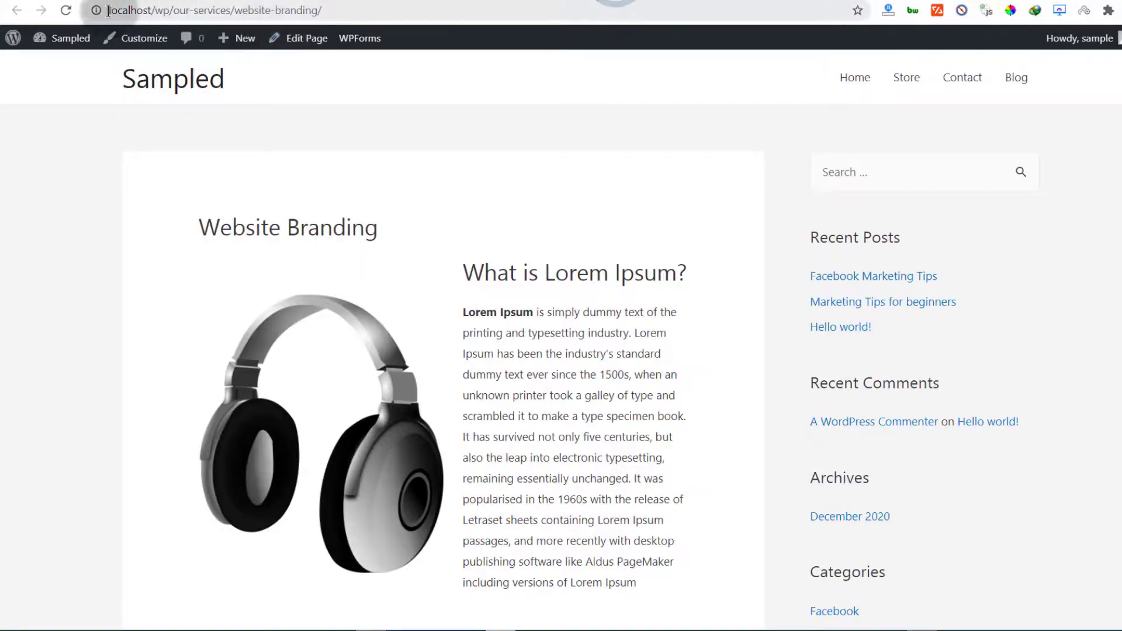
pyautogui.click(68, 10)
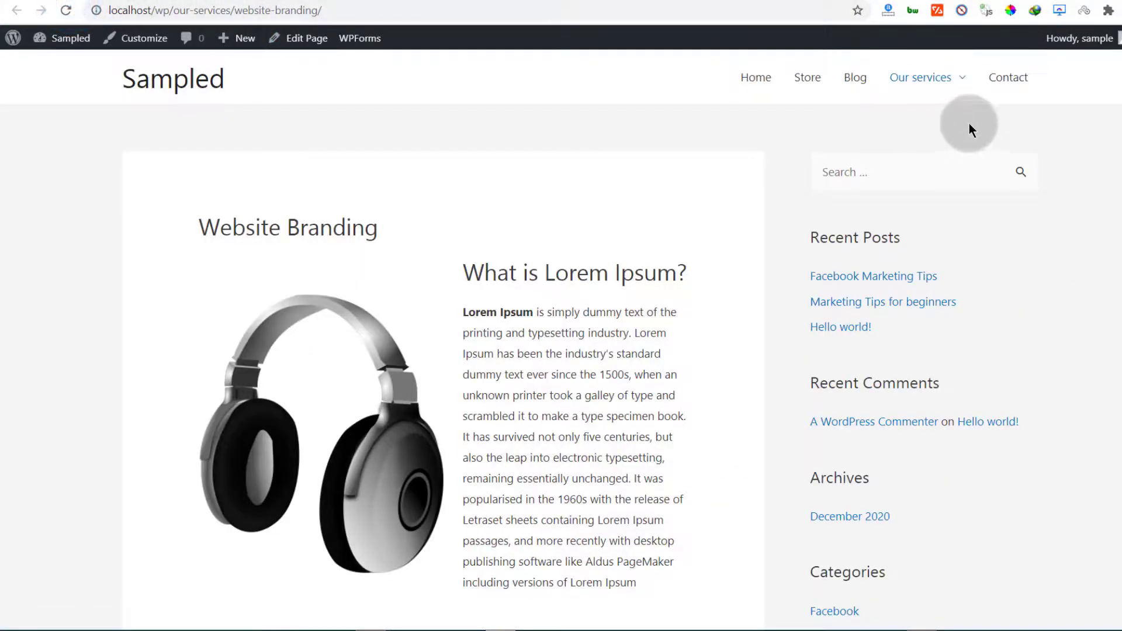
pyautogui.moveTo(962, 86)
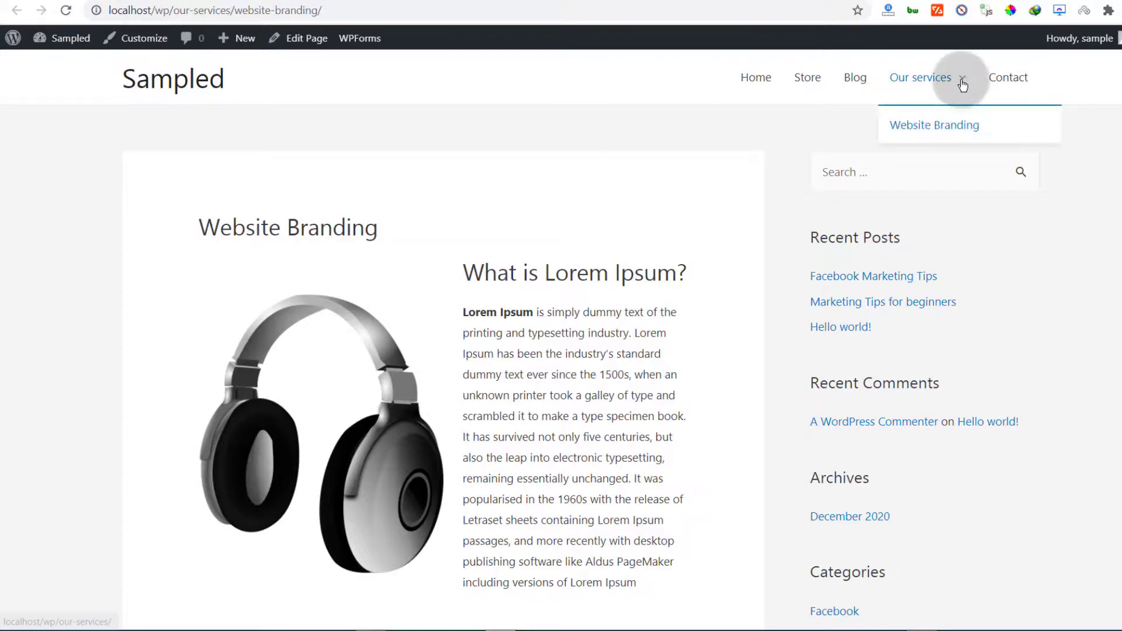
pyautogui.click(931, 128)
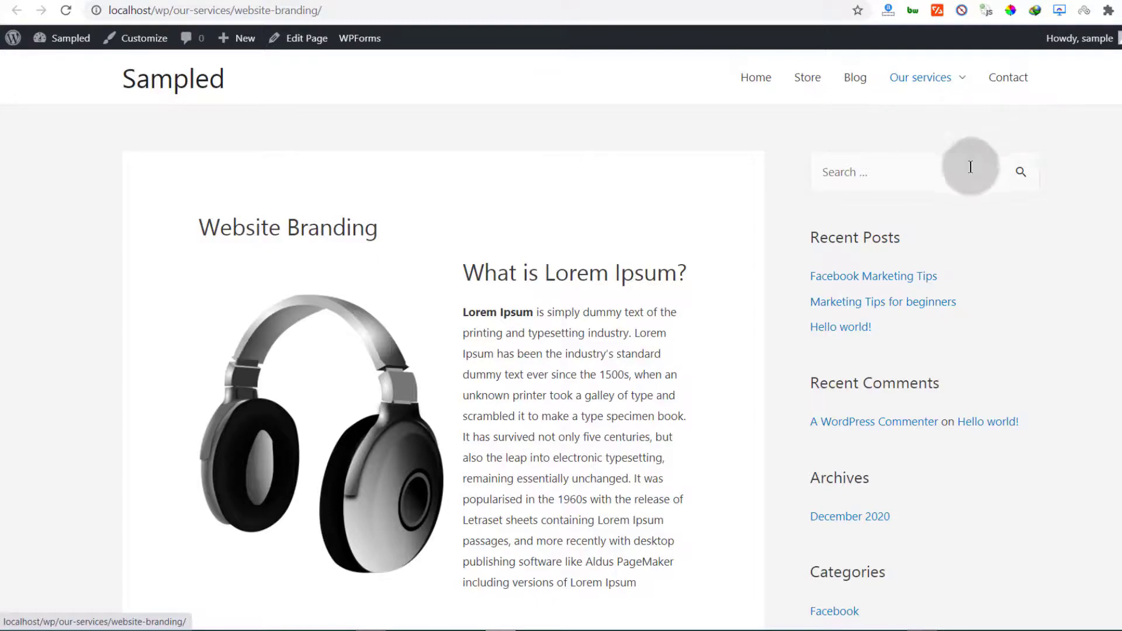
# Scroll through the live Website Branding page to review the headphones and Lorem Ipsum text
pyautogui.scroll(-6, 608, 286)
pyautogui.scroll(-4, 608, 286)
pyautogui.scroll(9, 611, 281)
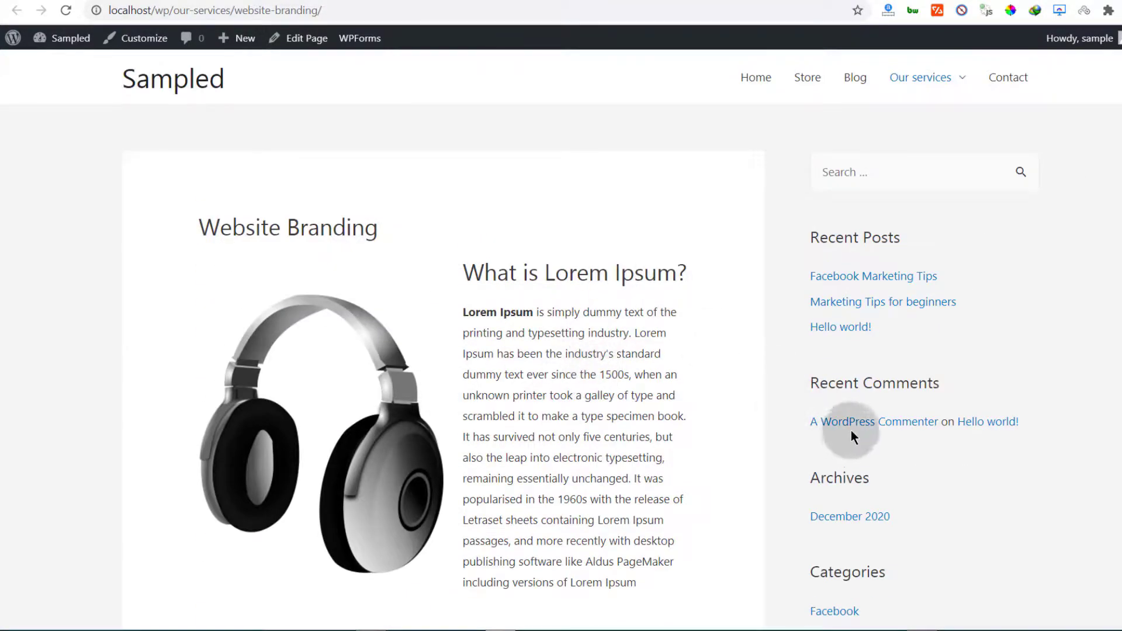
pyautogui.scroll(-13, 924, 292)
pyautogui.scroll(14, 923, 317)
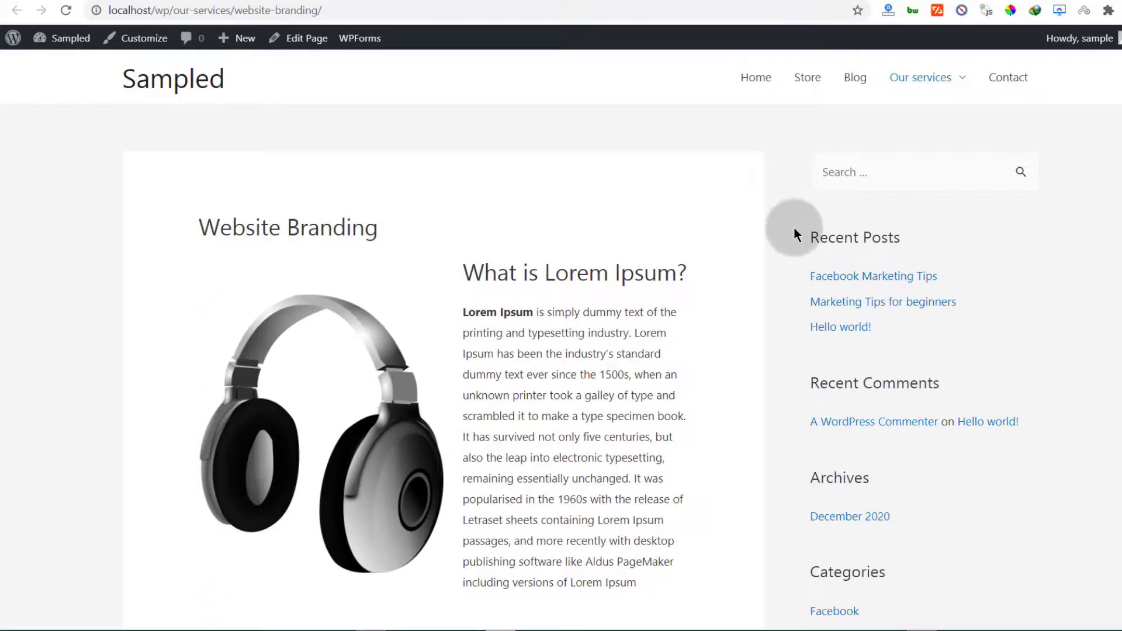
pyautogui.scroll(-8, 911, 529)
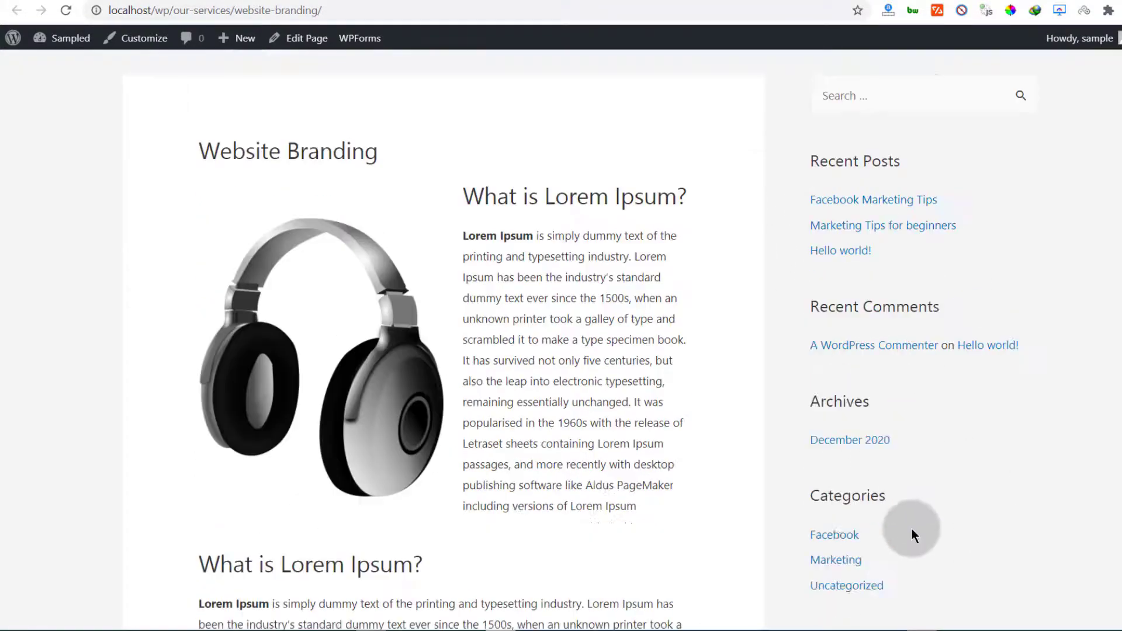
pyautogui.scroll(-4, 910, 504)
pyautogui.scroll(12, 929, 483)
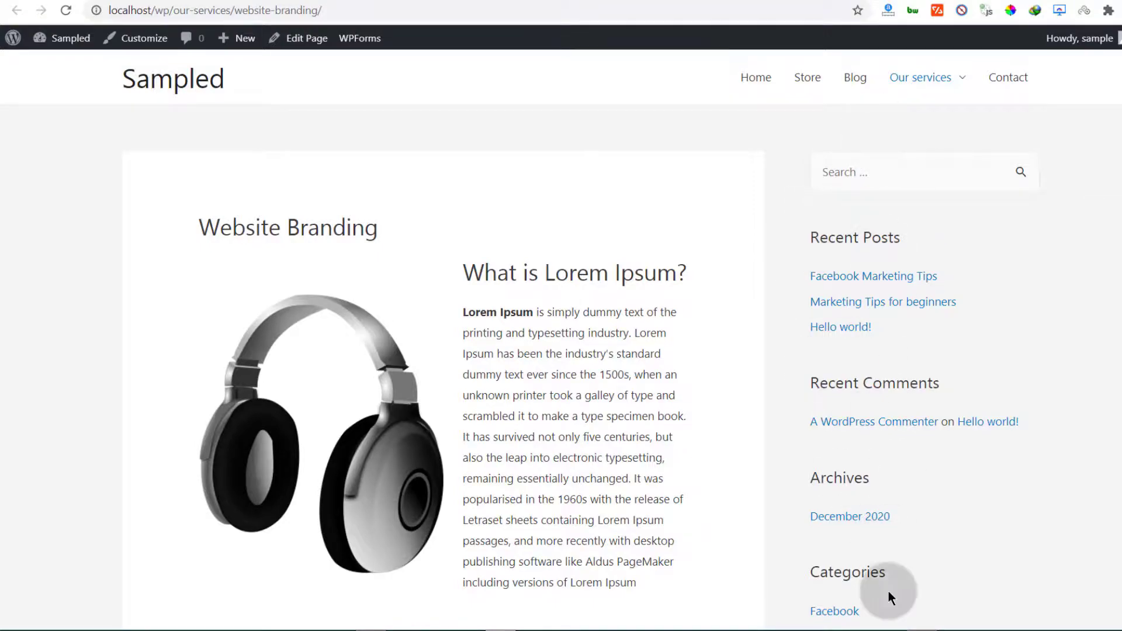
pyautogui.scroll(-10, 891, 591)
pyautogui.scroll(10, 900, 575)
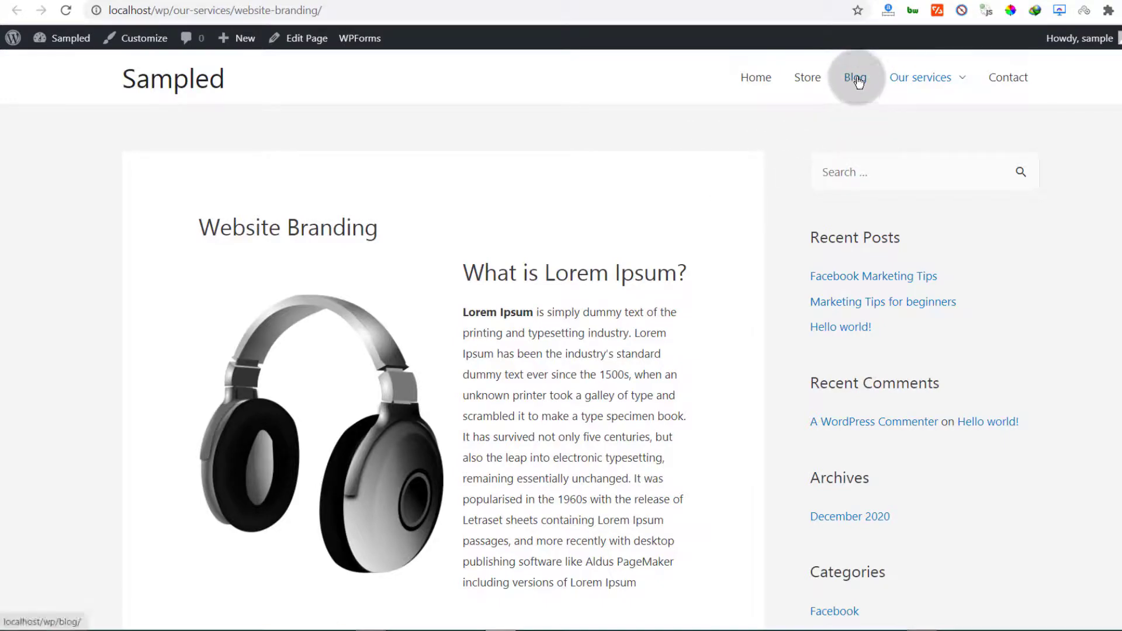
# Scroll through the Blog page's posts, led by Facebook Marketing Tips
pyautogui.scroll(-15, 434, 290)
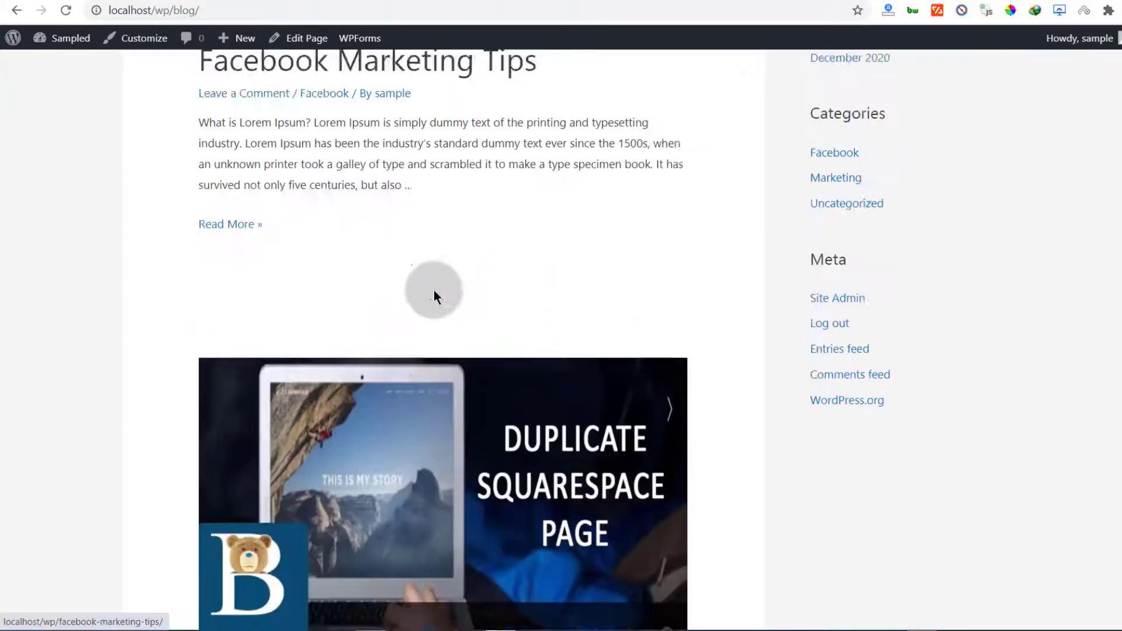
pyautogui.scroll(15, 438, 293)
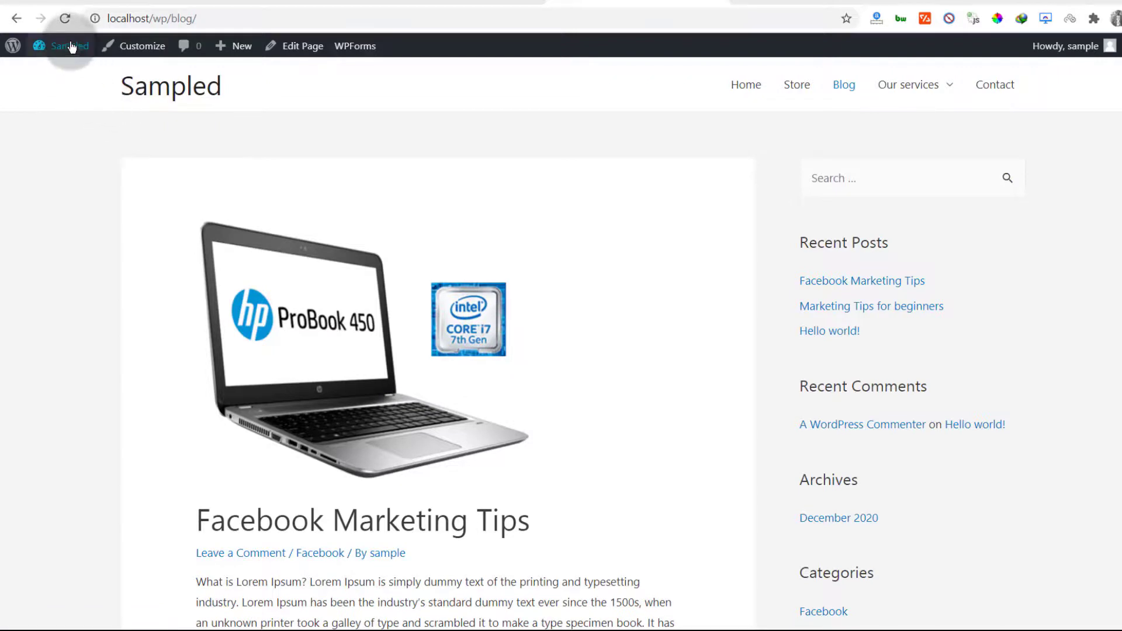
# Go to the Appearance > Widgets page and check the Main Sidebar's Search widget
pyautogui.moveTo(65, 49)
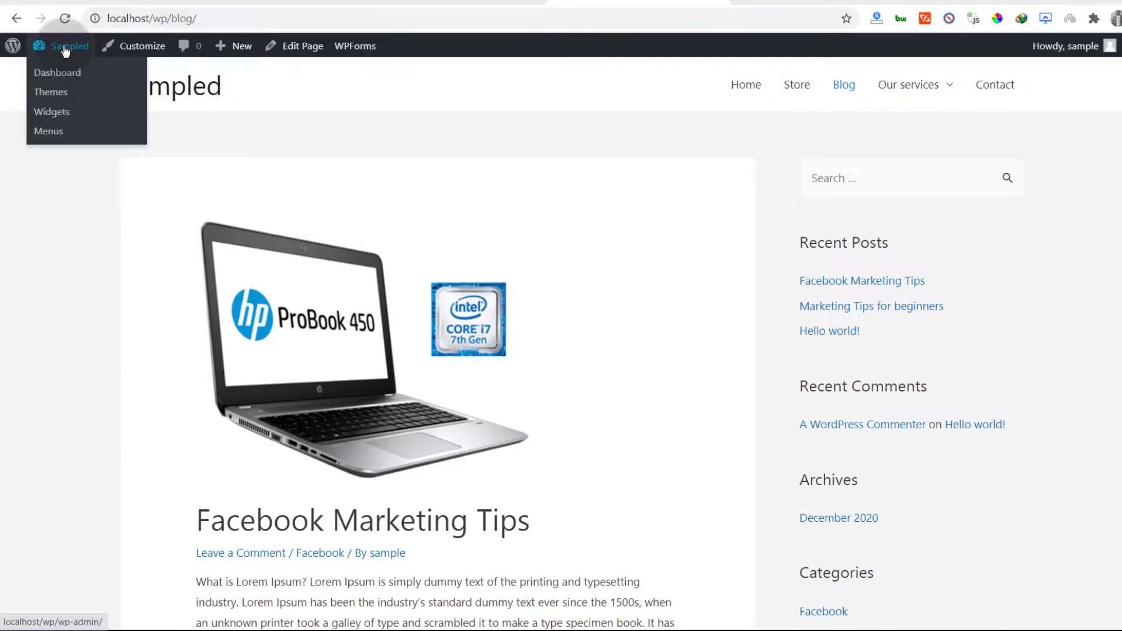
pyautogui.click(40, 116)
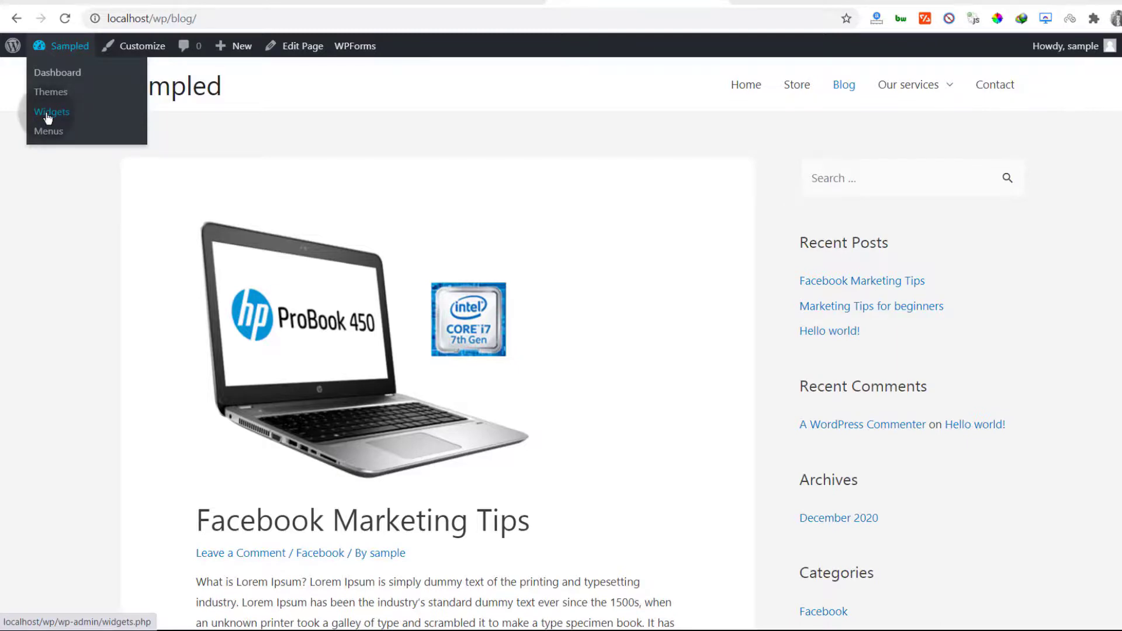
pyautogui.click(62, 133)
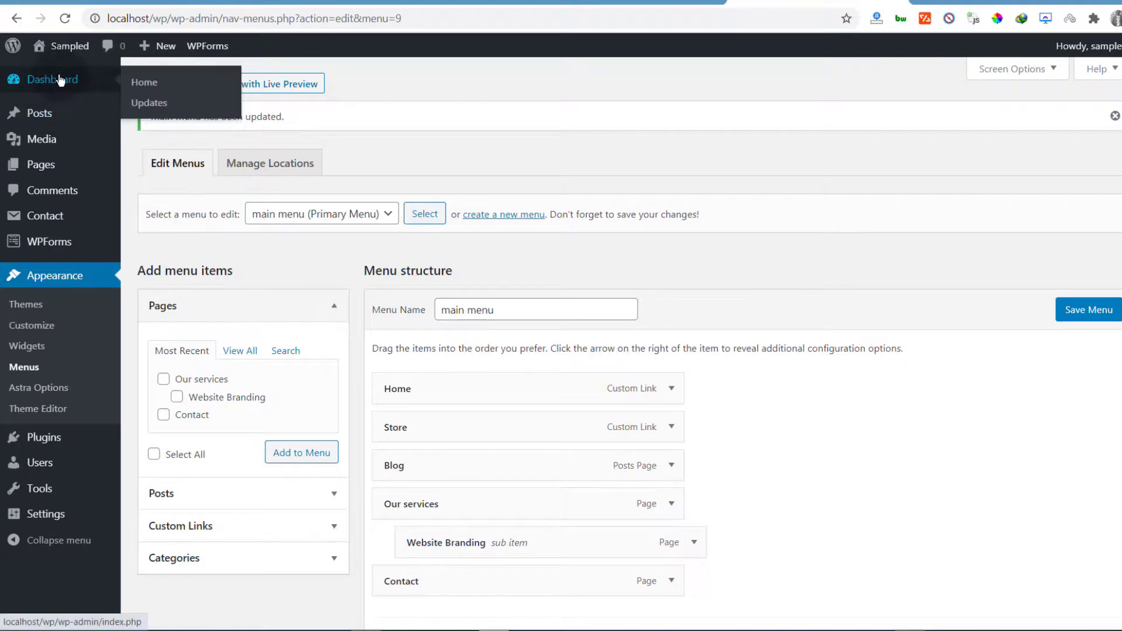
pyautogui.click(25, 348)
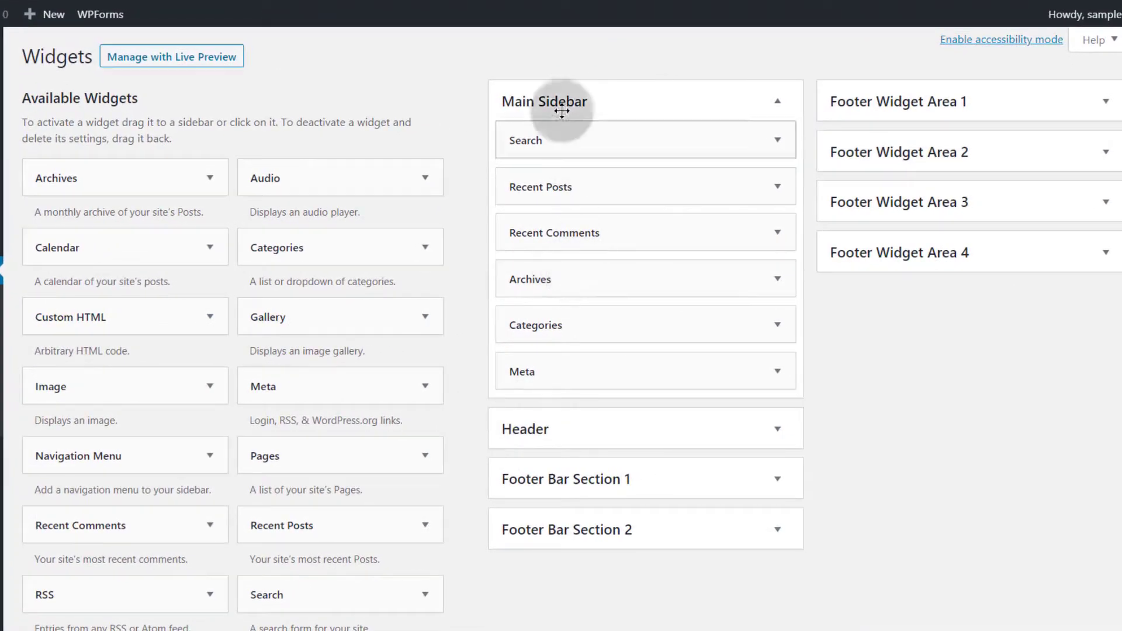
pyautogui.click(593, 140)
pyautogui.click(593, 139)
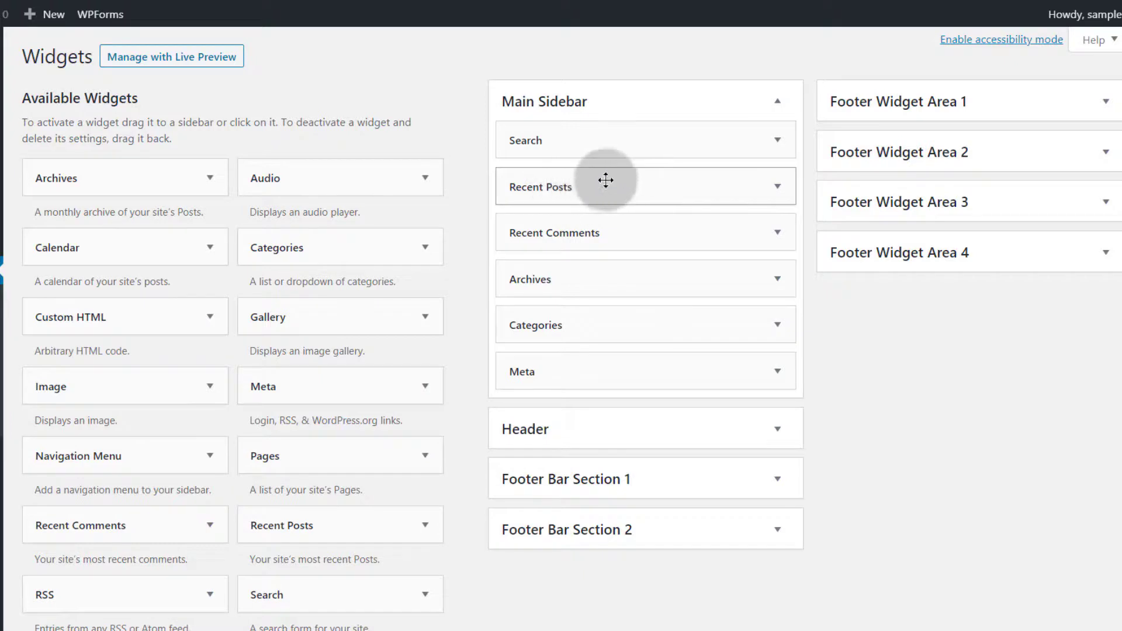
# Delete the Recent Comments, Archives and Meta widgets from the Main Sidebar
pyautogui.click(777, 231)
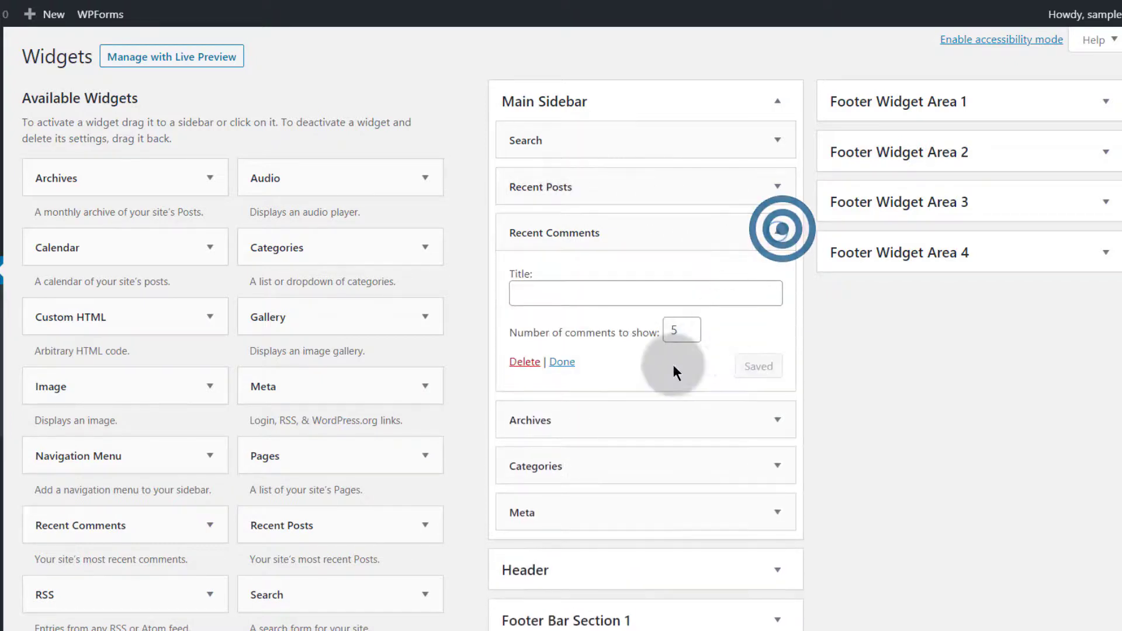
pyautogui.click(524, 363)
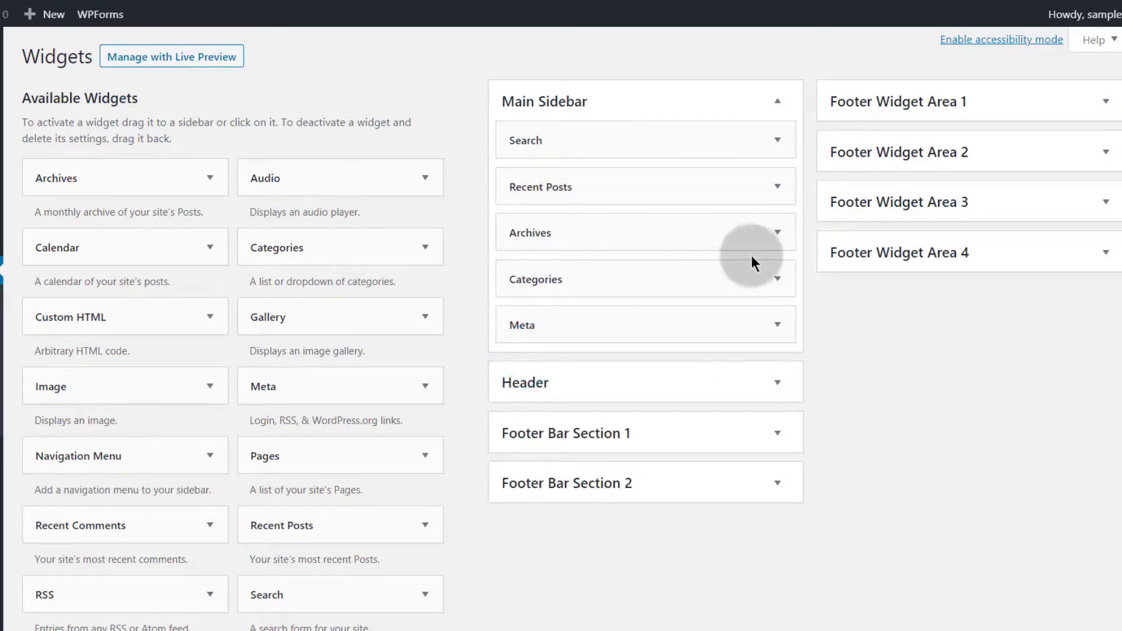
pyautogui.click(772, 236)
pyautogui.click(522, 375)
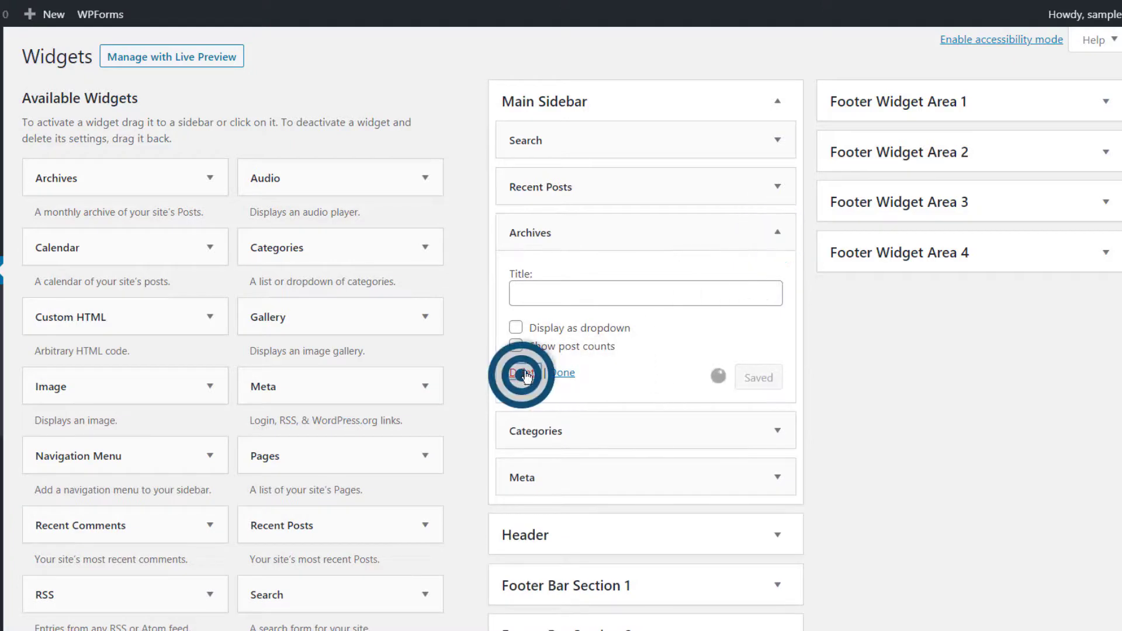
pyautogui.click(774, 281)
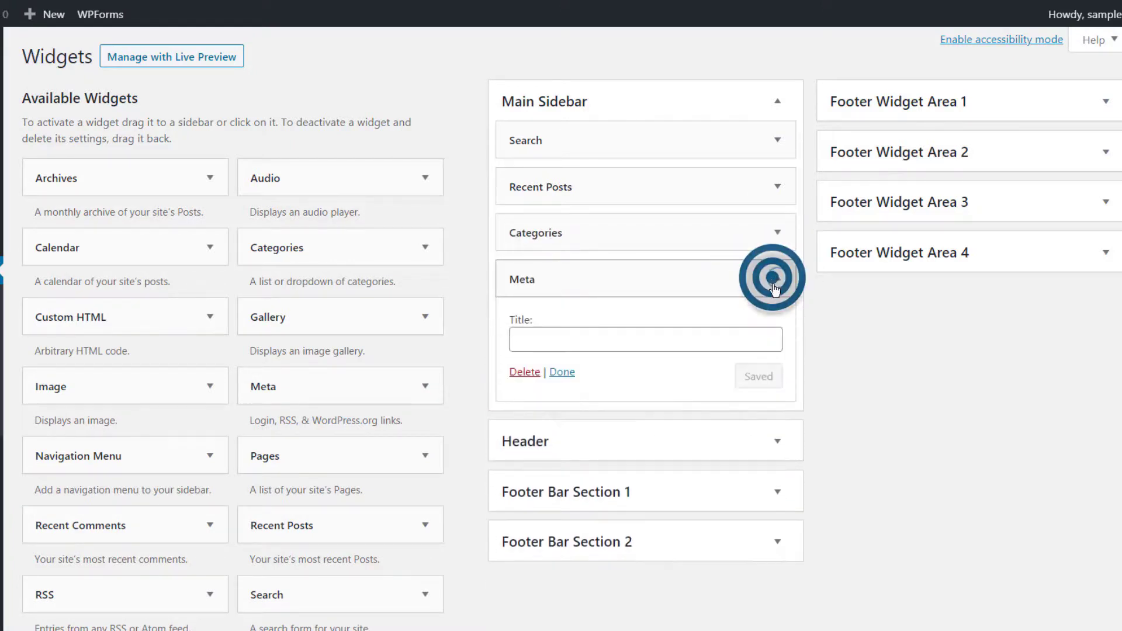
pyautogui.click(524, 371)
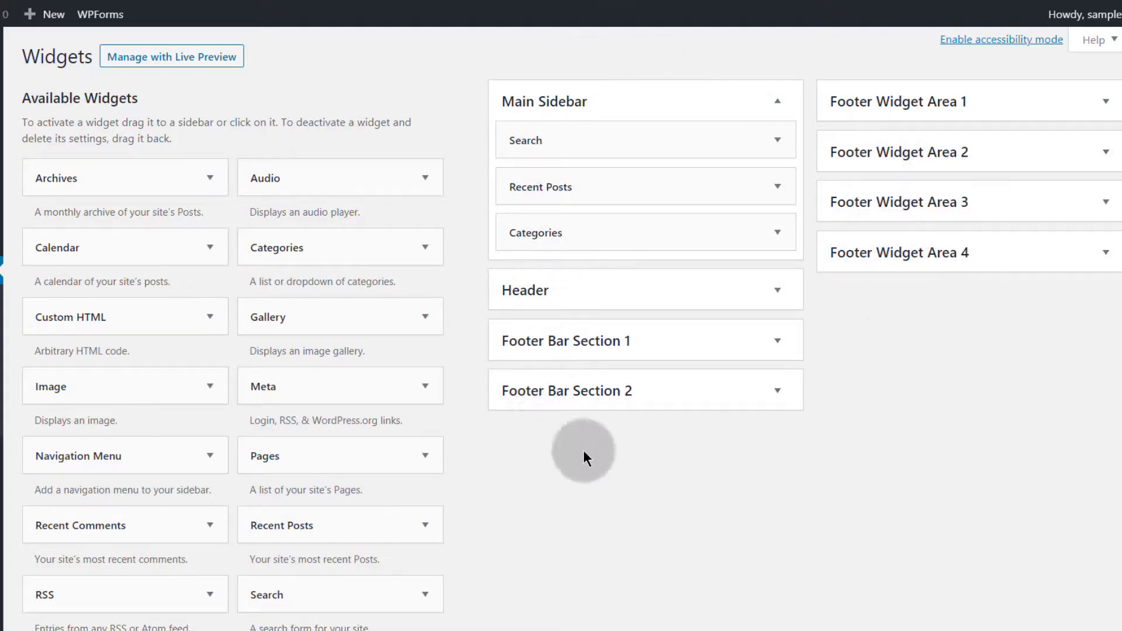
pyautogui.scroll(-5, 278, 358)
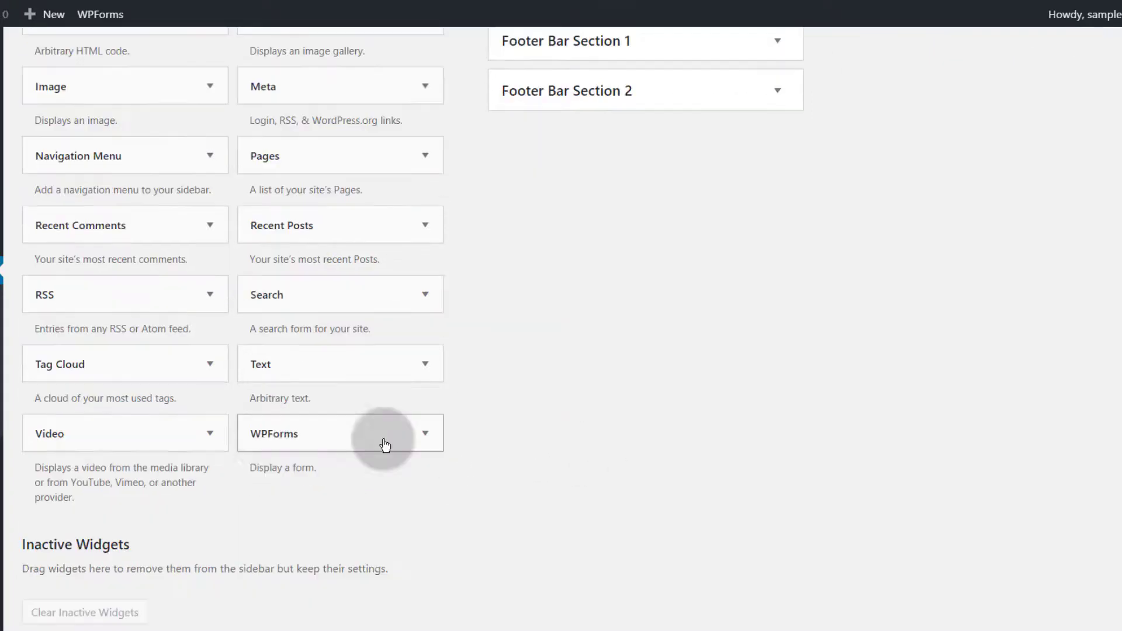
# Add a WPForms widget titled 'Contact us' with Main Contact form to Footer Bar Section 1 and save it
pyautogui.moveTo(263, 433); pyautogui.dragTo(531, 281)
pyautogui.click(523, 207)
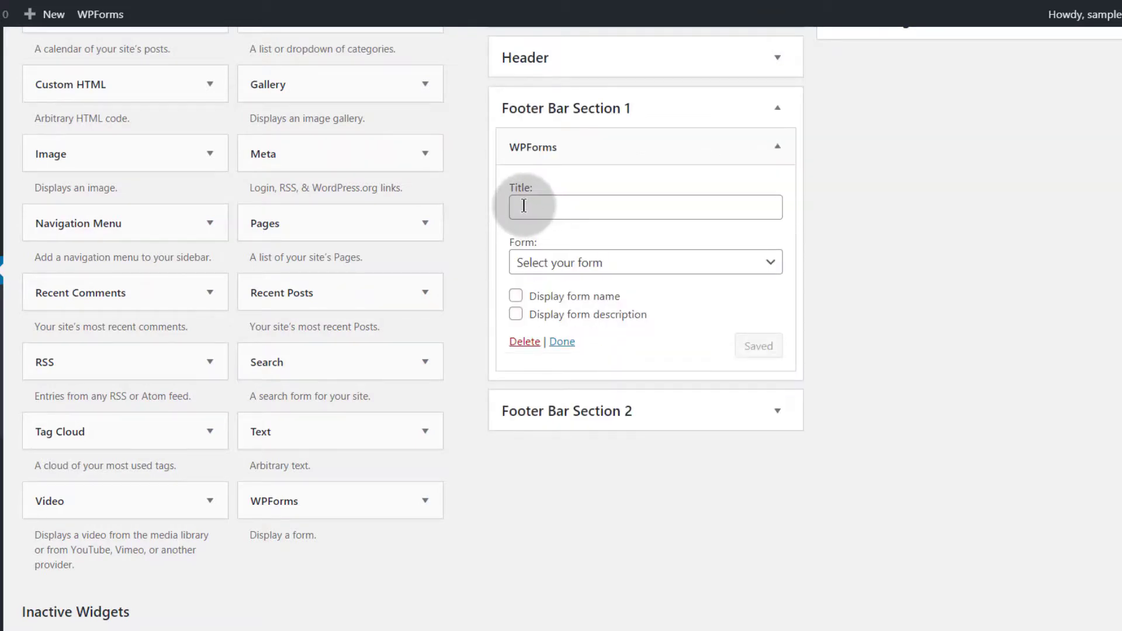
pyautogui.click(584, 262)
pyautogui.click(587, 299)
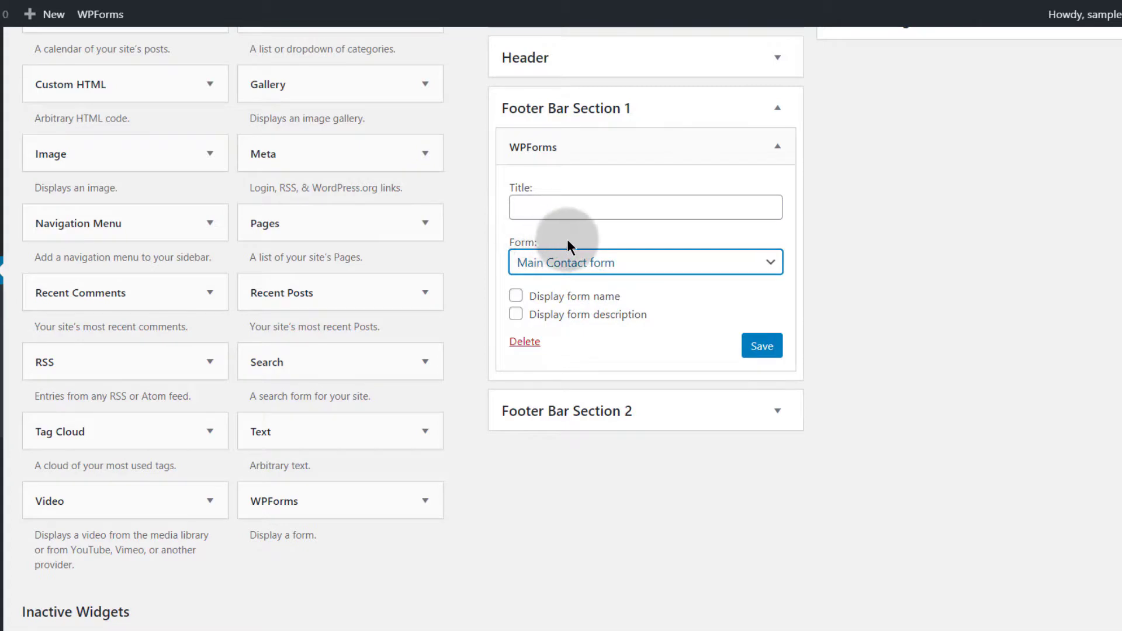
pyautogui.click(530, 205)
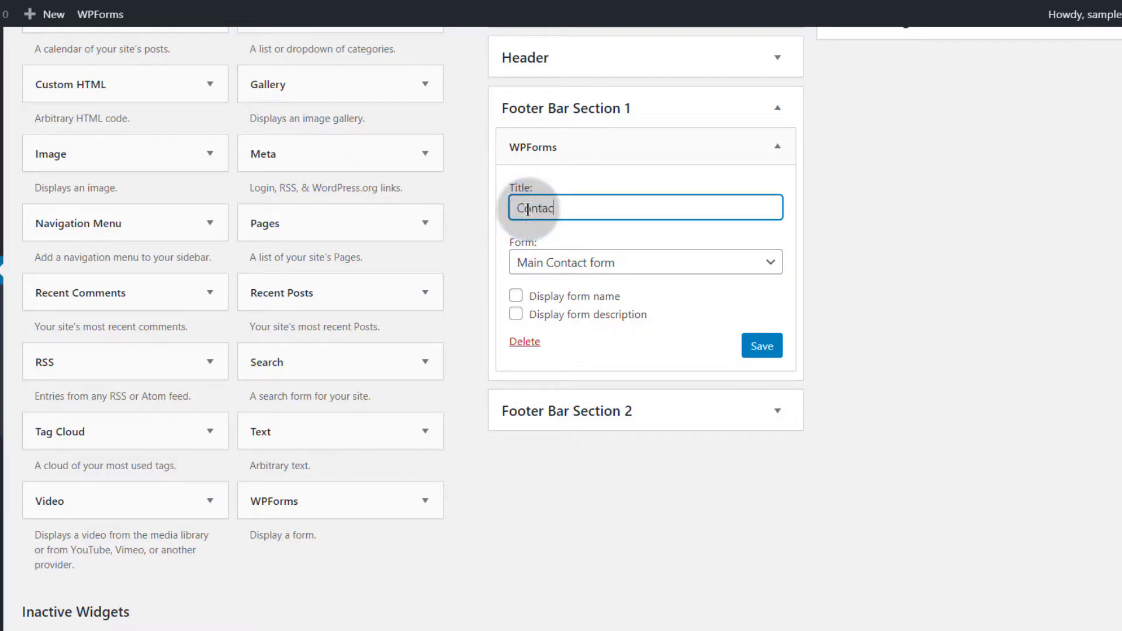
pyautogui.click(761, 347)
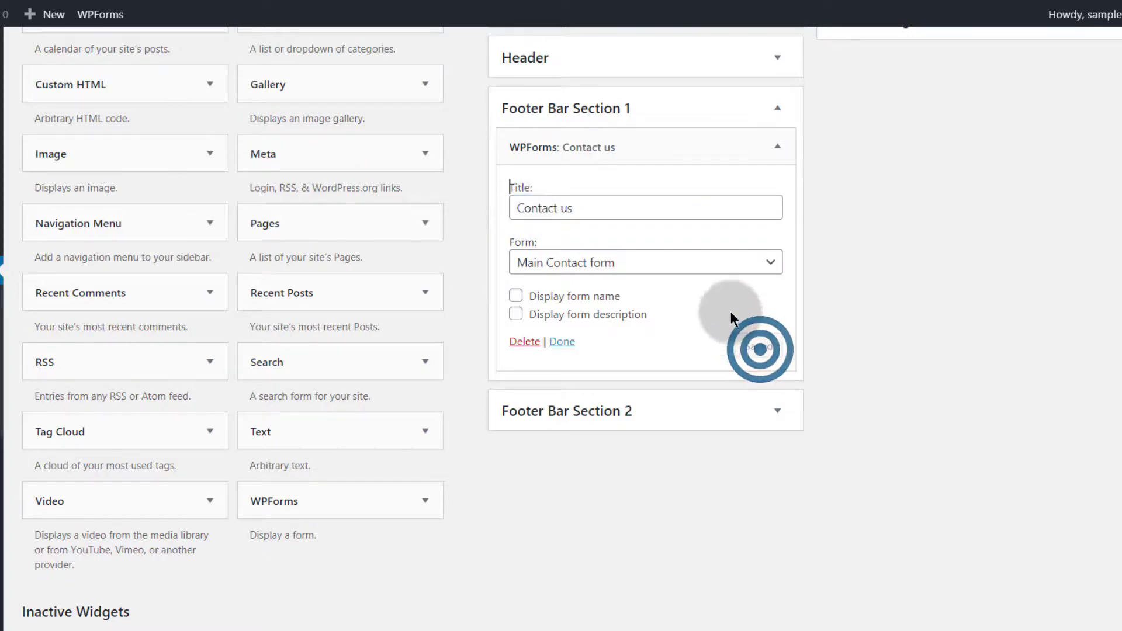
pyautogui.scroll(4, 641, 289)
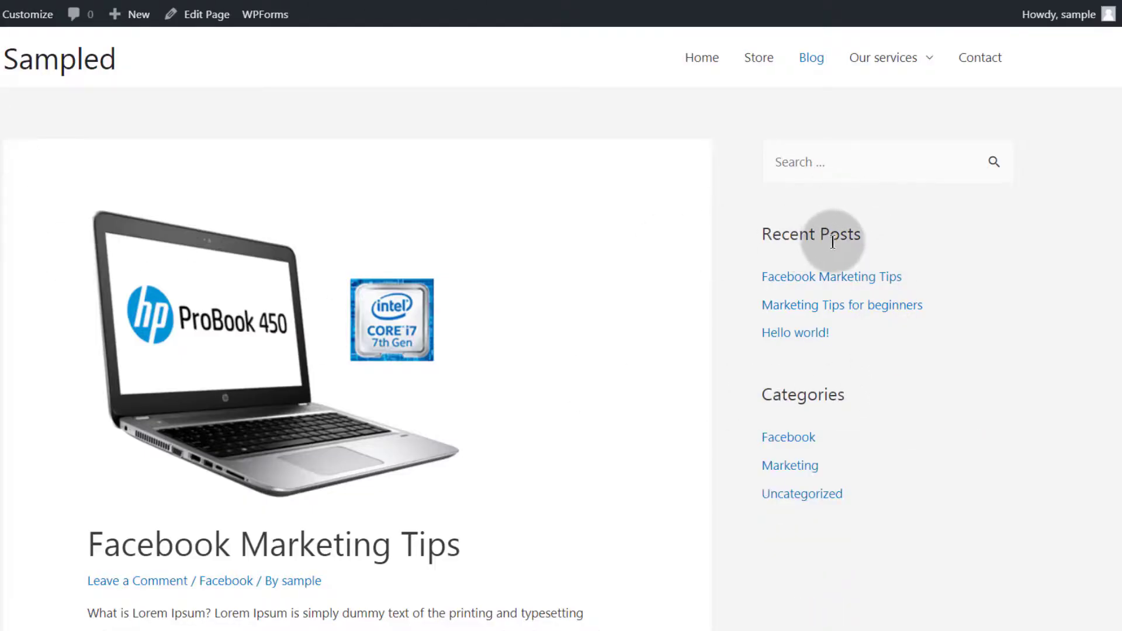
# Drag the WPForms 'Contact us' widget from Footer Bar Section 1 into Footer Bar Section 2
pyautogui.scroll(-6, 814, 333)
pyautogui.scroll(-10, 615, 320)
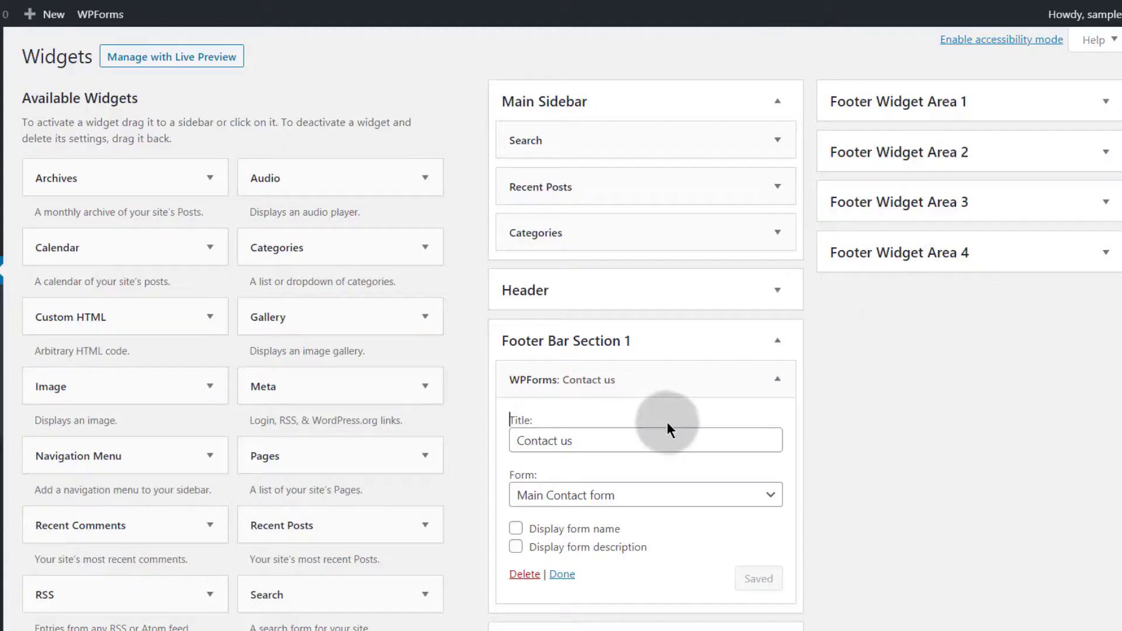
pyautogui.click(778, 341)
pyautogui.click(778, 340)
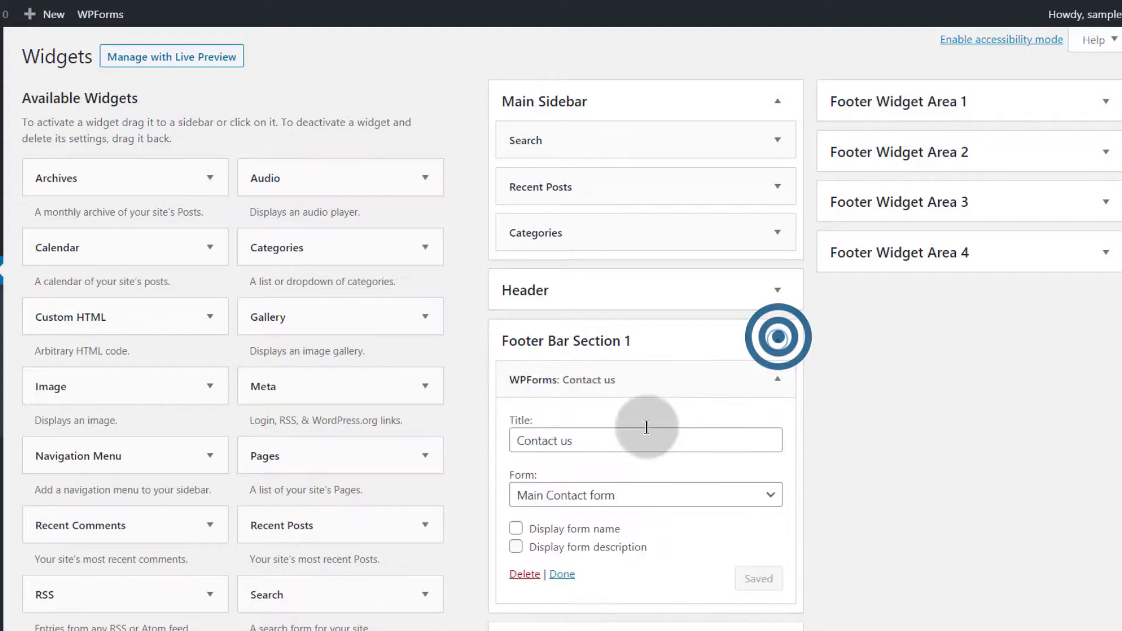
pyautogui.click(658, 380)
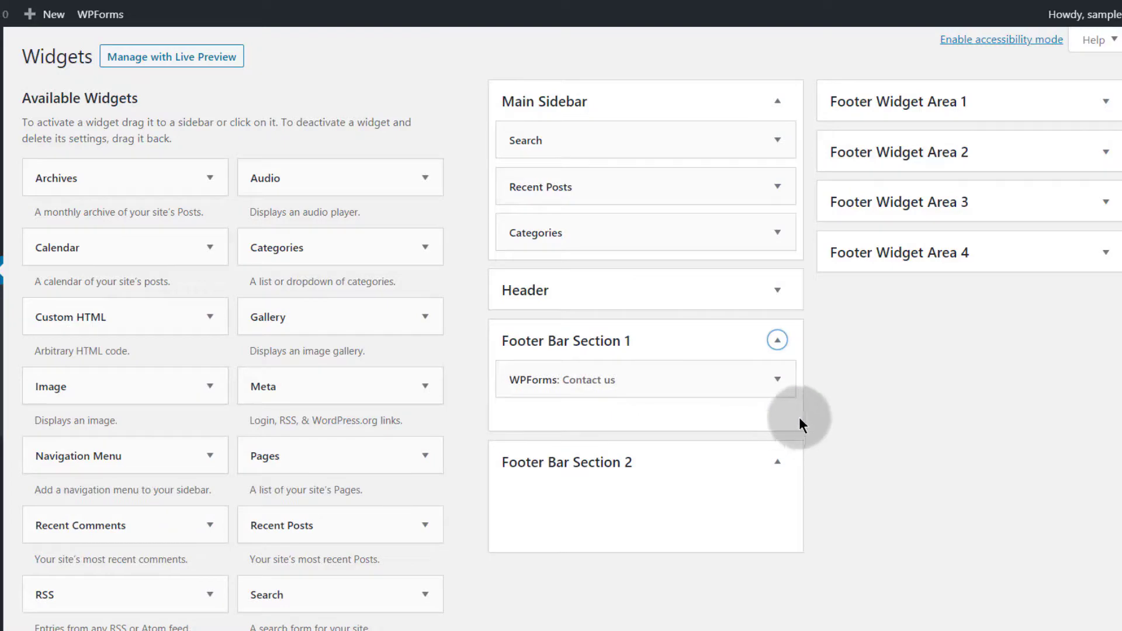
pyautogui.click(777, 380)
pyautogui.scroll(-4, 924, 437)
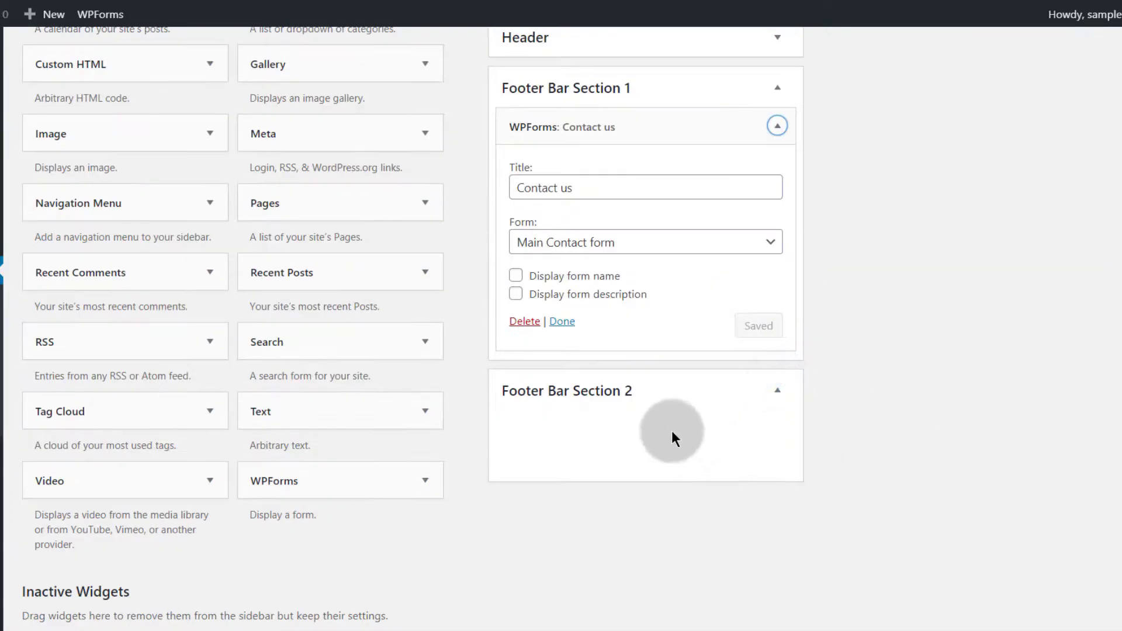
pyautogui.click(575, 193)
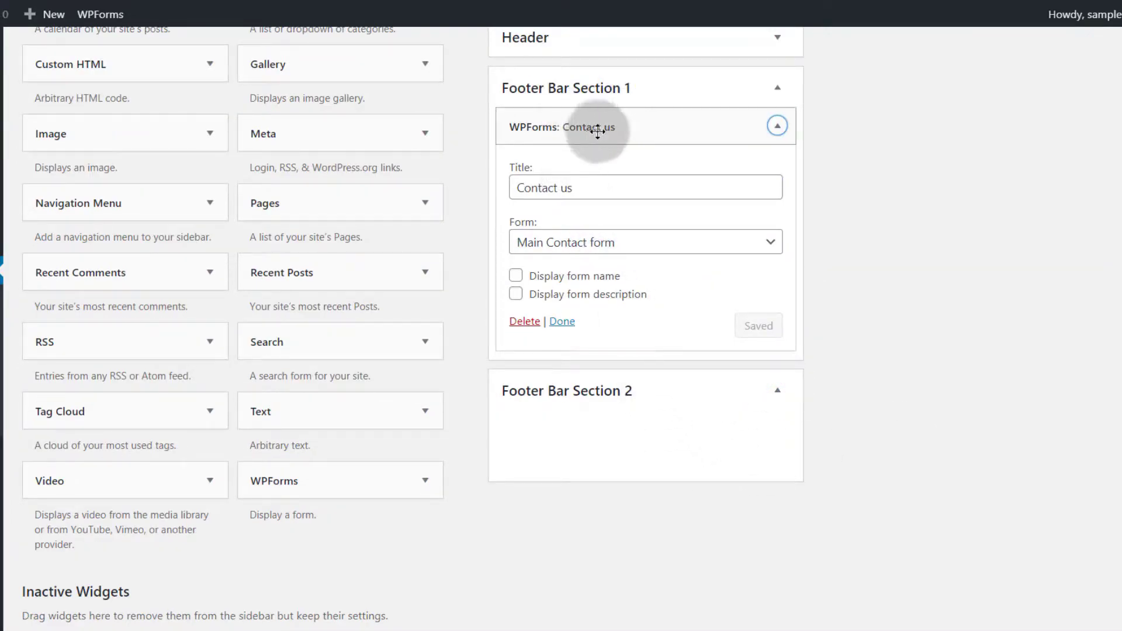
pyautogui.moveTo(598, 127); pyautogui.dragTo(612, 249)
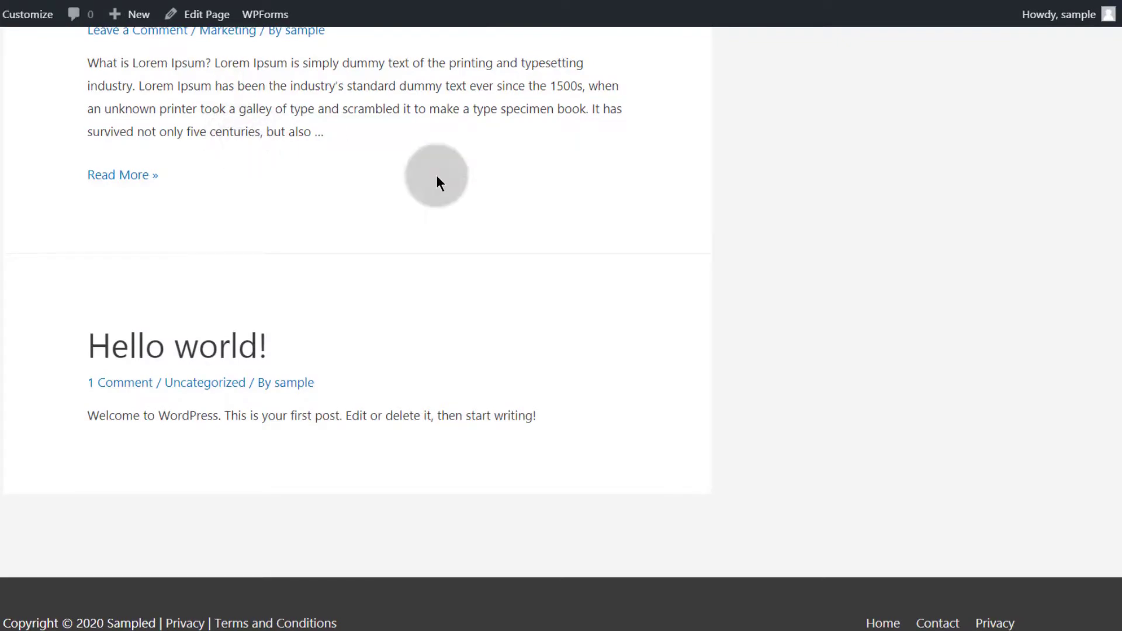
# Move the Contact us WPForms widget into Footer Widget Area 1
pyautogui.scroll(20, 721, 321)
pyautogui.moveTo(893, 63)
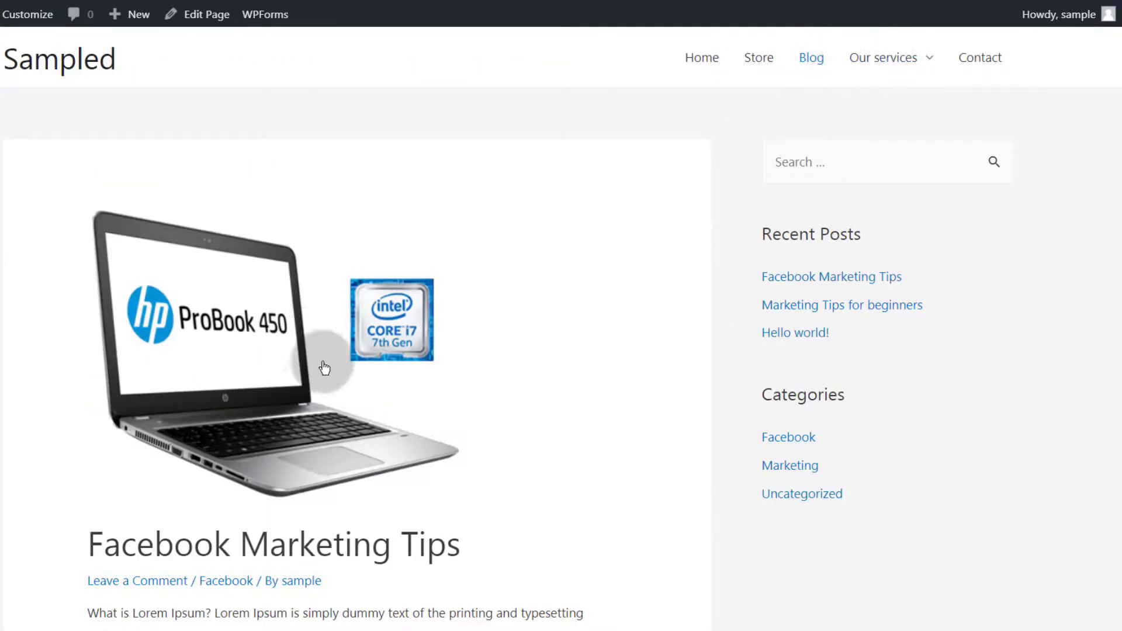
pyautogui.scroll(-4, 321, 296)
pyautogui.scroll(4, 257, 238)
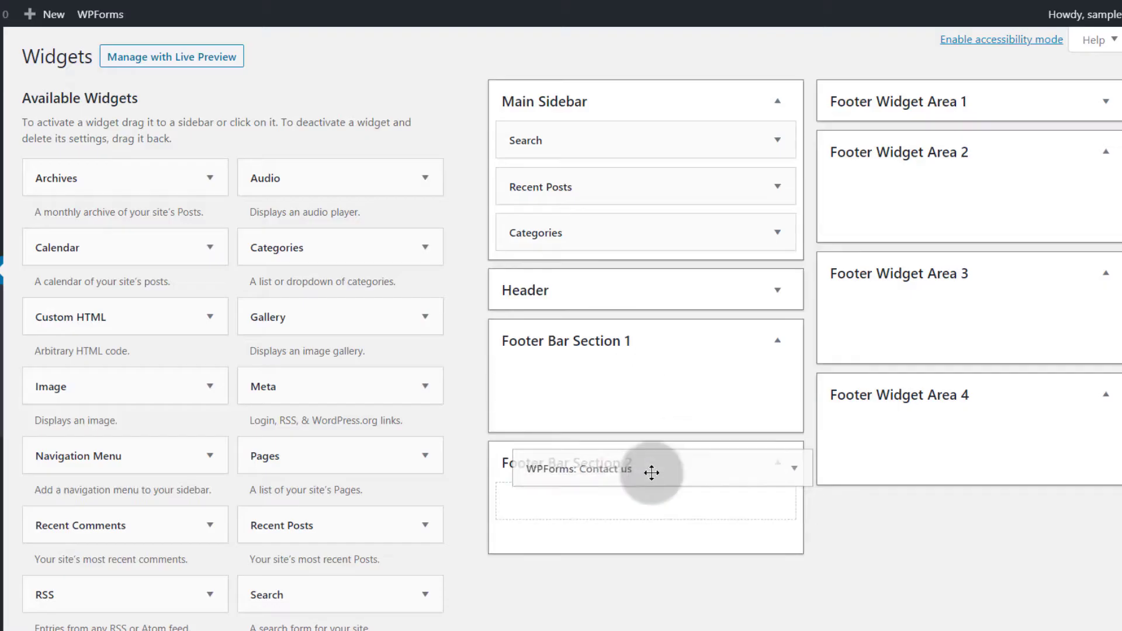
pyautogui.moveTo(651, 471); pyautogui.dragTo(1019, 137)
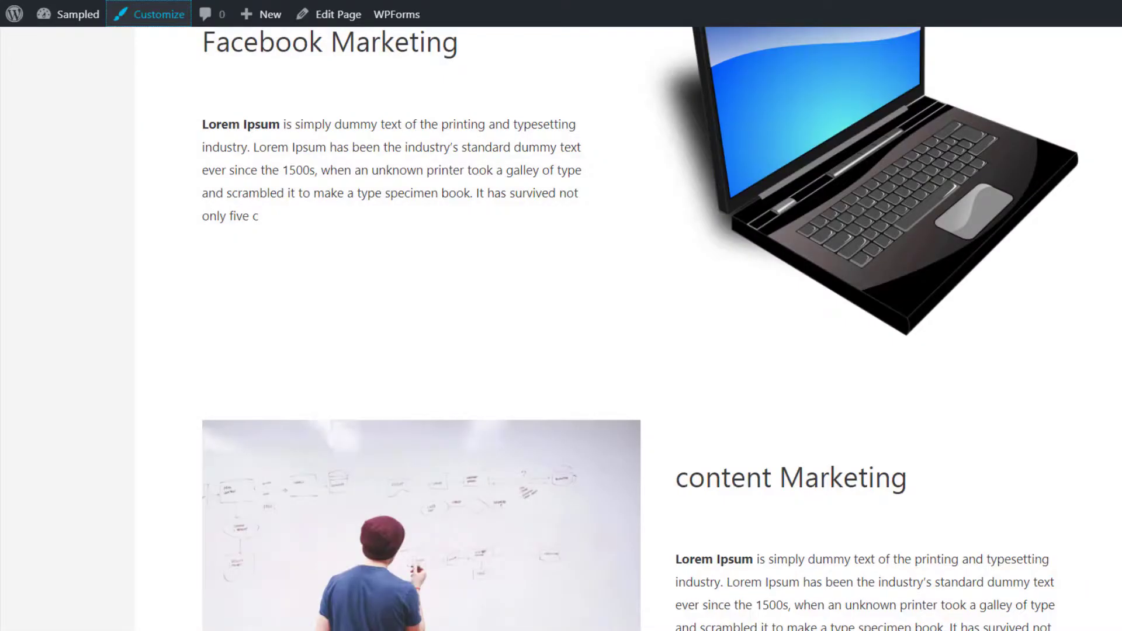
# Open the site Customizer in a new browser tab from the admin bar
pyautogui.scroll(-10, 686, 447)
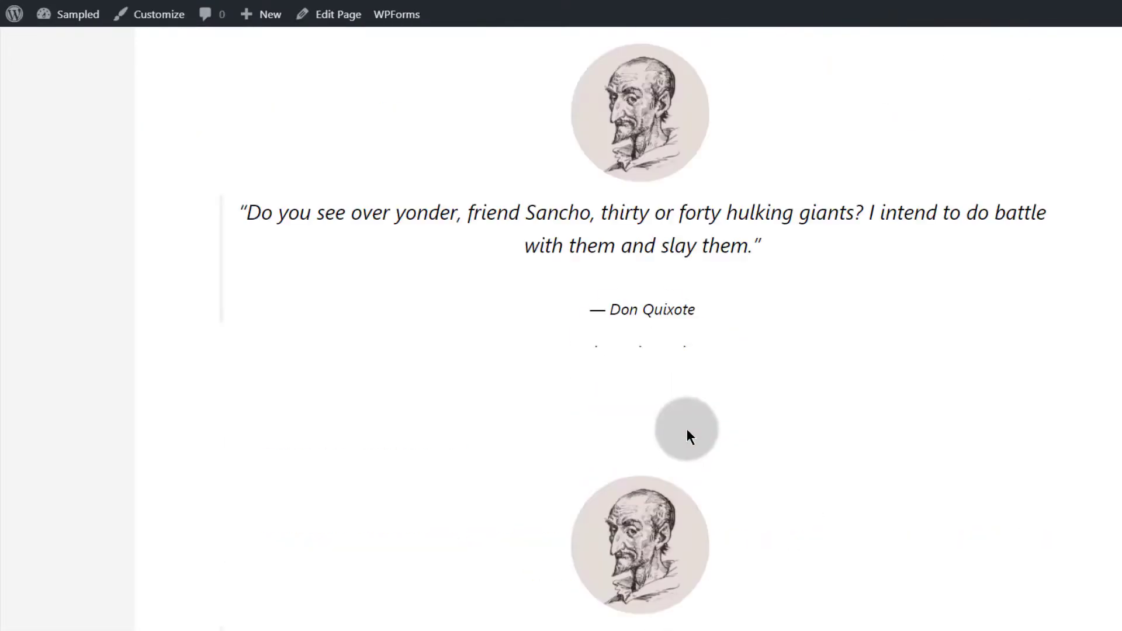
pyautogui.rightClick(162, 20)
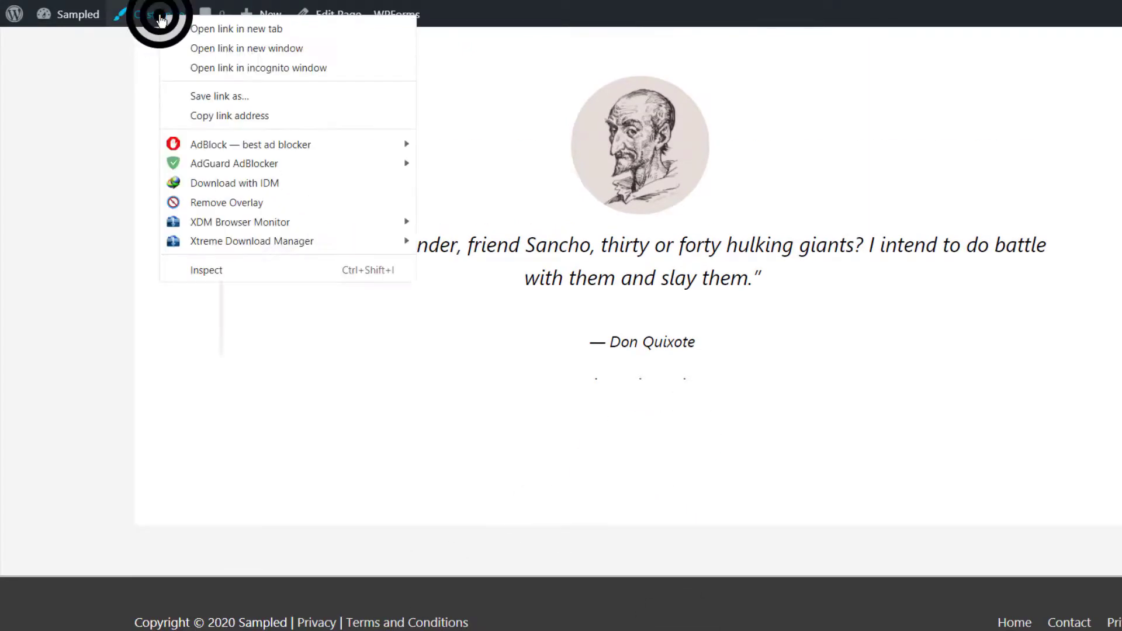
pyautogui.click(186, 26)
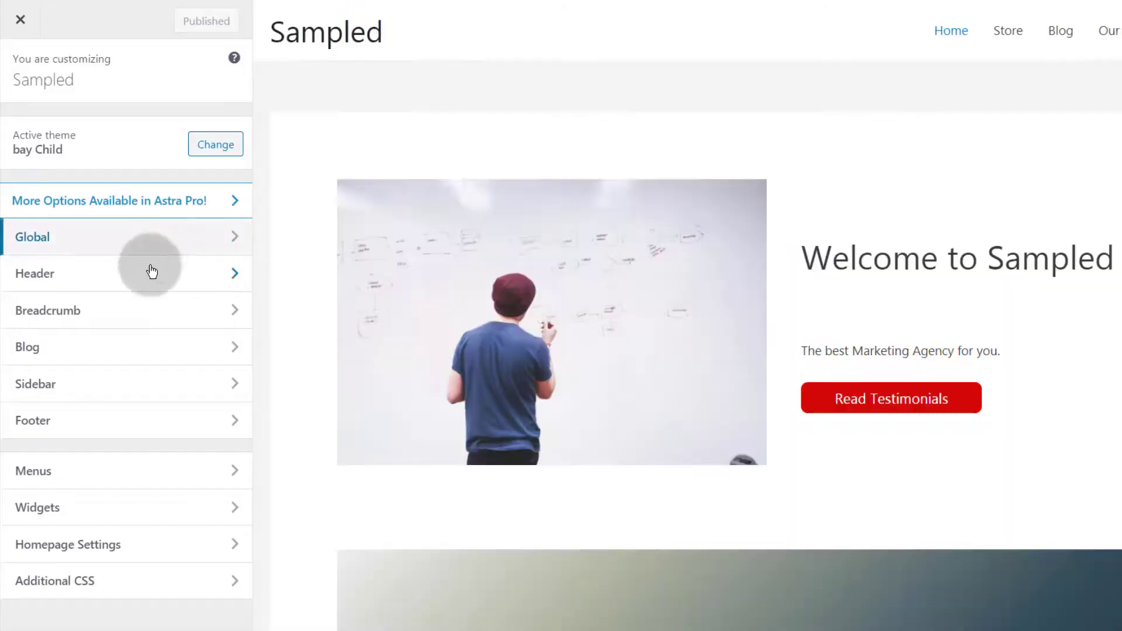
# Preview the Blog page in the Customizer, then return to the main options
pyautogui.click(59, 506)
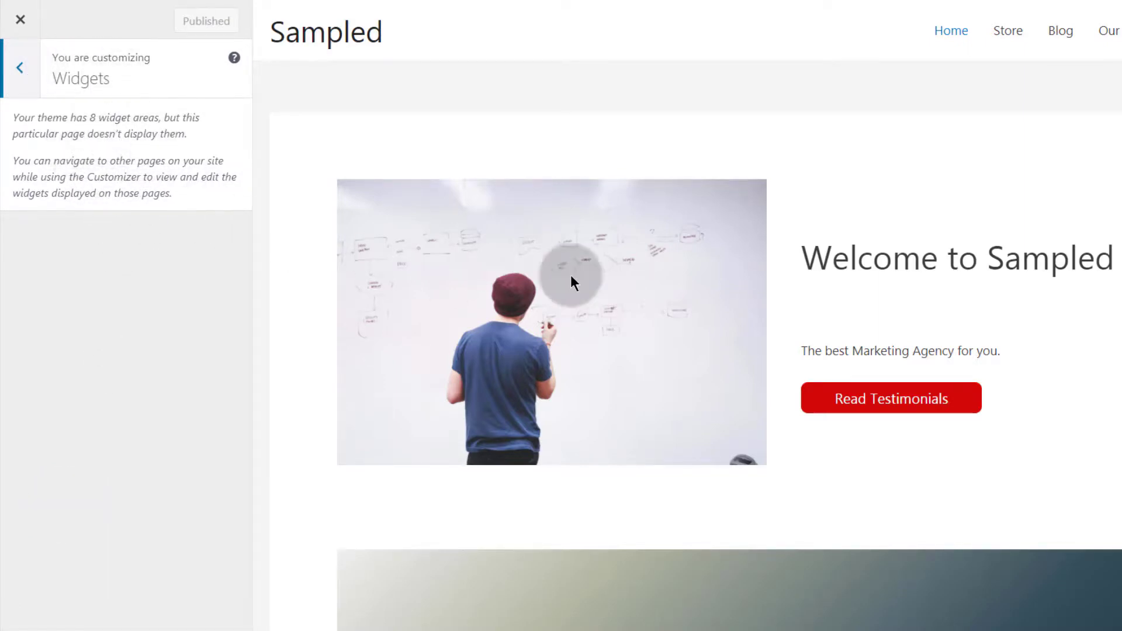
pyautogui.scroll(-10, 596, 284)
pyautogui.scroll(-6, 621, 283)
pyautogui.scroll(13, 621, 277)
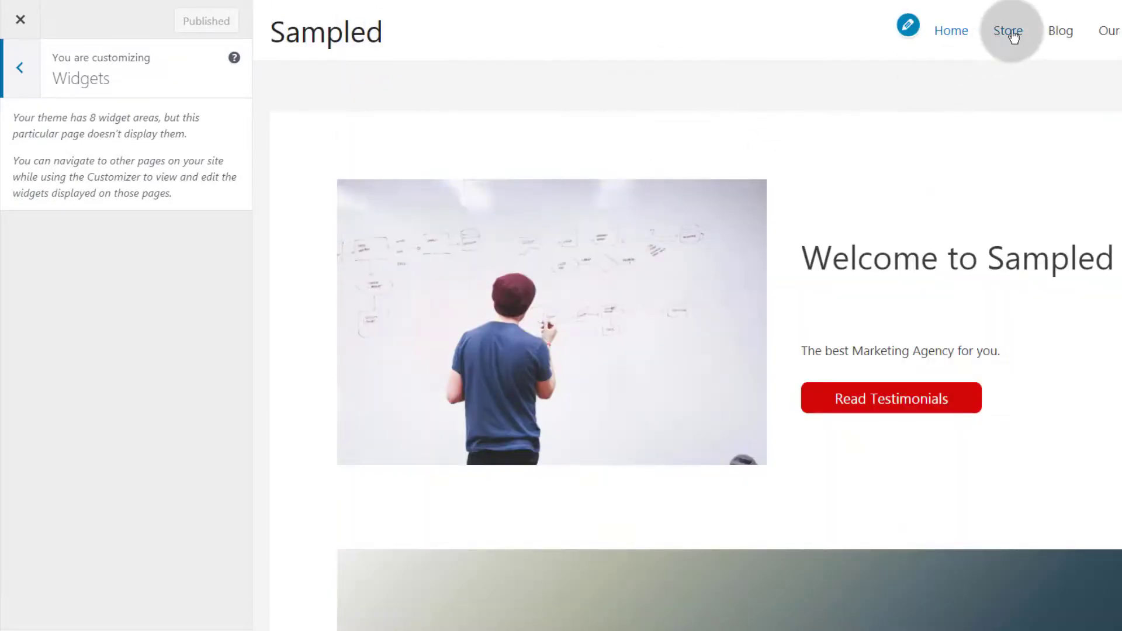
pyautogui.click(1061, 32)
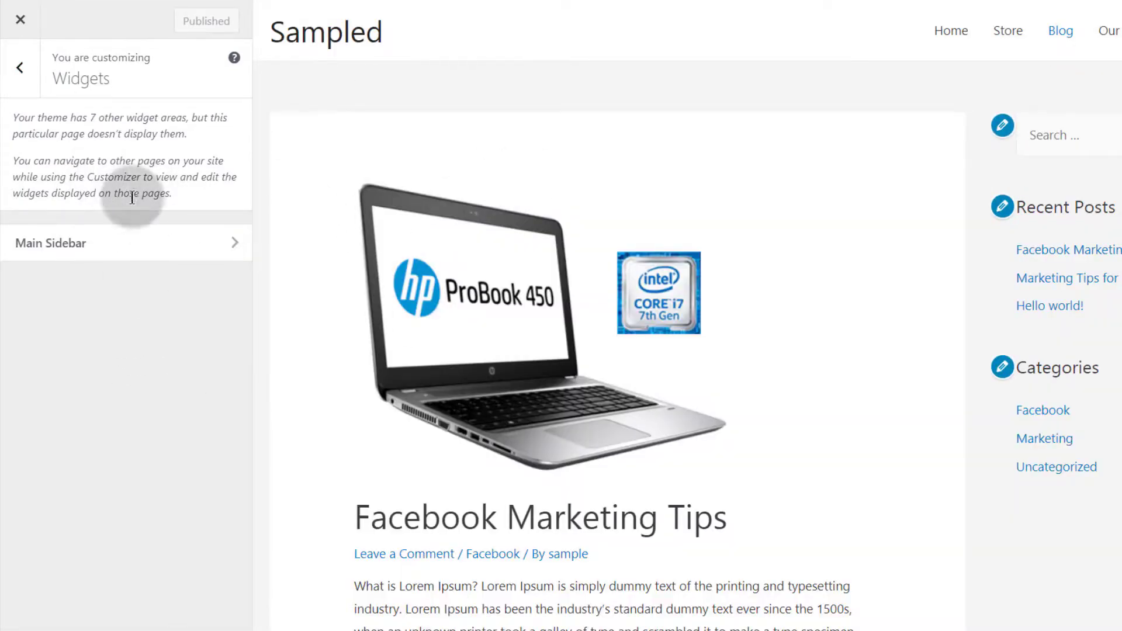
pyautogui.click(20, 70)
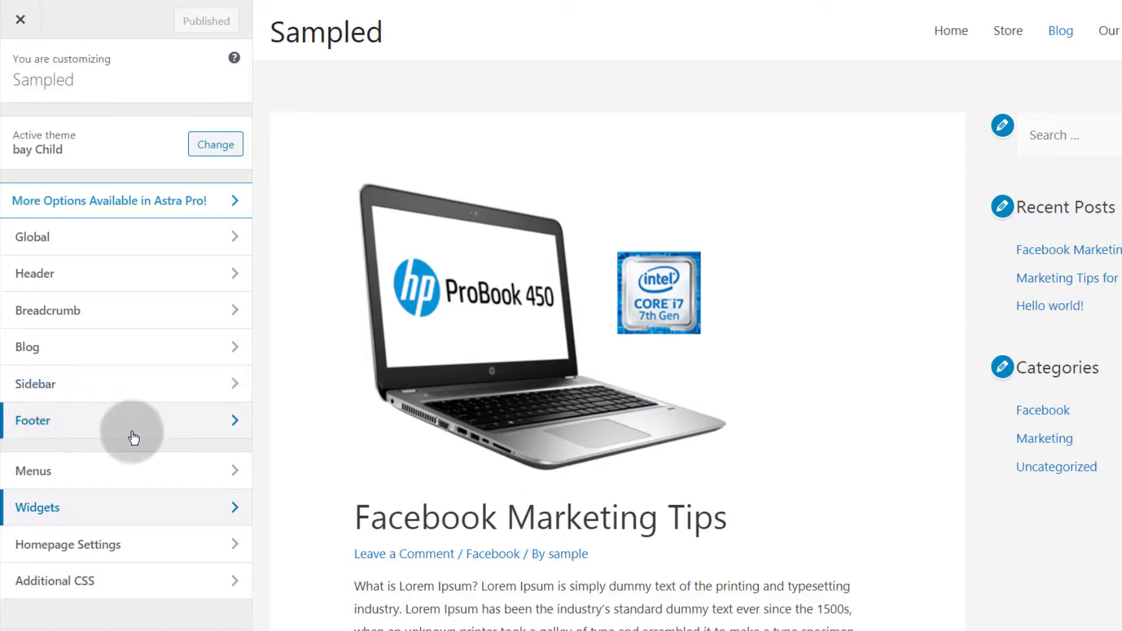
# Go to Footer > Footer Widgets to reveal the layout choices
pyautogui.click(153, 425)
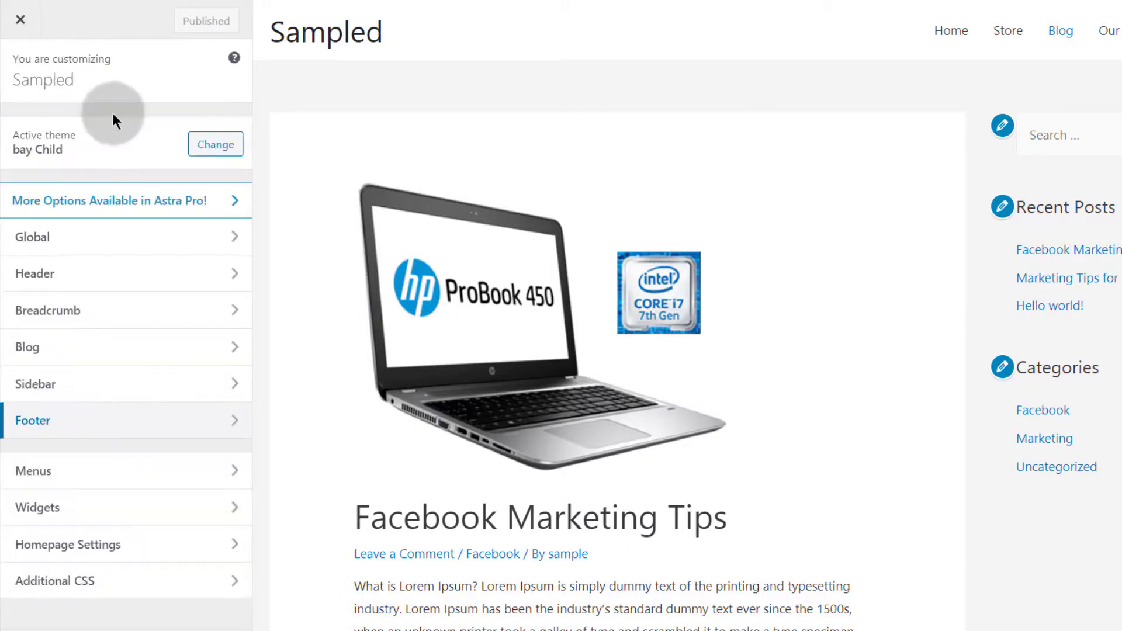
pyautogui.click(110, 108)
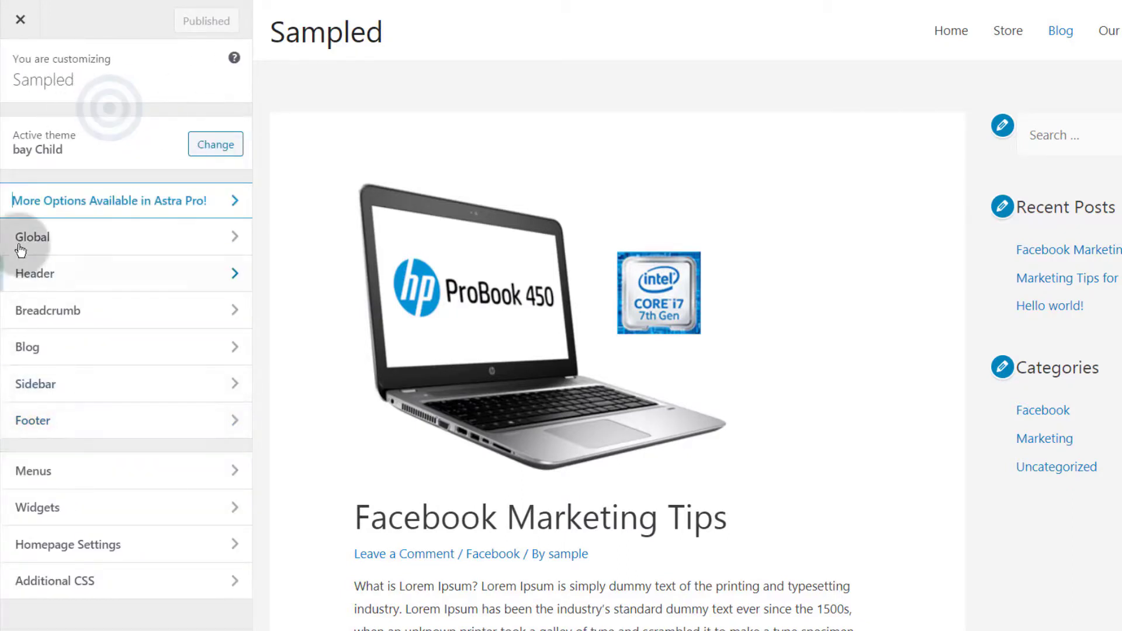
pyautogui.click(50, 423)
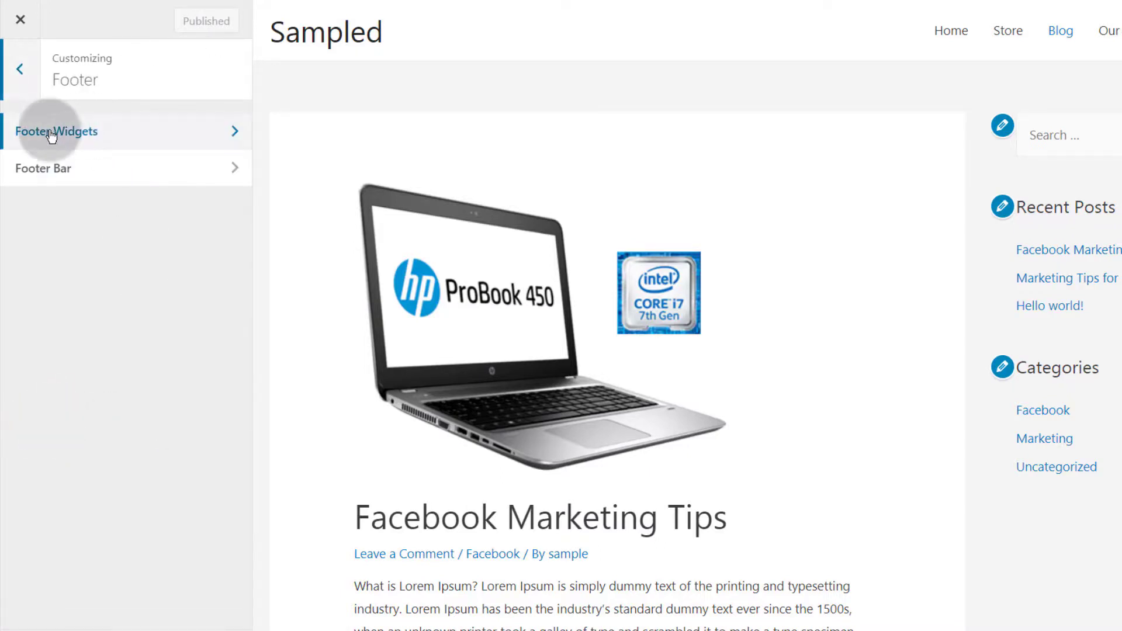
pyautogui.click(83, 131)
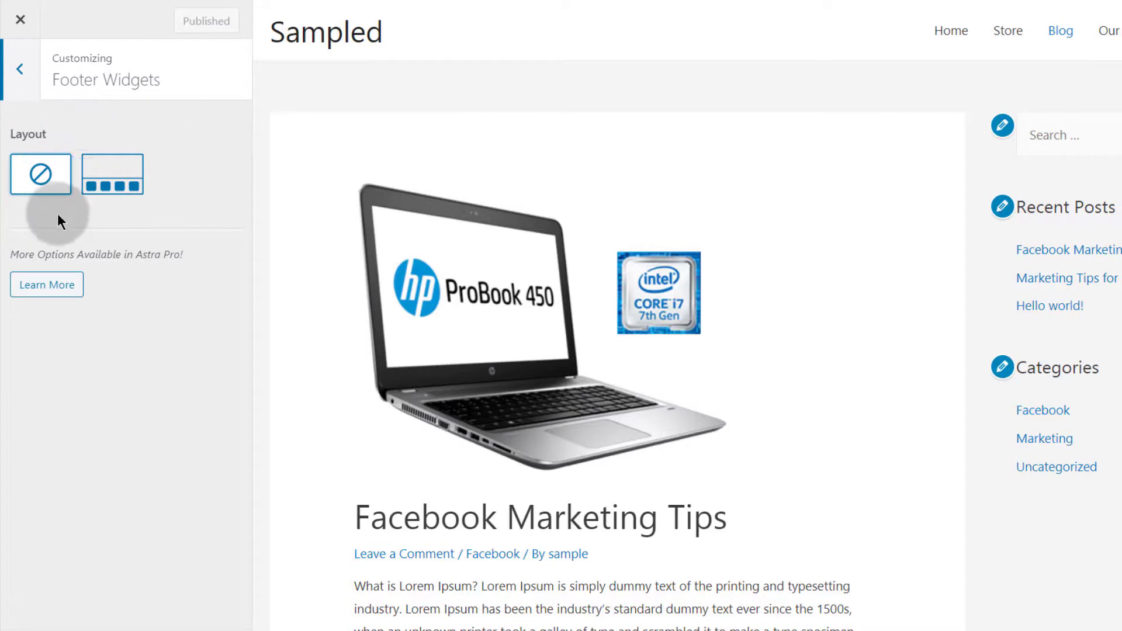
# Switch the footer widgets to the four-column layout
pyautogui.click(49, 174)
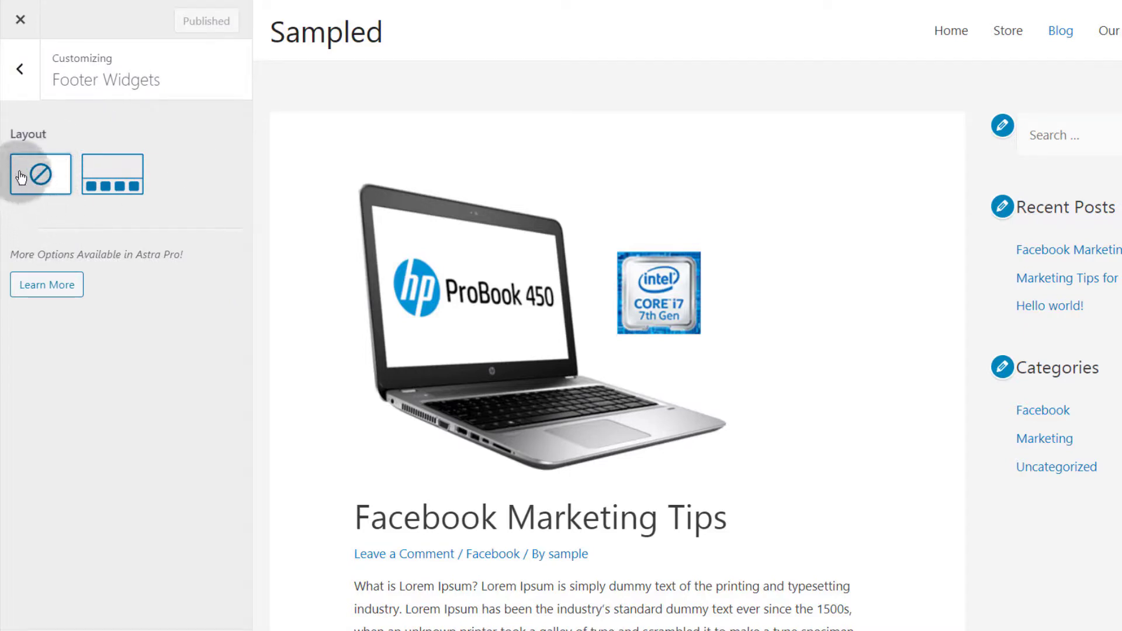
pyautogui.click(114, 177)
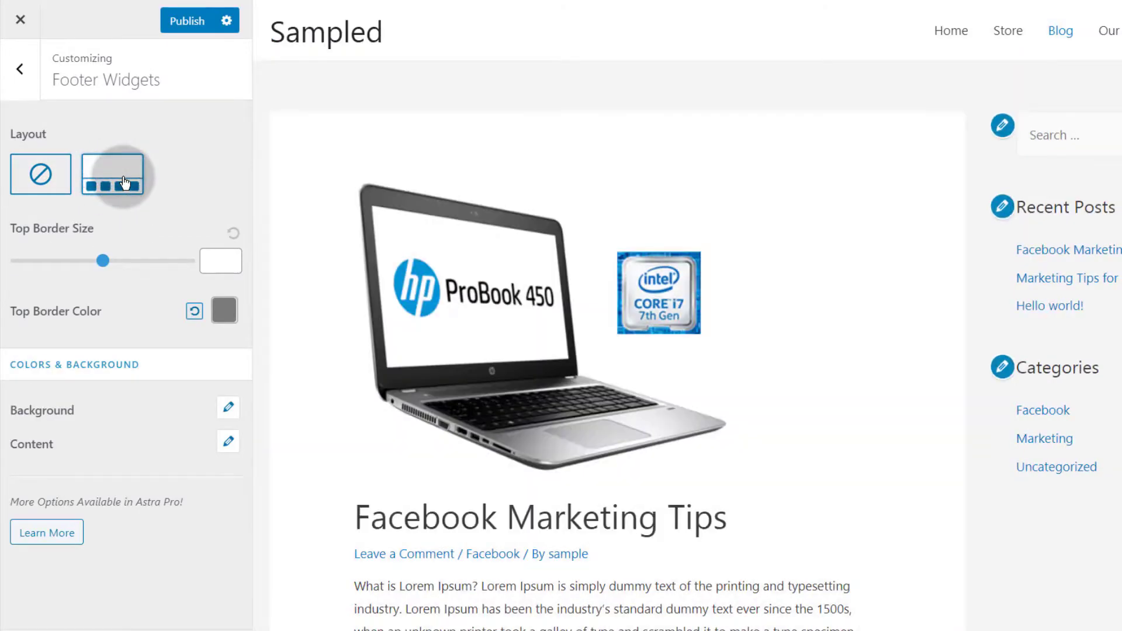
pyautogui.scroll(-20, 639, 269)
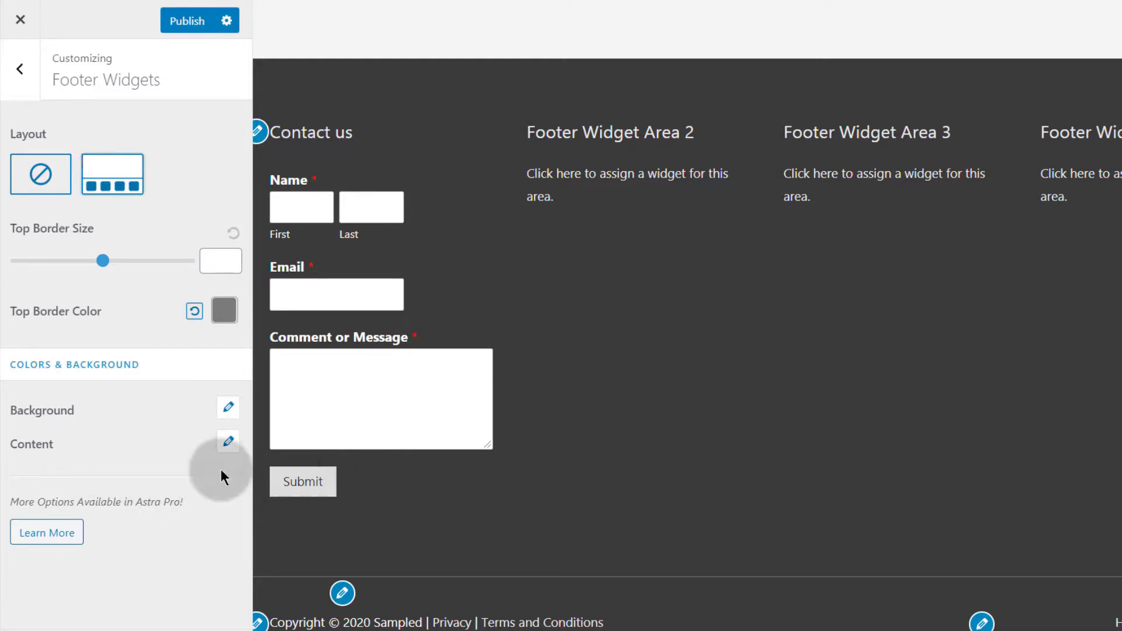
# Set the footer widgets' background colour to the muted red #9e3939
pyautogui.click(229, 410)
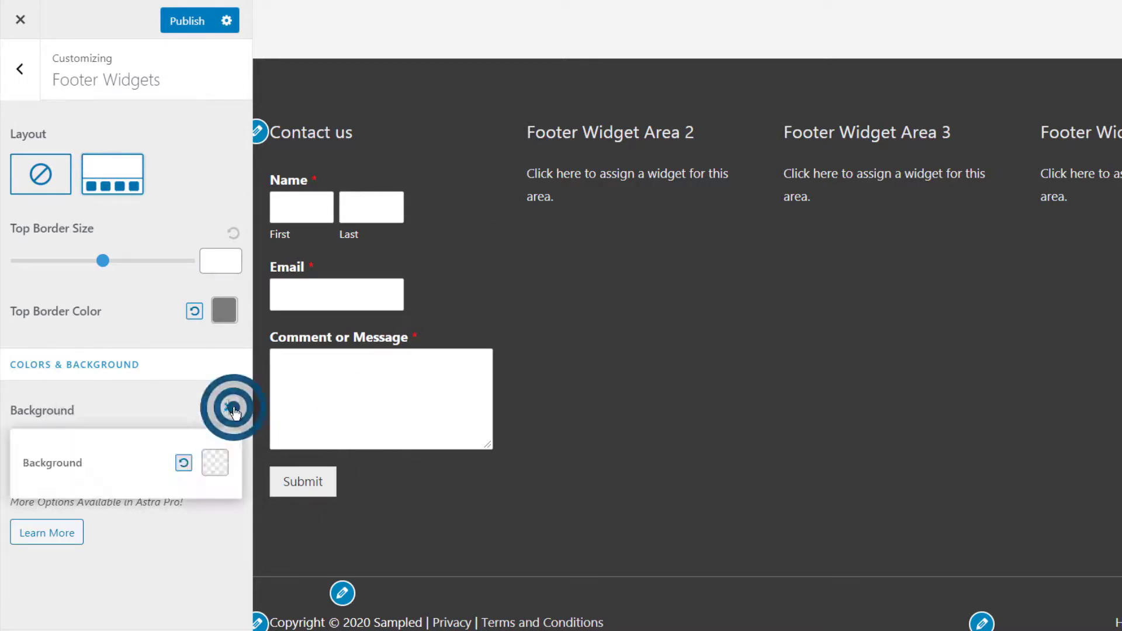
pyautogui.click(216, 463)
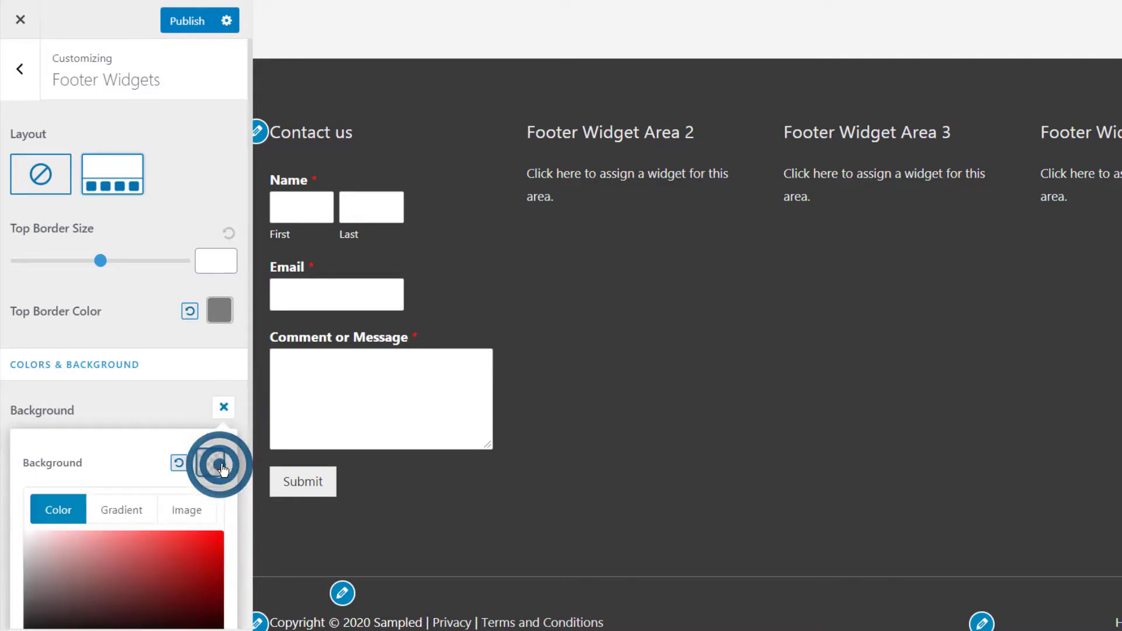
pyautogui.scroll(-3, 113, 474)
pyautogui.scroll(-1, 117, 468)
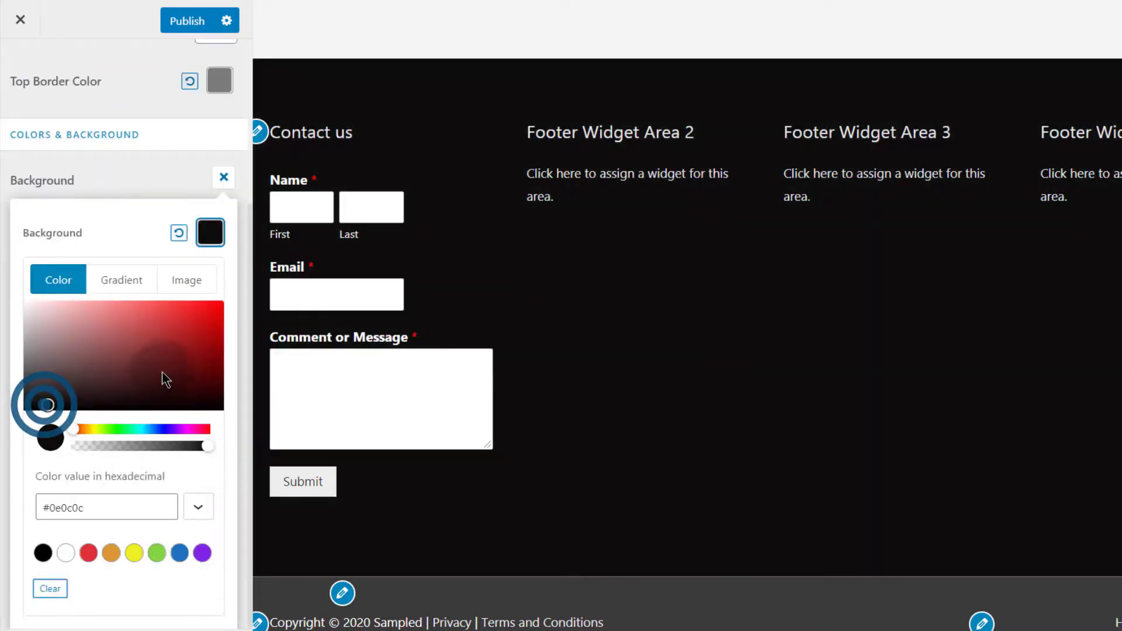
pyautogui.click(160, 366)
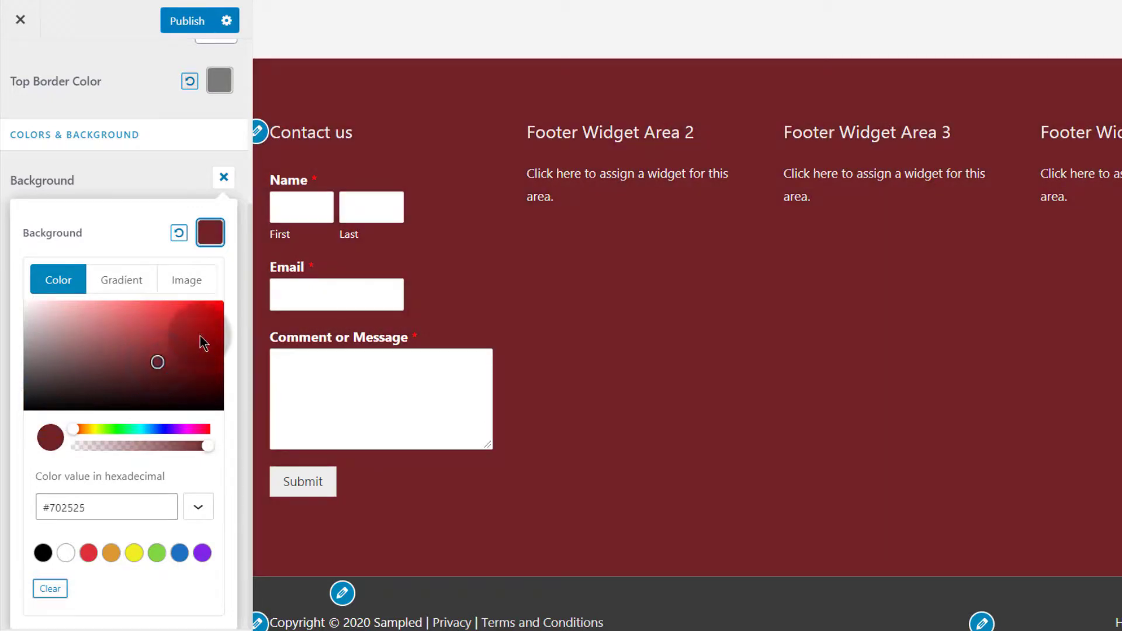
pyautogui.click(195, 329)
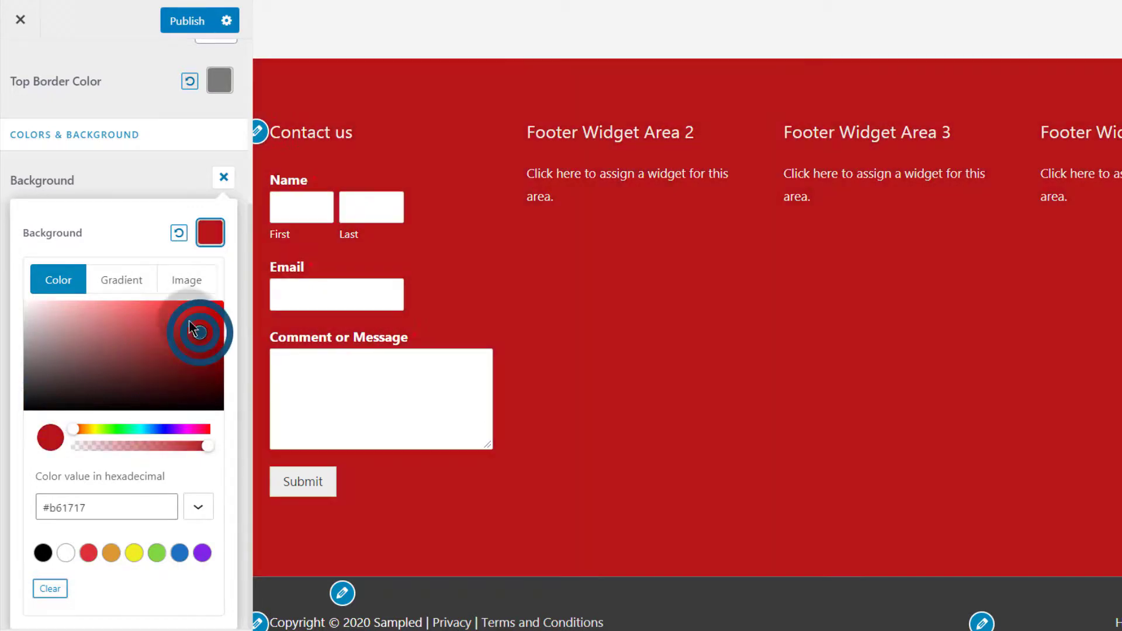
pyautogui.click(182, 320)
pyautogui.click(152, 341)
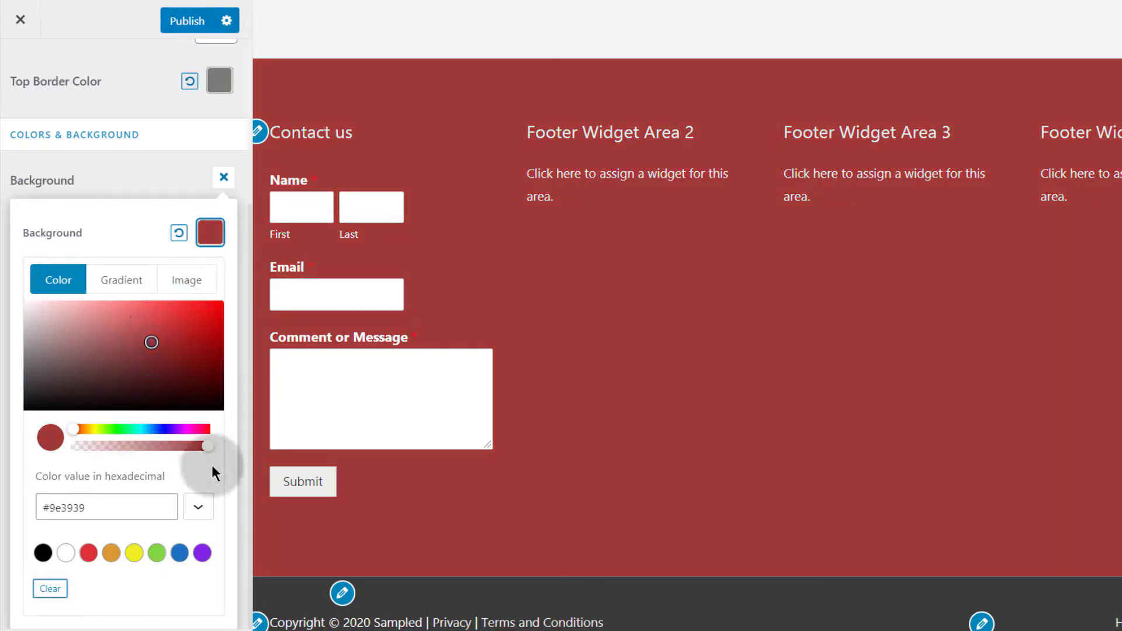
pyautogui.click(163, 184)
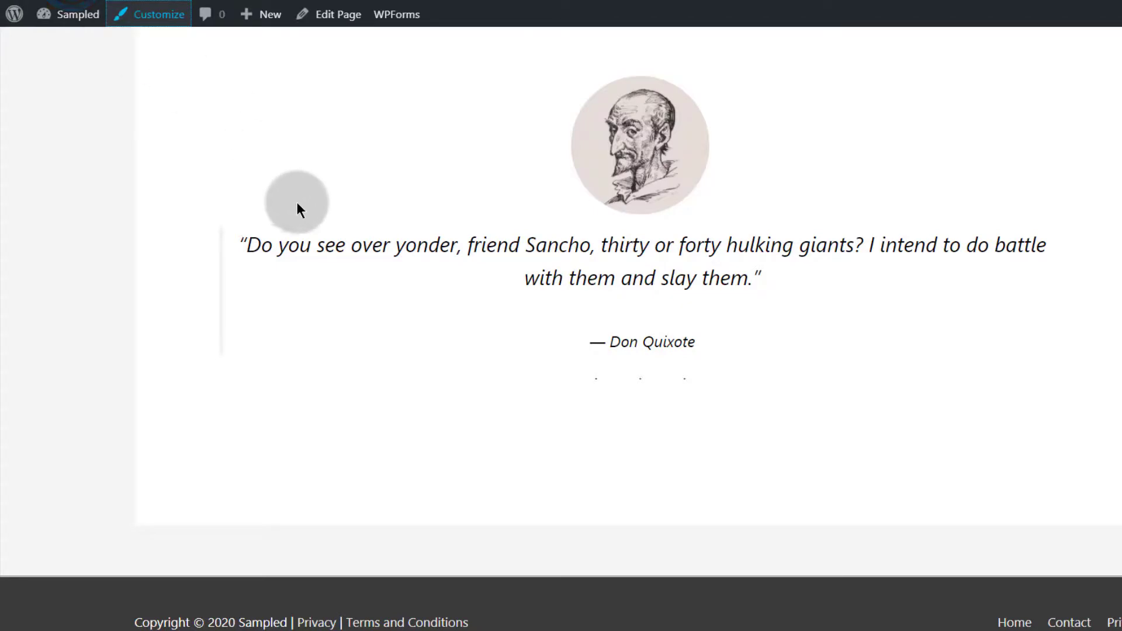
# Scroll down the live site to check the red footer
pyautogui.scroll(-8, 298, 205)
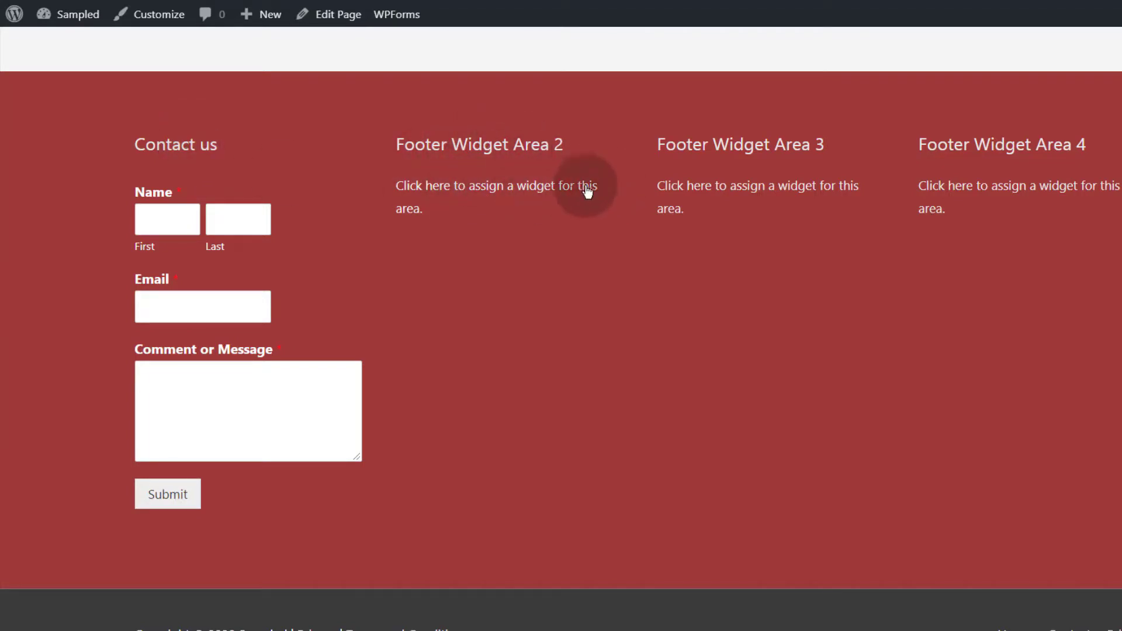
pyautogui.scroll(-1, 584, 198)
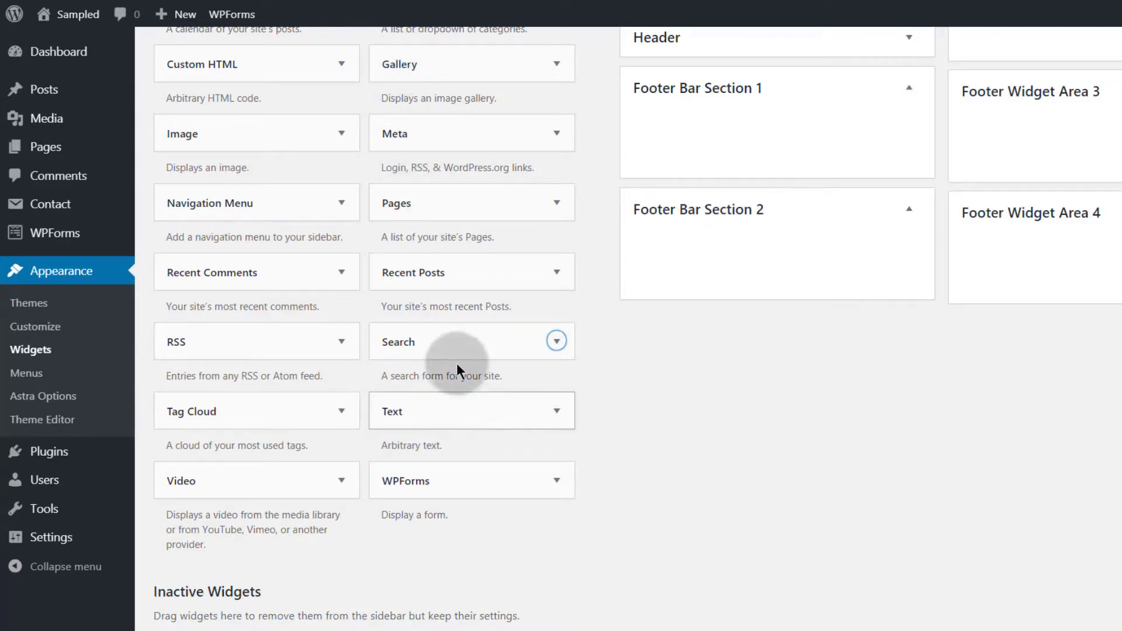
# Add Search to Footer Bar Section 1 and Text to Section 2, and copy Lorem Ipsum sample text
pyautogui.moveTo(424, 339); pyautogui.dragTo(671, 123)
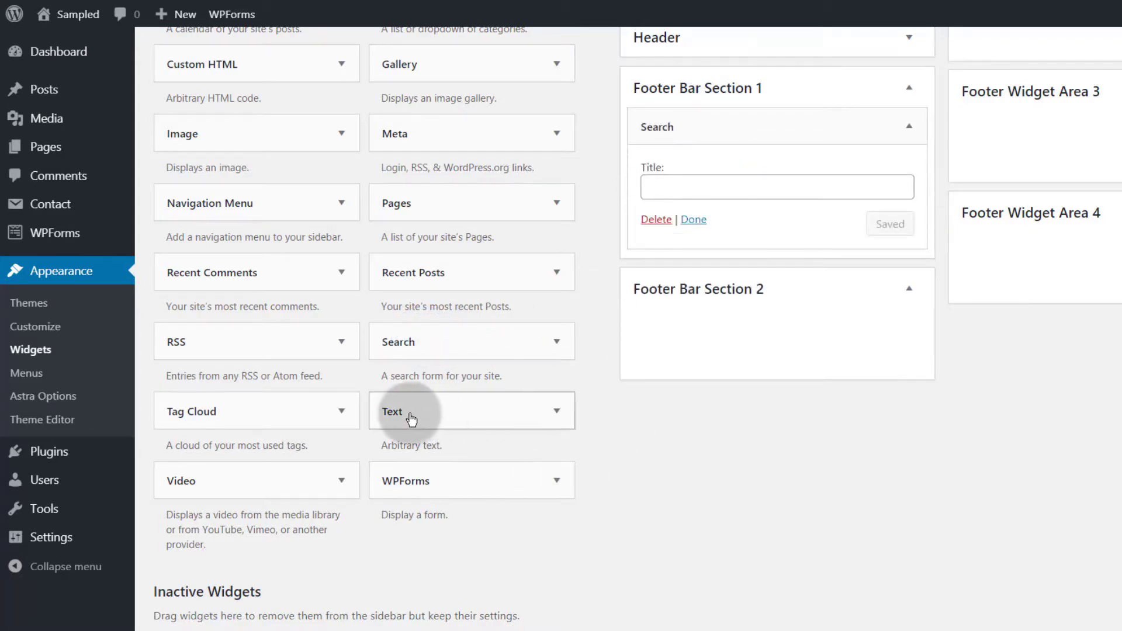
pyautogui.moveTo(406, 411); pyautogui.dragTo(708, 311)
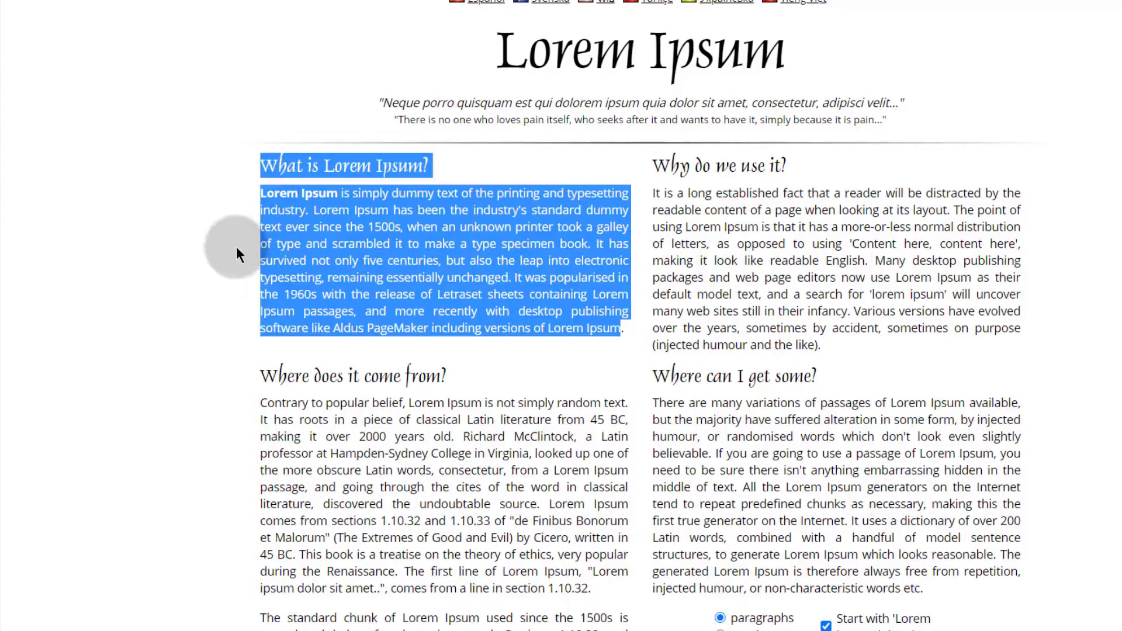
pyautogui.click(263, 170)
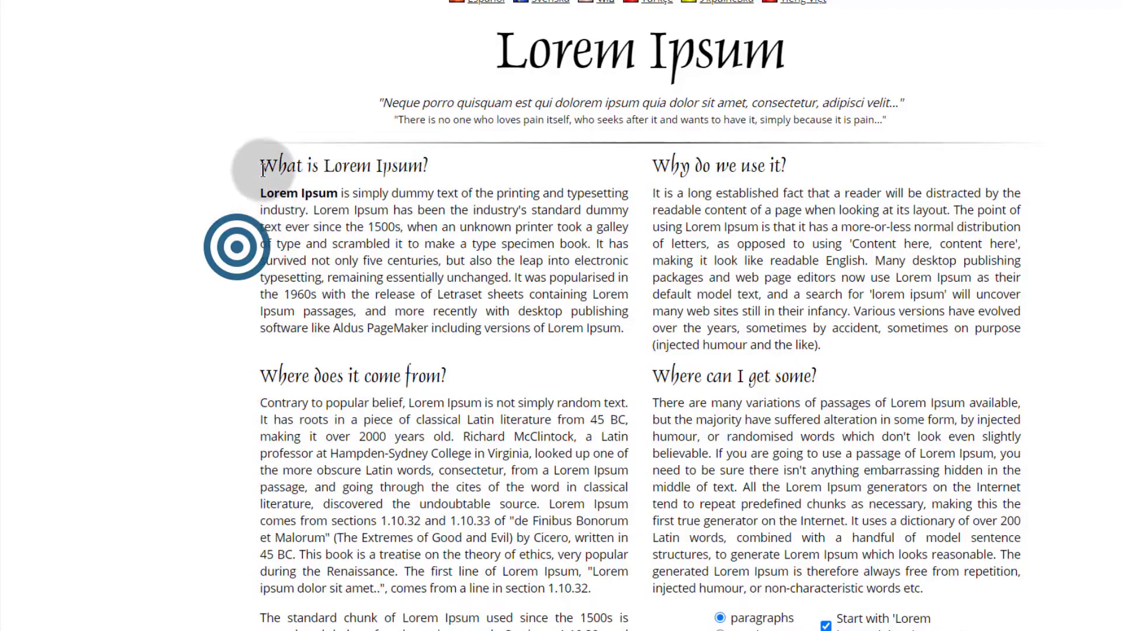
pyautogui.moveTo(261, 199); pyautogui.dragTo(351, 226)
pyautogui.rightClick(350, 227)
pyautogui.click(390, 240)
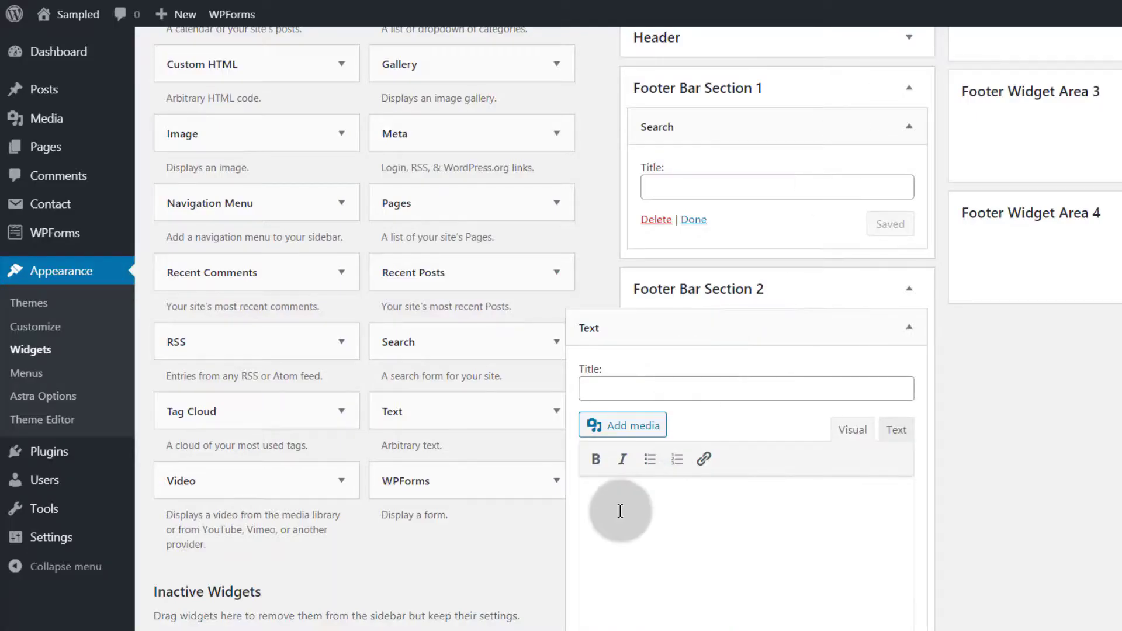
# Paste the Lorem Ipsum text into the Text widget, title it 'Disclaimer', and save
pyautogui.rightClick(616, 508)
pyautogui.click(671, 253)
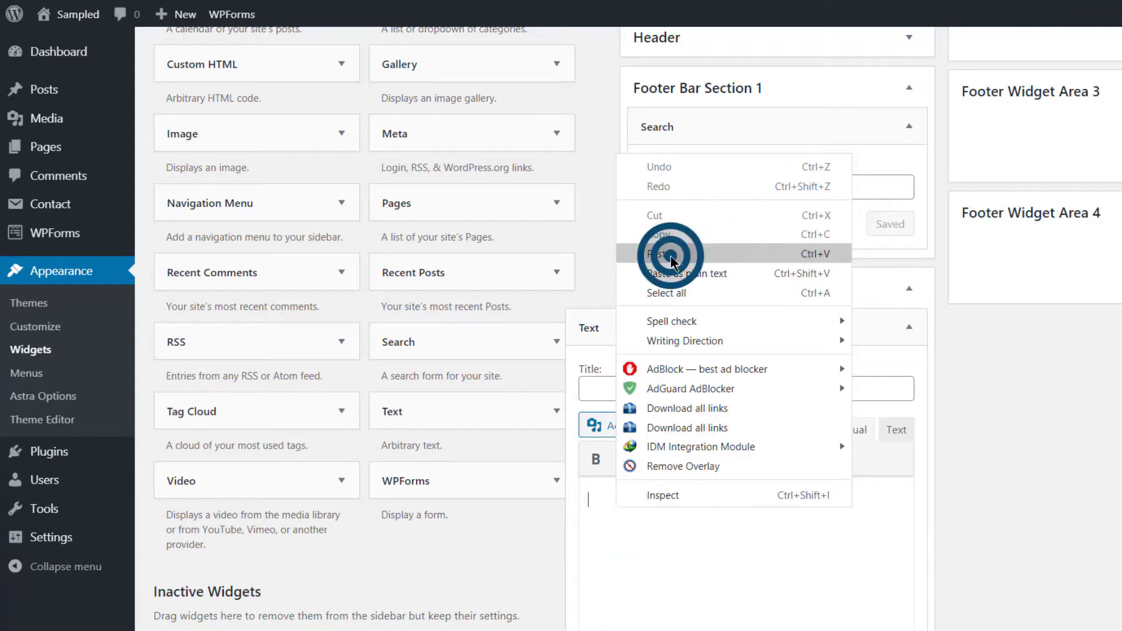
pyautogui.click(605, 382)
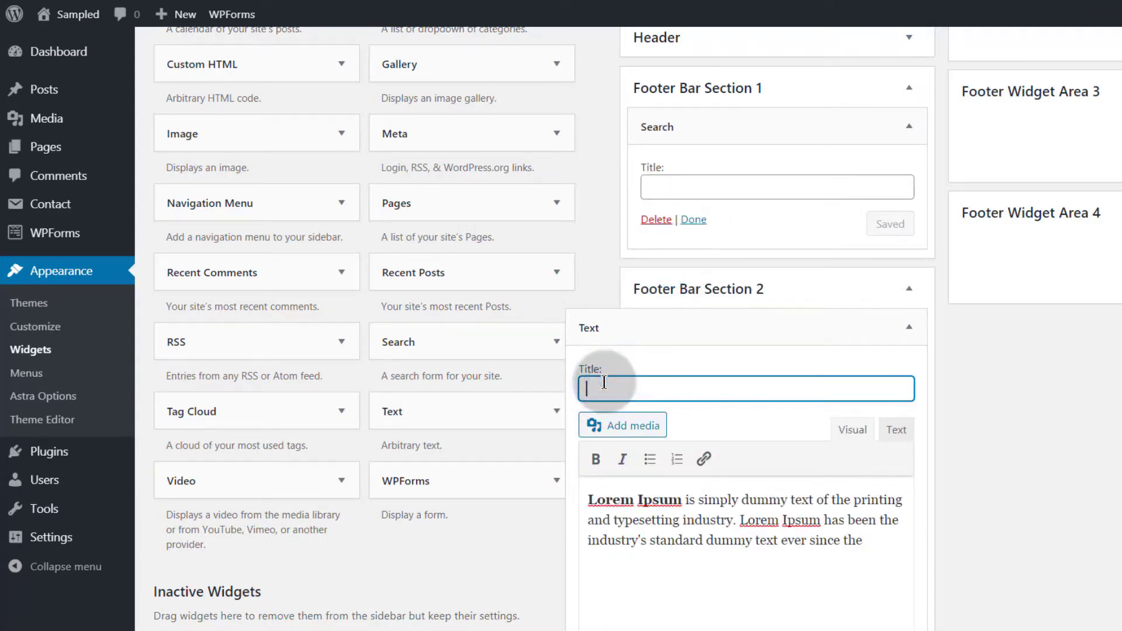
pyautogui.write('Disclaimer')
pyautogui.scroll(-2, 797, 458)
pyautogui.click(899, 553)
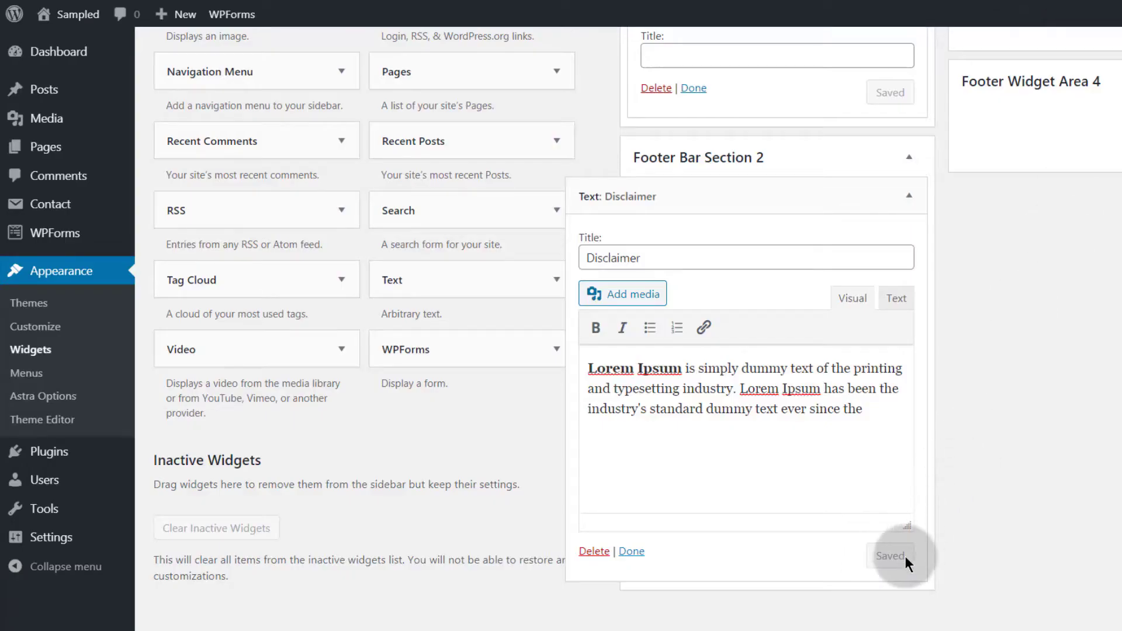
pyautogui.scroll(3, 909, 215)
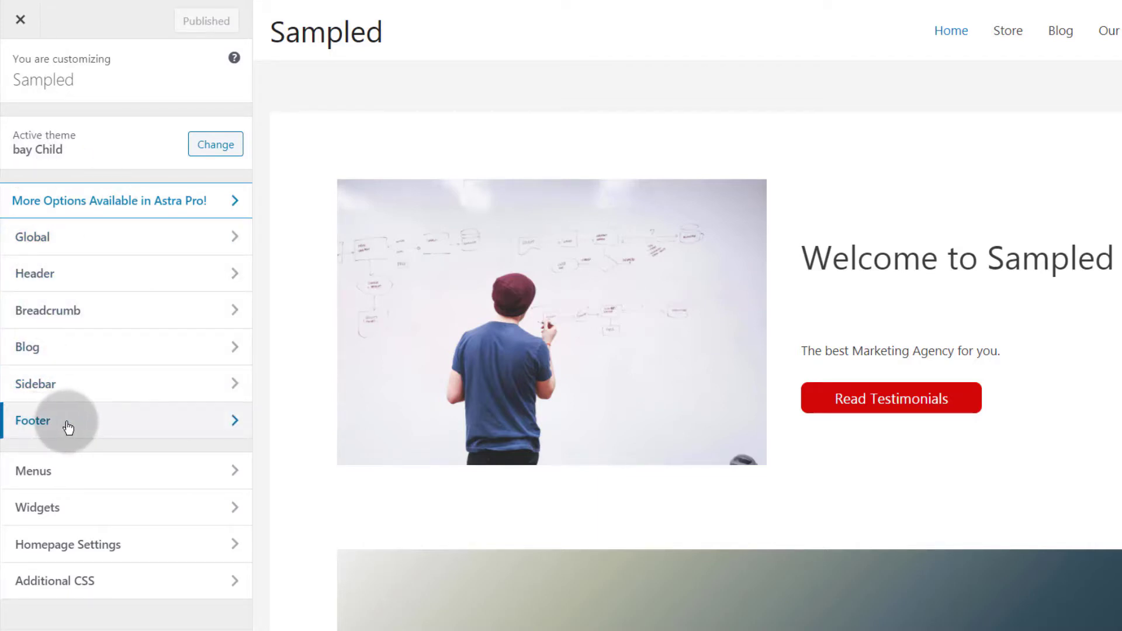
# Add a Text widget to Footer Widget Area 2 in the Customizer
pyautogui.click(50, 508)
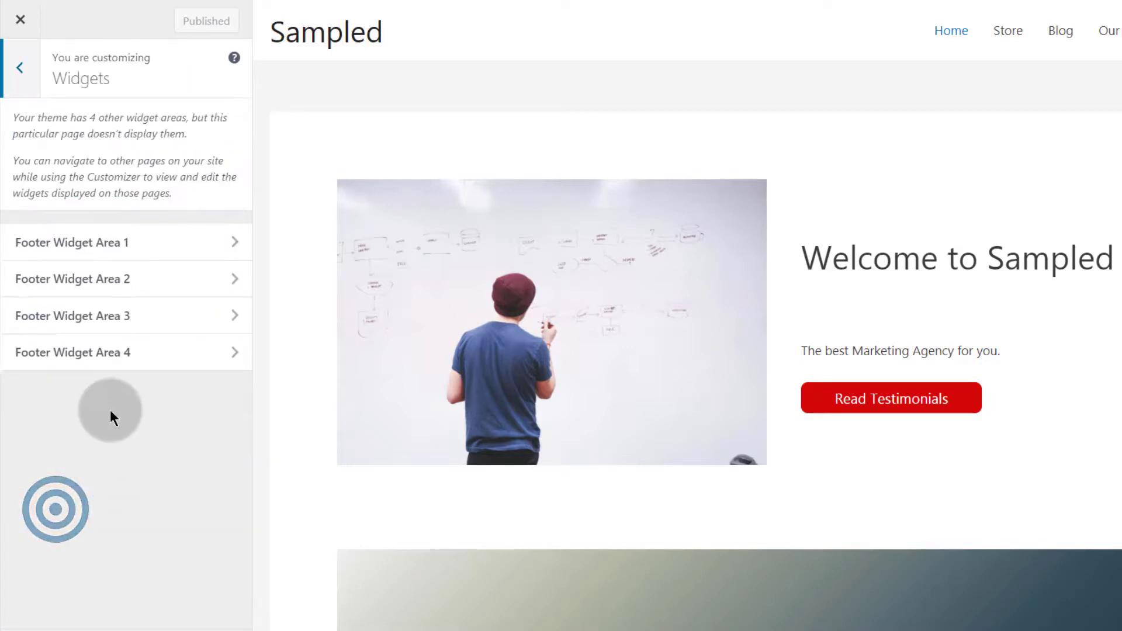
pyautogui.click(119, 249)
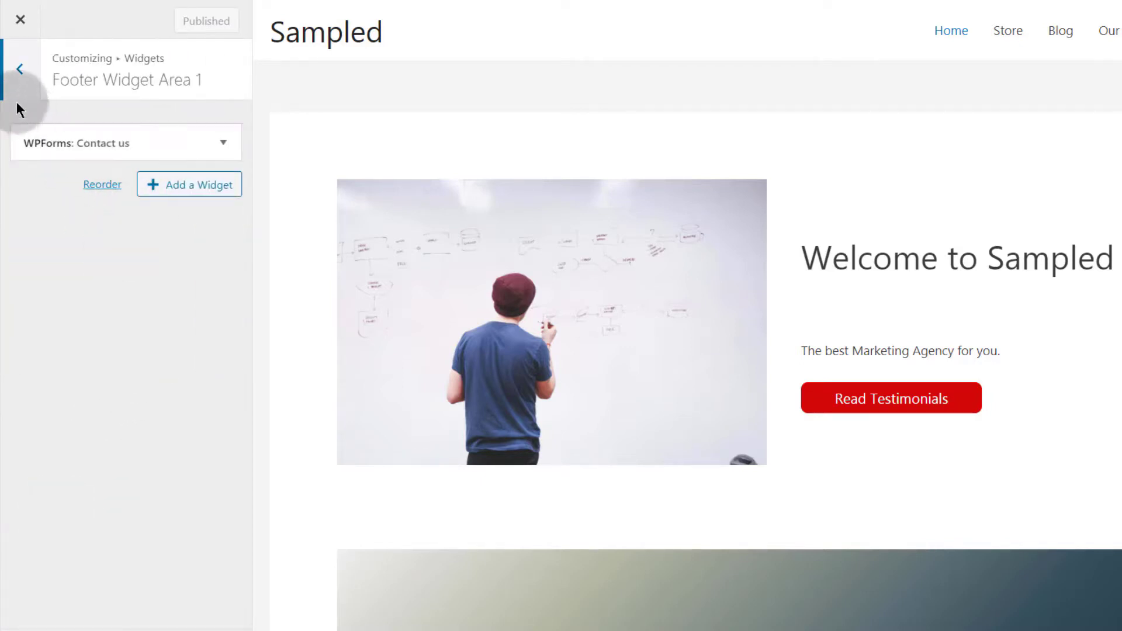
pyautogui.click(18, 76)
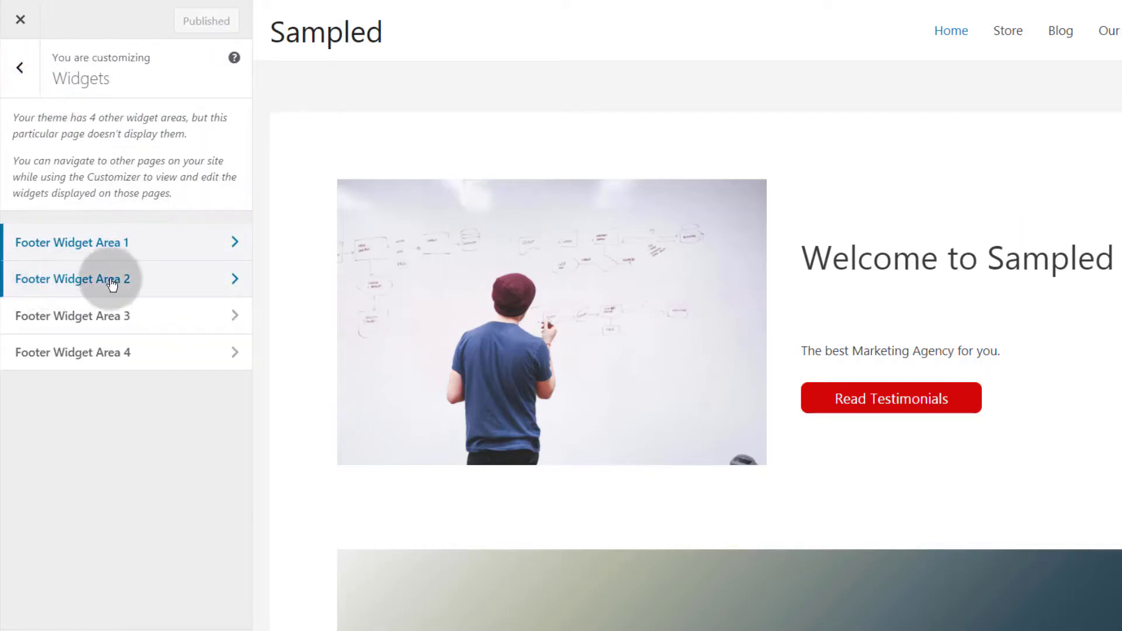
pyautogui.click(133, 285)
pyautogui.click(176, 132)
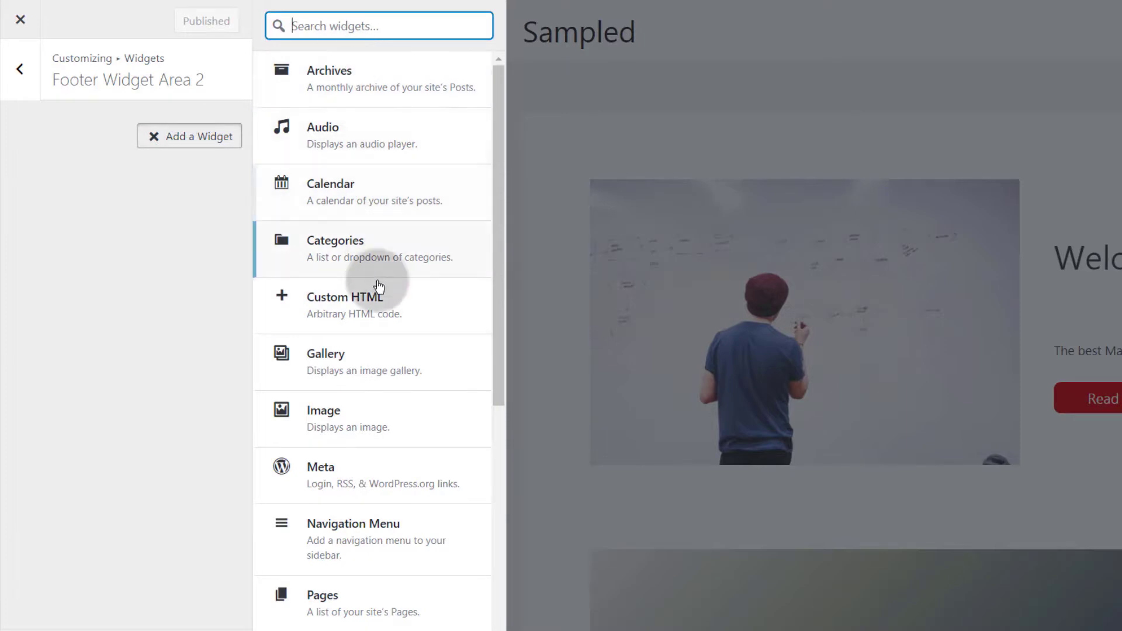
pyautogui.moveTo(501, 301); pyautogui.dragTo(502, 468)
pyautogui.click(341, 500)
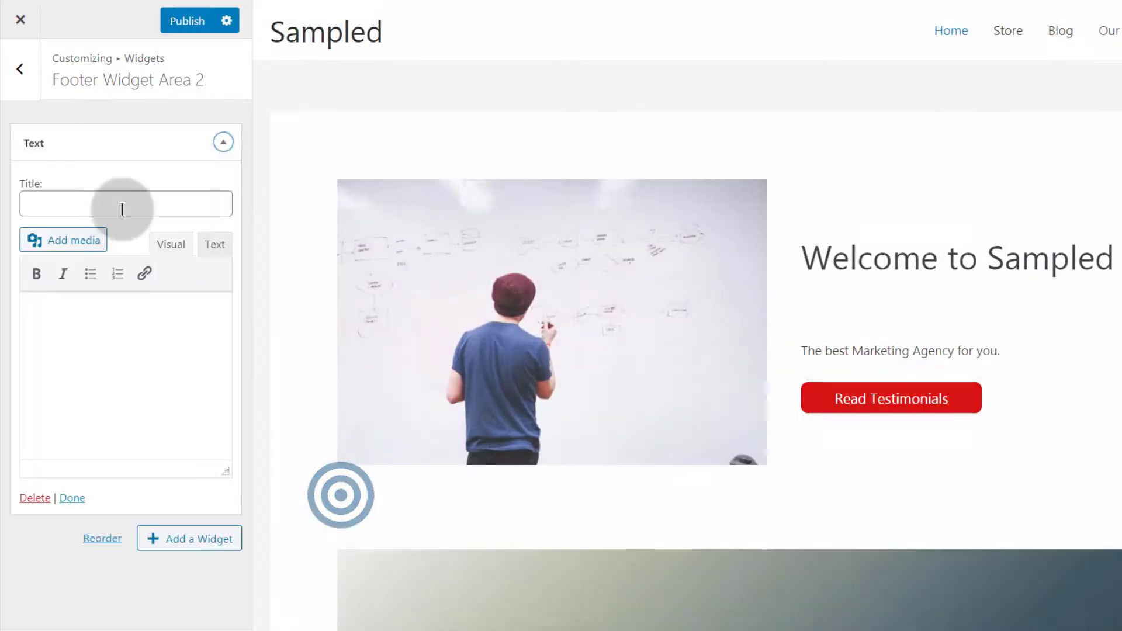
# Paste the Lorem Ipsum text into the widget and title it 'Disclaimer'
pyautogui.rightClick(37, 318)
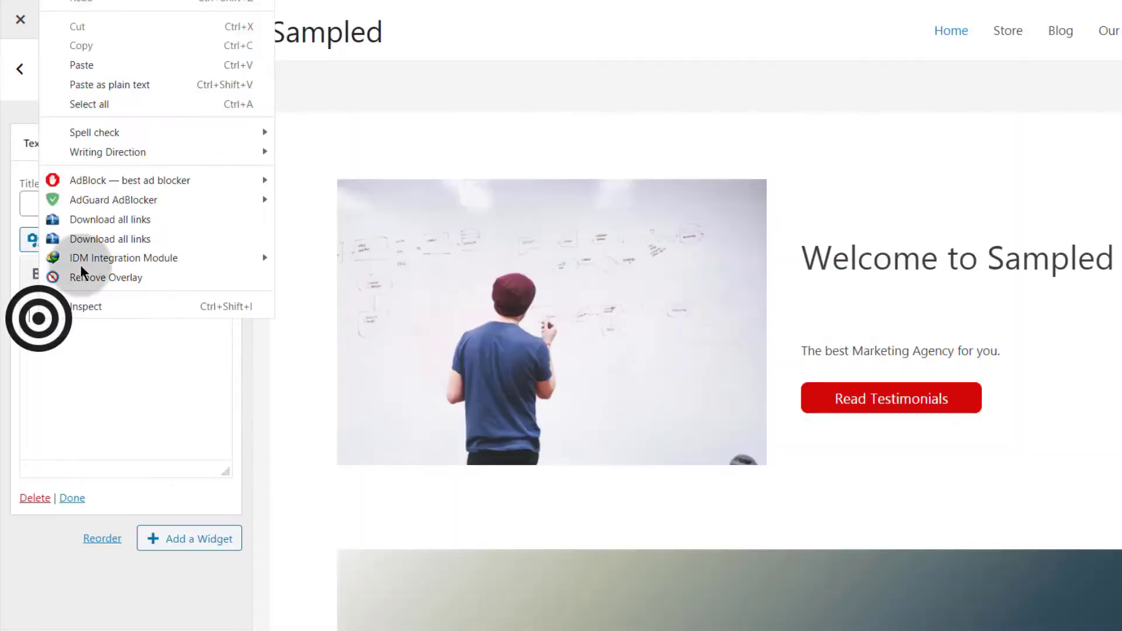
pyautogui.click(87, 66)
pyautogui.moveTo(29, 314); pyautogui.dragTo(118, 319)
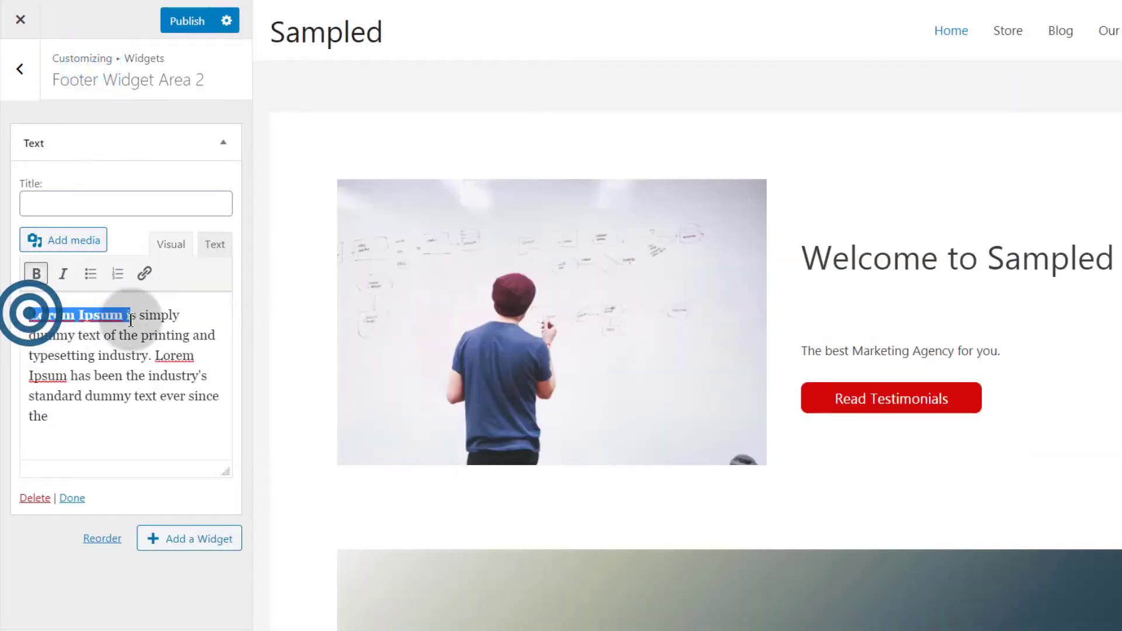
pyautogui.click(70, 201)
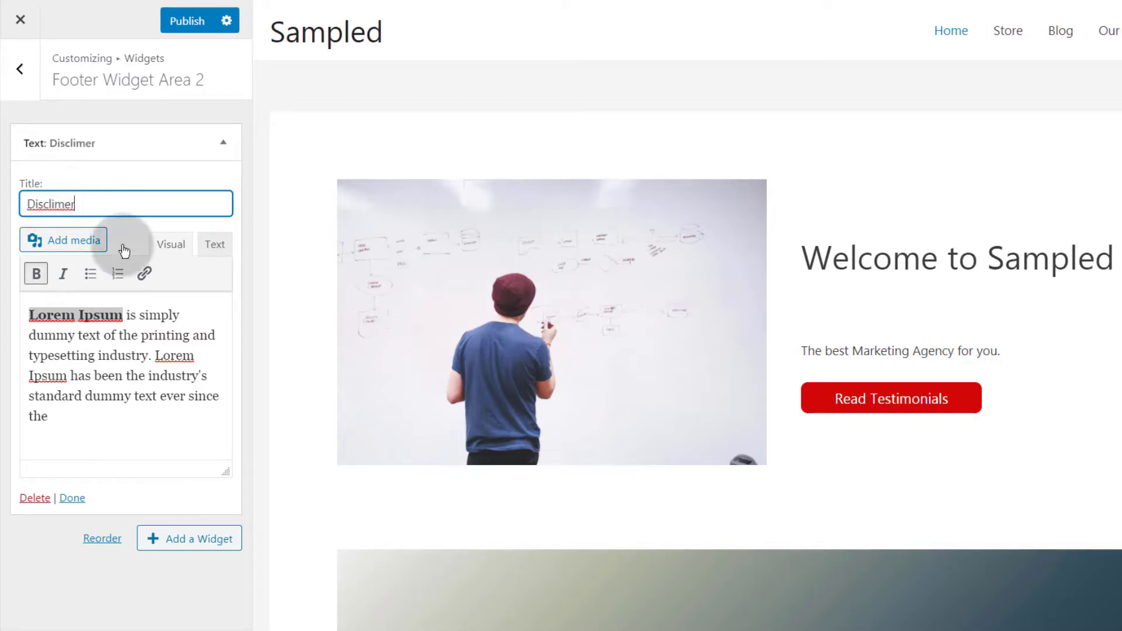
pyautogui.rightClick(59, 207)
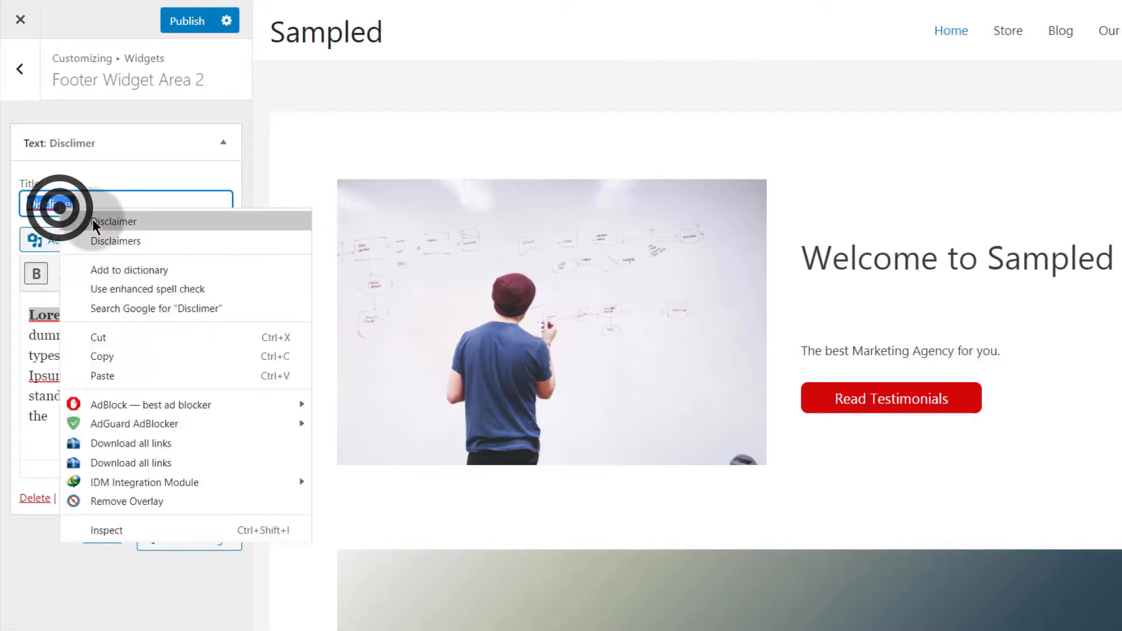
pyautogui.click(92, 219)
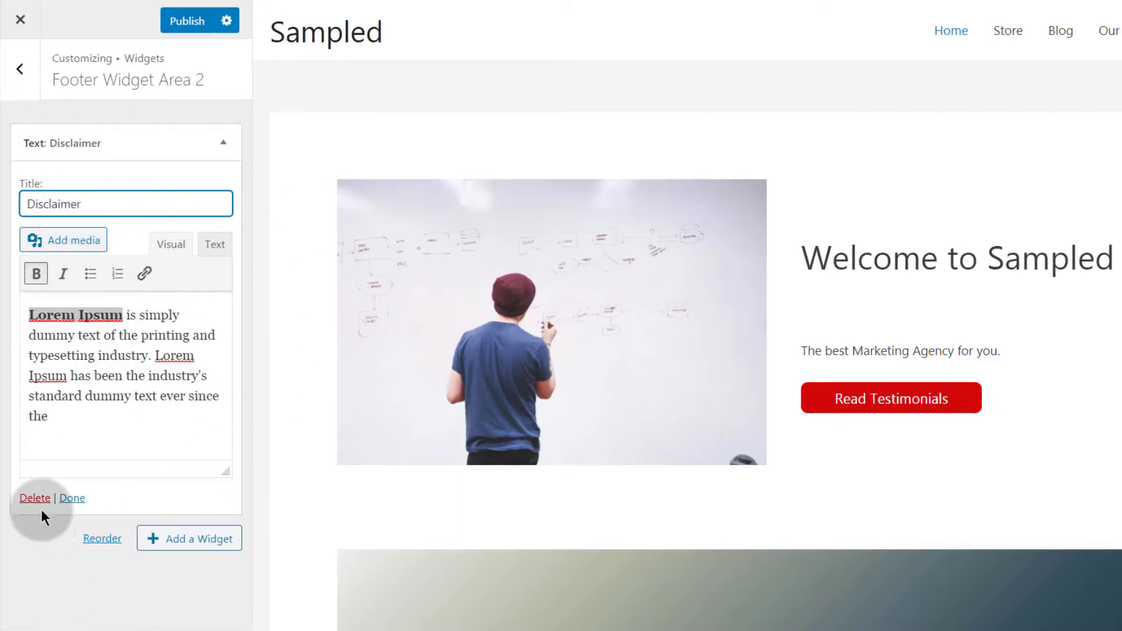
pyautogui.click(72, 499)
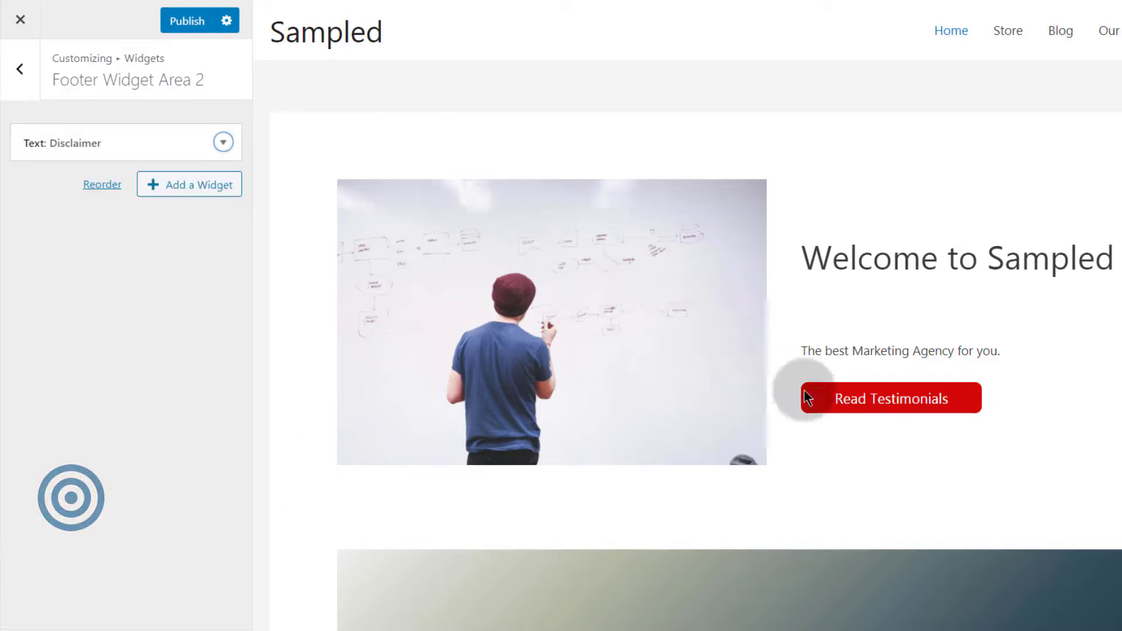
pyautogui.scroll(-15, 786, 395)
pyautogui.scroll(-20, 783, 395)
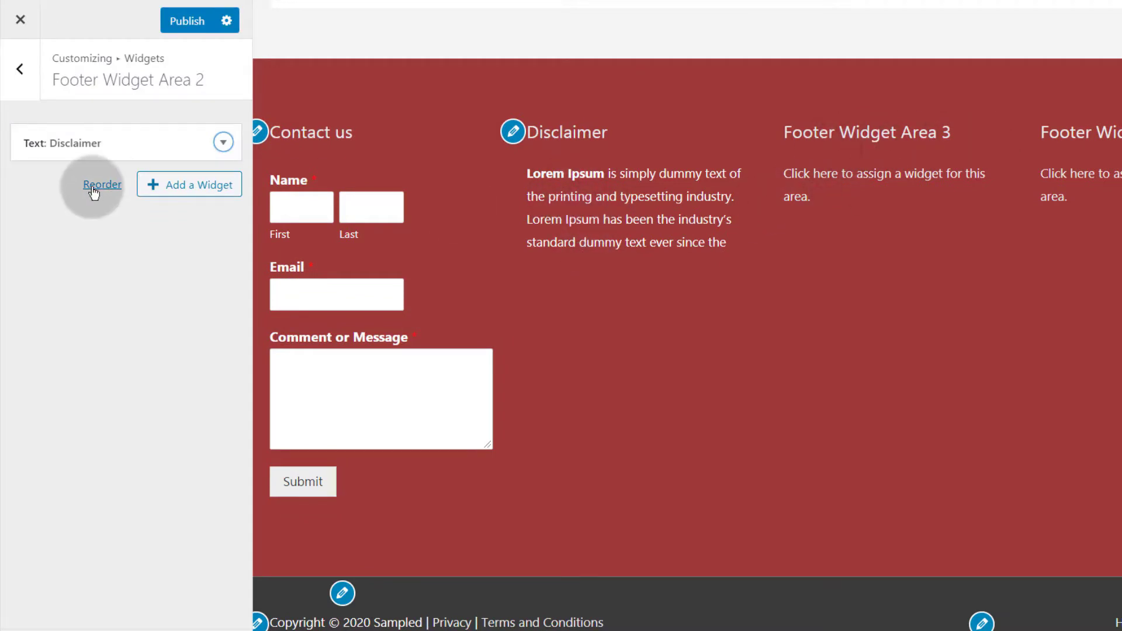
# Add a Search widget to Footer Widget Area 3
pyautogui.click(21, 74)
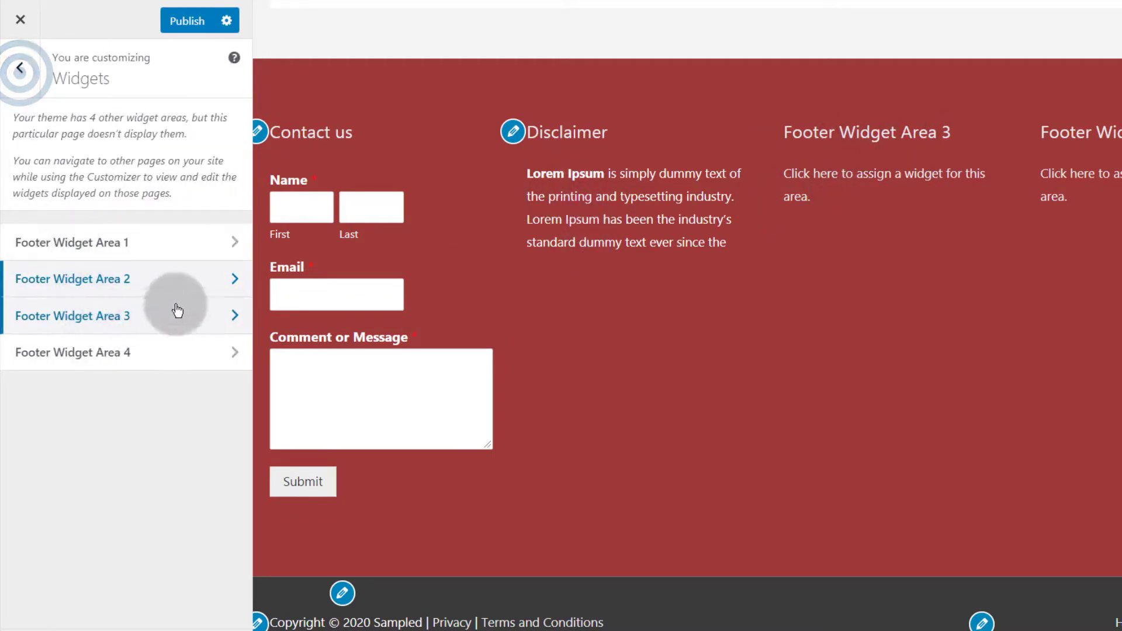
pyautogui.click(230, 317)
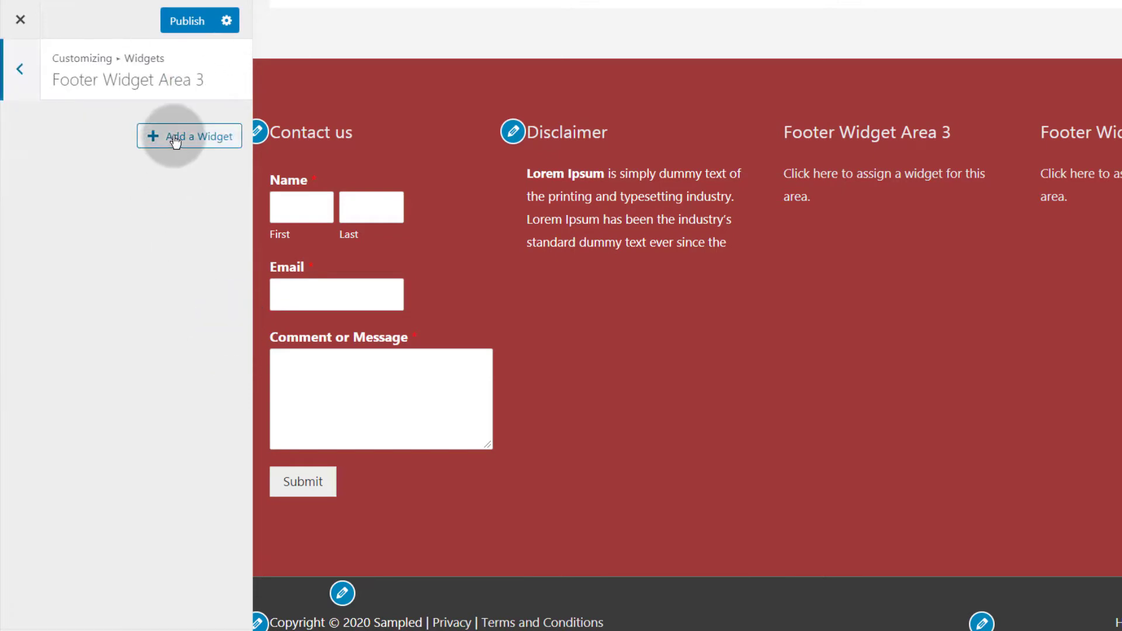
pyautogui.click(179, 146)
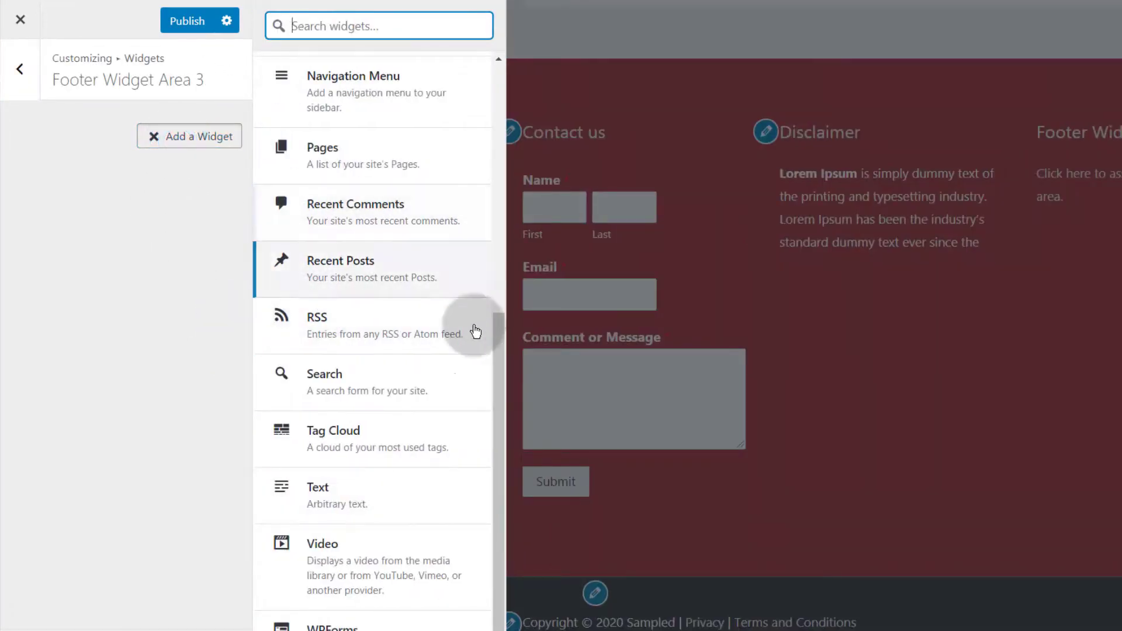
pyautogui.click(349, 384)
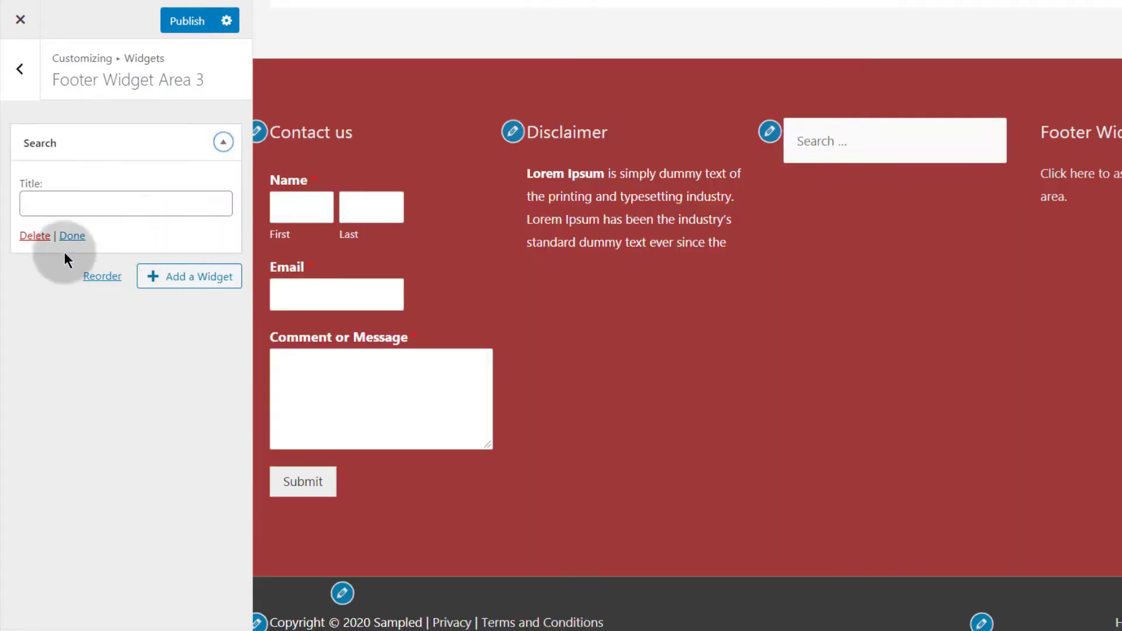
pyautogui.click(69, 236)
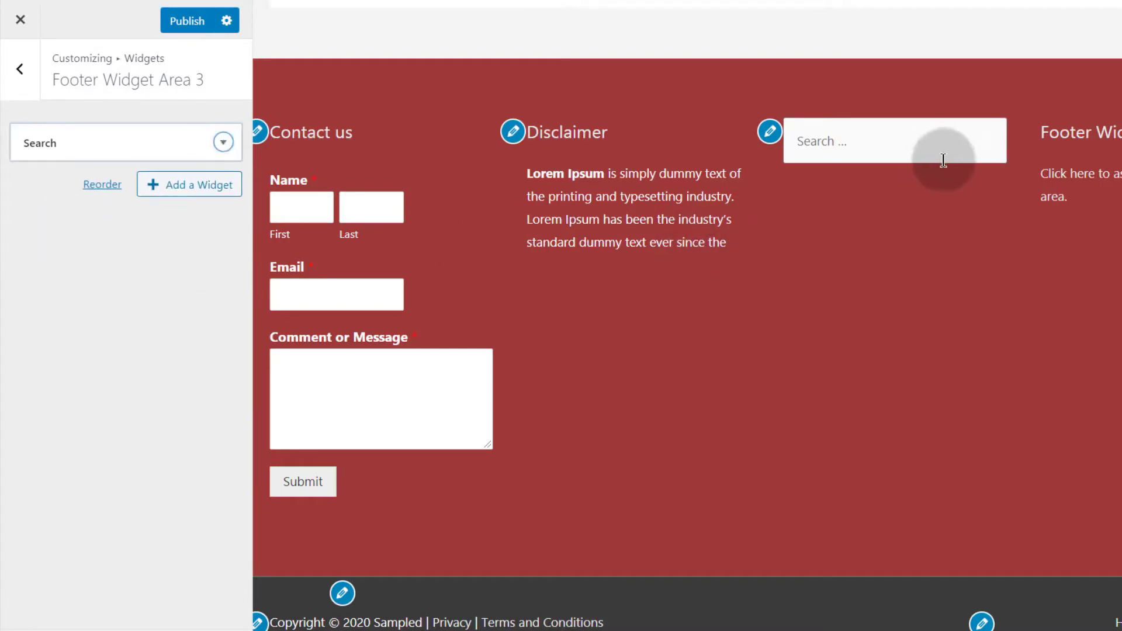
# Try the new footer search box, then open the empty Footer Widget Area 4
pyautogui.click(861, 139)
pyautogui.click(769, 336)
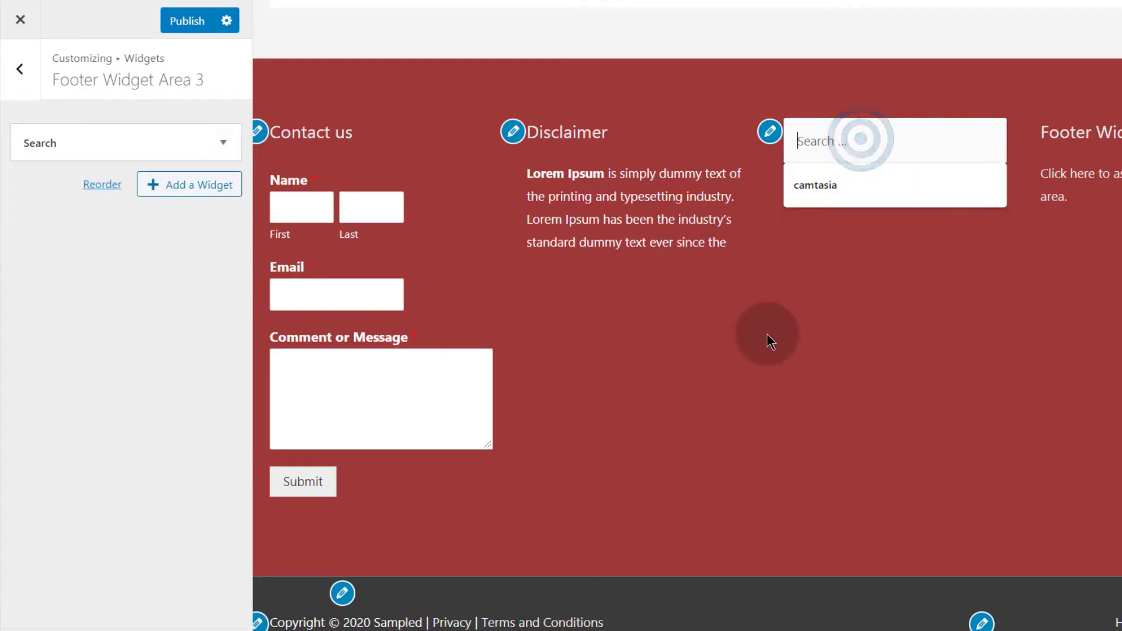
pyautogui.click(914, 171)
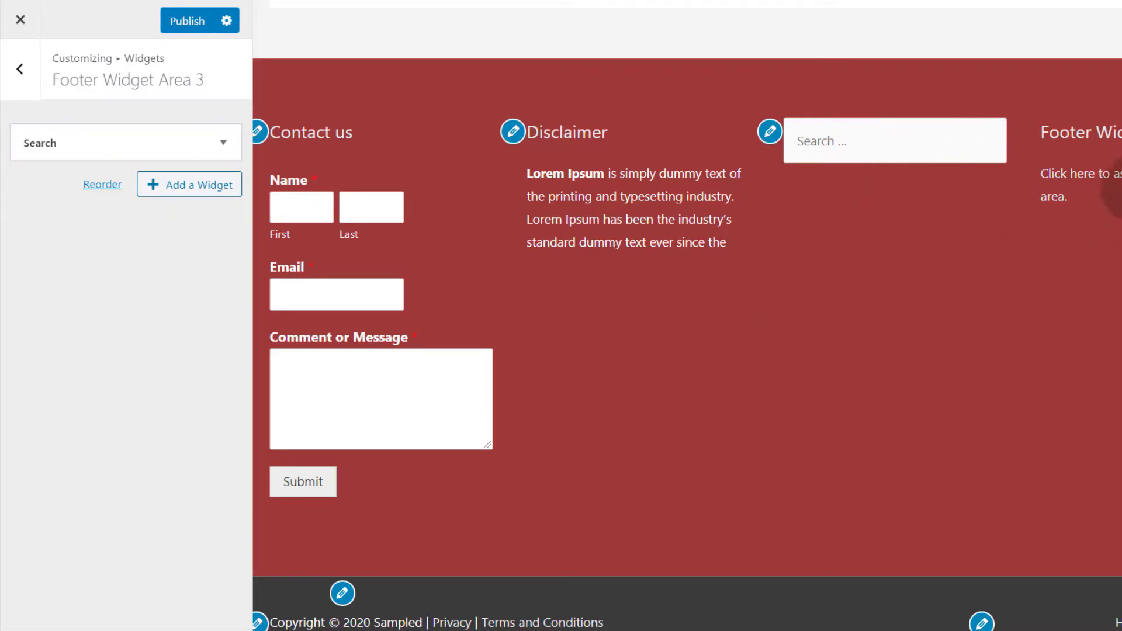
pyautogui.click(24, 75)
pyautogui.click(236, 353)
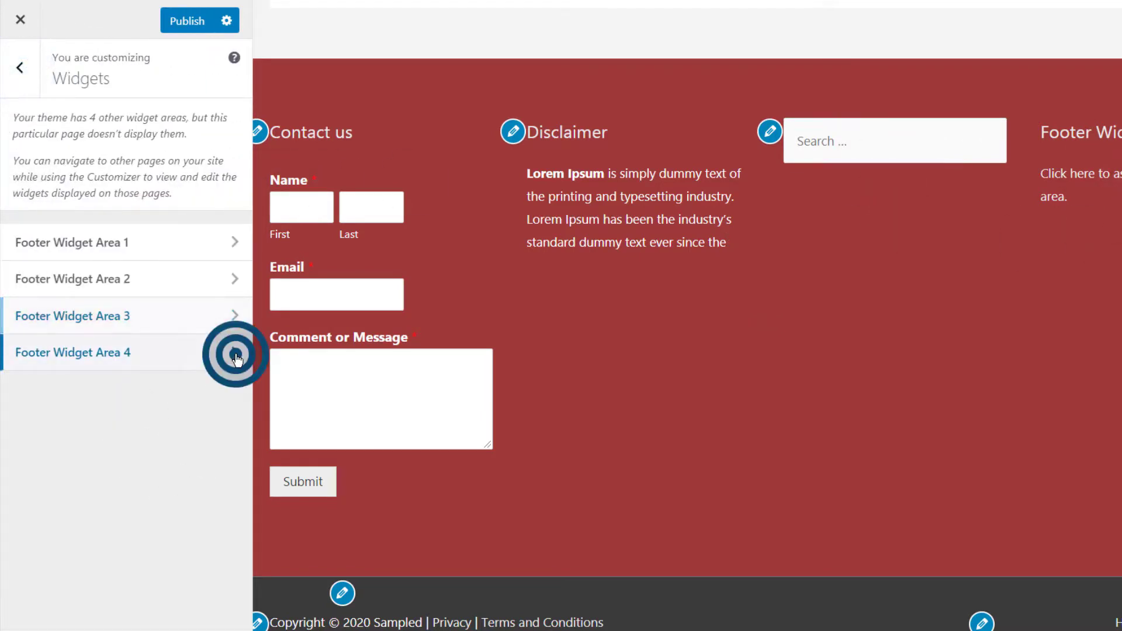
# Add a Gallery widget to Footer Widget Area 4 with the headphone image, linking to None
pyautogui.click(207, 136)
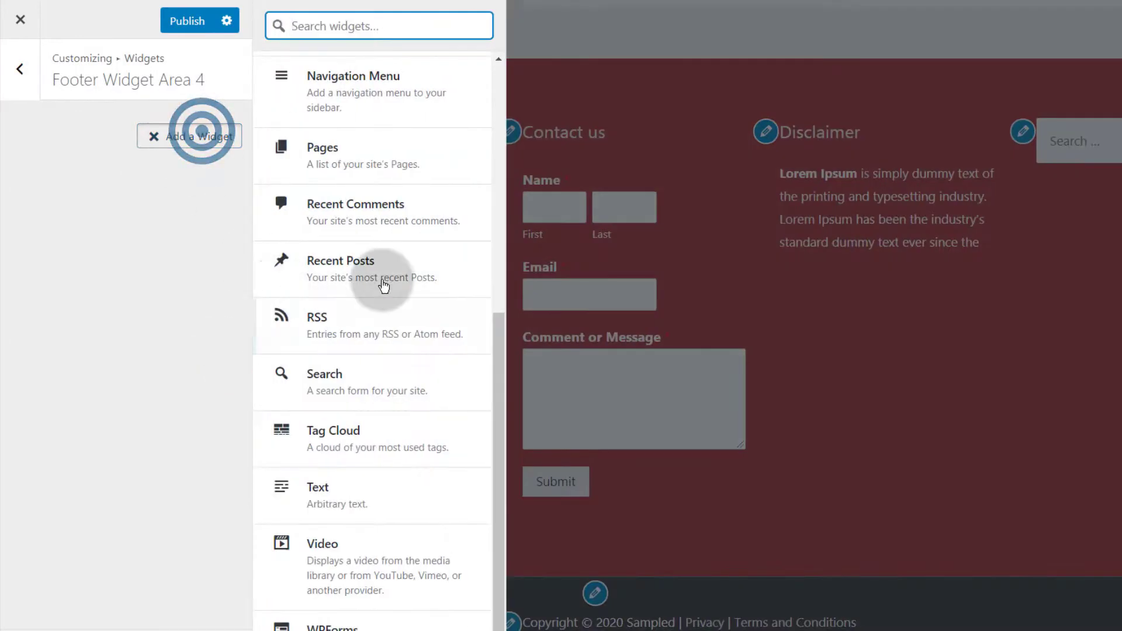
pyautogui.moveTo(499, 358); pyautogui.dragTo(482, 94)
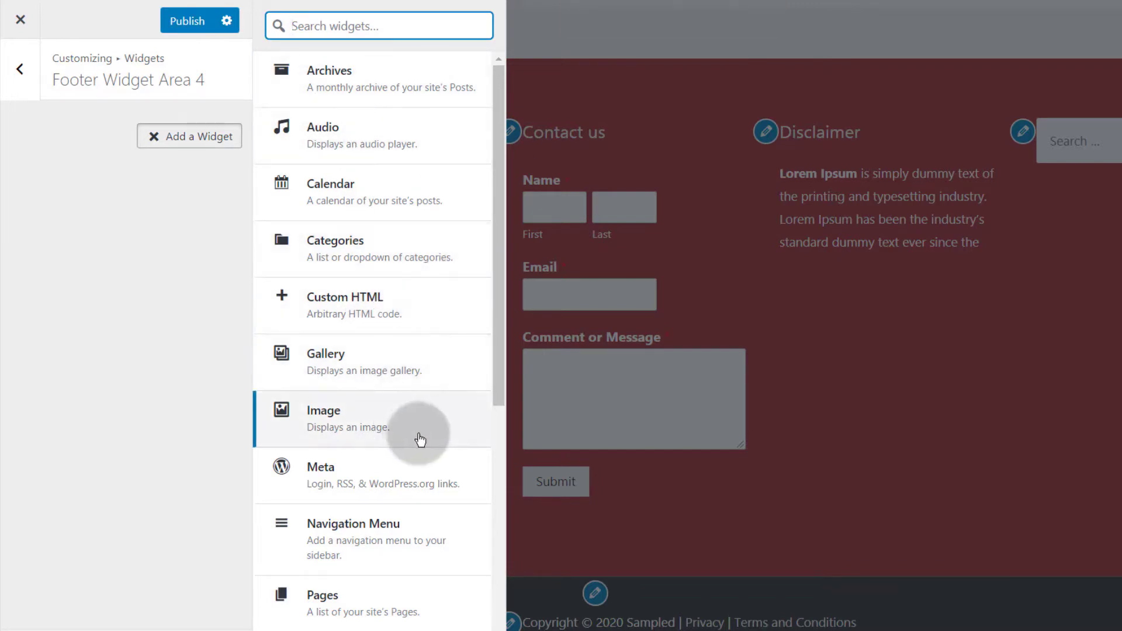
pyautogui.click(310, 360)
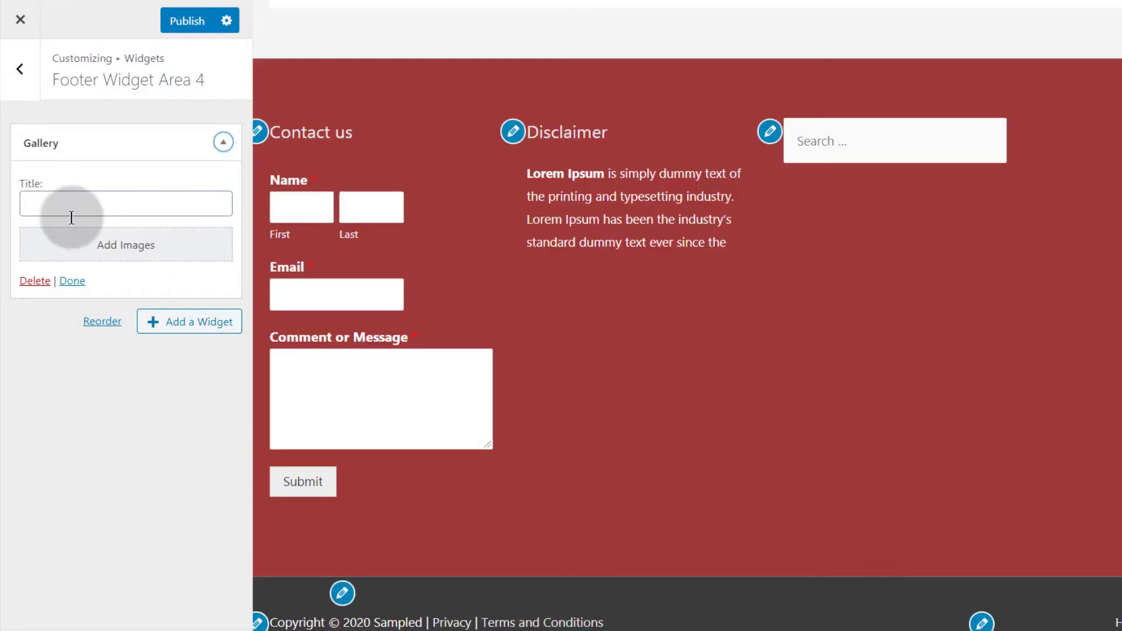
pyautogui.click(131, 245)
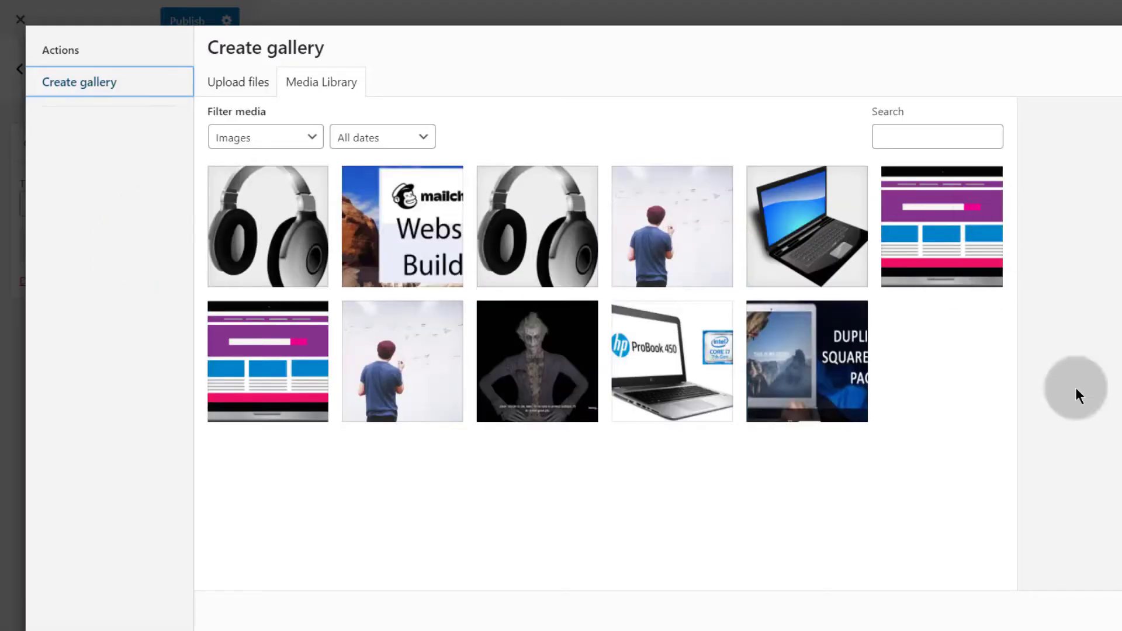
pyautogui.click(336, 237)
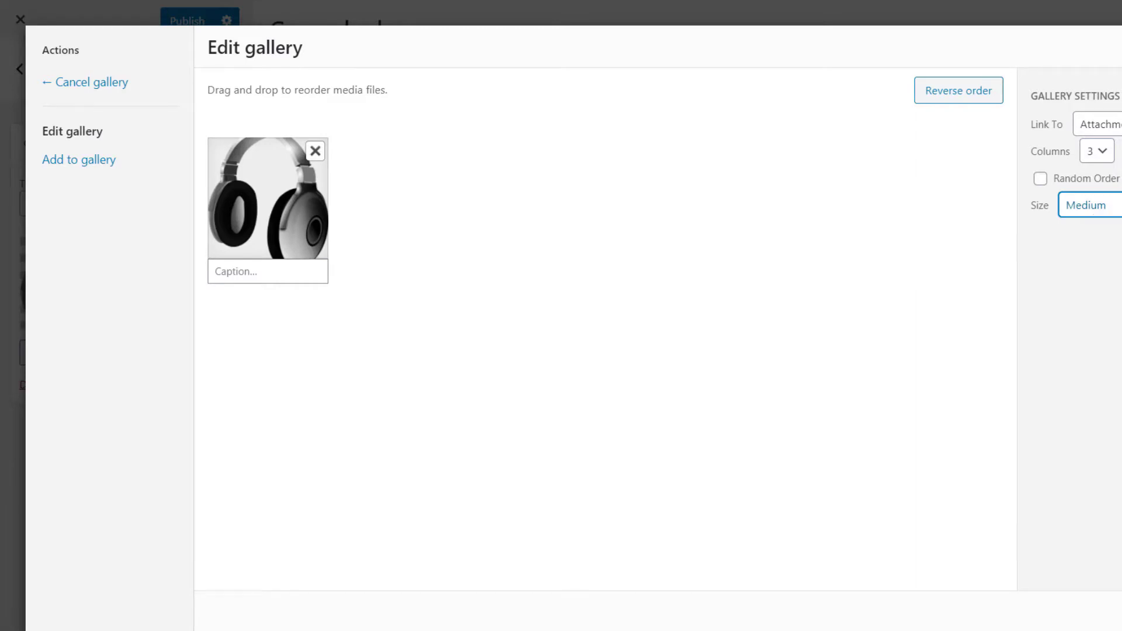
pyautogui.click(1117, 124)
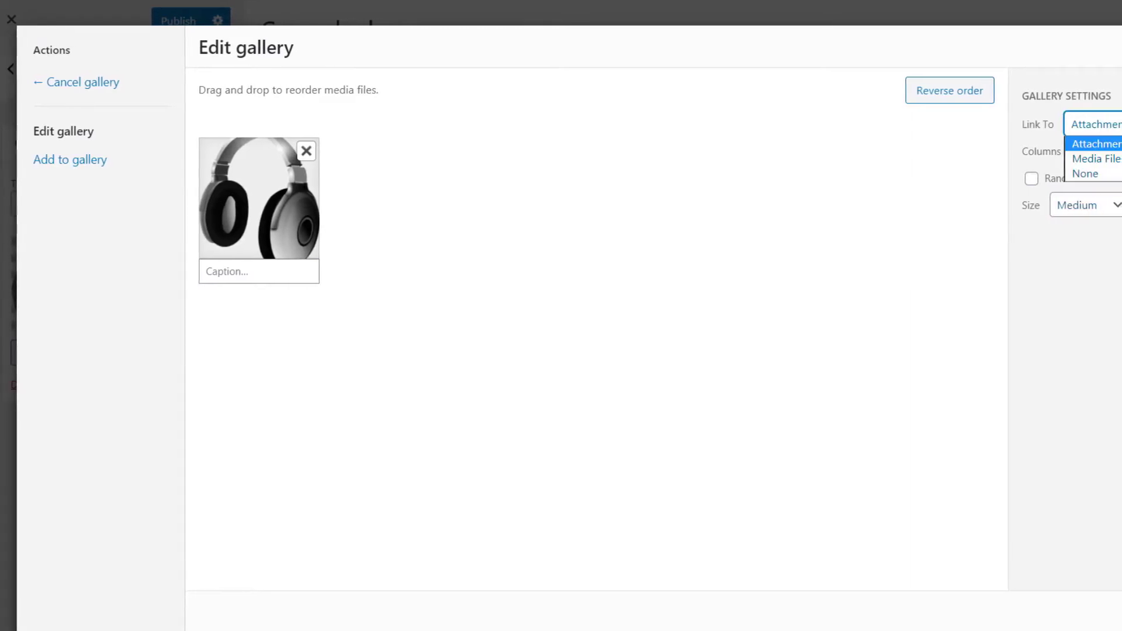
pyautogui.click(1092, 173)
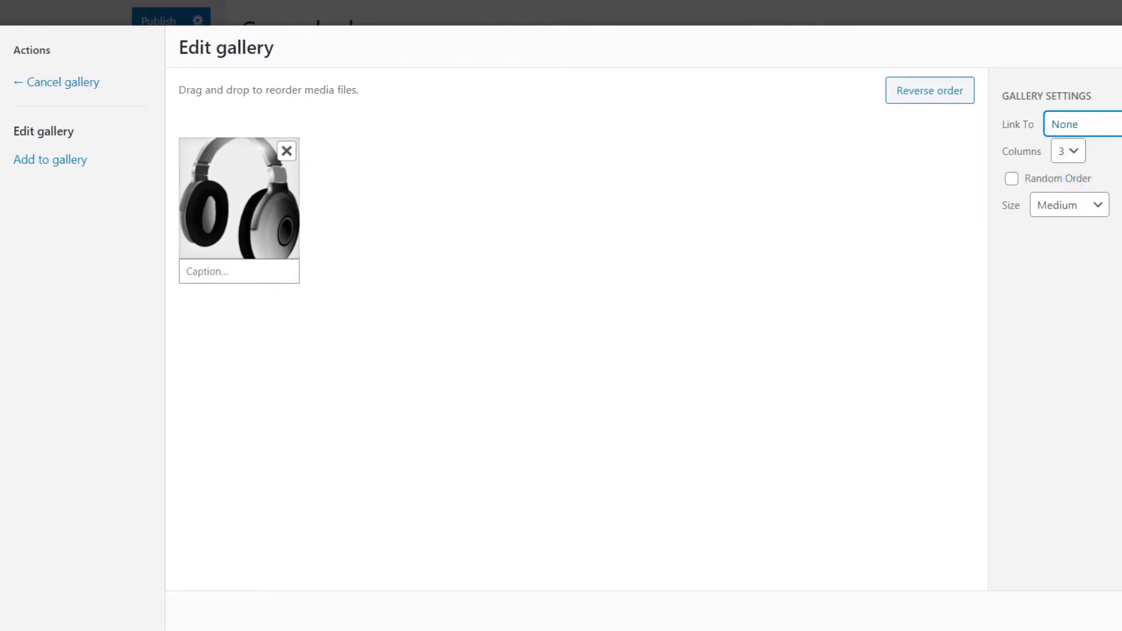
pyautogui.click(1119, 611)
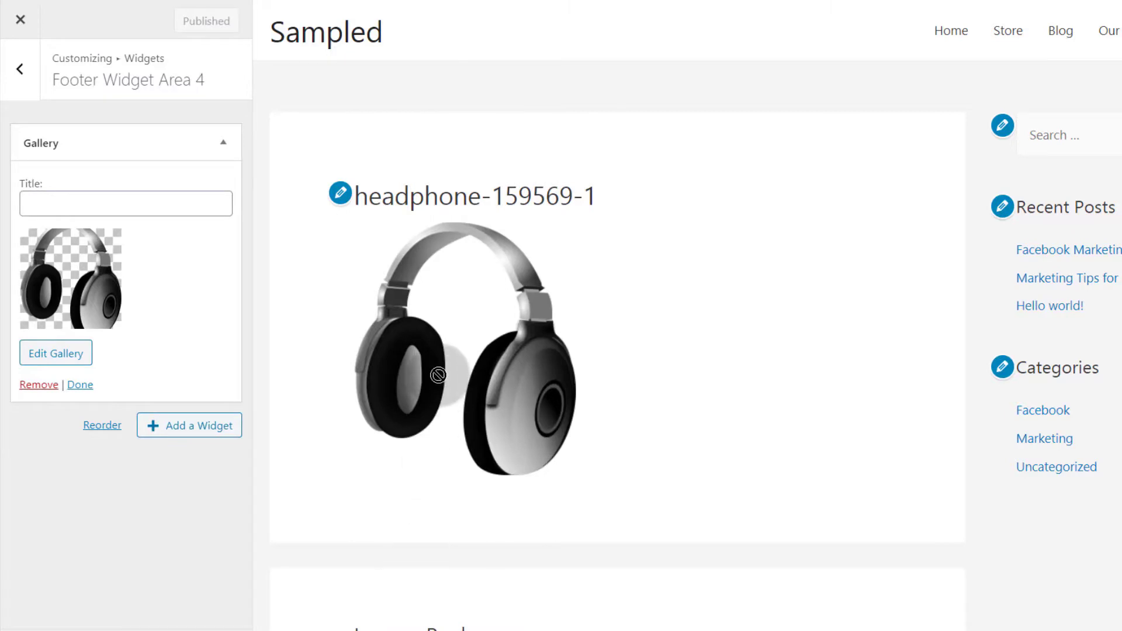
# Remove the Gallery widget from Footer Widget Area 4 and add an Image widget
pyautogui.click(20, 69)
pyautogui.click(208, 402)
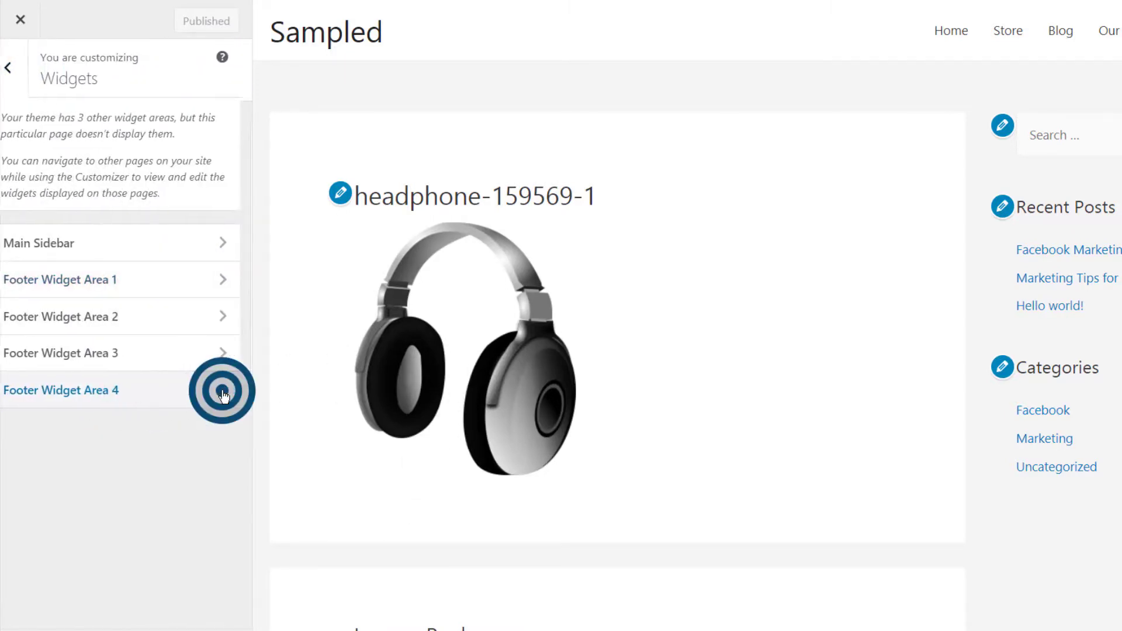
pyautogui.click(167, 357)
pyautogui.click(38, 384)
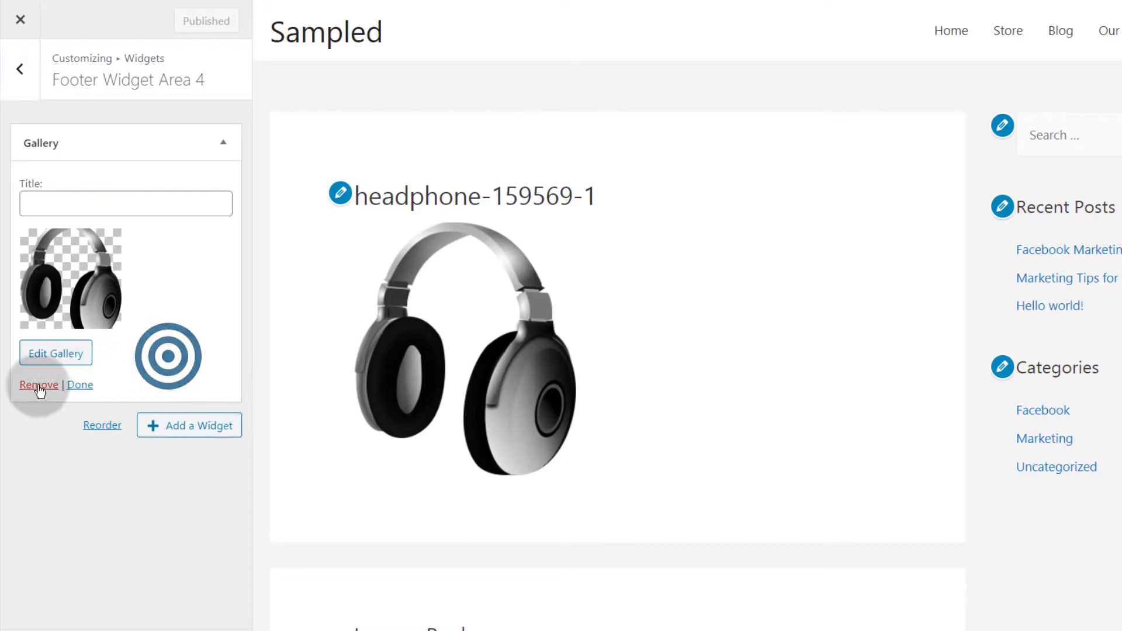
pyautogui.click(171, 138)
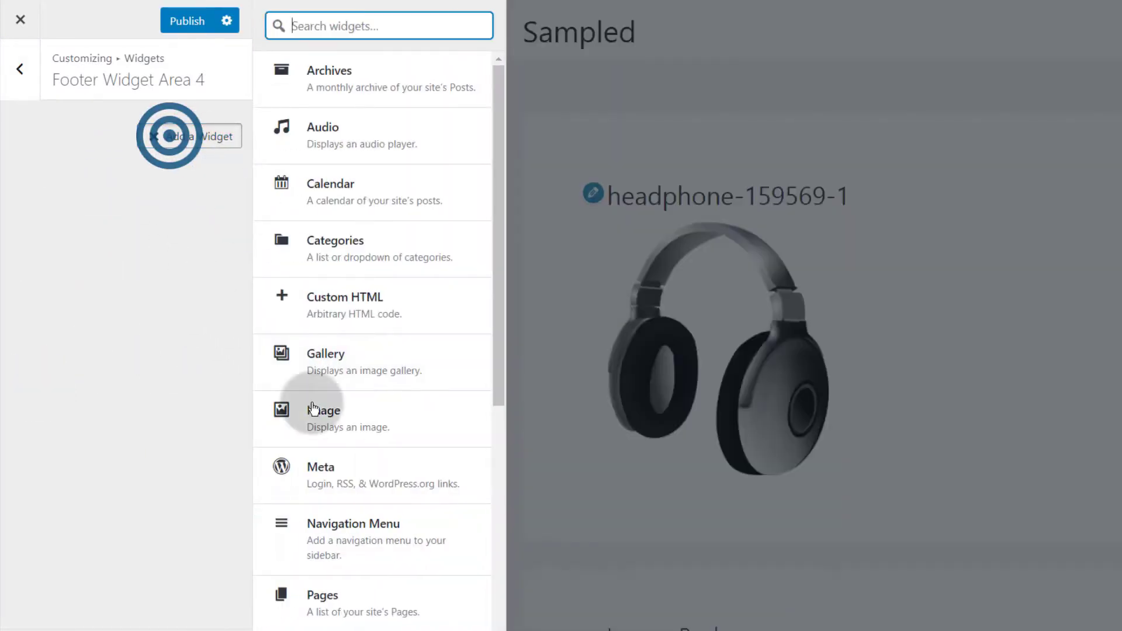
pyautogui.click(330, 425)
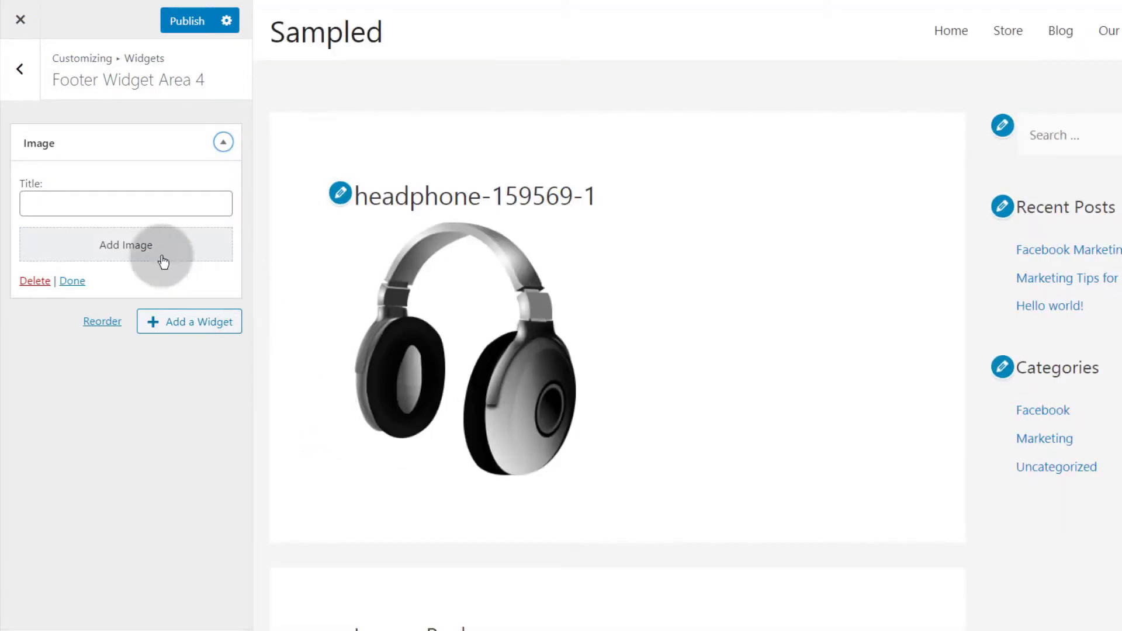
# Place the first headphone image into the Image widget and finish editing it
pyautogui.click(113, 245)
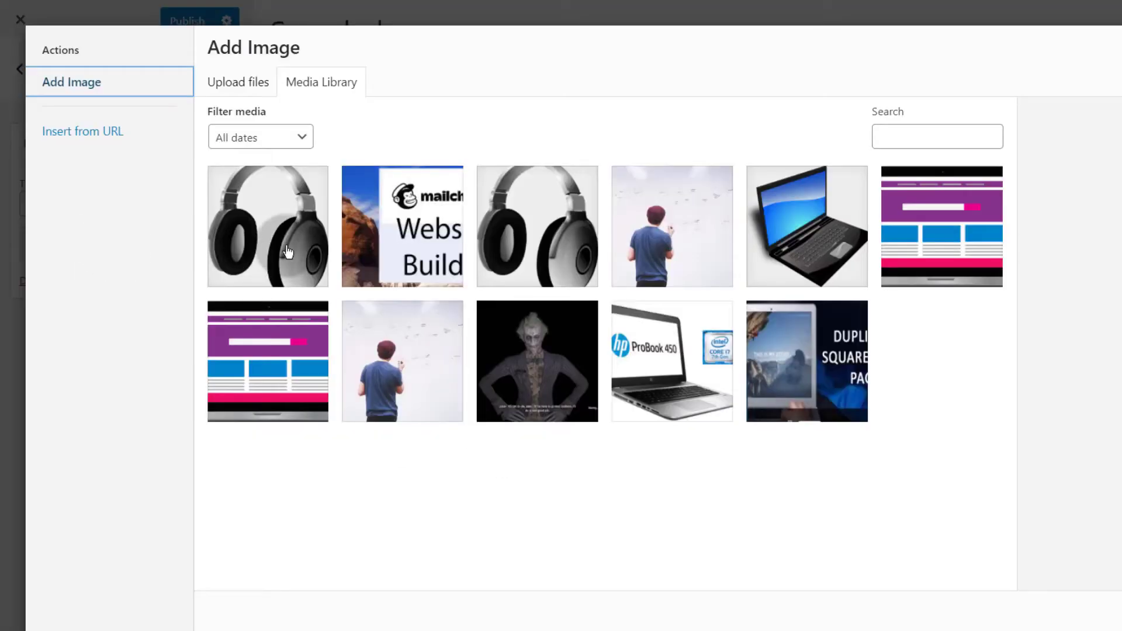
pyautogui.click(280, 211)
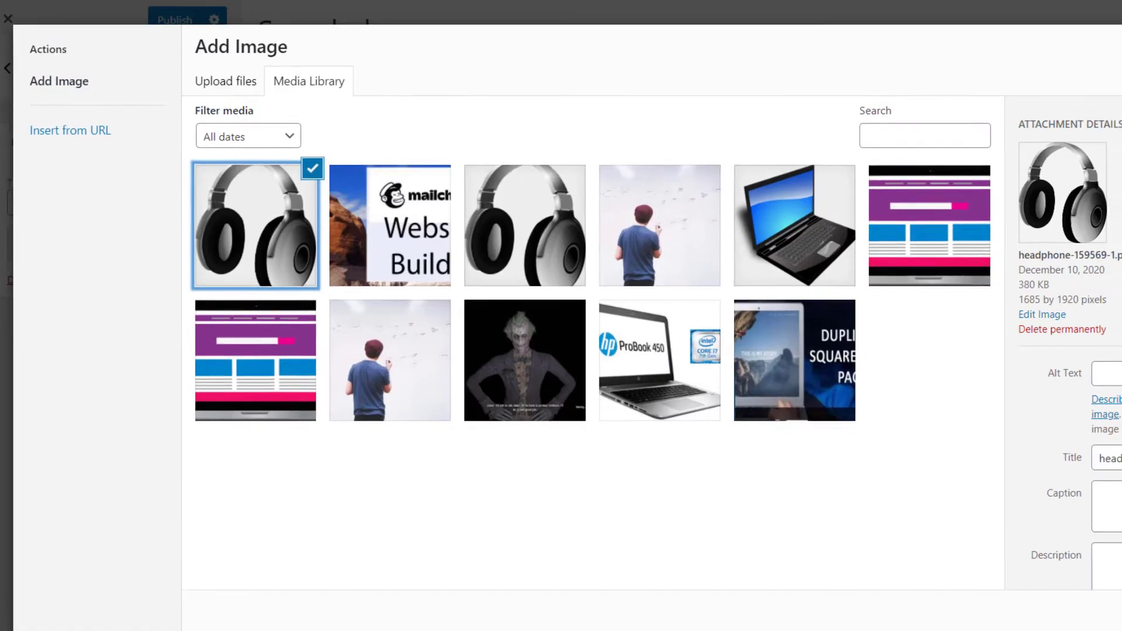
pyautogui.scroll(-1, 1070, 350)
pyautogui.click(1040, 276)
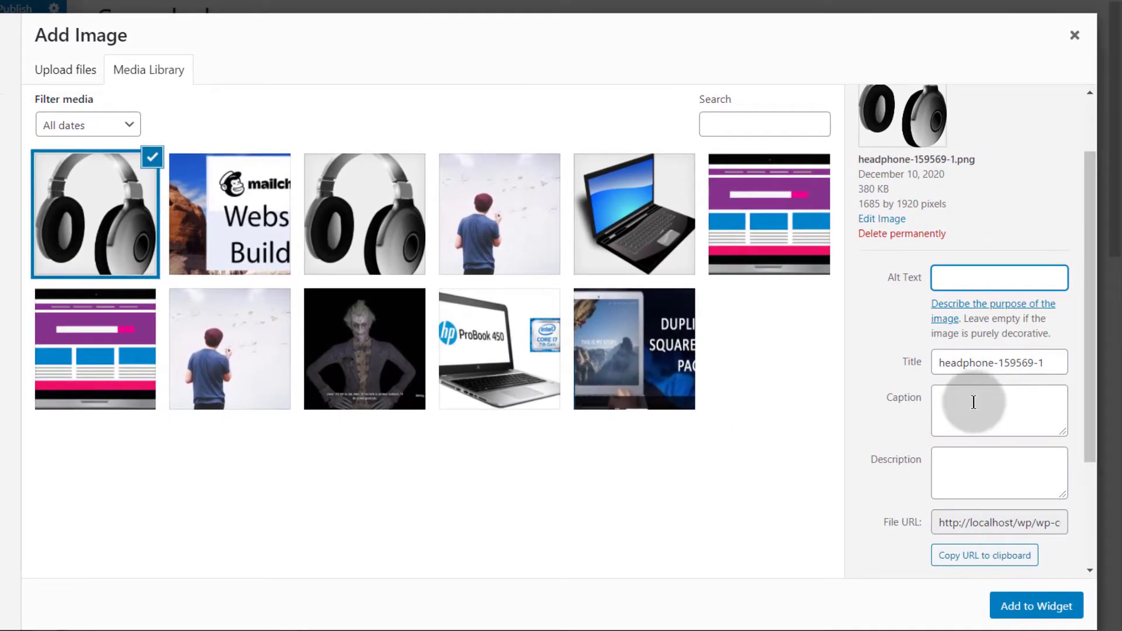
pyautogui.scroll(-3, 1015, 444)
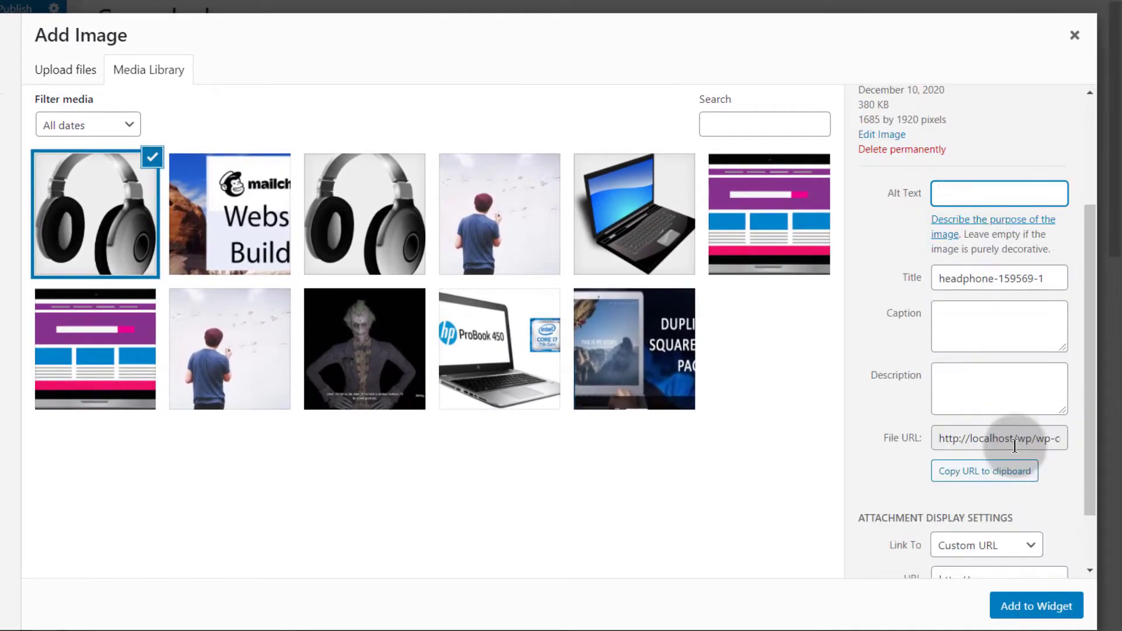
pyautogui.click(1048, 606)
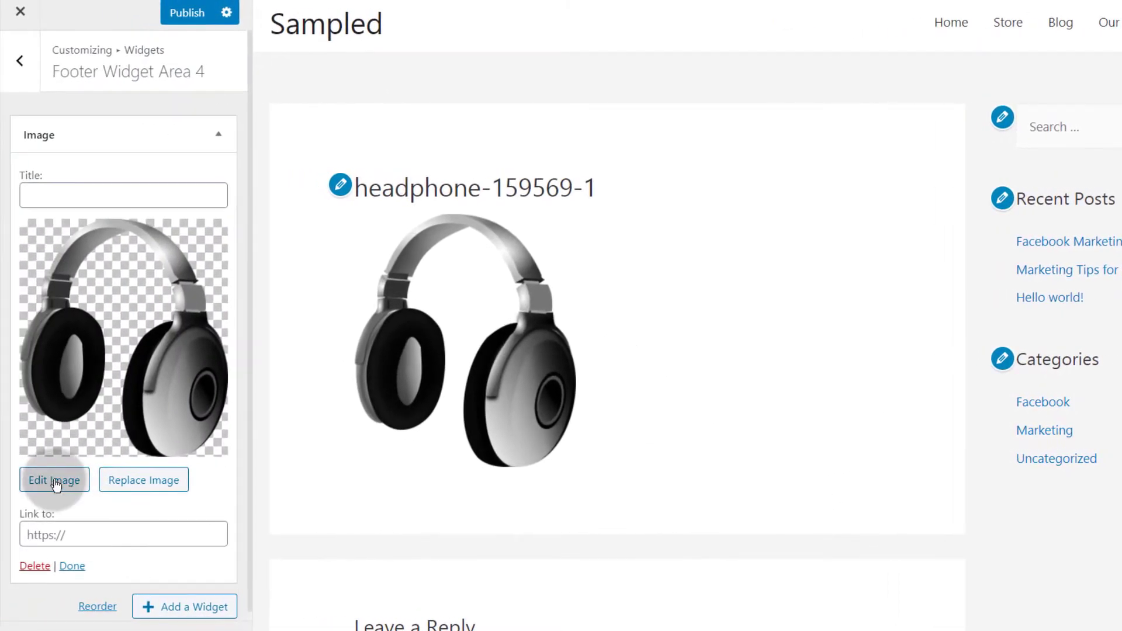
pyautogui.click(92, 535)
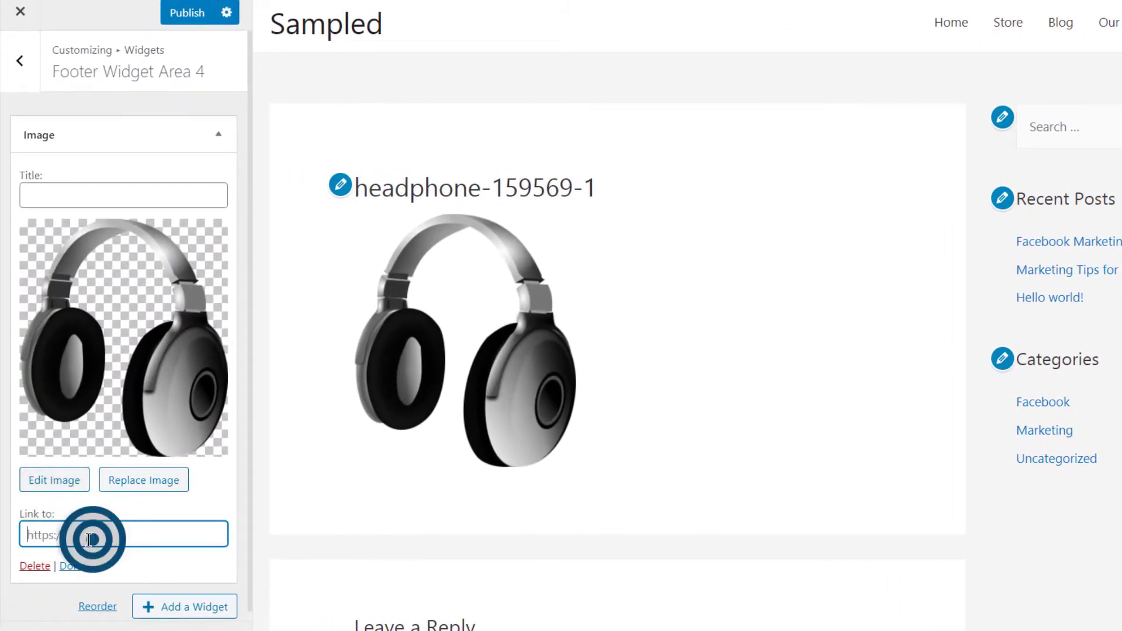
pyautogui.scroll(-1, 181, 507)
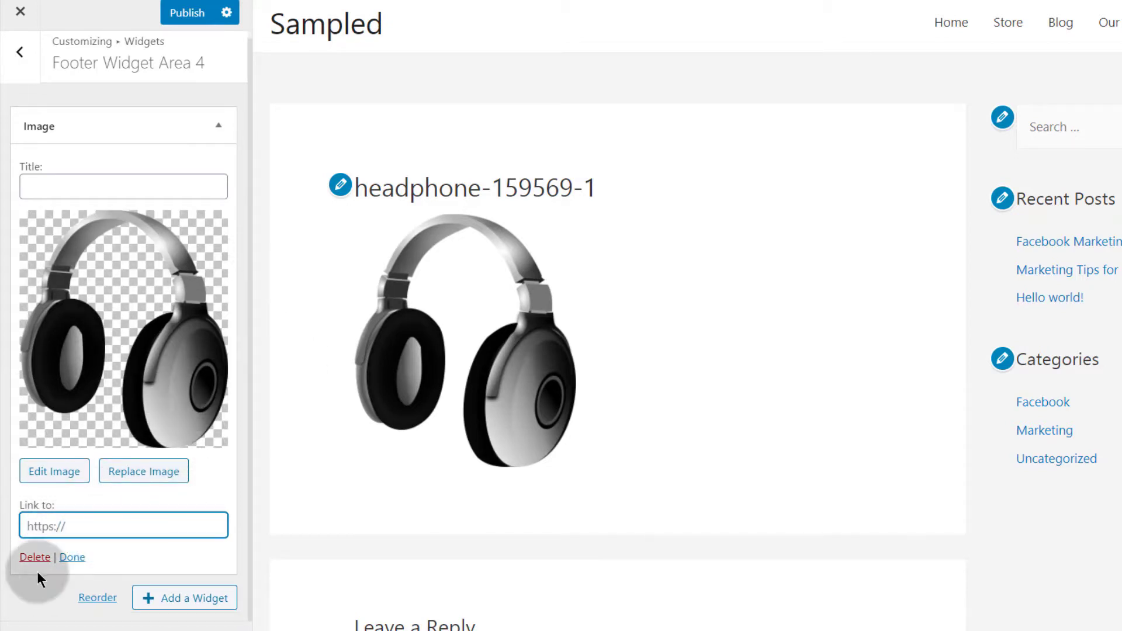
pyautogui.click(71, 524)
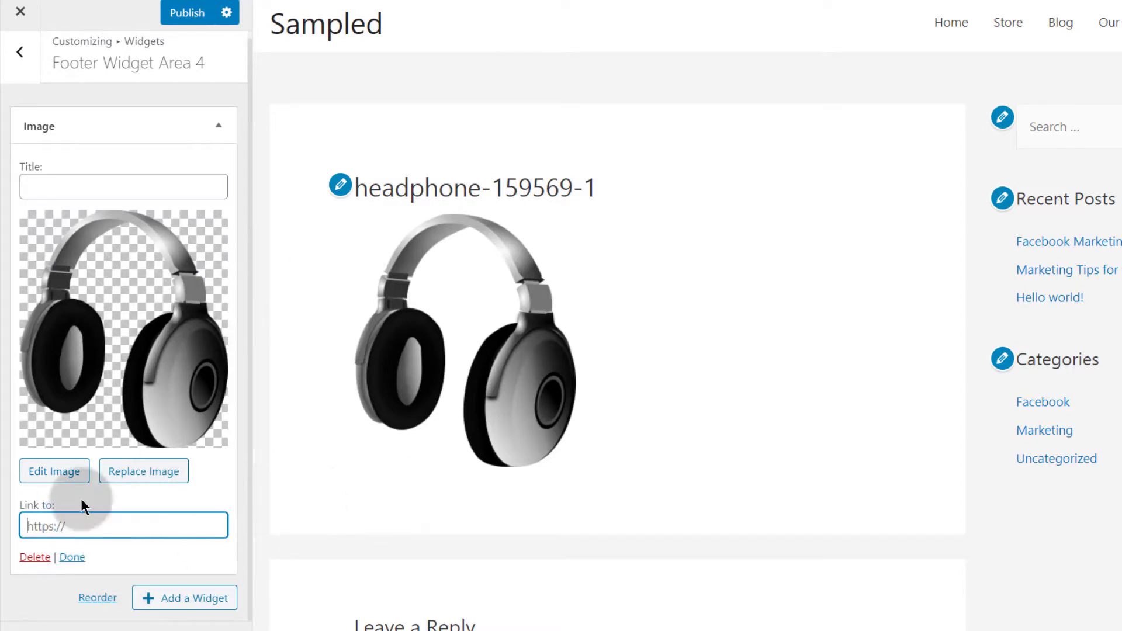
pyautogui.click(73, 557)
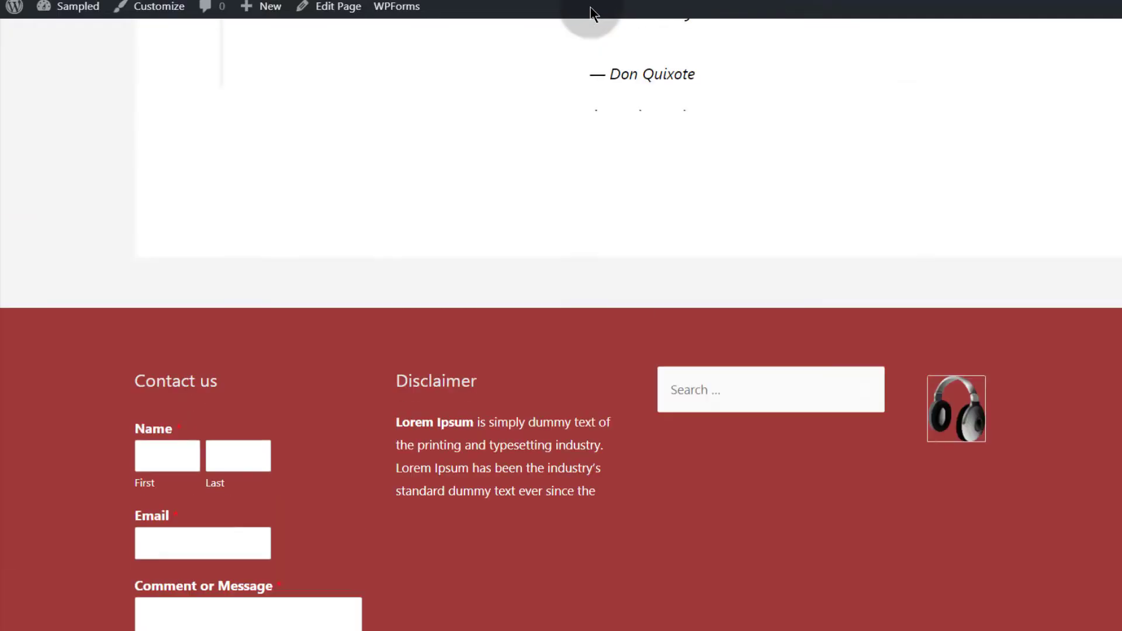
pyautogui.scroll(10, 591, 233)
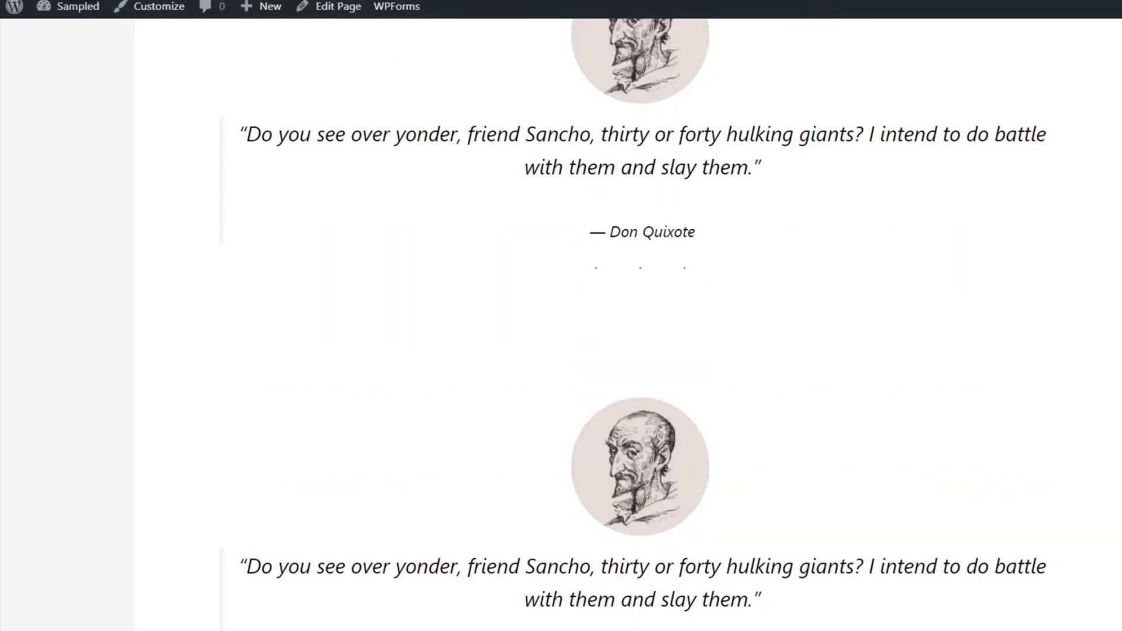
pyautogui.scroll(-12, 642, 136)
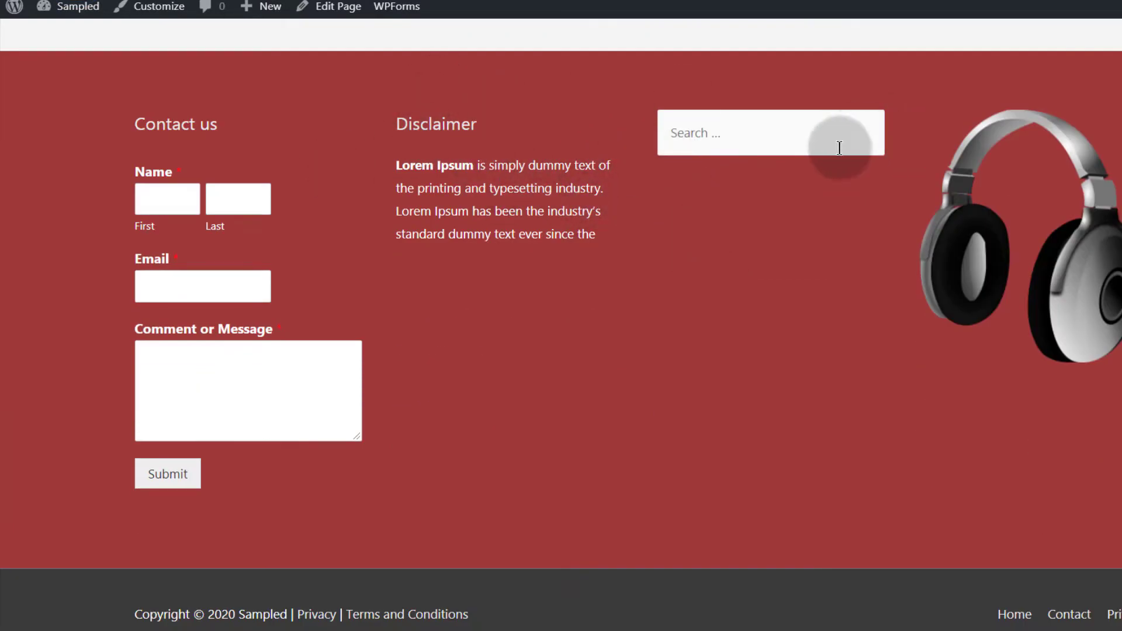
pyautogui.scroll(3, 709, 234)
pyautogui.scroll(-3, 719, 266)
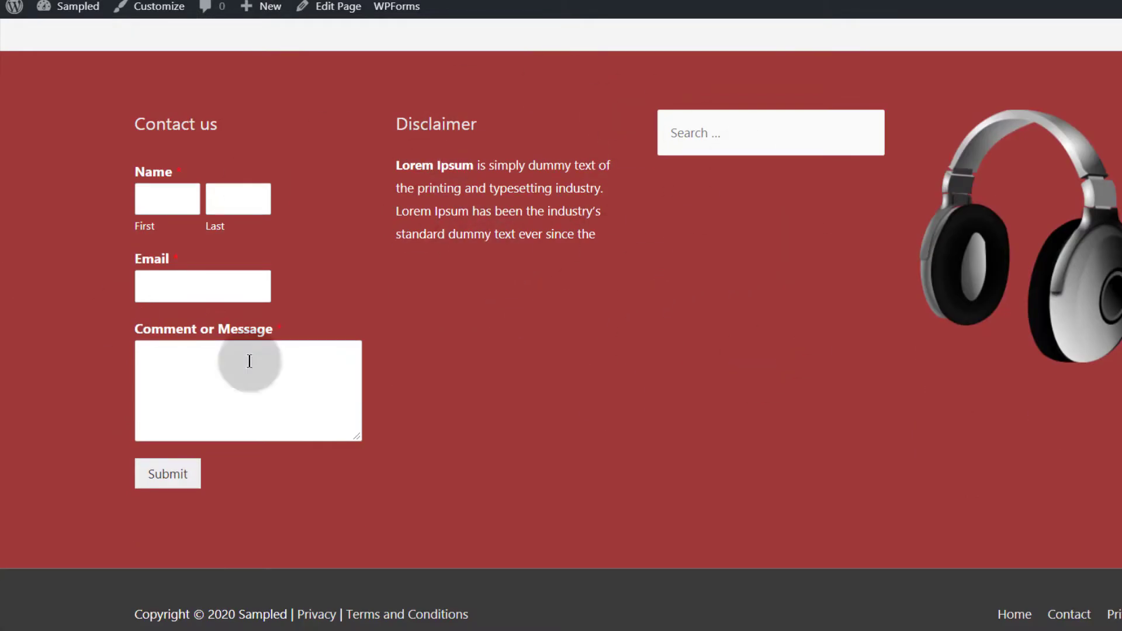
pyautogui.click(1069, 613)
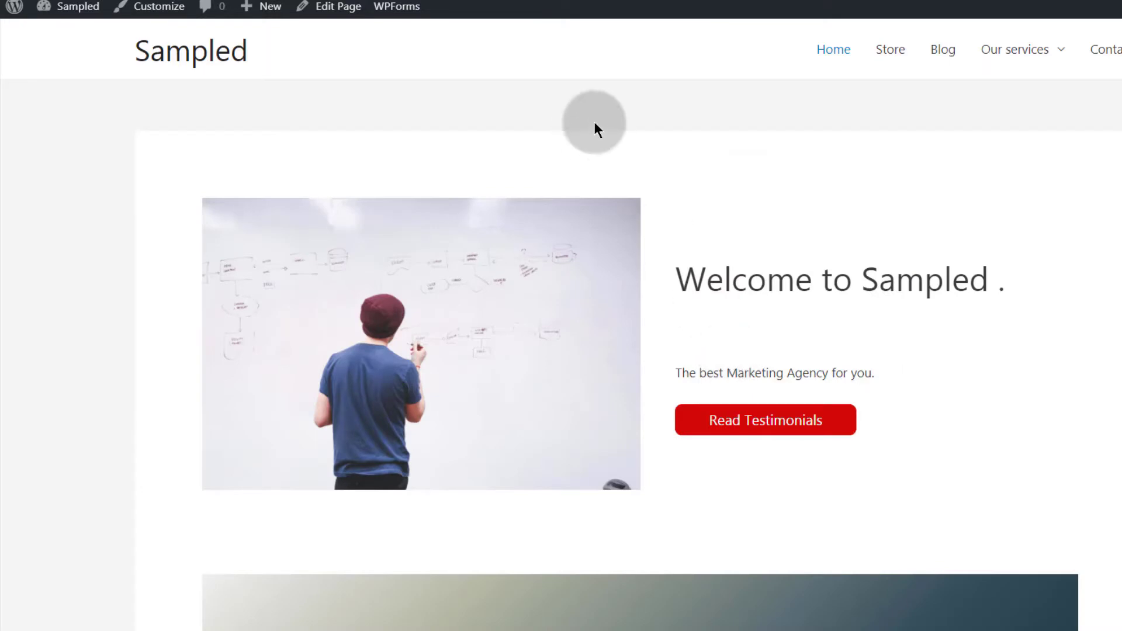
pyautogui.scroll(-15, 754, 351)
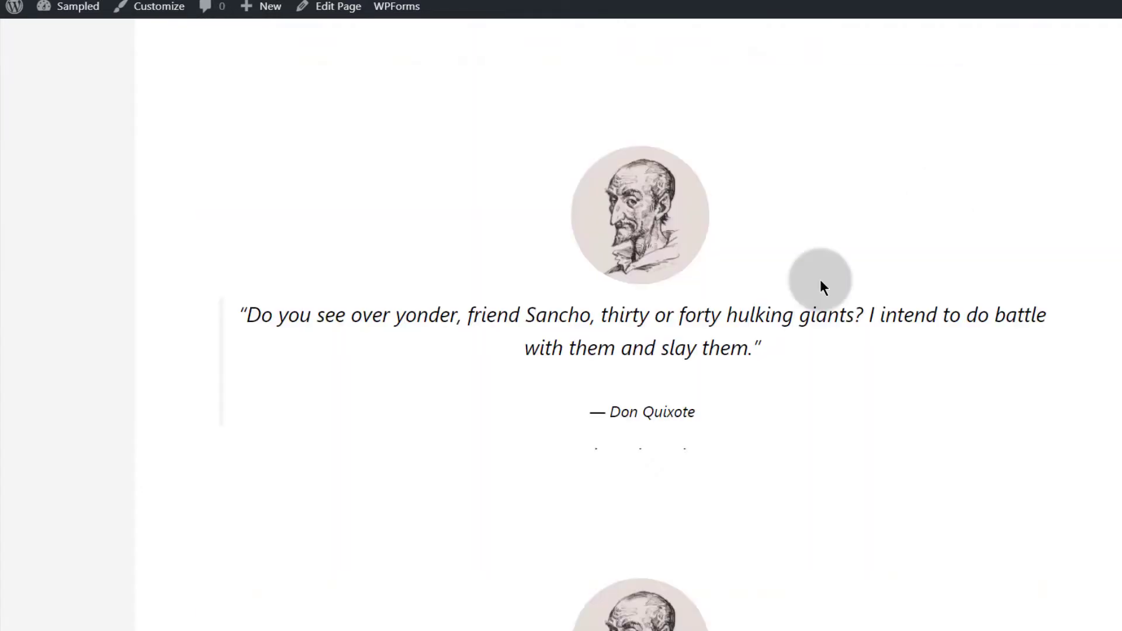
pyautogui.scroll(15, 922, 184)
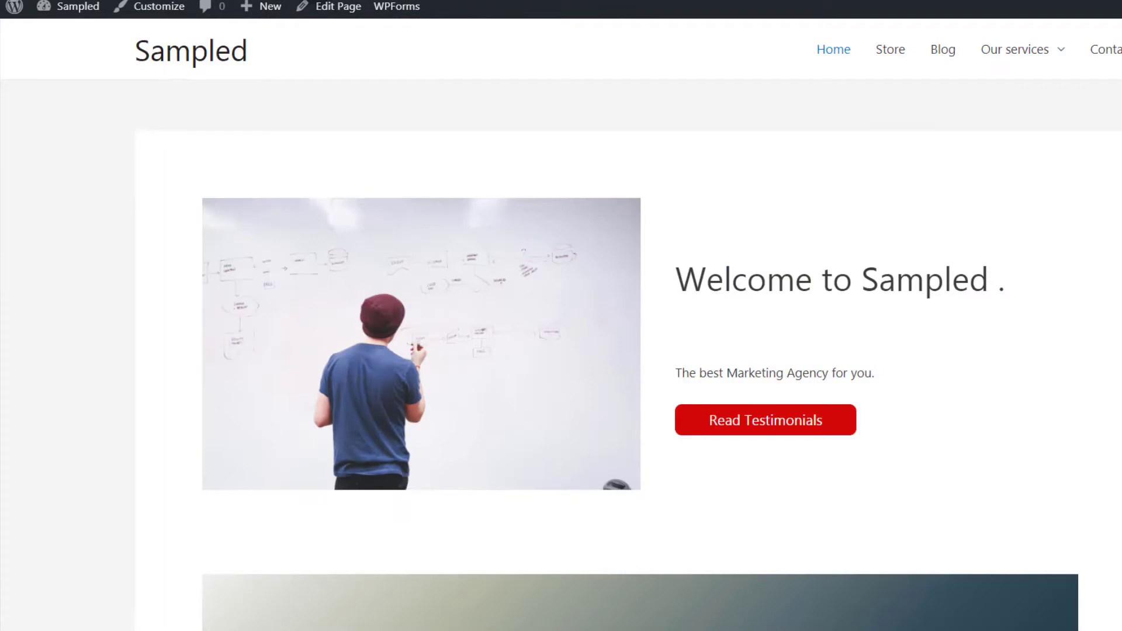
pyautogui.click(164, 63)
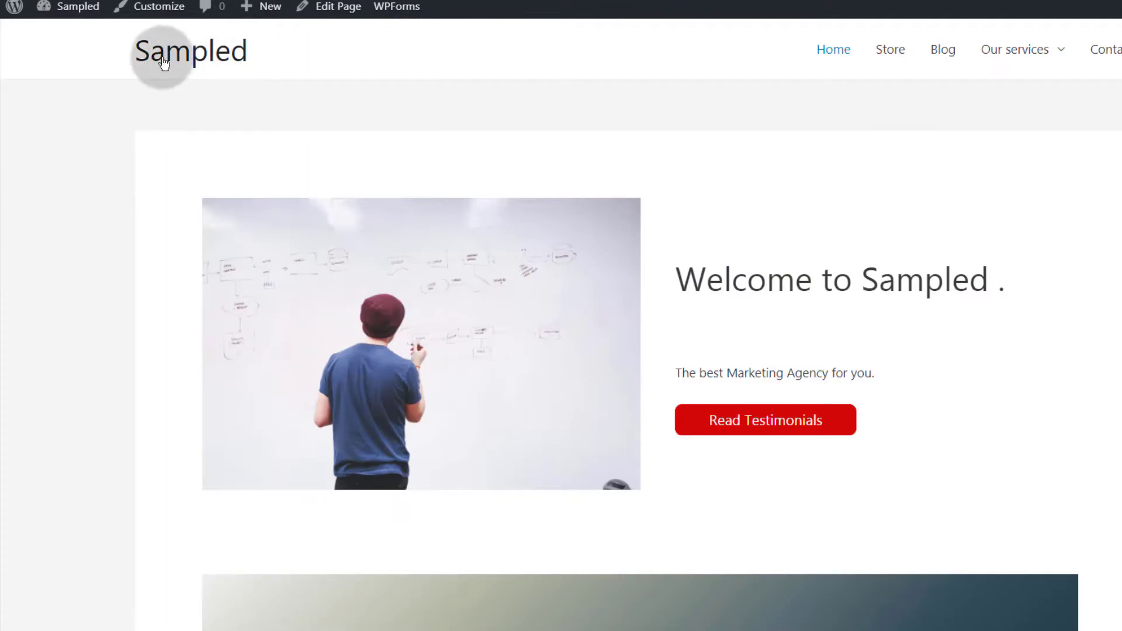
pyautogui.click(129, 42)
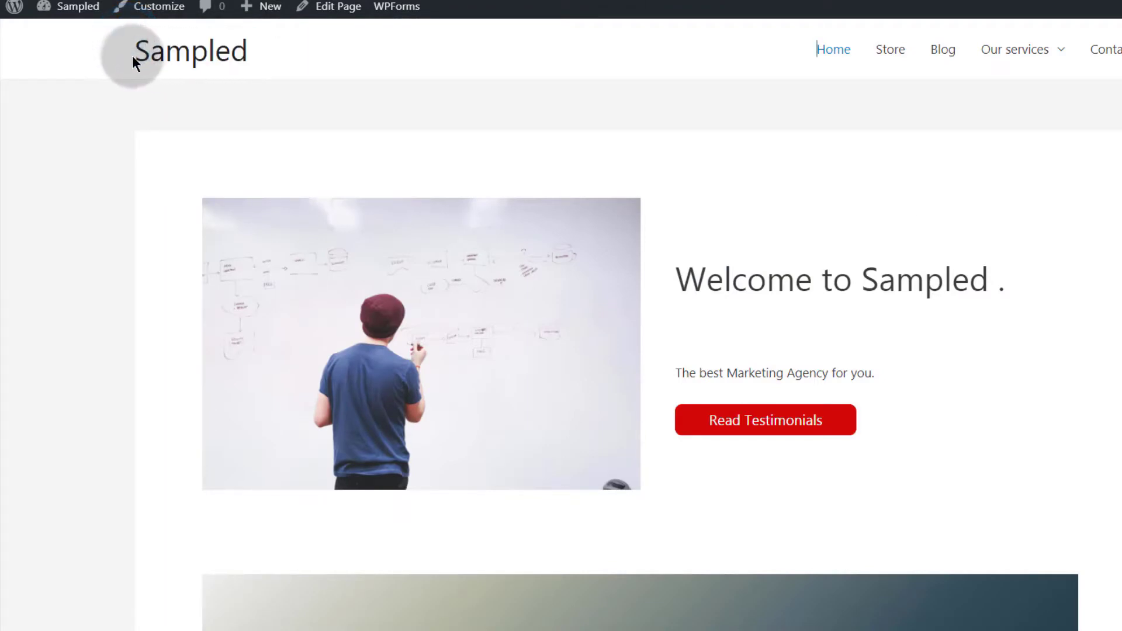
pyautogui.doubleClick(133, 57)
pyautogui.click(277, 110)
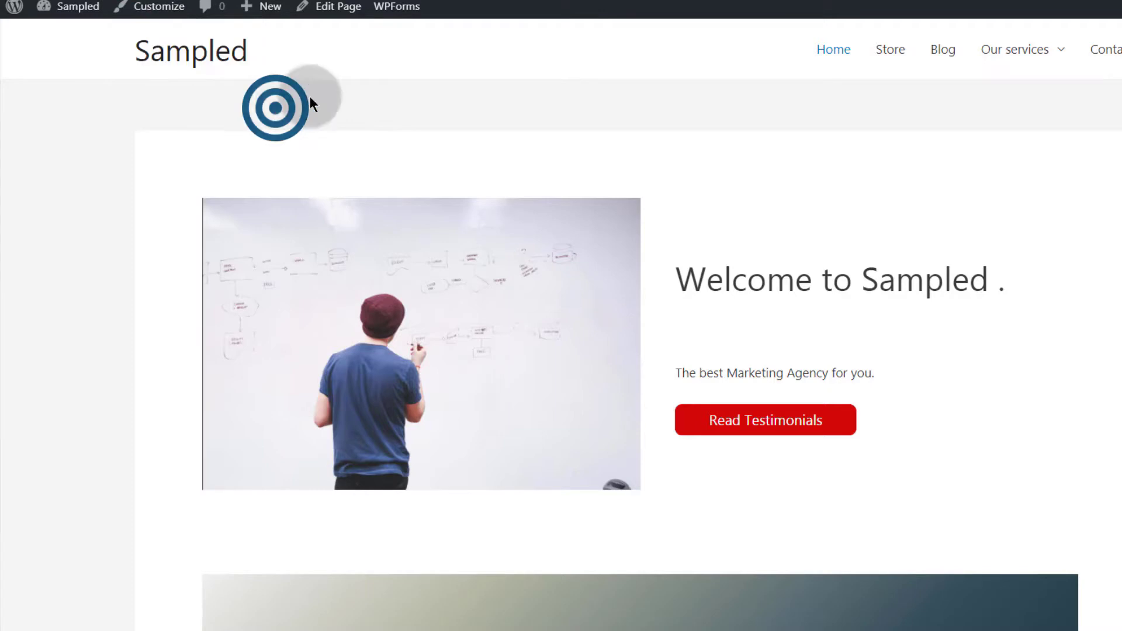
pyautogui.click(267, 53)
pyautogui.doubleClick(130, 54)
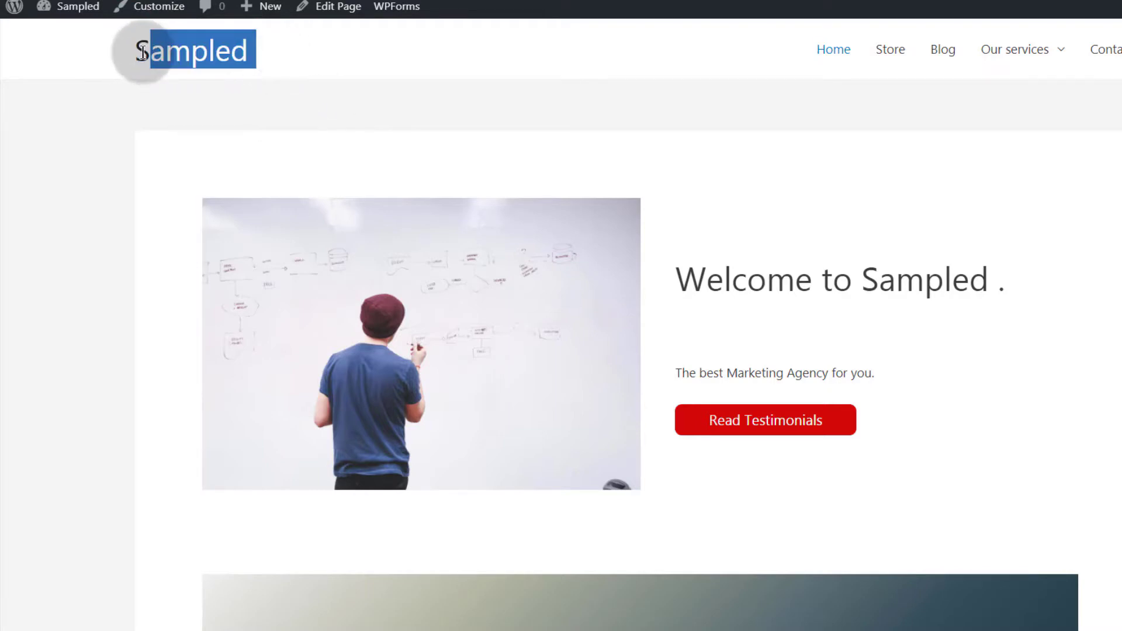
pyautogui.click(178, 95)
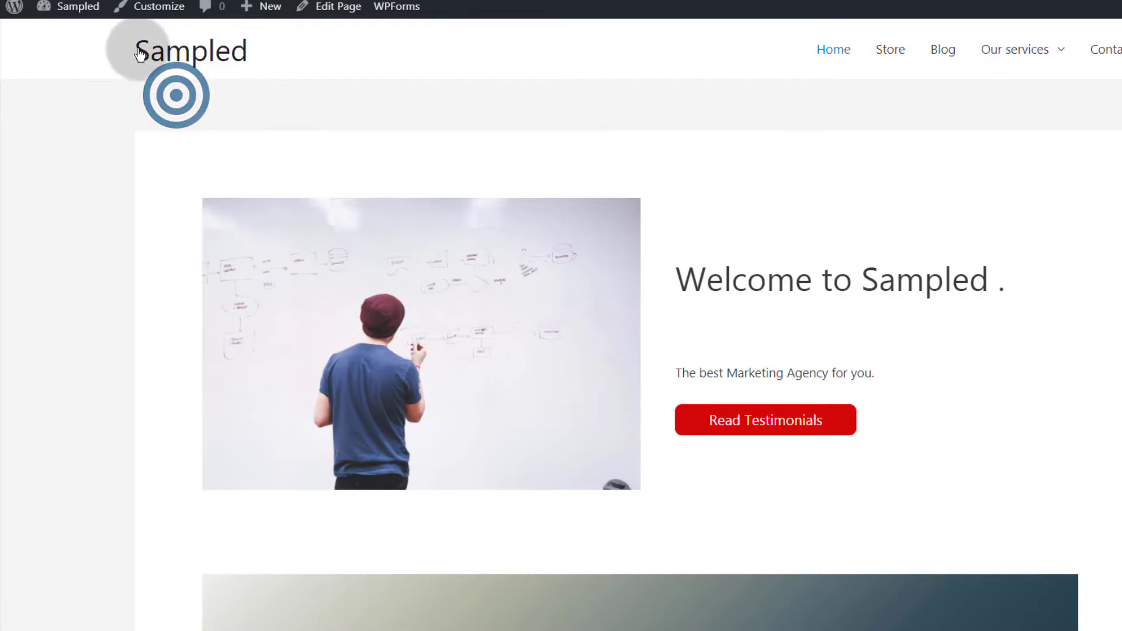
pyautogui.click(233, 99)
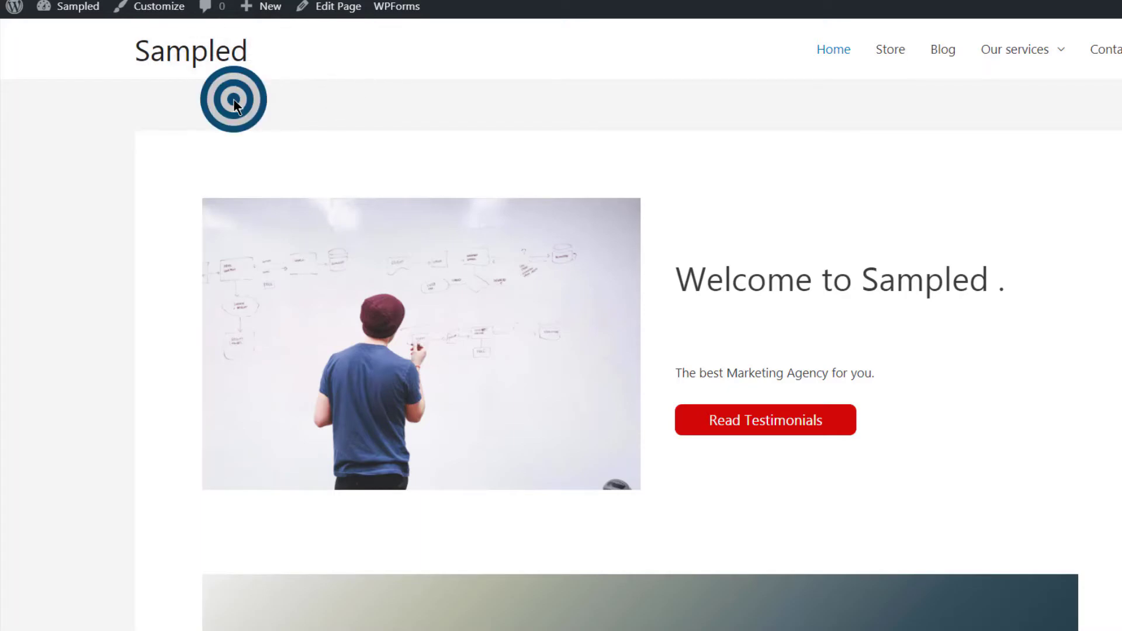
pyautogui.scroll(-15, 941, 119)
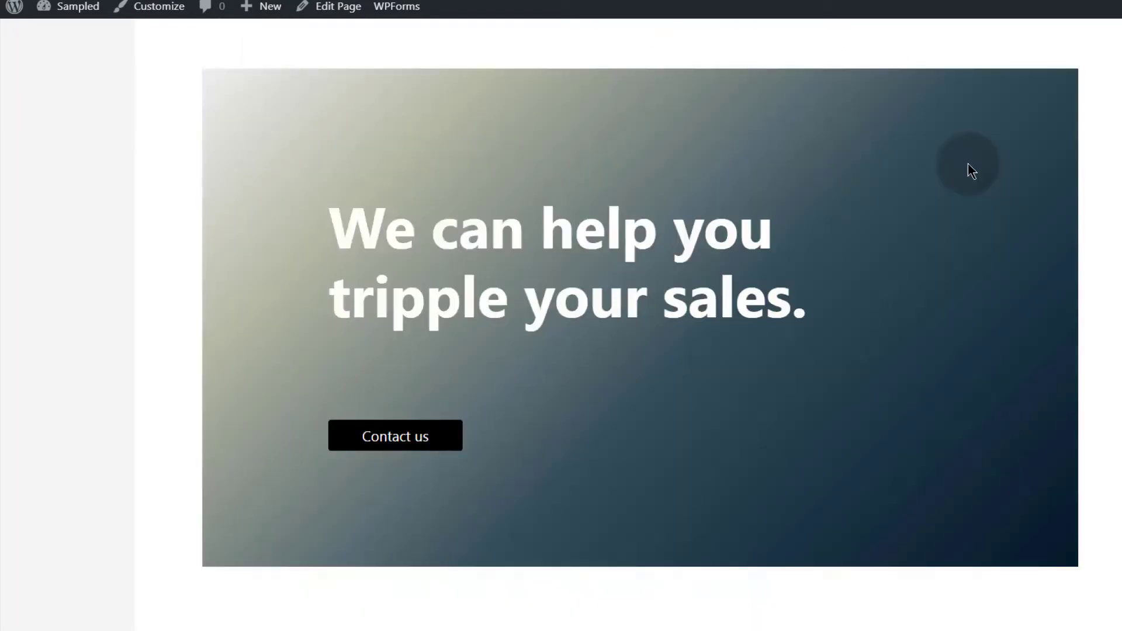
pyautogui.scroll(15, 395, 213)
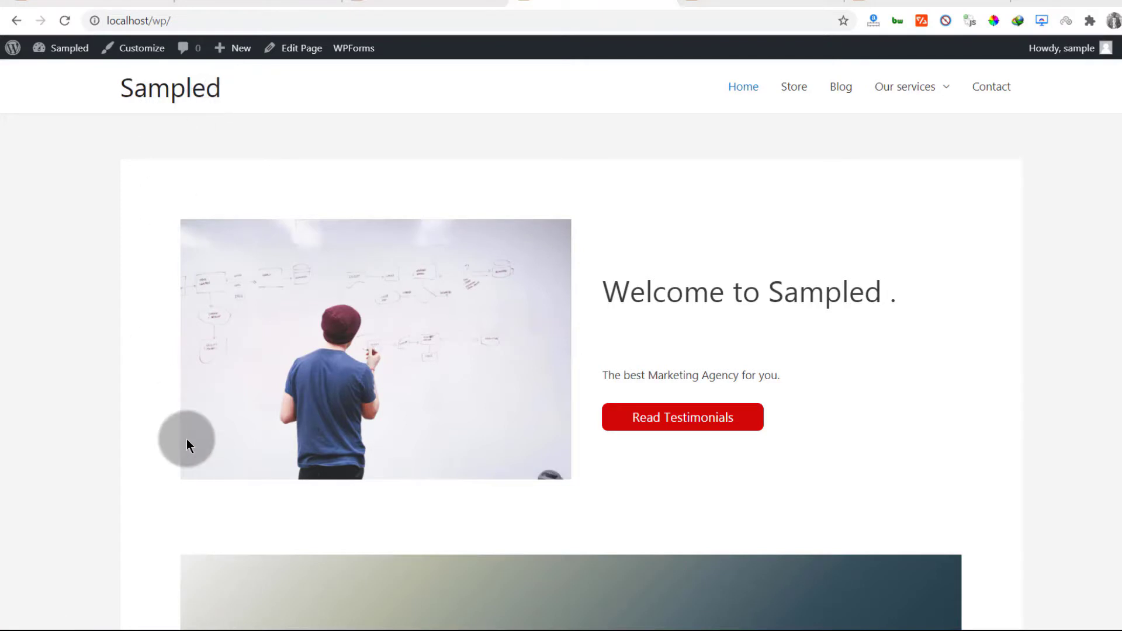
pyautogui.click(79, 630)
pyautogui.moveTo(562, 364); pyautogui.dragTo(563, 355)
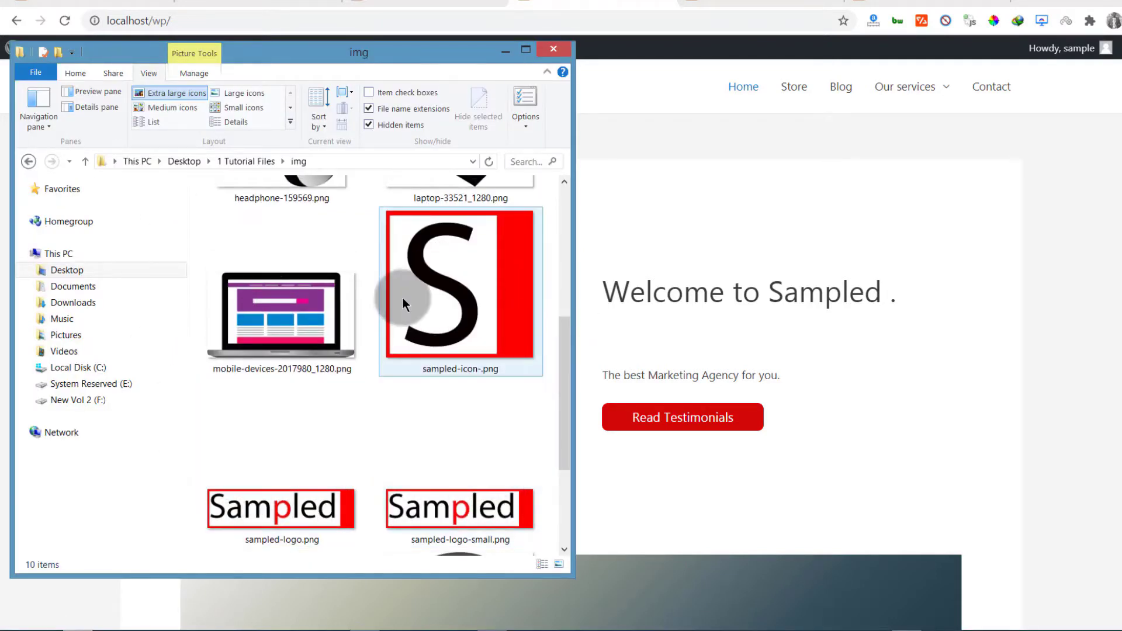
pyautogui.click(439, 289)
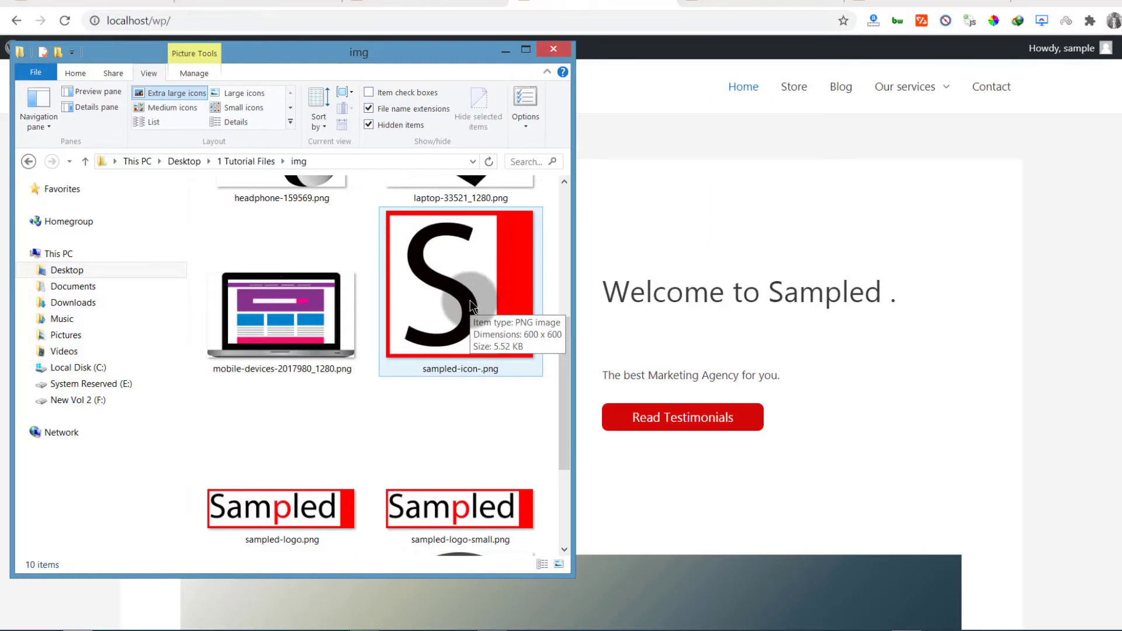
pyautogui.click(301, 514)
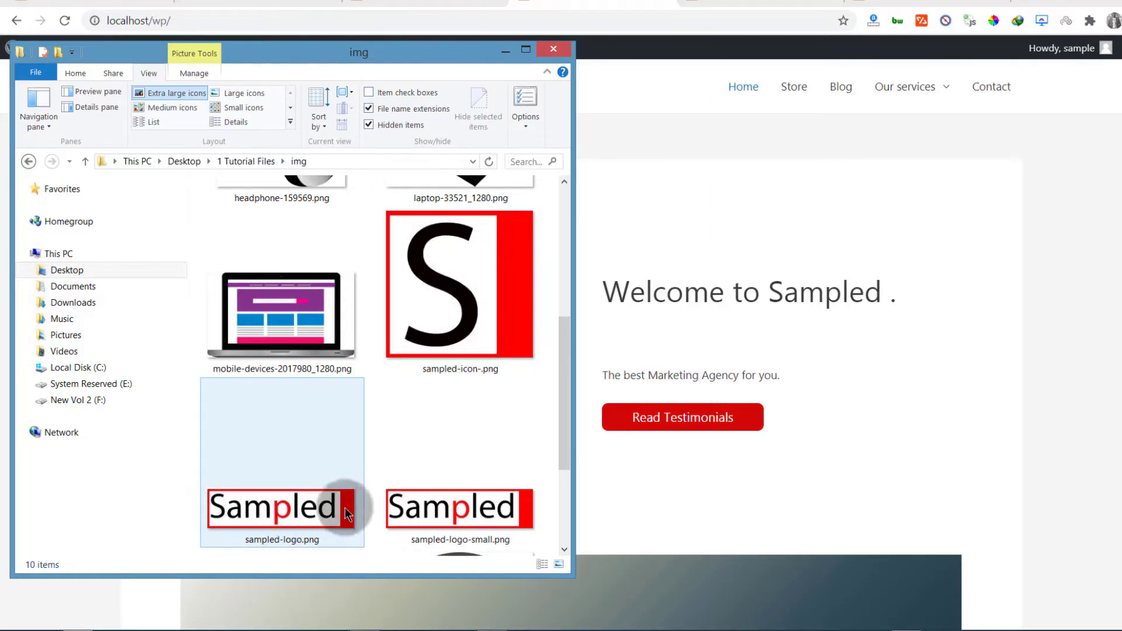
pyautogui.click(511, 502)
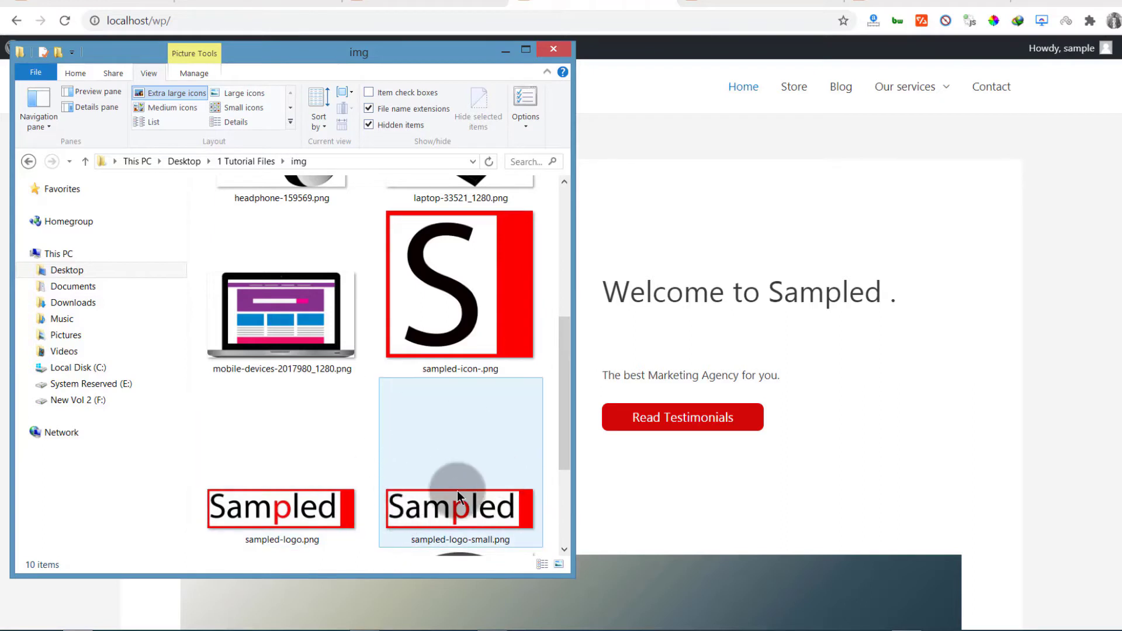
pyautogui.click(220, 501)
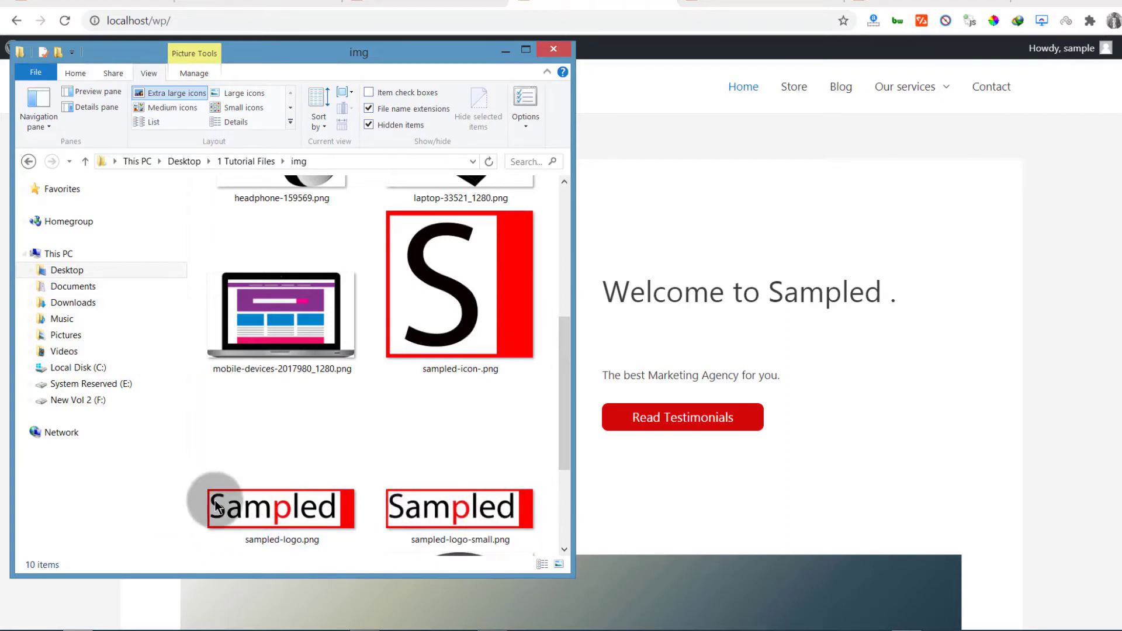
pyautogui.click(381, 500)
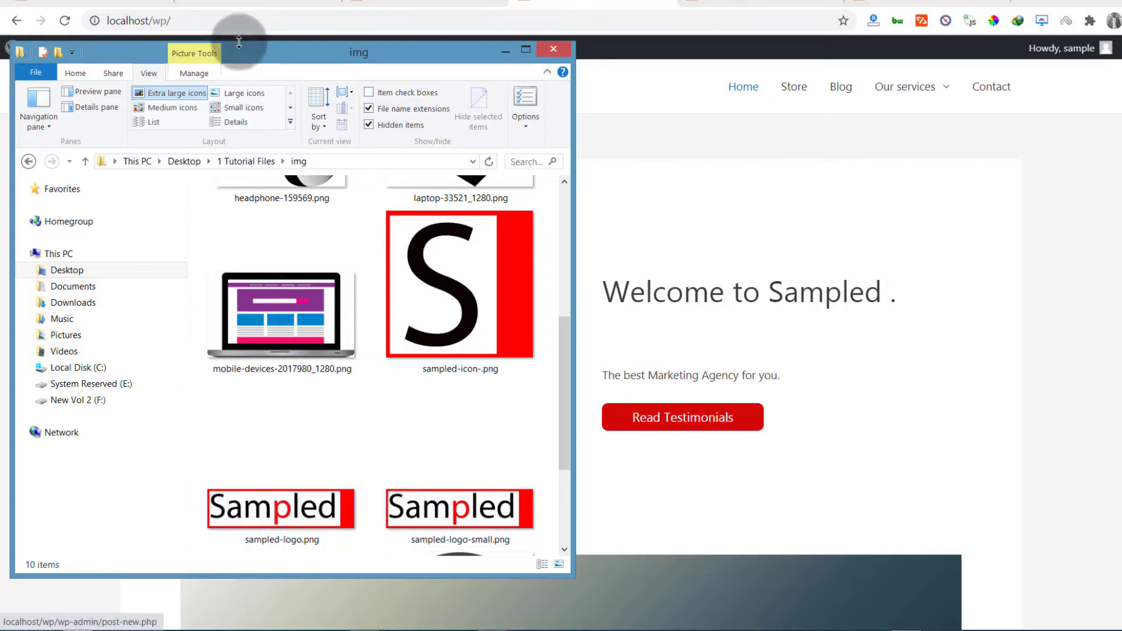
pyautogui.moveTo(240, 44); pyautogui.dragTo(218, 157)
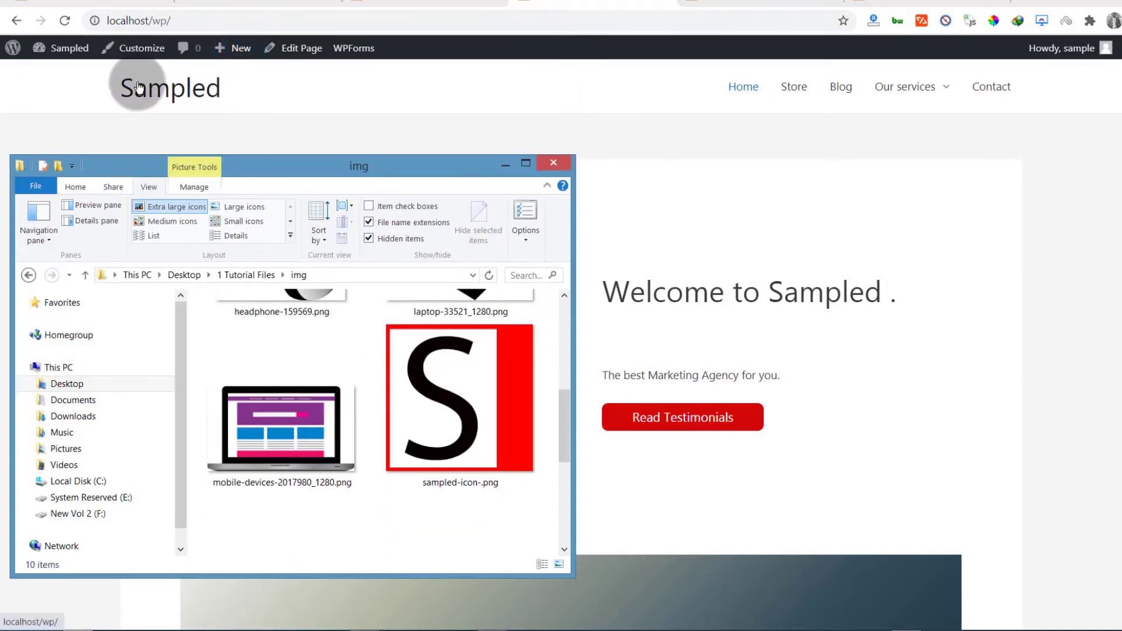
pyautogui.moveTo(566, 412); pyautogui.dragTo(567, 469)
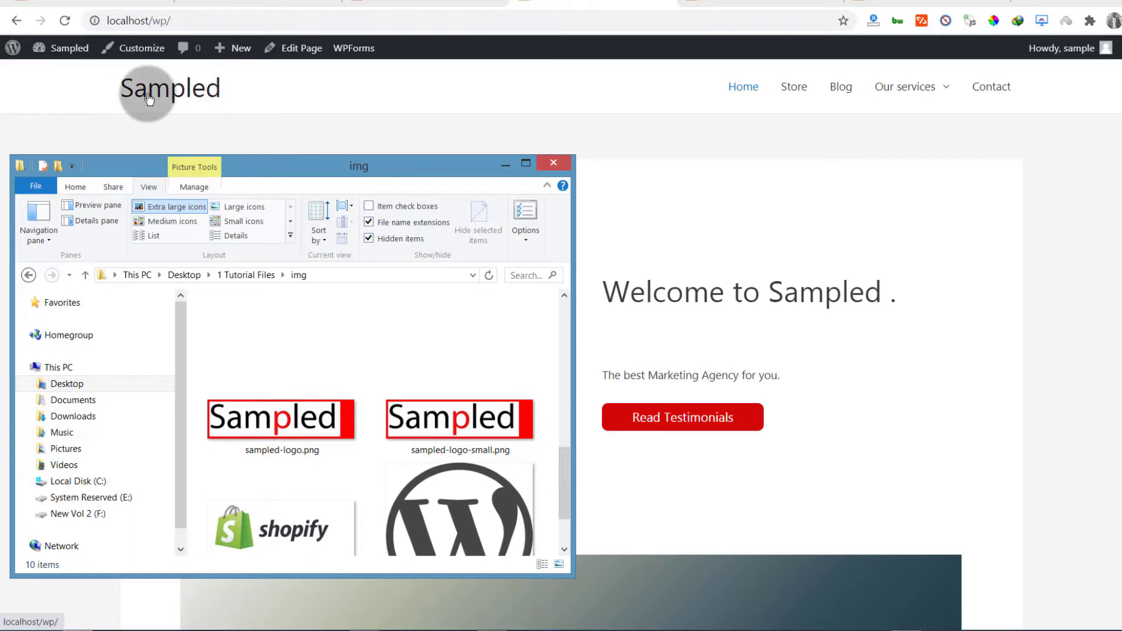
pyautogui.click(128, 125)
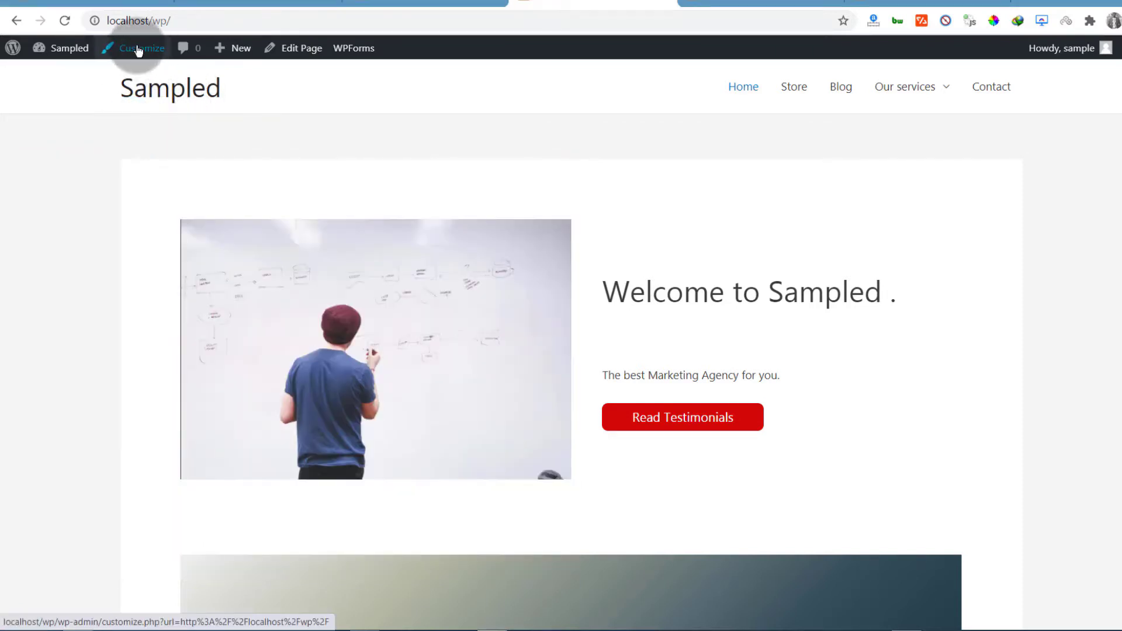
# Close the old Customizer tab and reopen the Customizer for the Sampled site
pyautogui.click(749, 4)
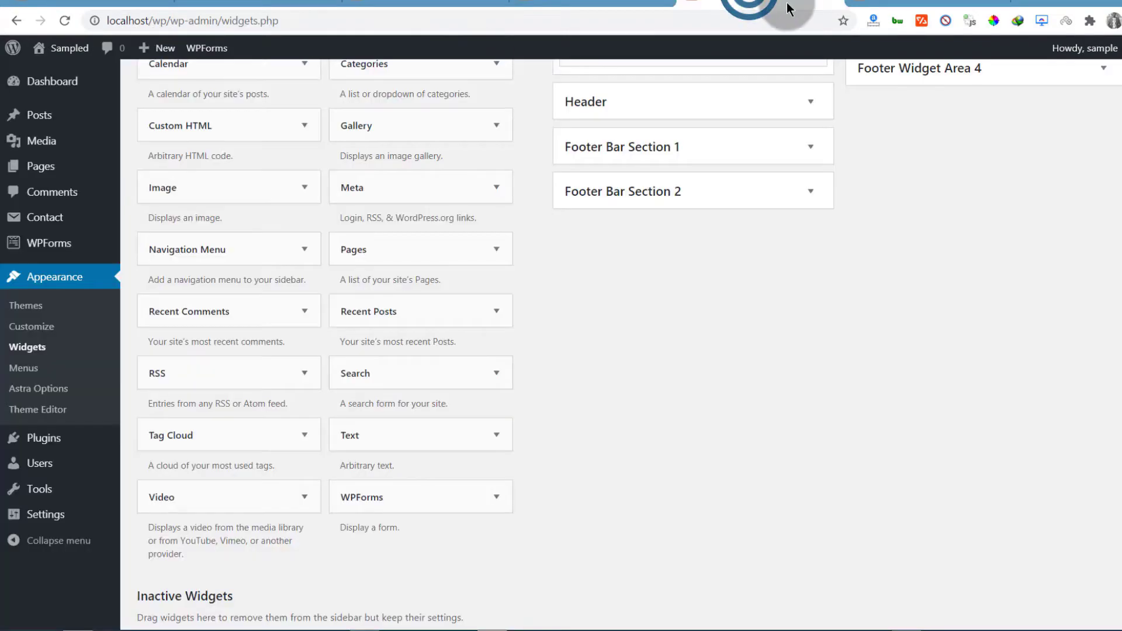
pyautogui.click(832, 3)
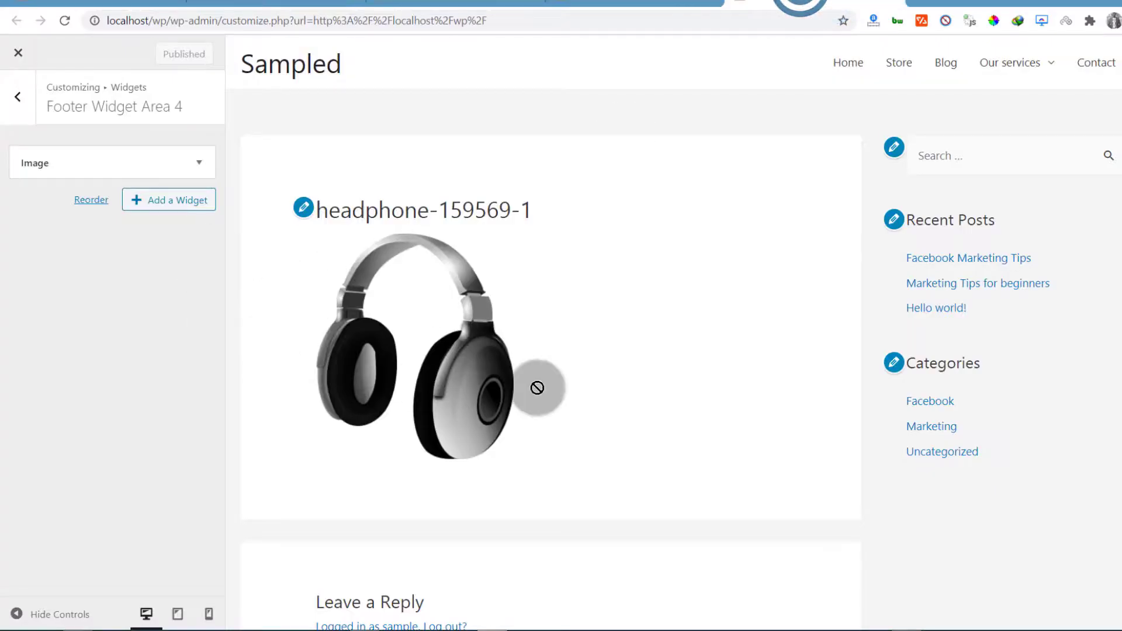
pyautogui.click(18, 53)
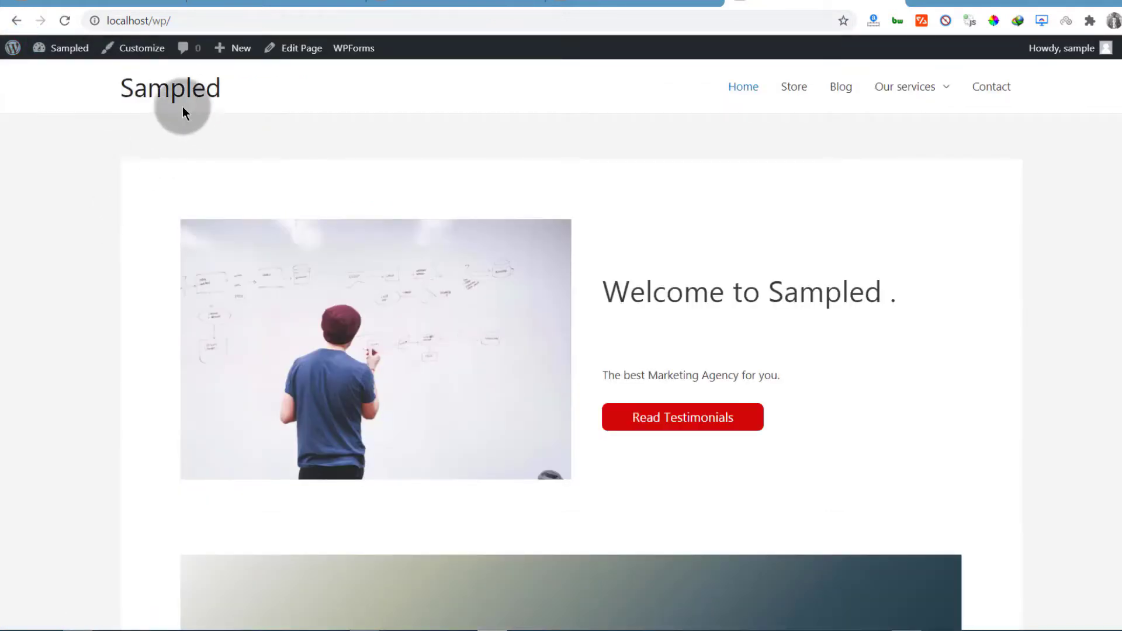
pyautogui.click(141, 48)
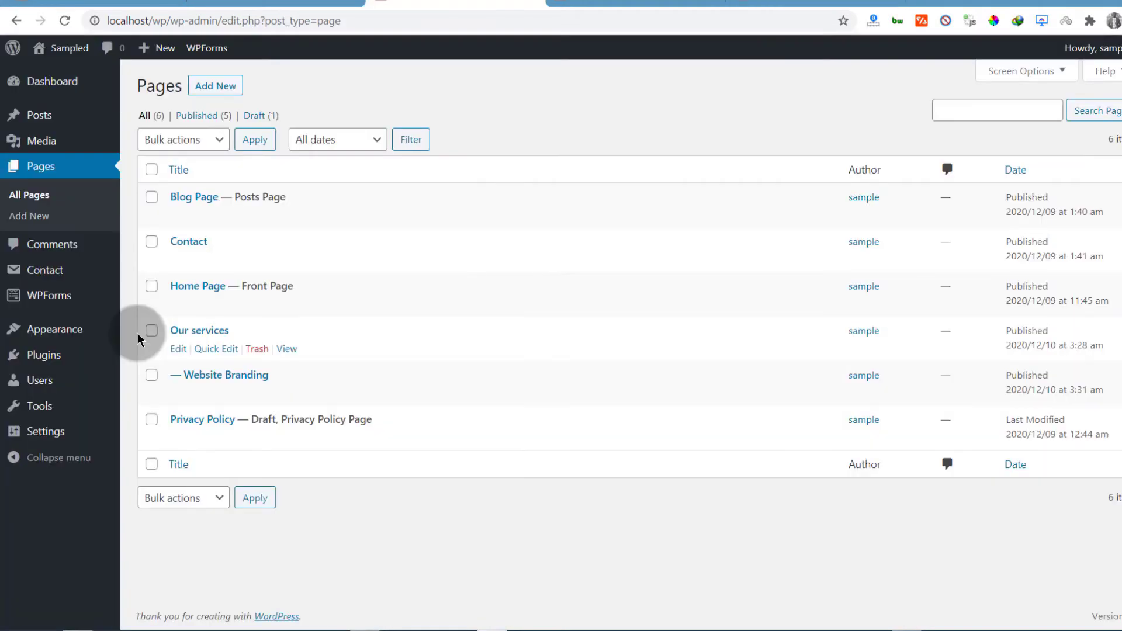
pyautogui.moveTo(35, 328)
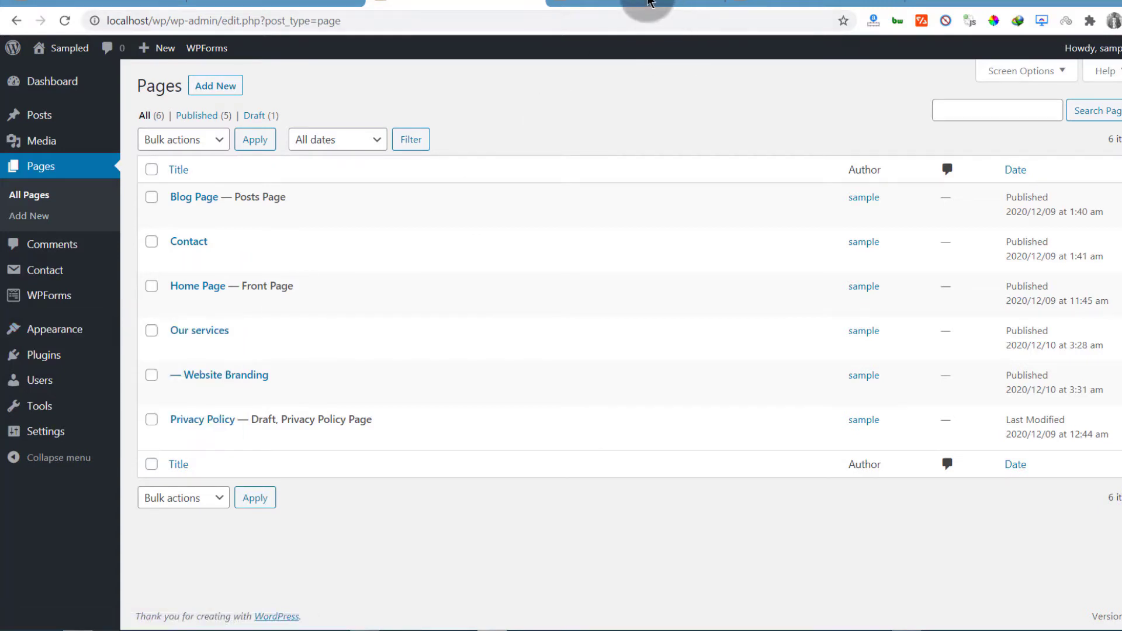
pyautogui.click(783, 3)
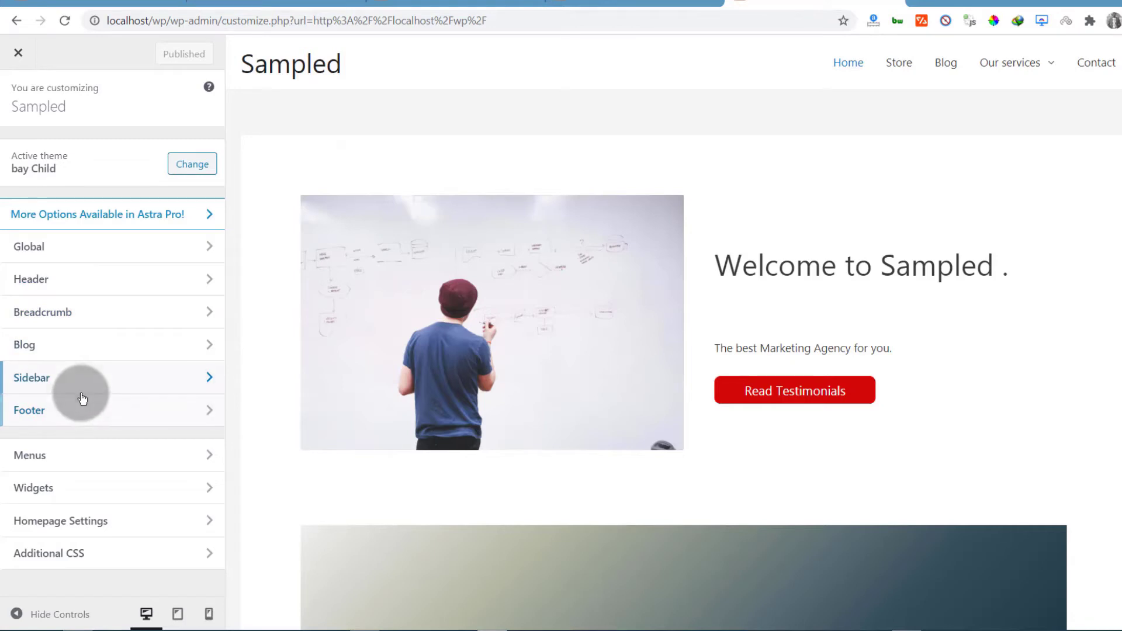
# Upload sampled-logo-small.png as a new logo image under Header > Site Identity
pyautogui.click(45, 285)
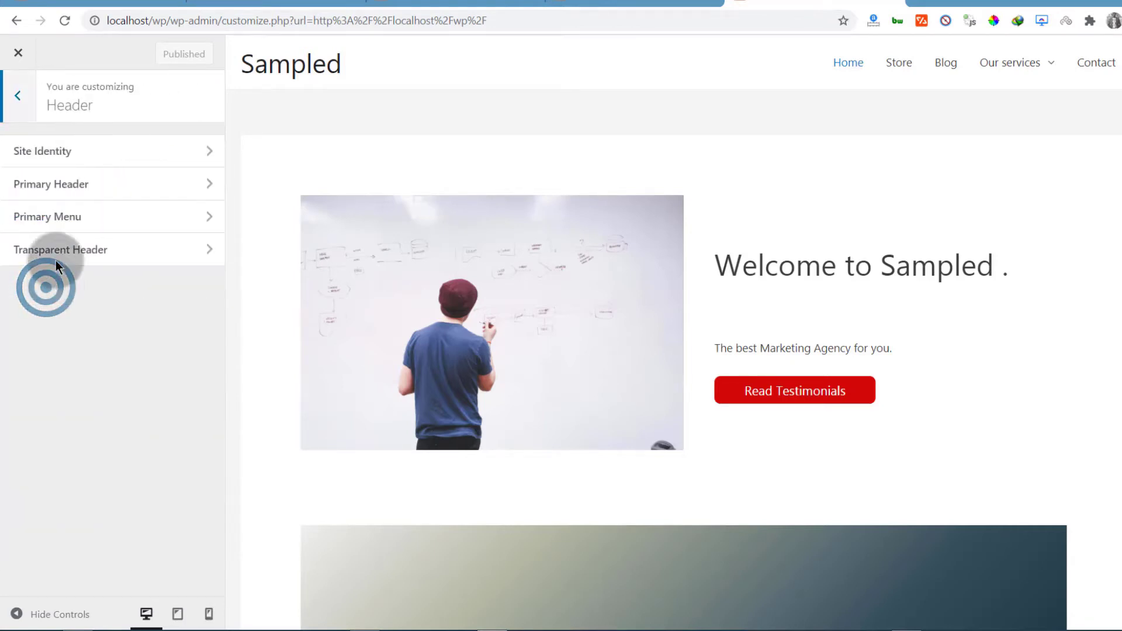
pyautogui.click(45, 153)
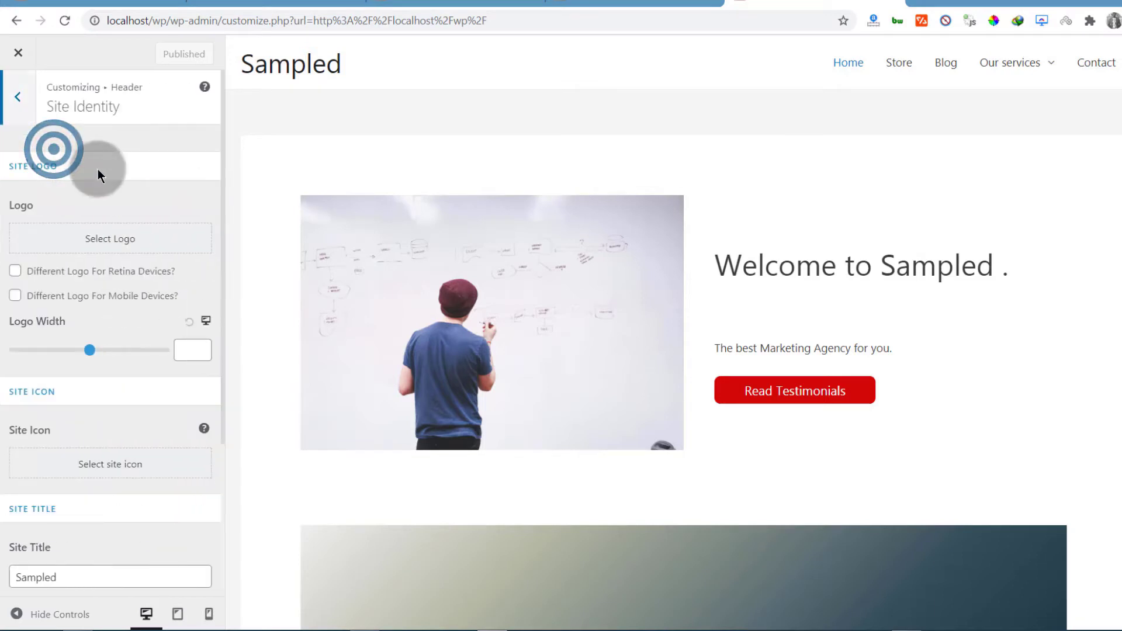
pyautogui.click(118, 250)
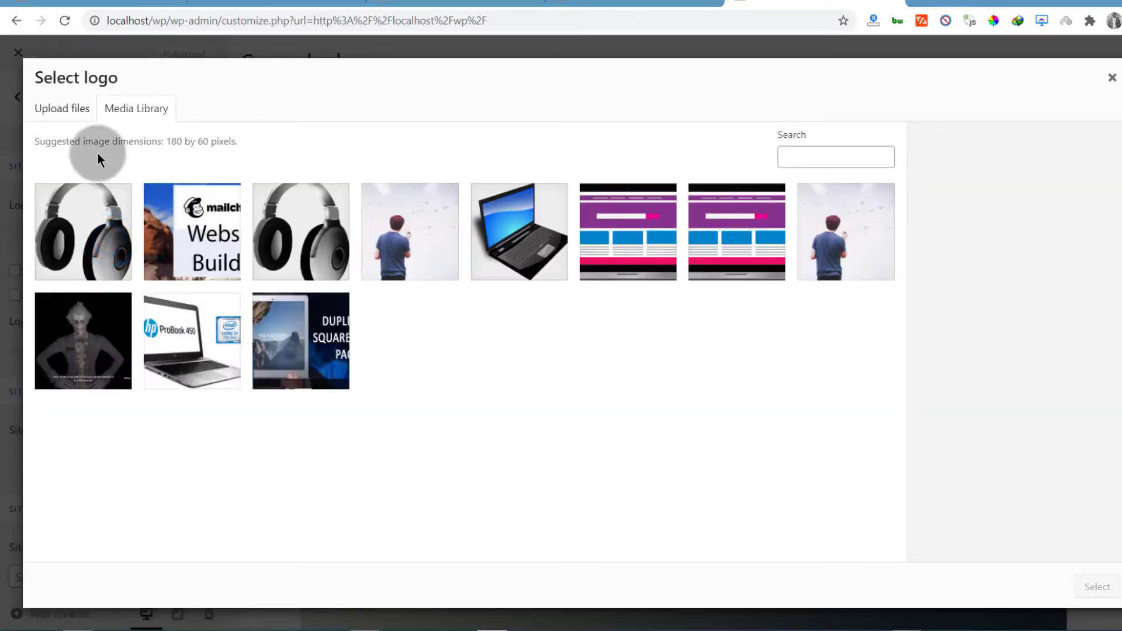
pyautogui.click(67, 110)
pyautogui.click(581, 330)
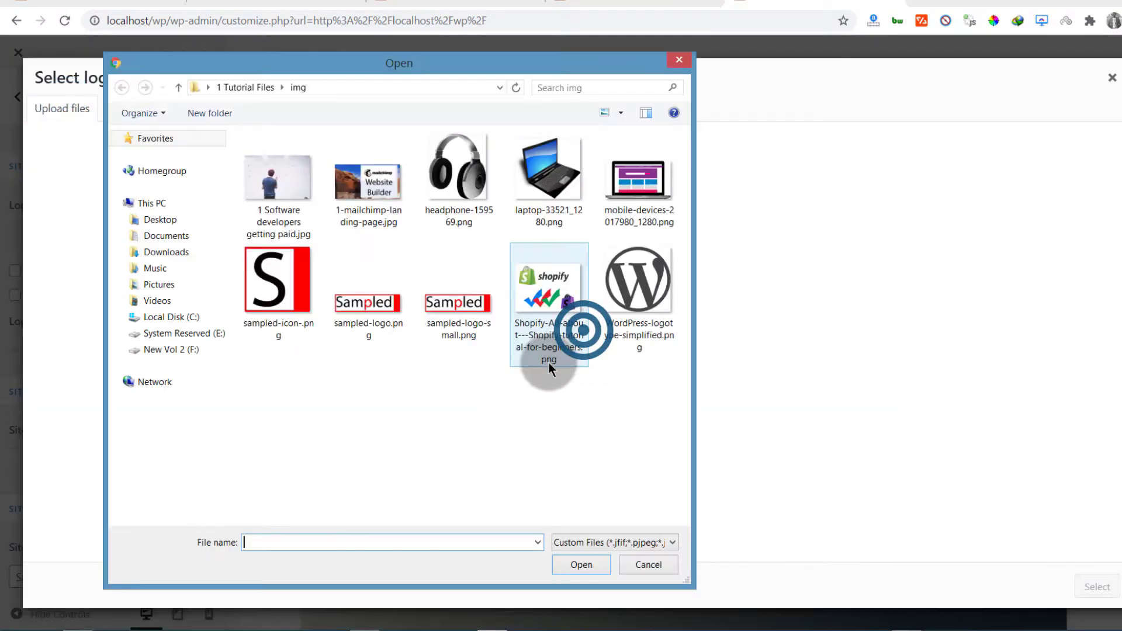
pyautogui.click(352, 325)
pyautogui.click(469, 330)
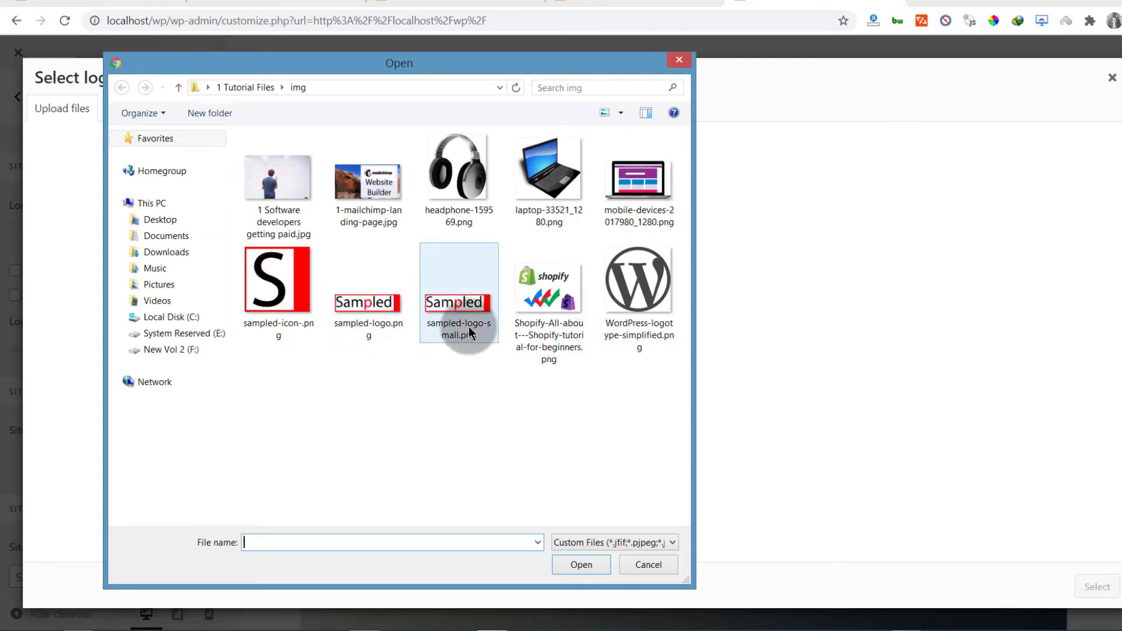
pyautogui.doubleClick(458, 315)
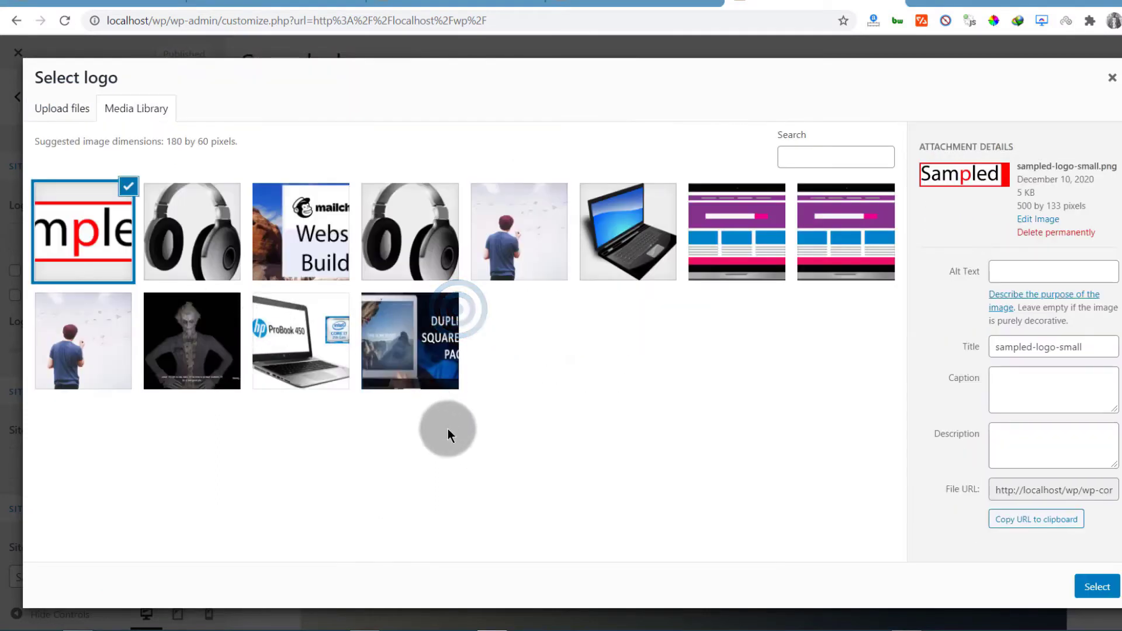
# Give the uploaded logo the alt text 'sampled' and select it as the site logo
pyautogui.click(1007, 272)
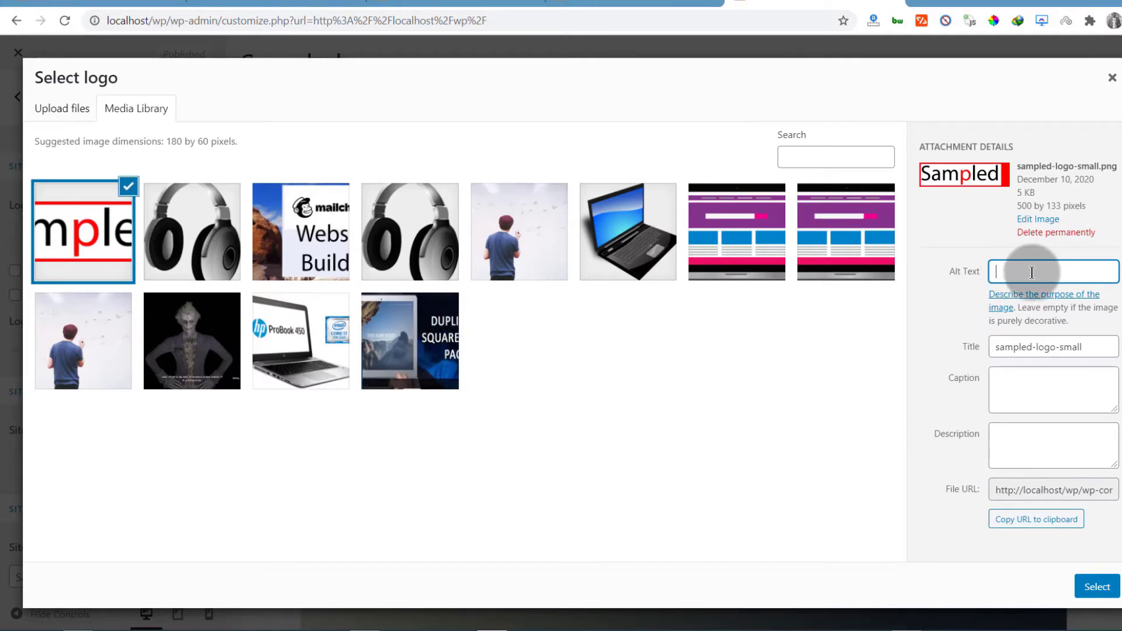
pyautogui.click(1022, 269)
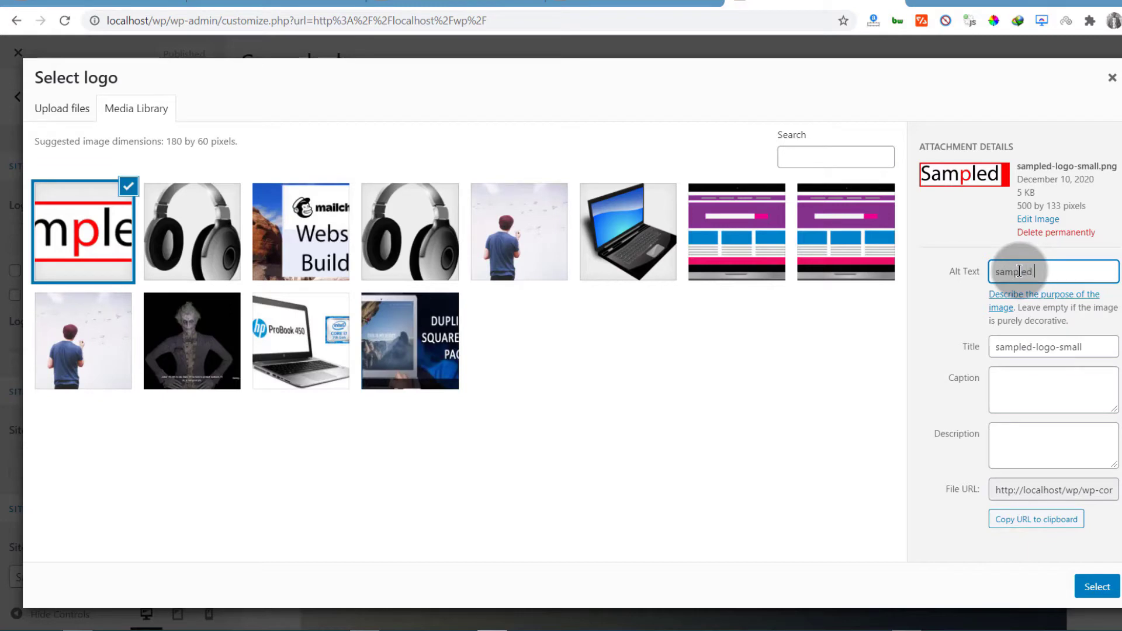
pyautogui.click(1092, 600)
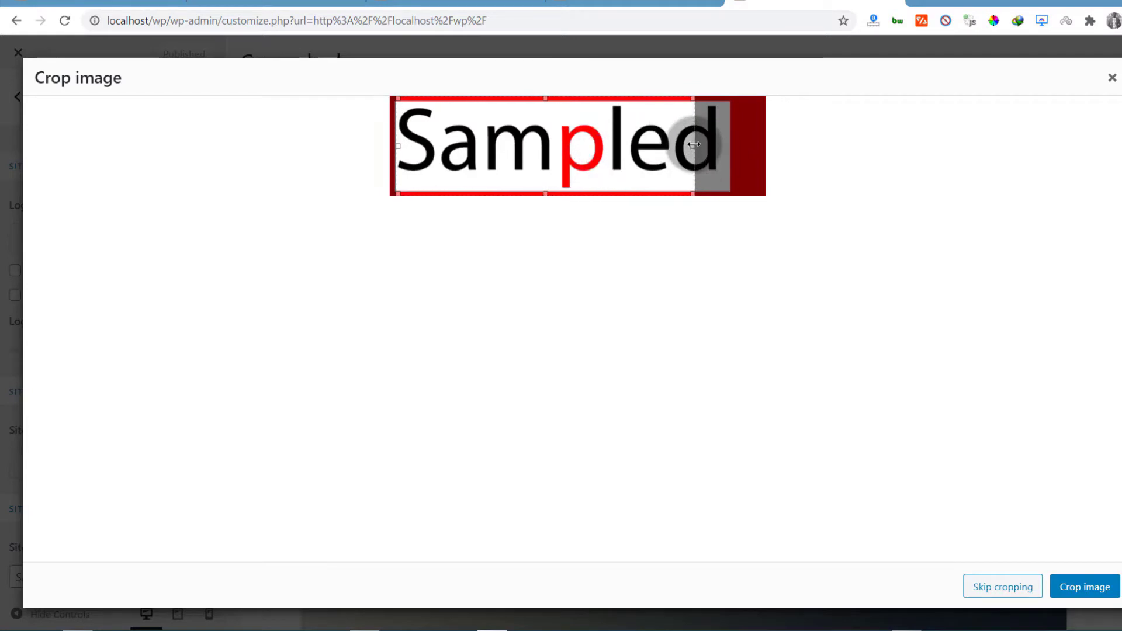
# Widen the crop box to cover the whole red Sampled banner and apply the crop
pyautogui.moveTo(694, 144); pyautogui.dragTo(763, 142)
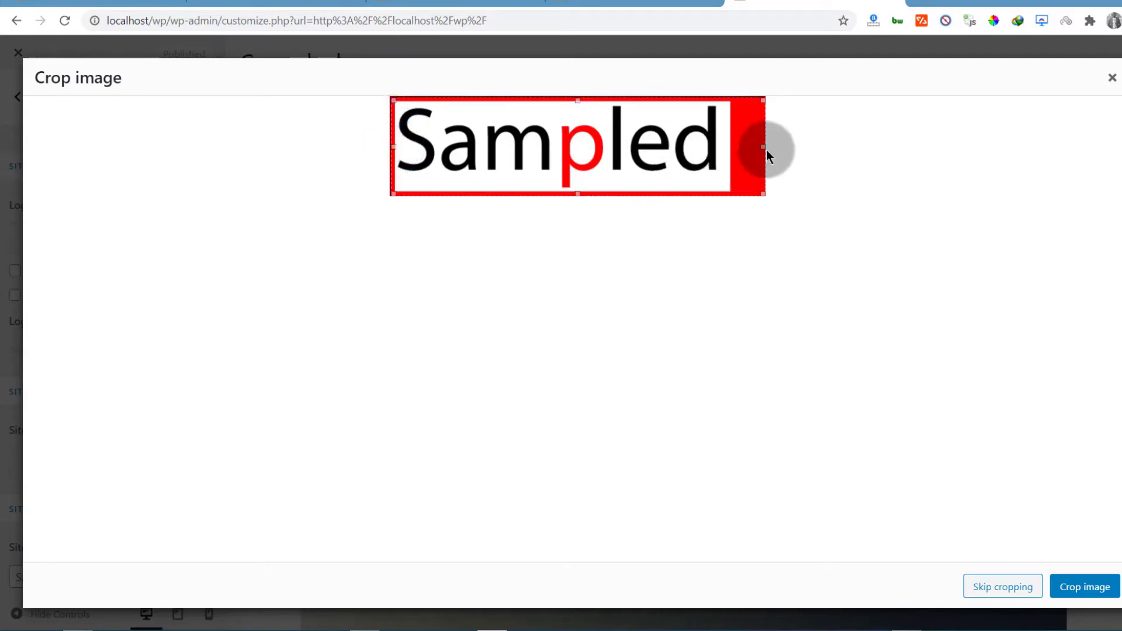
pyautogui.click(763, 100)
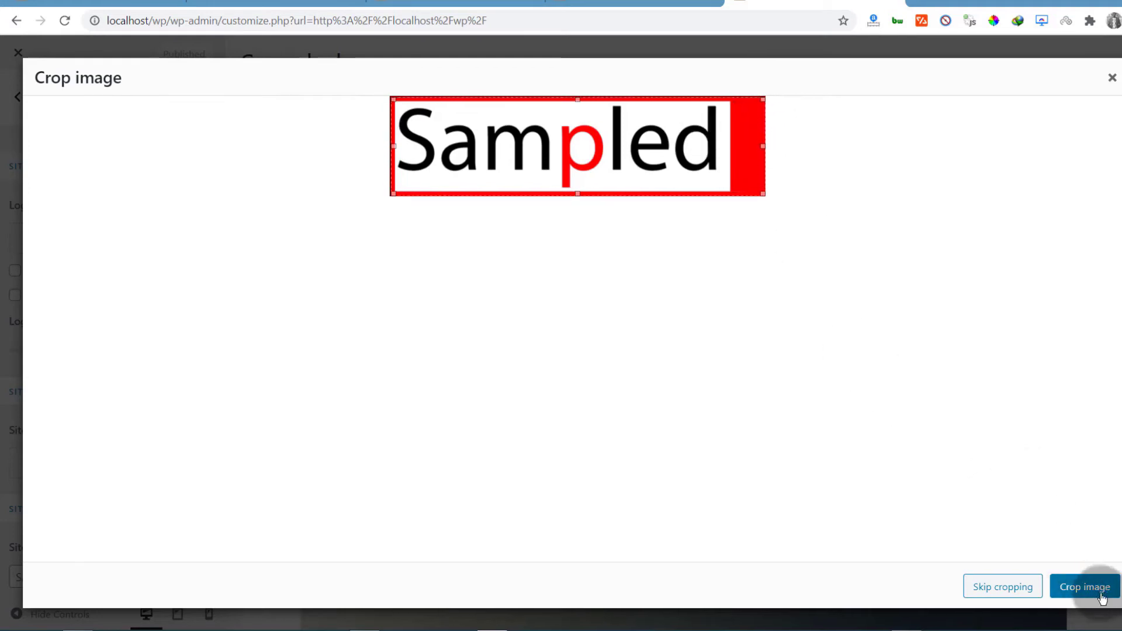
pyautogui.click(1084, 587)
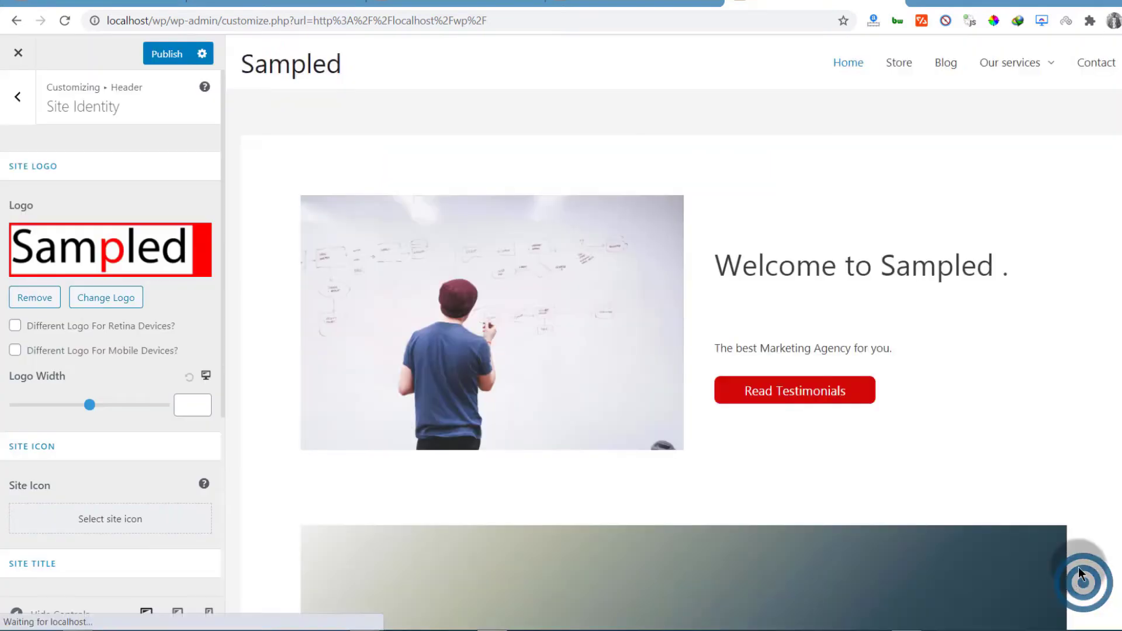
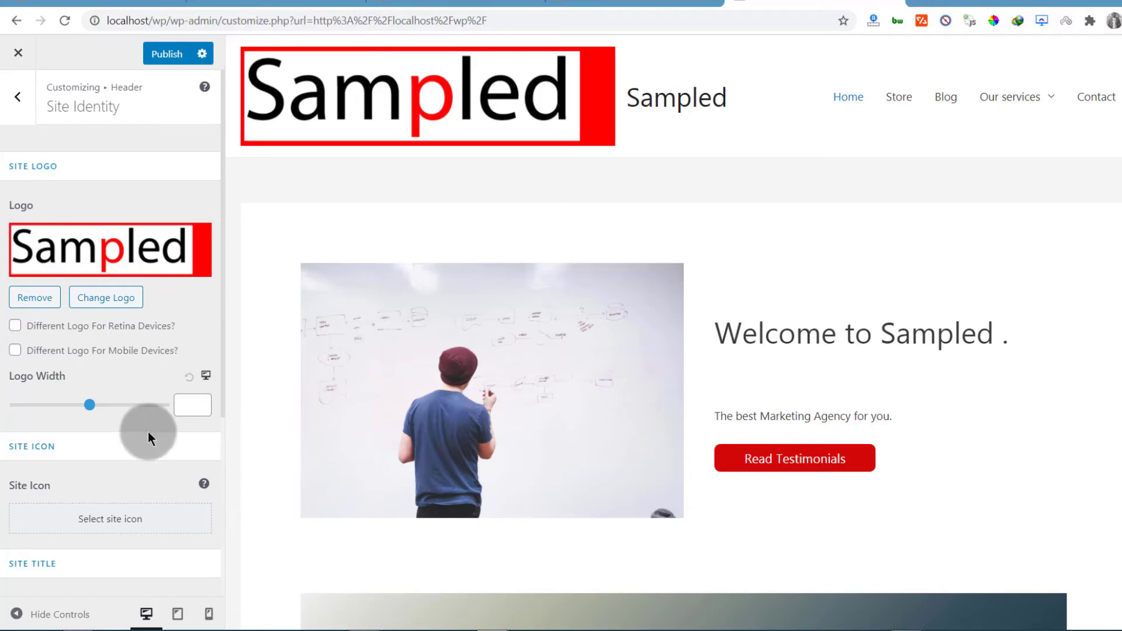
# Upload sampled-icon-.png as the site icon and apply its crop
pyautogui.click(103, 523)
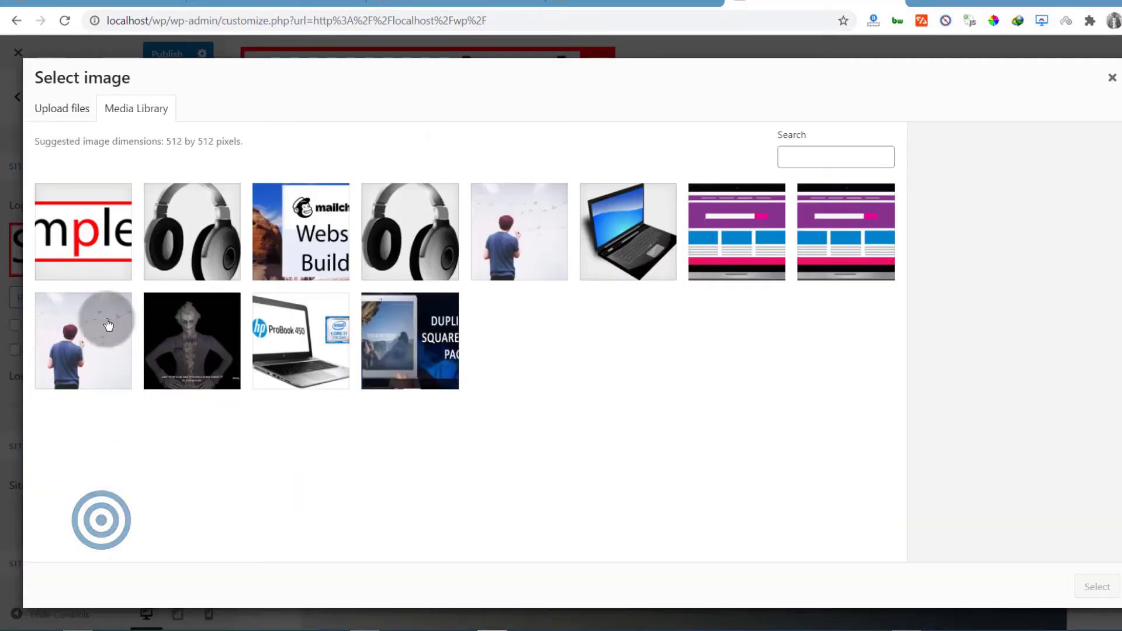
pyautogui.click(51, 107)
pyautogui.click(596, 326)
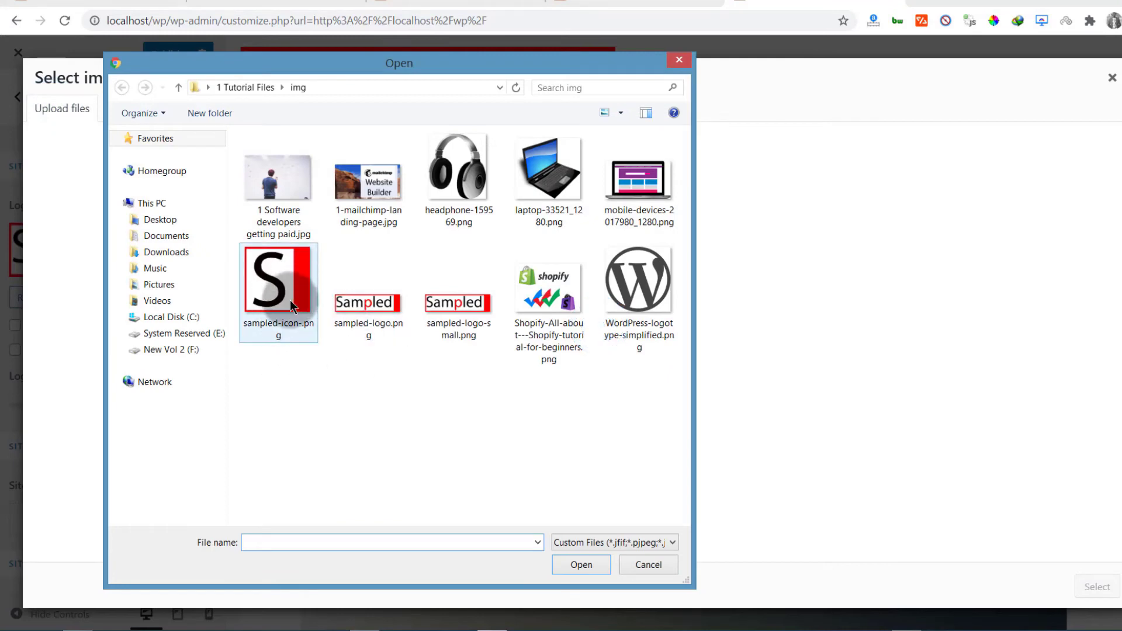
pyautogui.doubleClick(275, 286)
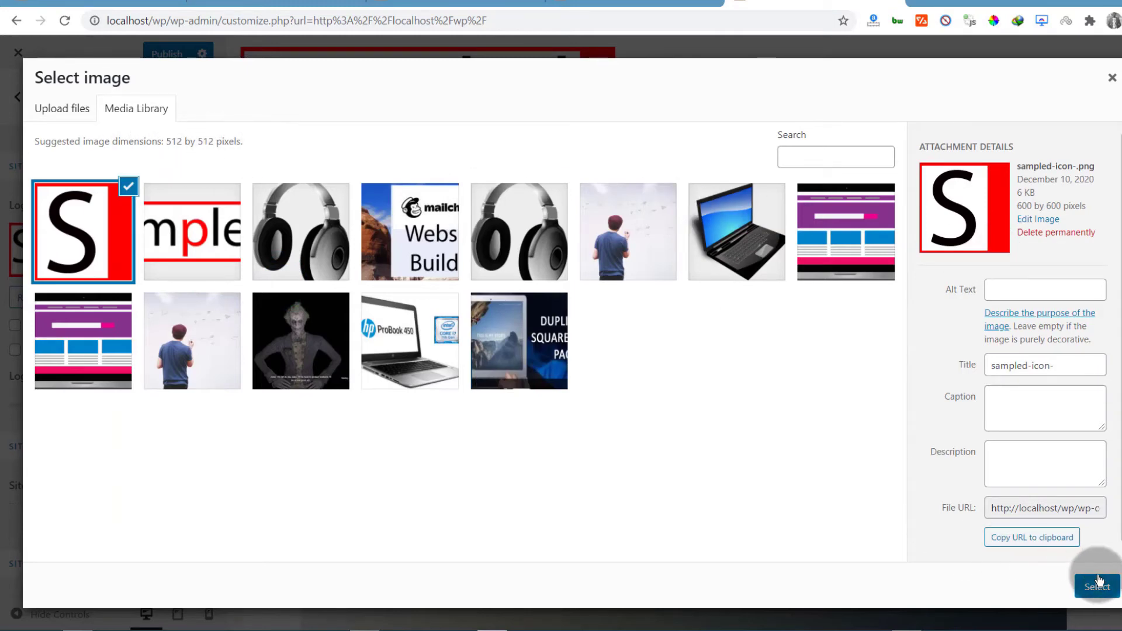
pyautogui.click(1098, 587)
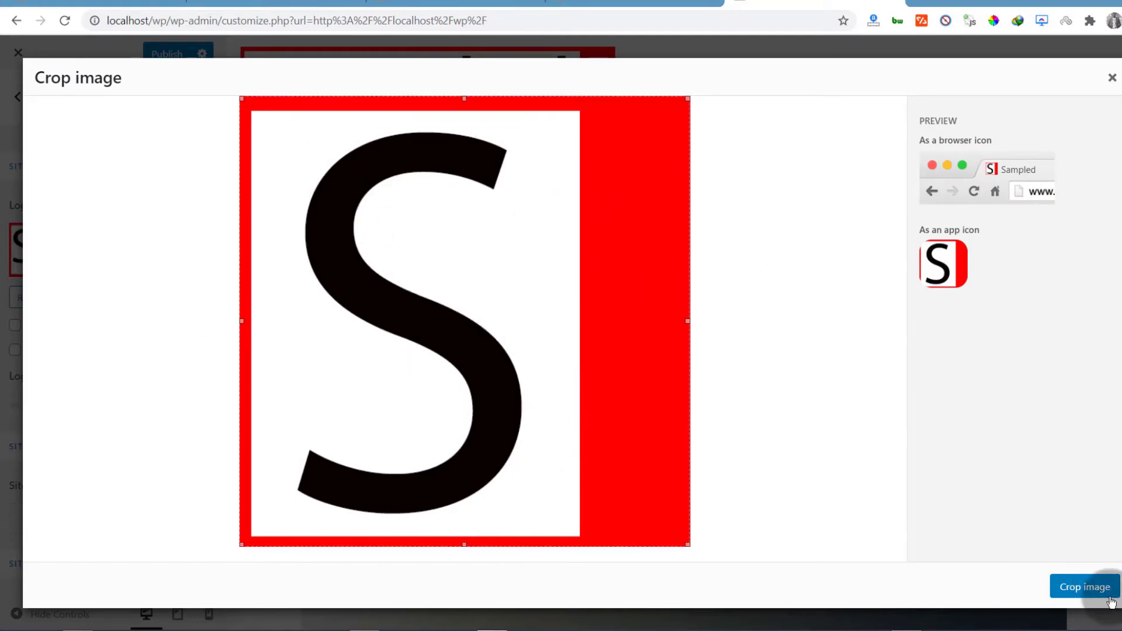
pyautogui.click(1088, 594)
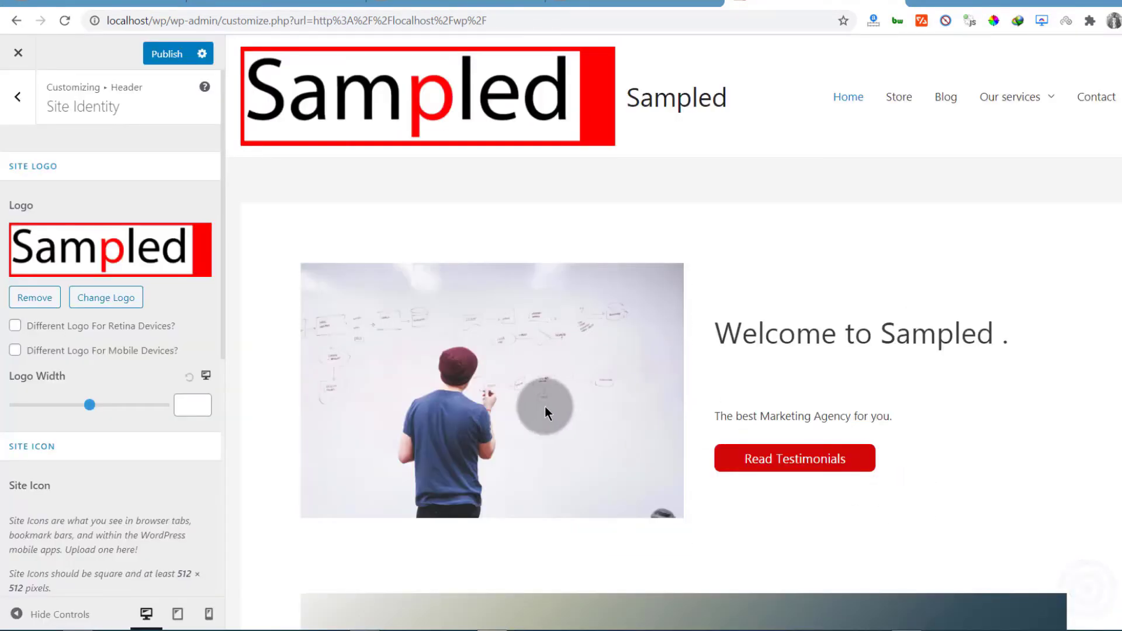
# Hide the site title and shrink the header logo width to 198
pyautogui.scroll(-4, 128, 447)
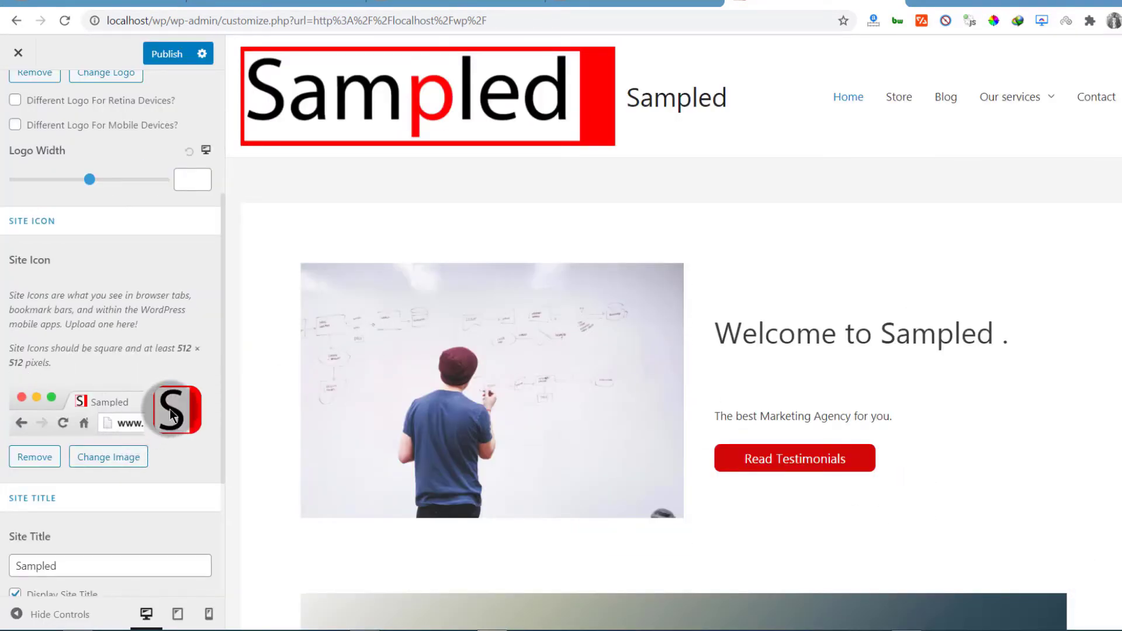
pyautogui.scroll(4, 113, 339)
pyautogui.scroll(-7, 82, 438)
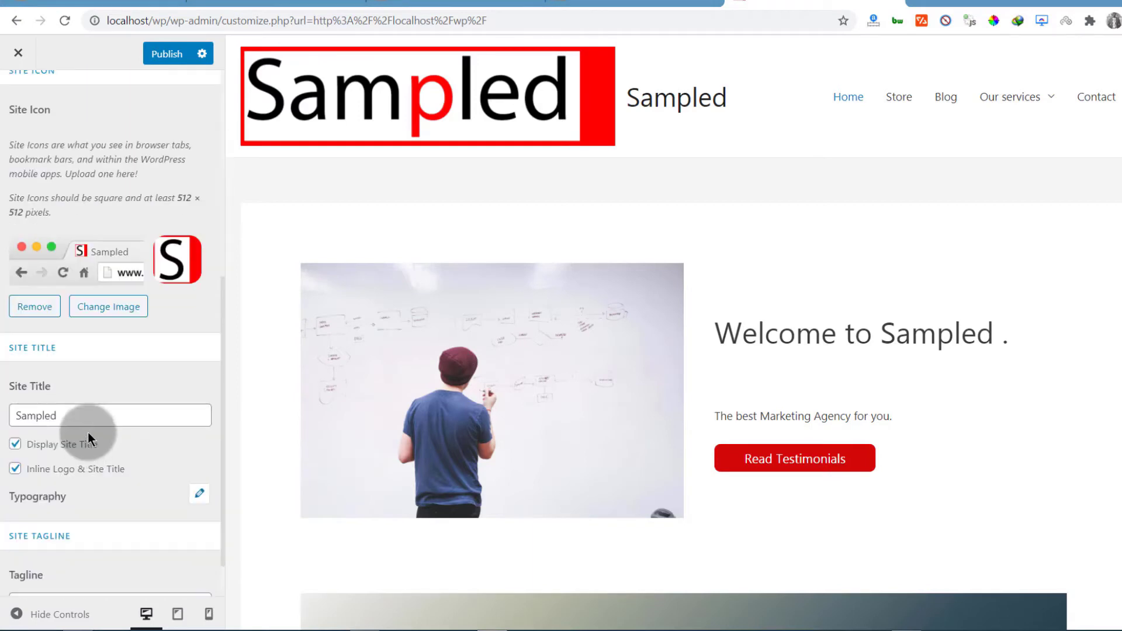
pyautogui.scroll(7, 89, 435)
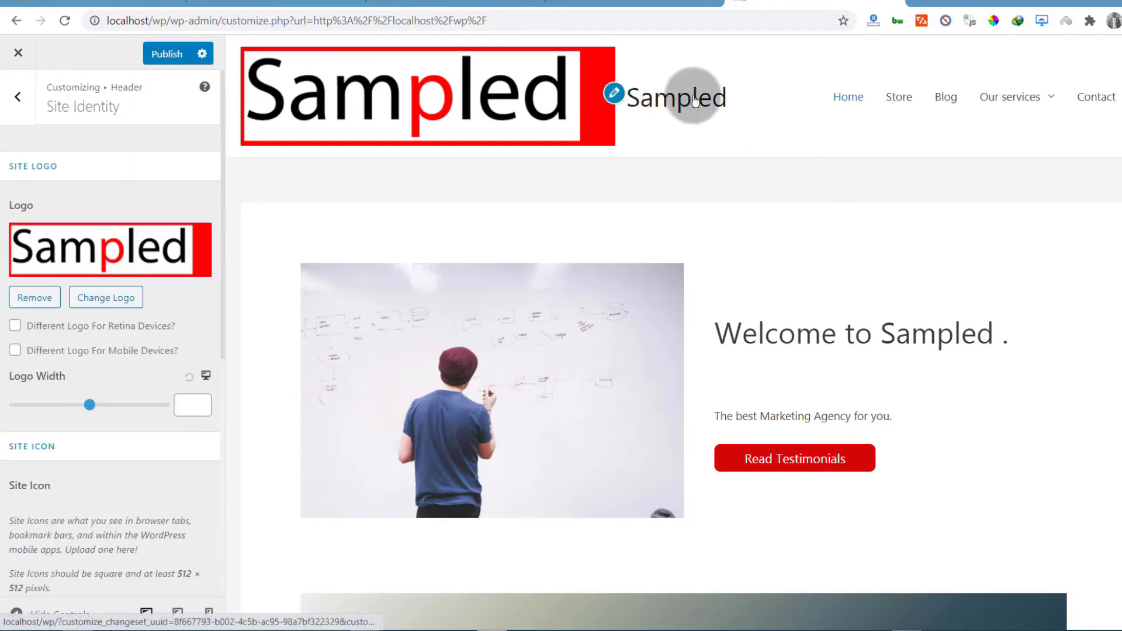
pyautogui.scroll(-7, 204, 366)
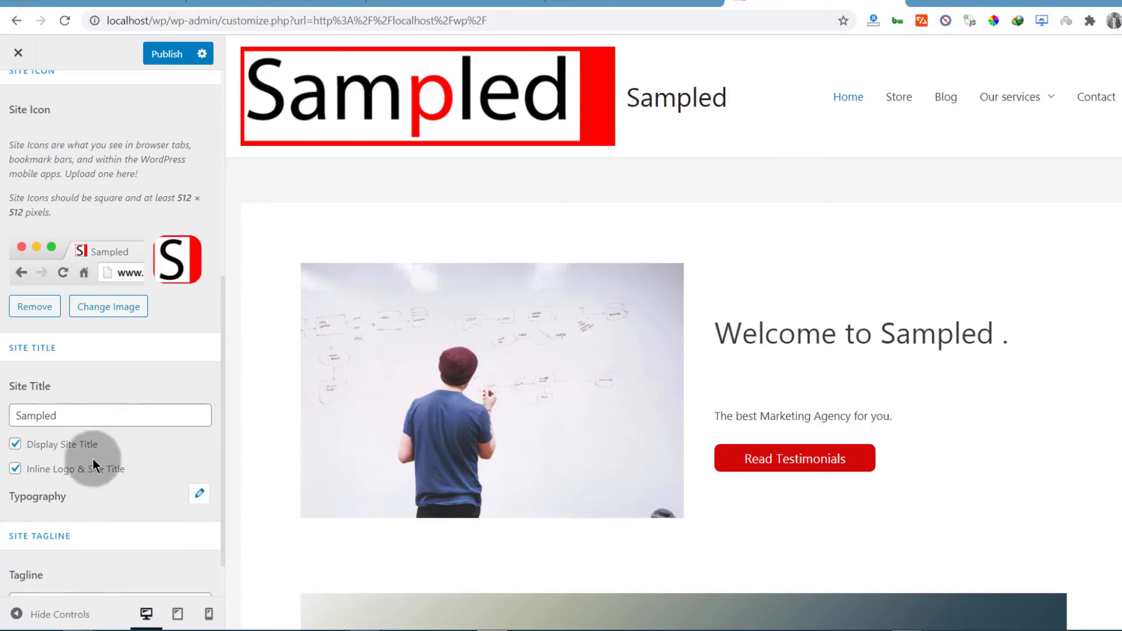
pyautogui.scroll(-1, 93, 458)
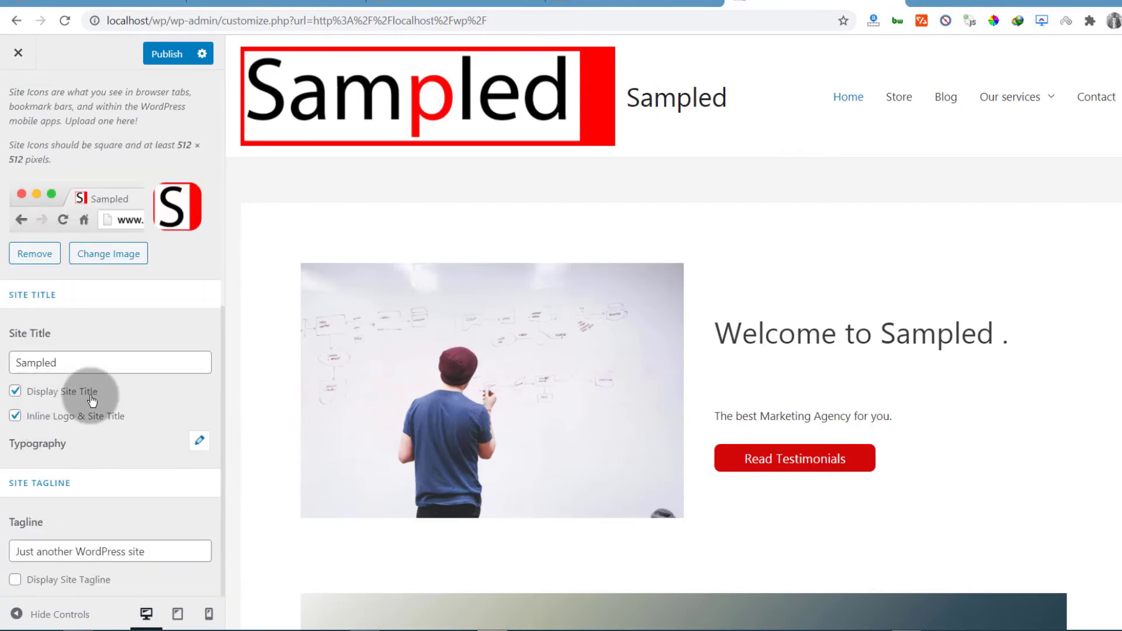
pyautogui.click(14, 391)
pyautogui.scroll(-1, 138, 465)
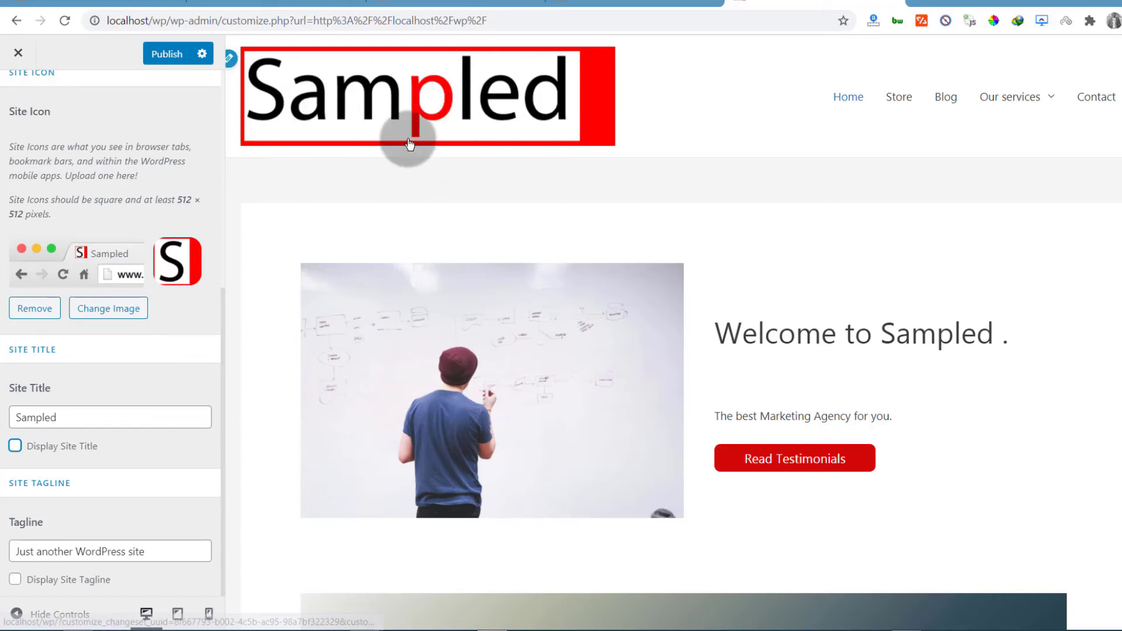
pyautogui.scroll(6, 117, 359)
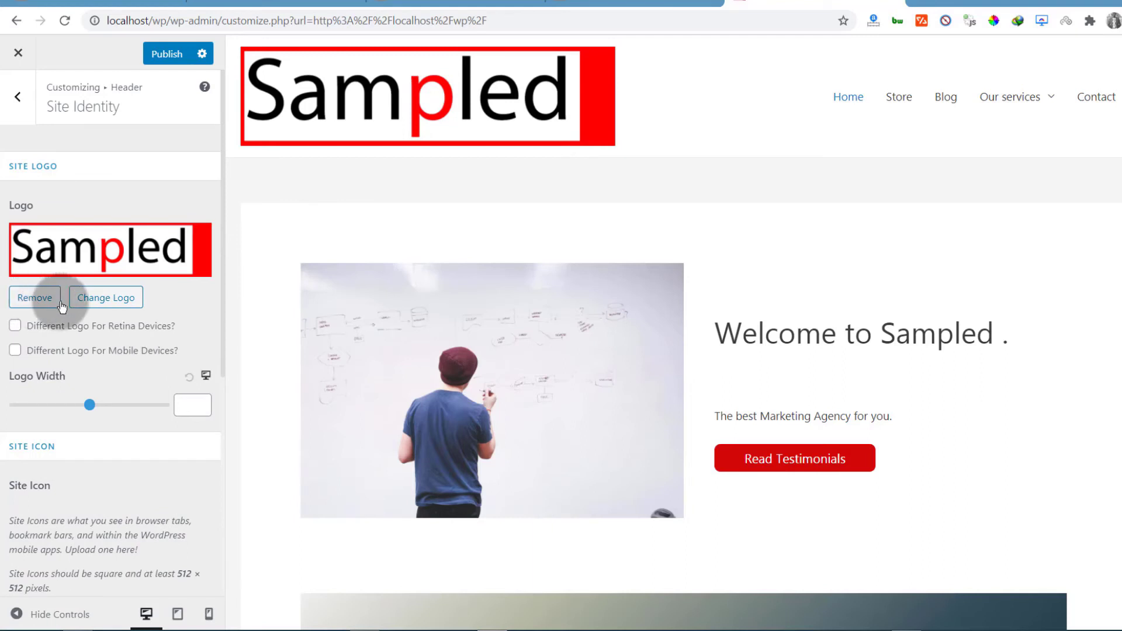
pyautogui.moveTo(89, 404); pyautogui.dragTo(64, 406)
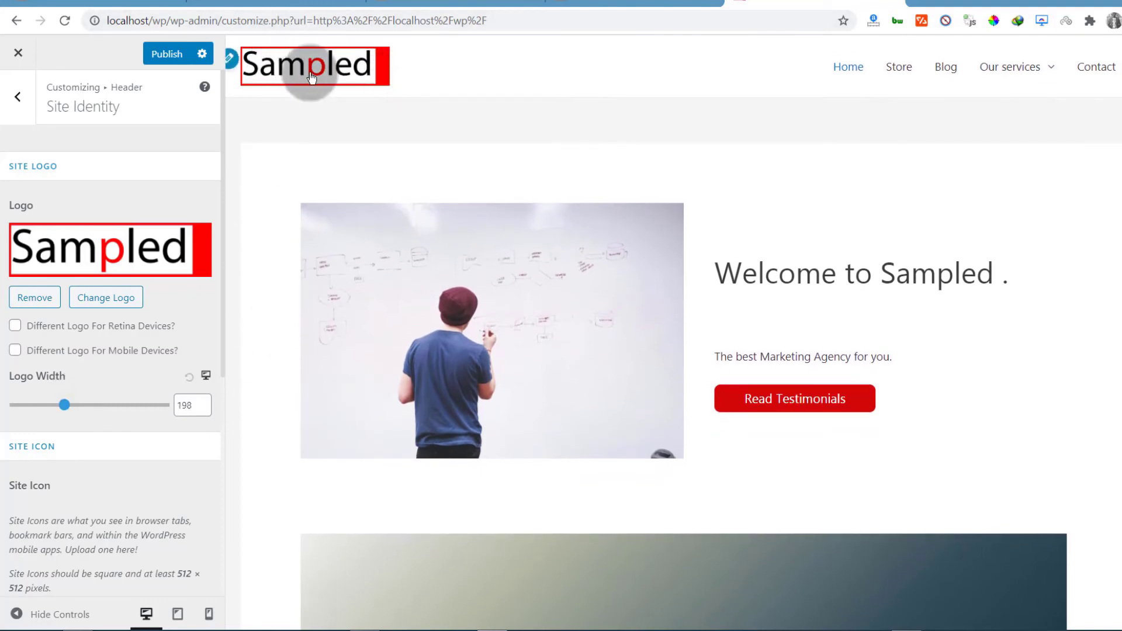
pyautogui.scroll(-15, 285, 146)
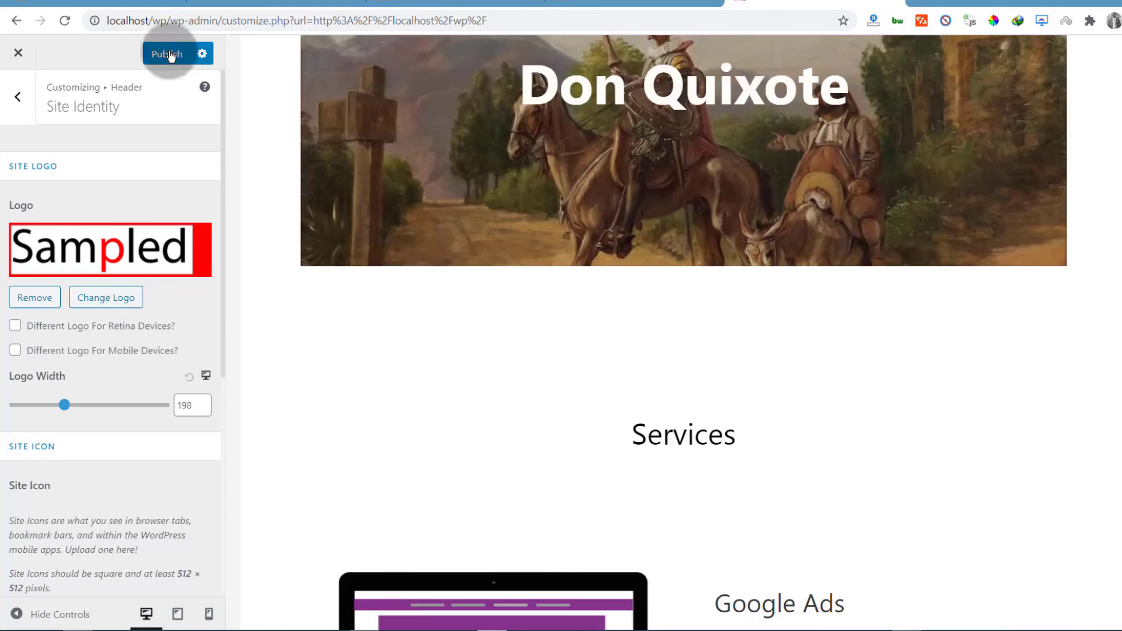
# Publish the header changes and reload the homepage tab to check the new logo
pyautogui.click(169, 55)
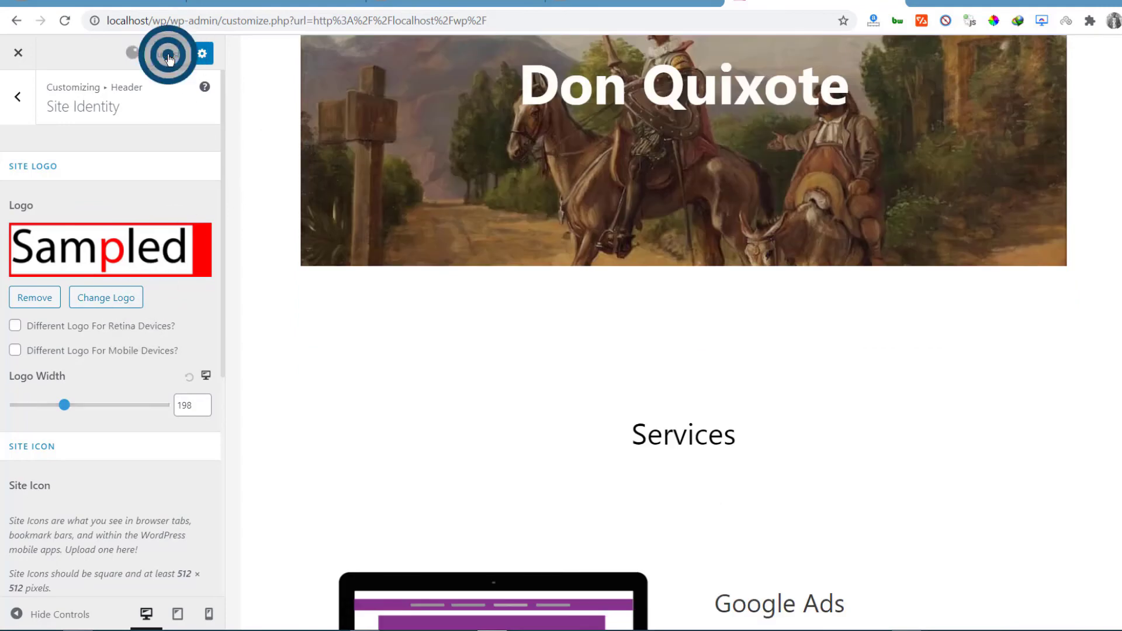
pyautogui.click(450, 3)
pyautogui.click(621, 3)
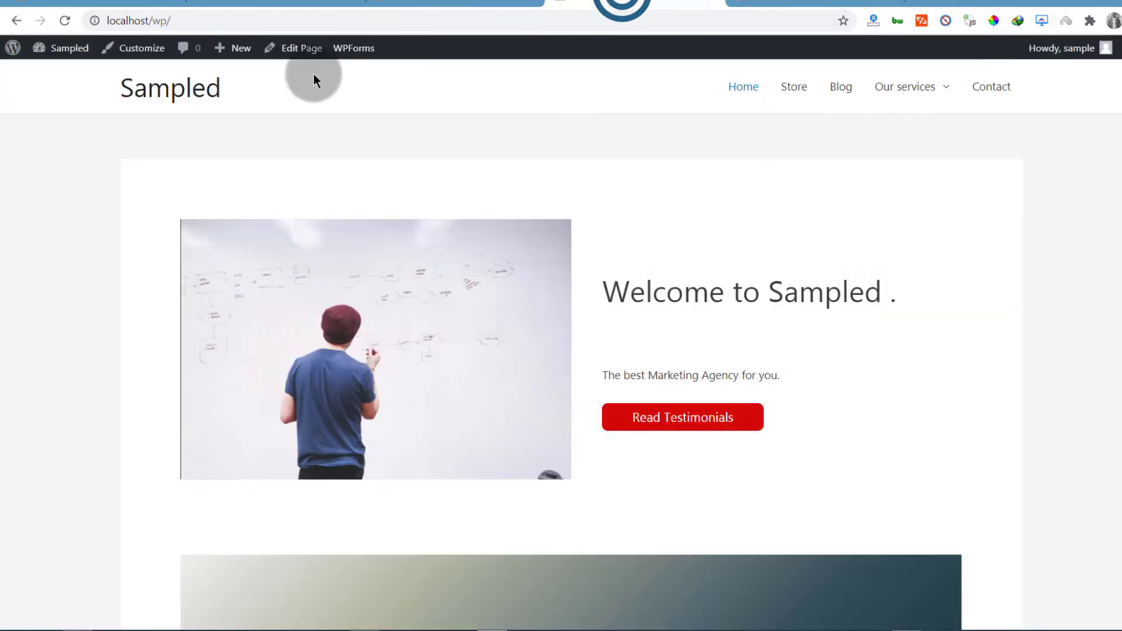
pyautogui.click(65, 21)
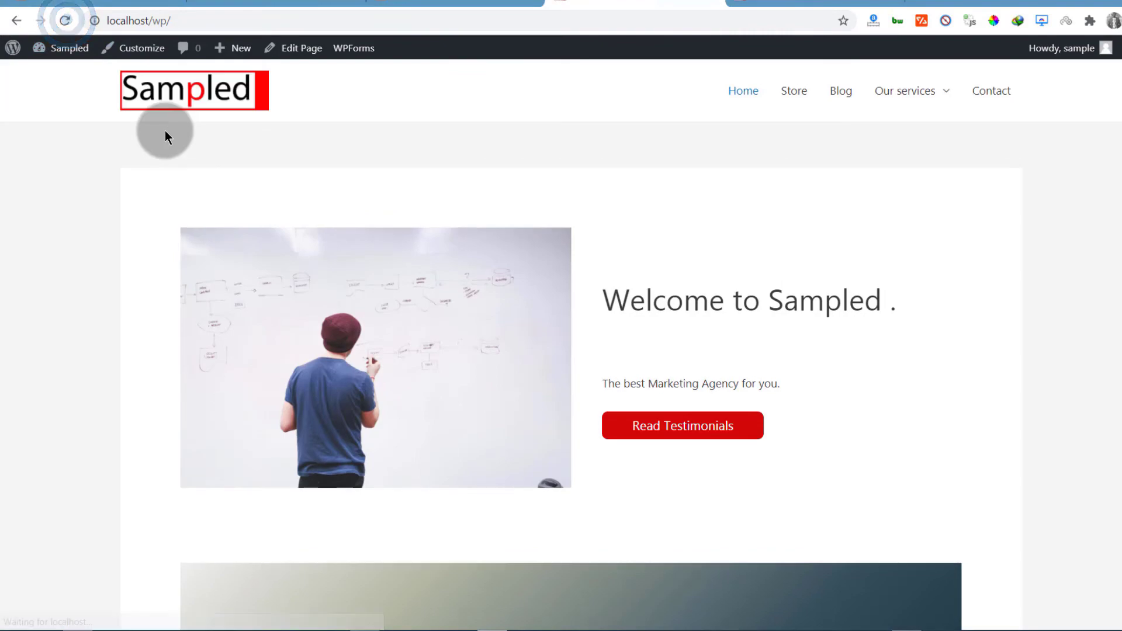
pyautogui.scroll(-20, 576, 340)
pyautogui.scroll(20, 578, 339)
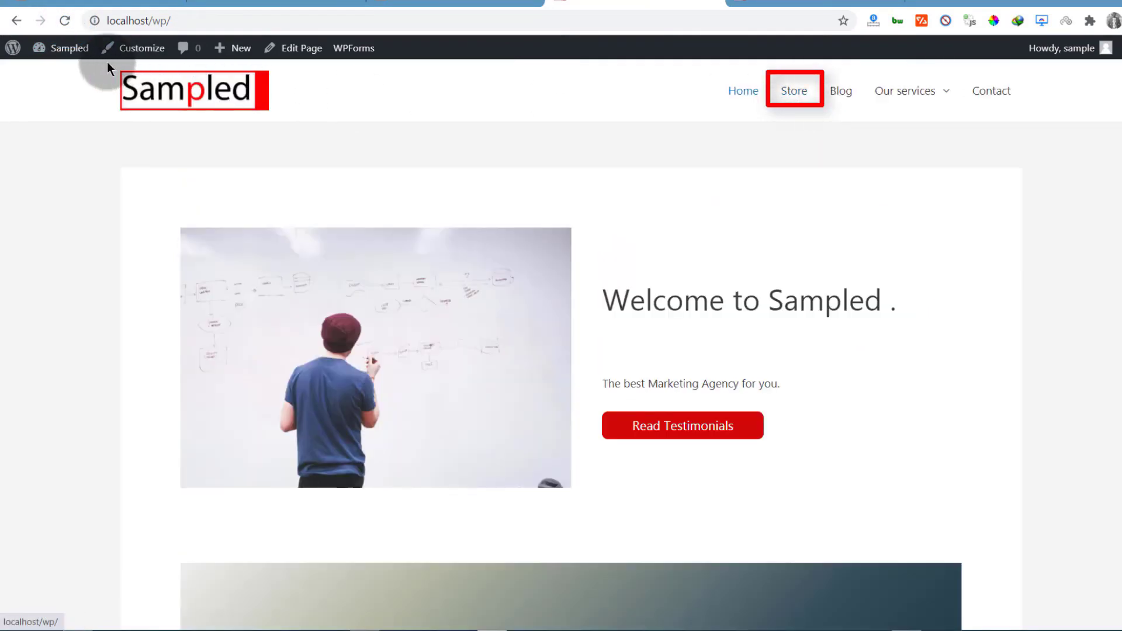
# In the menu editor, delete the Store item from the main menu and save it
pyautogui.moveTo(68, 49)
pyautogui.click(52, 133)
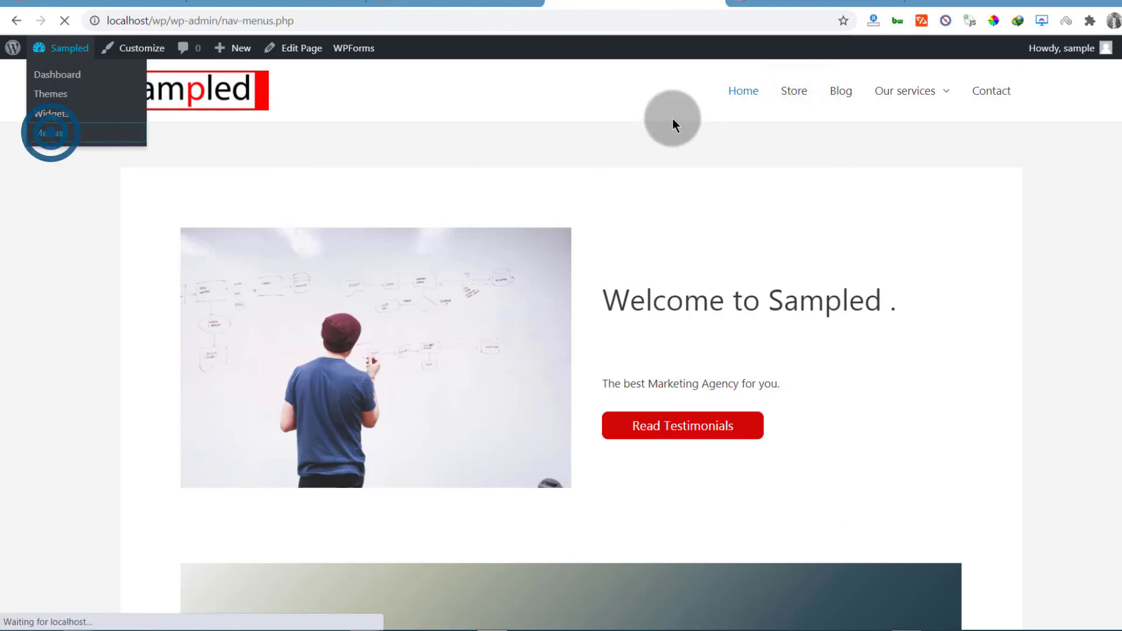
pyautogui.scroll(-3, 407, 383)
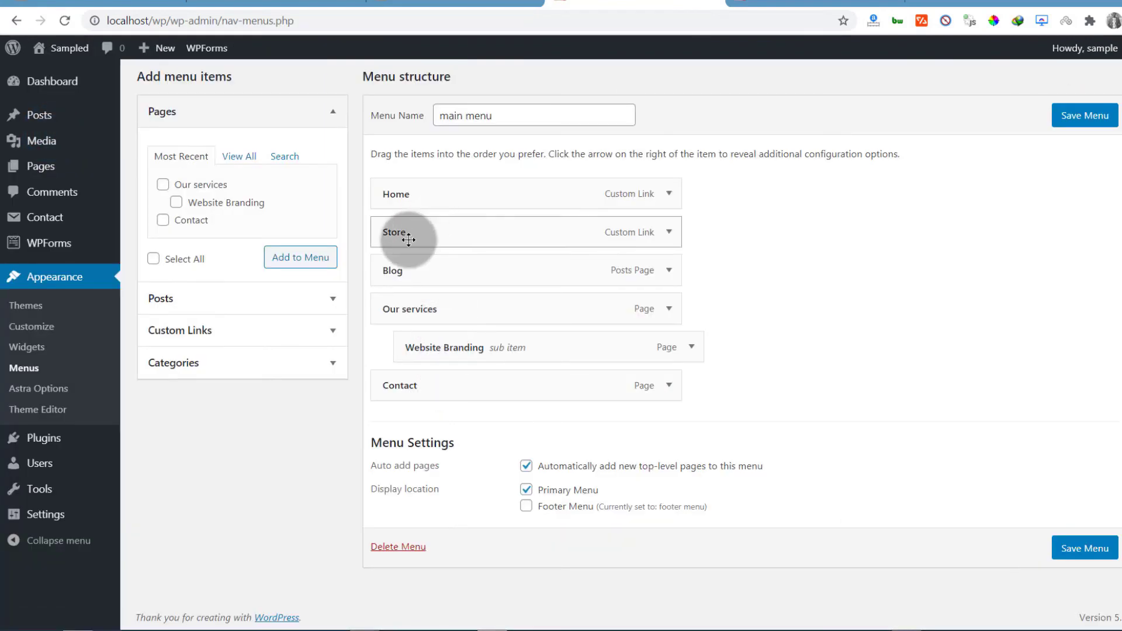
pyautogui.click(671, 232)
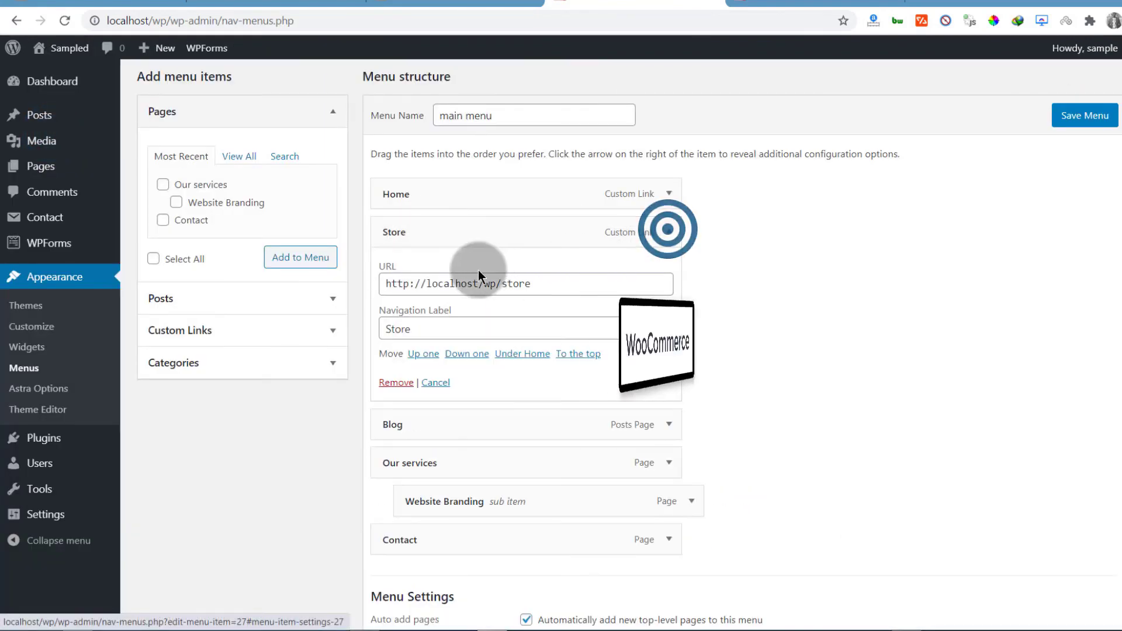
pyautogui.click(396, 383)
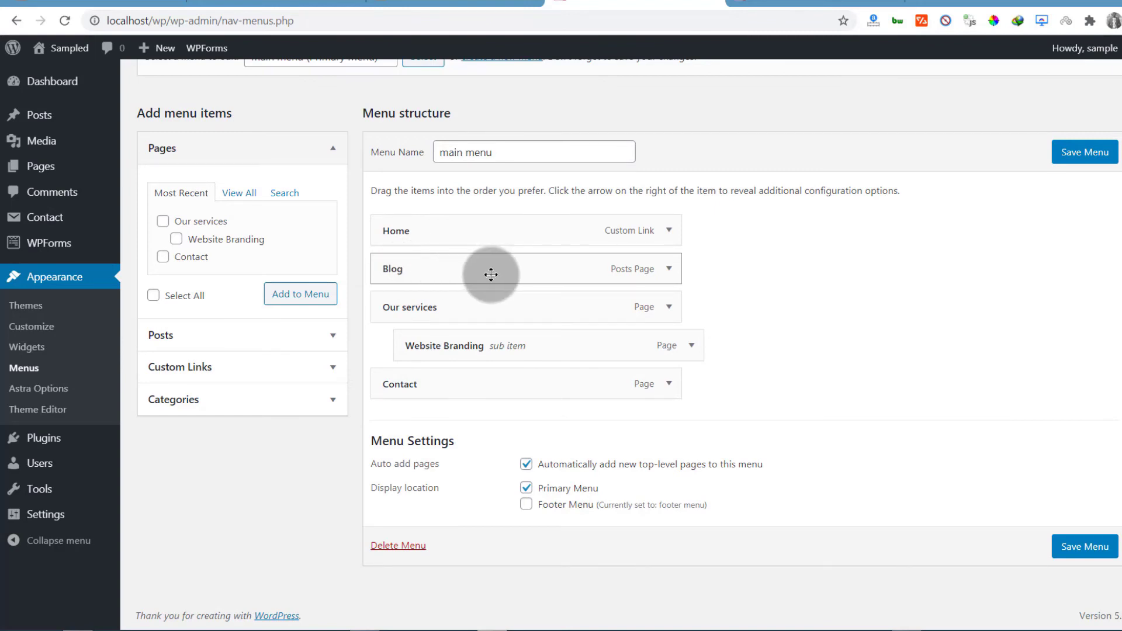
pyautogui.click(1096, 550)
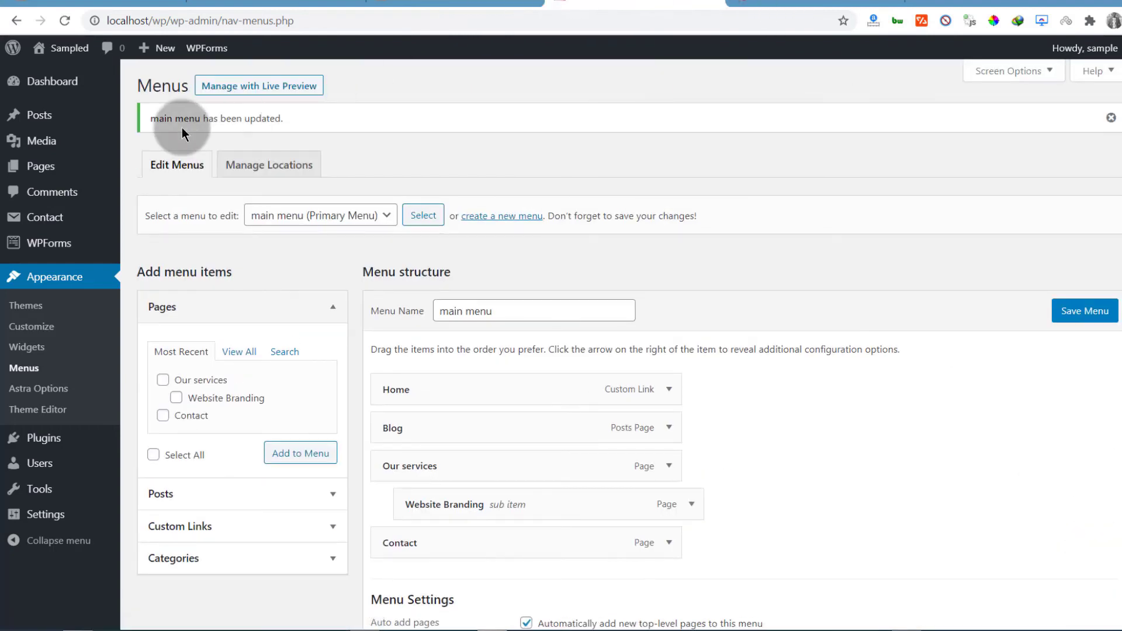
# Open the live homepage in a new tab, move it into its own window, and scroll it
pyautogui.rightClick(73, 56)
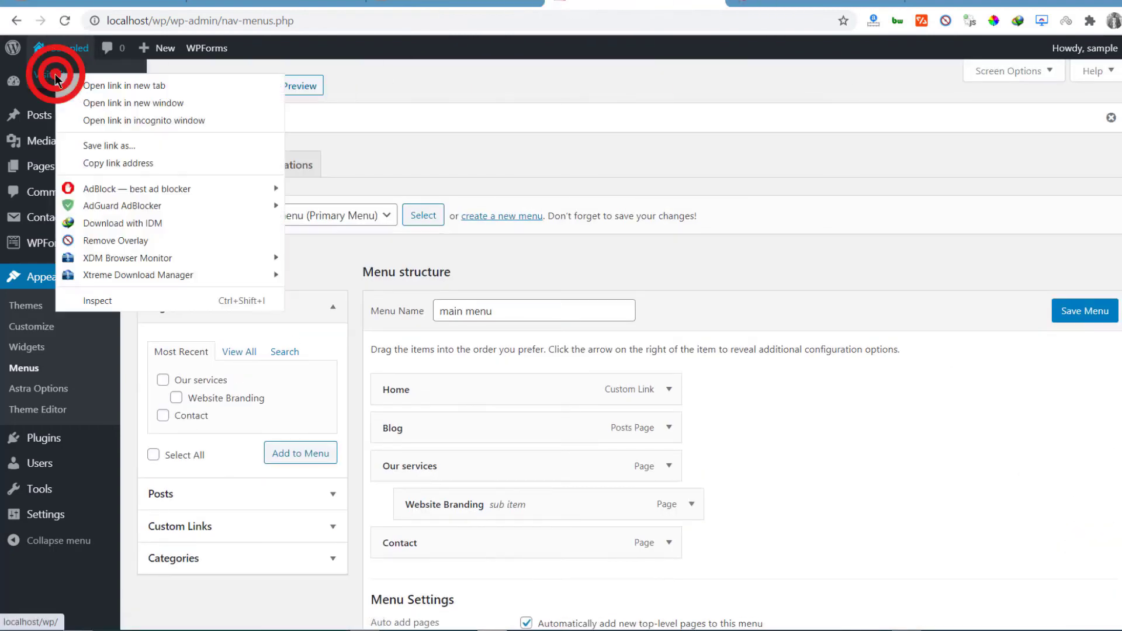
pyautogui.click(88, 83)
pyautogui.moveTo(734, 2); pyautogui.dragTo(363, 102)
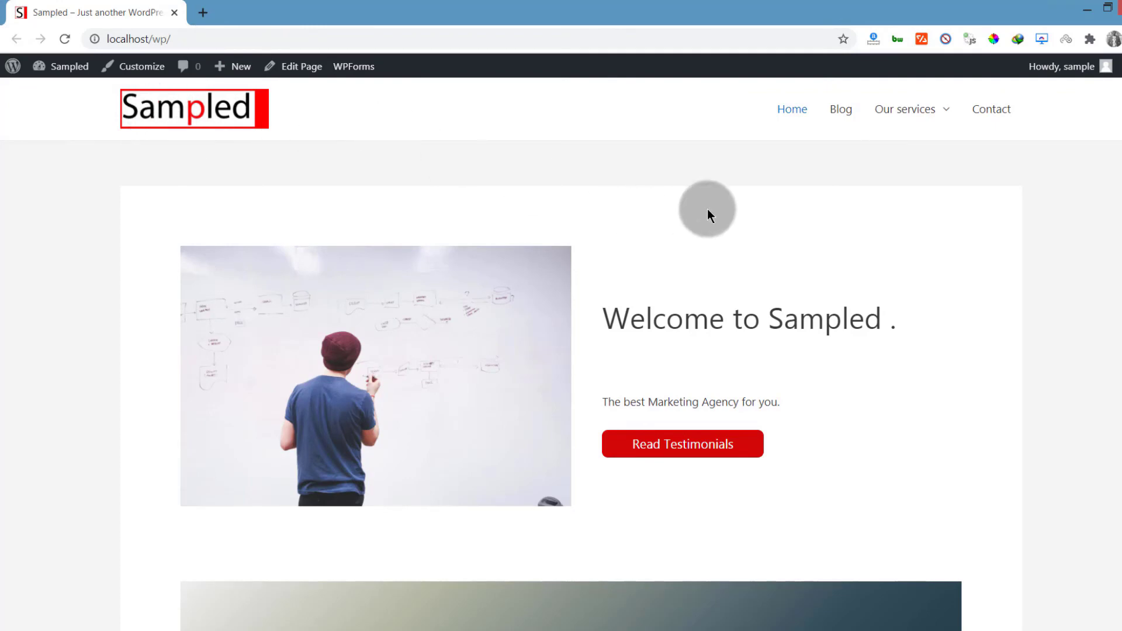
pyautogui.scroll(-20, 665, 233)
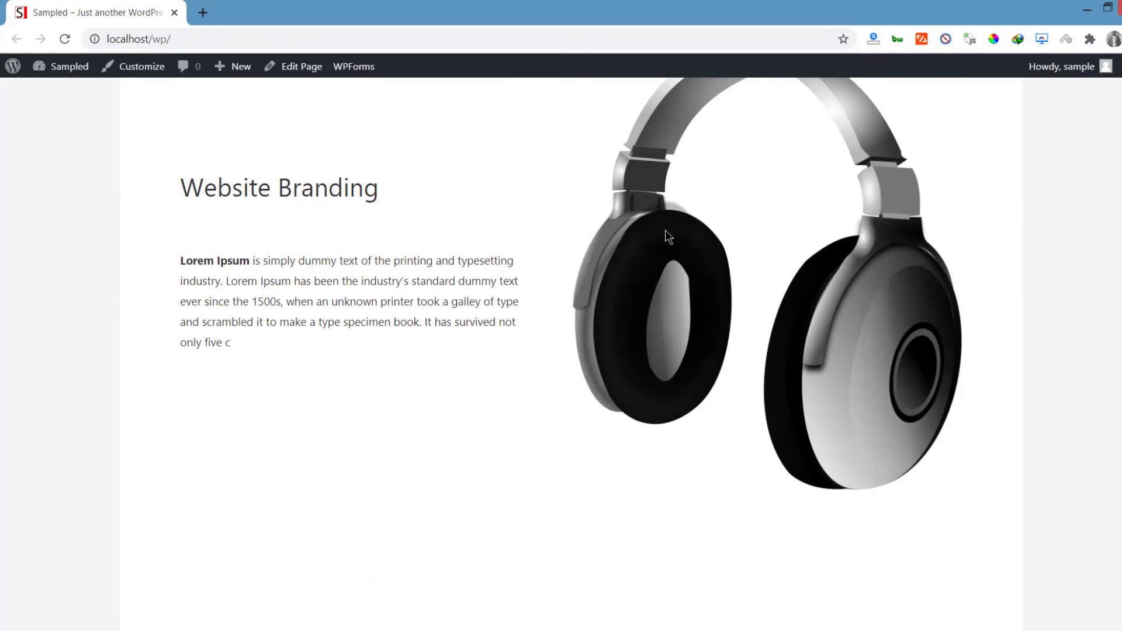
pyautogui.scroll(10, 671, 239)
pyautogui.scroll(-15, 680, 248)
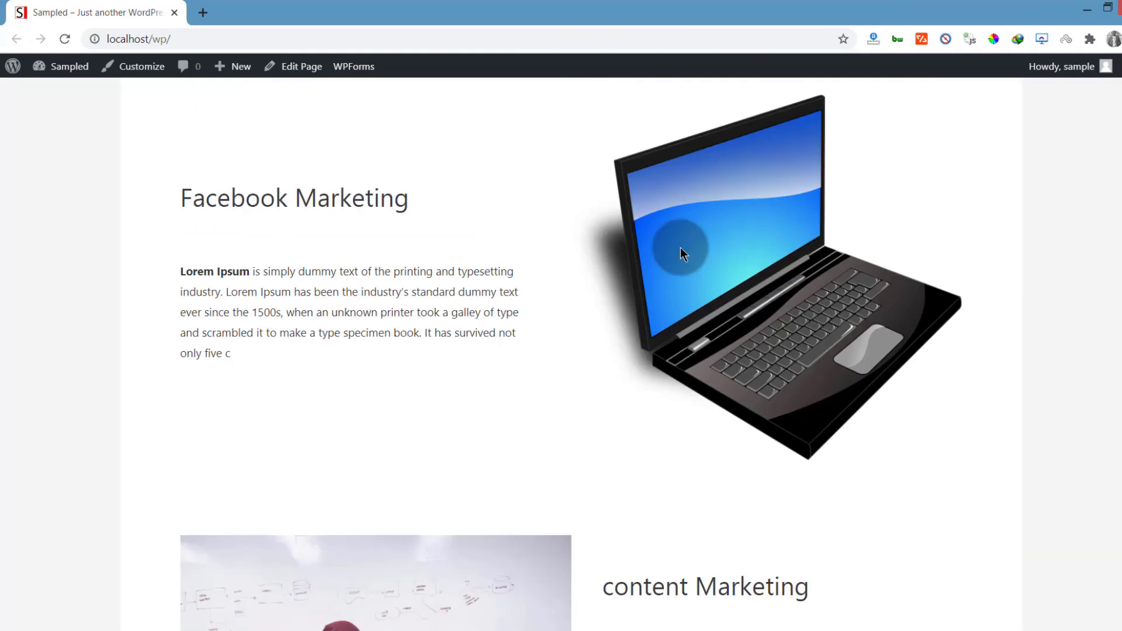
pyautogui.scroll(20, 680, 248)
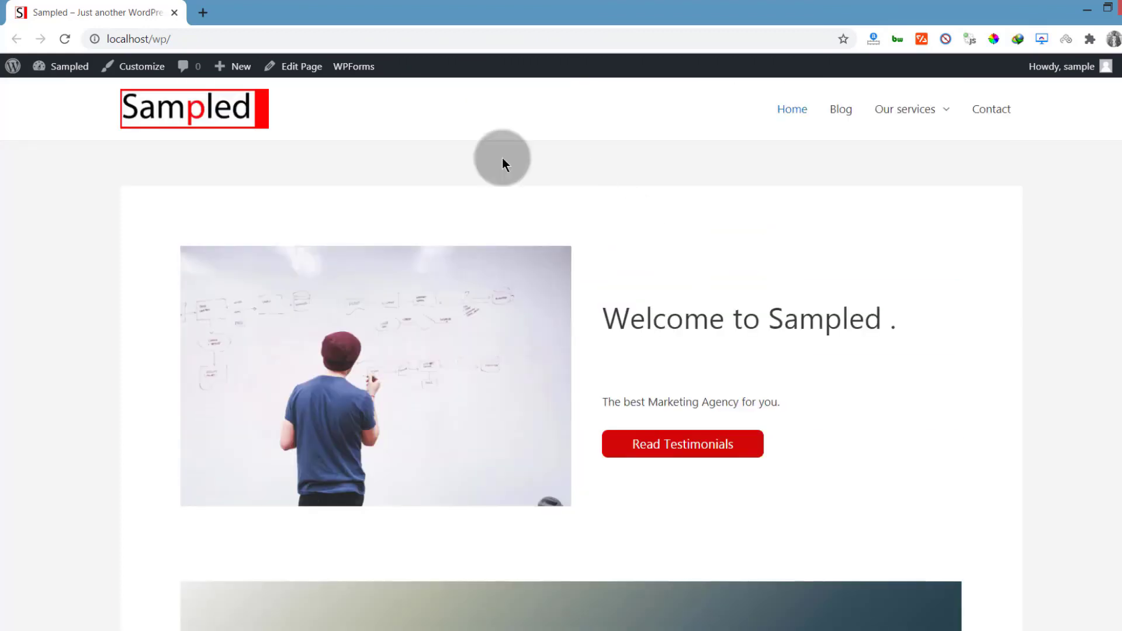